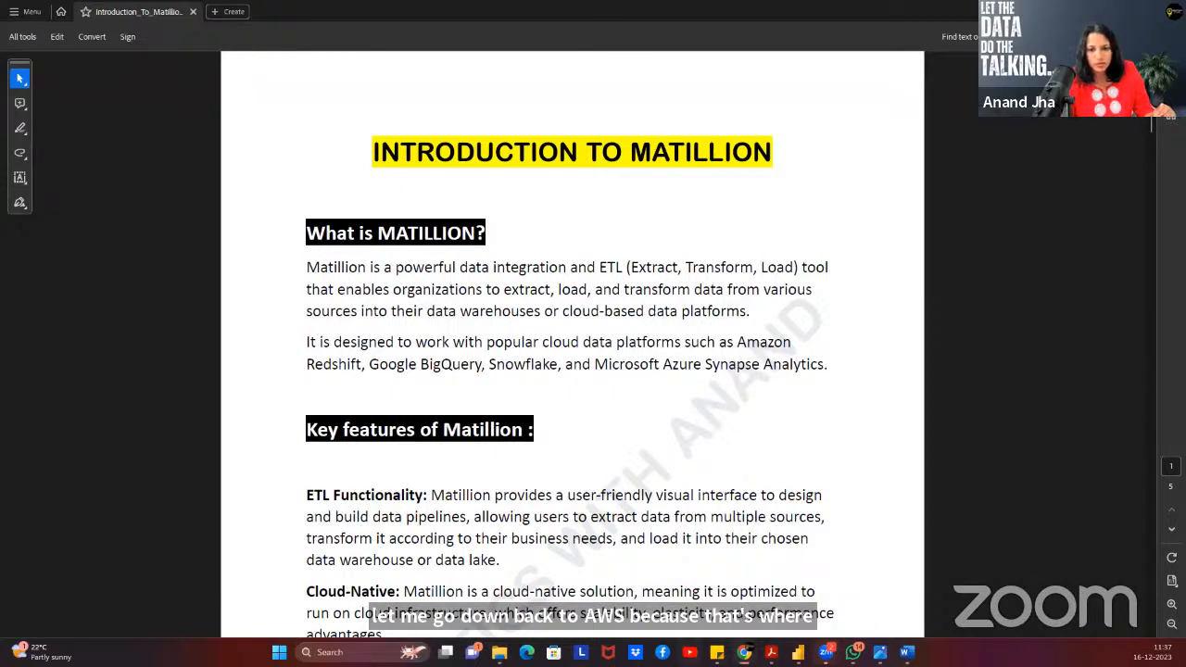
Switch from Acrobat to the browser window showing the GitHub End-To-End Project folder.
mouse_move(744, 652)
click(721, 547)
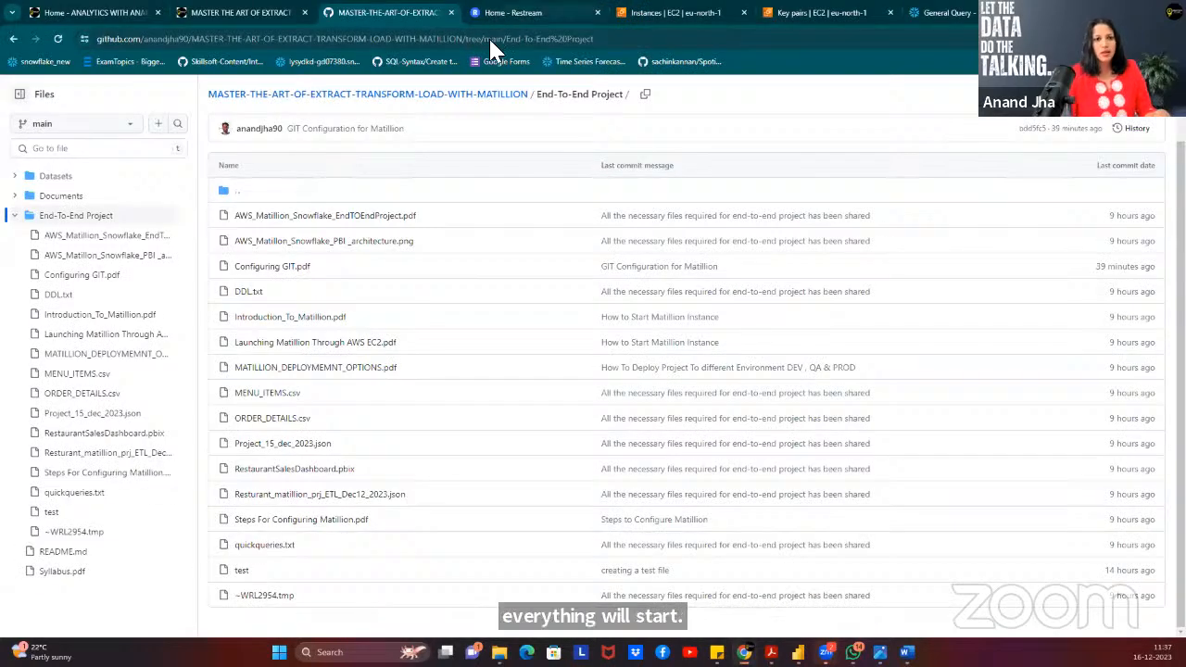
Confirm the Matillion-ETL instance is running with 2/2 checks passed, and copy its instance ID.
click(681, 13)
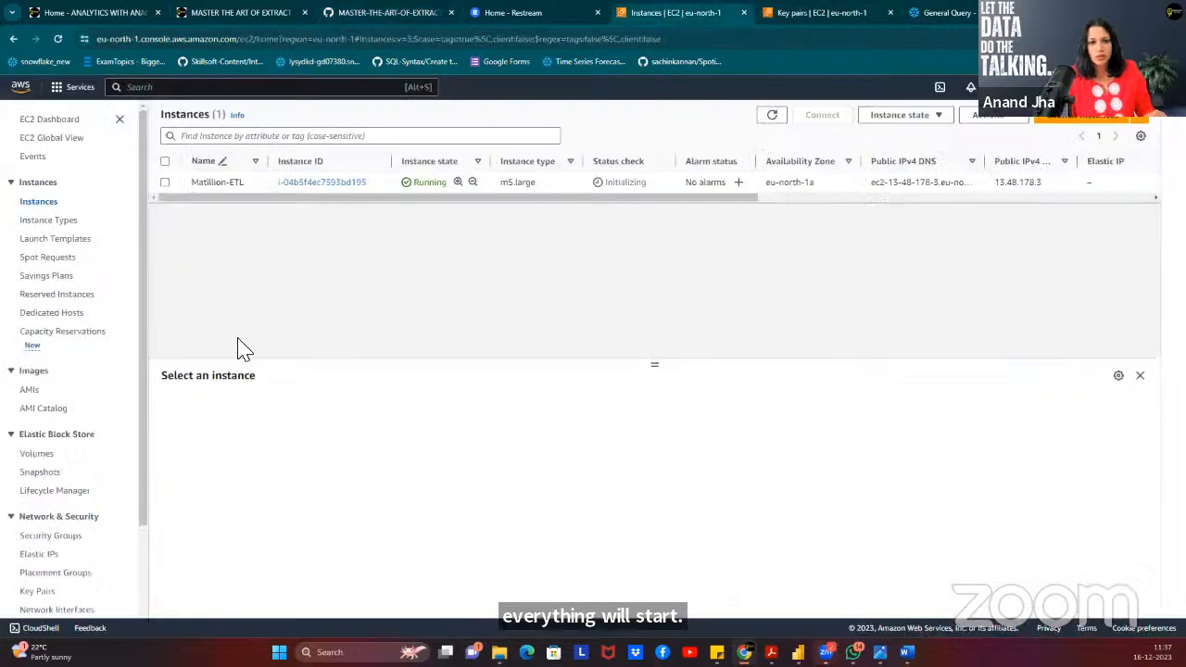
click(57, 38)
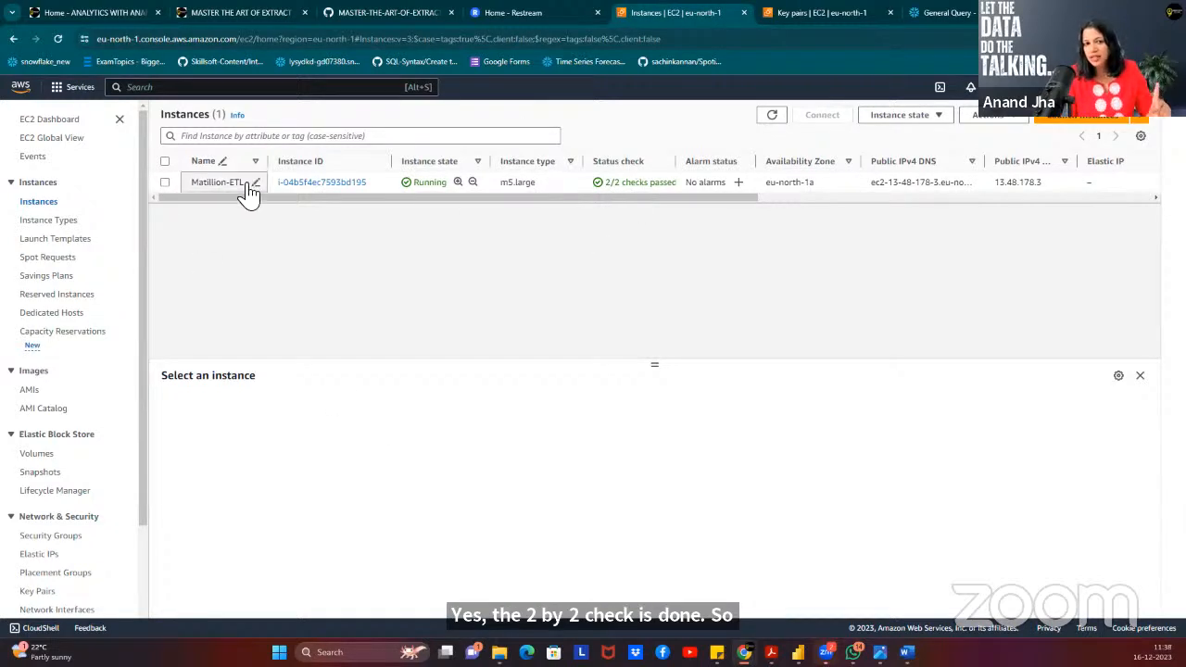
click(165, 183)
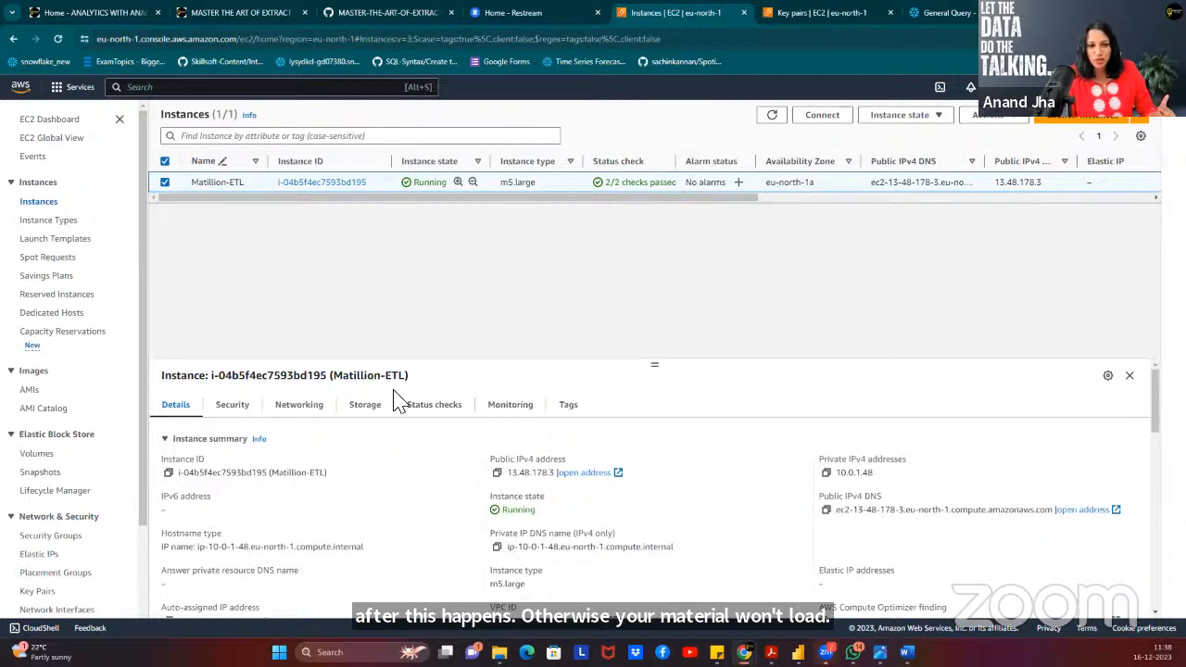
click(419, 410)
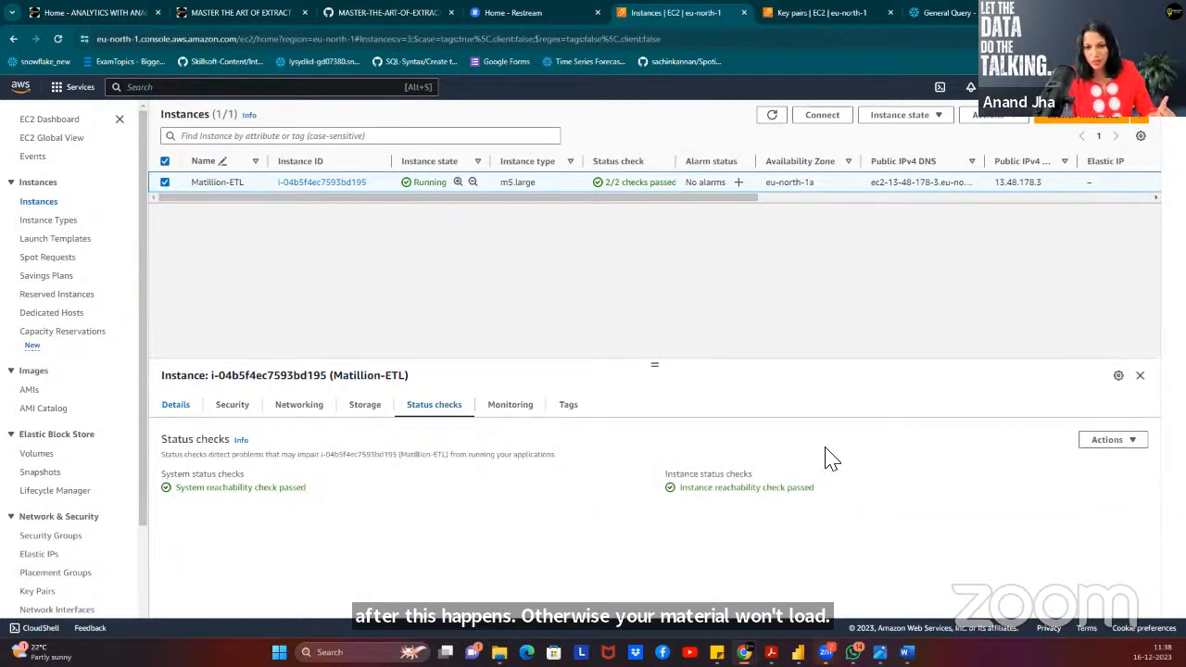
click(181, 408)
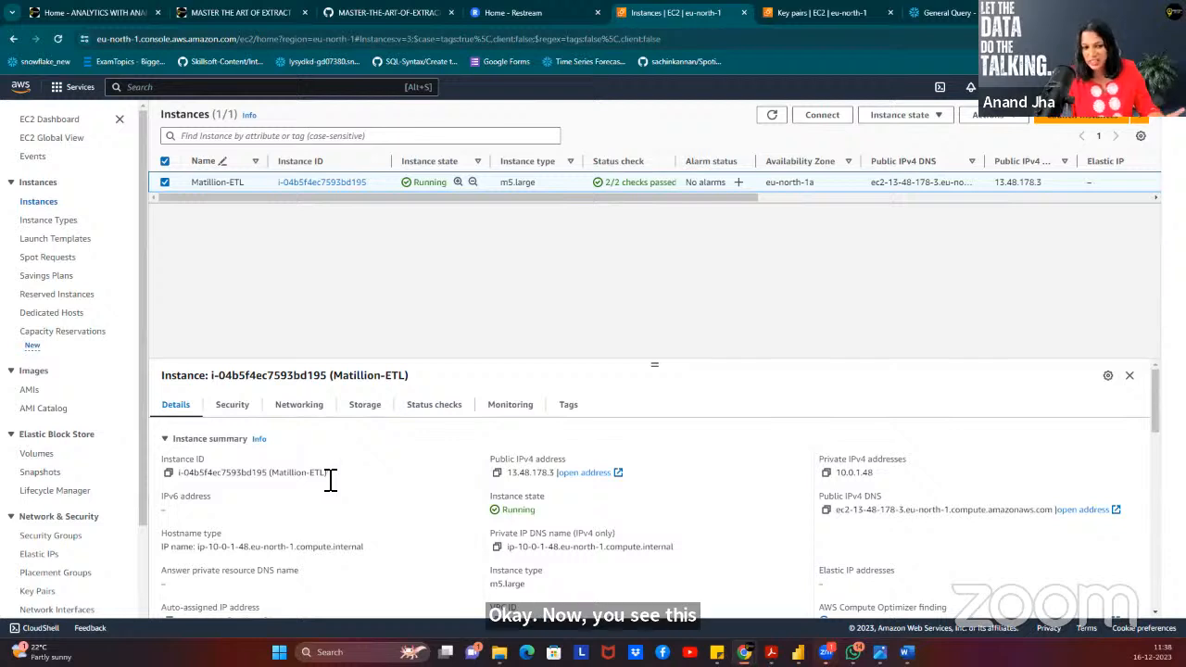
click(169, 473)
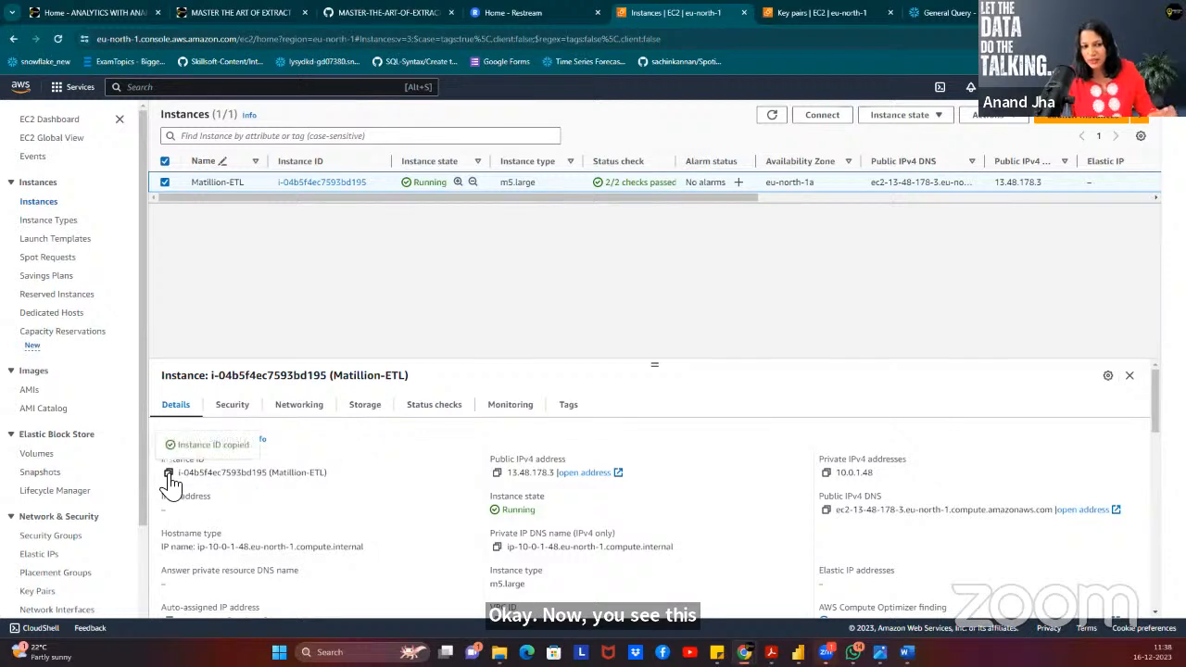
Open the instance's public address and proceed past the certificate warning to Matillion's login page.
click(584, 473)
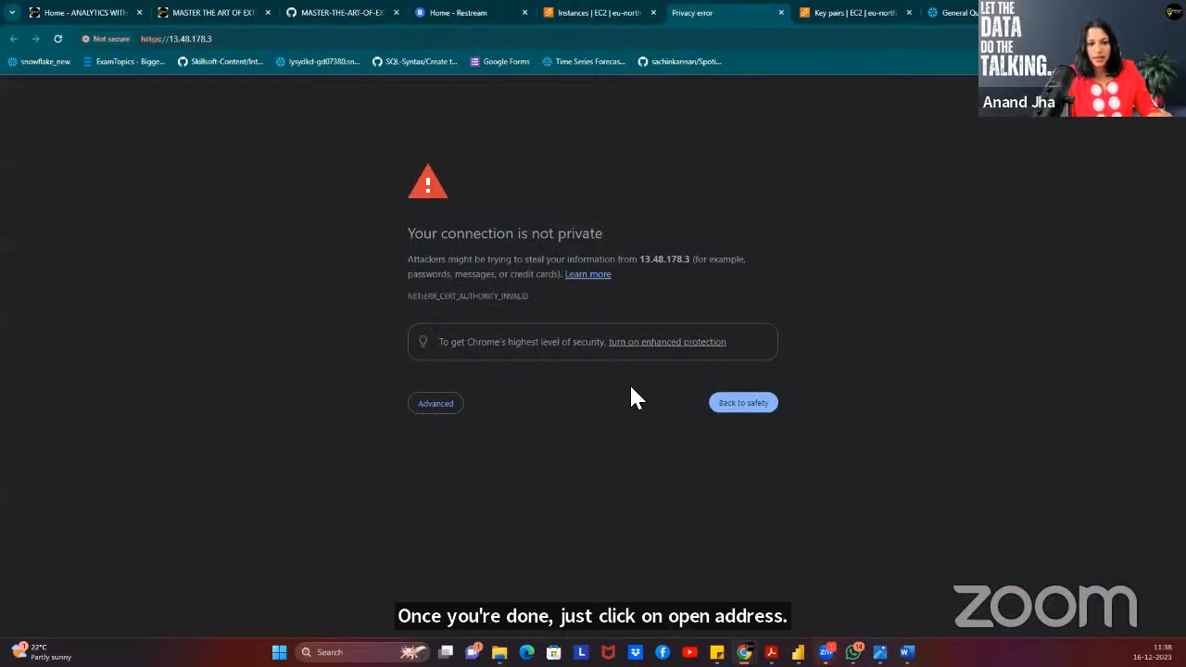
click(443, 414)
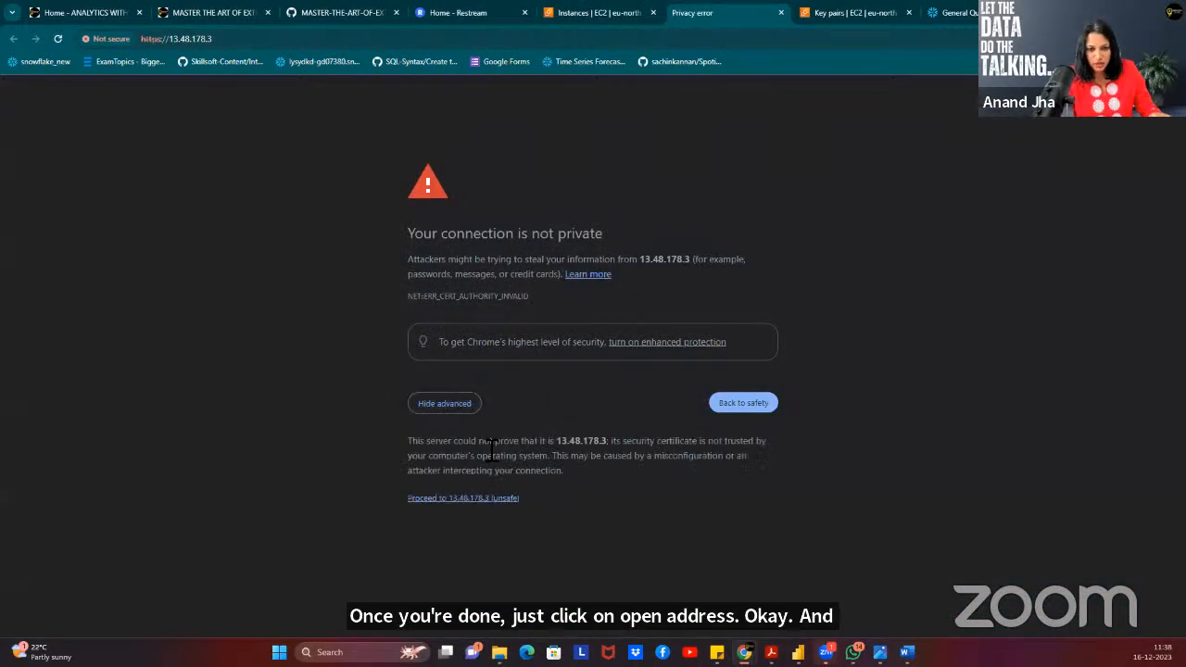
click(468, 500)
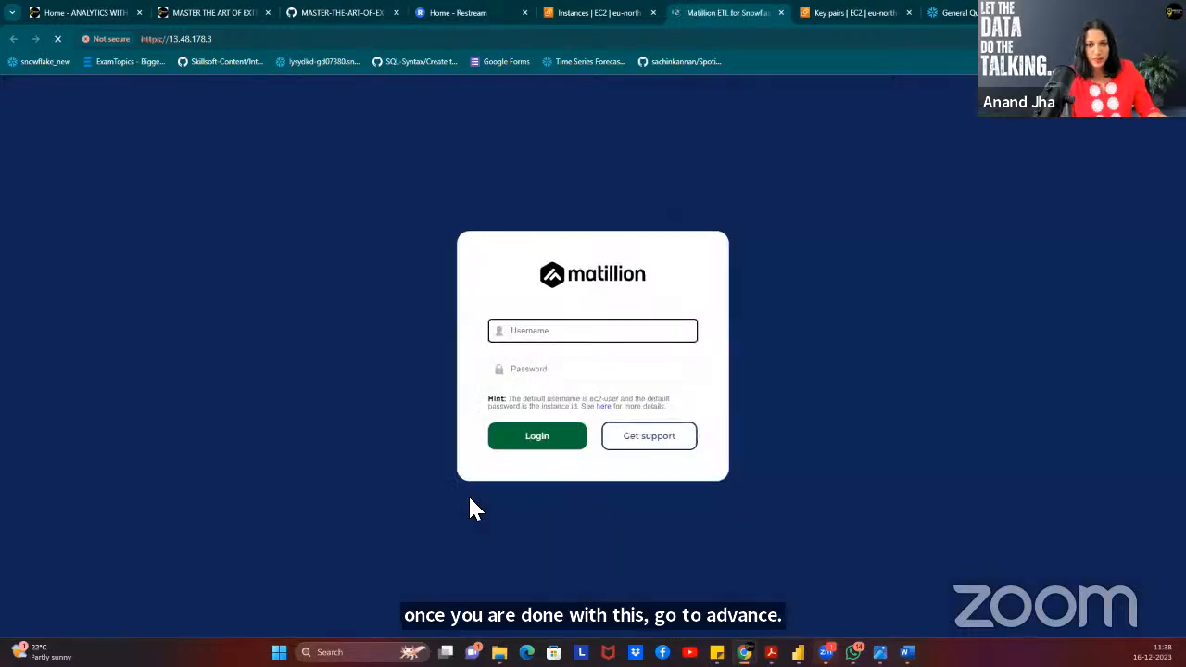
Log in as ec2-user with the pasted instance ID as password.
click(596, 321)
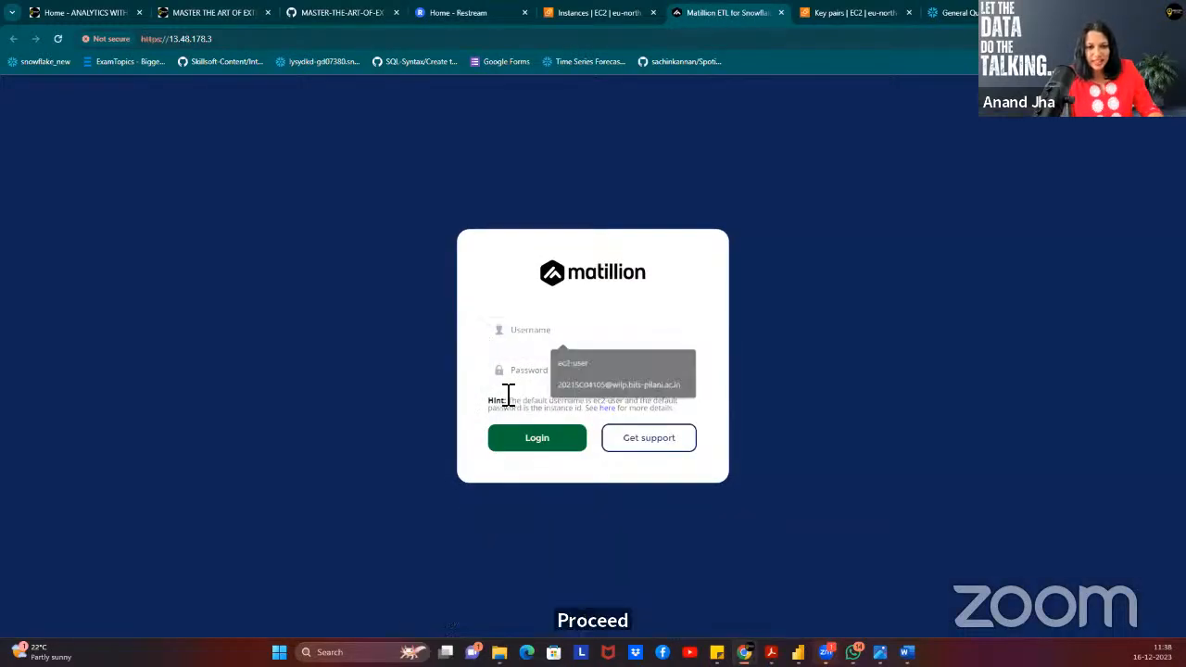
click(514, 405)
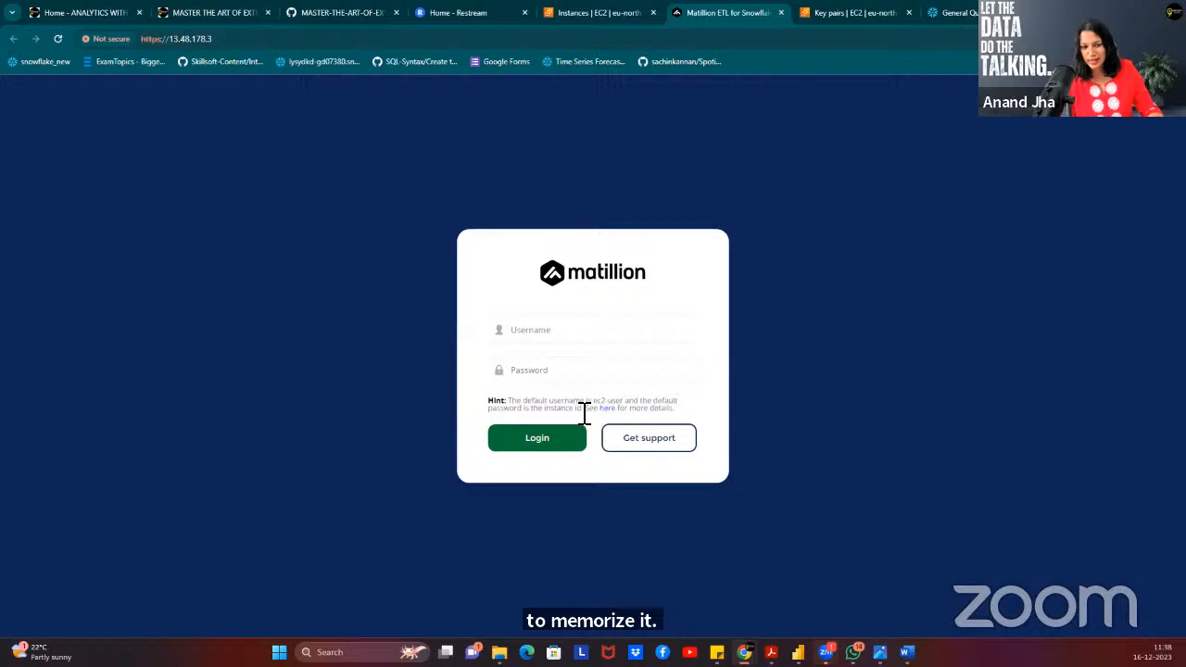
click(560, 334)
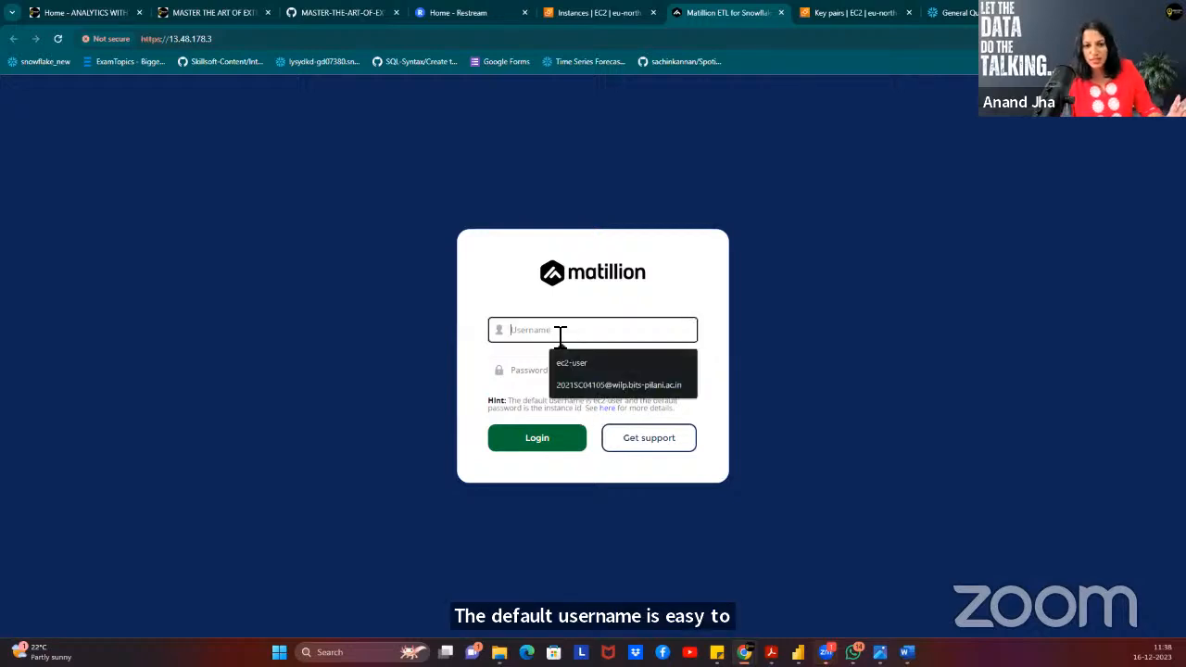
click(560, 363)
click(516, 371)
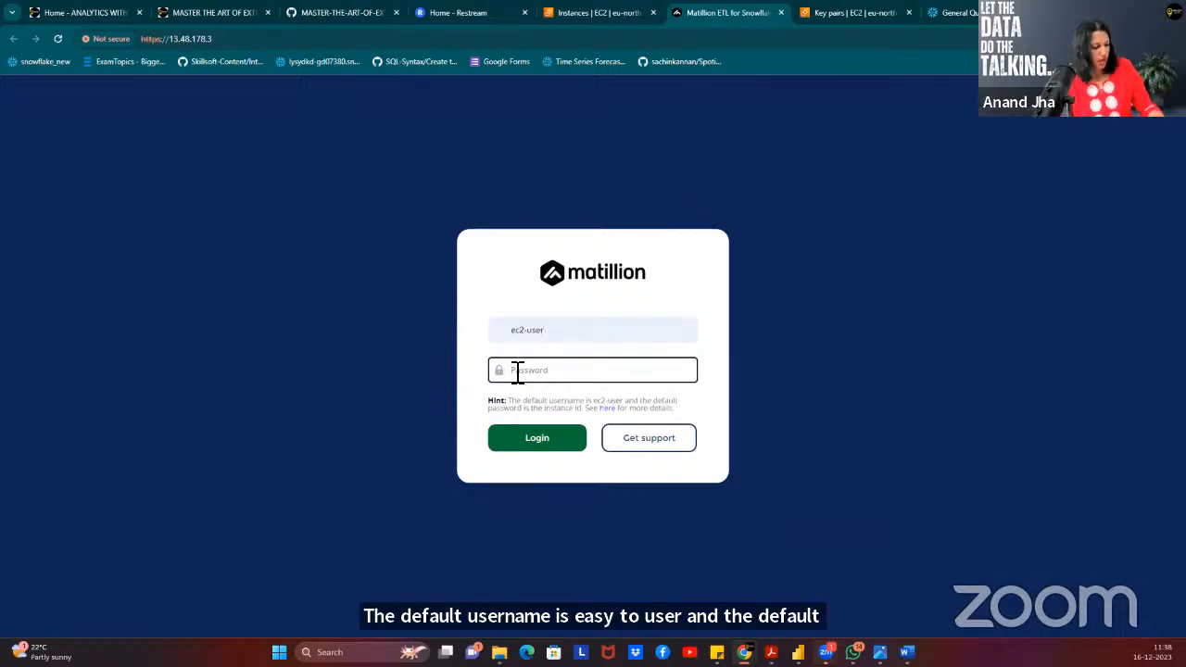
key(ctrl+v)
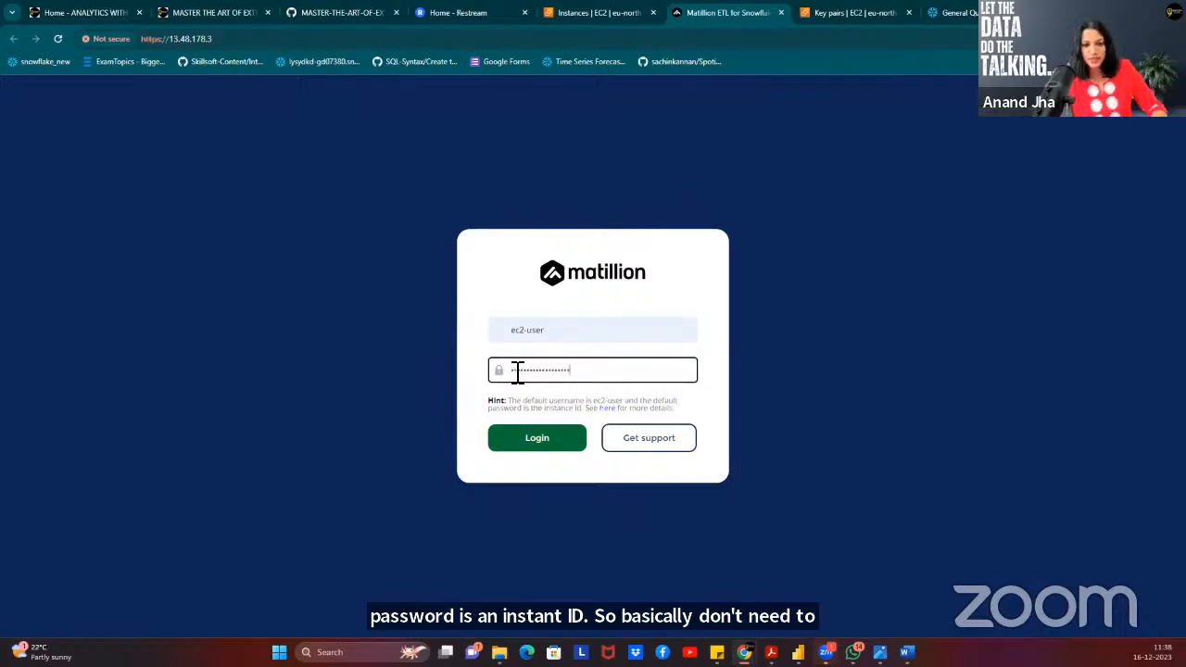
click(521, 446)
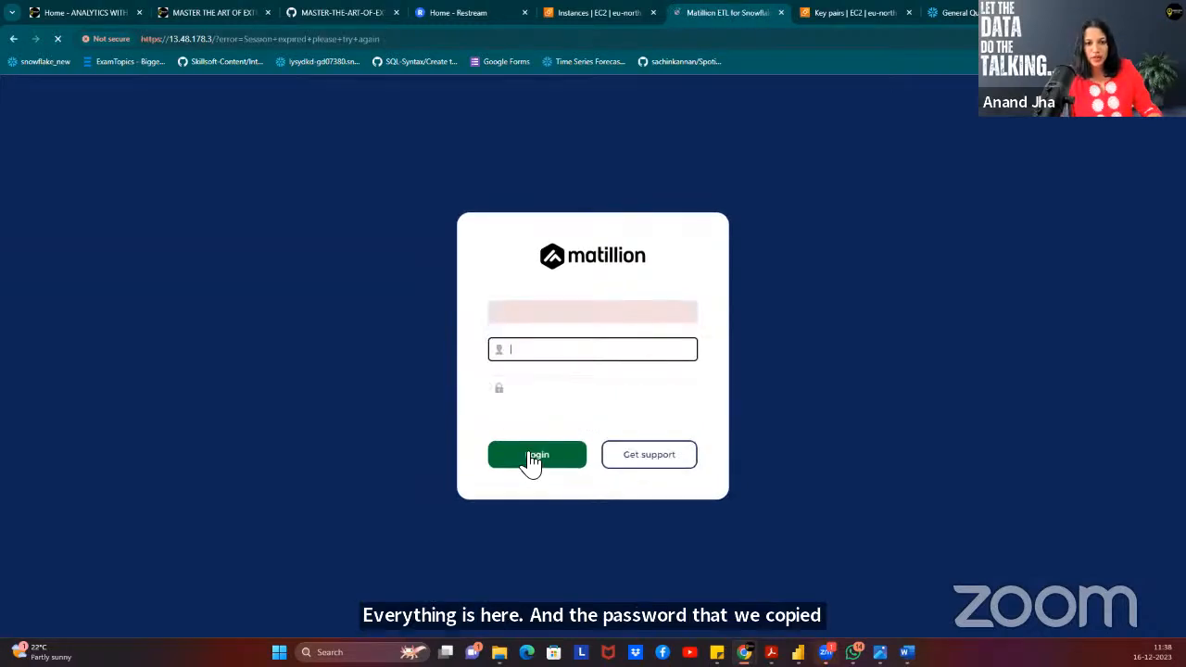
Re-copy the instance ID from EC2 and log in again as ec2-user to reach Join Project.
click(584, 21)
click(168, 473)
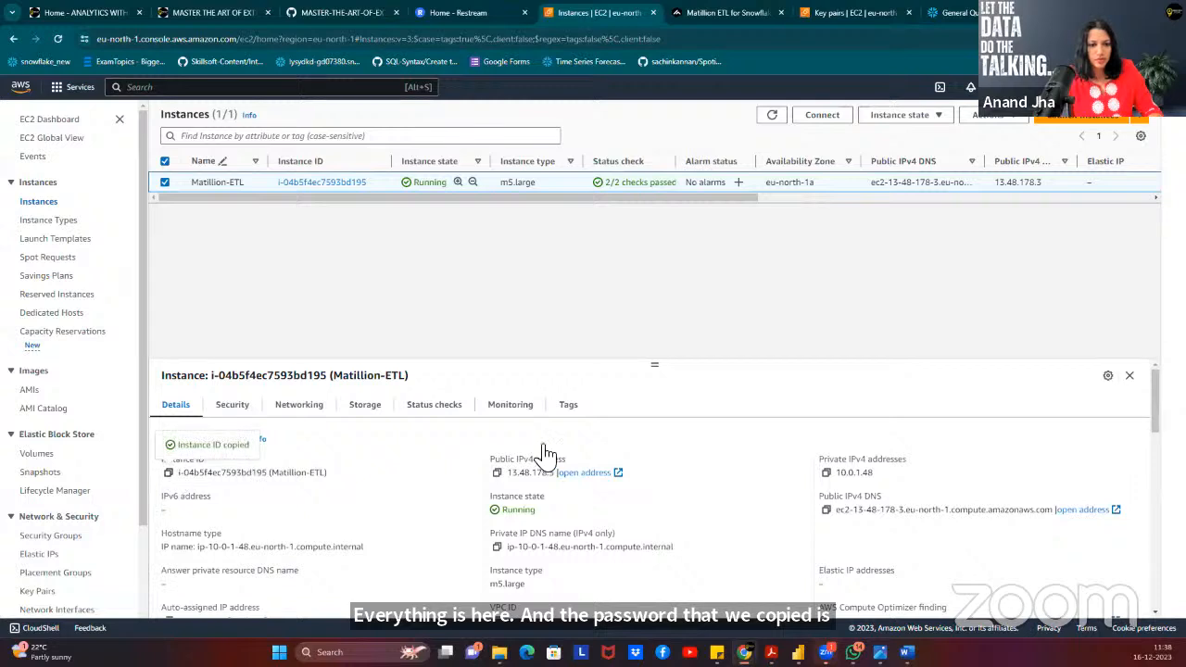
click(718, 13)
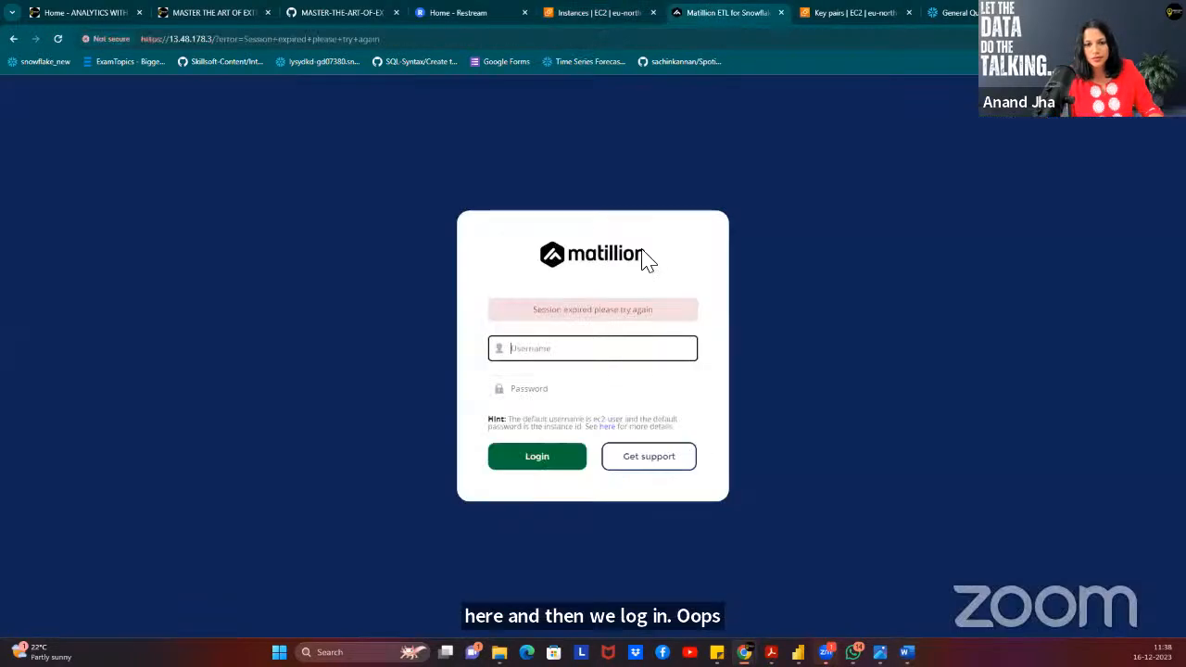
click(590, 347)
click(575, 387)
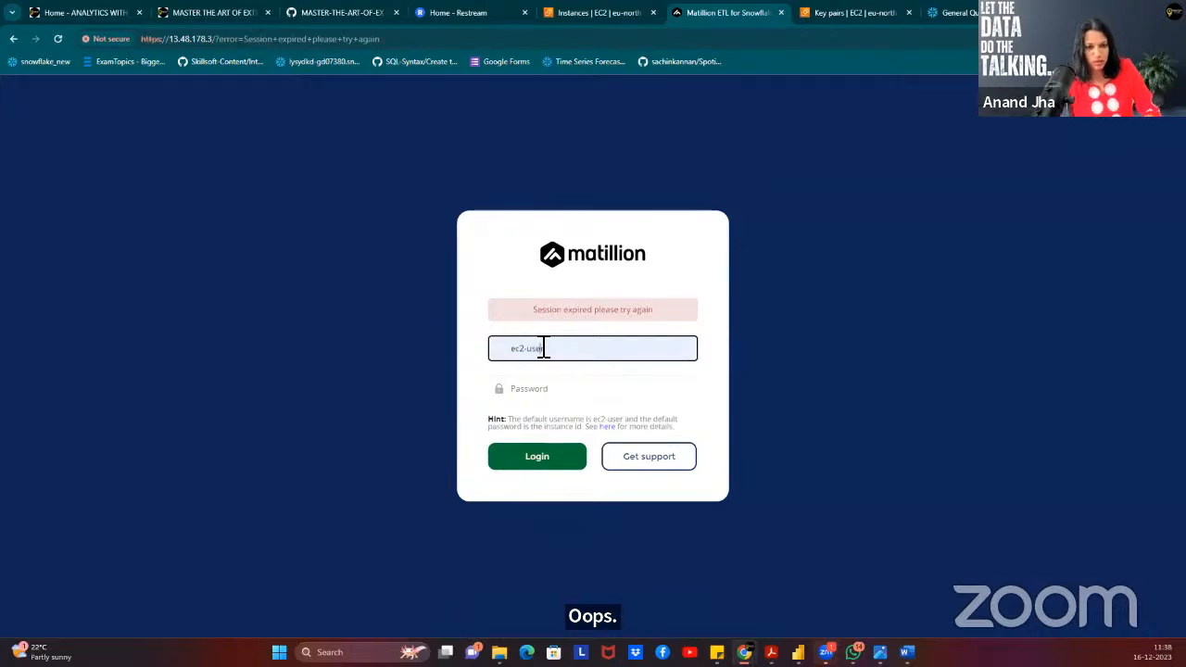
click(555, 389)
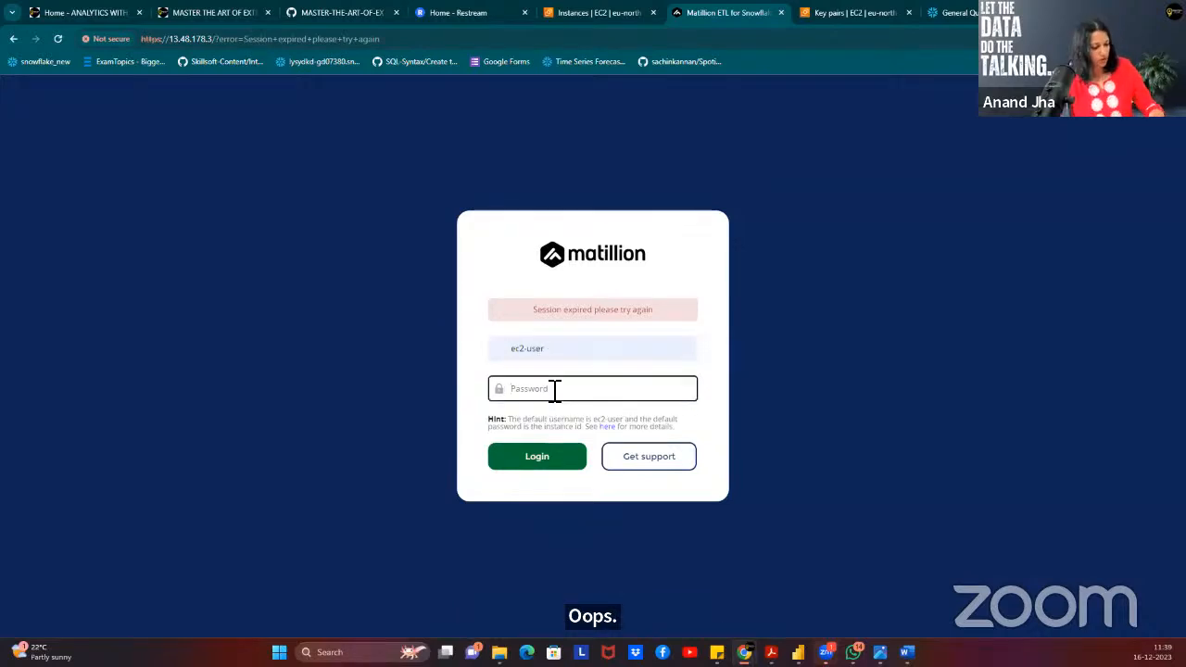
key(ctrl+v)
click(544, 463)
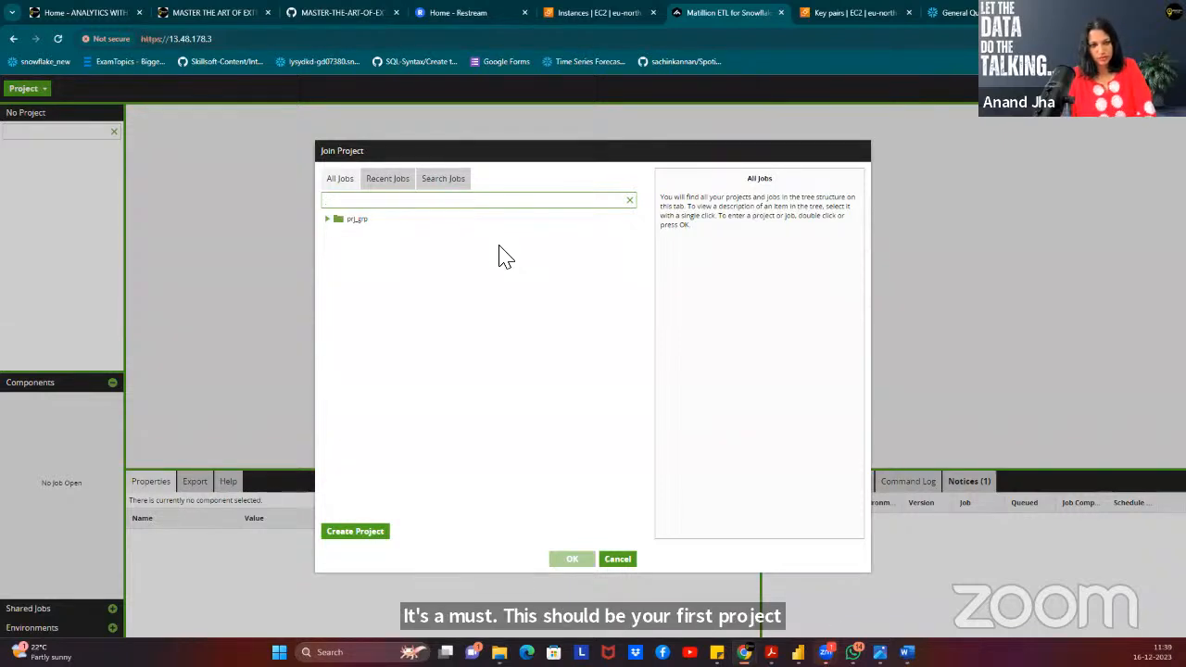
Expand prj_grp and its project to reveal the default version's jobs.
click(325, 220)
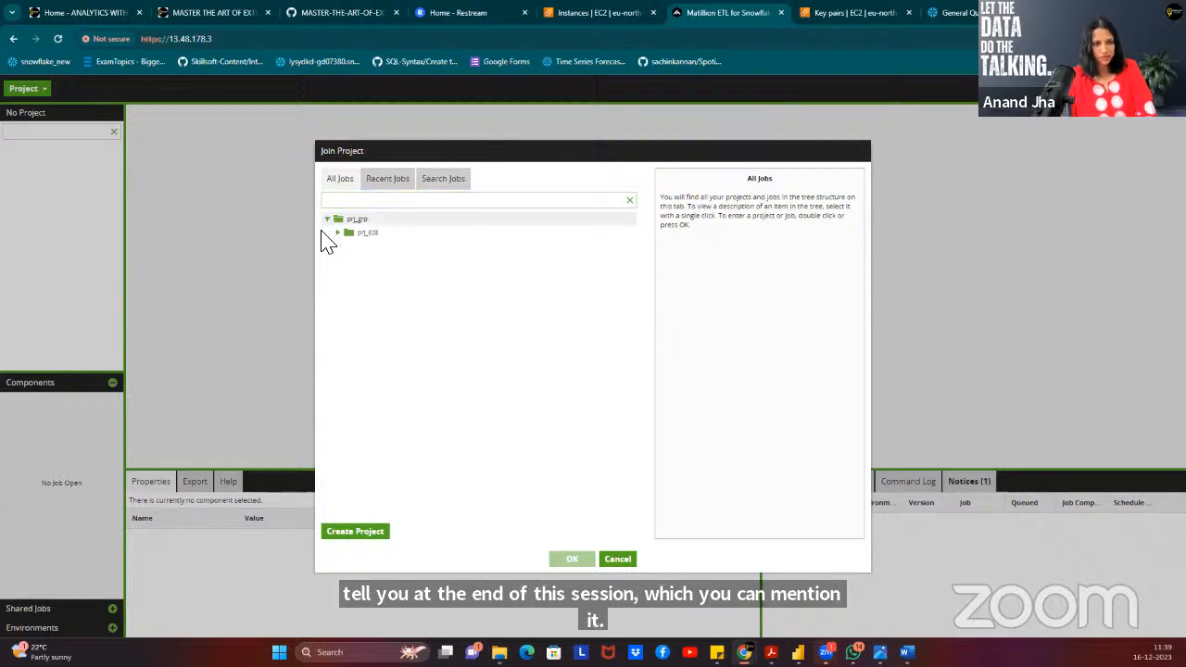
click(337, 233)
click(348, 247)
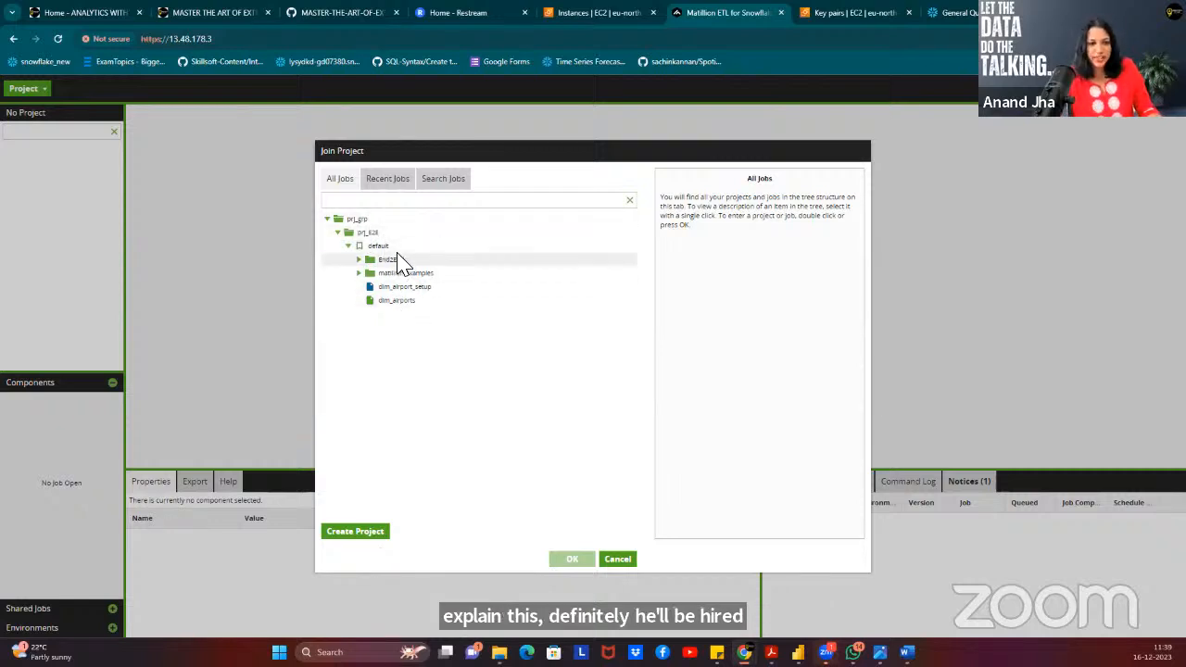
Create a new project in group E2E named EndToEndproject and continue.
click(363, 536)
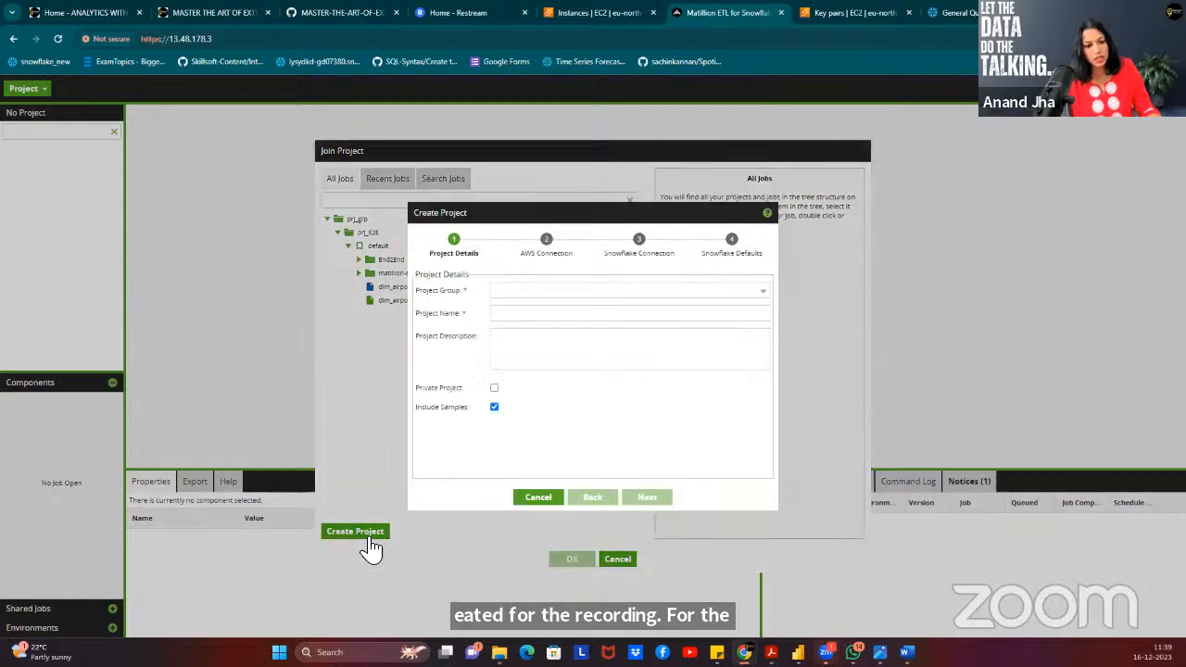
click(509, 294)
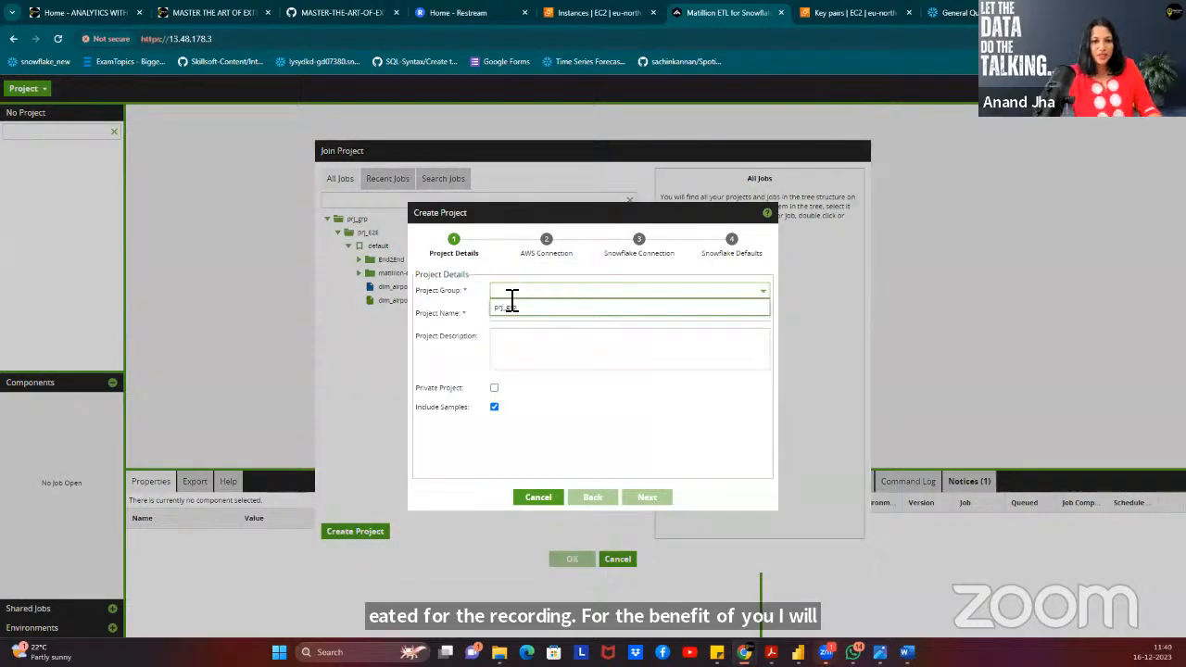
text(cr)
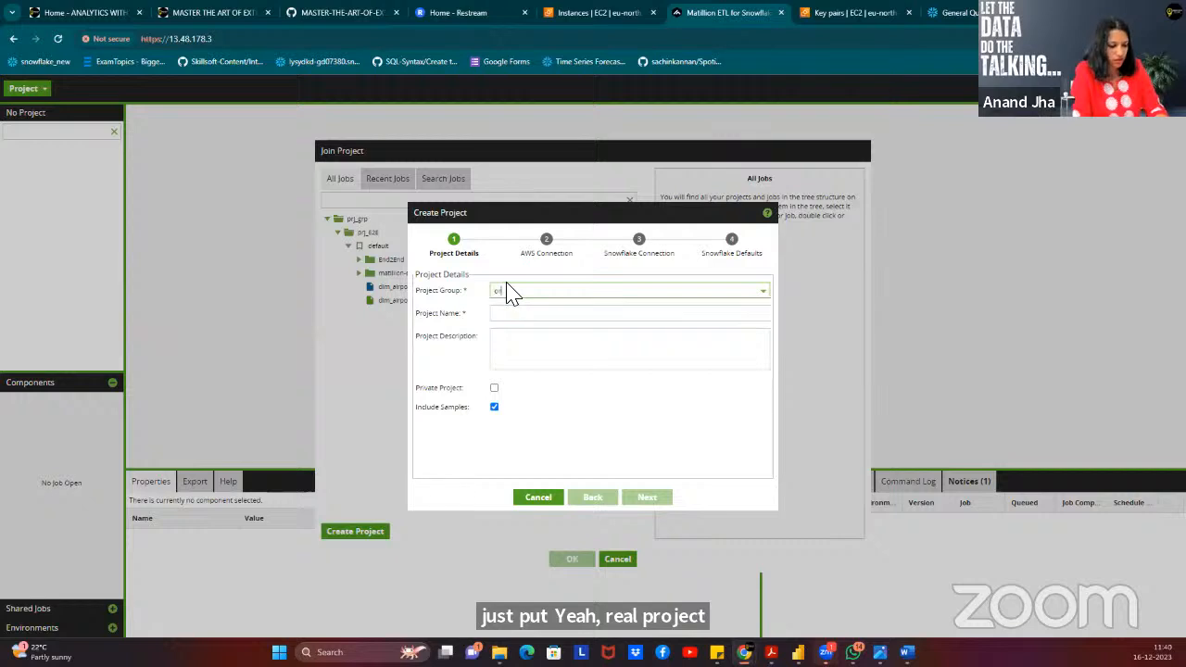
text(j)
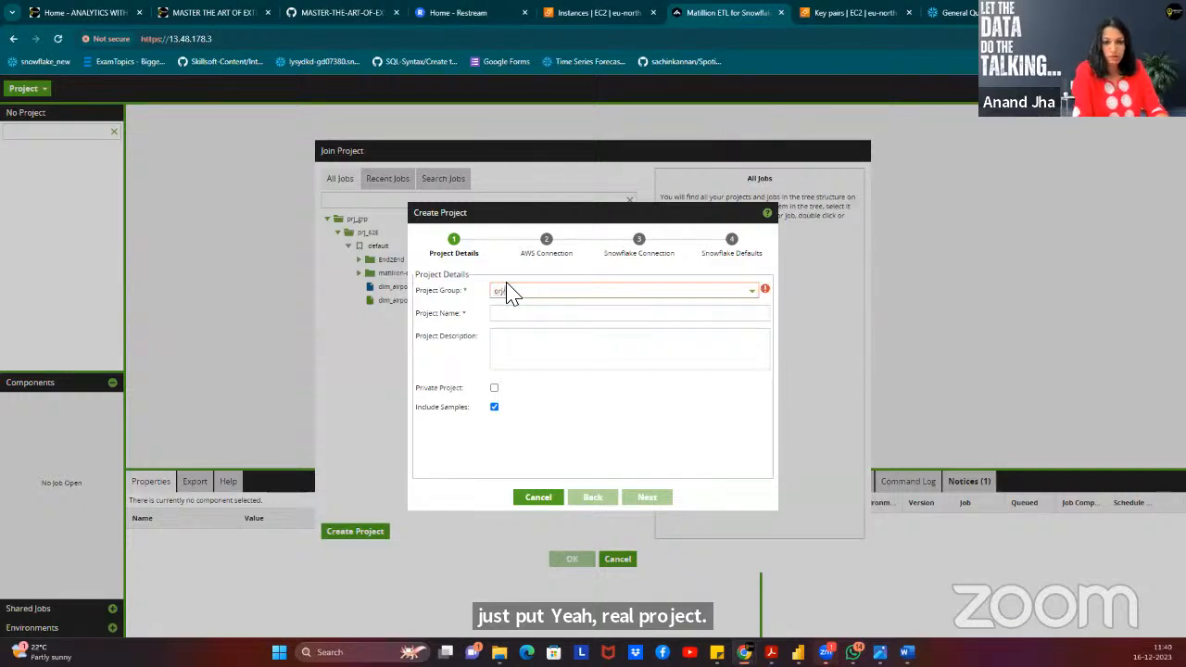
key(BackSpace)
key(BackSpace)
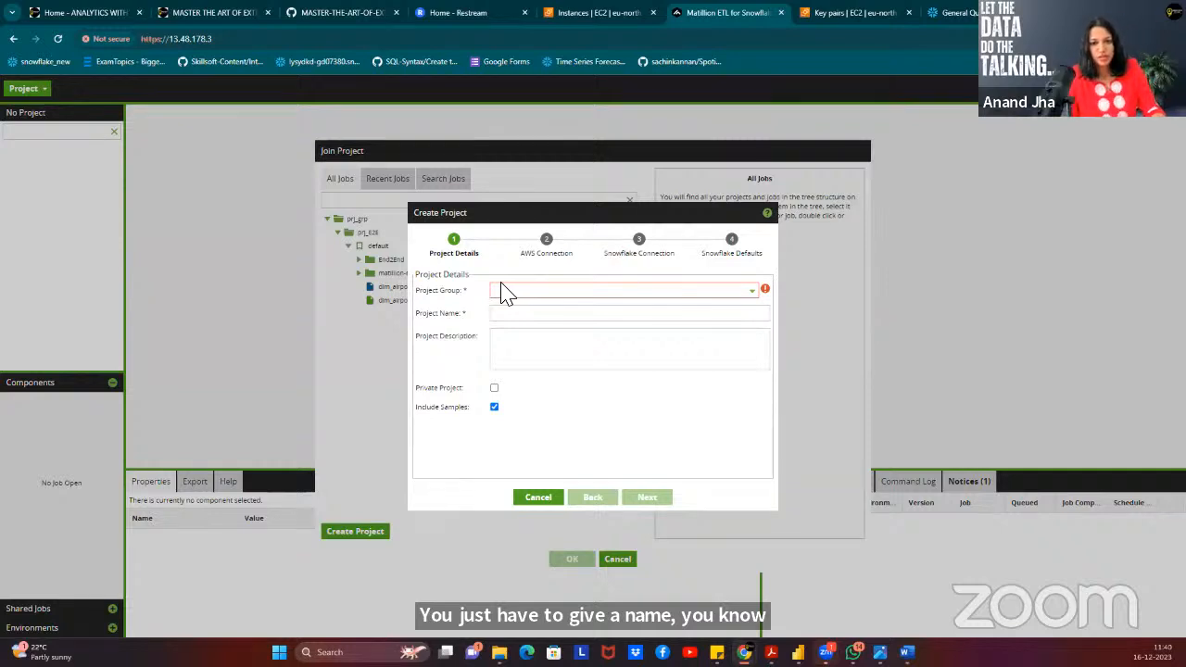
click(516, 293)
text(E)
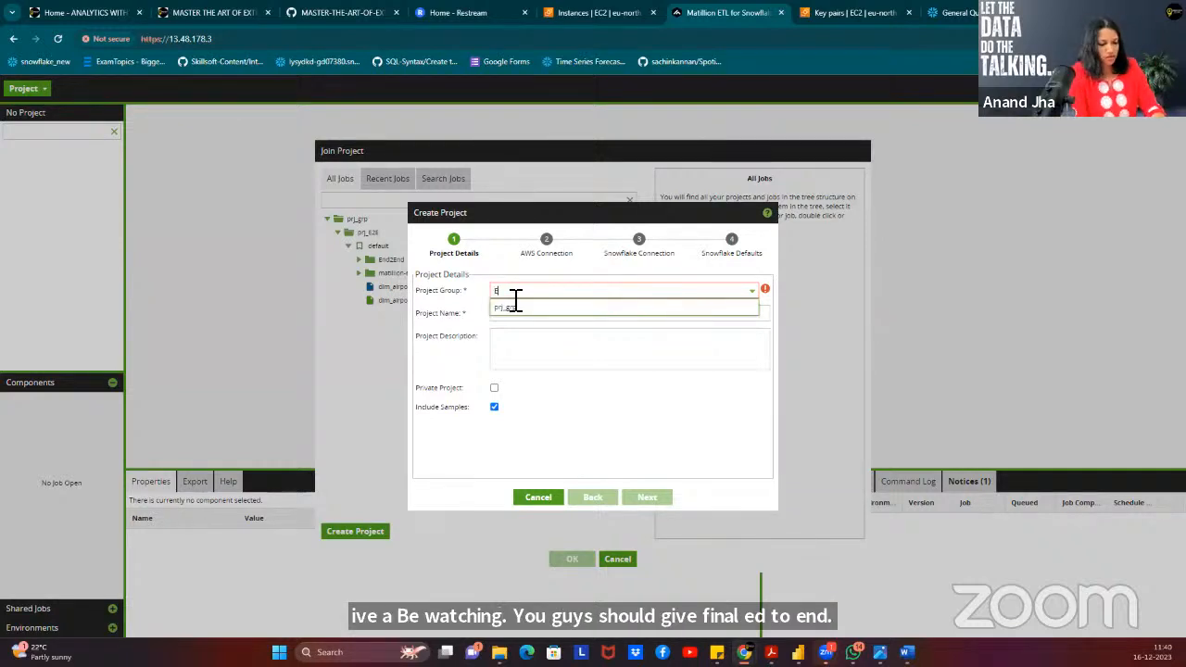
text(2E)
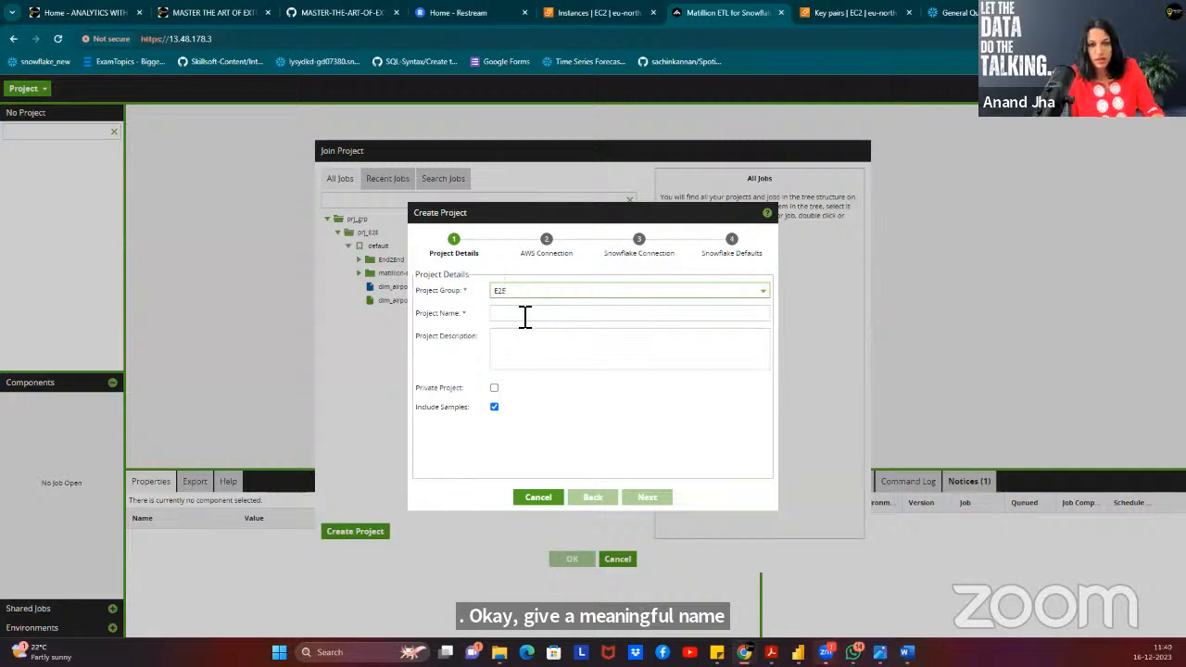
click(524, 315)
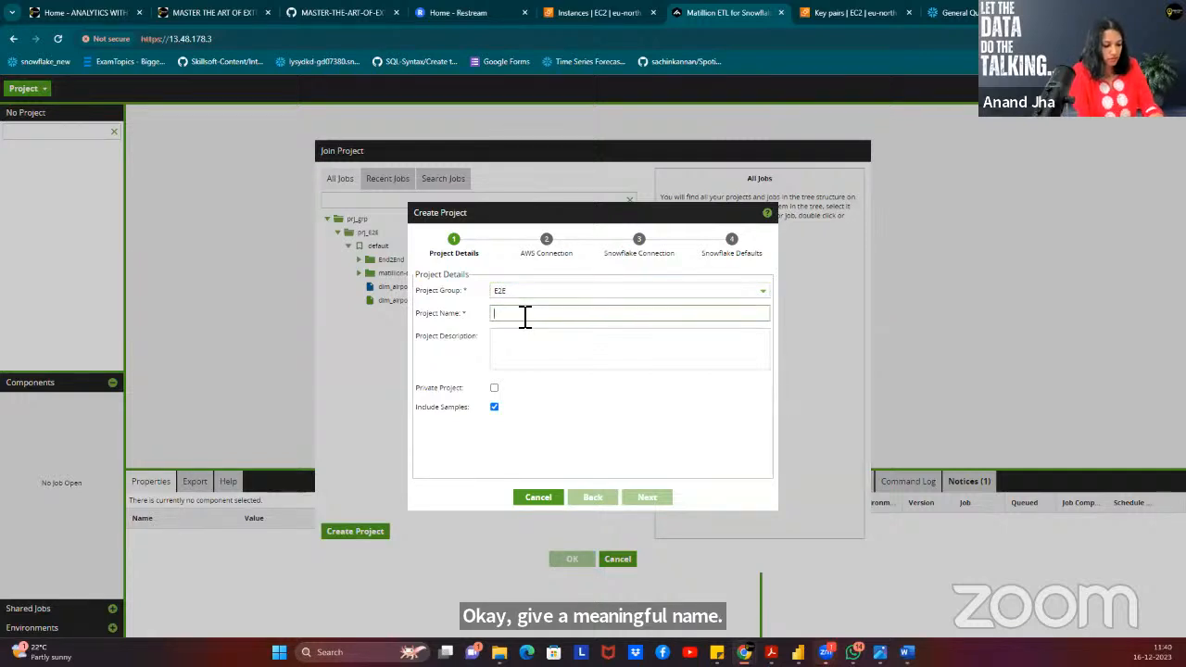
text(EndToEn)
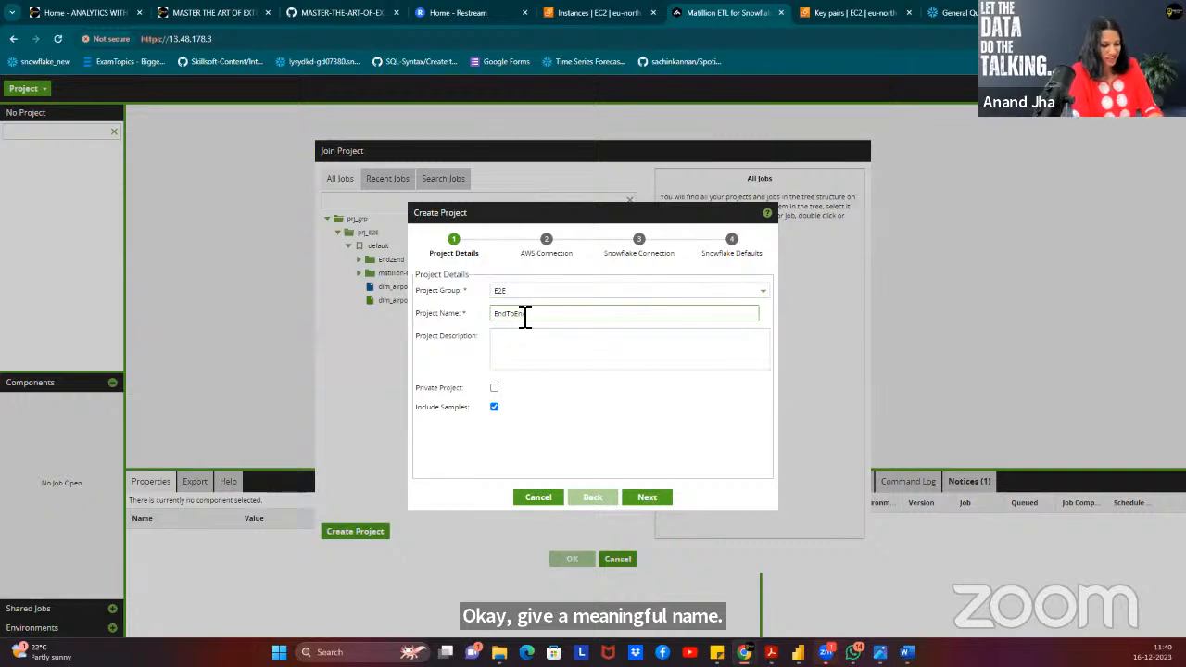
text(d)
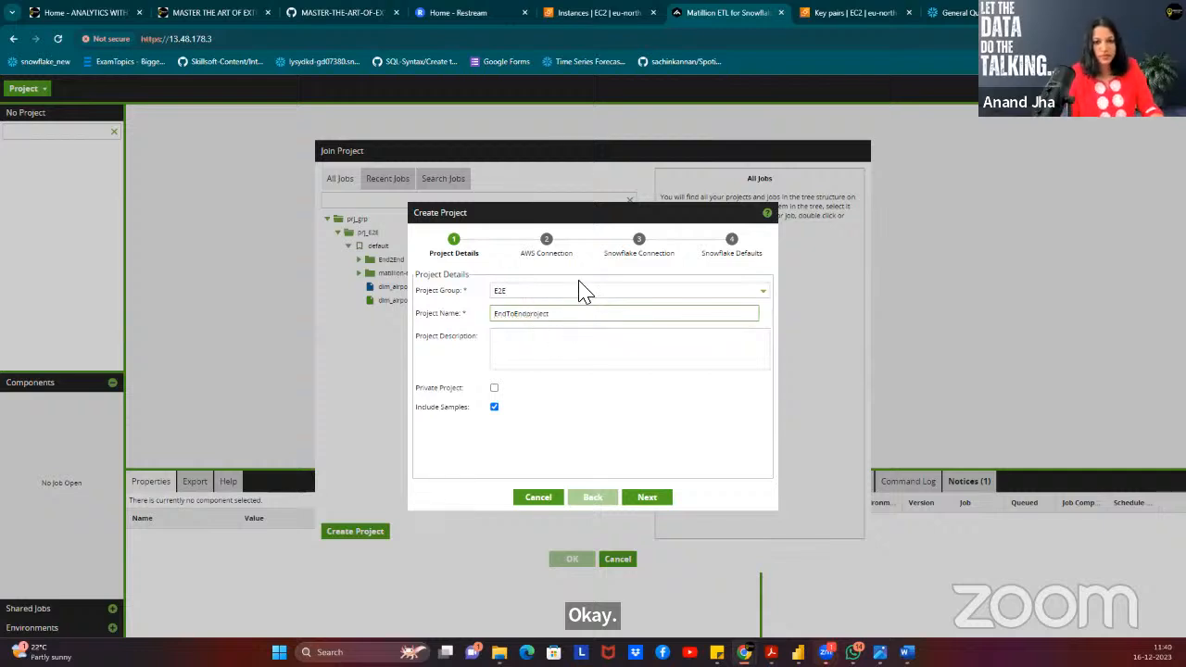
click(647, 501)
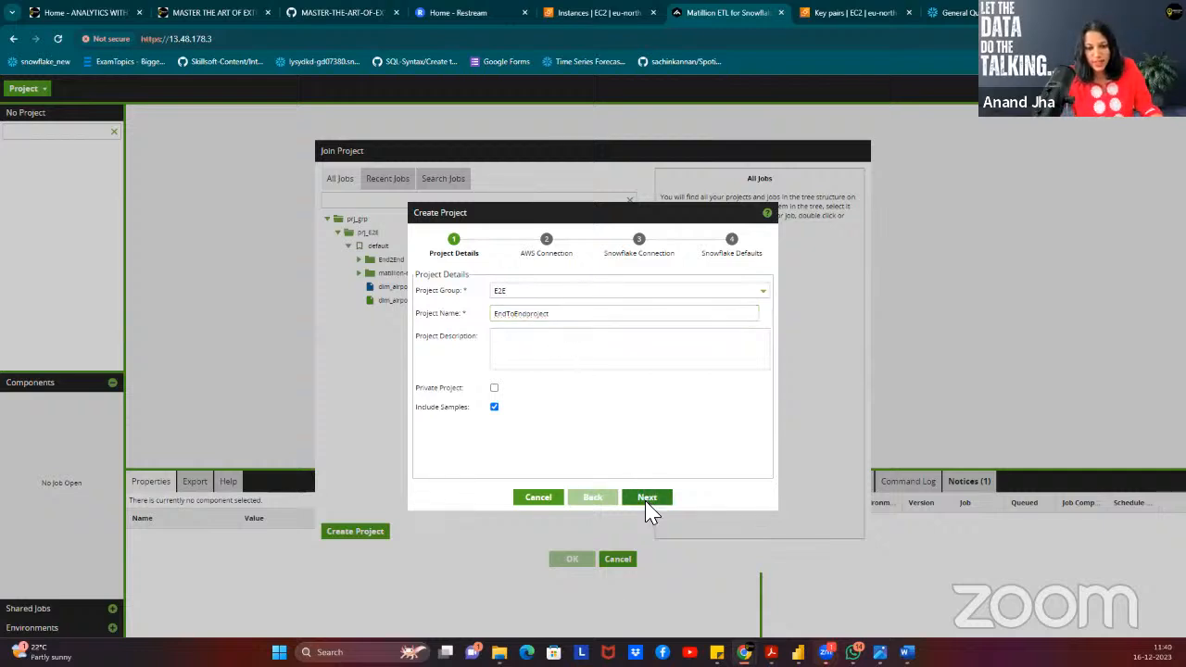
Name the environment Env_Dev and keep Instance Credentials as the AWS credentials.
click(518, 295)
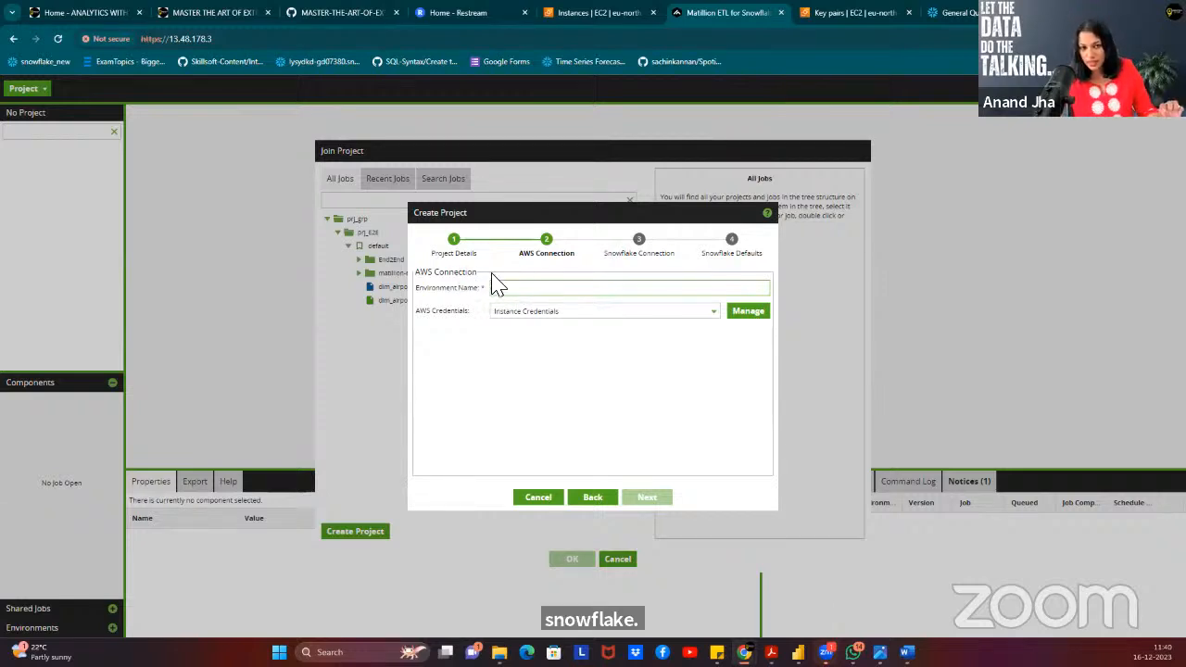
click(559, 291)
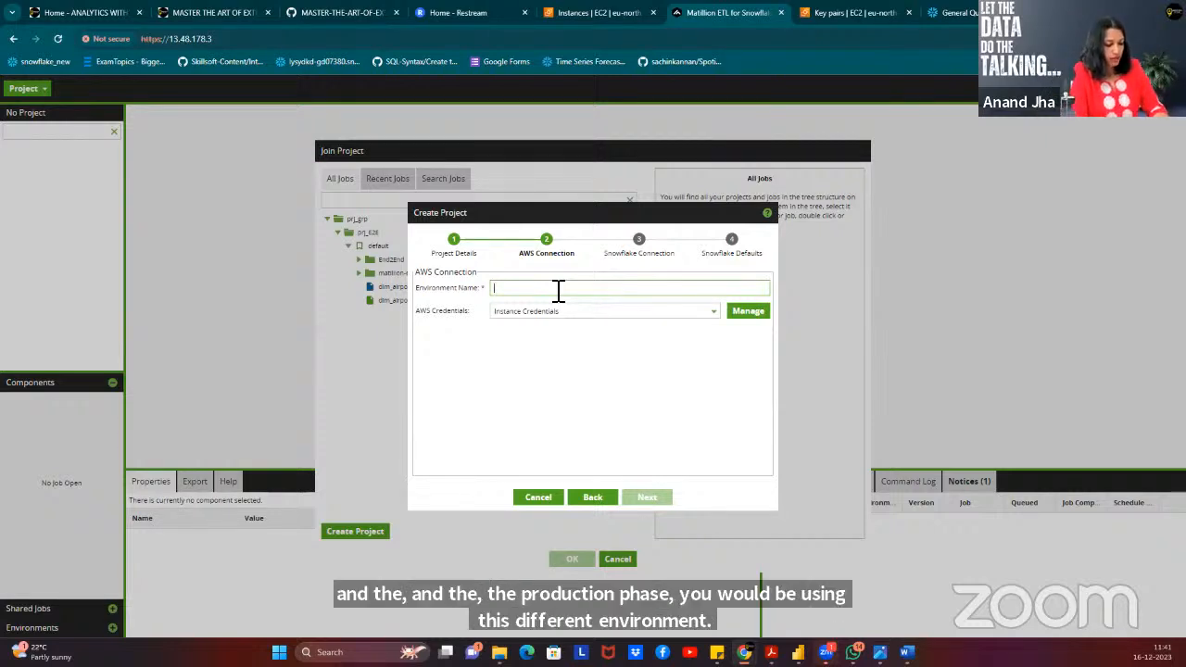
text(Env)
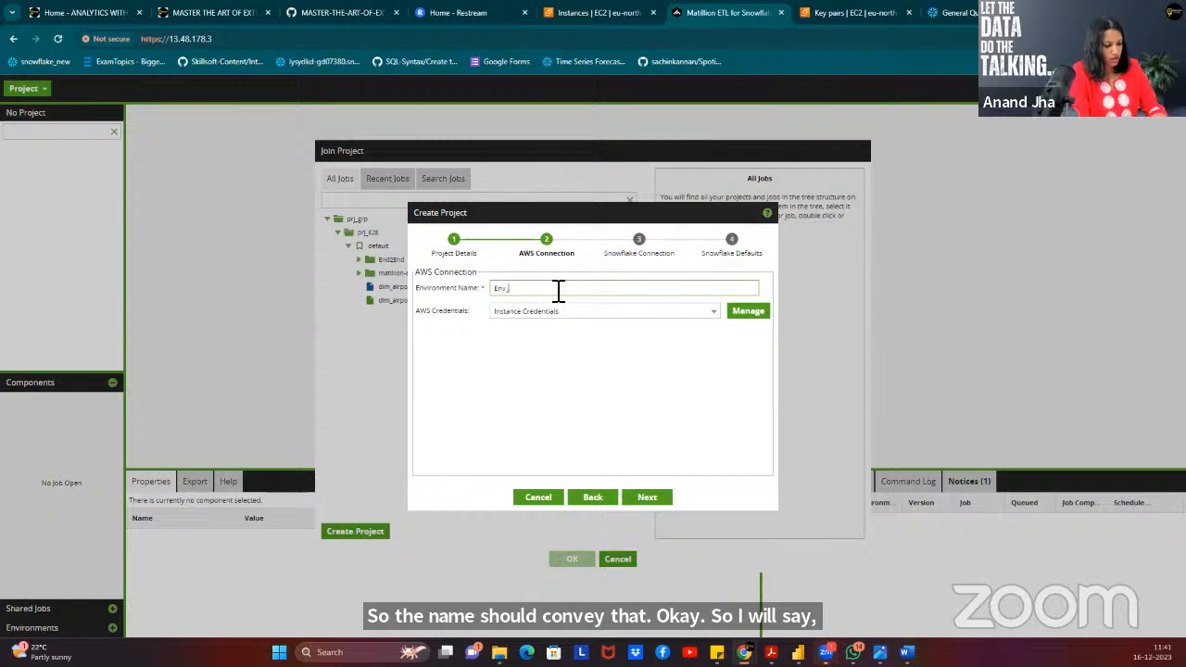
text(_De)
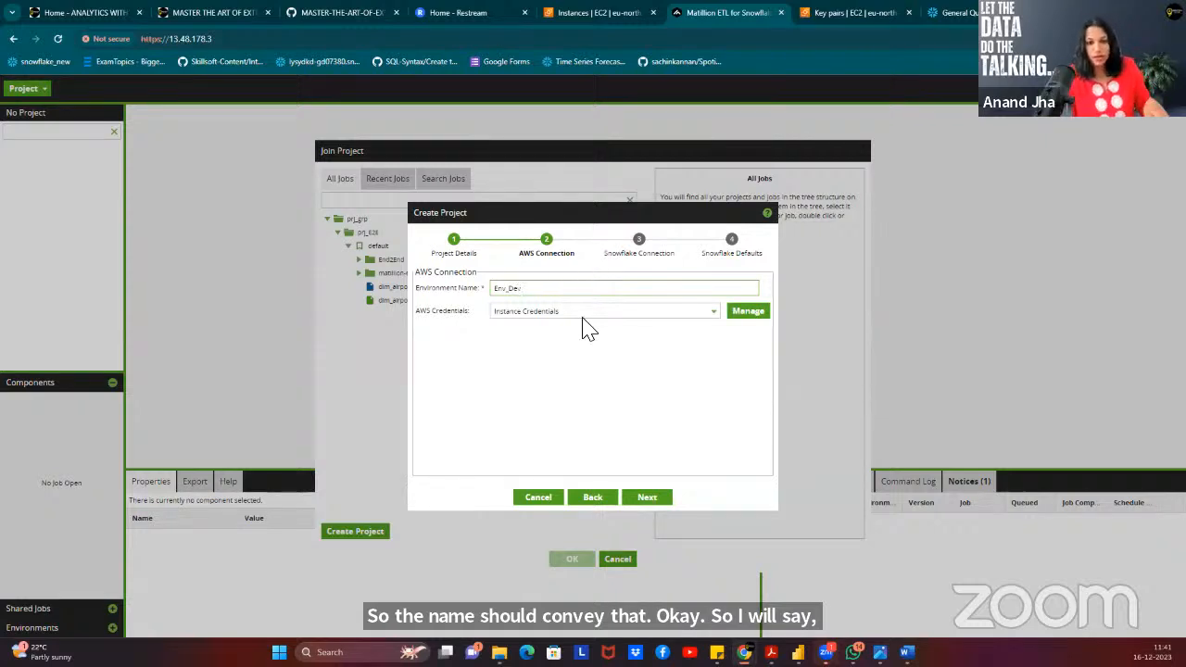
text(v)
click(652, 312)
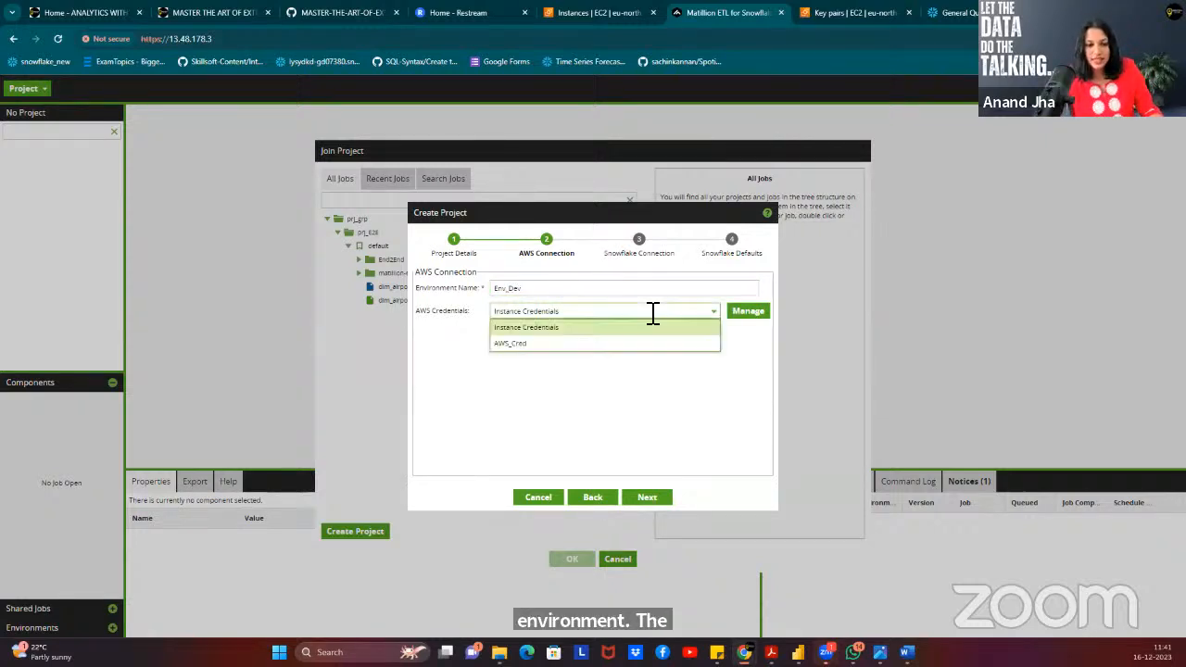
click(651, 312)
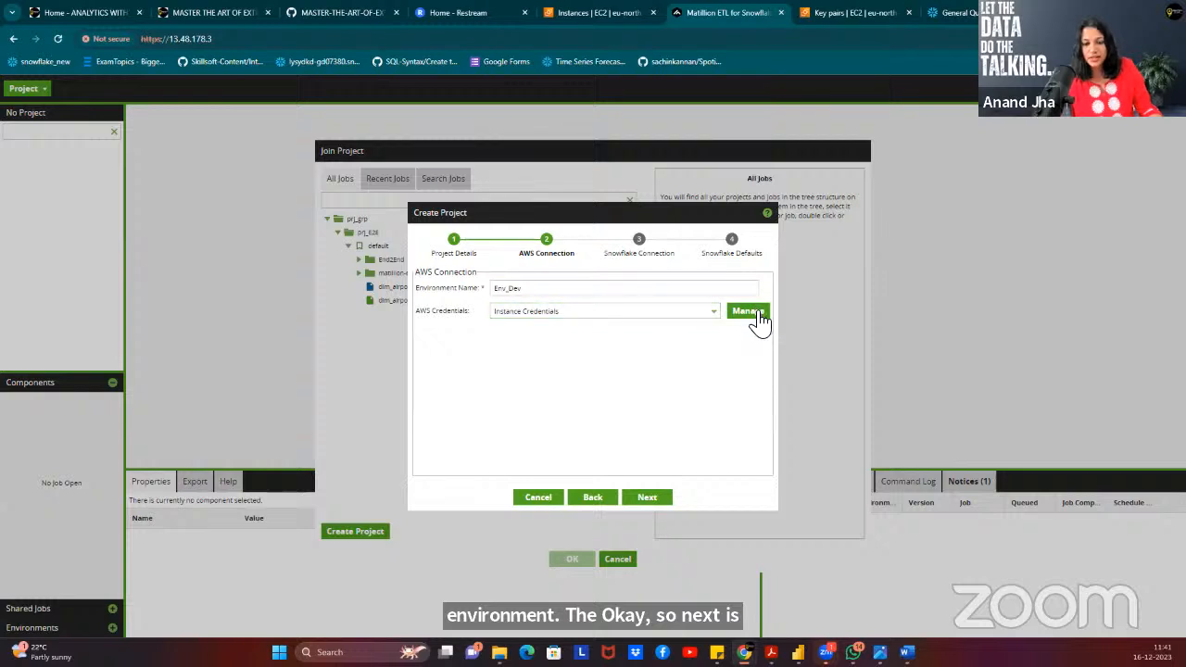
Add a user-defined AWS credential named AWS_Dev, then switch to the EC2 Key pairs page.
click(756, 313)
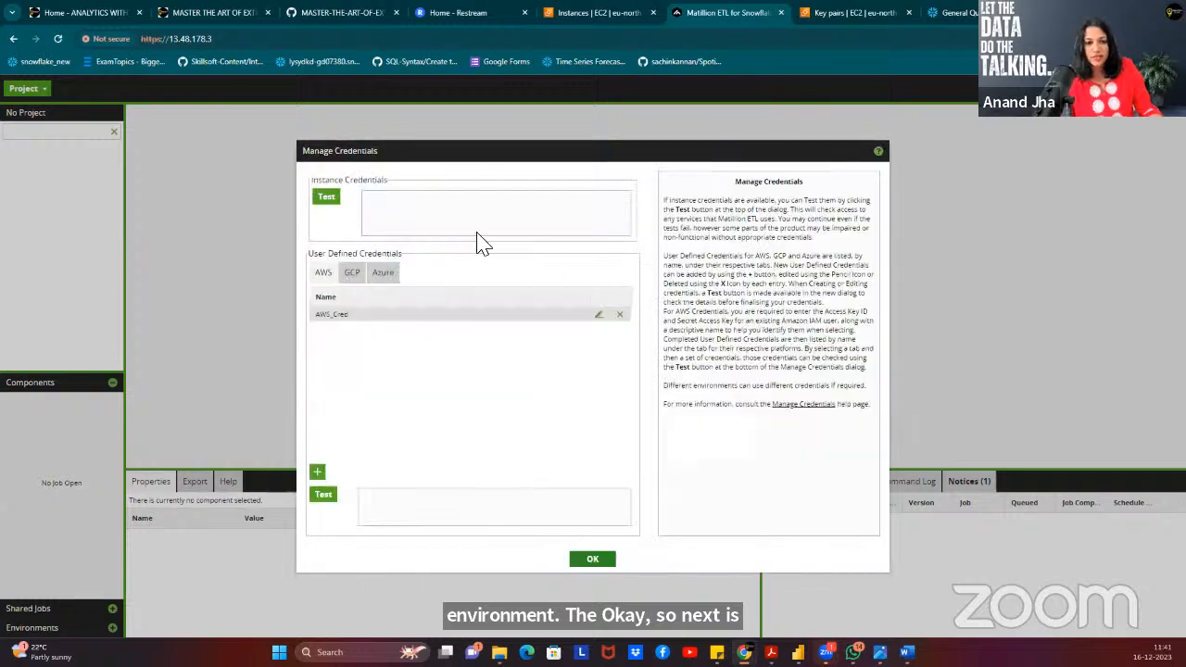
click(319, 473)
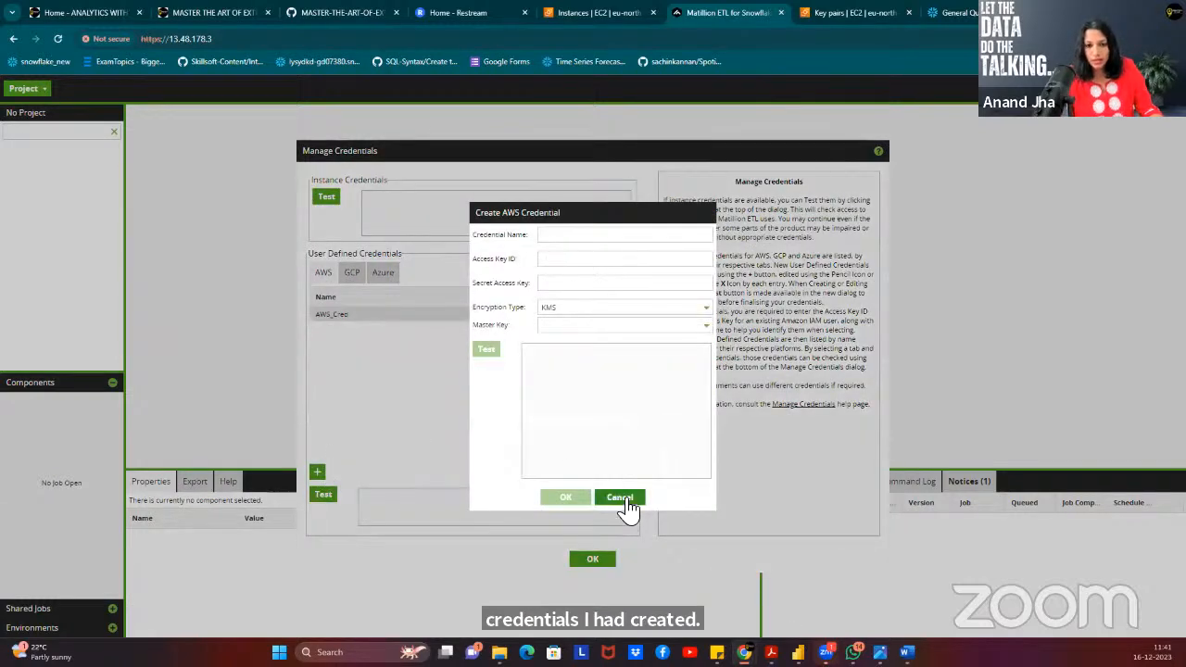
click(558, 235)
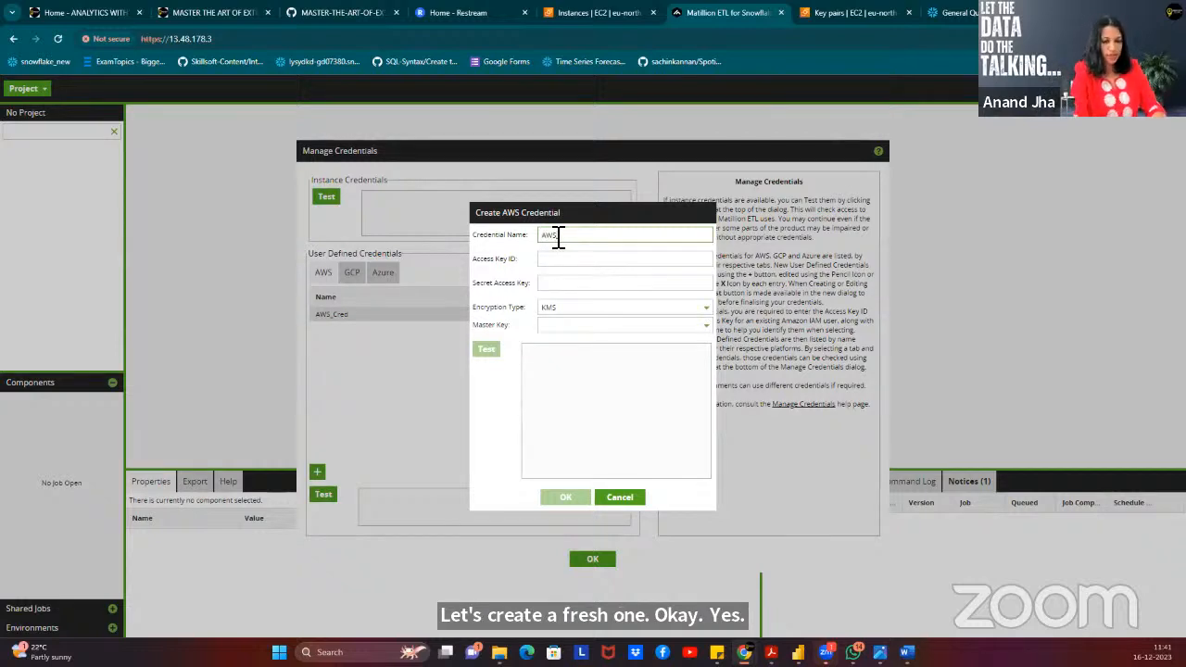
text(AWS_C)
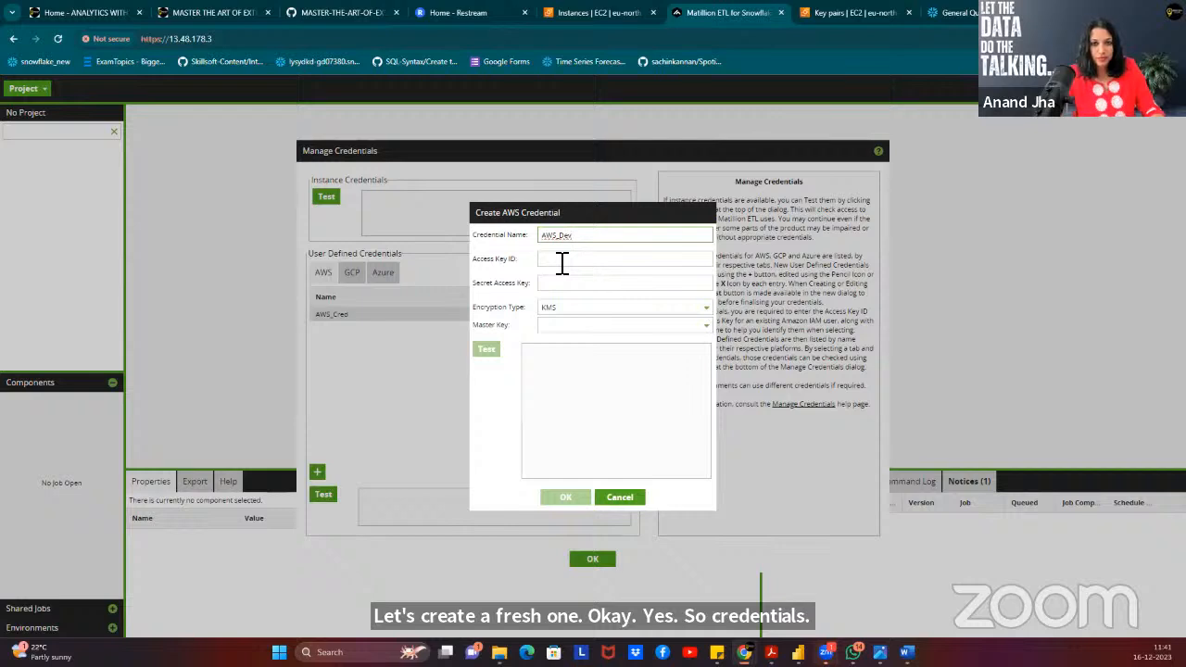
click(562, 263)
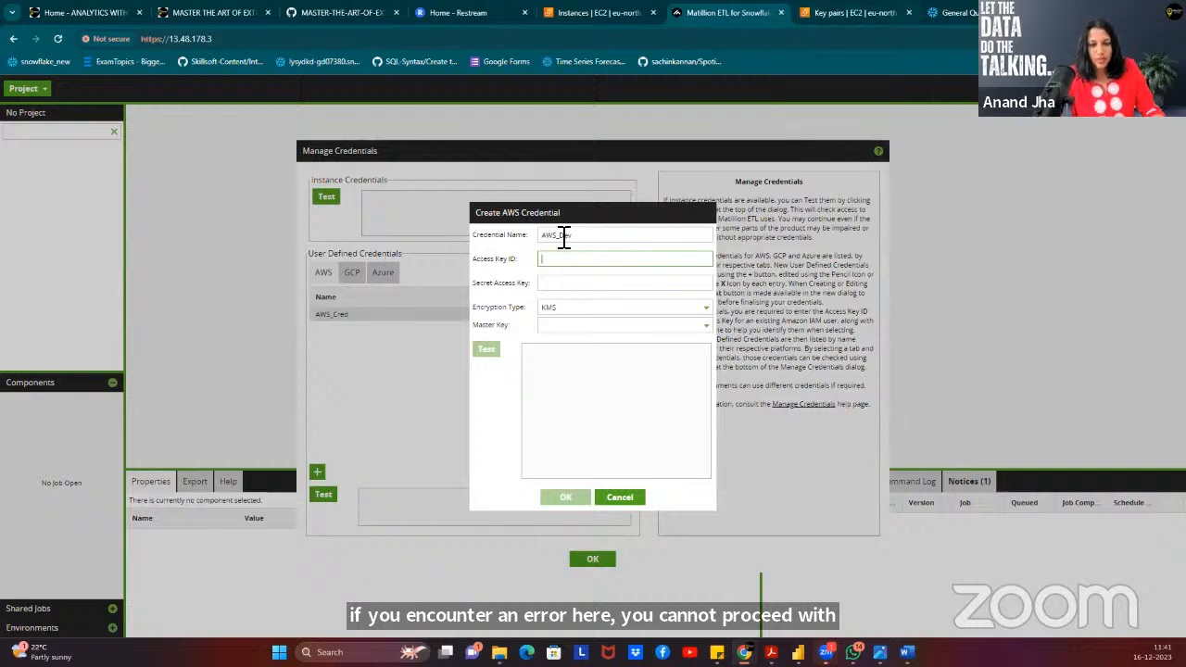
click(853, 14)
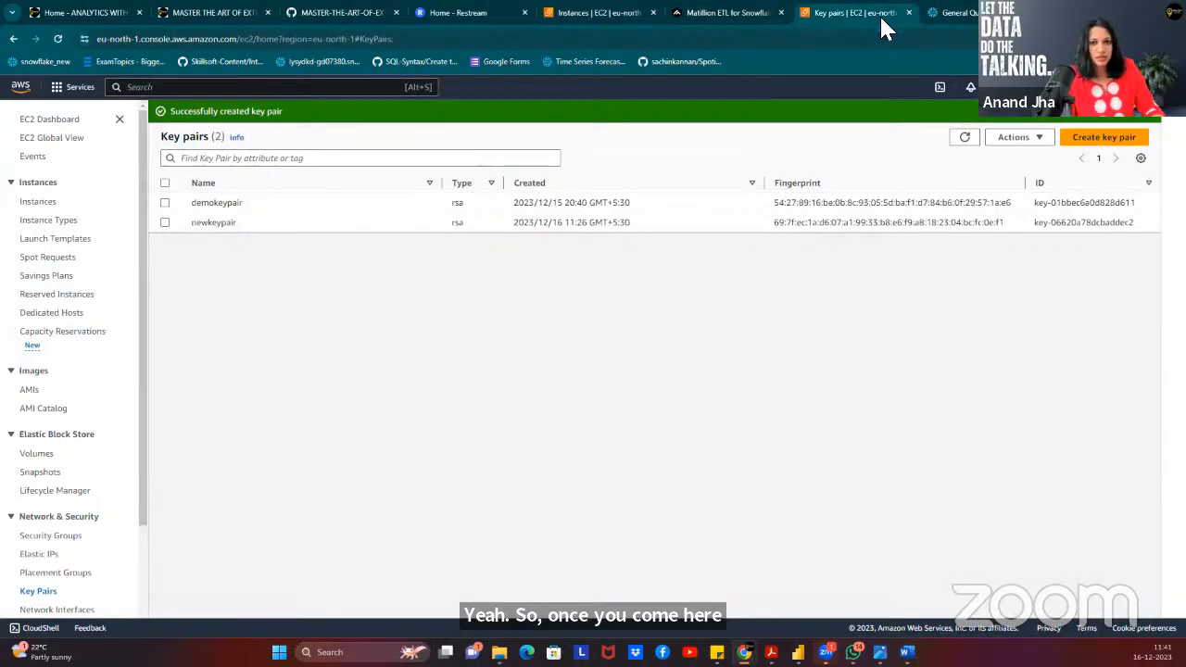
Open the AWS console home in a new browser tab.
right_click(23, 87)
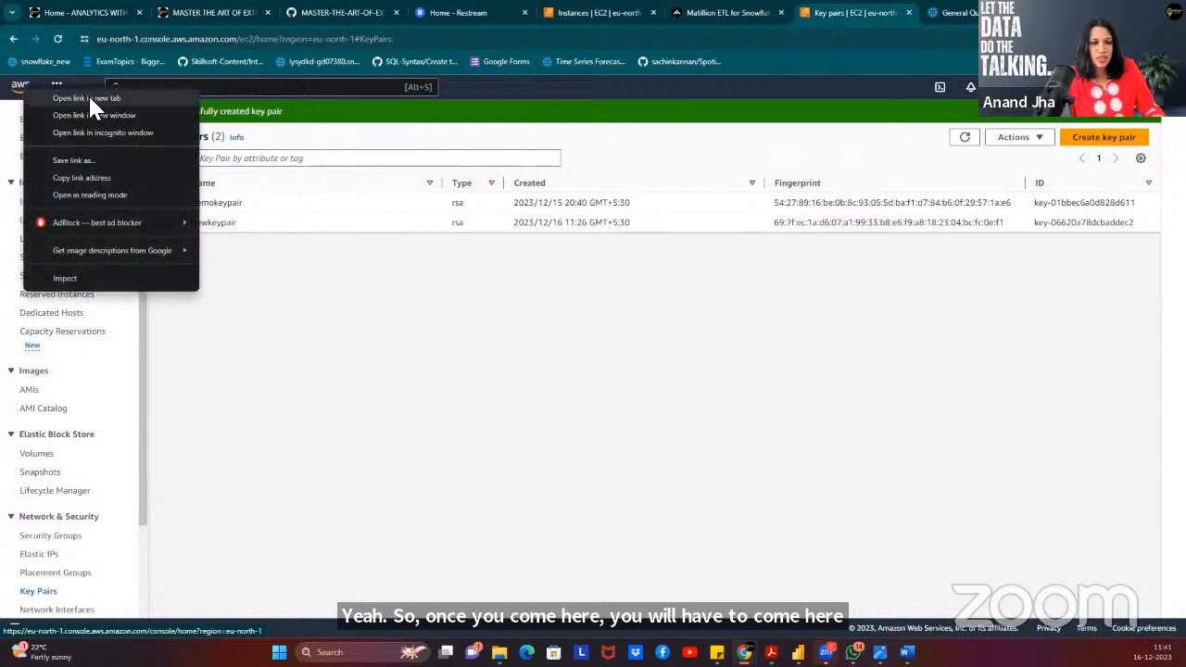
click(88, 97)
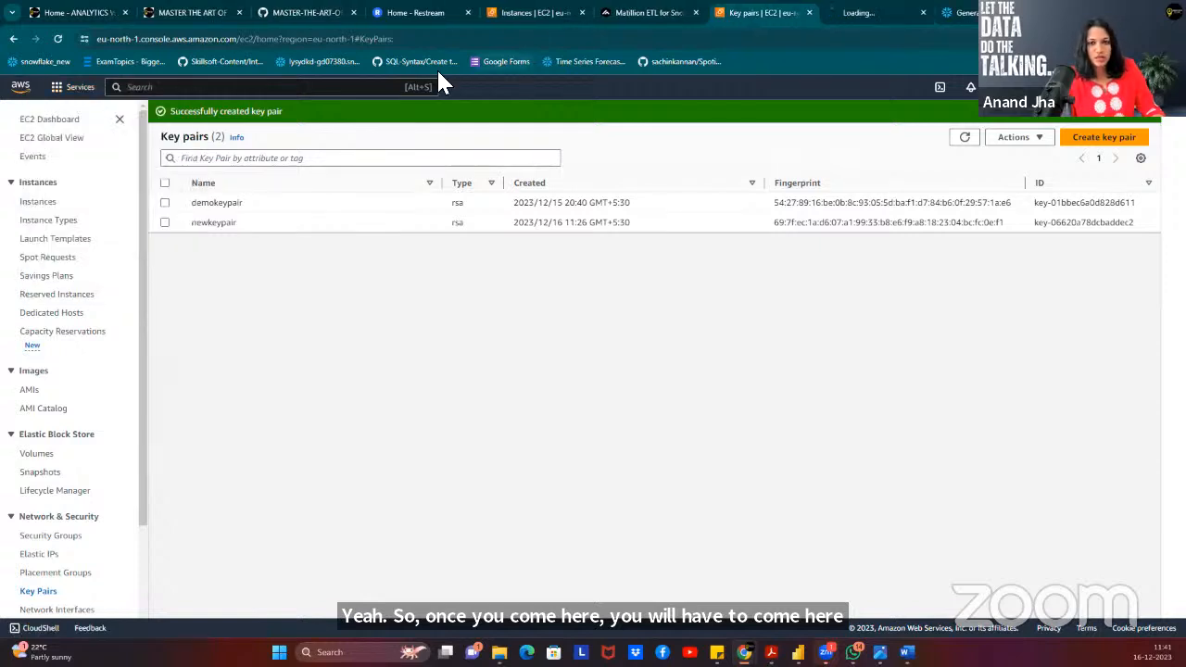
click(868, 12)
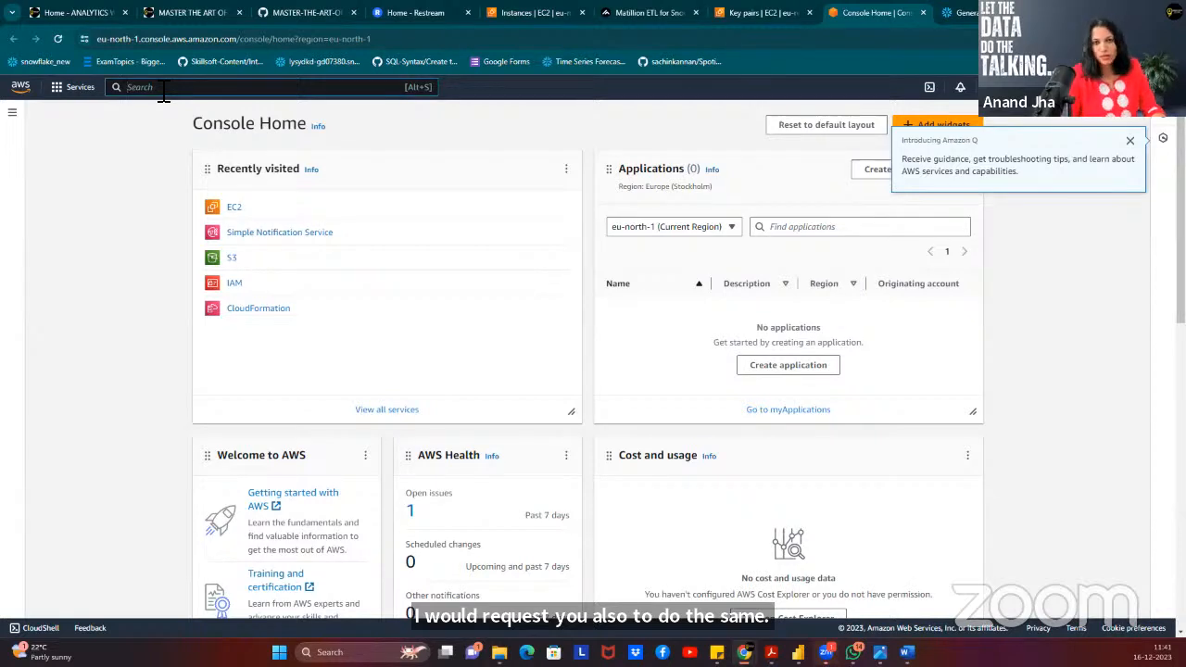
click(638, 19)
click(861, 16)
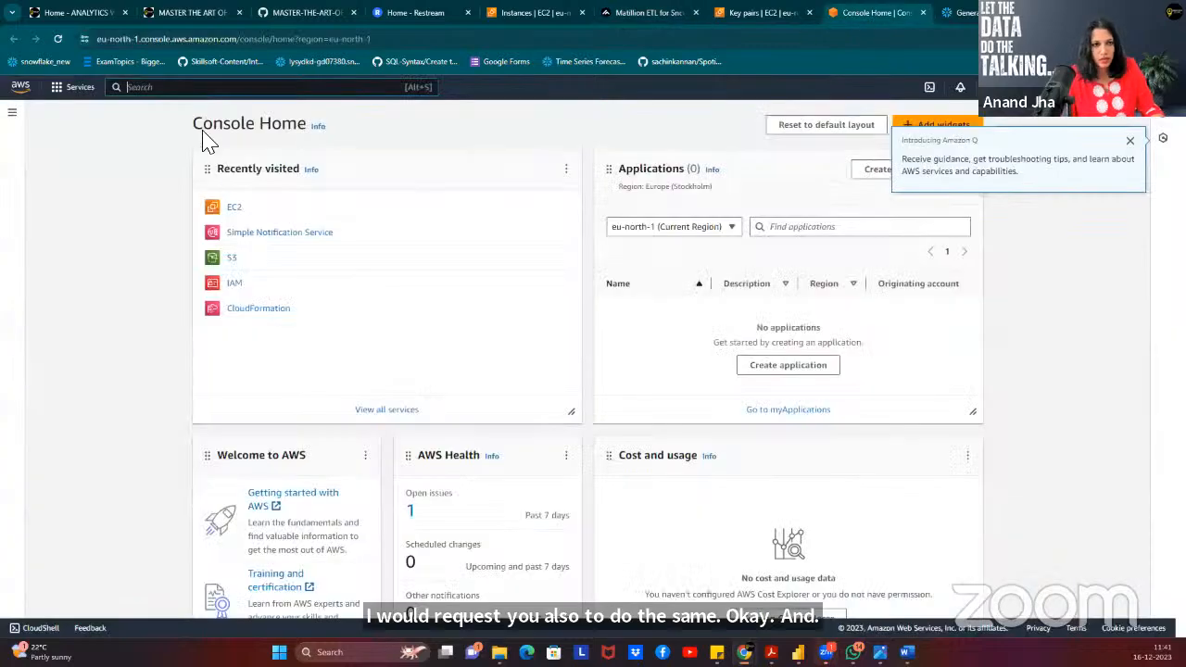
Search the console for IAM and open the IAM service.
click(209, 87)
text(access)
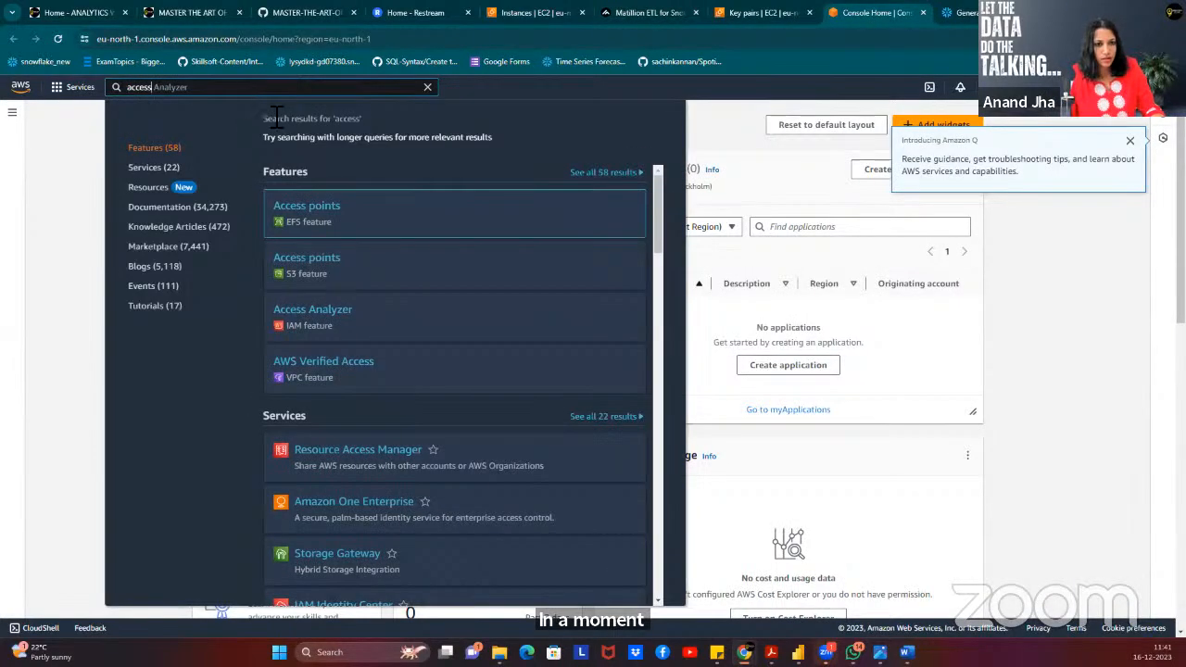
key(BackSpace)
key(BackSpace)
key(BackSpace)
key(BackSpace)
key(BackSpace)
key(BackSpace)
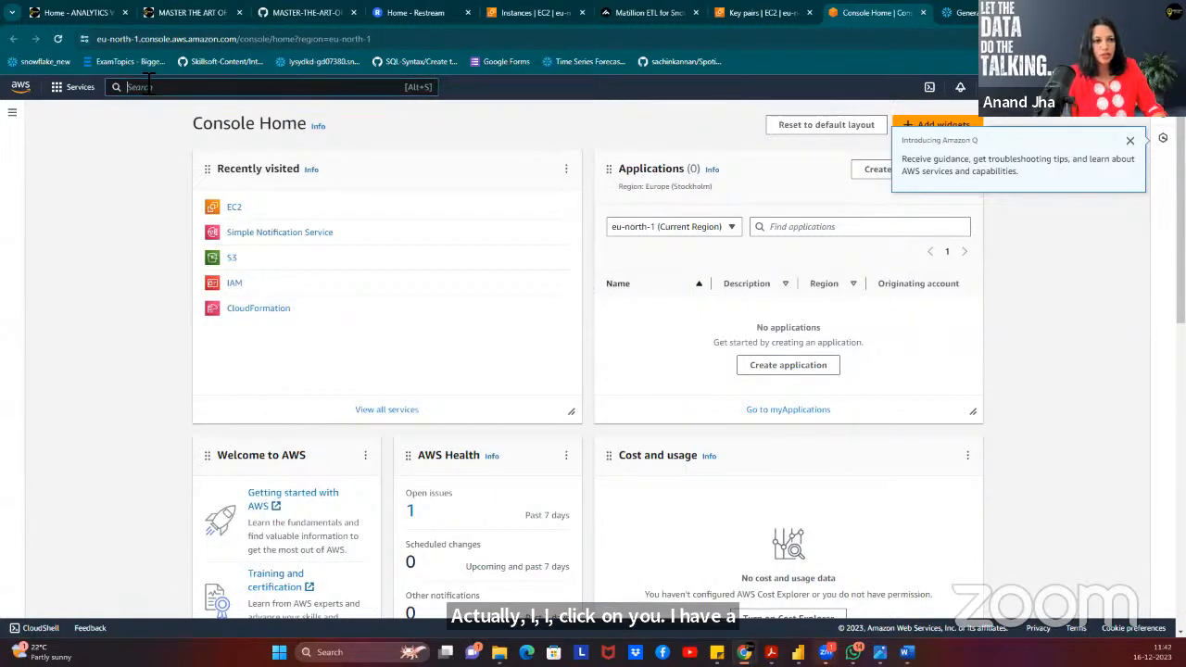
text(iA)
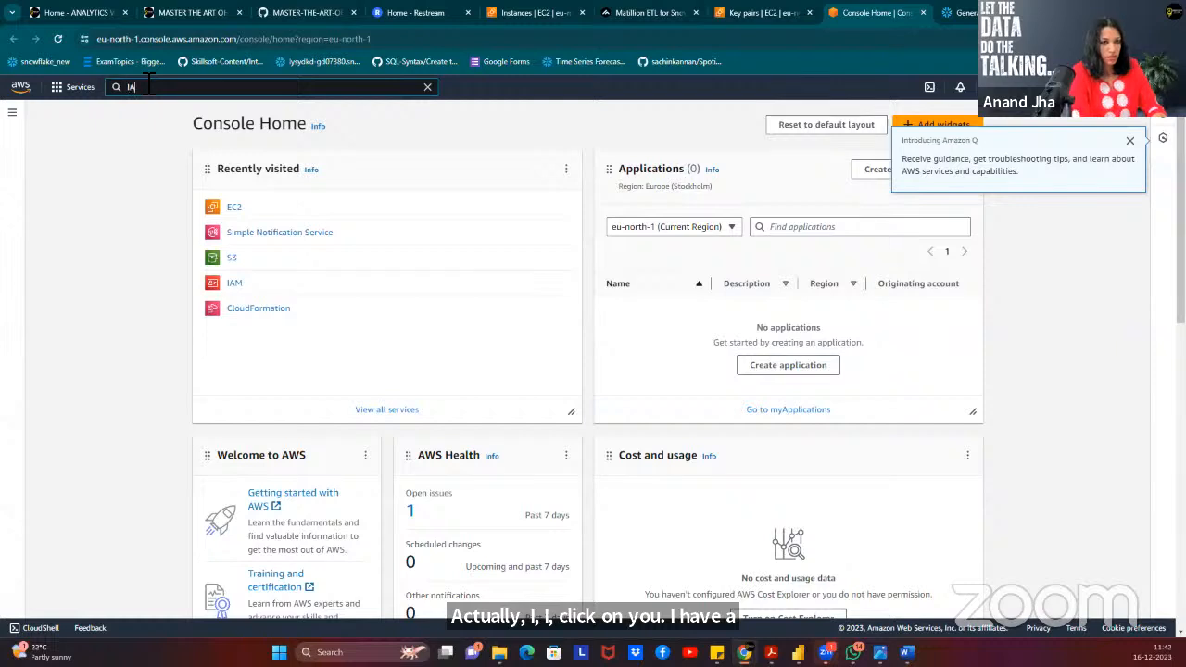
text(M)
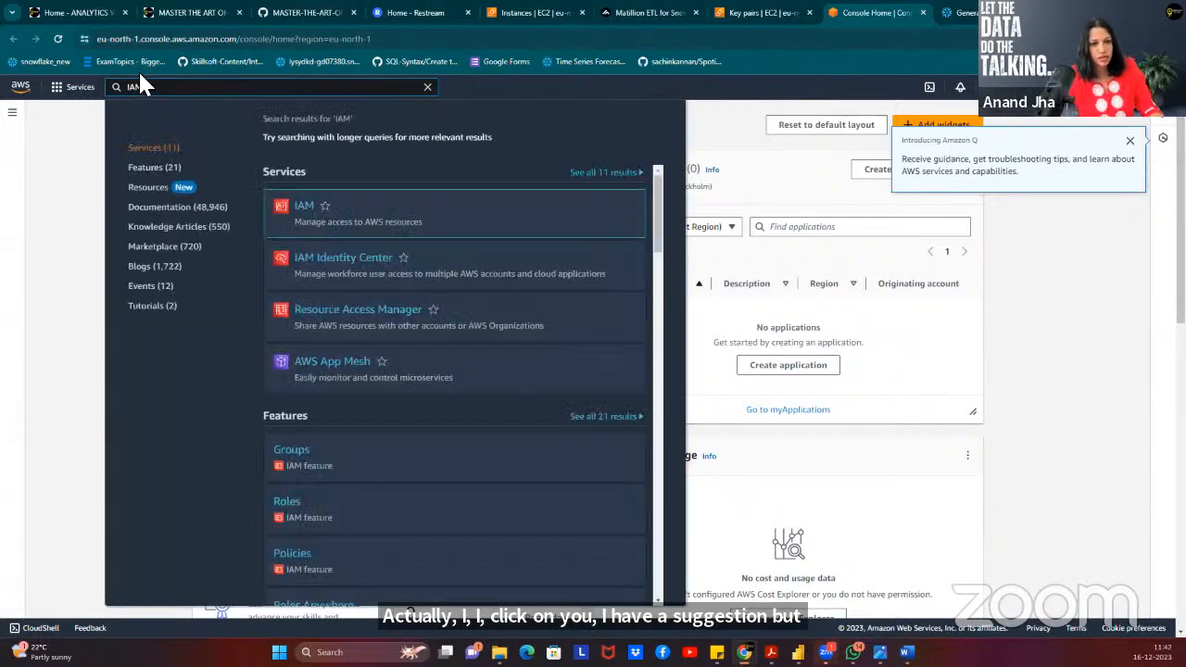
click(309, 213)
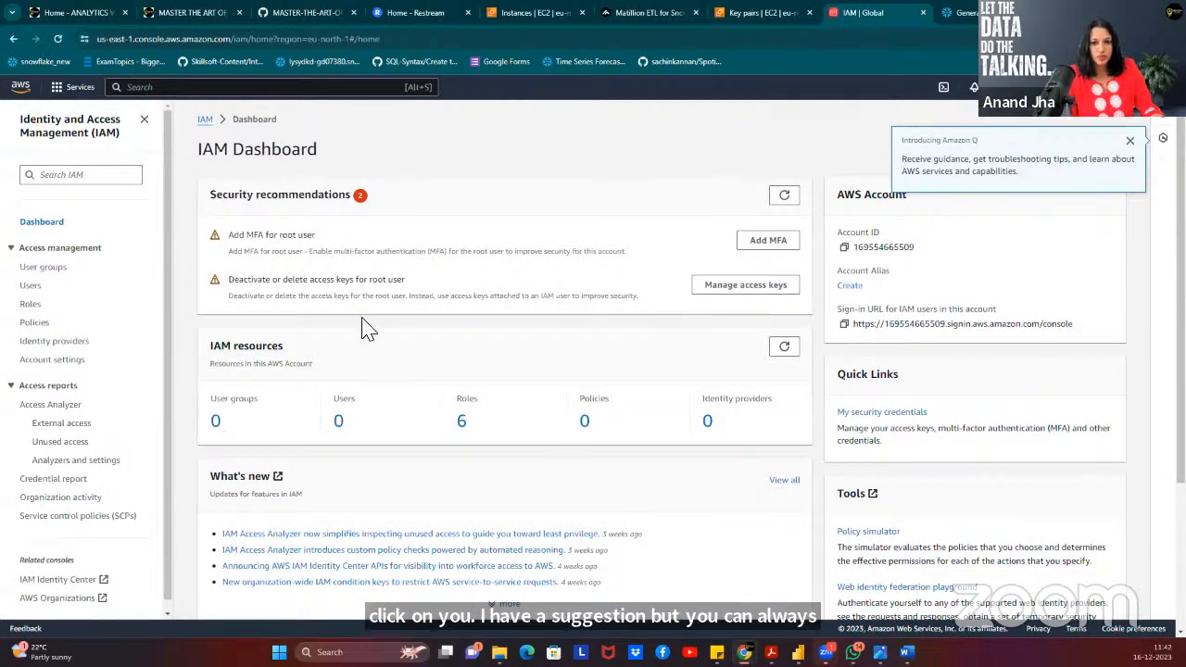
Go to the root user's security credentials and start creating an access key.
scroll(389, 322, down, 3)
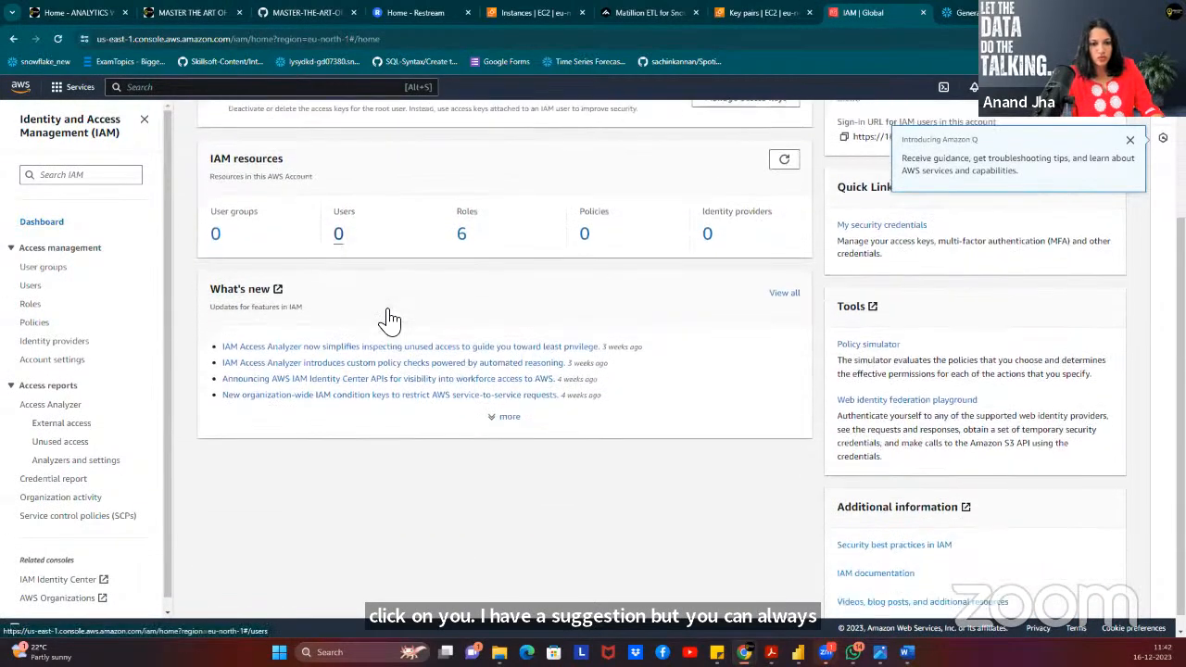
scroll(437, 289, up, 3)
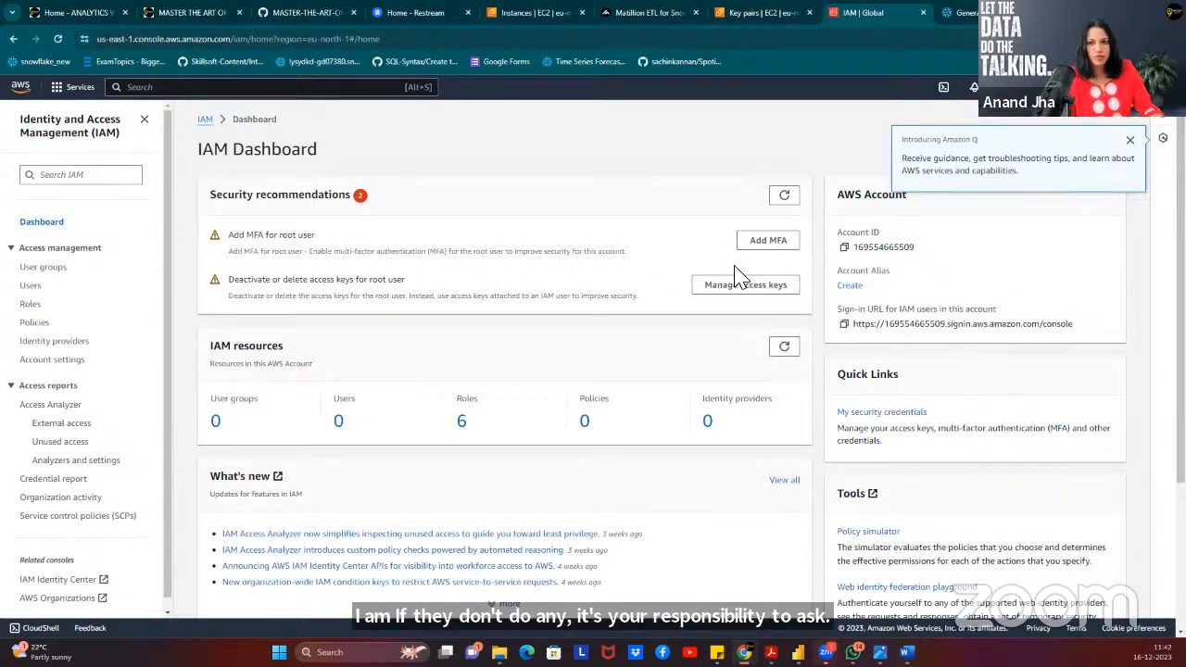
scroll(744, 339, down, 3)
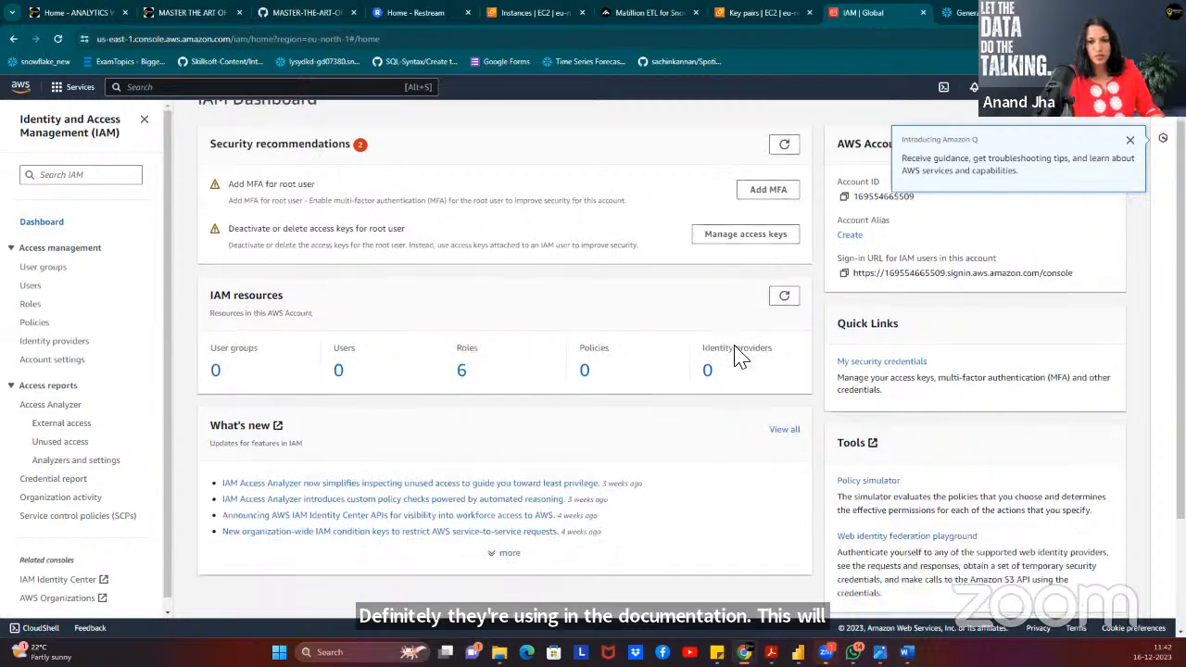
scroll(754, 312, up, 3)
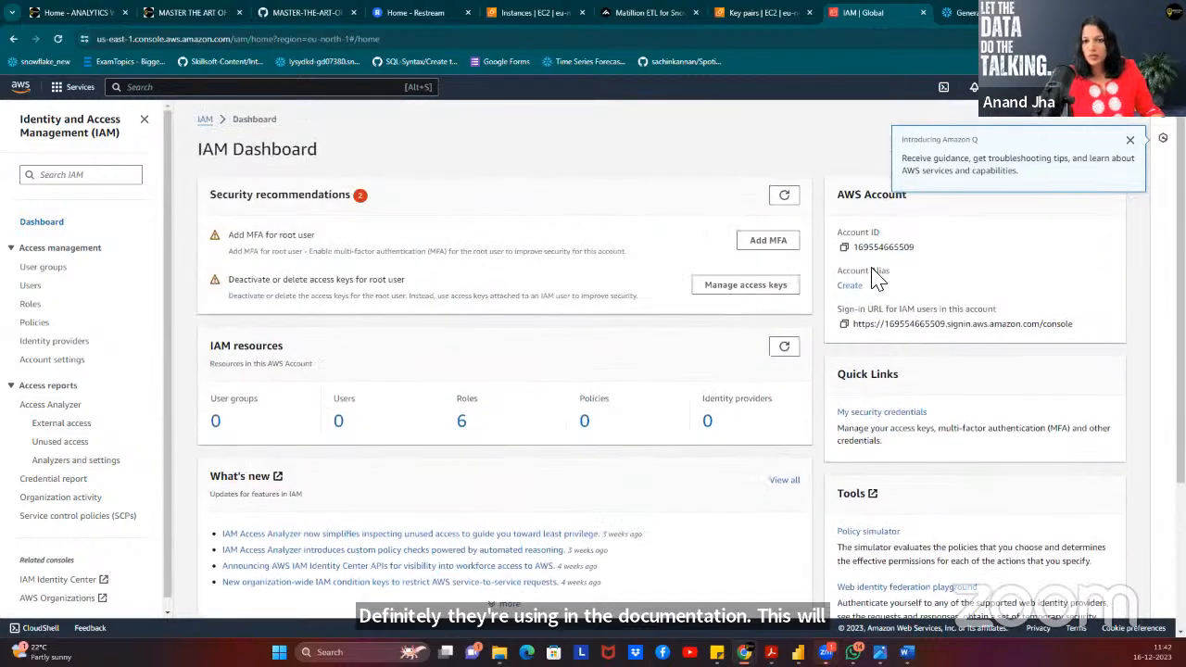
click(1130, 145)
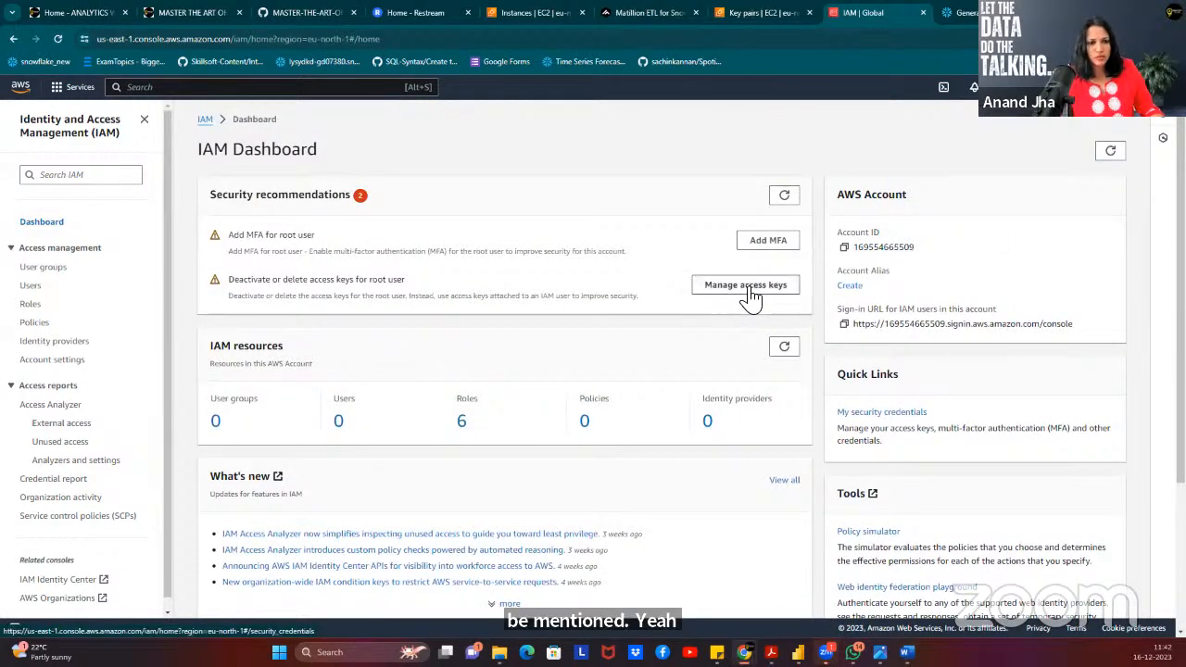
scroll(750, 294, down, 3)
scroll(750, 297, up, 3)
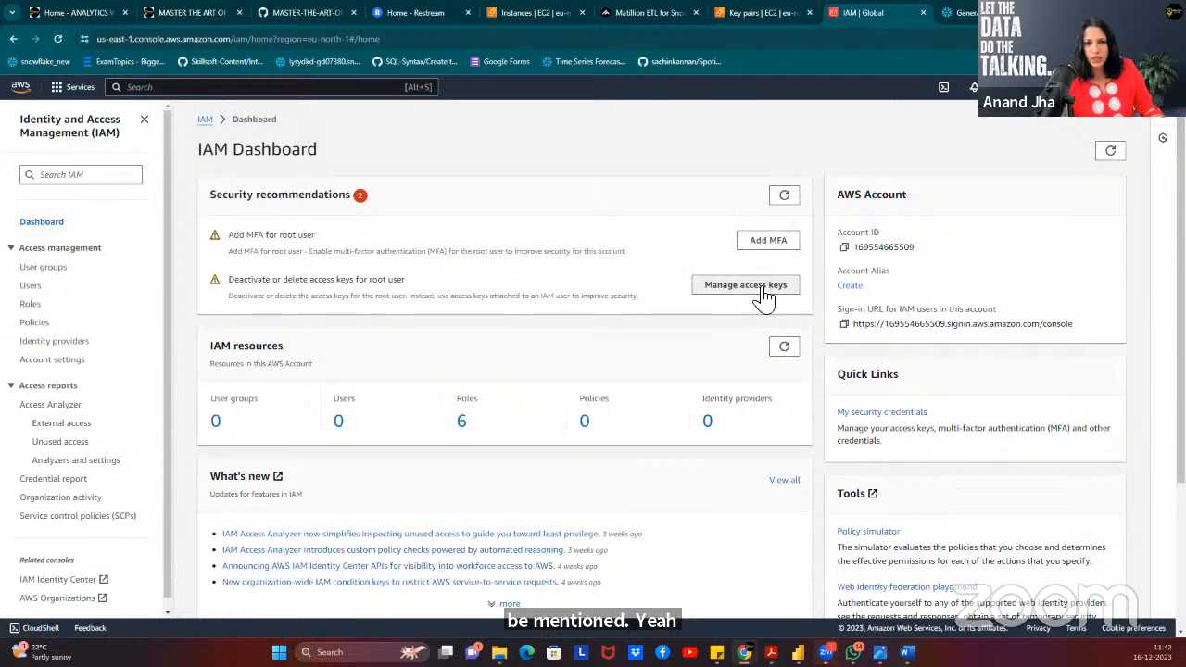
click(746, 286)
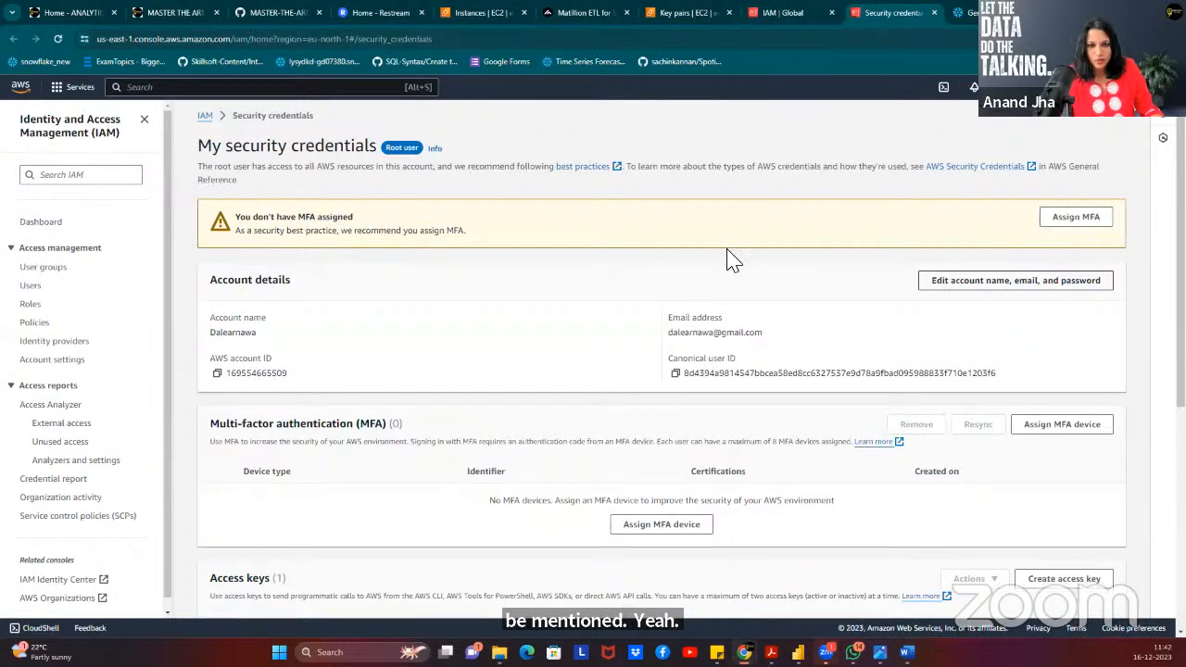
scroll(730, 260, down, 3)
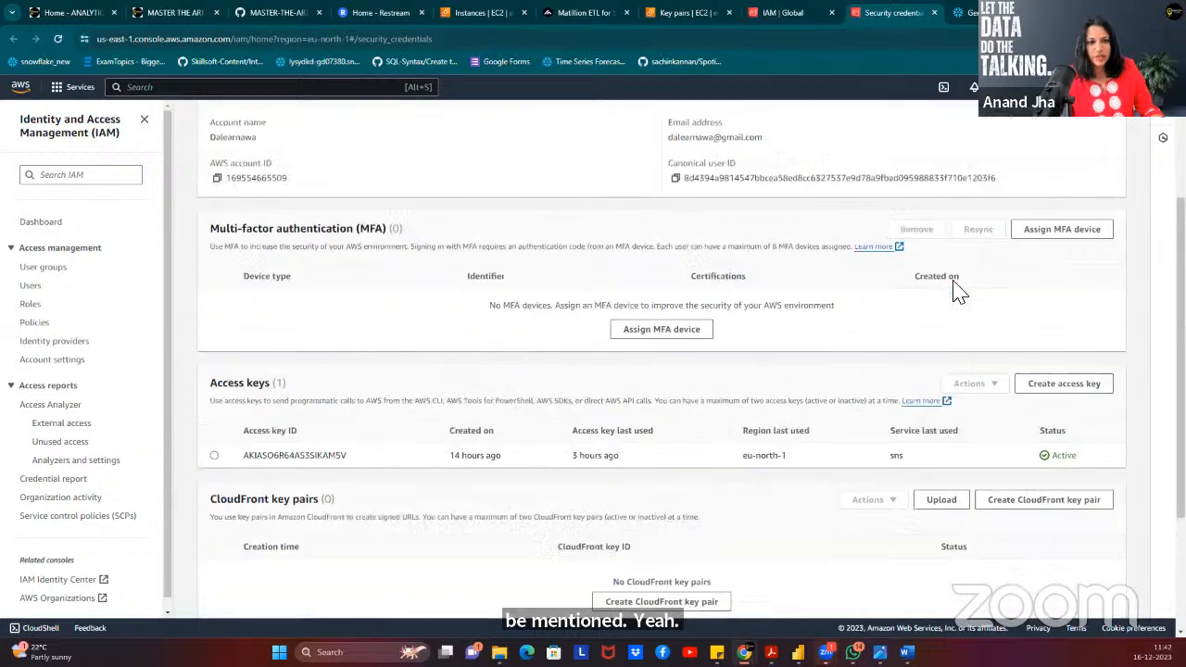
scroll(958, 291, down, 2)
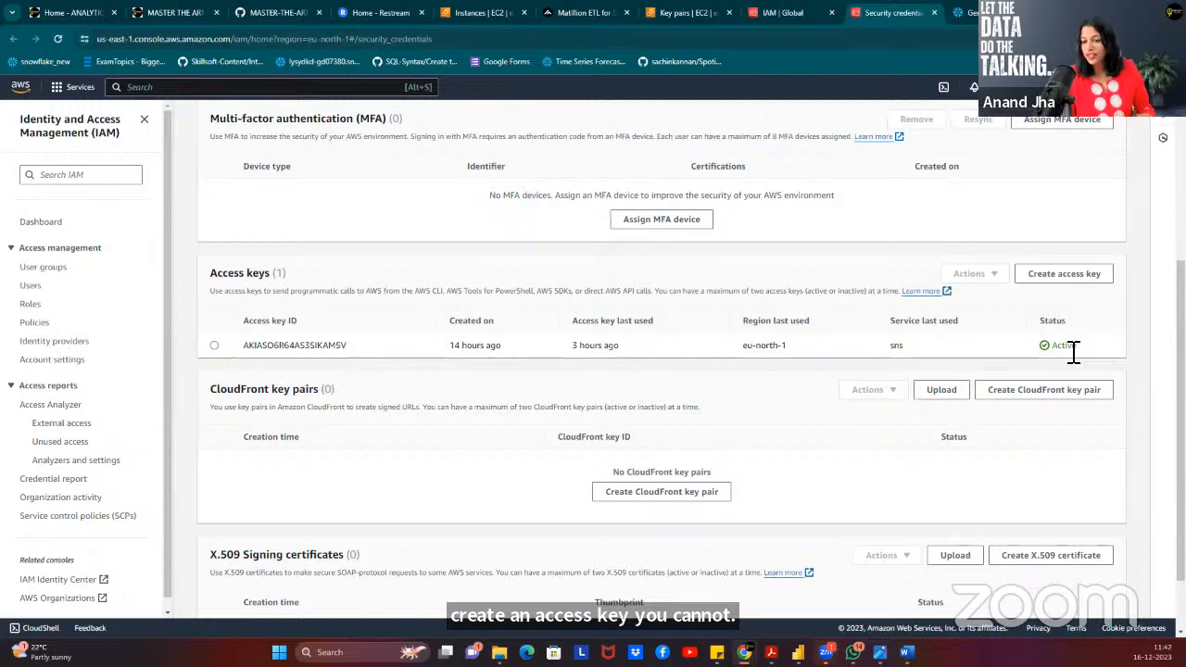
click(1051, 275)
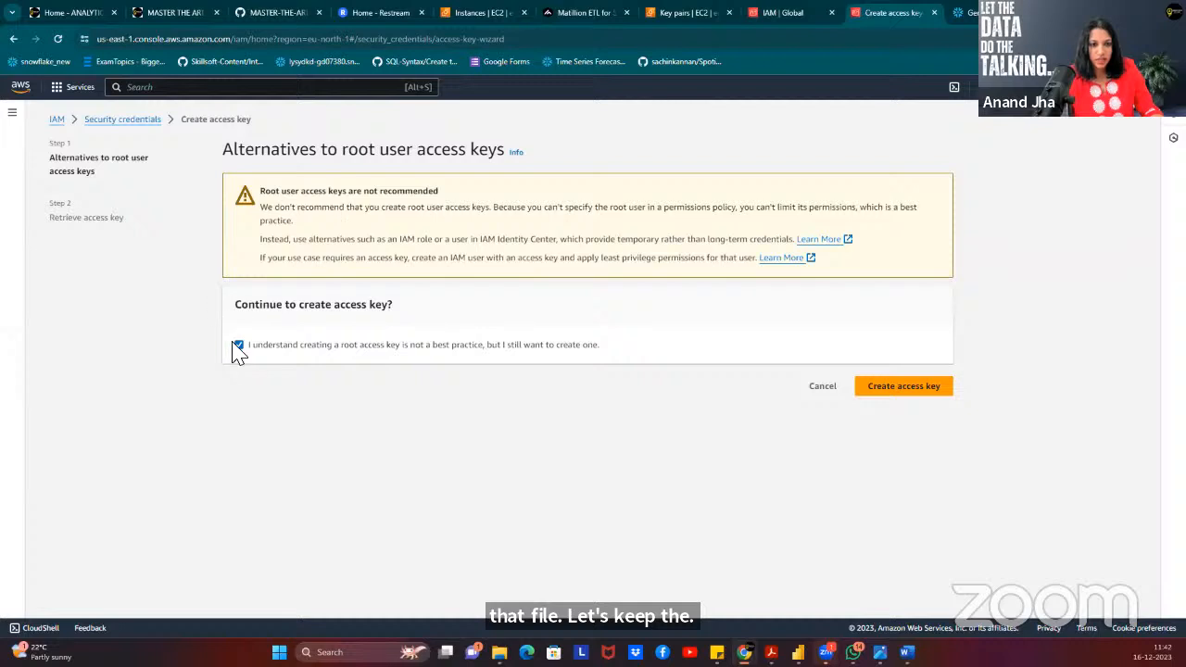
Create the root access key, copy its secret and ID, and return to Matillion.
click(900, 386)
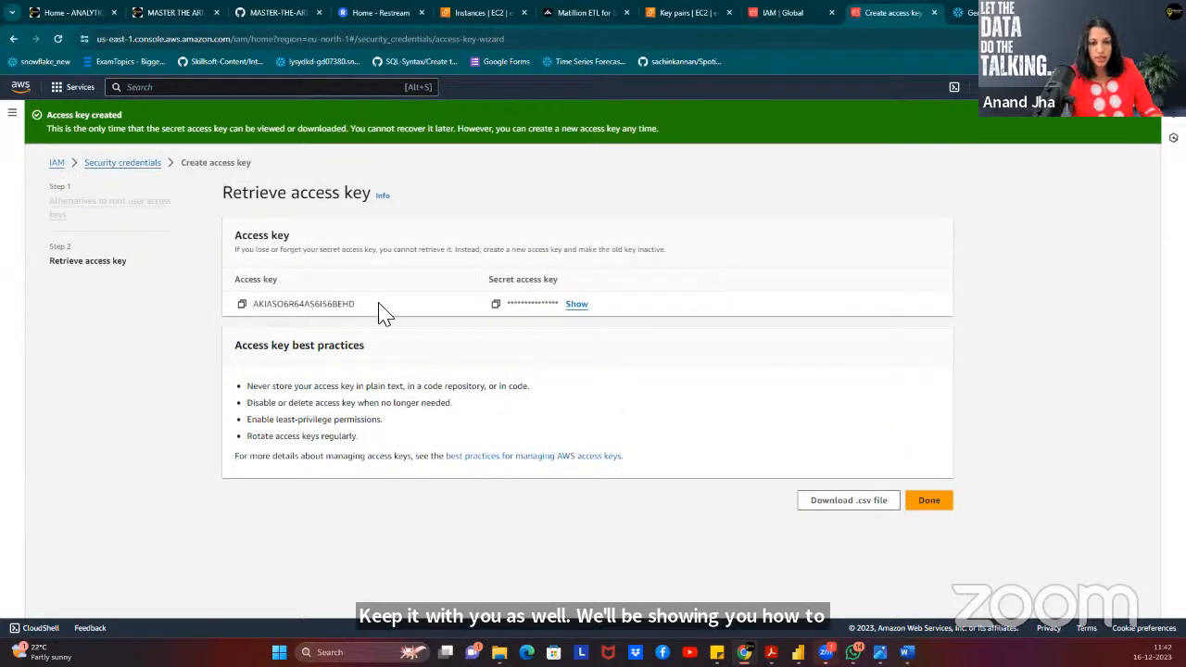
click(496, 306)
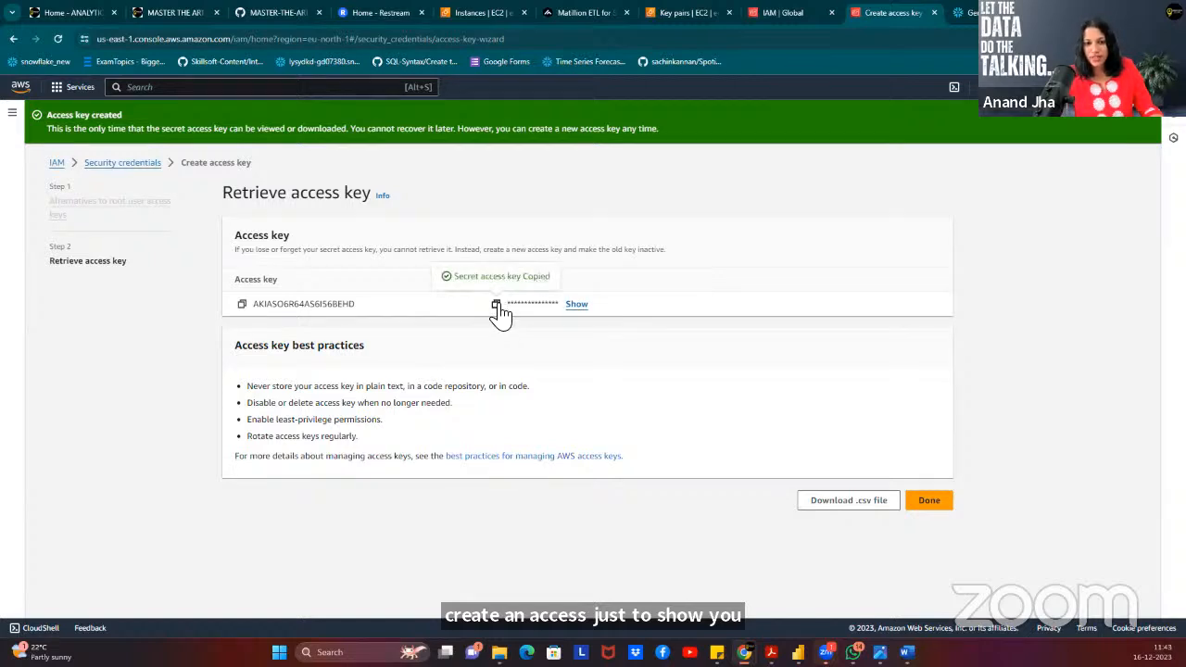
click(242, 306)
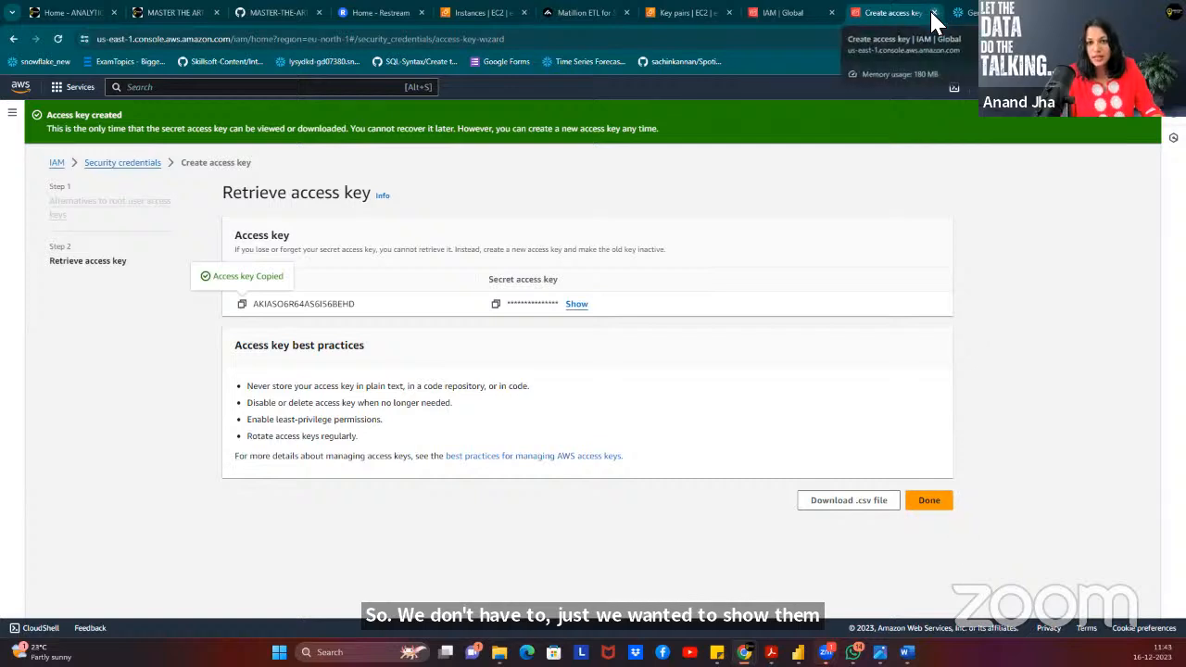
click(578, 14)
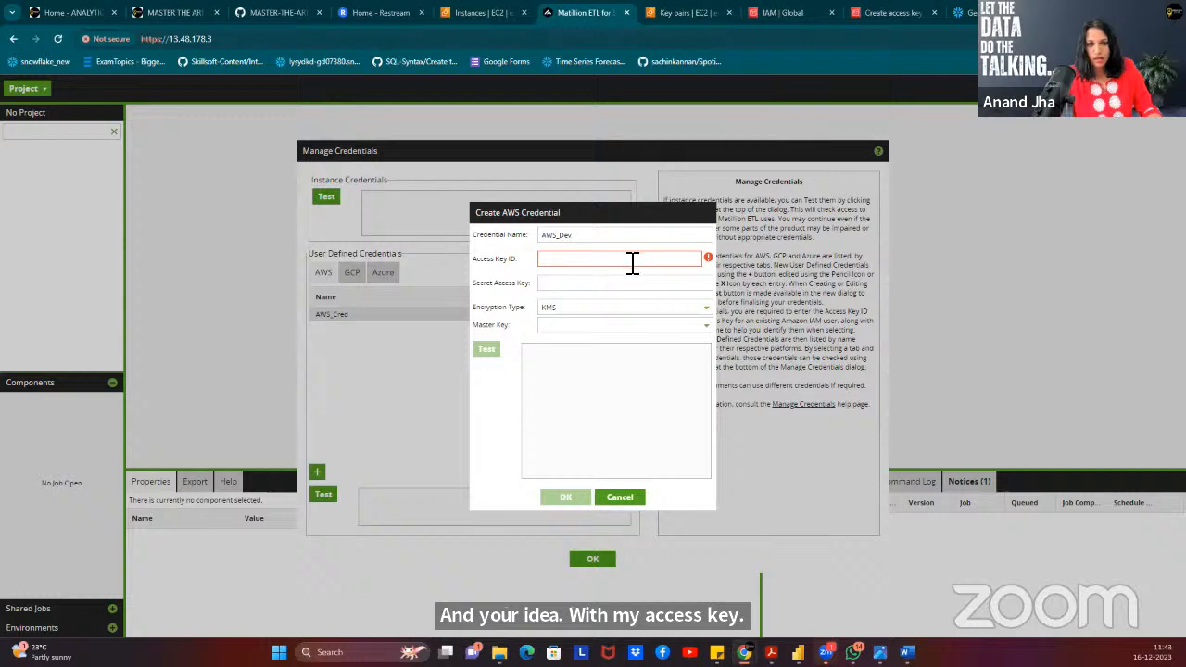
Paste the AWS access key ID and secret access key, and set encryption type to Encoded.
key(ctrl+v)
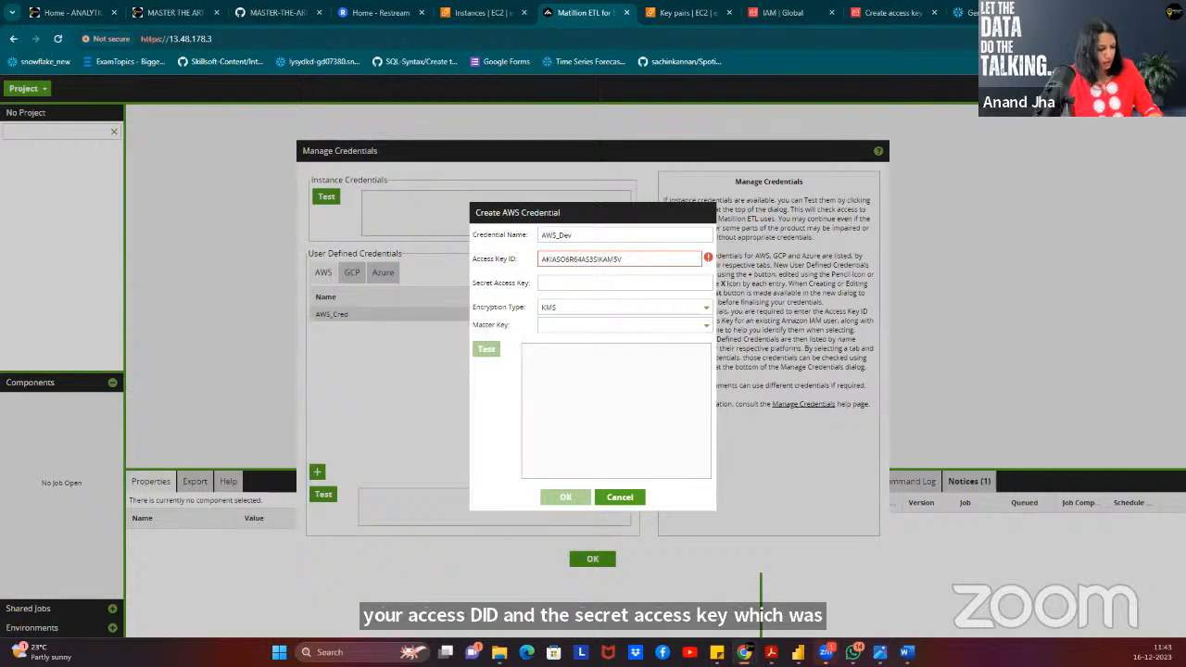
click(549, 286)
key(ctrl+v)
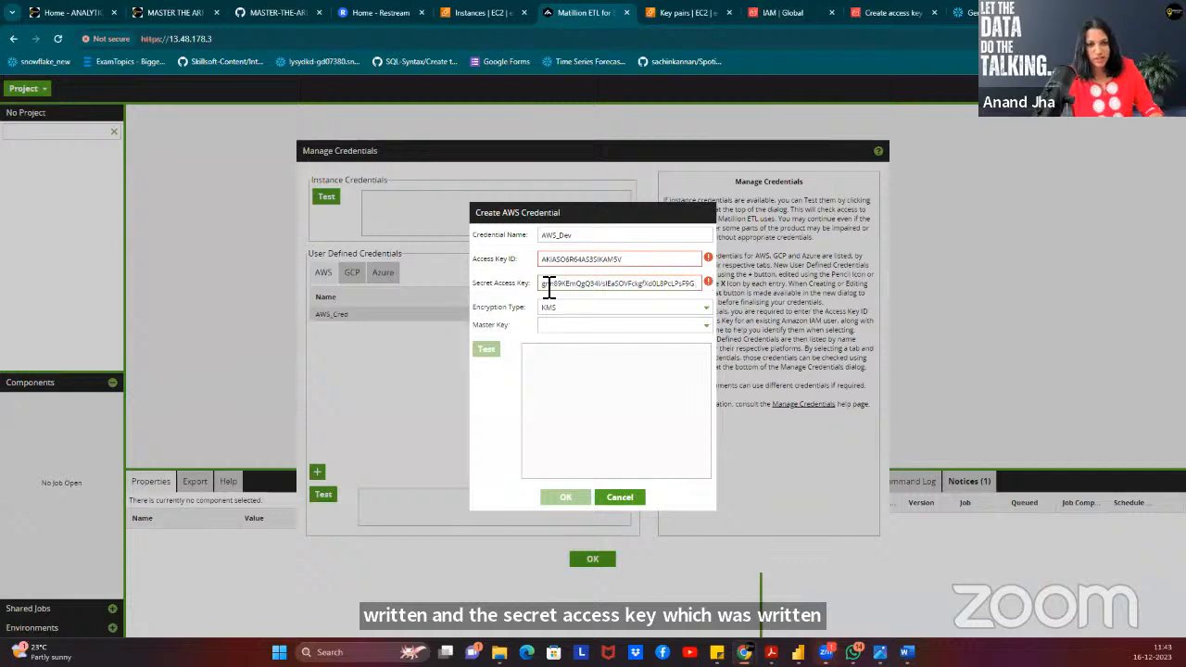
click(559, 312)
click(560, 332)
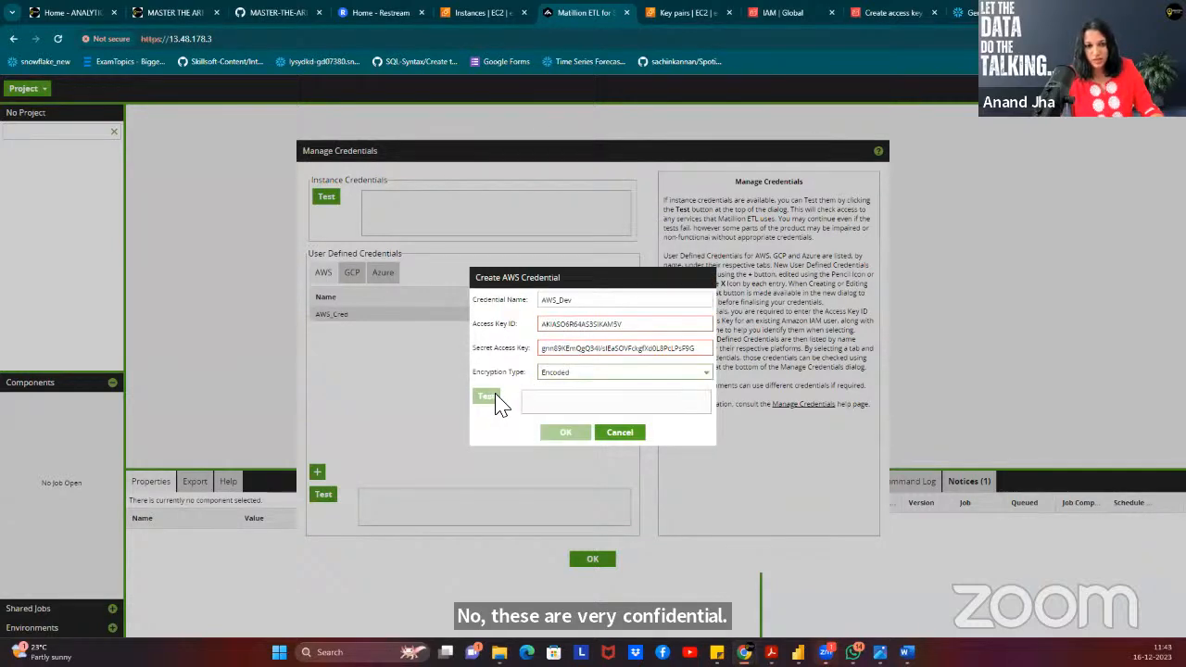
click(644, 330)
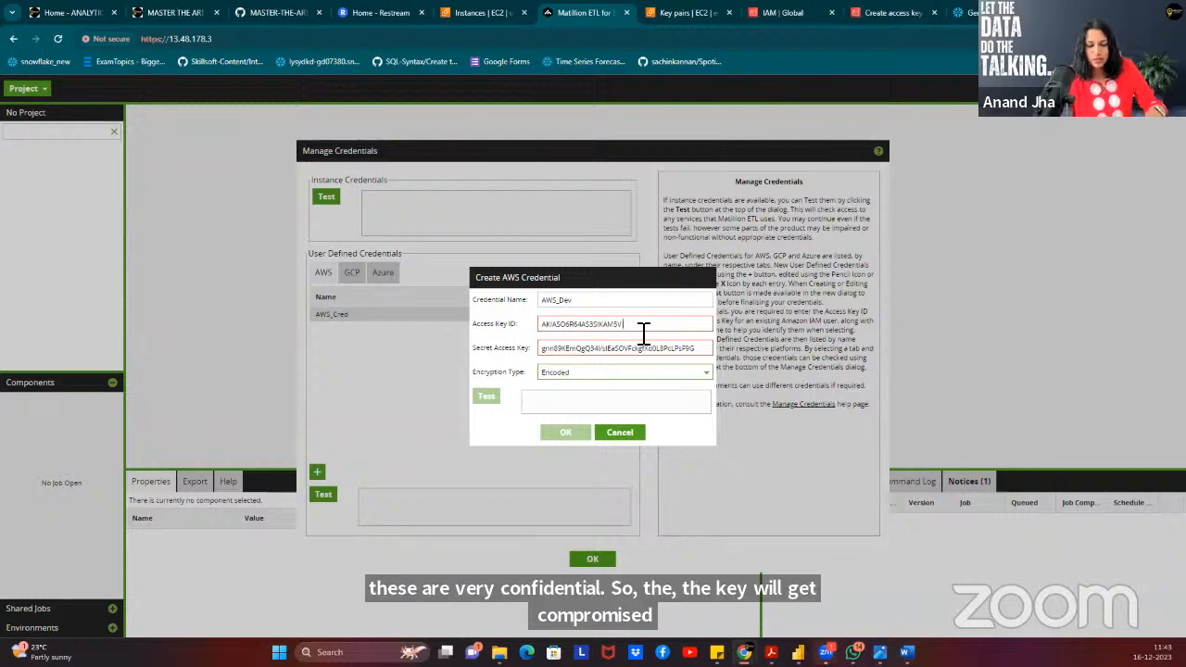
click(703, 350)
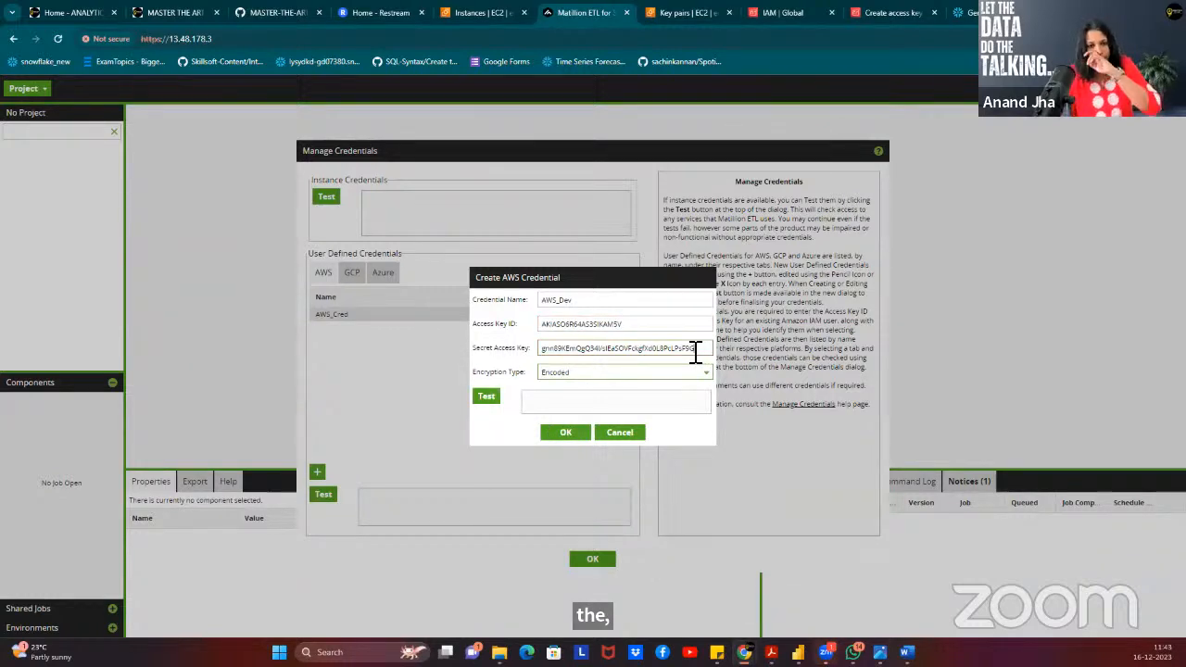
Test and save the AWS_Dev credential, test AWS access again, and close Manage Credentials.
click(487, 398)
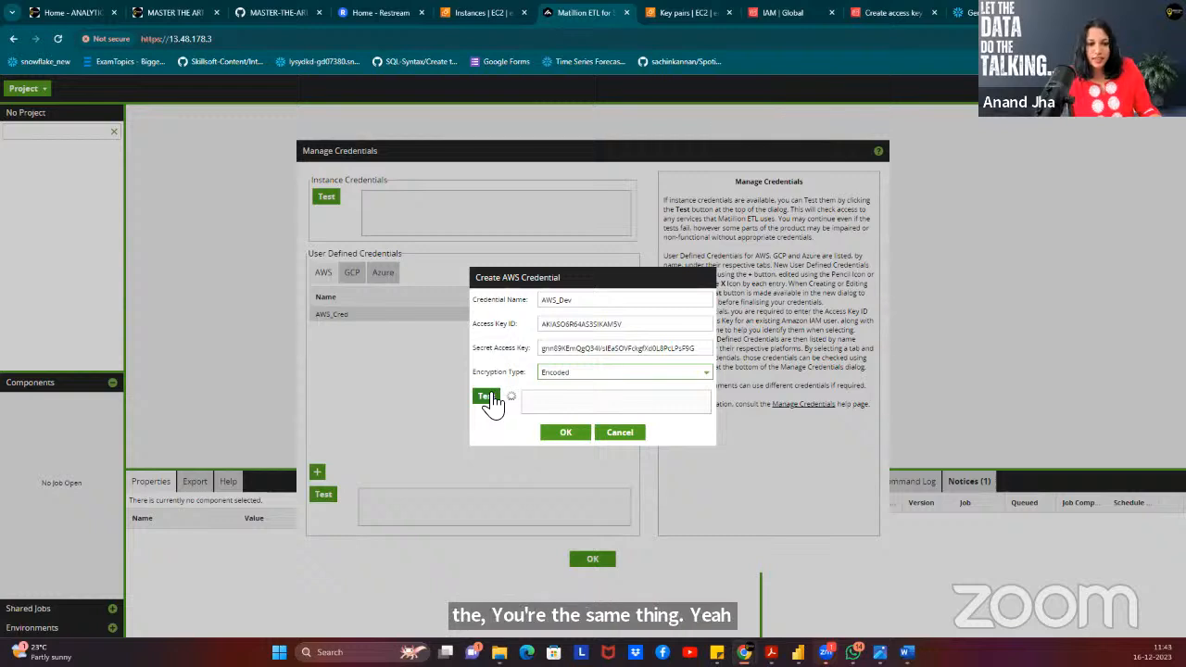
scroll(607, 409, down, 2)
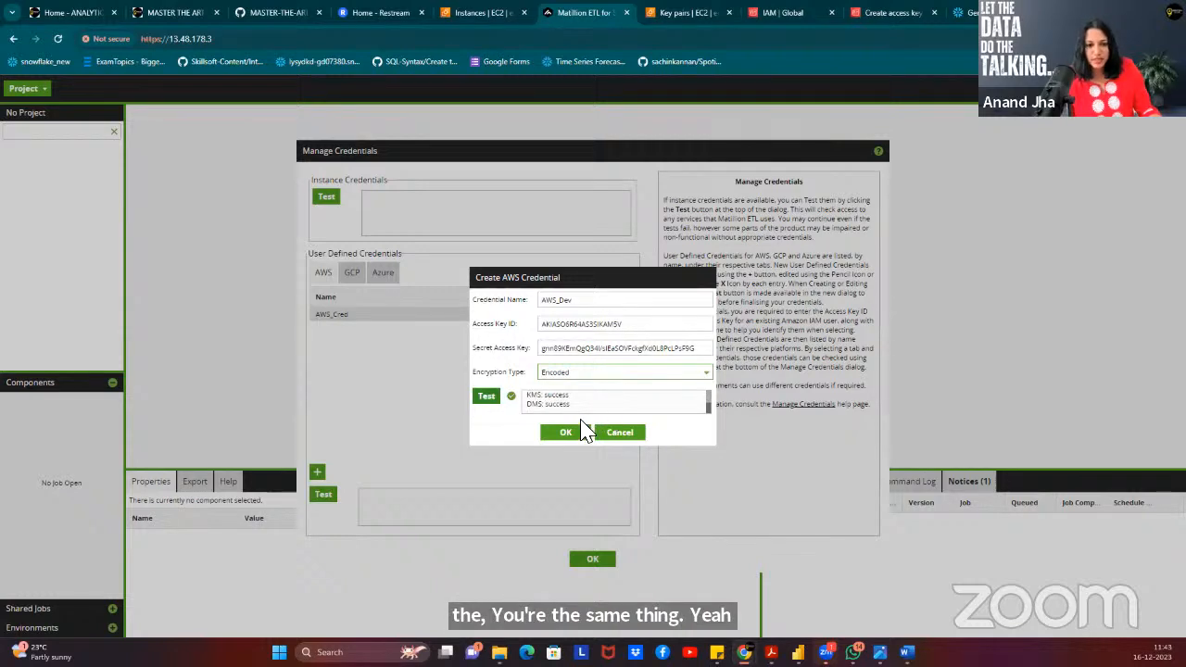
click(568, 432)
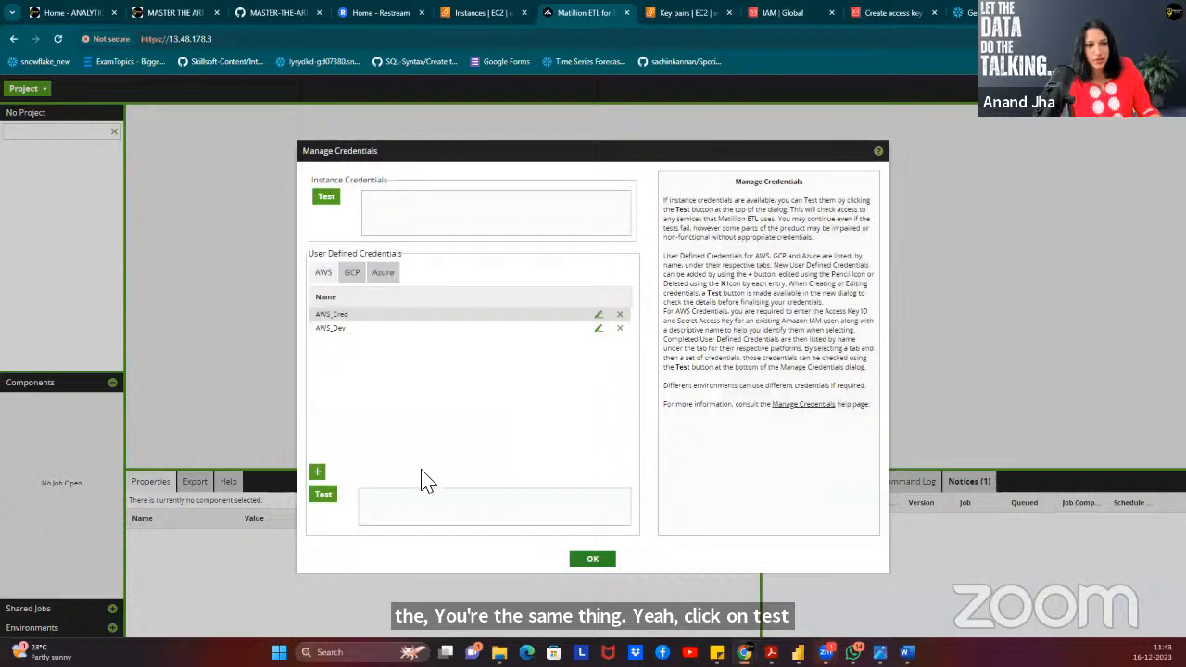
click(323, 498)
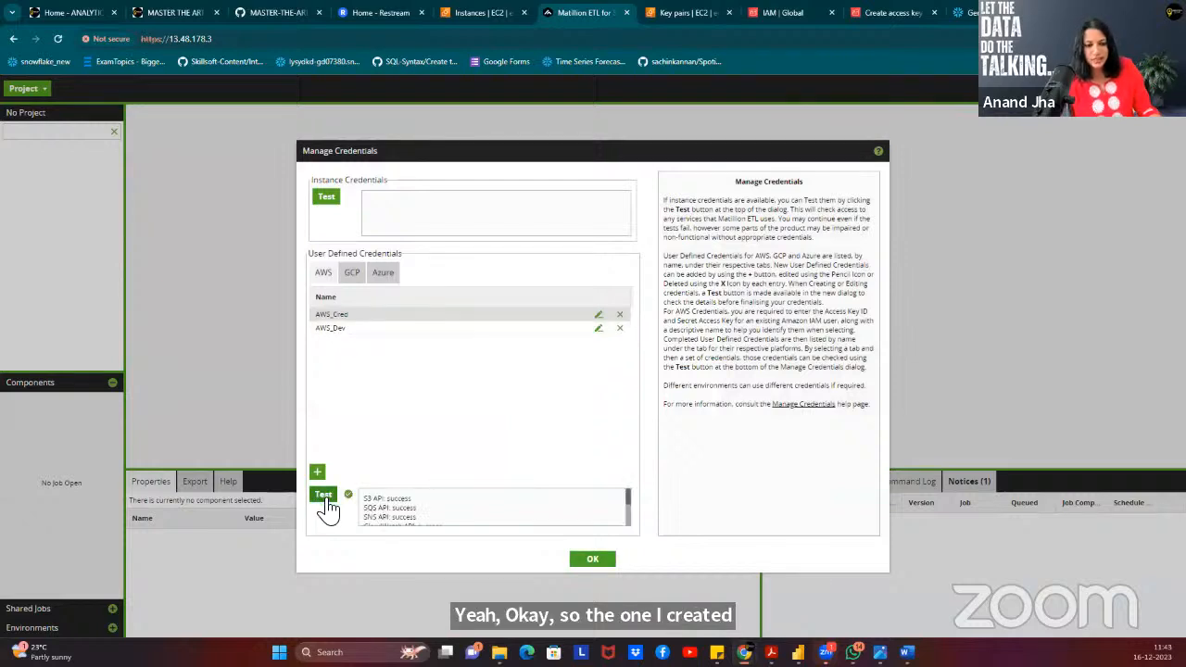
scroll(468, 521, down, 3)
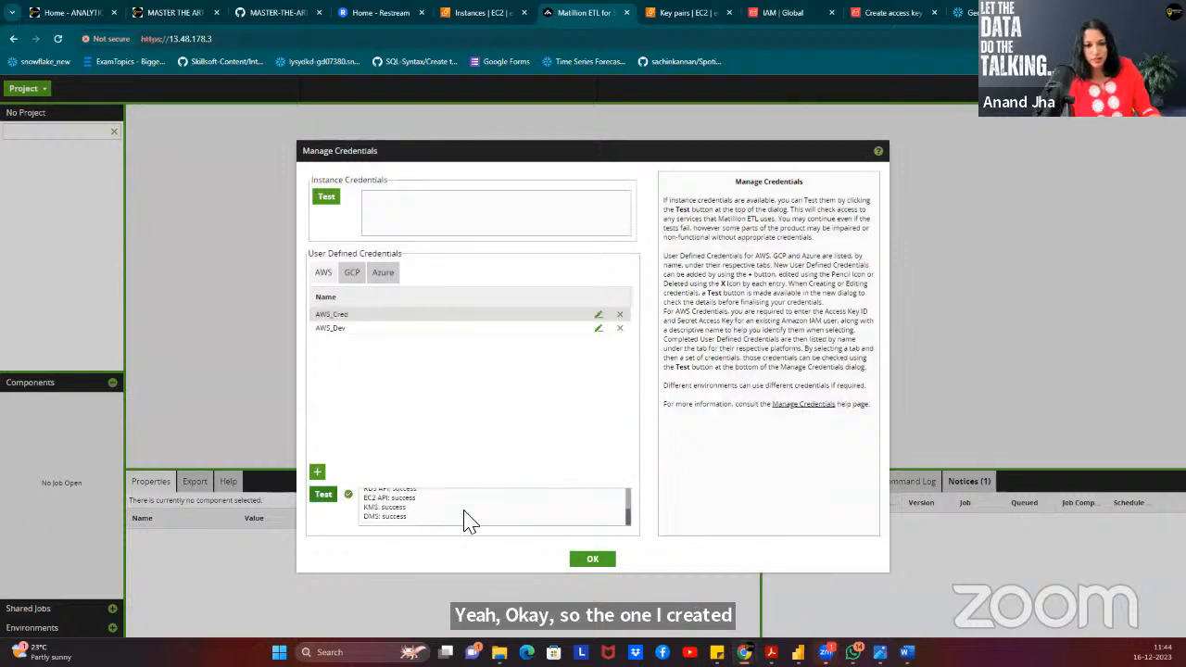
click(602, 565)
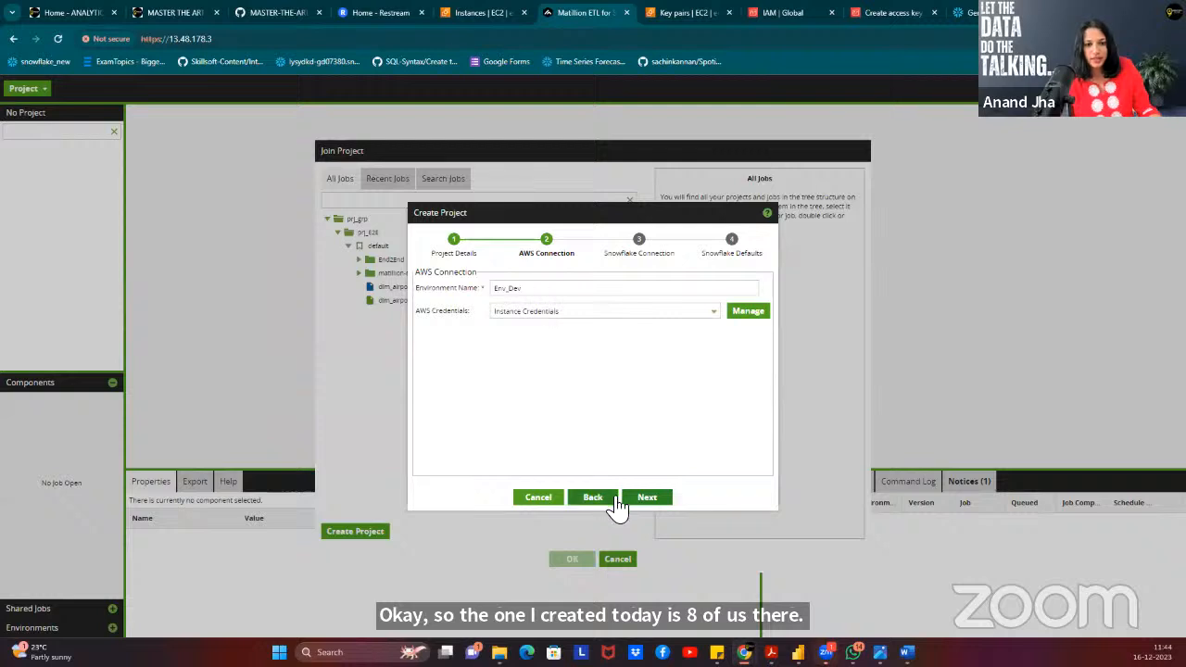
Advance the Create Project wizard from AWS Connection to the Snowflake Connection step.
click(649, 500)
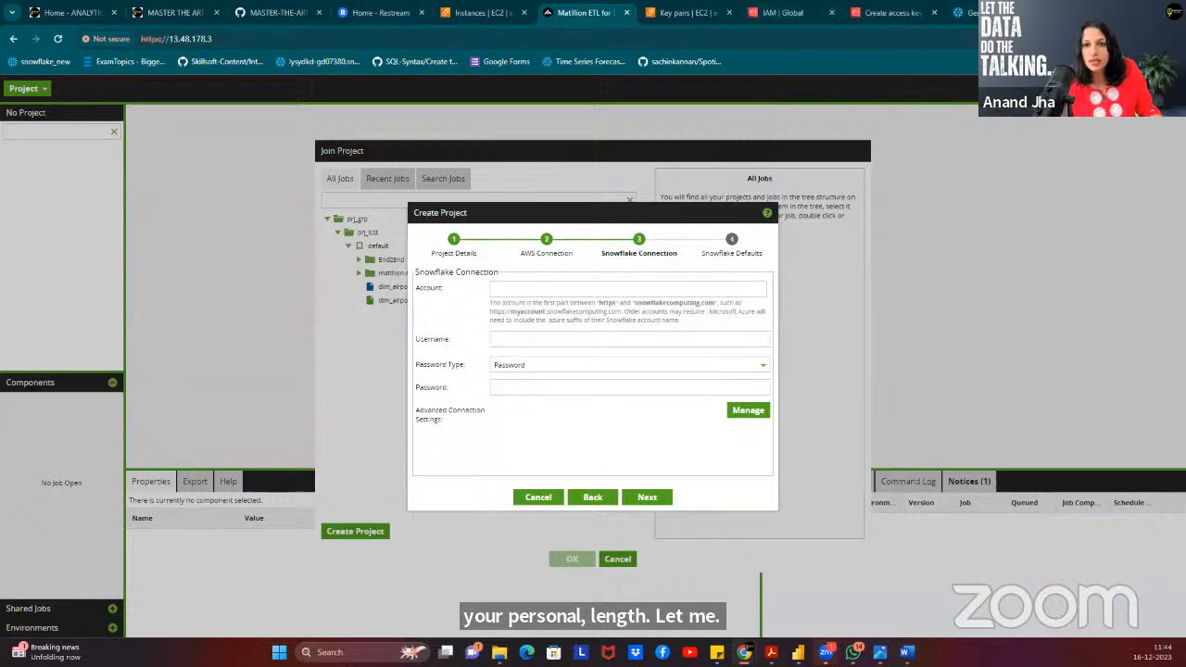
Open Snowflake's Admin > Accounts page and select the account identifier in its URL.
click(966, 12)
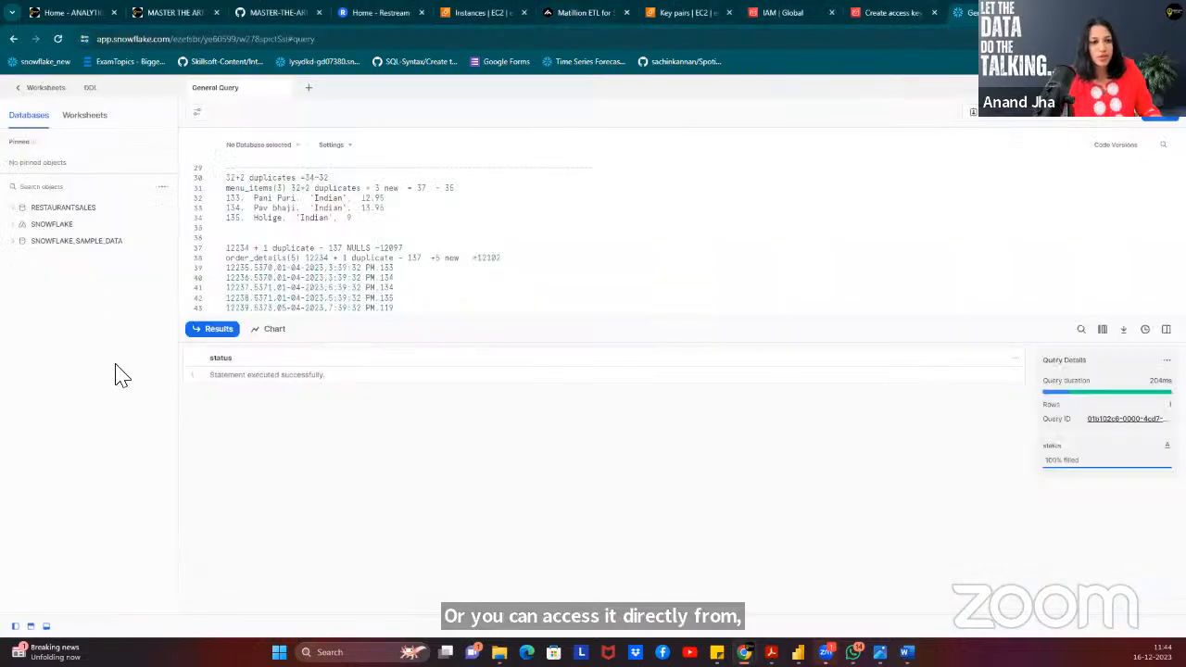
click(27, 91)
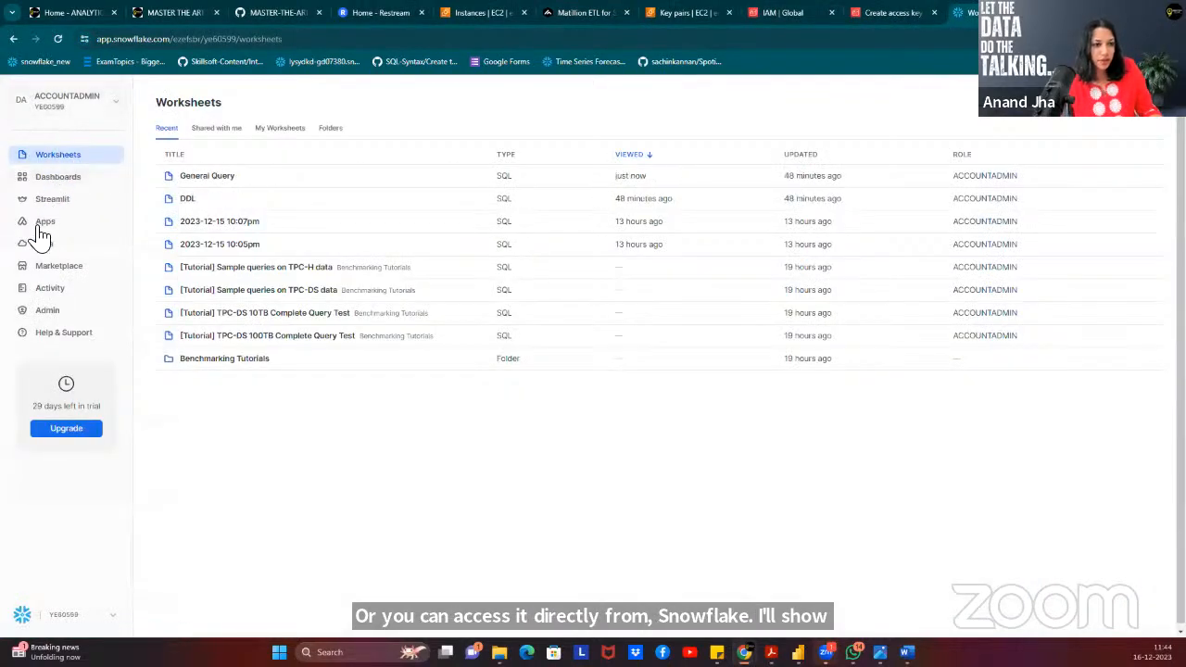
click(48, 313)
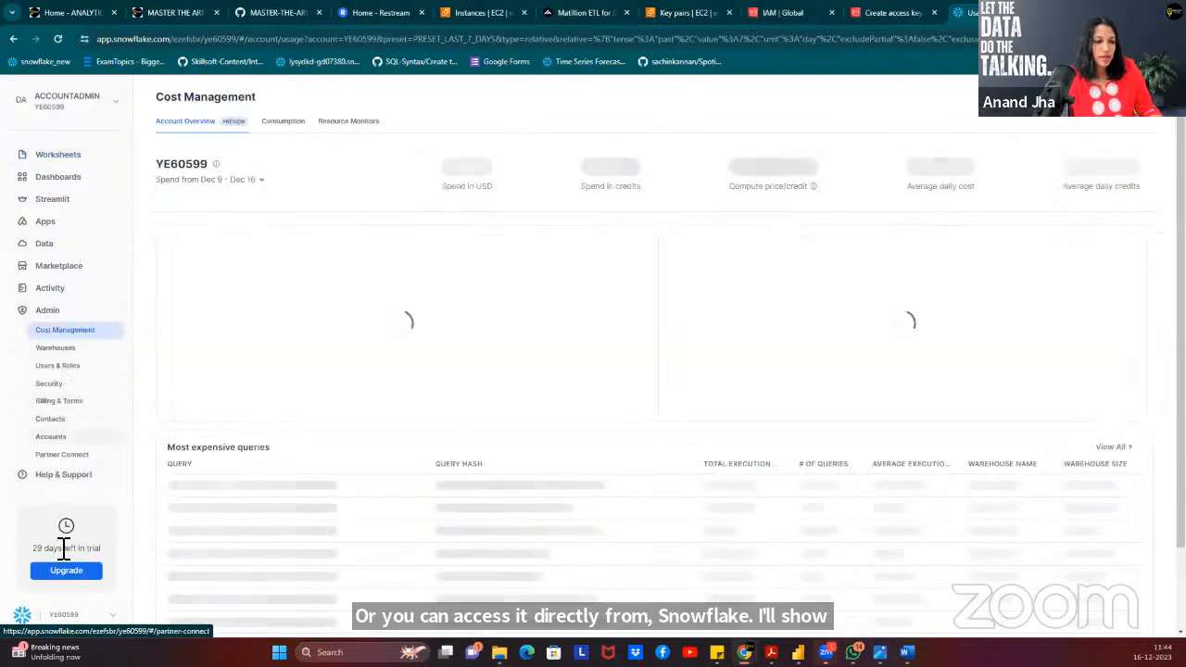
click(53, 437)
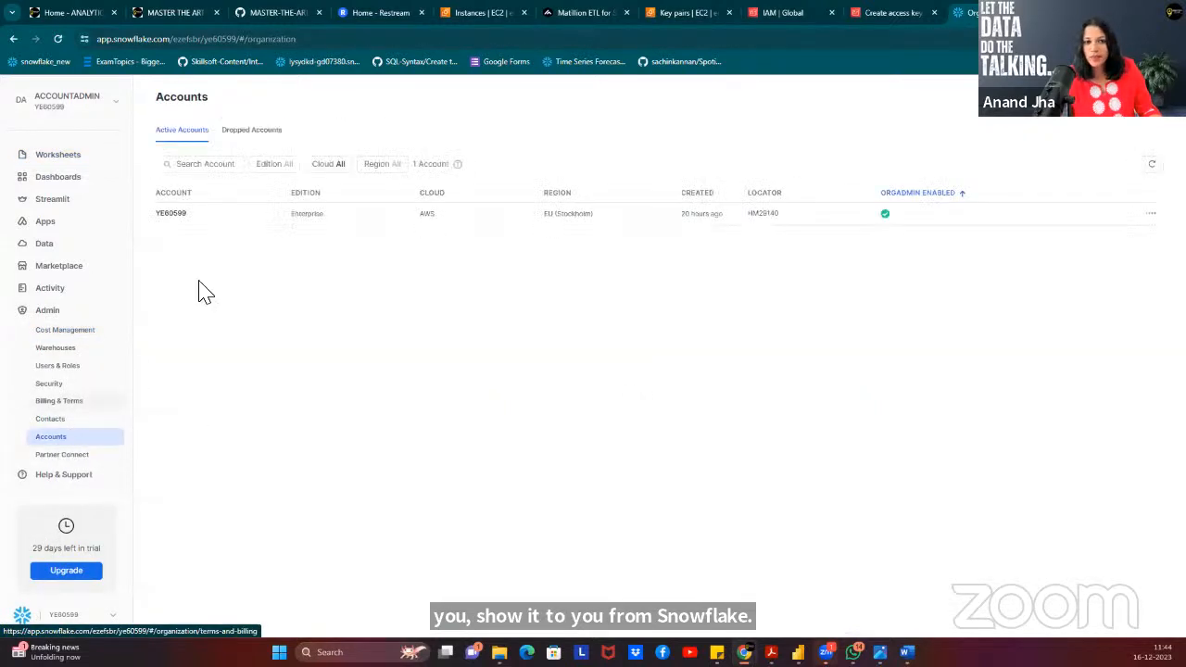
mouse_move(199, 222)
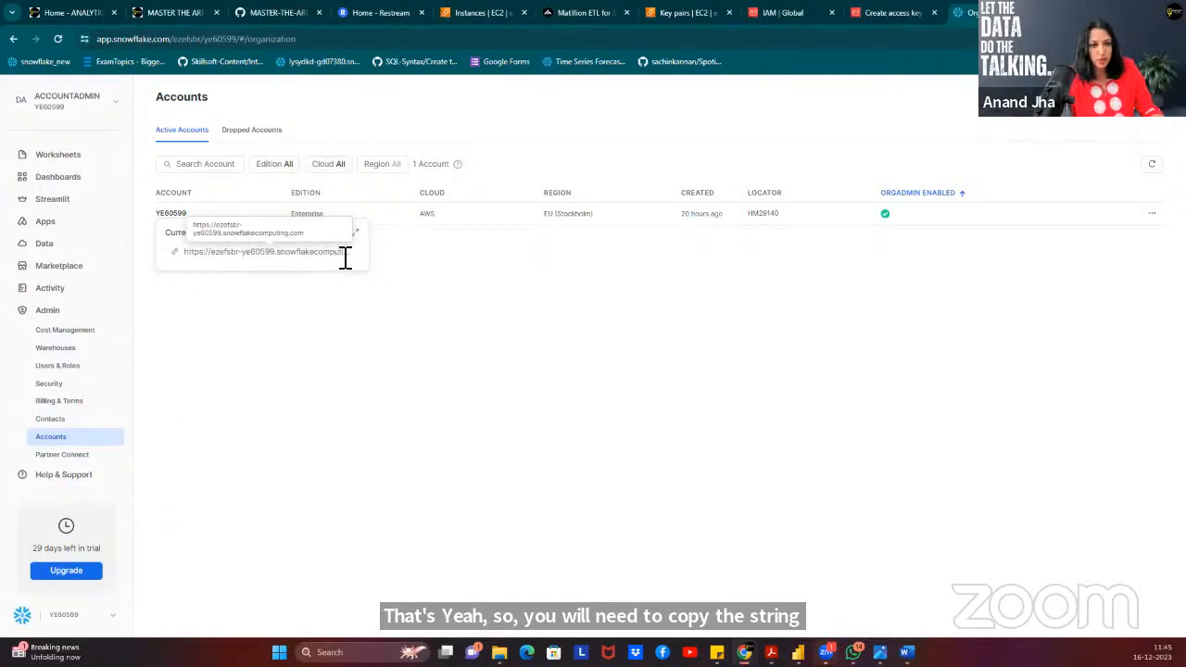
drag(211, 260, 276, 263)
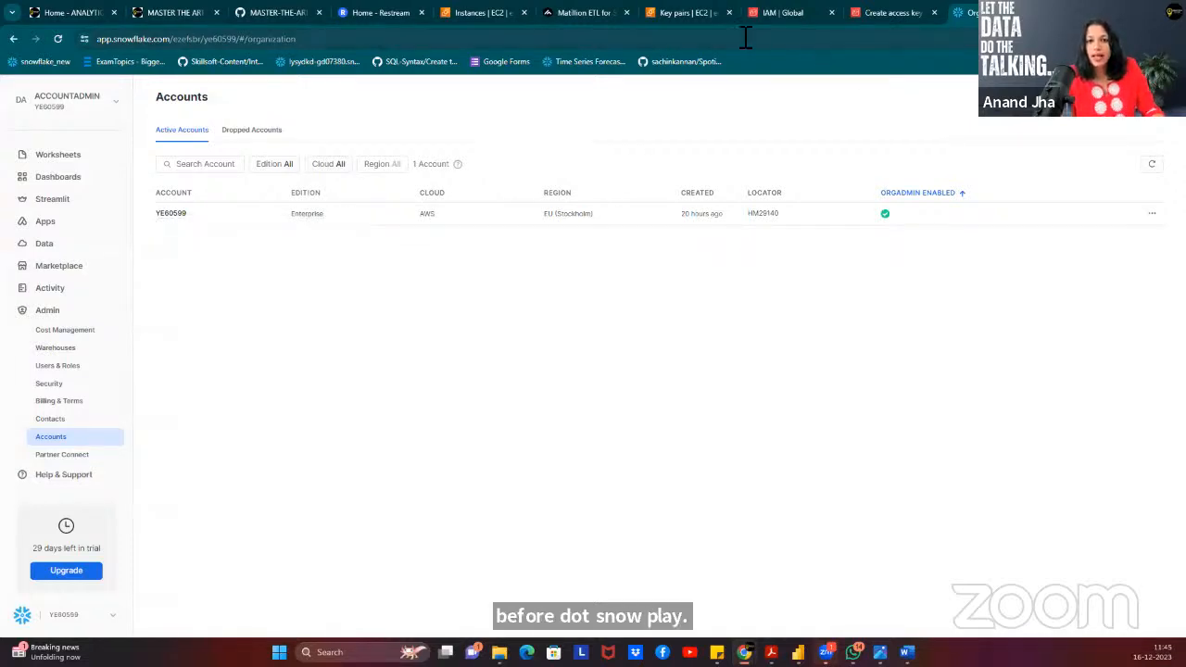
Close the leftover AWS access key and IAM browser tabs.
click(881, 16)
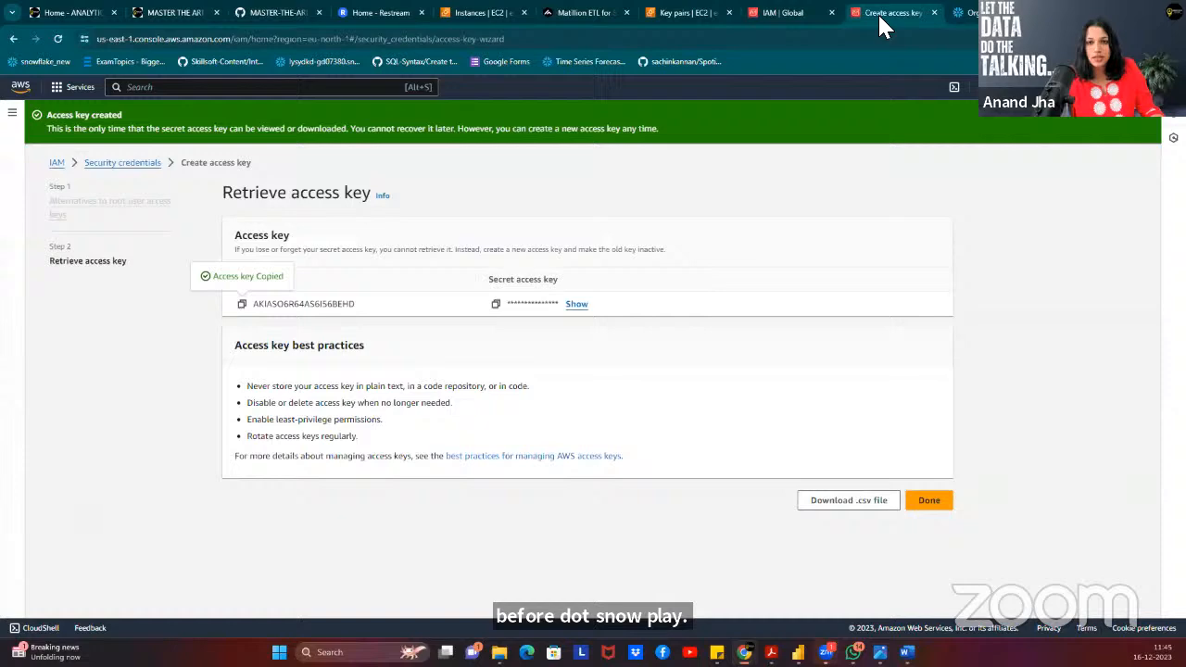
click(788, 16)
click(935, 13)
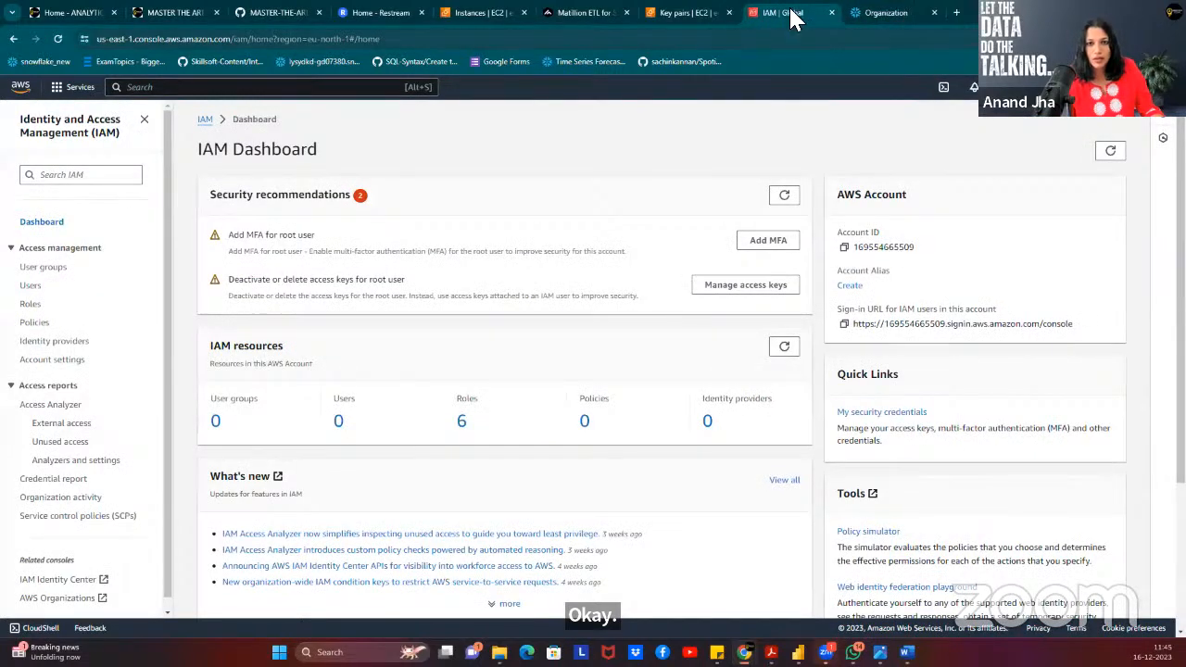
click(831, 13)
Back in Matillion, paste the Snowflake account identifier into the Account field.
click(683, 16)
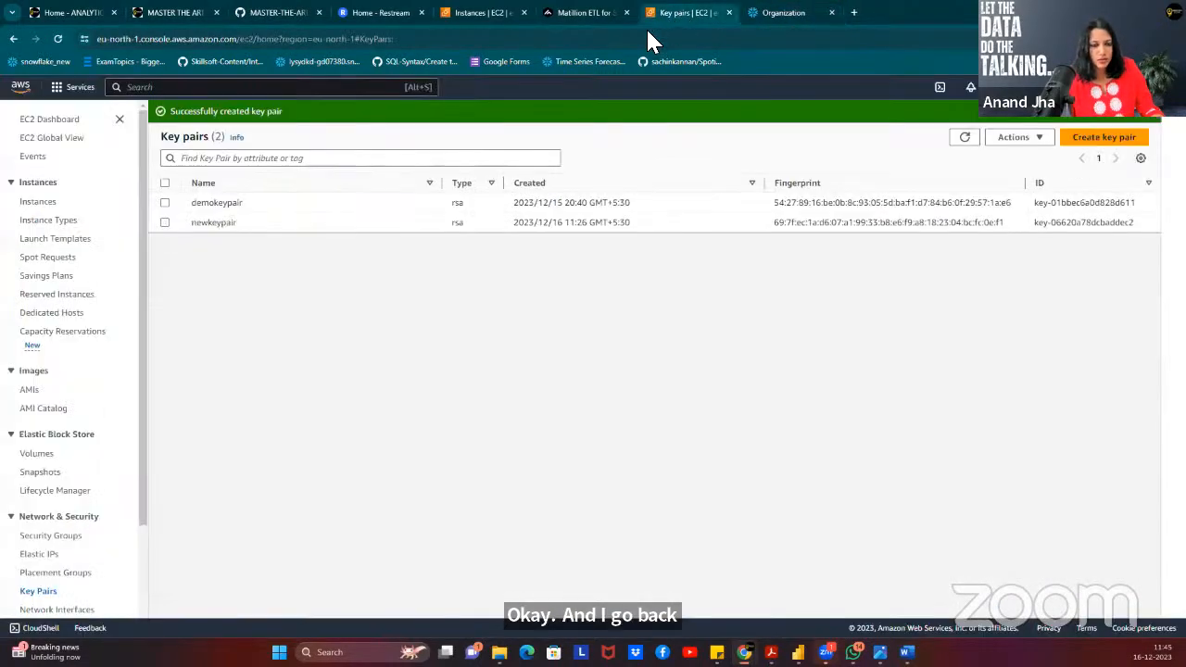
click(556, 19)
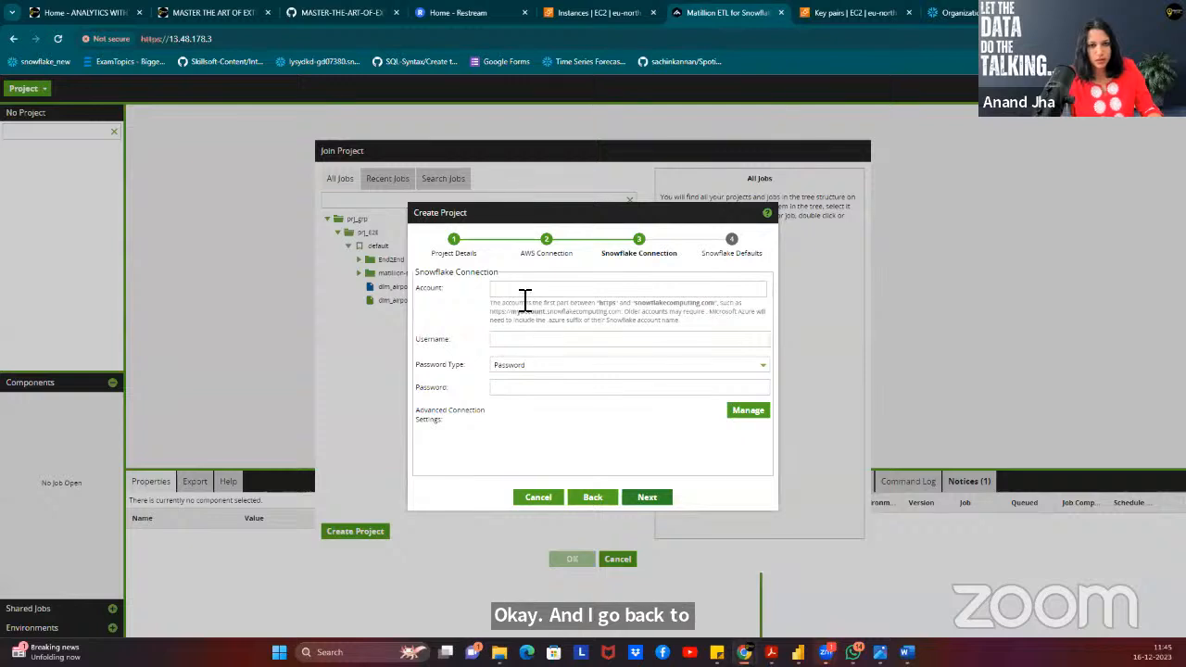
click(525, 293)
key(ctrl+v)
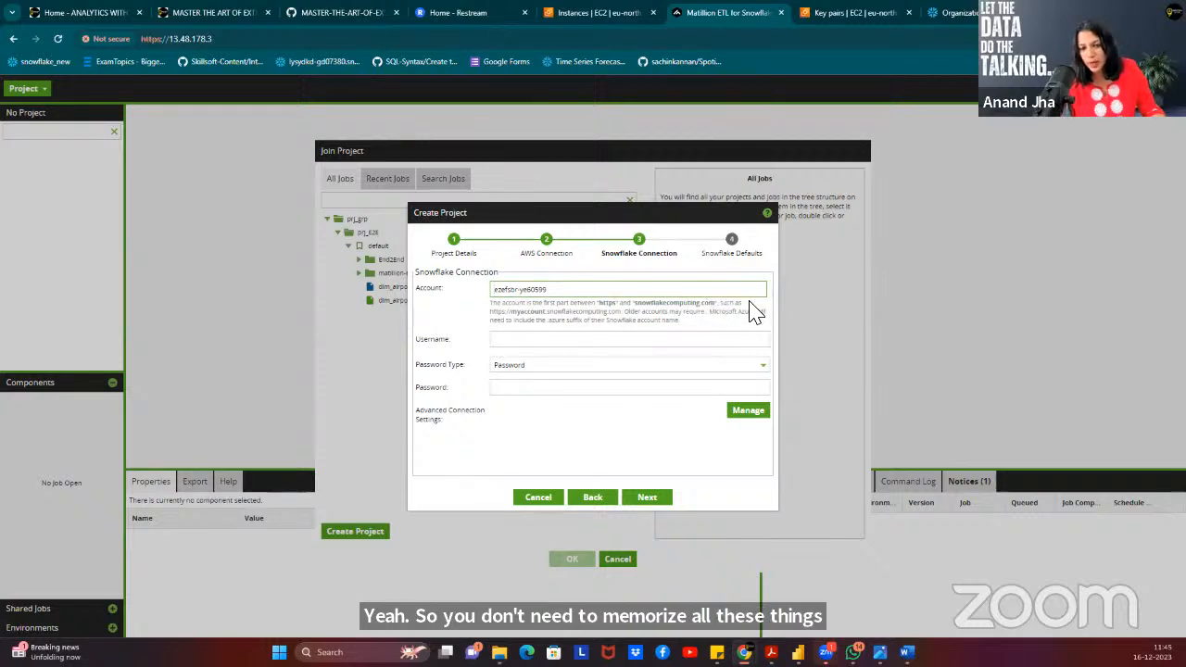
click(513, 344)
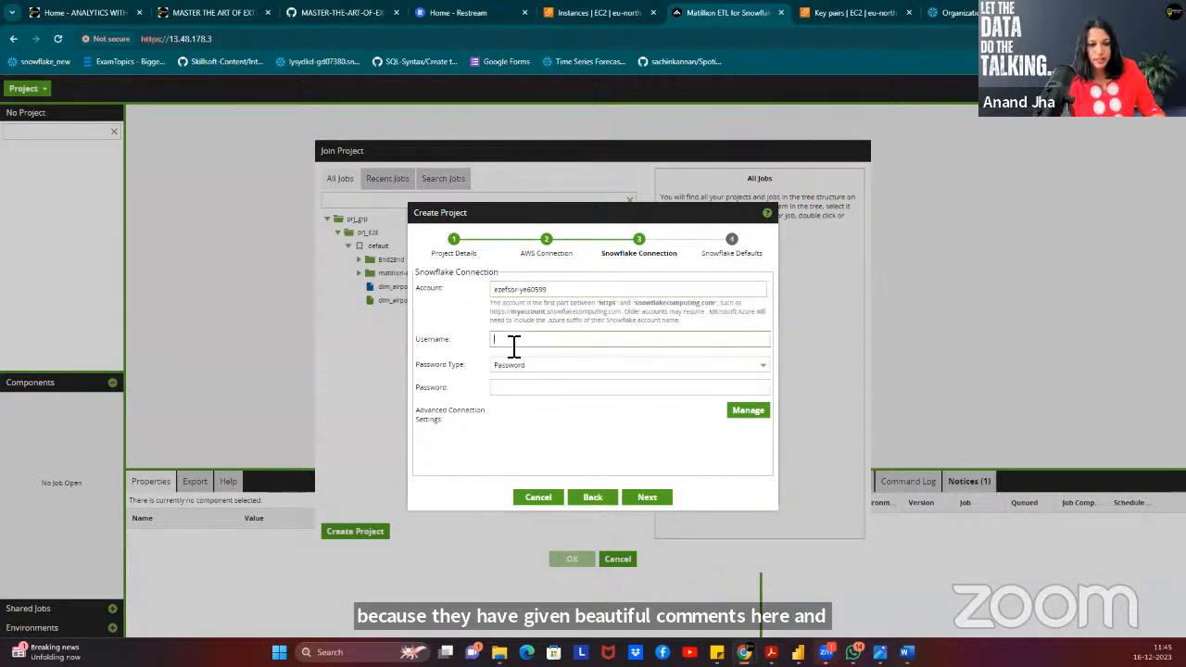
click(124, 528)
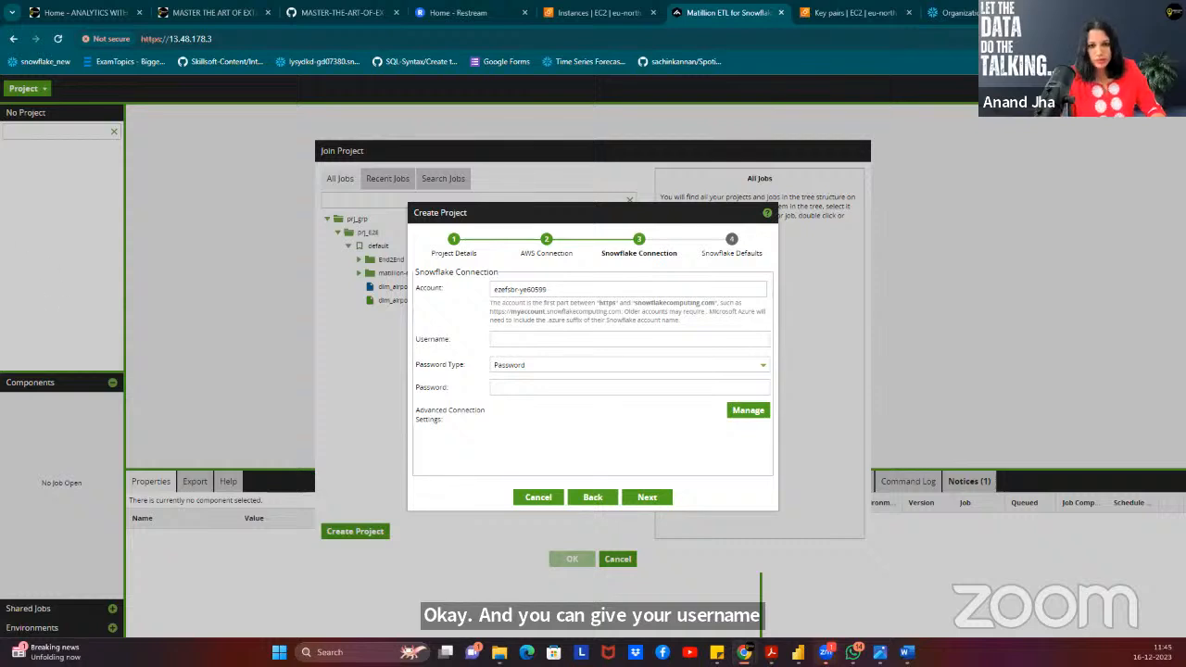
Enter the Snowflake username and password, then advance to Snowflake Defaults.
click(533, 343)
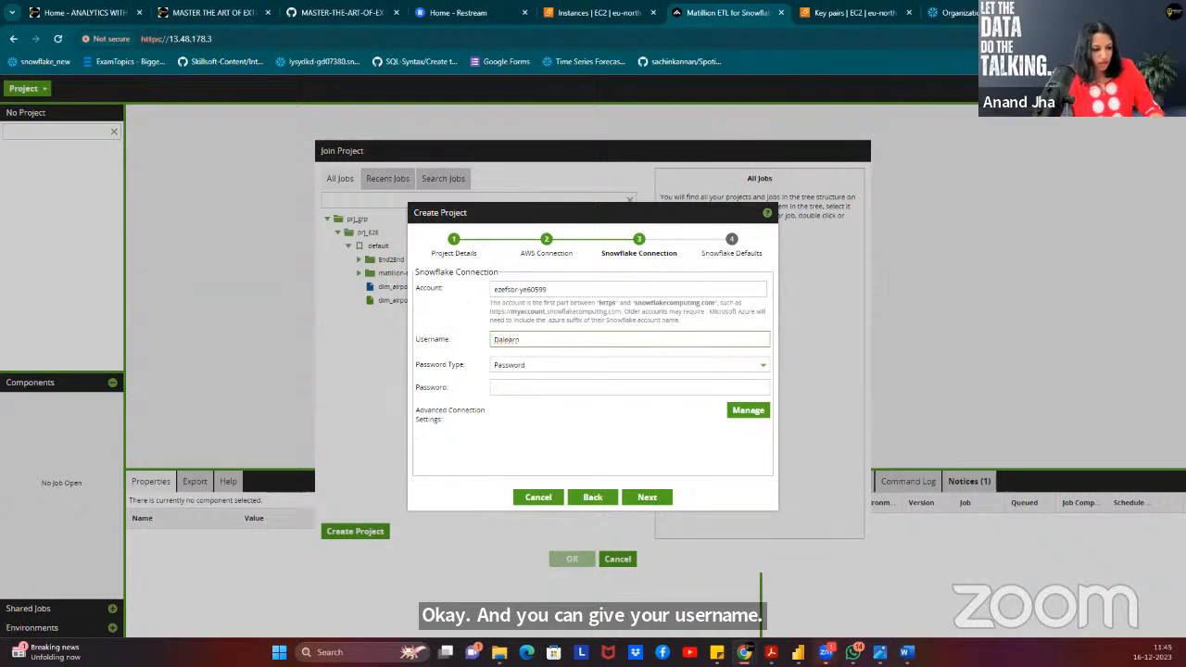
key(Tab)
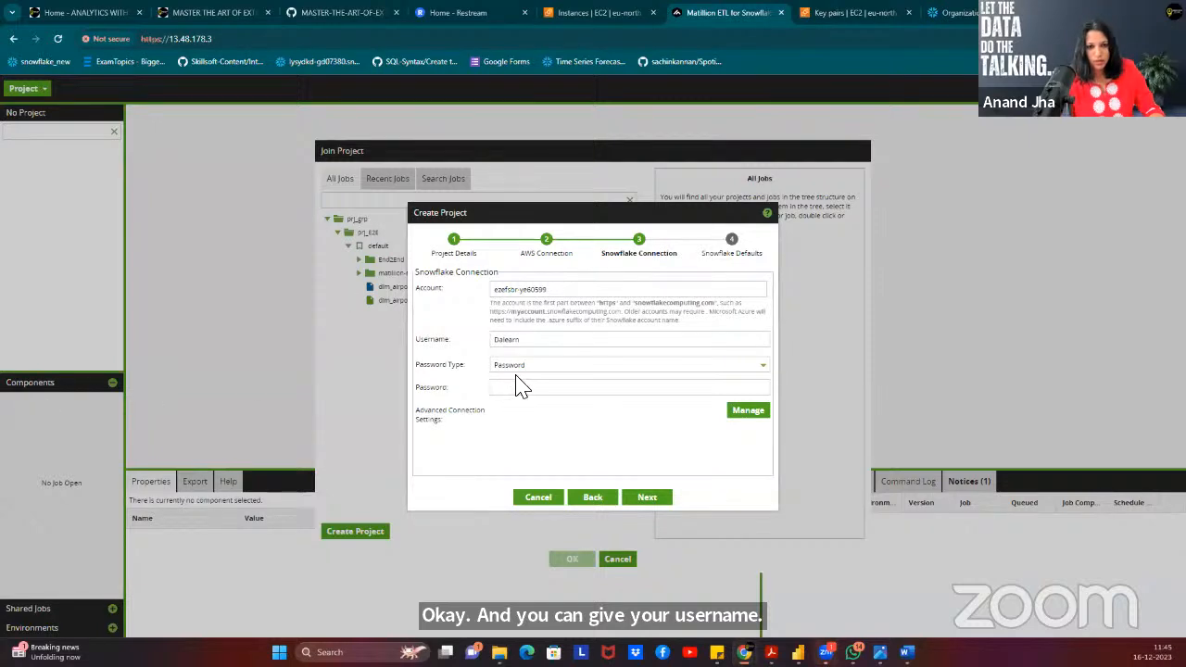
click(533, 395)
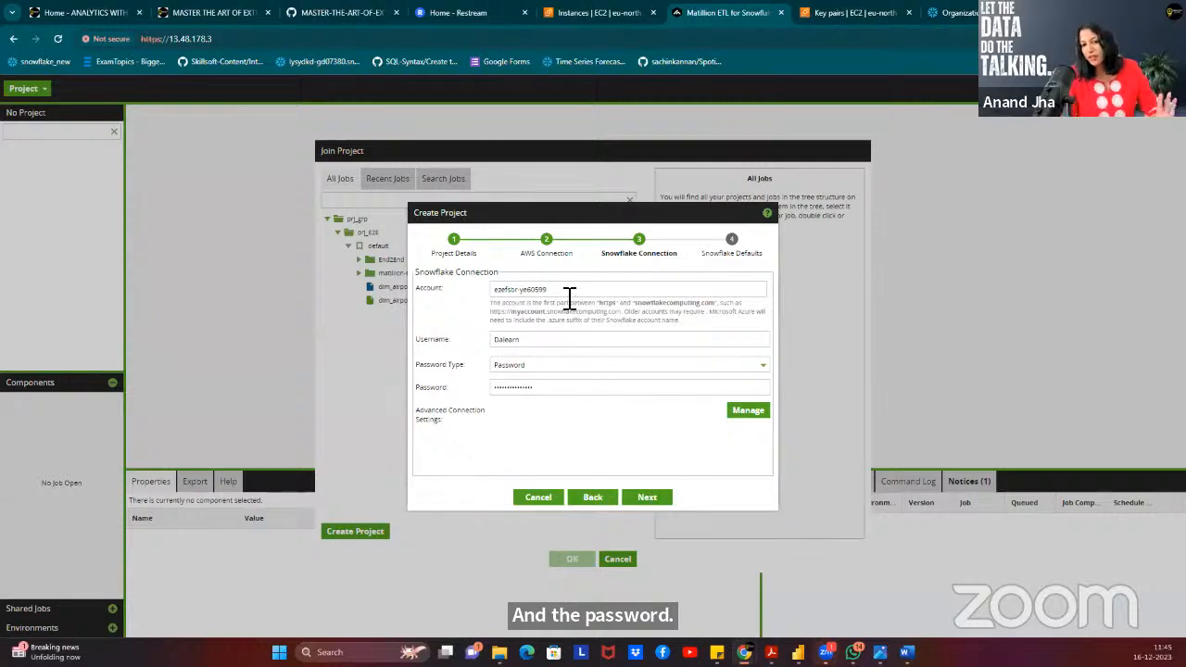
click(652, 498)
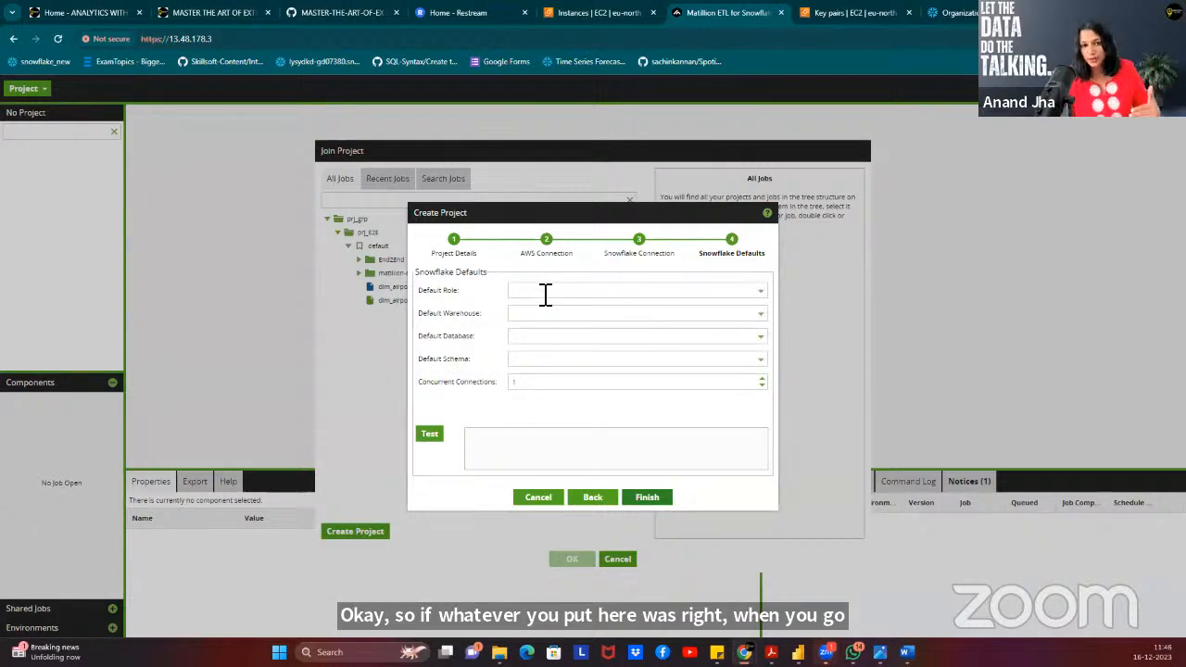
Go back to Snowflake Connection, remove extra characters from the password, and dismiss JDBC attributes unchanged.
click(546, 293)
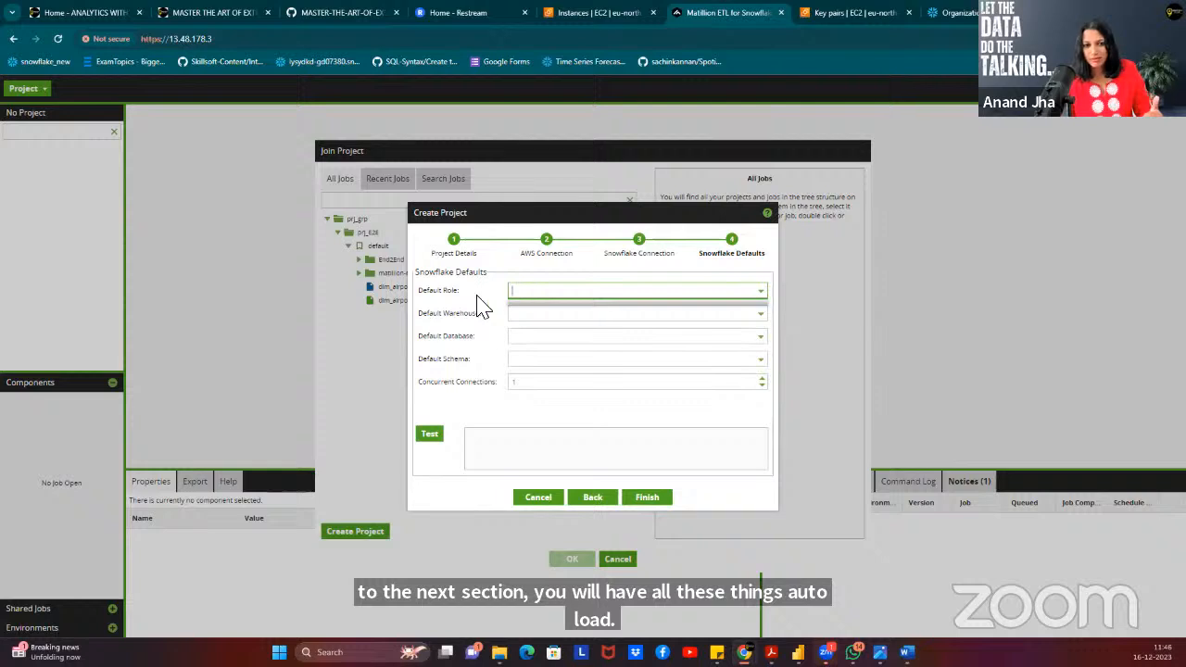
click(526, 316)
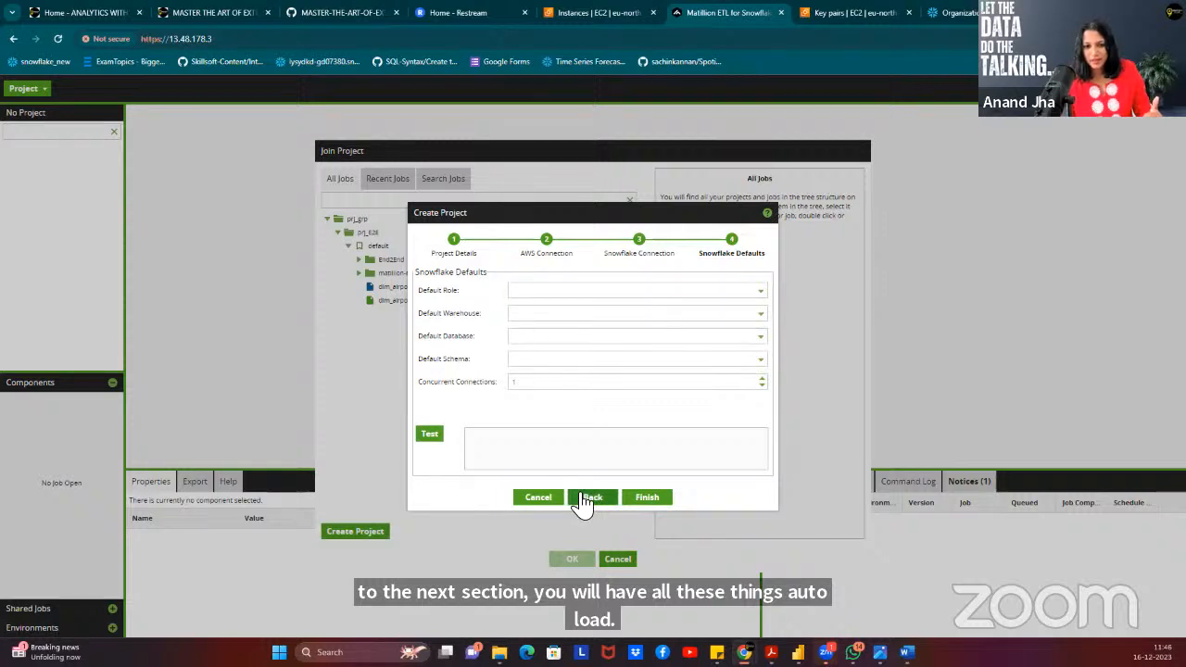
click(593, 496)
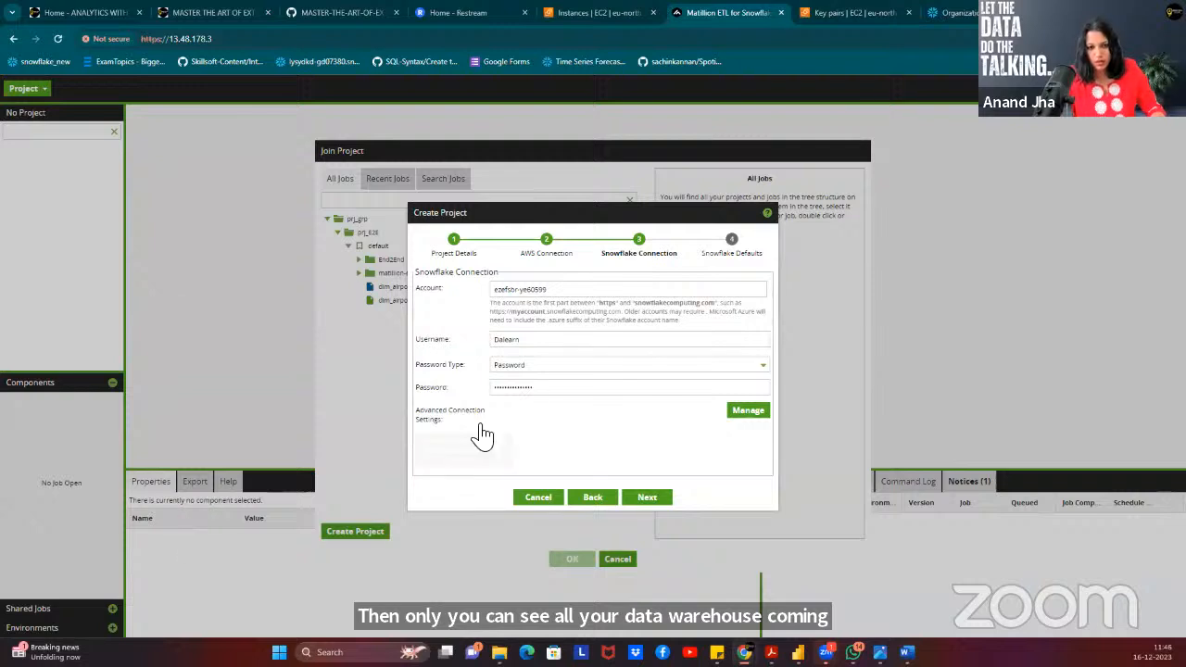
click(529, 393)
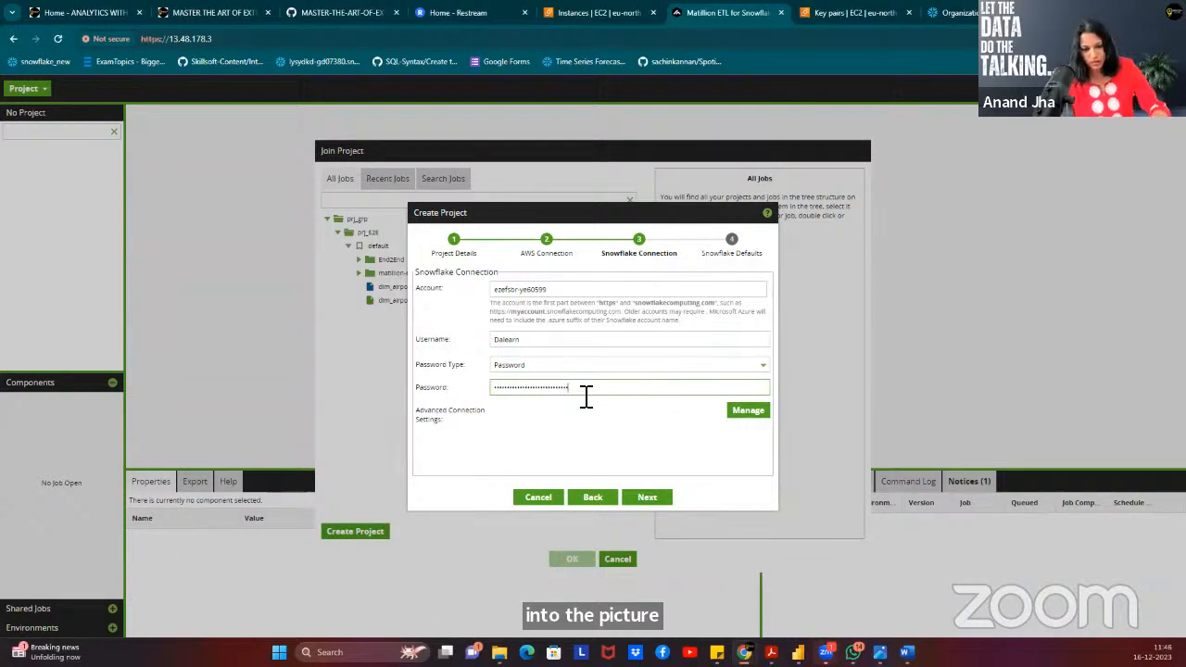
key(BackSpace)
key(BackSpace)
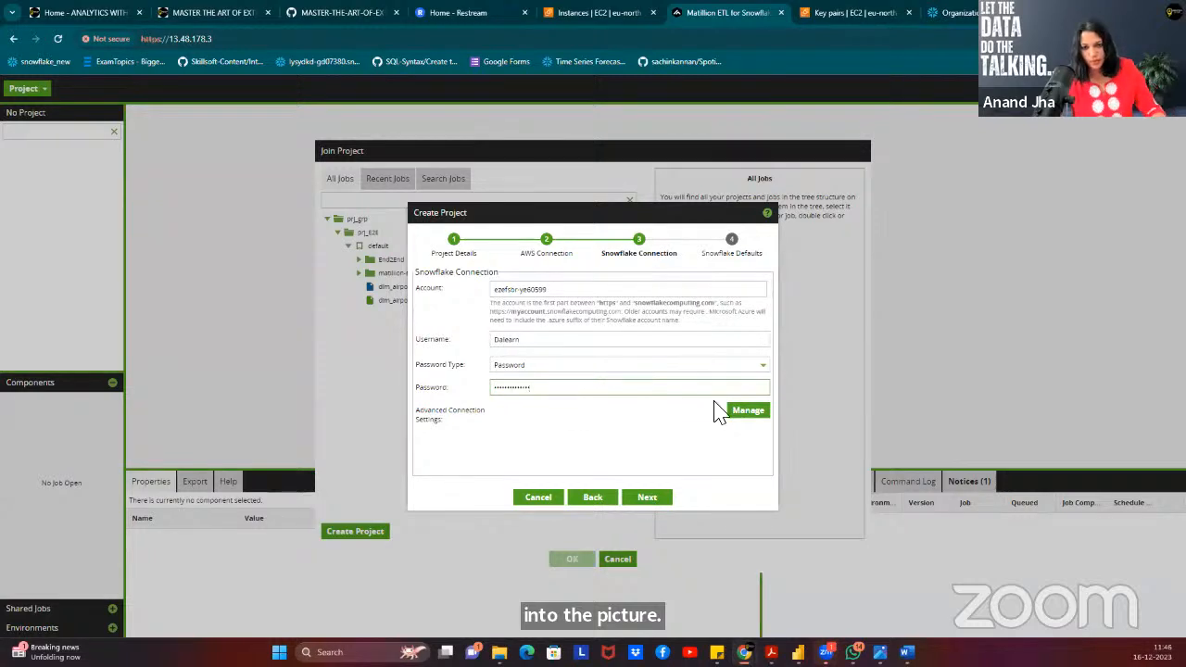
click(740, 414)
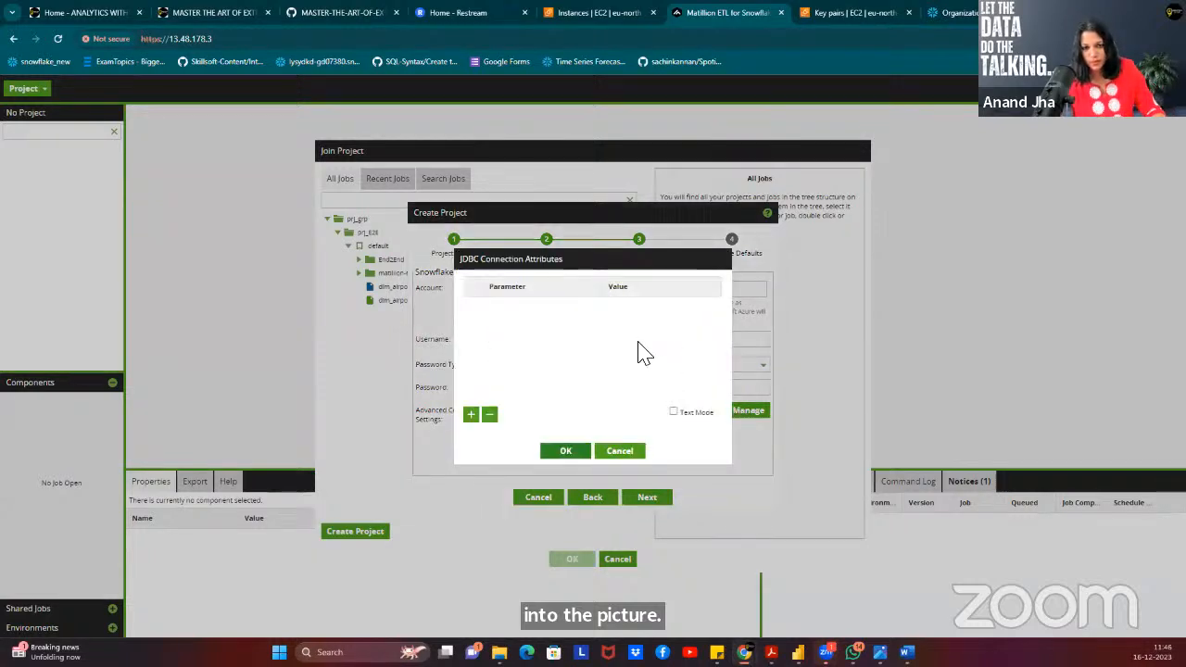
click(623, 450)
Set the default role to ACCOUNTADMIN and the default warehouse to COMPUTE_WH.
click(643, 497)
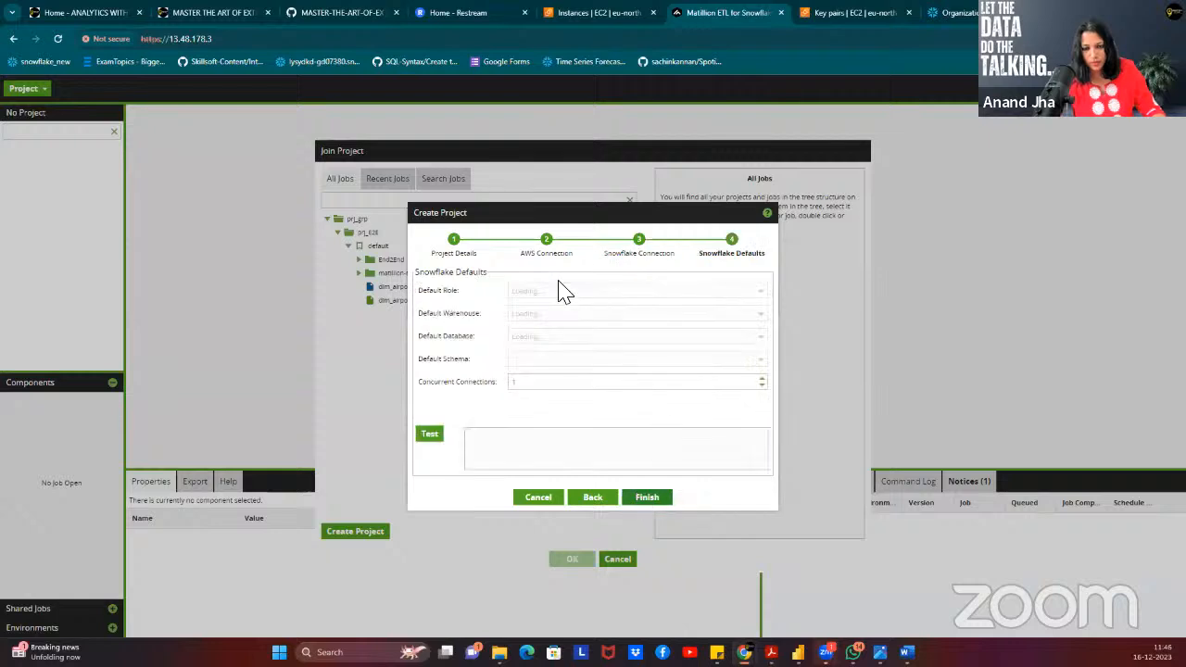
click(535, 293)
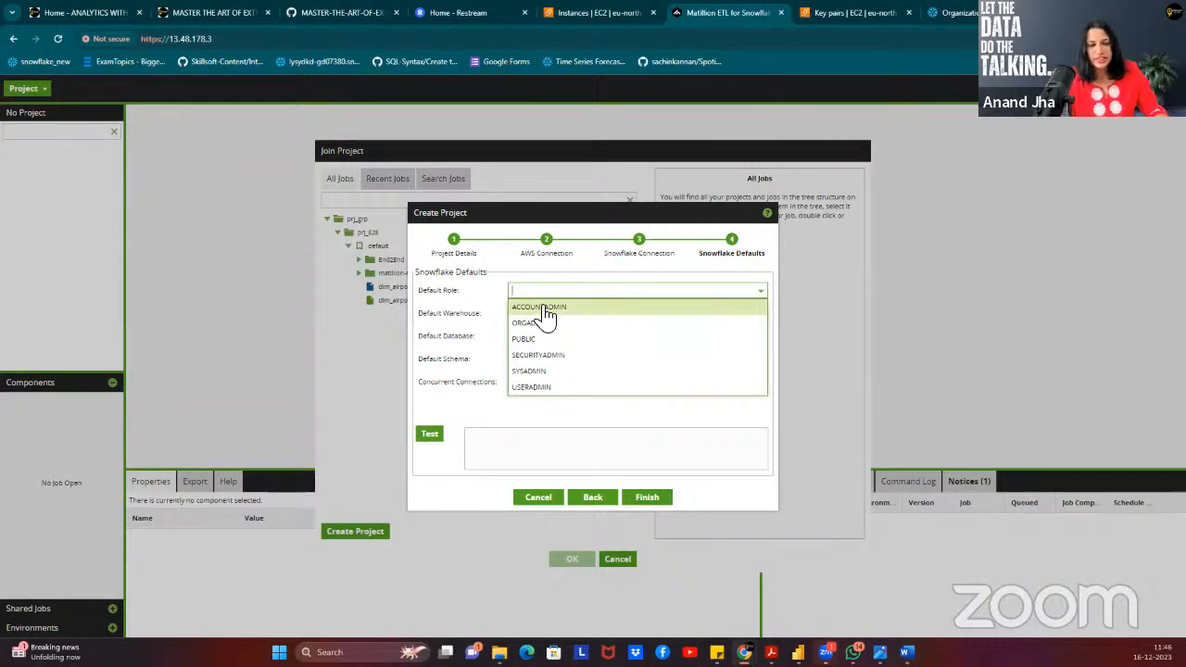
click(544, 309)
click(551, 313)
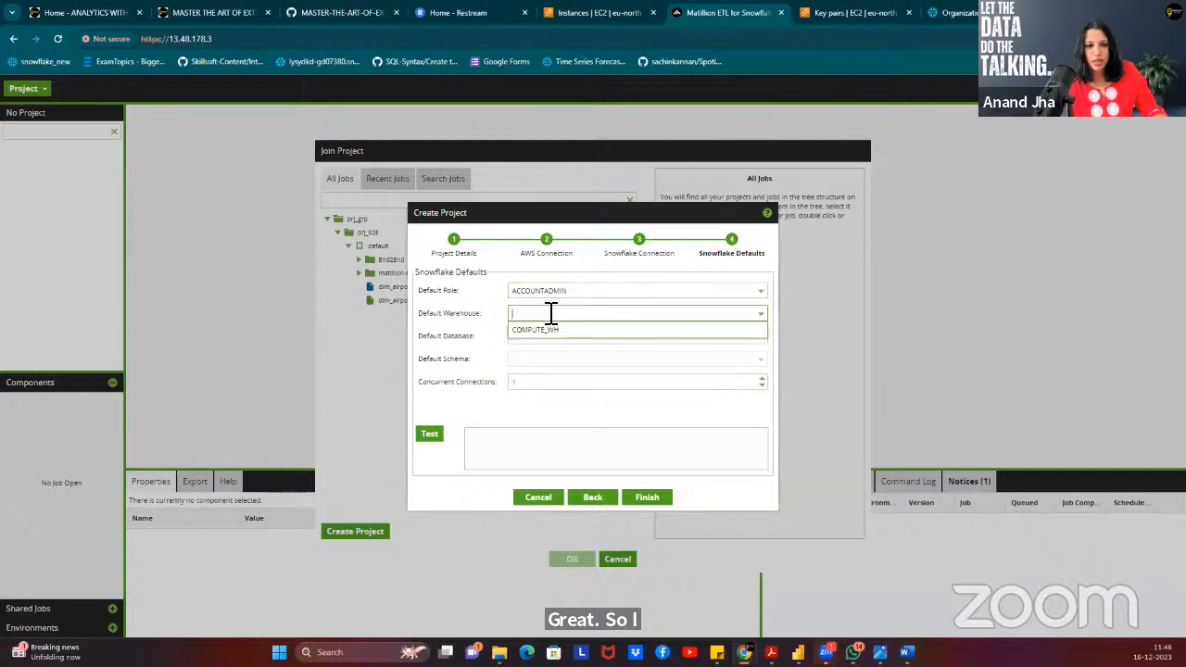
click(556, 330)
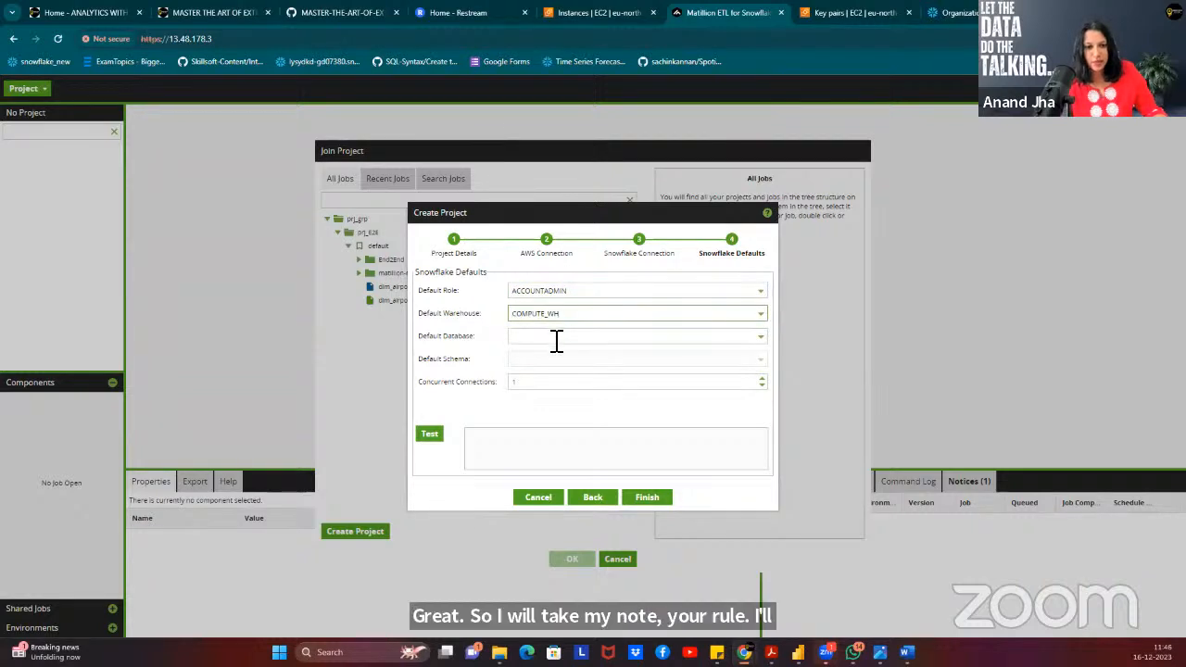
Check the Default Database list without choosing, then switch to Snowflake's Accounts page.
click(556, 340)
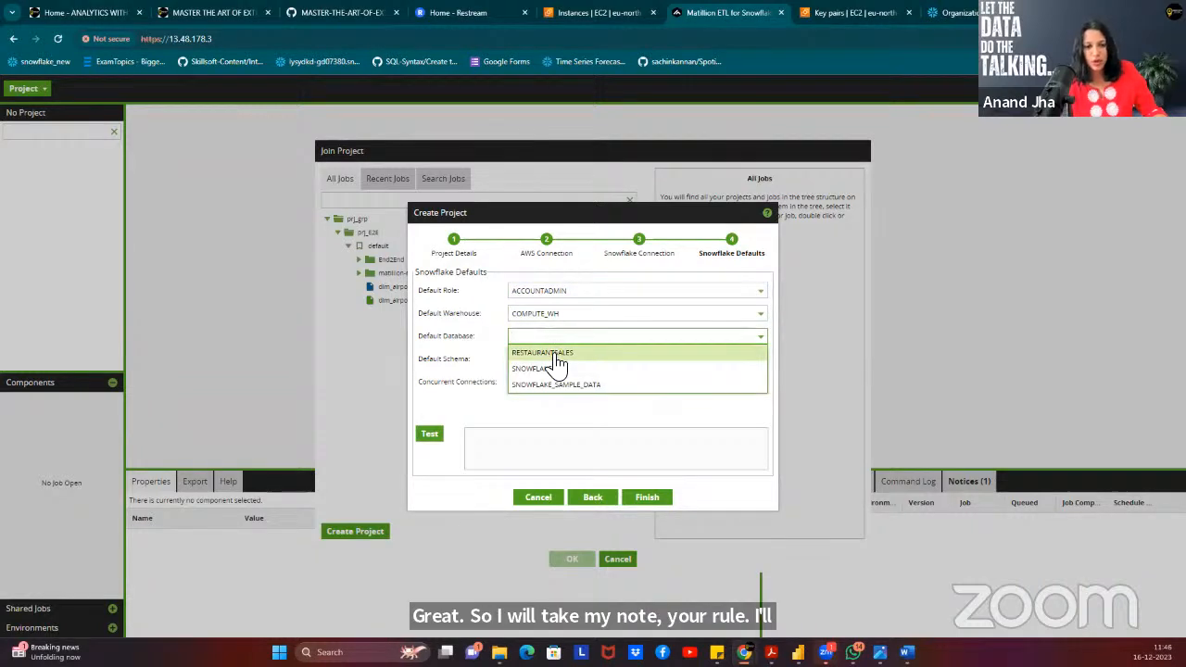
click(454, 351)
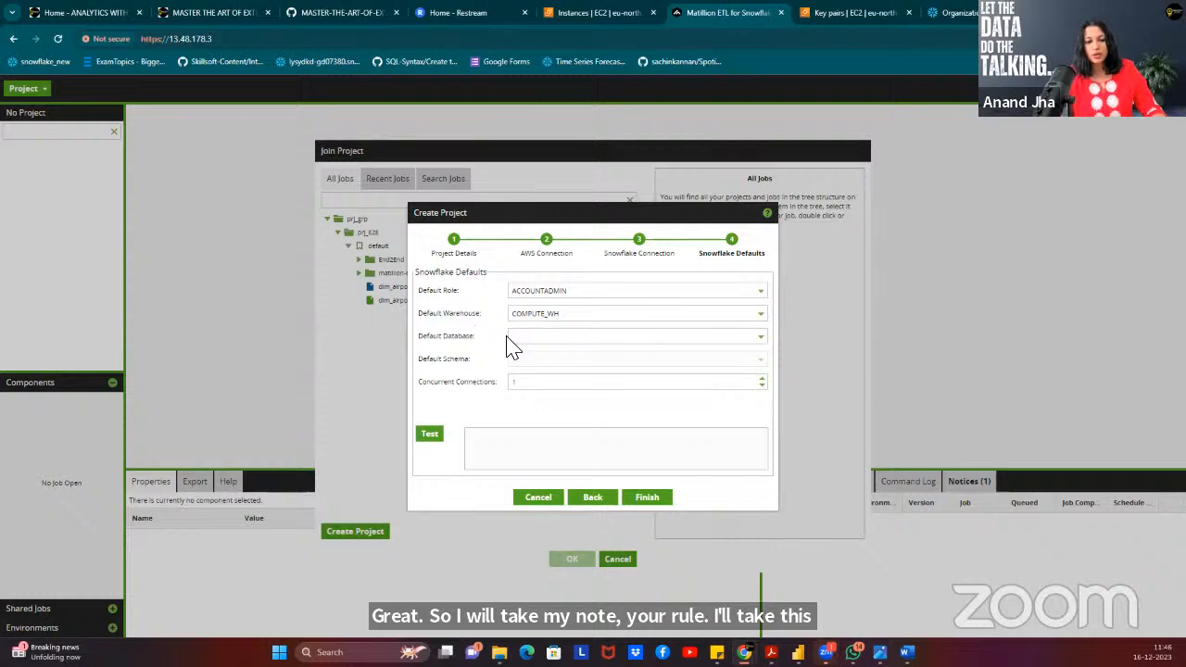
click(483, 348)
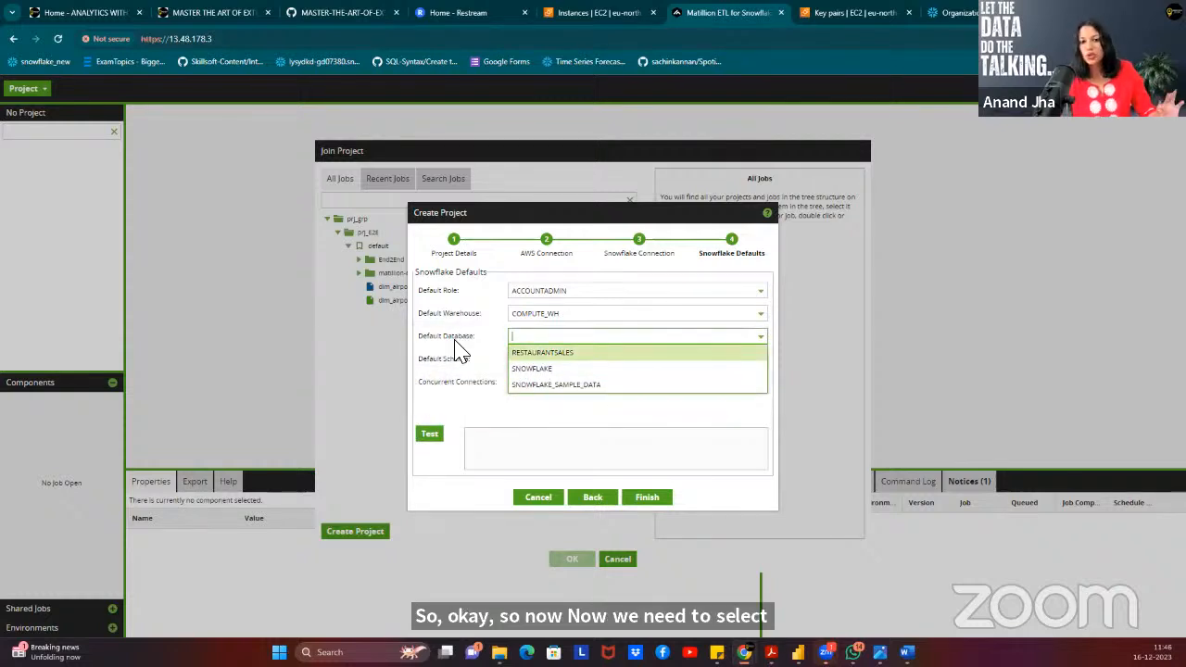
click(625, 429)
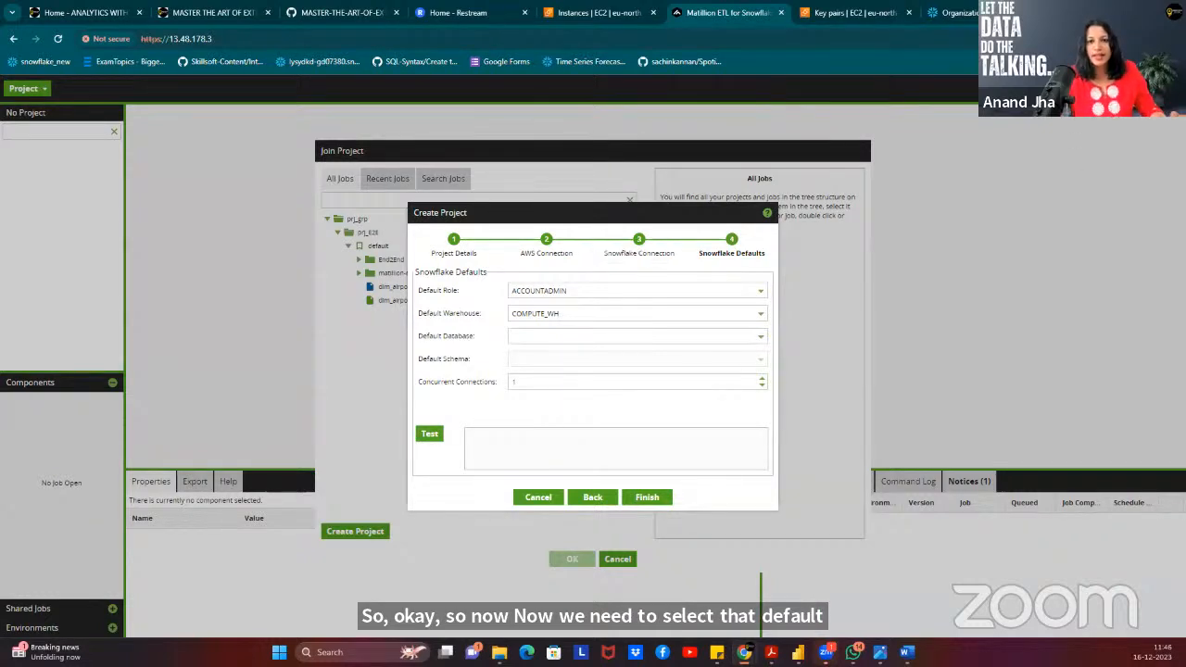
click(957, 15)
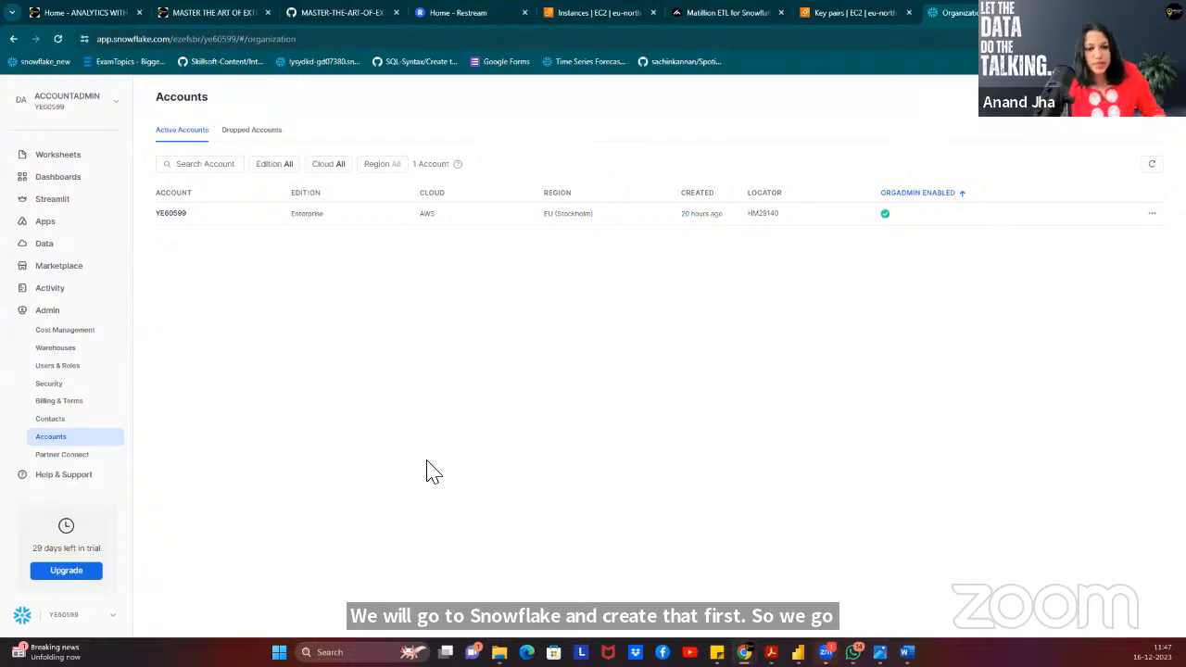
Glance at the GitHub file list and the PDF, then open Snowflake's Worksheets list.
click(324, 15)
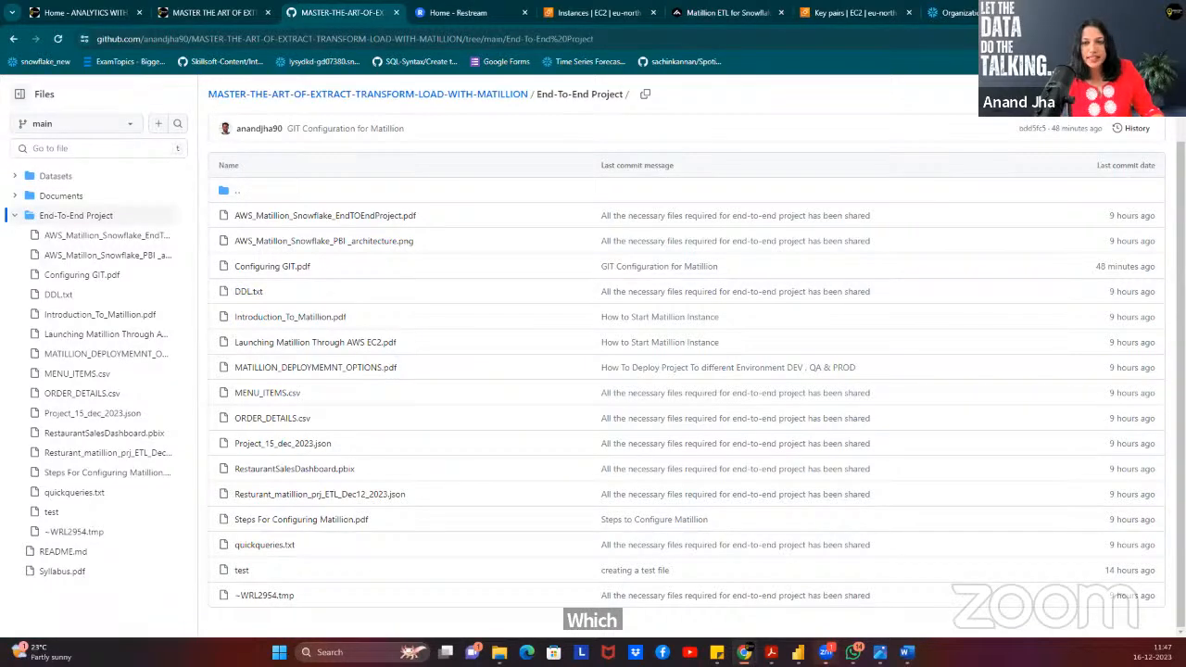
click(1115, 11)
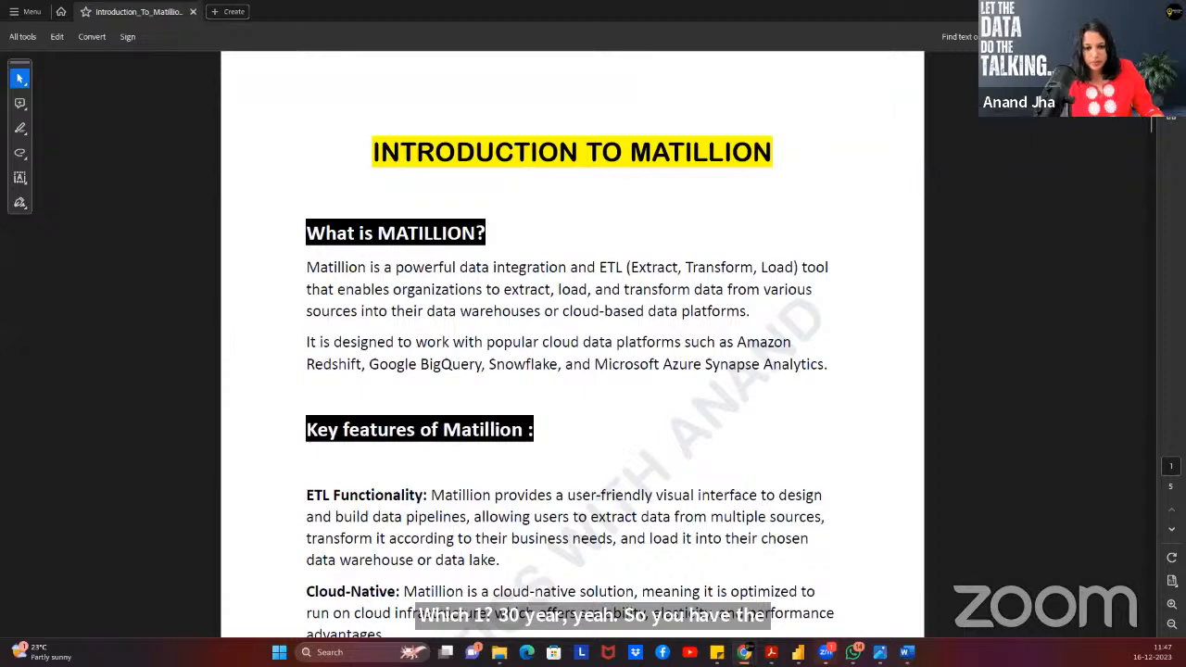
mouse_move(745, 652)
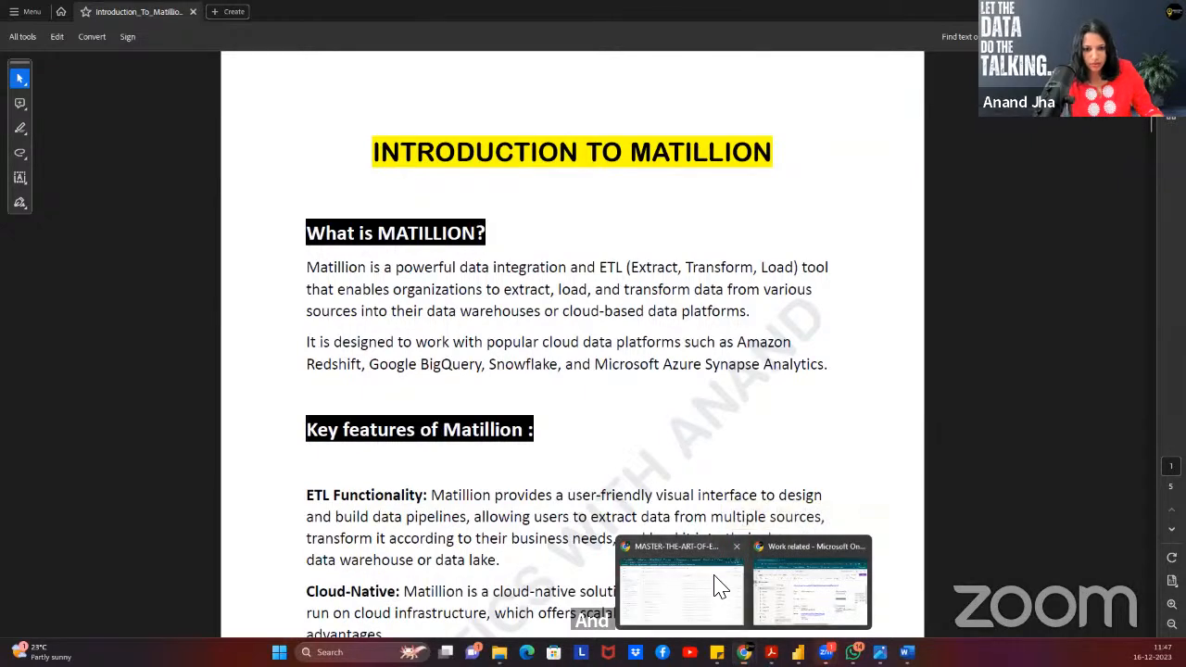
click(718, 590)
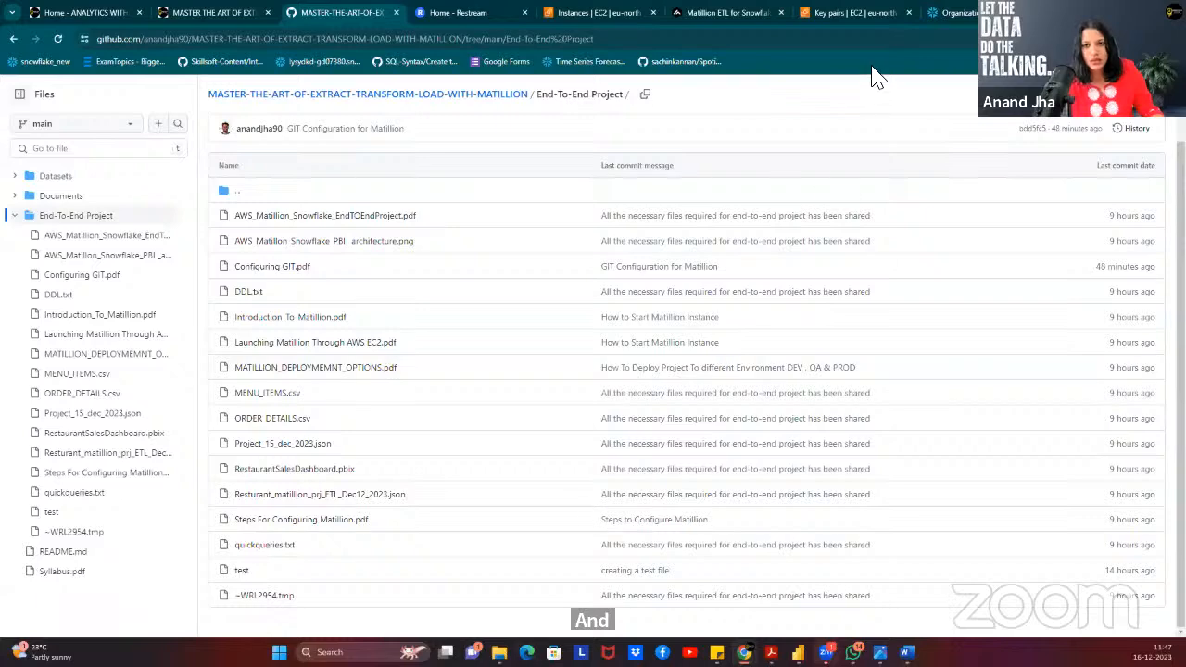
click(965, 13)
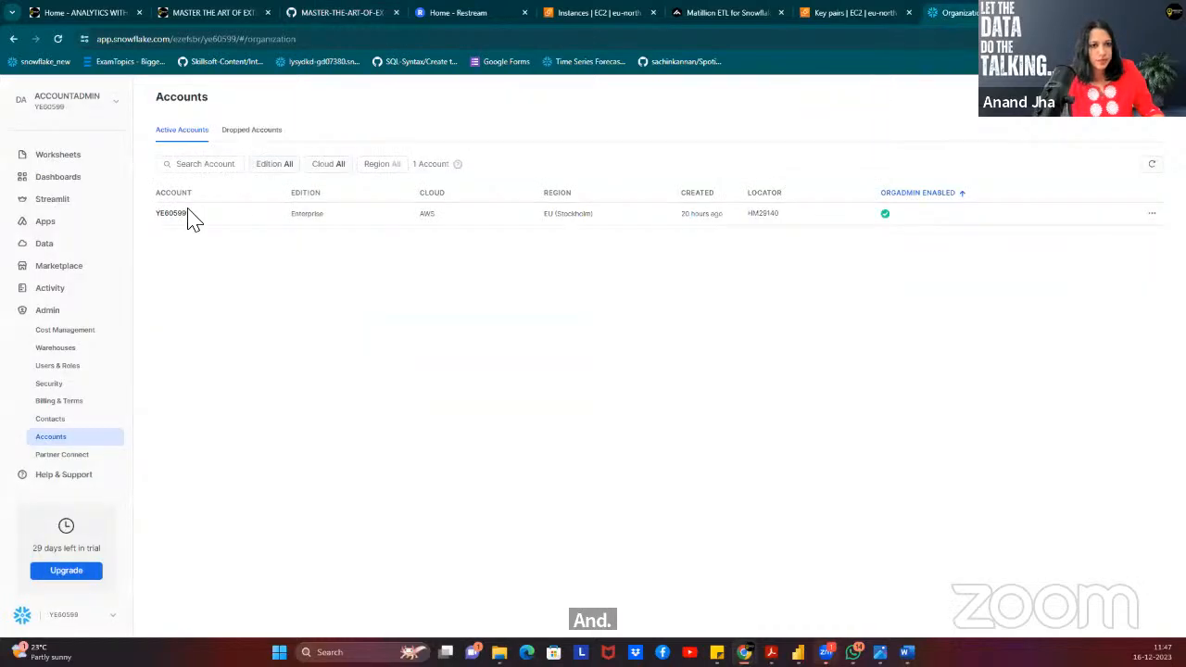
click(42, 158)
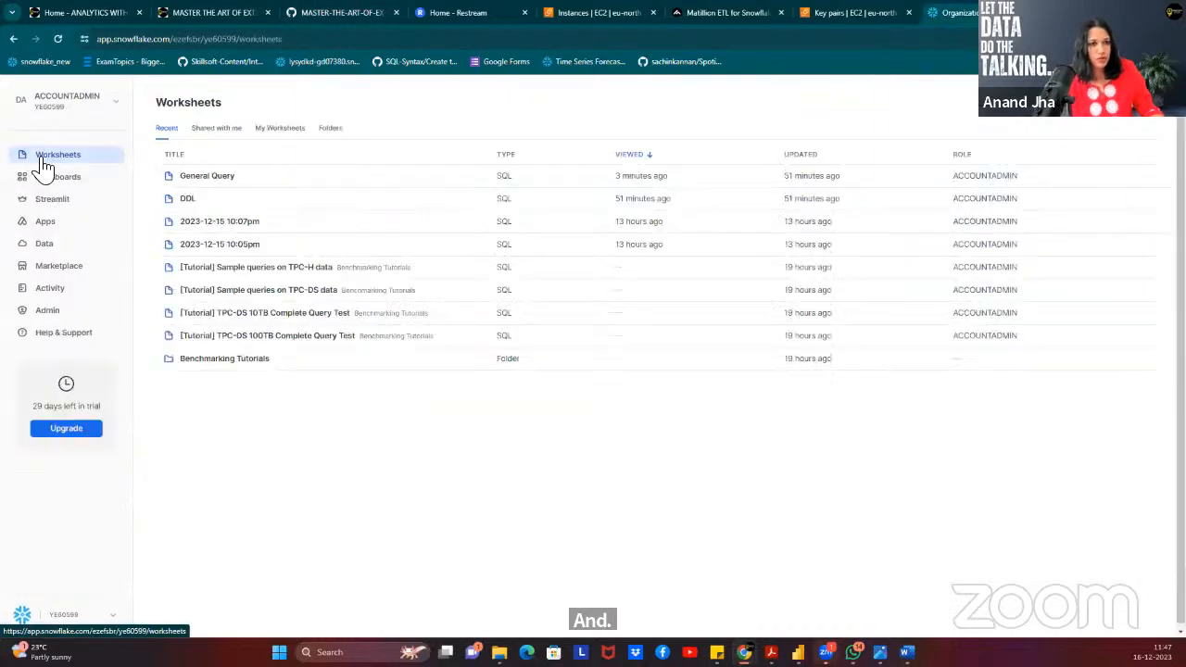
Open the DDL worksheet and expand RESTAURANTSALES down to RESTAURANT_METADATA's tables.
click(197, 202)
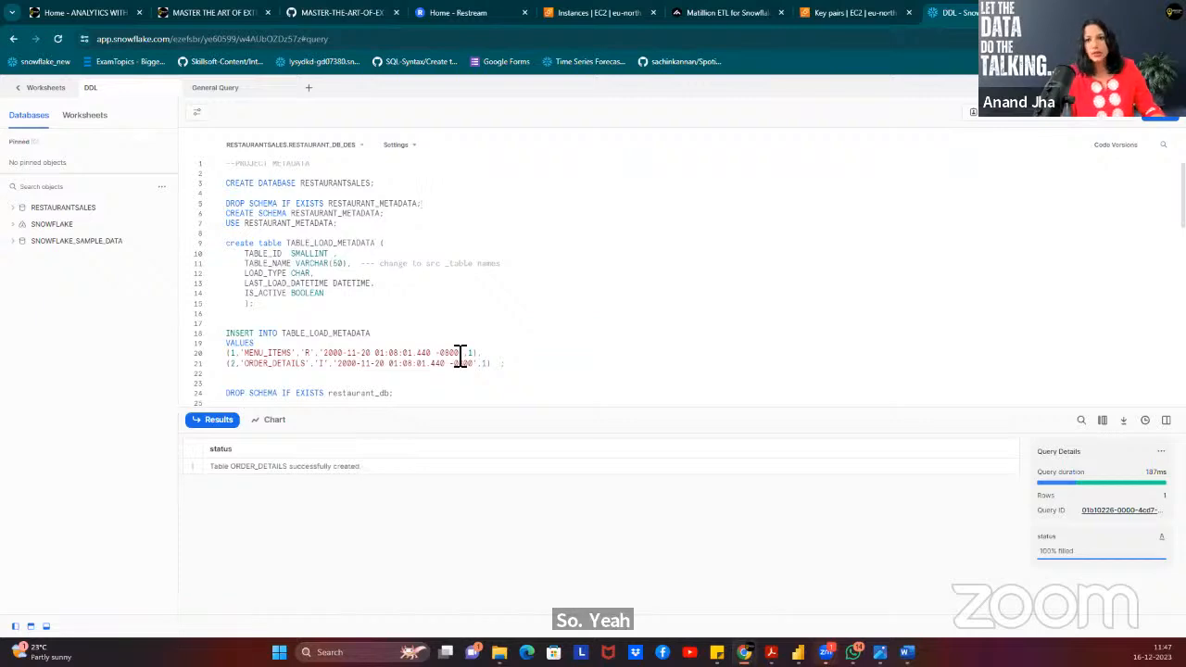
click(14, 209)
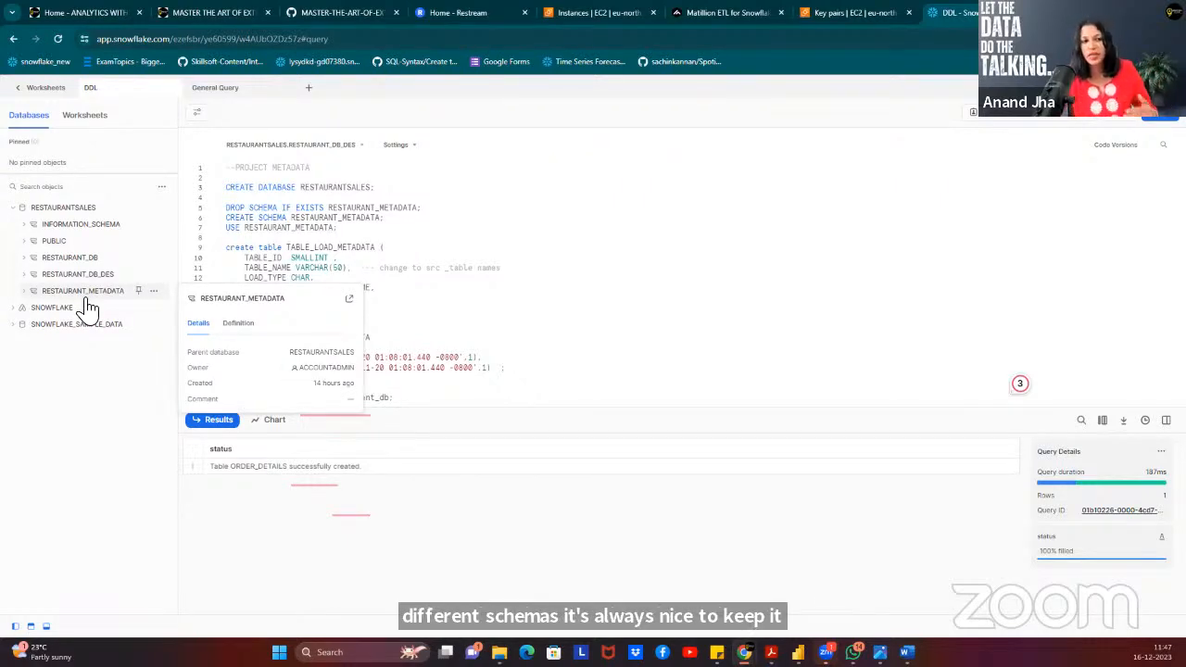
click(25, 291)
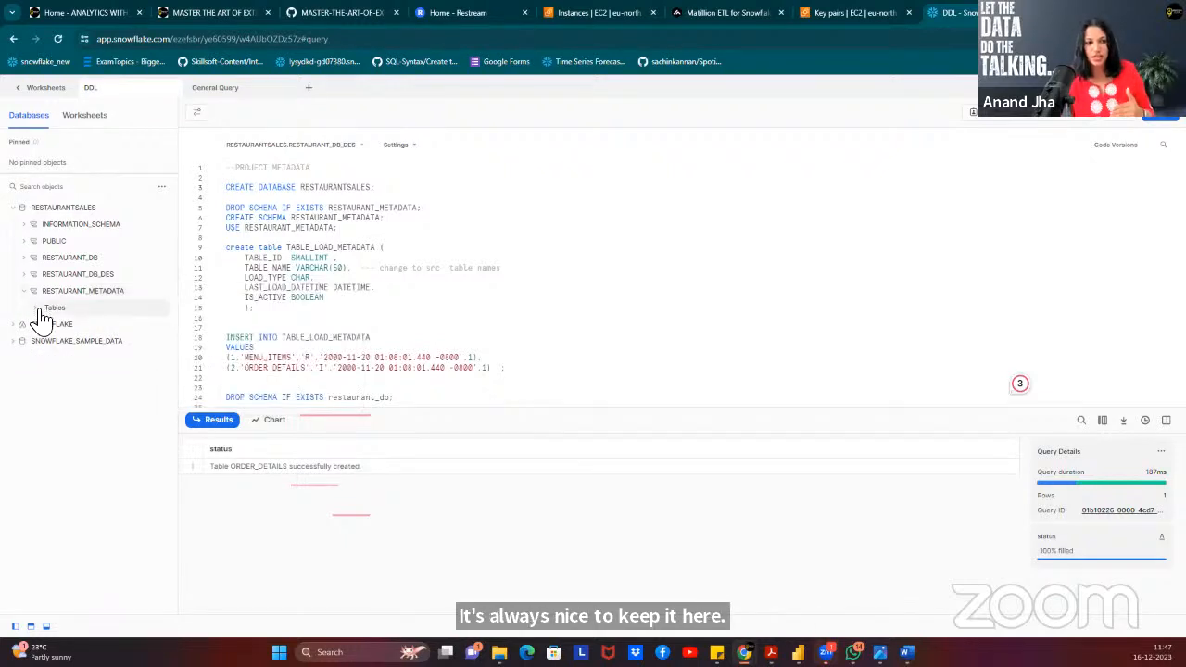
click(38, 308)
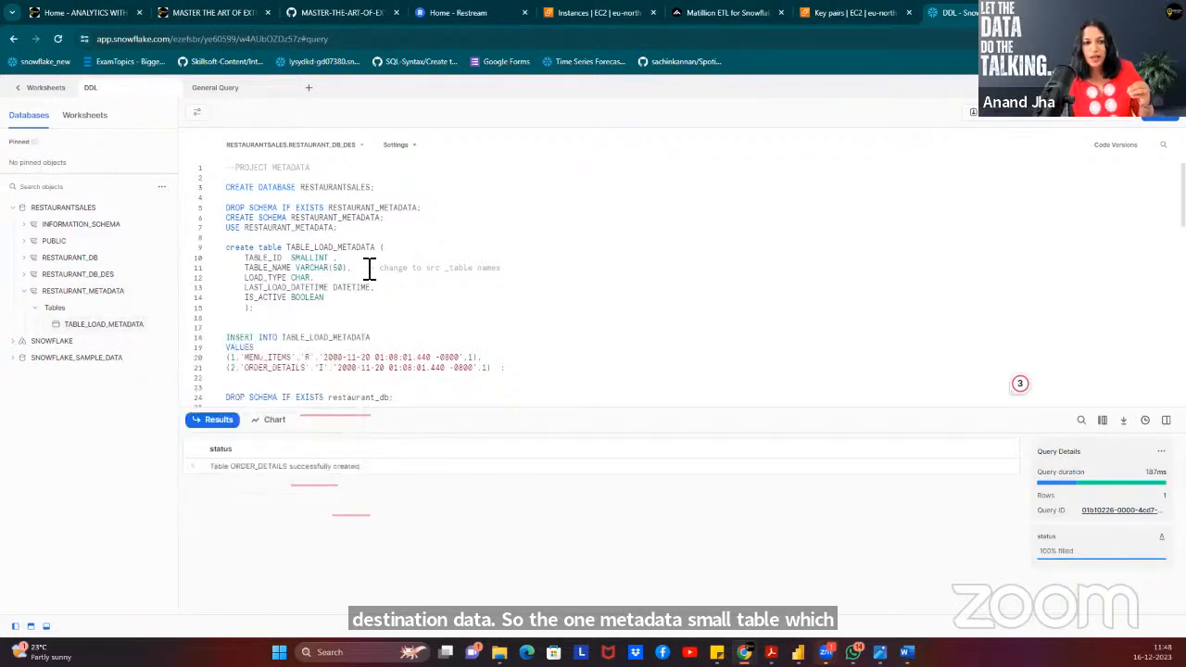
Expand the Tables folders of the RESTAURANT_DB and RESTAURANT_DB_DES schemas.
click(28, 259)
click(39, 276)
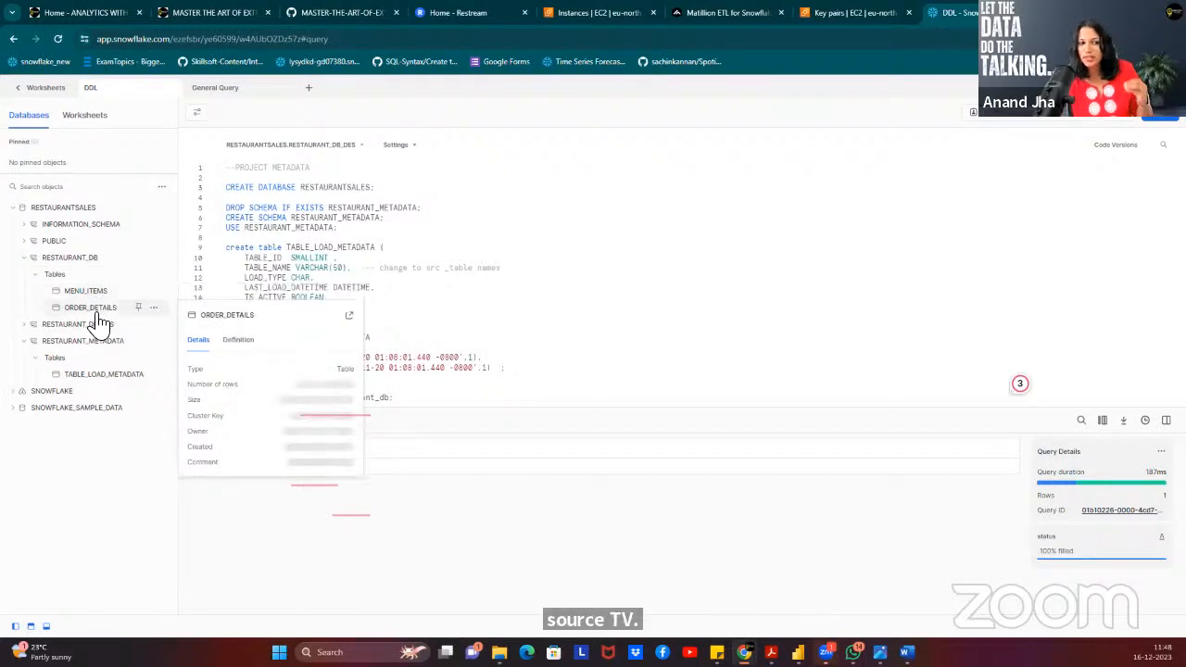
click(30, 326)
click(35, 341)
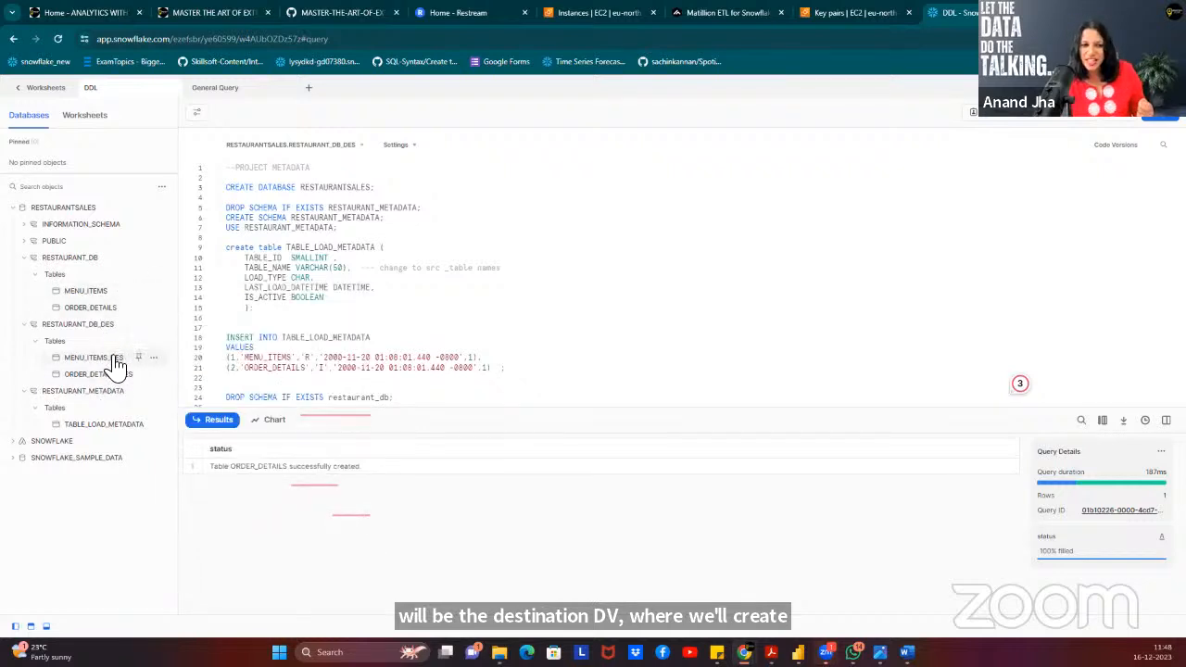
mouse_move(119, 376)
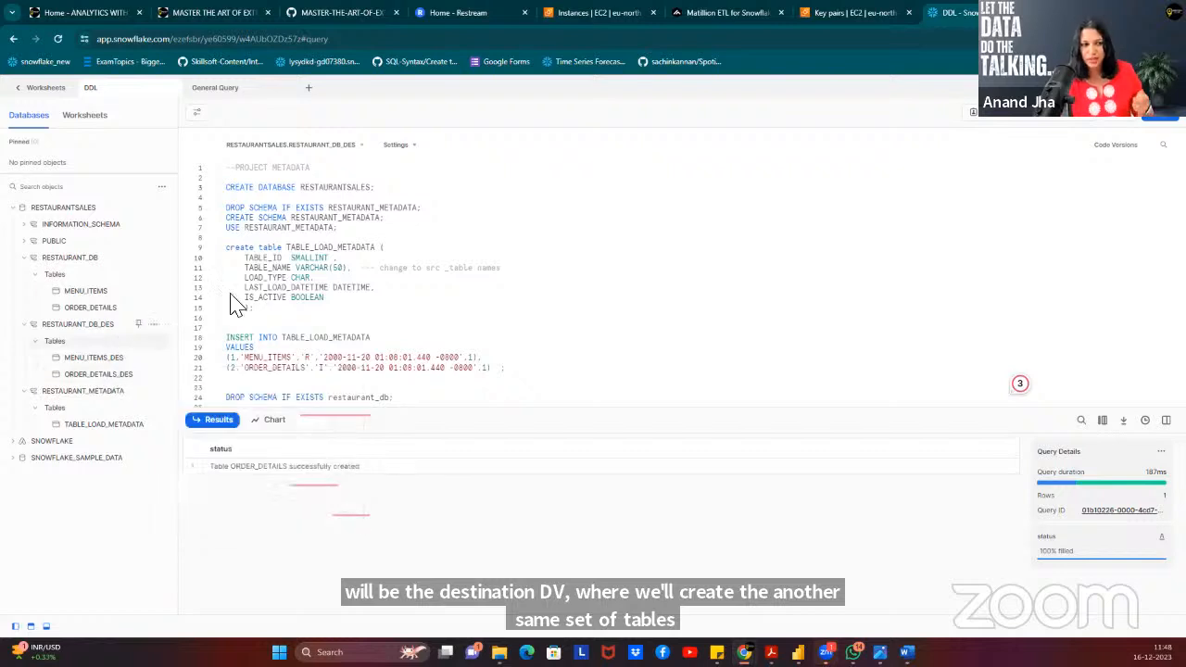
click(471, 253)
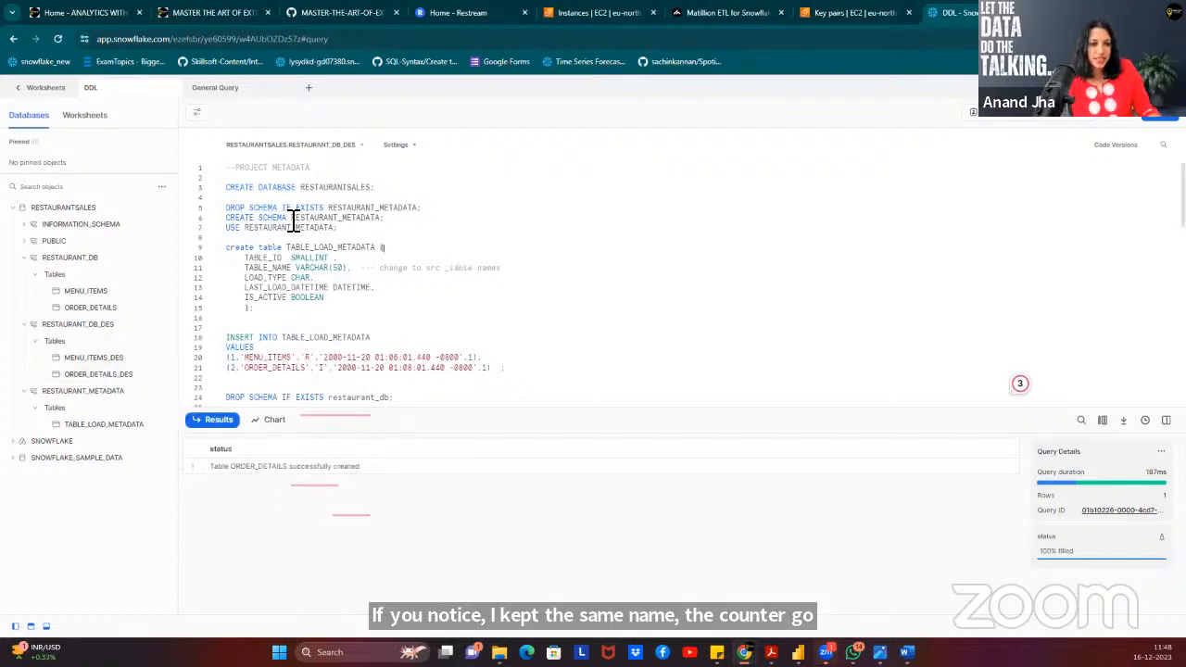
scroll(360, 265, down, 1)
scroll(400, 266, up, 1)
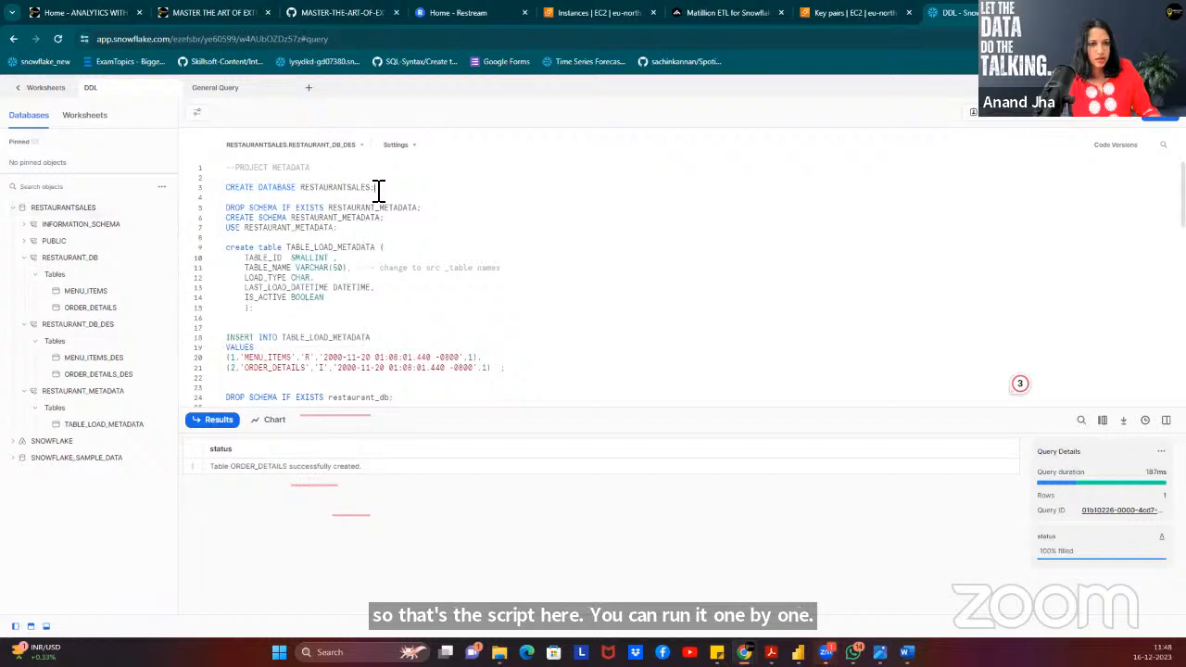
scroll(432, 254, down, 5)
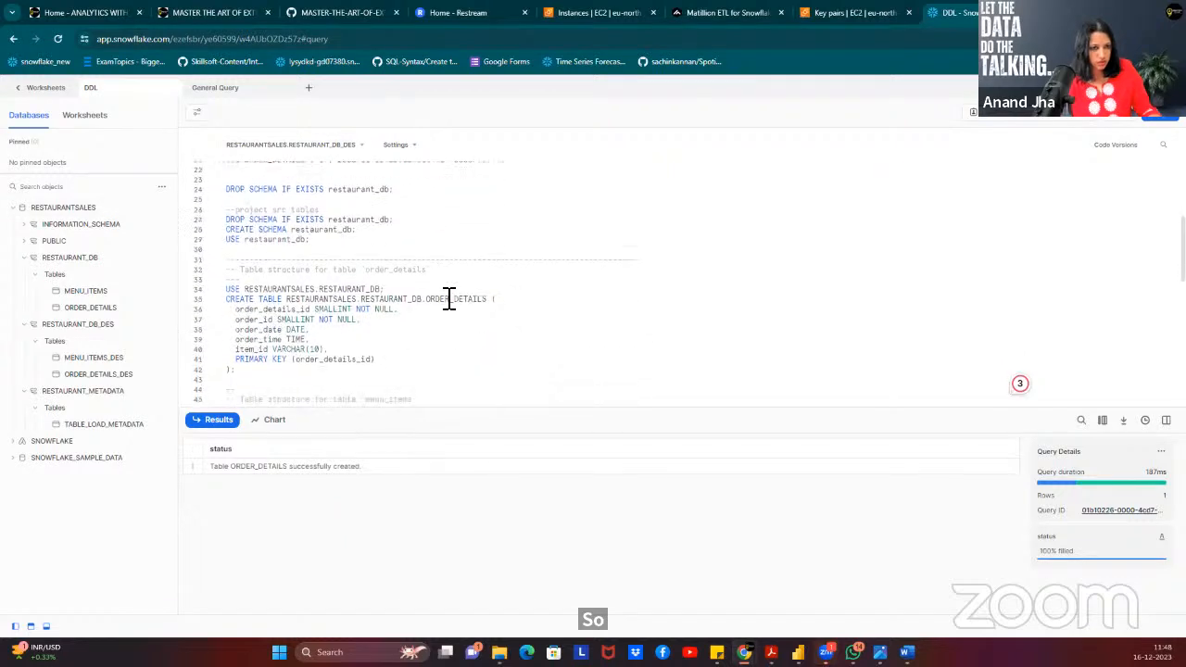
scroll(450, 296, up, 5)
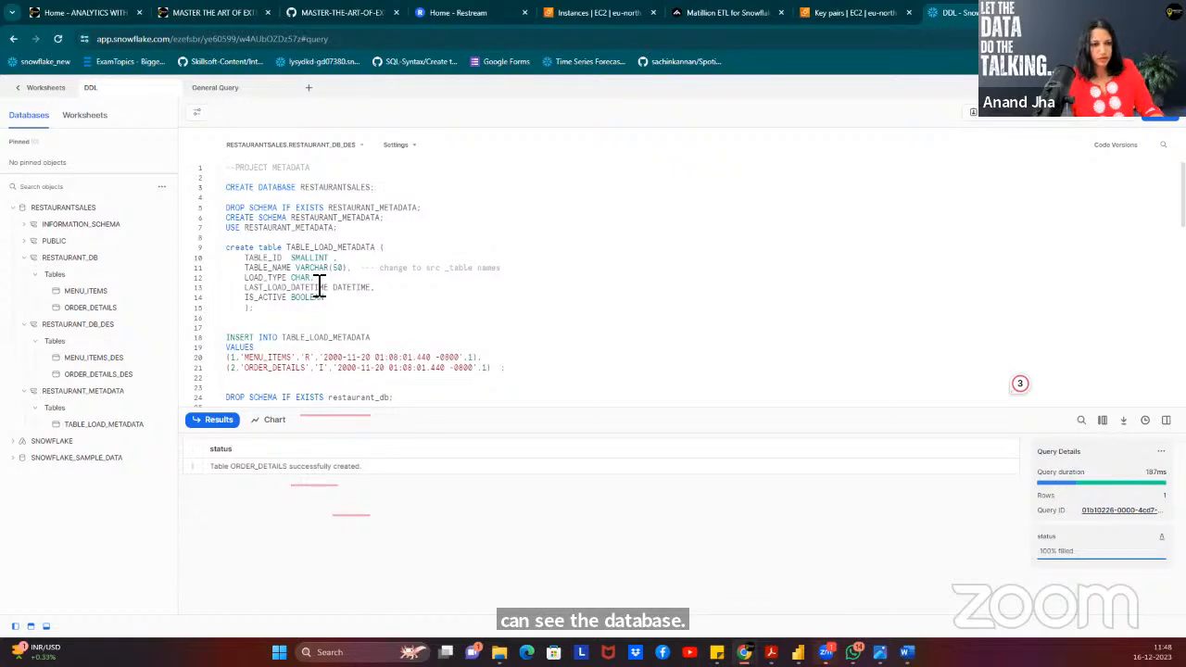
scroll(387, 304, down, 3)
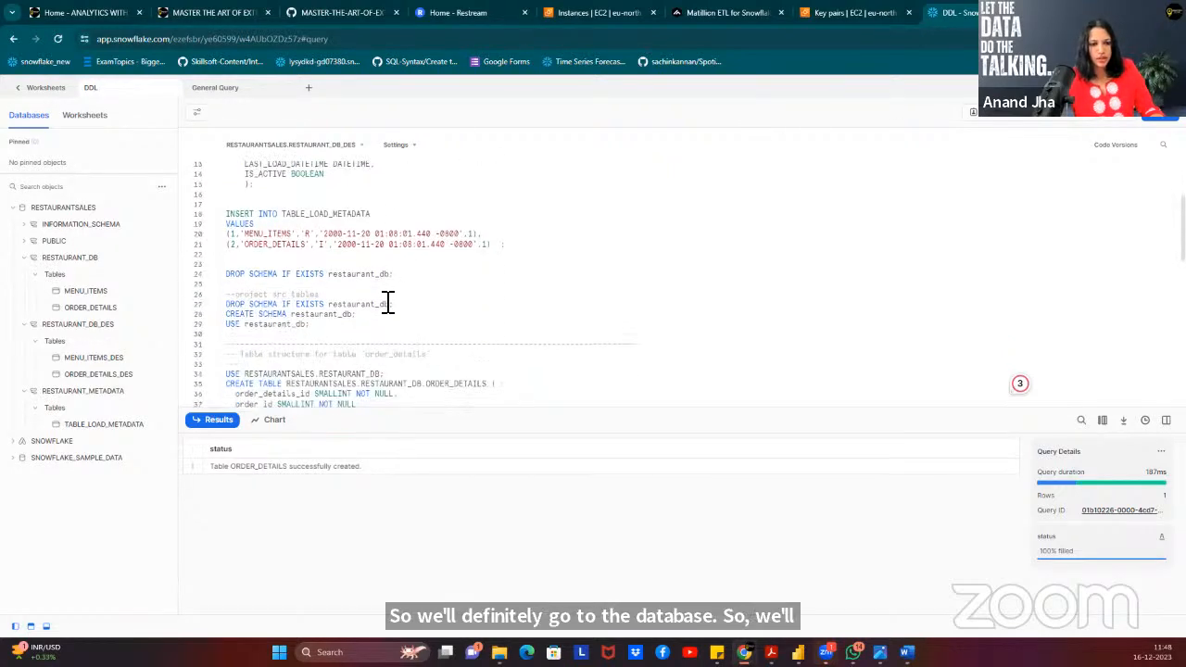
scroll(387, 304, down, 12)
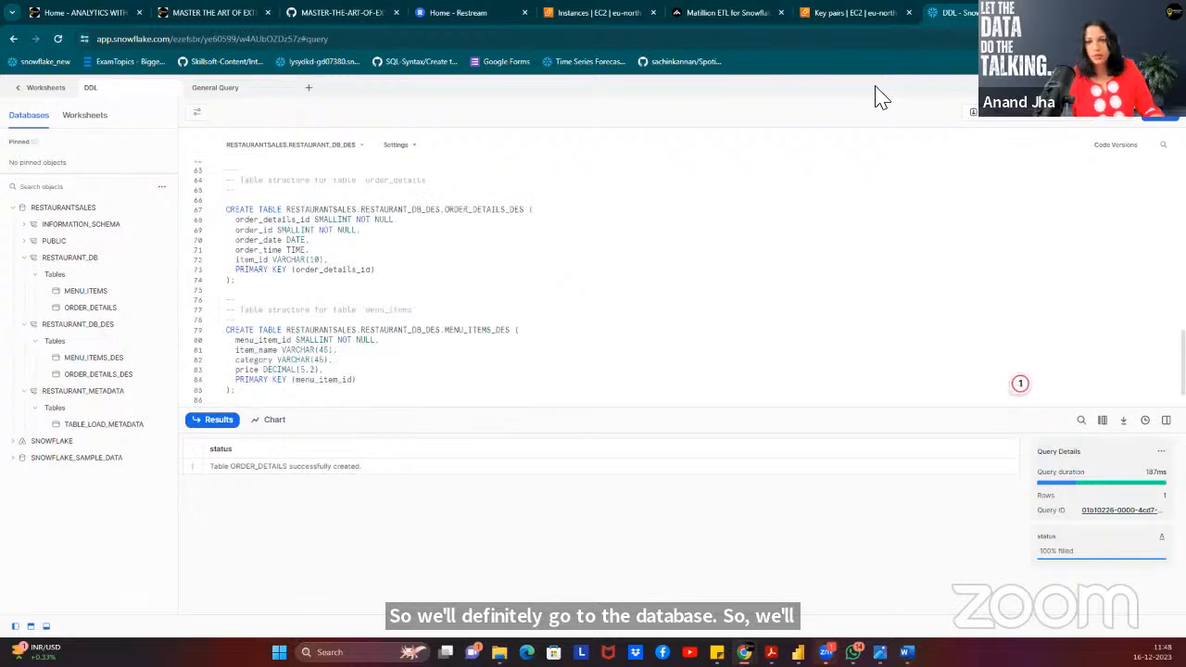
scroll(416, 253, up, 5)
scroll(466, 214, down, 6)
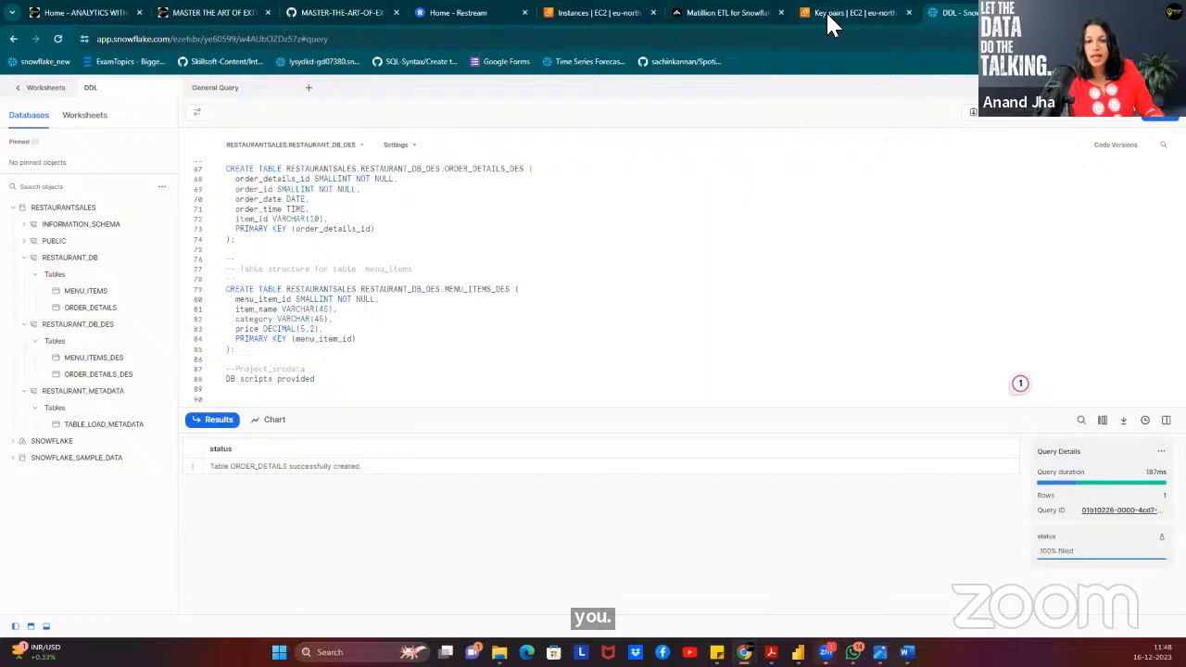
mouse_move(828, 15)
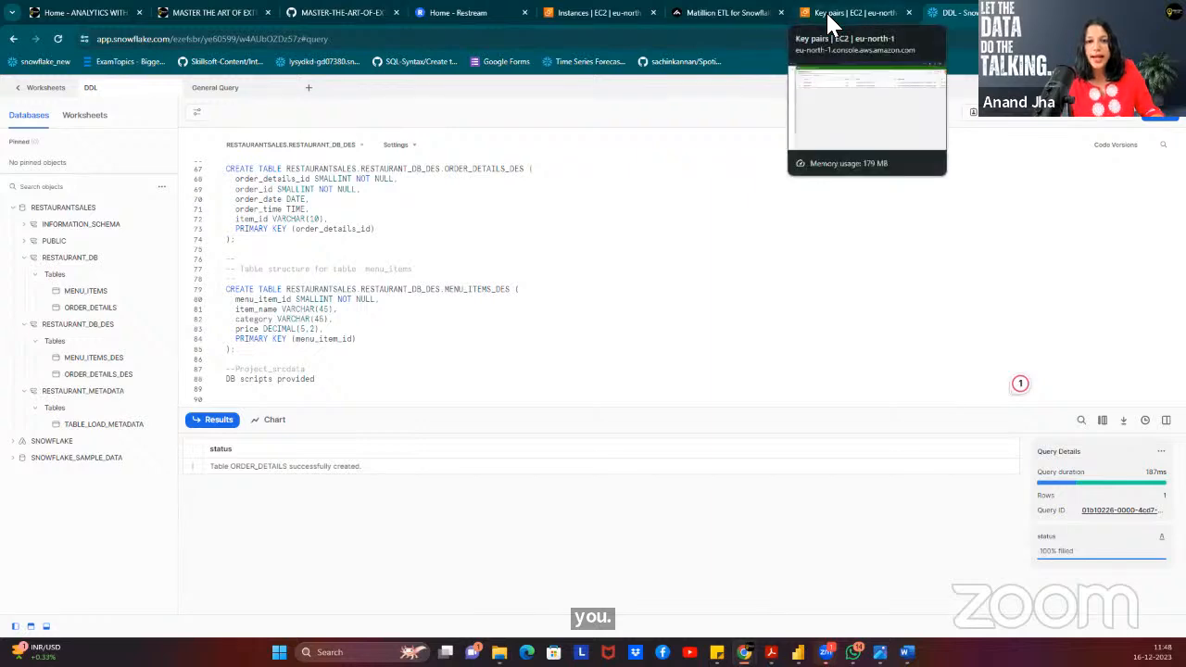
Return to the Matillion ETL tab and reload the disconnected page, confirming Reload.
click(710, 13)
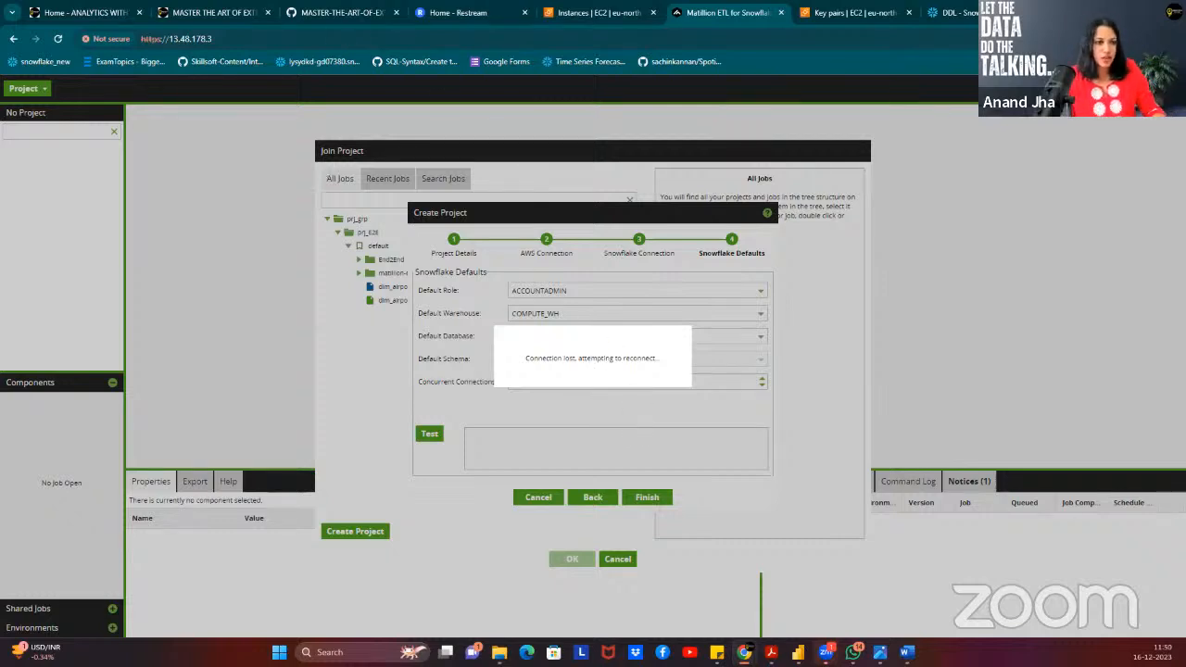
click(56, 40)
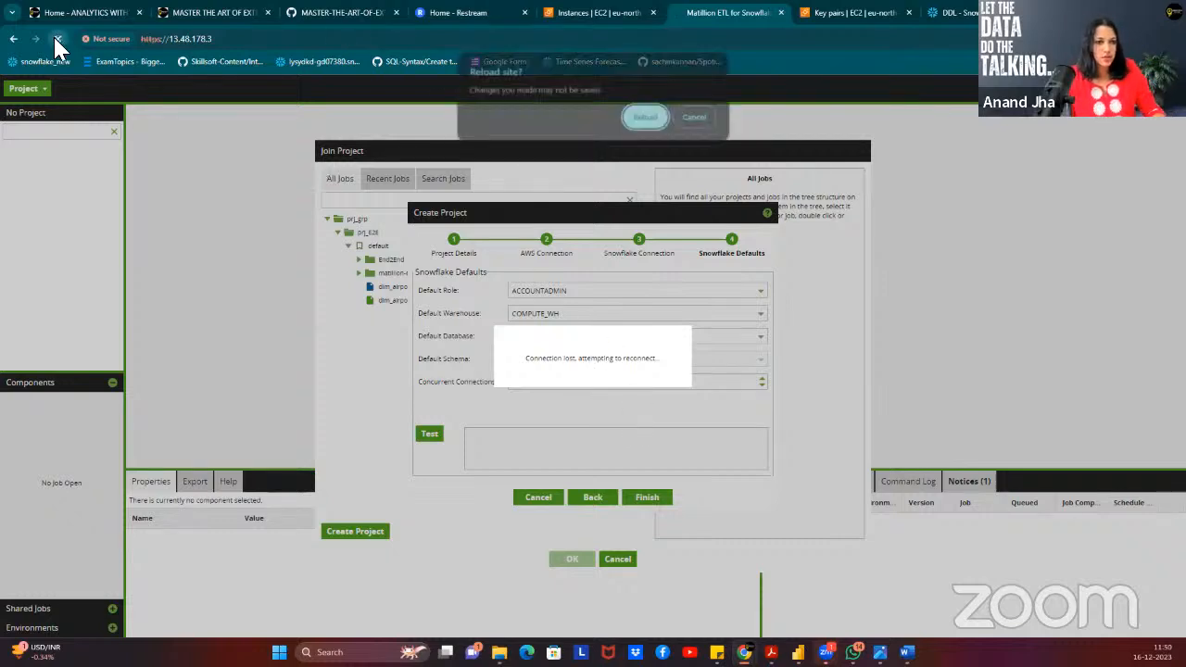
click(646, 118)
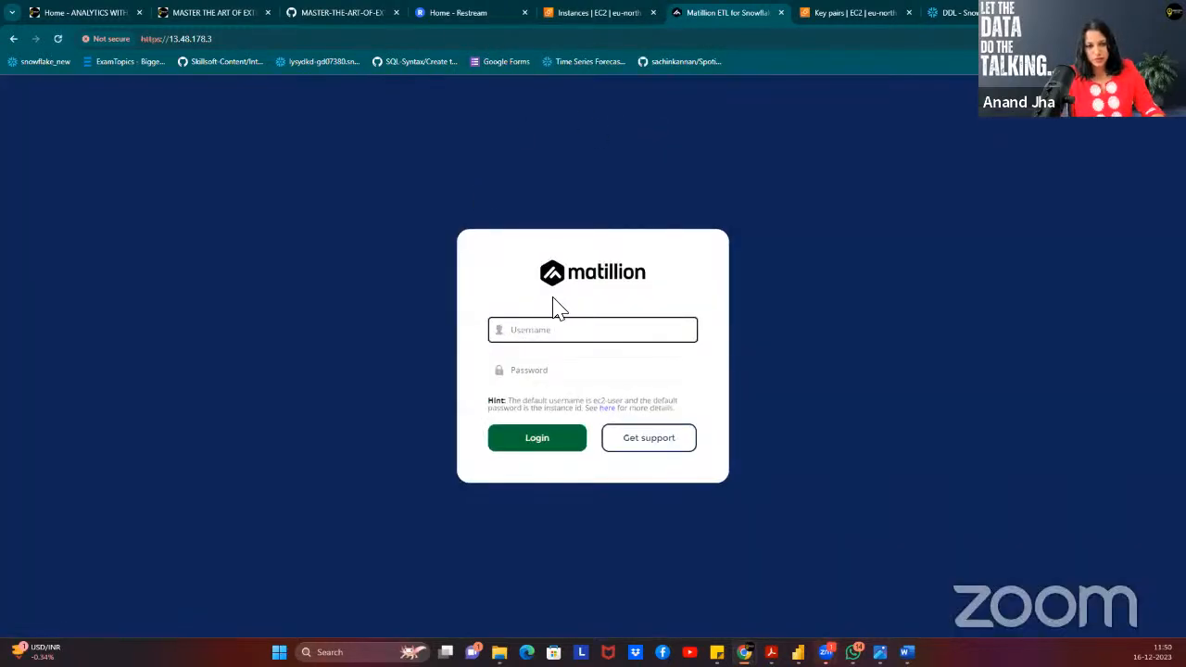
Log back into Matillion with the saved default username and the EC2 instance ID as password.
click(553, 329)
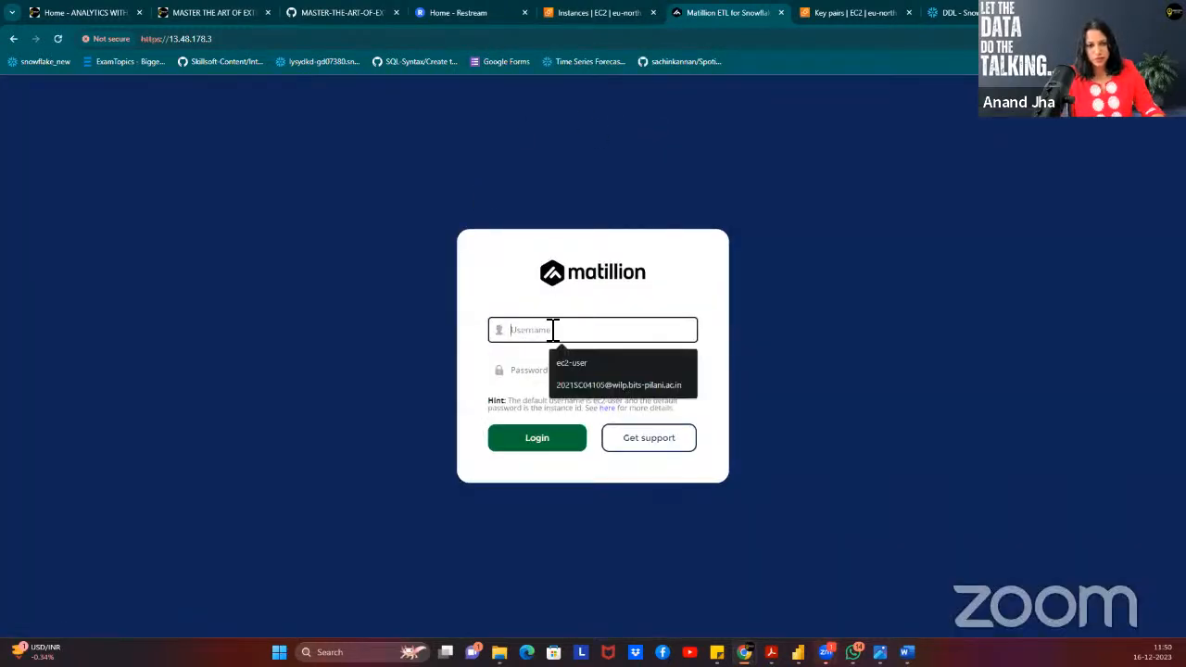
click(566, 362)
click(548, 368)
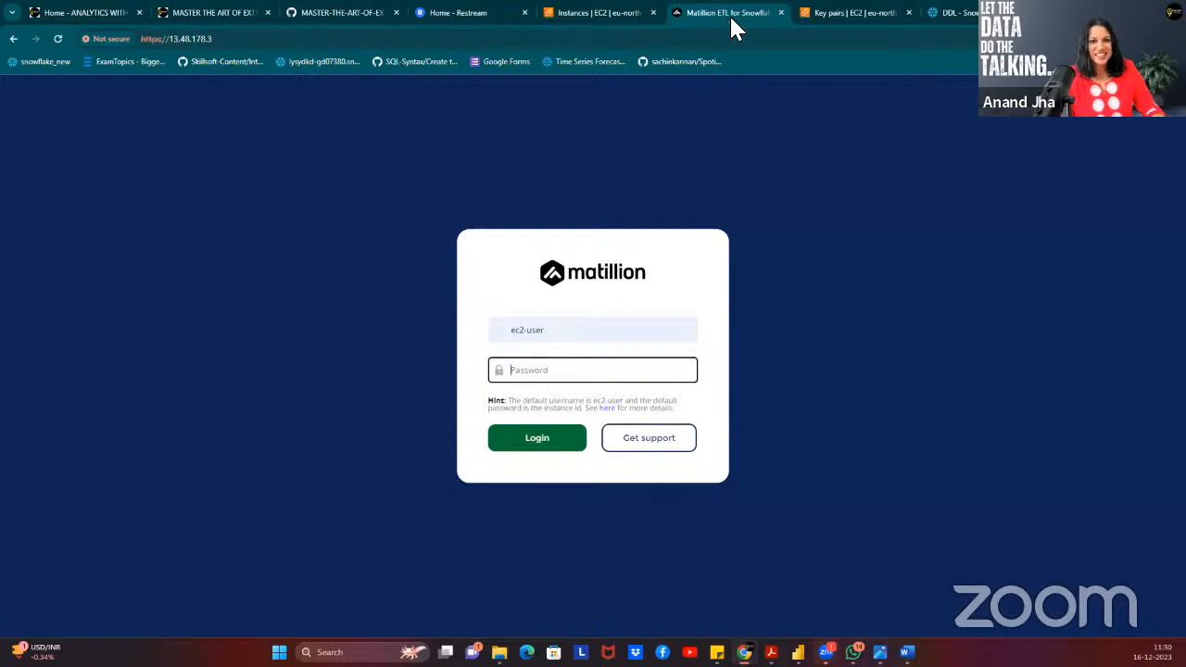
click(552, 24)
click(167, 472)
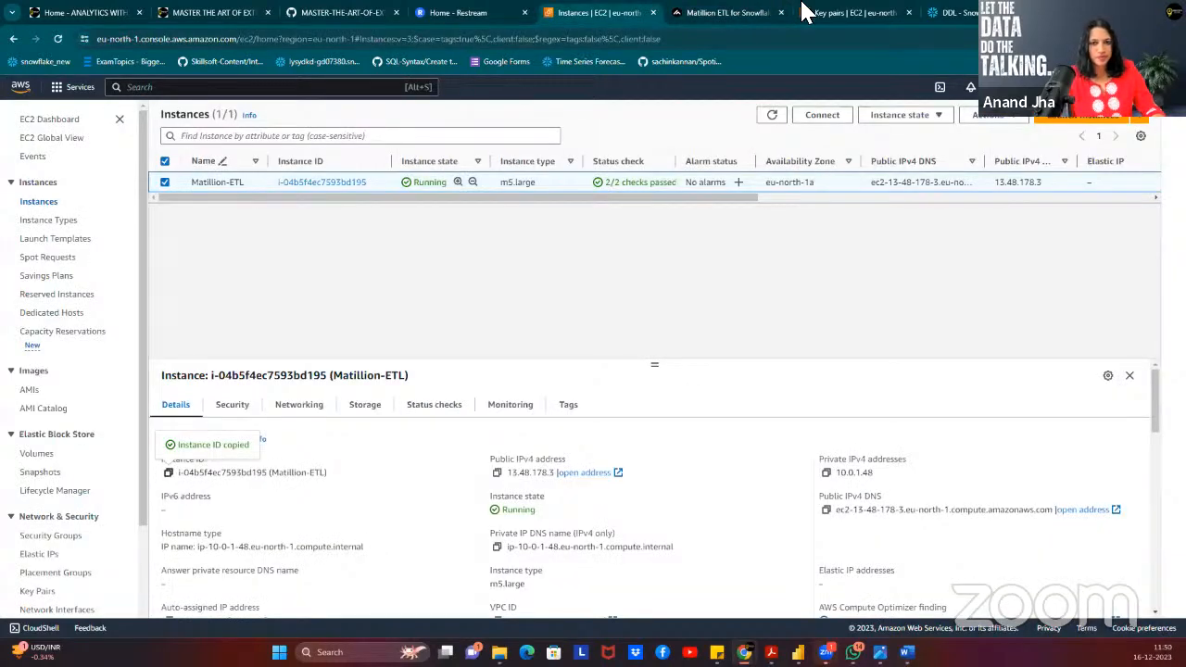
click(722, 15)
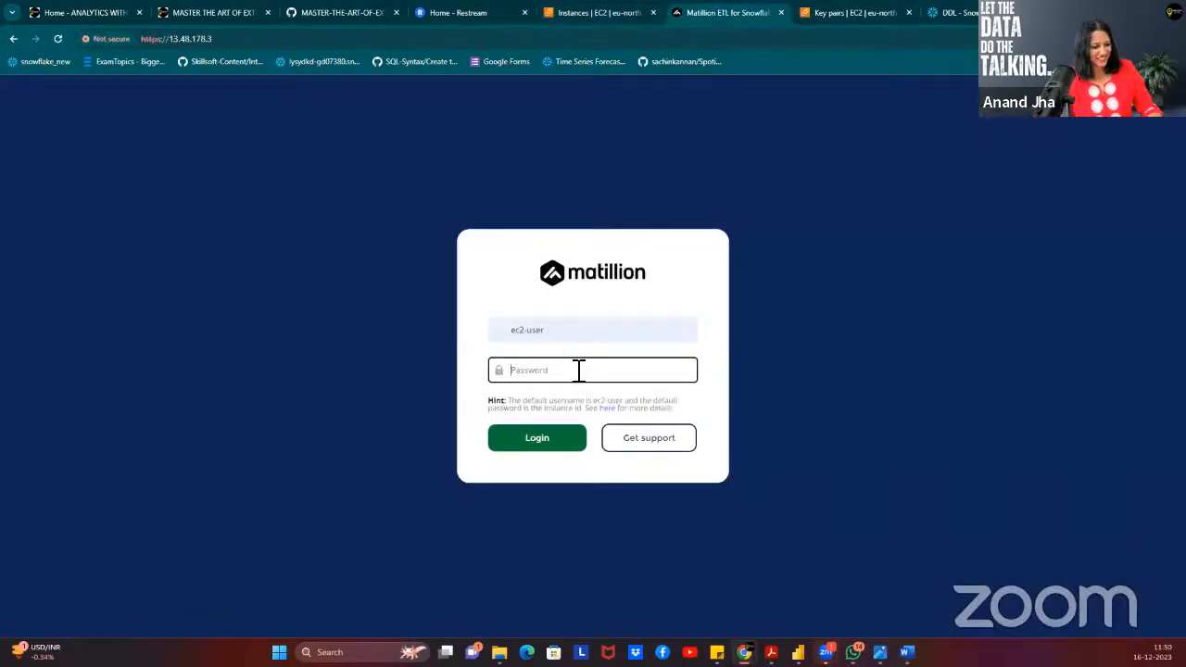
key(ctrl+v)
click(547, 443)
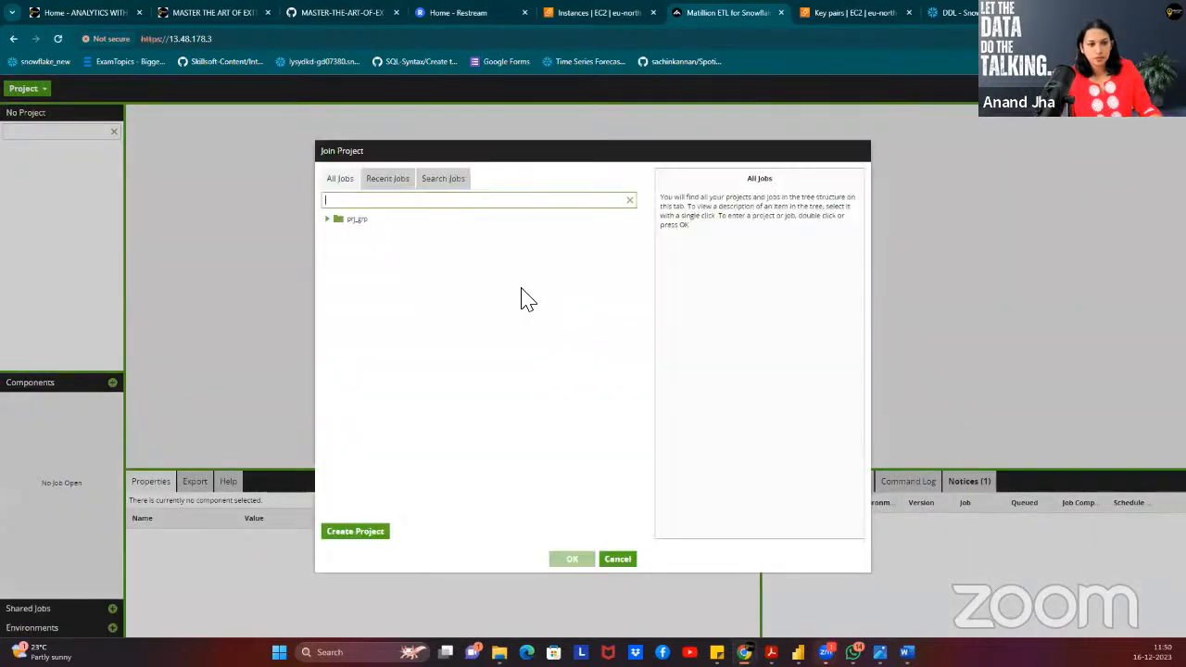
Open the default version of prj_E2E from the prj_grp group, cancelling the Create Project wizard.
click(325, 219)
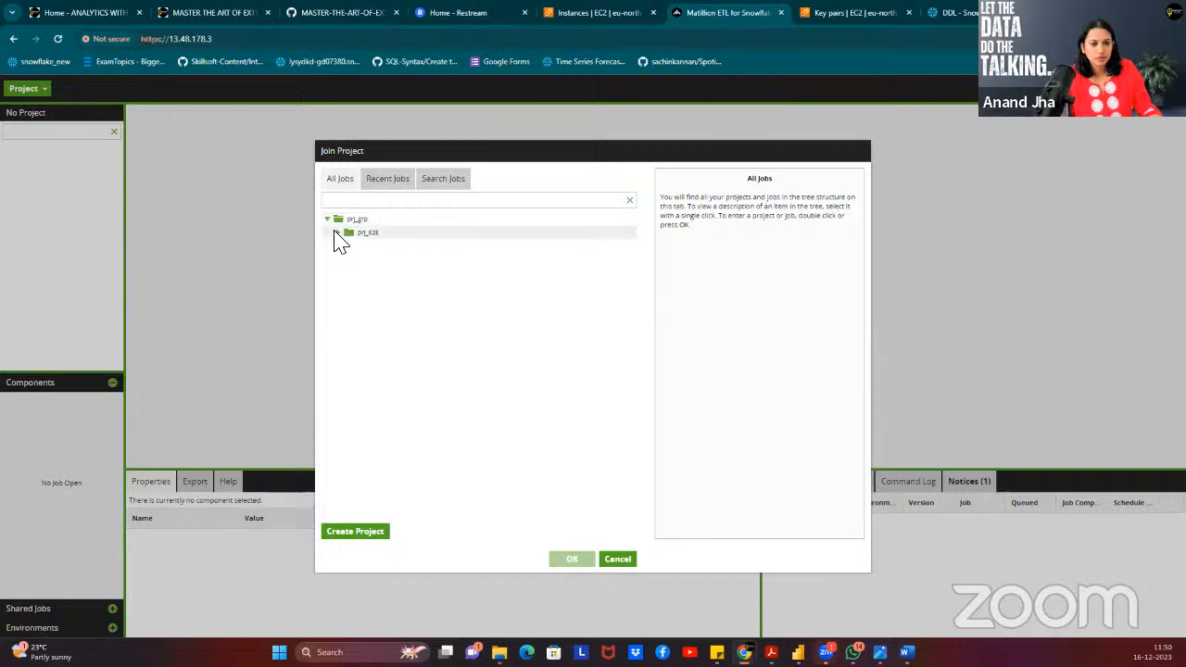
click(337, 233)
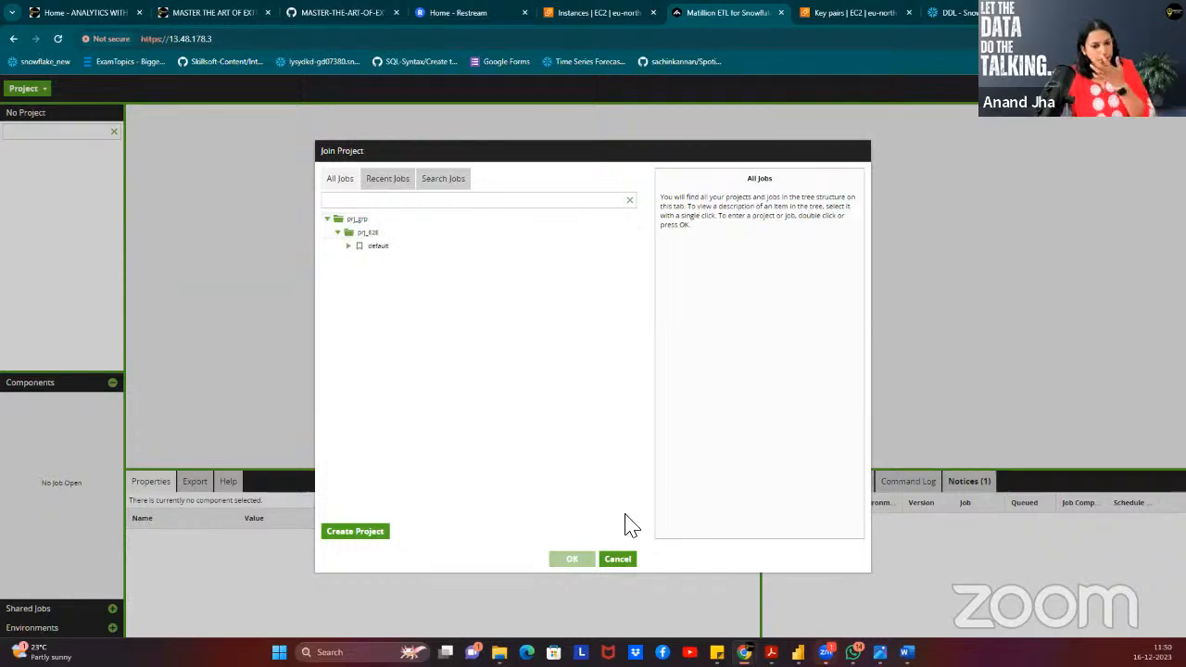
click(347, 532)
click(534, 293)
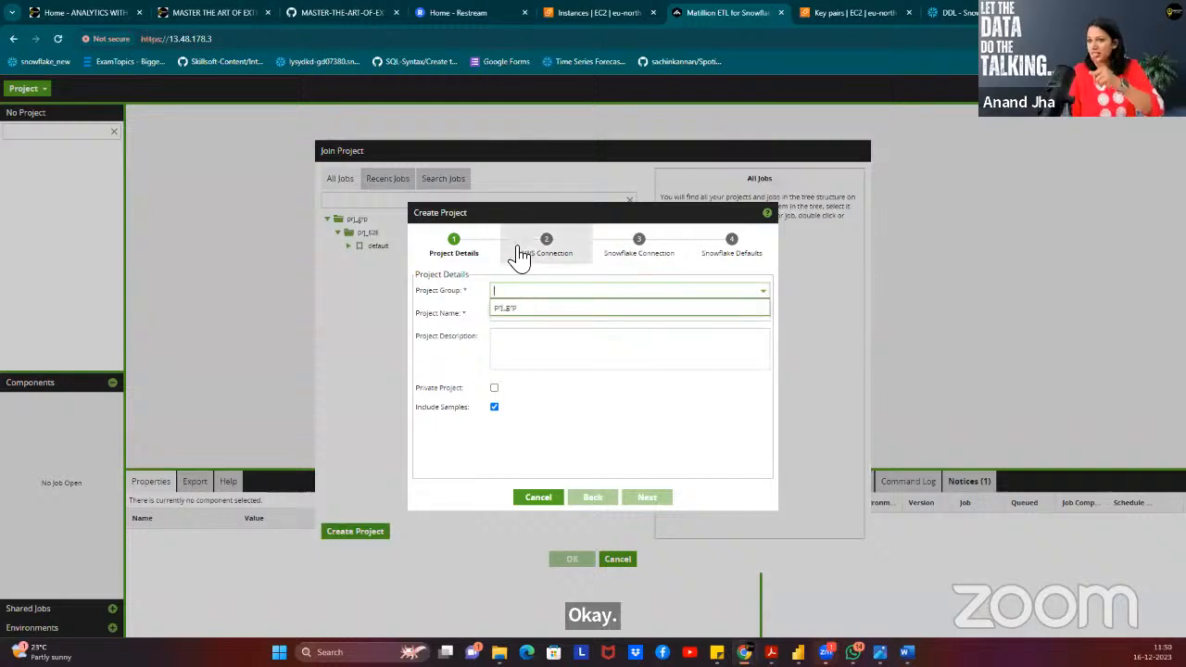
click(538, 498)
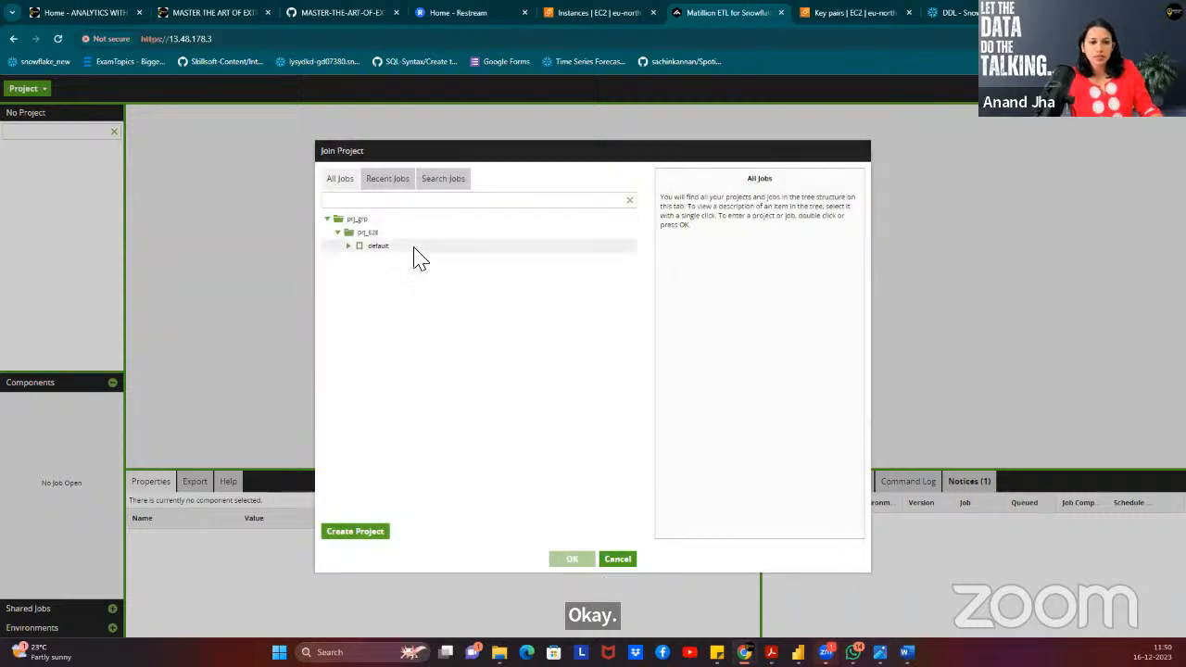
click(388, 234)
click(571, 560)
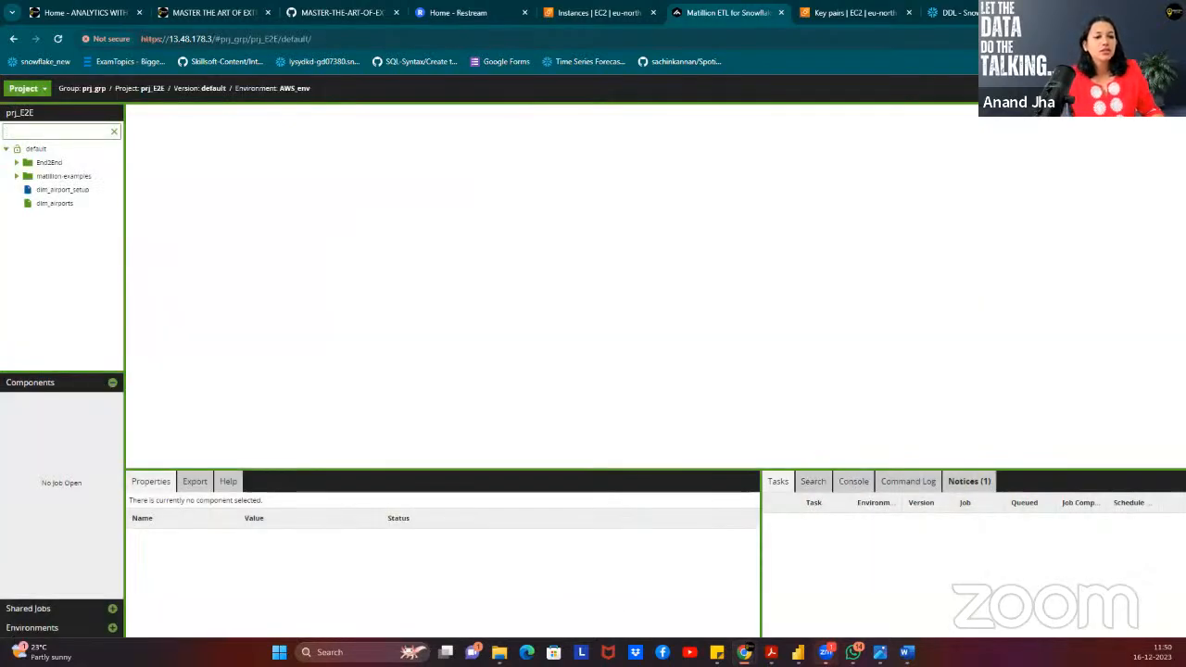
Edit AWS_env, test its Snowflake connection on the Snowflake Defaults page, and finish.
click(105, 382)
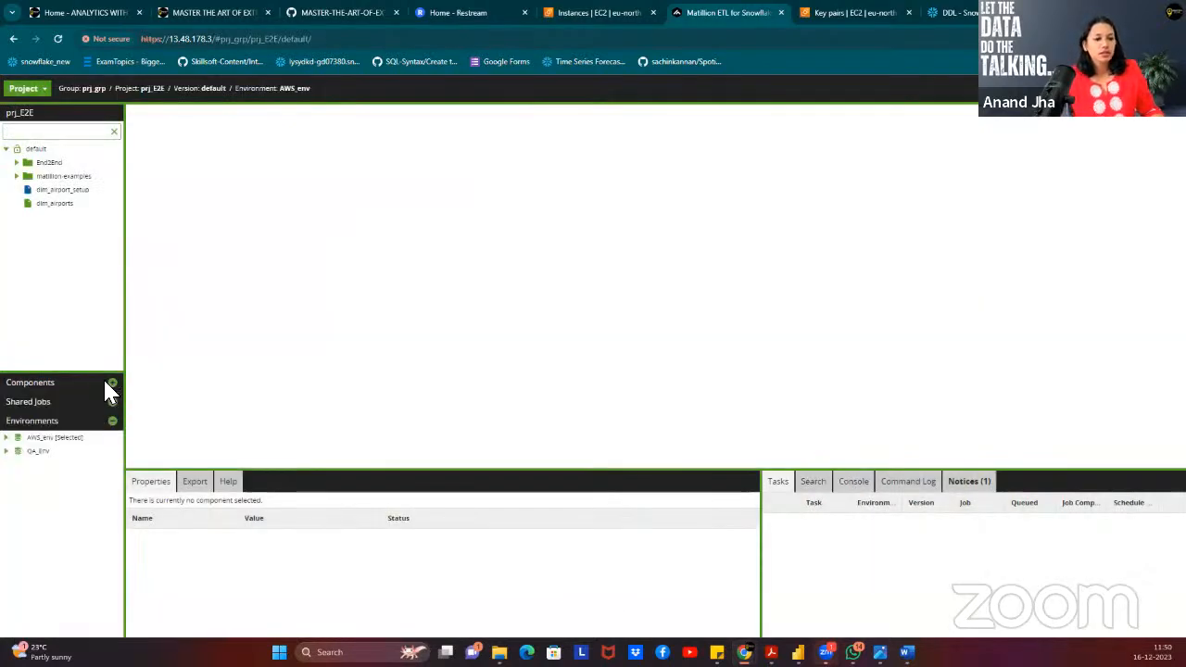
right_click(51, 438)
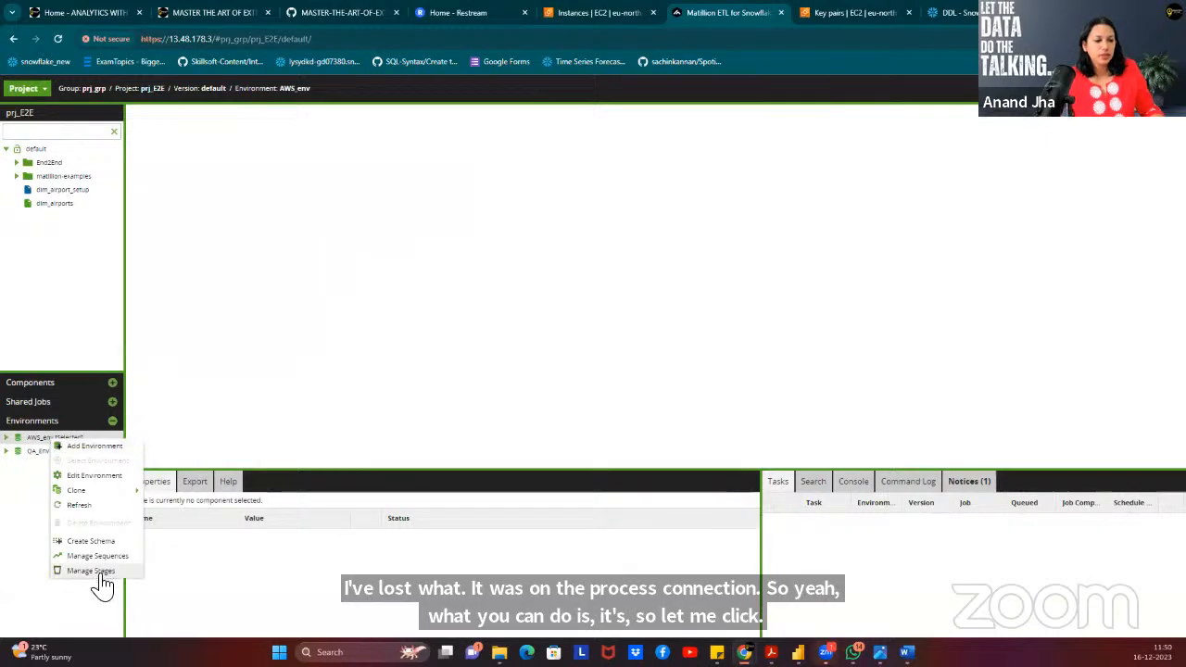
click(125, 475)
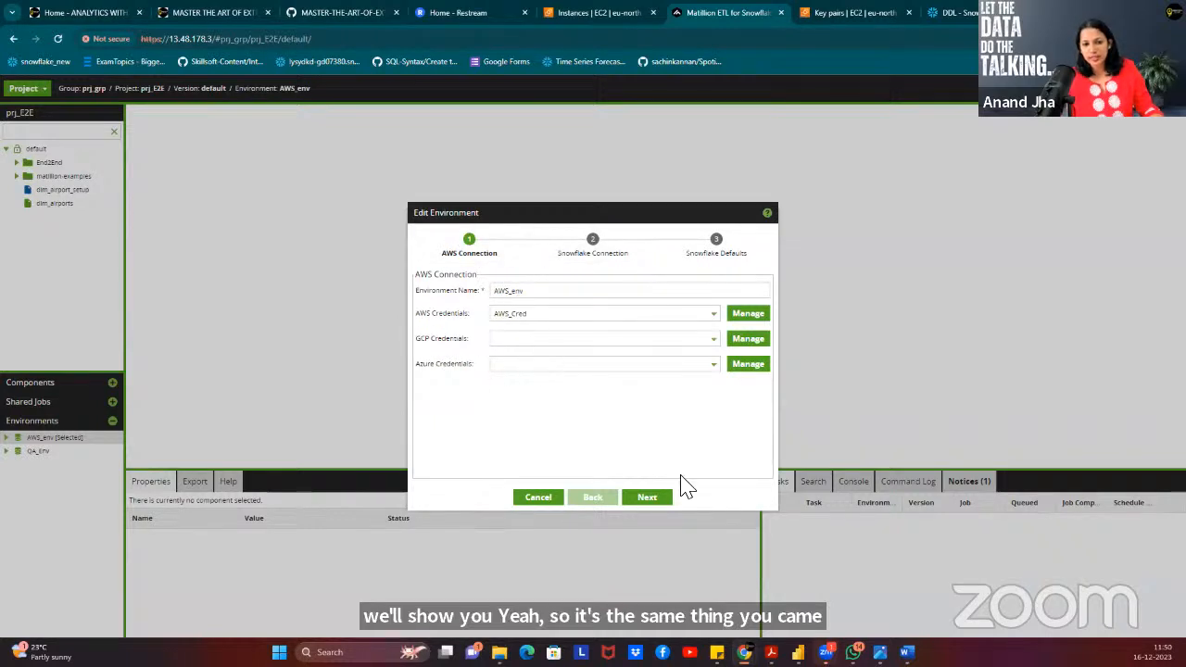
click(648, 498)
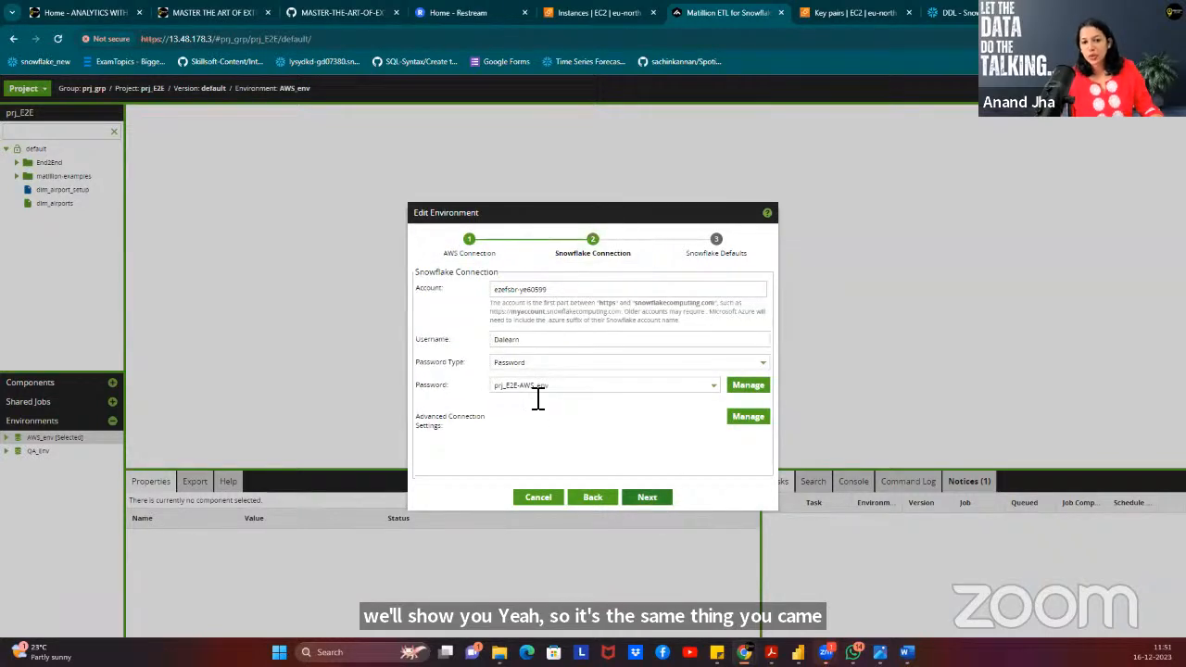
click(648, 497)
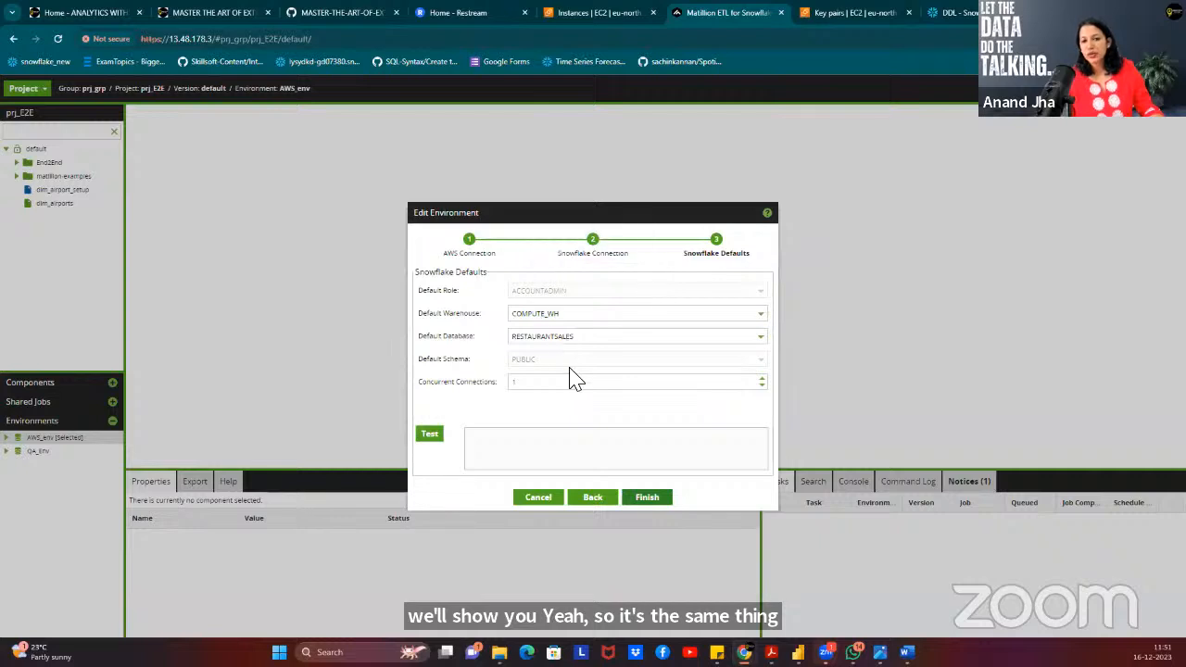
click(432, 438)
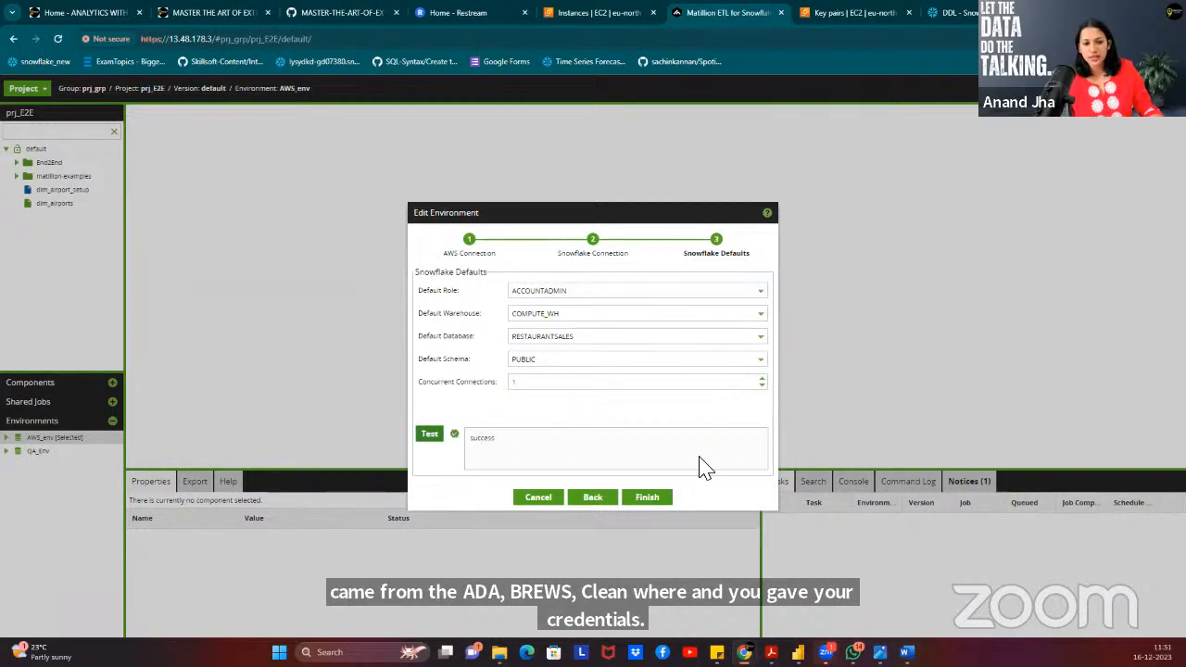
click(656, 504)
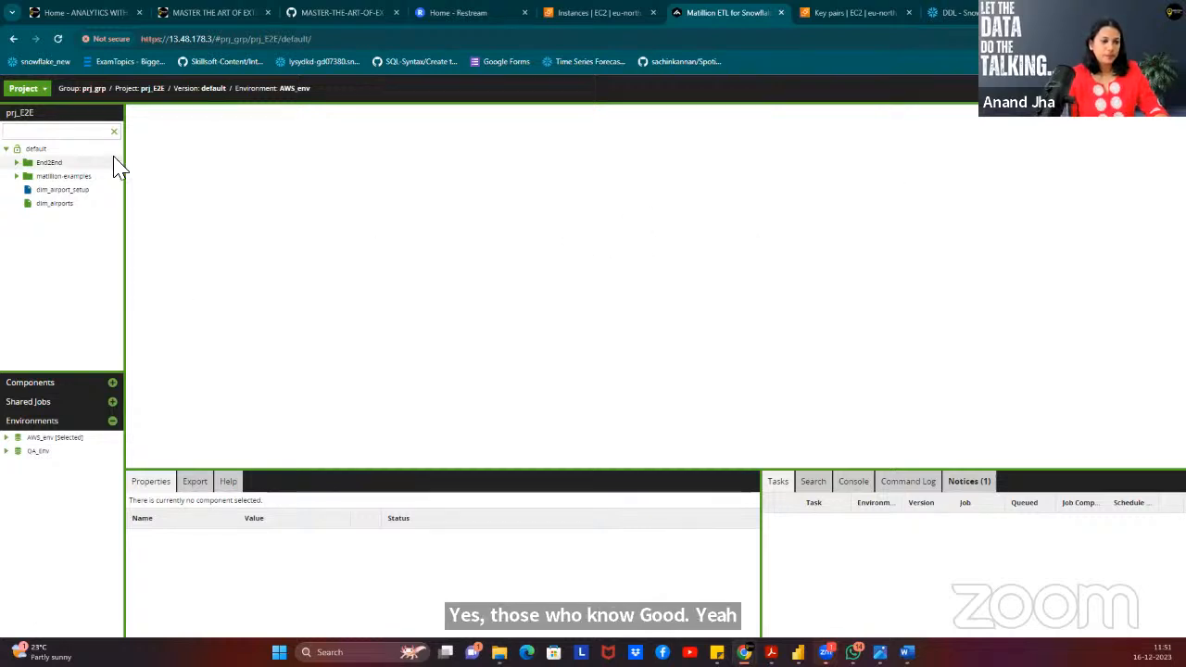
Expand the End2End folder and open the V2_1Active_table_check job canvas.
click(17, 162)
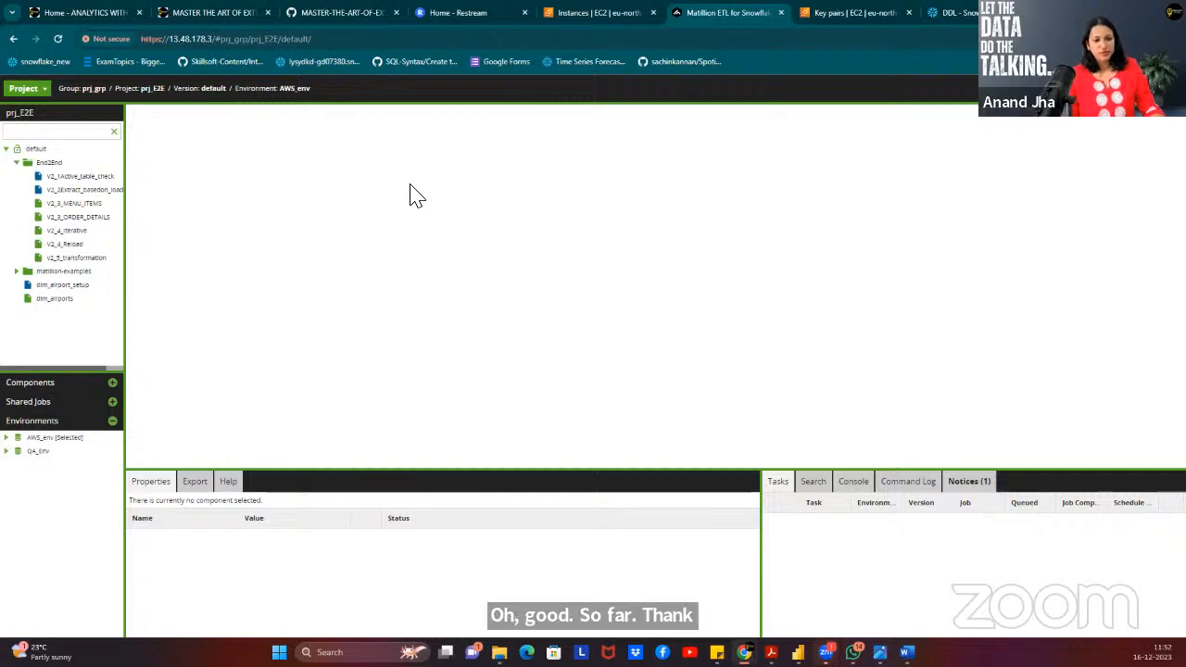
double_click(45, 164)
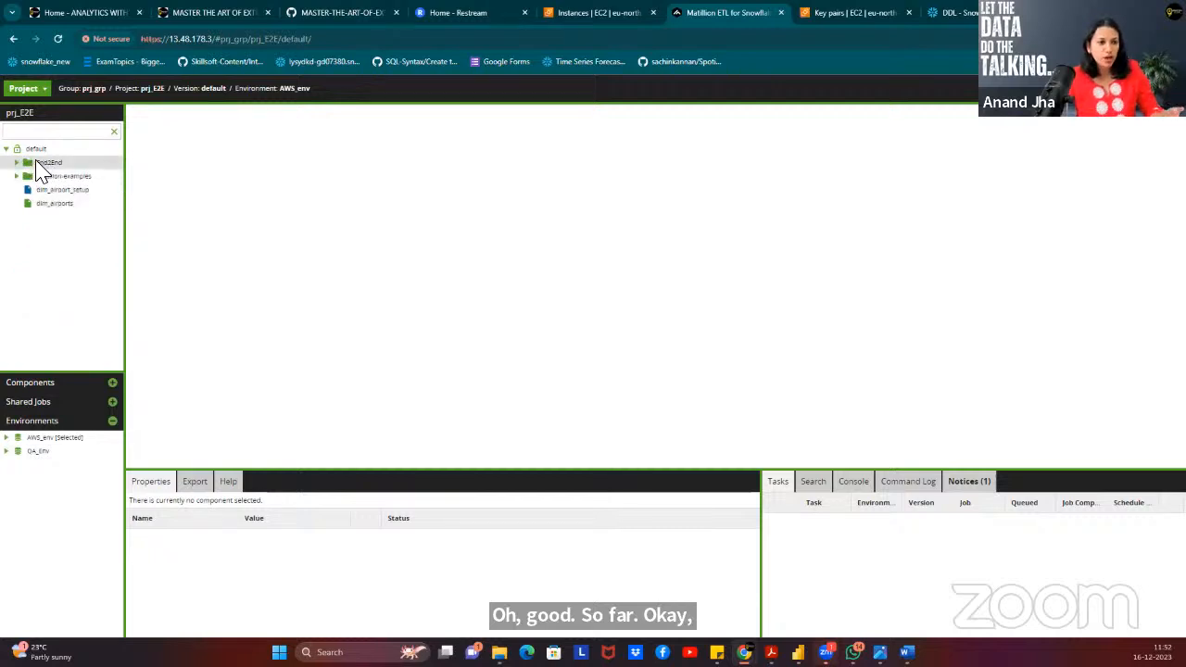
double_click(44, 169)
double_click(55, 177)
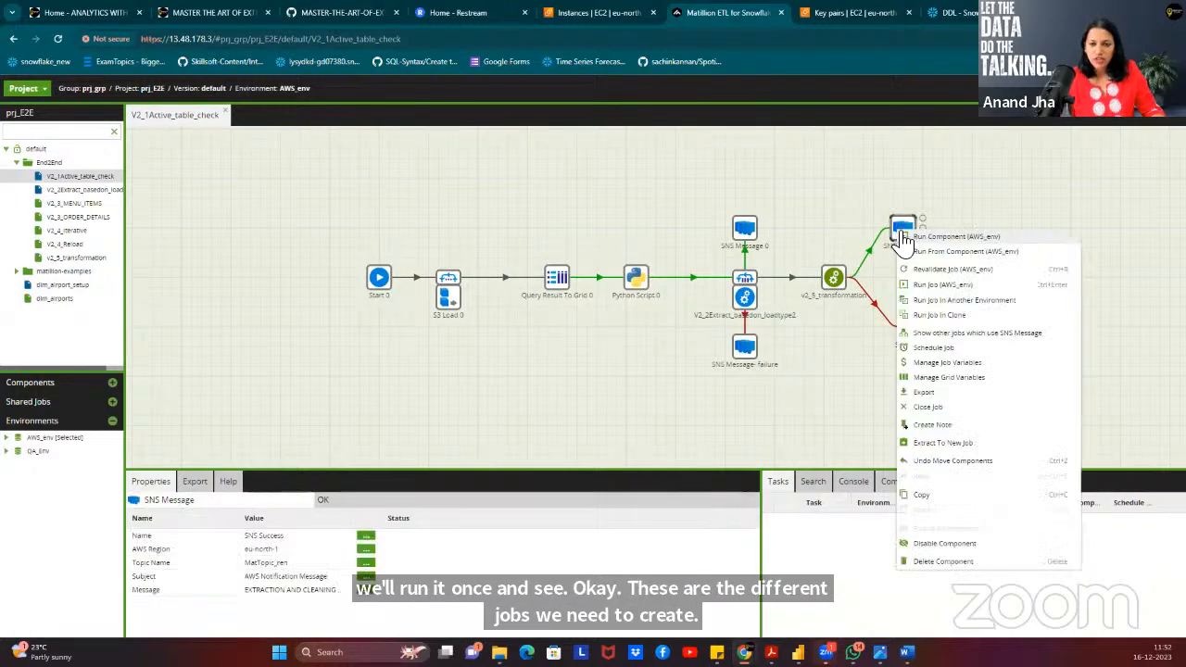
Run the whole job on AWS_env from the SNS Success component, then inspect SNS Failure.
right_click(900, 232)
click(980, 287)
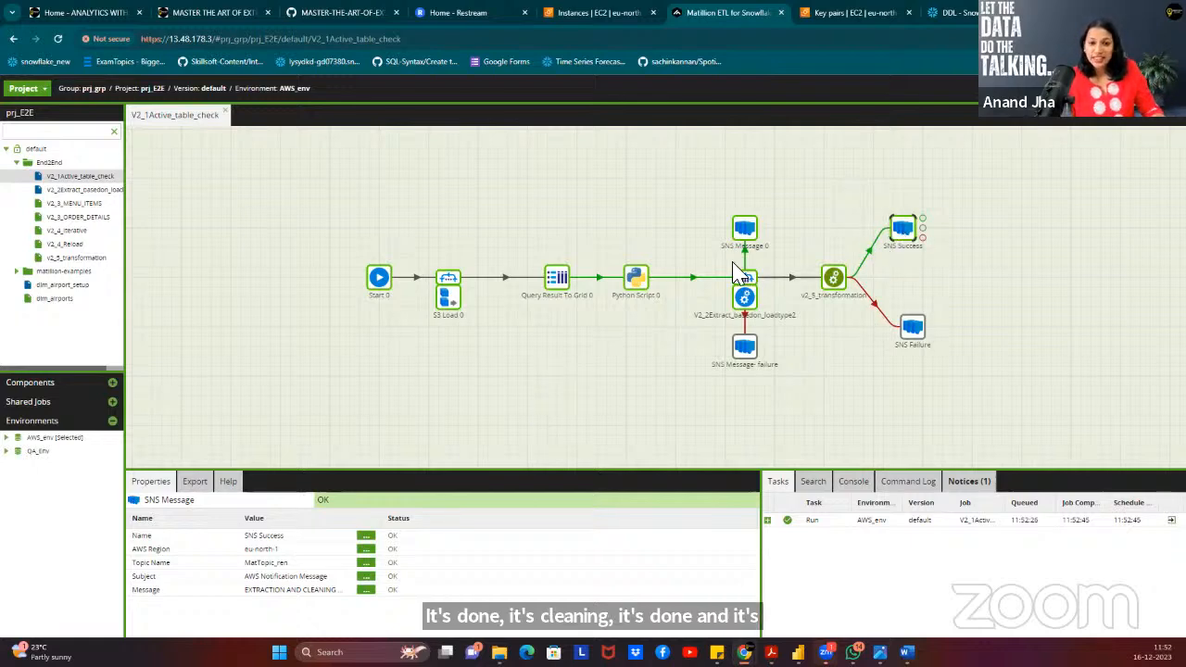
click(912, 330)
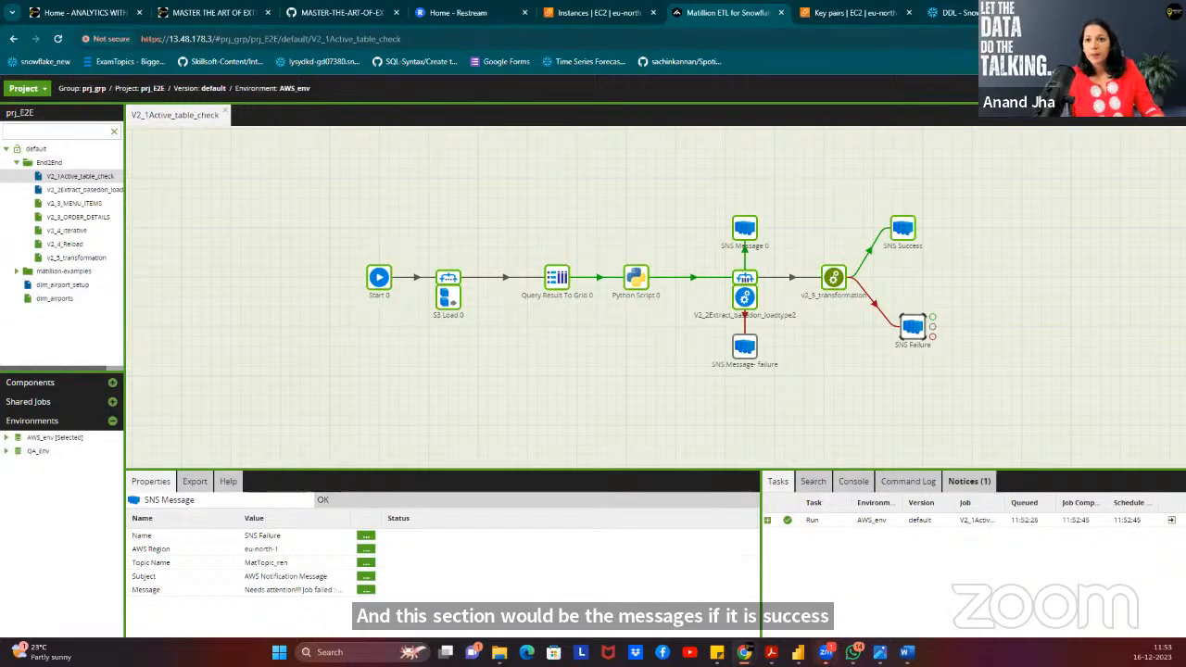
key(ctrl+t)
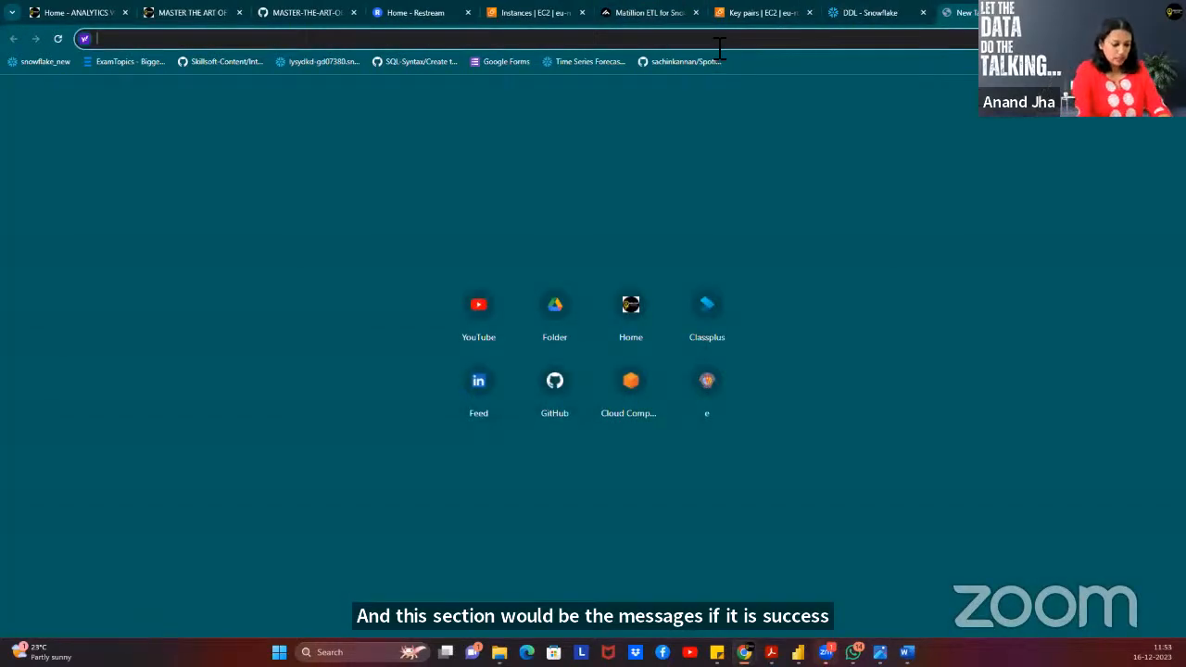
text(gmail.com)
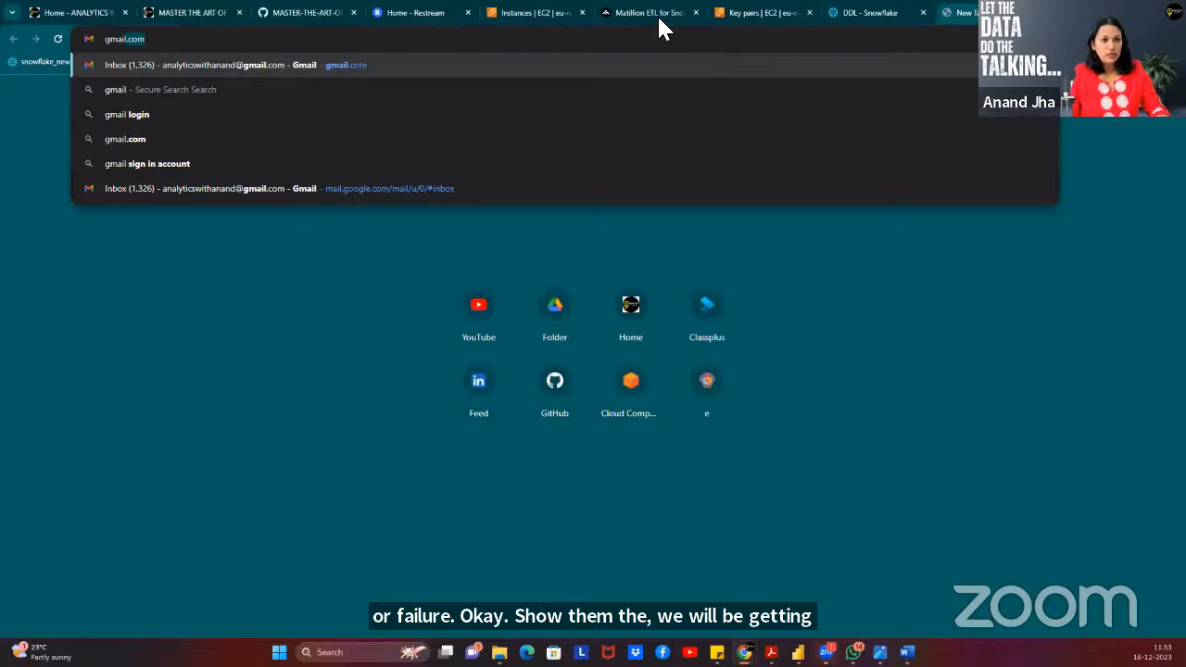
click(277, 257)
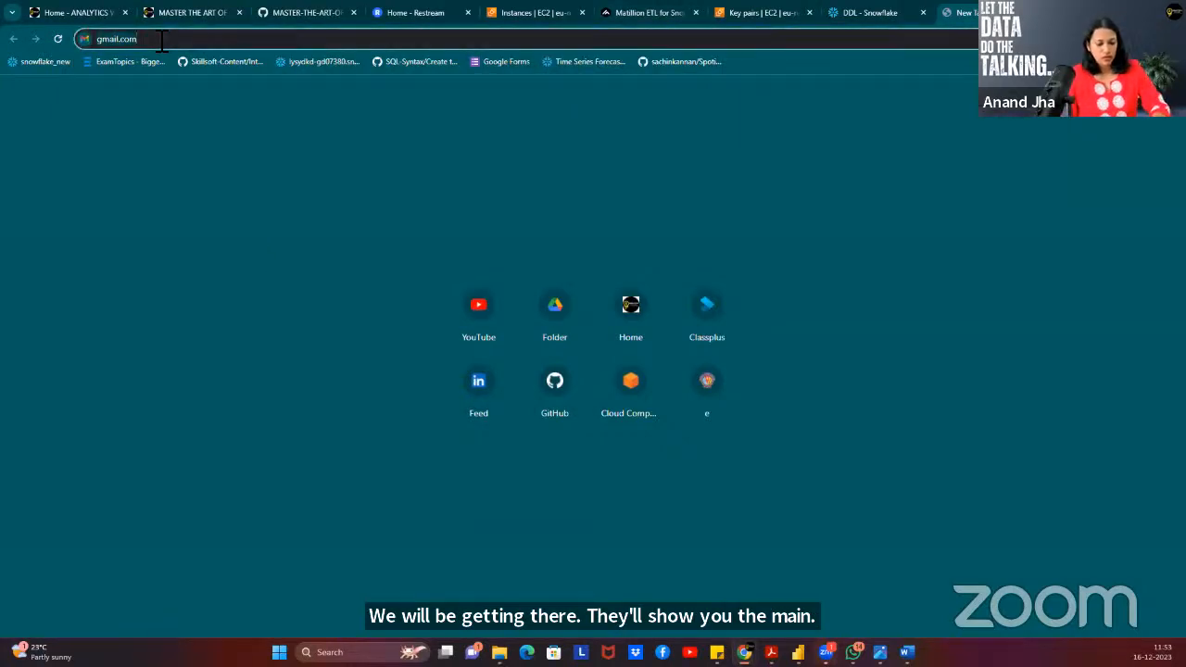
key(Return)
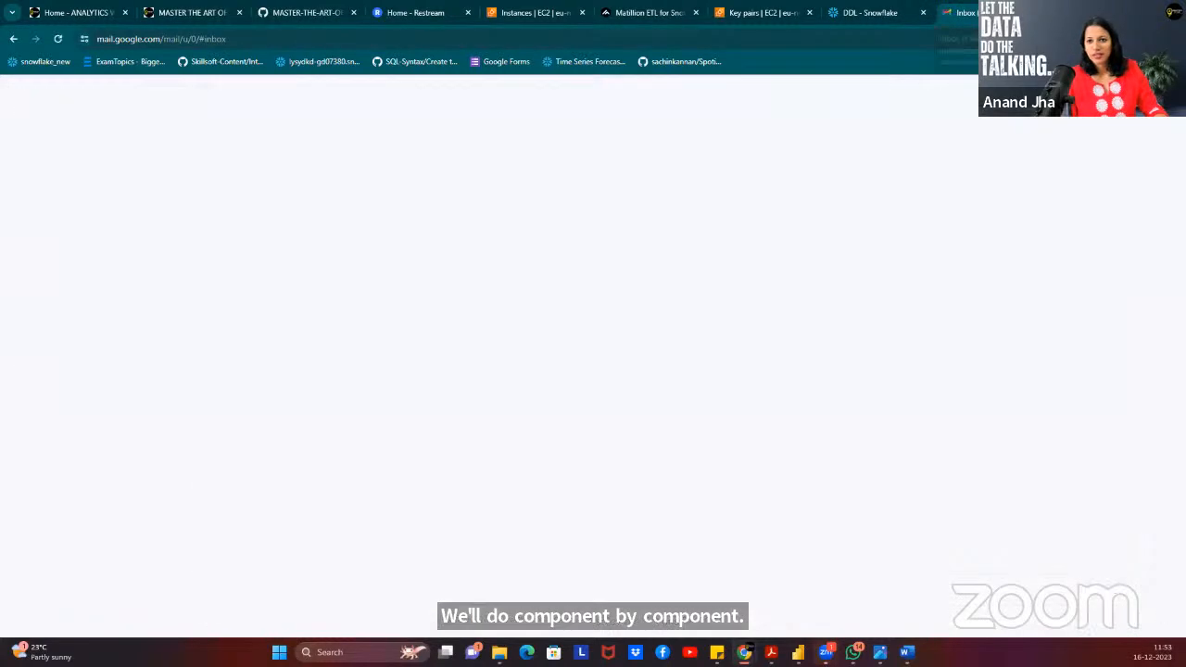
key(ctrl+w)
key(ctrl+t)
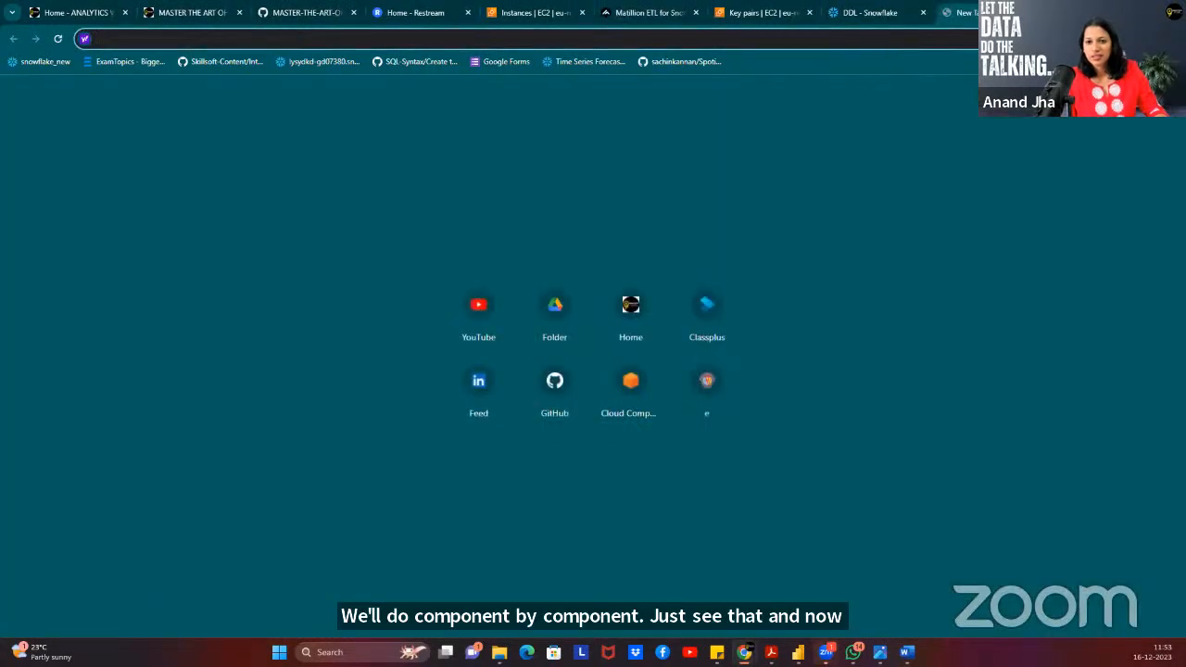
key(alt+Tab)
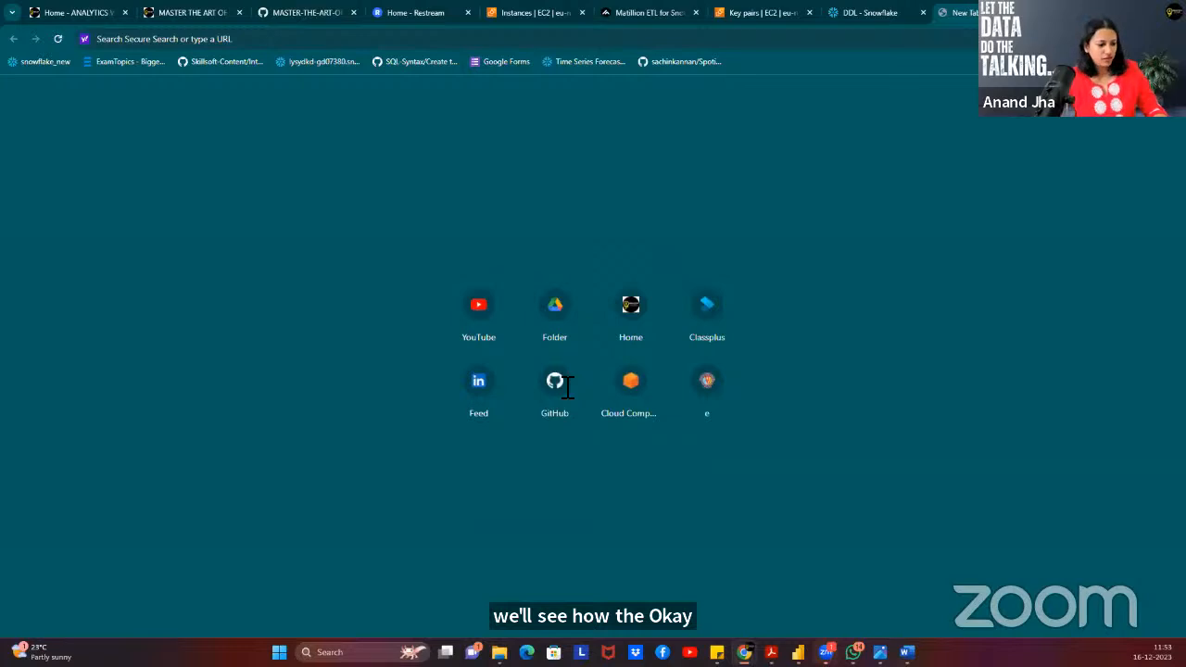
key(ctrl+w)
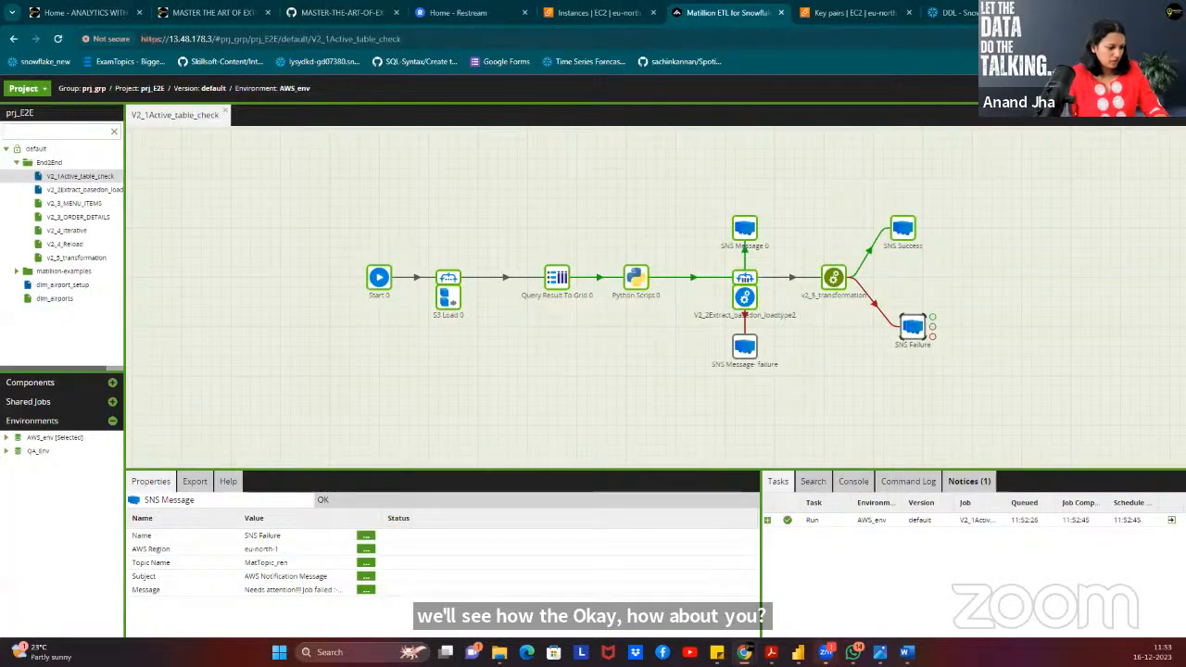
Open and dismiss an extra Chrome window, then drag the Gmail window over the canvas.
key(ctrl+n)
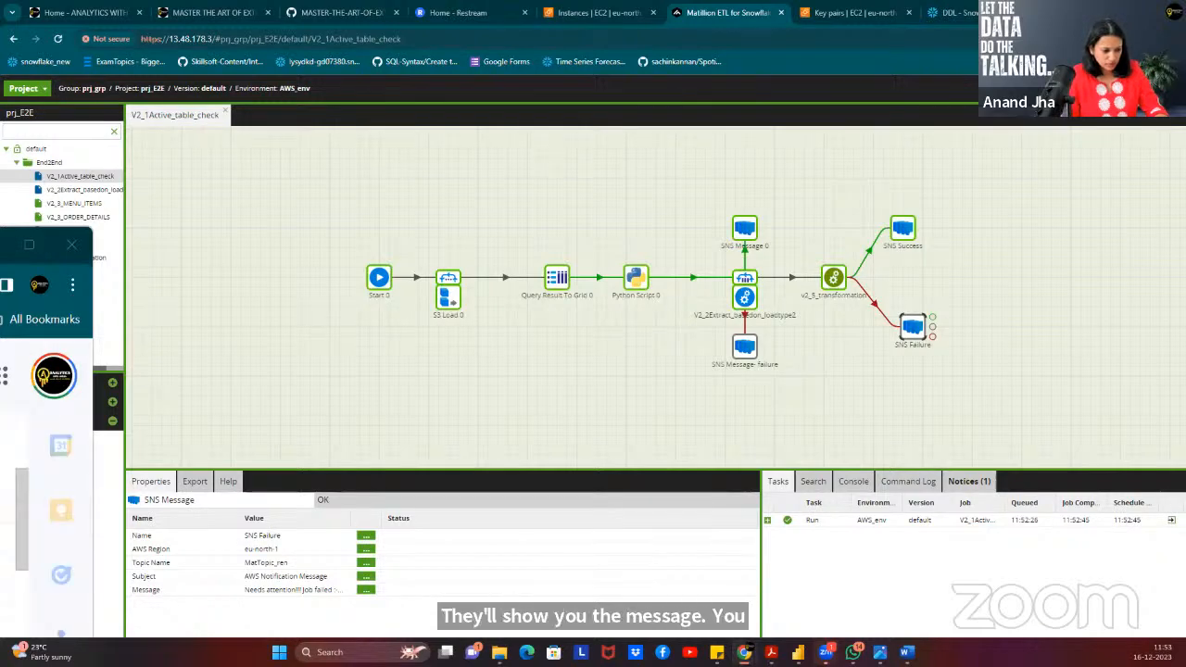
key(alt+Tab)
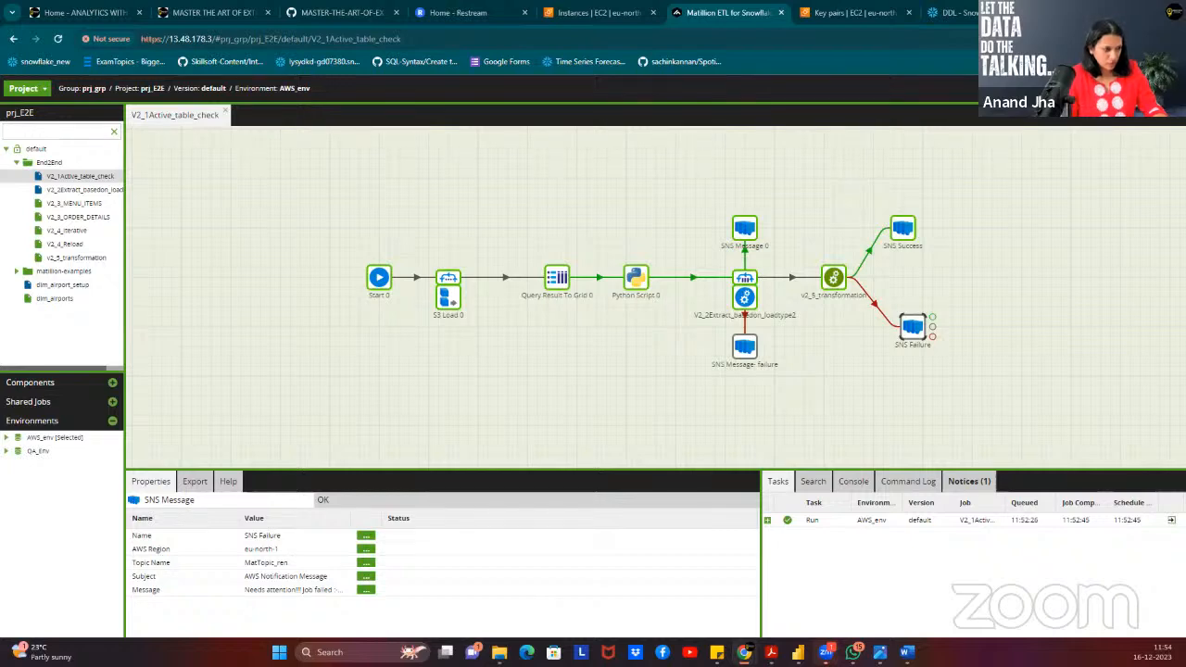
drag(421, 666, 422, 90)
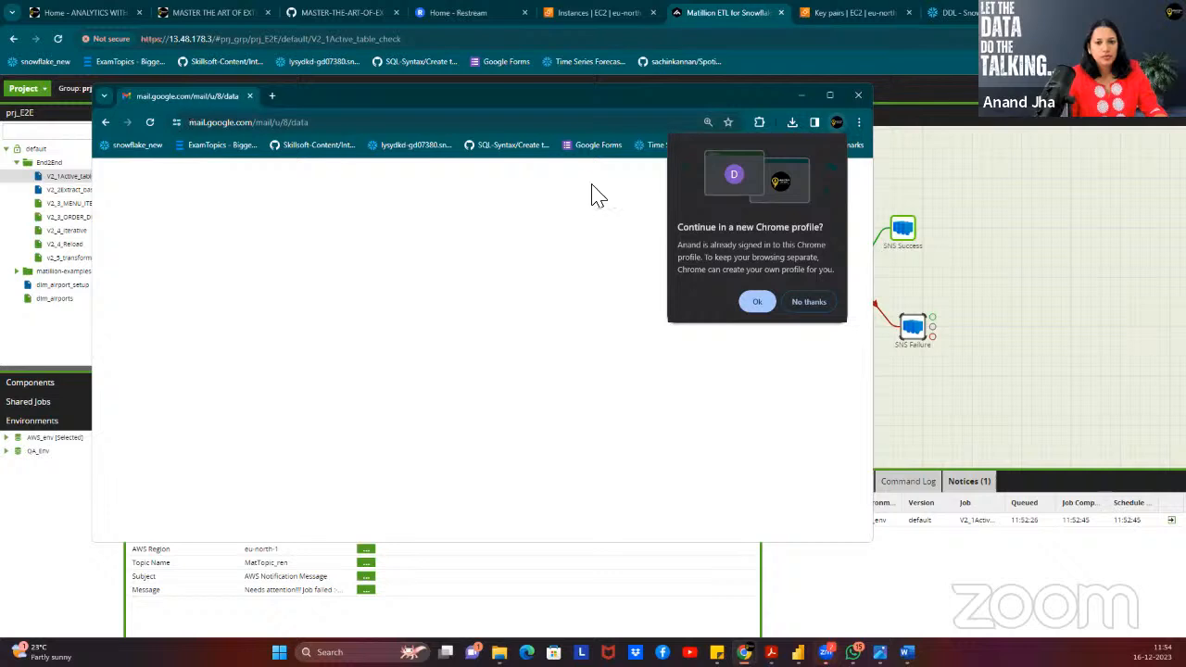
Accept the profile prompt, move the Gmail tab into the Matillion window, and return to the canvas.
click(773, 300)
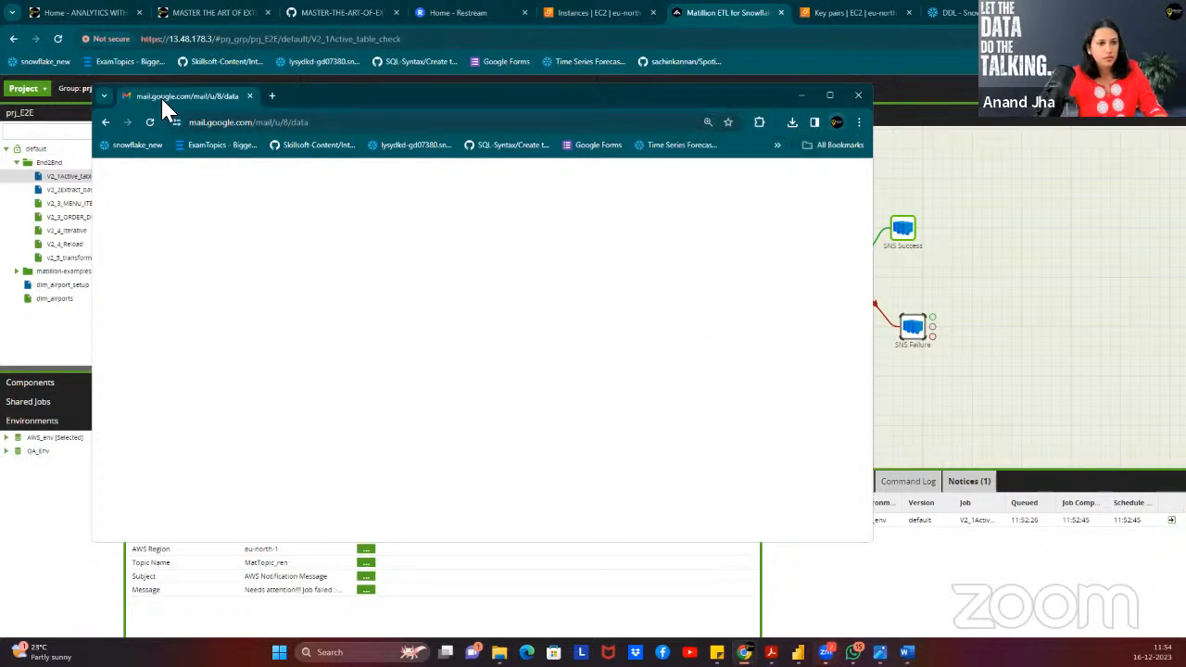
right_click(162, 107)
mouse_move(228, 165)
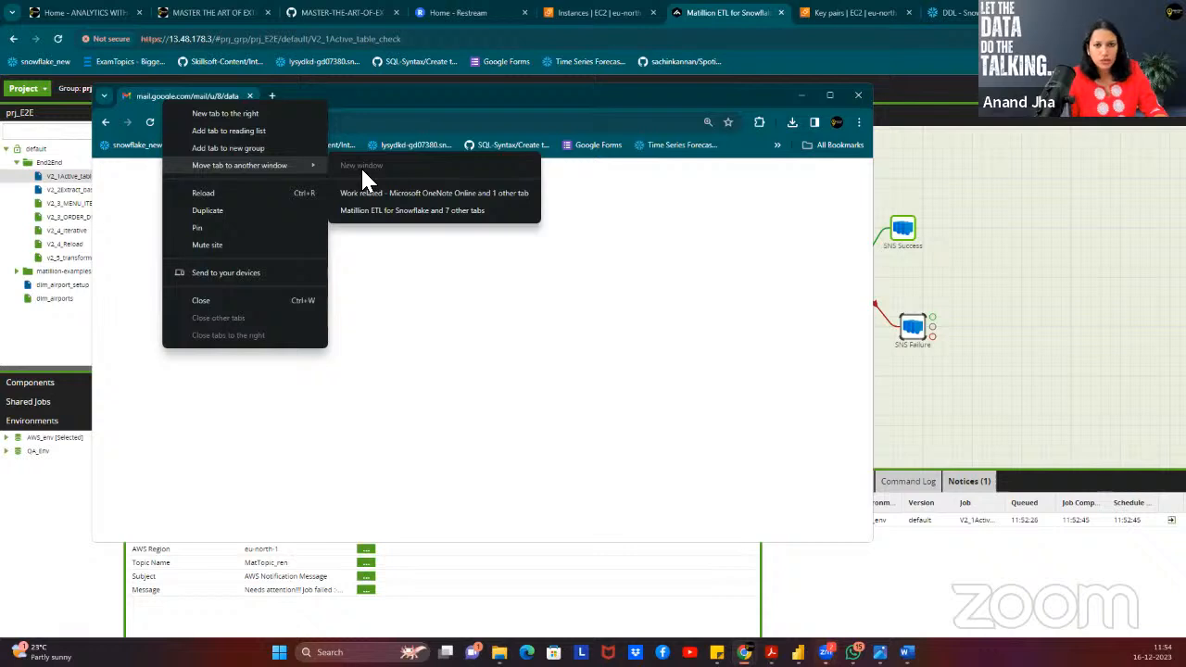
click(389, 213)
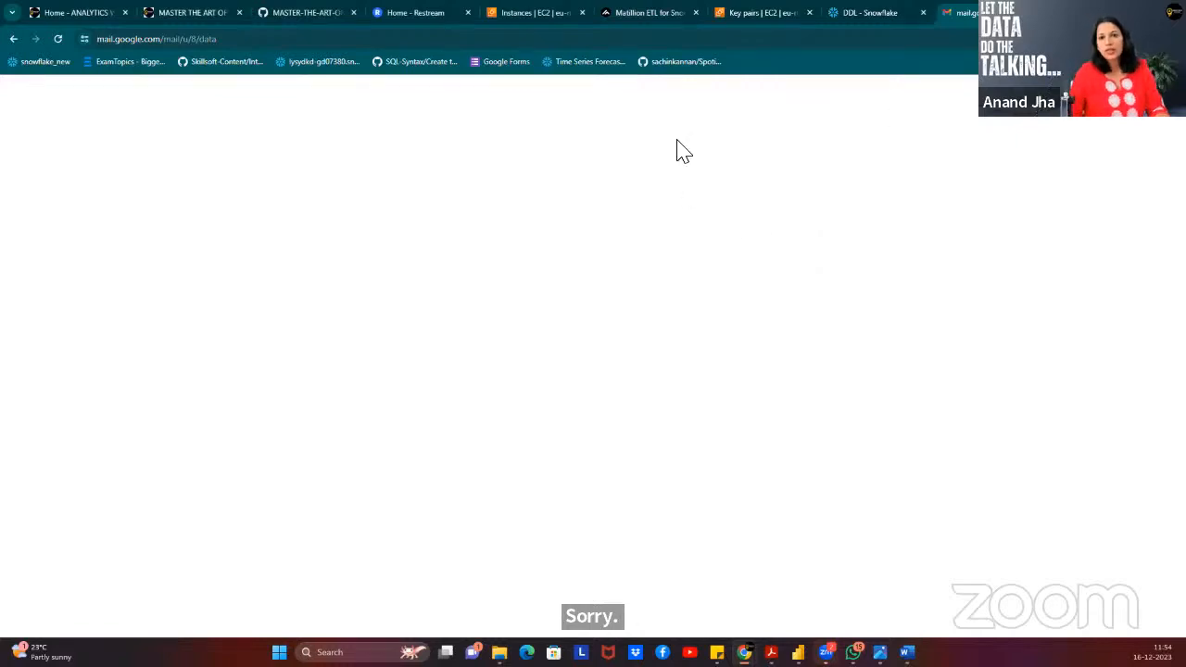
click(861, 18)
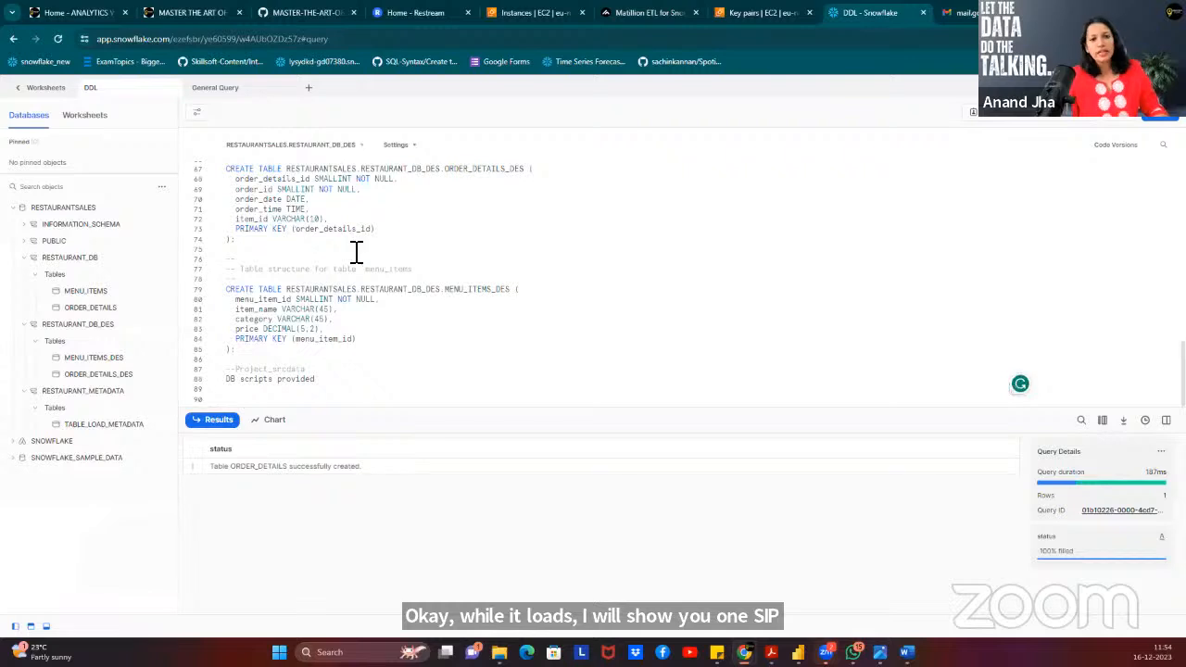
click(640, 18)
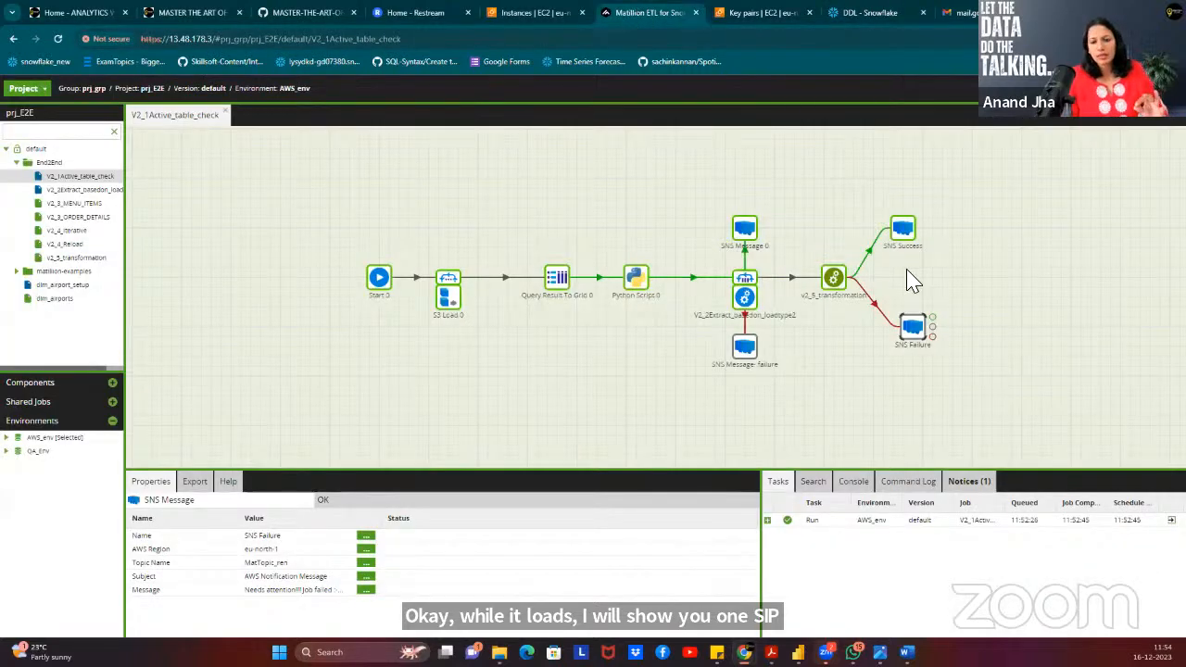
Inspect SNS Message 0 and SNS Message- failure, then open the AWS_Matillion_Snowflake_EndTOEndProject PDF from final_prj.
click(745, 230)
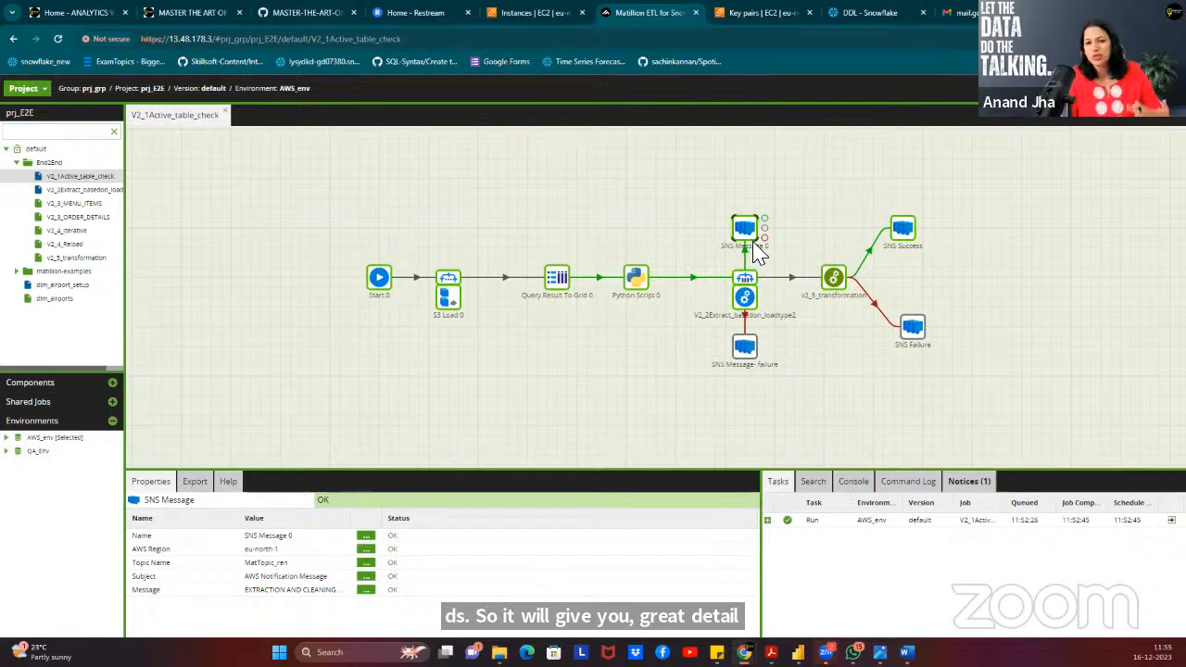
click(747, 351)
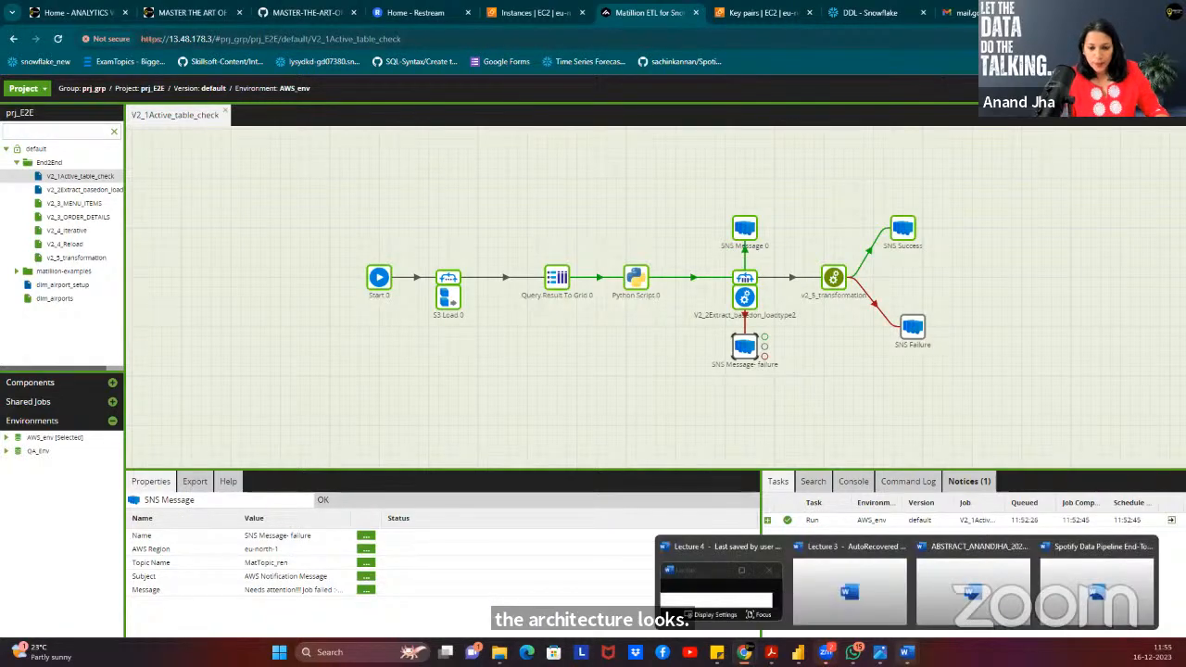
click(471, 362)
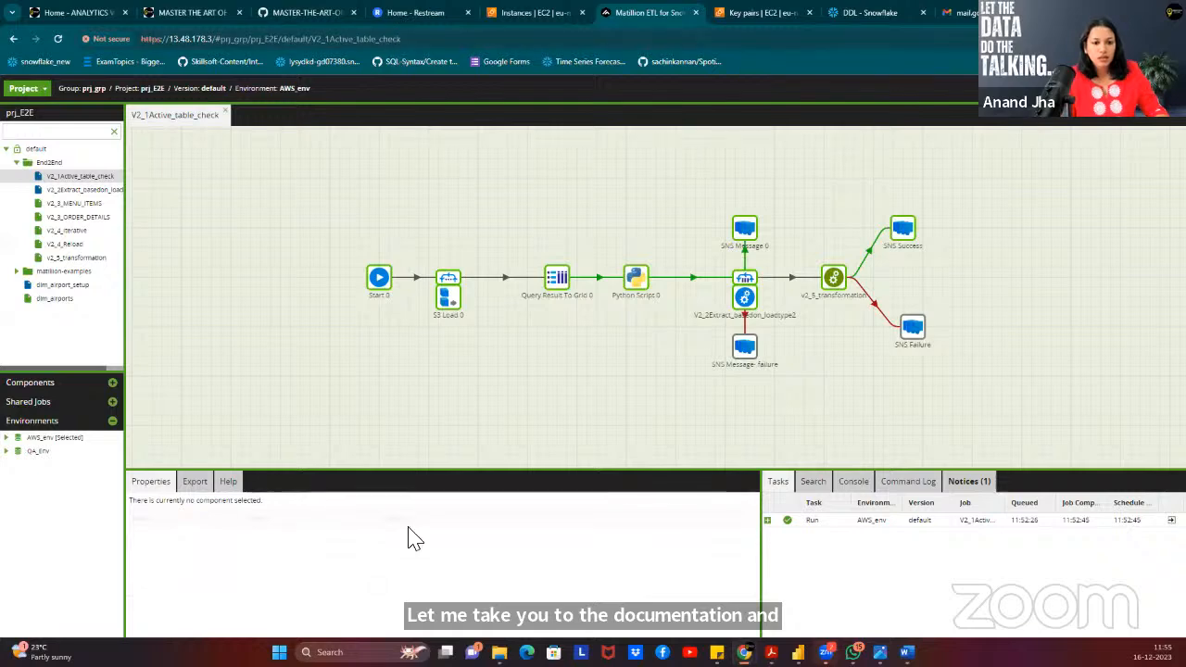
click(499, 653)
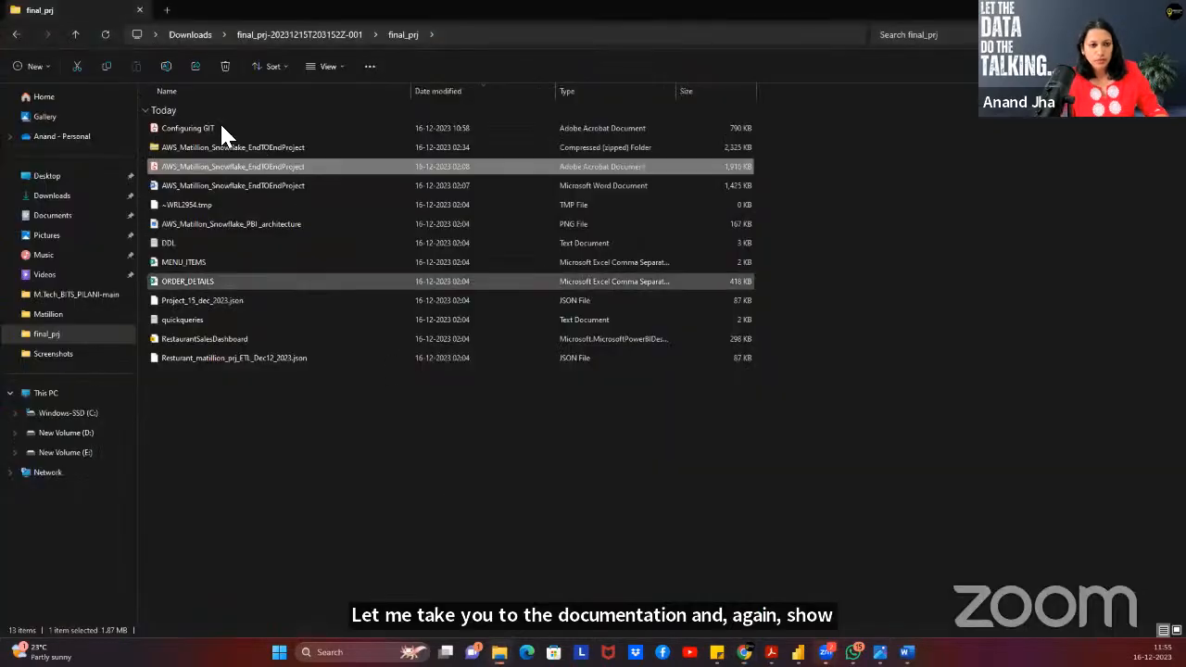
double_click(179, 174)
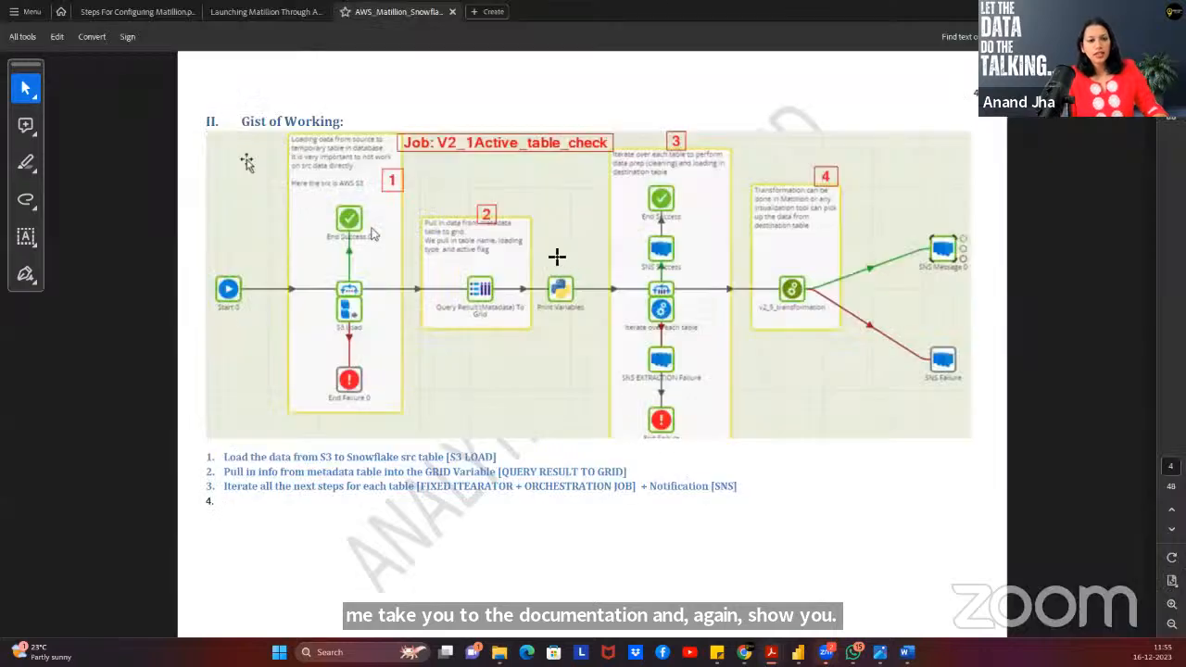
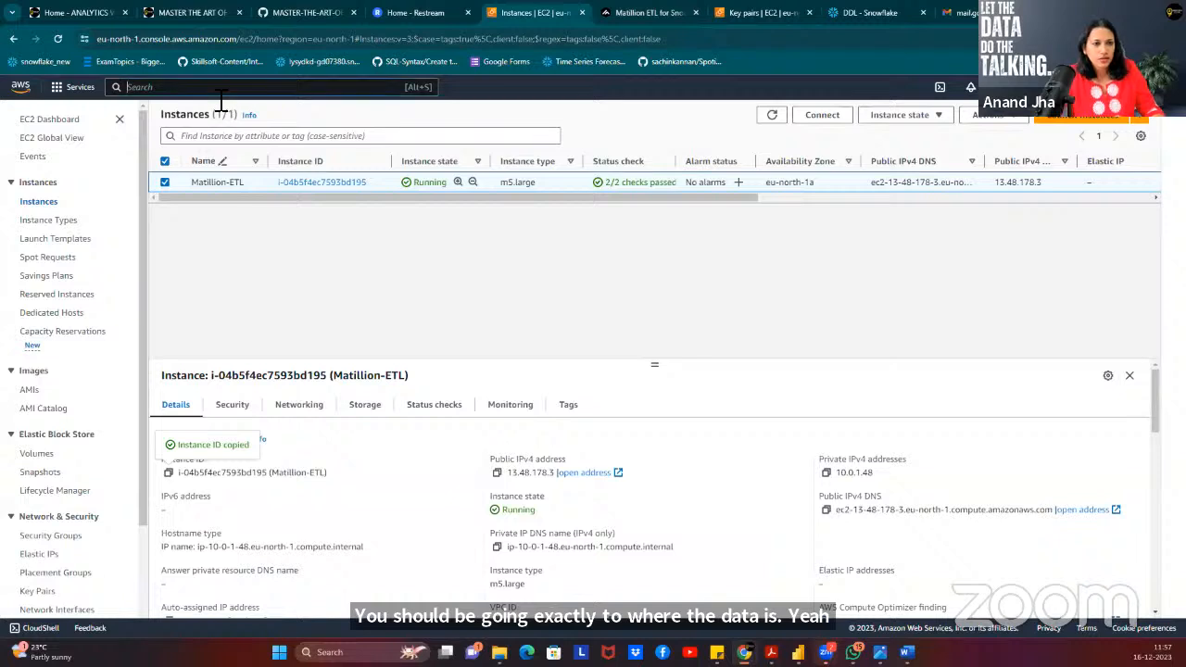
Open the S3 console through the AWS service search.
key(alt+s)
text(S3)
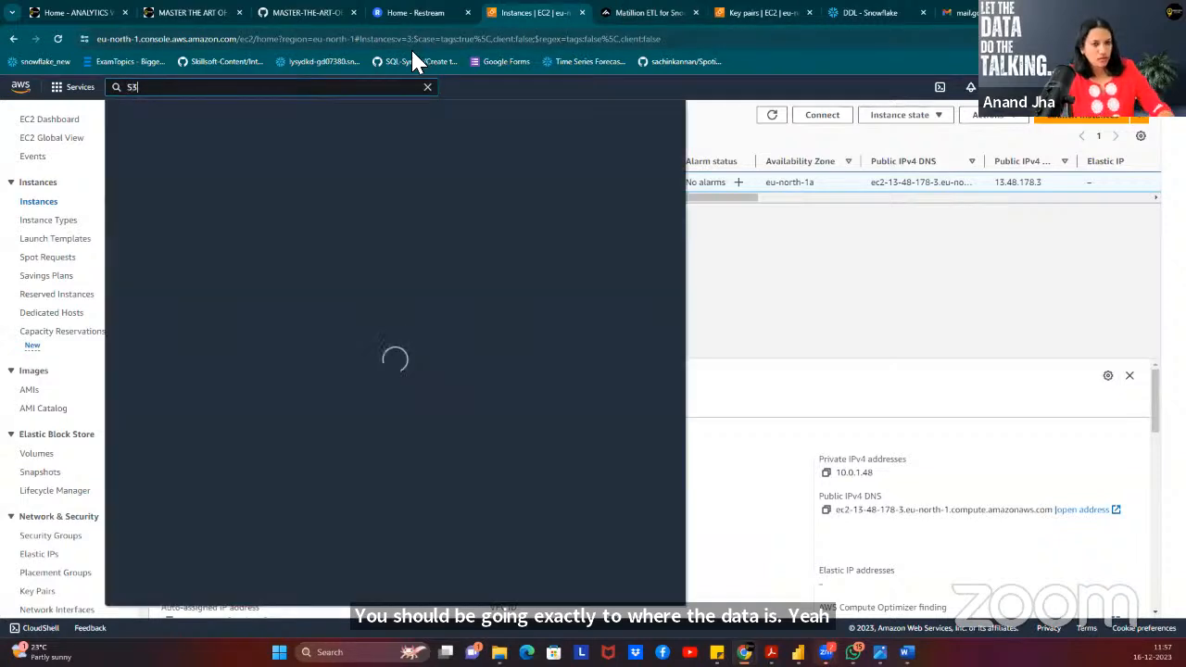
click(311, 208)
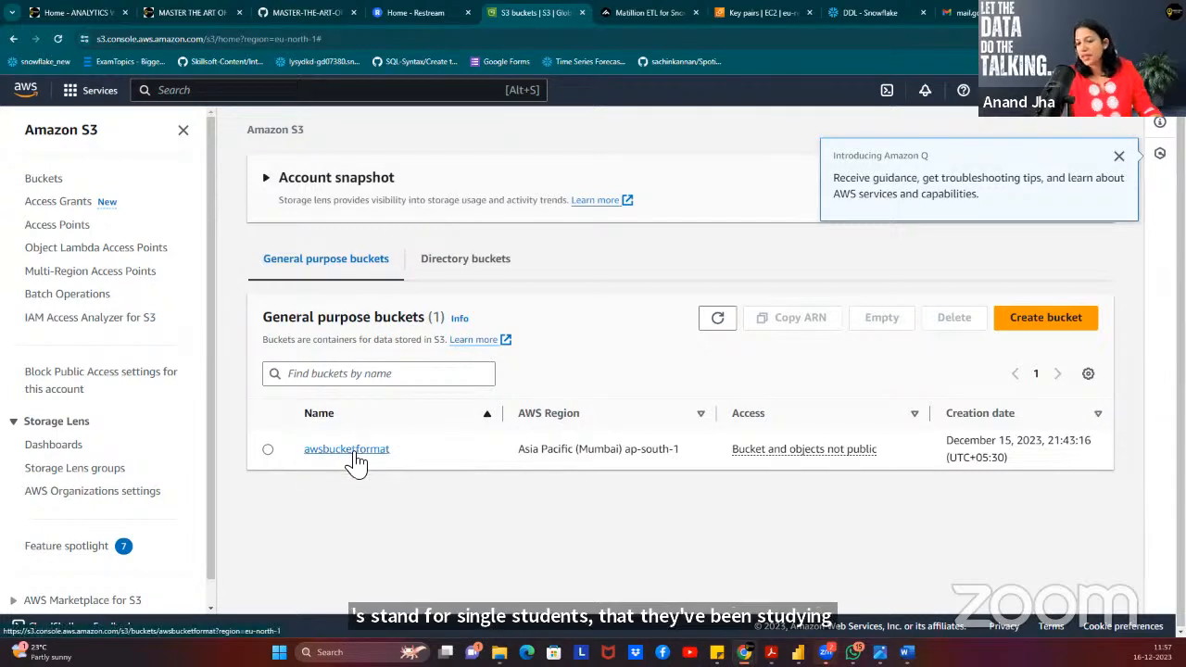
Start a new bucket and review the Create bucket form, including its advanced settings.
click(1029, 323)
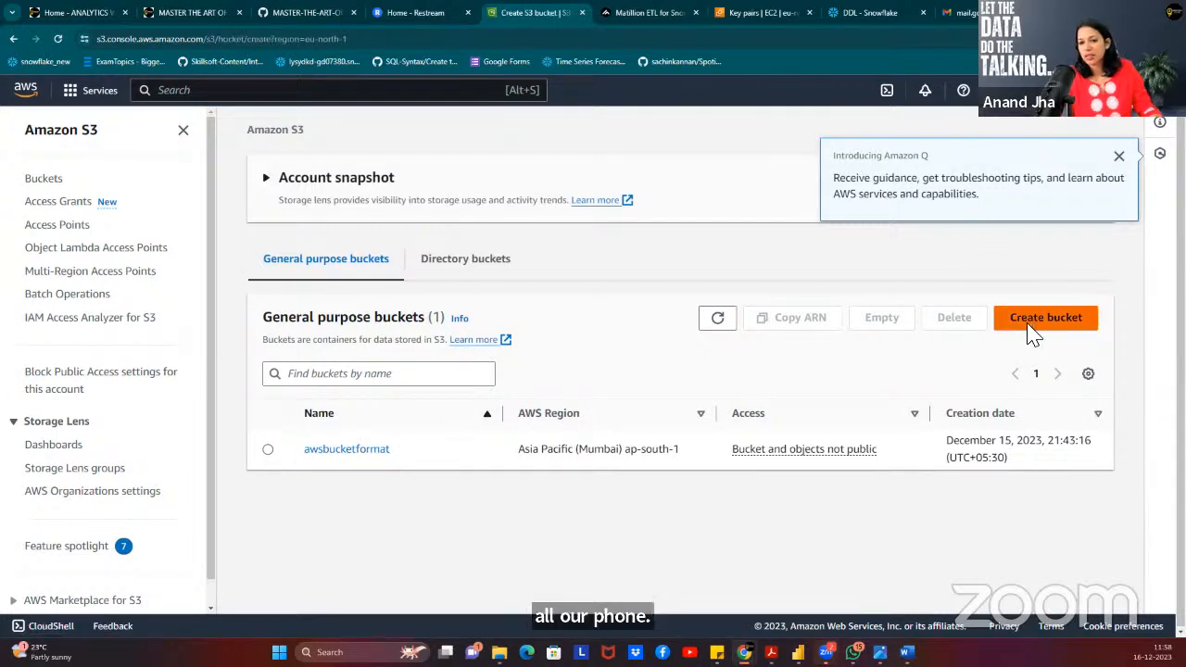
scroll(609, 317, down, 5)
scroll(612, 319, down, 8)
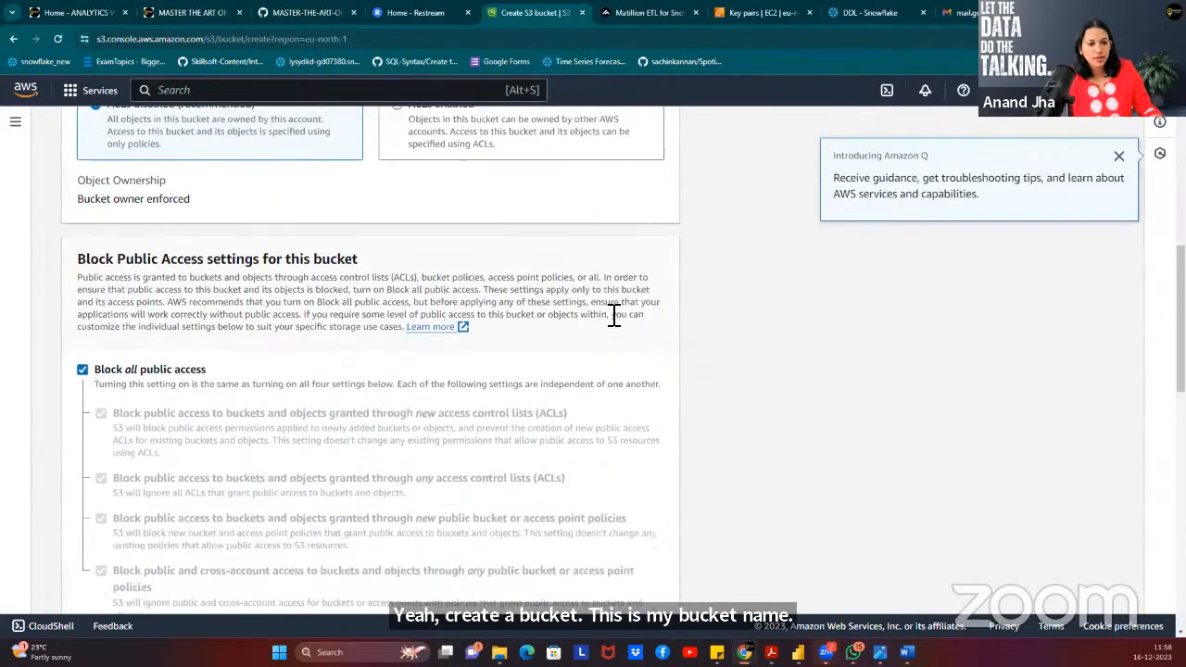
scroll(612, 322, down, 5)
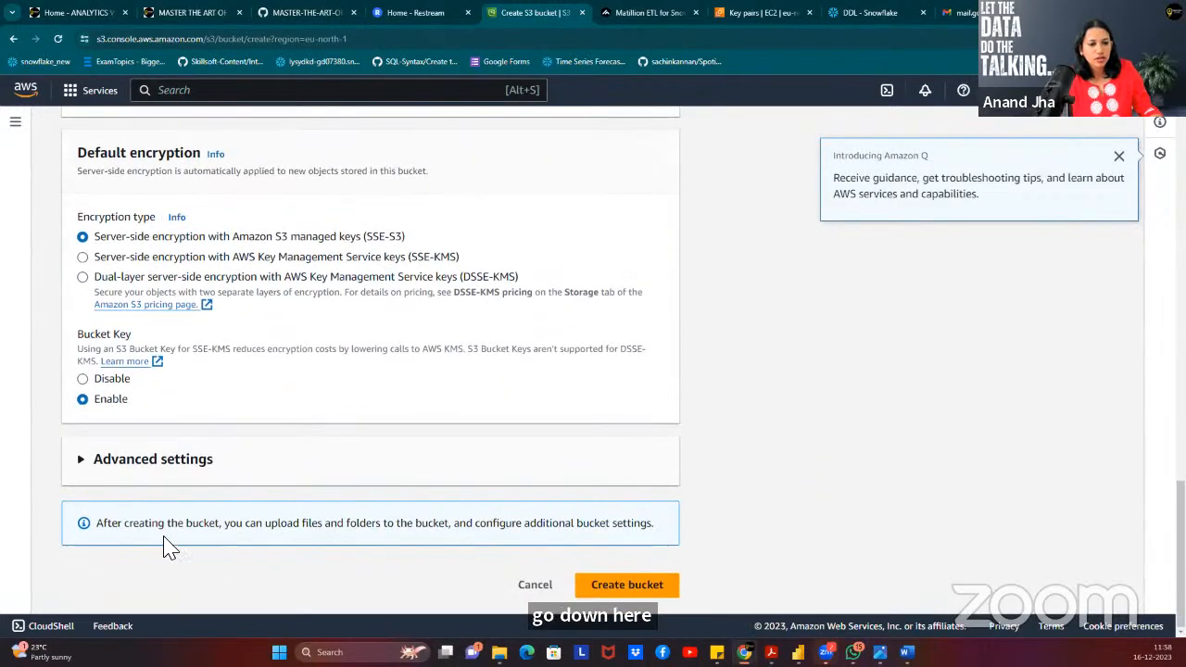
click(159, 458)
scroll(383, 464, down, 3)
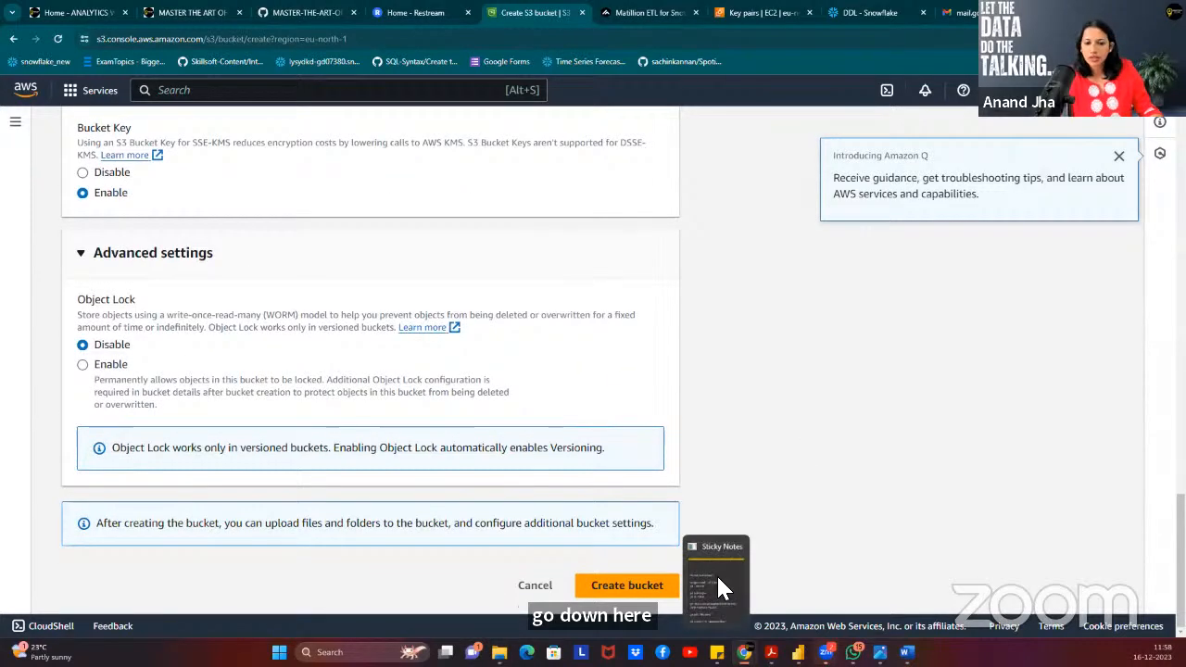
scroll(736, 432, up, 3)
scroll(737, 433, up, 10)
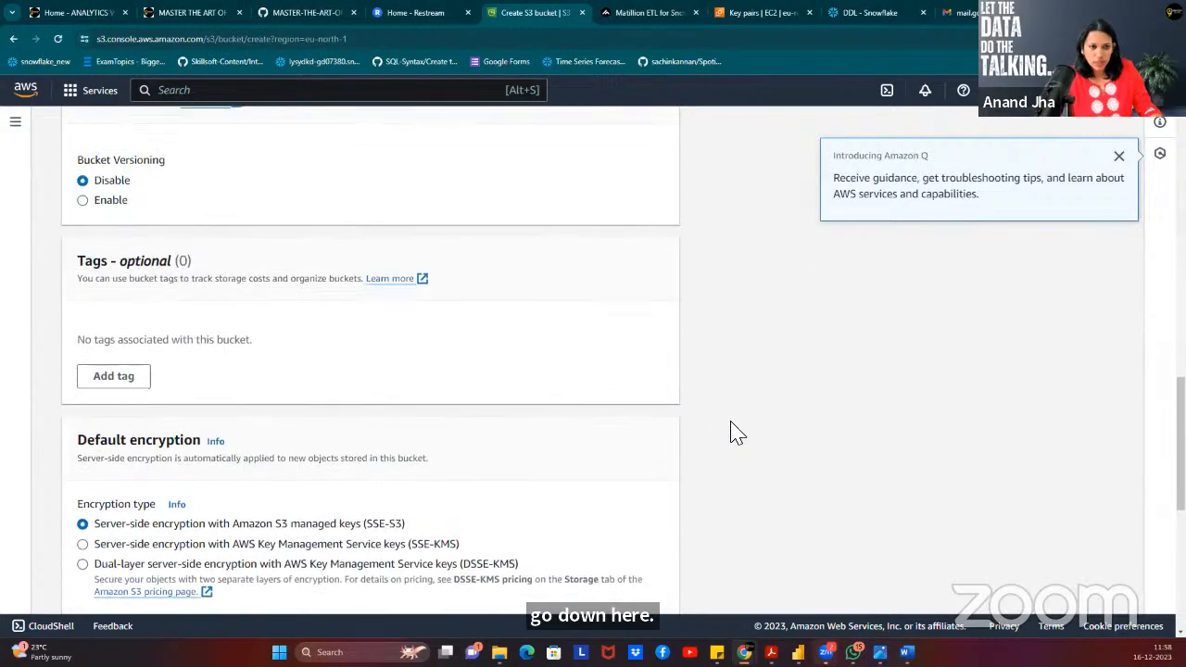
scroll(736, 433, up, 8)
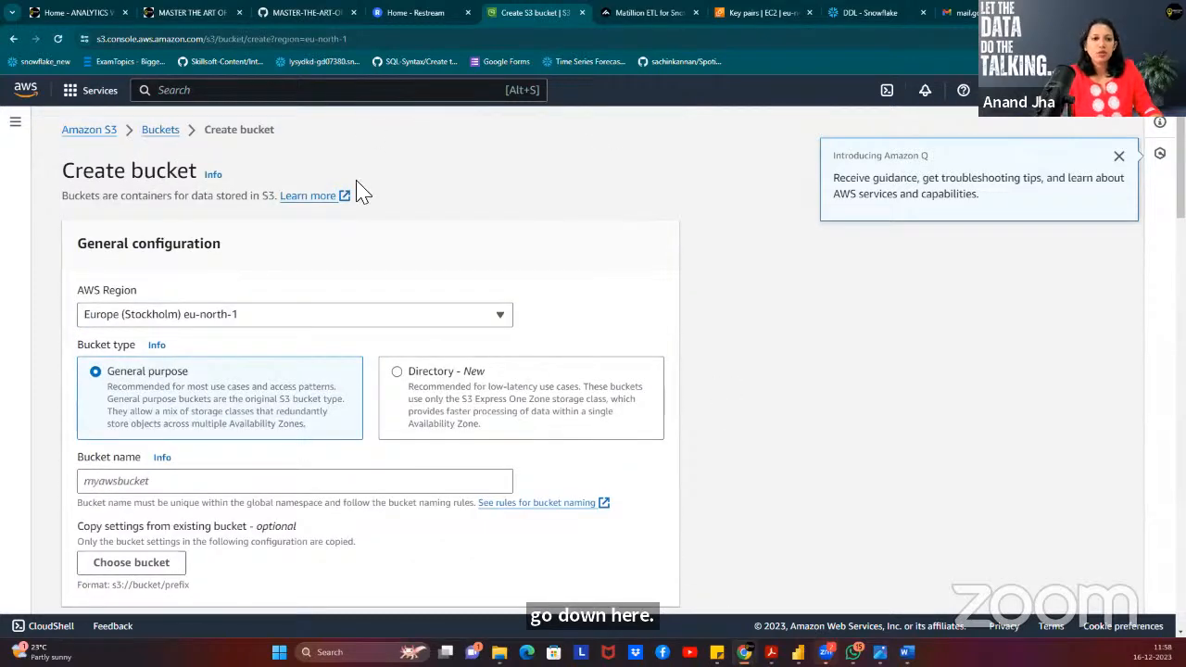
Go from the buckets list into awsbucketformat's Mat_Tableinput folder.
click(170, 135)
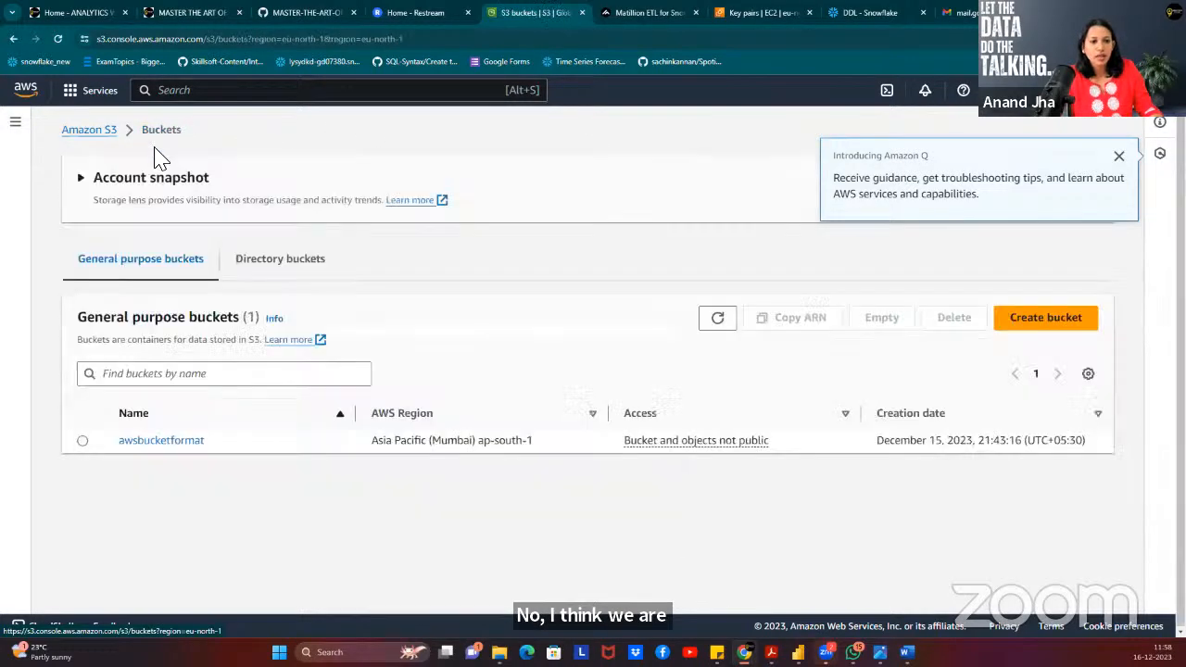
click(167, 443)
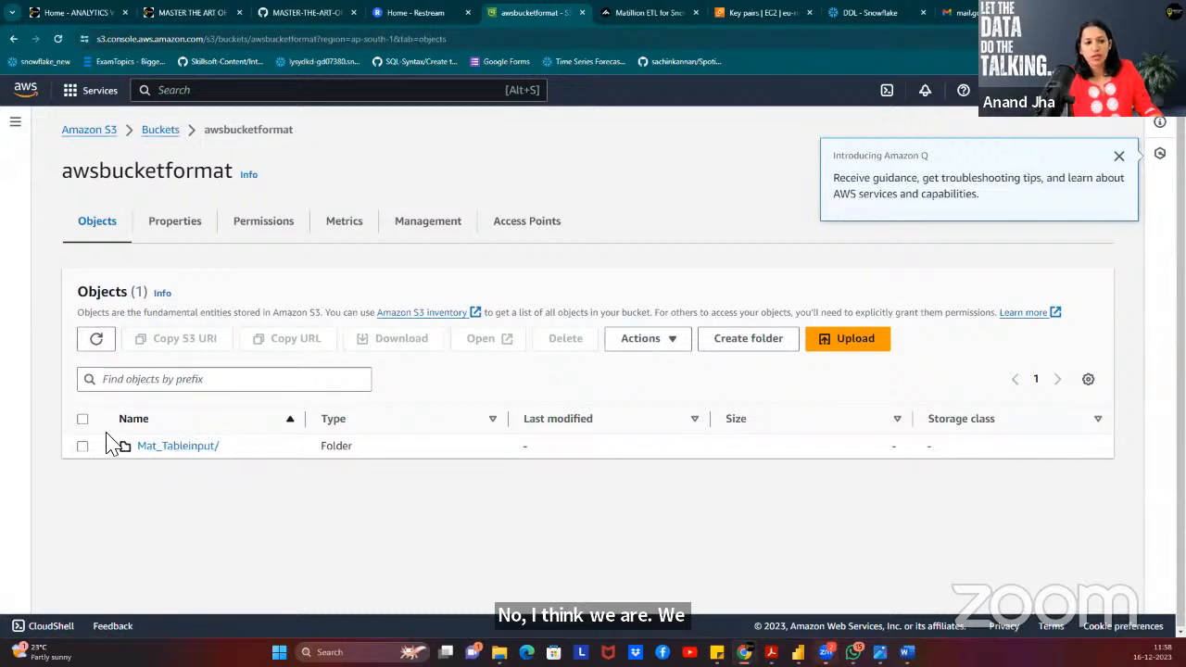
click(206, 448)
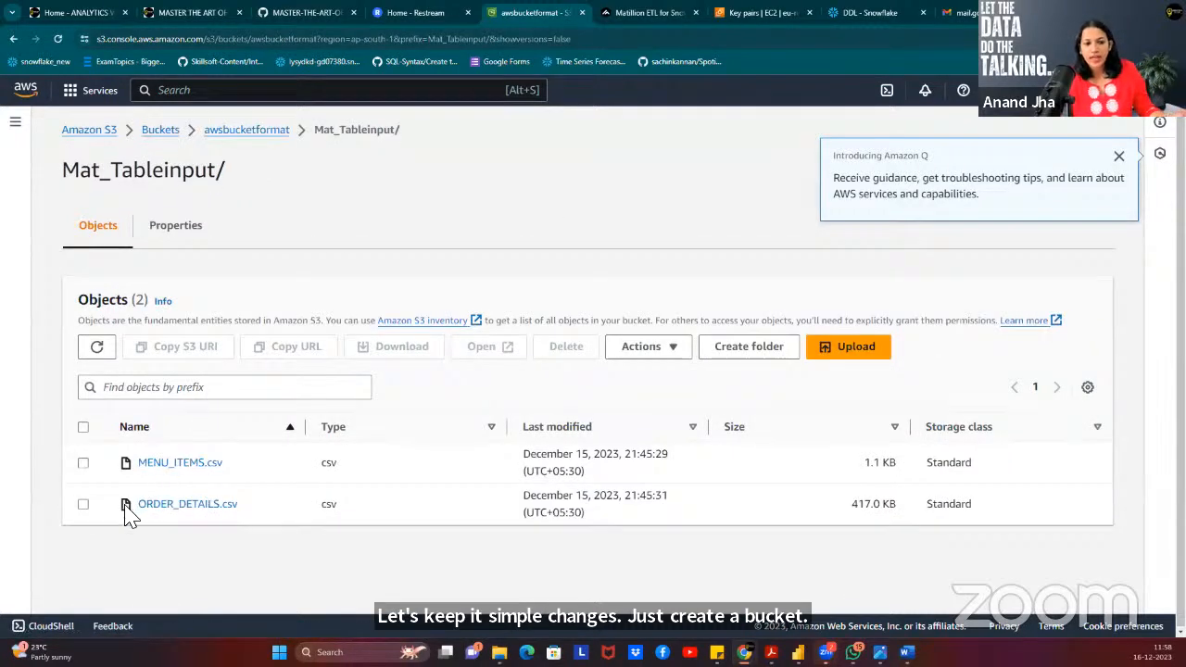
Begin an upload to Mat_Tableinput, cancel the file chooser, and return to the folder listing.
click(851, 360)
click(533, 343)
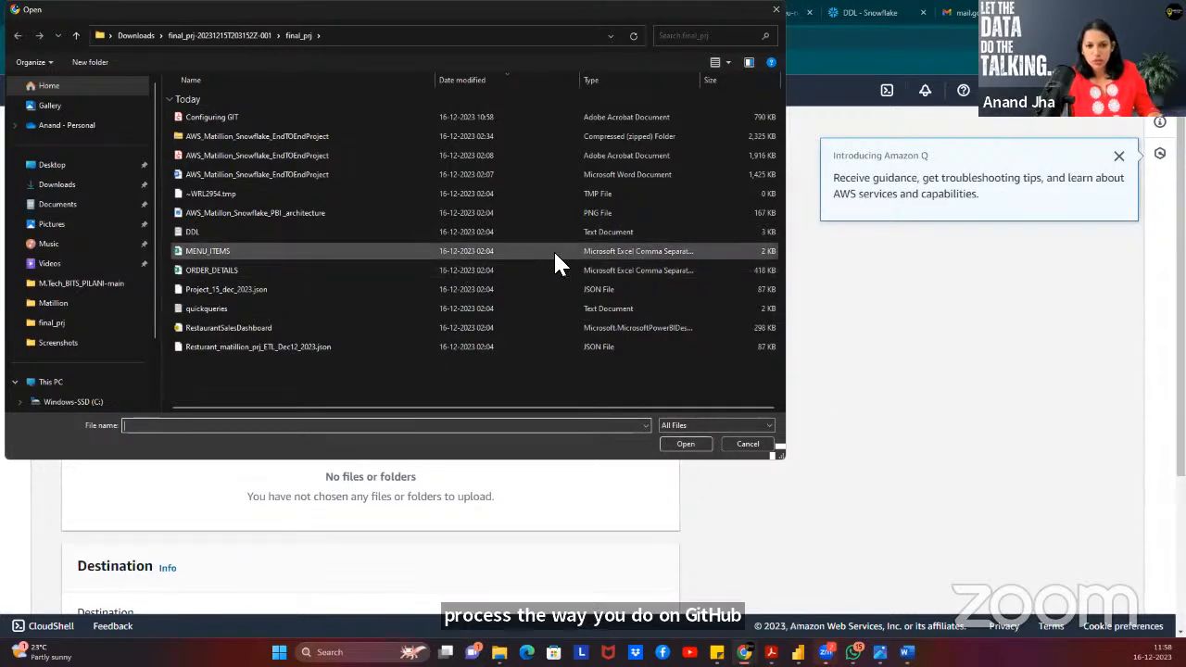
click(748, 445)
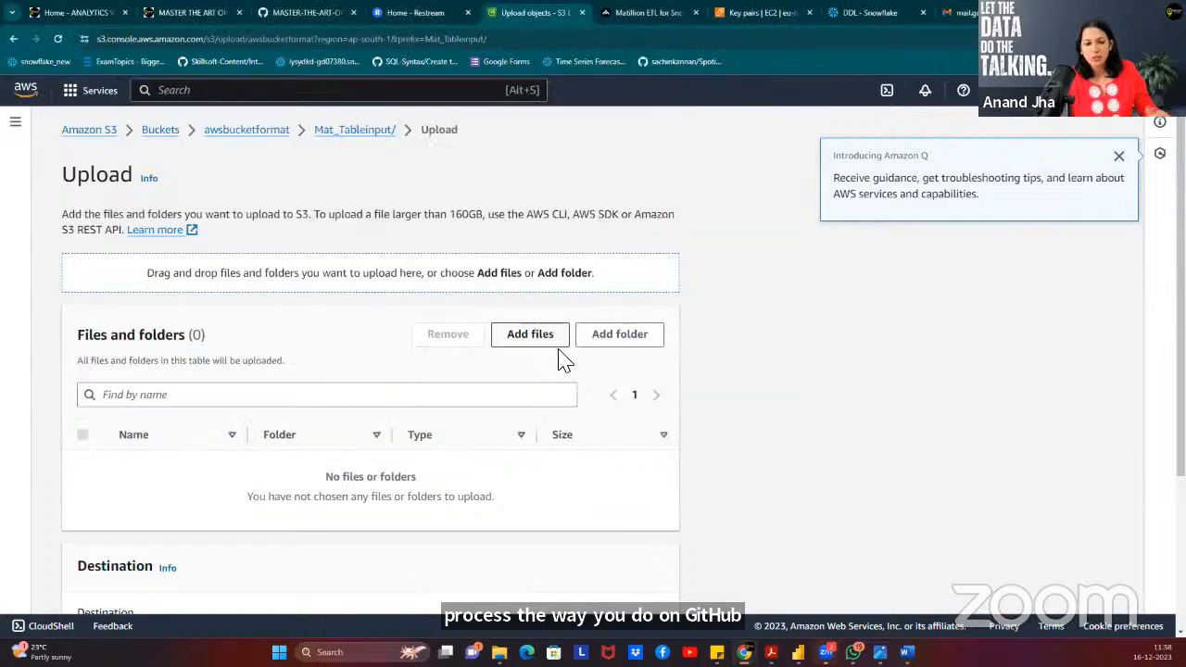
scroll(805, 353, down, 2)
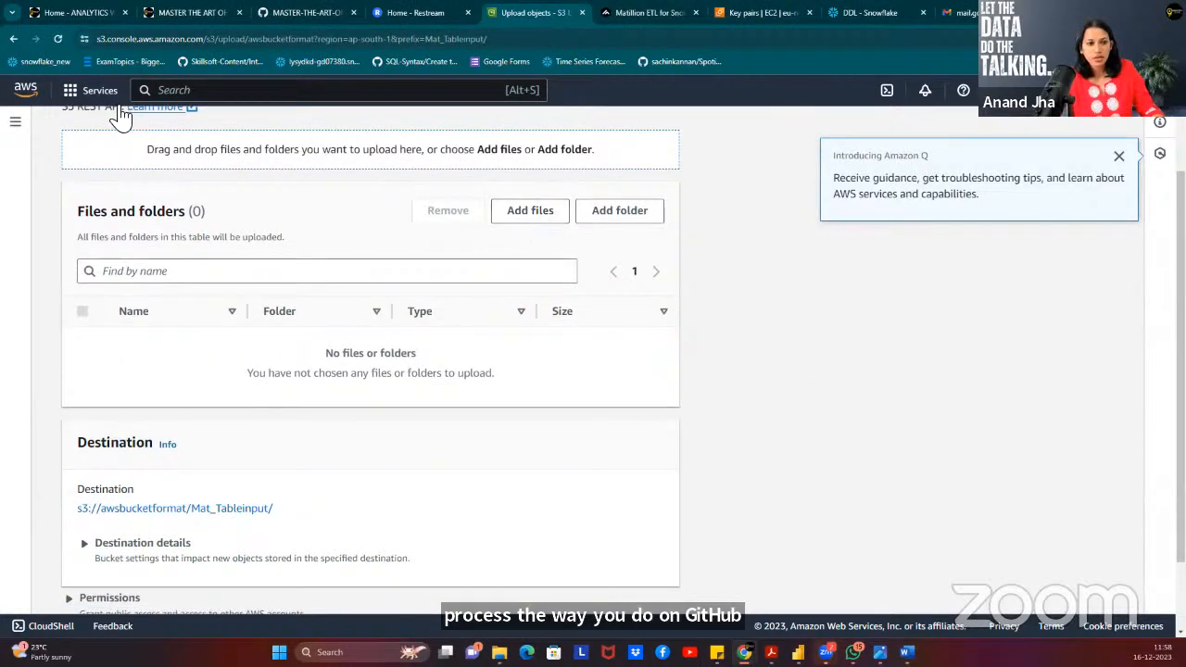
click(13, 39)
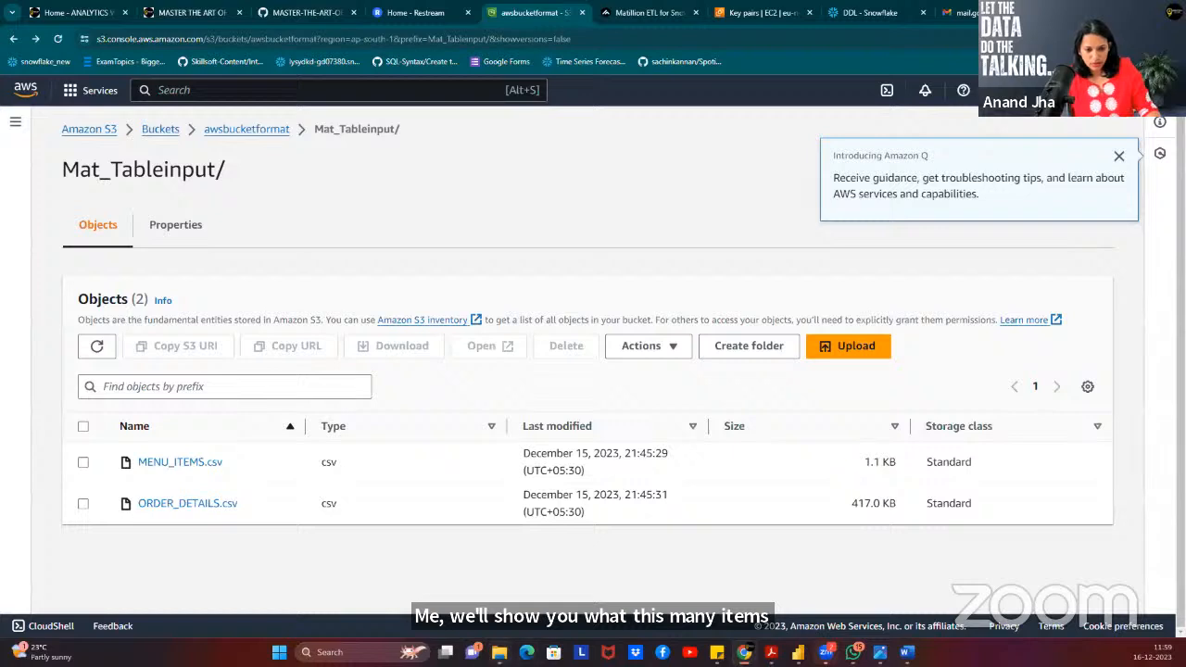
Open ORDER_DETAILS.csv from the final_prj folder in a maximized Excel window.
click(499, 653)
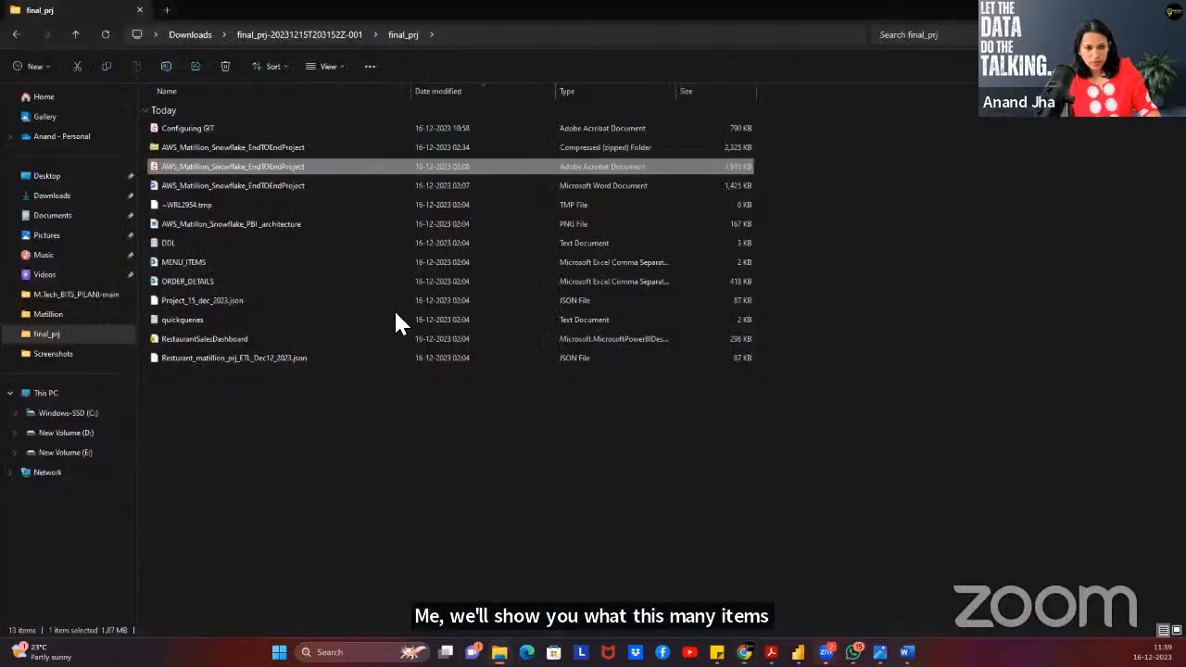
double_click(195, 261)
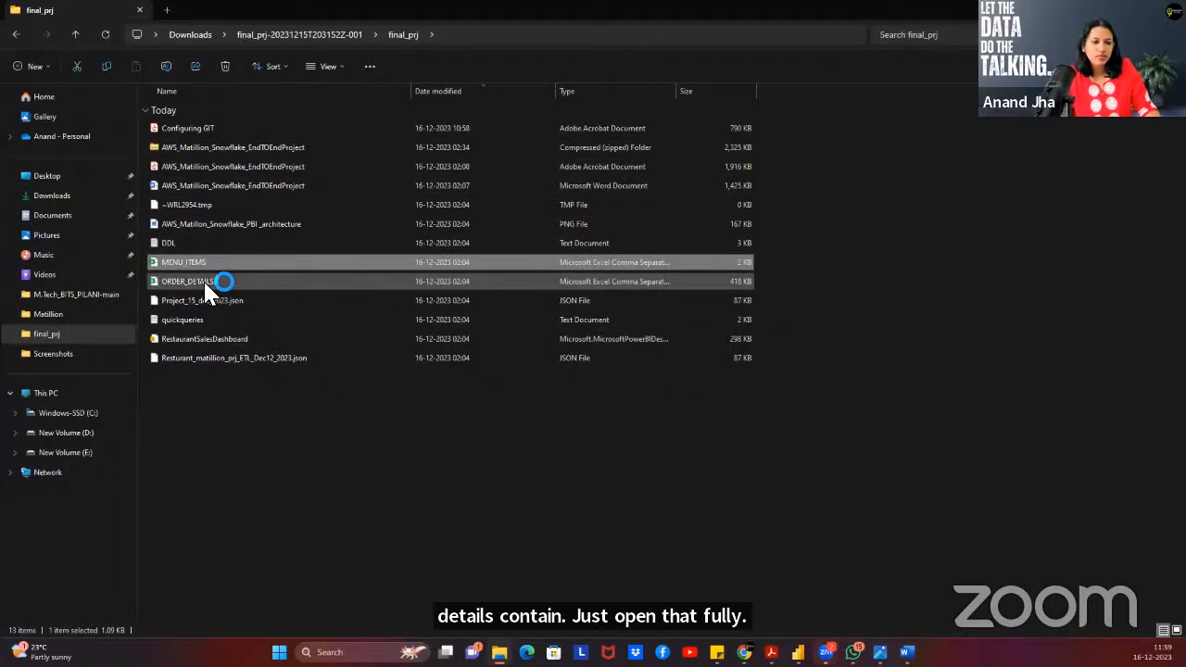
click(204, 281)
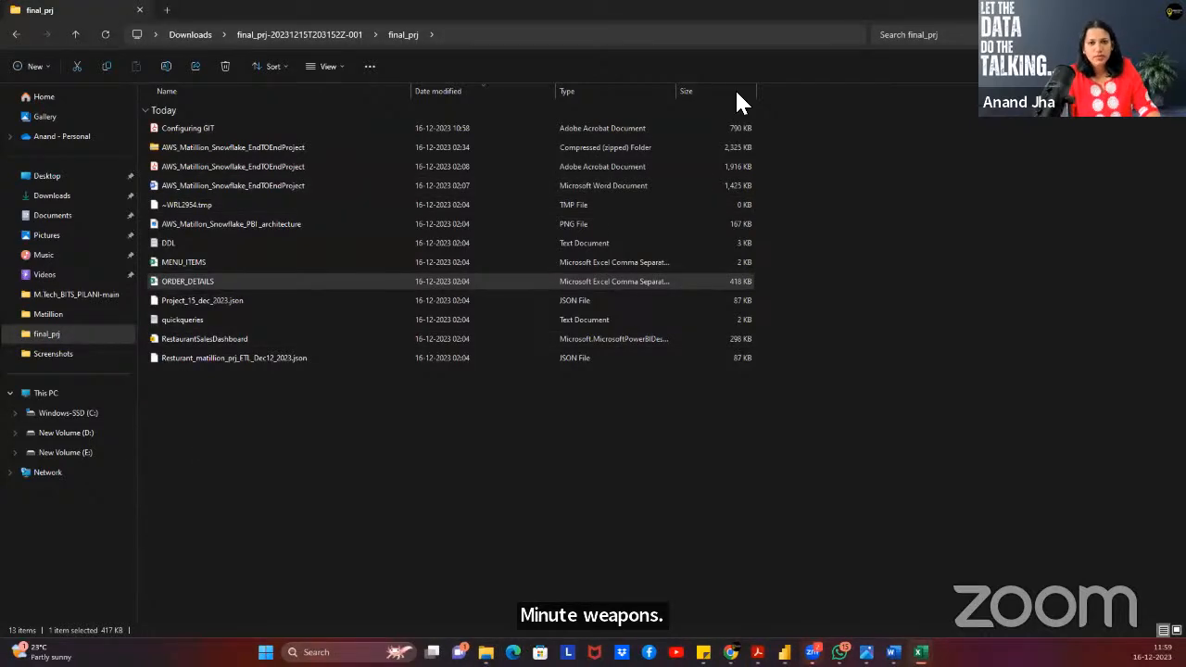
double_click(699, 62)
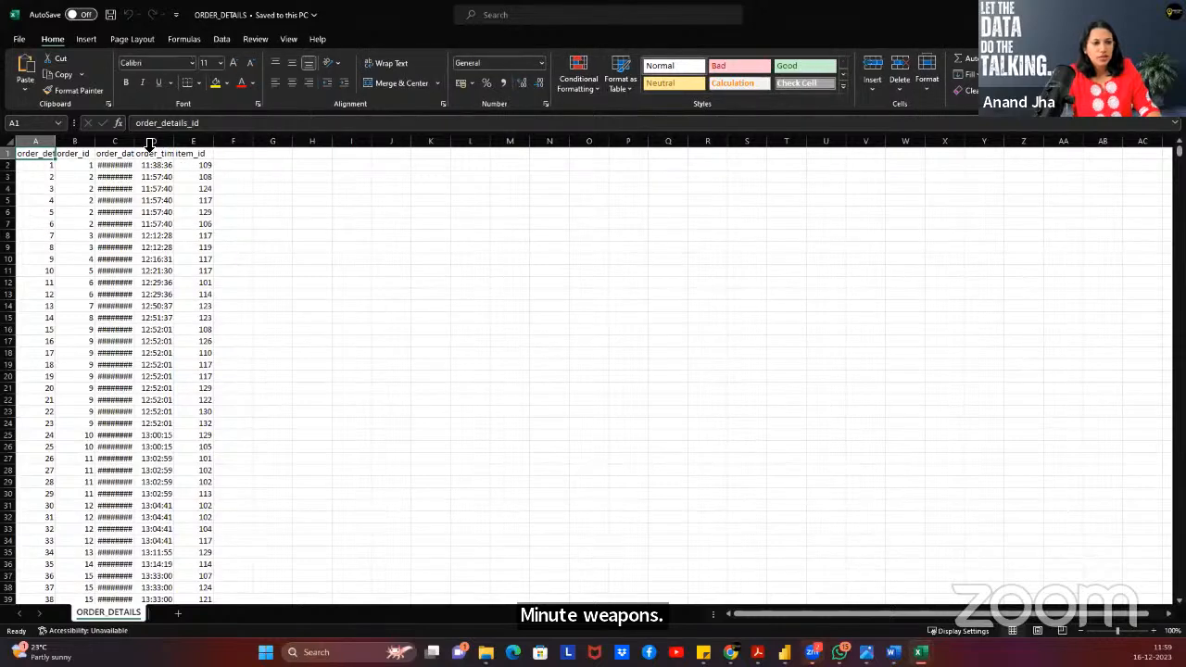
Widen columns C and A, then mark the five rows belonging to order 2.
drag(136, 139, 270, 164)
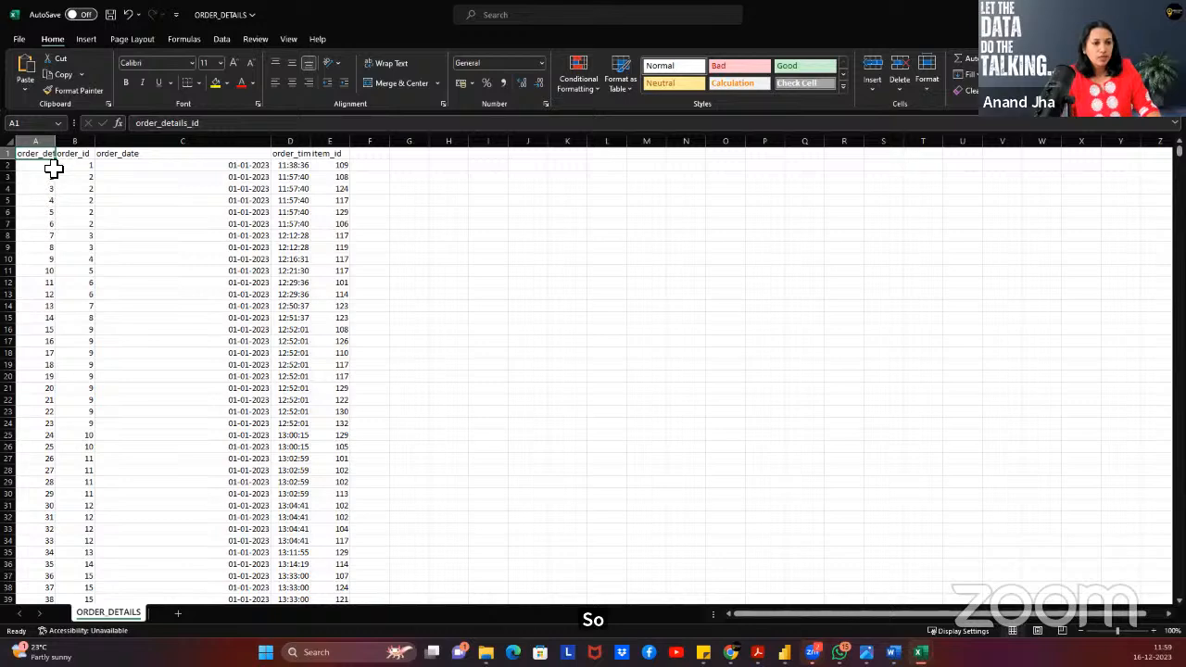
click(37, 165)
drag(57, 141, 142, 144)
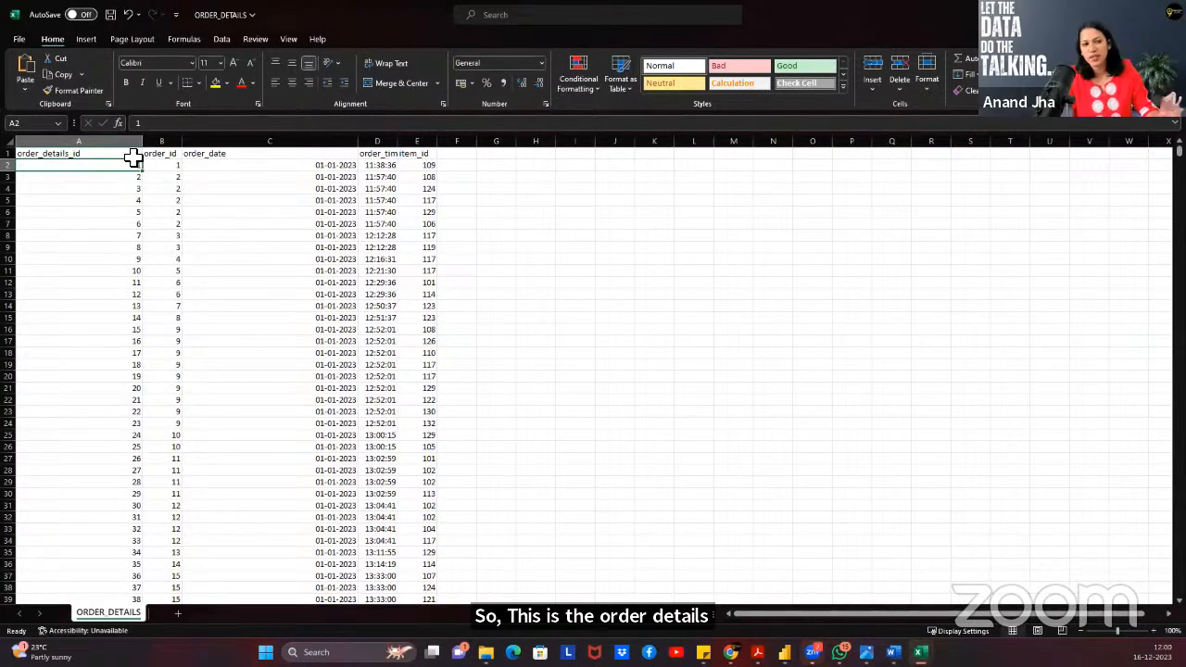
click(134, 188)
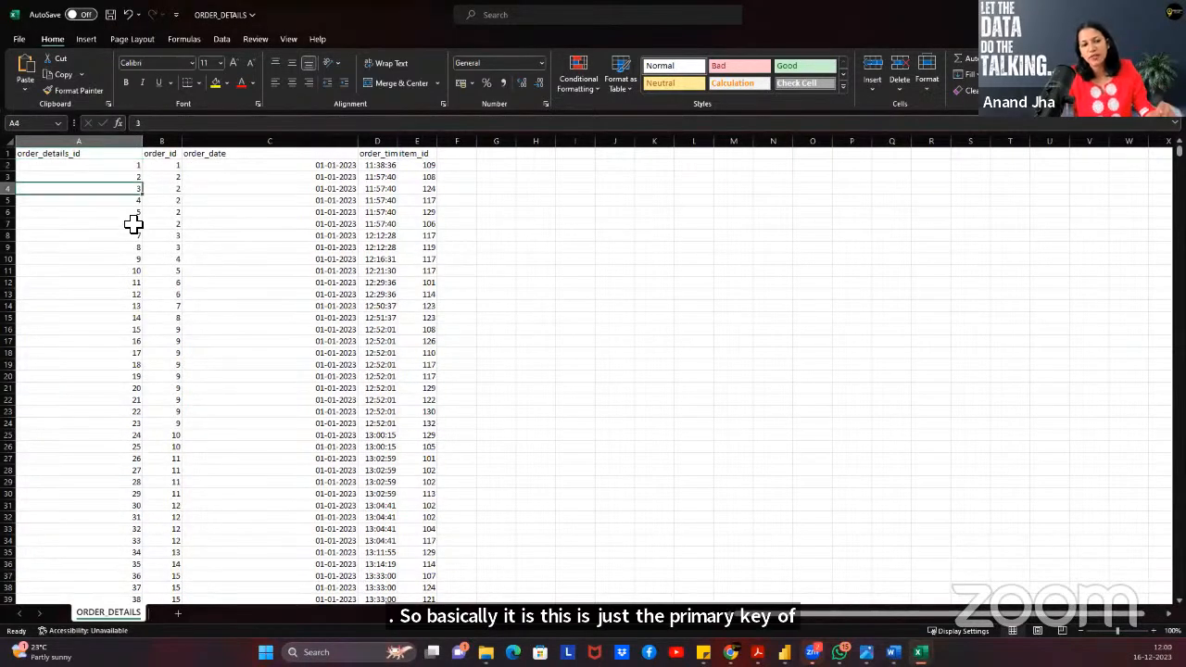
click(172, 156)
drag(174, 174, 178, 226)
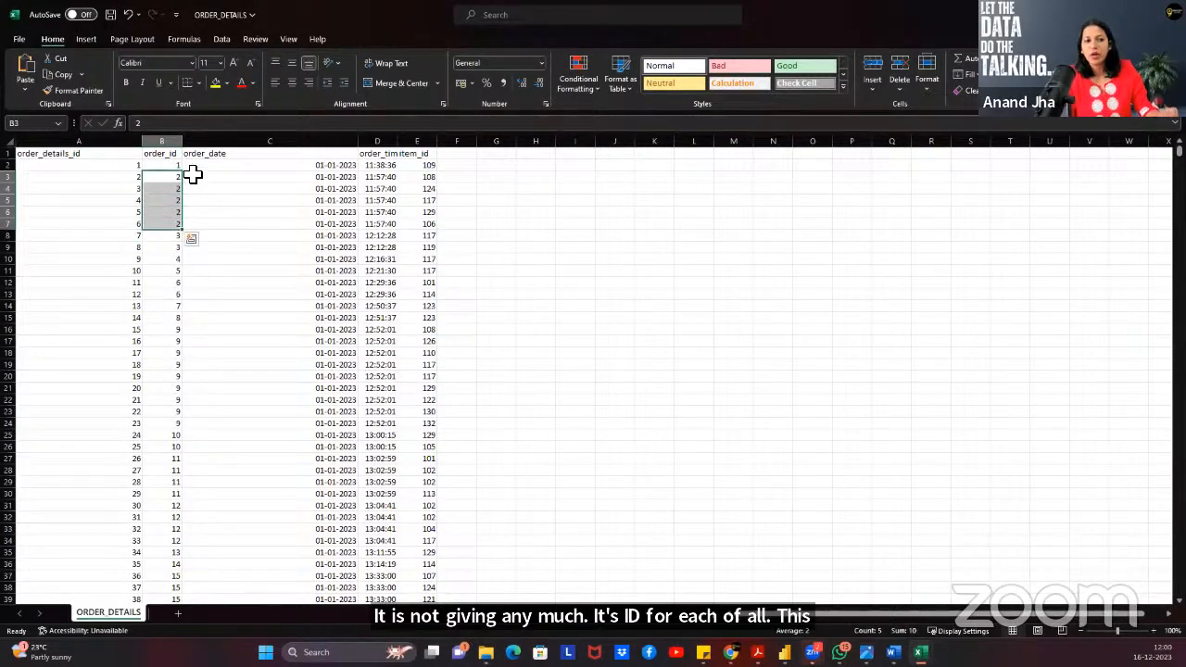
Check order 2's date 01-01-2023, time 11:57:40 and item ids 108 and 124, then close without saving.
click(371, 177)
click(419, 177)
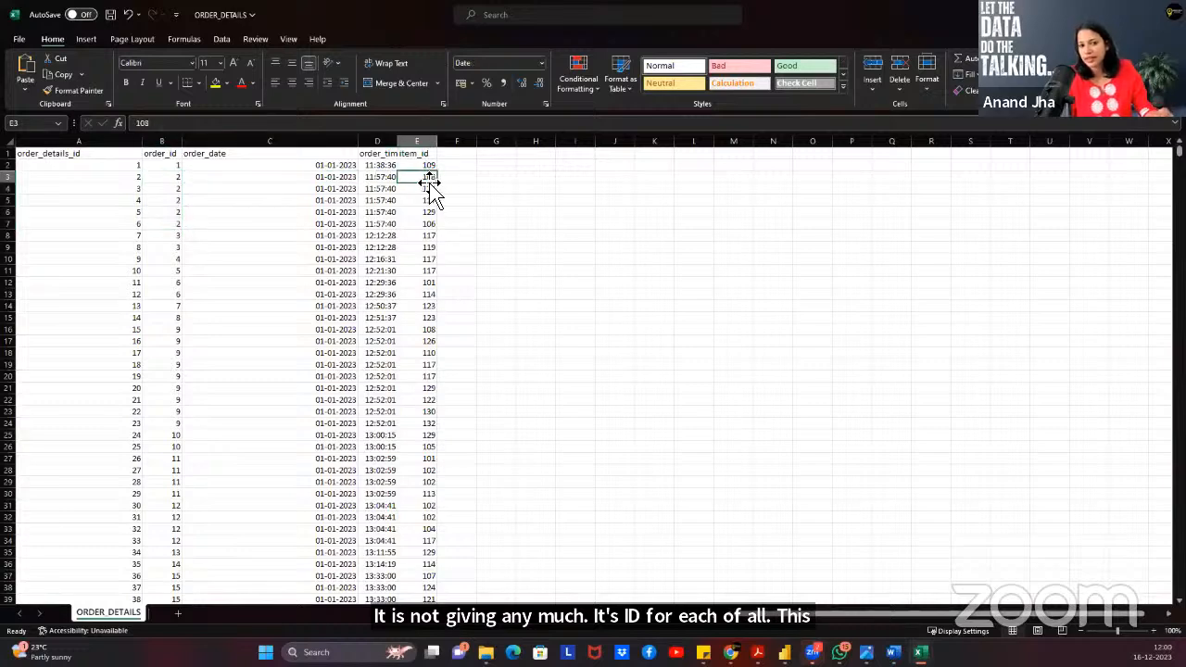
click(169, 177)
click(233, 184)
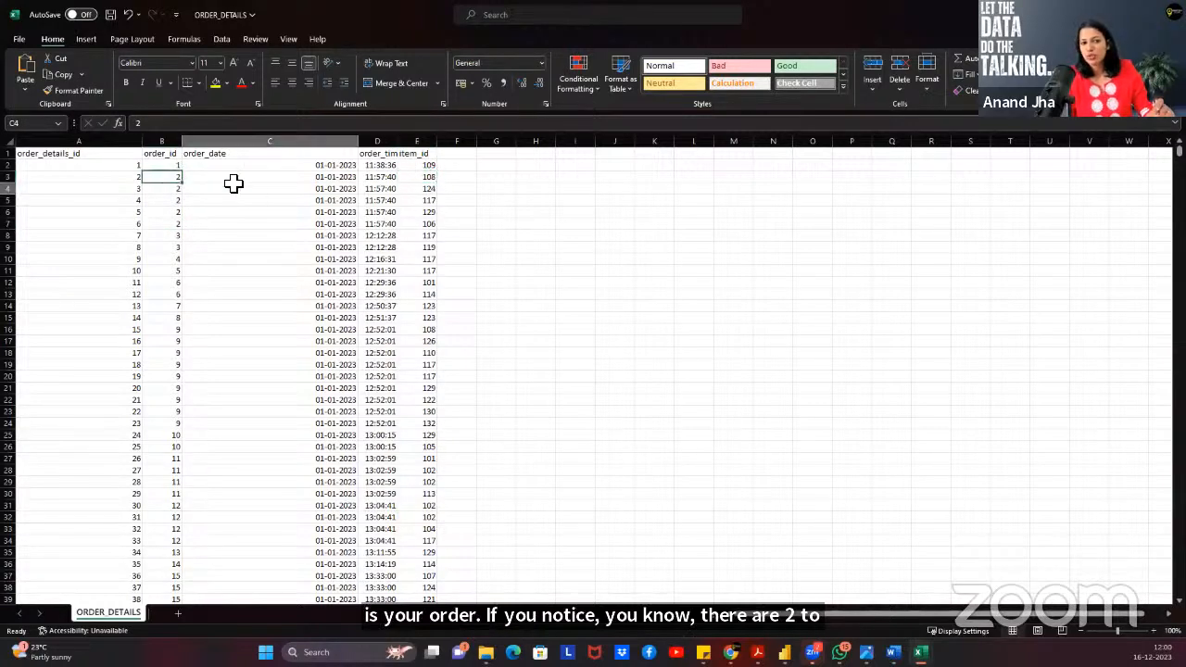
click(386, 190)
click(435, 189)
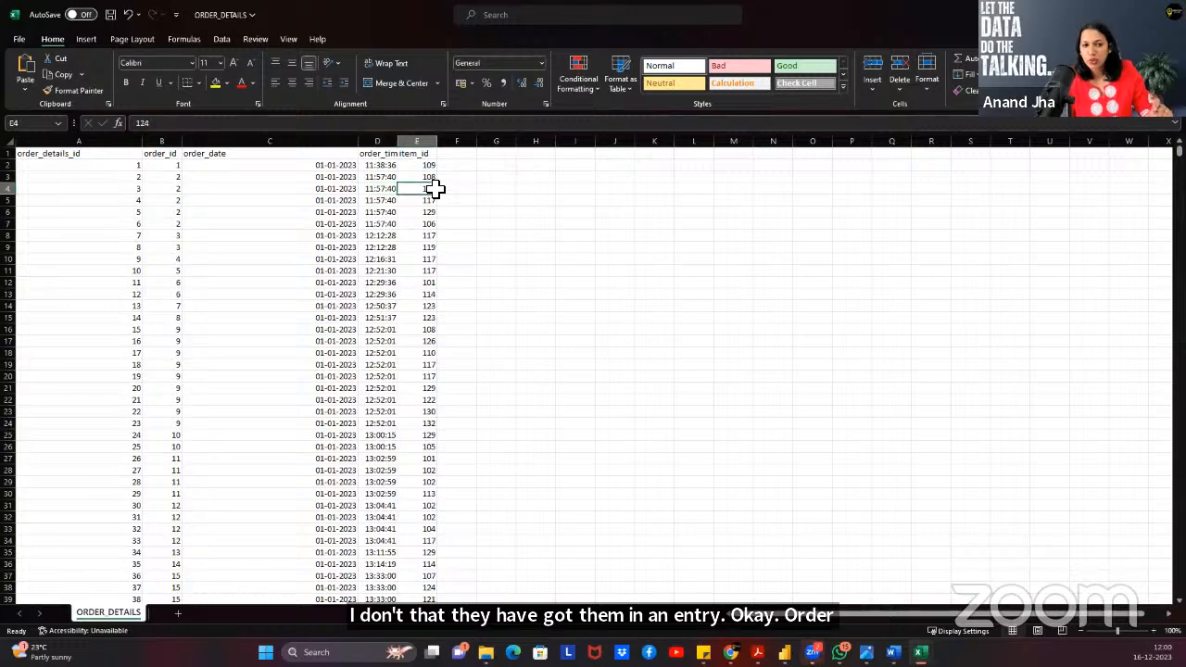
click(386, 189)
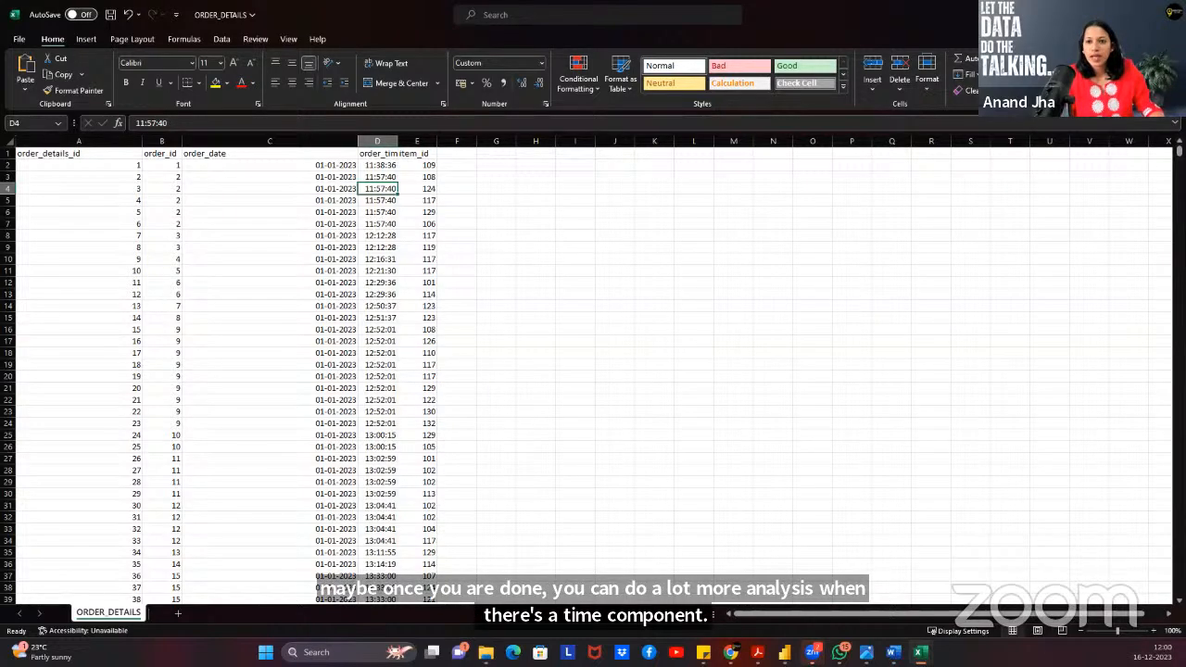
click(1170, 14)
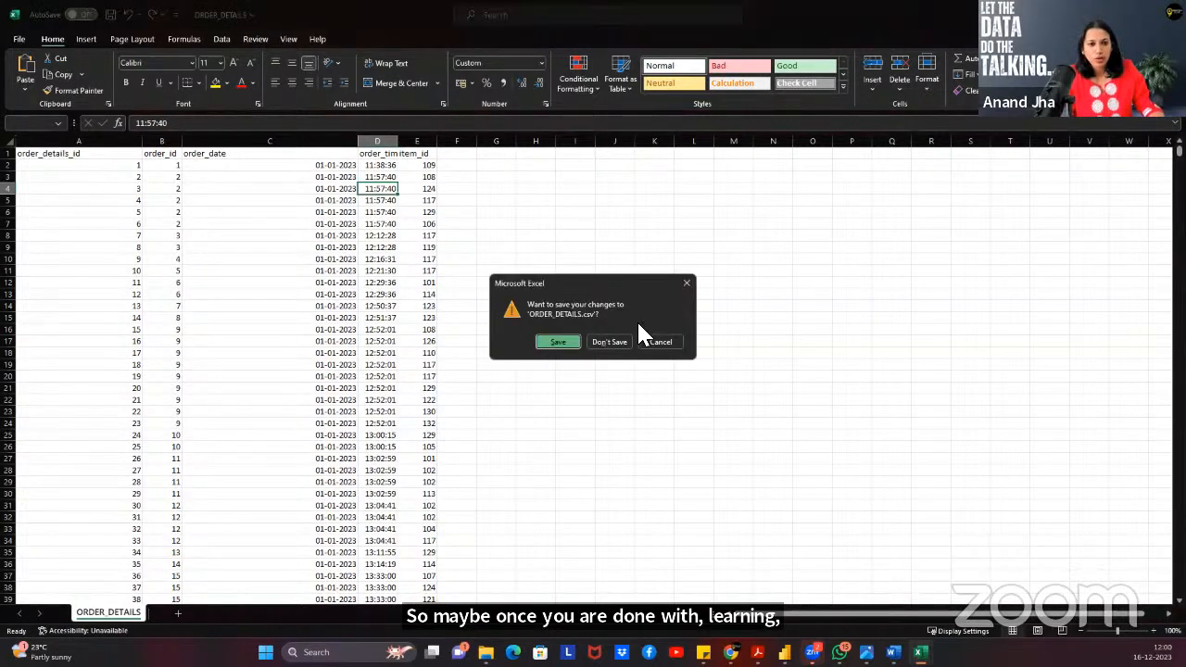
click(610, 342)
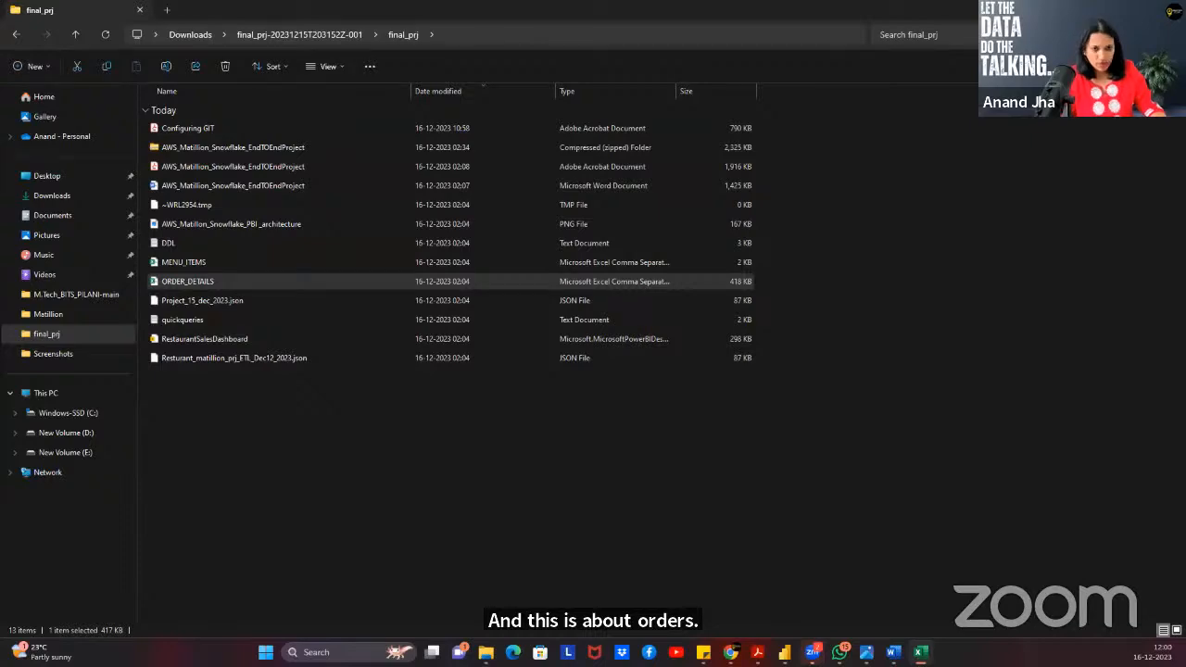
Maximize MENU_ITEMS and widen columns A, B and C to show full names and categories.
click(775, 53)
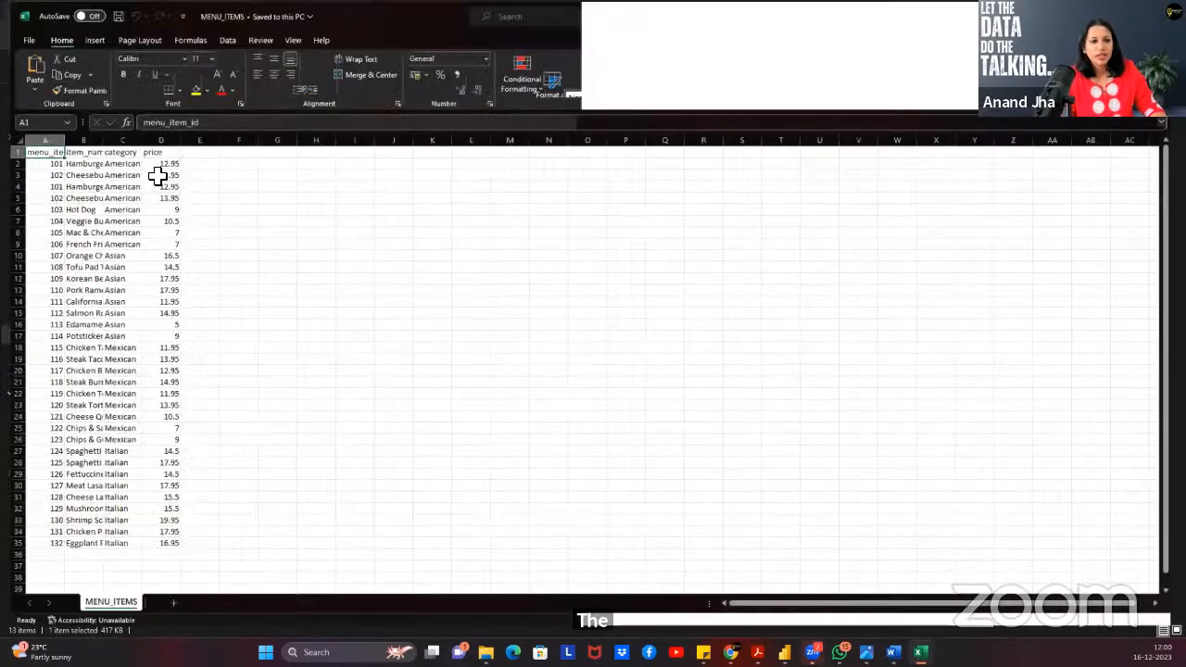
click(148, 176)
drag(55, 141, 238, 144)
click(118, 165)
click(204, 165)
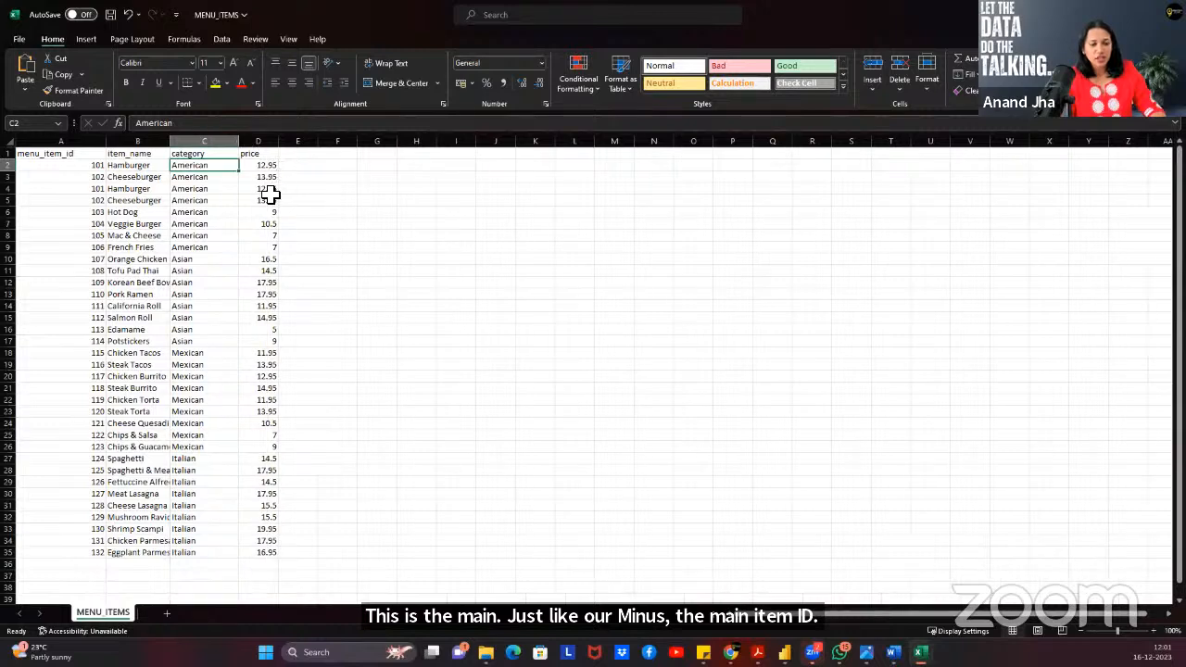
click(264, 155)
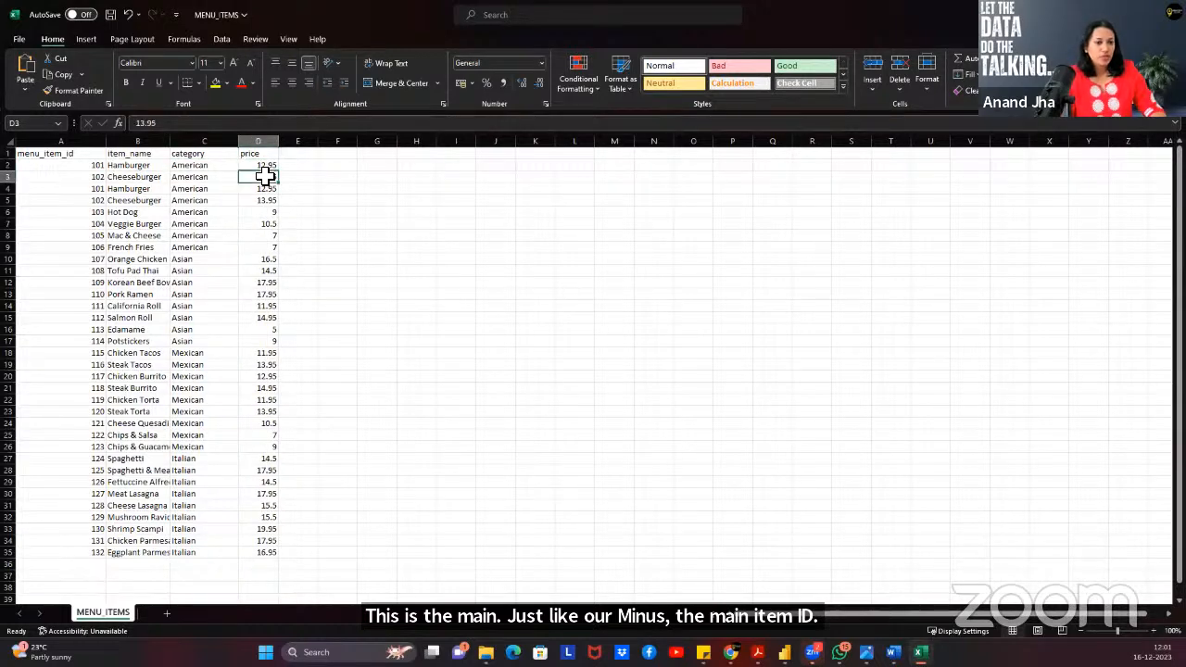
click(266, 176)
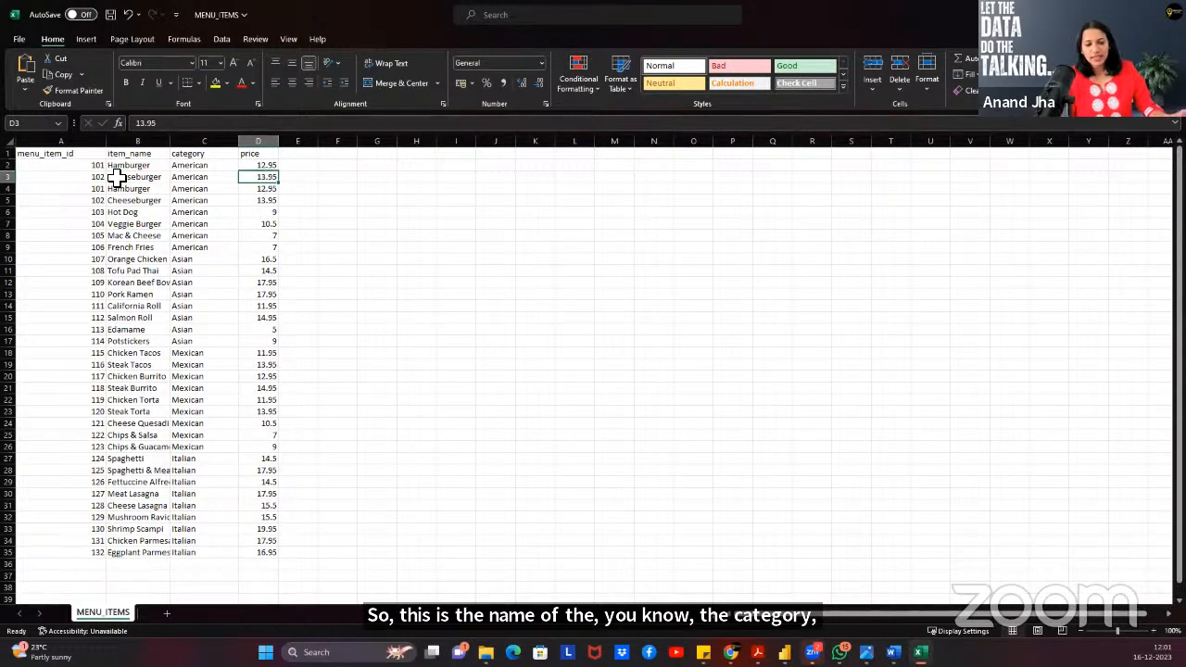
Select the menu_item_id values in column A, clear the selection, and close the workbook.
drag(71, 154, 96, 554)
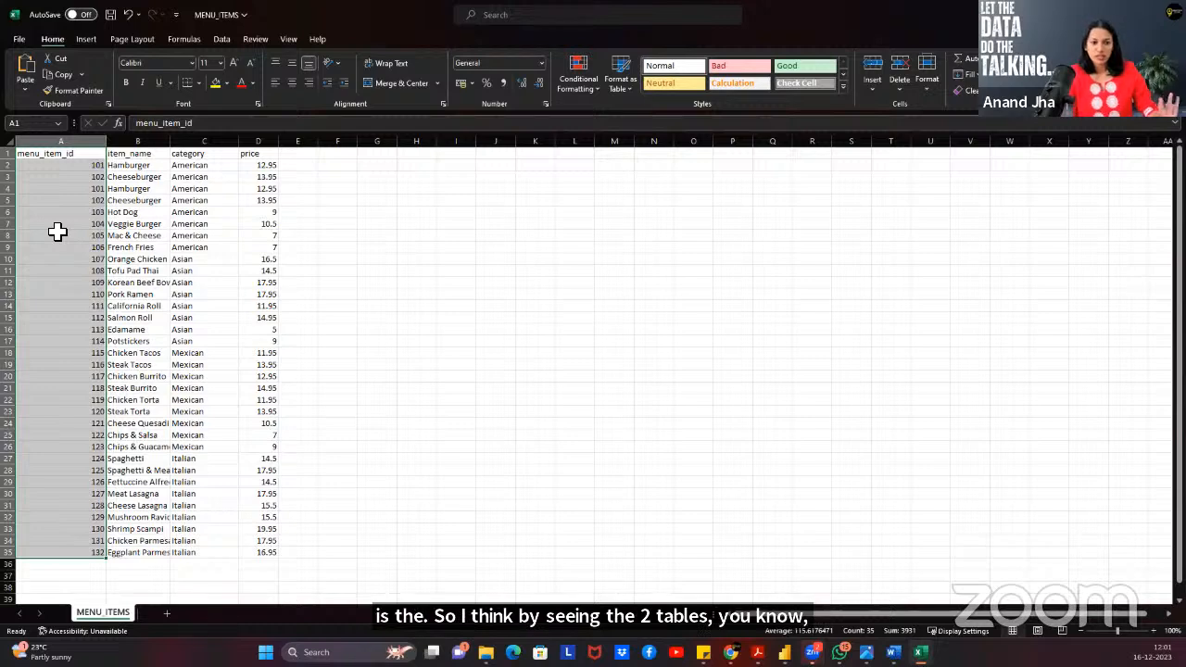
click(537, 259)
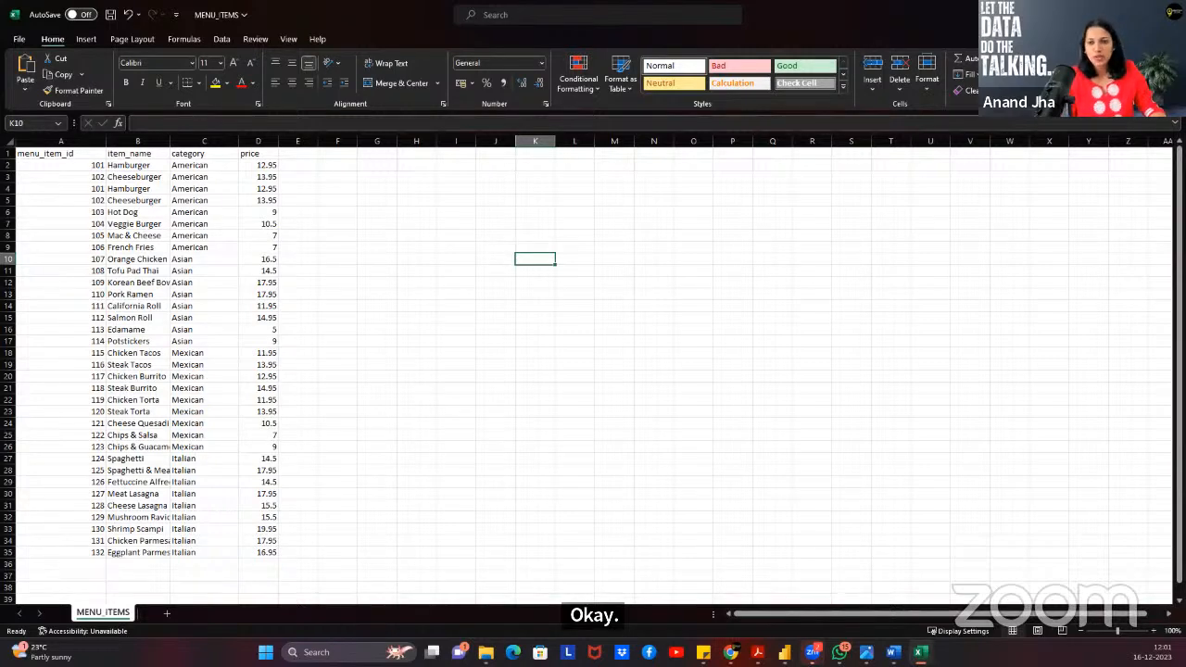
click(1169, 14)
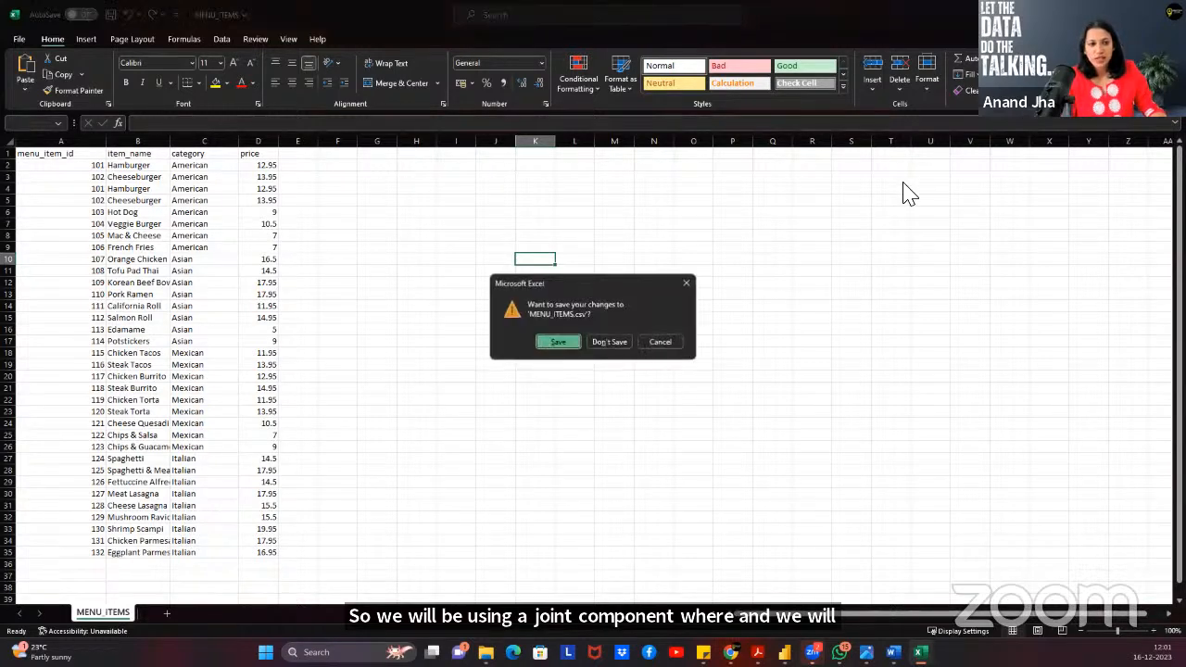
Discard MENU_ITEMS changes, close the final_prj folder window, and switch to Chrome's Gmail tab.
click(609, 344)
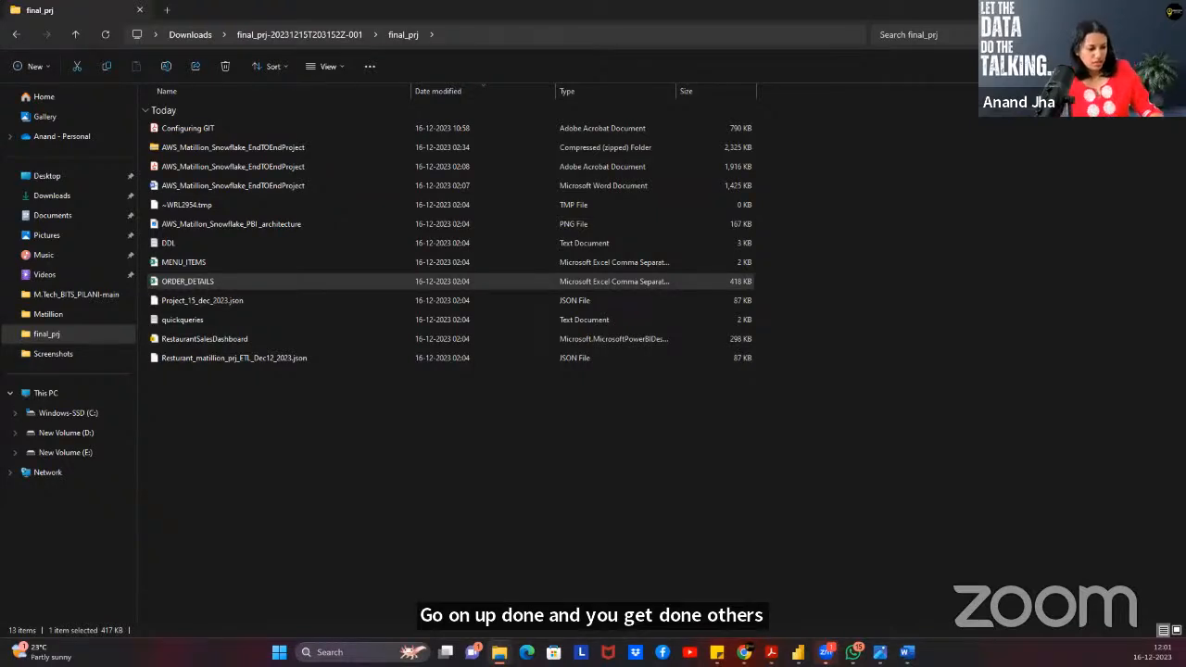
click(902, 207)
click(902, 208)
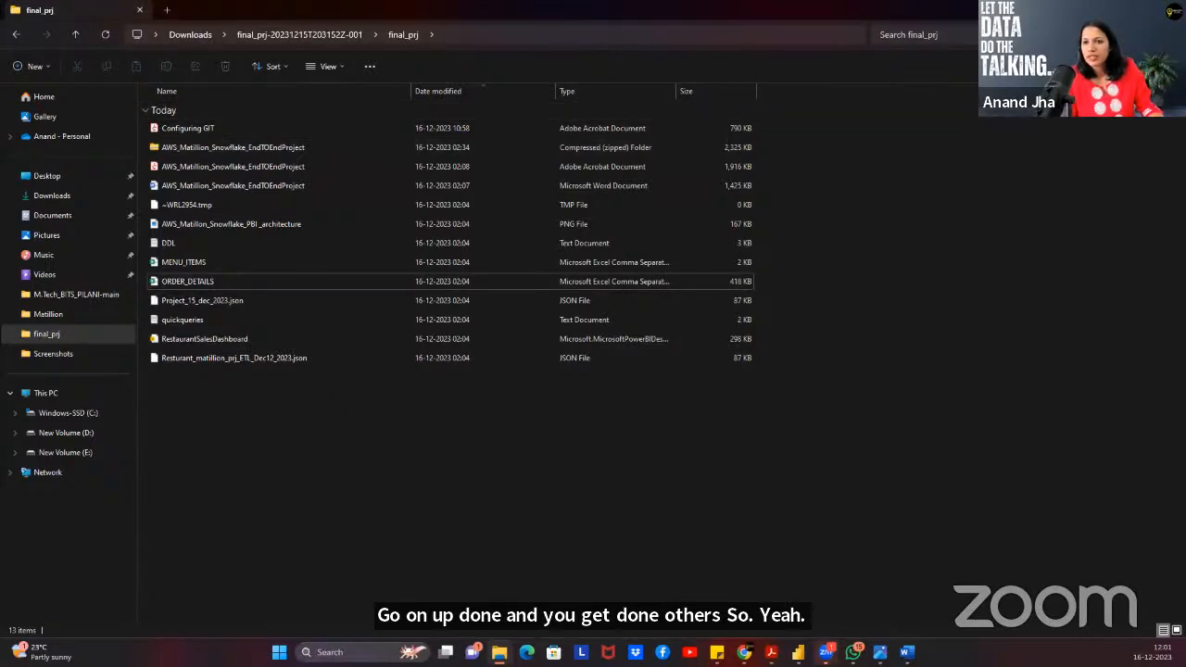
click(1112, 11)
click(957, 14)
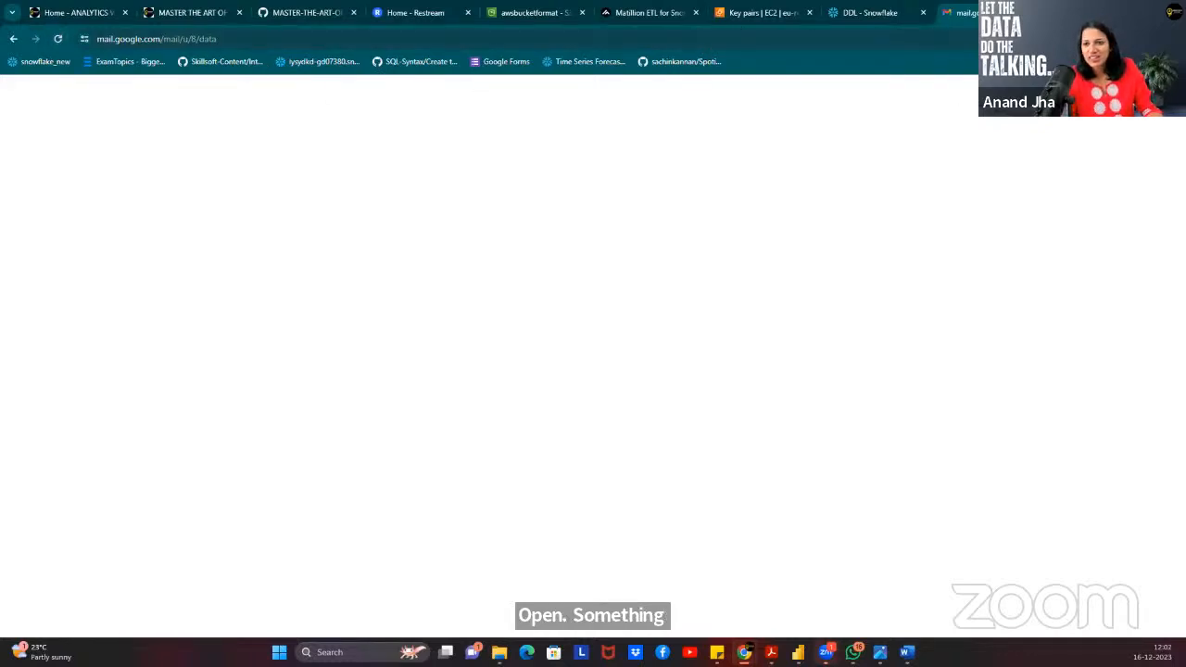
Open a new Incognito window and search 'gmail' to reach the Gmail sign-in page.
click(1172, 38)
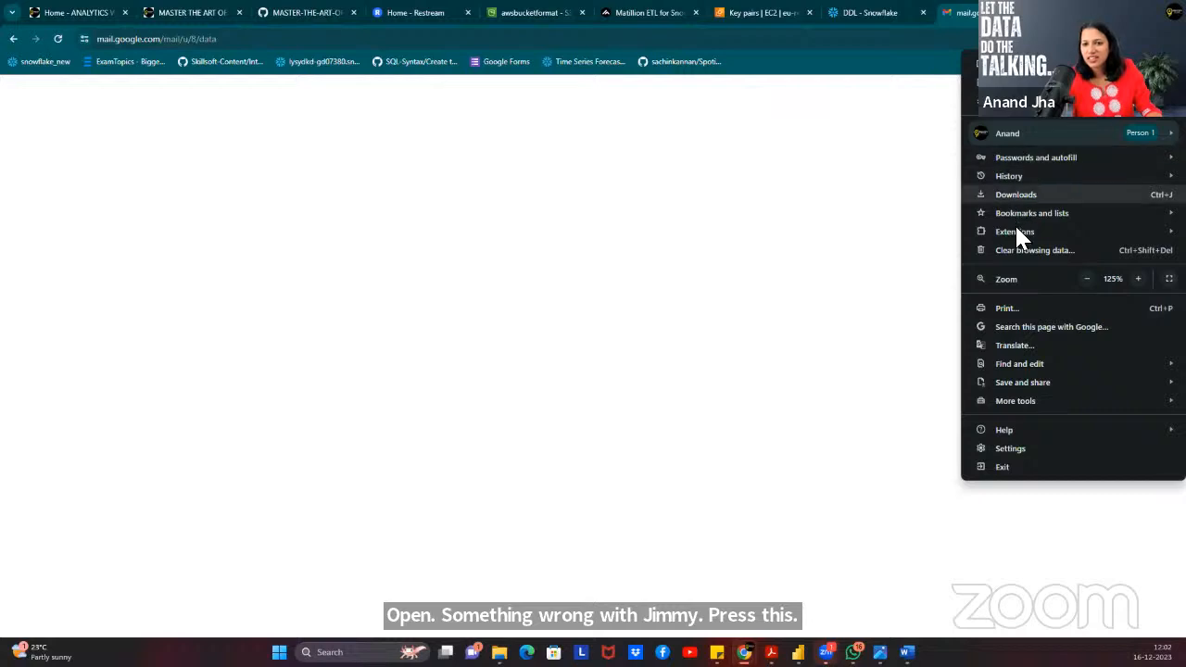
click(1014, 116)
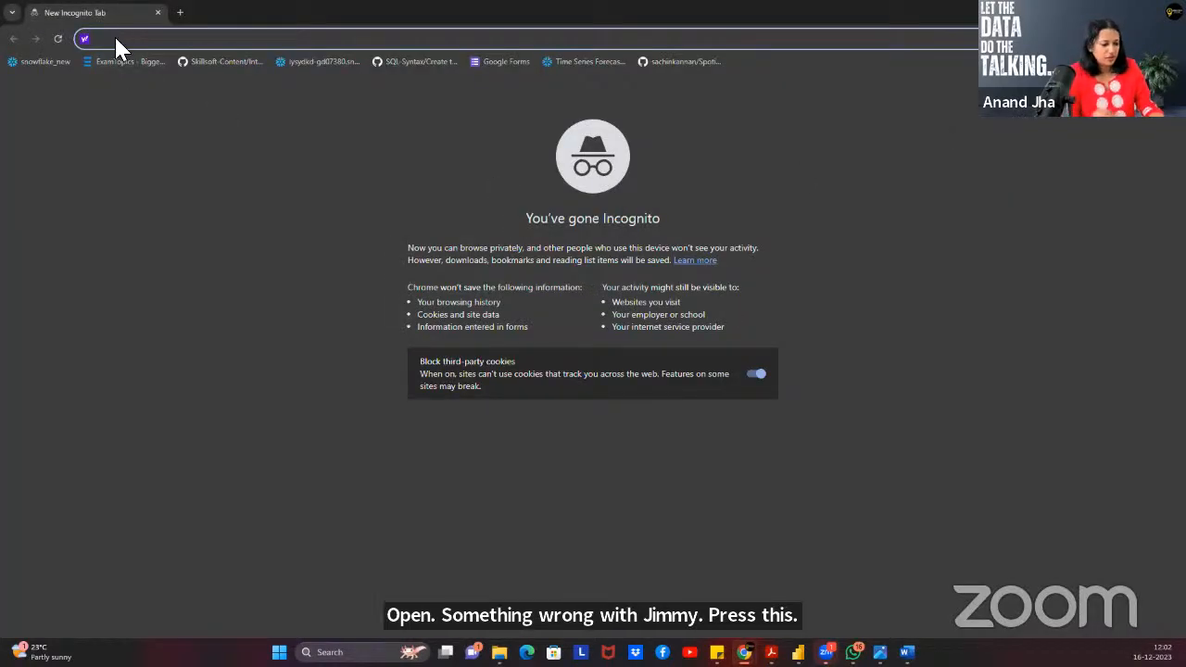
text(gmail.com)
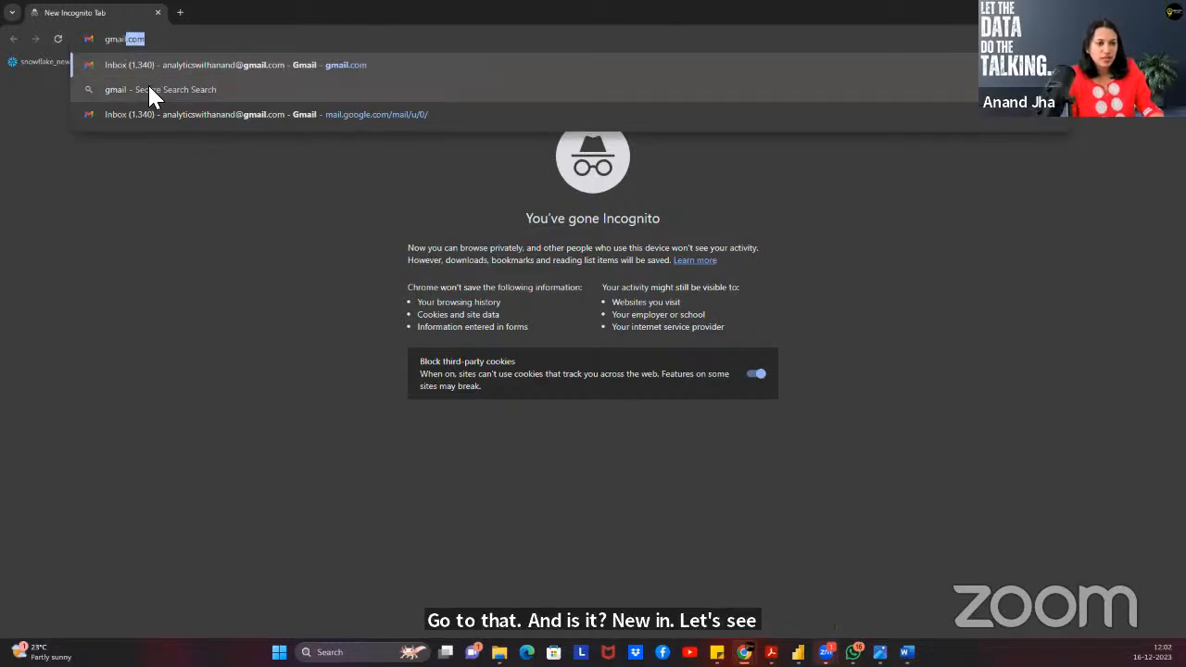
click(149, 89)
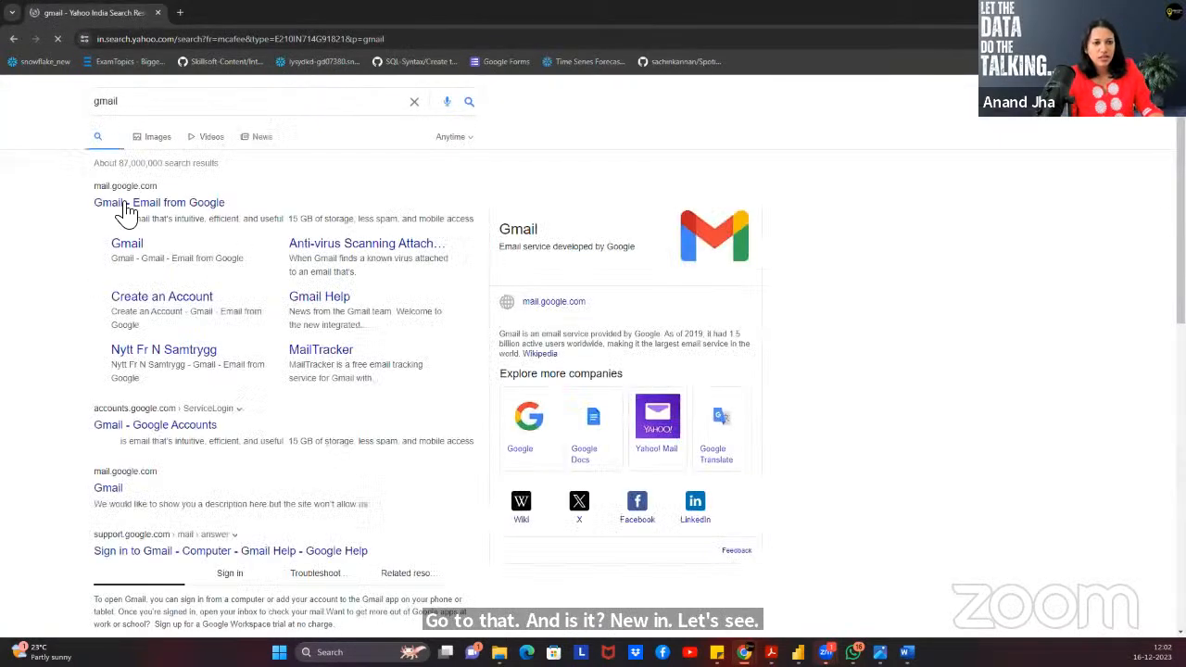
click(139, 201)
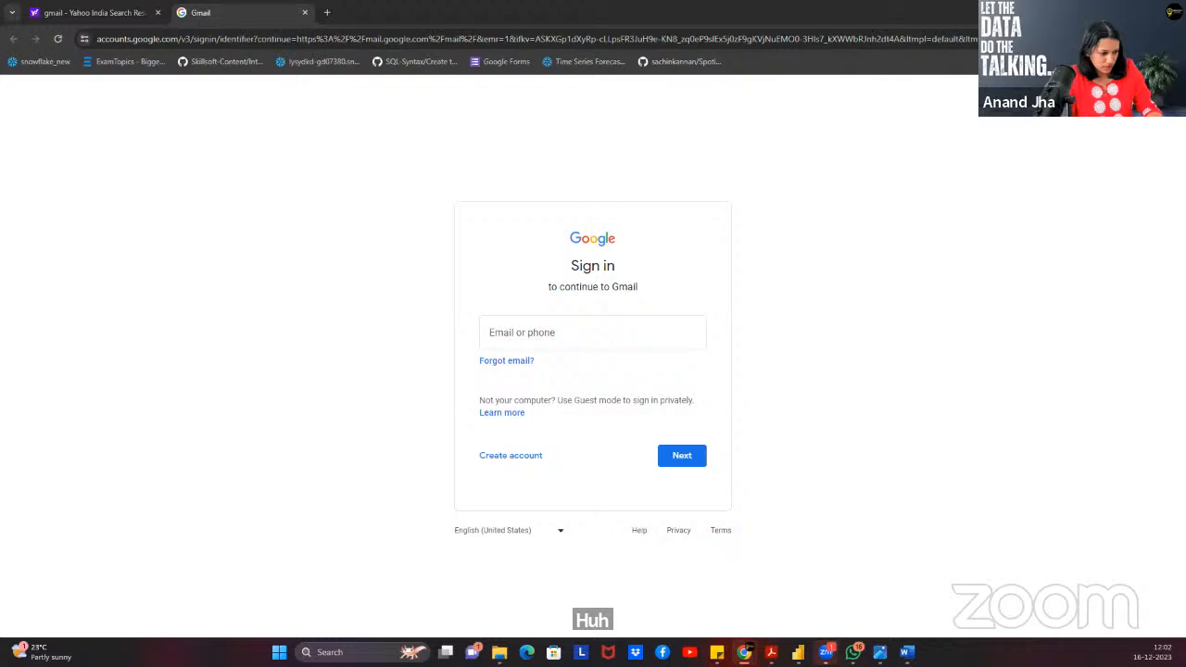
Sign in to Gmail with the saved account e-mail and password.
click(611, 330)
key(ctrl+v)
click(678, 459)
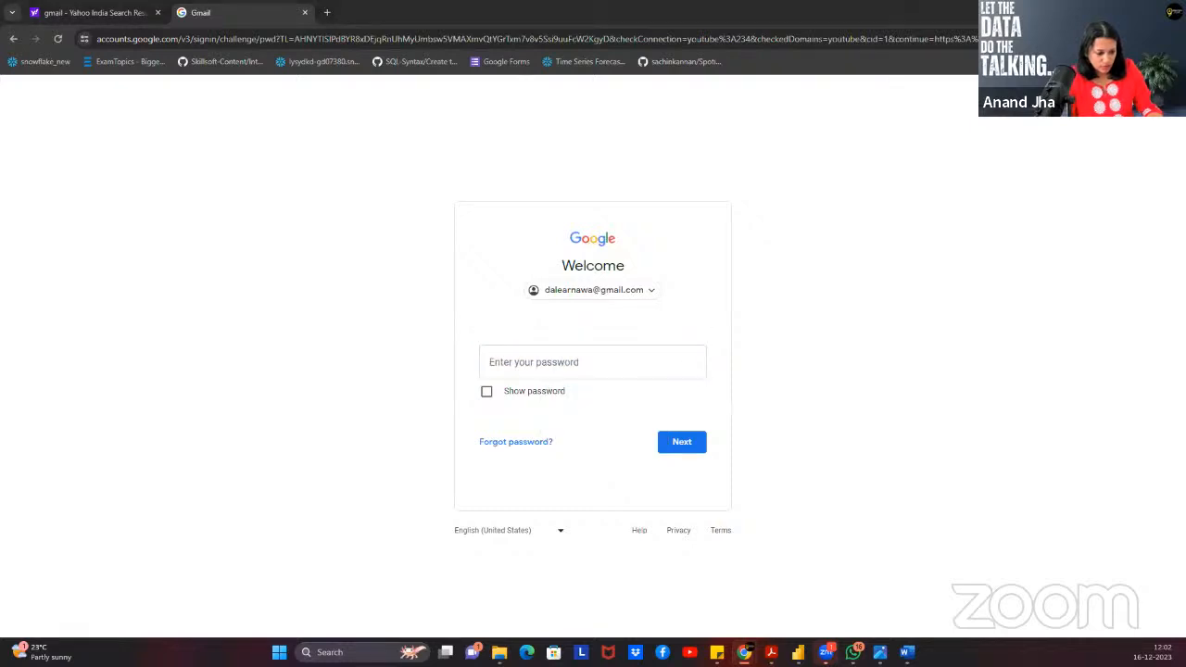
click(593, 362)
key(ctrl+v)
click(486, 392)
click(626, 356)
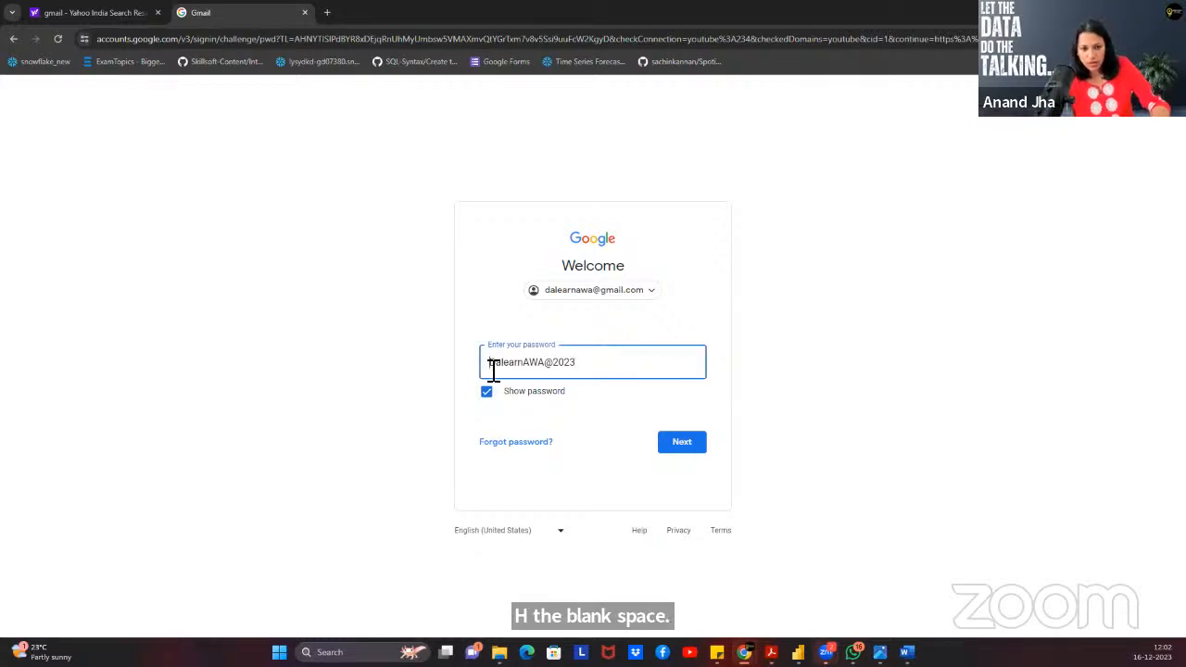
click(682, 445)
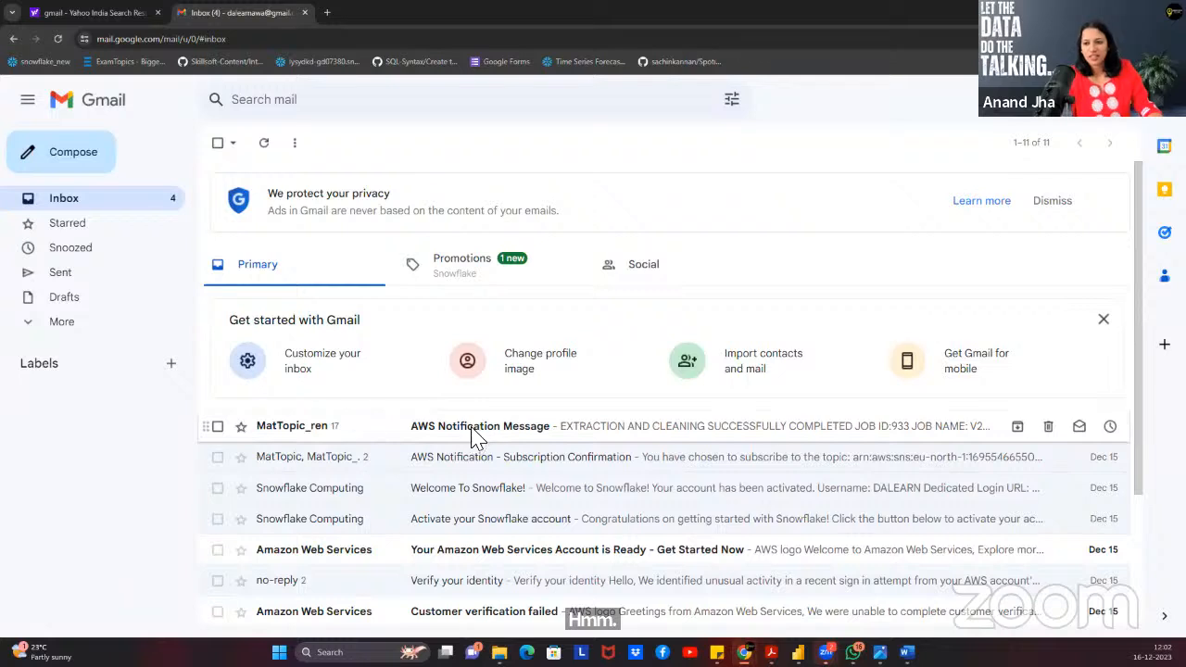
Open and expand the AWS Notification Message email, then return to the other browser window.
click(475, 436)
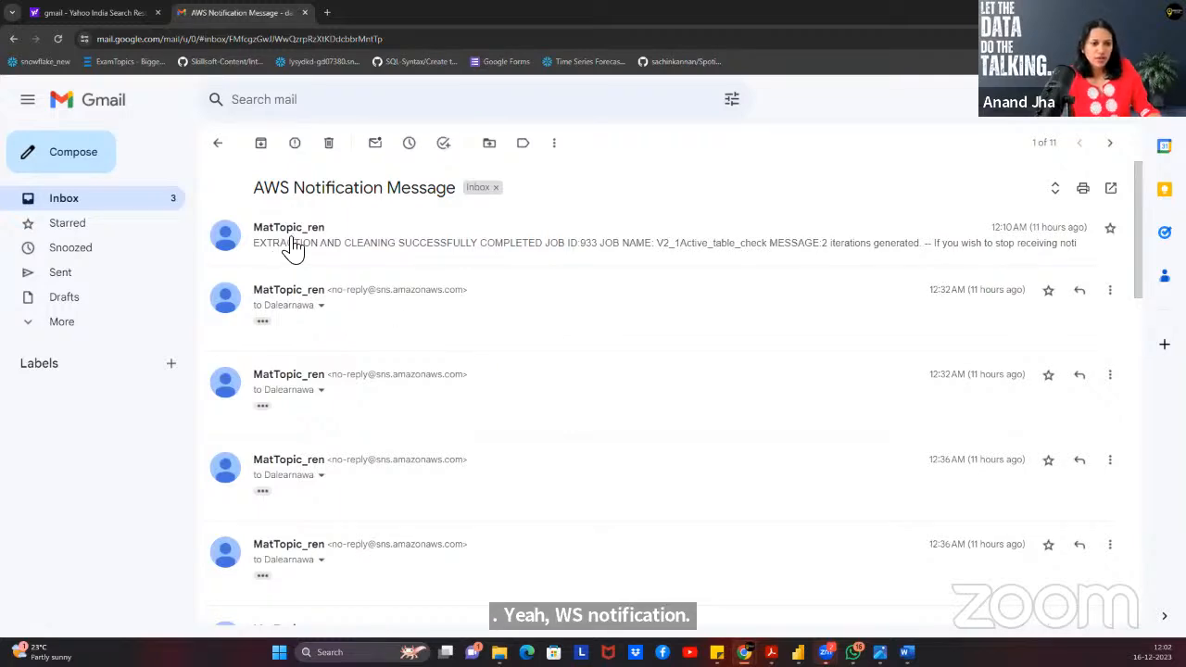
click(424, 224)
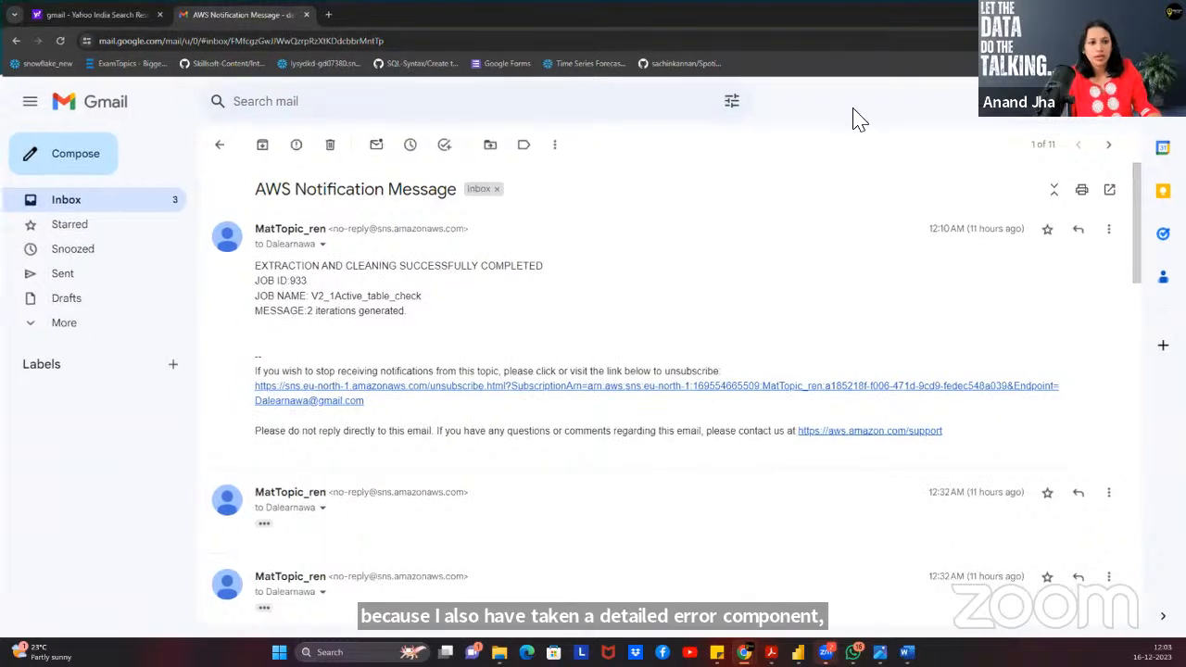
key(alt+Tab)
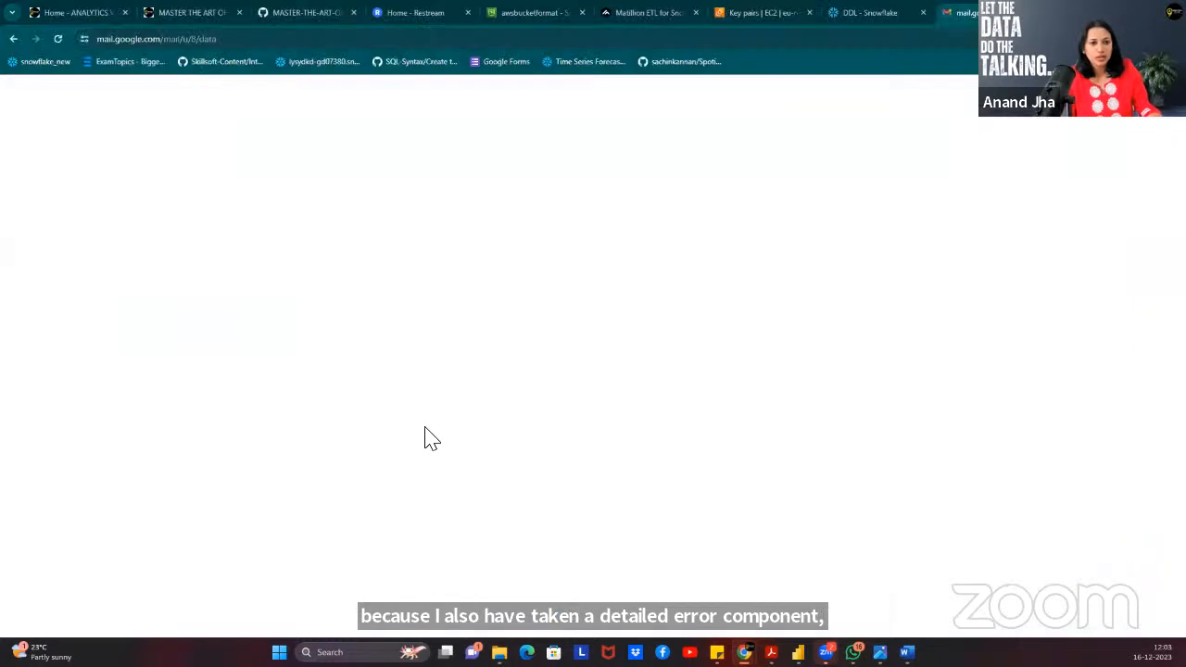
Create the End2End_copy folder from the End2End folder's menu, then reload the Matillion page.
click(637, 12)
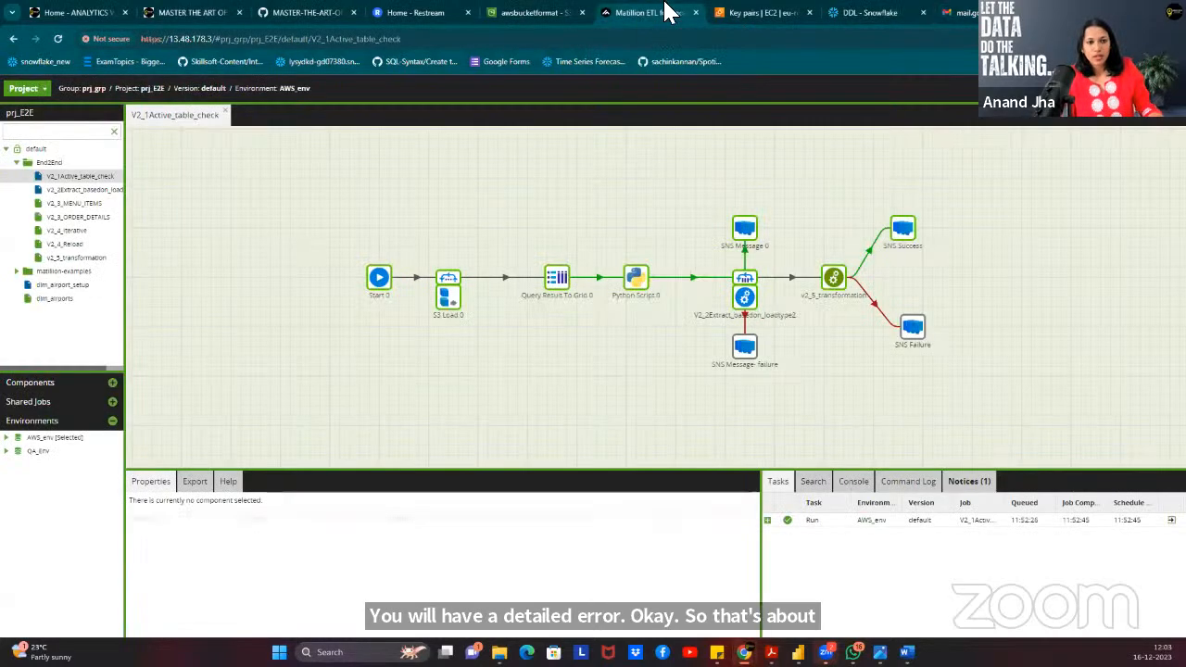
click(17, 163)
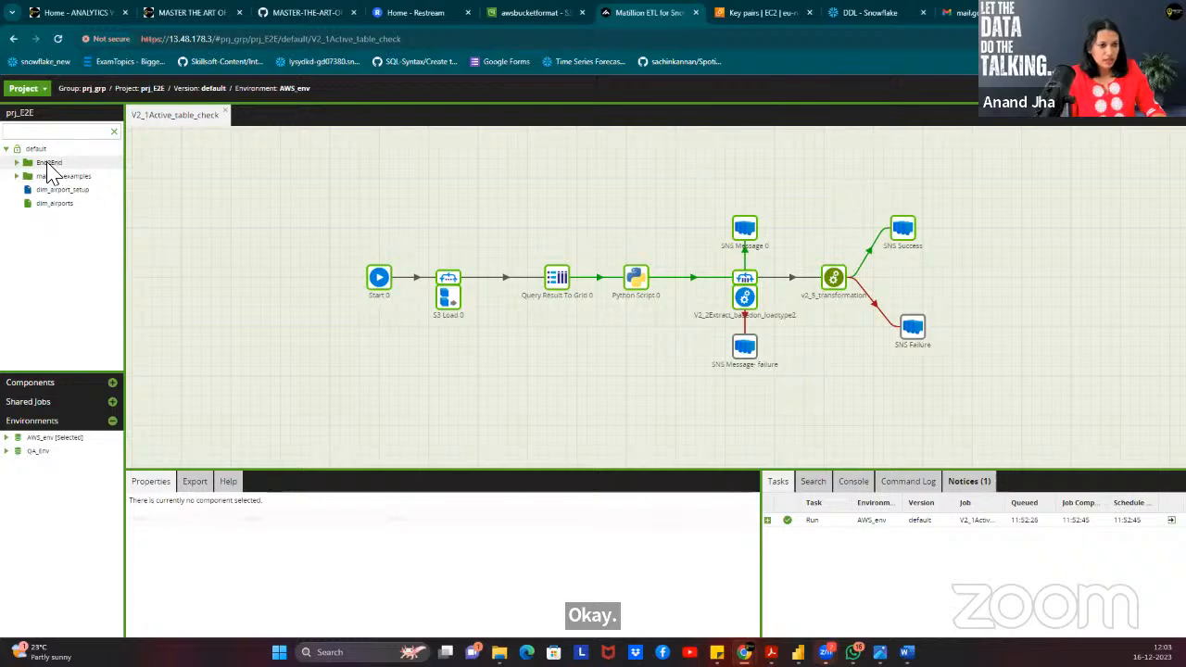
right_click(49, 163)
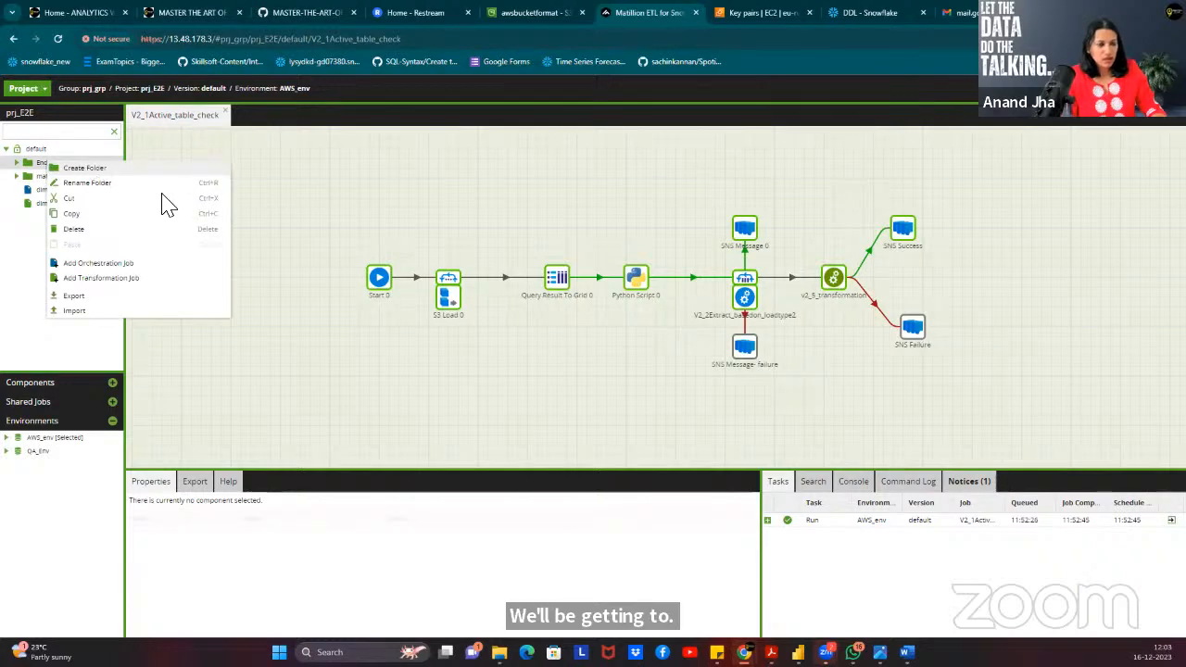
click(148, 168)
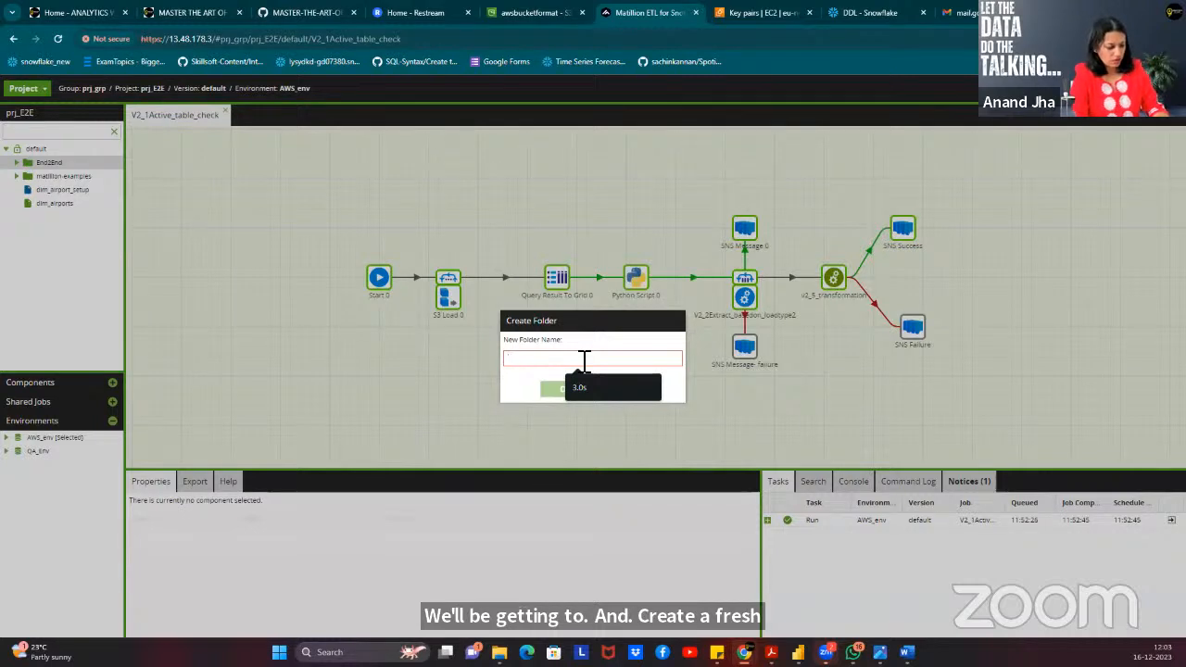
text(E2)
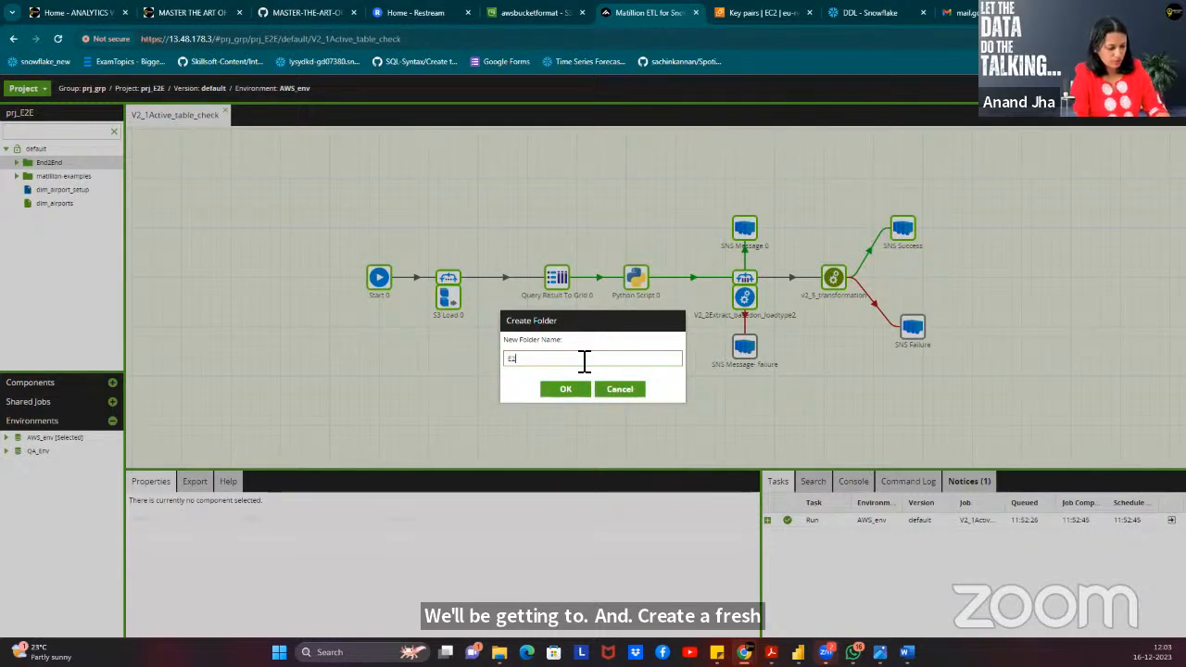
text(EMatillio)
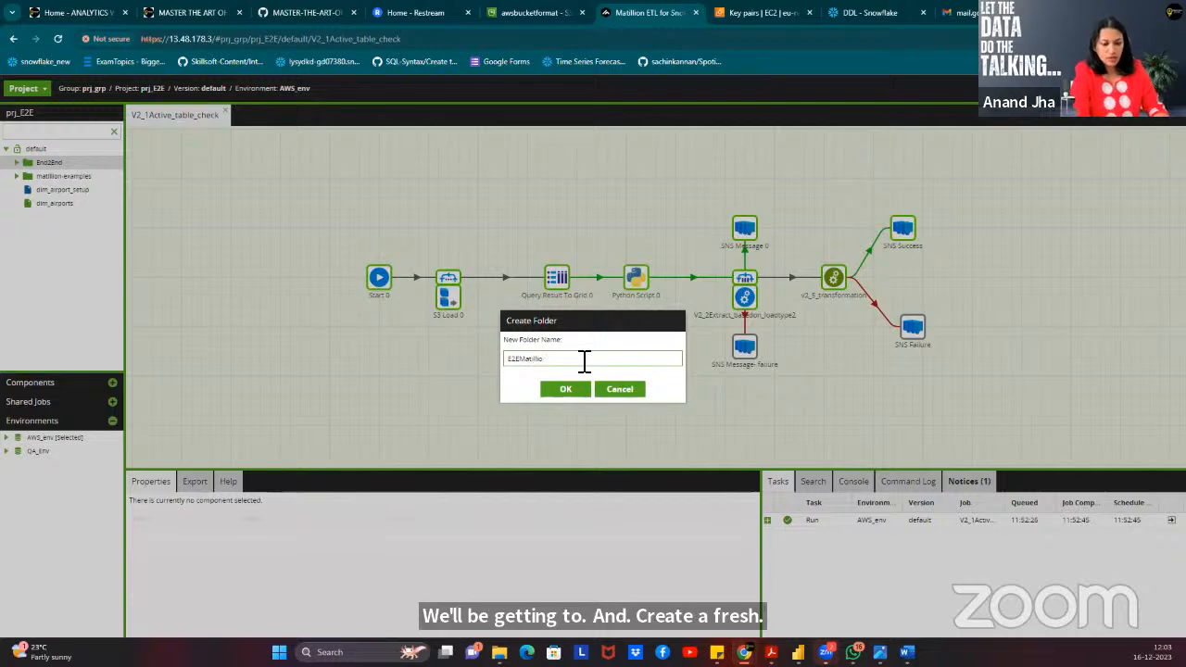
text(ENd)
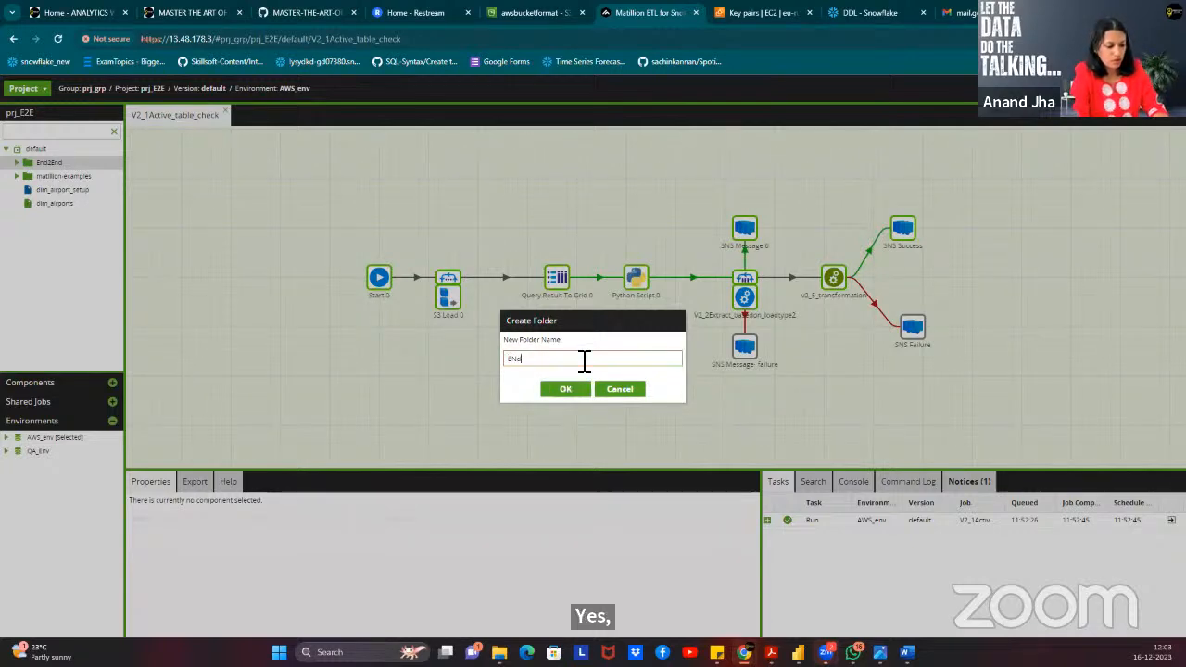
key(BackSpace)
key(BackSpace)
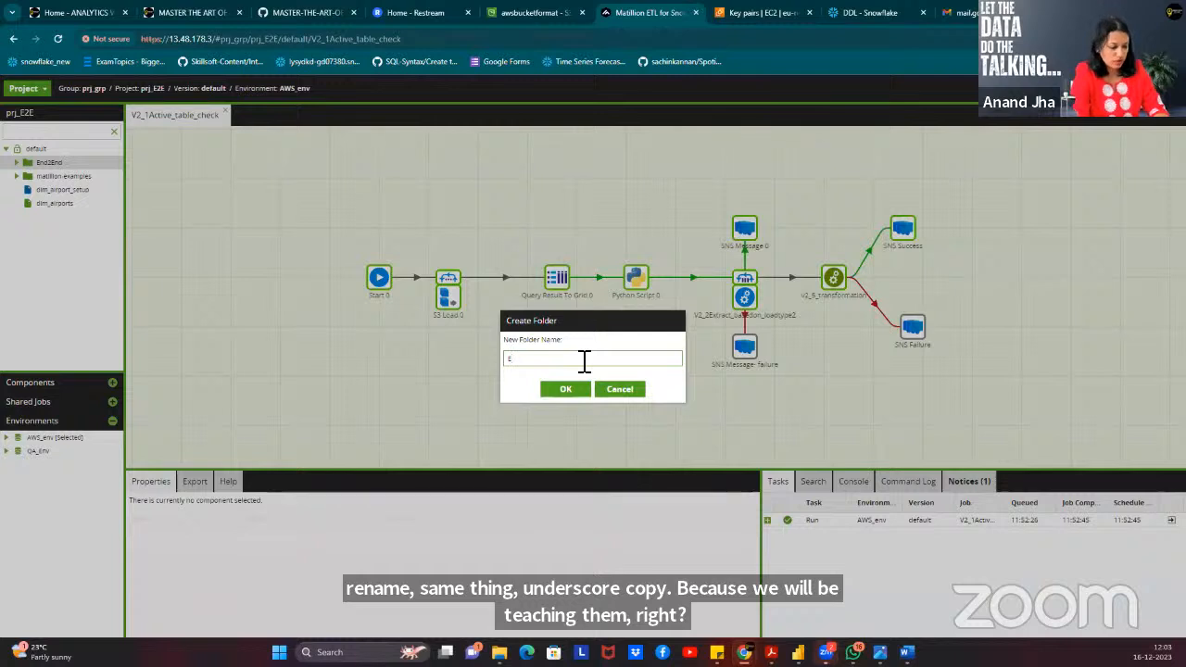
text(nd2)
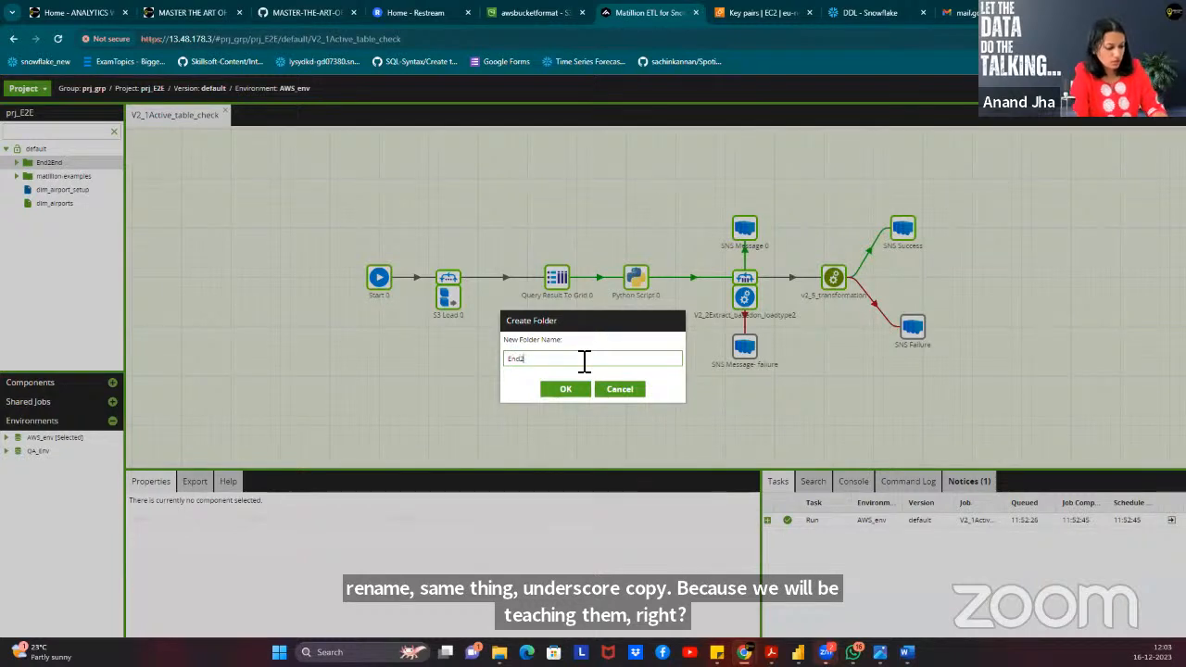
text(End_copy)
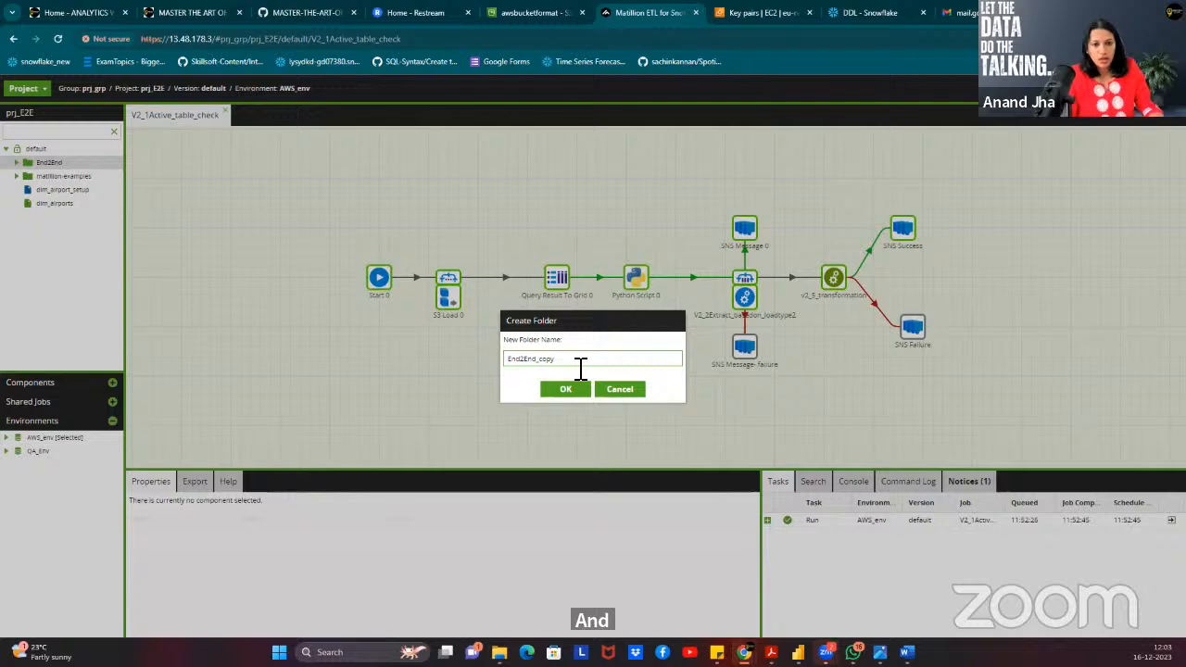
click(562, 391)
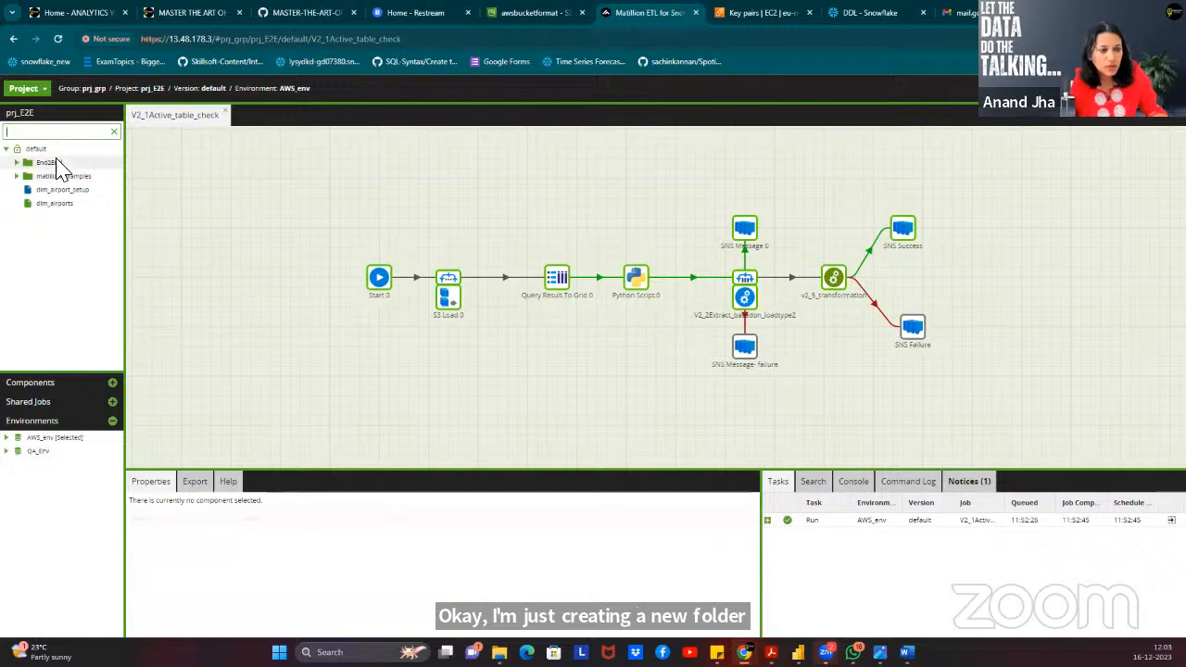
click(51, 133)
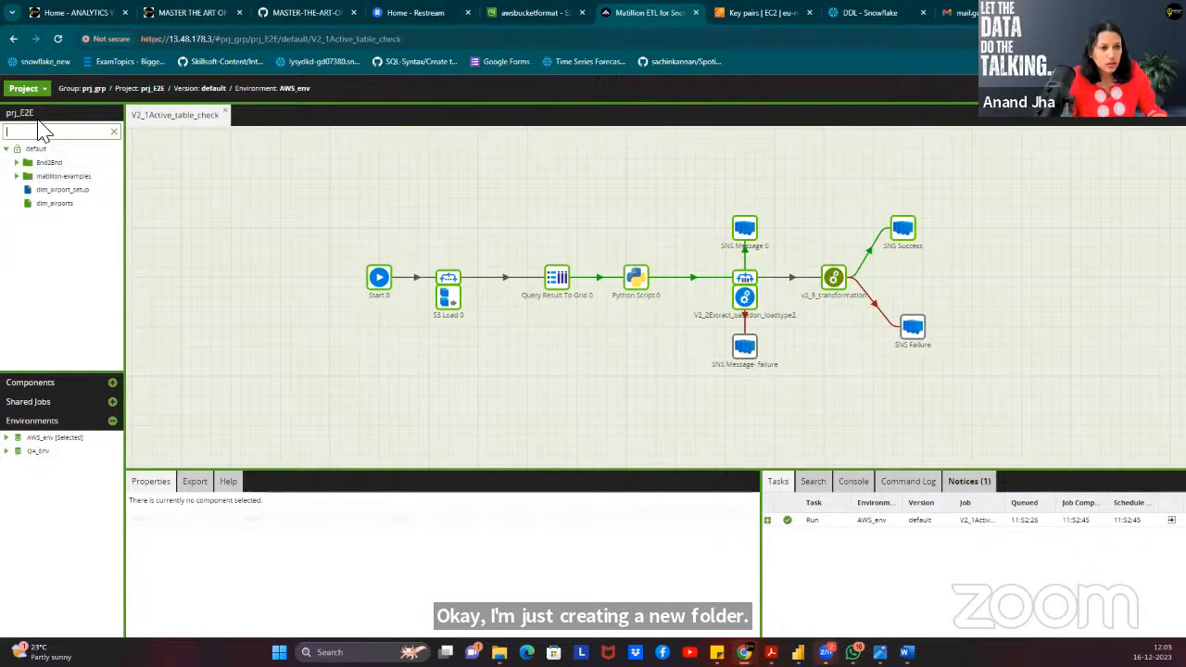
click(57, 38)
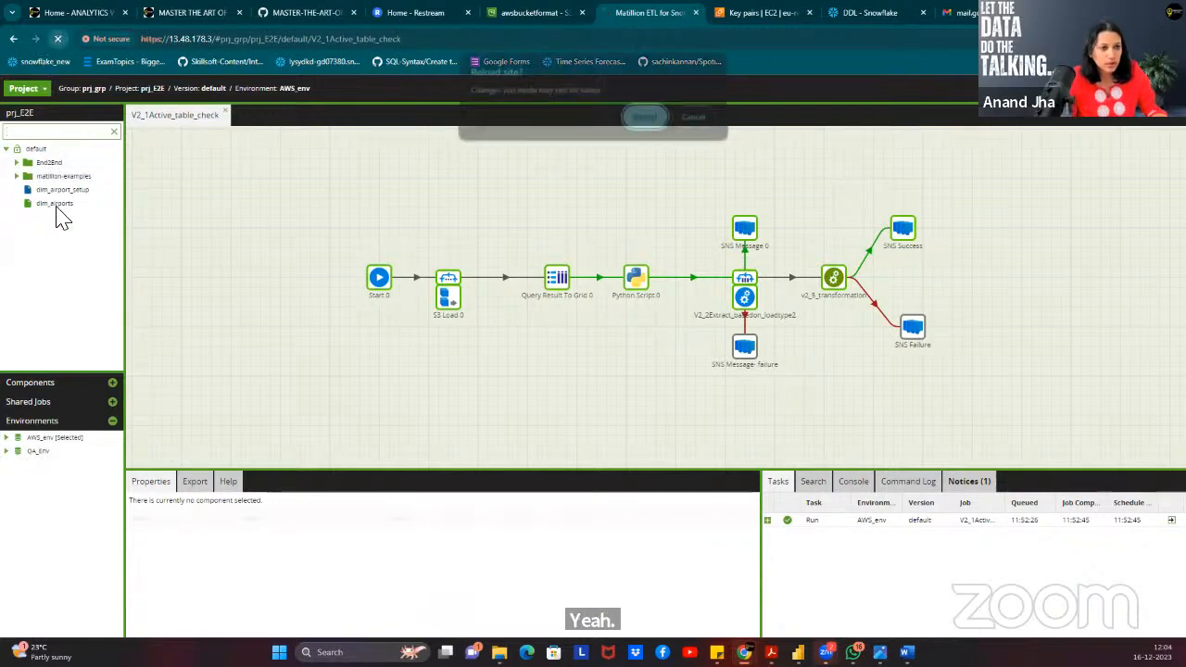
Confirm the reload and create an End2End_copy2 folder under the default project root.
click(644, 120)
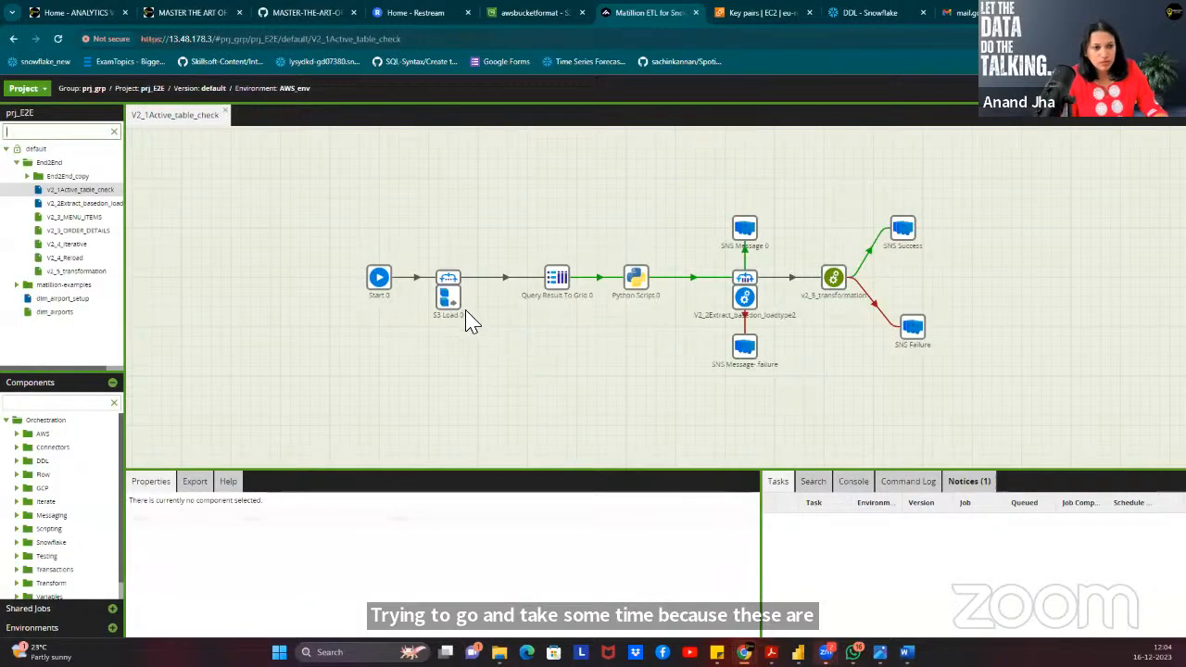
click(76, 189)
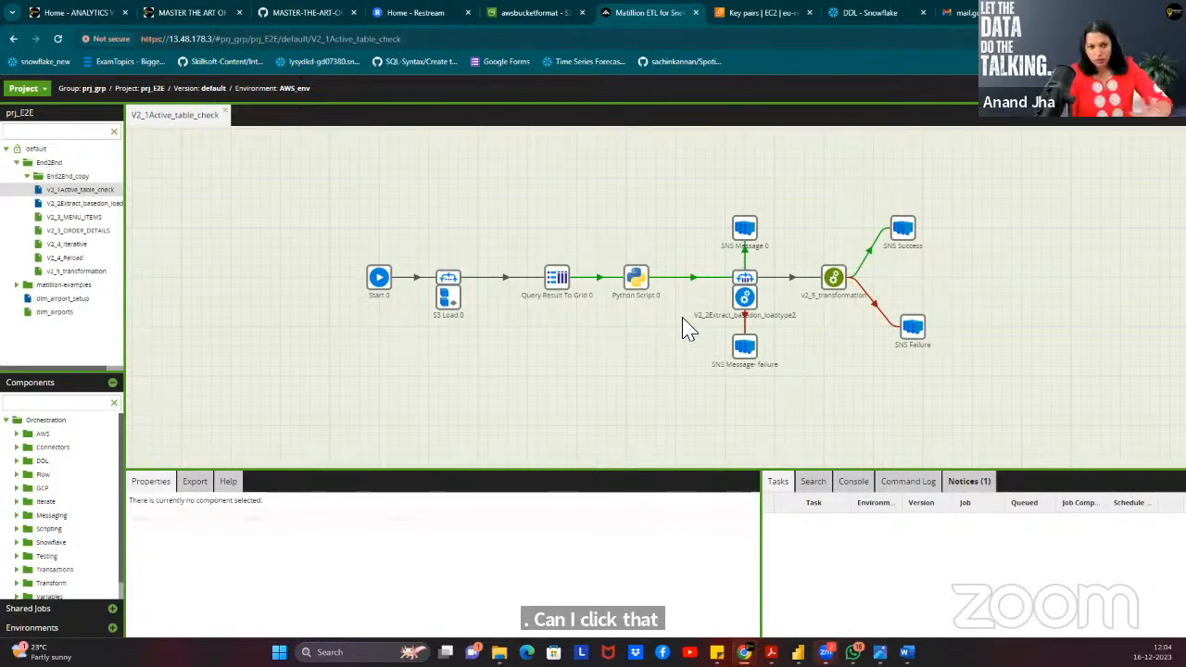
right_click(20, 149)
click(79, 155)
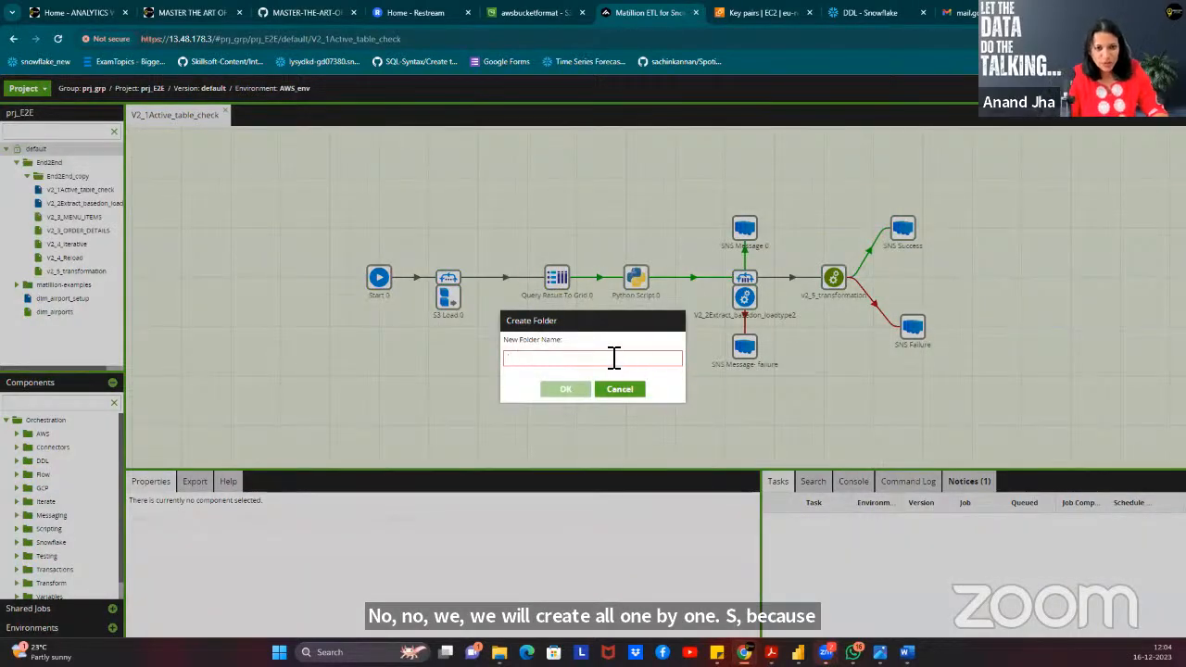
text(ENd)
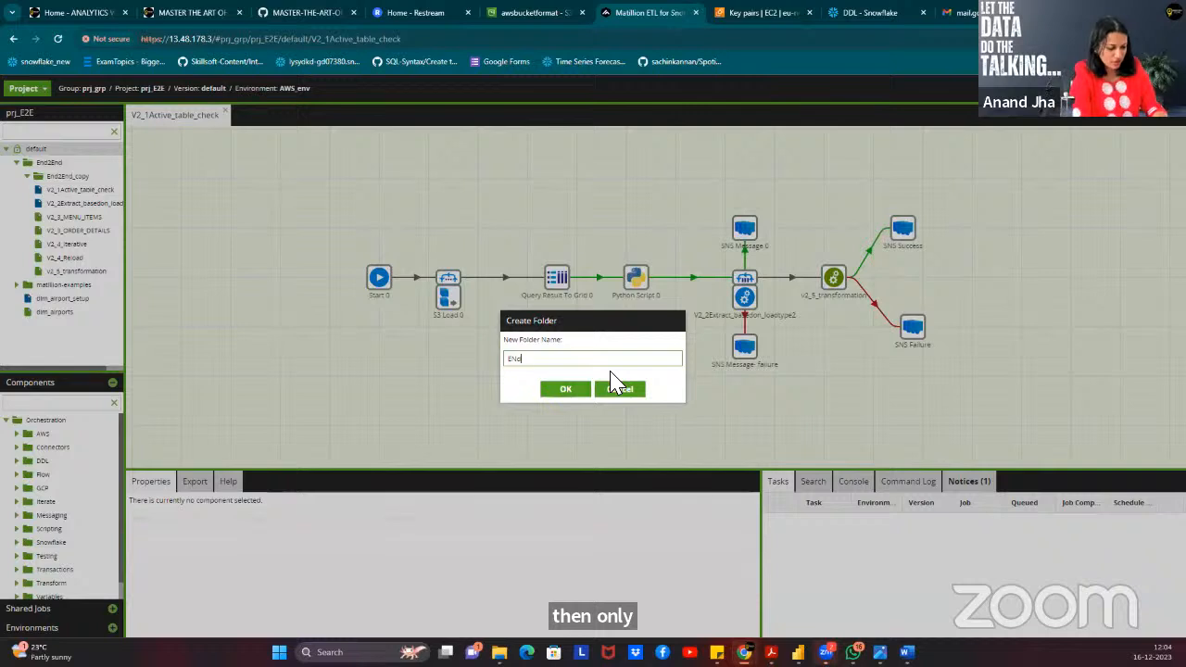
text(2End_copy2)
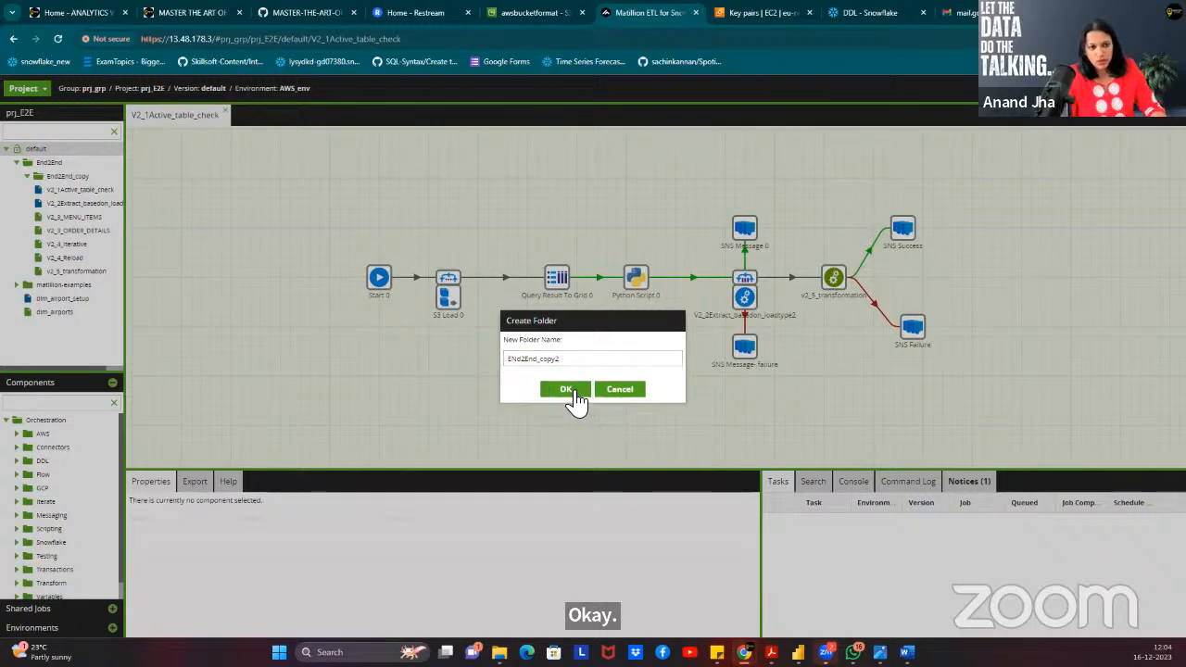
click(576, 394)
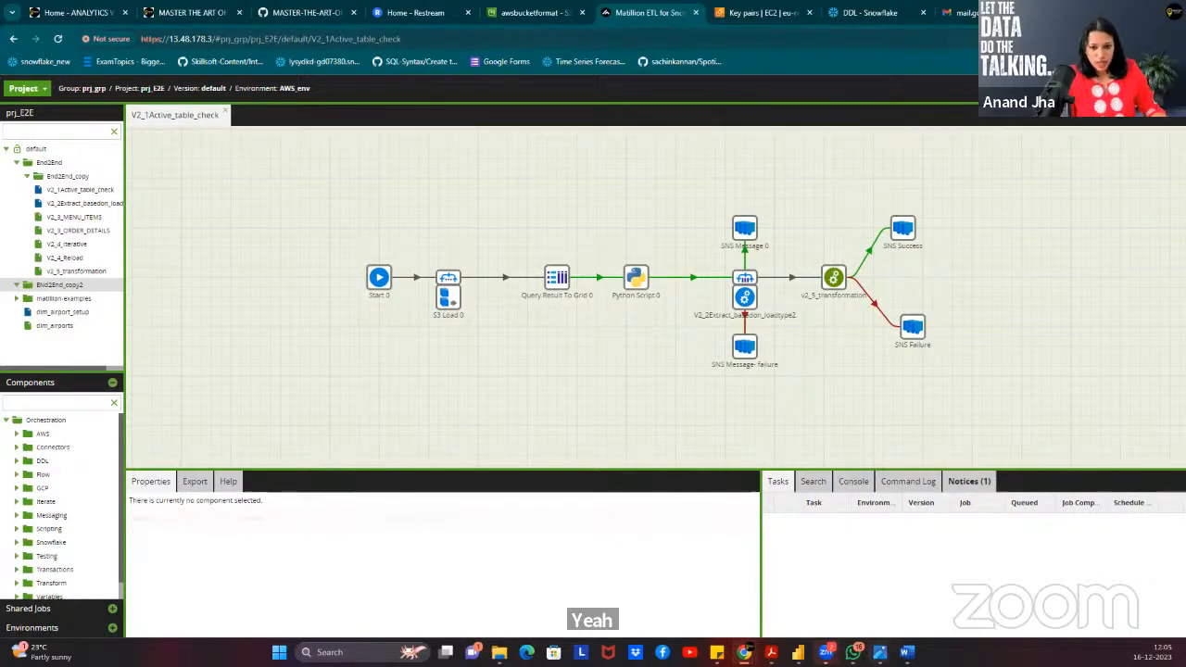
mouse_move(770, 652)
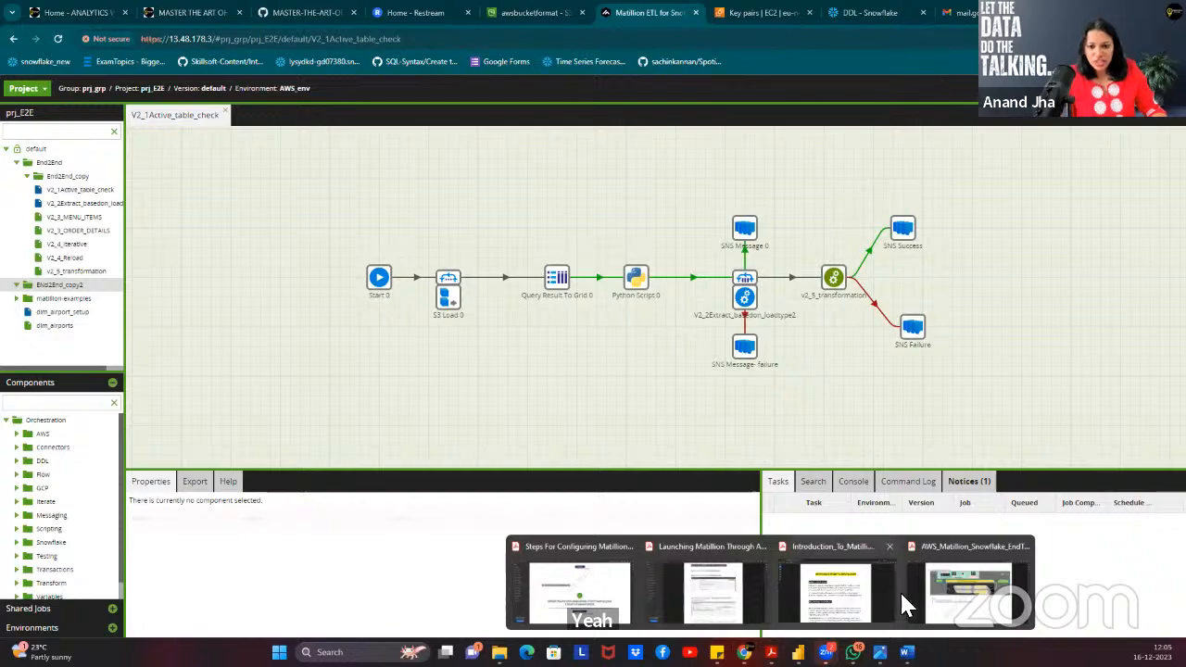
click(964, 603)
scroll(564, 307, up, 3)
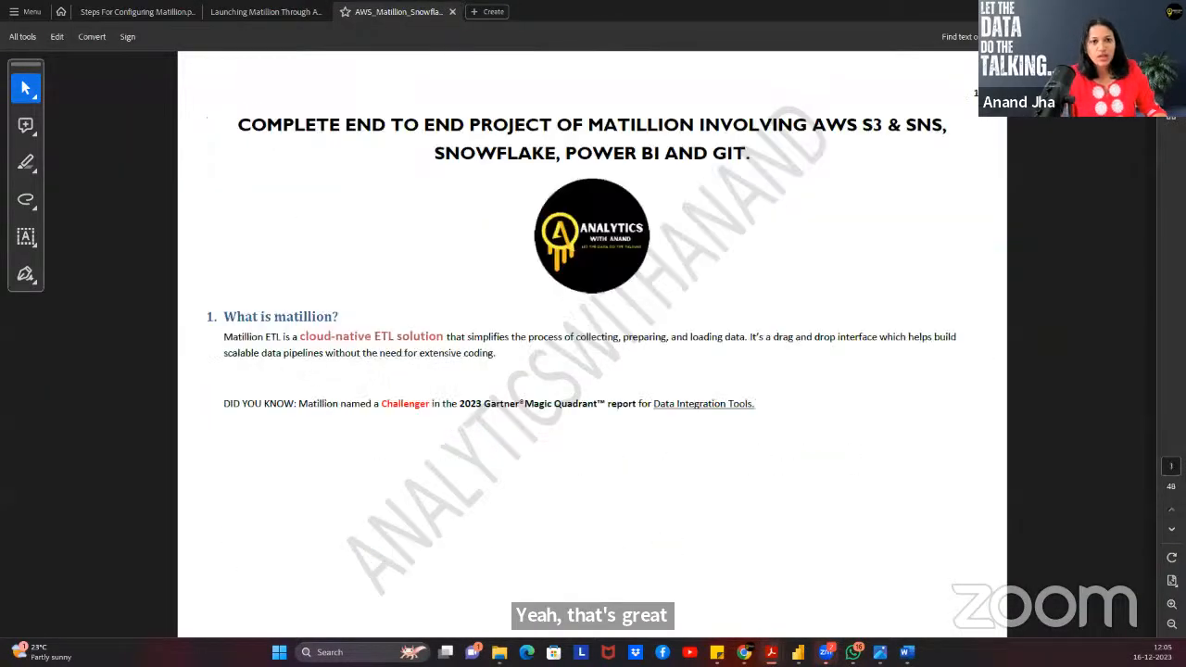
scroll(612, 264, down, 5)
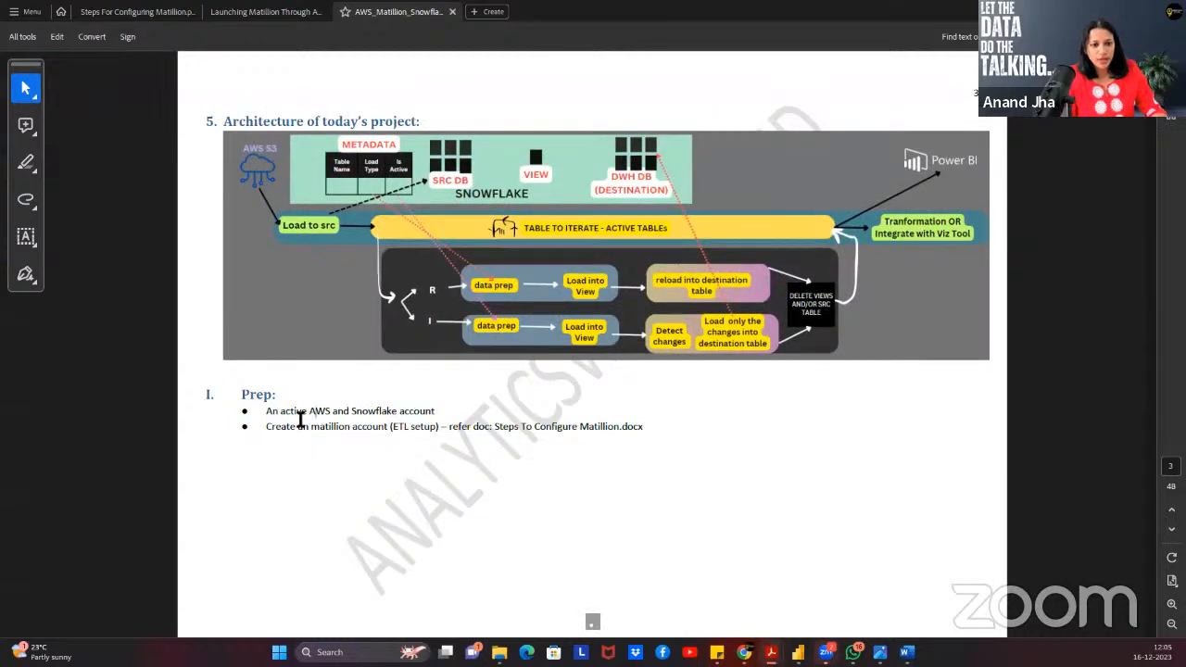
scroll(526, 390, down, 3)
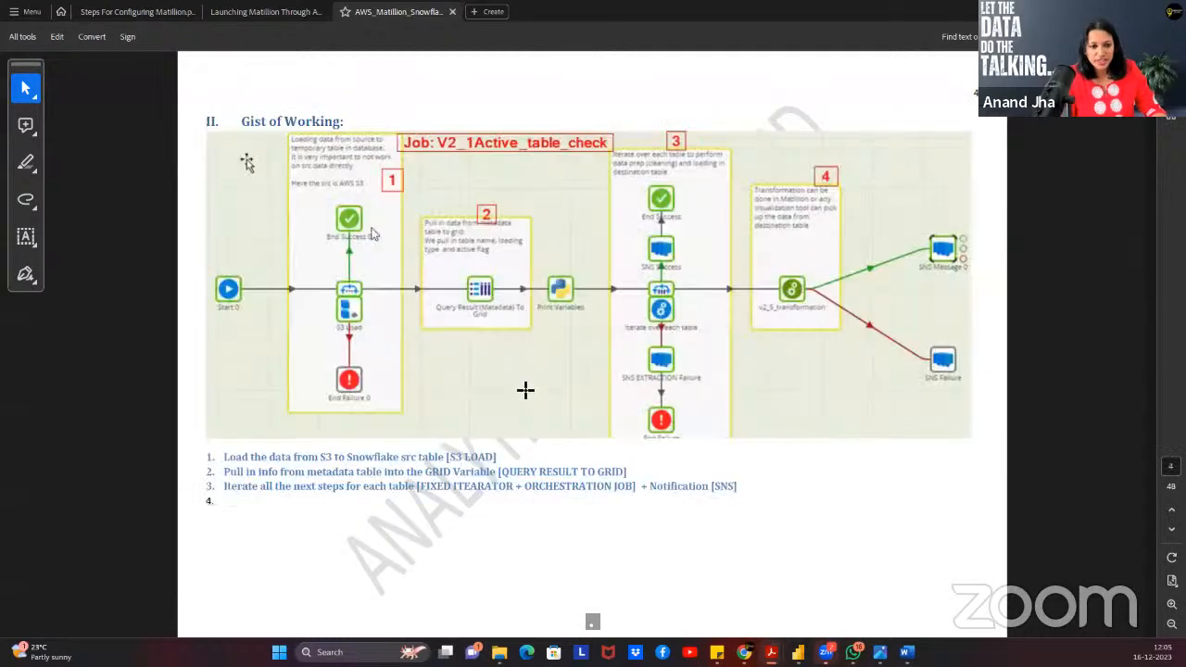
scroll(385, 230, down, 5)
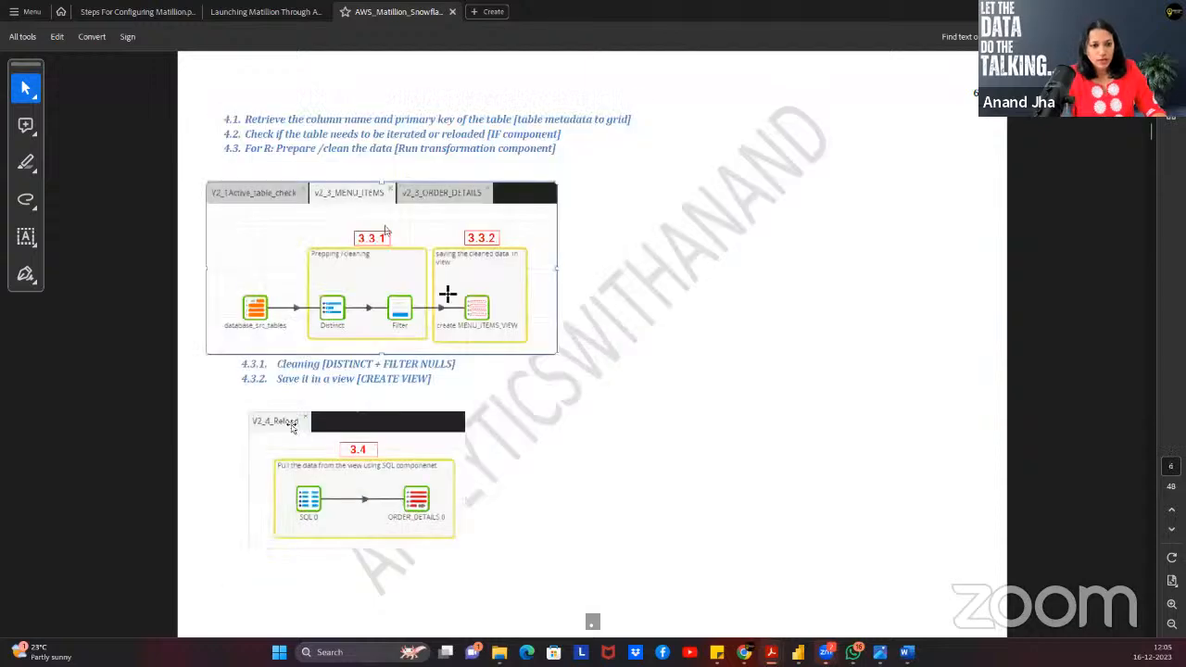
scroll(386, 230, up, 3)
scroll(362, 321, down, 8)
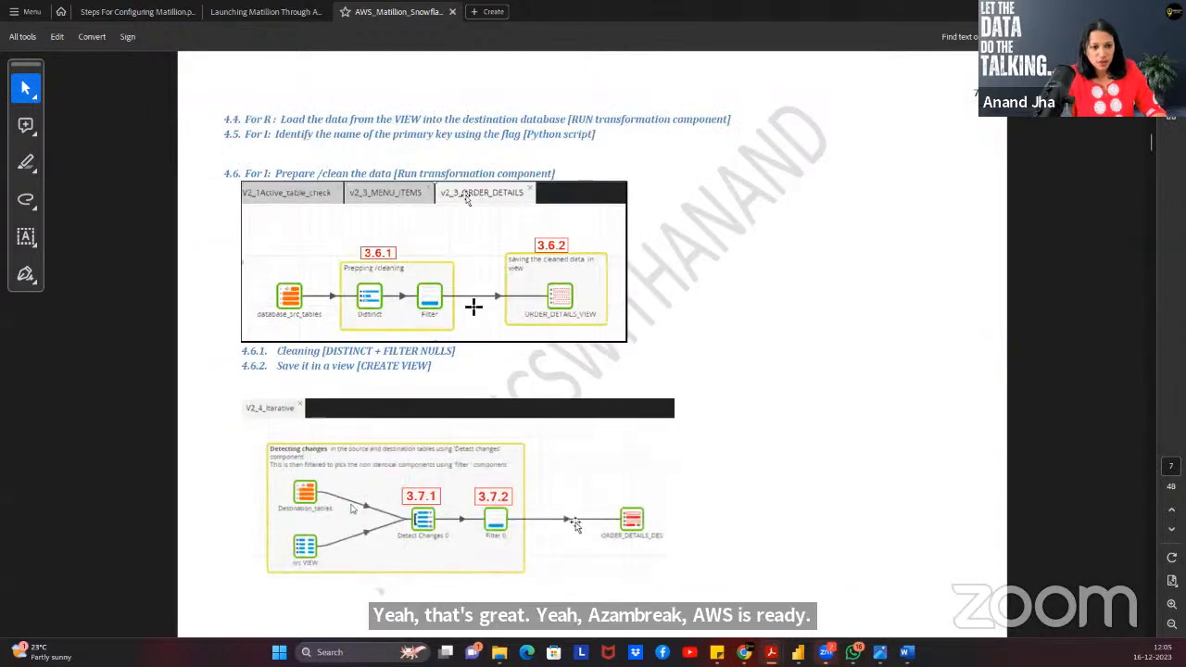
scroll(362, 322, down, 3)
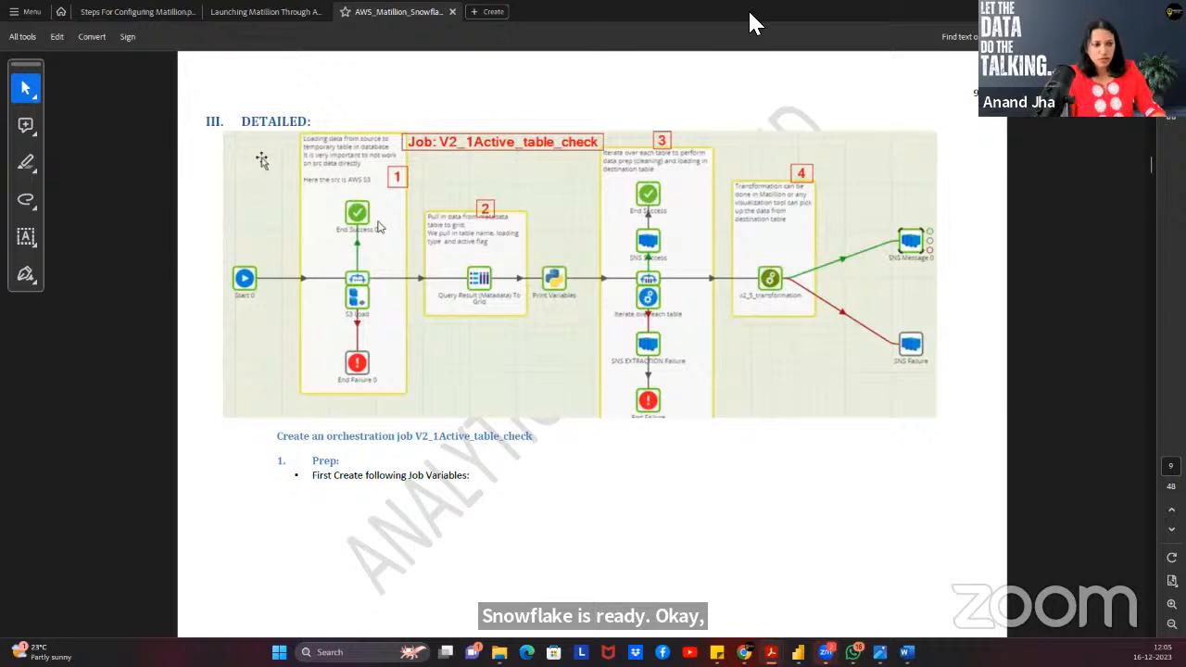
key(alt+Tab)
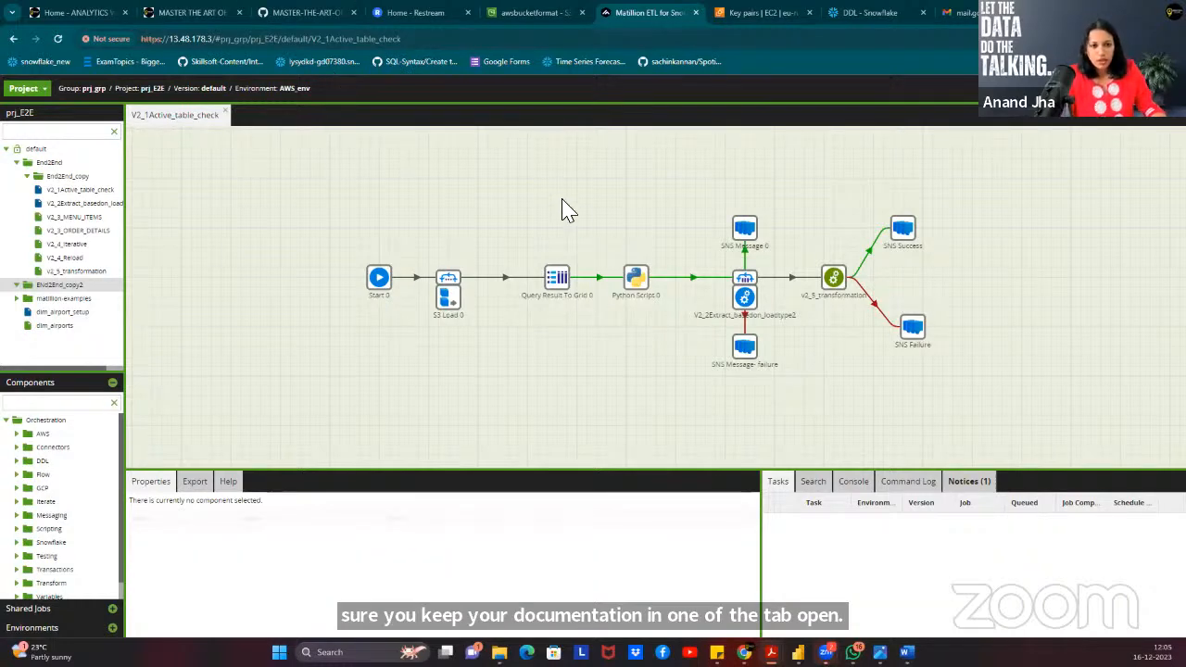
Close V2_1Active_table_check and try adding a same-named orchestration job to End2End_copy2, dismissing the already-exists error.
click(225, 112)
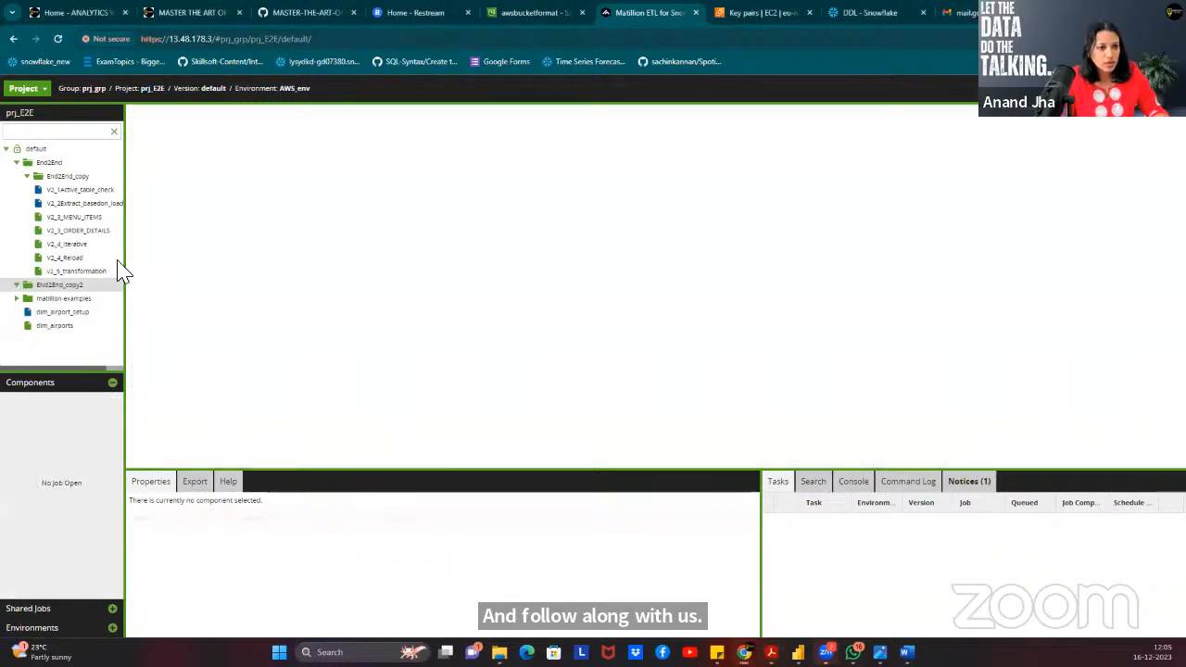
right_click(70, 294)
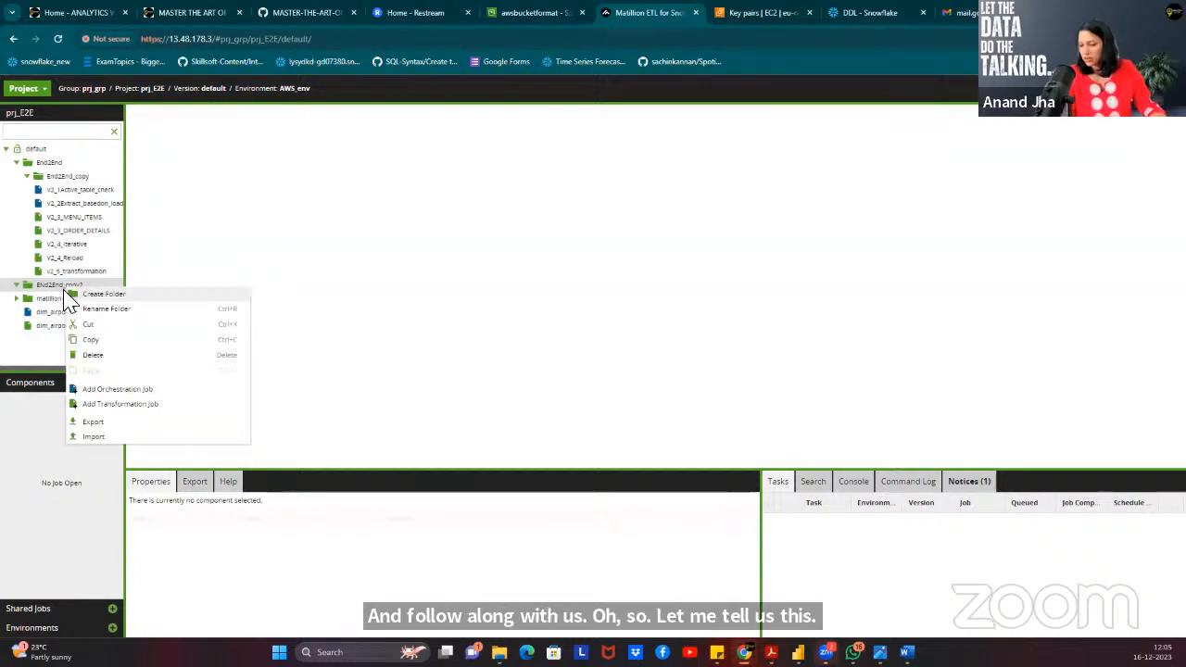
click(118, 389)
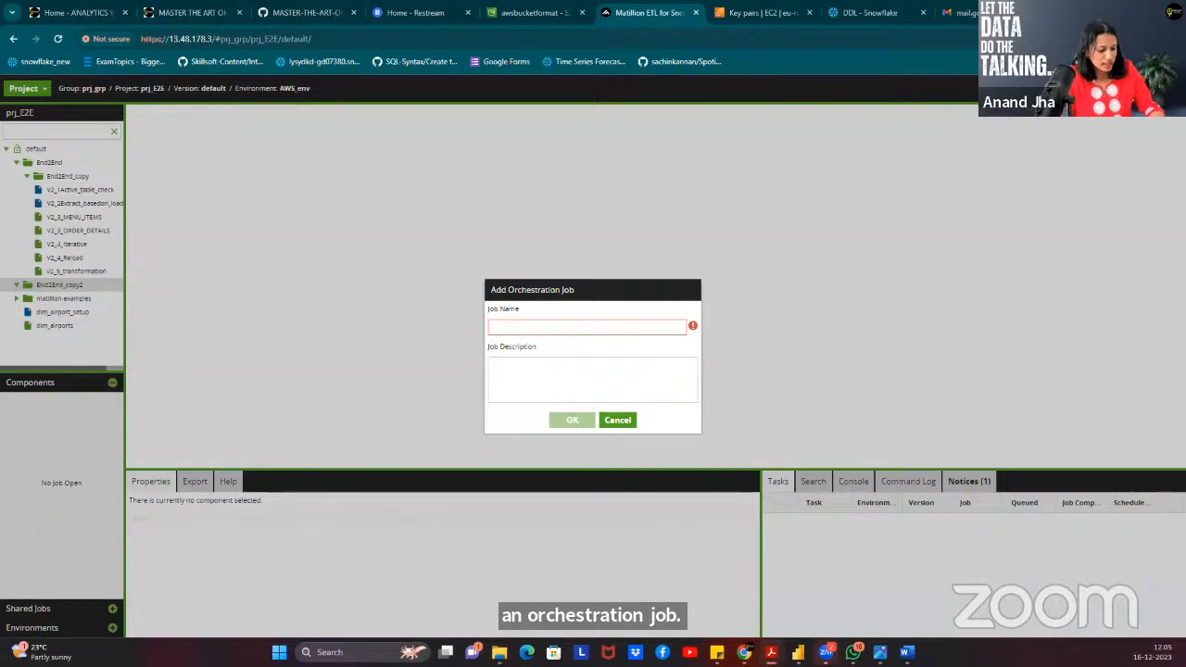
click(619, 331)
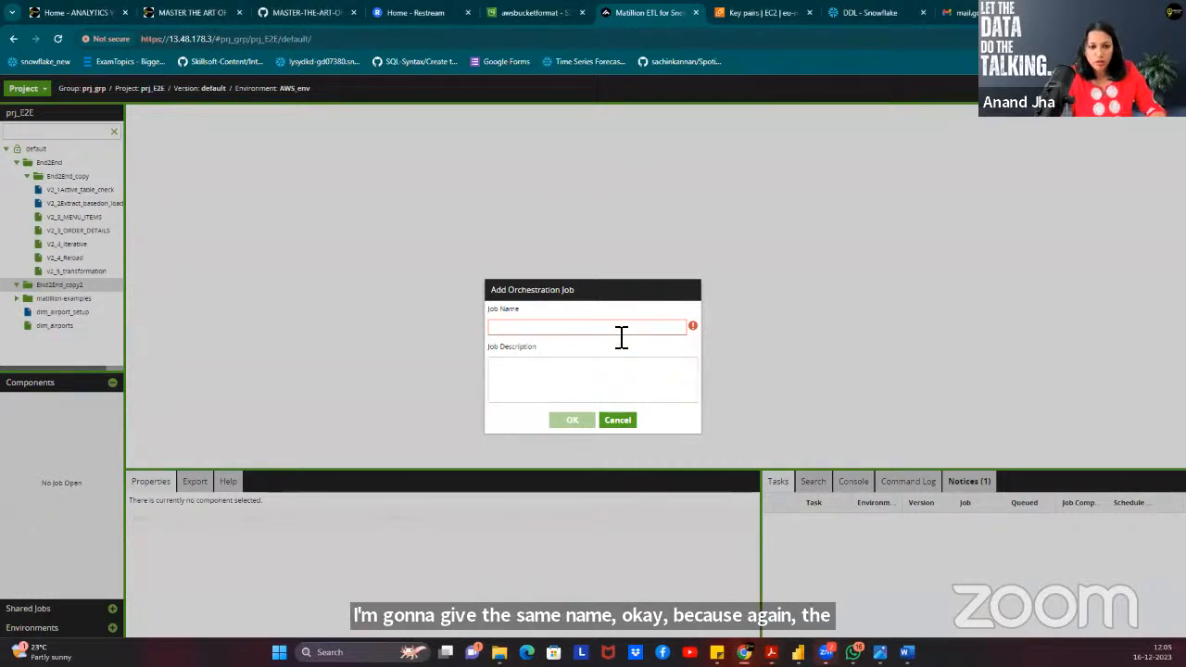
text(V2_1Active_table_check)
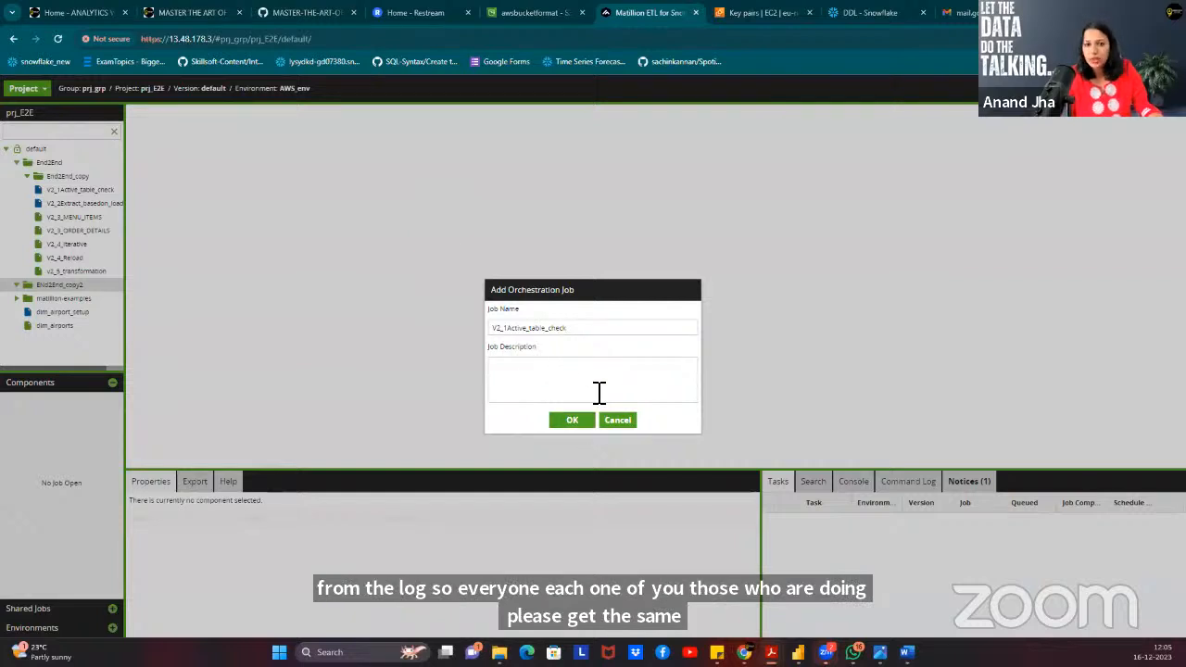
click(565, 423)
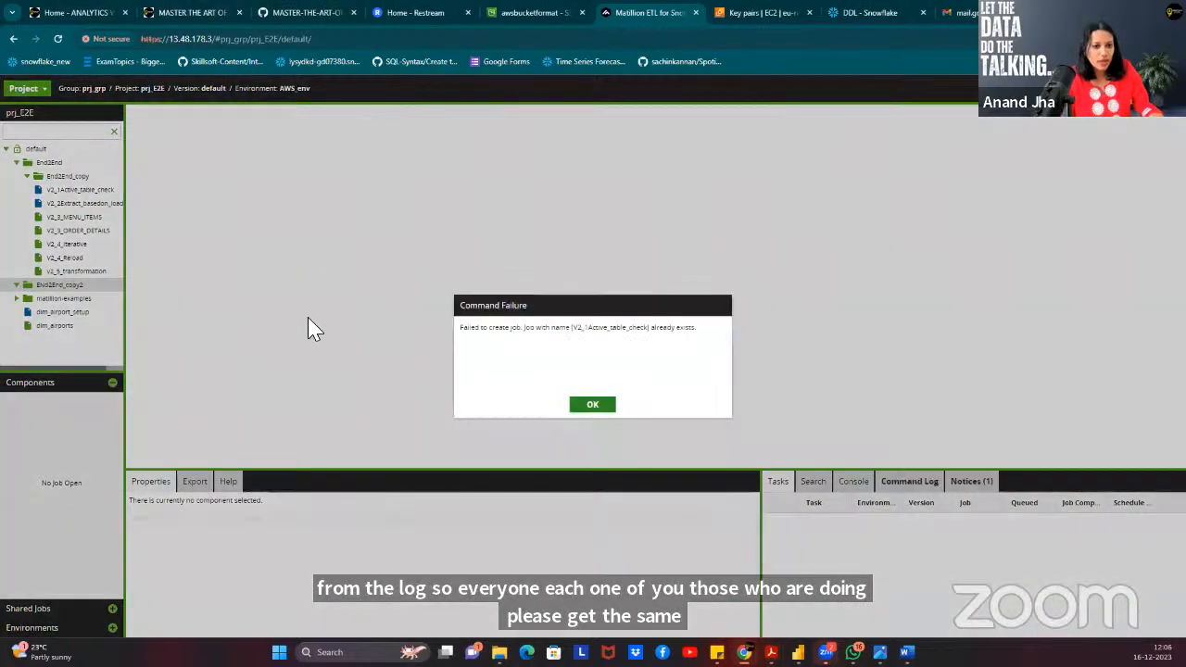
click(593, 405)
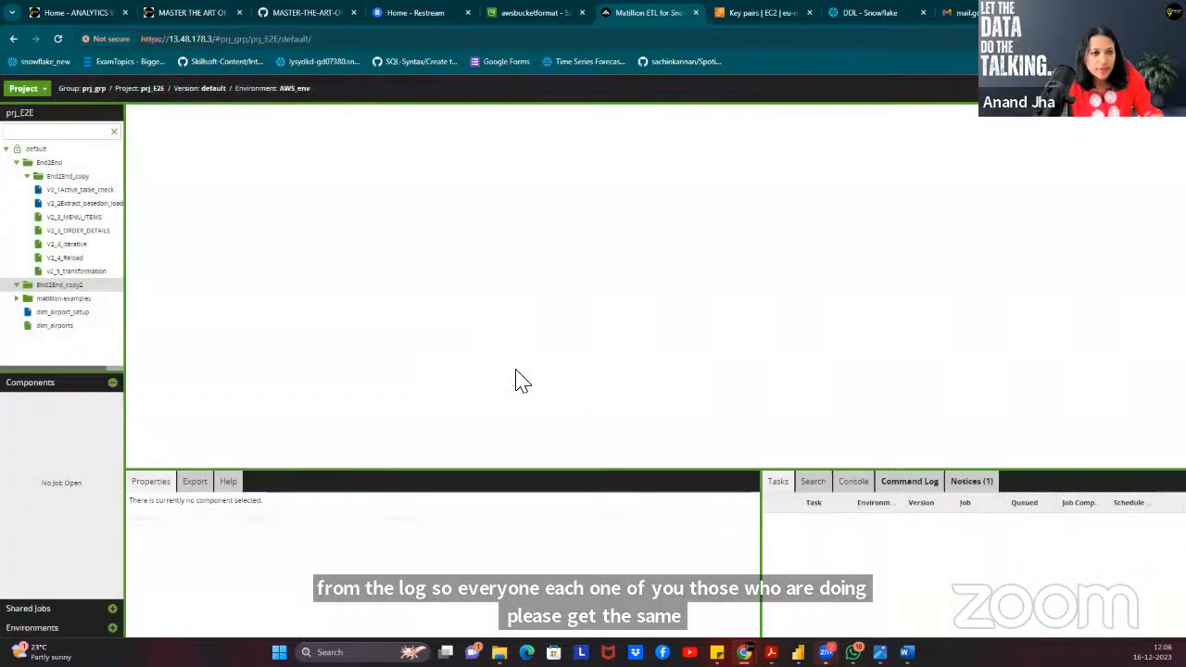
Create the orchestration job V2_1Active_table_check2 in End2End_copy2 and open it.
right_click(67, 287)
click(153, 389)
click(554, 332)
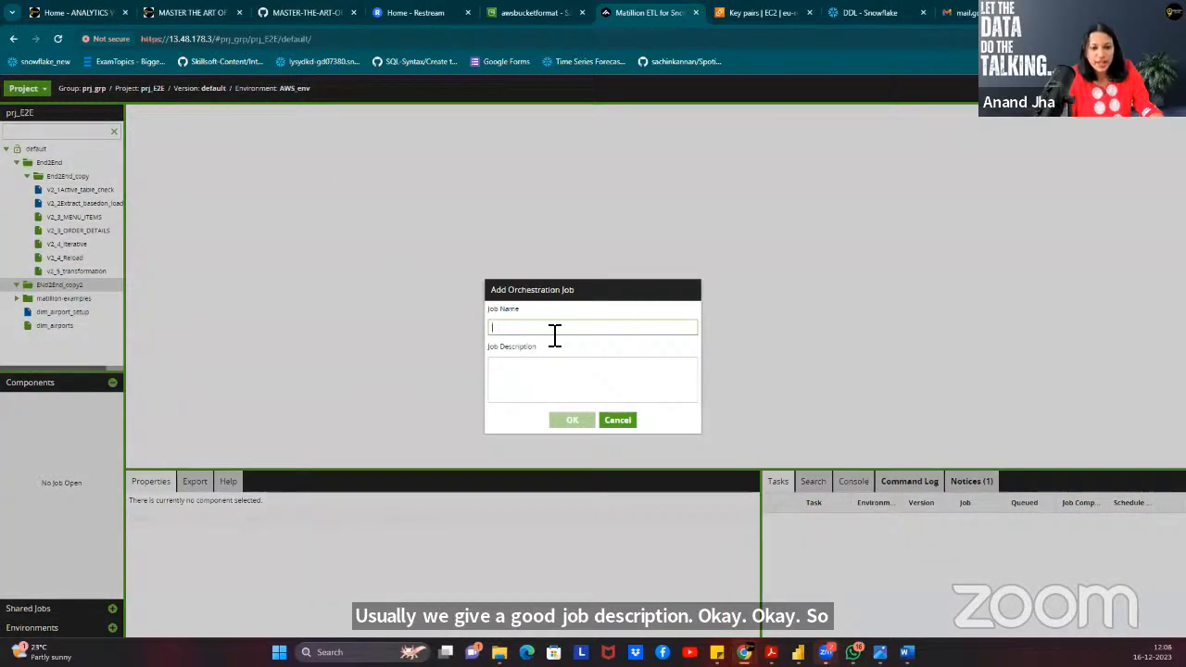
click(438, 375)
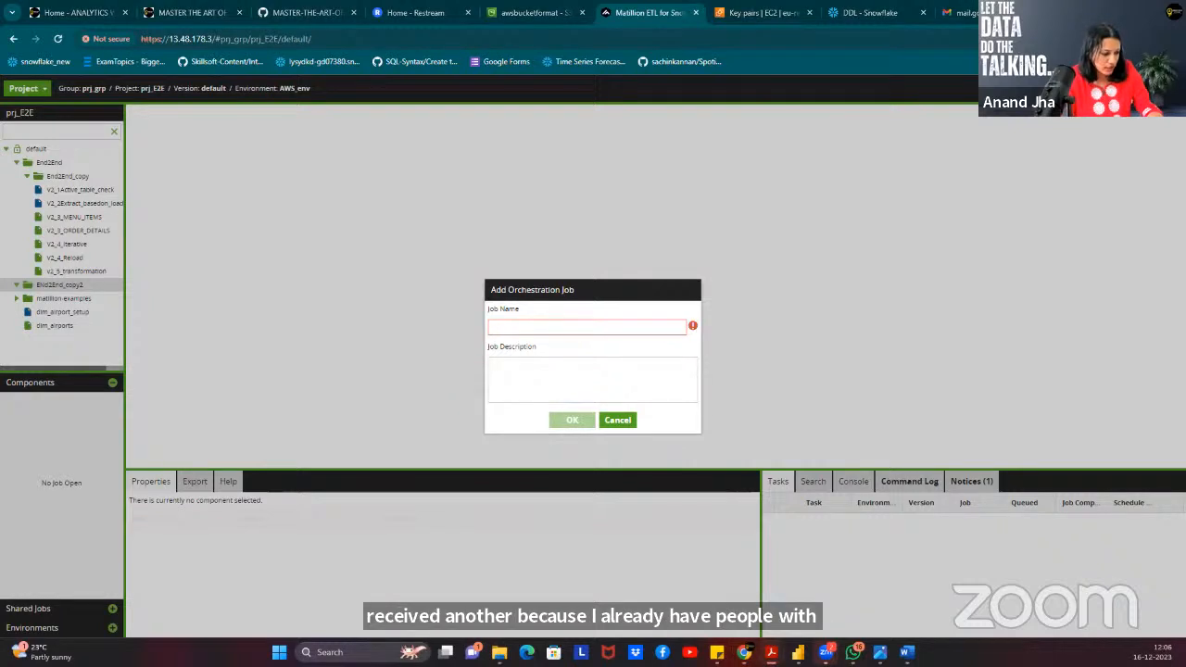
click(628, 329)
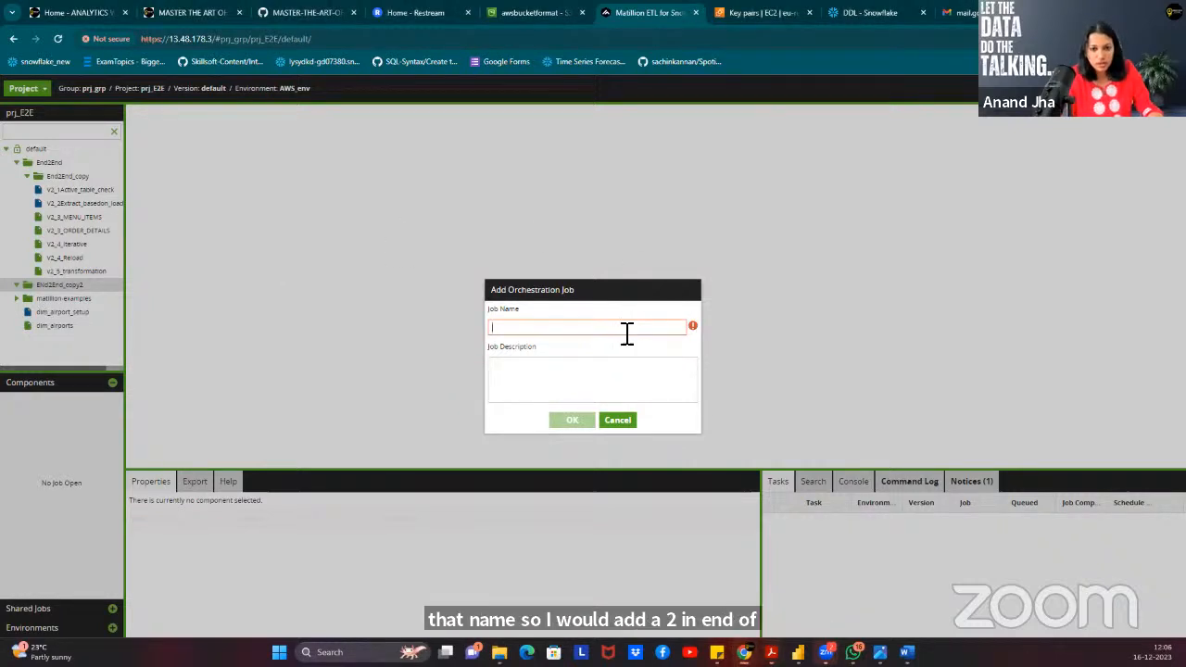
text(V2_1Active_table_check)
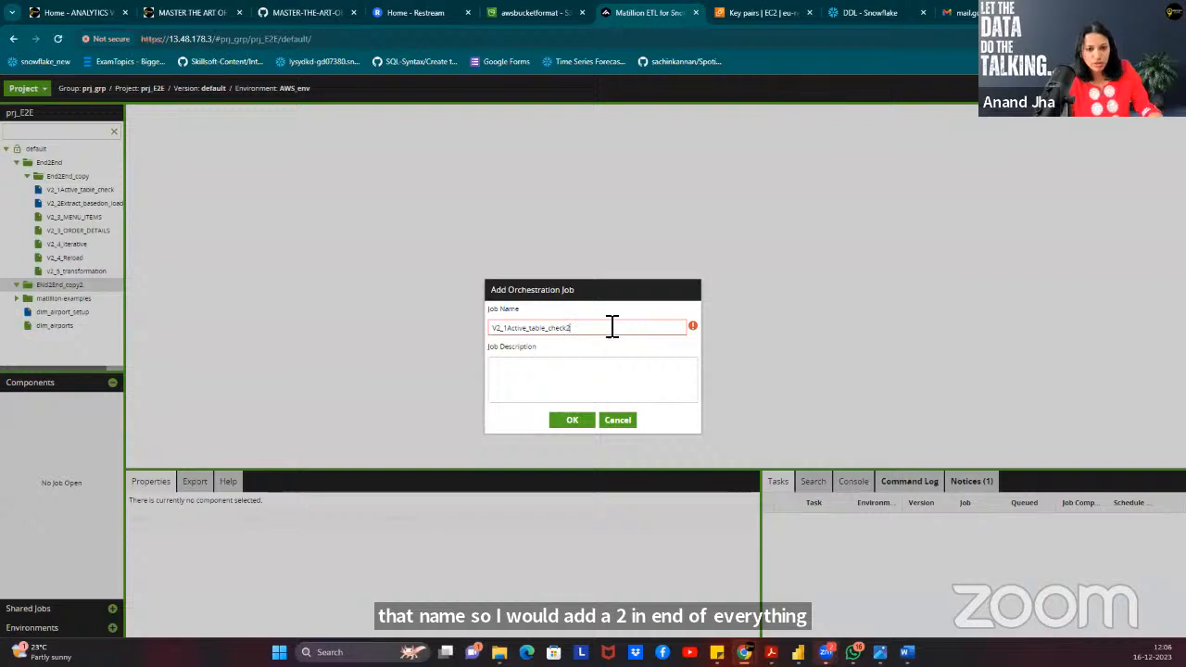
click(569, 420)
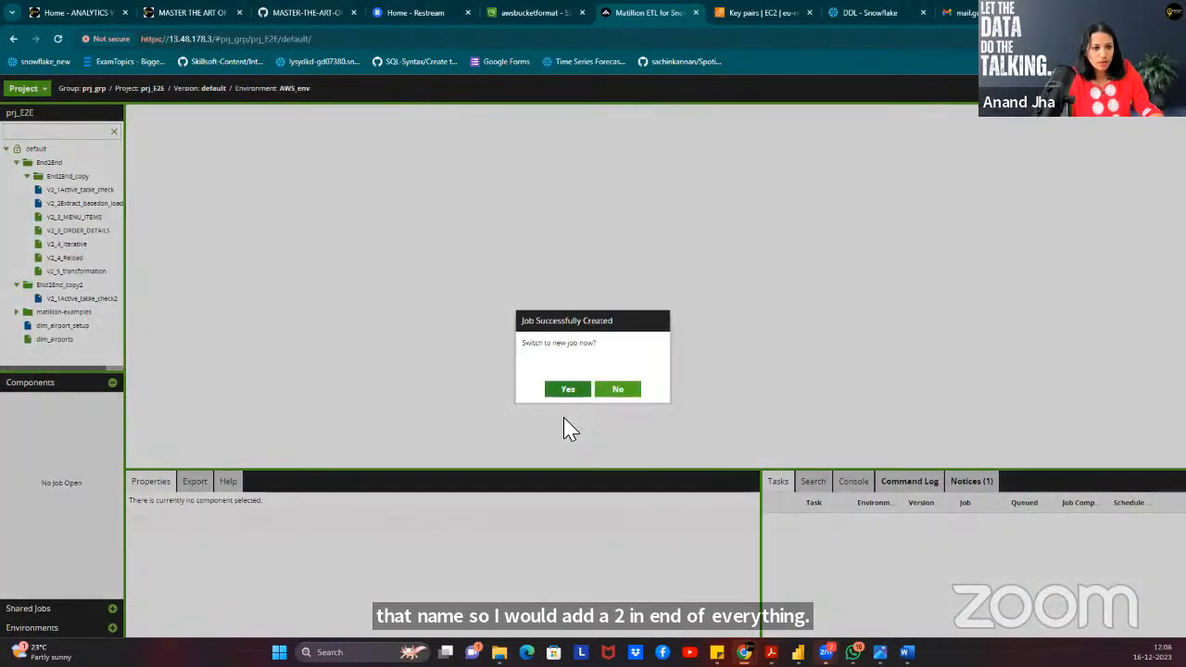
click(567, 392)
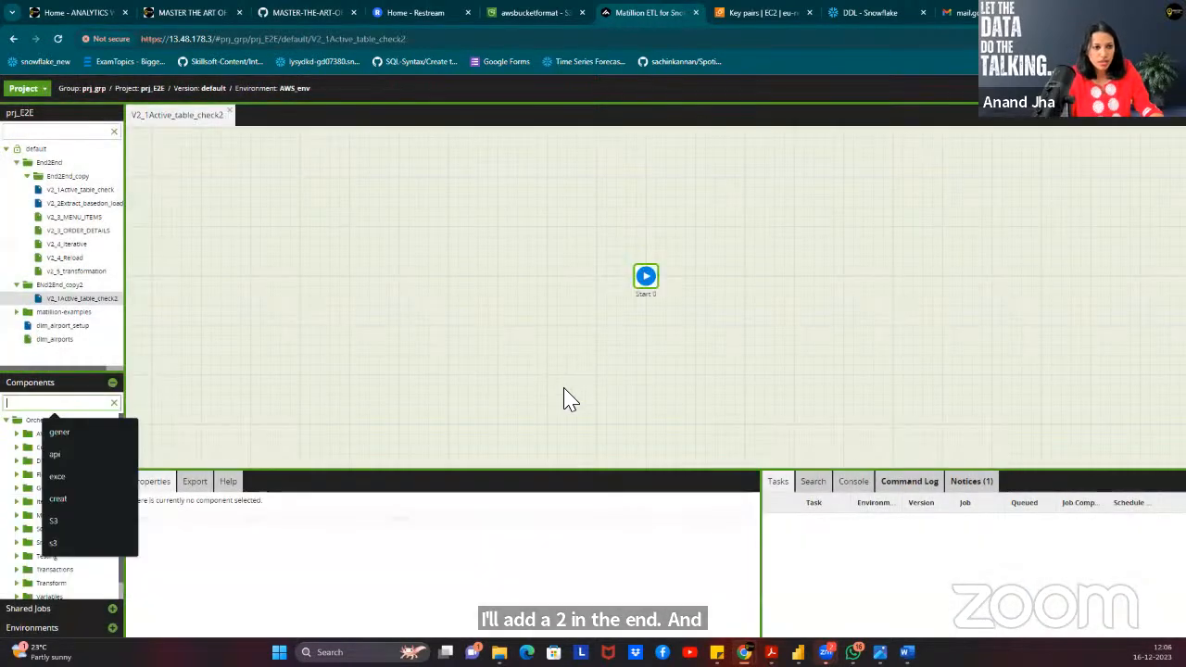
Move Start 0 to the left and filter the Components list with 's3'.
drag(645, 280, 195, 241)
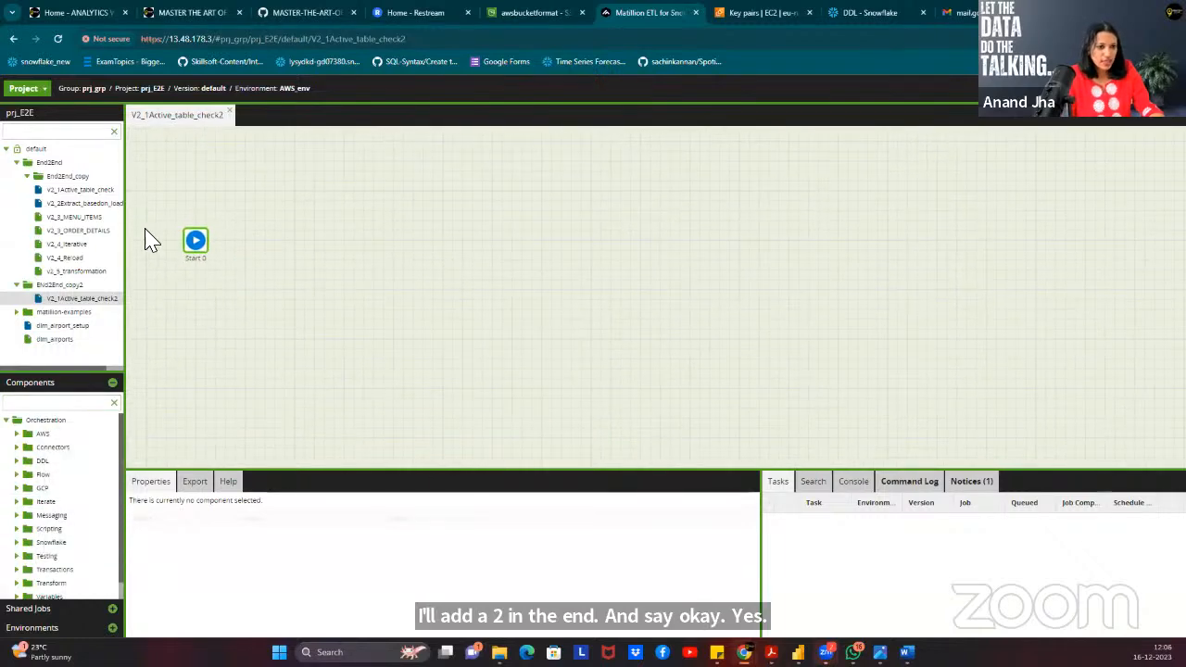
click(47, 401)
text(s3)
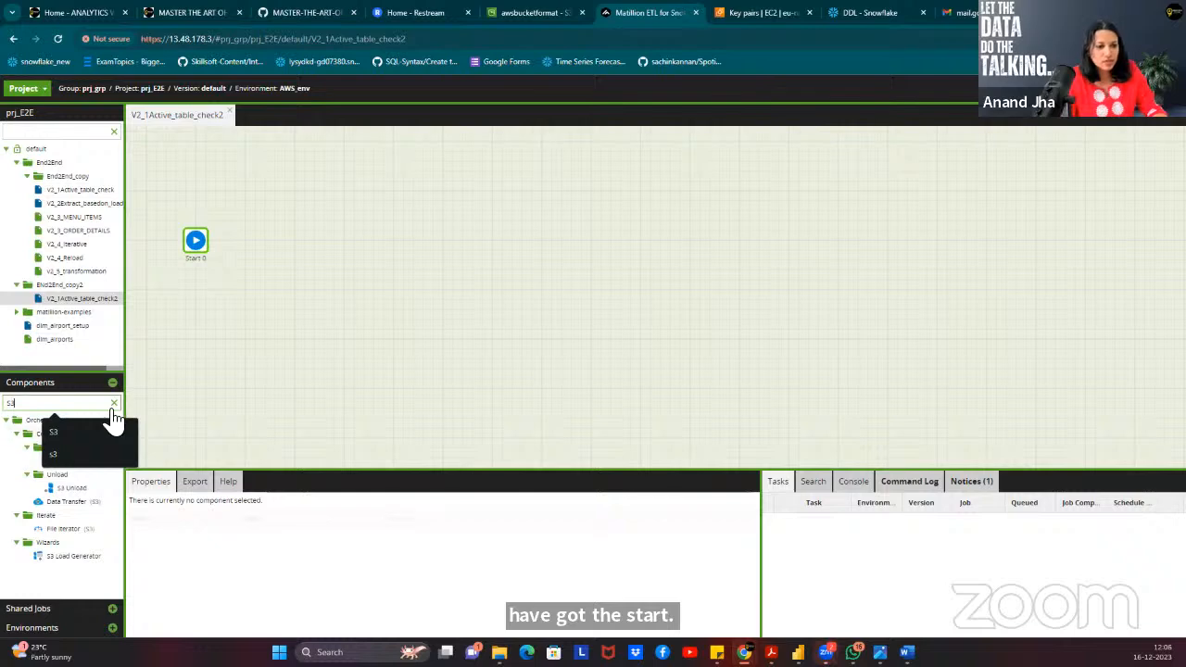
Place an S3 Load component after Start 0 and enlarge its Properties panel.
click(200, 407)
drag(74, 461, 198, 243)
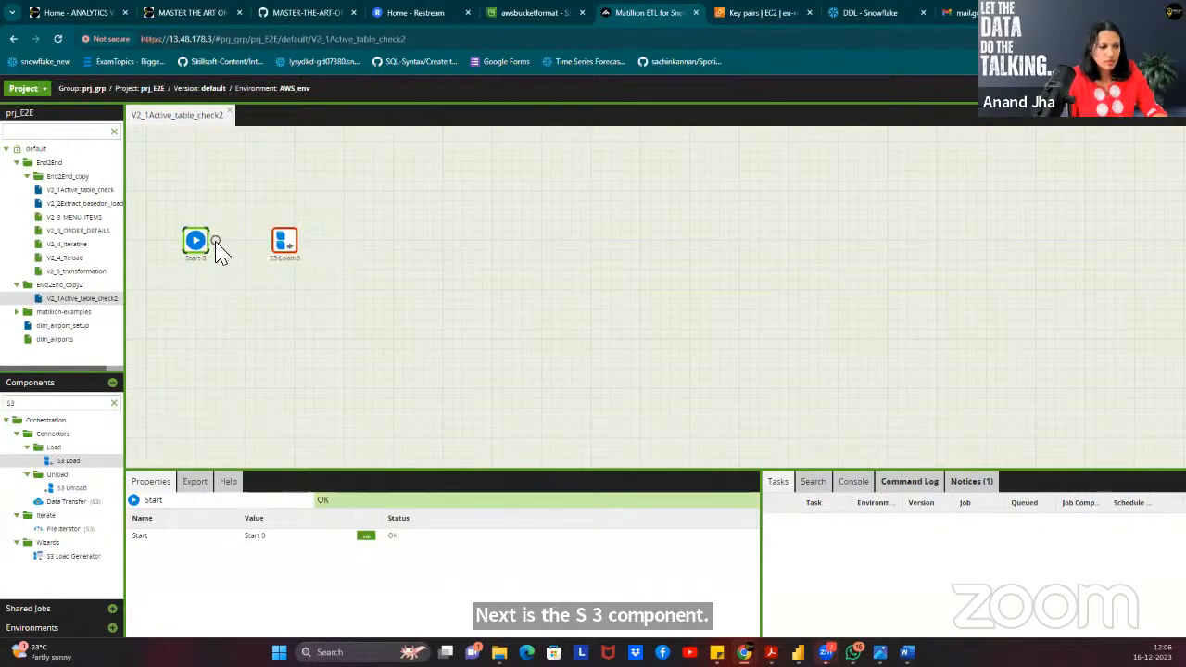
click(288, 246)
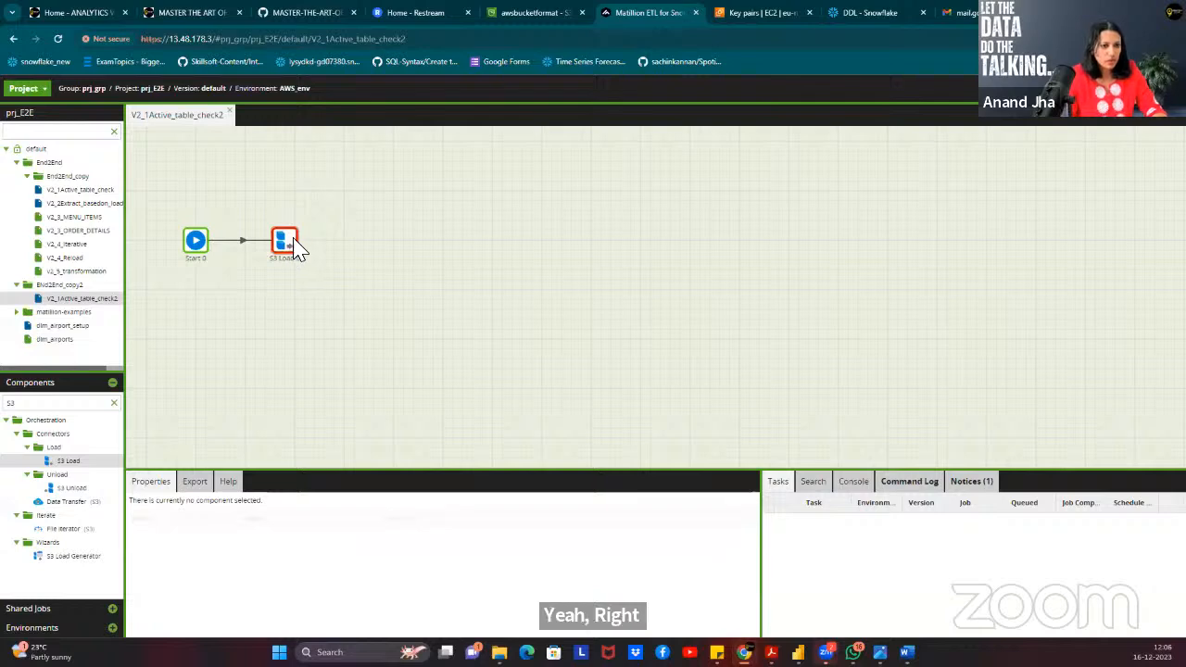
drag(449, 476, 492, 301)
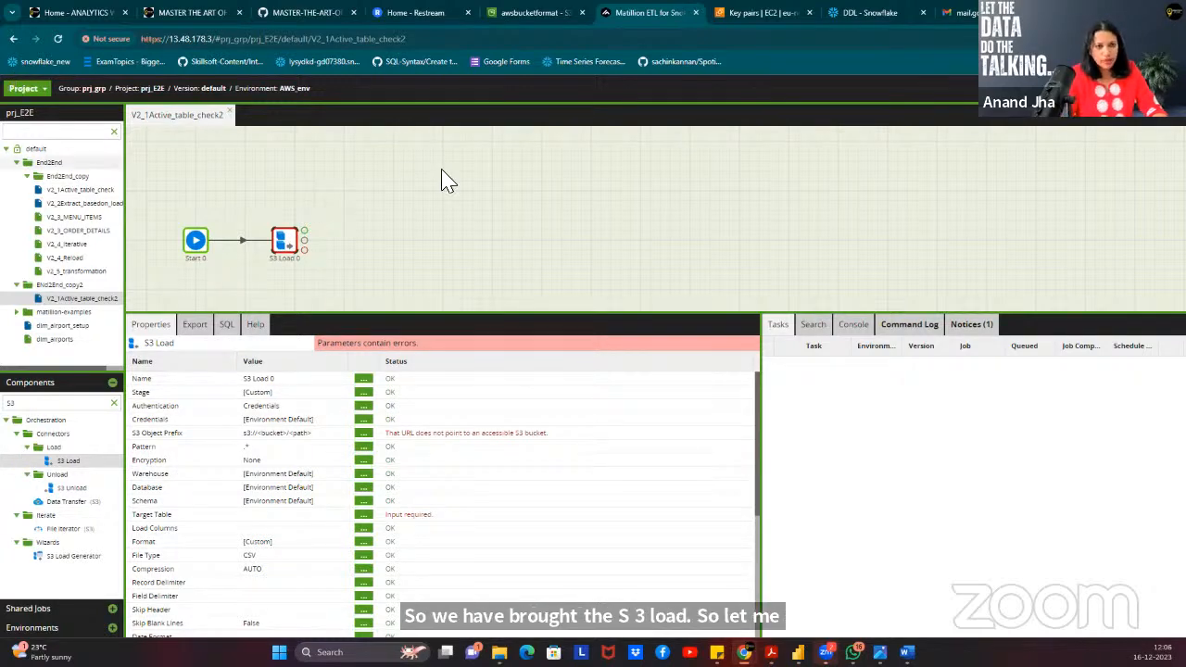
right_click(294, 189)
click(640, 198)
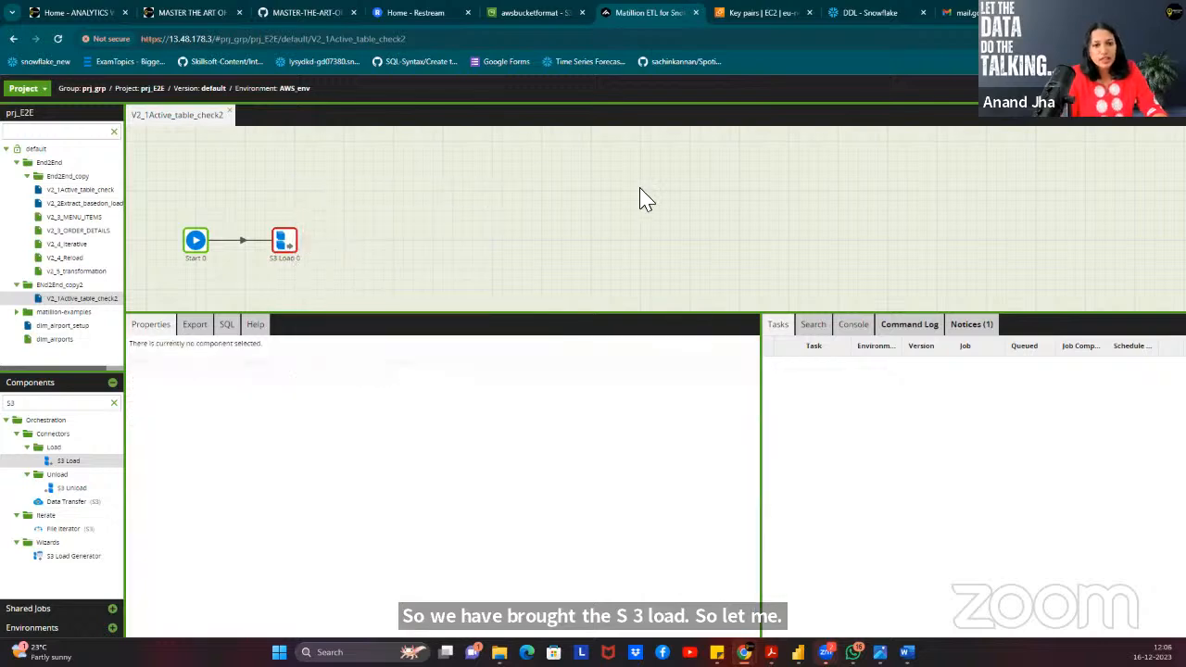
right_click(356, 204)
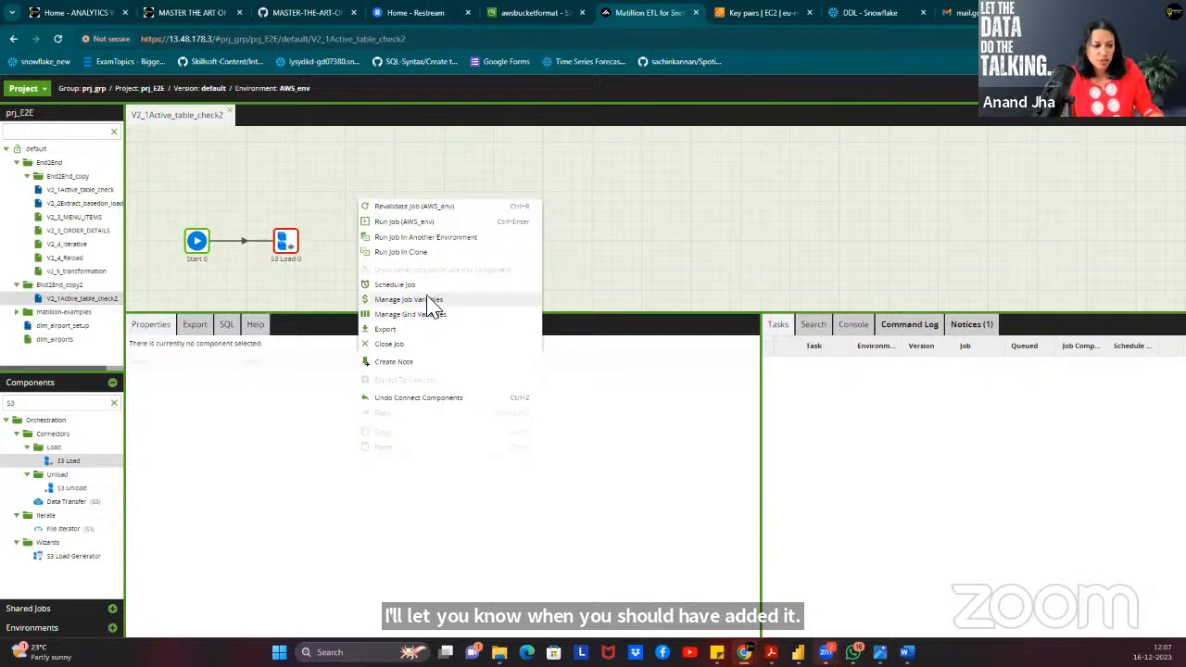
Paste the six job variable definitions, including JV_DB, JV_SCHEMA and JV_TABLE_NAME, in Text Mode.
click(429, 302)
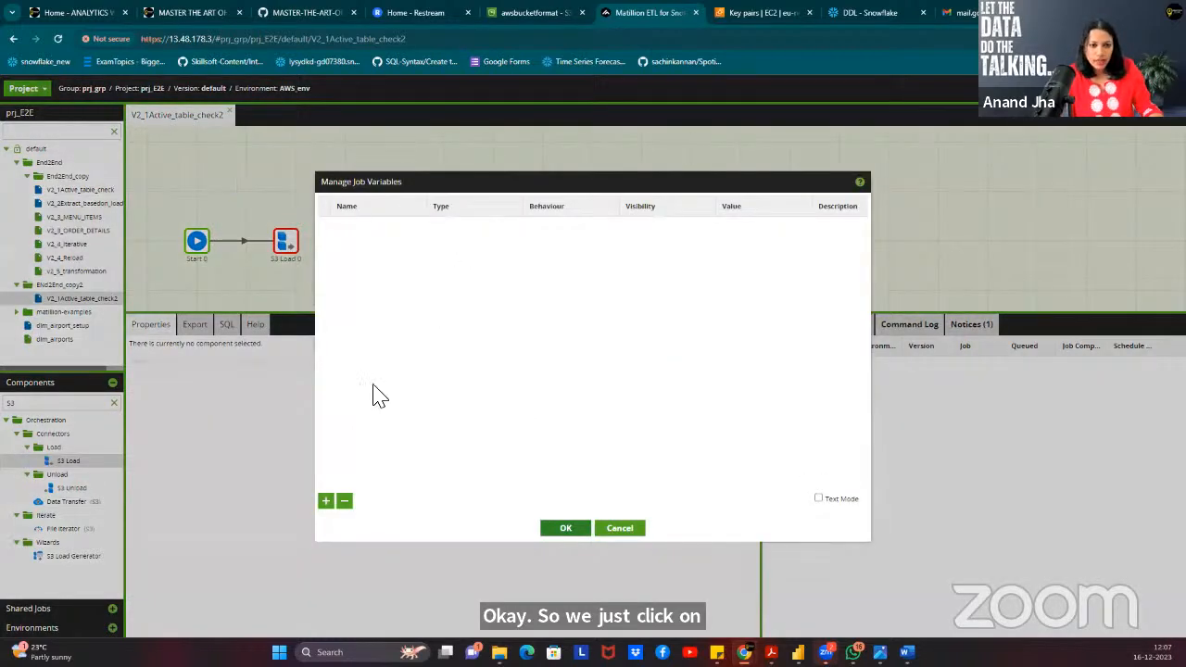
click(326, 500)
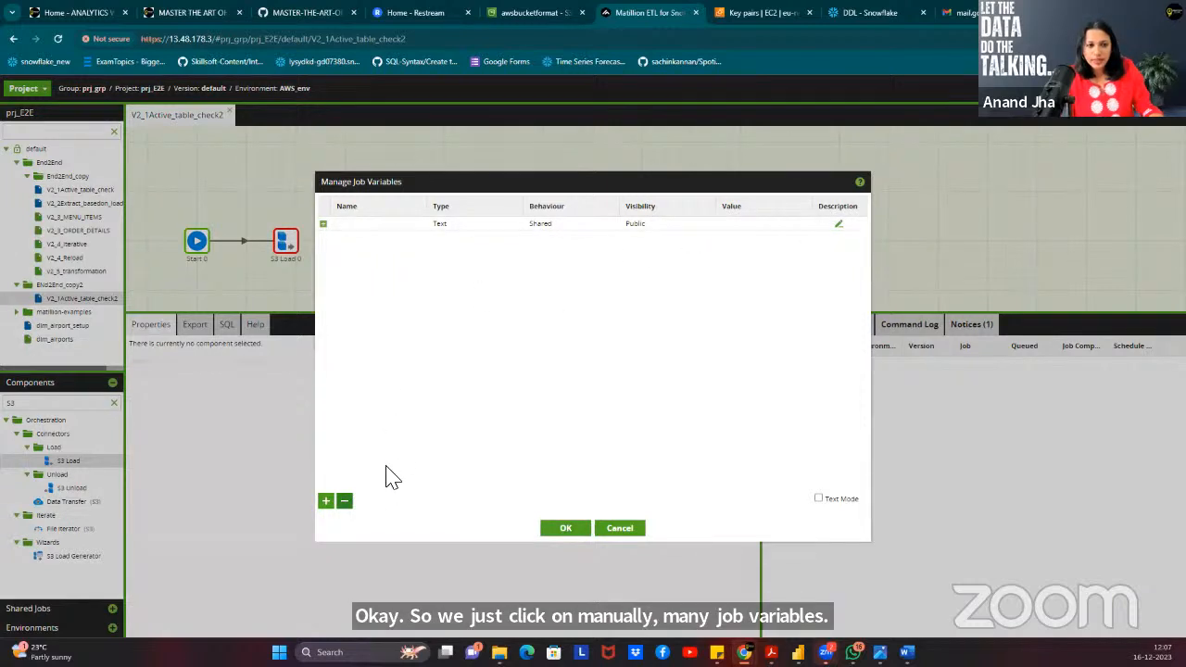
click(398, 227)
click(345, 501)
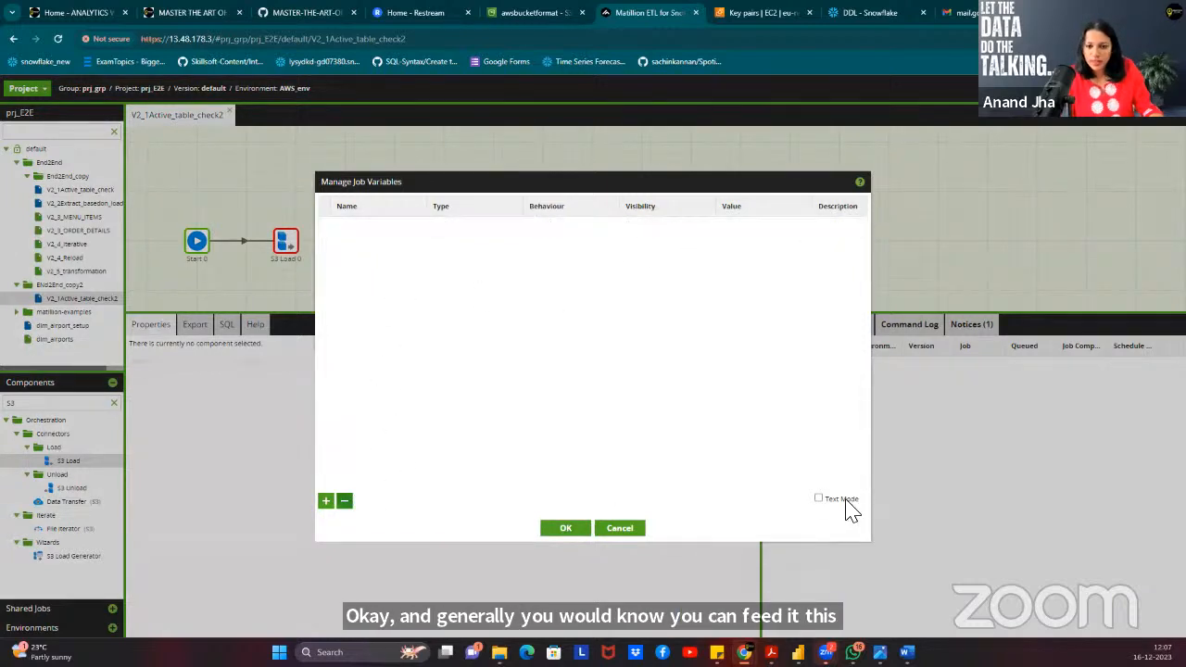
click(844, 500)
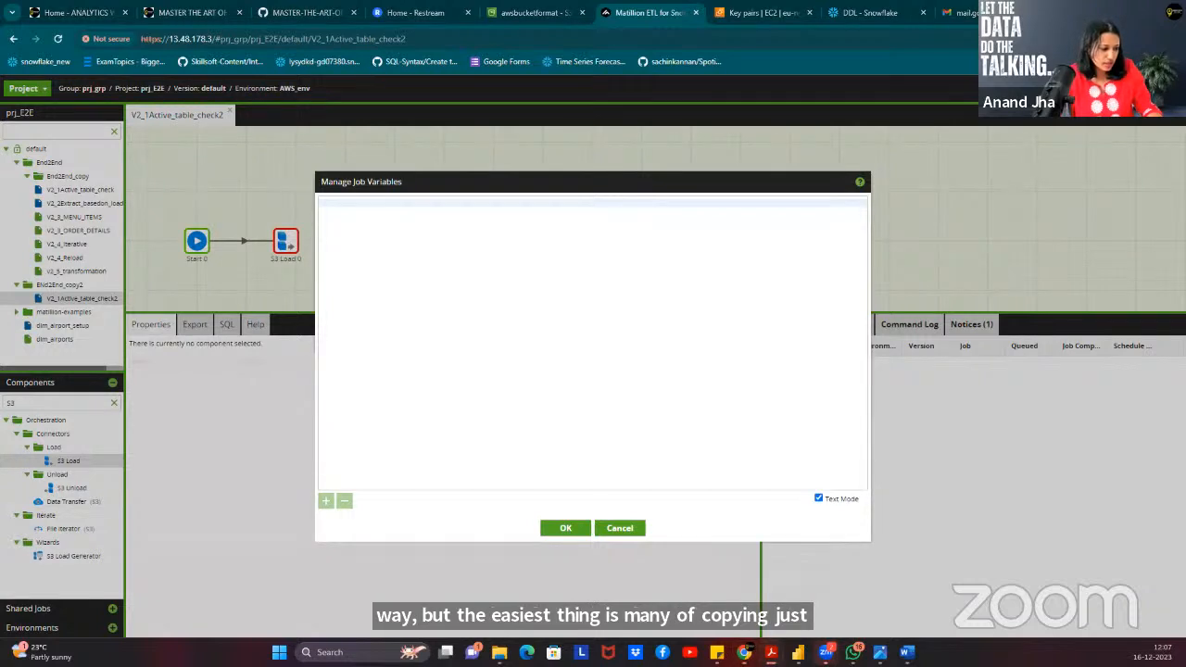
click(414, 227)
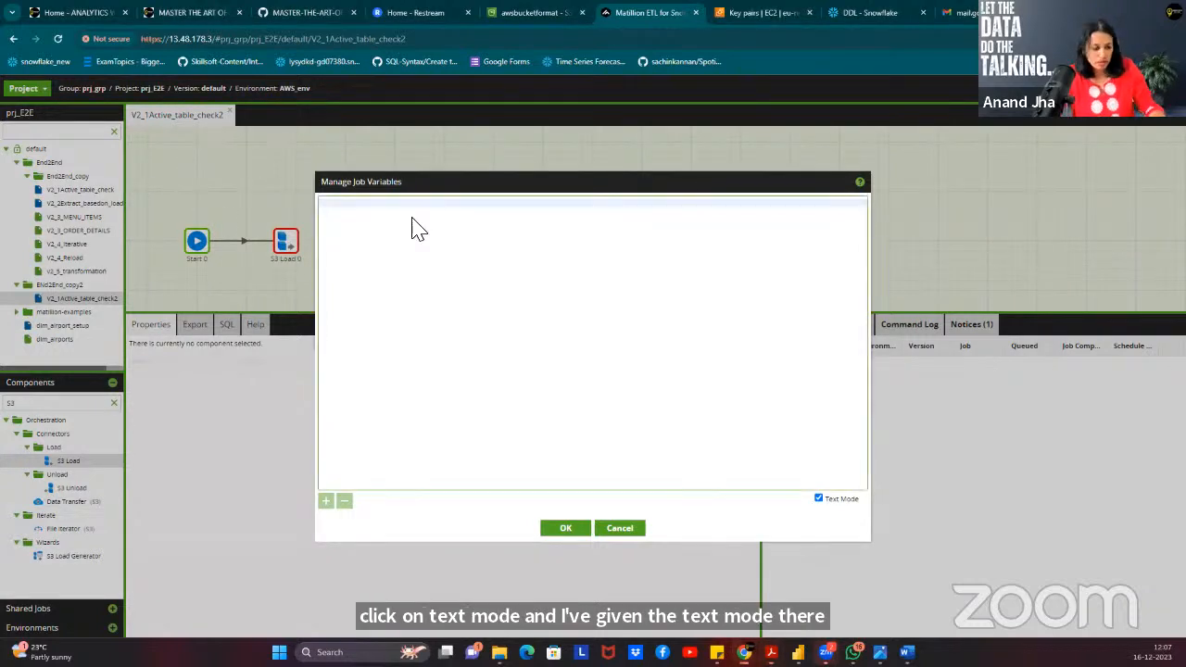
text(dictionary_name Text Shared Public Hat_tableinput file_name Text Shared Public MENU_ITEMS JV_DB Text Shared Public RESTAURANTSALES JV_LOADTYPE Text Shared Public I JV_SCHEMA Text Shared Public RESTAURANT_DB JV_TABLE_NAME Text Shared Public ORDER_DETAILS)
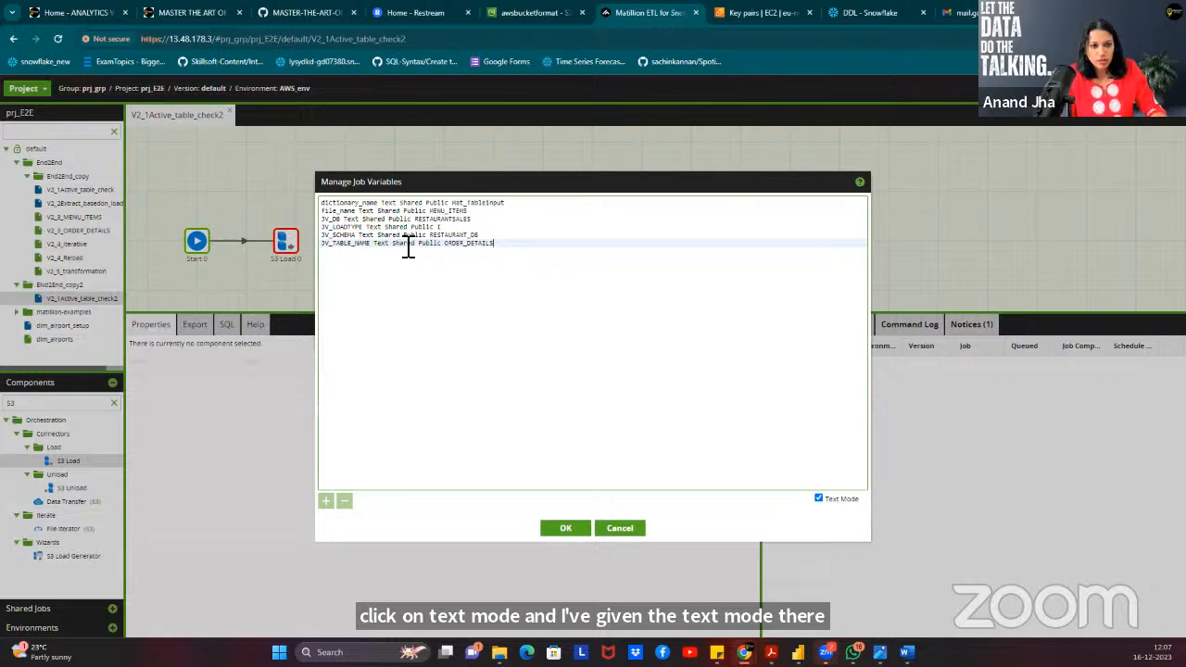
Check the pasted variables in the grid view, then review the file_name and dictionary_name lines.
click(839, 502)
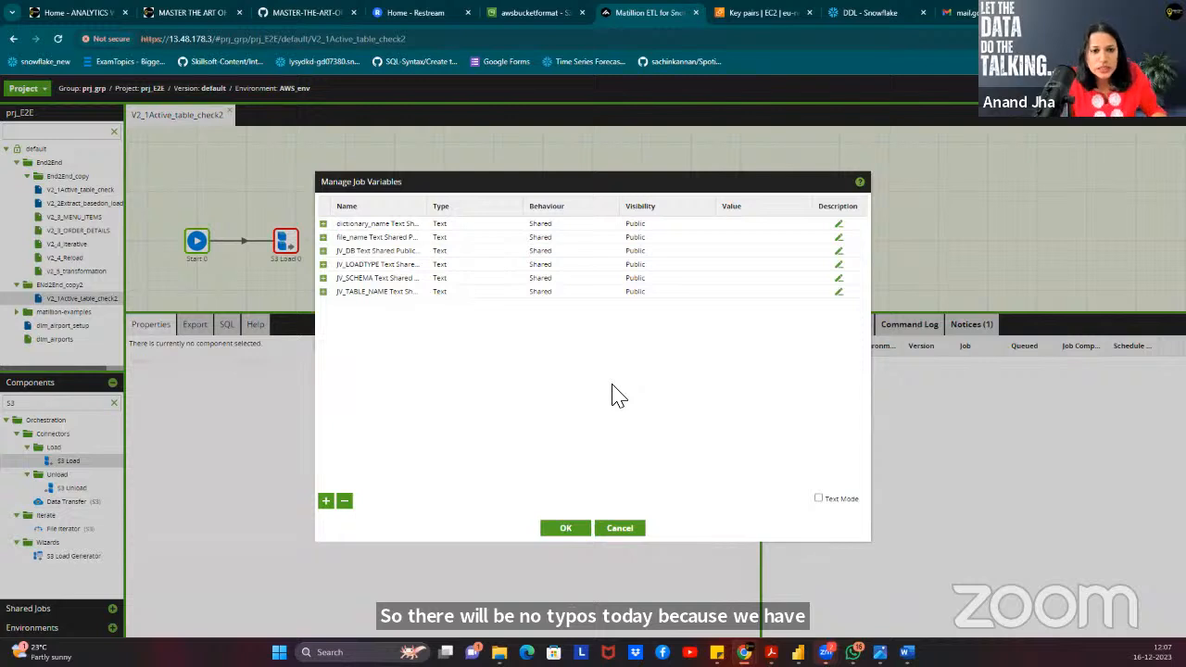
click(845, 499)
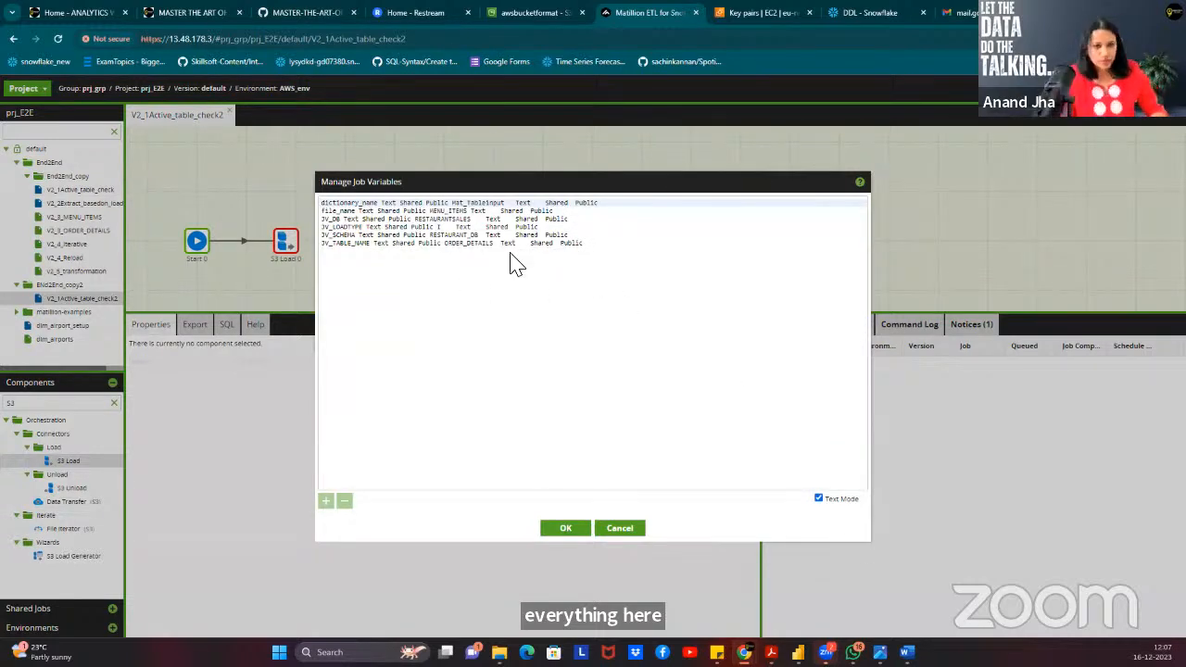
click(585, 243)
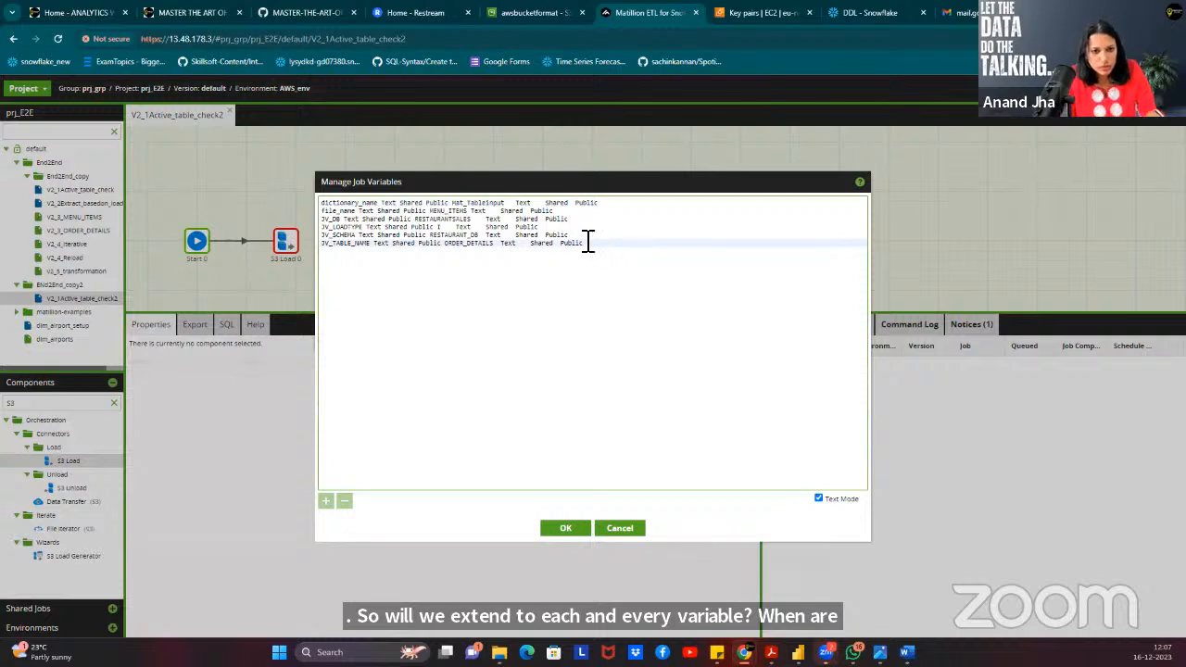
click(387, 210)
click(388, 203)
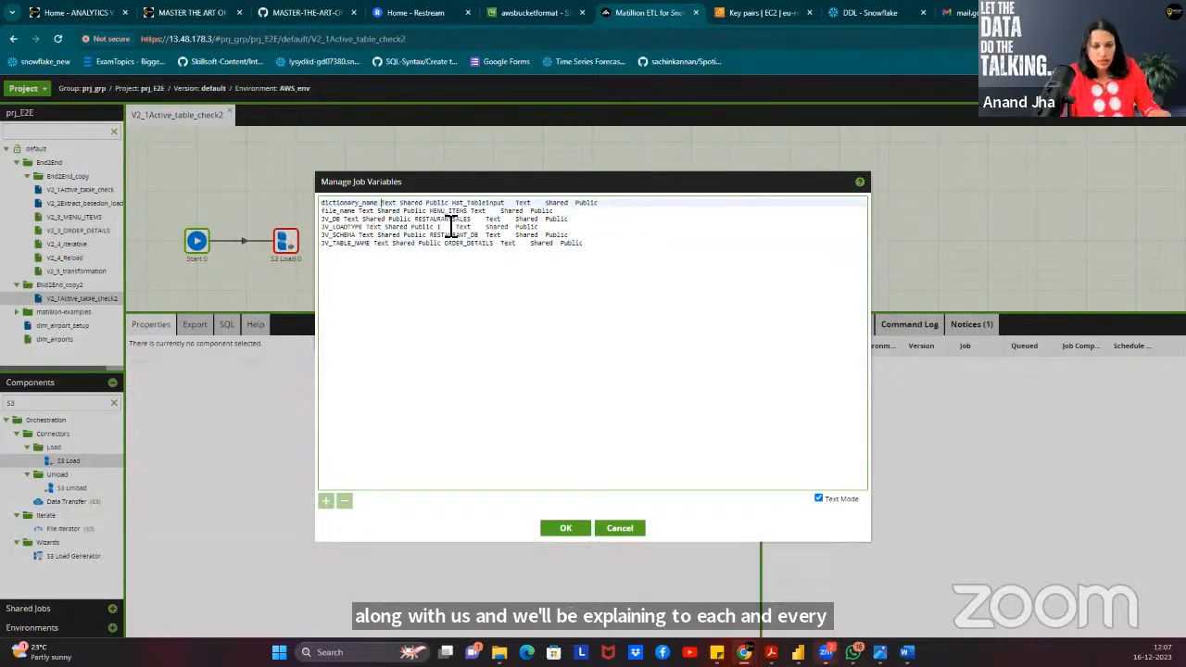
Open the AWS_Matillion_Snowflake_EndTOEndProject Word document from the final_prj folder.
mouse_move(499, 651)
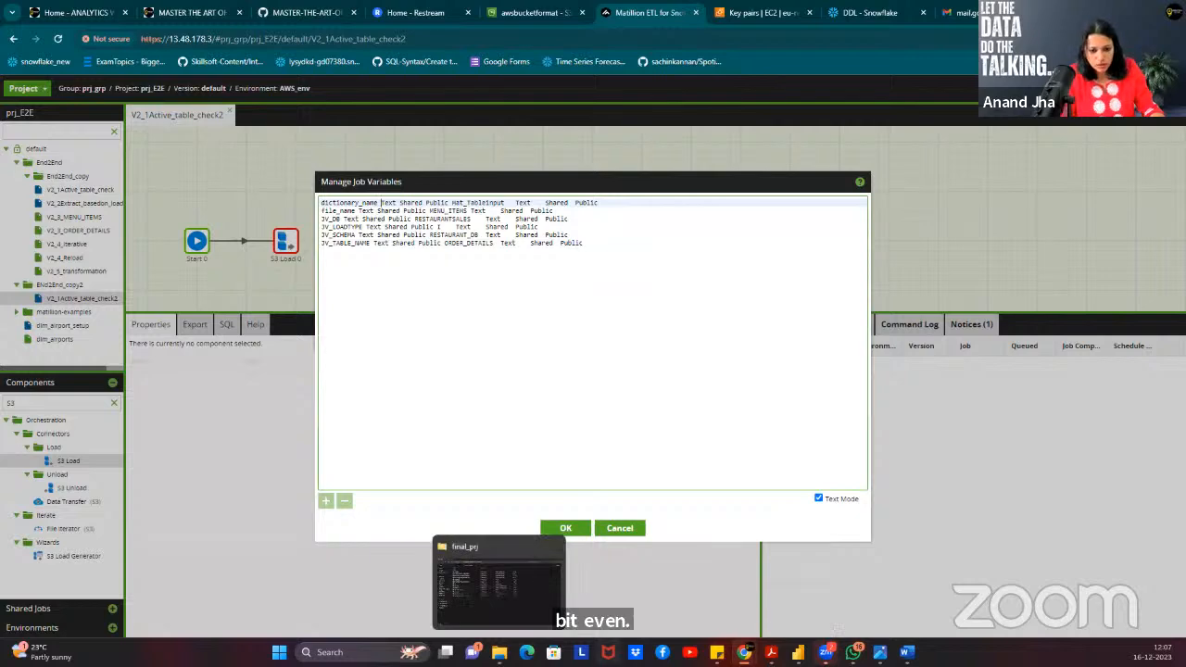
click(498, 579)
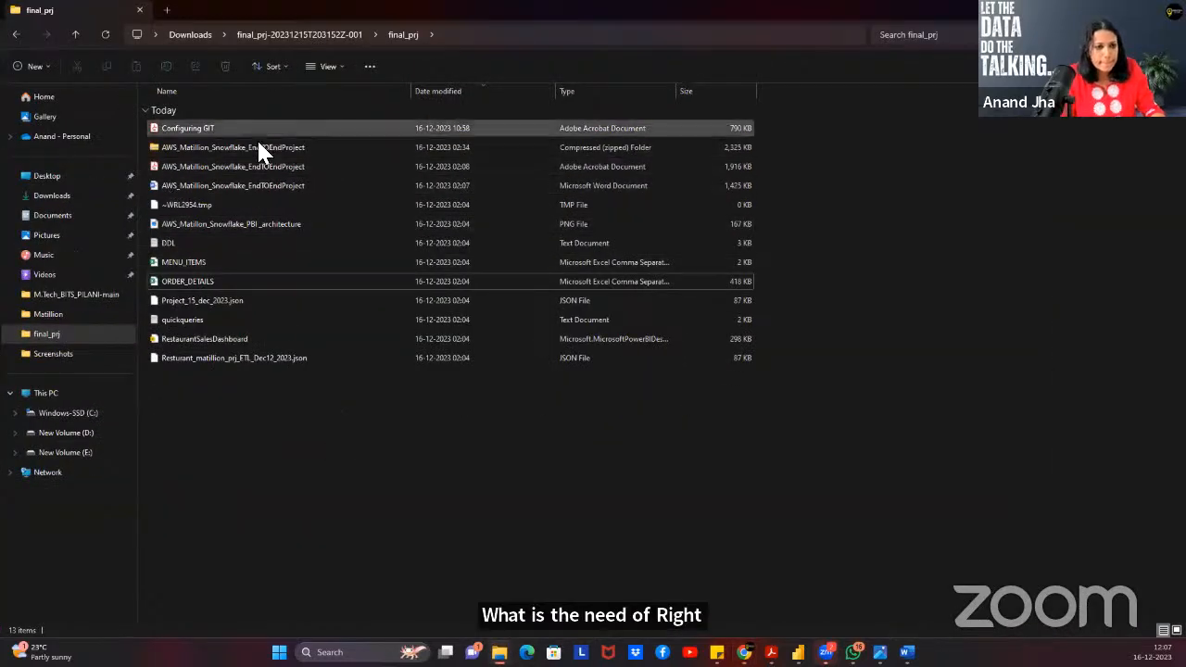
double_click(238, 185)
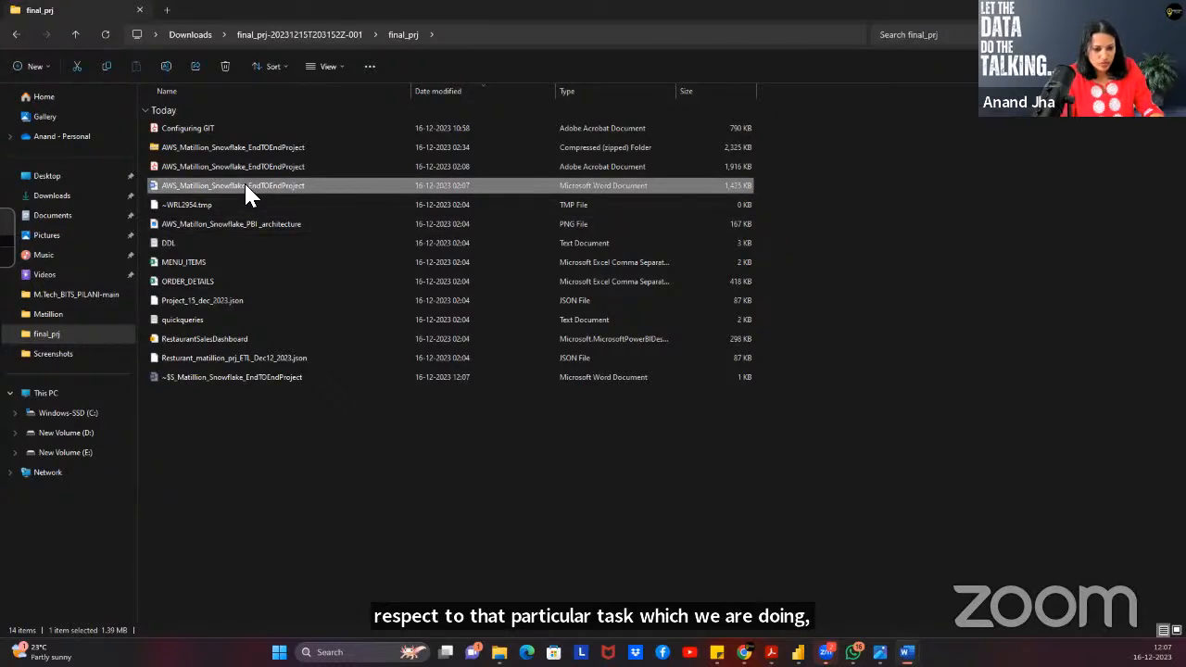
mouse_move(908, 652)
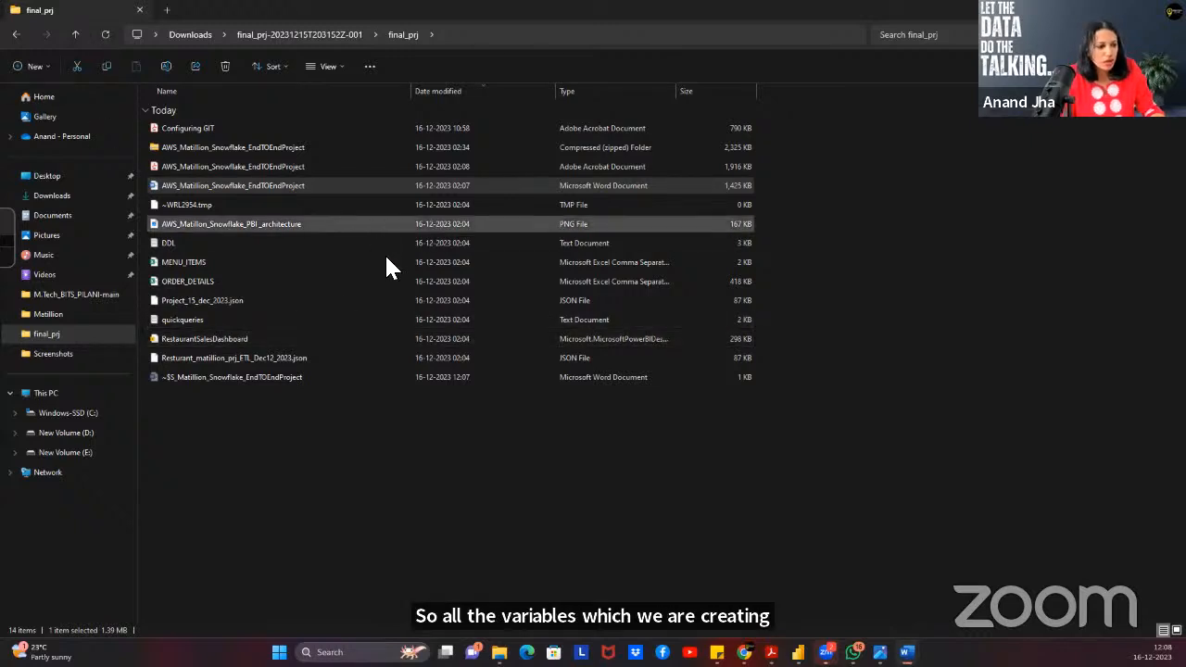
click(415, 443)
double_click(185, 190)
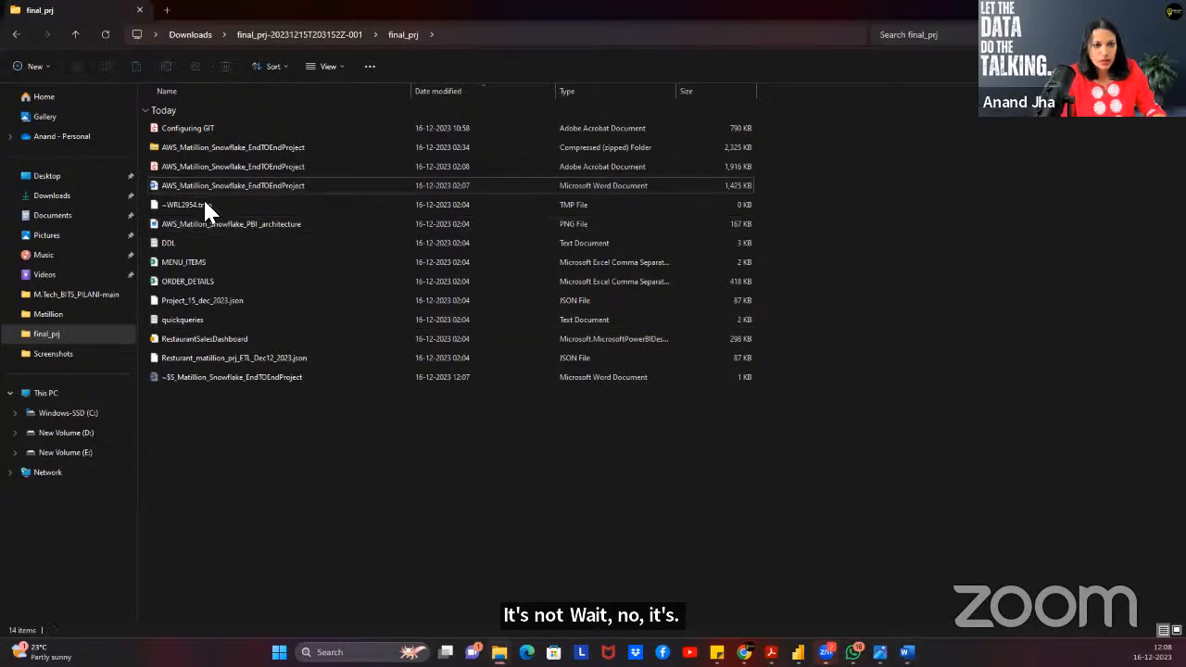
double_click(164, 185)
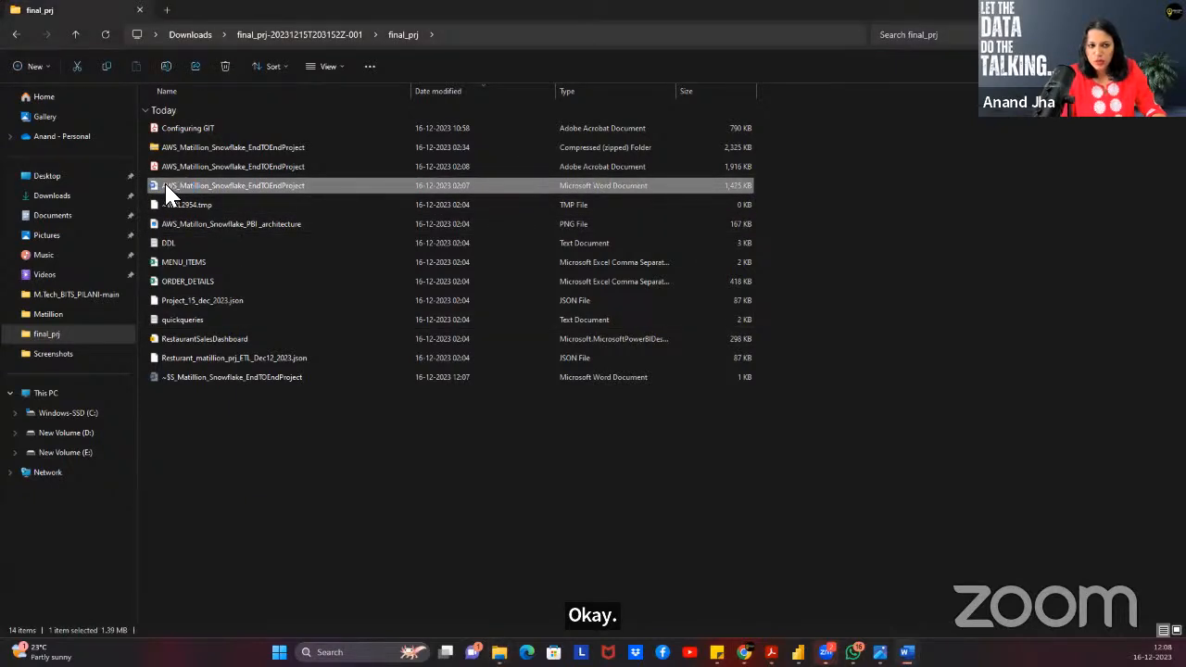
right_click(164, 185)
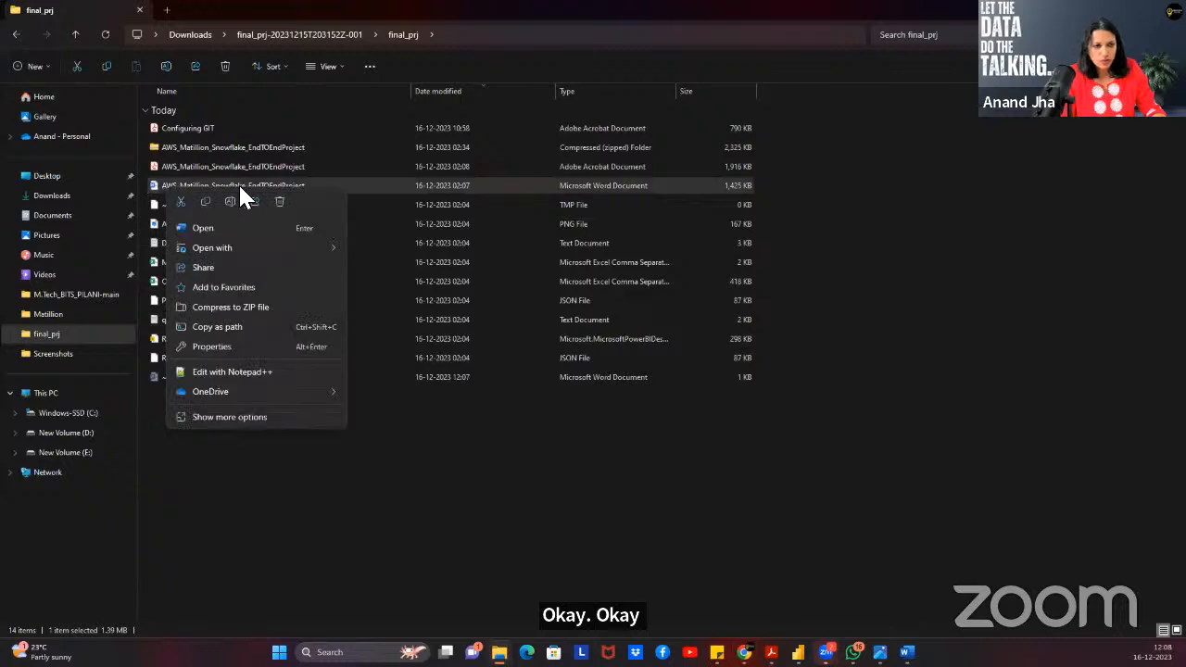
click(248, 233)
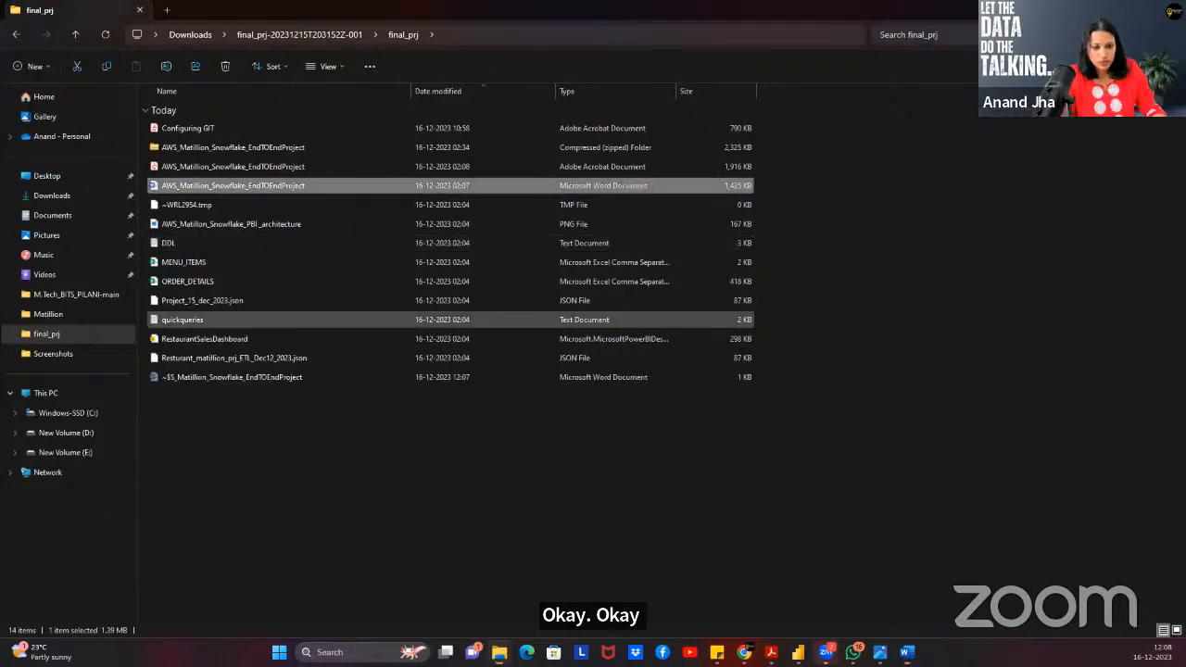
Minimize the project files folder and return to Matillion's job variables in Chrome.
mouse_move(907, 652)
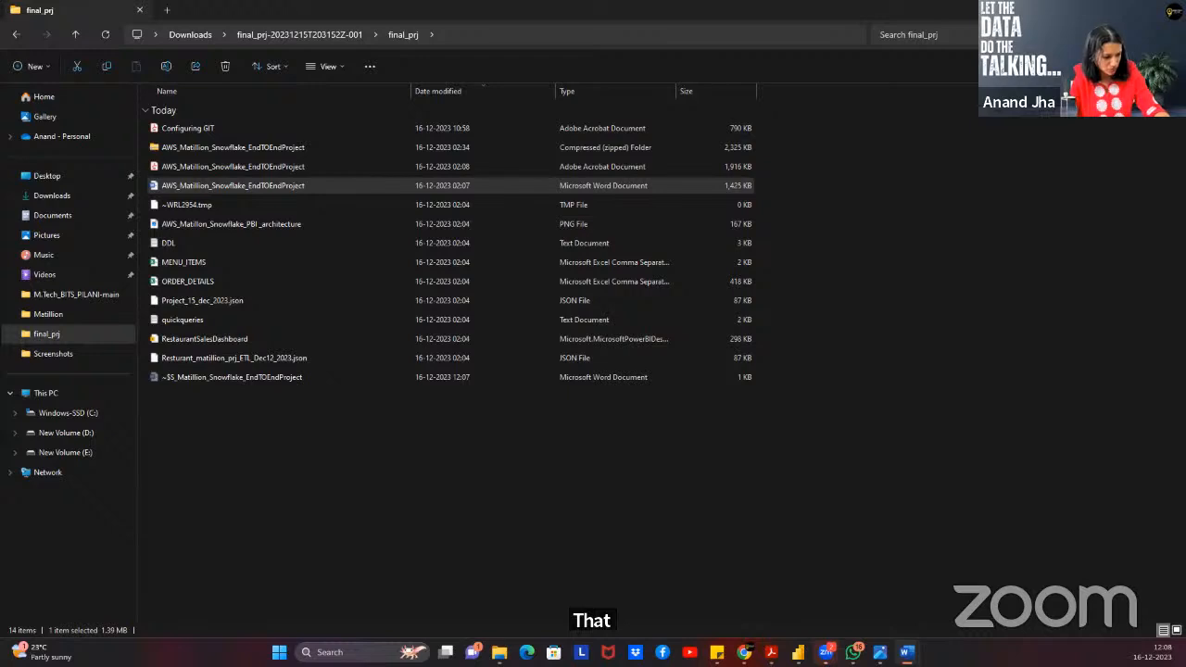
click(1115, 10)
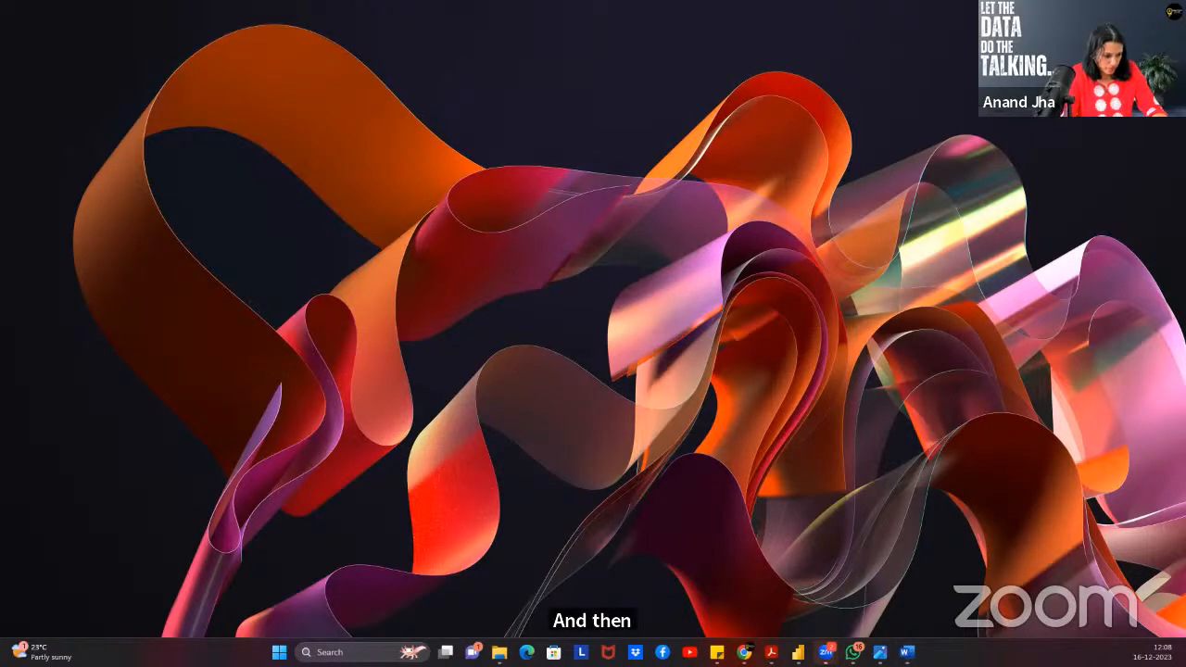
key(alt+Tab)
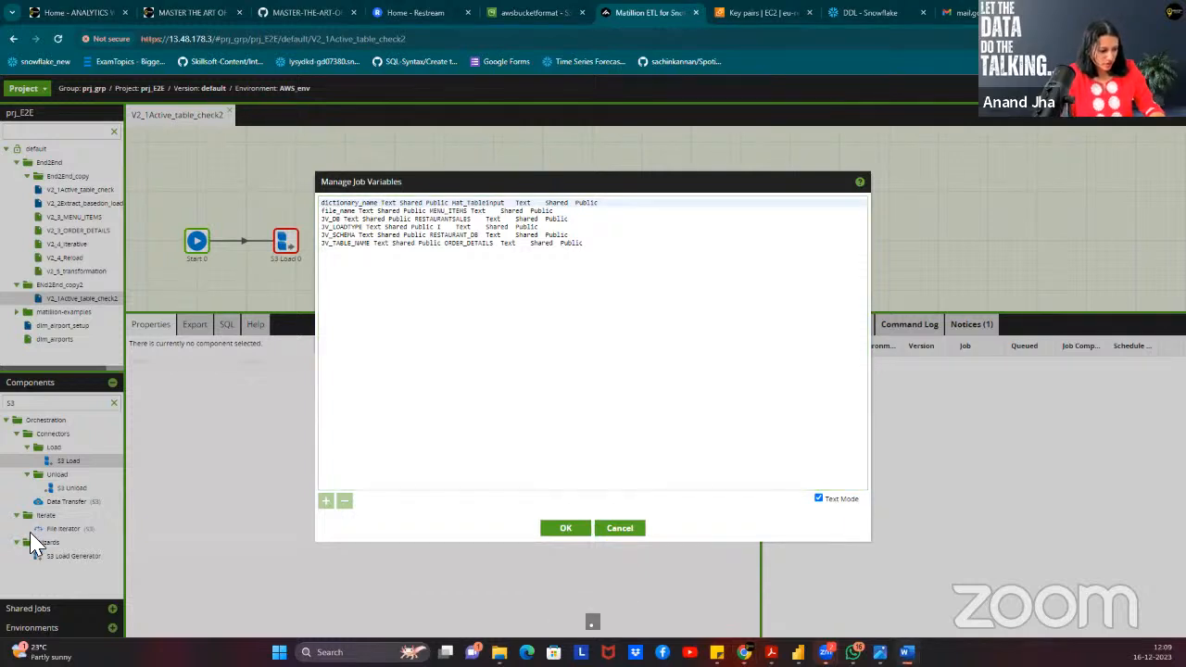
Replace the malformed variable text with the tab-separated six-variable list and confirm it parses into columns.
click(819, 499)
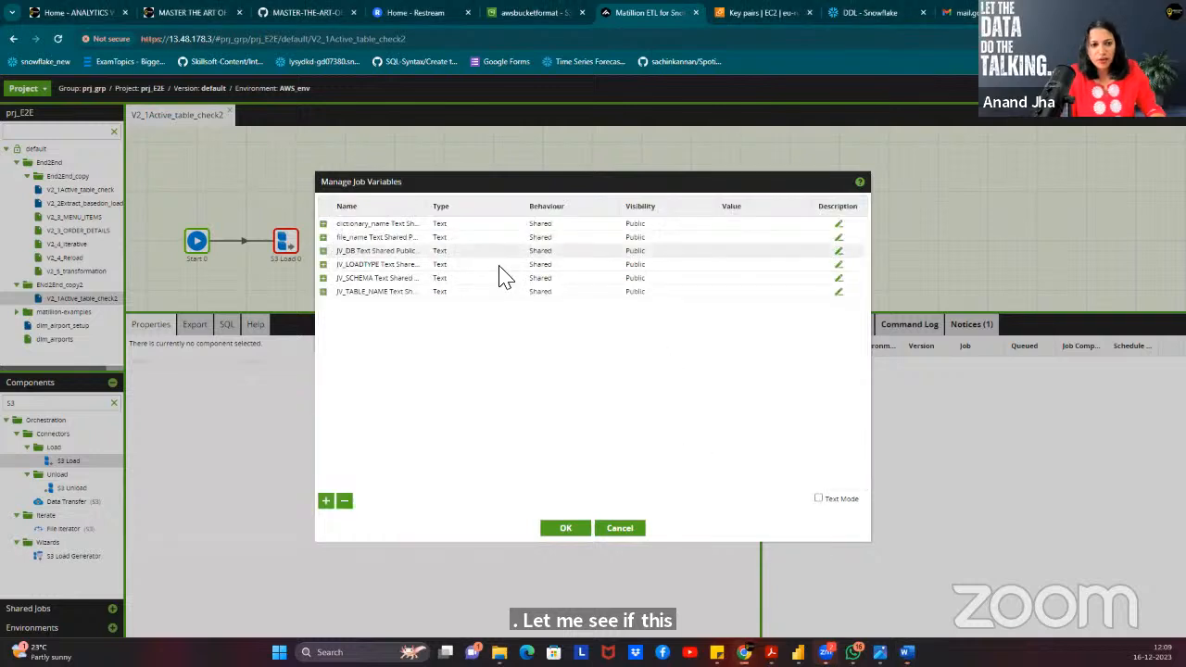
click(819, 500)
click(546, 348)
key(ctrl+a)
key(BackSpace)
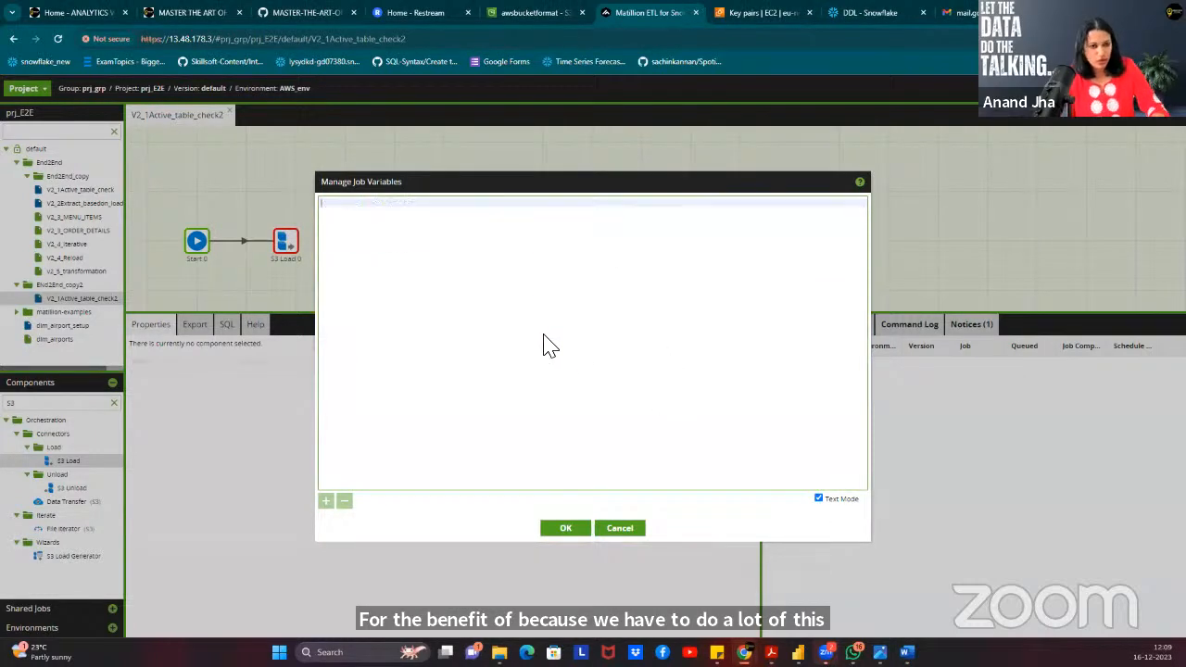
key(ctrl+v)
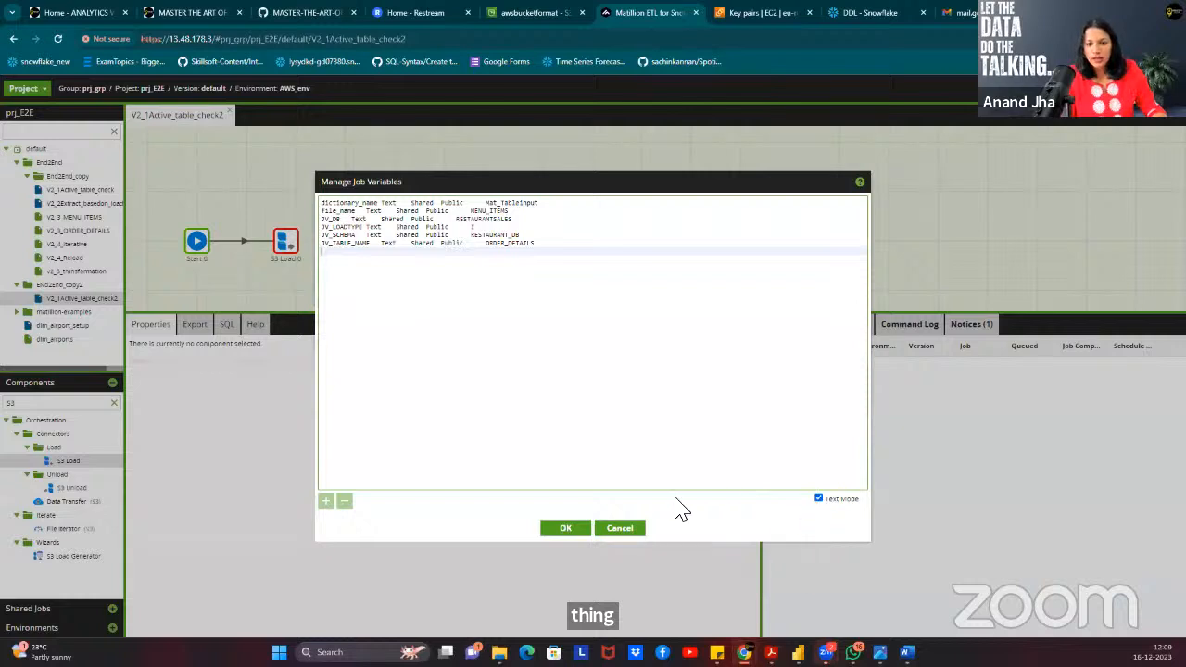
click(819, 500)
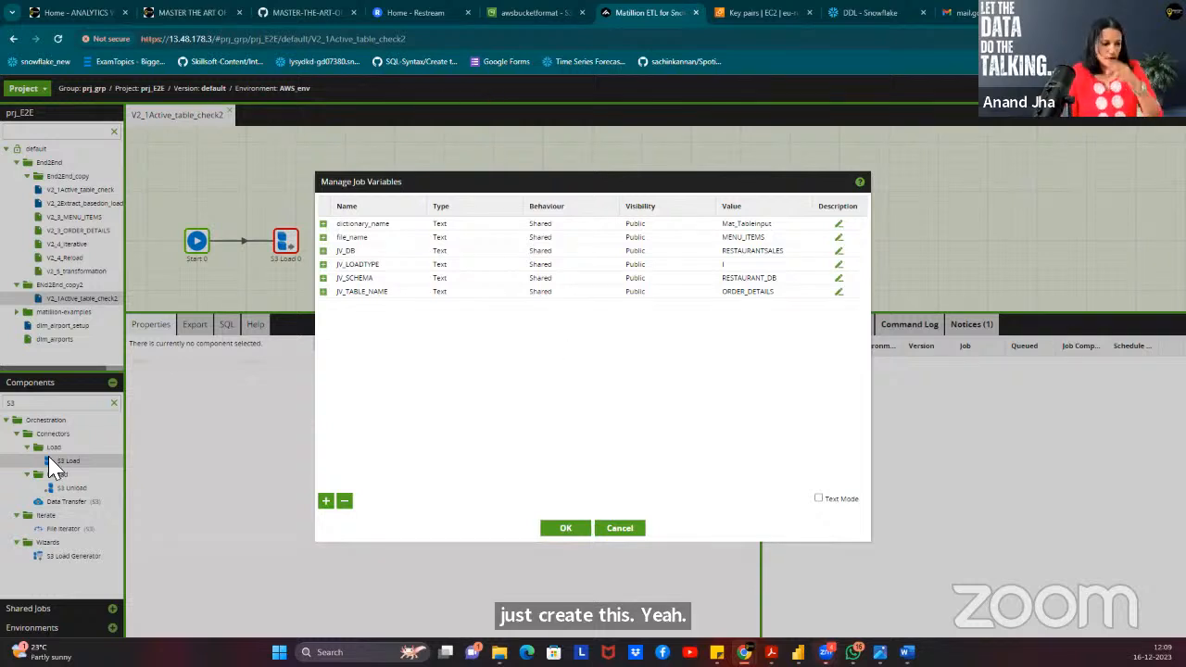
click(293, 13)
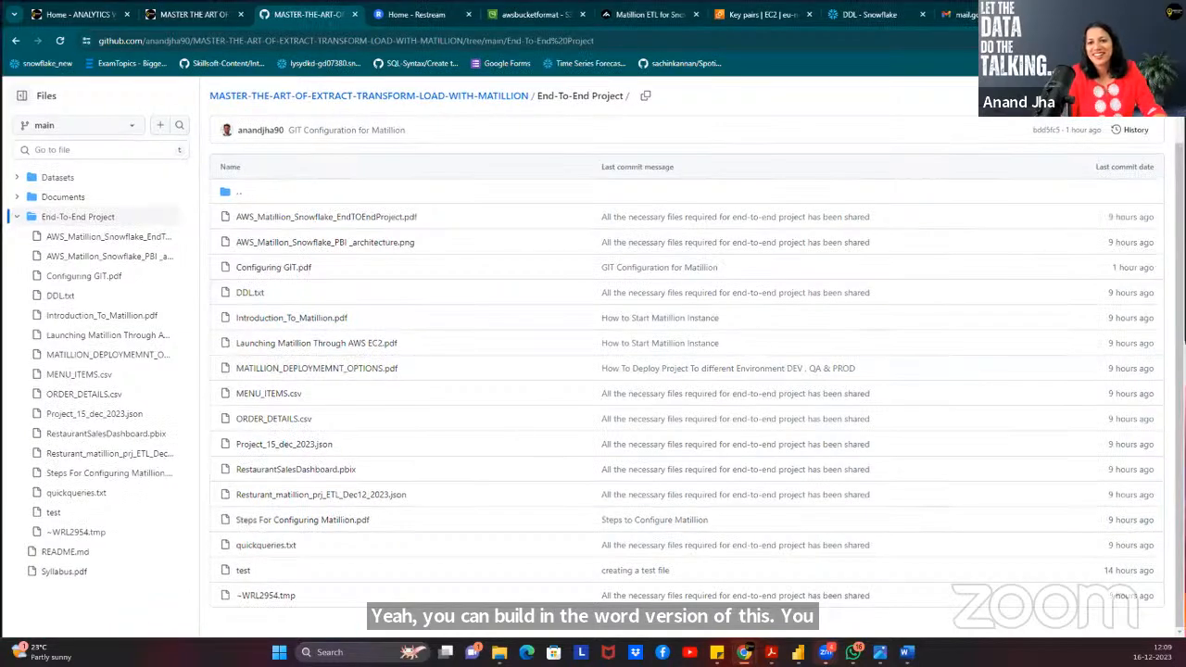
key(super+d)
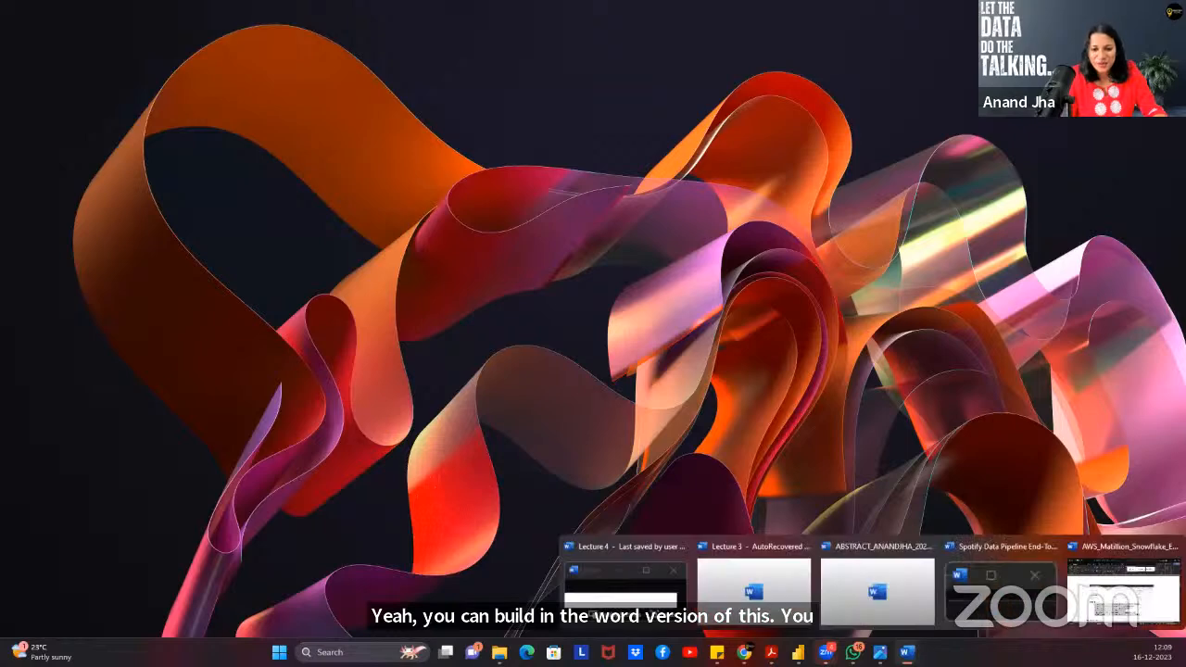
mouse_move(742, 658)
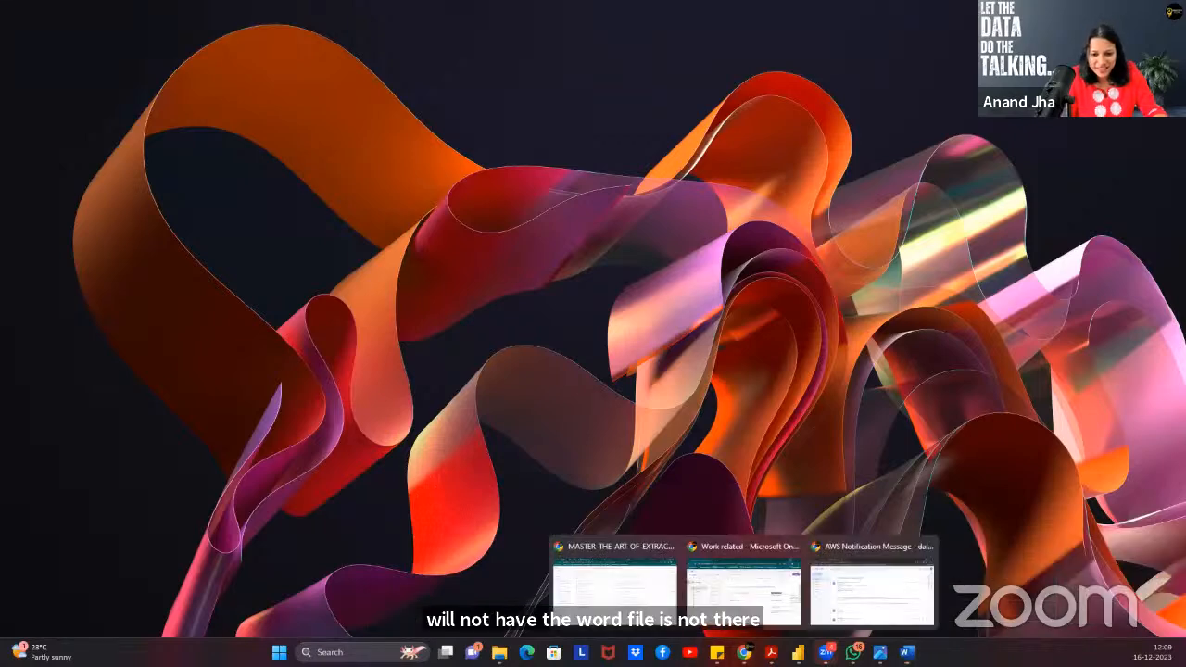
click(616, 582)
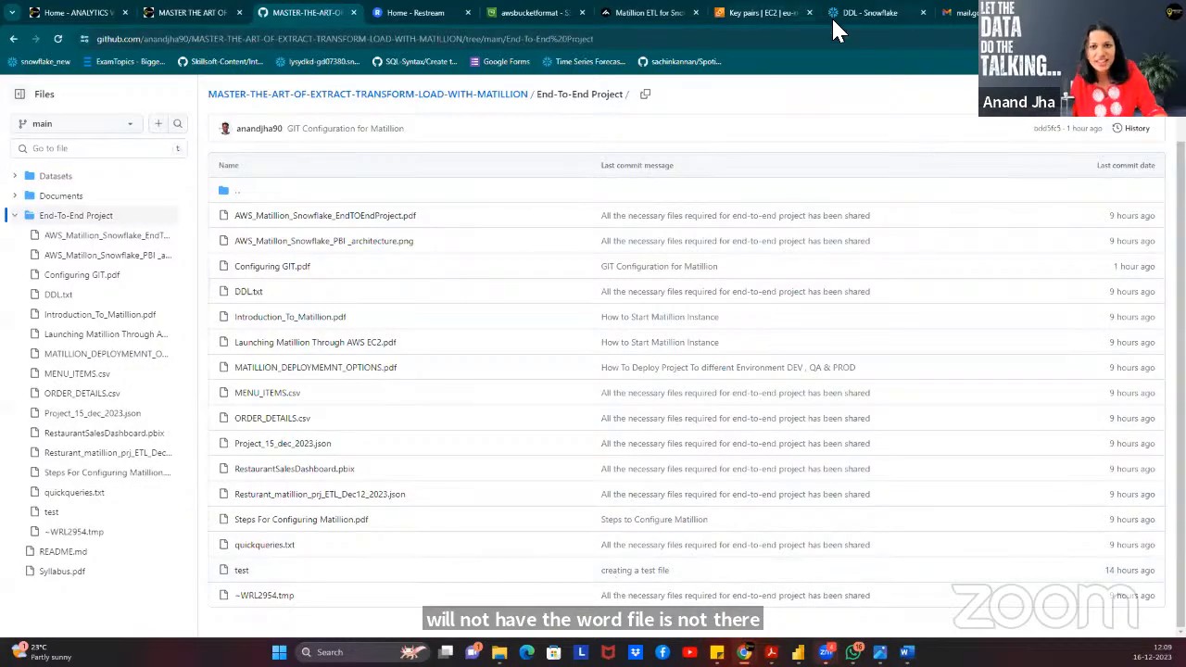
click(663, 14)
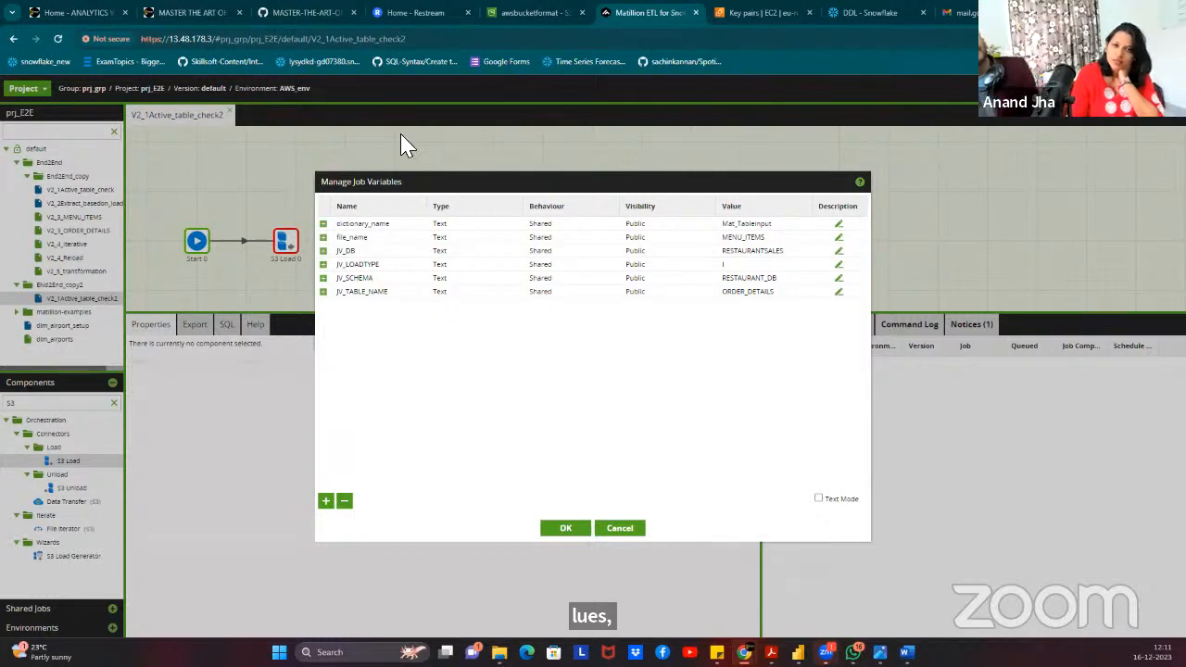
Compare the S3 Mat_Tableinput folder with the Matillion variables, returning S3 to the awsbucketformat root.
click(508, 13)
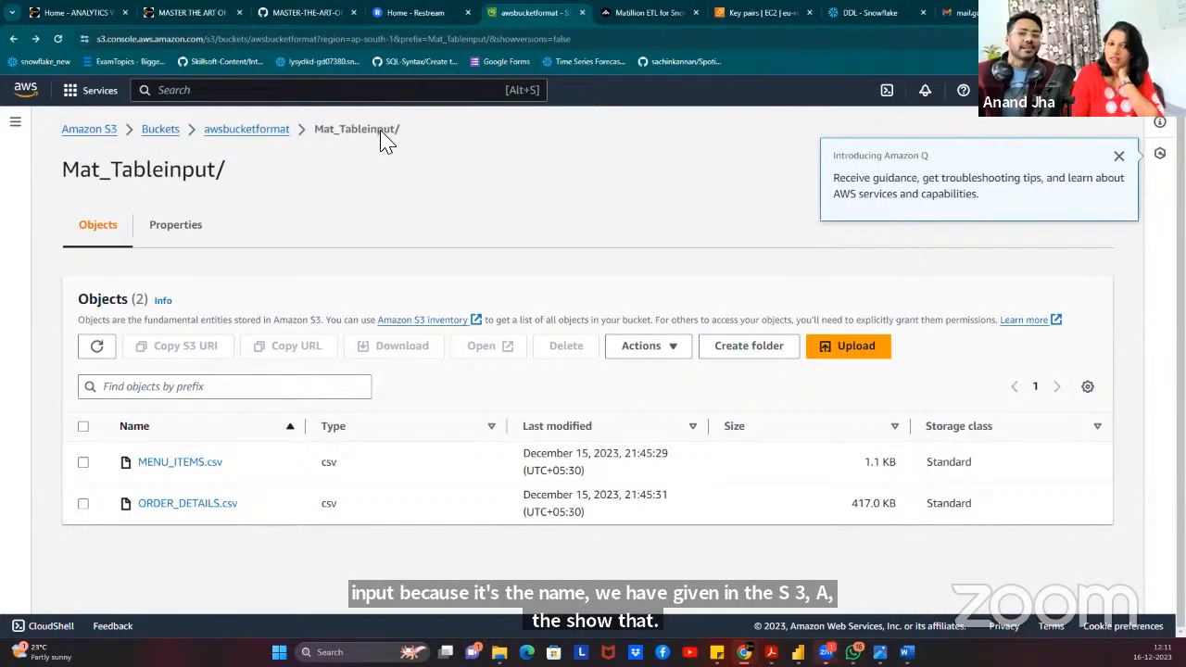
click(609, 18)
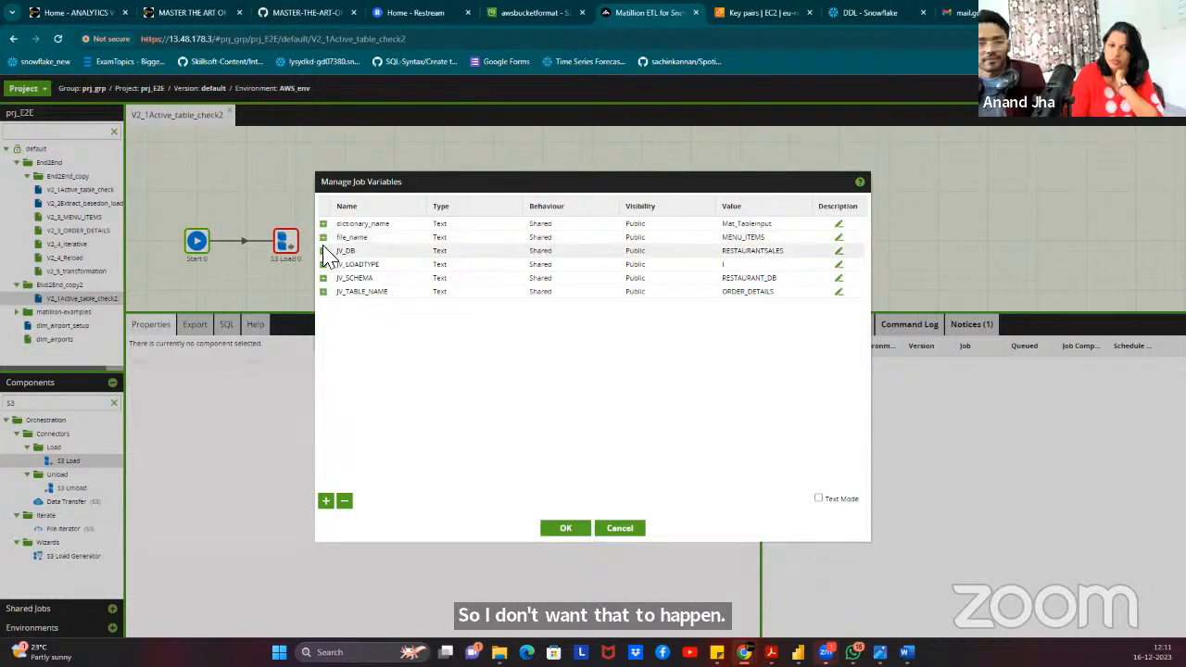
click(522, 13)
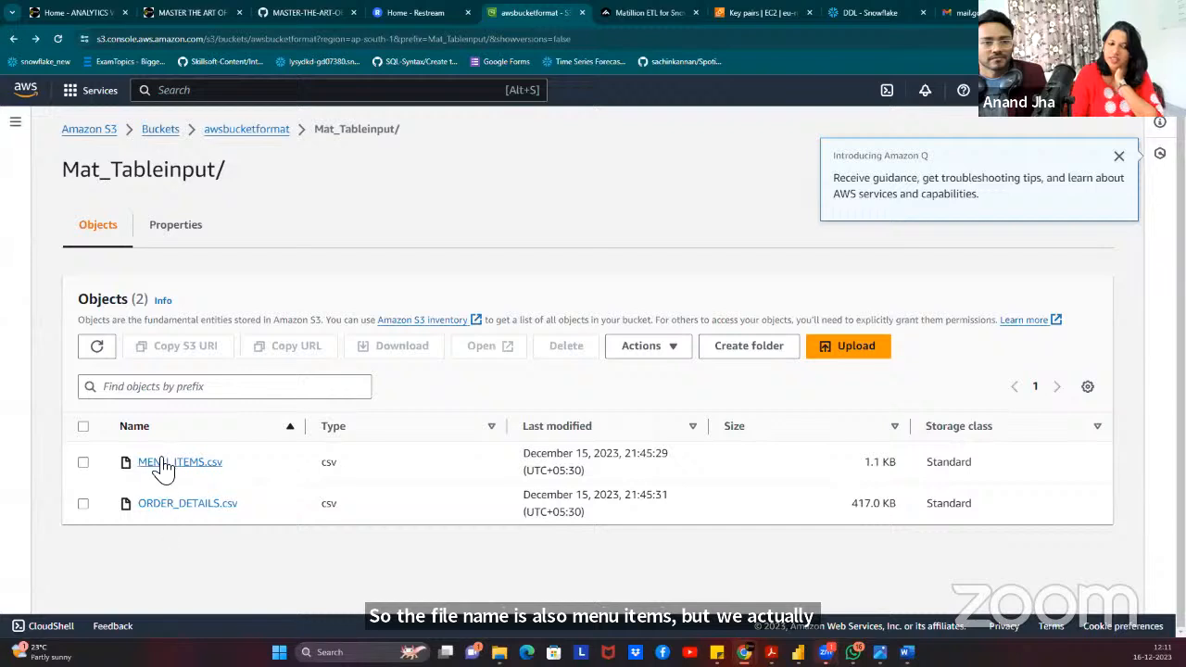
click(634, 12)
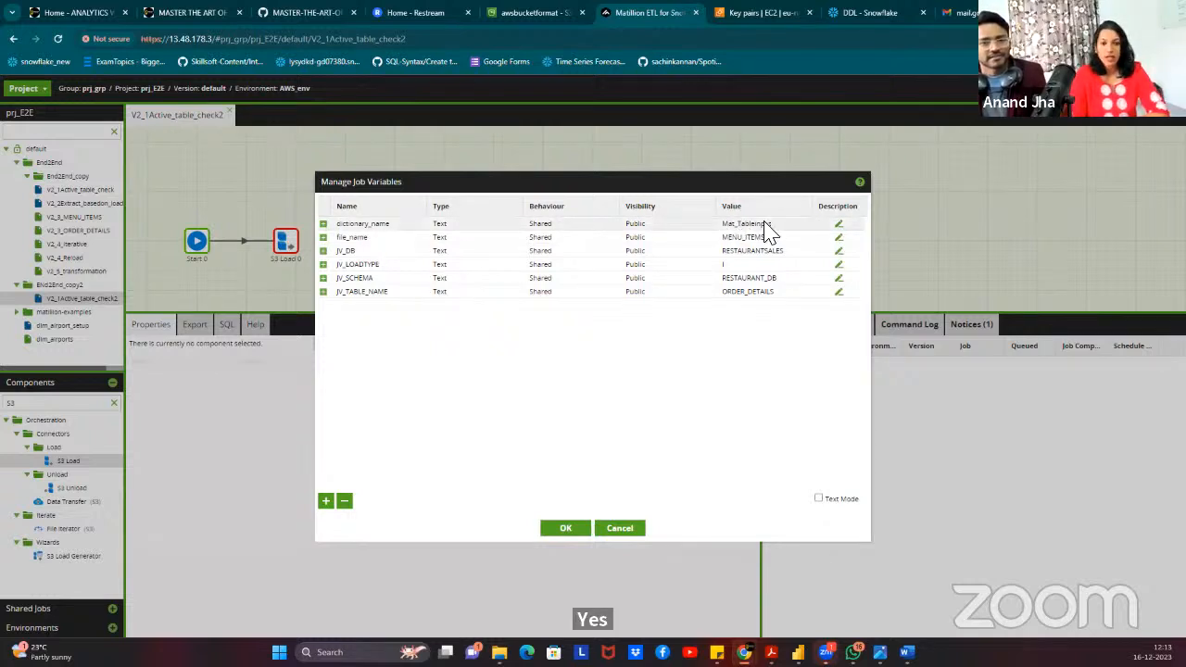
click(518, 13)
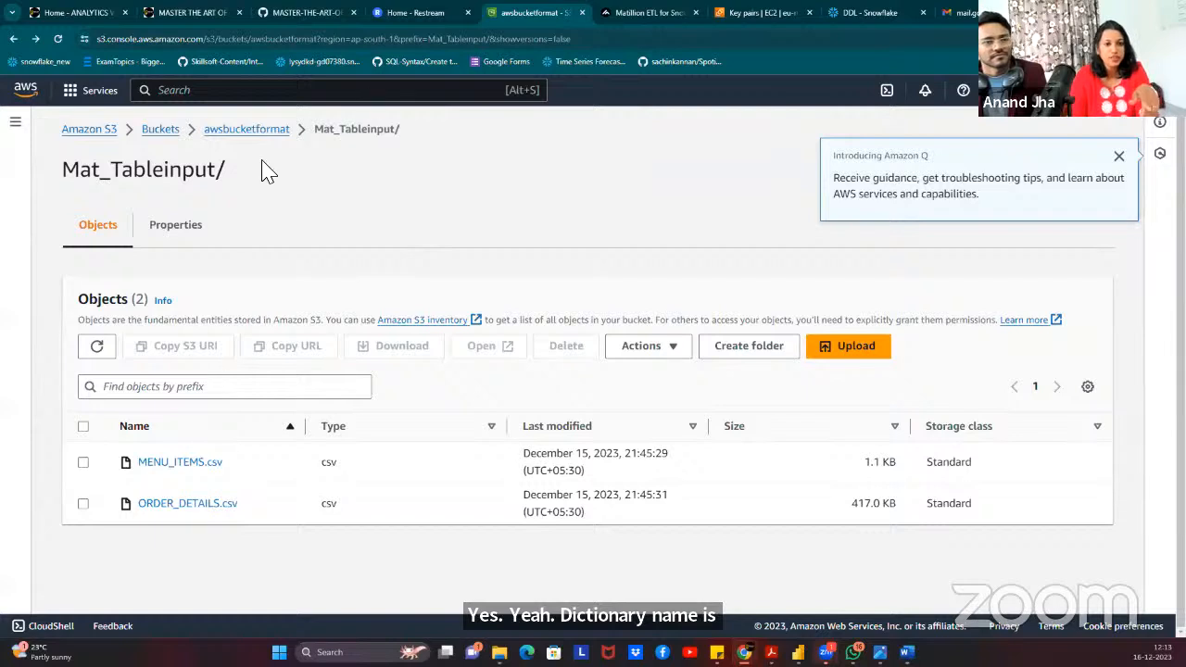
click(232, 132)
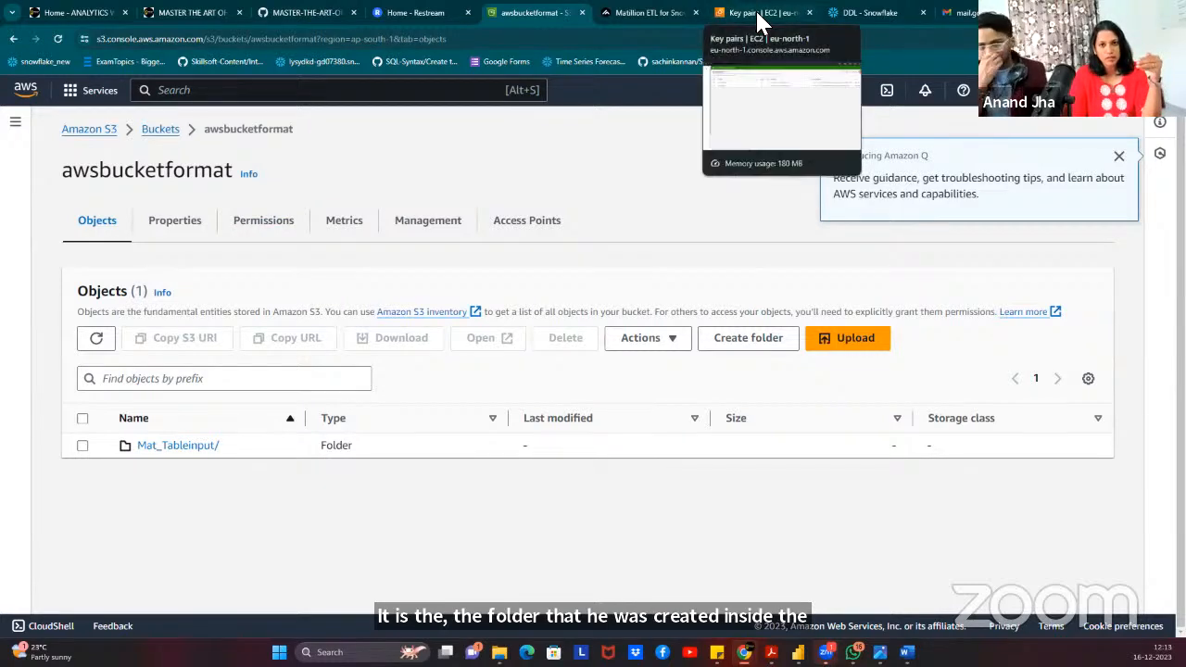
click(638, 12)
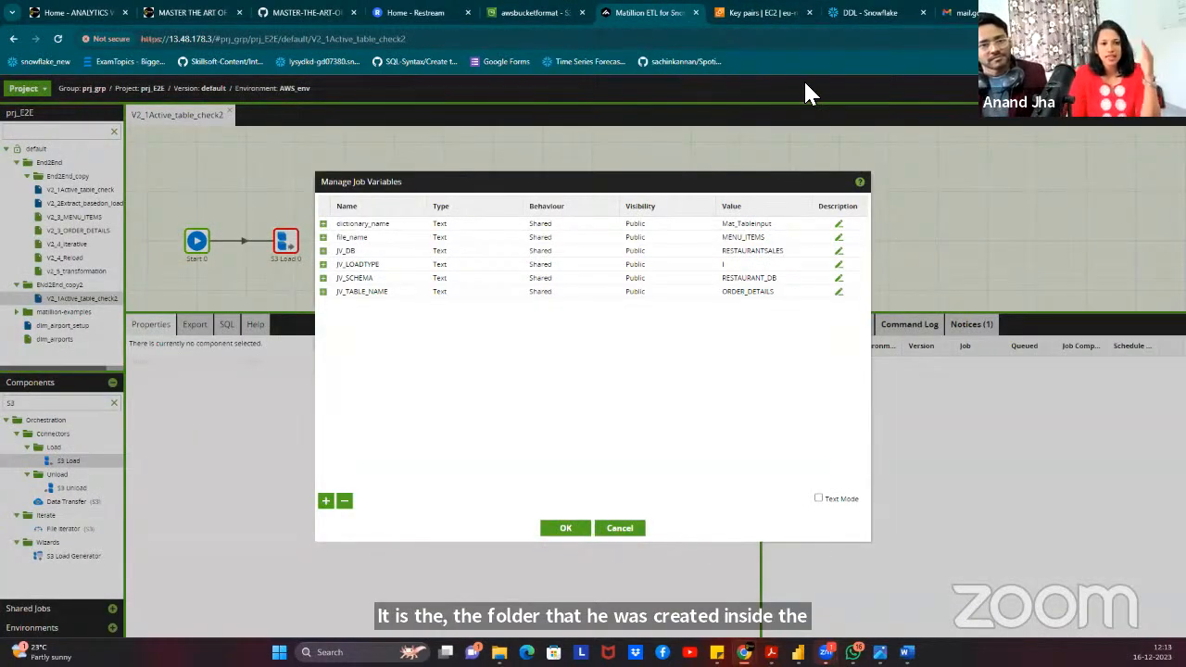
click(545, 13)
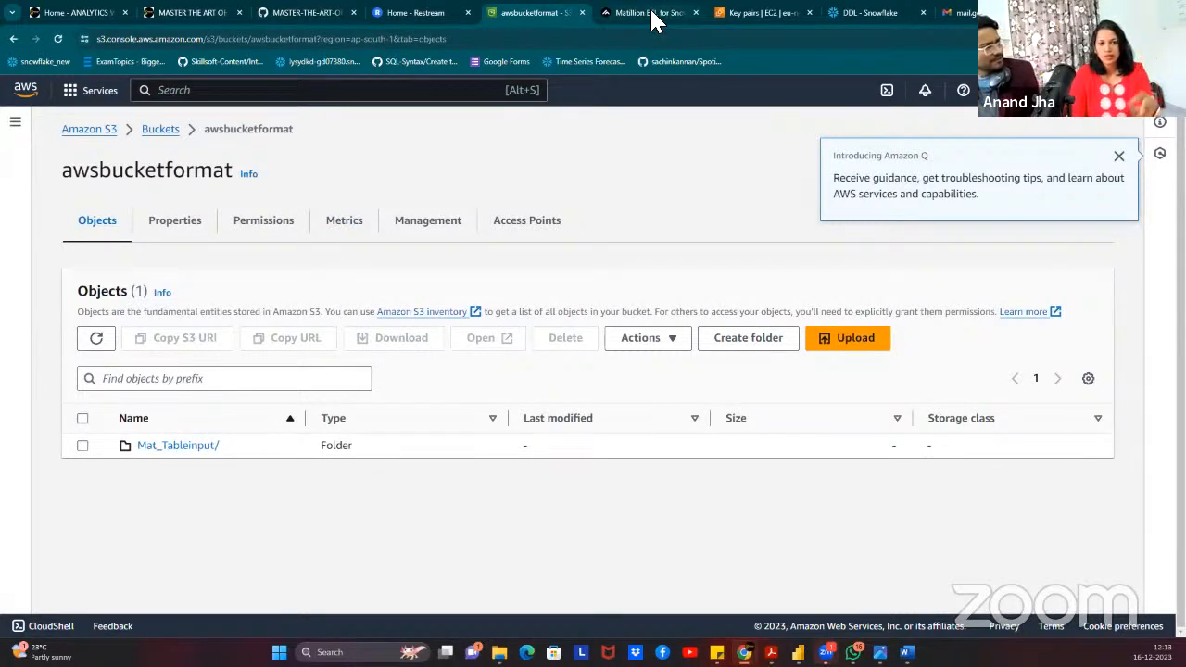
mouse_move(651, 12)
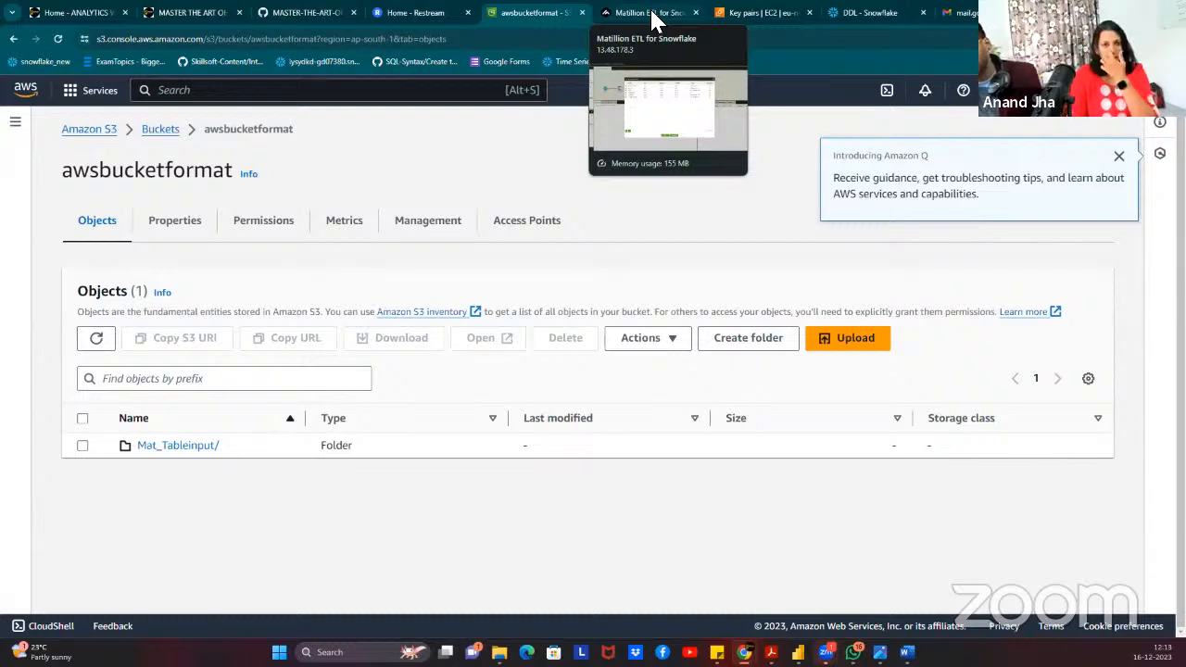
click(651, 15)
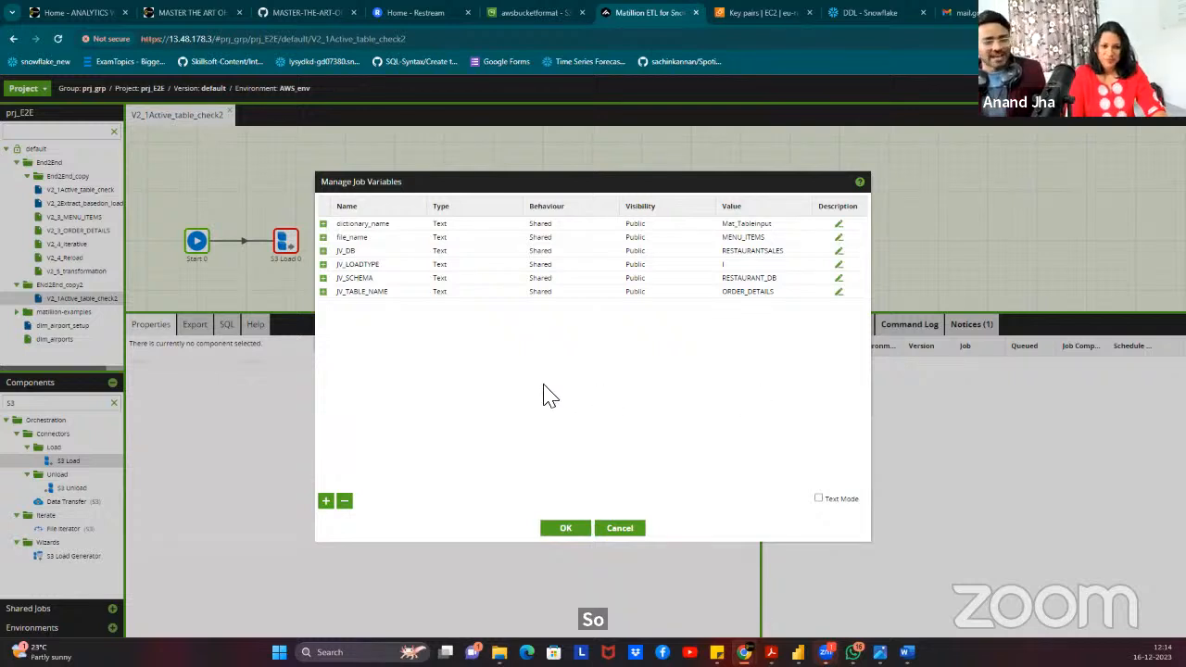
Save the job variables and open a Create Grid Variable form from Manage Grid Variables.
click(565, 528)
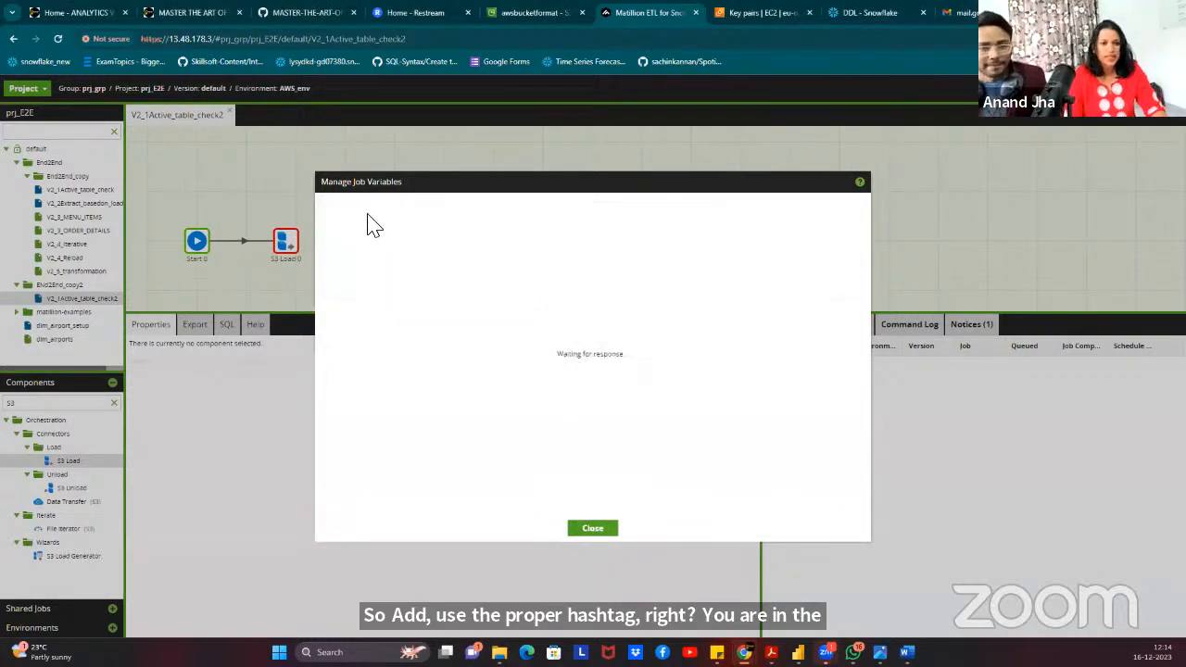
right_click(348, 201)
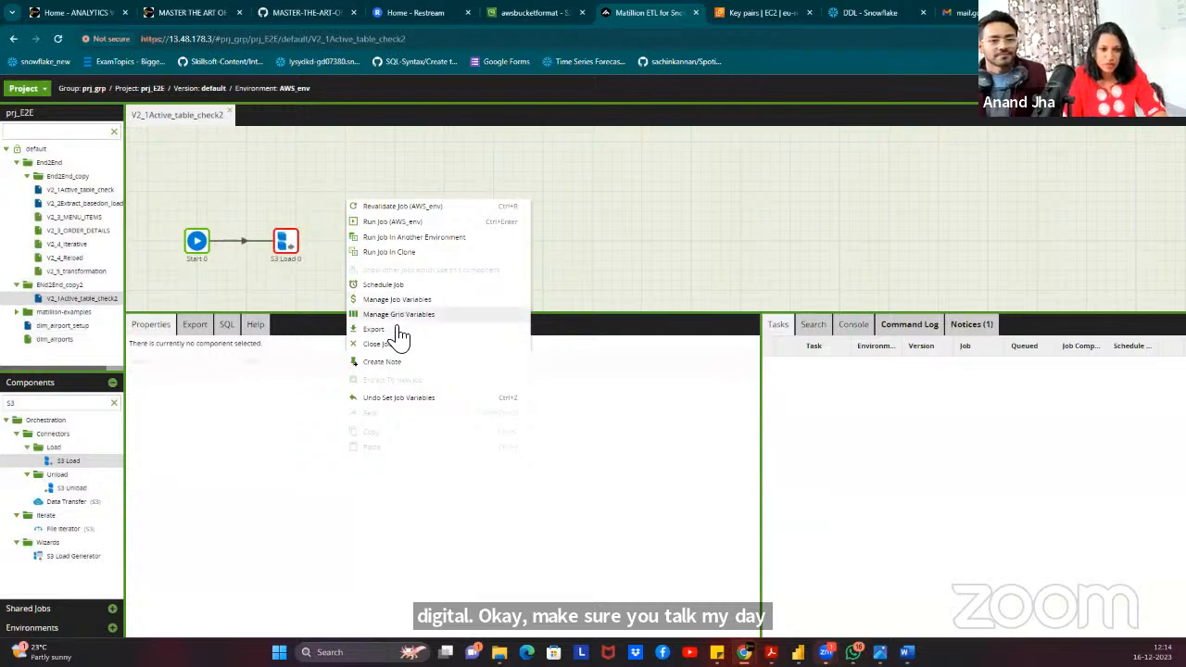
click(398, 314)
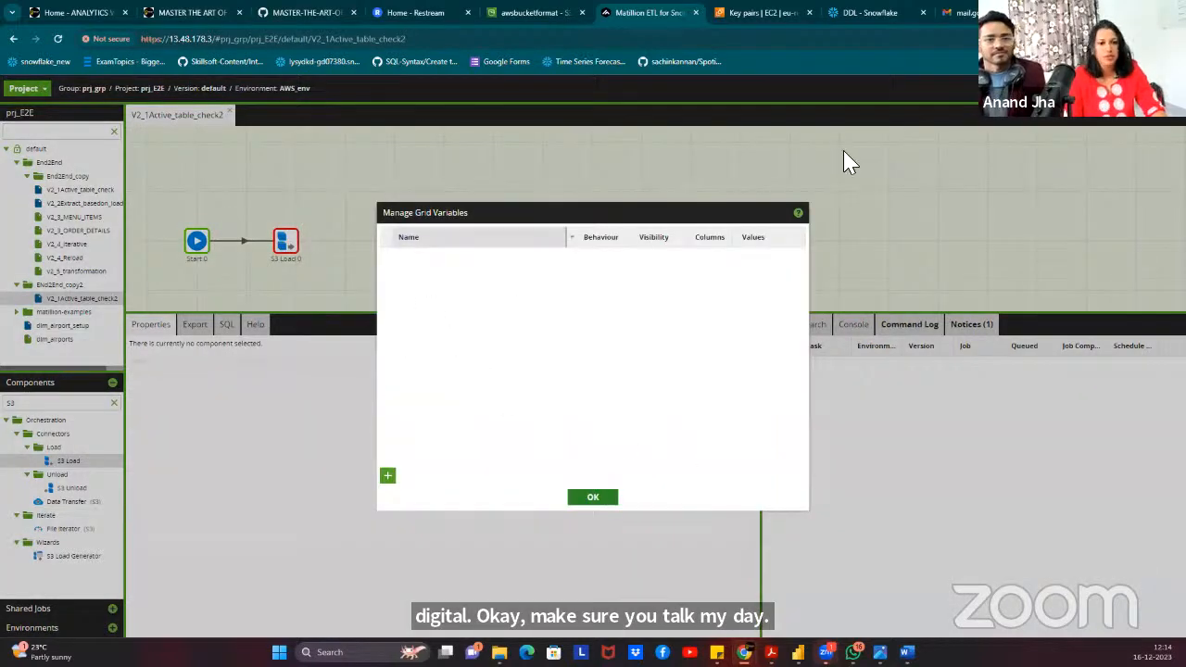
key(Escape)
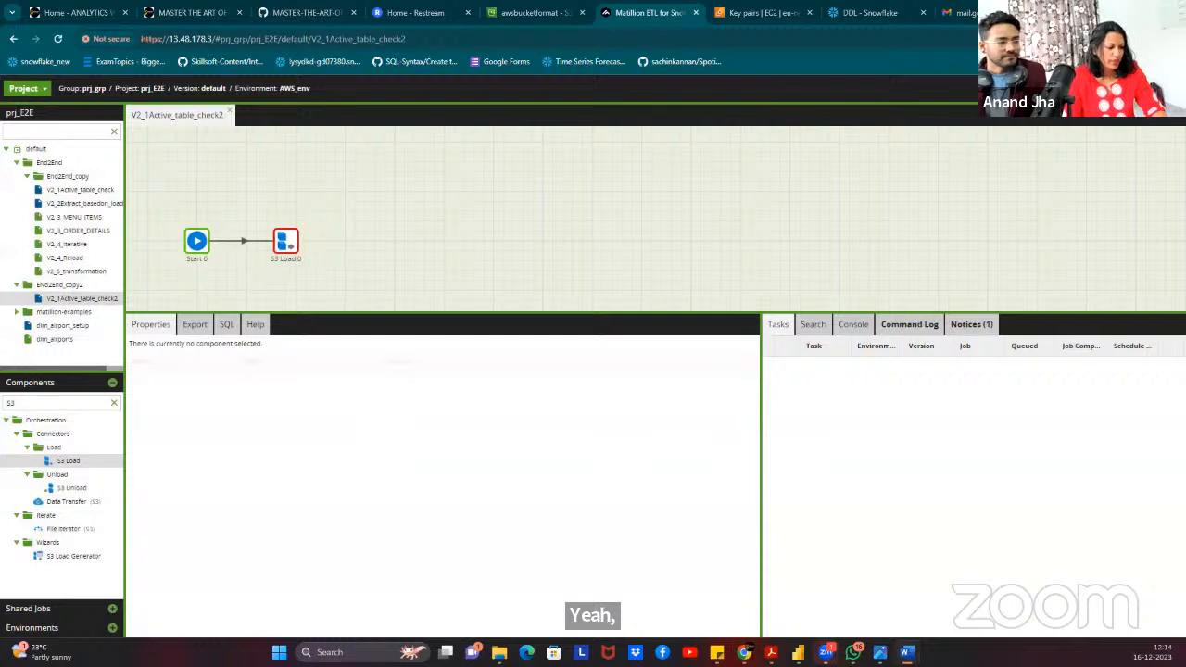
right_click(441, 162)
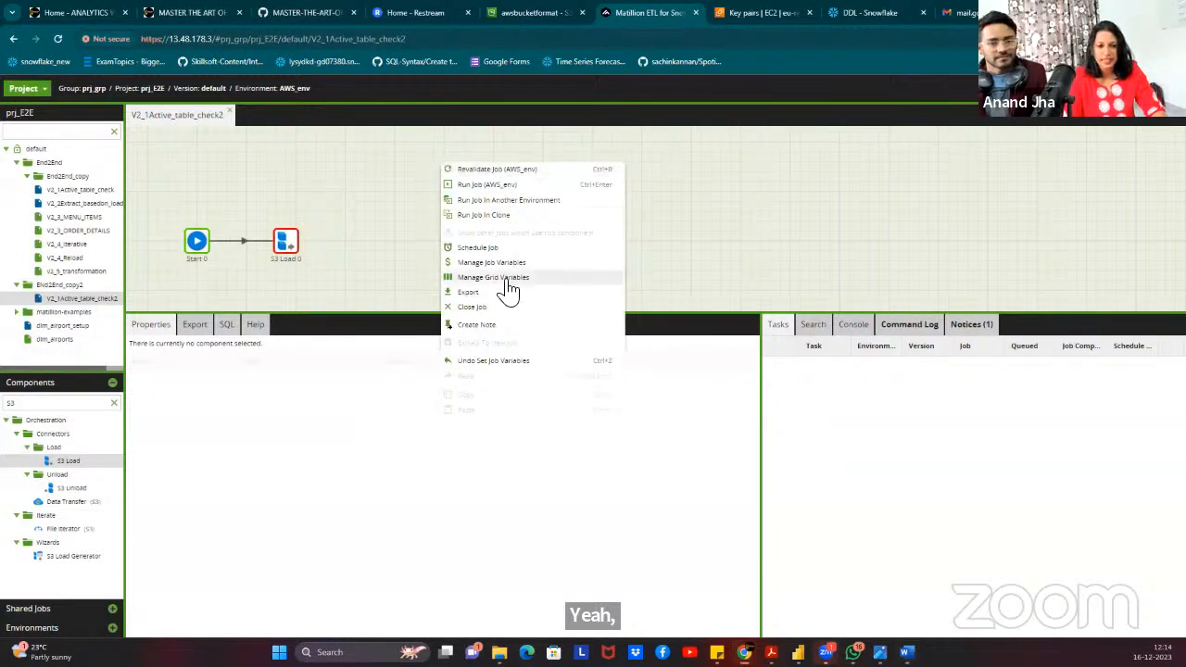
click(508, 282)
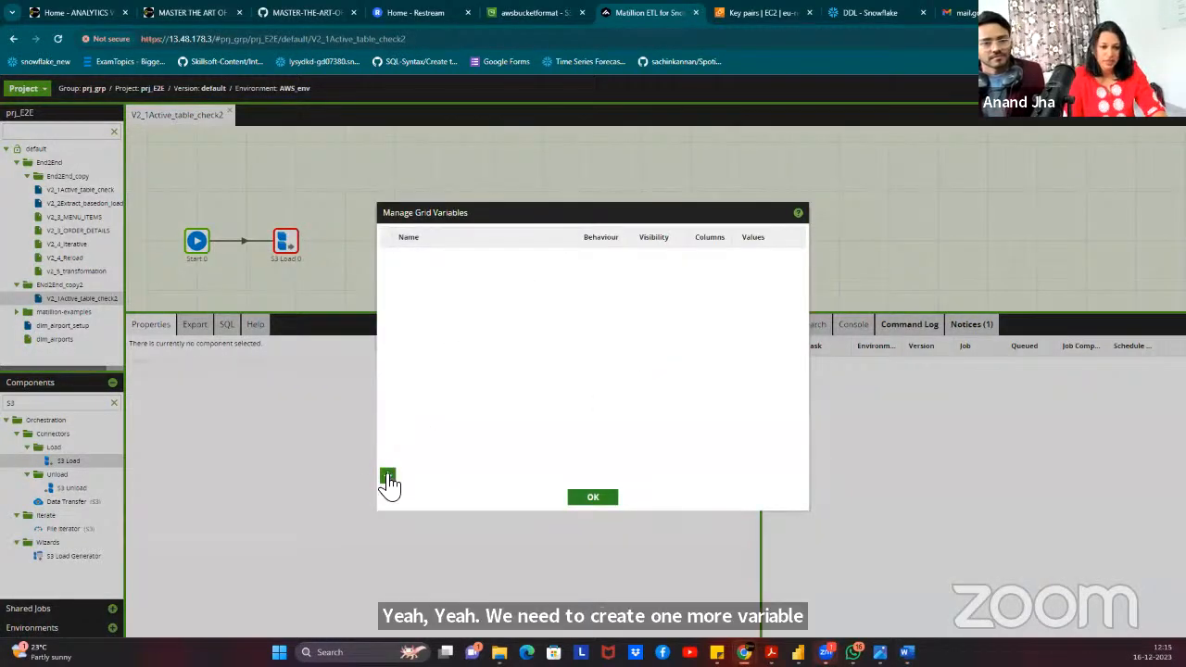
click(387, 477)
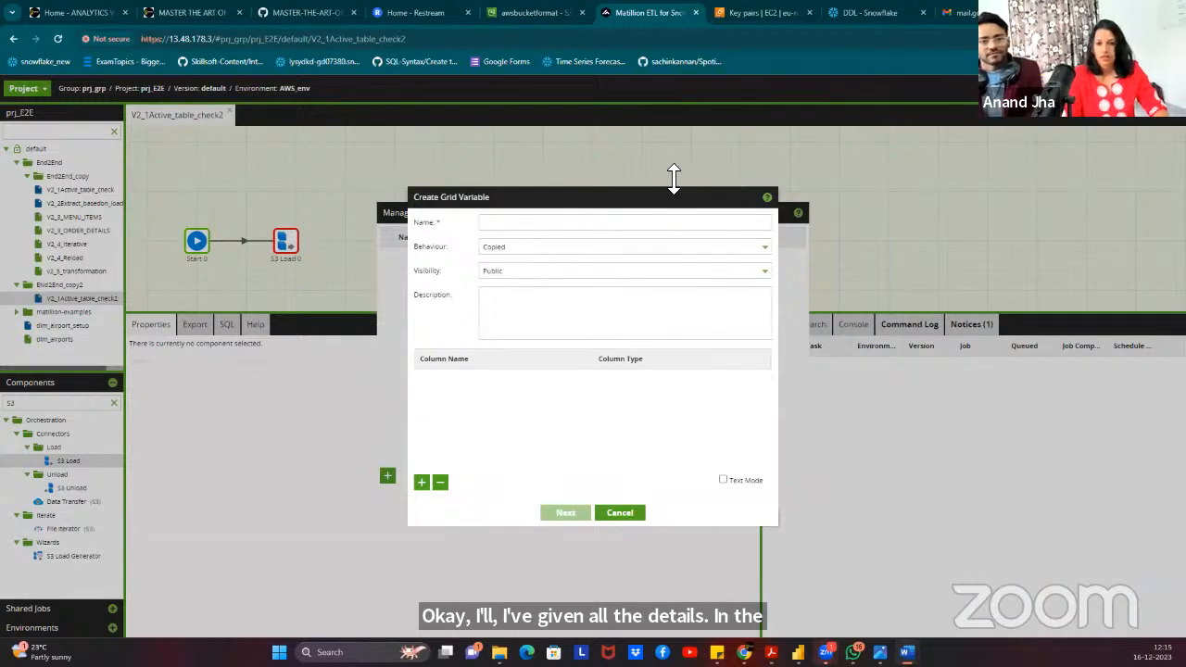
Name the grid variable GRID_VAR_TBL_LOADTYPE and add Text columns TABLE_NAME and LOAD_TYPE.
click(665, 228)
text(GRID_VAR_TBL_LOADTYPE)
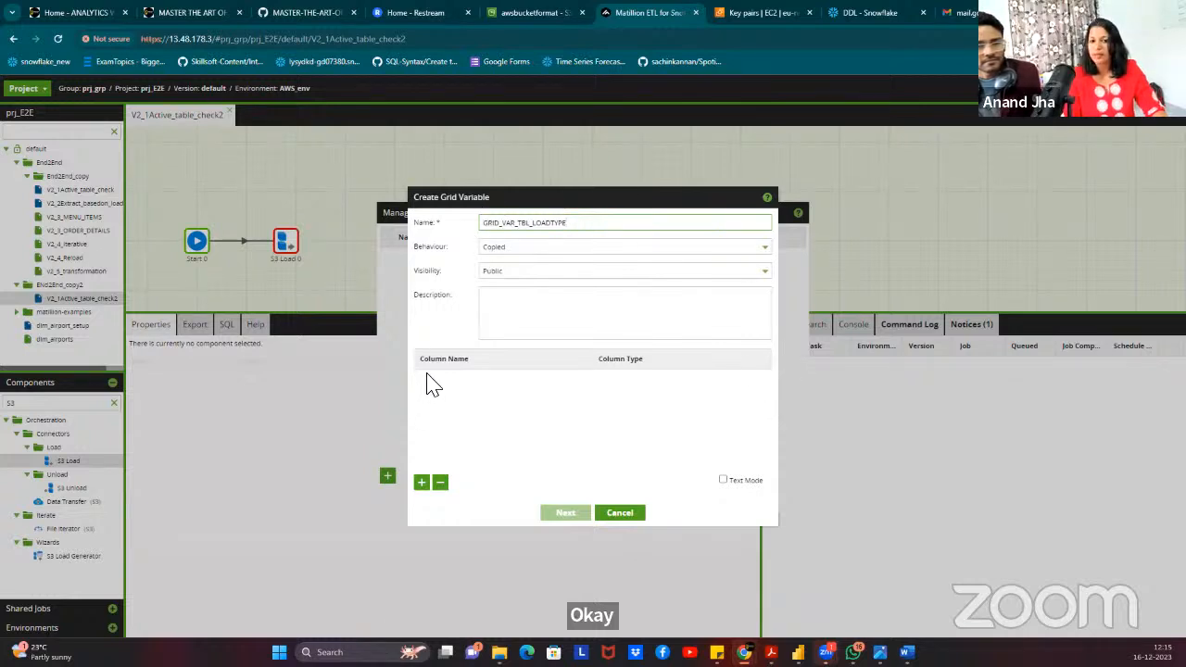
click(421, 482)
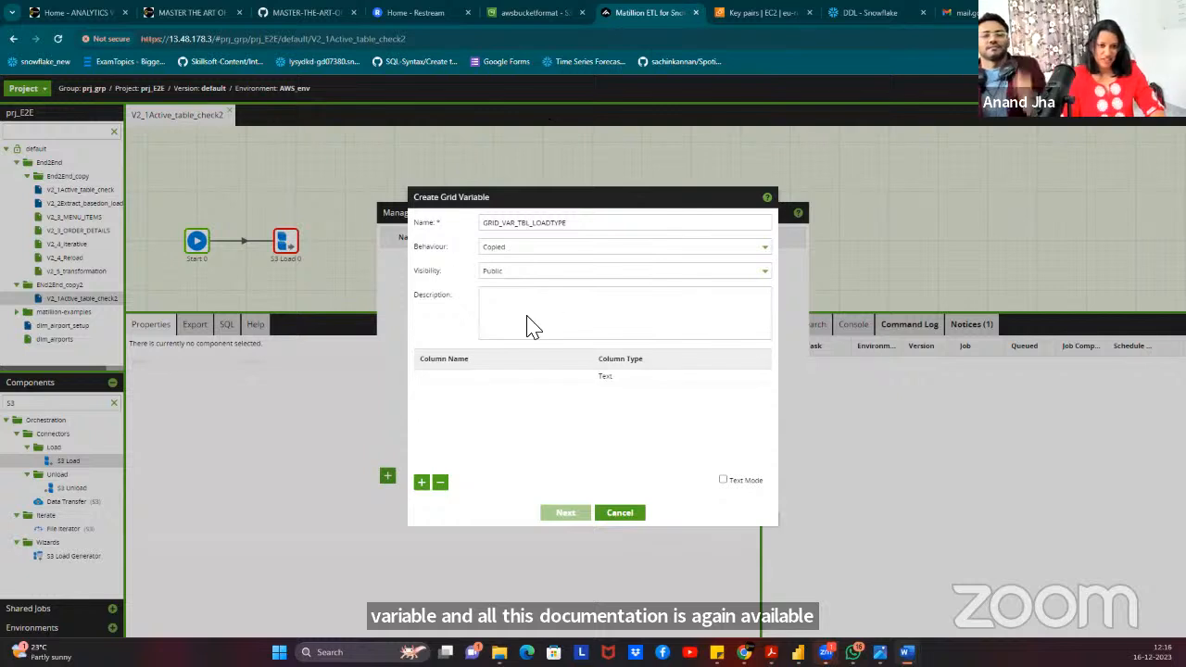
click(445, 380)
text(TABLE_NAME)
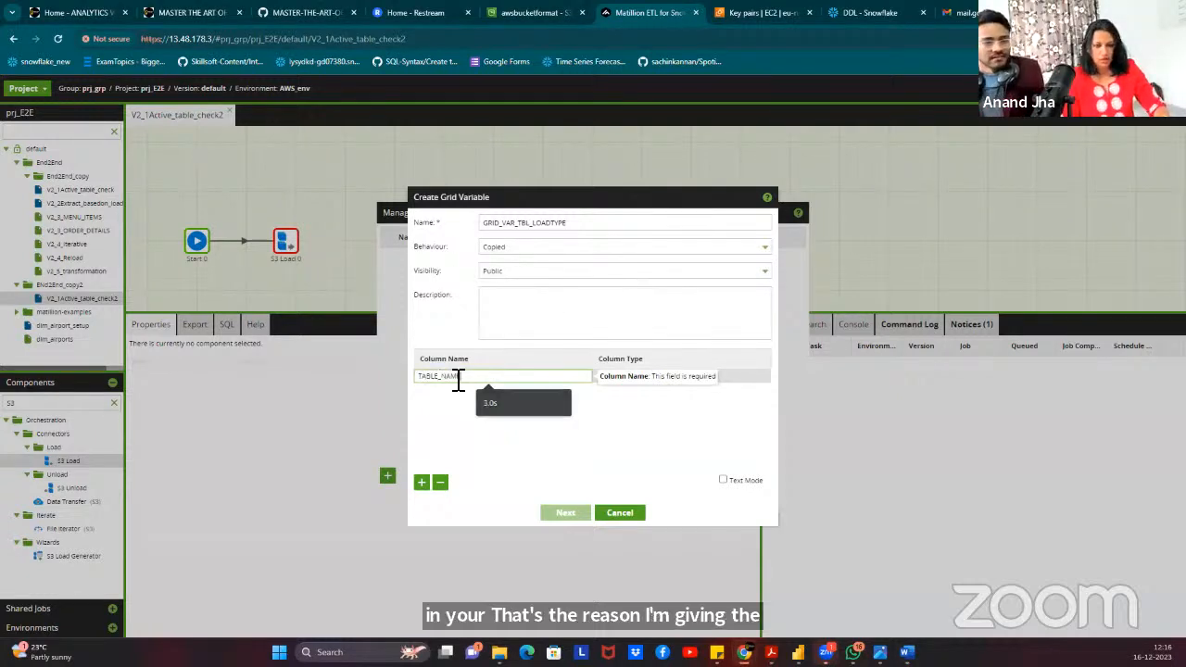
click(635, 380)
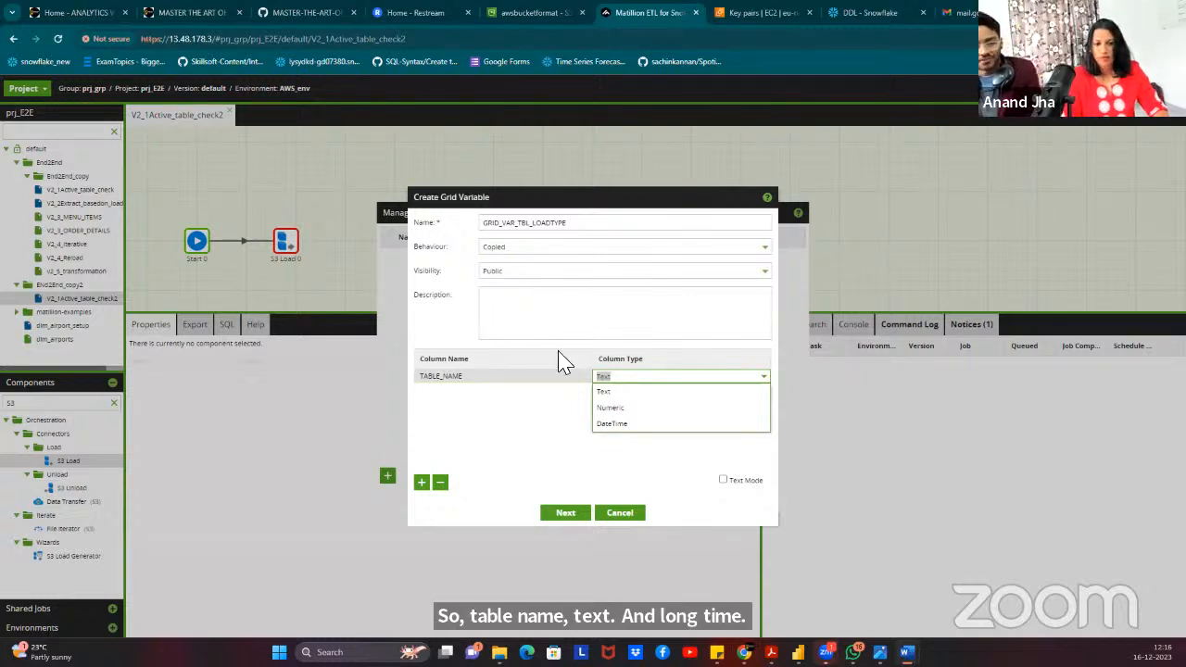
click(422, 483)
click(442, 390)
text(LOAD_TYPE)
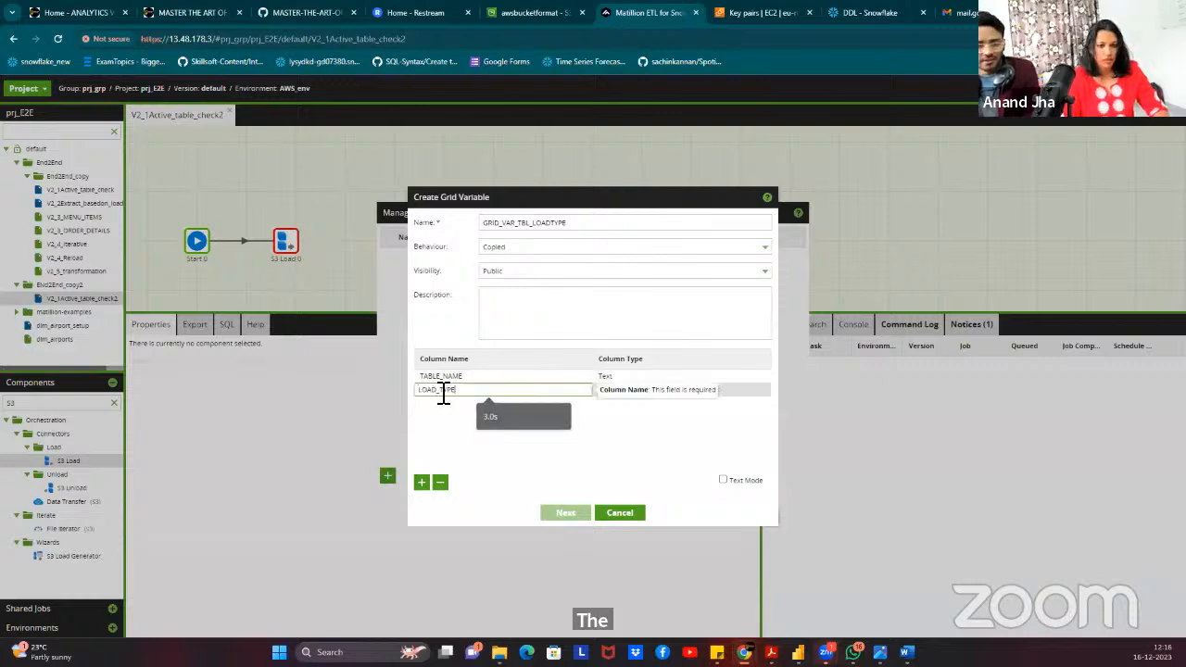
click(566, 433)
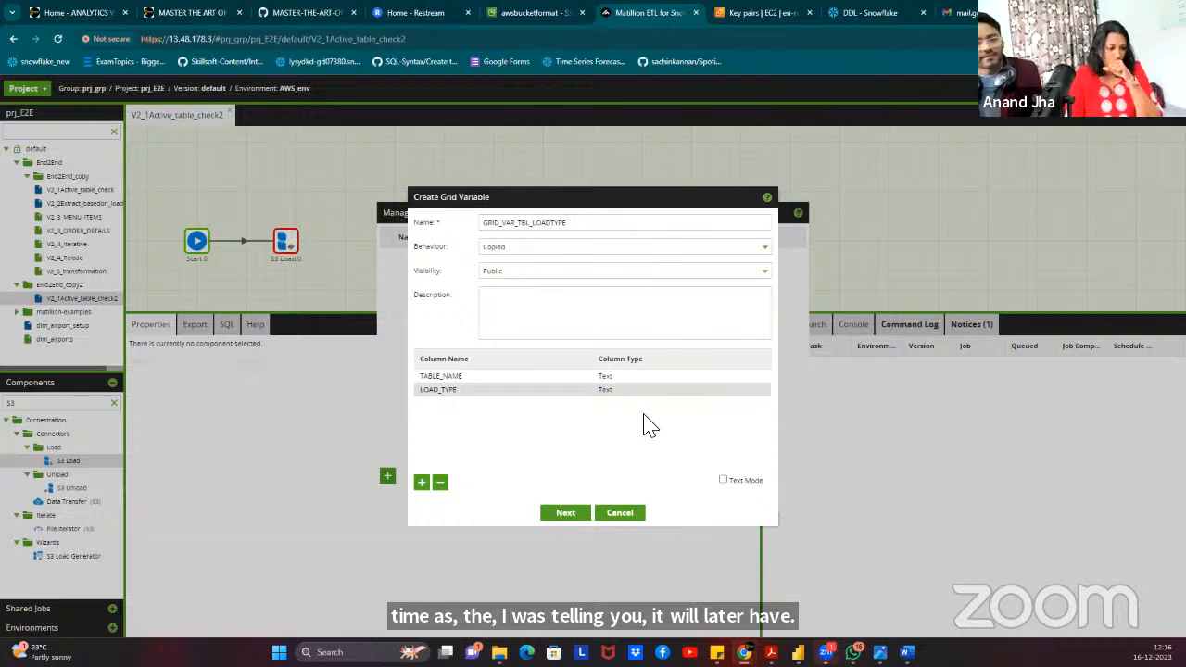
Advance to Default Values and add a blank row under TABLE_NAME and LOAD_TYPE.
click(566, 515)
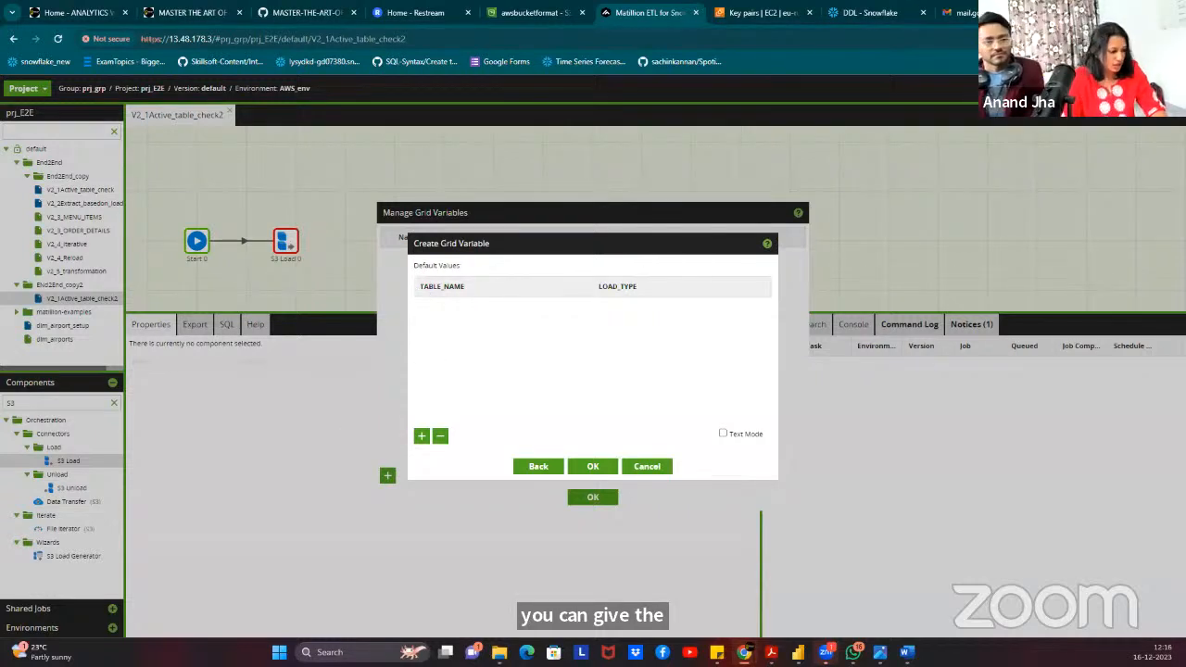
click(424, 438)
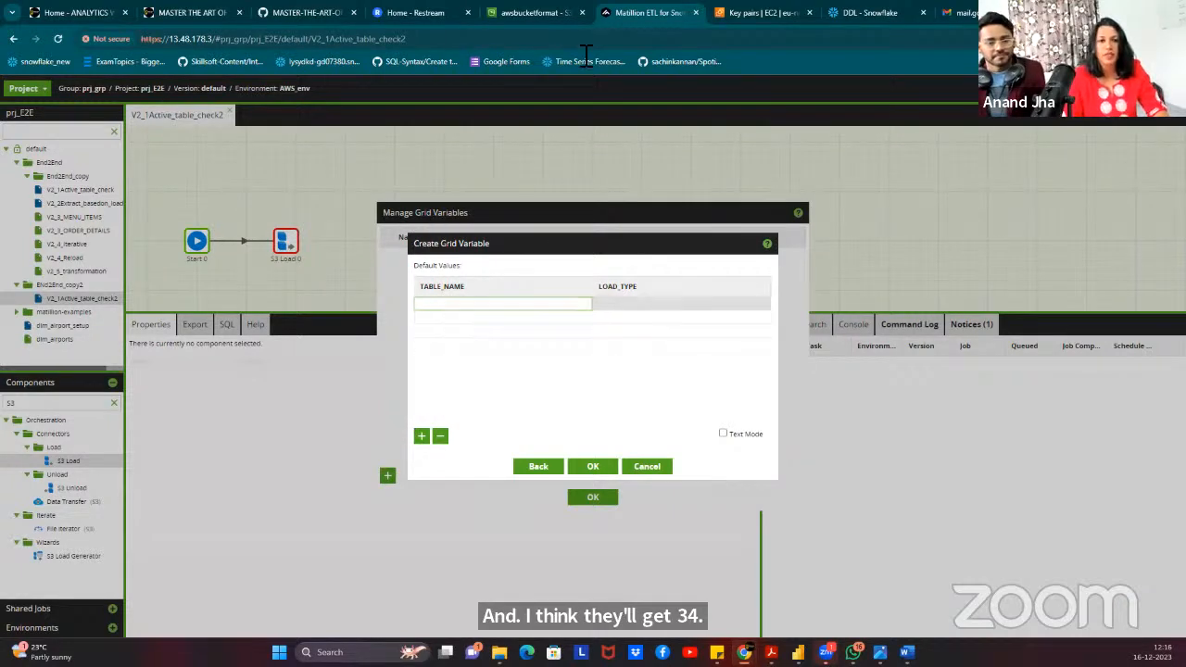
Scroll the Snowflake DDL worksheet to the MENU_ITEMS table and copy the menu_item_id column name.
click(872, 11)
scroll(426, 297, up, 3)
scroll(429, 291, up, 3)
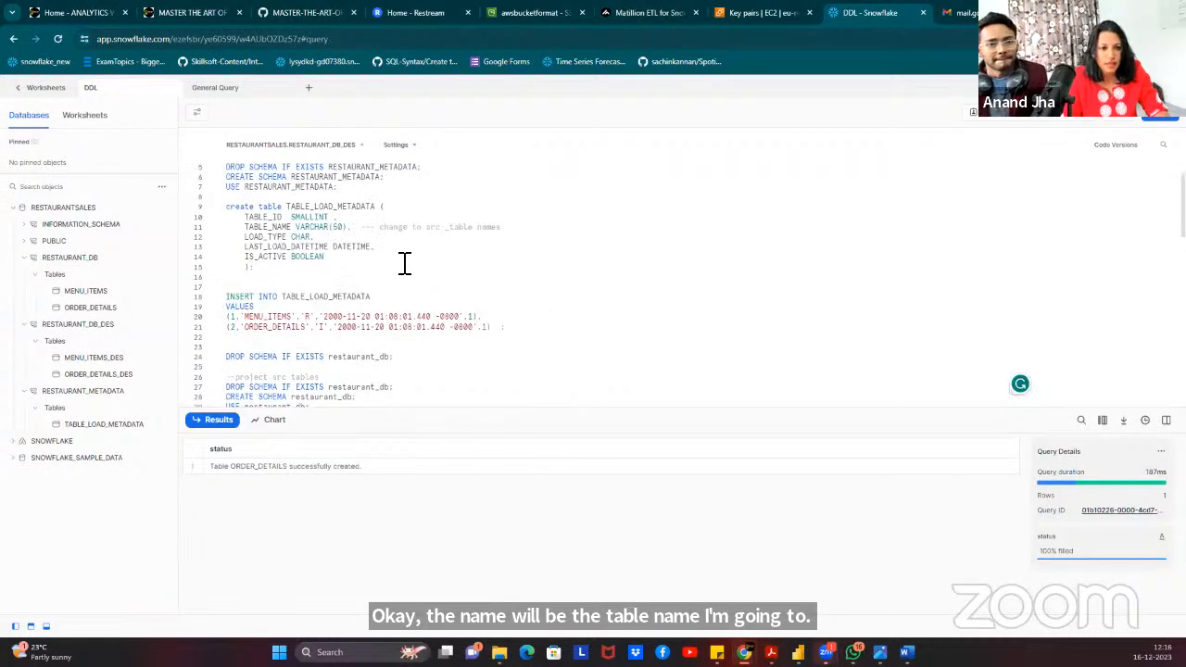
scroll(395, 259, down, 8)
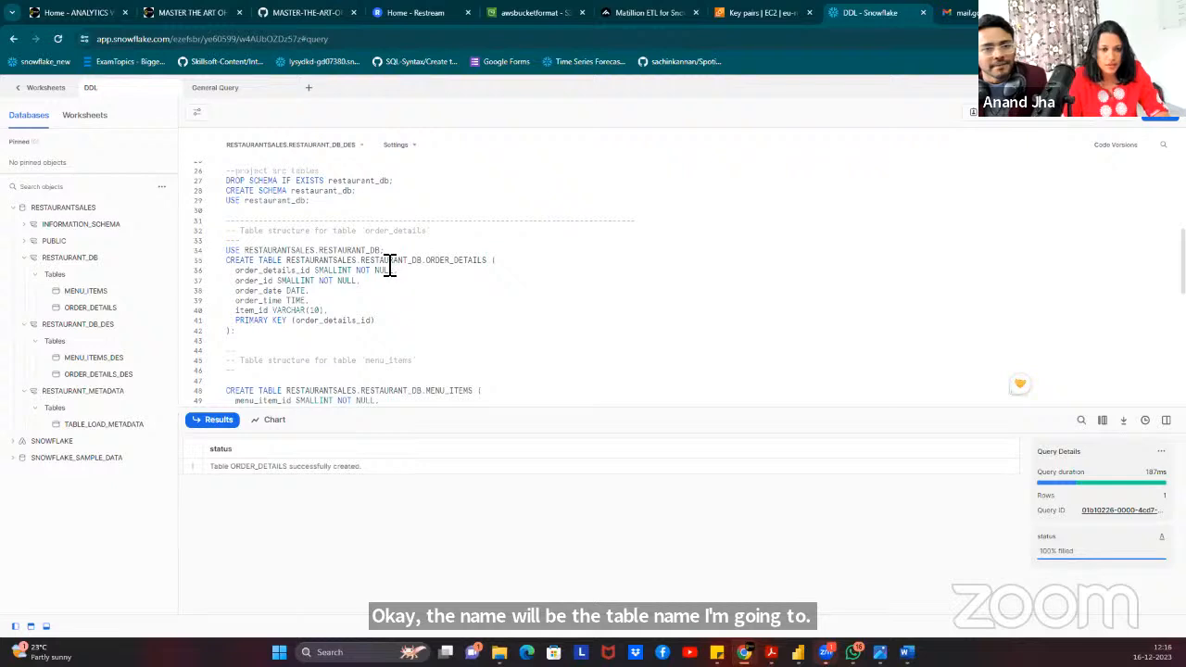
scroll(389, 265, down, 4)
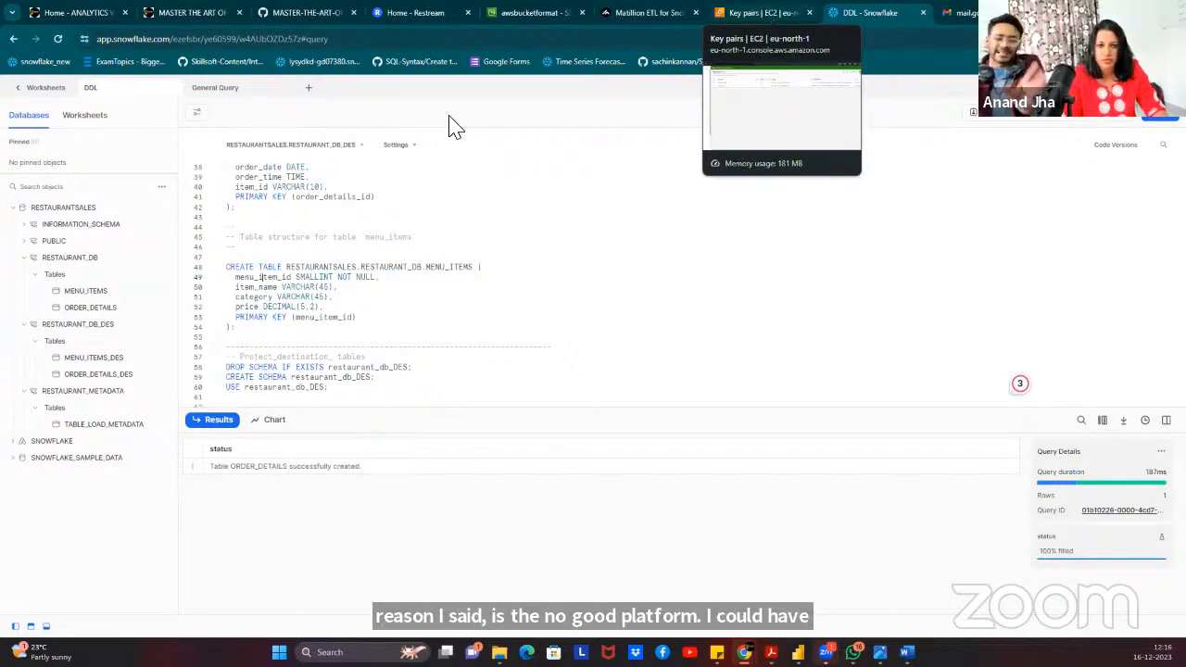
double_click(278, 277)
key(ctrl+c)
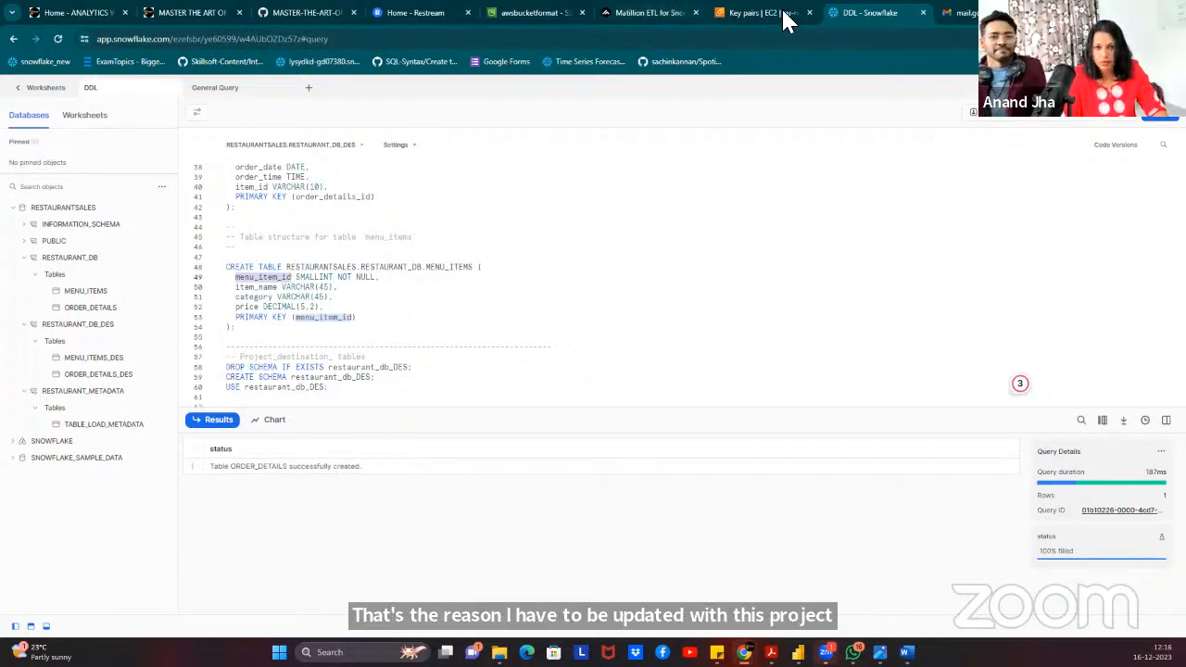
Erase the wrongly pasted menu_item_id and copy the MENU_ITEMS table name from the DDL instead.
click(646, 12)
click(506, 307)
key(ctrl+v)
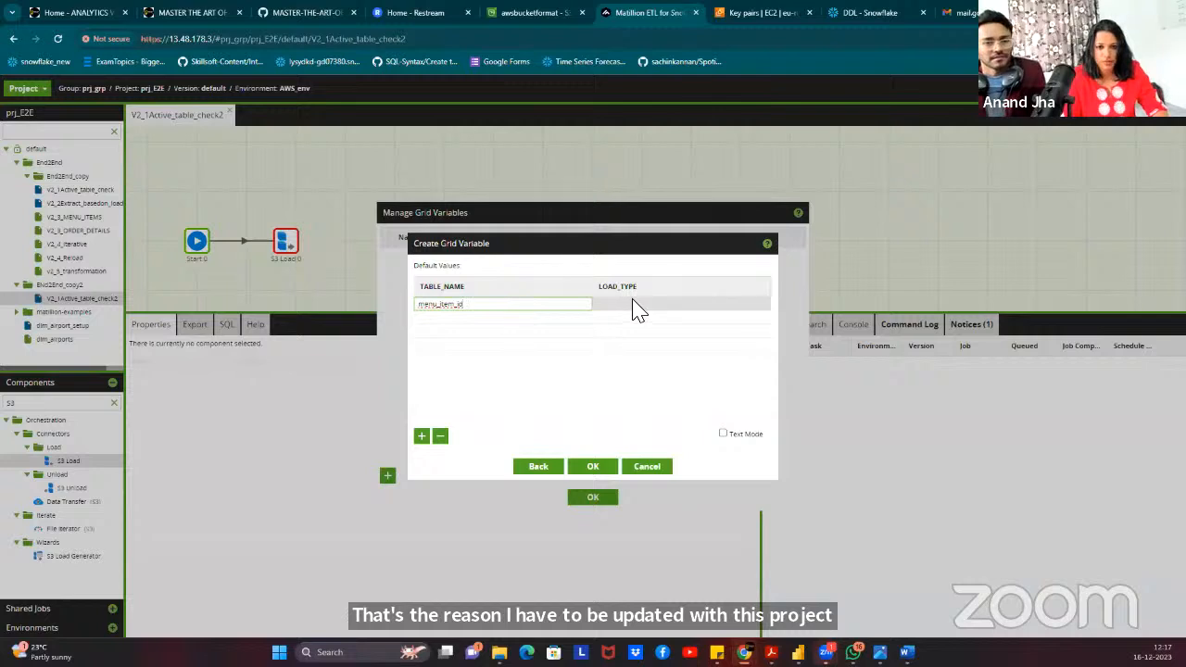
key(BackSpace)
key(BackSpace)
key(BackSpace)
key(BackSpace)
key(BackSpace)
key(BackSpace)
key(BackSpace)
key(BackSpace)
key(BackSpace)
key(BackSpace)
key(BackSpace)
key(BackSpace)
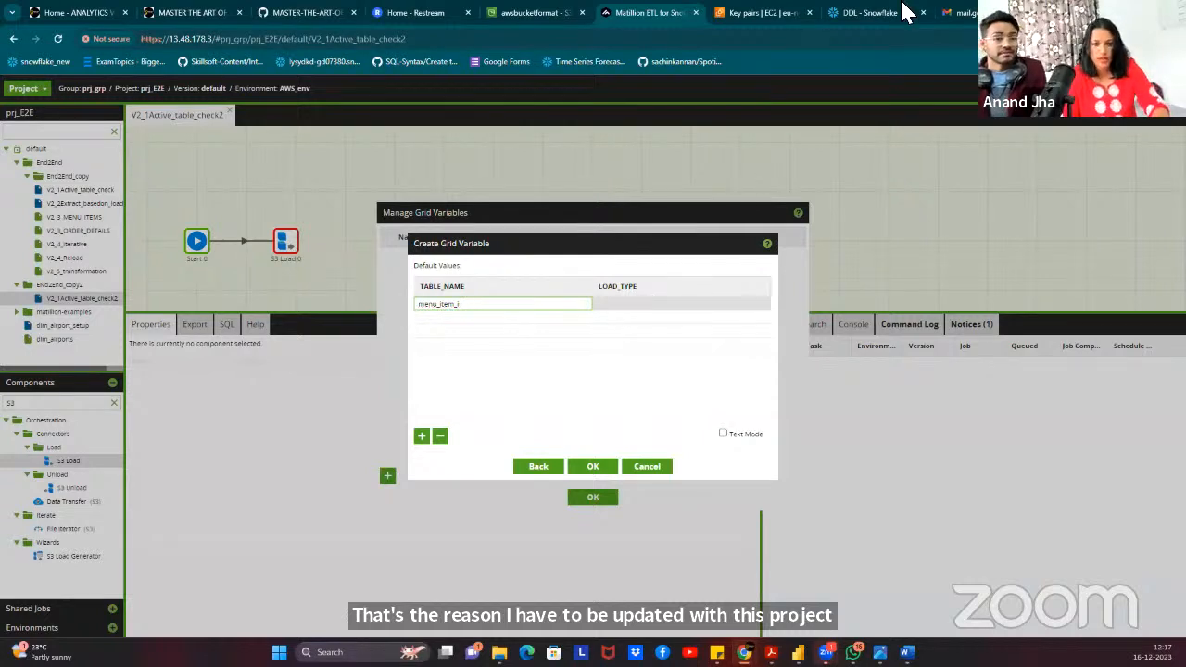
click(854, 26)
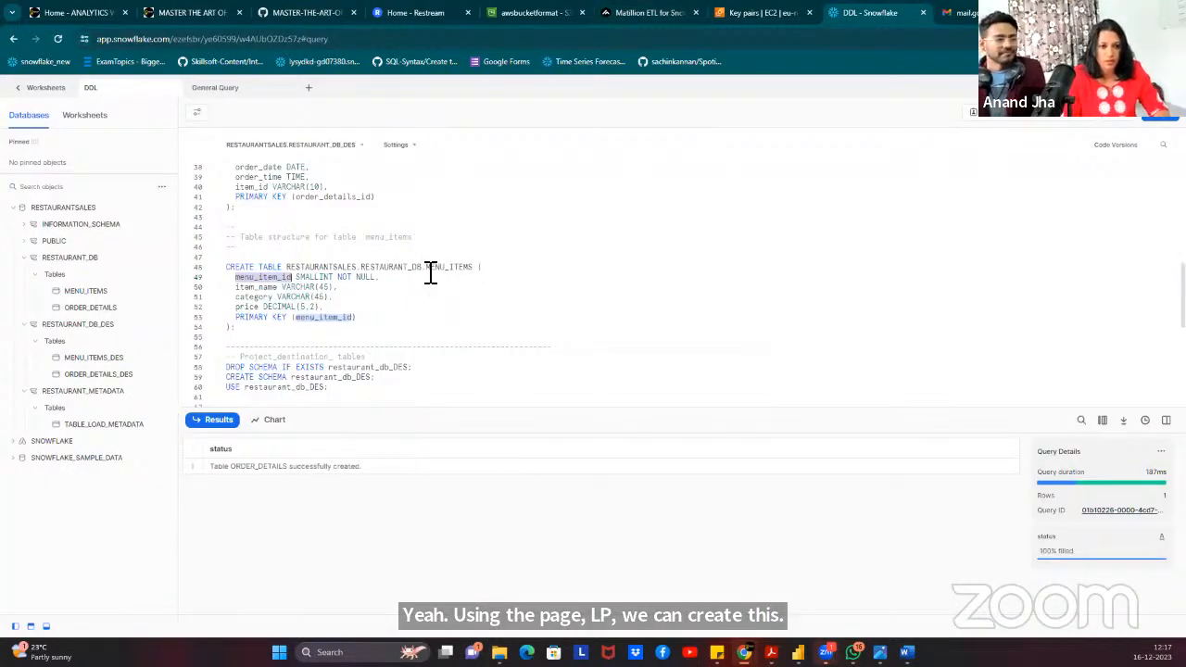
click(479, 269)
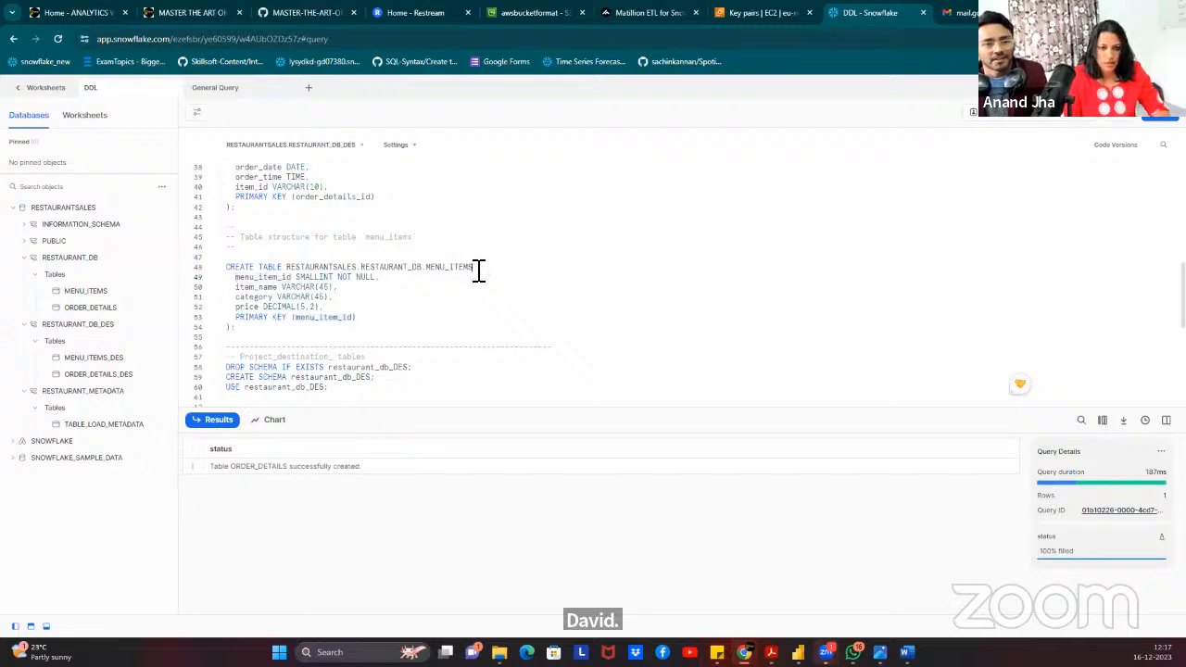
double_click(432, 270)
key(ctrl+c)
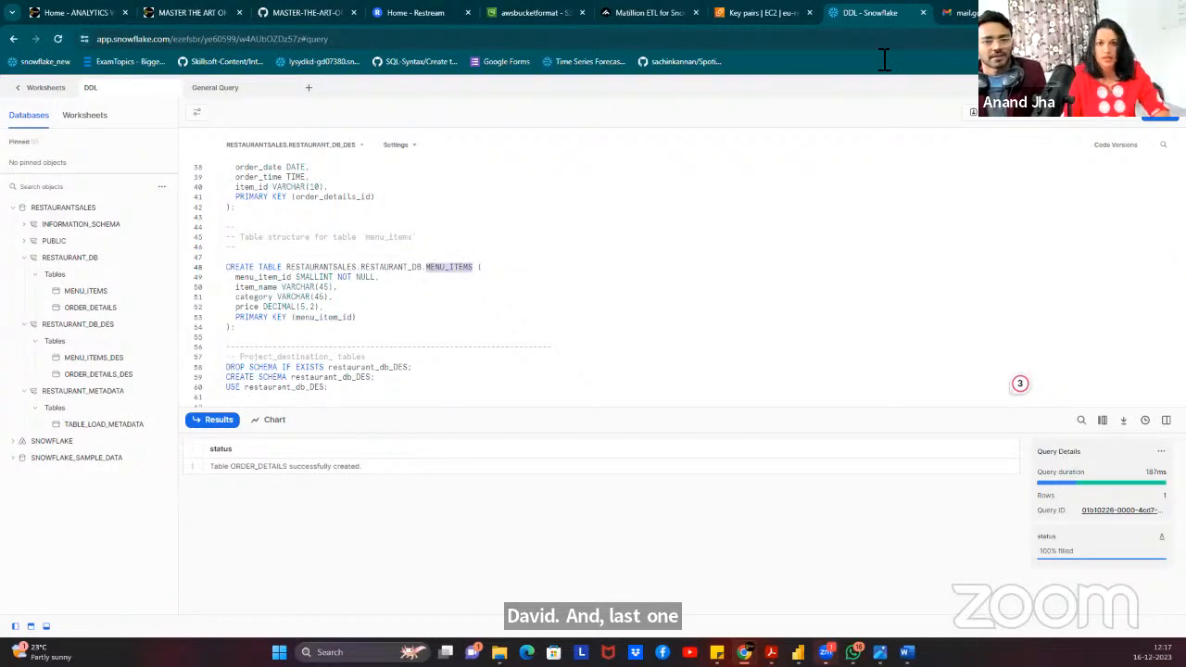
Paste MENU_ITEMS as a TABLE_NAME default, then remove the extra rows to start over.
click(649, 13)
click(543, 306)
key(ctrl+v)
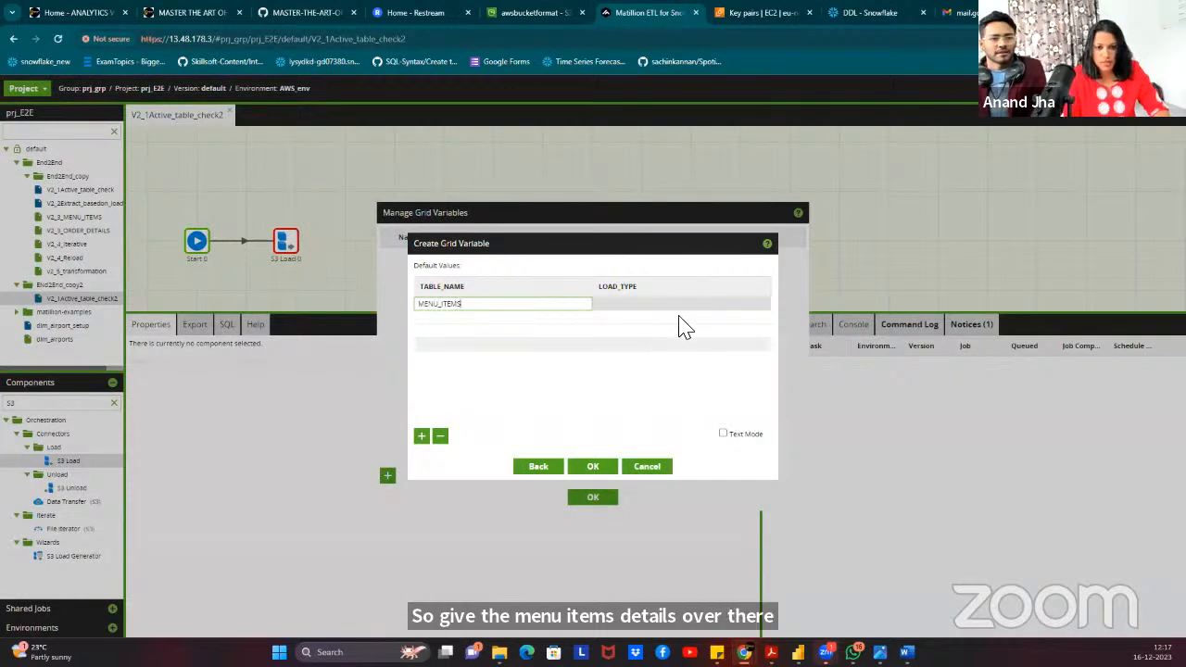
click(675, 305)
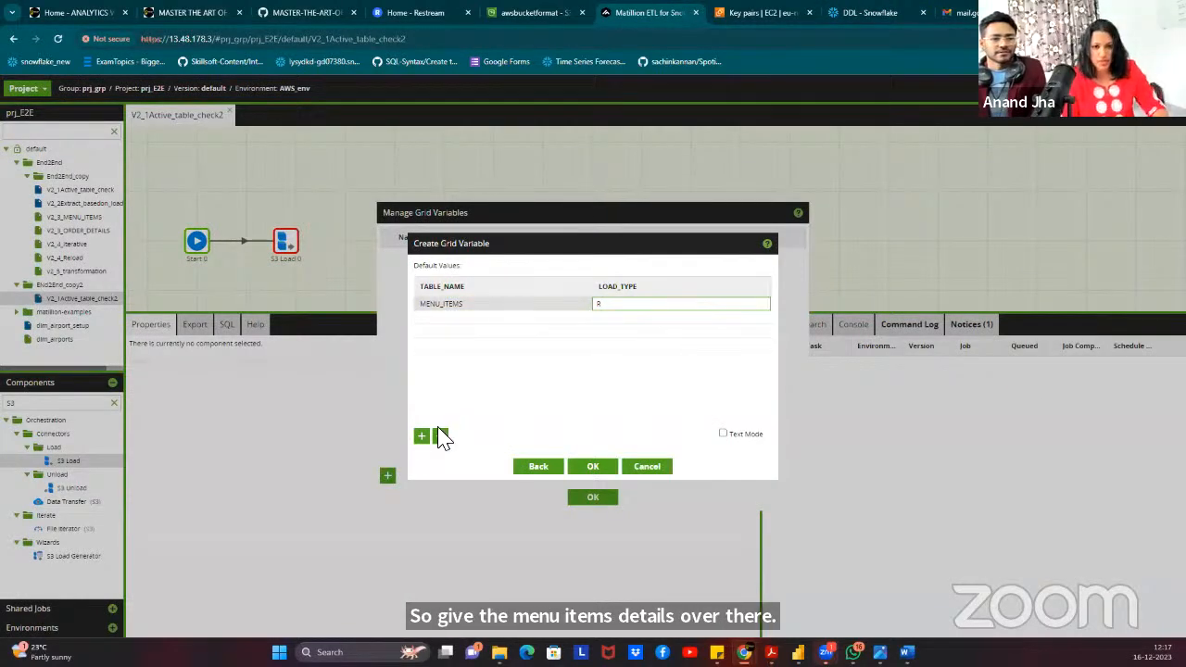
click(486, 323)
click(442, 436)
click(442, 437)
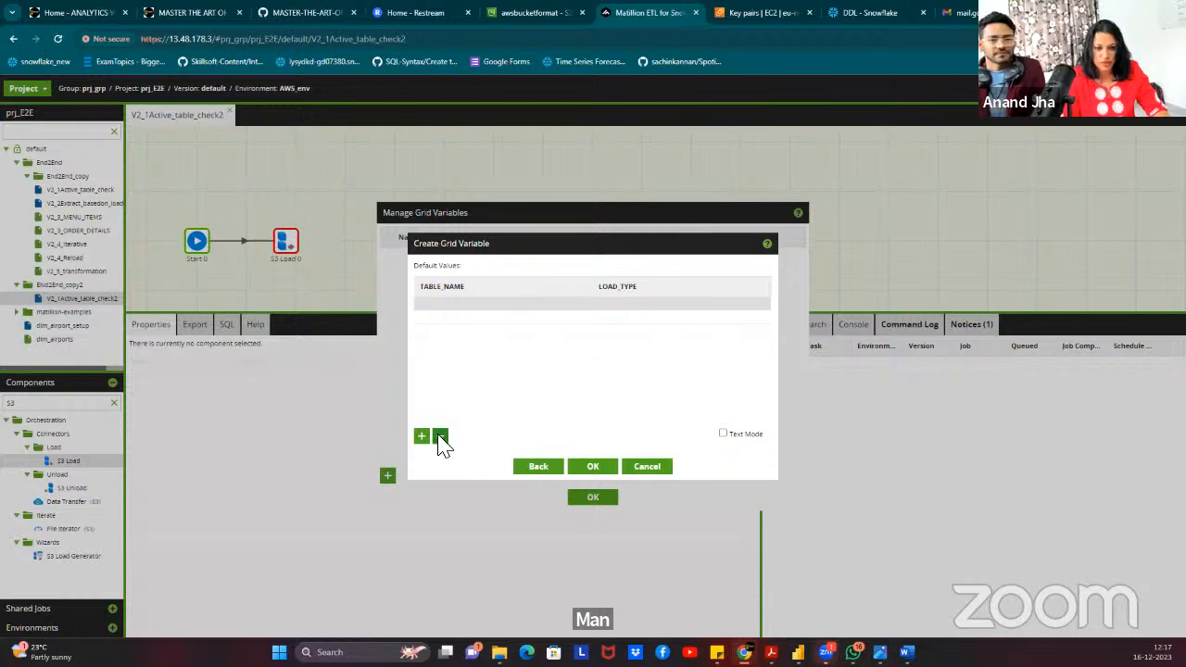
Add the default row MENU_ITEMS, R and save GRID_VAR_TBL_LOADTYPE, closing the grid variables manager.
click(477, 311)
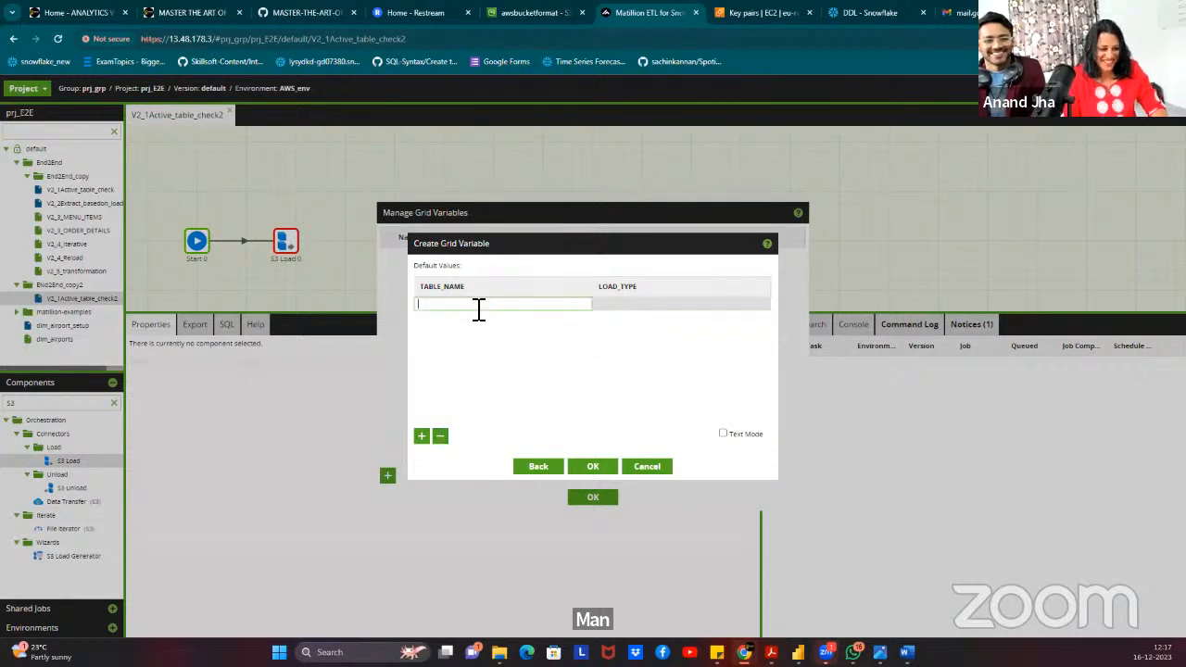
key(ctrl+v)
click(637, 304)
text(R)
key(Return)
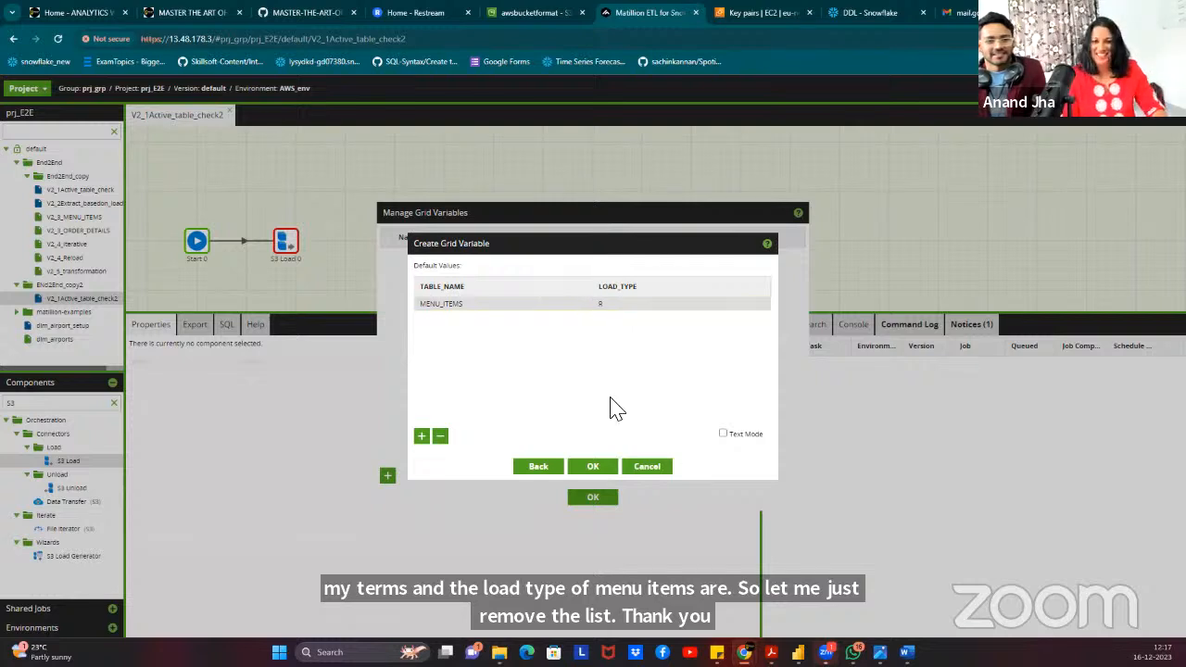
click(595, 467)
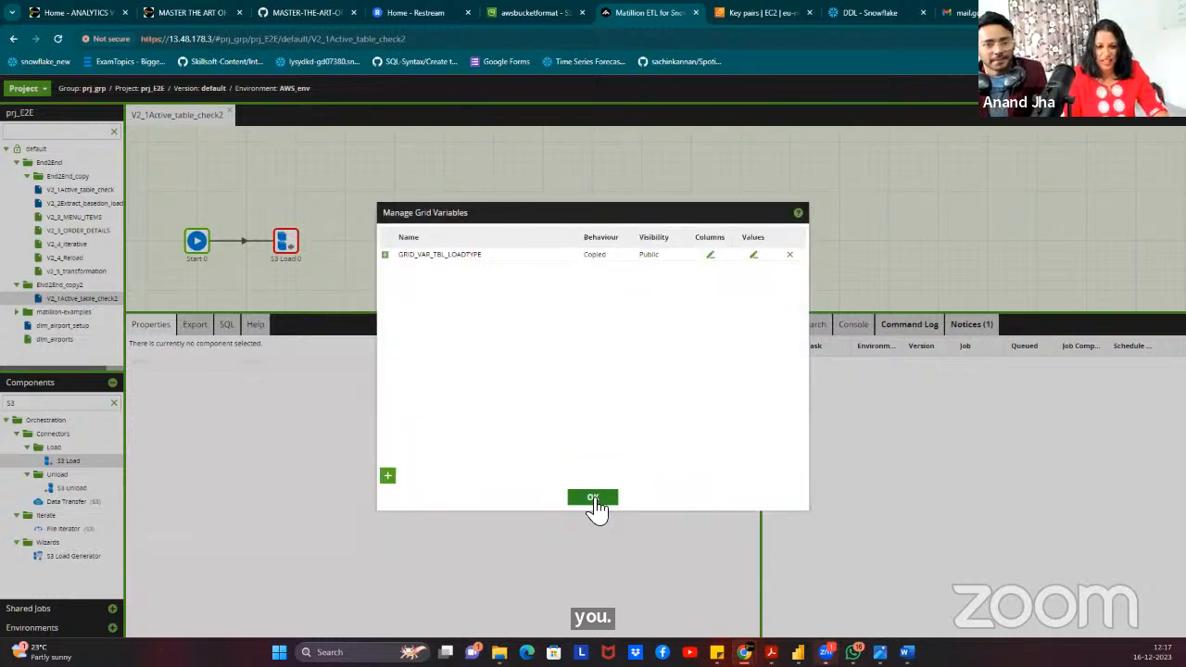
click(594, 498)
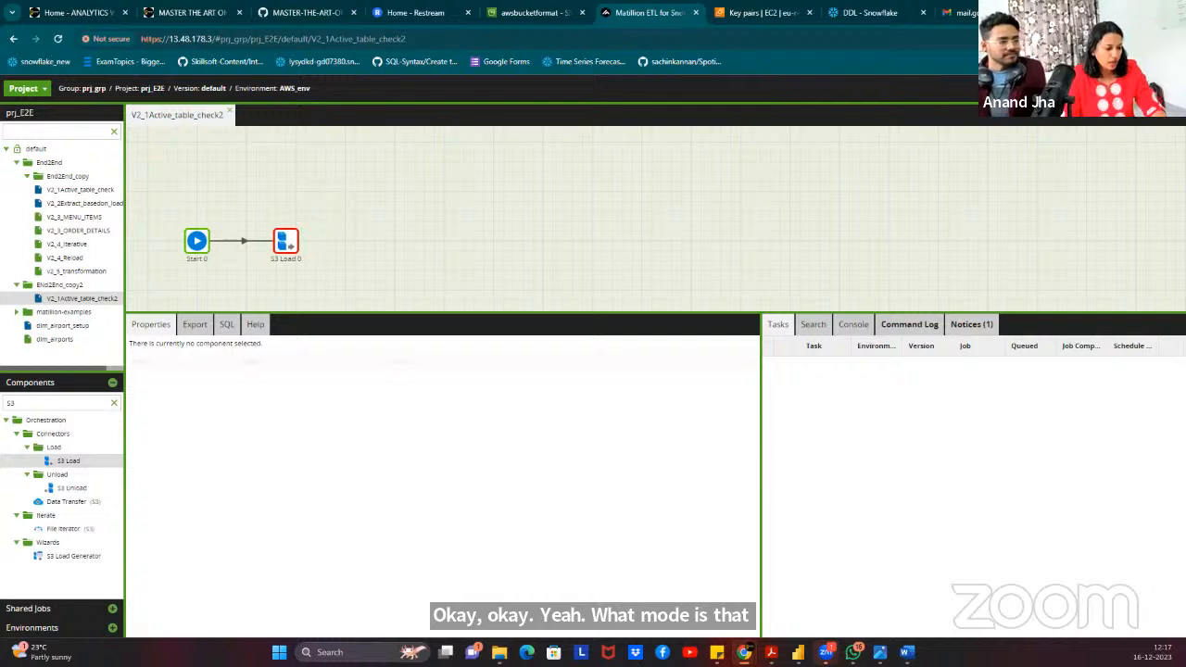
click(287, 247)
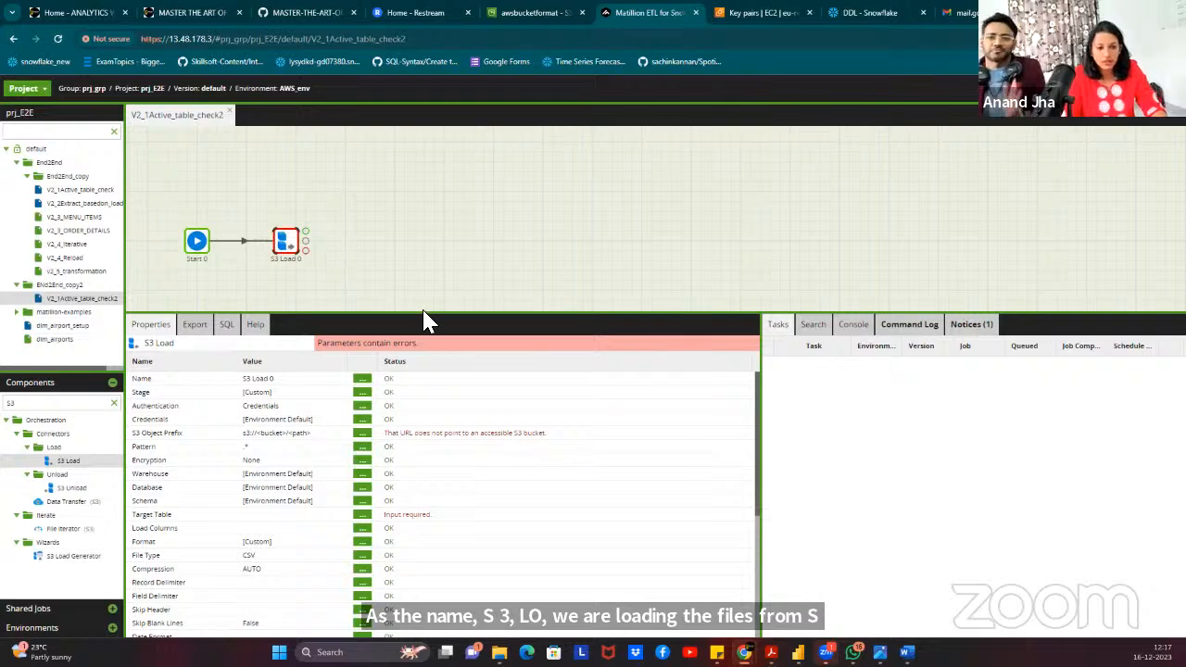
drag(435, 317, 430, 276)
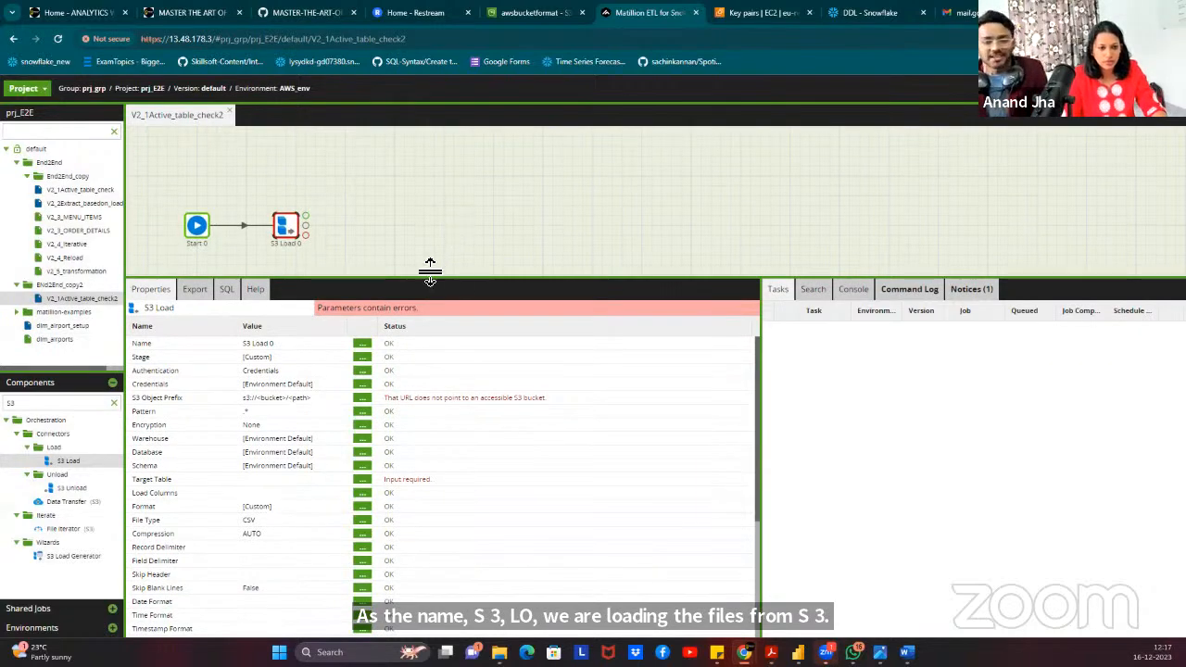
click(362, 364)
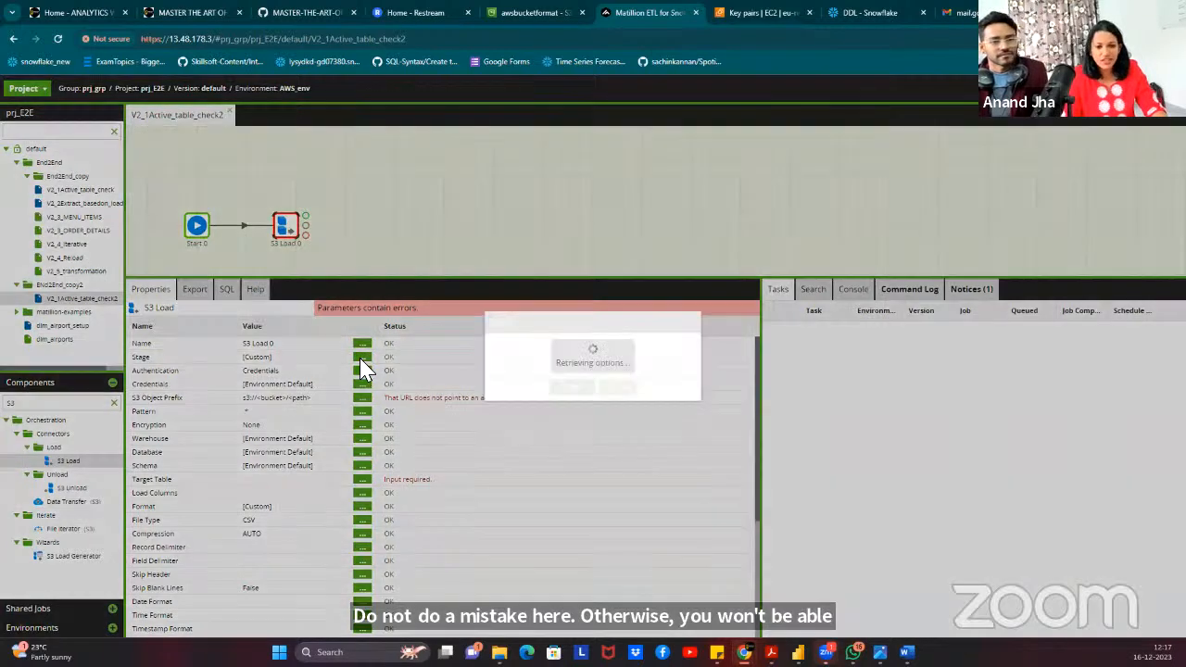
click(691, 351)
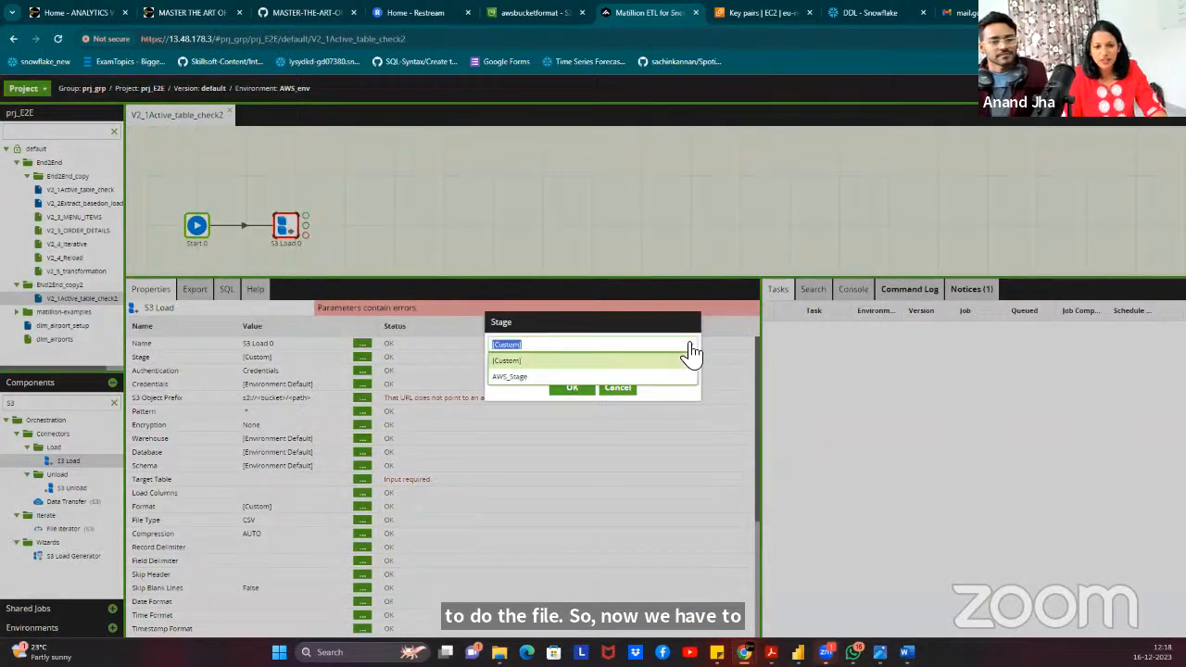
click(619, 391)
click(619, 389)
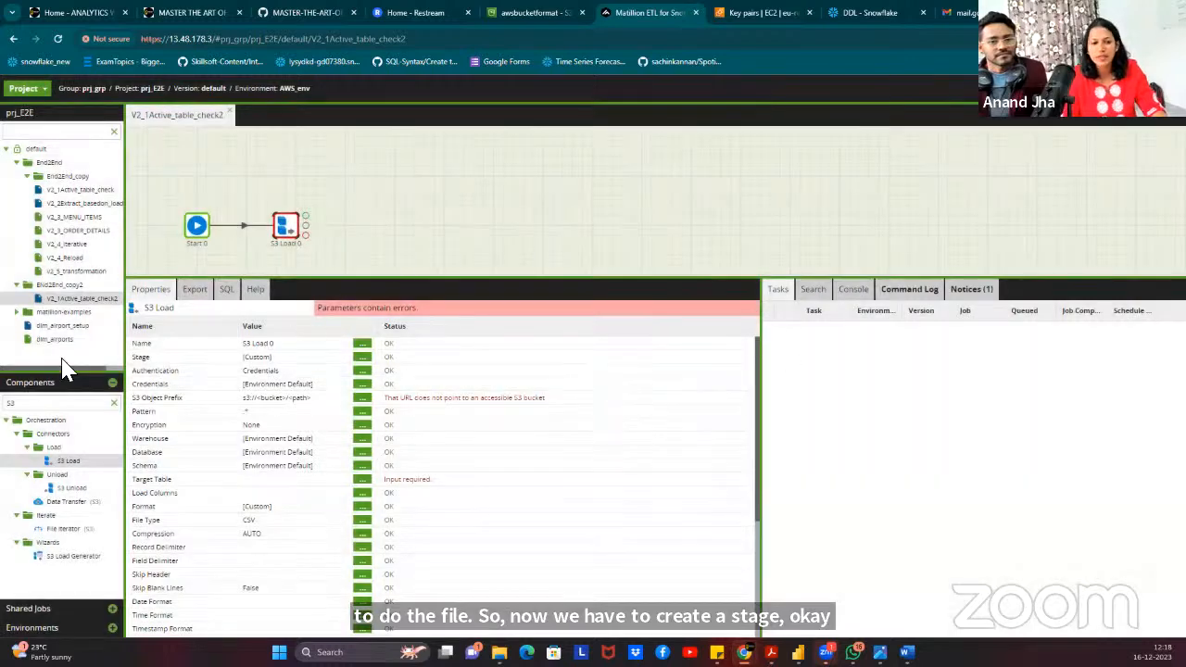
click(47, 628)
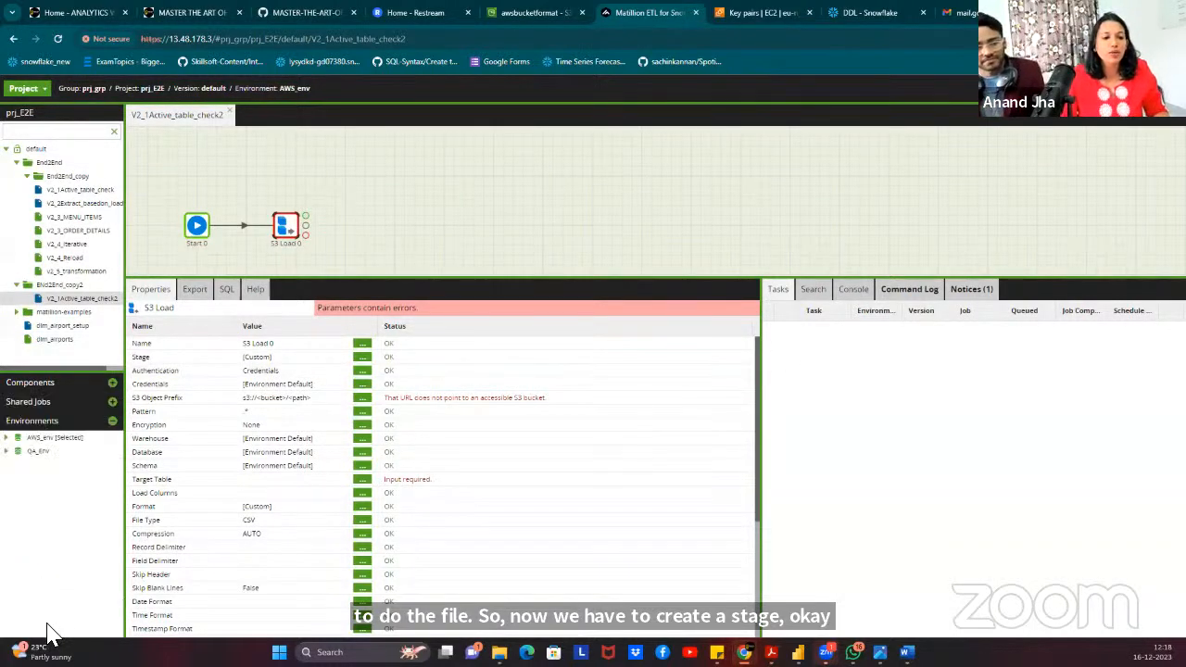
Start a new AWS_env stage named STG in schema PUBLIC with method Create if not exists.
right_click(76, 439)
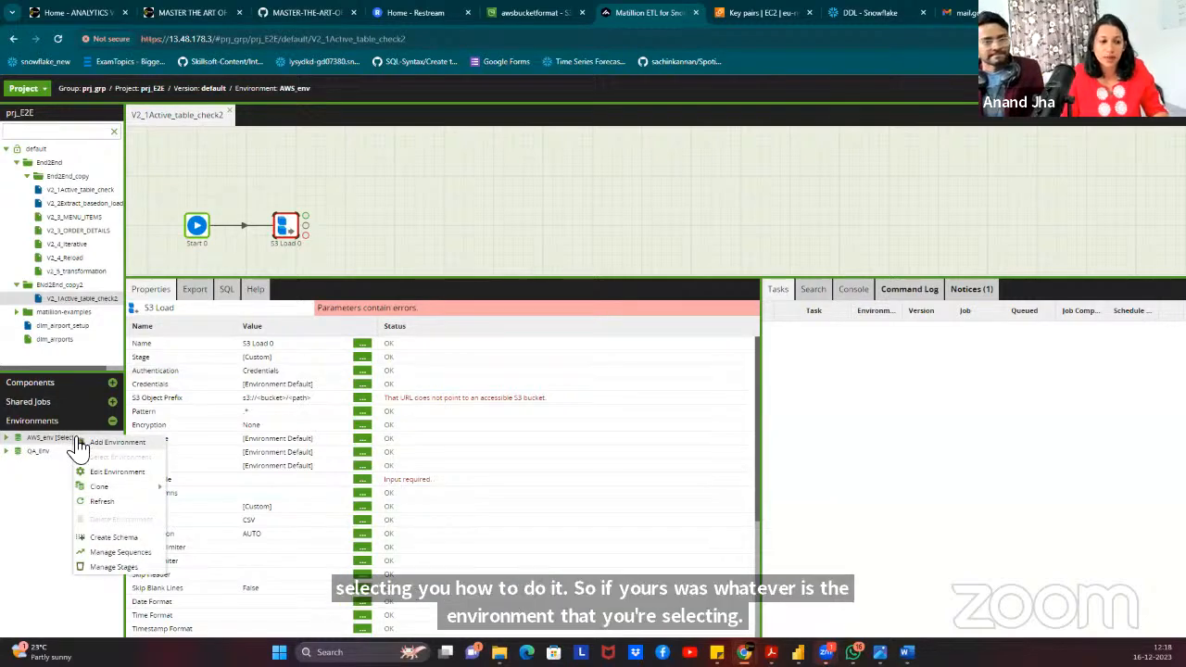
click(113, 567)
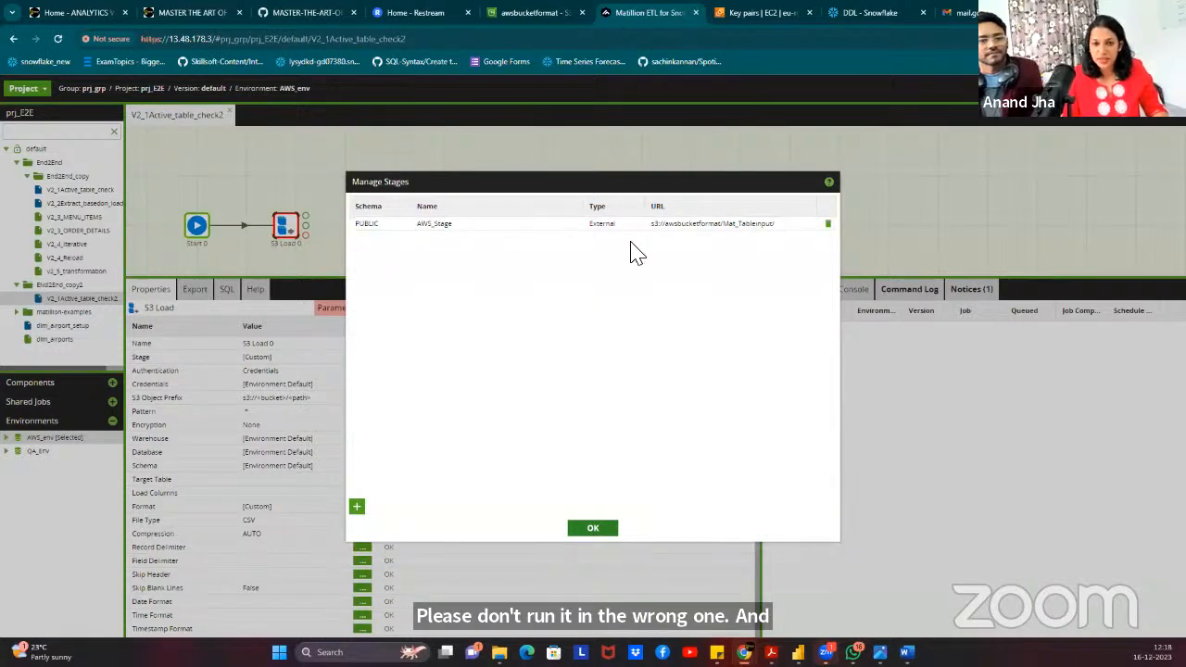
click(357, 509)
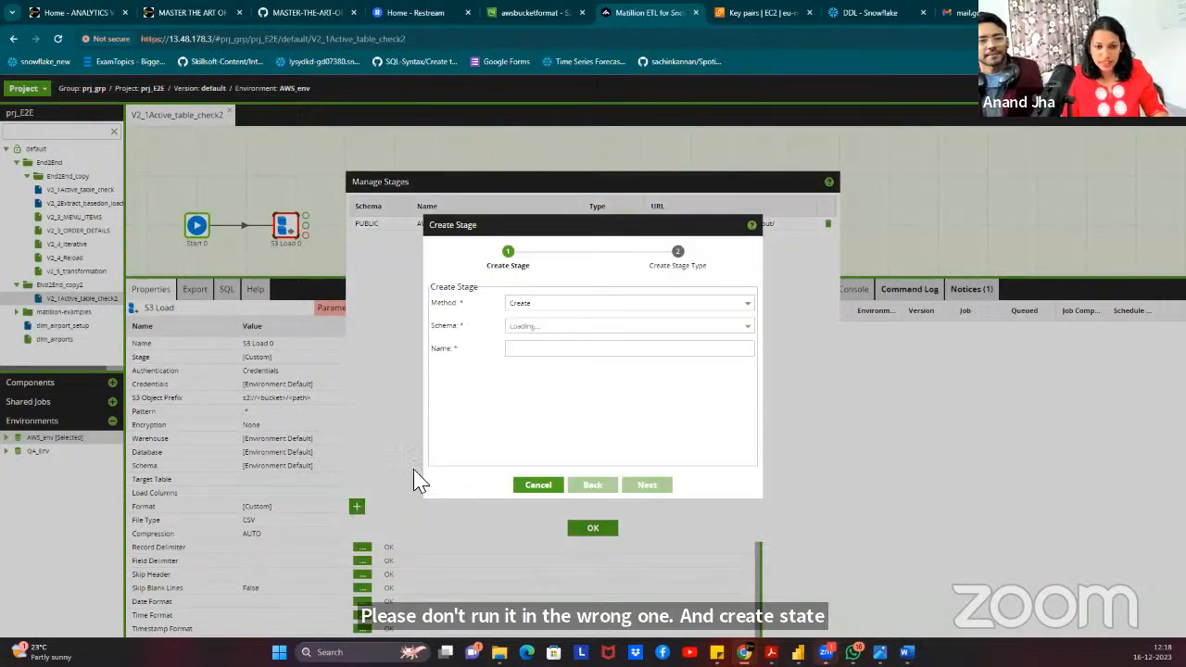
click(548, 306)
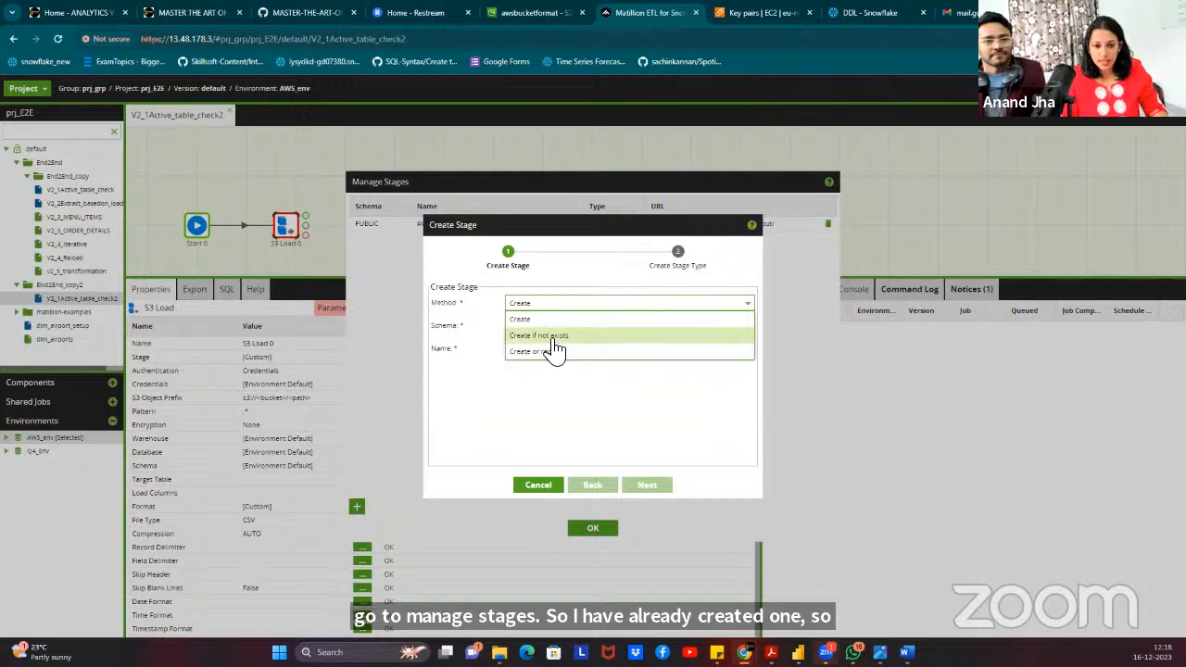
click(549, 334)
click(529, 332)
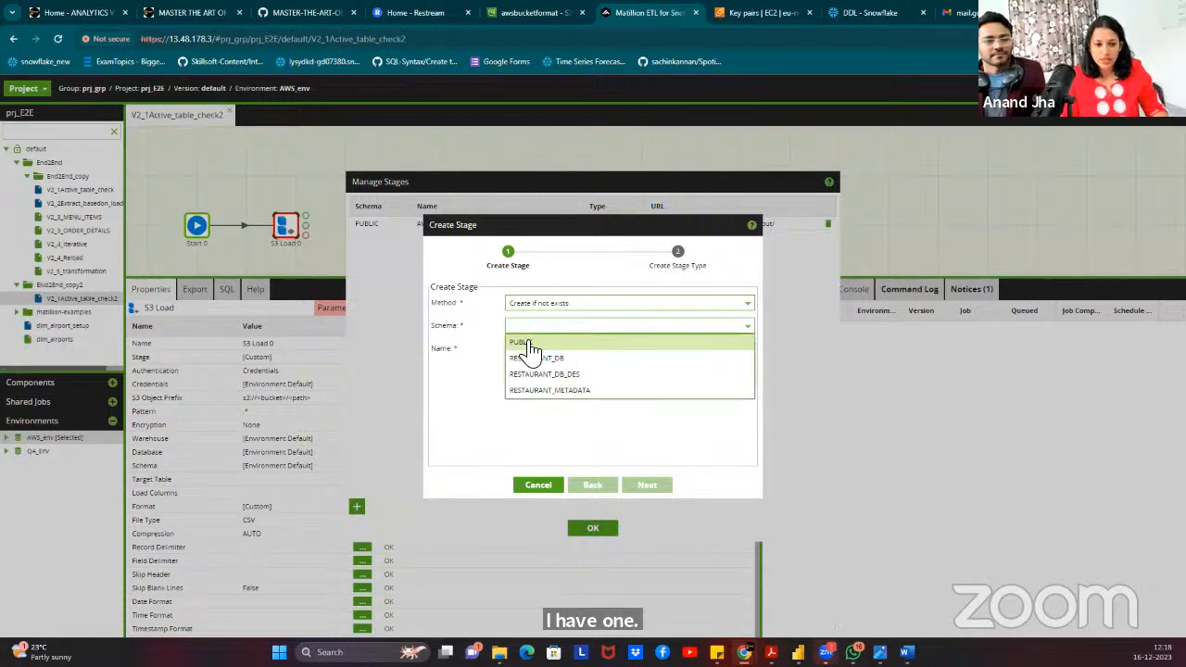
click(533, 341)
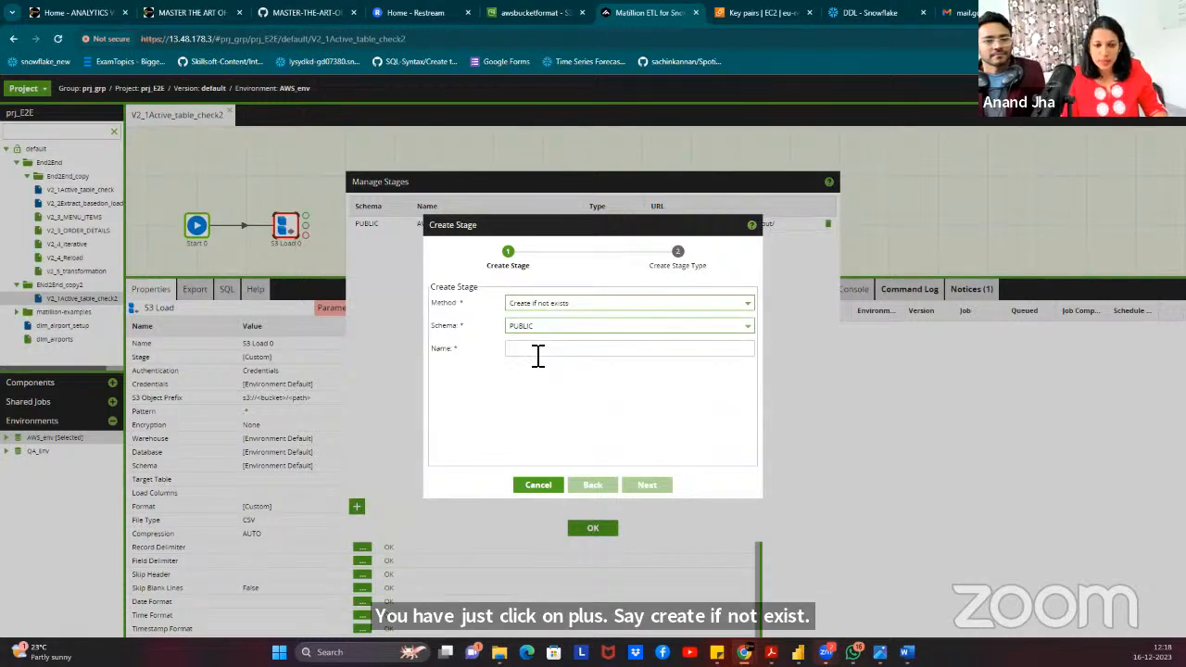
click(539, 351)
text(STag)
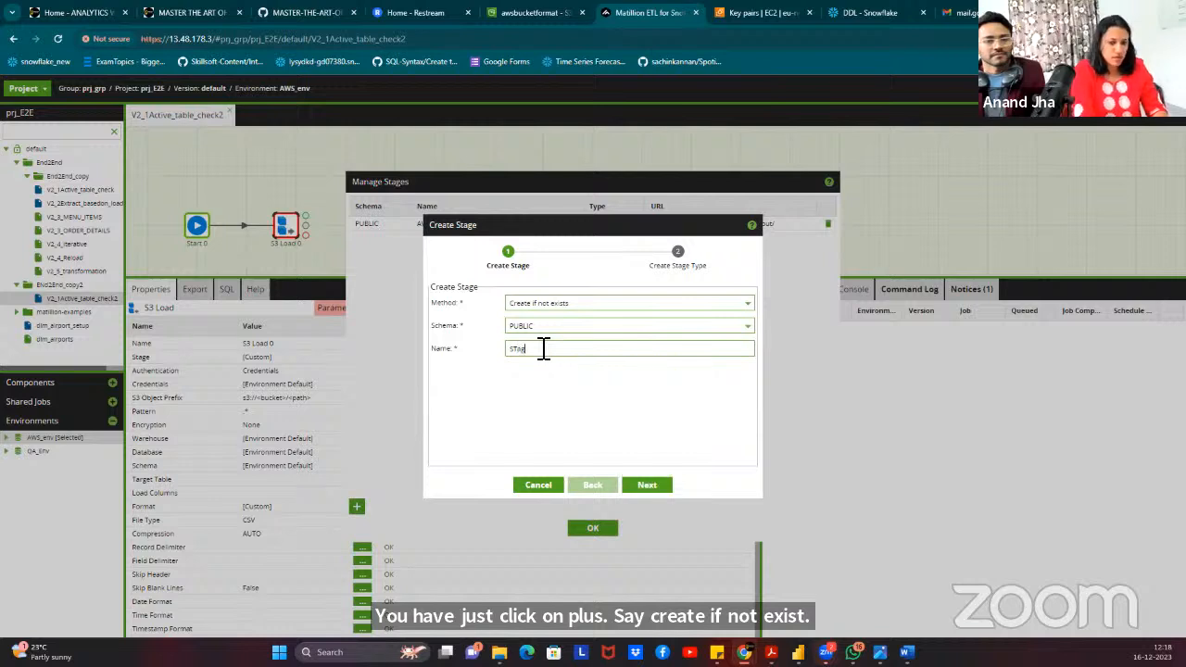
key(BackSpace)
key(BackSpace)
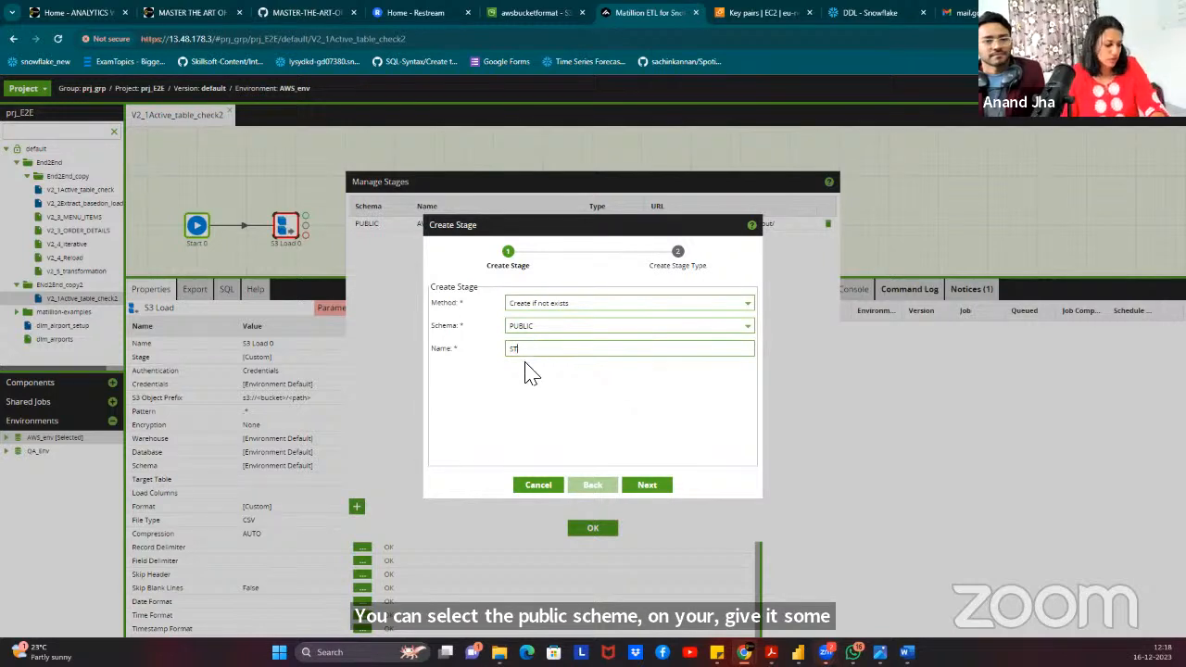
text(G)
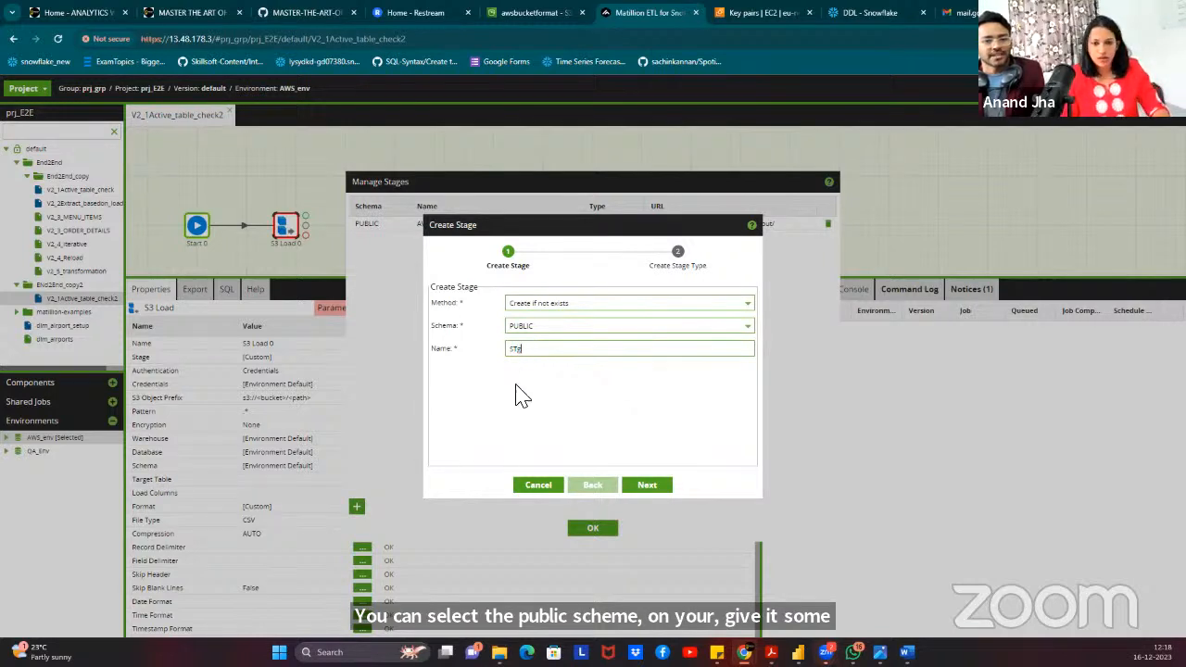
click(646, 486)
Make the stage External on AWS with AWS_Cred credentials and browse S3 for its location.
click(564, 302)
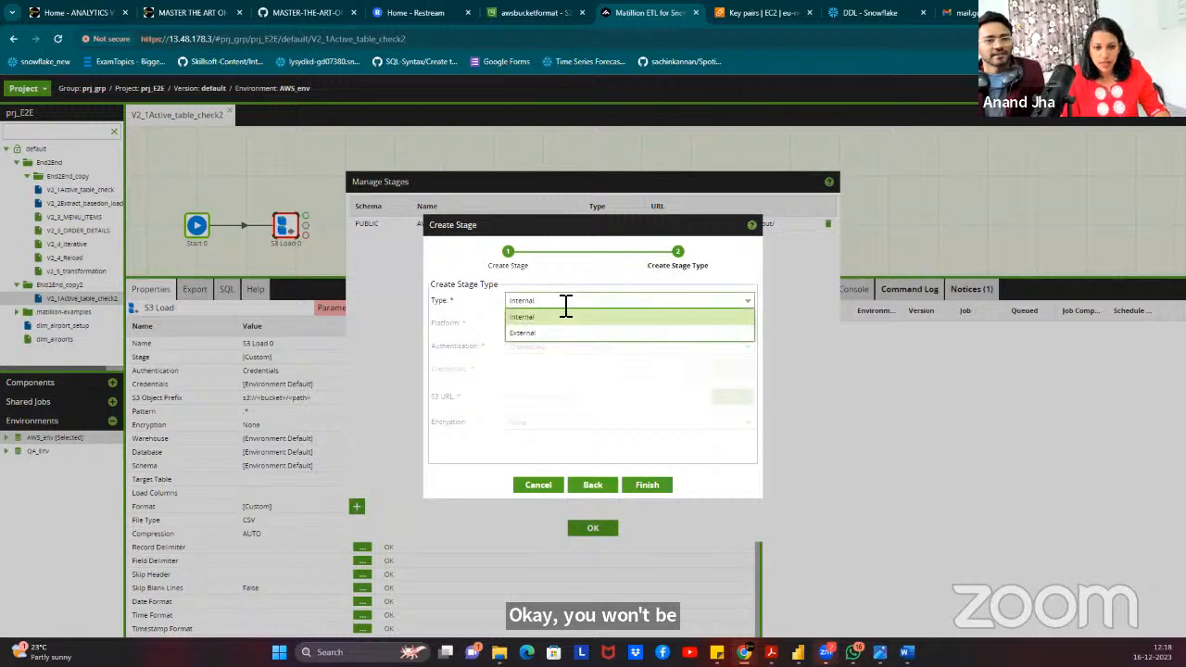
click(565, 339)
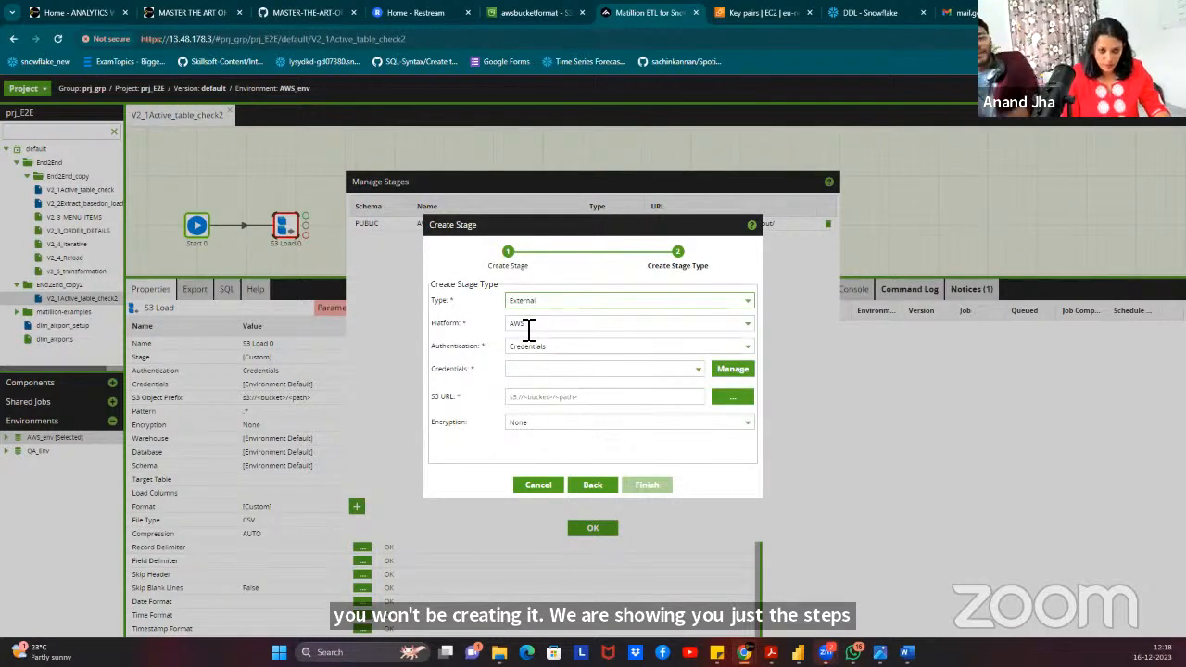
click(533, 324)
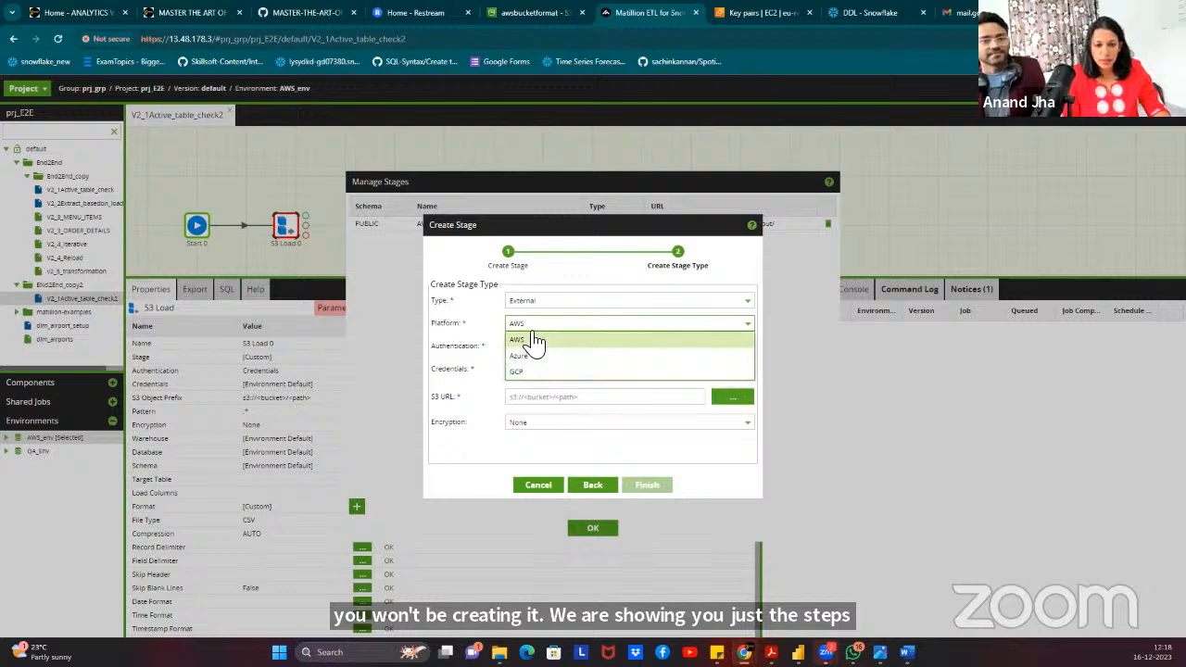
click(534, 340)
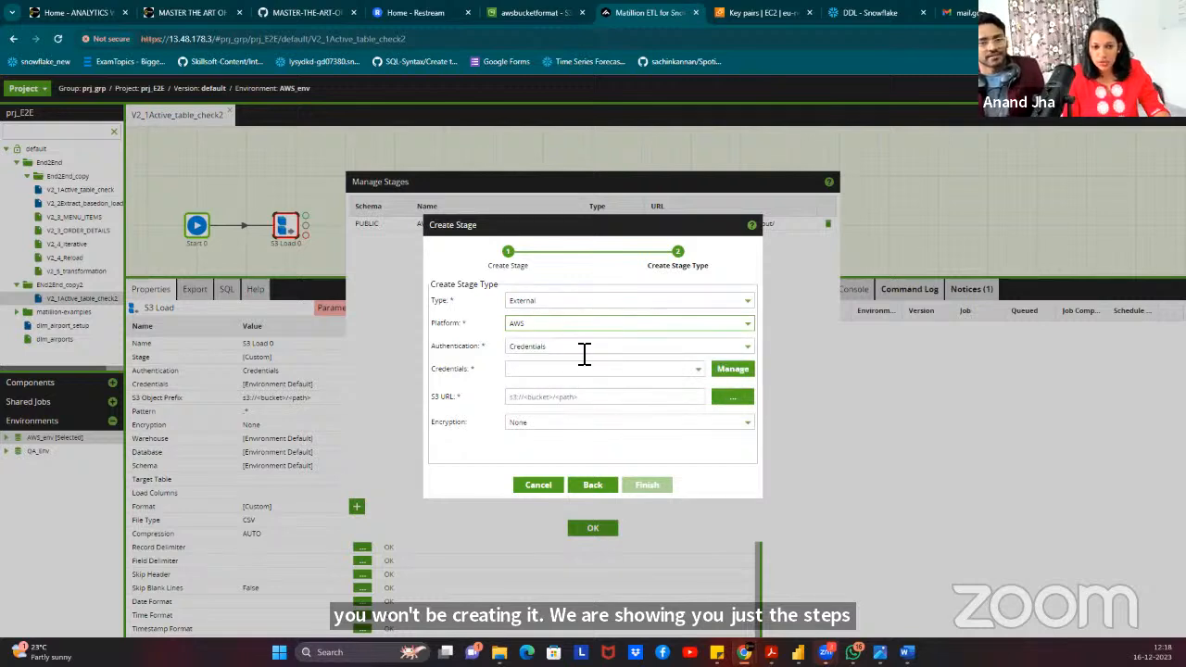
click(700, 375)
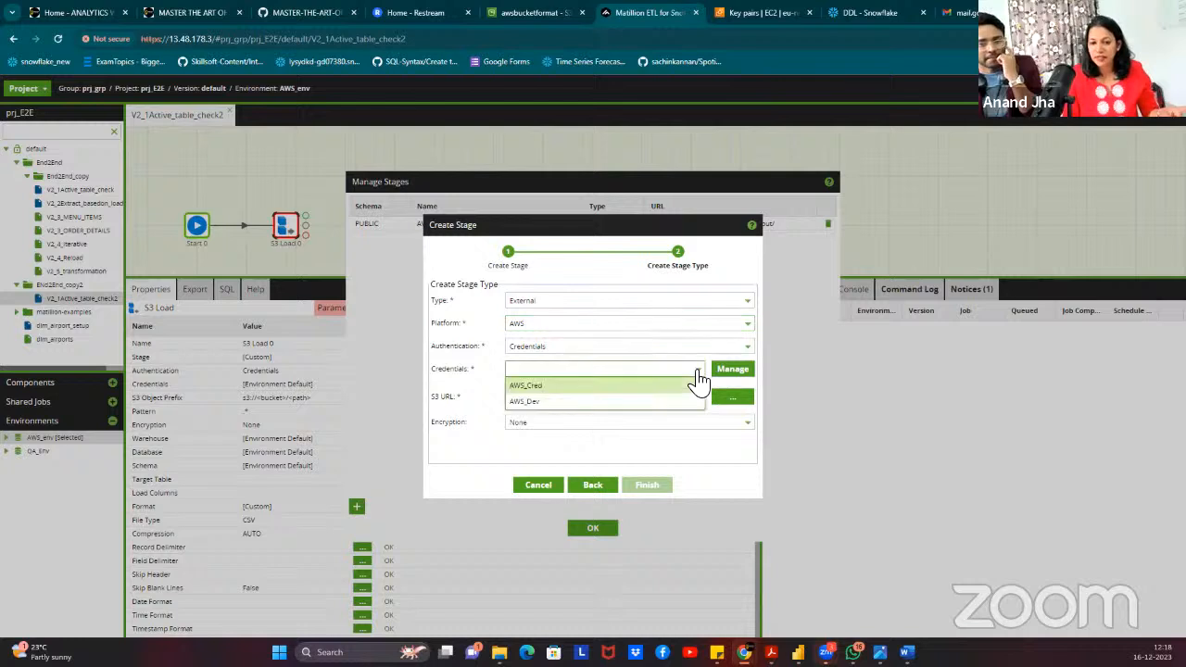
click(557, 386)
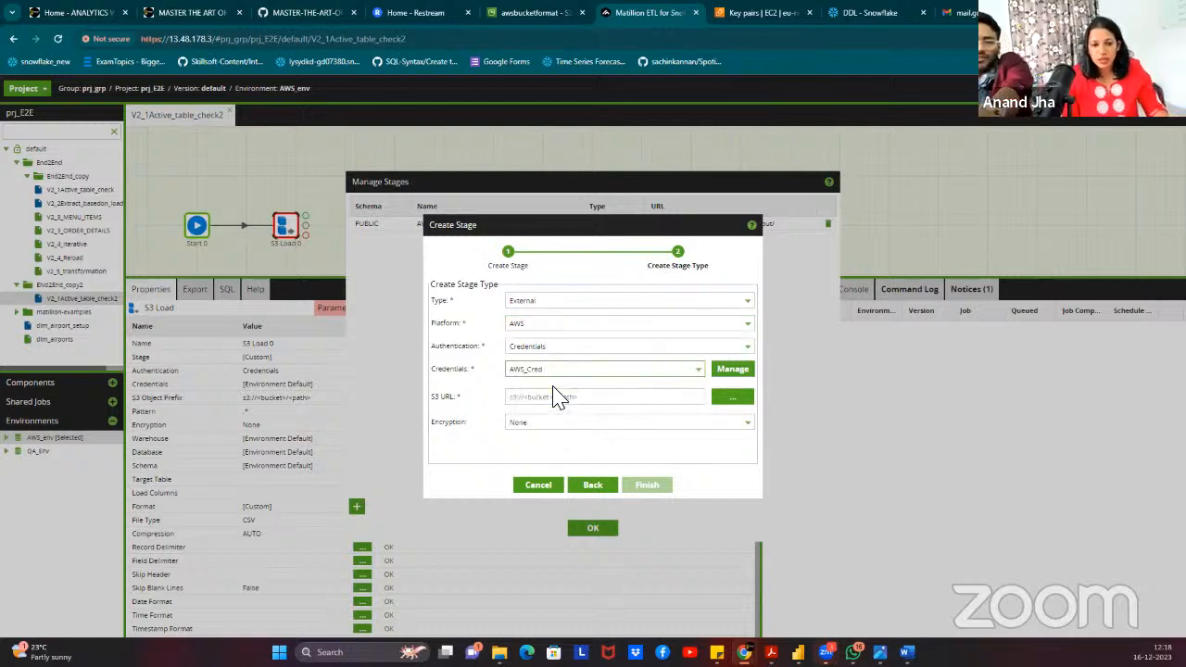
click(732, 370)
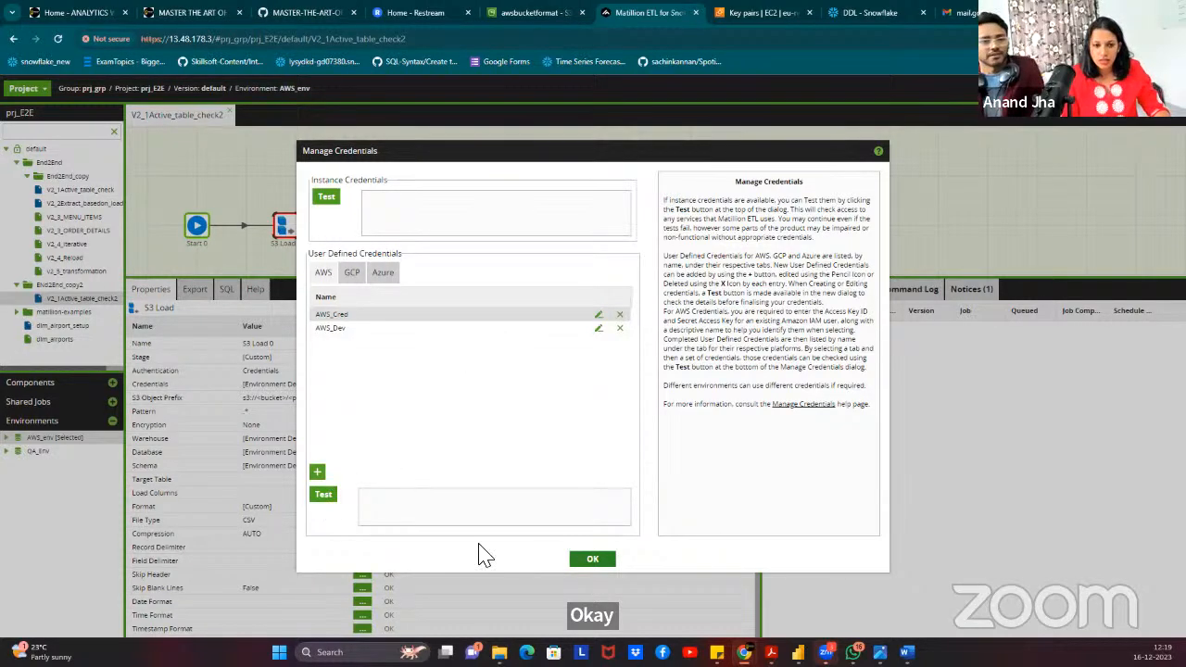
click(594, 561)
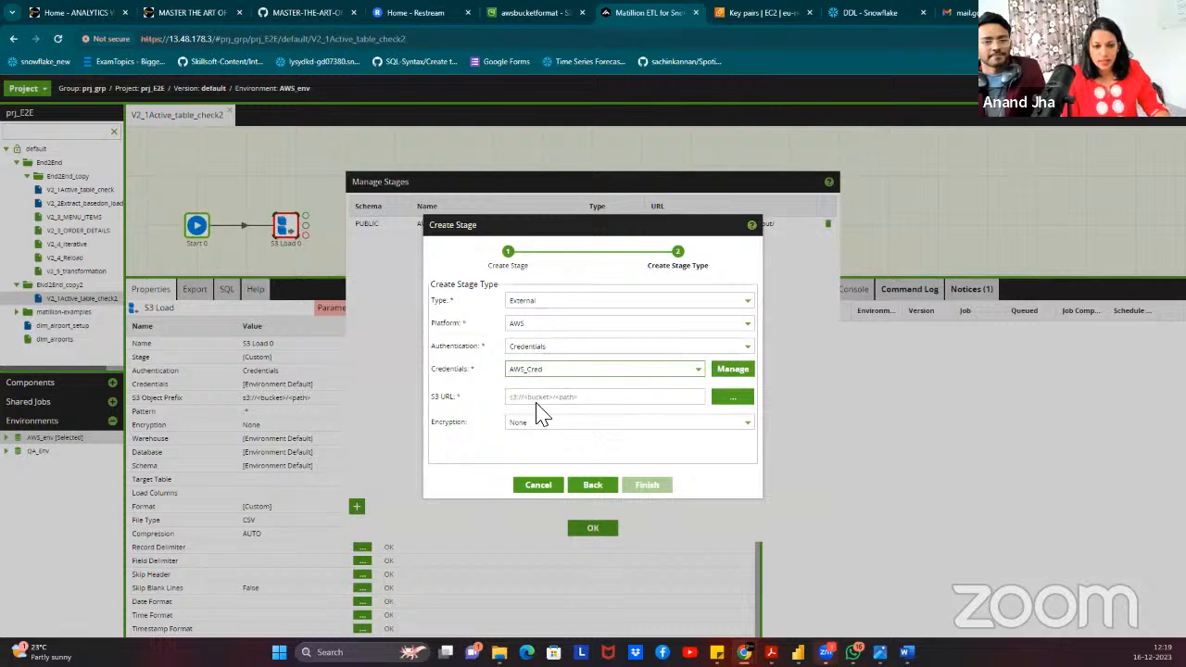
click(738, 404)
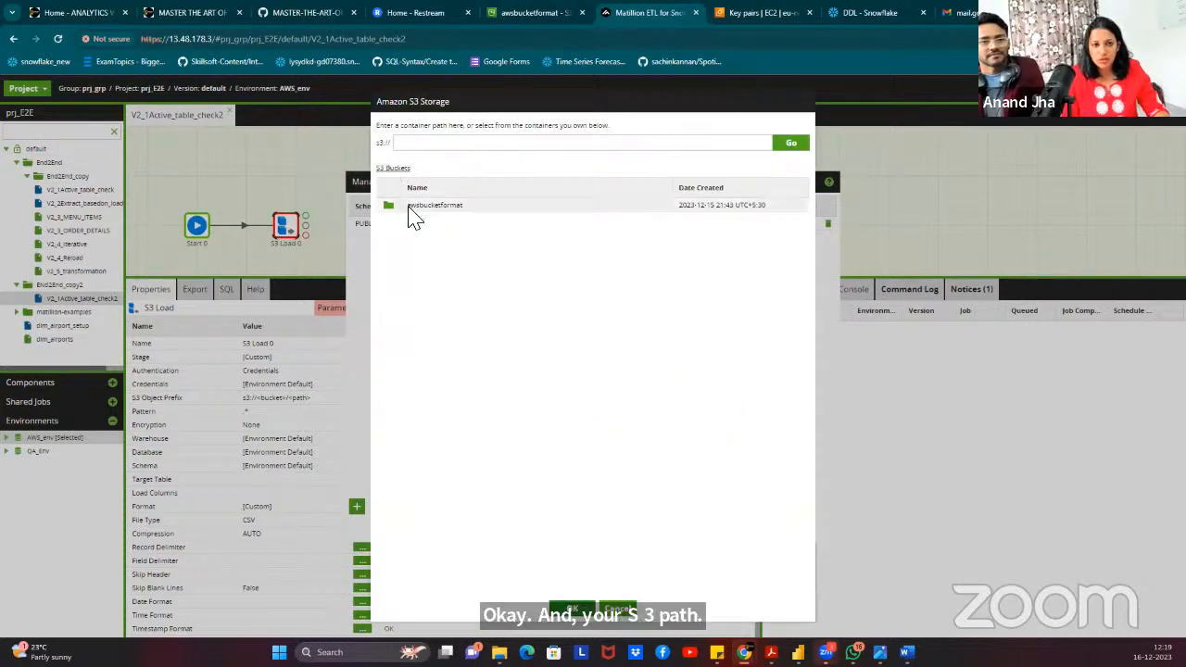
Browse into awsbucketformat/Mat_Tableinput/ and accept it as the new stage's S3 URL.
double_click(430, 213)
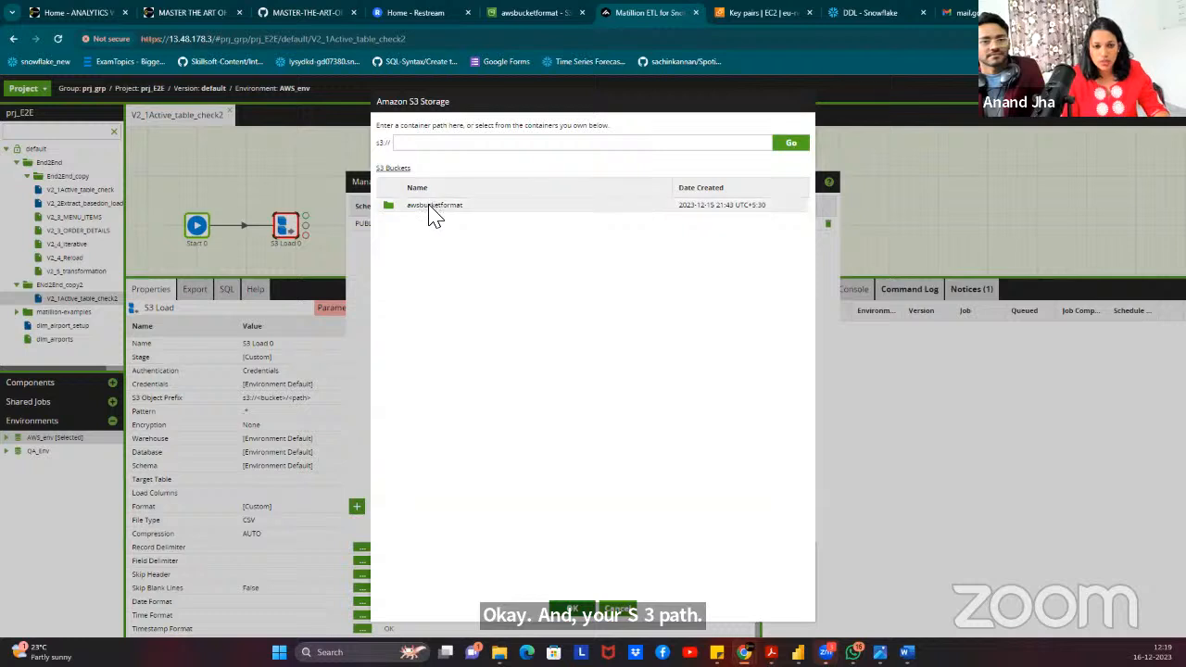
double_click(450, 206)
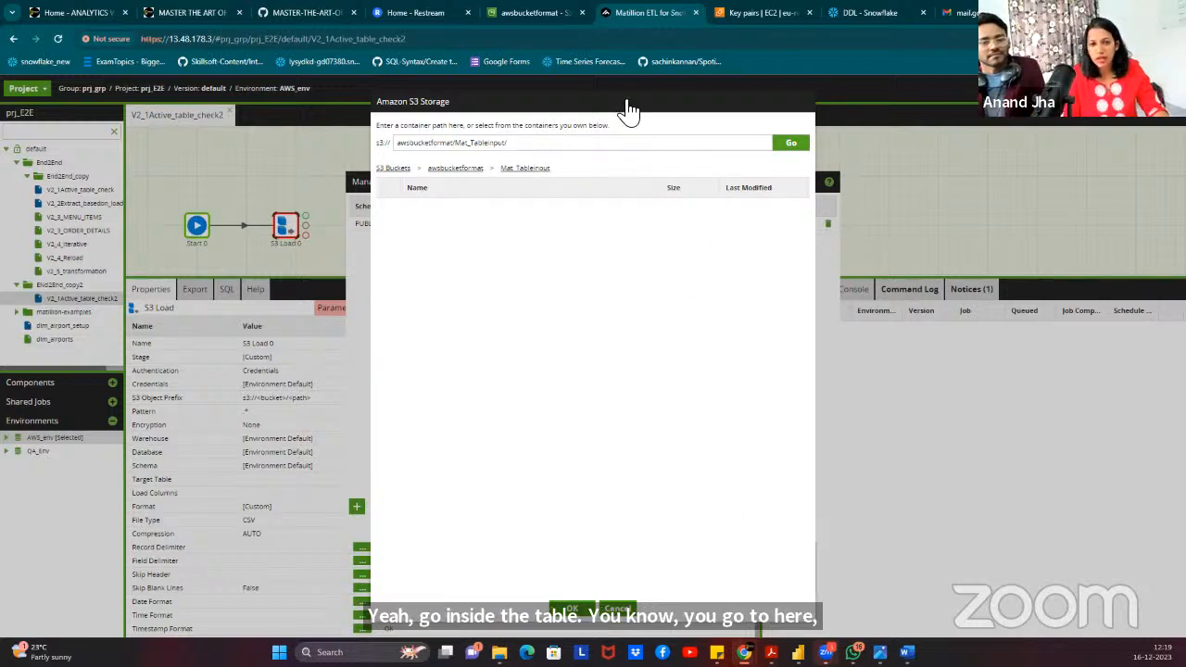
triple_click(771, 124)
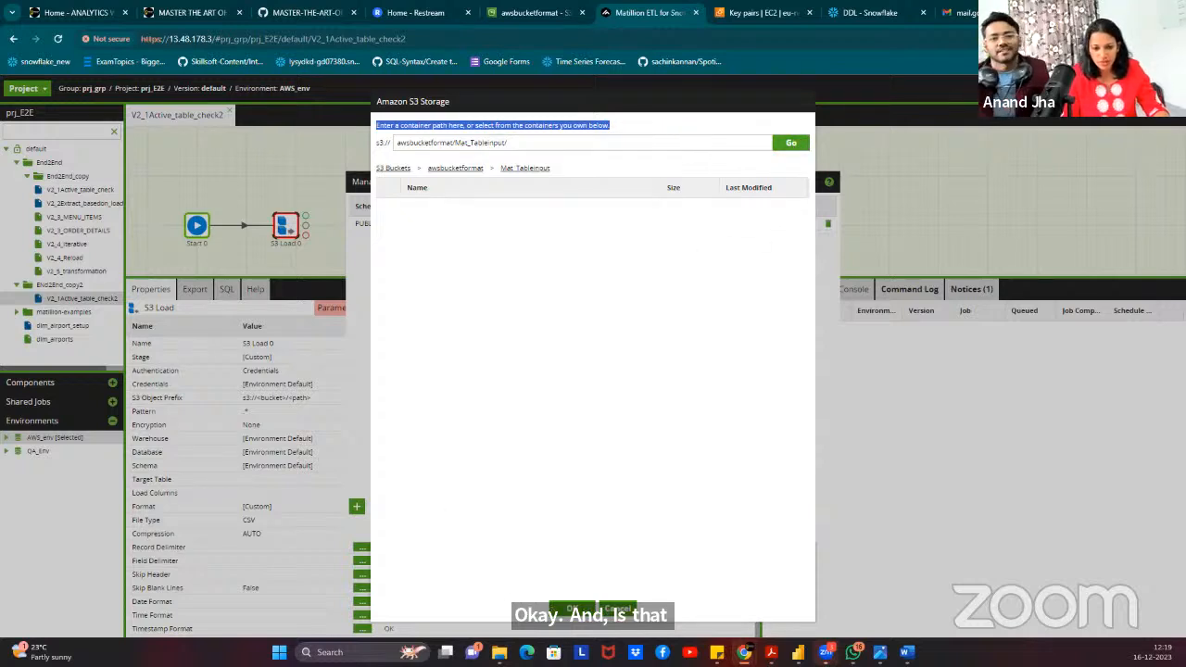
click(572, 608)
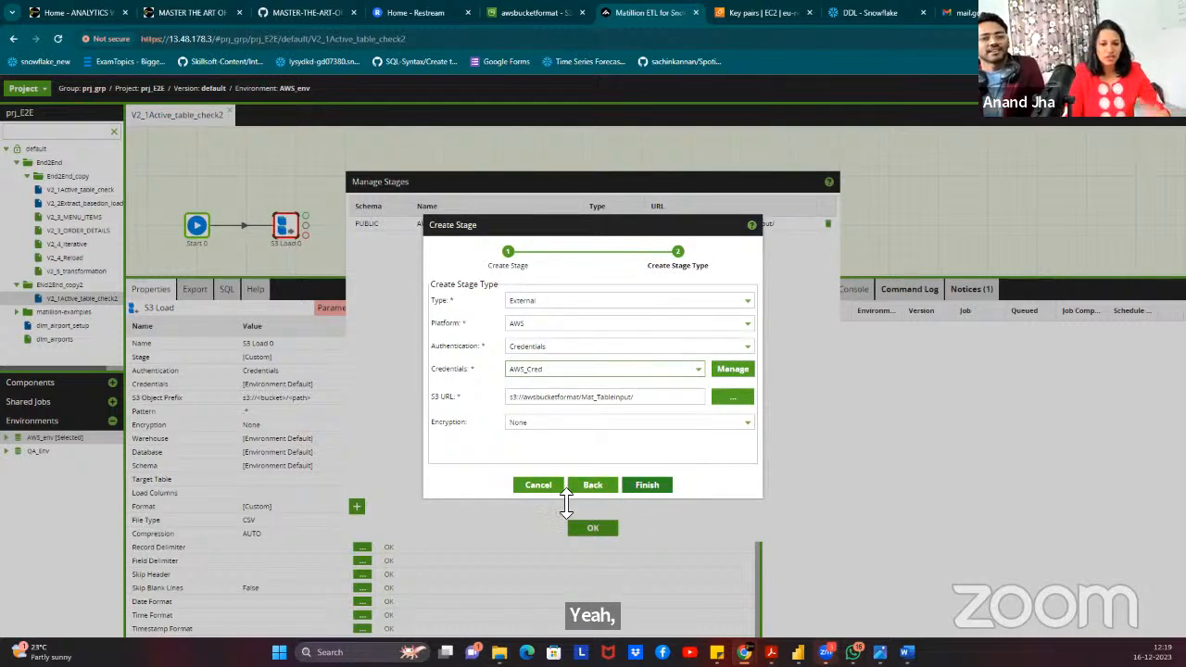
Cancel the demo stage and close Manage Stages, keeping only AWS_Stage.
click(537, 488)
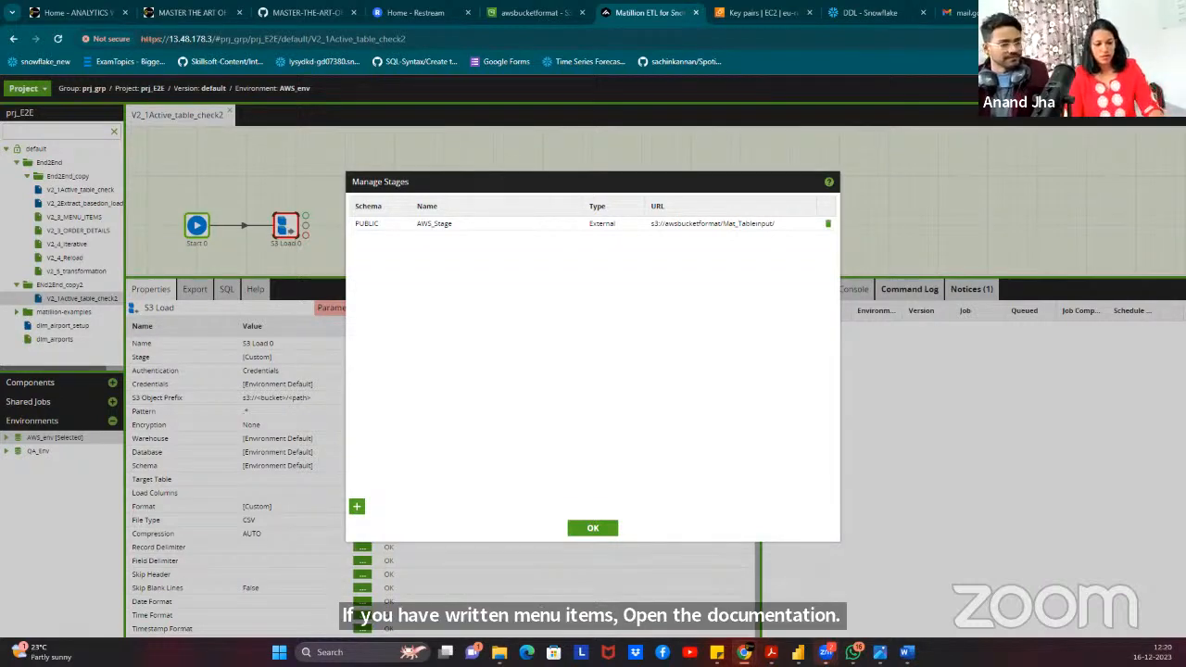
click(594, 528)
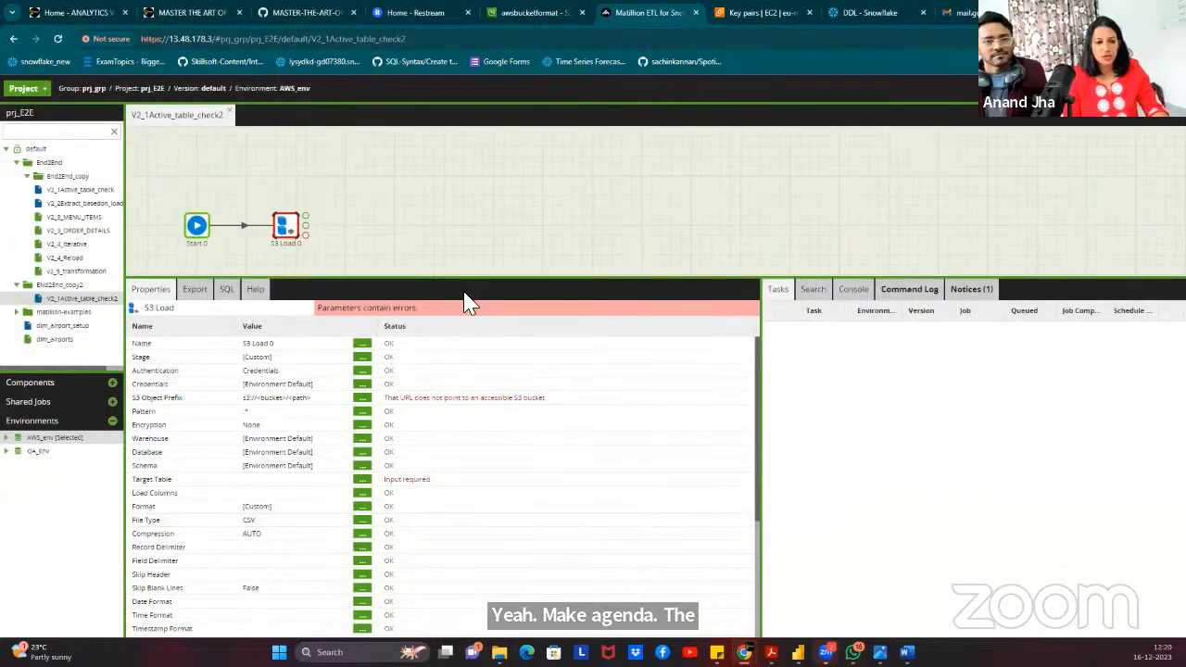
Set the S3 Load component's Stage to AWS_Stage.
click(363, 358)
click(547, 344)
click(533, 378)
click(567, 389)
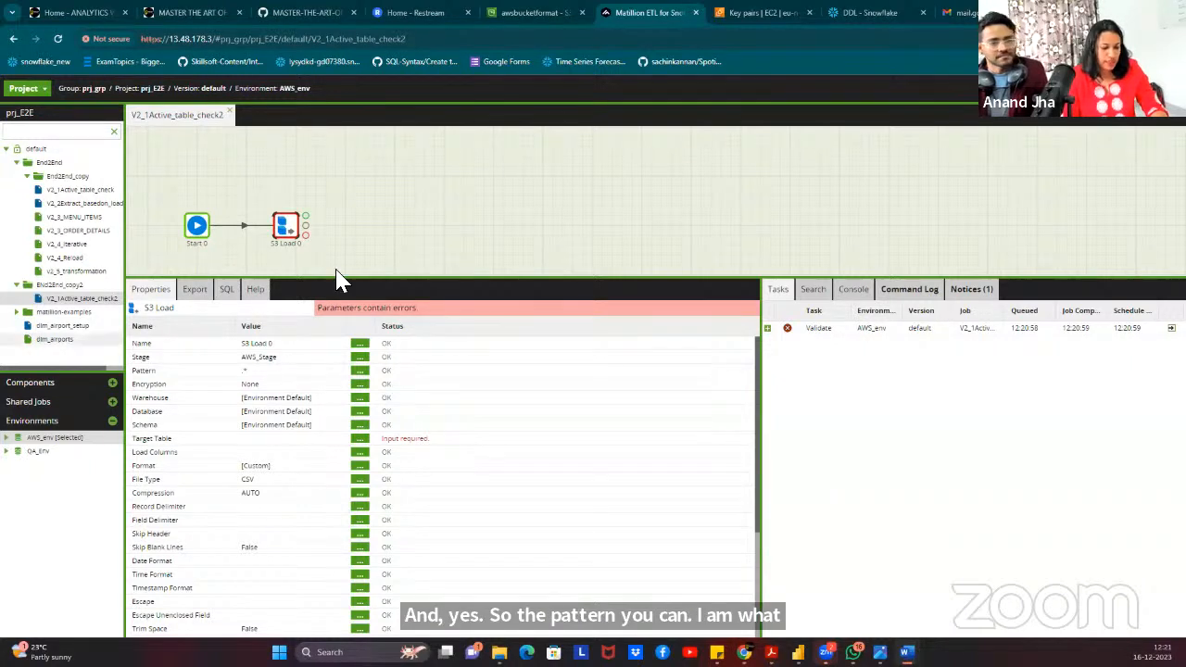
Paste ${file_name}.csv as the S3 Load's file Pattern.
click(363, 373)
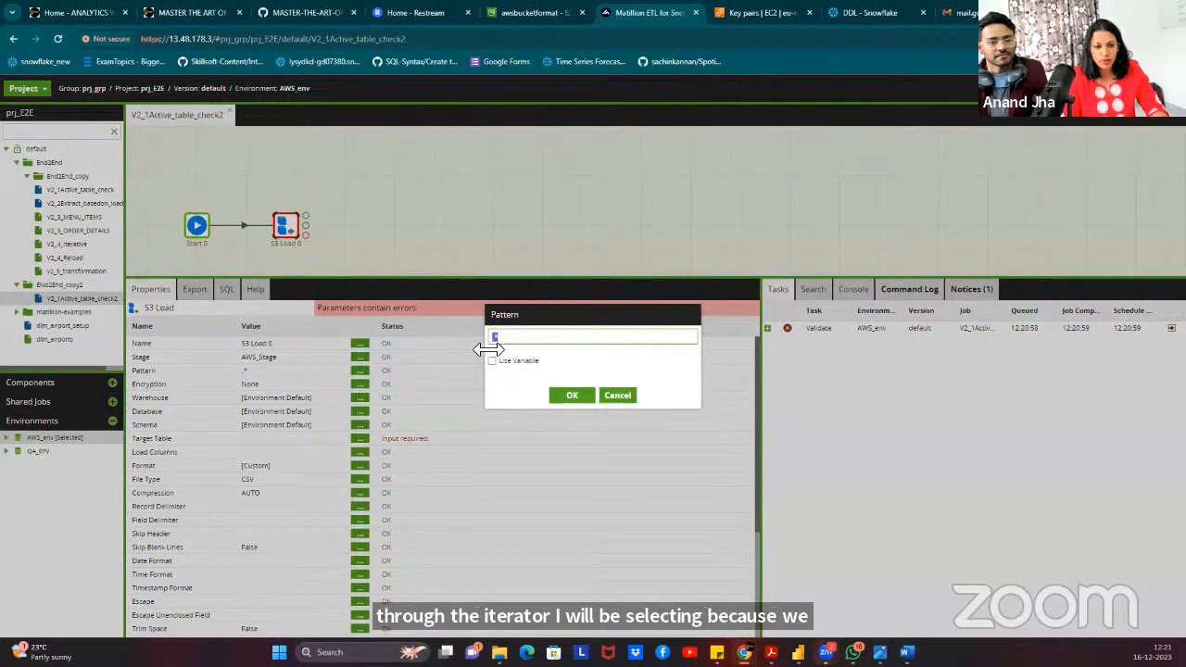
text(${file_name}.csv)
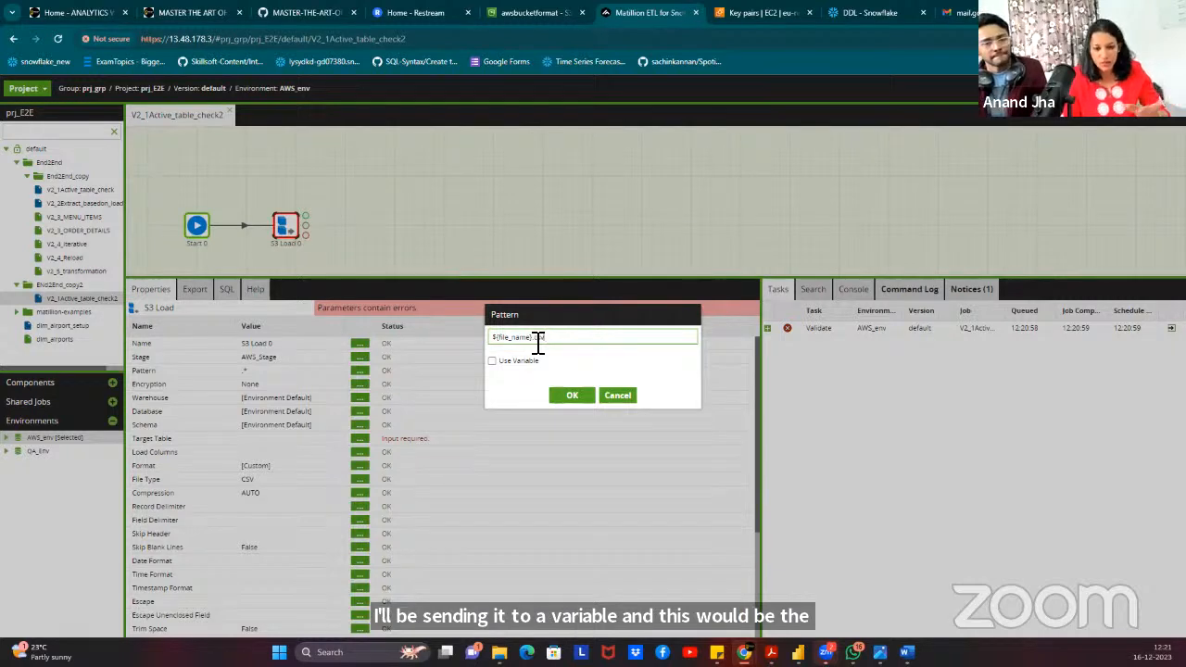
drag(538, 339, 491, 340)
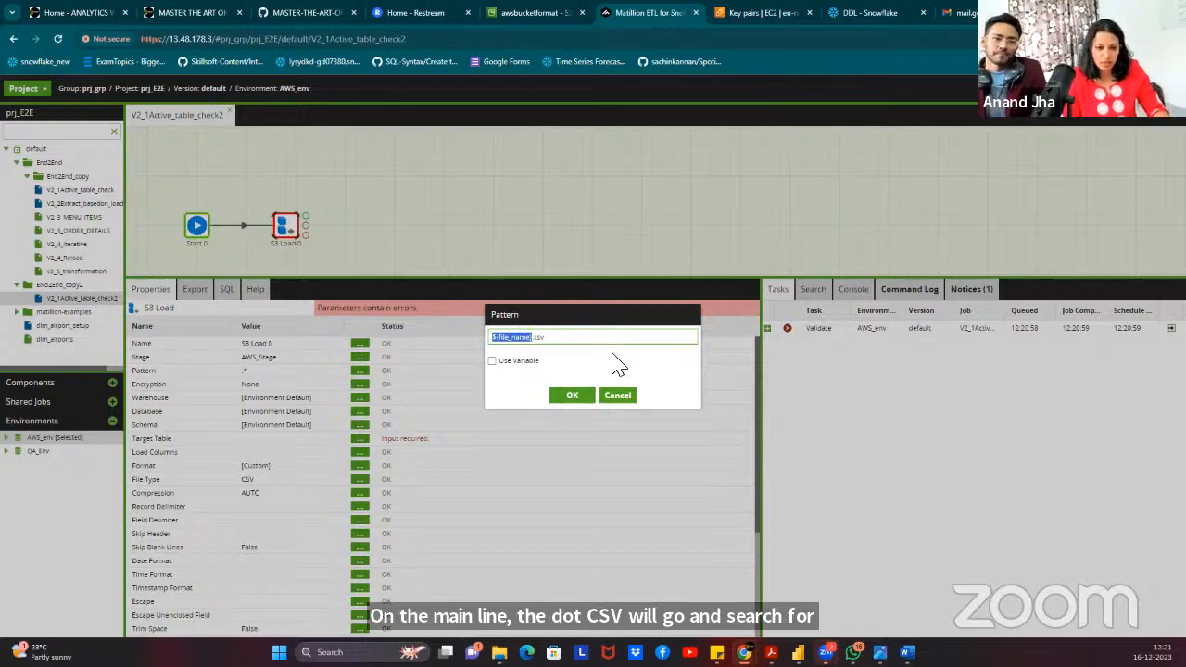
click(572, 397)
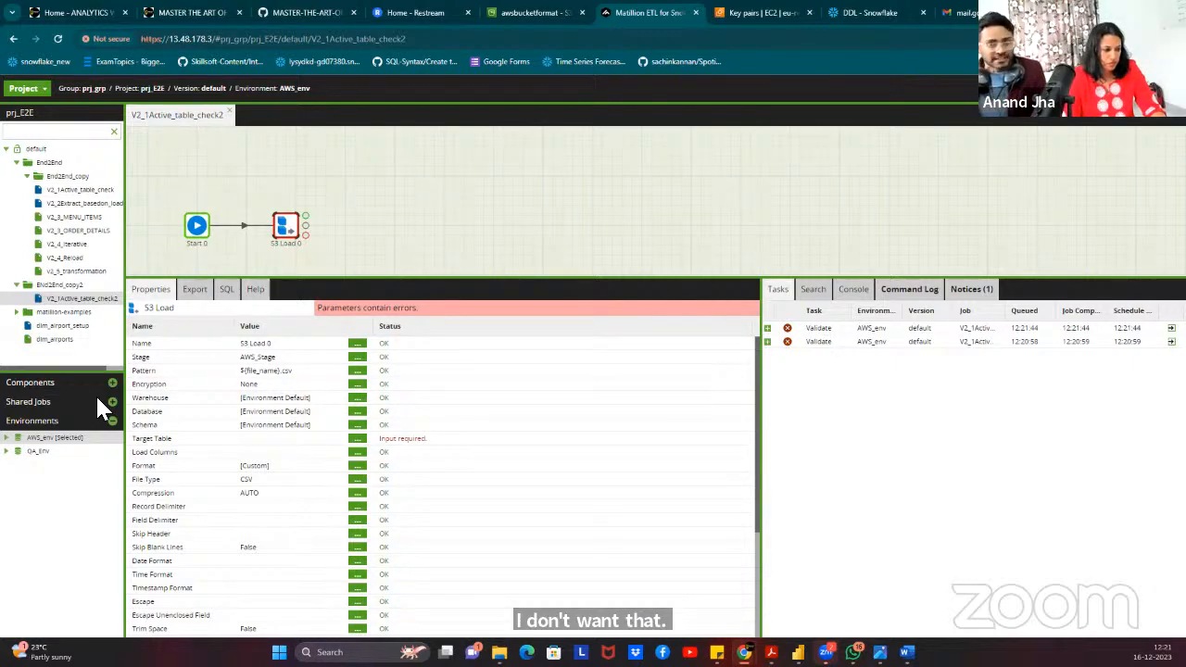
click(357, 398)
Choose COMPUTE_WH as the S3 Load warehouse, discarding a trial RESTAURANTSALES database choice.
click(576, 344)
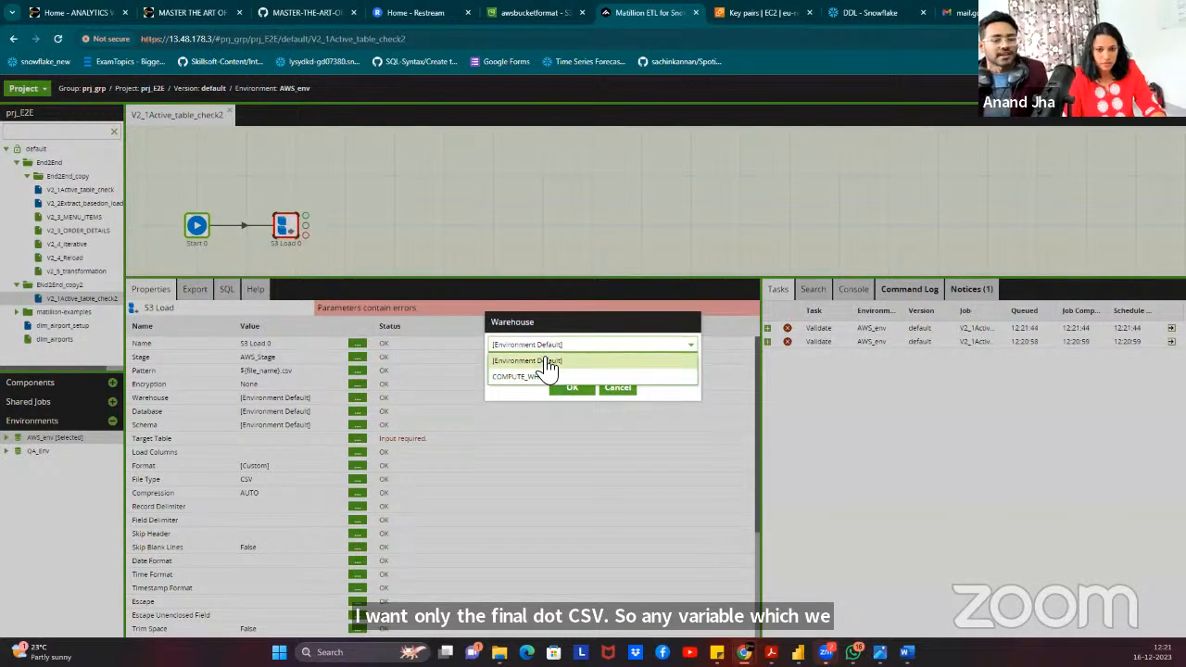
click(540, 377)
click(572, 387)
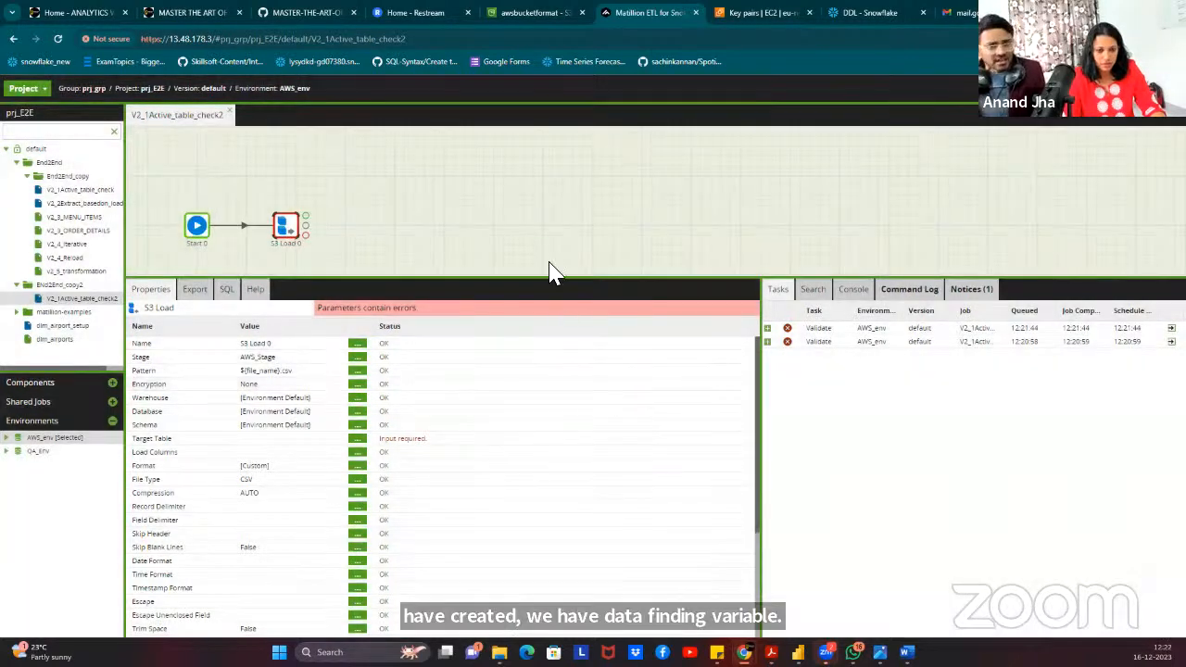
click(355, 411)
click(536, 345)
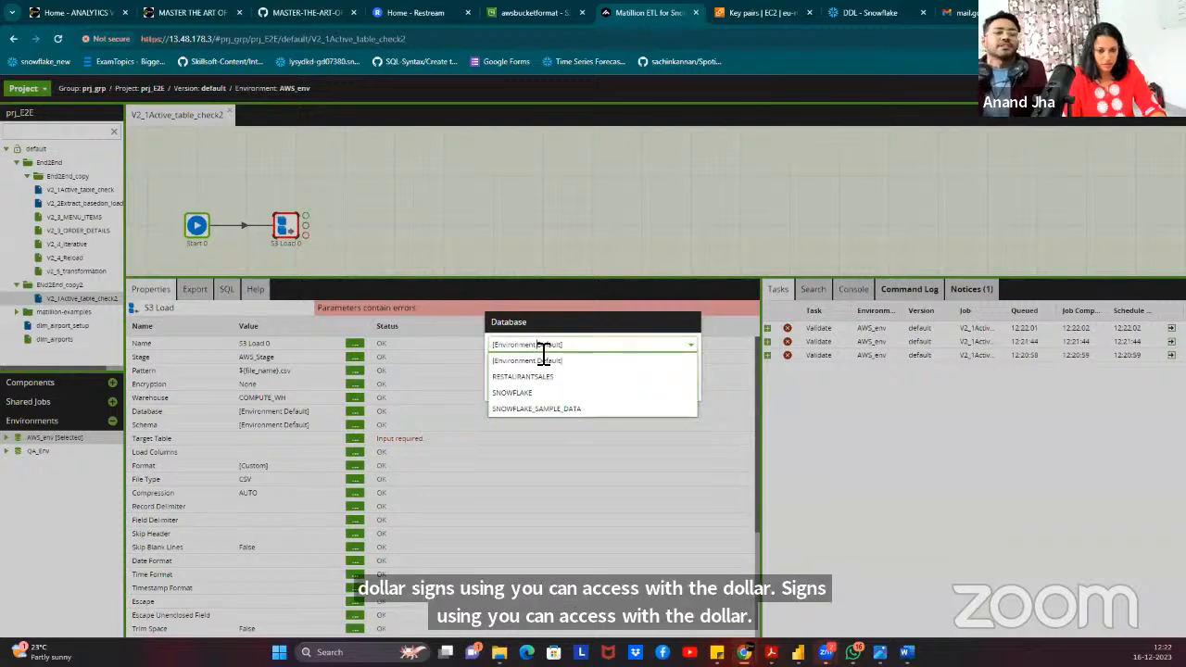
click(523, 378)
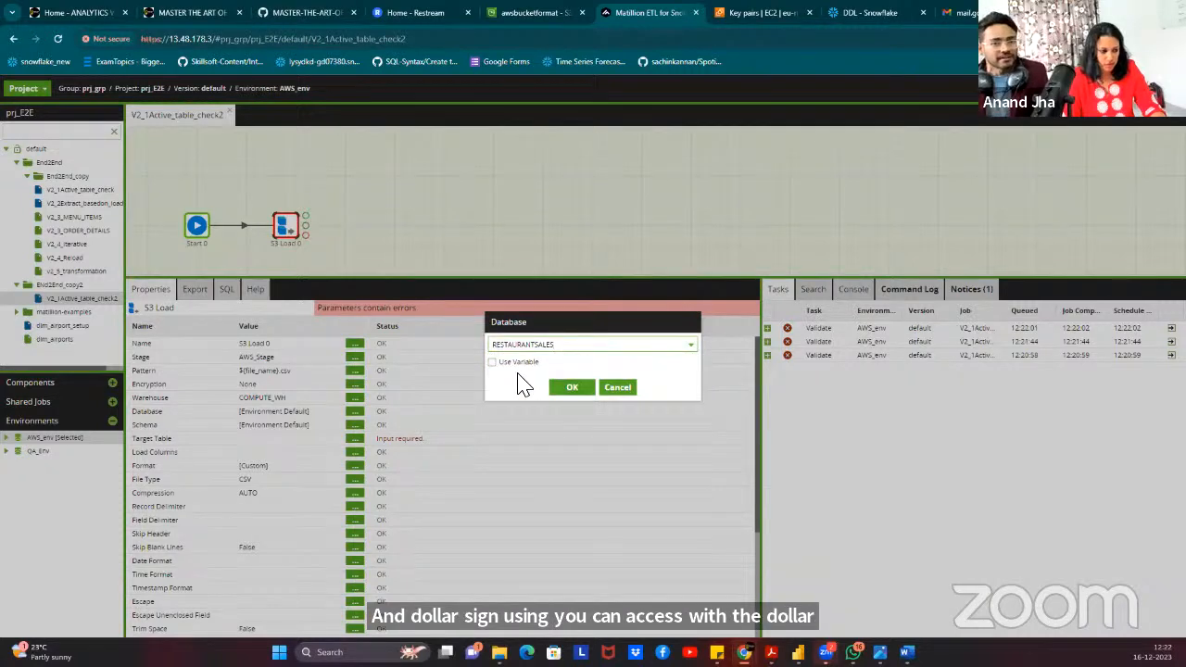
click(632, 391)
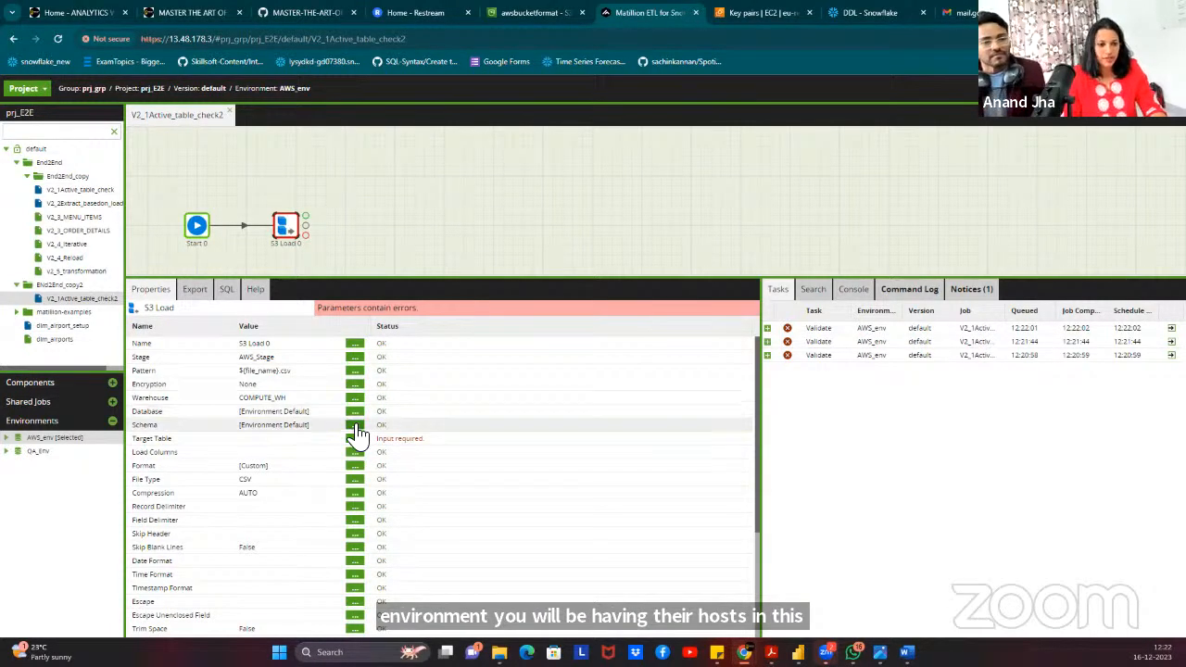
Review the job's variables list without making changes.
right_click(425, 188)
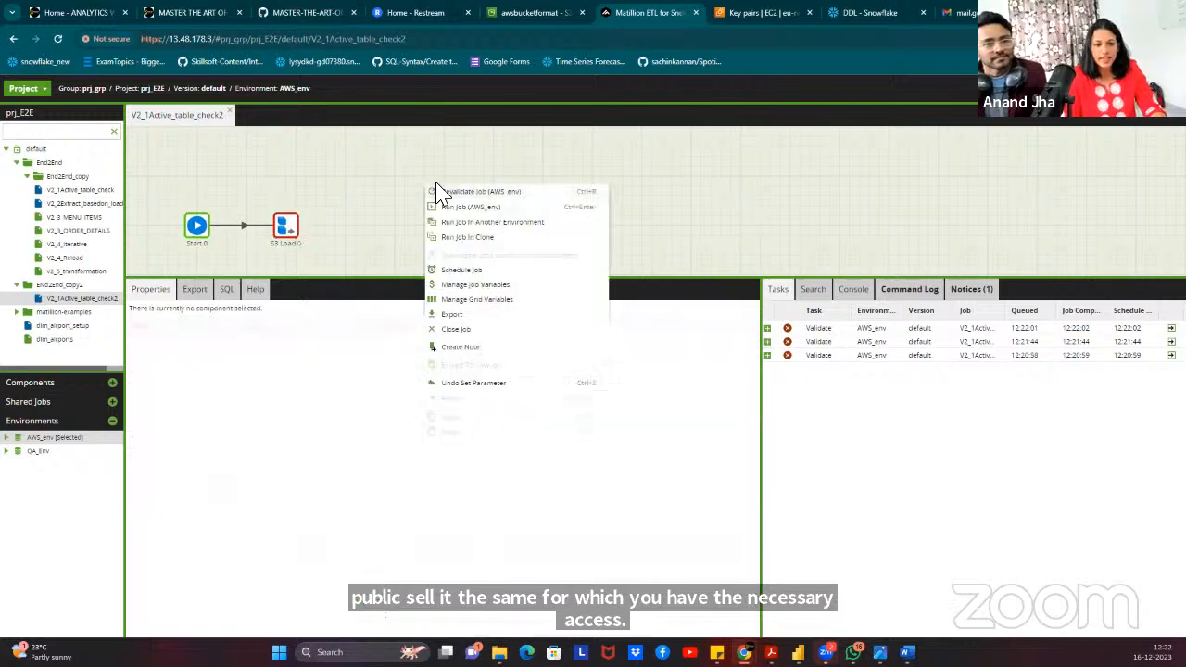
click(480, 286)
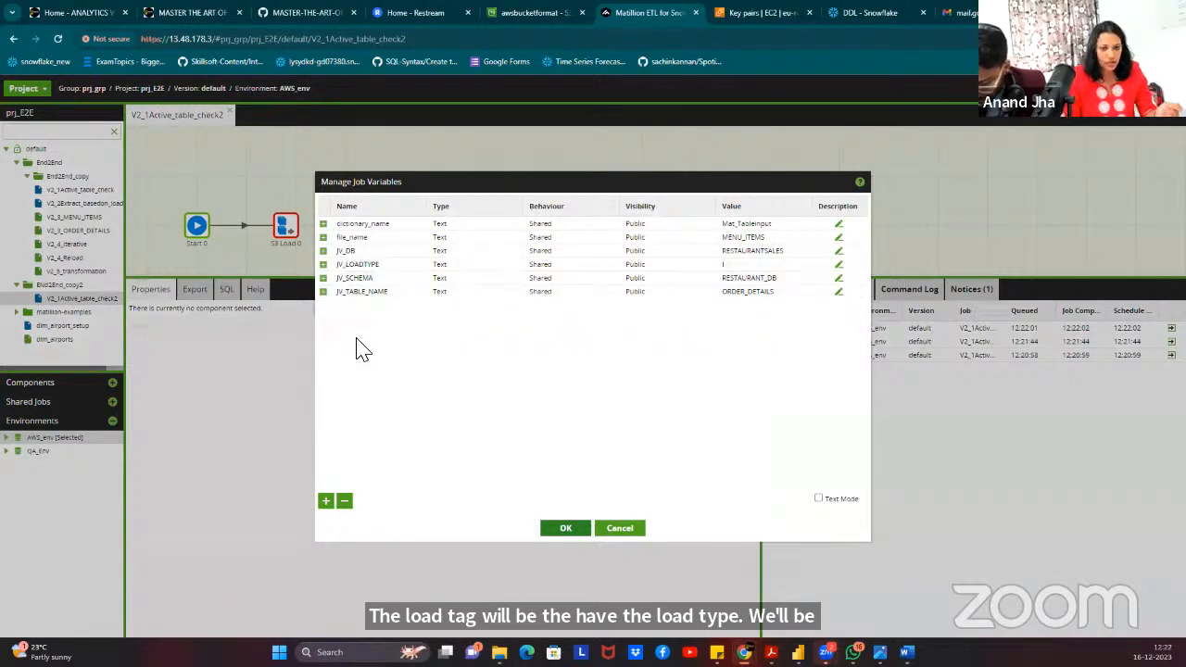
click(618, 528)
Try setting Target Table from a variable, then abandon it unchanged.
click(285, 225)
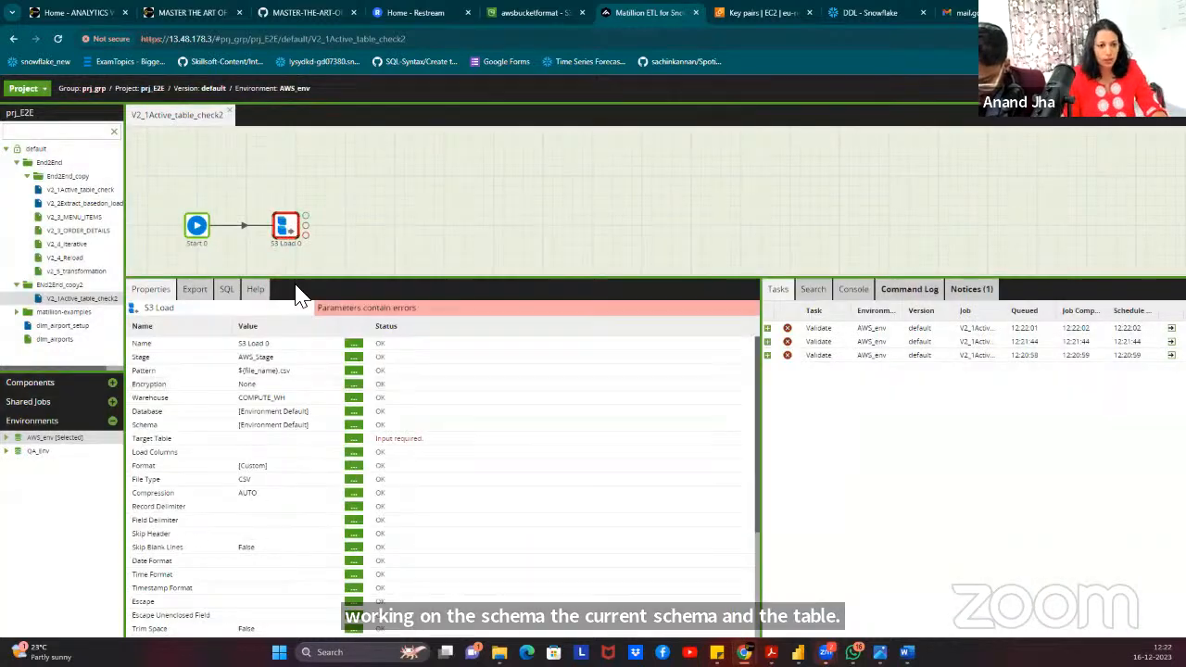
click(354, 442)
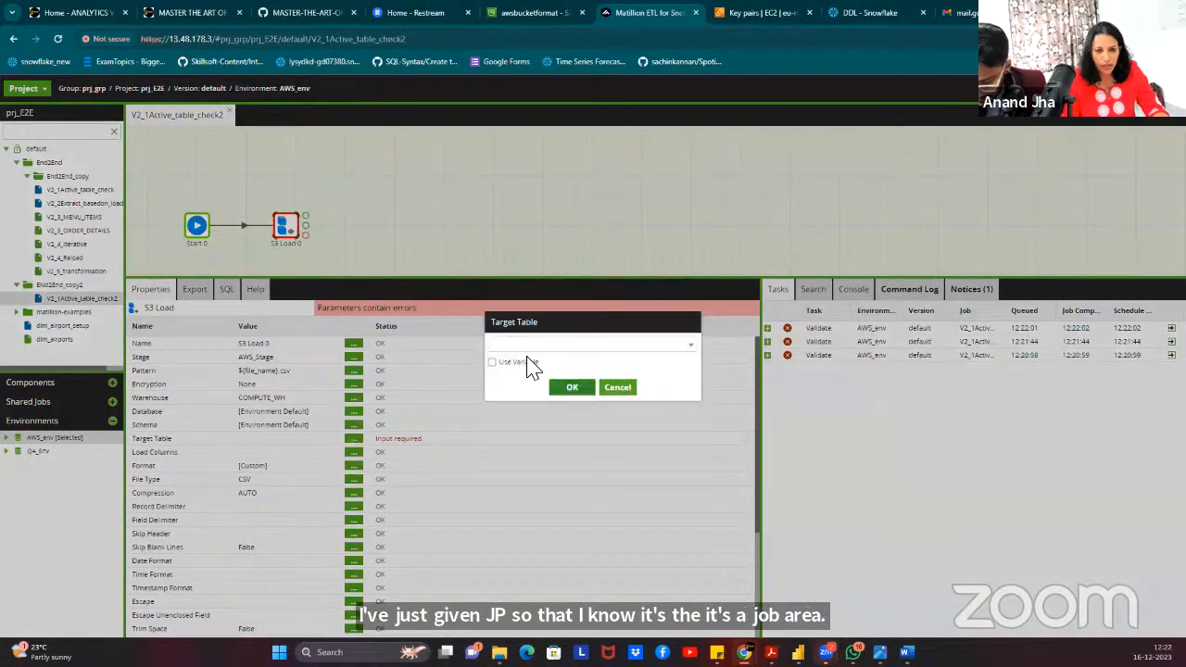
click(493, 362)
click(518, 348)
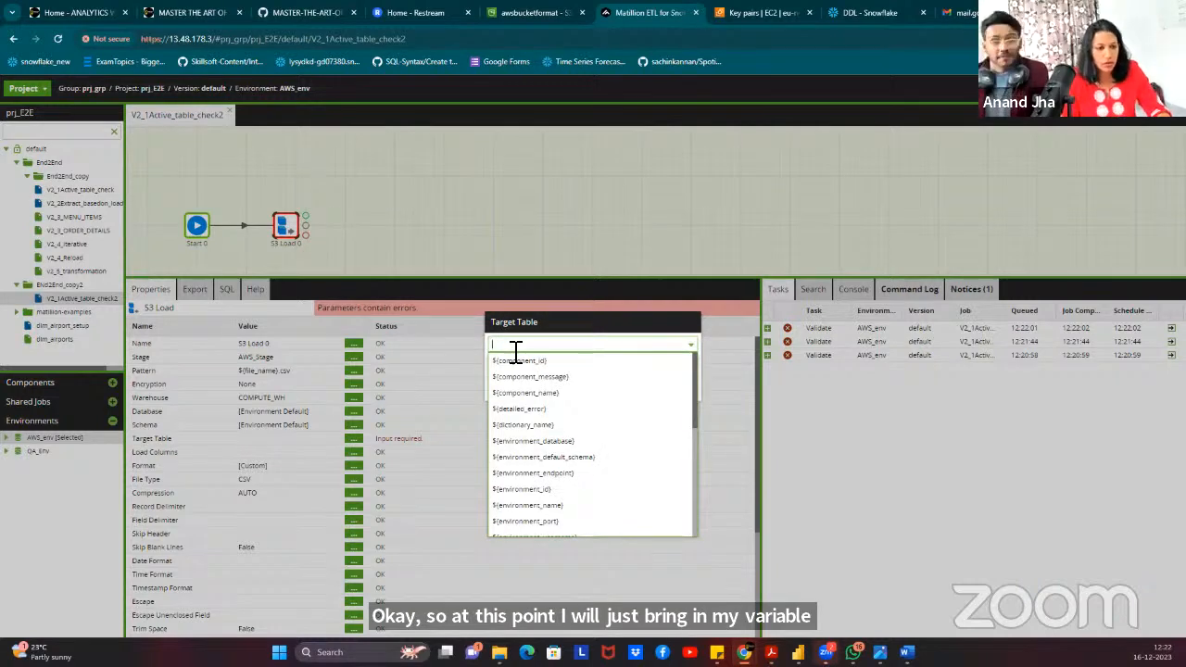
click(634, 329)
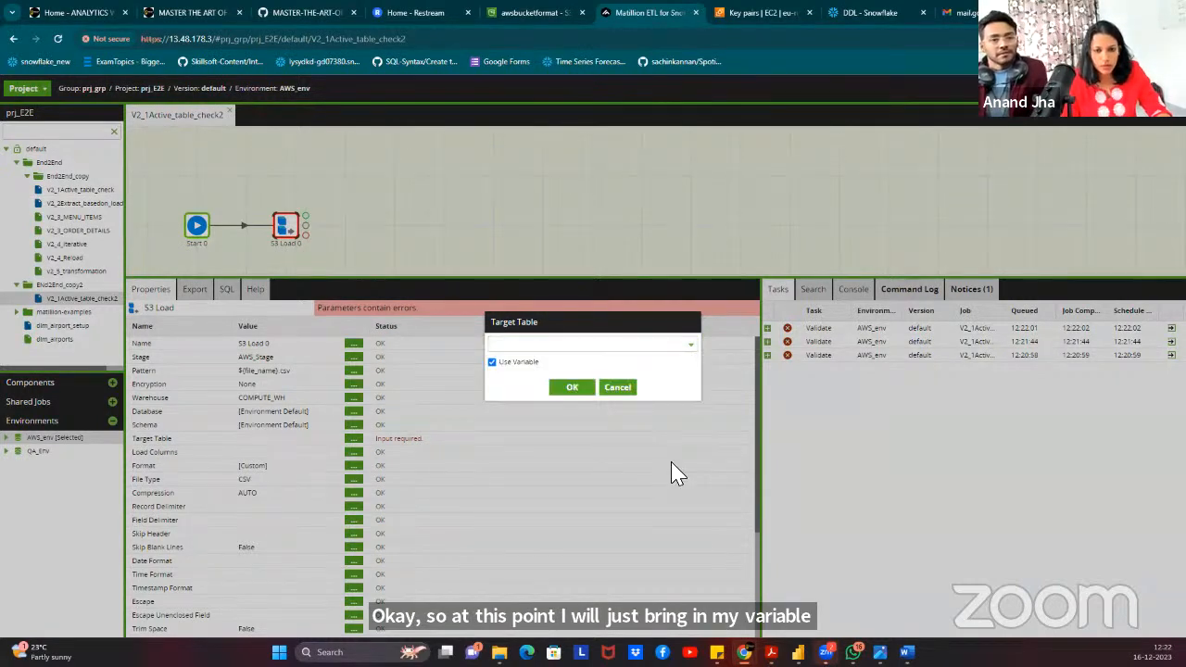
click(625, 391)
Set the S3 Load Database to the job variable ${JV_DB}.
click(354, 412)
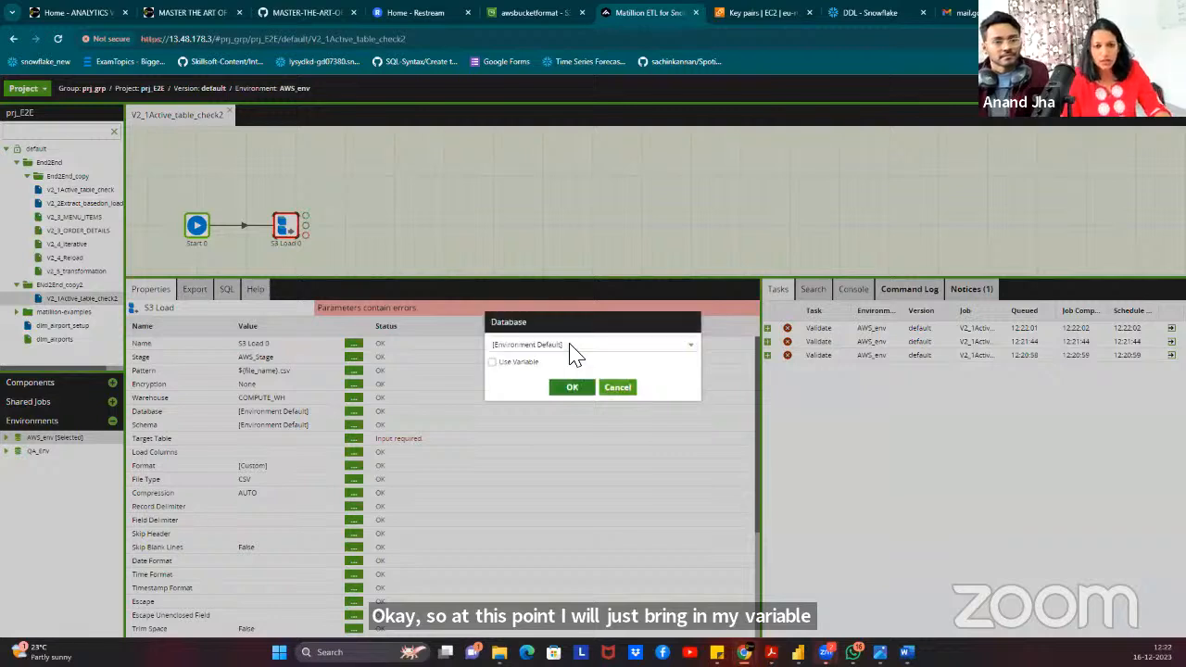
click(528, 362)
click(544, 346)
text(db)
click(530, 360)
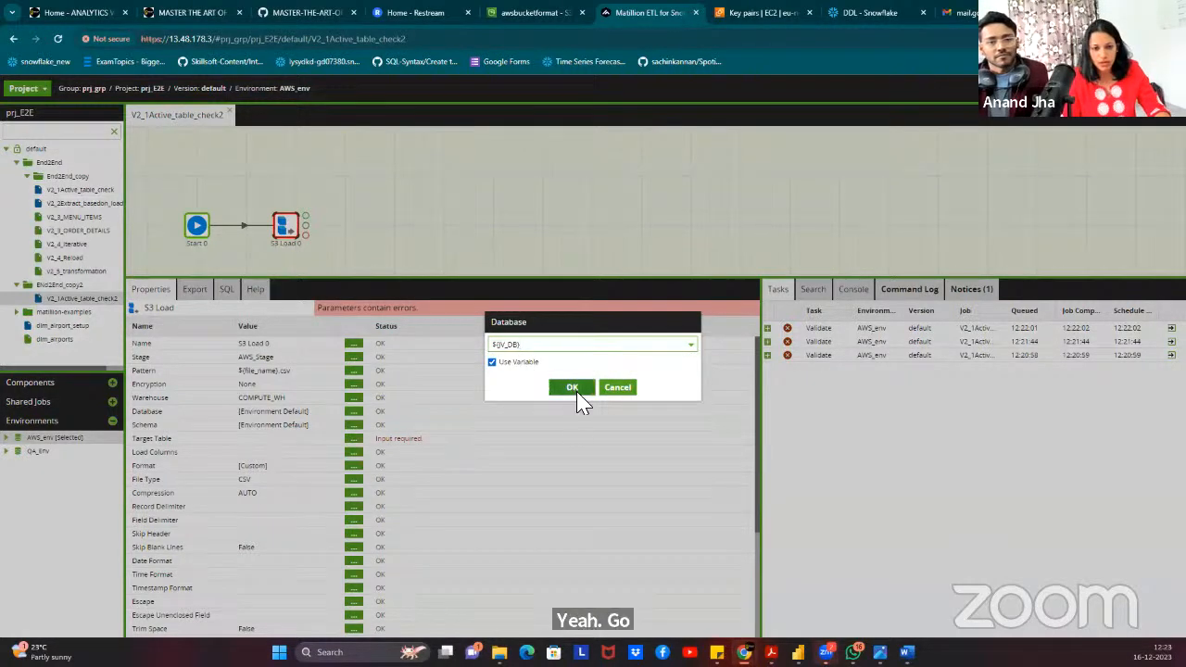
click(572, 387)
Set the S3 Load Schema to the job variable ${JV_SCHEMA}.
click(353, 425)
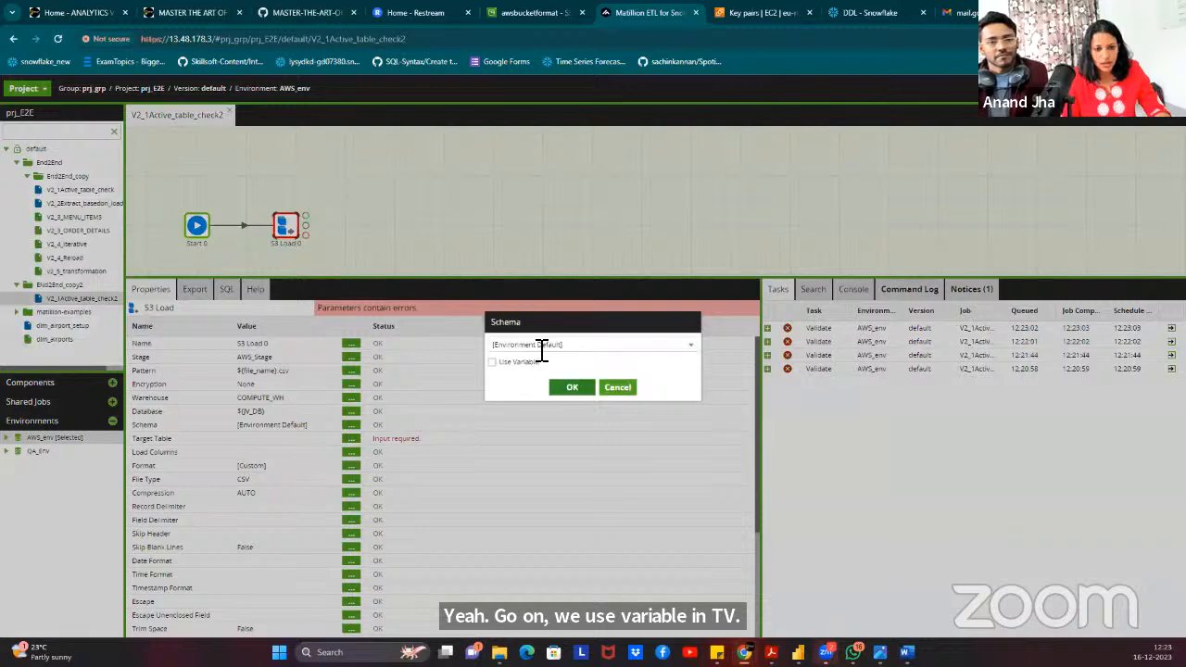
click(519, 361)
click(535, 345)
text(sc)
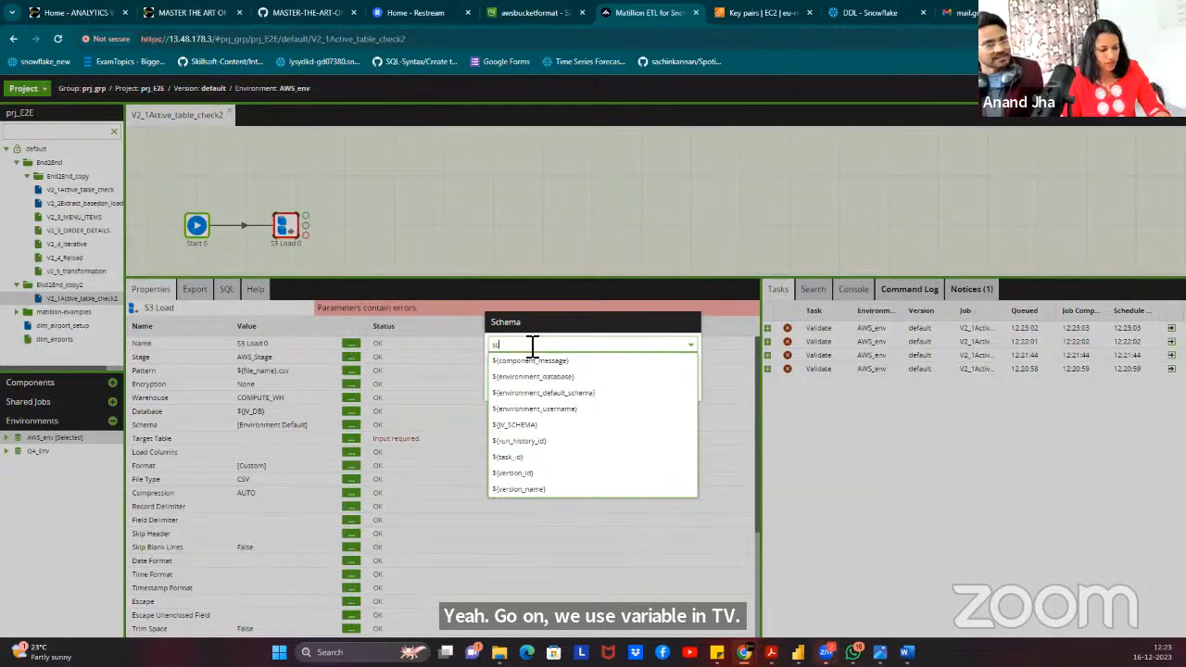
click(527, 377)
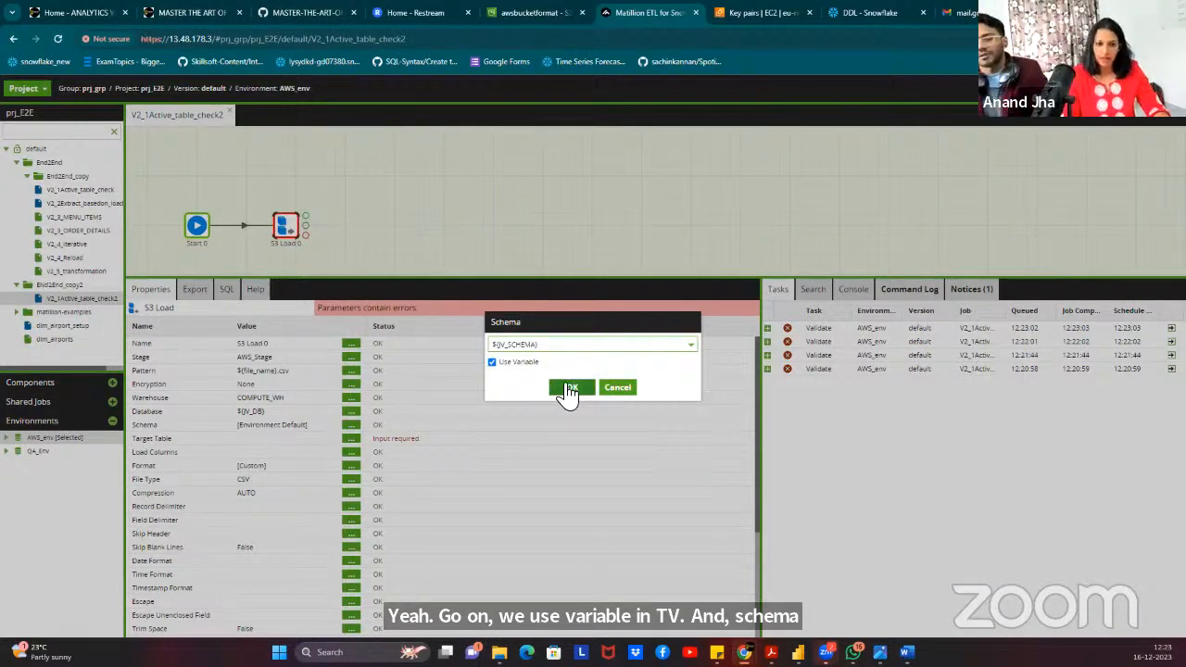
click(568, 389)
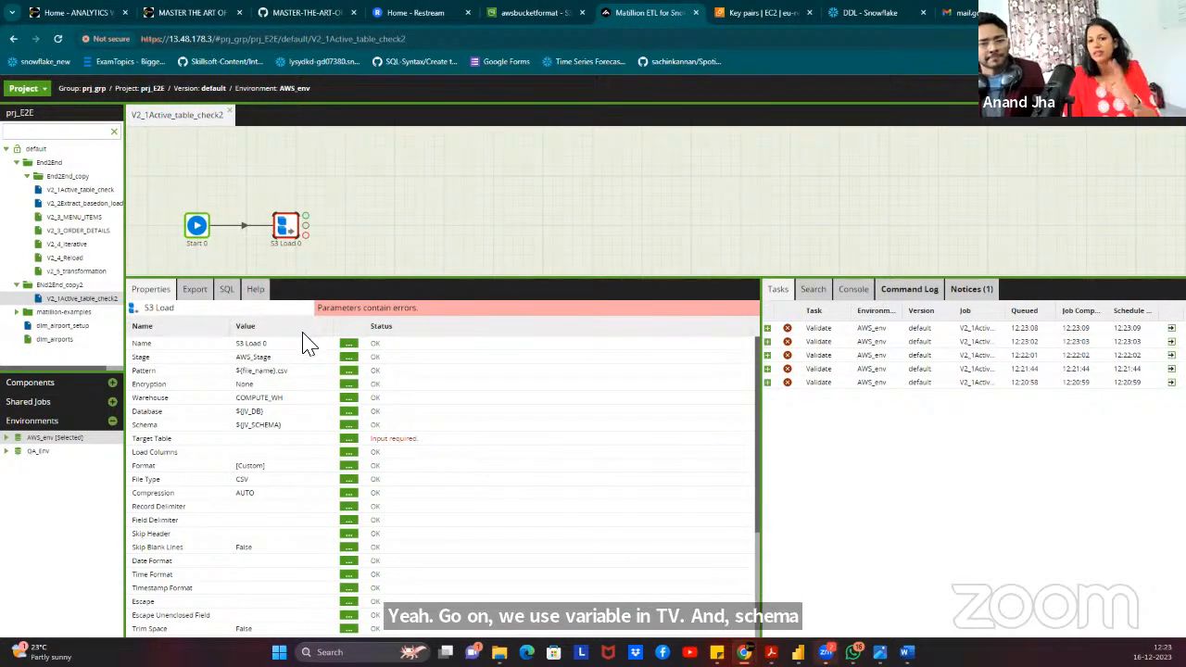
Check the job variables list again and close it without changes.
right_click(392, 154)
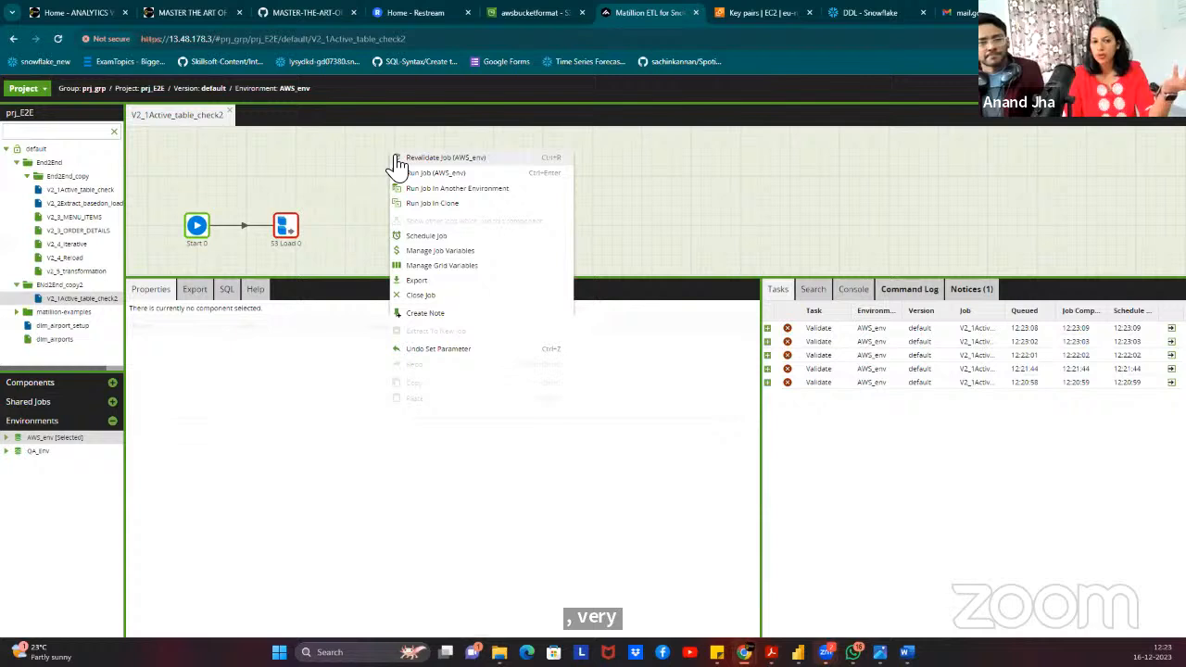
click(471, 251)
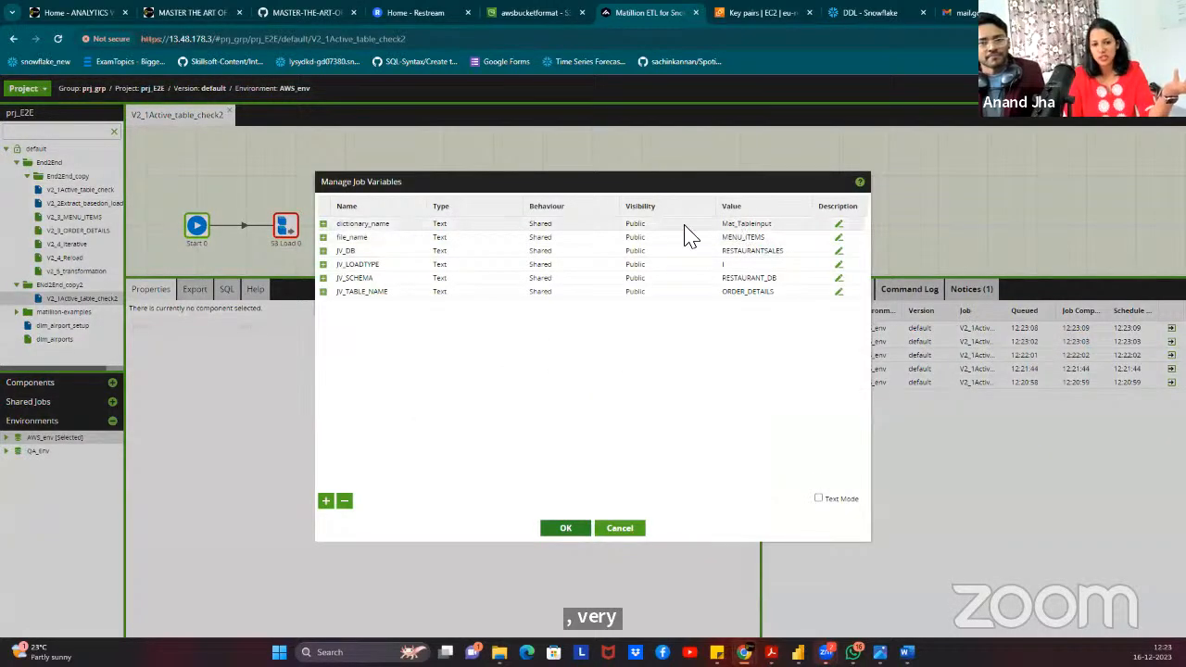
click(637, 528)
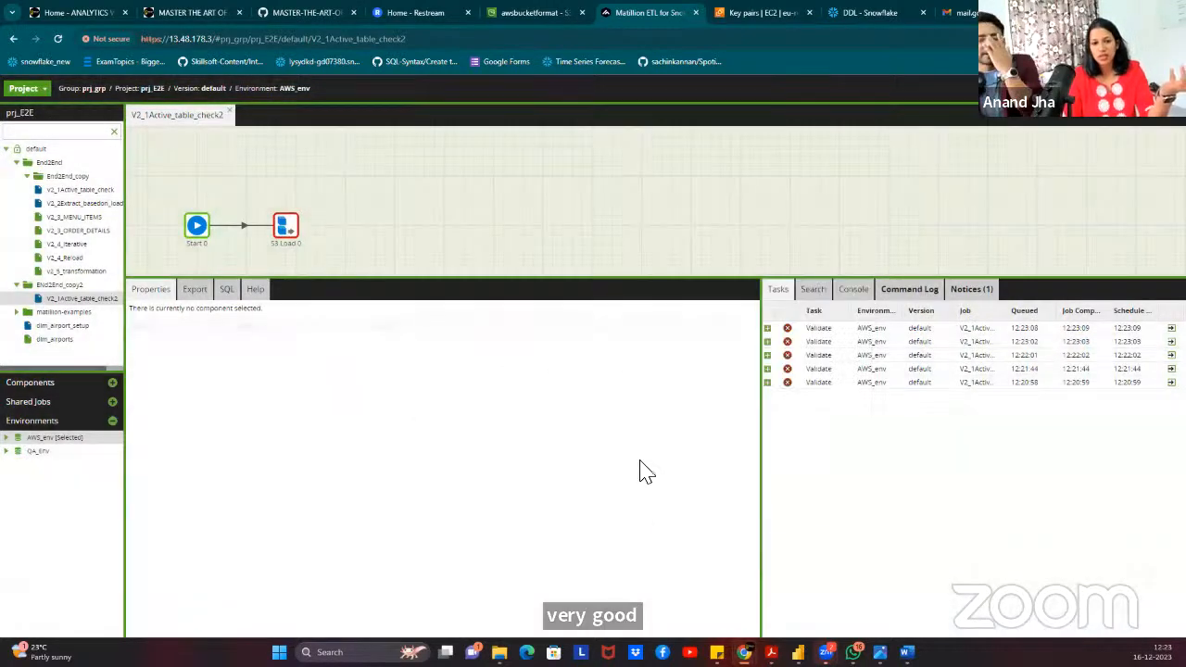
Paste a ${file_name}.replace expression as the S3 Load's Target Table.
click(290, 227)
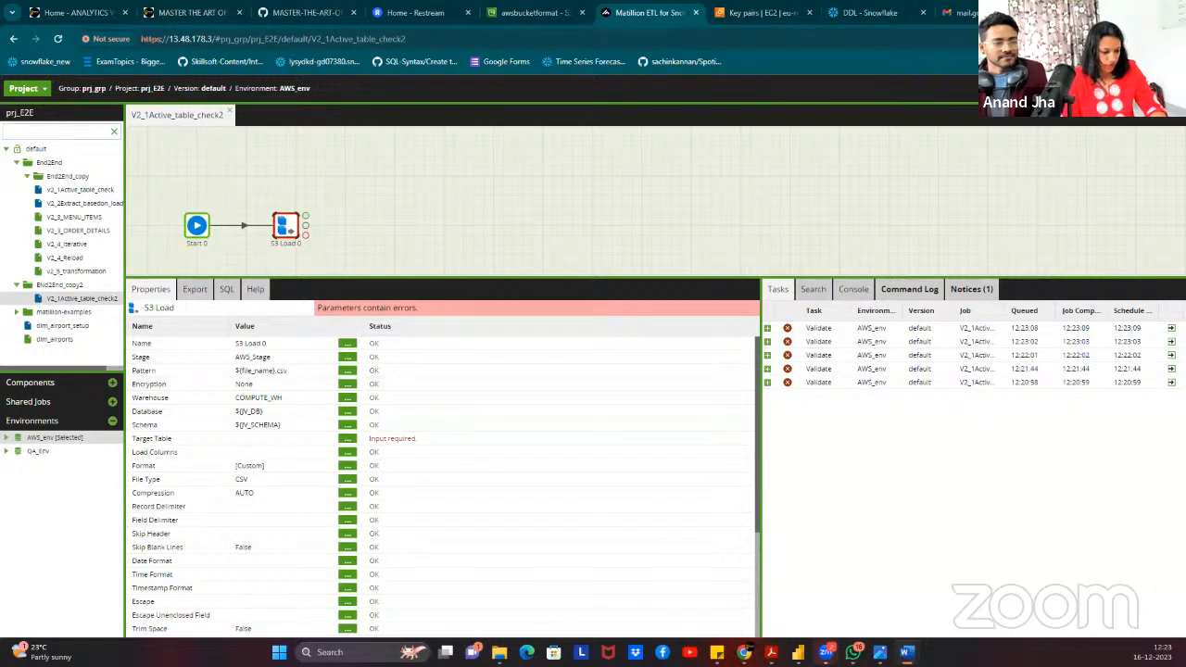
click(347, 438)
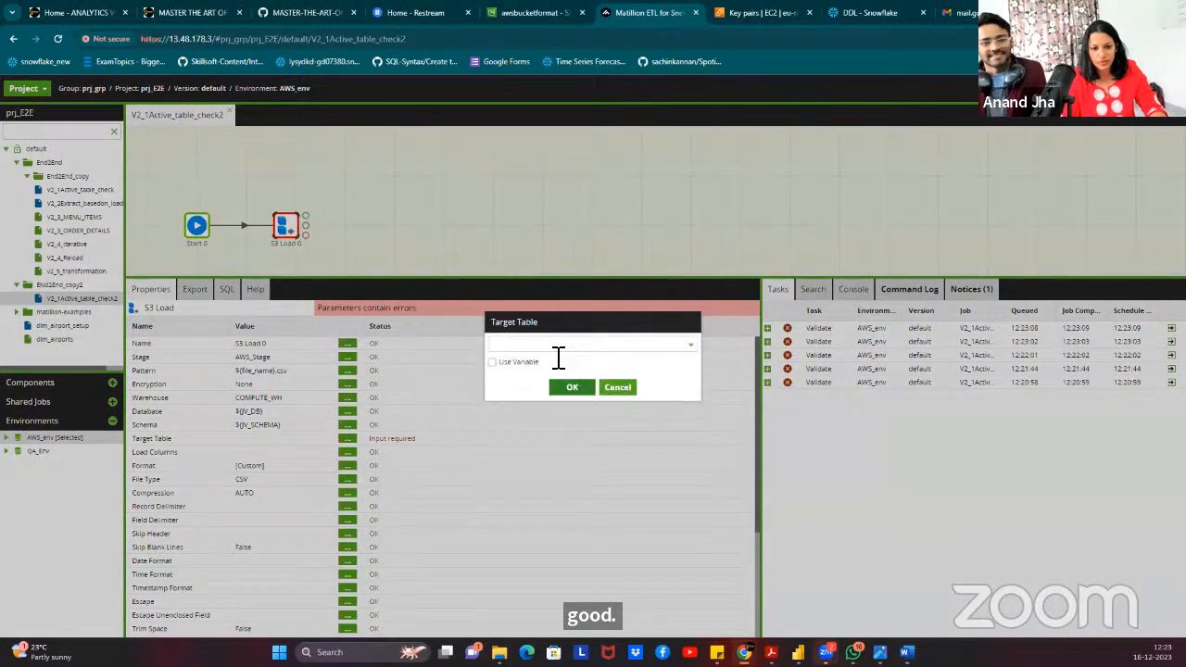
text(${file_name.replace('/'g,'')})
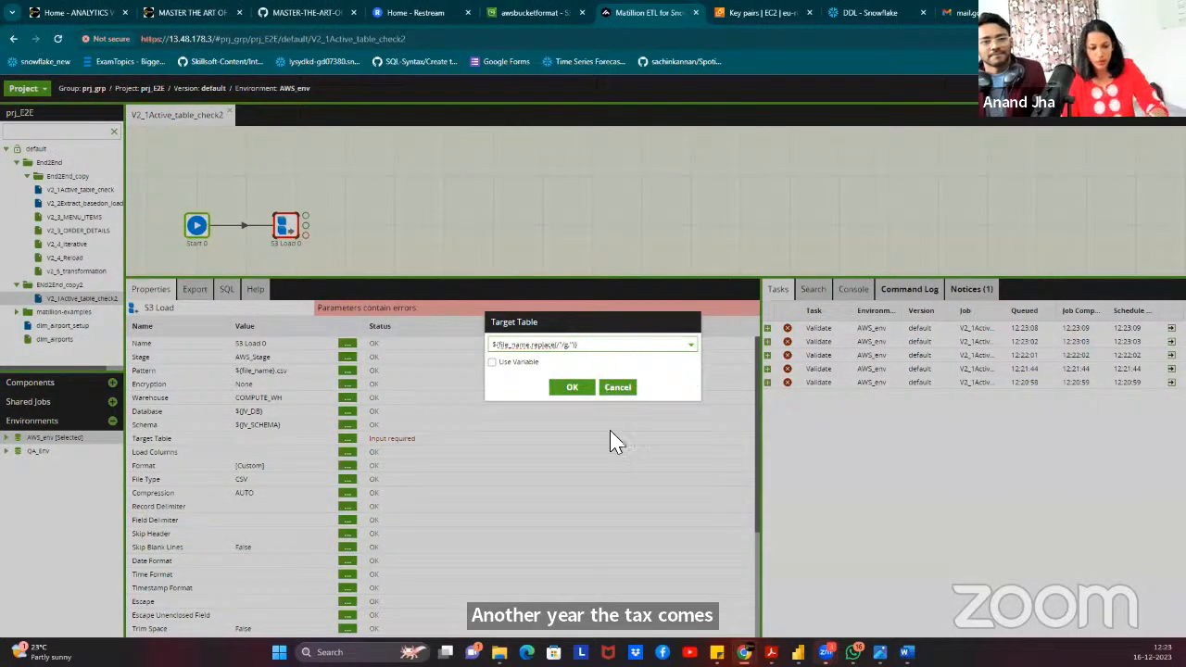
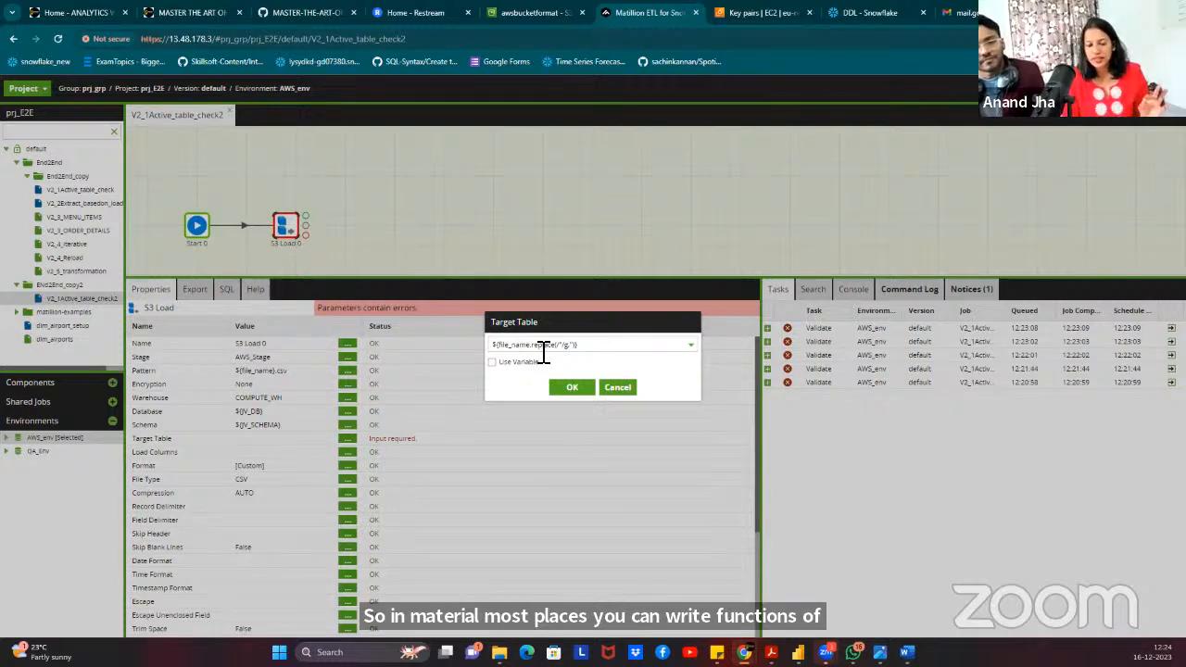
Confirm ${file_name.replace(/"/g,'')} as S3 Load 0's Target Table so it validates OK.
click(570, 345)
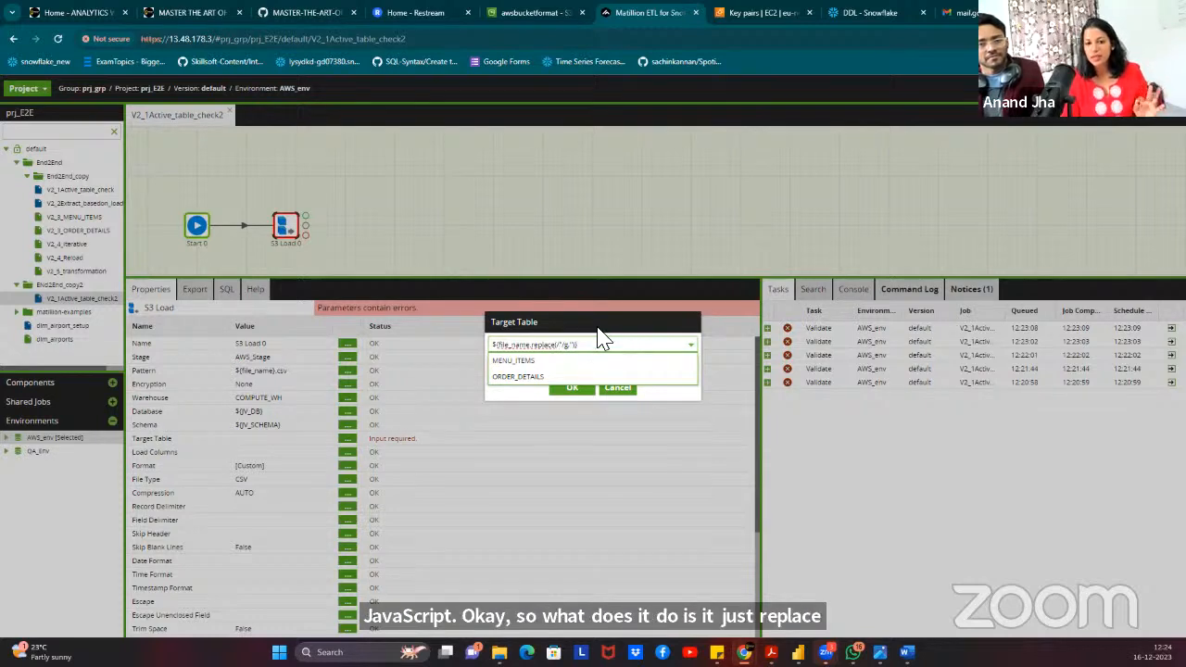
click(601, 331)
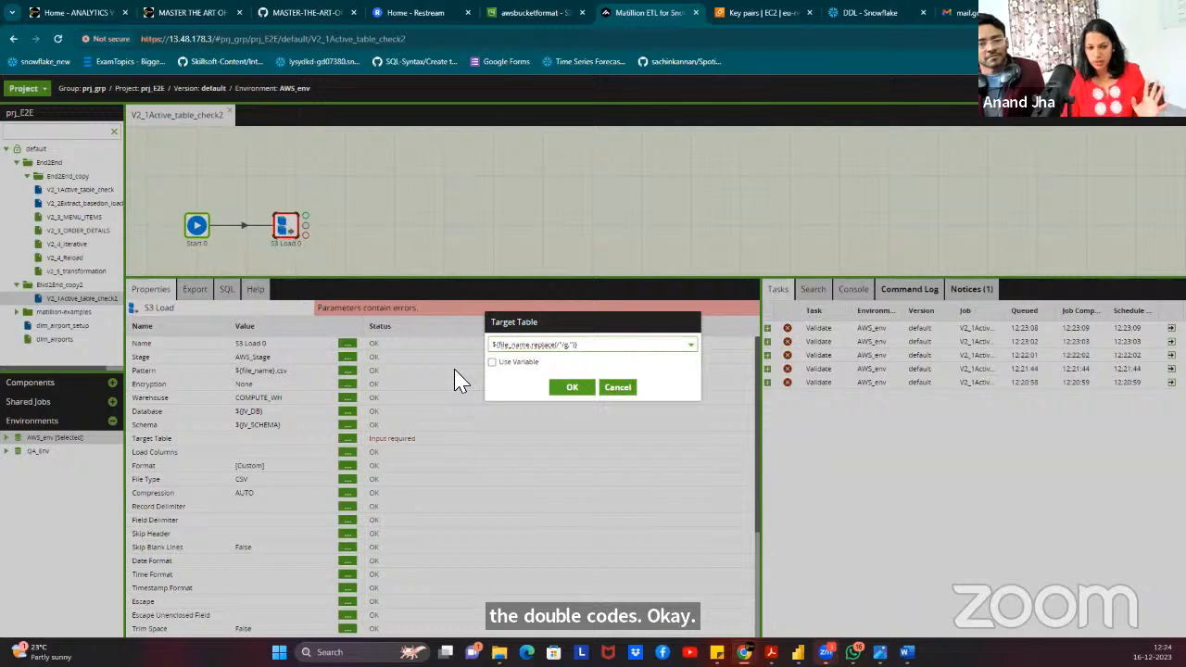
click(574, 389)
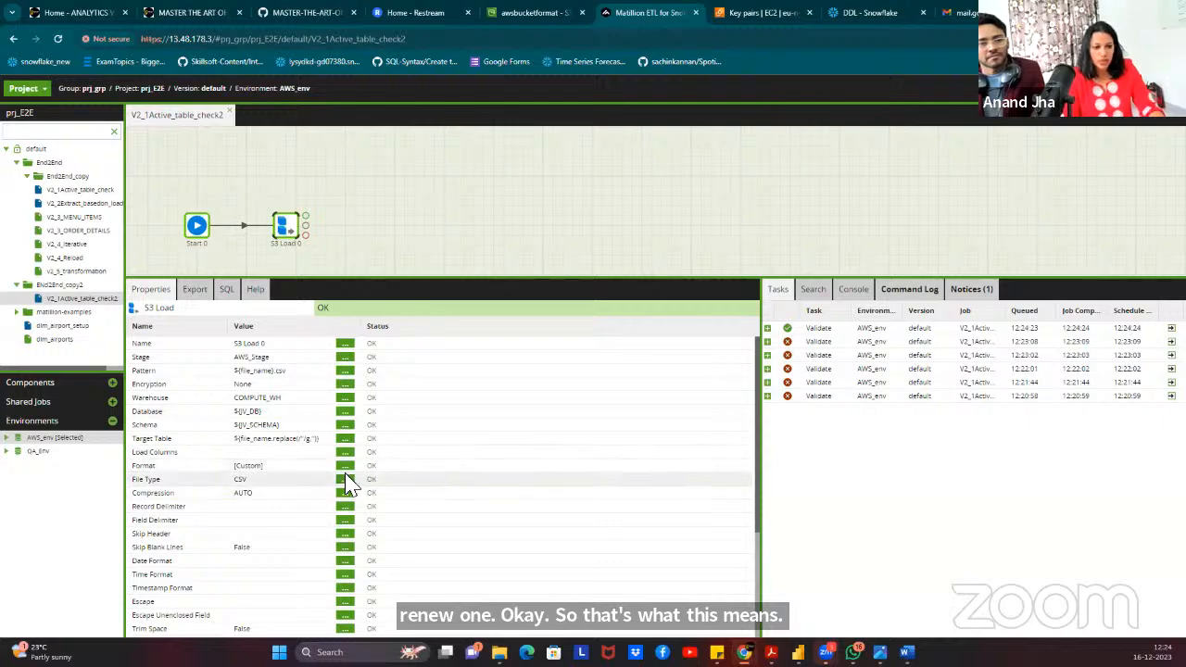
scroll(333, 512, down, 2)
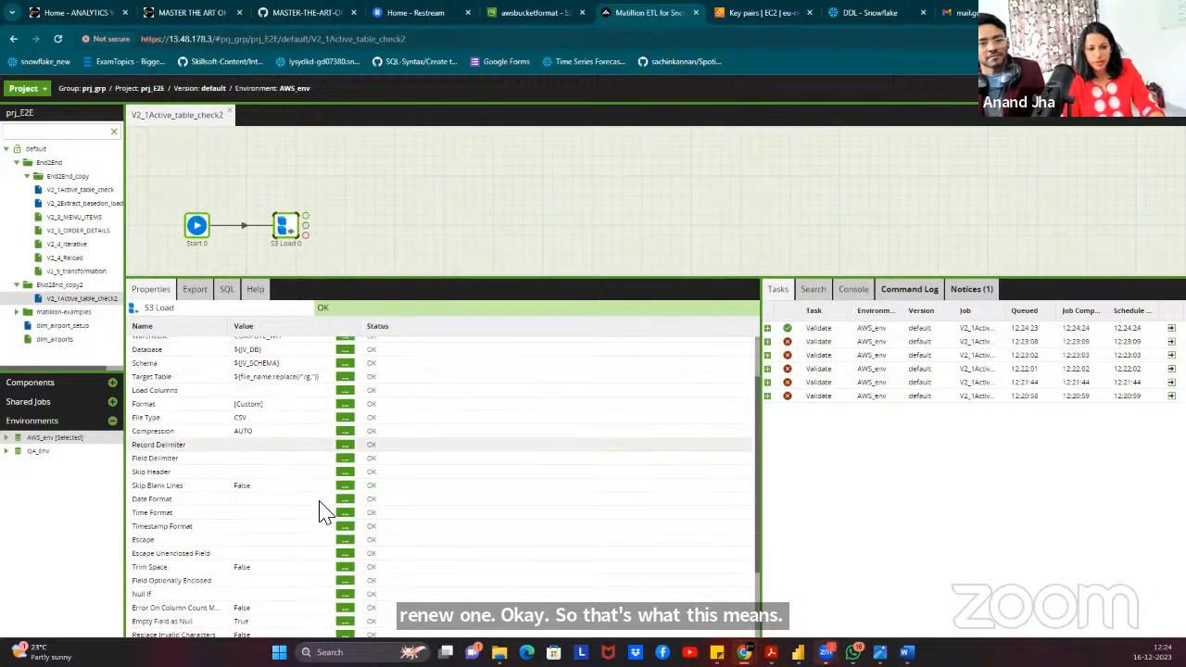
Confirm the Field Delimiter and set Skip Header to 1 on the S3 Load.
click(345, 458)
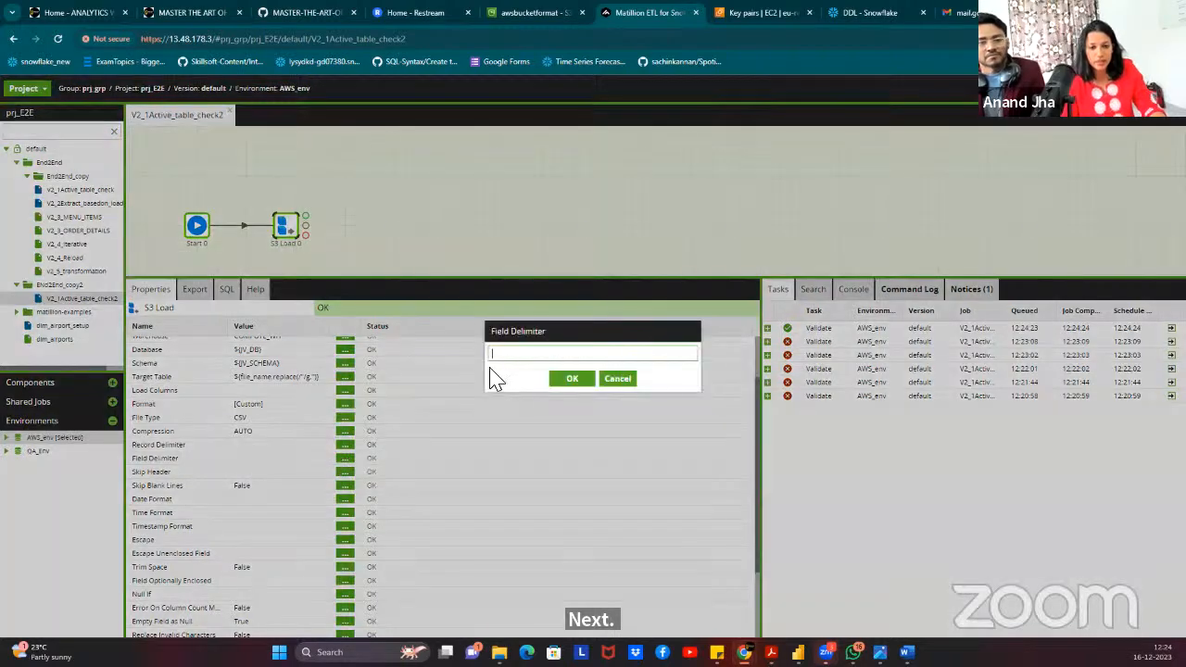
click(567, 382)
click(344, 472)
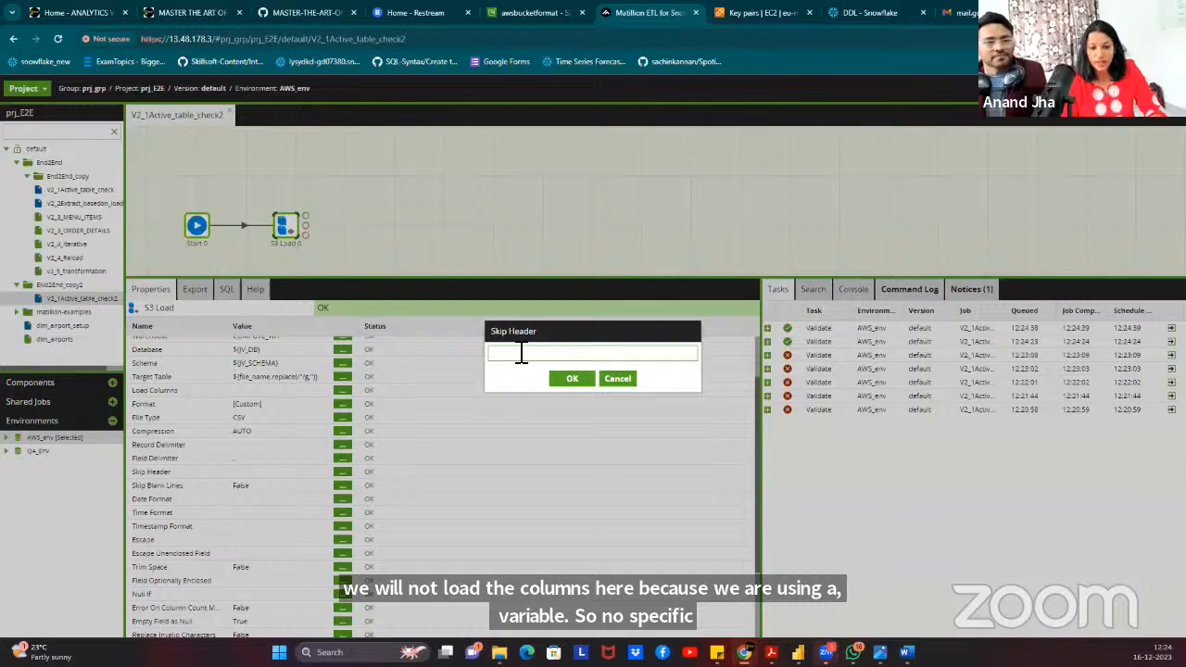
click(565, 381)
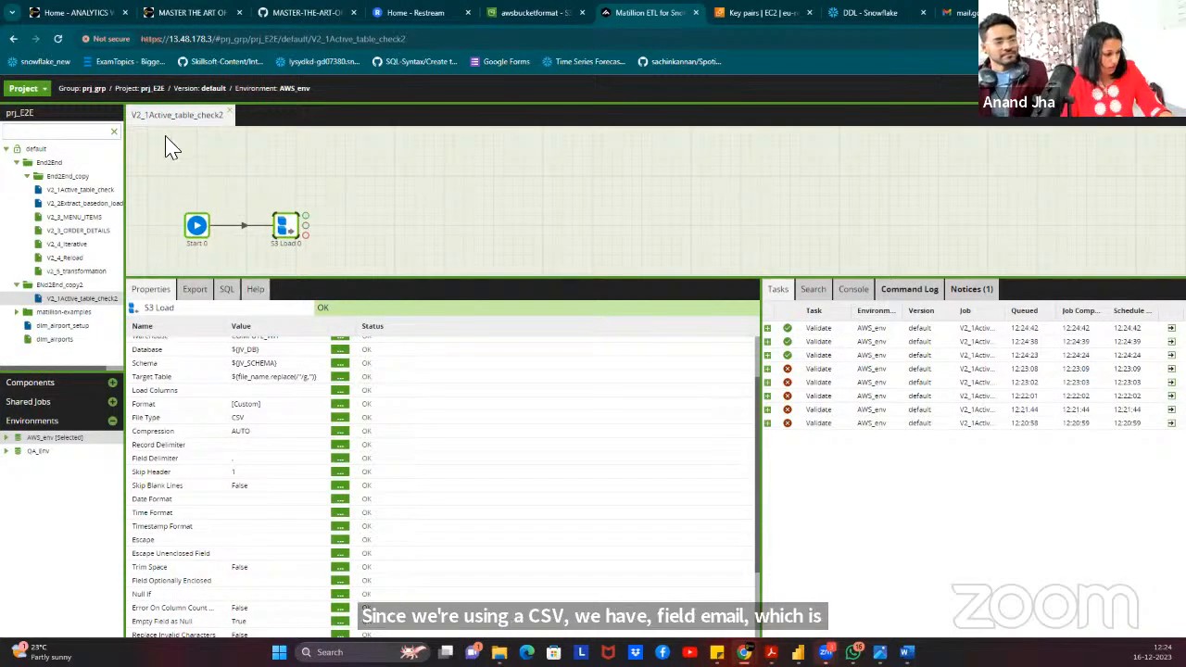
scroll(338, 413, down, 4)
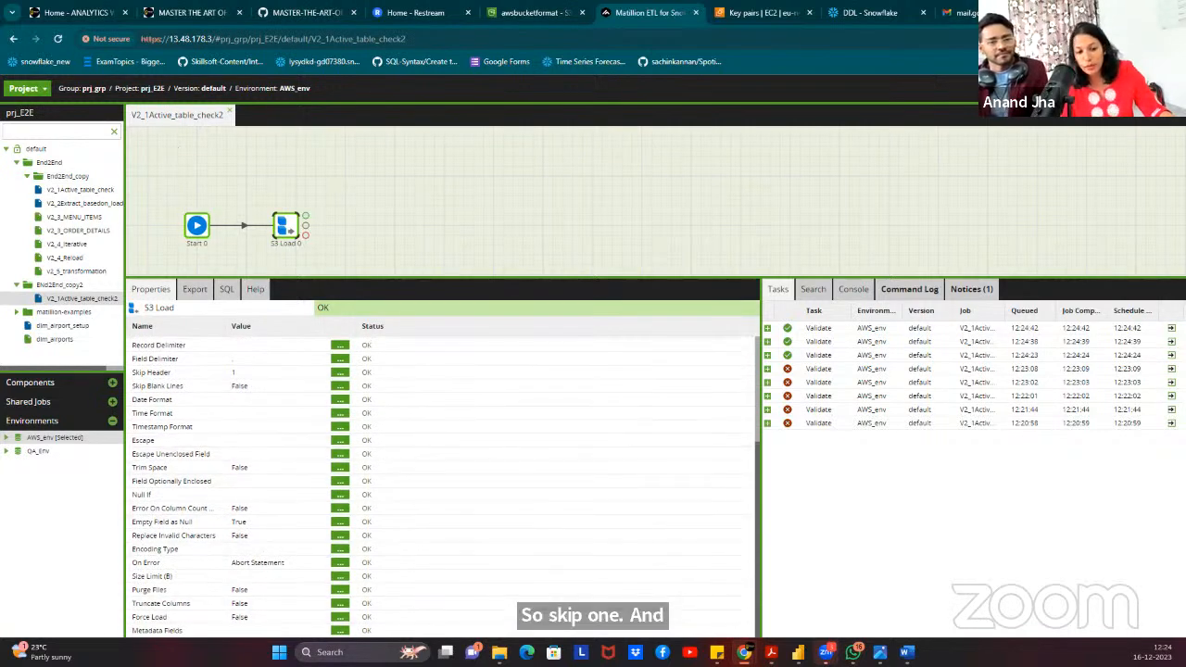
Set the S3 Load's Force Load property to True.
click(340, 616)
click(649, 345)
click(541, 381)
click(567, 389)
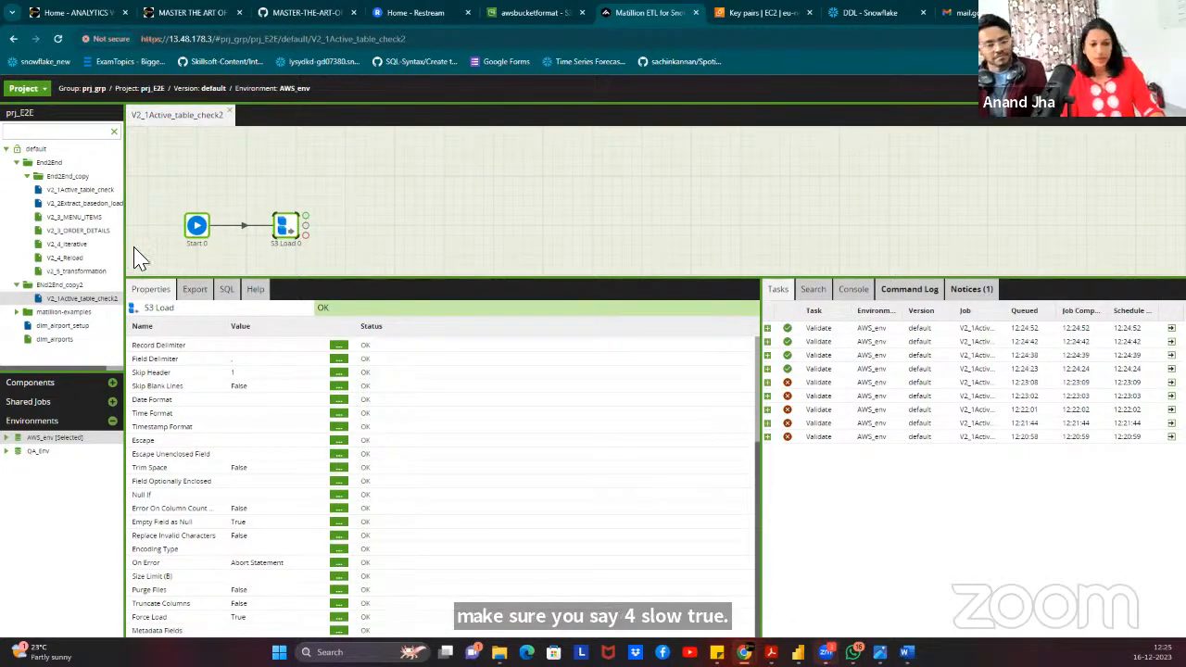
scroll(263, 437, up, 3)
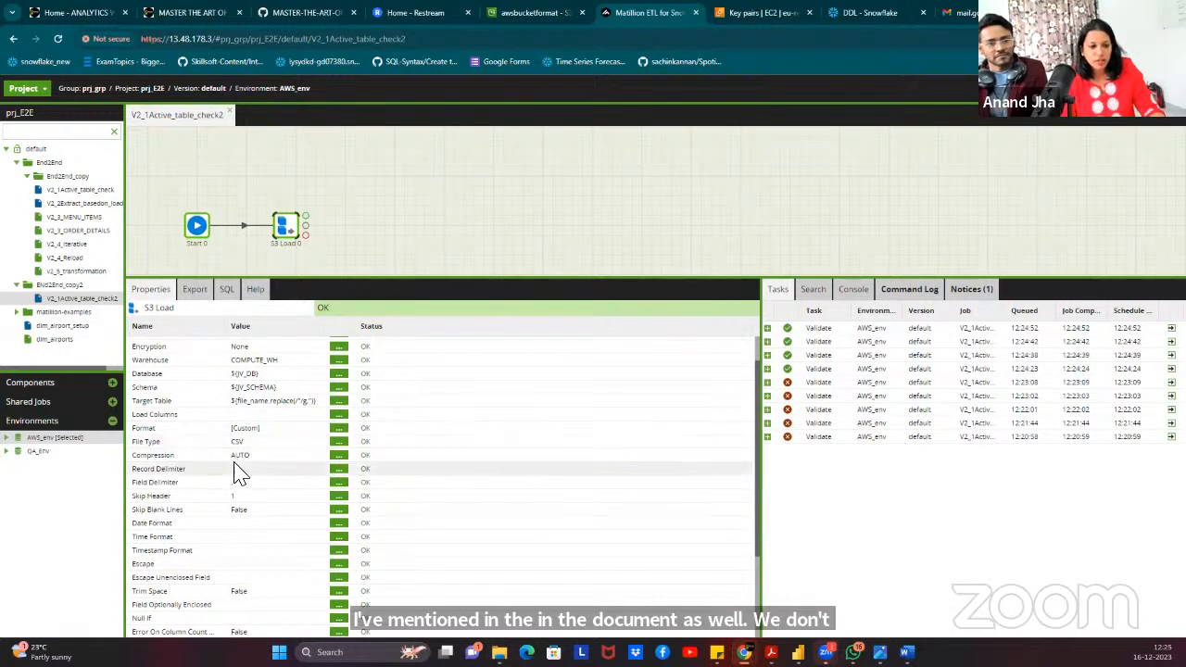
scroll(278, 445, down, 1)
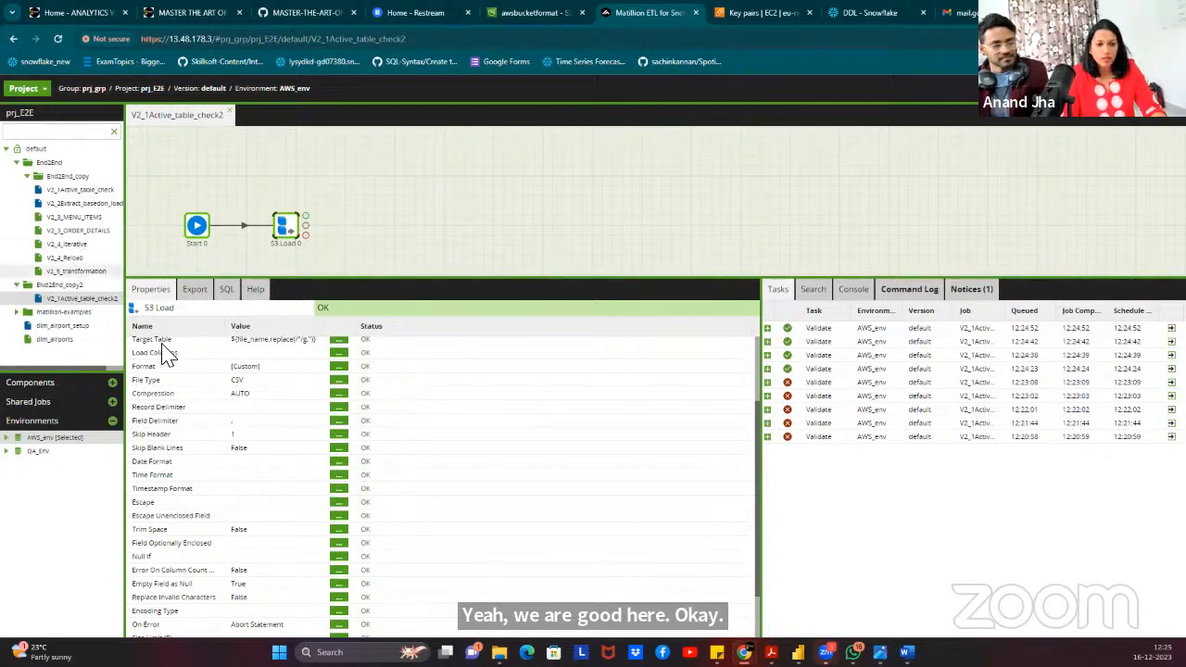
Find Fixed Iterator in the Components list and drop it onto the S3 Load.
click(47, 382)
click(52, 404)
text(S3)
click(114, 404)
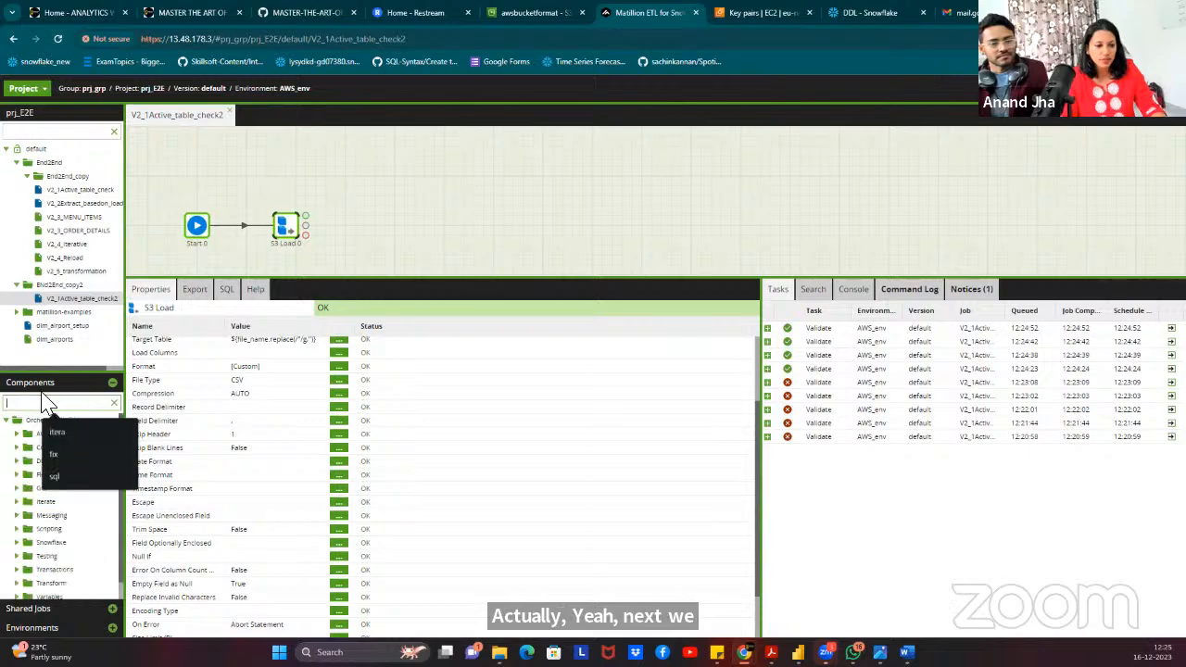
text(fixed)
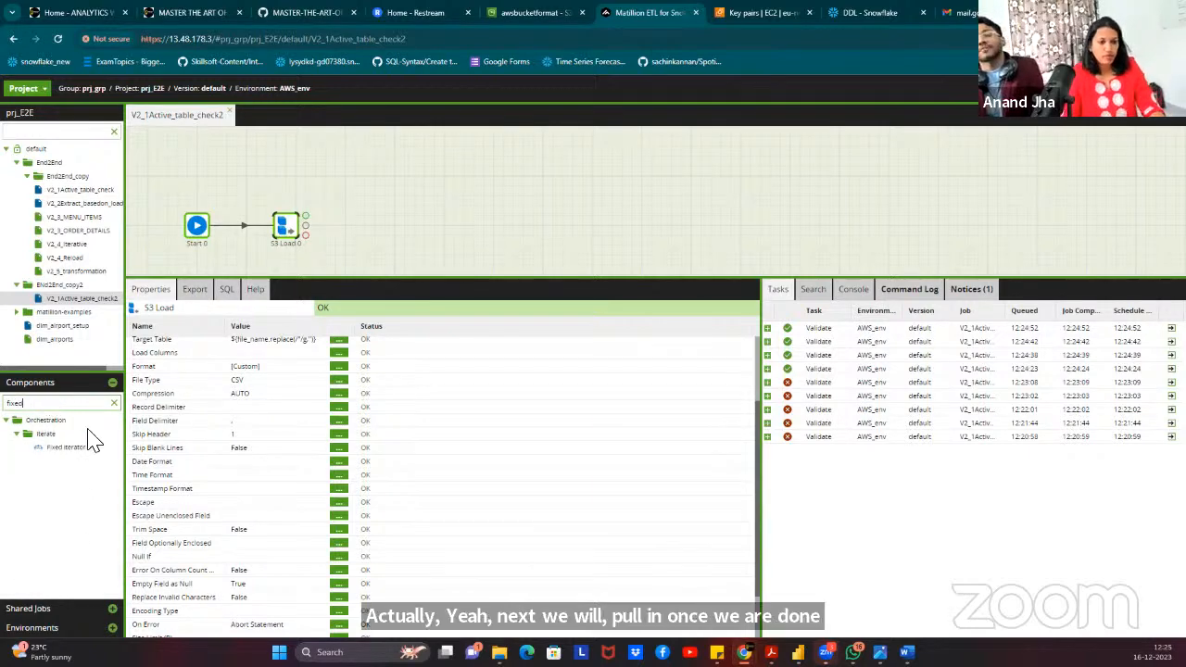
drag(67, 454, 287, 224)
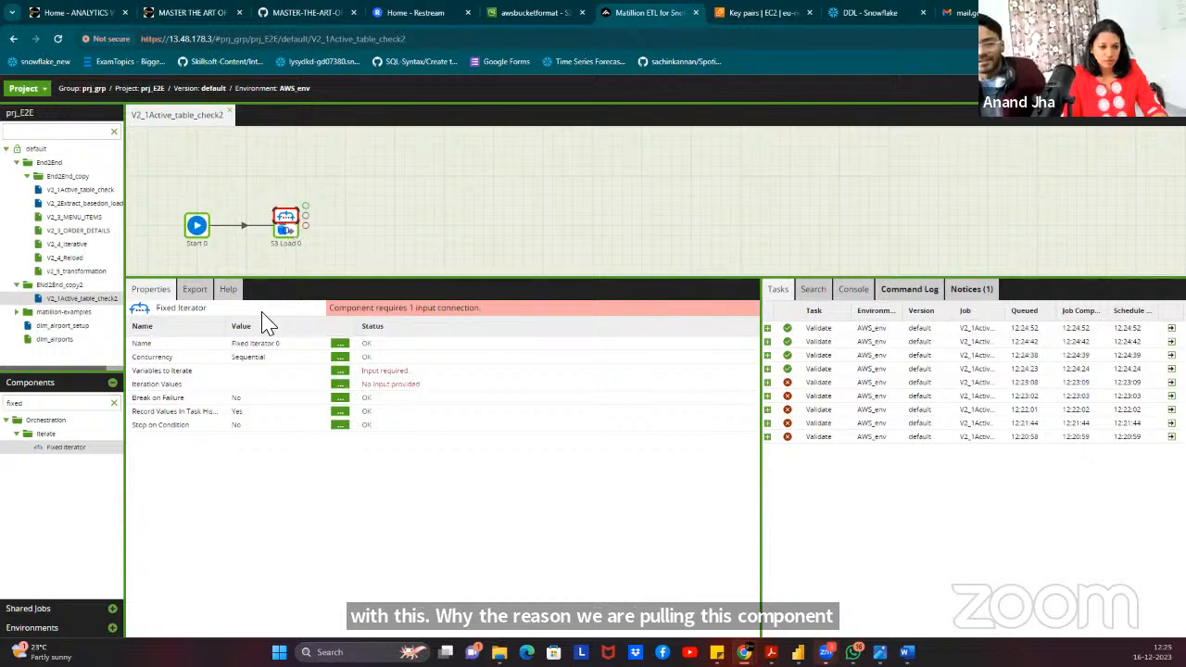
Add file_name to the Fixed Iterator's Variables to Iterate list.
click(340, 377)
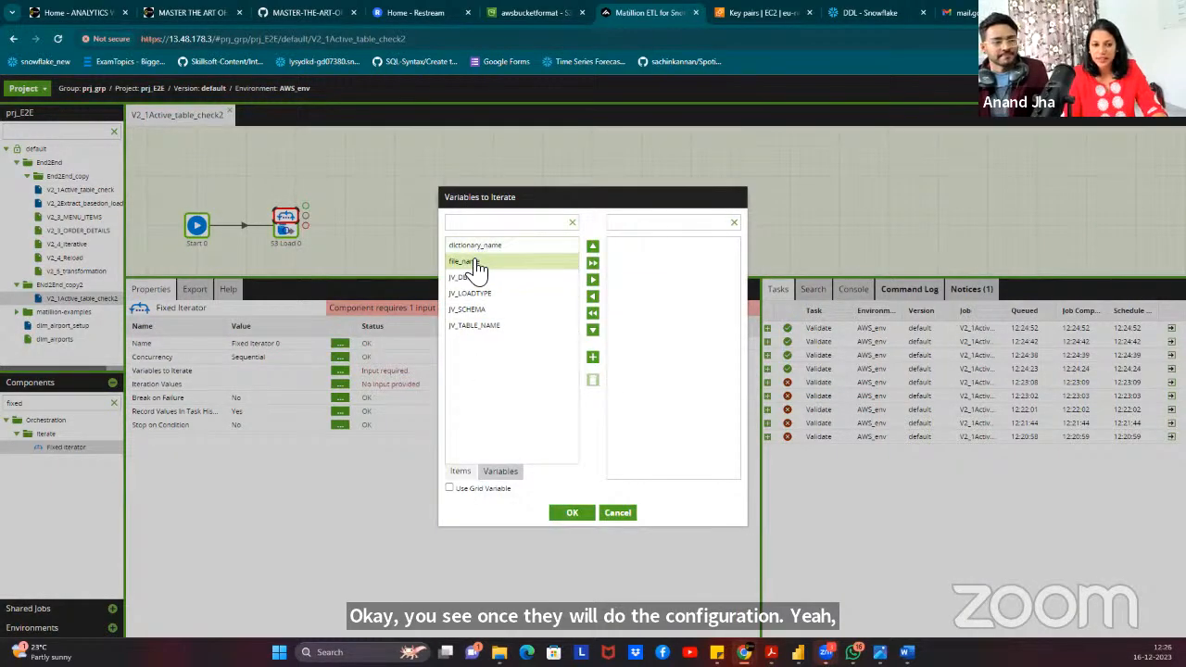
click(462, 262)
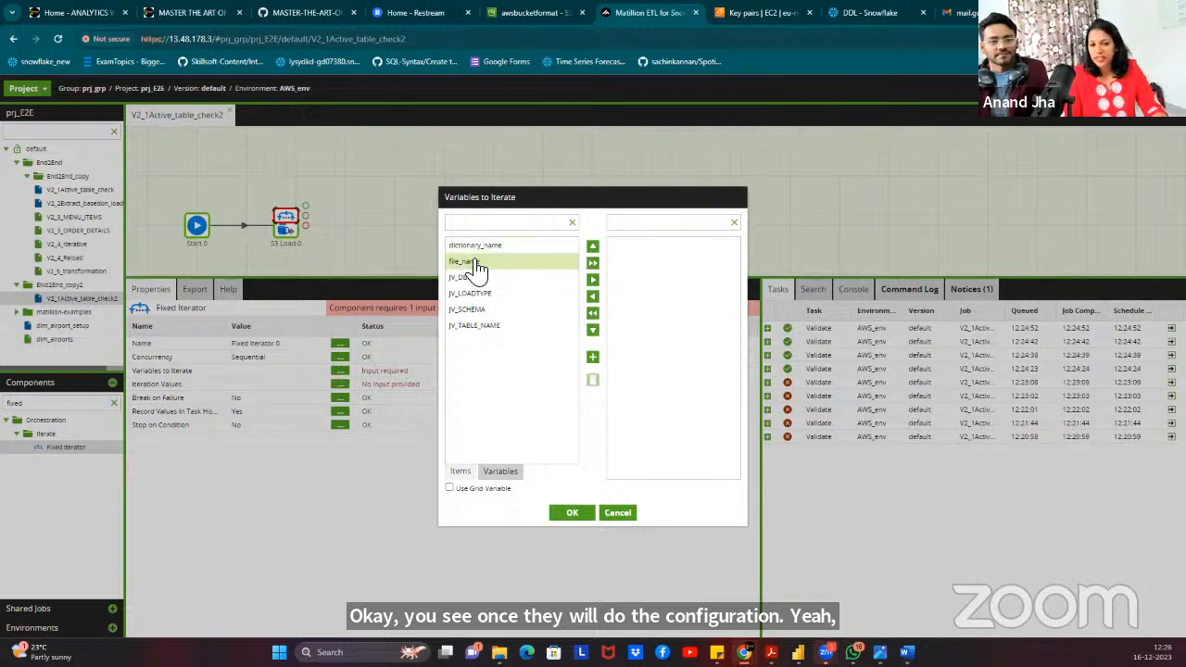
click(593, 280)
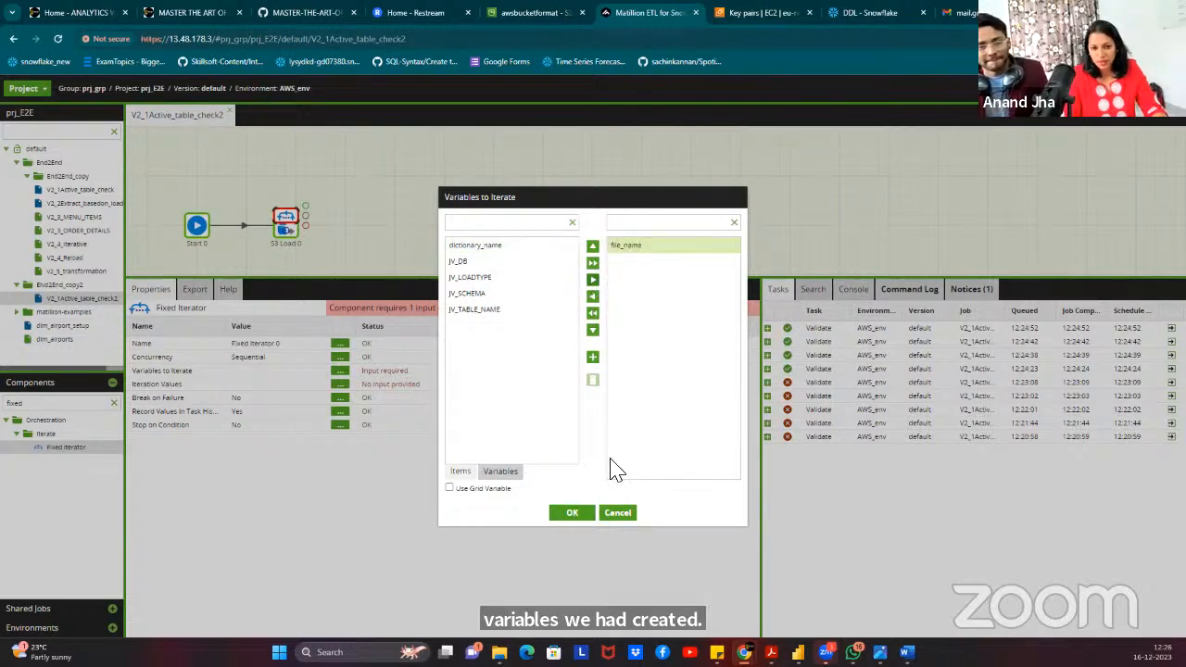
click(573, 516)
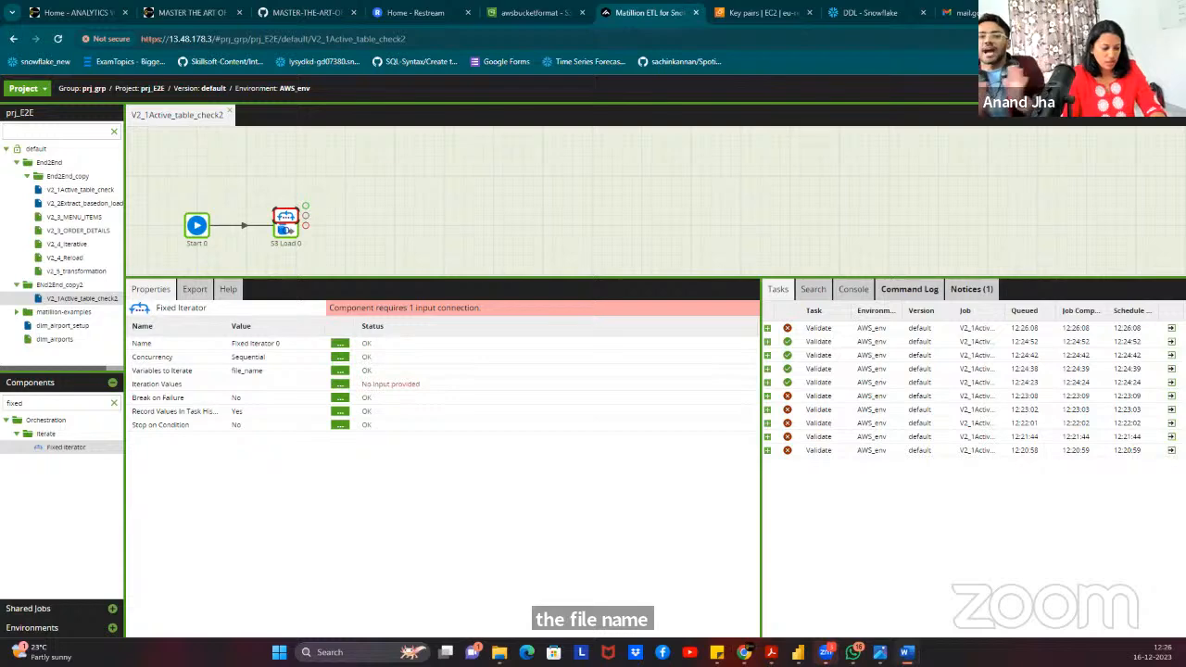
Add two file_name iteration value rows, MENU_ITEMS and ORDER_DETAILS, to Fixed Iterator 0.
click(341, 384)
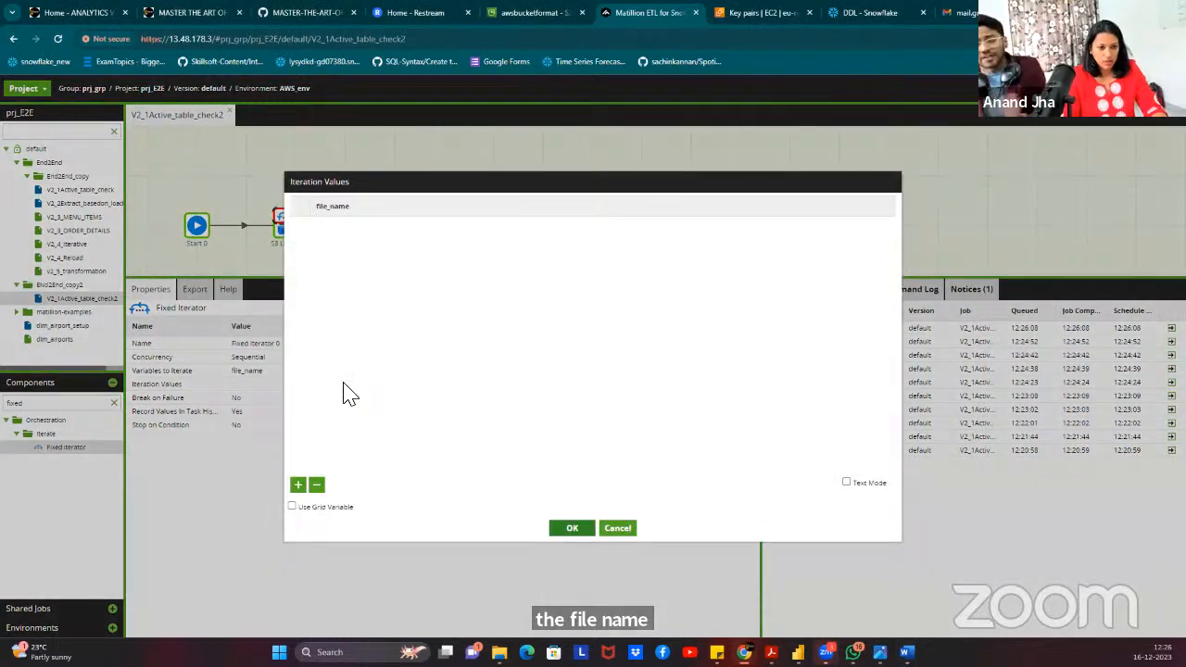
click(617, 529)
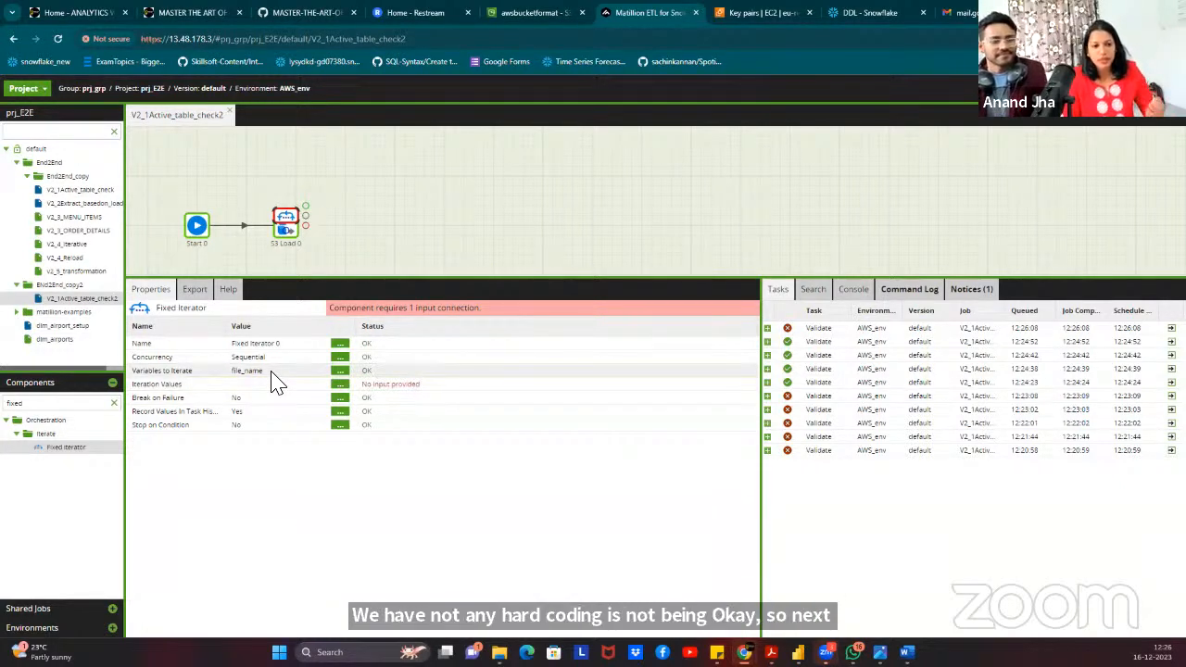
click(340, 383)
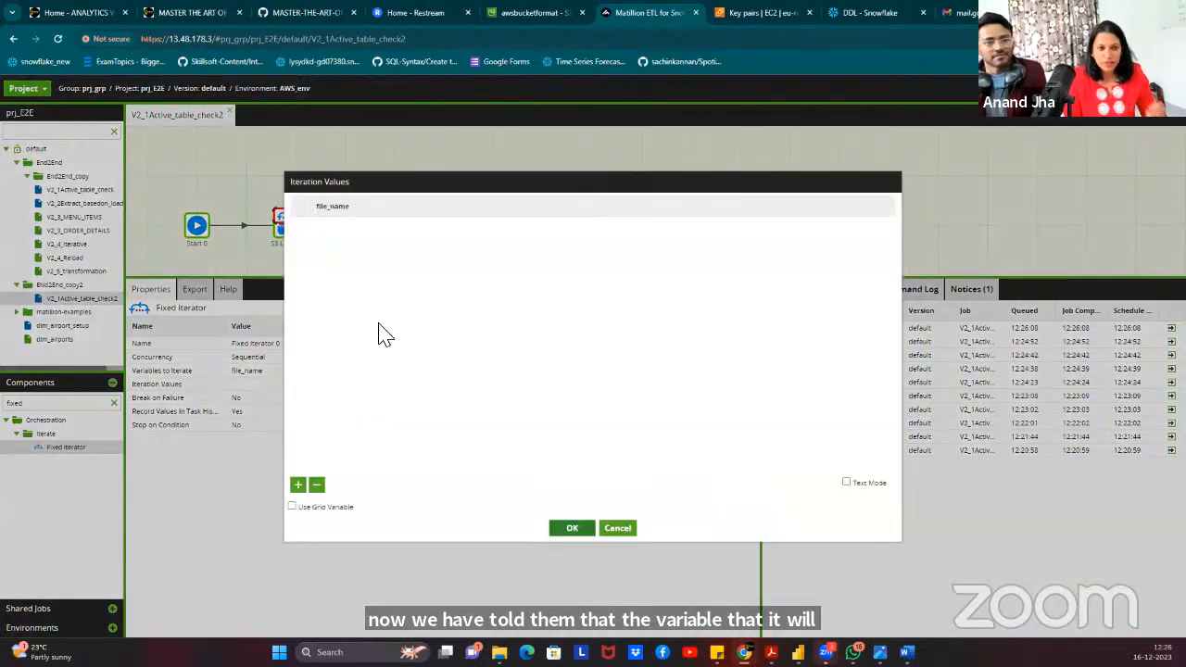
click(297, 487)
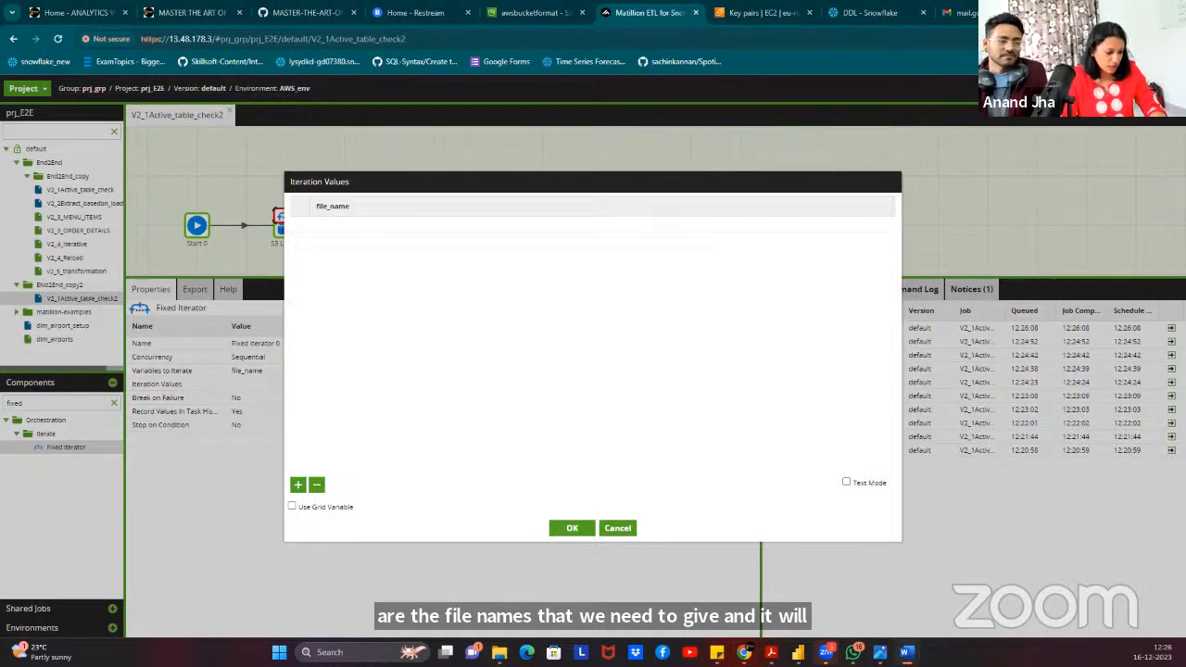
click(383, 229)
text(MENU_ITEMS)
key(Return)
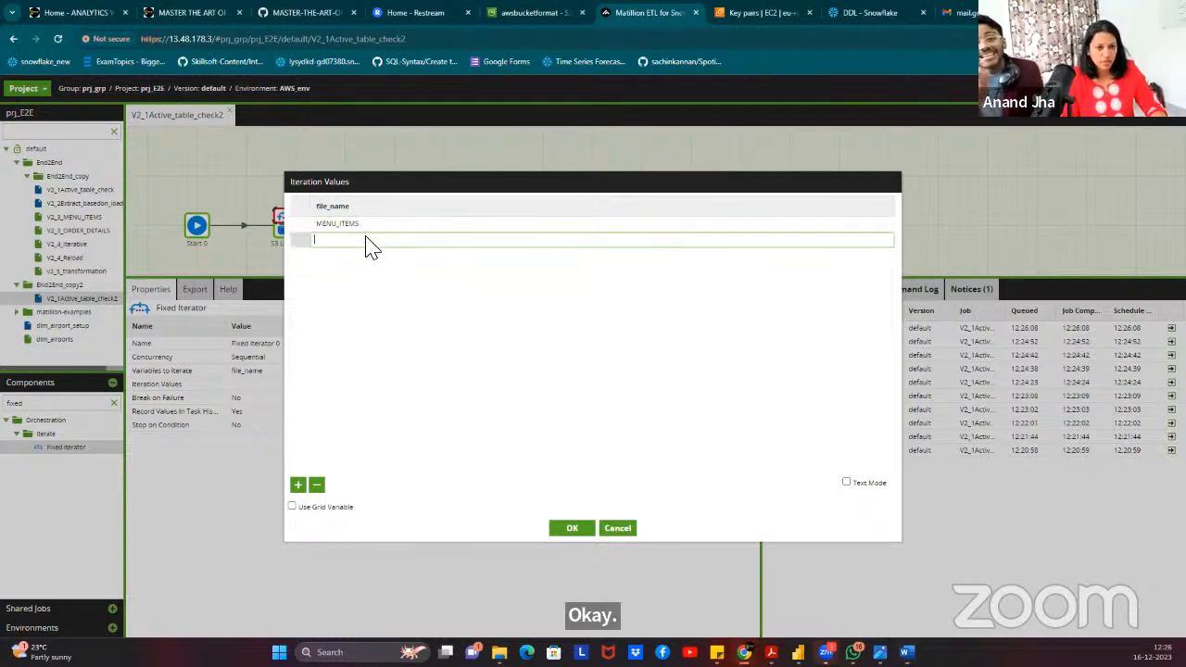
key(alt+Tab)
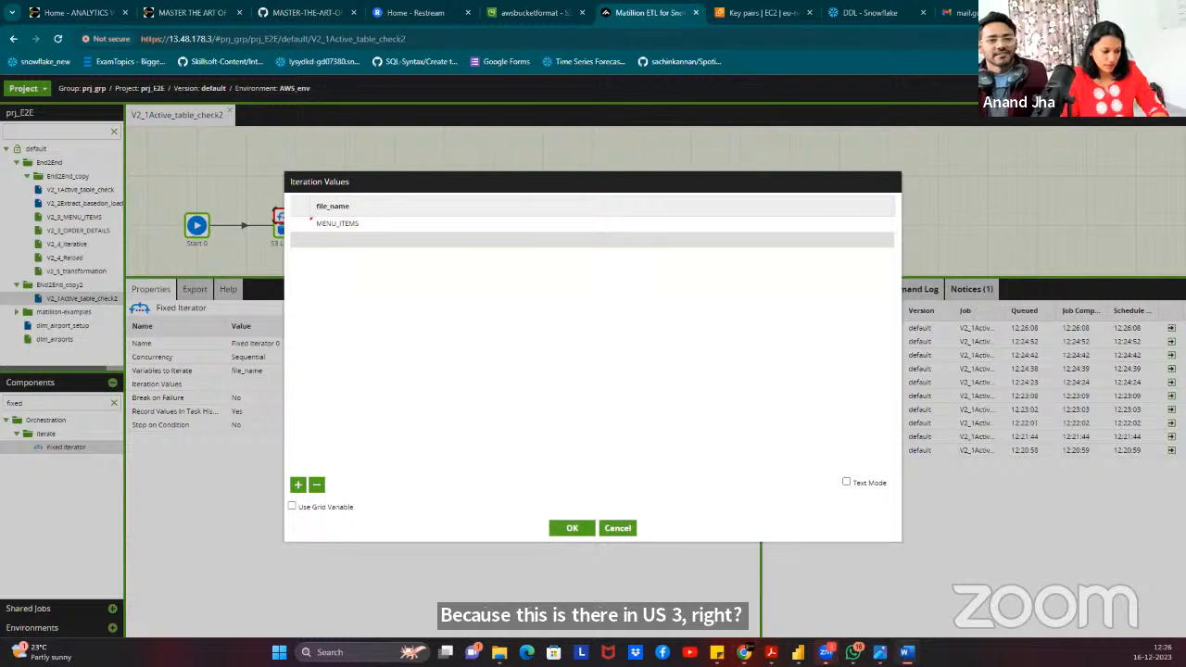
click(435, 245)
text(ORDER_DETAILS)
click(459, 368)
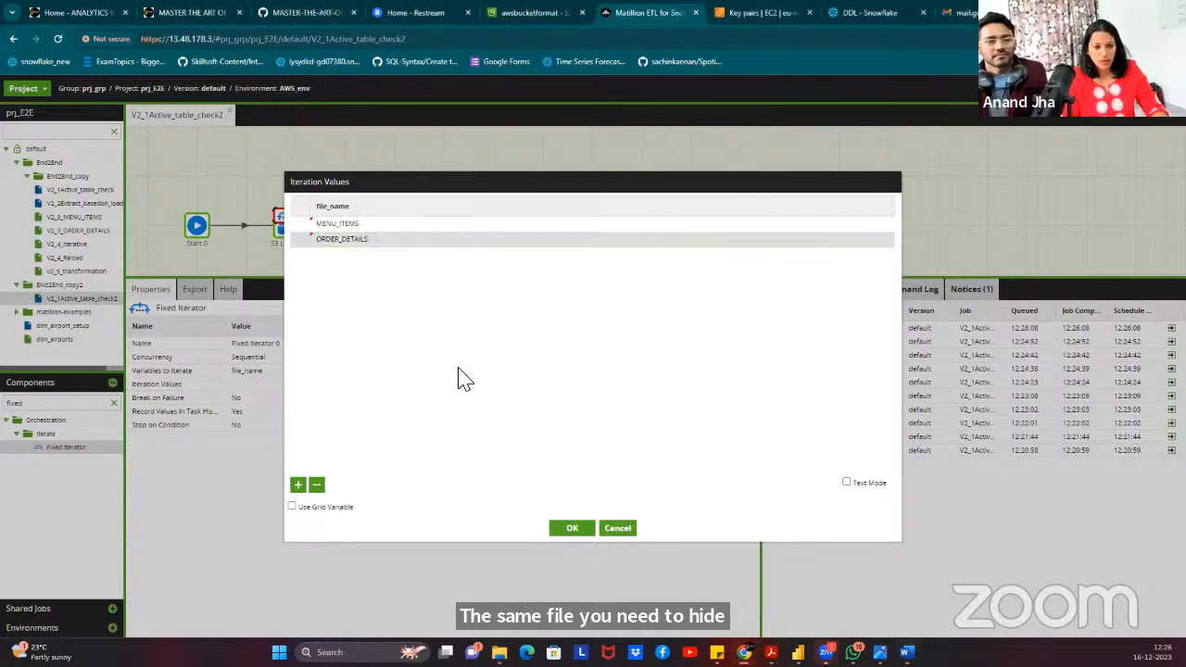
click(573, 529)
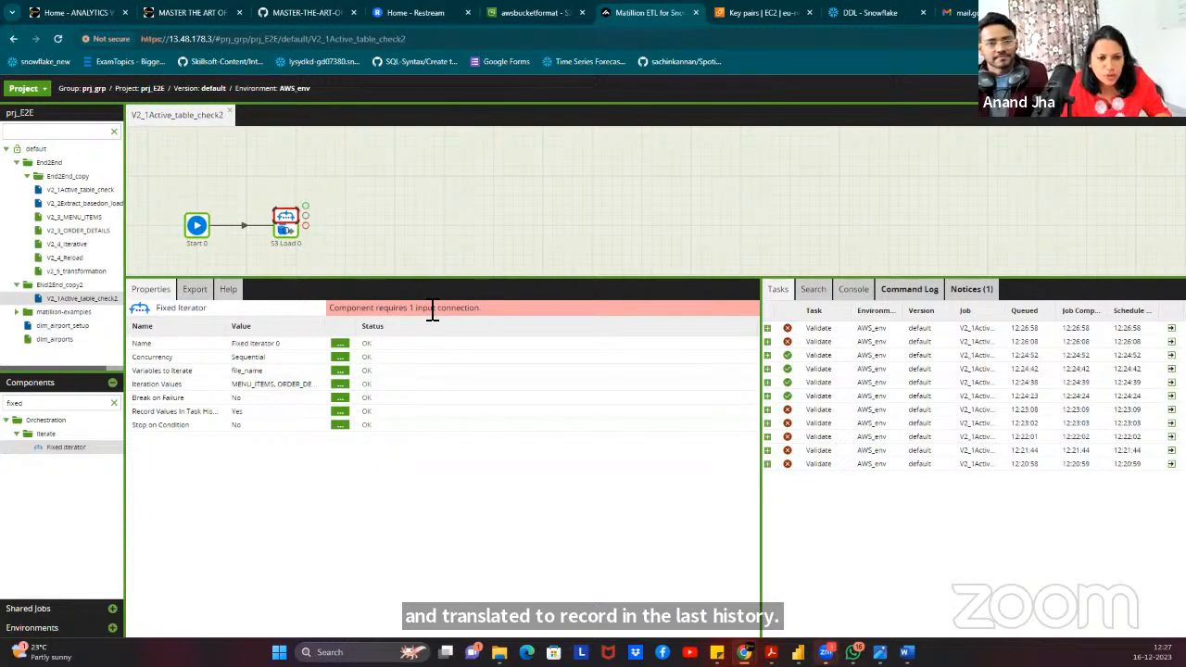
Realign the Start and Fixed Iterator components and review the failed validation task's message.
mouse_move(295, 219)
mouse_down()
mouse_move(320, 191)
mouse_move(305, 181)
mouse_move(290, 186)
mouse_move(287, 231)
mouse_up()
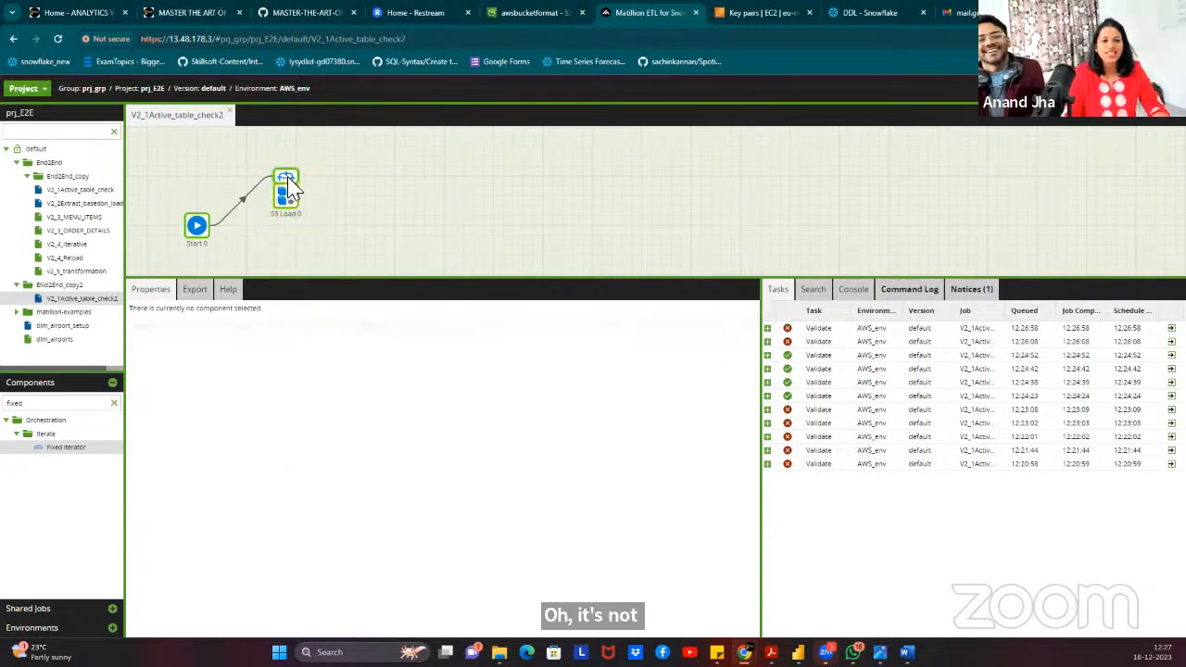
drag(197, 225, 192, 191)
click(370, 196)
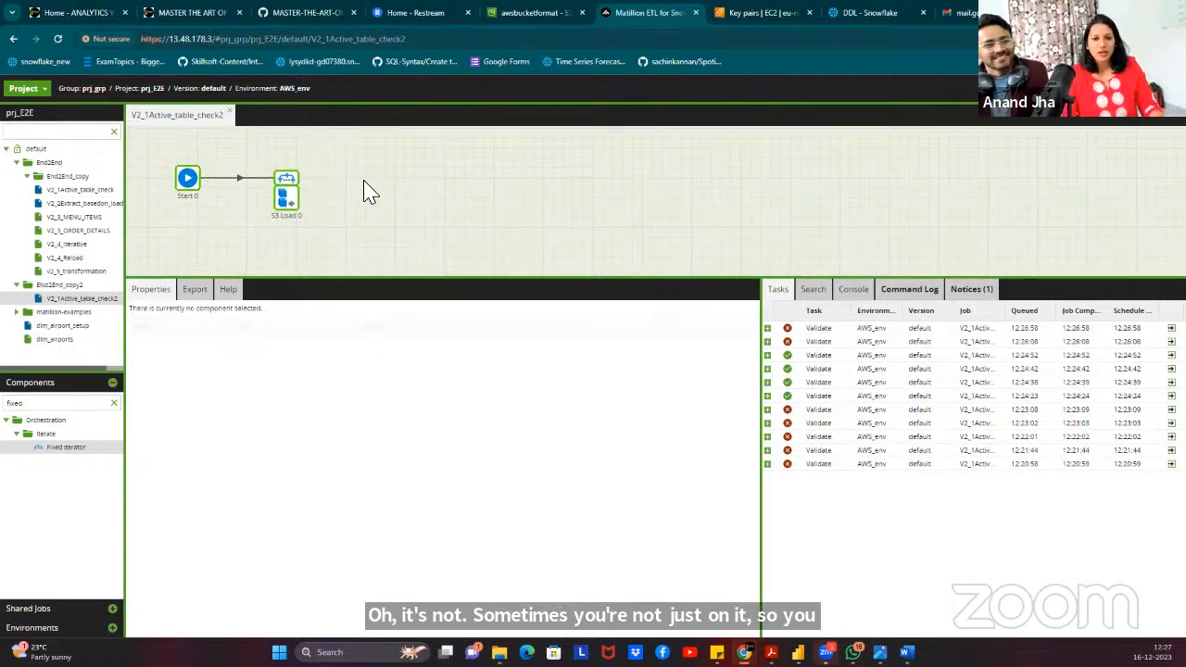
click(290, 185)
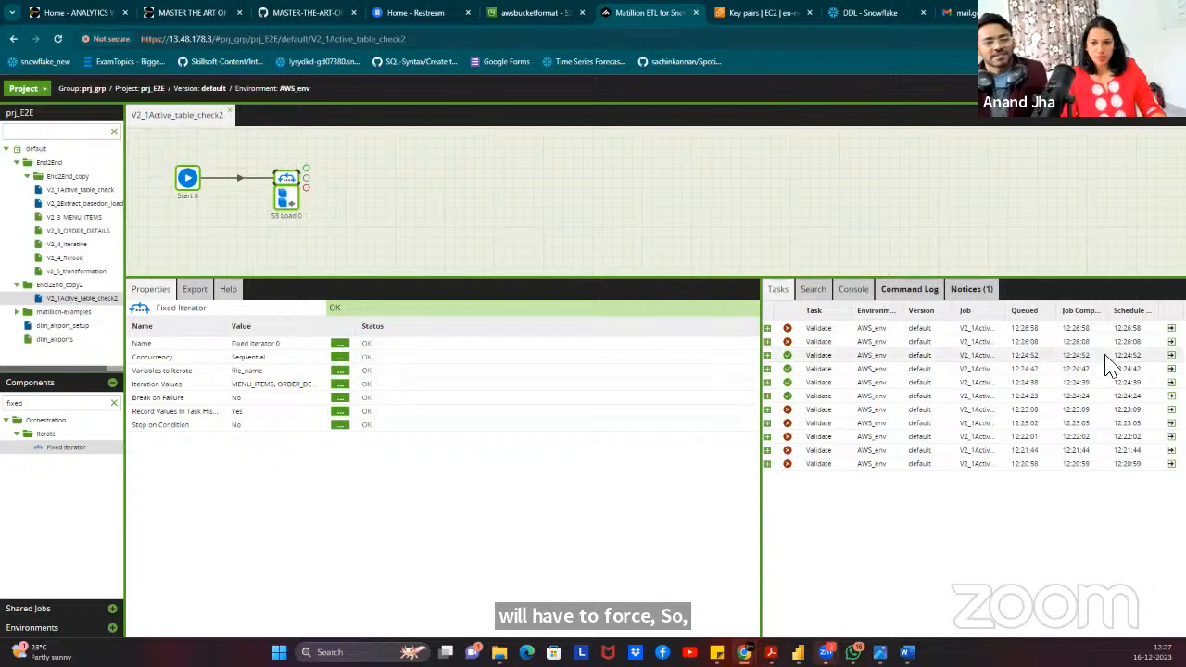
double_click(1017, 328)
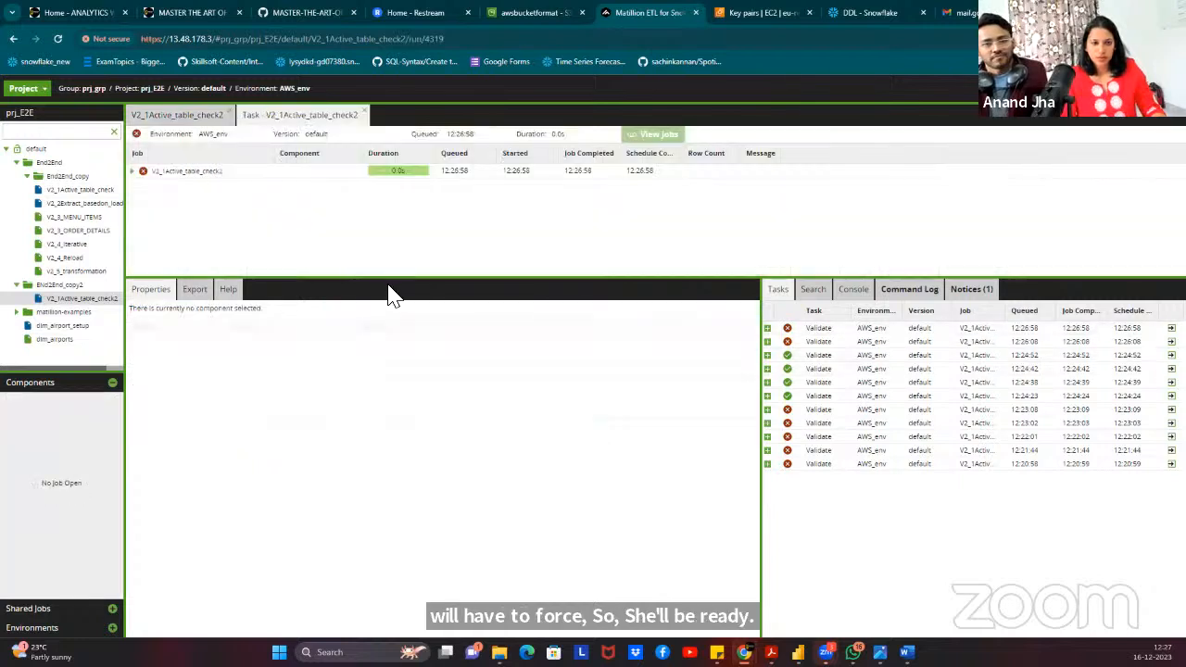
click(133, 172)
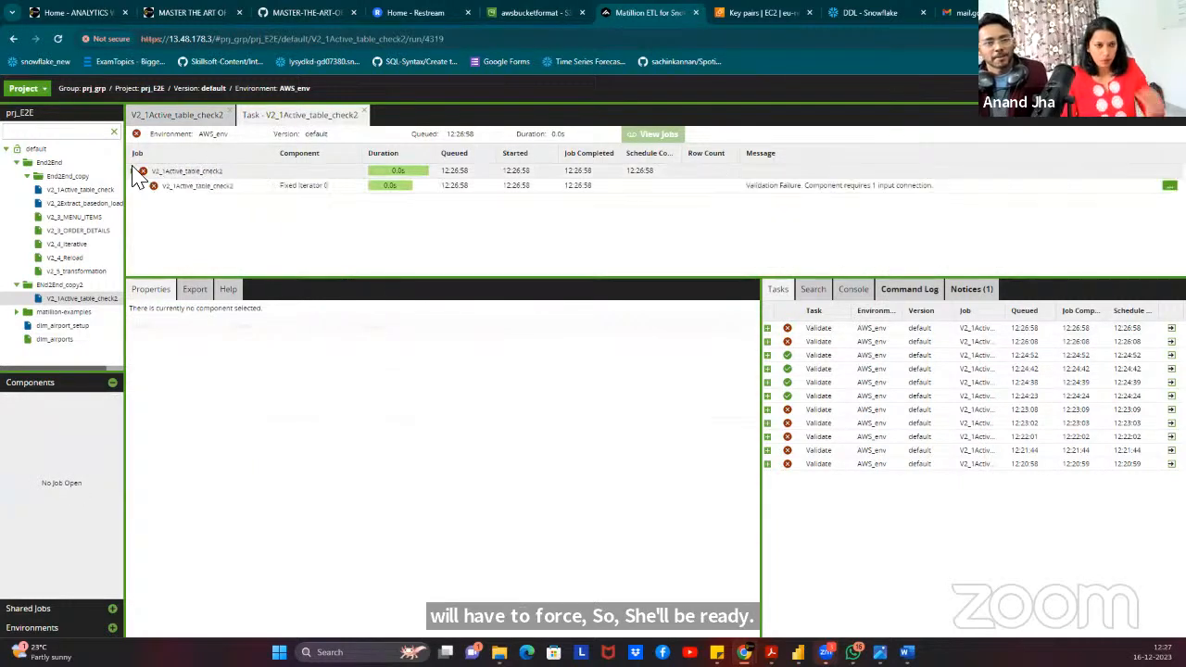
click(363, 115)
Run the job in AWS_env and verify 34 MENU_ITEMS rows and 12235 ORDER_DETAILS rows loaded.
right_click(286, 197)
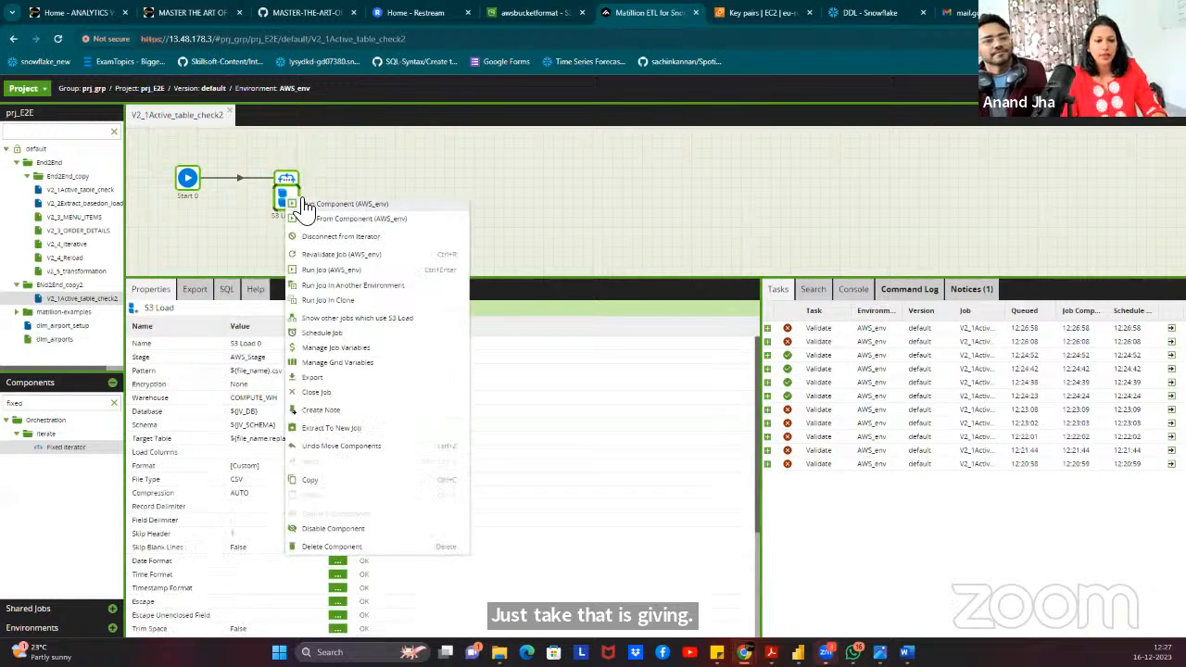
click(335, 270)
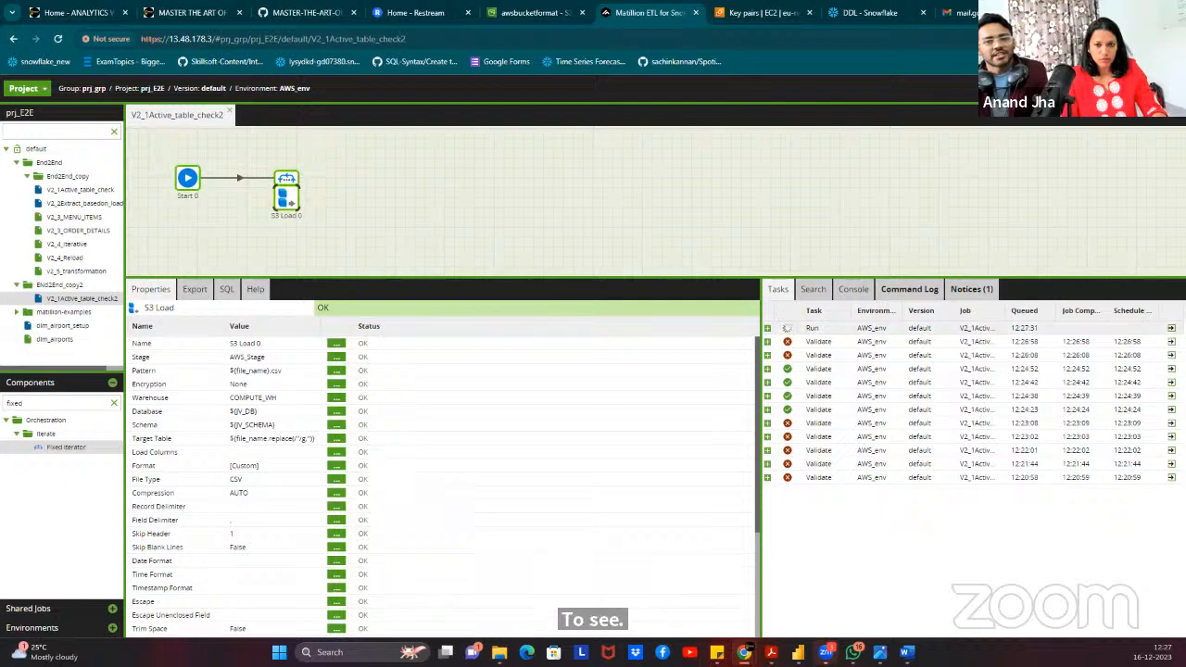
click(1172, 328)
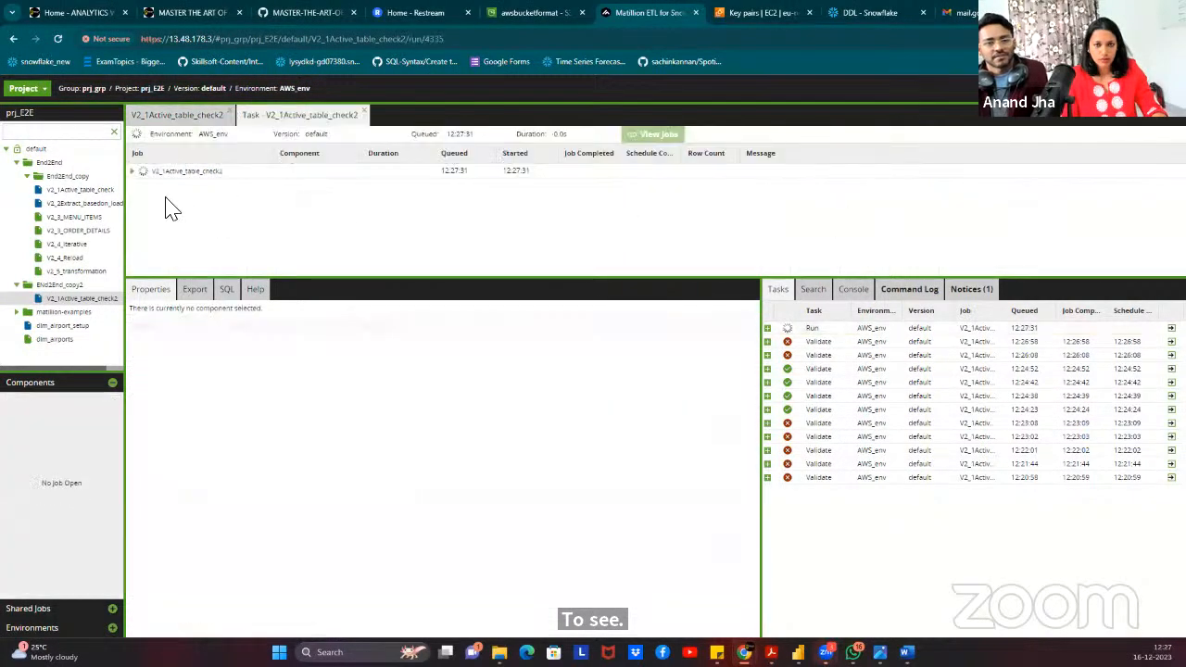
click(133, 172)
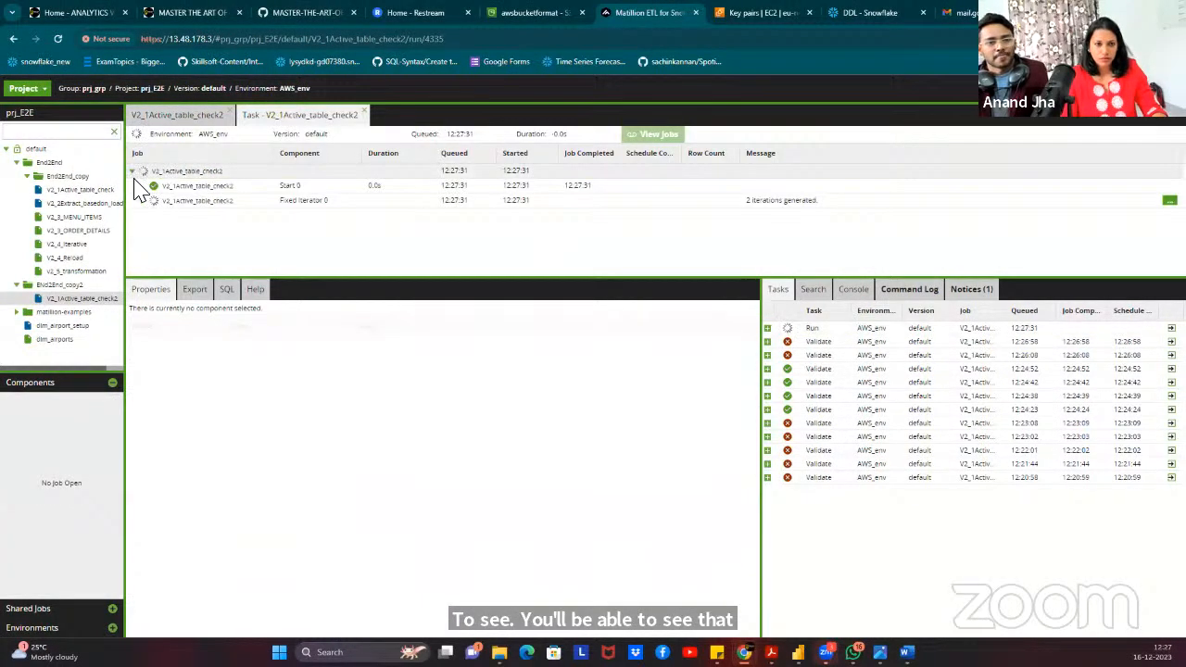
click(142, 200)
click(153, 217)
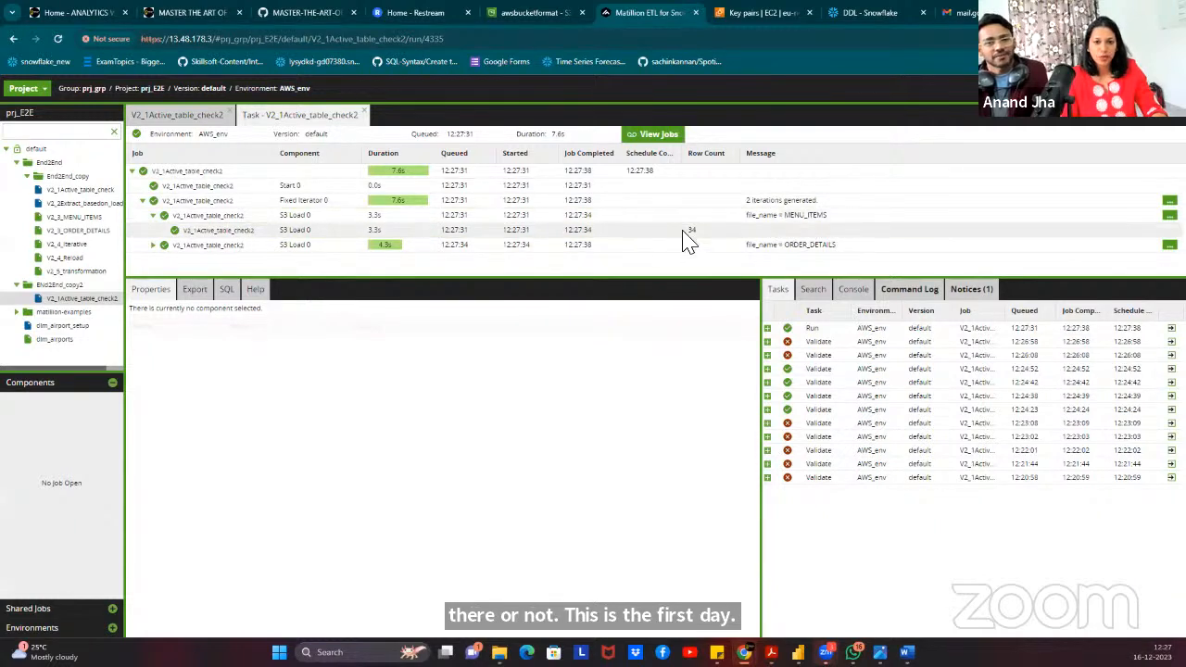
click(153, 244)
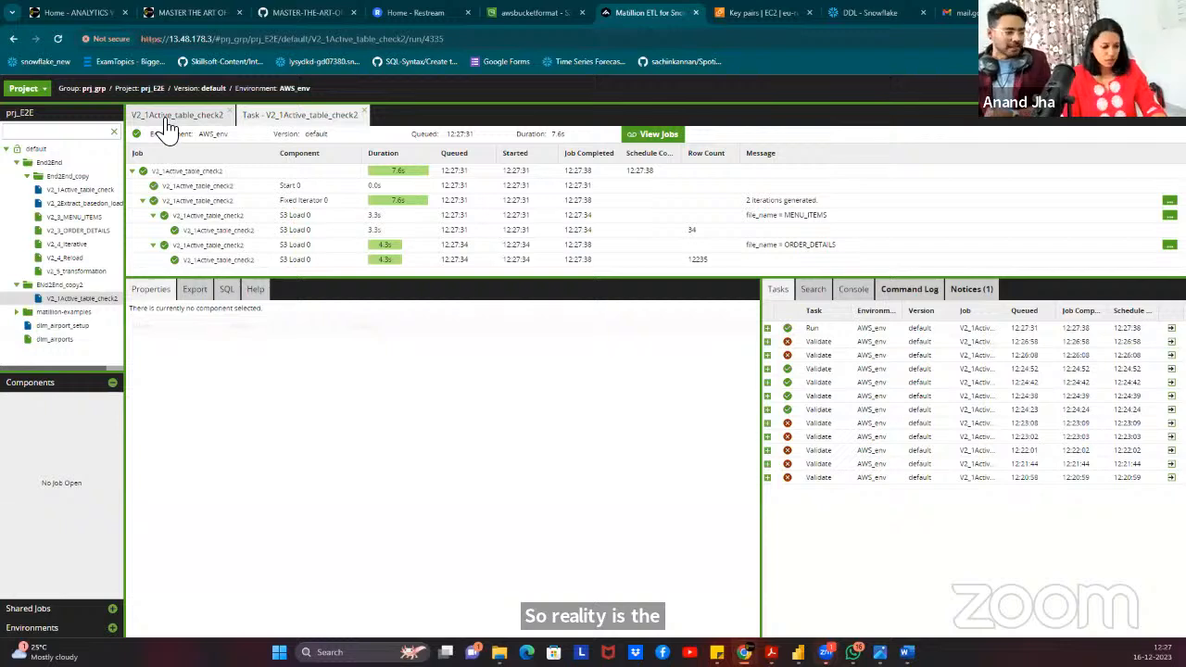
click(167, 121)
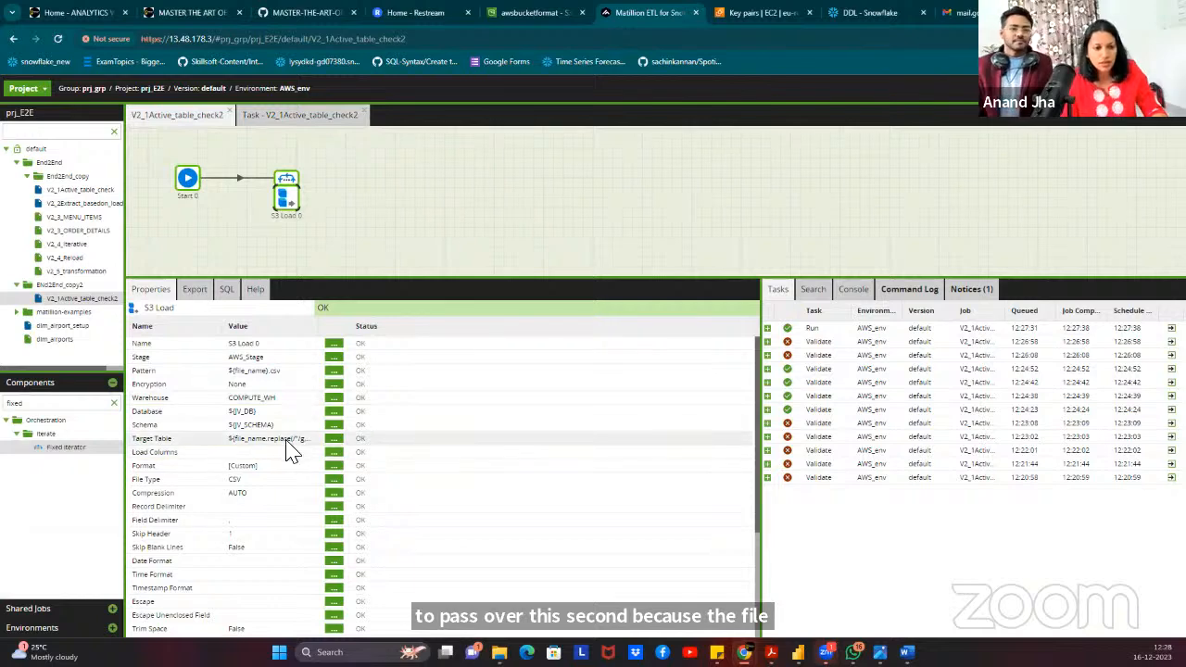
Drag the Properties panel's Value column divider right to show longer values in full.
drag(325, 325, 356, 334)
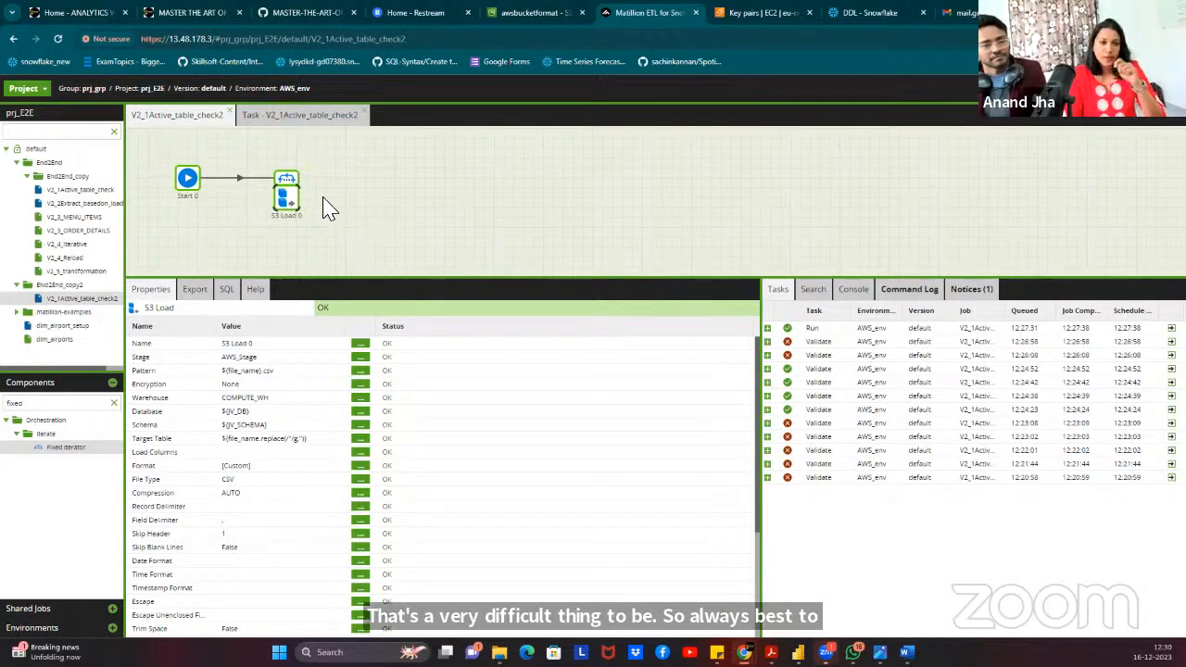
right_click(368, 173)
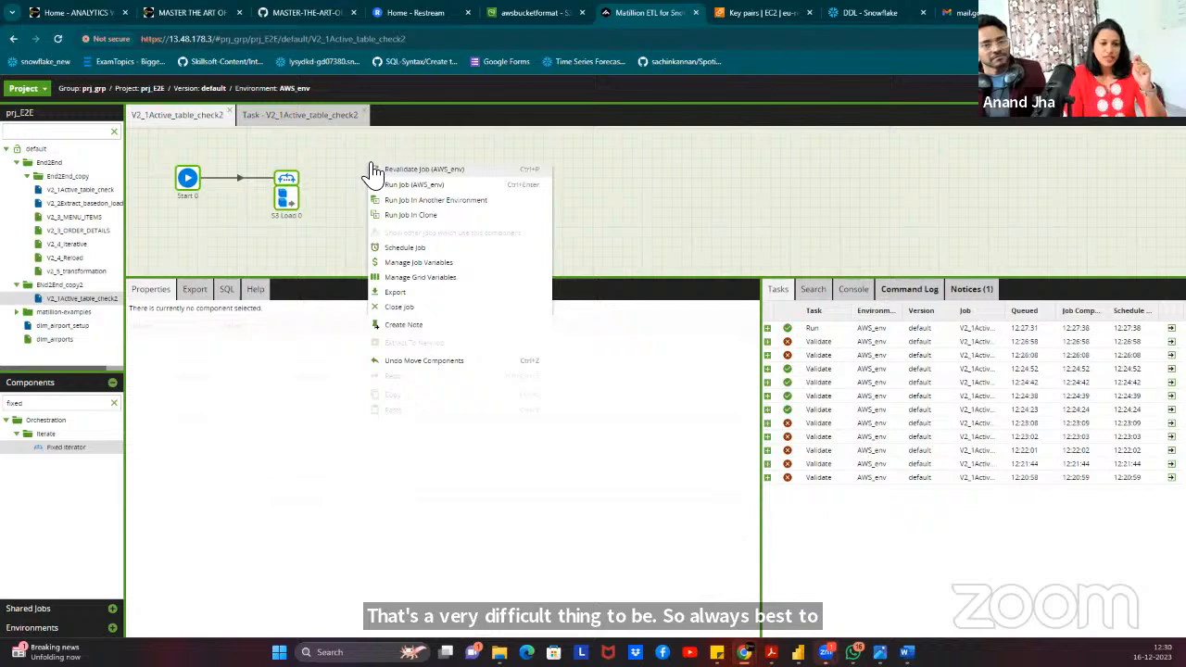
click(451, 264)
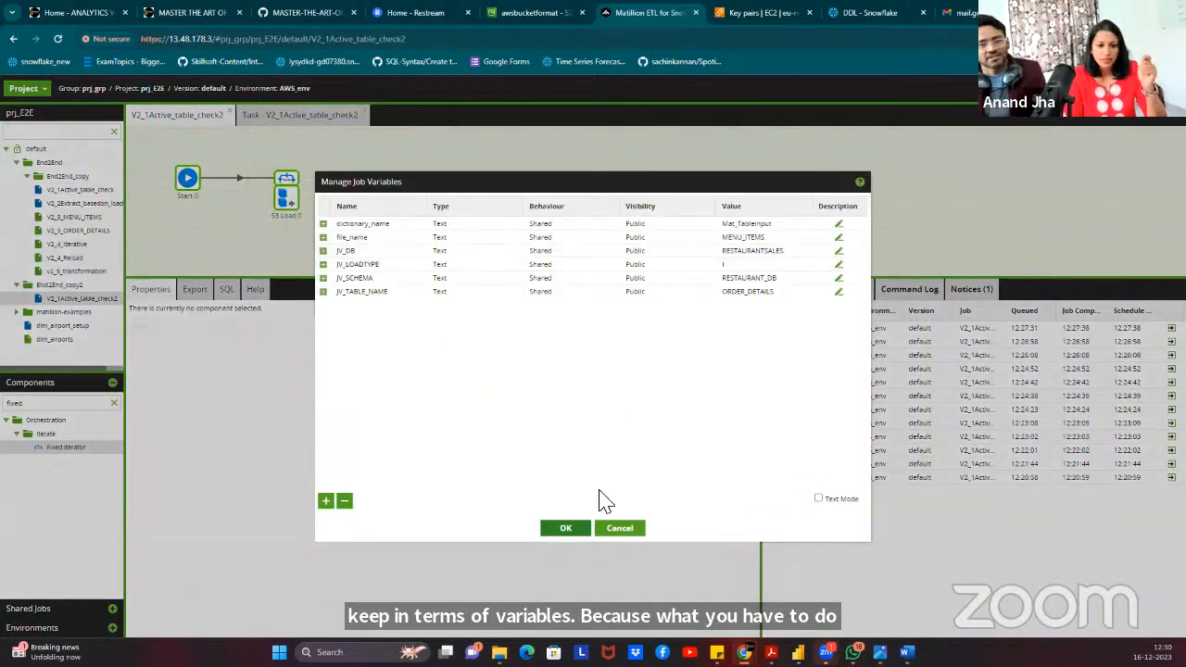
click(617, 533)
click(286, 192)
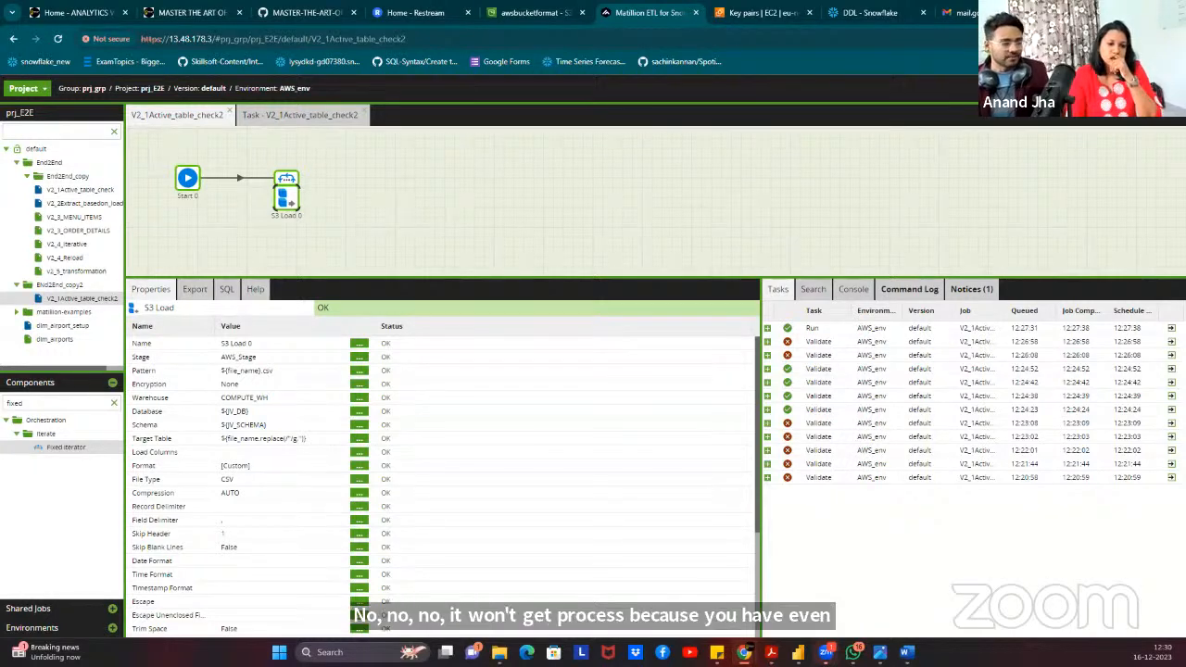
click(358, 481)
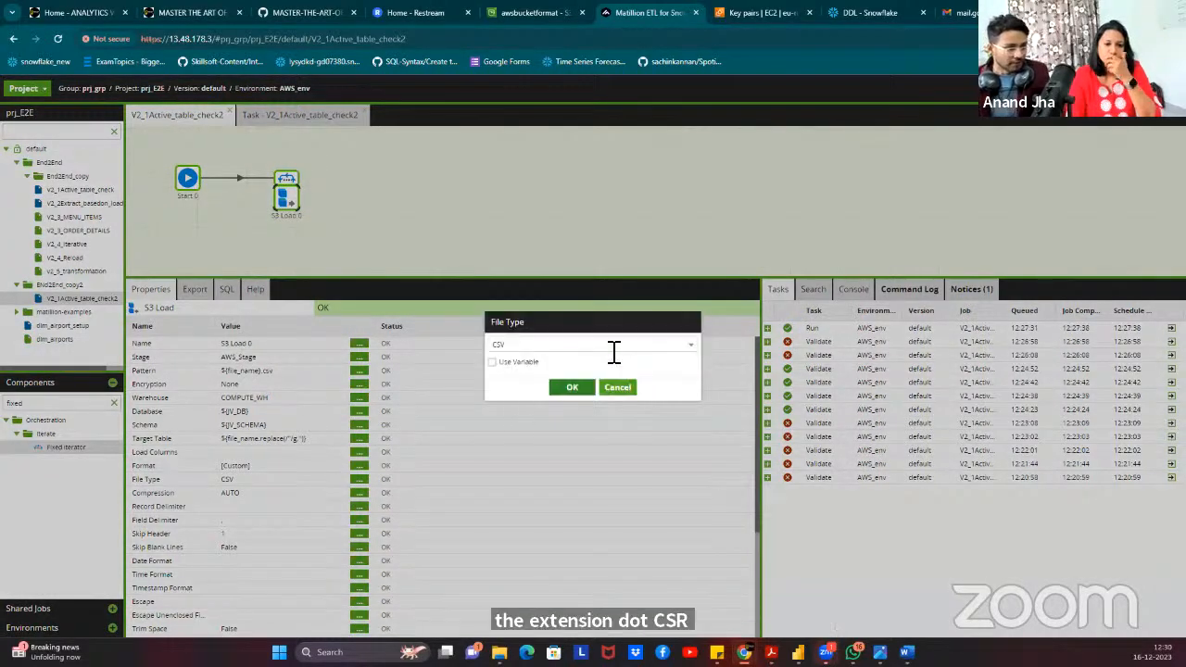
click(611, 348)
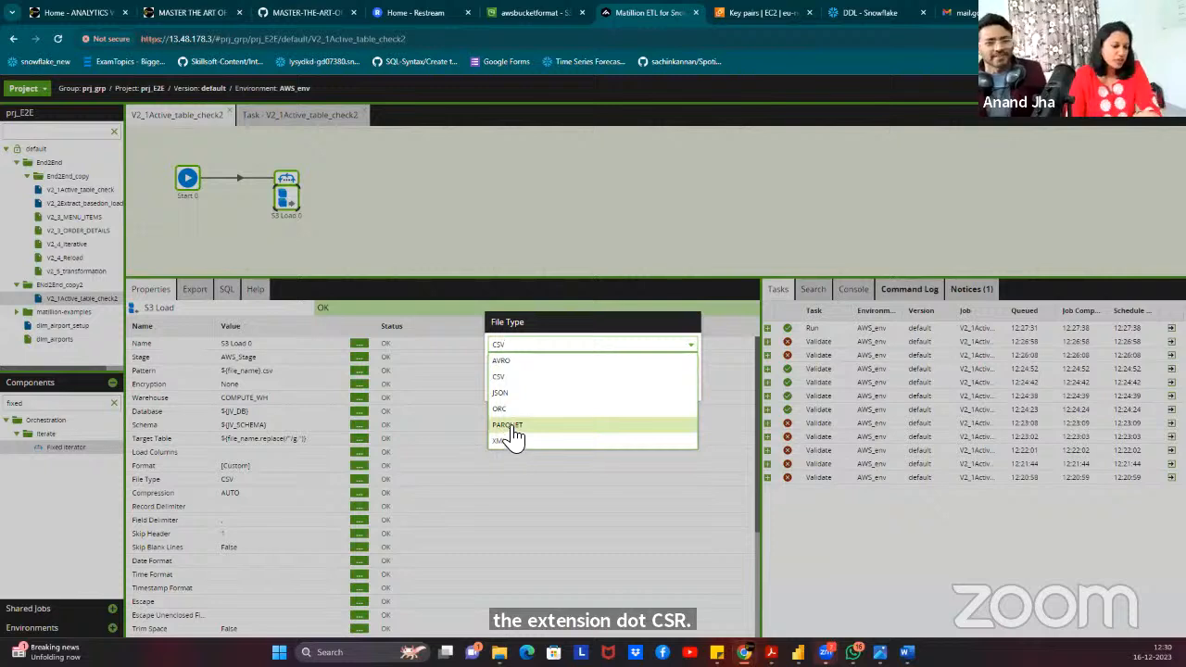
click(601, 326)
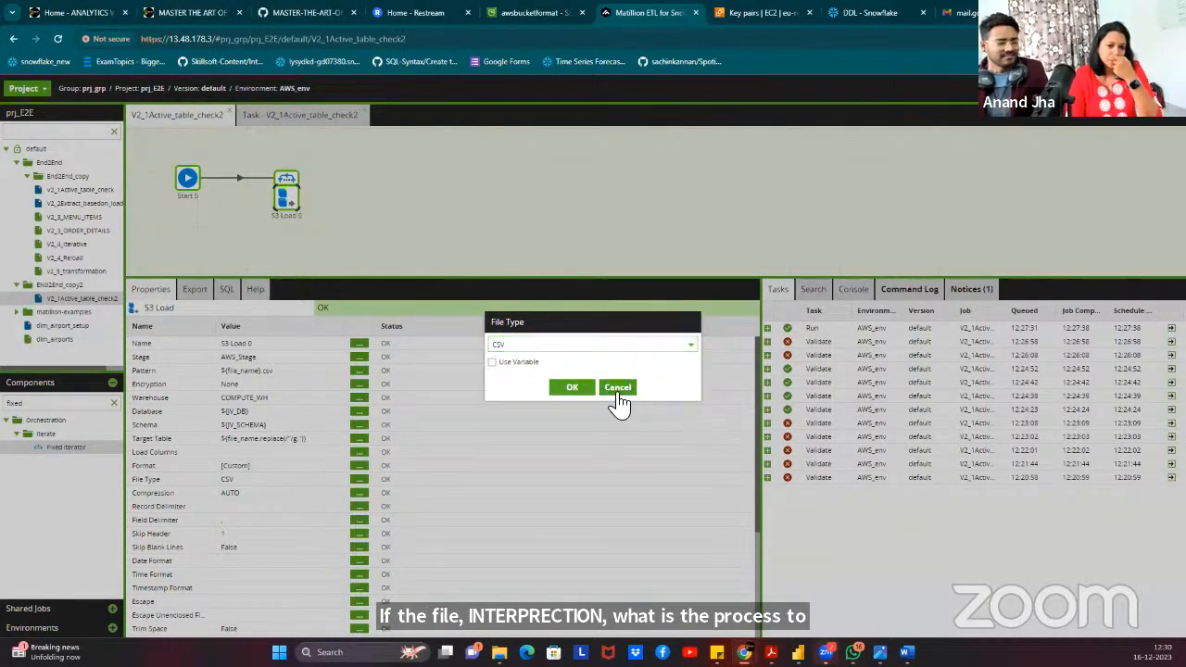
click(617, 388)
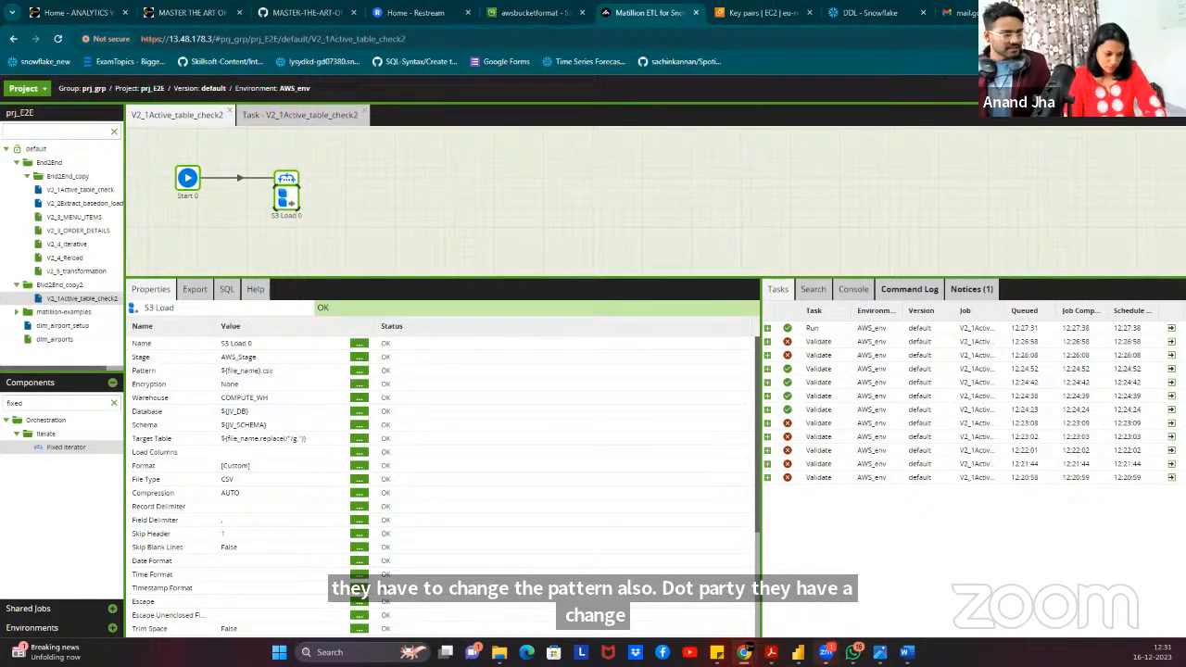
right_click(379, 175)
click(463, 275)
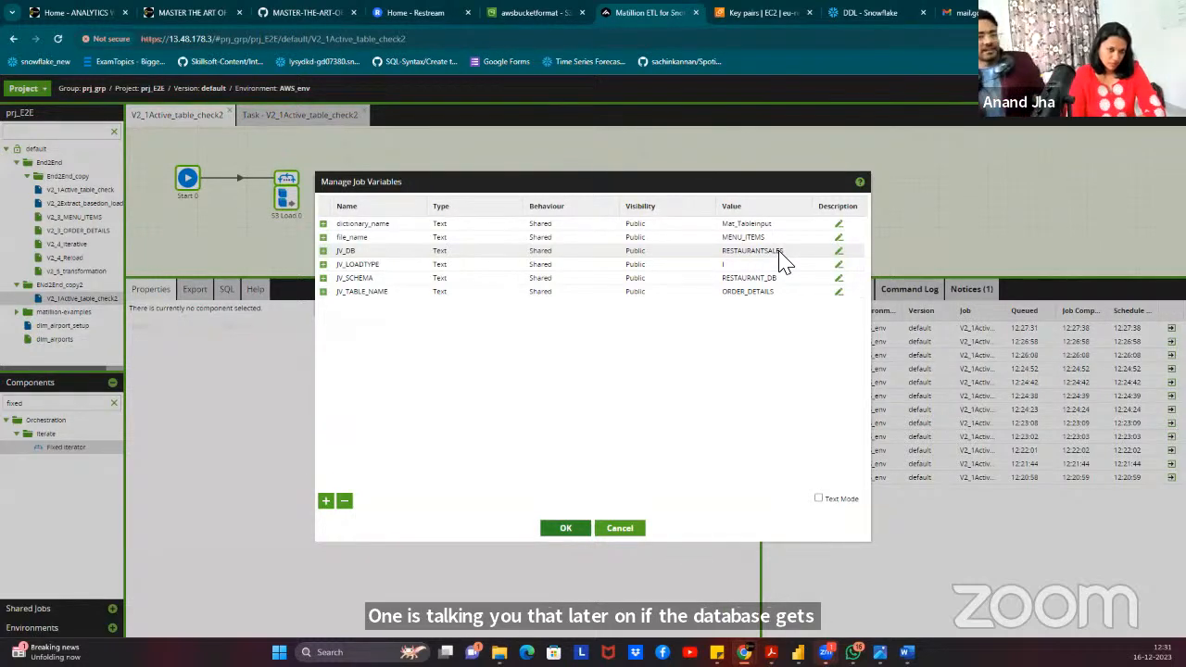
click(565, 530)
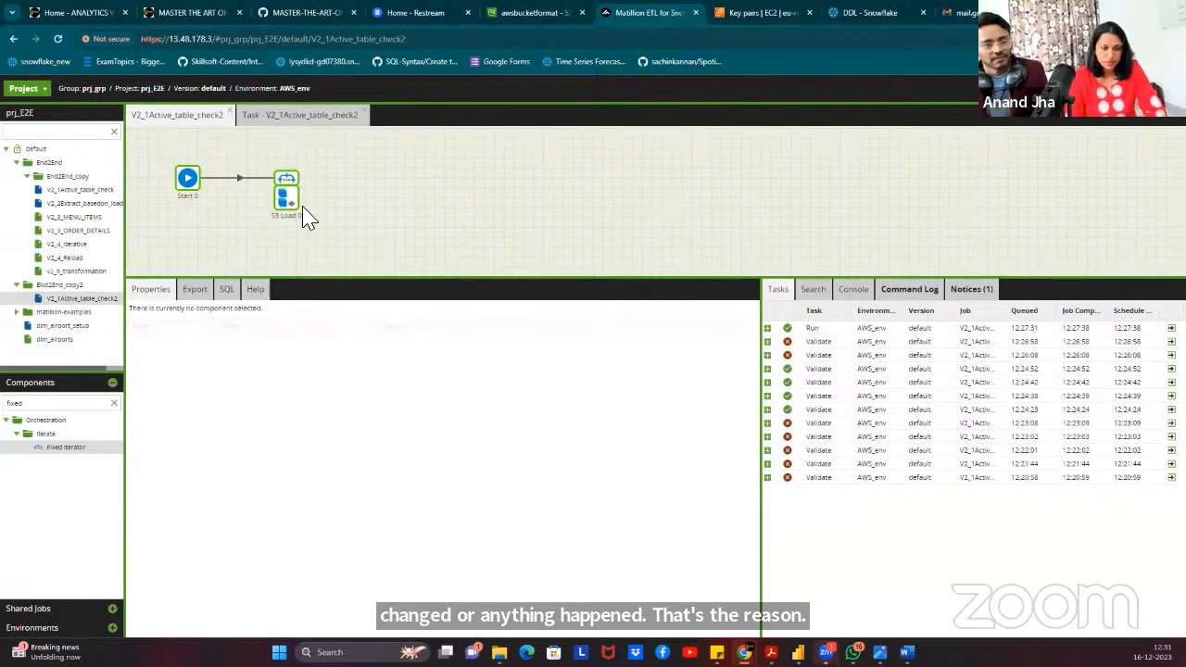
click(289, 197)
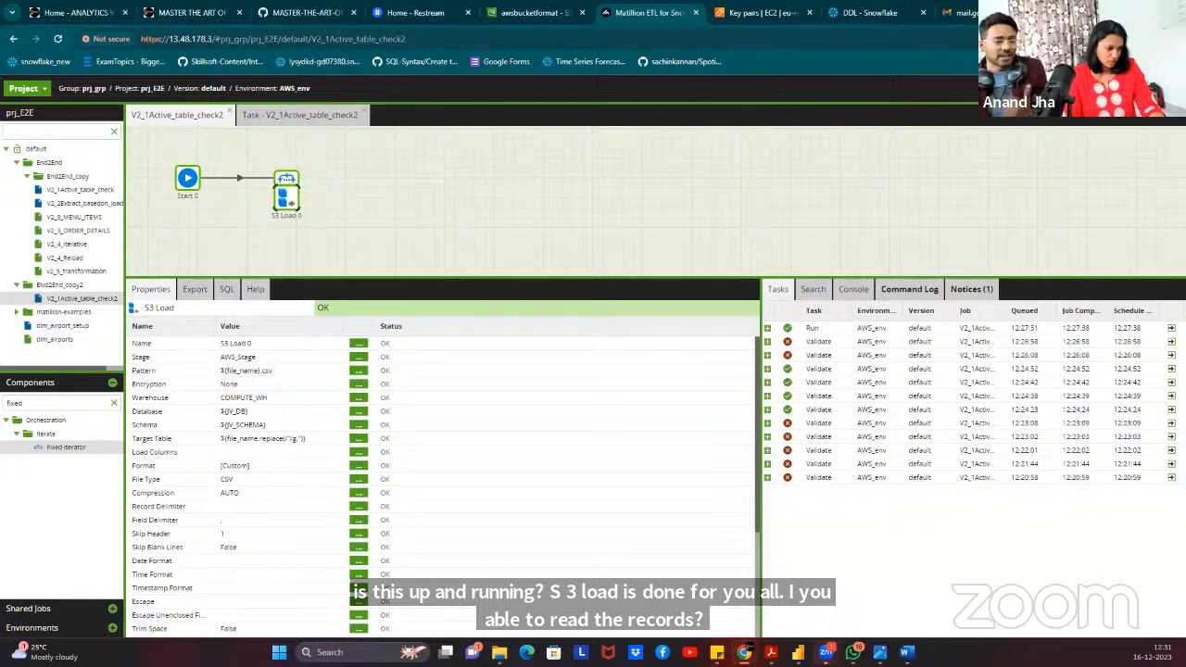
Search the Components list for 'query', then 'grid', to show Query Result To Grid.
click(114, 402)
click(65, 405)
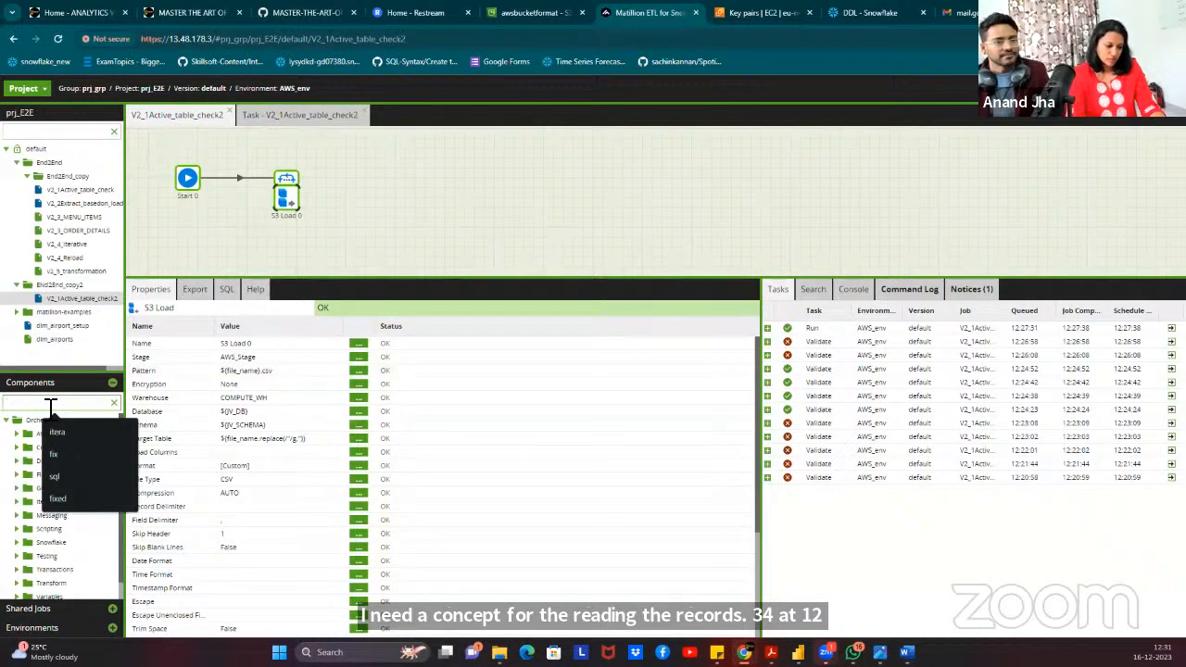
text(query)
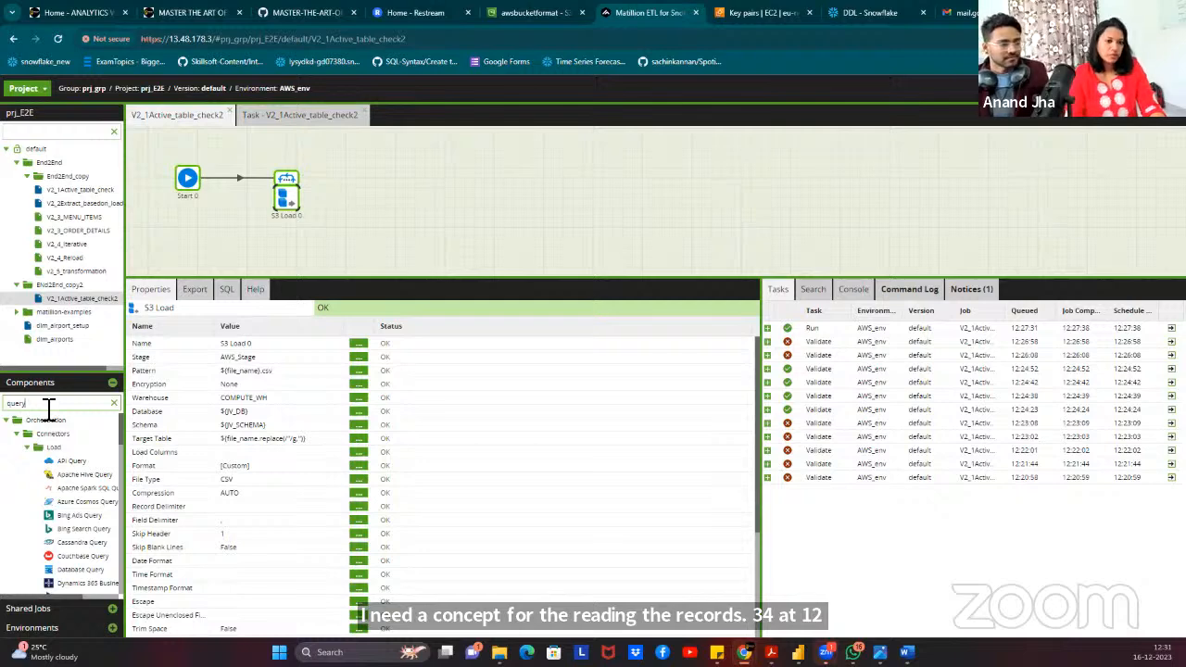
key(ctrl+a)
text(grid)
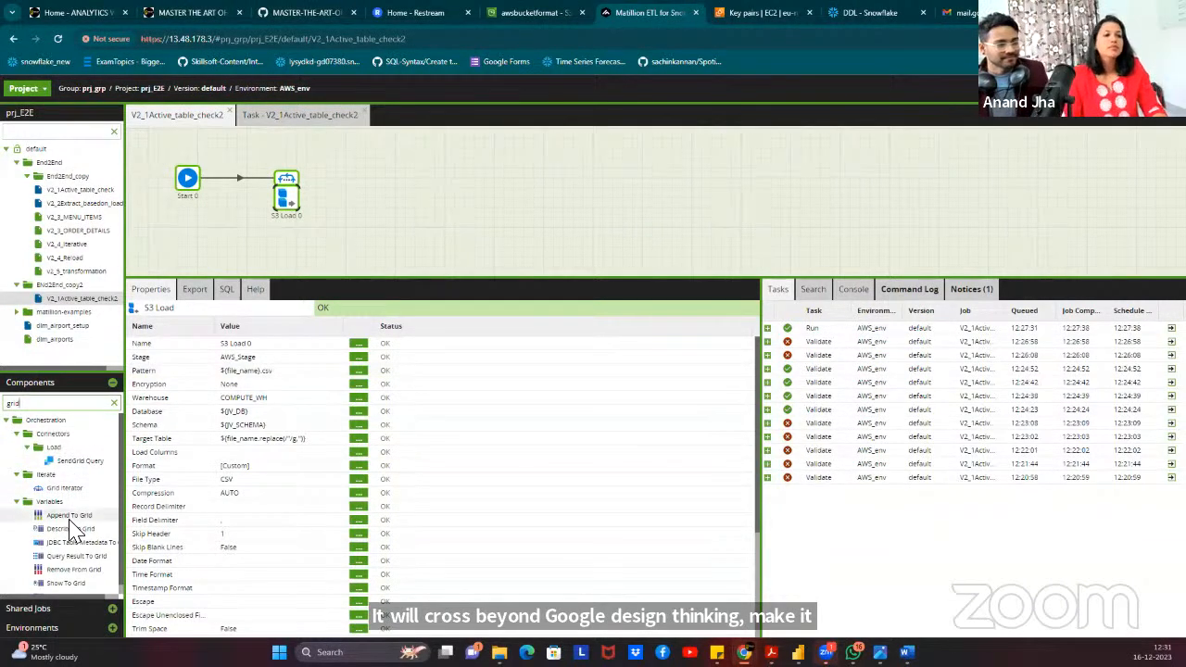
scroll(74, 535, down, 1)
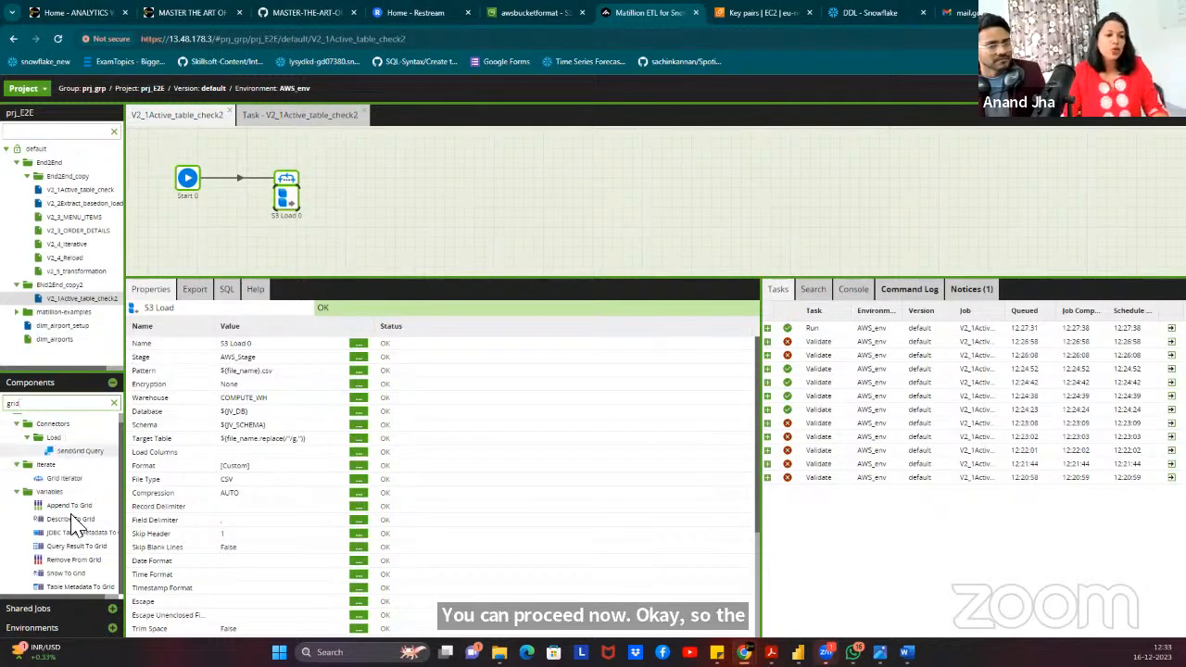
Add a Query Result To Grid component and connect the iterated S3 Load to it.
drag(76, 546, 394, 173)
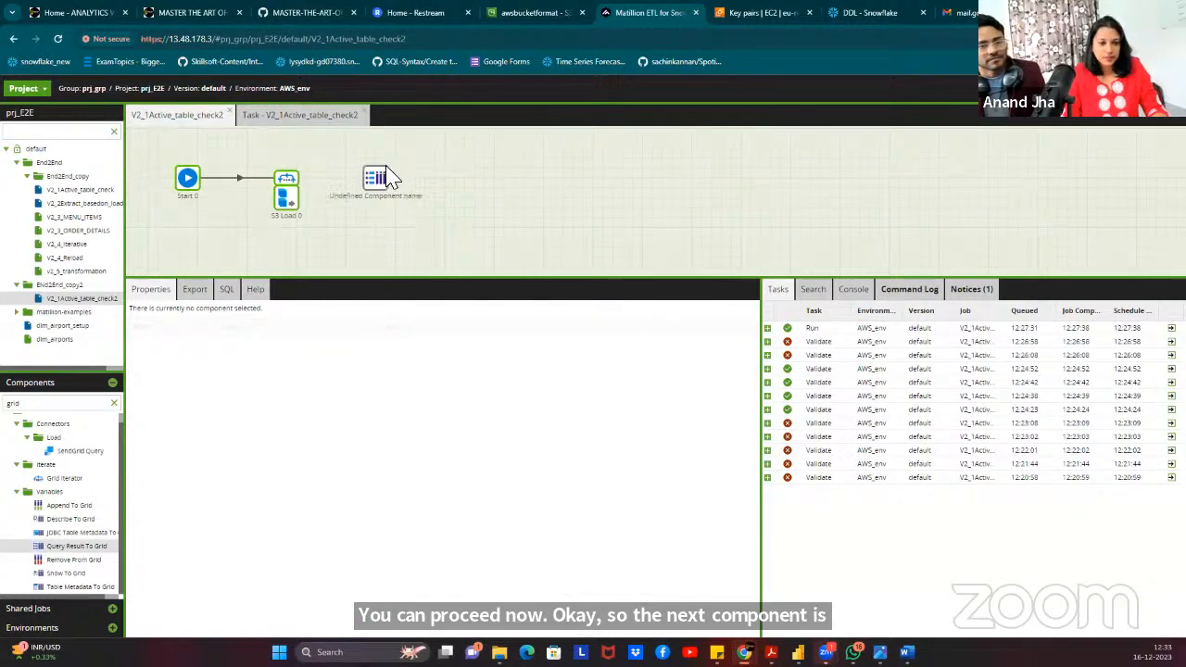
click(289, 181)
drag(307, 178, 415, 189)
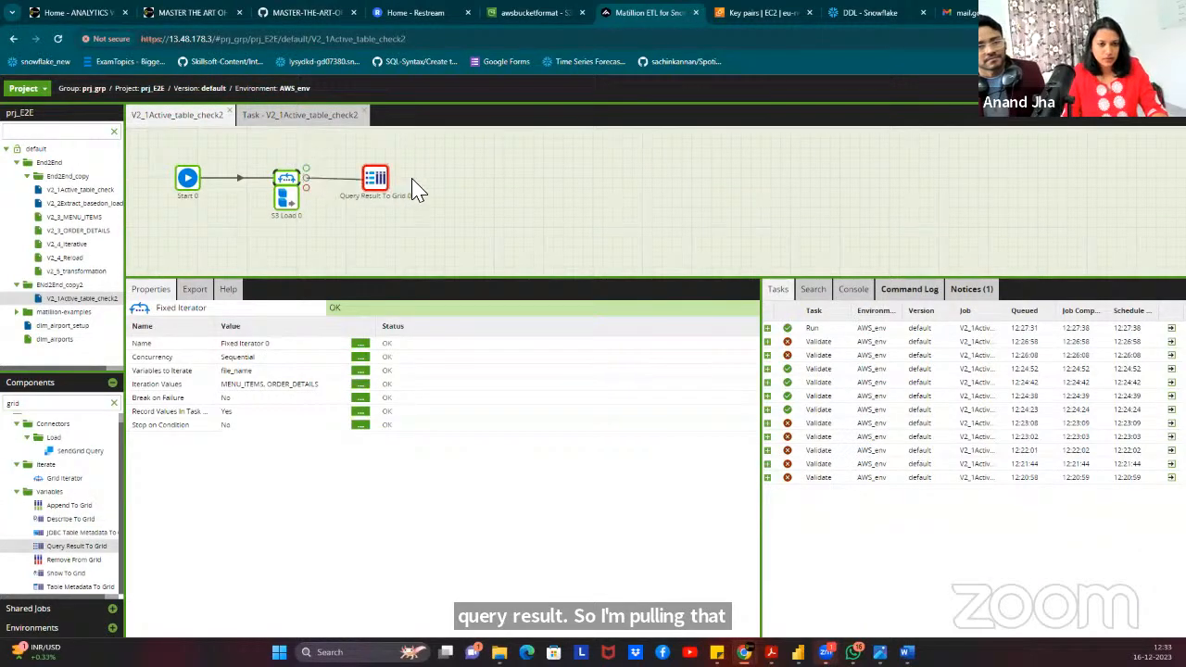
click(376, 178)
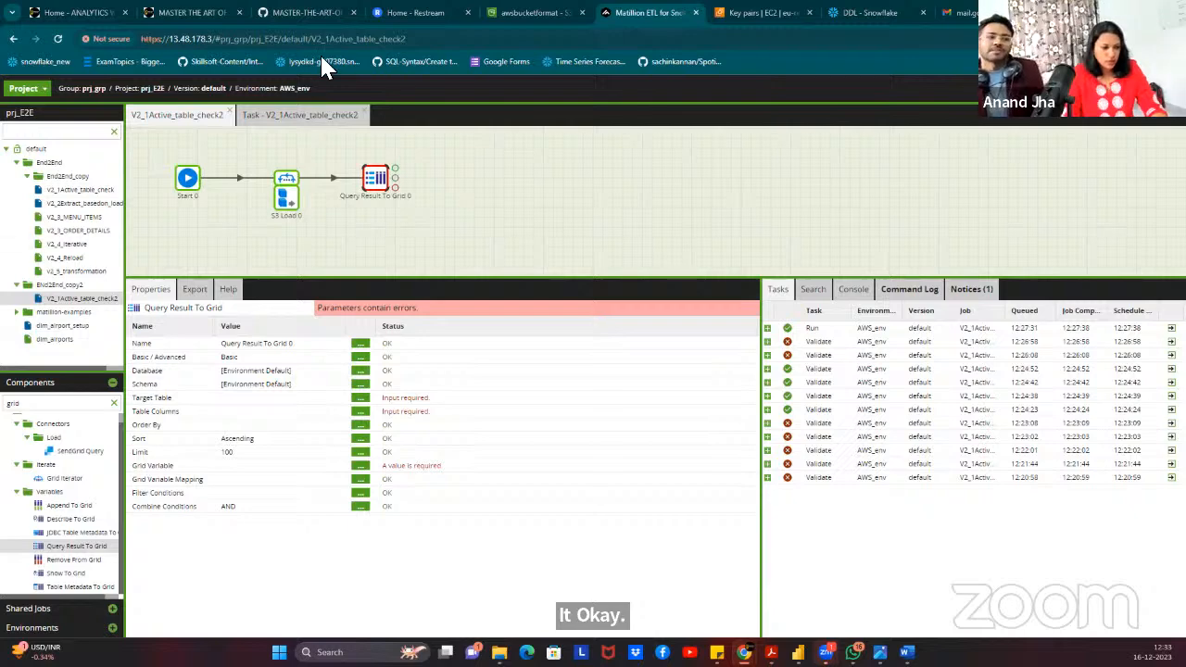
Switch Query Result To Grid to Advanced mode and briefly check the empty SQL query editor.
click(361, 359)
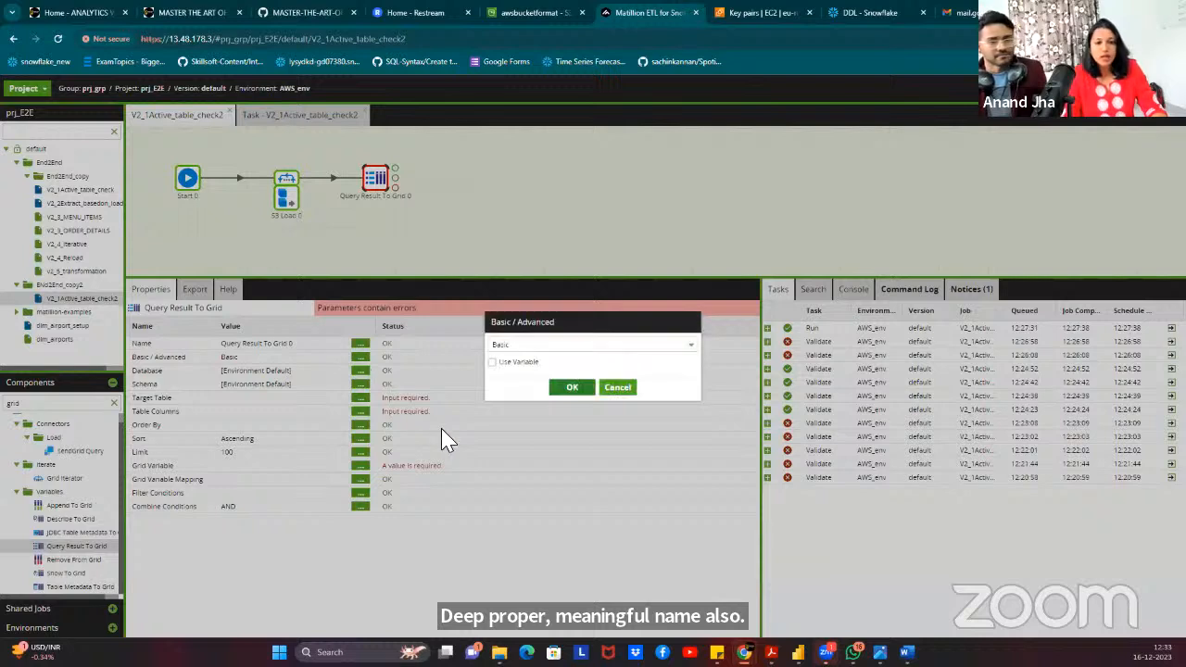
click(538, 343)
click(511, 378)
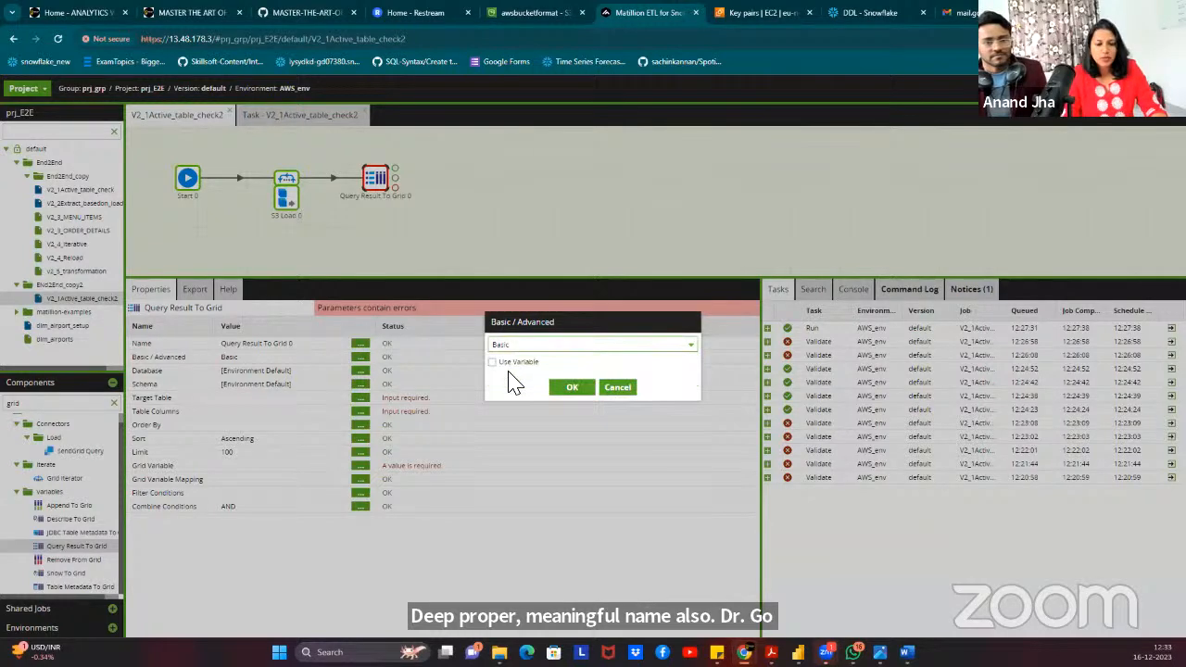
click(690, 347)
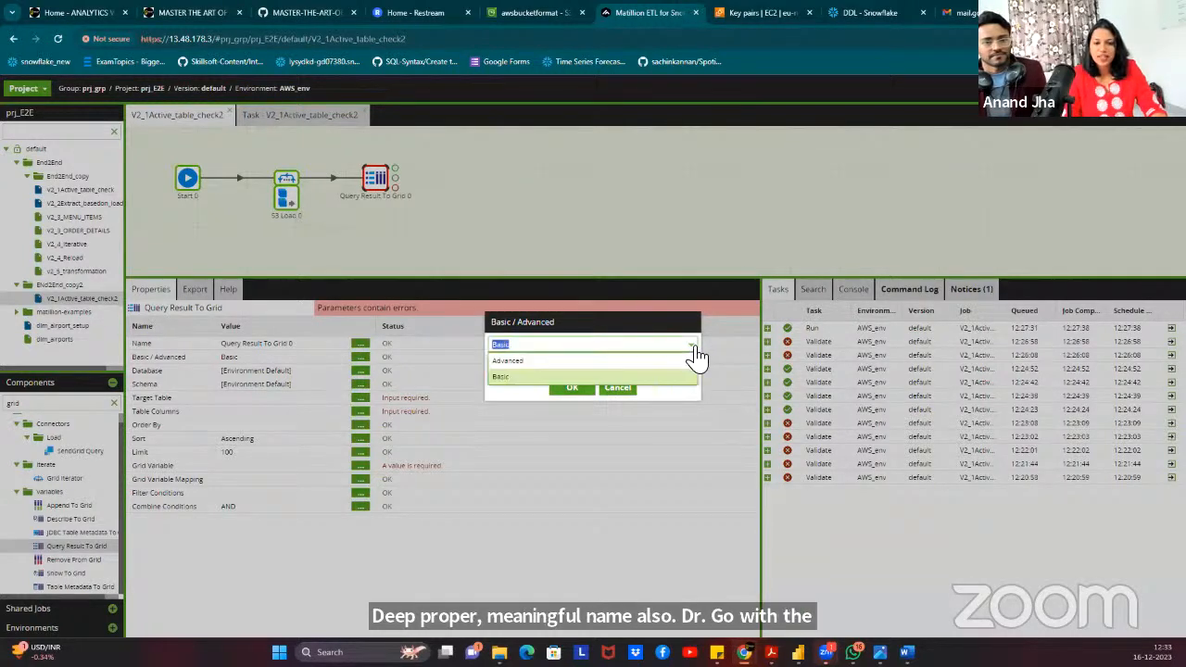
click(533, 361)
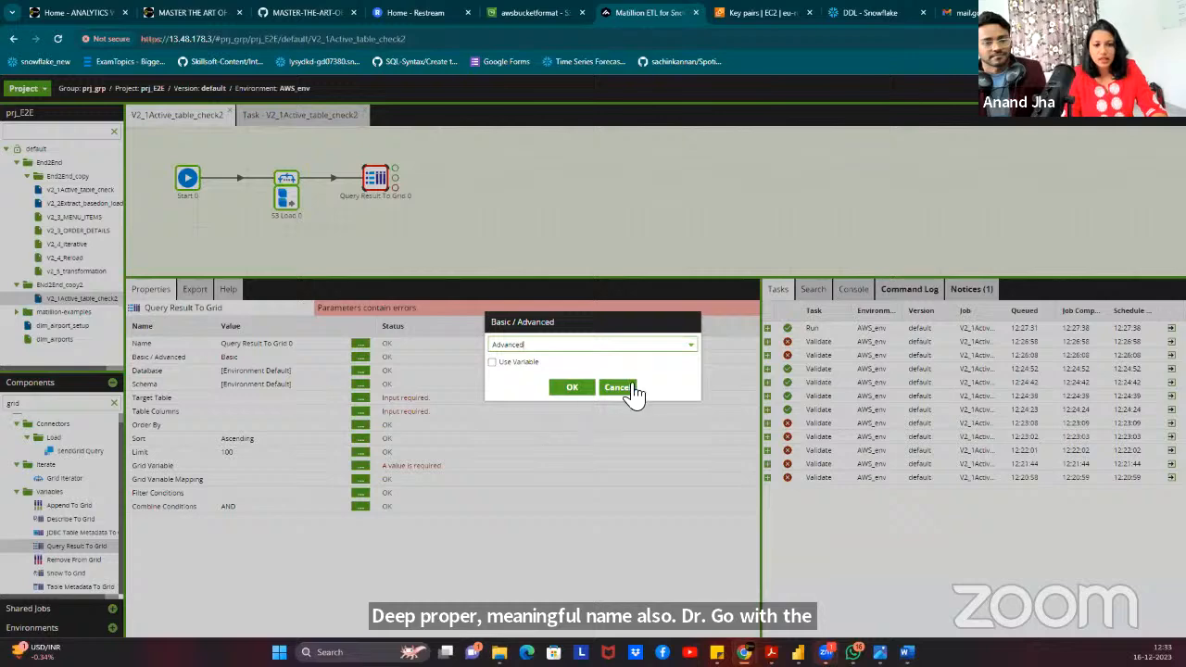
click(573, 388)
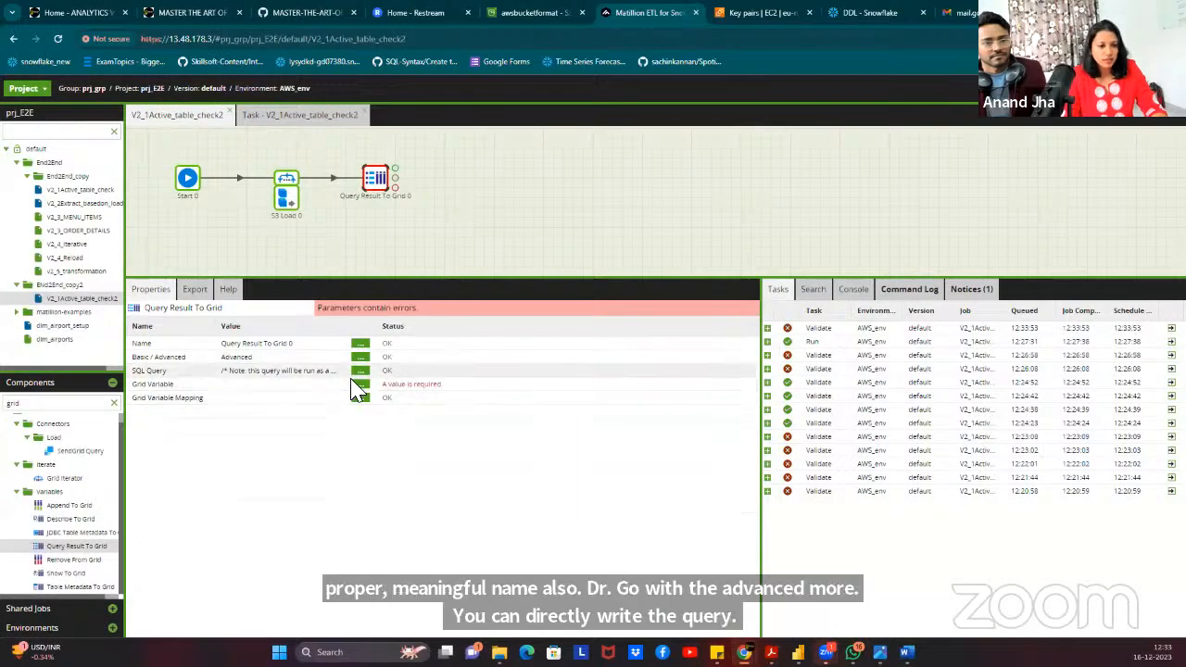
click(360, 370)
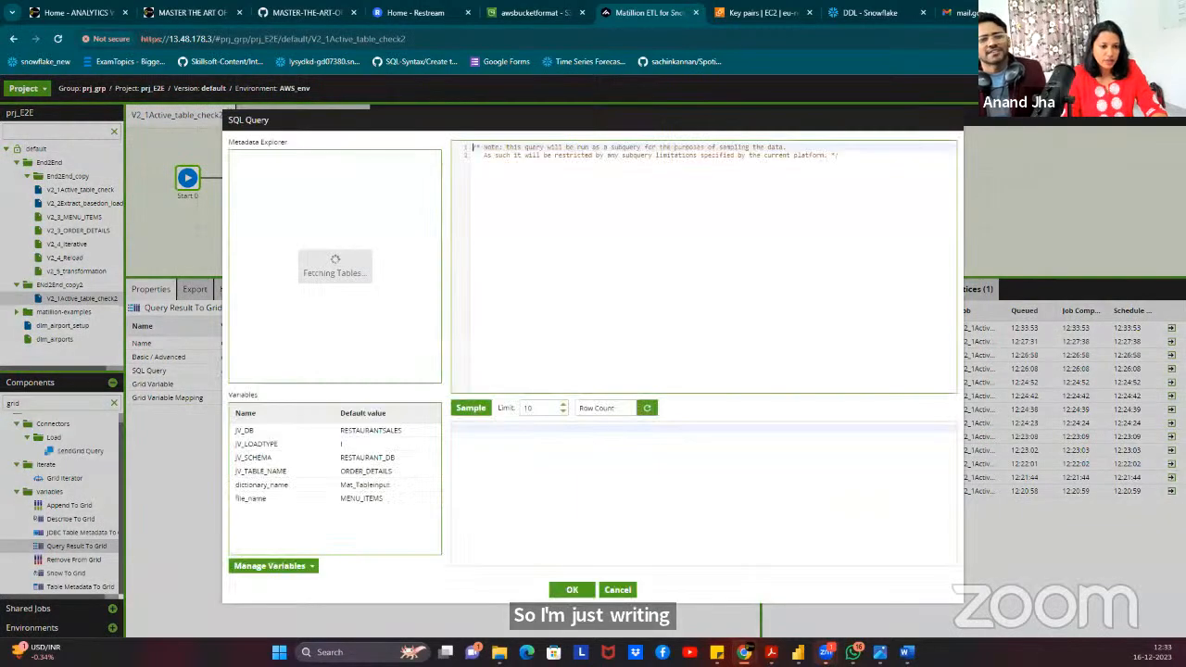
click(620, 590)
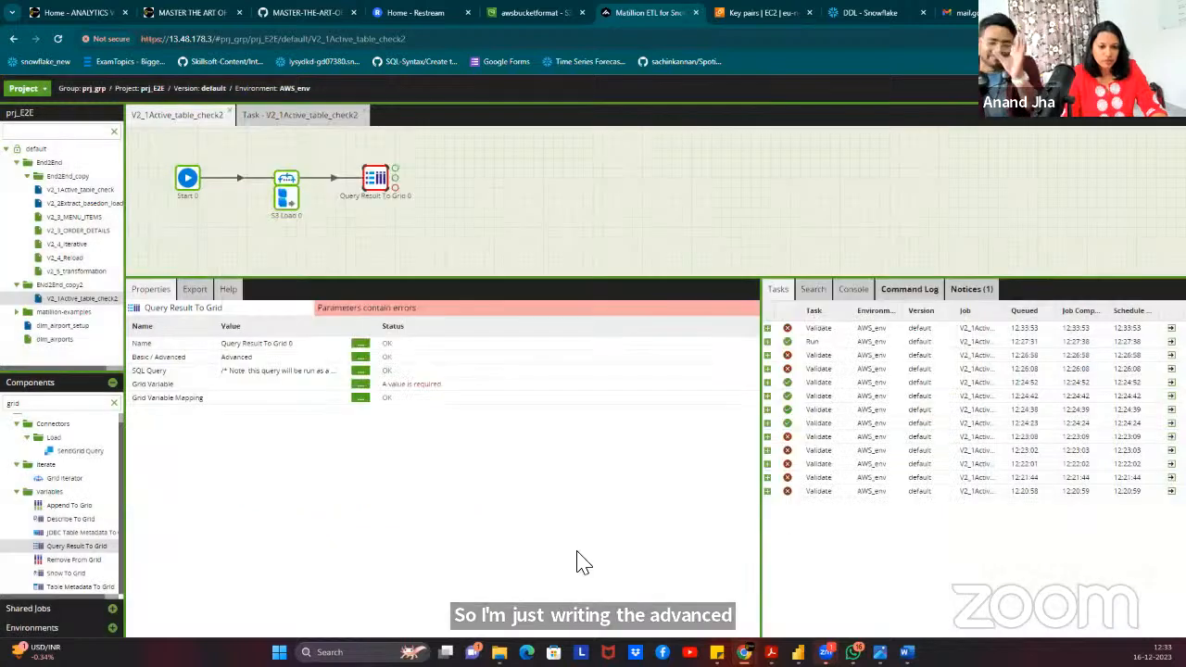
Reset the mode to Basic, set it back to Advanced, and open the SQL Query editor.
click(360, 357)
click(511, 344)
click(515, 372)
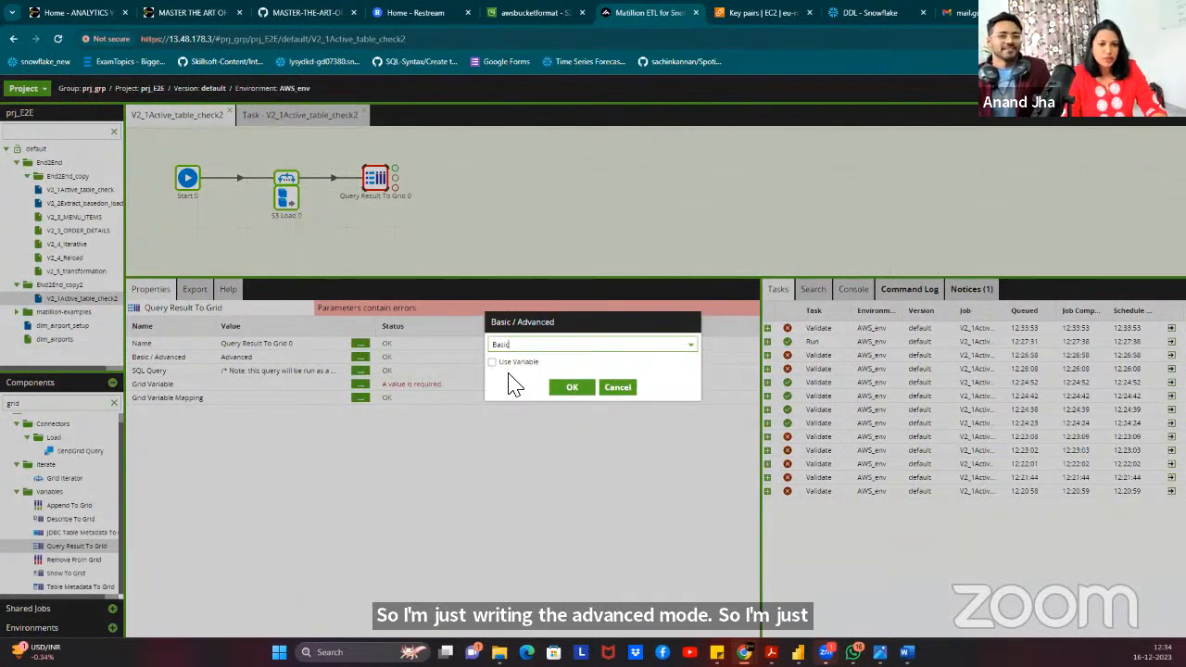
click(572, 387)
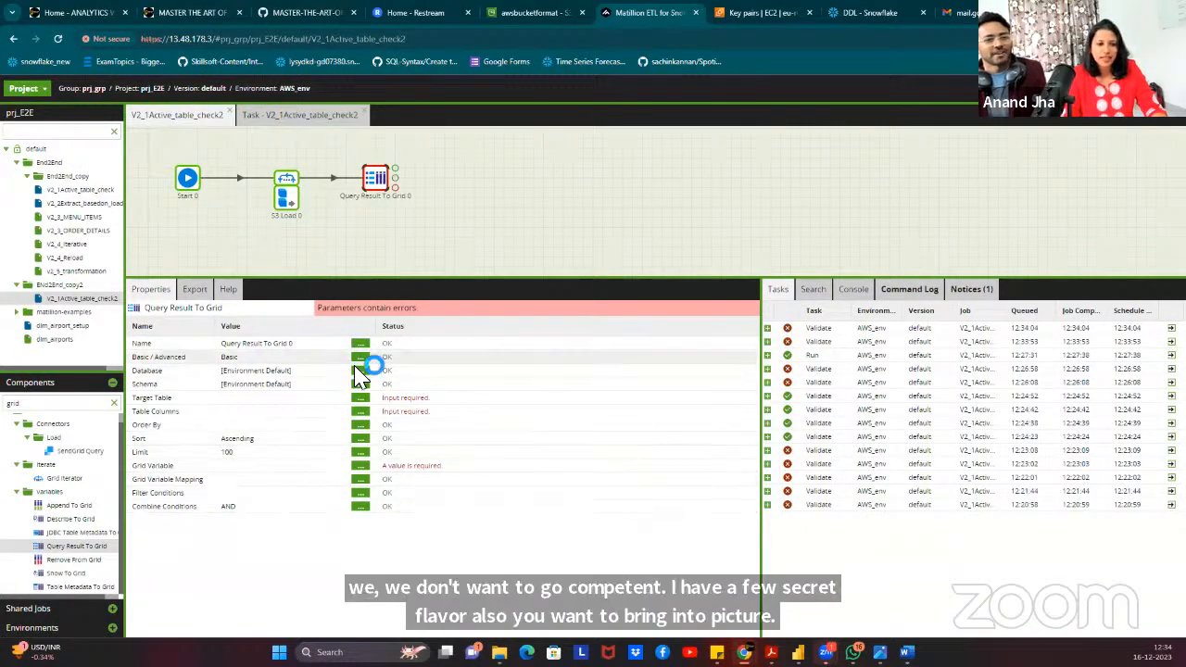
click(360, 357)
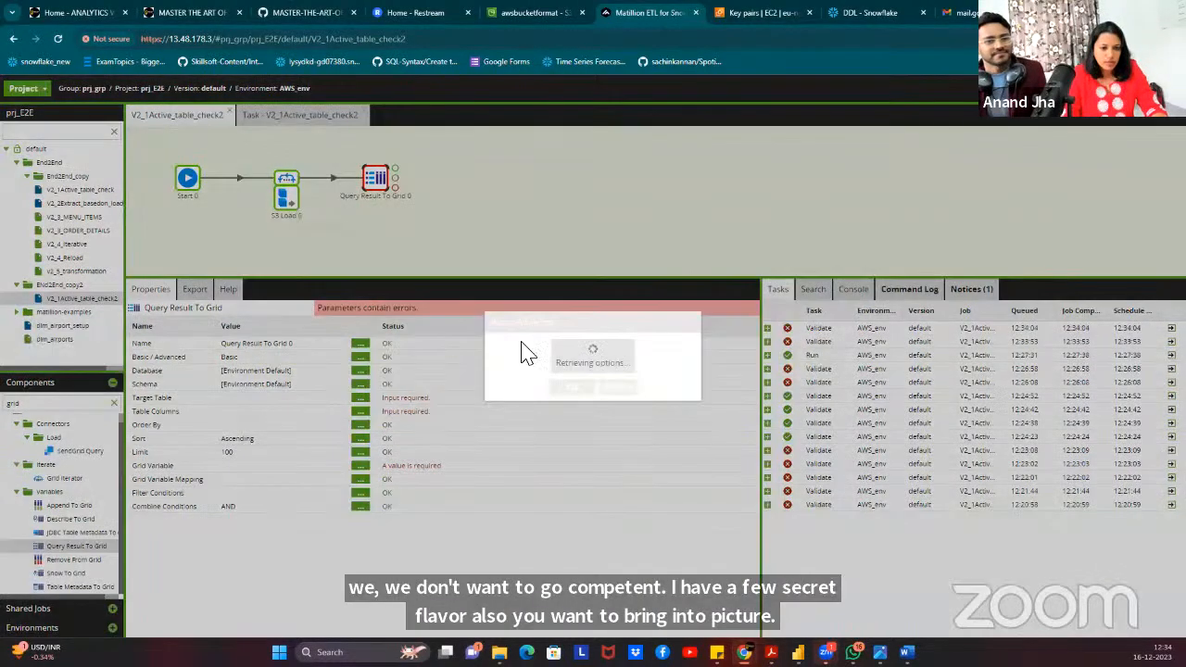
click(558, 345)
click(528, 362)
click(569, 389)
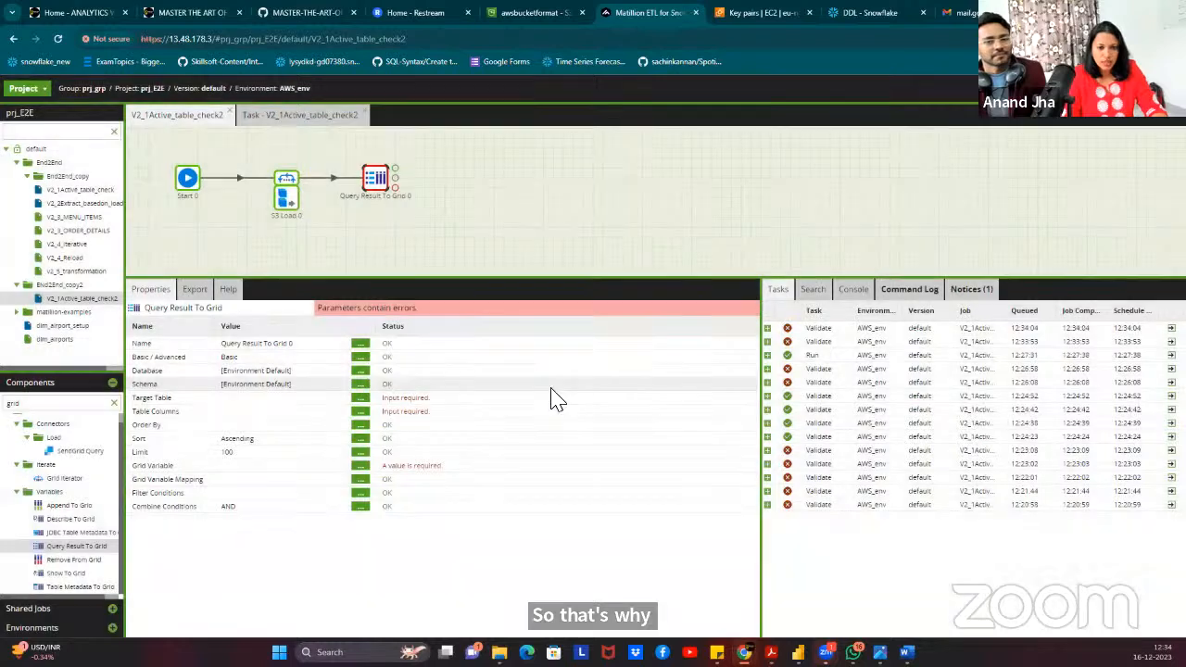
click(360, 371)
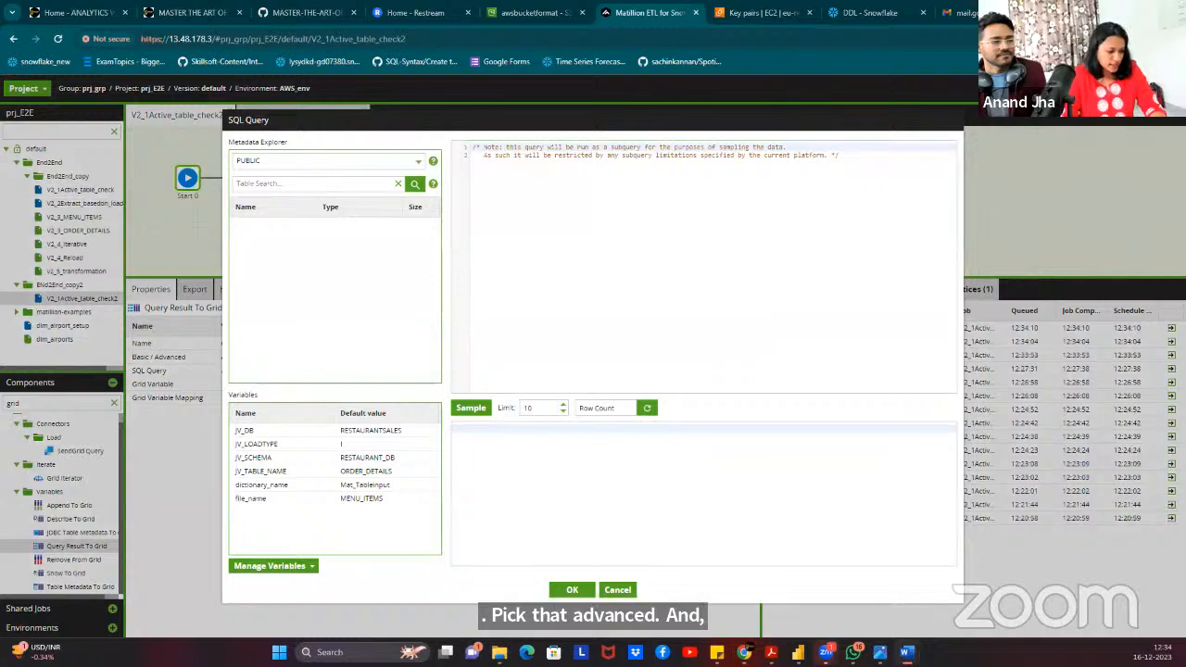
Paste the TABLE_LOAD_METADATA query filtered on IS_ACTIVE = 1, preview MENU_ITEMS and ORDER_DETAILS, and save.
click(599, 193)
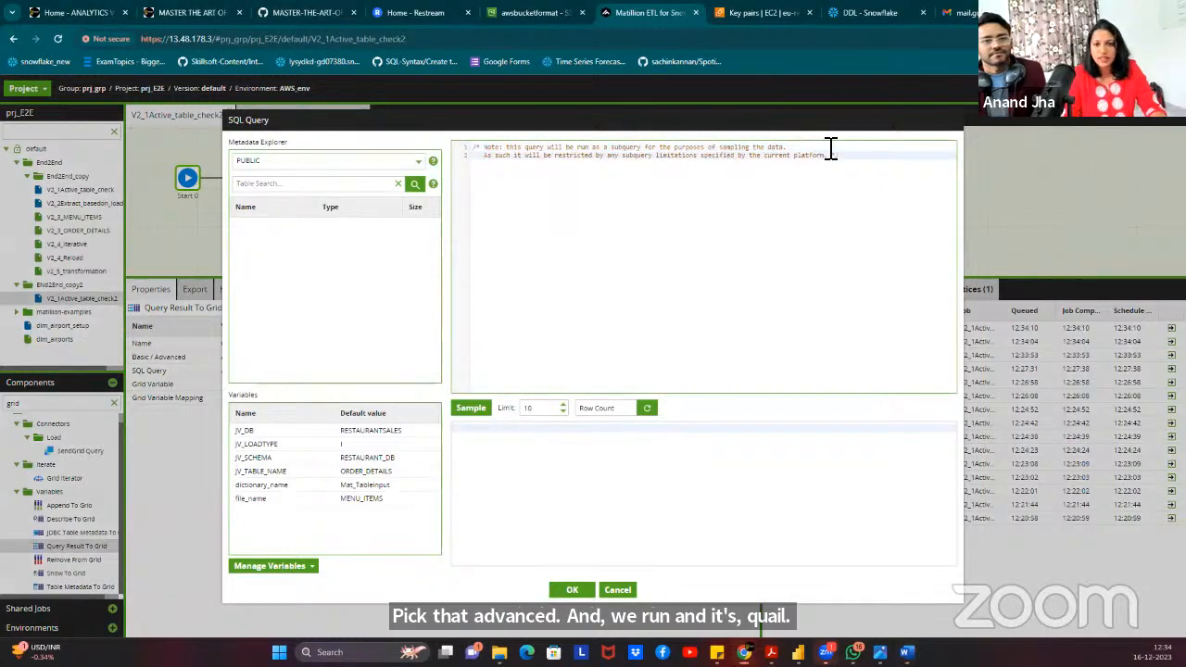
text(SELECT UPPER(TABLE_NAME) TABLE_NAME,UPPER(LOAD_TYPE) LOAD_TYPE,IS_ACTIVE FROM RESTAURANTSALES.RESTAURANT_METADATA.TABLE_LOAD_METADATA WHERE IS_ACTIVE =1)
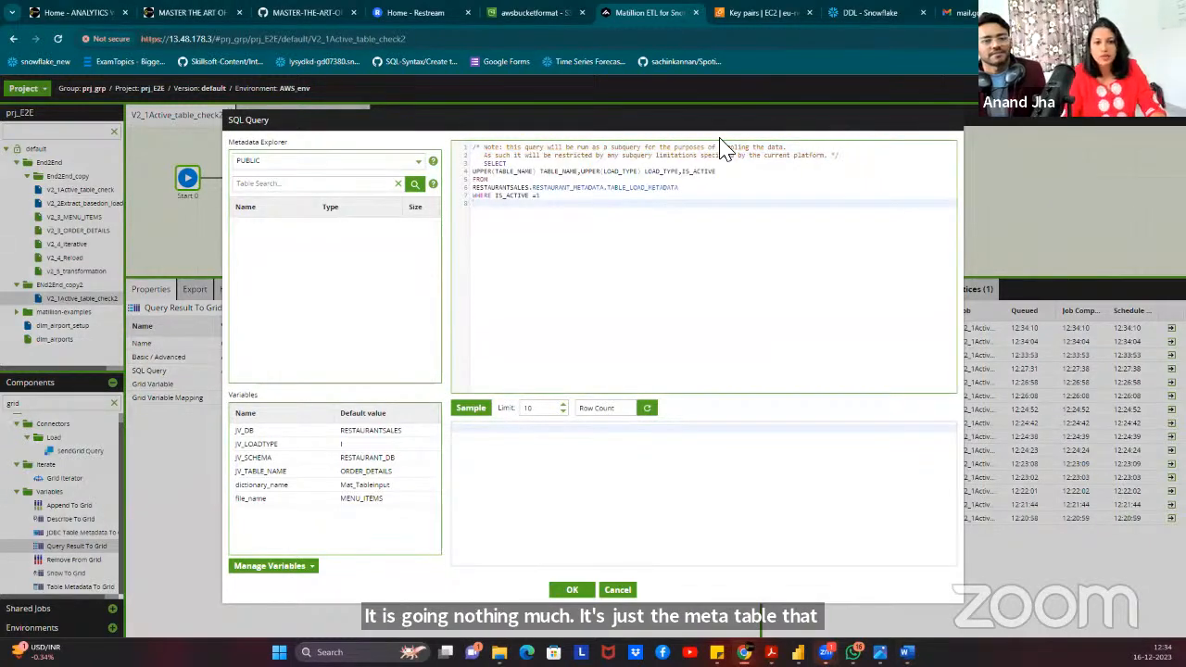
click(512, 163)
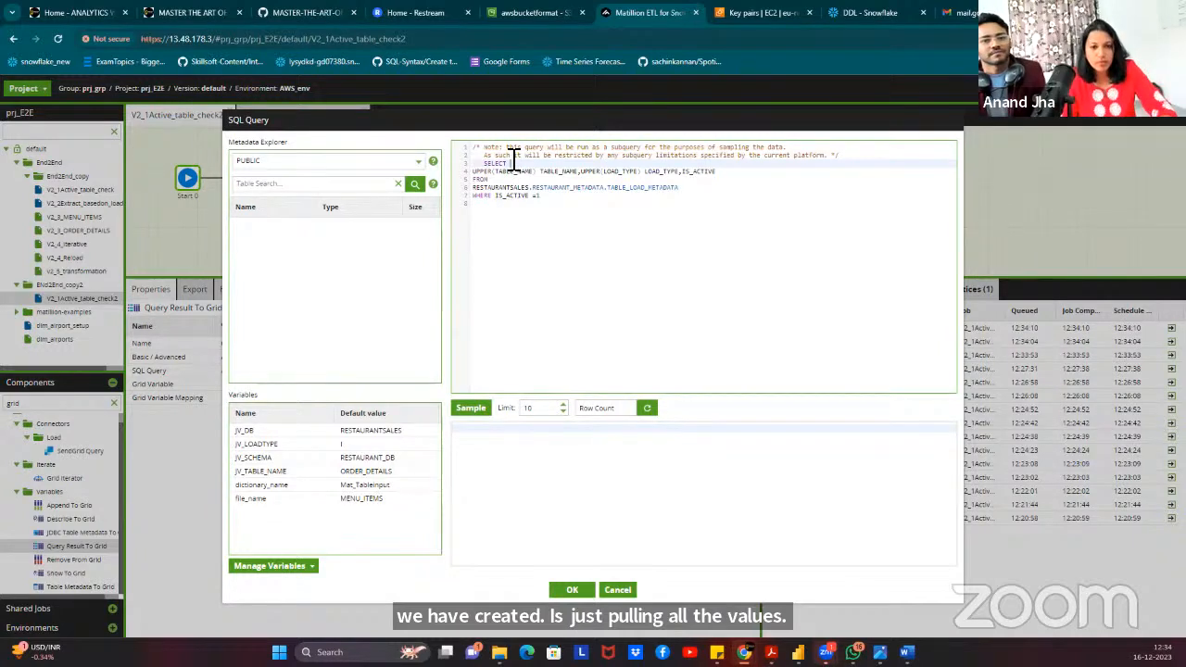
key(Delete)
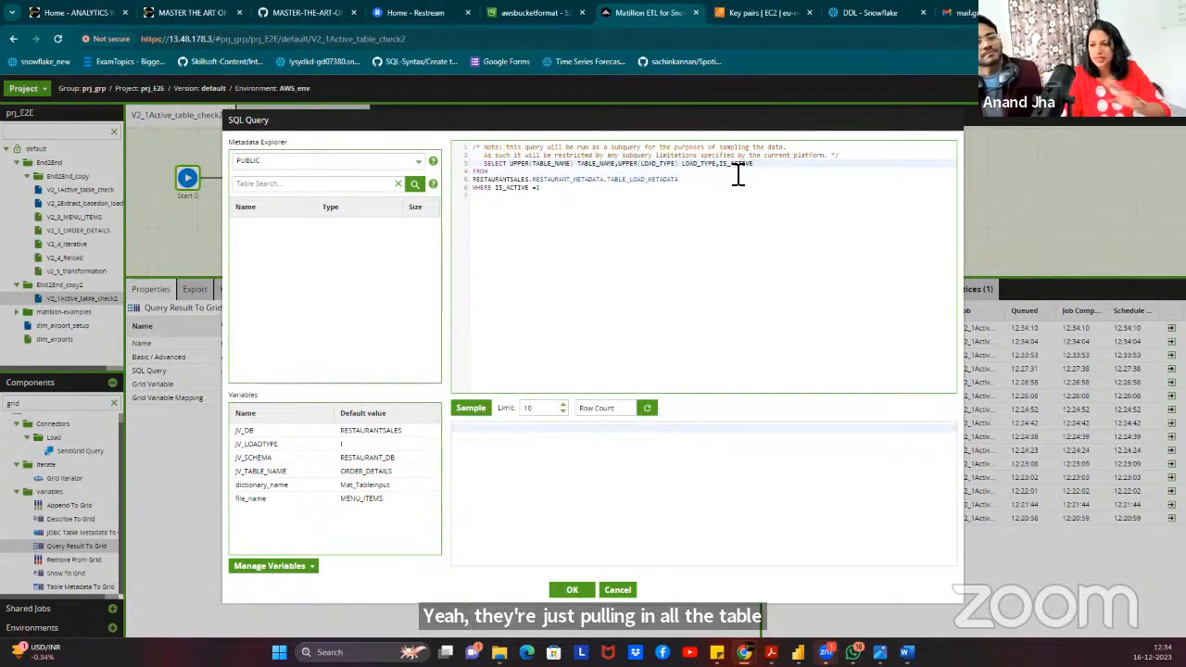
click(511, 188)
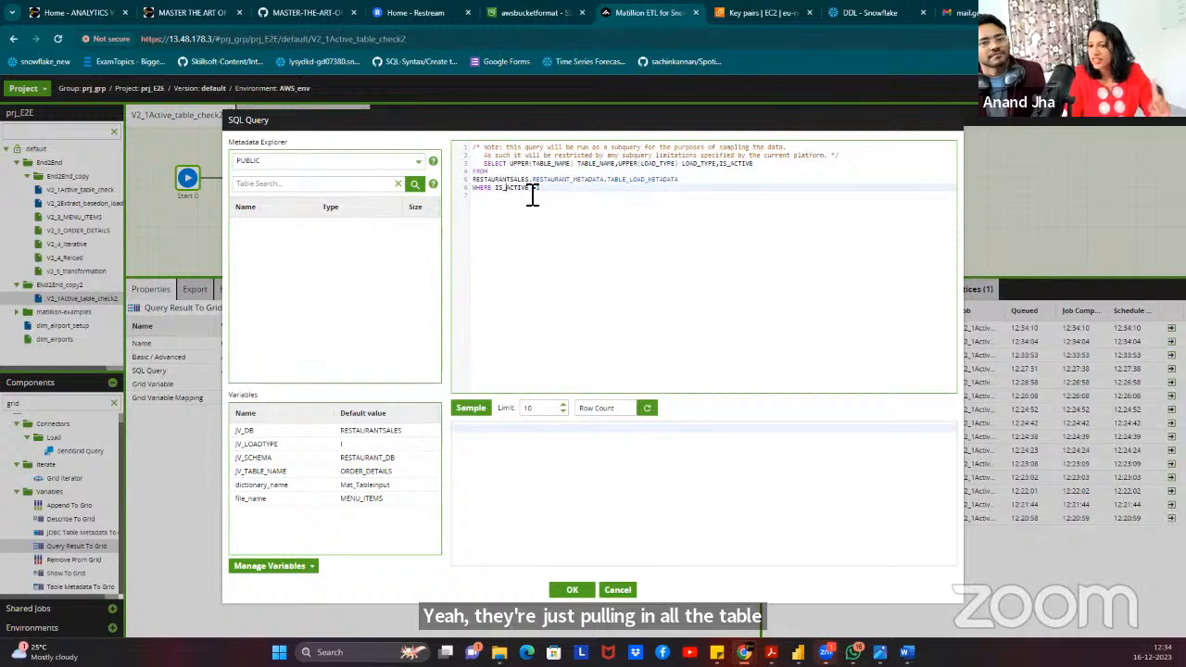
click(521, 165)
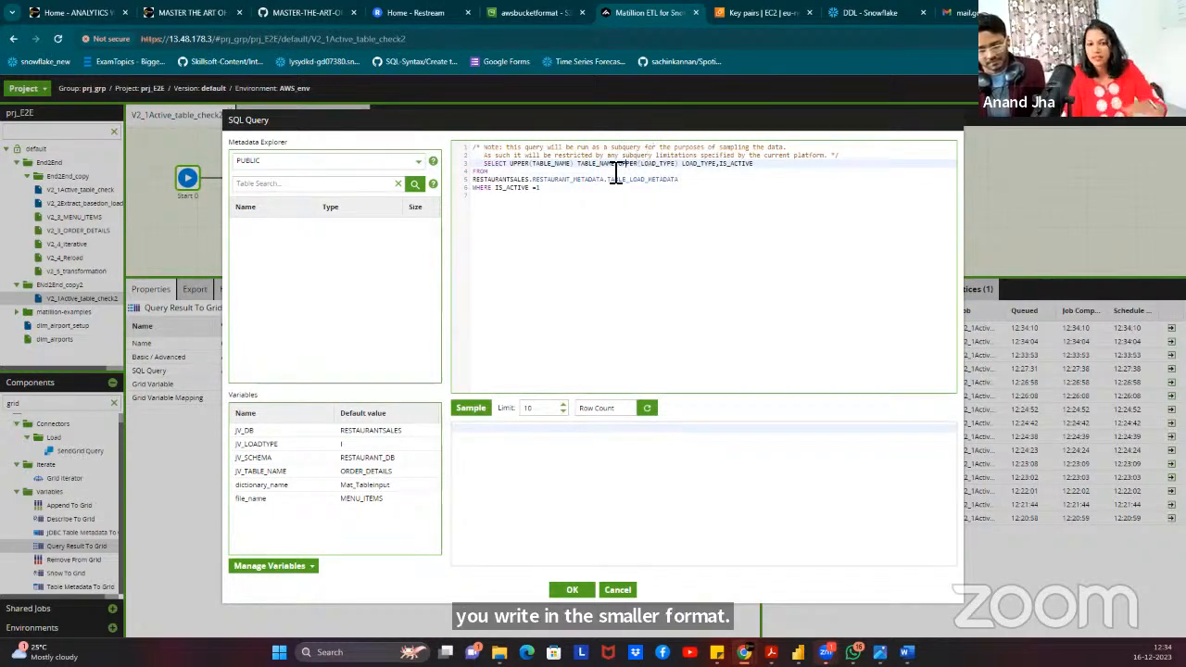
click(469, 409)
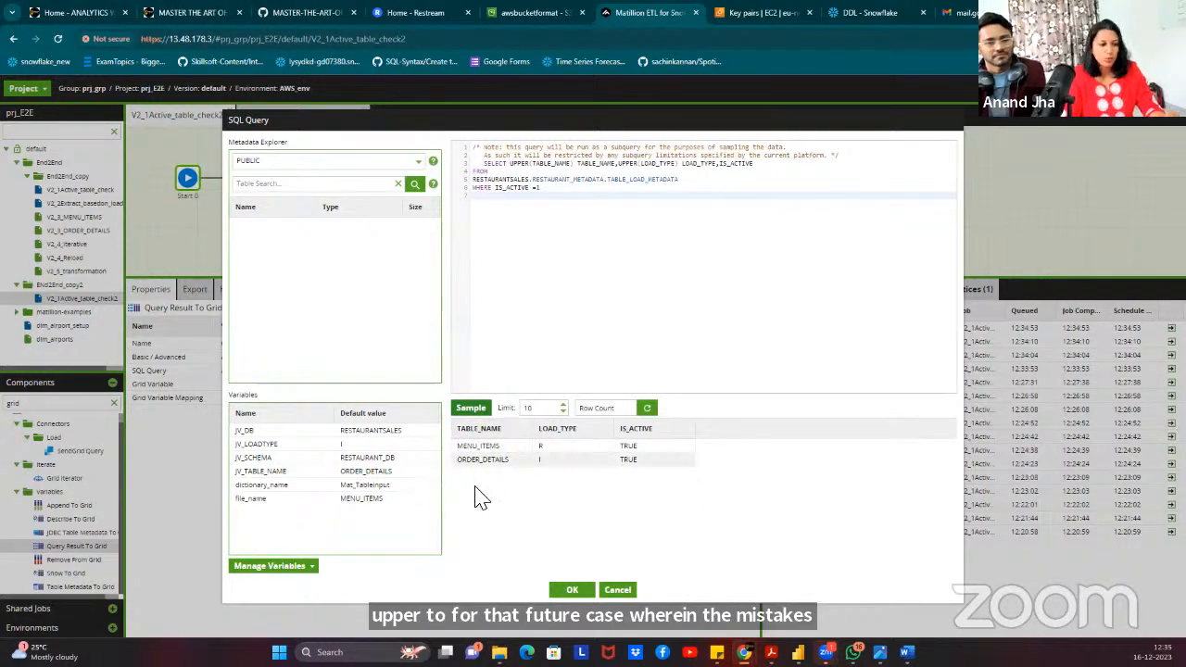
click(573, 590)
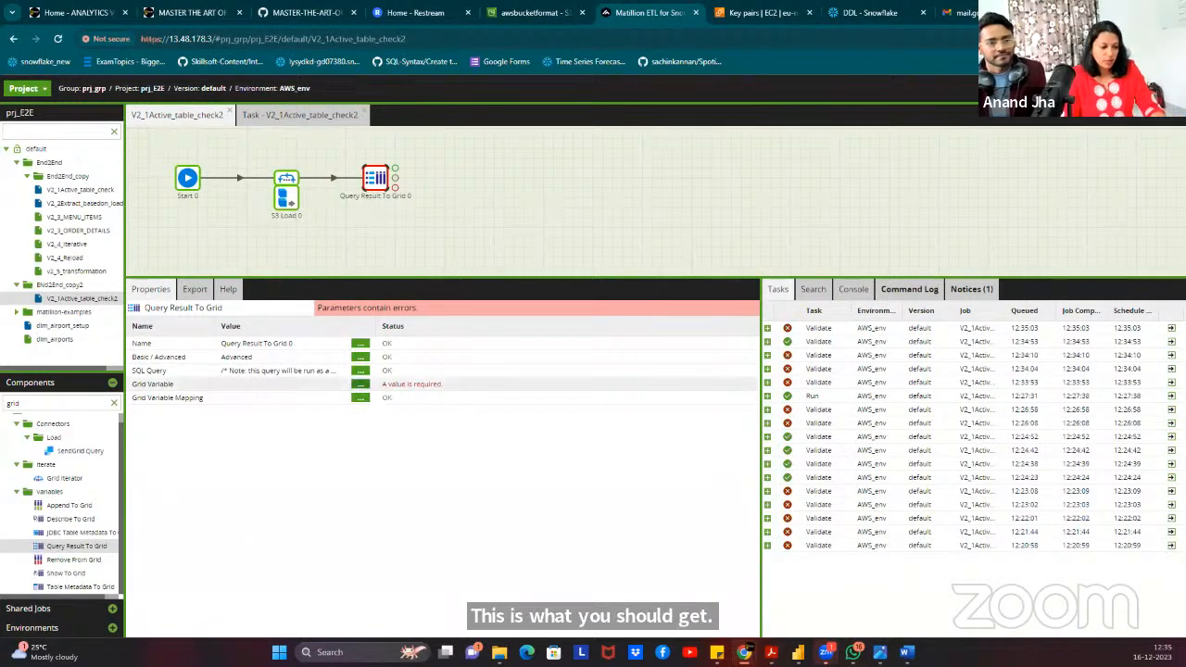
Set the component's Grid Variable to GRID_VAR_TBL_LOADTYPE.
click(360, 383)
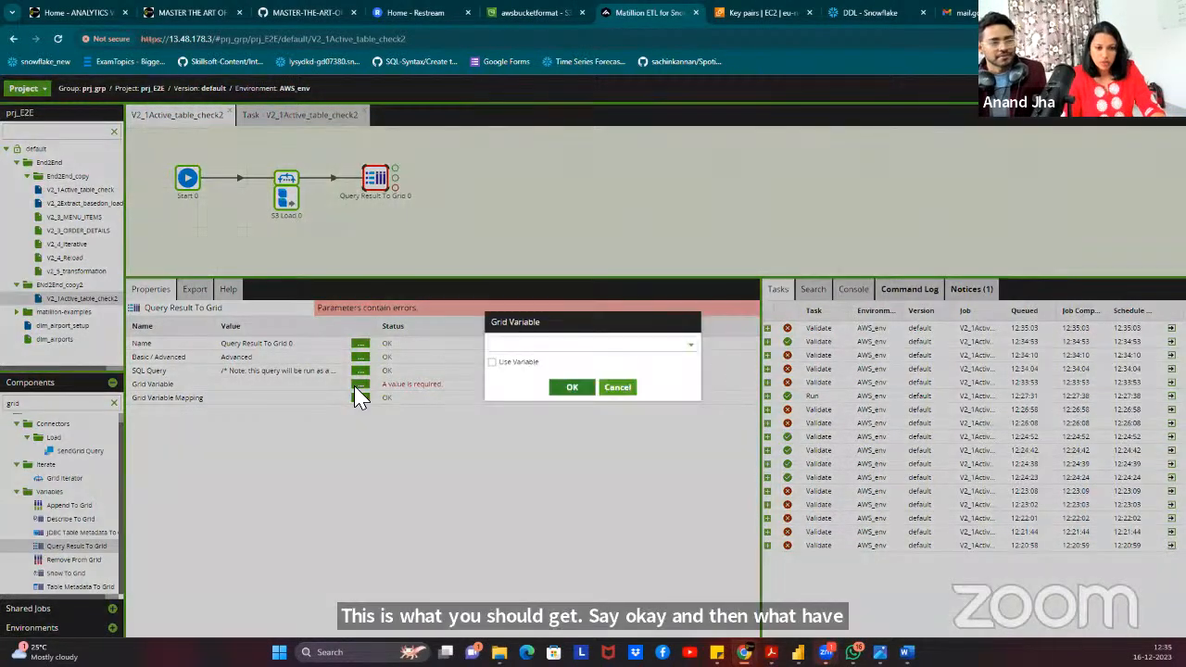
click(507, 348)
click(520, 359)
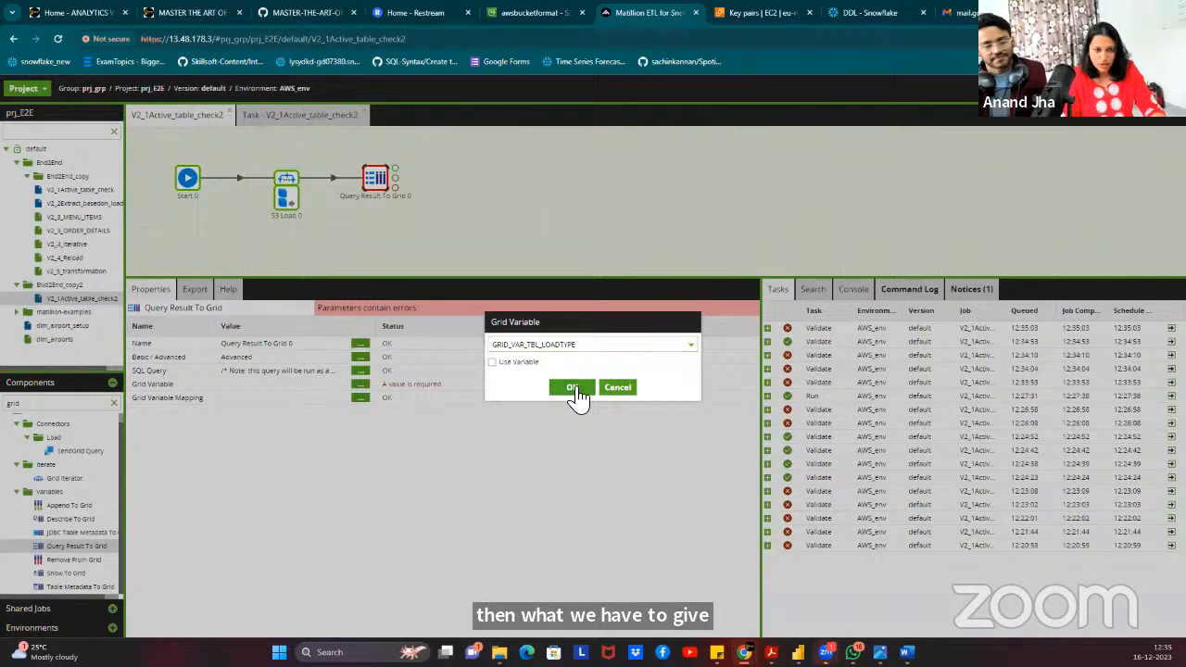
click(574, 389)
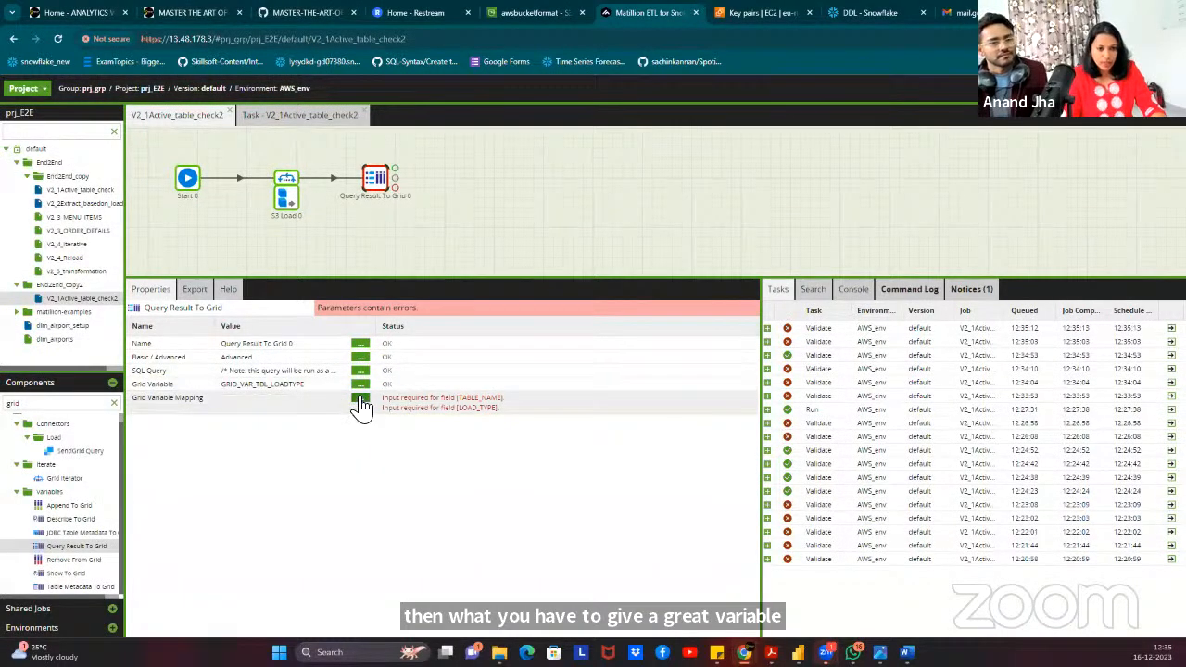
Map the grid variable's TABLE_NAME and LOAD_TYPE to the same-named query columns.
click(361, 397)
click(582, 342)
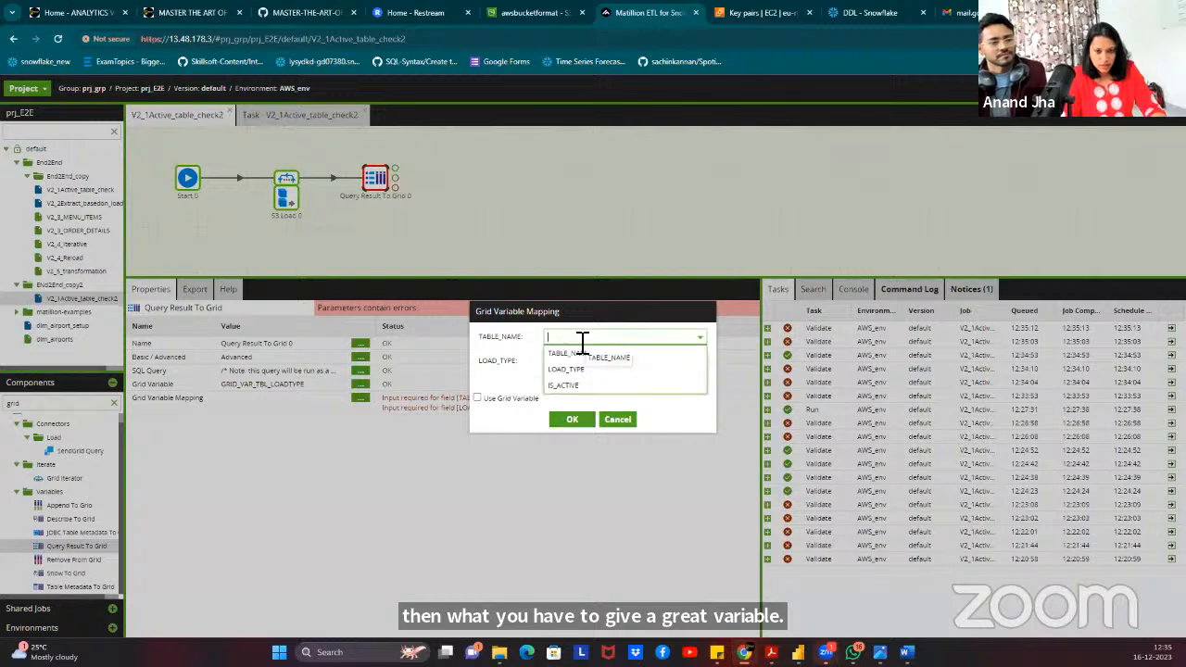
click(487, 341)
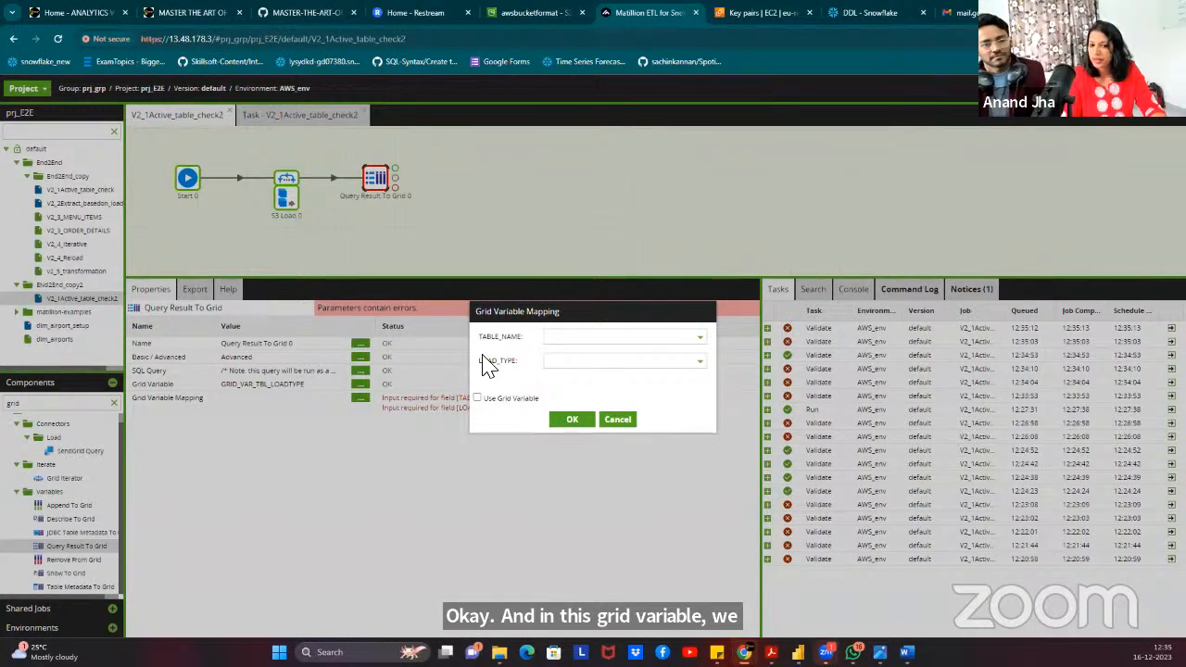
click(582, 342)
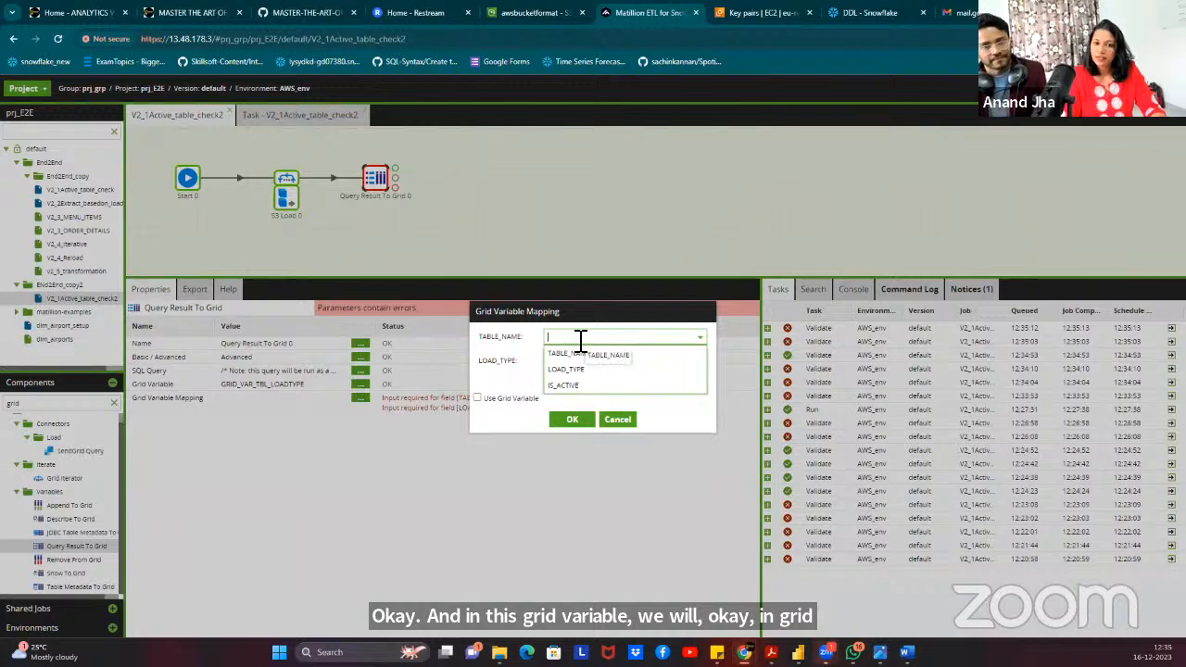
click(556, 353)
click(562, 366)
click(565, 386)
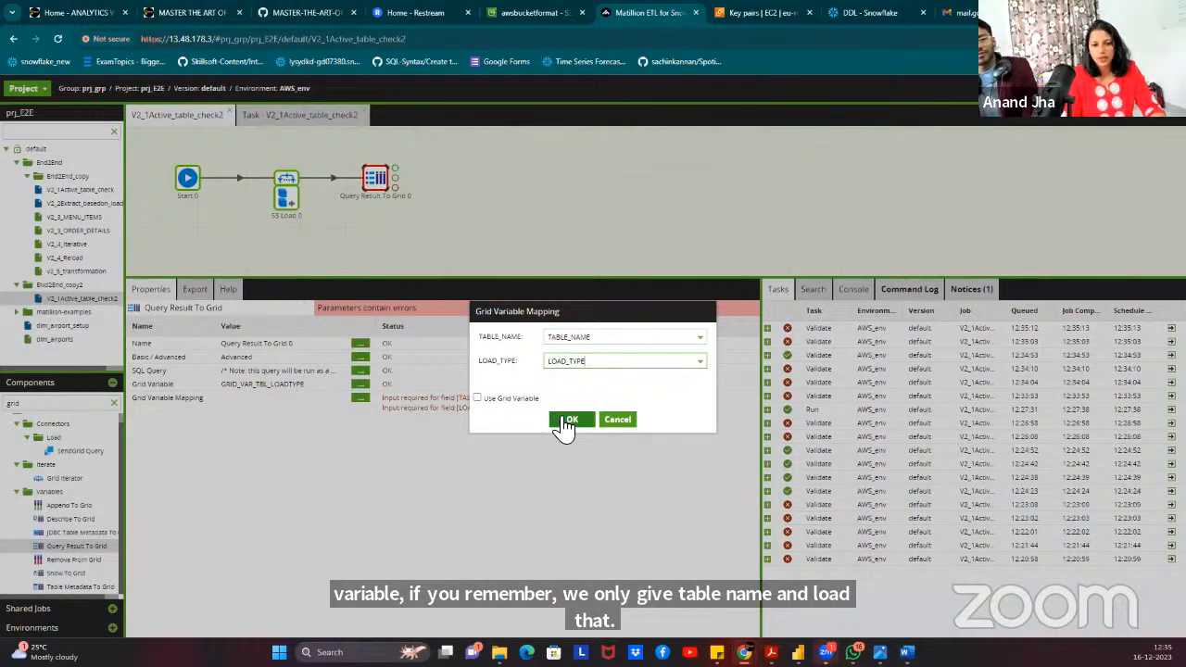
click(570, 421)
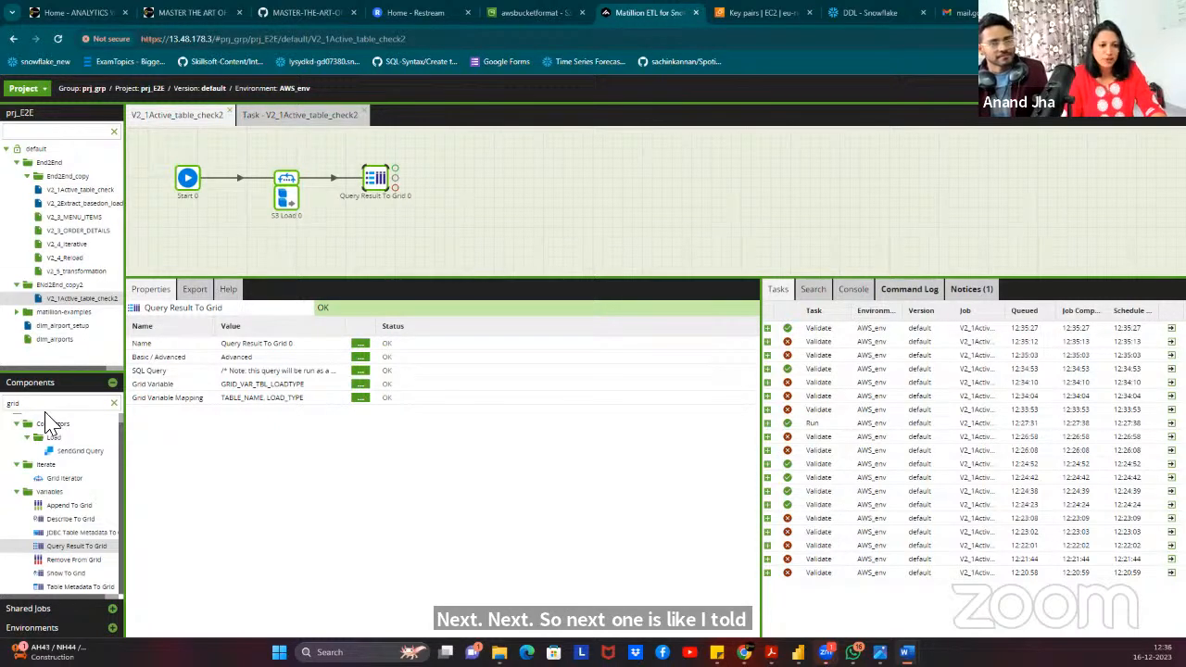
Search components for 'Pyth', place Python Script 0 after Query Result To Grid 0, and open its Script editor.
click(114, 403)
click(60, 406)
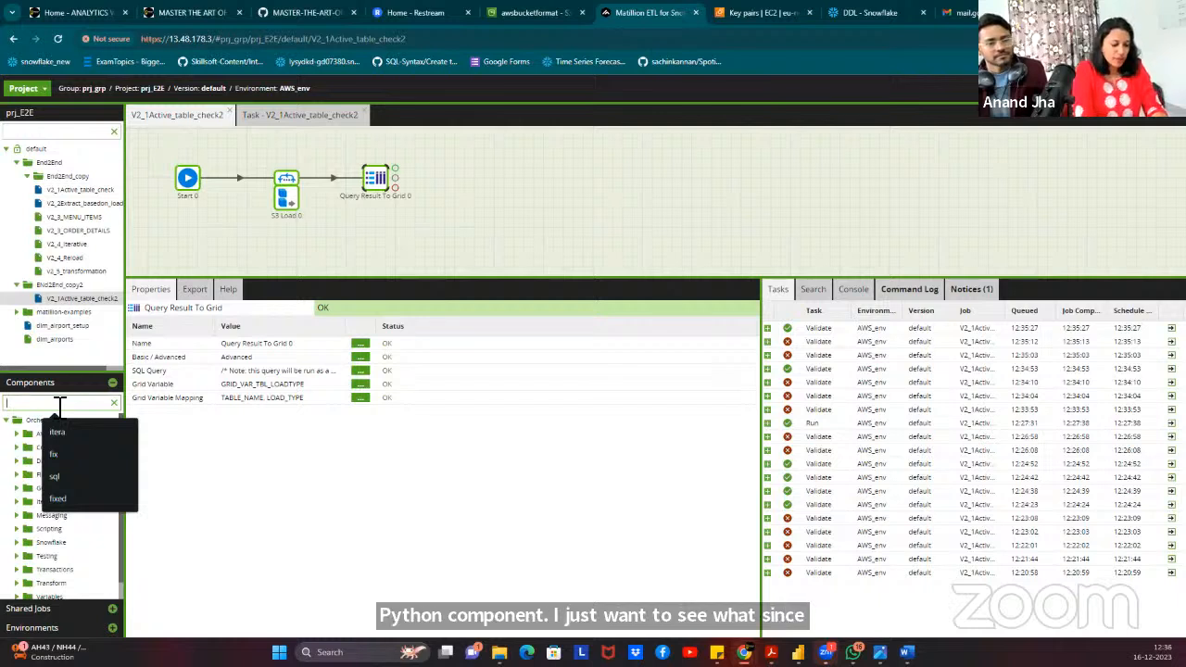
text(Pytho)
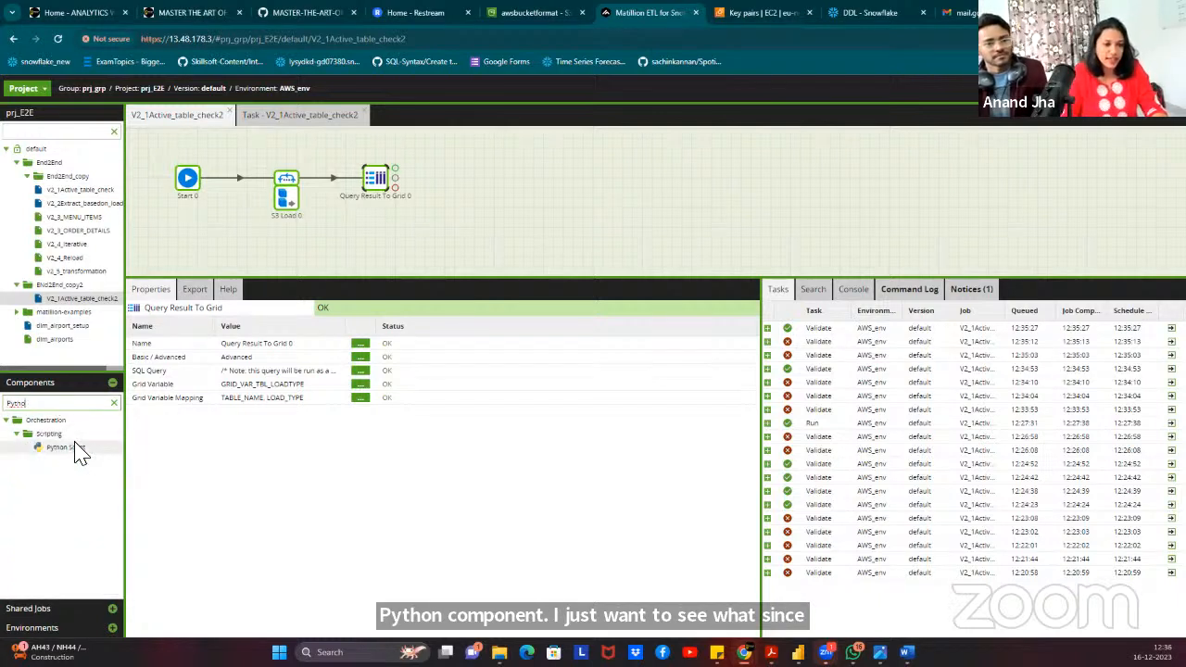
drag(75, 449, 455, 187)
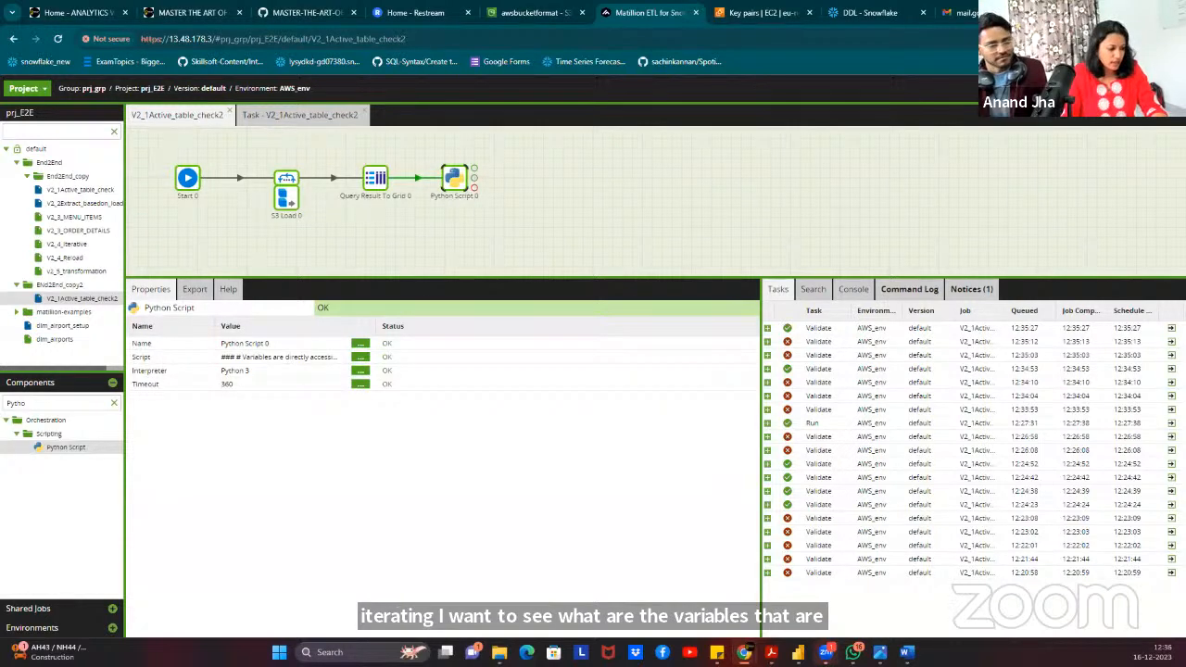
click(363, 357)
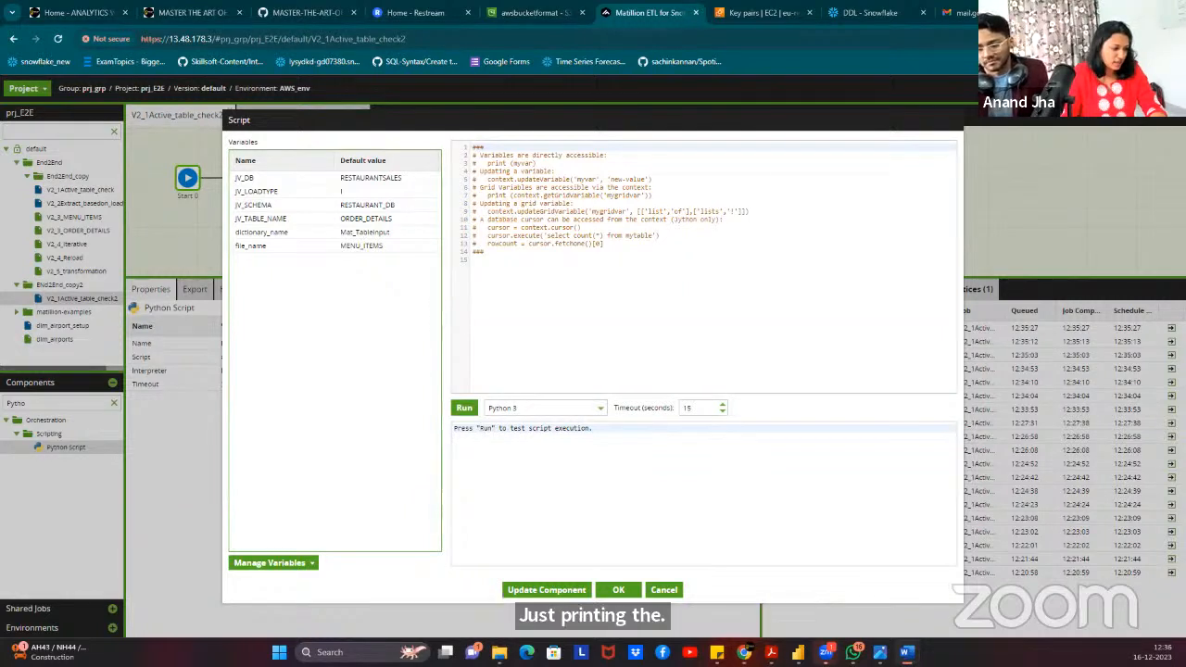
Paste print statements for GRID_VAR_TBL_LOADTYPE, JV_TABLE_NAME and JV_LOADTYPE, then run the script.
click(531, 261)
text(print (context.getGridVariable('GRID_VAR_TBL_LOADTYPE')) print(JV_TABLE_NAME) print (JV_LOADTYPE))
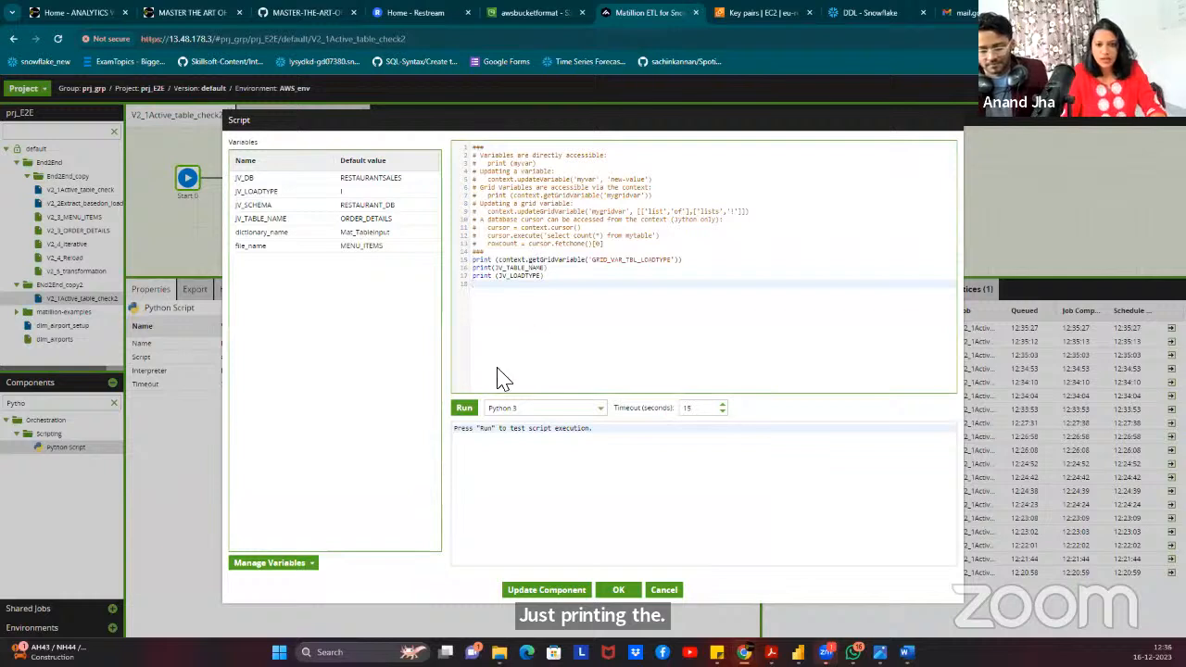
click(464, 408)
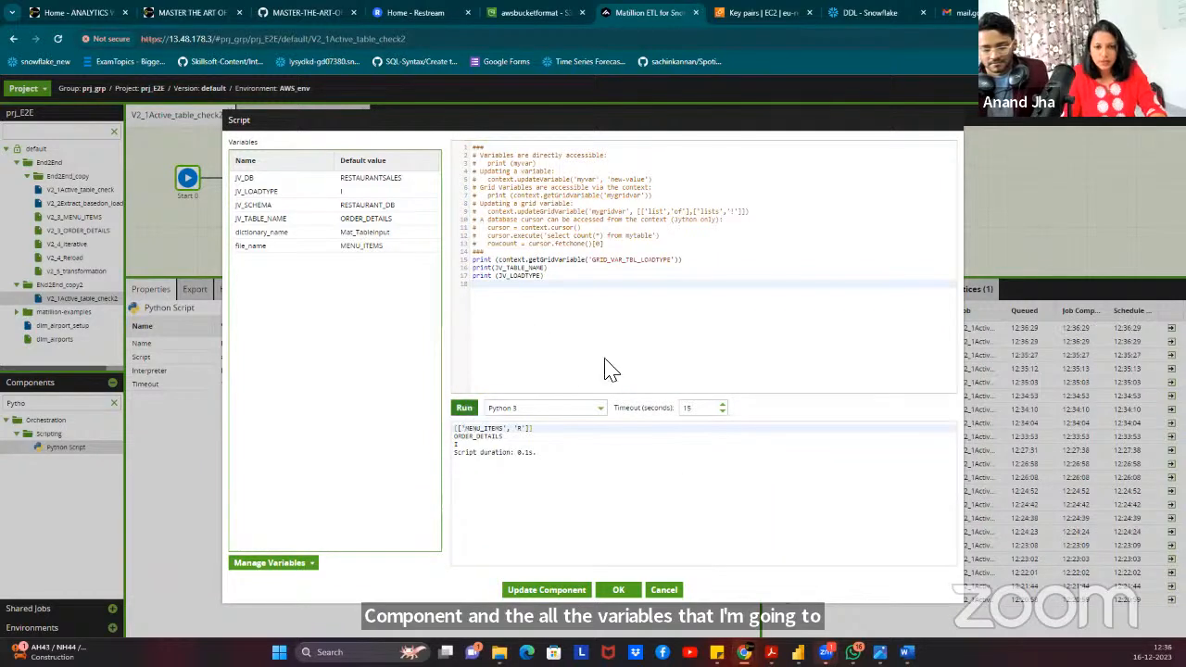
Check the printed [['MENU_ITEMS', 'R']] output, then close the Script editor with OK.
drag(543, 432, 455, 426)
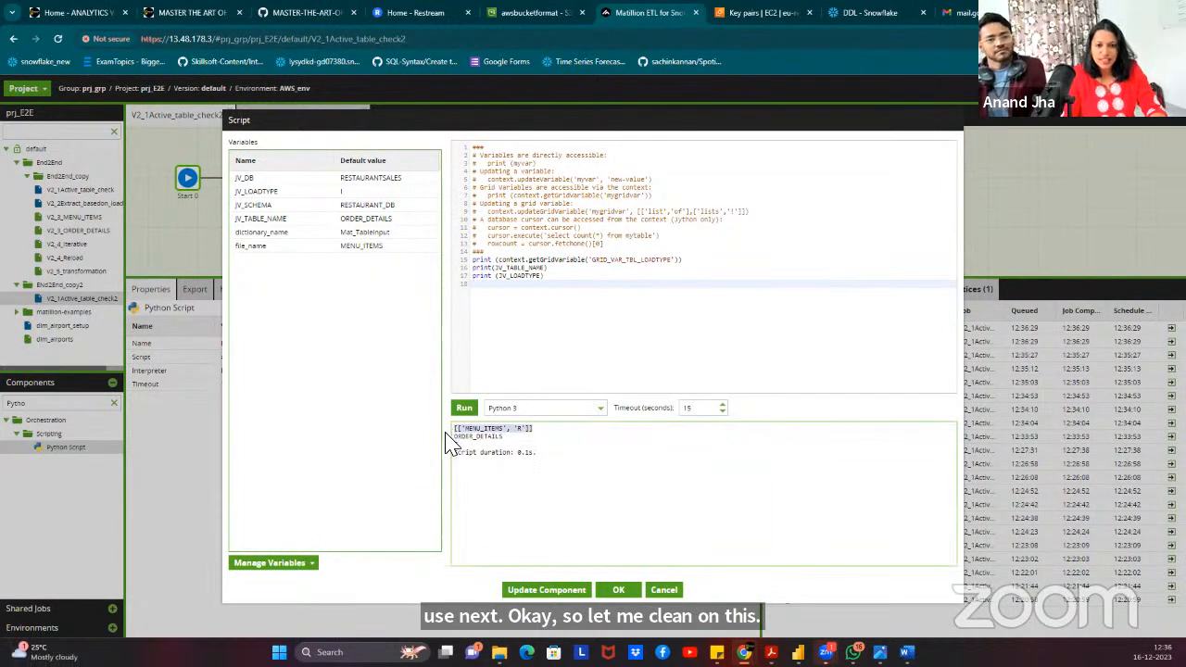
click(545, 431)
double_click(602, 260)
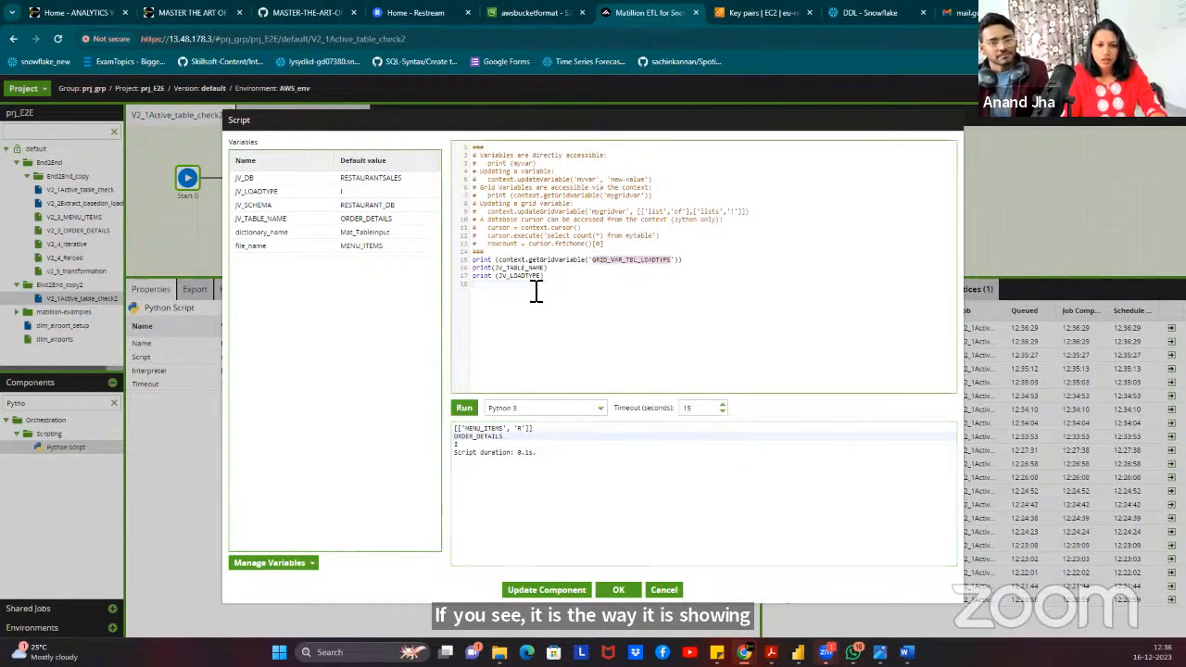
click(542, 261)
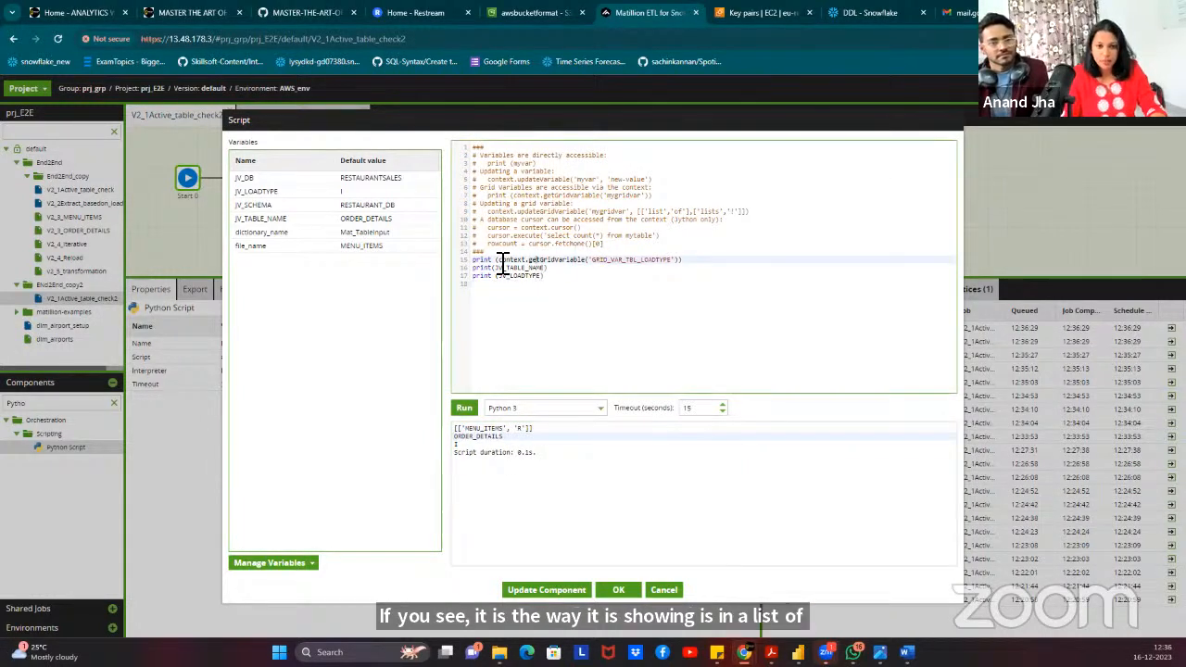
click(524, 267)
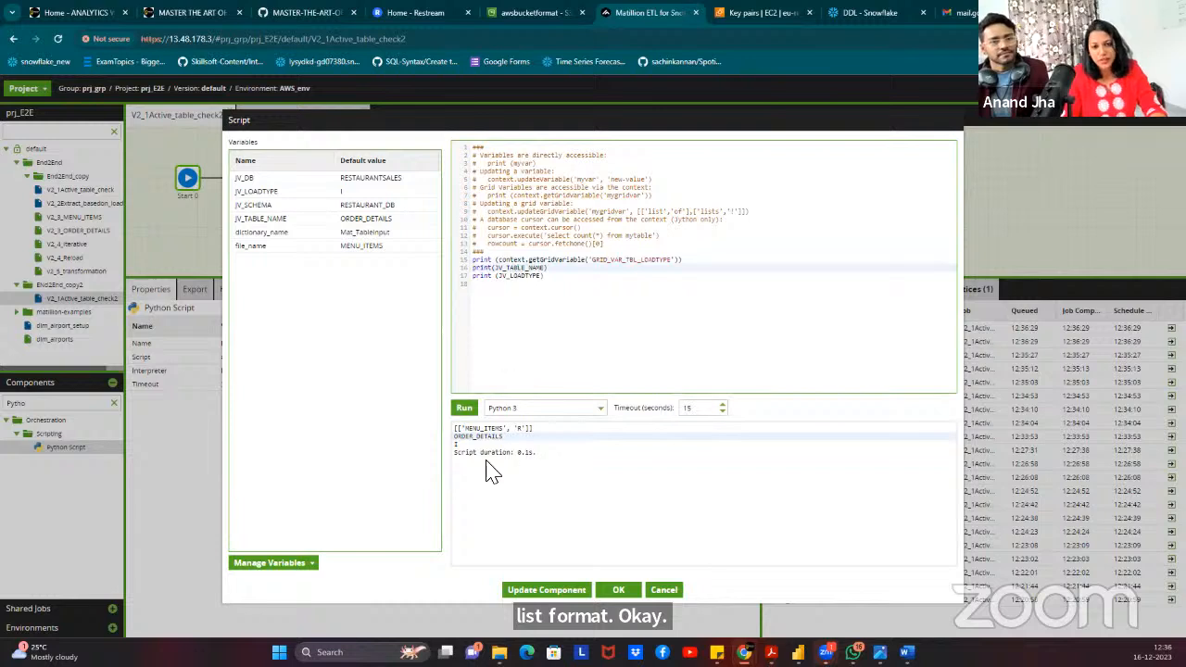
click(460, 447)
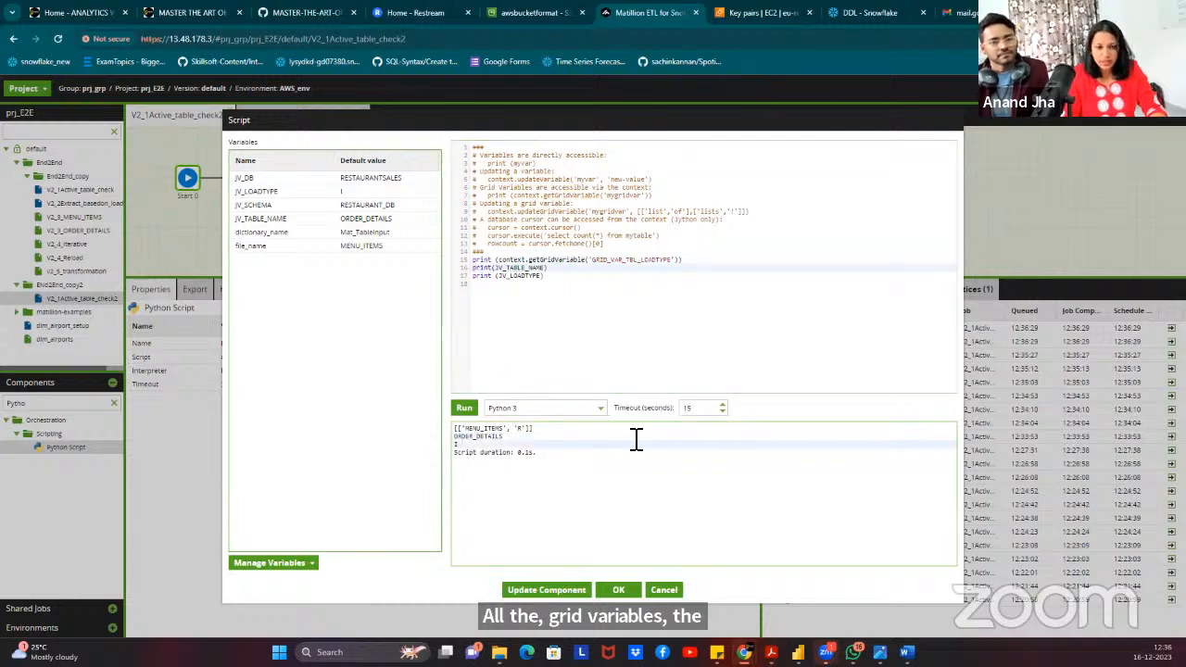
click(620, 590)
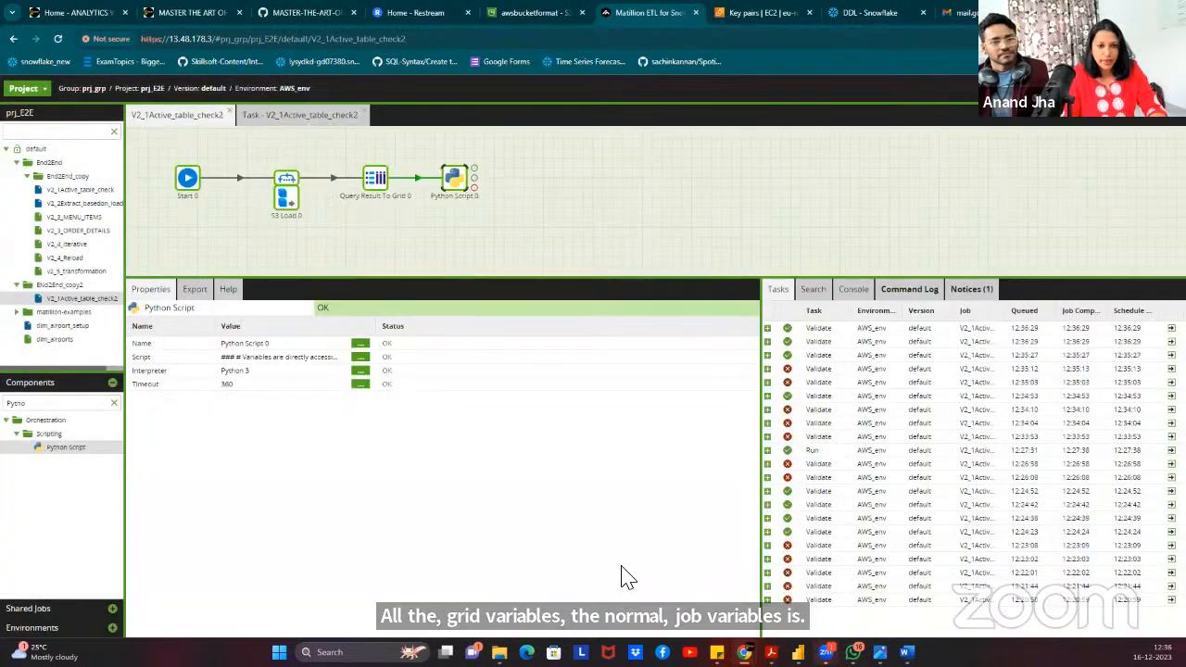
right_click(454, 180)
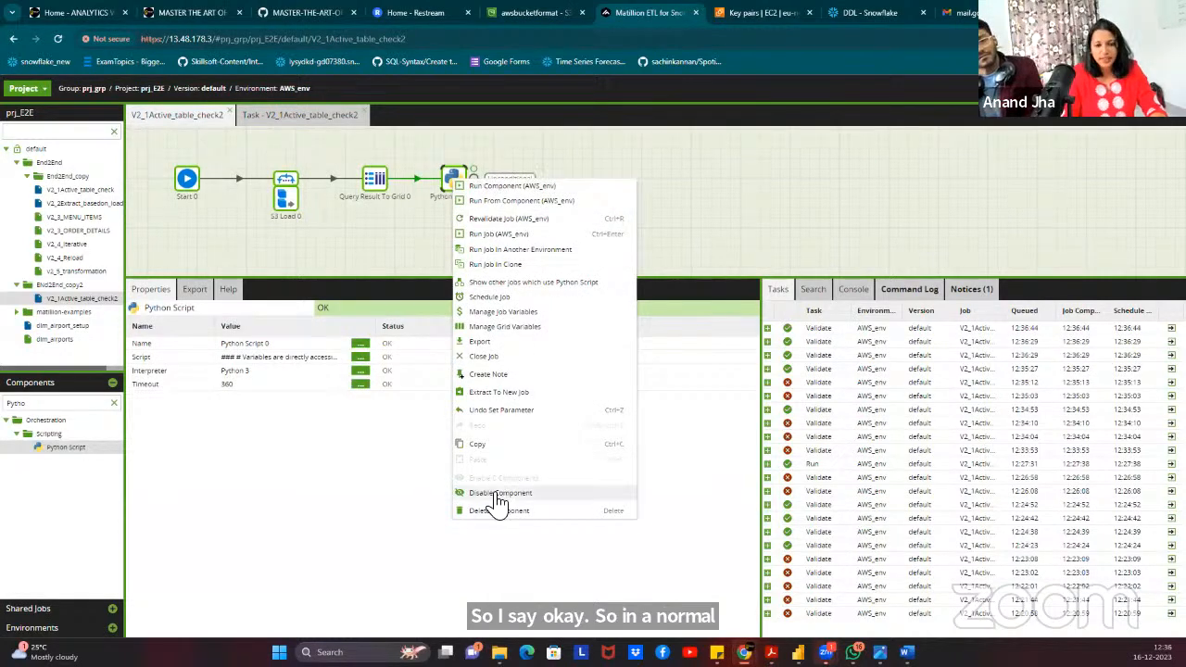
drag(677, 211, 667, 193)
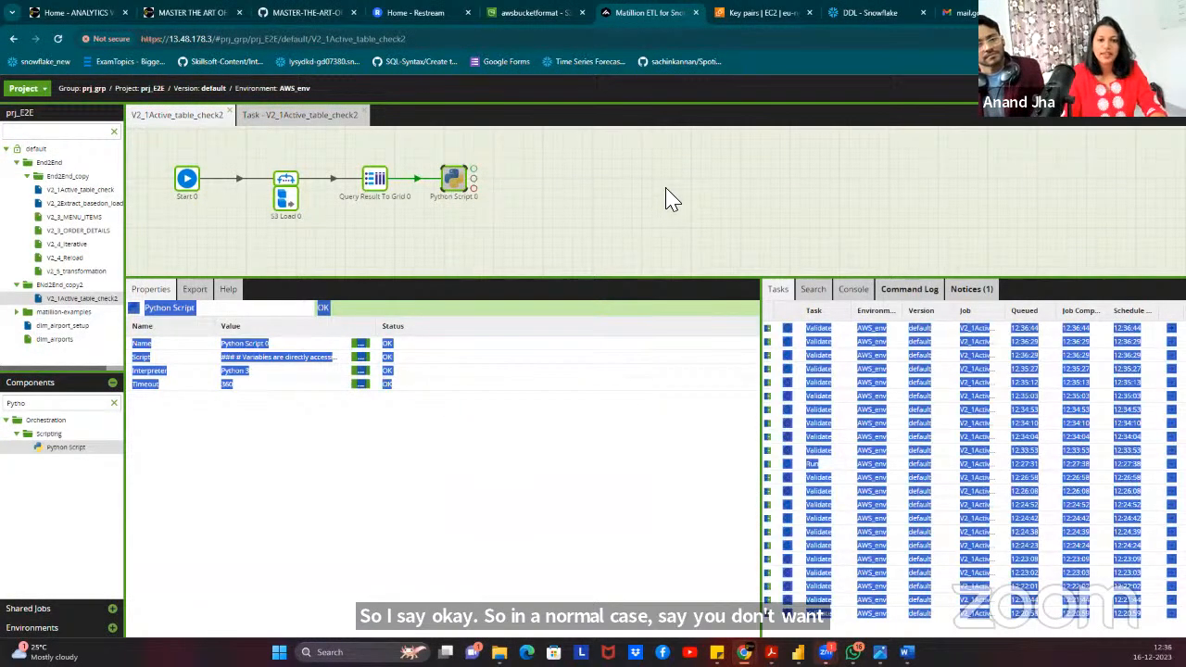
click(673, 201)
right_click(454, 184)
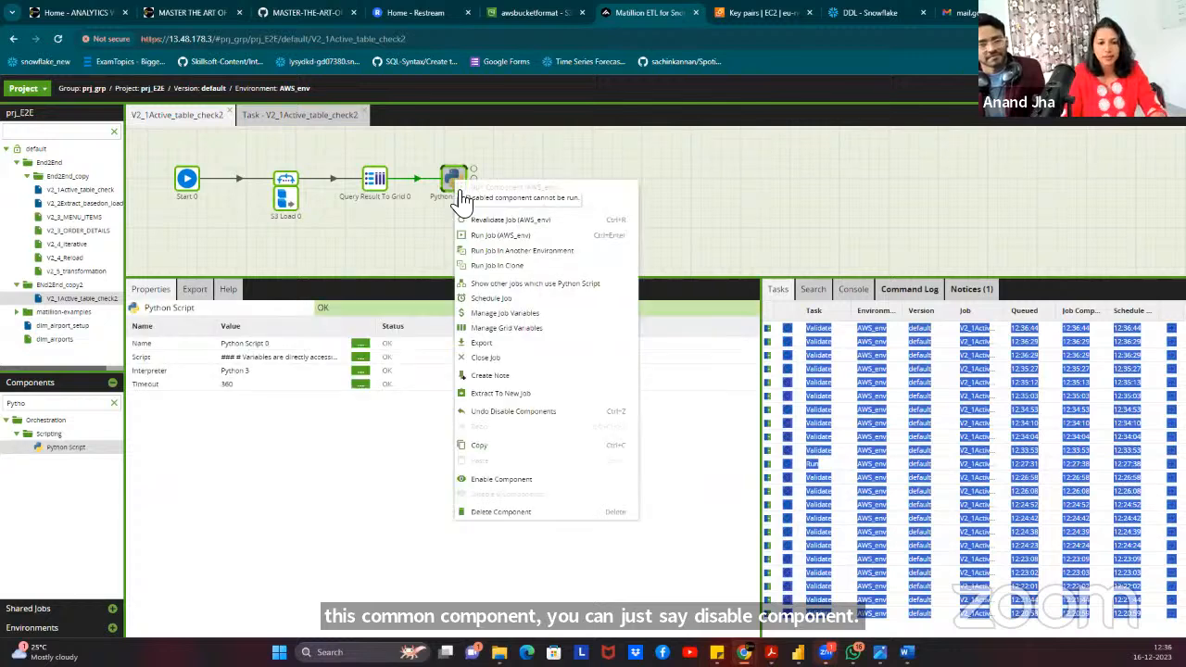
click(505, 480)
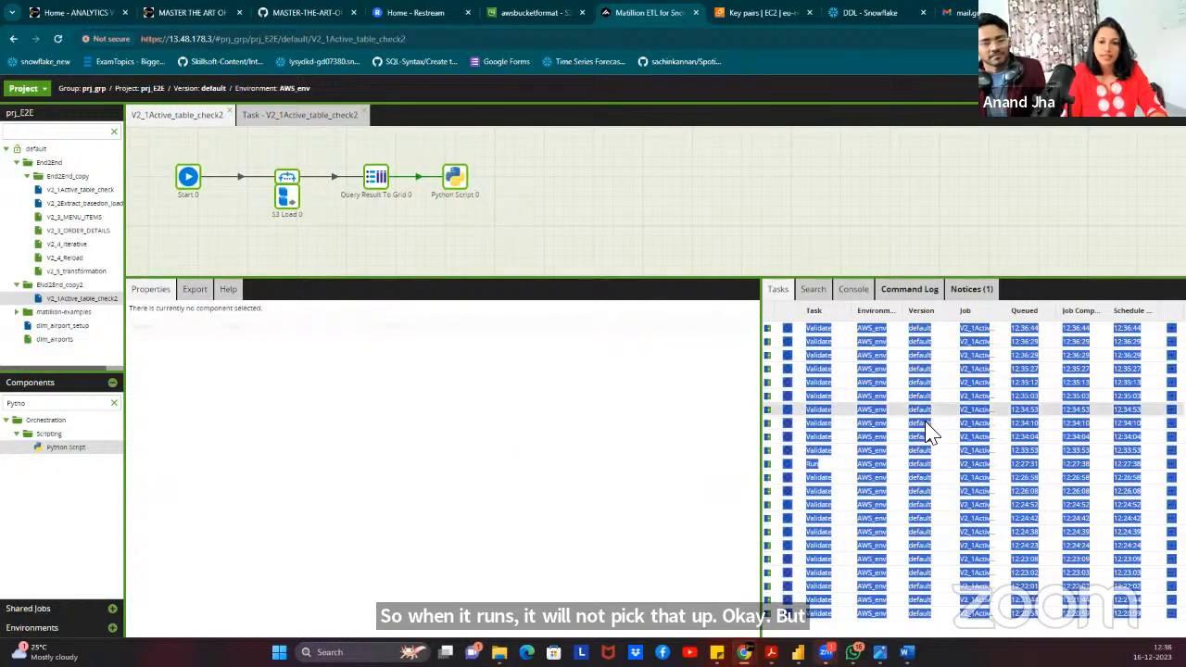
click(741, 385)
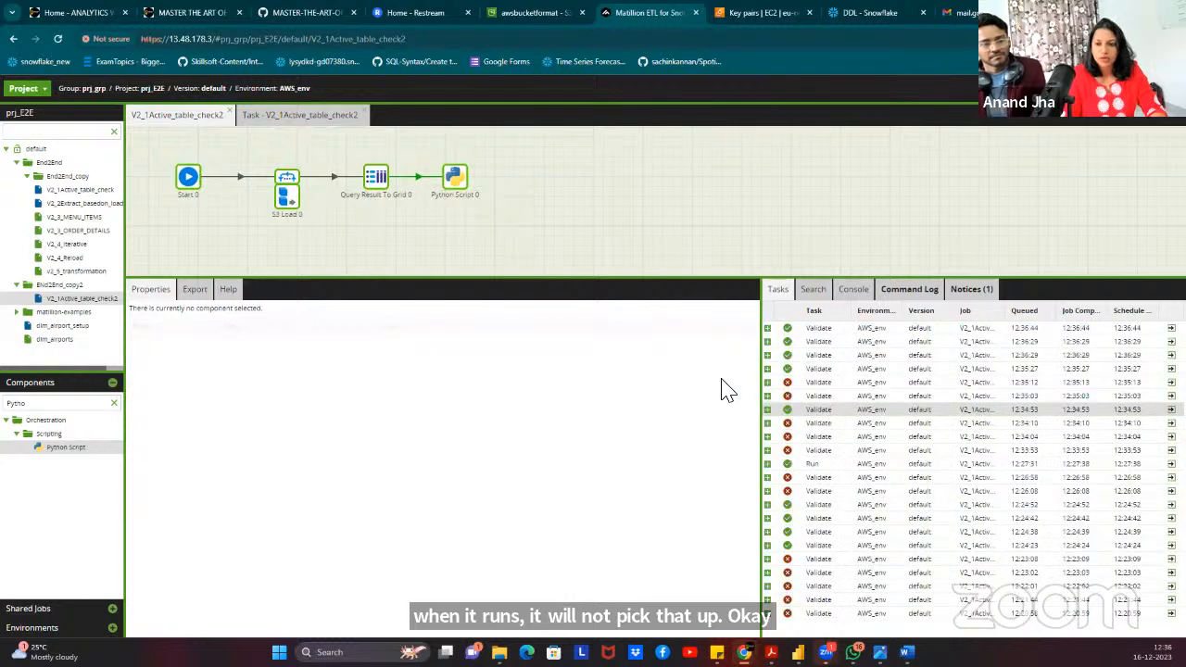
click(455, 178)
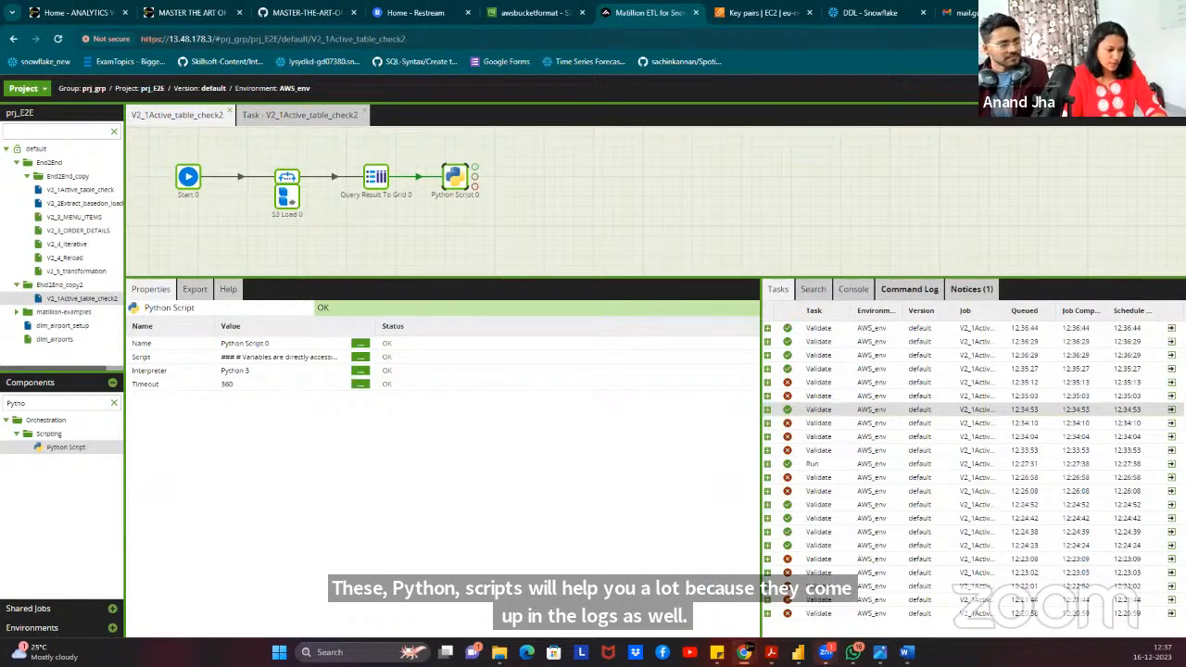
right_click(459, 172)
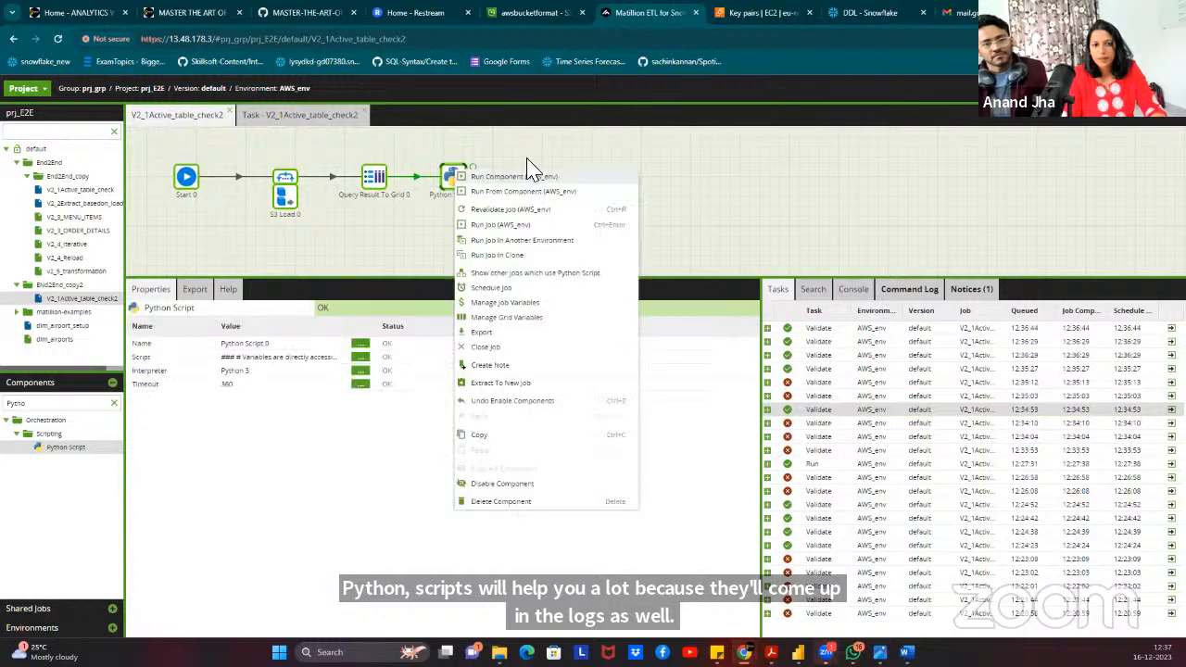
Run the job on AWS_env, check the MENU_ITEMS and ORDER_DETAILS rows, and close the task.
click(530, 225)
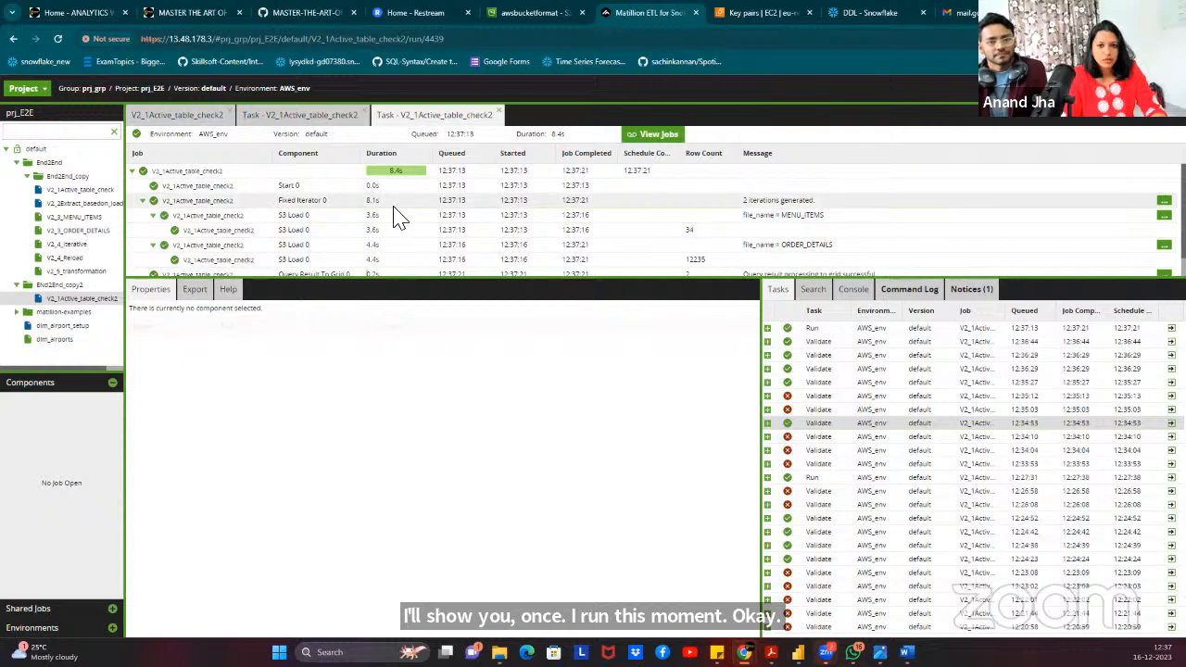
scroll(397, 219, down, 1)
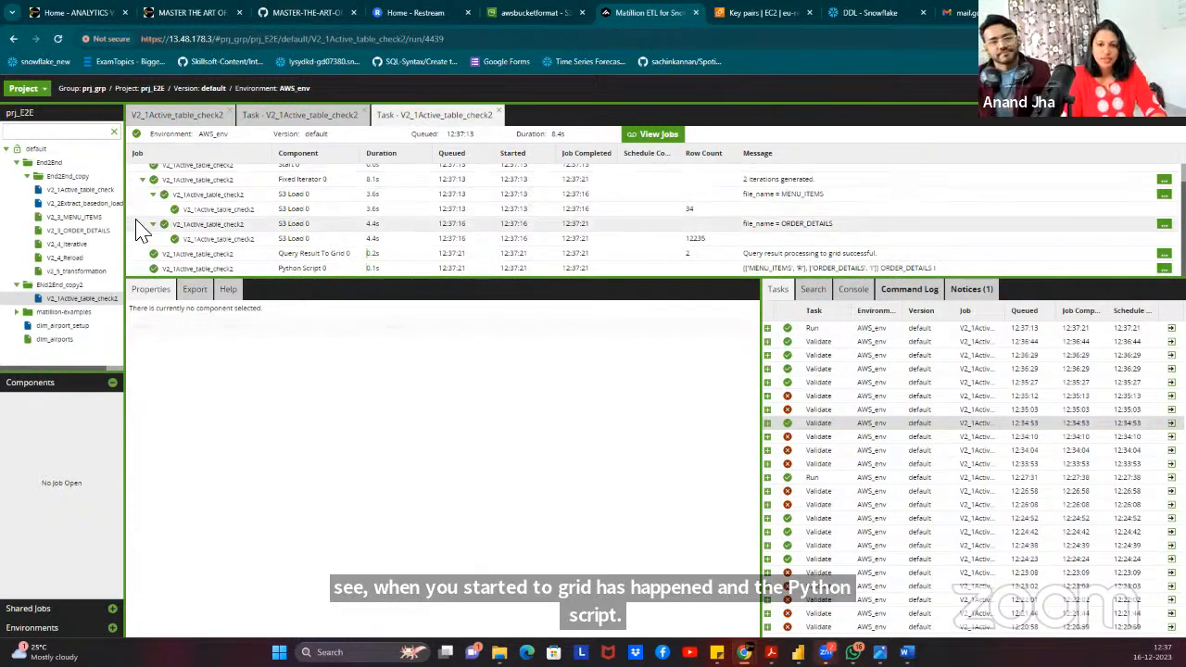
click(499, 116)
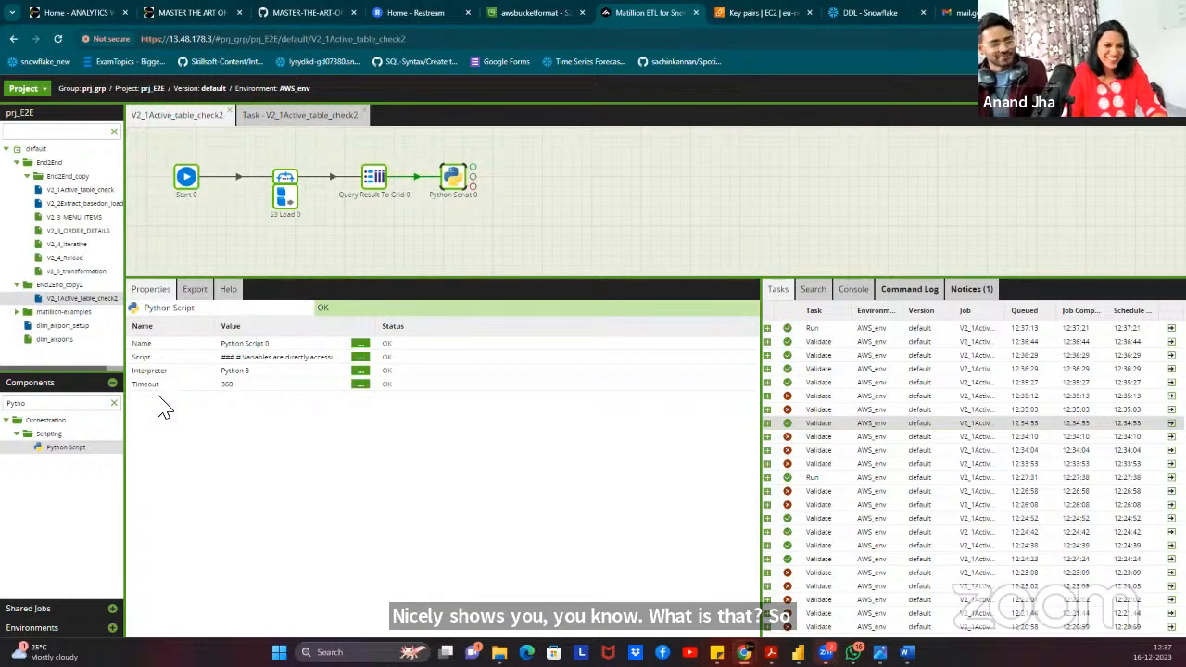
Search components for 'orch' and place Run Orchestration to the right of Python Script 0.
click(113, 404)
click(105, 405)
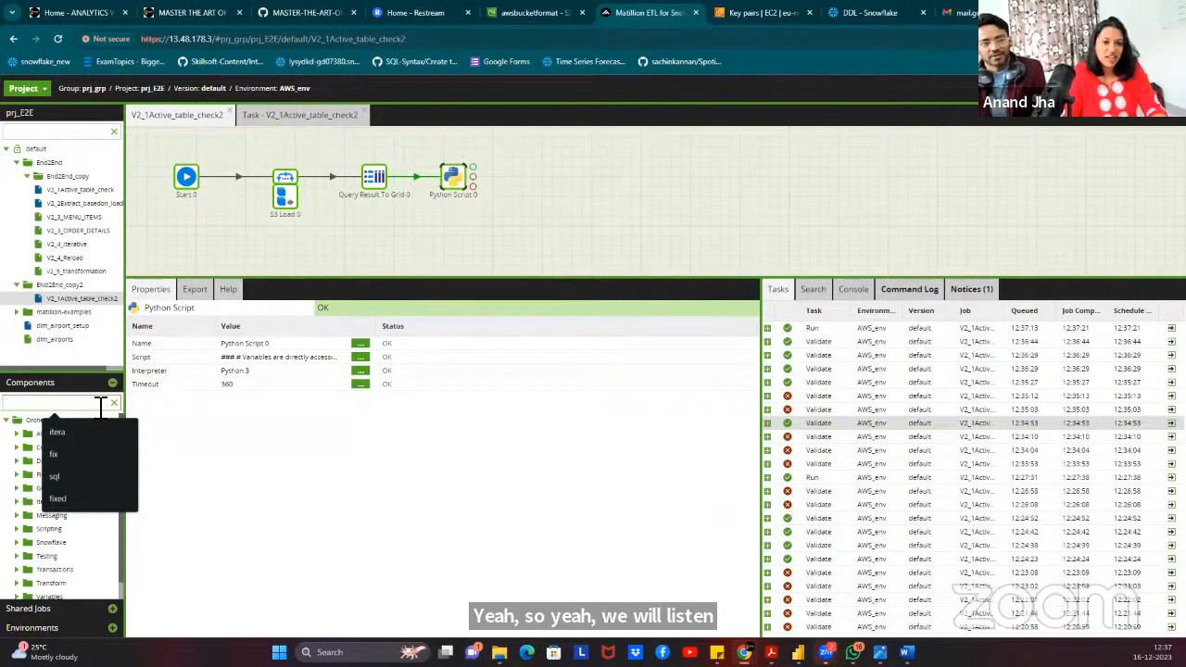
click(324, 265)
click(55, 405)
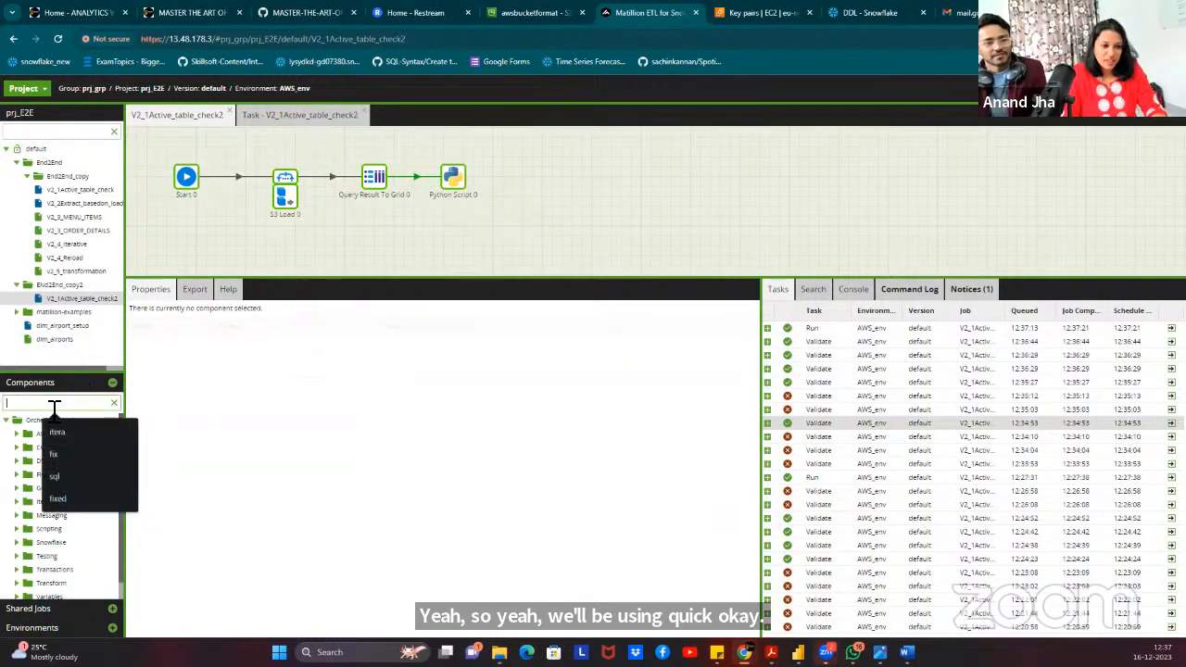
text(orch)
drag(48, 445, 556, 183)
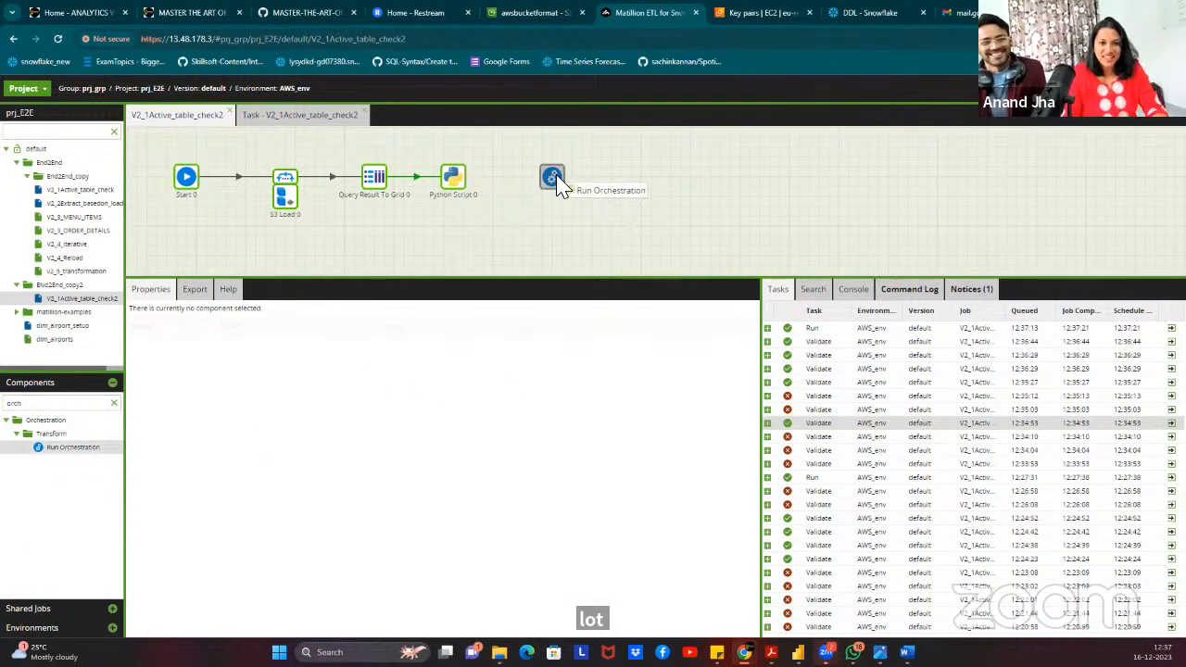
Connect Python Script 0's output to Run Orchestration 0 and select it.
click(464, 186)
drag(473, 180, 554, 177)
click(556, 177)
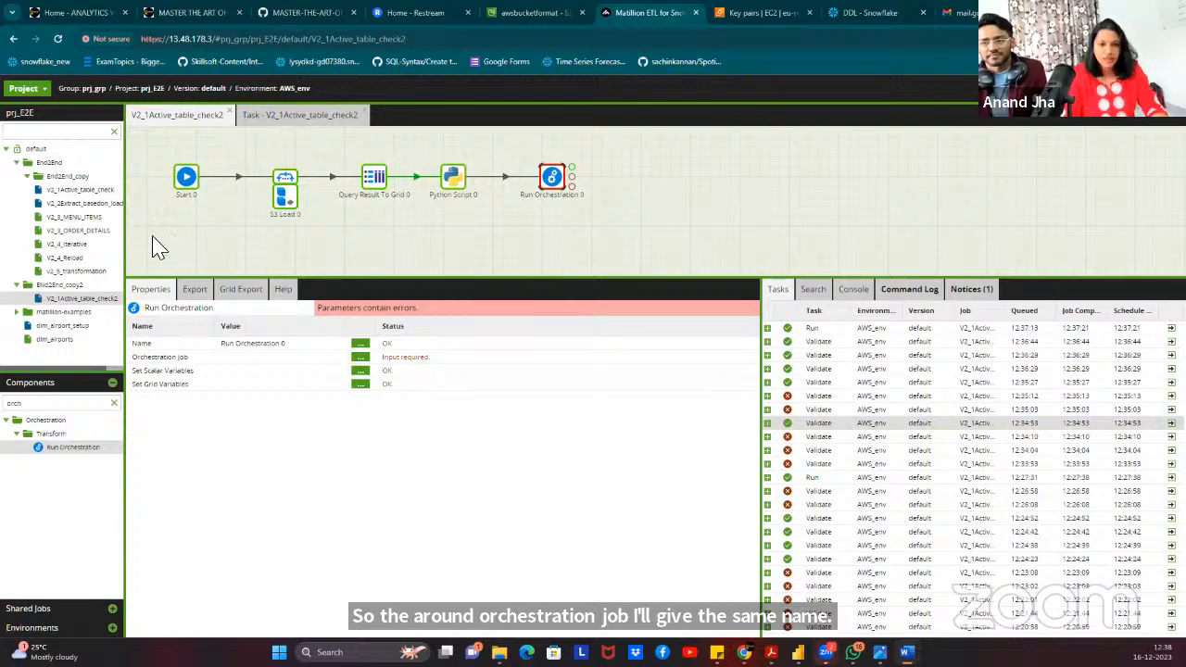
Rename the Run Orchestration component to 'Iterate over each table'.
click(361, 344)
drag(589, 353, 473, 350)
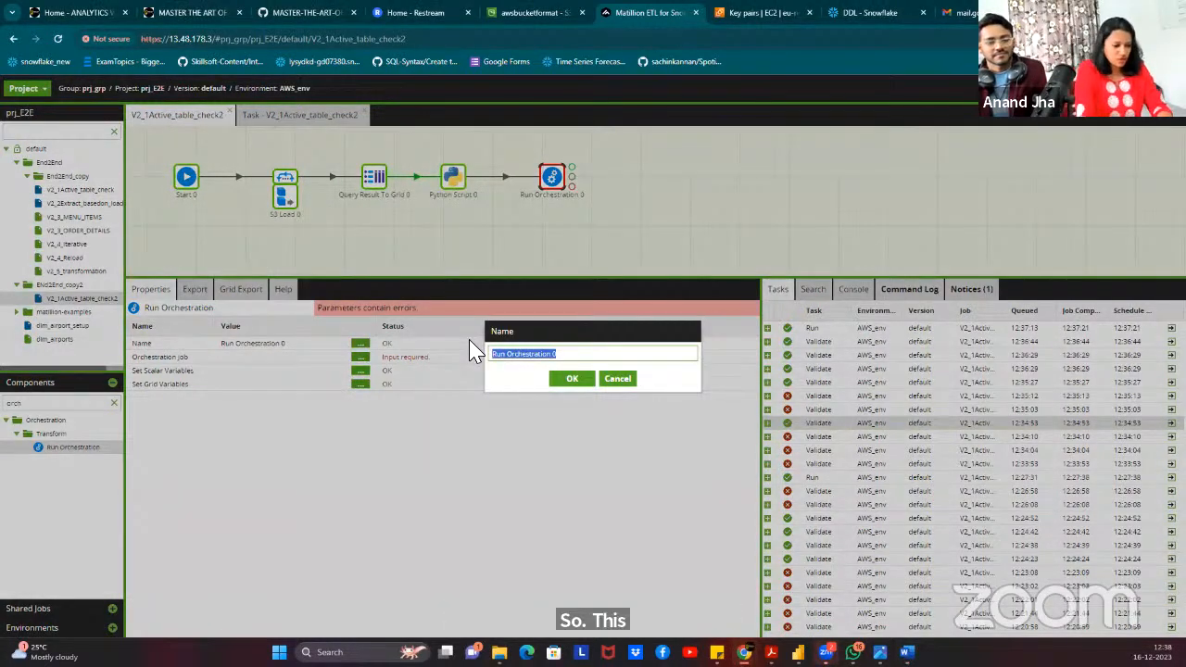
key(BackSpace)
text(Iterat)
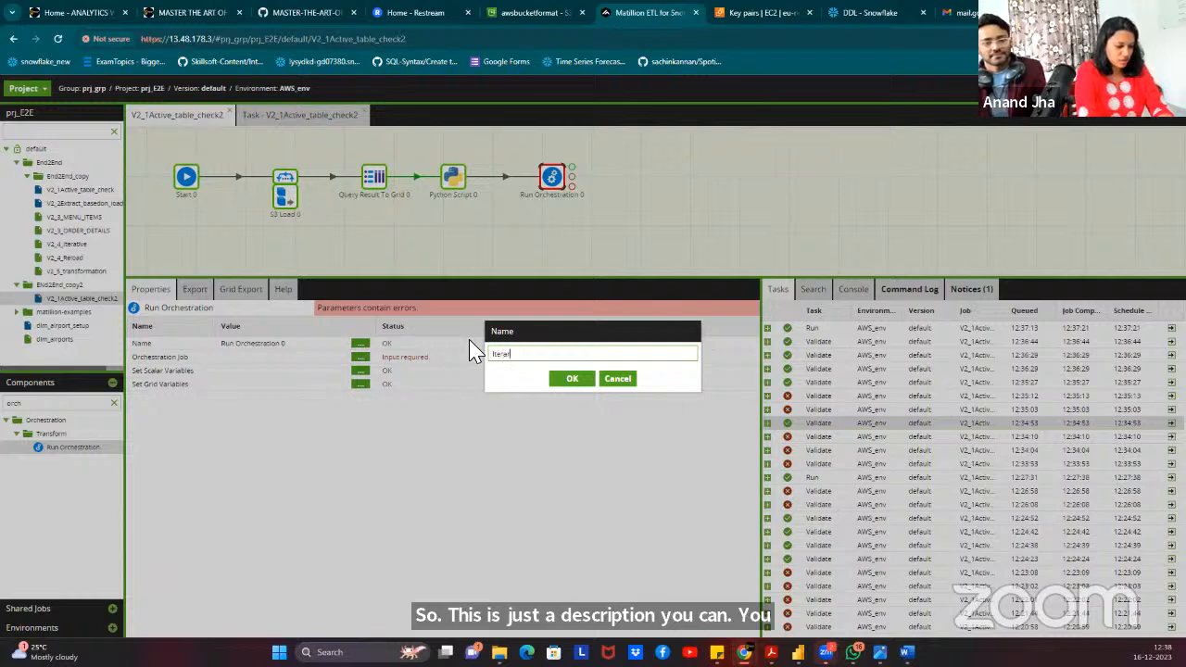
text(e over i)
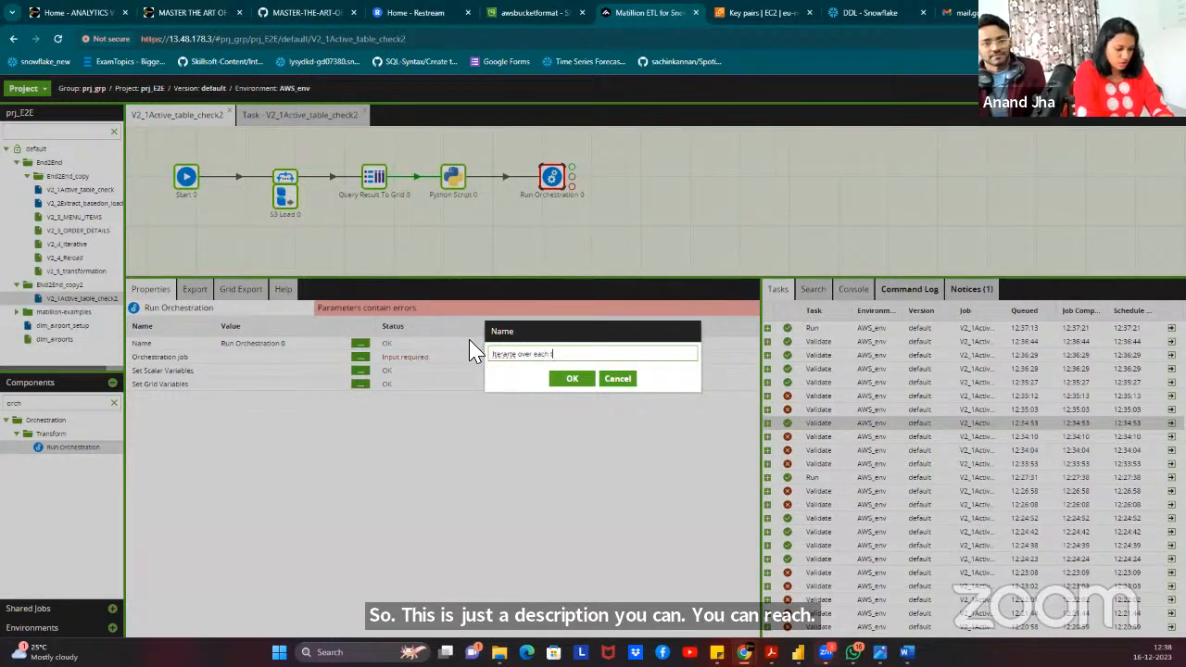
click(572, 379)
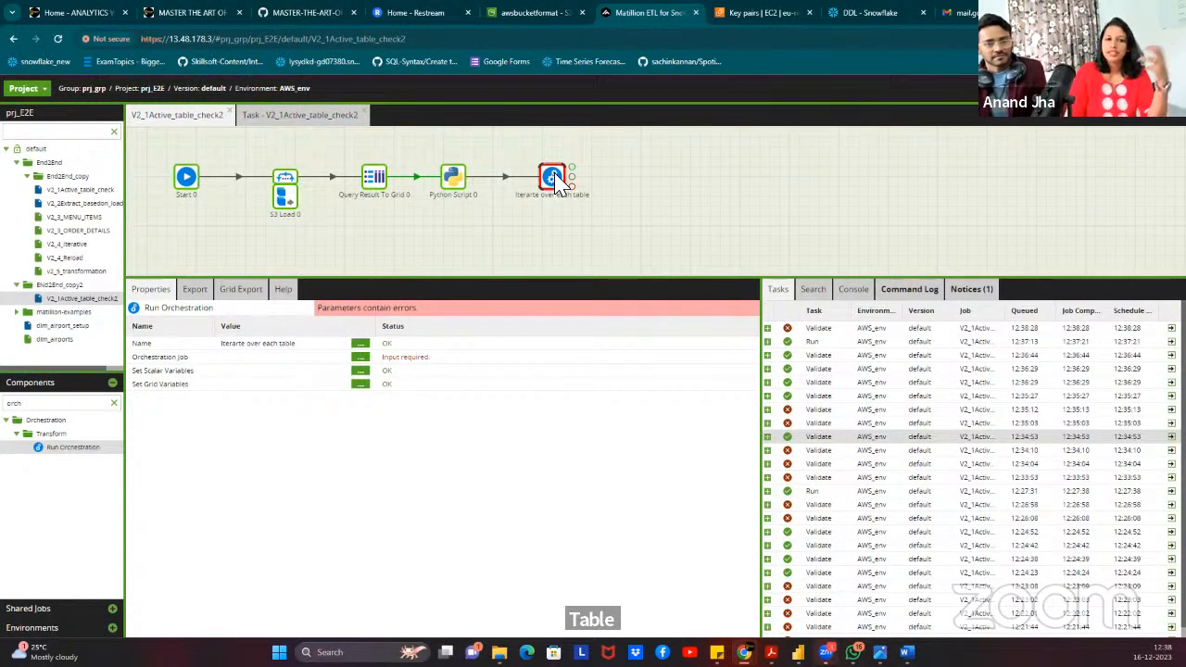
Set its Orchestration Job to V2_2Extract_basedon_loadtype22.
click(360, 357)
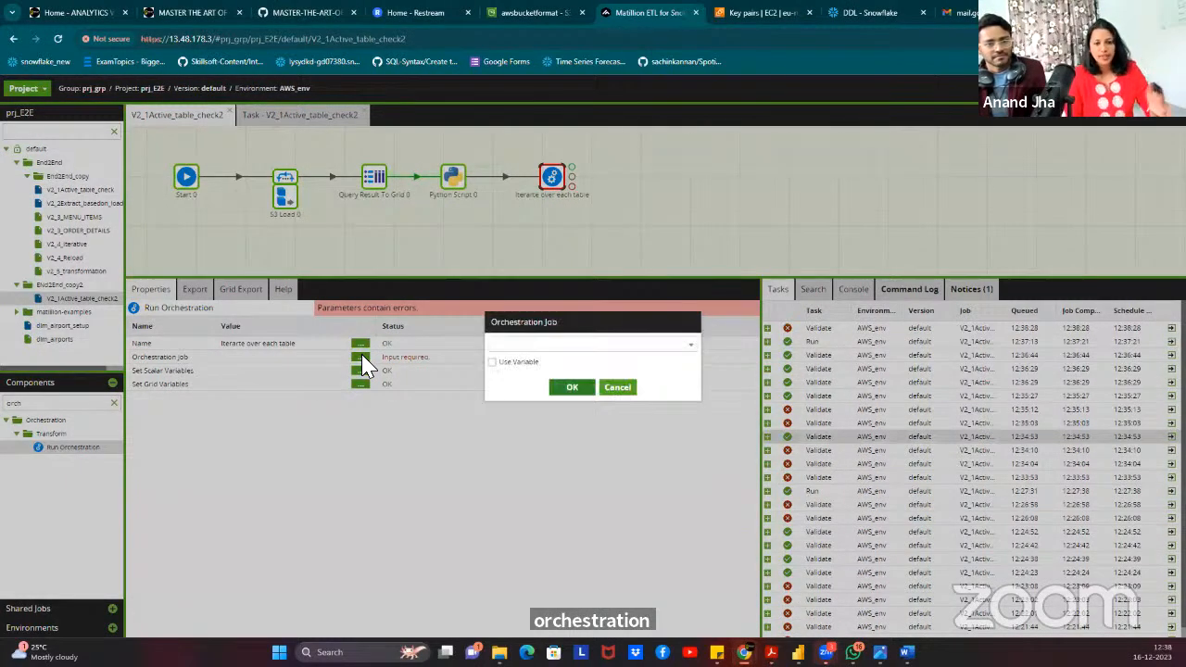
click(538, 345)
text(V2_2Extract_basedon_loadtype2)
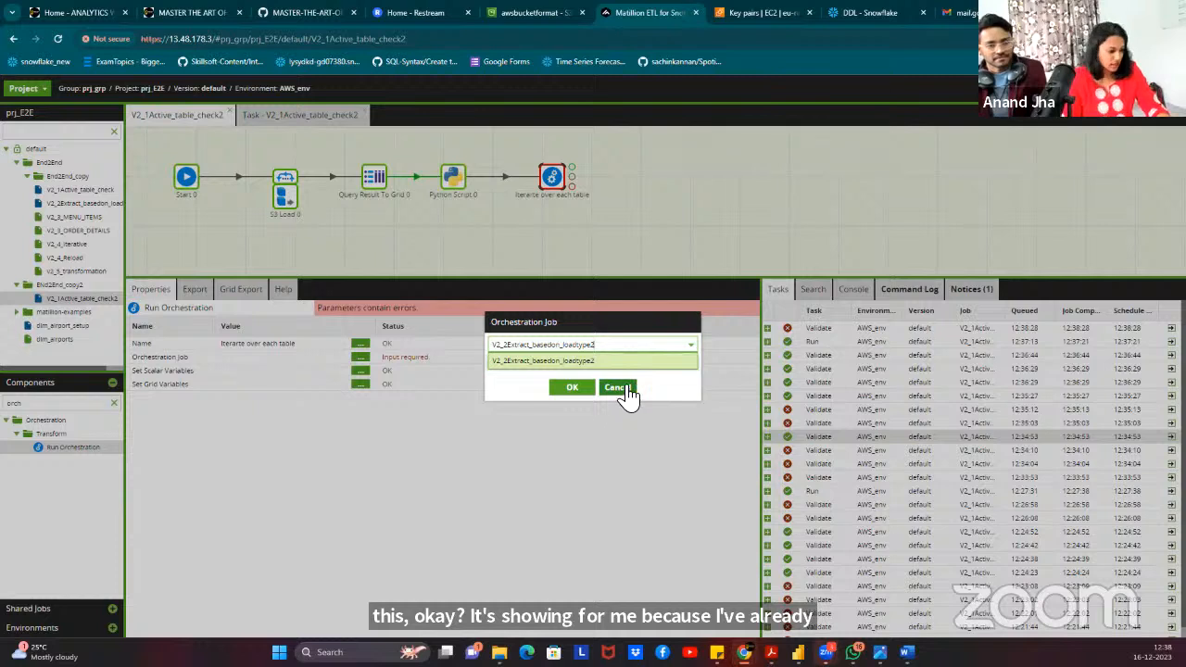
text(2)
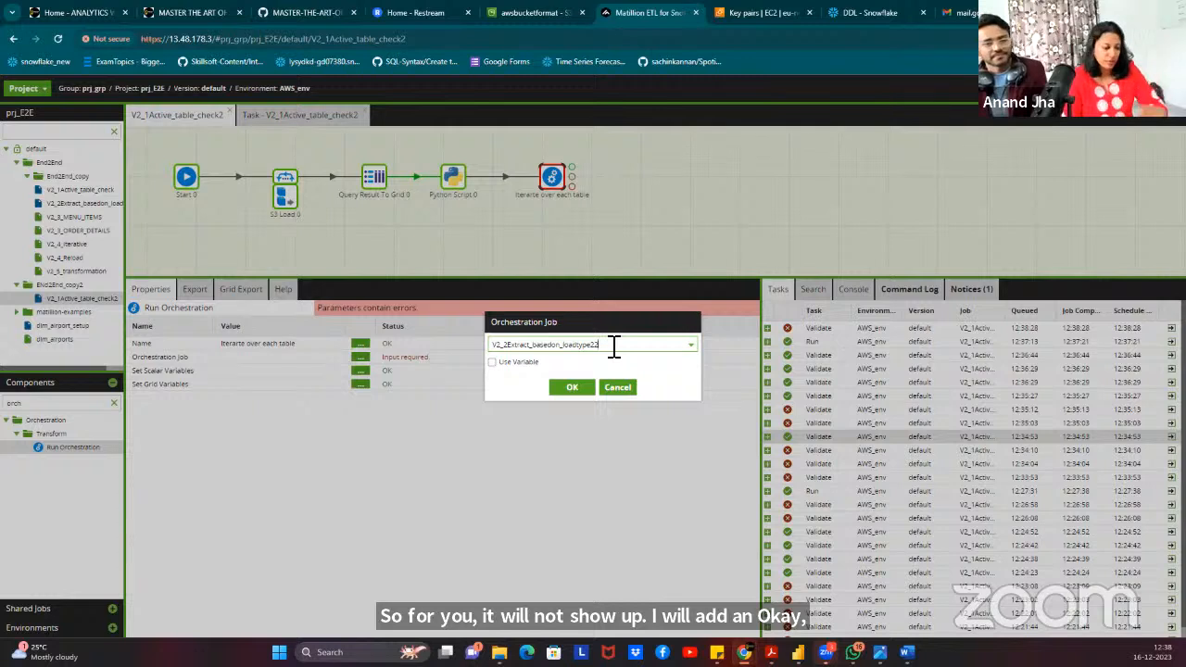
click(567, 391)
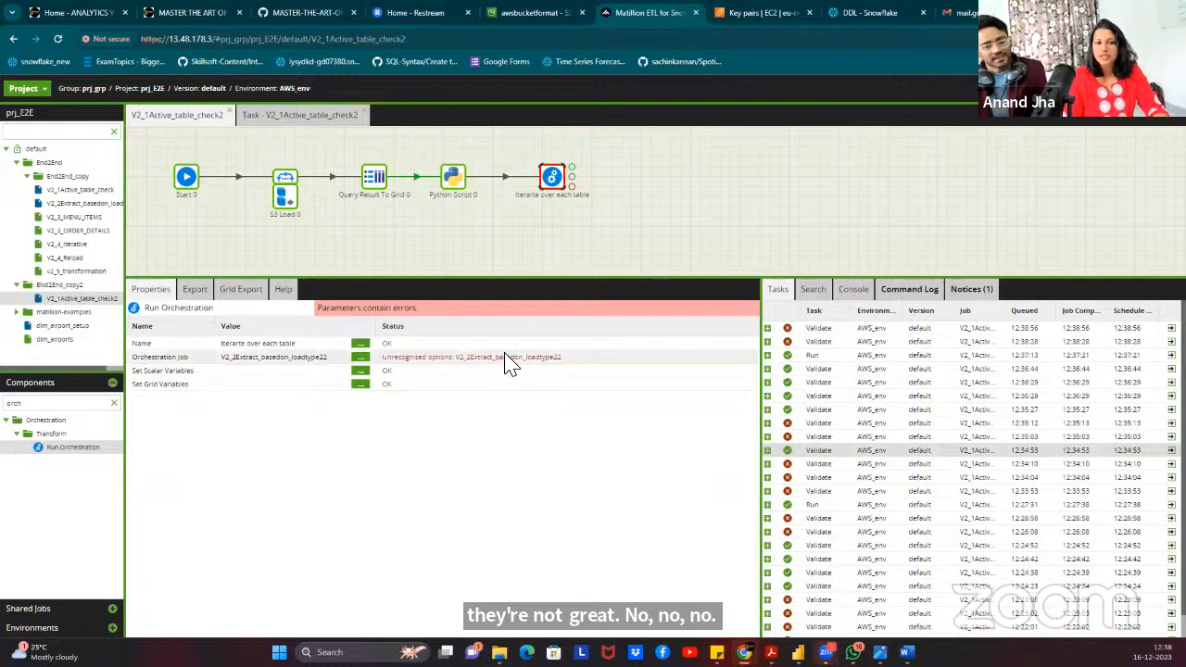
click(361, 371)
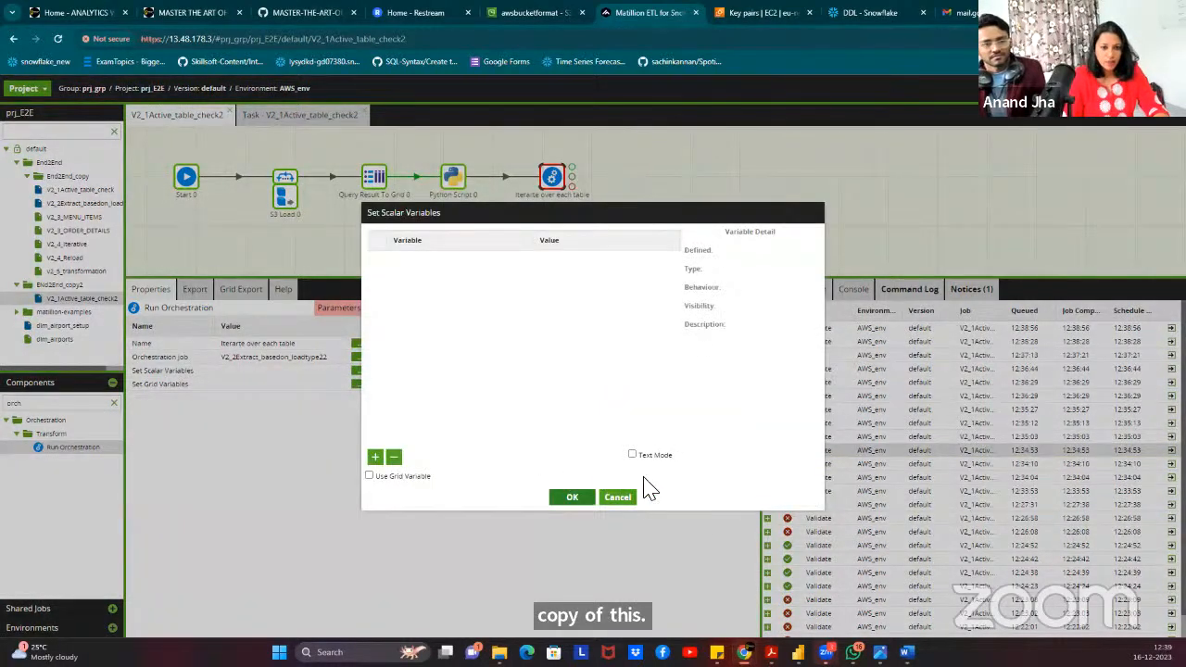
click(619, 498)
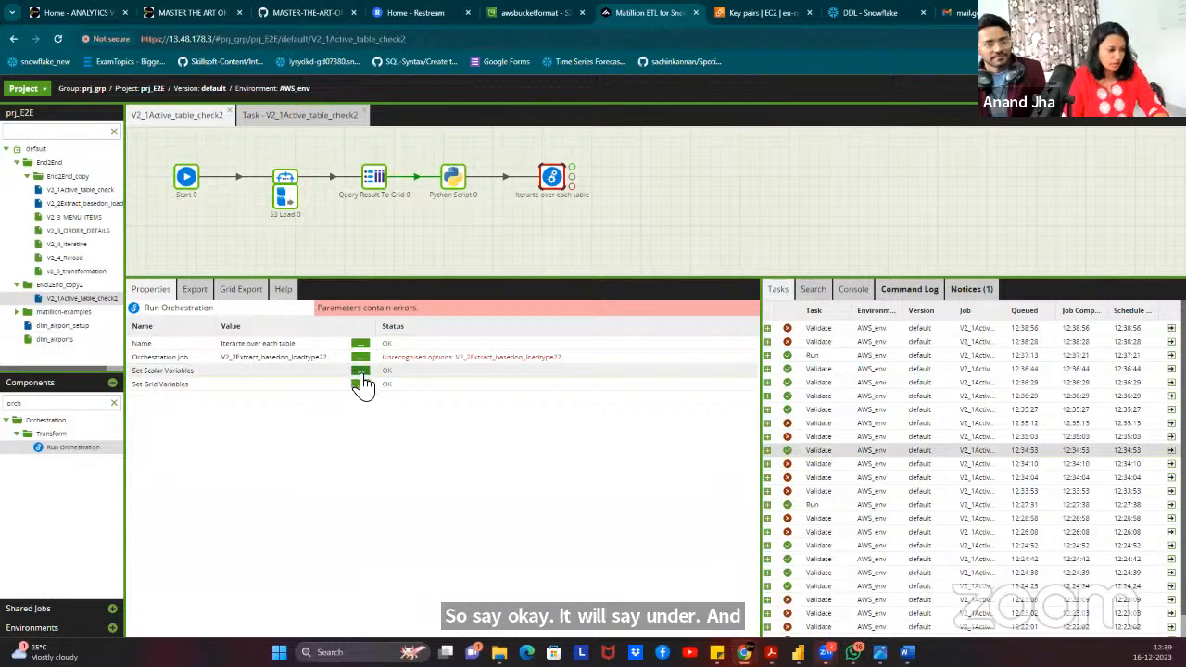
click(360, 371)
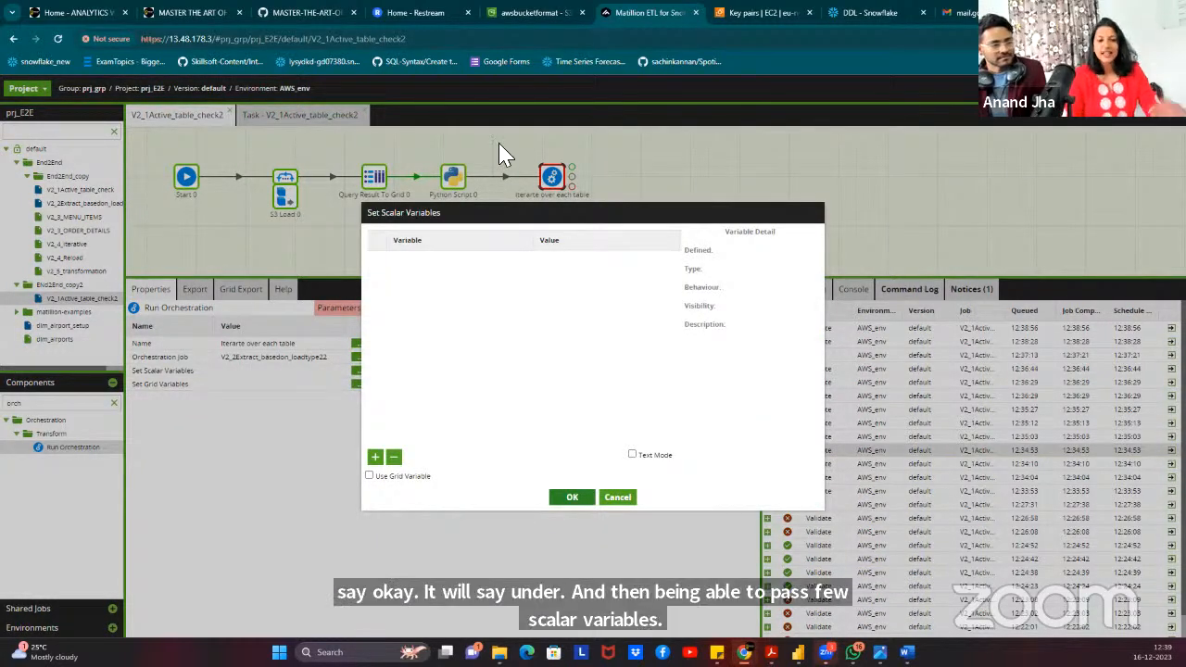
click(619, 499)
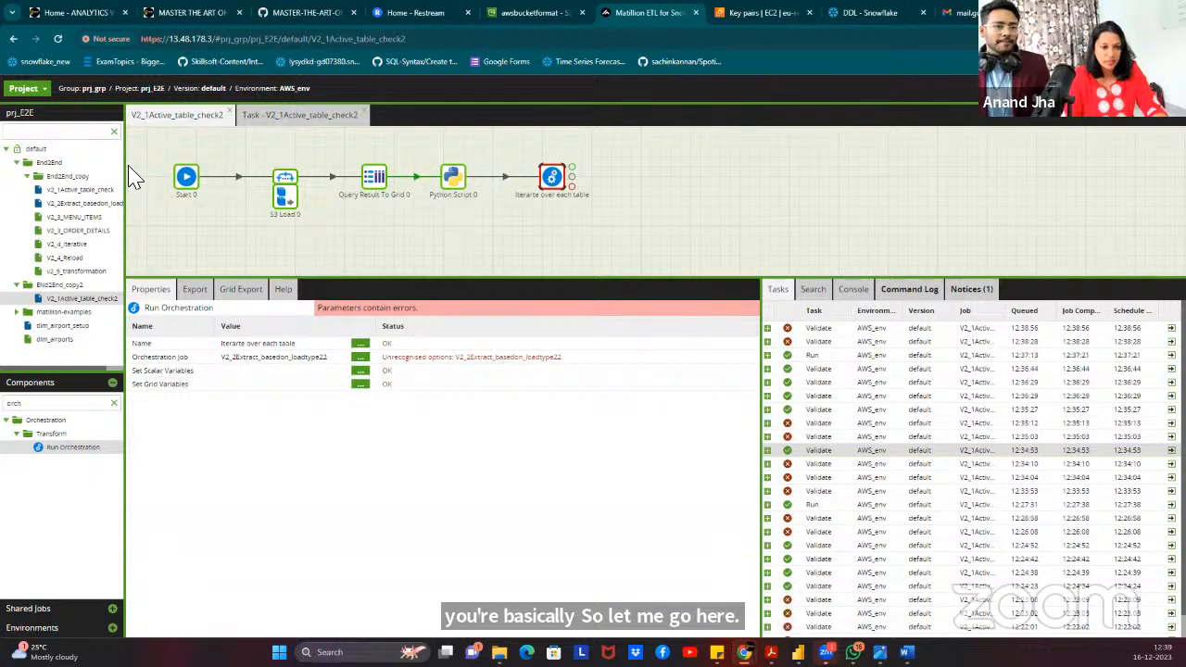
Copy the missing job name and add it as a new orchestration job under End2End_copy2.
drag(572, 357, 455, 359)
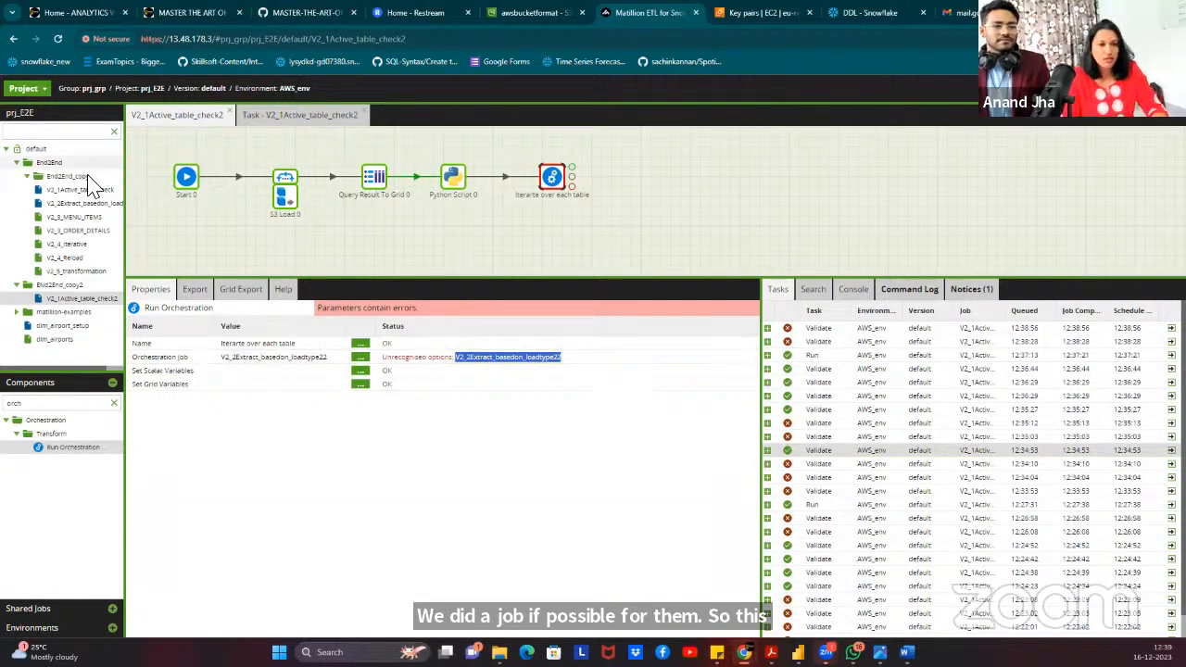
right_click(72, 285)
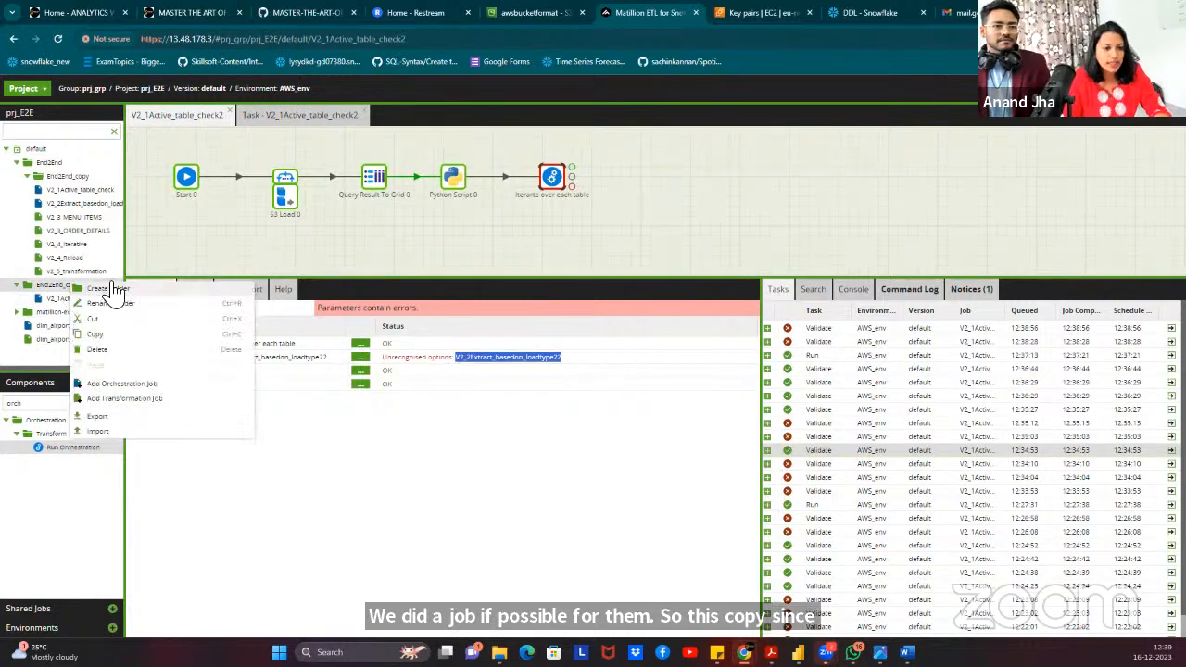
click(148, 384)
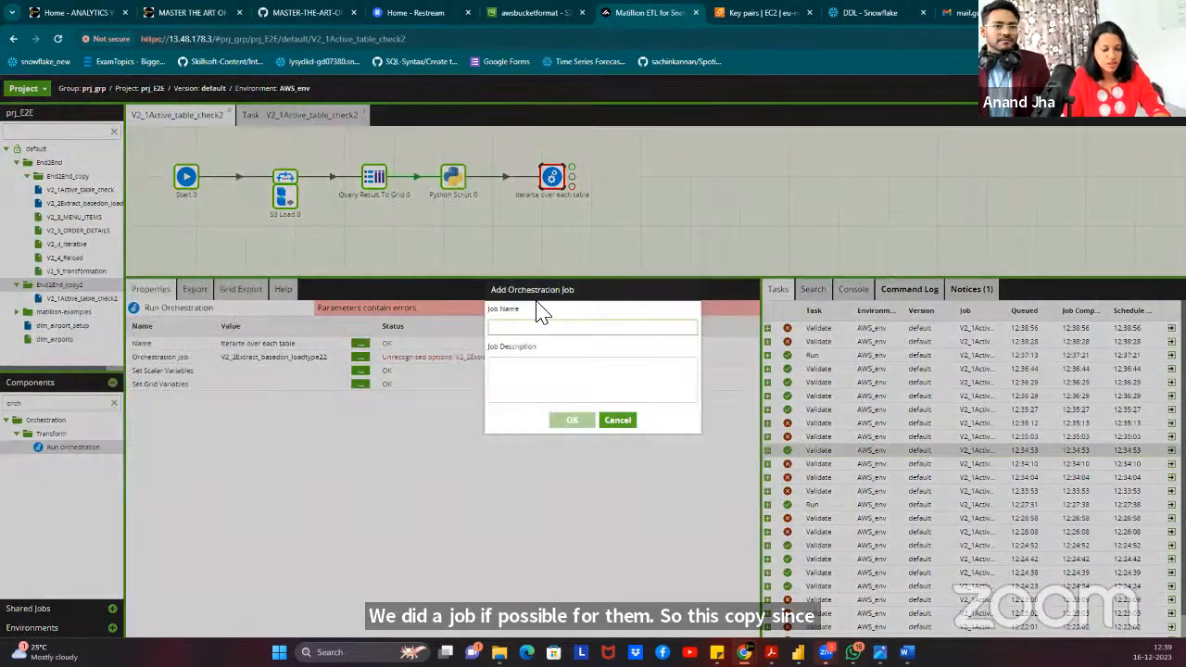
key(ctrl+v)
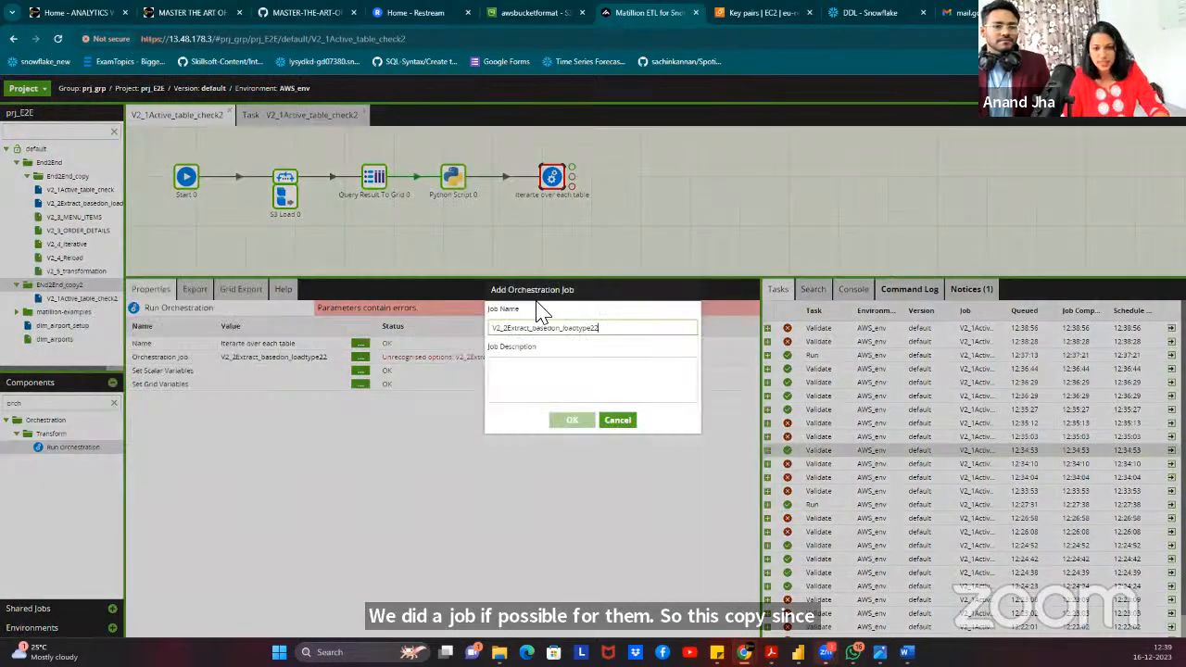
click(572, 422)
click(566, 391)
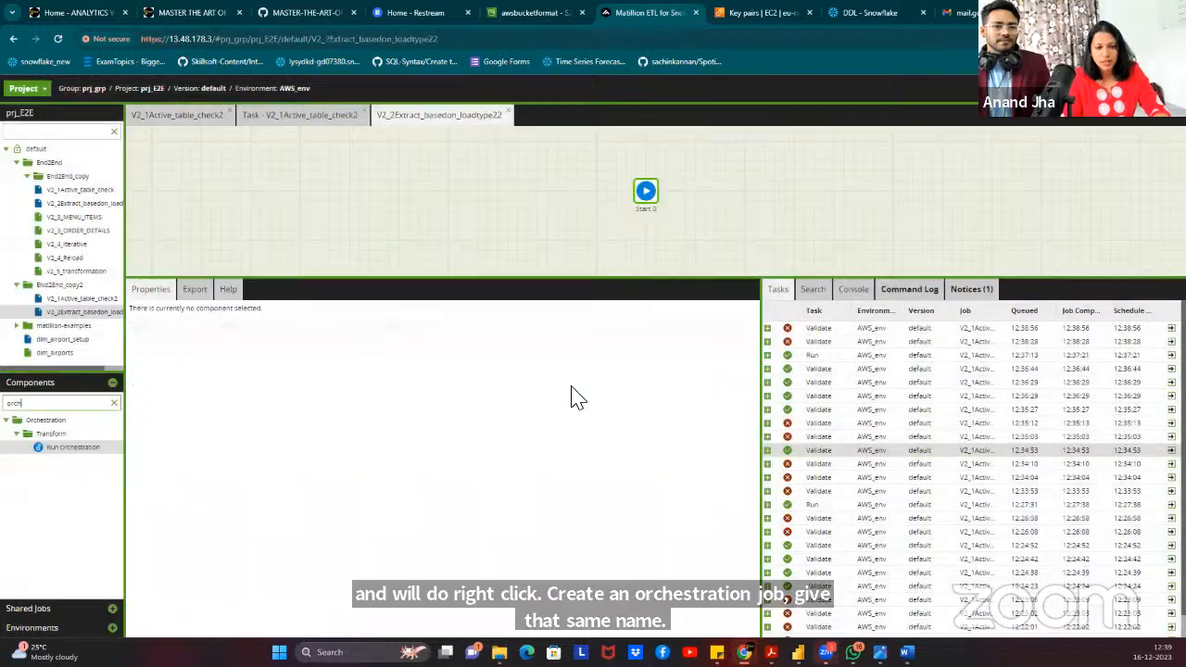
Move the new job's Start component left, then return to V2_1Active_table_check2.
drag(659, 202, 213, 198)
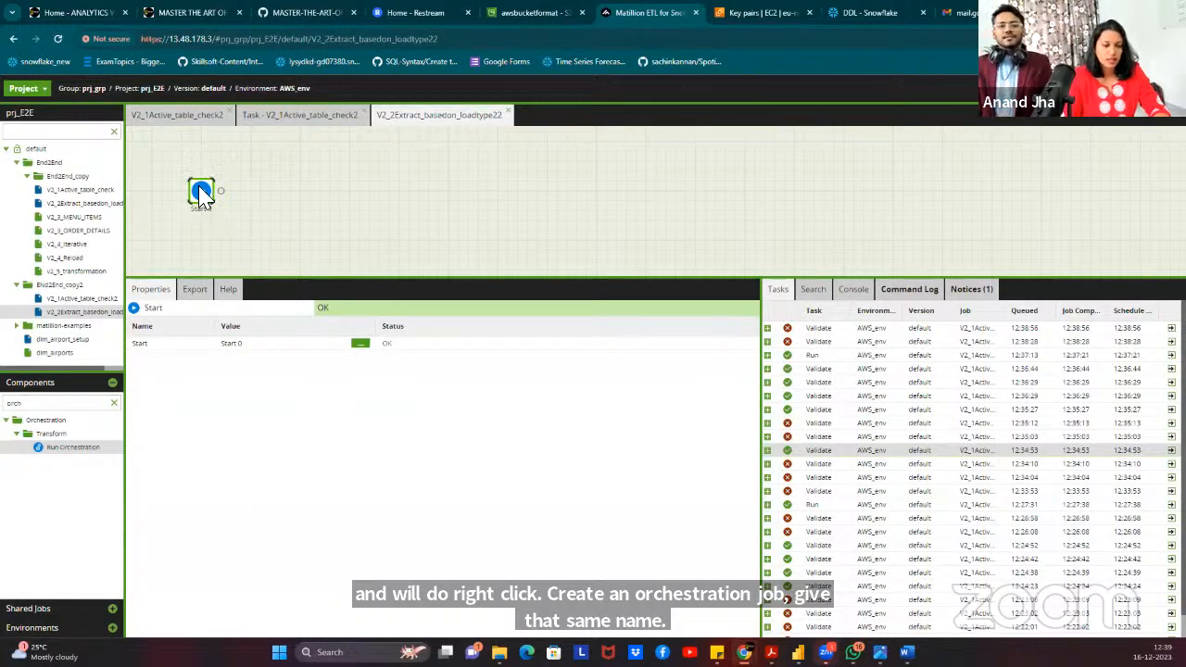
click(313, 215)
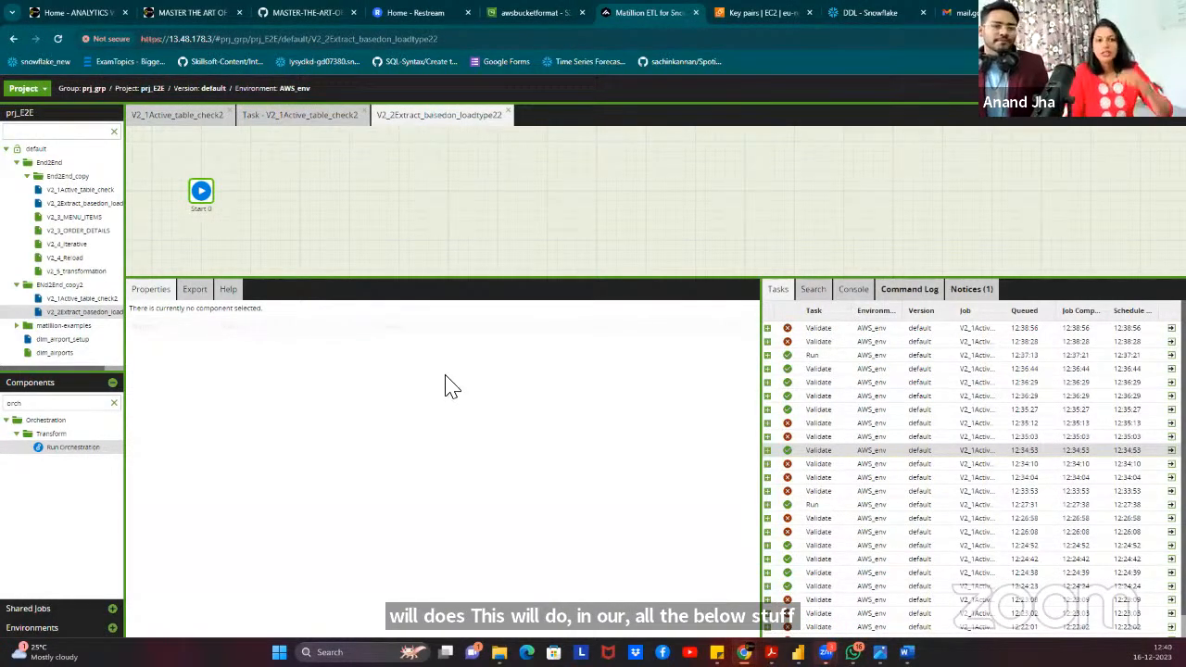
click(284, 117)
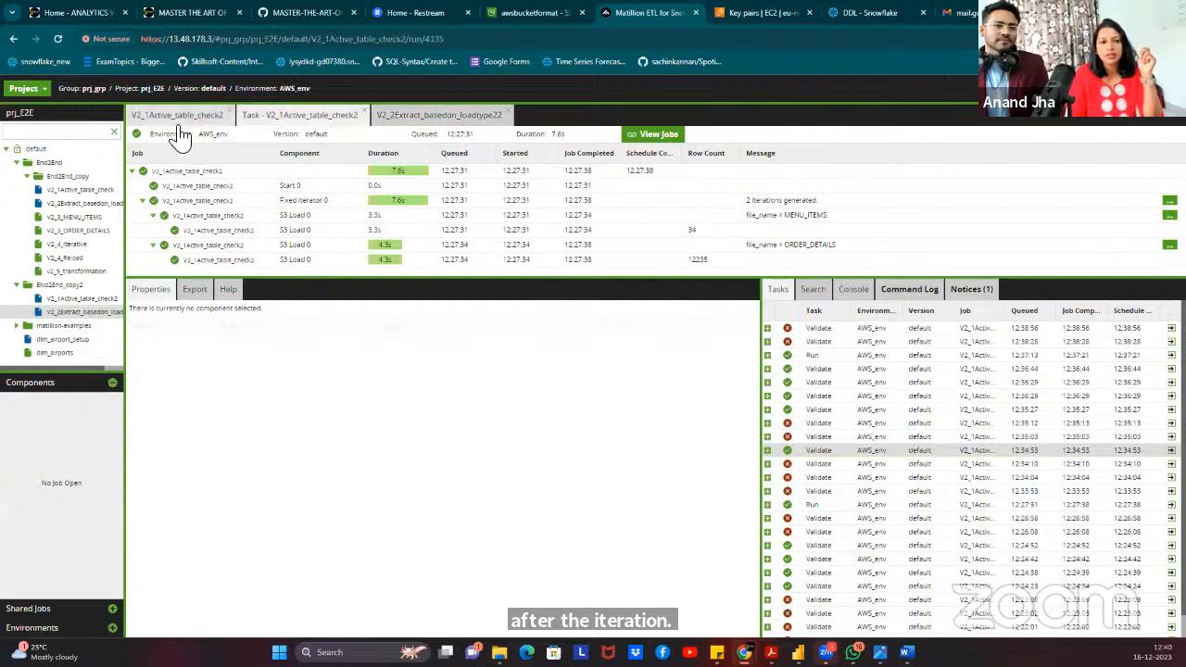
click(178, 116)
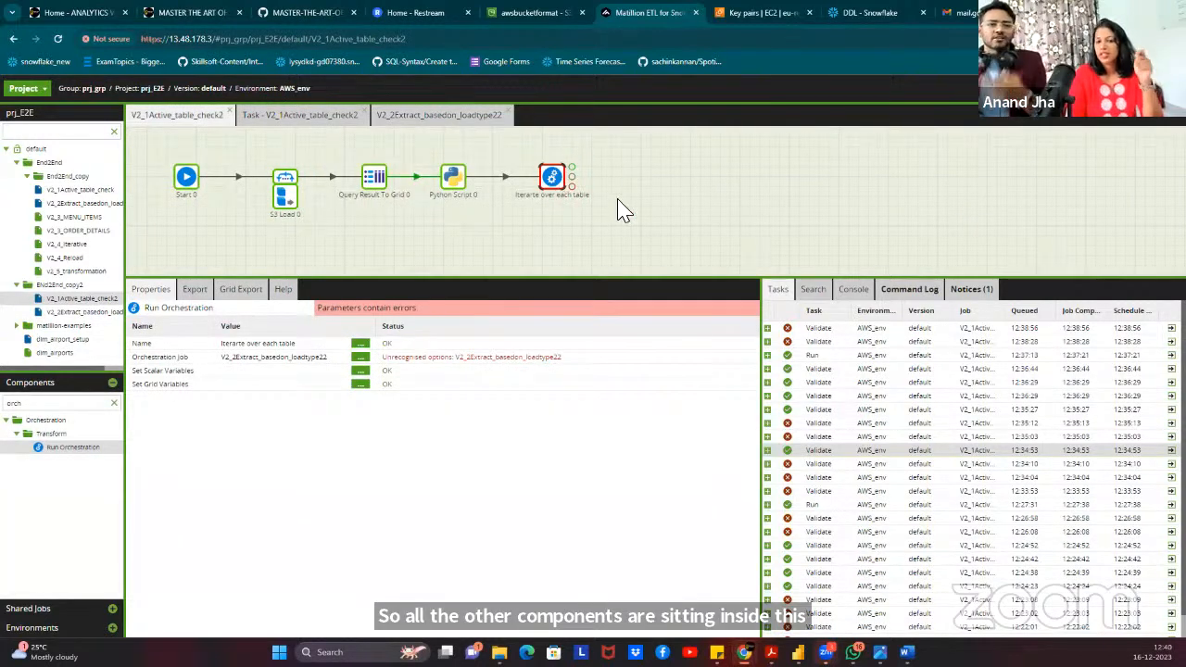
Check that the new V2_2Extract_basedon_loadtype22 job has no job variables yet.
click(419, 116)
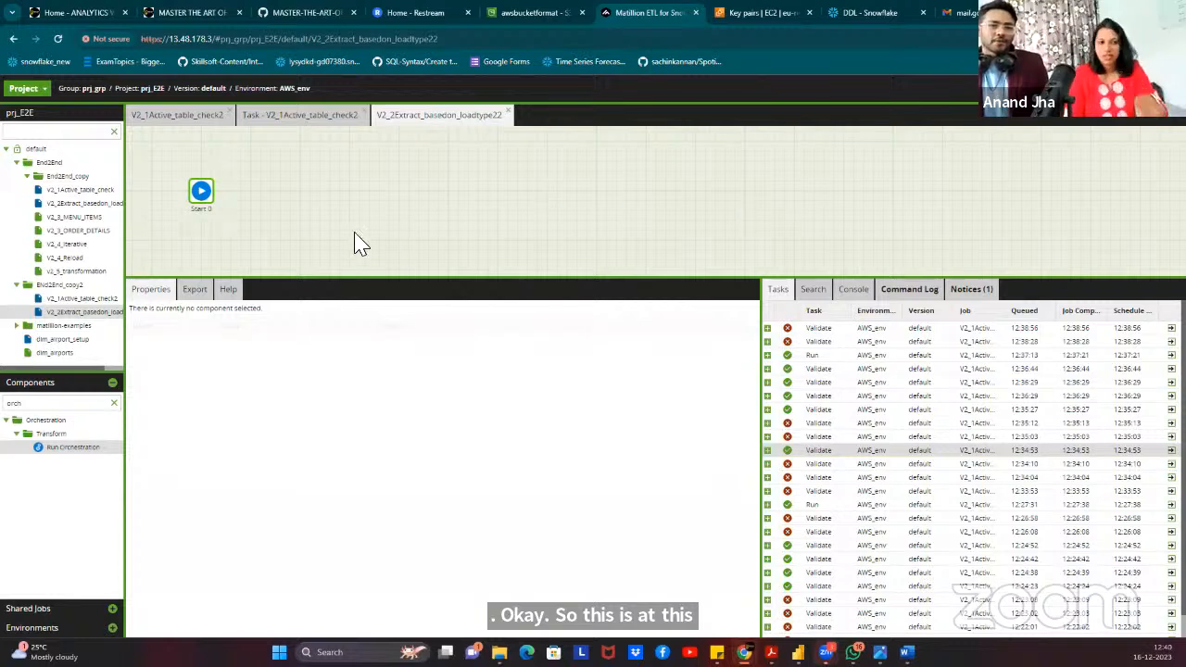
click(204, 192)
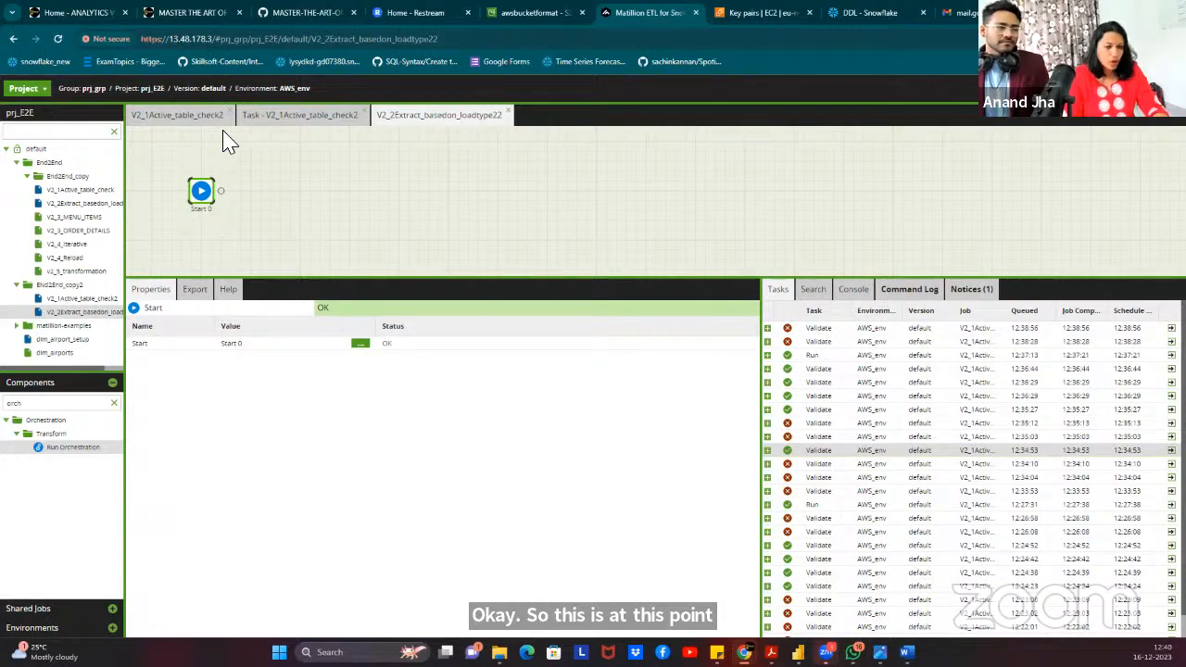
right_click(338, 165)
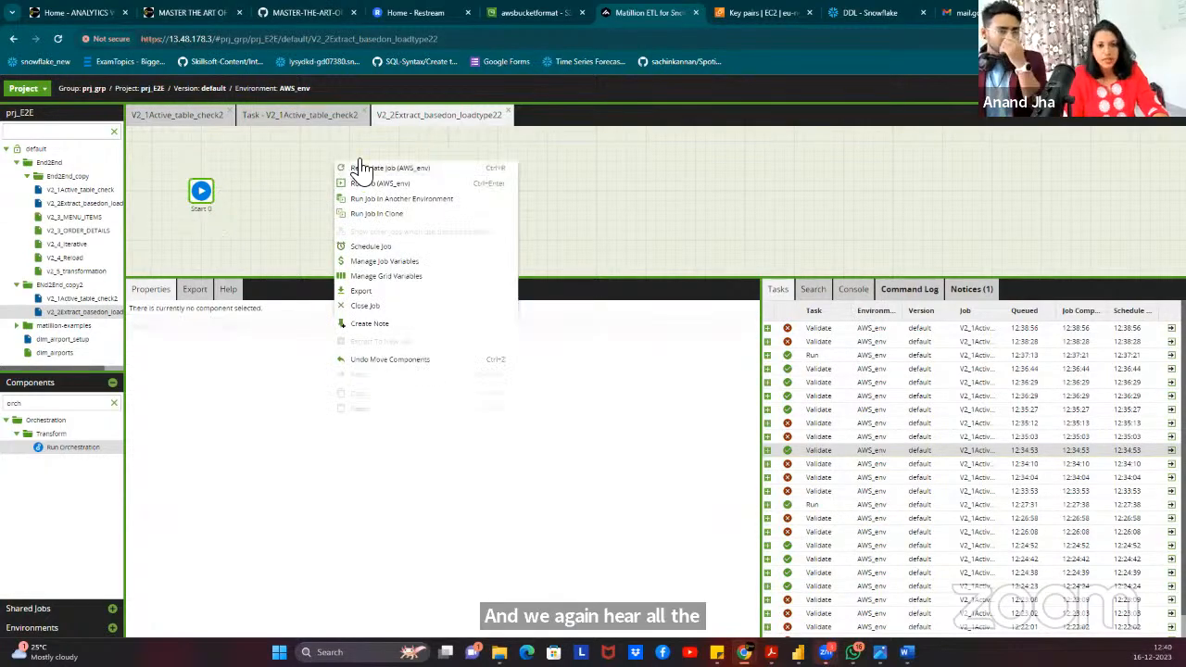
click(422, 263)
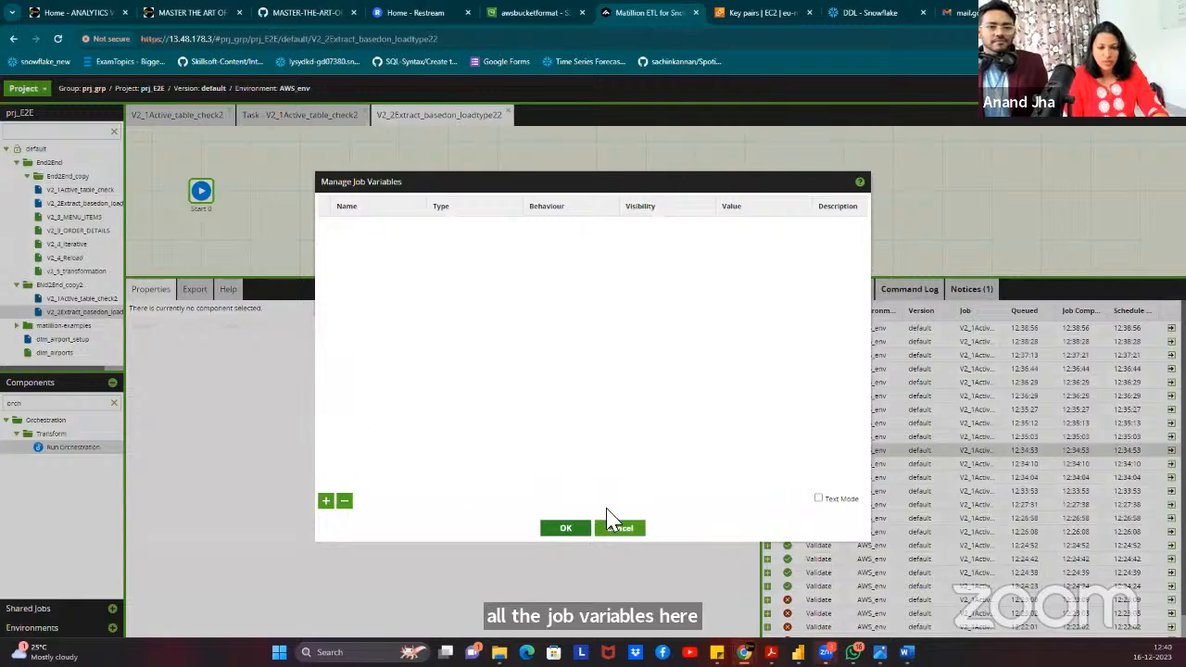
click(621, 530)
Copy JV_DB, JV_LOADTYPE, JV_SCHEMA and JV_TABLE_NAME from V2_1Active_table_check2's job variables.
click(192, 119)
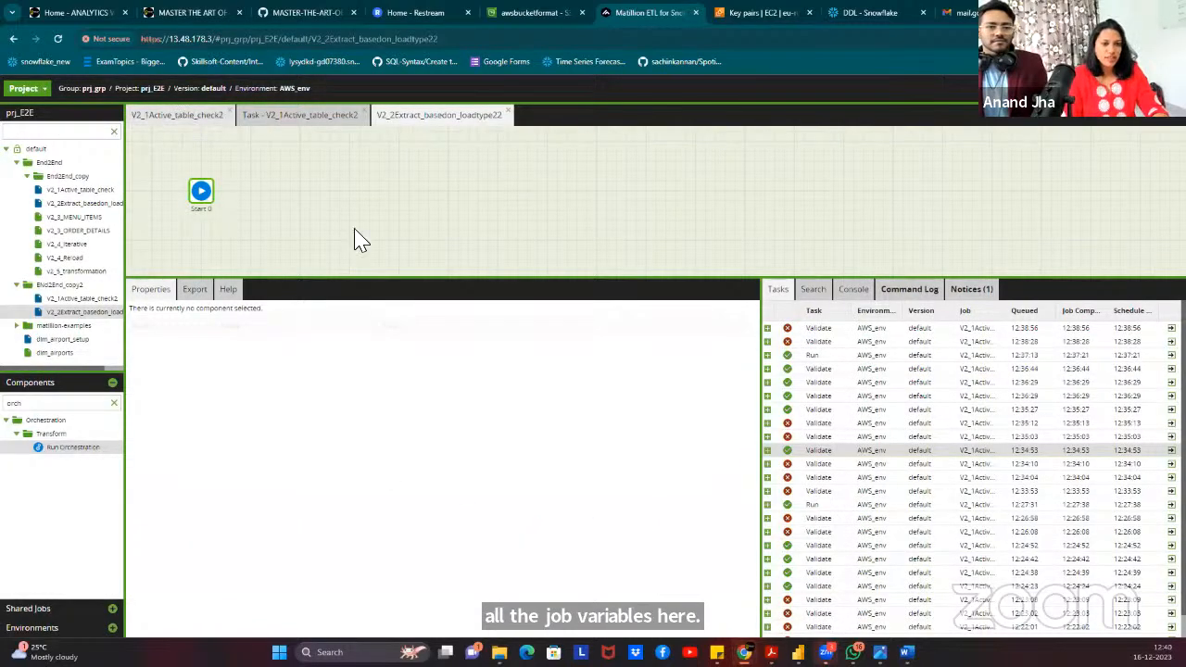
right_click(645, 174)
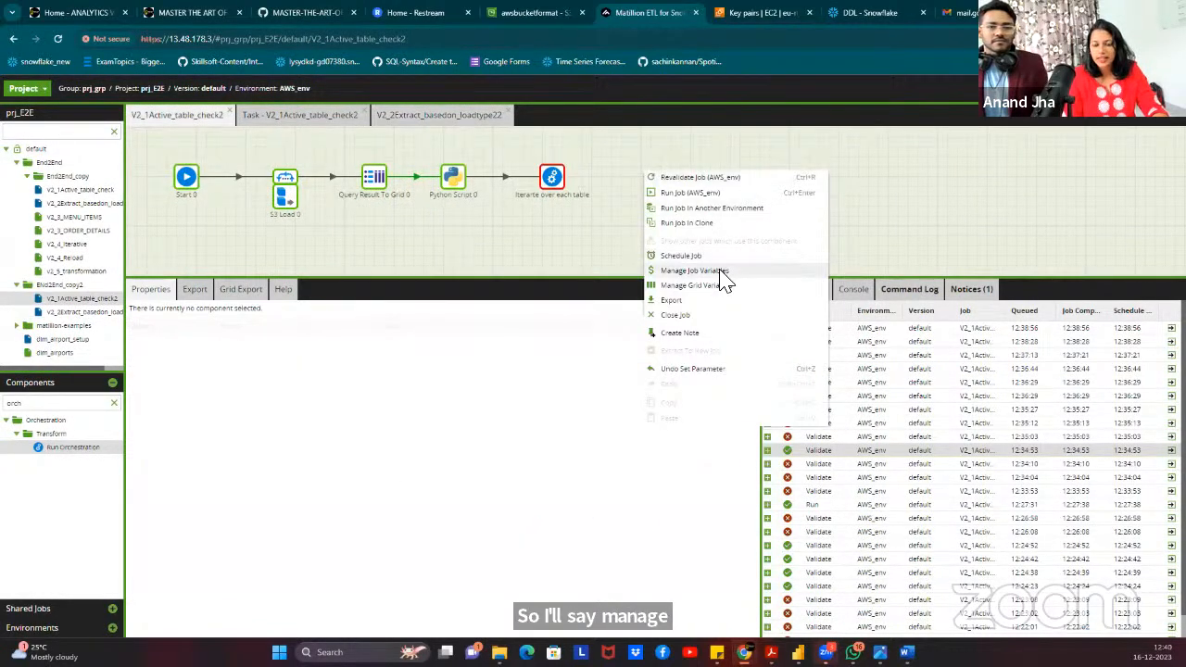
click(709, 271)
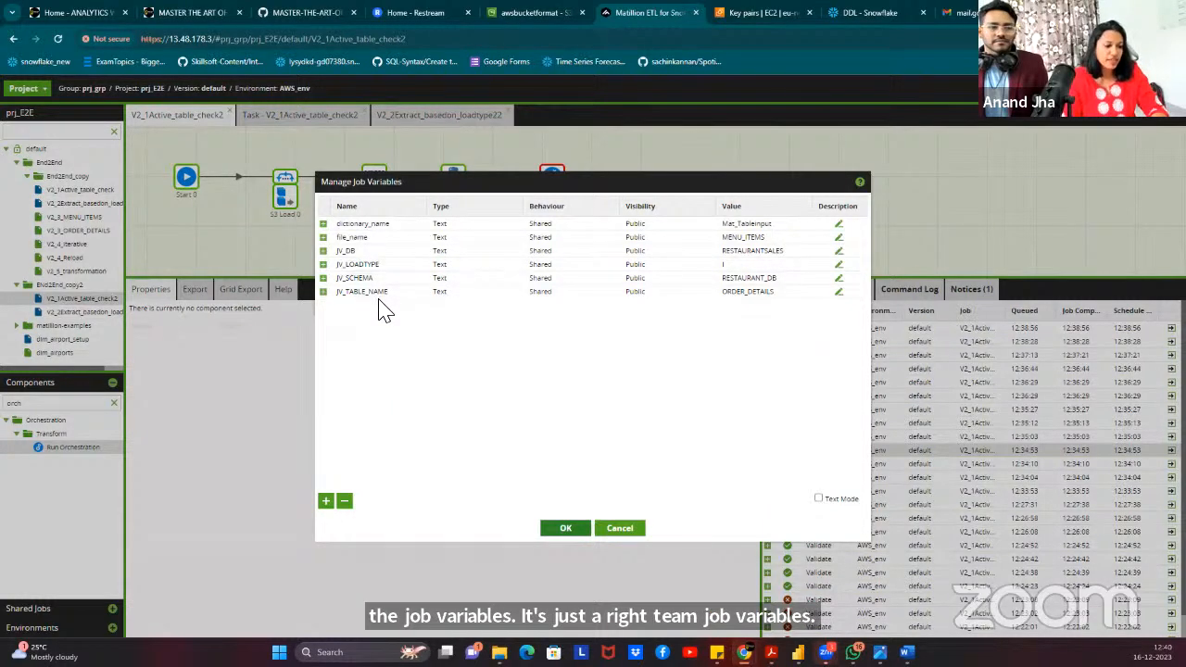
double_click(363, 251)
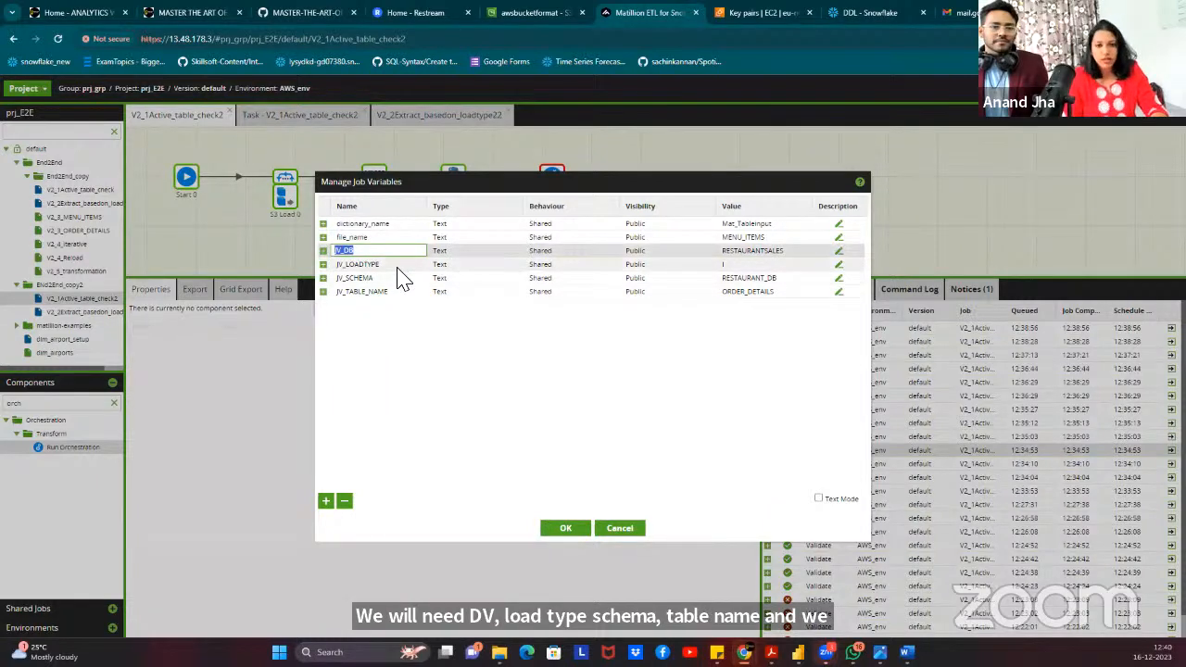
click(397, 266)
click(399, 279)
click(405, 293)
right_click(446, 265)
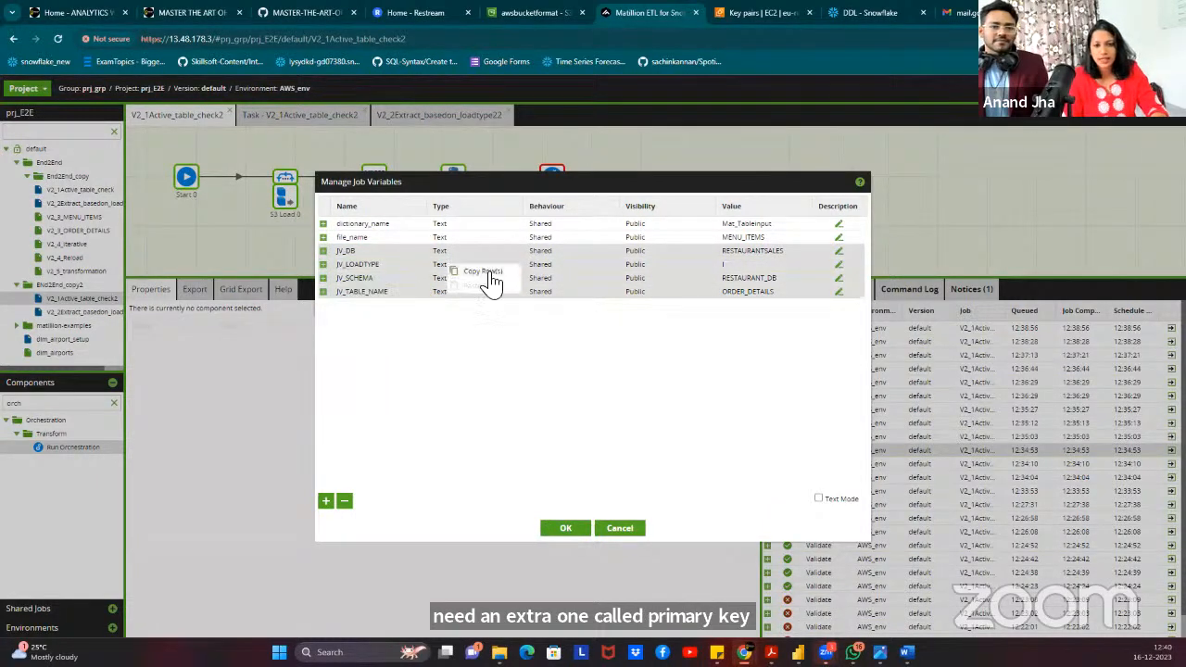
click(482, 271)
click(585, 532)
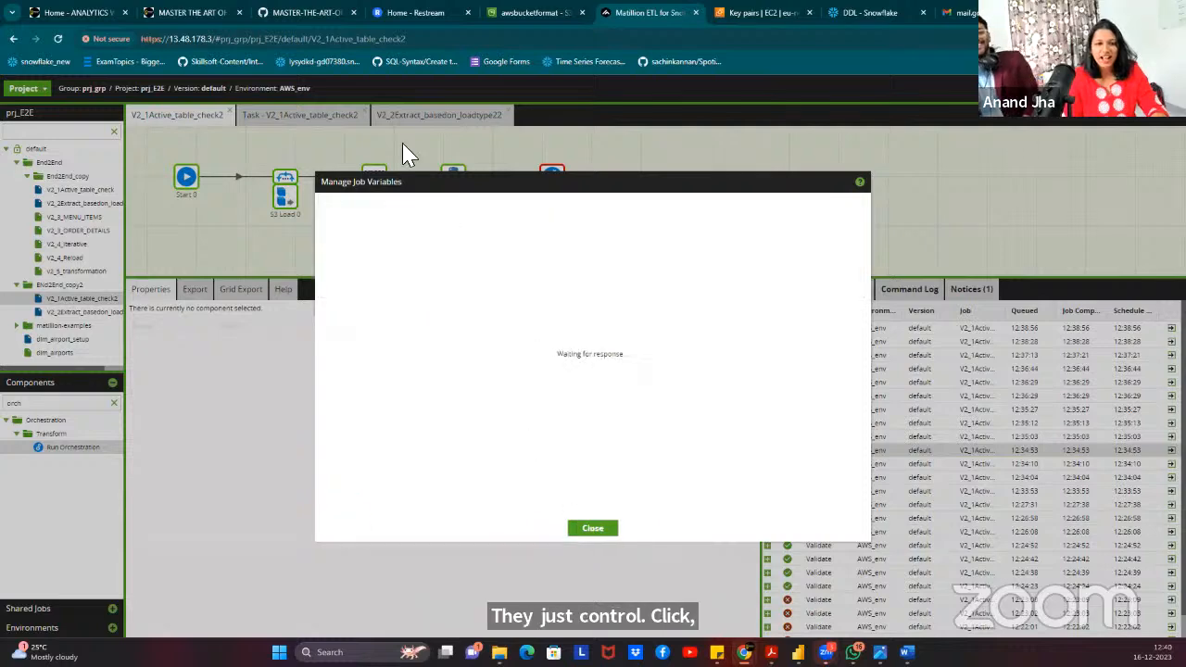
Paste the four copied variables into V2_2Extract_basedon_loadtype22's job variables.
click(419, 117)
right_click(354, 181)
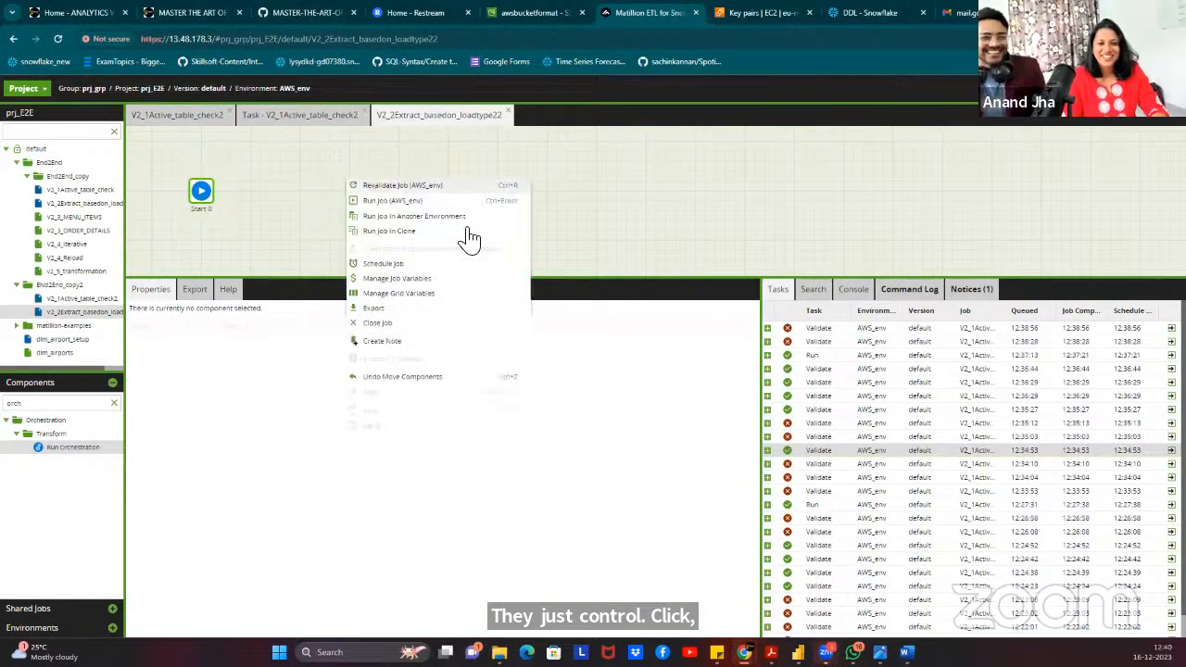
click(470, 294)
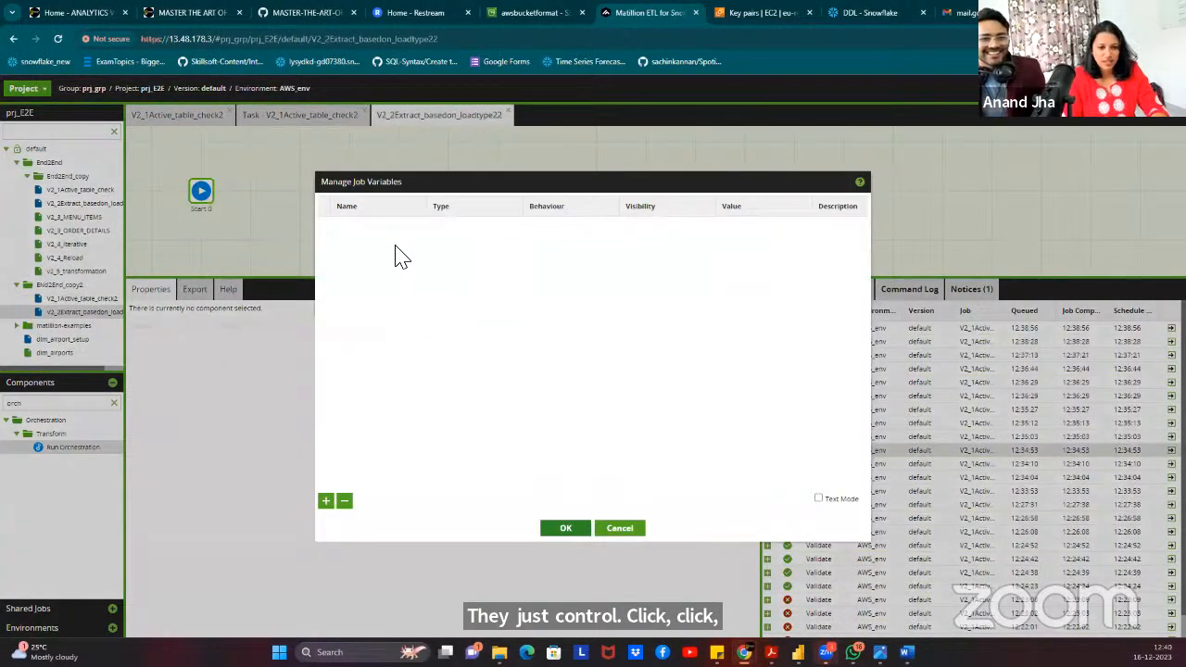
right_click(400, 257)
click(437, 267)
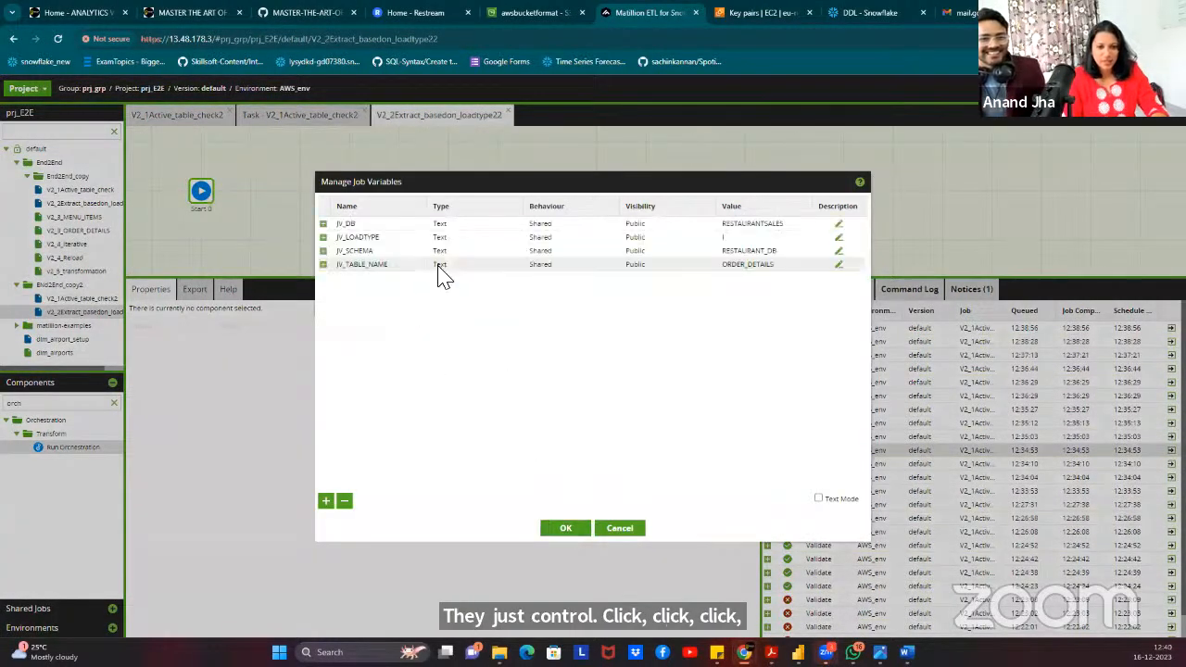
Add a new job variable named JV_PRIMARYKEY.
click(327, 501)
click(354, 279)
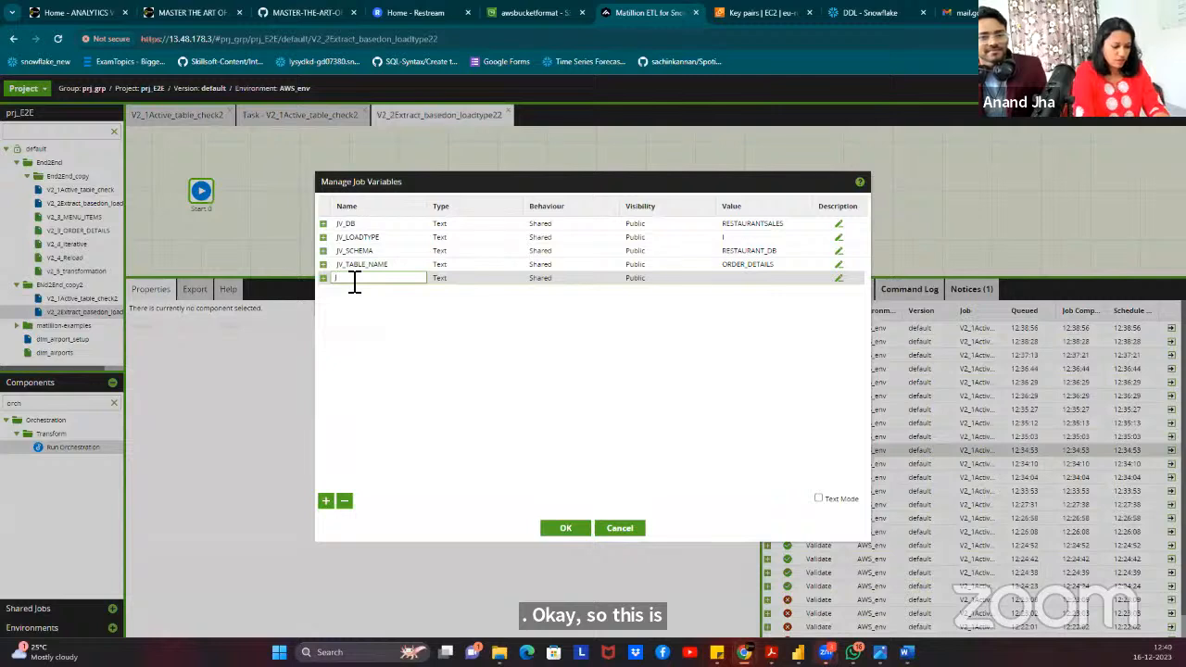
text(JV_P)
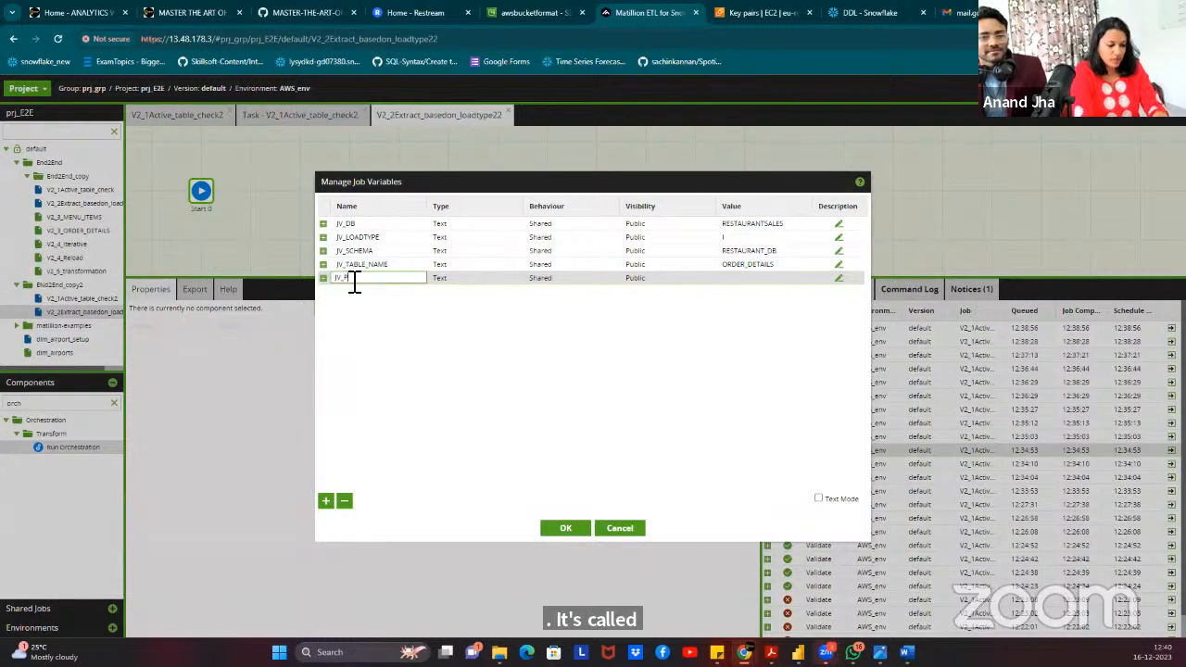
text(RI)
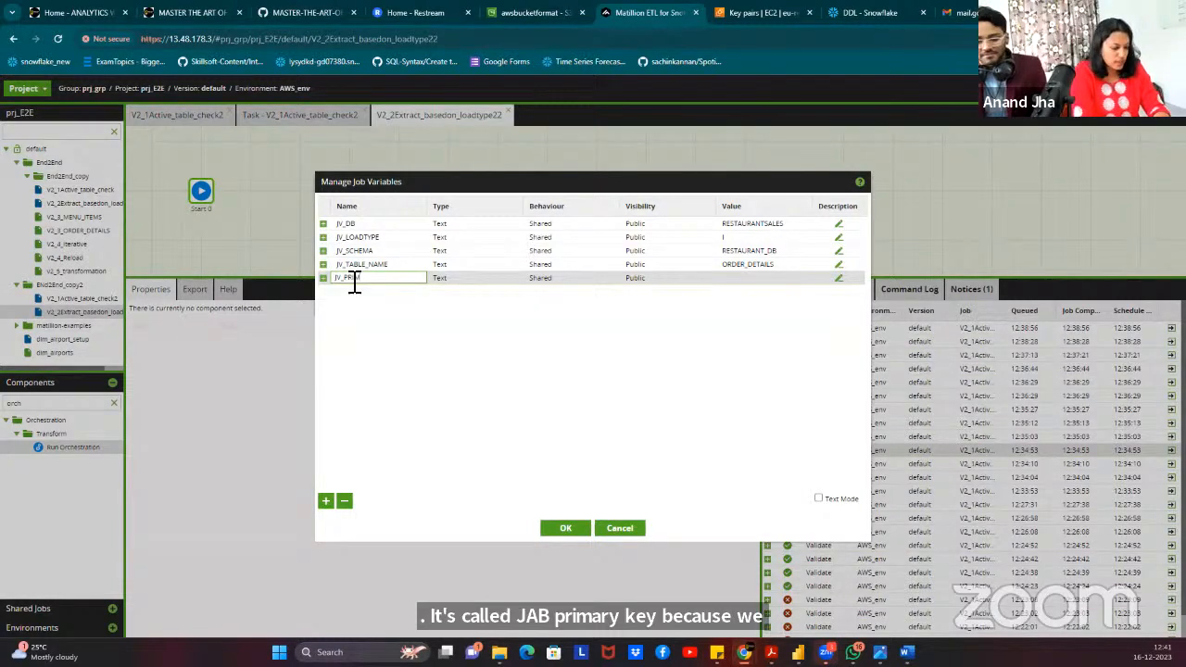
text(MARYKEY)
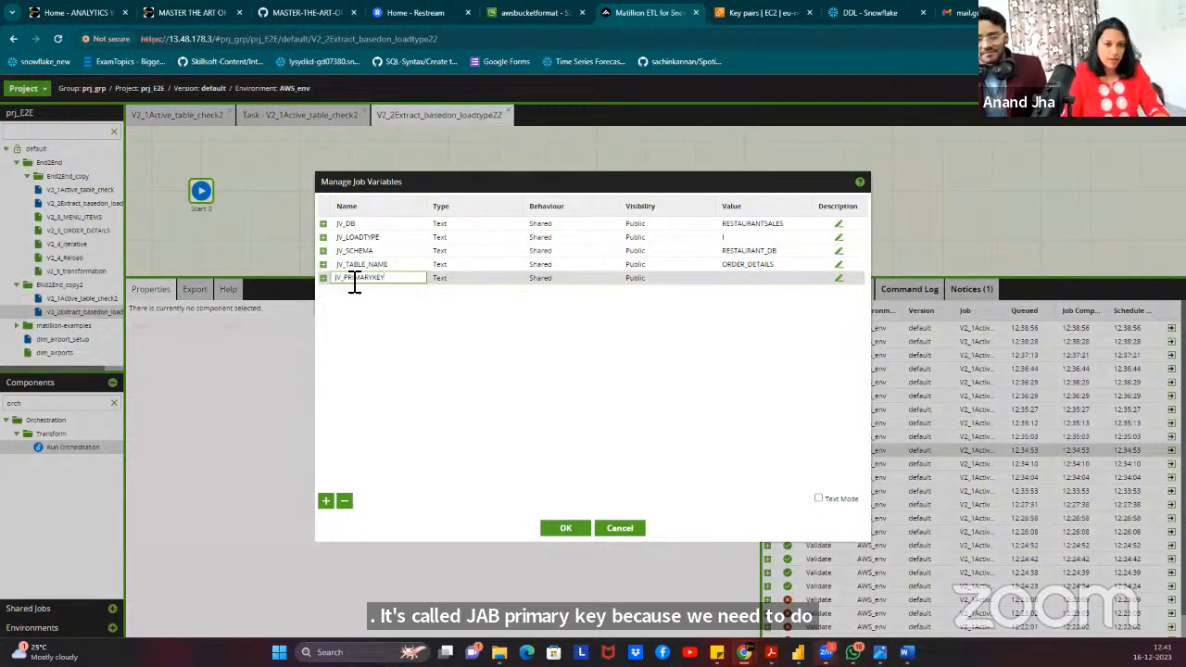
click(744, 278)
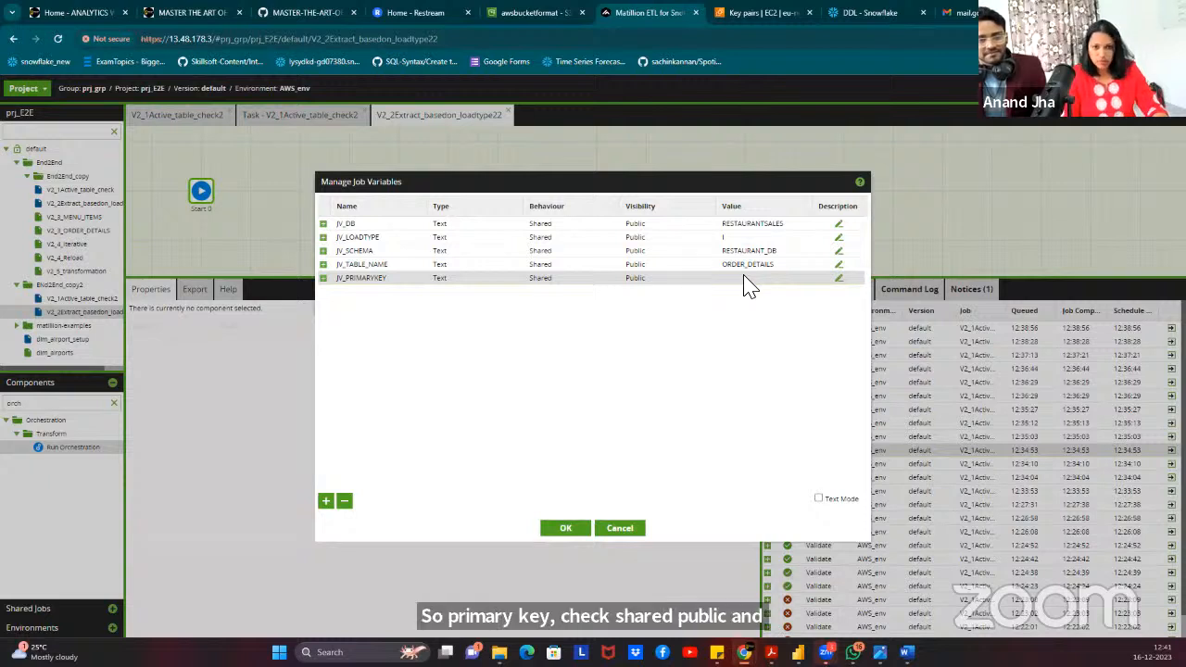
Set JV_PRIMARYKEY's value to ORDER_DETAILS_ID and save the job variables.
click(755, 278)
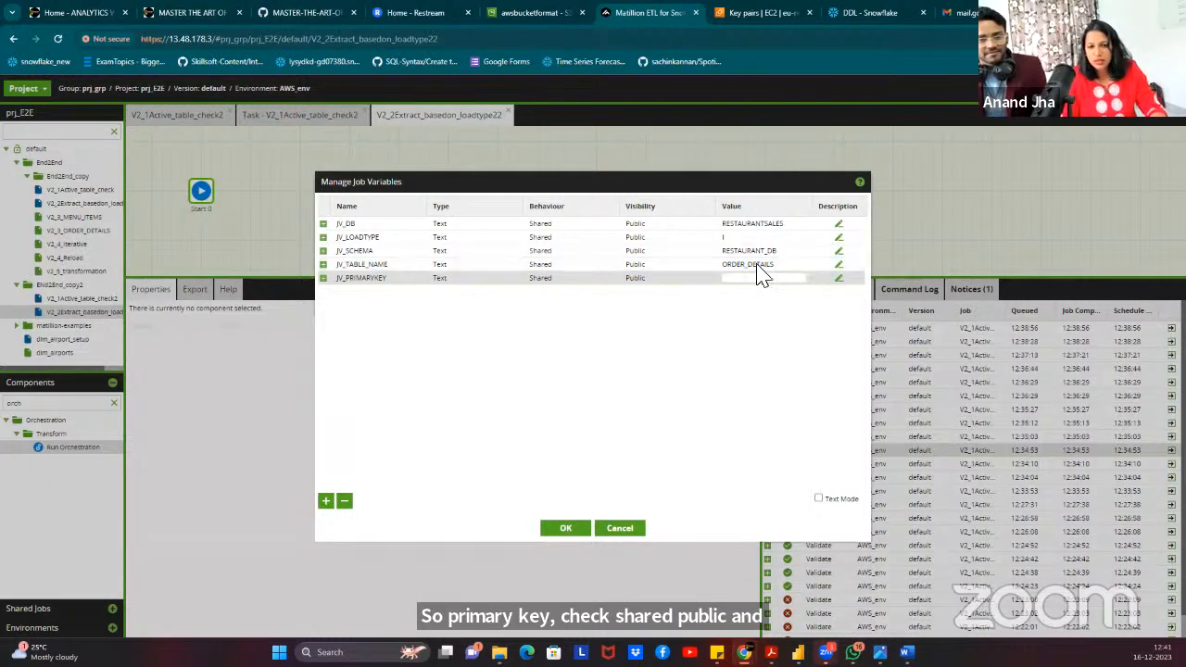
double_click(771, 266)
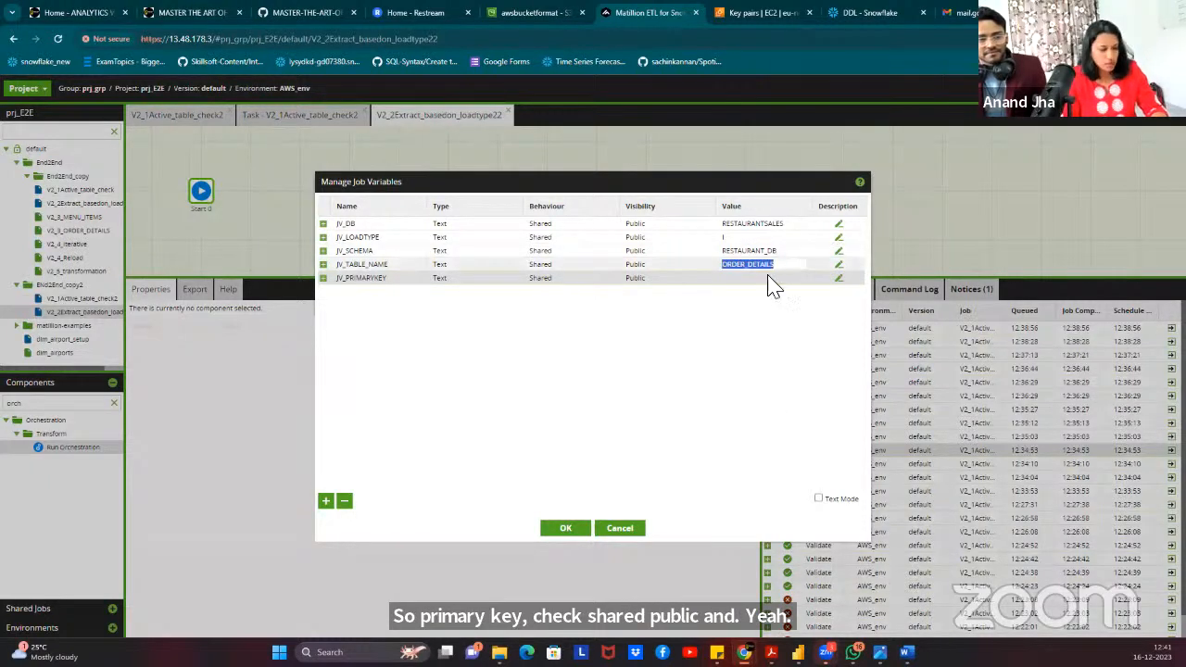
key(ctrl+c)
click(763, 280)
key(ctrl+v)
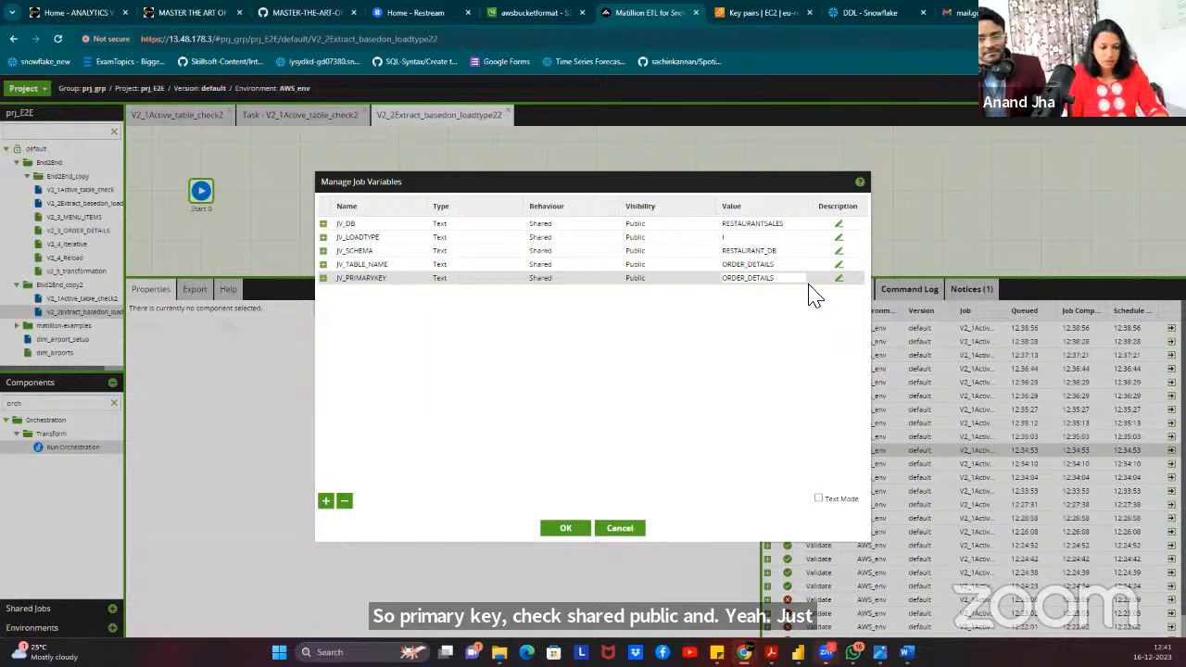
text(_ID)
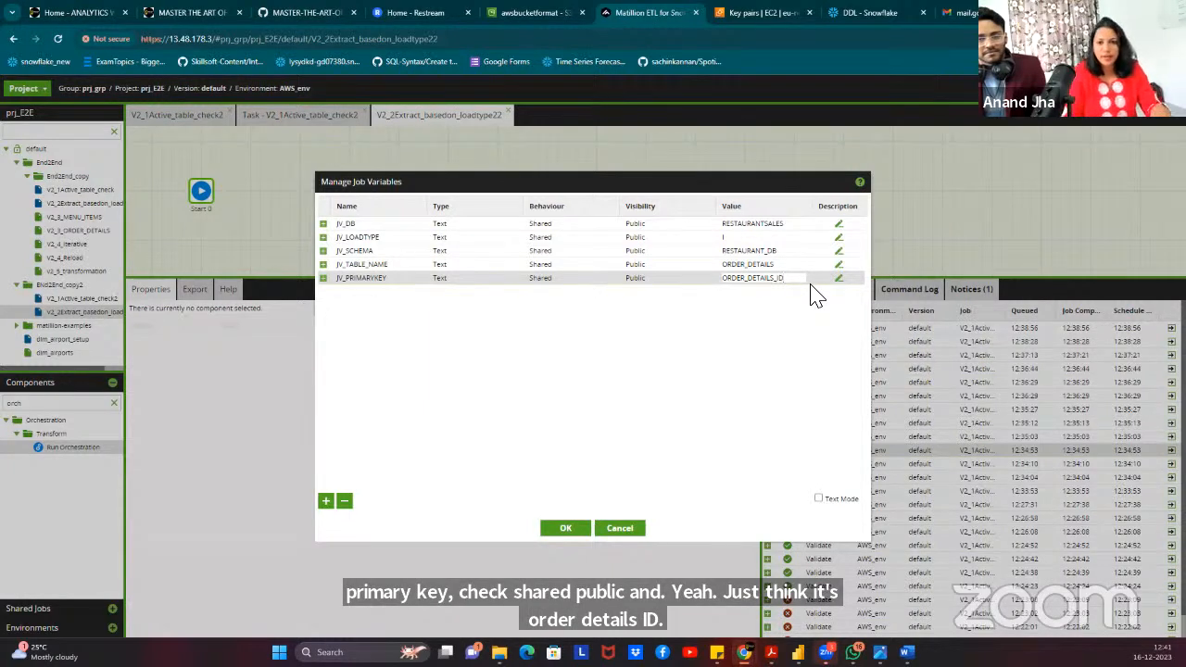
click(785, 317)
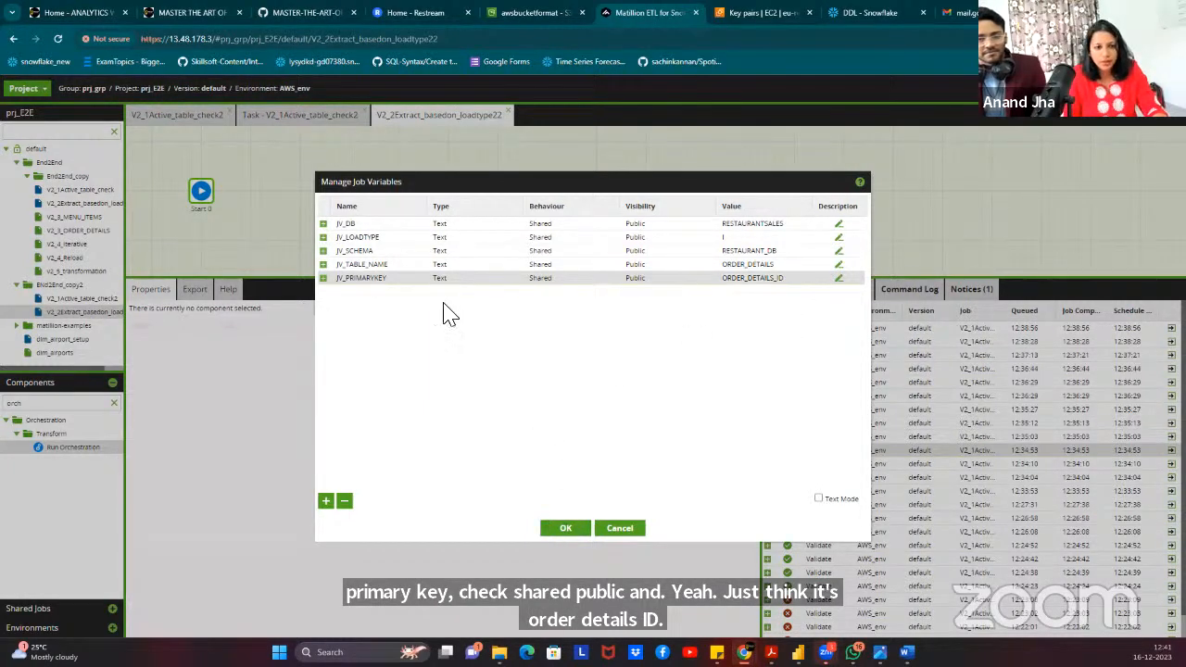
click(565, 529)
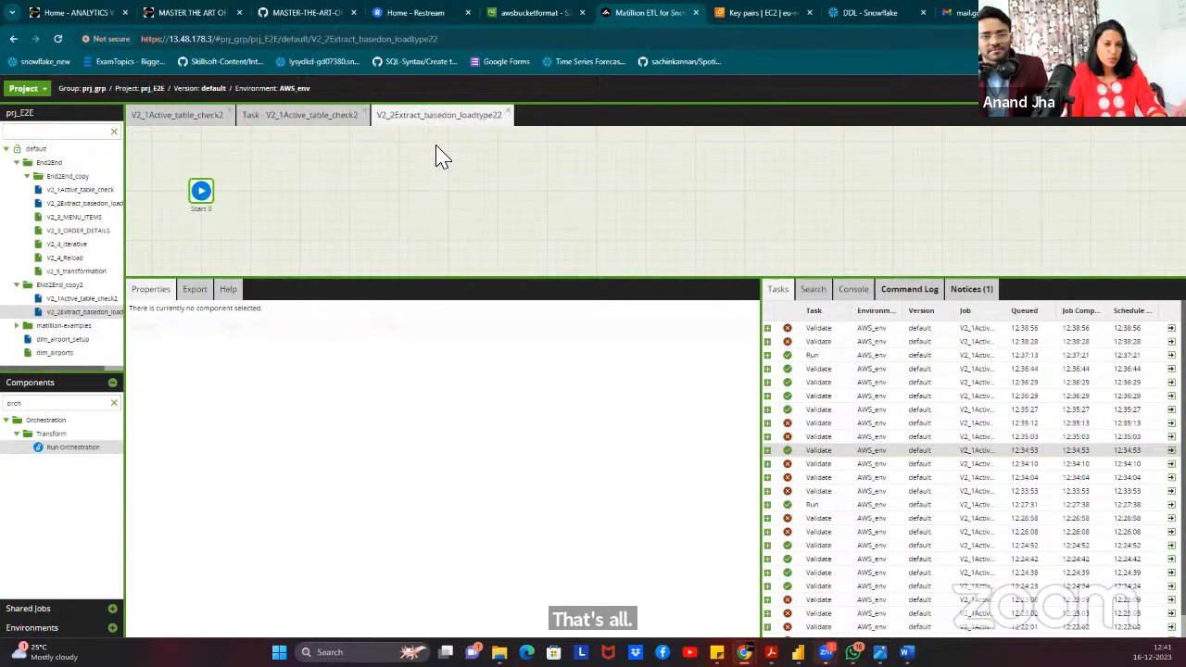
Re-confirm V2_2Extract_basedon_loadtype22 on Iterate over each table so it validates, and open Set Scalar Variables.
click(295, 117)
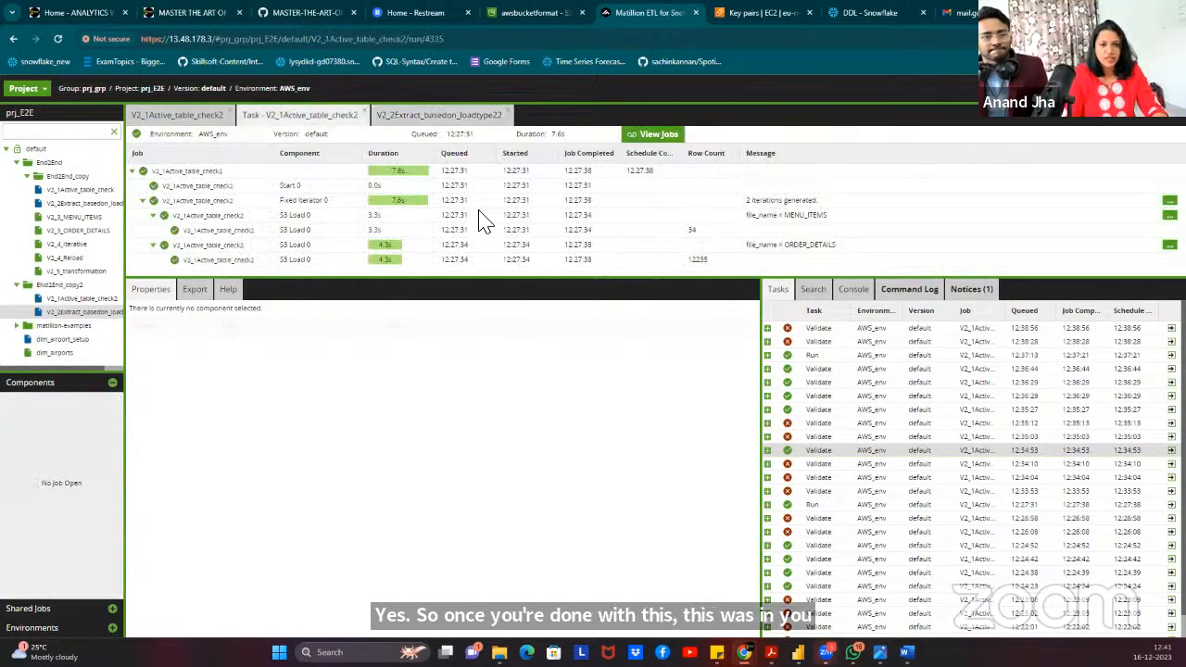
click(363, 115)
click(552, 177)
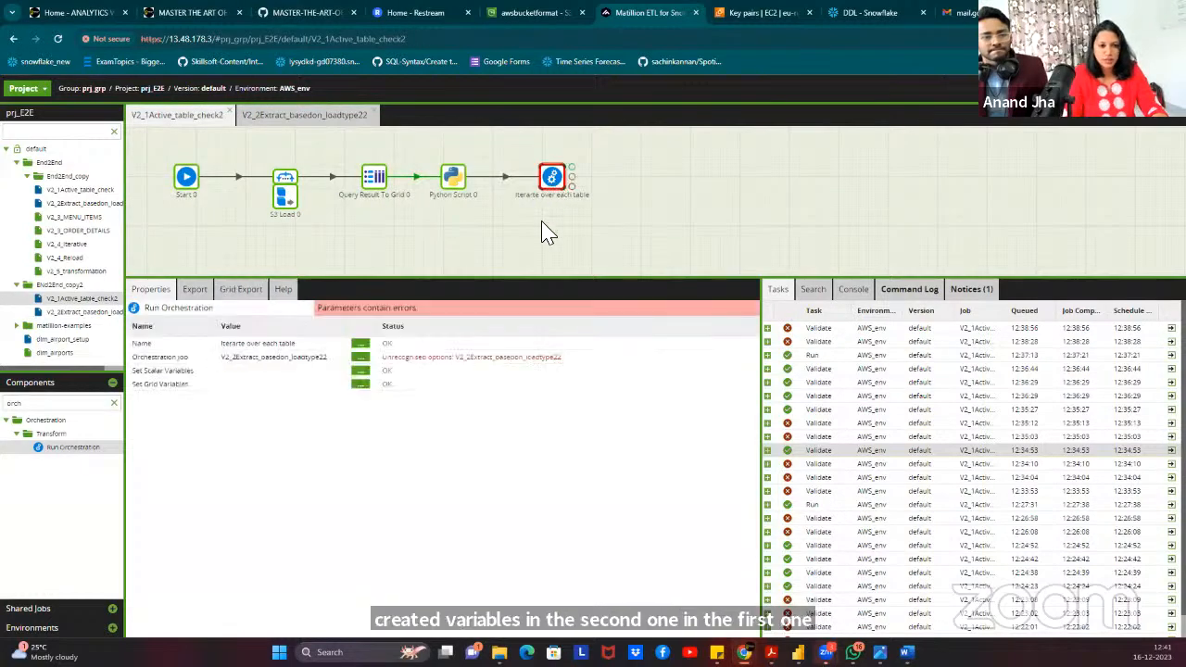
click(362, 366)
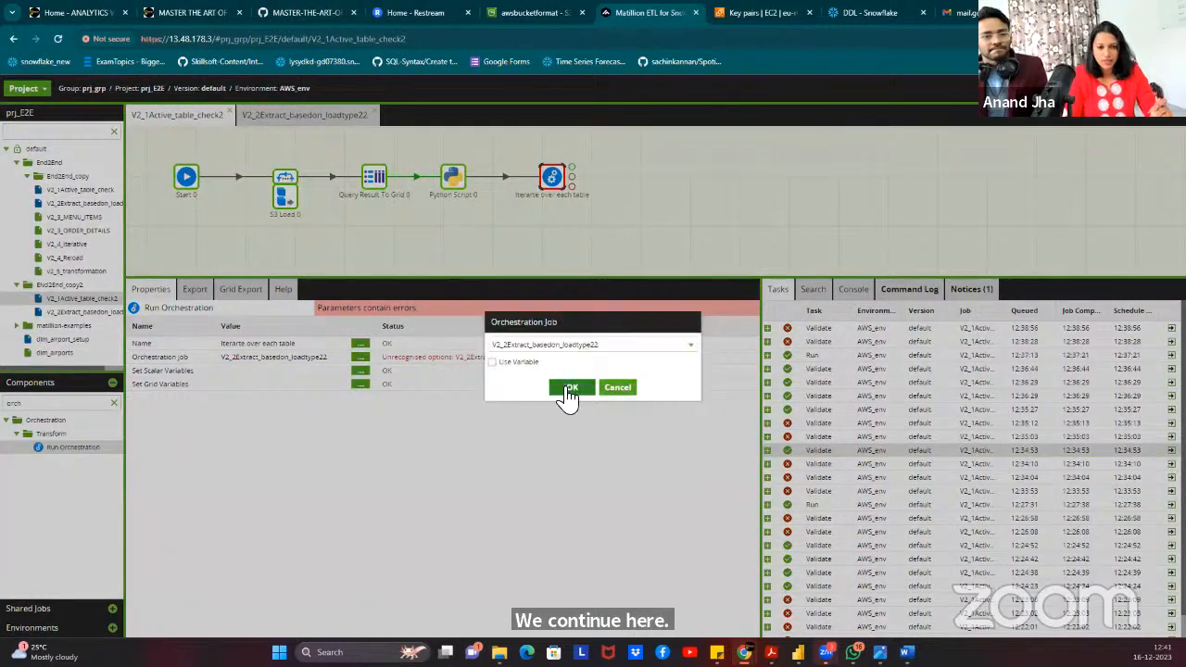
click(563, 391)
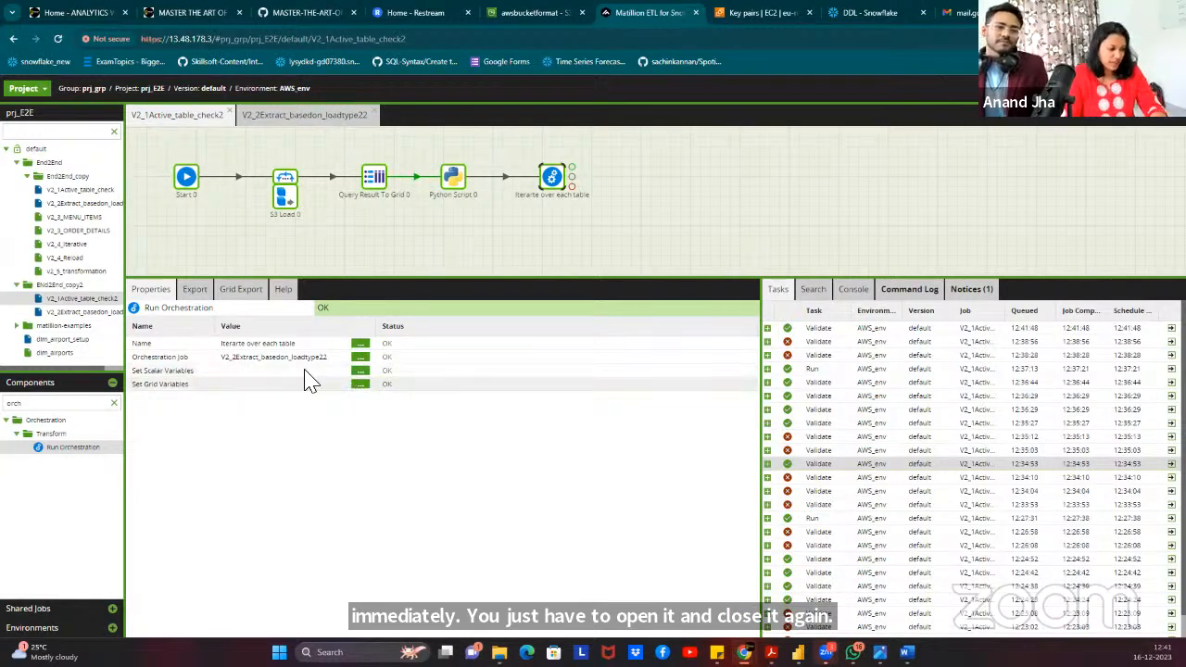
click(362, 373)
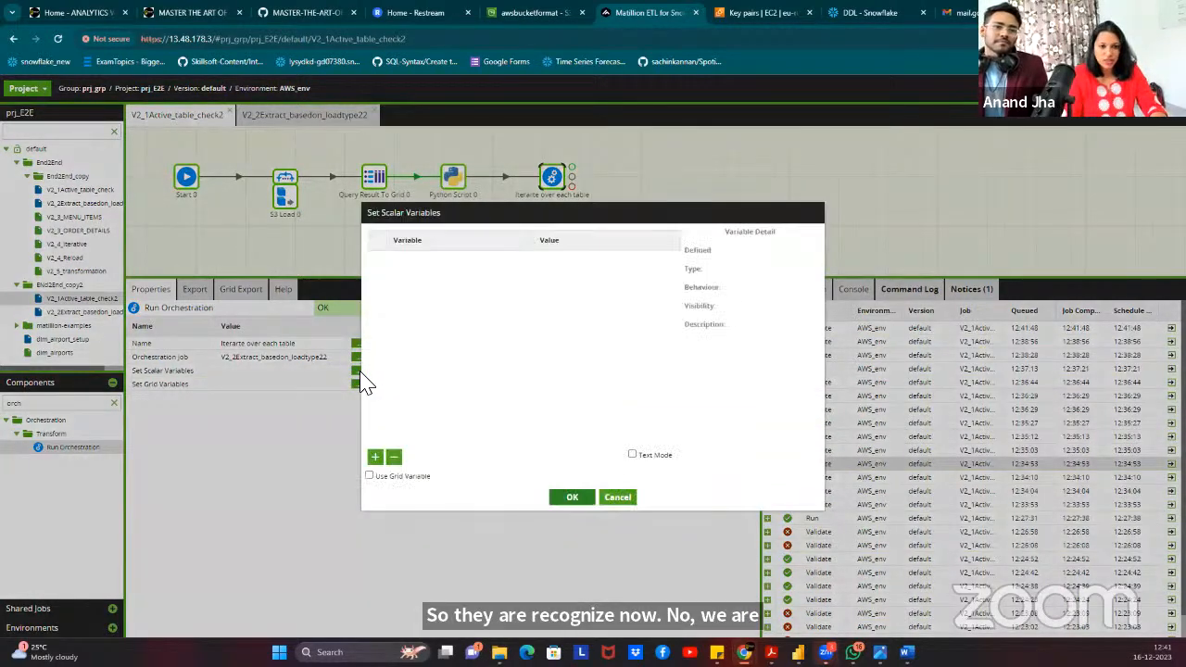
Paste the JV_DB, JV_TABLE_NAME, JV_SCHEMA and JV_LOADTYPE mappings in Text Mode and confirm.
click(633, 454)
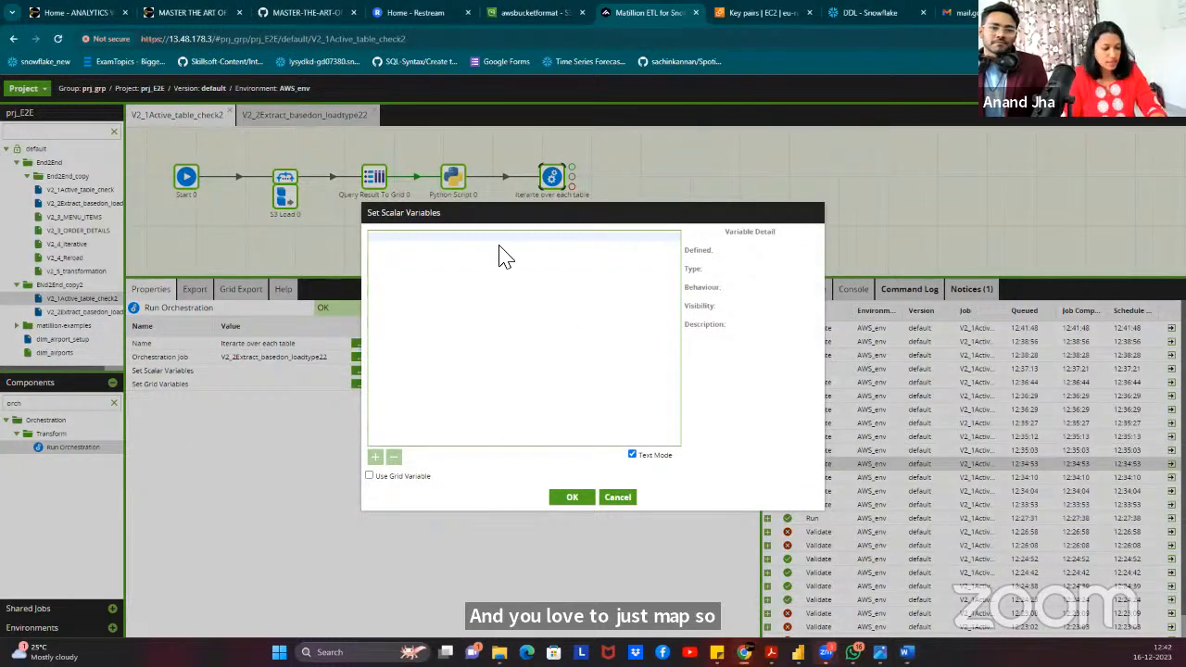
key(ctrl+v)
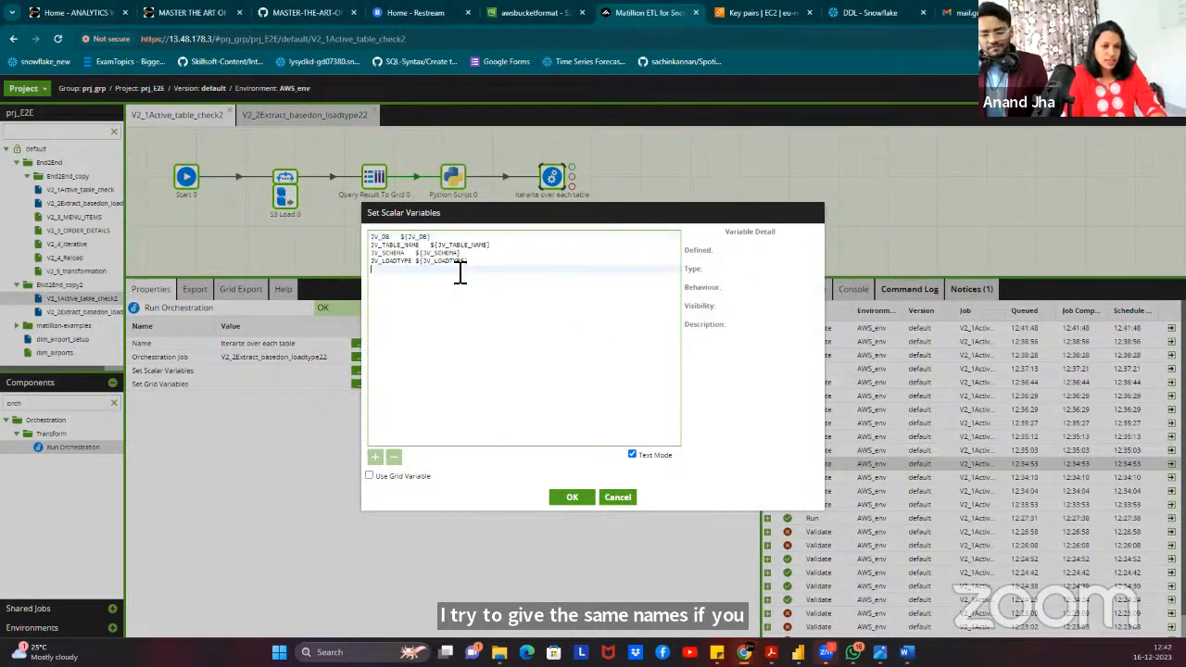
click(390, 239)
click(632, 455)
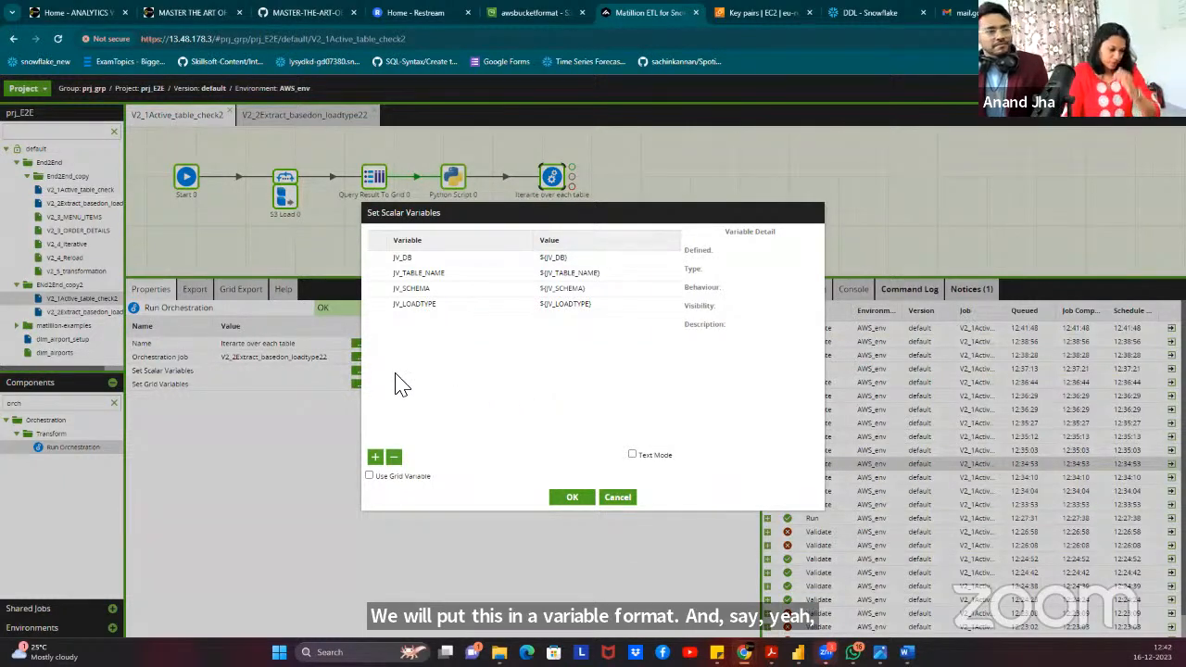
click(572, 499)
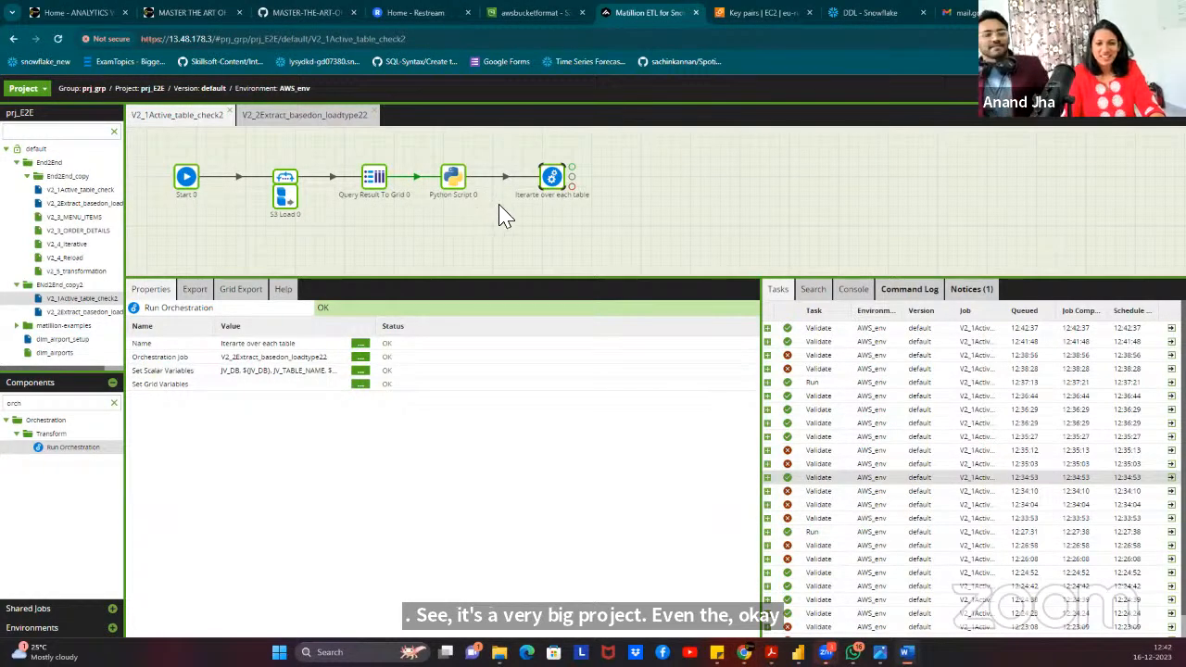
Attach a Grid Iterator from the component search onto the 'Iterate over each table' component.
mouse_move(559, 190)
mouse_down()
mouse_move(565, 178)
mouse_move(574, 189)
mouse_up()
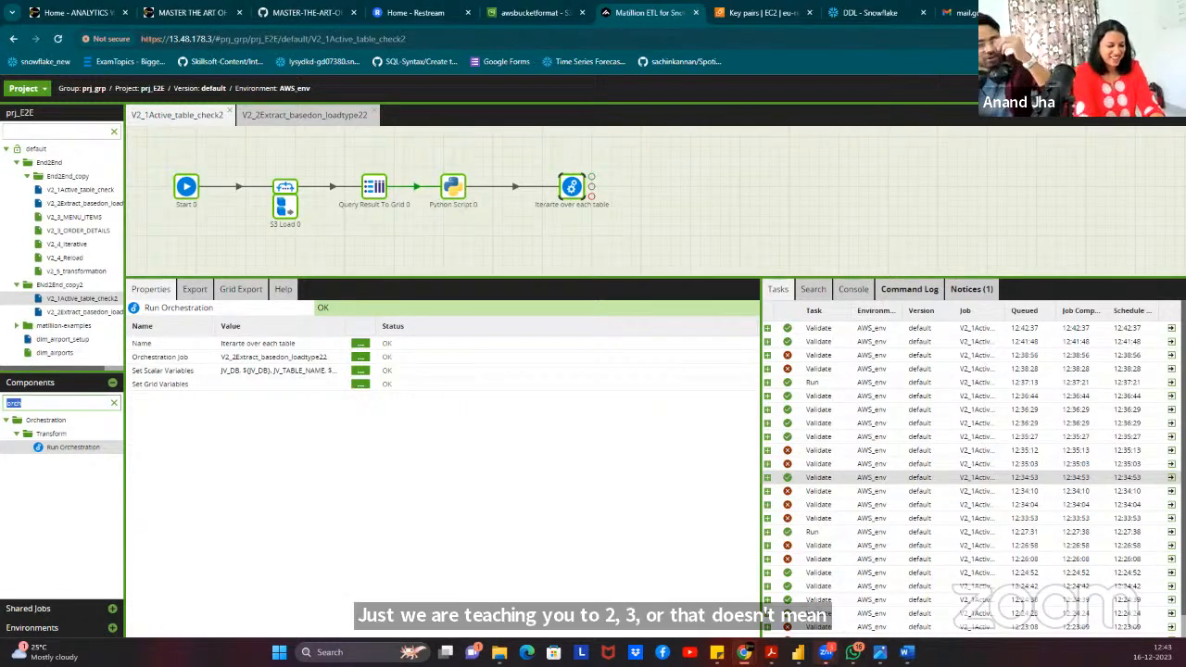
text(id)
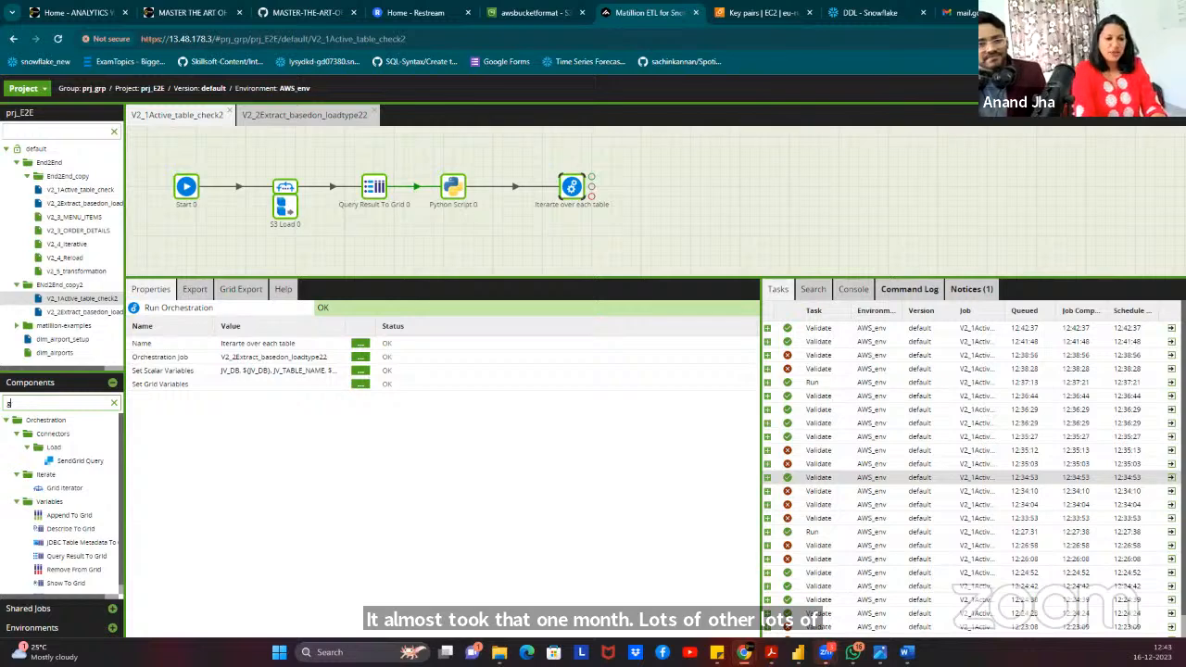
text(i)
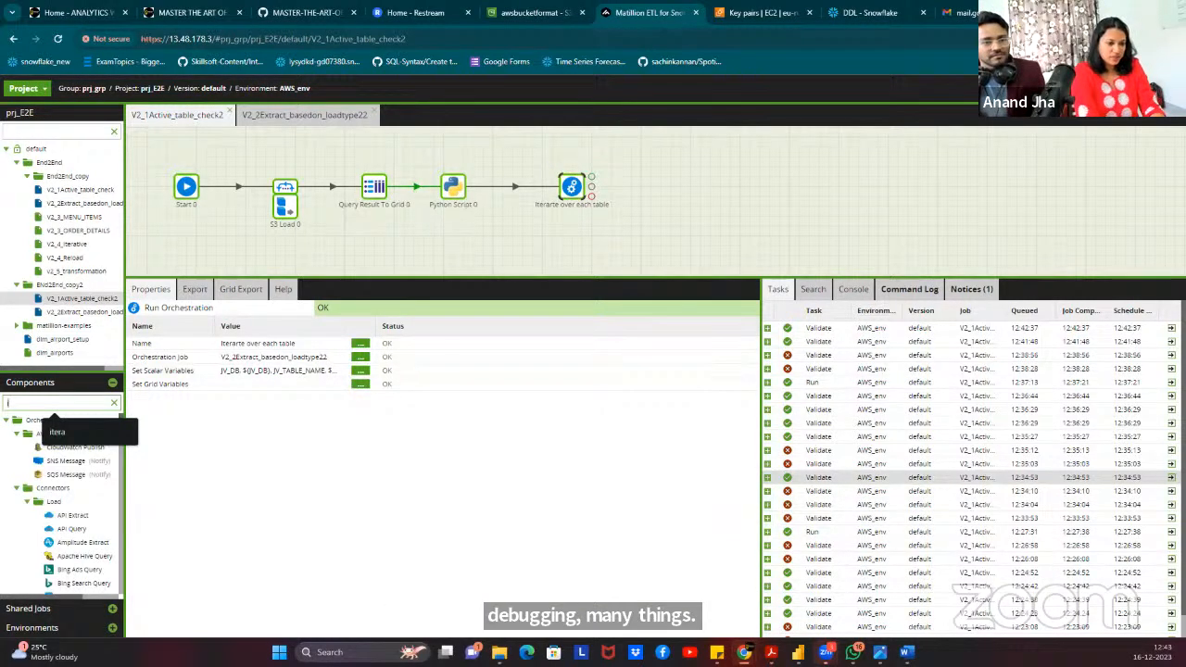
text(tera)
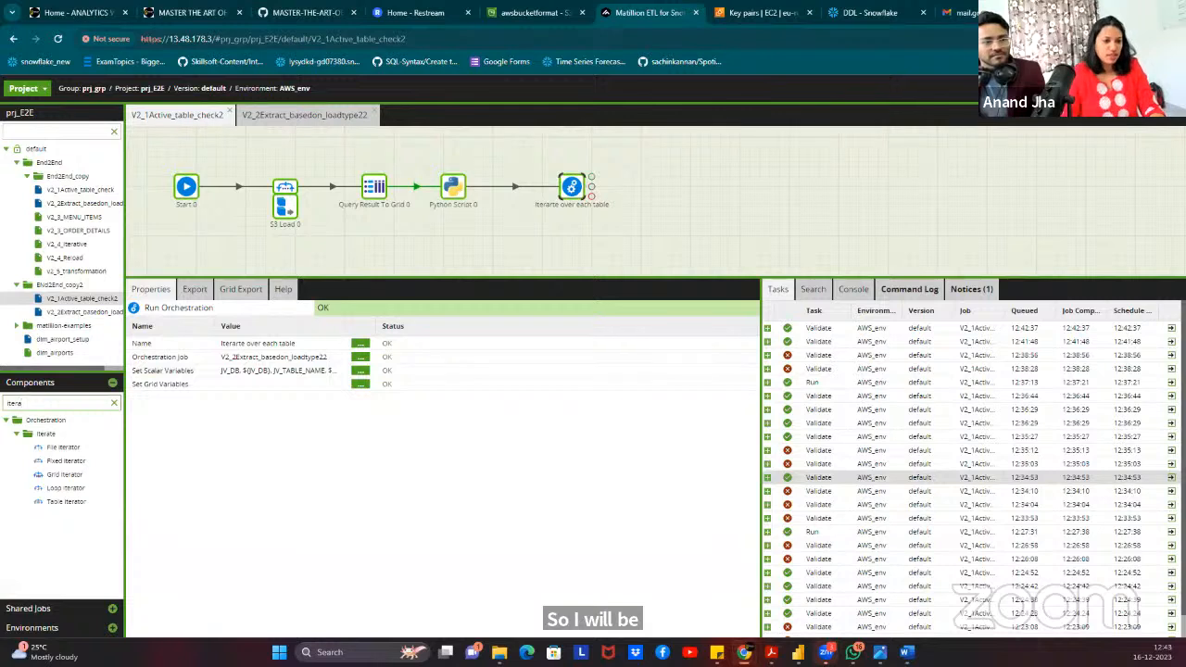
drag(65, 475, 582, 192)
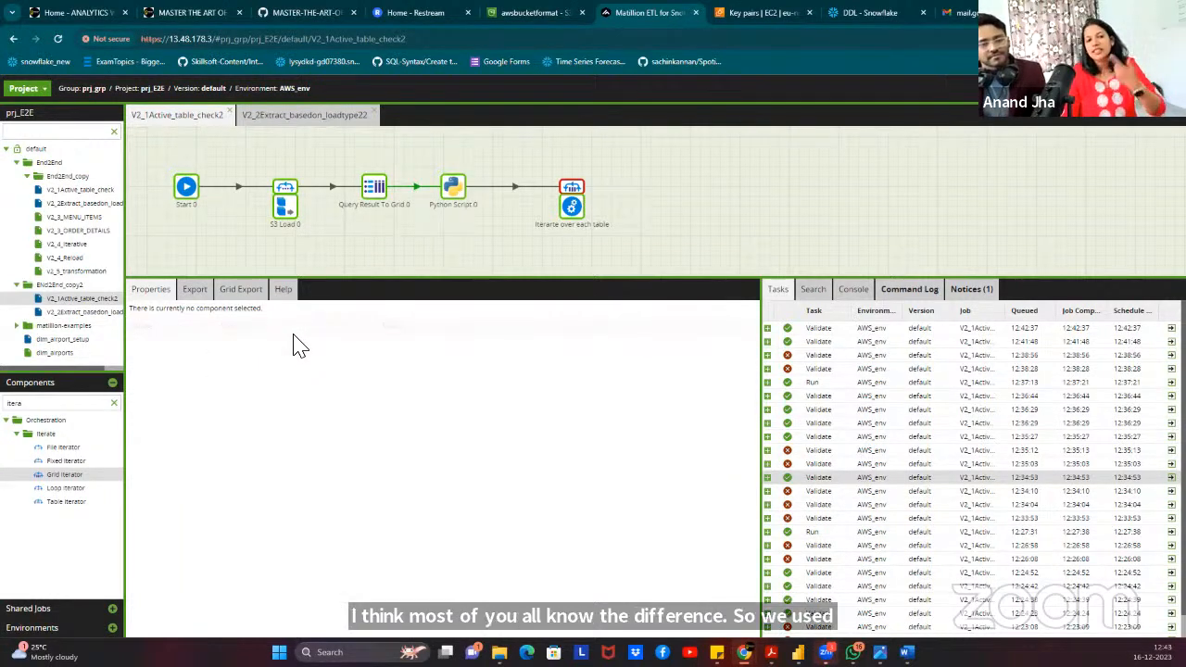
Set the Grid Iterator's grid variable to GRID_VAR_TBL_LOADTYPE.
click(570, 192)
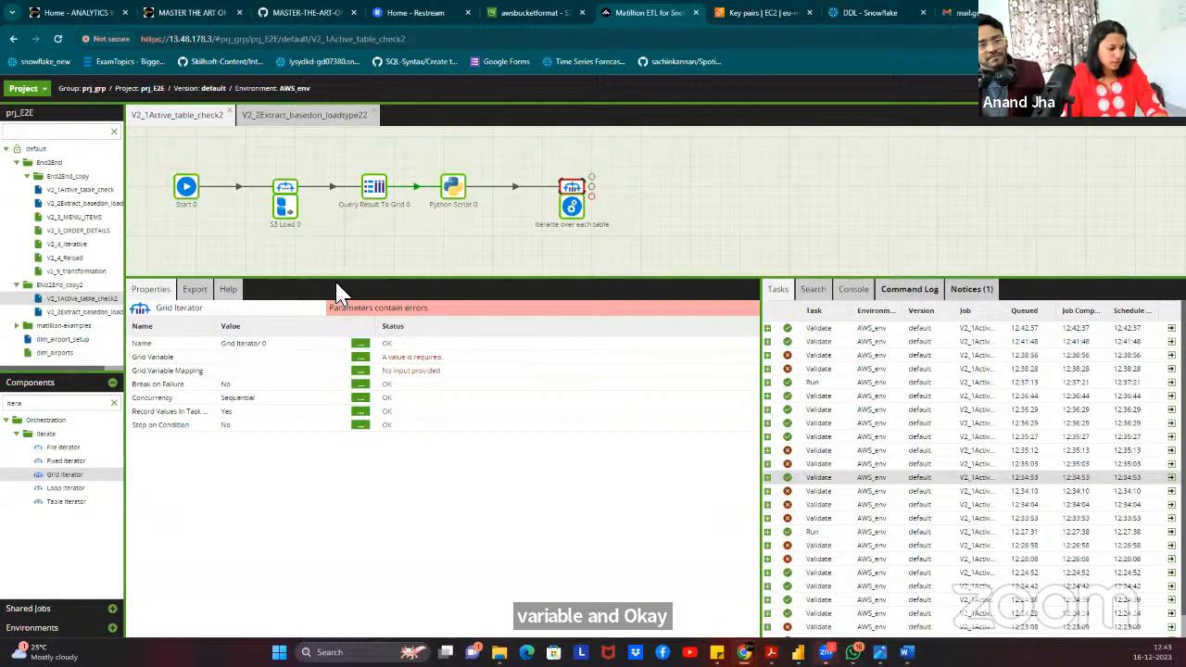
click(360, 358)
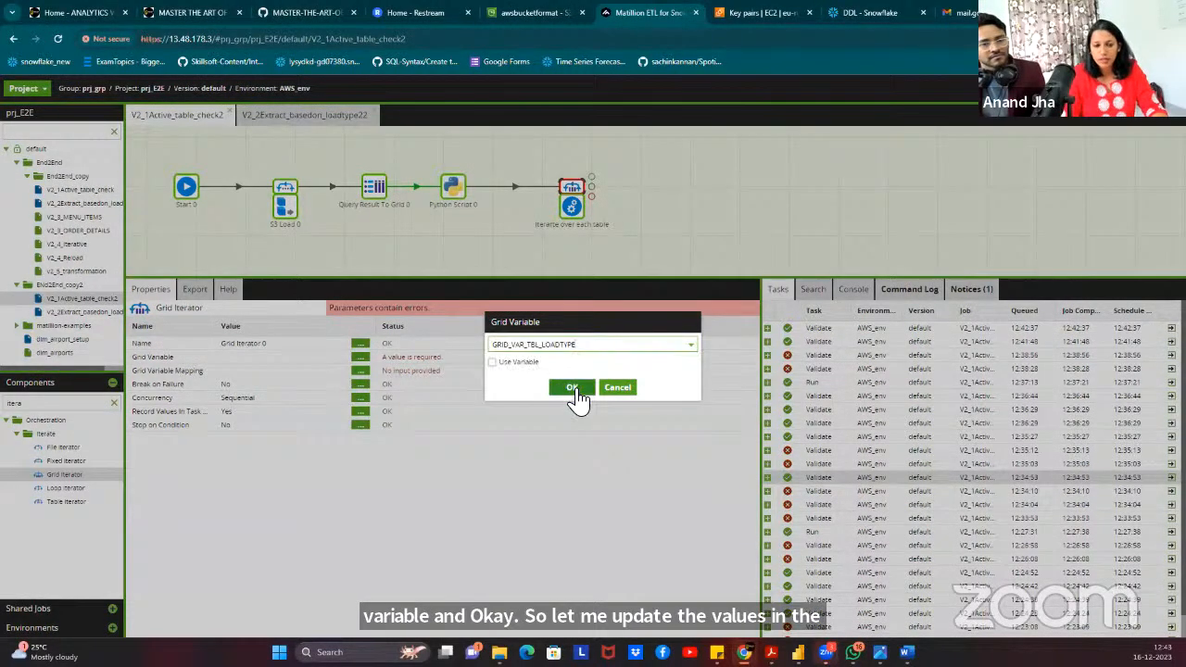
click(568, 393)
Paste the mappings TABLE_NAME to JV_TABLE_NAME and LOAD_TYPE to JV_LOADTYPE in Text Mode.
click(361, 371)
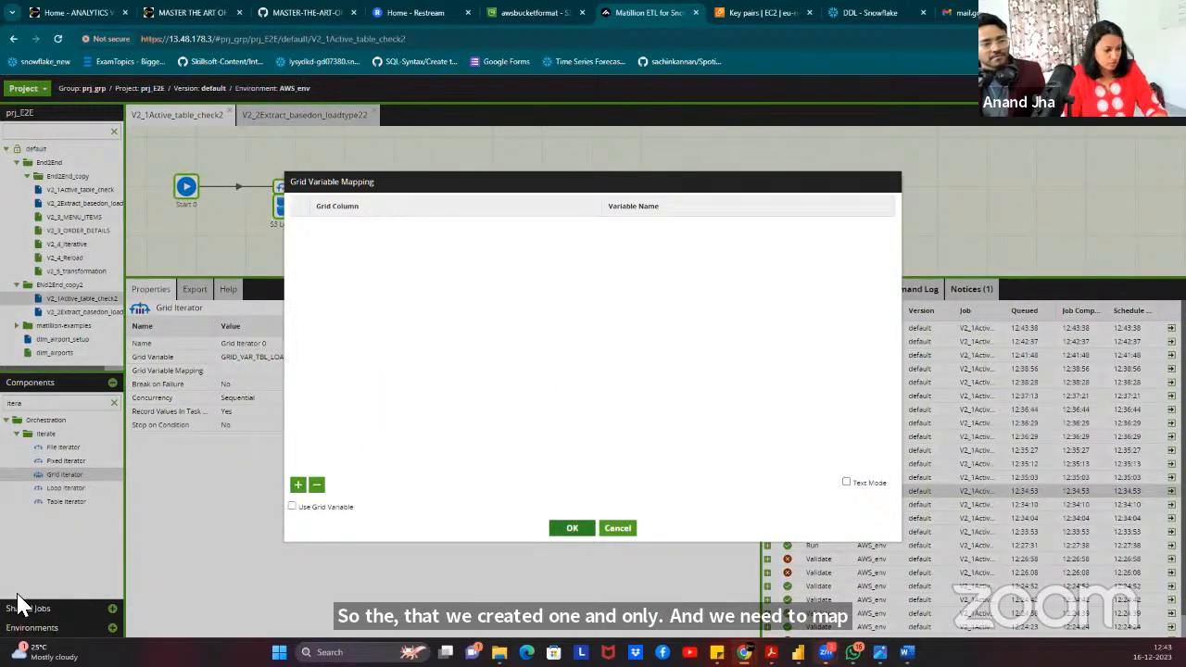
click(846, 481)
click(530, 325)
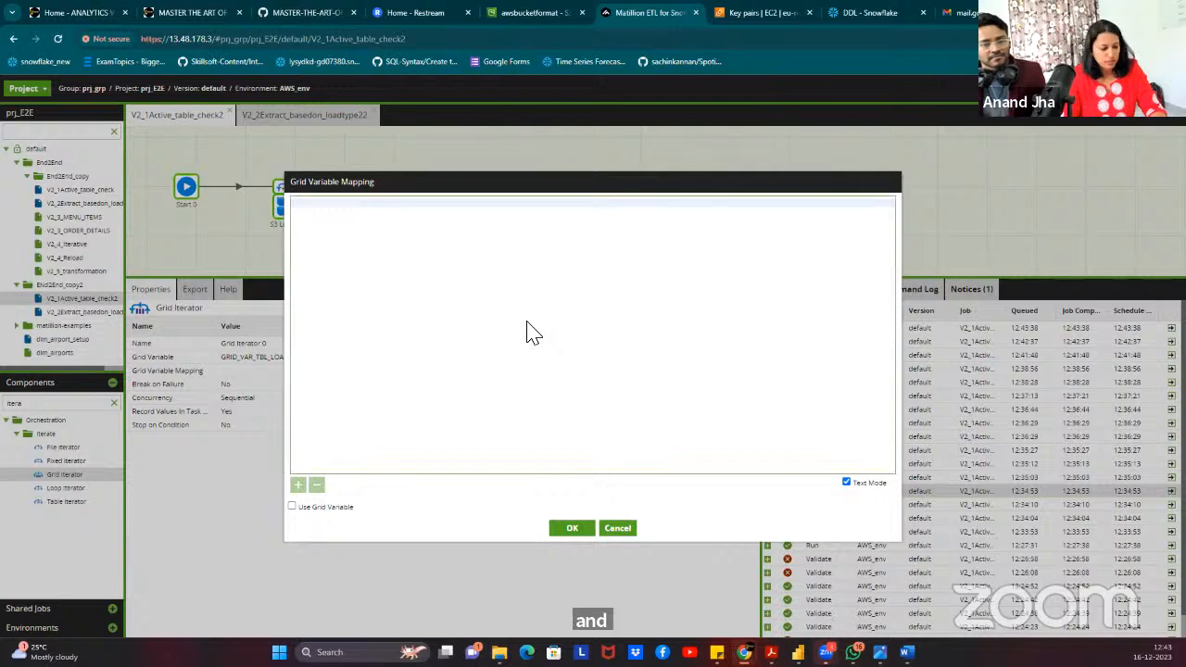
text(TABLE_NAME	JV_TABLE_NAME LOAD_TYPE	JV_LOADTYPE)
click(860, 483)
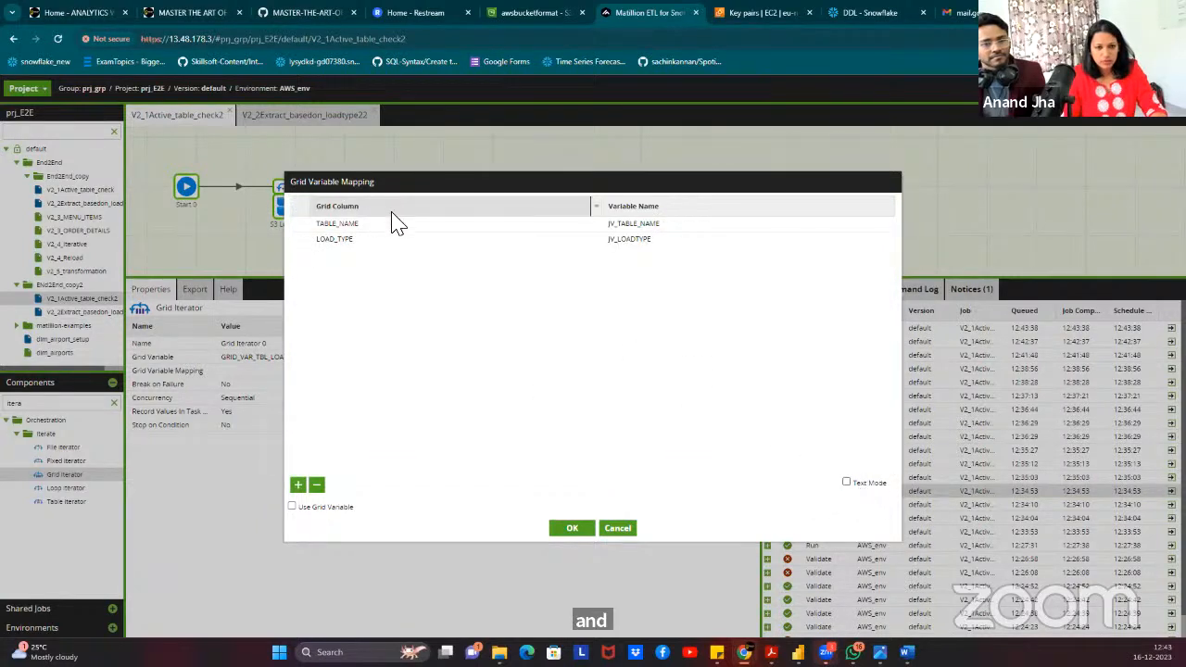
Remove the extra empty mapping row and confirm the grid variable mapping.
click(300, 486)
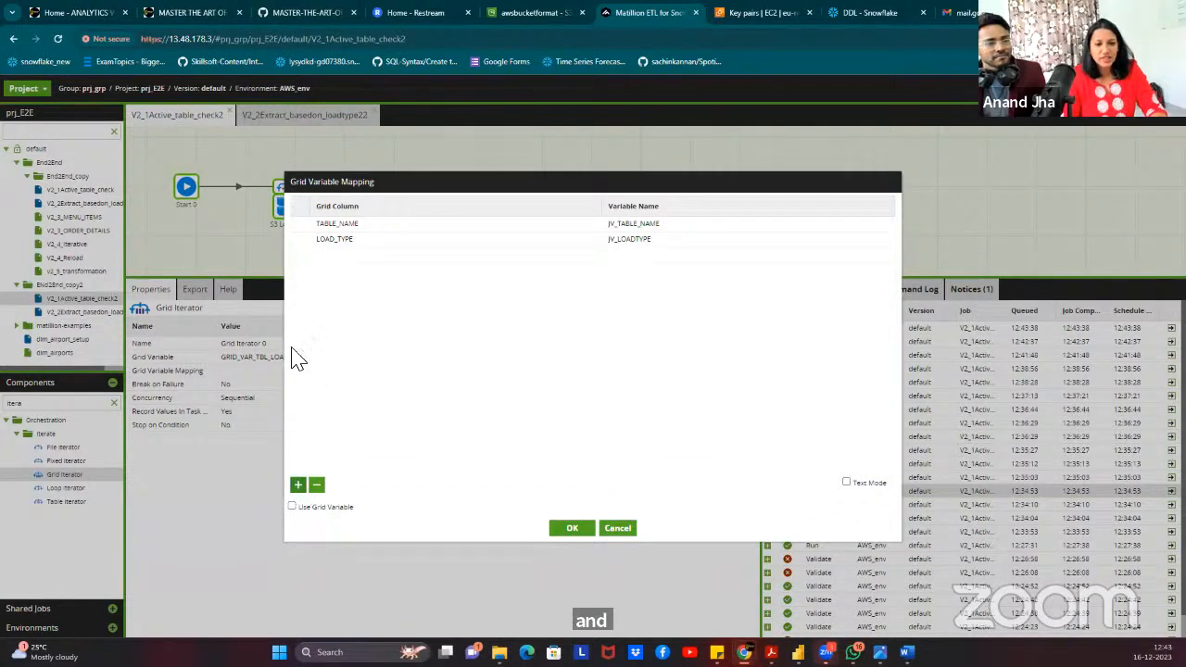
click(350, 254)
click(625, 252)
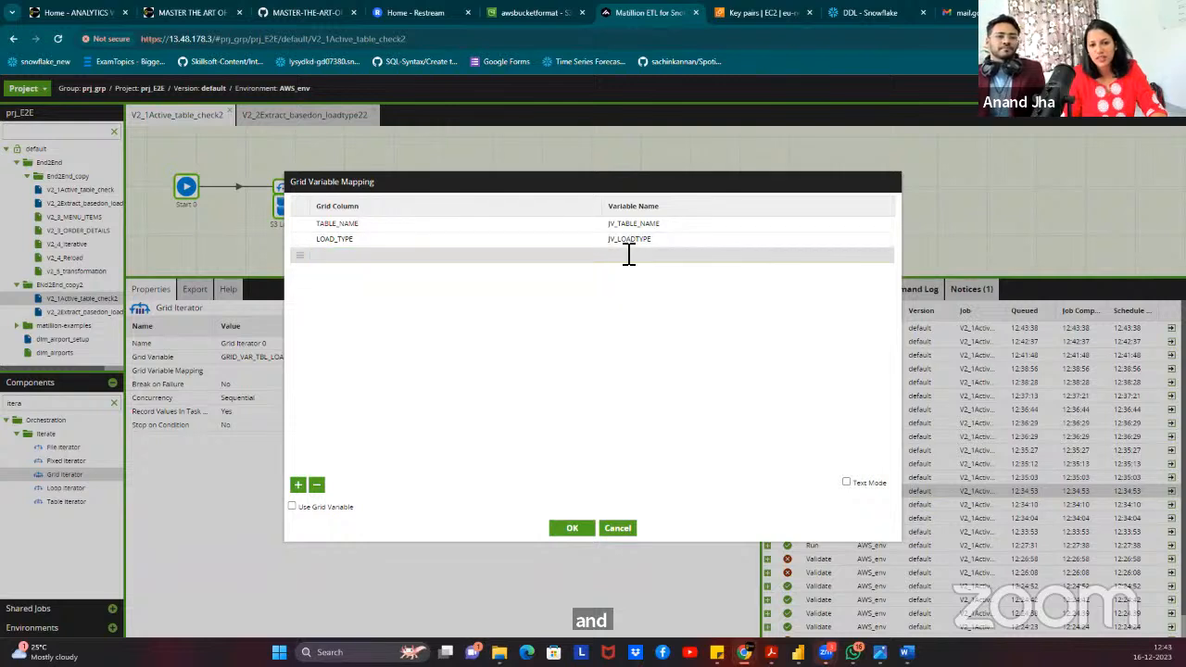
click(320, 484)
click(318, 485)
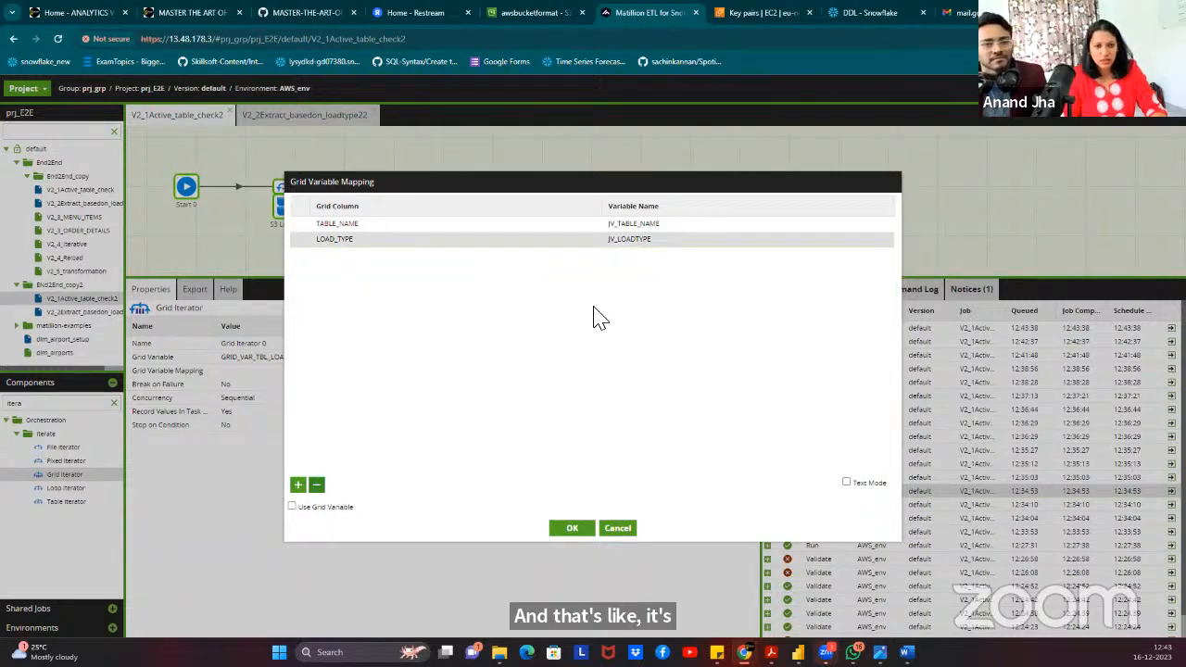
click(368, 225)
click(392, 264)
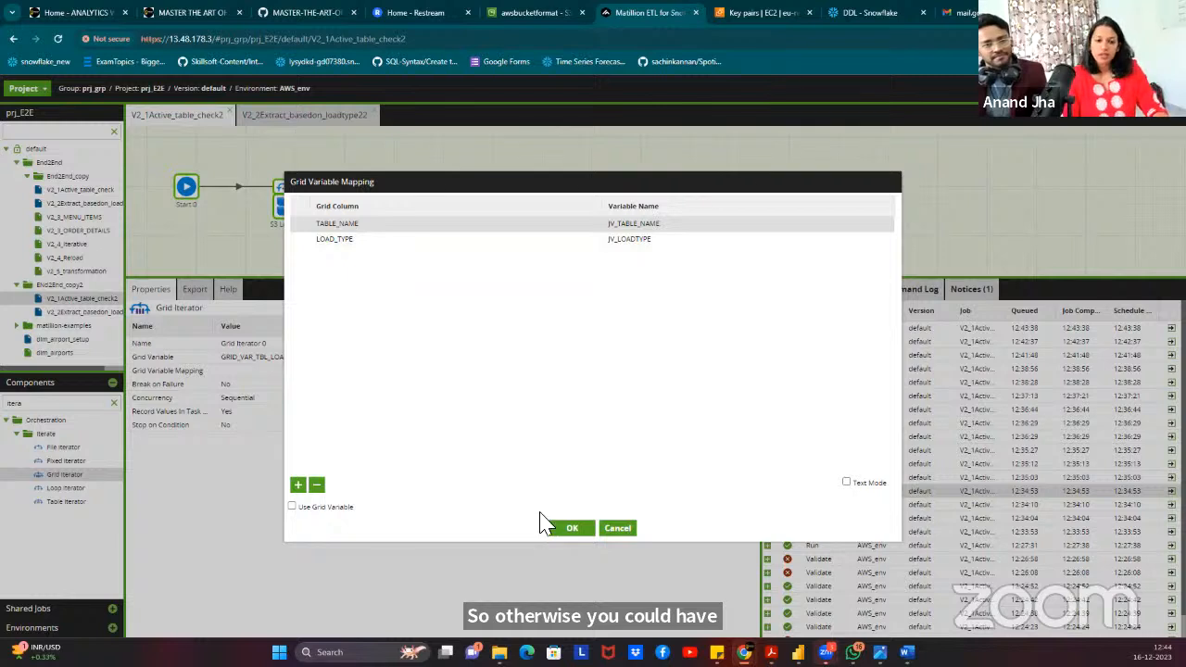
click(572, 530)
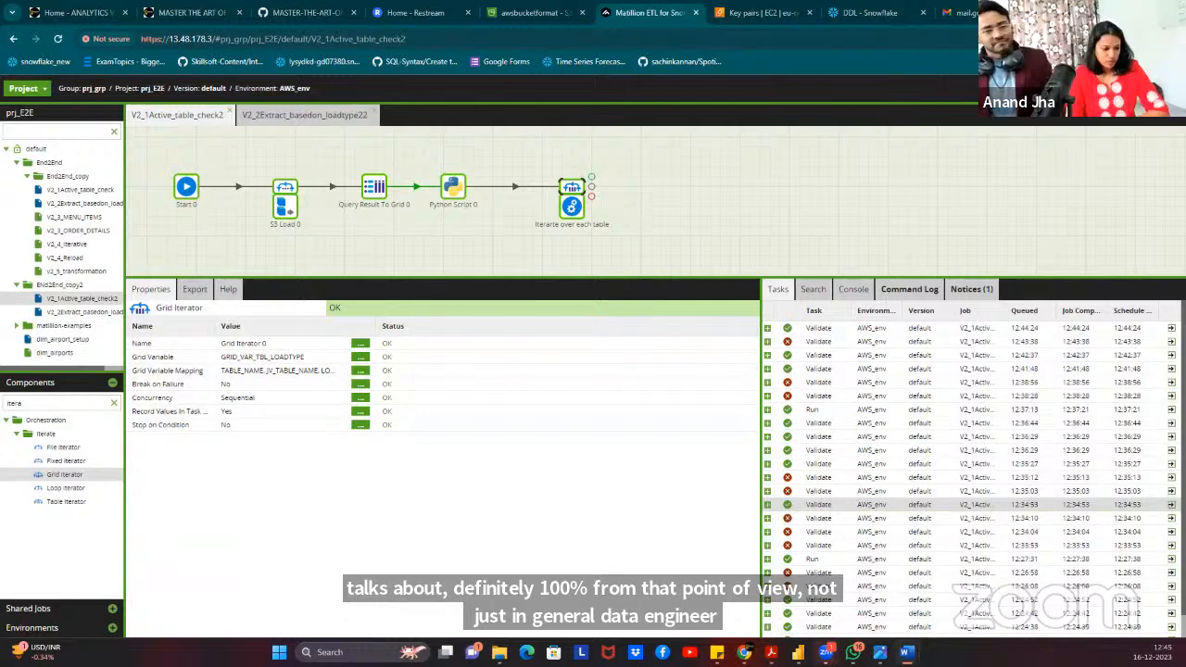
Shift the Grid Iterator stack slightly left and select the old component search text.
click(685, 210)
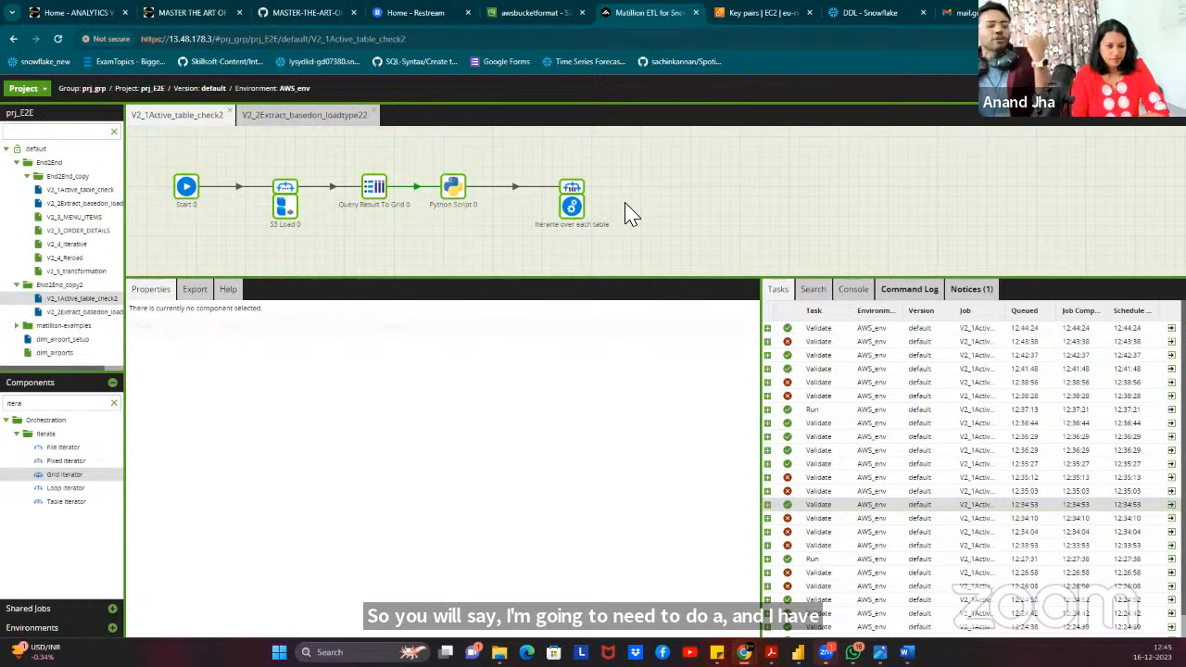
click(570, 208)
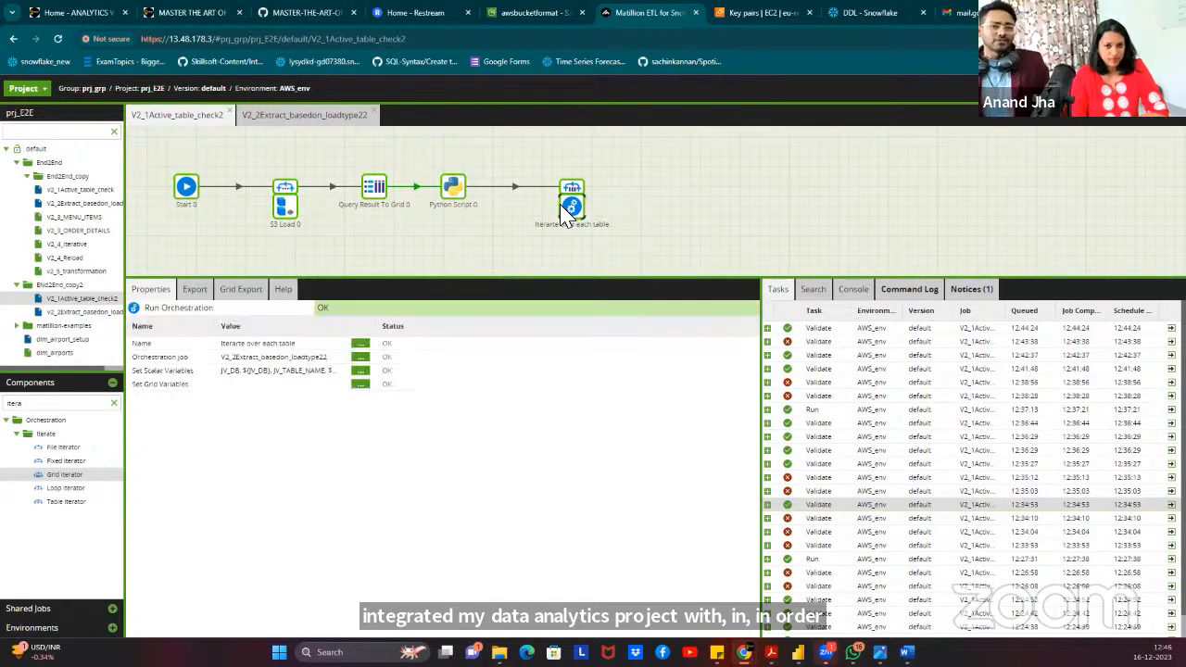
click(604, 198)
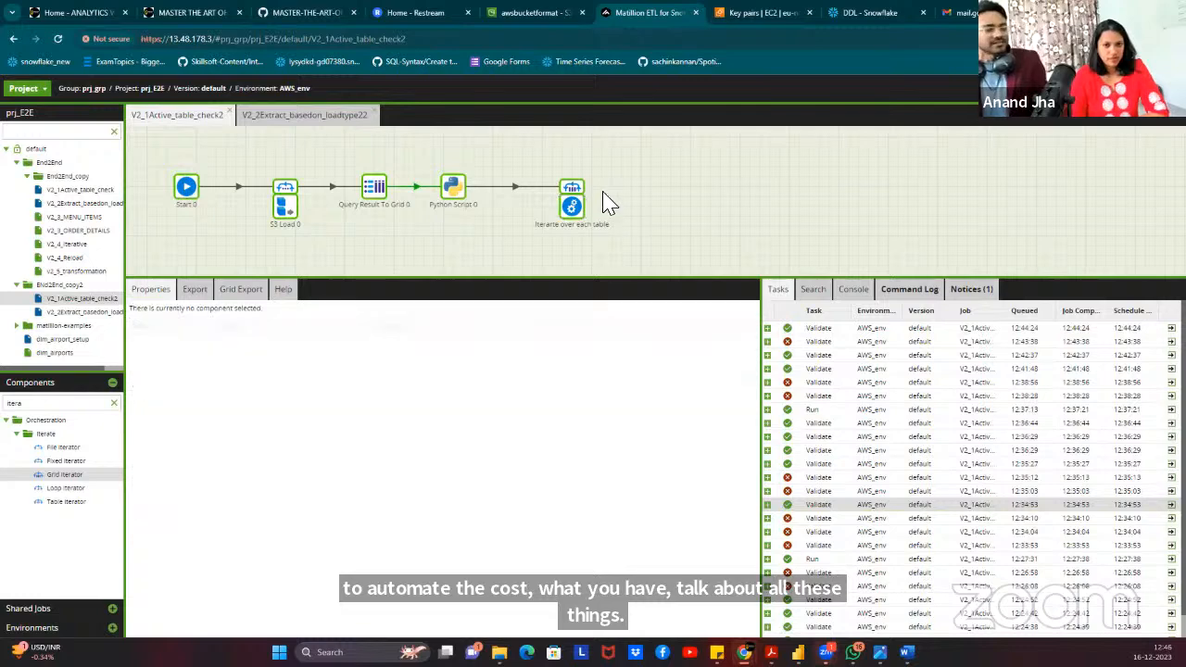
drag(571, 192, 532, 189)
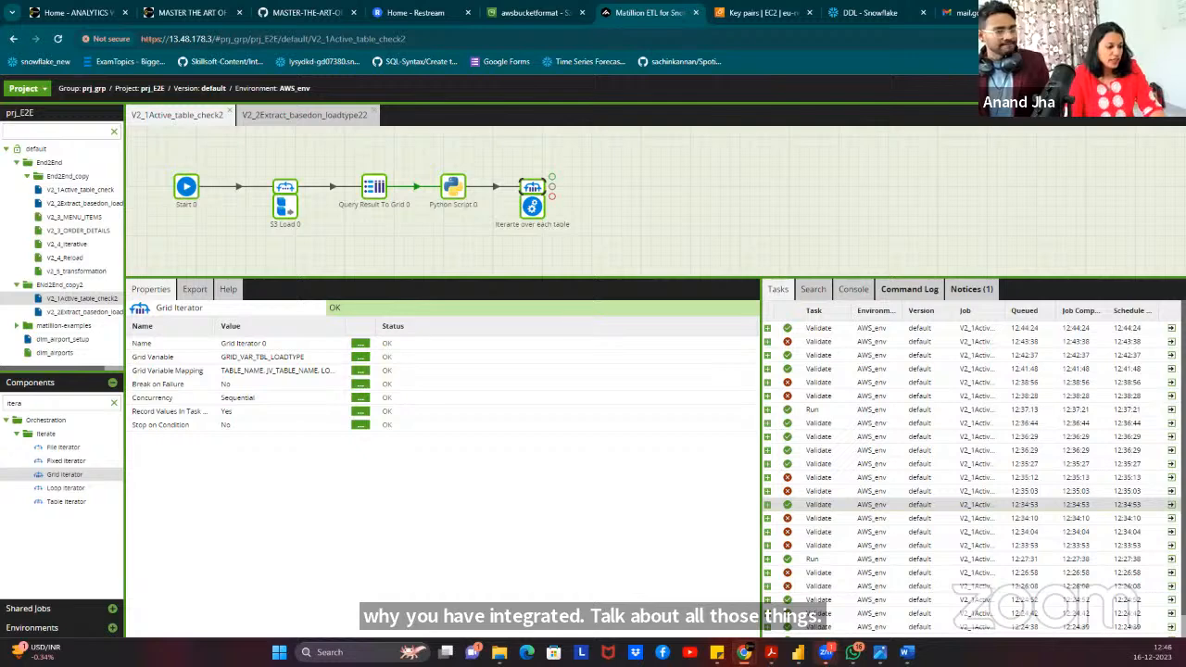
click(617, 176)
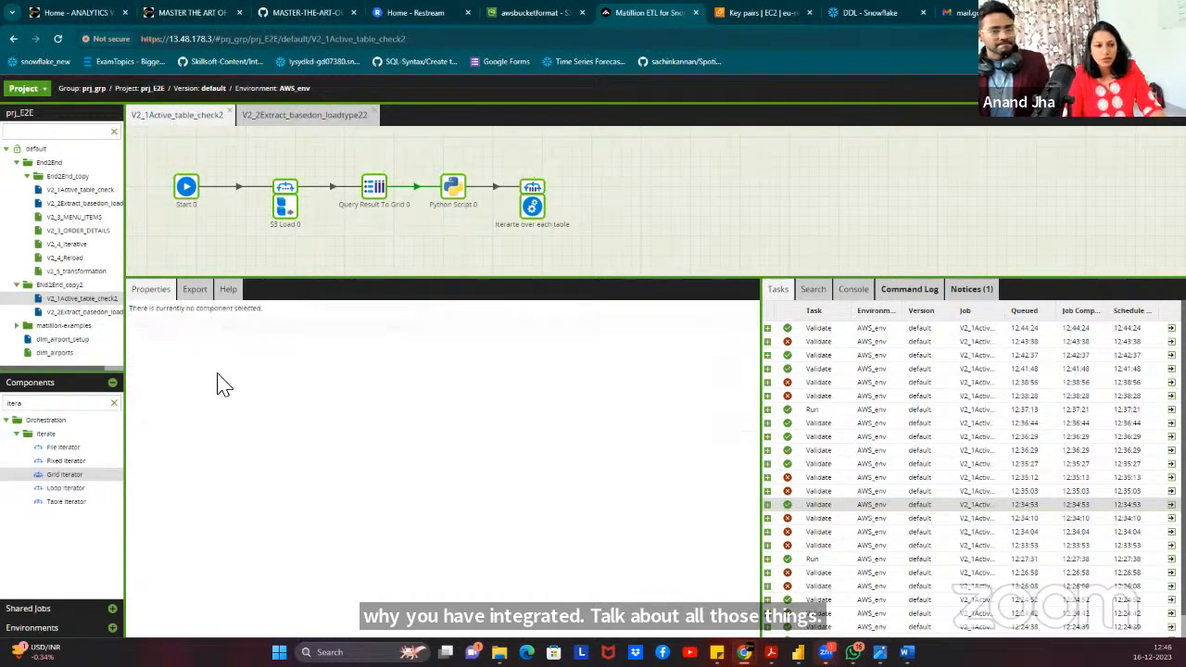
drag(32, 404, 5, 404)
Add SNS Message 0 above the iterator and place a pasted copy below it.
text(SNS)
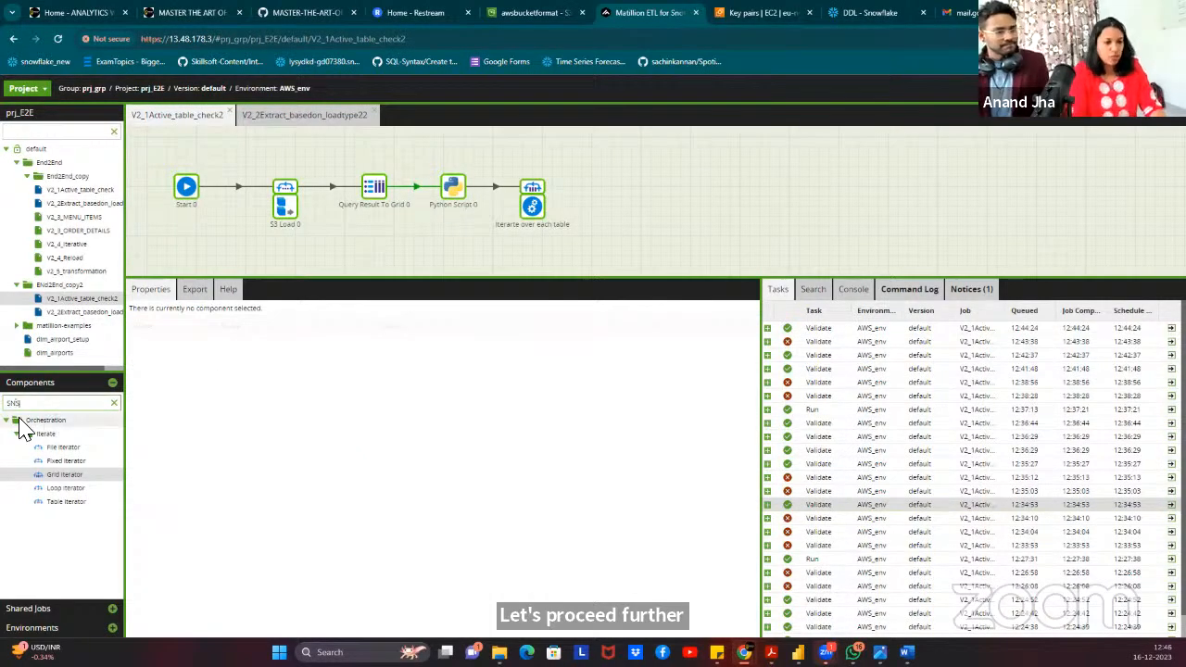
drag(45, 448, 533, 156)
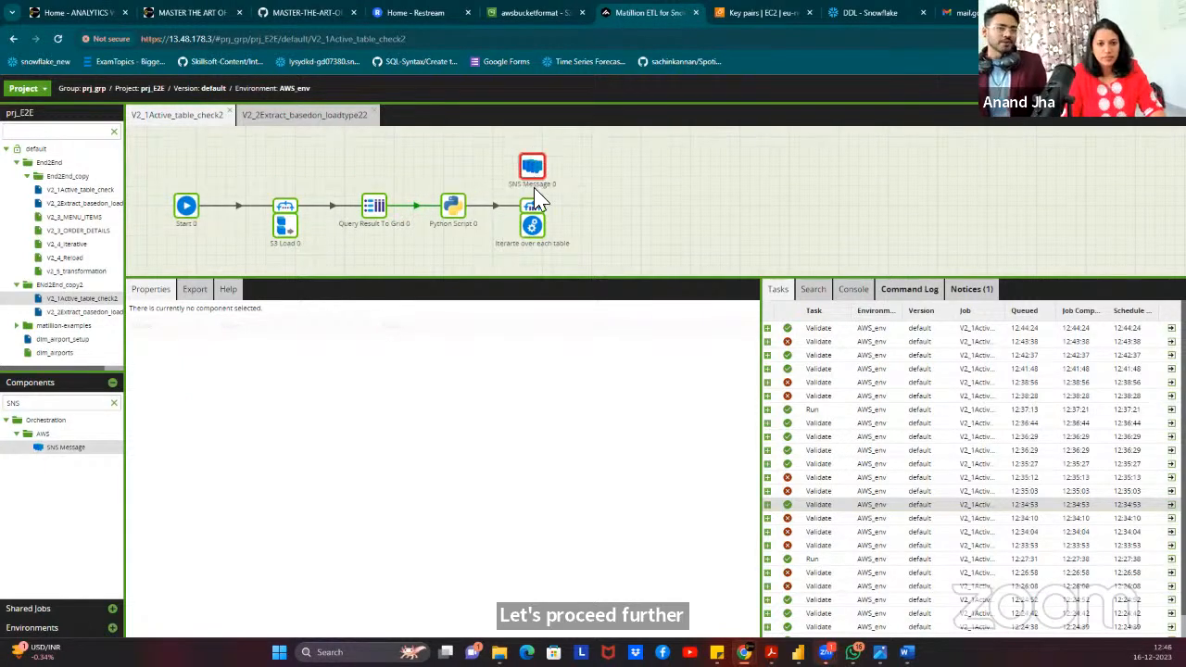
click(538, 215)
click(534, 167)
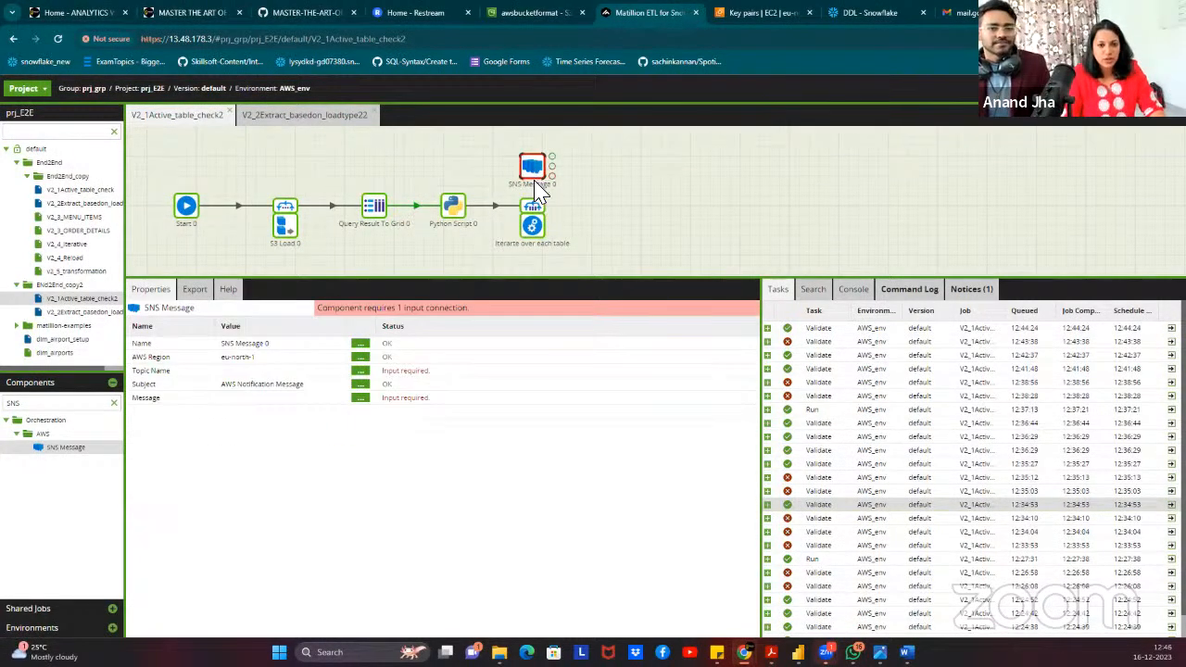
drag(552, 166, 533, 209)
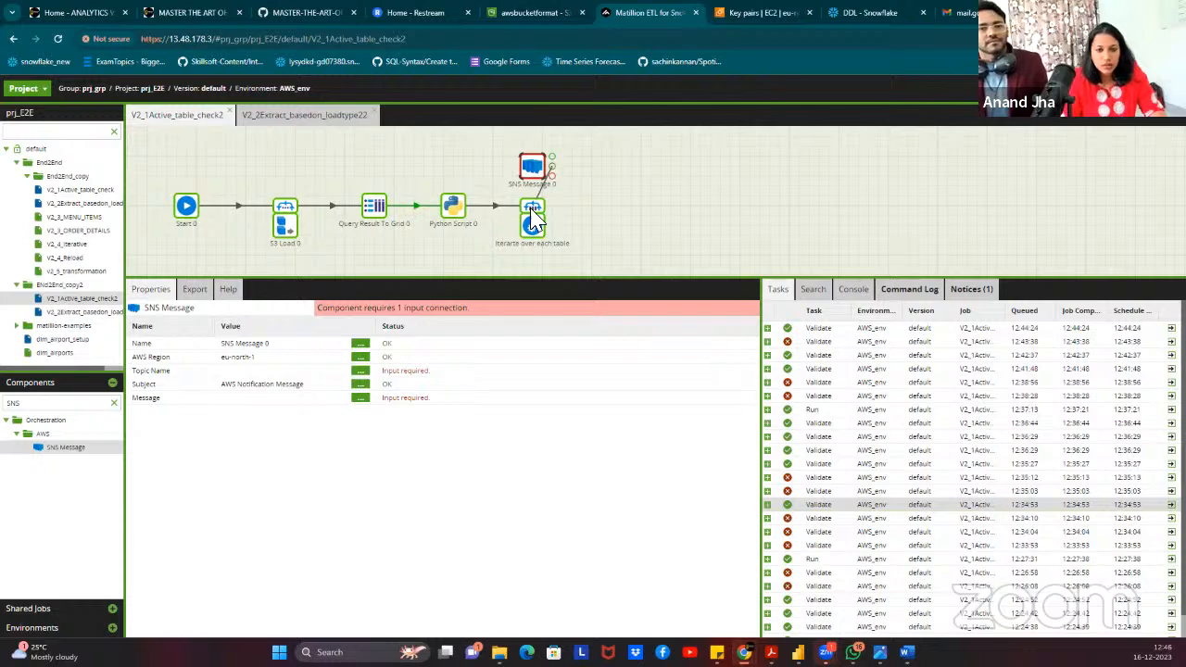
click(573, 174)
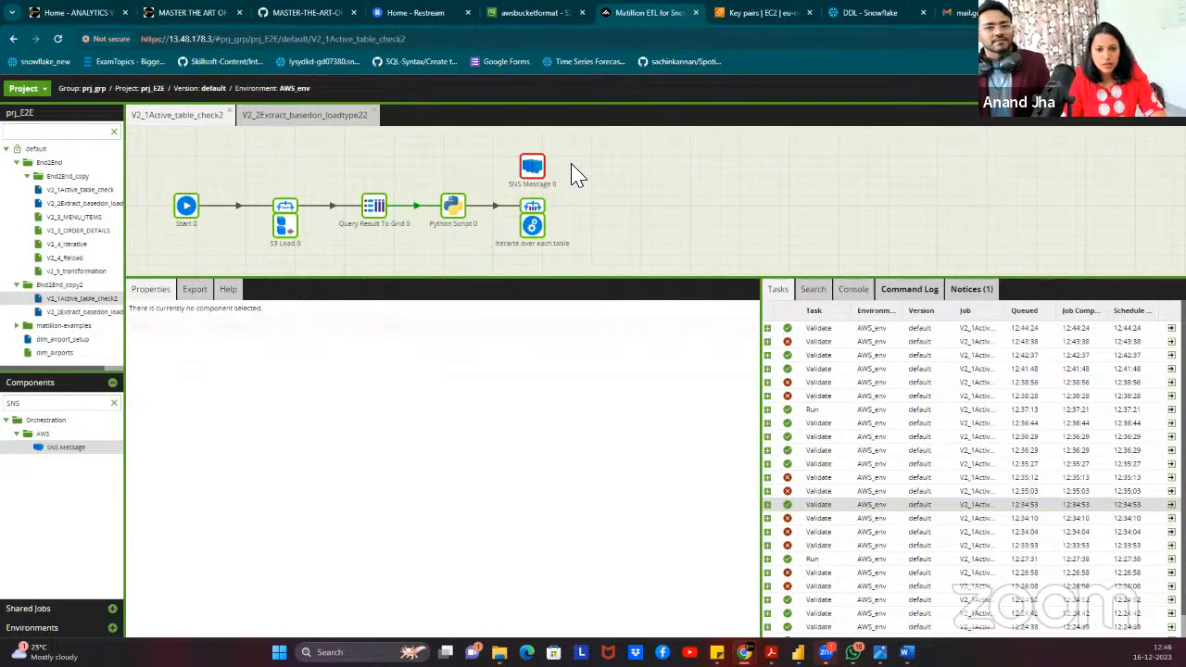
click(543, 203)
drag(536, 170, 584, 152)
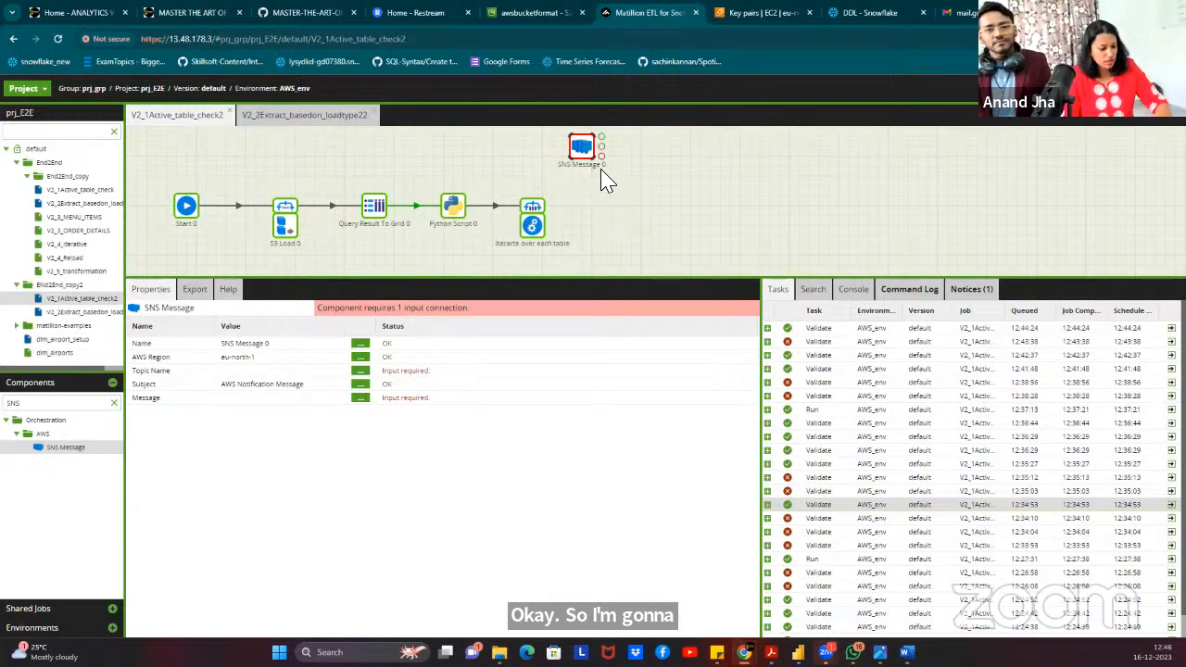
key(ctrl+c)
key(ctrl+v)
drag(664, 213, 595, 246)
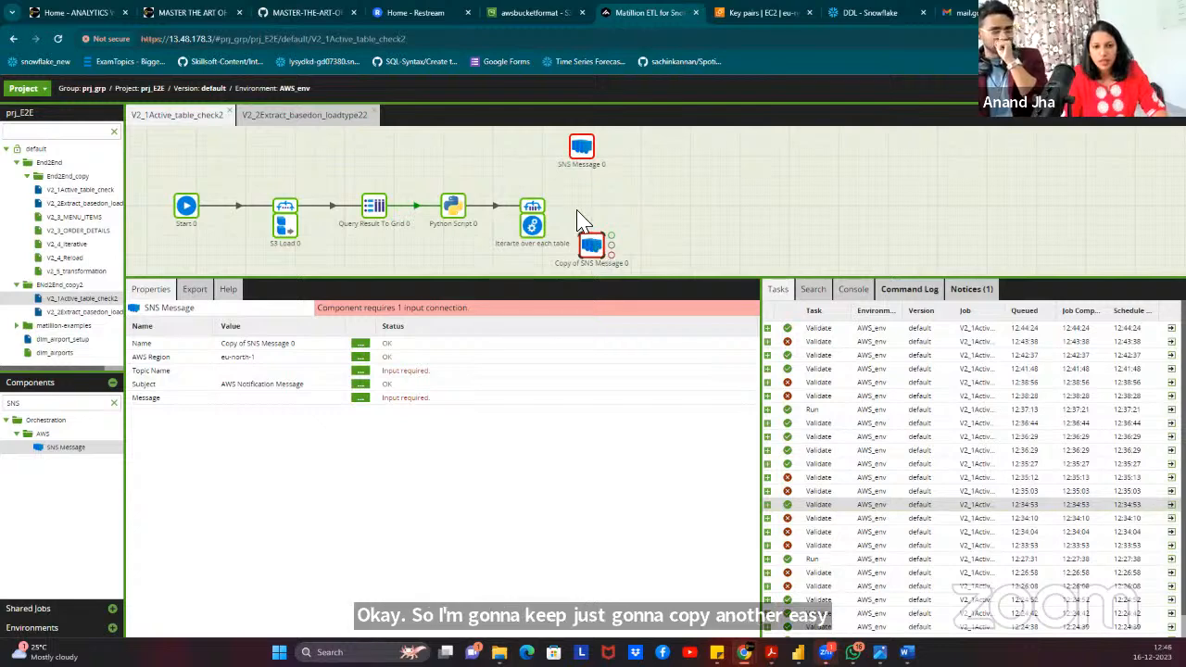
Link the Grid Iterator's success to SNS Message 0 and its failure to the copy.
click(537, 208)
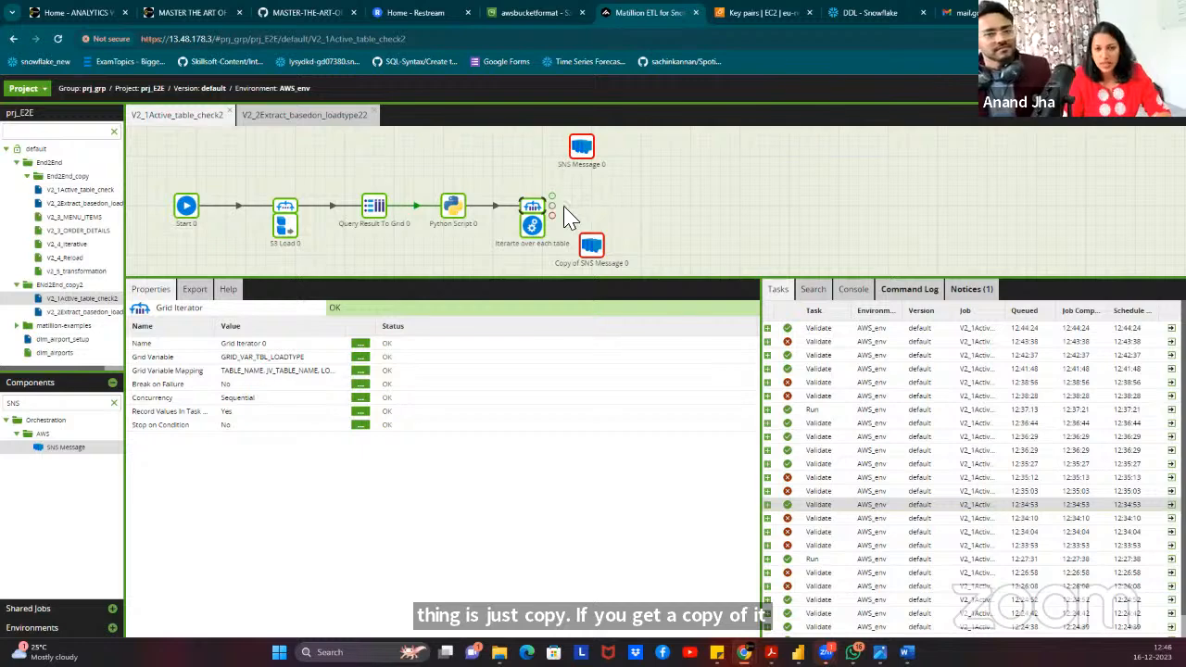
drag(553, 197, 584, 152)
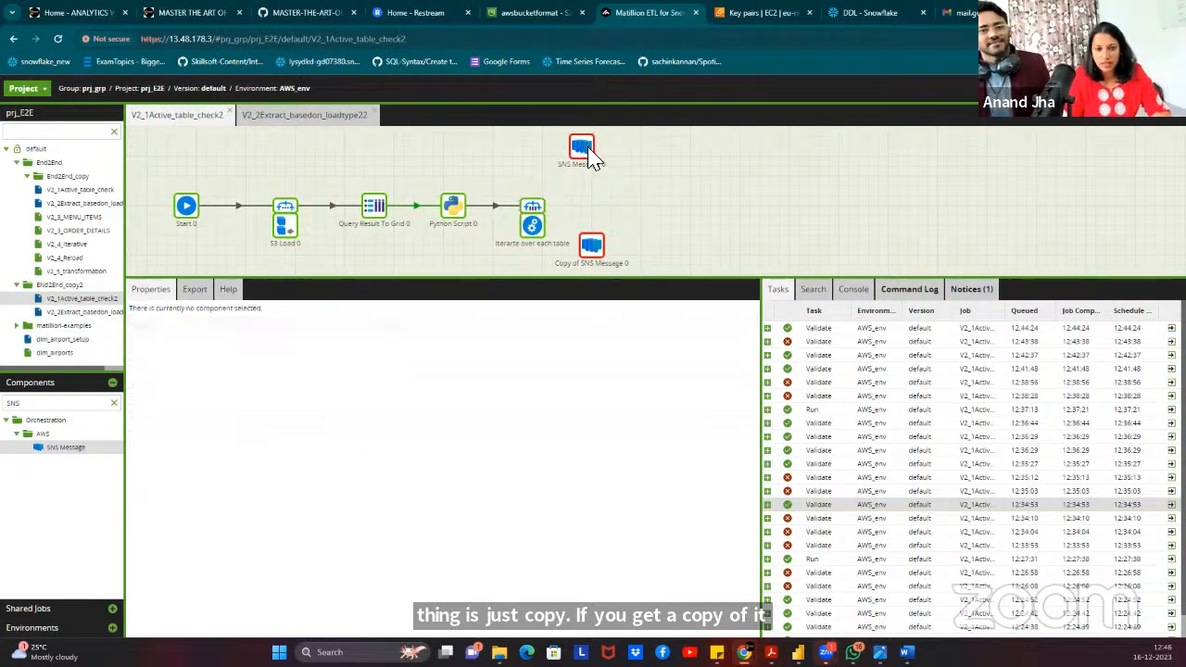
click(534, 224)
drag(553, 216, 595, 261)
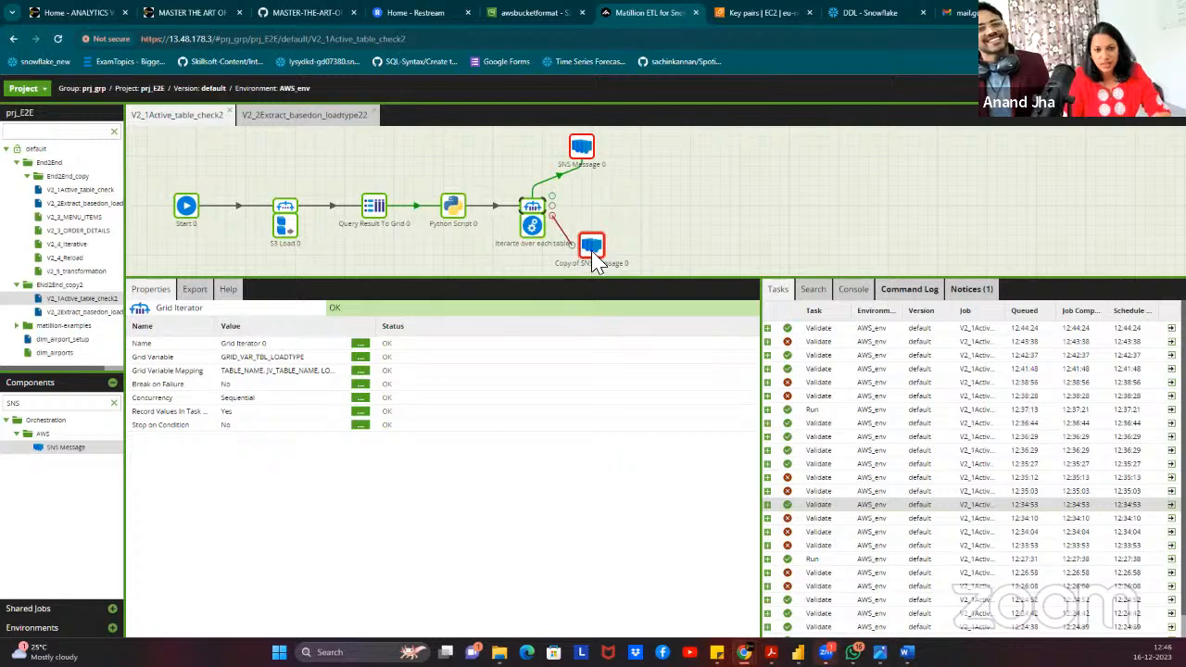
click(580, 150)
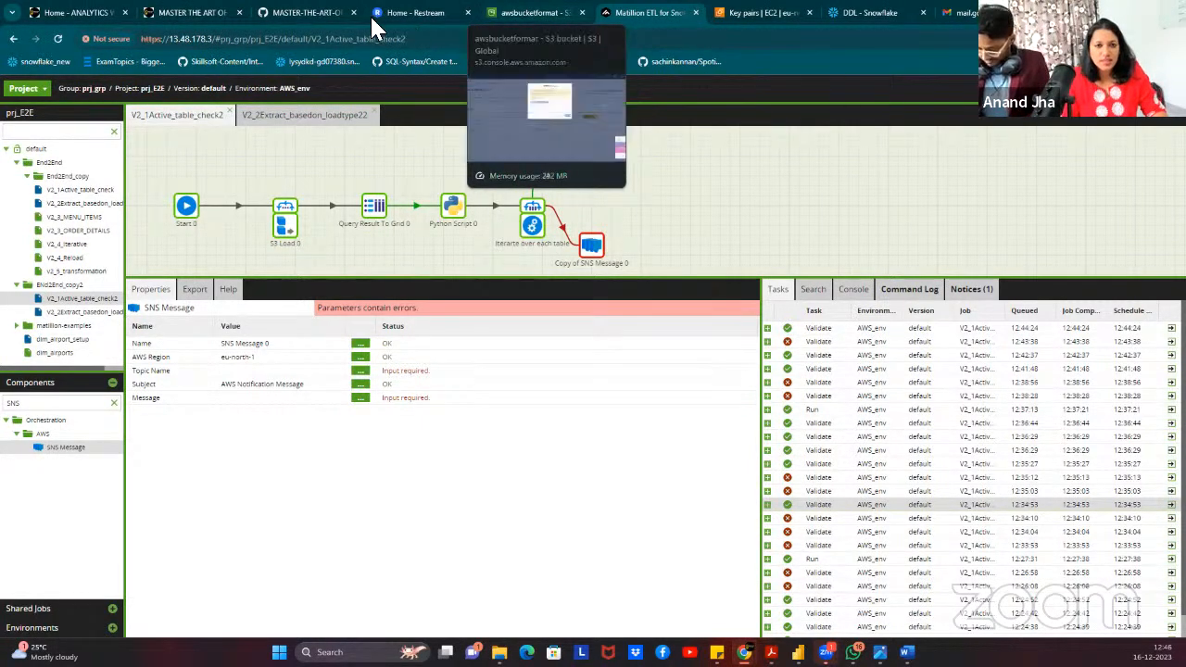
Open the Amazon SNS console from the AWS tab's service search.
key(ctrl+Tab)
click(194, 90)
text(SNS)
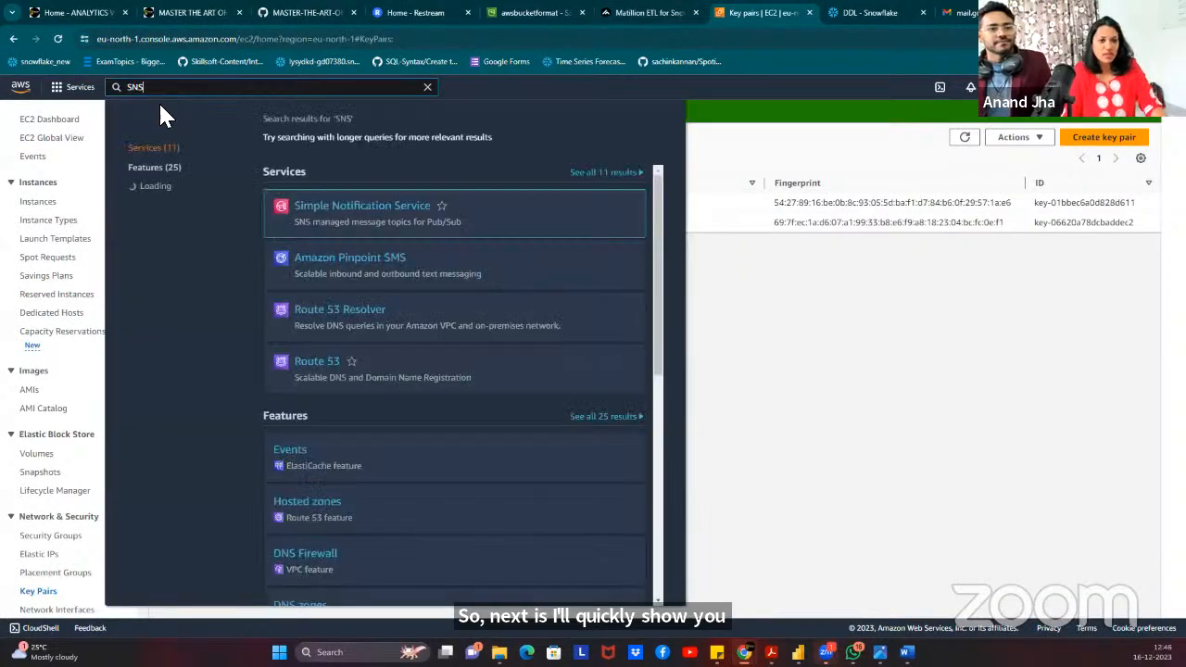
click(391, 220)
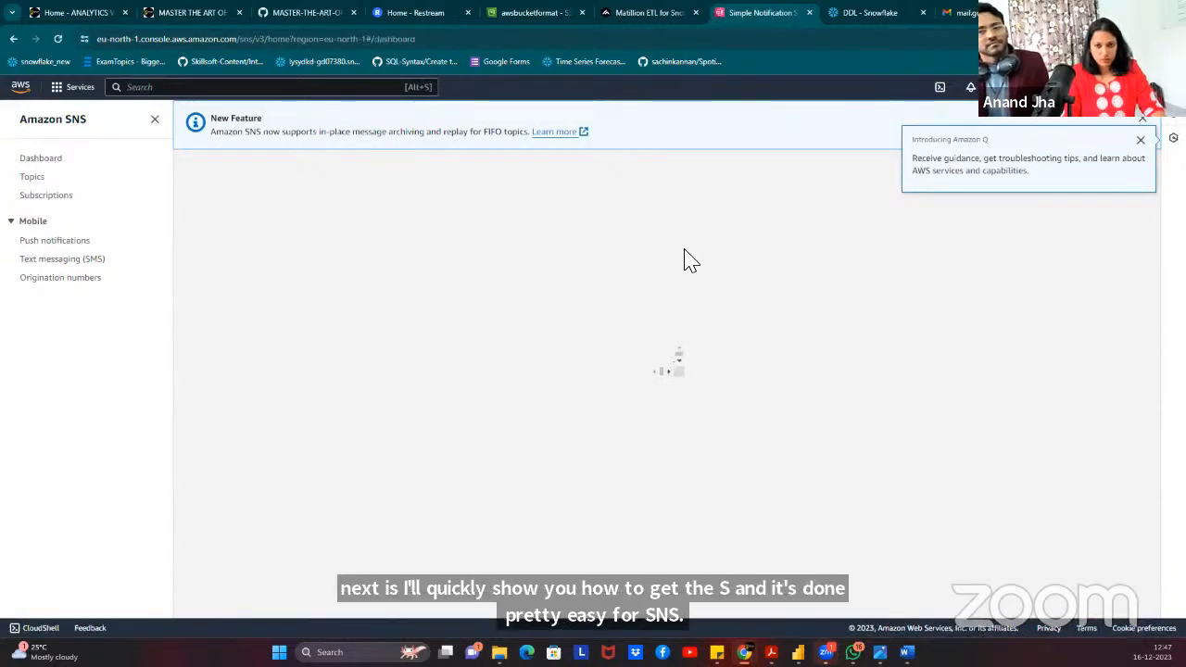
scroll(365, 320, down, 2)
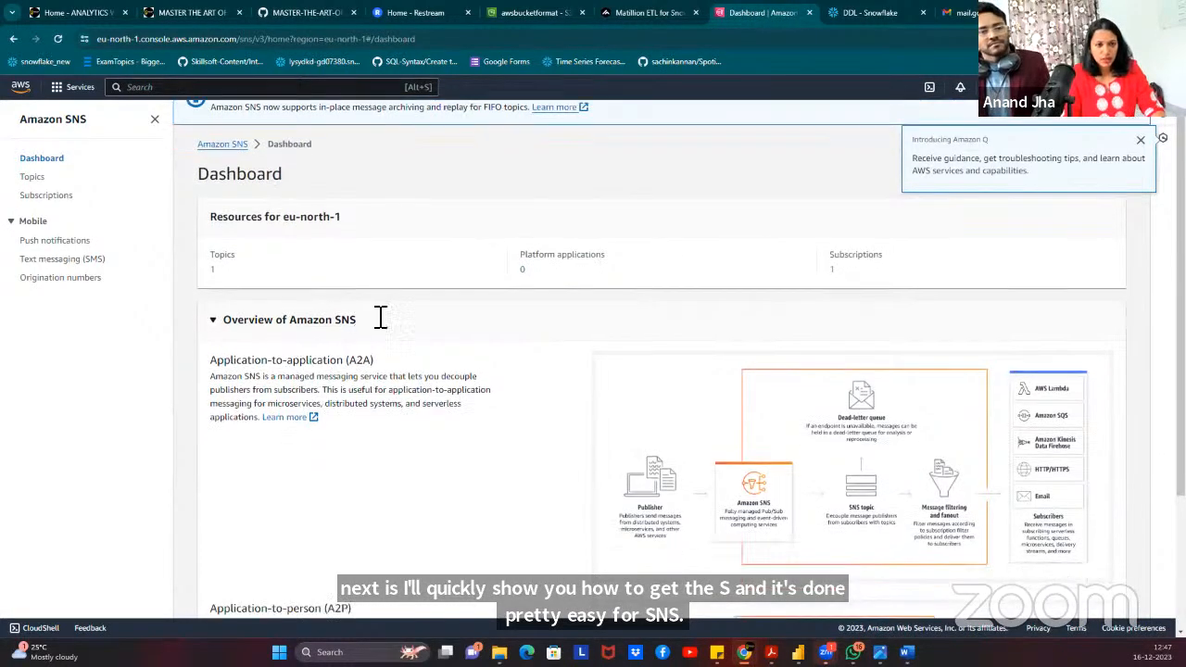
scroll(585, 323, up, 2)
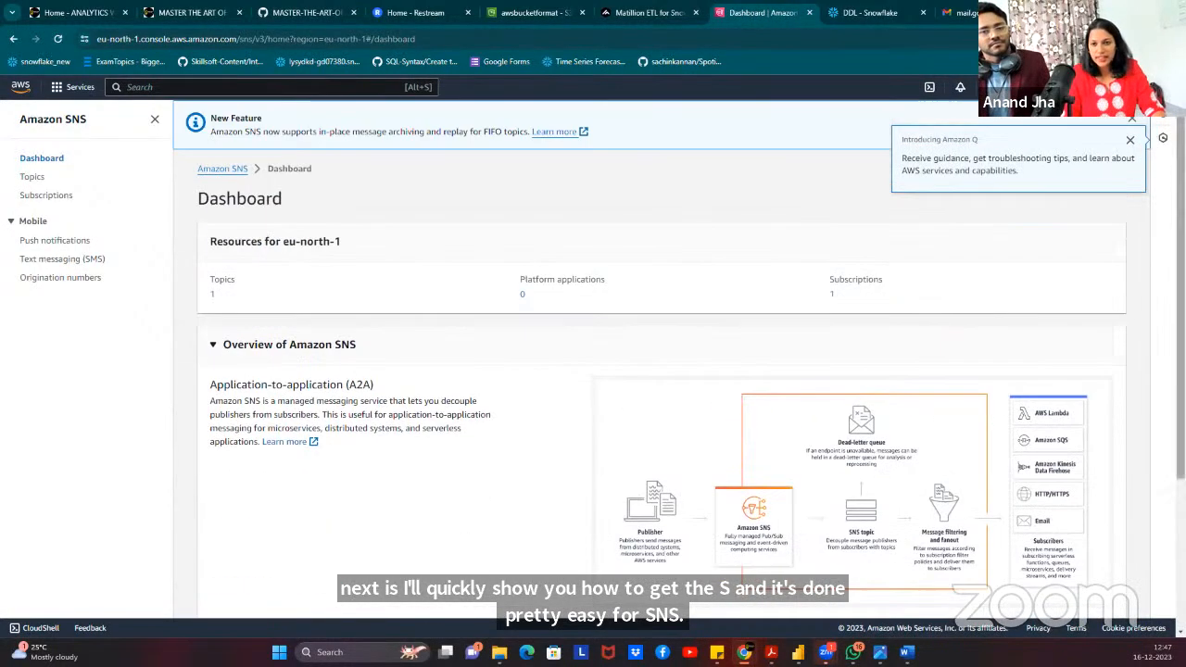
click(1129, 141)
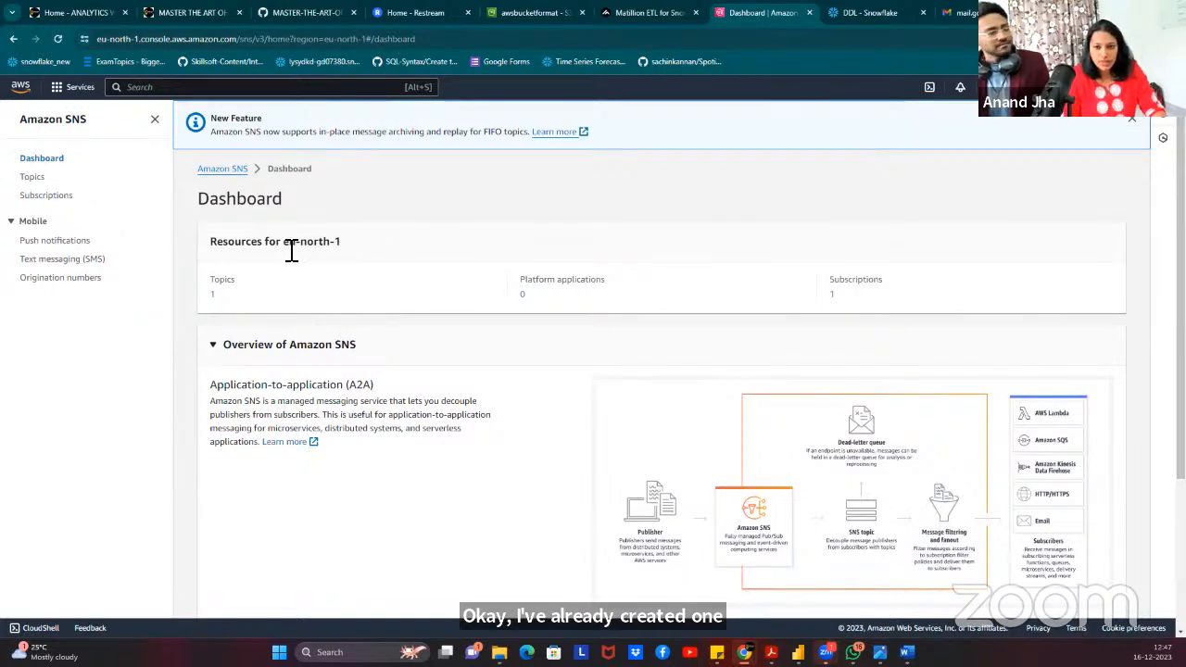
scroll(301, 297, down, 2)
scroll(316, 355, up, 2)
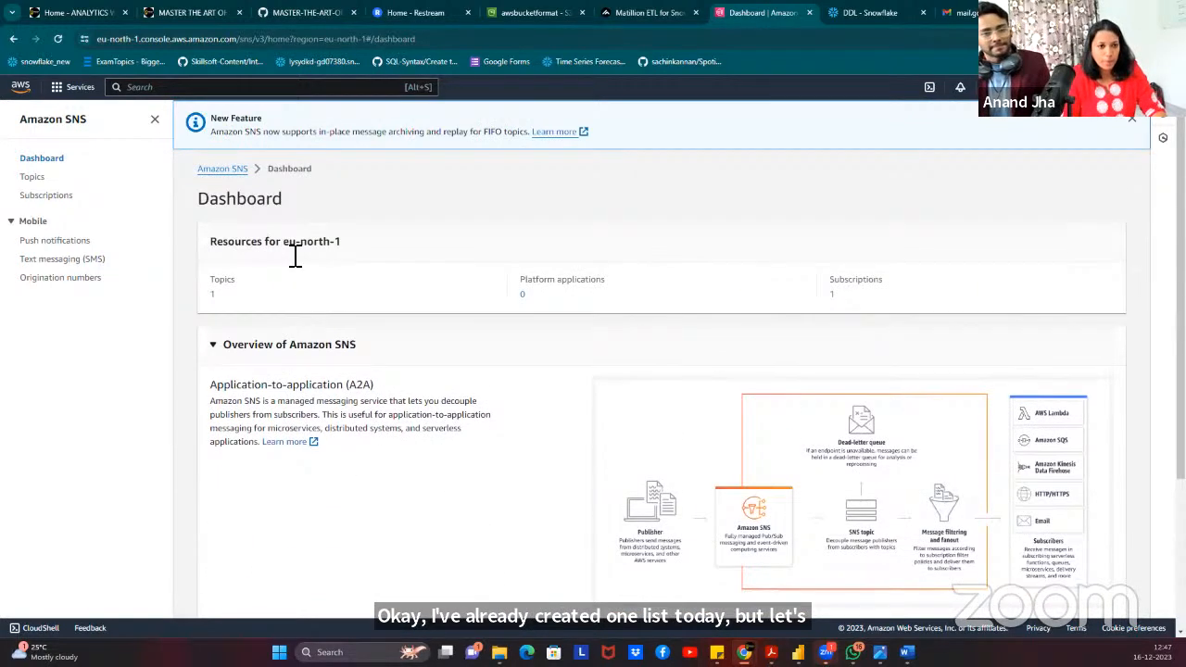
click(229, 170)
Enter SNS_mat_new as the new topic name and proceed to topic creation.
click(741, 312)
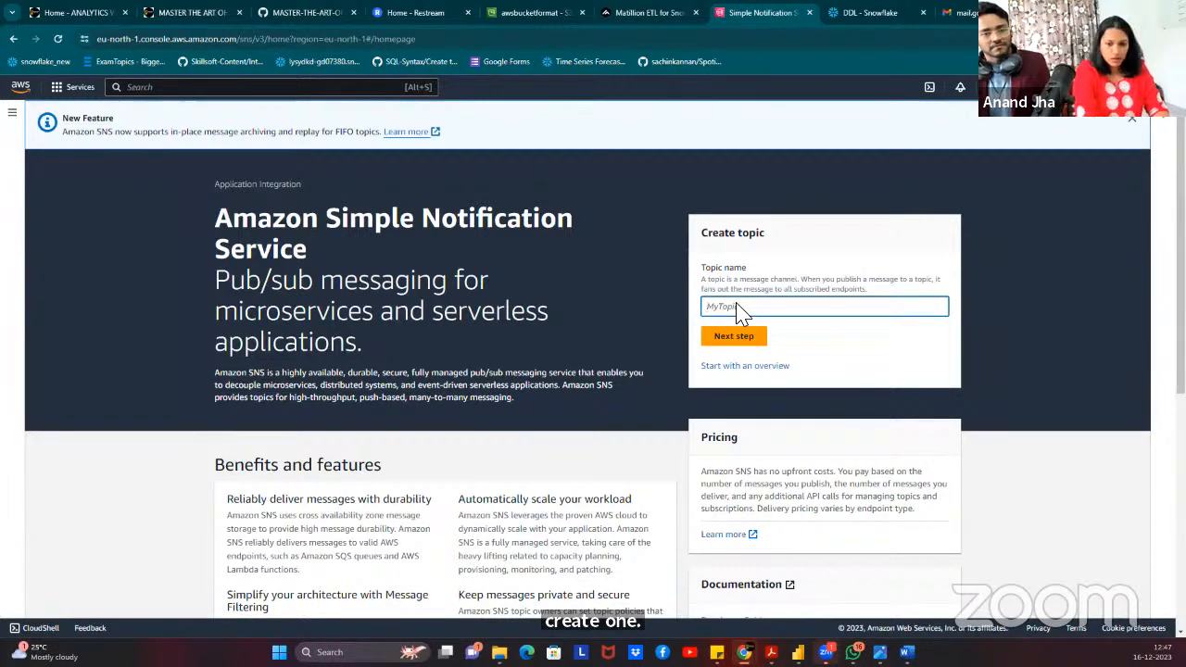
text(T)
key(BackSpace)
text(SNS)
key(BackSpace)
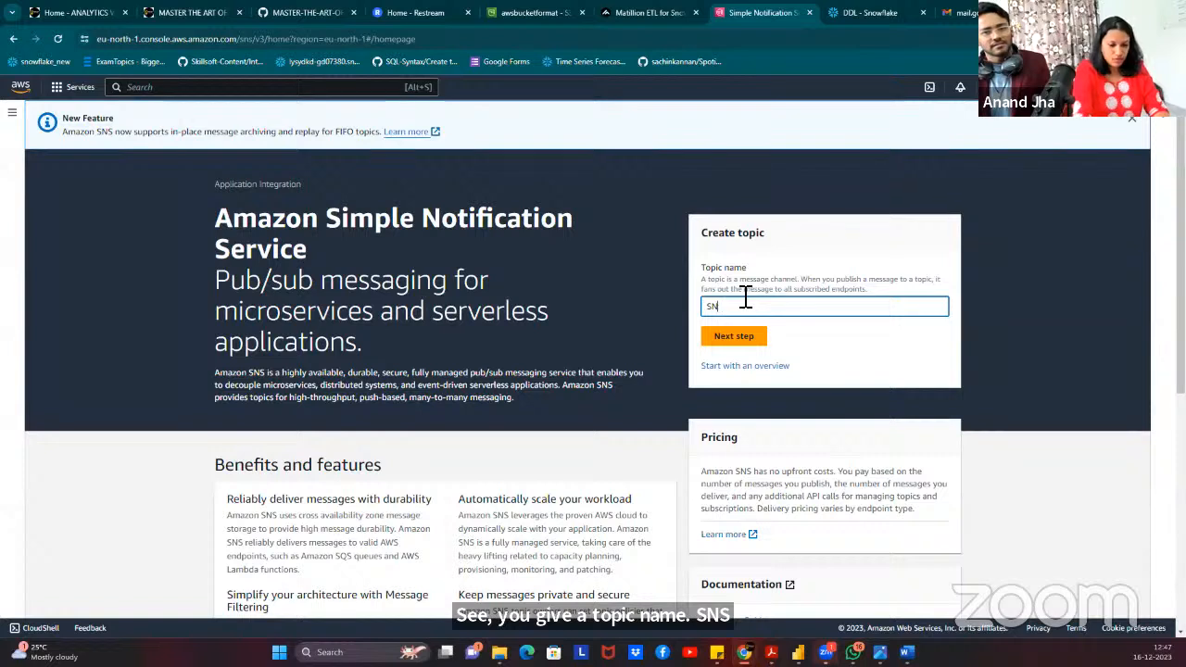
text(S_ma)
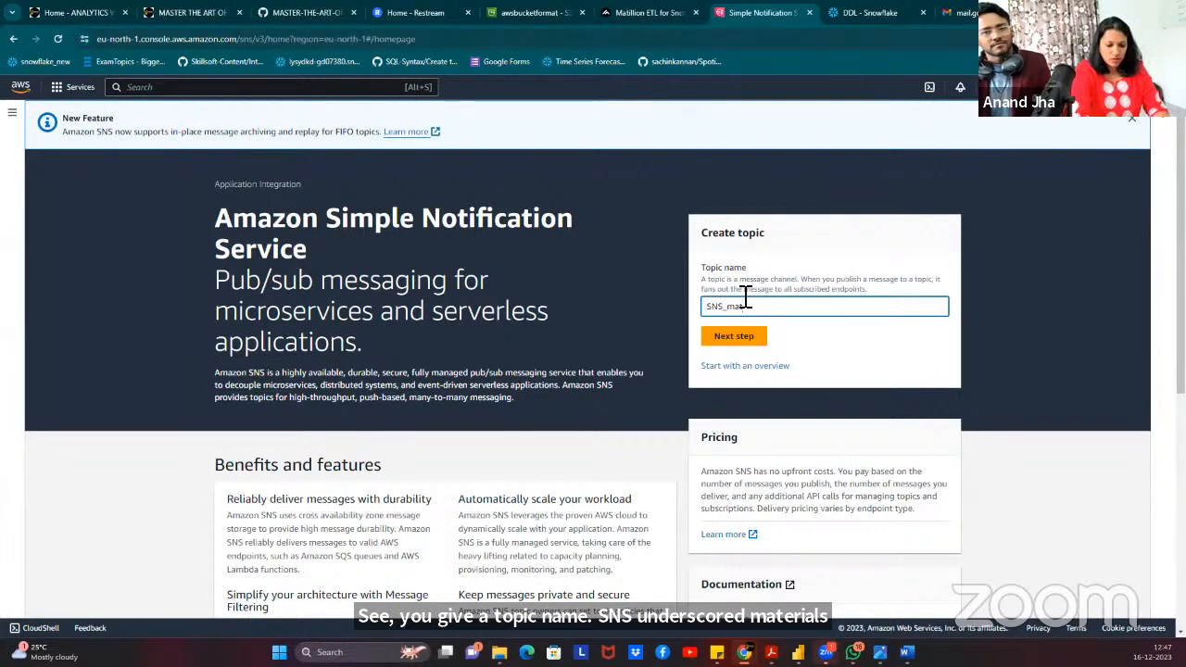
text(t_new)
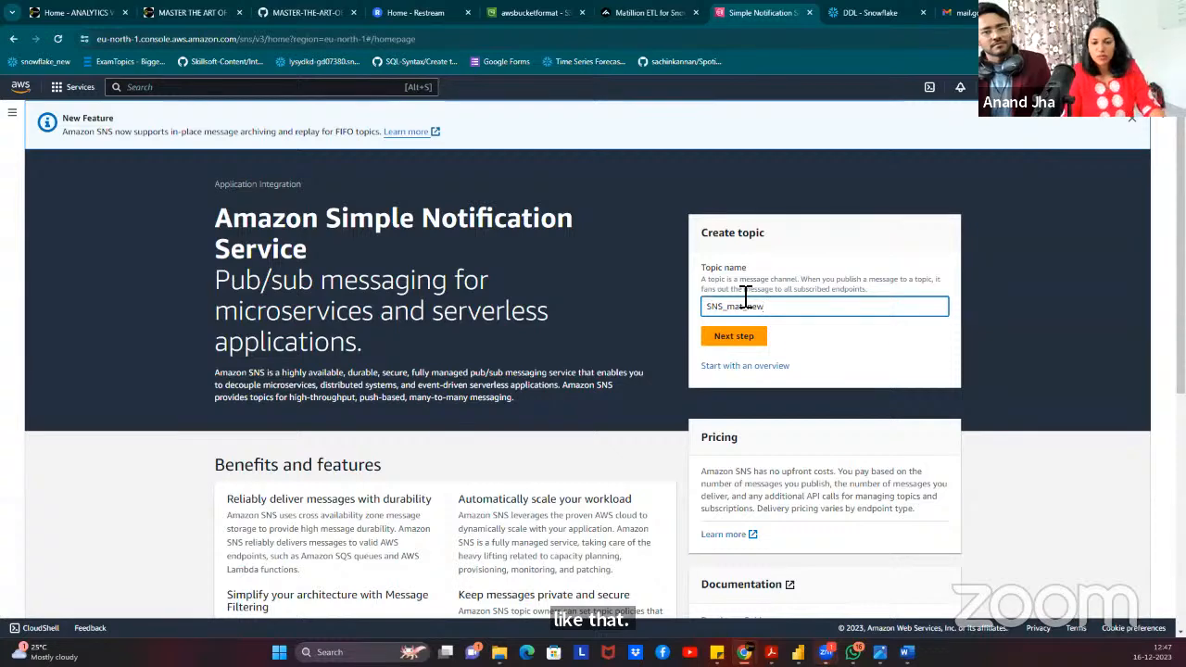
click(736, 337)
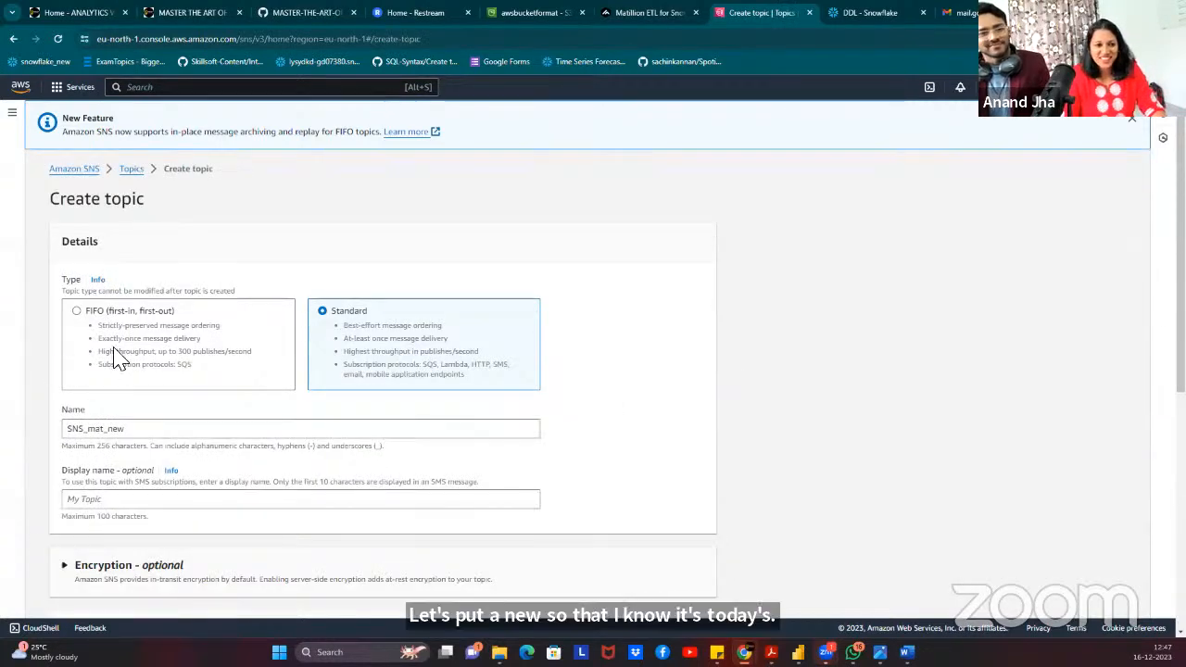
Set the display name to SNS_mat_new and create the Standard topic.
scroll(401, 343, down, 2)
scroll(401, 343, down, 2)
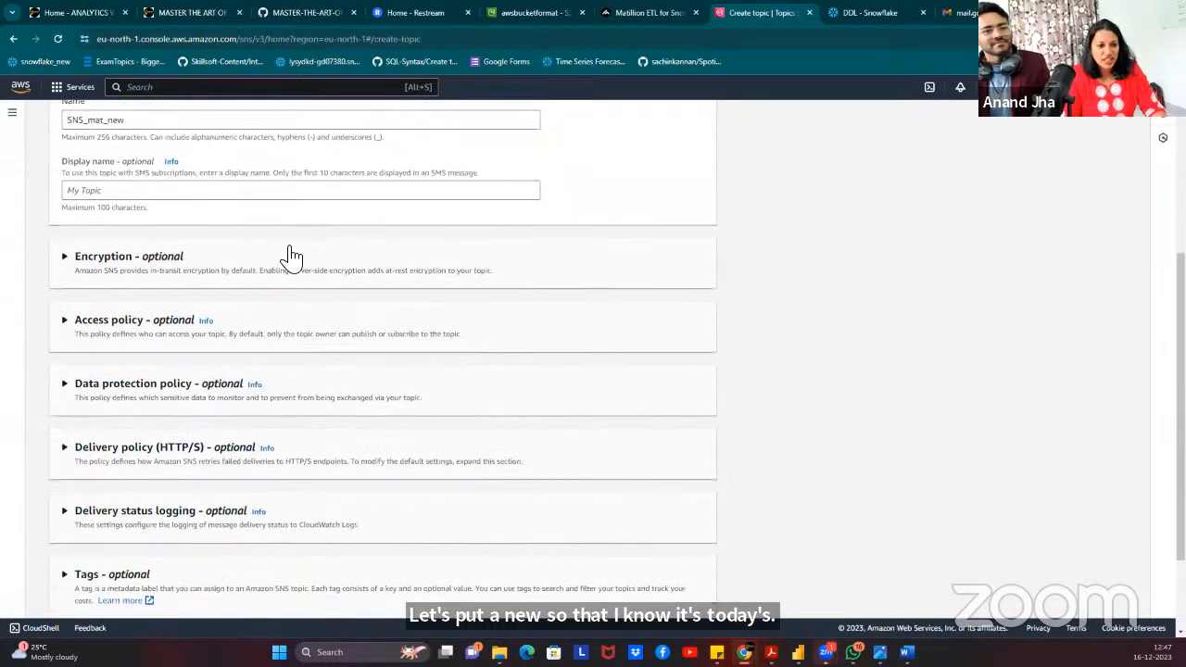
scroll(139, 195, up, 1)
scroll(144, 188, up, 1)
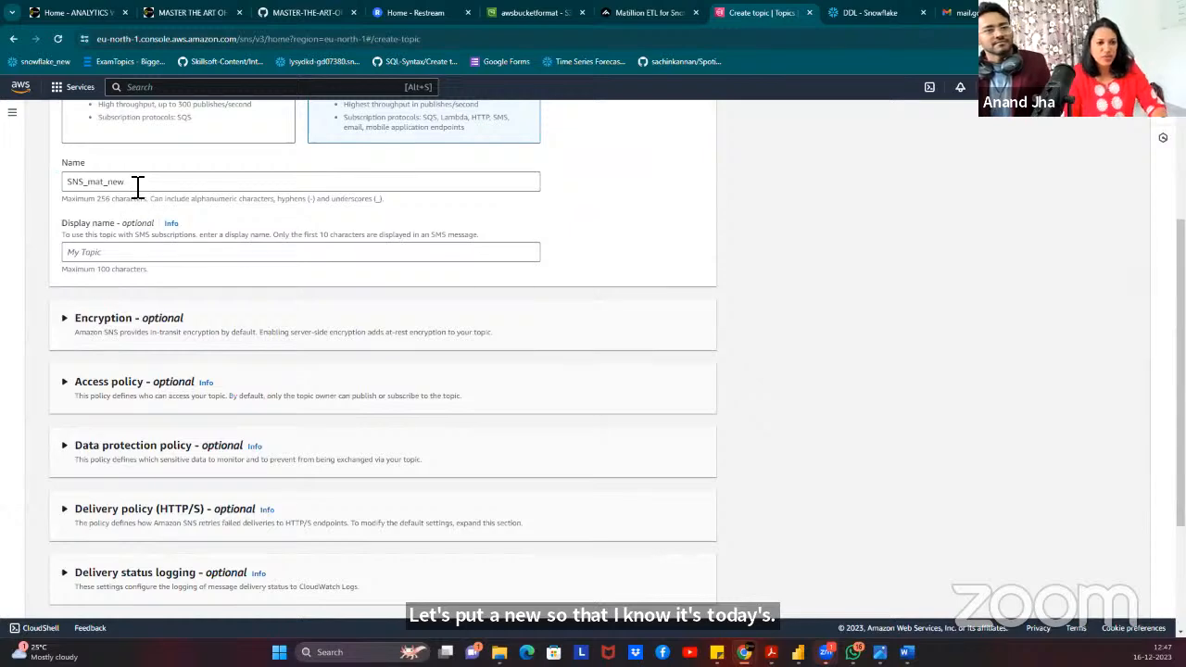
drag(138, 184, 37, 184)
key(ctrl+c)
click(151, 254)
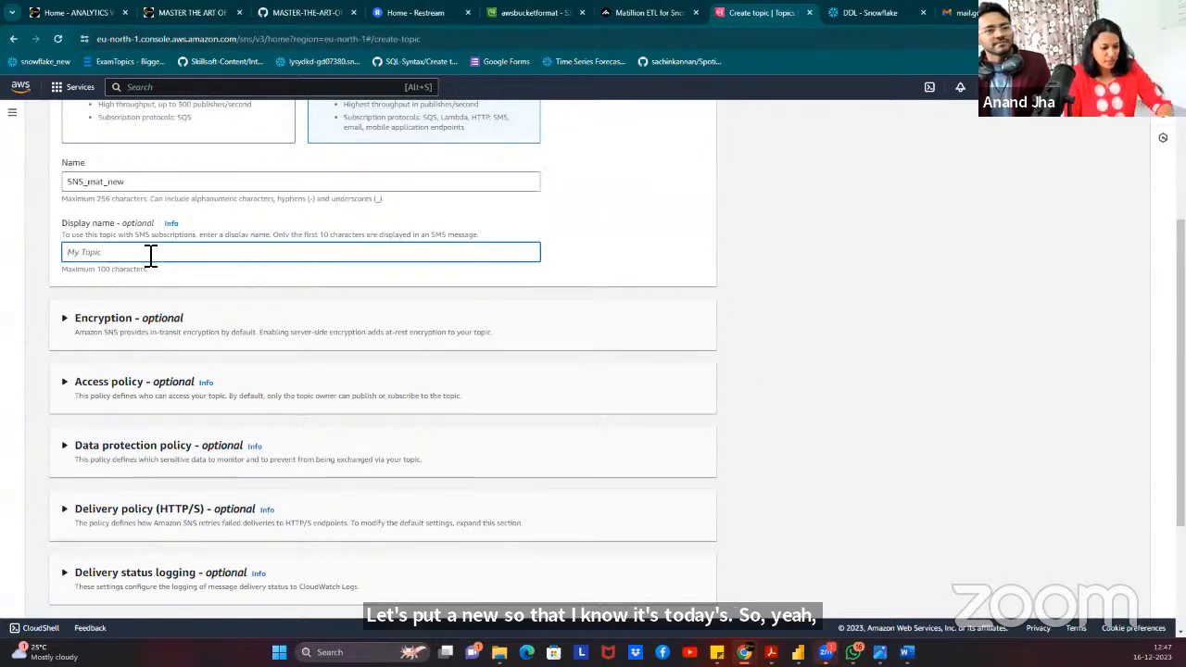
key(ctrl+v)
scroll(278, 389, down, 2)
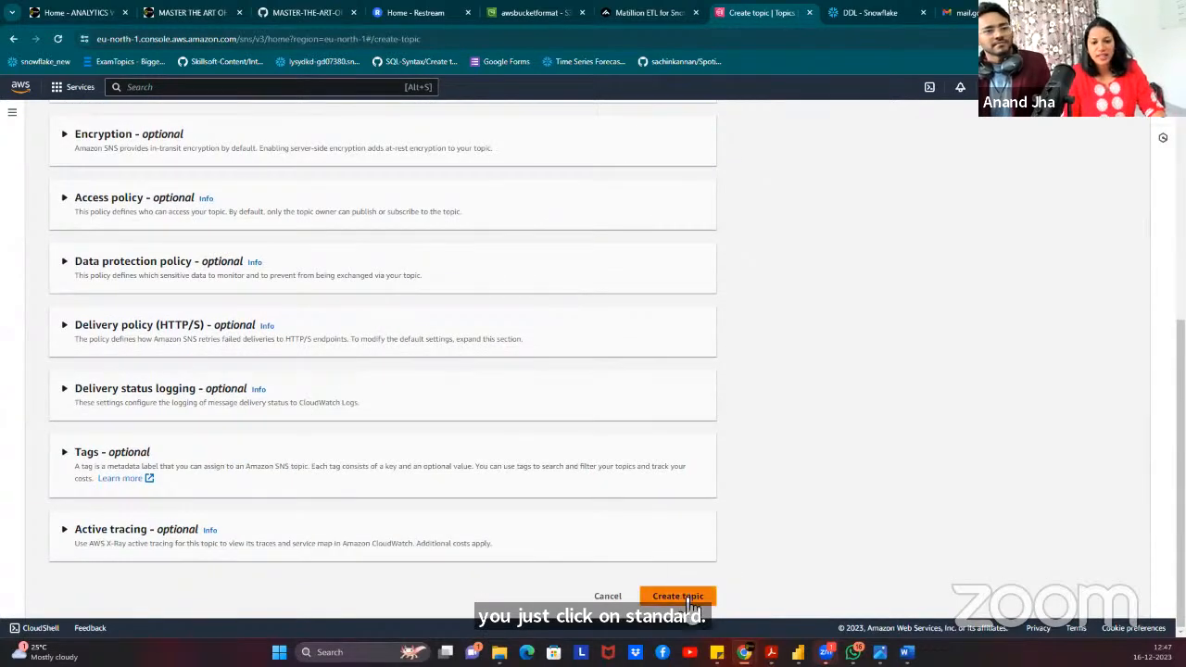
click(686, 602)
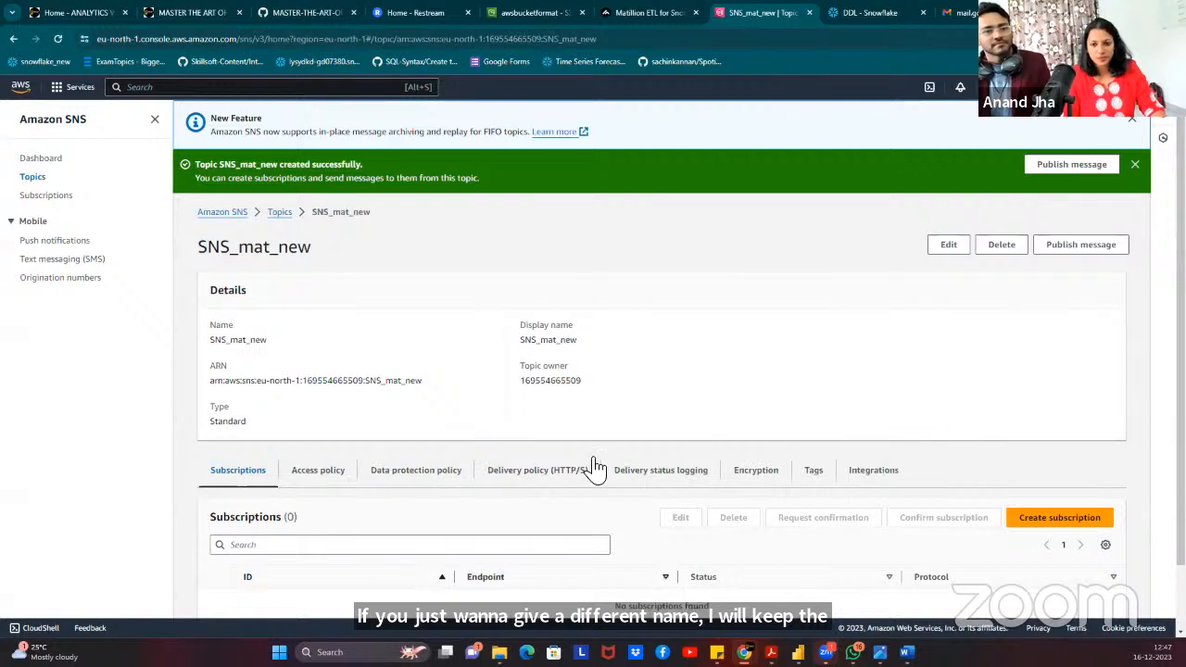
scroll(710, 343, down, 2)
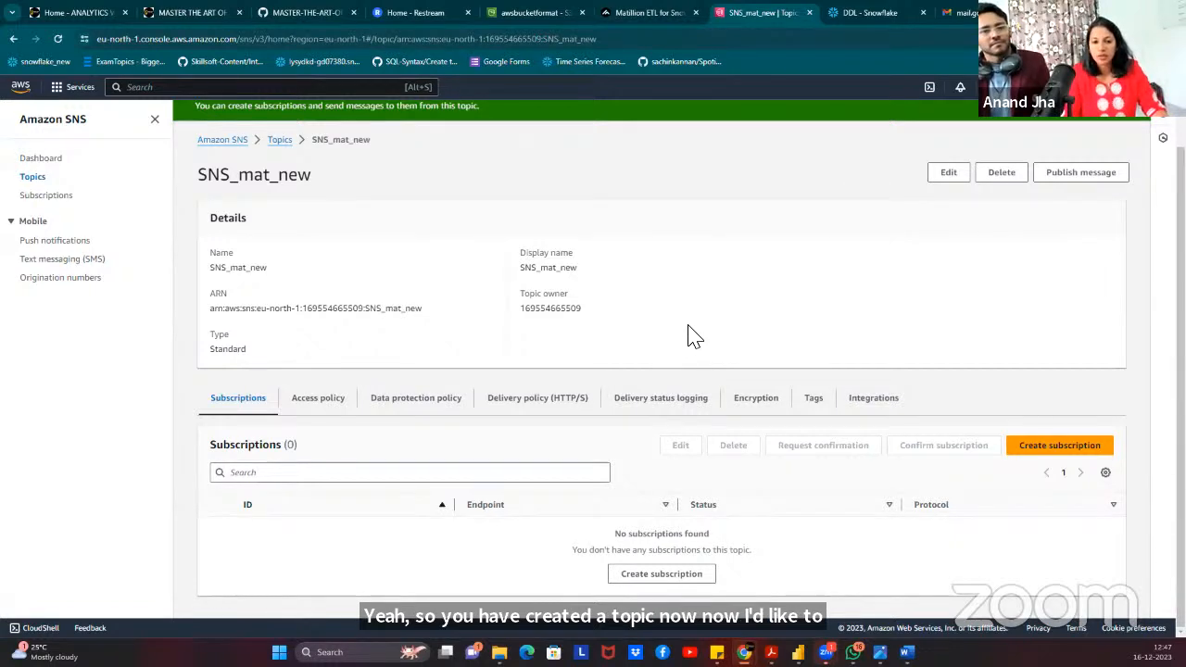
Start a subscription to SNS_mat_new with Email selected as the protocol.
click(1075, 452)
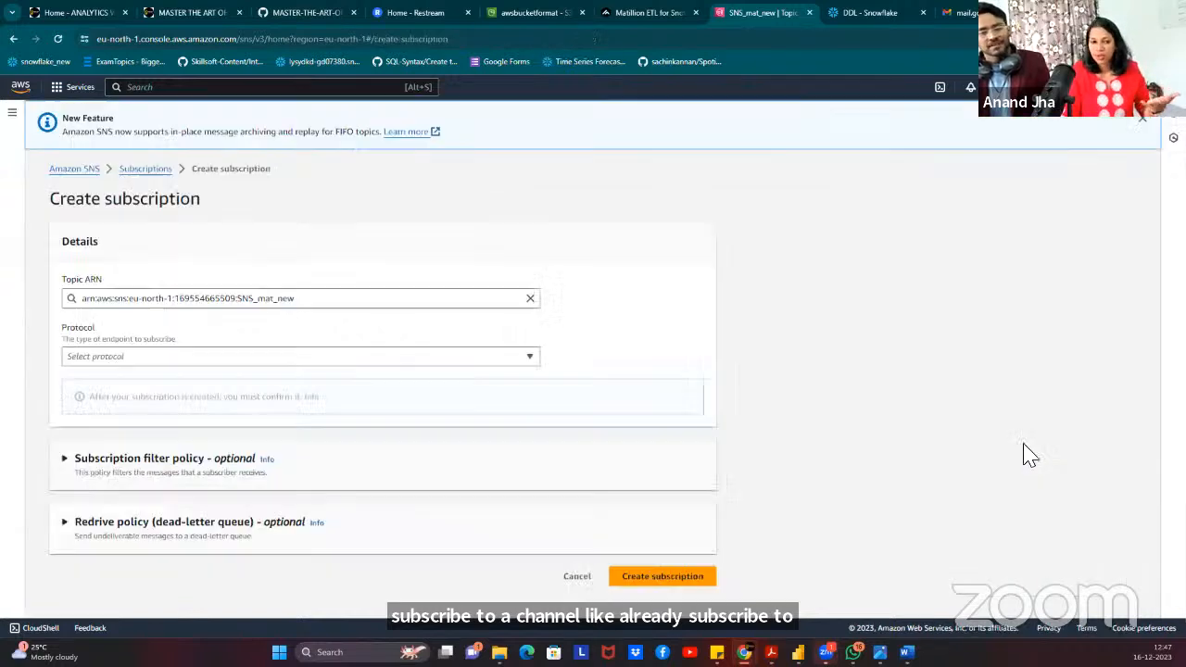
click(102, 360)
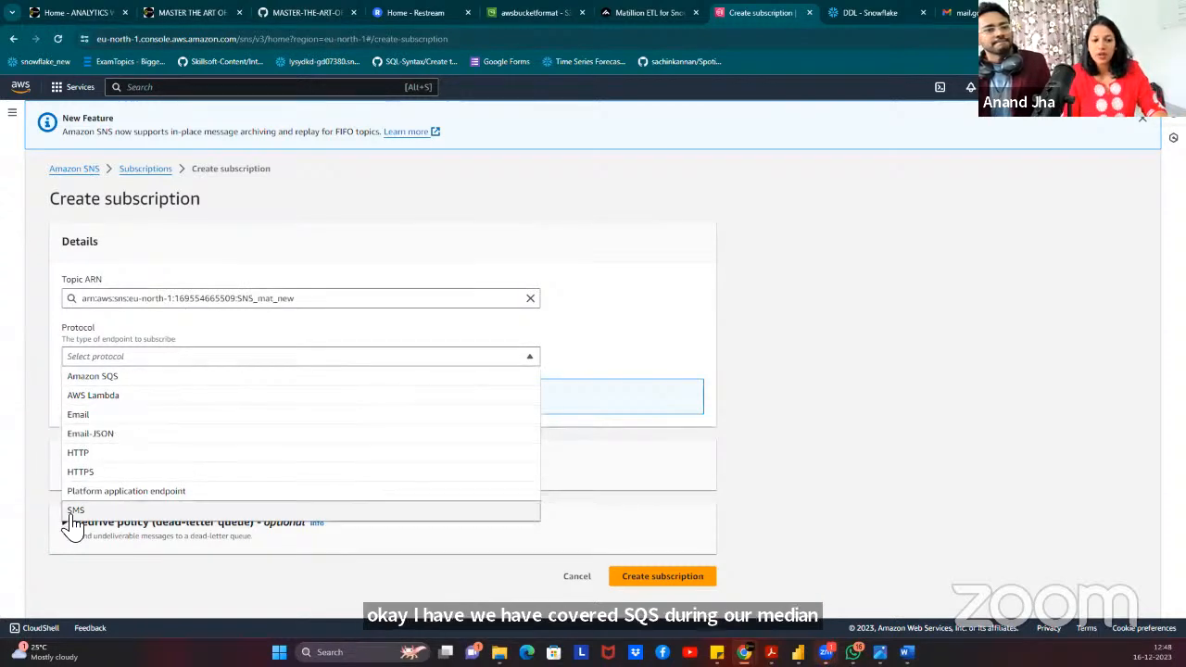
click(109, 417)
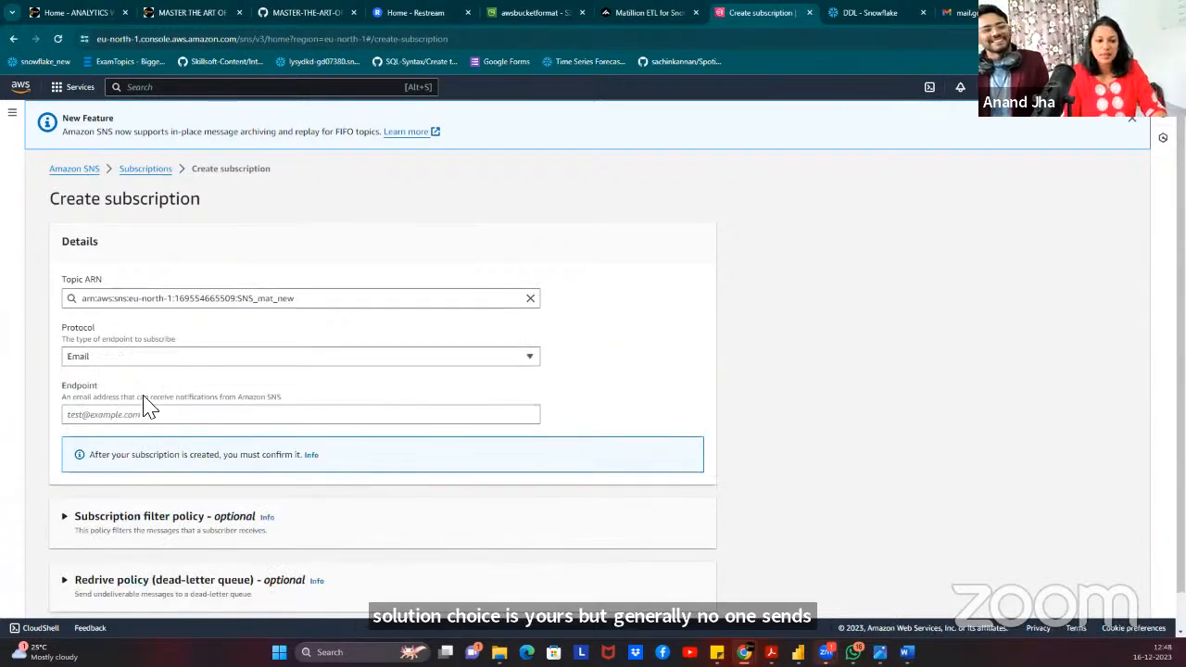
click(118, 416)
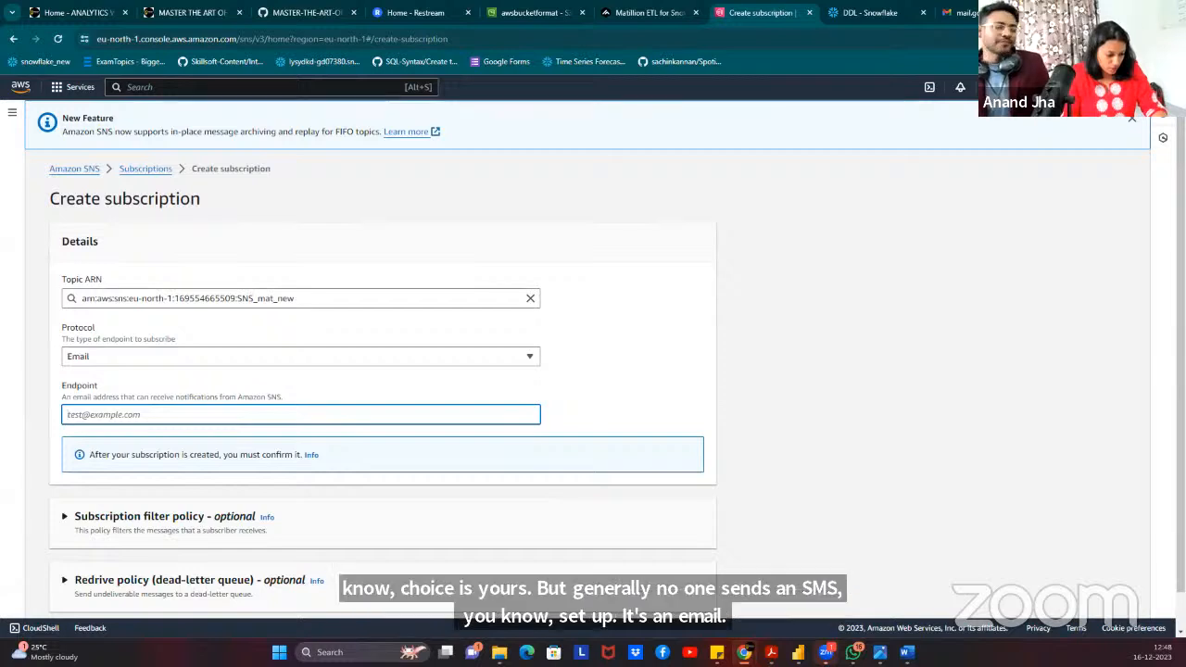
key(alt+Tab)
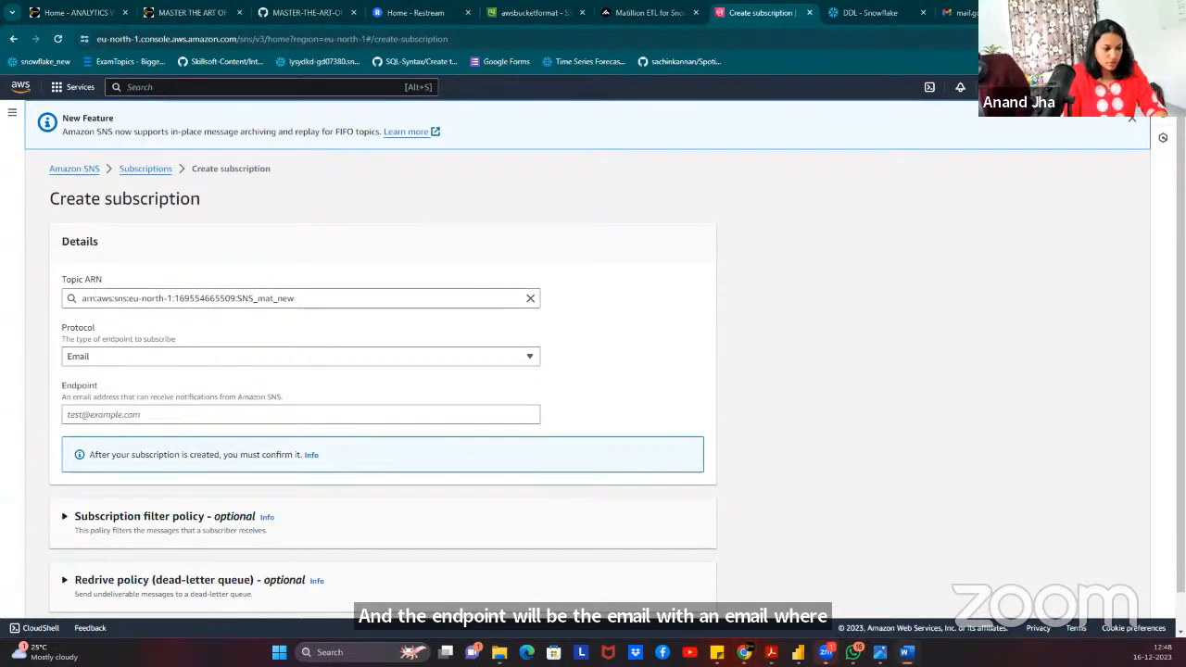
click(300, 414)
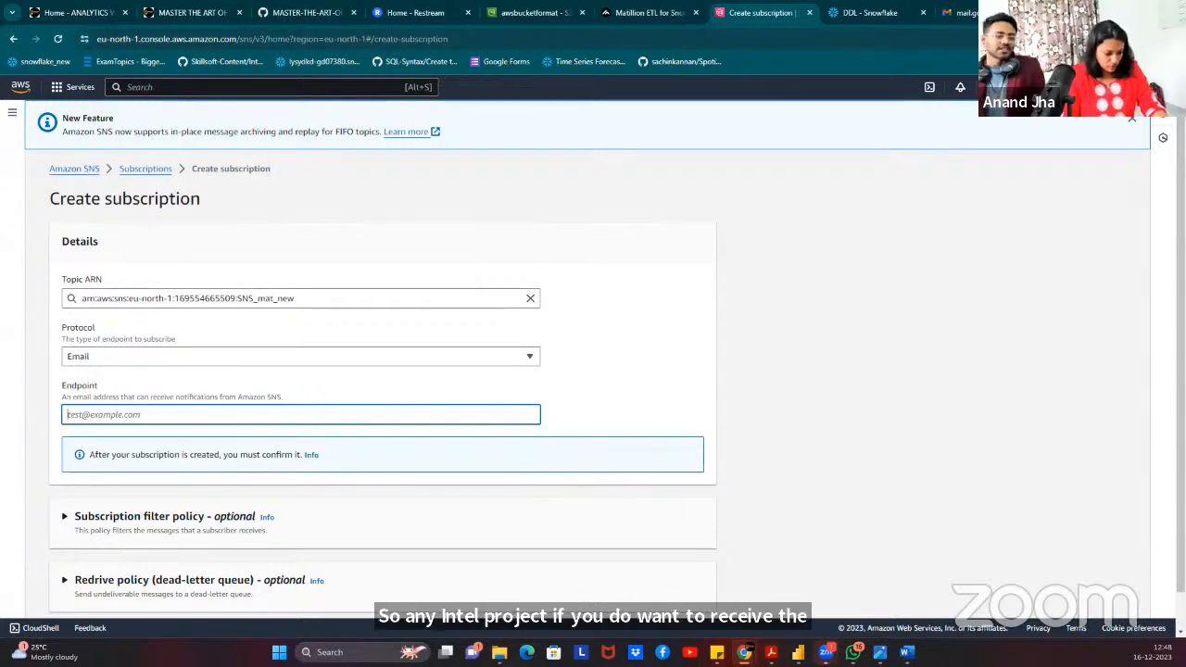
key(super+d)
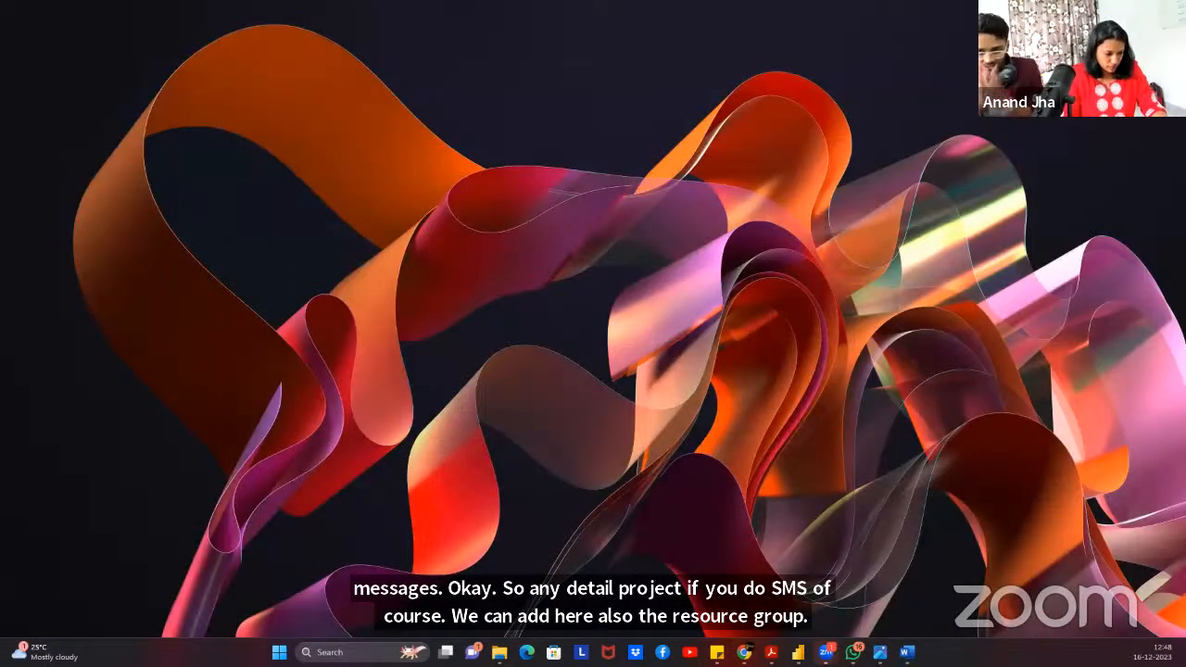
key(super+d)
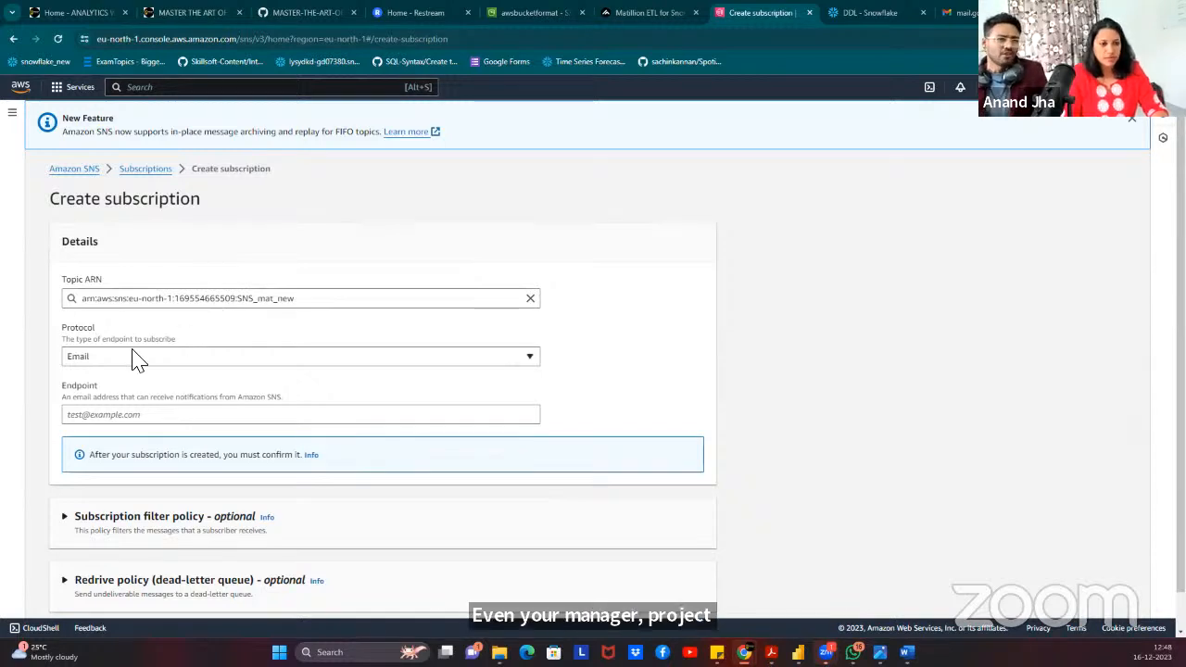
Paste the subscriber's e-mail address as the endpoint and create the subscription.
click(139, 414)
key(ctrl+v)
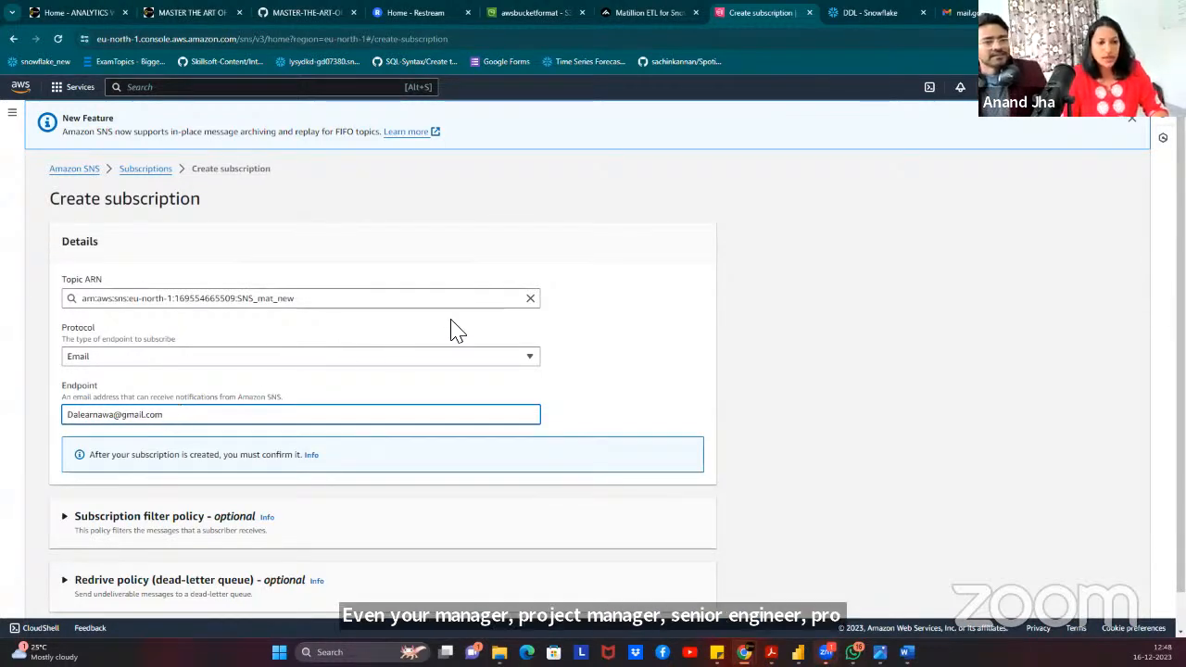
scroll(454, 329, down, 1)
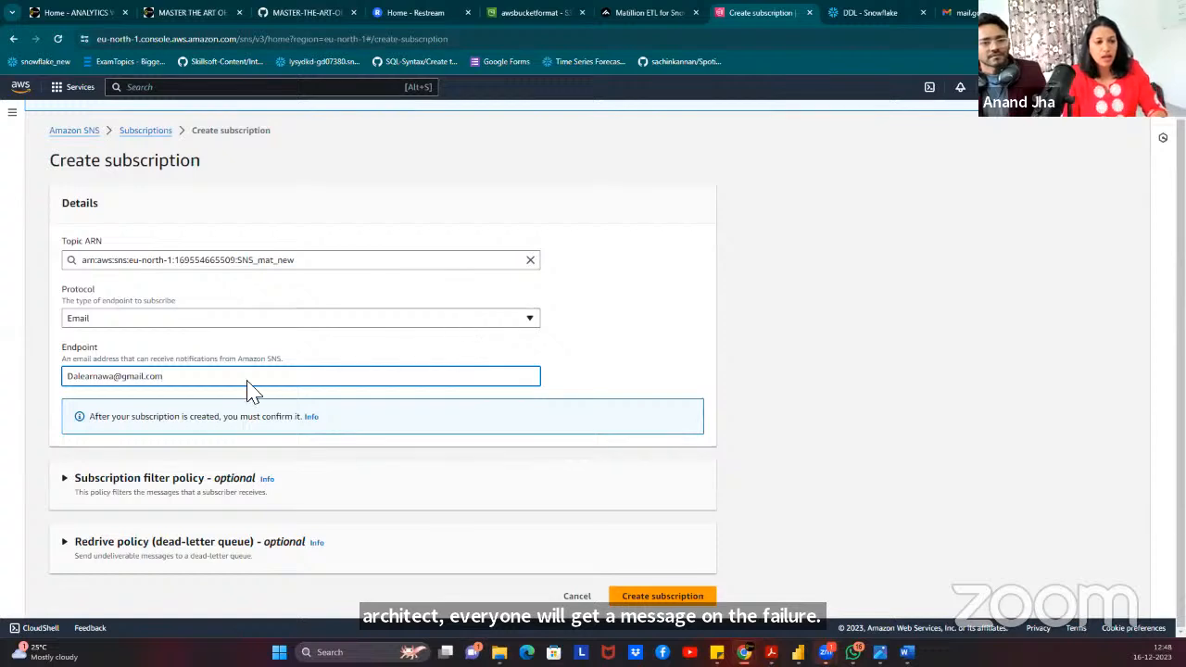
click(658, 598)
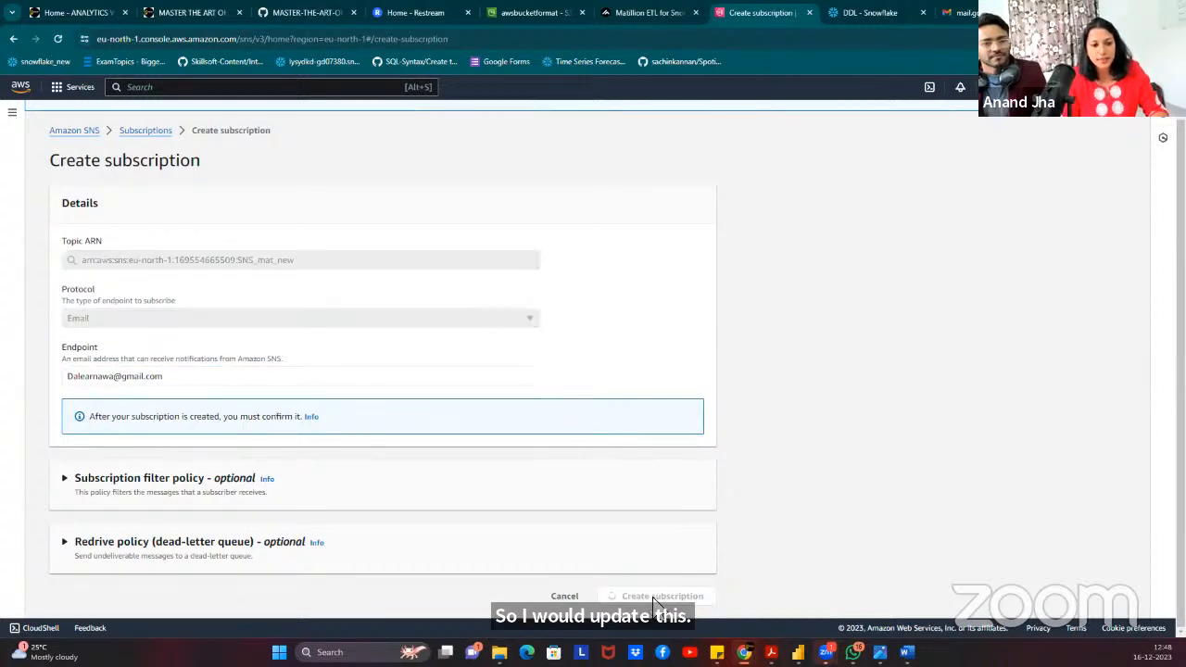
scroll(658, 477, down, 2)
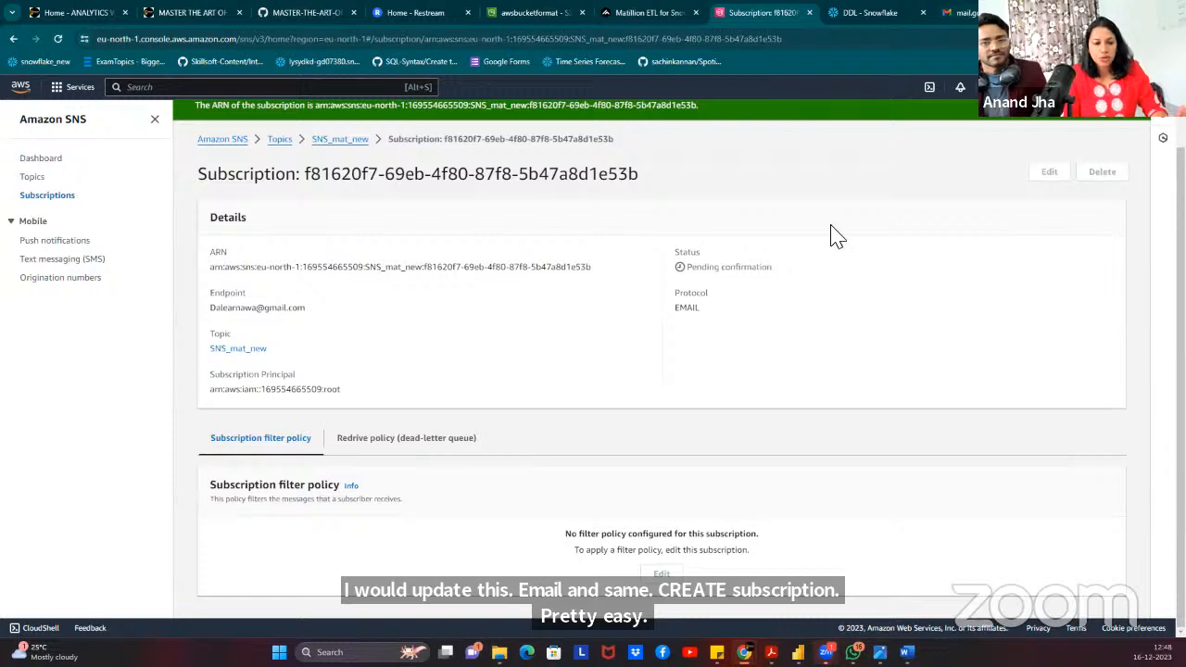
Switch to the mail.google.com browser tab.
click(985, 13)
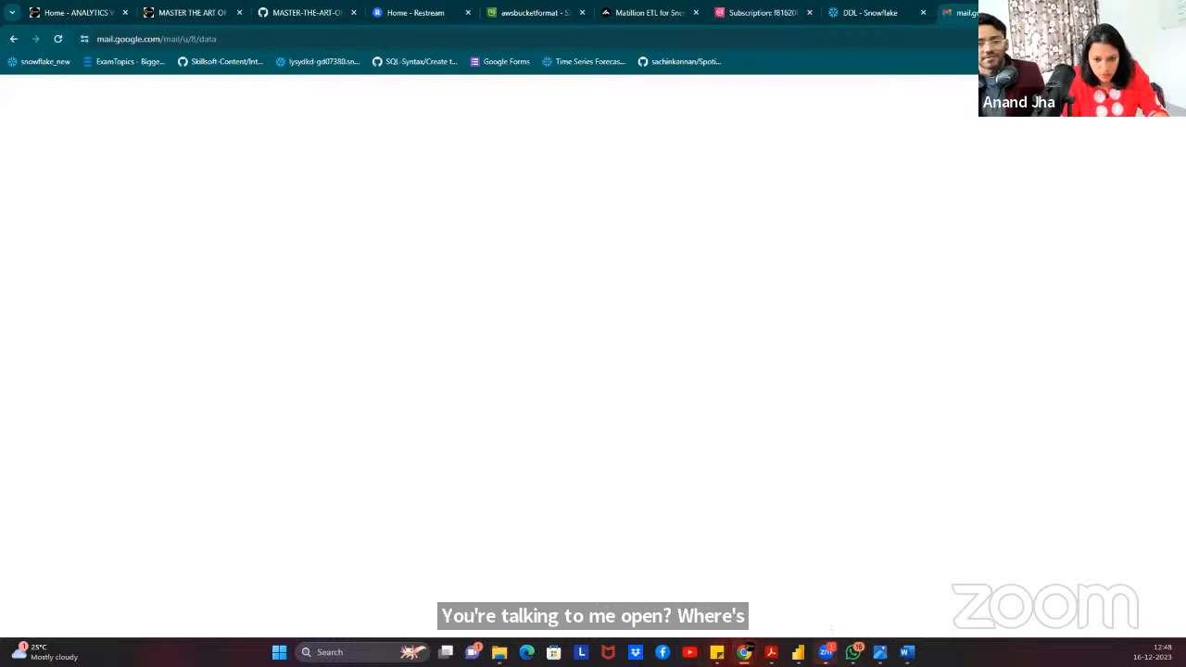
Confirm the SNS_mat_new subscription from the AWS confirmation email in the Gmail window.
mouse_move(745, 652)
click(824, 609)
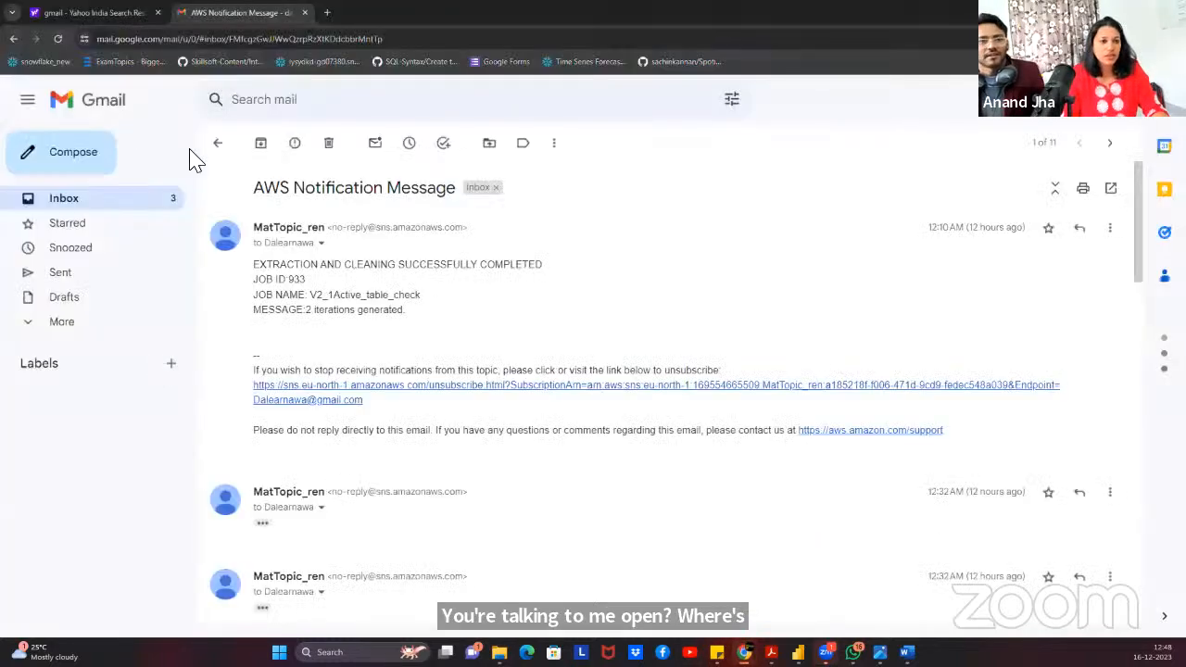
click(220, 145)
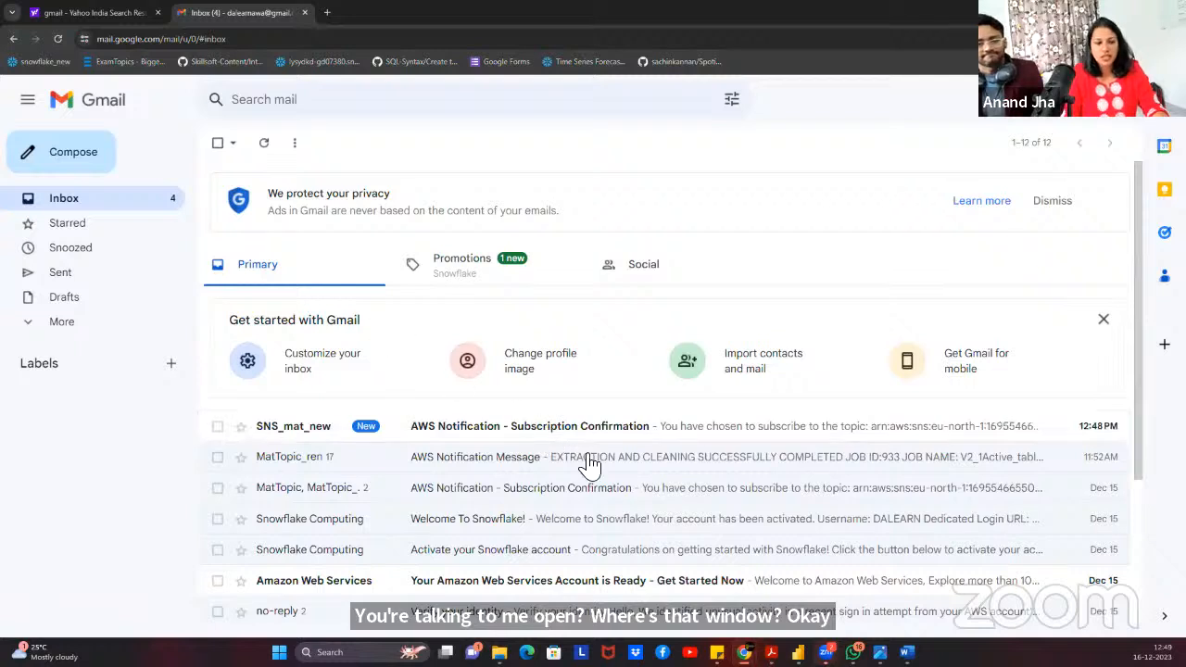
click(621, 437)
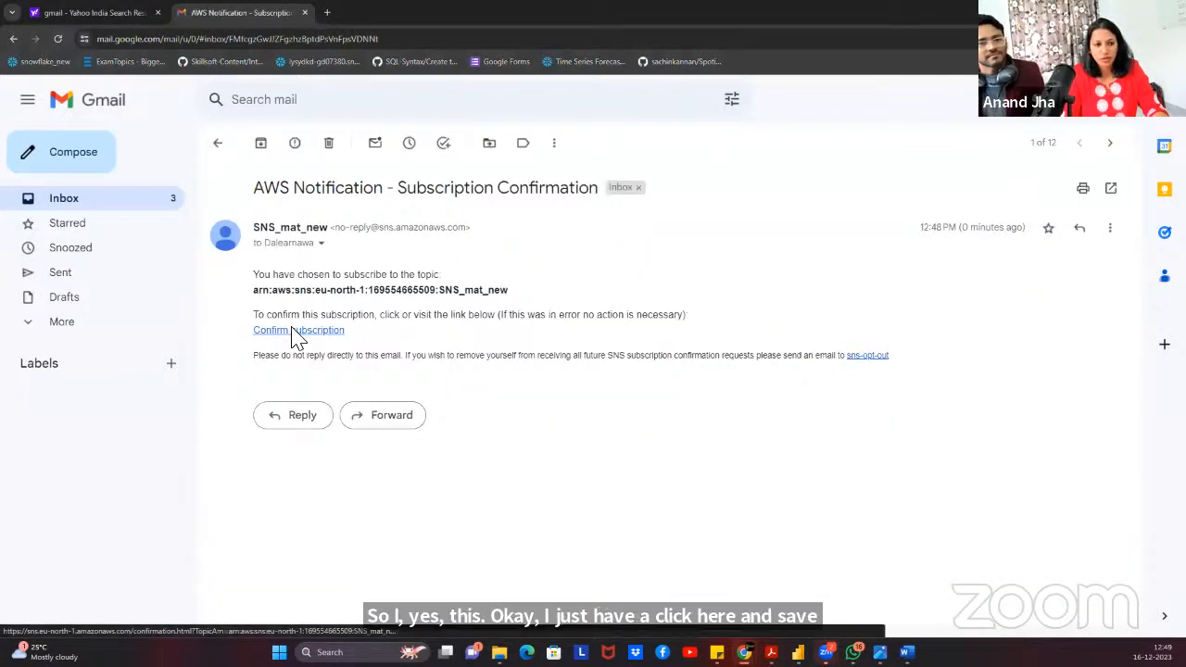
click(296, 331)
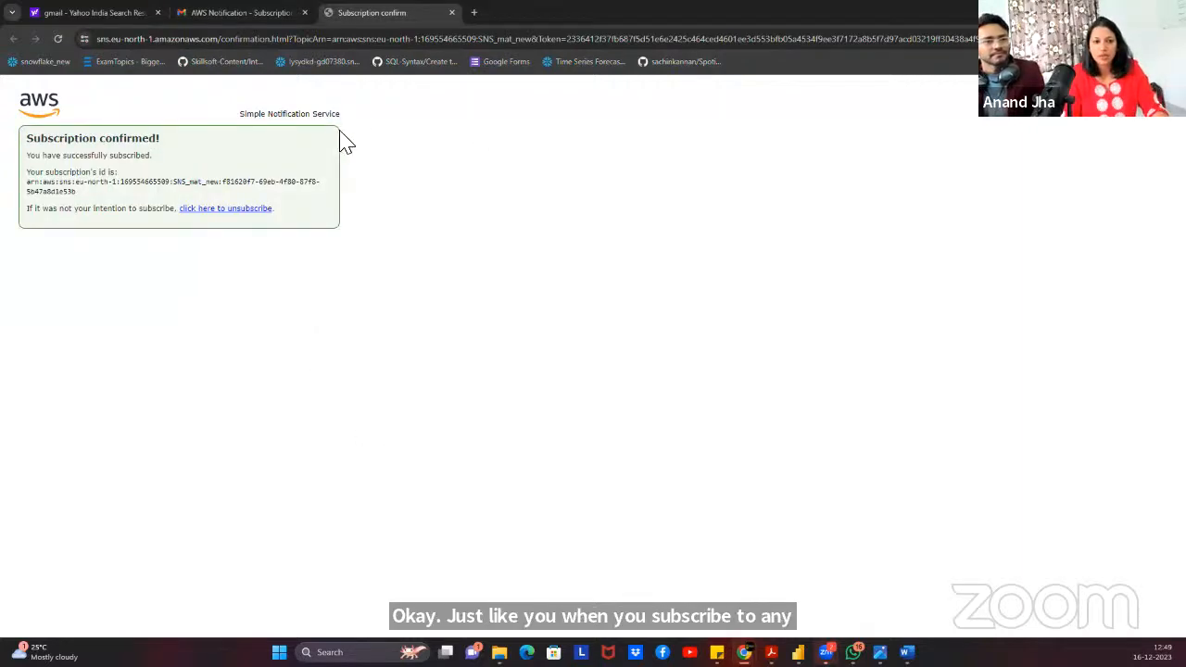
click(453, 13)
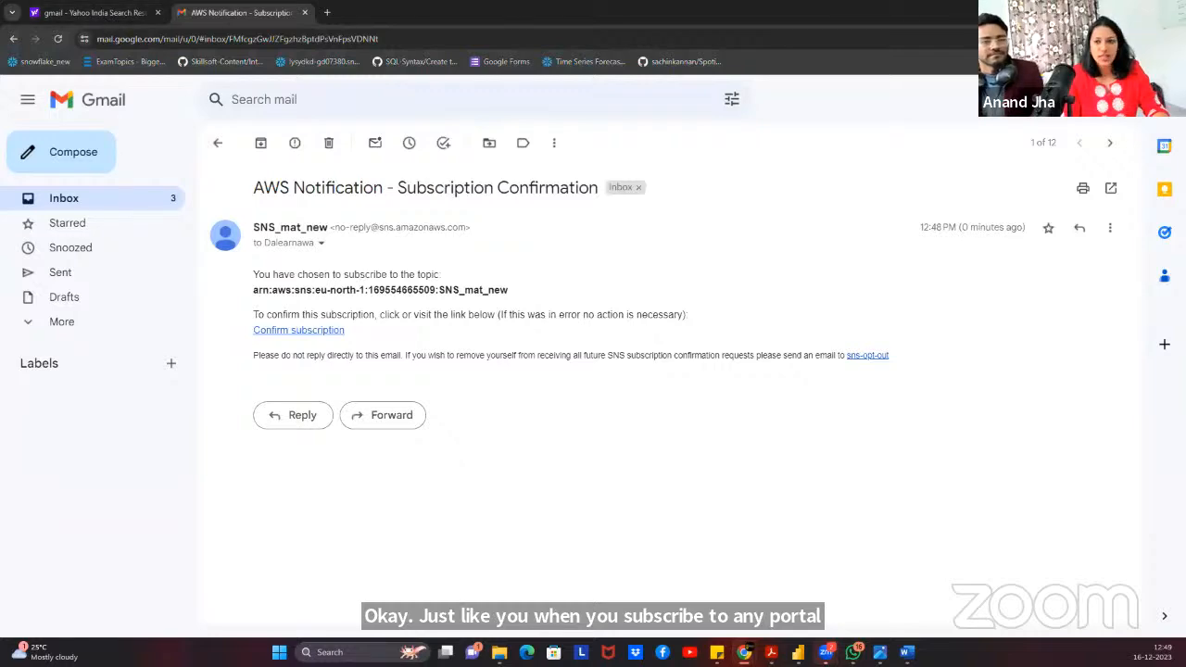
click(1115, 11)
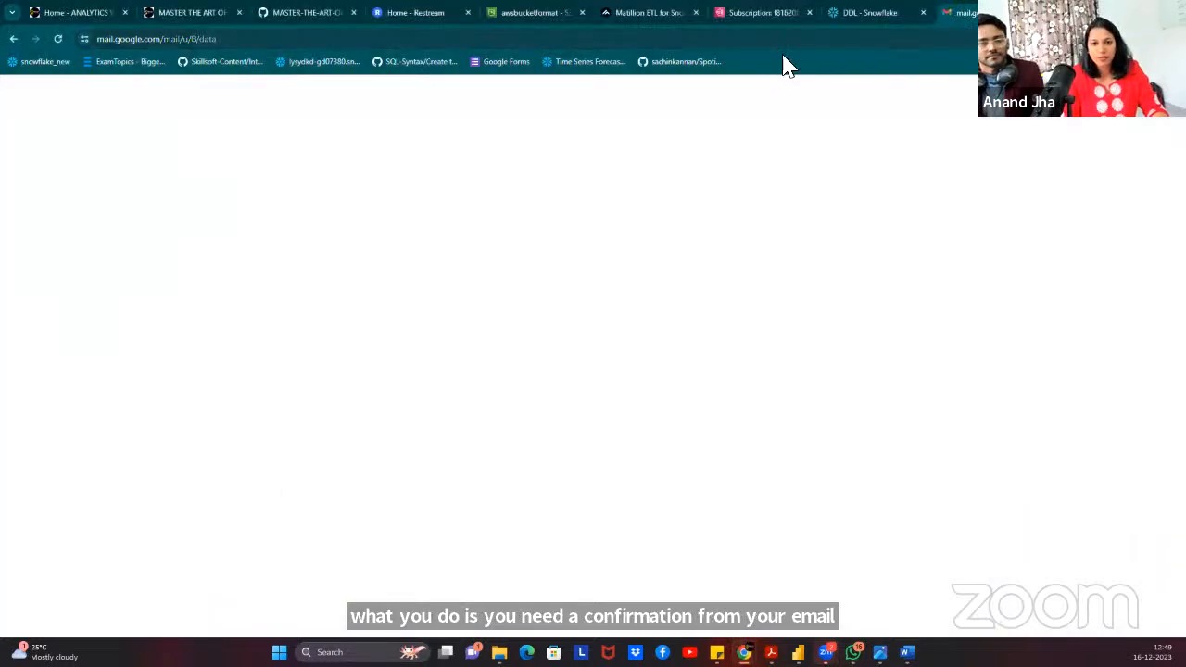
Refresh and verify SNS_mat_new's confirmed e-mail subscription, then return to the Matillion job.
click(746, 13)
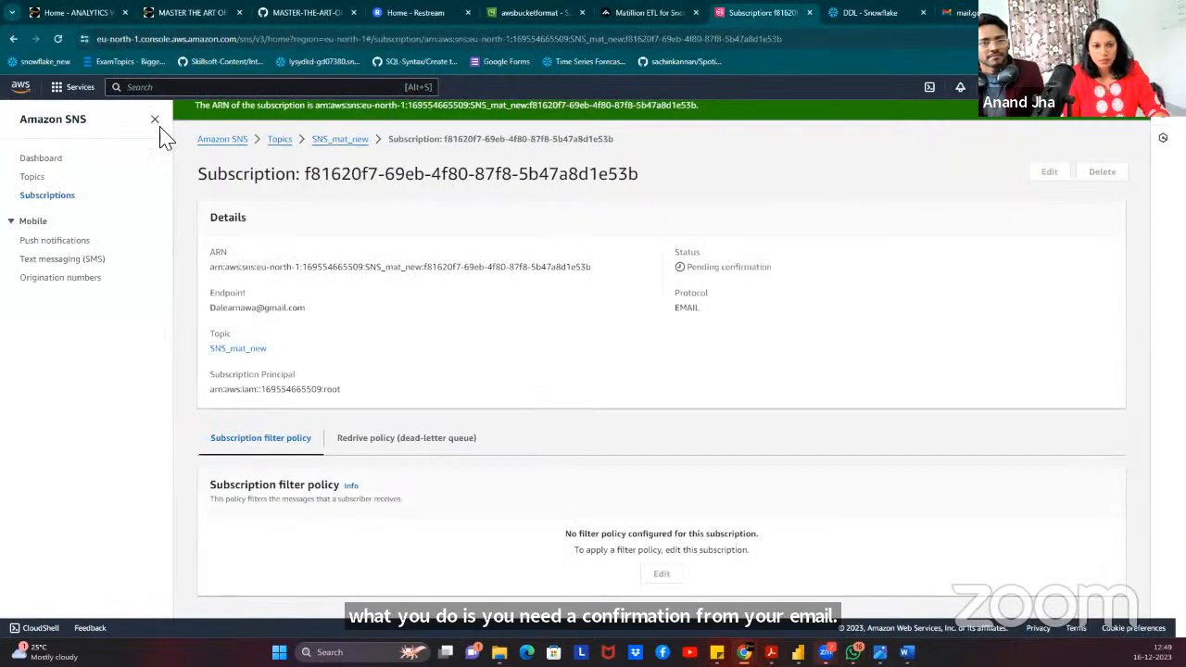
click(56, 39)
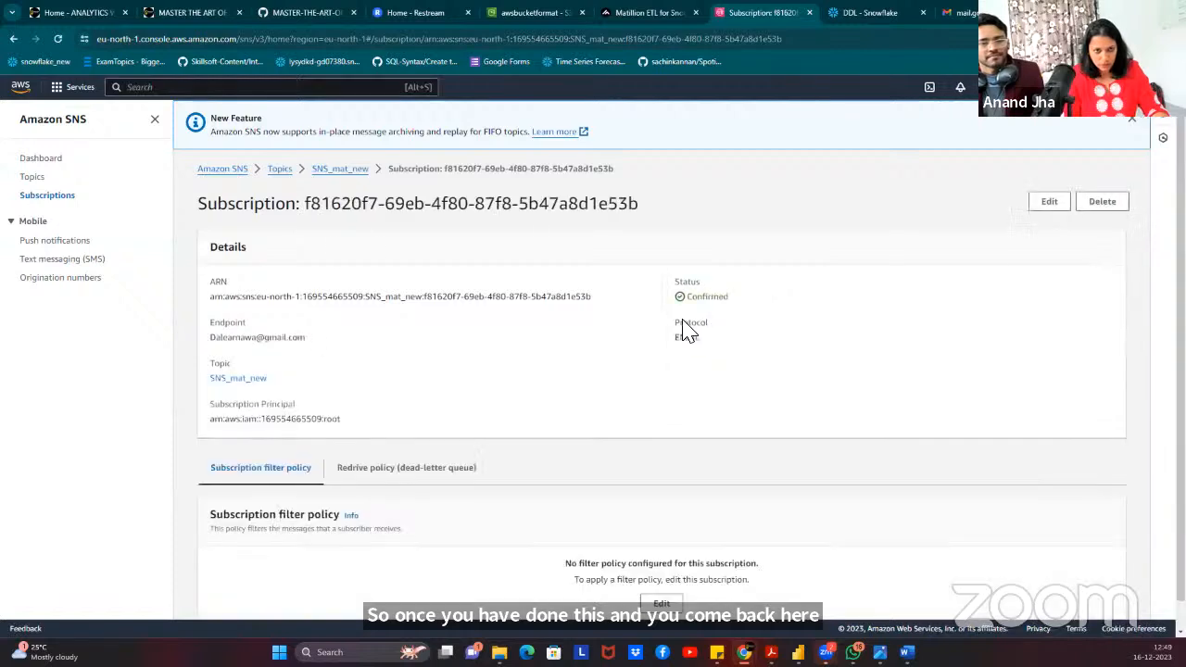
click(279, 170)
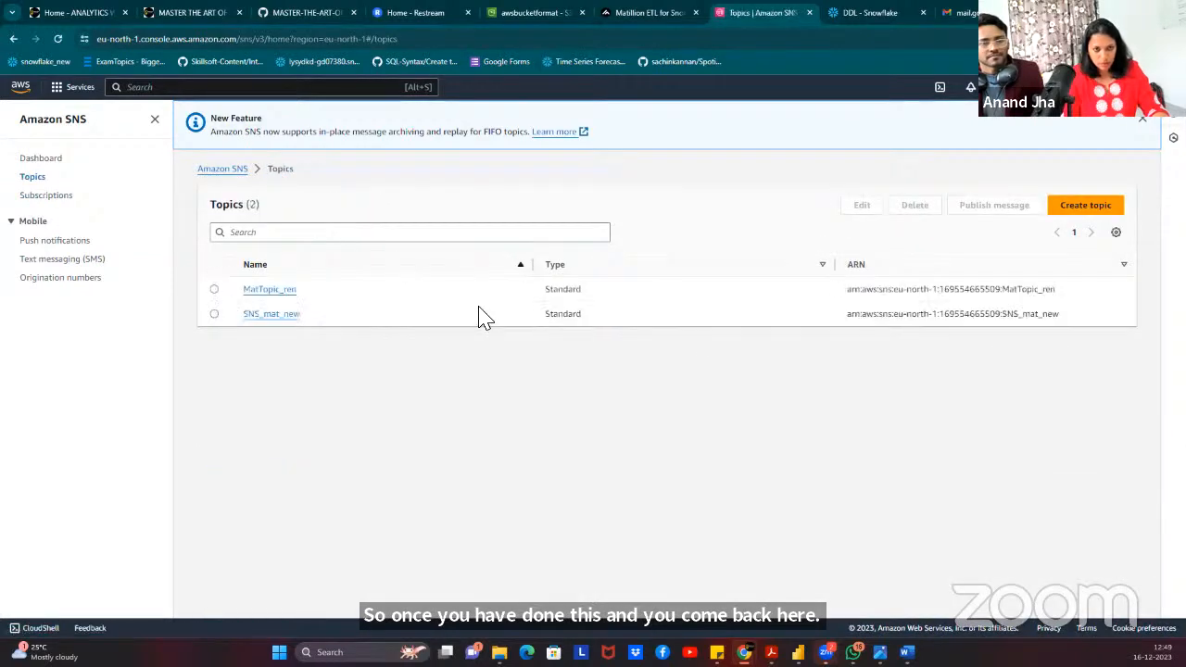
click(270, 315)
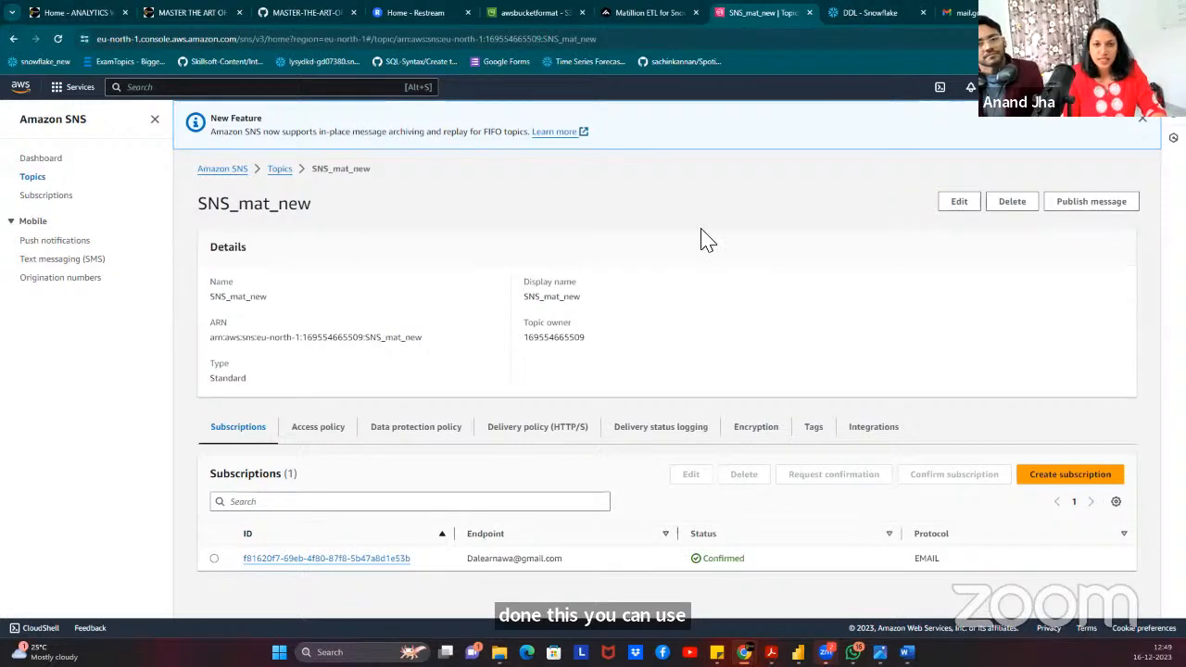
click(642, 13)
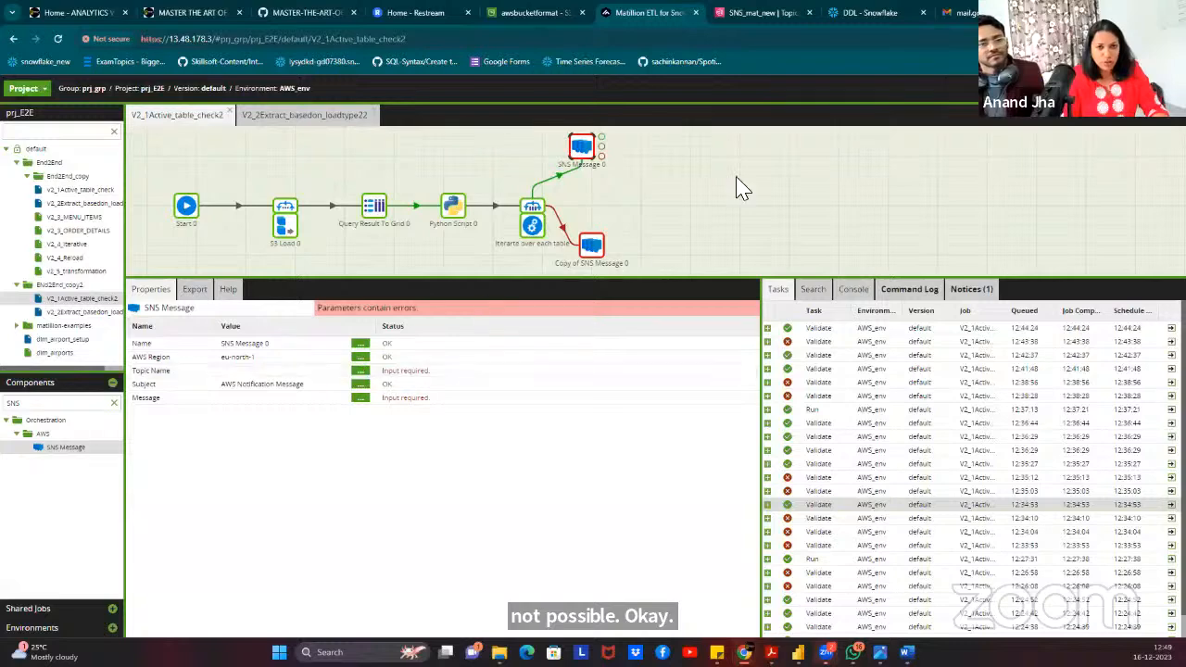
After checking the awsbucketformat S3 tab, set SNS Message 0's Topic Name to SNS_mat_new.
click(525, 12)
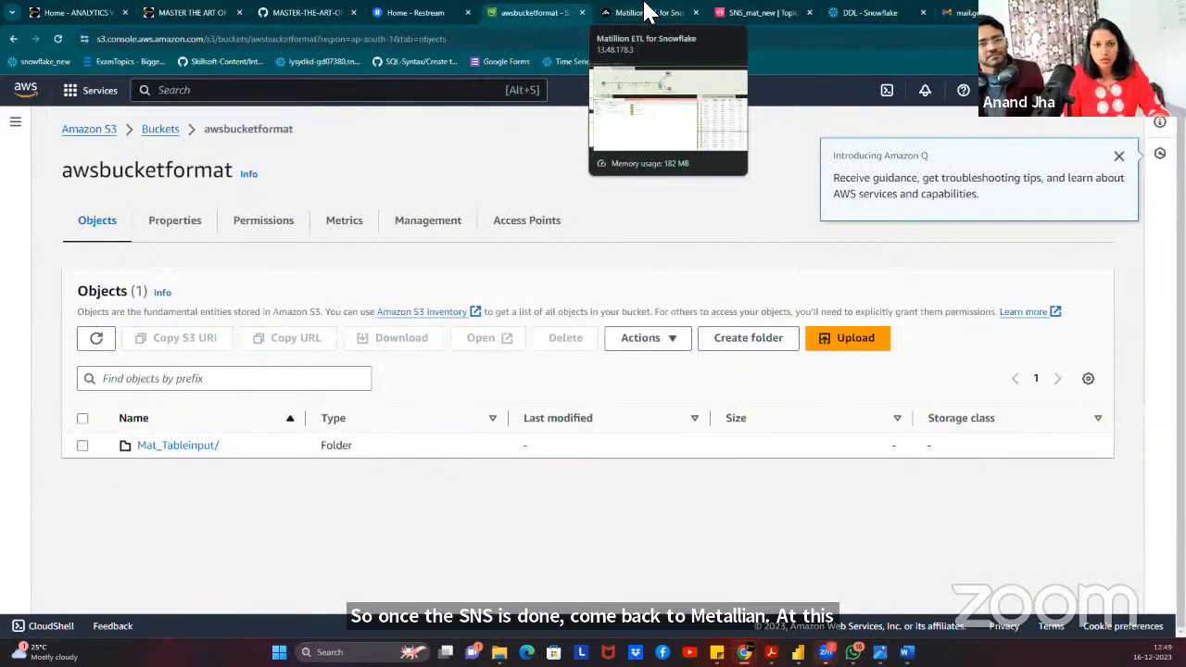
click(1028, 90)
click(640, 13)
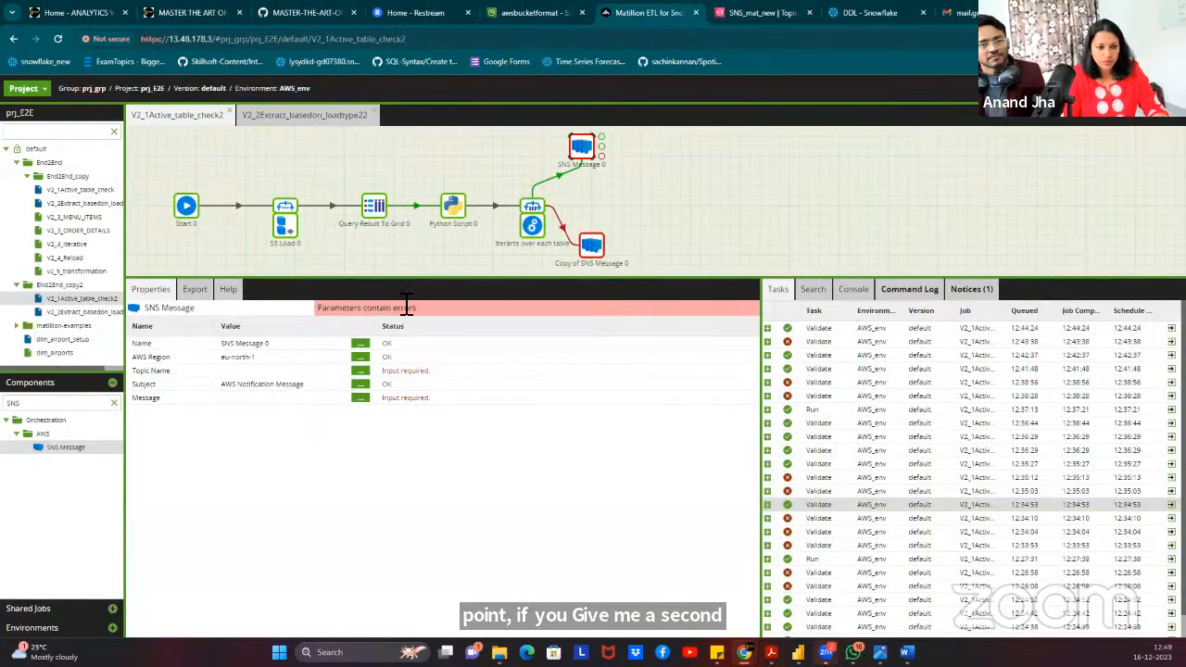
click(364, 372)
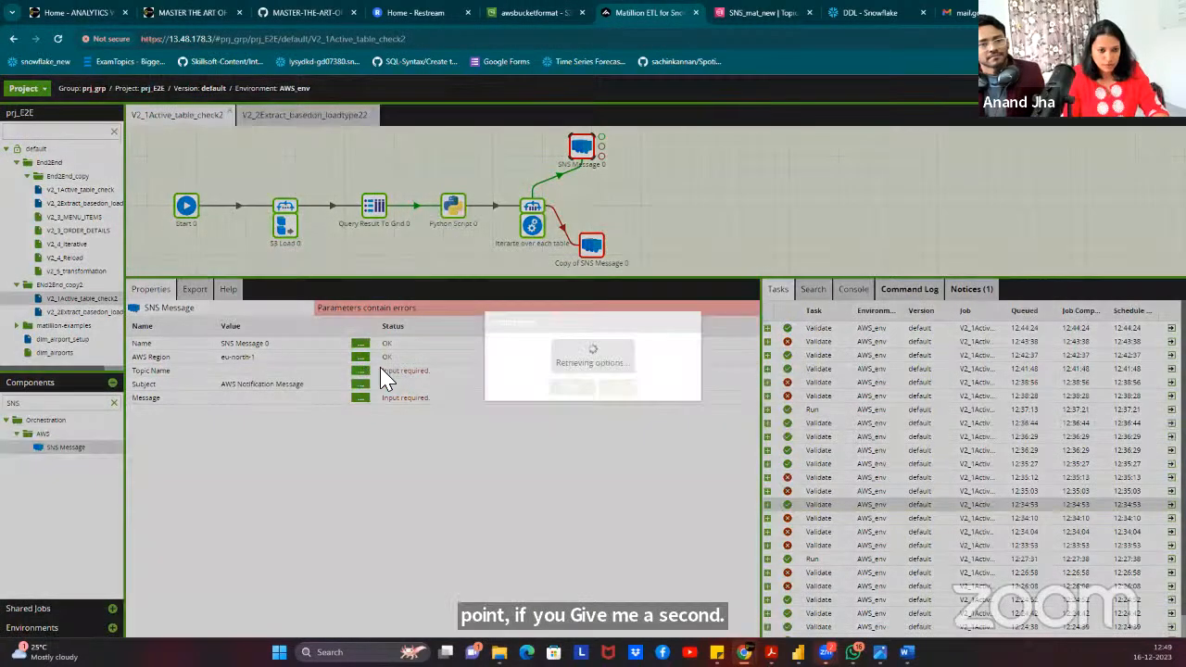
click(548, 344)
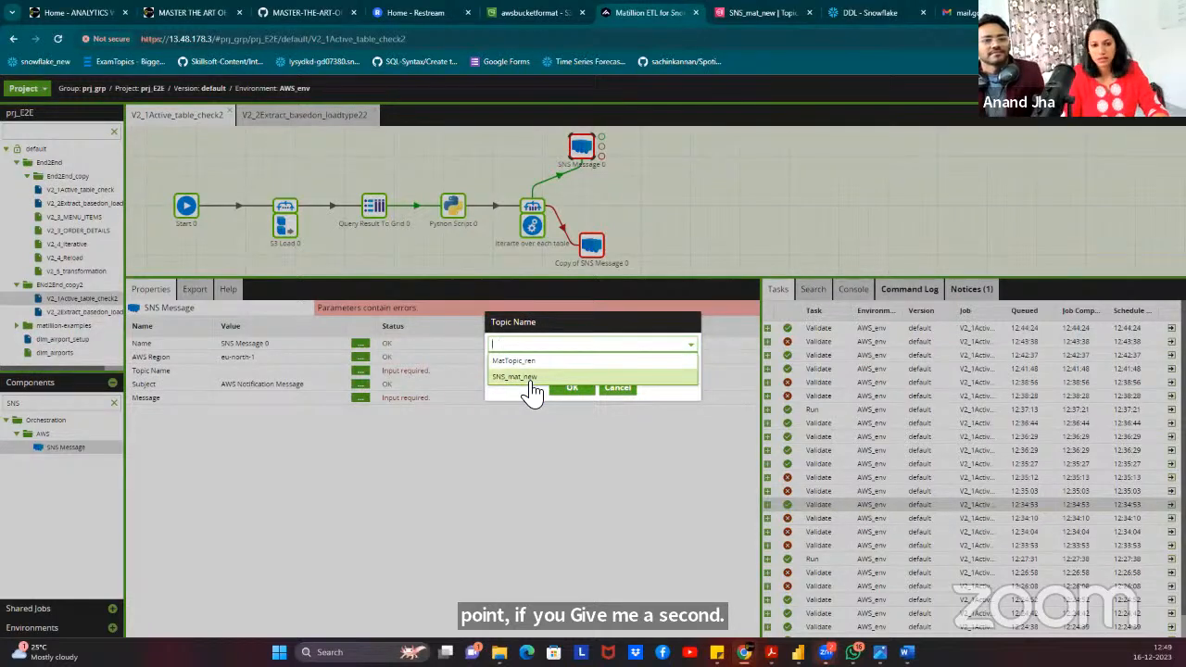
click(533, 379)
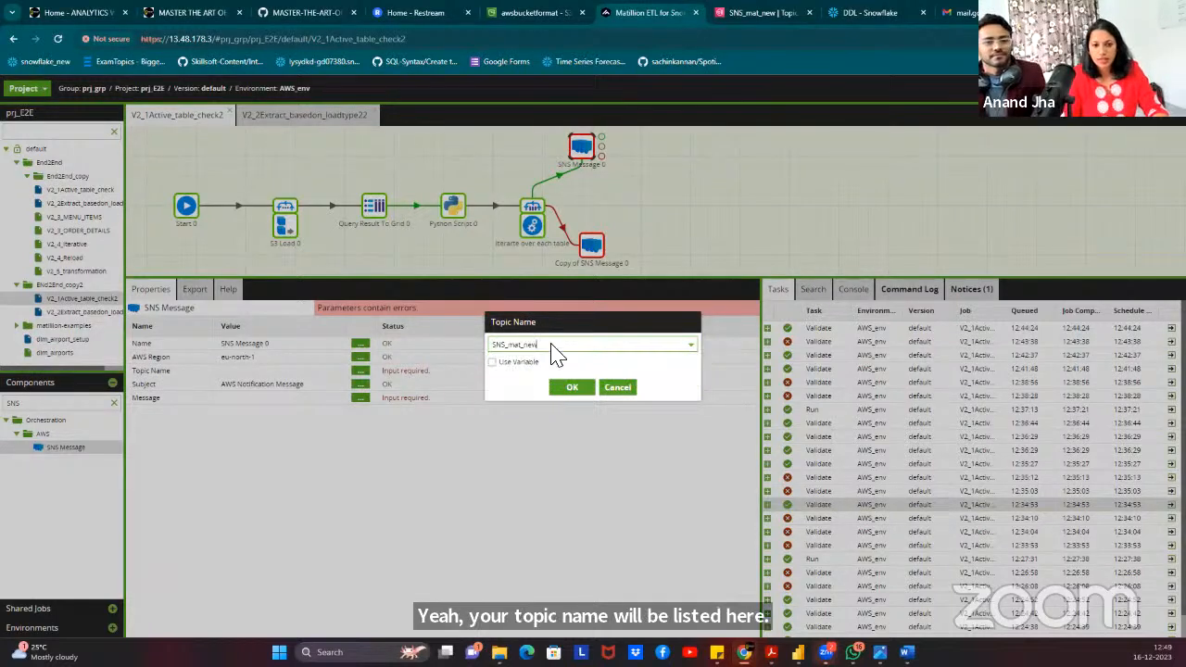
click(574, 393)
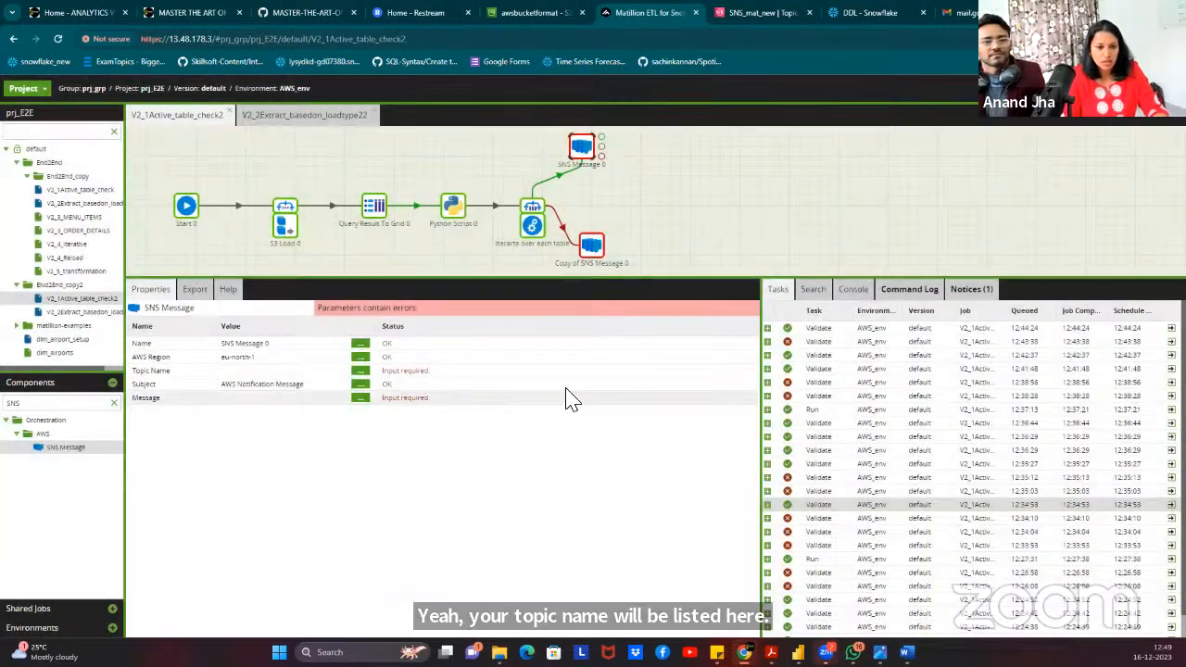
Keep the subject as 'AWS Notification Message'.
click(361, 386)
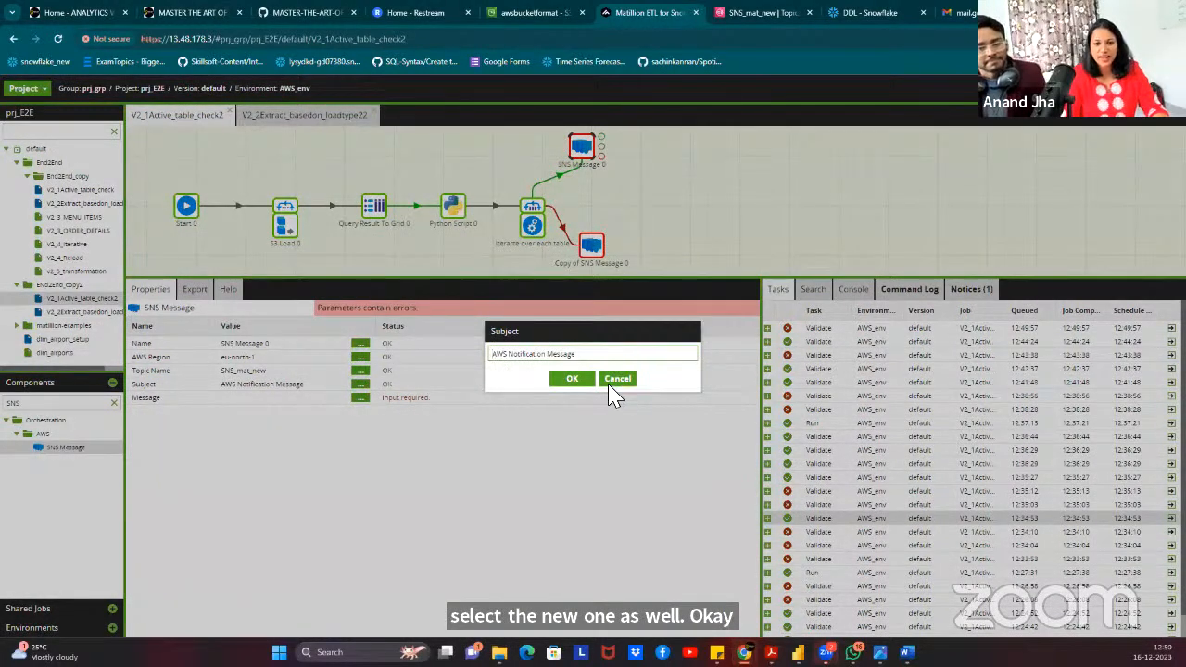
click(569, 378)
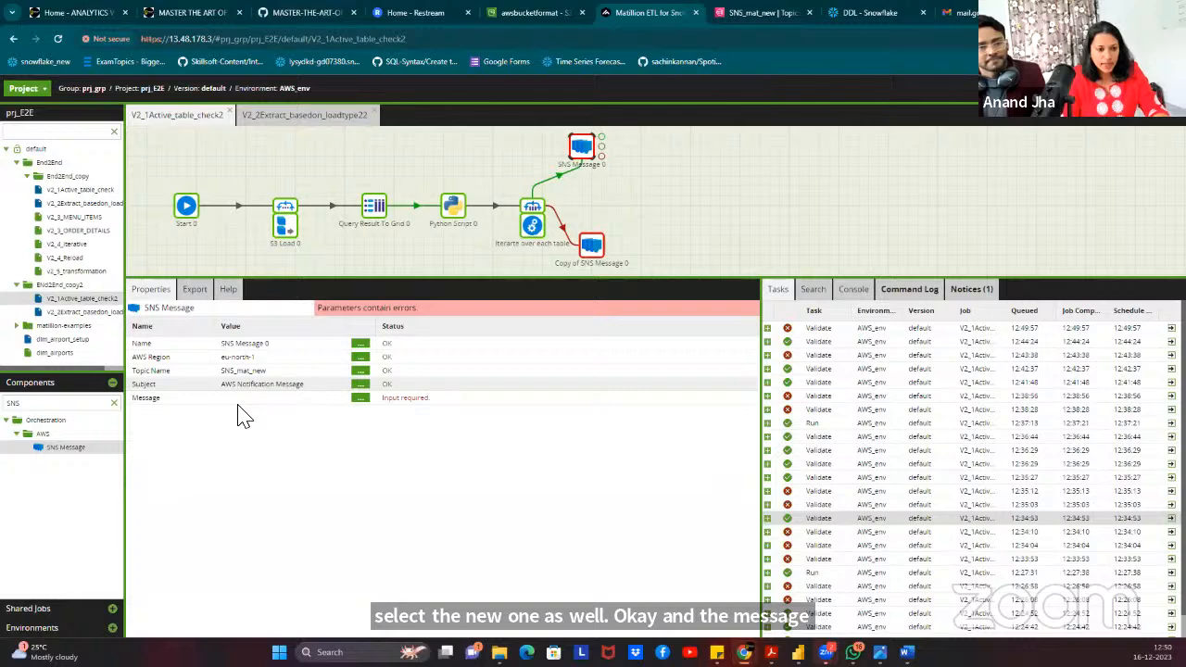
click(361, 398)
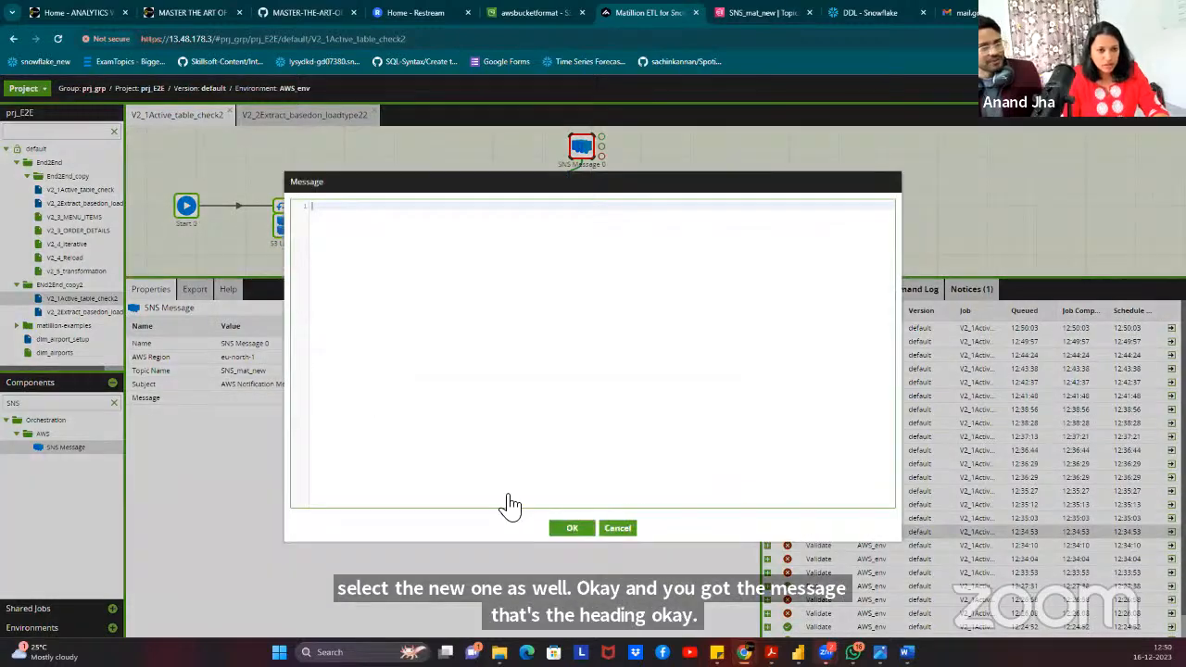
Open SNS Message 0's empty Message editor.
click(617, 528)
click(361, 399)
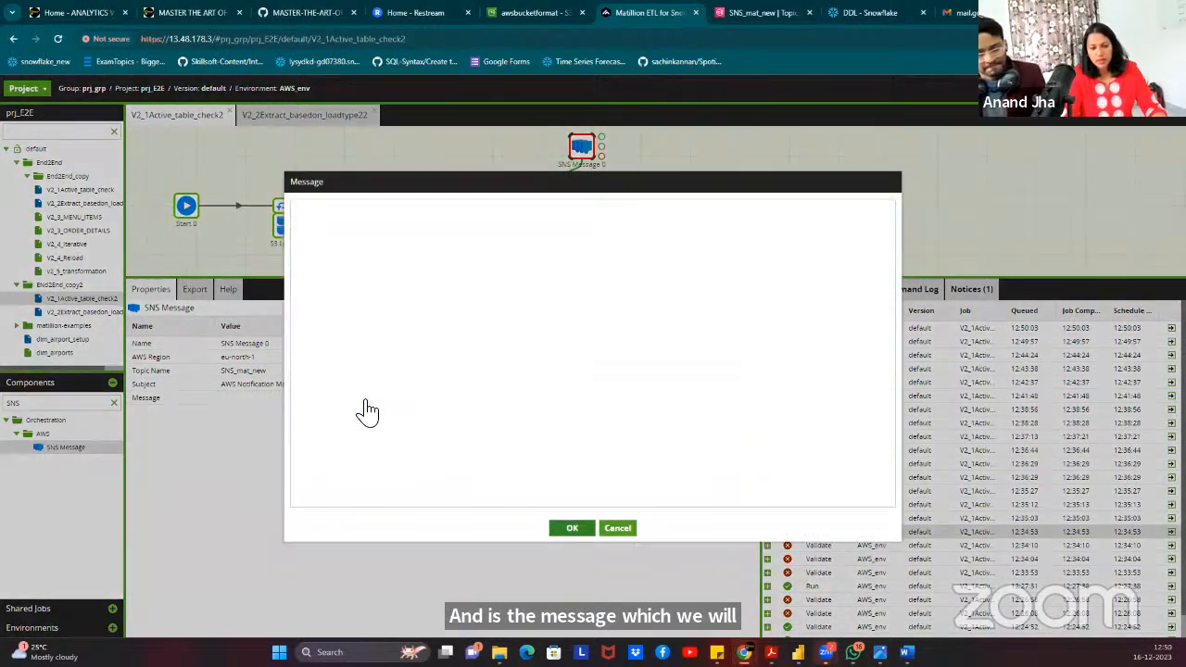
click(632, 530)
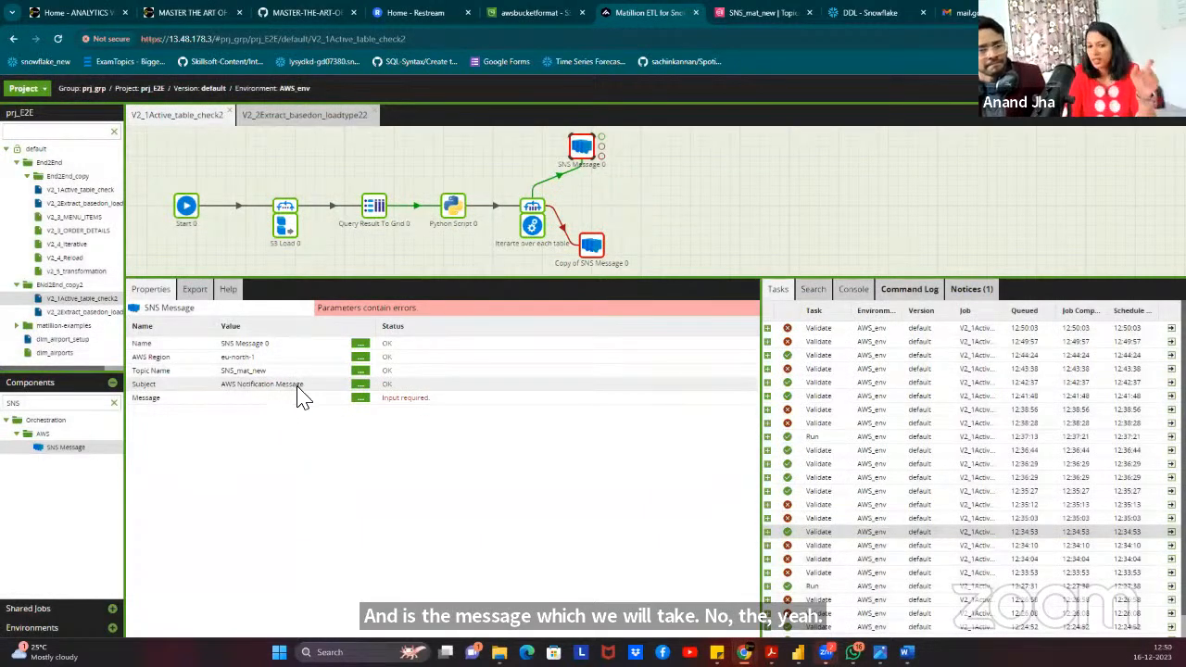
click(362, 398)
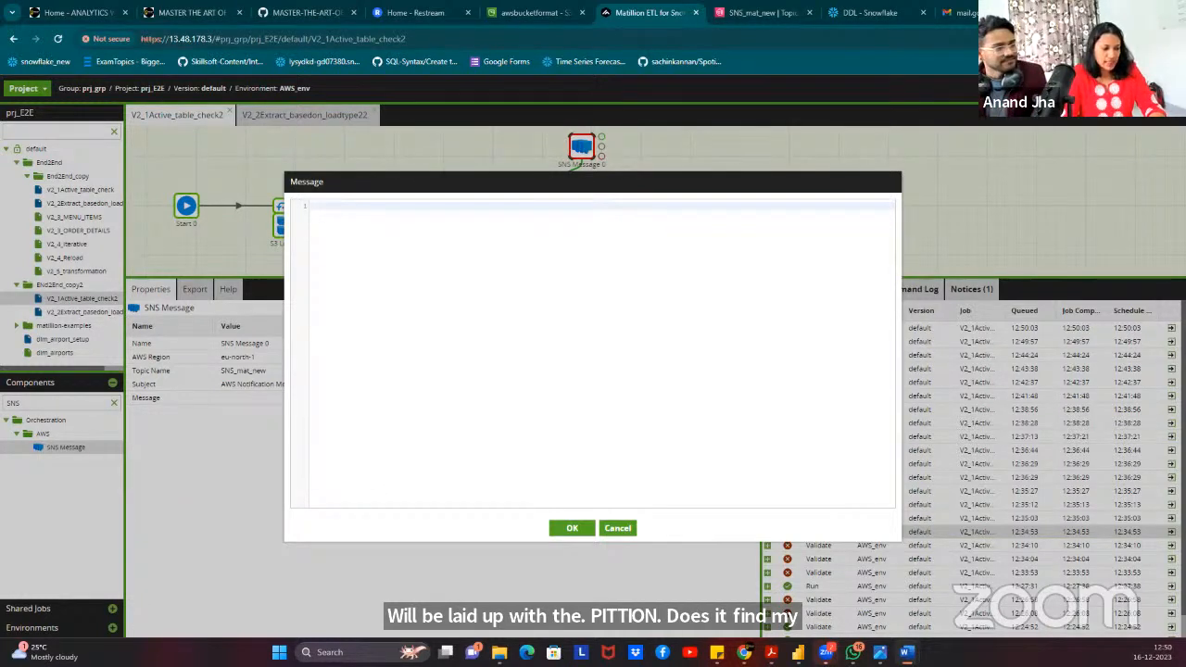
Paste the 'EXTRACTION AND CLEANING SUCCESSFULLY COMPLETED' body with ${job_id}, ${job_name}, ${component_message} lines.
click(416, 271)
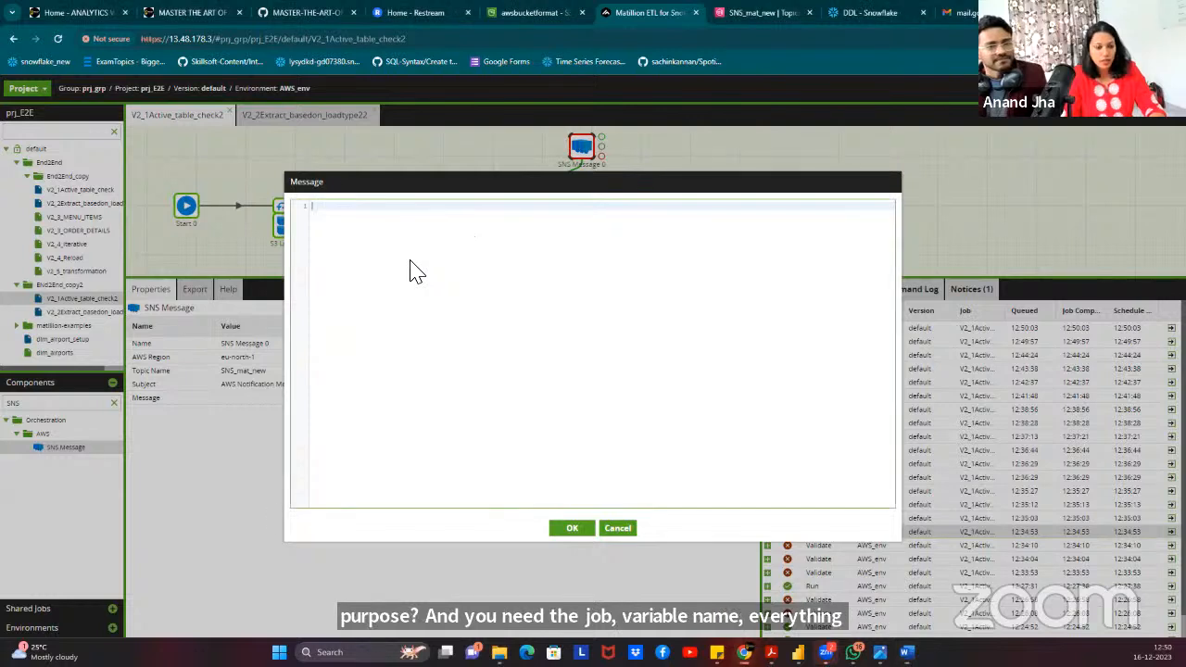
text(EXTRACTION AND CLEANING SUCCESSFULLY COMPLETED JOB ID:${job_id} JOB NAME: ${job_name} MESSAGE:${component_message})
click(485, 208)
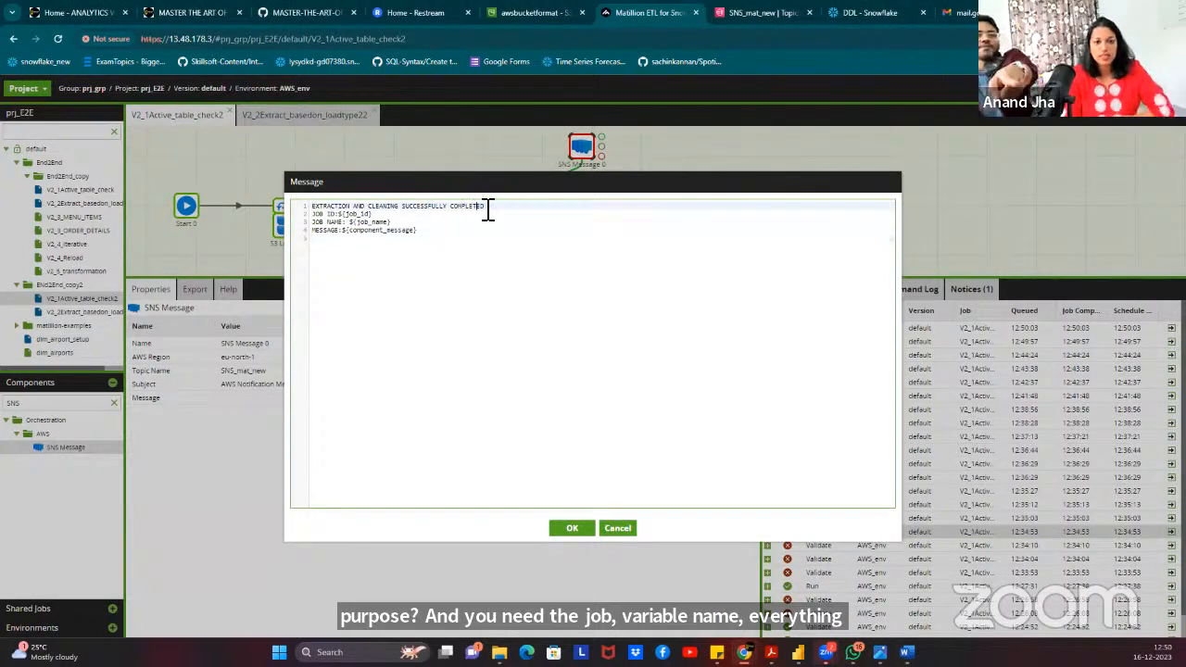
drag(494, 212, 312, 211)
click(301, 210)
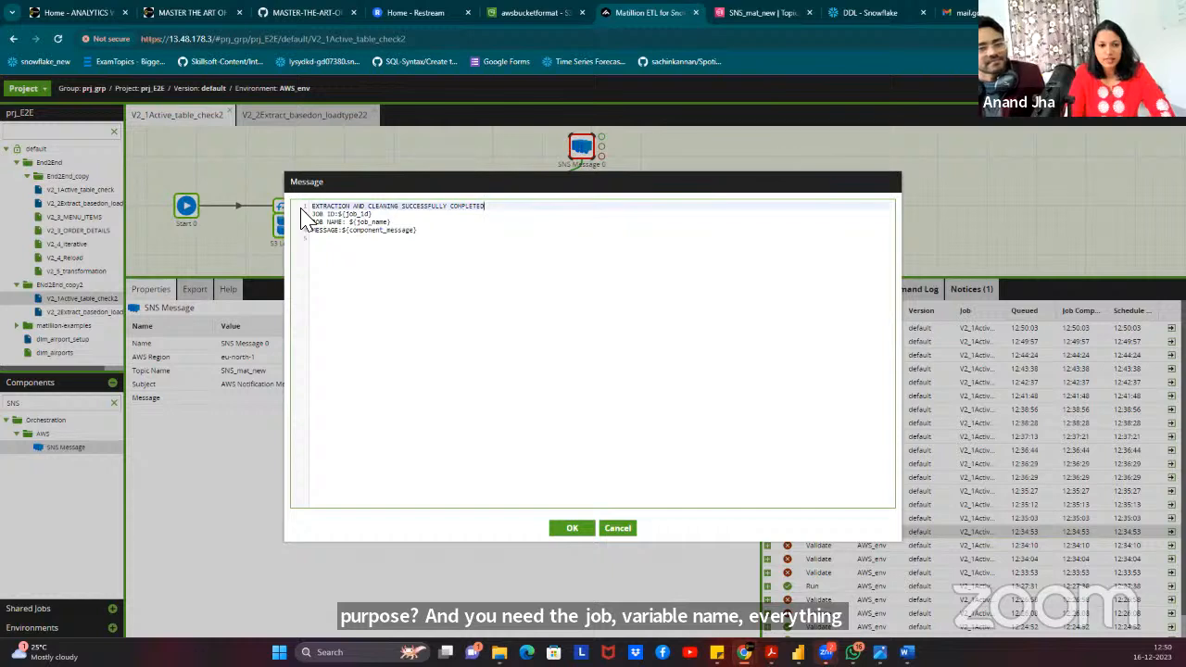
click(322, 219)
click(329, 222)
click(334, 236)
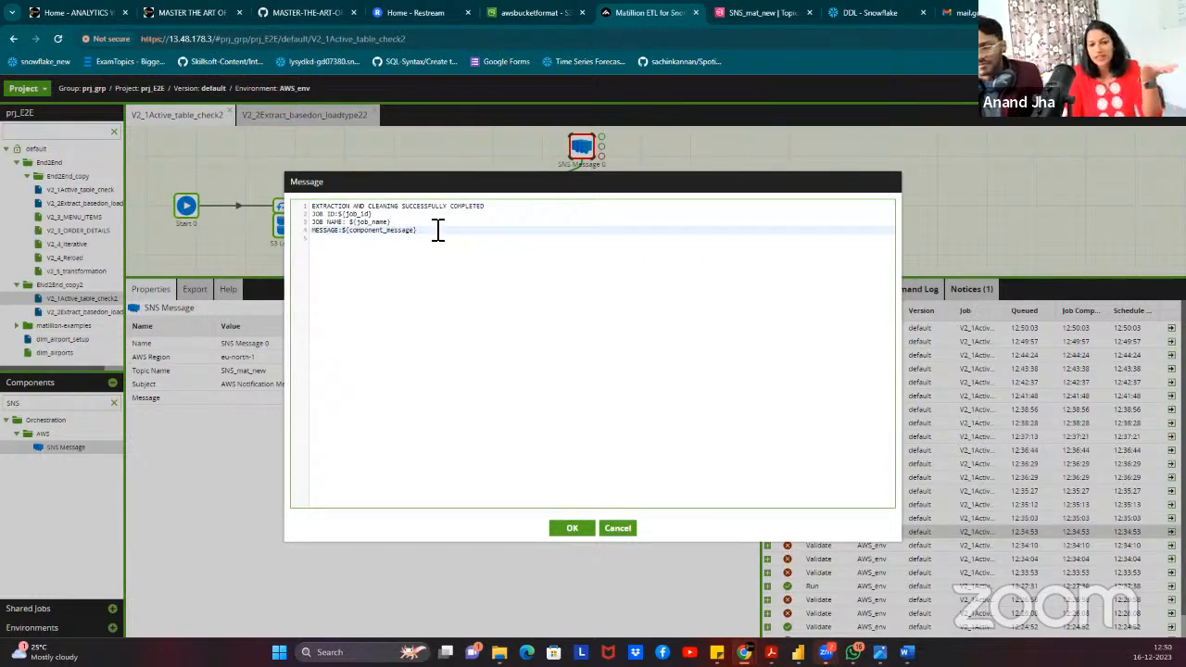
key(Up)
key(Down)
key(Down)
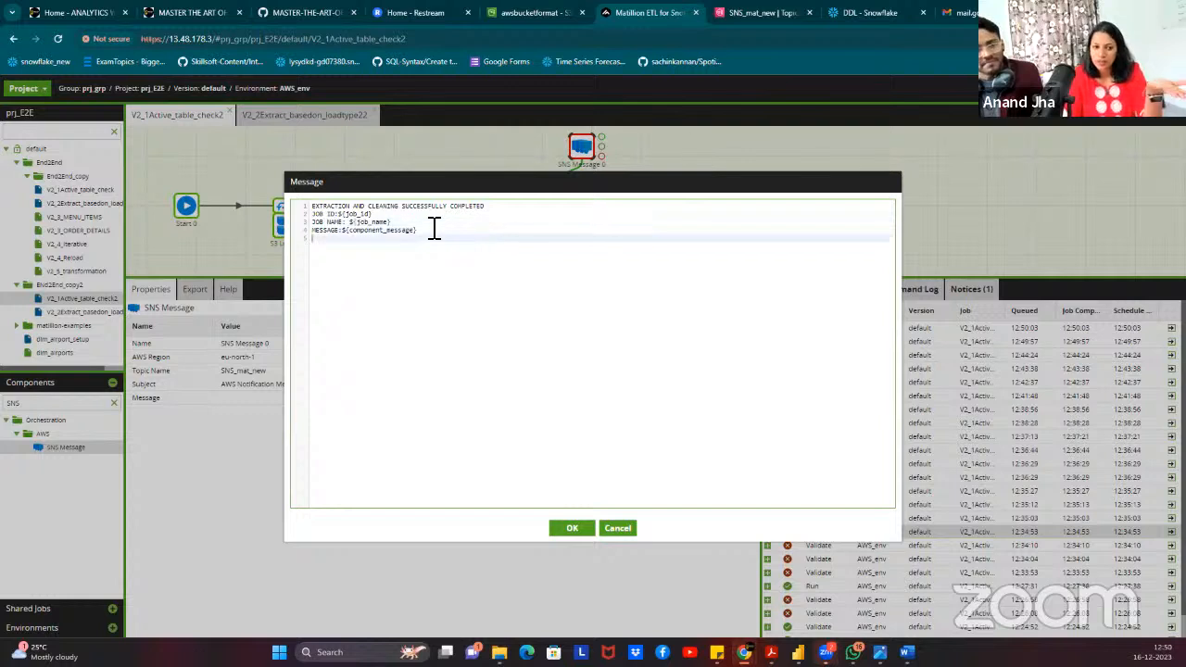
Save the success message and set Copy of SNS Message 0's Topic Name to SNS_mat_new.
click(573, 529)
click(590, 251)
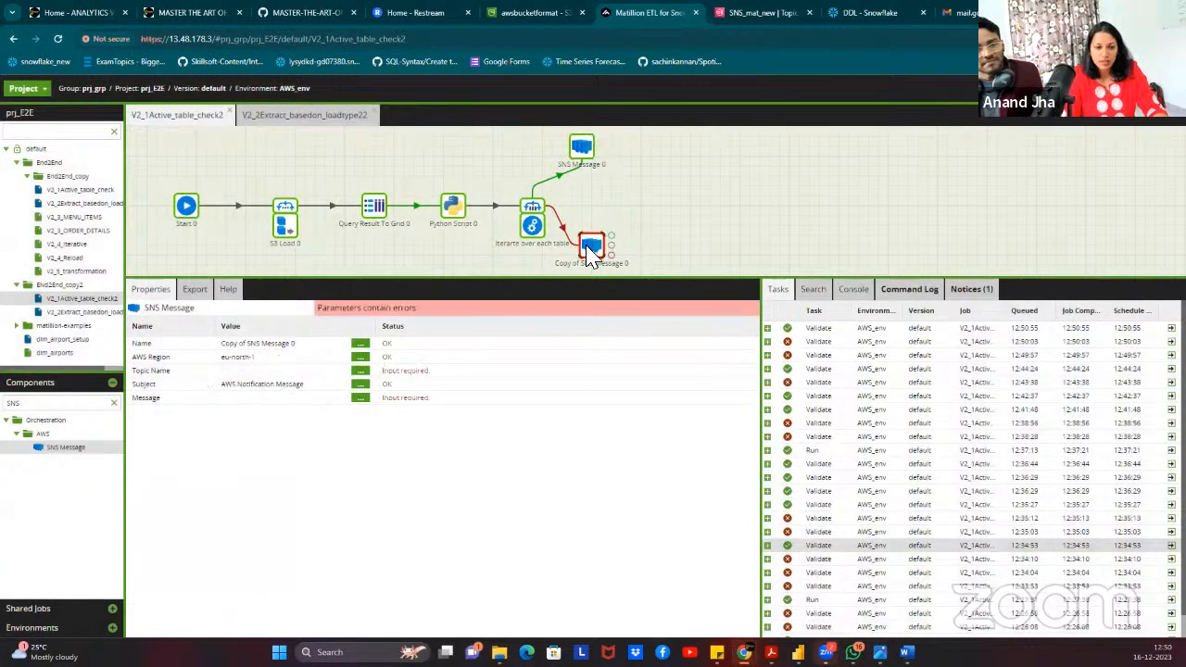
click(361, 372)
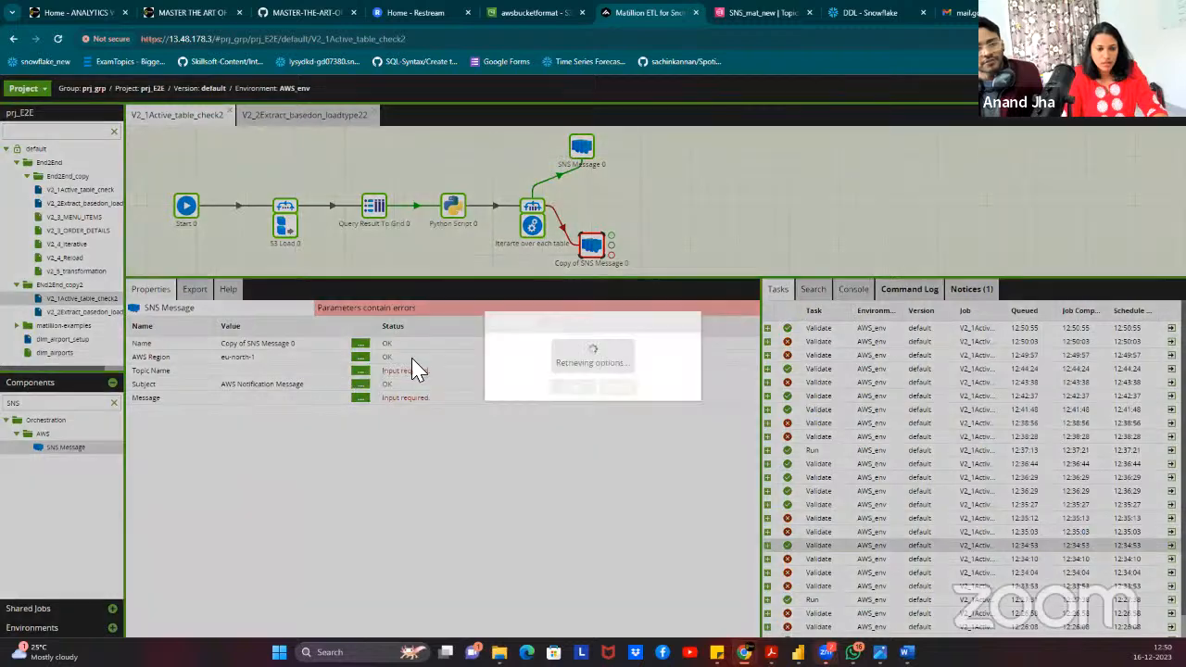
click(550, 344)
click(524, 378)
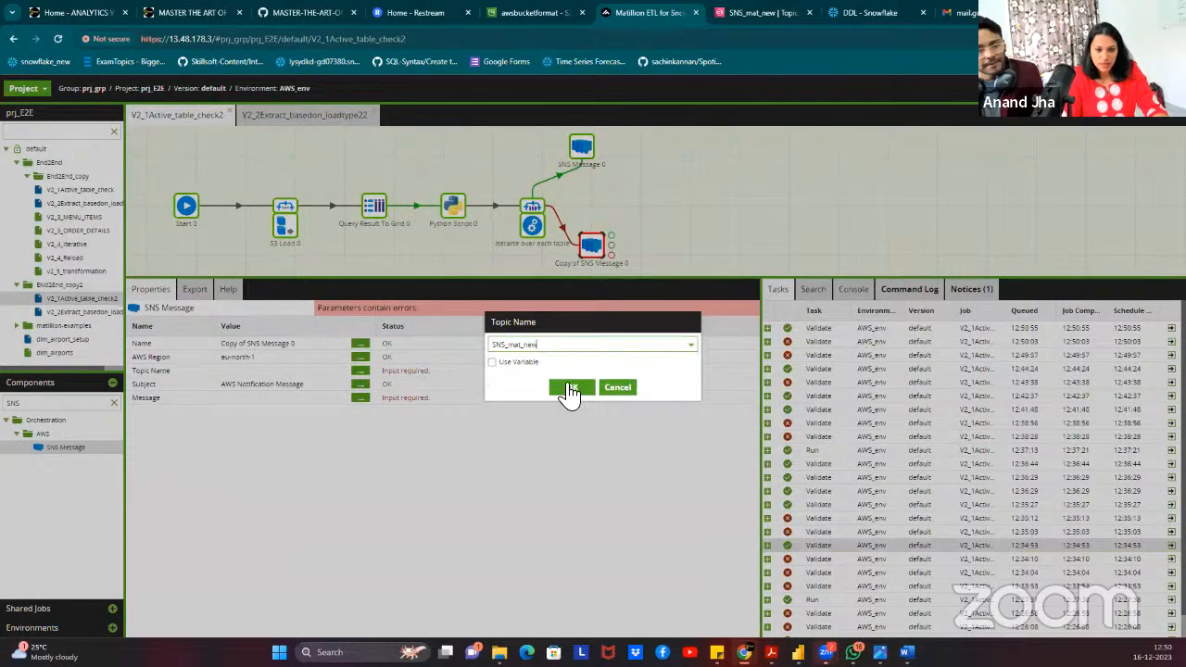
click(570, 388)
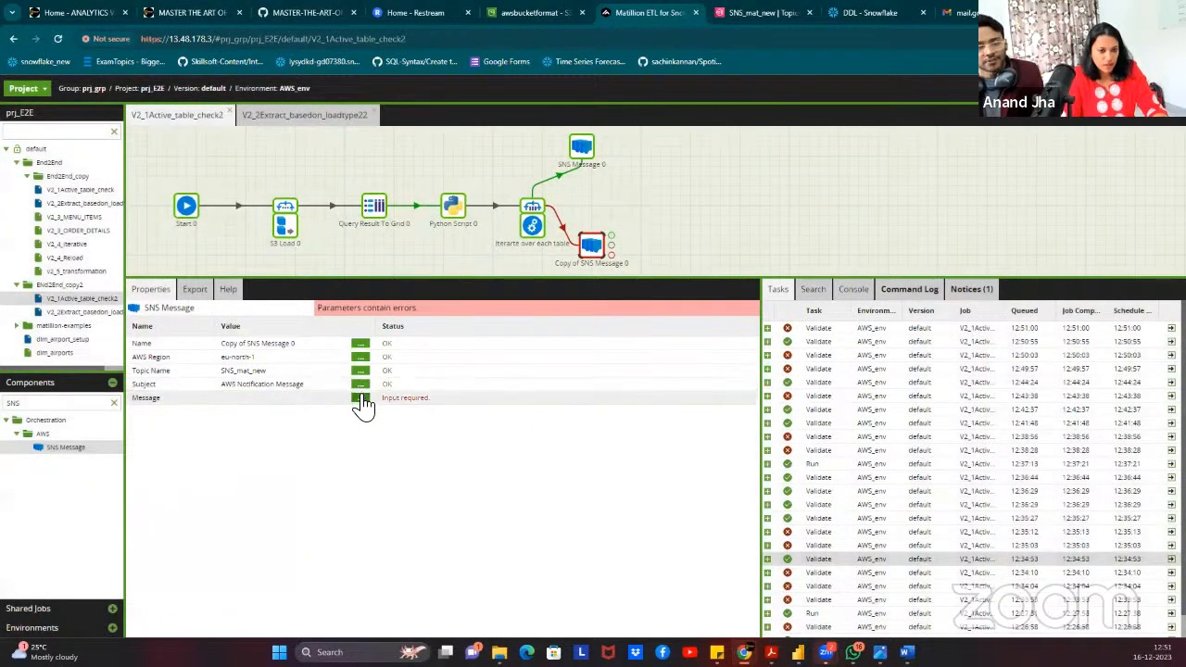
Give it a Job failed message with ${job_id}, ${job_name}, ${component_message}, ${detailed_error}; nudge it lower.
click(361, 397)
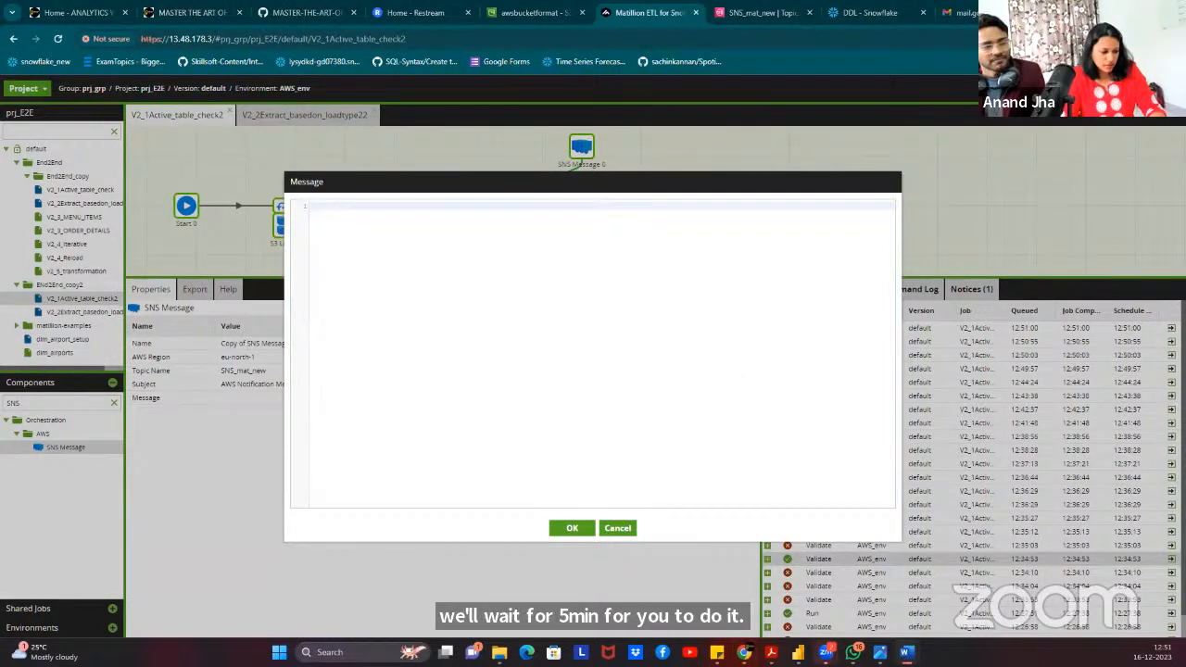
click(441, 246)
text(Needs attention!!! Job failed :-( JOB ID:${job_id} JOB NAME: ${job_name} MESSAGE:${component_message} DETAILED ERROR:${detailed_error})
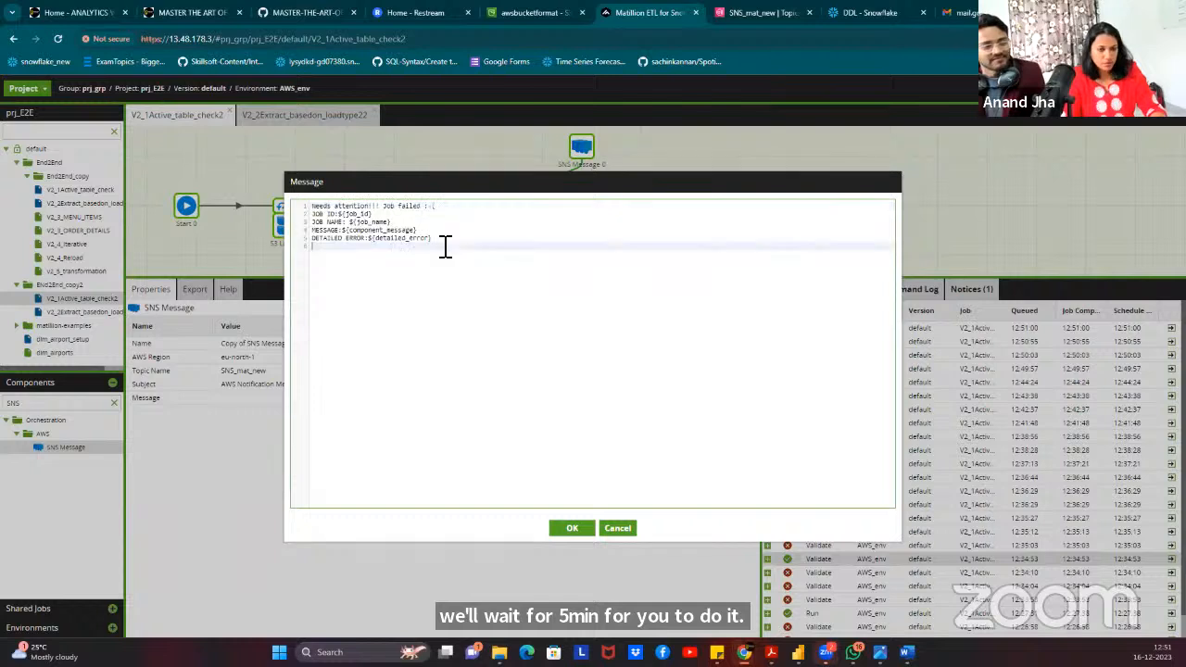
click(572, 529)
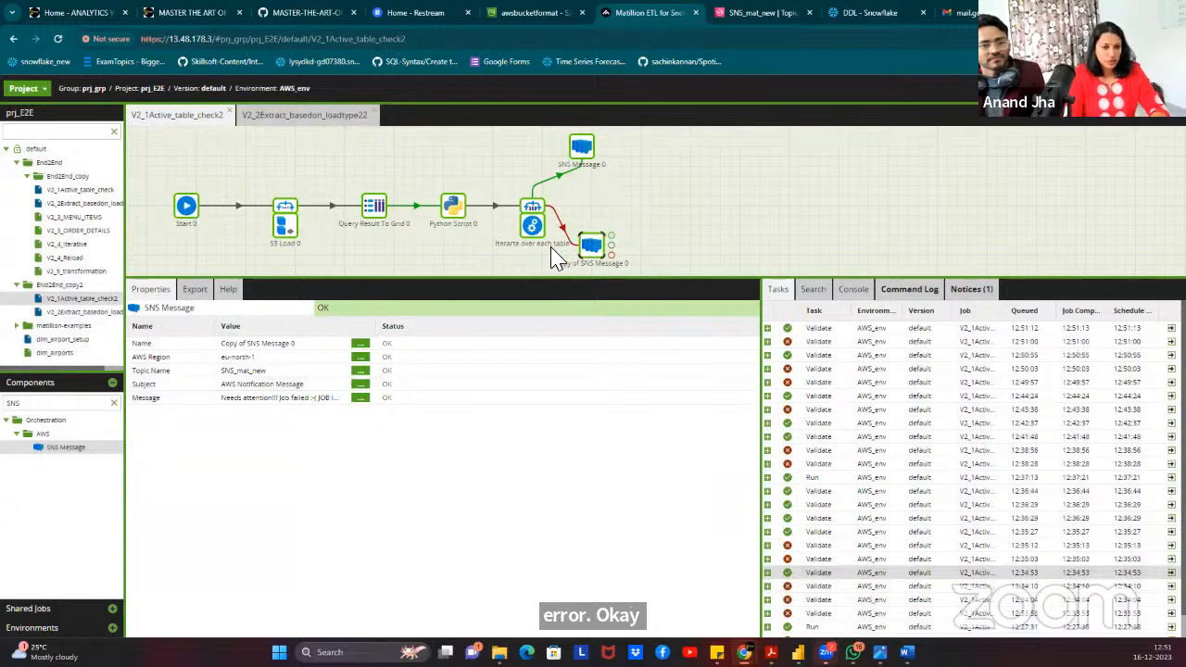
drag(596, 249, 613, 283)
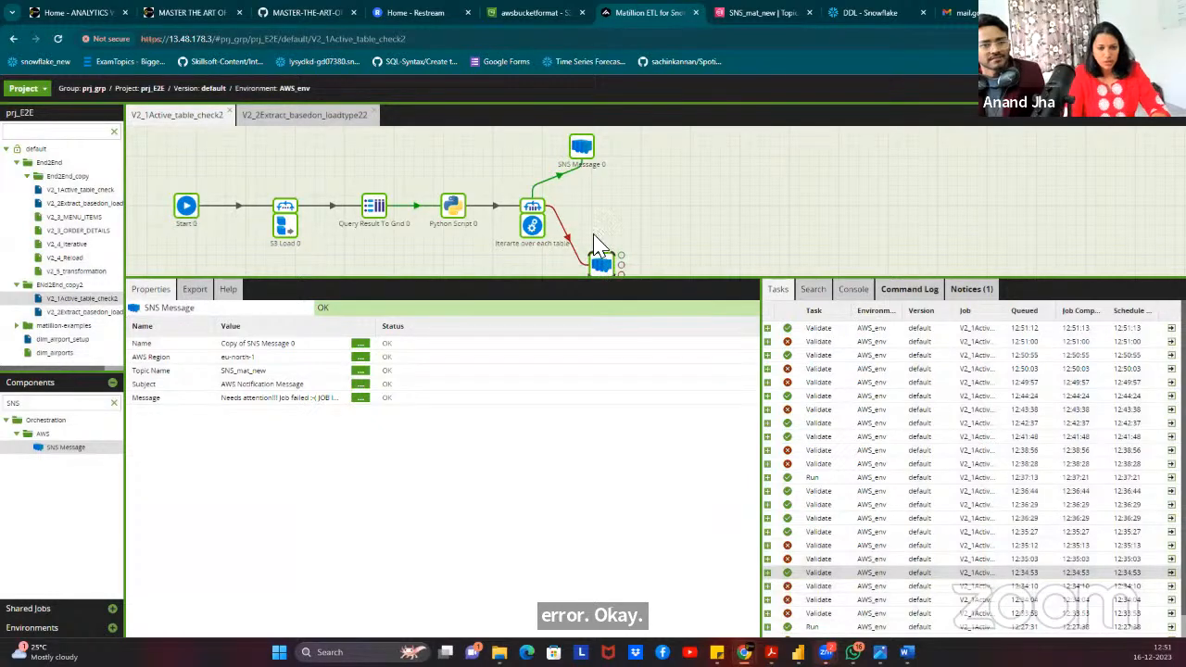
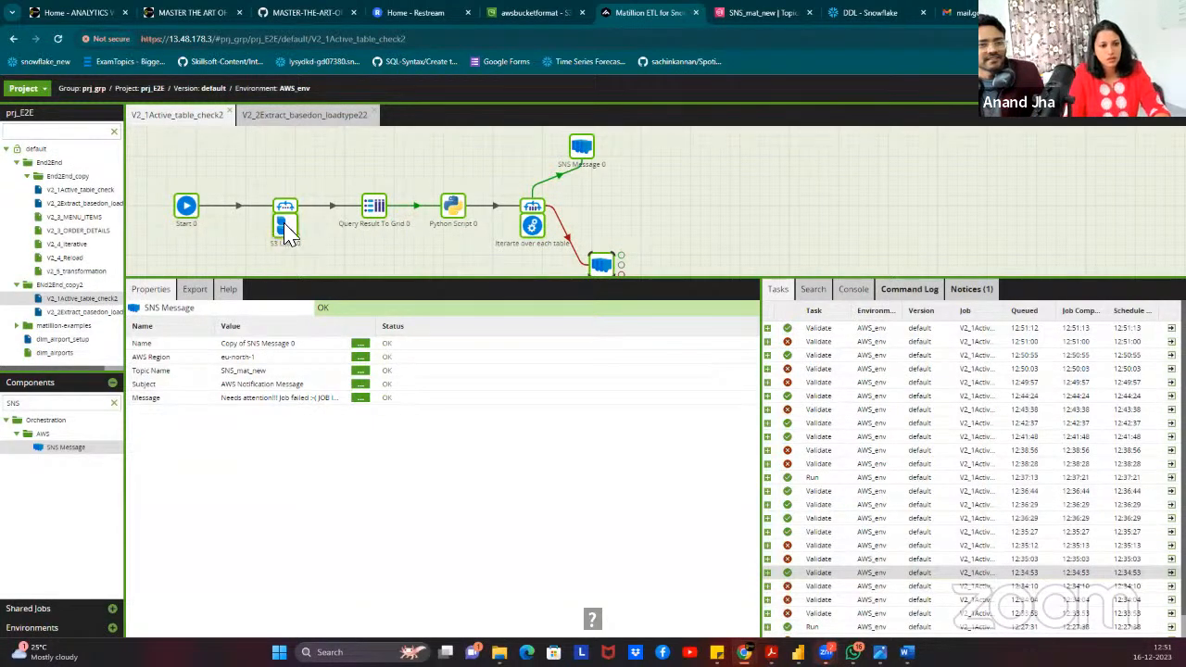
Change the file_name job variable from MENU_ITEMS to MENU_ITEMSS.
right_click(343, 175)
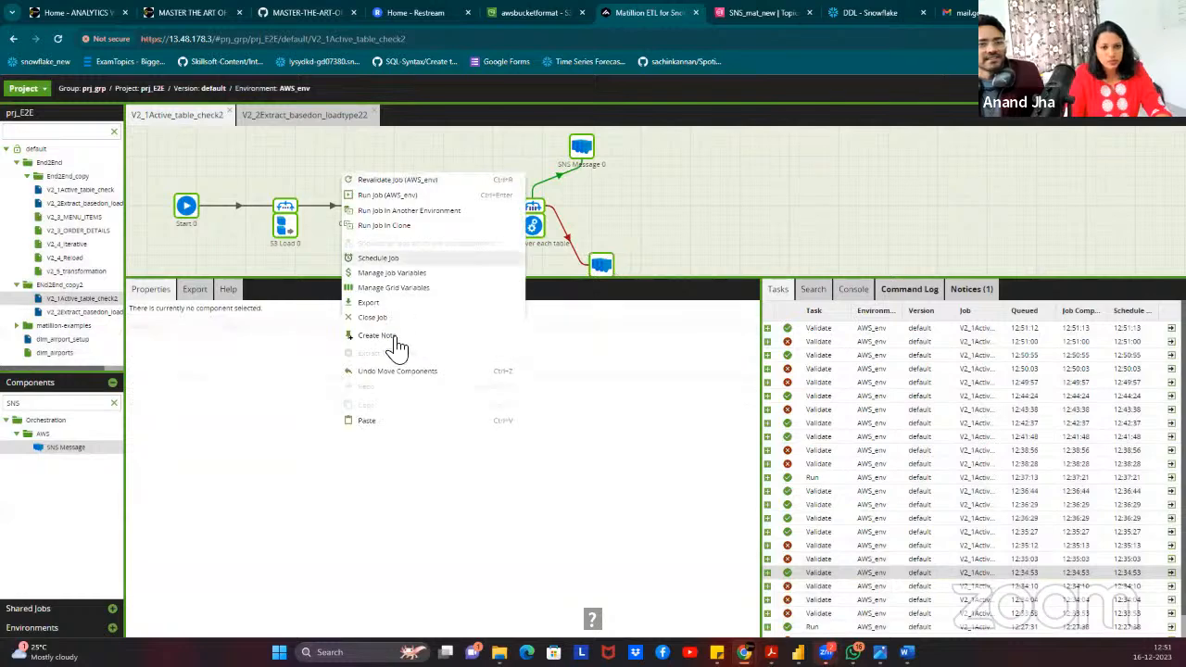
click(424, 274)
click(779, 238)
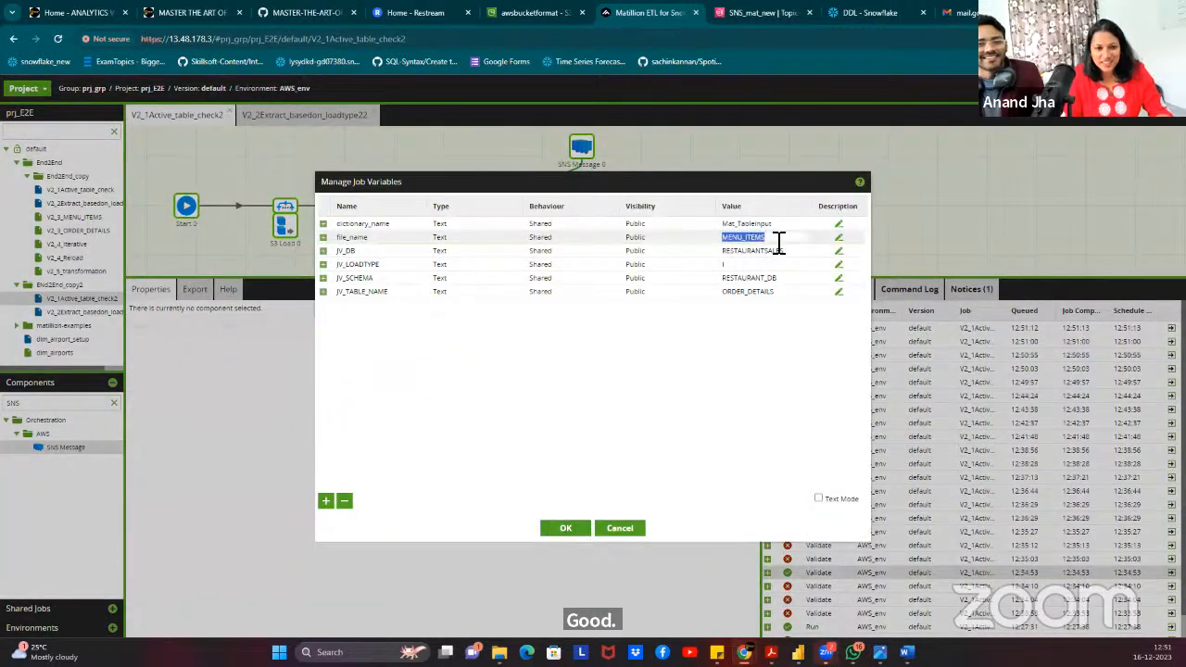
click(787, 242)
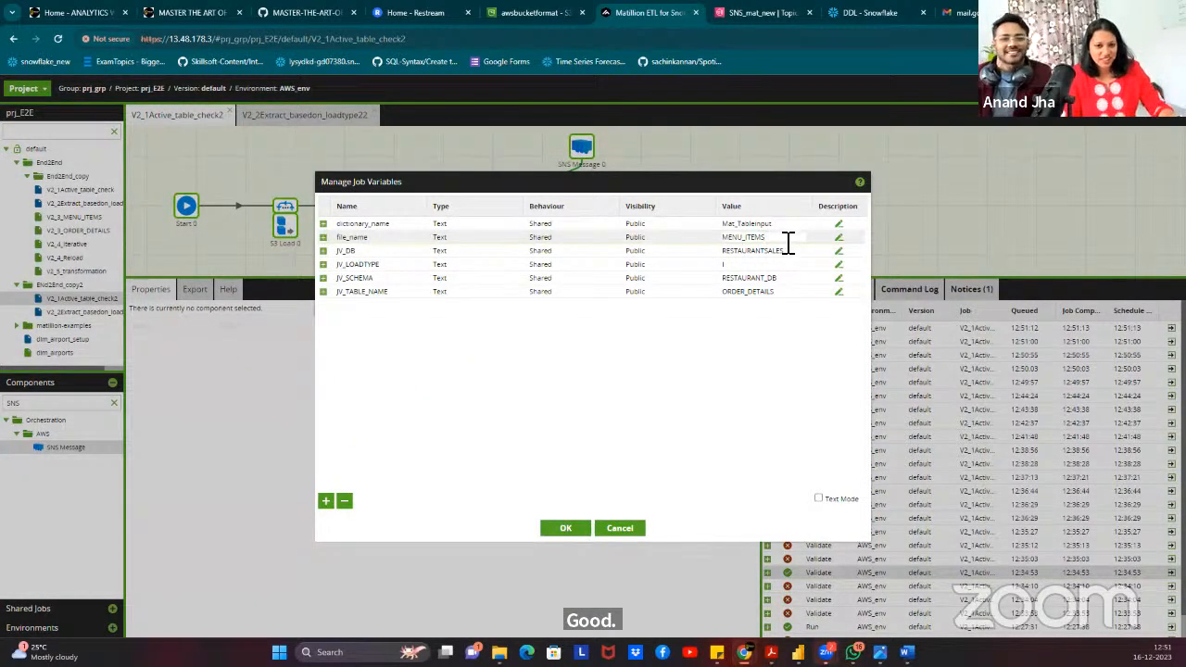
text(S)
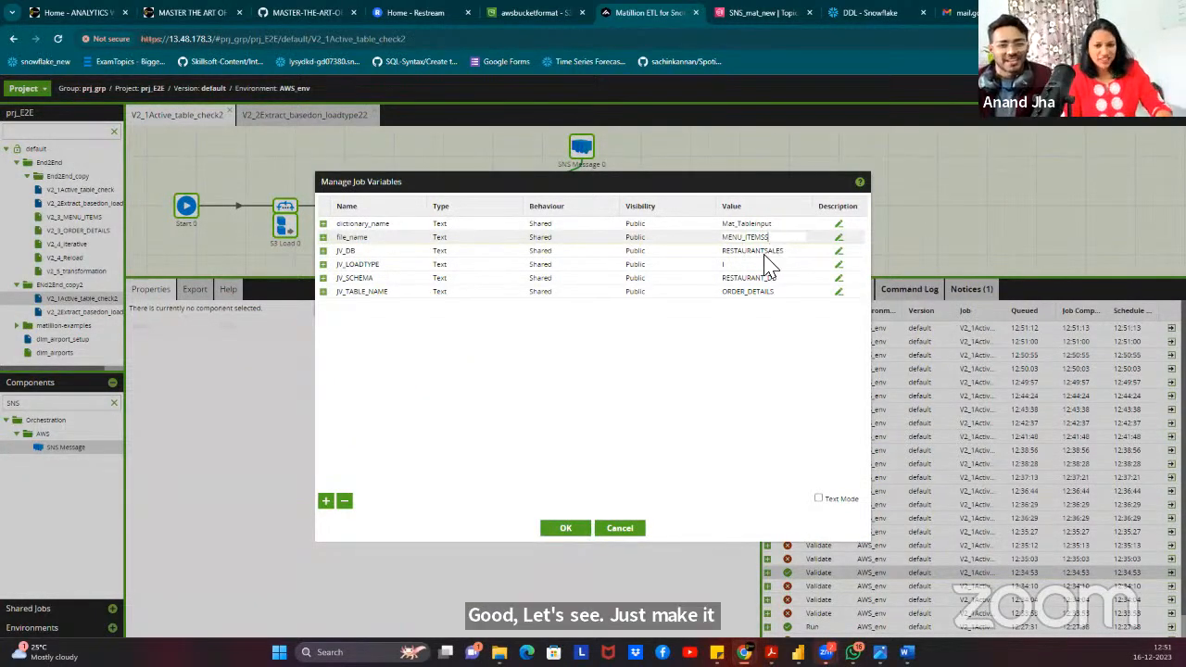
click(566, 530)
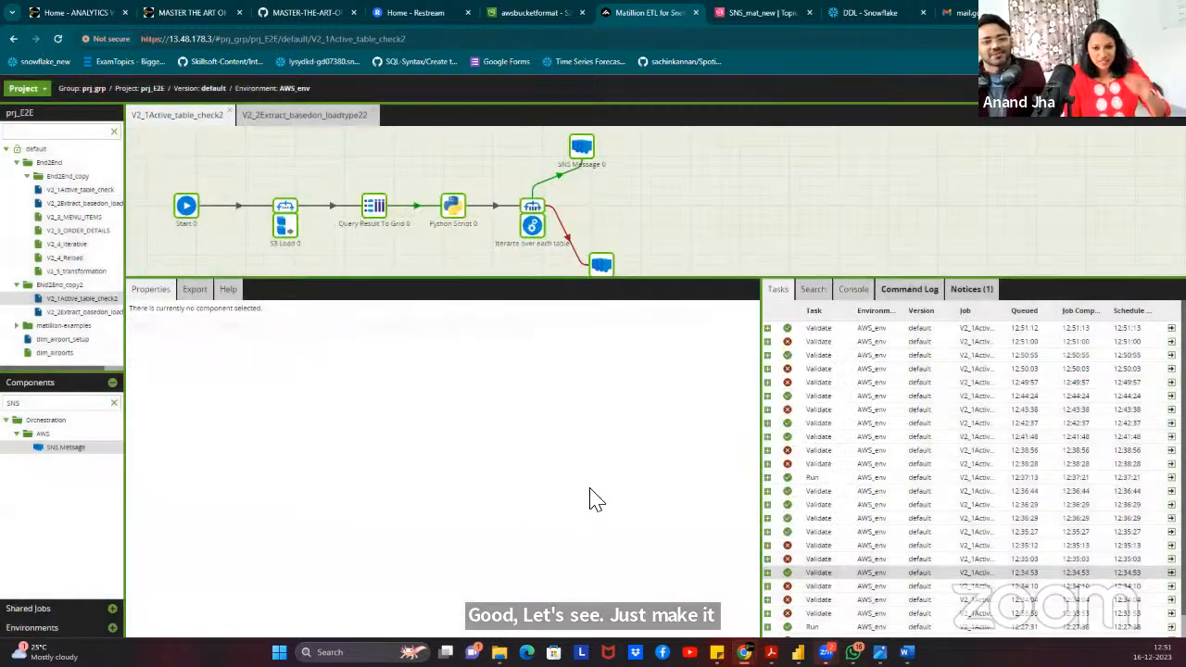
Run the job, expand the finished task to check both Fixed Iterator iterations and the SNS message, then minimize Matillion.
right_click(582, 150)
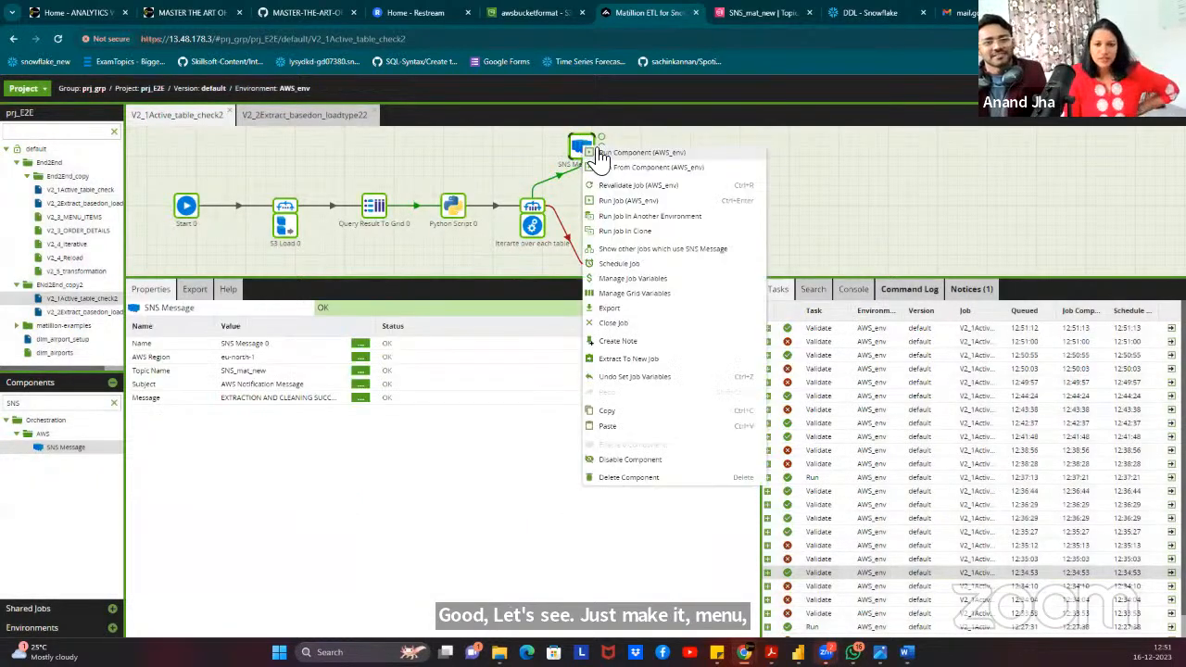
click(668, 200)
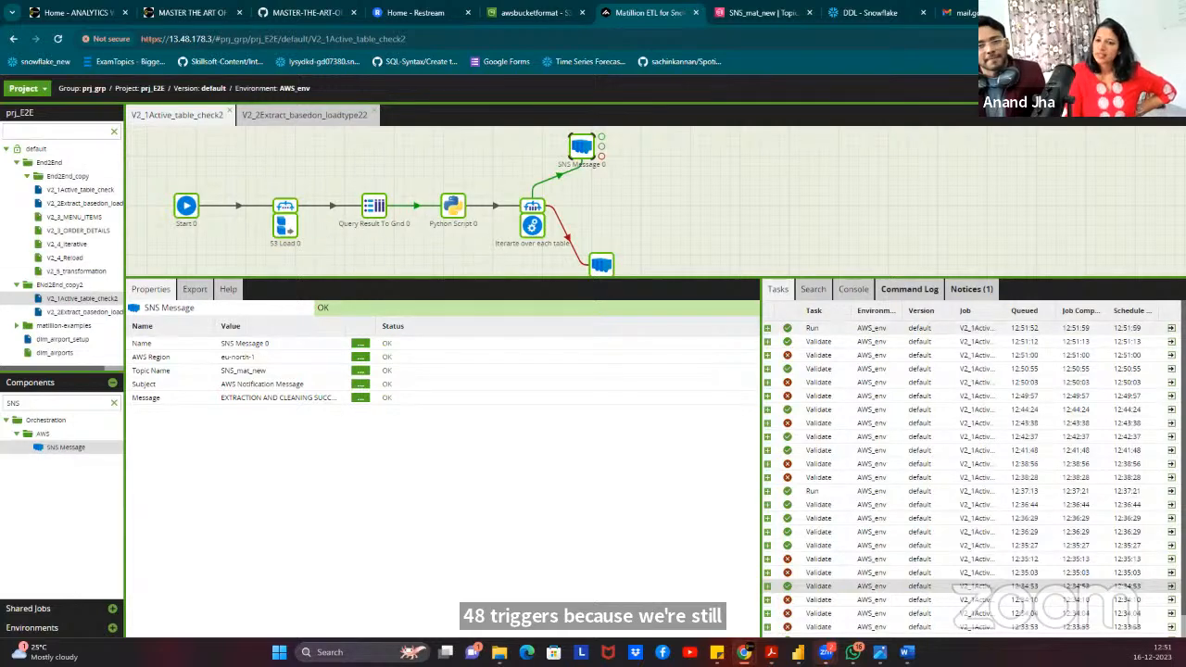
click(1171, 328)
click(133, 172)
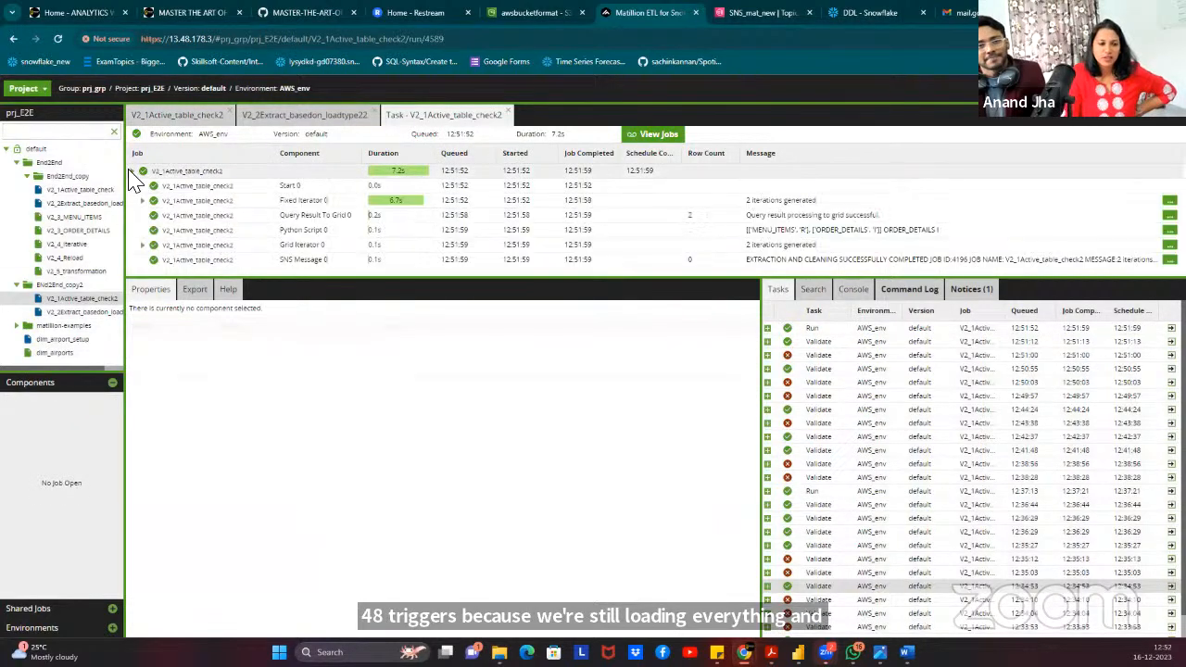
click(142, 201)
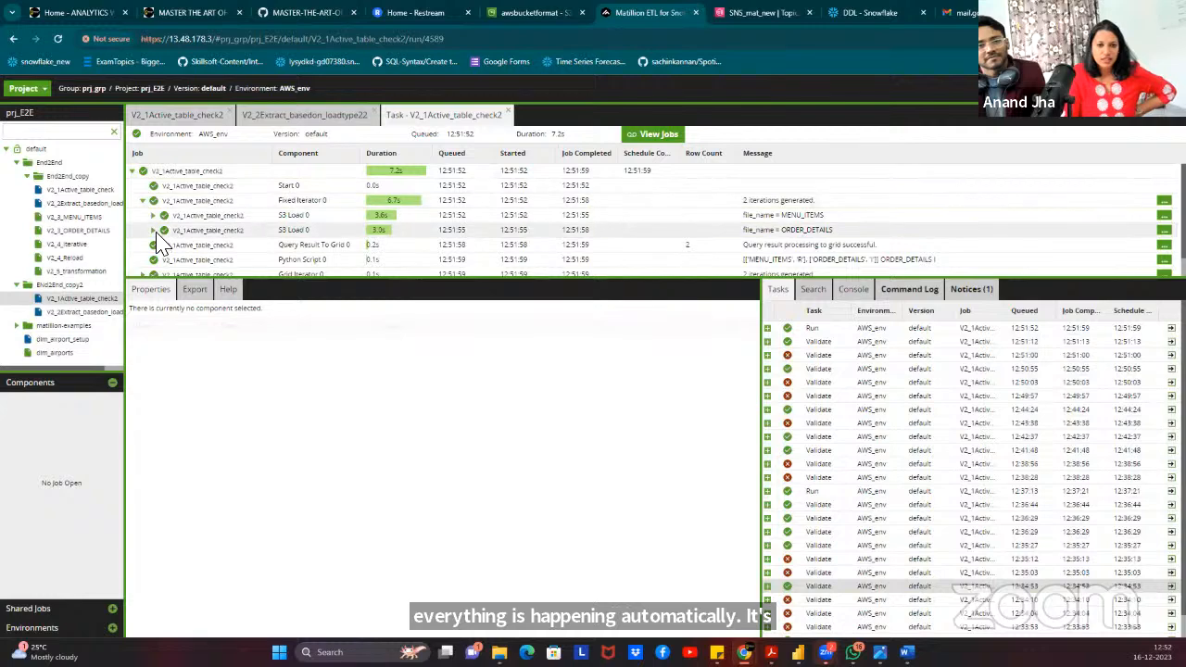
scroll(154, 267, down, 1)
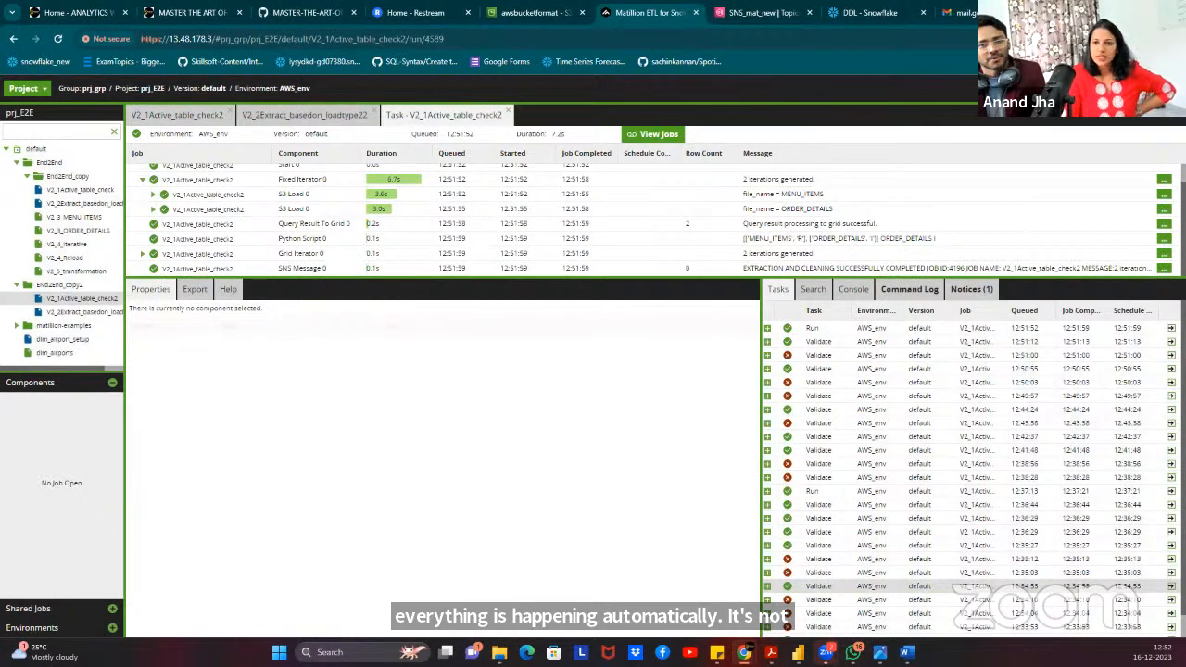
click(1115, 12)
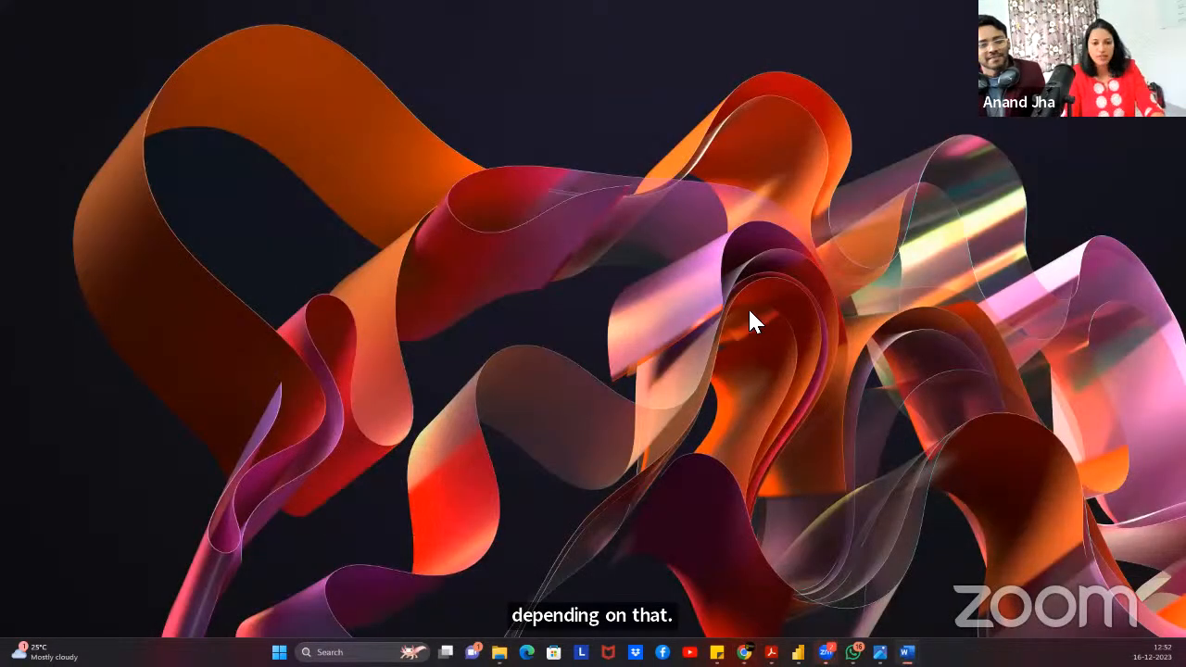
Paste a copy of the failure SNS message below Python Script 0 and connect the script's failure output to it.
key(alt+Tab)
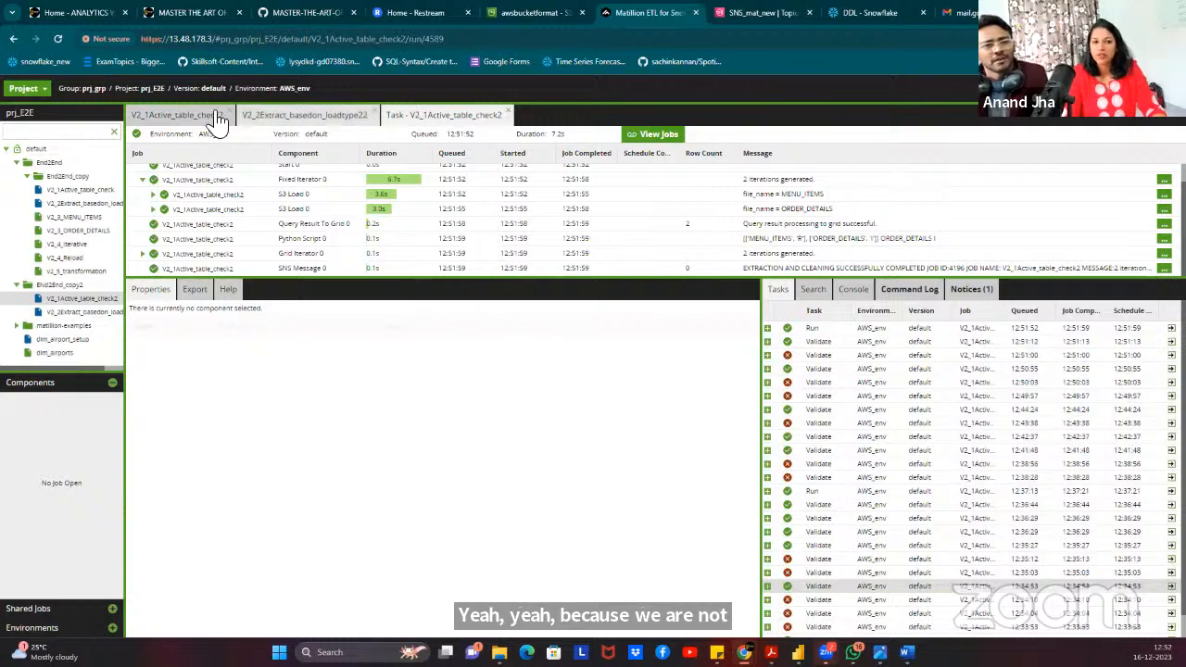
click(172, 116)
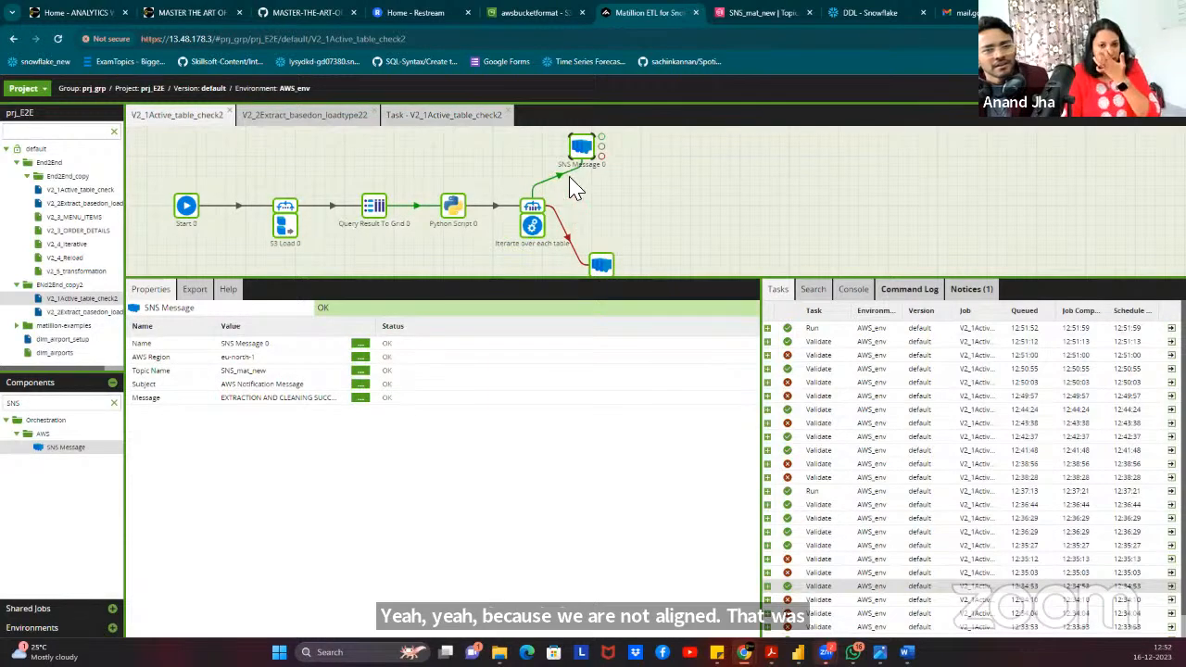
click(601, 266)
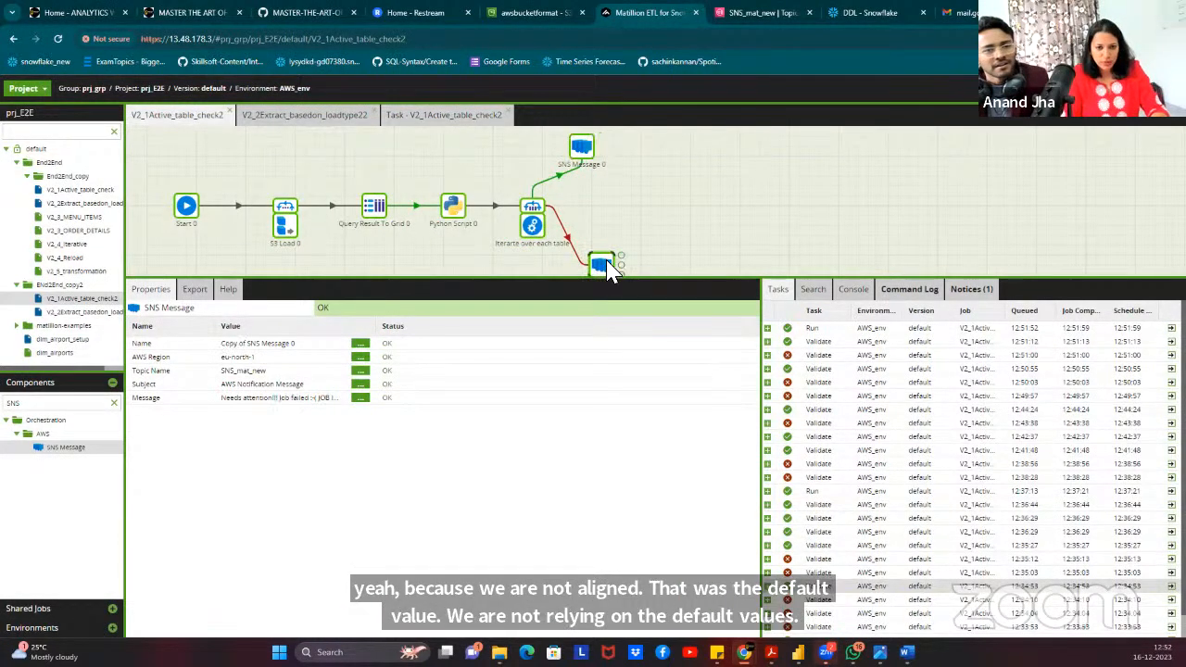
click(451, 273)
key(ctrl+v)
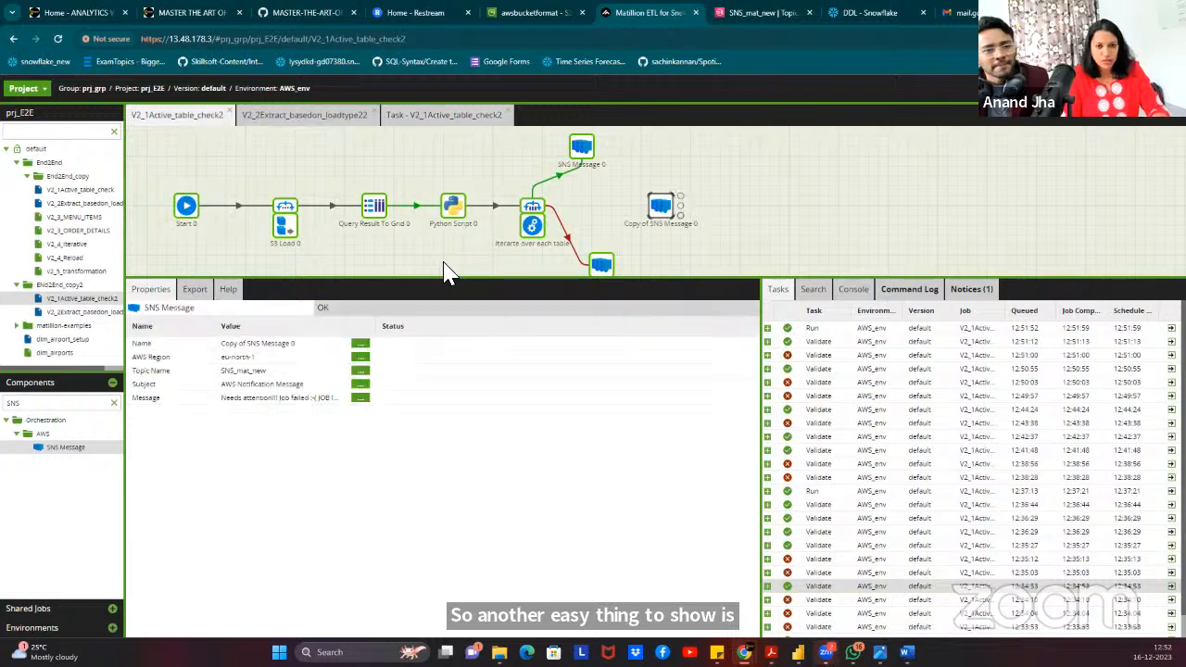
drag(661, 205, 503, 368)
drag(463, 285, 453, 315)
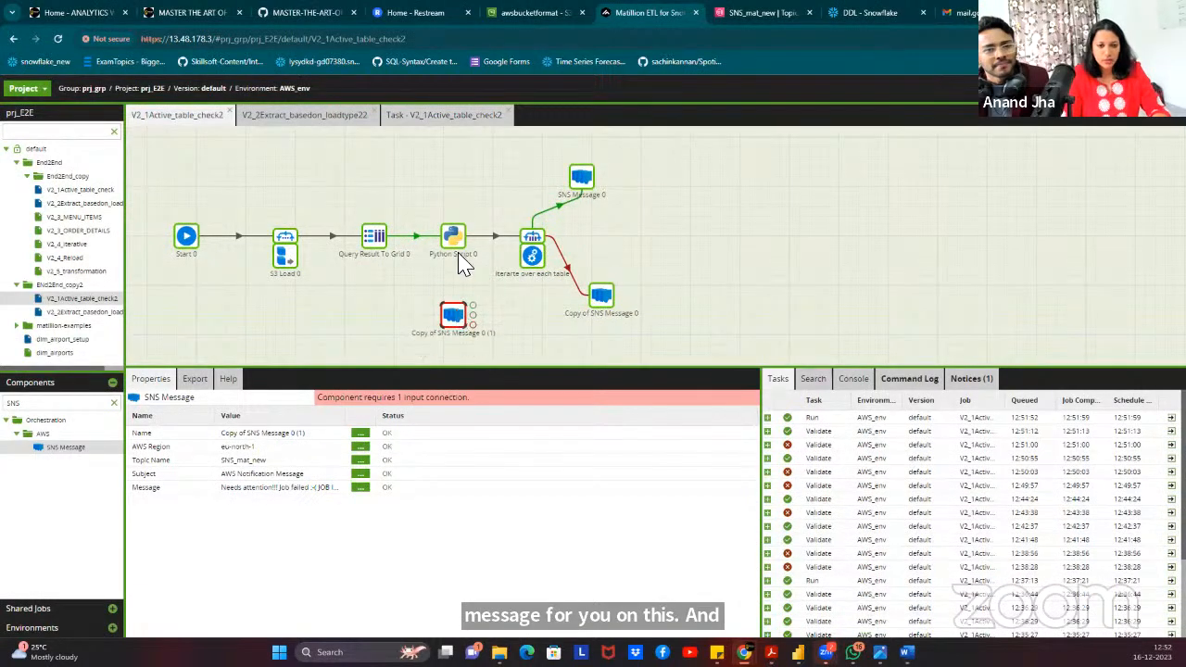
click(462, 248)
mouse_move(473, 245)
mouse_down()
mouse_move(453, 332)
mouse_move(450, 323)
mouse_up()
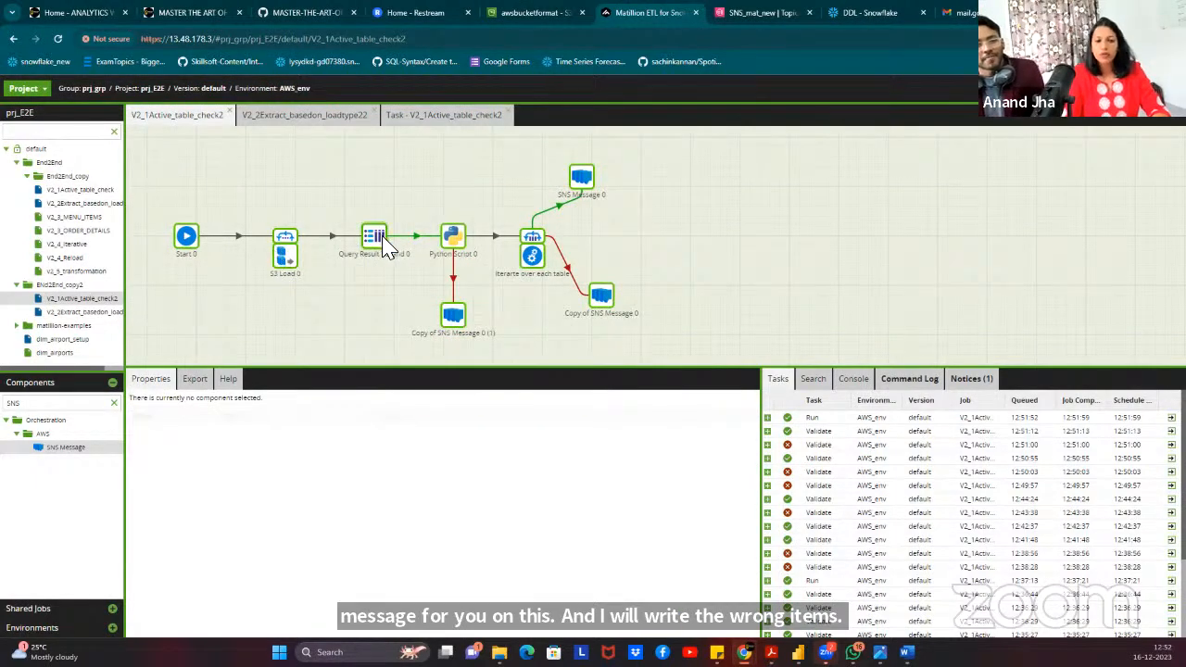
Reset the file_name job variable from MENU_ITEMSS back to MENU_ITEMS.
right_click(370, 170)
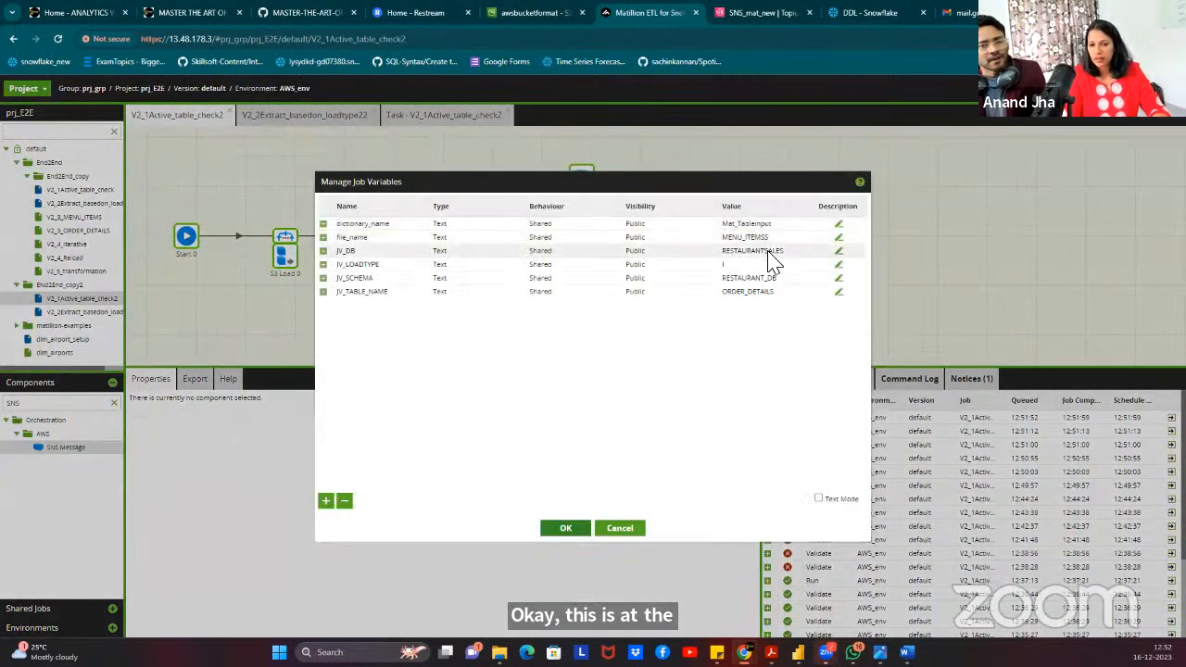
click(784, 240)
click(784, 241)
key(BackSpace)
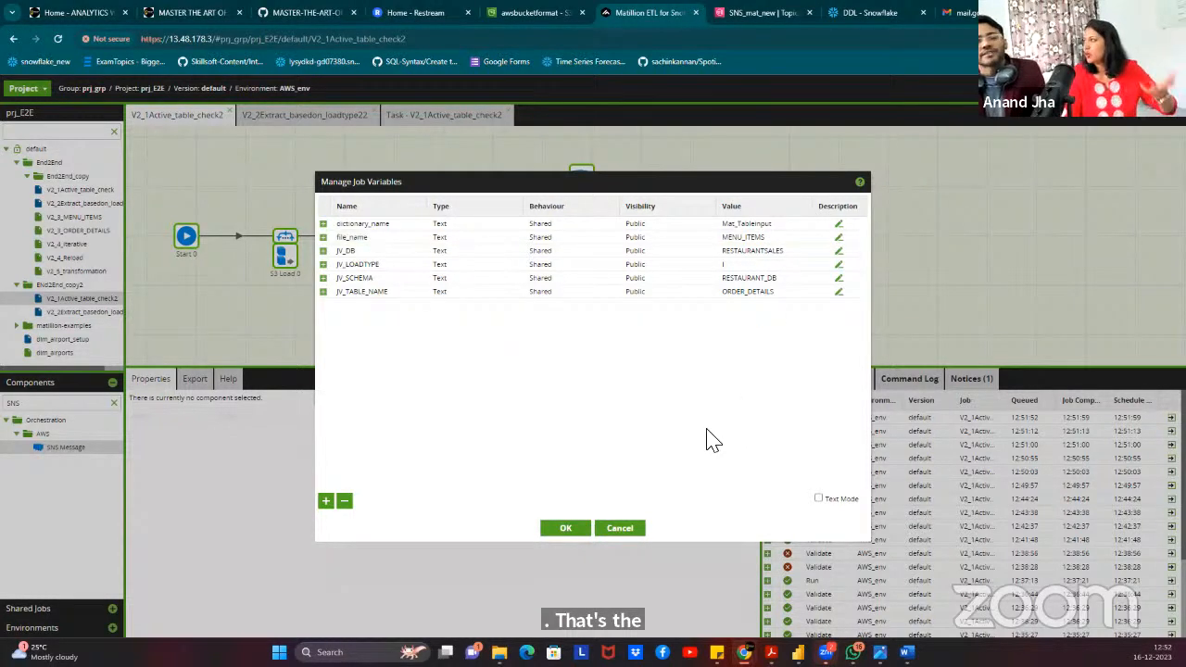
click(564, 529)
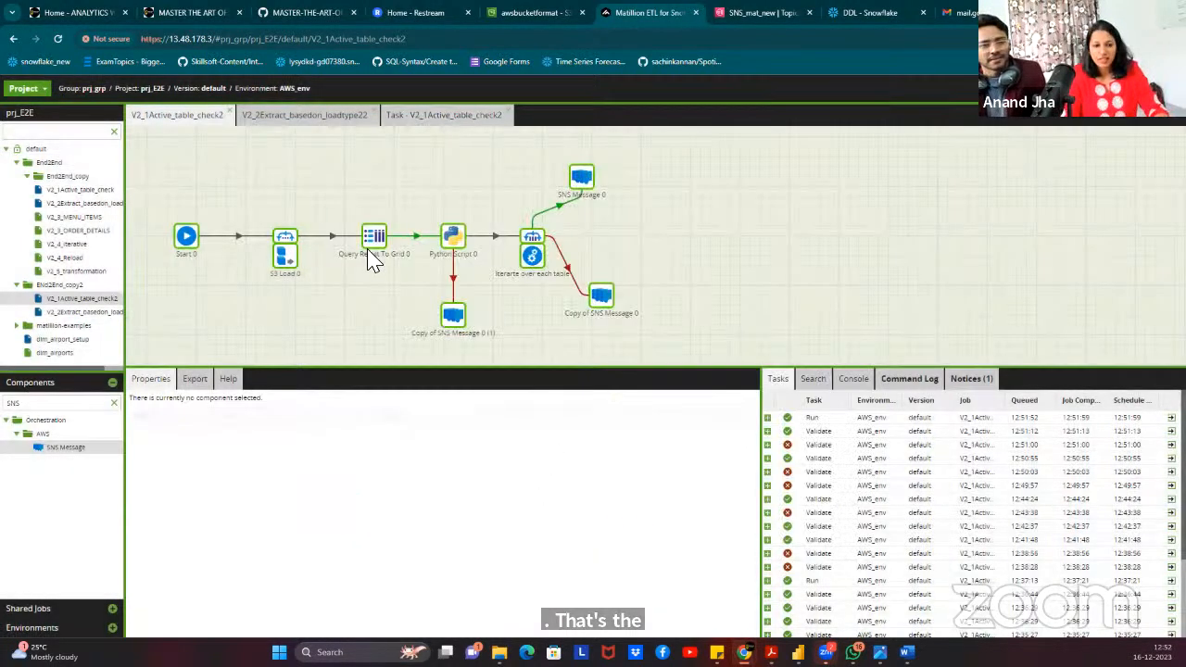
Delete the opening parenthesis on line 17 of Python Script 0, test-run it, and save.
click(452, 239)
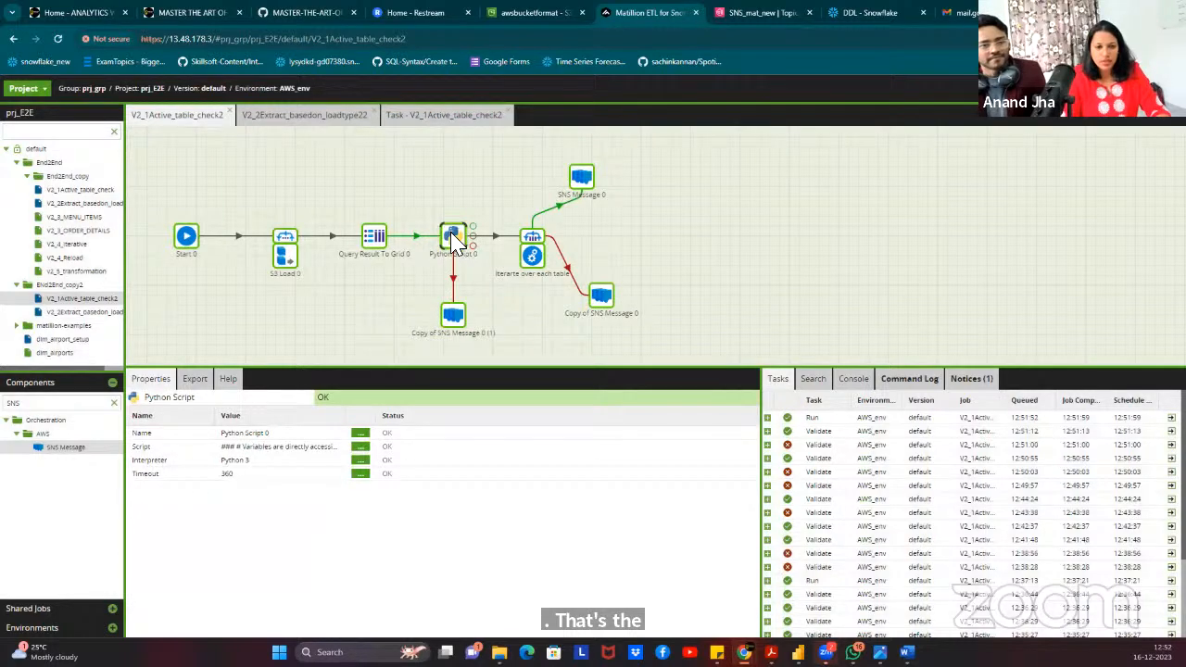
double_click(452, 238)
click(499, 276)
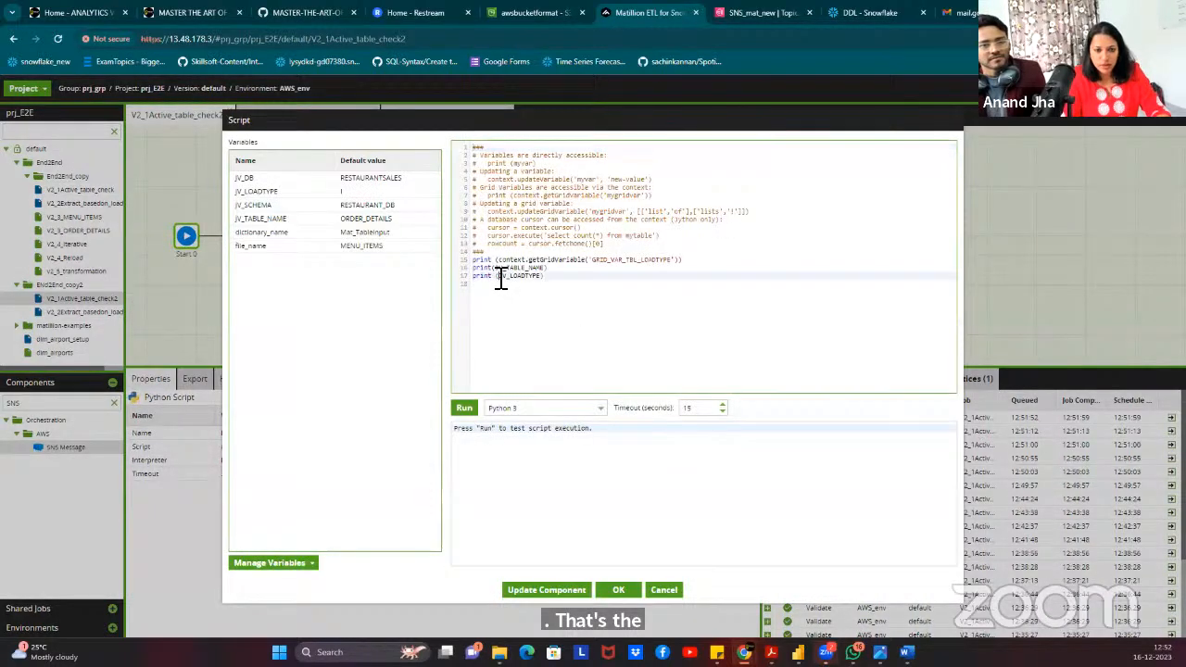
key(BackSpace)
click(571, 278)
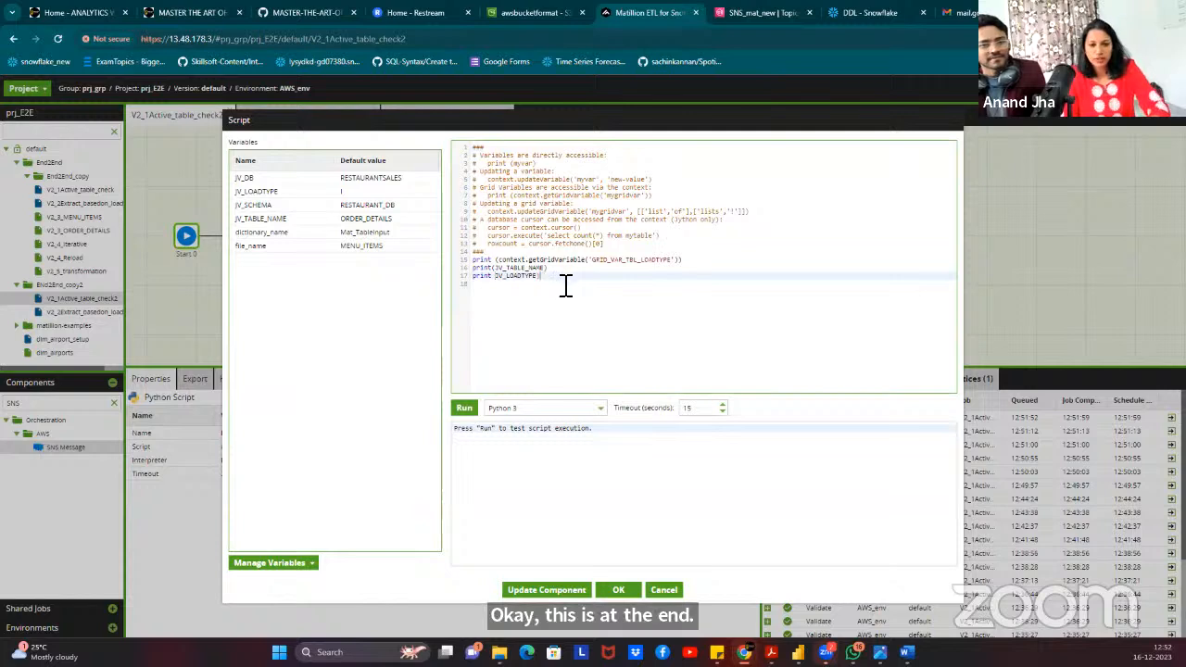
click(465, 409)
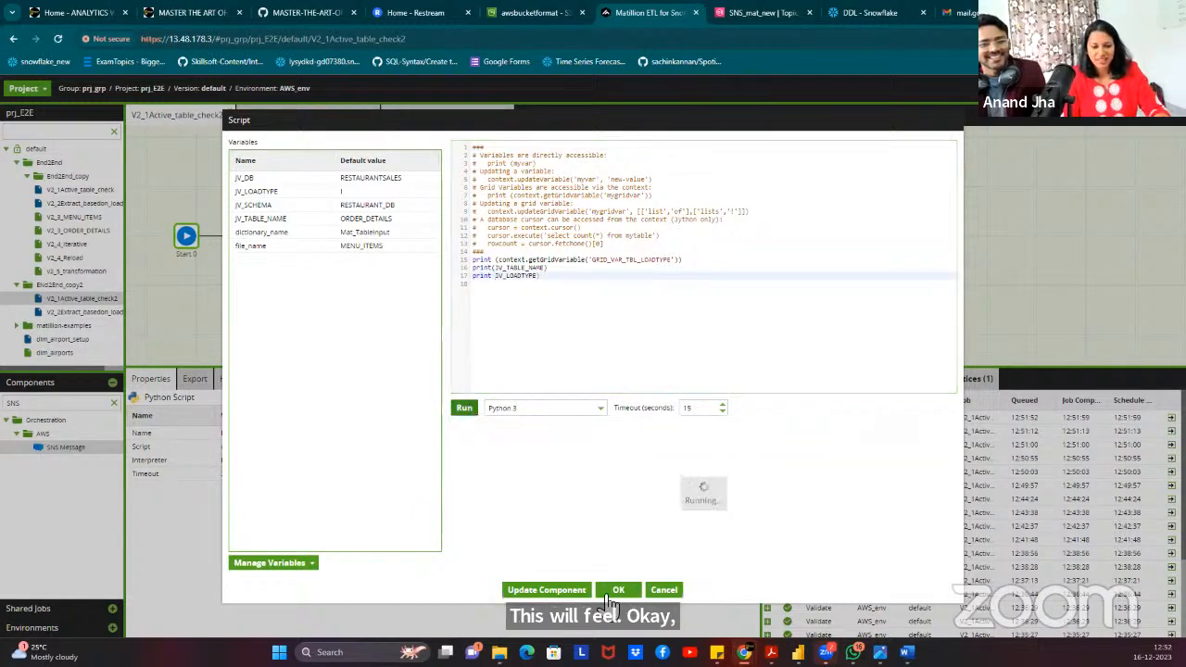
click(618, 589)
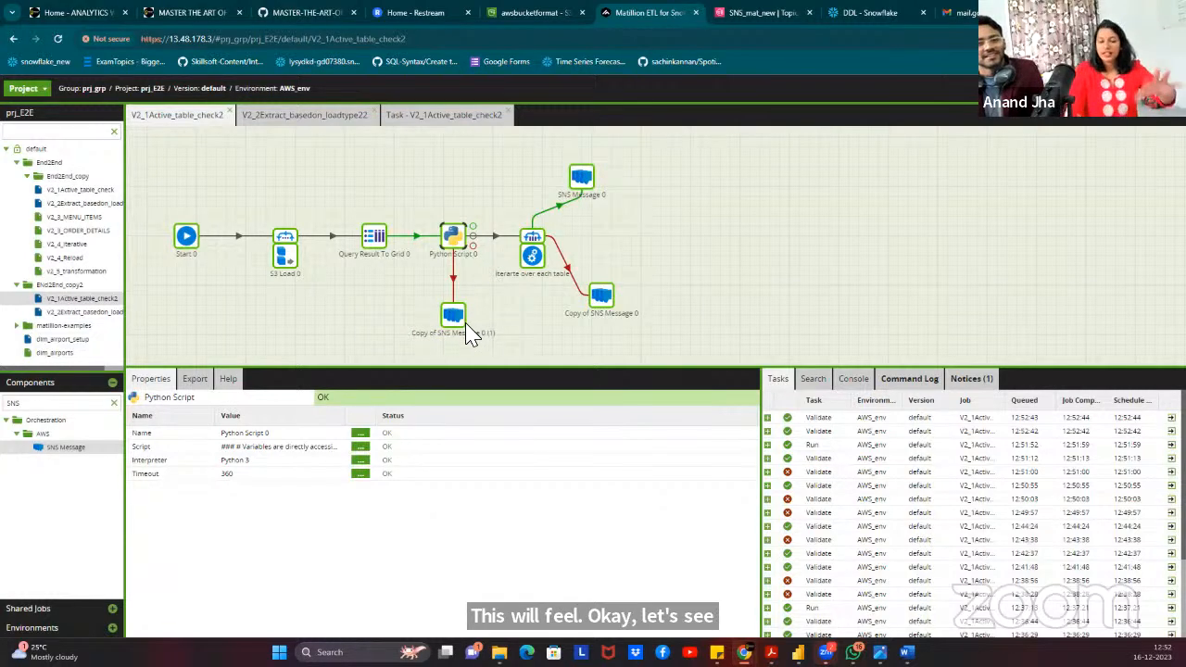
Rerun the job and expand the task rows to see Python Script 0 fail.
right_click(576, 182)
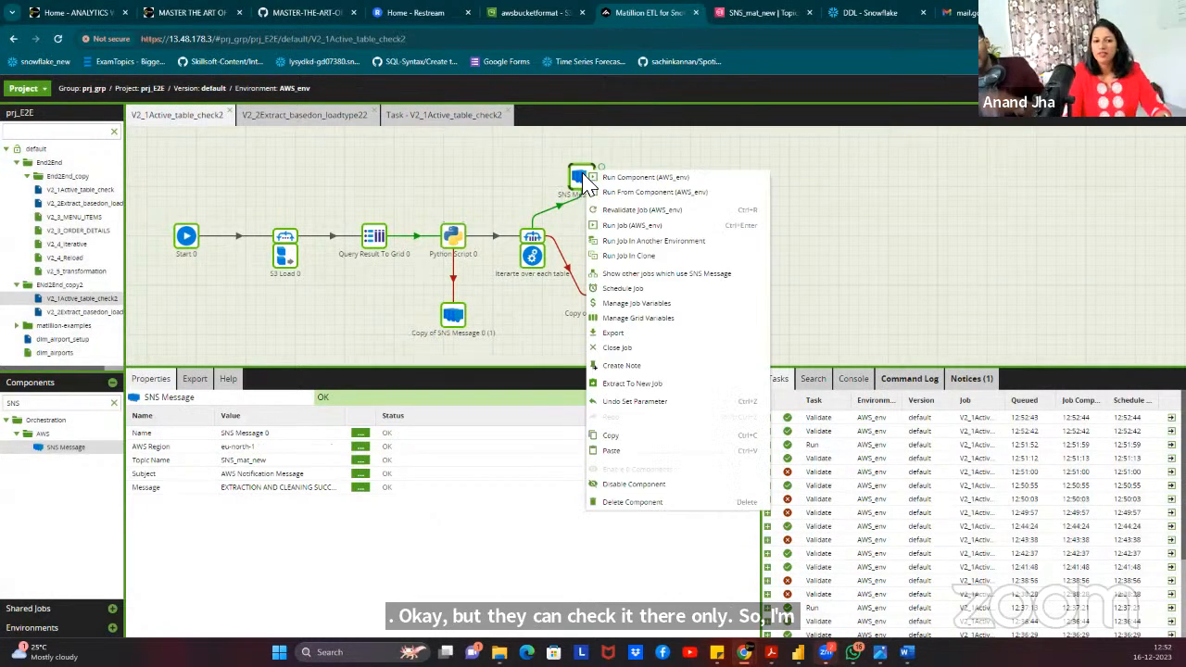
click(649, 225)
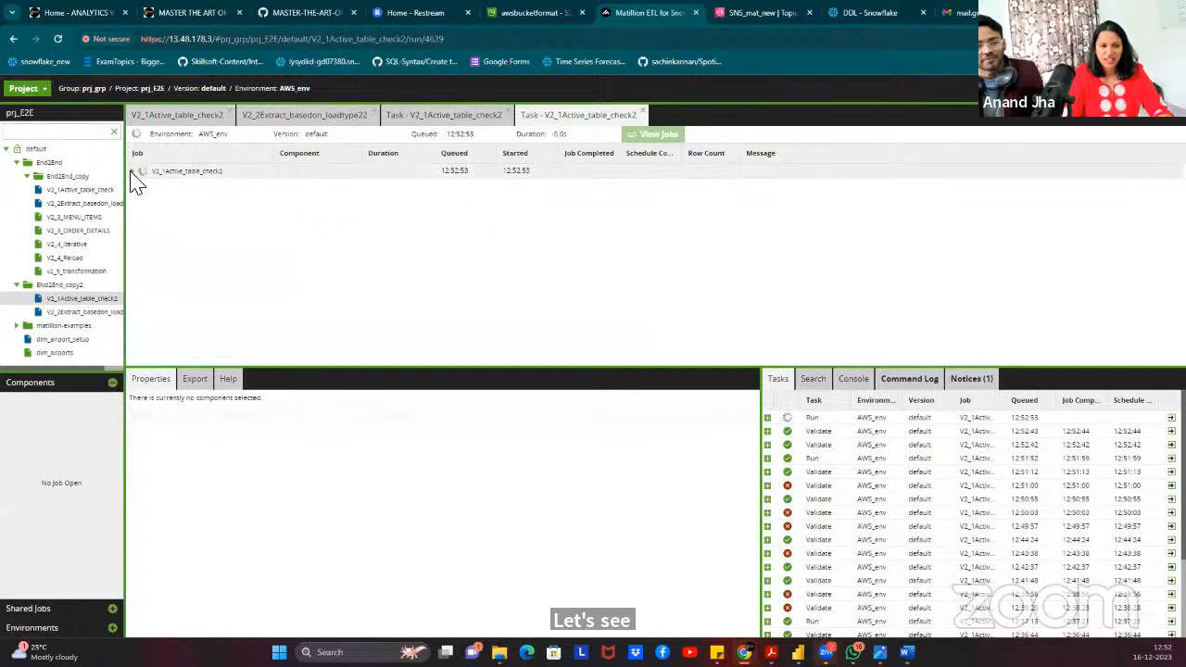
click(134, 172)
click(142, 201)
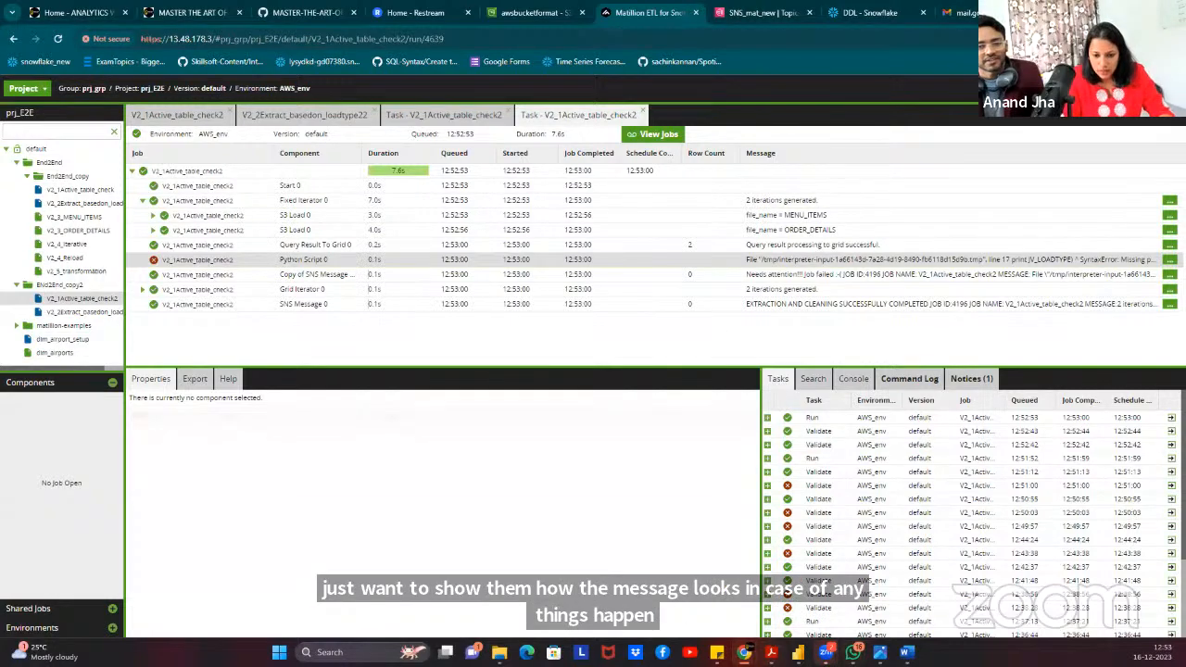
Switch to the Gmail inbox showing the new AWS Notification Messages.
mouse_move(744, 651)
click(862, 607)
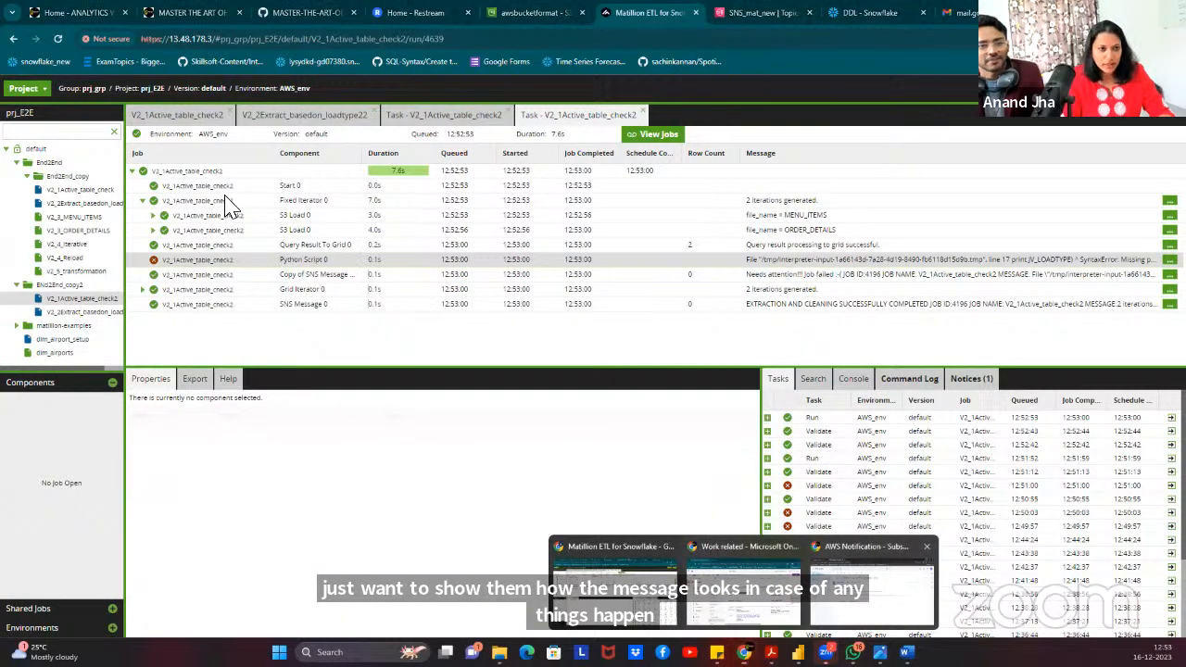
click(218, 146)
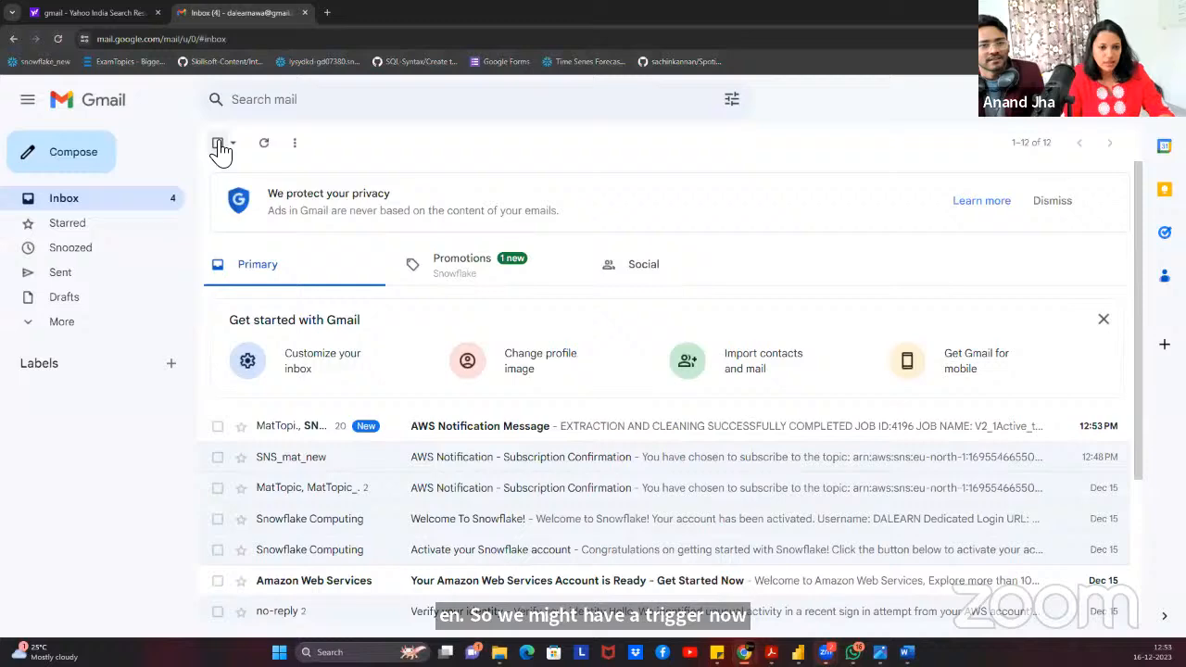
Open the newest AWS notification, read the Python Script 0 syntax error, and scroll up to the 12:51 PM success email.
click(484, 430)
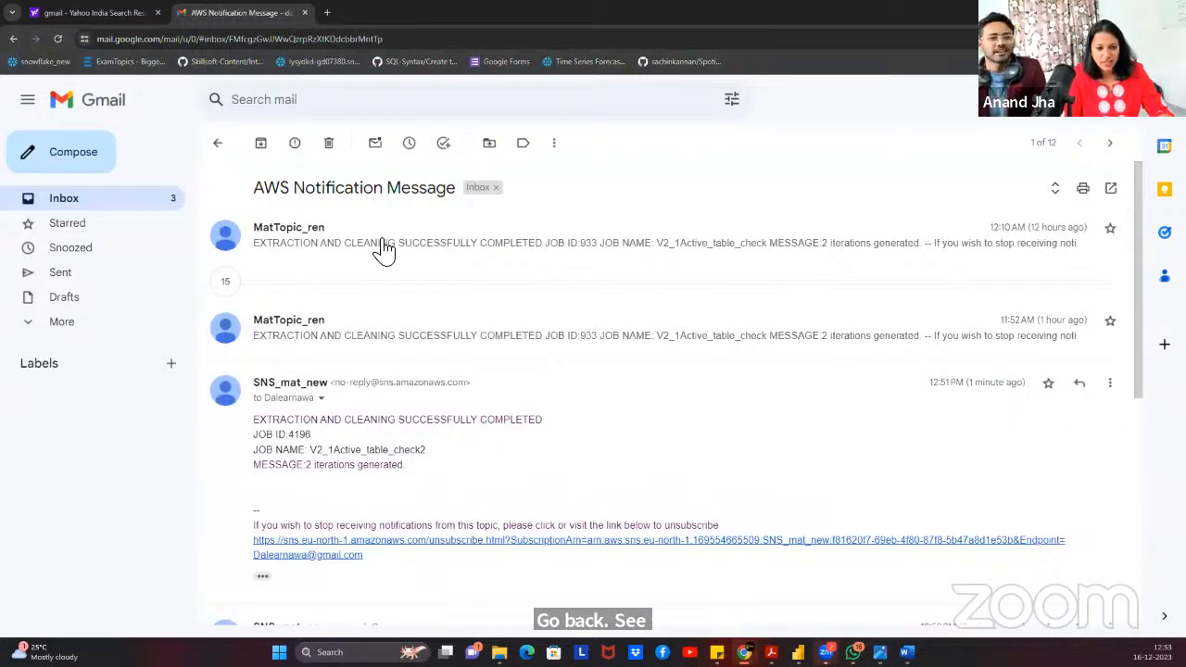
drag(440, 257, 599, 421)
scroll(596, 427, down, 5)
scroll(594, 438, down, 1)
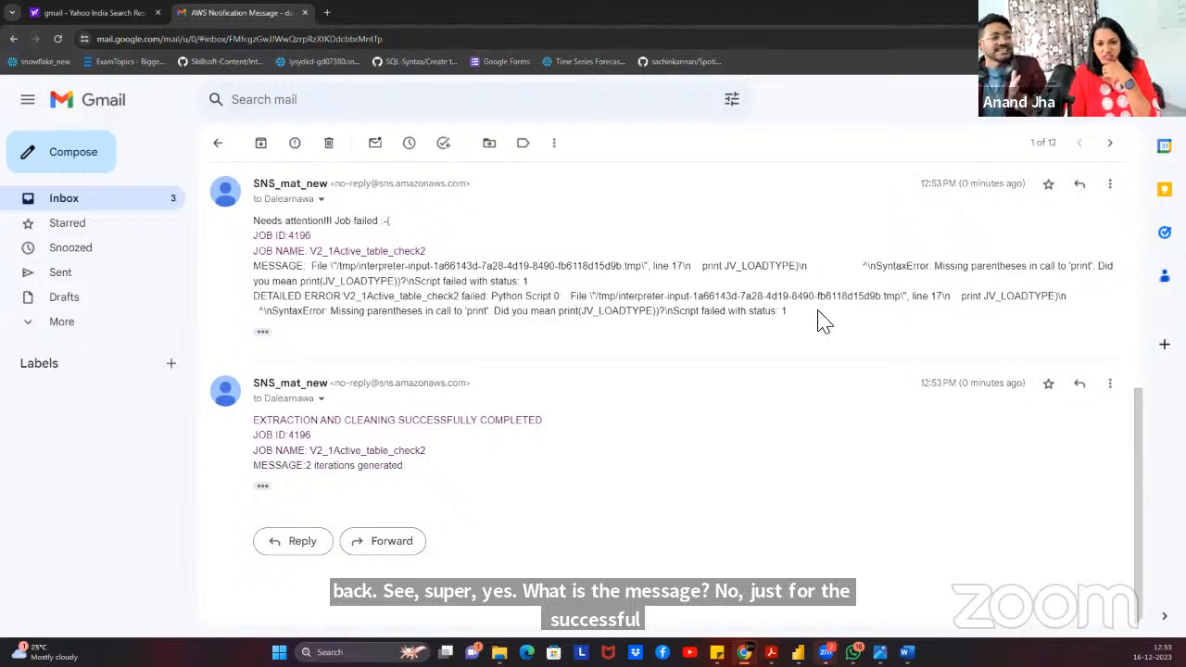
drag(729, 311, 248, 250)
click(436, 280)
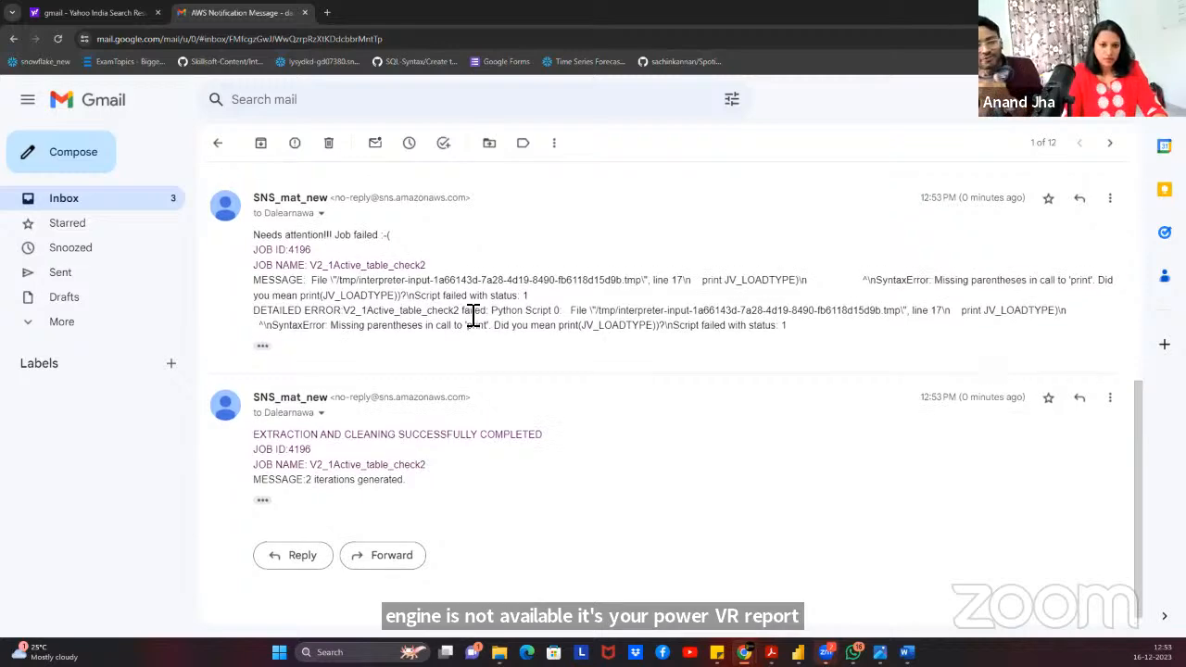
scroll(436, 311, up, 5)
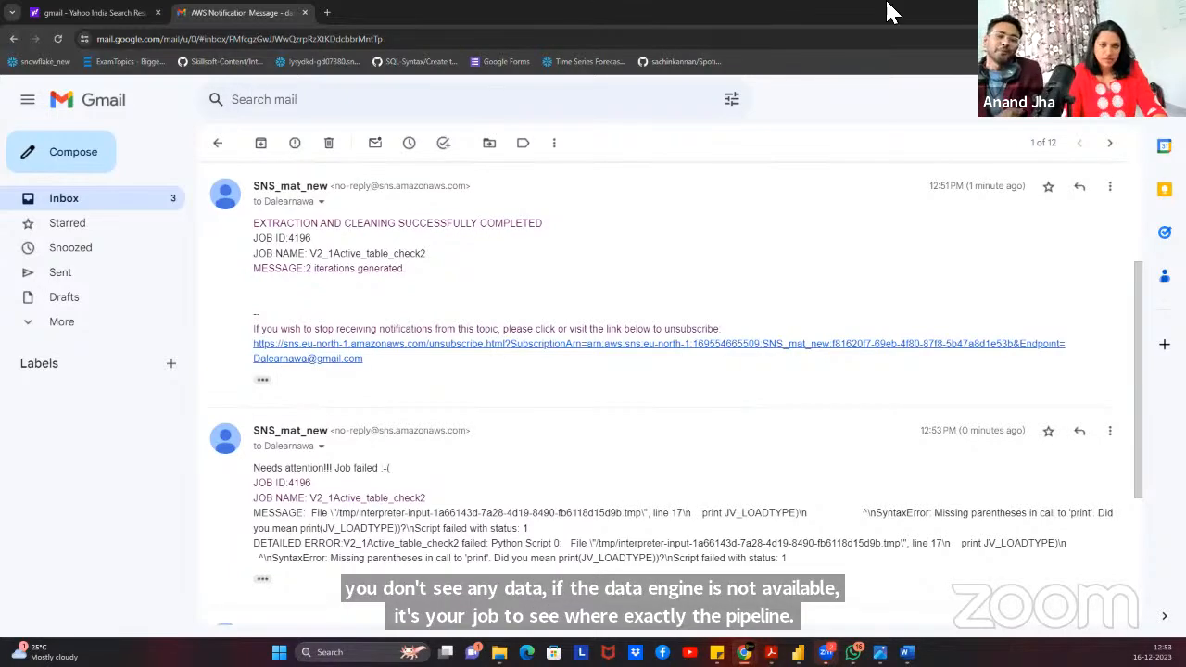
Return to Matillion and close the task results tab.
click(1110, 12)
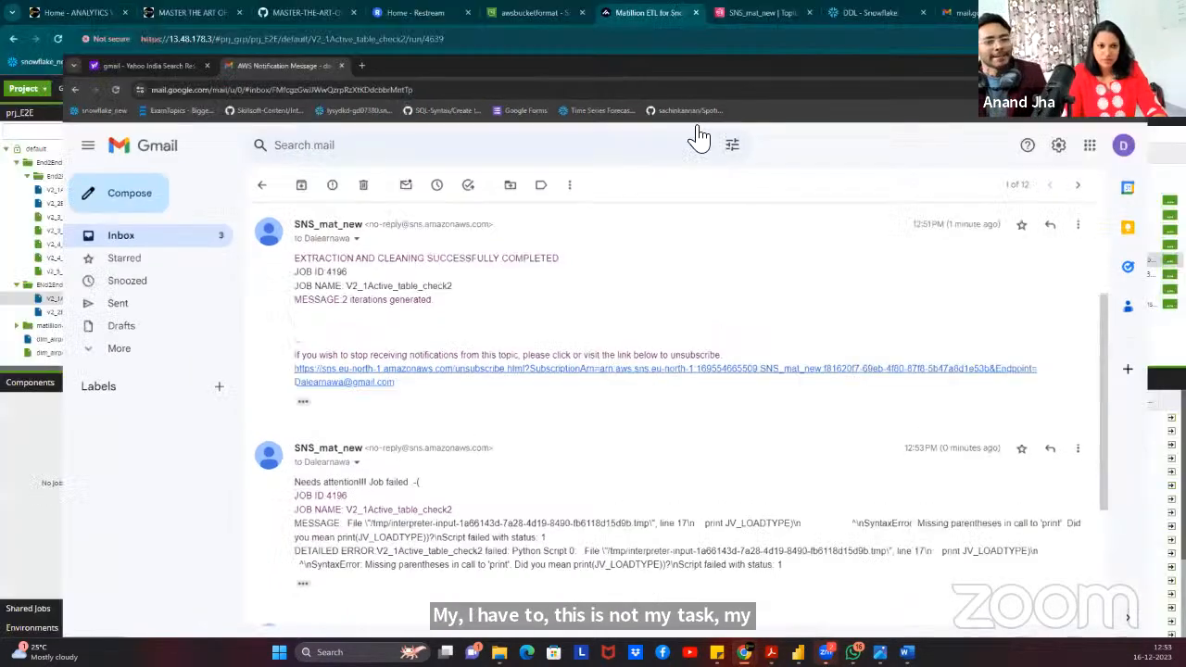
click(444, 115)
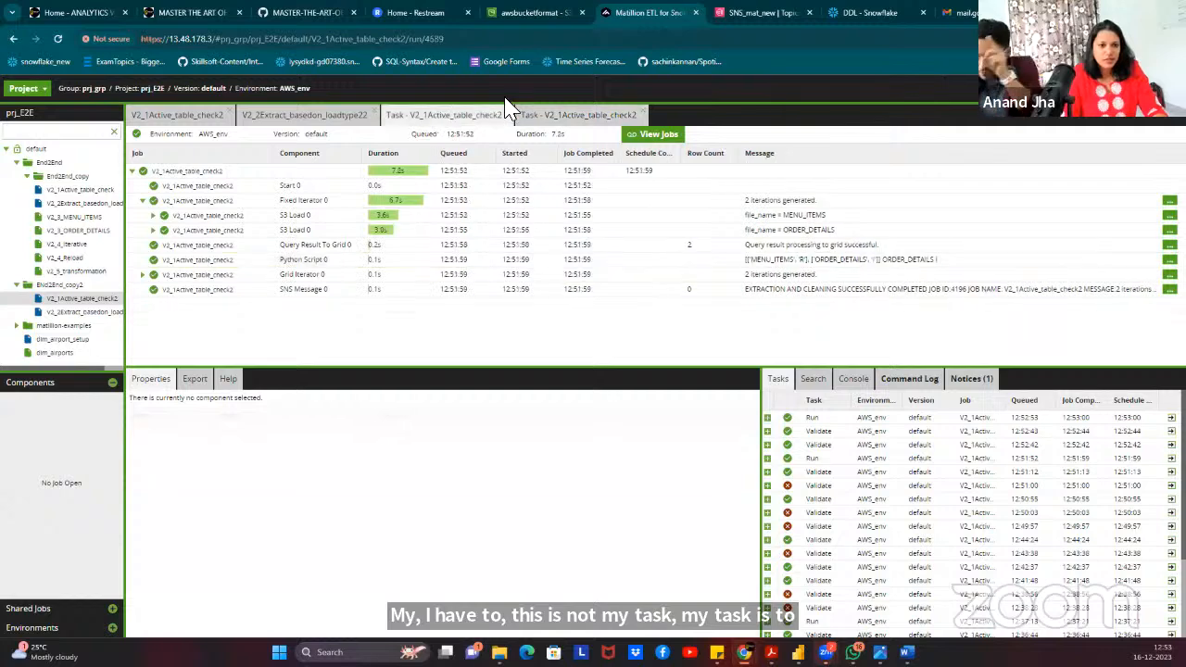
click(508, 110)
click(507, 115)
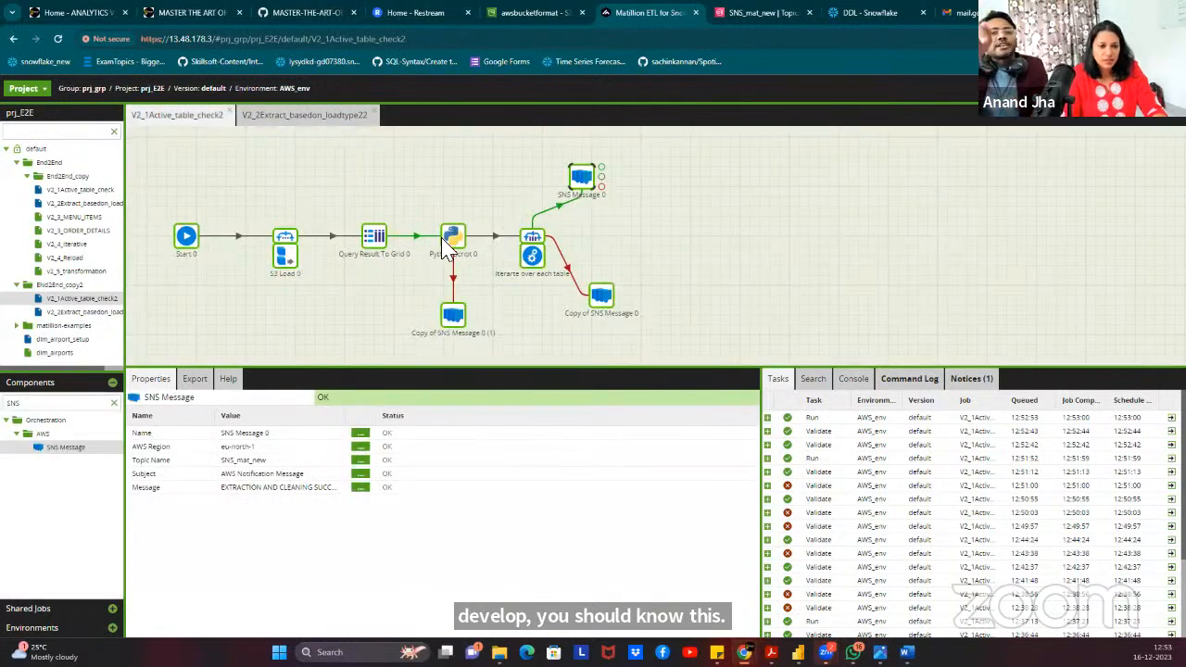
right_click(453, 315)
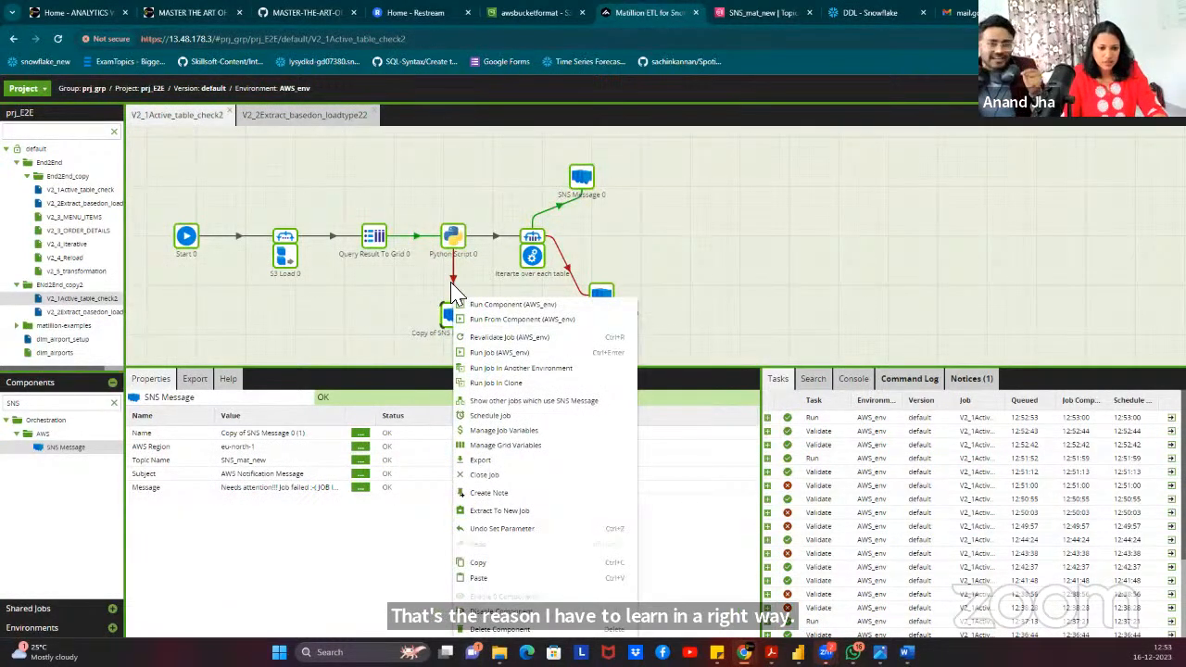
Test-run Python Script 0's code that prints the job variables, then close the editor.
click(453, 239)
double_click(453, 239)
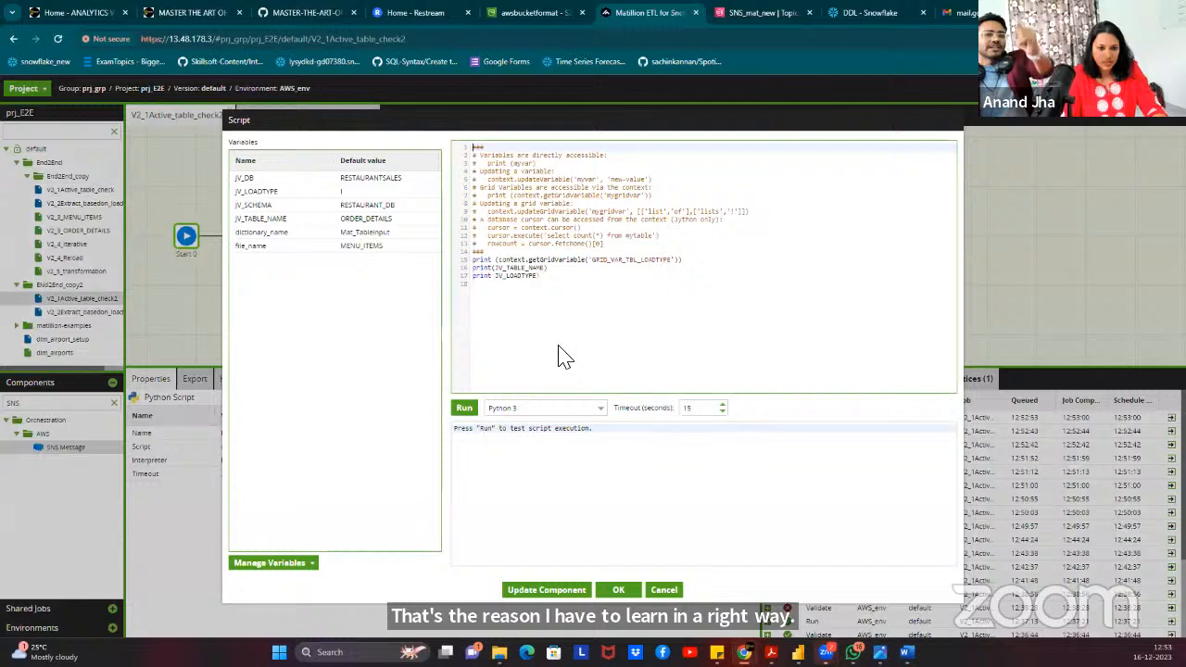
click(519, 276)
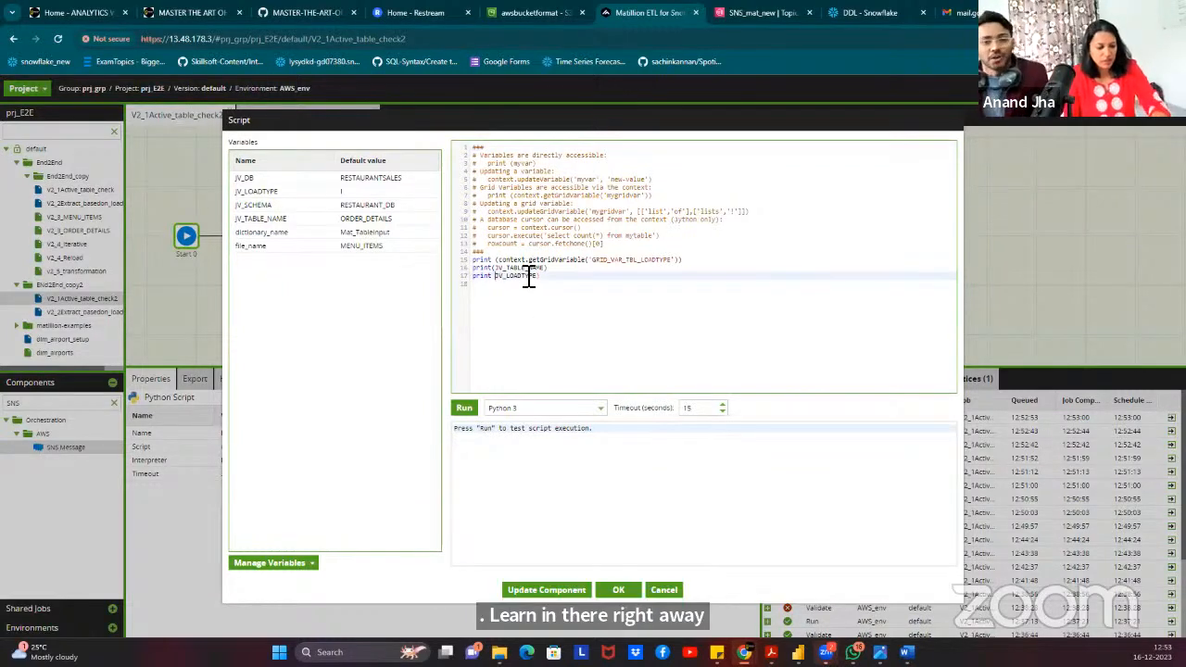
click(463, 409)
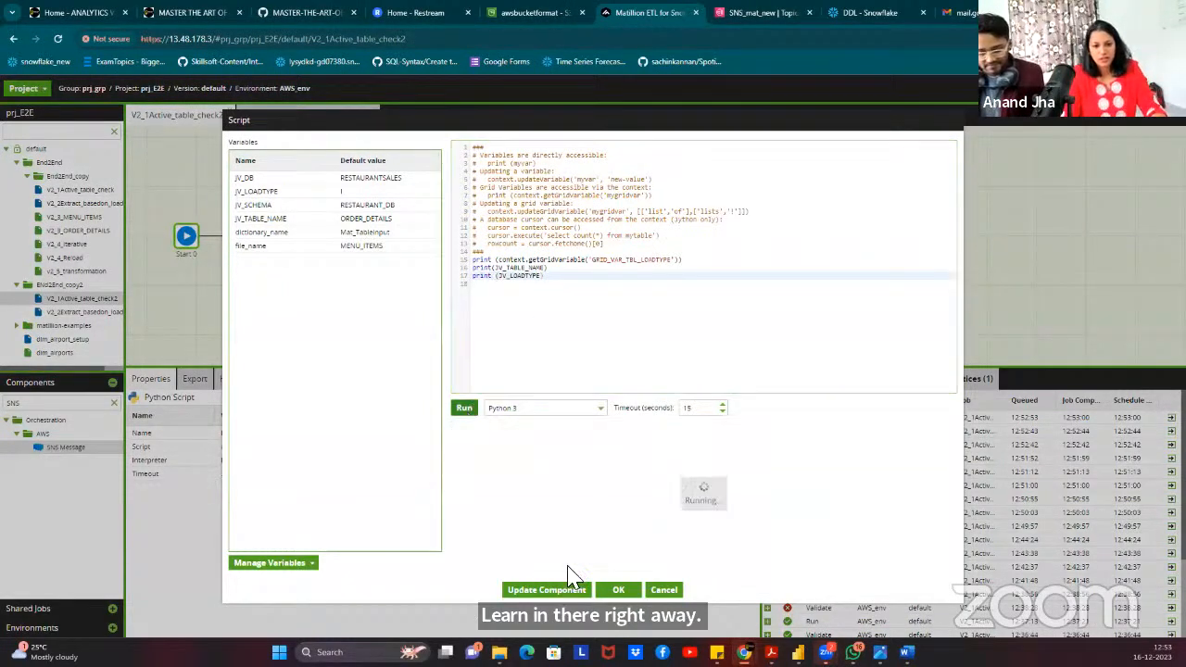
click(604, 598)
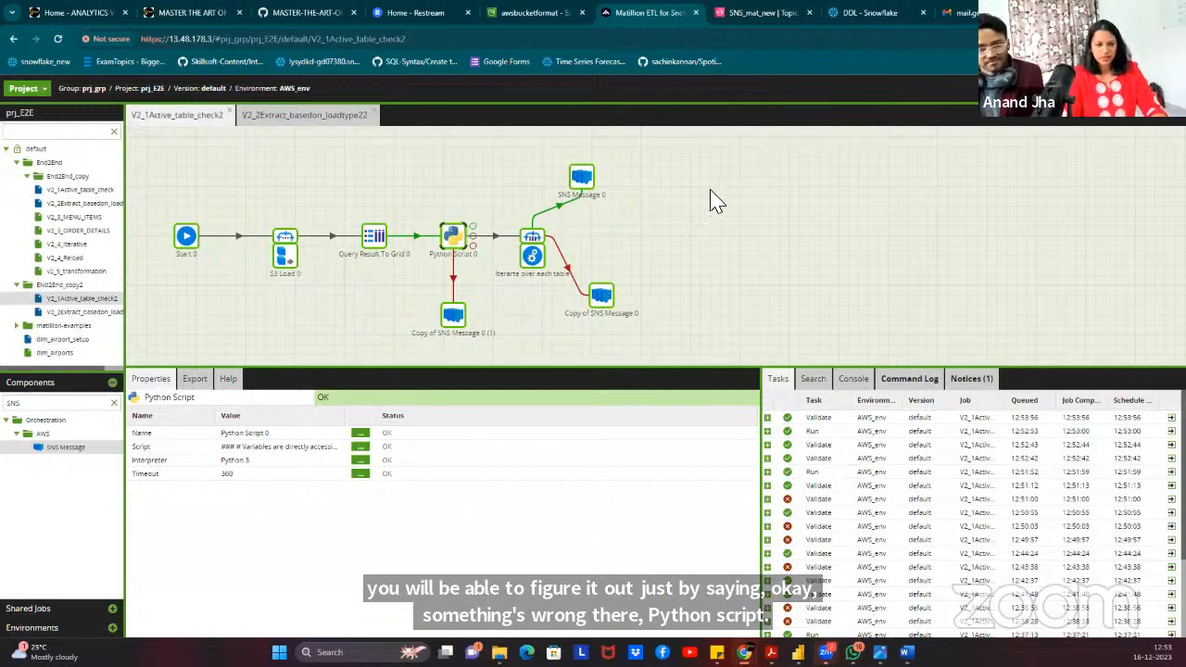
click(725, 239)
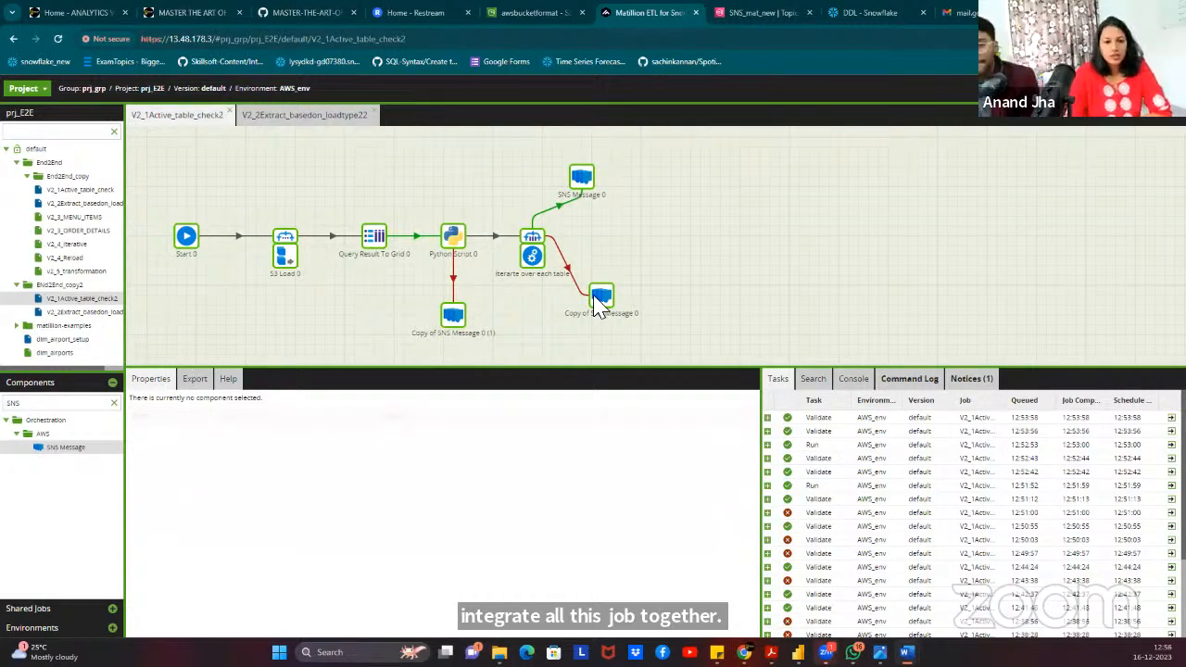
Check the job run by Iterate over each table, then open the V2_2Extract_basedon_loadtype22 job.
click(533, 261)
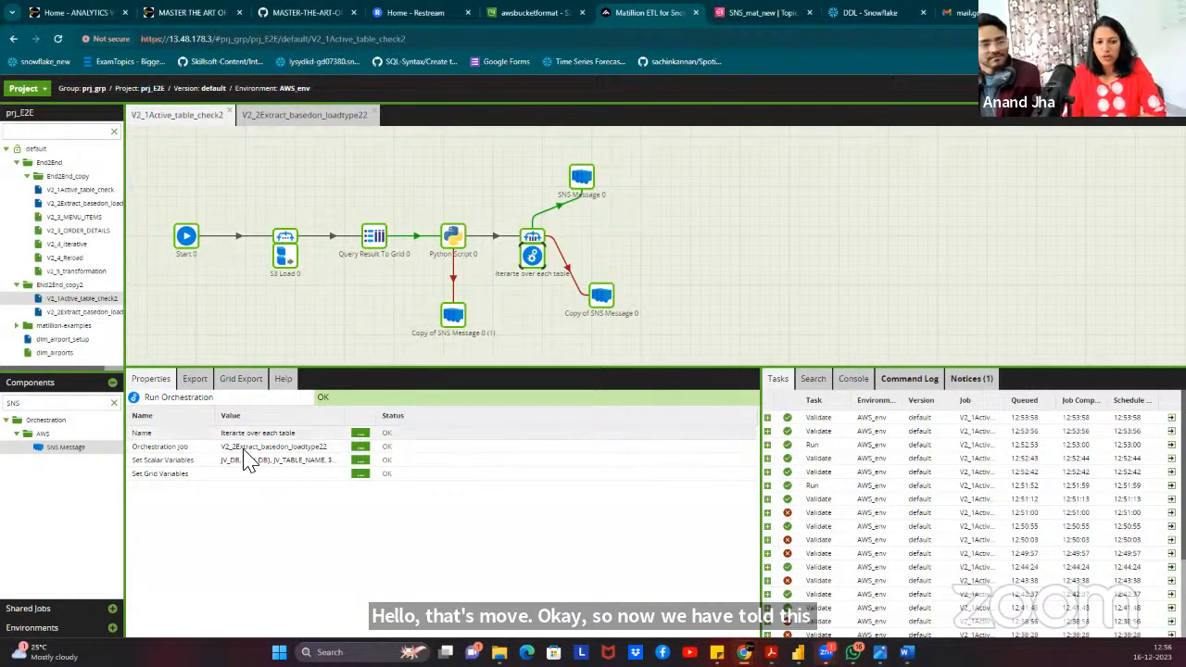
click(327, 117)
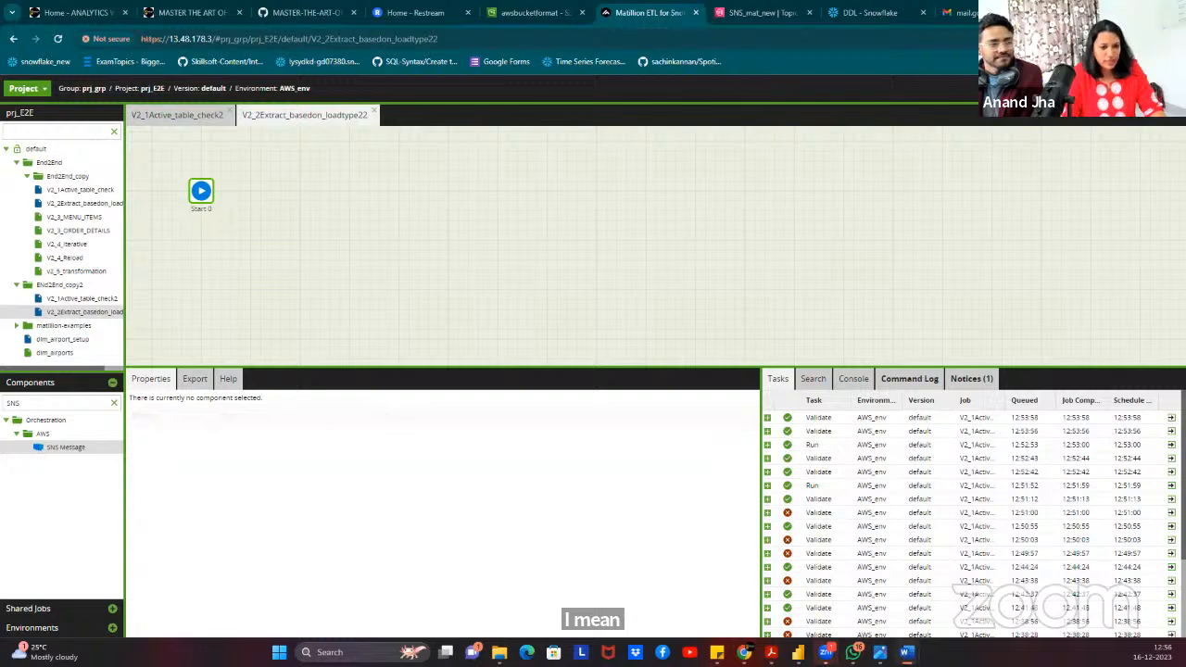
Review the Word guide's V2_2Extract_basedon_loadtype diagrams and Run Orchestration table, then minimize Word.
key(alt+Tab)
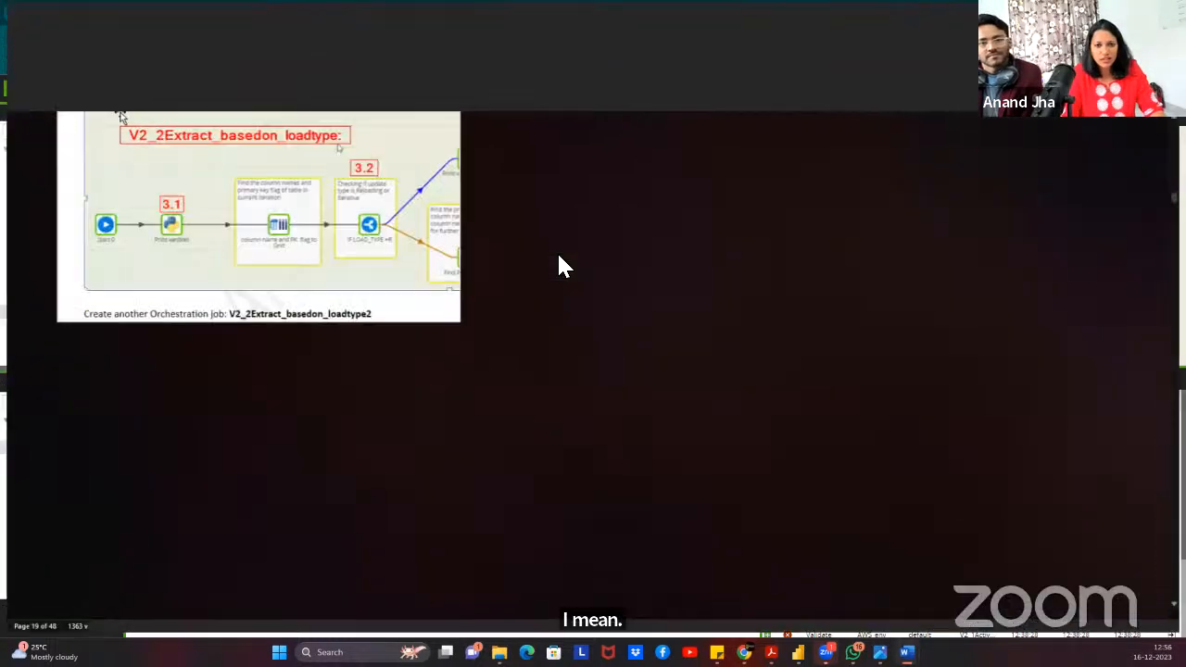
scroll(236, 239, up, 2)
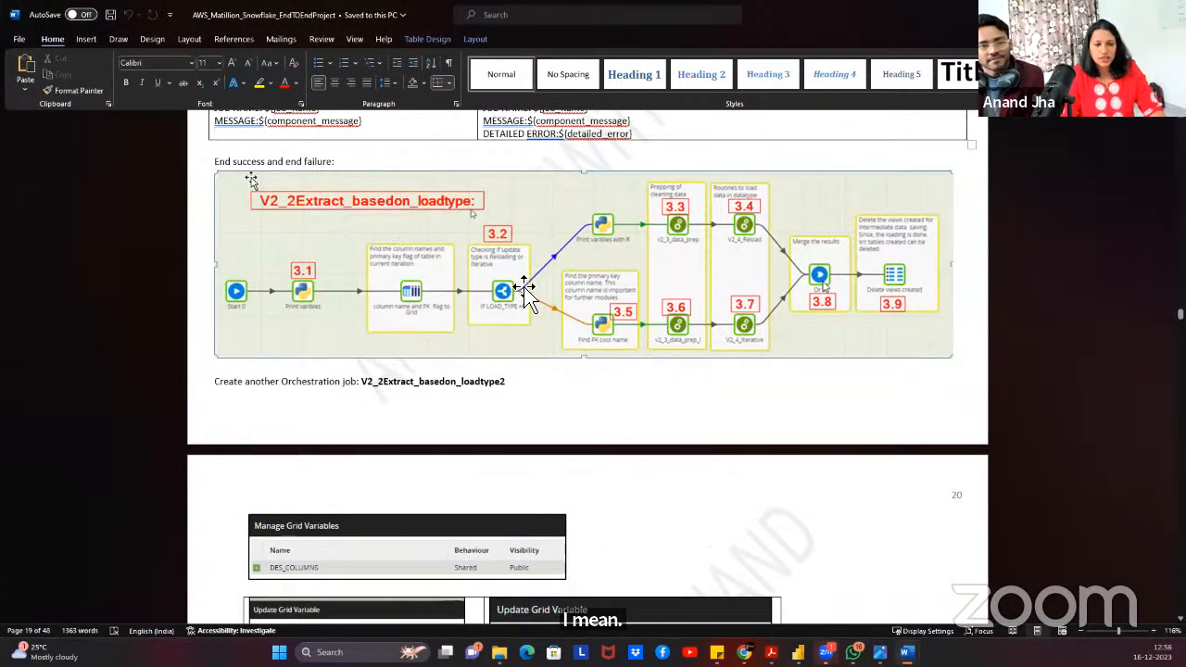
scroll(442, 339, up, 6)
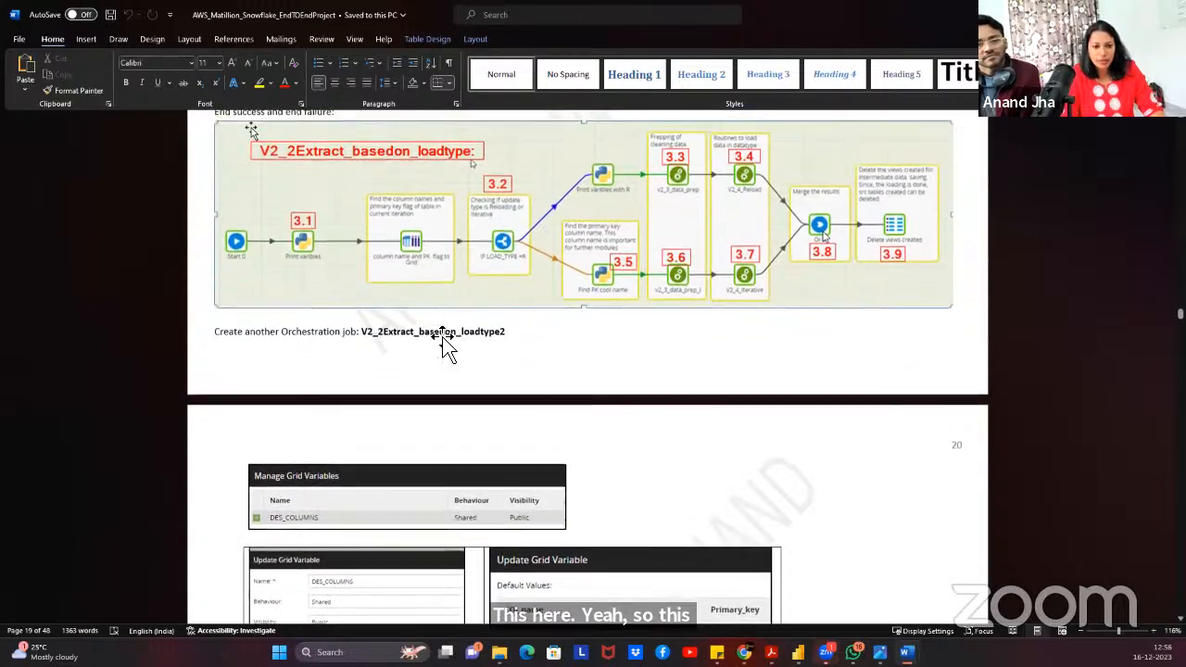
scroll(463, 355, up, 20)
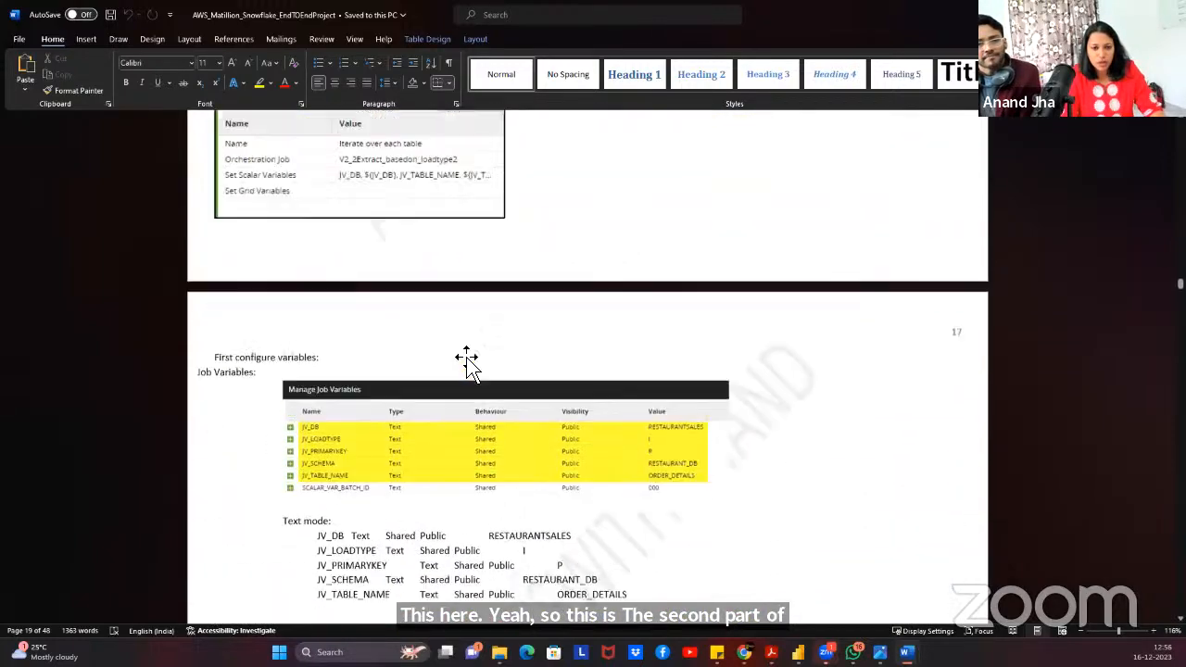
scroll(461, 357, up, 20)
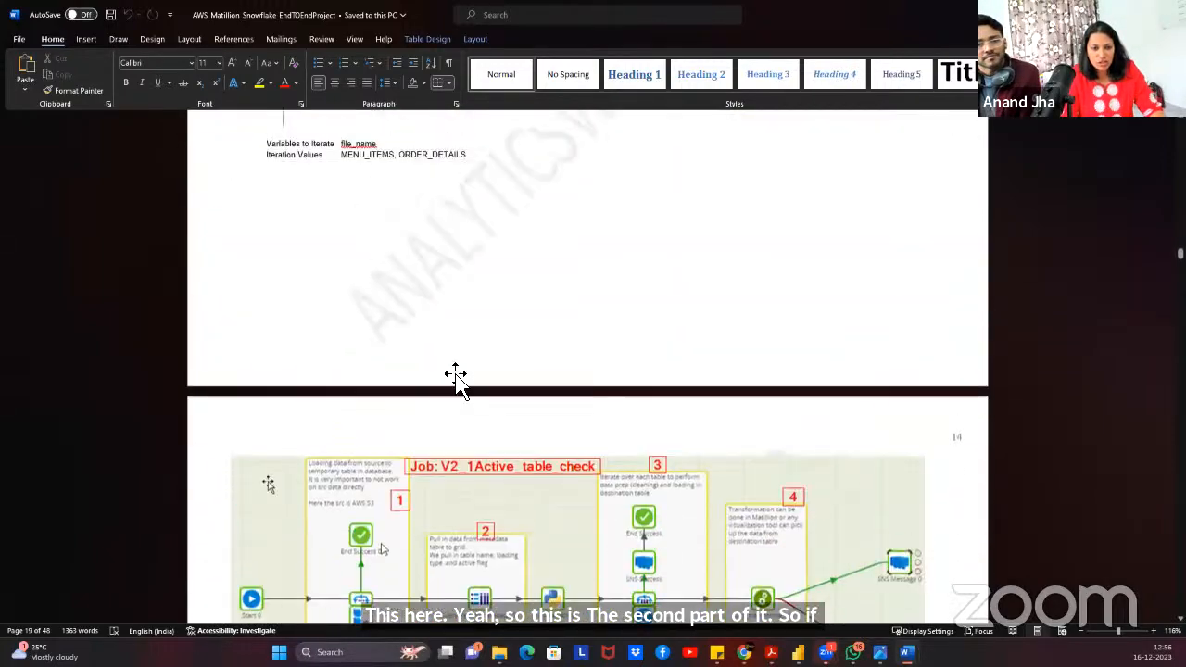
scroll(457, 385, up, 20)
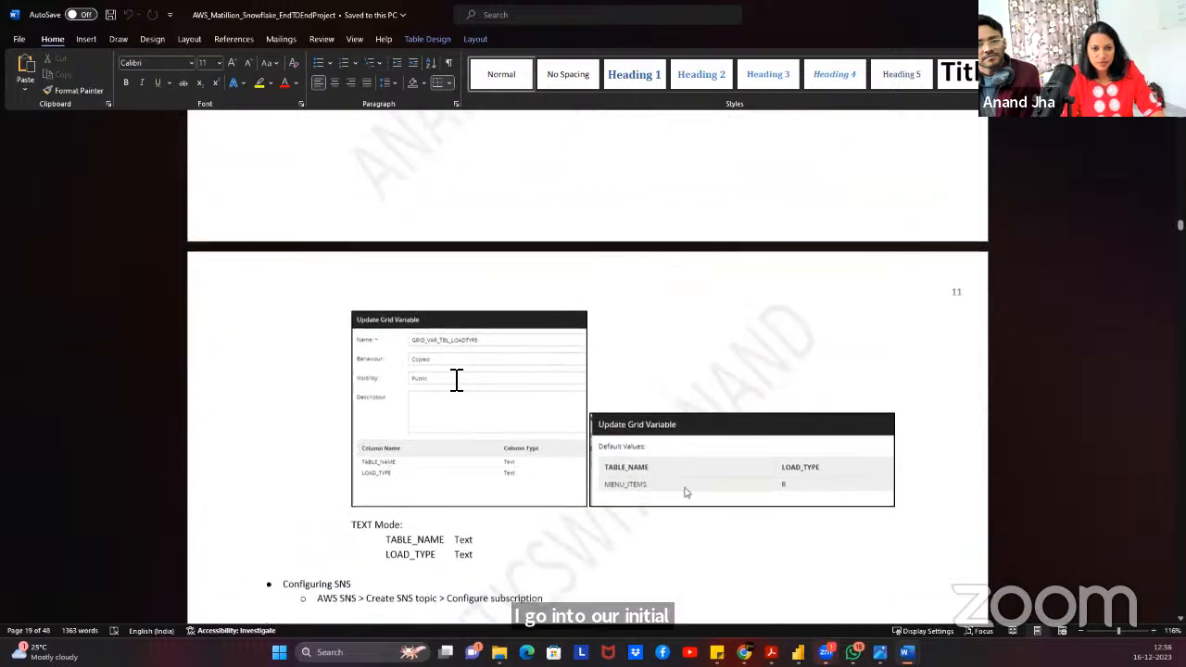
scroll(454, 390, up, 20)
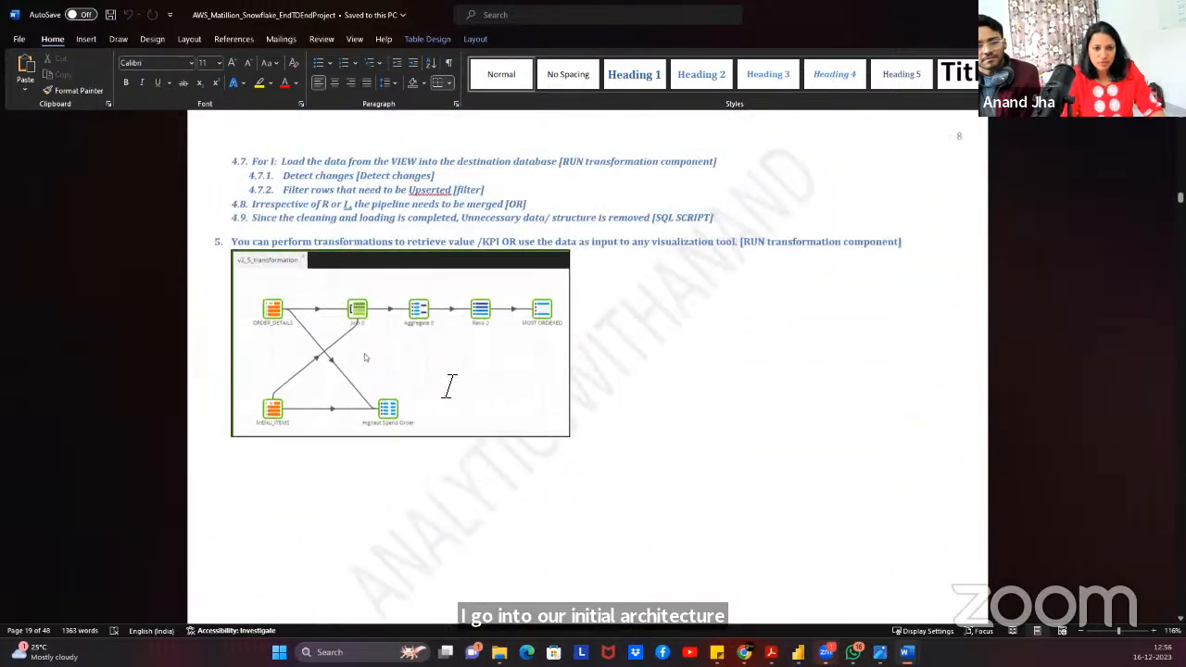
scroll(437, 394, up, 20)
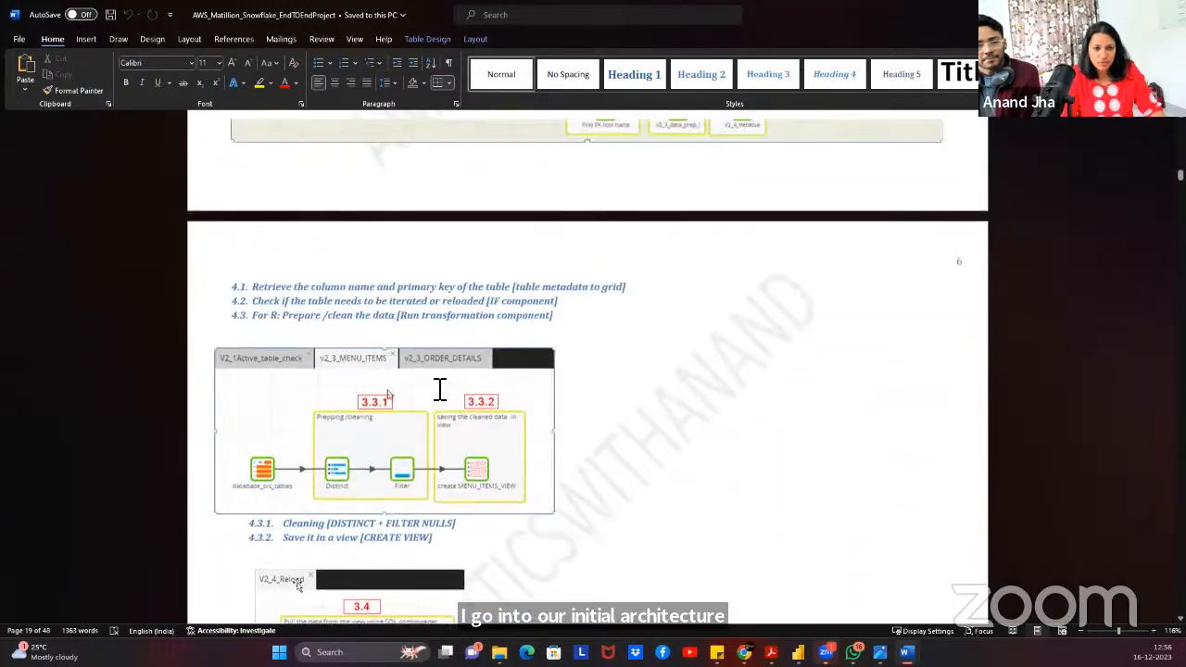
scroll(438, 394, up, 3)
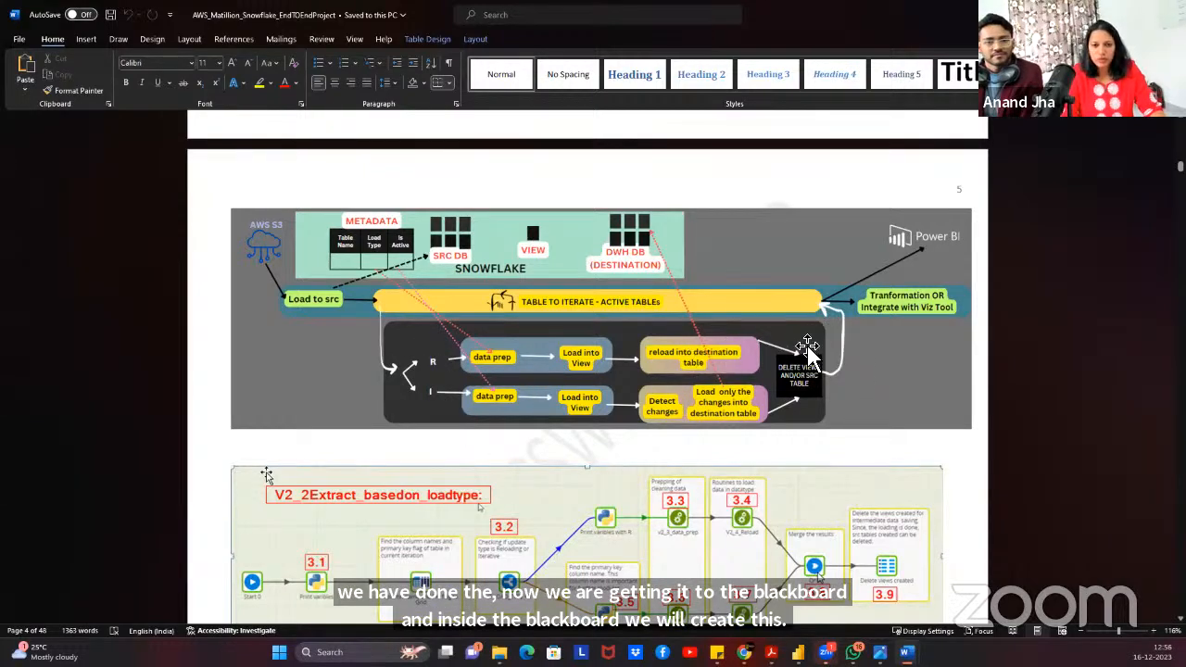
scroll(803, 414, down, 2)
scroll(803, 414, down, 20)
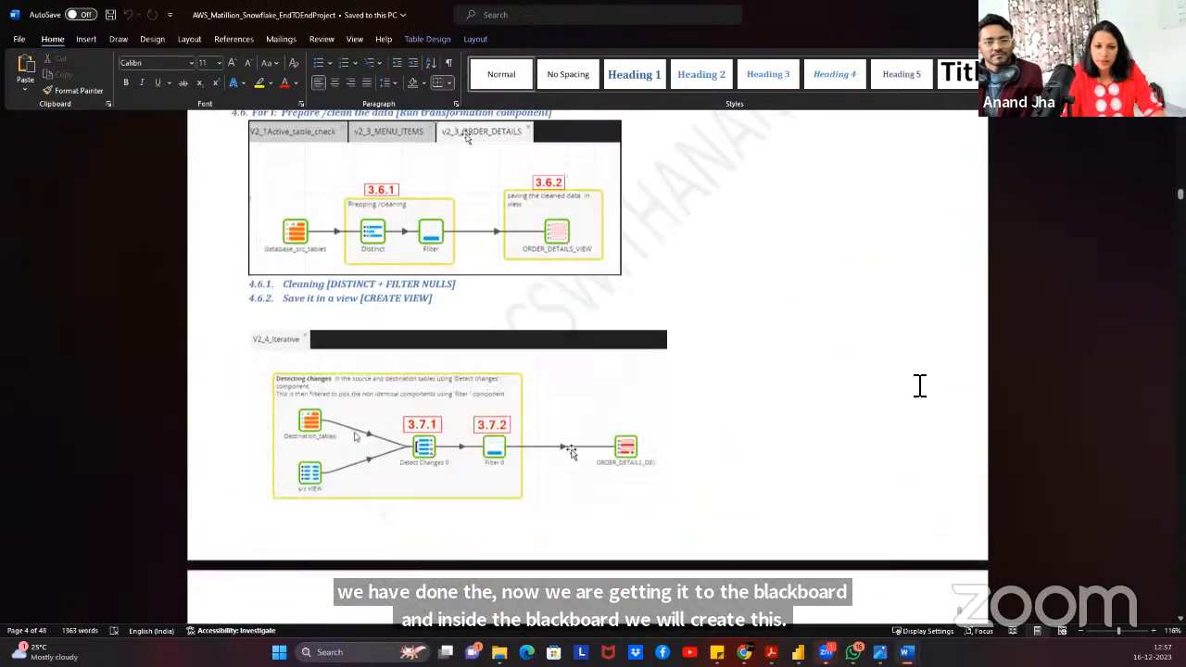
scroll(1109, 374, down, 20)
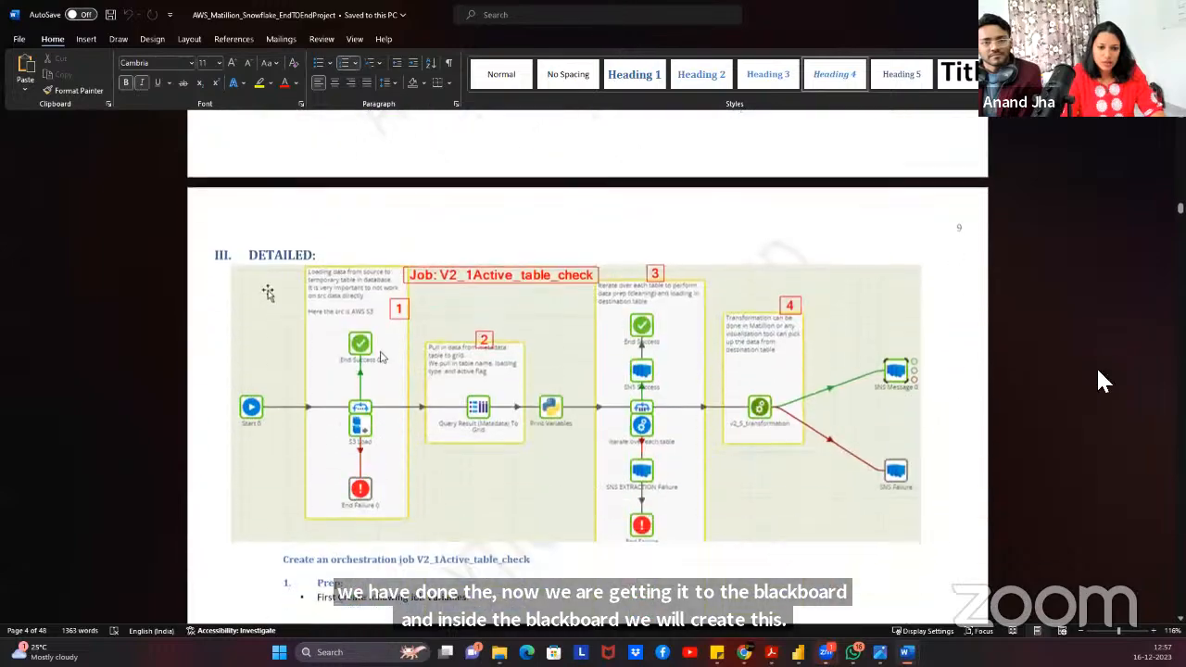
scroll(1109, 367, down, 20)
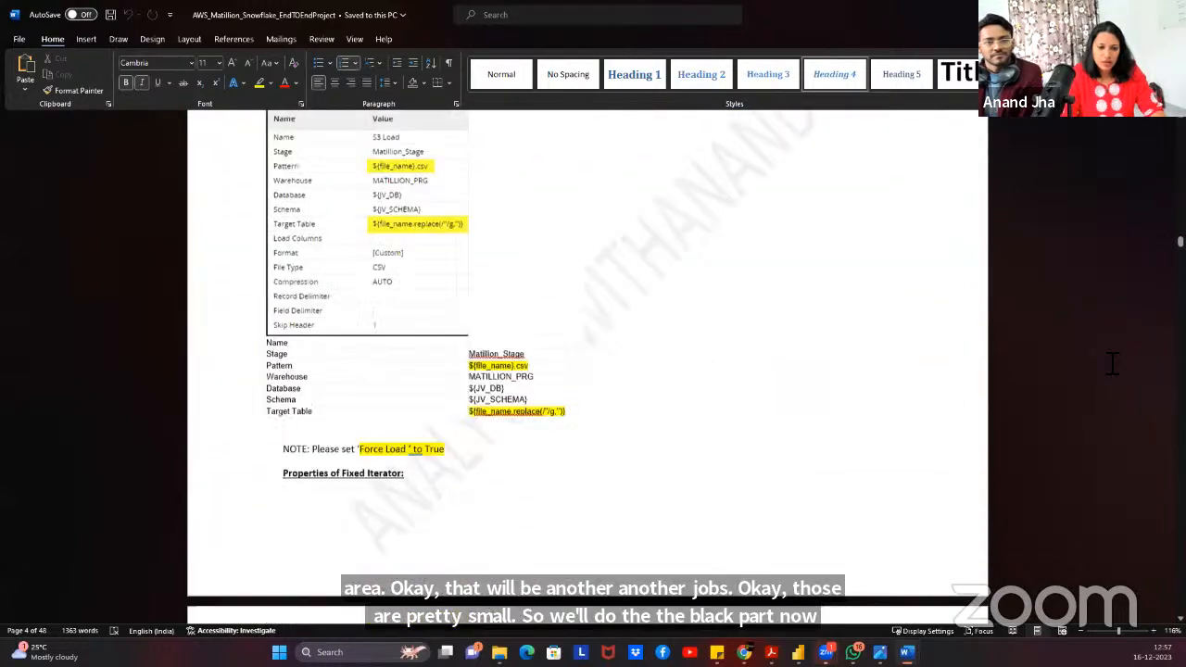
scroll(1114, 363, down, 20)
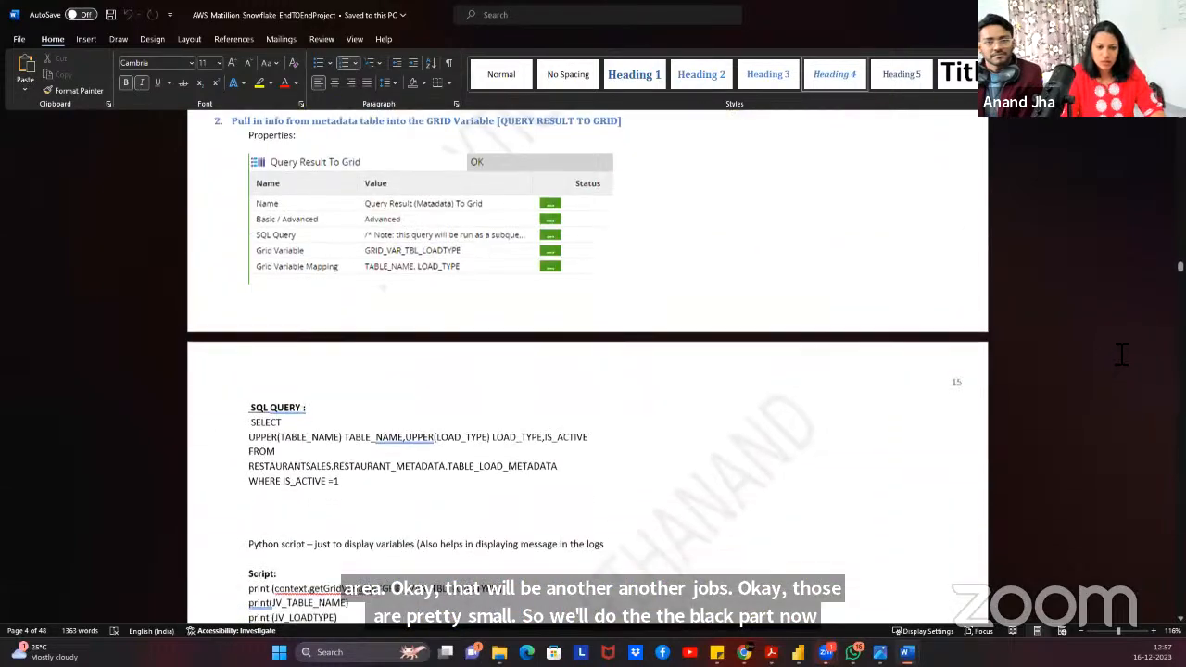
scroll(1124, 348, down, 10)
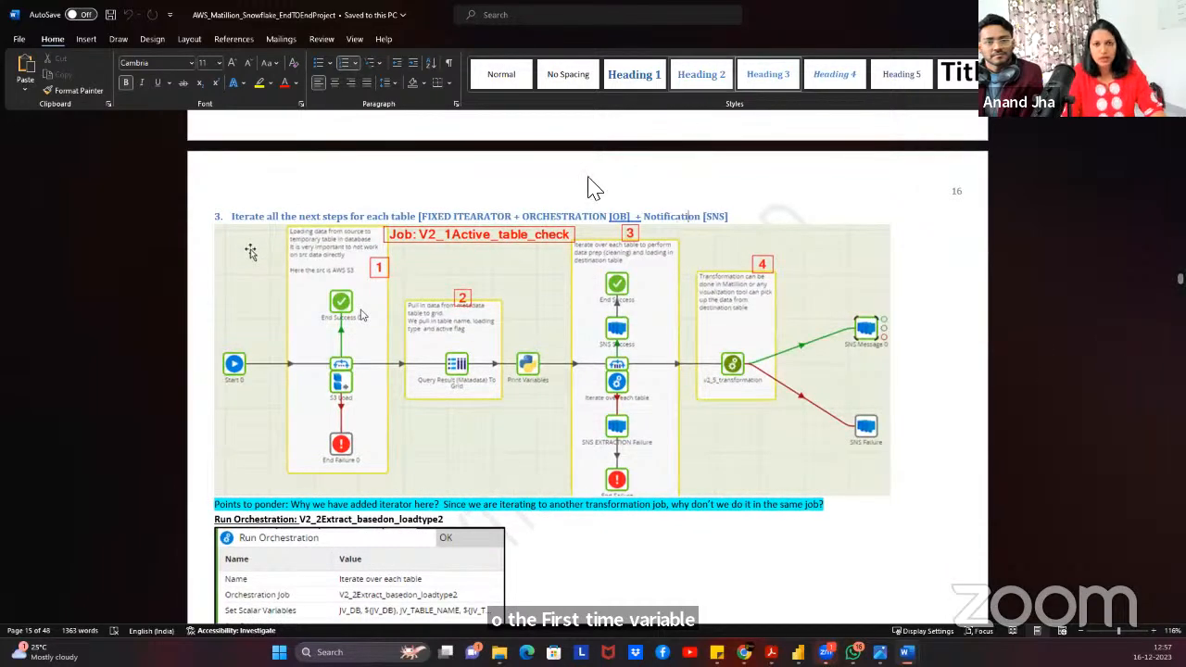
scroll(554, 248, down, 7)
scroll(553, 244, up, 3)
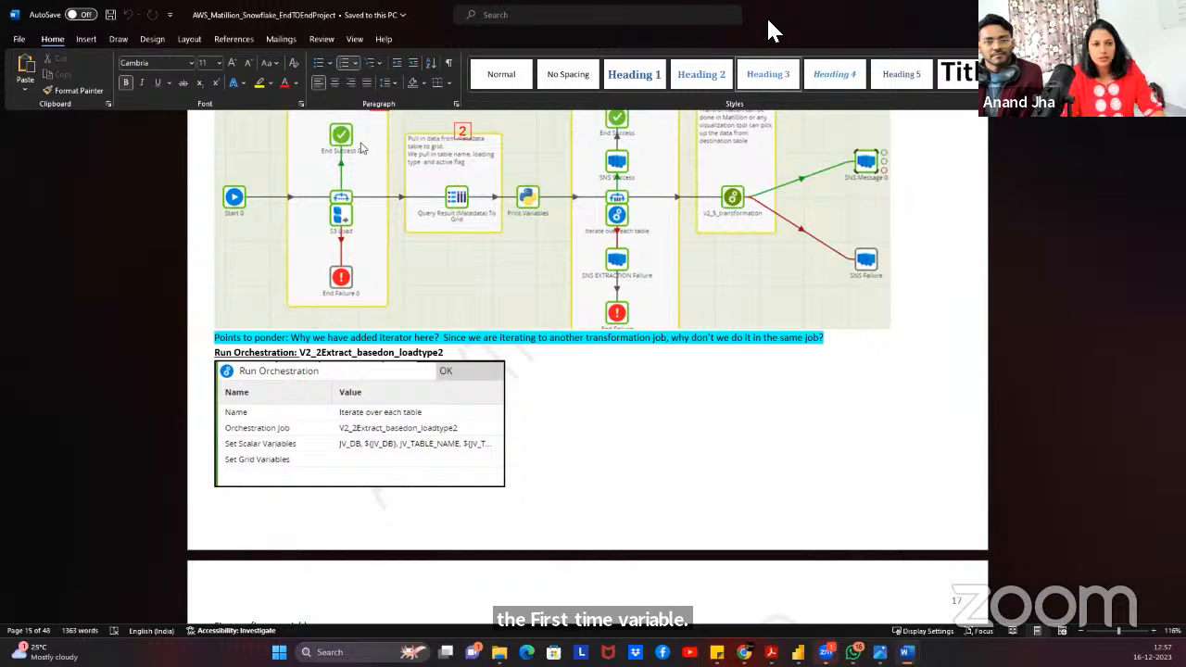
click(1115, 14)
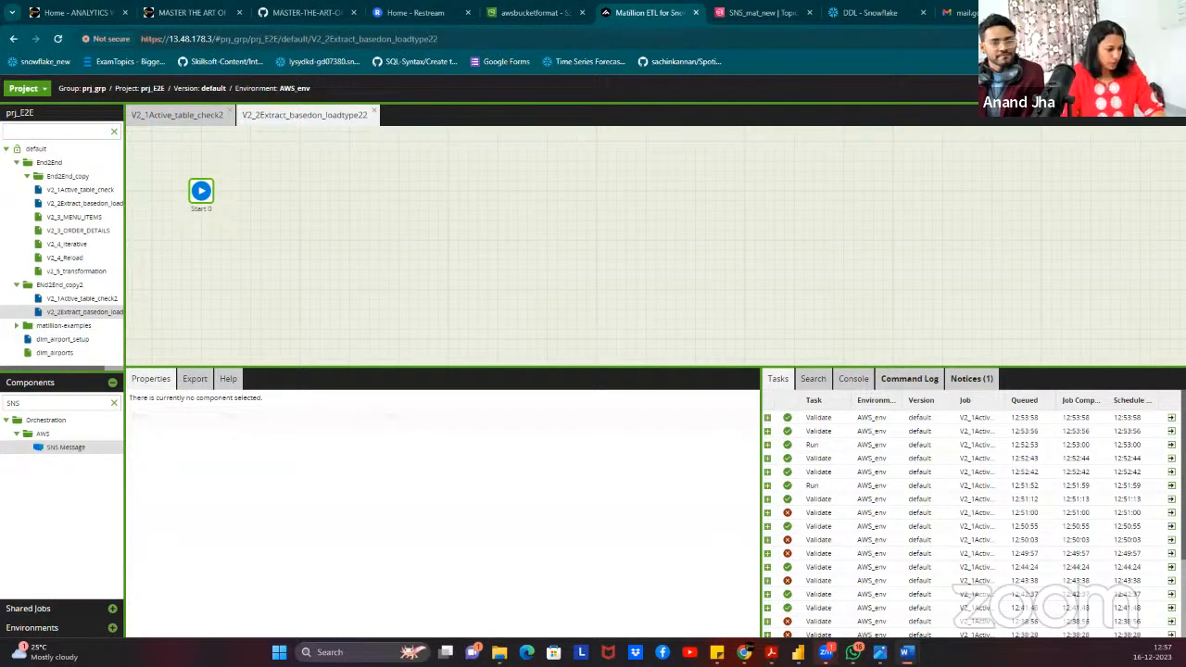
Search for Python and add a Python Script component next to Start.
click(115, 405)
click(93, 404)
text(Python)
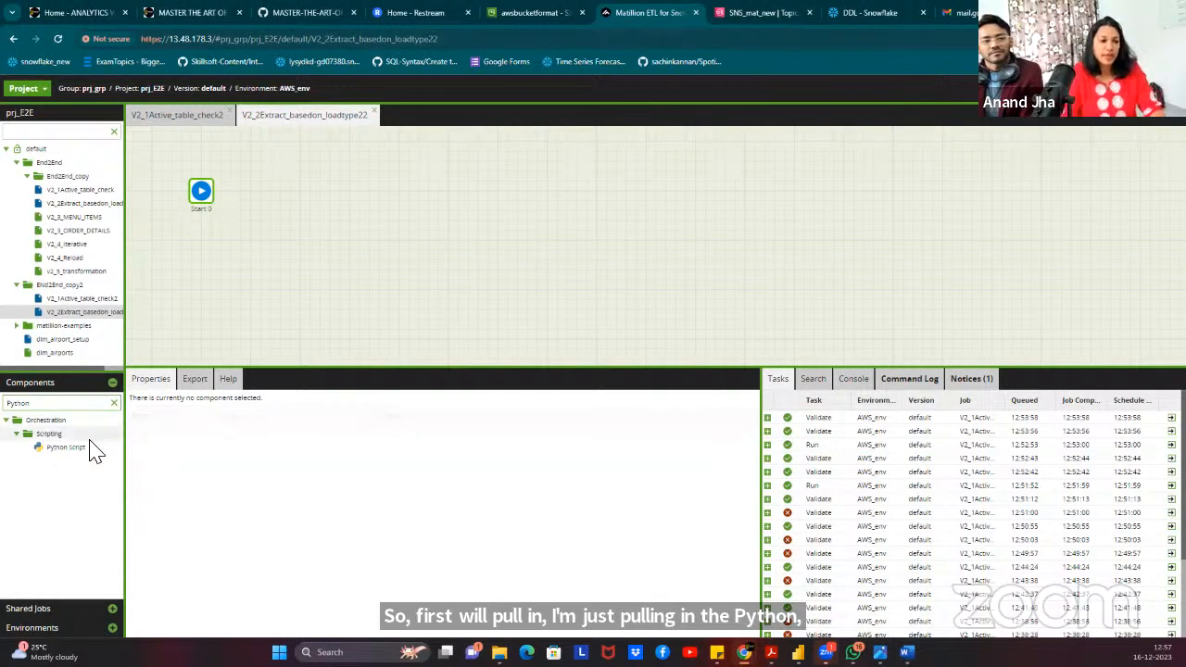
drag(74, 452, 278, 199)
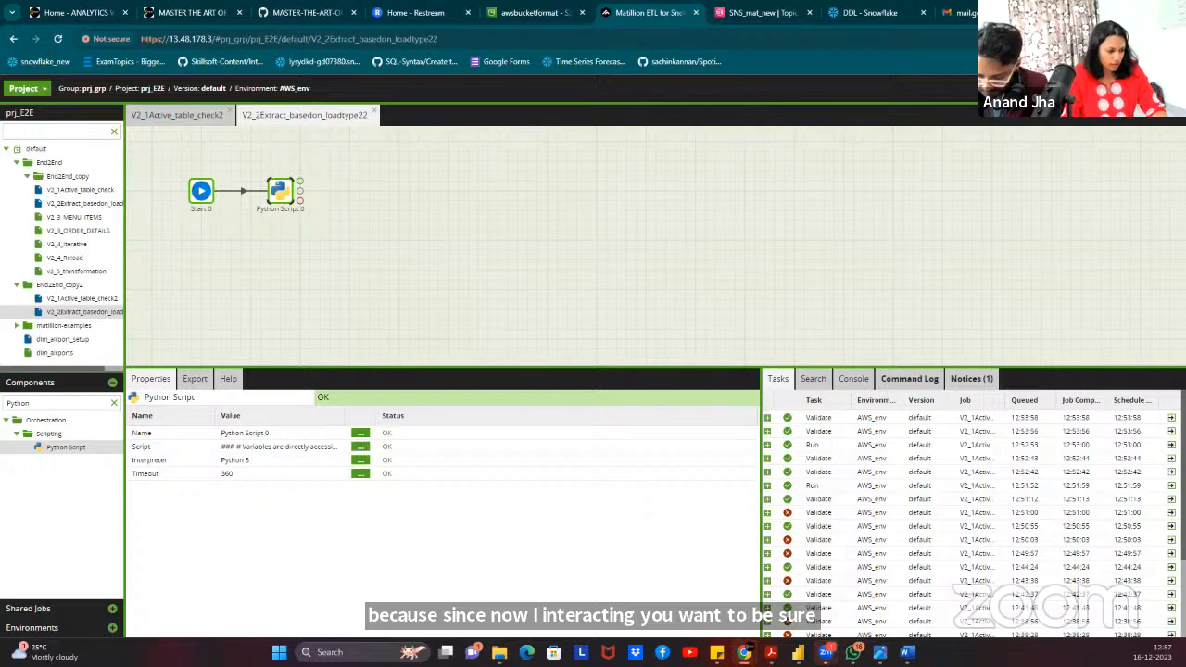
Review the job's existing job and grid variables, then reopen Manage Grid Variables.
right_click(380, 179)
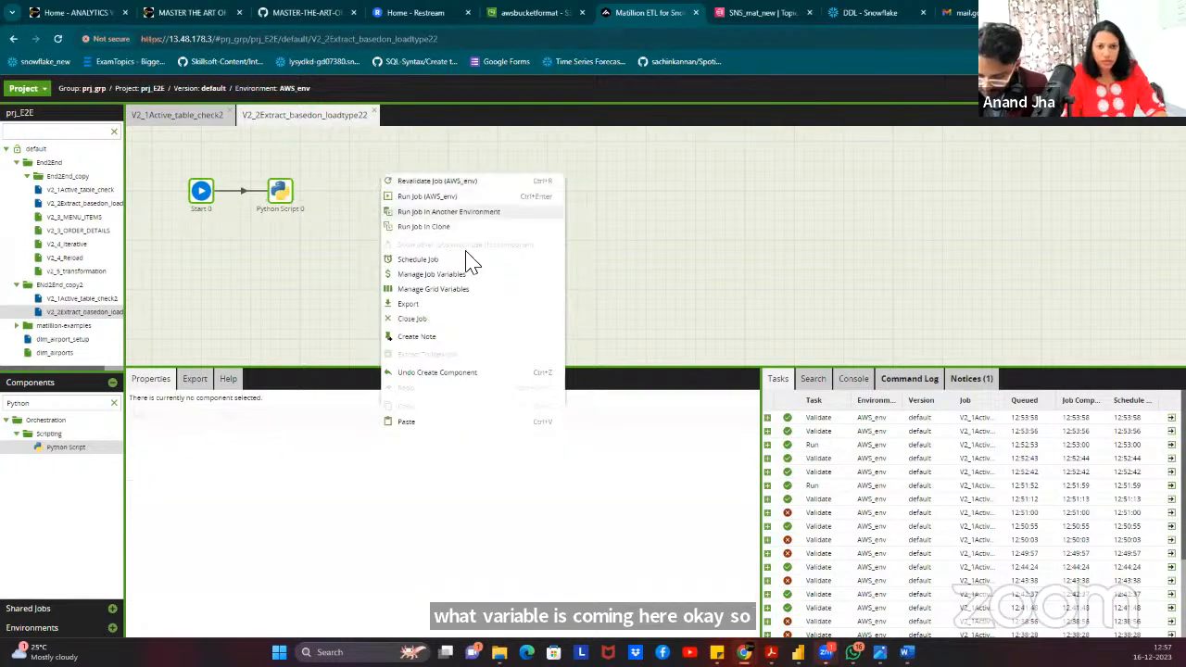
click(452, 274)
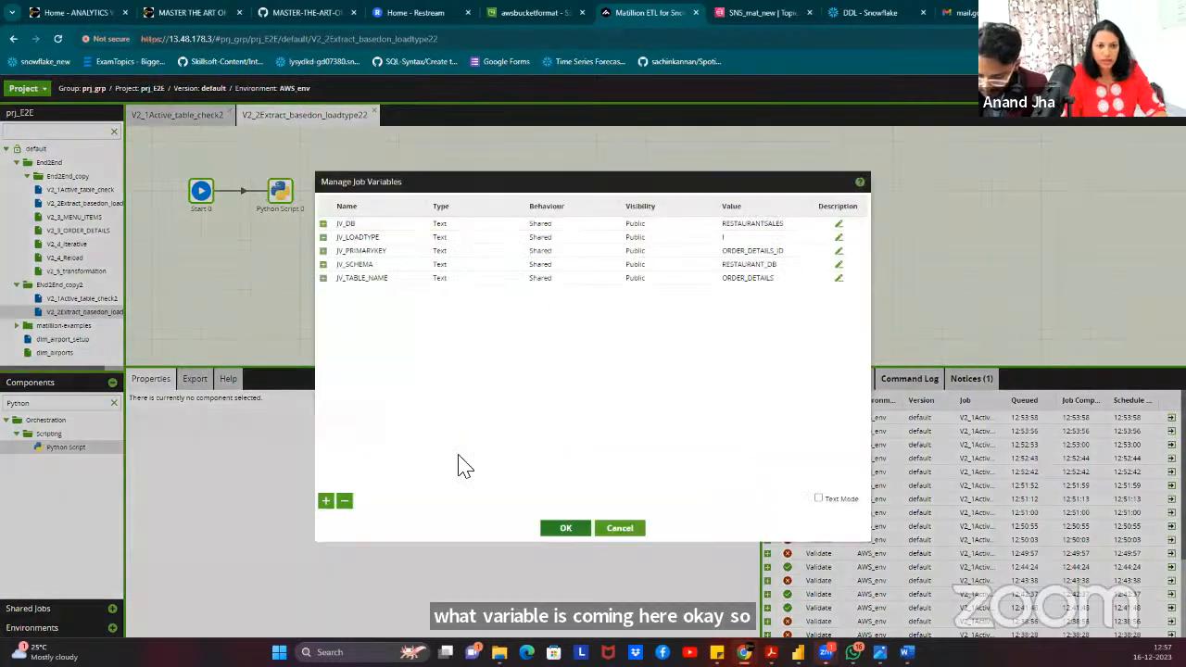
click(620, 527)
right_click(427, 210)
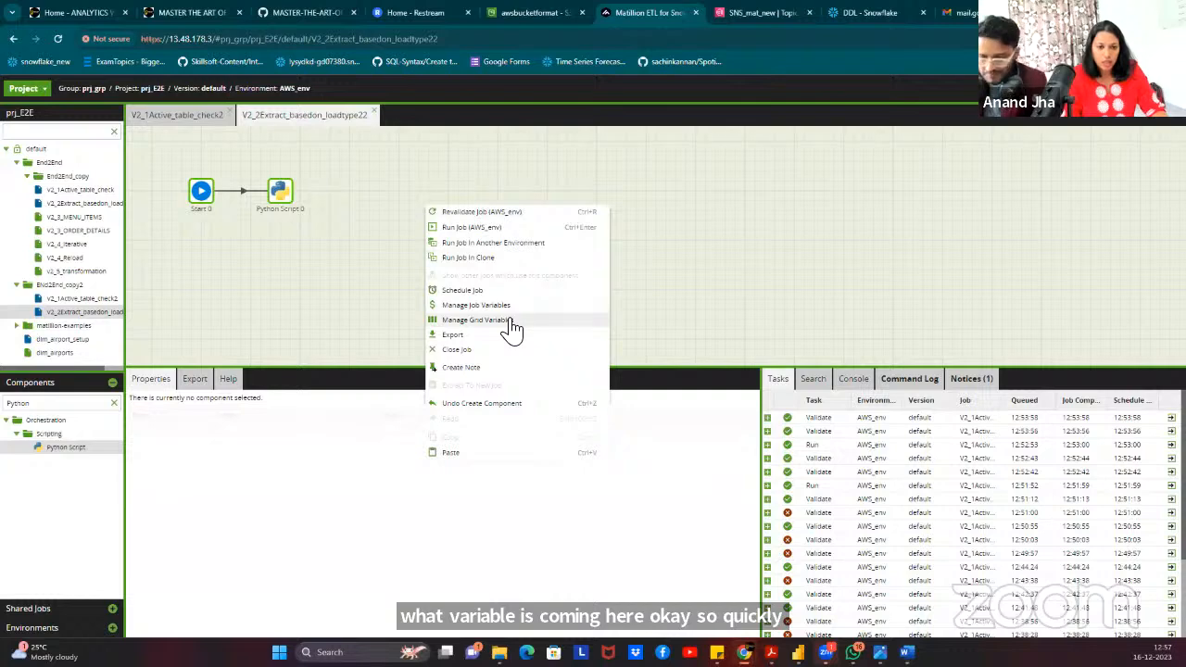
click(510, 320)
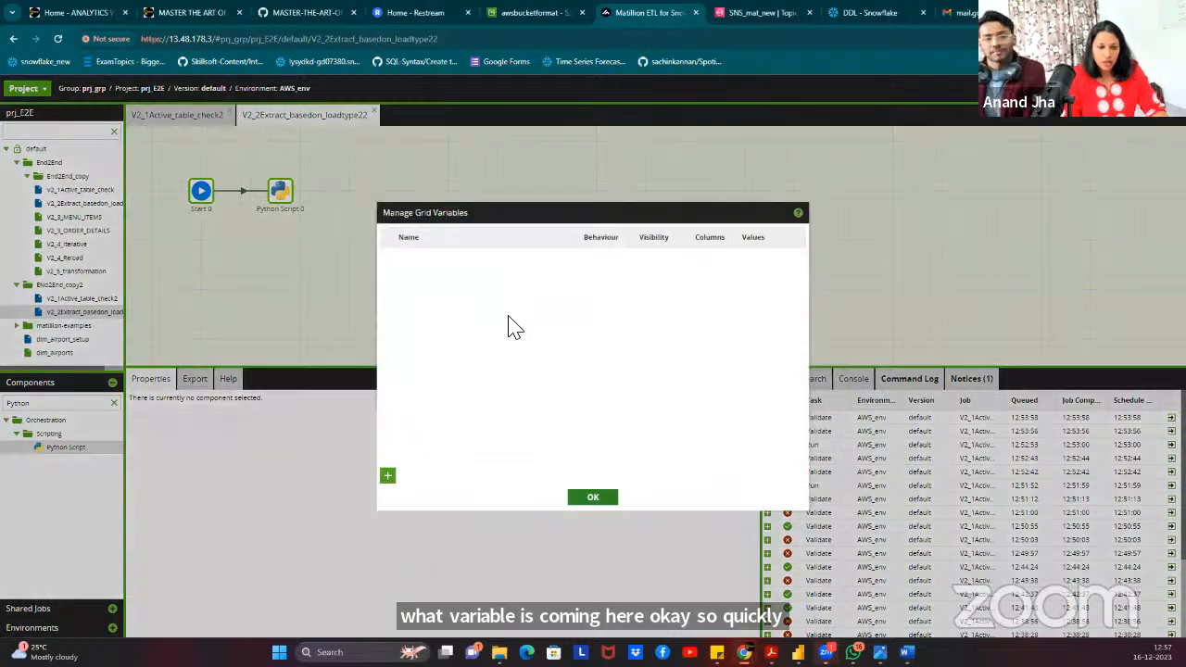
click(591, 496)
click(190, 115)
click(344, 114)
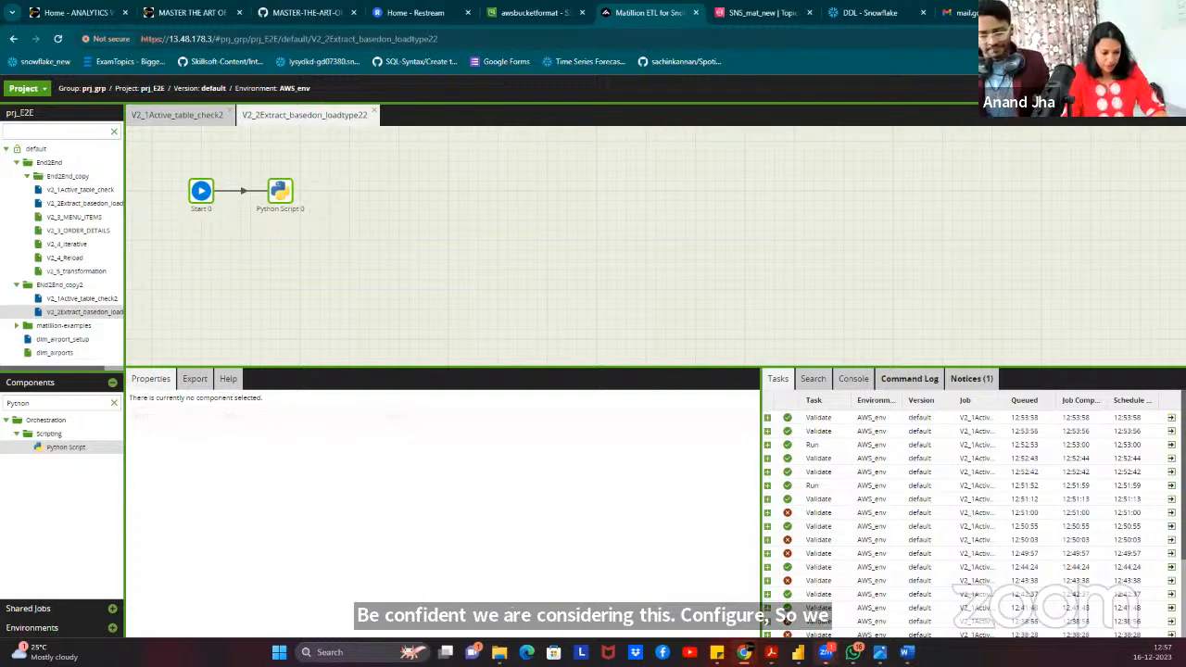
right_click(416, 233)
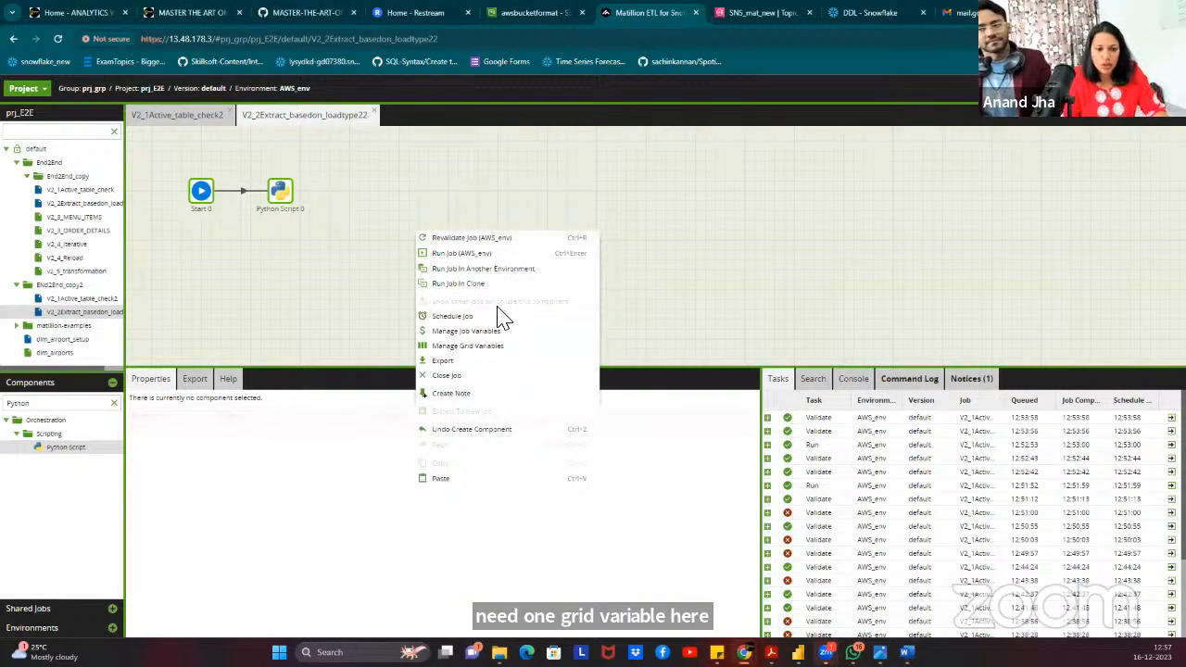
click(496, 346)
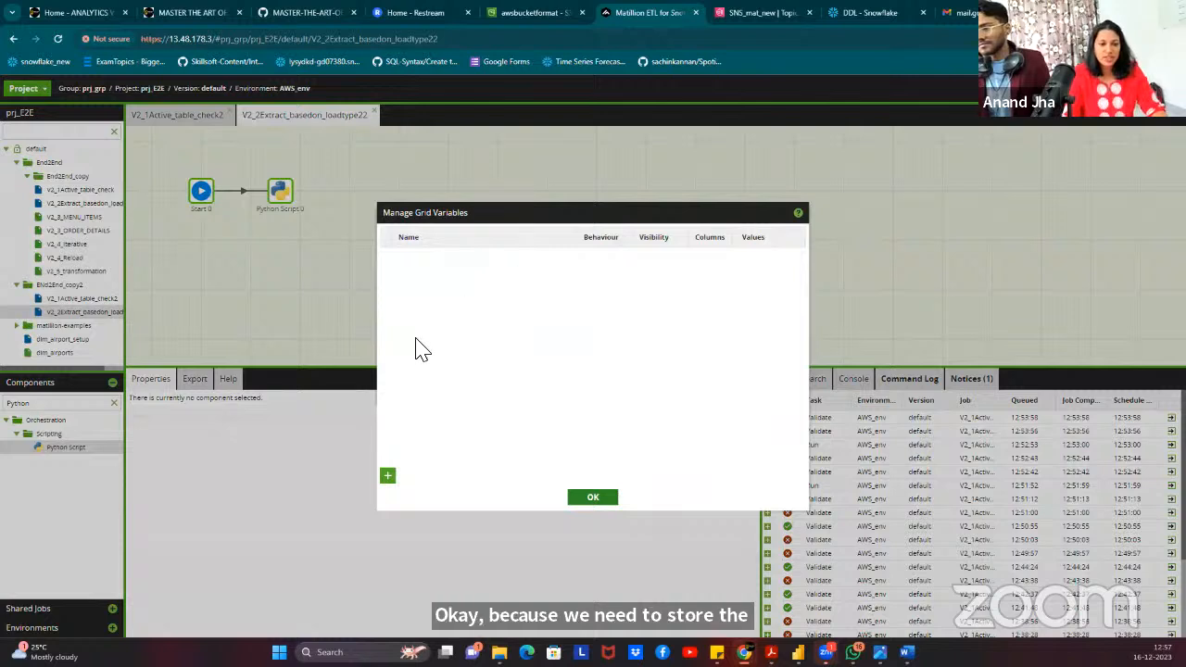
Create a new grid variable named DES_COLUMNS with Shared behaviour.
click(388, 477)
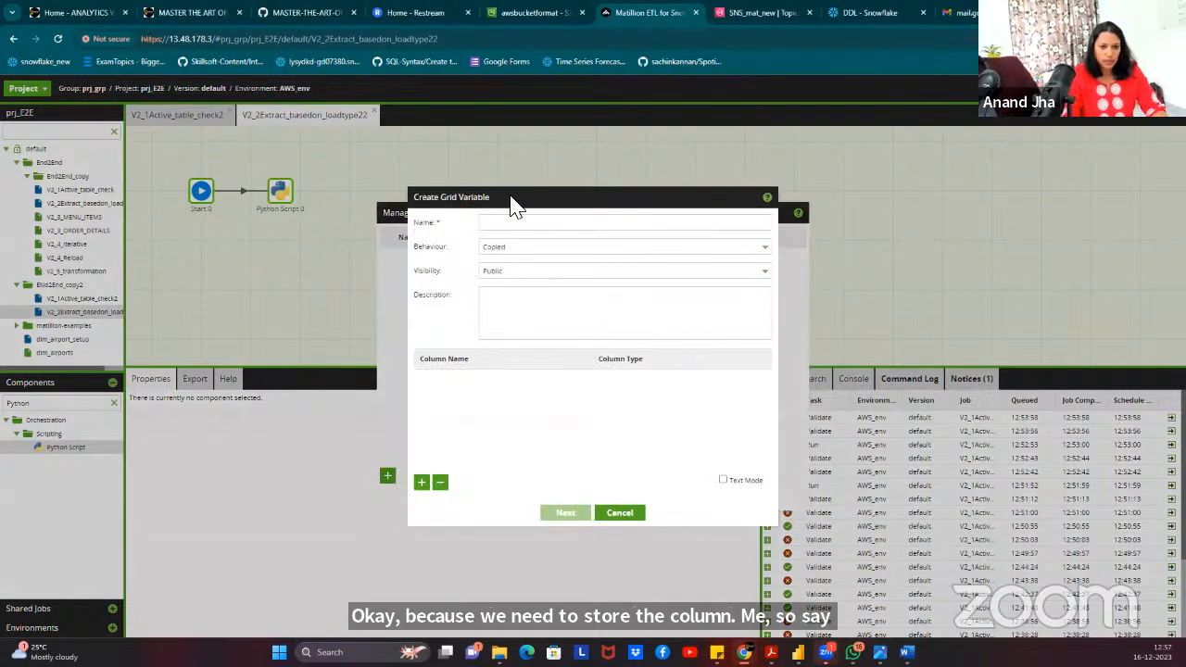
click(508, 223)
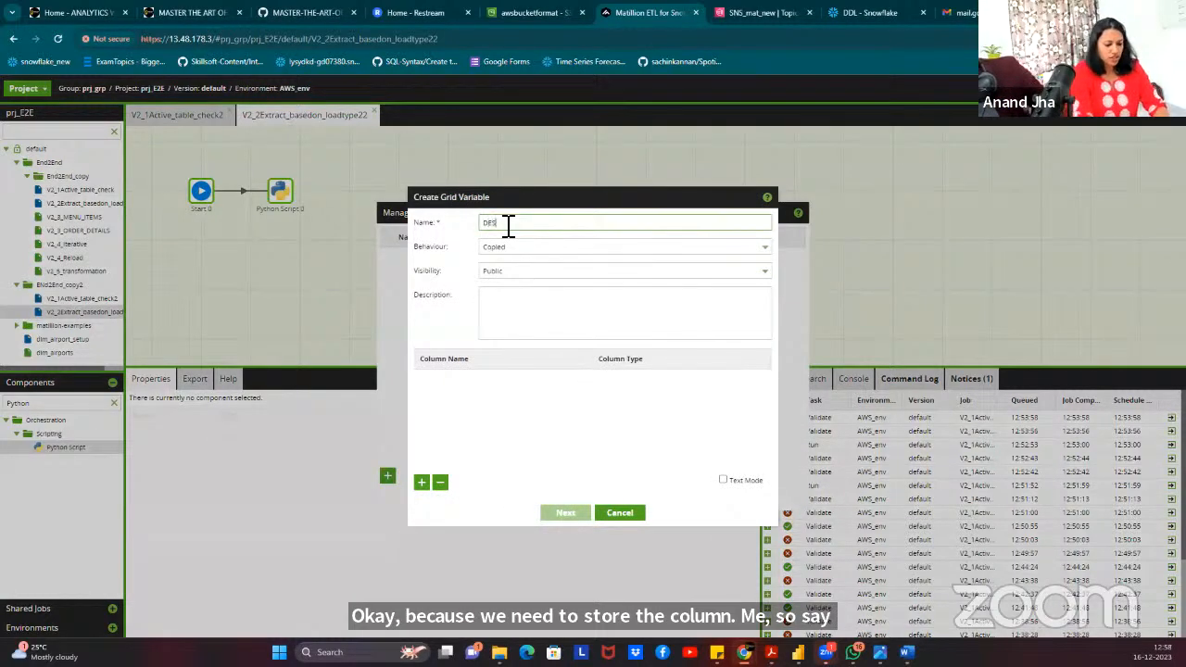
text(DES_COLUMNS)
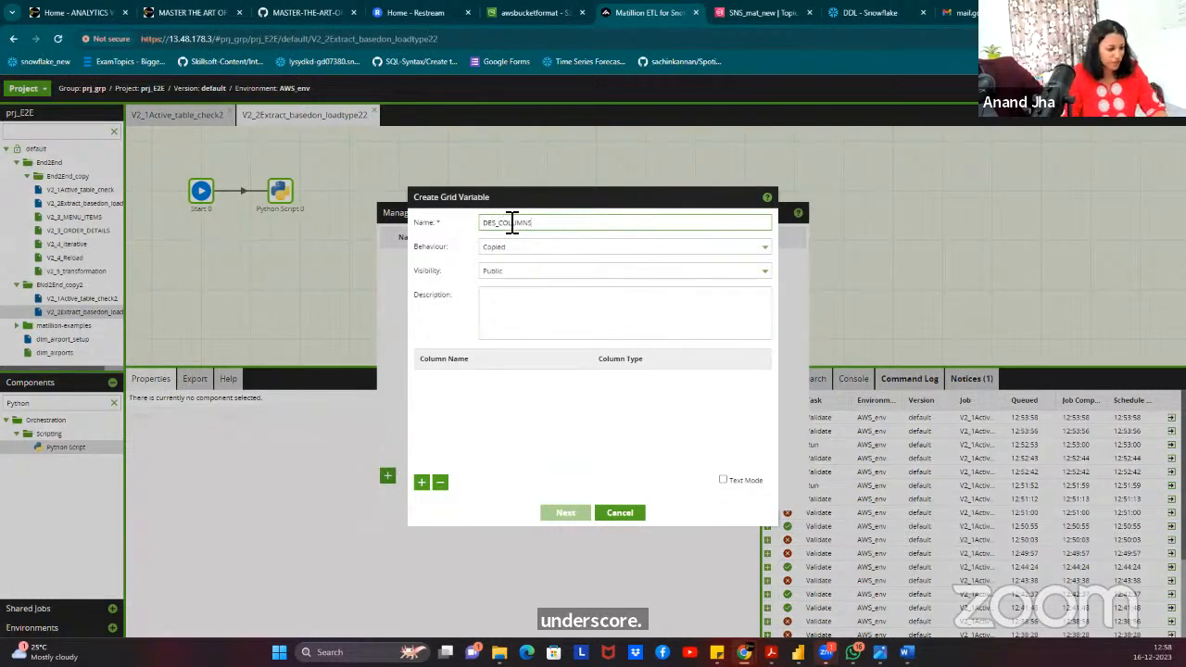
click(513, 250)
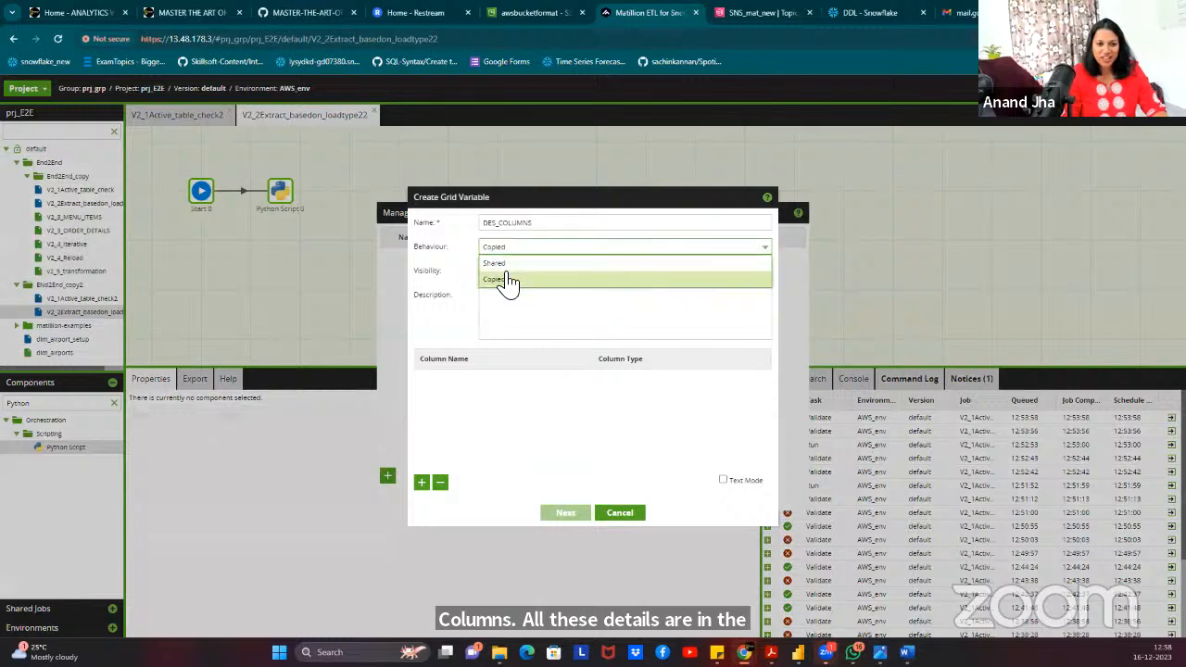
click(508, 267)
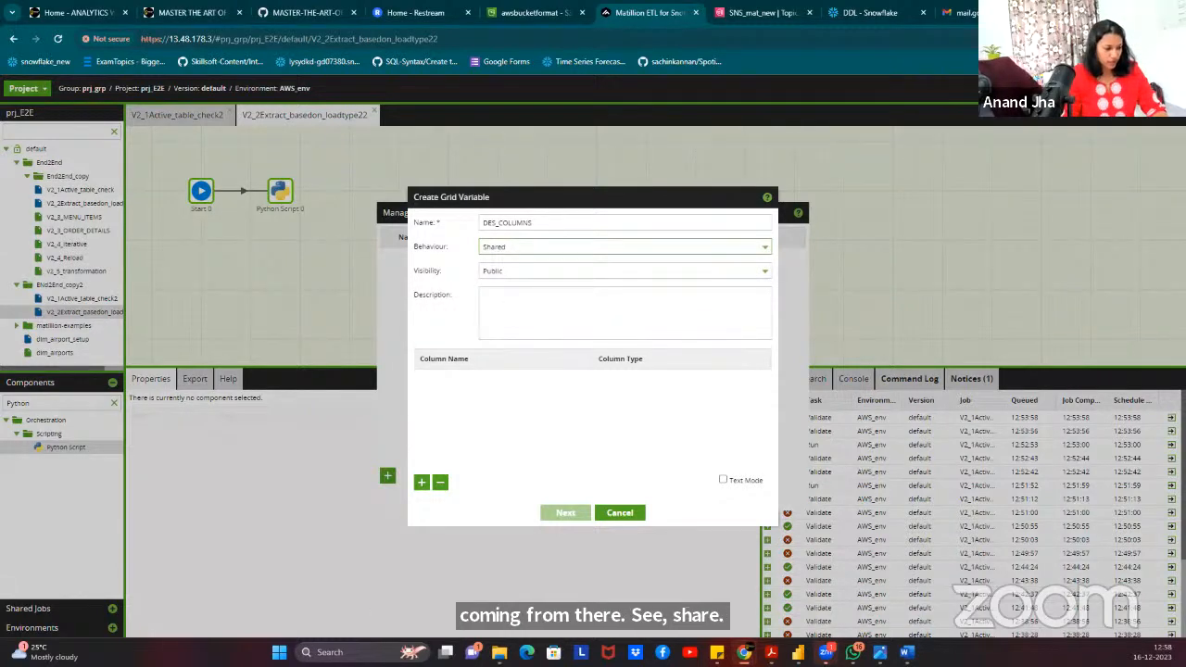
Add the columns Col_name and Primary_key, then proceed to default values.
click(422, 483)
click(469, 379)
text(Col)
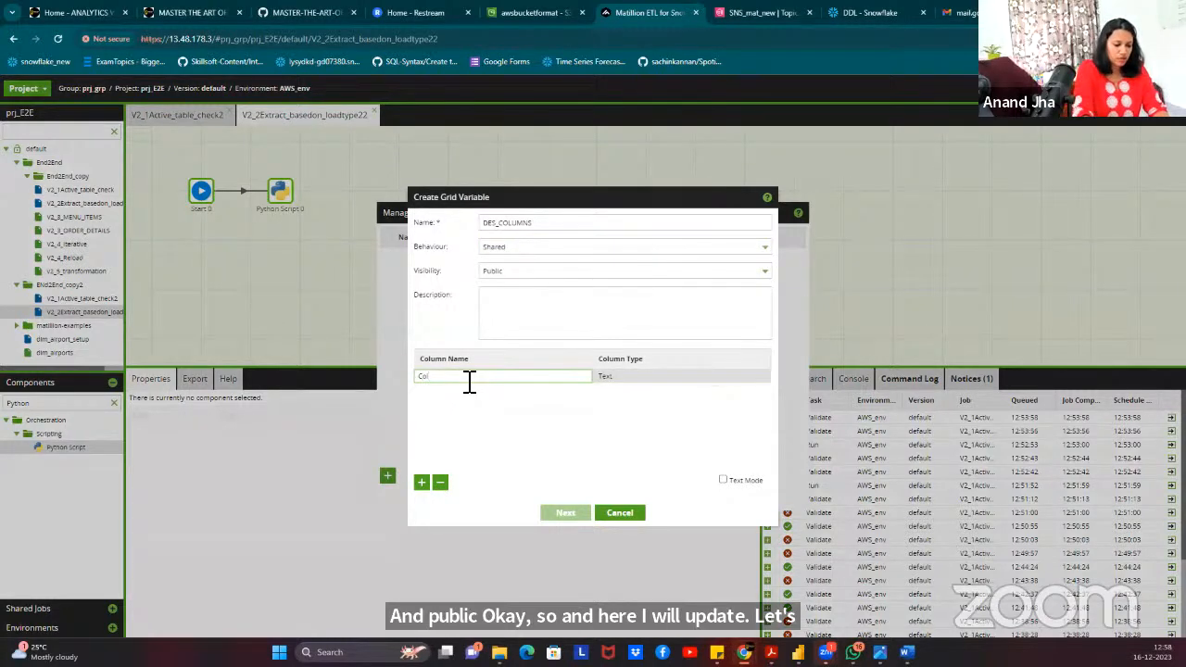
text(_name)
click(421, 483)
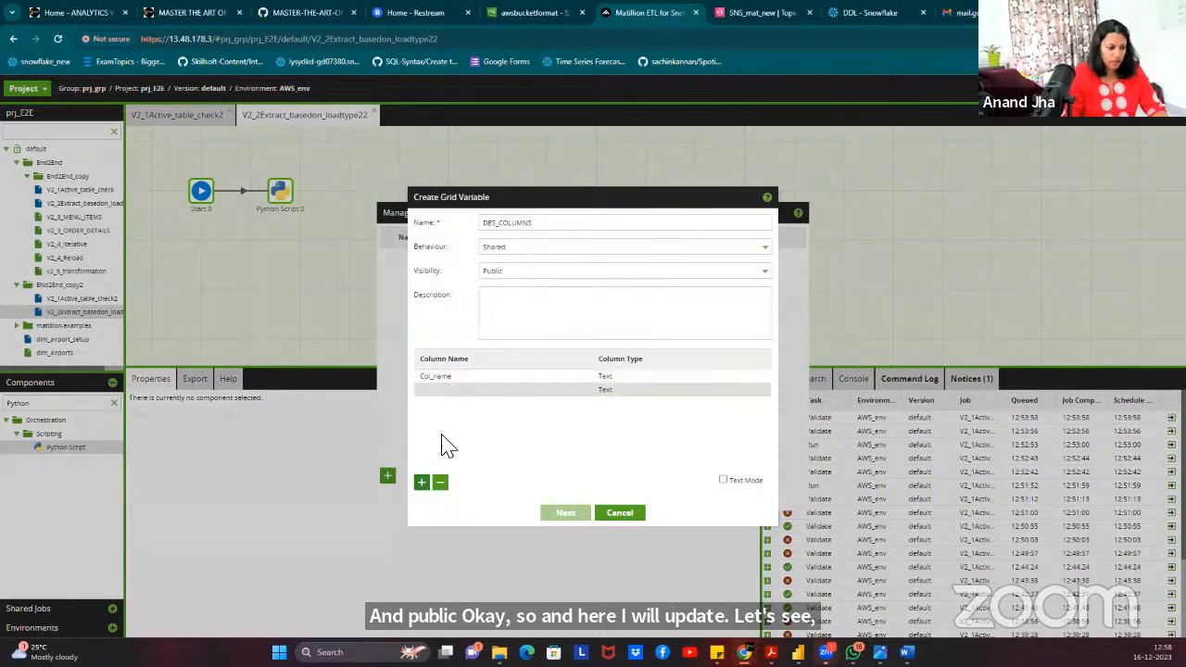
click(488, 390)
text(Primary)
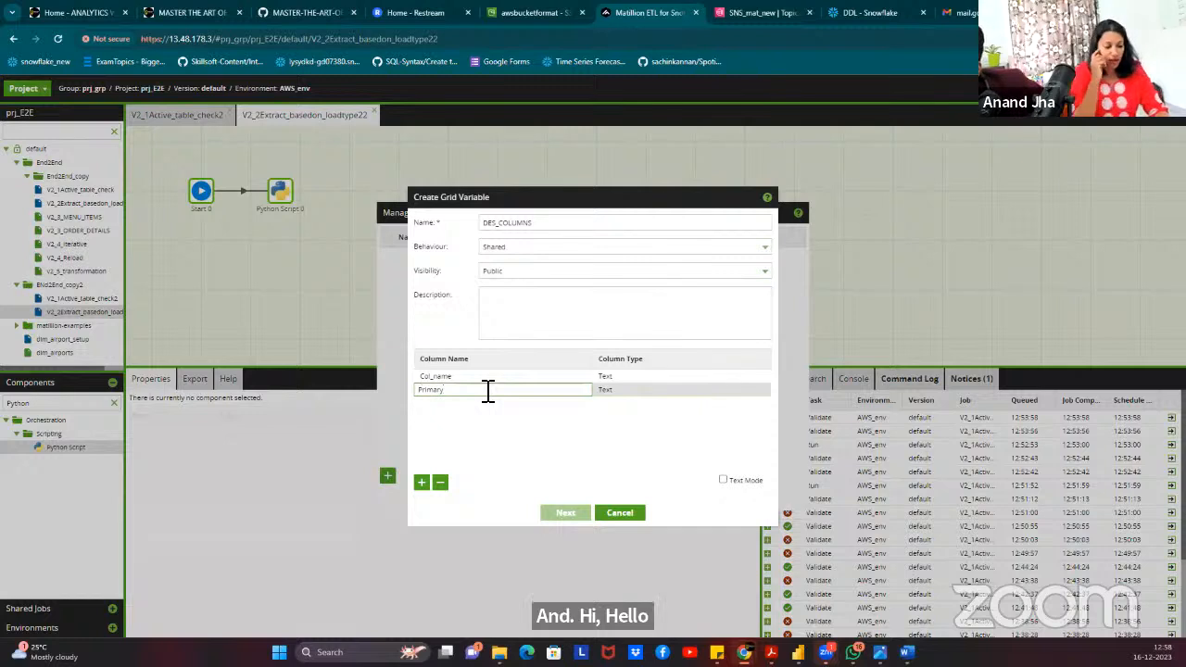
text(_)
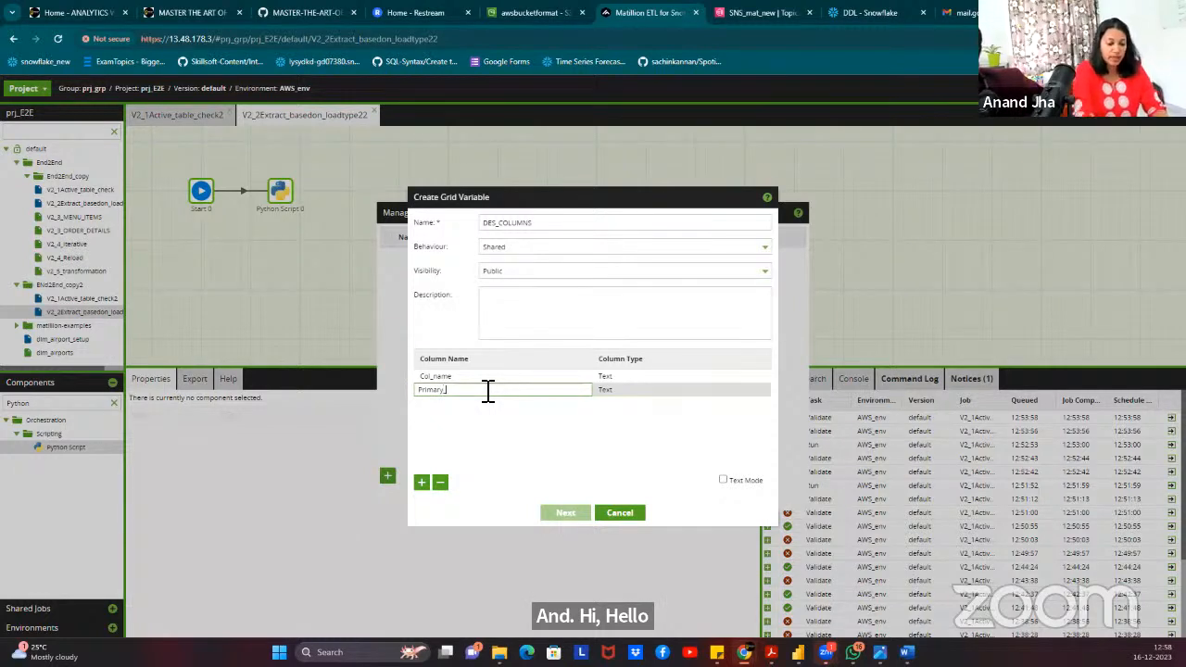
text(key)
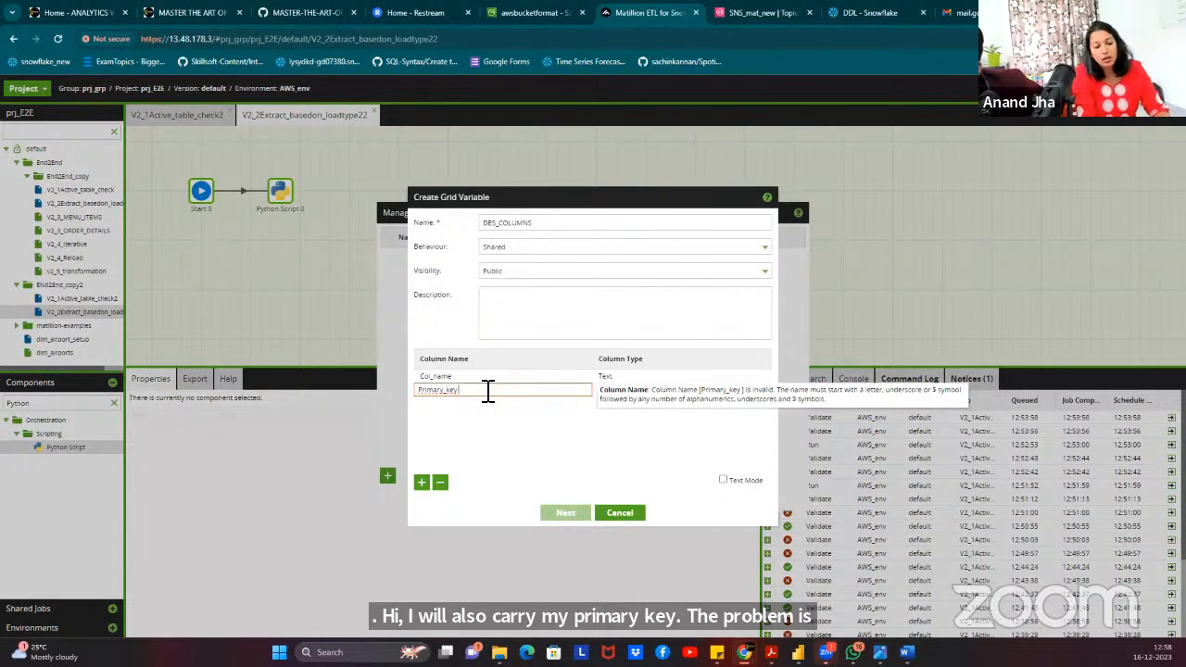
key(BackSpace)
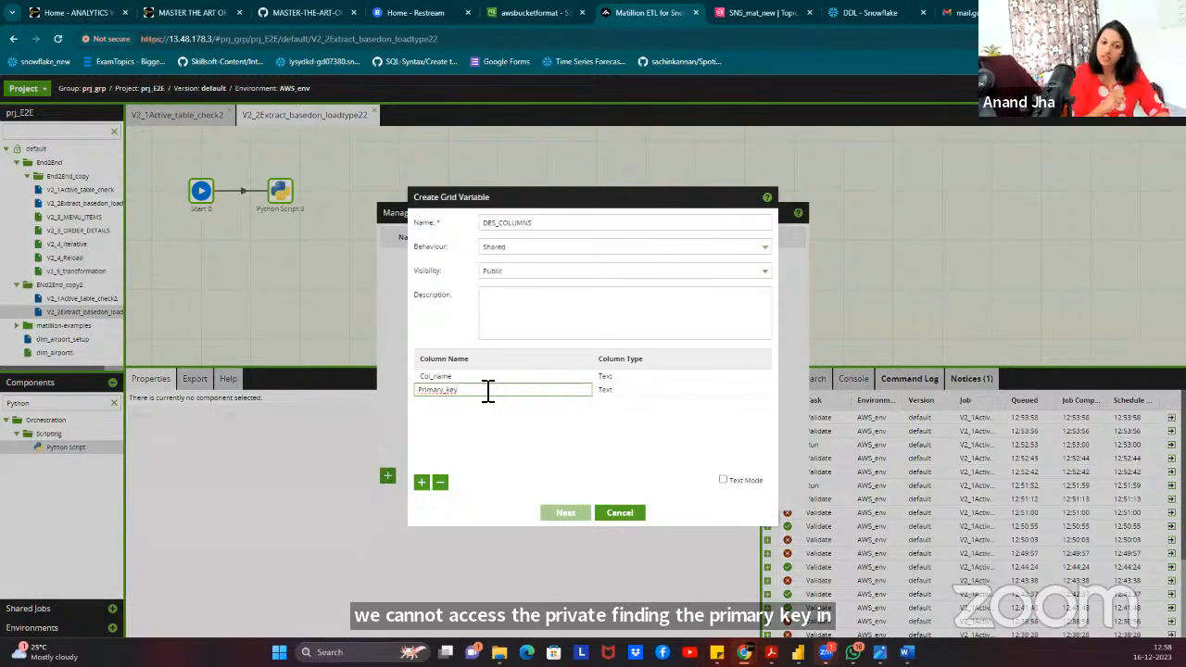
click(503, 450)
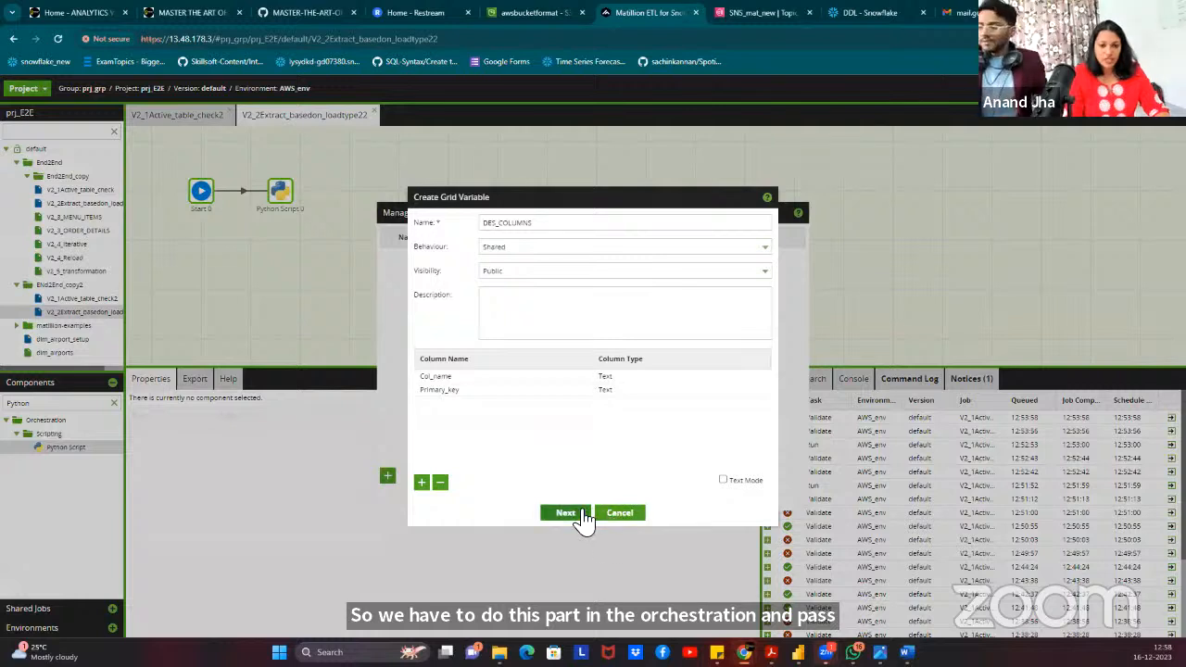
click(565, 515)
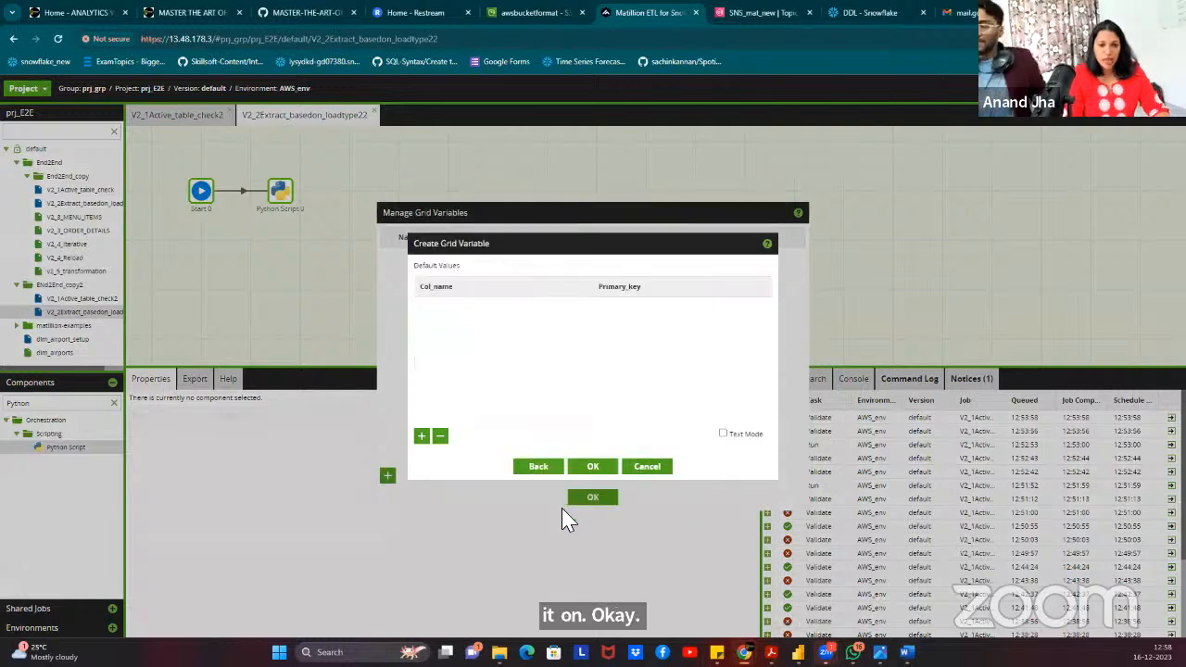
Paste DES_COLUMNS defaults in Text Mode: ORDER_DETAILS_ID Yes, ORDER_ID/ORDER_DATE/ORDER_TIME No, and save.
click(422, 437)
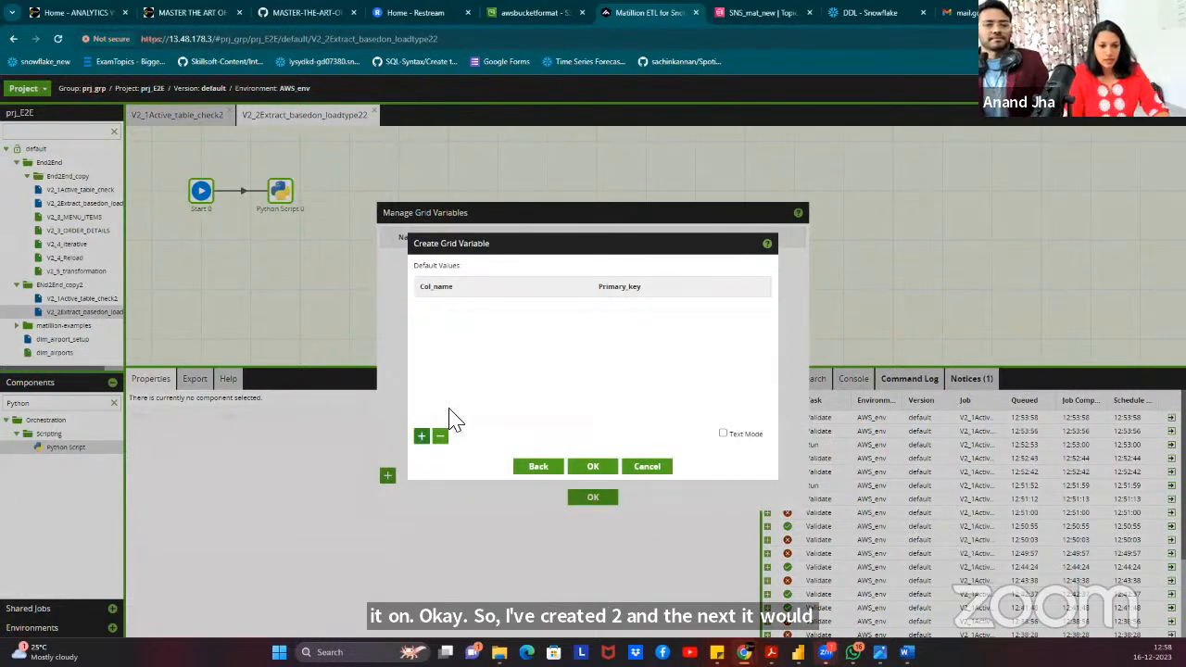
click(491, 304)
click(691, 304)
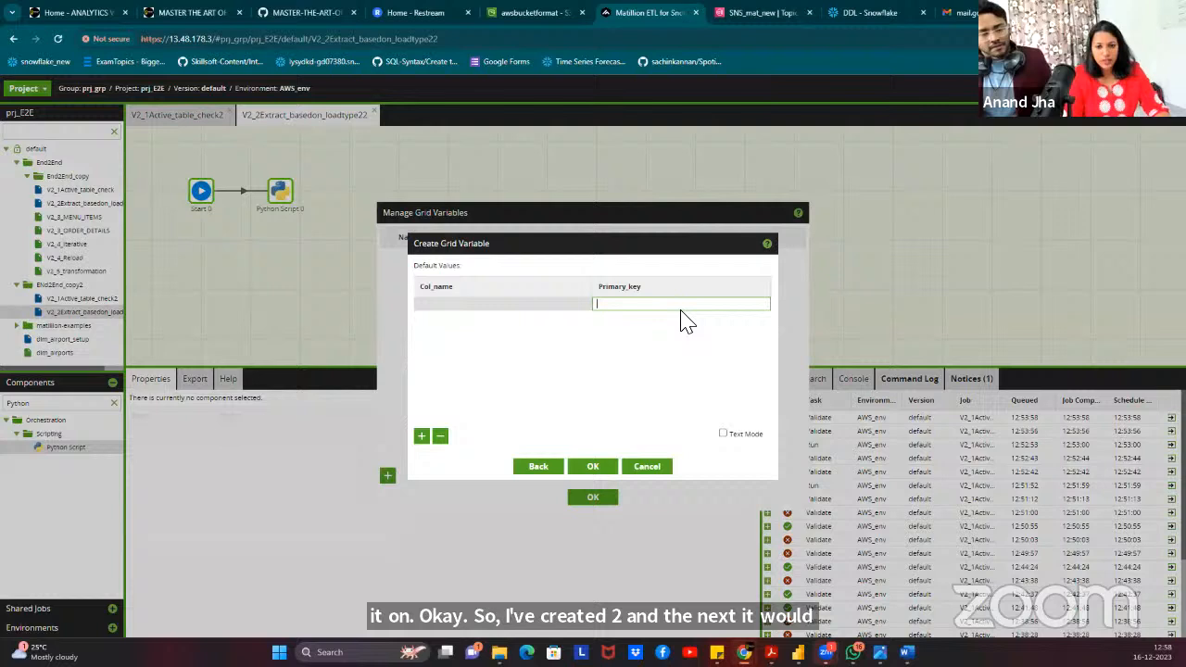
click(440, 436)
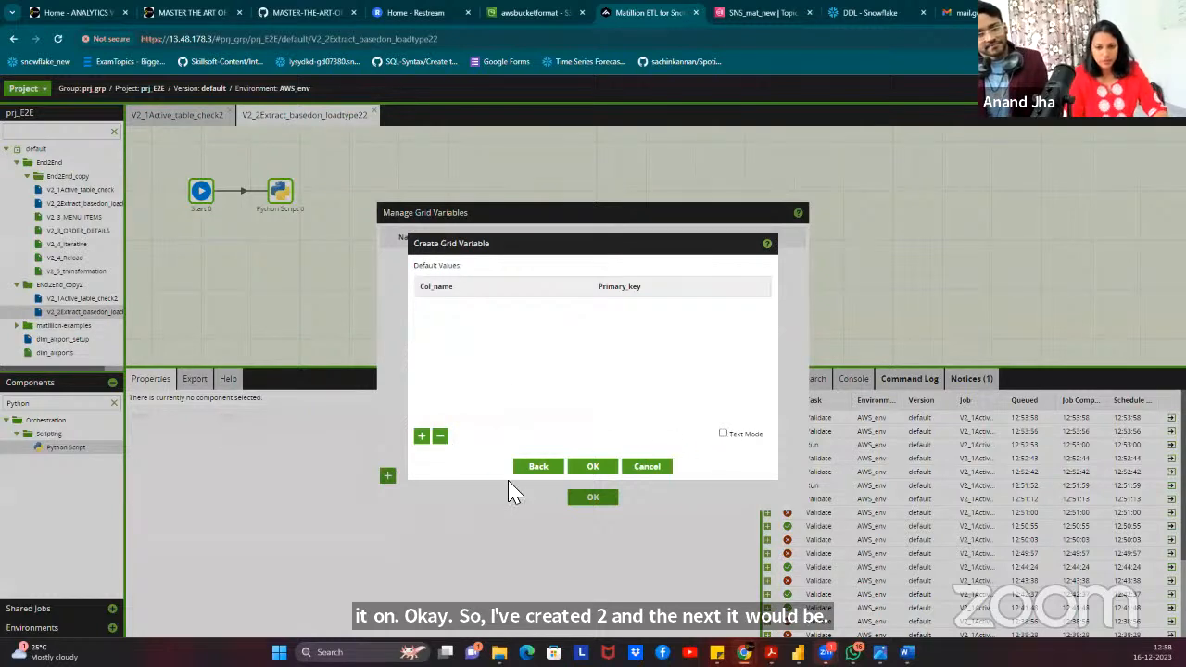
click(722, 434)
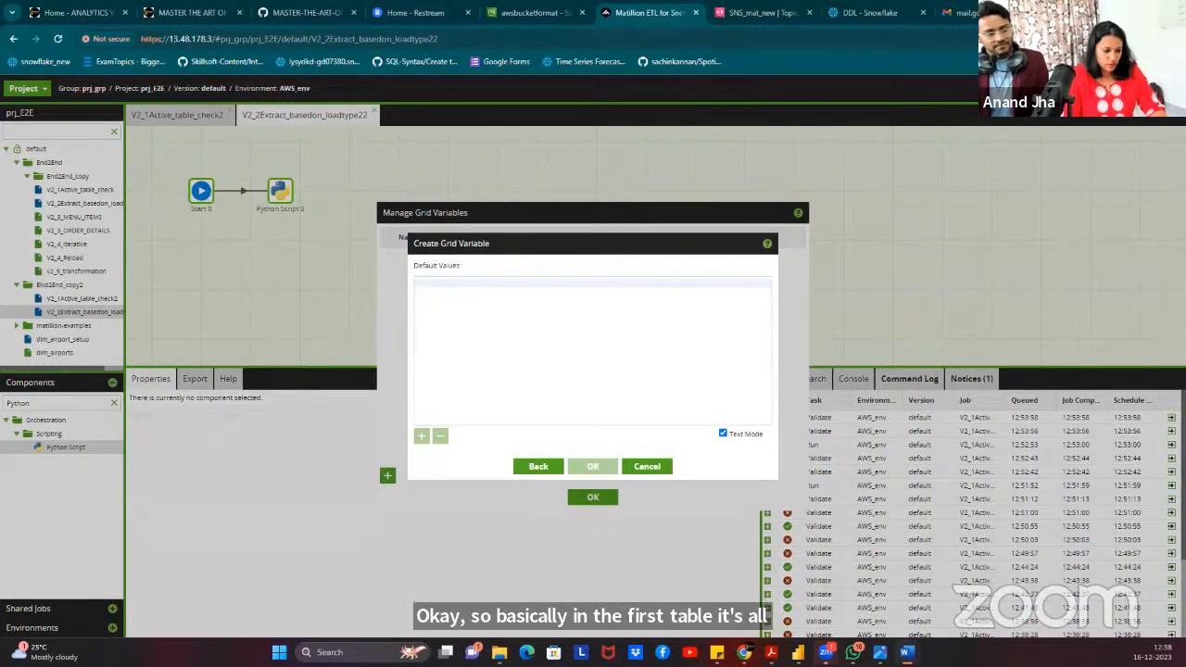
click(509, 331)
text(ORDER_DETAILS_ID	Yes ORDER_ID	No ORDER_DATE	No ORDER_TIME	No)
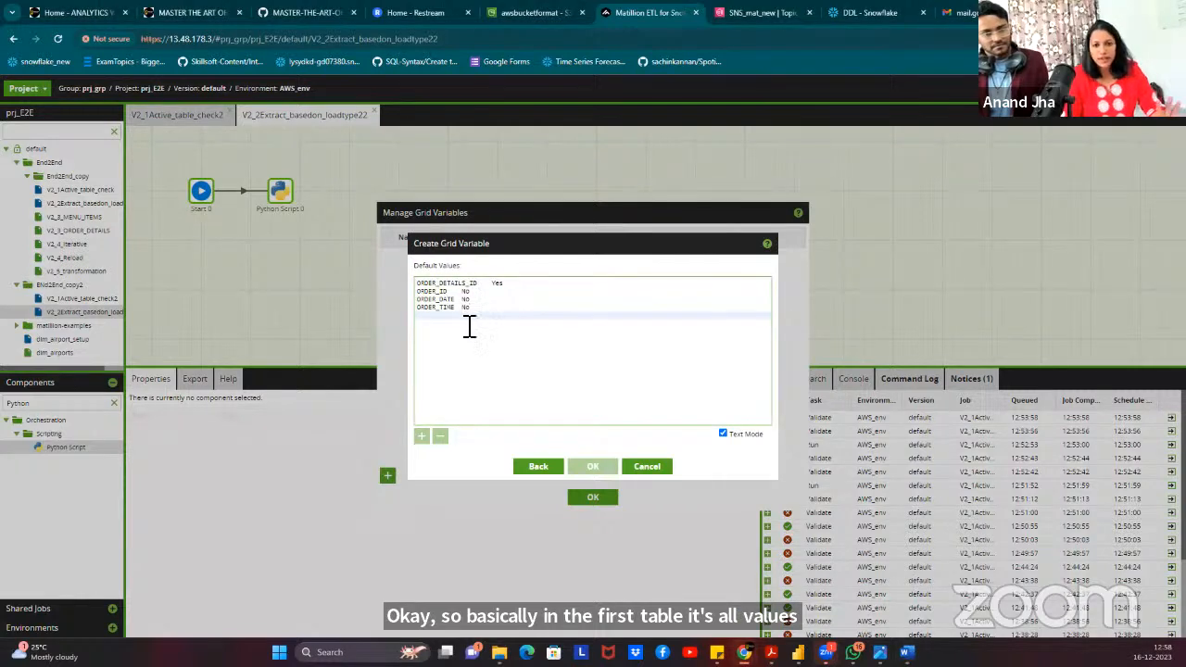
click(470, 308)
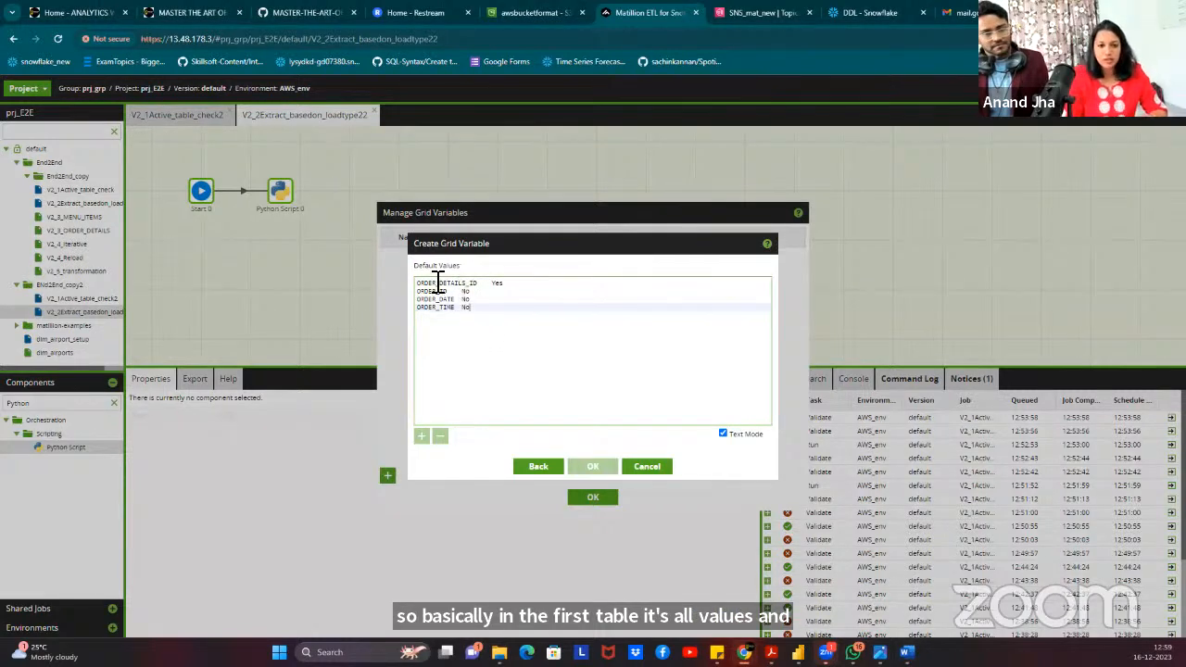
click(738, 434)
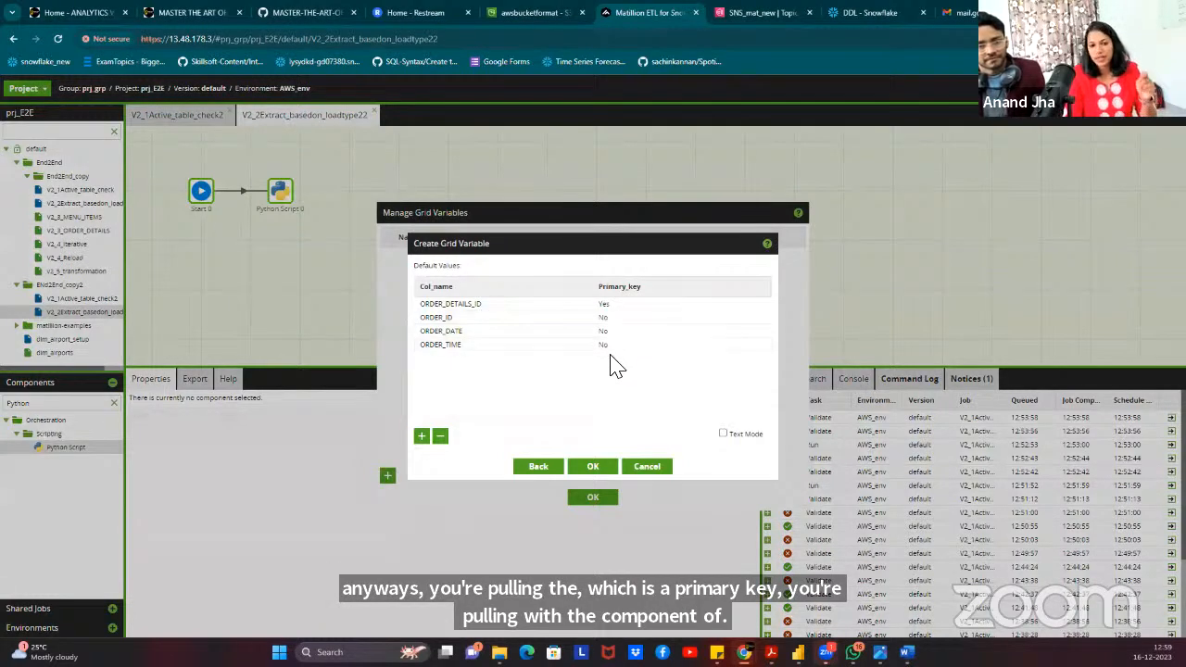
click(598, 468)
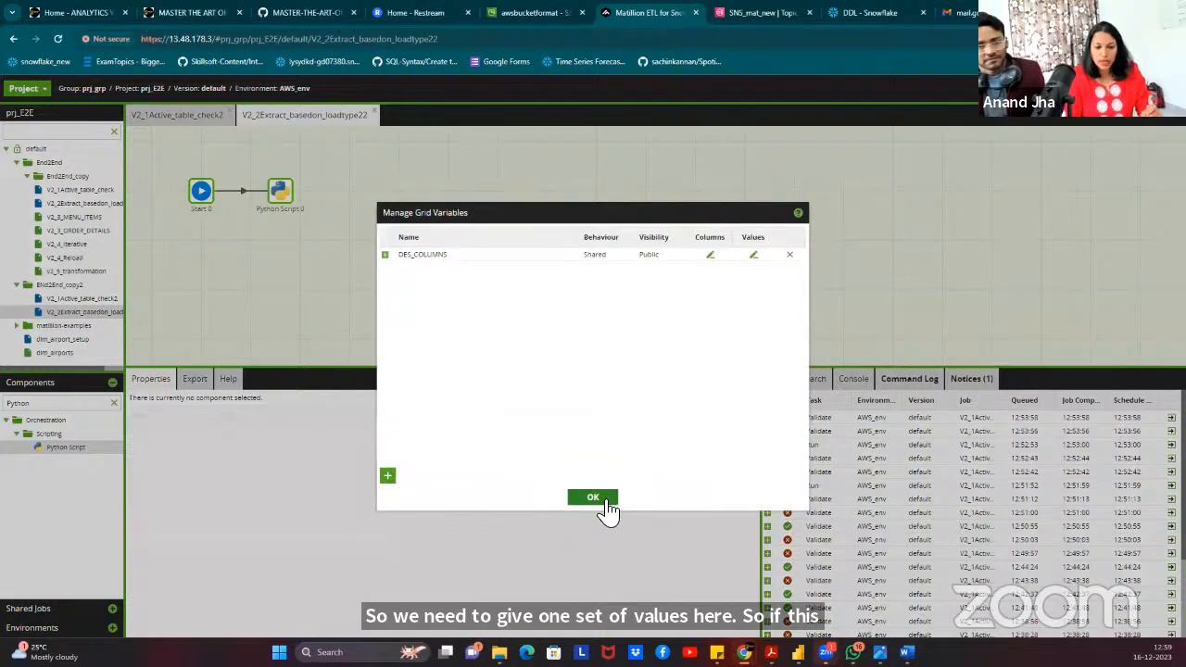
click(593, 499)
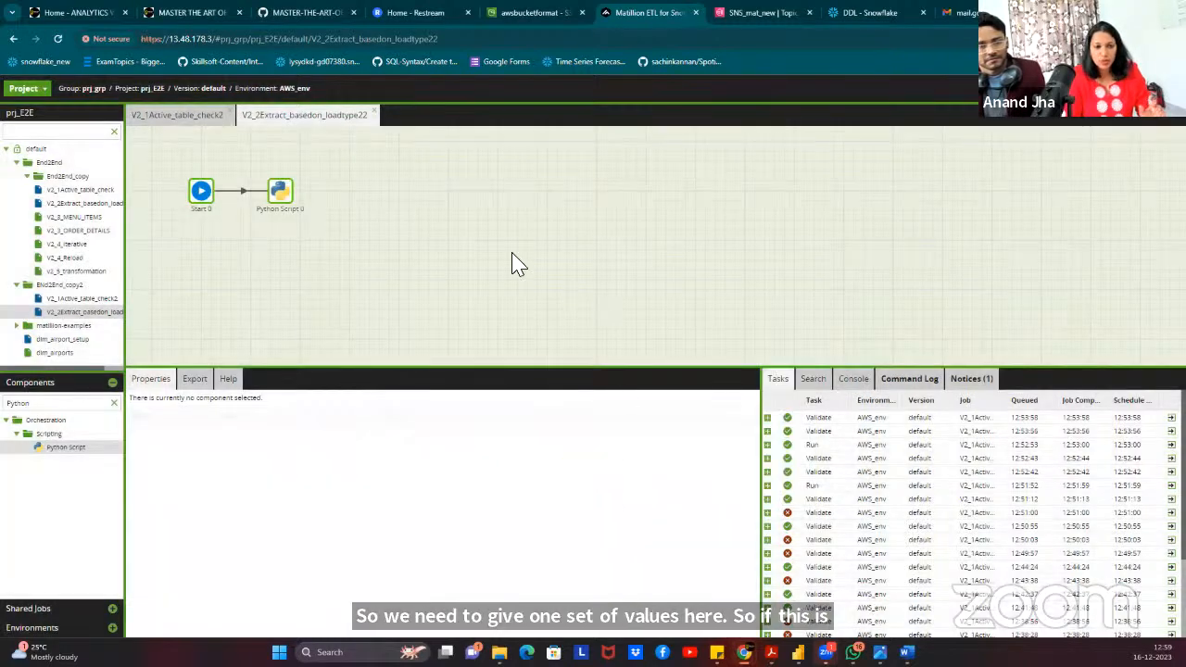
Add print lines for JV_DB, JV_SCHEMA and JV_TABLE_NAME to Python Script 0, run it, and save.
click(281, 194)
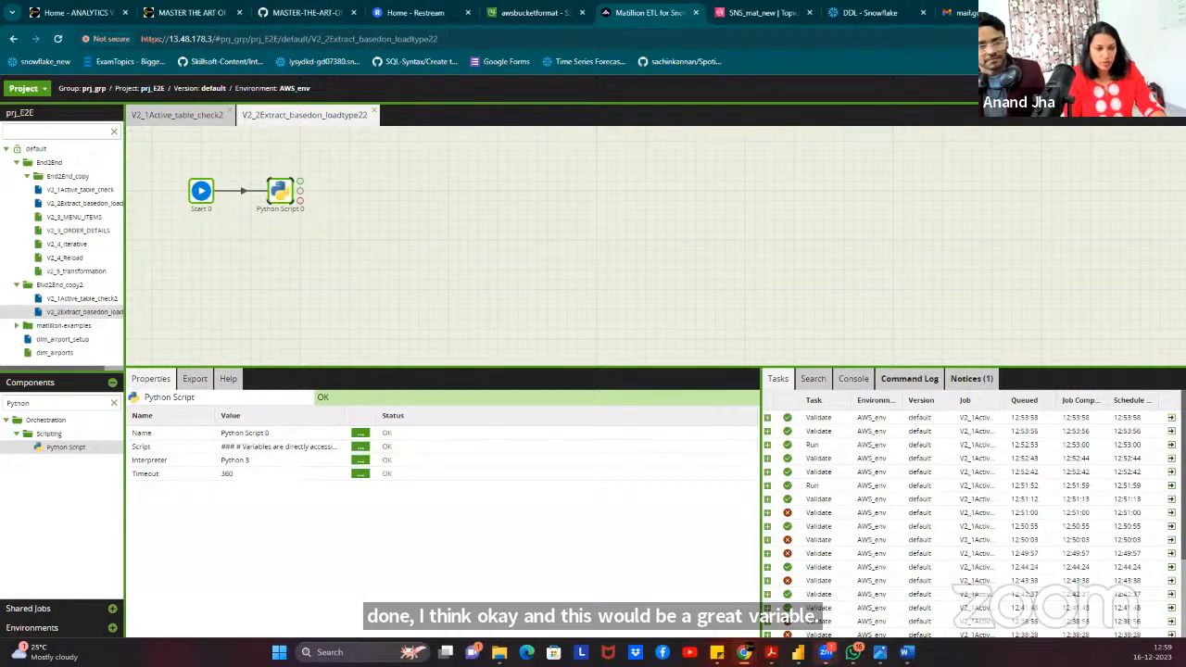
click(360, 447)
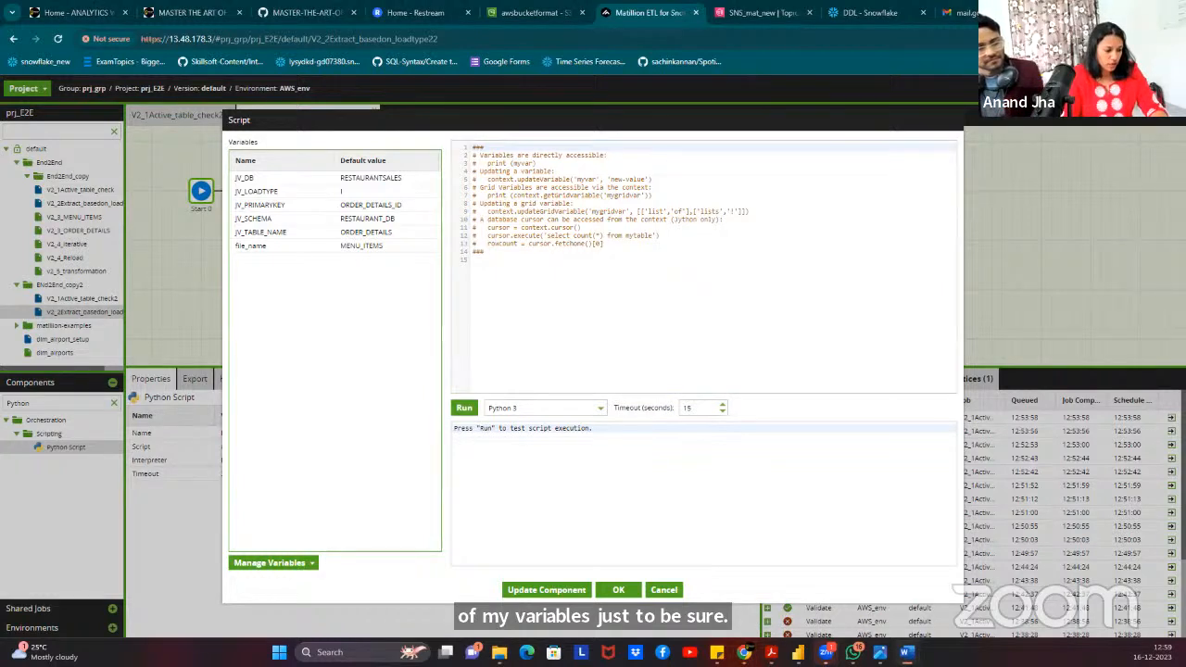
click(503, 300)
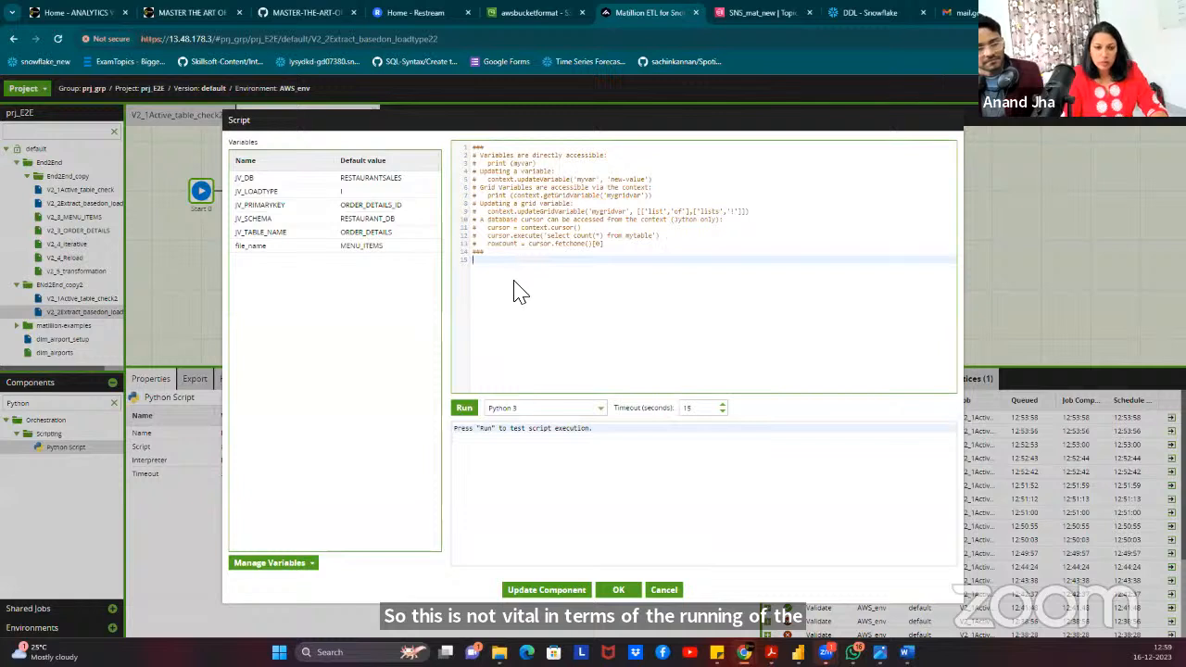
text(ORDER_DETAILS_ID	Yes ORDER_ID	No ORDER_DATE	No ORDER_TIME	No)
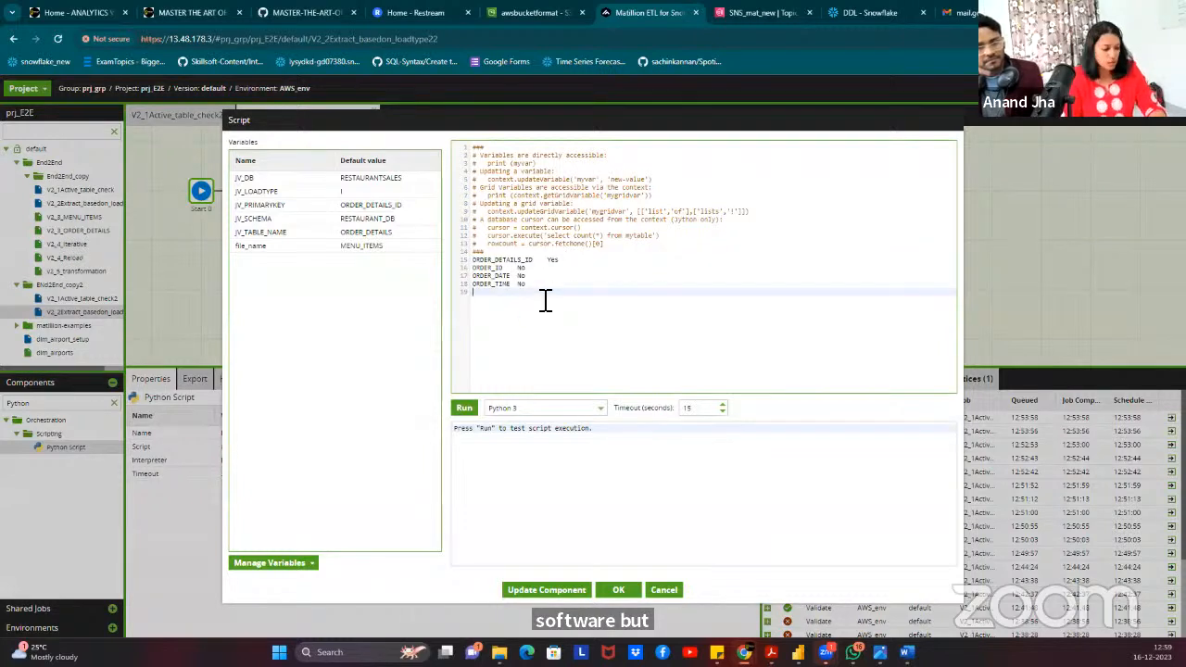
key(ctrl+z)
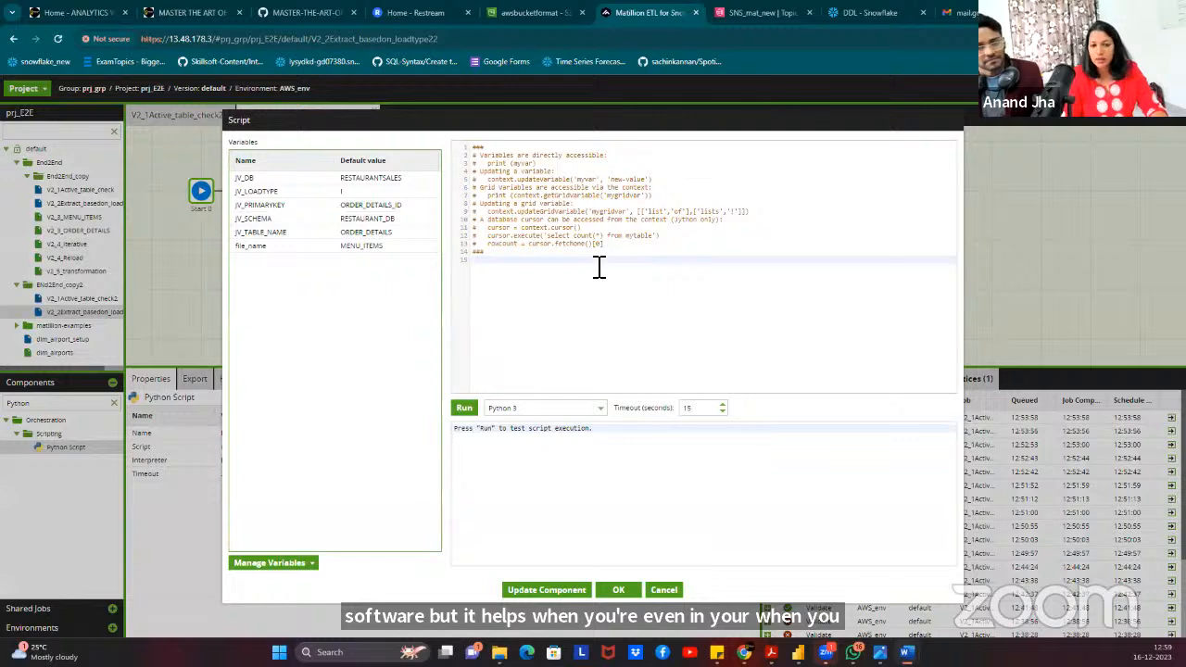
text(print (JV_DB) print (JV_SCHEMA) print (JV_TABLE_NAME))
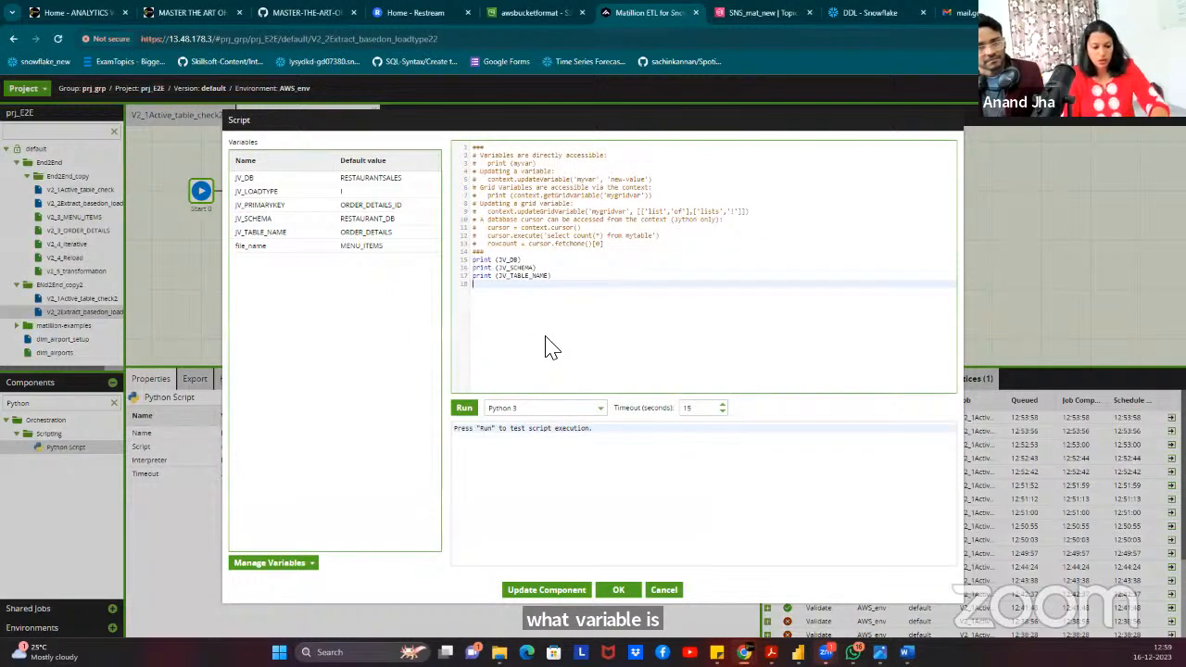
click(463, 408)
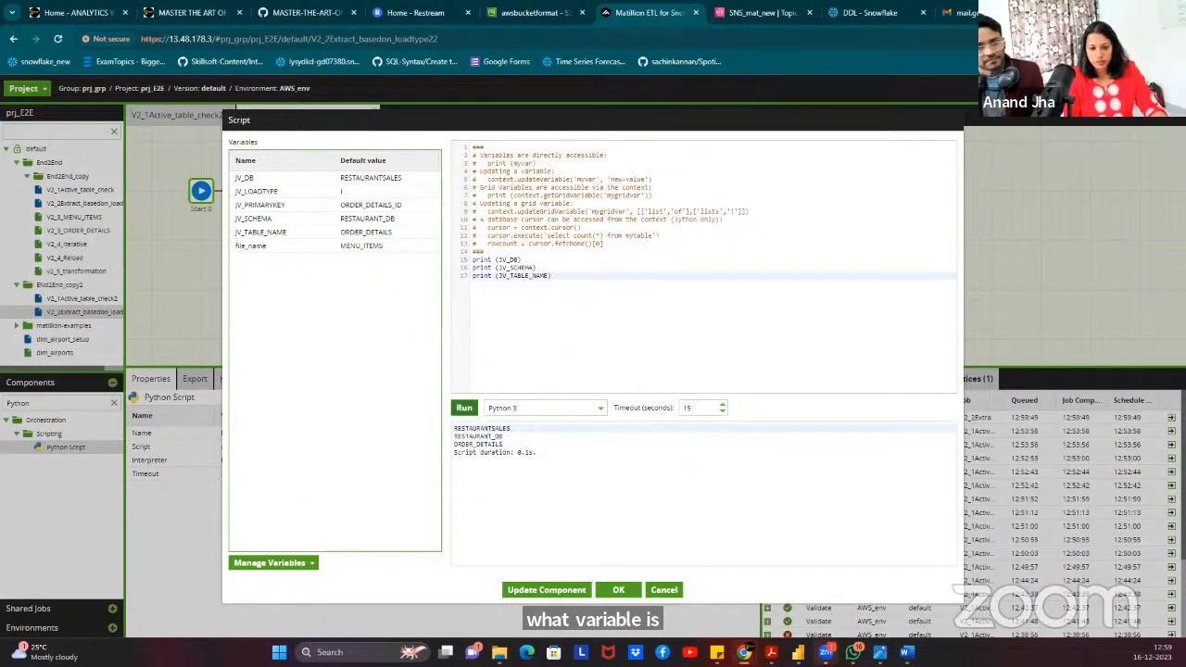
click(618, 590)
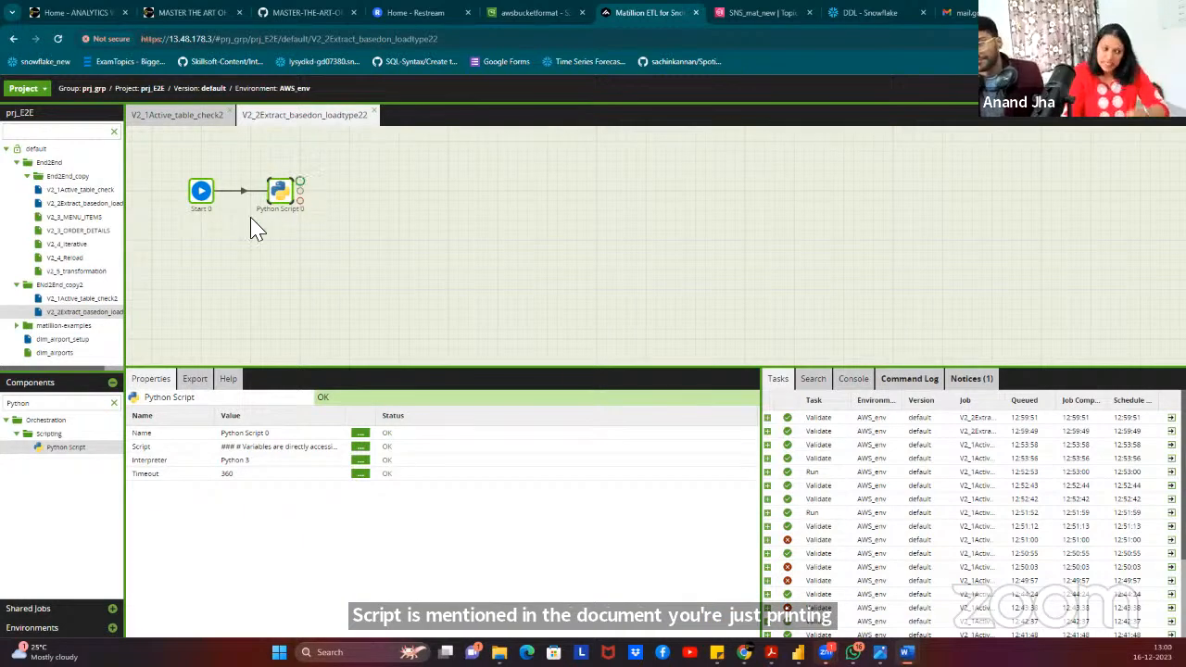
Search components for 'meta', place Table Metadata To Grid, and link Python Script 0 to it.
double_click(37, 405)
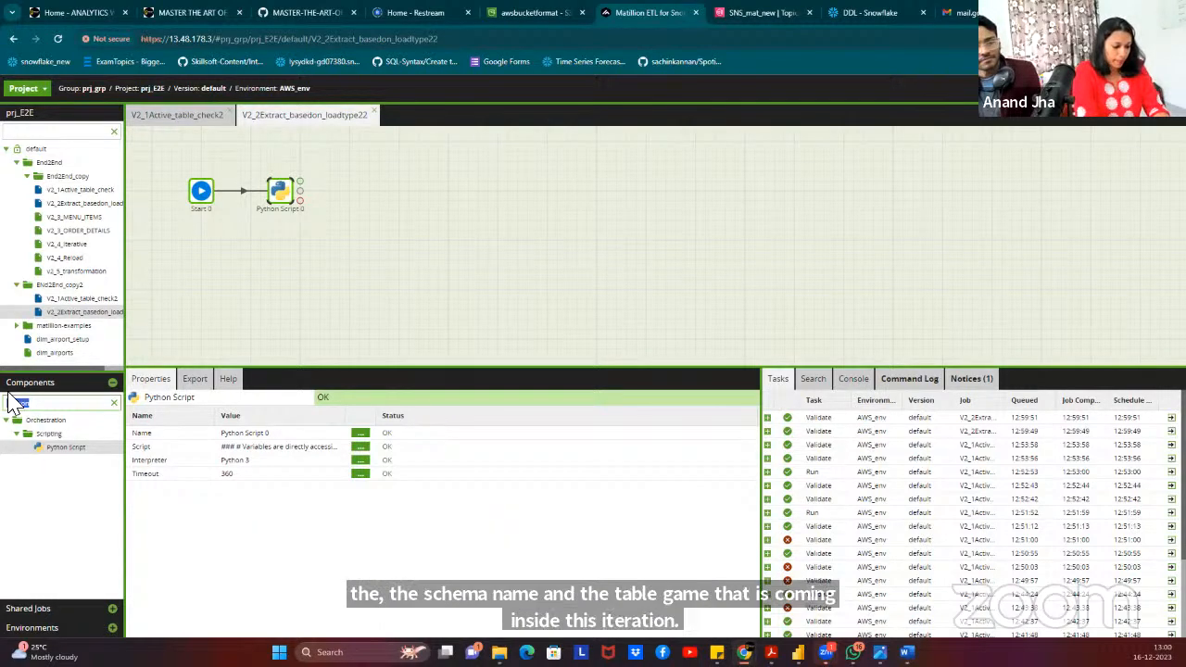
text(meta)
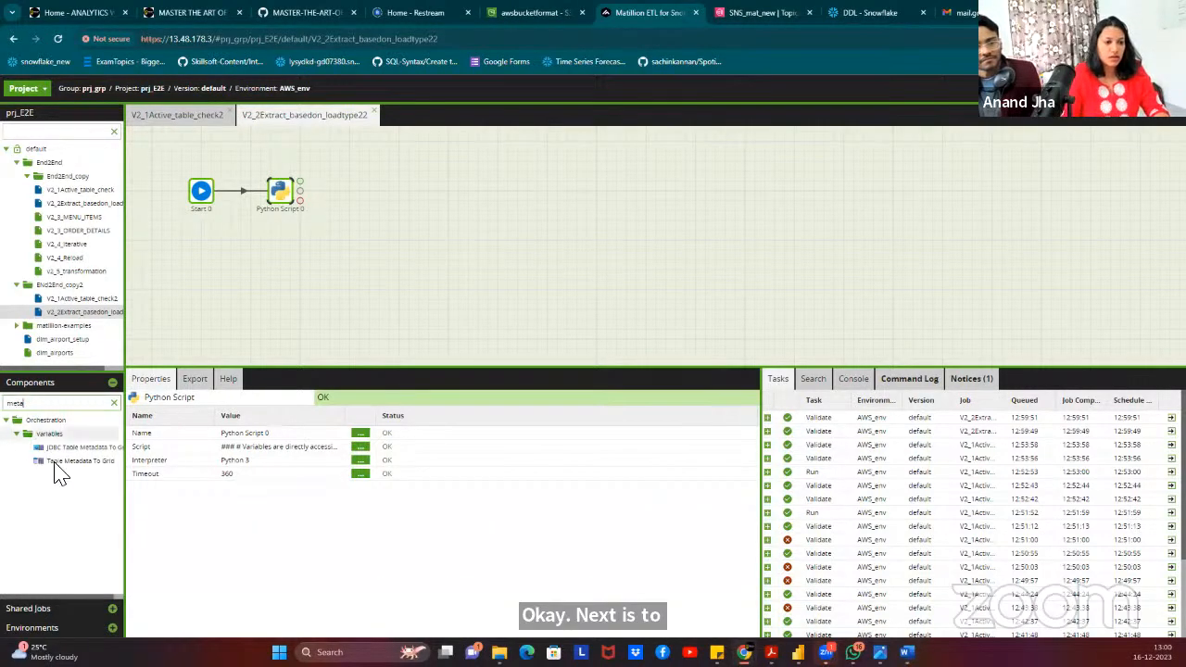
drag(74, 461, 378, 195)
click(287, 203)
drag(295, 191, 380, 204)
click(375, 193)
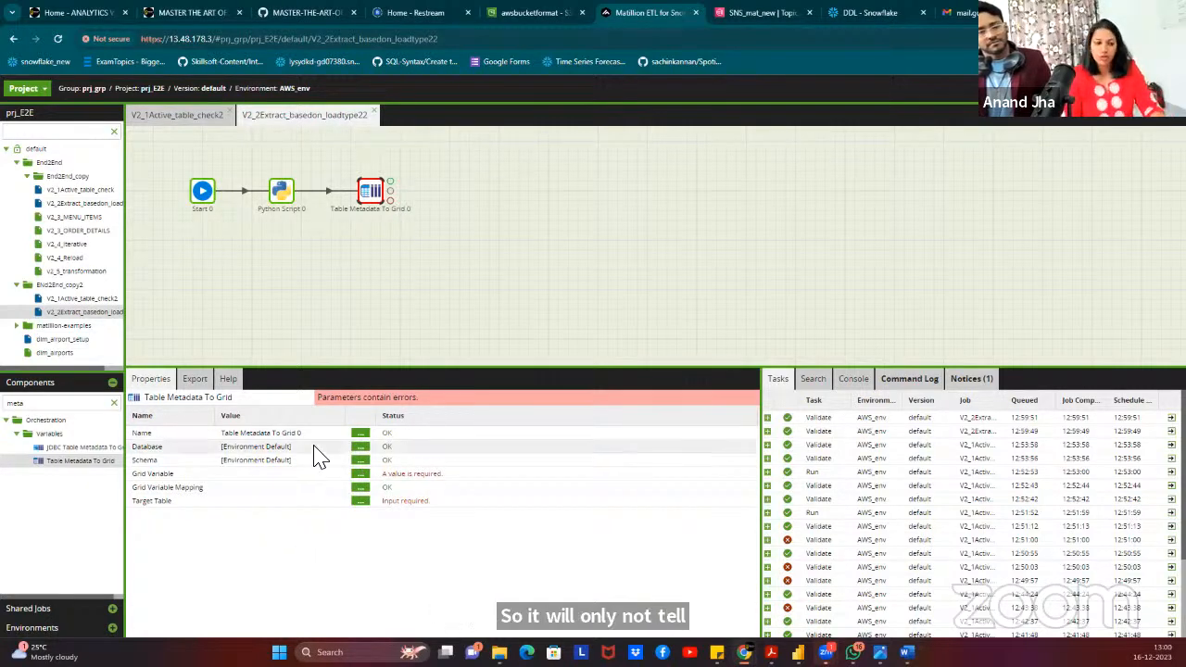
Set the component's Database to ${JV_DB} and Schema to ${JV_SCHEMA}.
click(361, 447)
click(540, 345)
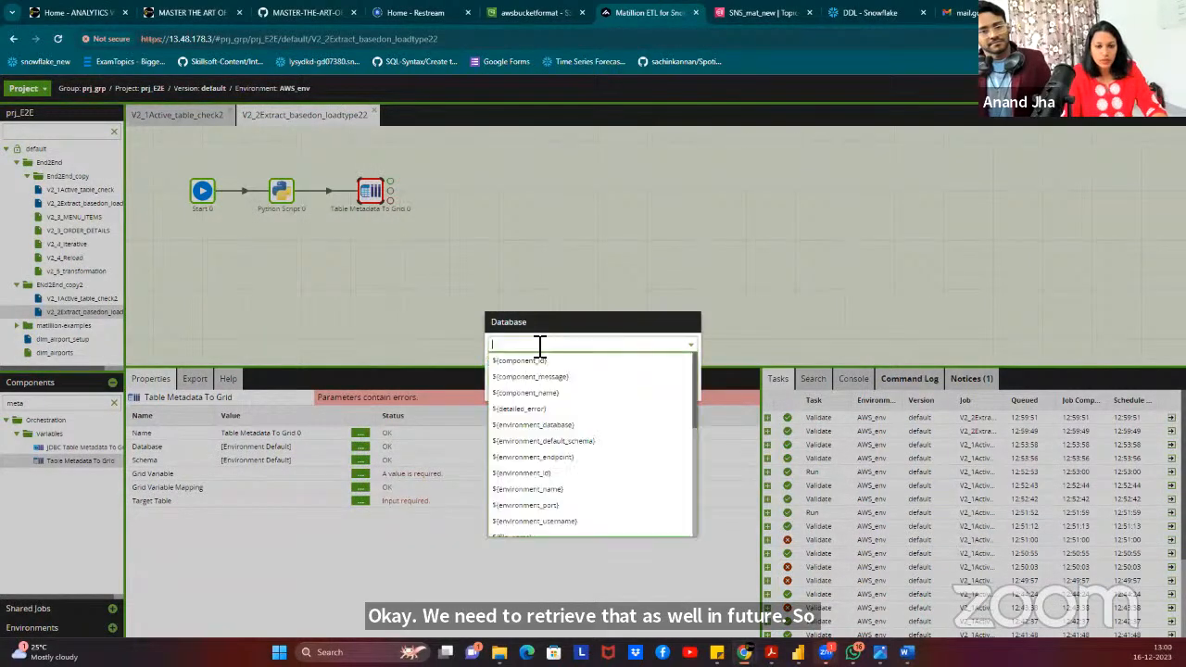
text(e2)
click(522, 361)
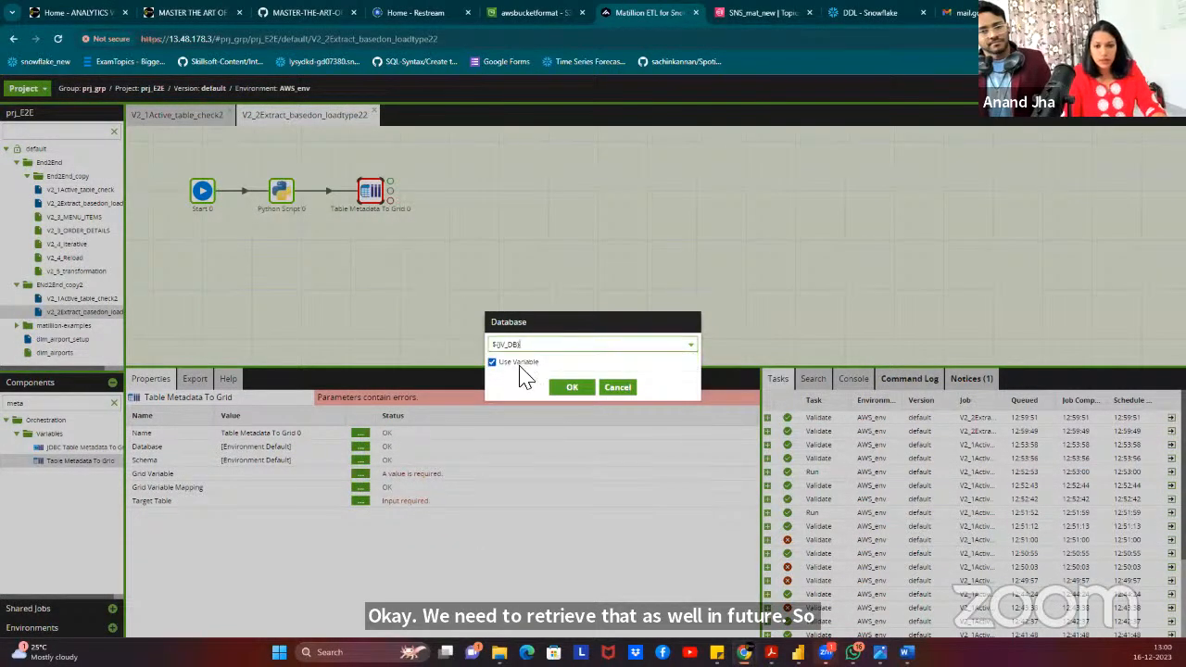
click(586, 389)
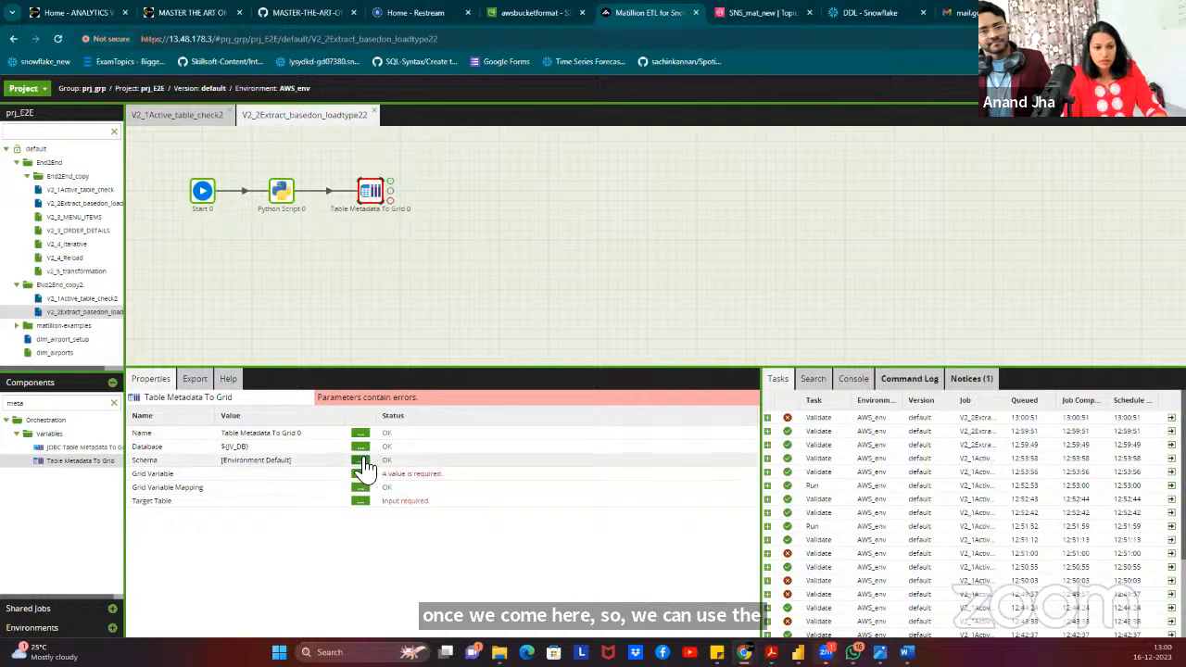
click(360, 460)
click(573, 349)
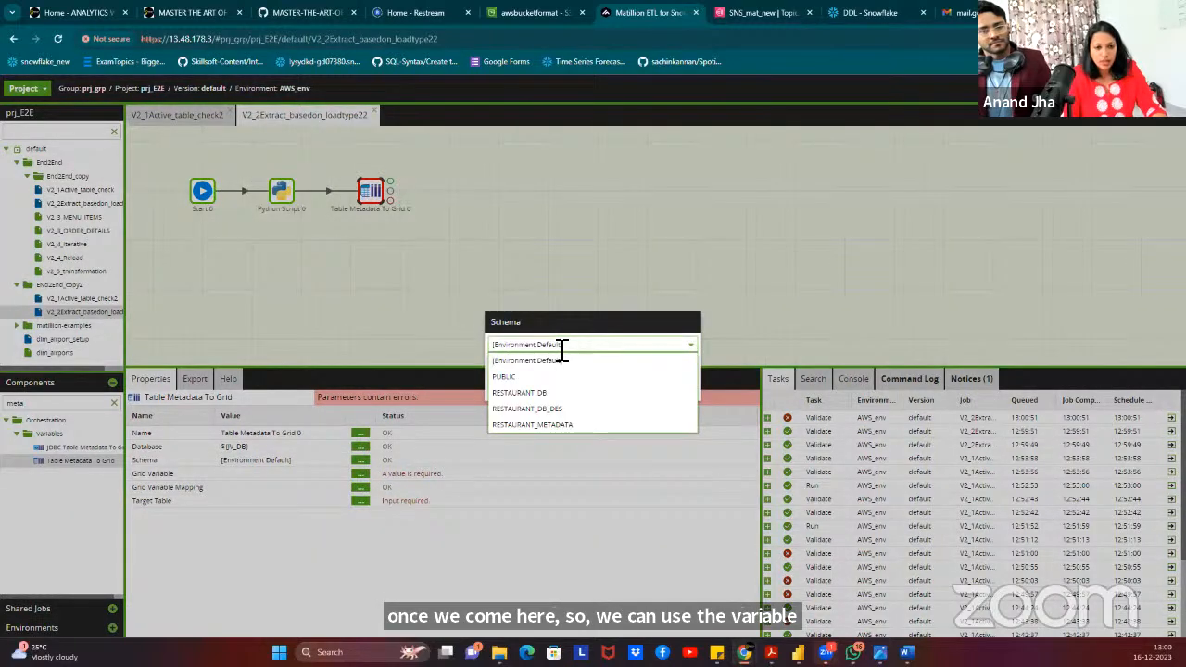
click(580, 343)
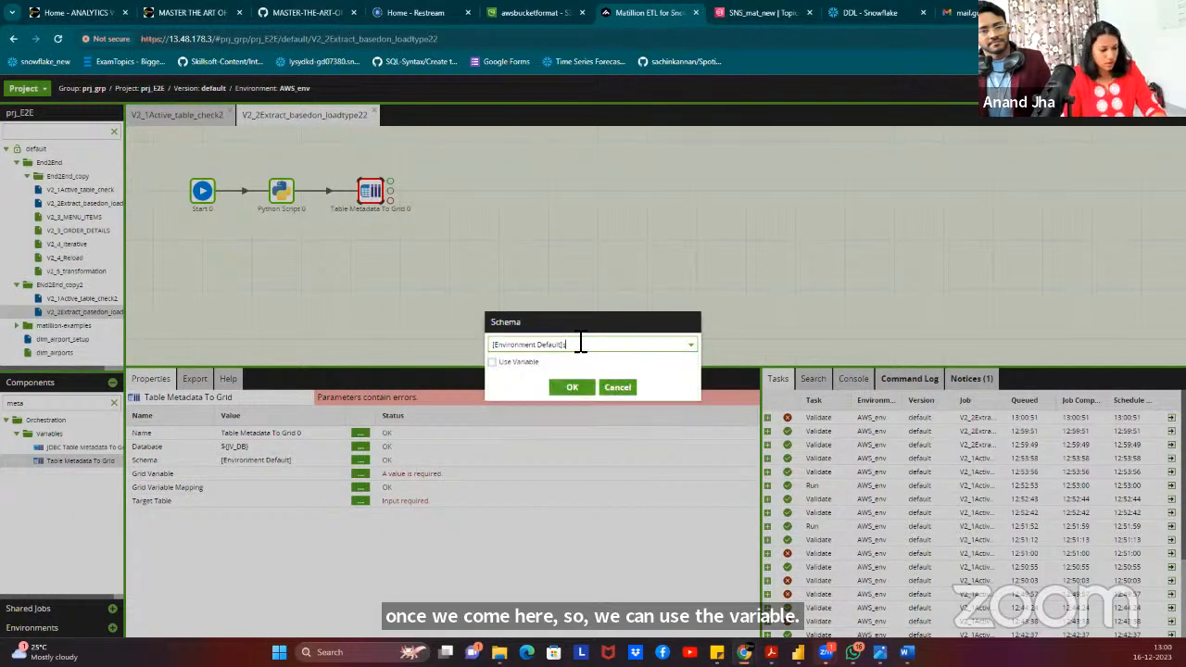
key(ctrl+a)
key(BackSpace)
text(sch)
click(526, 377)
click(572, 387)
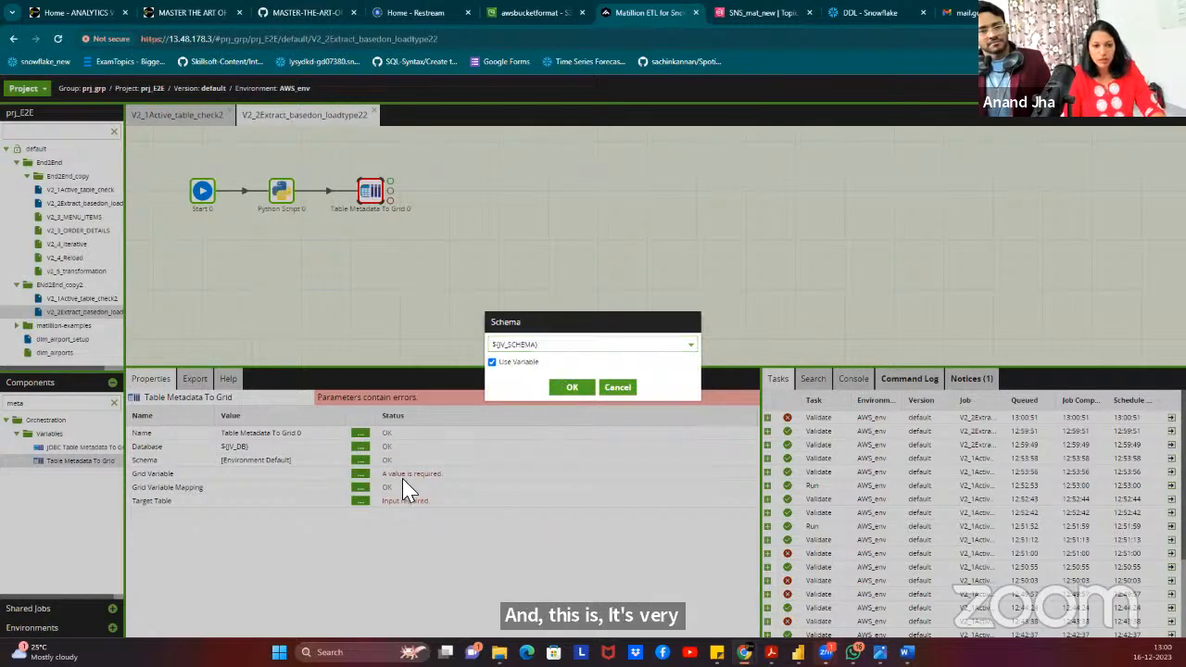
Choose grid variable DES_COLUMNS and map Col_name to Name and Primary_key to Primary Key.
click(360, 473)
click(594, 344)
click(533, 362)
click(576, 391)
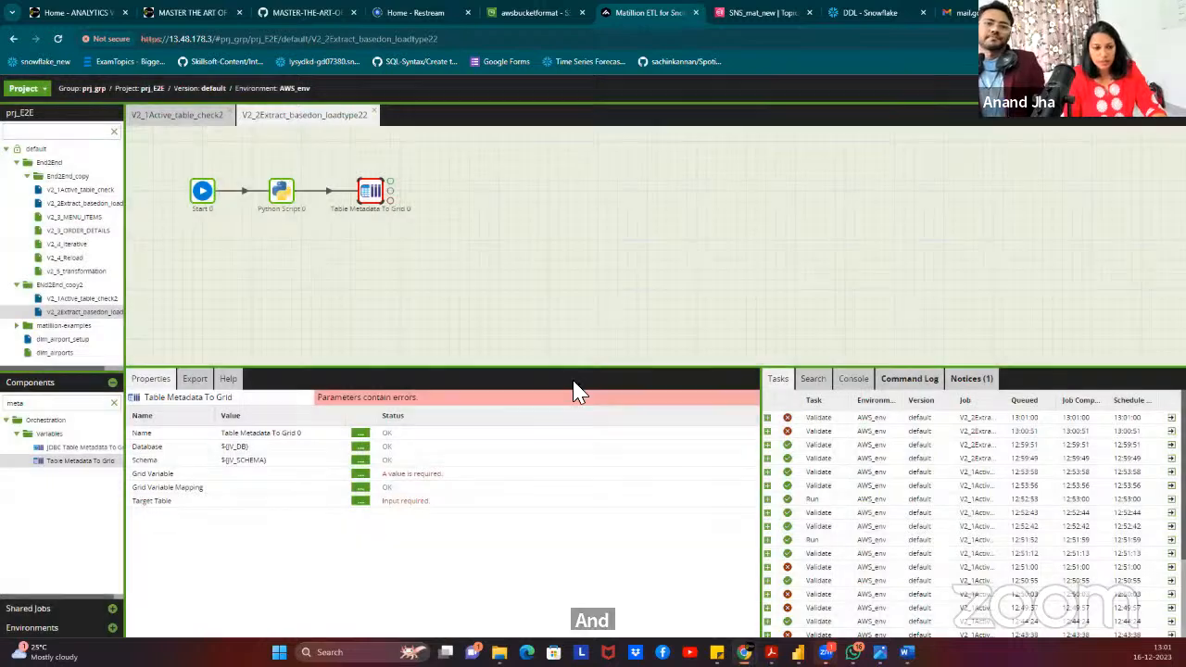
click(367, 491)
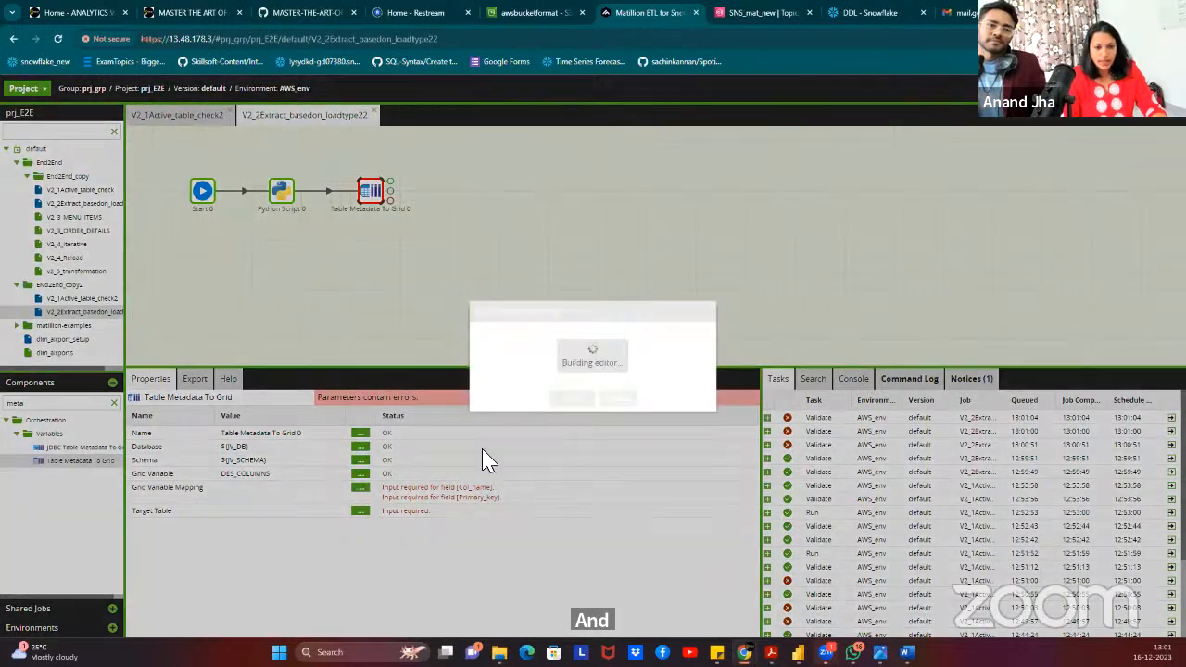
click(585, 338)
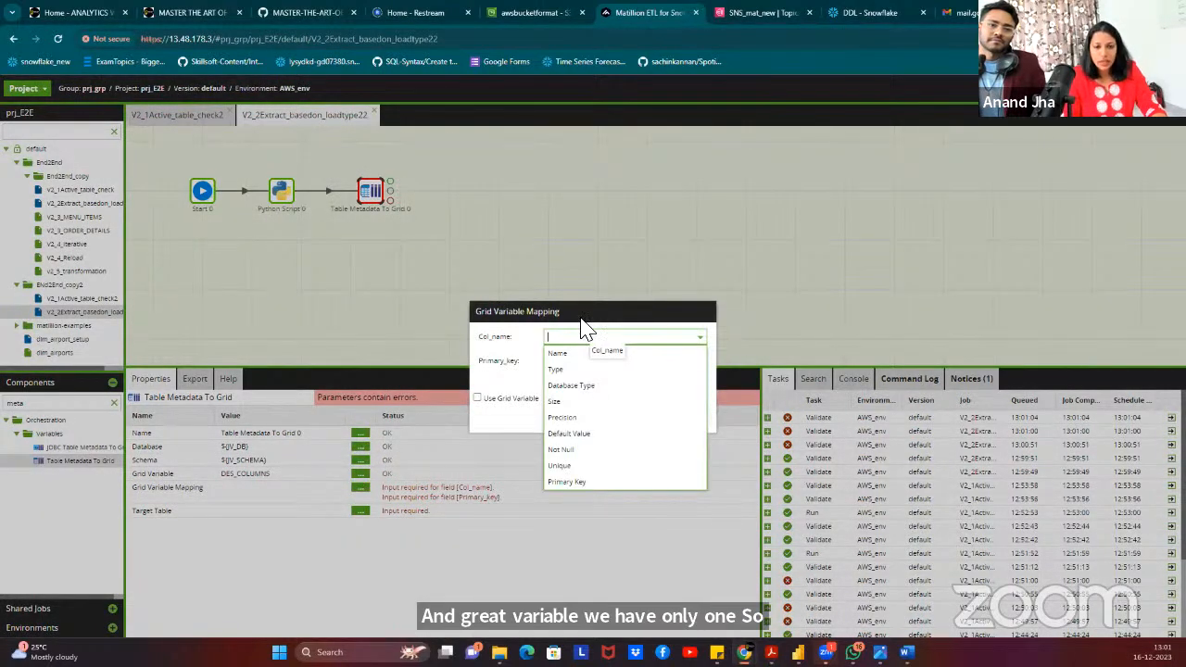
click(583, 334)
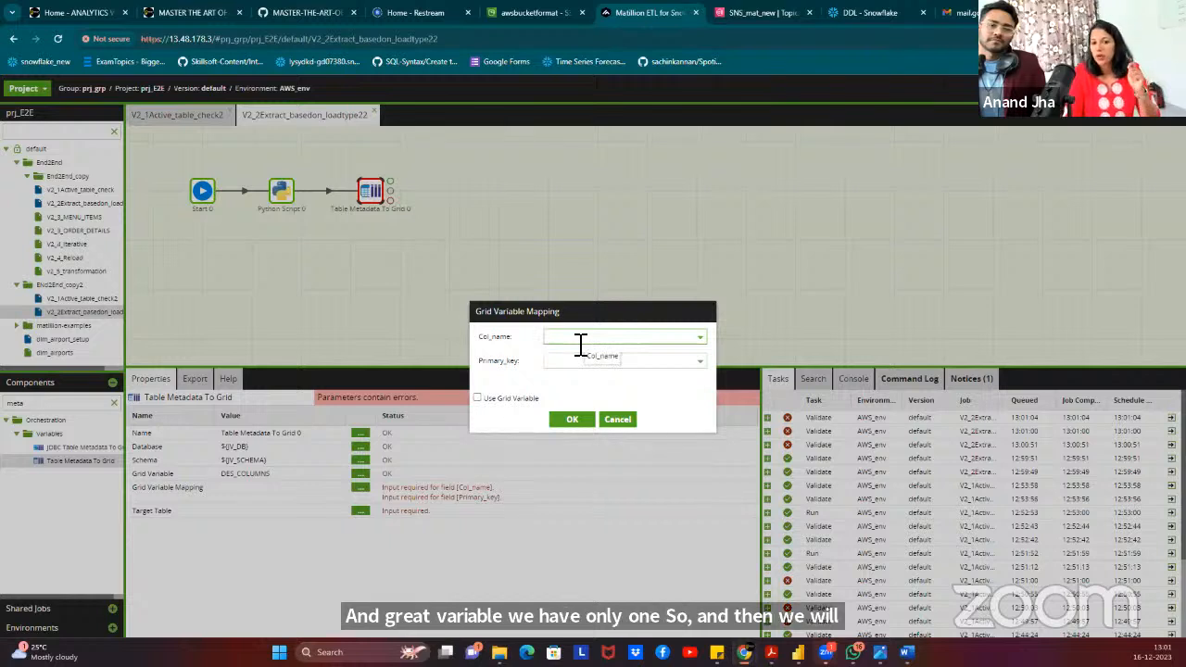
click(675, 340)
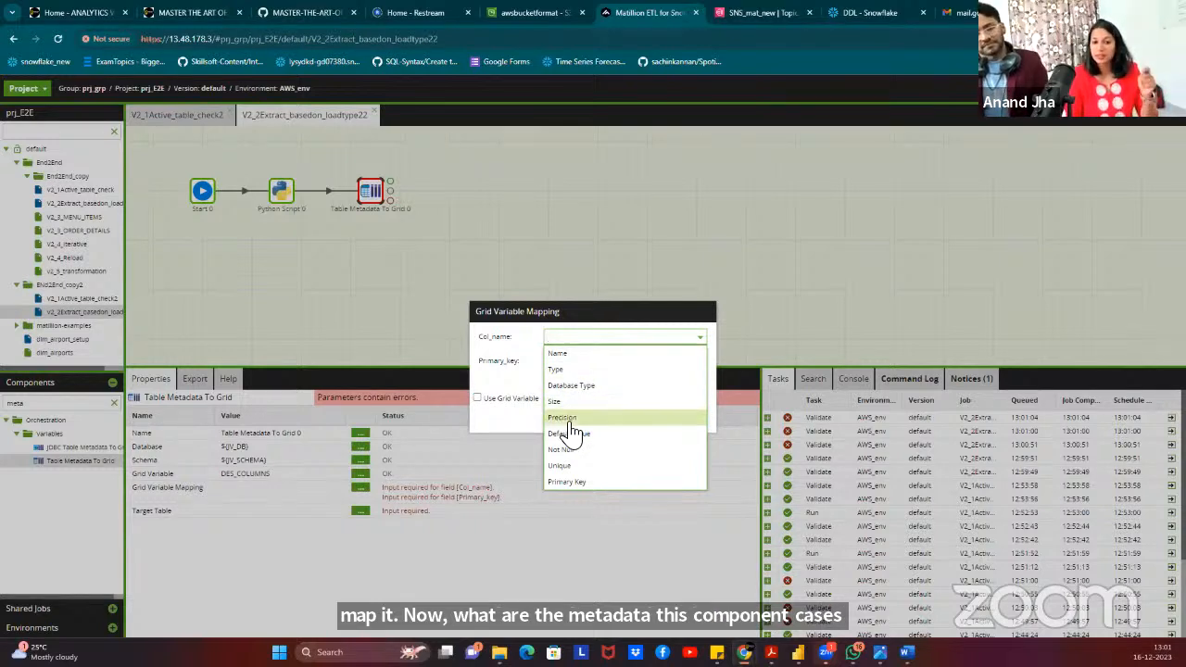
click(613, 353)
click(603, 361)
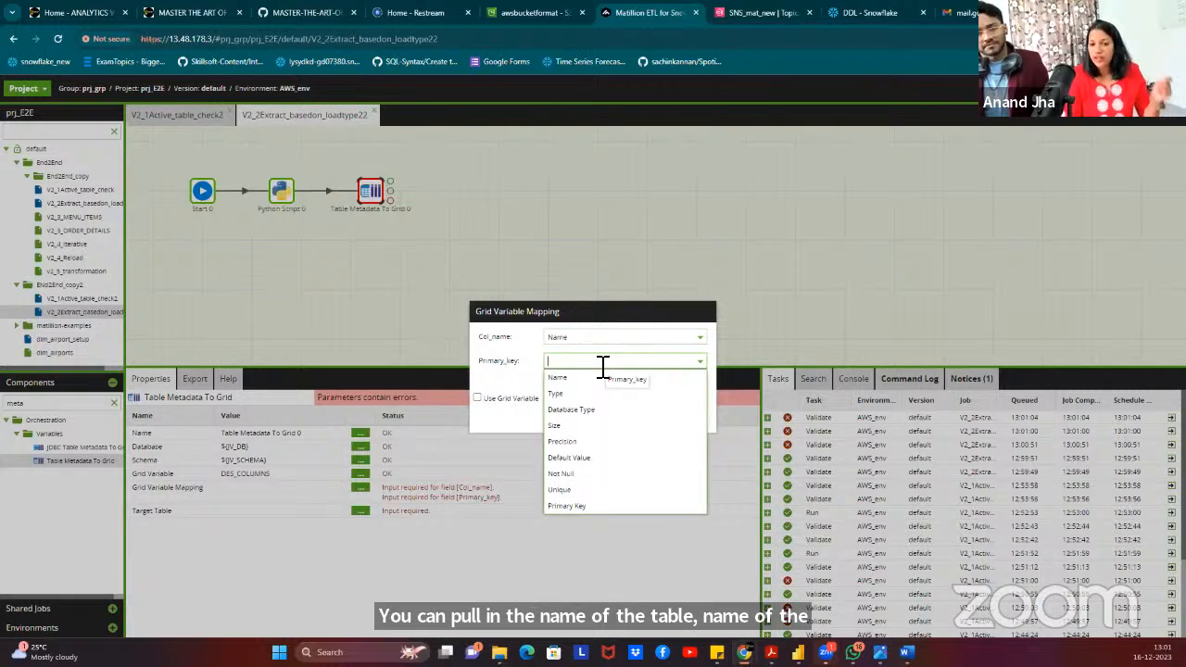
click(589, 510)
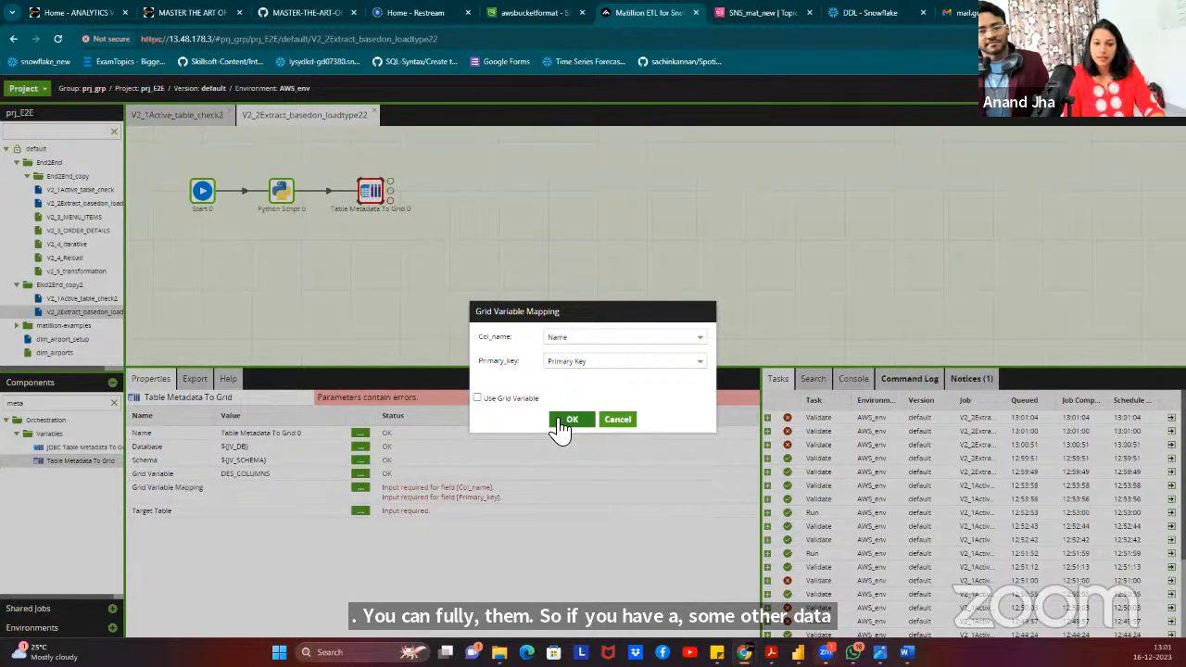
click(568, 422)
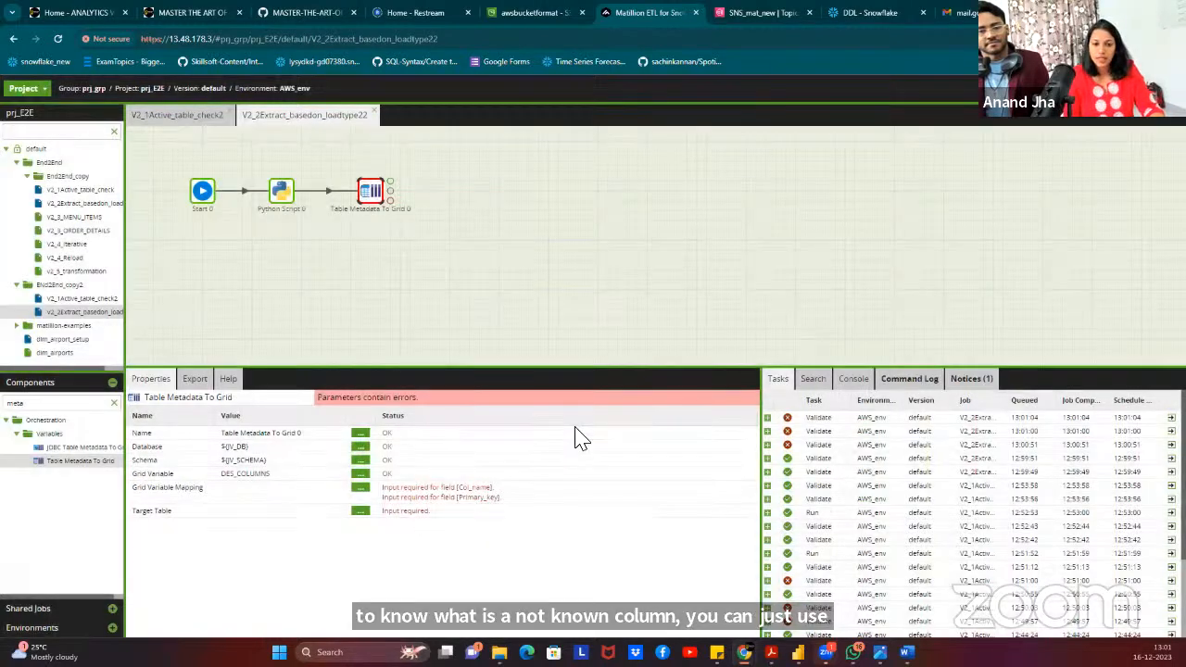
Set Target Table to the ${JV_TABLE_NAME} variable using Use Variable.
click(360, 501)
click(548, 347)
double_click(535, 321)
click(493, 363)
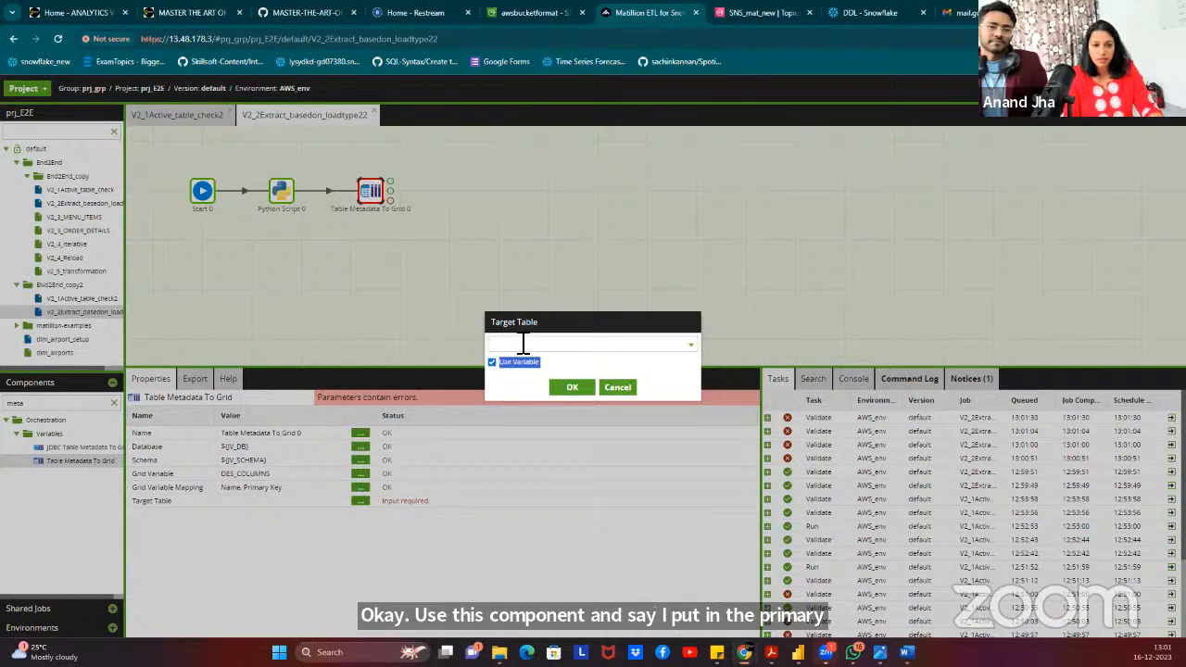
click(523, 344)
text(tab)
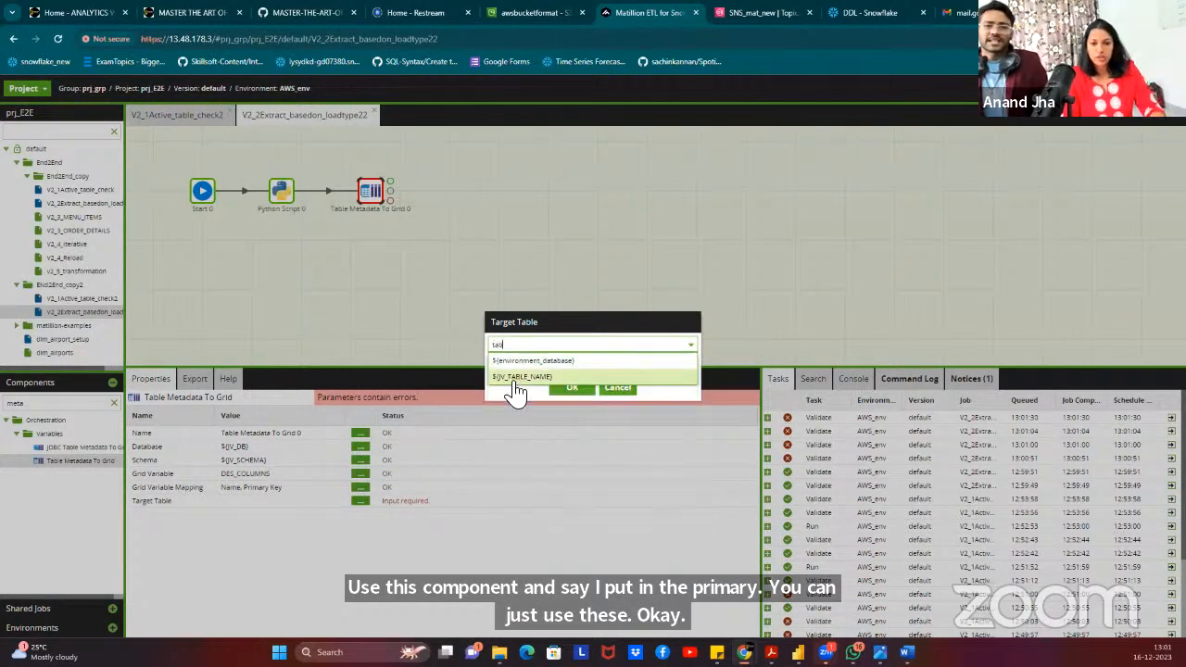
click(513, 376)
click(572, 390)
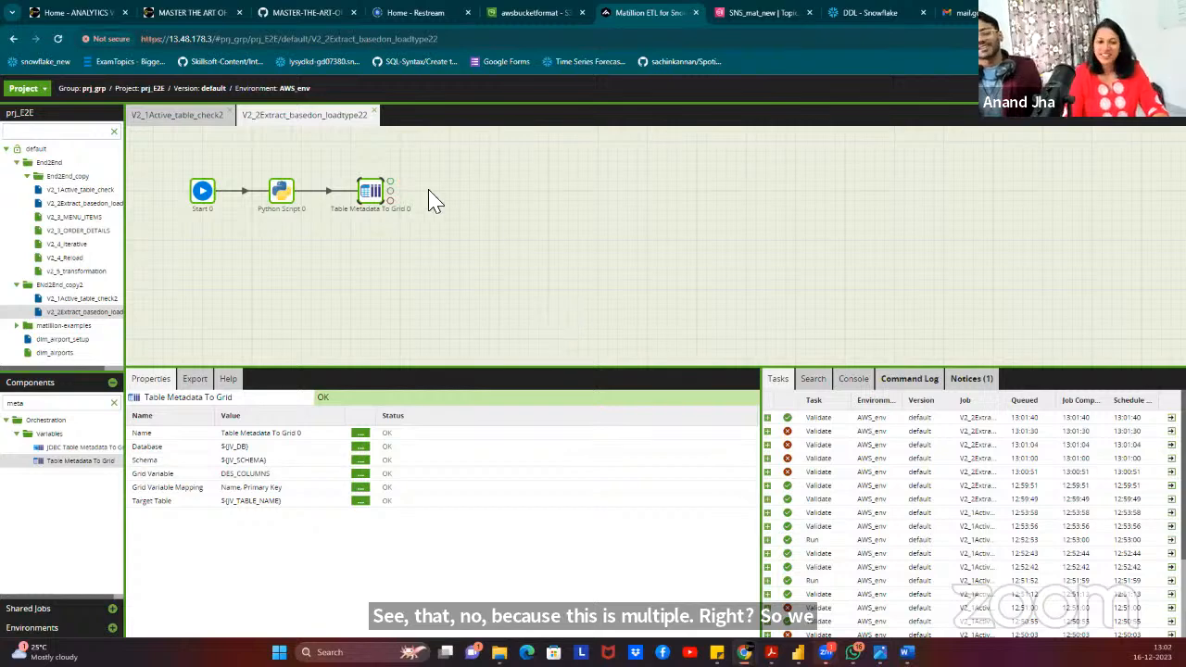
Review Table Metadata To Grid 0 and Python Script 0 settings to confirm no errors remain.
click(434, 226)
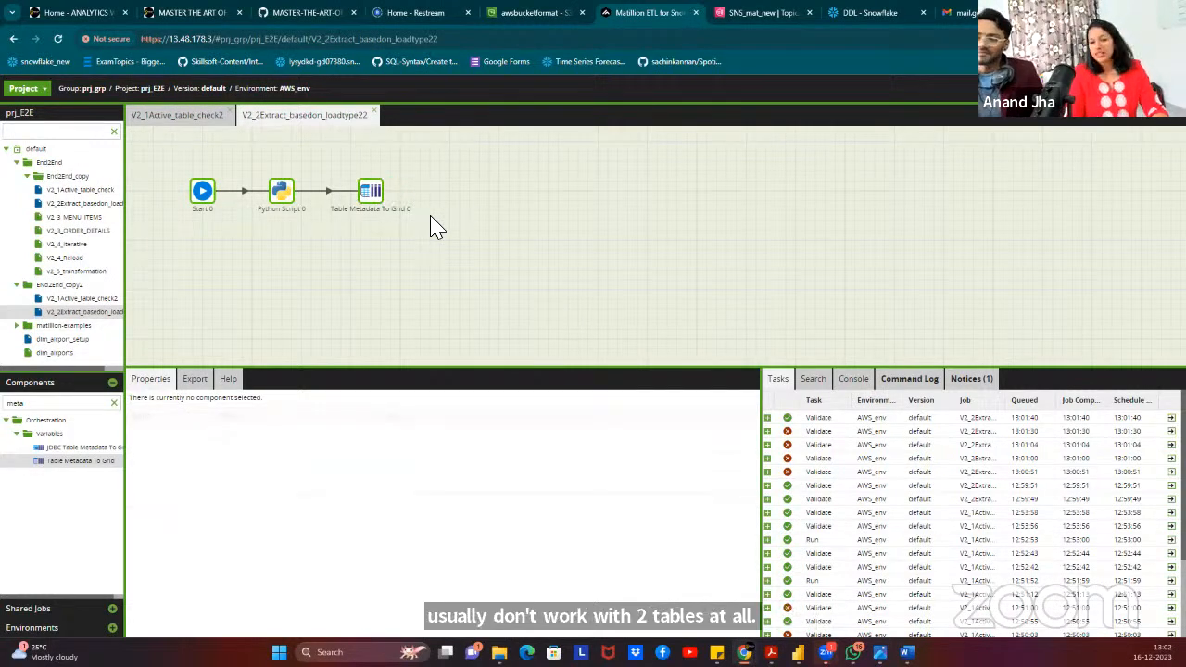
click(370, 193)
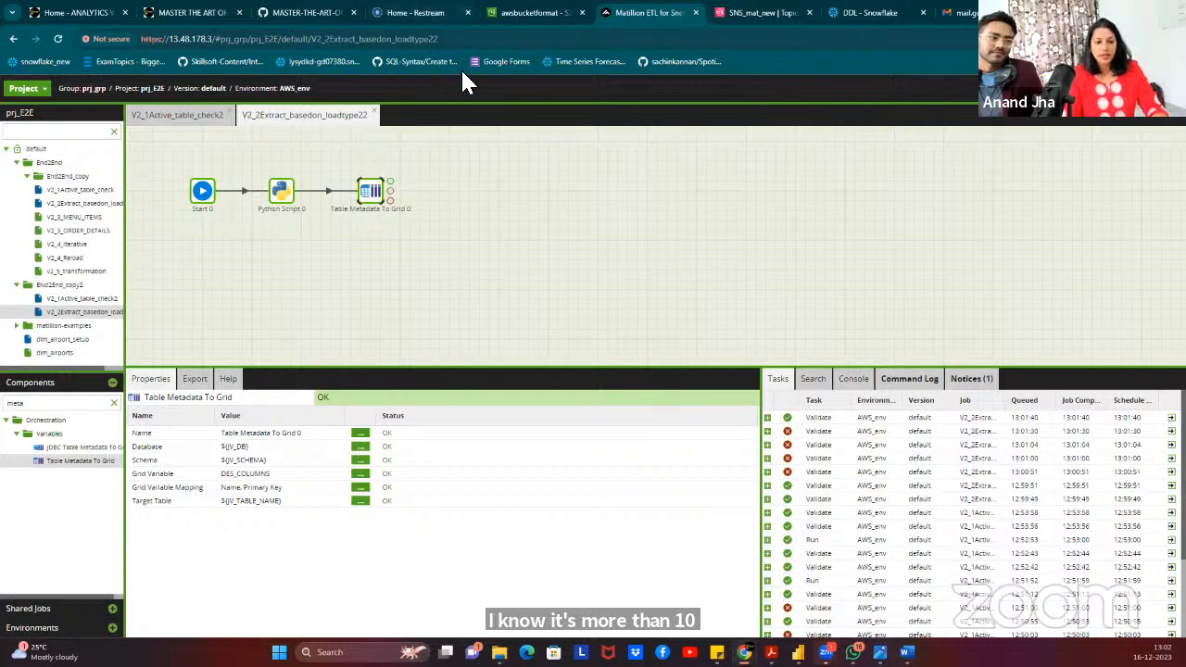
click(282, 191)
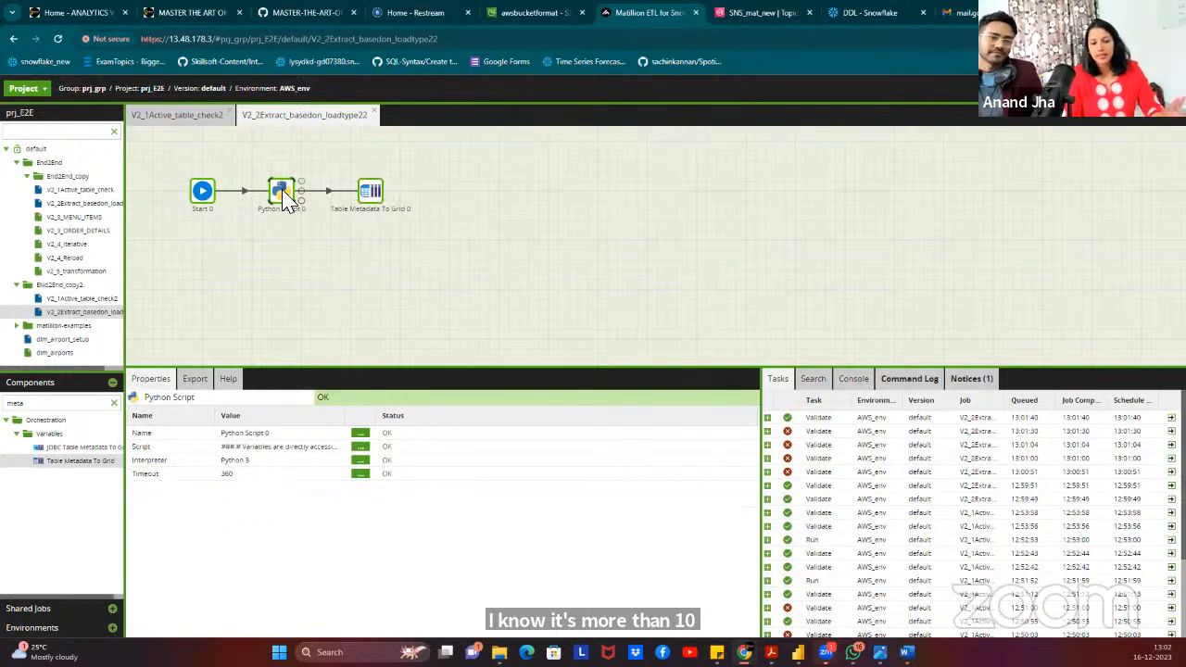
click(371, 195)
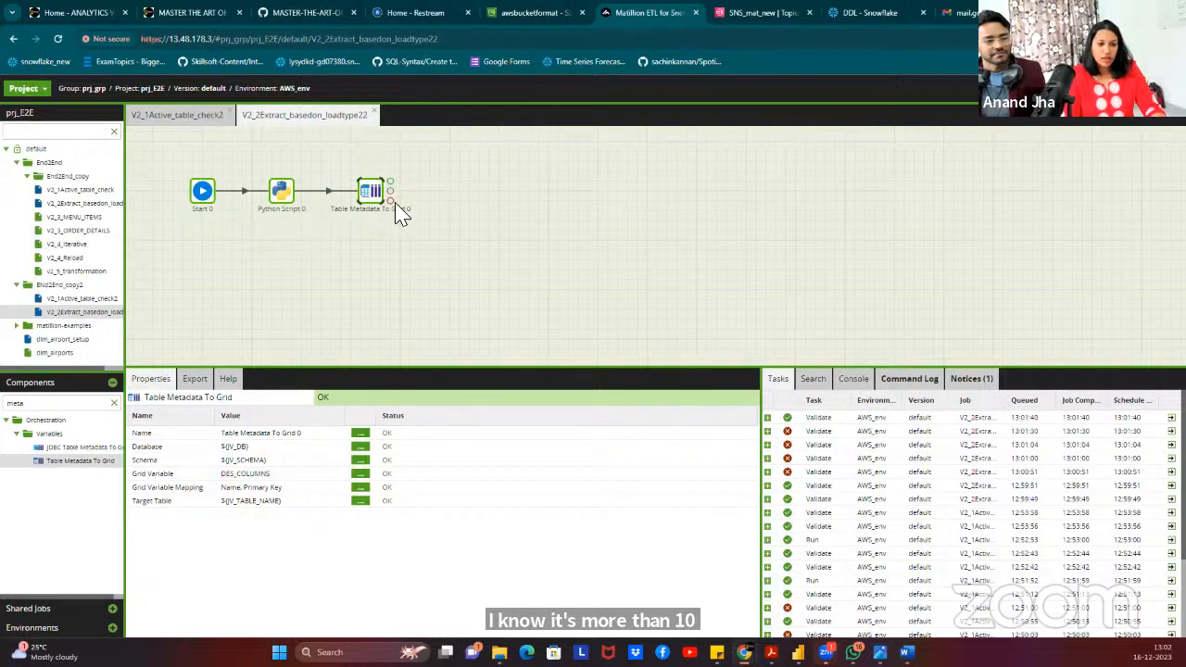
click(447, 197)
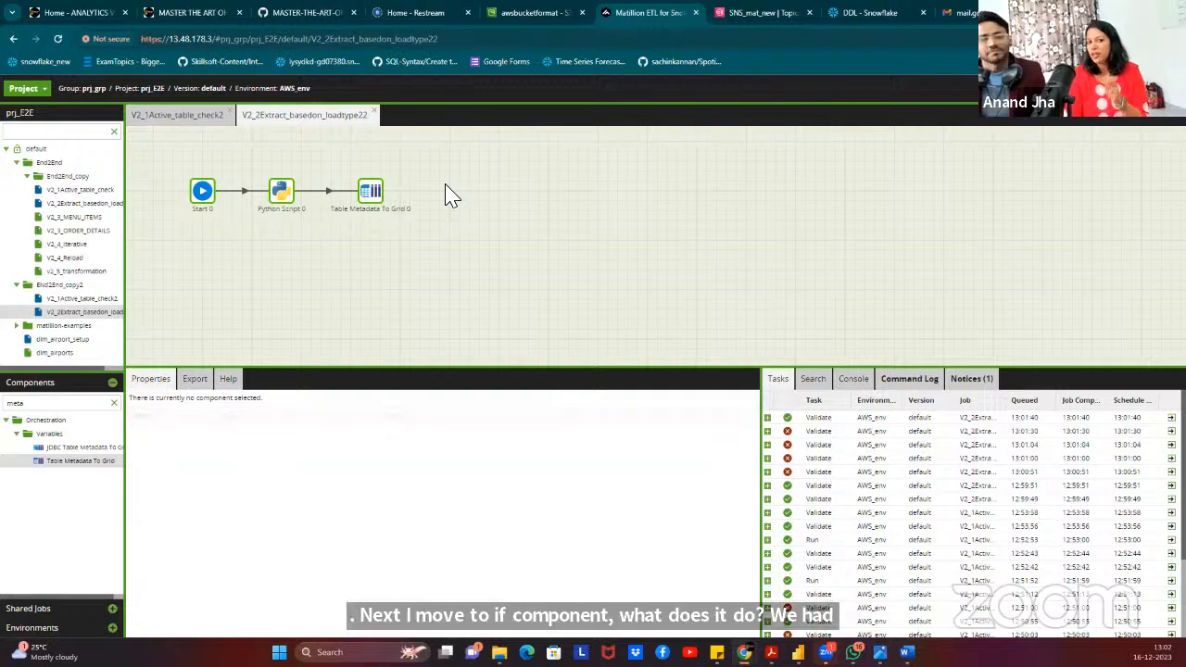
Add an If component from the 'if' search and connect Table Metadata To Grid 0 to it.
click(41, 407)
text(if)
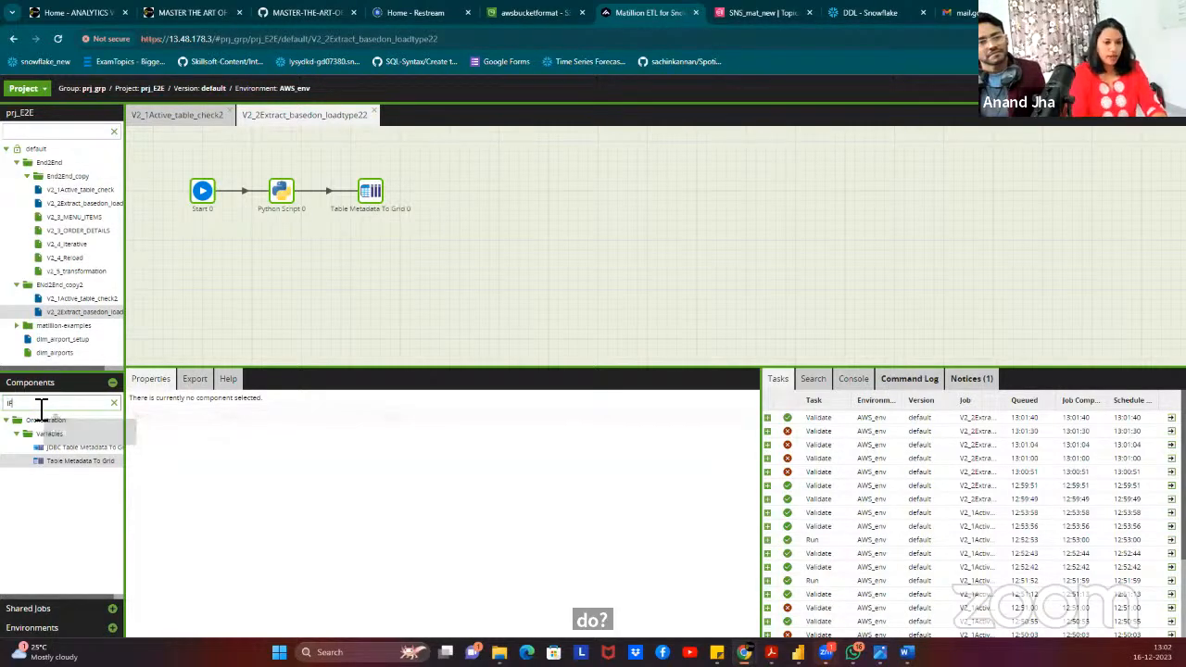
drag(46, 528, 468, 205)
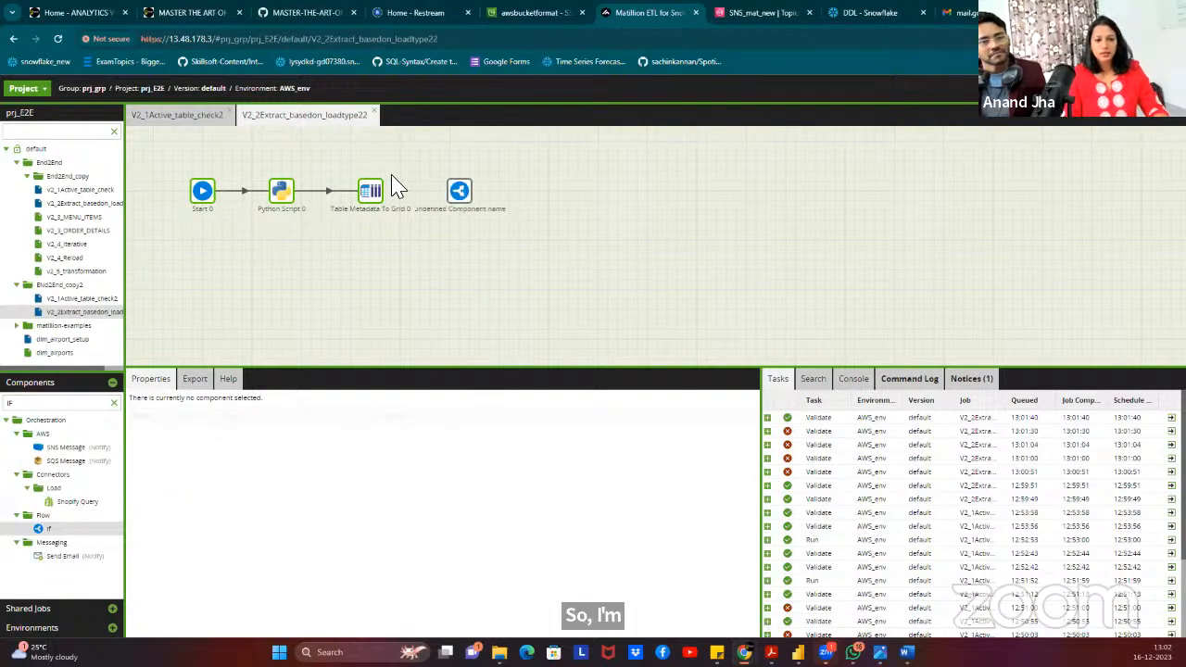
click(373, 195)
drag(396, 202, 468, 206)
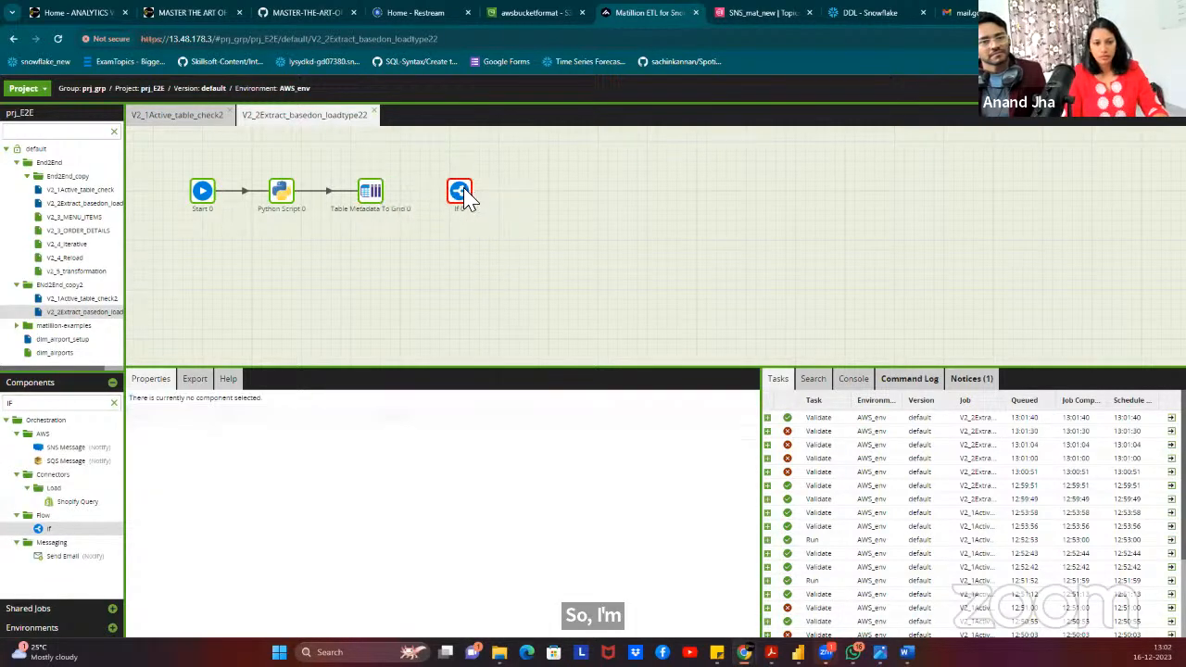
click(466, 204)
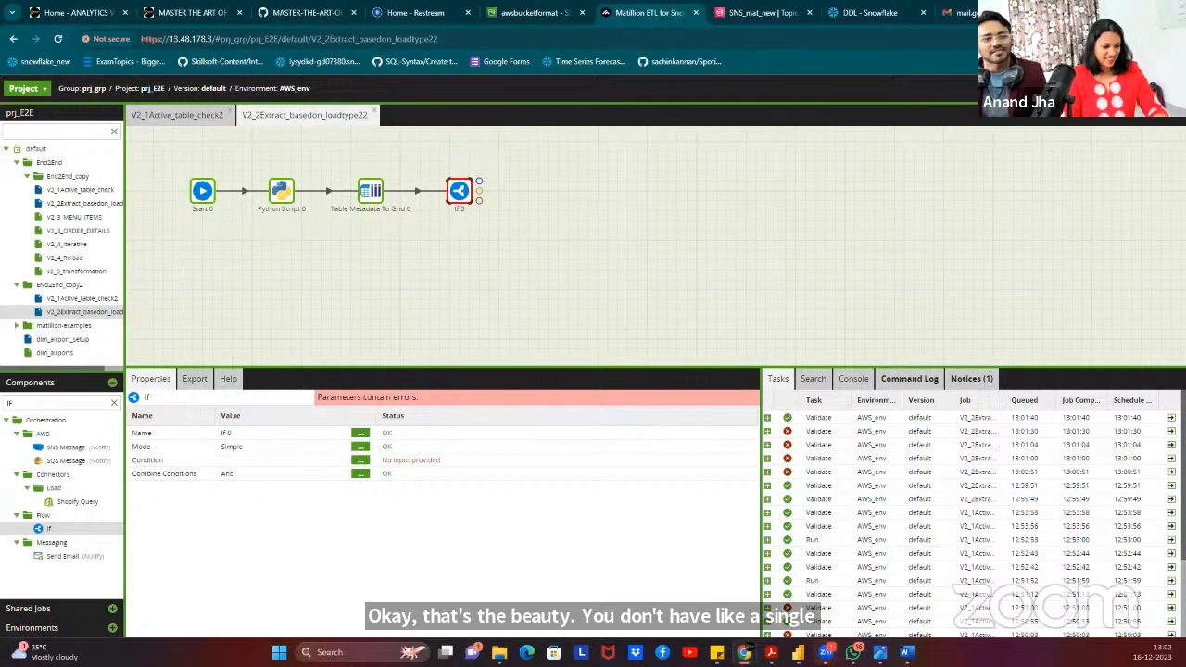
Rename the If component to 'If LOAD_TYPE=R'.
click(361, 433)
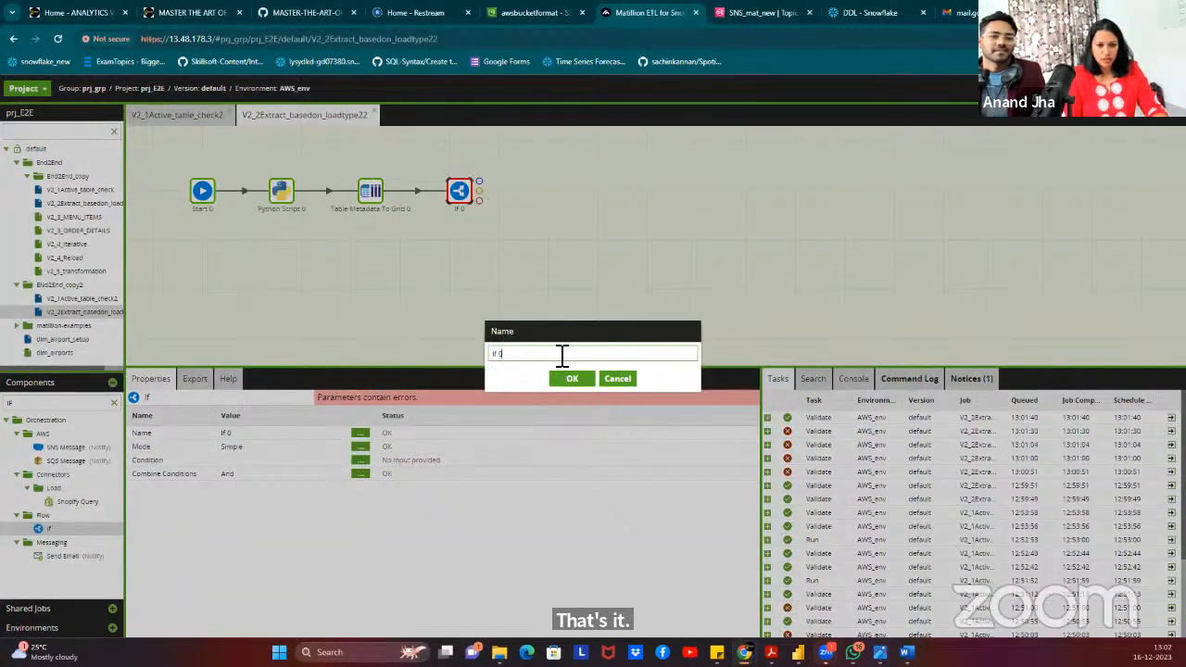
text(L)
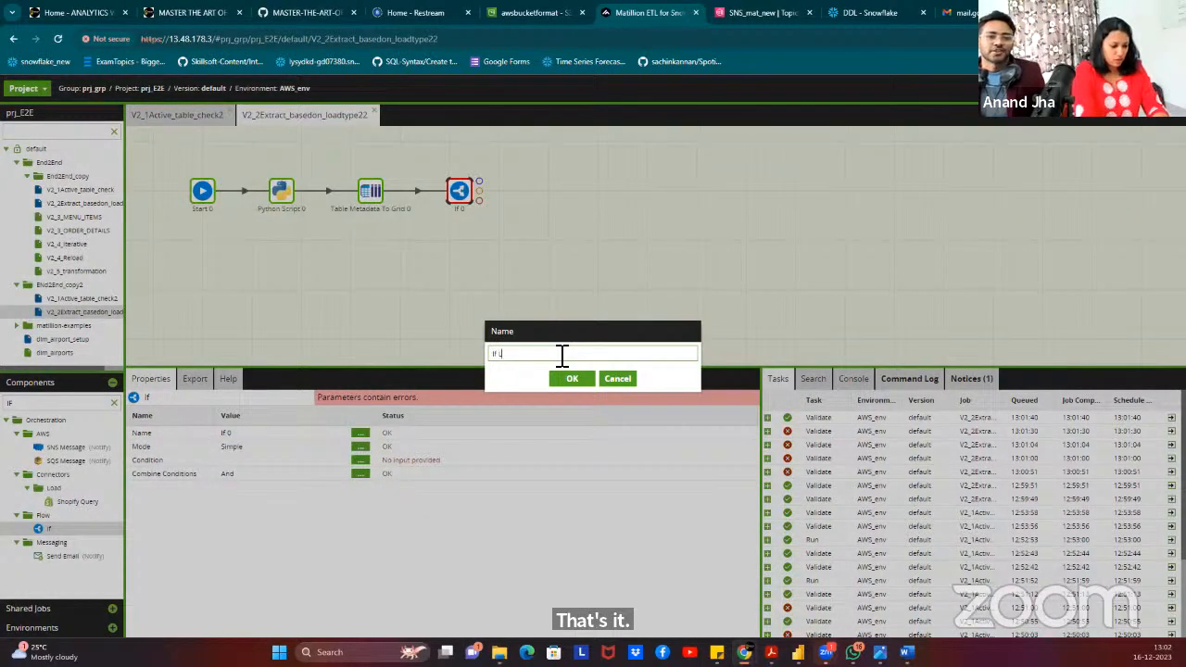
text(OAD_TYPE=R)
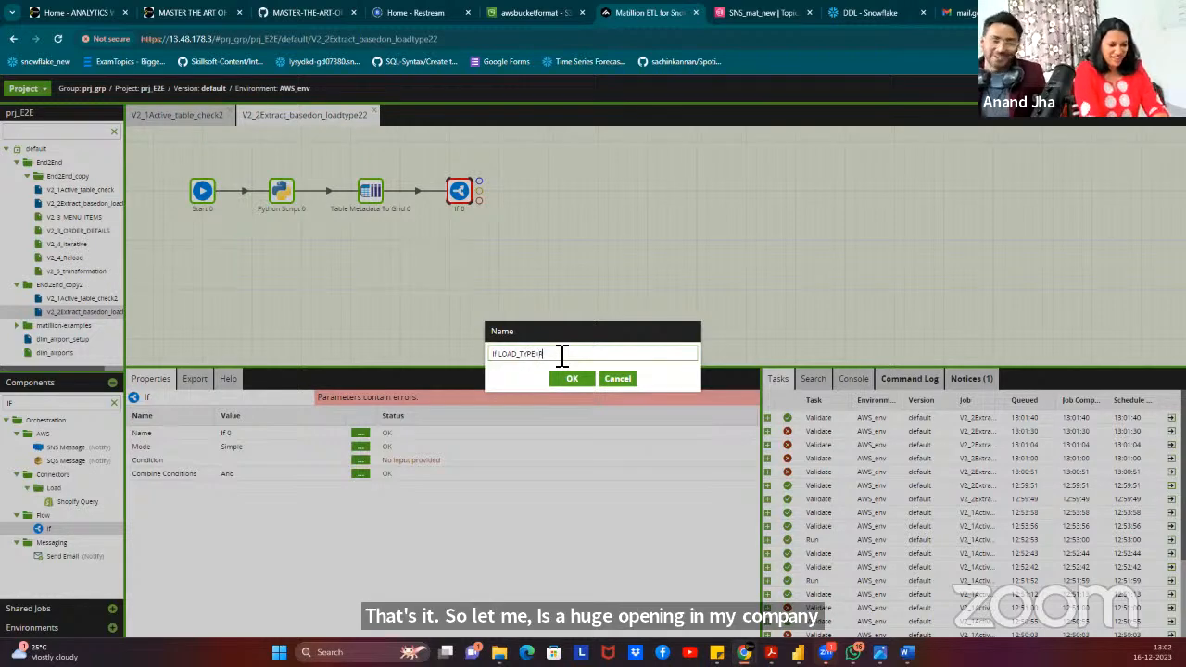
click(576, 379)
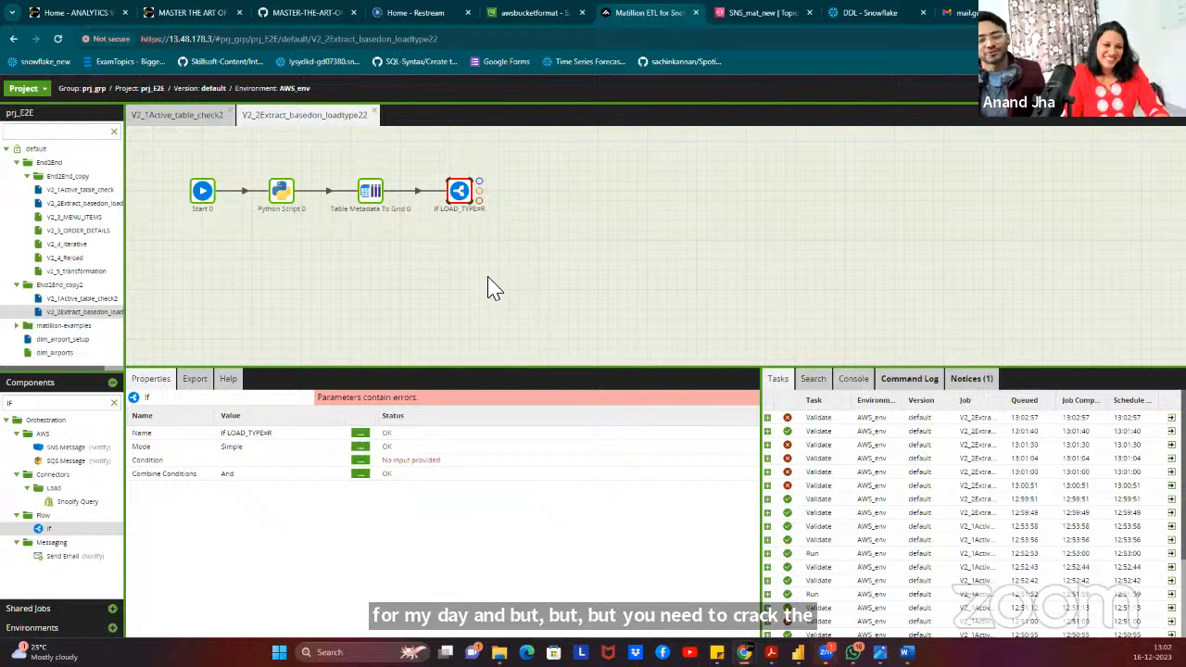
drag(411, 289, 404, 360)
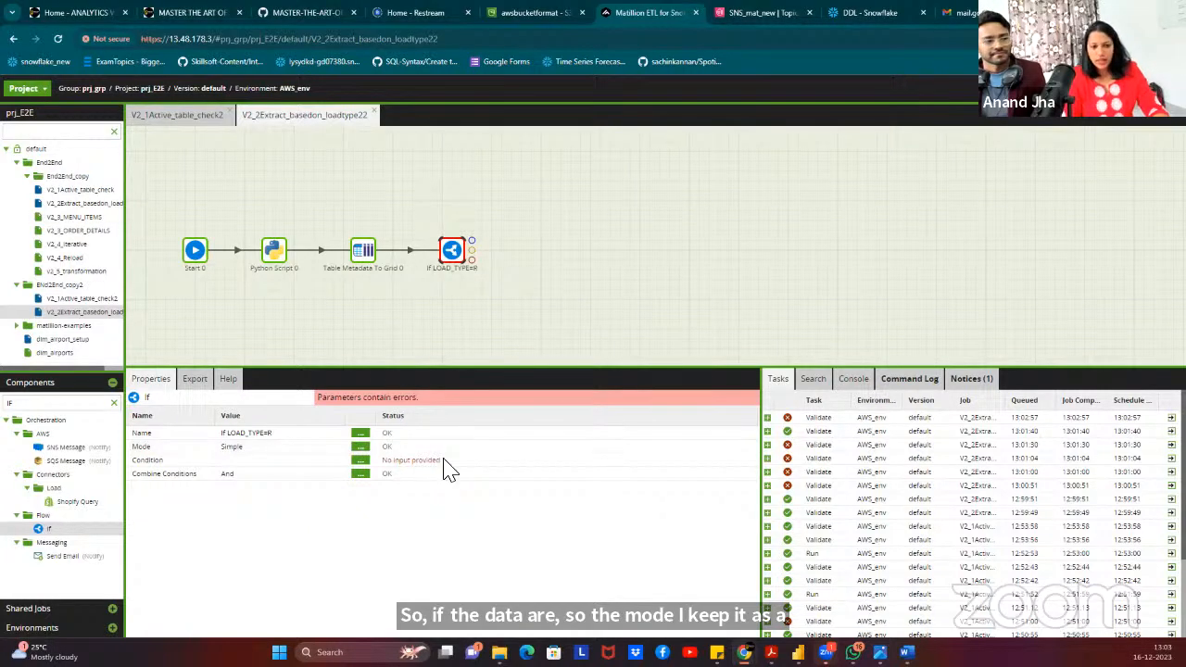
Add a condition row with JV_LOADTYPE as the input variable.
click(360, 460)
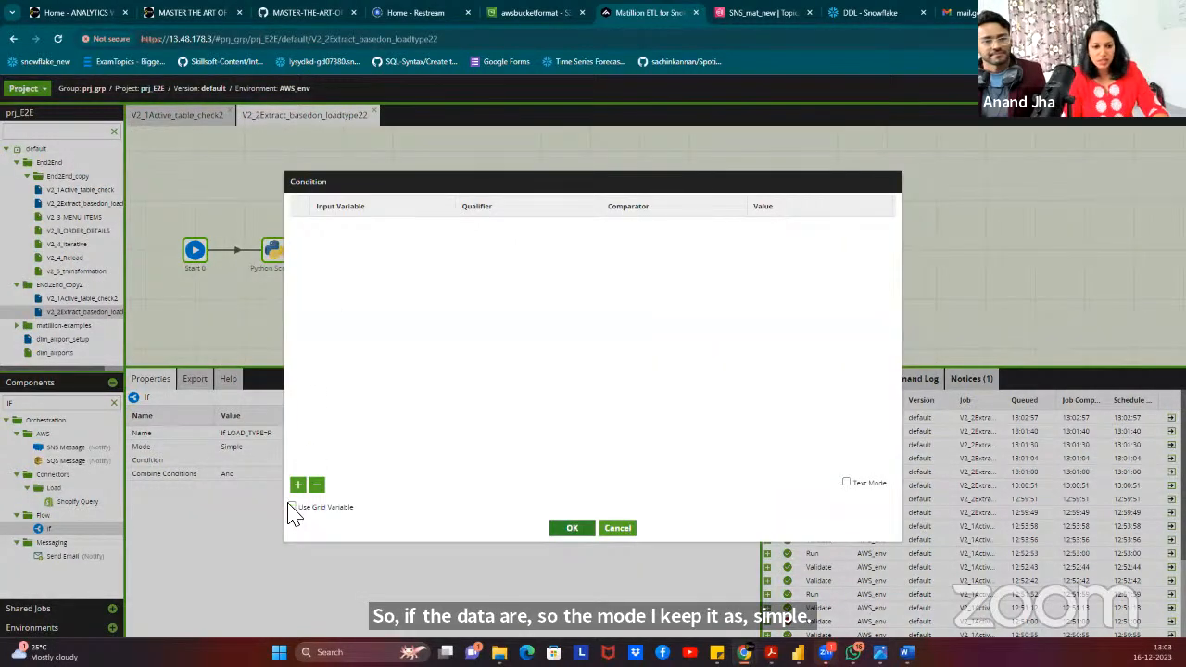
click(297, 485)
click(384, 231)
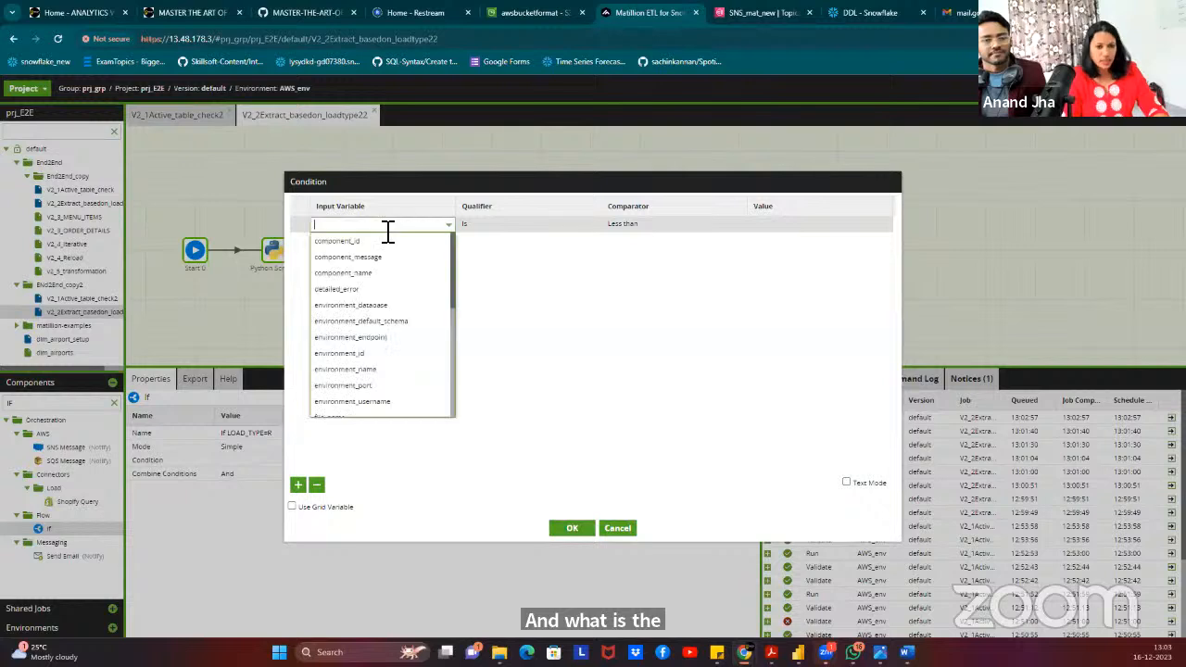
click(388, 231)
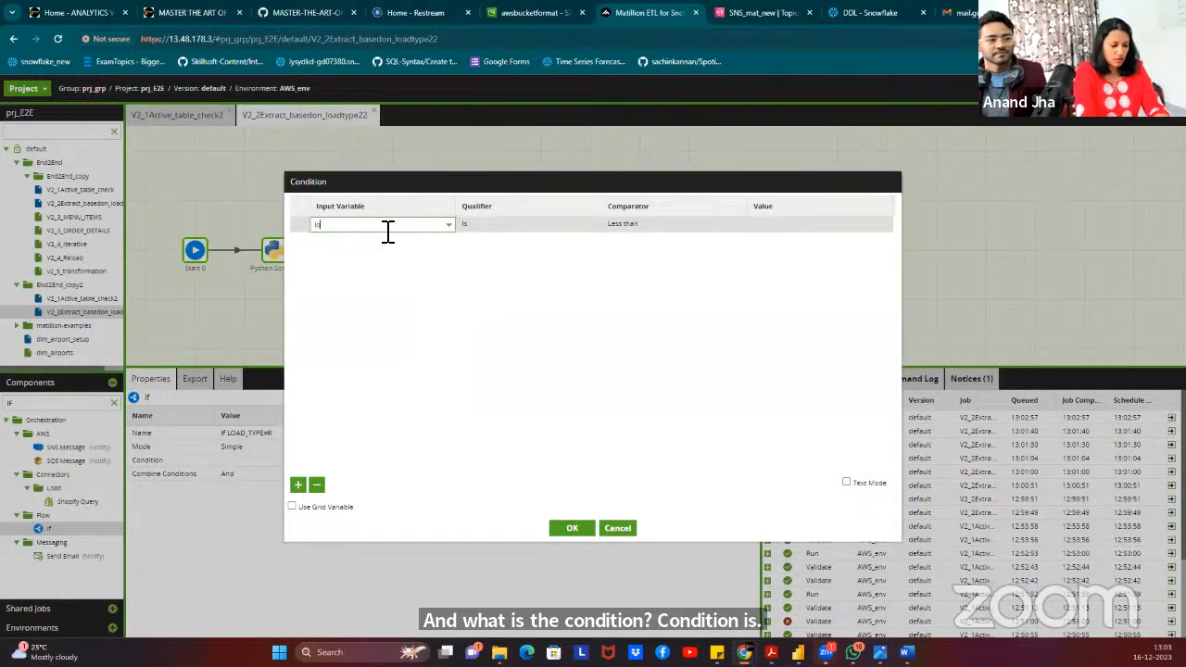
key(BackSpace)
key(BackSpace)
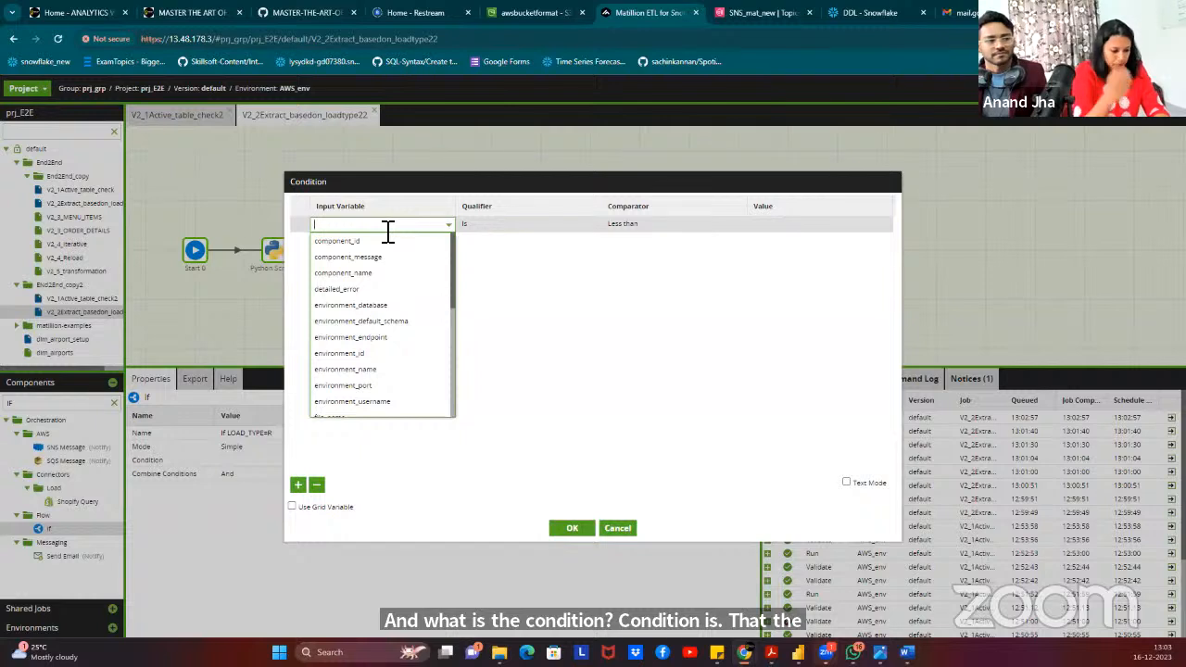
text(loV_)
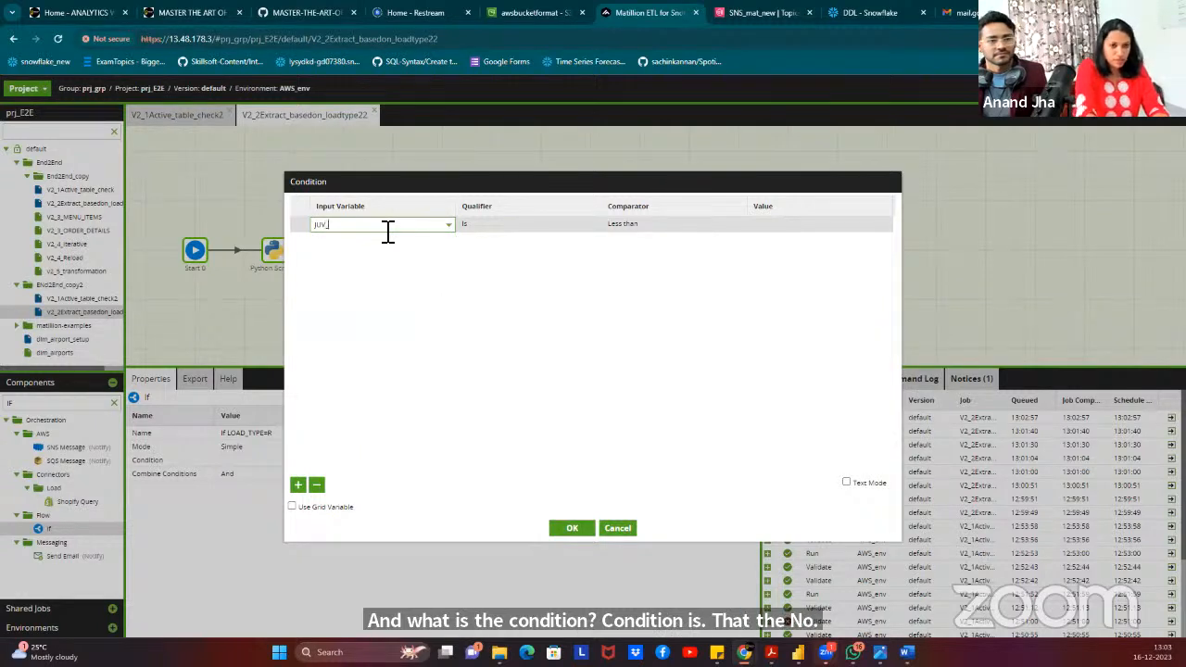
key(BackSpace)
text(V)
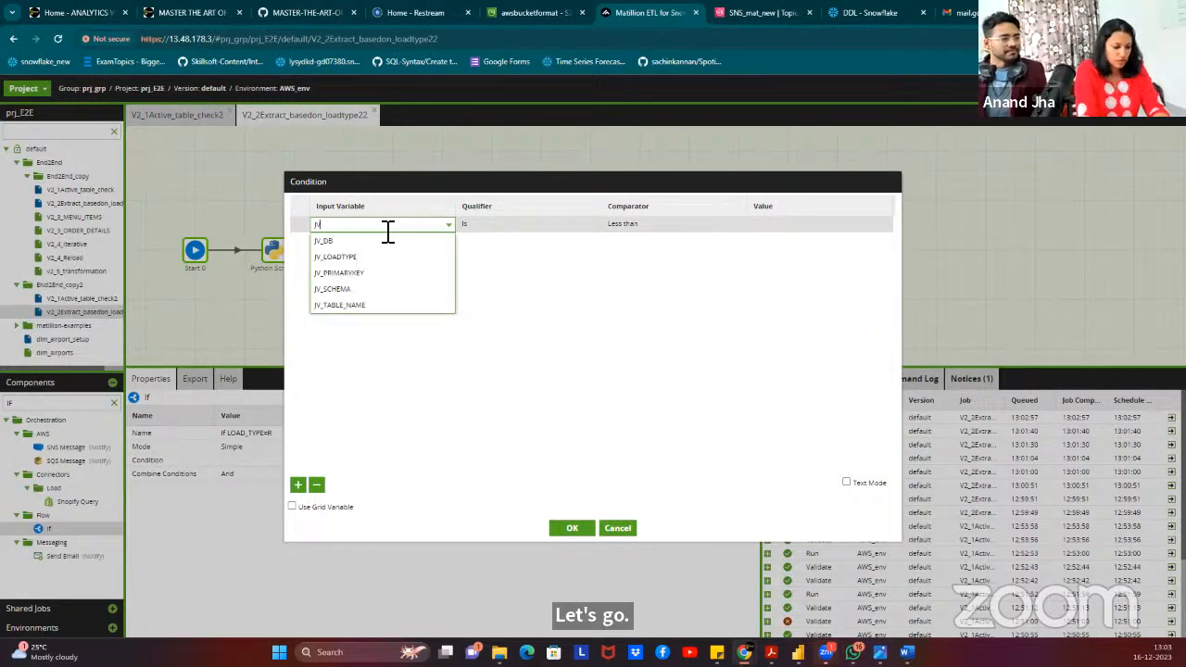
click(377, 258)
Set the condition's comparator to Equal to with value R and apply it.
click(636, 228)
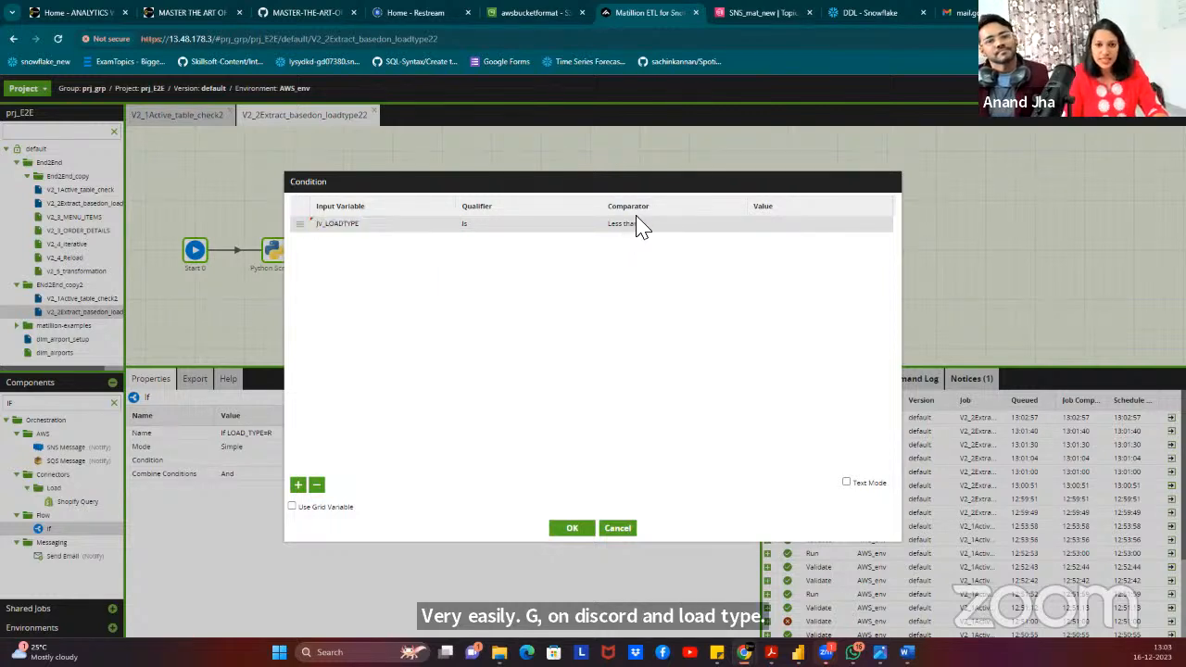
click(645, 272)
click(797, 230)
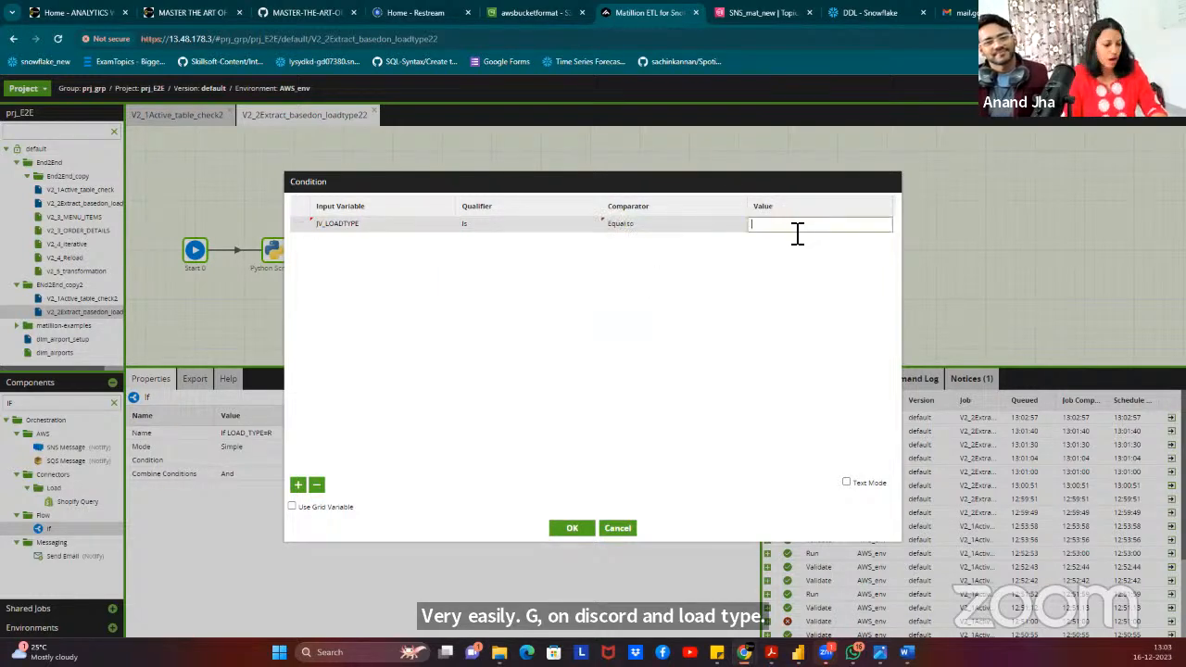
text(R)
click(575, 529)
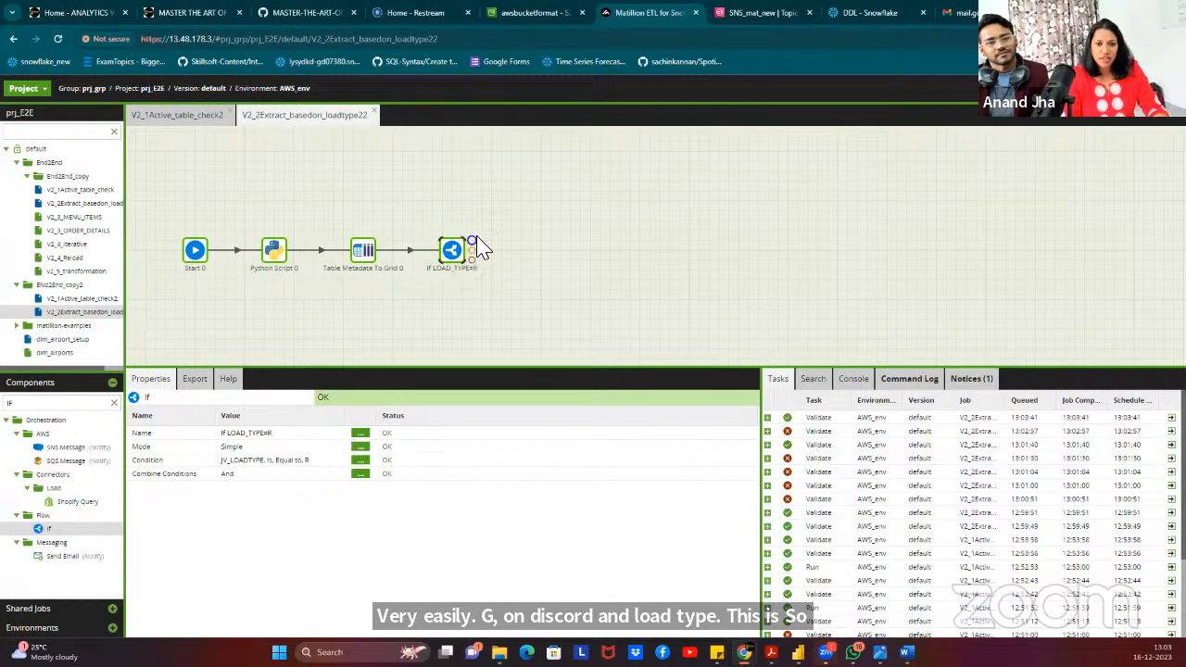
mouse_move(474, 252)
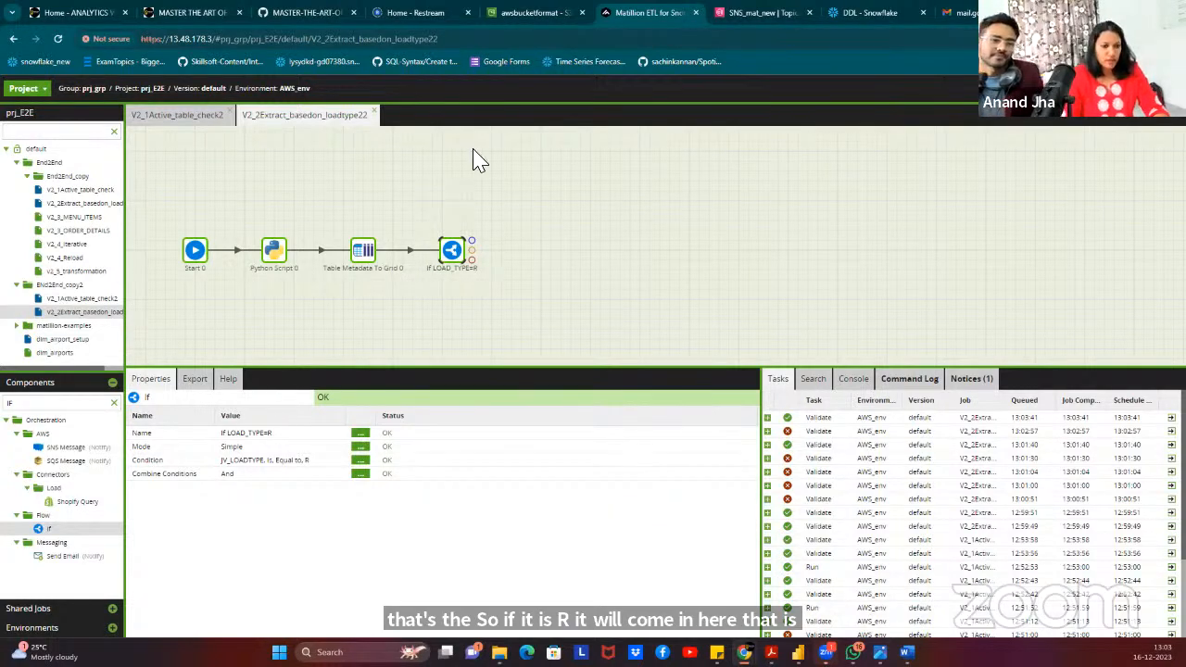
Paste a copy of Python Script 0 and connect the If component's output to it.
click(270, 252)
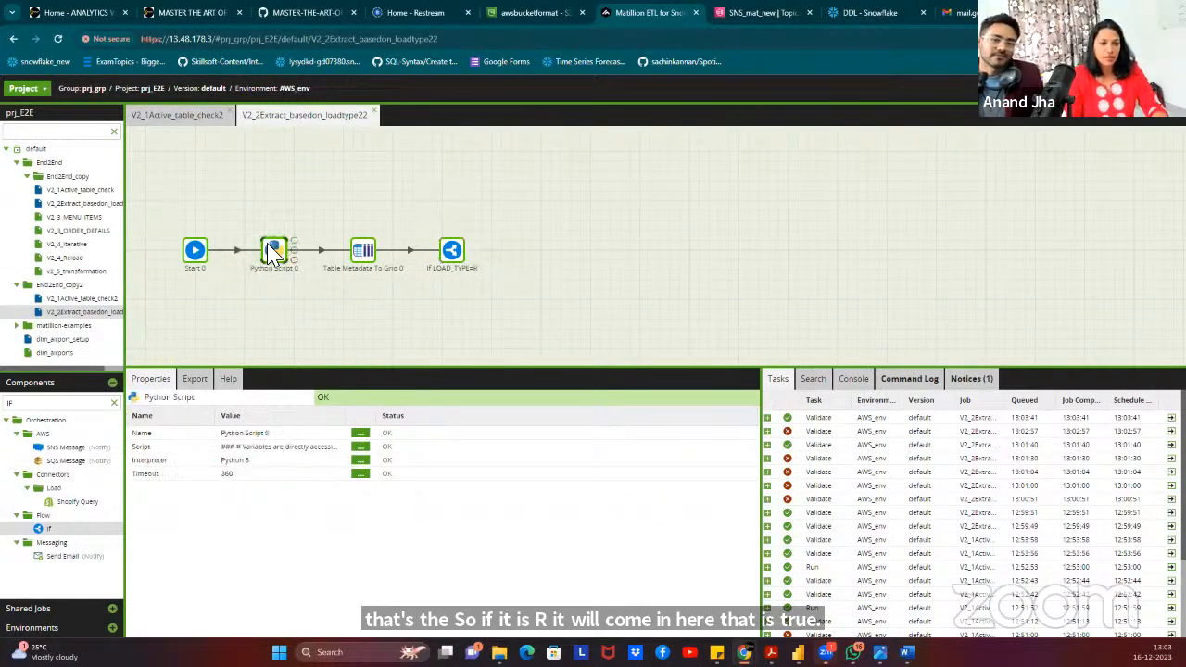
click(571, 223)
key(ctrl+v)
drag(655, 249, 526, 204)
click(454, 256)
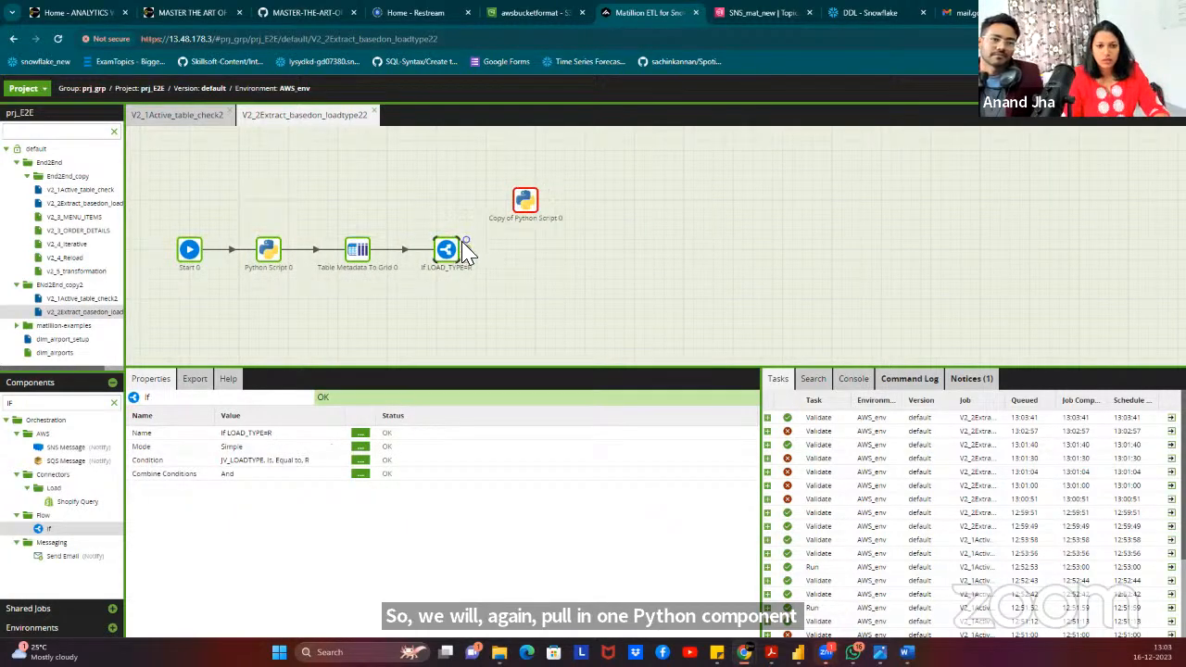
drag(466, 239, 527, 209)
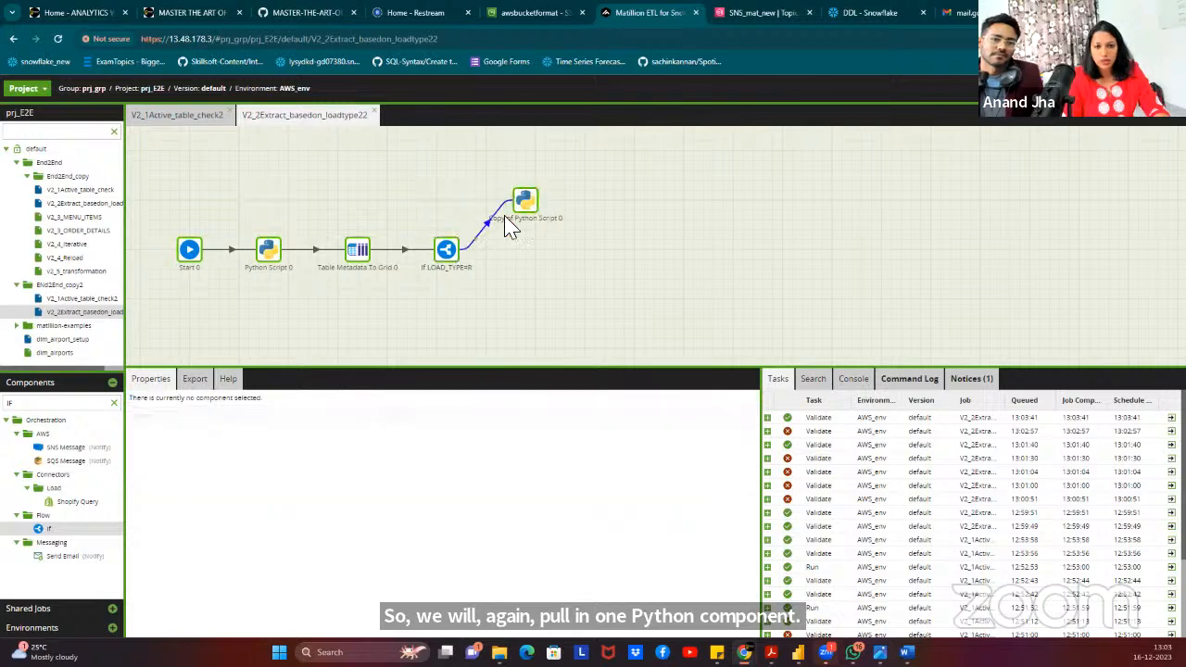
click(524, 203)
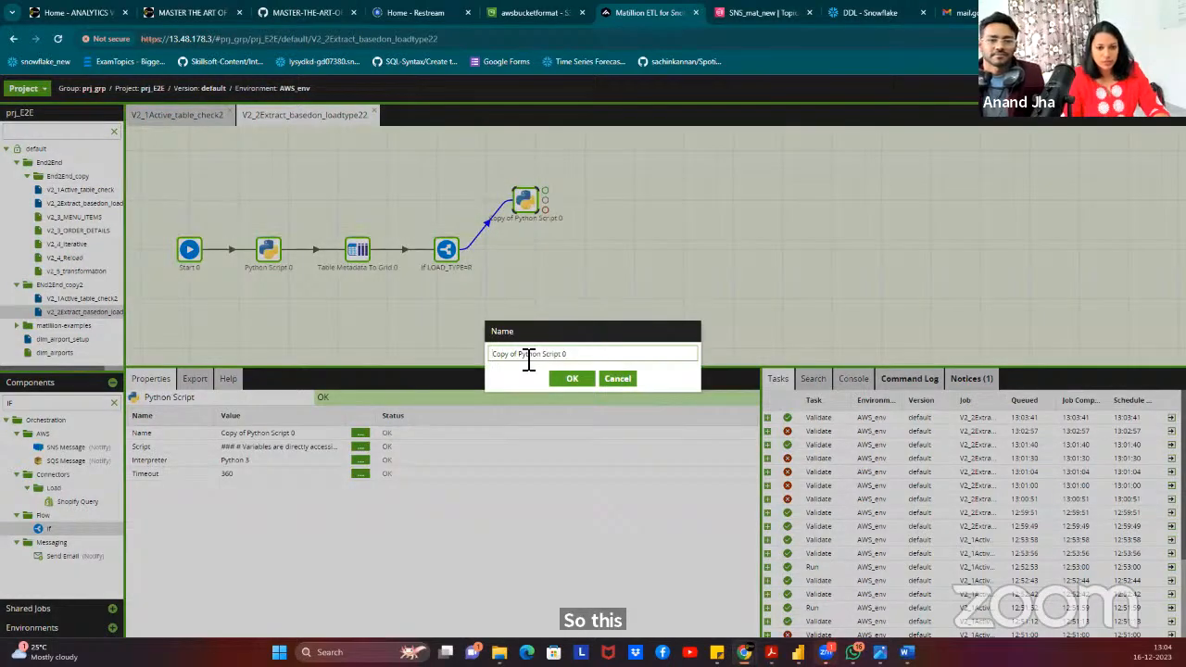
Rename the copy to 'Python Script R' and bring up its script.
key(BackSpace)
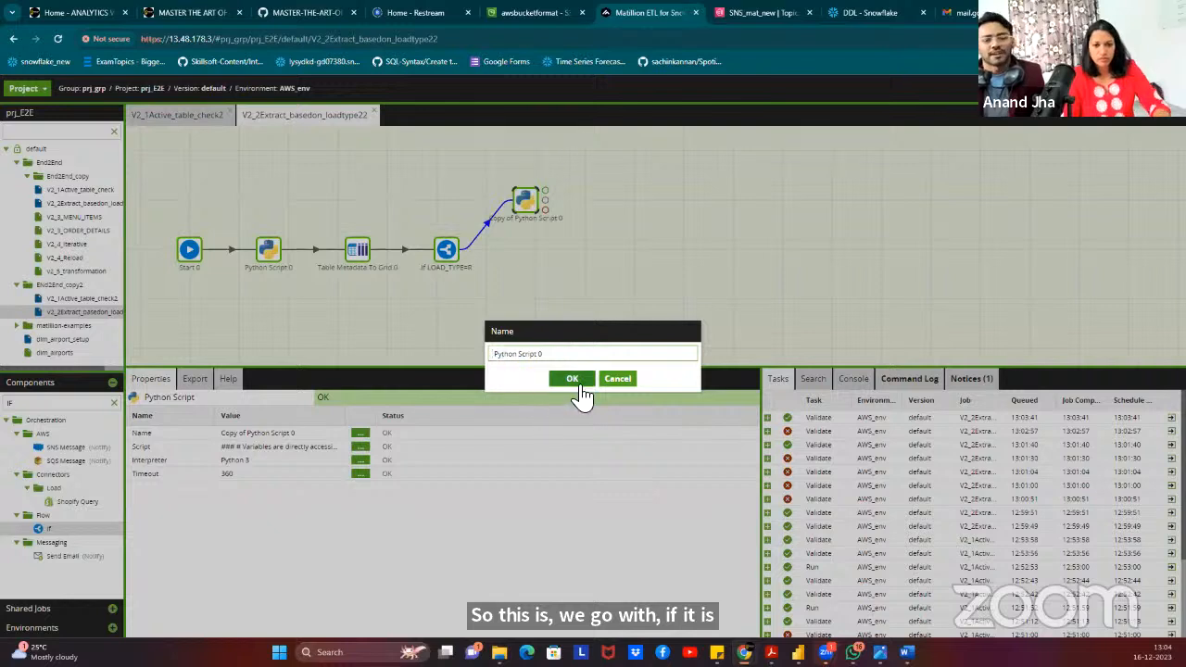
click(572, 378)
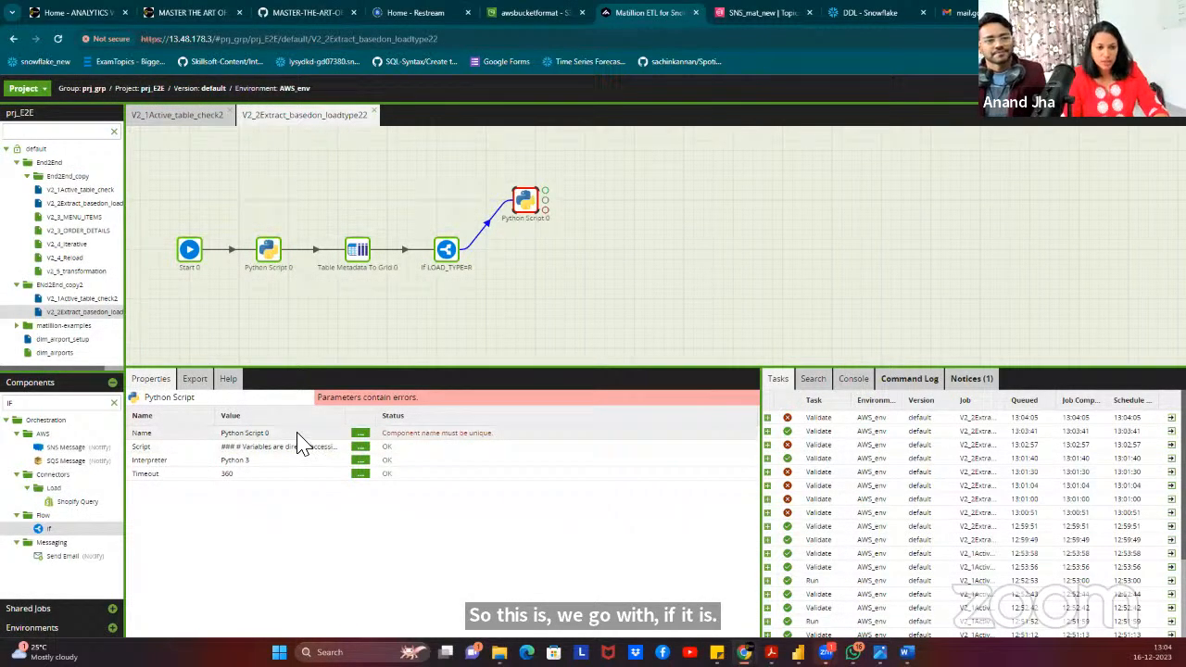
click(361, 433)
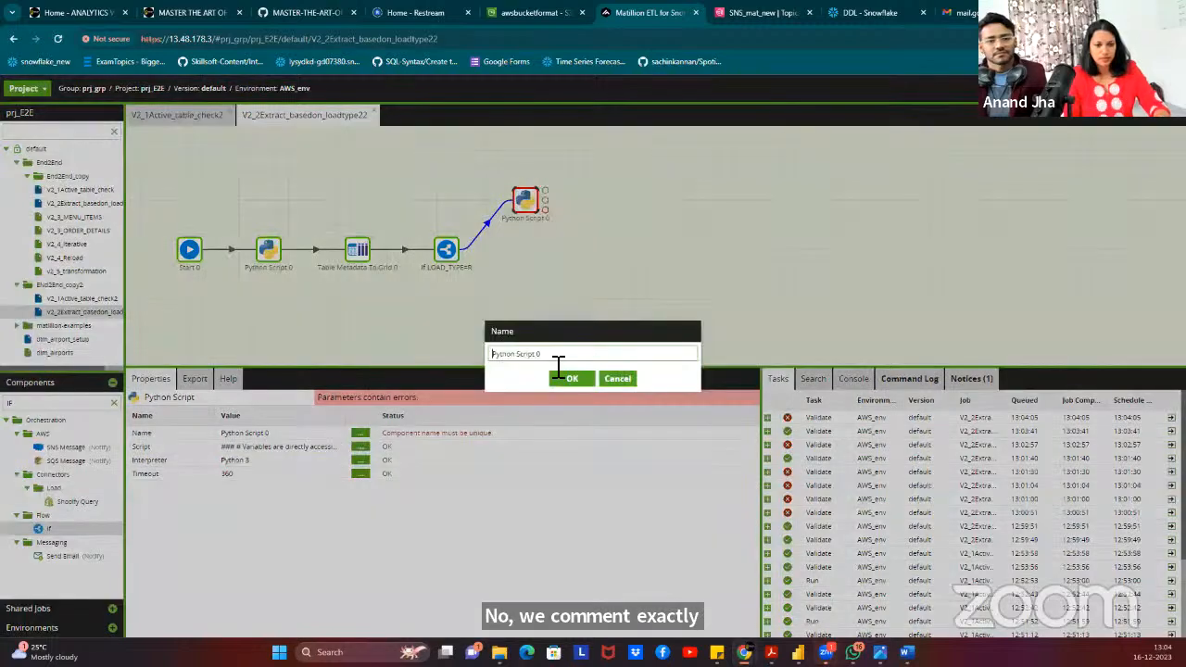
key(BackSpace)
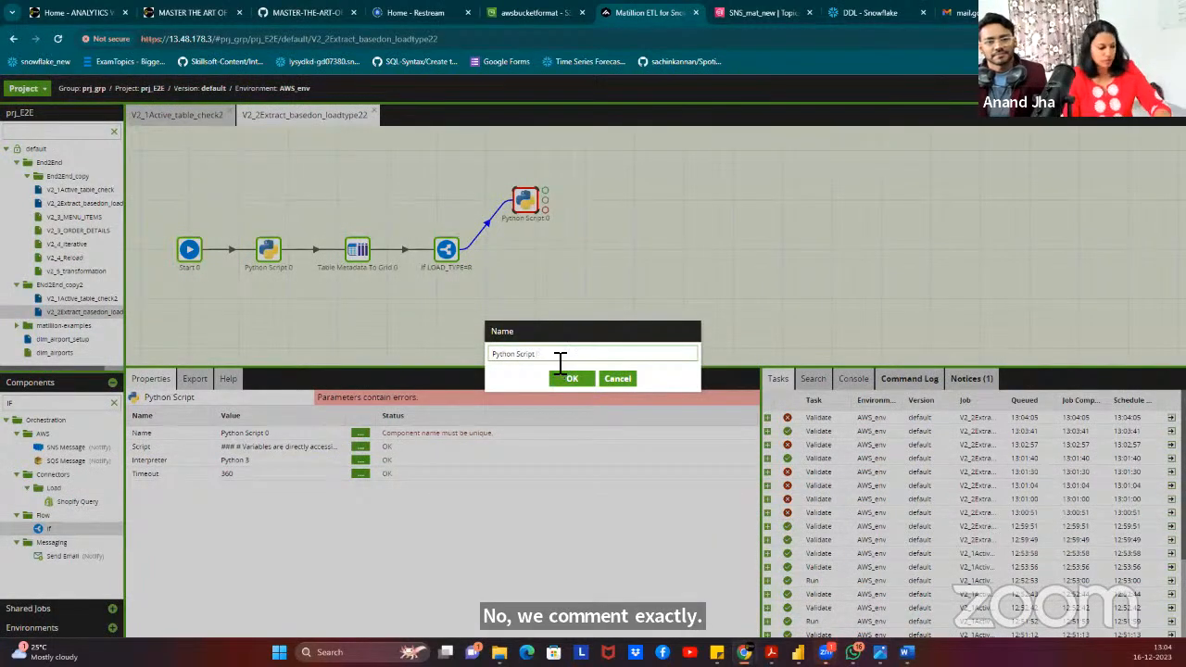
text(R)
click(572, 378)
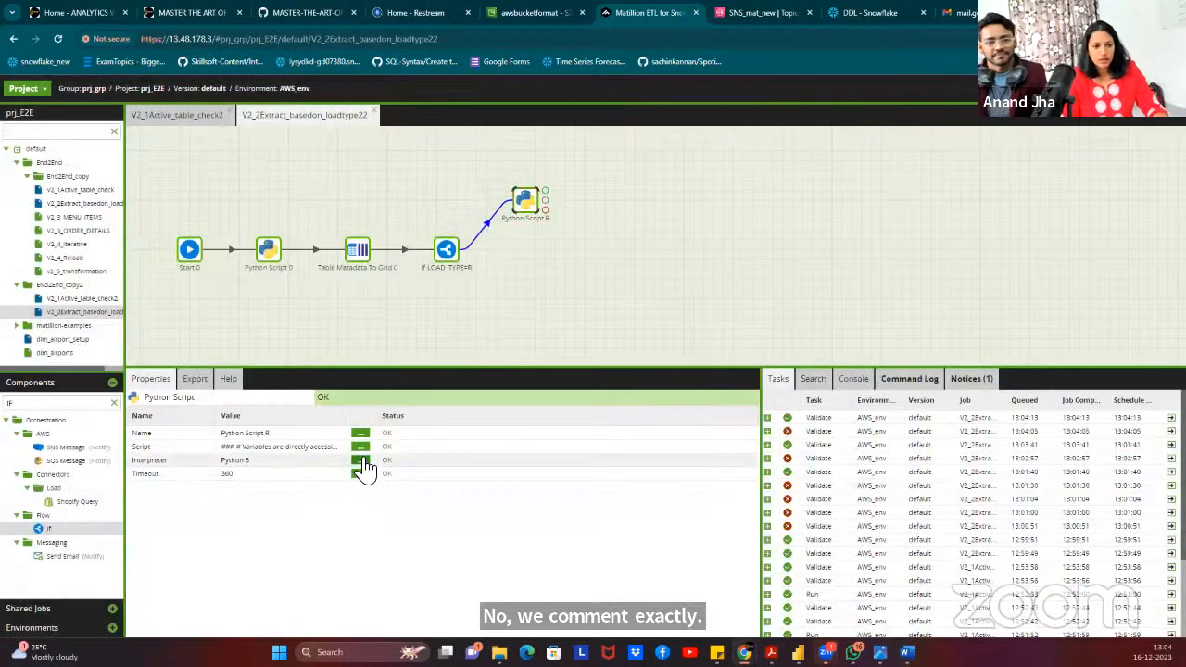
click(360, 446)
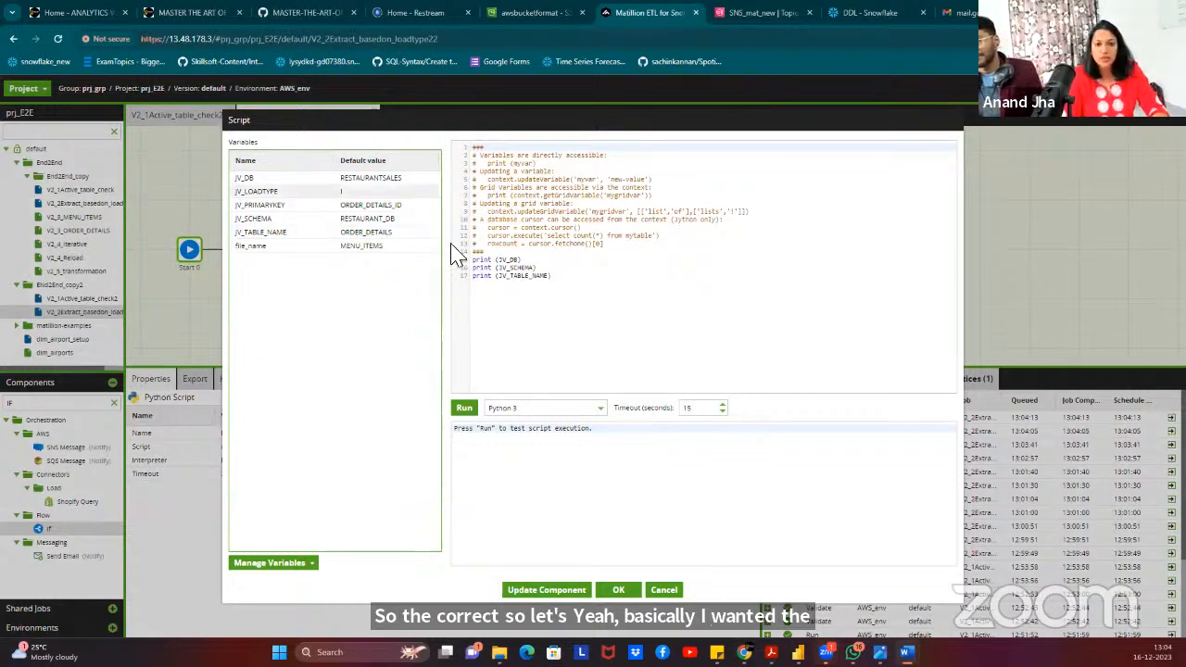
Add print(context.getGridVariable('DES_COLUMNS')) to Python Script R, test-run it, and keep the changes.
click(574, 275)
key(Return)
key(ctrl+v)
click(464, 409)
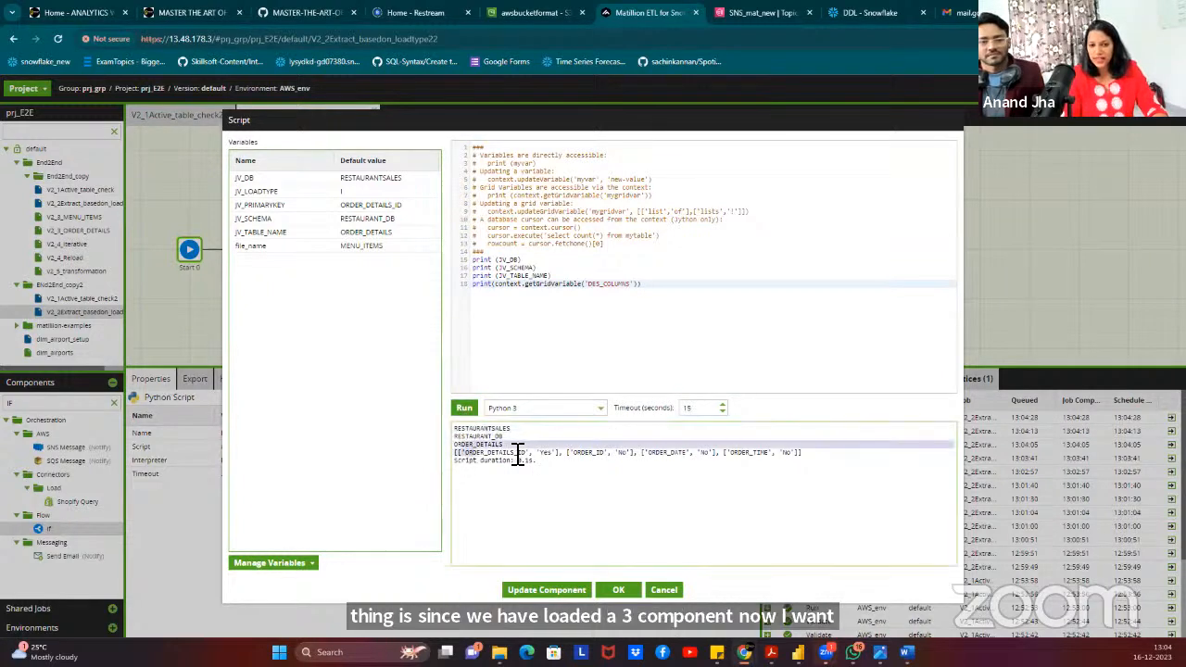
click(507, 455)
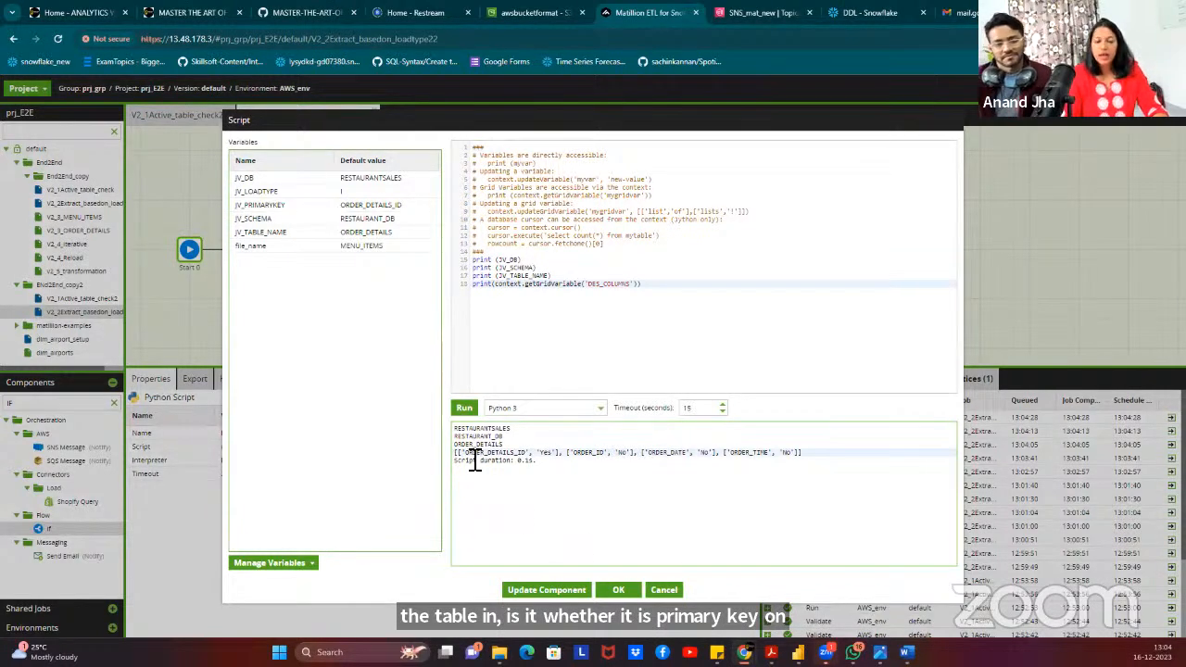
click(617, 589)
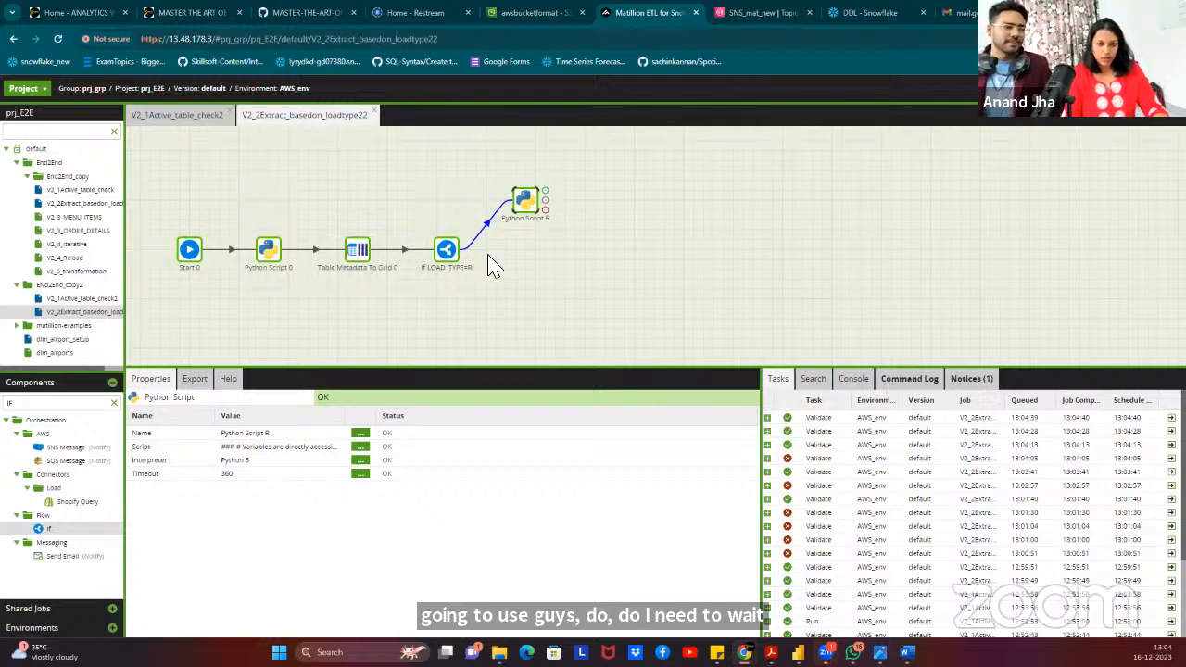
Deselect Python Script R and clear the Components search box.
click(651, 209)
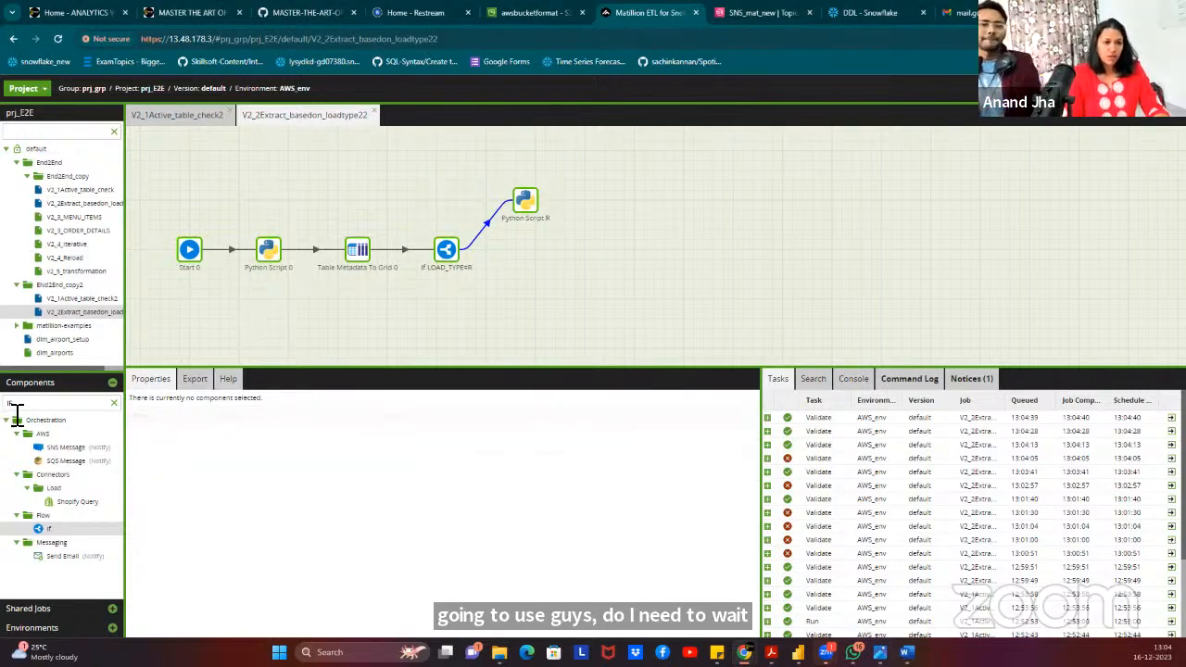
click(114, 402)
click(54, 402)
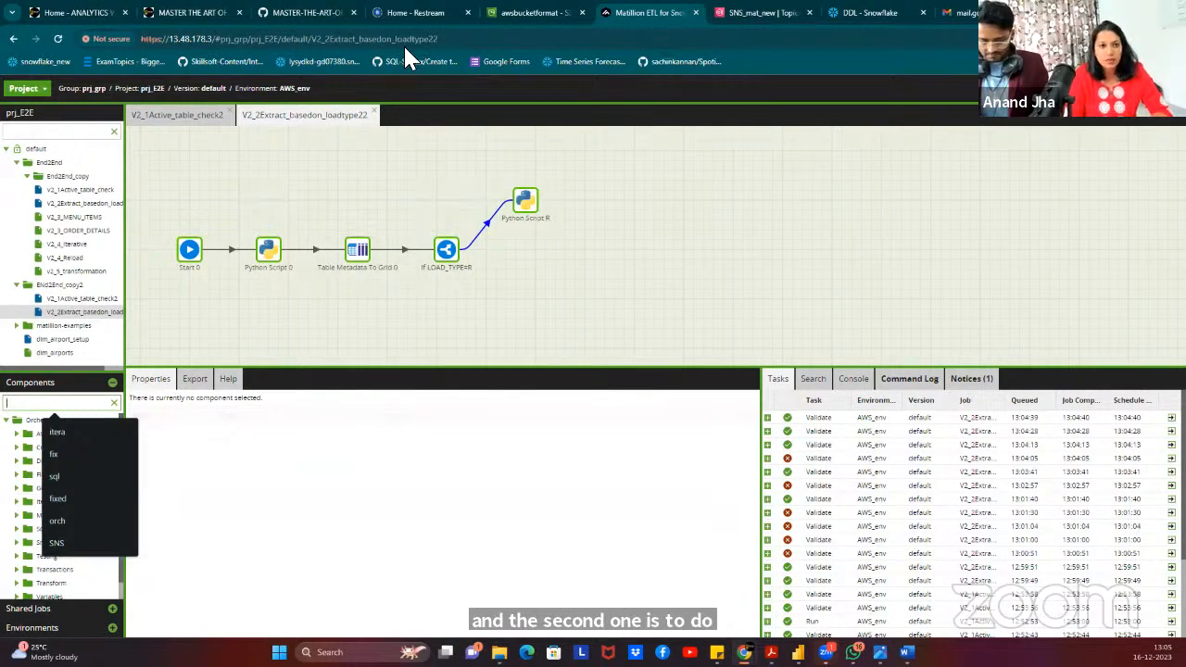
View AWS_Matillion_Snowflake_PBI_architecture.png in the GitHub End-To-End Project, then return to Matillion.
click(304, 14)
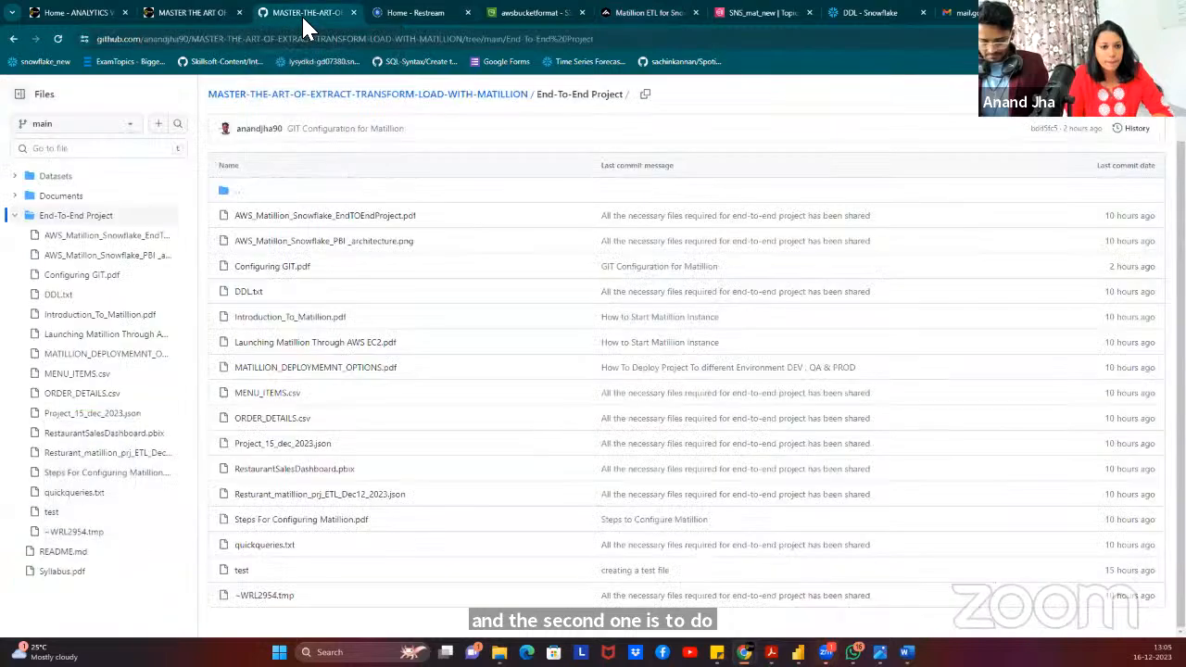
click(358, 245)
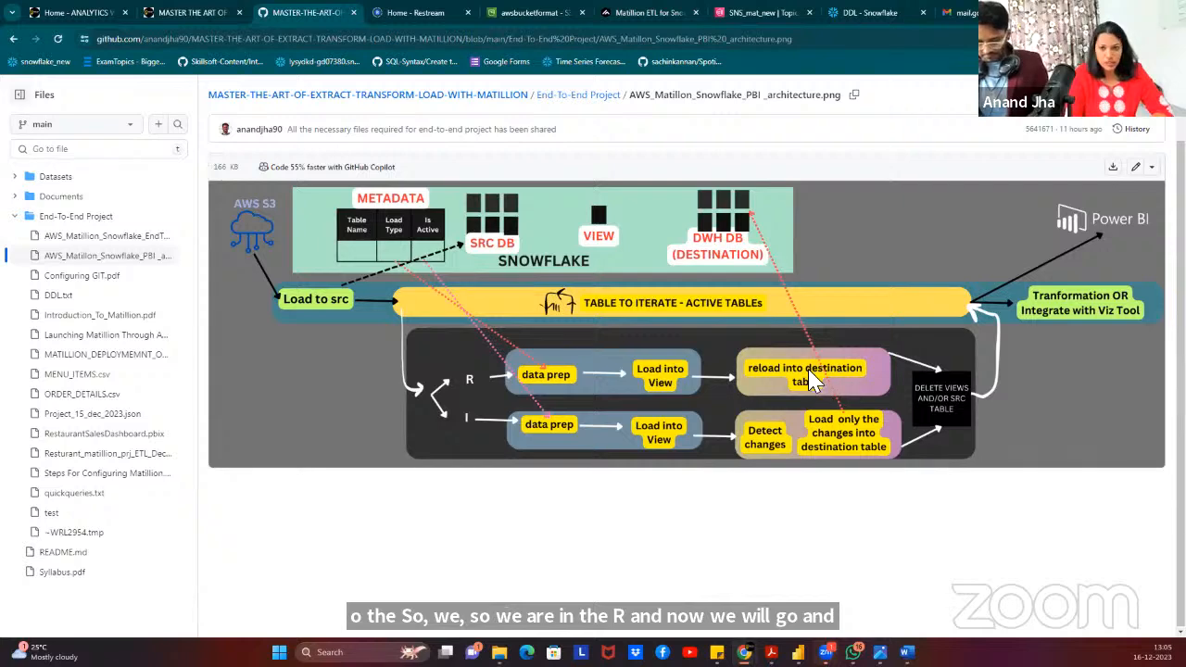
key(super+d)
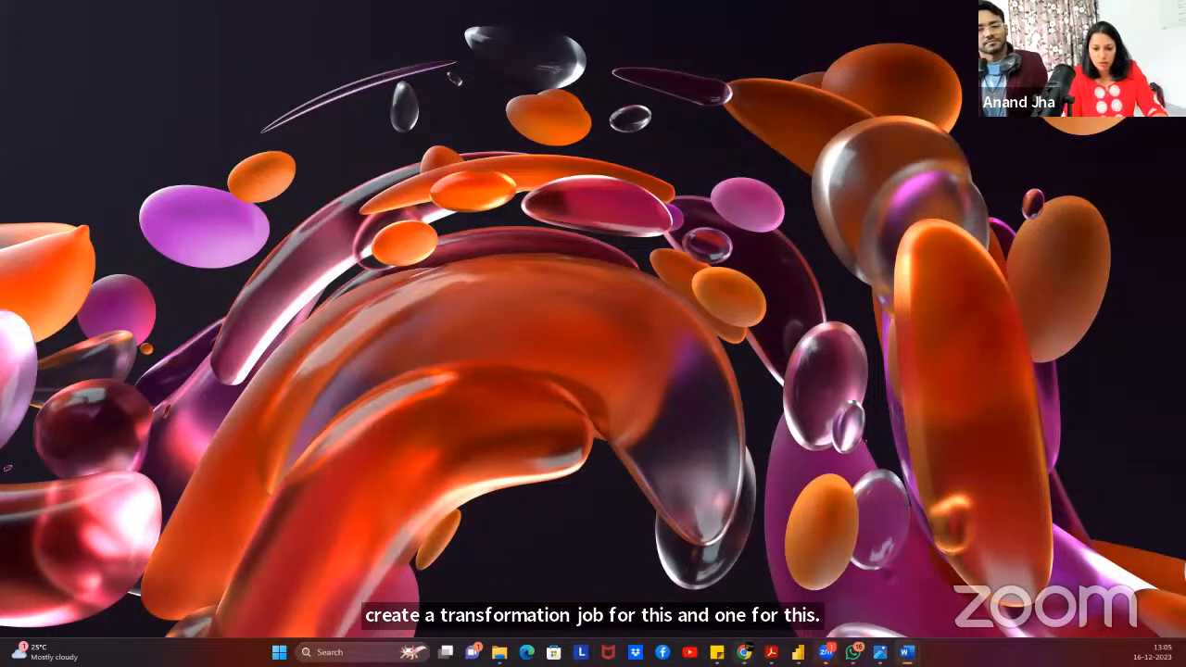
mouse_move(744, 653)
click(627, 594)
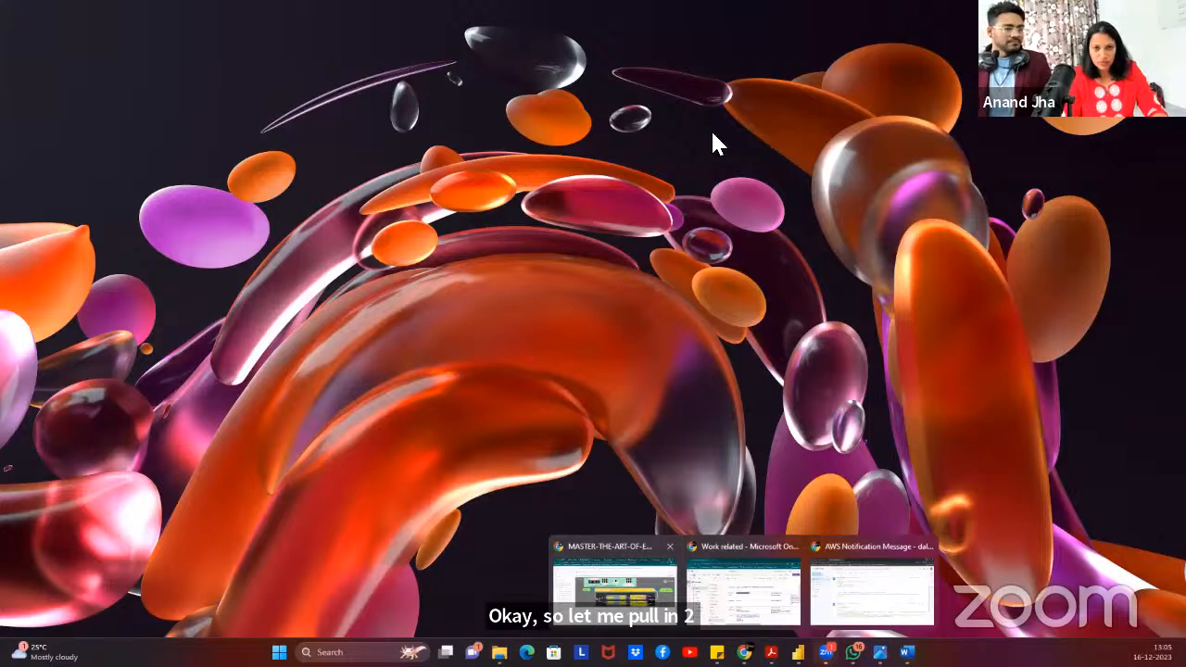
click(645, 20)
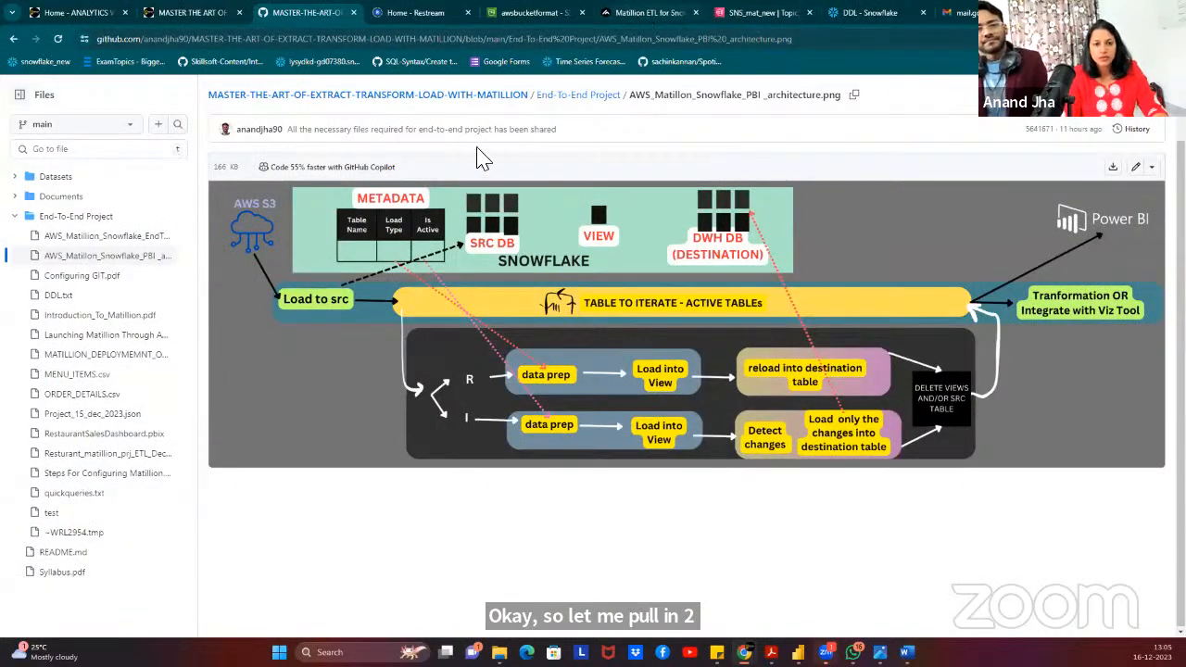
Search components for 'trans' and add two Run Transformation components beside Python Script R.
click(31, 403)
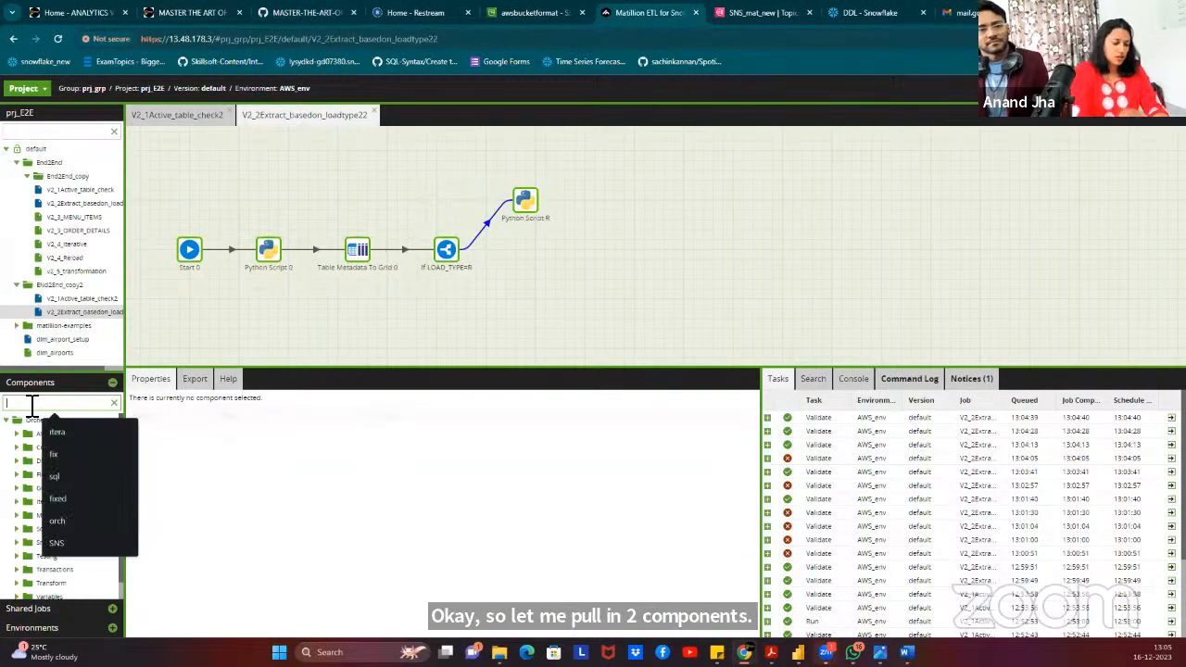
text(trans)
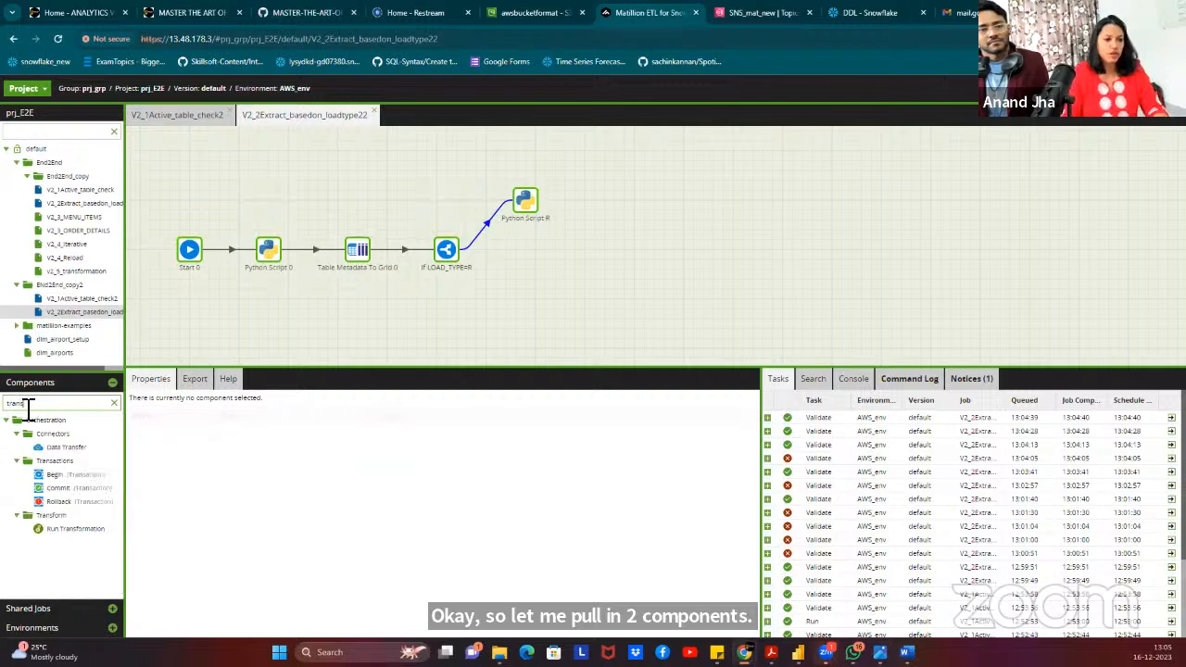
drag(58, 533, 626, 201)
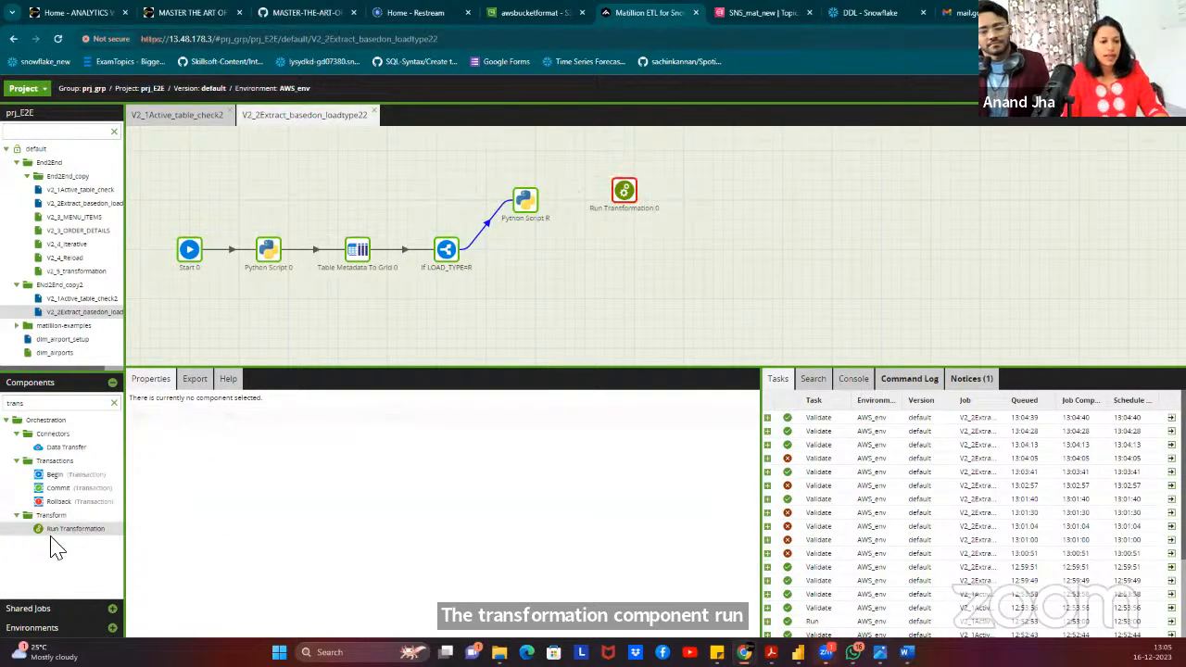
drag(316, 461, 721, 187)
Connect Python Script R → Run Transformation 0 → Run Transformation 1, then view the architecture diagram on GitHub.
click(530, 204)
drag(545, 191, 723, 192)
click(626, 196)
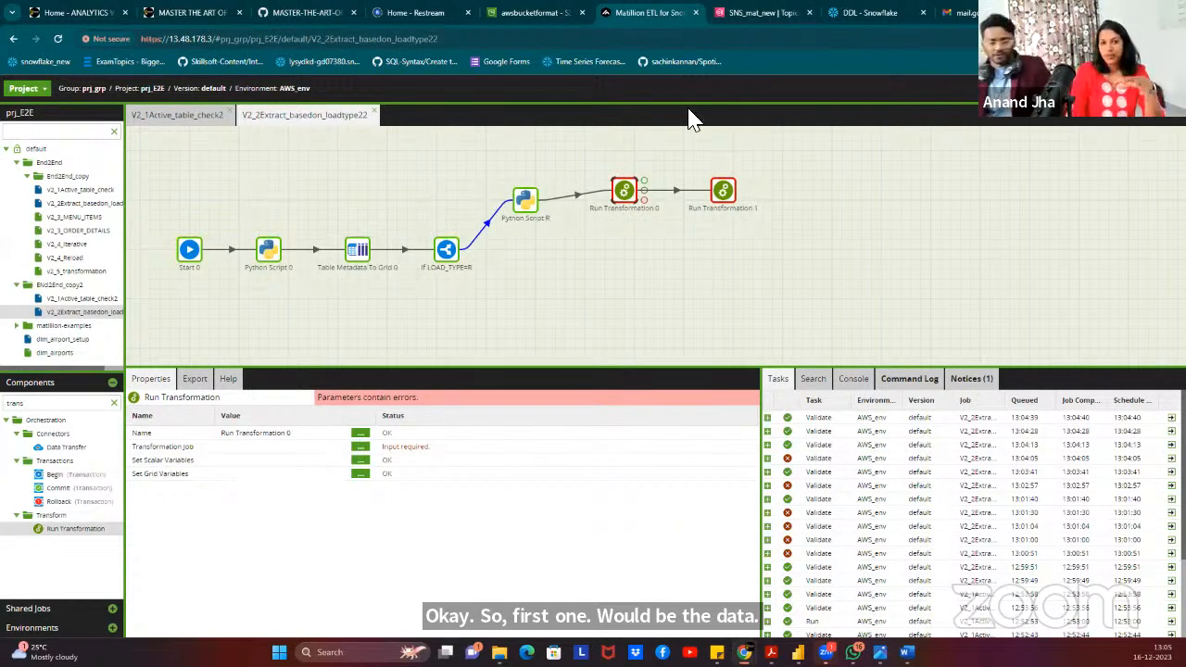
click(314, 16)
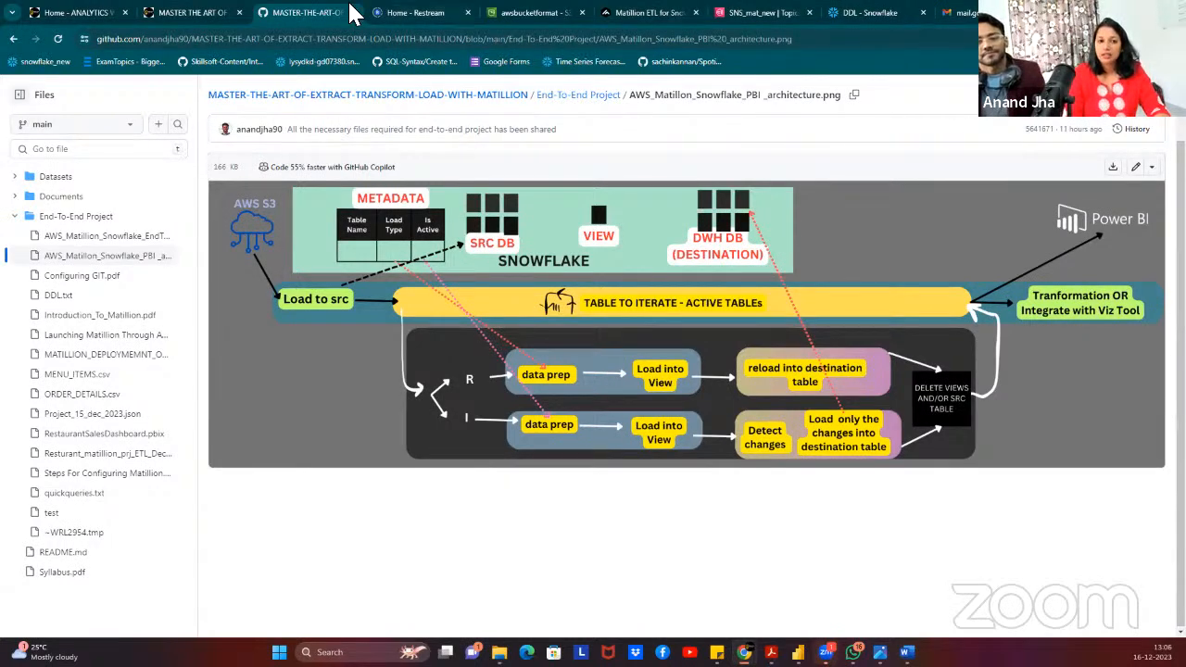
Switch back to the V2_2Extract_basedon_loadtype22 canvas, where Run Transformation 0 still needs its job.
click(637, 20)
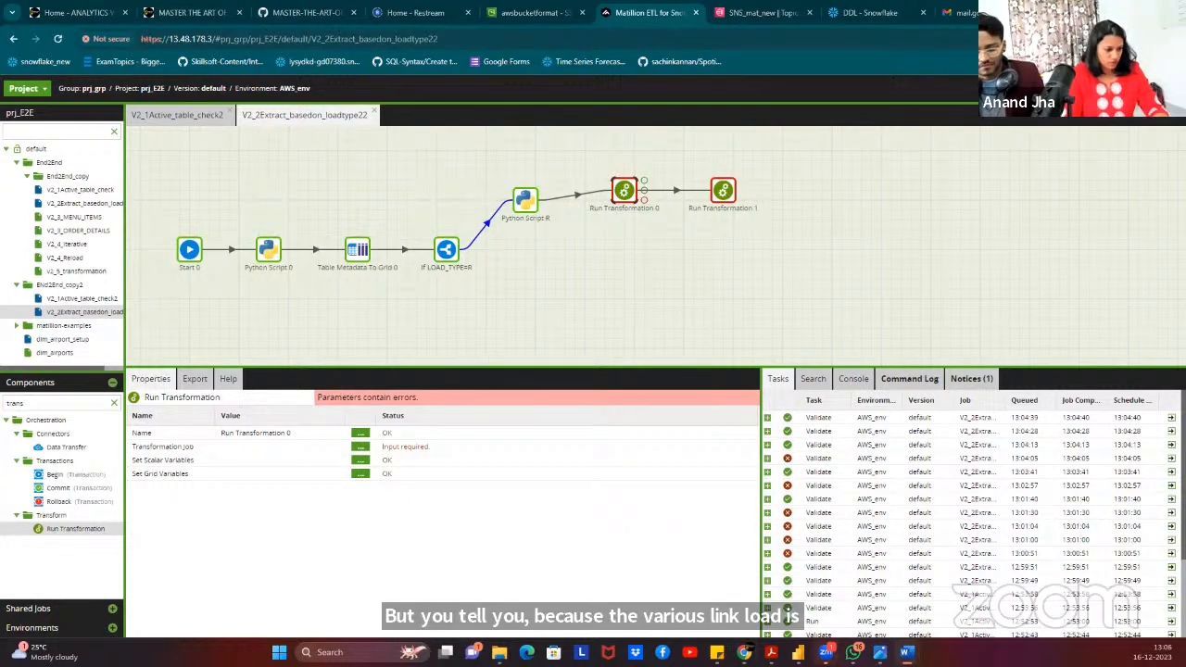
Replace the component name 'Run Transformation 0' with V2_3_data_prep in its Name property.
click(361, 433)
drag(588, 355, 435, 361)
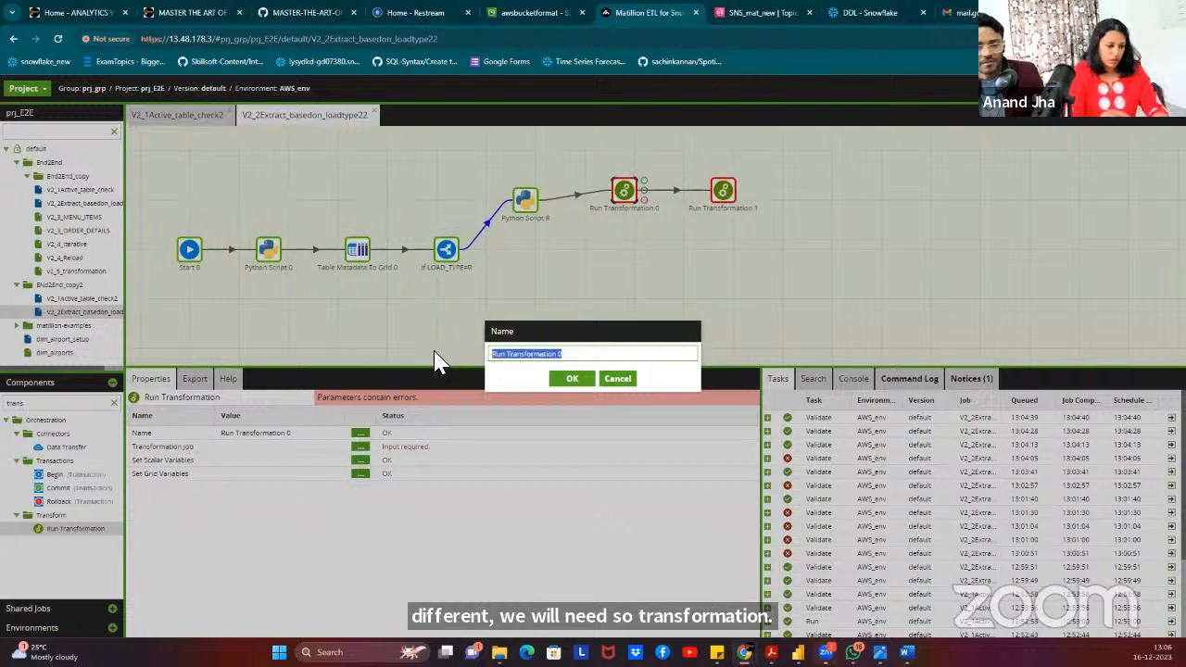
text(V2_)
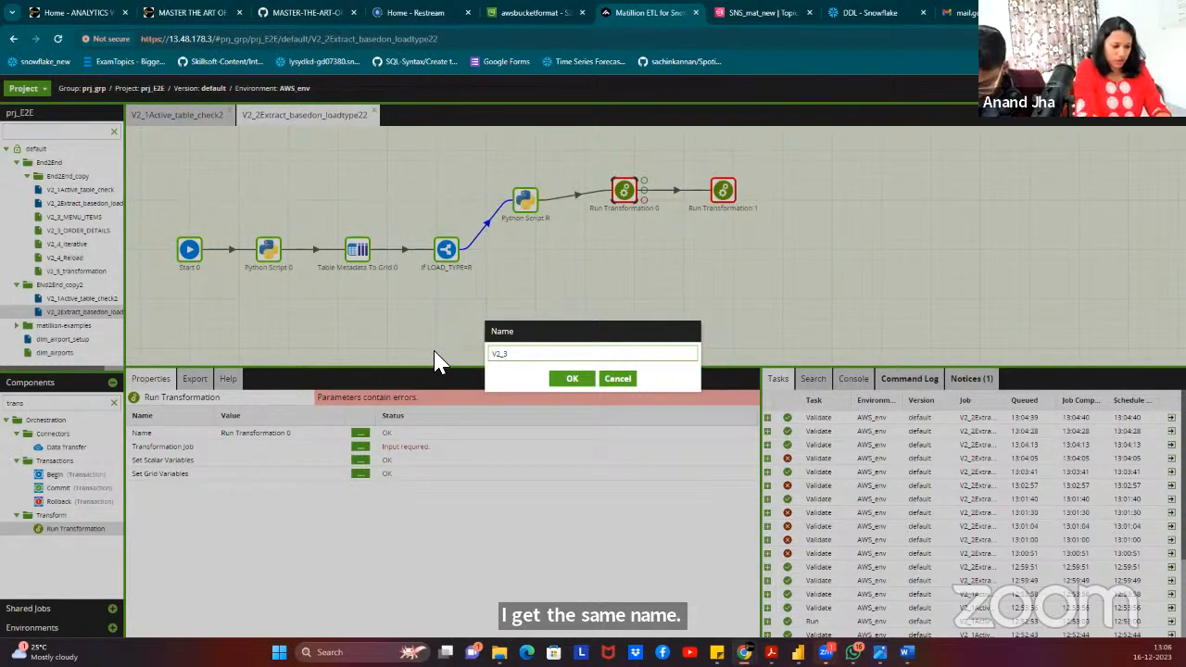
text(3_data)
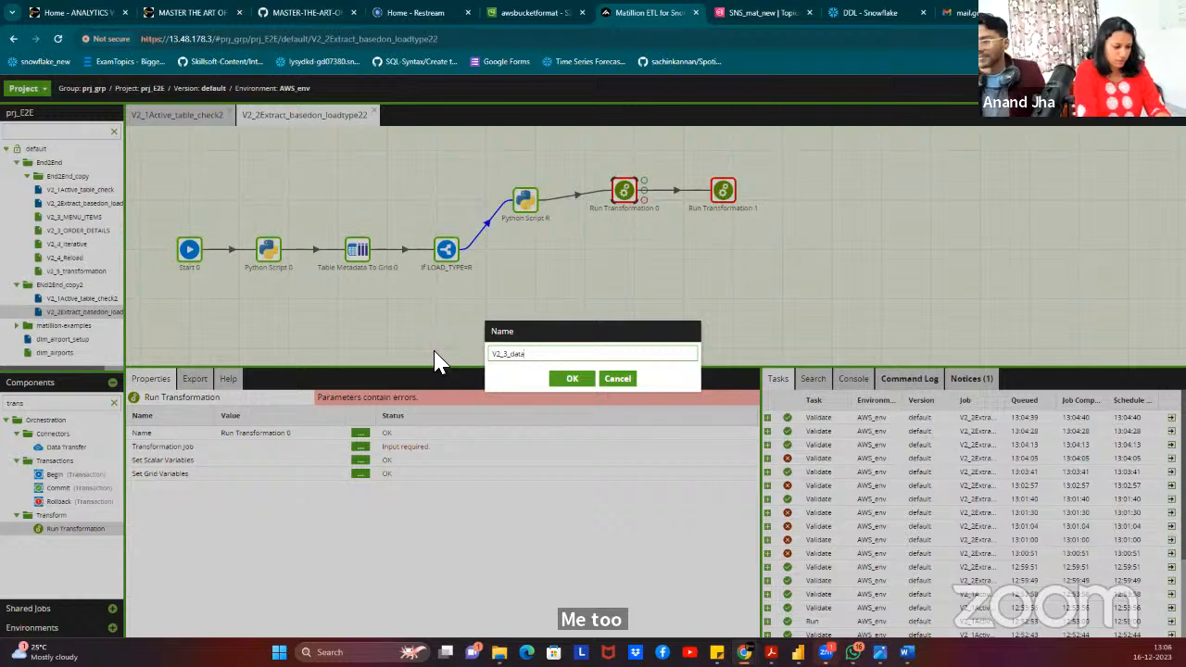
text(_prep)
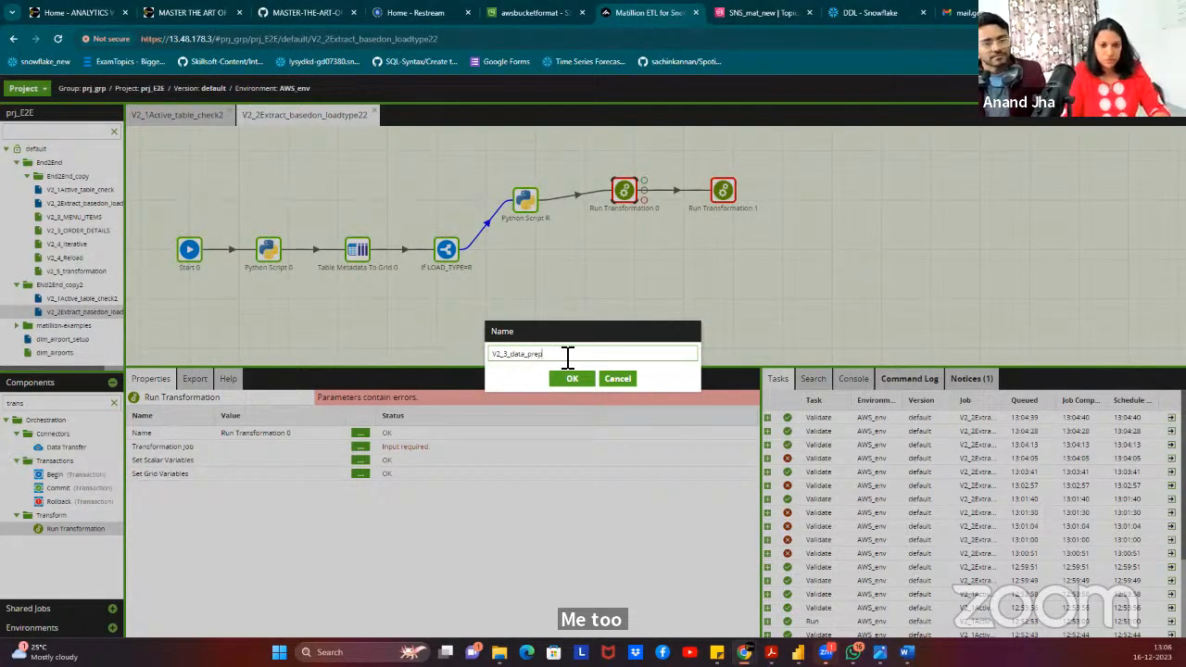
click(515, 361)
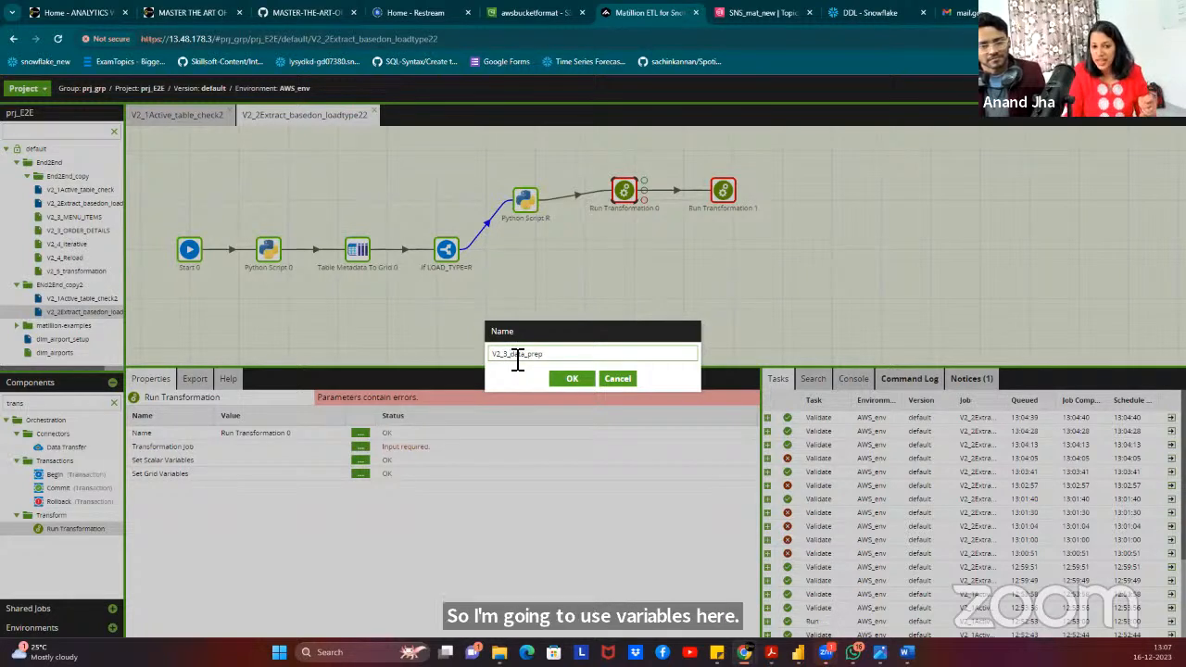
click(571, 380)
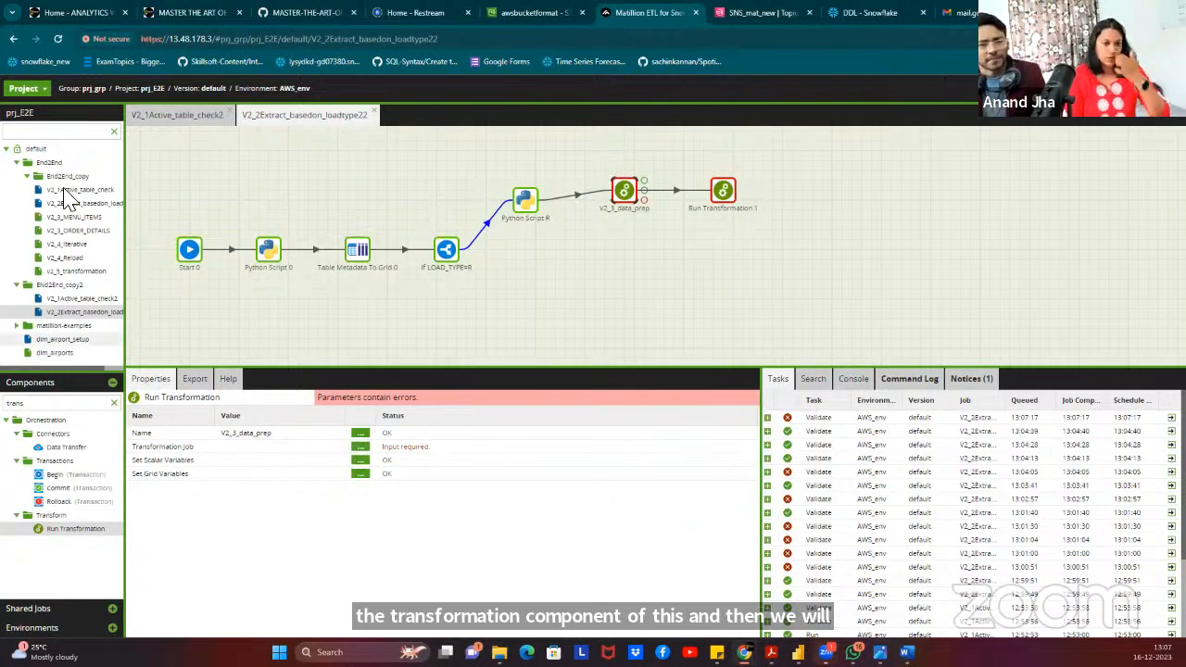
Try adding transformation job V2_3_MENU_ITEMS to End2End_copy2 and dismiss the already-exists error.
right_click(81, 285)
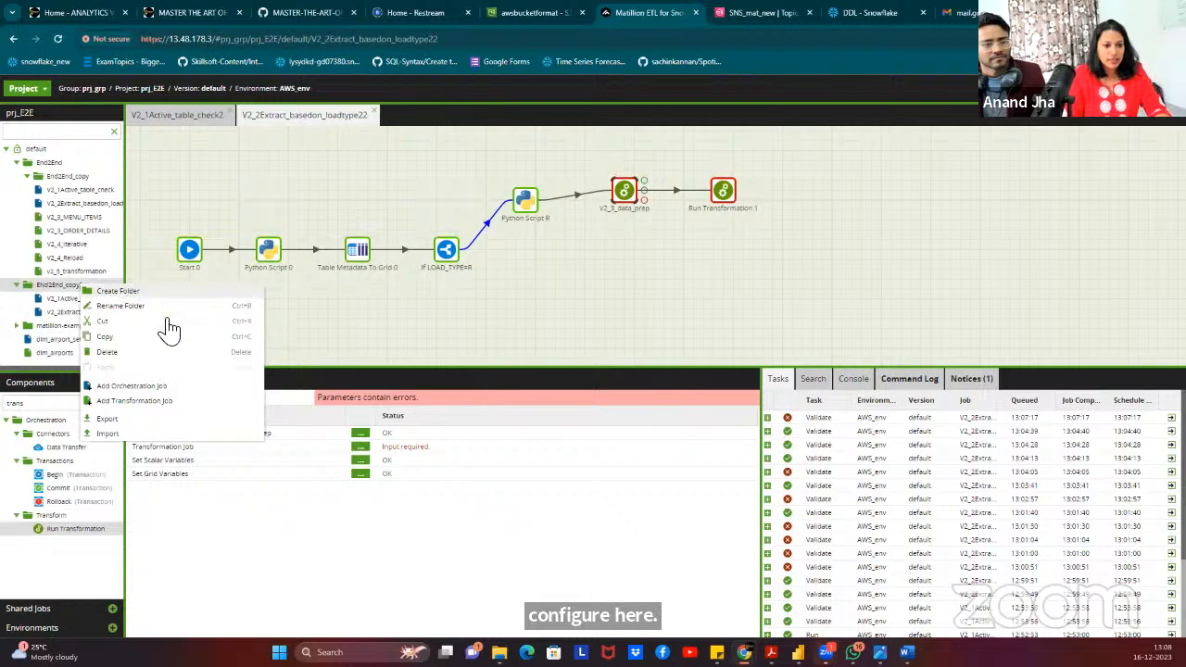
click(134, 400)
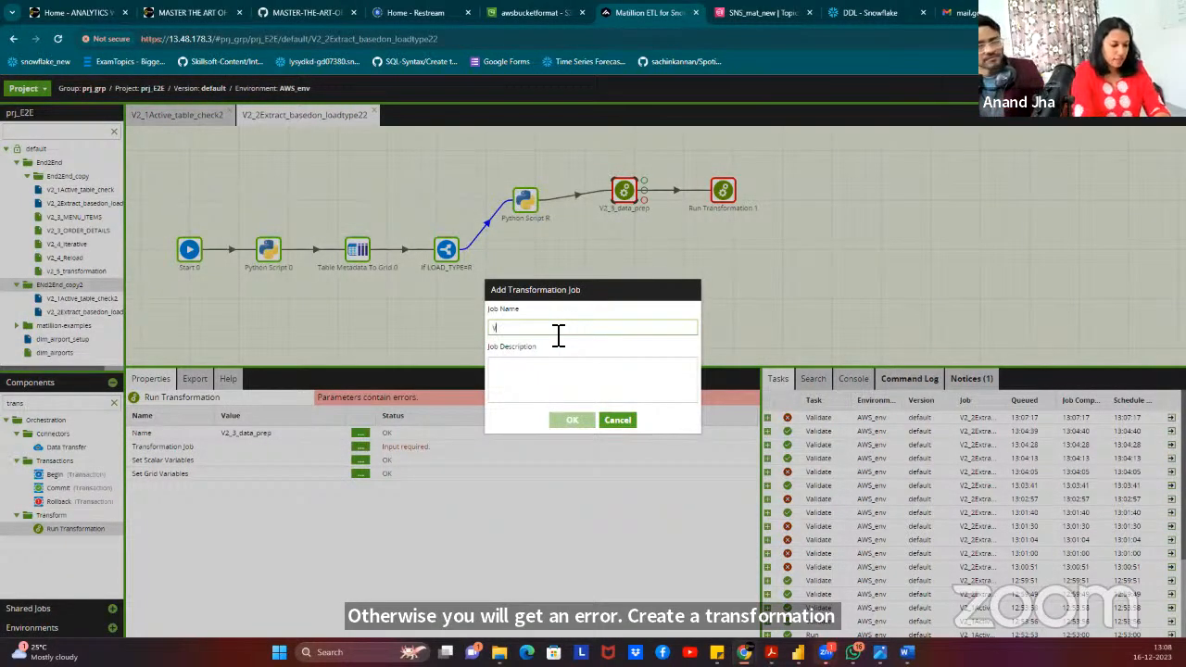
text(V2_3_)
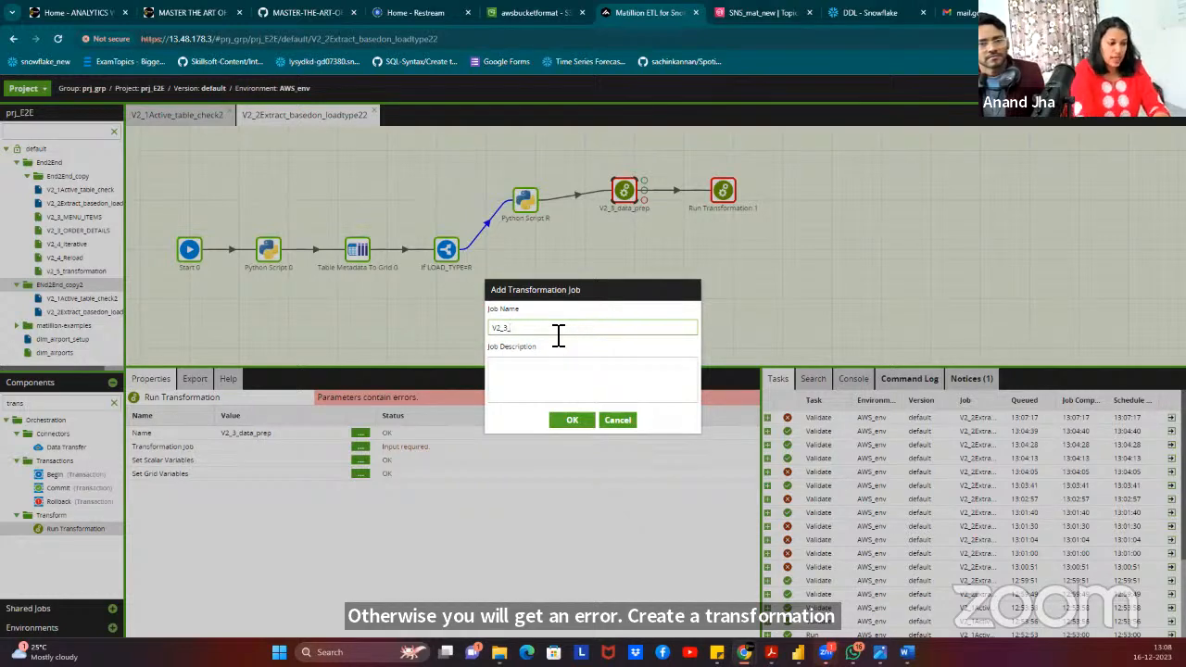
text(MENU_ITE)
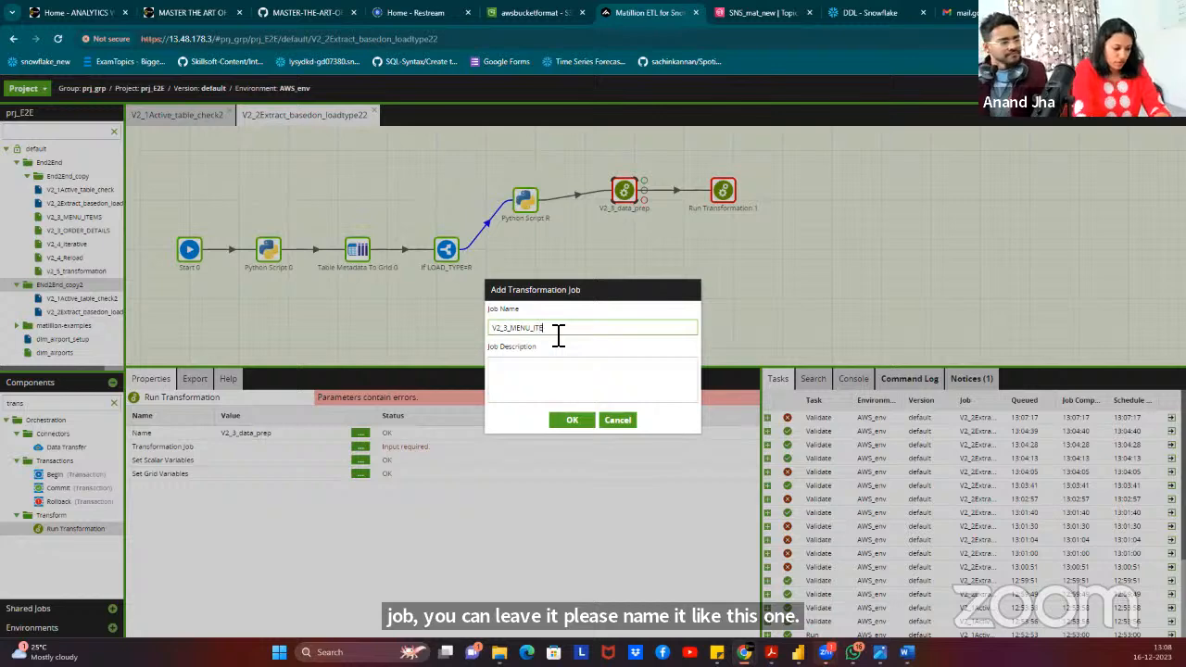
text(MS)
click(572, 422)
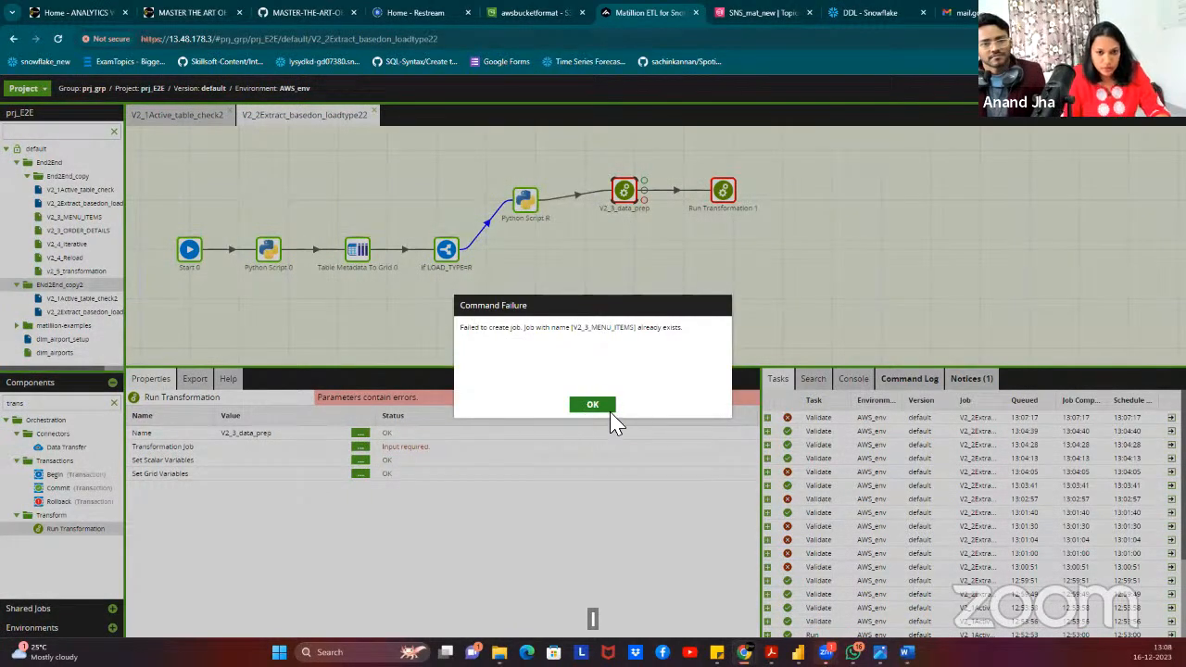
click(598, 405)
Create the transformation job as V2_32_MENU_ITEMS instead and switch to its canvas.
right_click(82, 286)
click(222, 400)
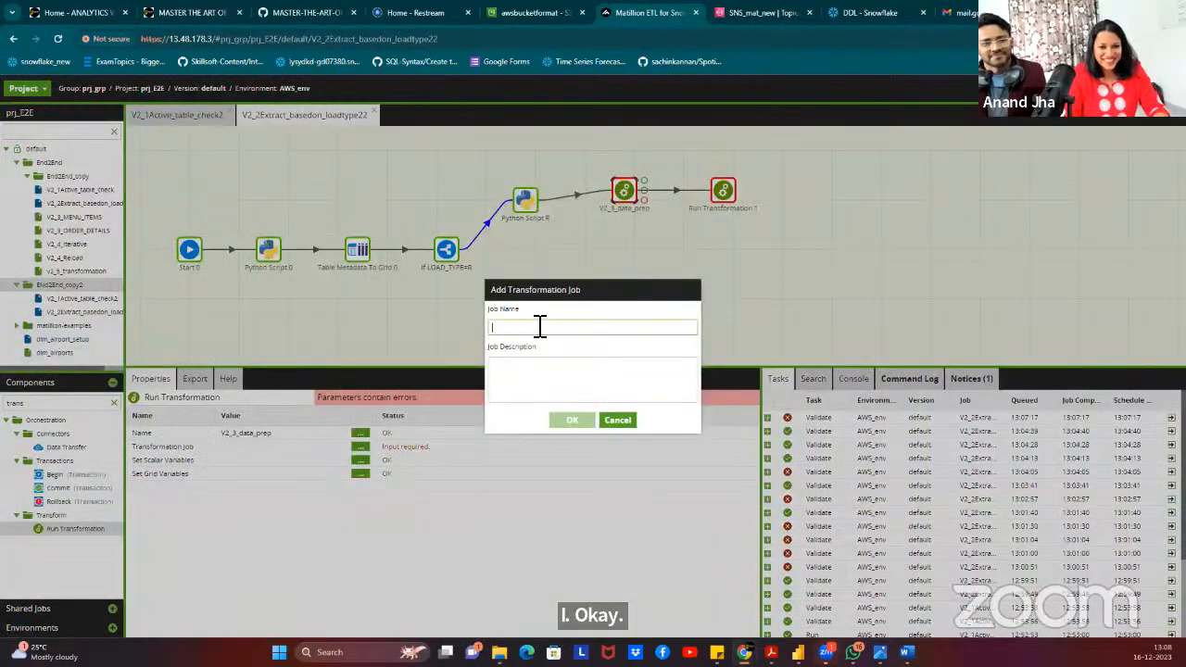
text(V2)
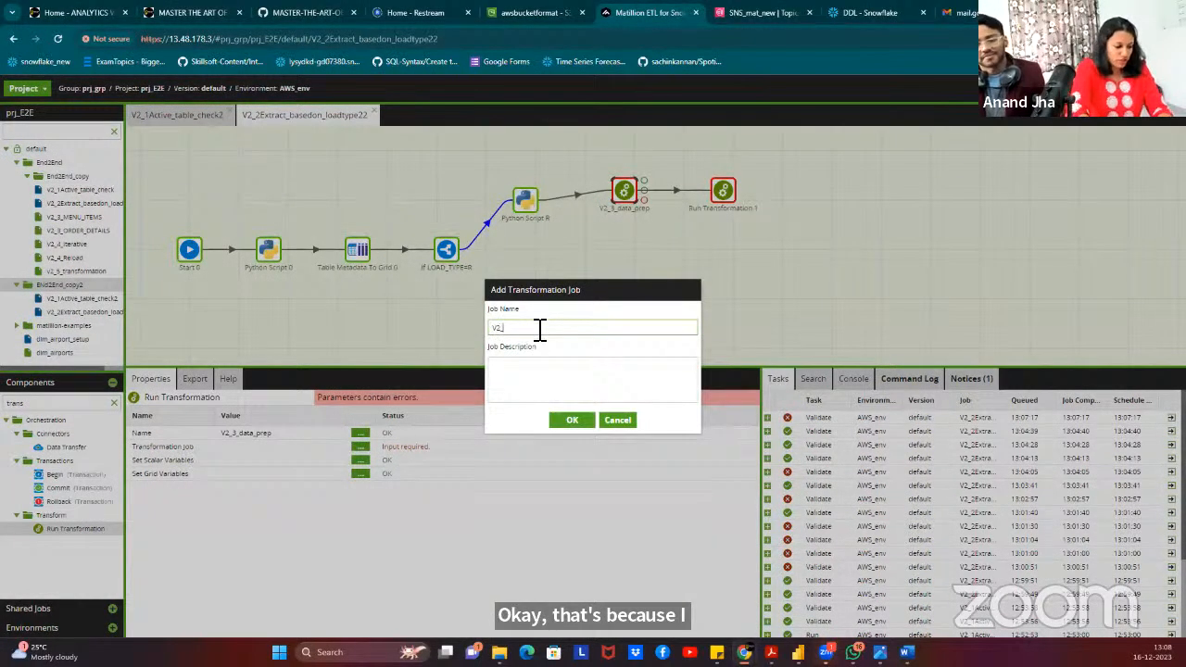
text(_3_MENUITEMS)
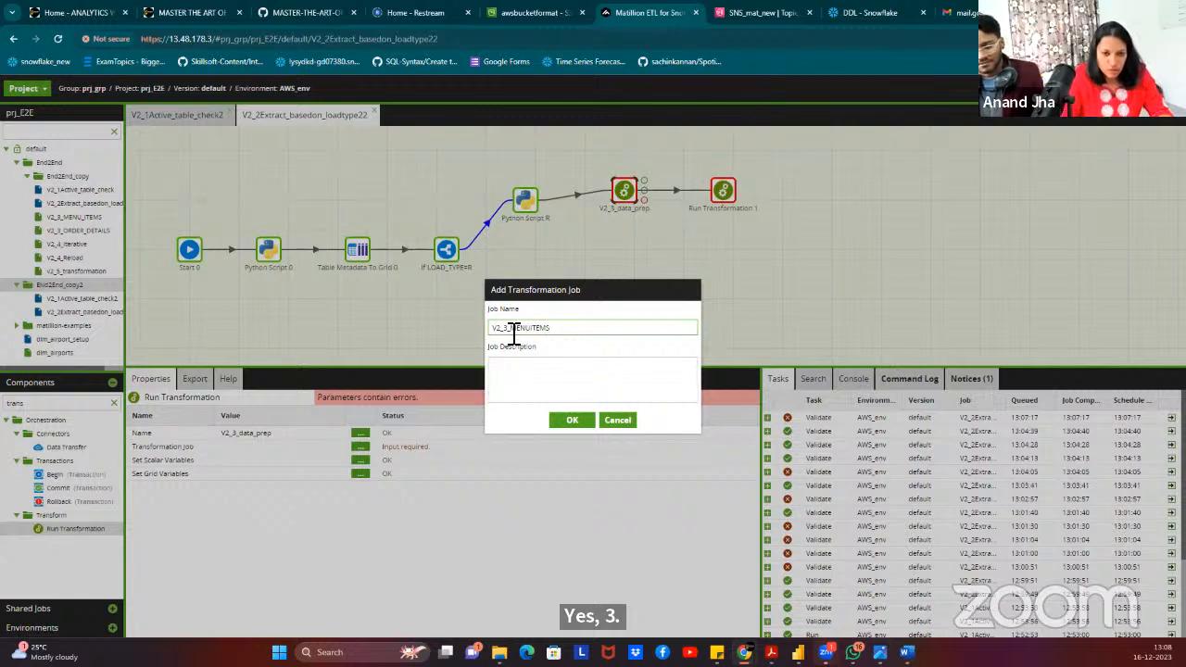
text(_3)
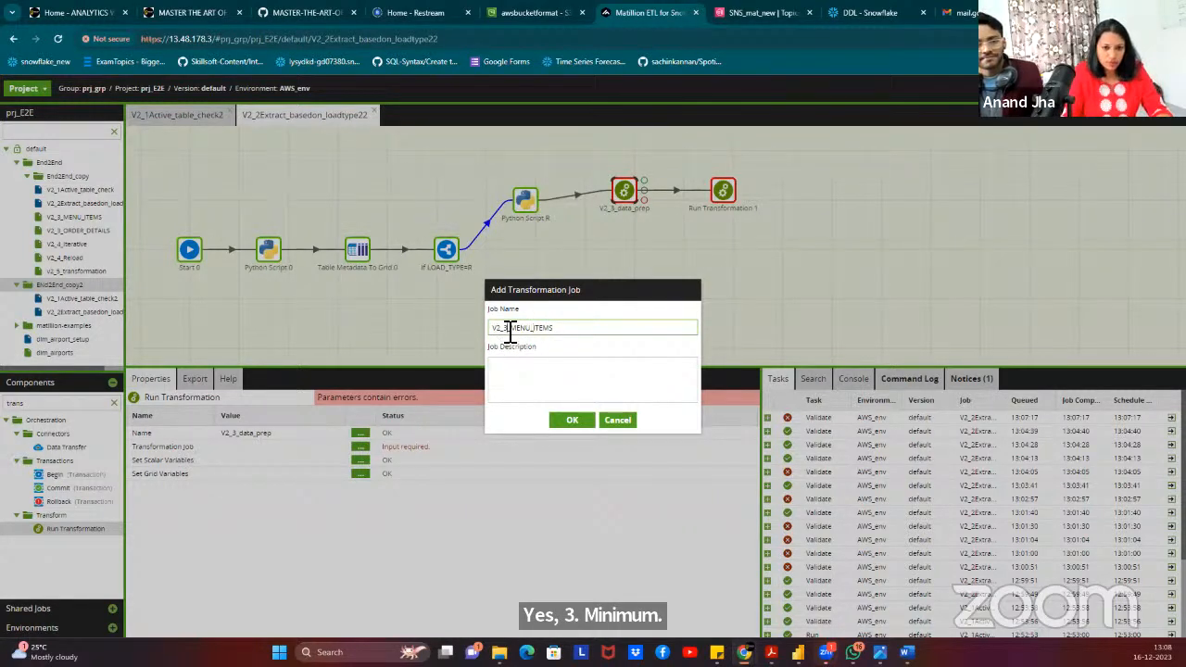
text(2)
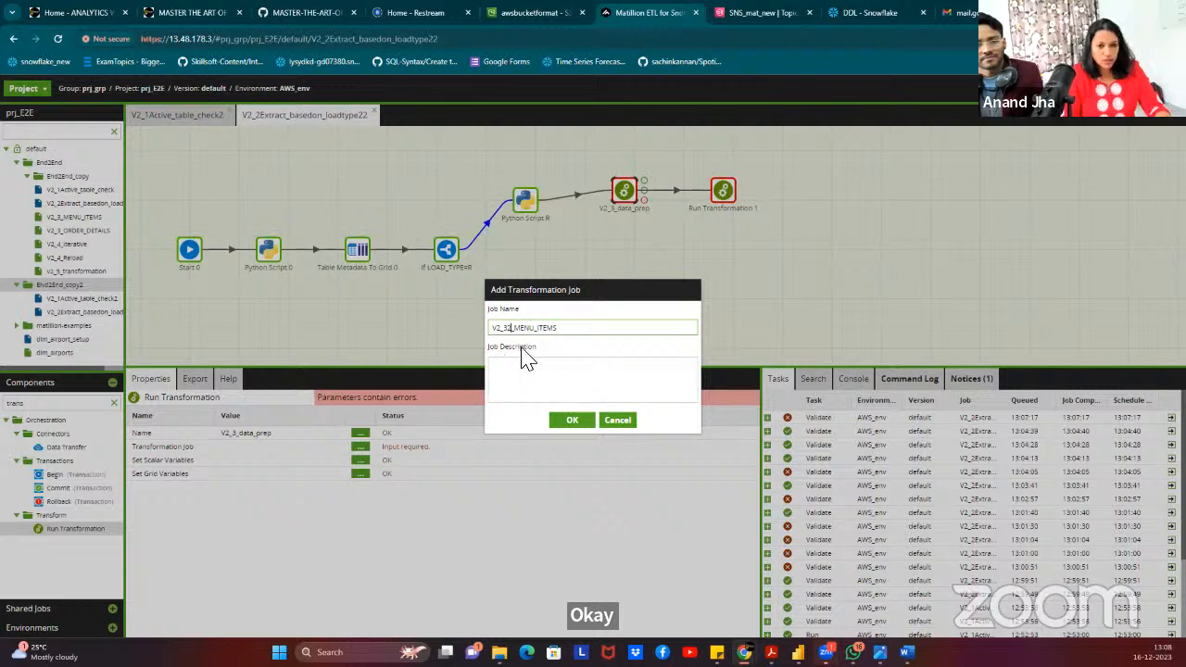
click(579, 423)
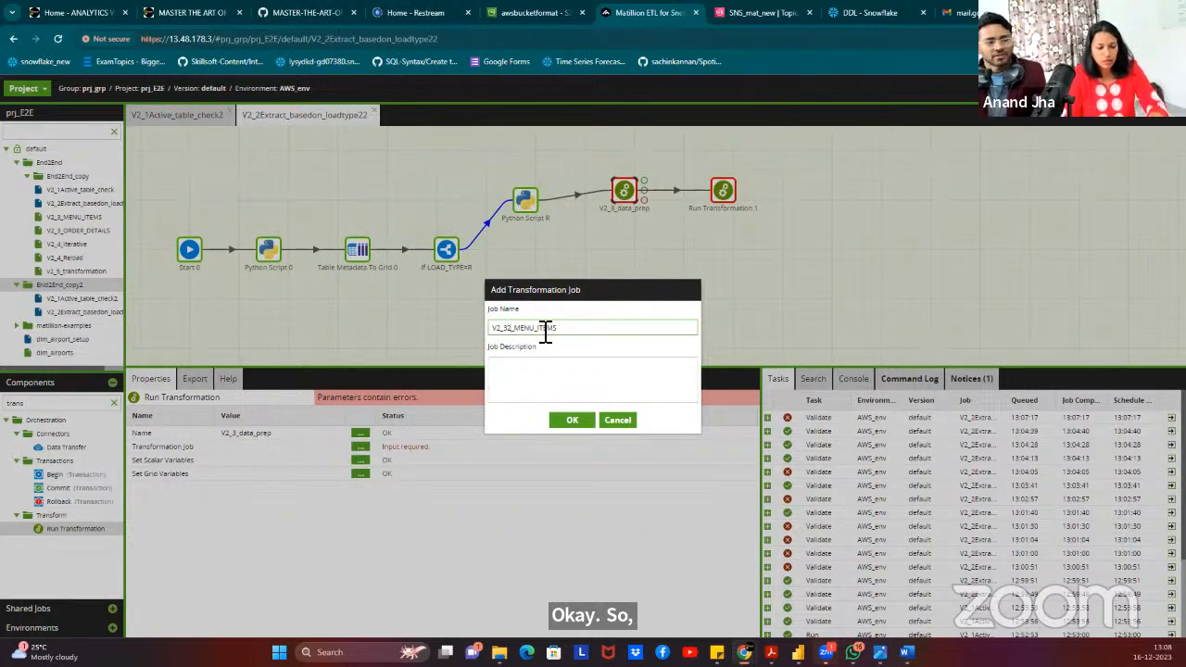
click(575, 422)
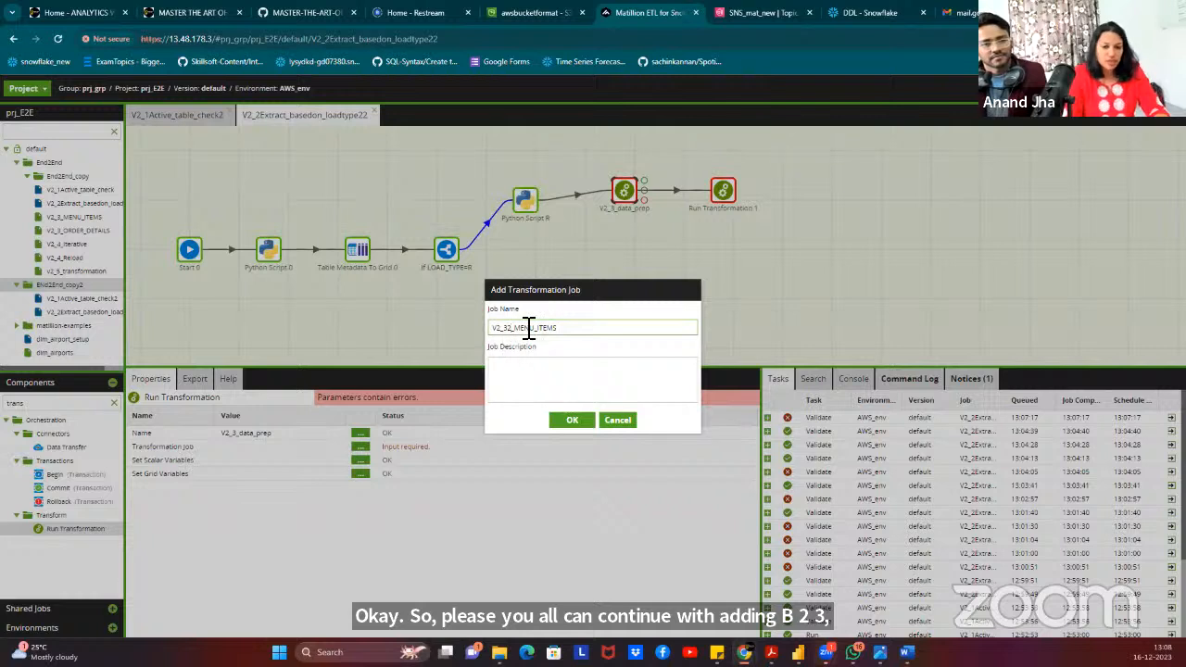
drag(514, 329, 561, 333)
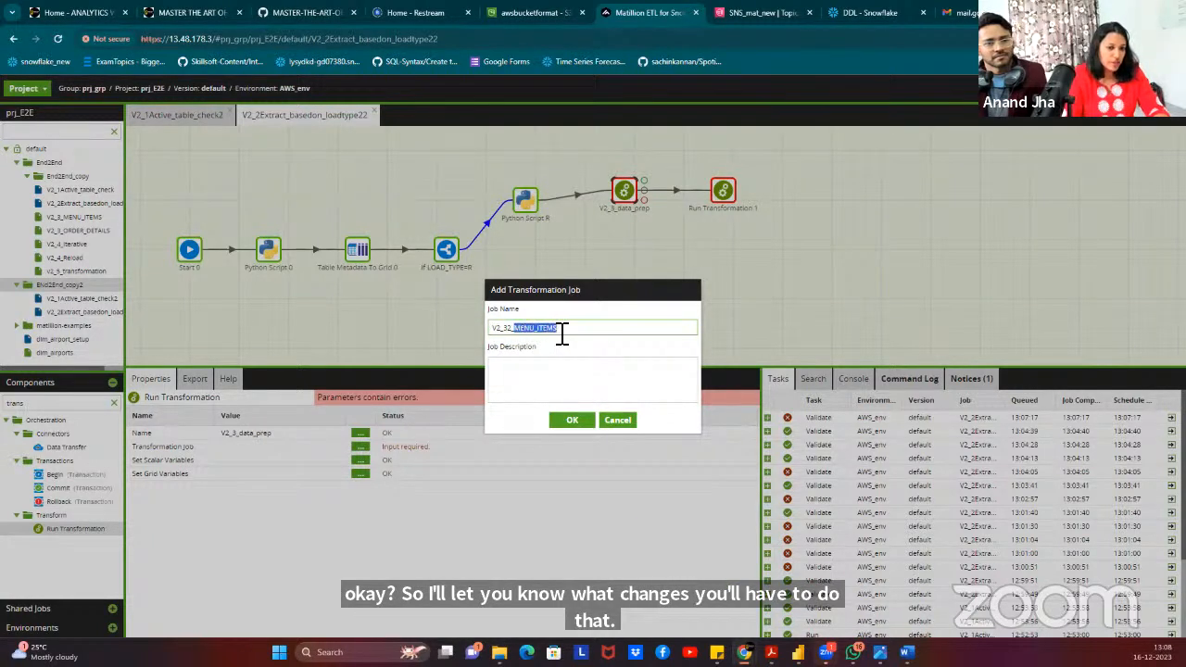
click(566, 331)
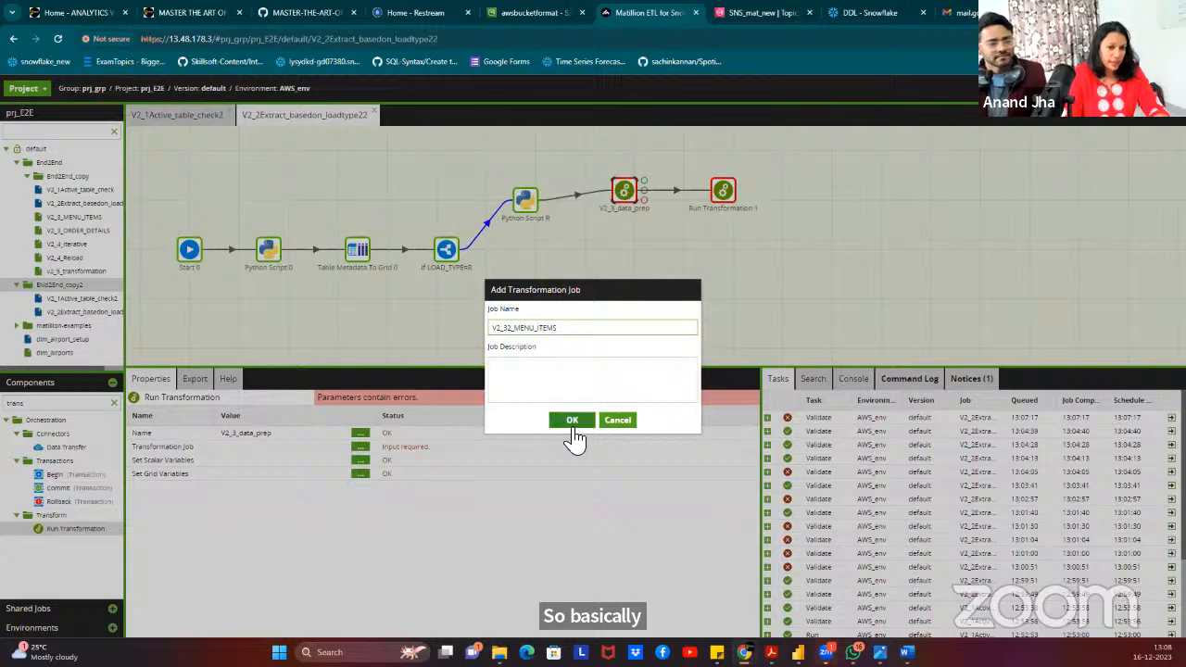
click(574, 422)
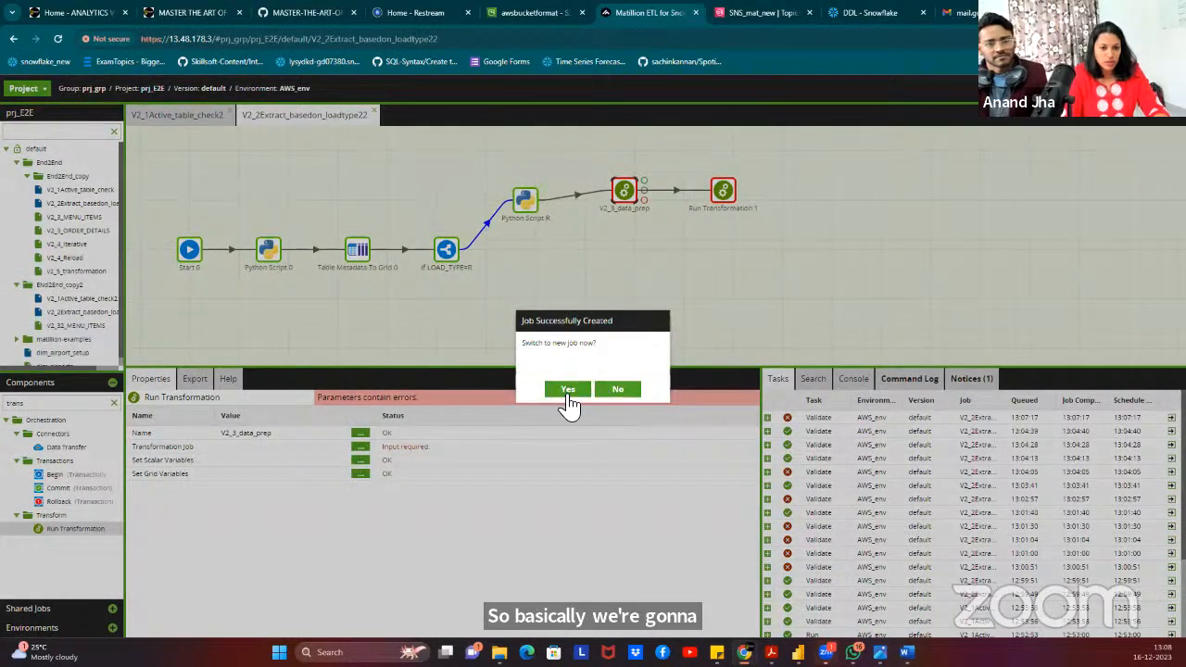
click(566, 391)
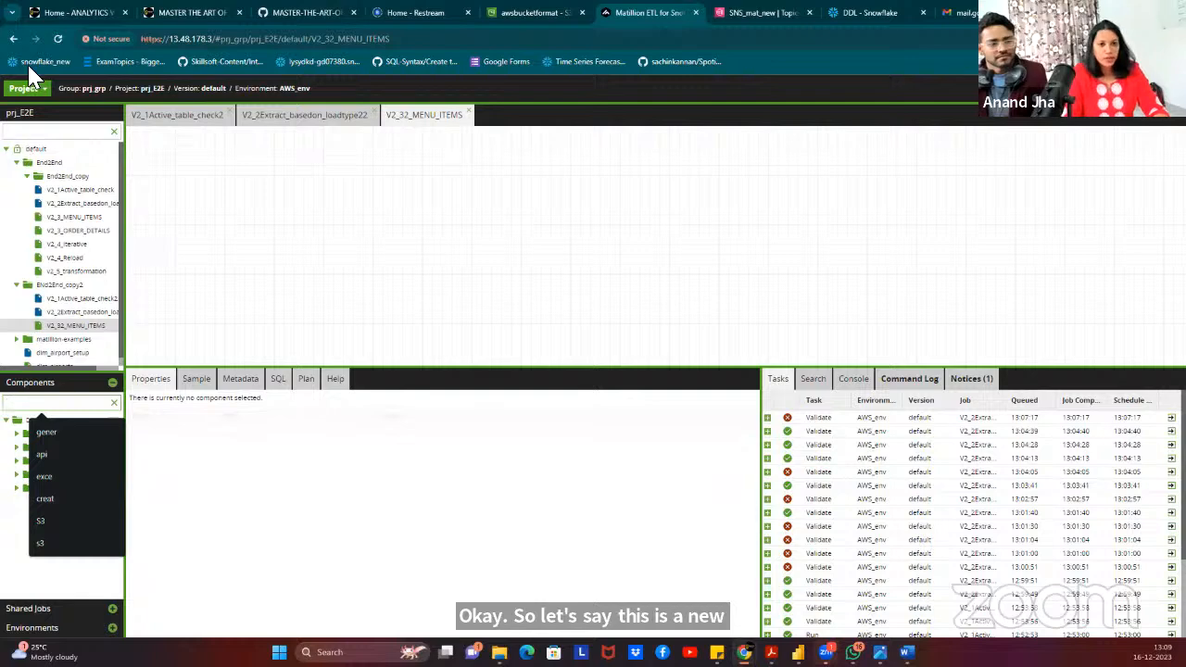
Search components for 'inp' and drop a Table Input onto the V2_32_MENU_ITEMS canvas.
click(269, 265)
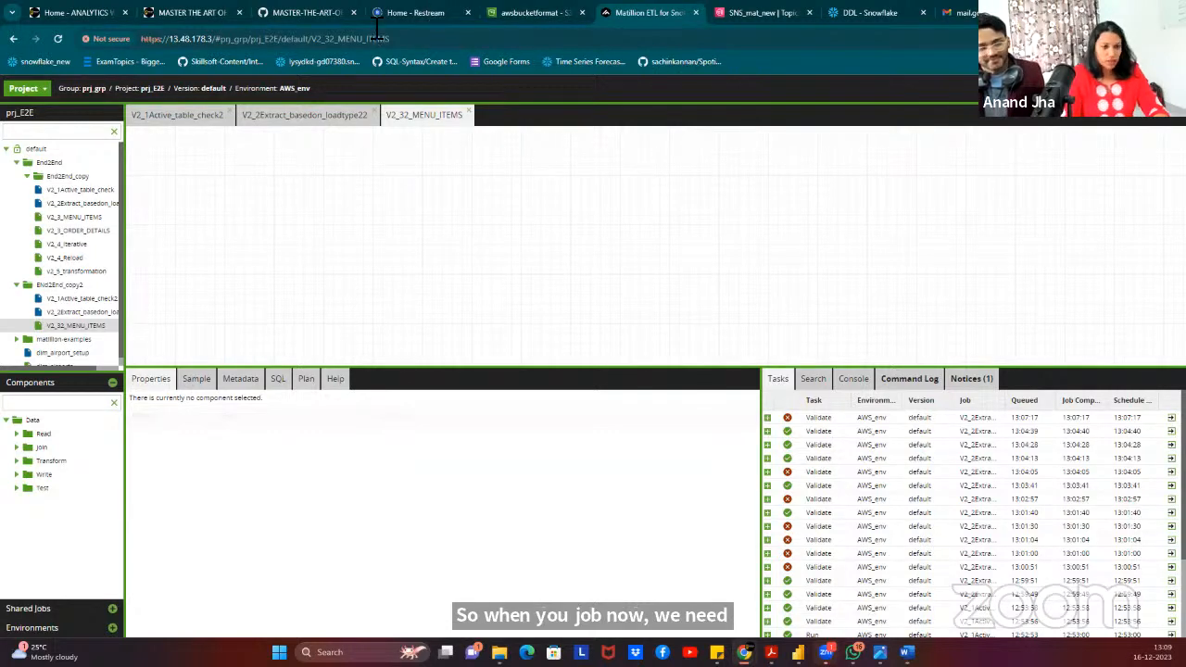
click(81, 403)
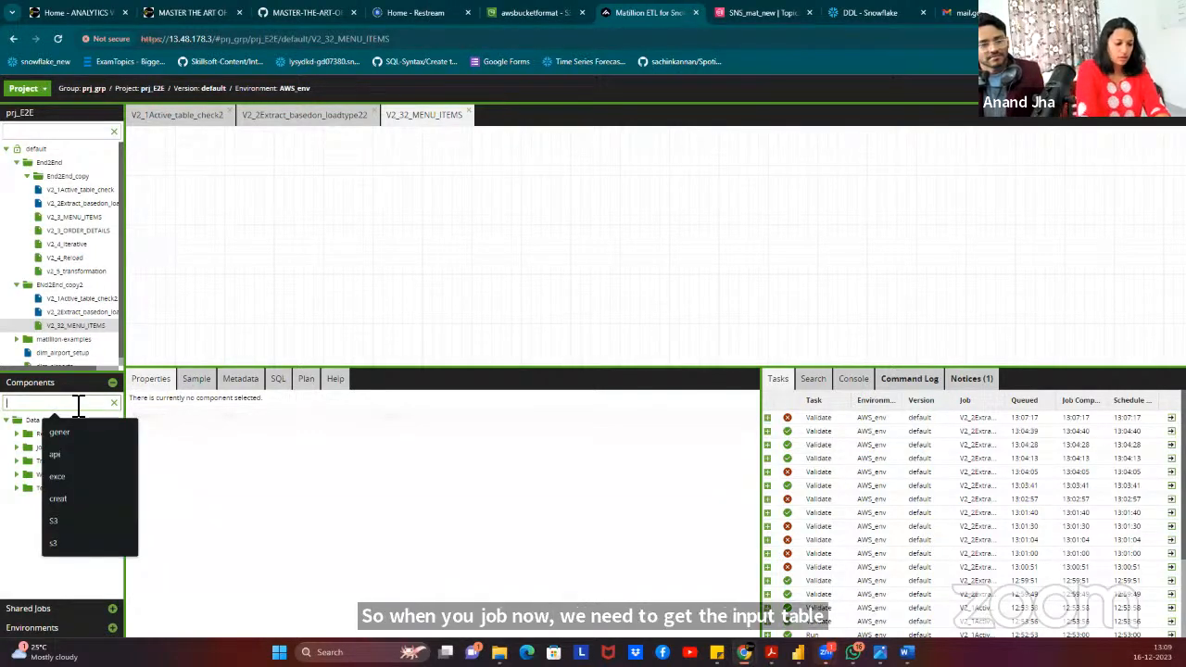
text(inut)
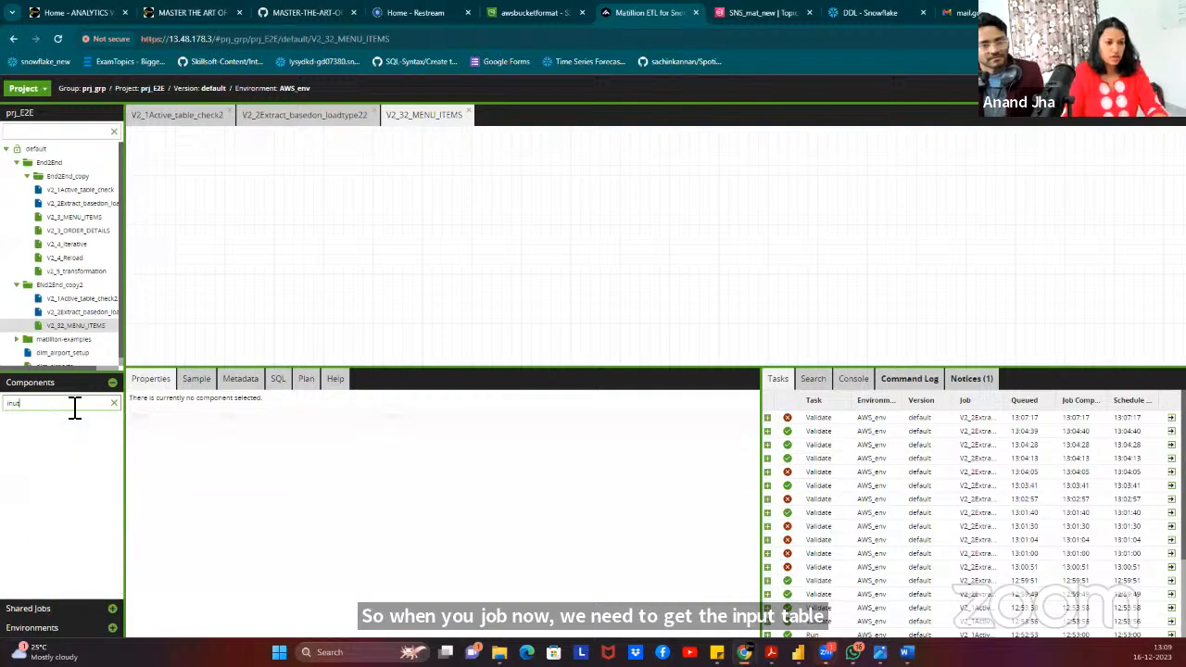
key(BackSpace)
key(BackSpace)
key(BackSpace)
key(BackSpace)
text(inp)
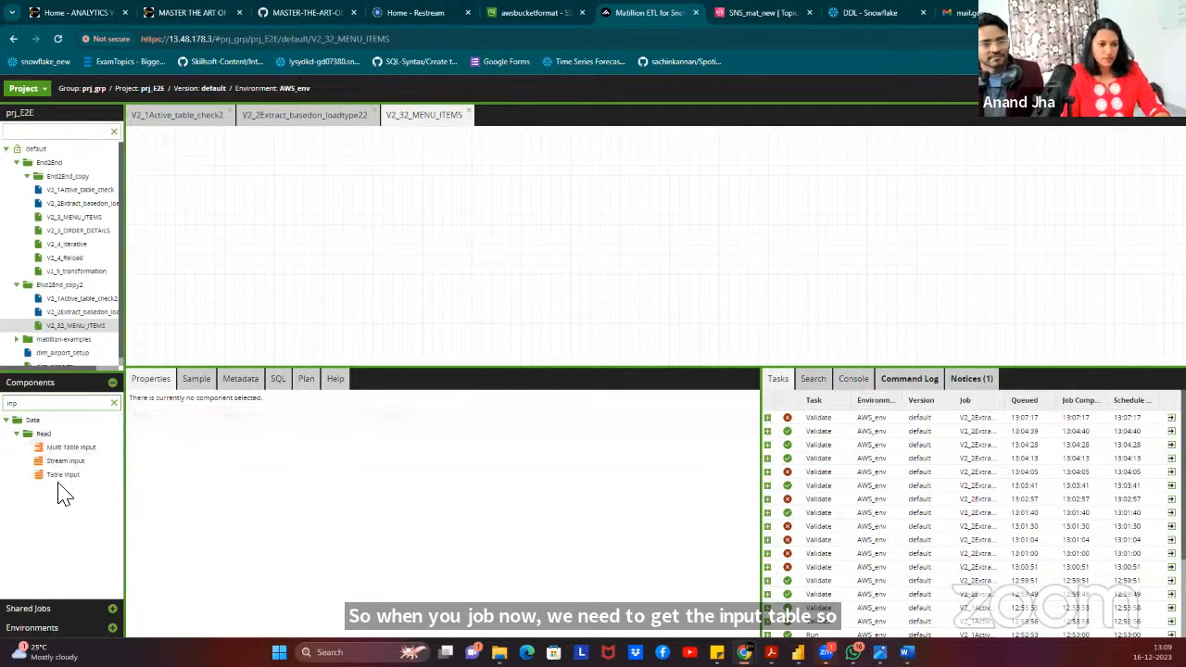
drag(139, 431, 264, 215)
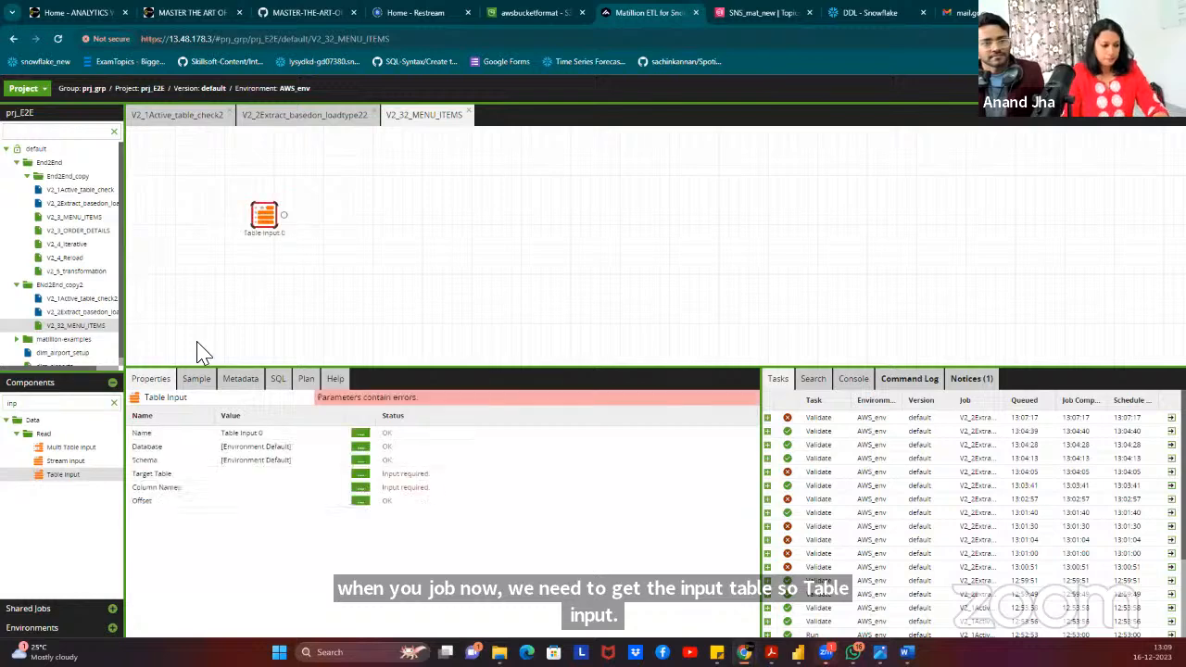
Rename the Table Input component to 'src table'.
click(360, 434)
drag(553, 358, 445, 338)
text(src tab)
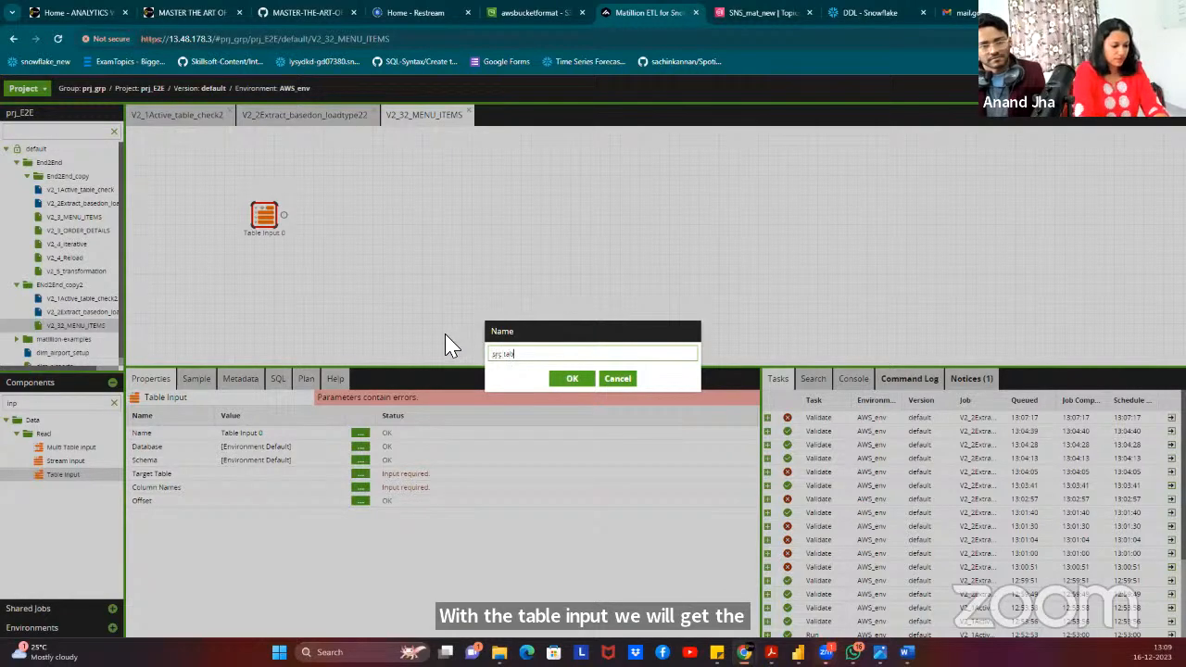
text(le)
click(571, 378)
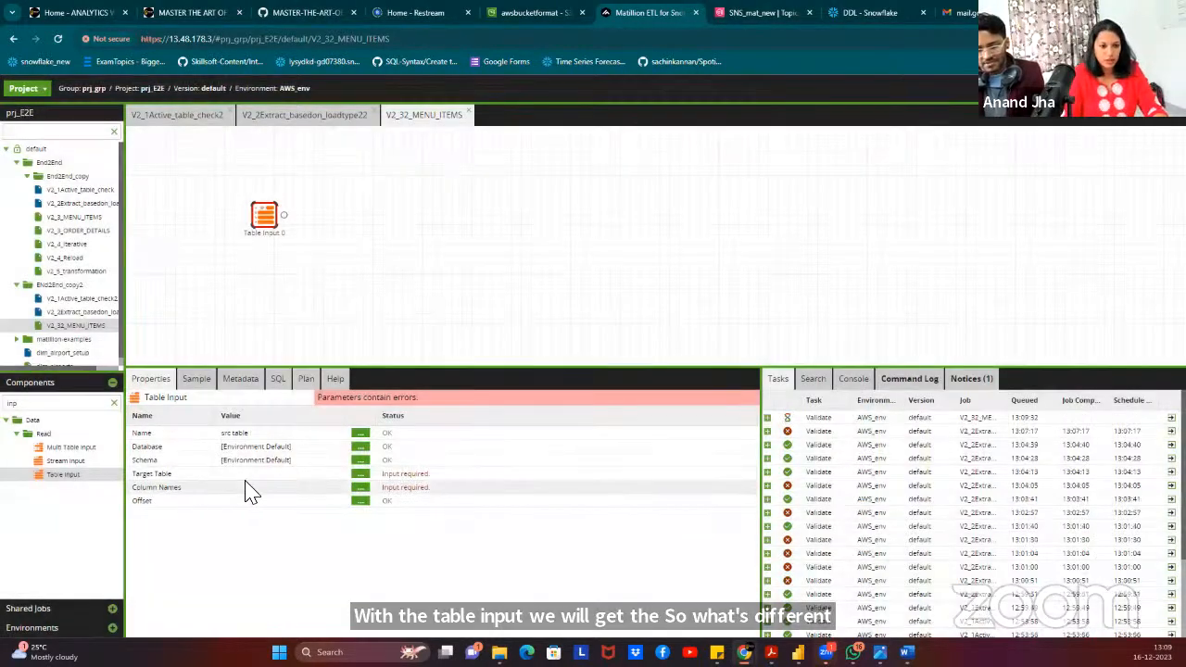
Set the input's database to RESTAURANTSALES and schema to RESTAURANT_DB.
click(360, 448)
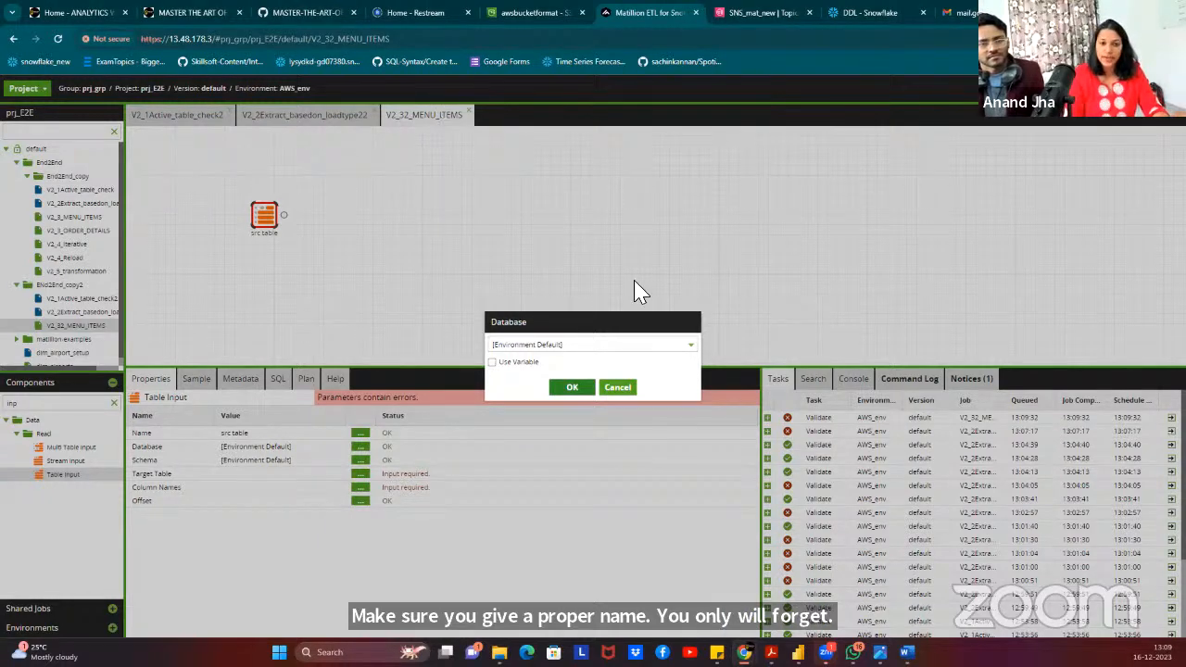
click(686, 351)
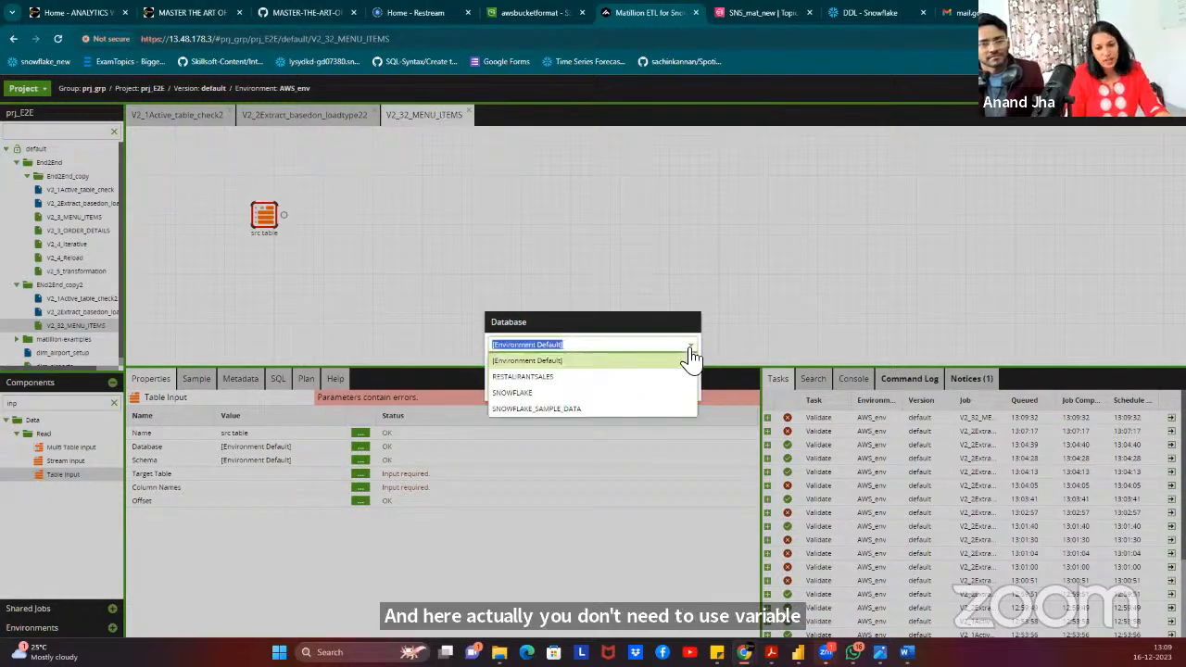
click(546, 380)
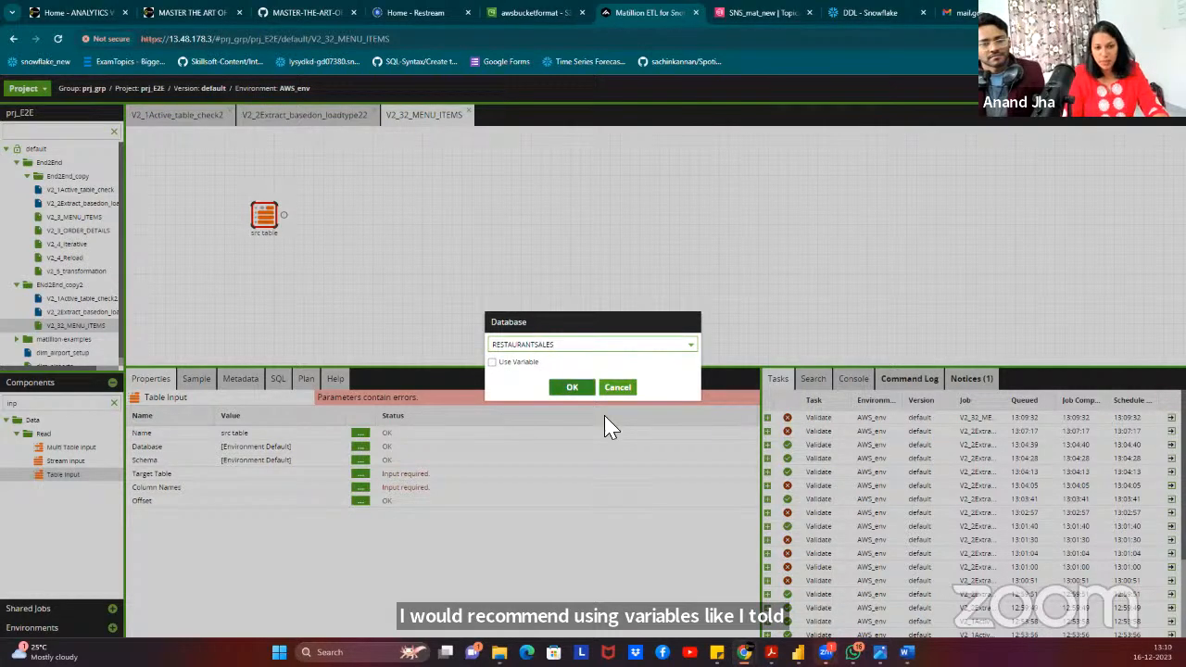
click(575, 392)
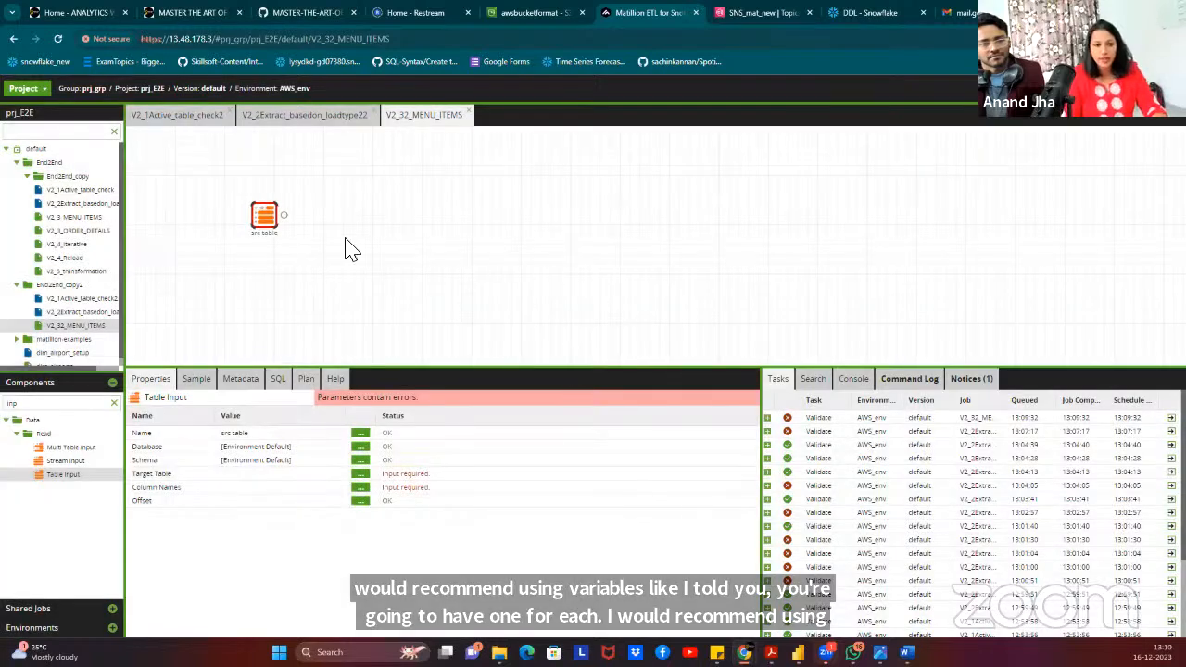
click(360, 459)
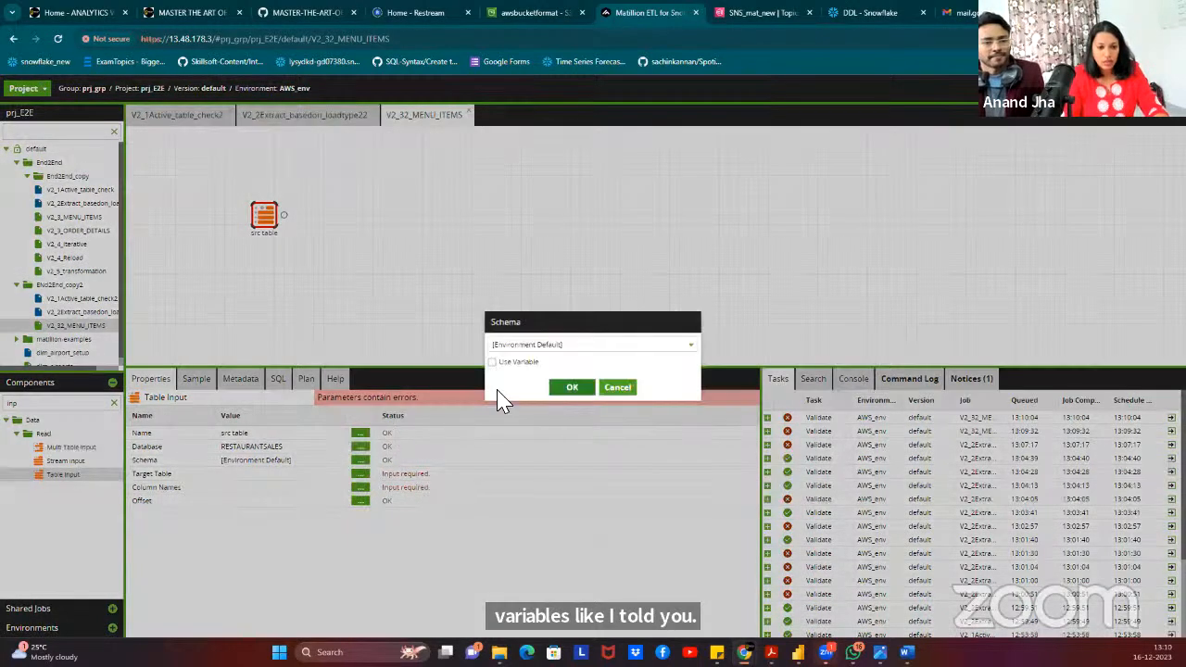
click(559, 344)
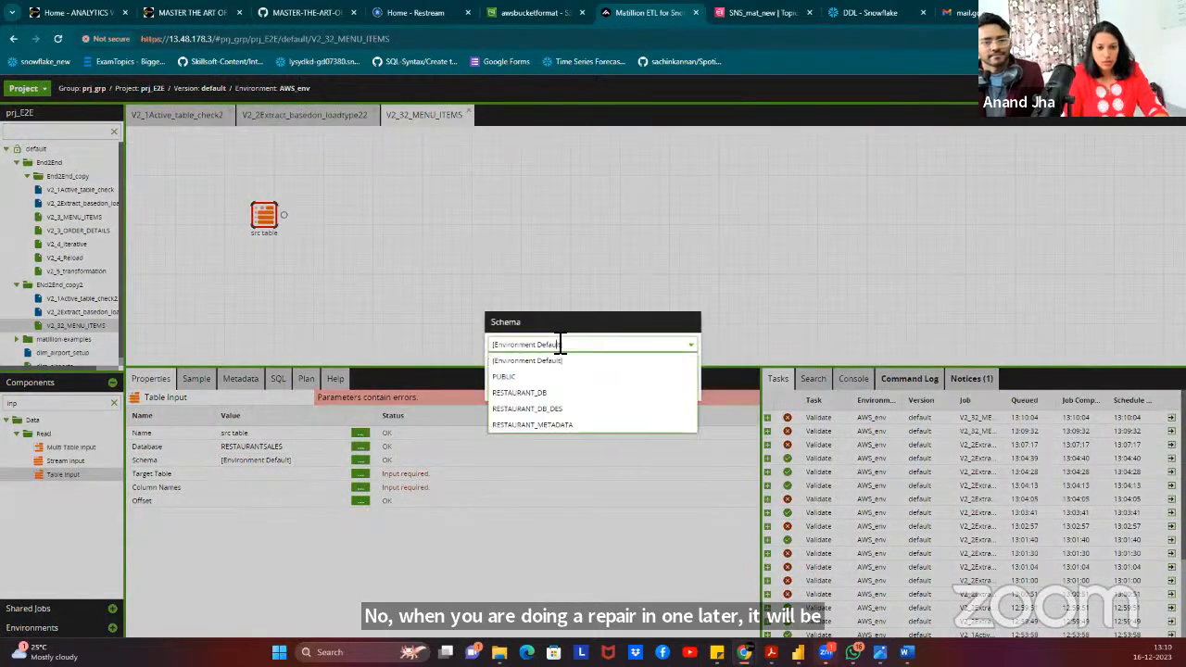
click(534, 401)
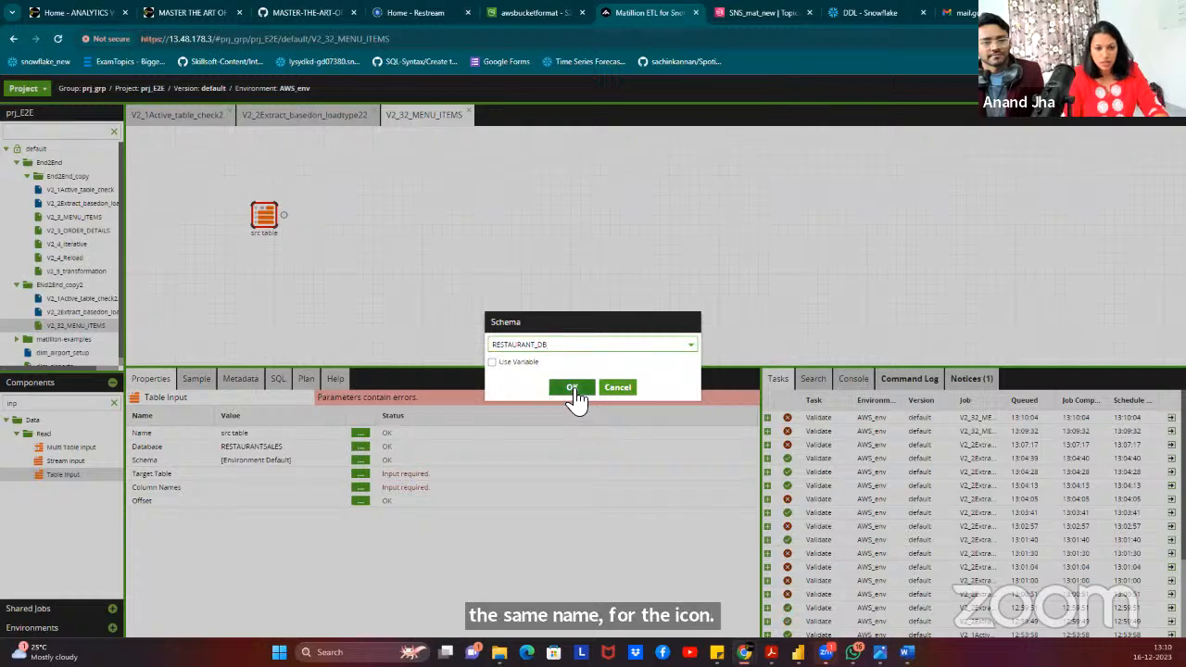
click(572, 389)
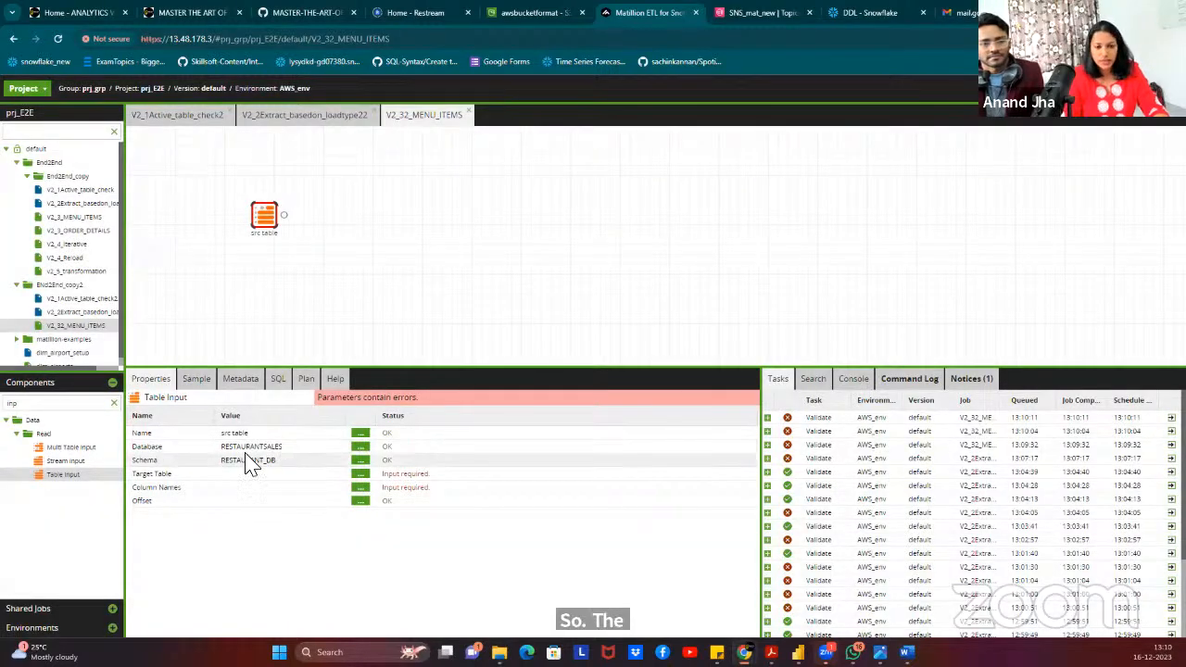
Read all four columns from table MENU_ITEMS and preview the sample rows.
click(361, 474)
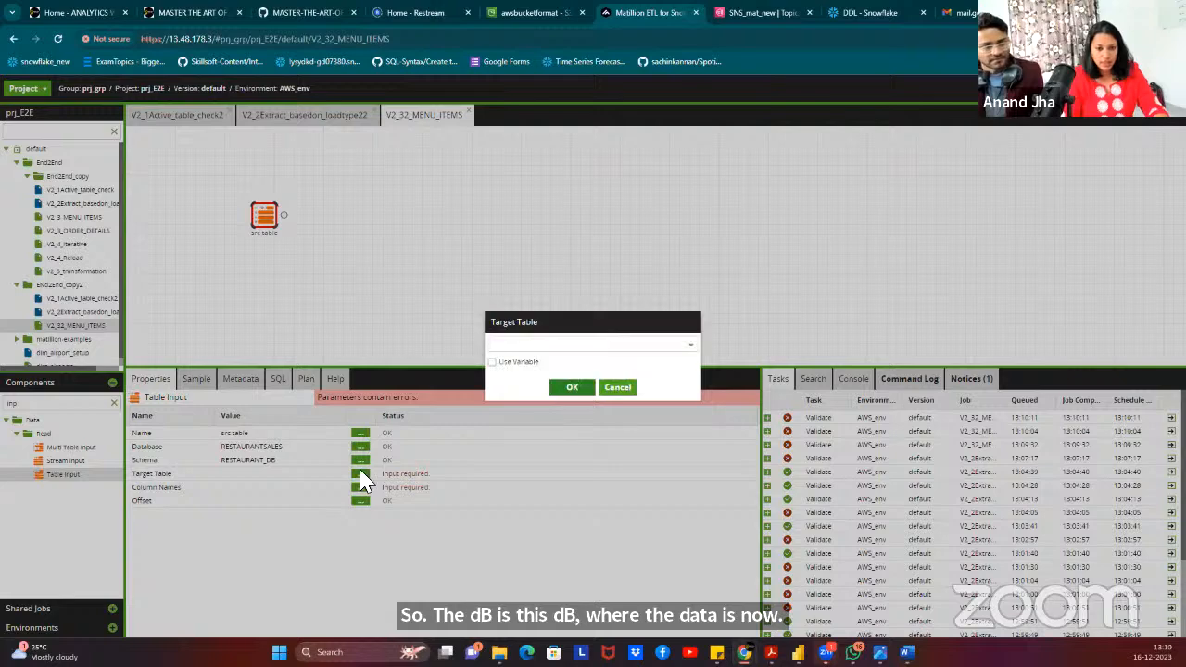
click(690, 344)
click(527, 378)
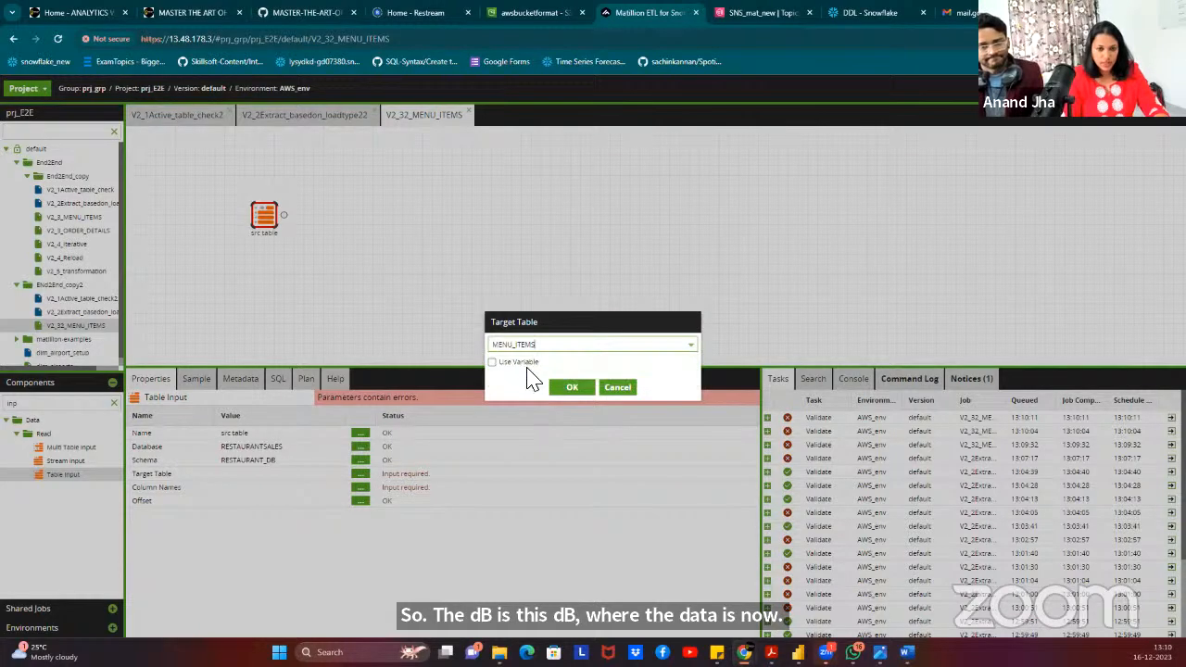
click(572, 390)
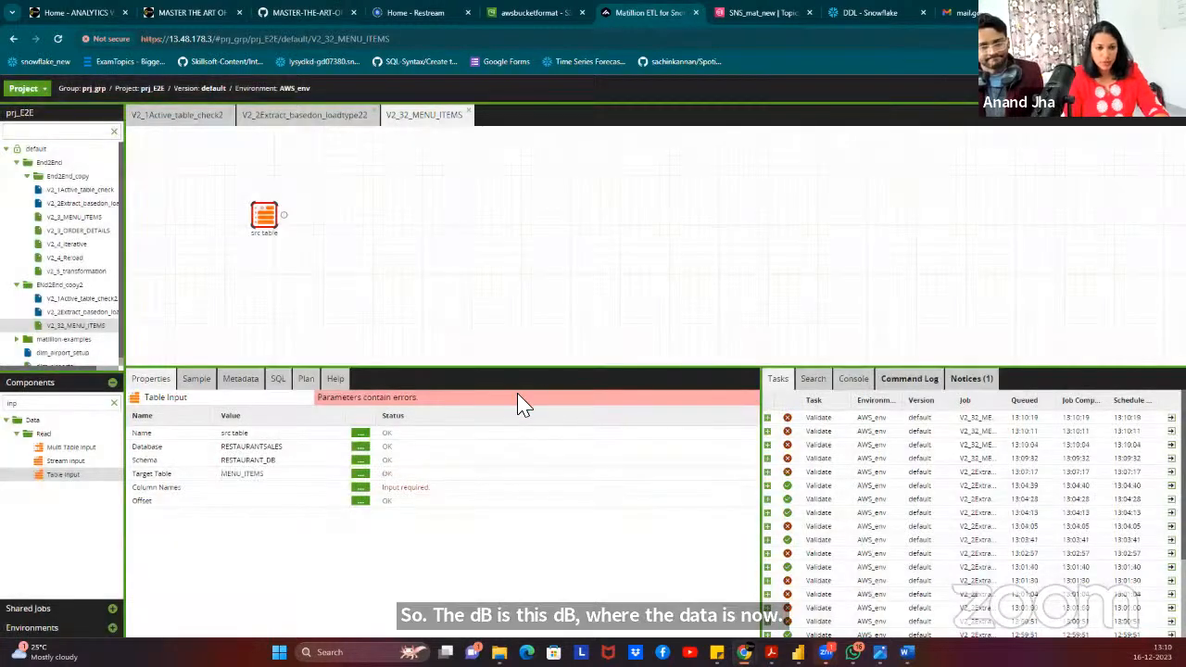
click(361, 488)
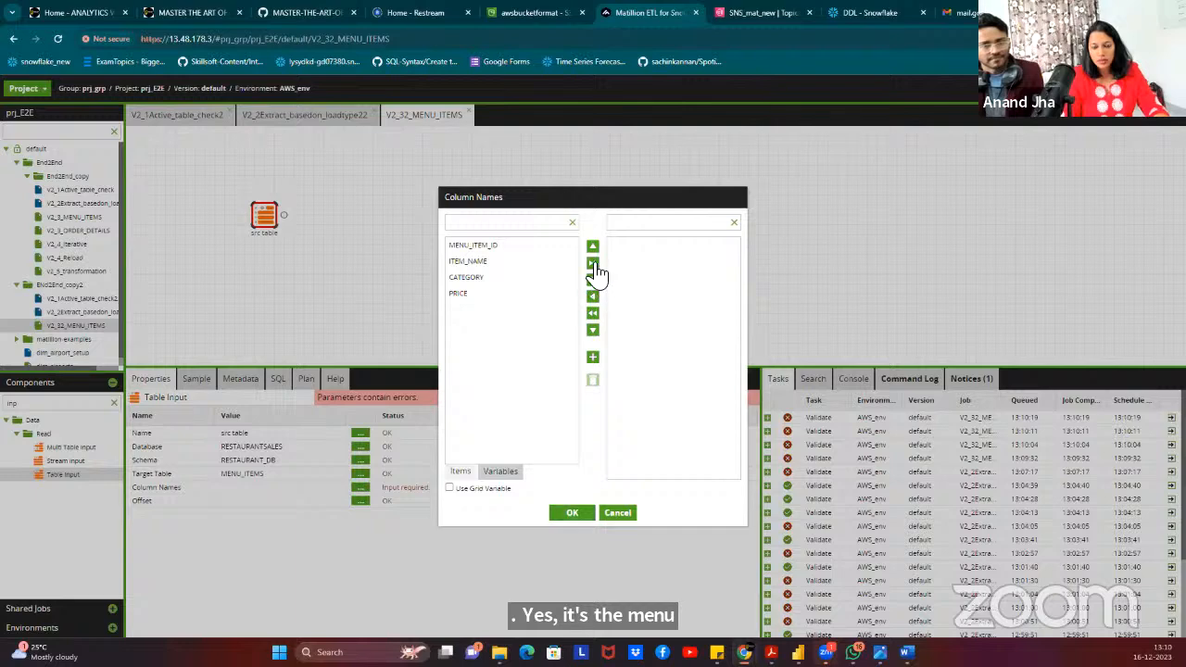
click(593, 262)
click(572, 512)
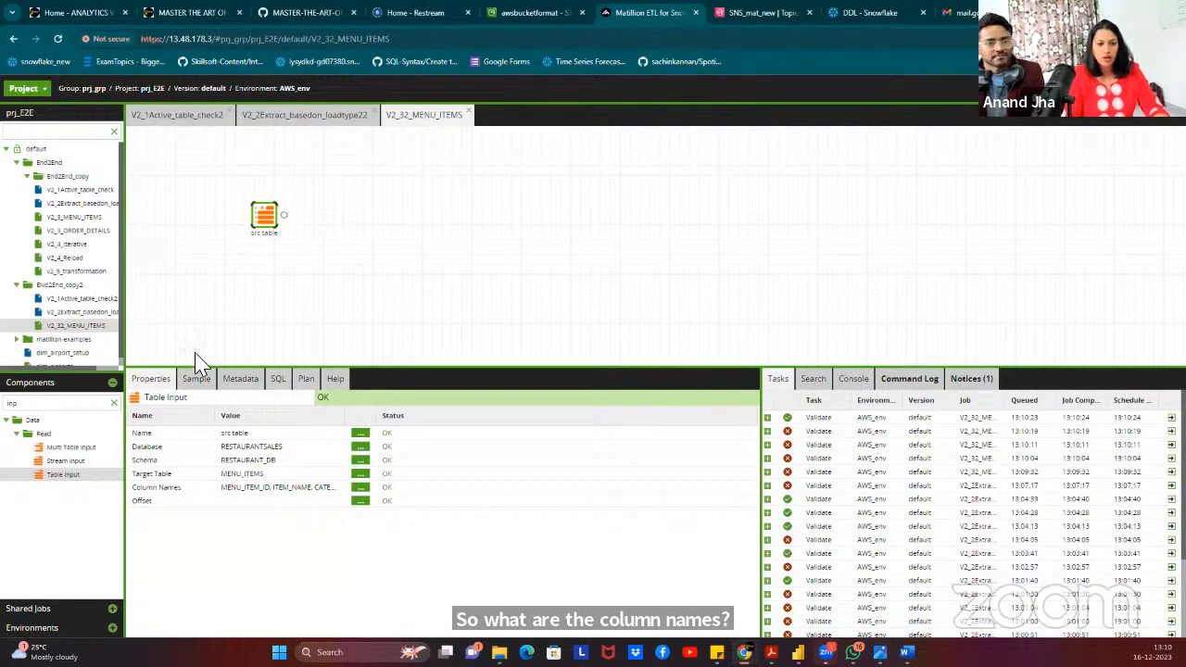
click(195, 380)
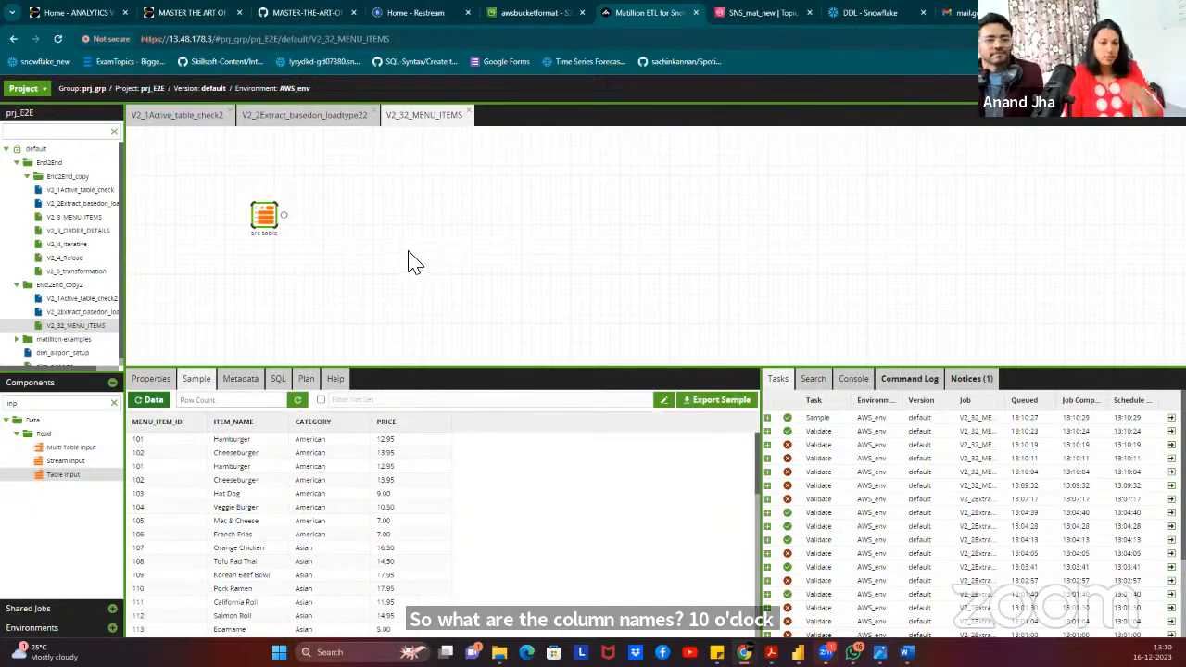
click(114, 402)
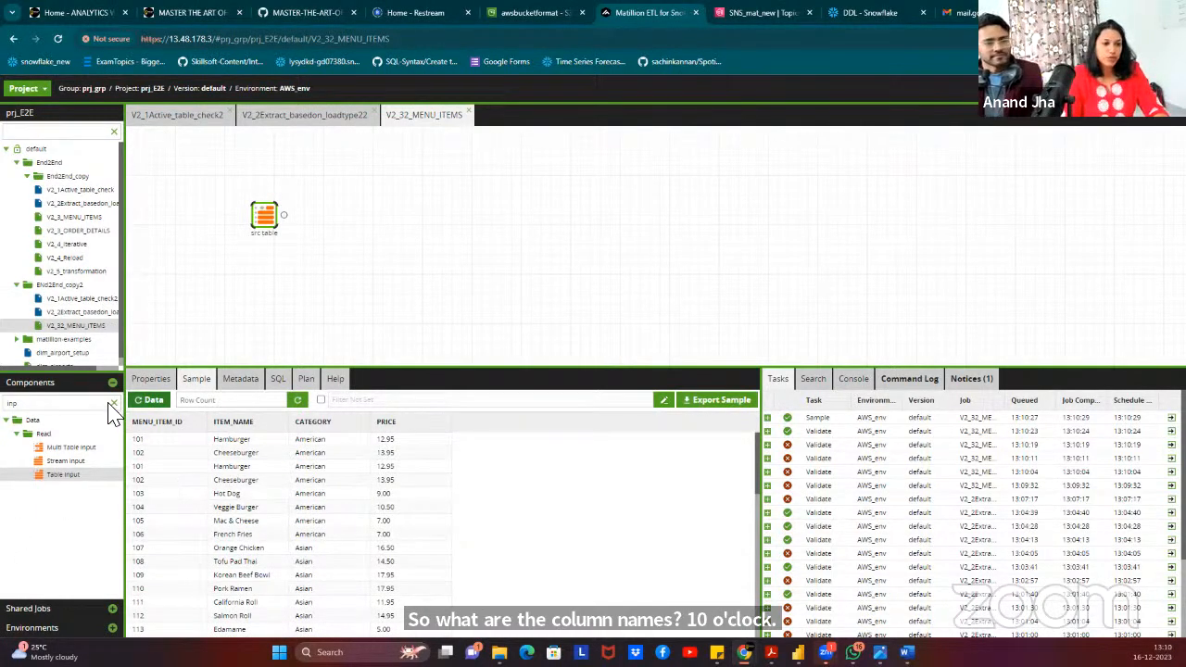
Search components for 'Di' and add a Distinct component after src table.
click(78, 406)
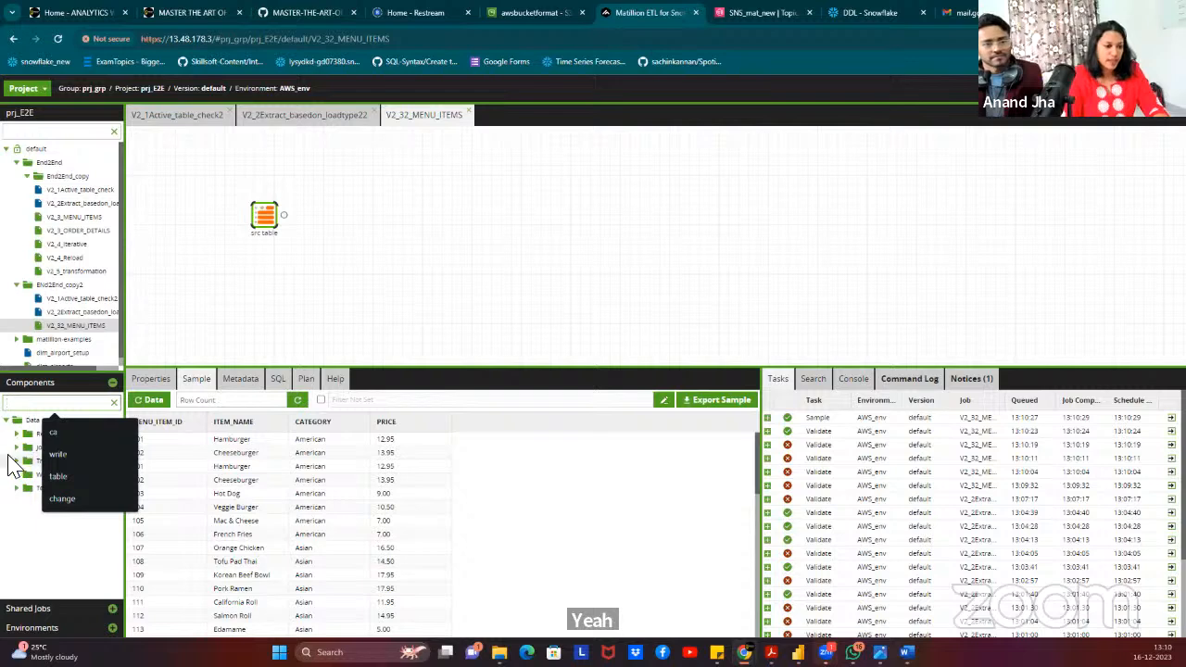
click(24, 510)
click(17, 461)
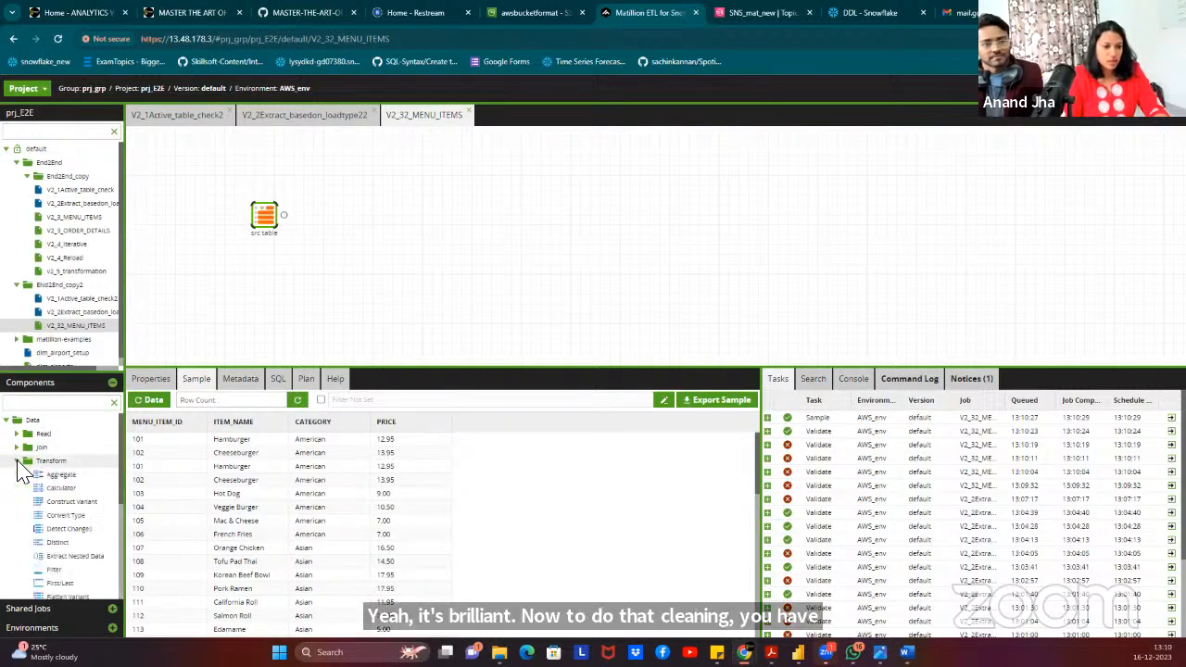
scroll(60, 495, down, 3)
scroll(65, 501, up, 5)
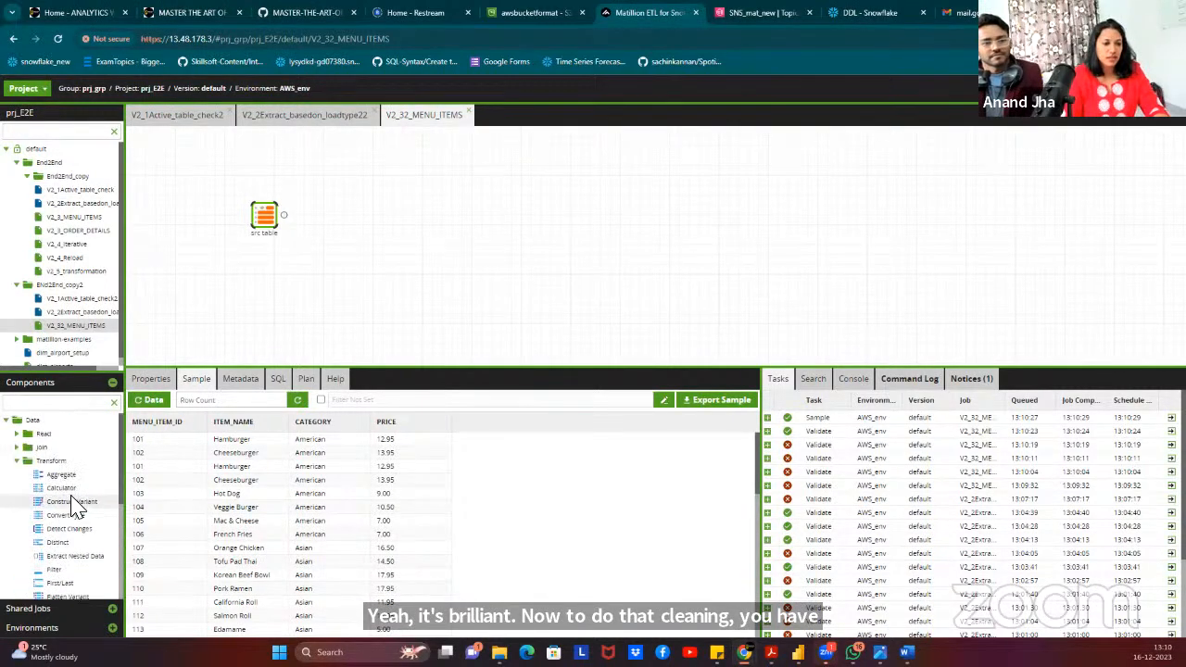
click(53, 402)
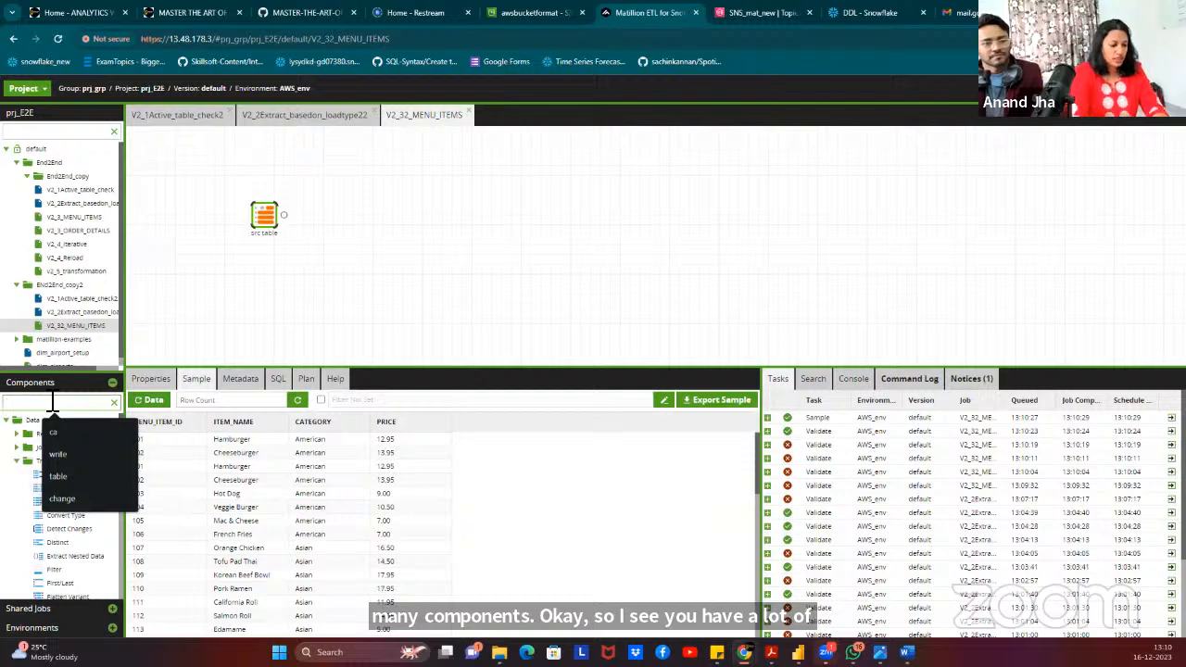
text(Di)
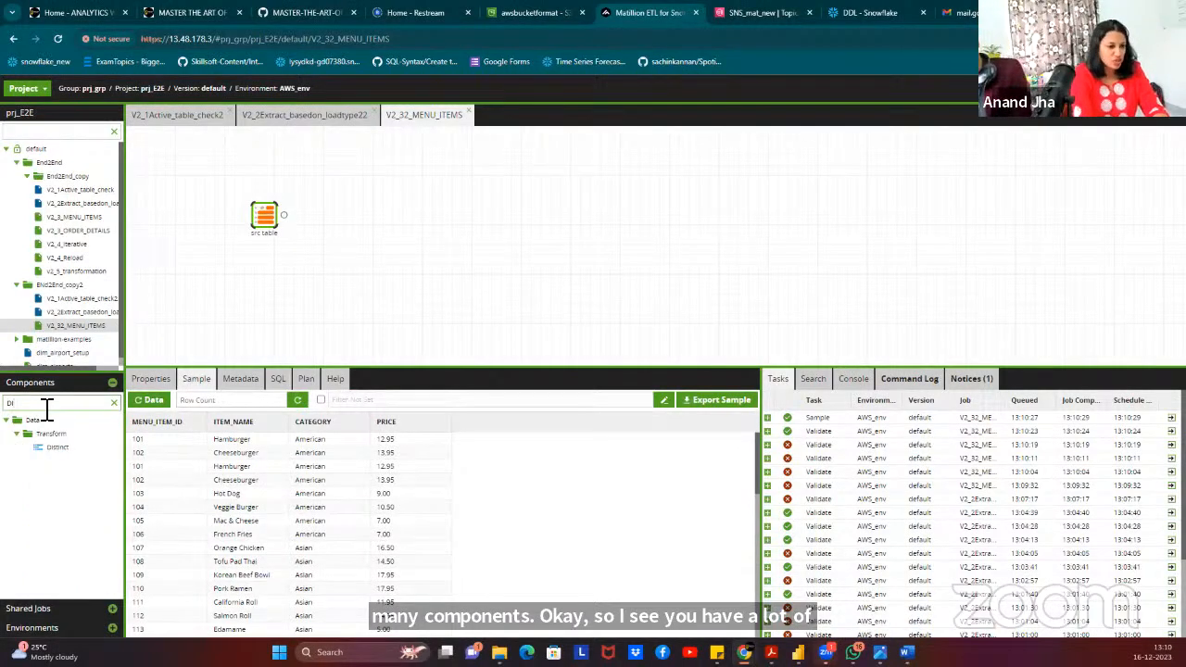
drag(57, 447, 341, 229)
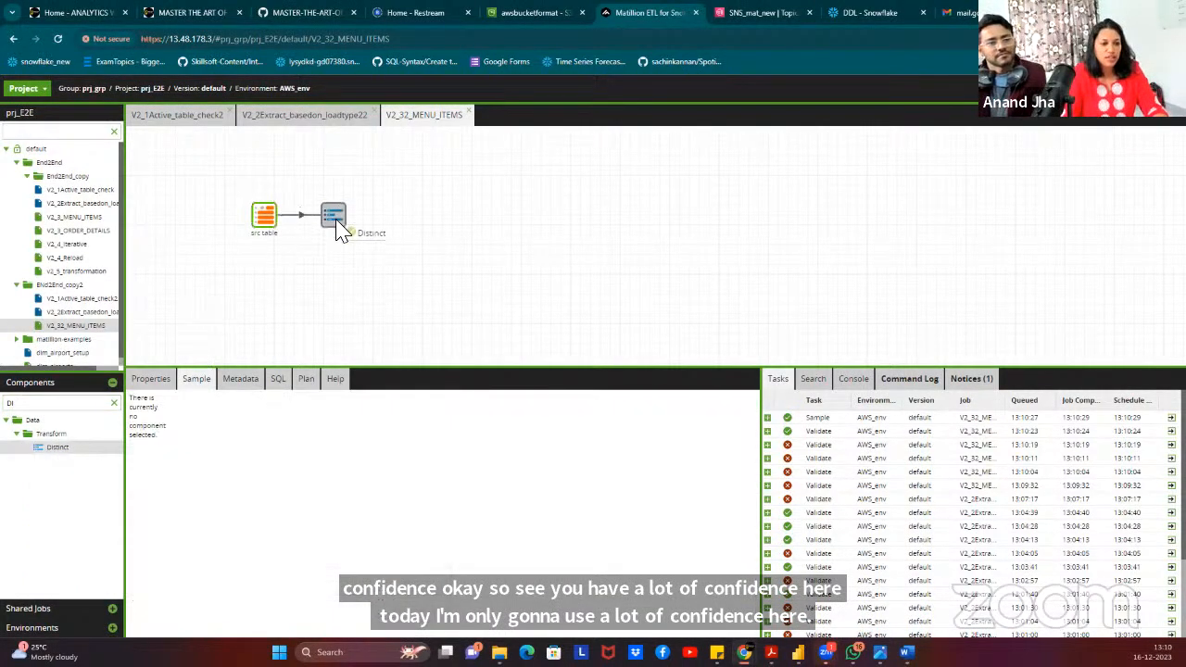
click(114, 402)
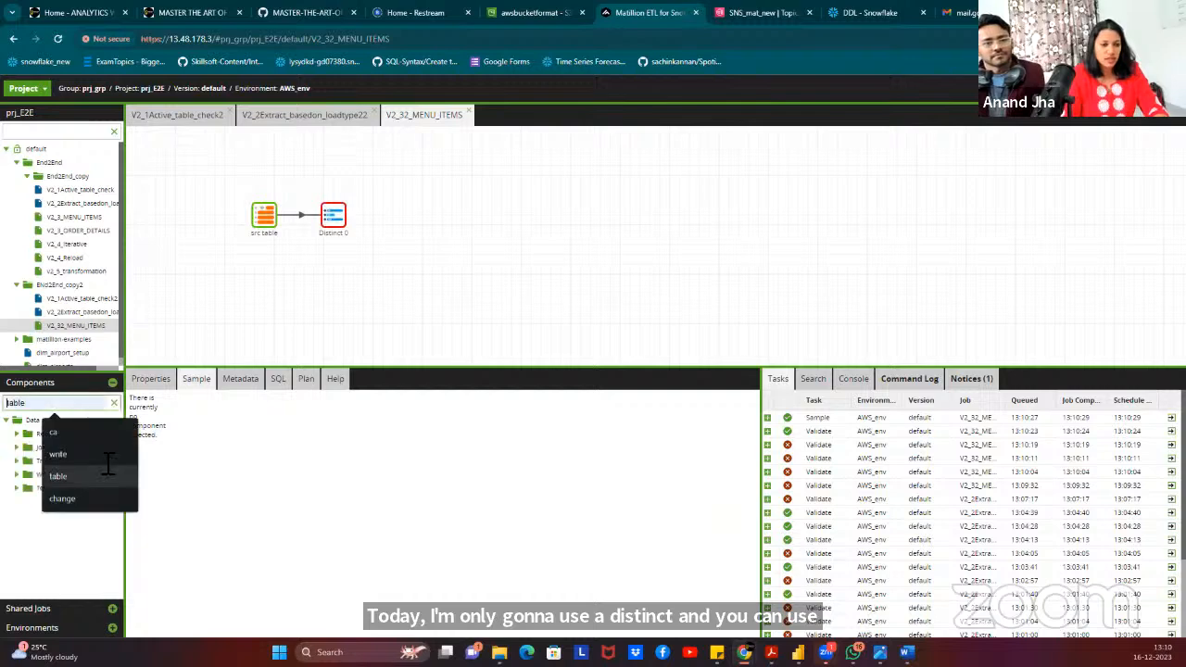
Set Distinct 0's columns to MENU_ITEM_ID, ITEM_NAME, CATEGORY and PRICE.
click(335, 218)
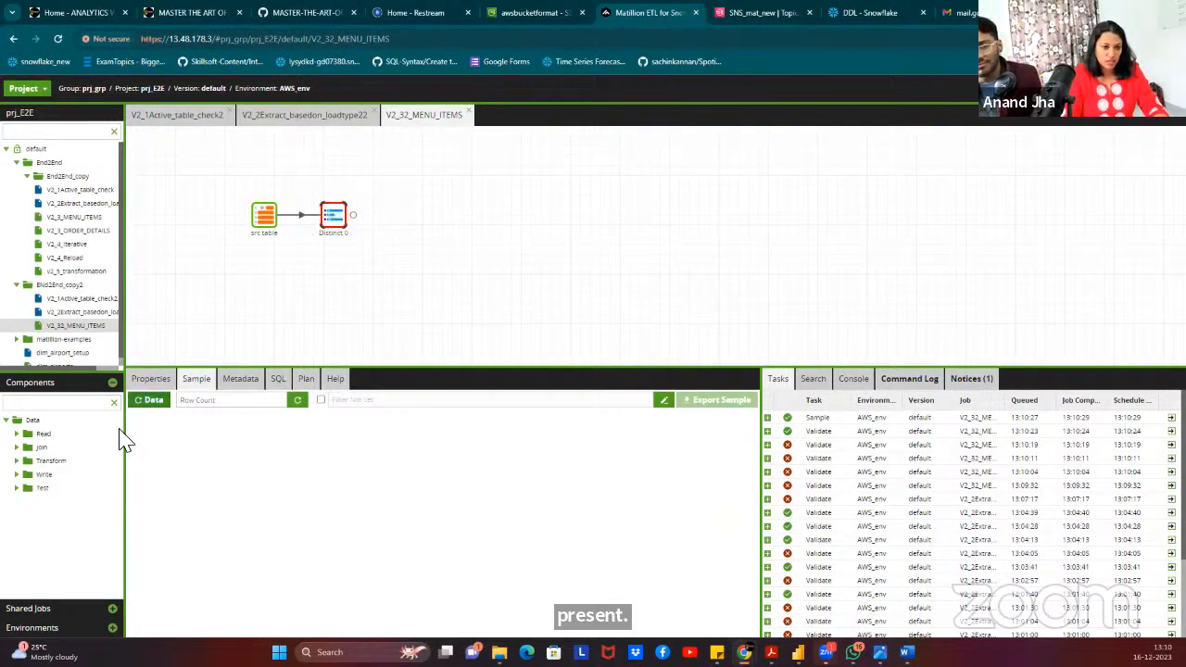
click(151, 379)
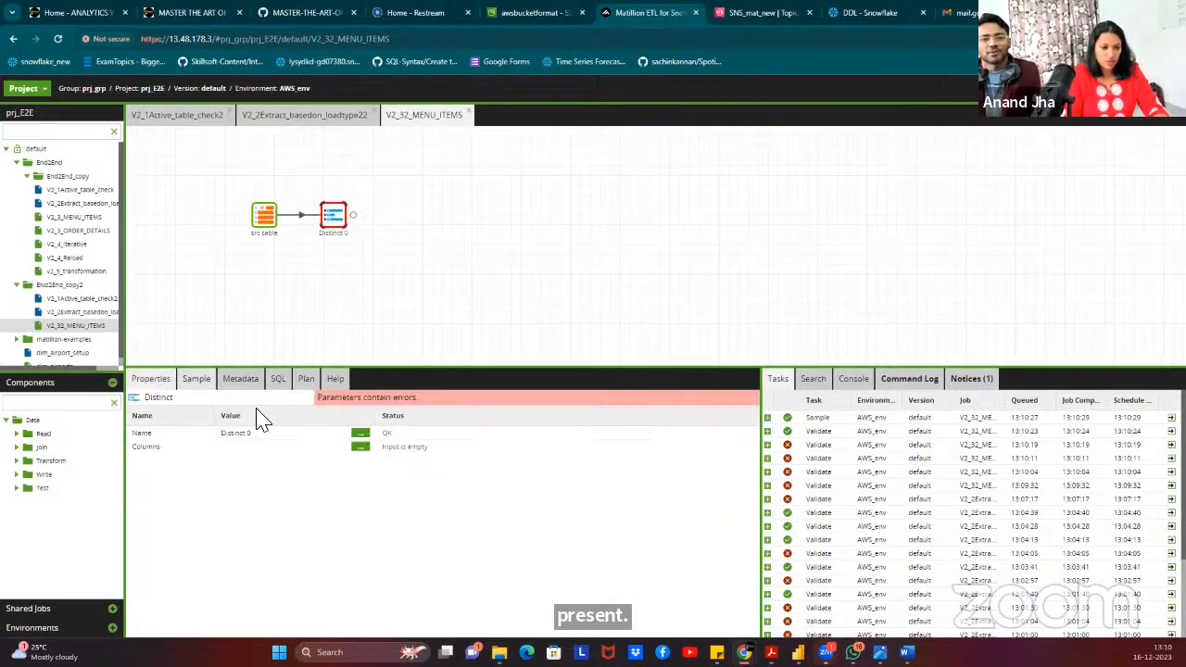
click(362, 447)
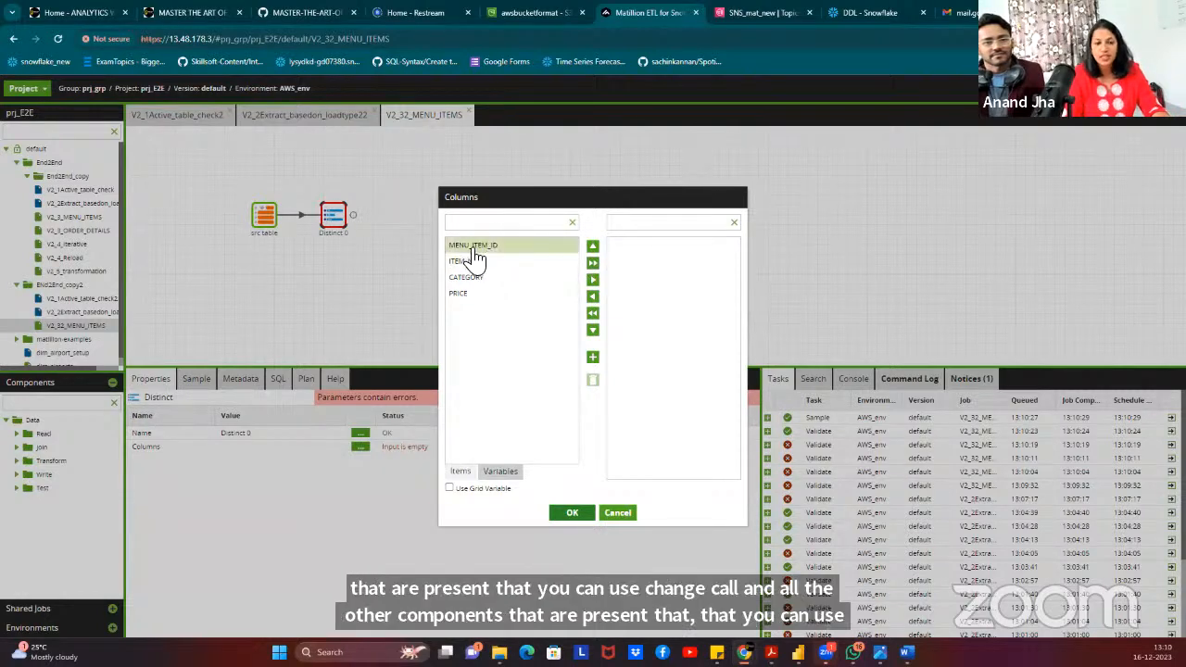
click(593, 263)
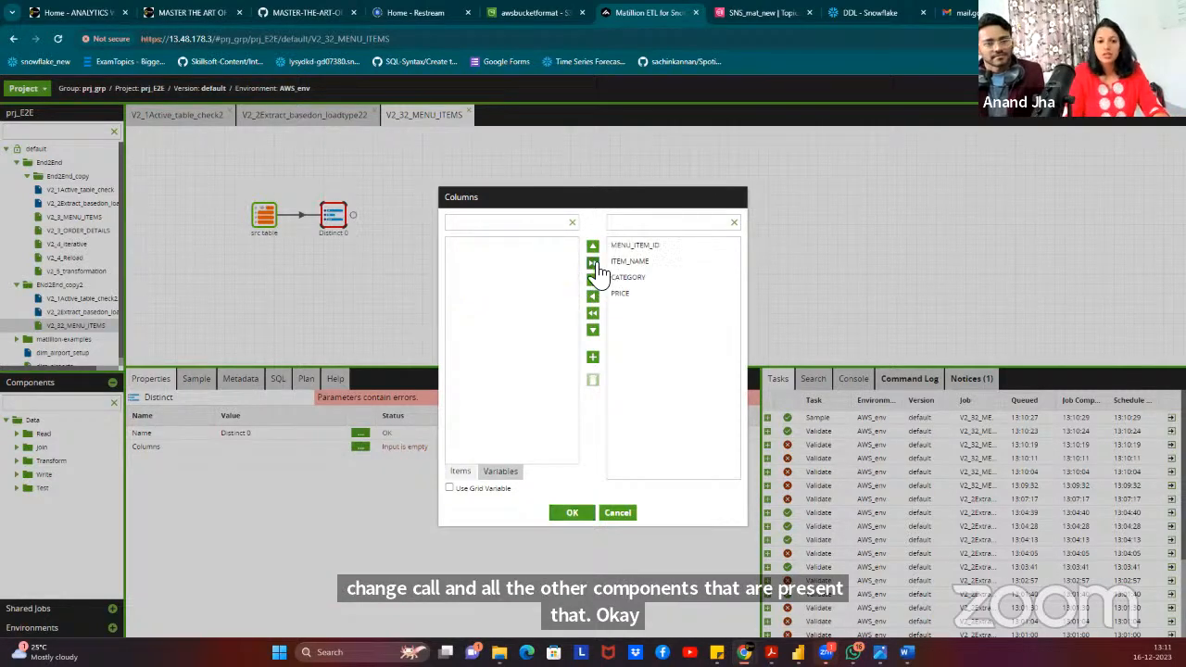
click(572, 515)
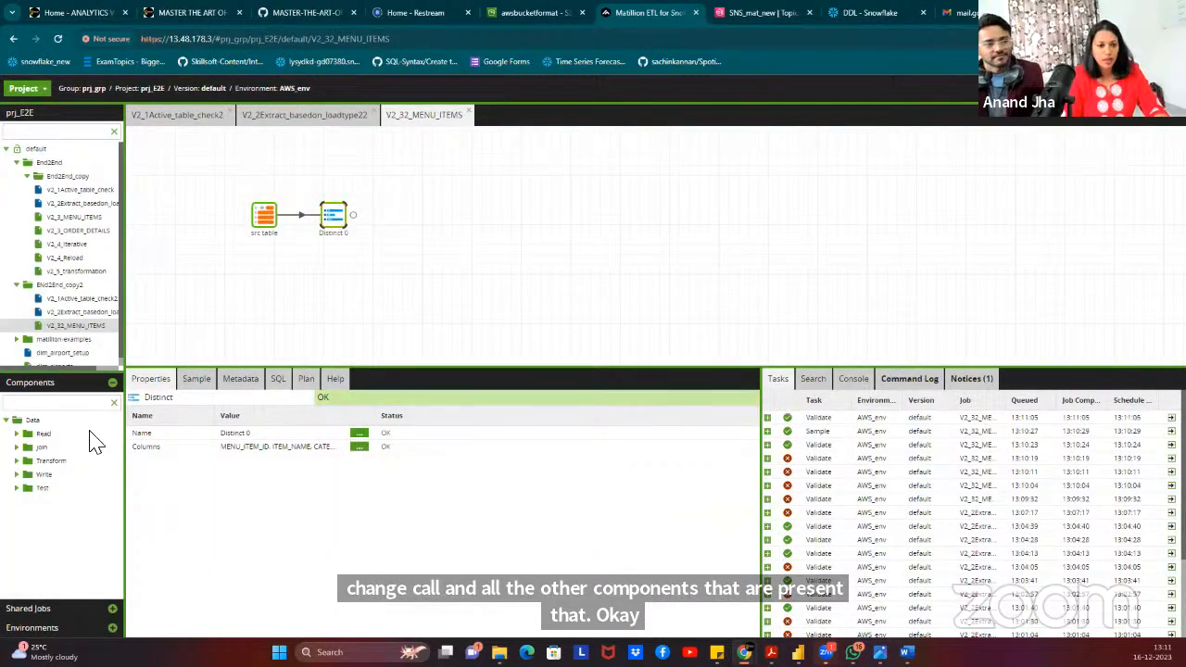
click(94, 401)
Add a Filter after Distinct 0 with a first condition MENU_ITEM_ID Not Null.
text(fi)
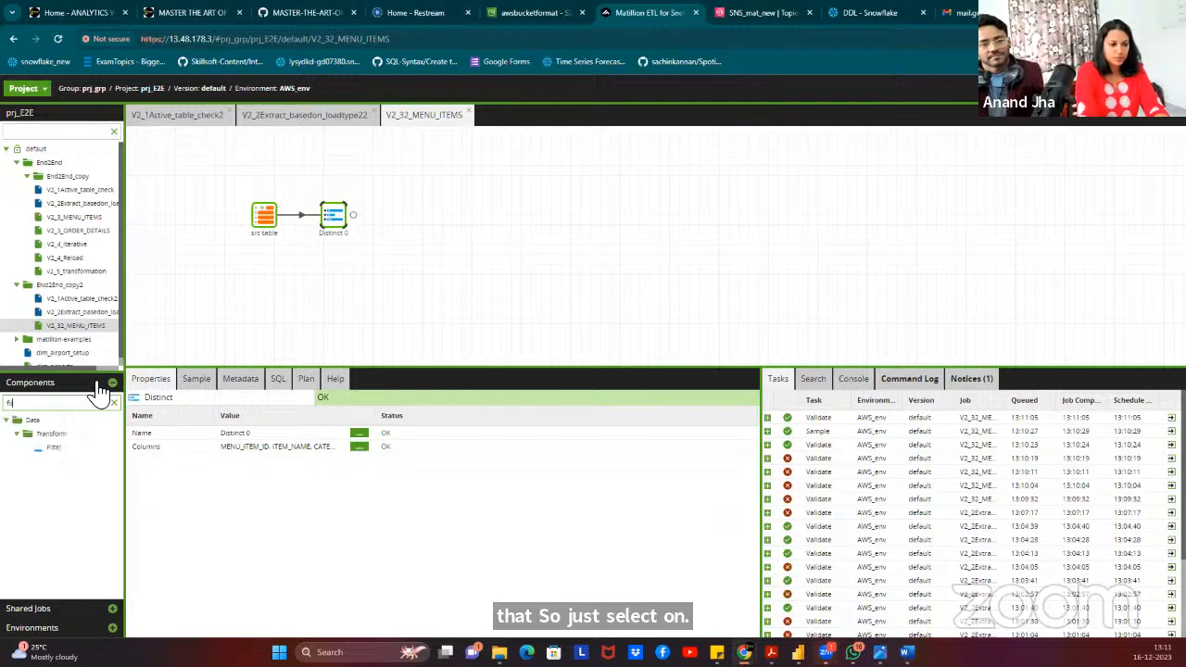
drag(53, 448, 408, 236)
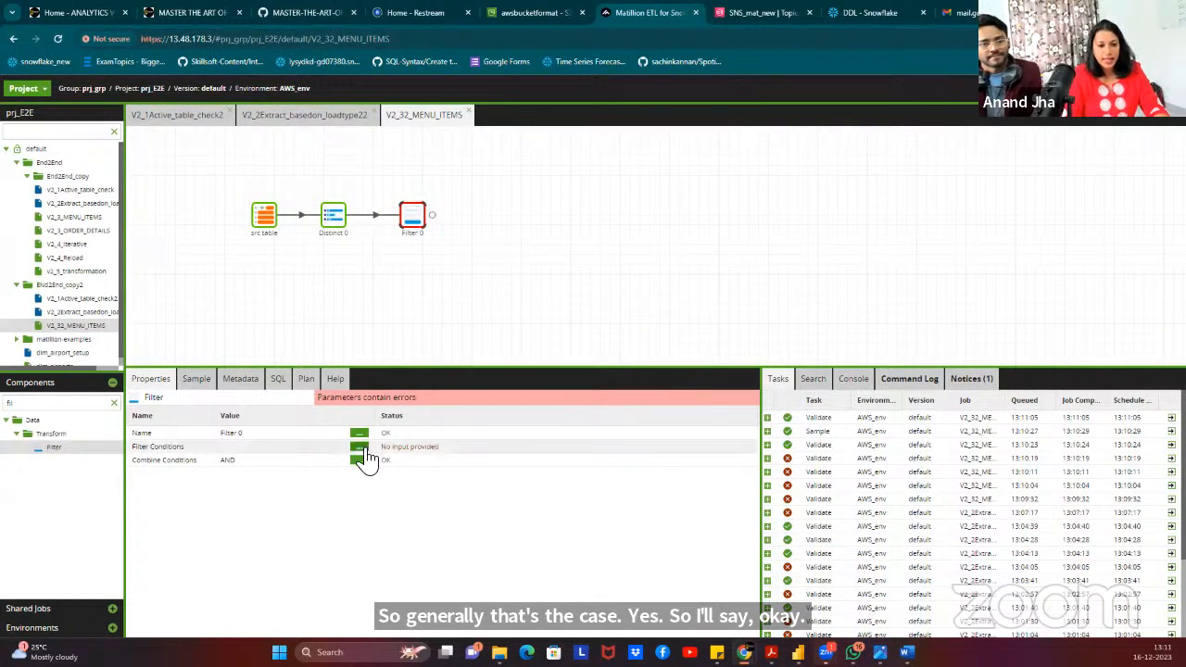
click(360, 449)
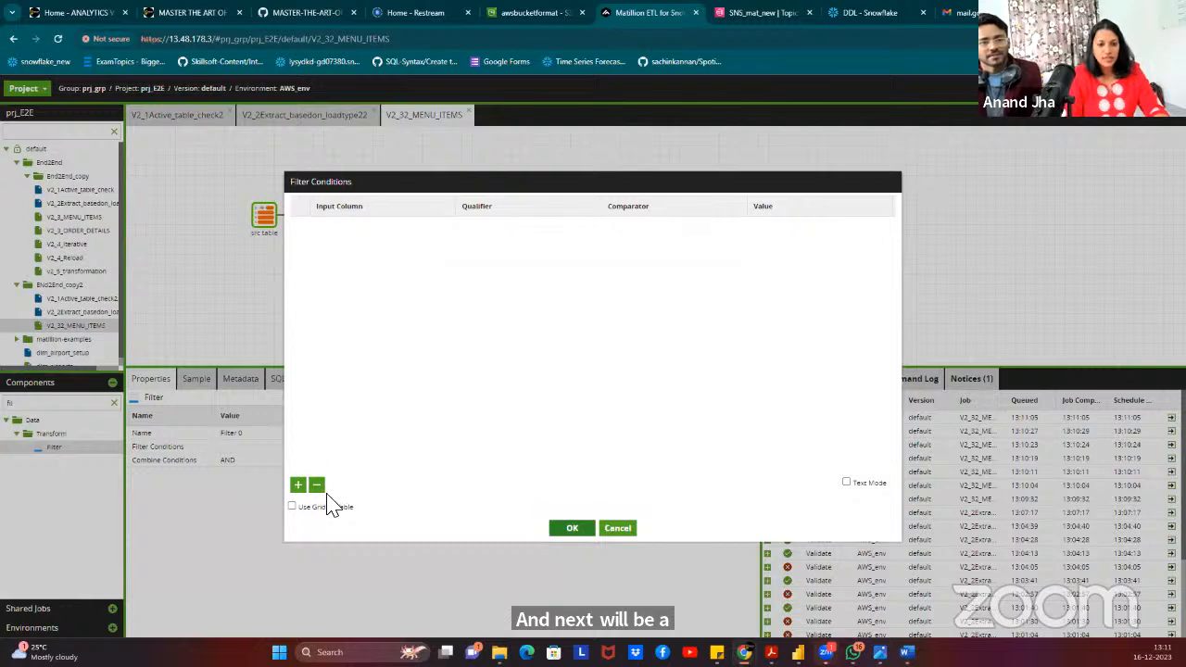
click(297, 485)
click(389, 232)
click(389, 233)
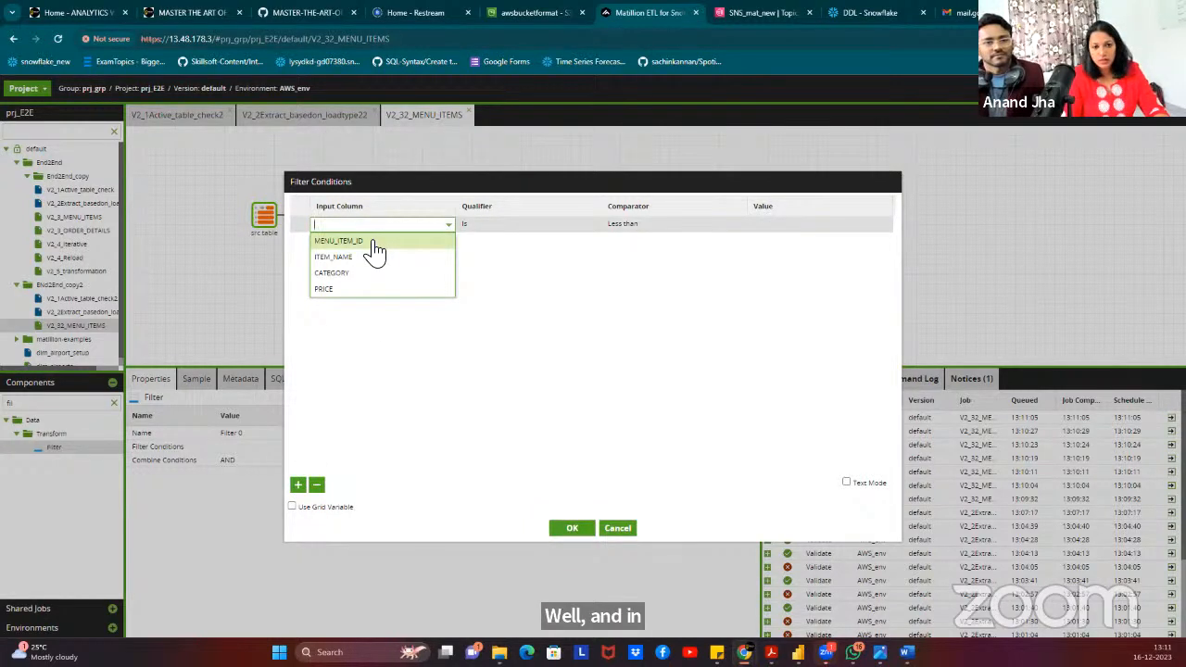
click(371, 243)
click(518, 225)
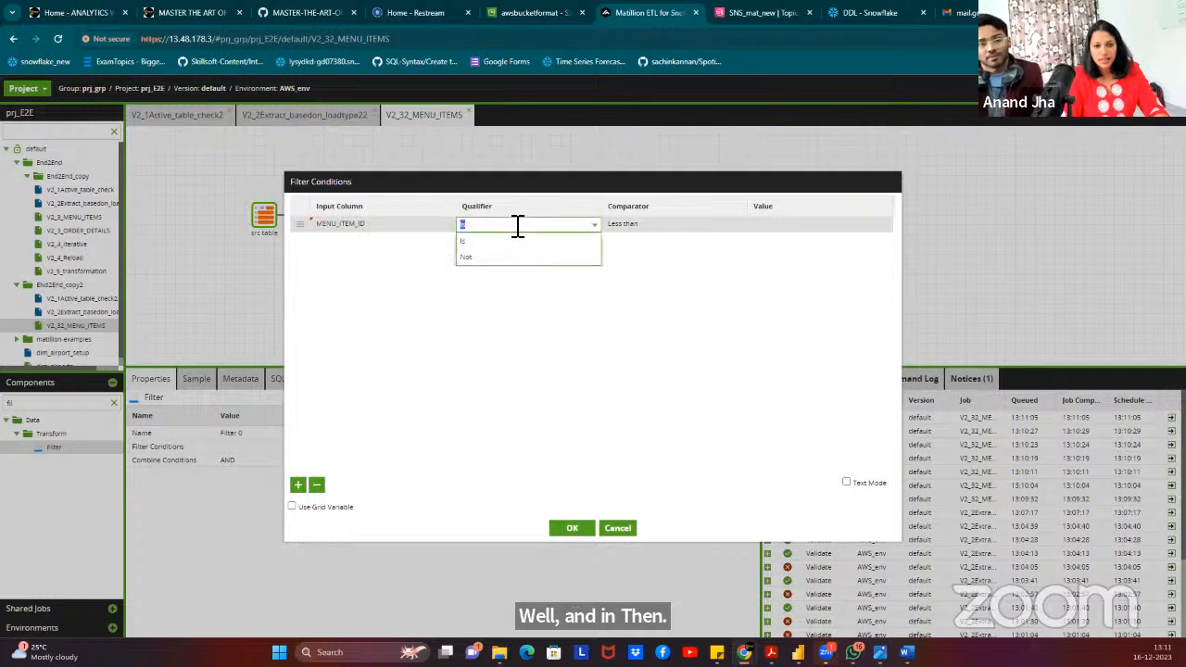
click(402, 224)
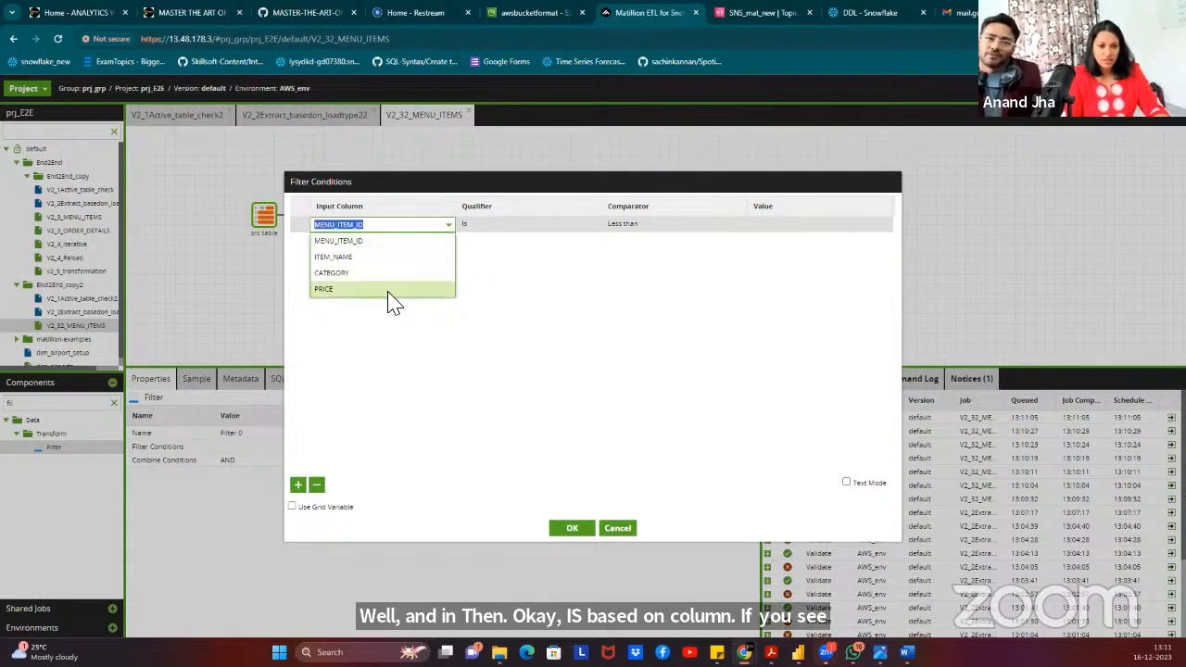
click(547, 225)
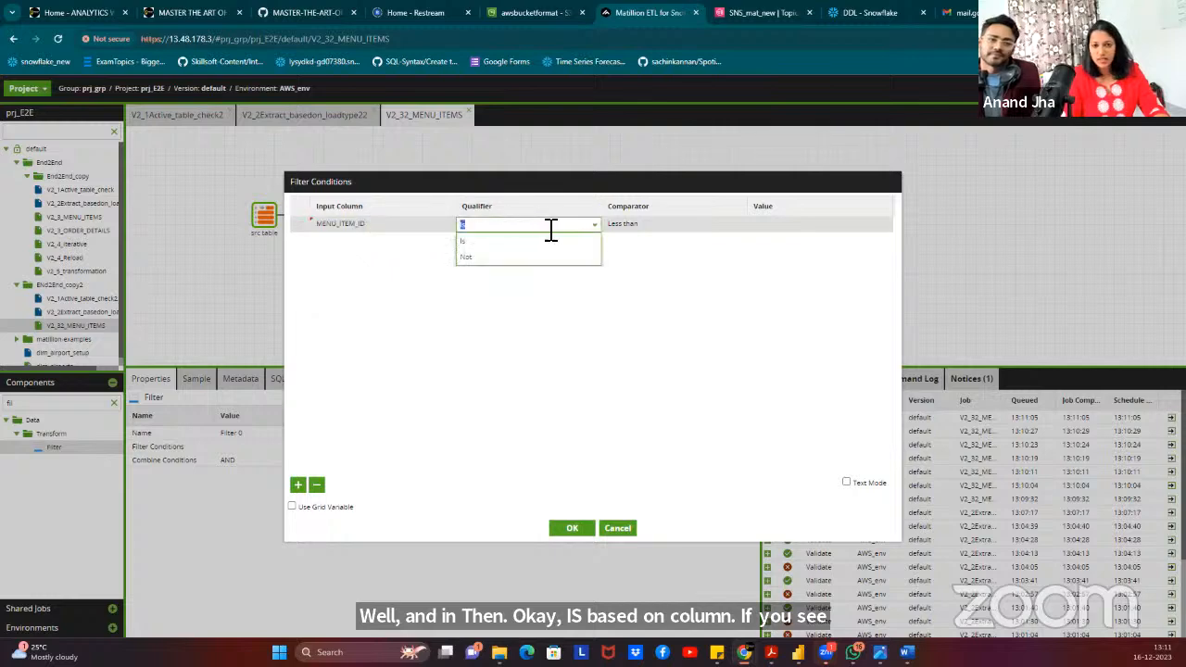
click(525, 263)
click(657, 226)
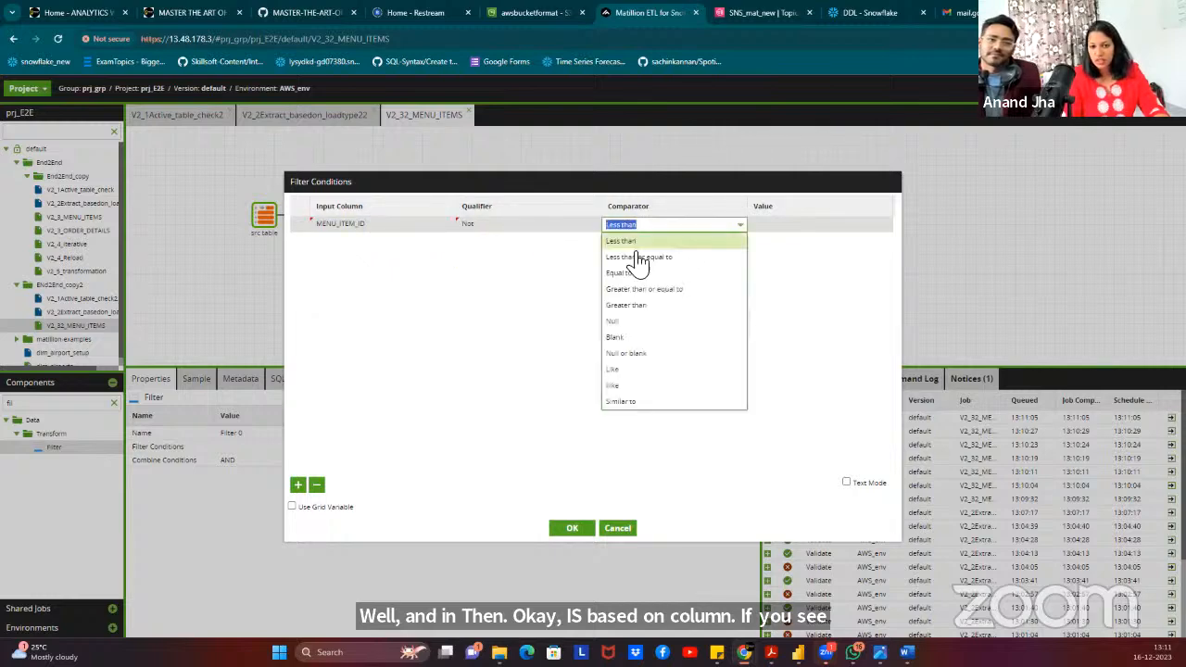
click(624, 322)
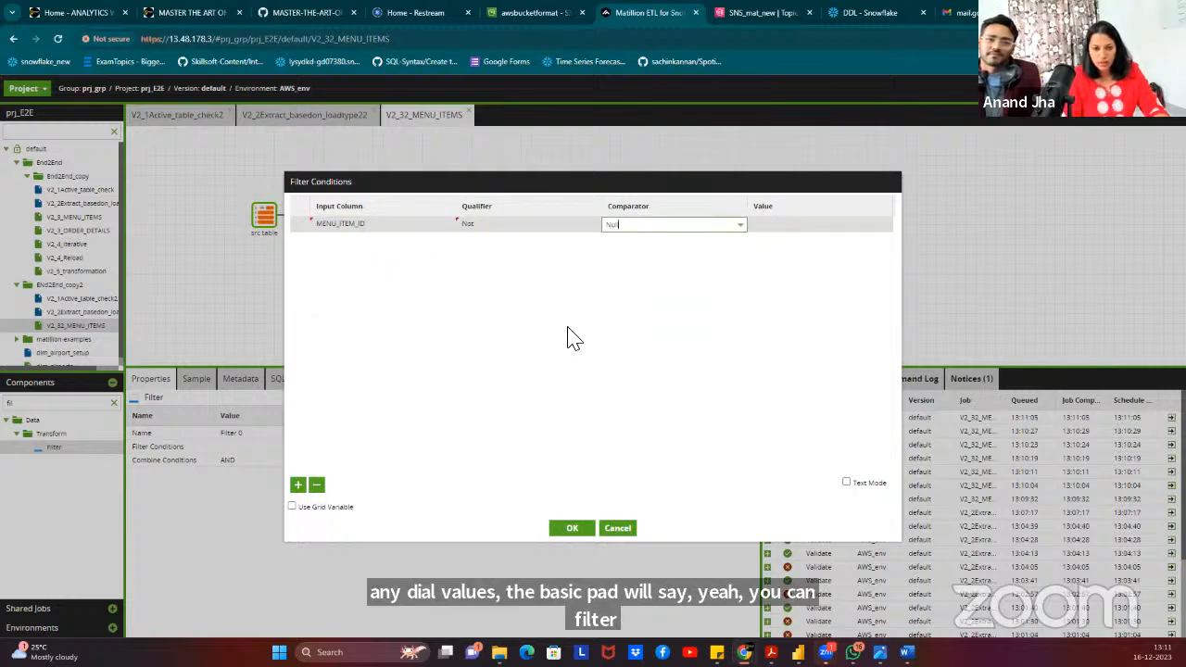
Add three more condition rows for ITEM_NAME, CATEGORY and PRICE, removing the extra empty row.
click(298, 485)
click(297, 484)
click(298, 485)
click(298, 485)
click(362, 239)
click(362, 272)
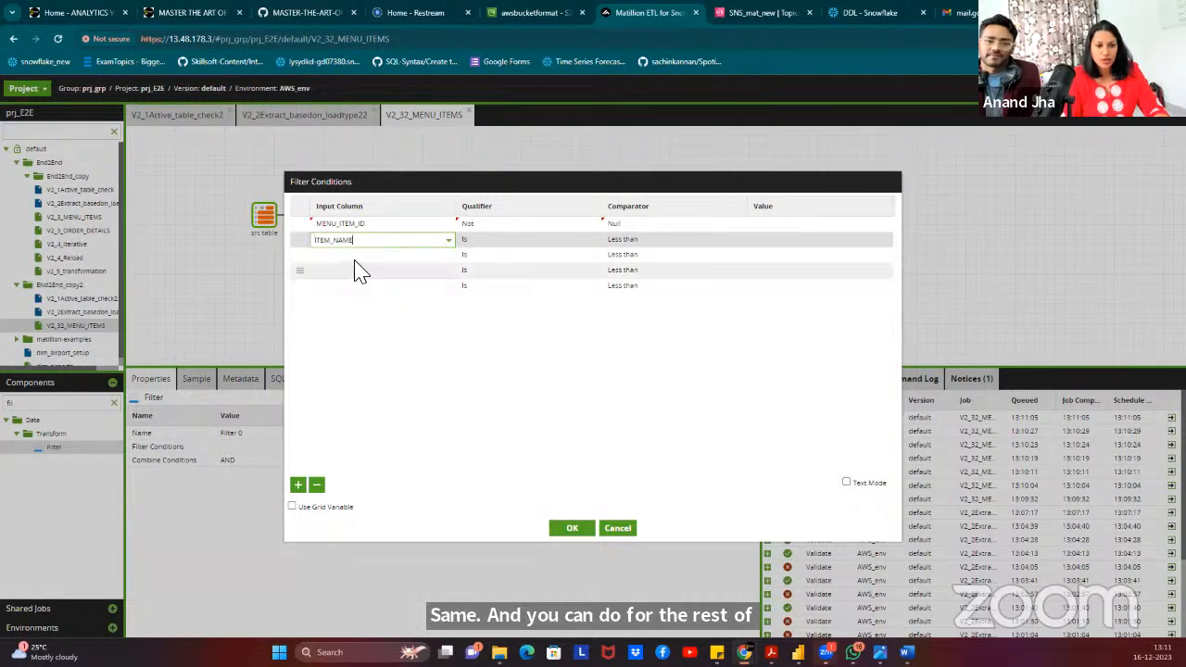
click(362, 255)
click(339, 303)
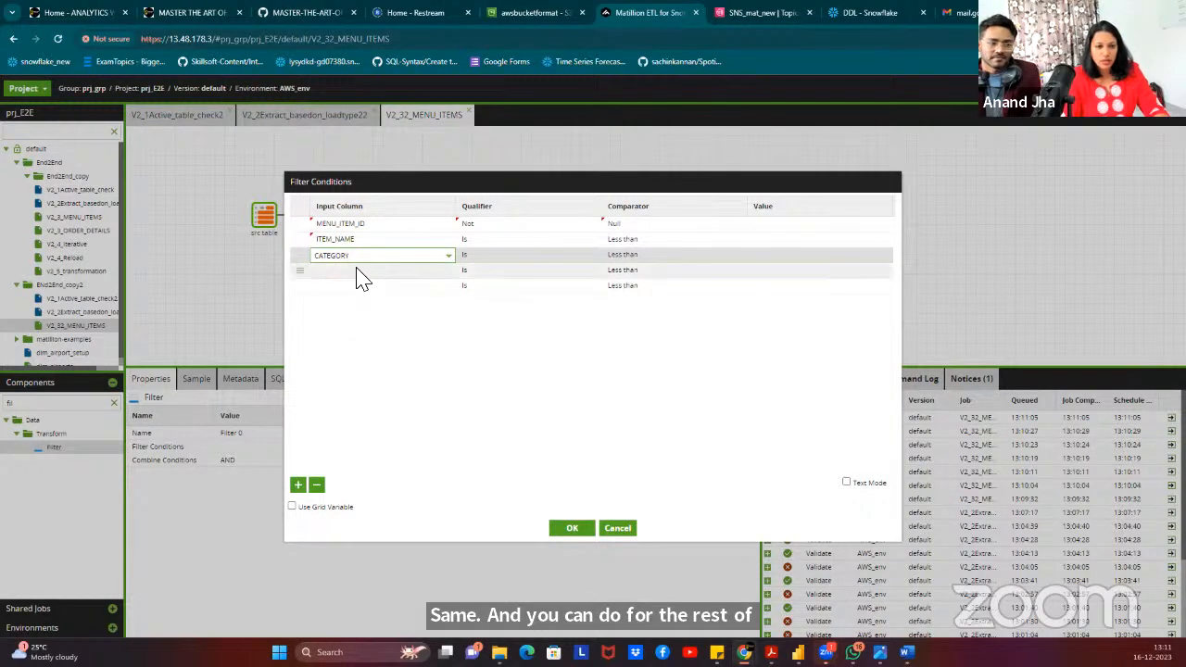
click(362, 269)
click(332, 338)
click(361, 285)
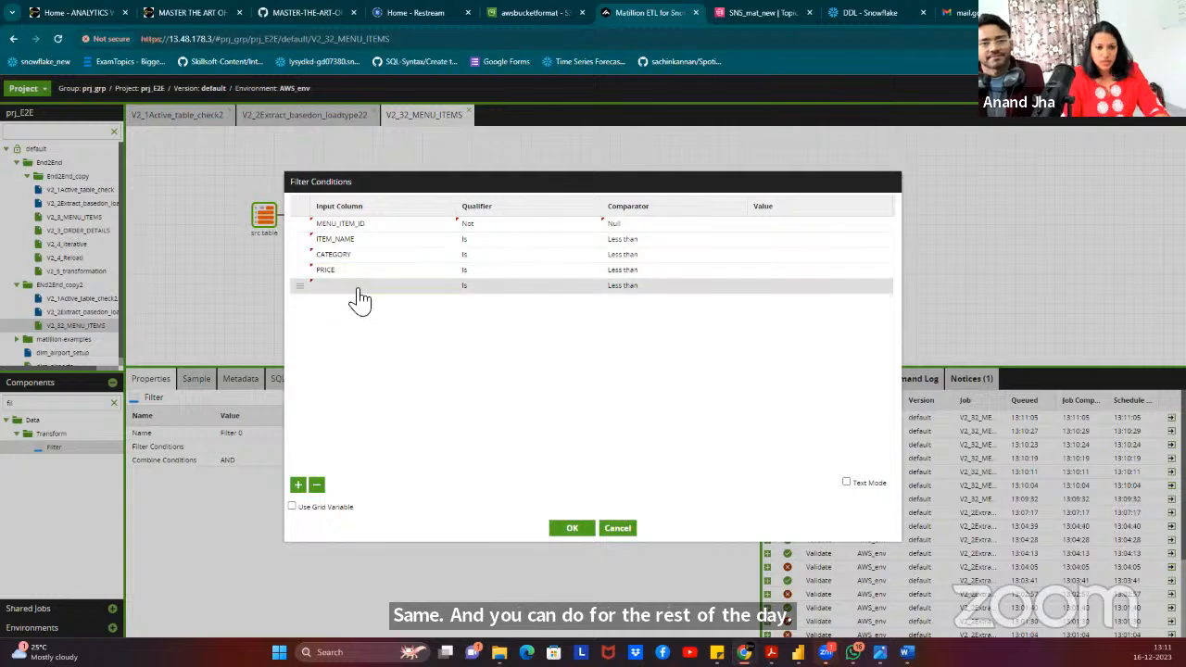
click(316, 485)
Set the ITEM_NAME, CATEGORY and PRICE conditions to Not Null.
click(509, 241)
click(491, 272)
click(491, 253)
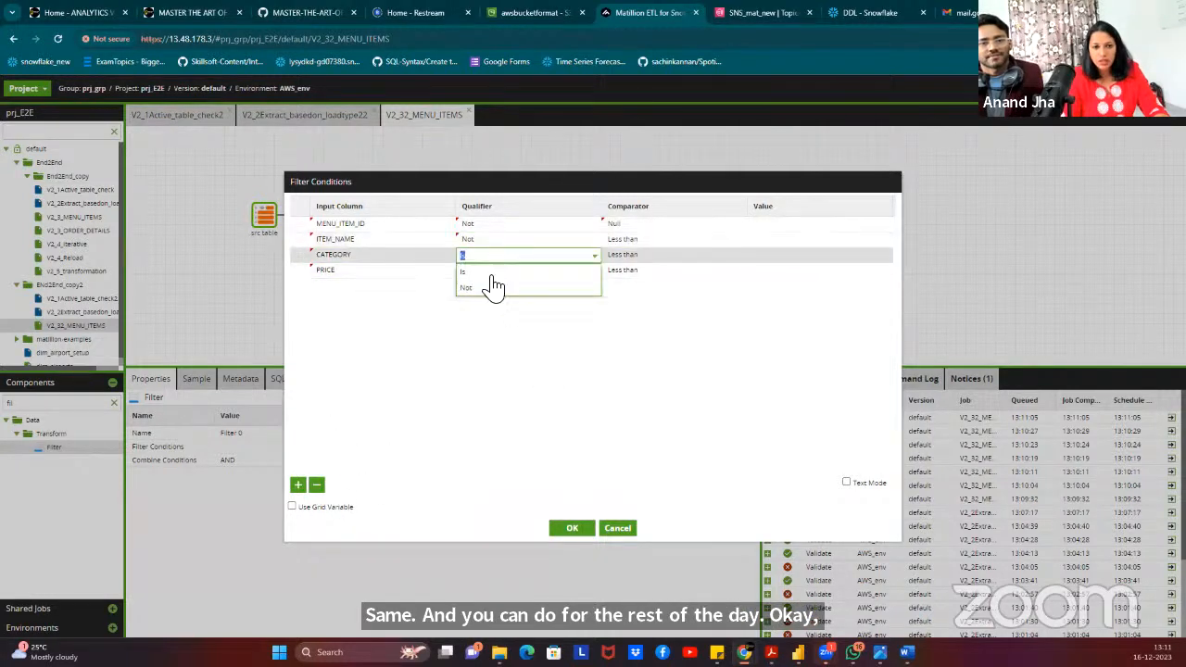
click(491, 285)
click(484, 271)
click(480, 301)
click(623, 239)
click(624, 241)
click(634, 336)
click(625, 257)
click(625, 256)
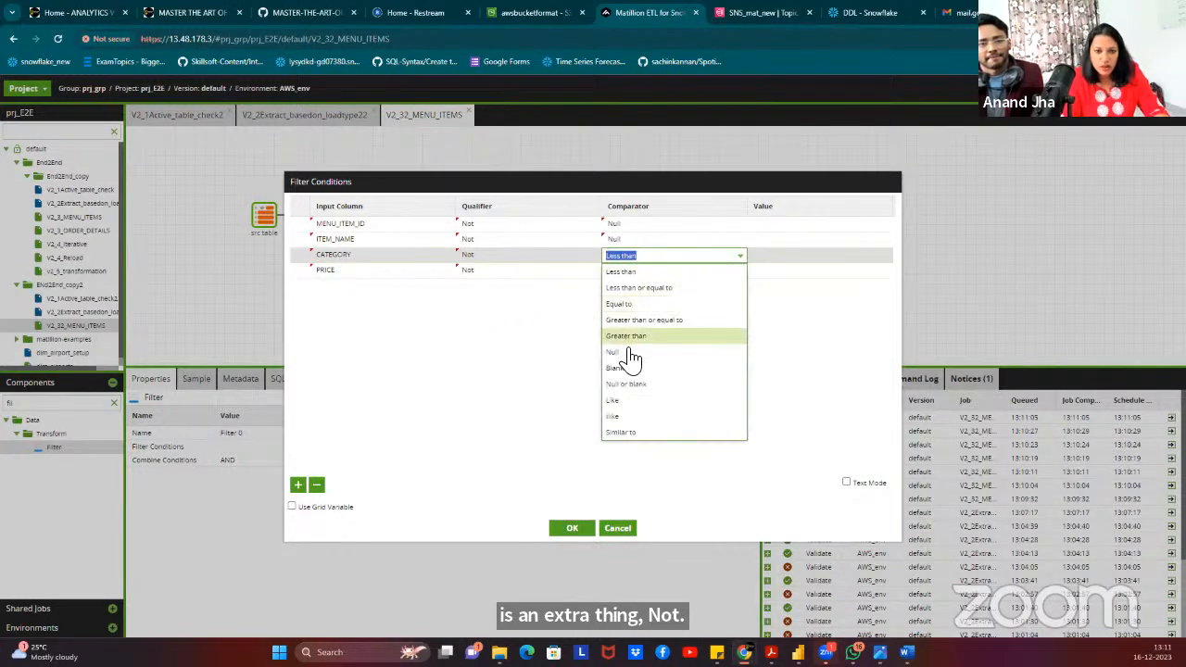
click(630, 352)
click(636, 270)
click(621, 368)
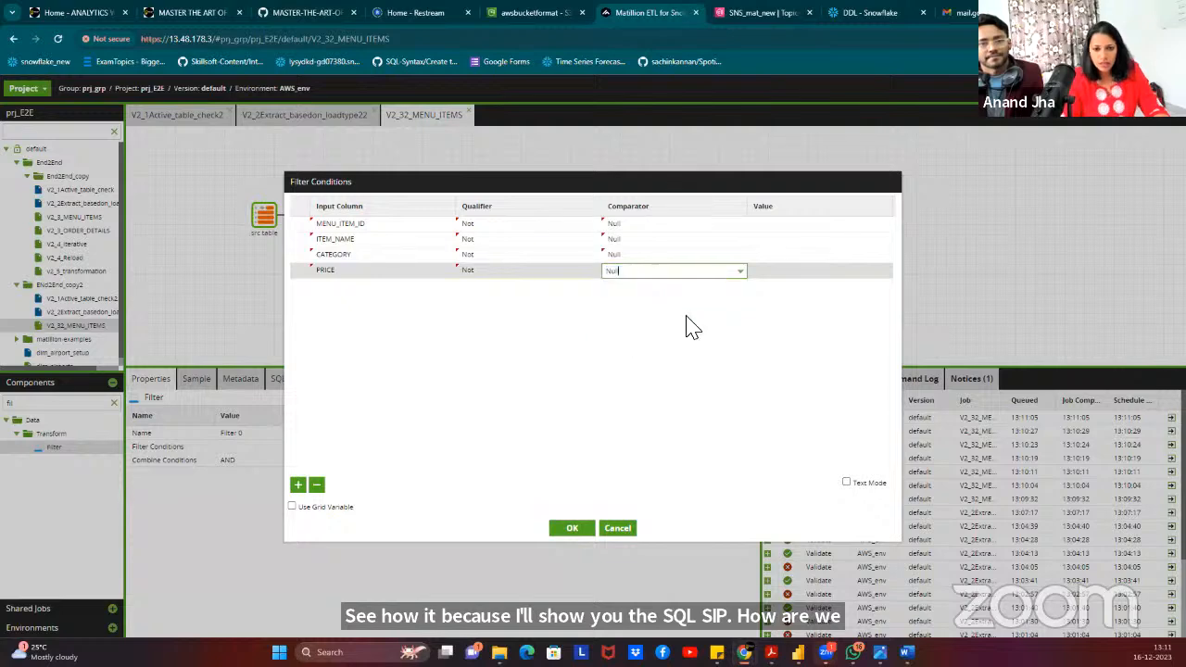
Apply the four not-null conditions and inspect the generated WHERE clause in the SQL view.
click(572, 530)
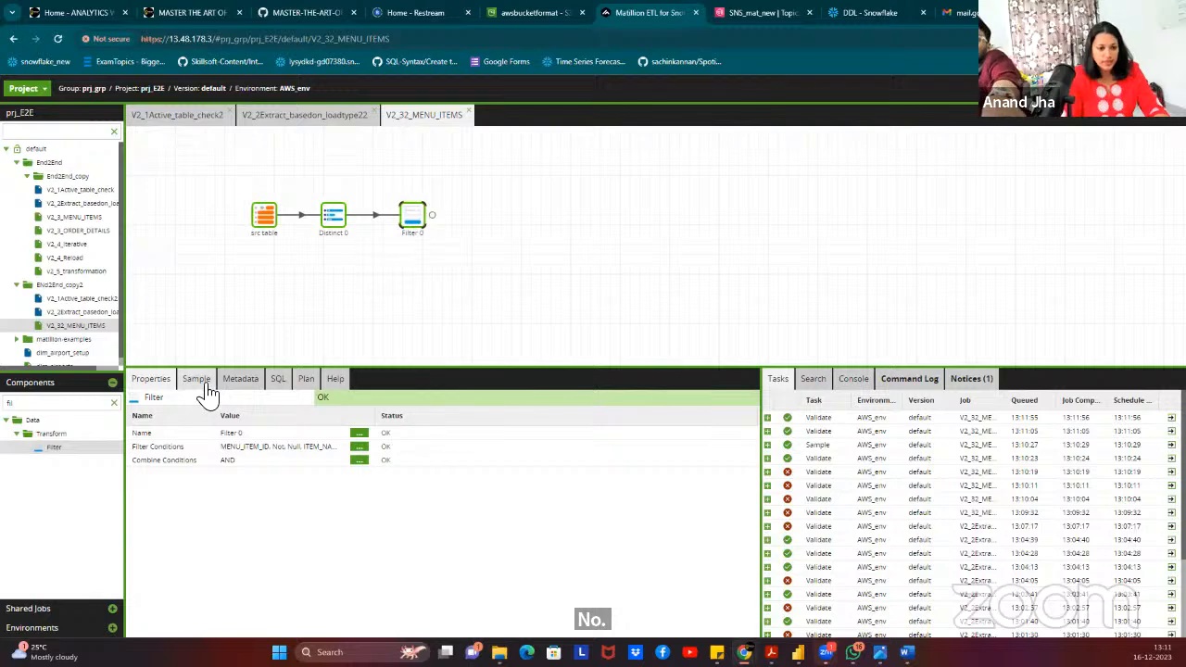
click(278, 380)
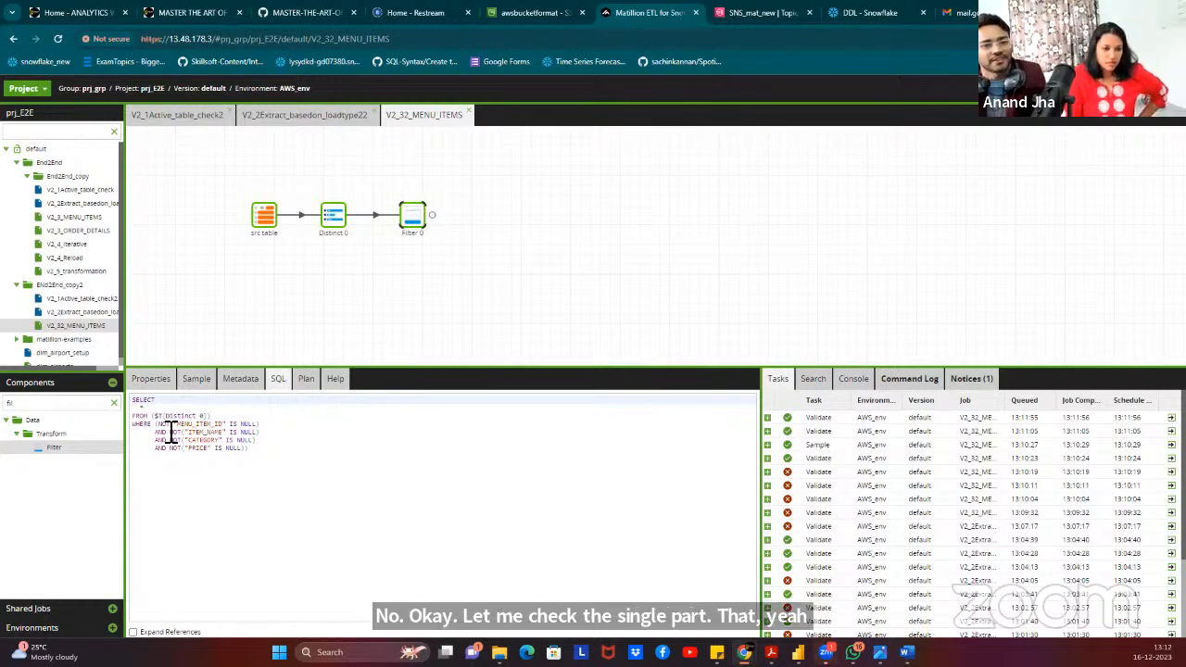
drag(274, 468, 146, 429)
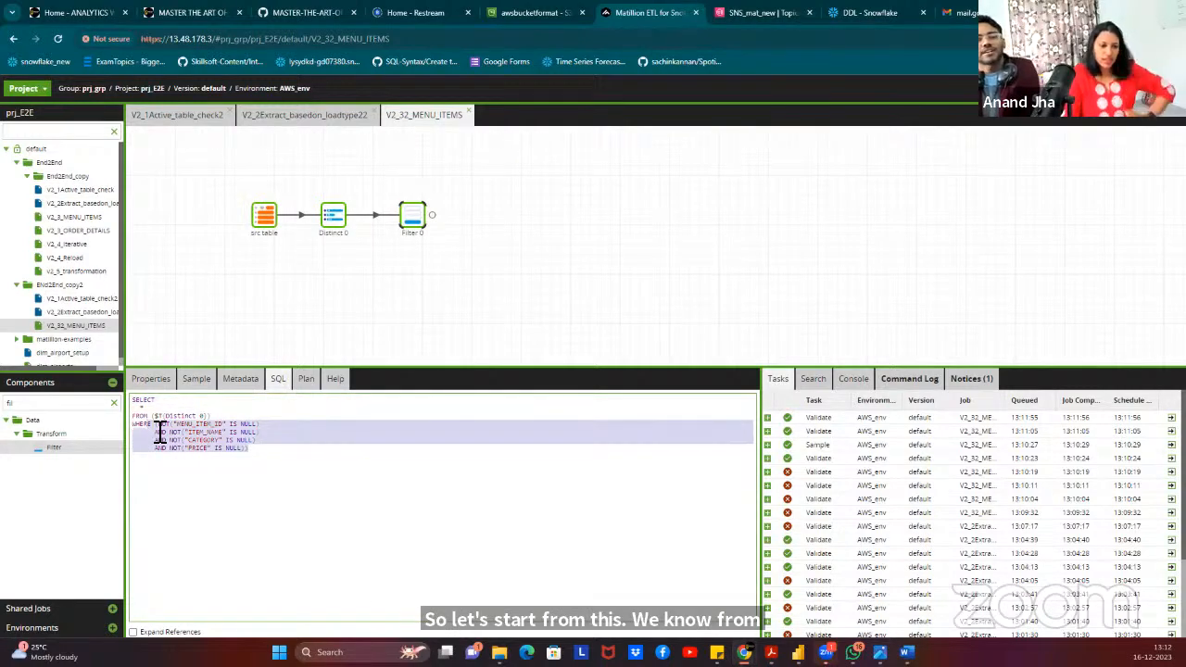
click(265, 444)
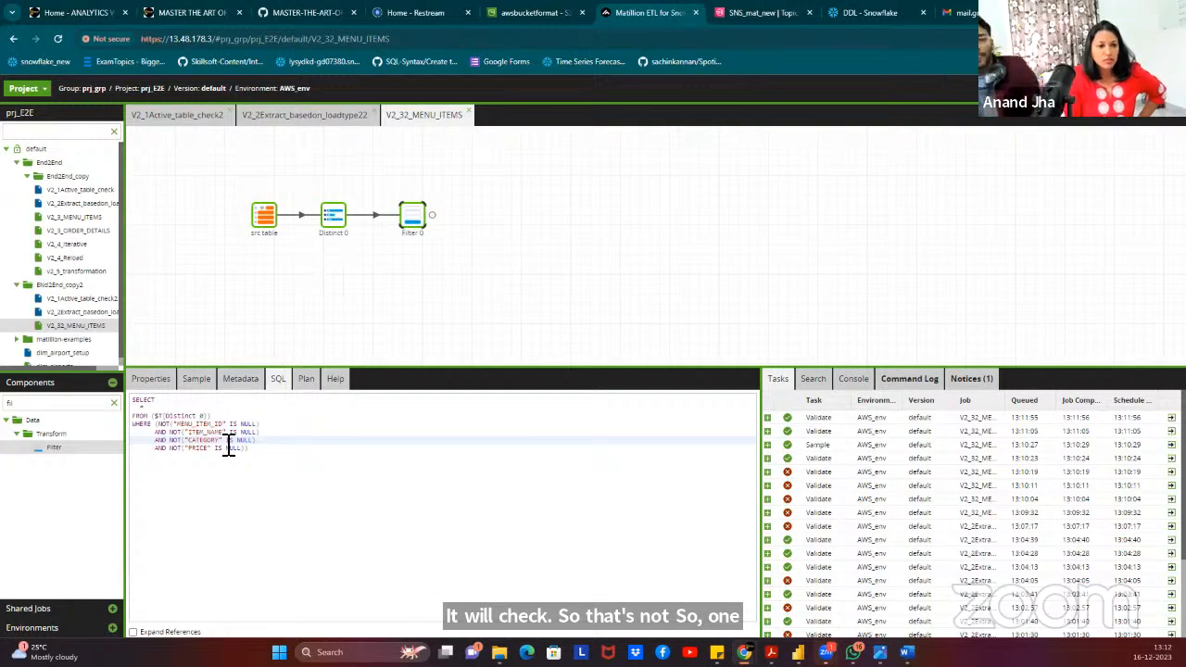
click(151, 379)
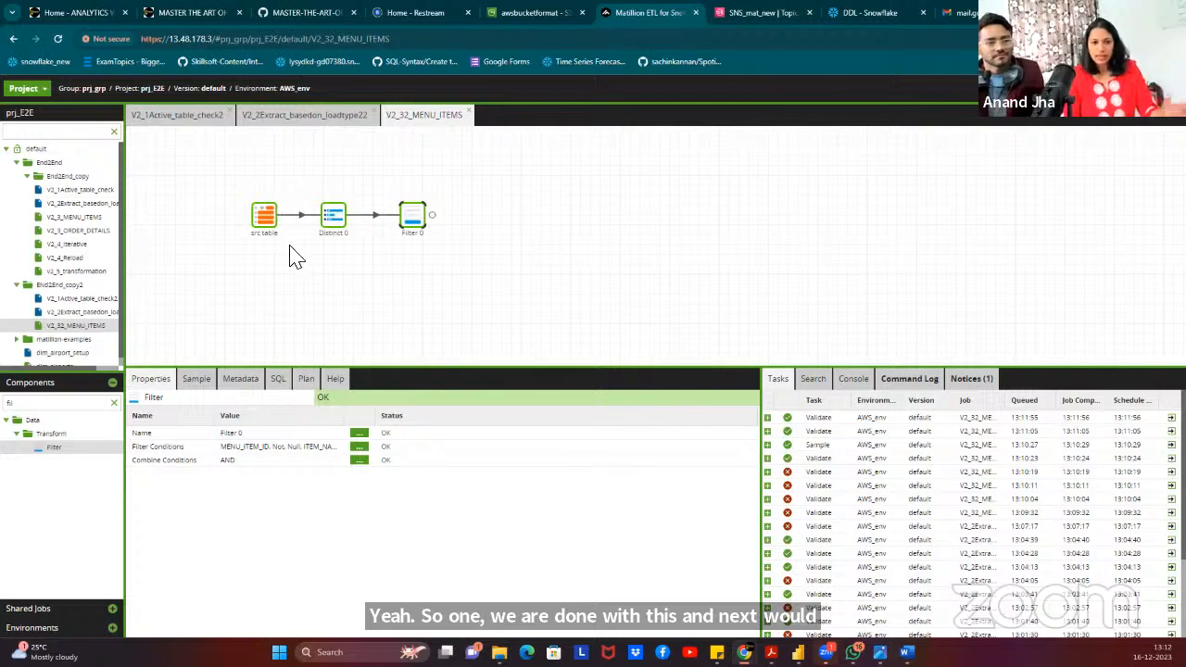
Search components for 'view' and add a Create View step linked after Filter 0.
click(114, 402)
text(view)
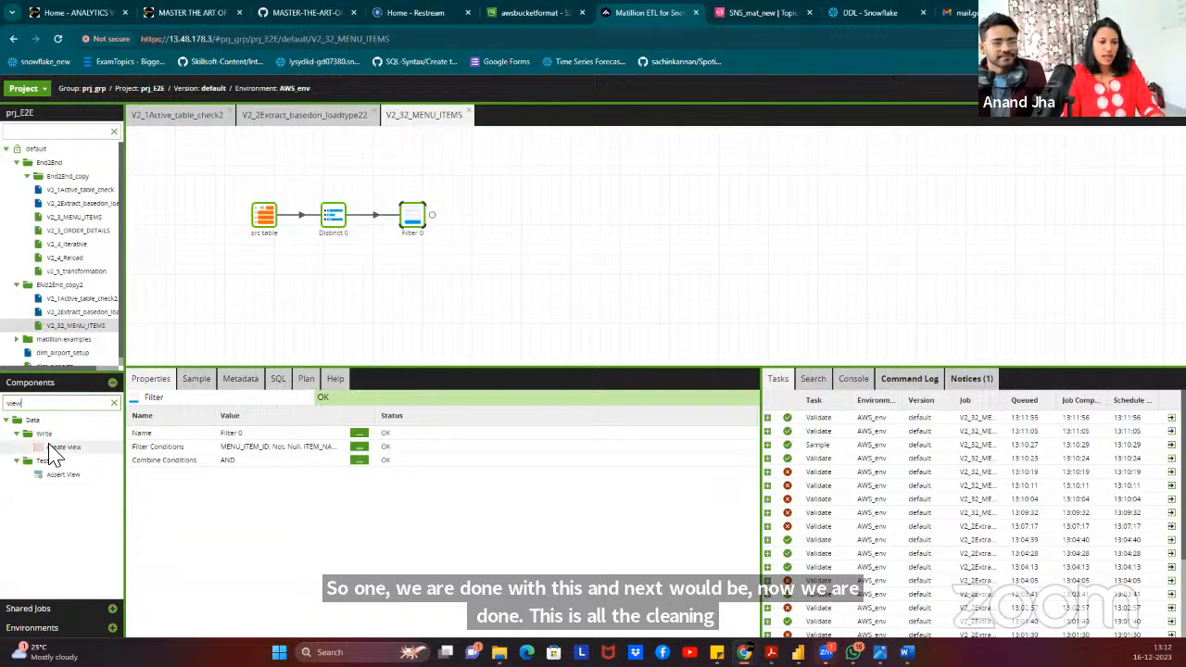
mouse_move(63, 446)
mouse_down()
mouse_move(580, 262)
mouse_move(512, 238)
mouse_move(500, 215)
mouse_move(503, 230)
mouse_up()
click(419, 217)
click(503, 229)
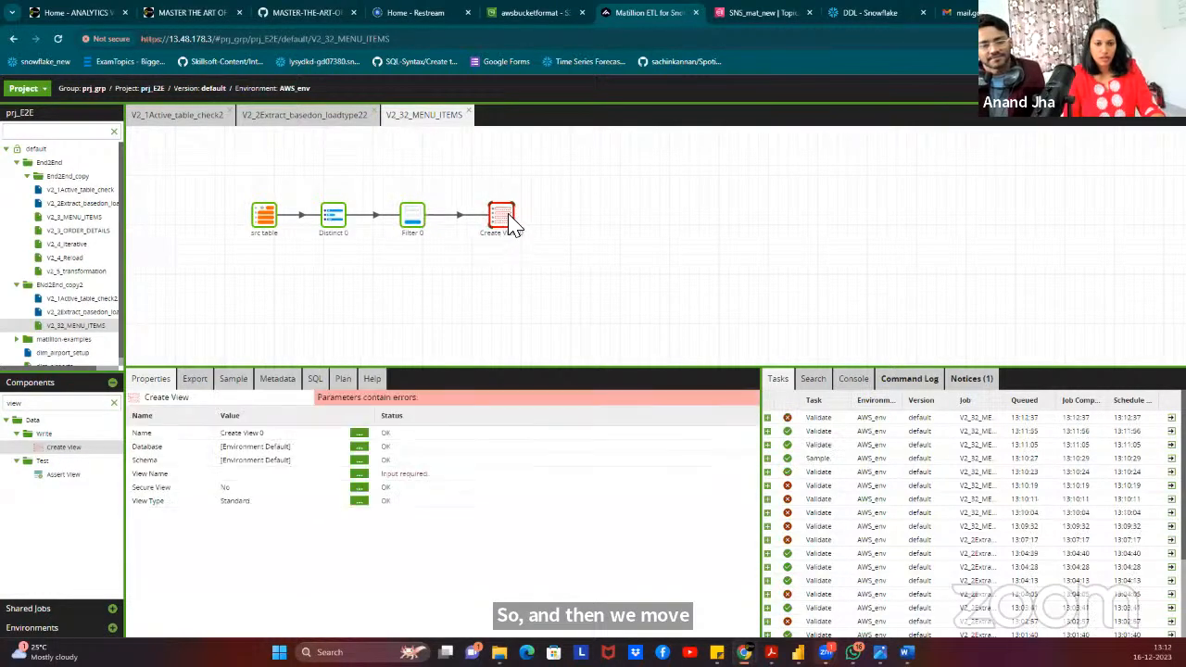
Set the view's database to RESTAURANTSALES and schema to RESTAURANT_DB_DES.
click(358, 448)
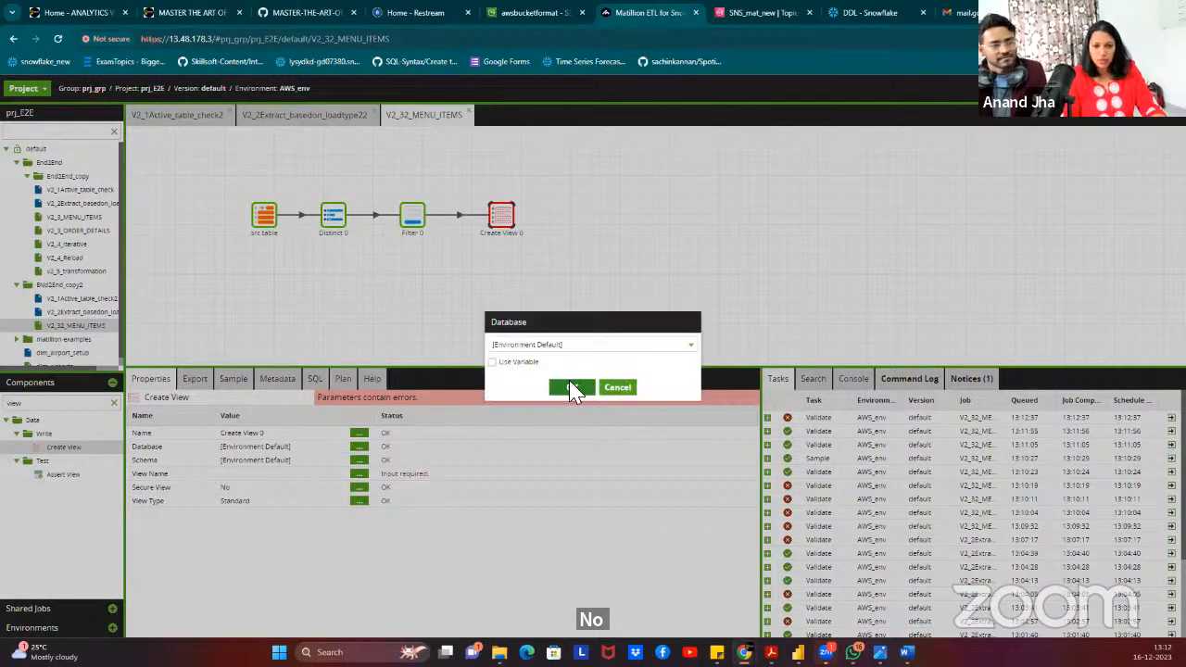
click(583, 344)
click(531, 378)
click(572, 401)
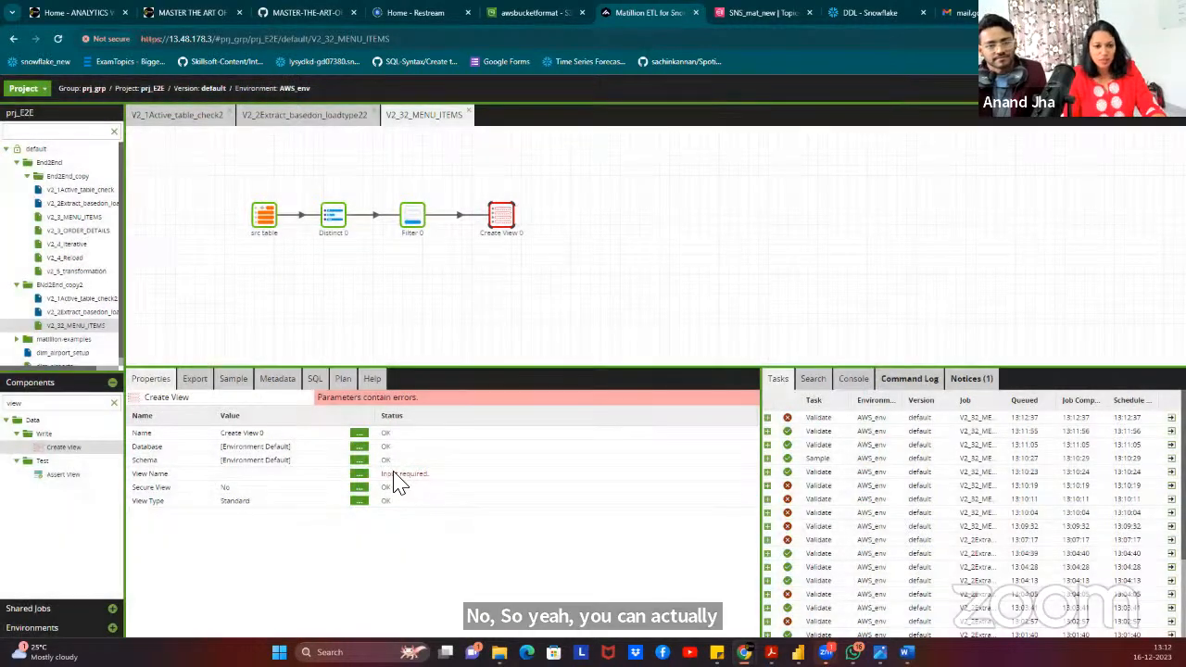
click(359, 460)
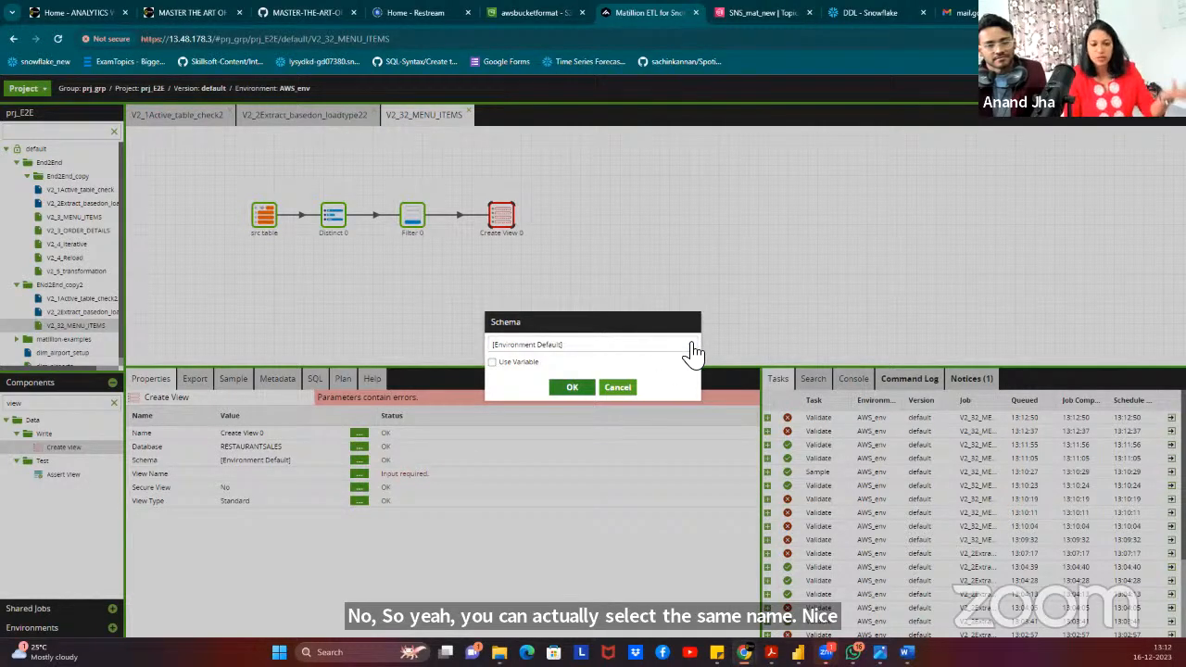
click(693, 351)
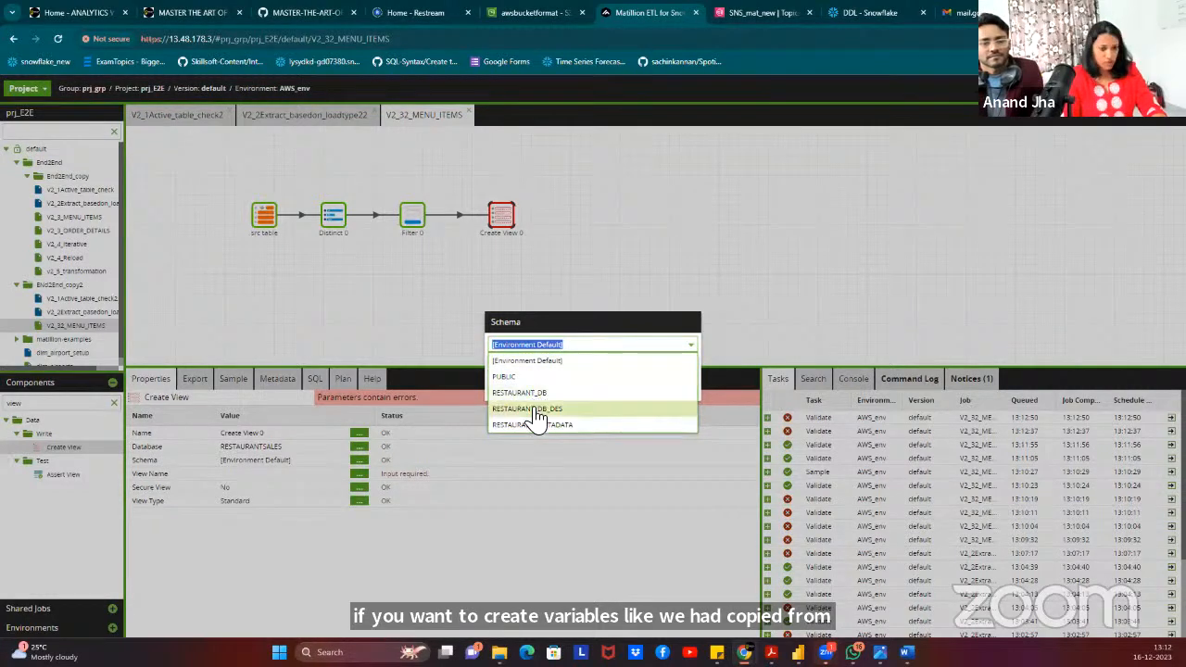
click(547, 339)
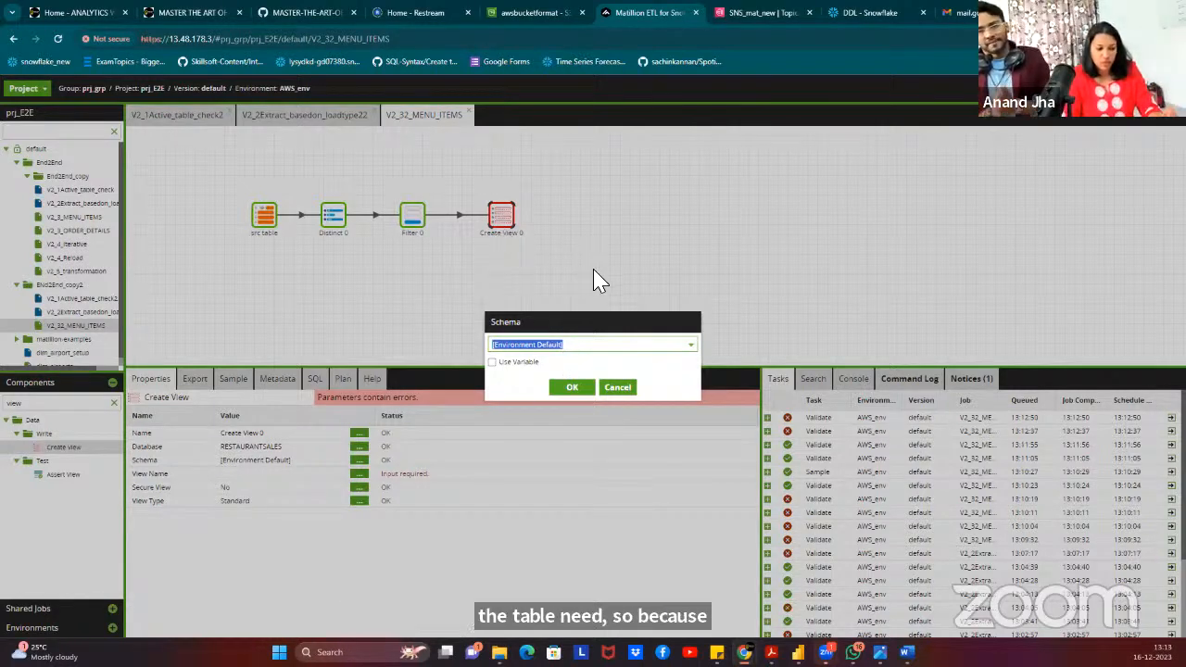
click(691, 346)
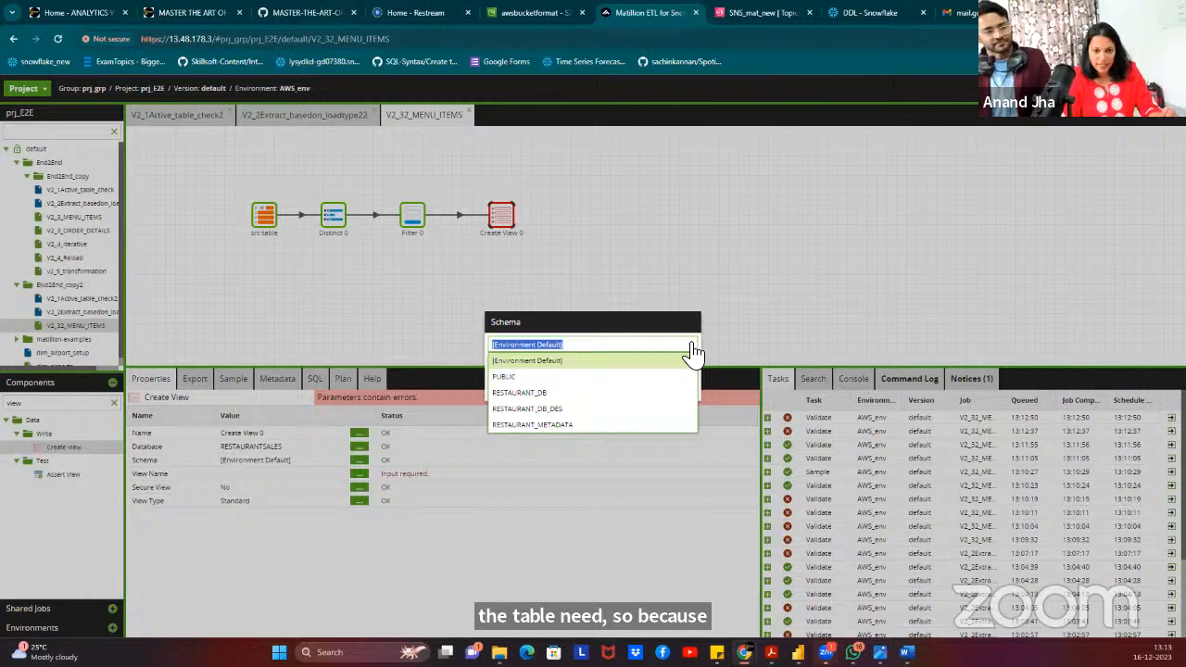
click(545, 410)
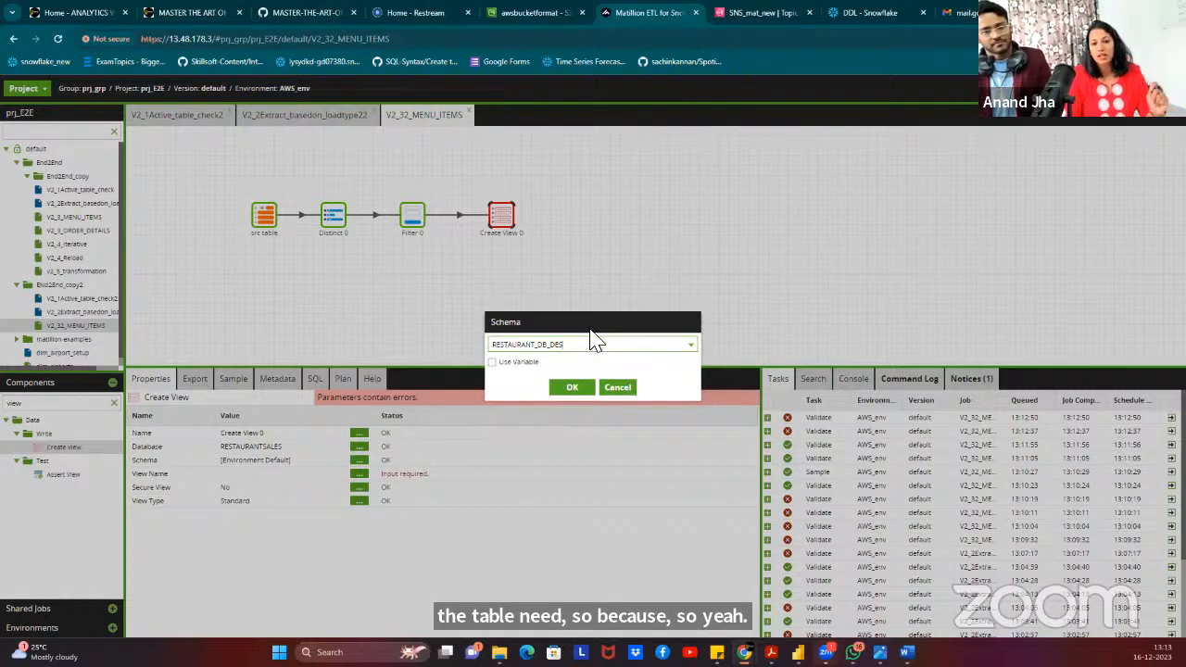
click(575, 394)
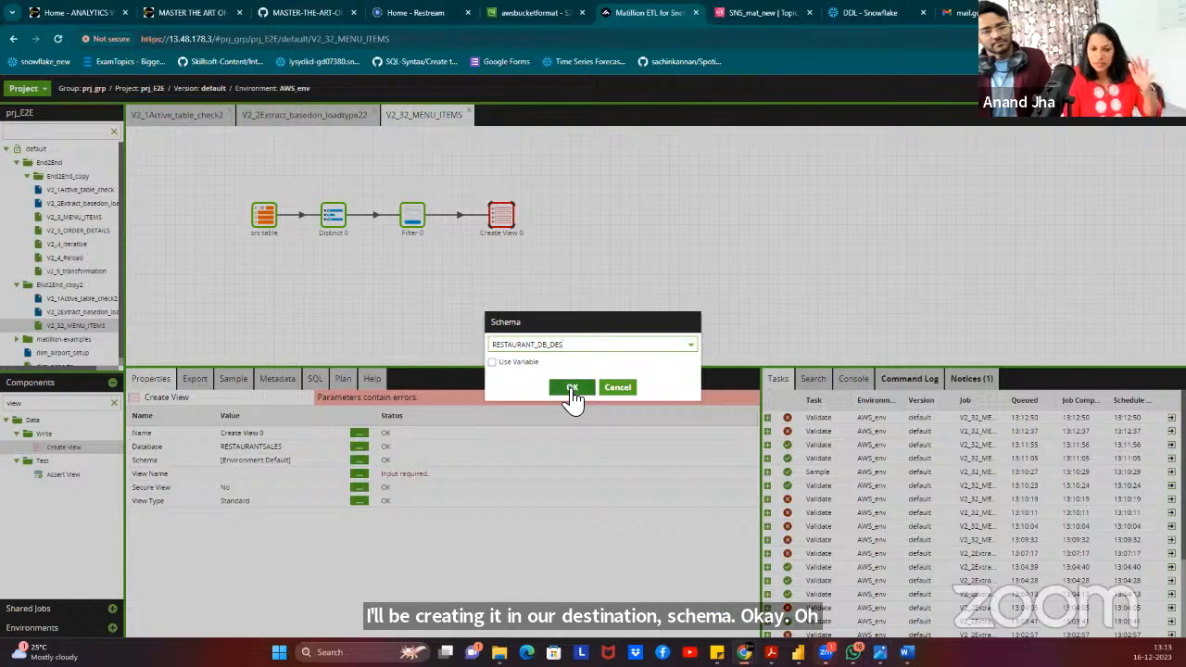
click(572, 391)
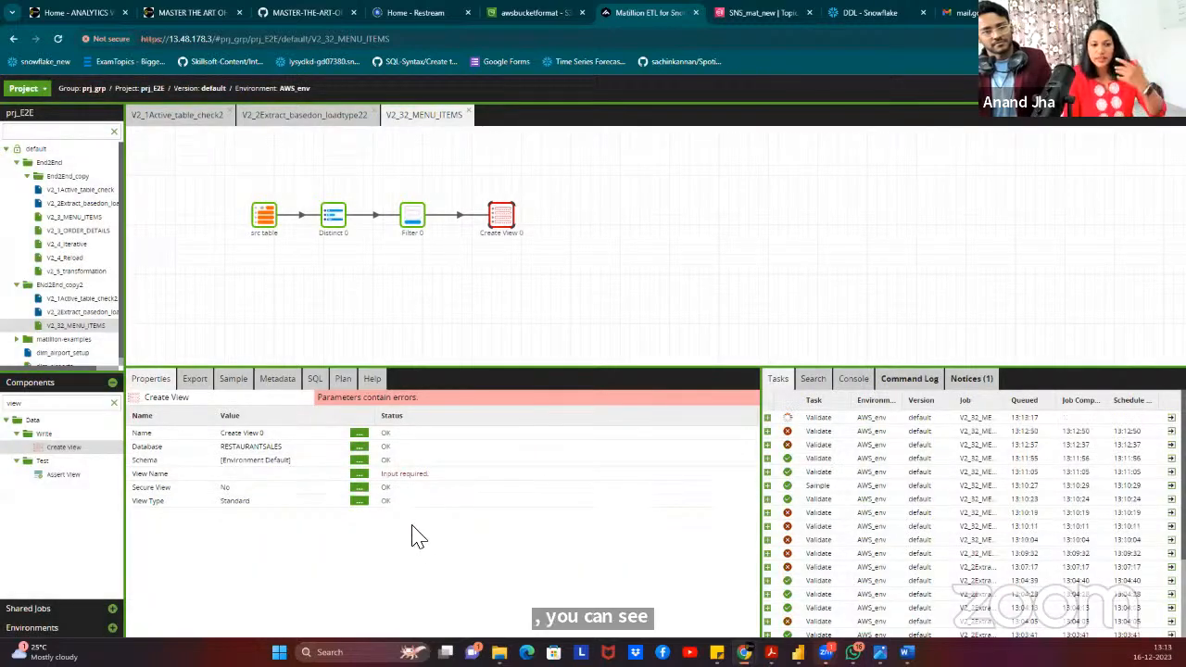
Name the view MENU_ITEMS_VIEW.
click(363, 476)
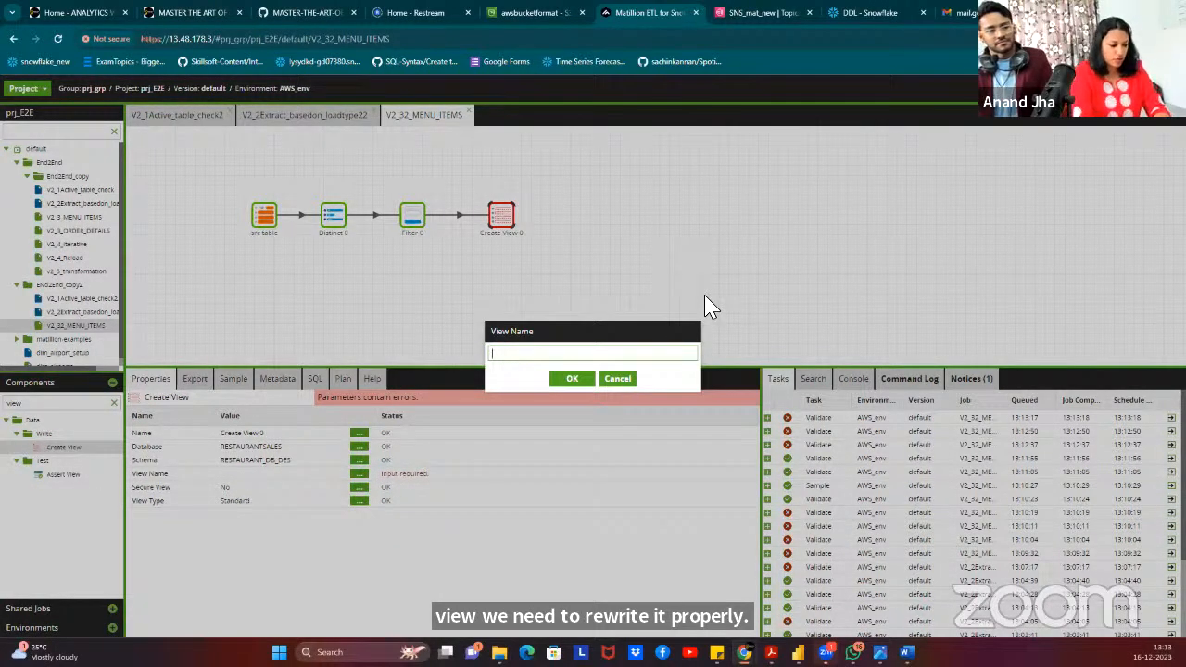
text(MENU)
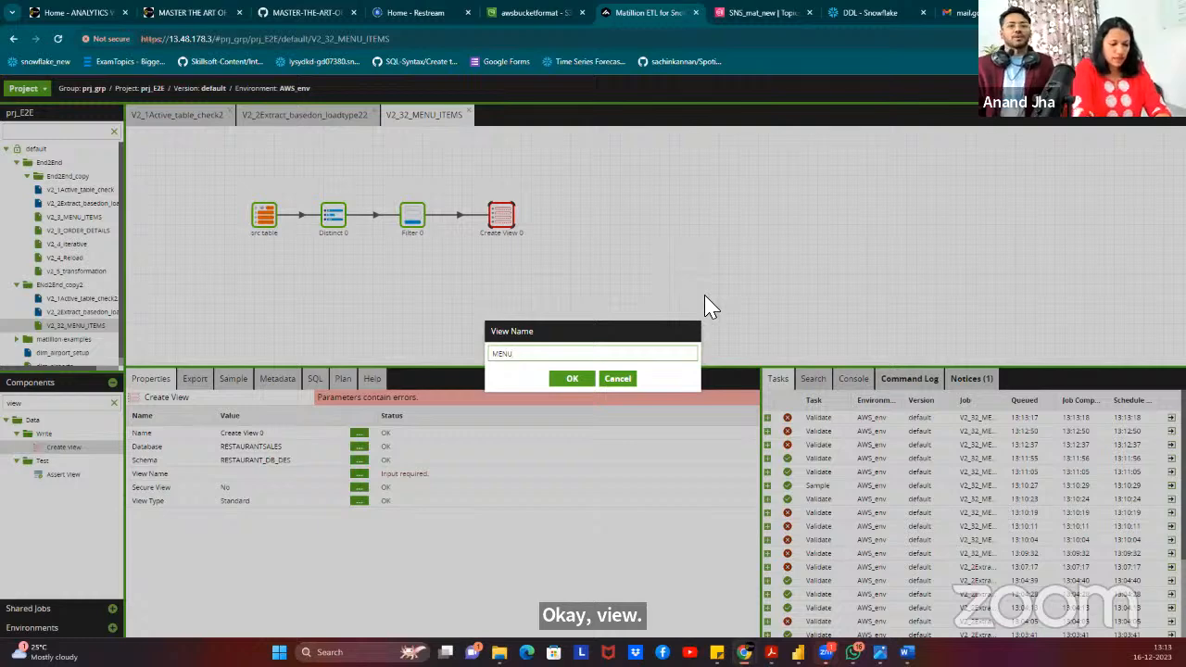
text(_ITEMS_VIEW)
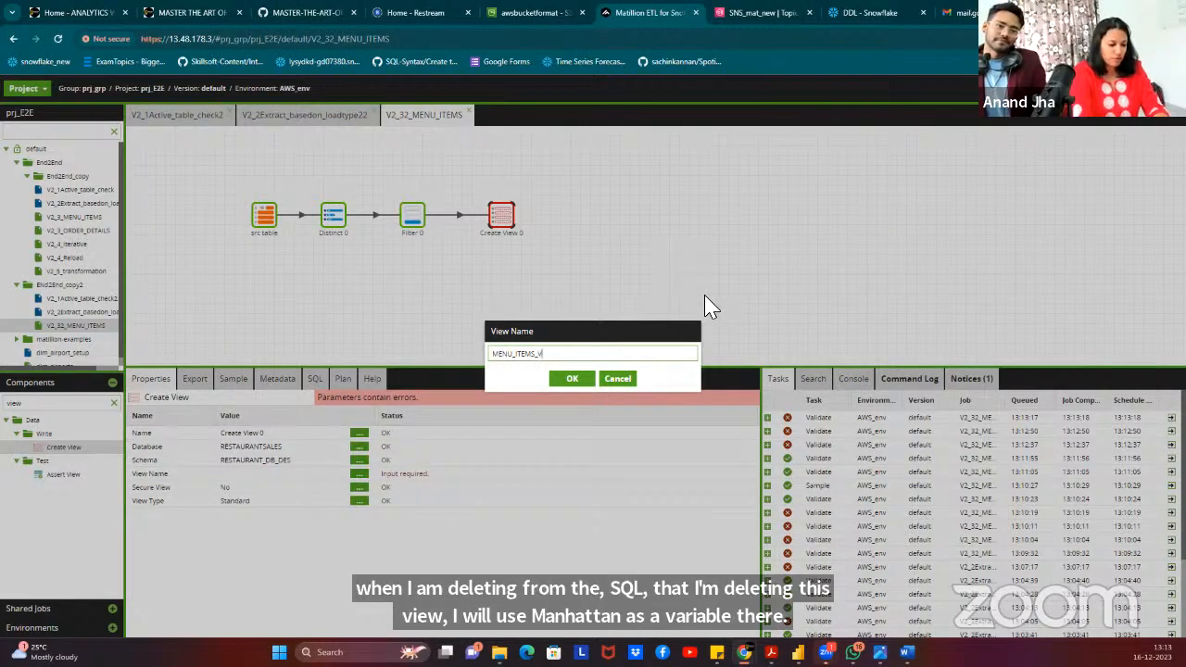
click(574, 388)
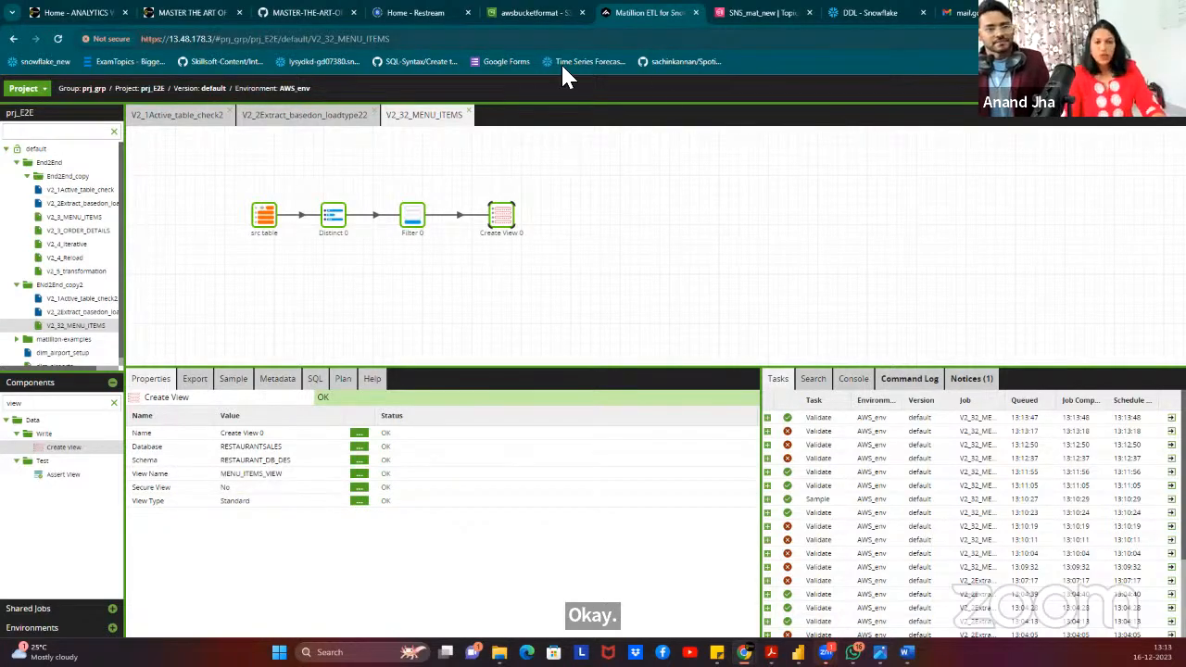
Load sample rows from MENU_ITEMS for the src table step.
click(572, 211)
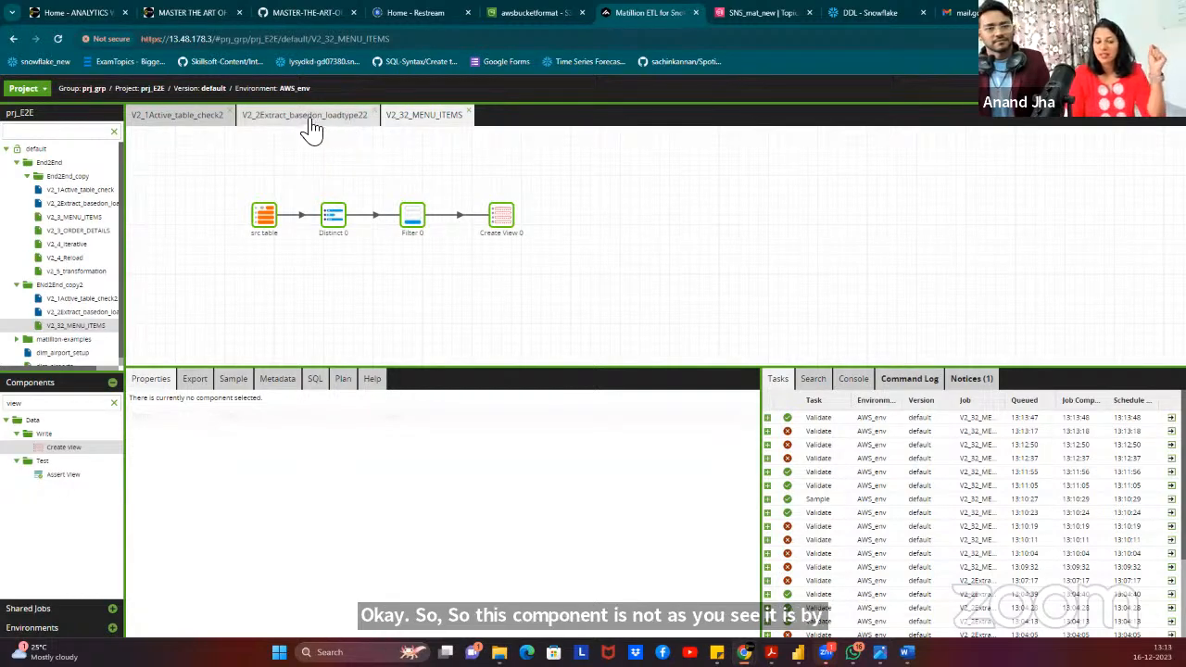
click(266, 221)
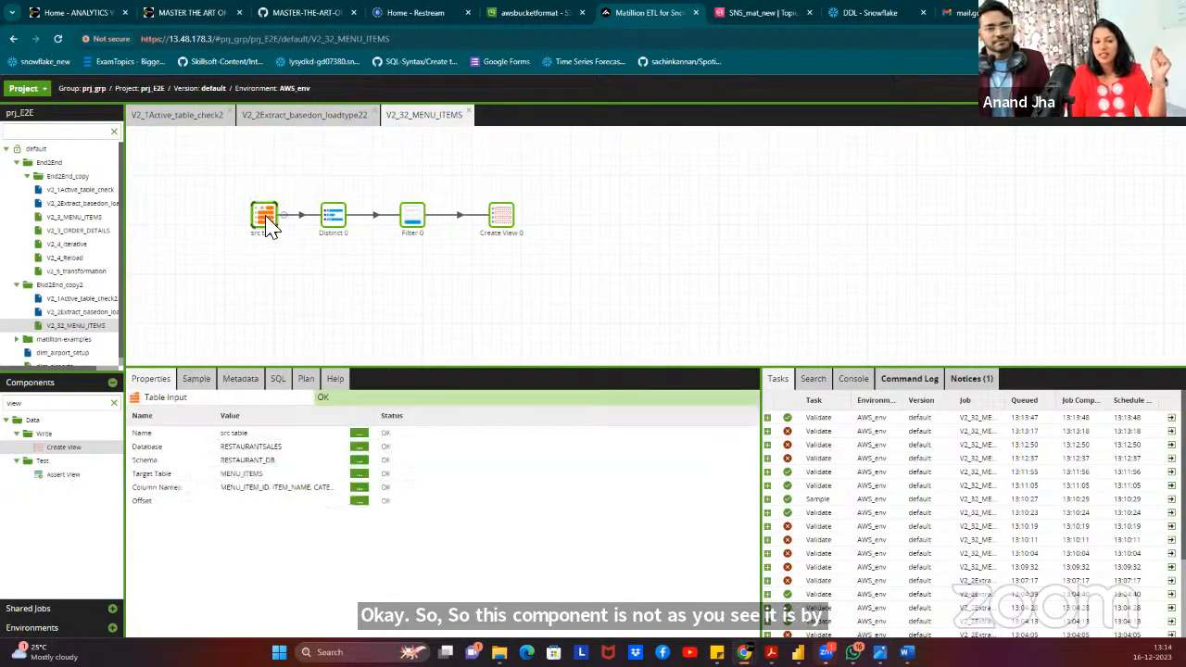
click(195, 382)
click(153, 400)
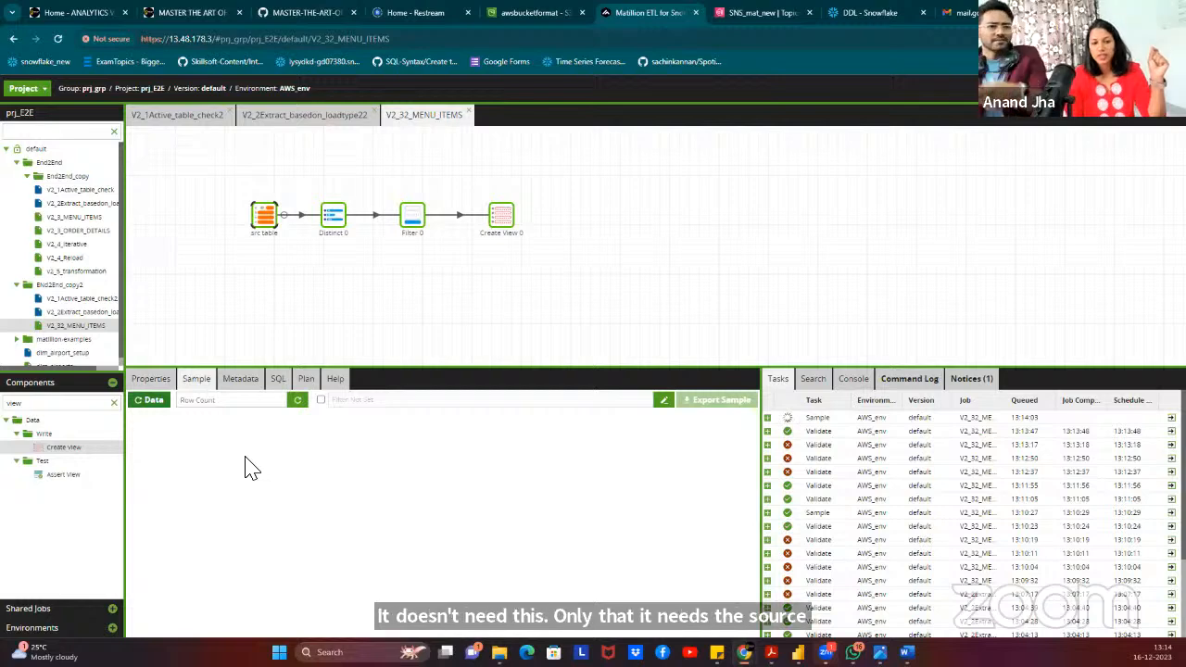
Run the V2_32_MENU_ITEMS job on AWS_env and review each step's result in the task details.
right_click(497, 213)
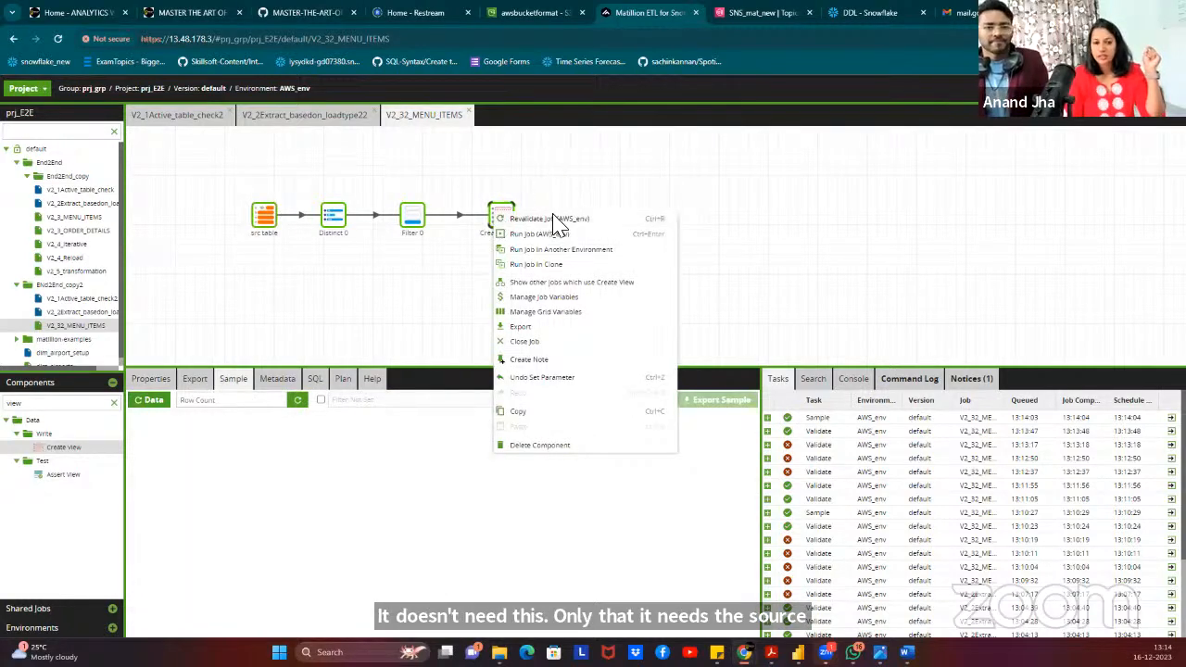
click(542, 235)
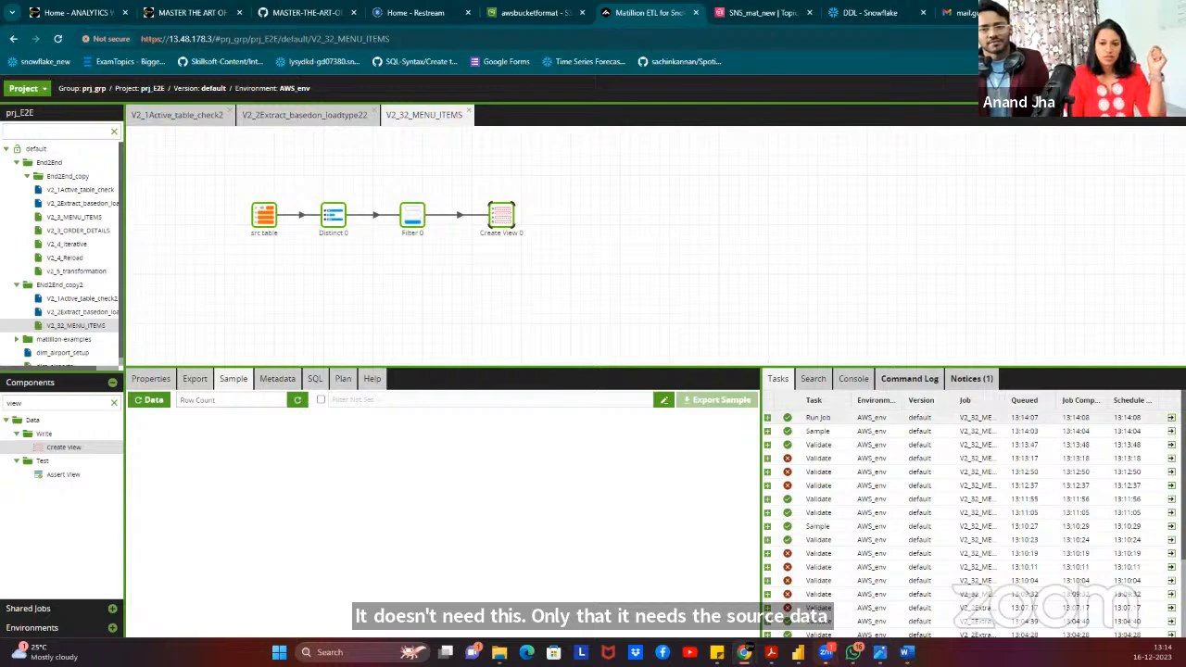
click(1172, 418)
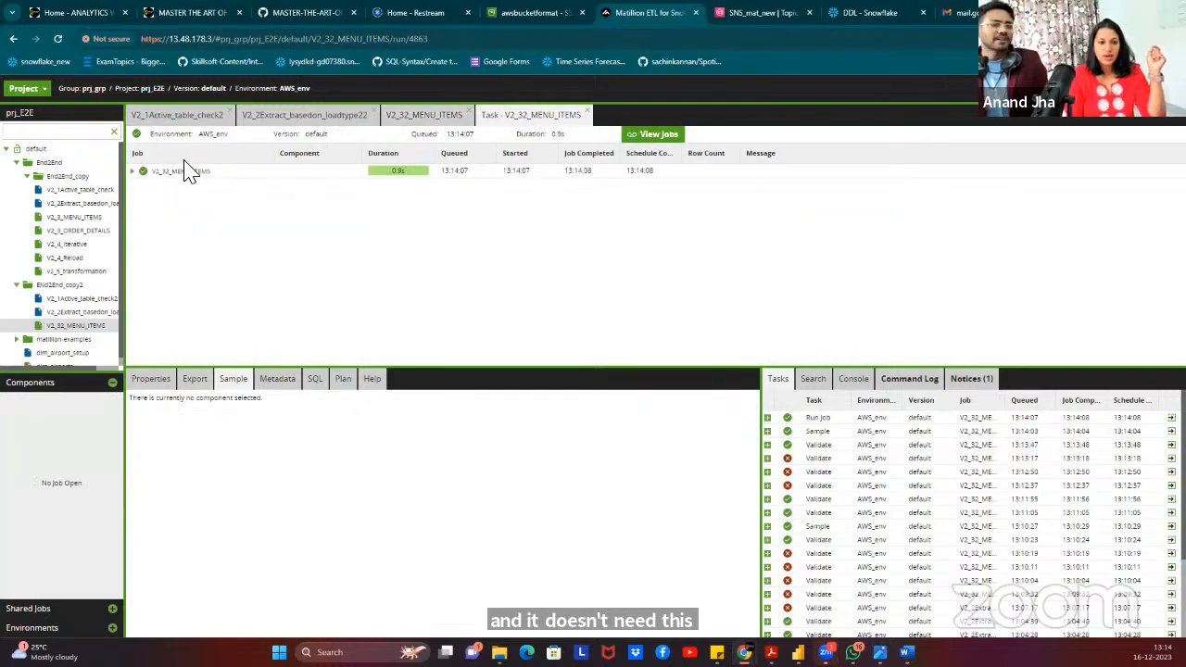
click(132, 172)
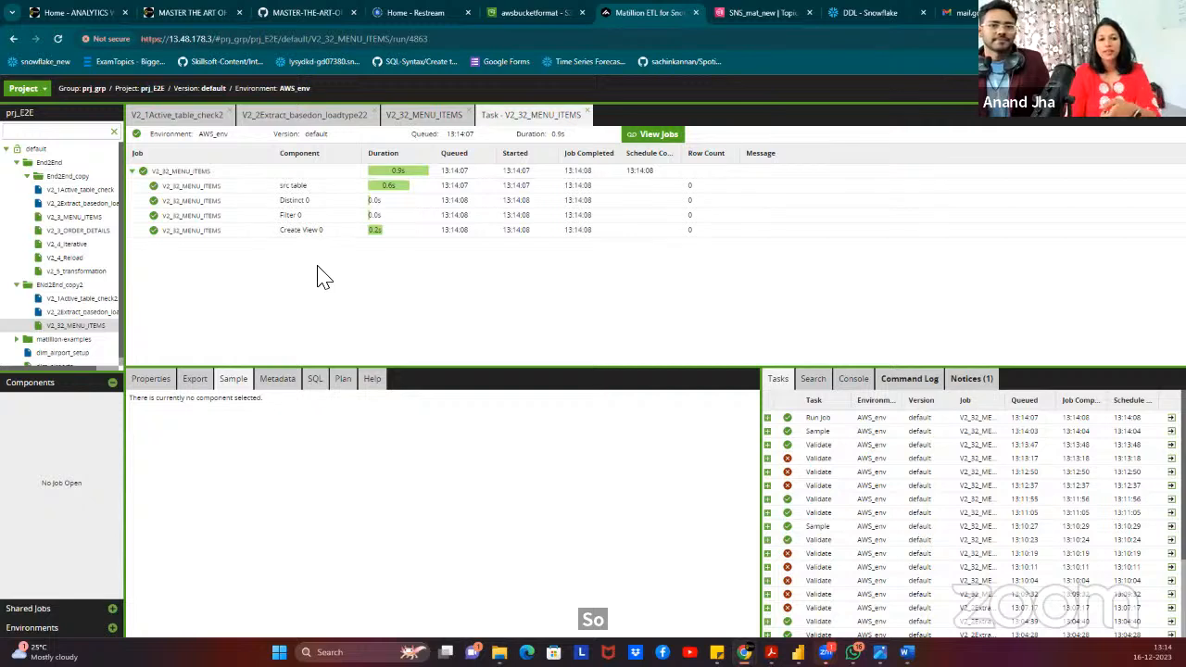
click(587, 113)
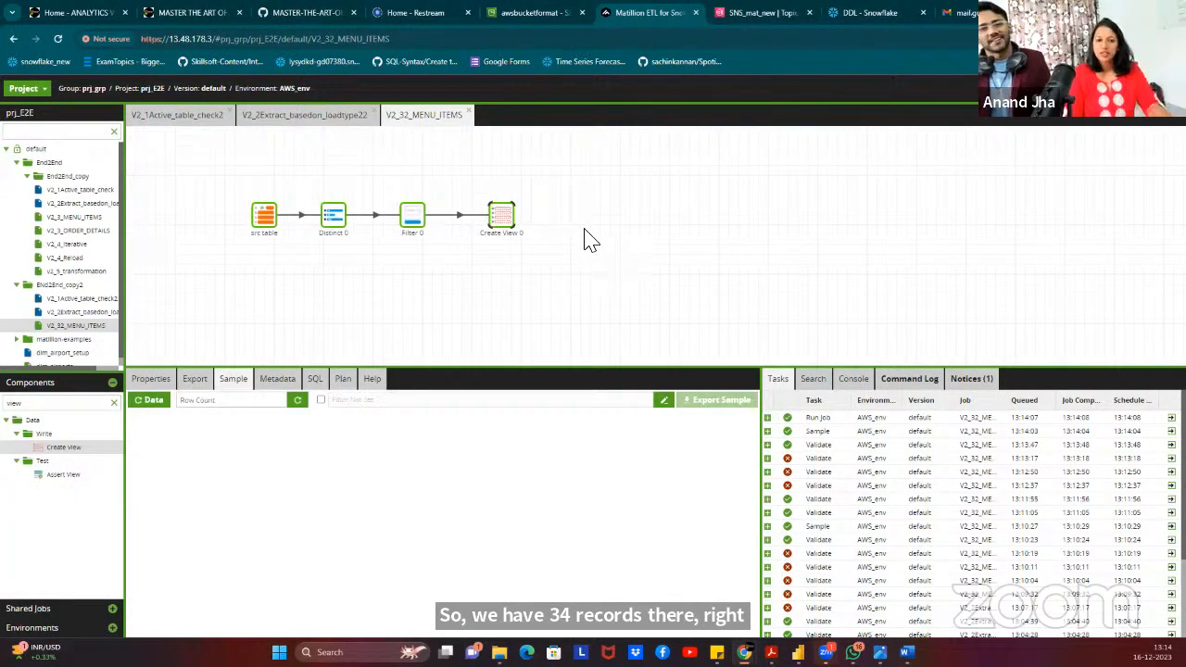
click(629, 270)
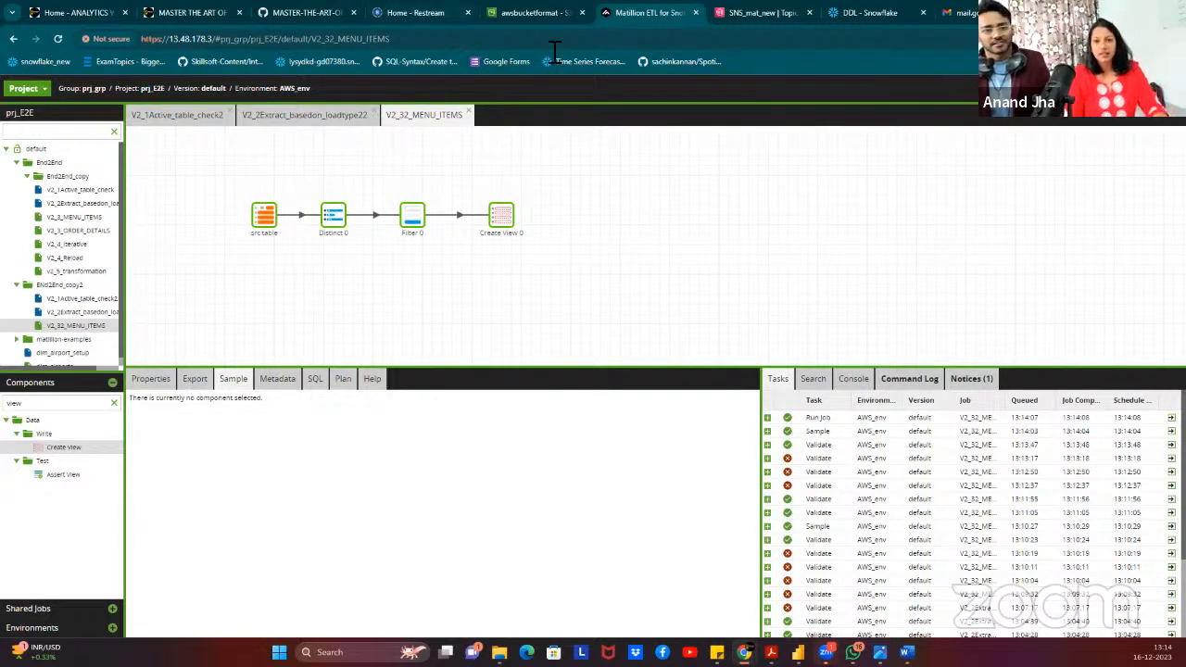
click(283, 14)
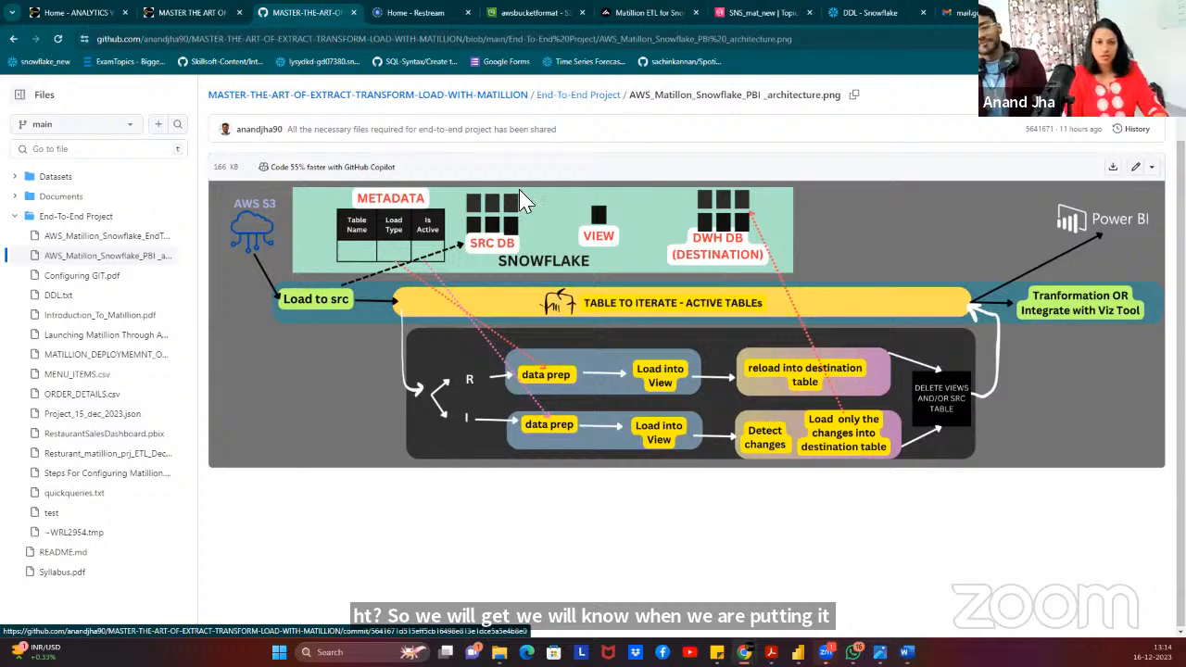
click(649, 12)
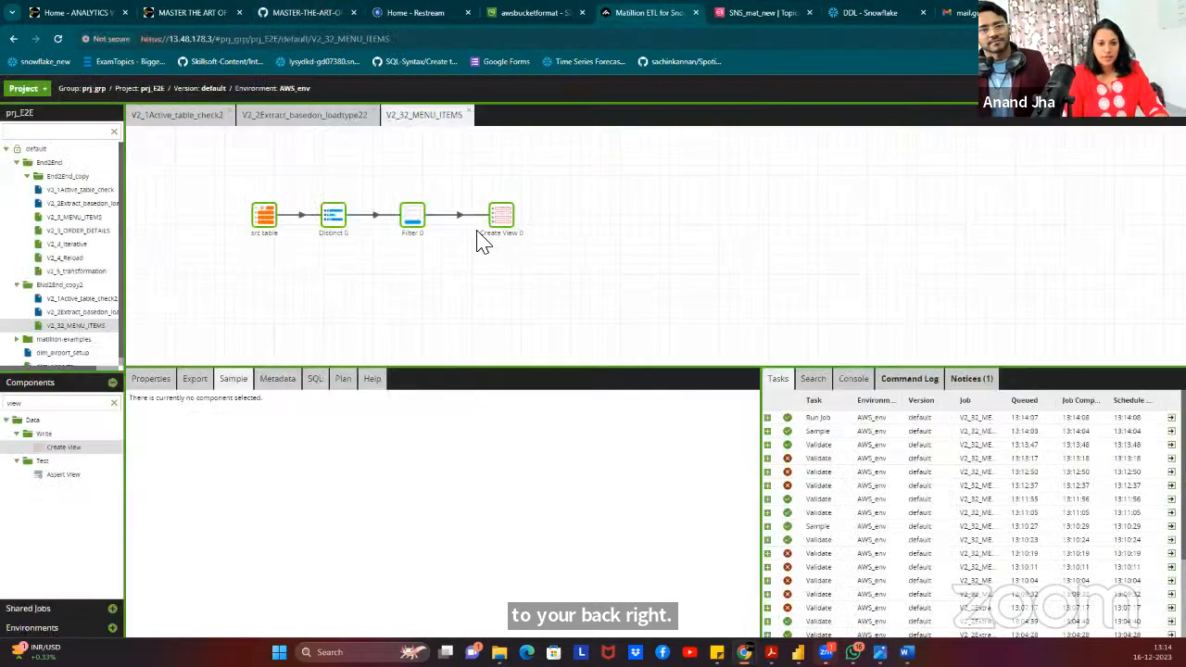
click(315, 18)
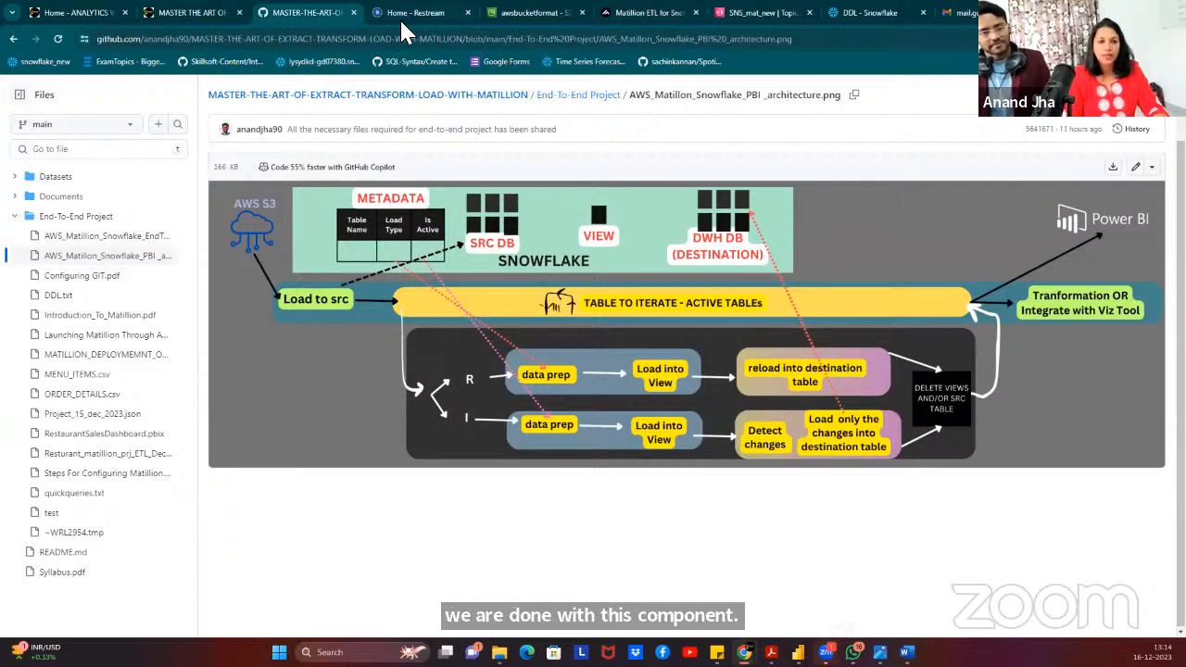
click(654, 13)
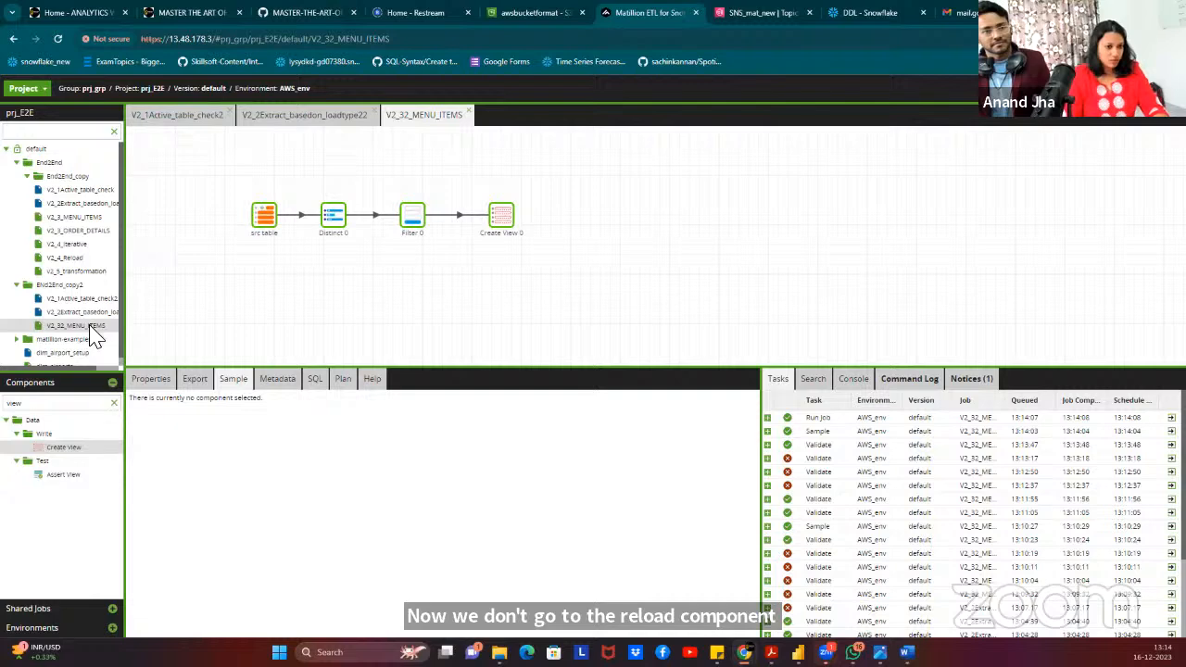
Add transformation job V2_42_Reload to the End2End_copy2 folder and confirm creation.
right_click(80, 287)
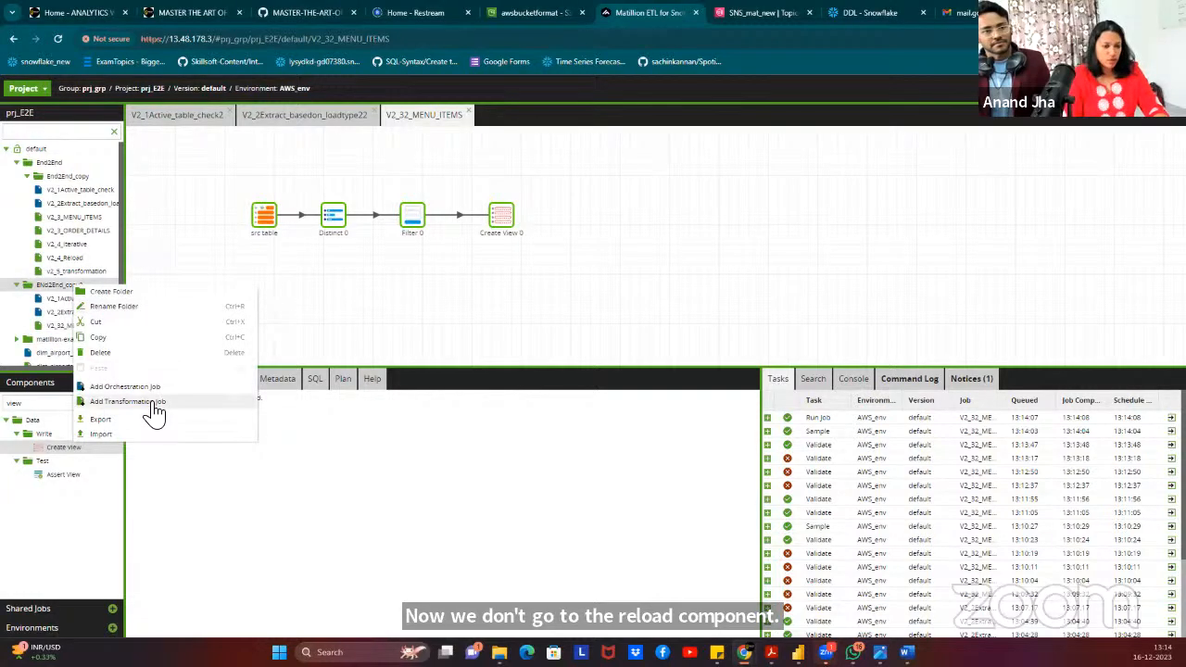
click(151, 402)
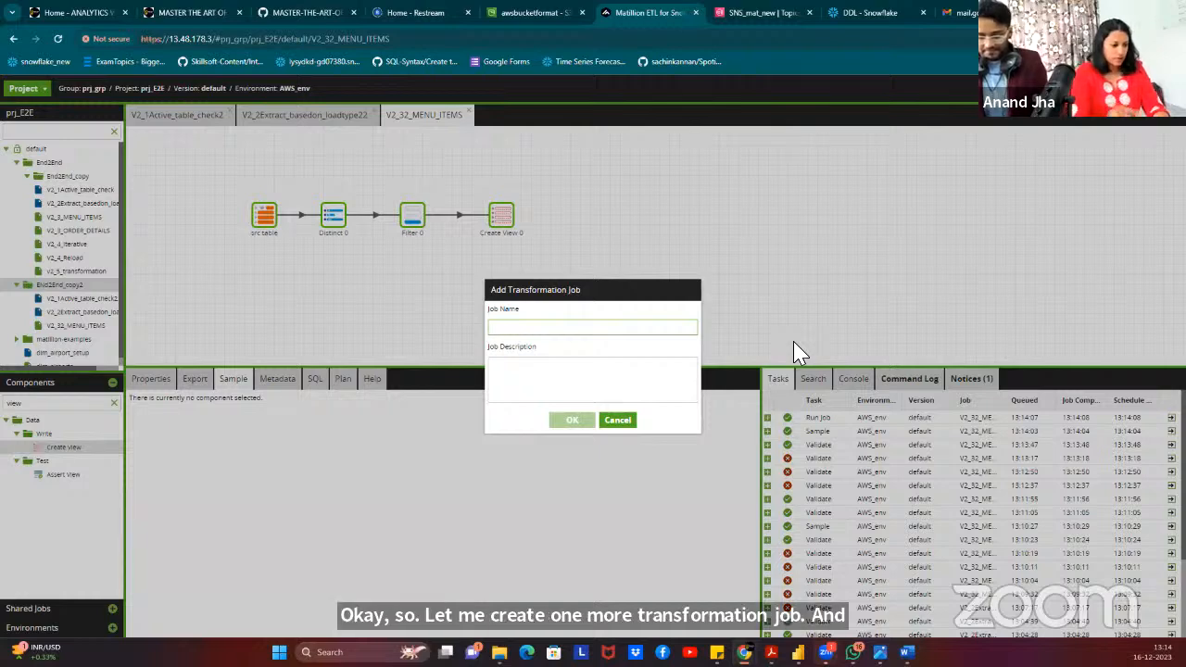
text(V2_42_)
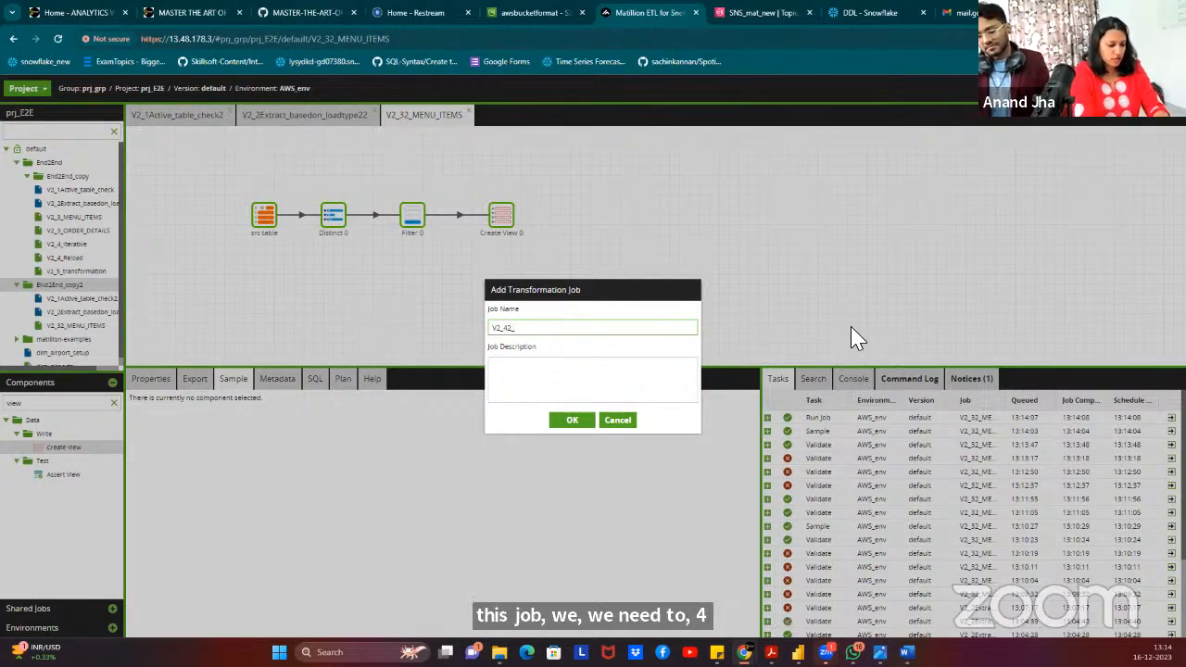
text(d)
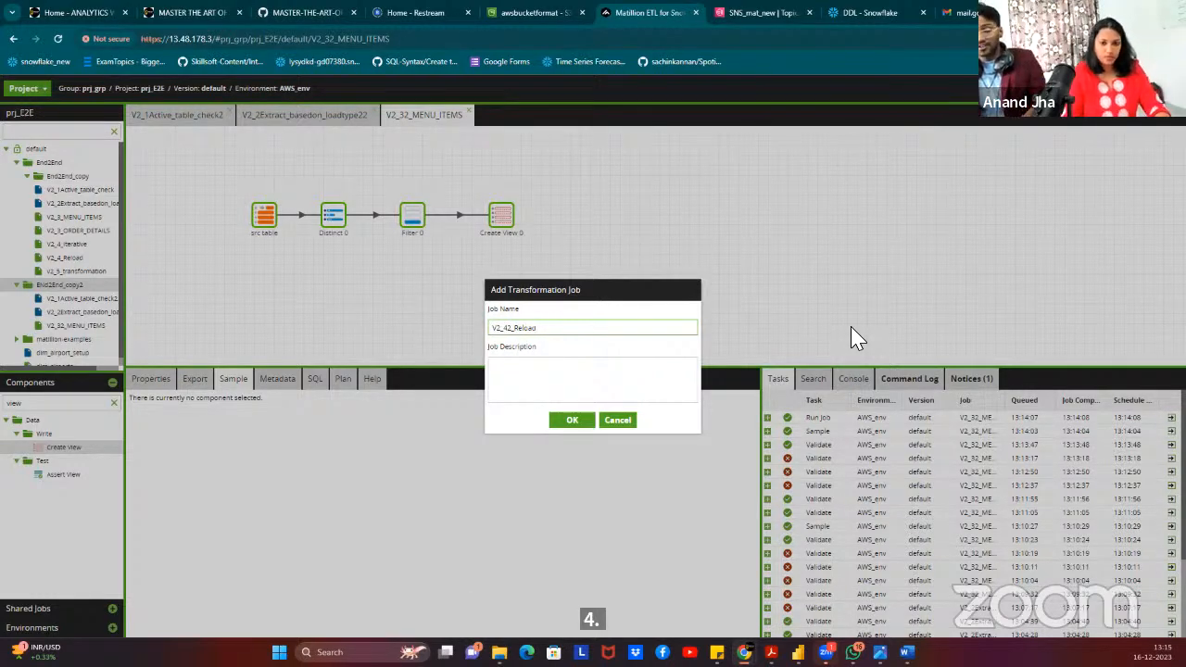
click(574, 423)
click(576, 391)
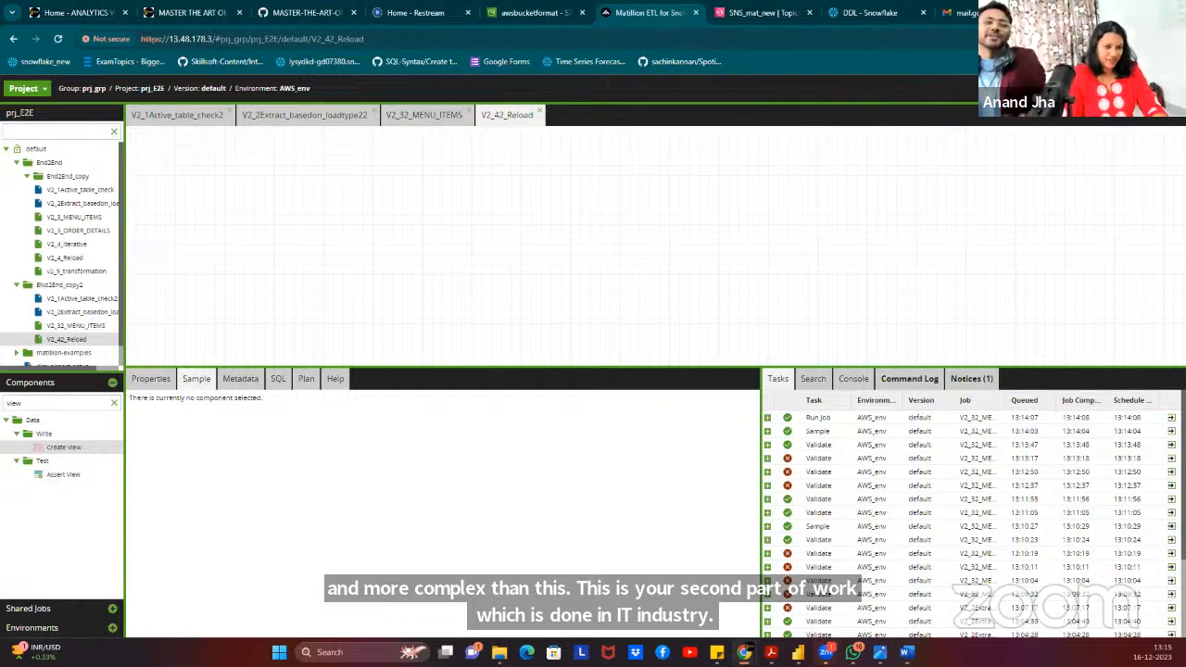
Clear the Components search filter and dismiss V2_42_Reload's job actions menu.
click(113, 403)
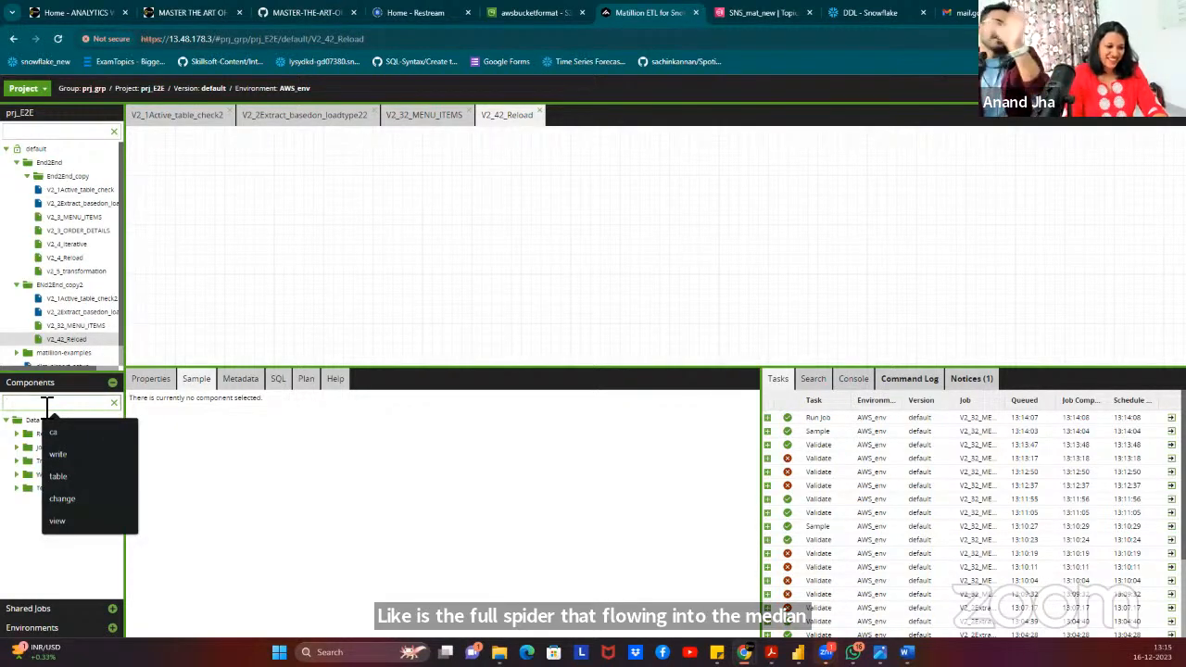
right_click(479, 195)
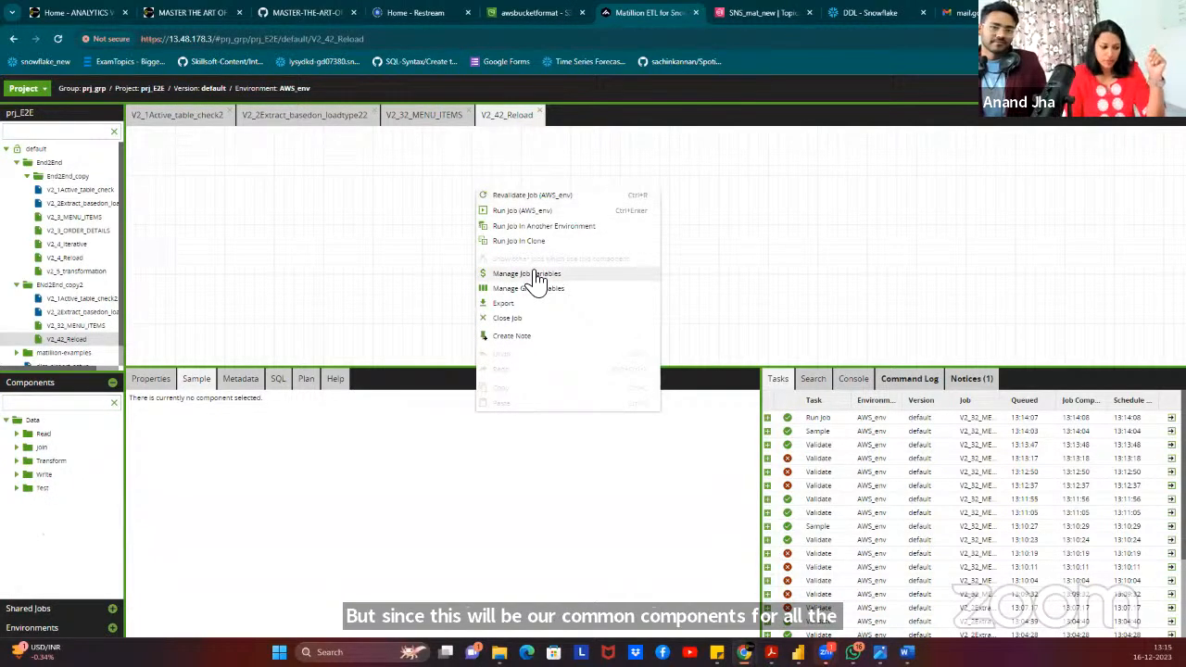
click(307, 204)
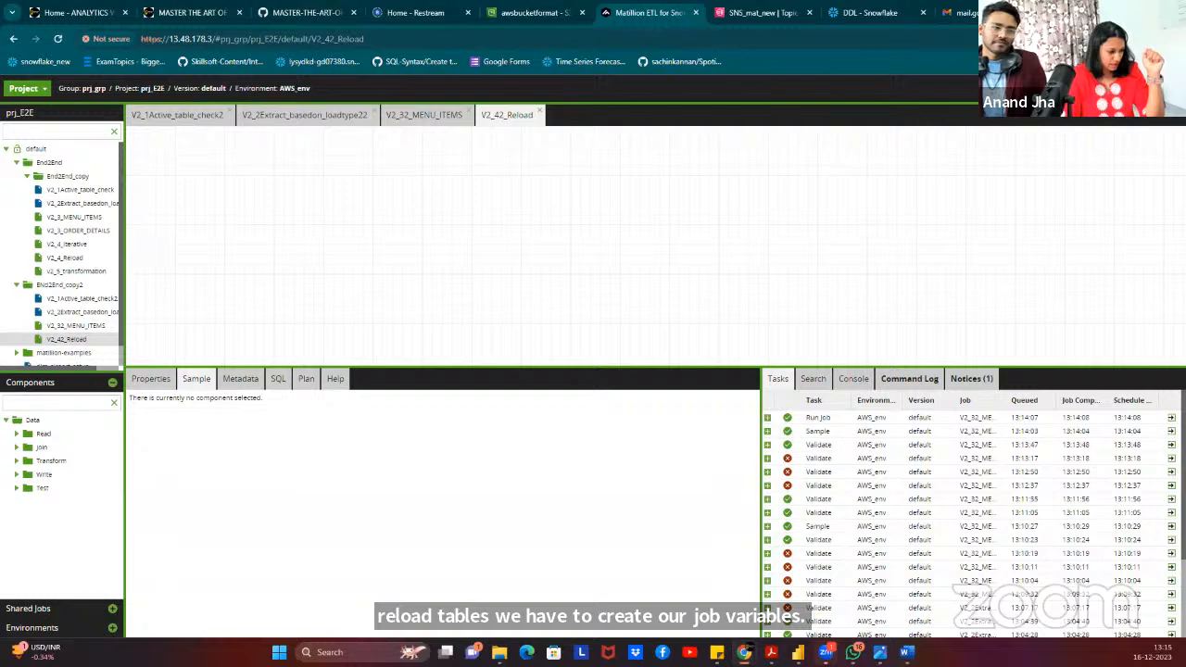
Open V2_2Extract_basedon_loadtype22's job variables and inspect the JV_DB and JV_SCHEMA entries.
click(301, 118)
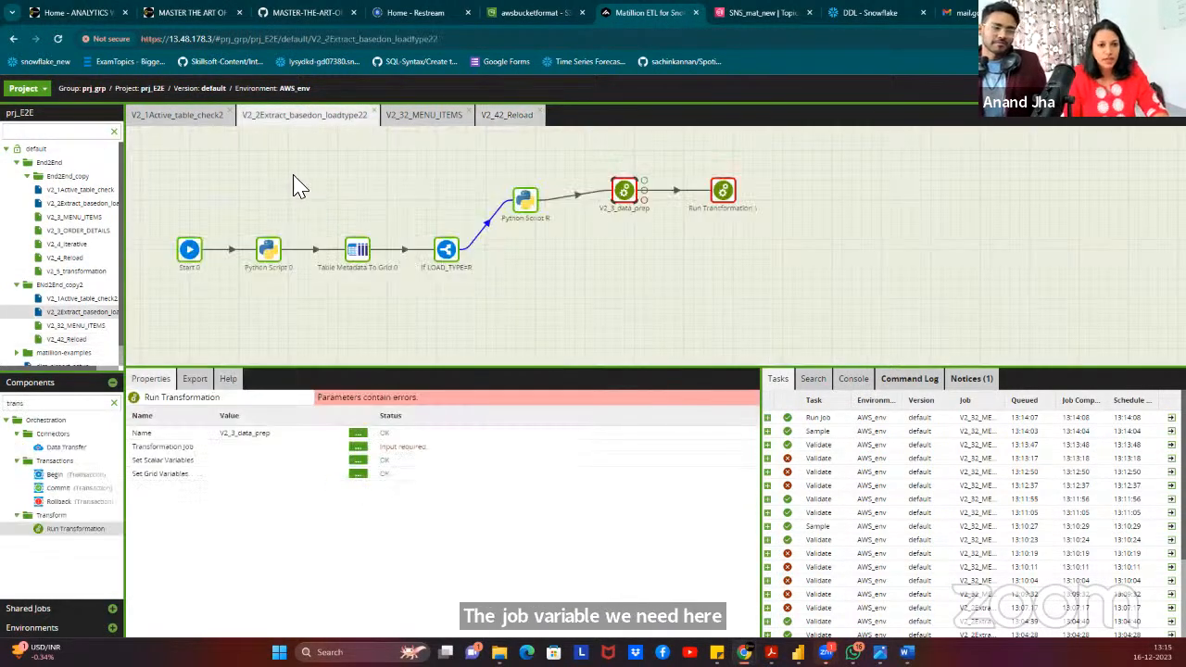
right_click(294, 173)
click(333, 270)
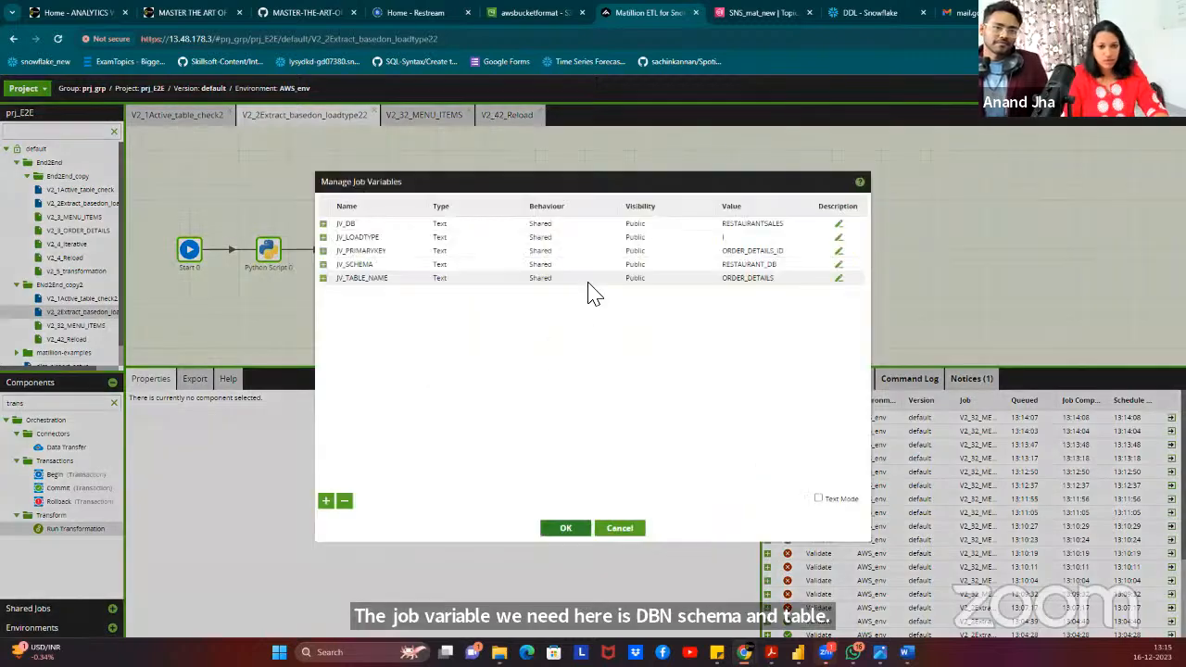
click(384, 225)
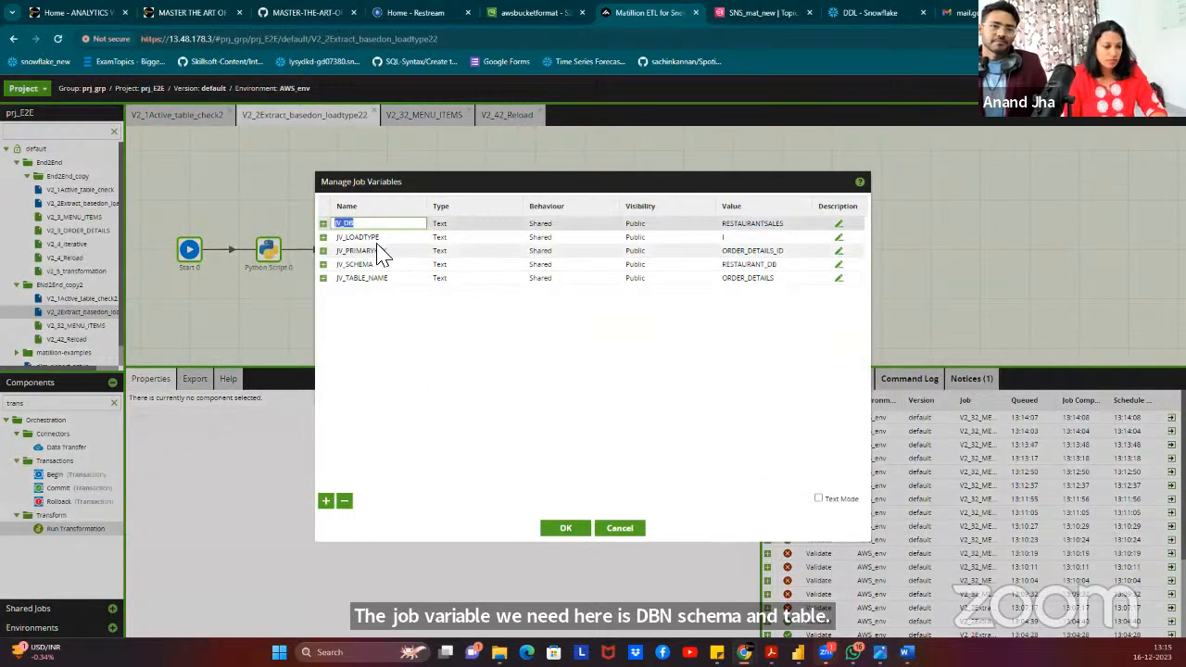
click(384, 269)
click(396, 321)
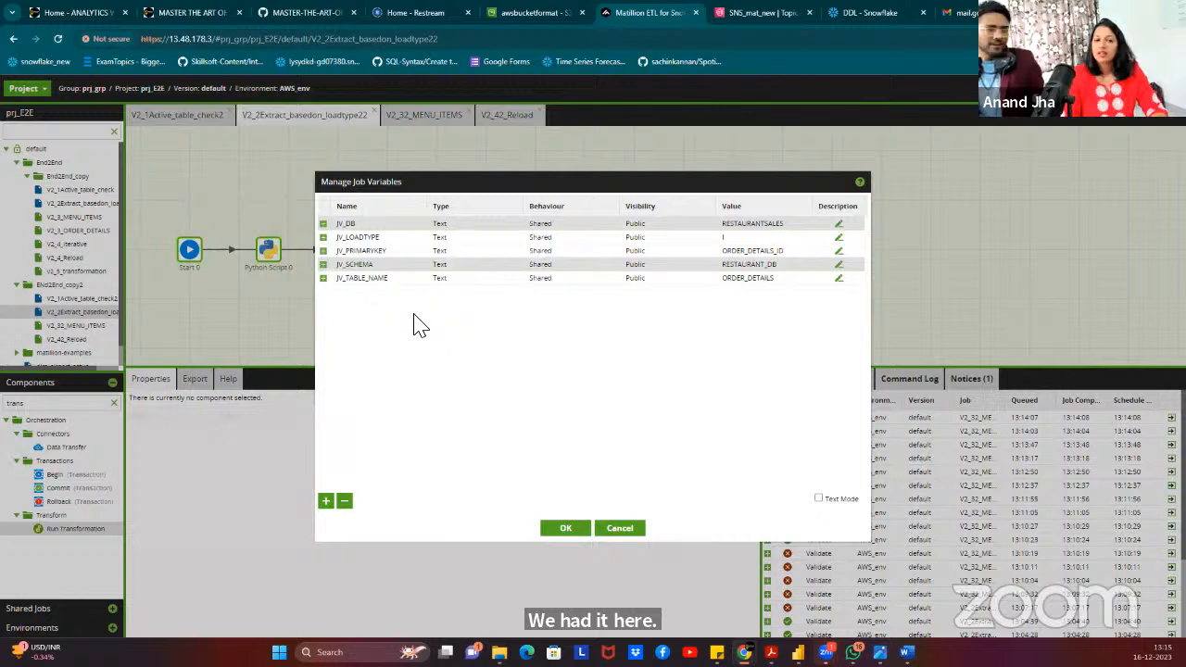
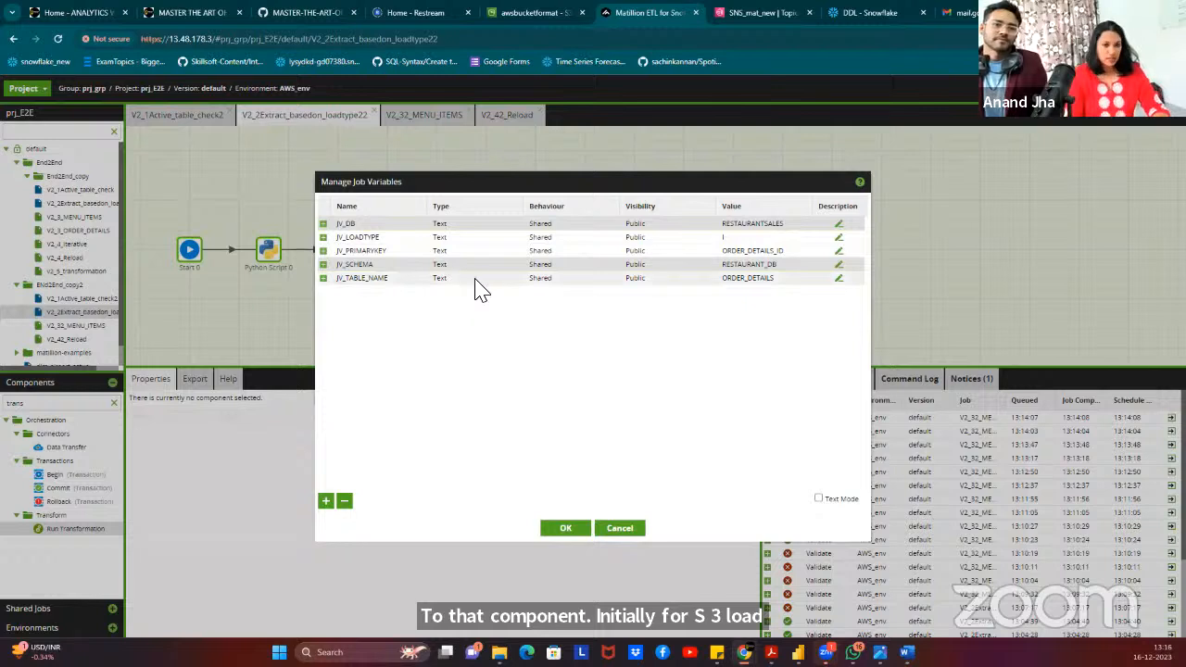
Copy the JV_DB, JV_SCHEMA and JV_TABLE_NAME job variable rows from V2_2Extract_basedon_loadtype22.
click(372, 279)
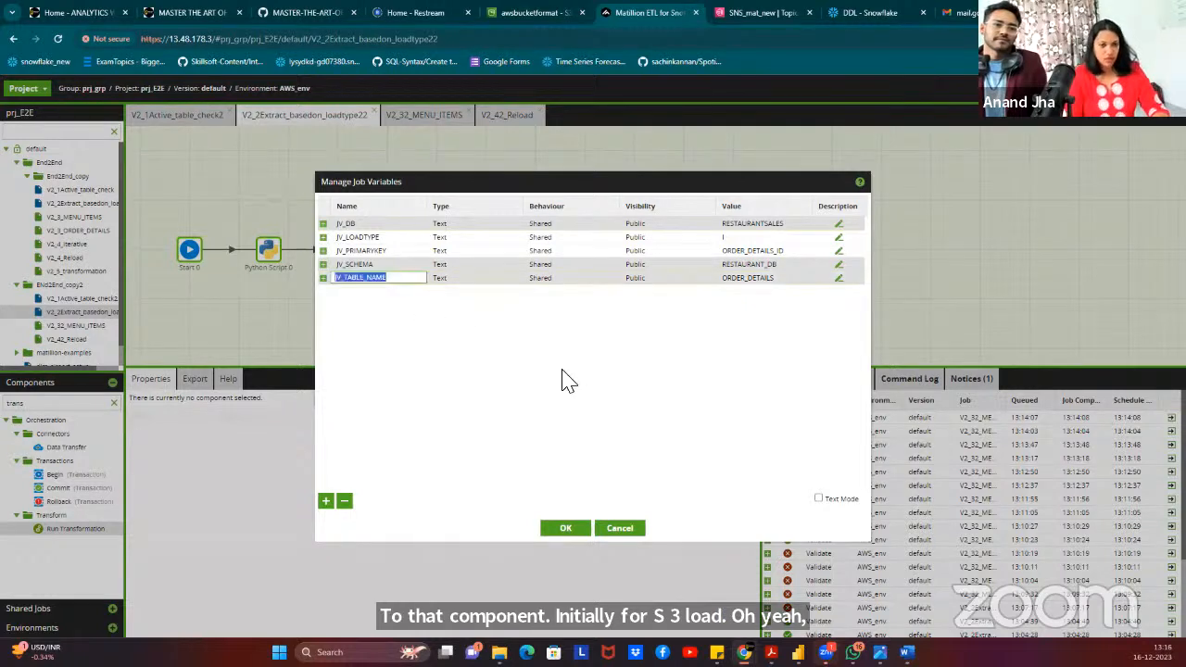
click(481, 267)
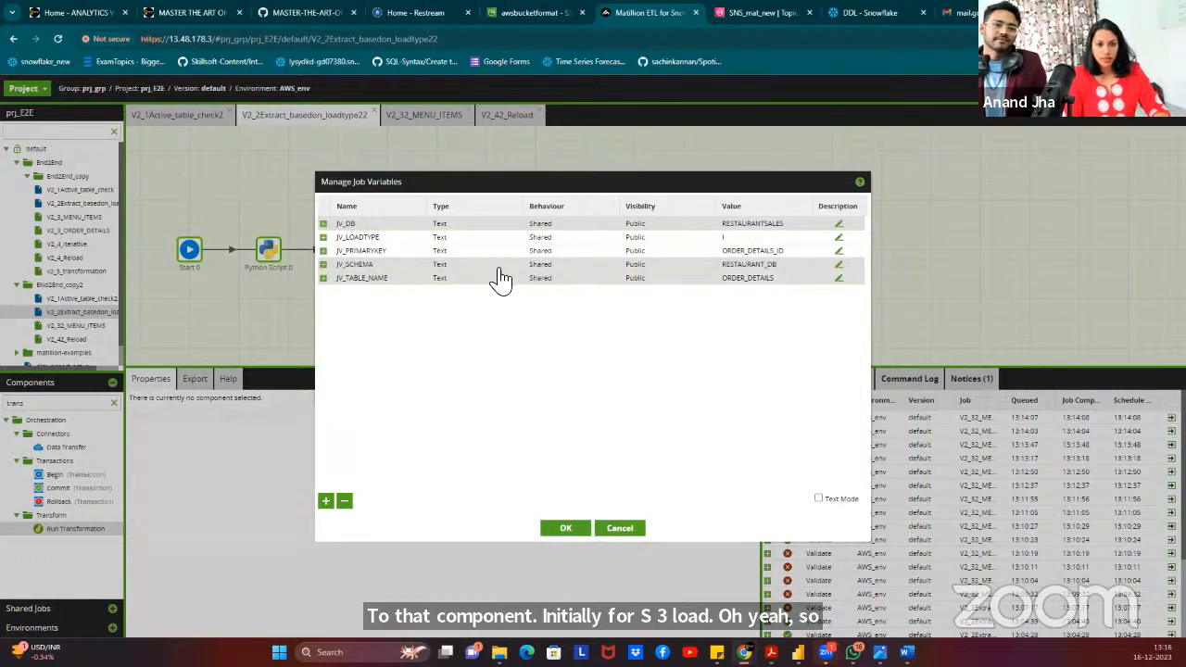
right_click(497, 271)
click(546, 278)
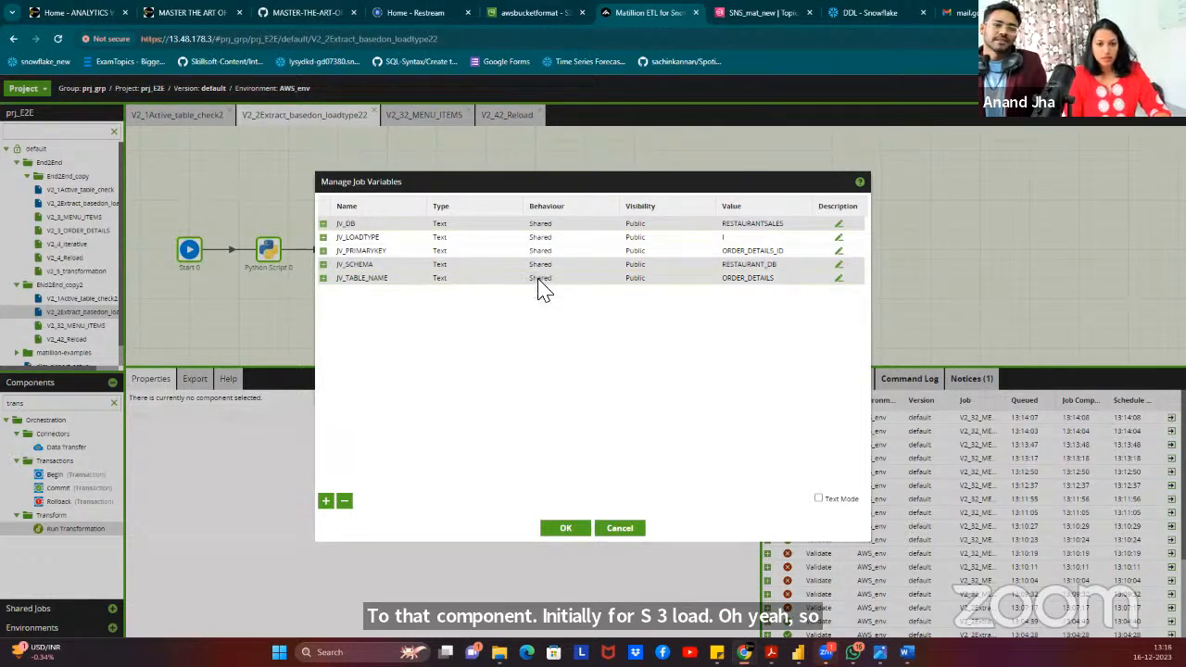
click(622, 529)
Paste the three copied job variables into V2_42_Reload's job variables and save them.
click(510, 130)
right_click(463, 172)
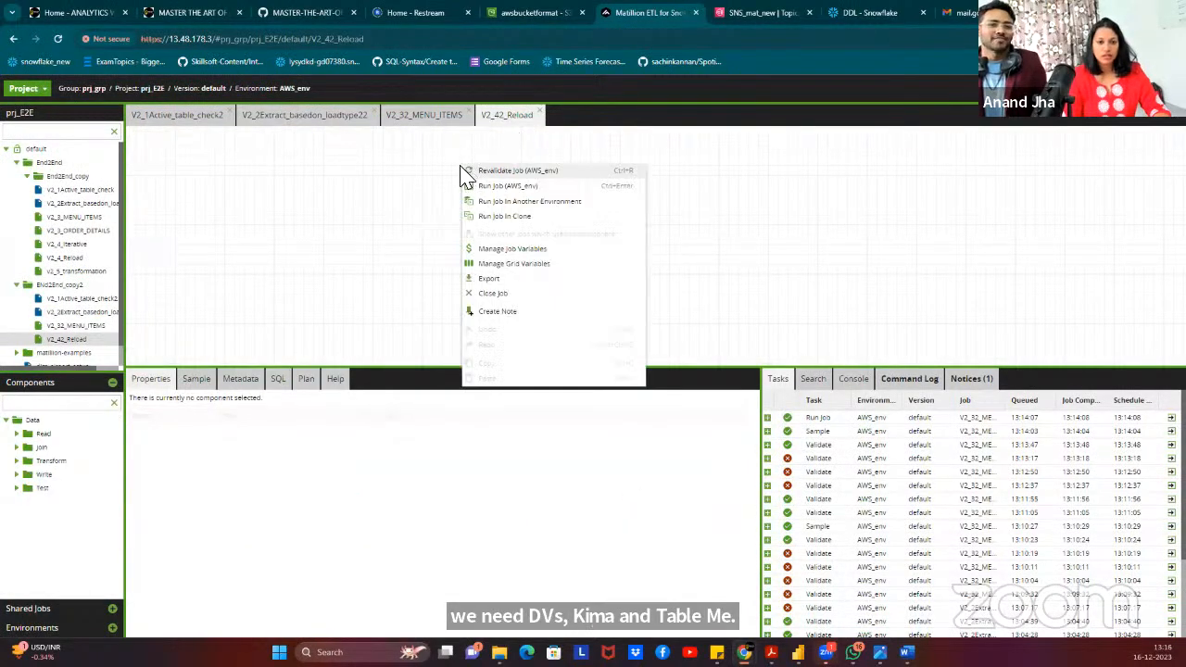
click(533, 264)
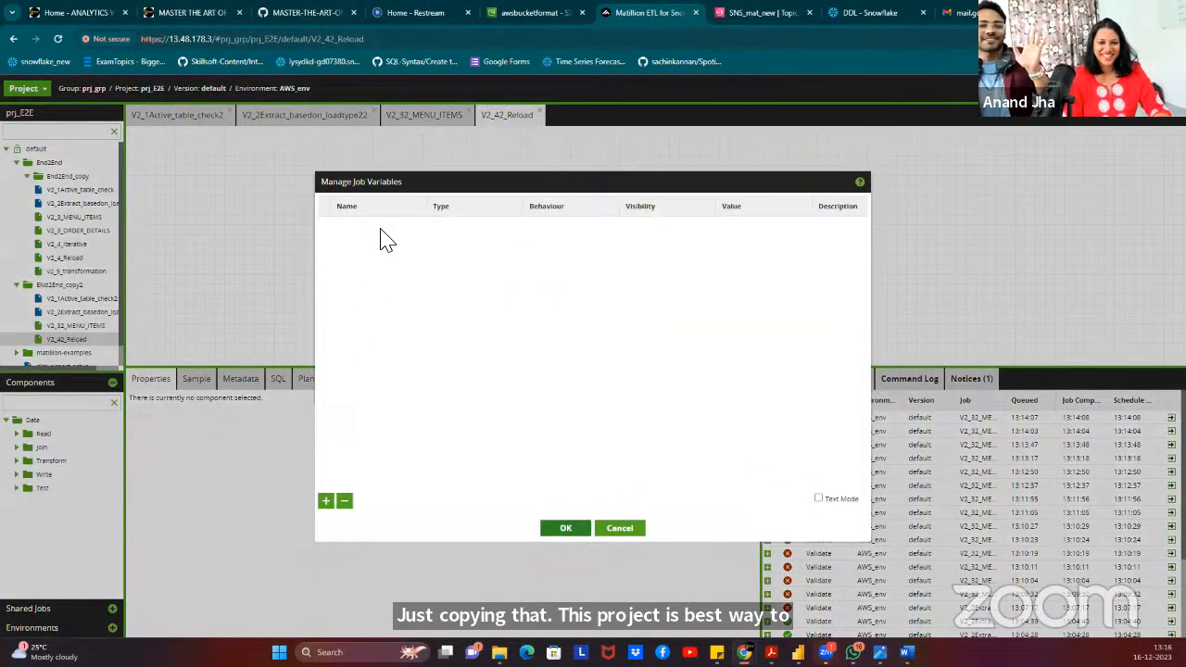
right_click(383, 228)
click(418, 248)
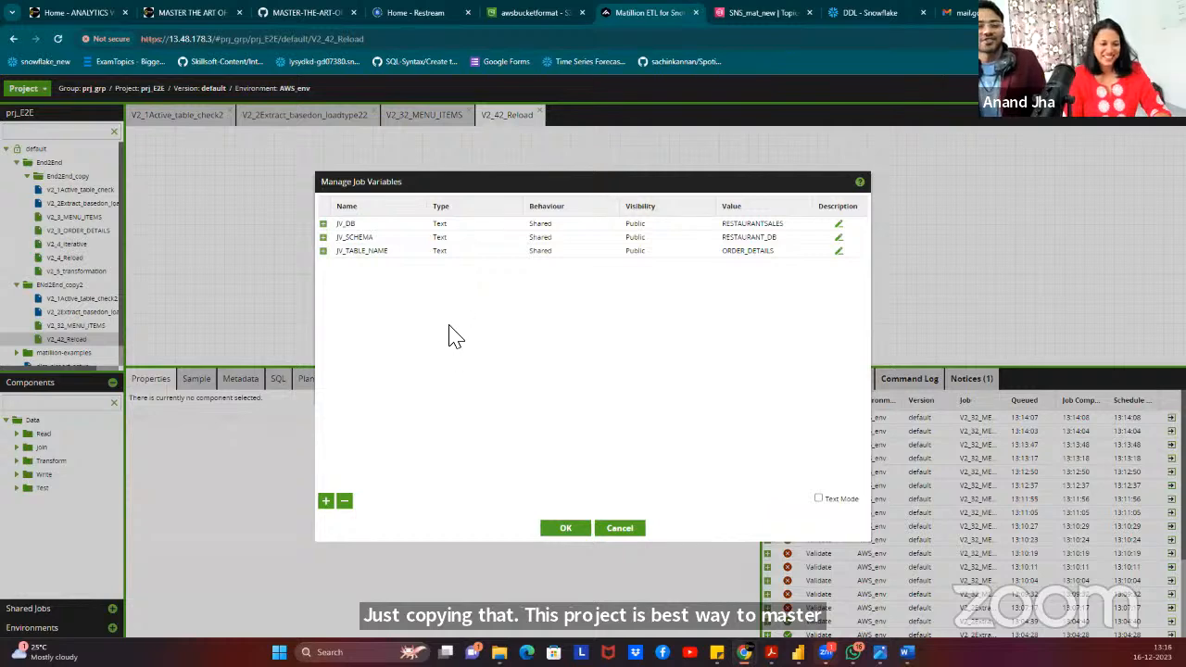
click(565, 529)
click(306, 115)
right_click(308, 181)
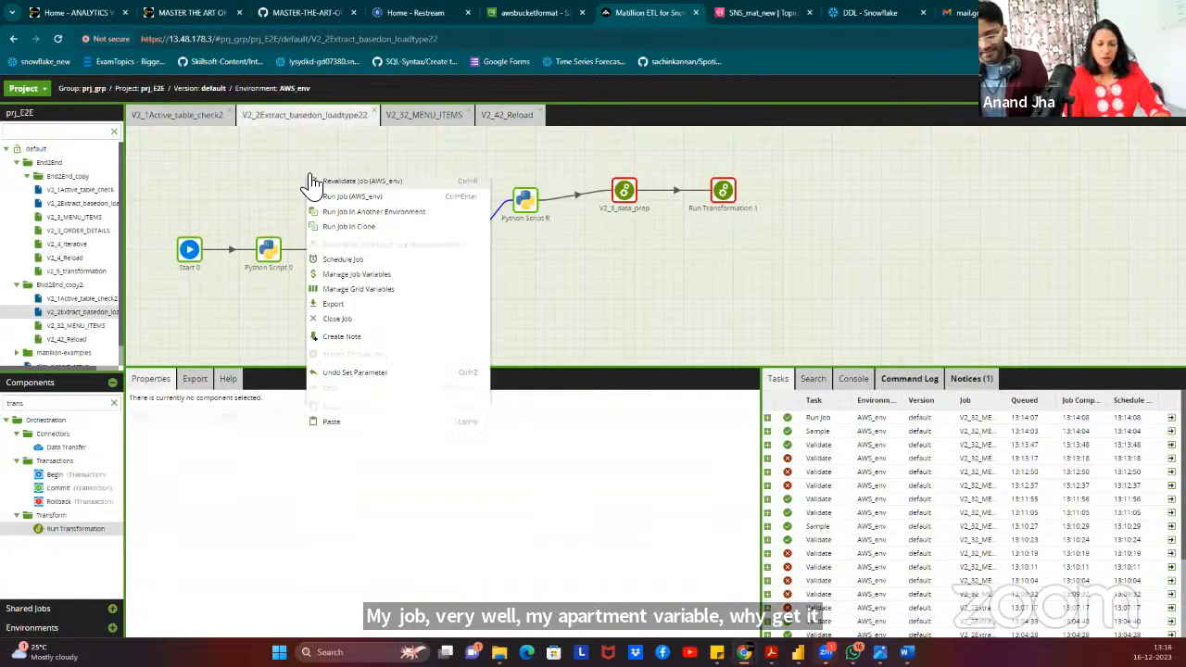
Copy the DES_COLUMNS grid variable from the extract job and paste it into V2_42_Reload.
click(383, 294)
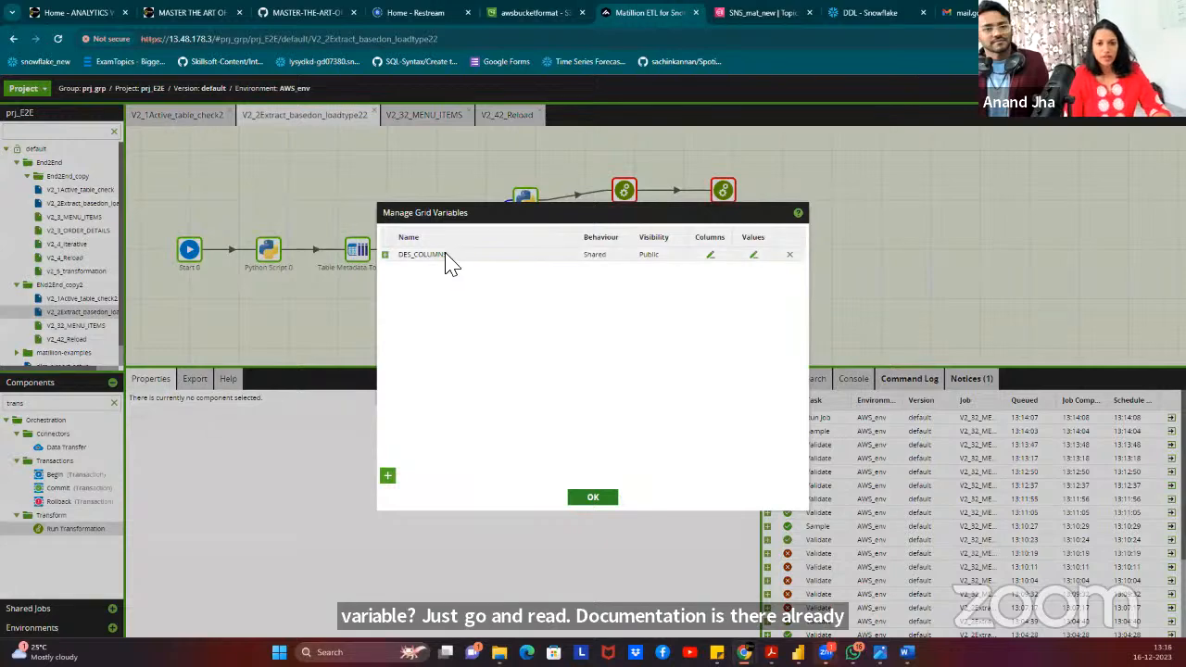
right_click(451, 259)
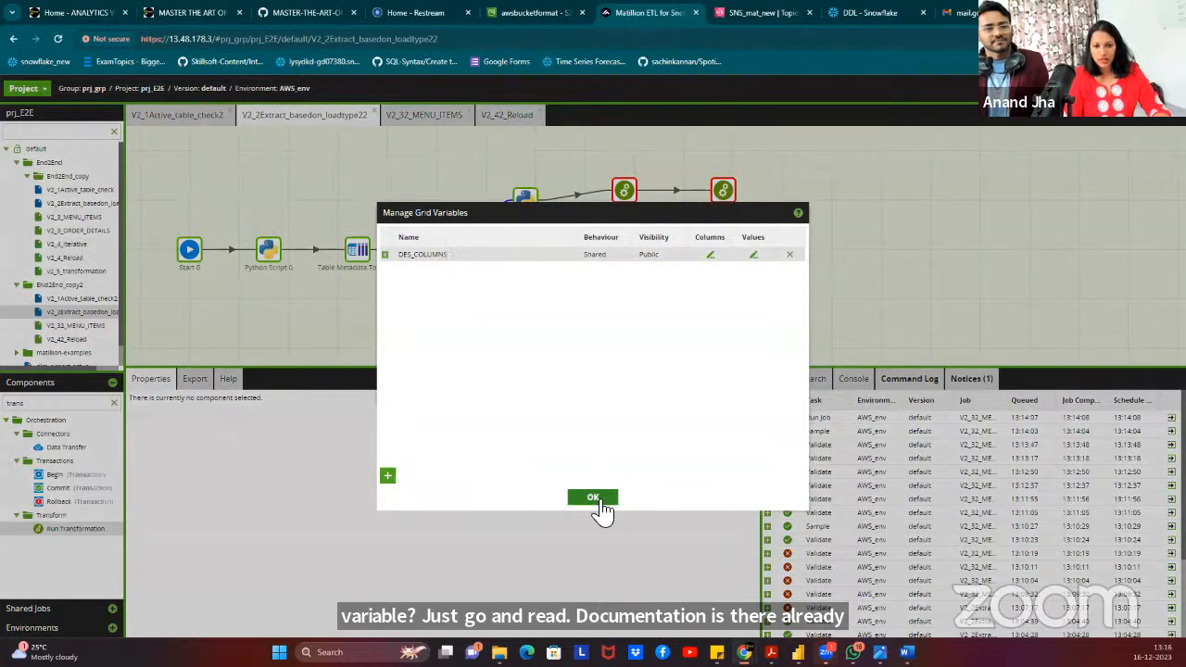
click(593, 497)
click(525, 117)
right_click(487, 206)
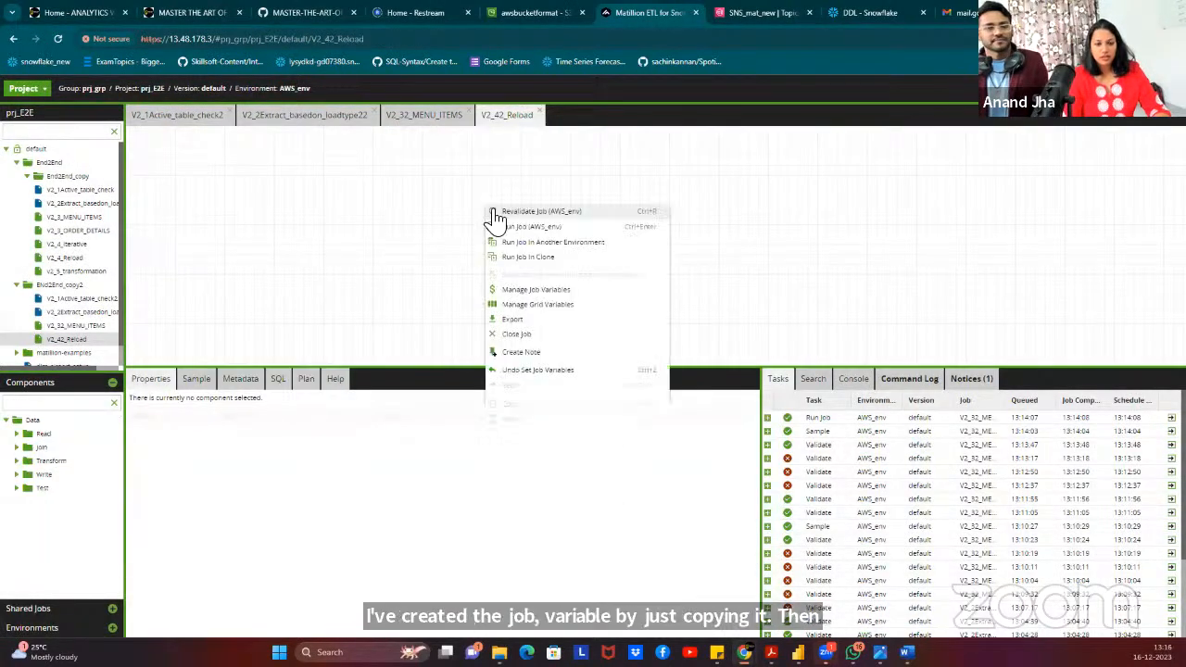
click(537, 304)
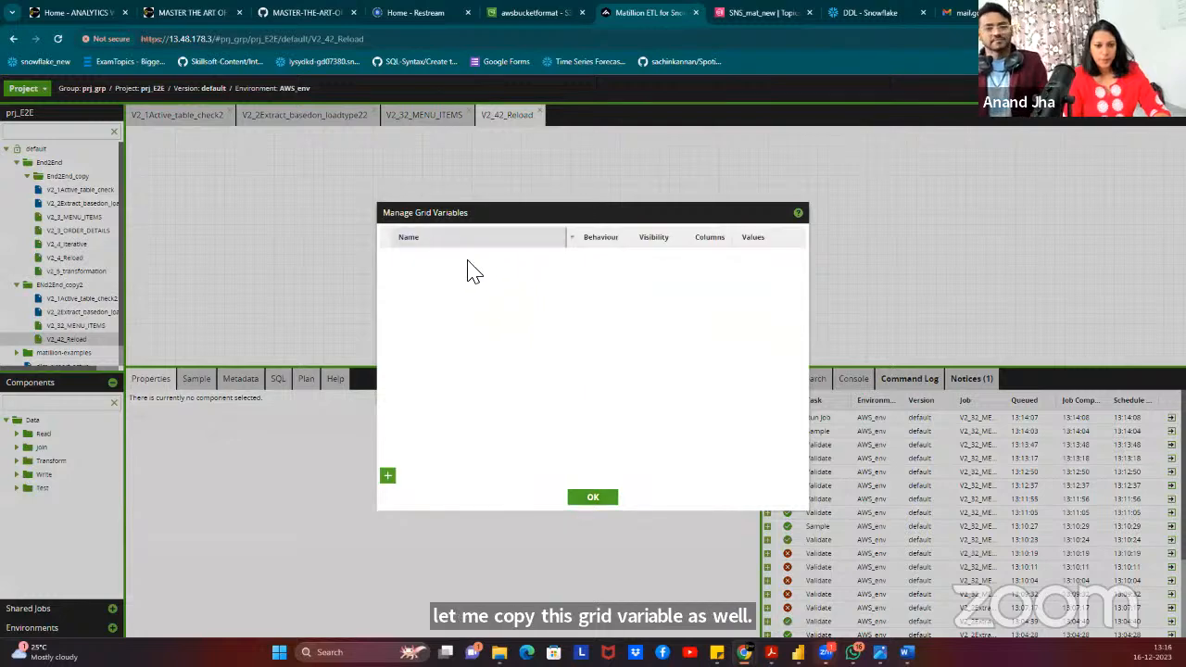
right_click(476, 282)
click(494, 299)
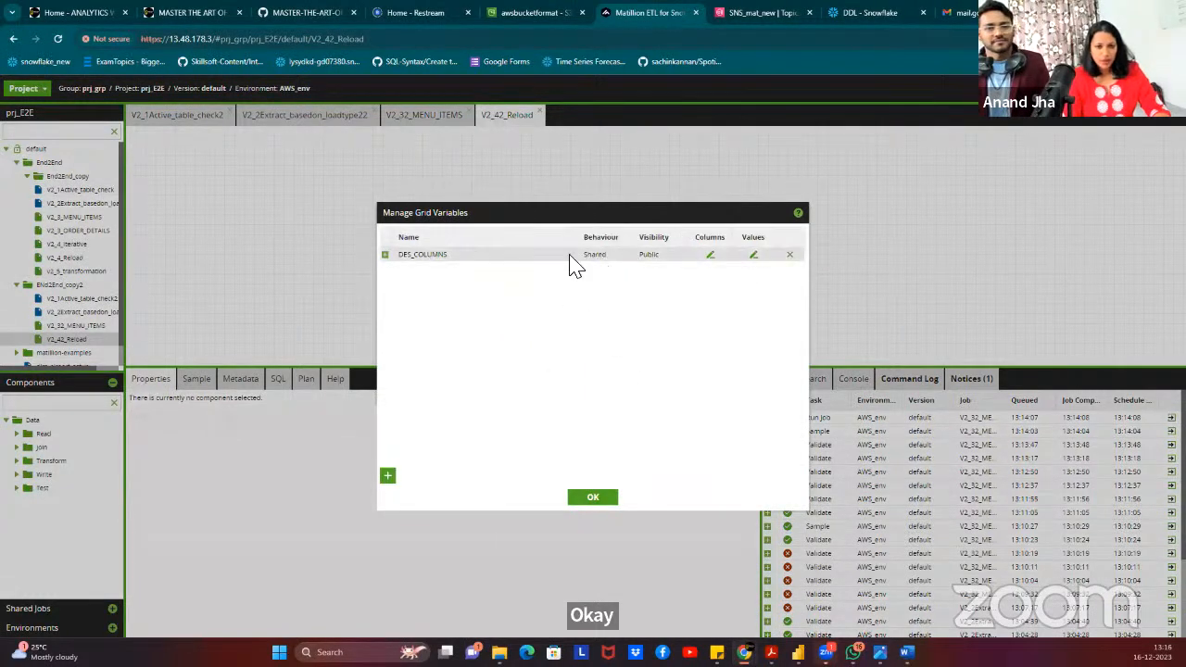
Replace DES_COLUMNS defaults with MENU_ITEM_ID as primary key, ITEM_NAME, CATEGORY and PRICE.
click(385, 255)
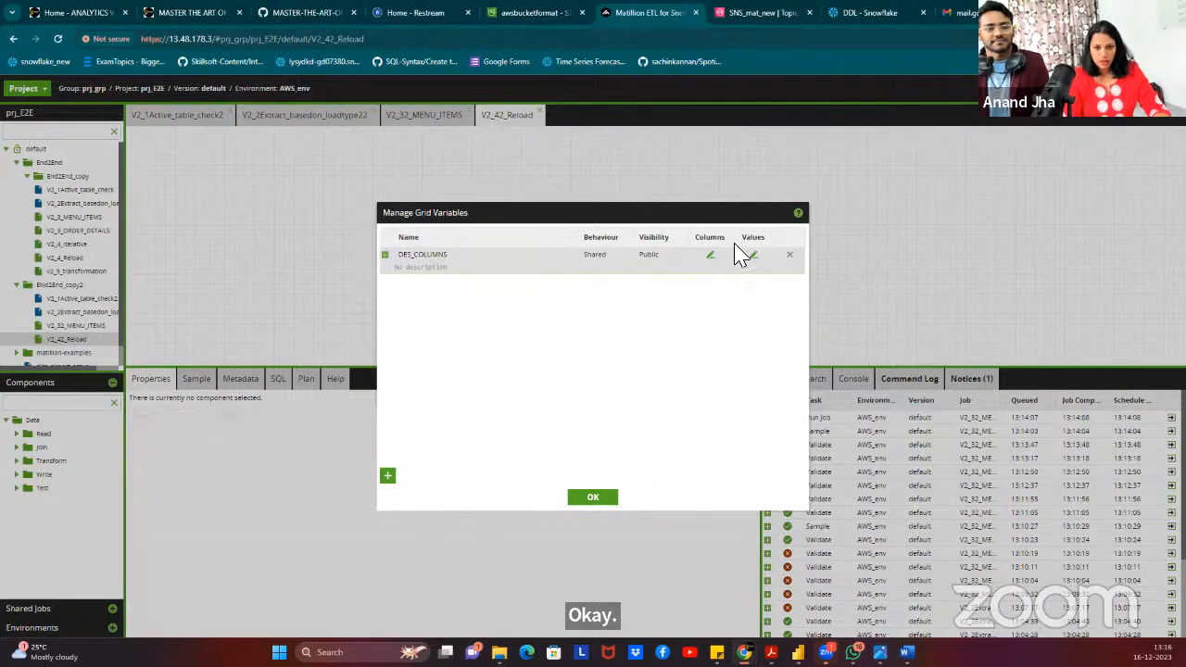
click(710, 255)
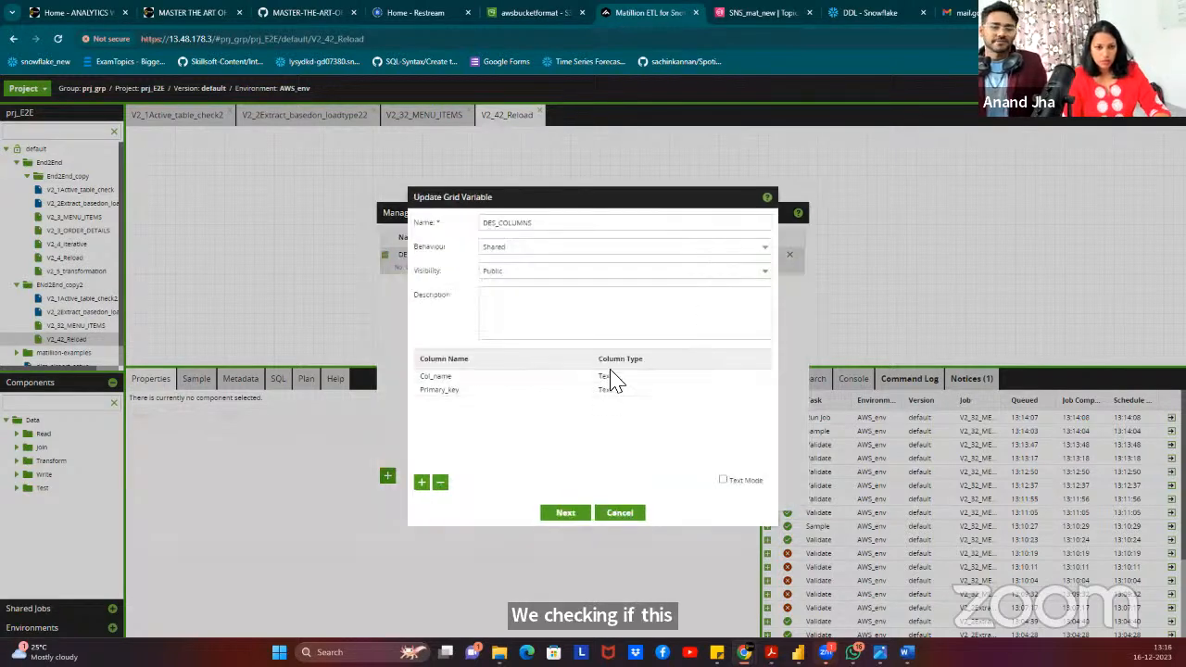
click(564, 513)
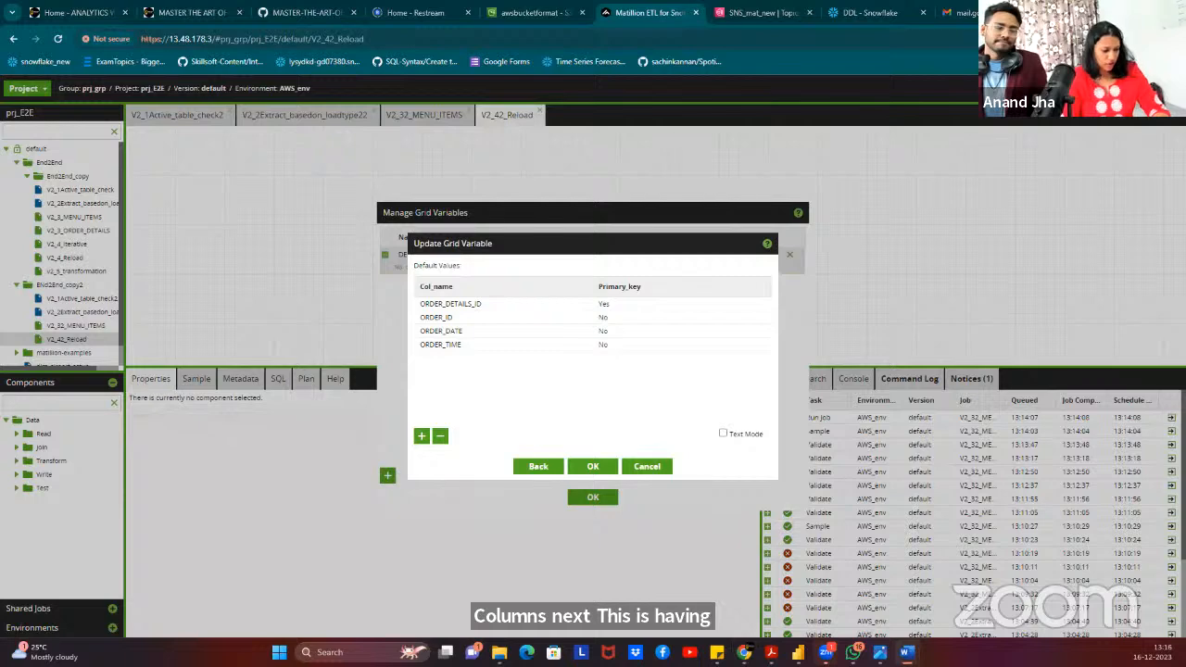
click(744, 435)
drag(506, 318, 405, 280)
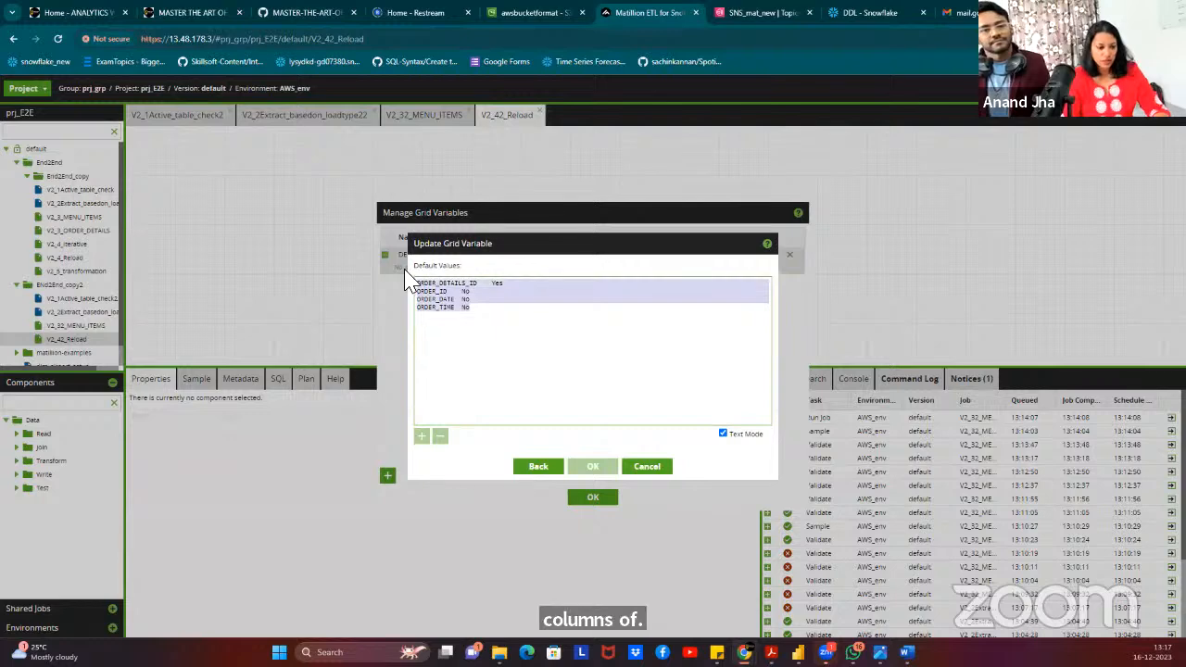
text(MENU_ITEM_ID Yes ITEM_NAME No CATEGORY No PRICE No)
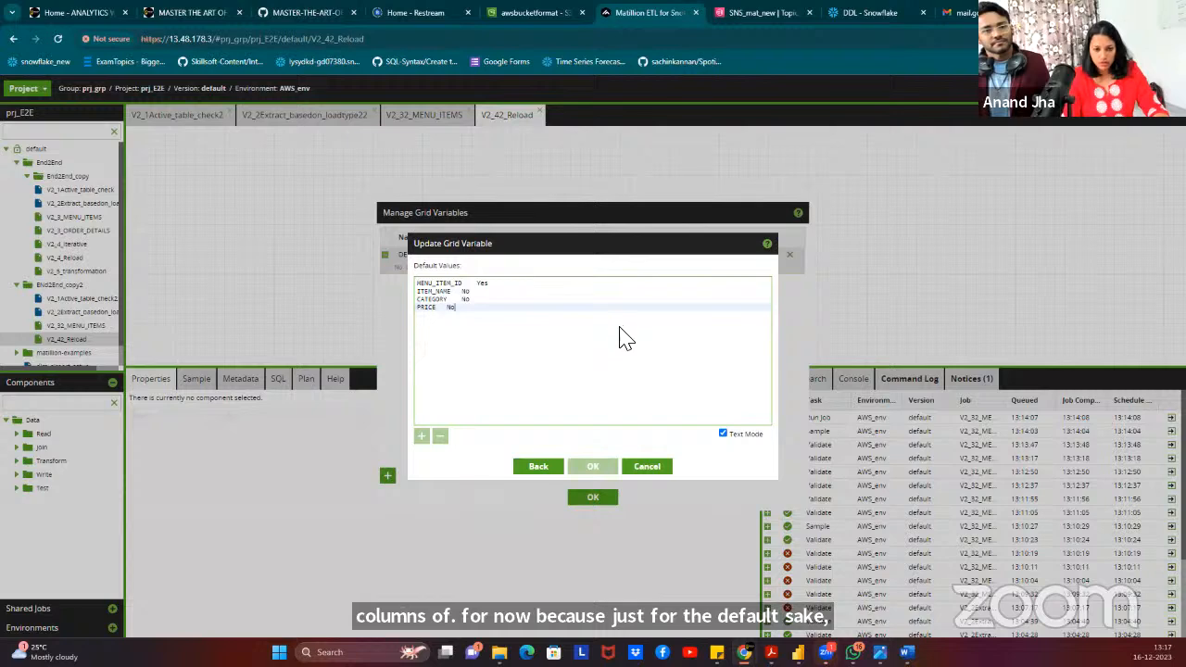
click(722, 433)
click(594, 468)
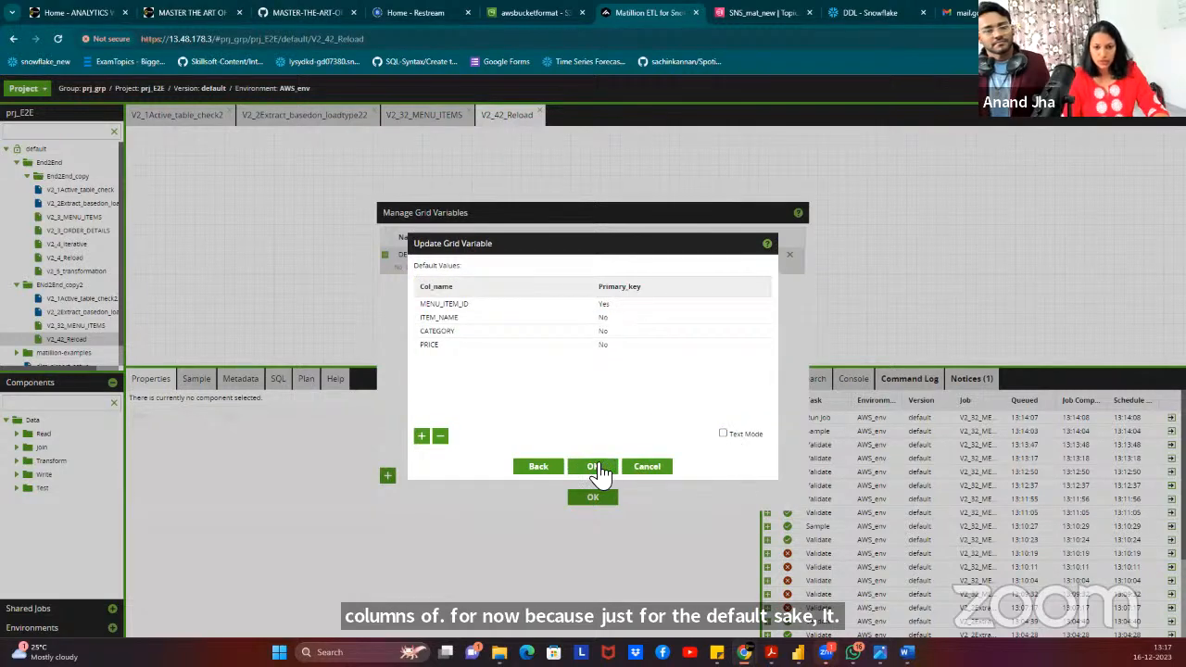
click(585, 498)
Change V2_42_Reload's JV_TABLE_NAME value from ORDER_DETAILS to MENU_ITEM and save the job variables.
right_click(474, 218)
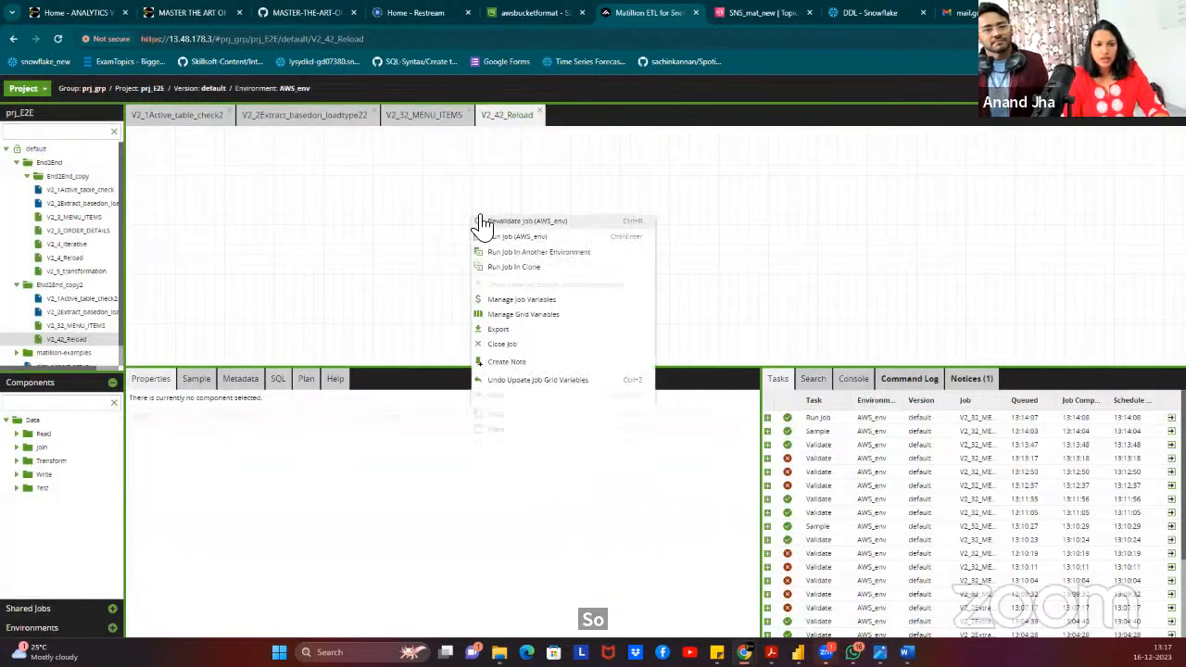
click(522, 299)
click(760, 252)
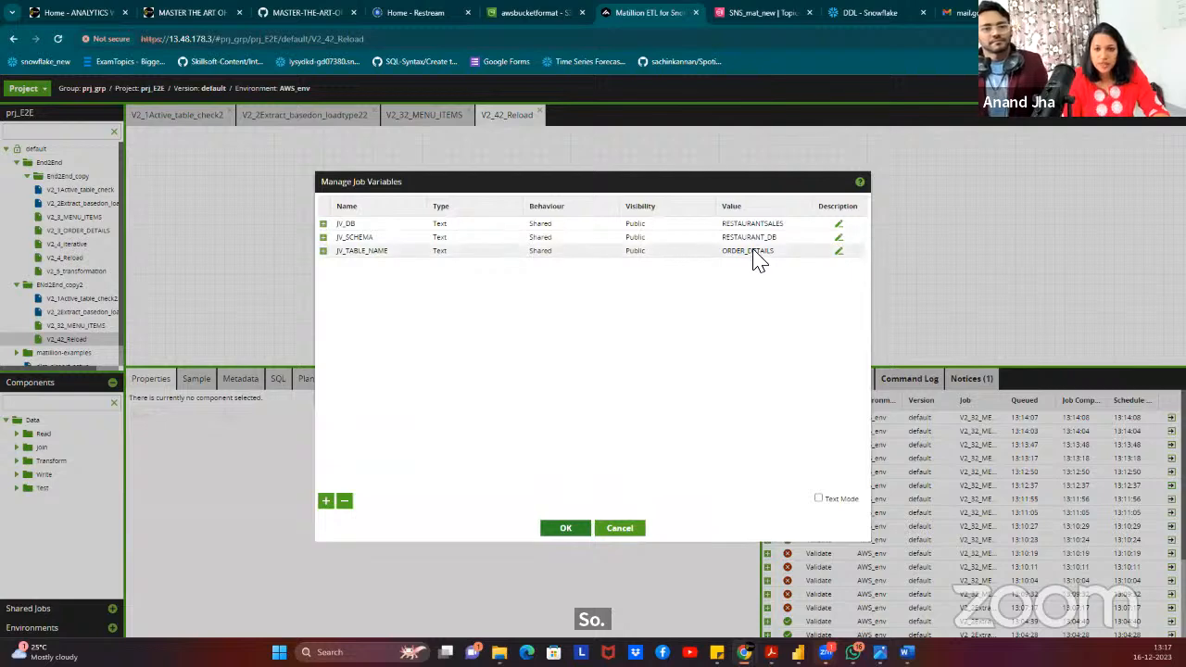
click(762, 252)
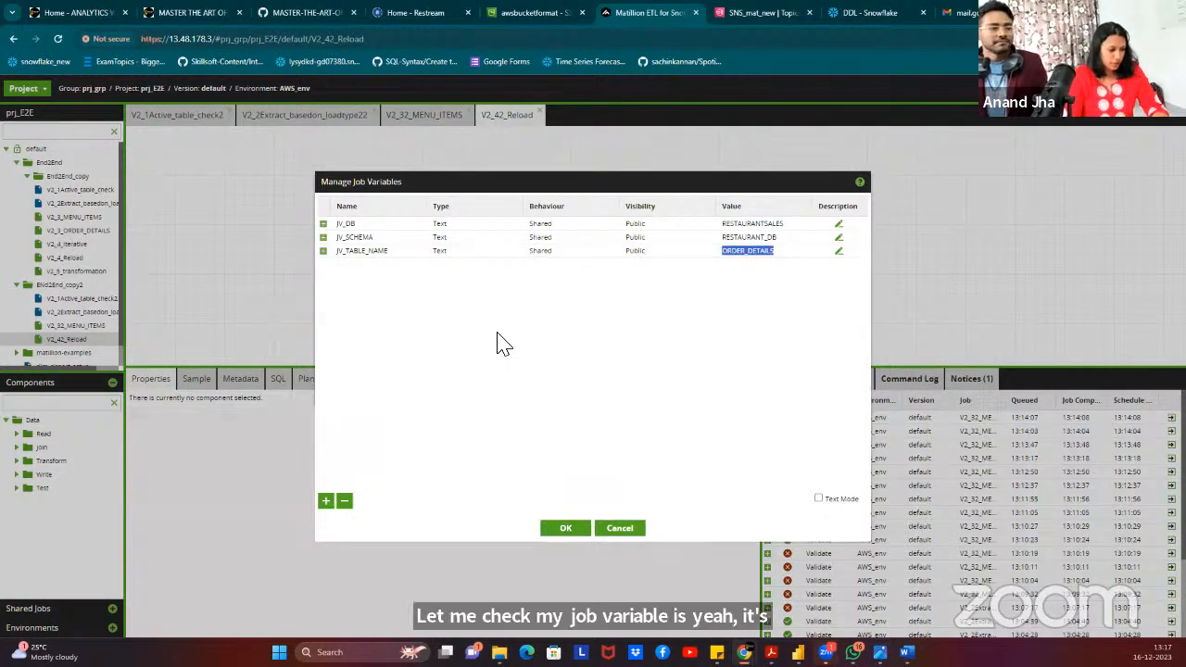
key(alt+Tab)
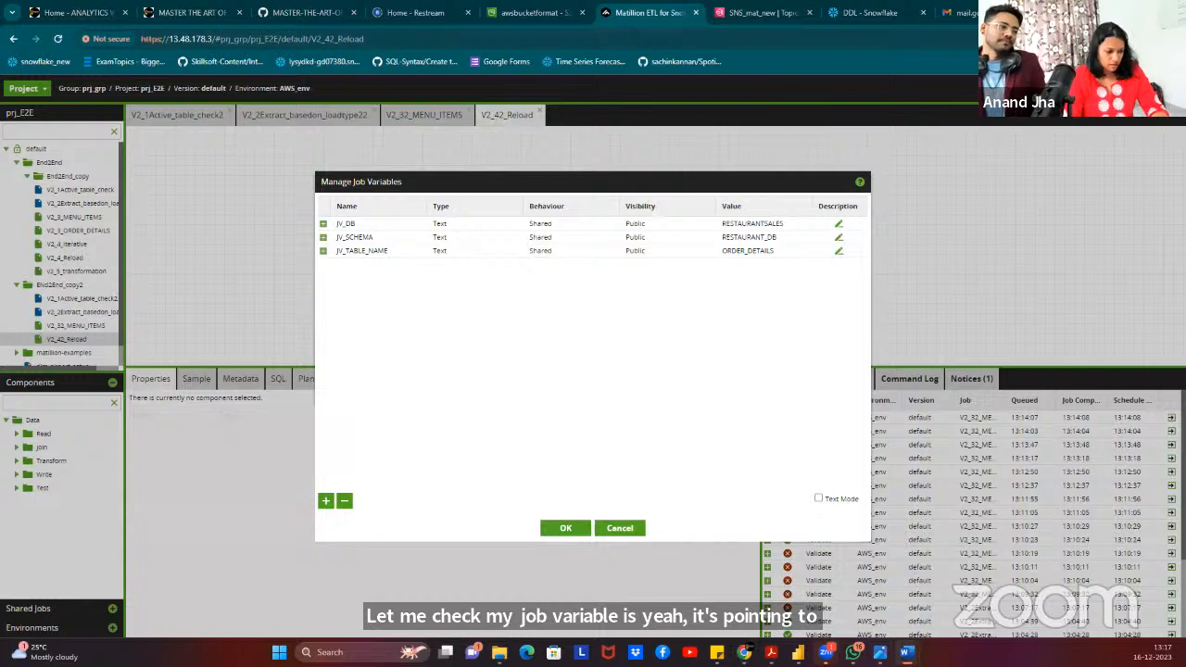
click(770, 252)
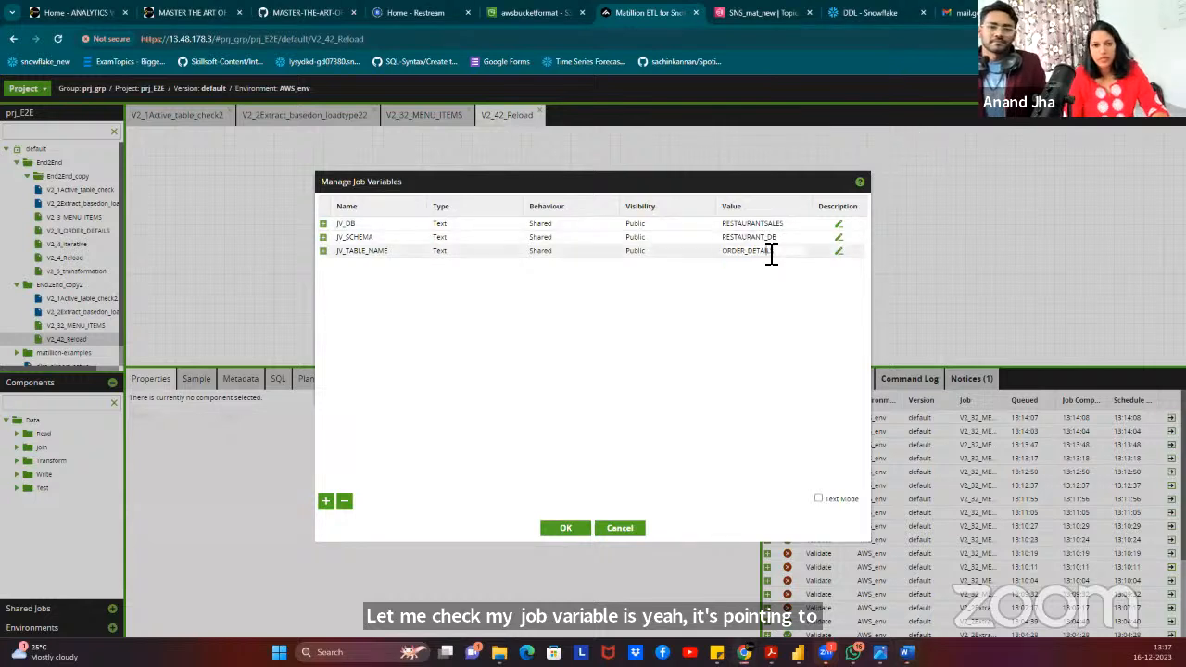
text(MENU_ITEMS)
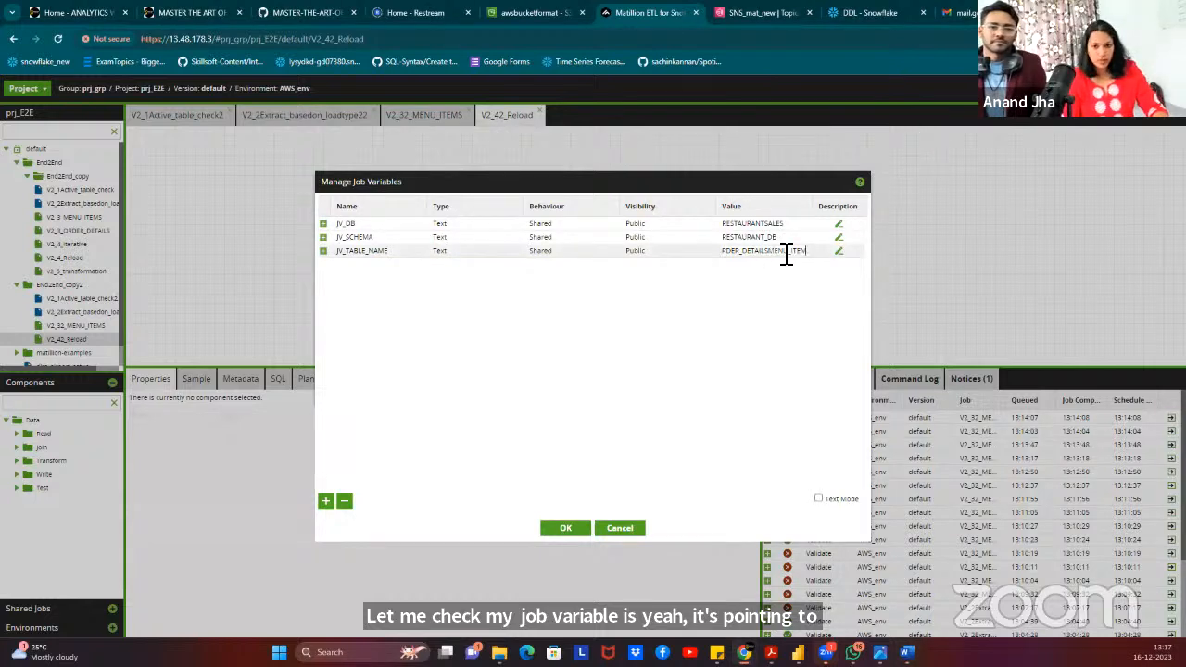
key(BackSpace)
key(BackSpace)
key(BackSpace)
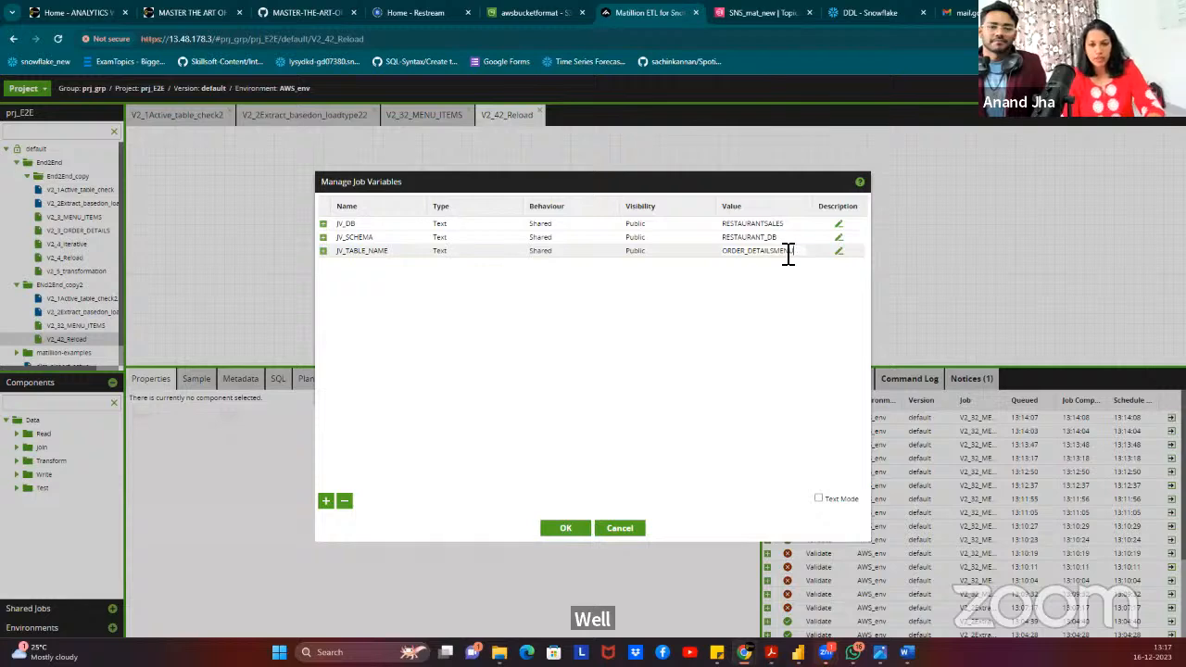
text(MENU_ITEM)
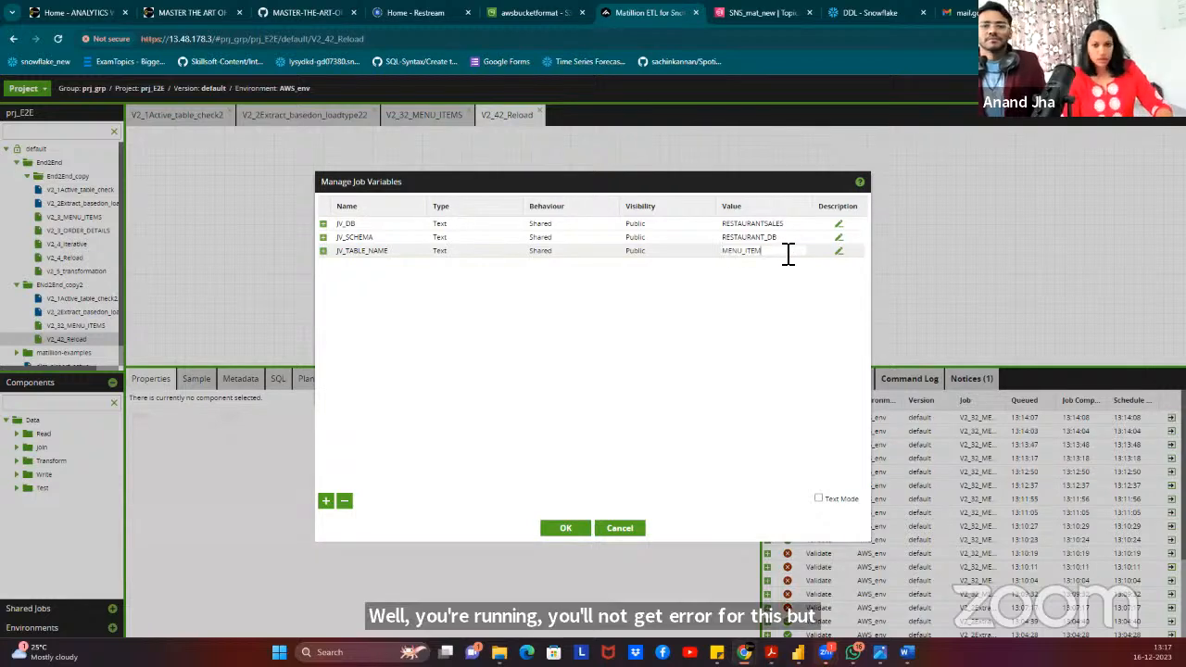
click(763, 299)
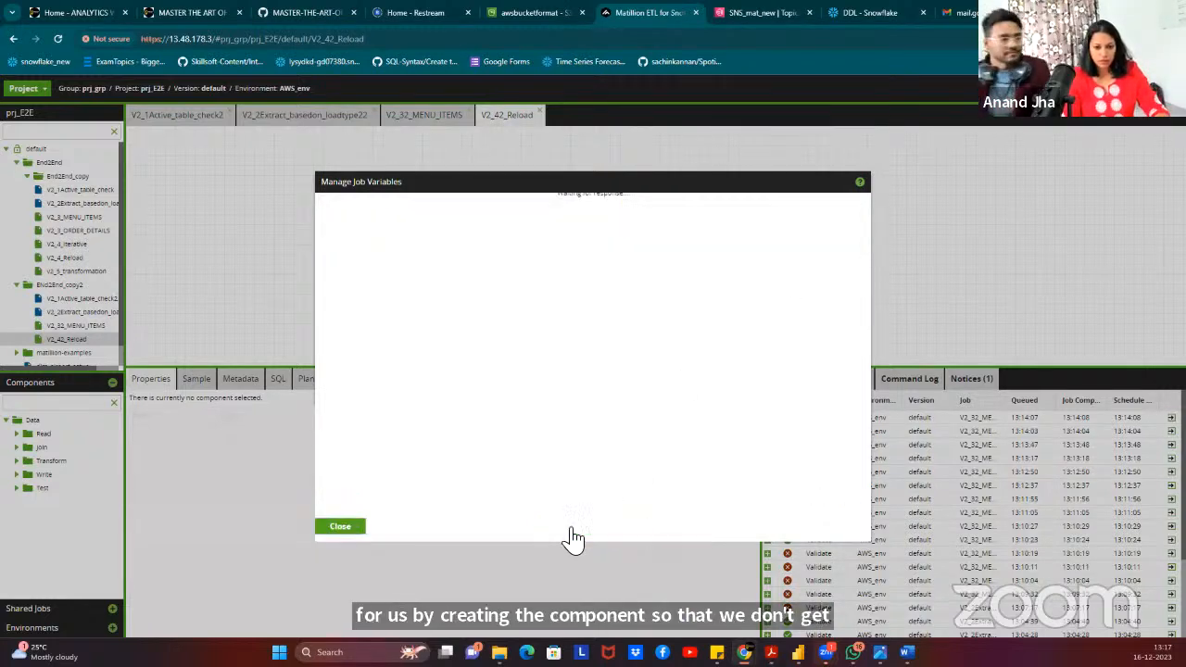
click(570, 531)
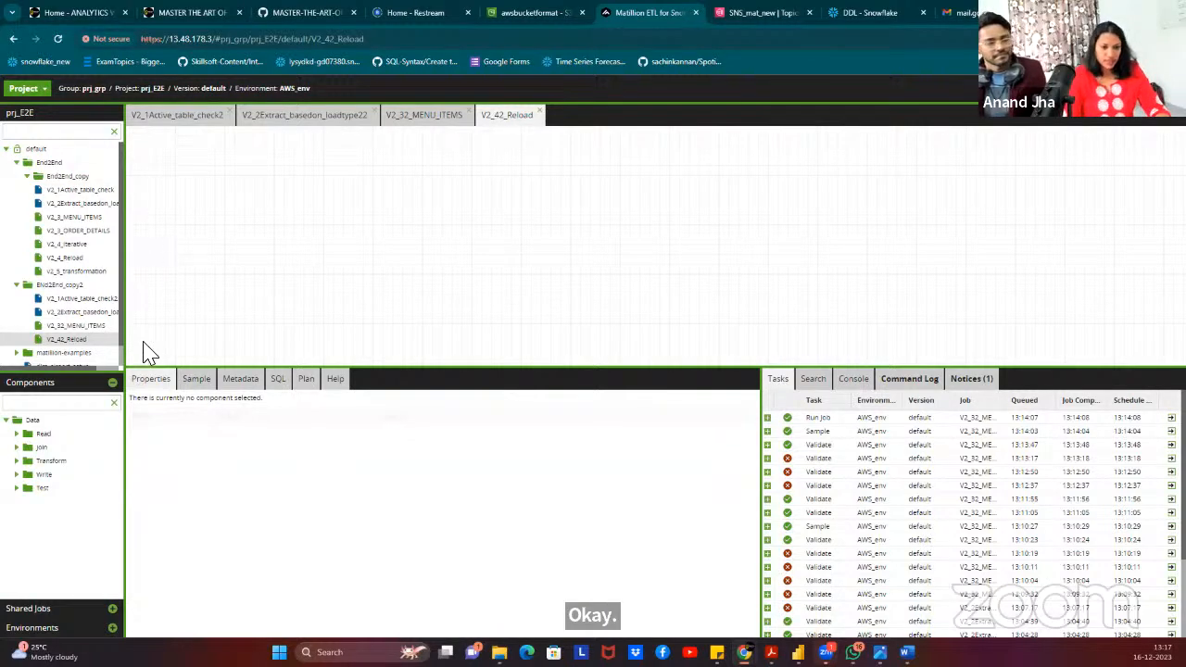
Add an SQL component with a query selecting everything from ${JV_TABLE_NAME}_VIEW, test-run it and save.
click(80, 402)
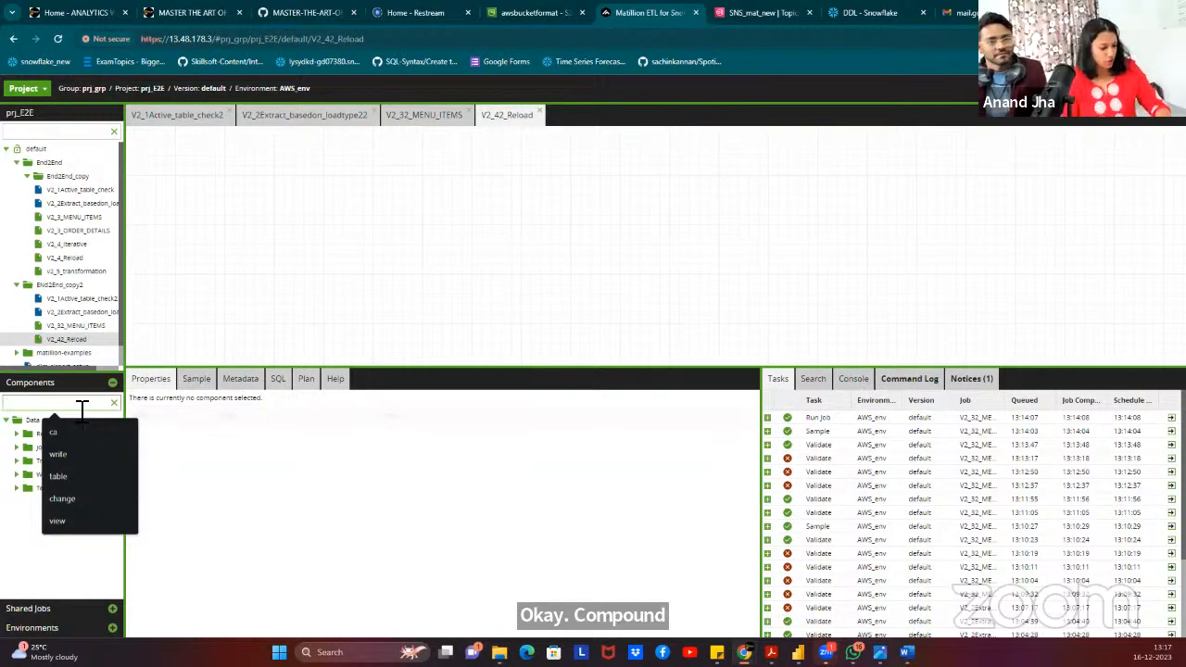
text(SQL)
drag(49, 448, 352, 231)
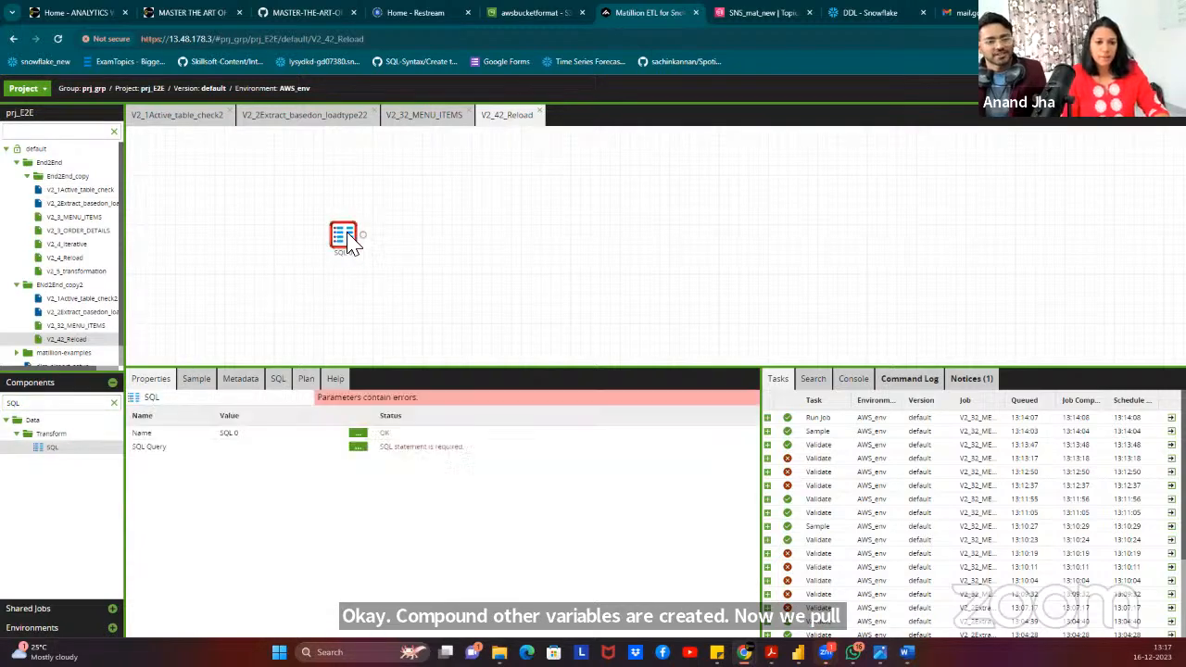
click(358, 449)
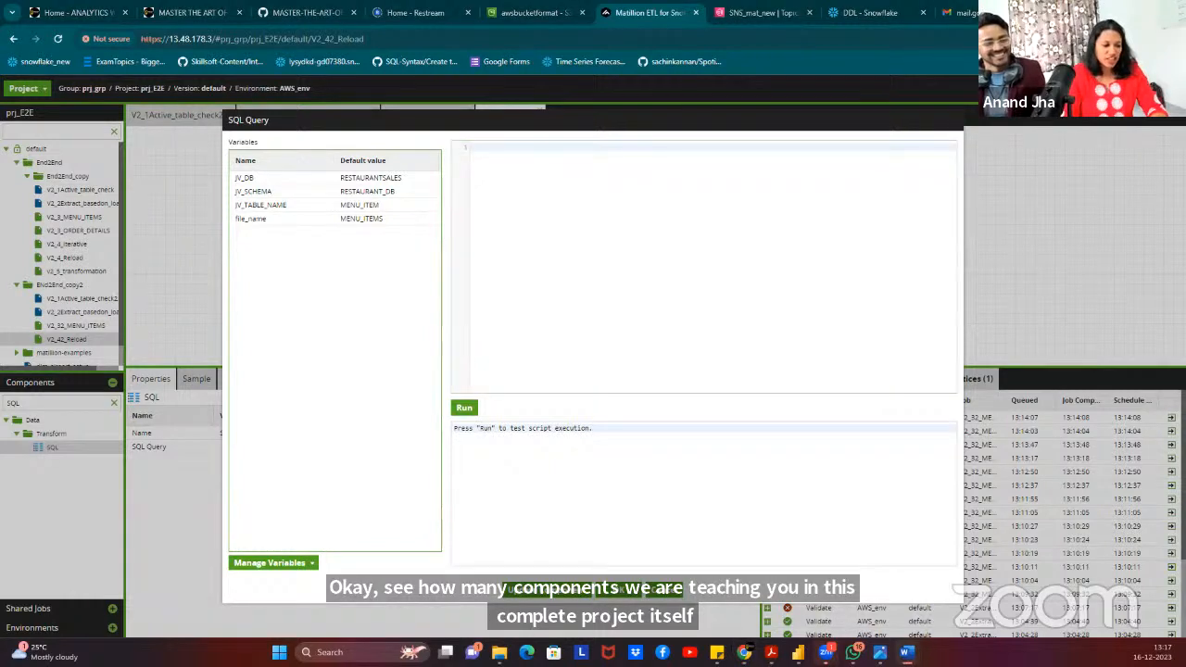
click(605, 161)
text(SELECT * FROM RESTAURANTSALES.RESTAURANT_DB_DES.${JV_TABLE_NAME}_VIEW)
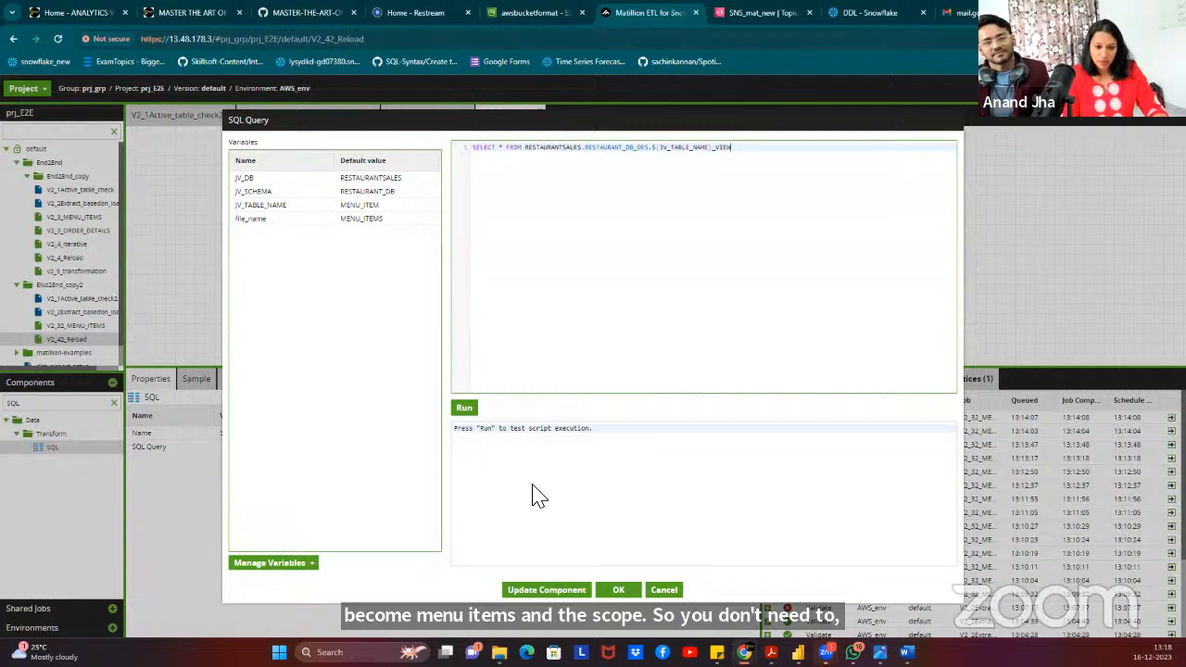
click(466, 409)
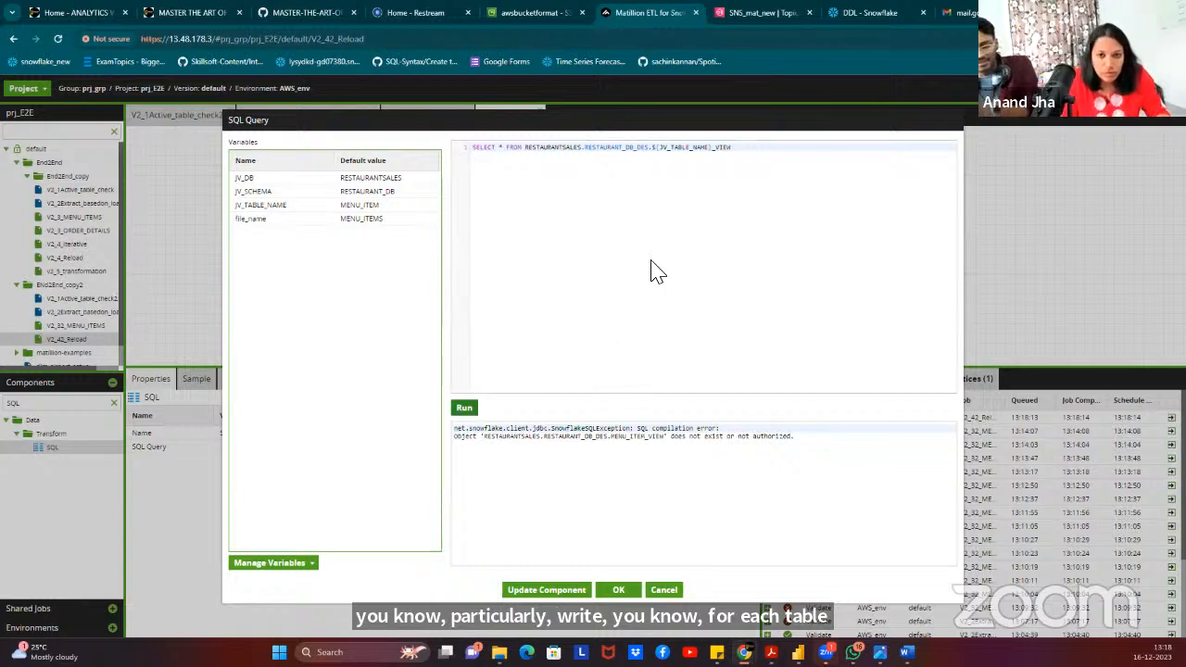
click(714, 151)
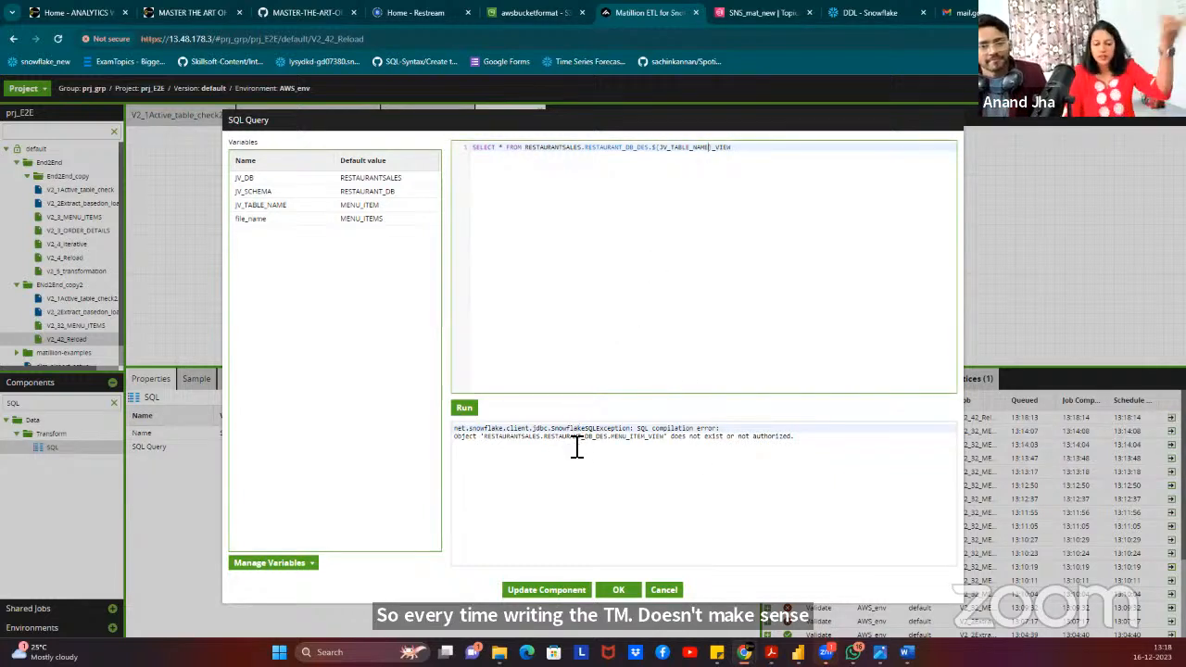
click(626, 593)
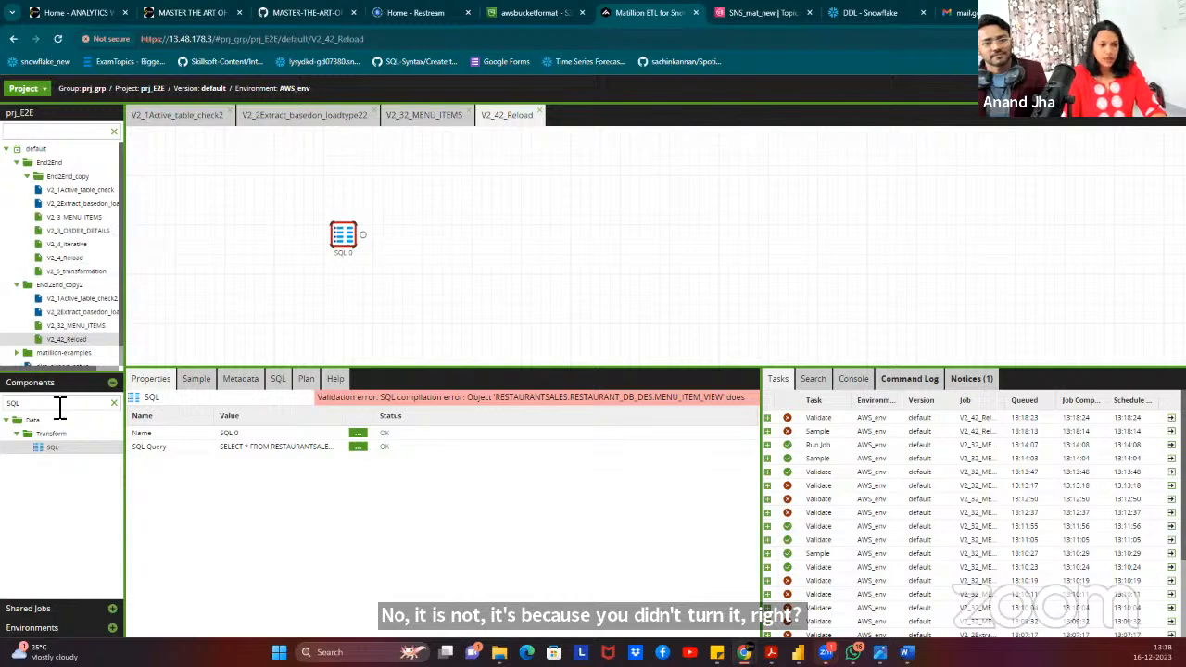
Add a Table Output component beside SQL 0 and connect SQL 0 to it.
click(115, 405)
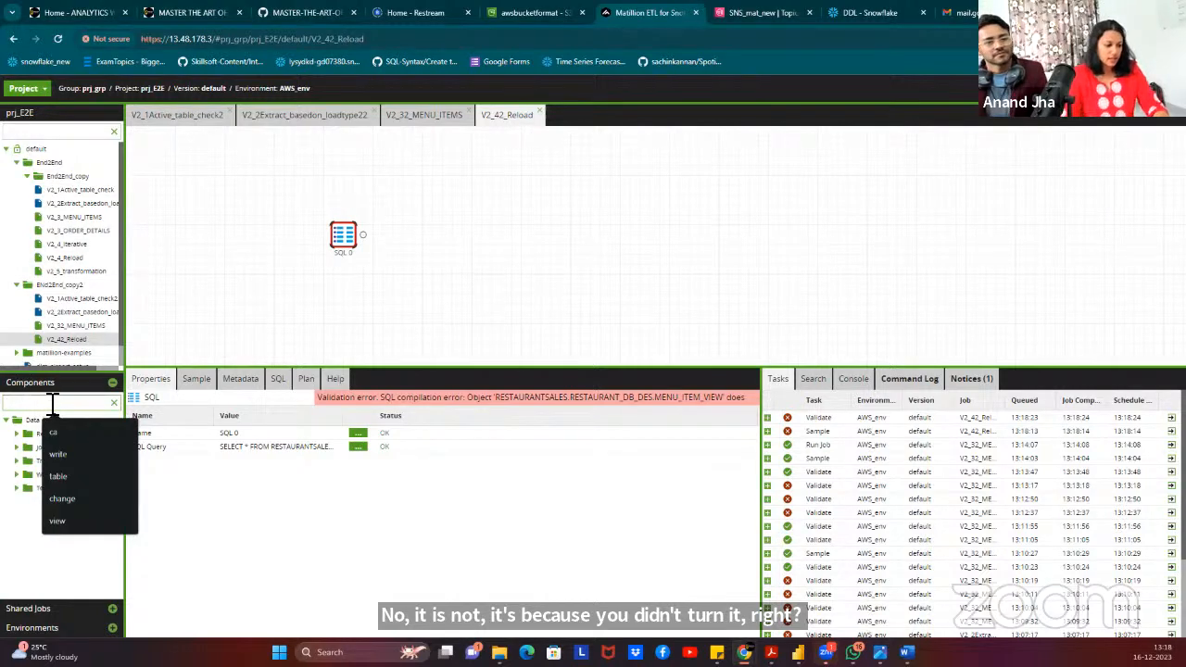
text(tab)
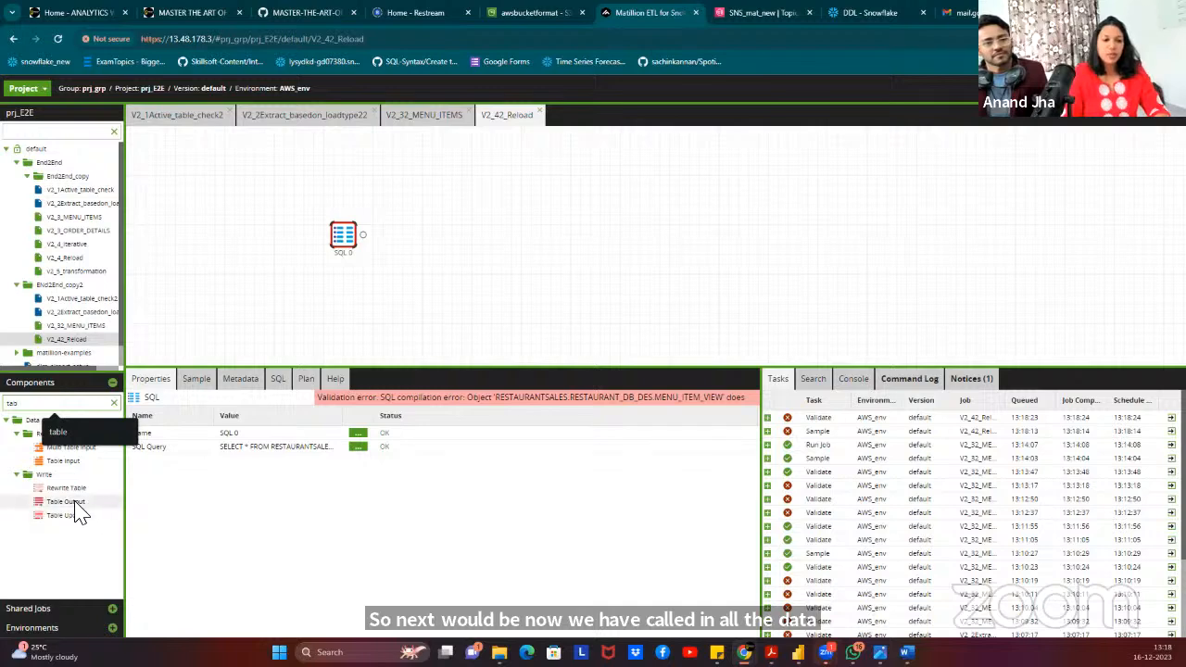
drag(66, 501, 343, 345)
drag(430, 277, 441, 243)
click(345, 237)
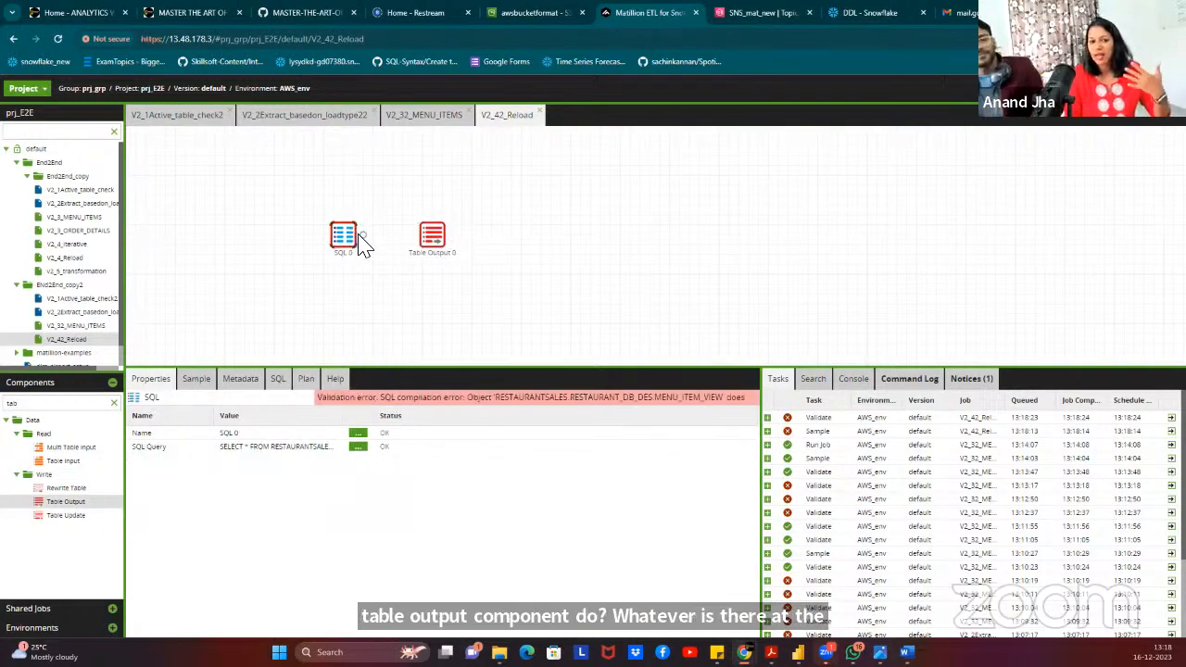
drag(364, 243, 442, 244)
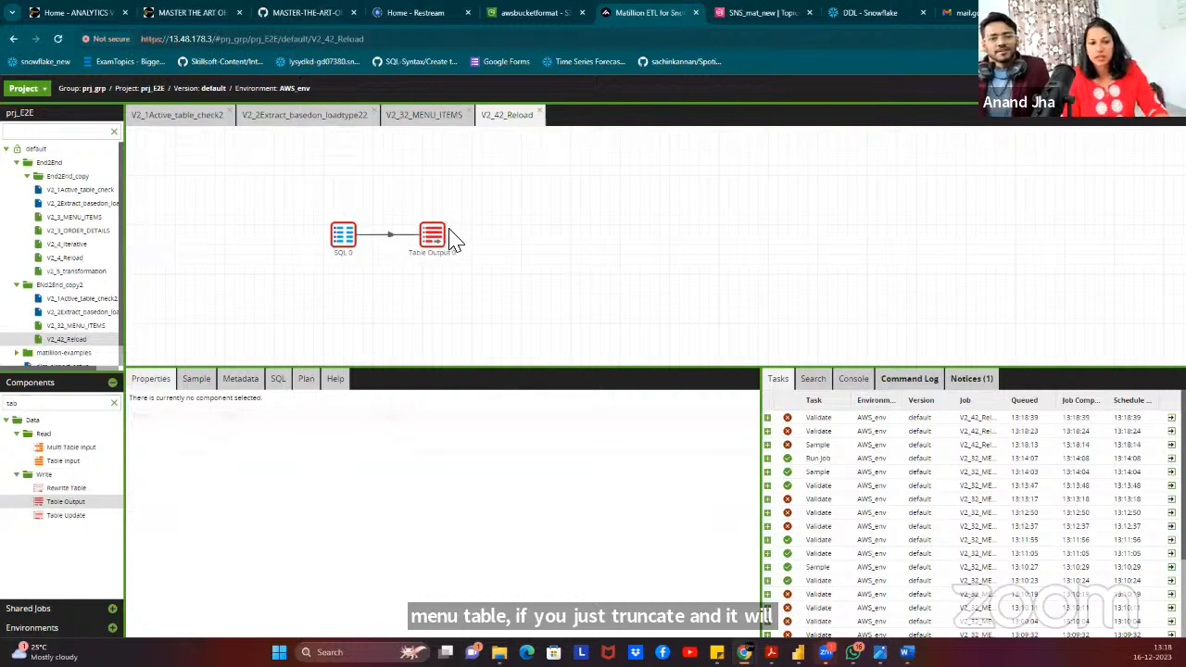
click(444, 239)
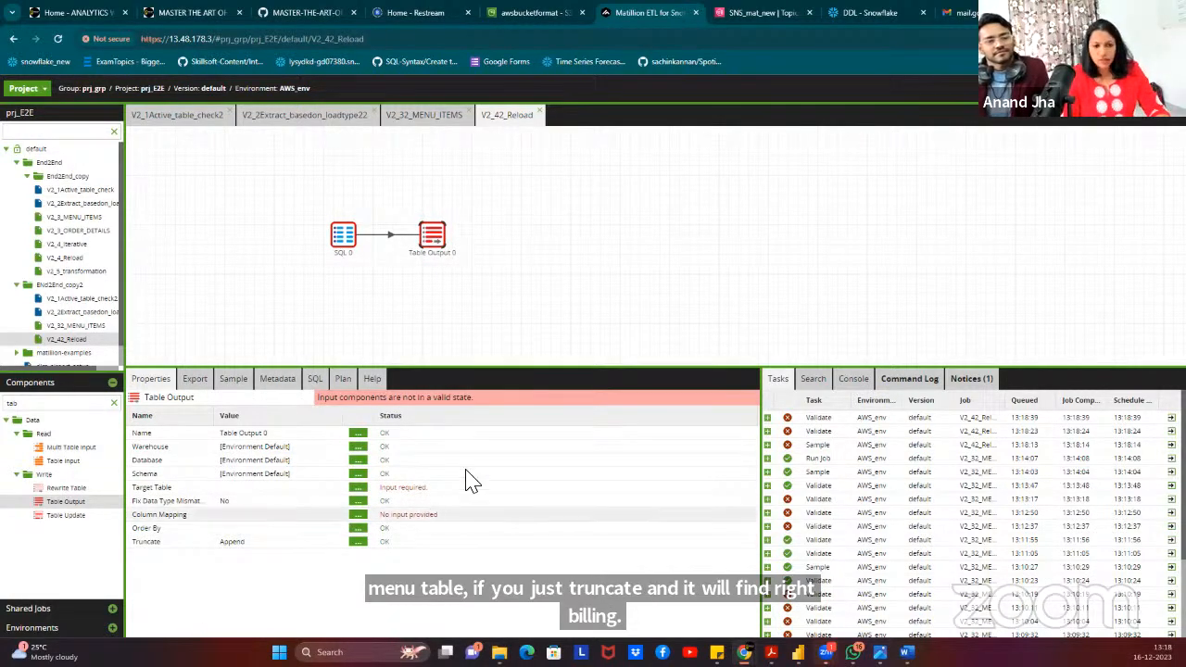
Set Table Output 0's warehouse to COMPUTE_WH and database to RESTAURANTSALES.
click(359, 448)
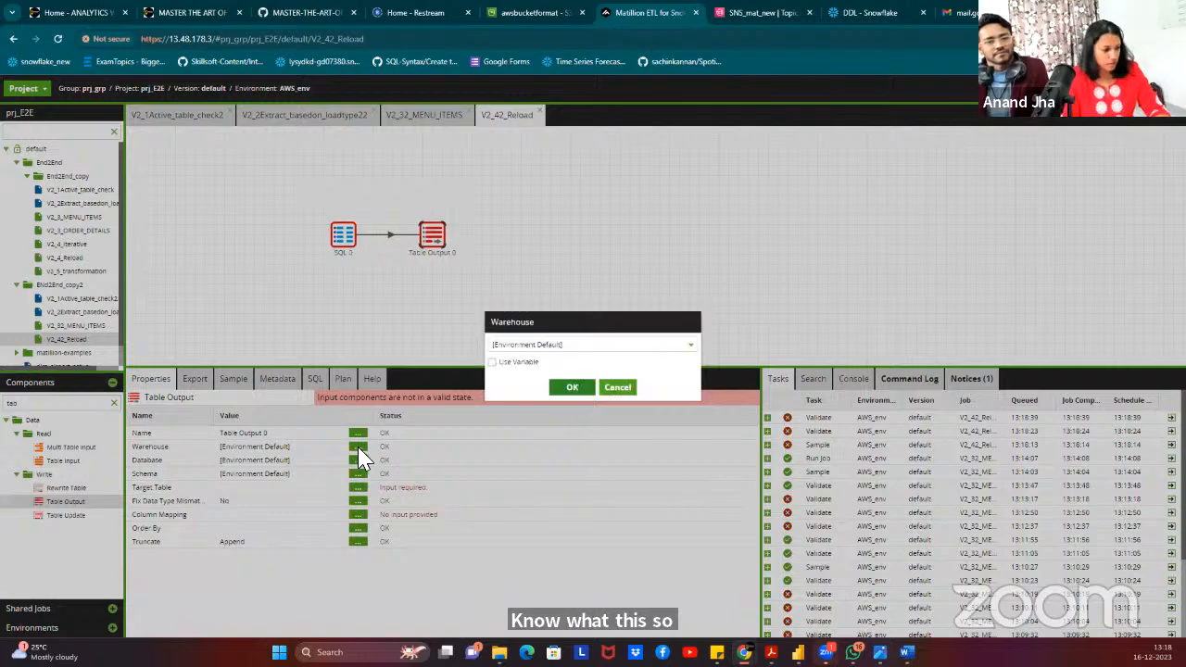
click(581, 343)
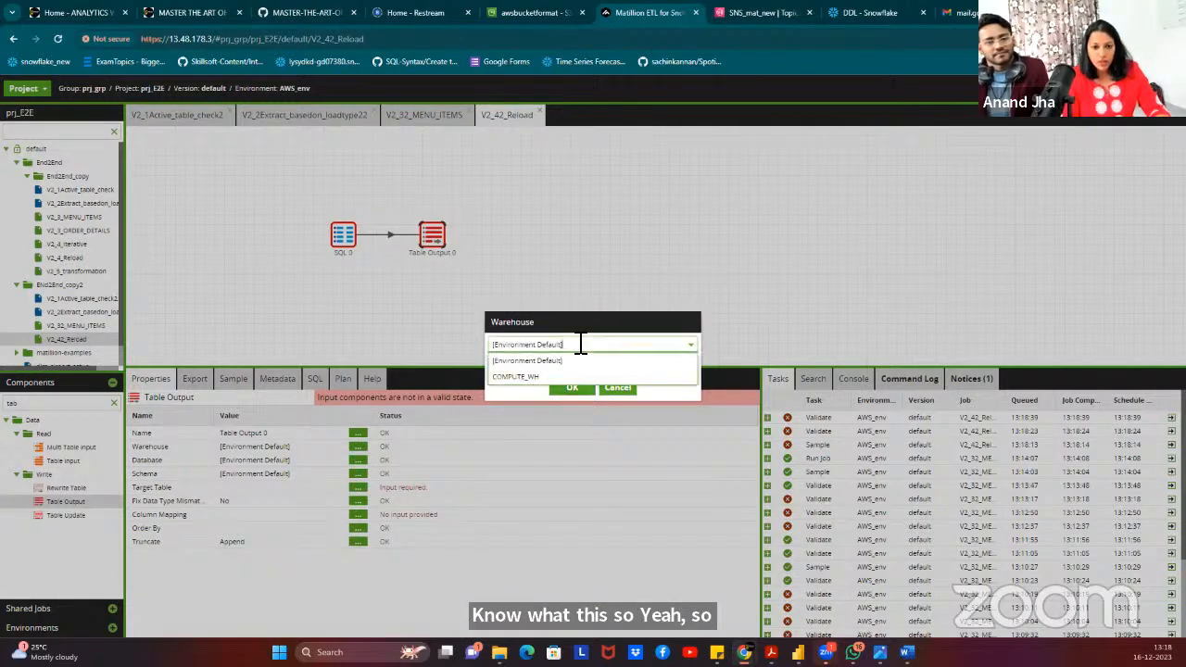
click(551, 377)
click(570, 385)
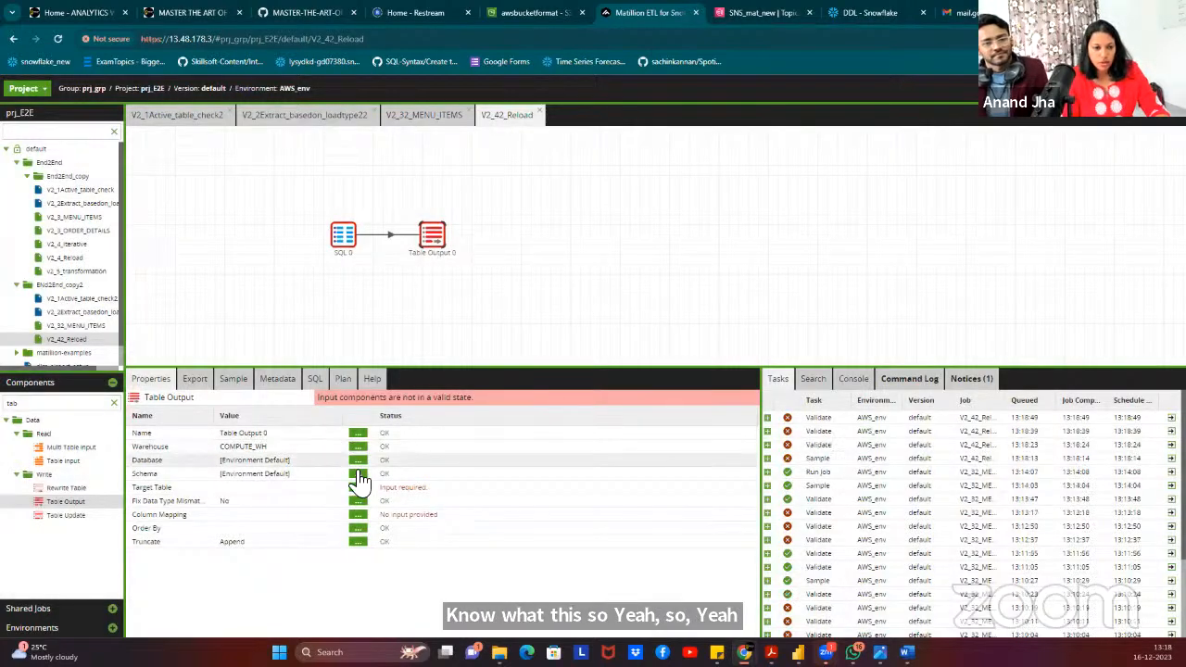
click(360, 461)
click(550, 345)
click(532, 376)
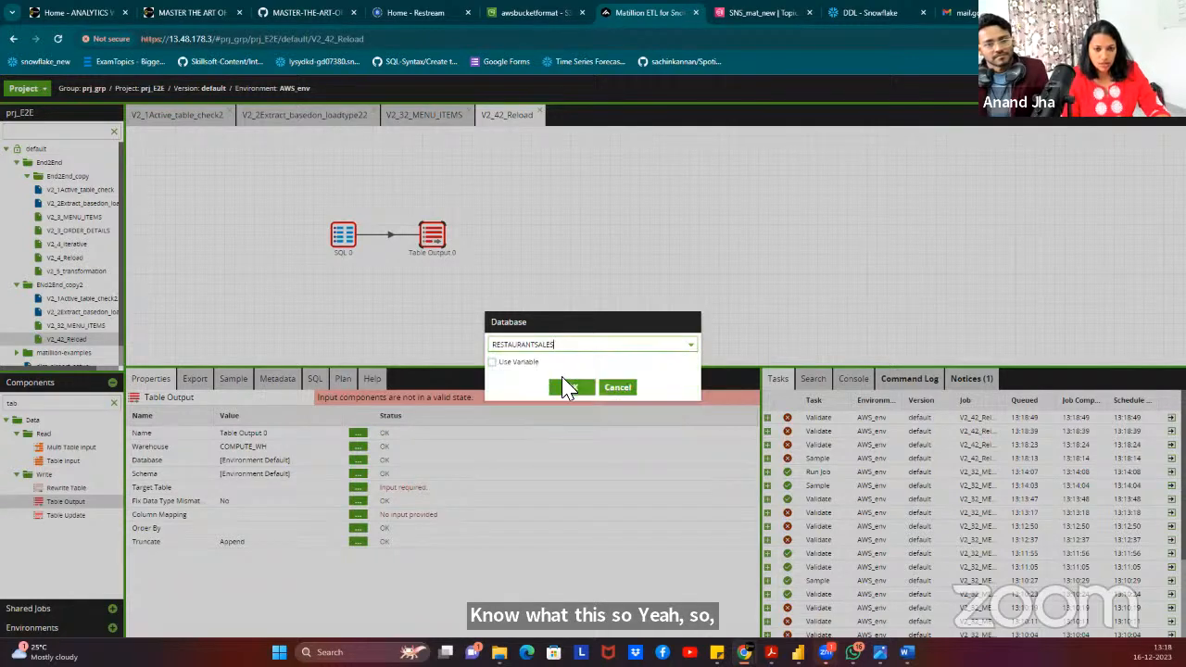
click(568, 389)
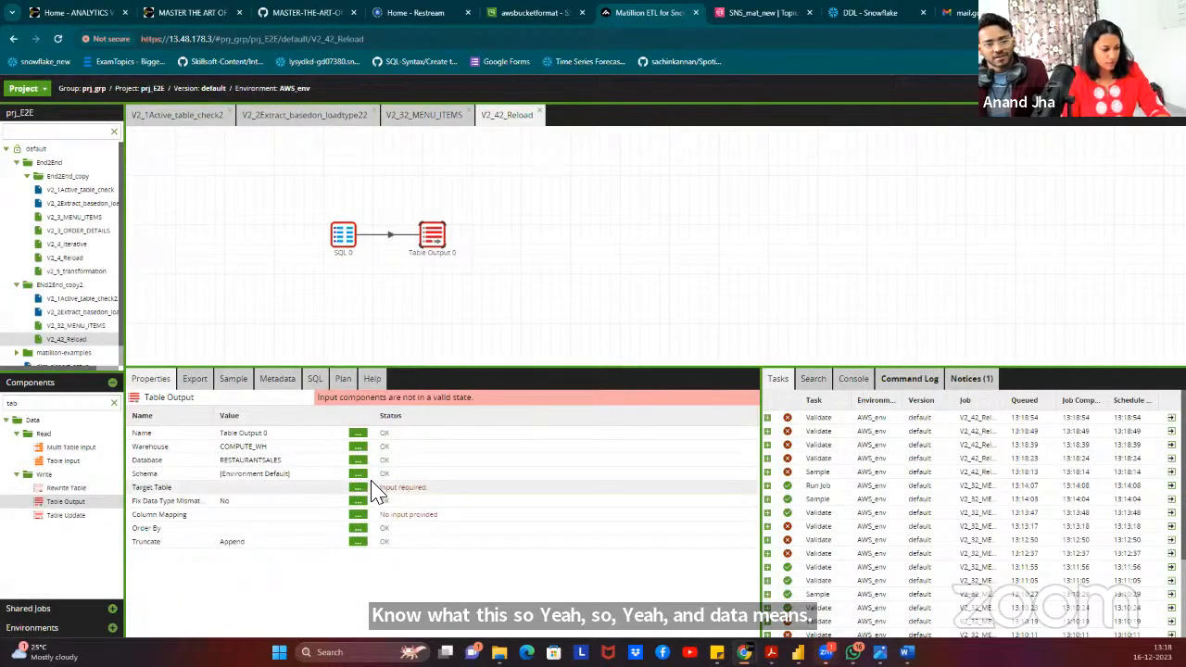
Switch the Table Output database to the ${JV_DB} job variable.
click(359, 461)
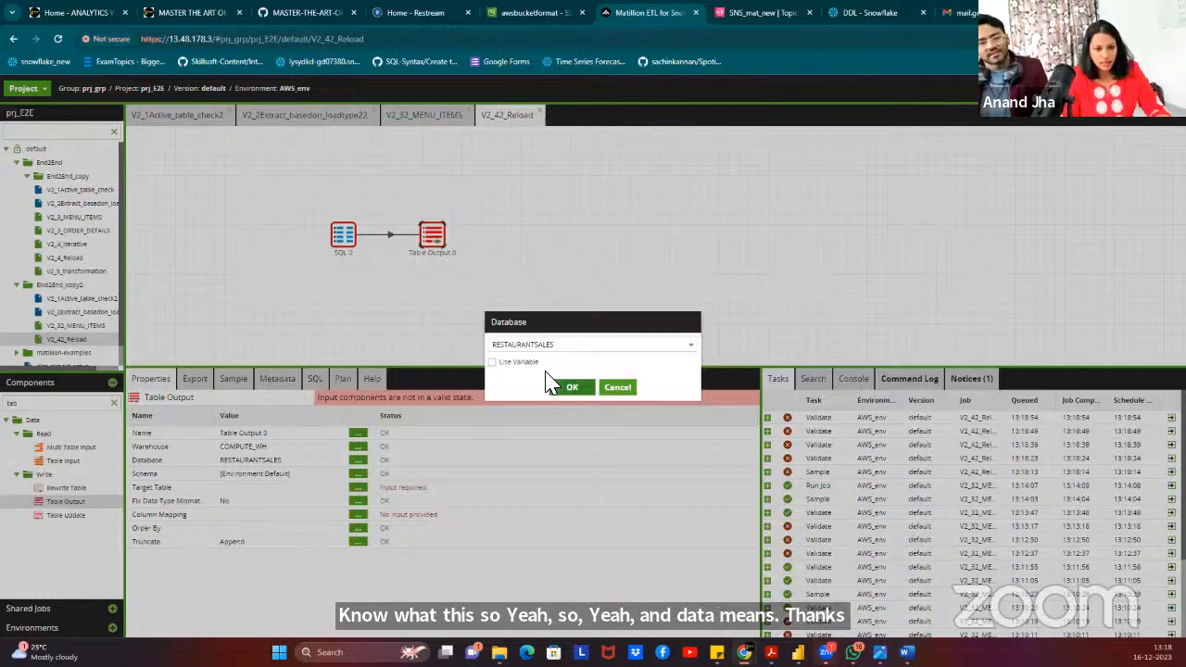
click(500, 363)
click(521, 345)
text(s)
key(BackSpace)
text(tg)
click(511, 362)
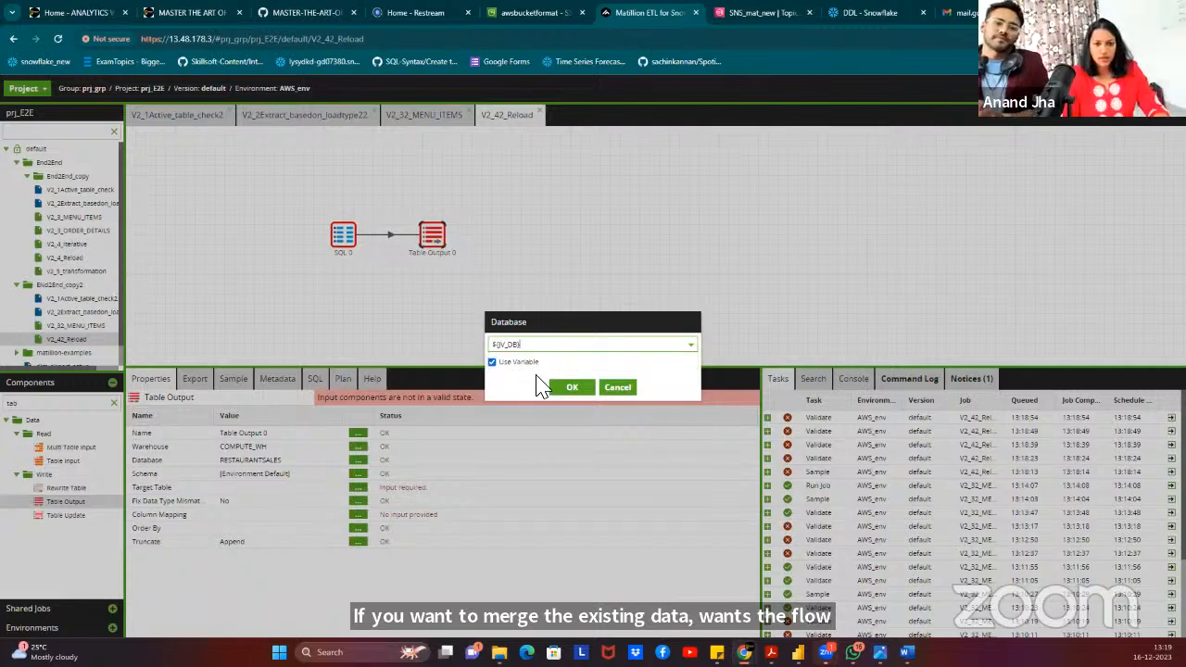
click(566, 388)
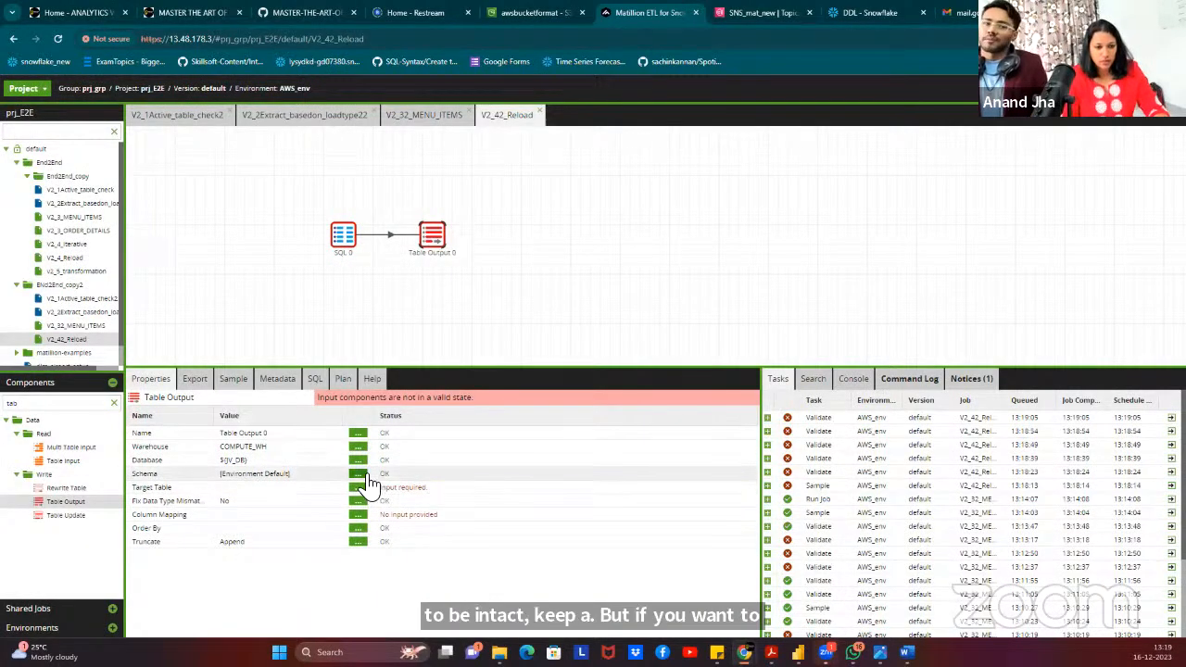
Set the Table Output schema to the ${JV_SCHEMA} job variable.
click(358, 474)
click(524, 346)
click(523, 347)
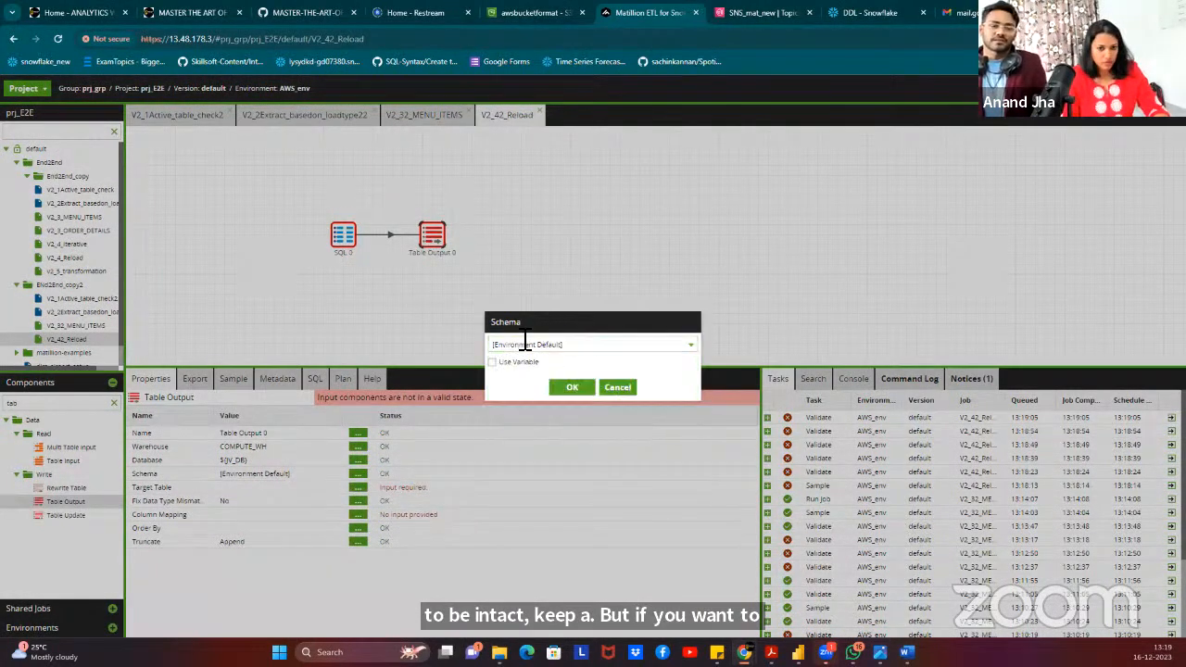
click(491, 362)
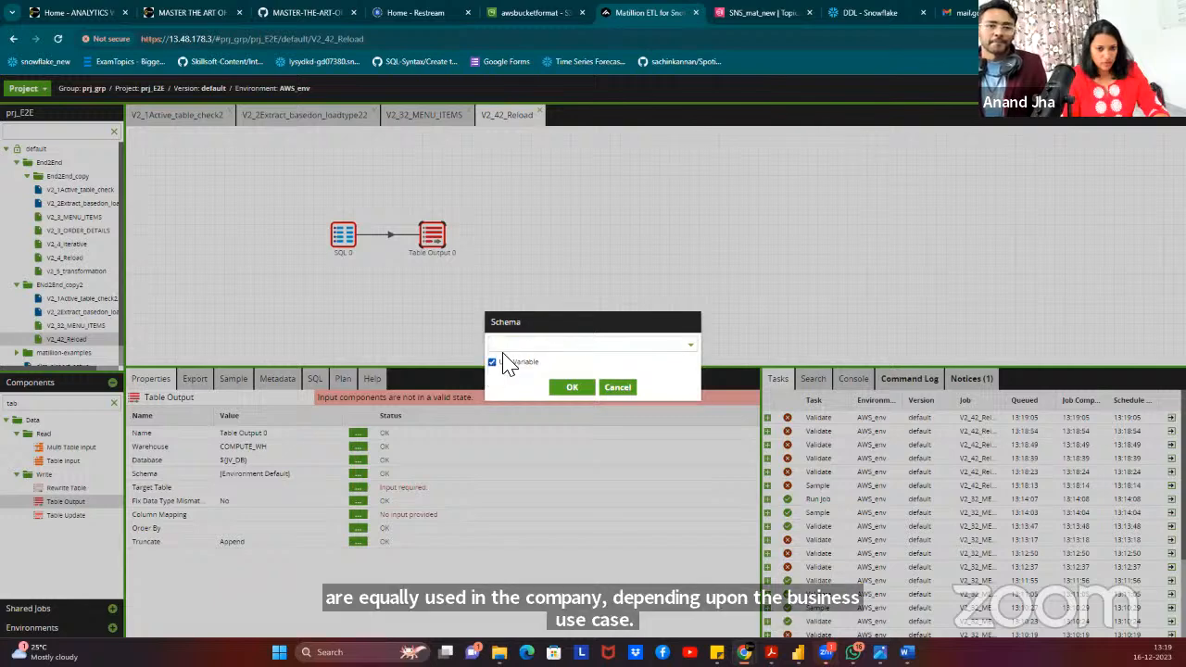
click(517, 346)
text(sc)
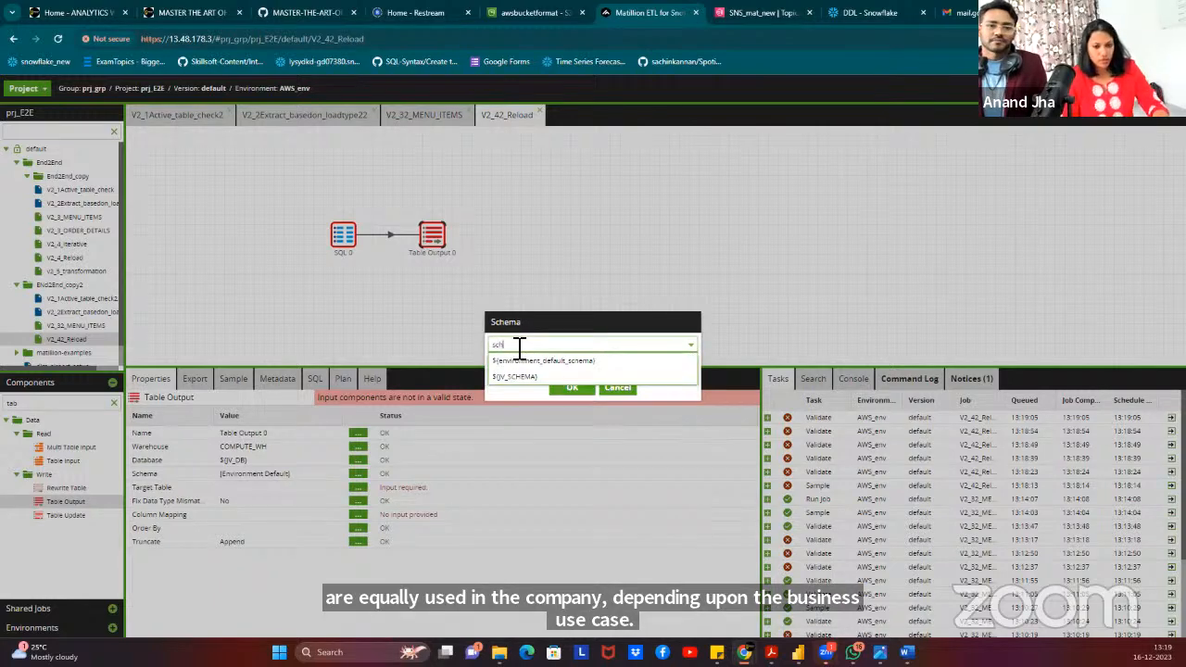
text(h)
click(516, 376)
click(572, 388)
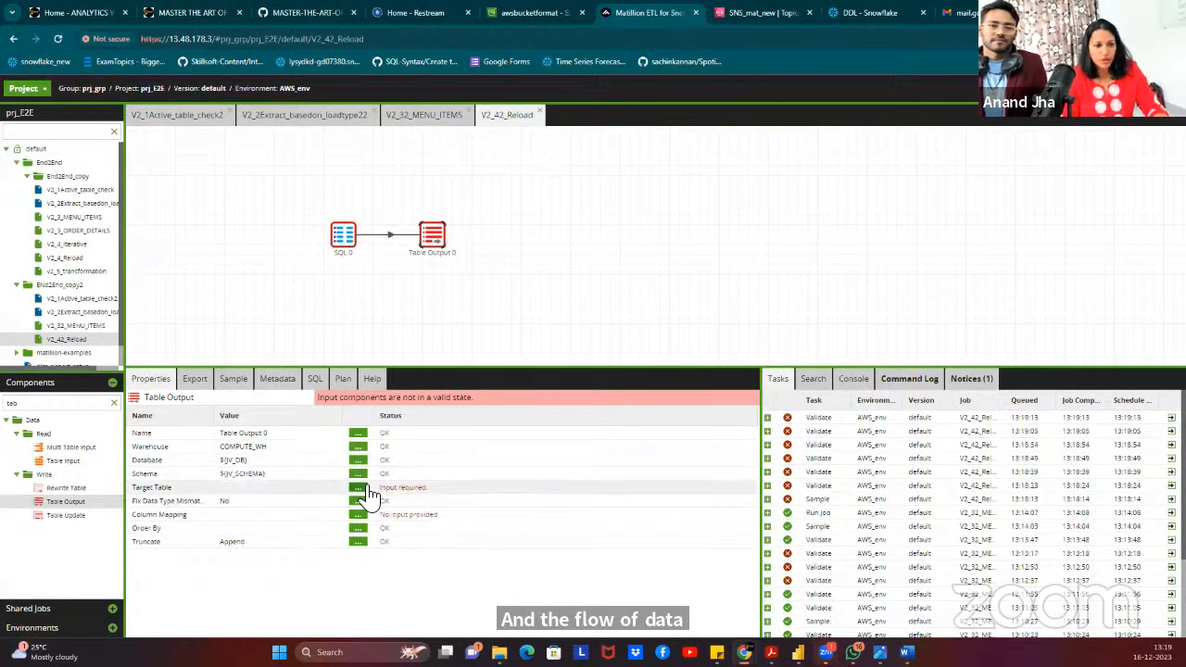
Change the schema value to ${JV_SCHEMA}_DES.
click(366, 488)
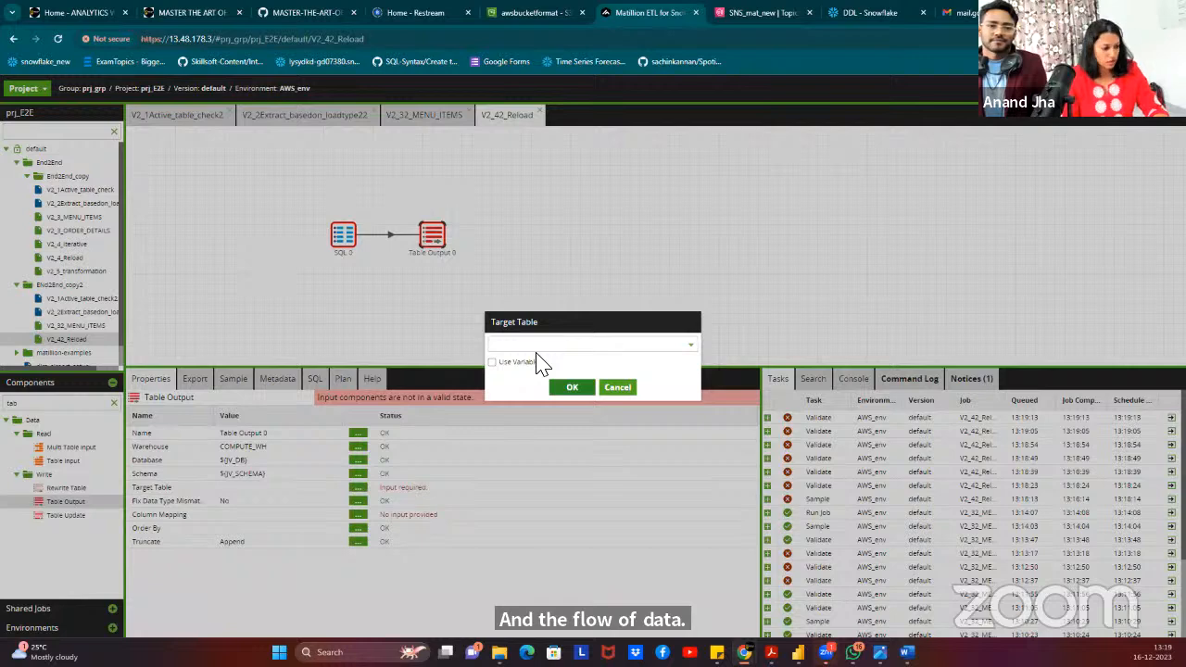
click(613, 389)
click(360, 486)
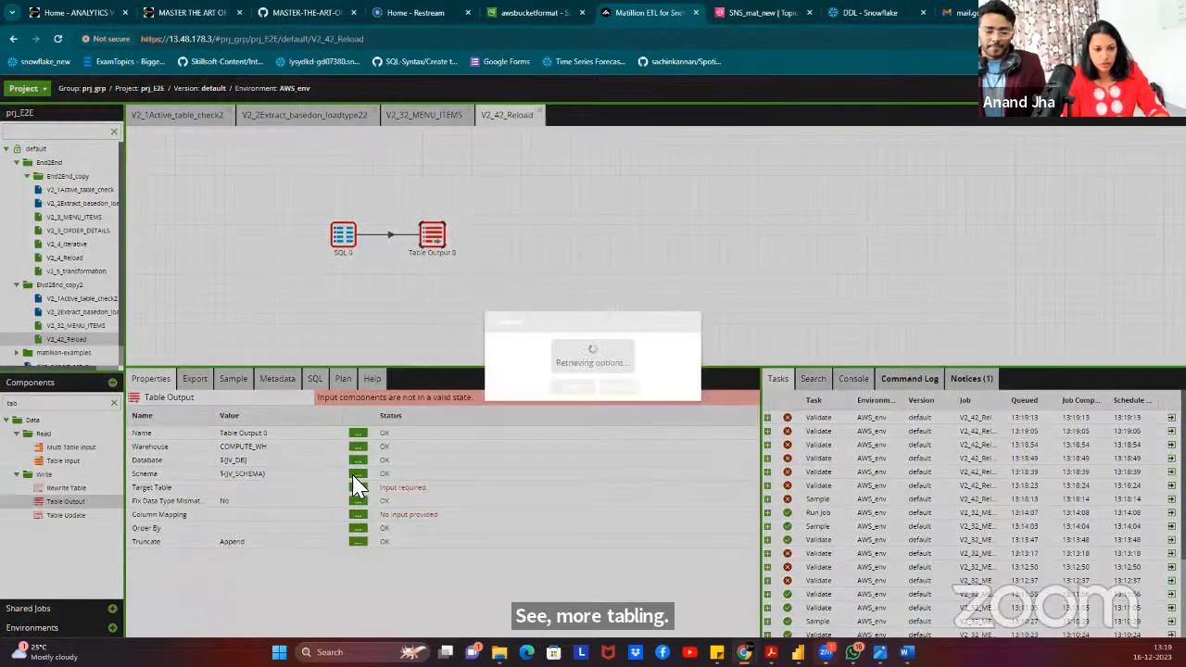
click(580, 345)
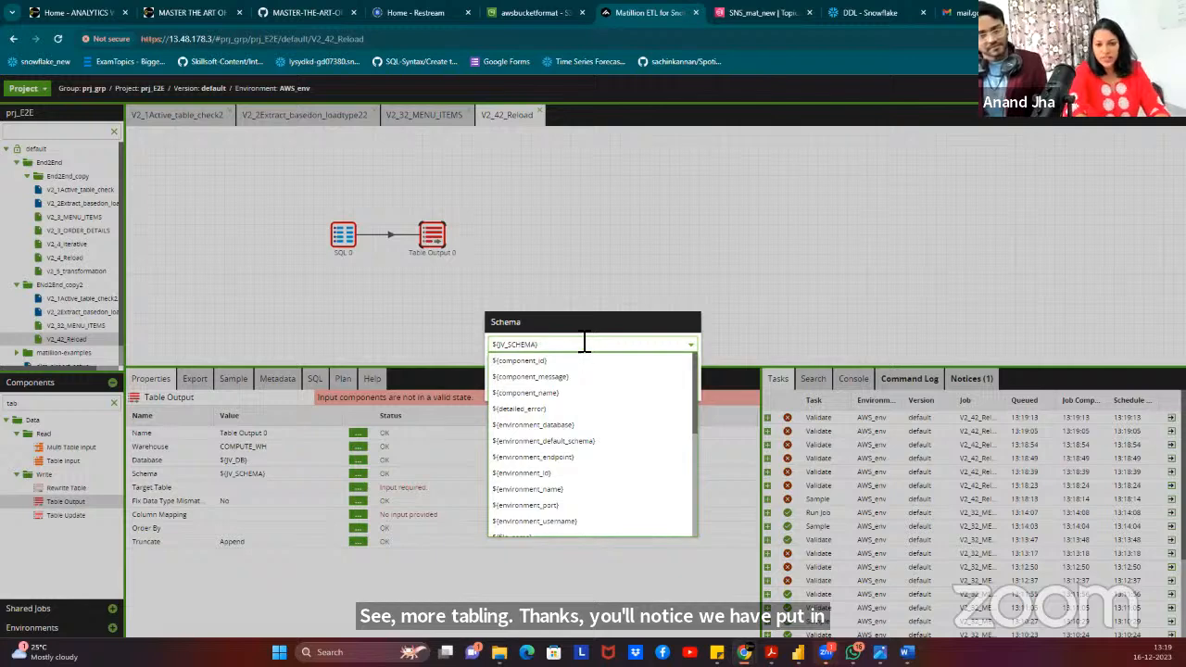
click(585, 344)
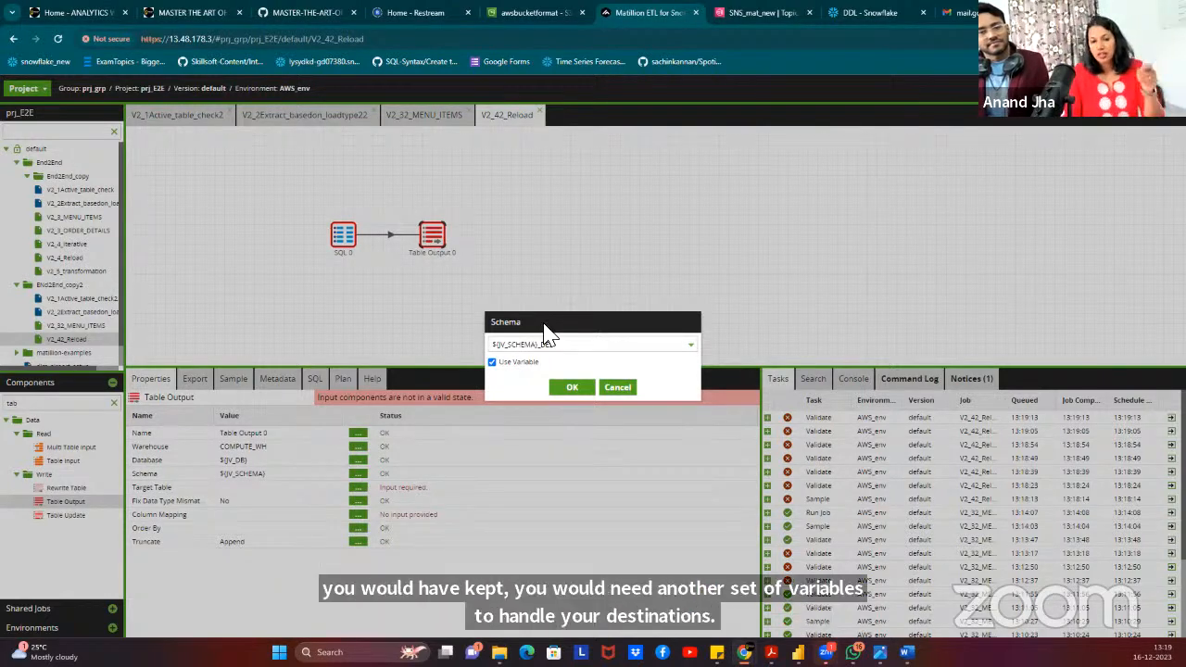
click(572, 388)
Set the target table to ${JV_TABLE_NAME}_DES using the table name variable.
click(358, 488)
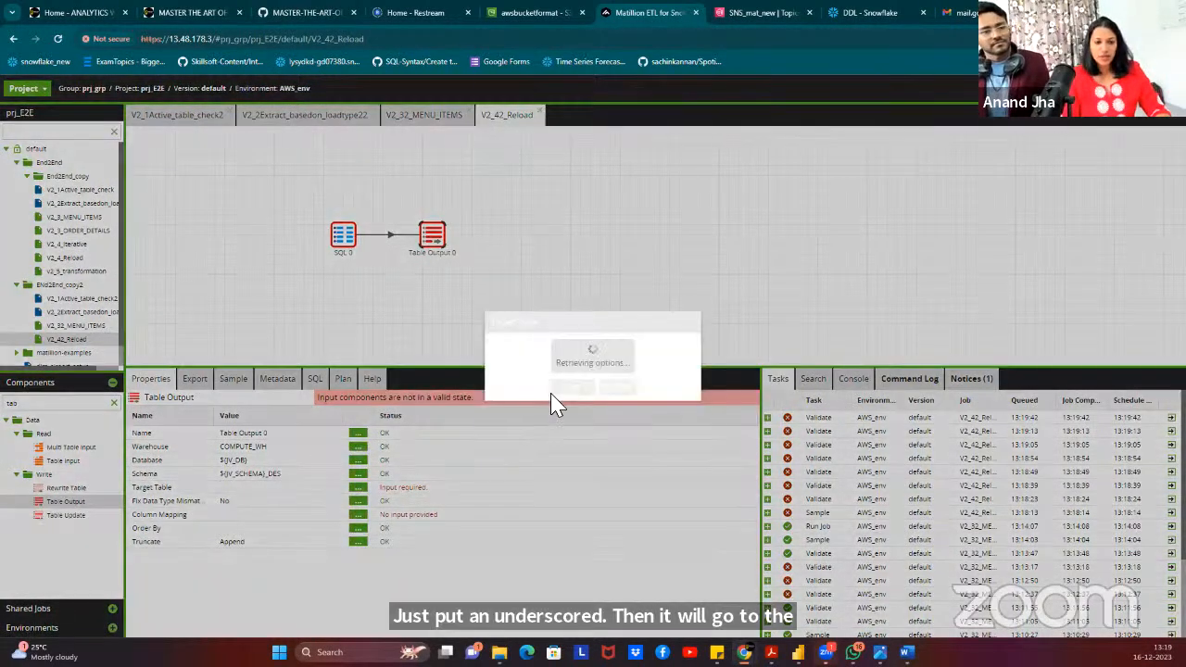
click(545, 346)
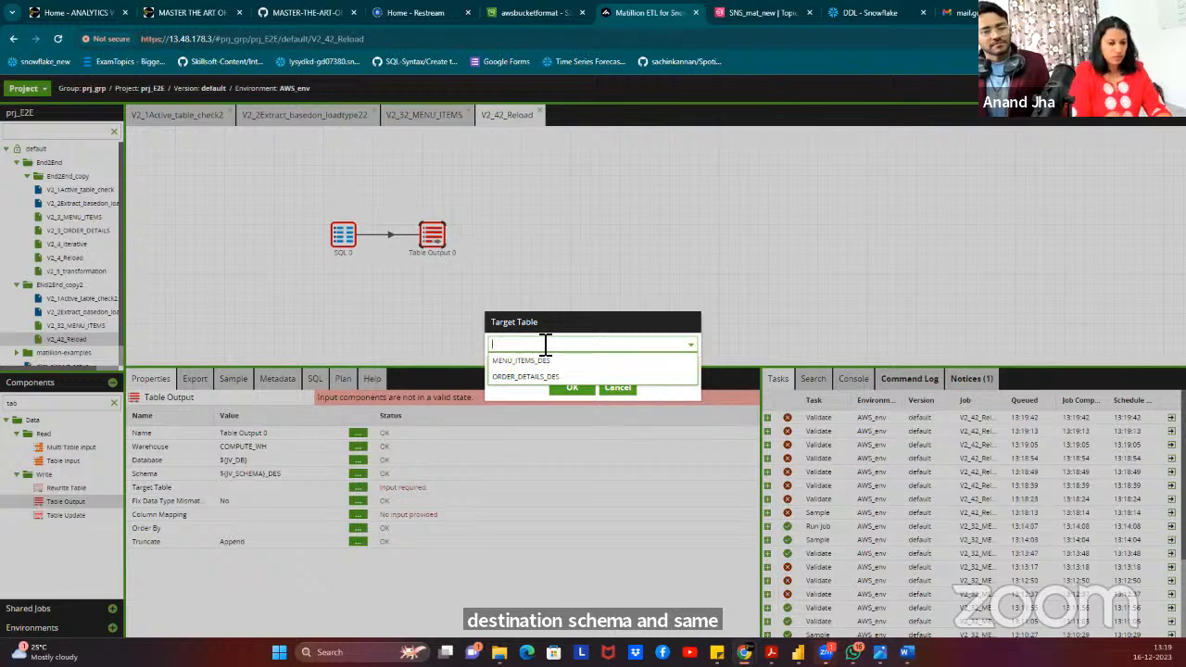
click(526, 343)
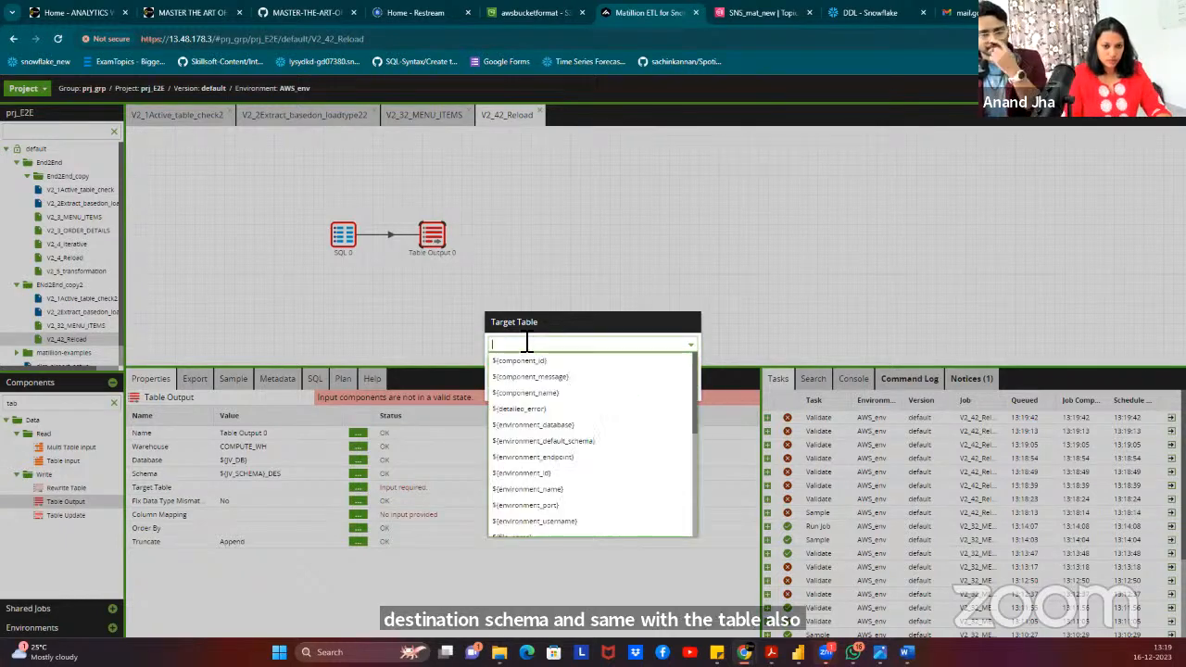
text(table)
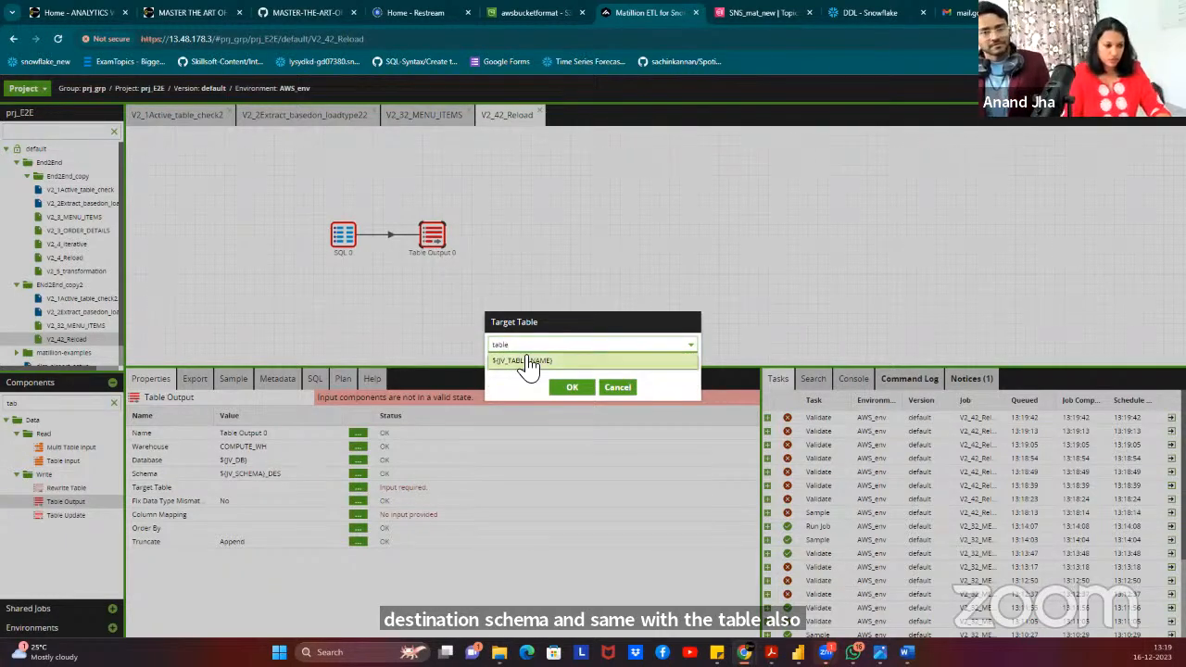
click(552, 360)
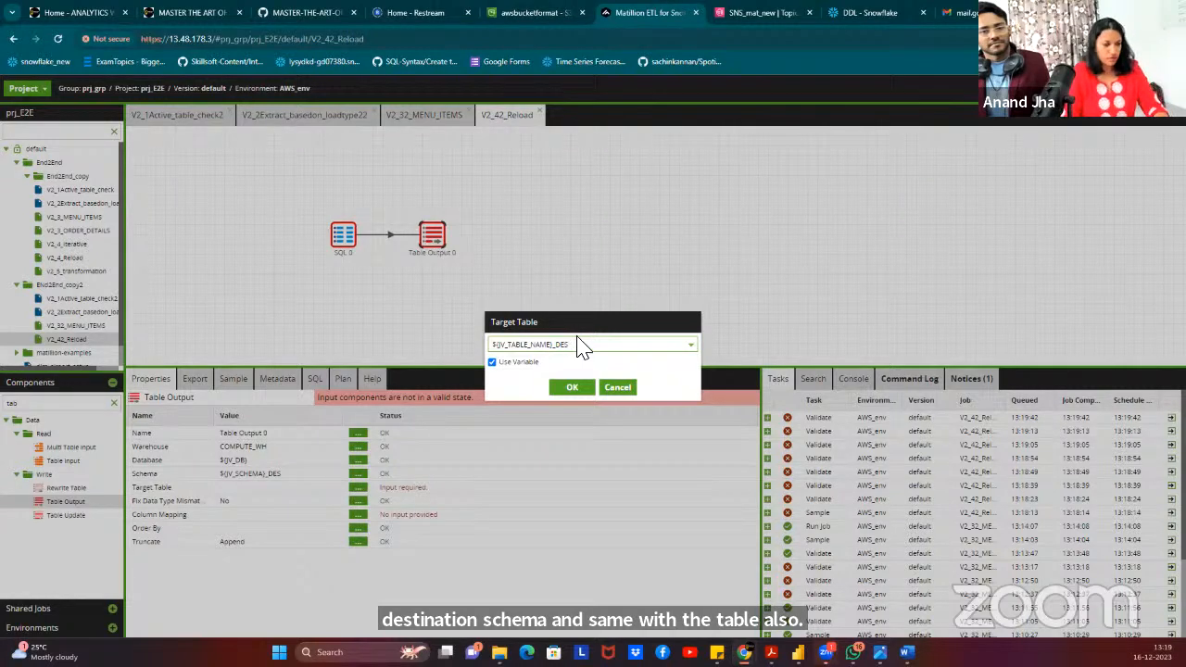
click(561, 388)
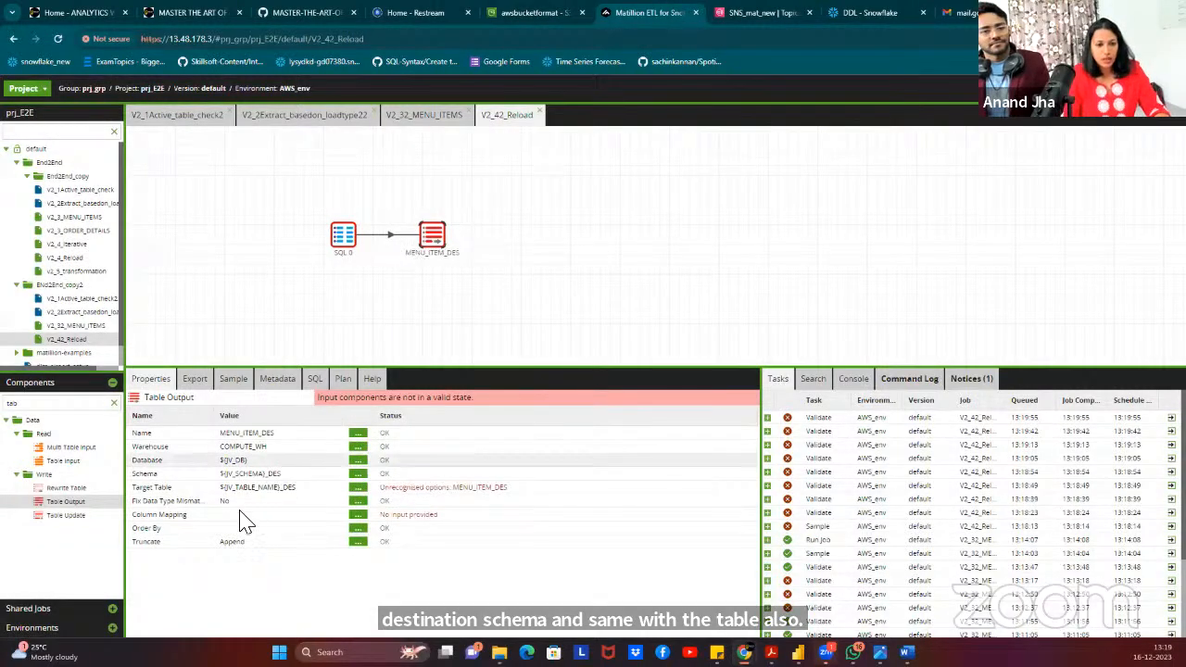
Dismiss the Column Mapping compilation error and glance over the other jobs before returning to V2_42_Reload.
click(360, 514)
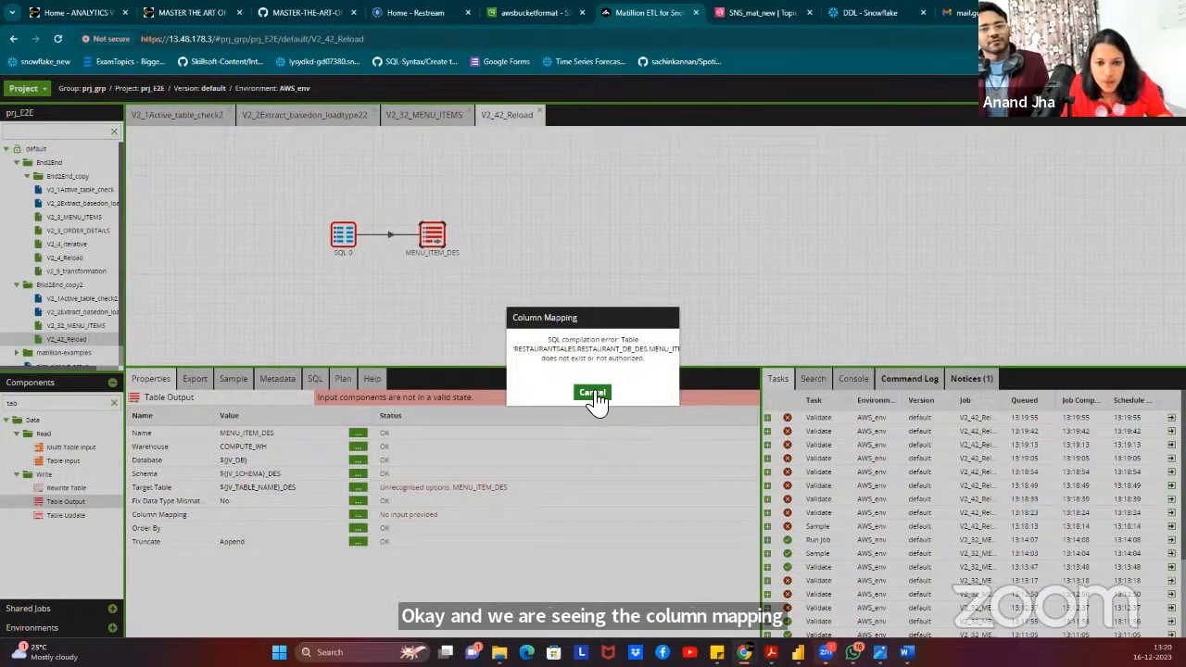
click(594, 394)
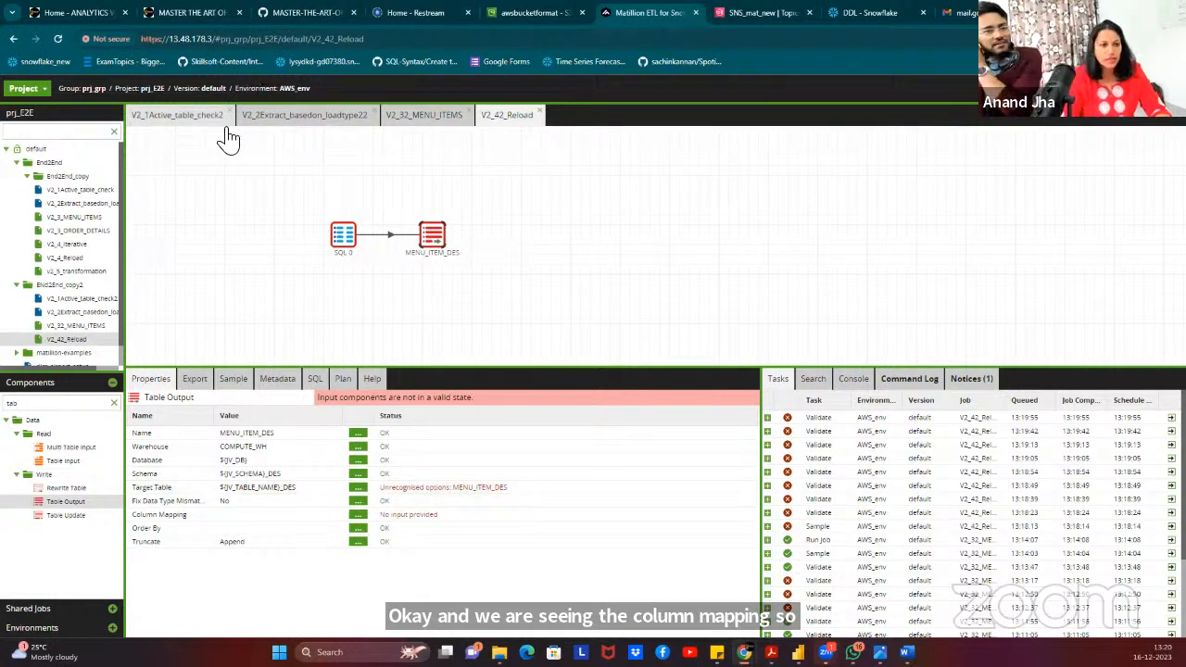
click(180, 118)
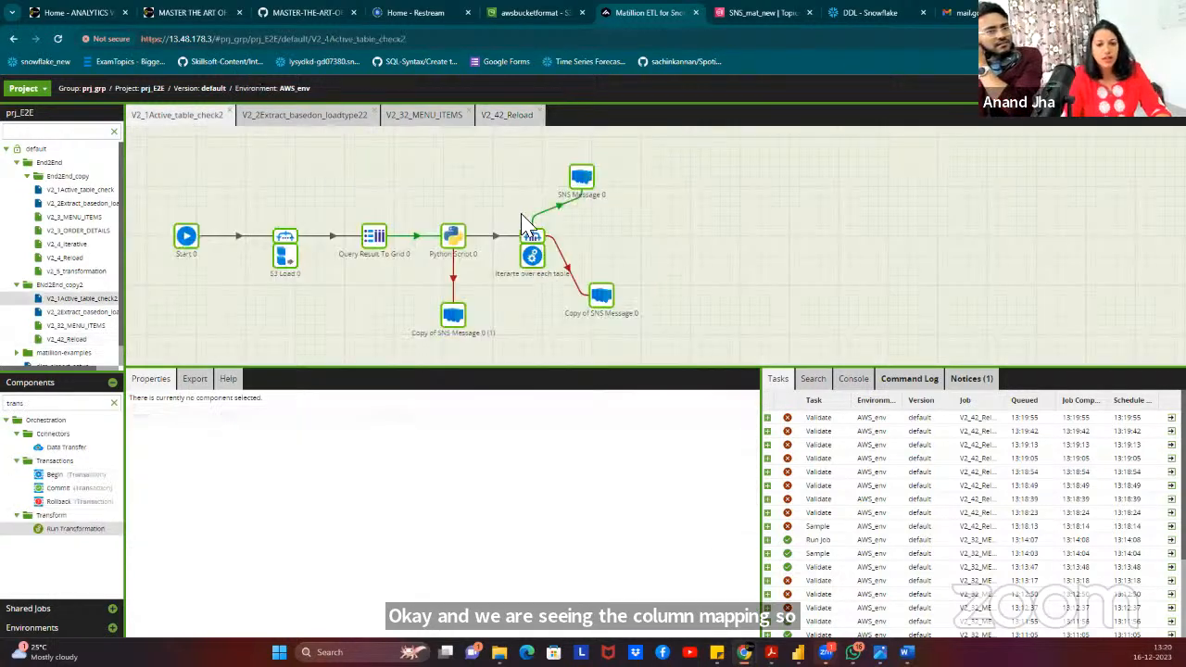
click(311, 122)
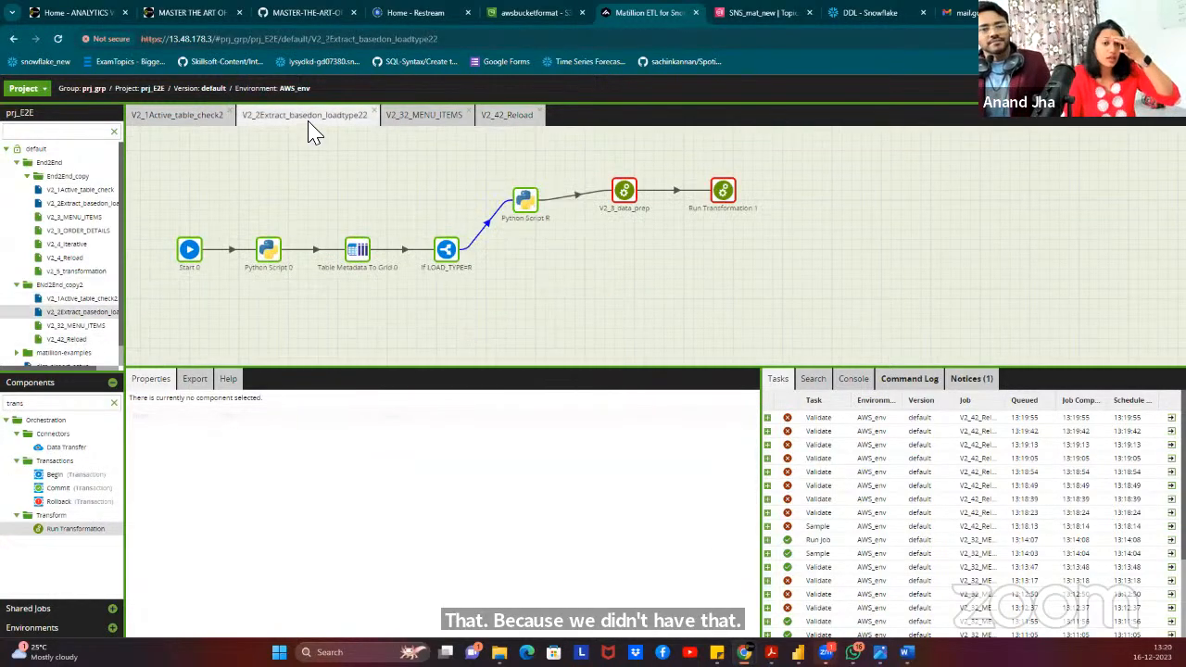
click(508, 117)
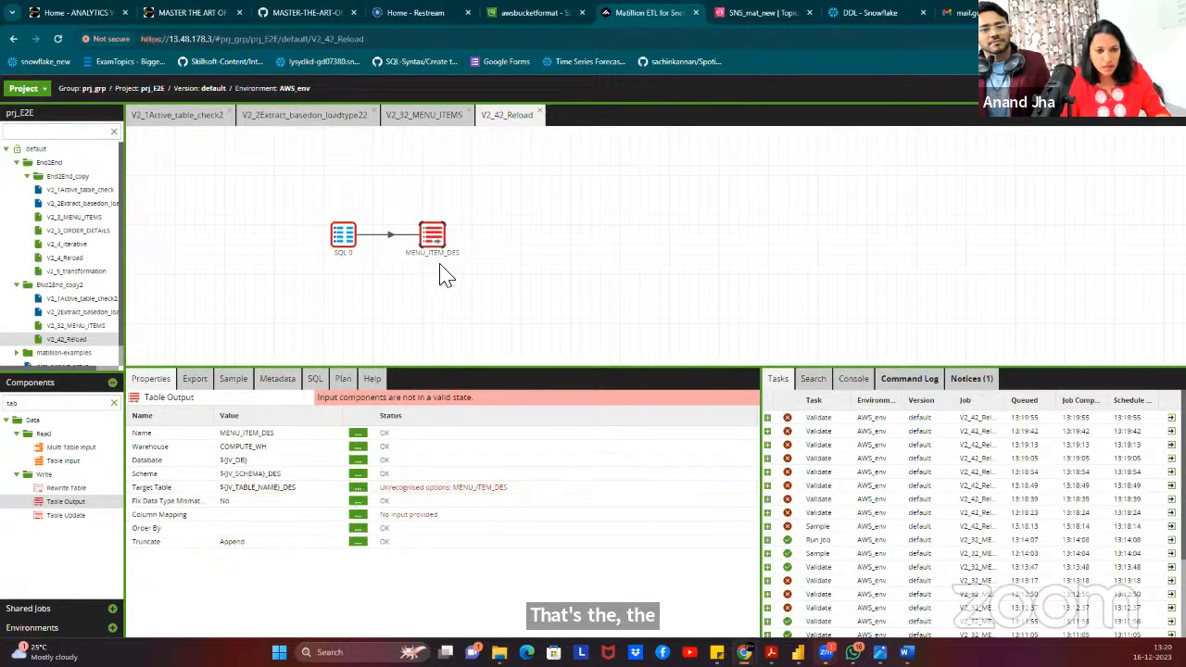
Verify the JV_TABLE_NAME value in job variables, then re-confirm the MENU_ITEM_DES target table.
right_click(537, 197)
click(609, 295)
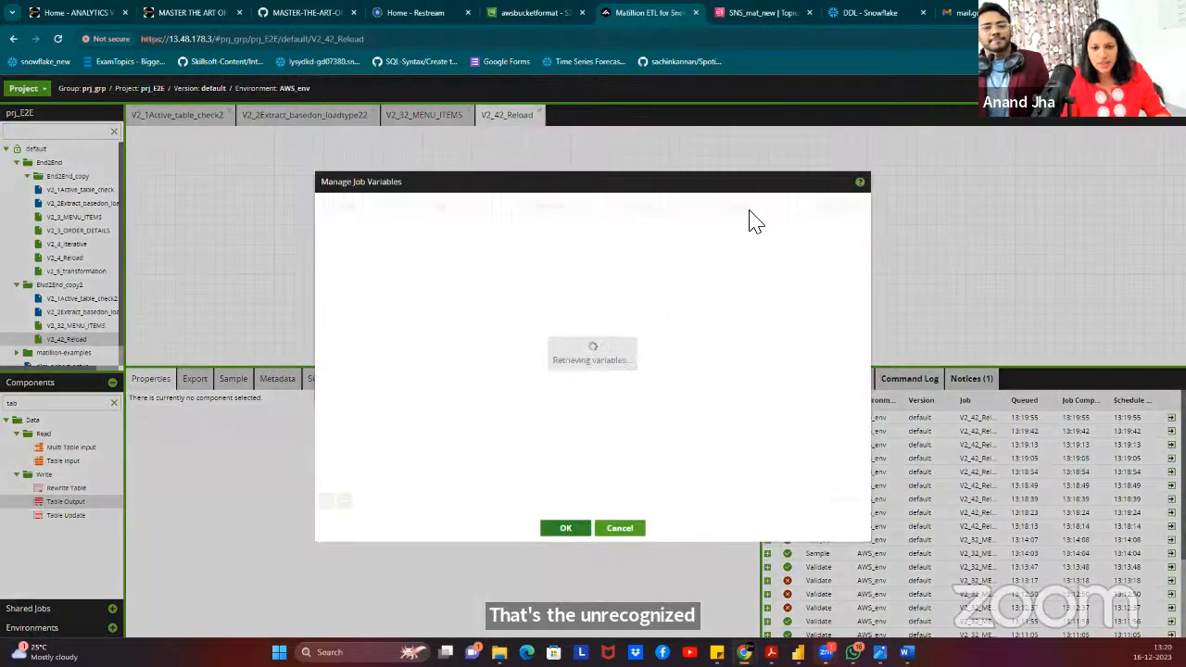
click(784, 254)
click(787, 256)
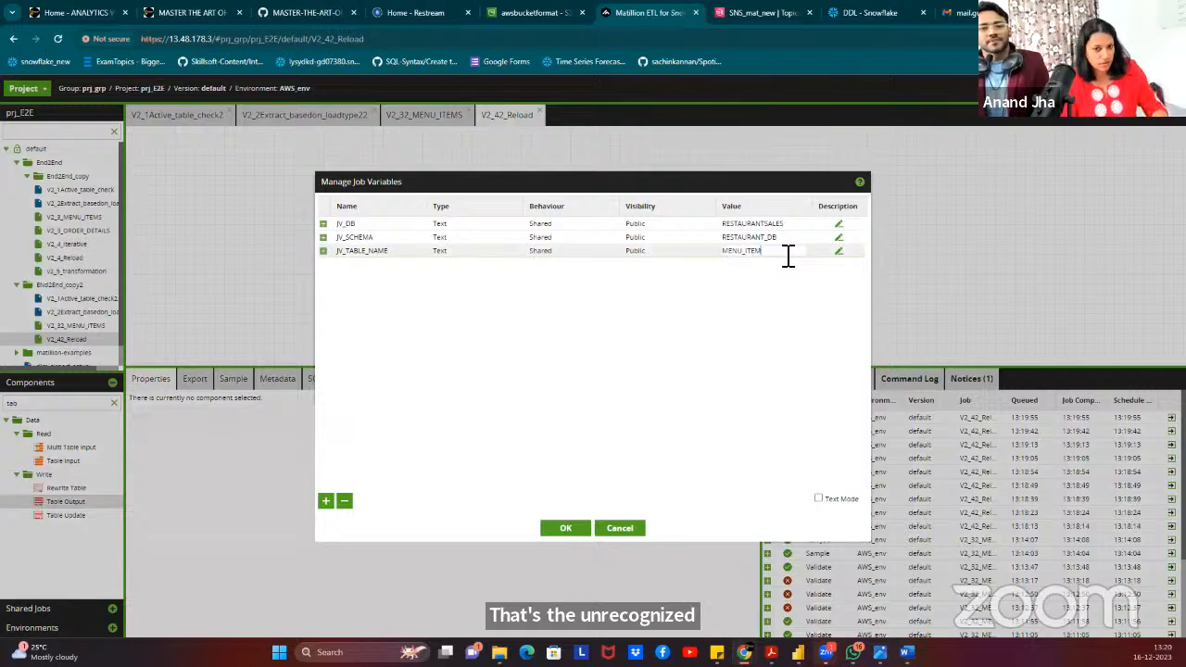
click(570, 531)
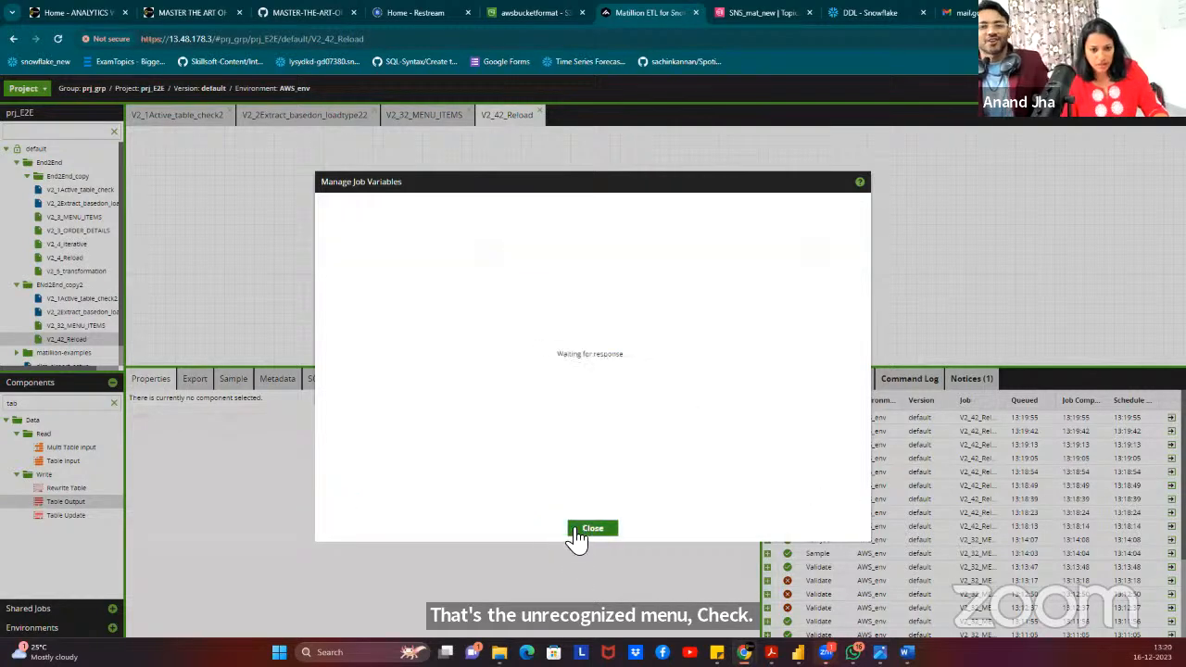
click(433, 236)
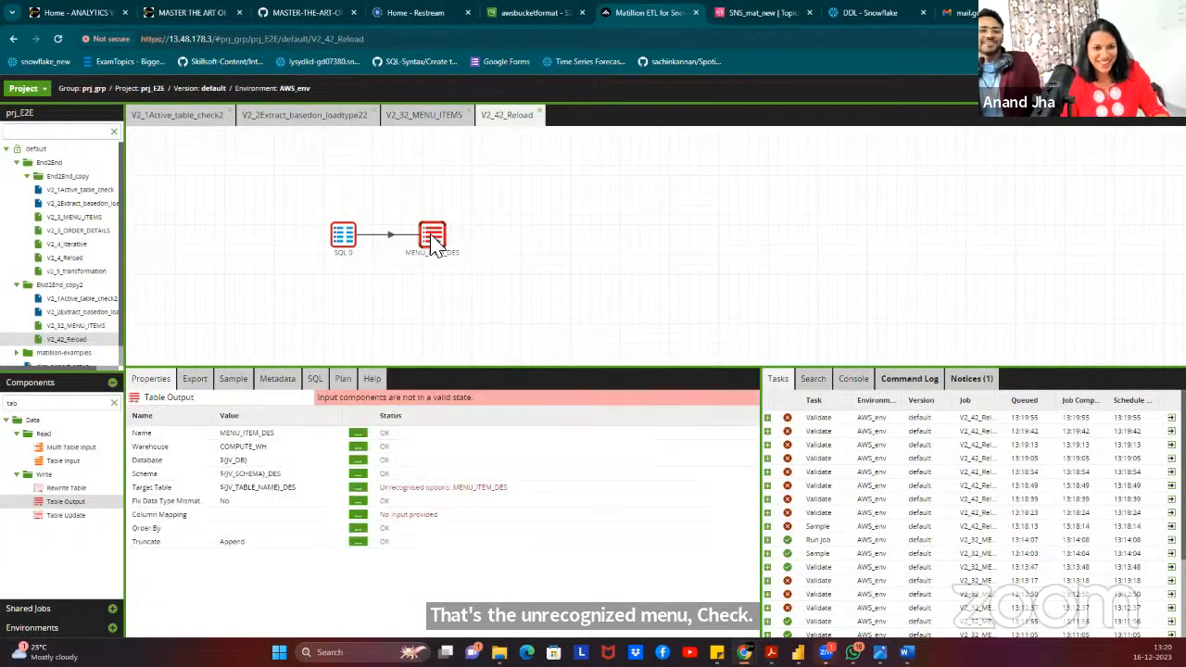
click(357, 488)
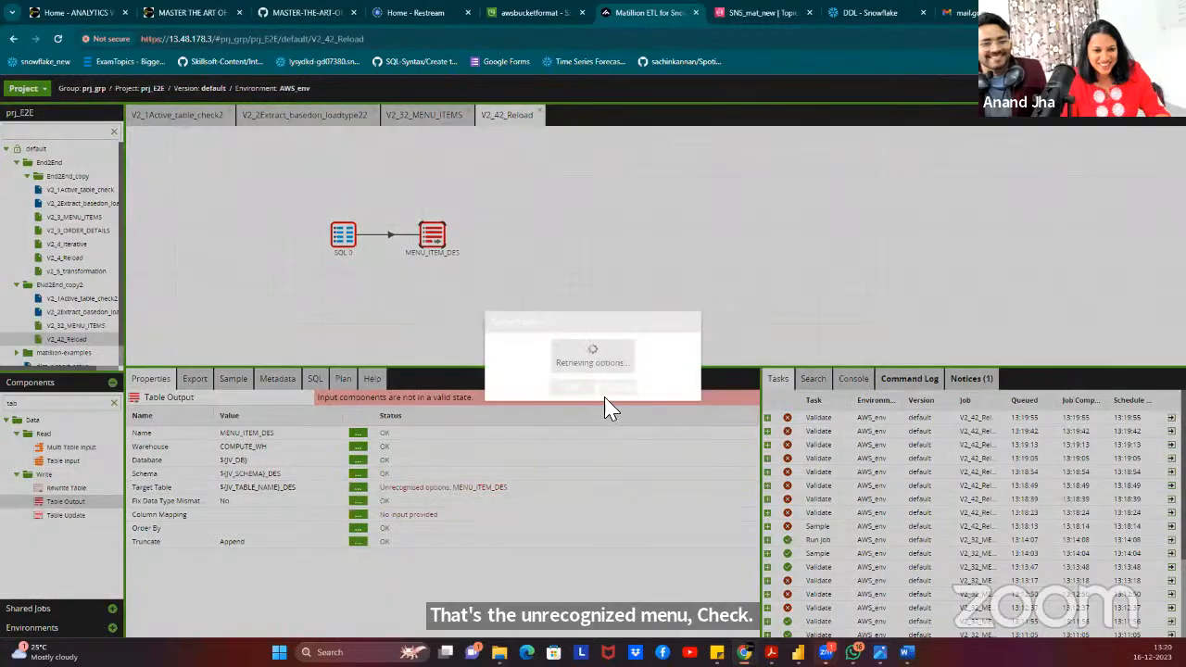
click(573, 389)
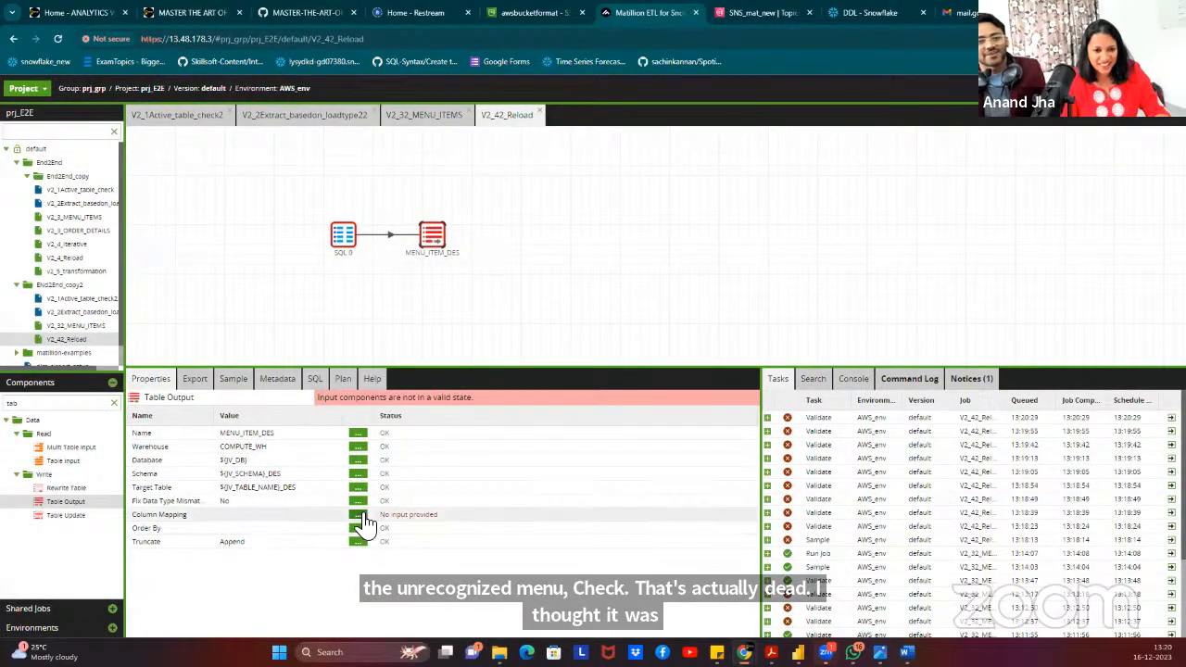
Map input Col_name to output Col_name using the DES_COLUMNS grid variable.
click(358, 514)
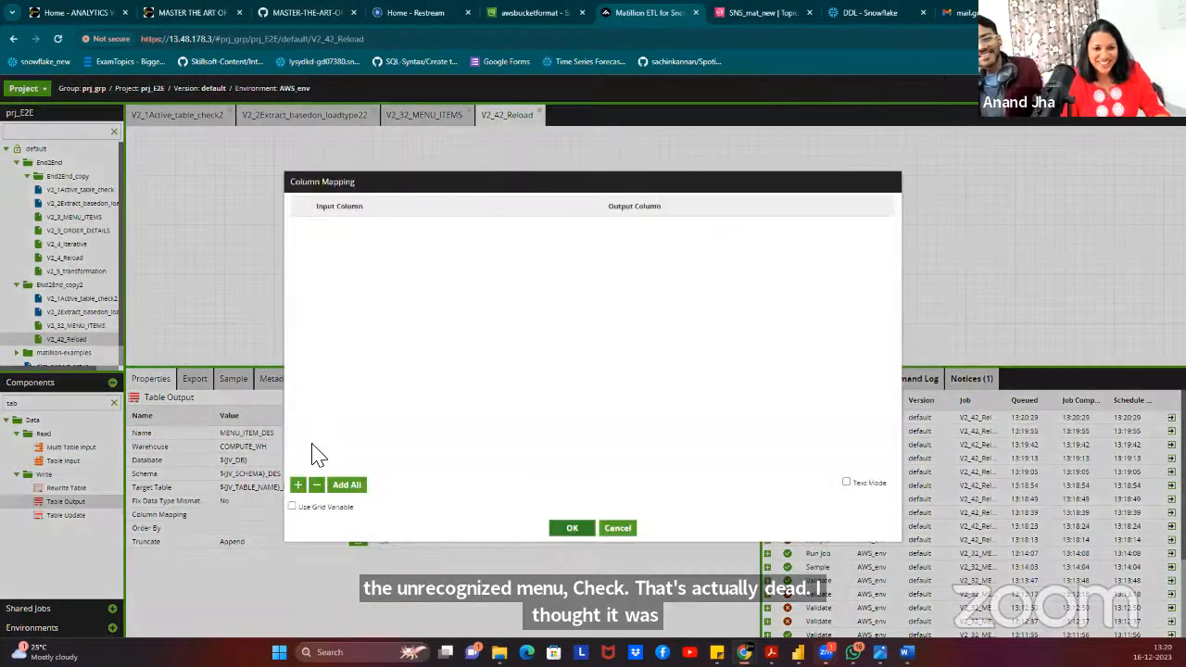
click(315, 507)
click(413, 208)
click(410, 228)
click(408, 246)
click(394, 264)
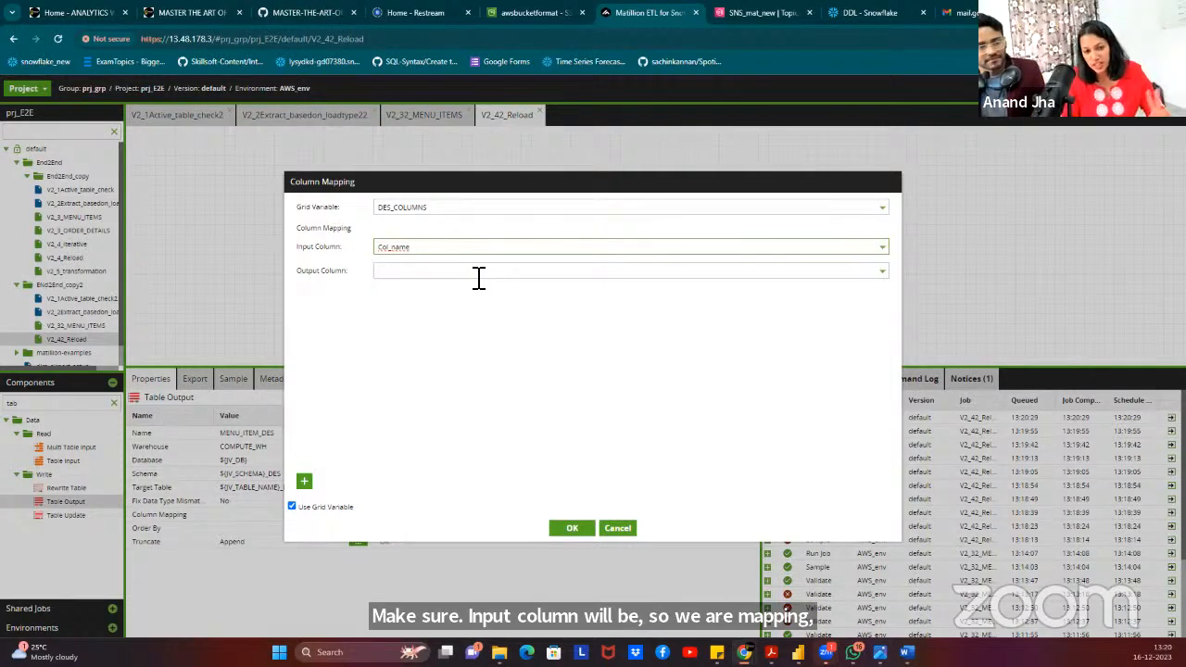
click(442, 274)
click(422, 288)
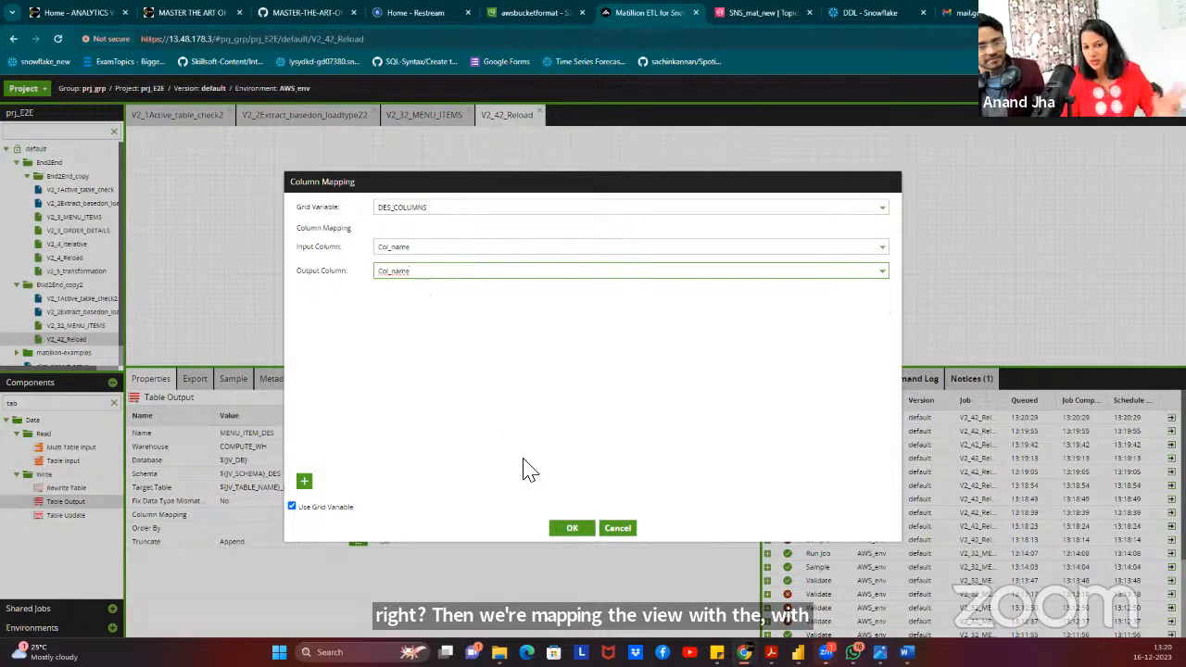
click(575, 528)
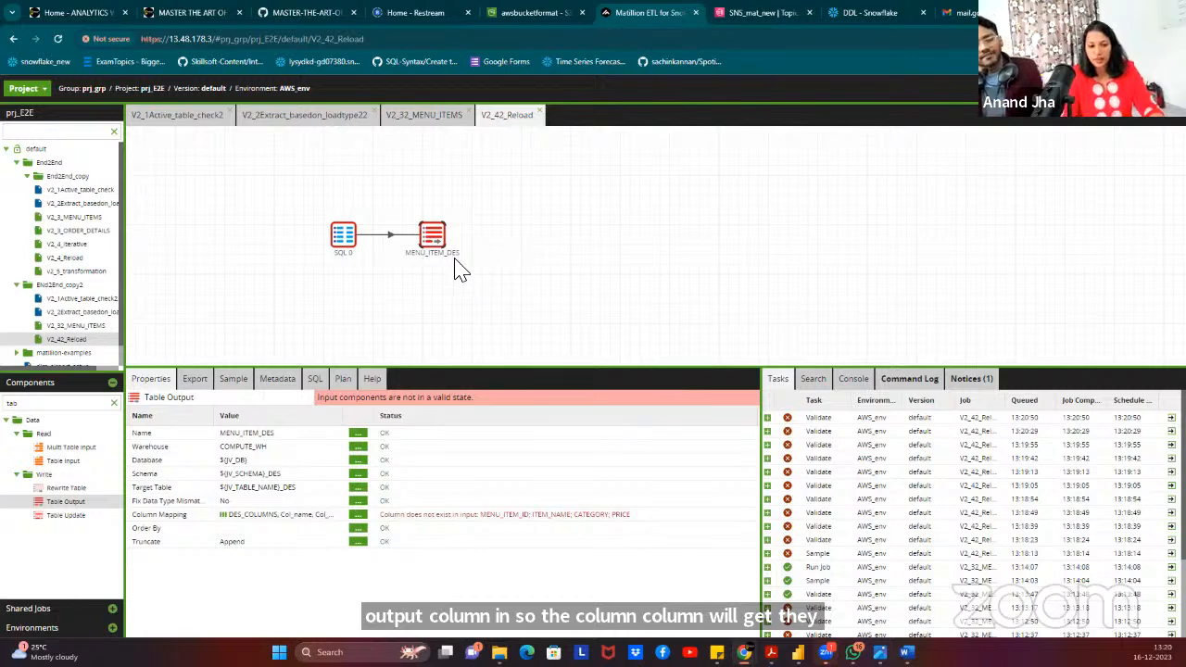
Change the output's load setting from Append to Truncate, then view the V2_32_MENU_ITEMS job.
click(358, 541)
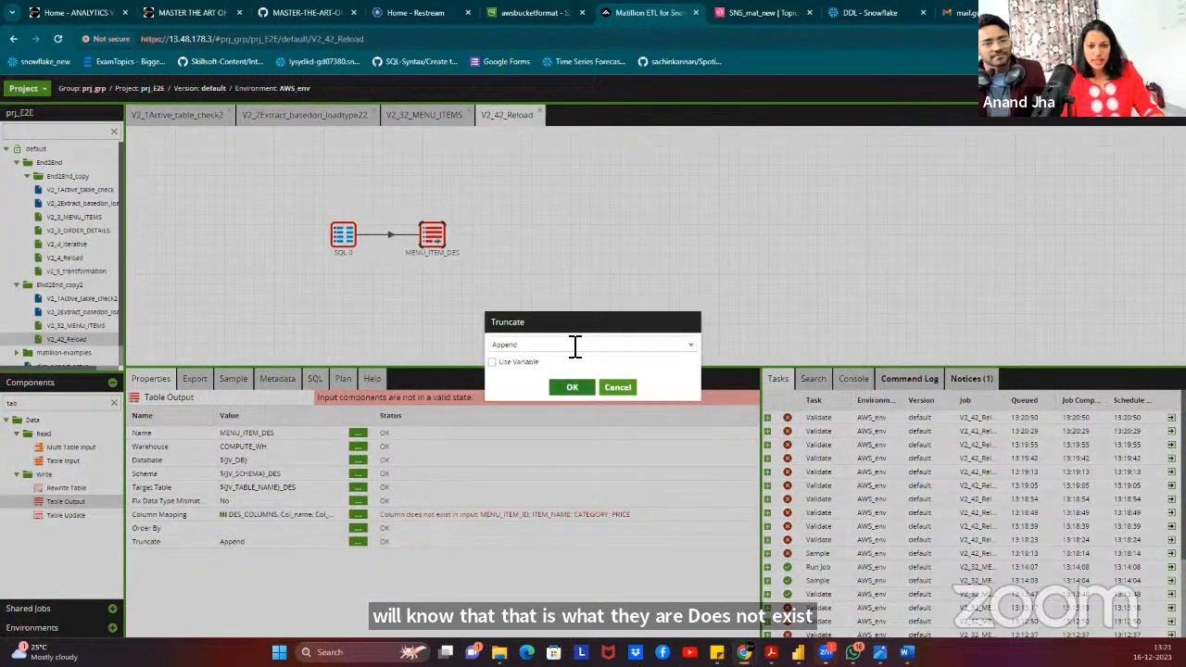
click(576, 346)
click(545, 377)
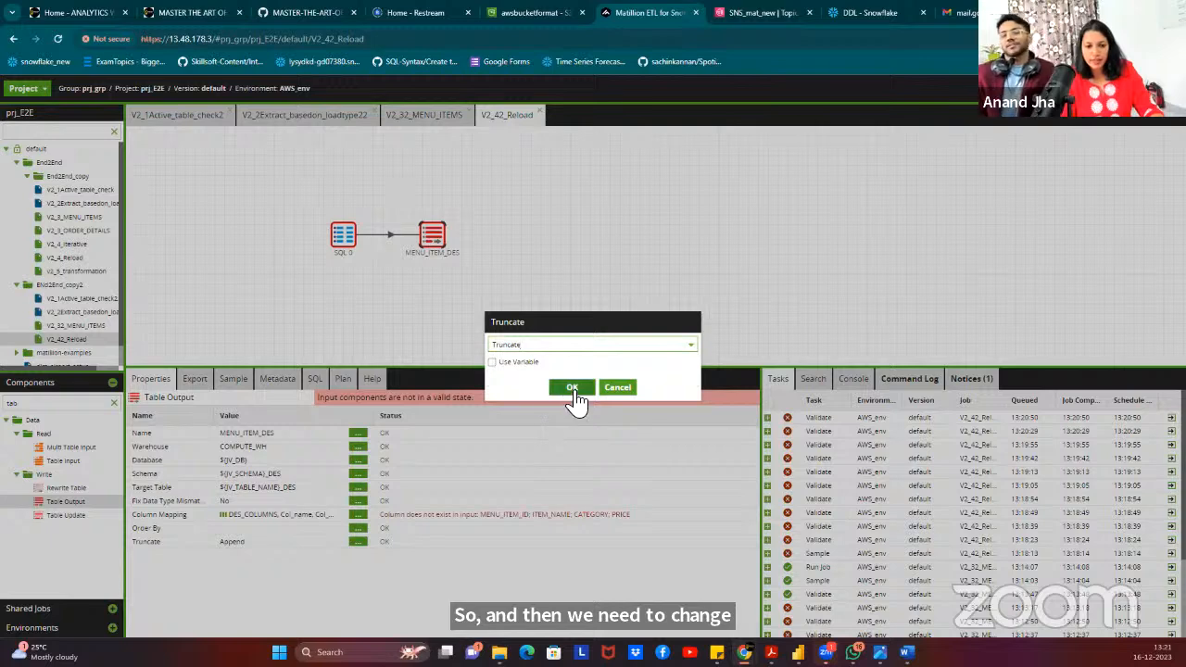
click(573, 388)
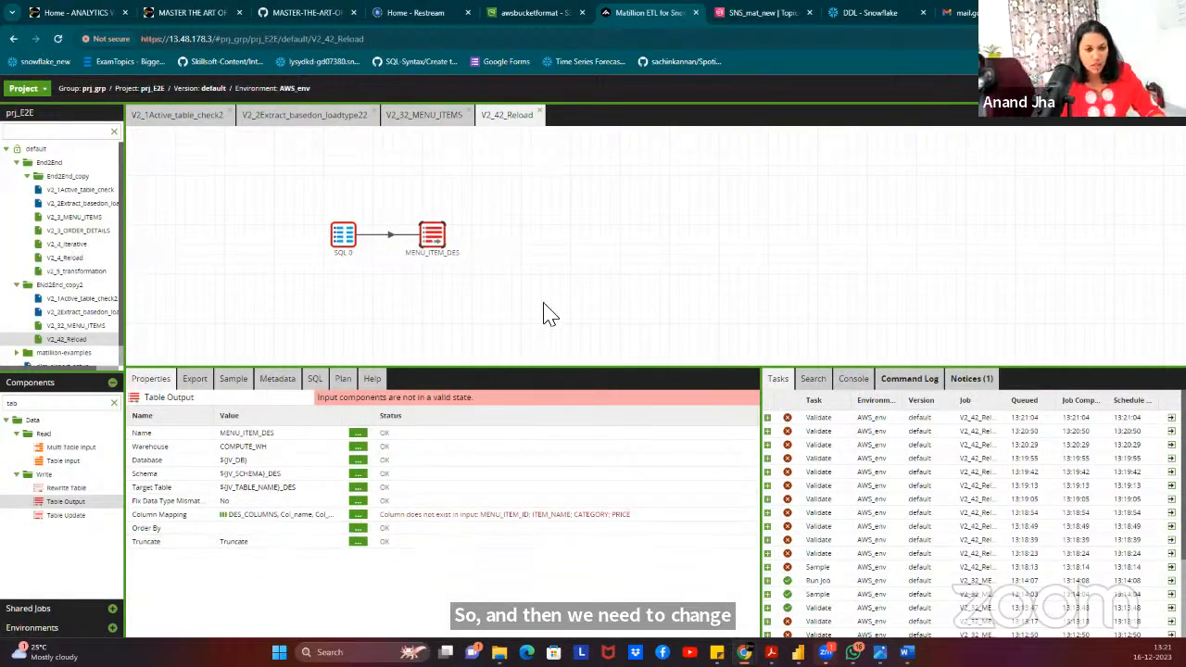
click(404, 116)
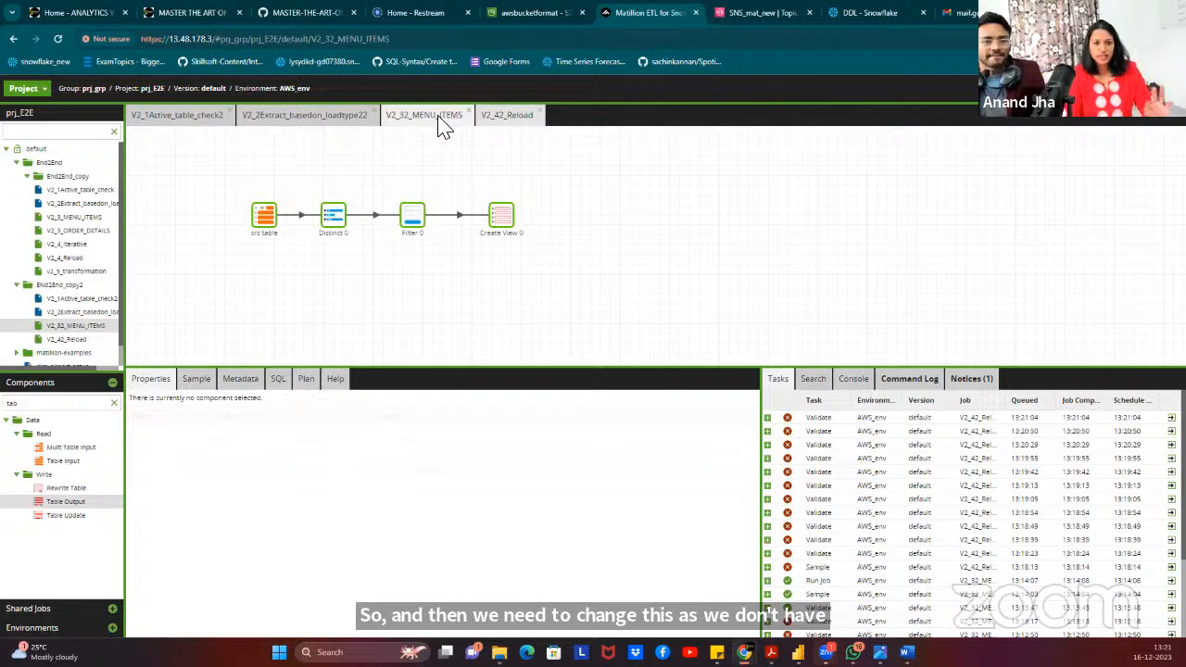
Check the architecture diagram on GitHub, then return to the Matillion ETL jobs.
click(503, 116)
click(283, 13)
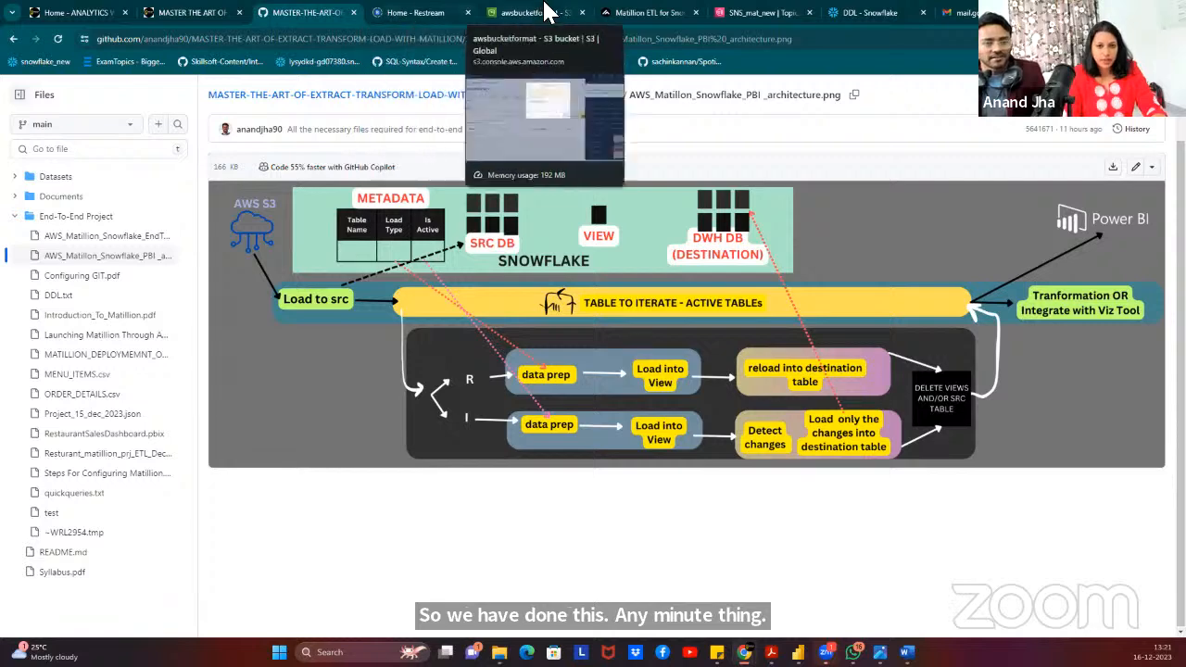
click(627, 13)
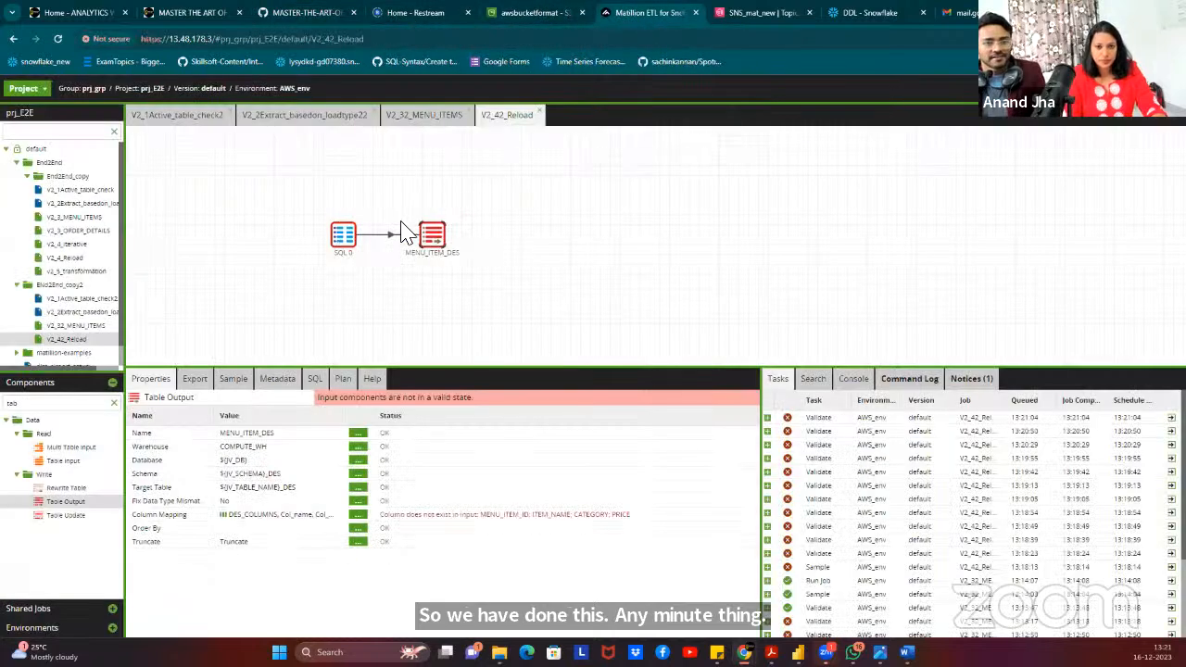
click(319, 119)
Select V2_3_data_prep and clear the typed V2_32_ job name from its transformation job setting.
click(623, 191)
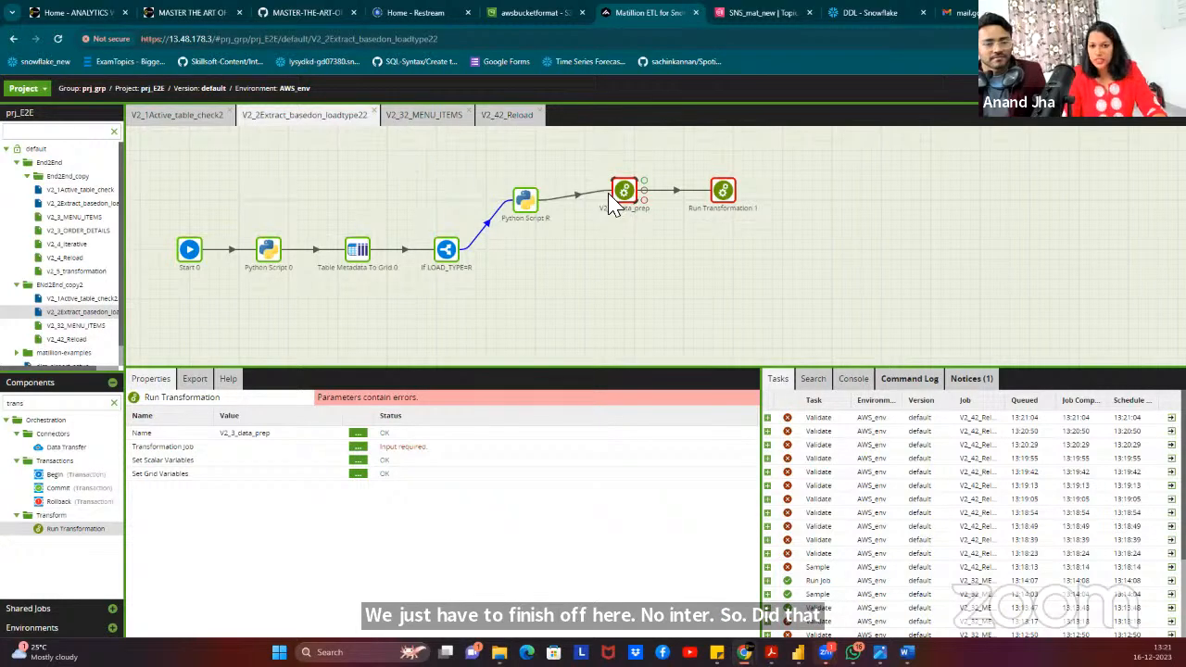
click(359, 457)
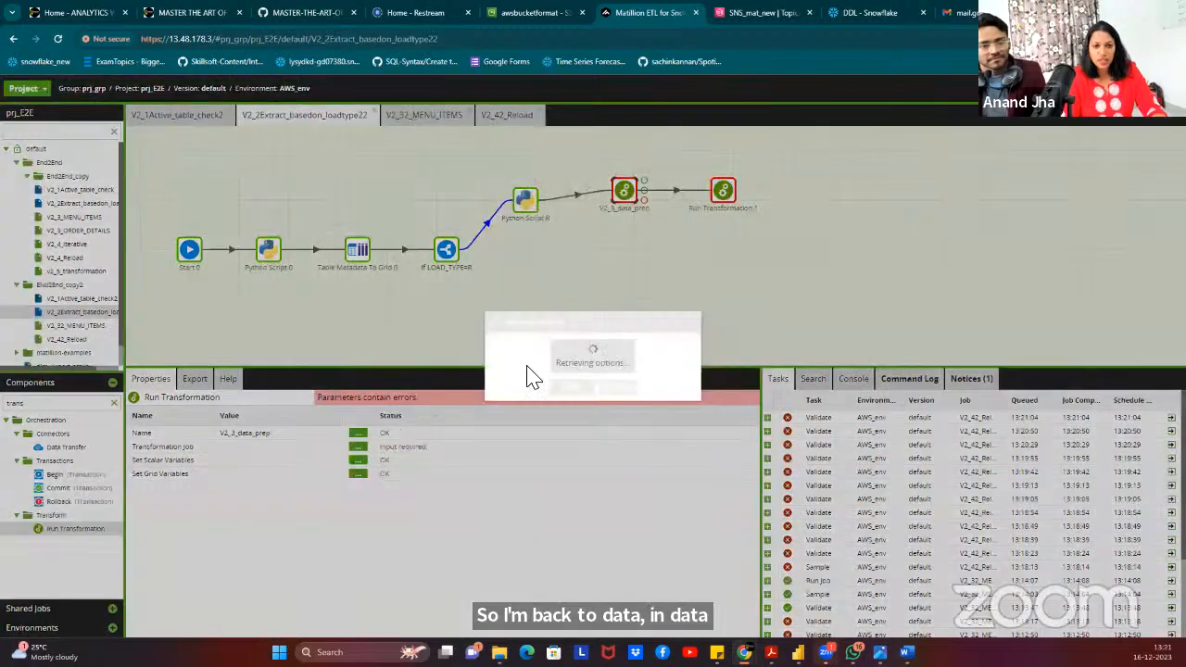
click(593, 352)
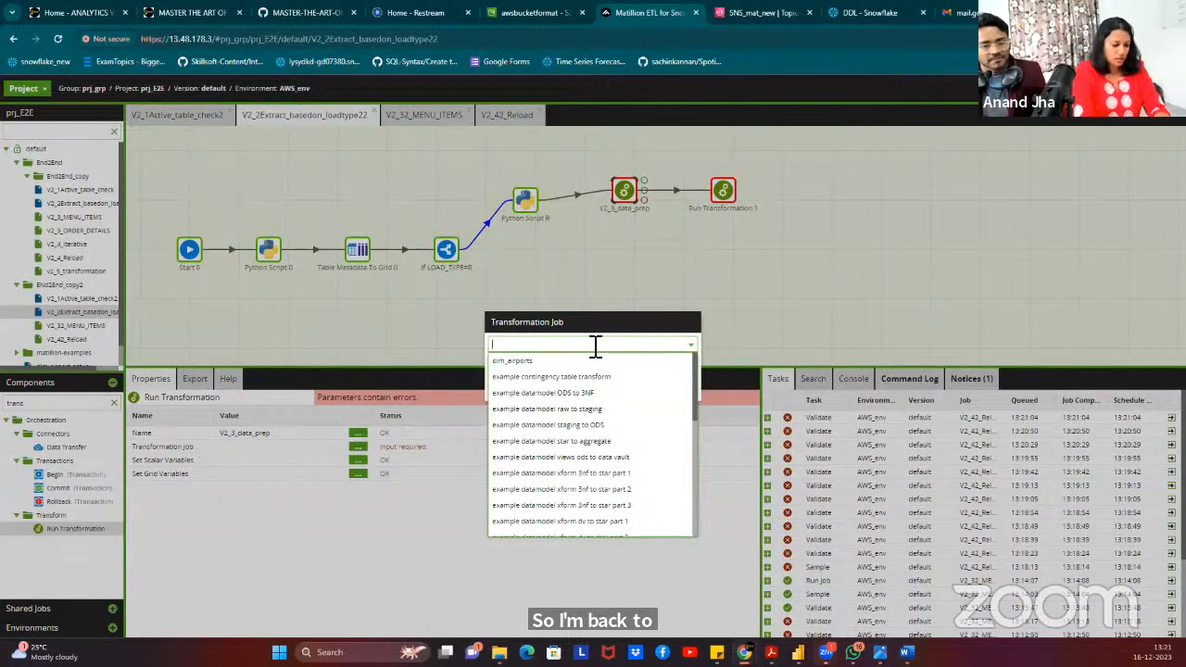
text(V2)
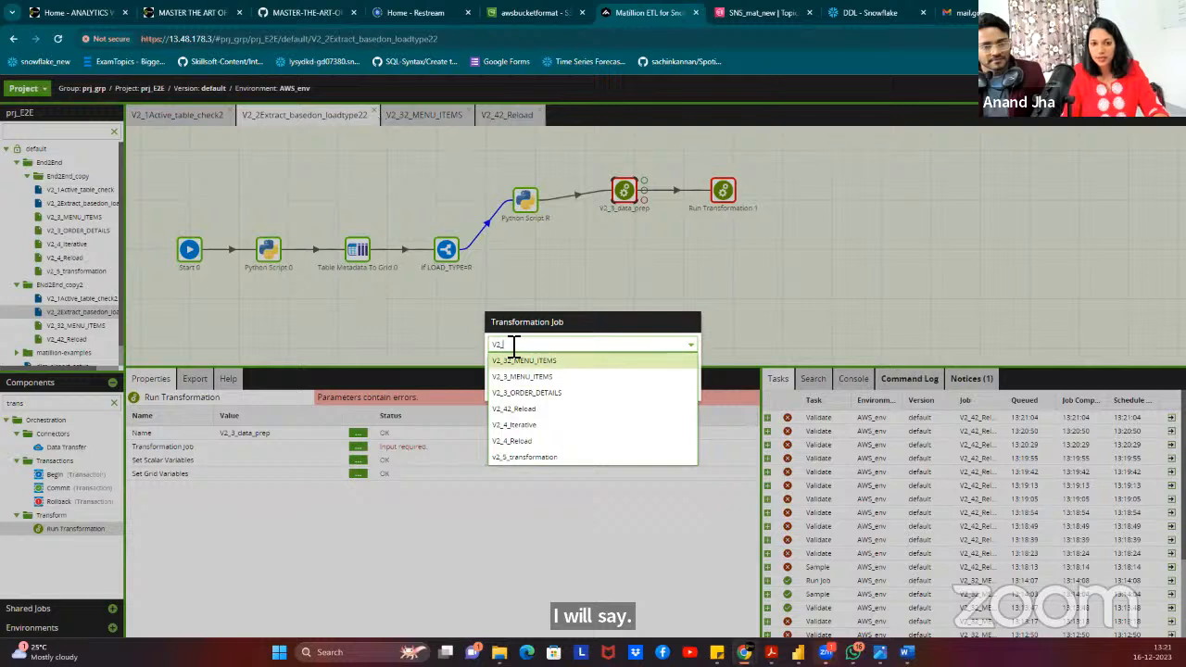
text(_)
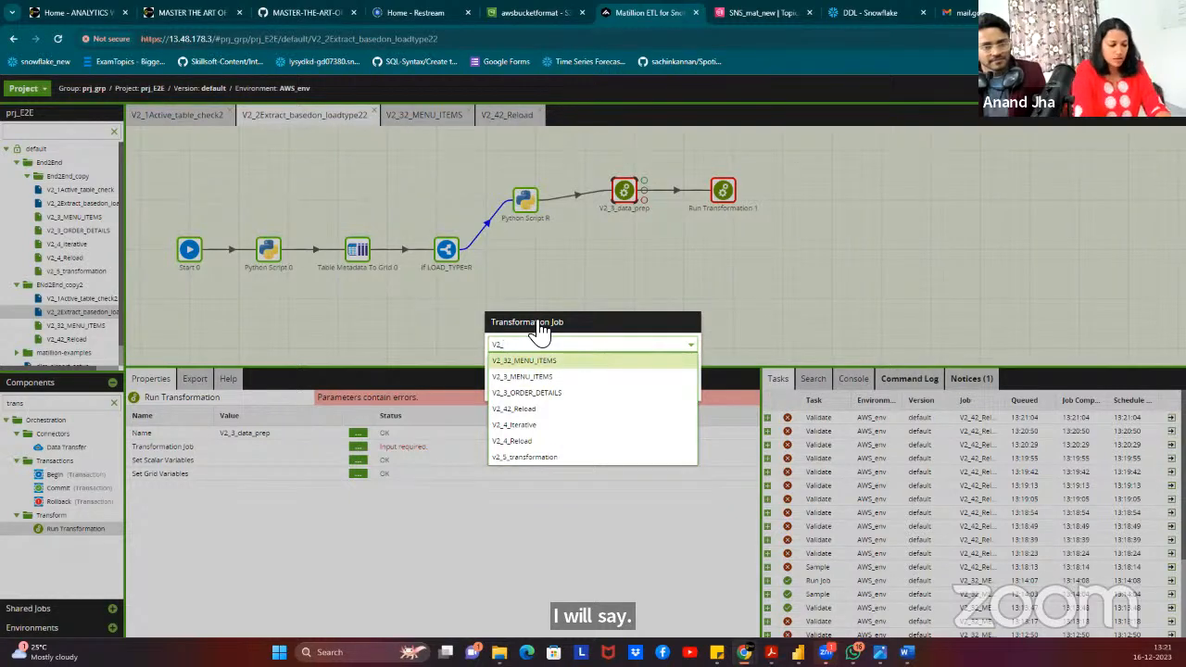
text(3)
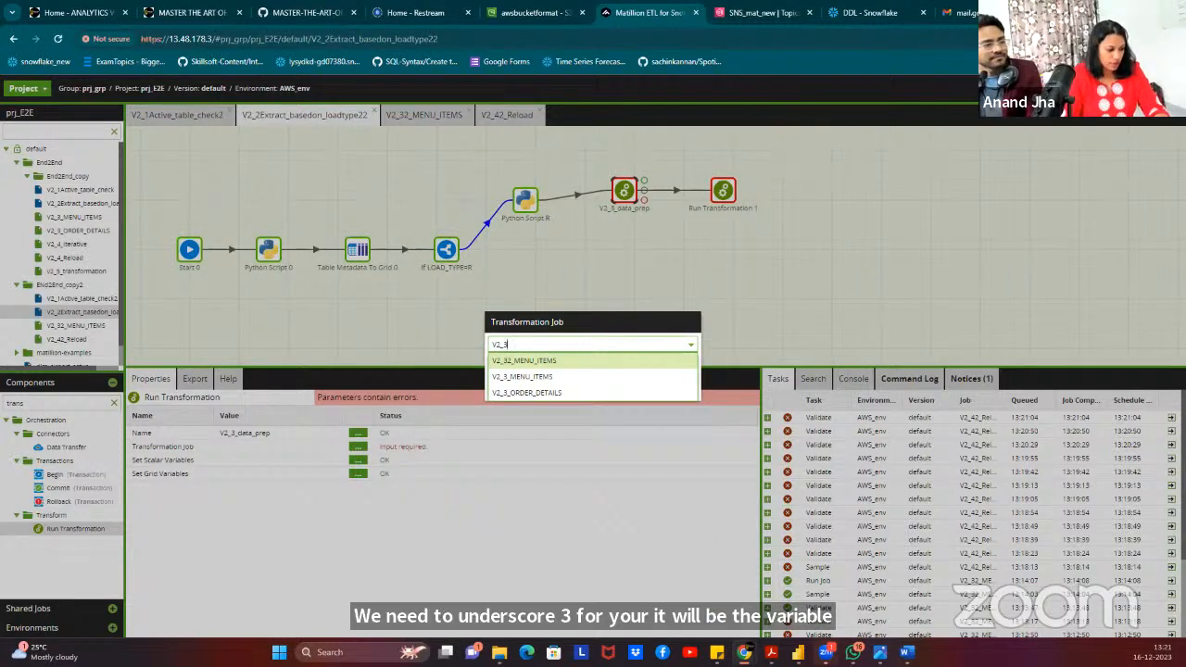
text(2)
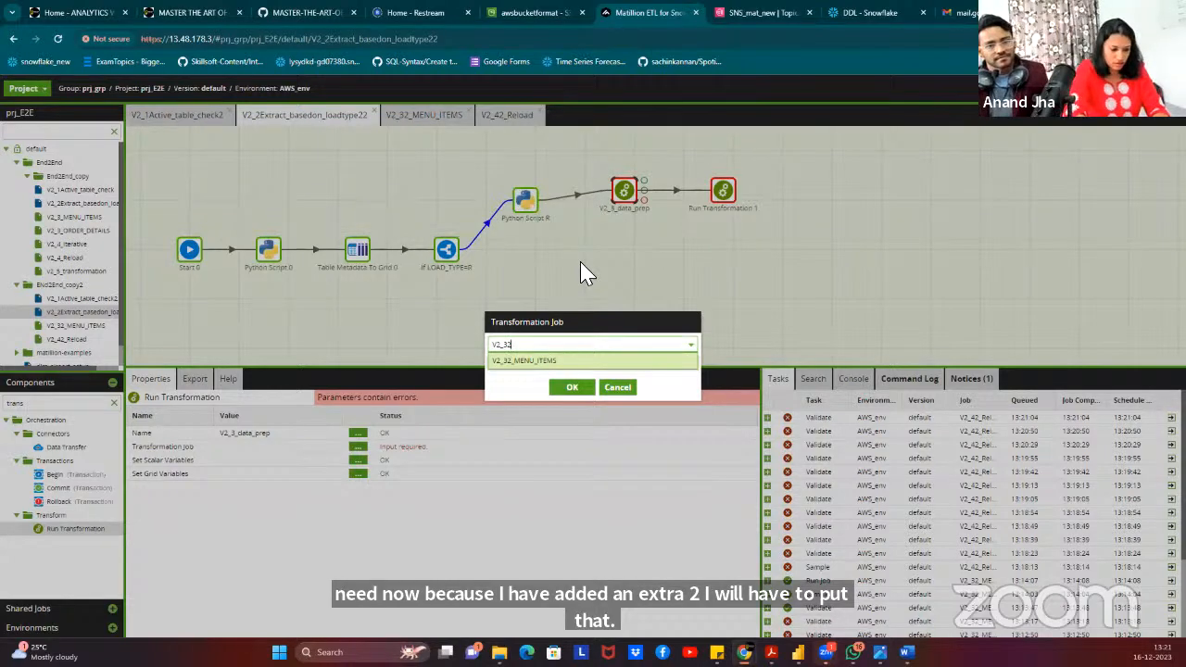
text(_S)
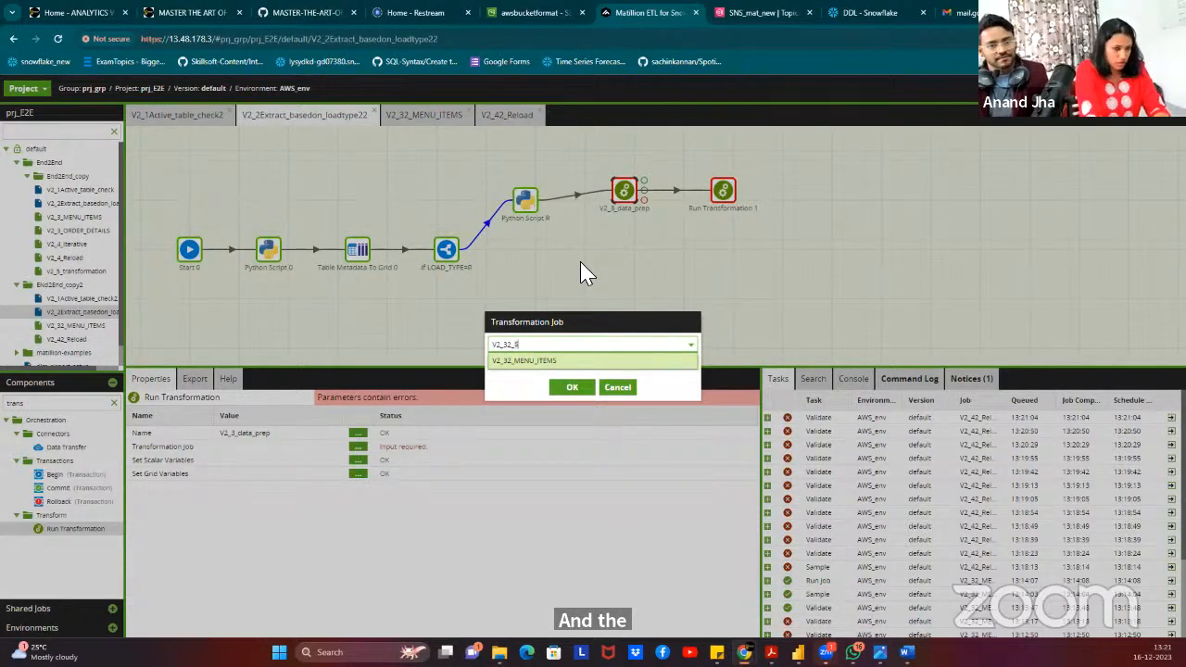
text($)
drag(534, 343, 482, 340)
key(BackSpace)
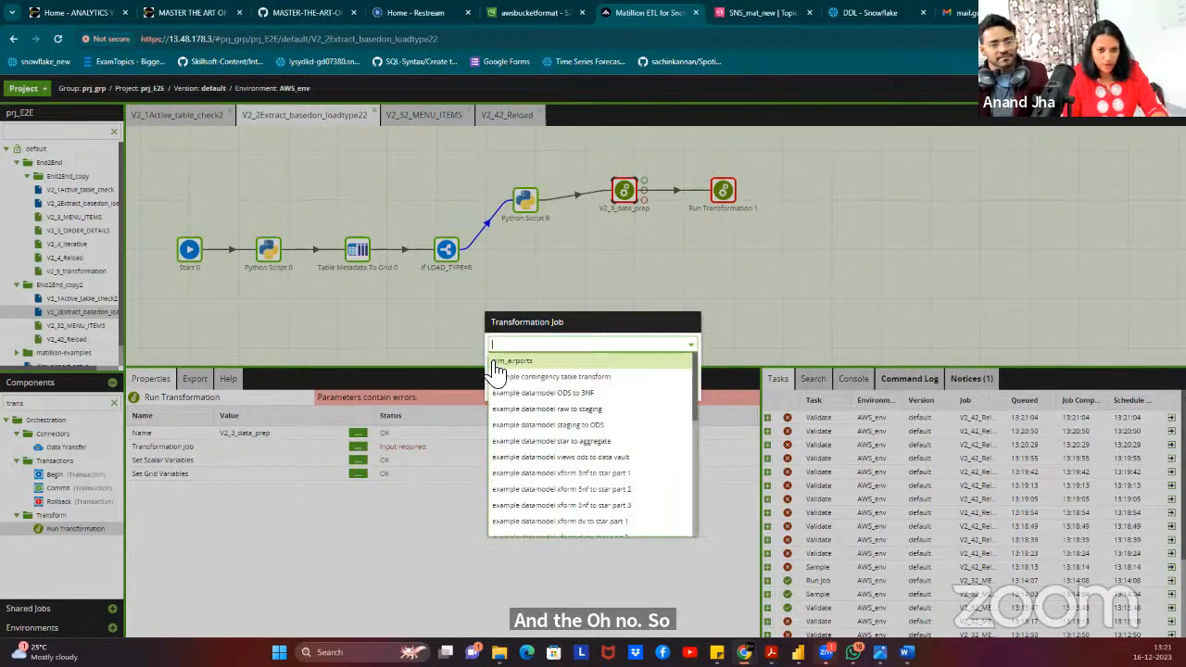
click(510, 346)
Set V2_3_data_prep's transformation job to the variable name V2_32_${V_TABLE_NAME}, then recheck the setting.
click(494, 360)
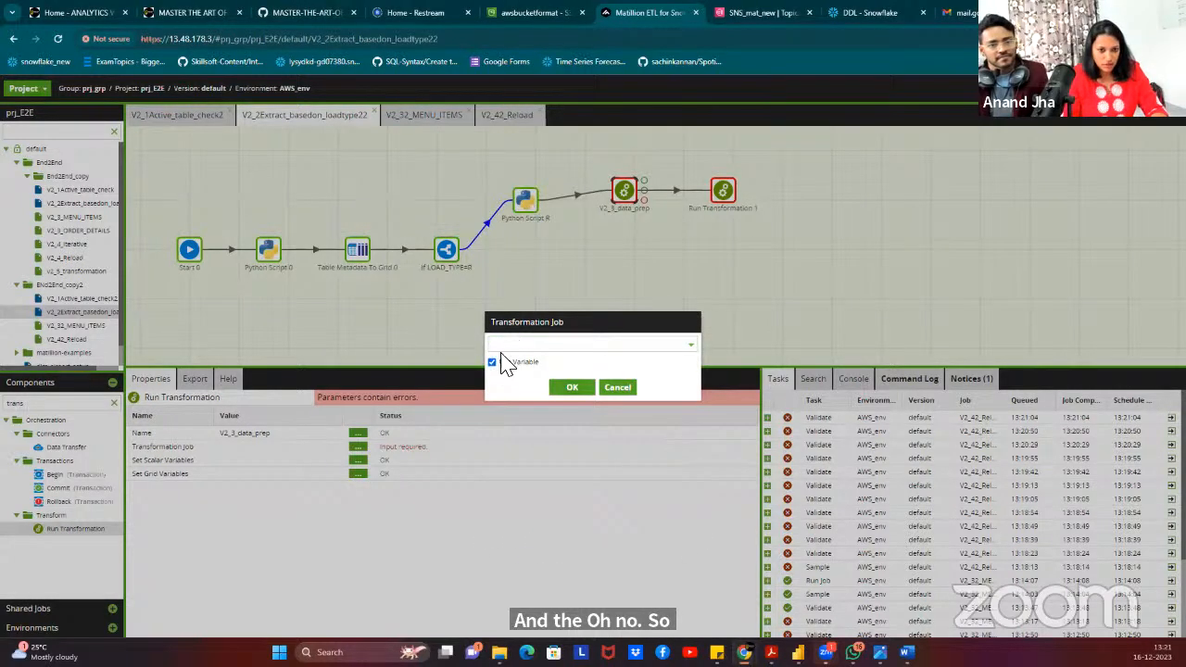
click(501, 349)
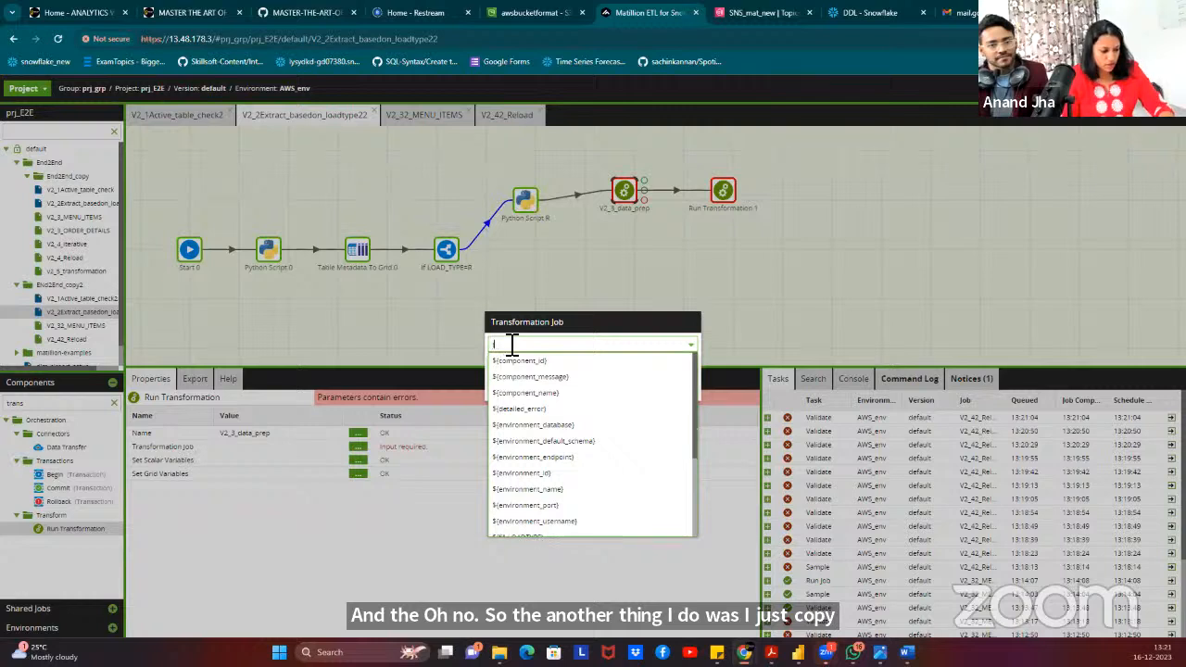
text(tb)
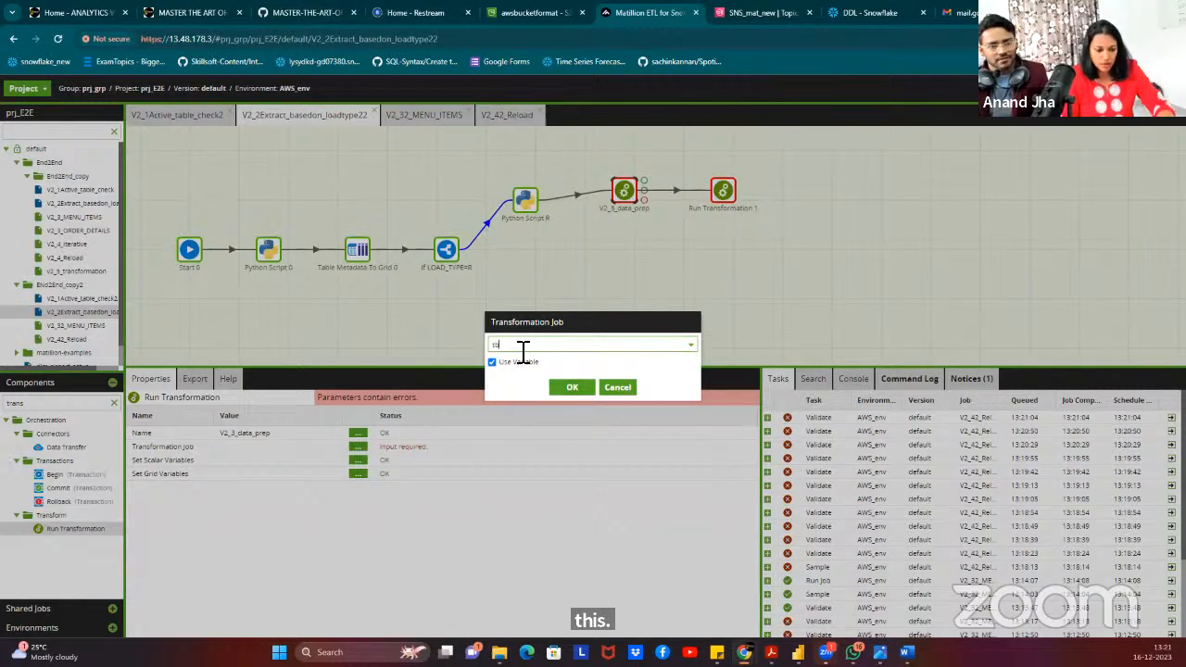
key(BackSpace)
key(BackSpace)
text($)
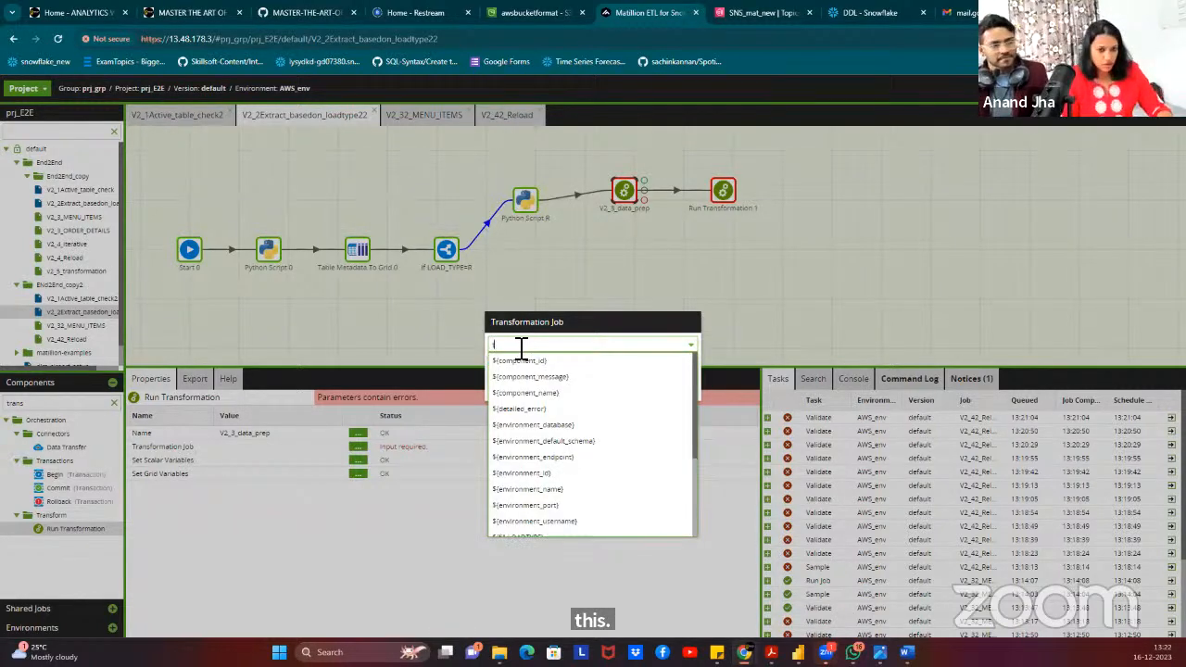
click(529, 392)
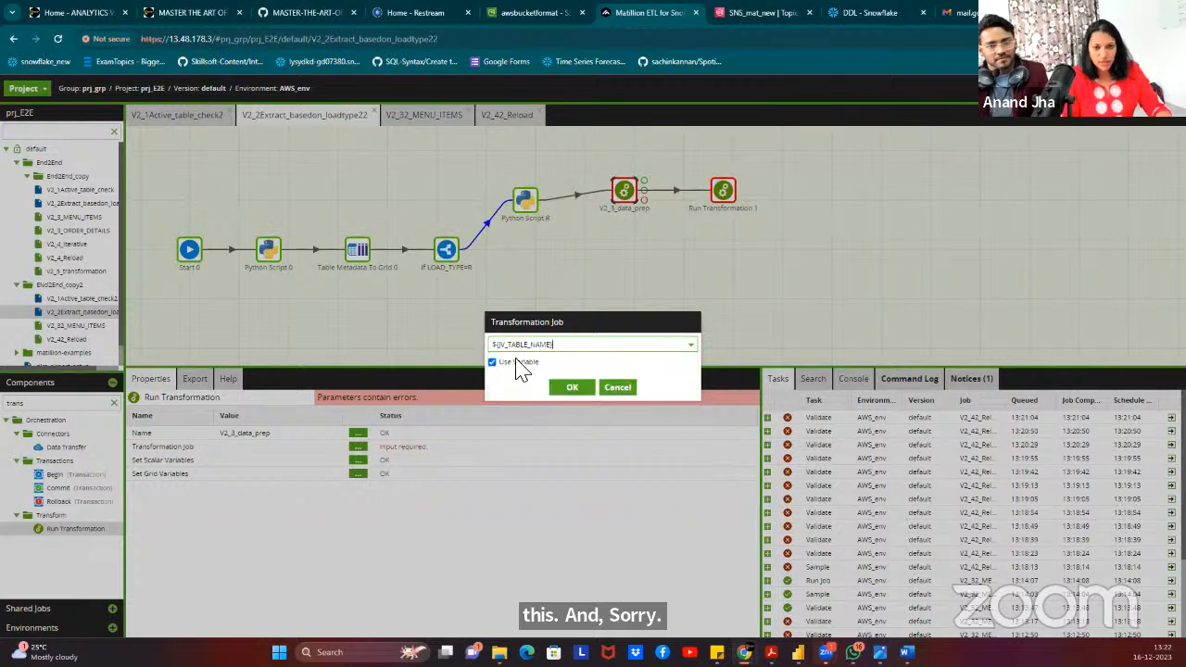
text(V2_32_)
key(BackSpace)
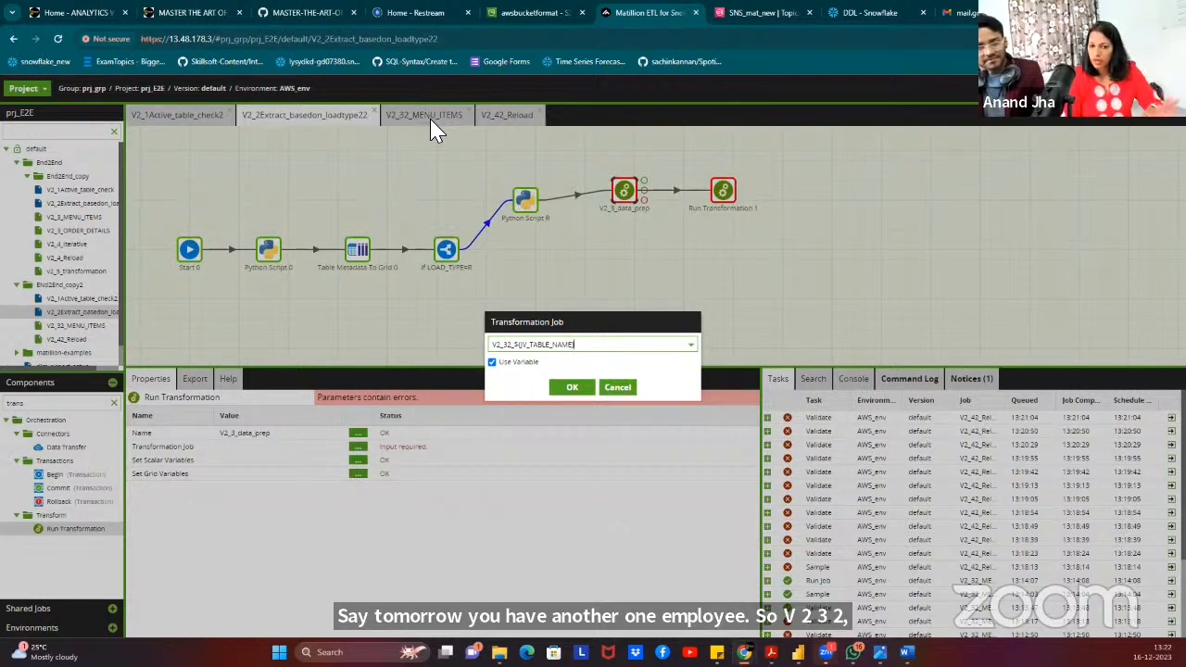
click(573, 389)
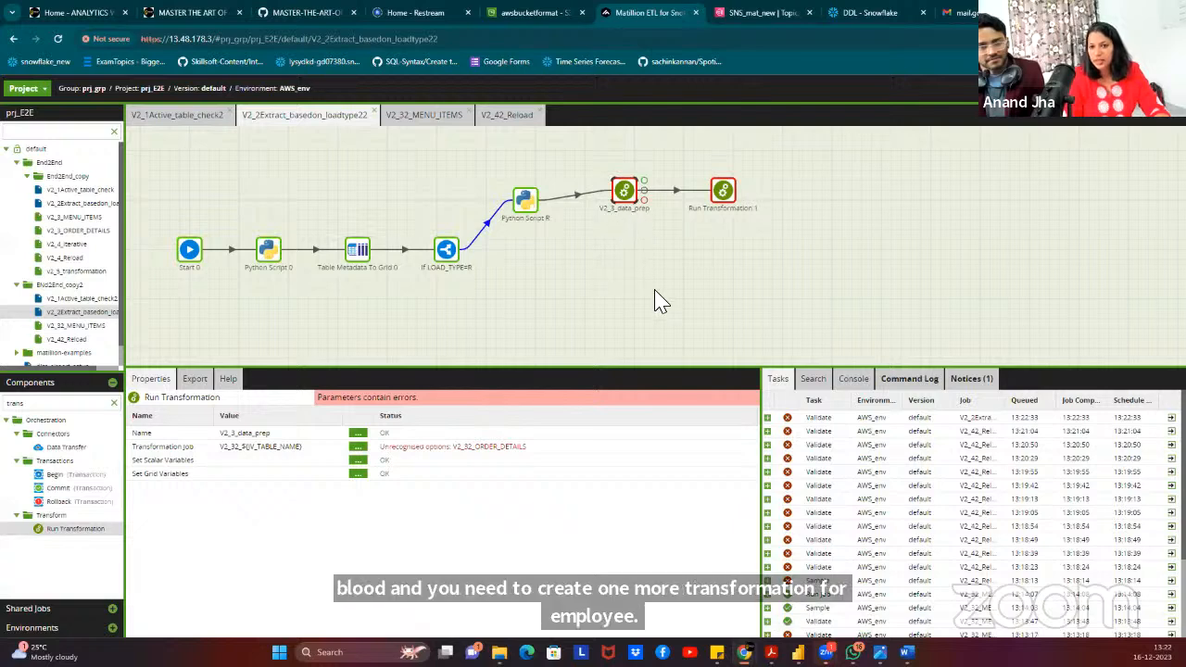
click(722, 191)
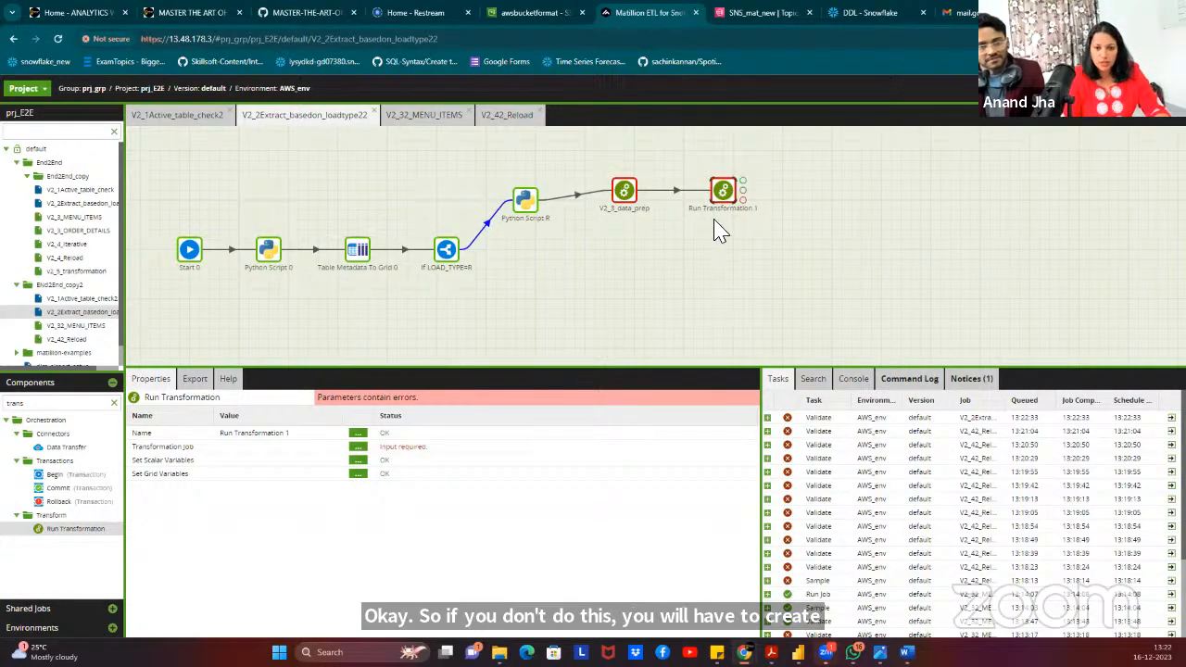
click(623, 192)
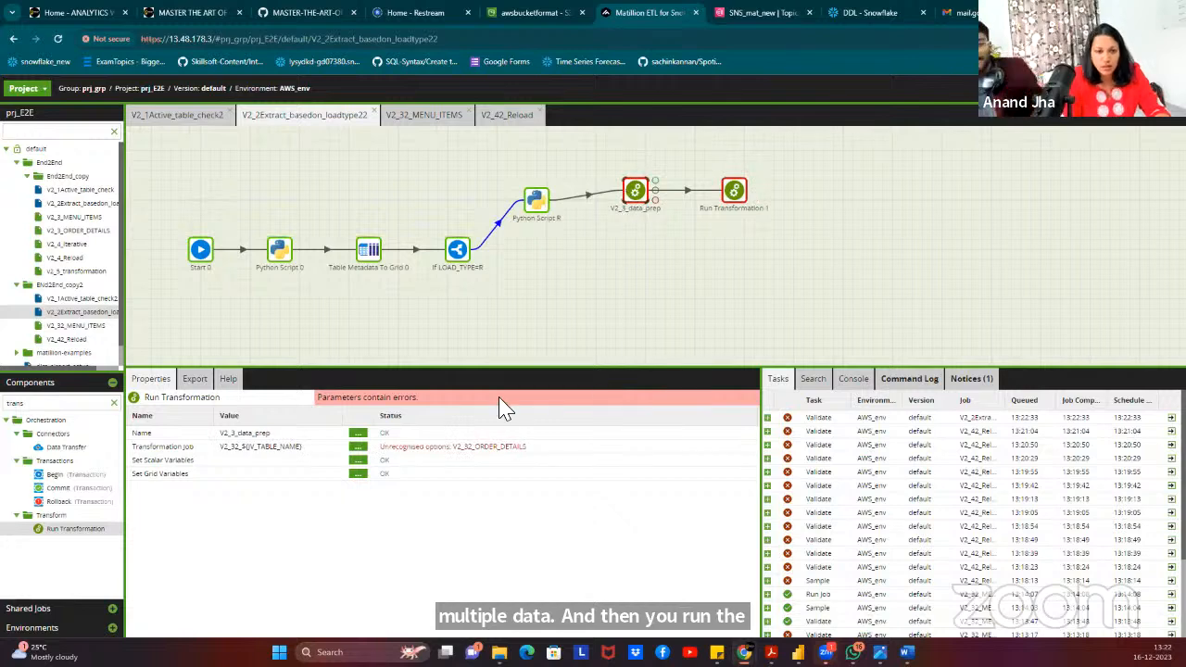
click(358, 448)
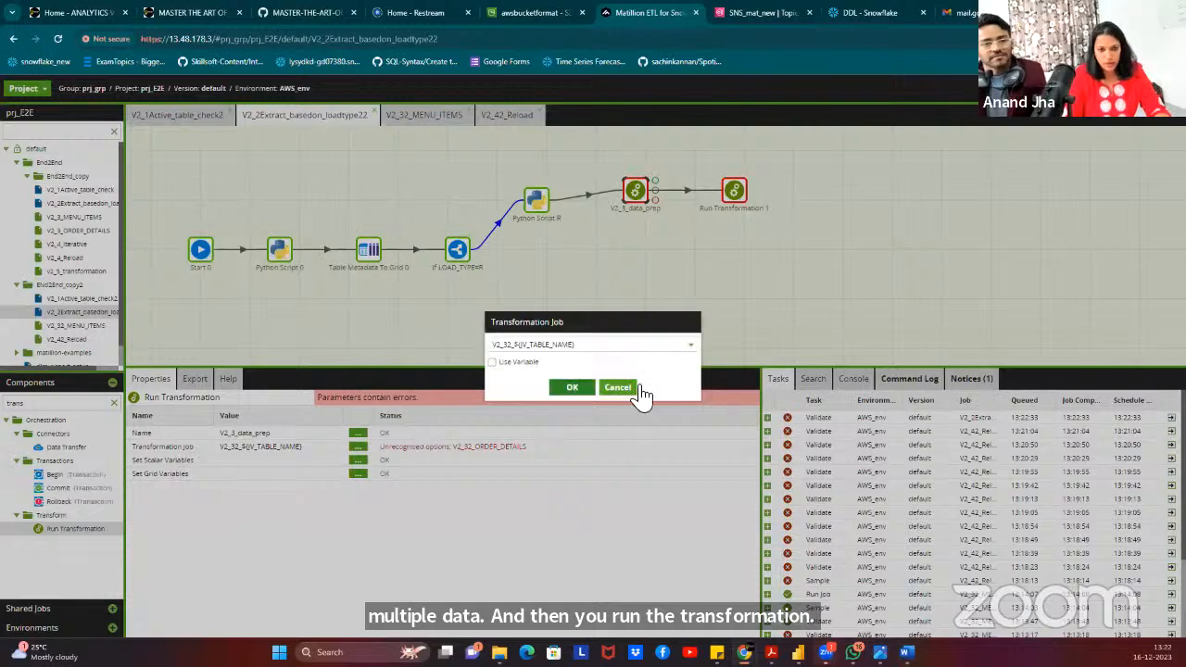
In Manage Job Variables, replace JV_TABLE_NAME's value ORDER_DETAILS with MENU_ITEMS.
click(619, 389)
right_click(367, 200)
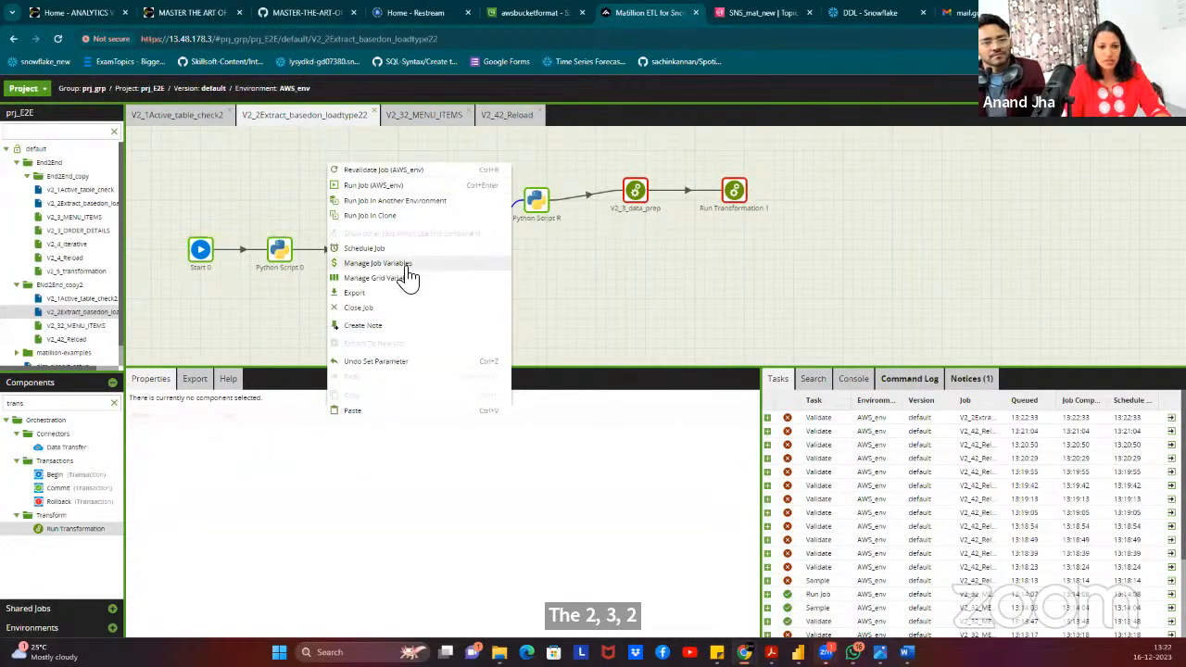
click(408, 265)
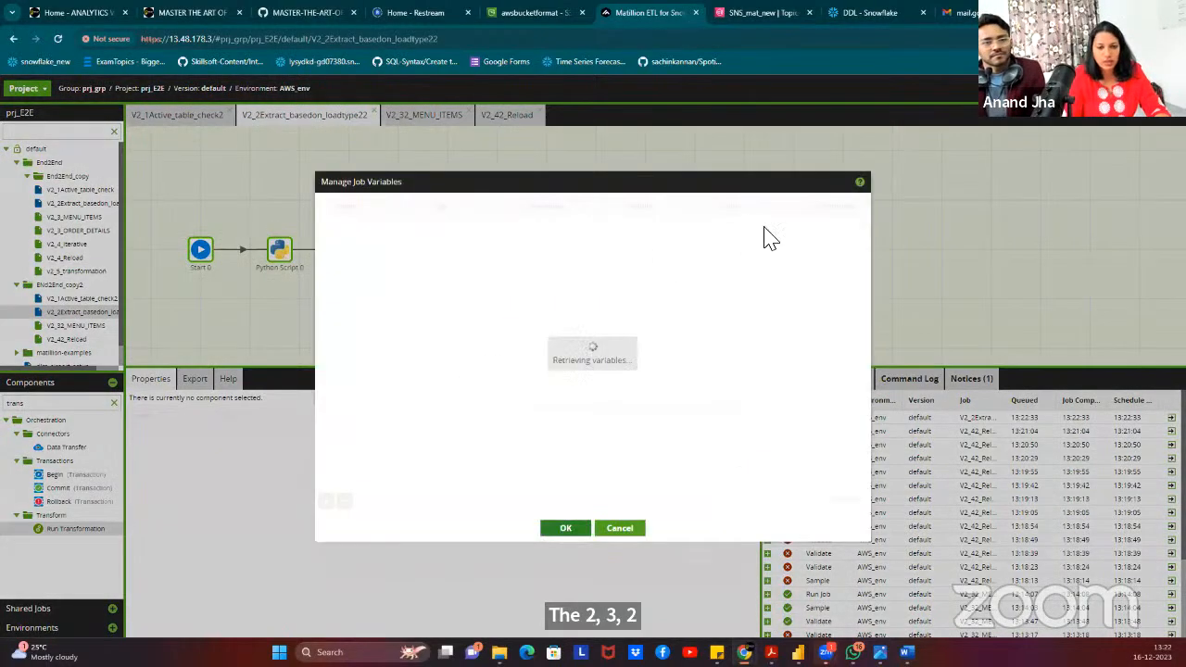
click(626, 527)
click(635, 191)
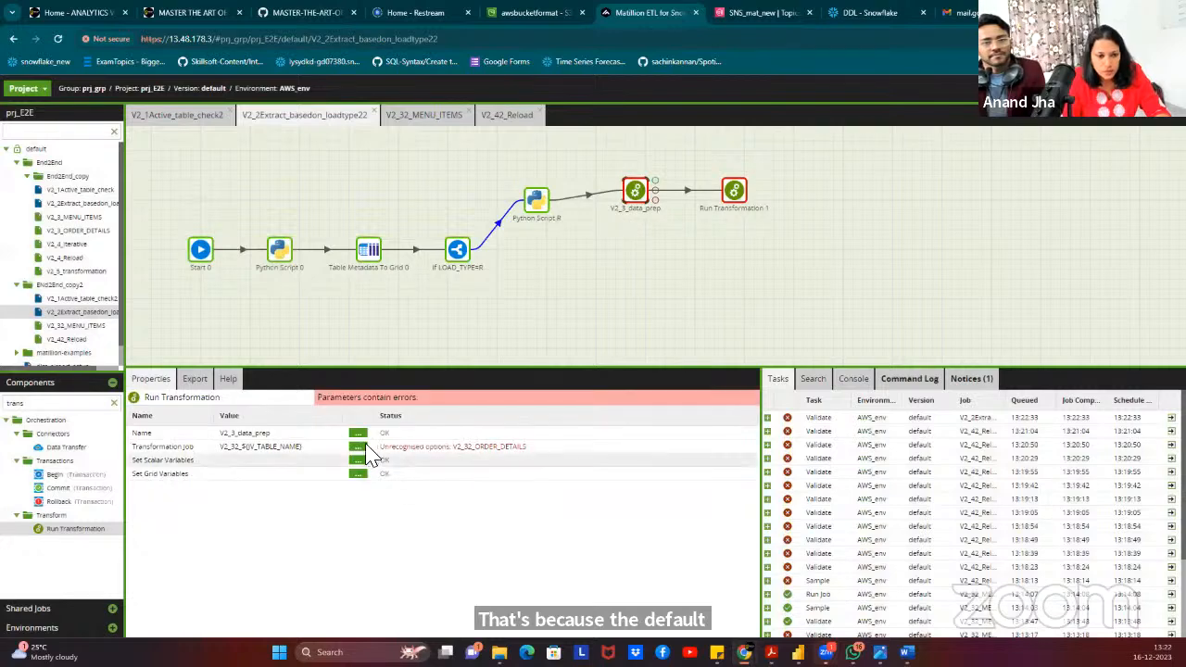
right_click(389, 192)
click(452, 288)
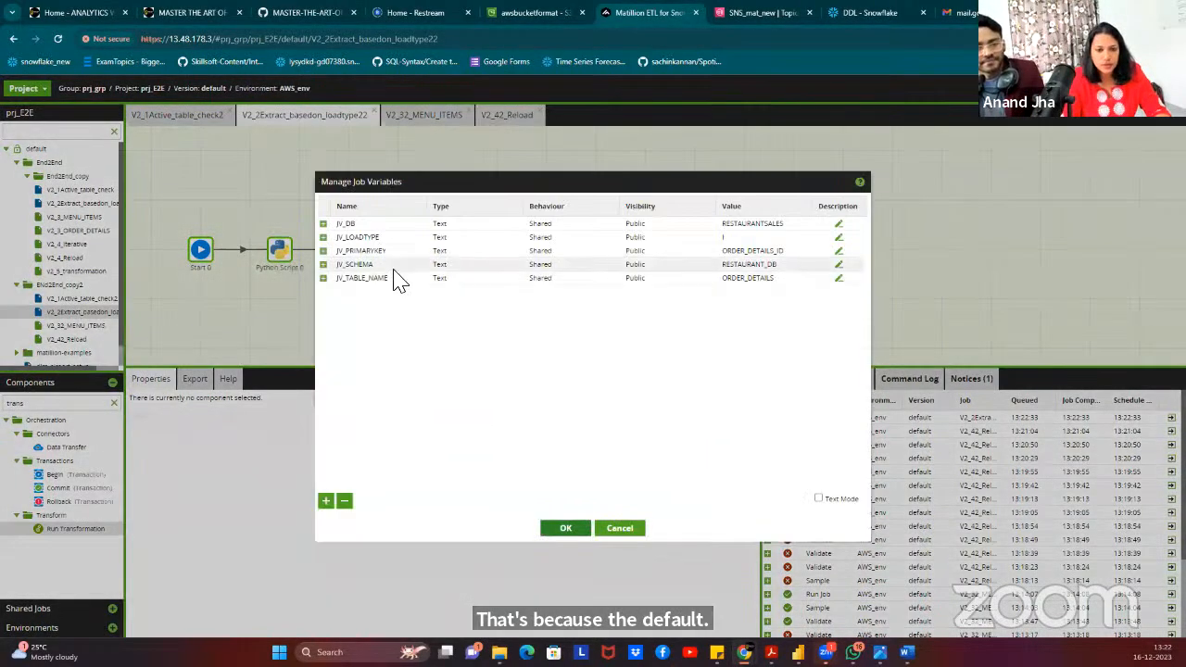
double_click(747, 281)
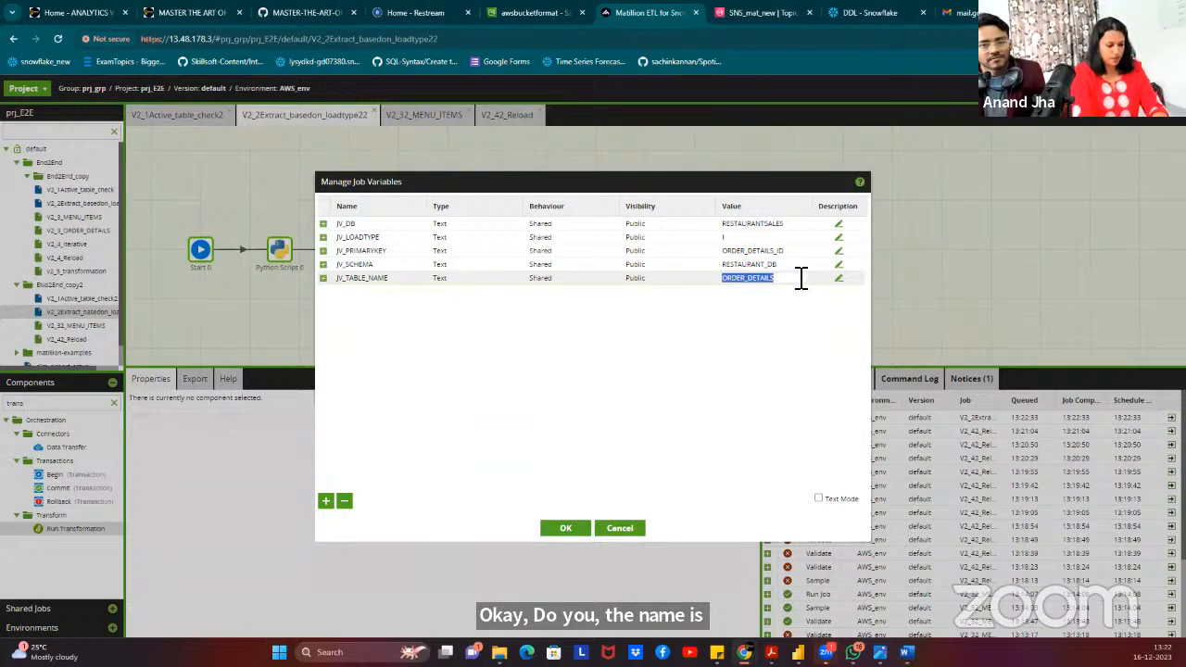
text(MENU_)
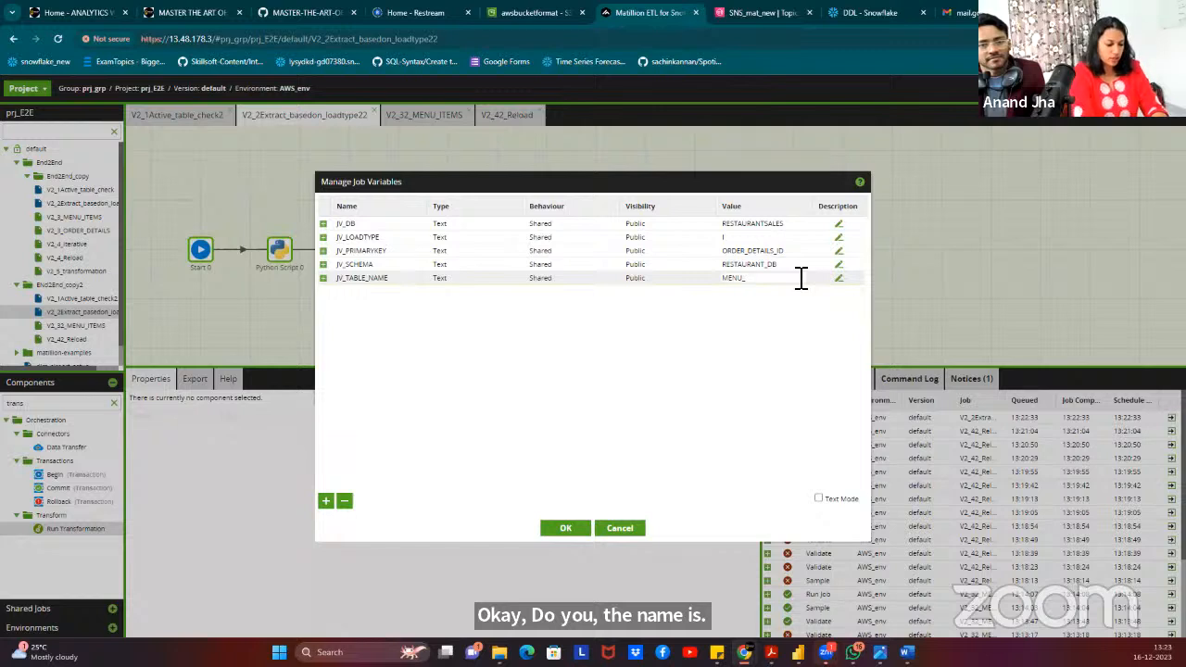
text(TA)
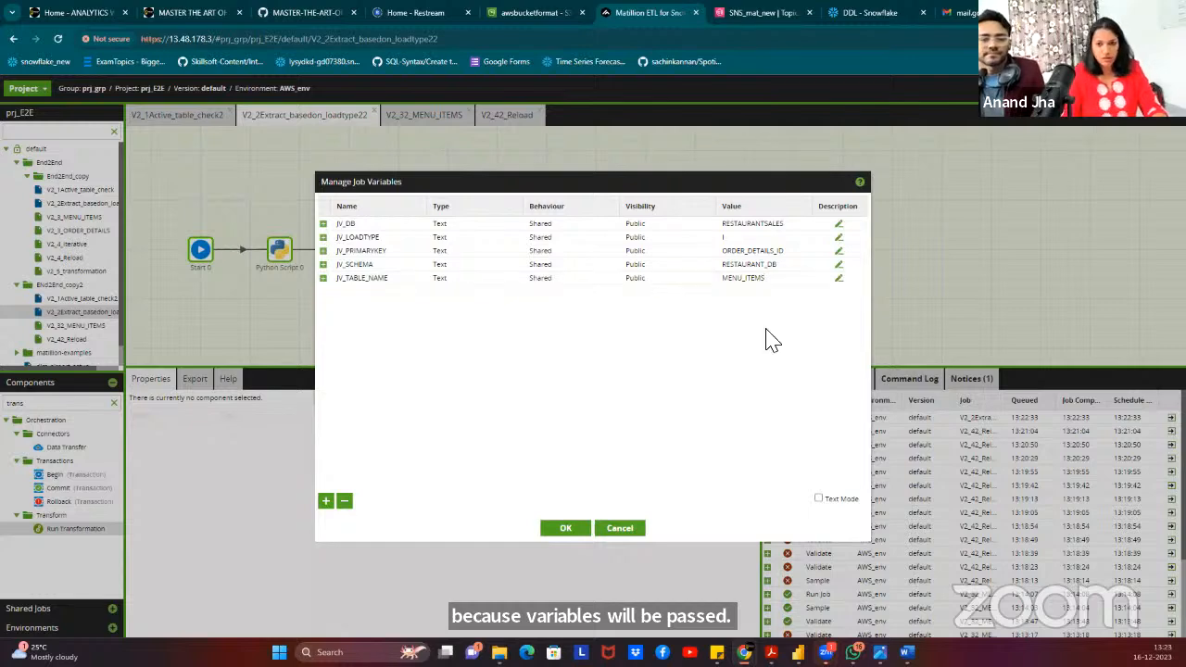
Save the job variables, reconfirm V2_3_data_prep's job name, and paste three scalar variable mappings as text.
click(565, 530)
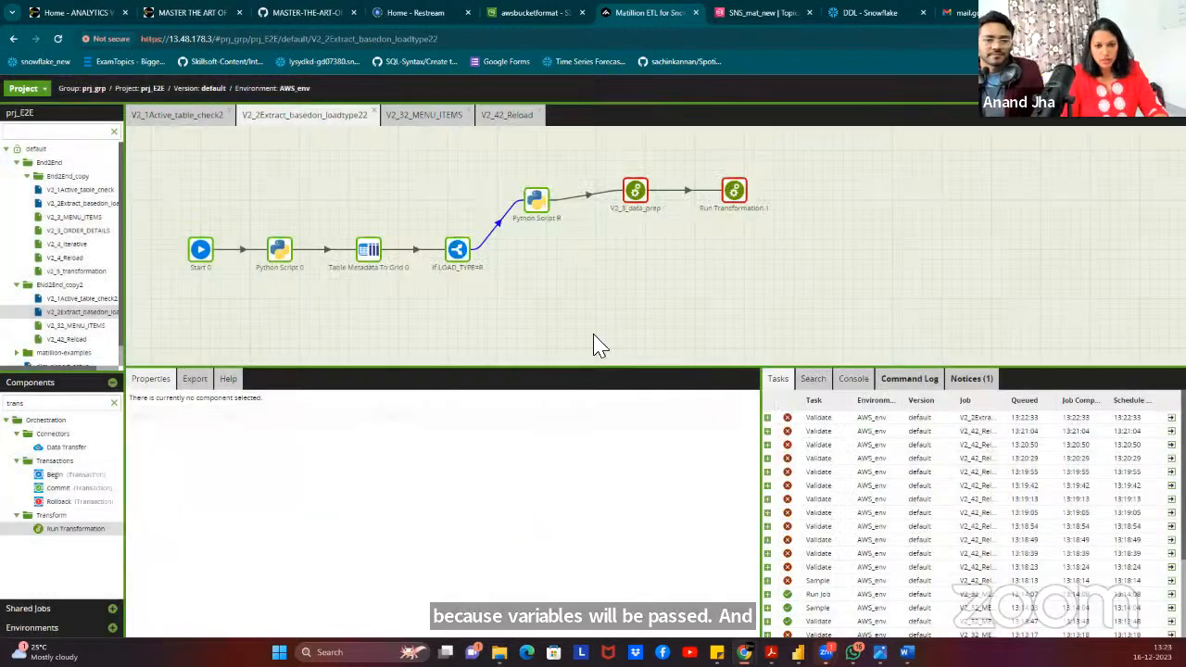
click(638, 204)
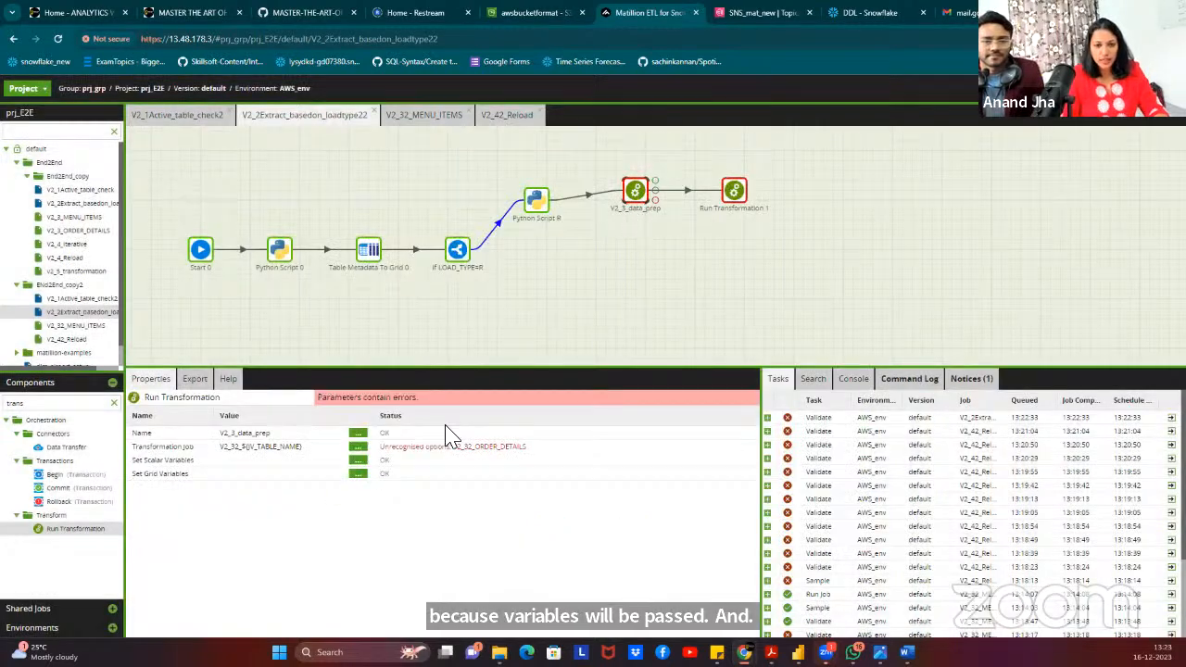
click(358, 447)
click(569, 386)
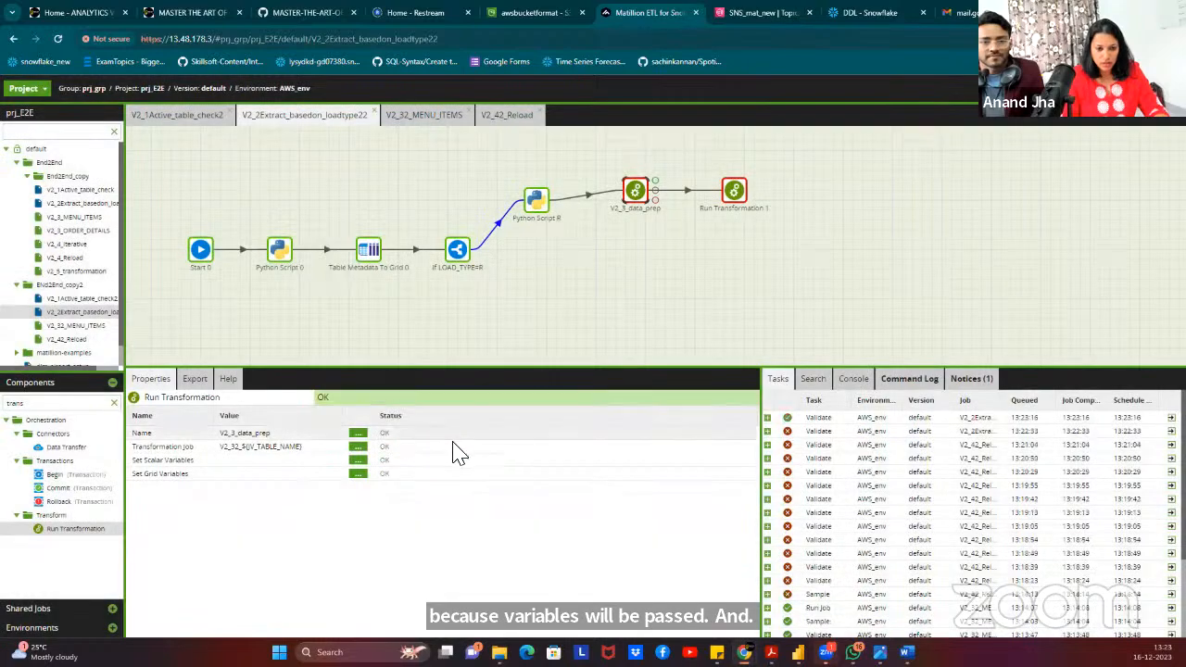
click(357, 460)
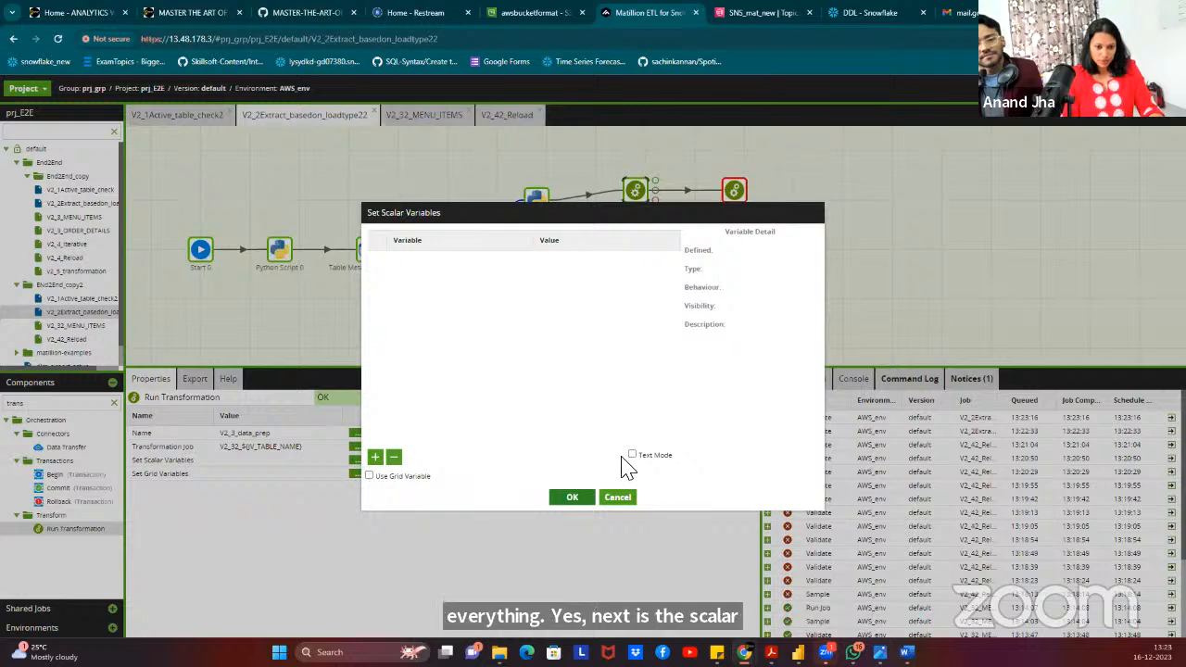
click(632, 455)
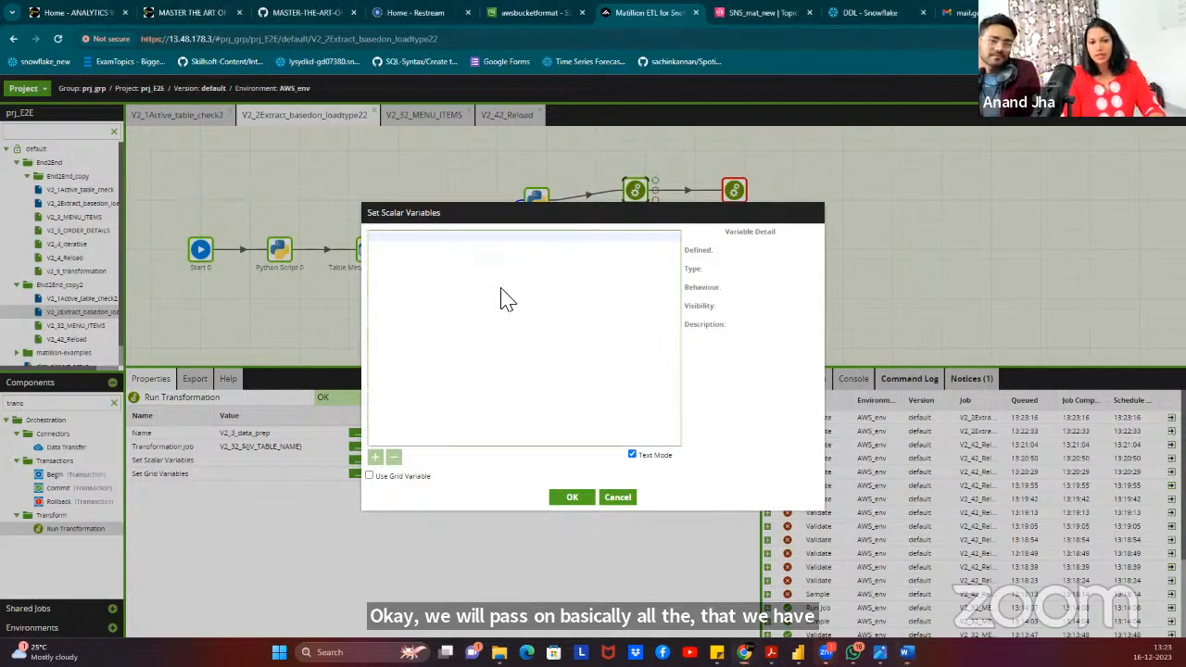
text(JV_DB   ${JV_DB} JV_SCHEMA   ${JV_SCHEMA} JV_TABLE_NAME   ${JV_TABLE_NAME})
key(BackSpace)
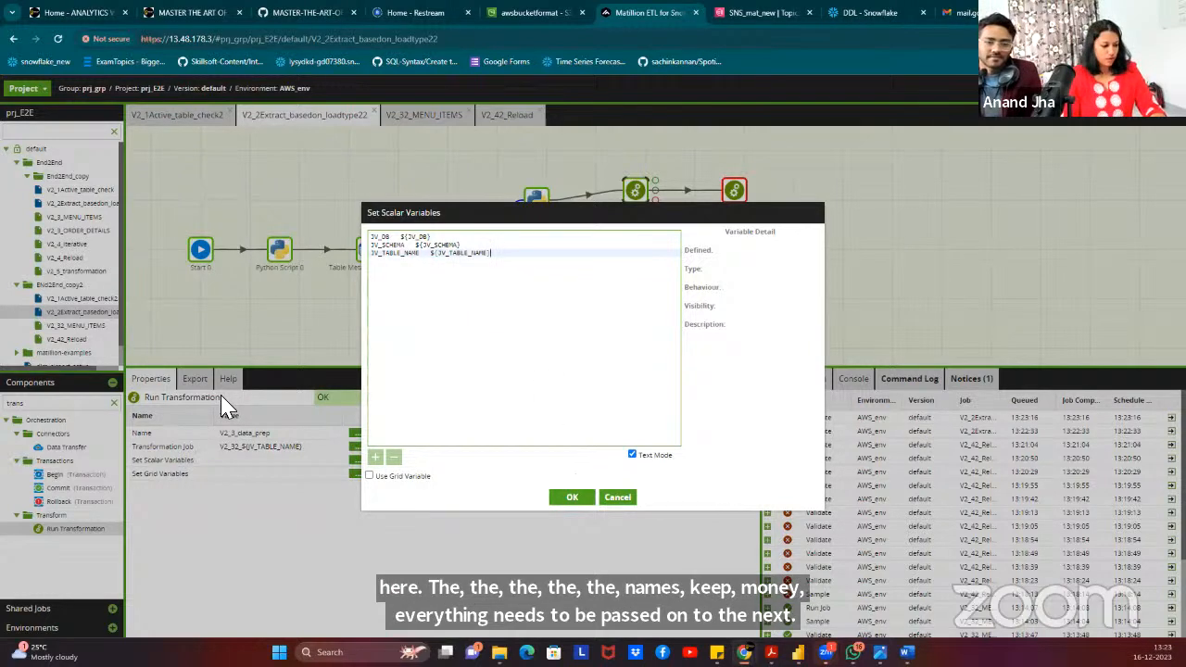
click(574, 501)
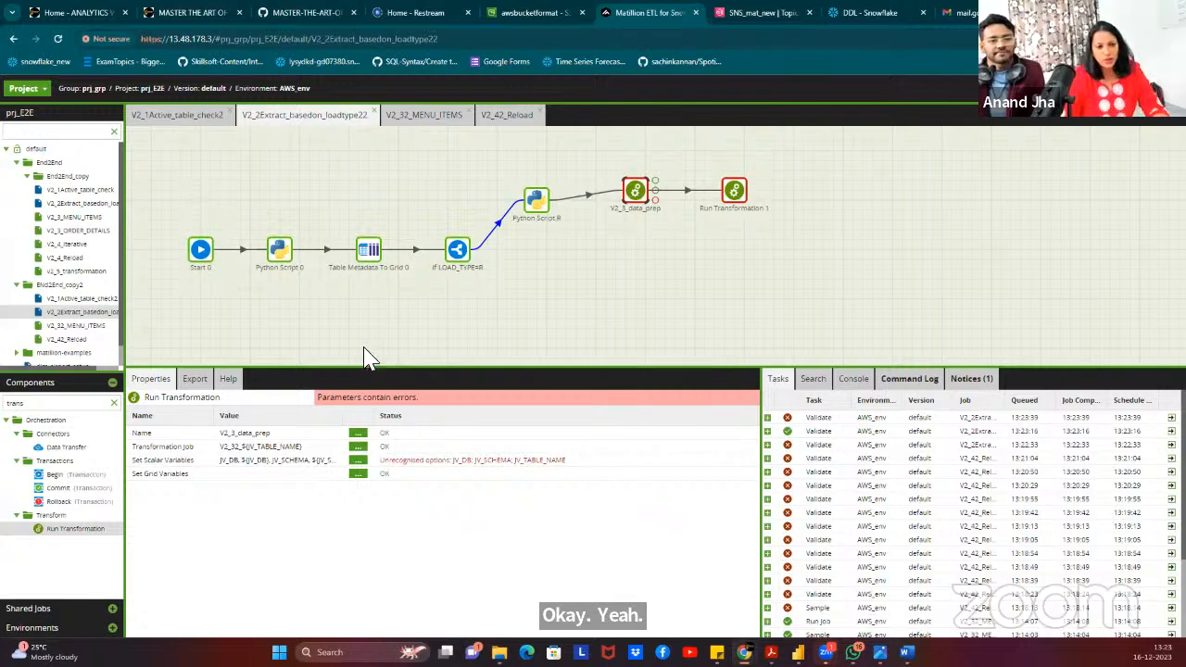
Delete all scalar variable mappings from V2_3_data_prep in text mode and confirm the empty list.
click(359, 460)
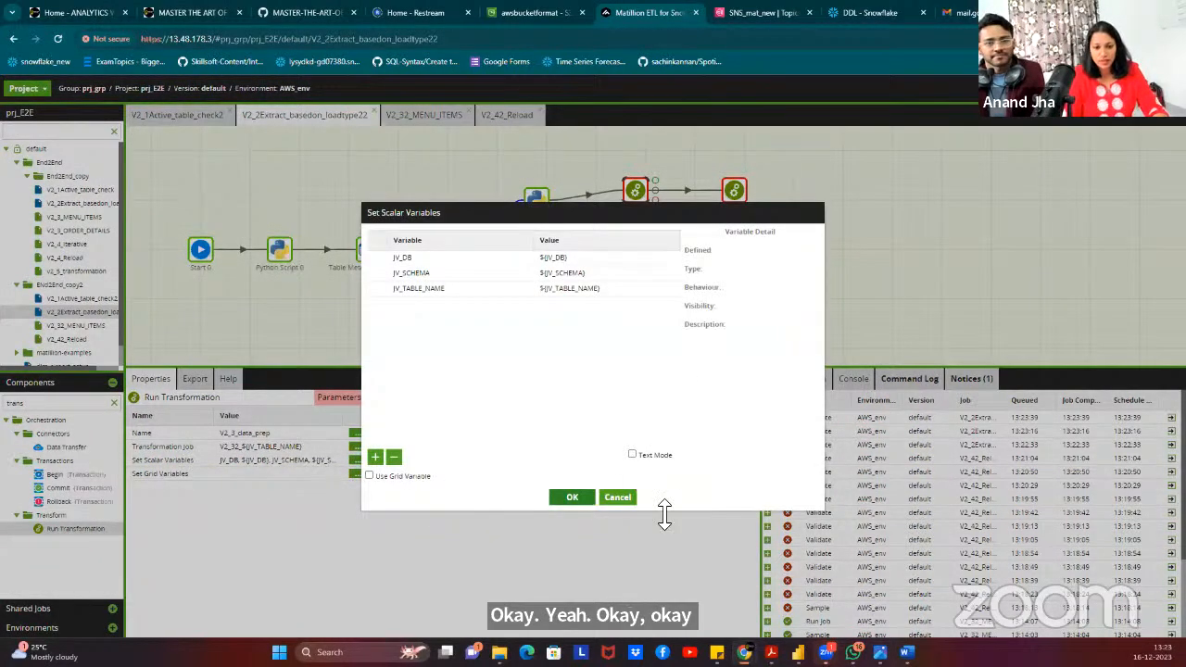
click(656, 454)
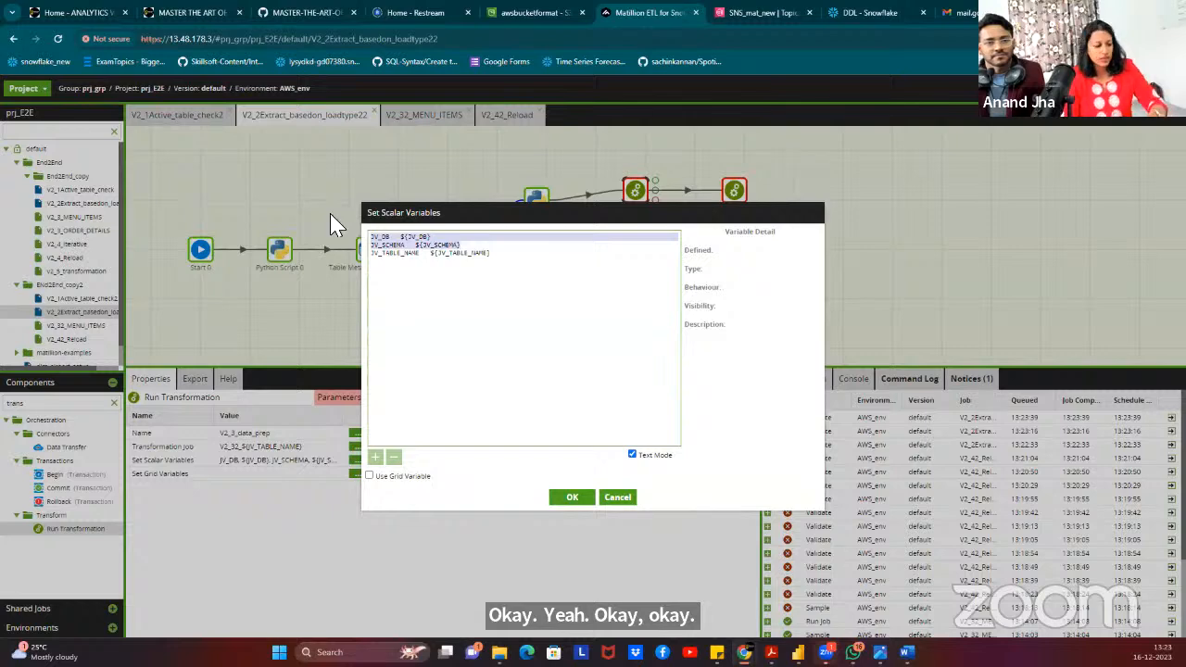
key(ctrl+a)
key(Delete)
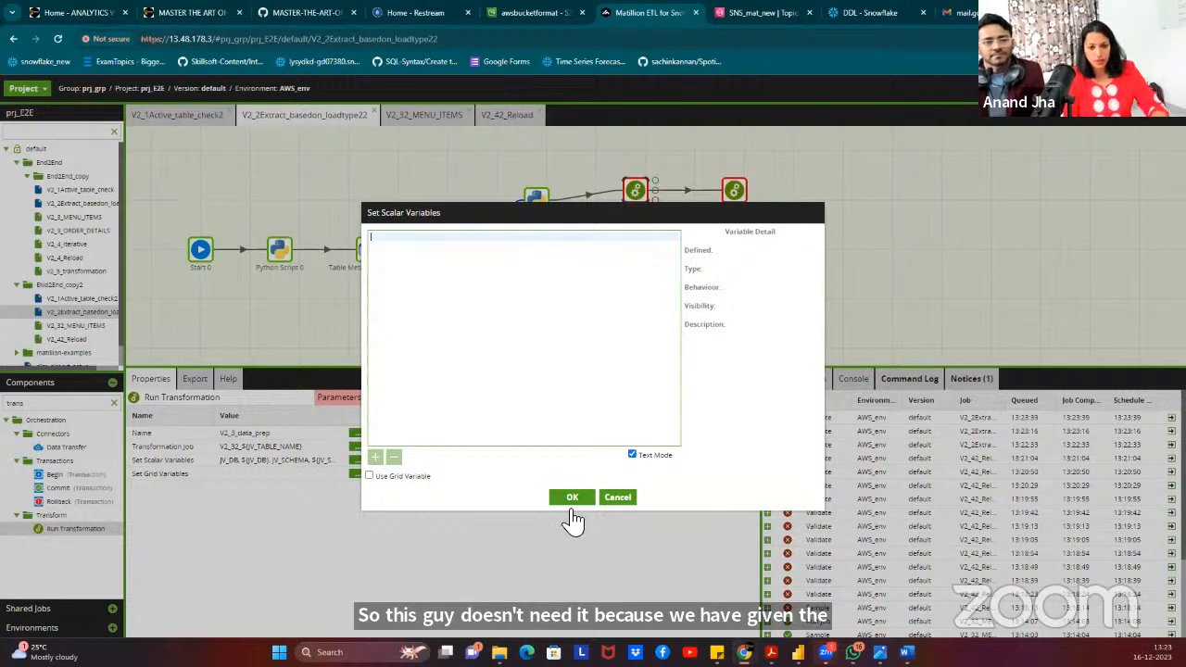
click(572, 498)
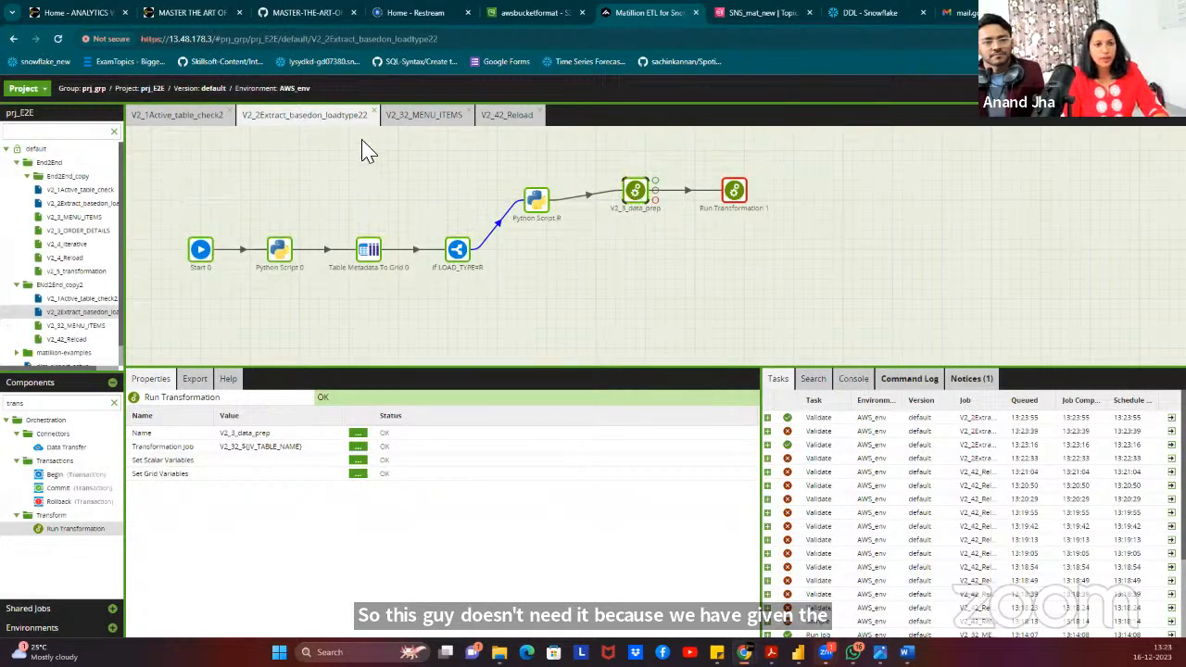
Inspect the src table settings in V2_32_MENU_ITEMS, then return to the extract job and select Run Transformation 1.
click(423, 115)
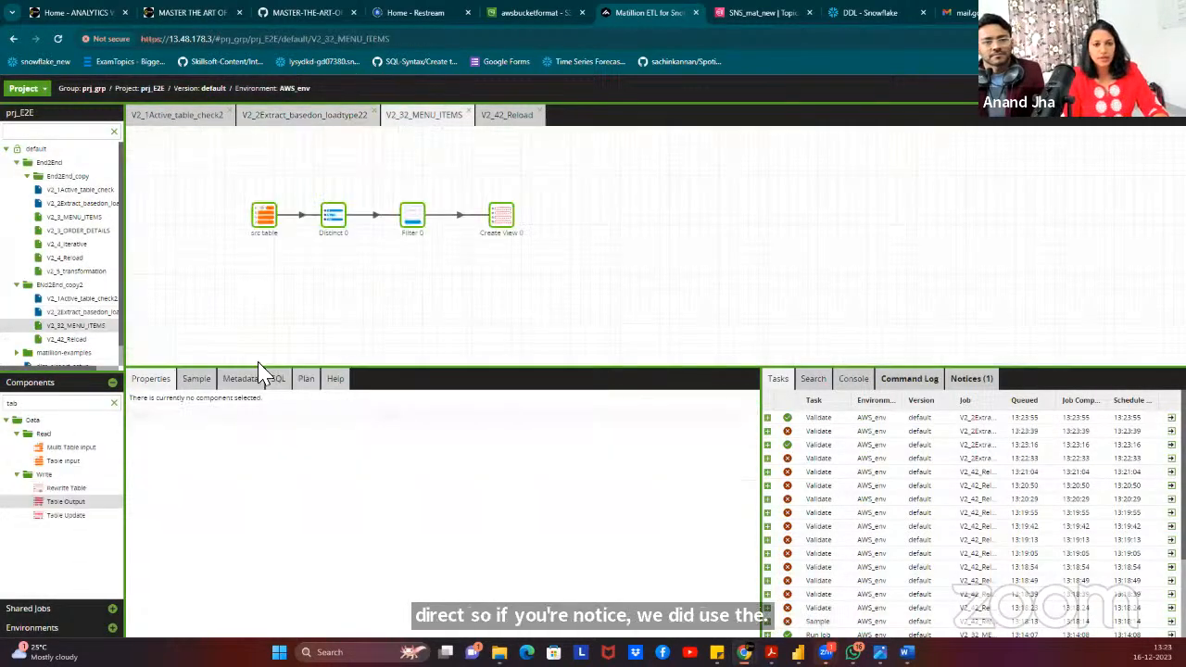
click(264, 219)
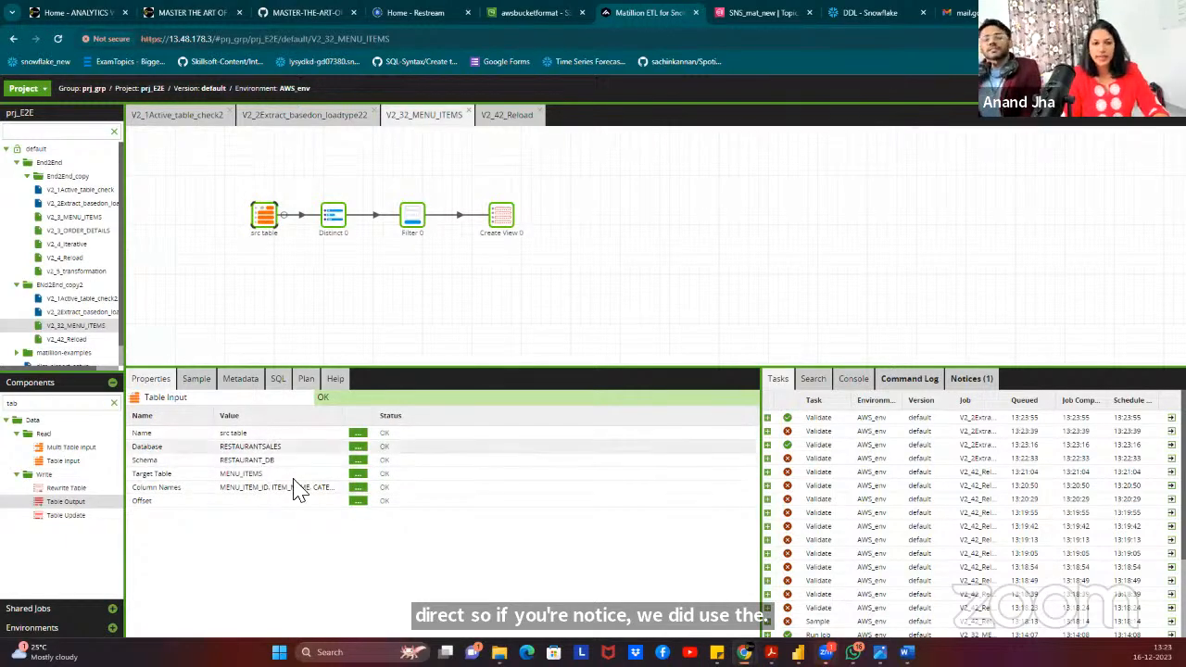
click(304, 117)
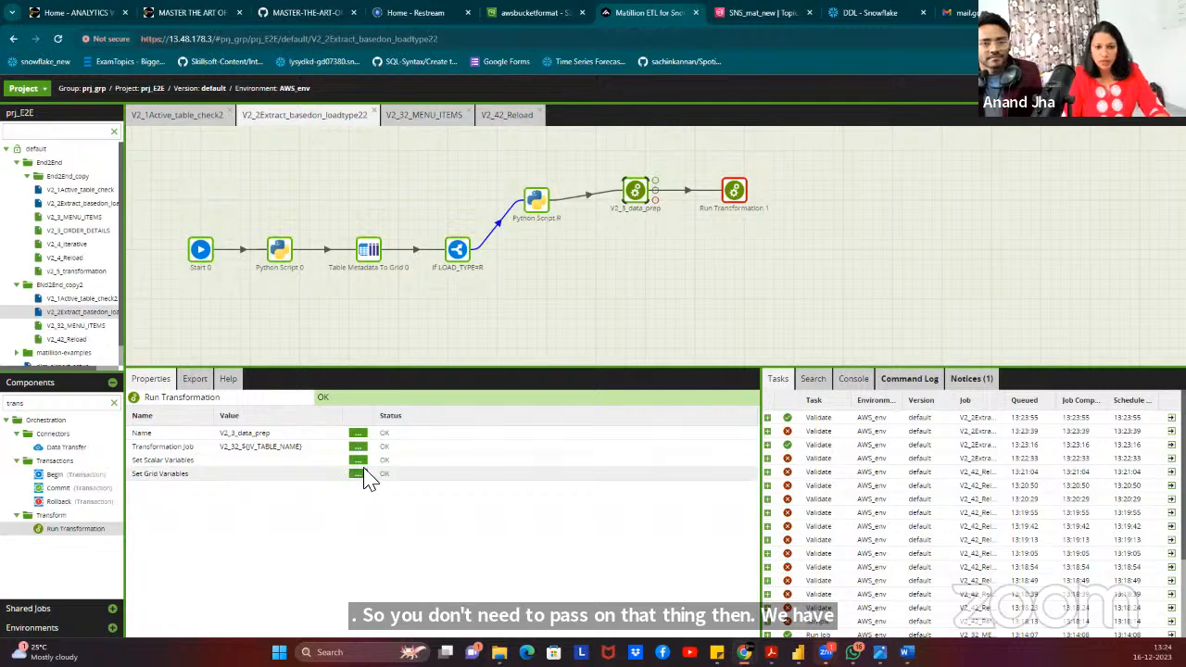
click(734, 192)
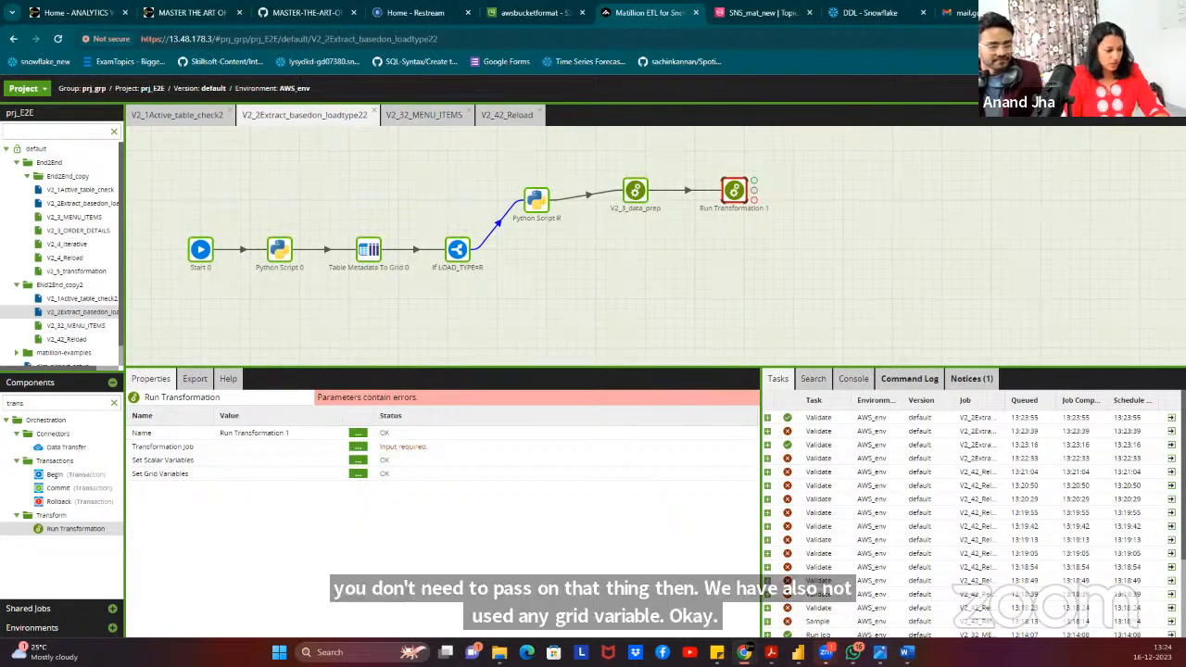
Set Run Transformation 1's transformation job to V2_4_Reload from the job list.
click(359, 448)
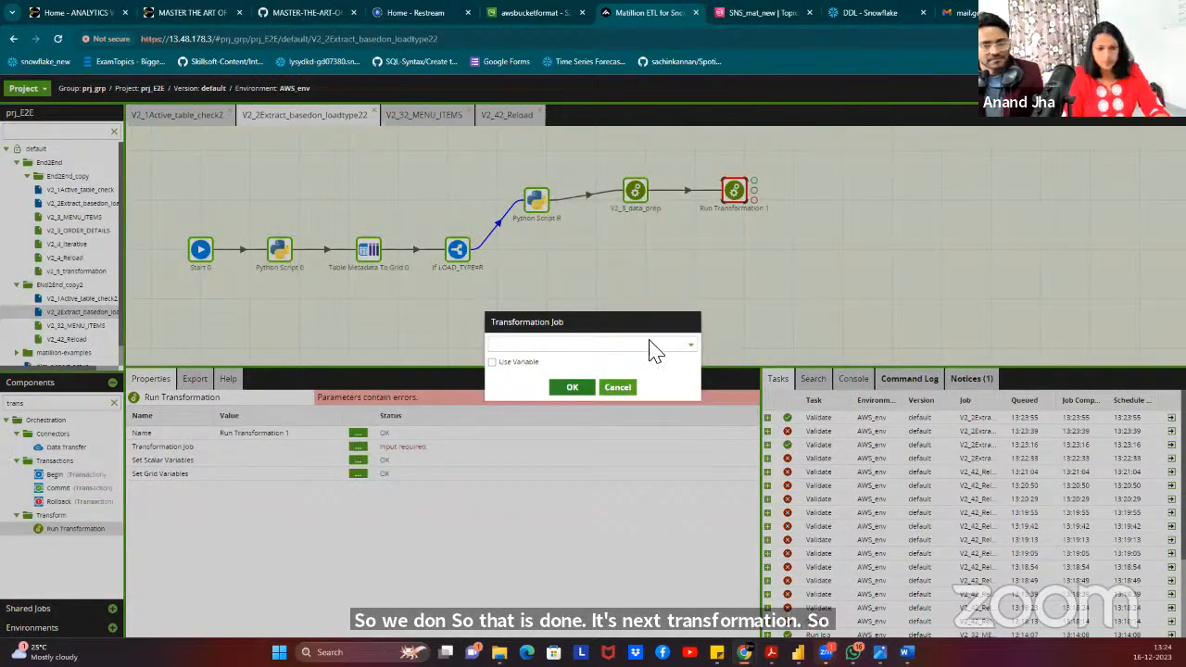
click(626, 344)
text(V2)
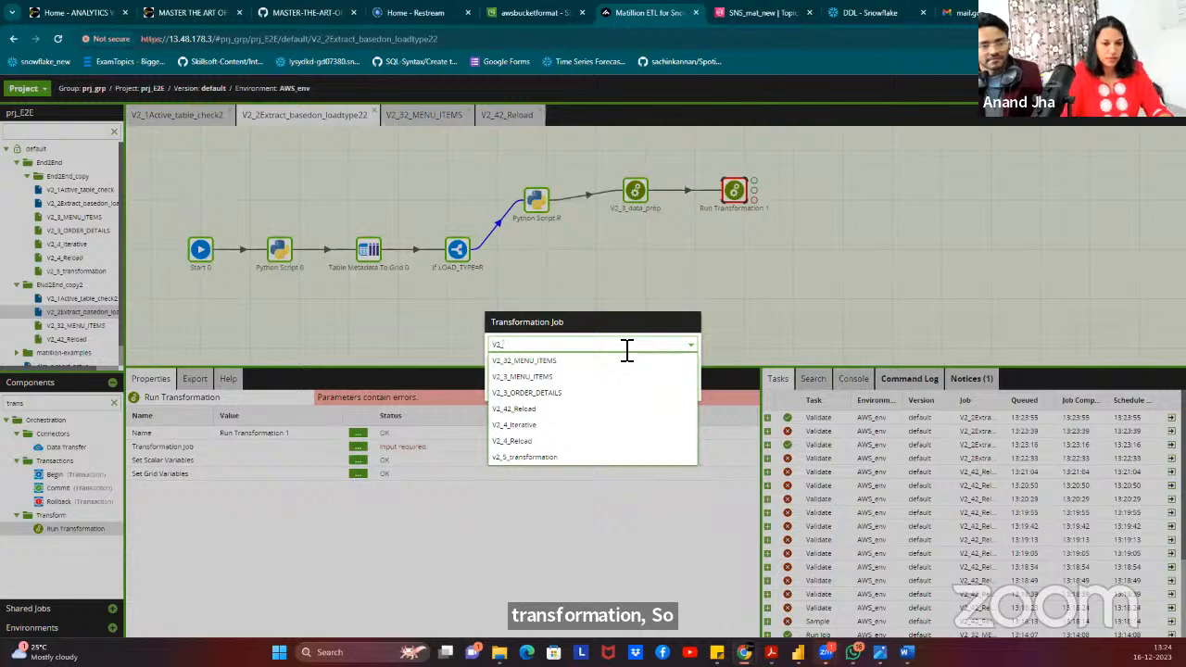
text(_4)
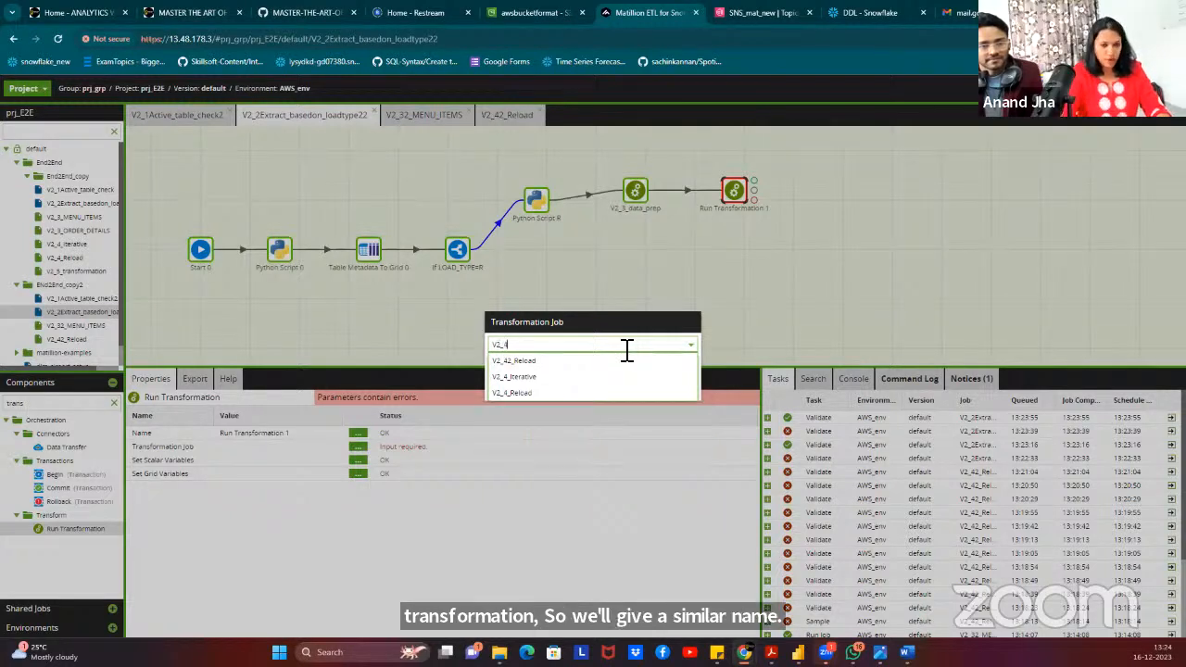
text(_)
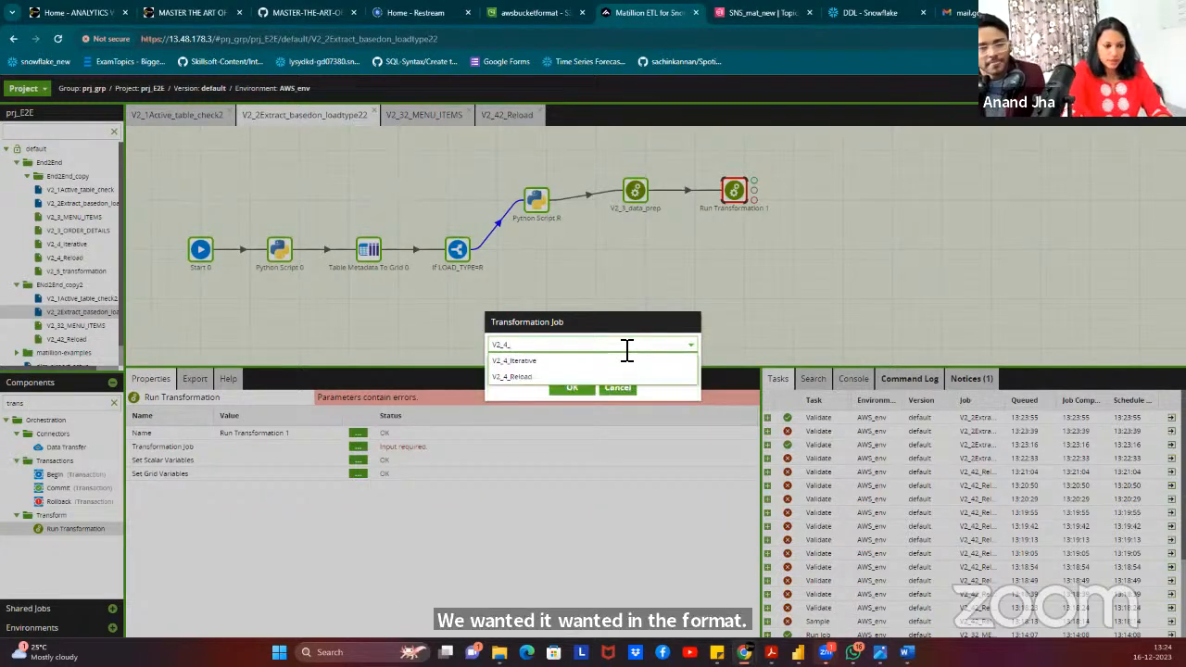
key(BackSpace)
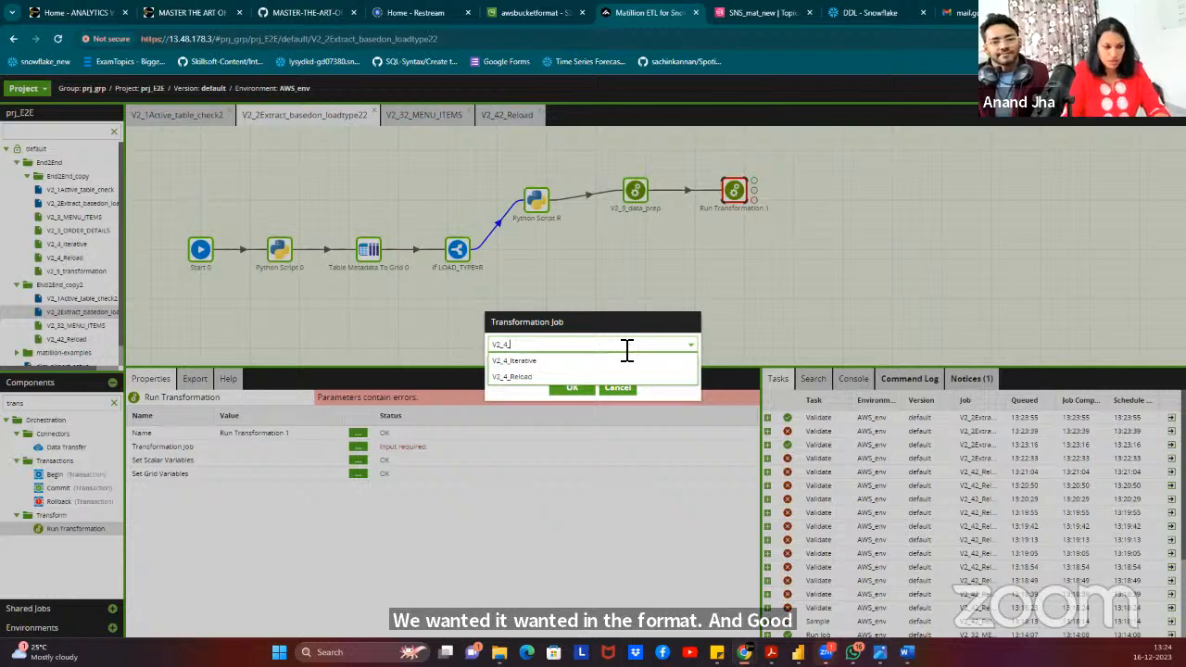
text(_Re)
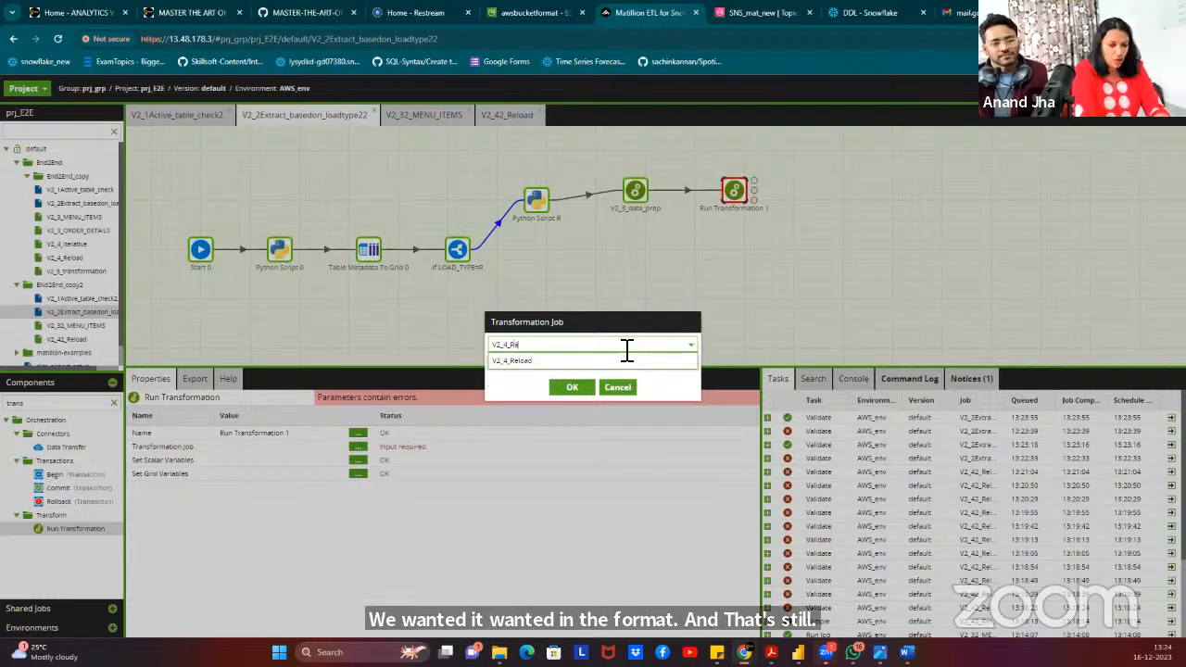
text(load)
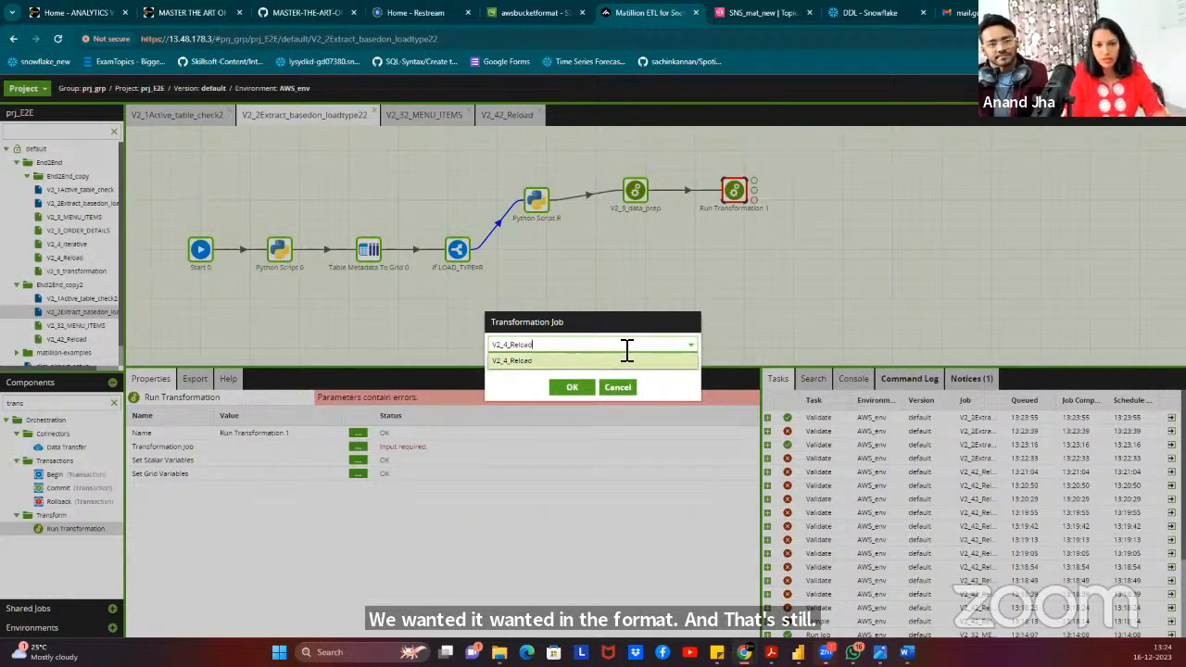
click(569, 364)
click(570, 385)
click(636, 193)
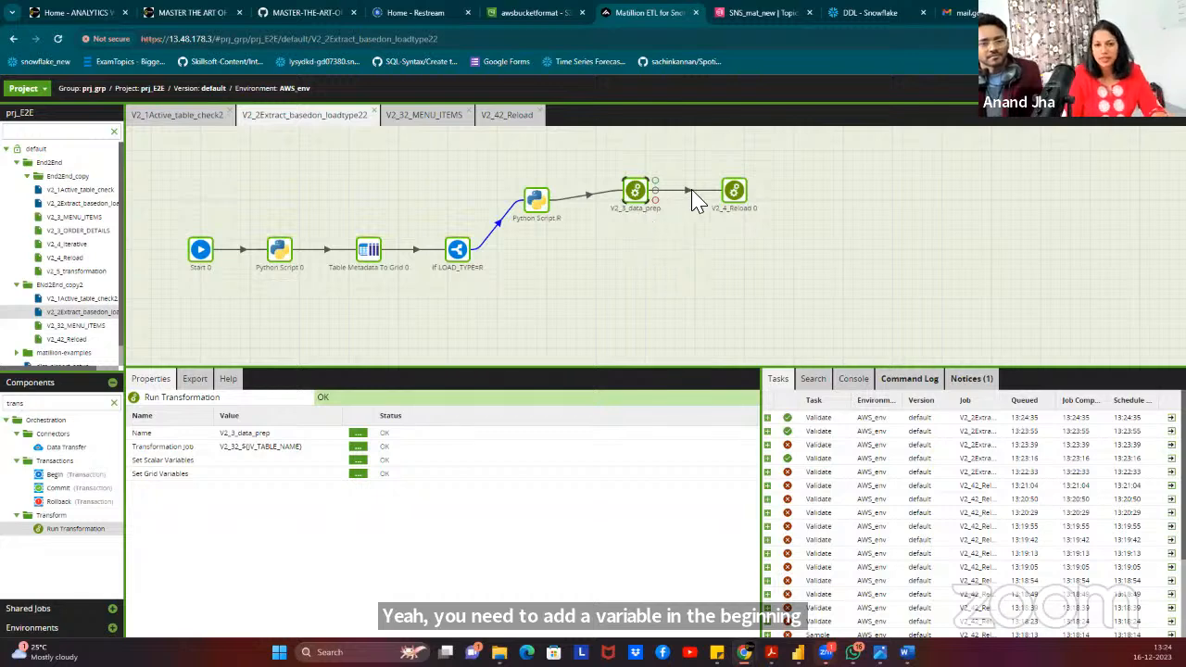
click(735, 197)
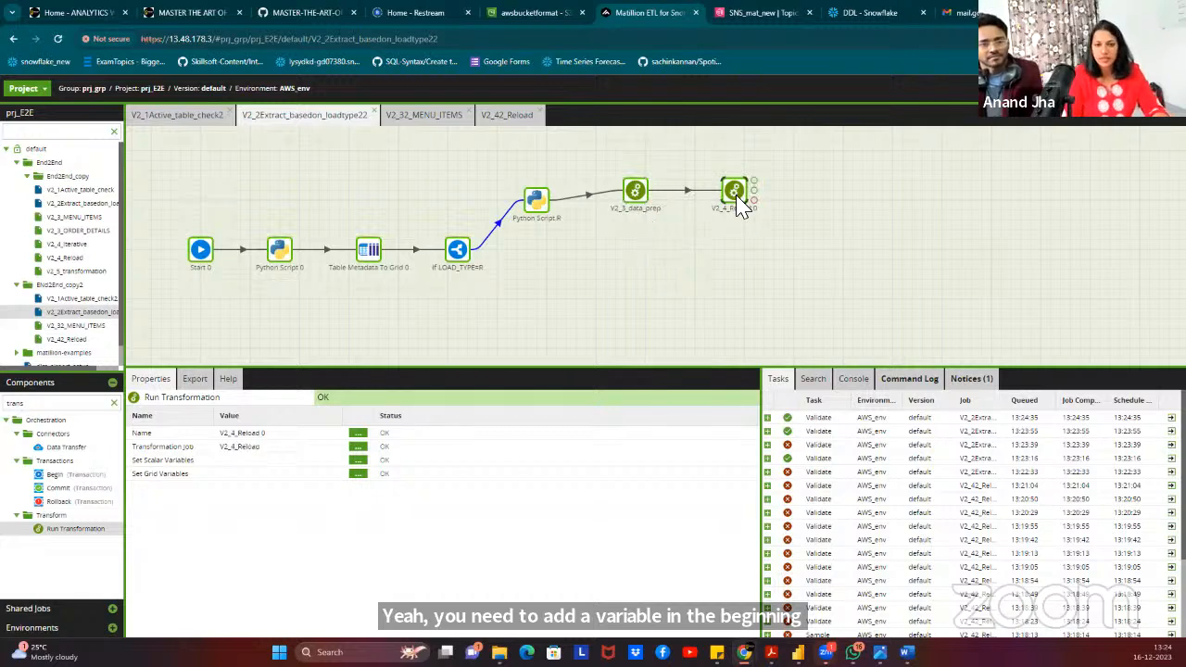
click(357, 460)
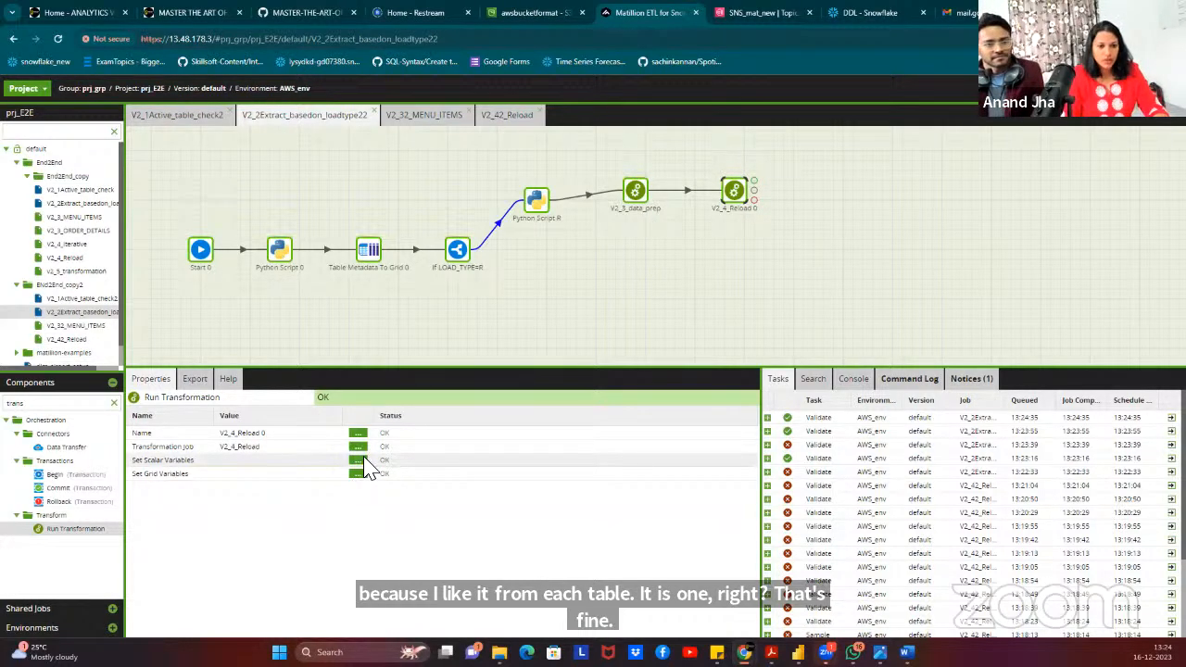
click(632, 454)
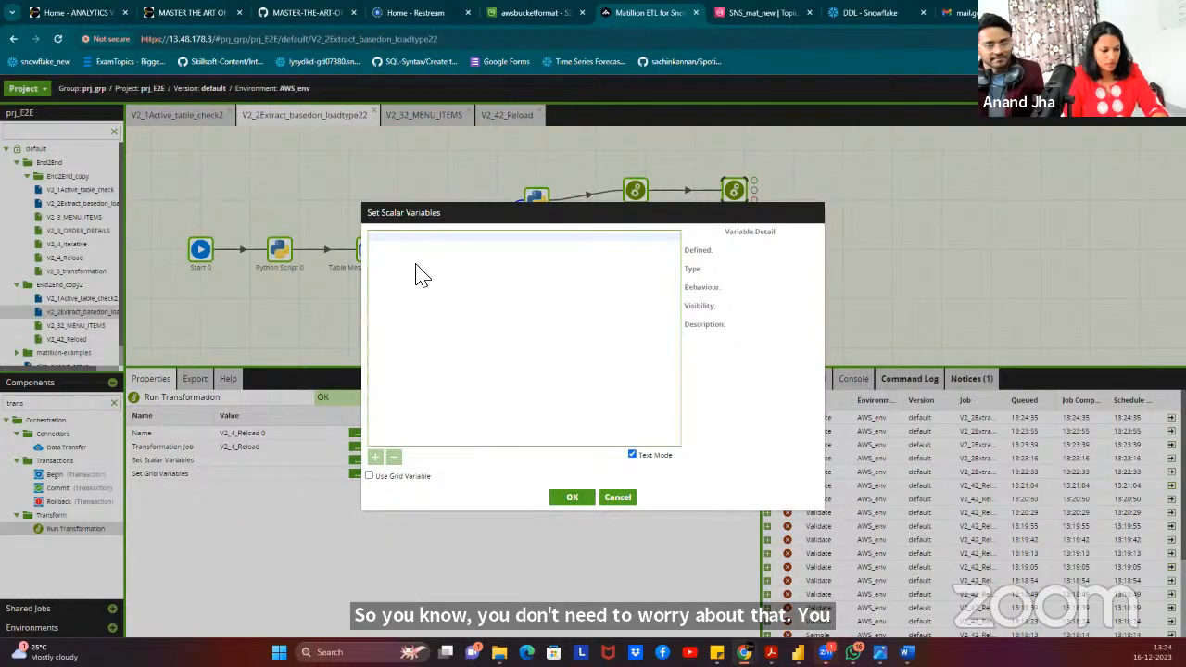
text(JV_DB	${JV_DB} JV_SCHEMA	${JV_SCHEMA} JV_TABLE_NAME	${JV_TABLE_NAME})
key(BackSpace)
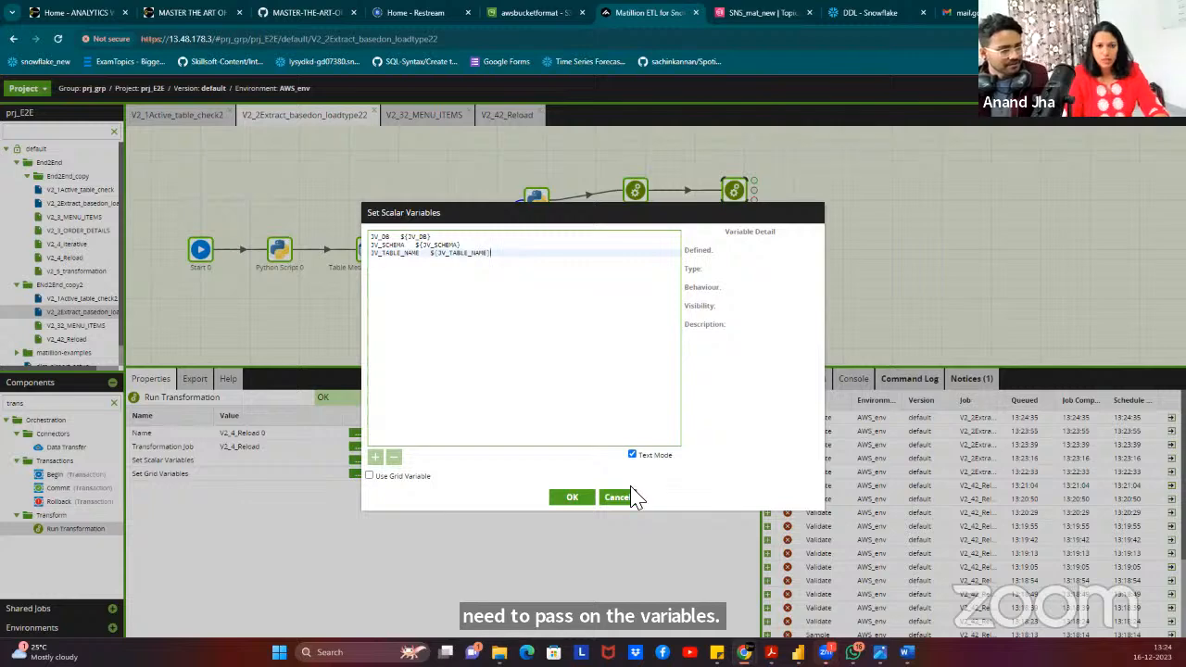
click(573, 499)
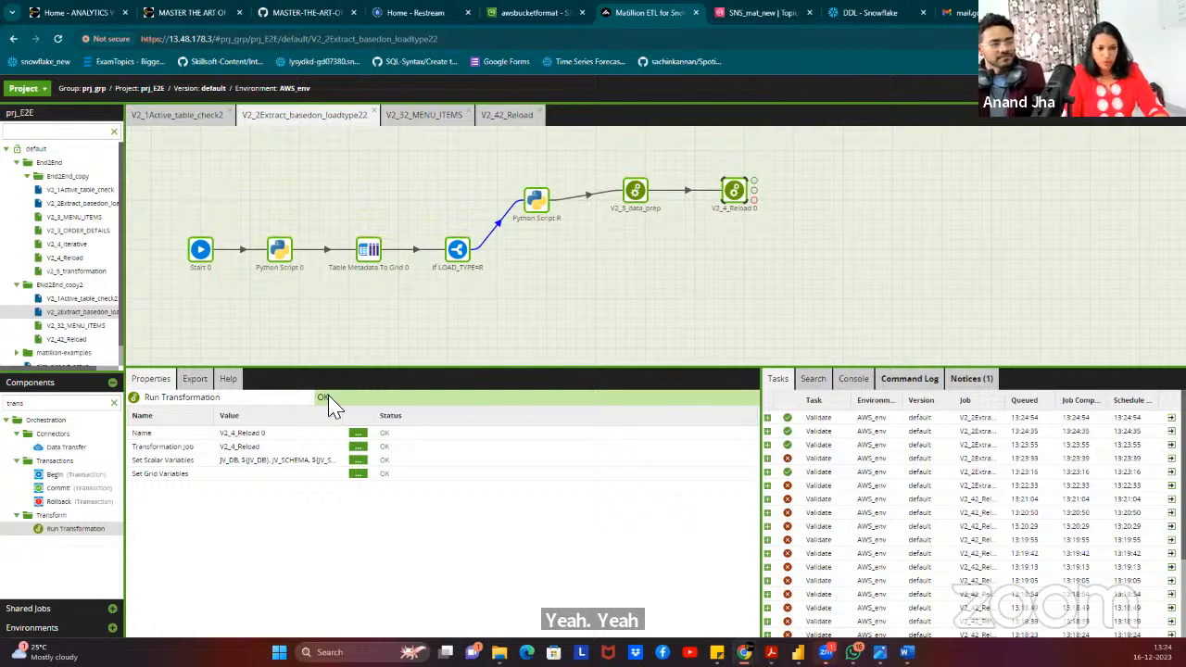
click(357, 474)
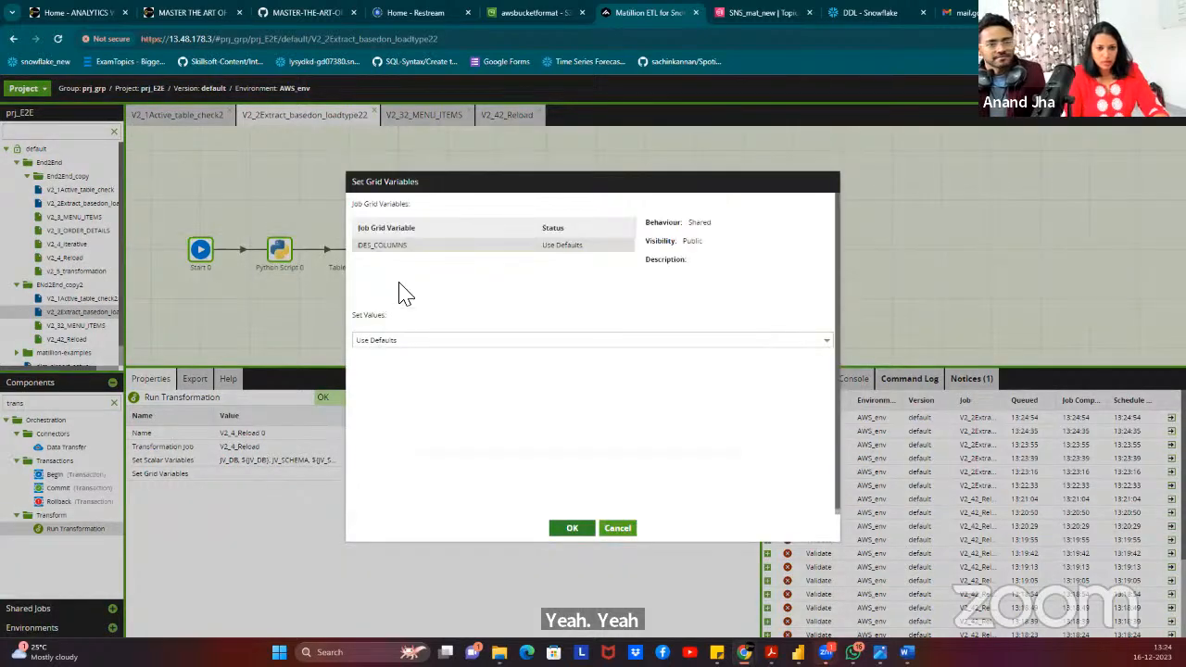
click(420, 340)
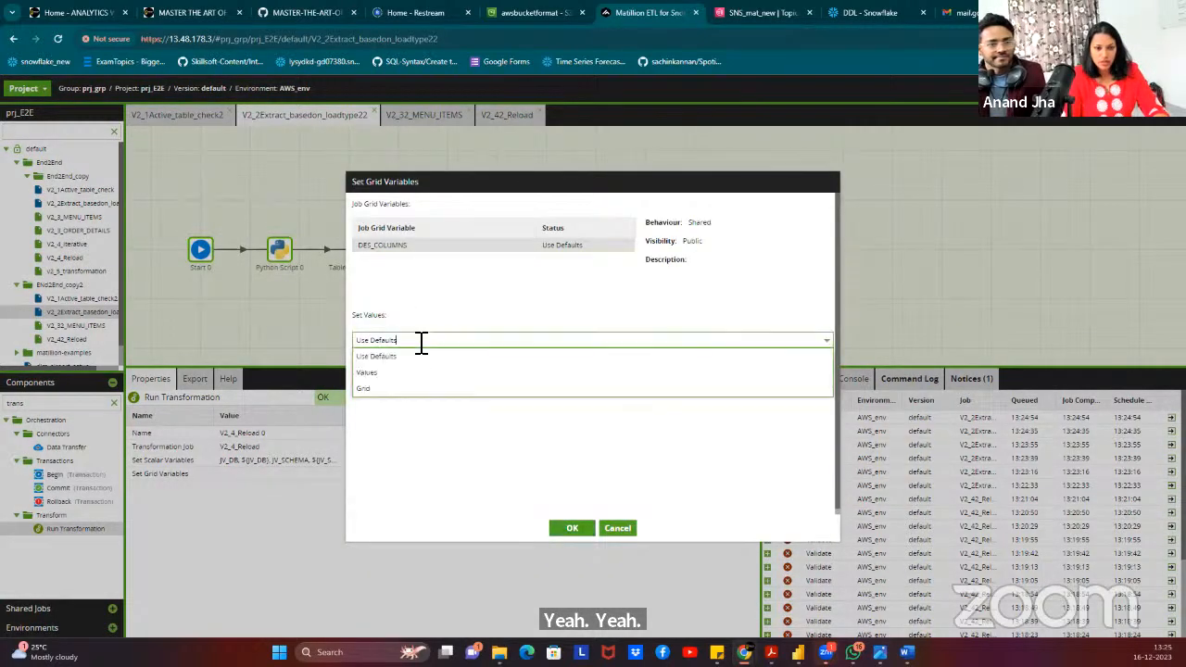
click(229, 518)
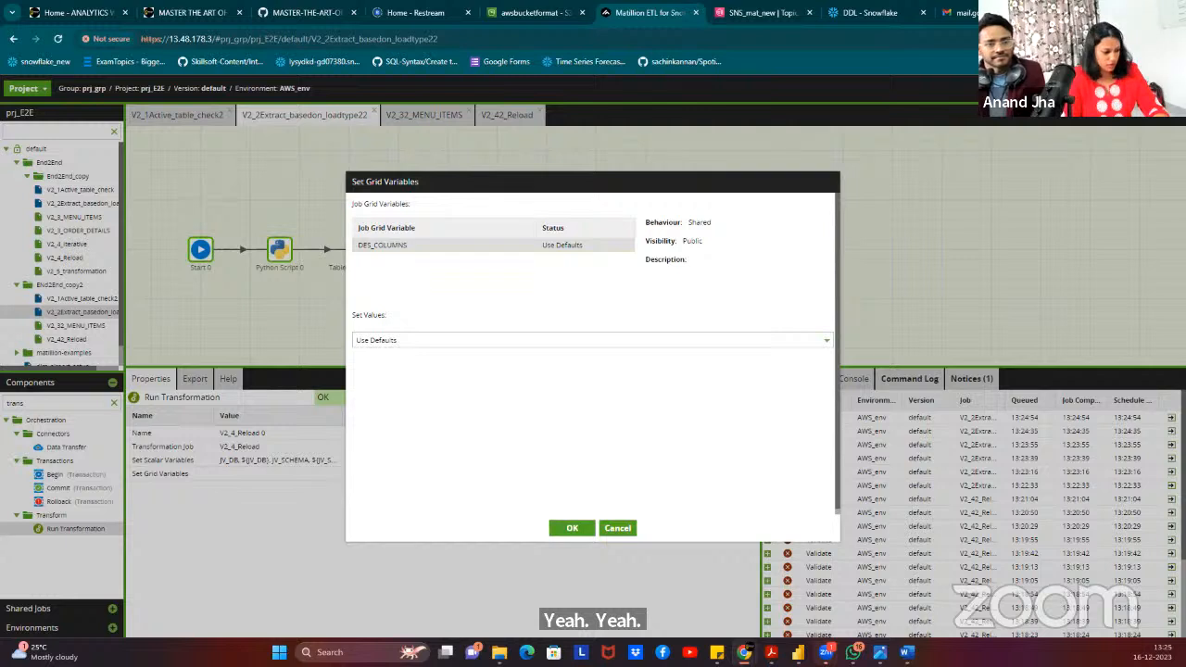
click(431, 339)
click(385, 396)
click(442, 367)
click(451, 379)
click(447, 404)
click(456, 428)
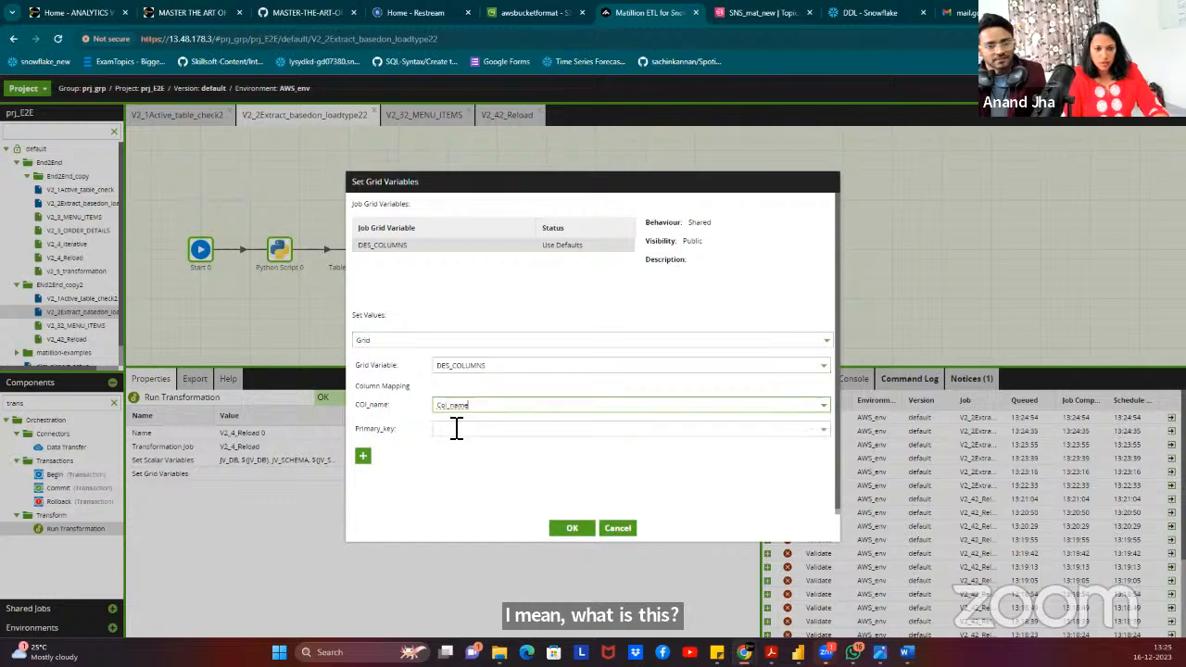
click(450, 429)
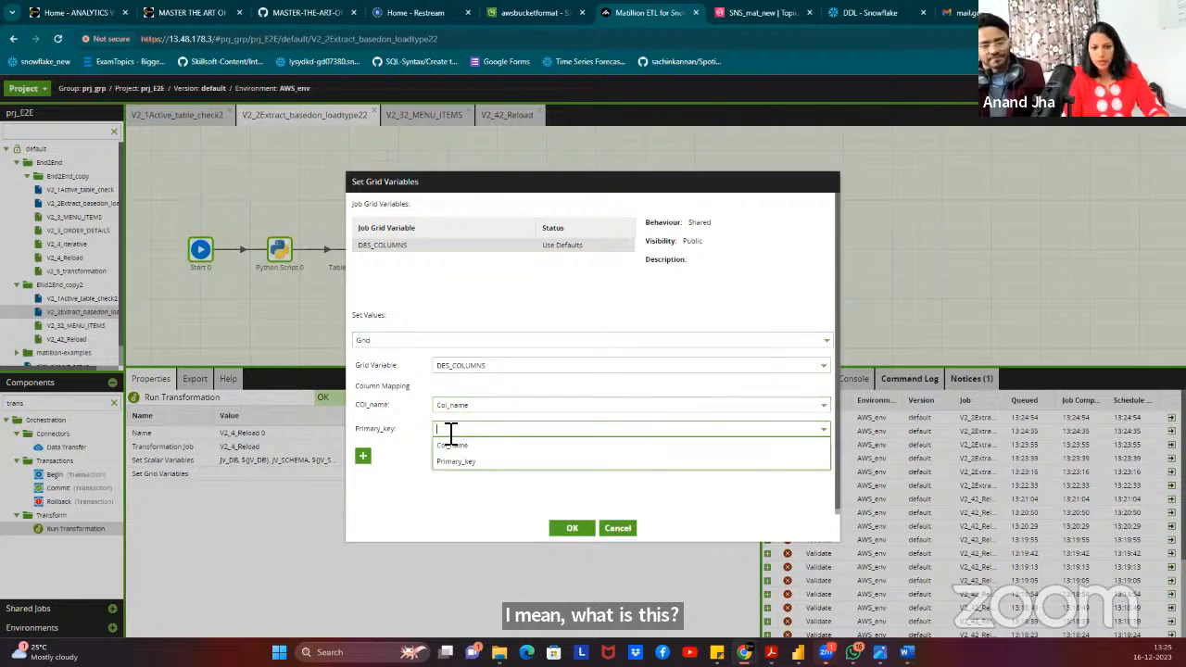
click(456, 468)
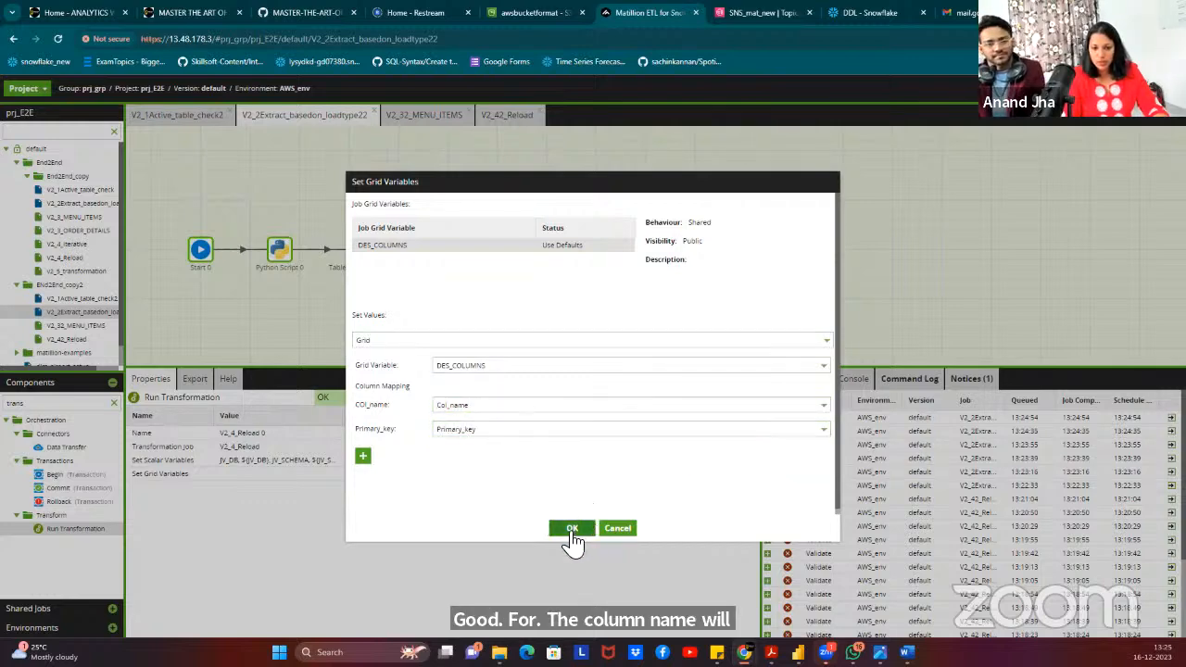
click(567, 529)
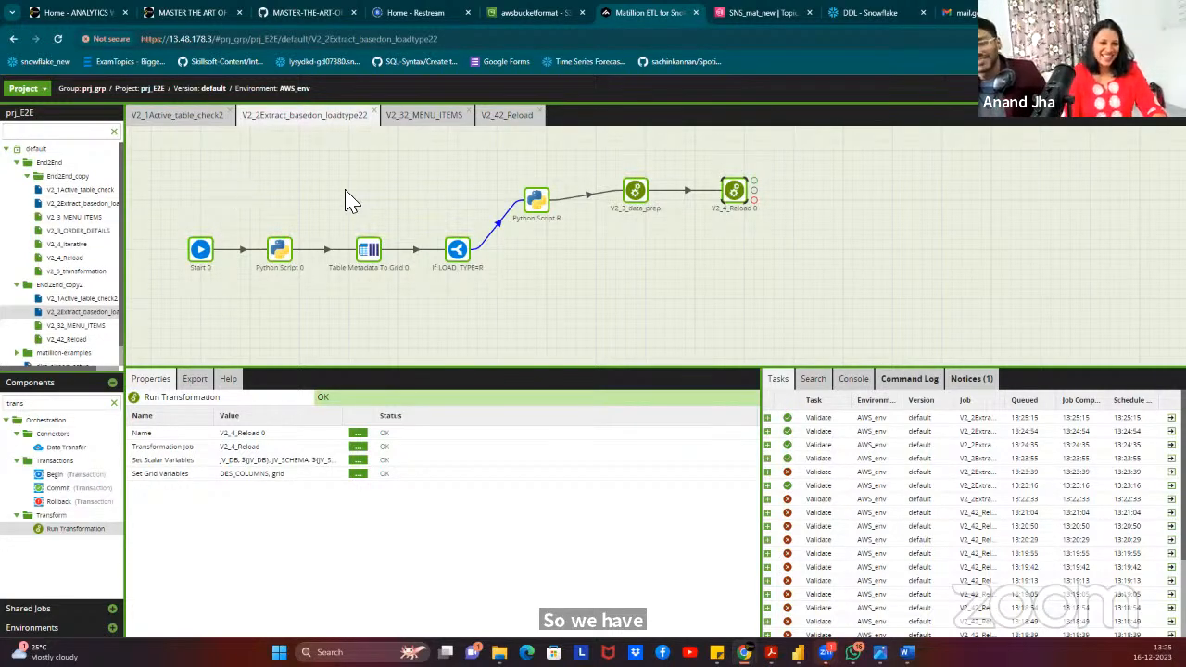
click(543, 209)
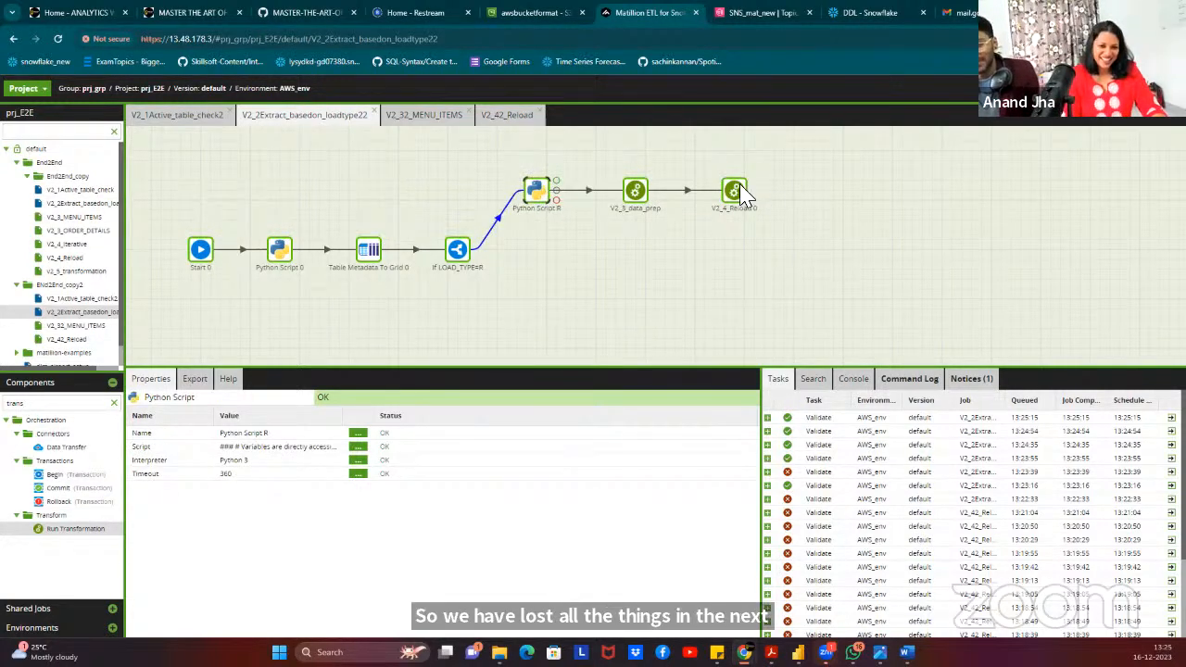
click(809, 205)
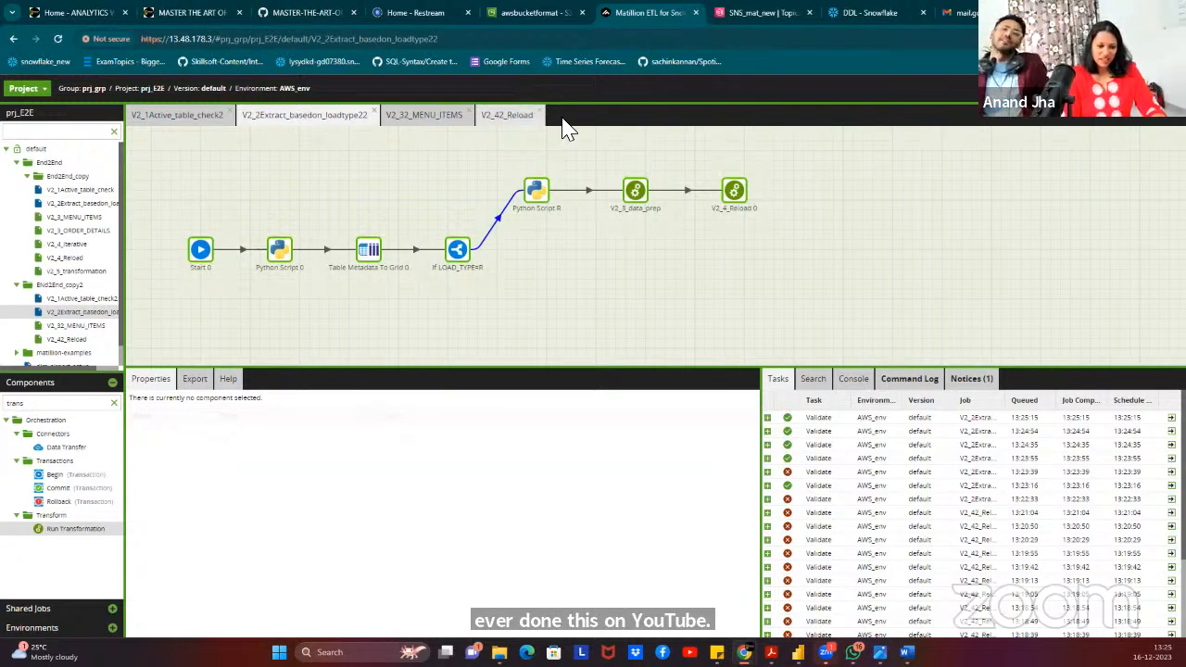
click(398, 15)
click(303, 16)
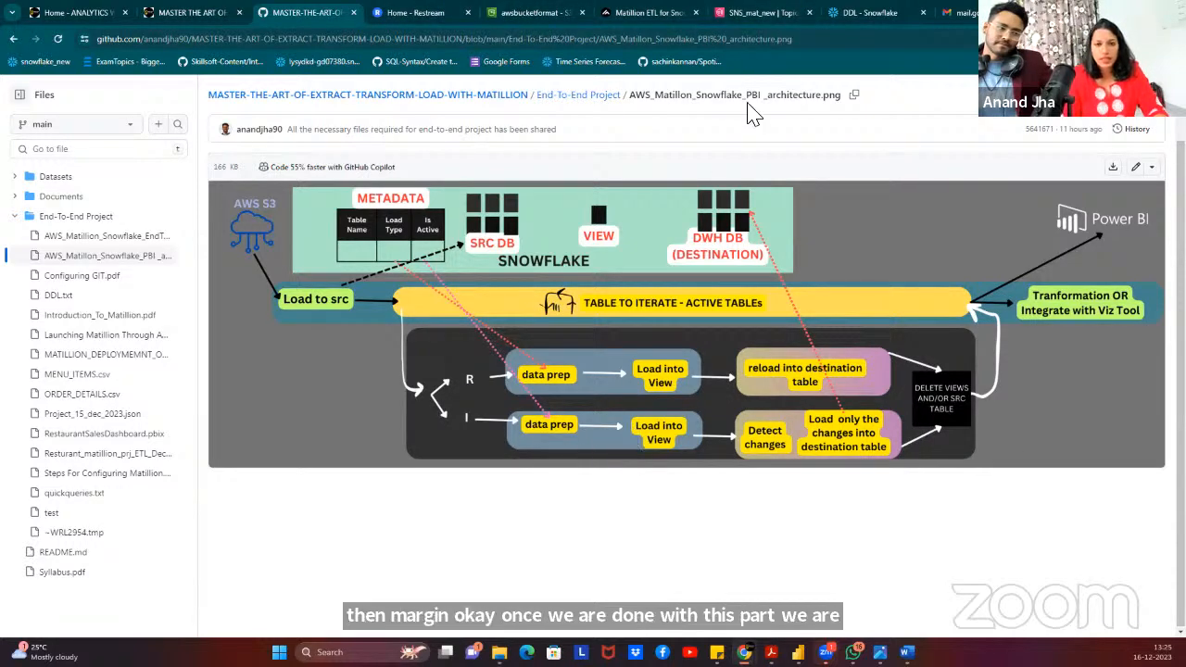
click(626, 13)
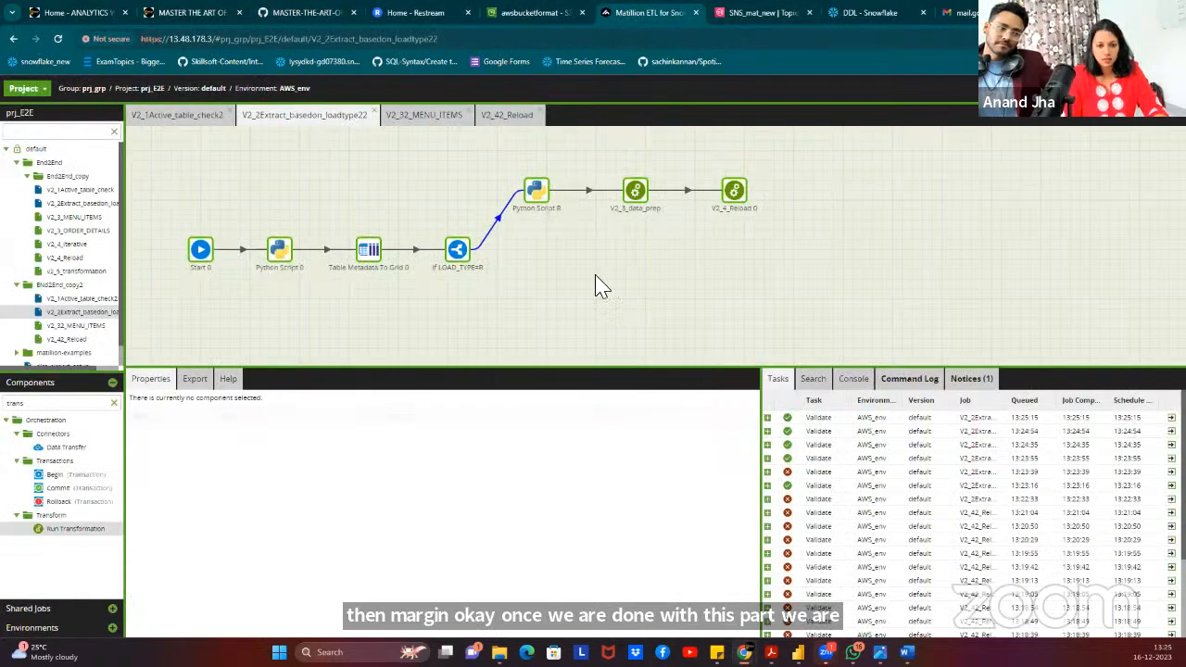
Paste a copy of Python Script R and place it below the original.
click(457, 249)
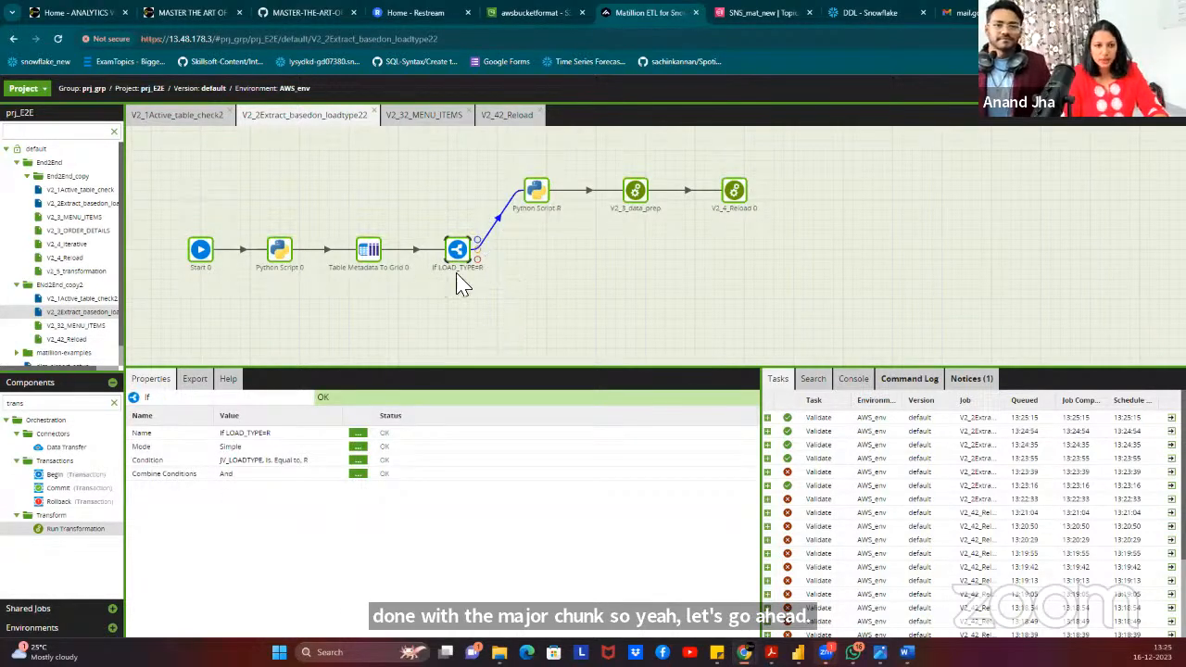
click(543, 200)
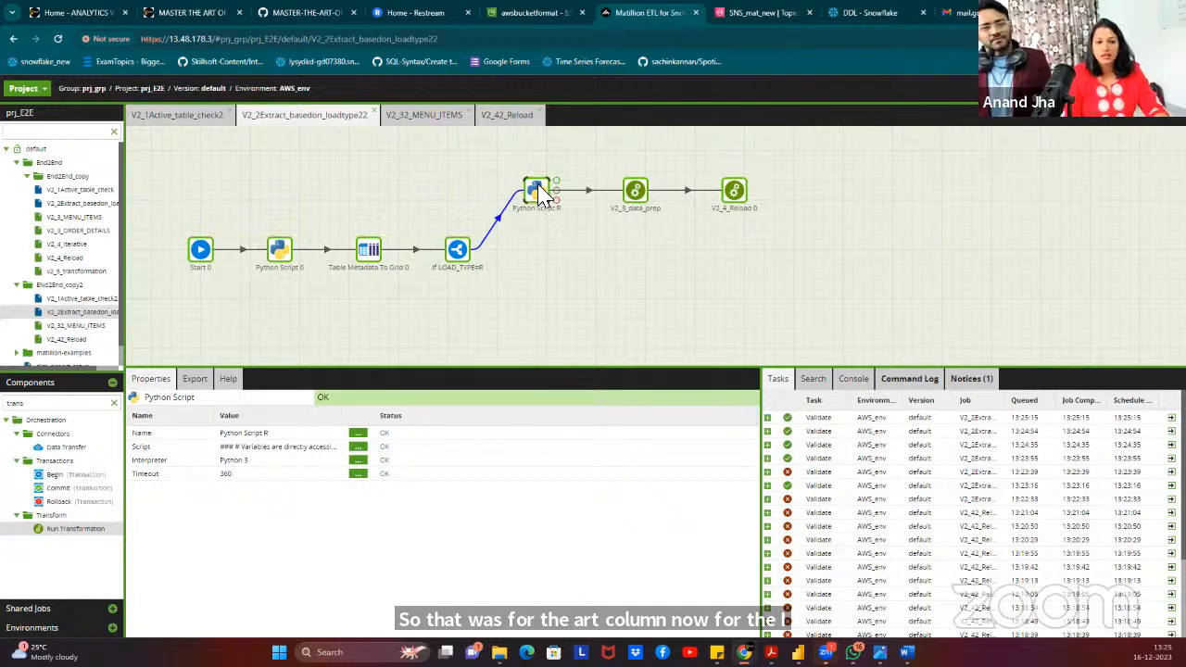
click(554, 266)
click(537, 203)
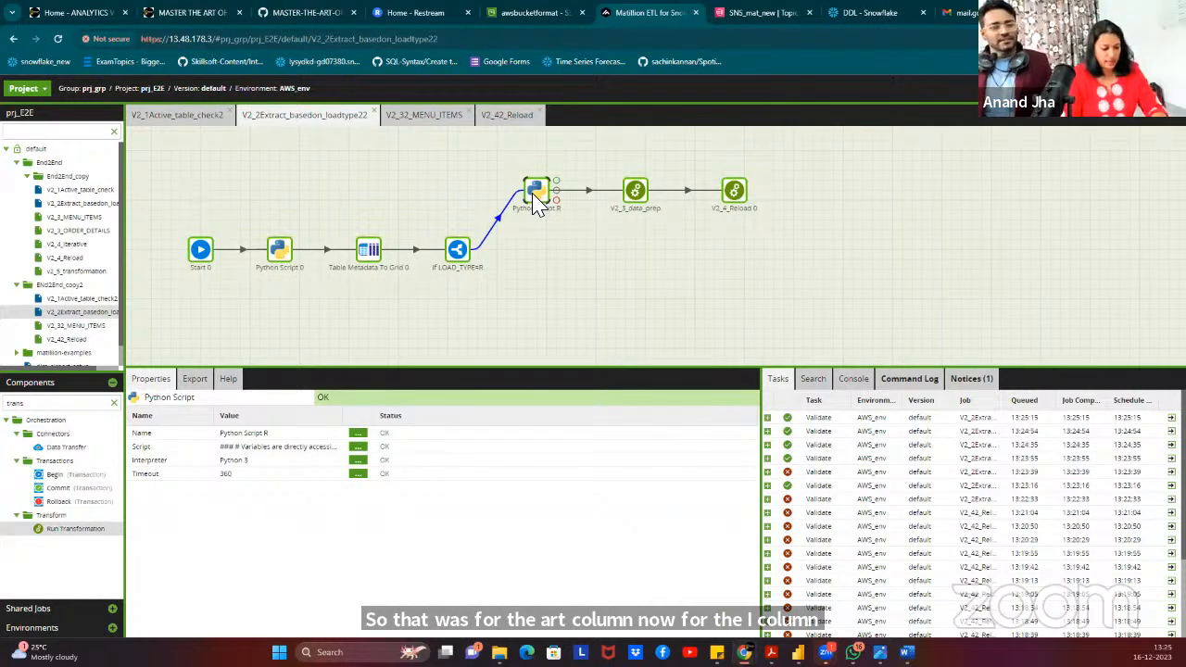
click(556, 274)
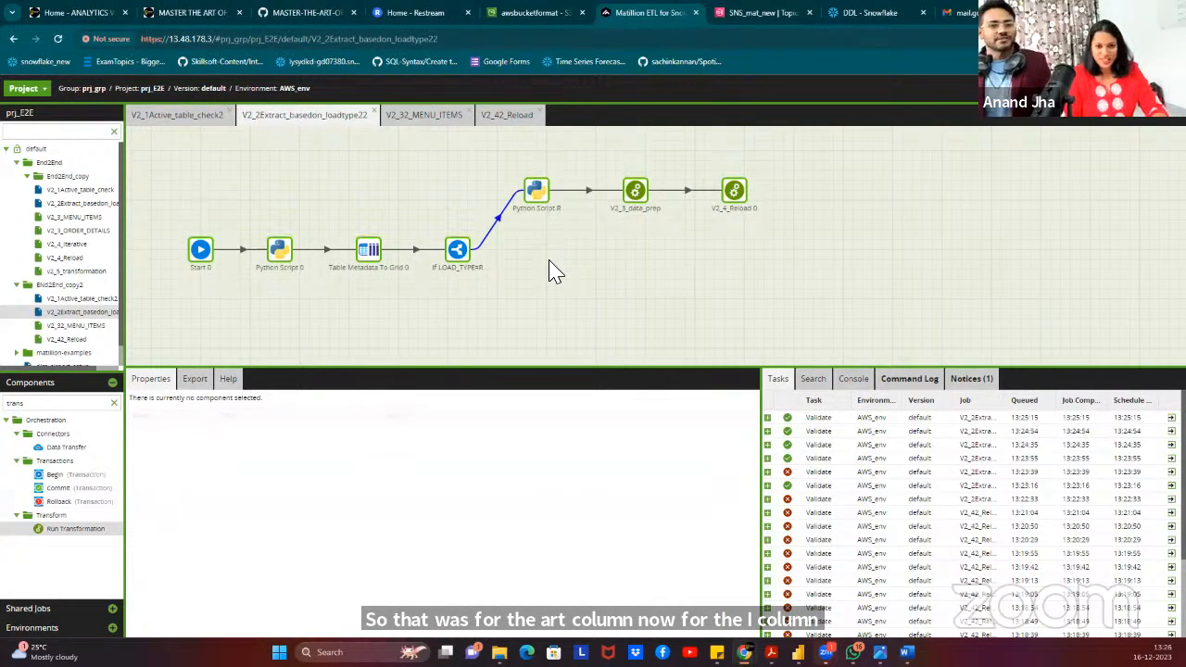
key(ctrl+v)
drag(669, 253, 550, 266)
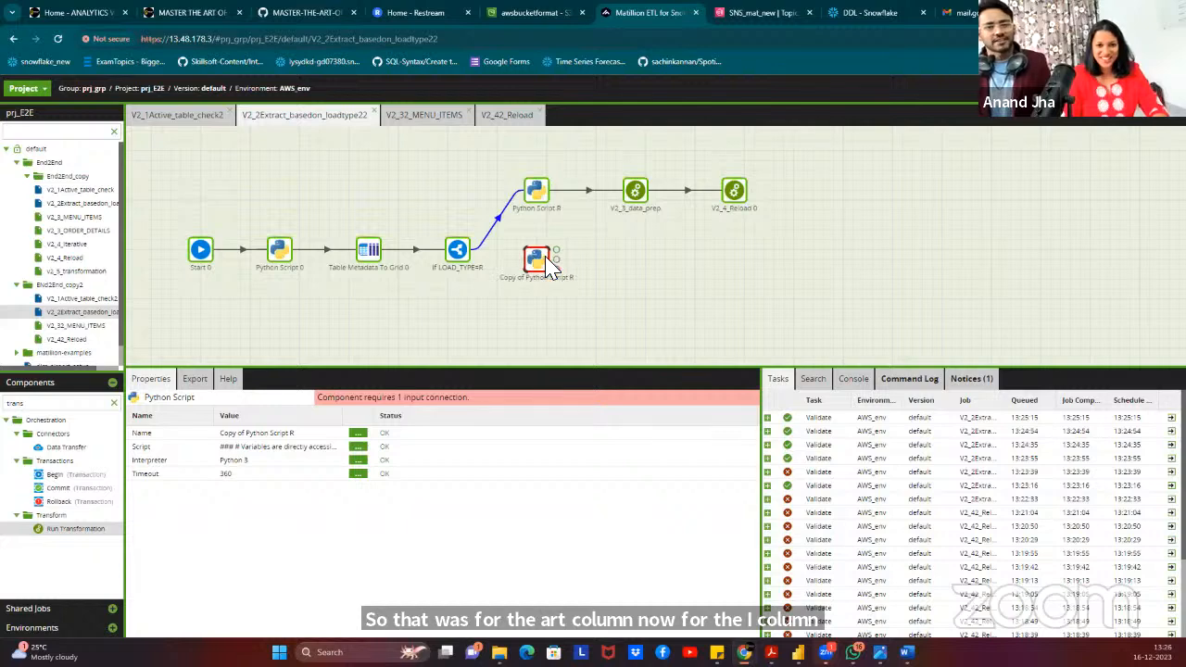
Paste copies of V2_3_data_prep and V2_4_Reload 0 into the same row below the originals.
click(634, 204)
click(639, 264)
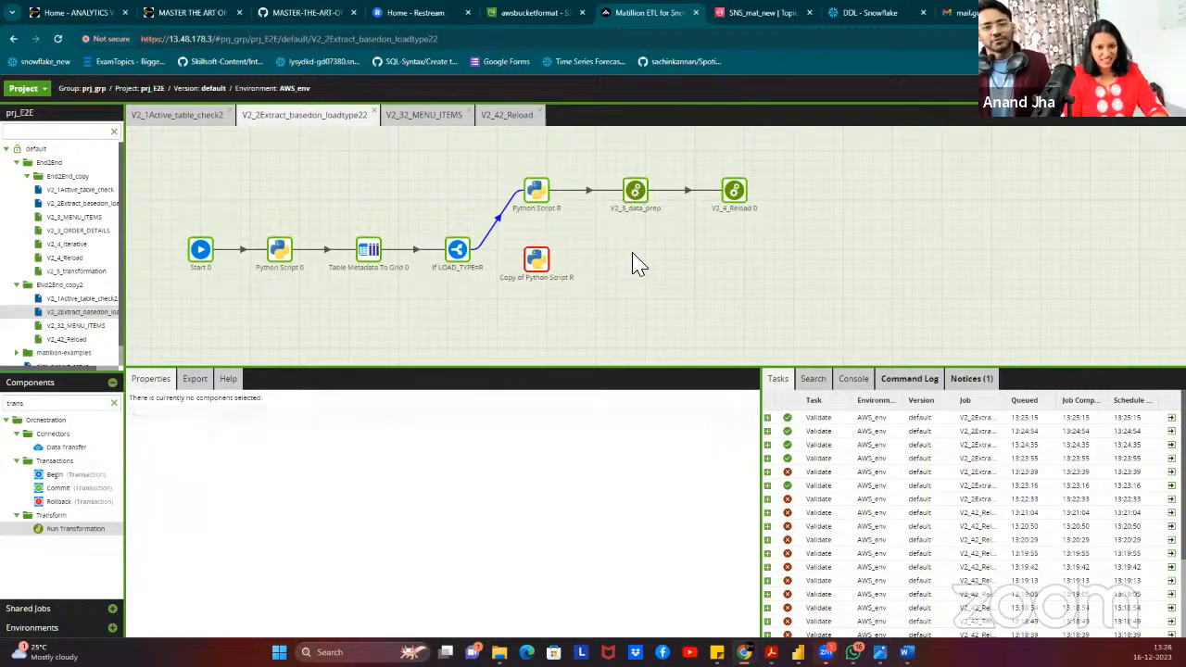
key(ctrl+v)
drag(649, 255, 617, 260)
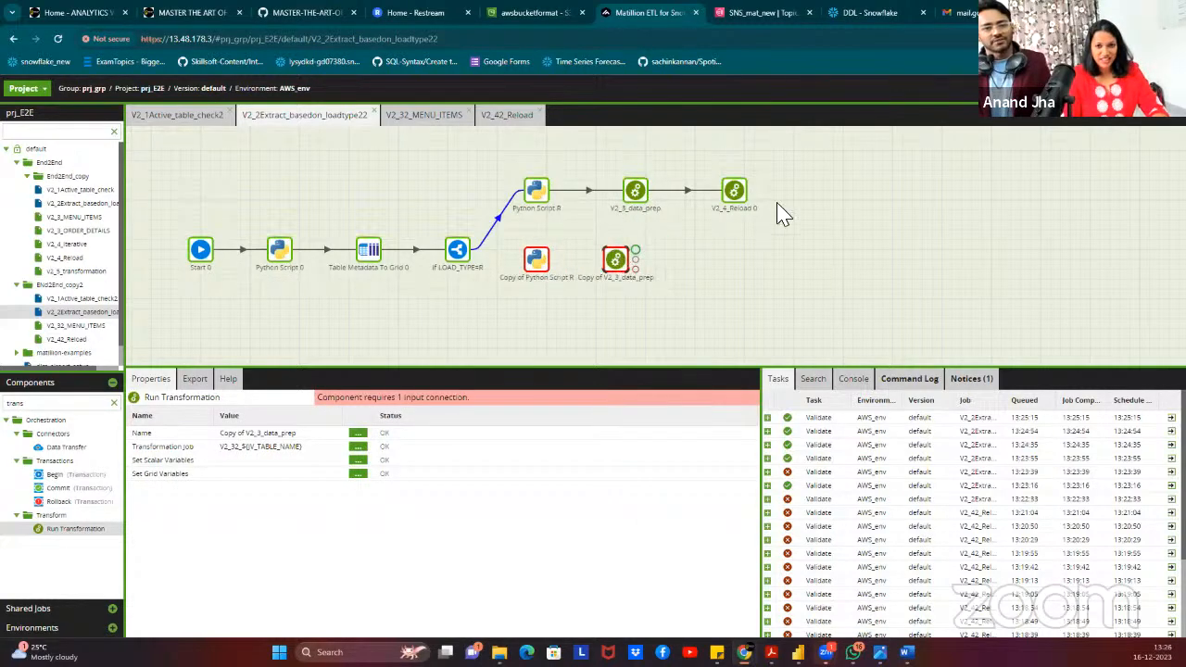
click(734, 193)
key(ctrl+c)
click(728, 267)
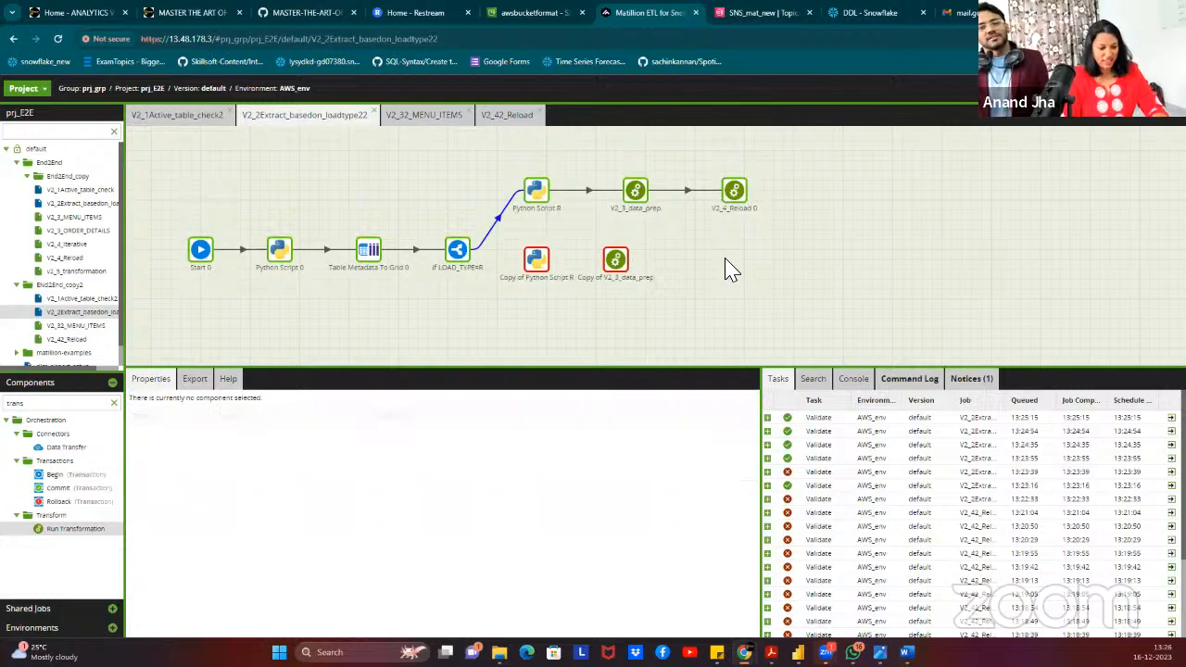
key(ctrl+v)
drag(655, 251, 715, 259)
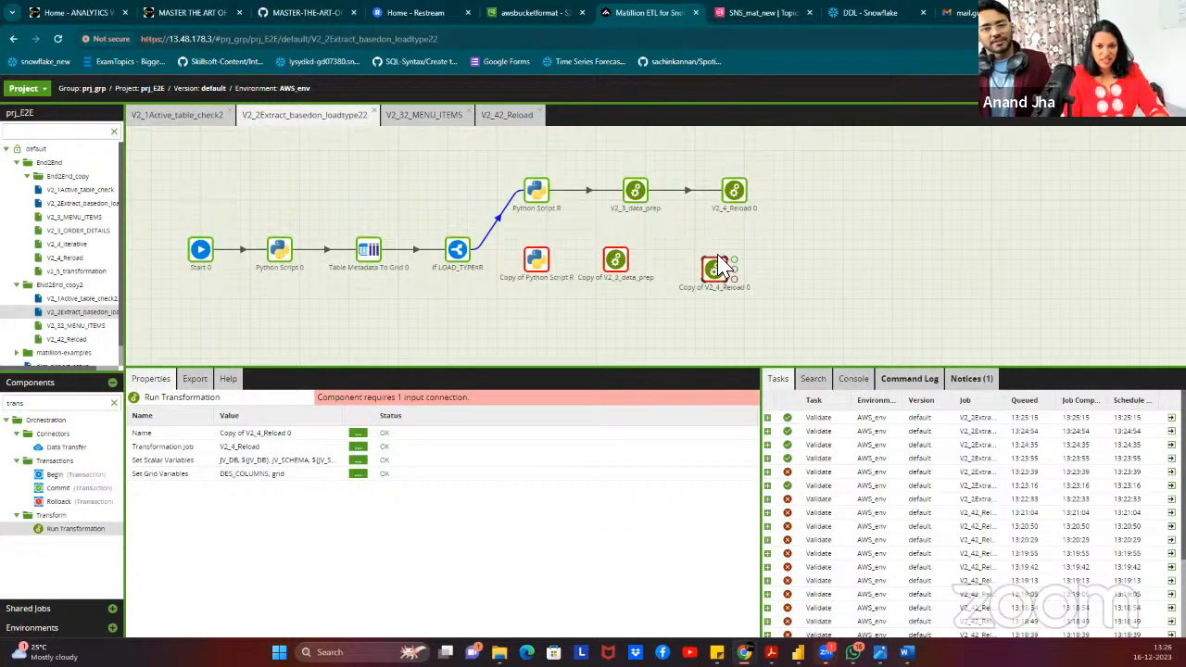
click(536, 259)
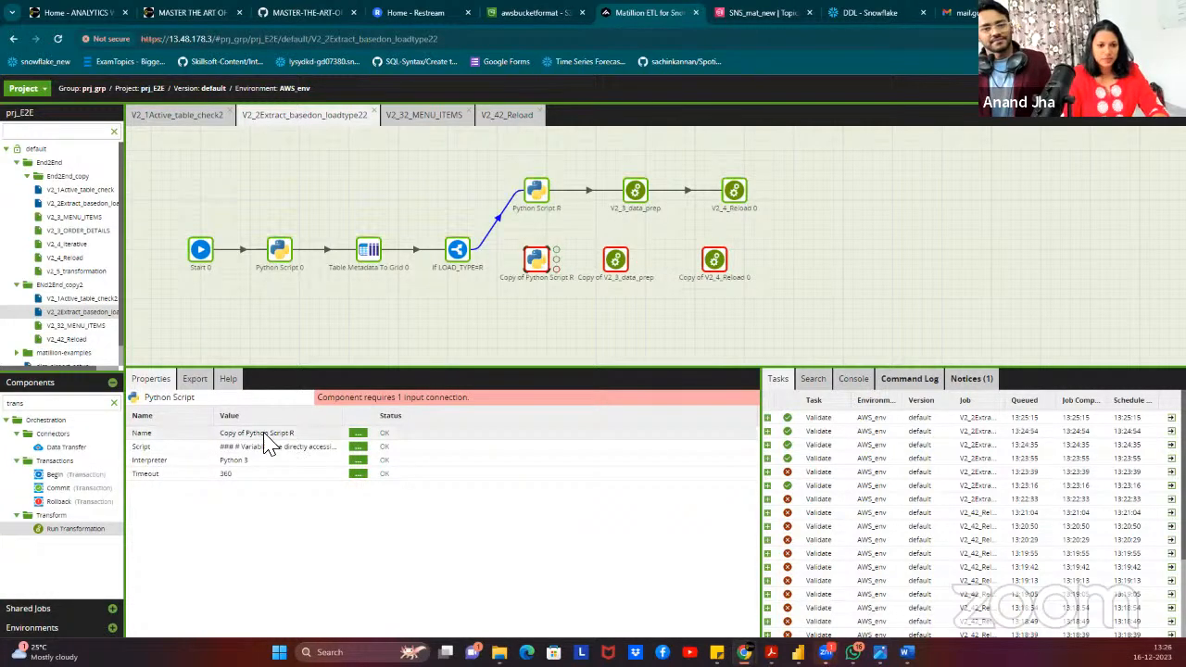
Rename the script copy to Python Script I and the data prep copy to V2_3_data_prep.
click(301, 433)
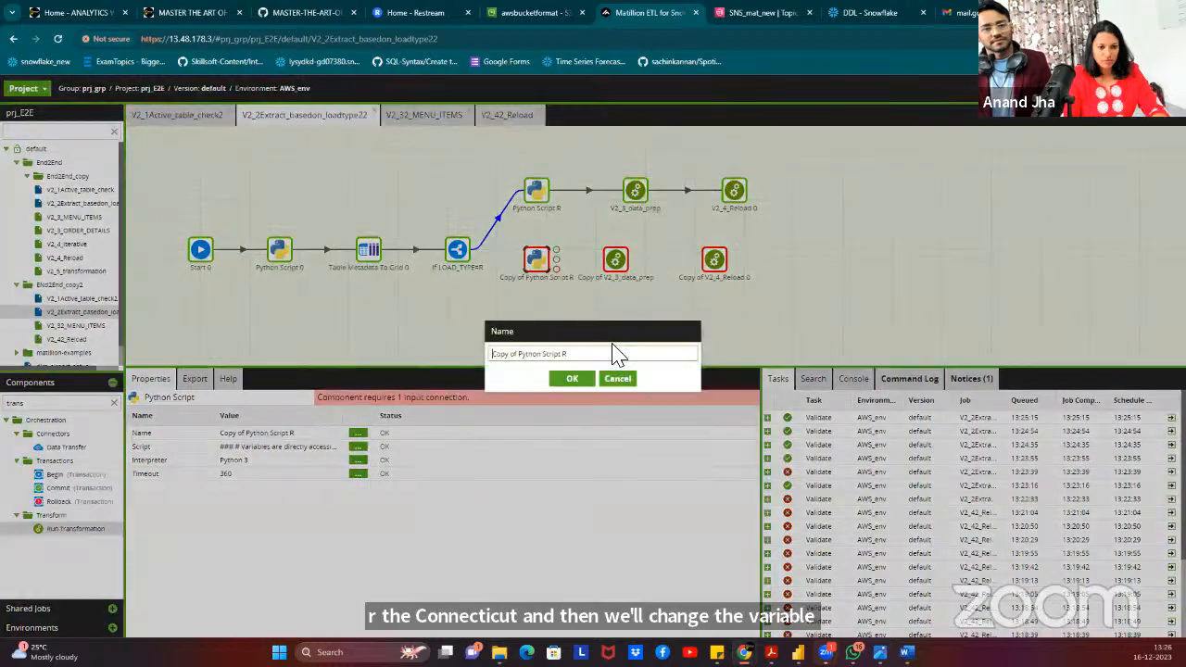
key(BackSpace)
key(BackSpace)
key(BackSpace)
key(BackSpace)
key(BackSpace)
key(BackSpace)
key(BackSpace)
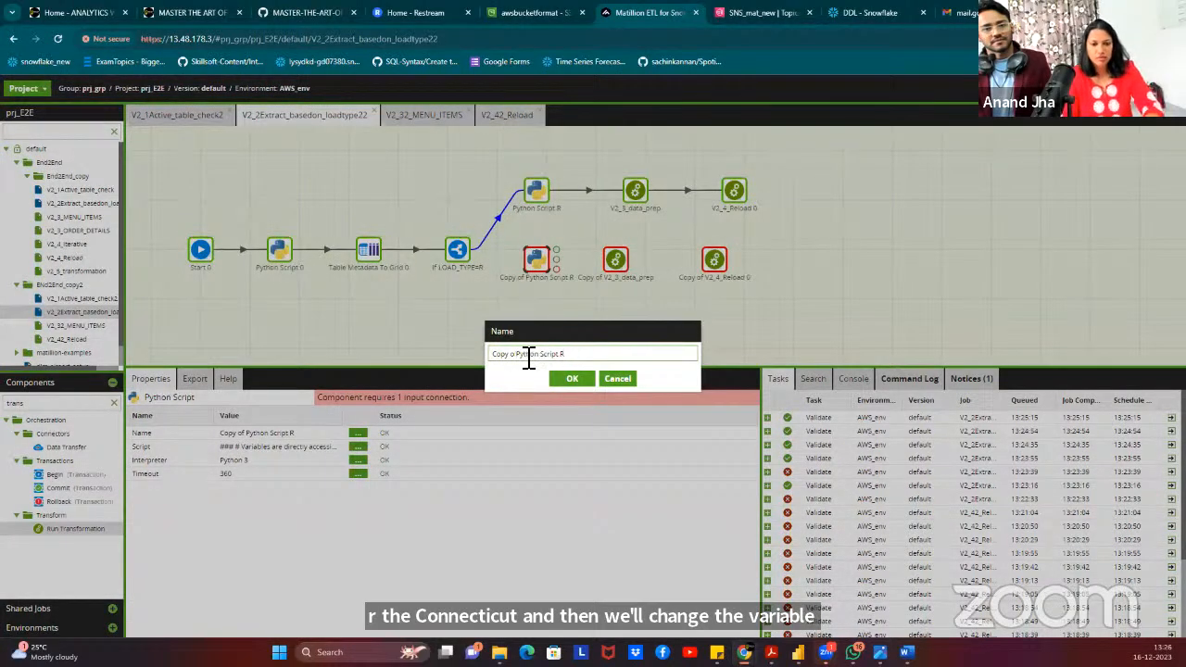
click(576, 358)
key(BackSpace)
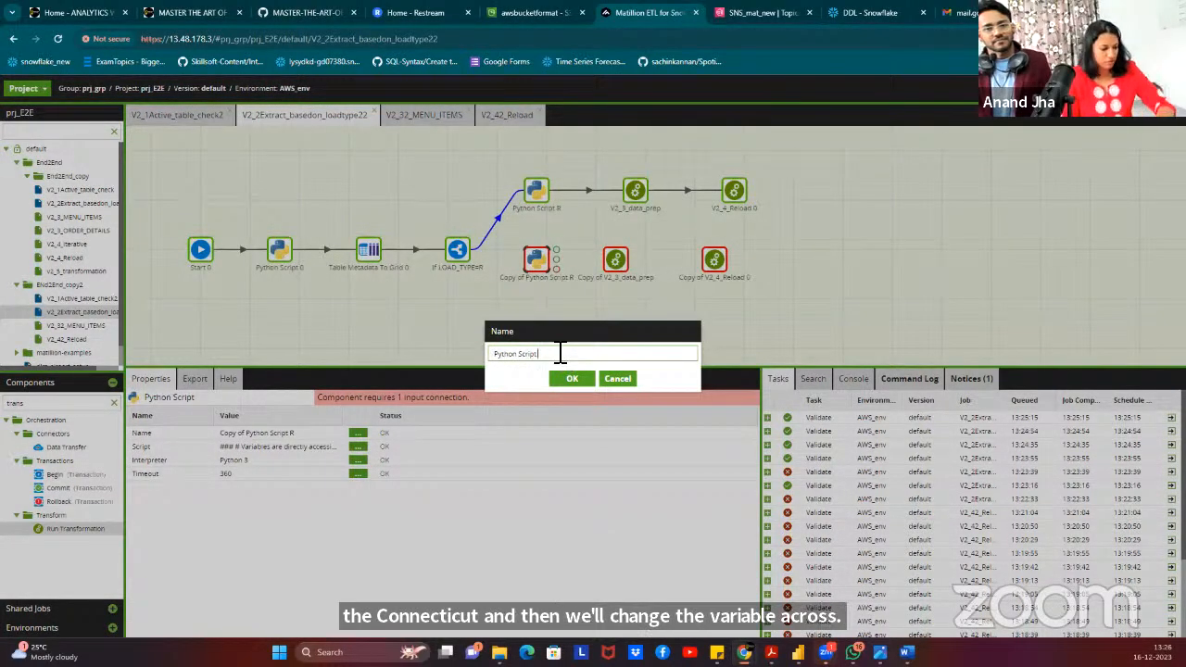
click(570, 379)
click(617, 264)
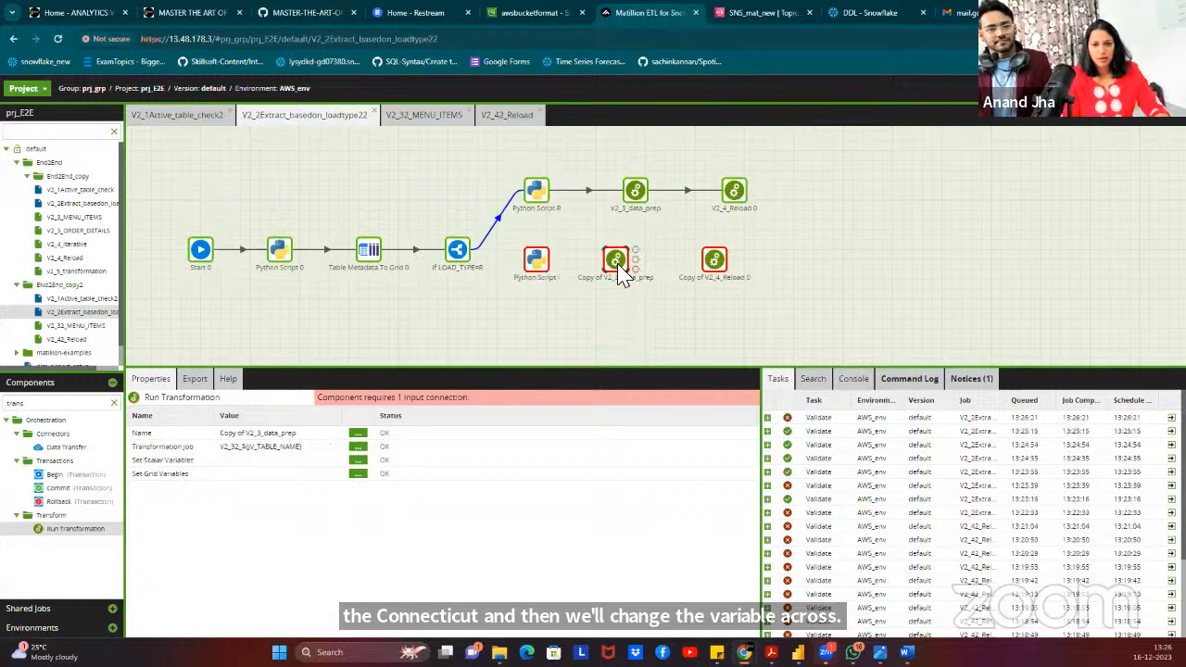
click(358, 433)
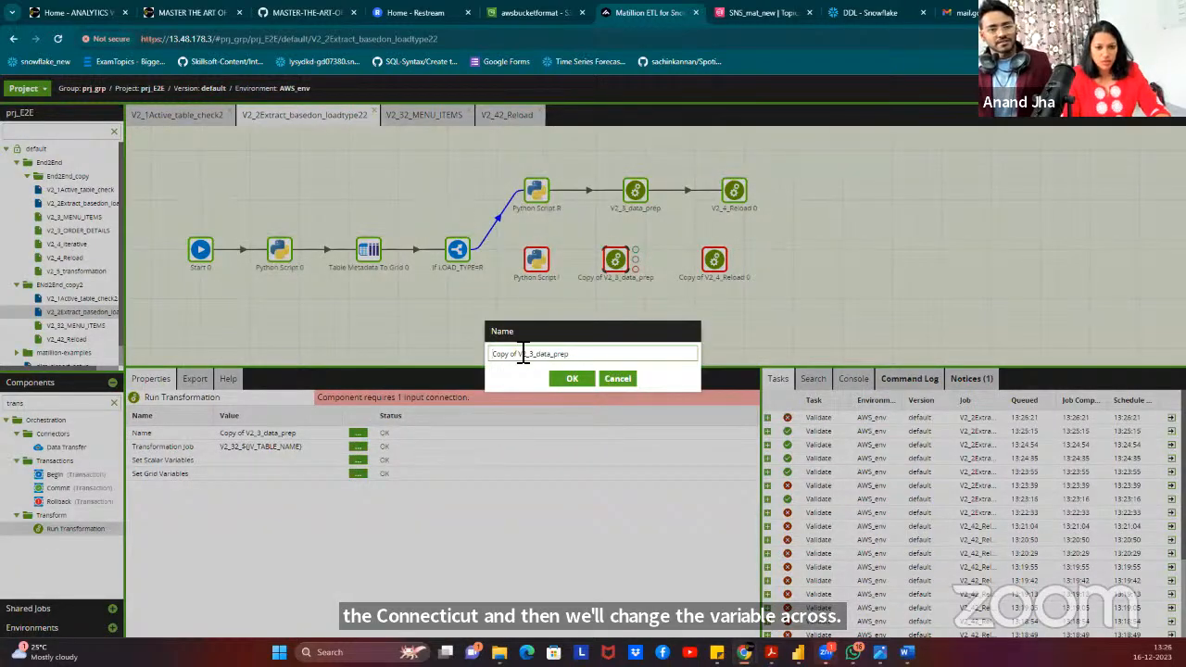
key(BackSpace)
key(BackSpace)
key(BackSpace)
key(BackSpace)
key(BackSpace)
key(BackSpace)
key(BackSpace)
key(BackSpace)
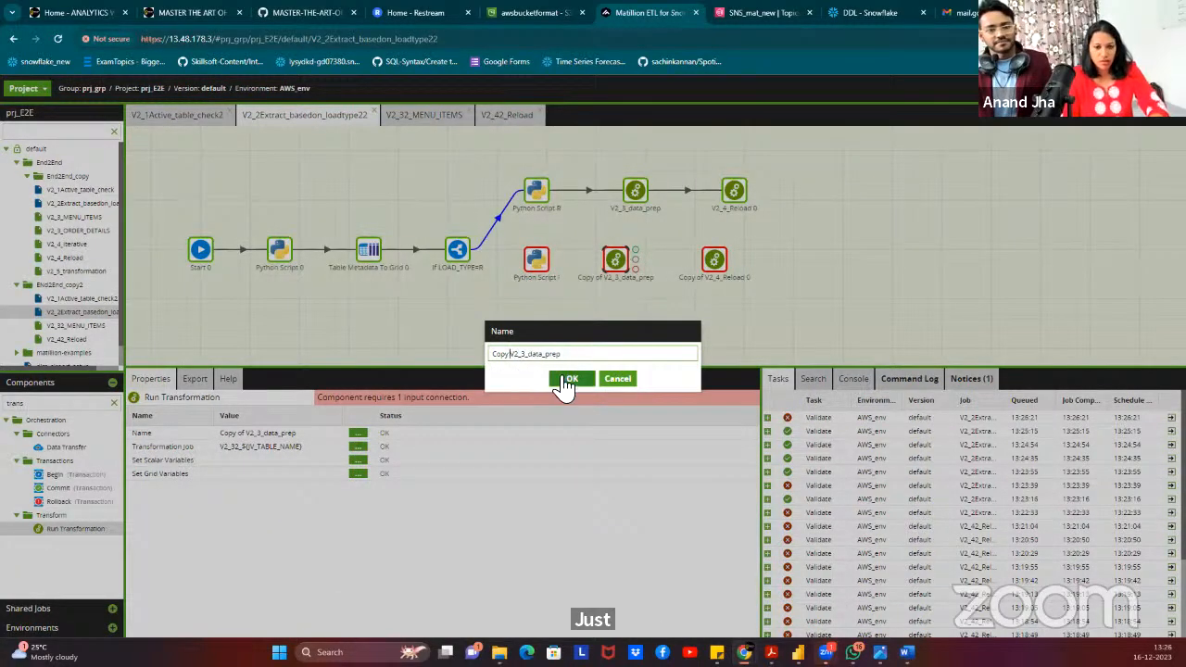
click(568, 380)
Rename the reload copy to V2_4_Reload 0 by dropping its Copy of prefix.
click(713, 259)
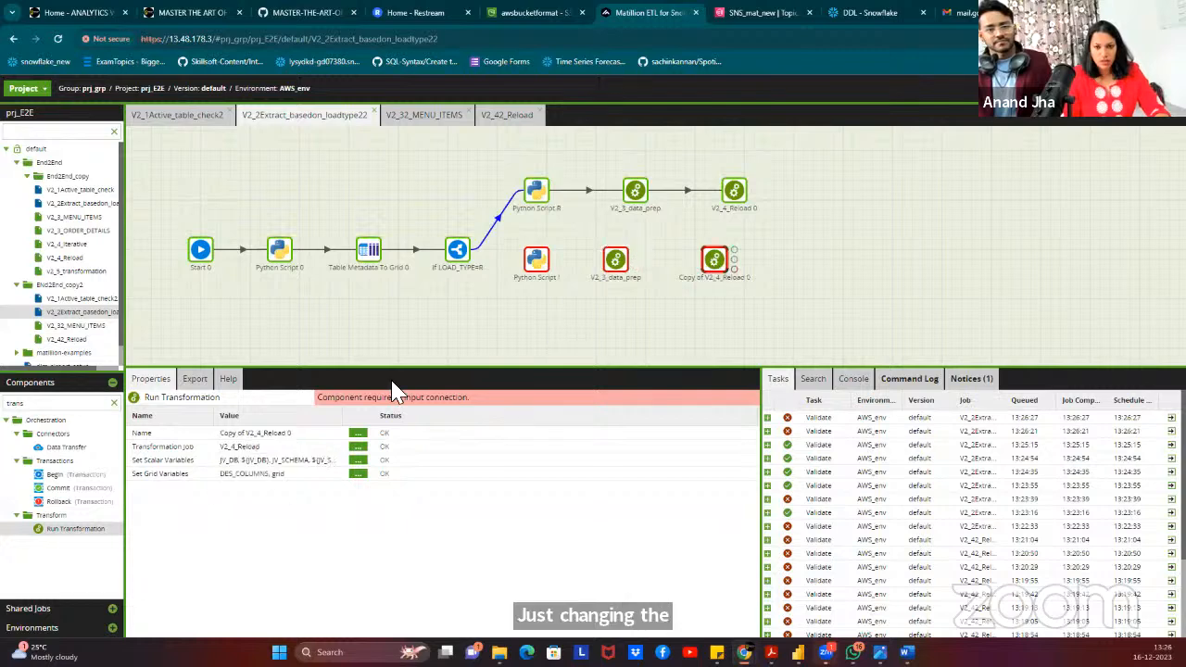
drag(288, 433, 244, 437)
click(243, 434)
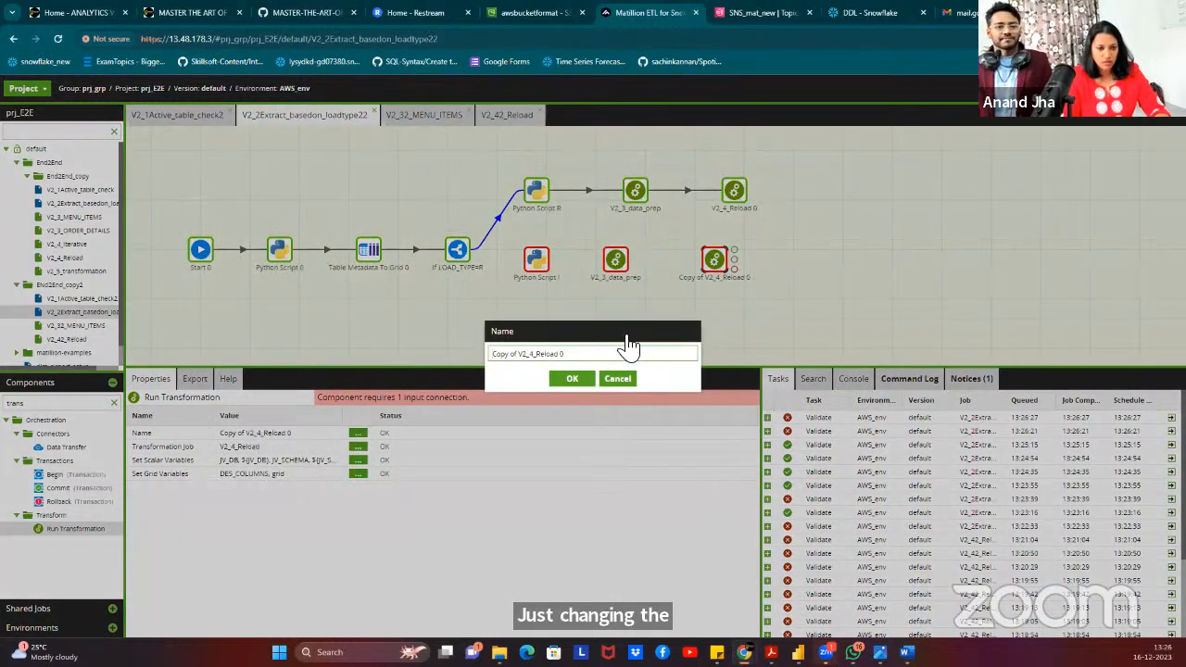
click(524, 354)
key(BackSpace)
key(BackSpace)
key(BackSpace)
key(BackSpace)
key(BackSpace)
key(BackSpace)
key(BackSpace)
key(BackSpace)
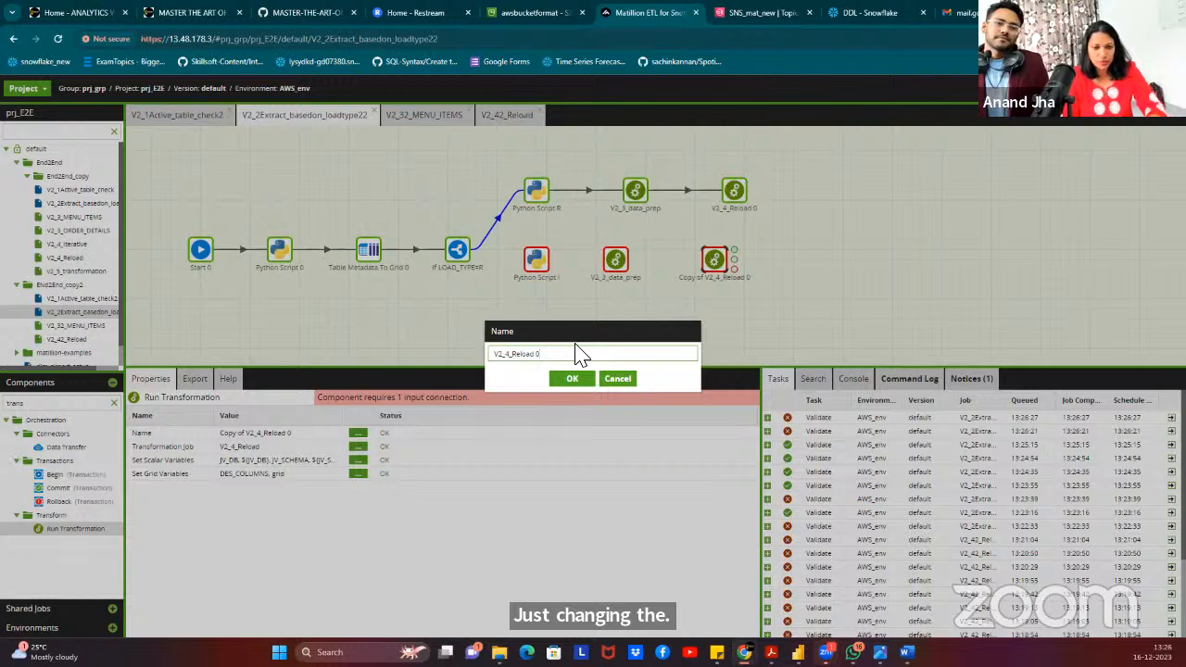
click(571, 378)
click(458, 251)
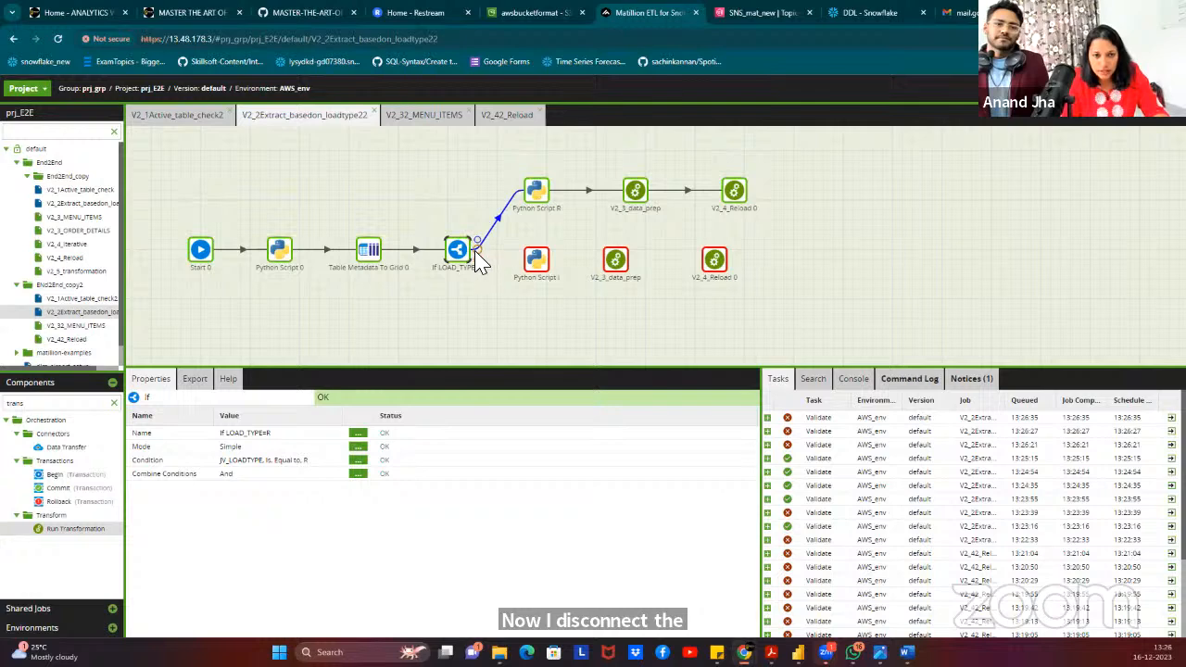
Connect If LOAD_TYPE=R's false output to Python Script I and add a DES_COLUMNS print loop to its script.
drag(476, 250, 536, 268)
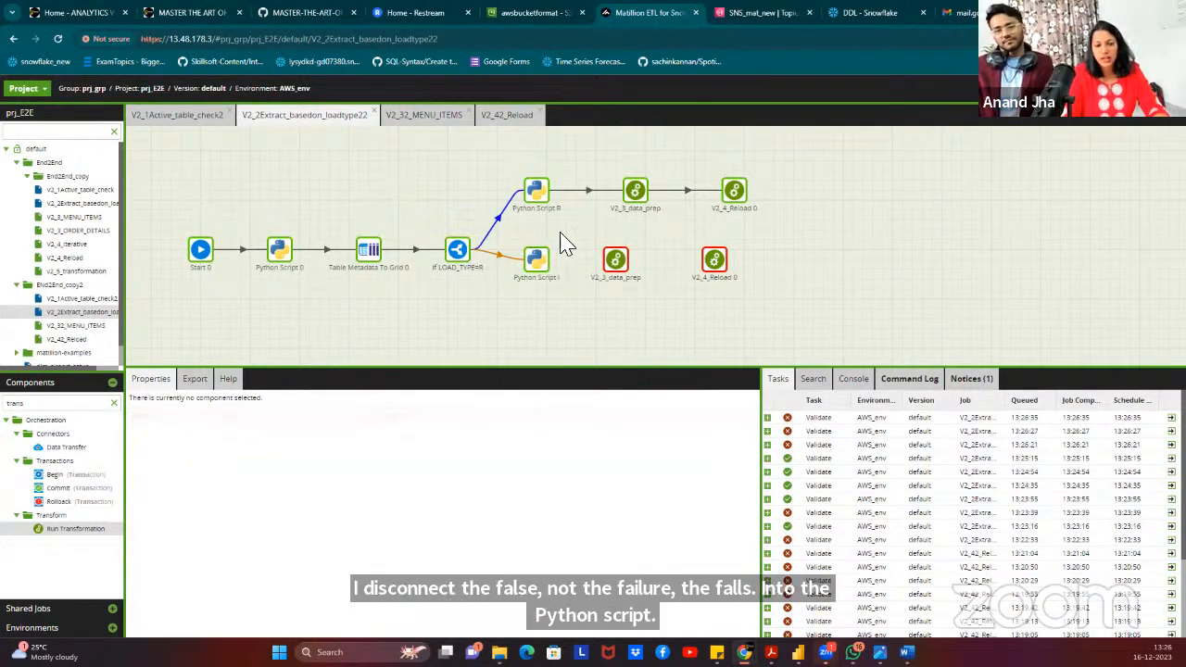
click(545, 263)
double_click(533, 264)
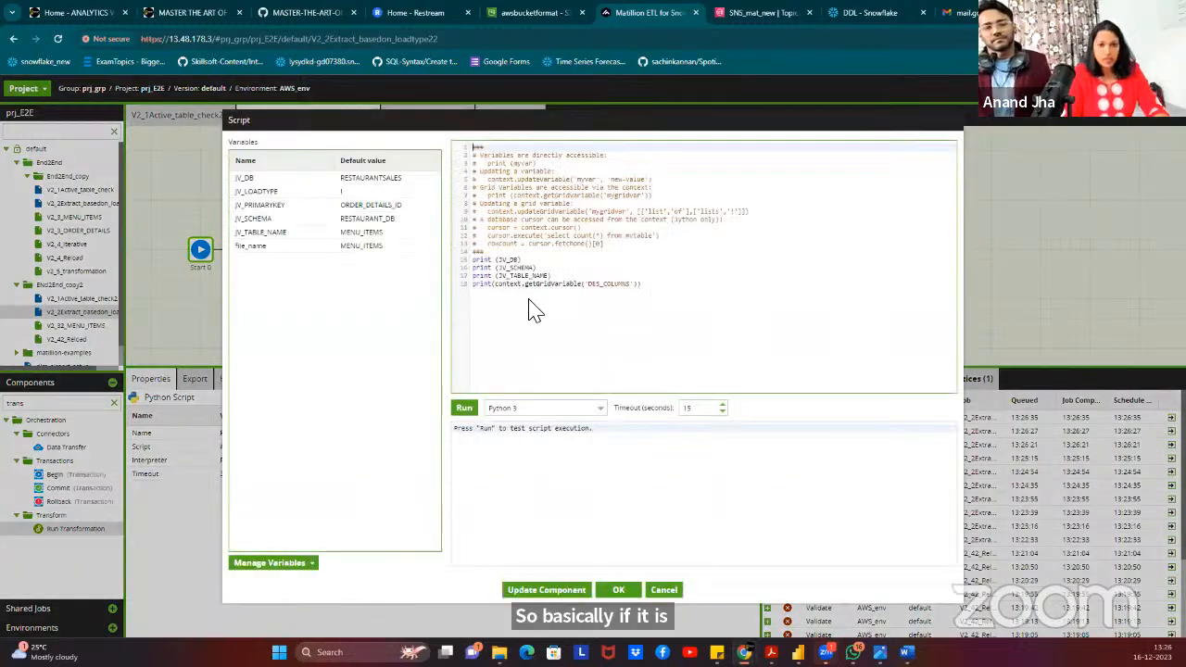
click(655, 294)
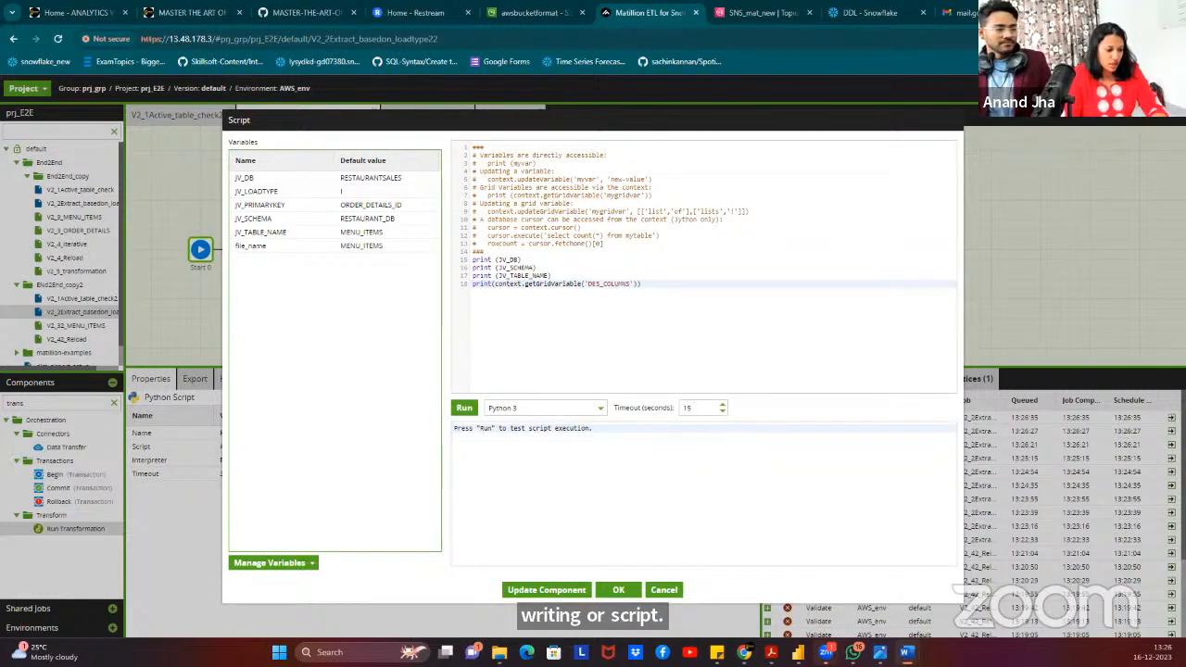
click(675, 284)
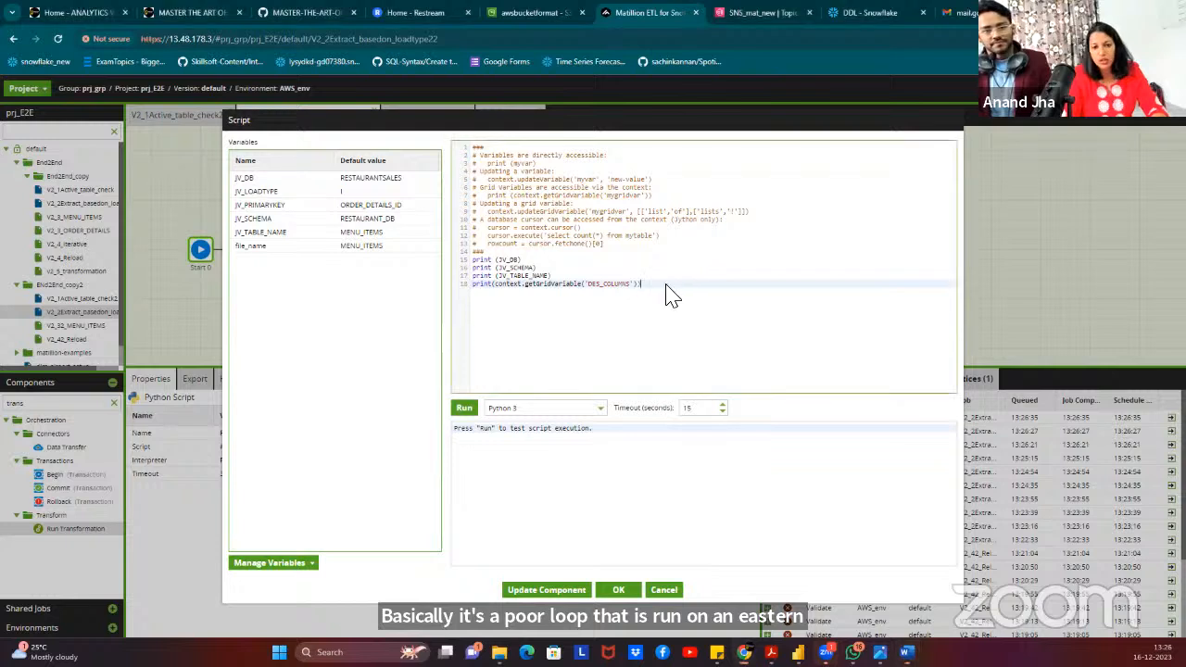
key(Return)
key(Return)
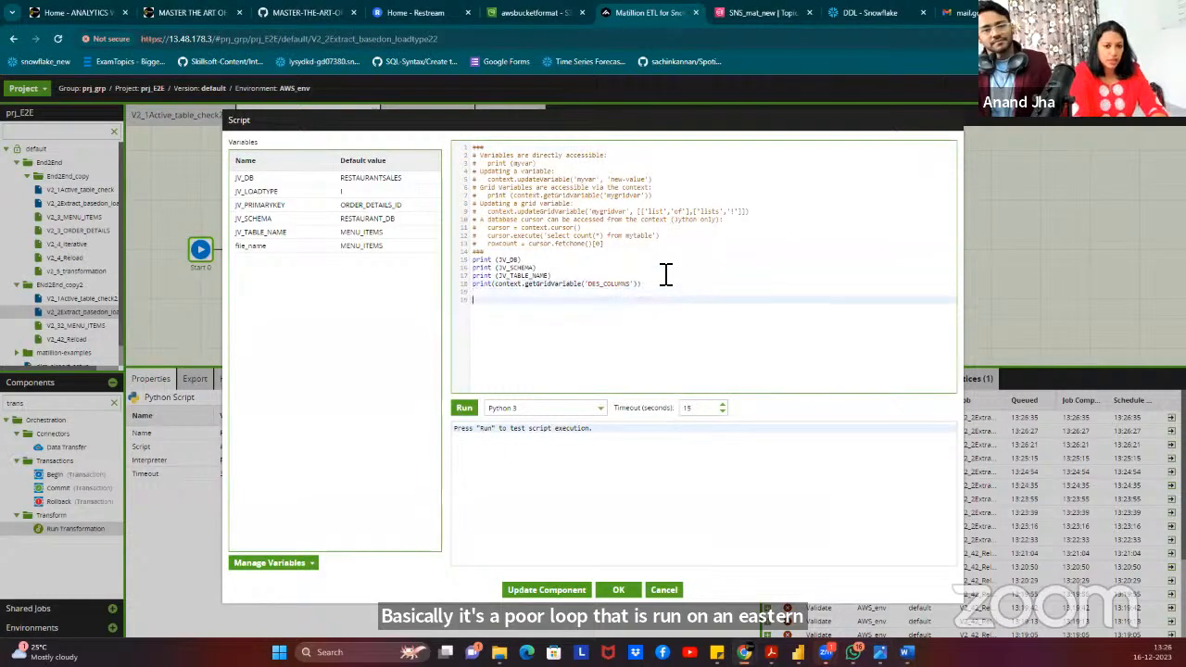
key(ctrl+v)
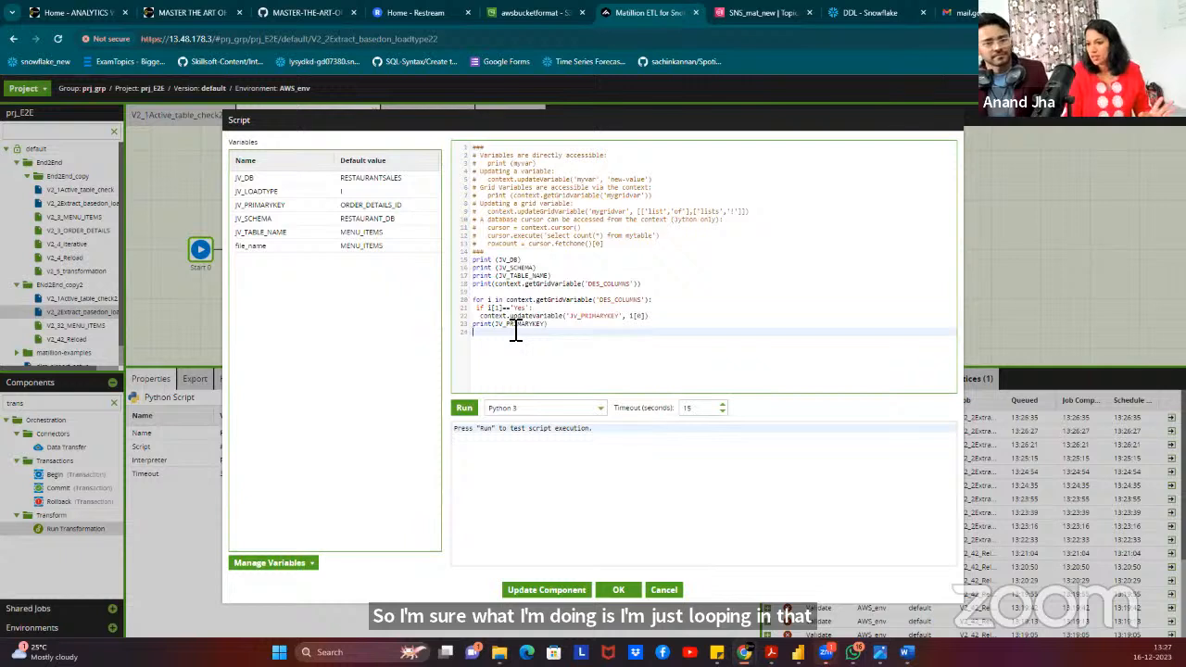
Run the script, confirm ORDER_DETAILS_ID is reported as primary key, and close the editor.
click(466, 413)
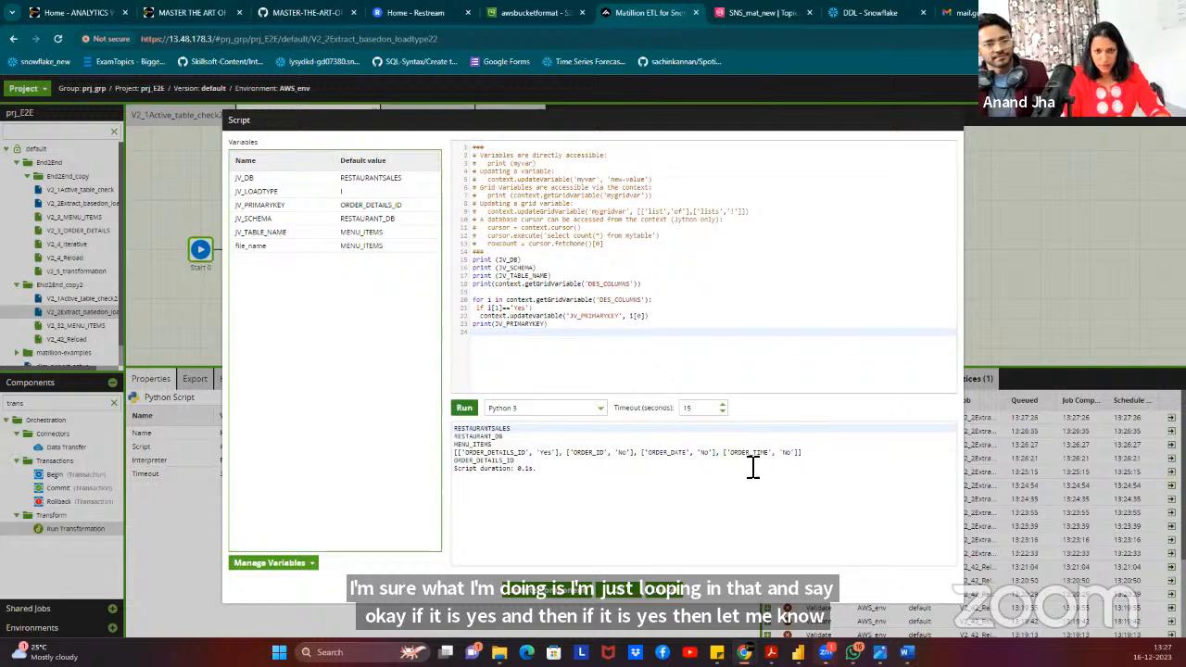
click(481, 426)
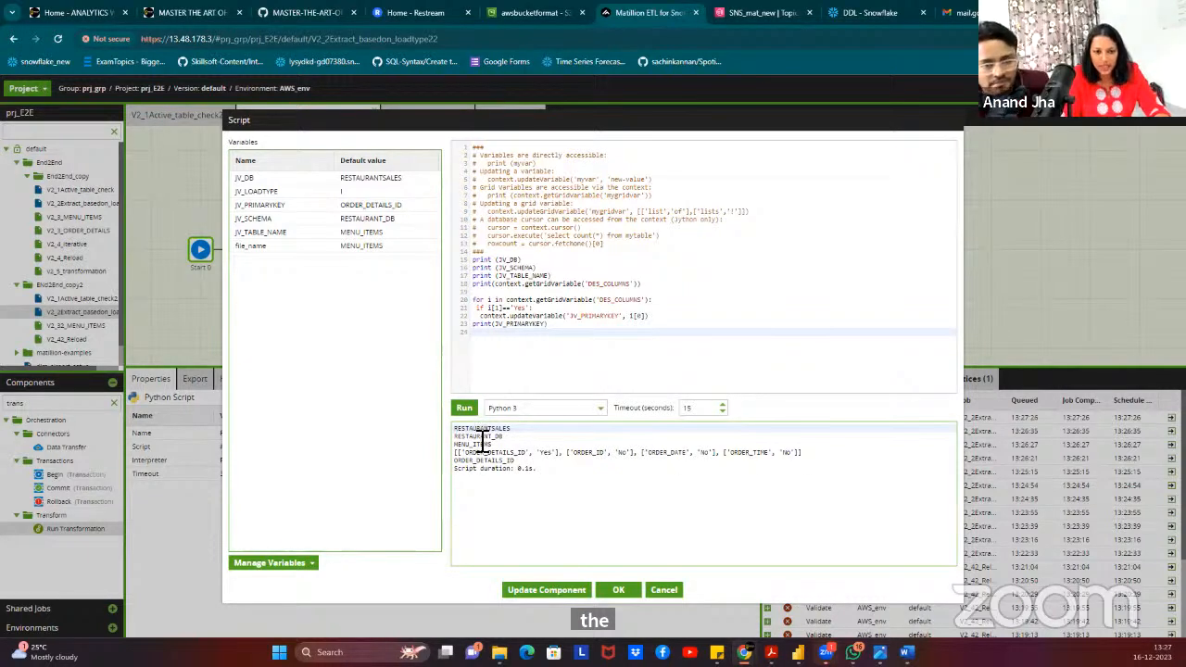
click(482, 438)
click(482, 448)
drag(466, 454, 720, 455)
click(468, 463)
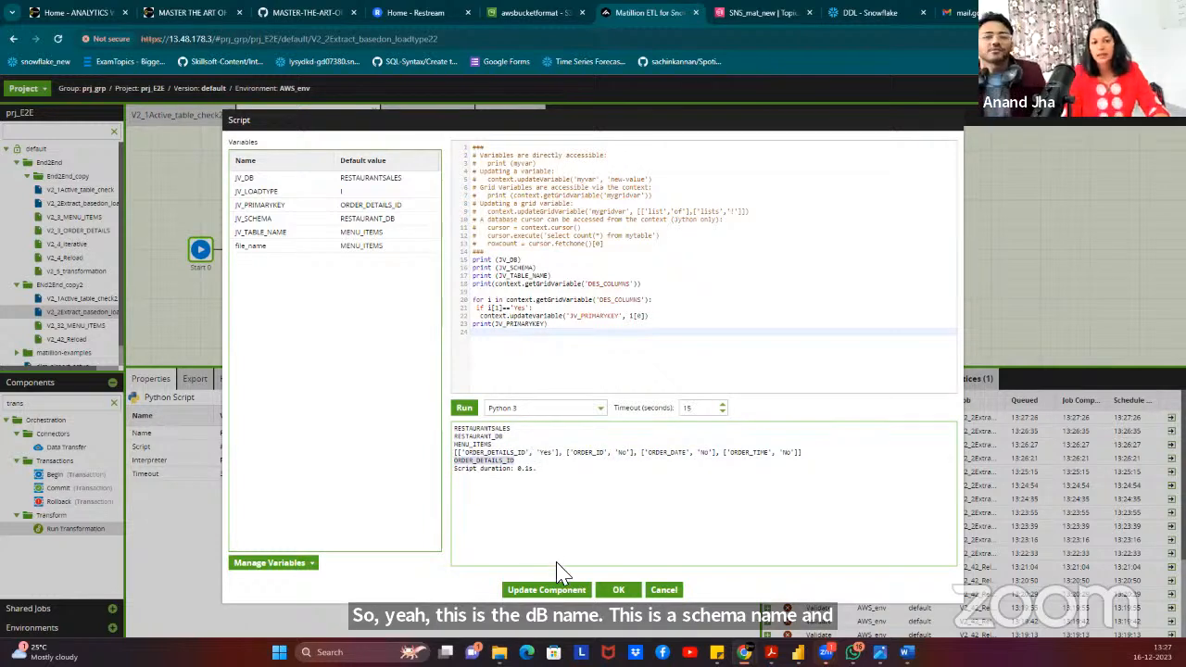
click(618, 590)
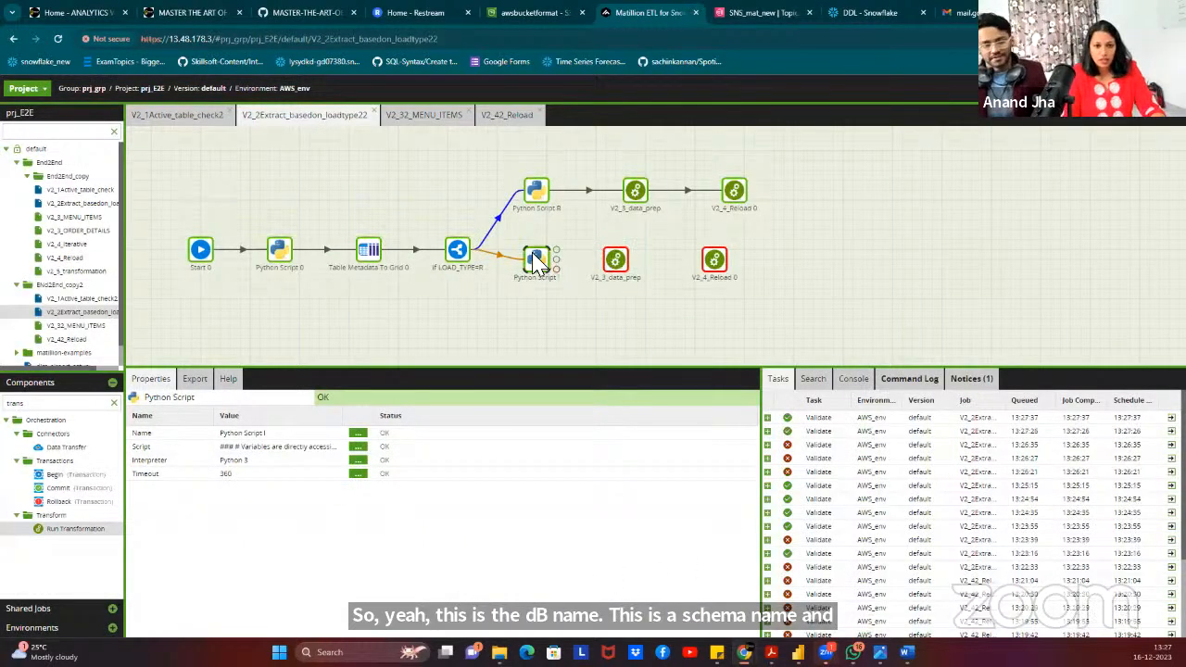
Link Python Script I's output to the copied V2_3_data_prep and inspect its settings.
drag(556, 258, 615, 262)
click(619, 266)
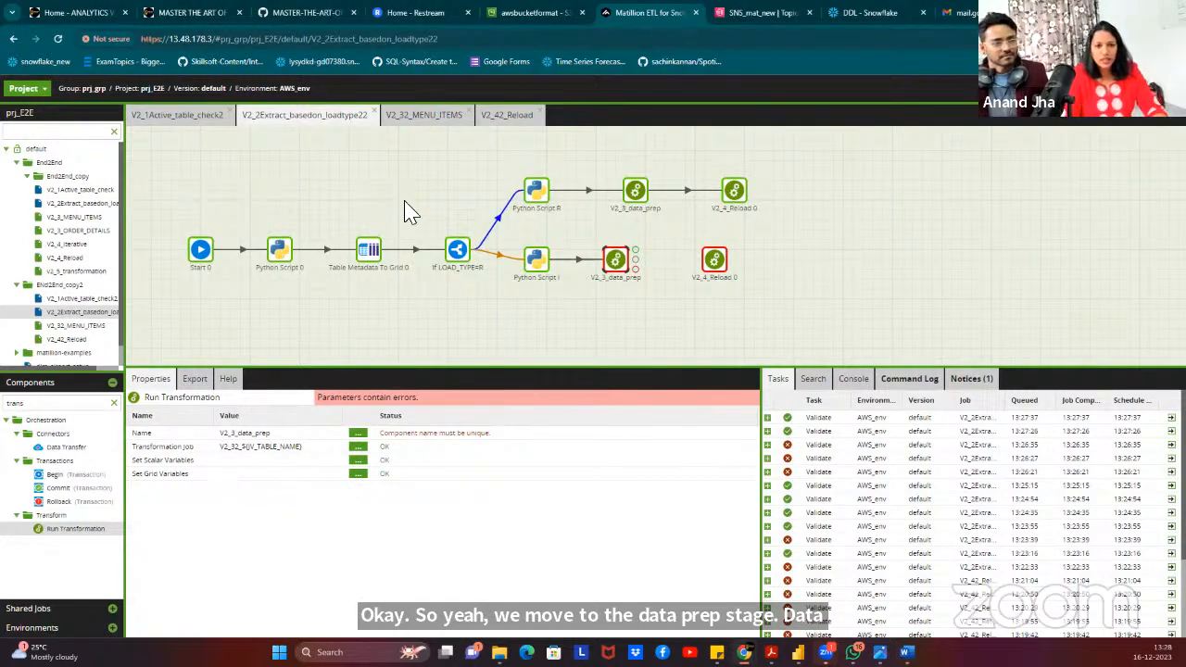
Copy the V2_32_MENU_ITEMS job and paste it into the End2End_copy2 folder.
click(436, 119)
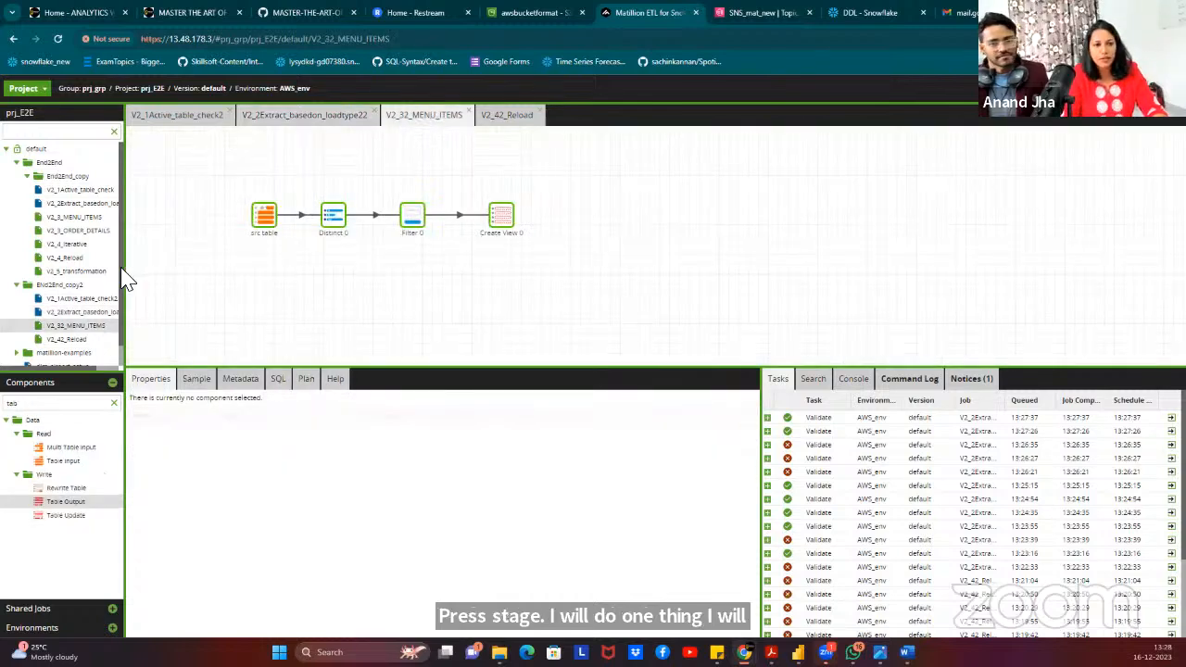
right_click(80, 326)
click(104, 382)
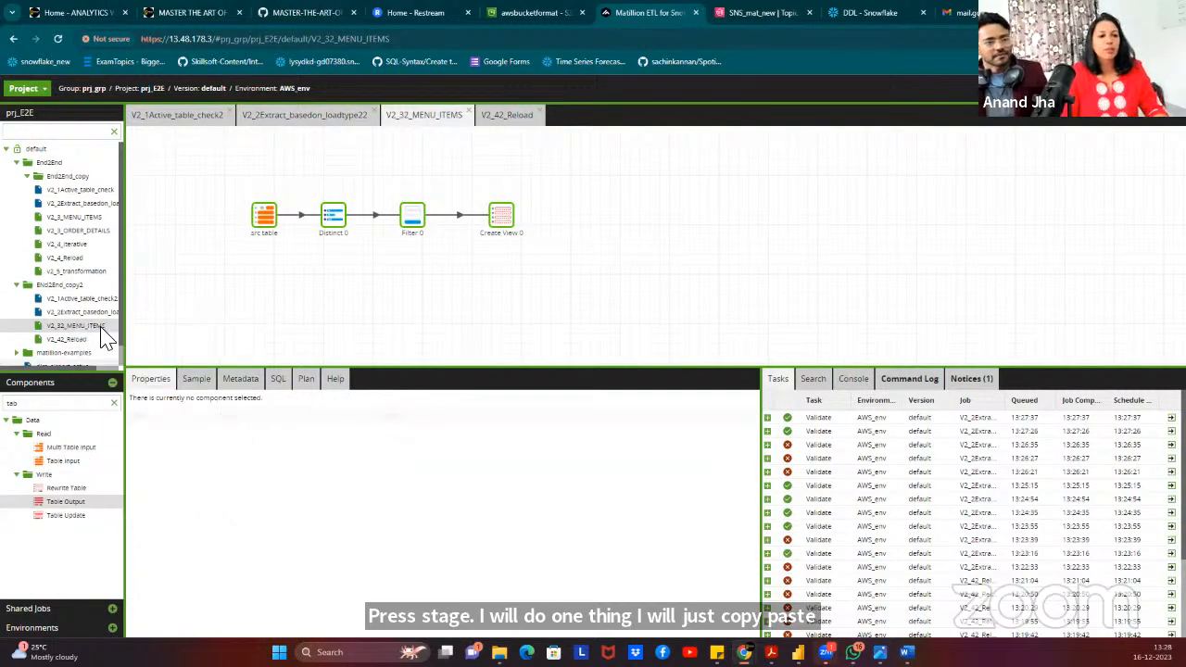
right_click(67, 285)
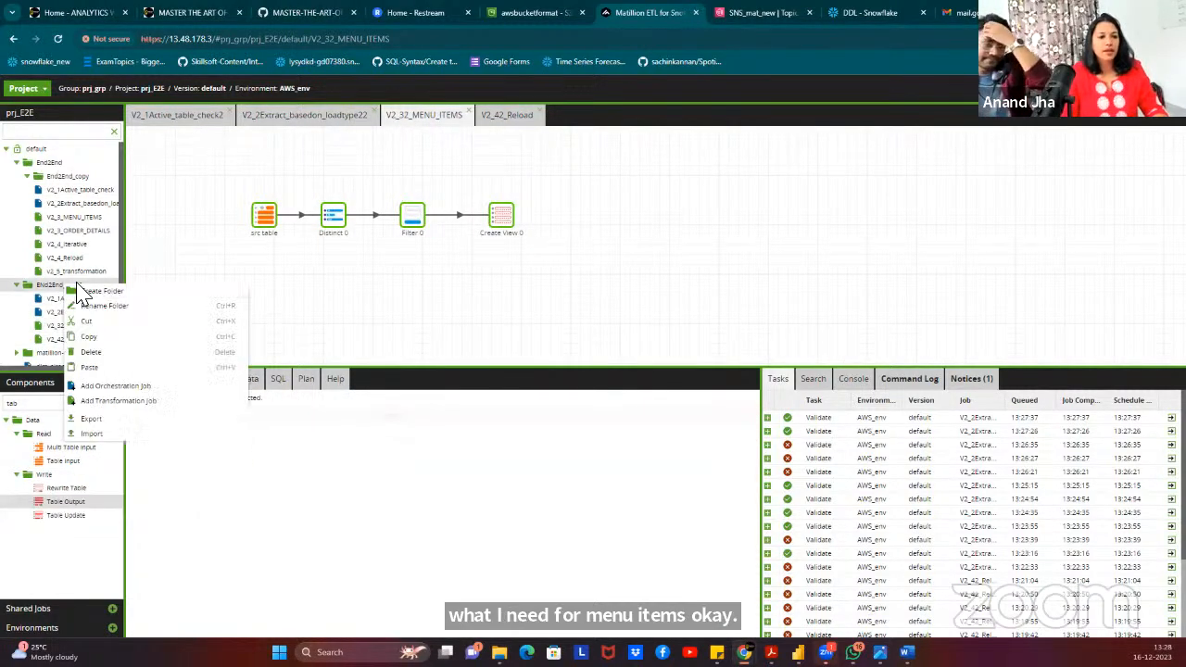
click(96, 368)
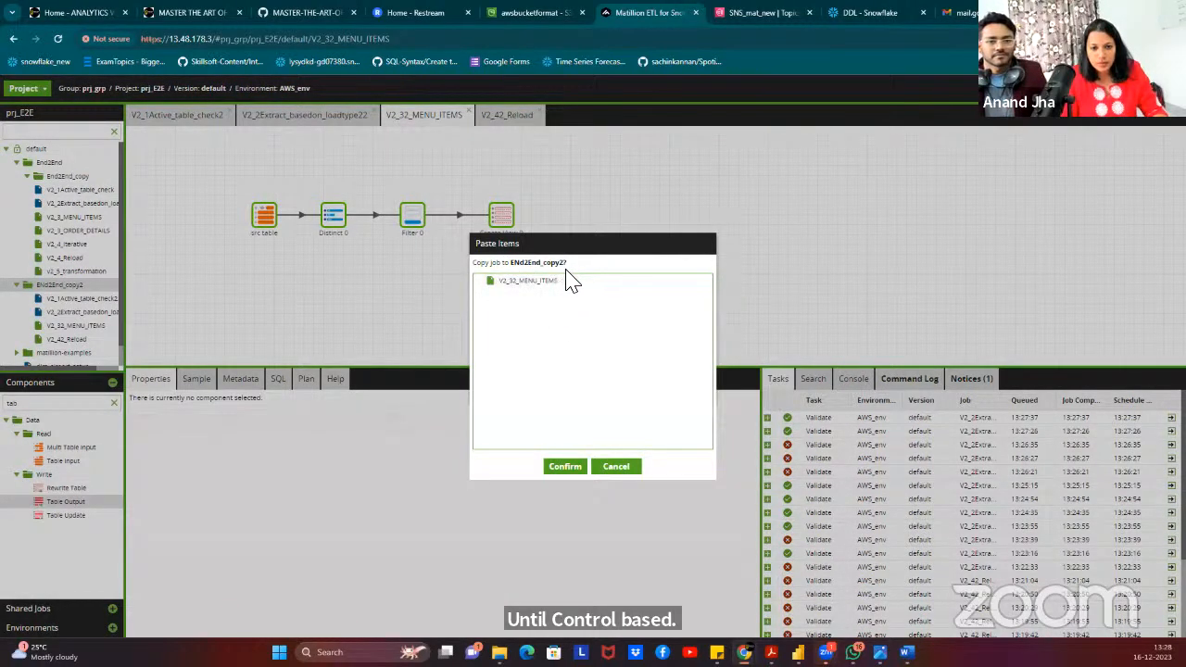
click(568, 471)
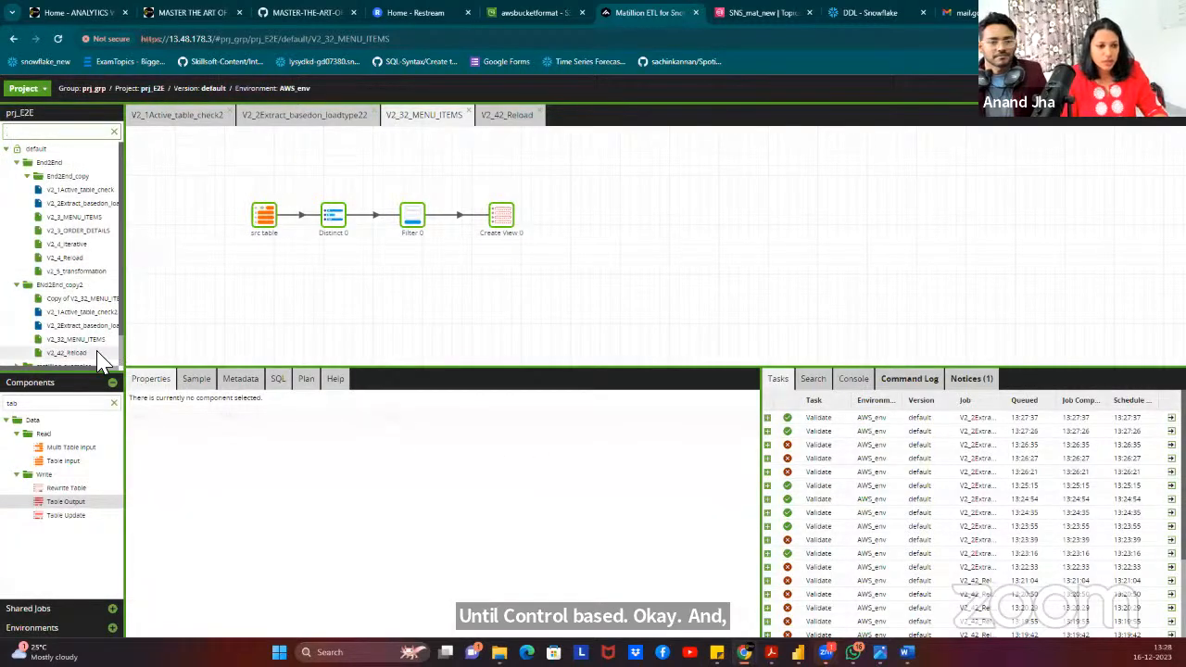
Rename the Copy of V2_32_MENU_ITEMS job to V2_32_ORDER_DETAILS.
double_click(103, 301)
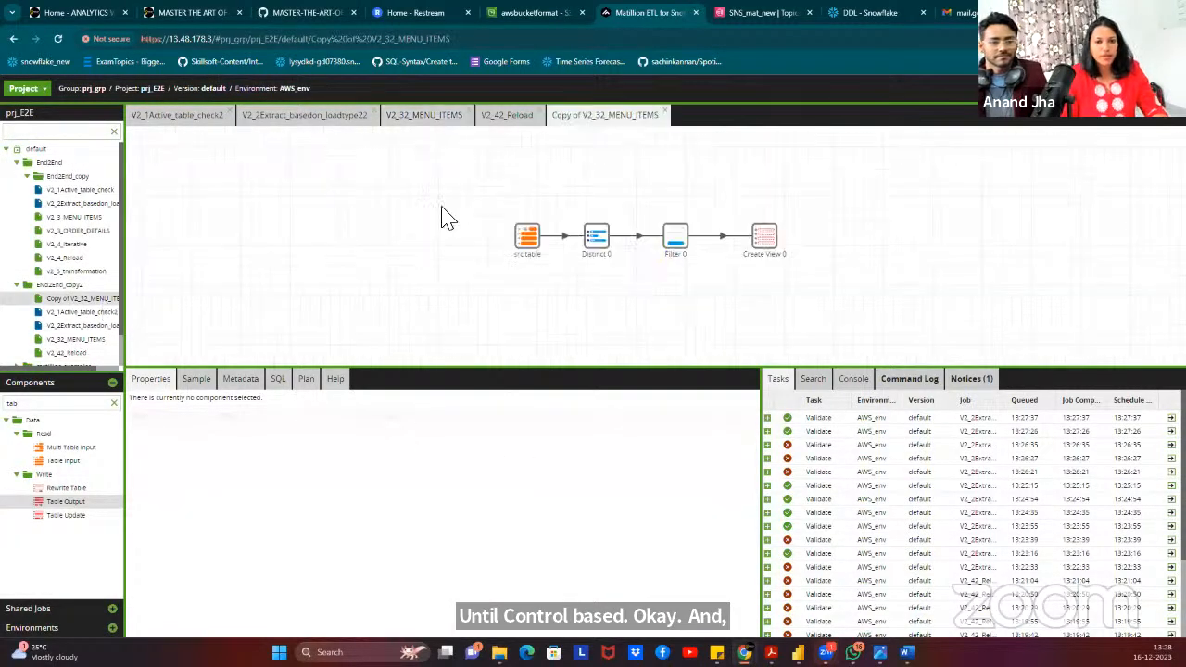
double_click(606, 120)
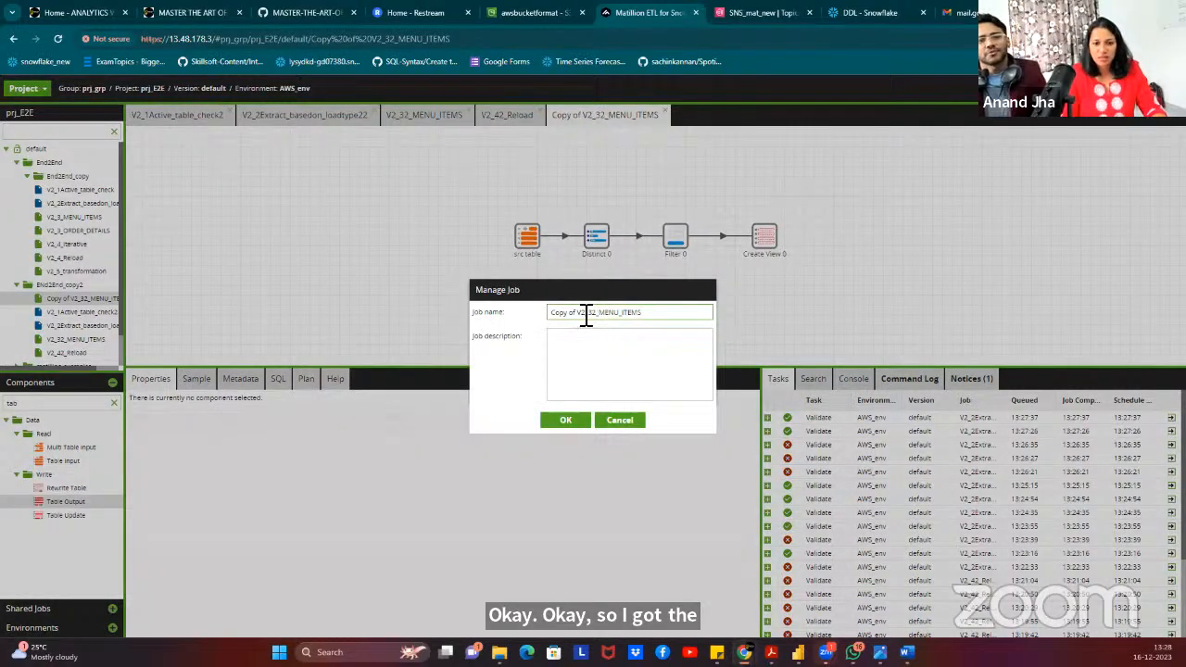
key(BackSpace)
key(BackSpace)
key(BackSpace)
key(BackSpace)
key(BackSpace)
key(BackSpace)
key(BackSpace)
key(BackSpace)
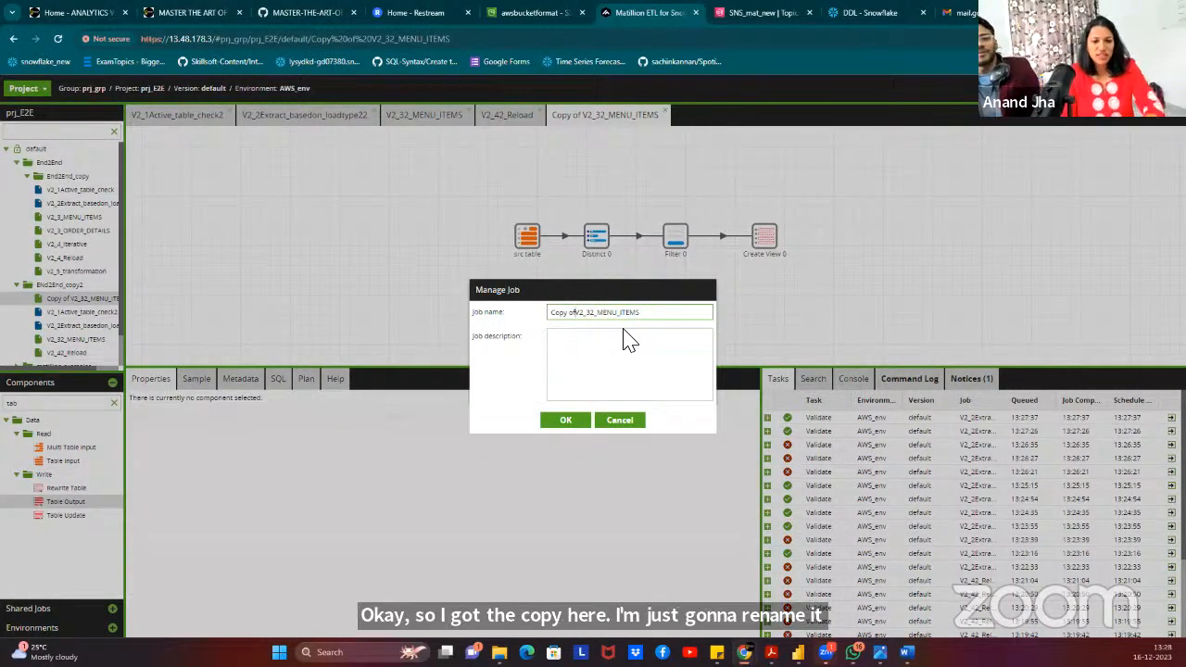
drag(573, 313, 652, 331)
text(ORDER_DETAILS)
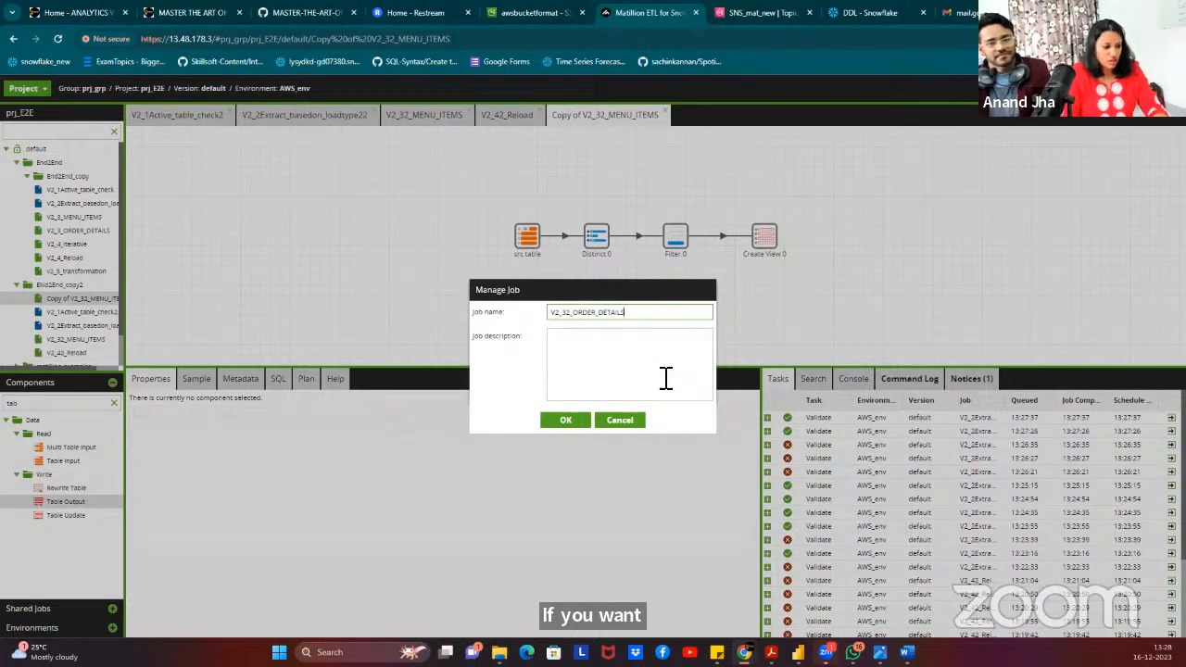
click(566, 423)
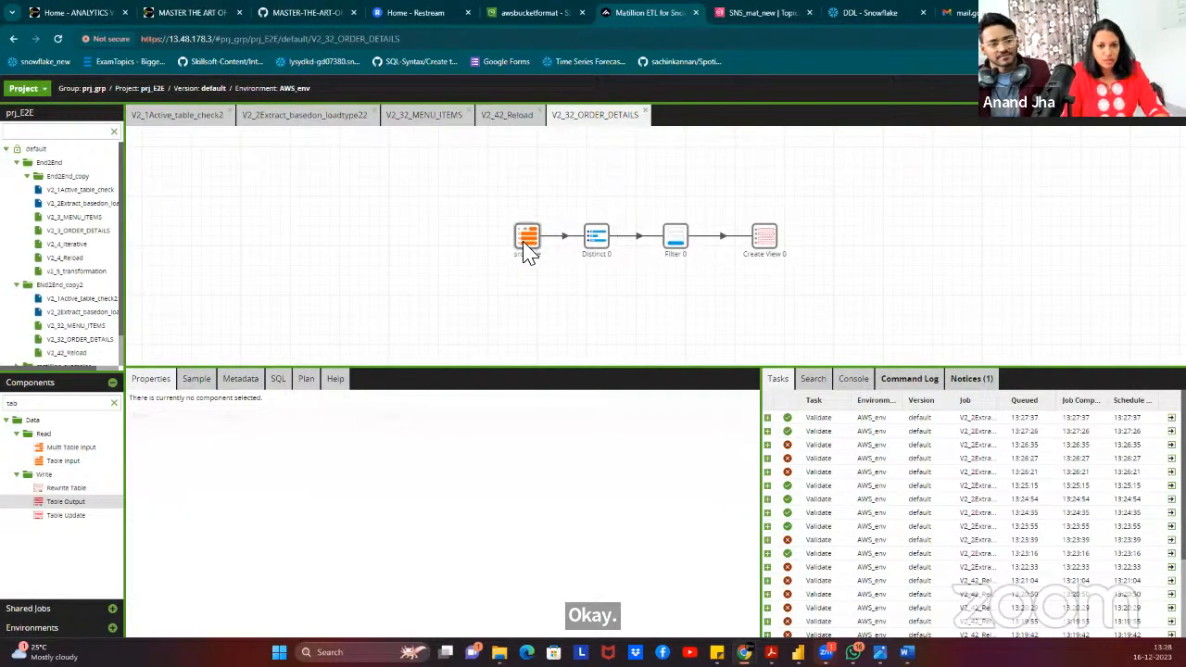
Point the src table at ORDER_DETAILS and swap its columns for the five ORDER_DETAILS columns.
click(524, 242)
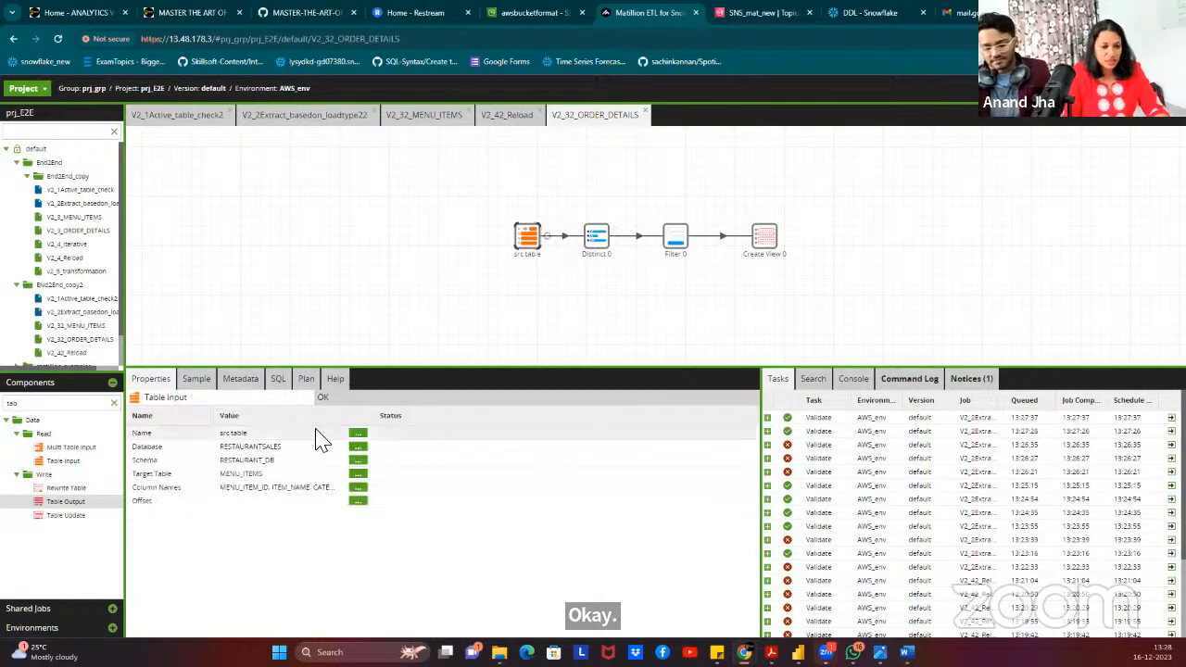
click(358, 475)
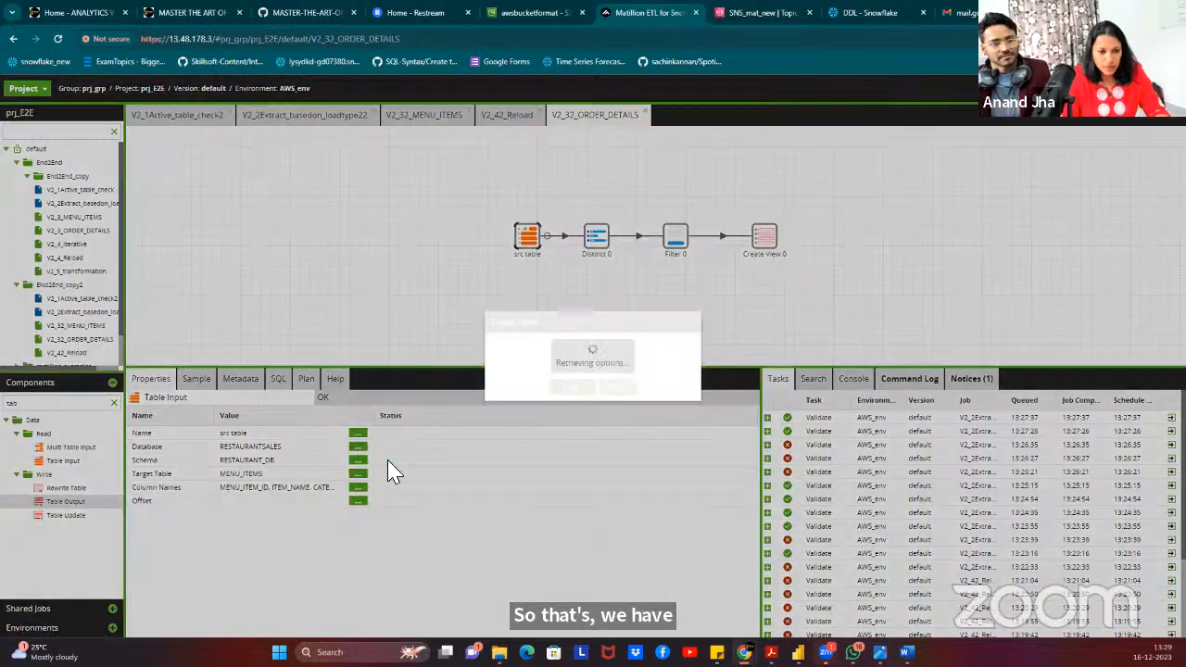
click(562, 345)
click(519, 377)
click(565, 388)
click(358, 487)
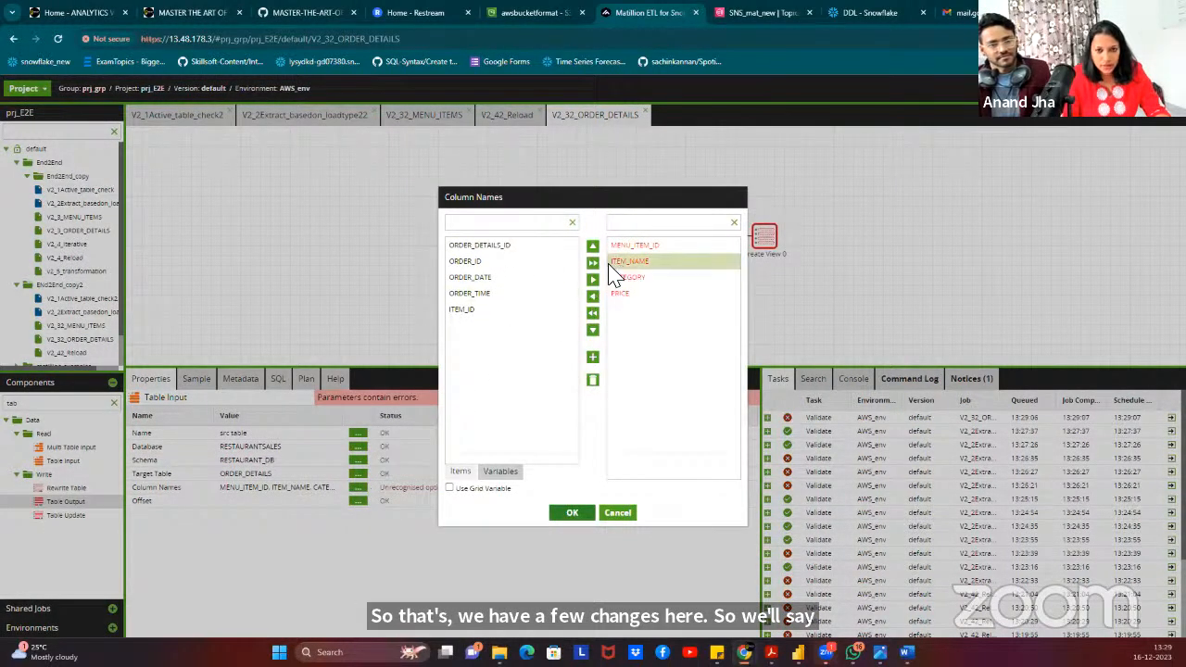
click(593, 313)
click(594, 262)
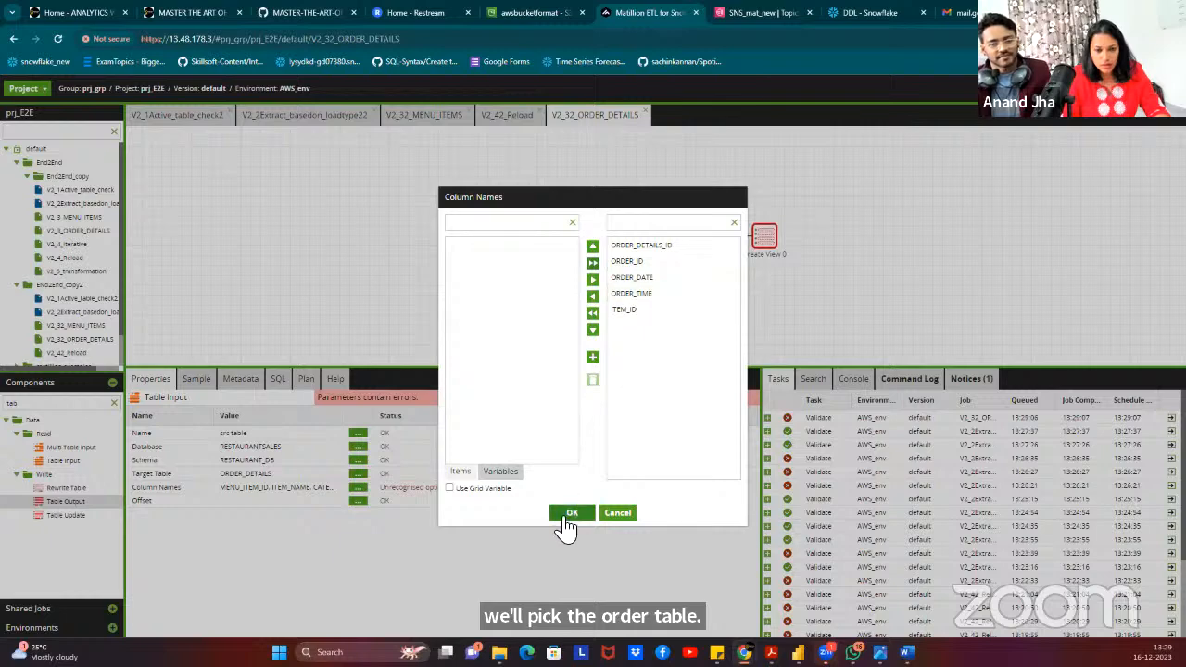
click(567, 515)
Replace Distinct 0's old menu item columns with the five order columns.
click(597, 239)
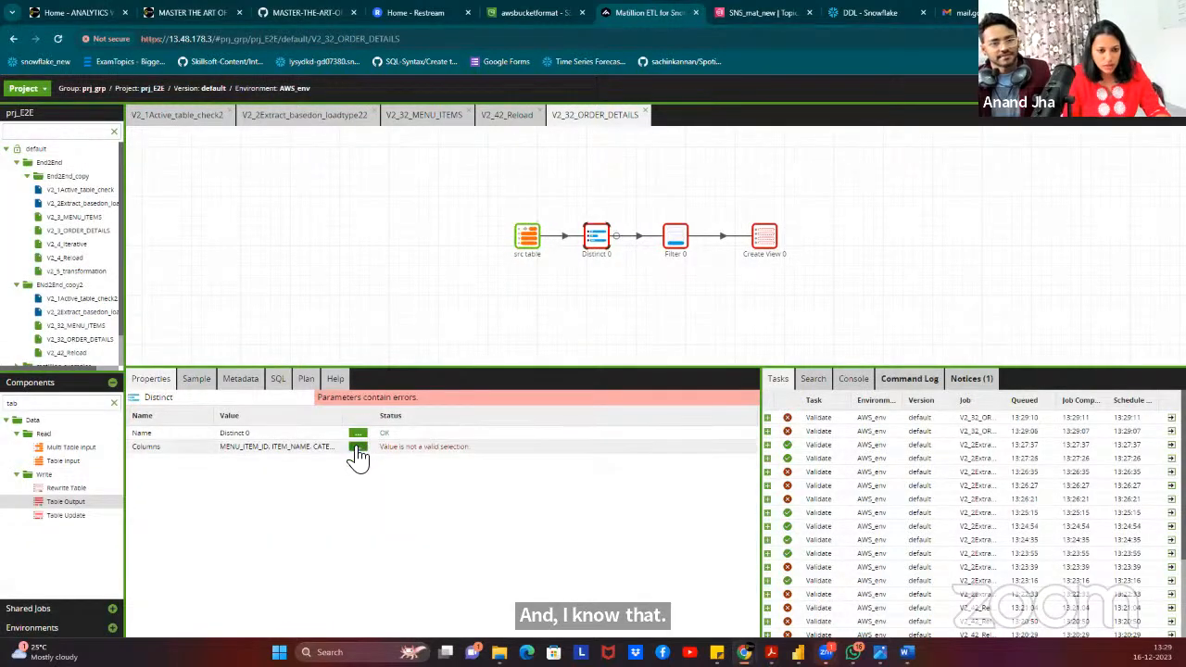
click(358, 447)
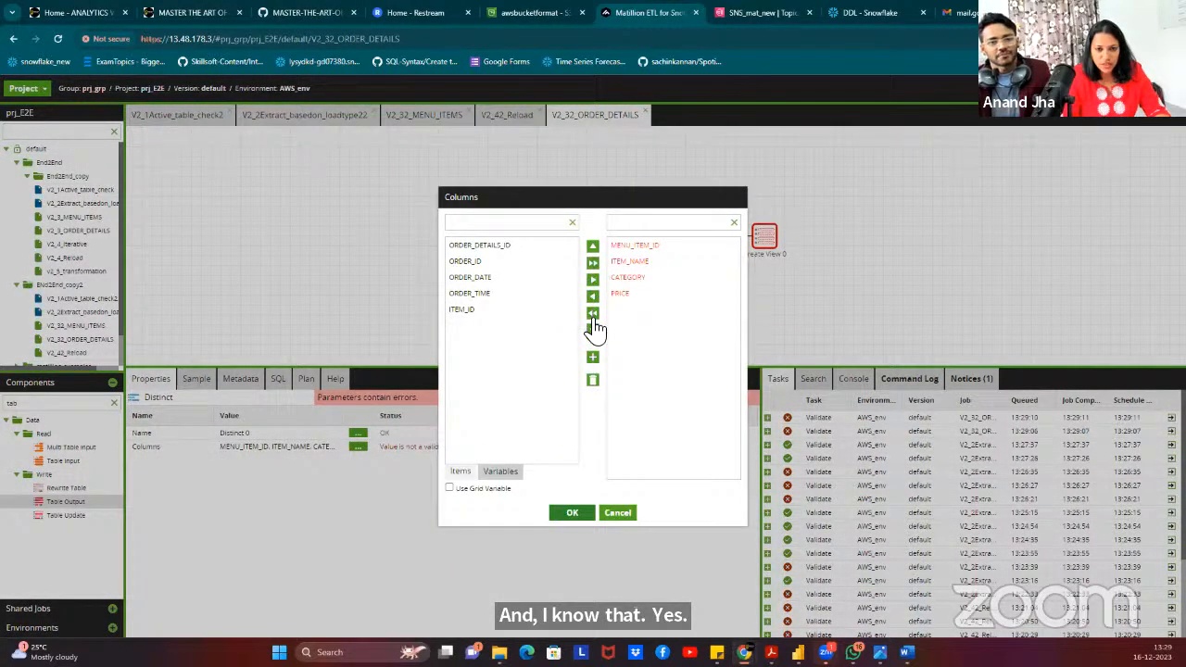
click(593, 313)
click(593, 262)
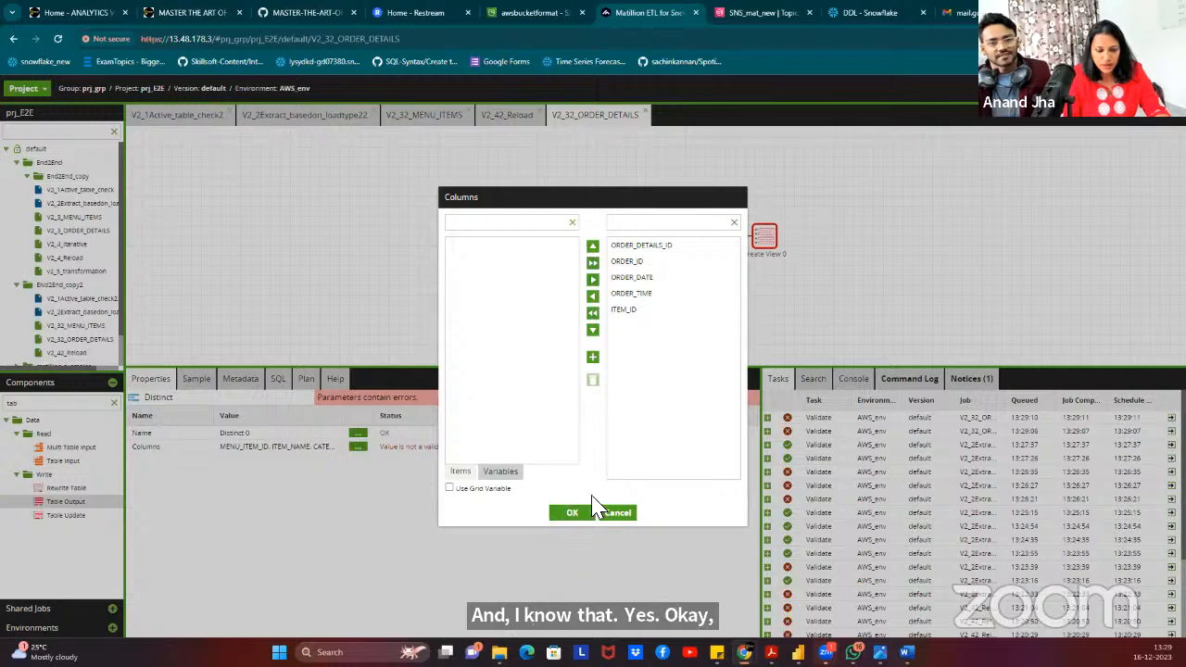
click(572, 514)
click(676, 240)
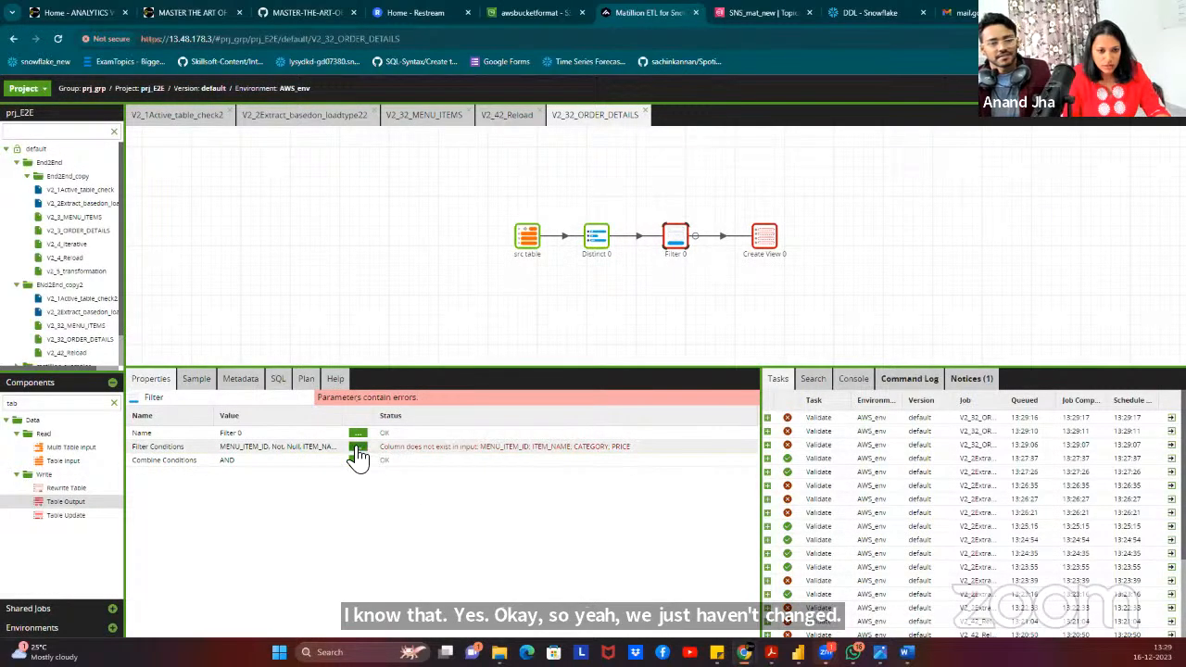
Set Filter 0's first four condition columns to ORDER_DETAILS_ID, ORDER_ID, ORDER_DATE and ORDER_TIME.
click(358, 448)
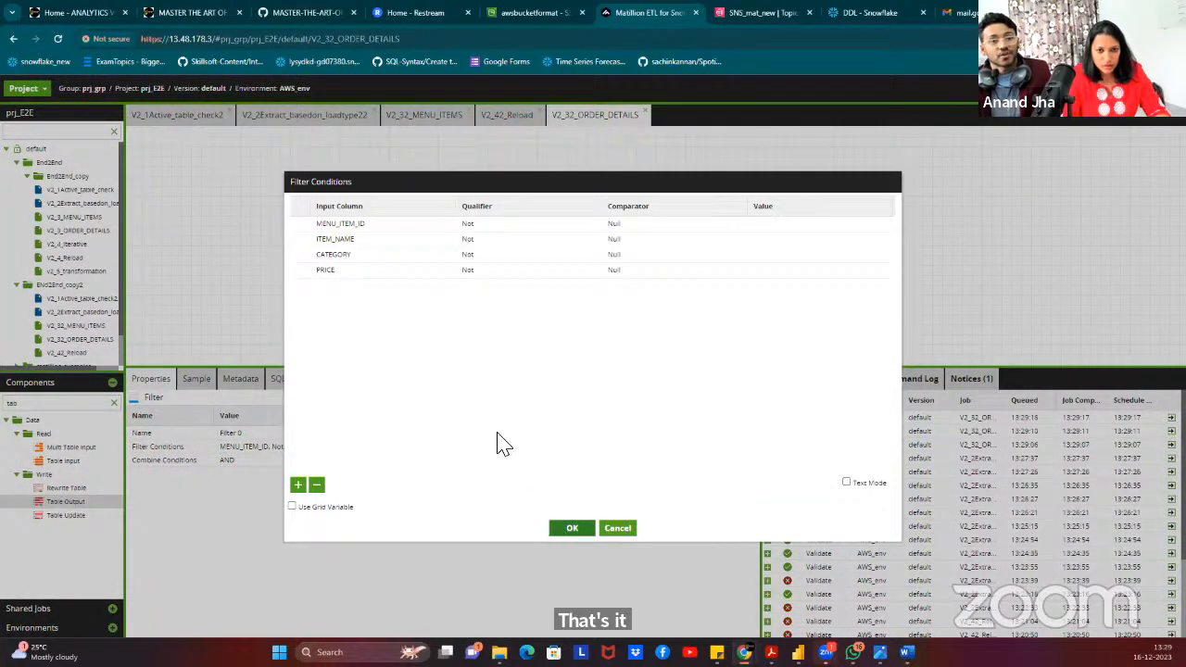
click(335, 225)
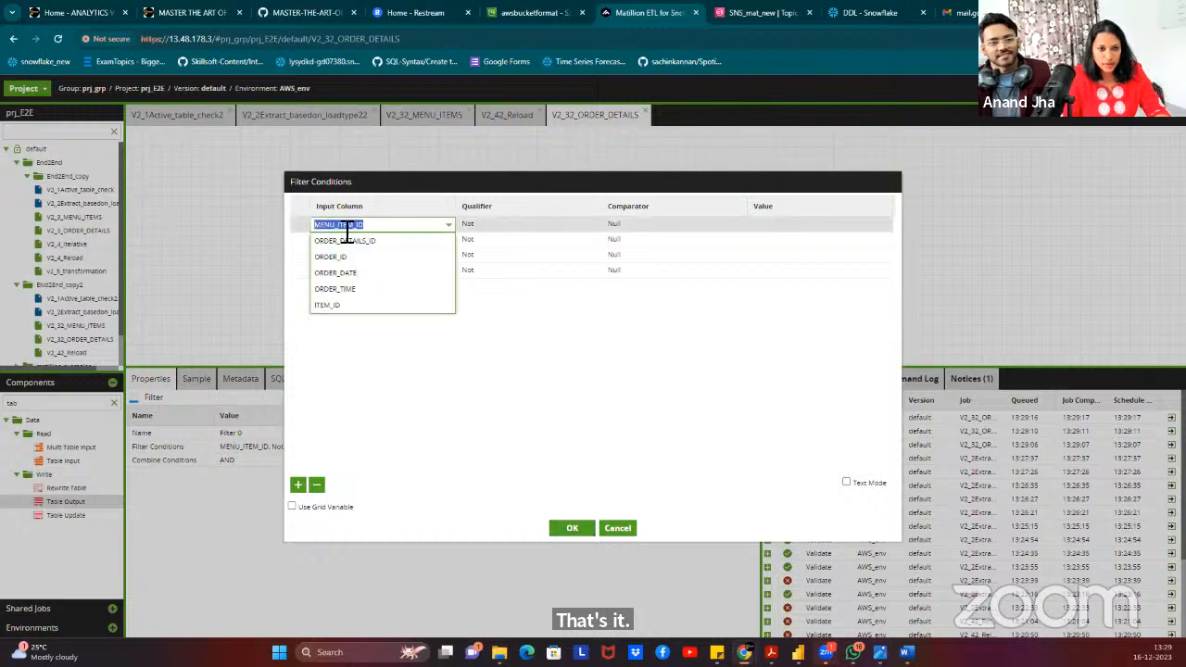
click(337, 240)
click(337, 239)
click(351, 273)
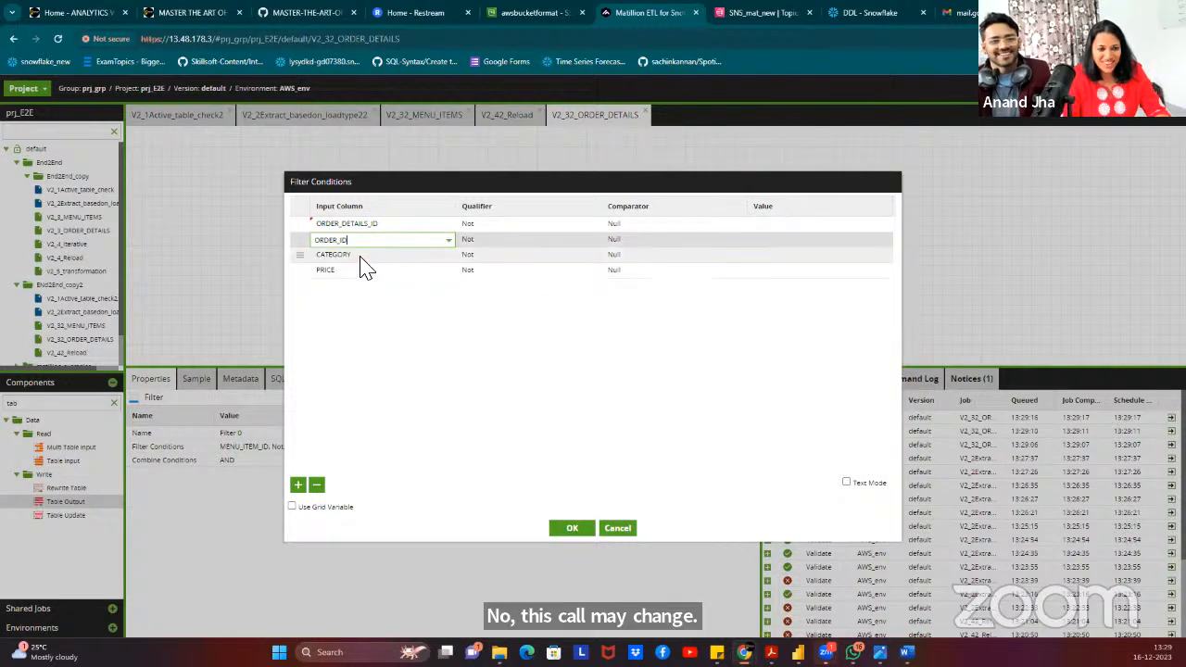
click(359, 256)
click(395, 305)
click(369, 271)
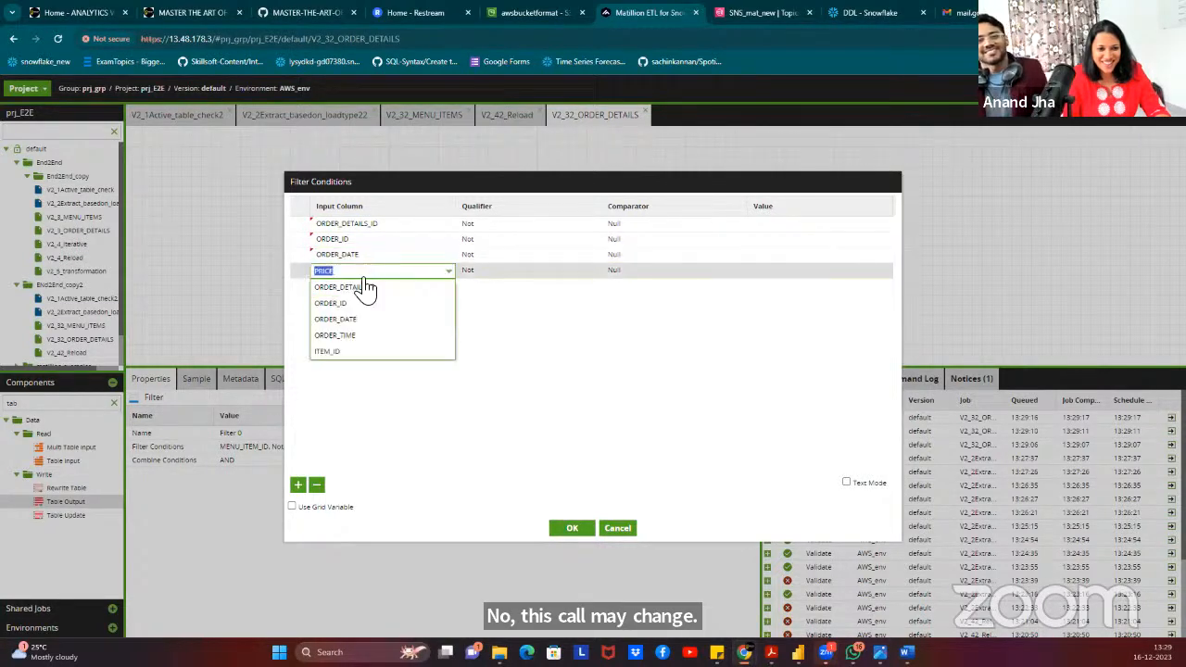
click(349, 345)
Add a fifth filter condition: ITEM_ID Not Null.
click(298, 488)
click(339, 286)
click(339, 369)
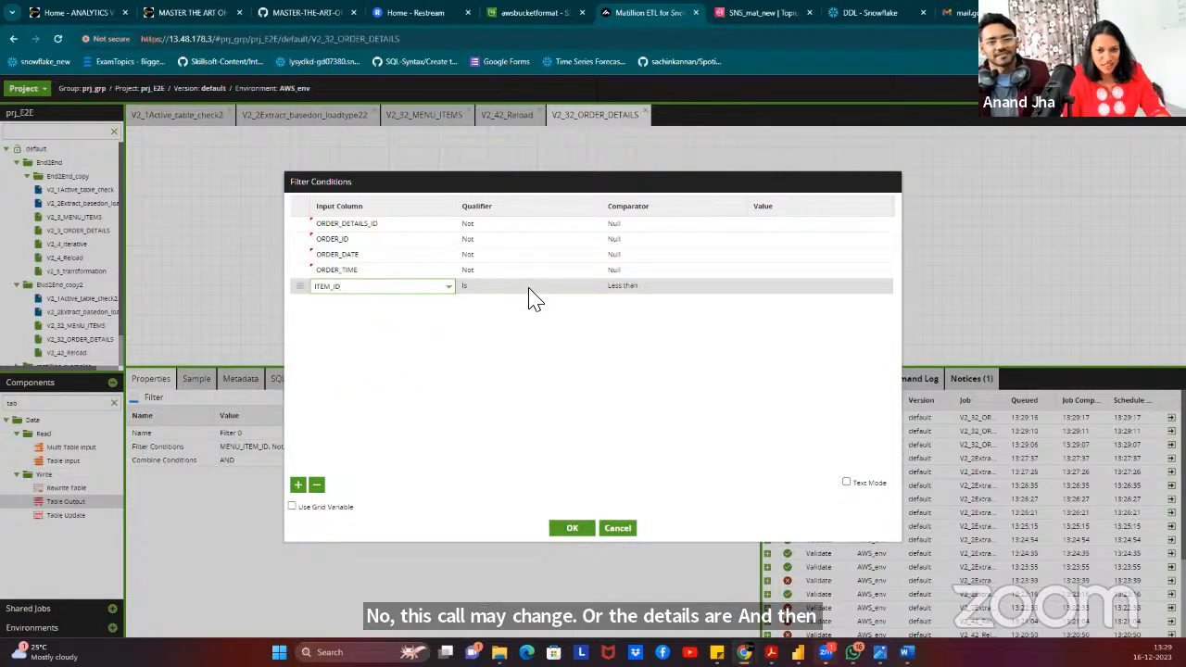
click(527, 288)
click(503, 321)
click(623, 287)
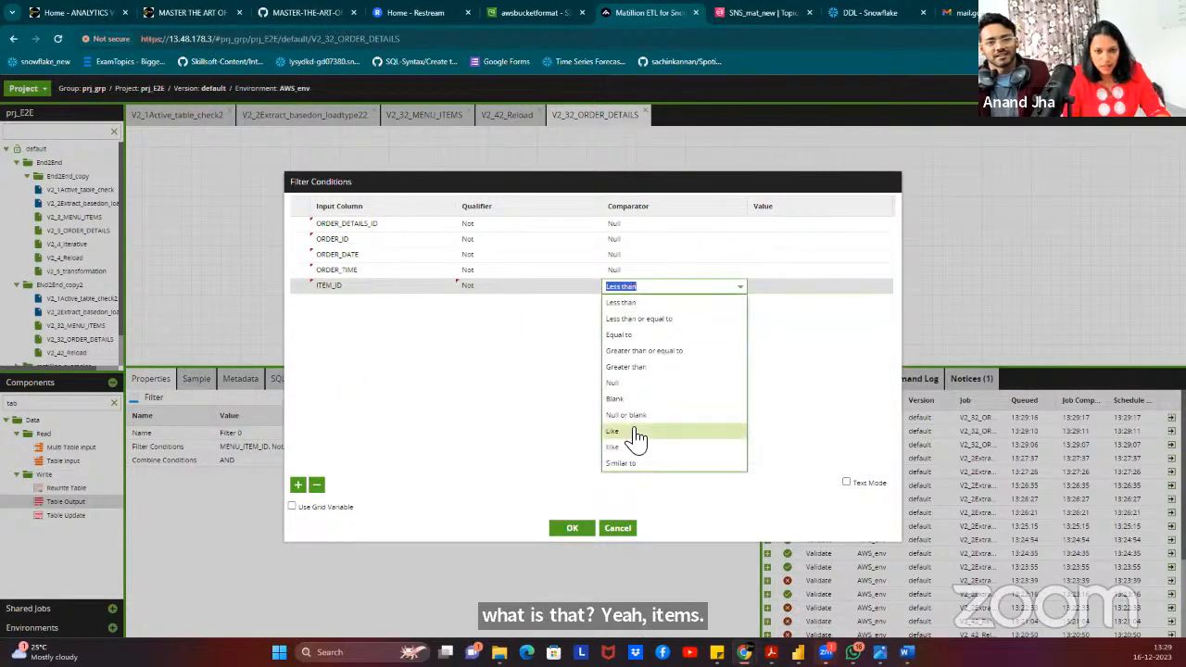
click(630, 367)
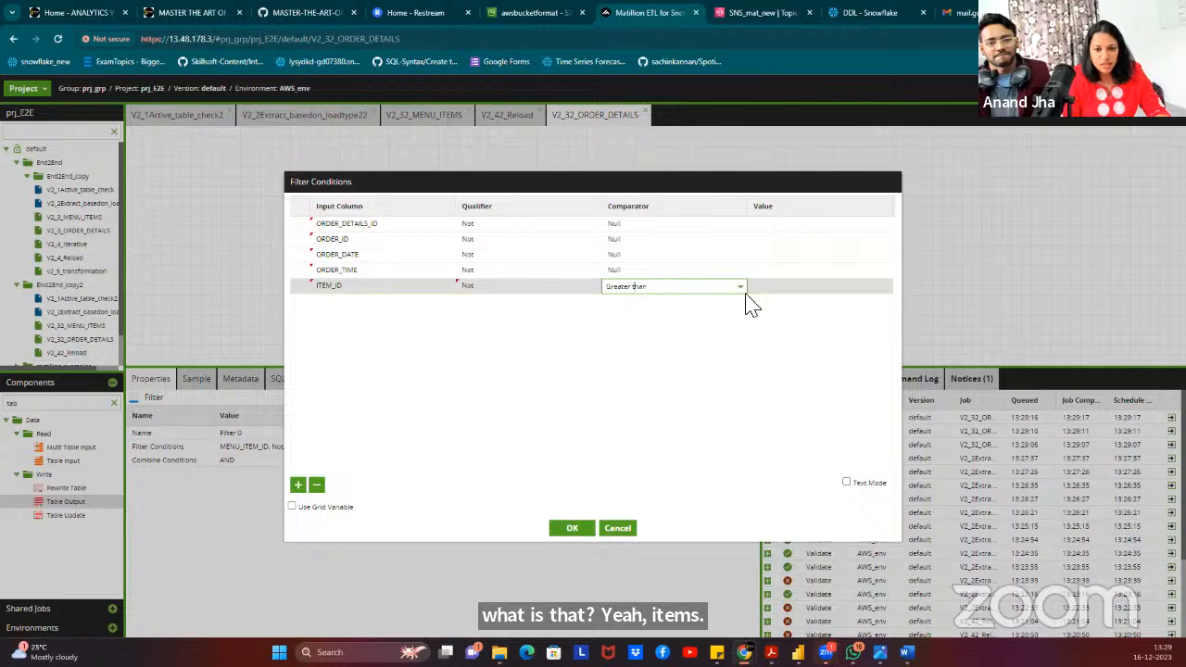
click(718, 287)
click(677, 382)
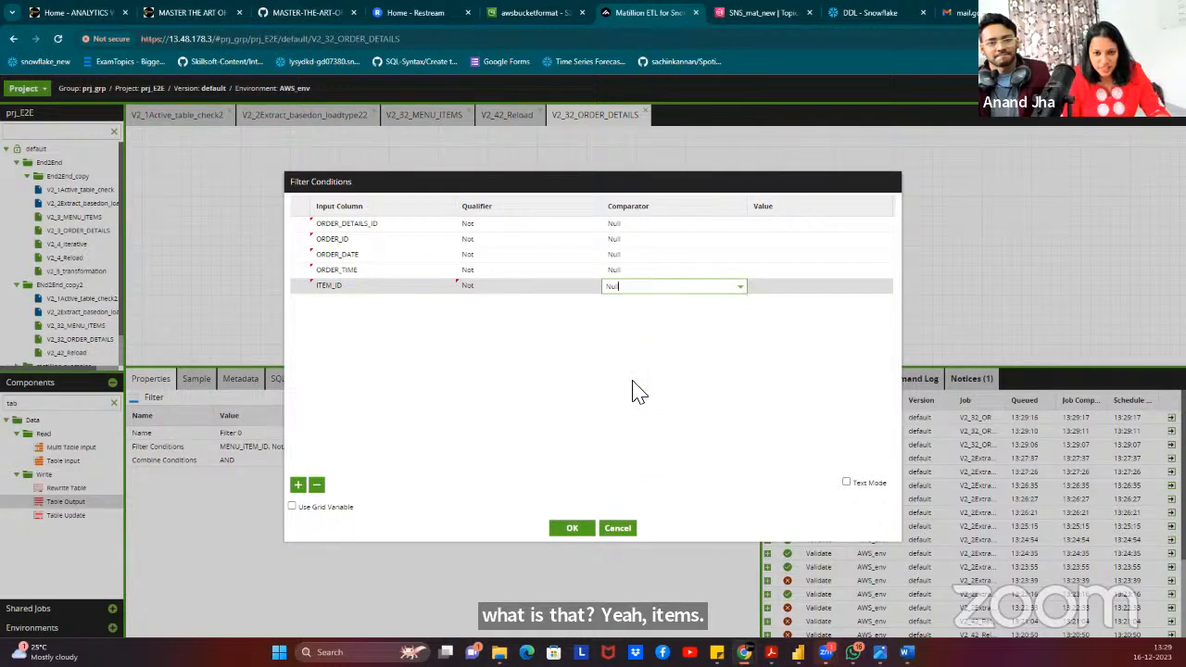
Add an ITEM_ID Not Like NULL condition and confirm the filter conditions.
click(298, 485)
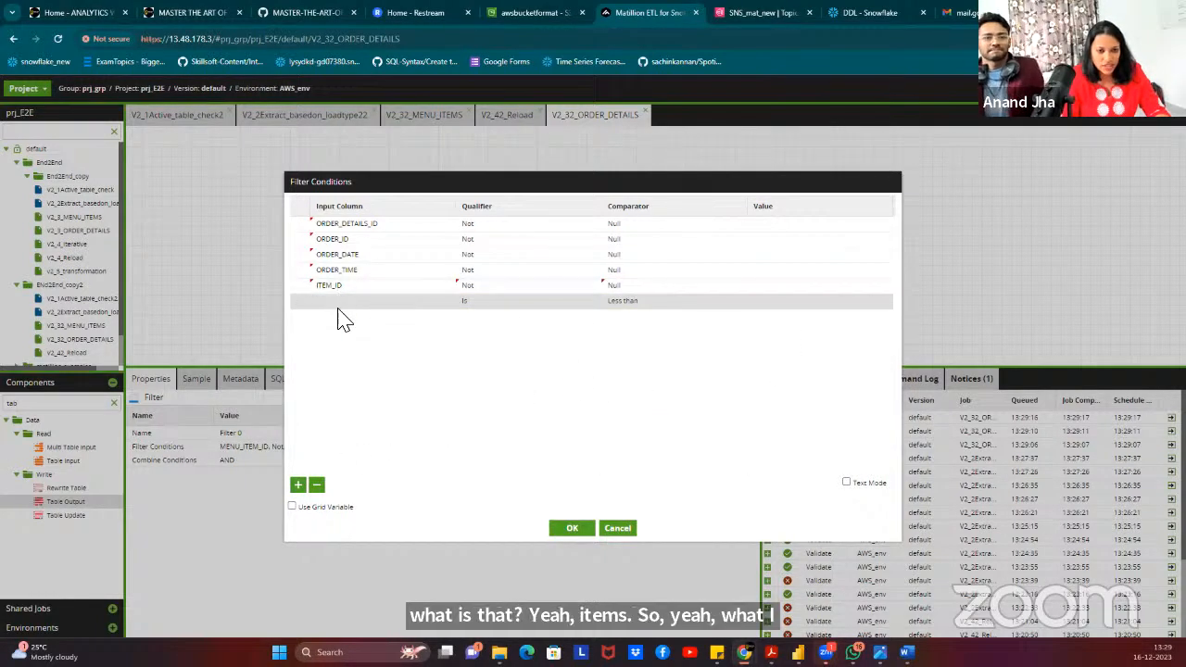
click(339, 305)
click(339, 393)
click(487, 303)
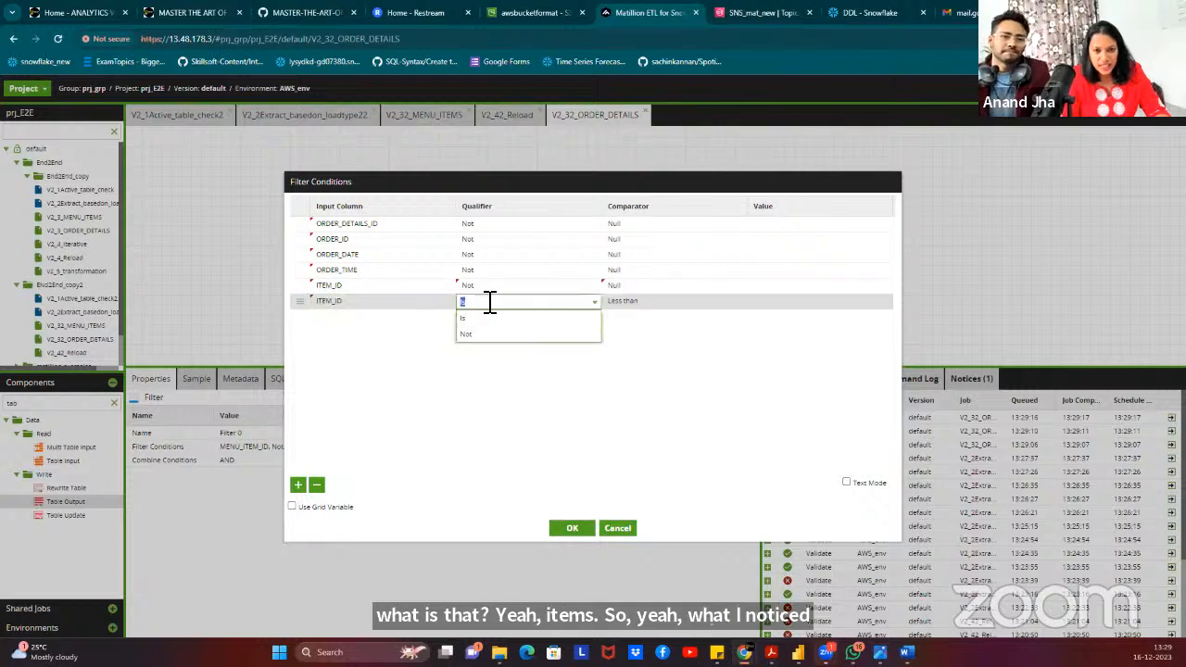
click(486, 318)
click(639, 303)
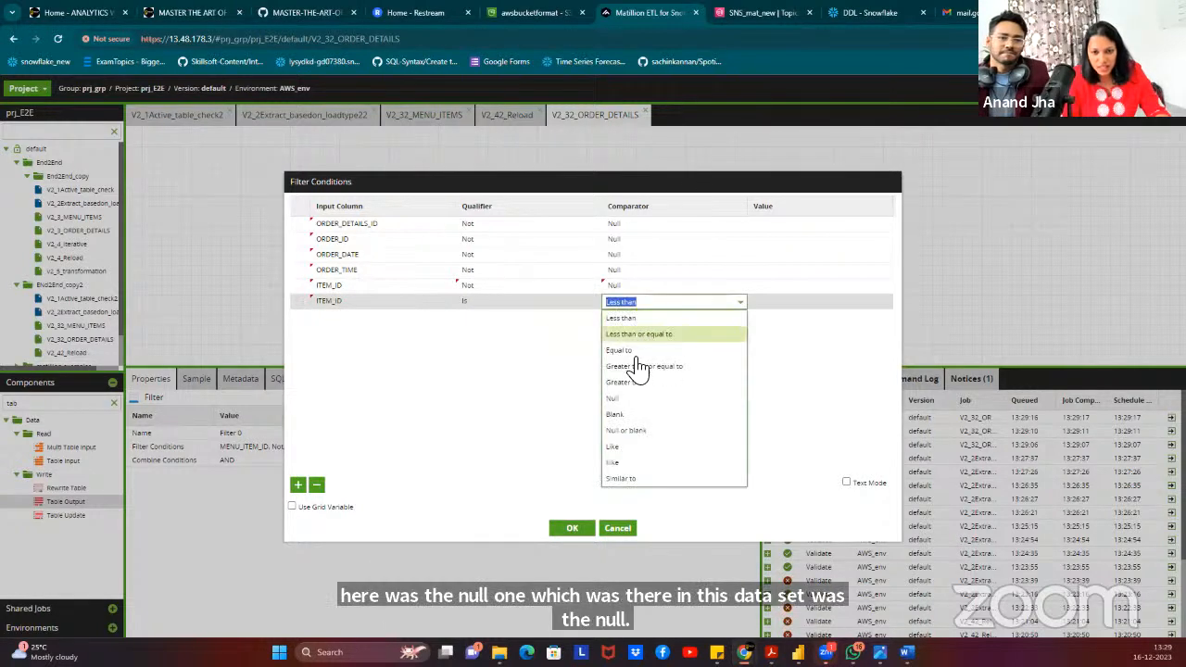
click(638, 450)
click(781, 302)
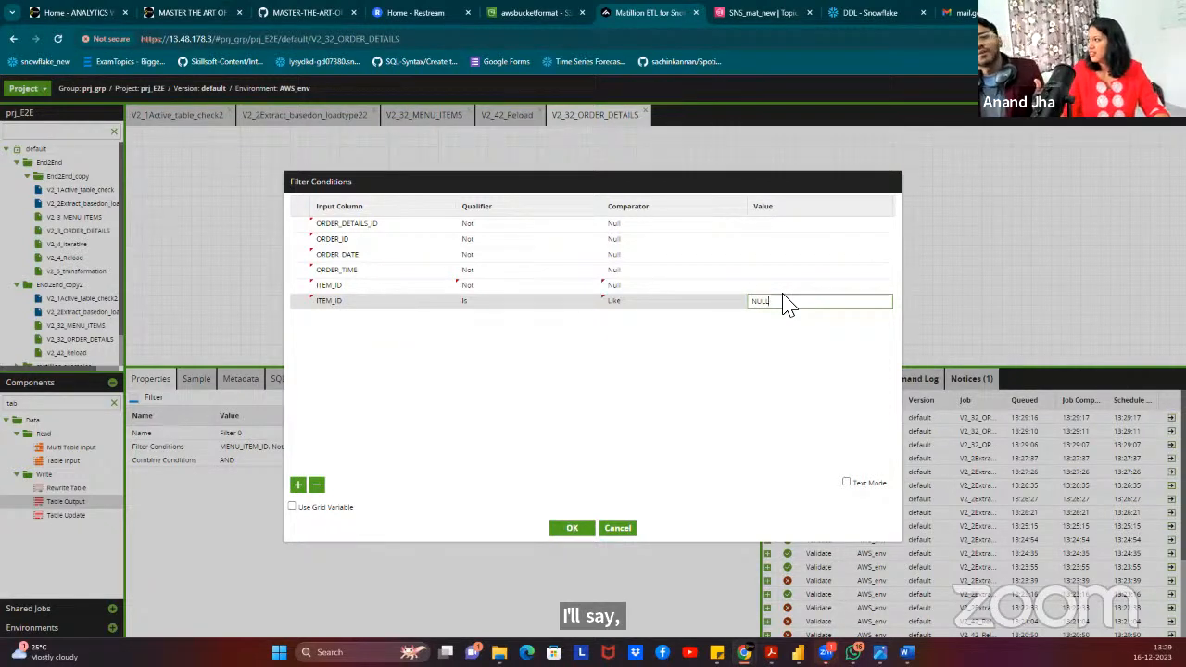
click(693, 383)
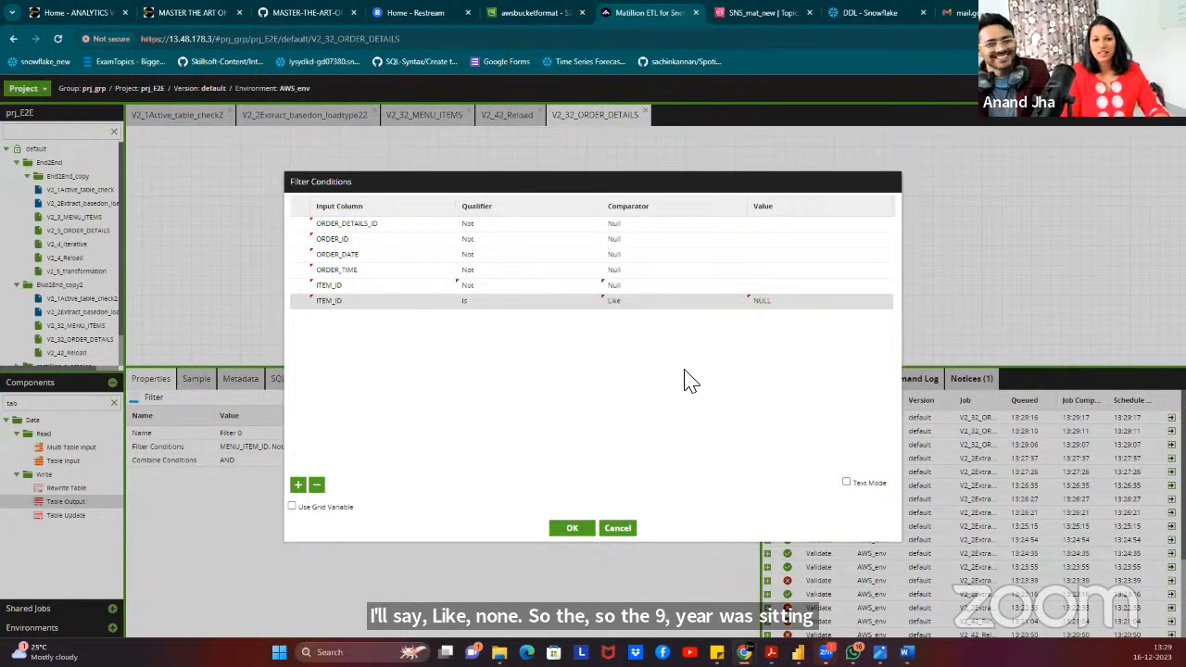
click(469, 310)
click(472, 336)
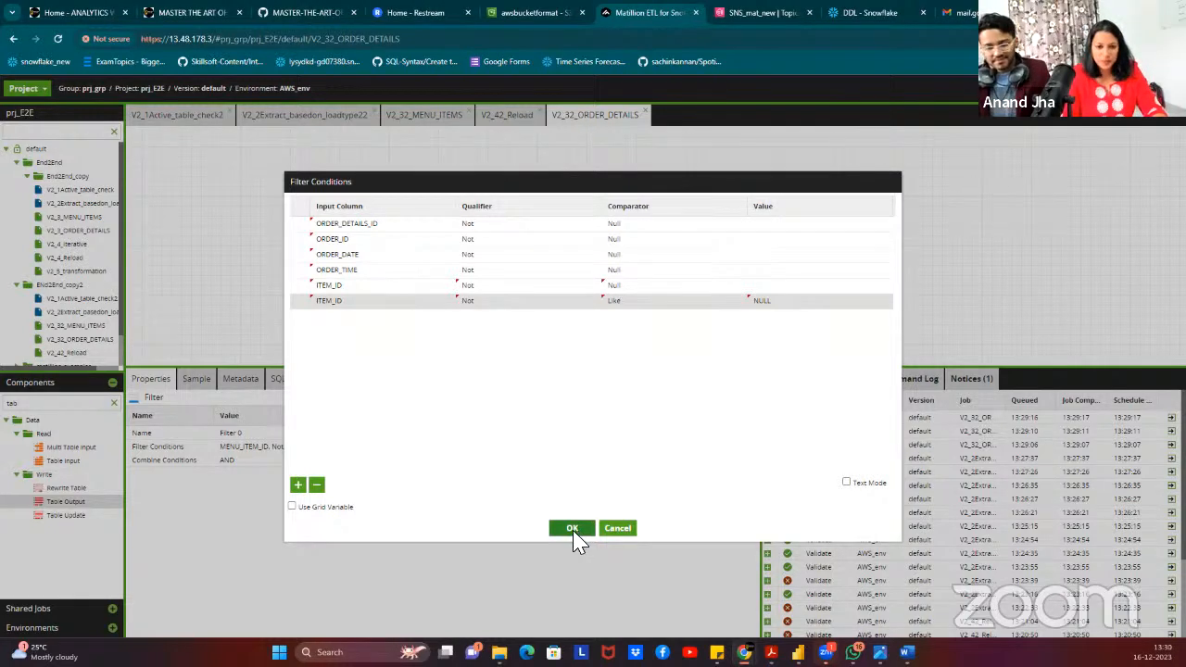
click(573, 534)
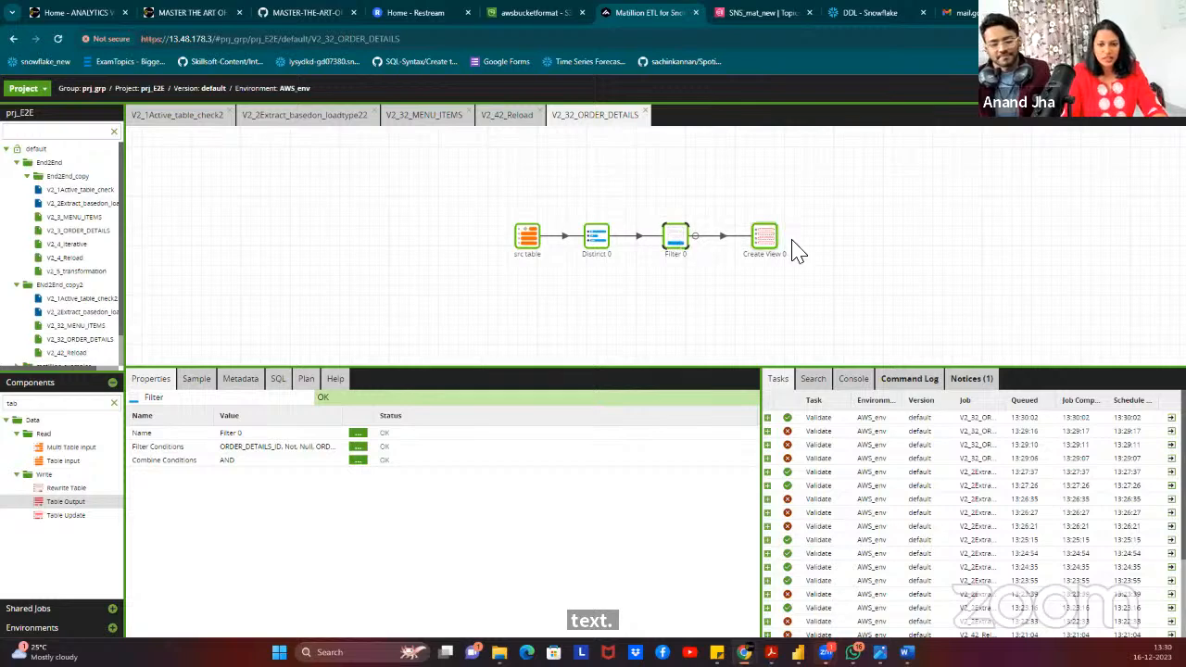
Change Create View 0's View Name to ORDER_DETAILS_VIEW and deselect the component.
click(765, 239)
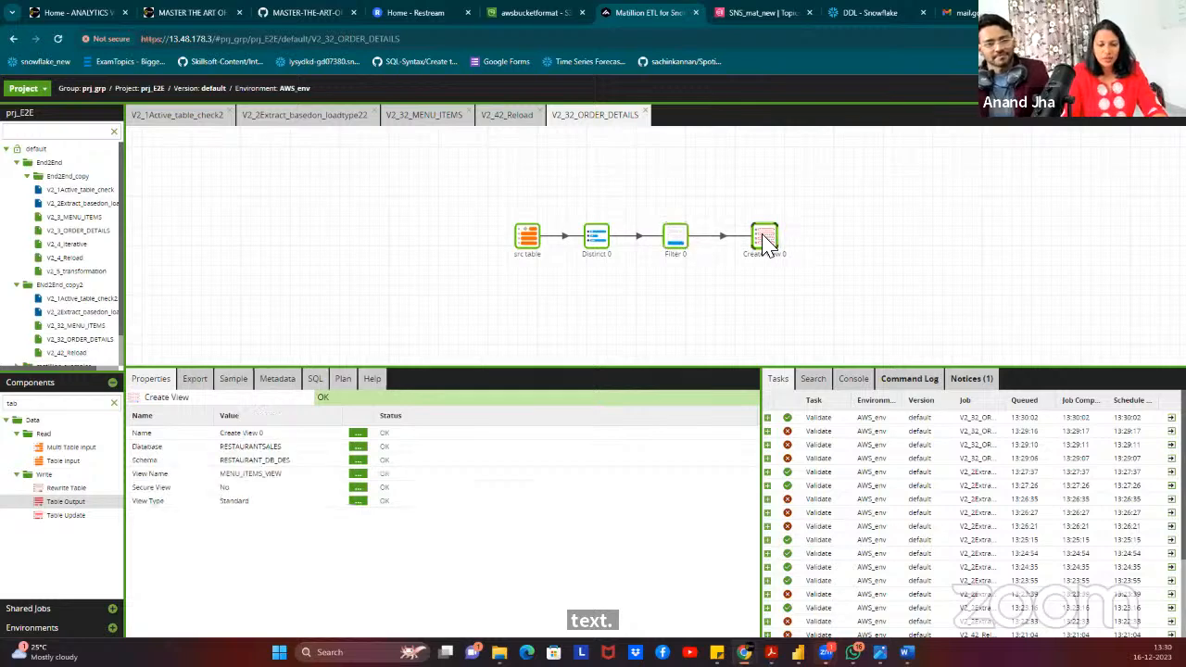
click(357, 474)
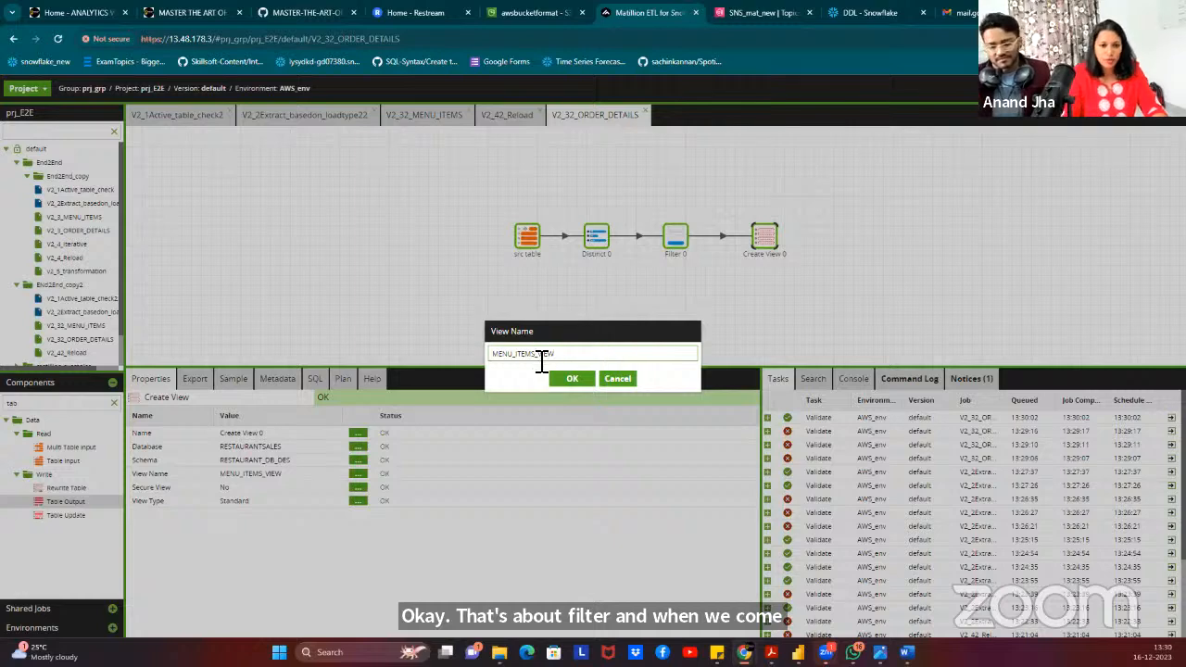
key(BackSpace)
text(ORDER)
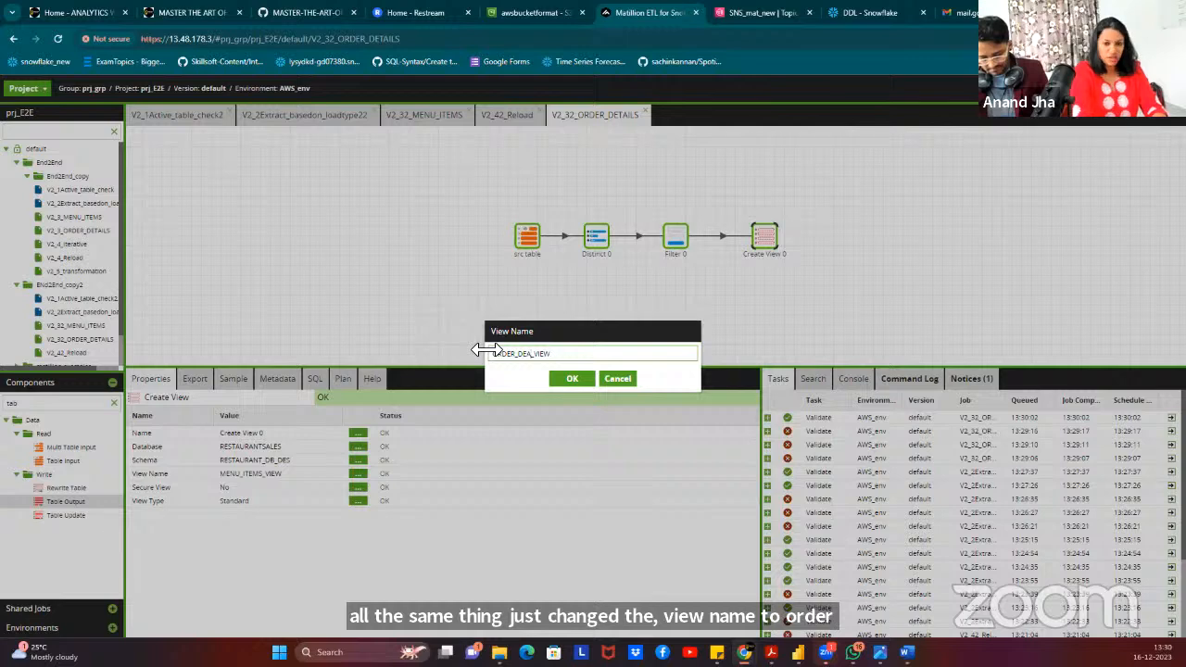
text(_DETAILS)
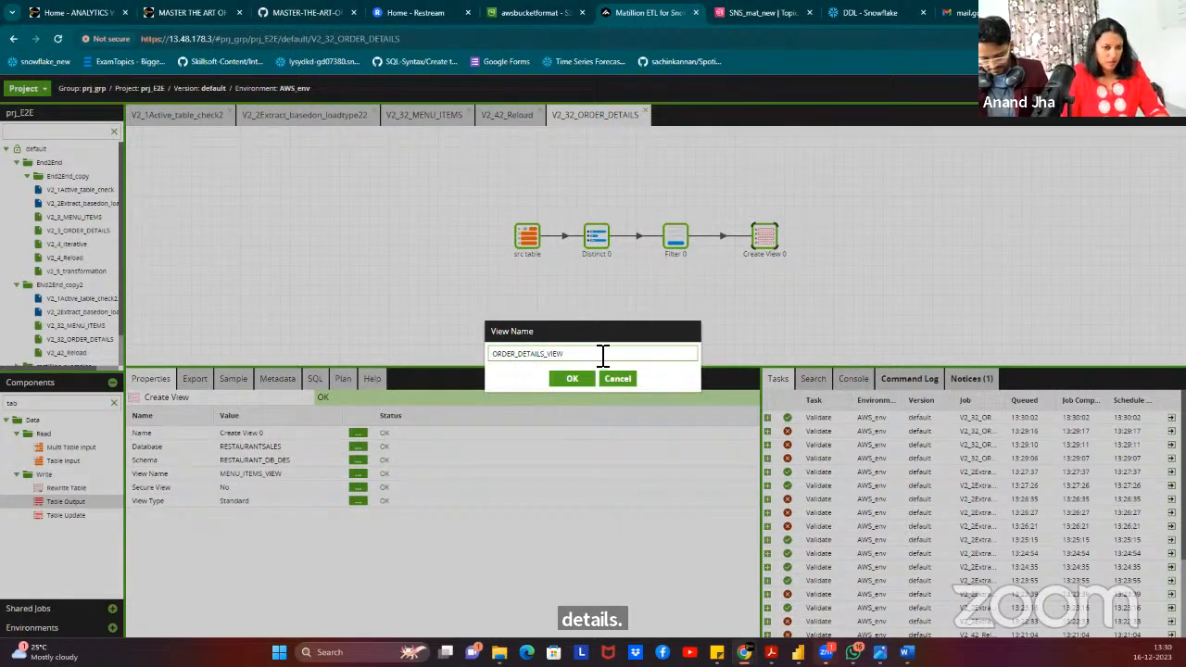
click(570, 380)
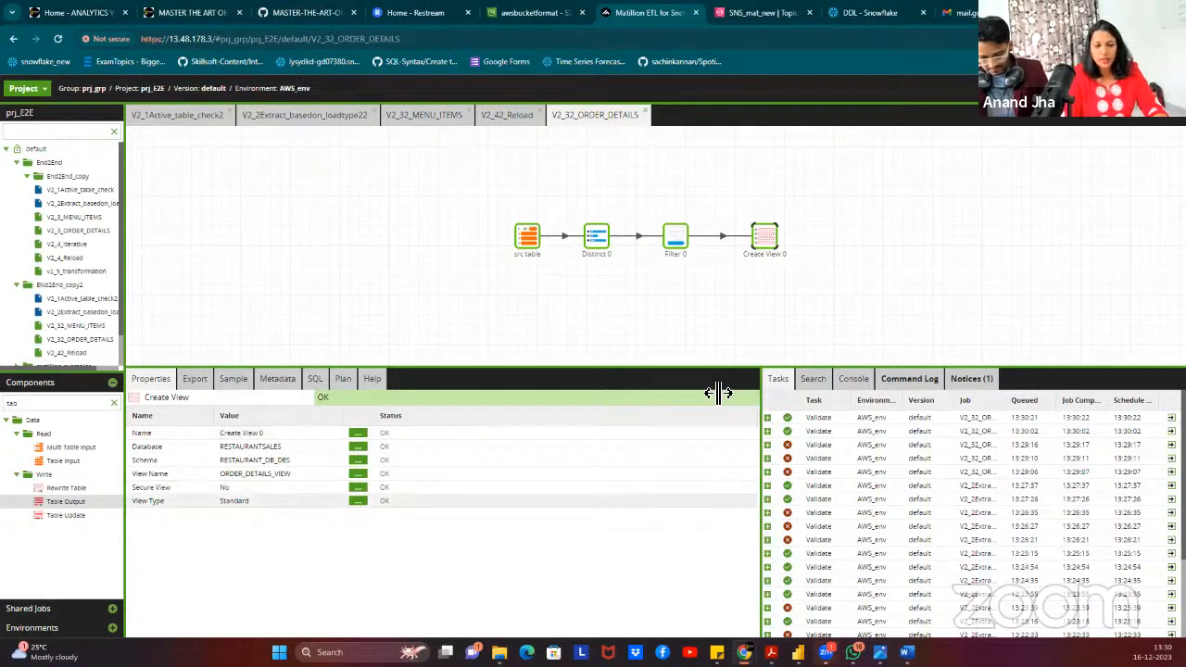
click(843, 275)
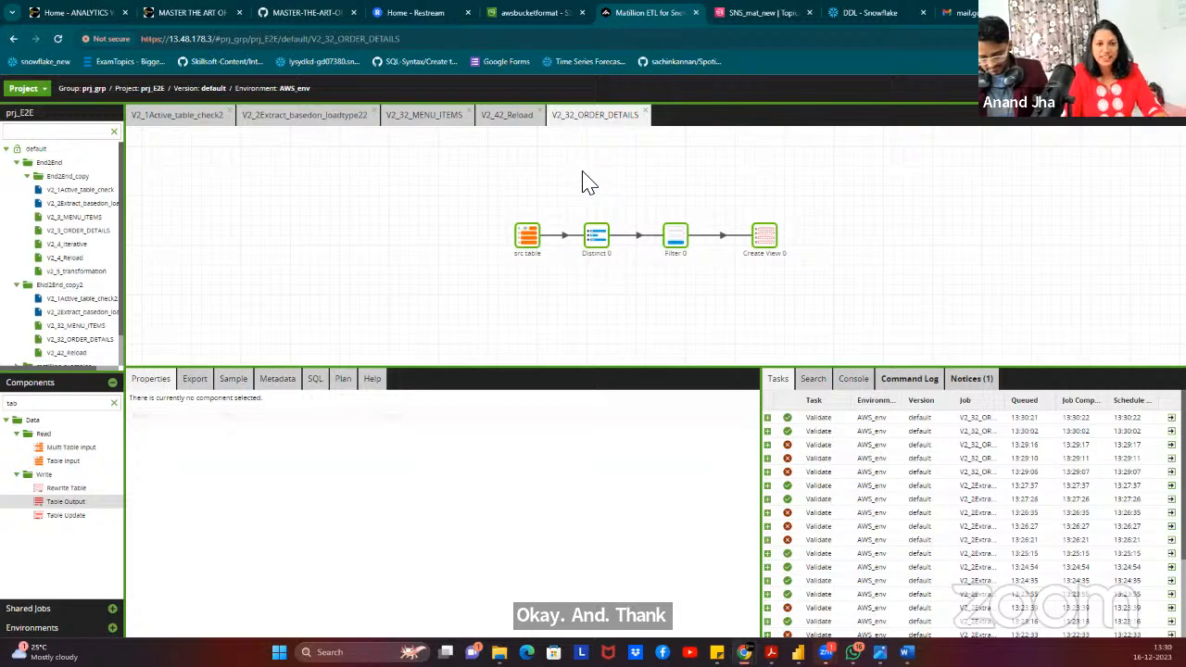
Close the V2_32_ORDER_DETAILS, V2_42_Reload and V2_32_MENU_ITEMS tabs; add a transformation job to End2End_copy2.
click(647, 115)
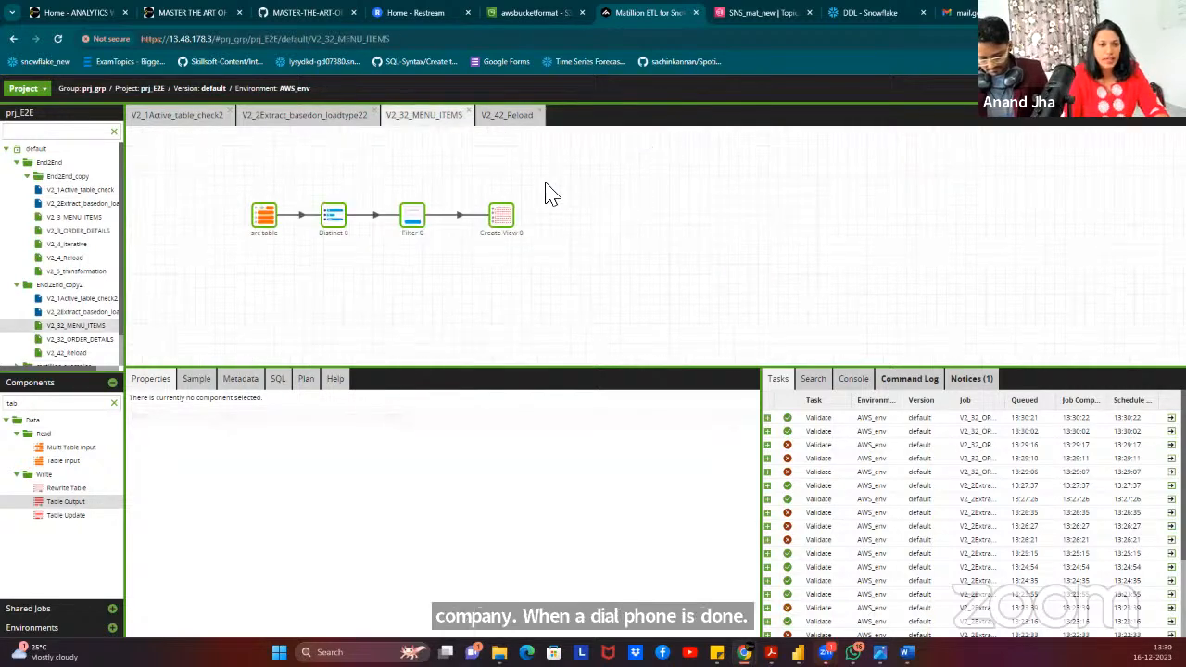
click(519, 119)
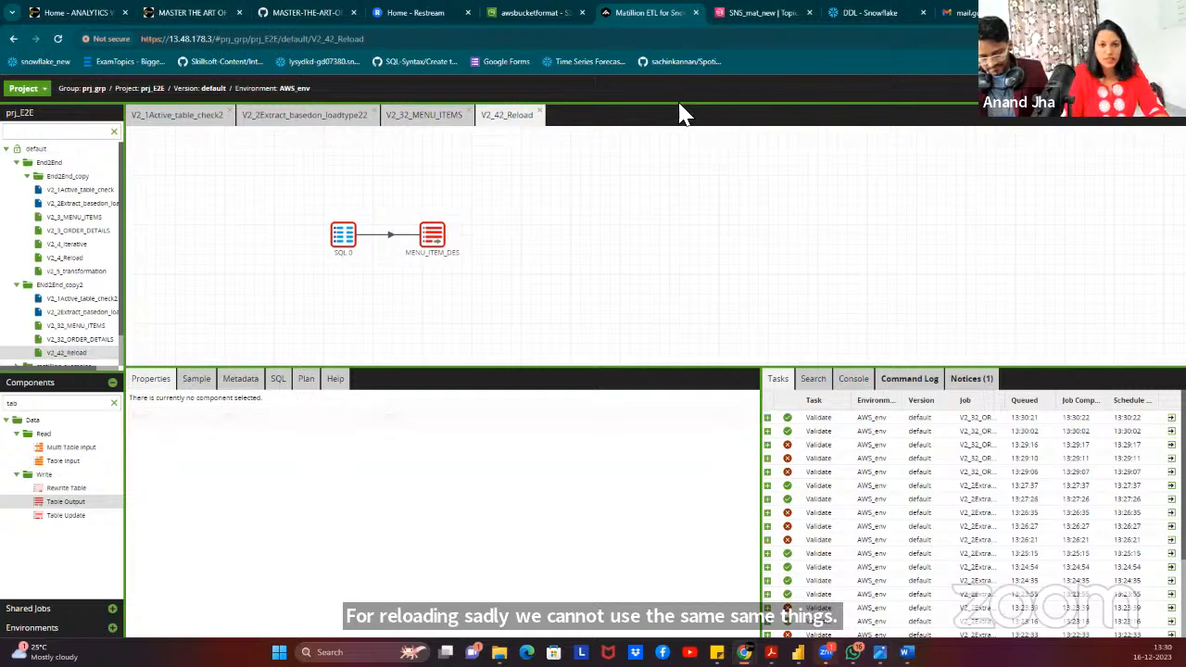
click(540, 113)
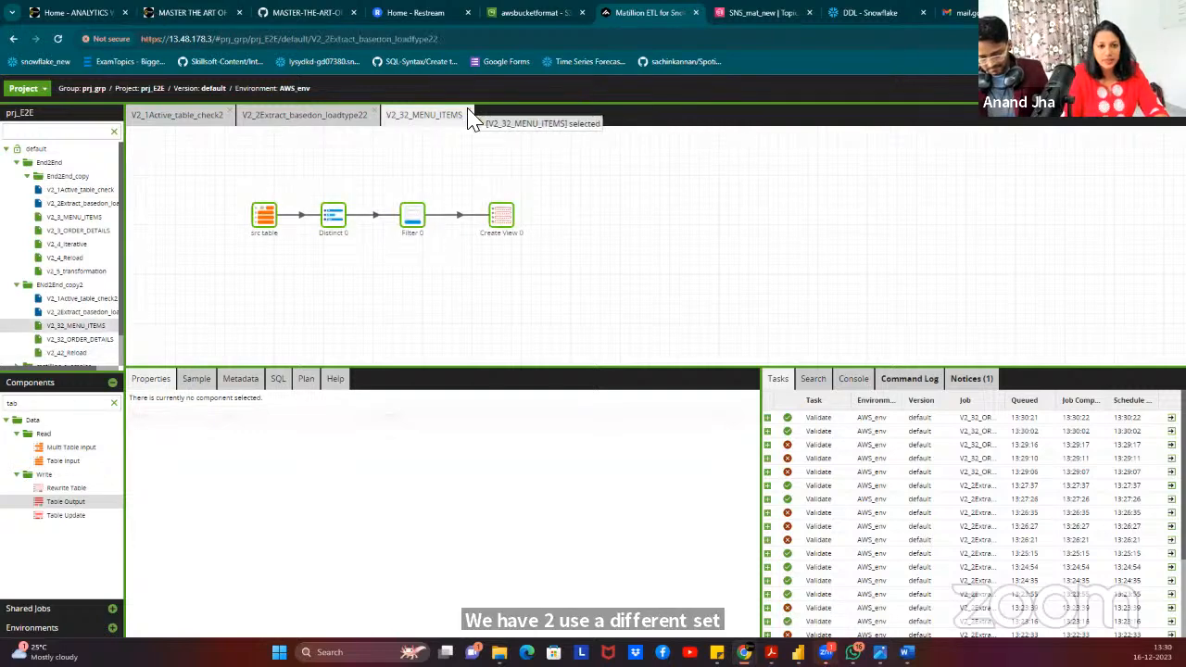
click(469, 115)
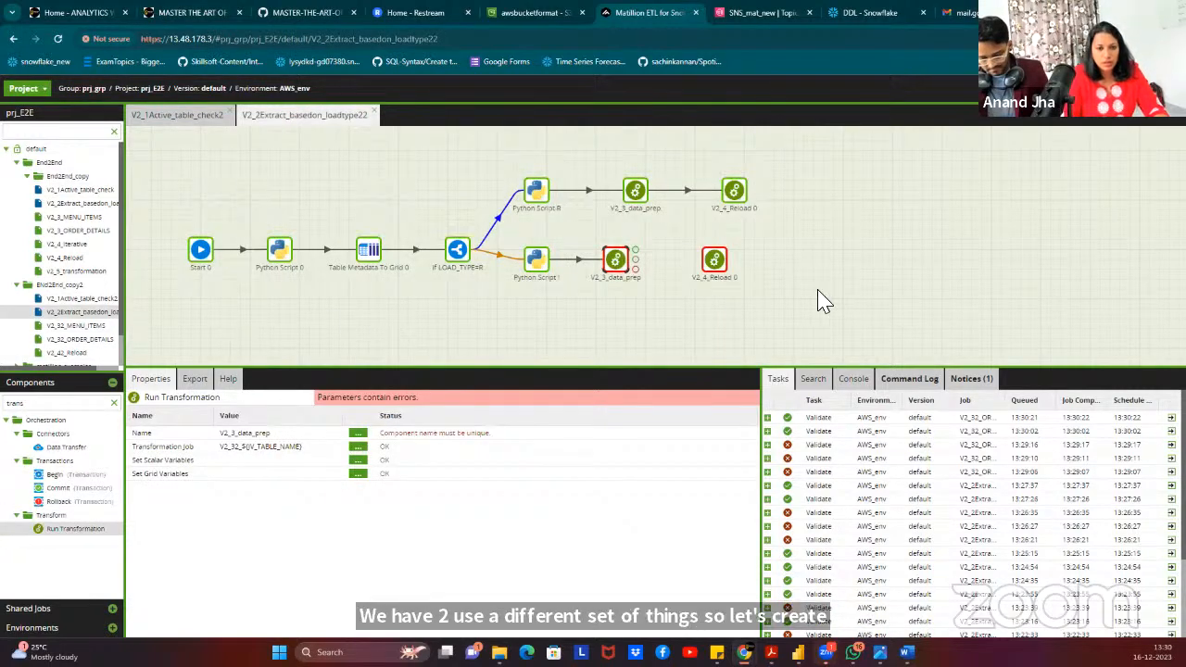
click(714, 264)
click(616, 267)
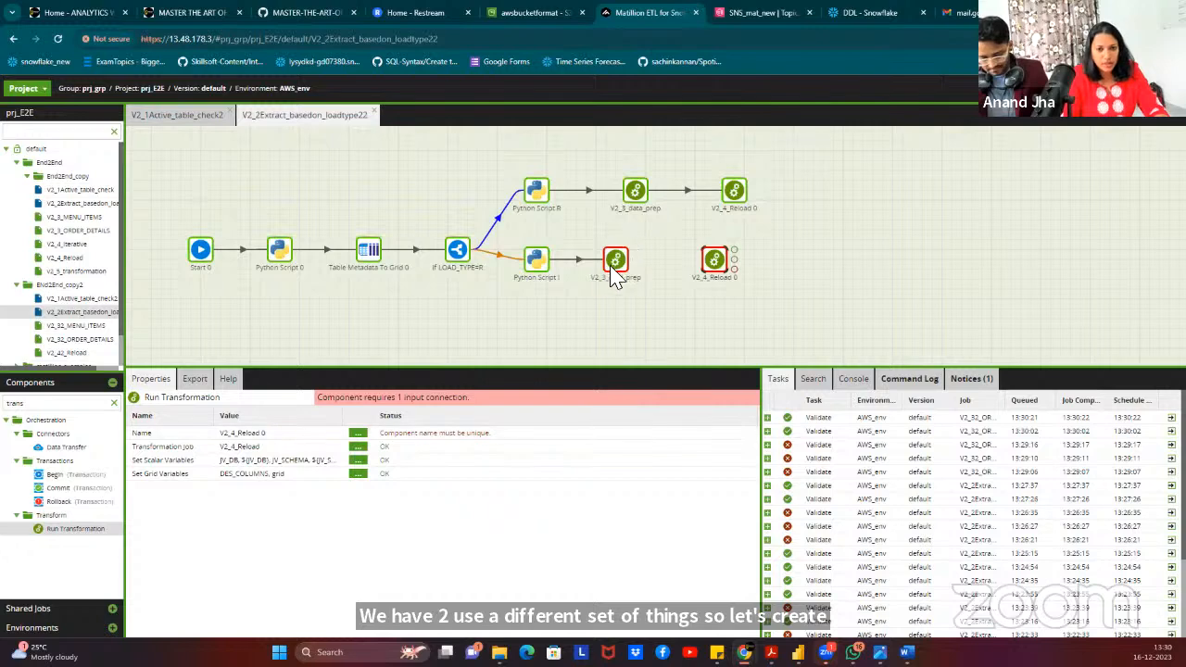
right_click(83, 286)
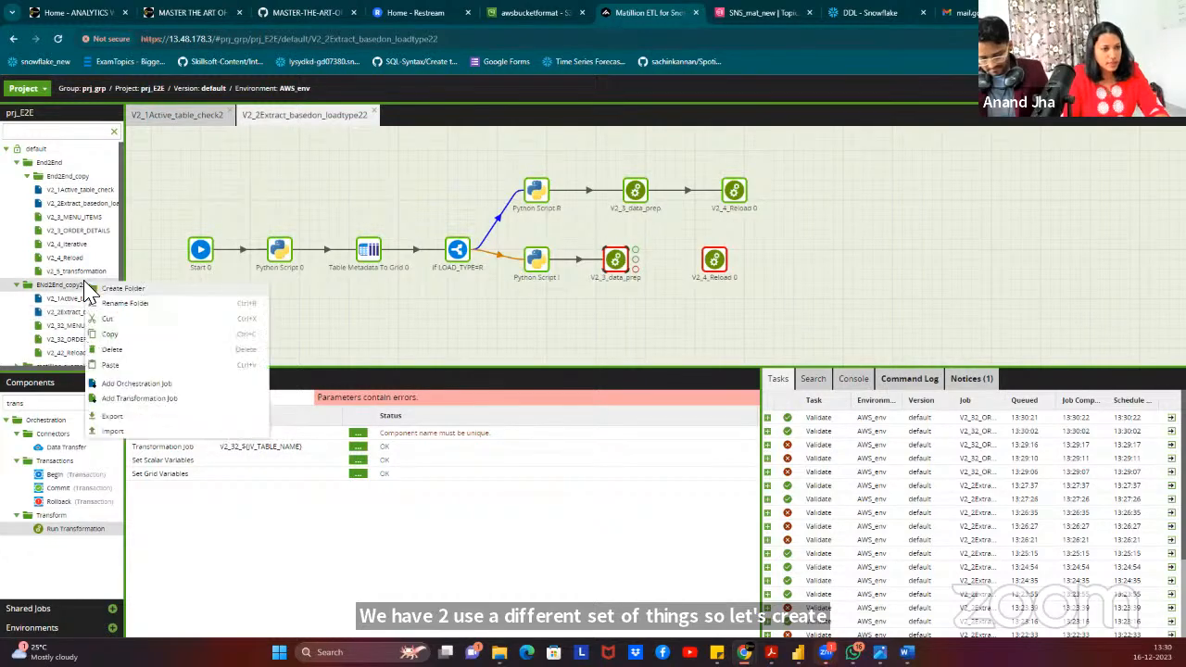
click(139, 399)
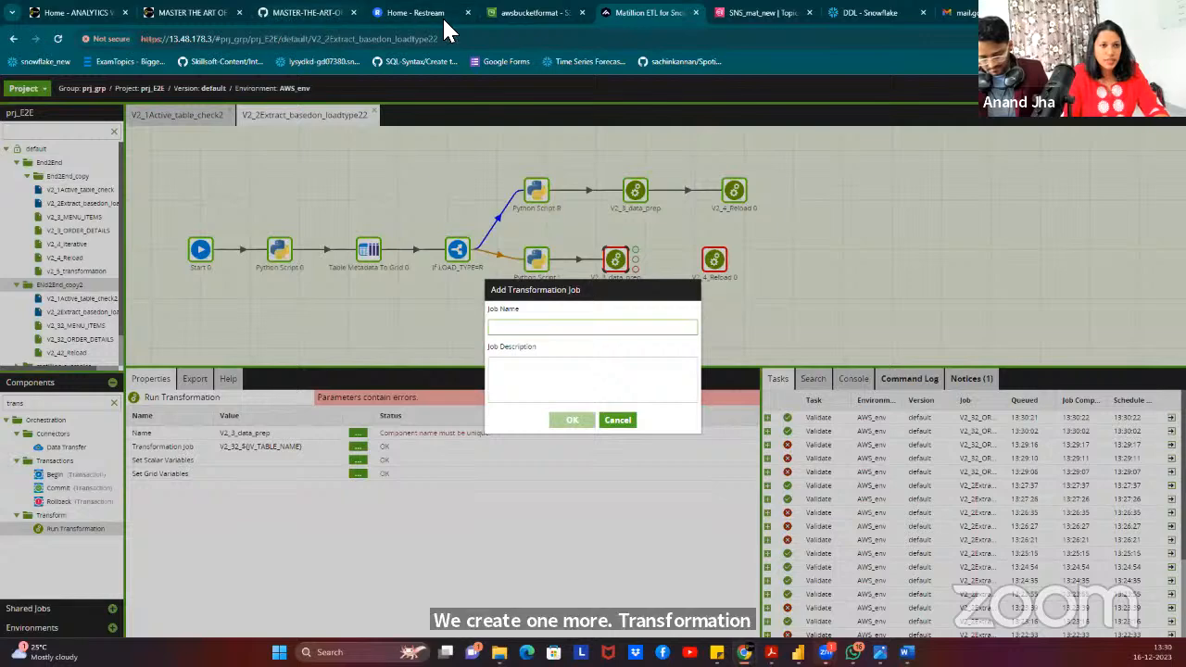
View the AWS_Matillon_Snowflake_PBI_architecture.png diagram on GitHub, then return to Matillion.
click(306, 13)
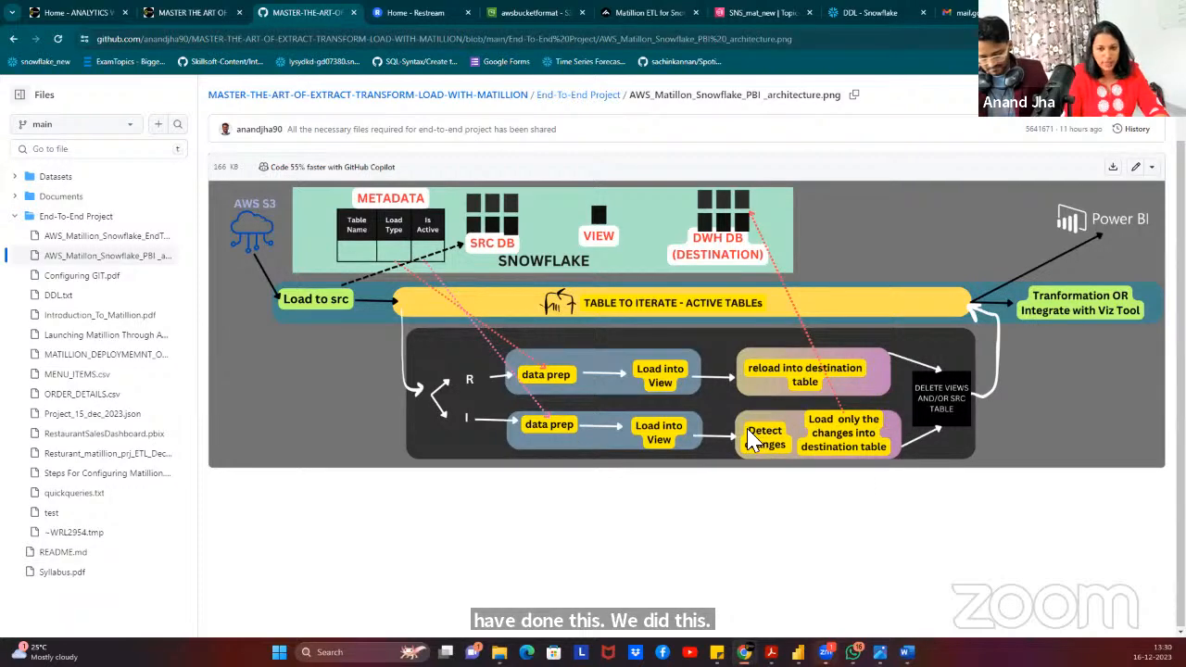
click(614, 12)
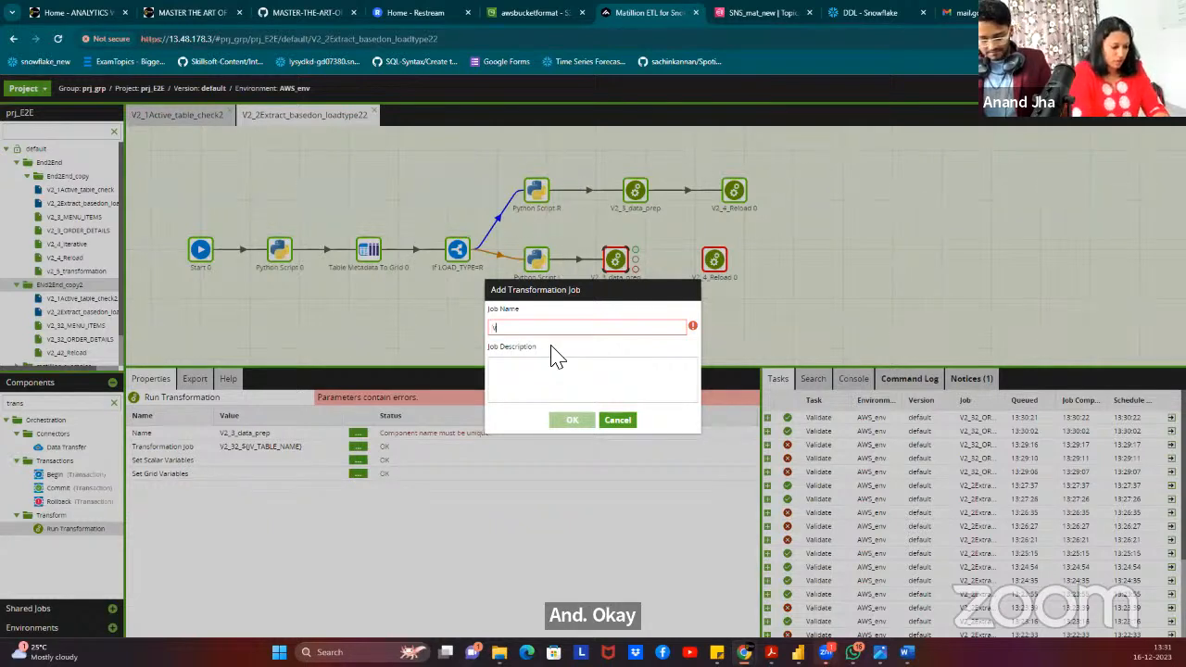
Name the new transformation job V2_42_Iterative, create it and switch to its canvas.
text(V2_42_Iterati)
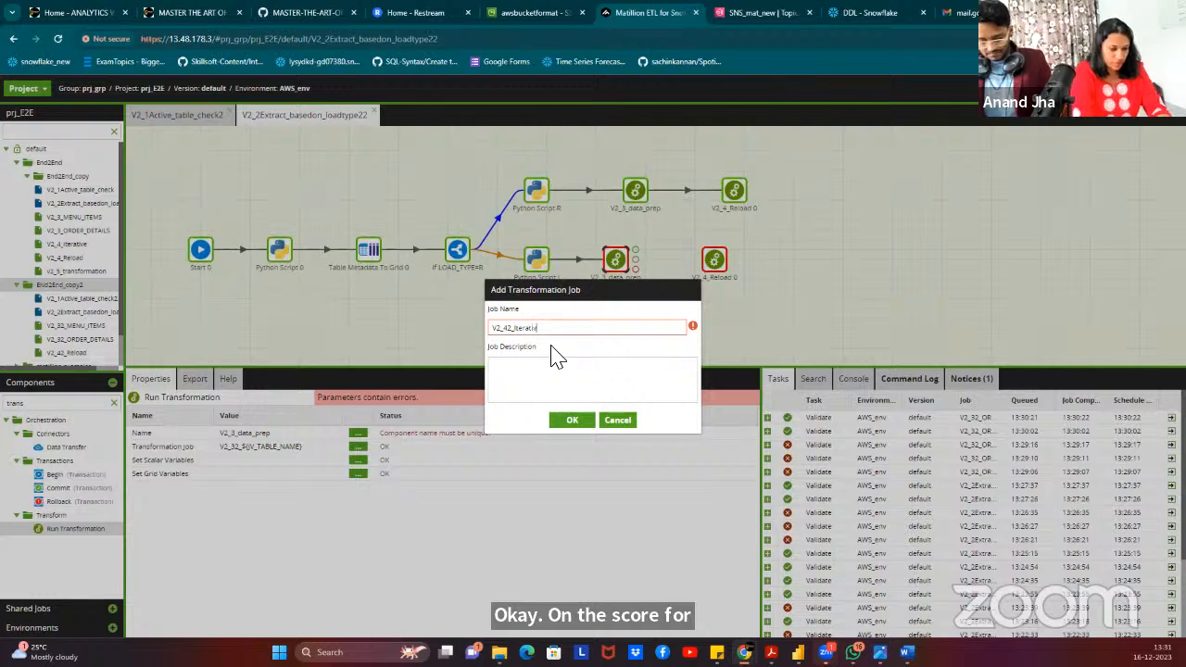
text(e)
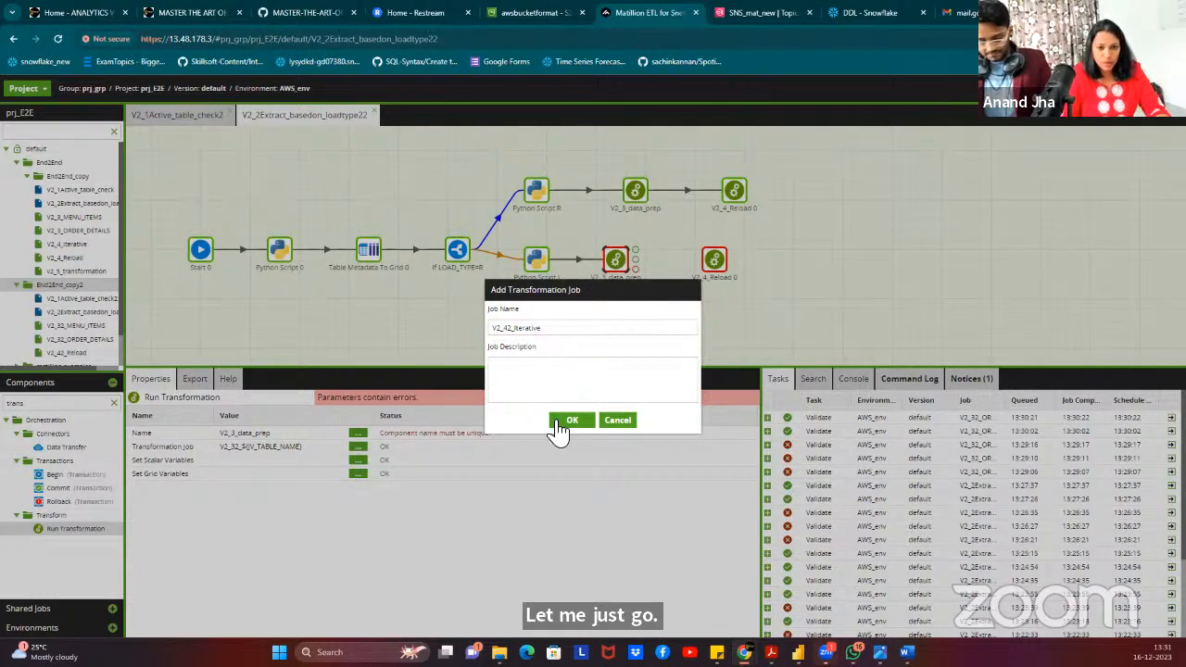
click(572, 421)
click(566, 391)
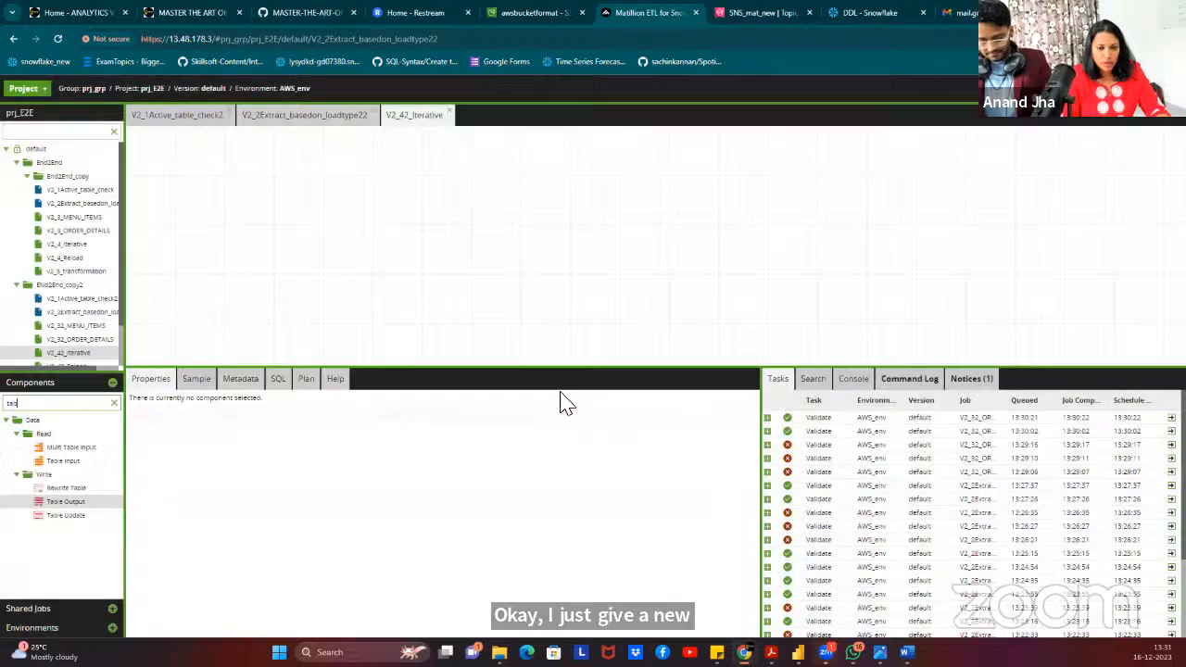
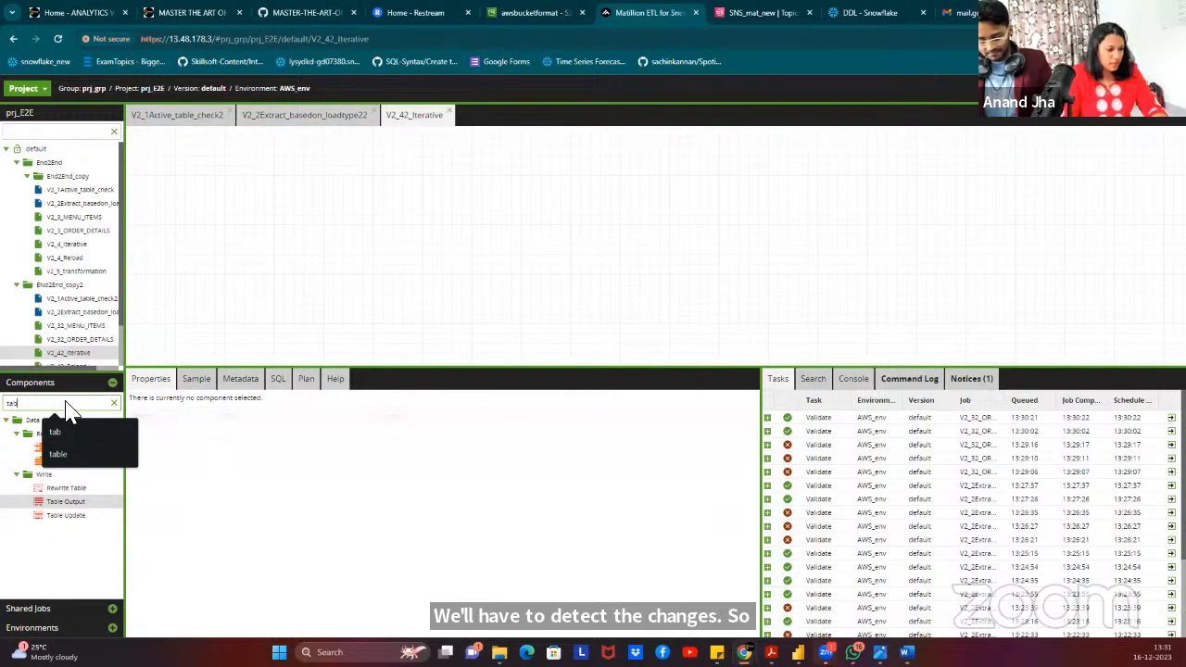
Find Table Input in the component search and place it on the V2_42_Iterative canvas.
click(114, 403)
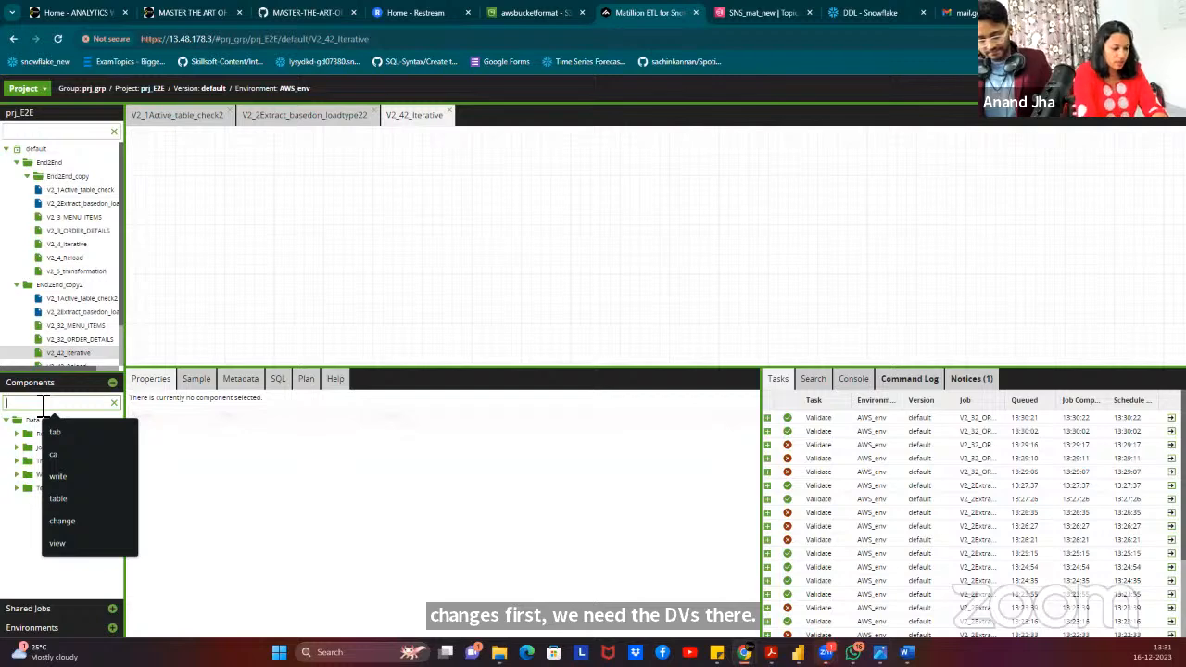
text(incut)
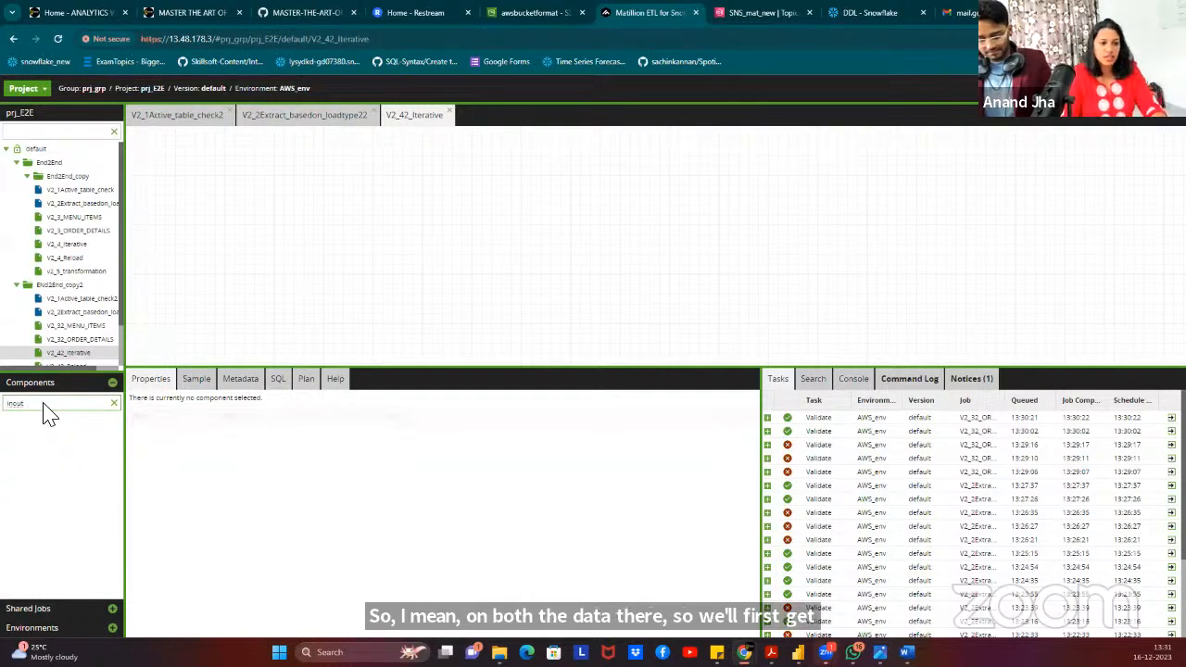
key(BackSpace)
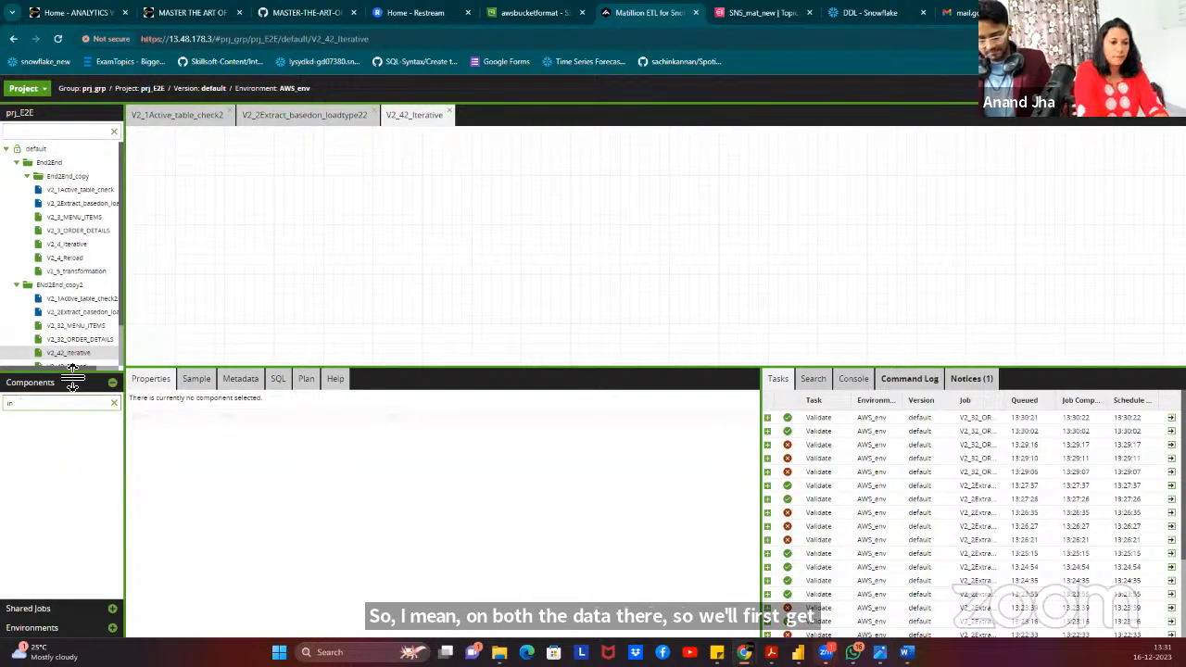
text(put)
drag(81, 475, 274, 190)
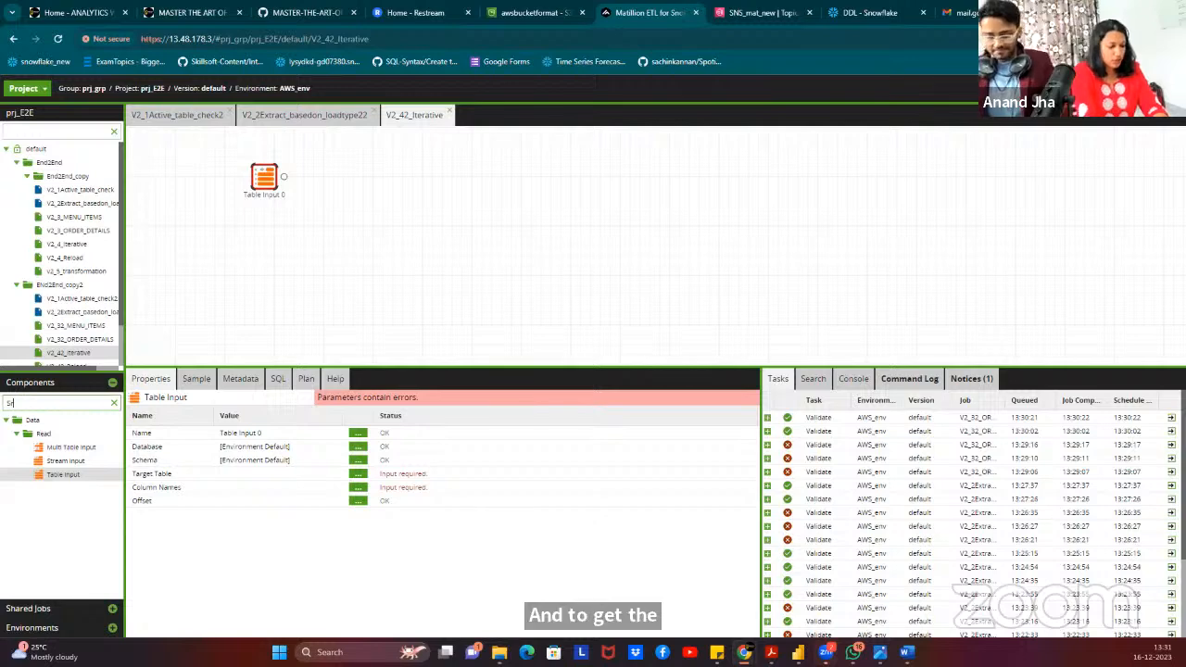
Search for SQL and place an SQL component below Table Input 0.
text(Sn)
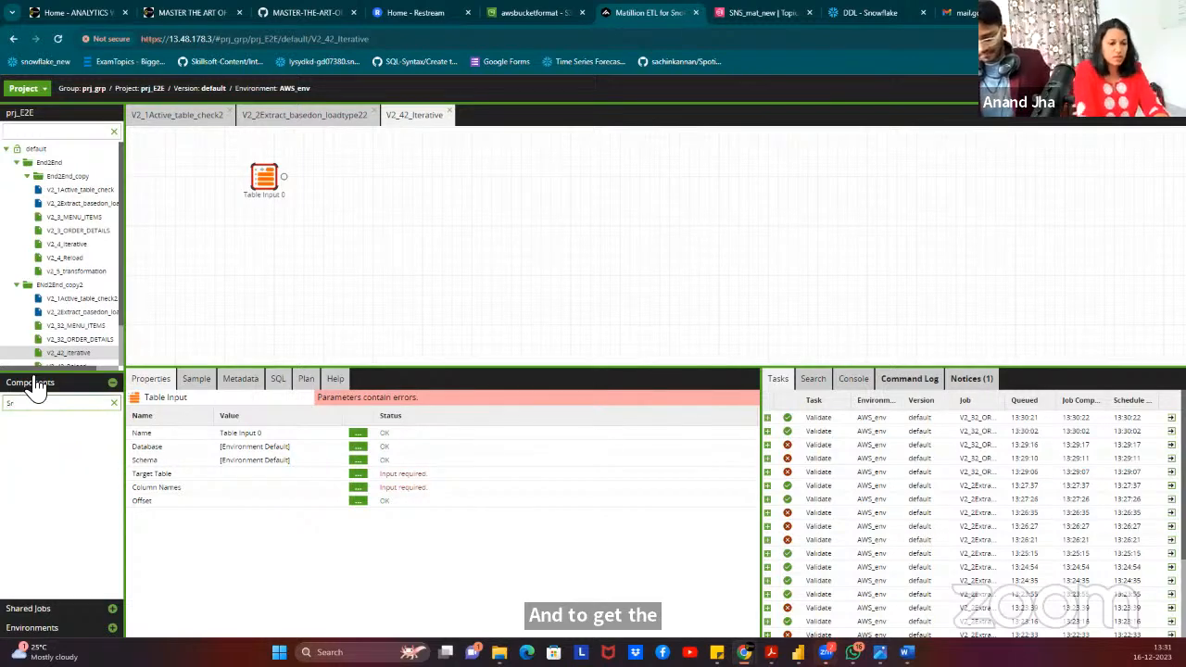
key(BackSpace)
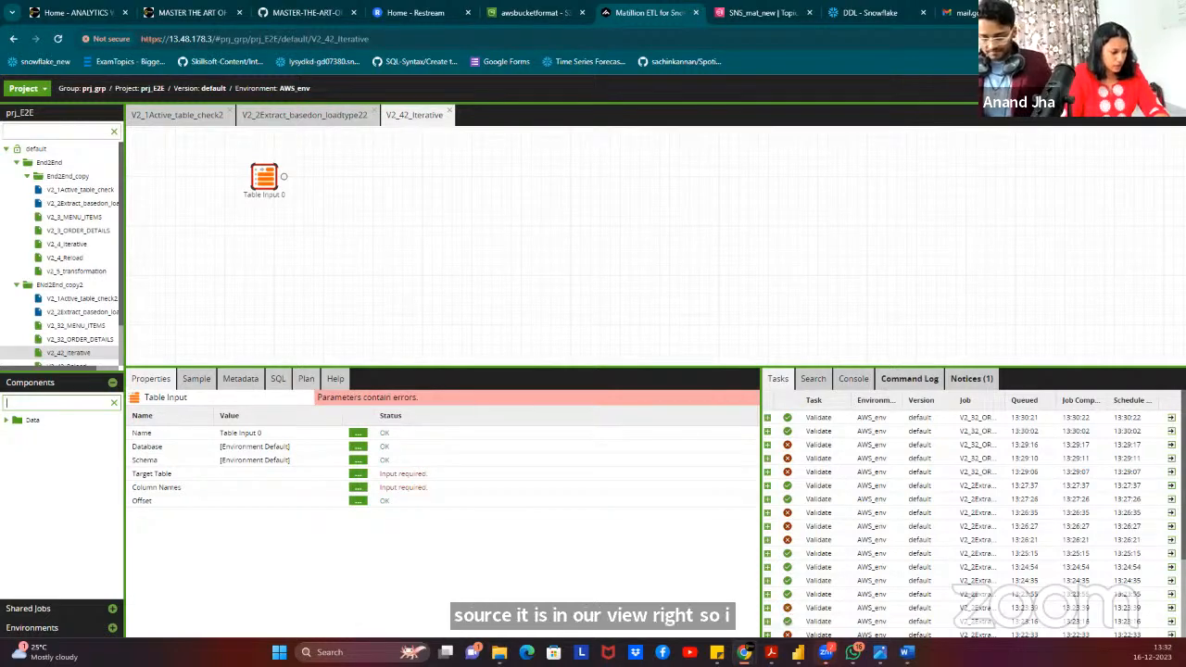
click(51, 400)
text(SQL)
drag(73, 450, 272, 248)
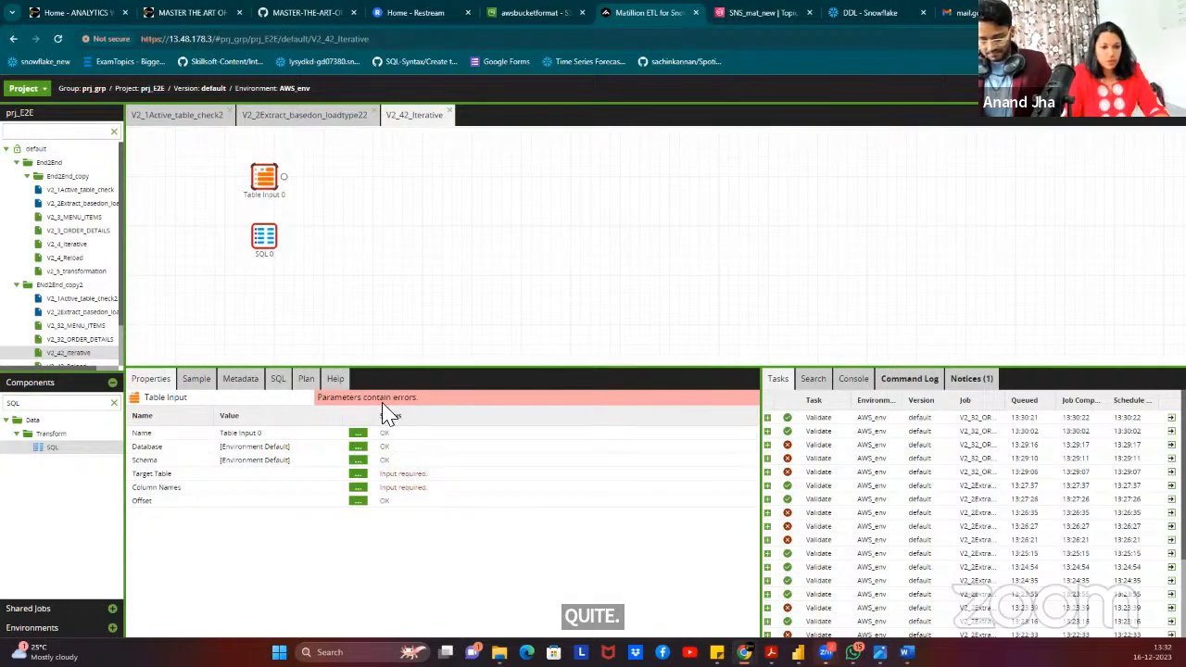
Start switching Table Input 0's Database to a db variable, then cancel the change.
click(359, 448)
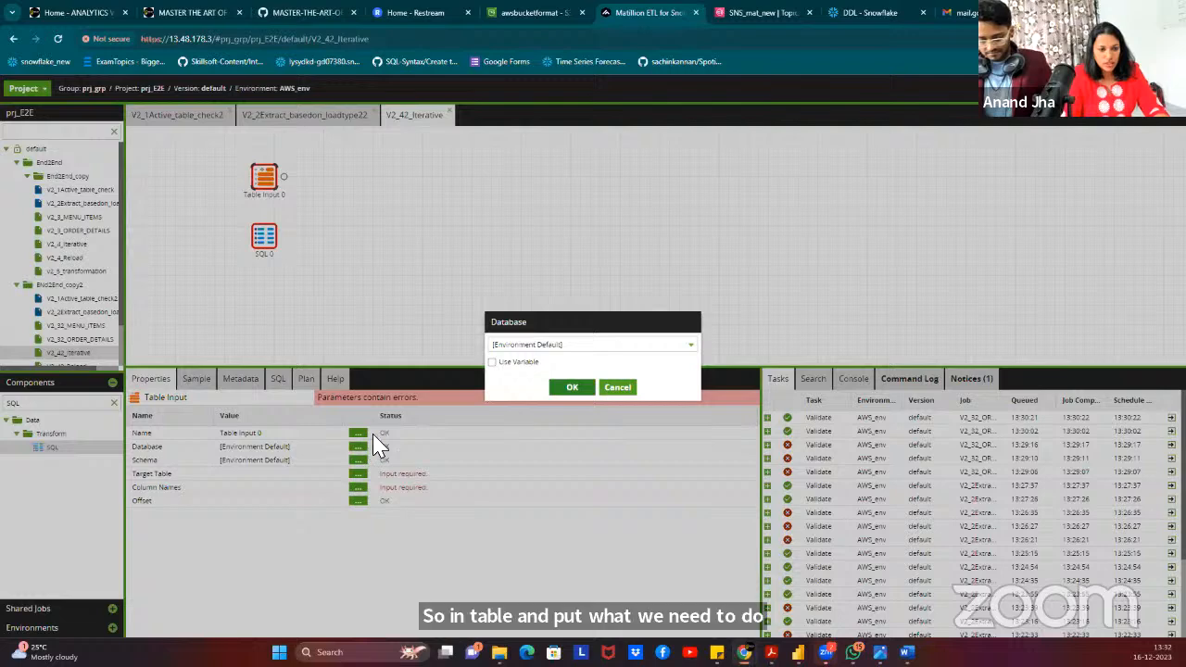
click(569, 345)
click(549, 326)
click(508, 363)
click(560, 344)
text(db)
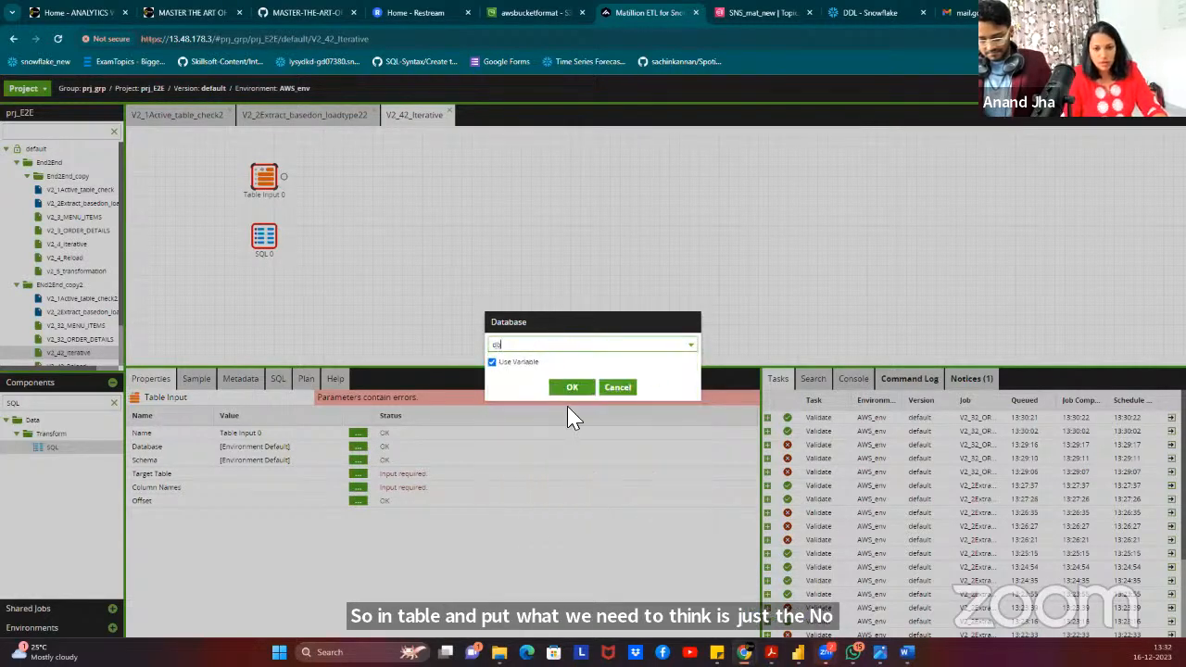
click(618, 388)
In V2_2Extract_basedon_loadtype22's job variables, select JV_DB, JV_SCHEMA and JV_TABLE_NAME.
right_click(399, 176)
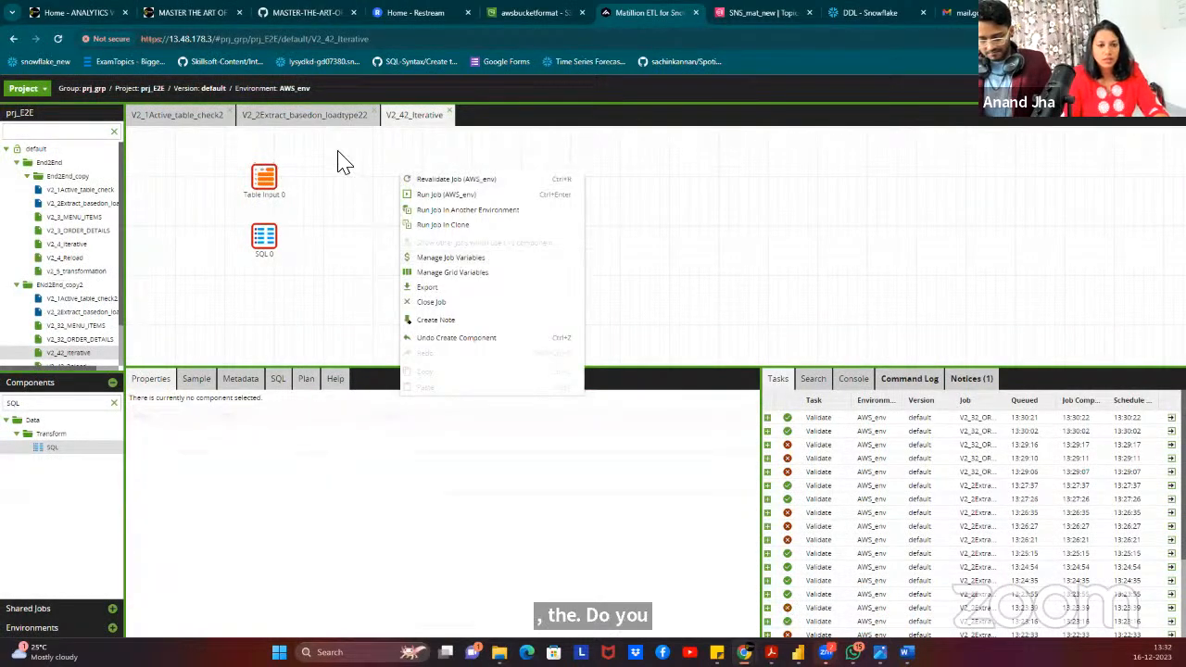
click(308, 114)
right_click(362, 186)
click(438, 287)
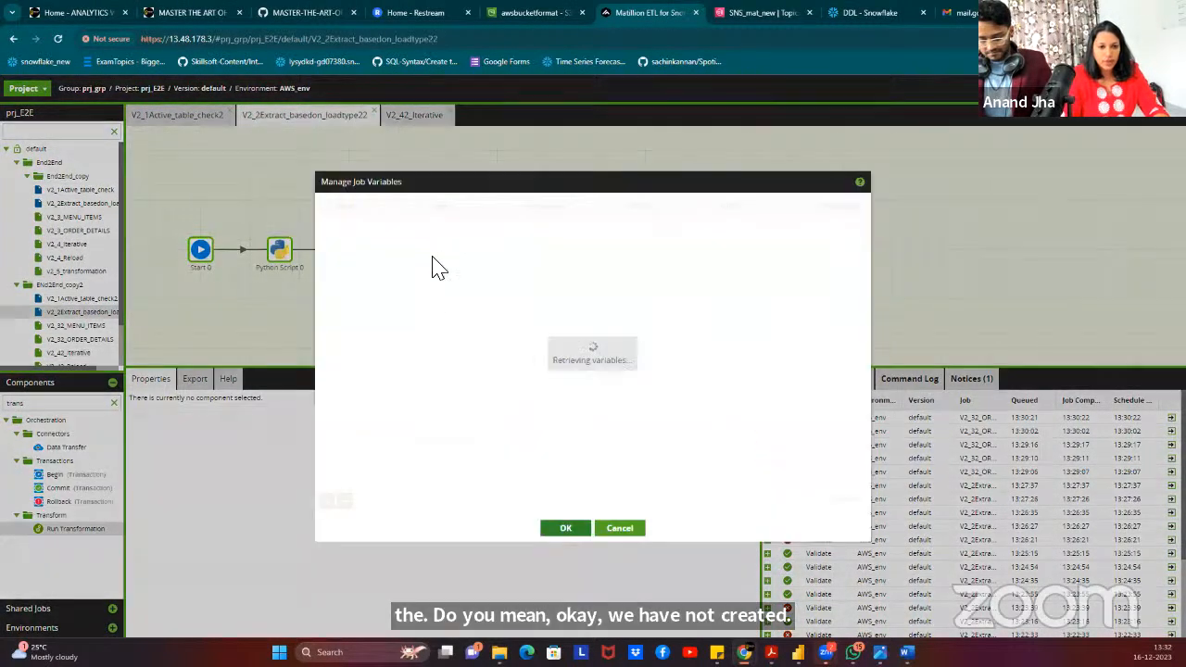
click(407, 226)
click(402, 266)
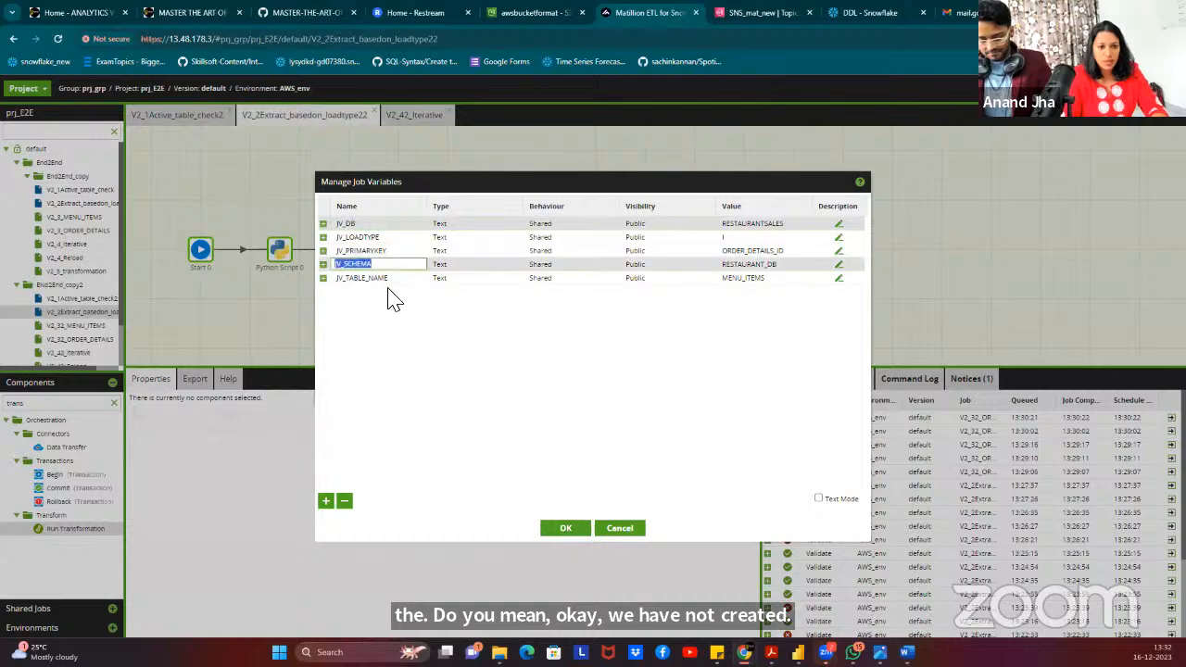
click(392, 278)
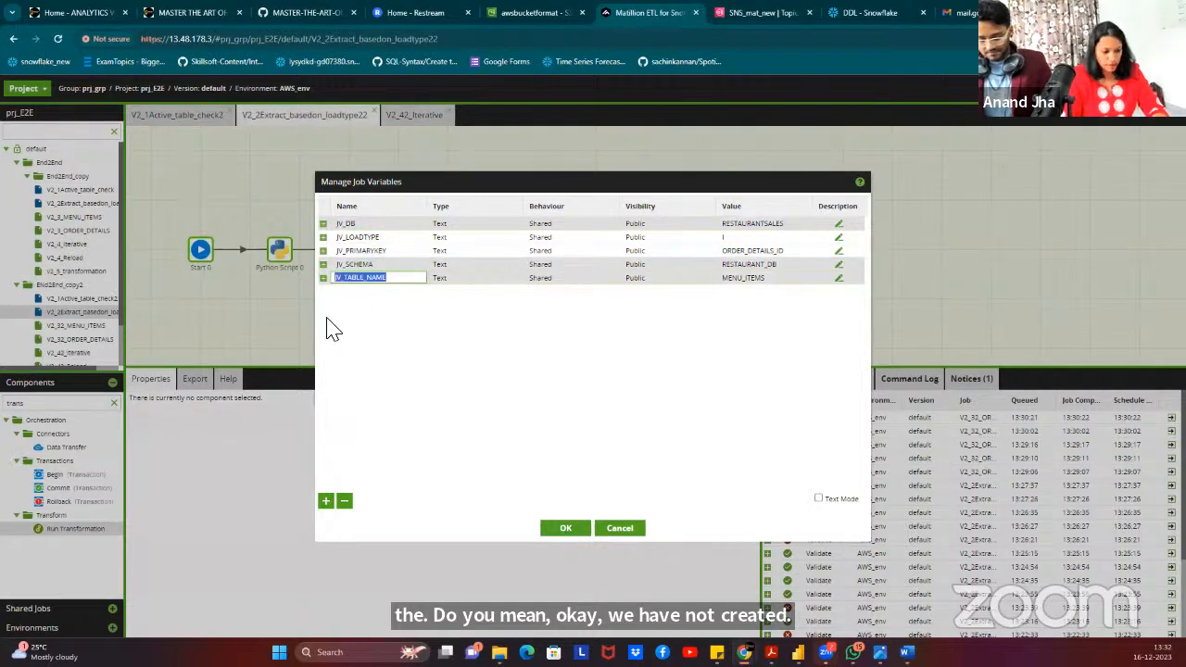
Copy the JV_DB, JV_SCHEMA and JV_TABLE_NAME variable rows from the extract job.
right_click(519, 267)
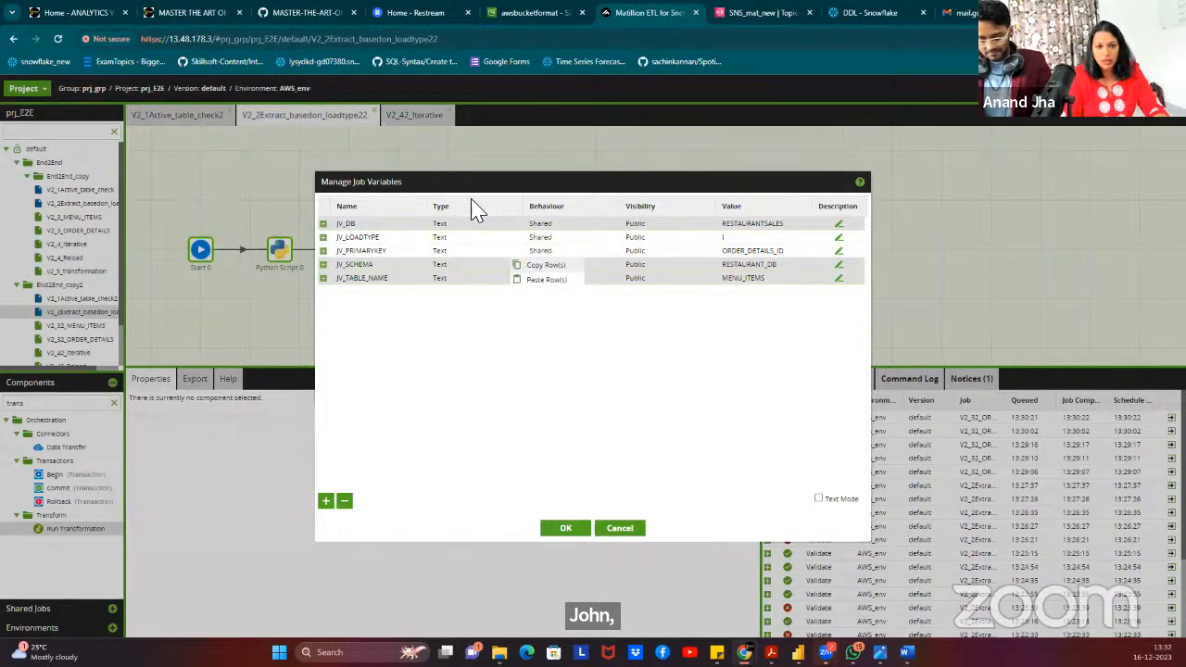
click(497, 251)
right_click(500, 251)
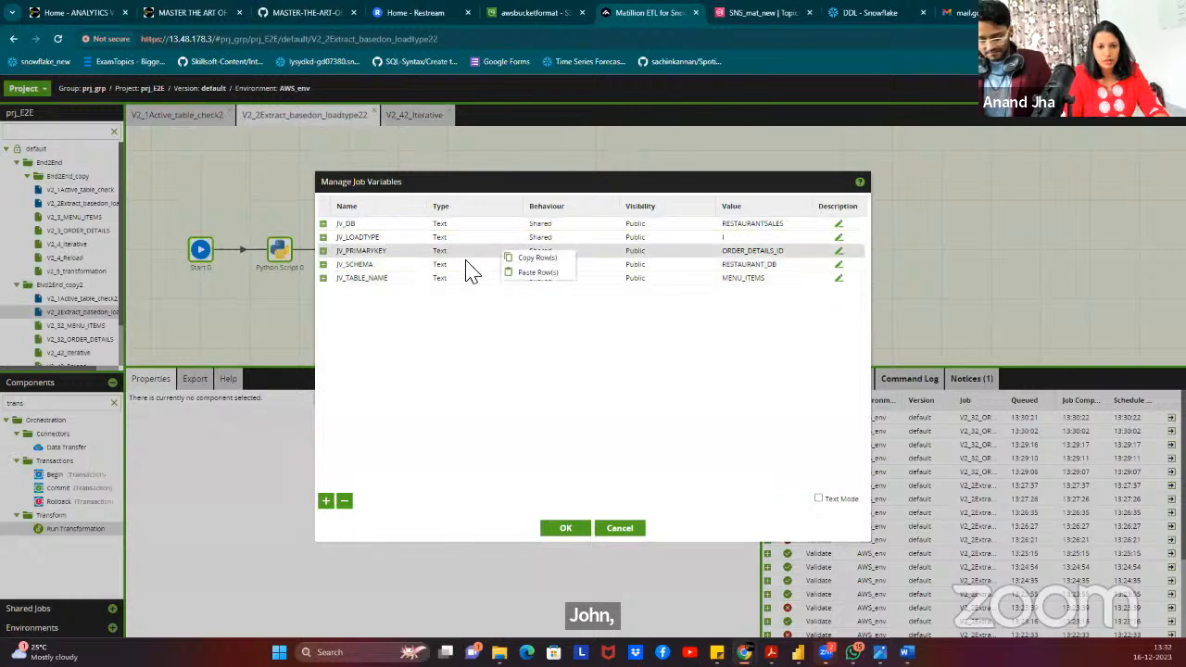
click(378, 228)
click(381, 266)
ctrl+click(382, 280)
right_click(436, 267)
click(565, 527)
Paste the three copied variables into V2_42_Iterative's job variables and save.
click(414, 115)
right_click(364, 165)
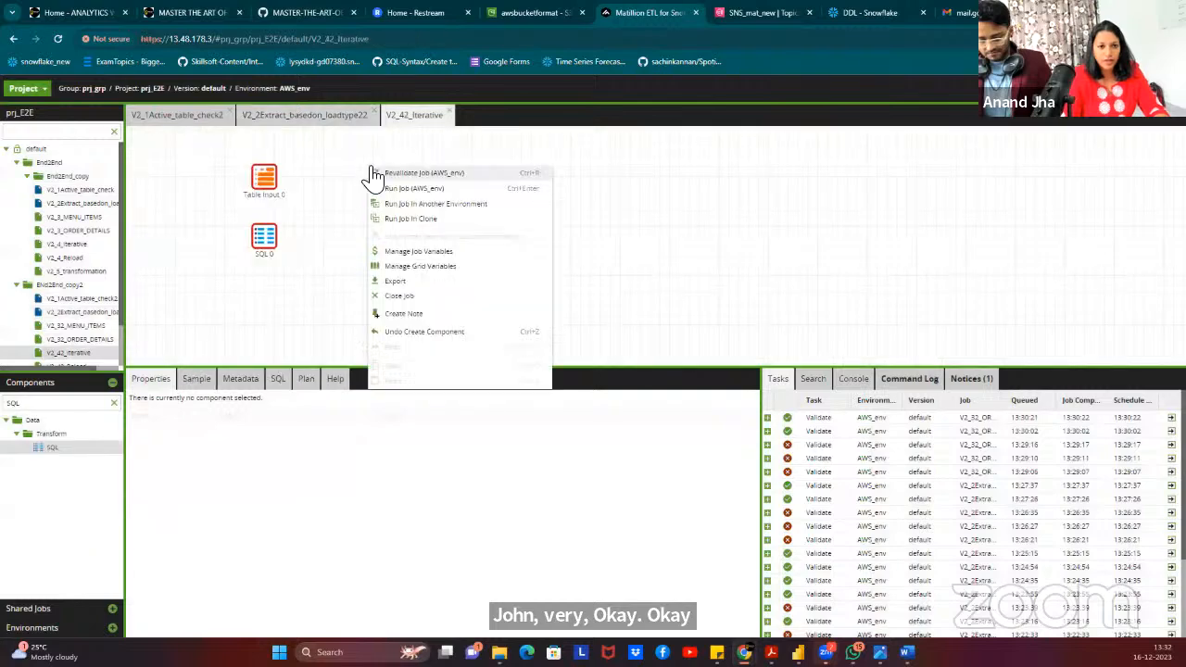
click(432, 254)
right_click(403, 243)
click(437, 267)
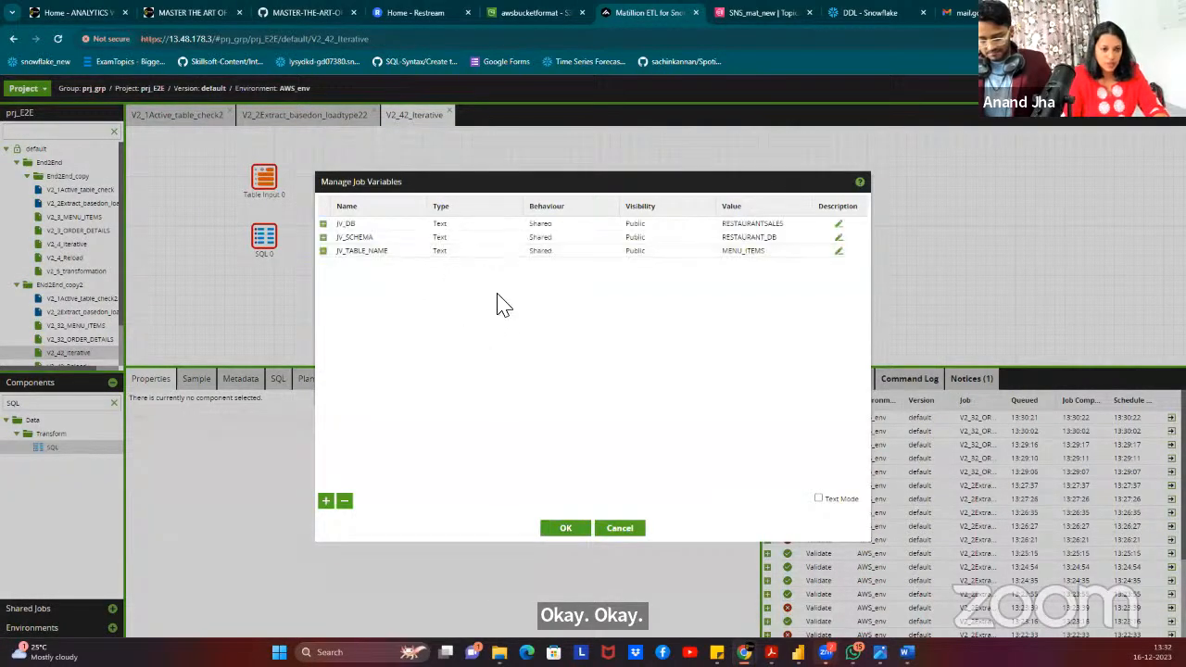
click(564, 530)
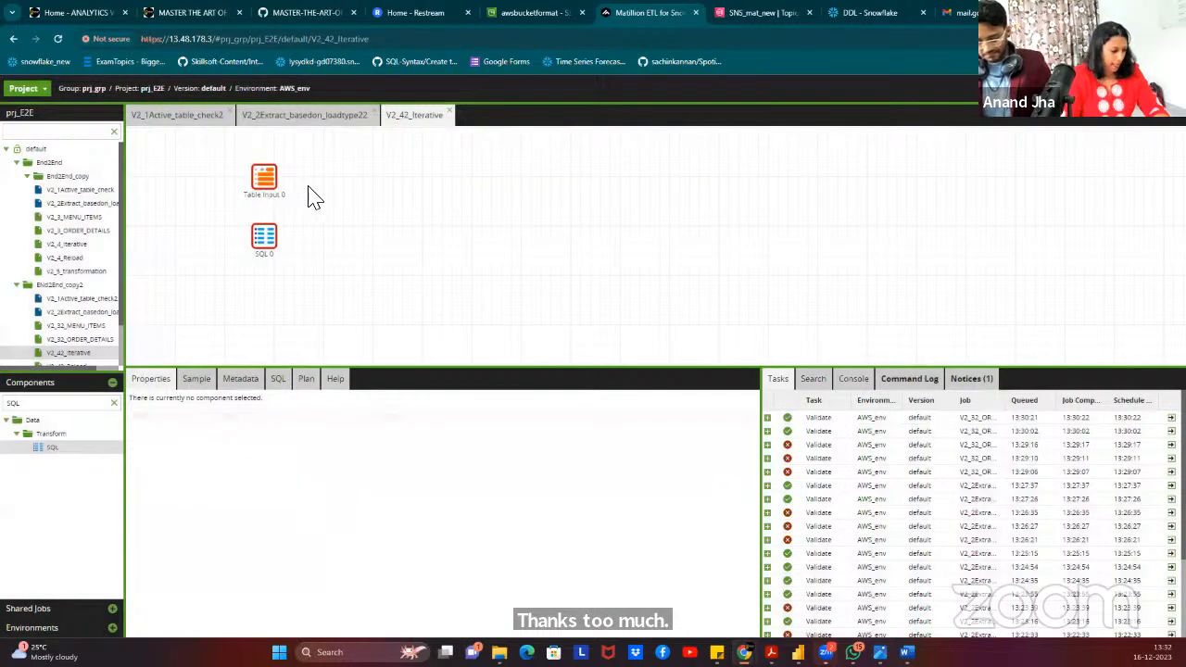
Check the extract job's grid variables, then confirm DES_COLUMNS in V2_42_Iterative's grid variables.
click(278, 116)
right_click(354, 177)
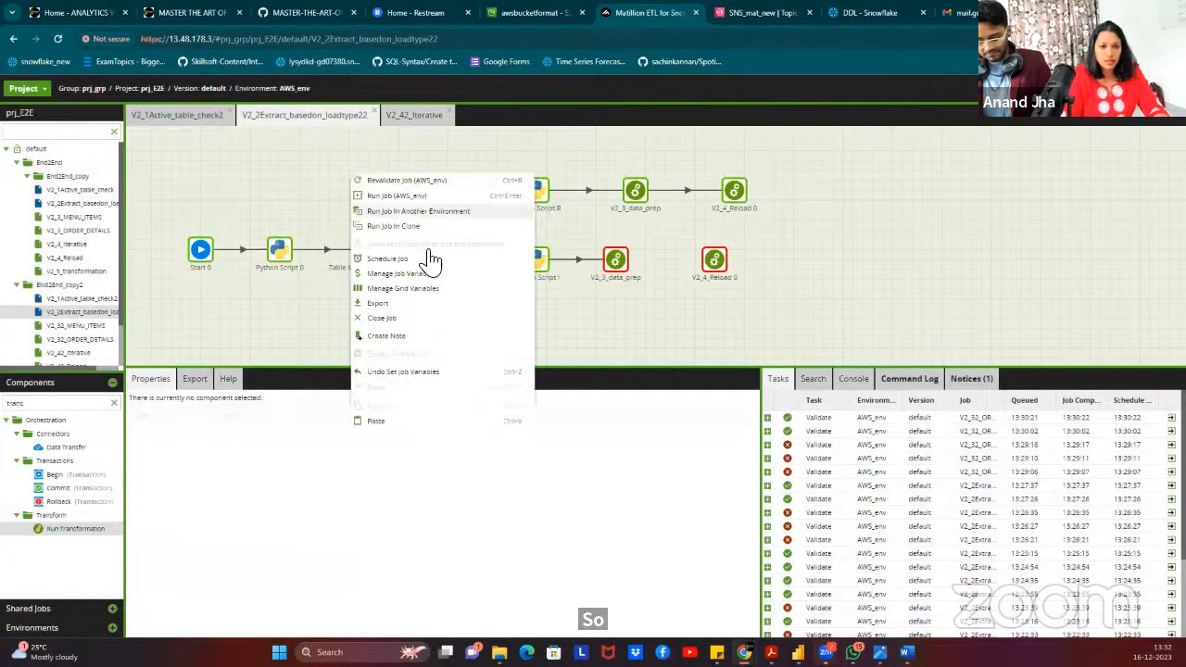
click(419, 291)
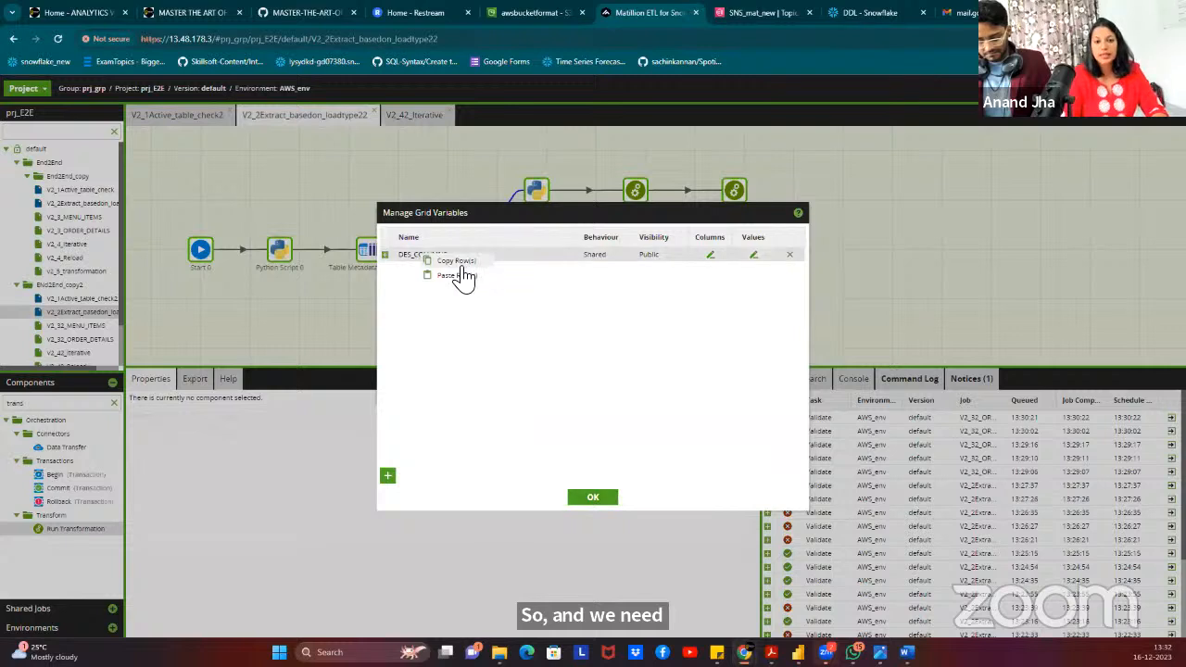
click(589, 498)
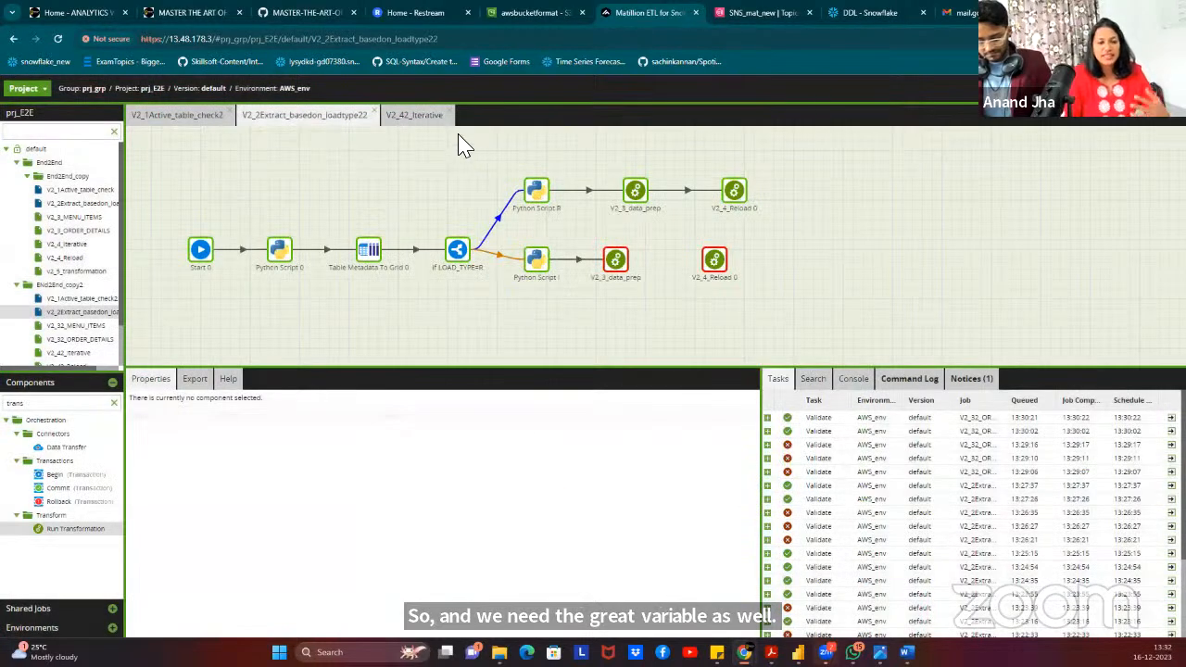
click(421, 118)
right_click(356, 226)
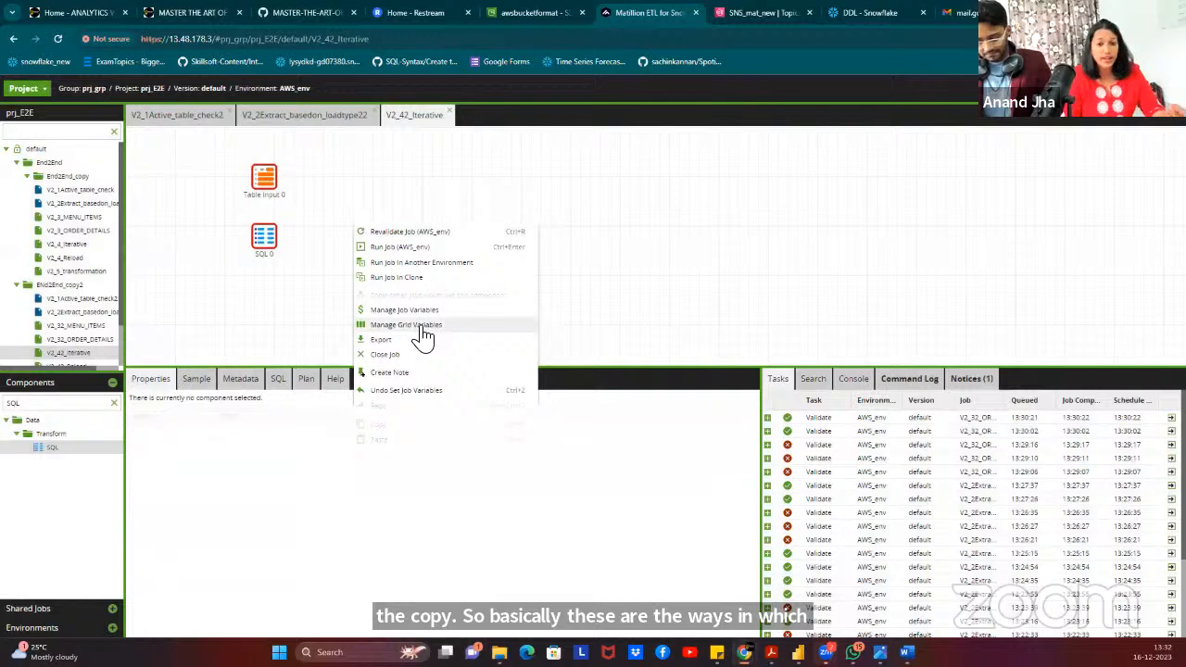
click(408, 326)
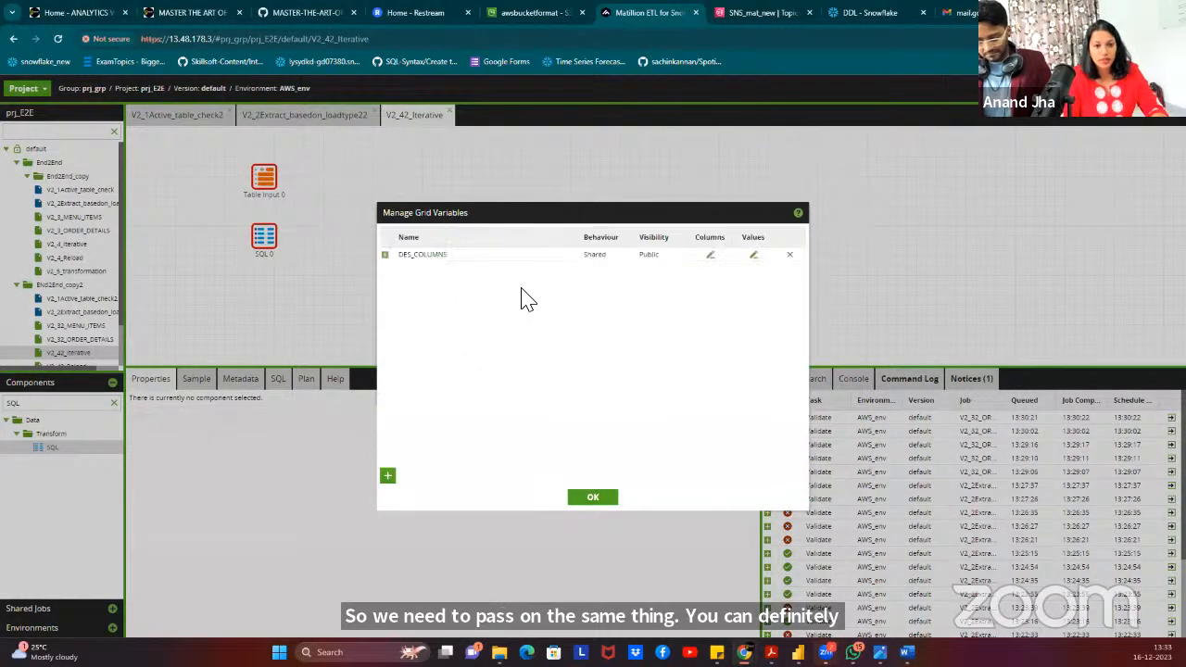
click(597, 501)
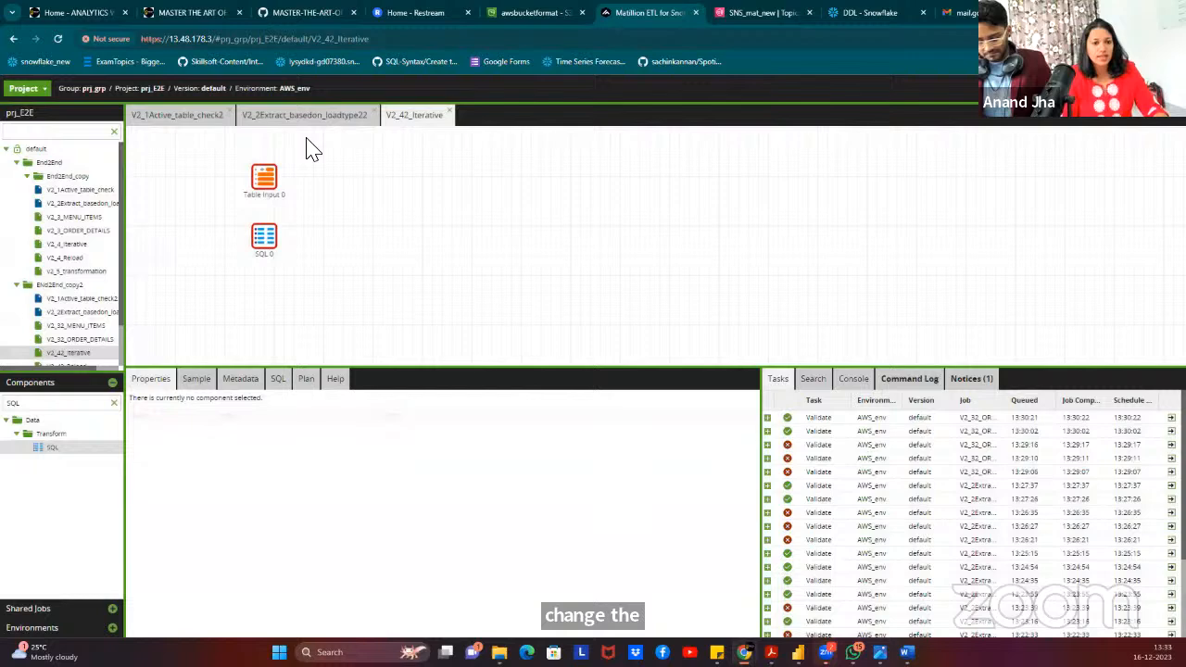
Set Table Input 0's Database to the jv_DB variable.
click(267, 195)
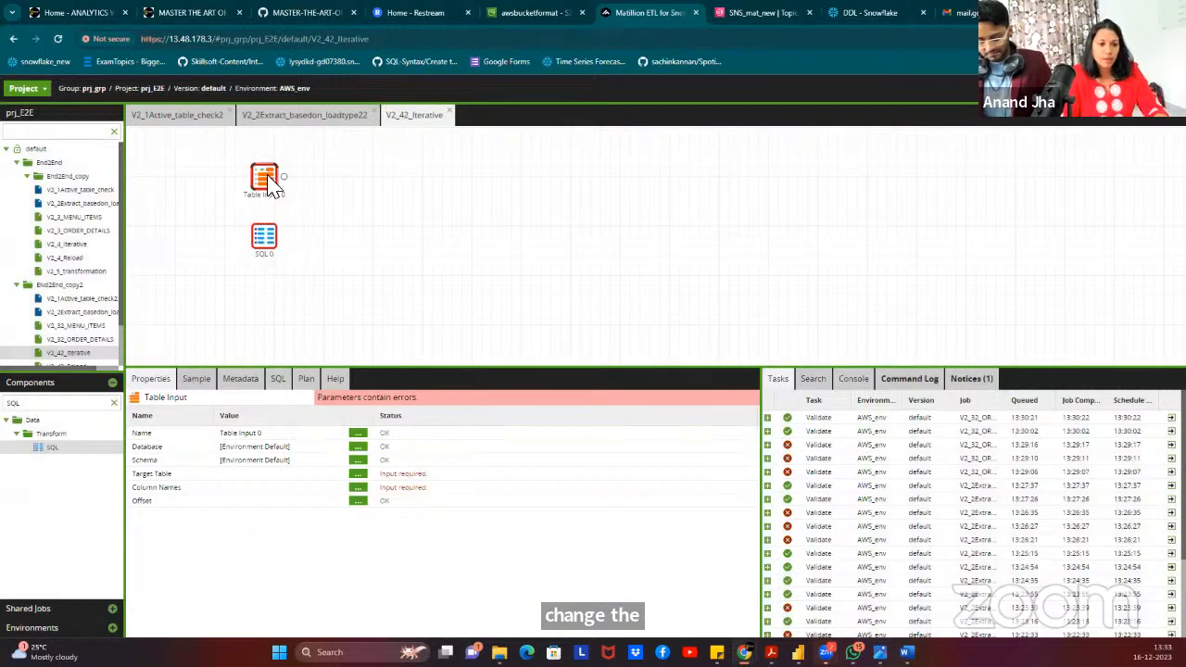
click(359, 445)
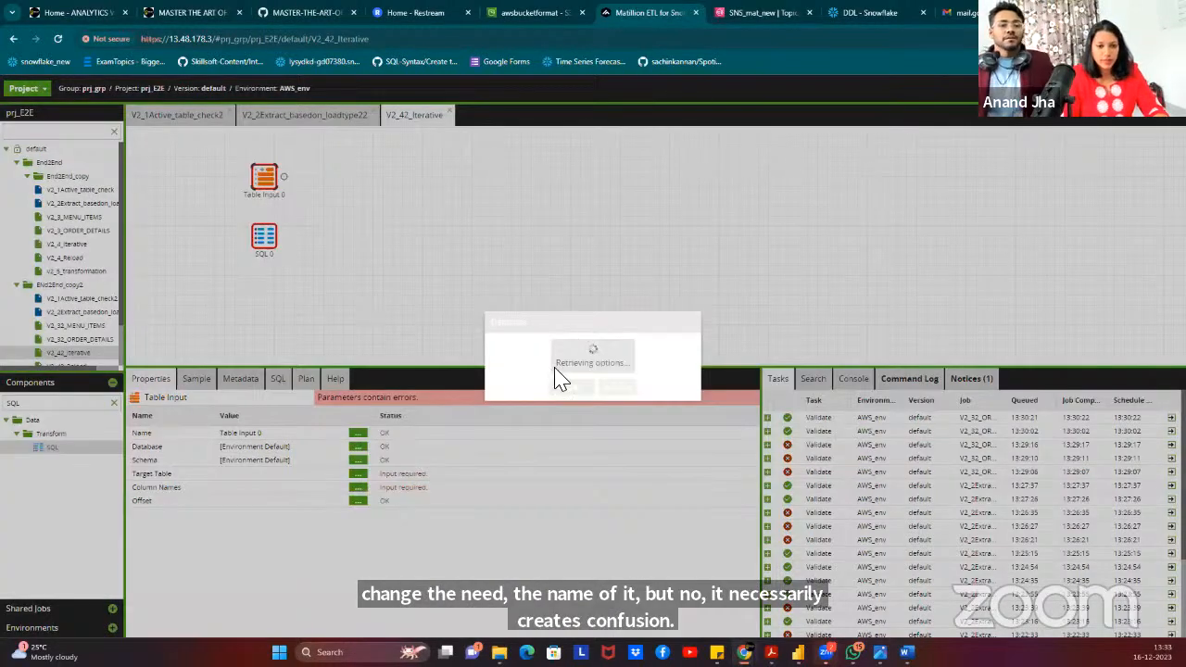
click(518, 361)
click(542, 345)
text(DB)
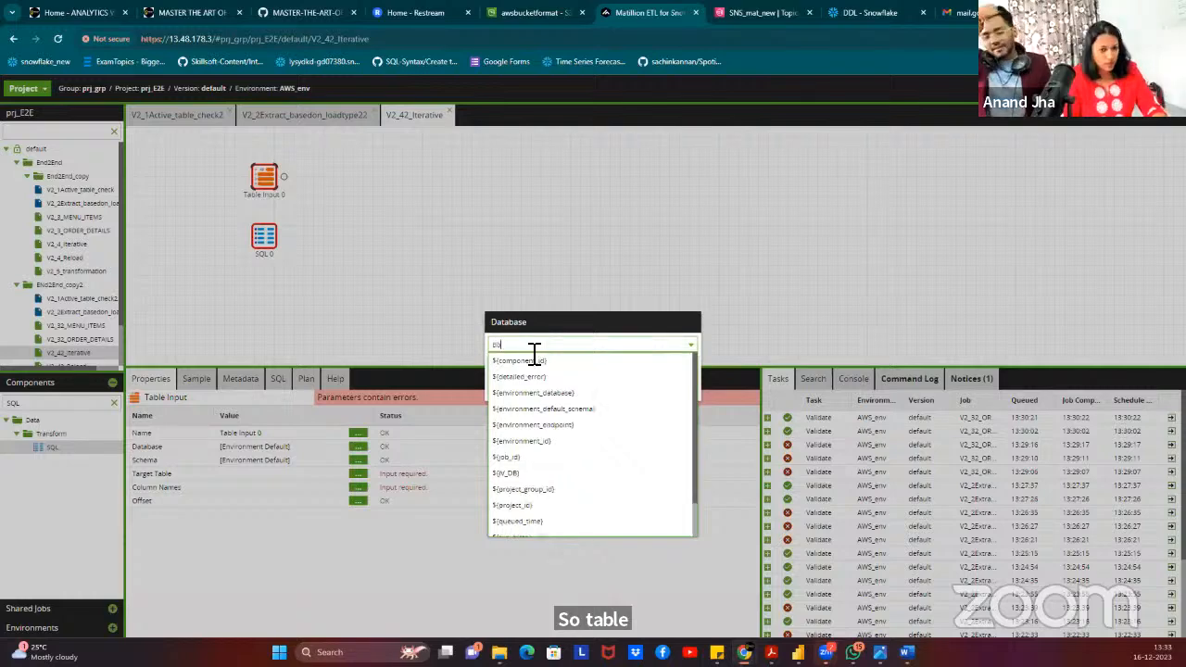
click(522, 366)
click(575, 394)
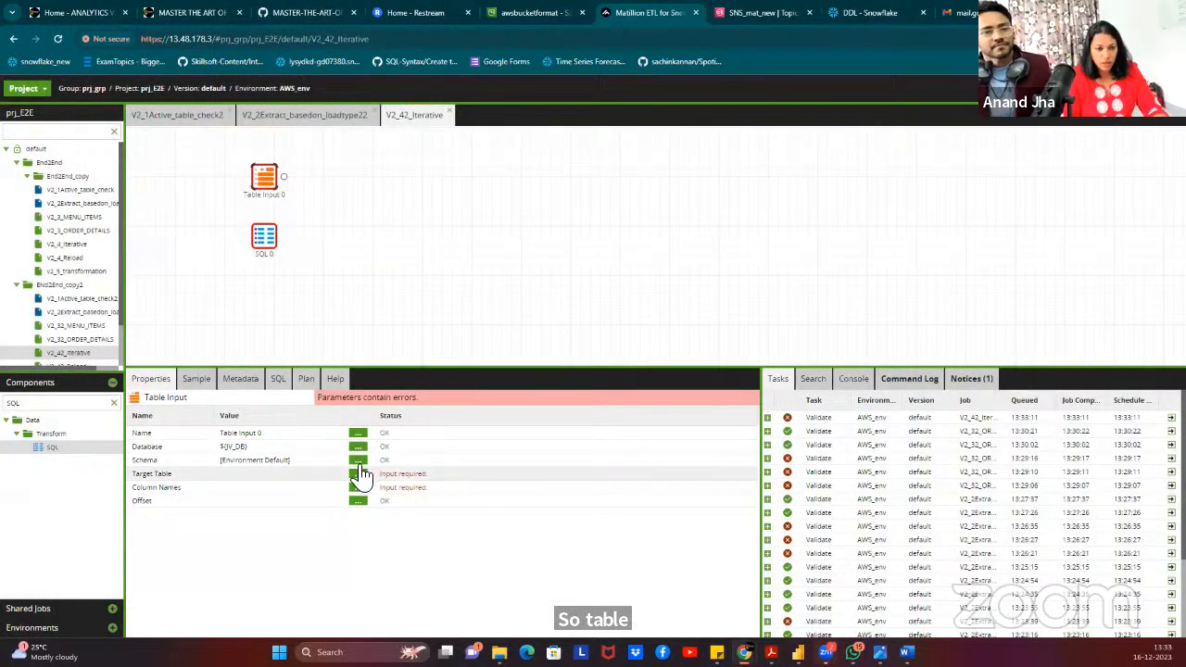
Set the table input's Schema to the jv_SCHEMA variable.
click(358, 461)
click(492, 362)
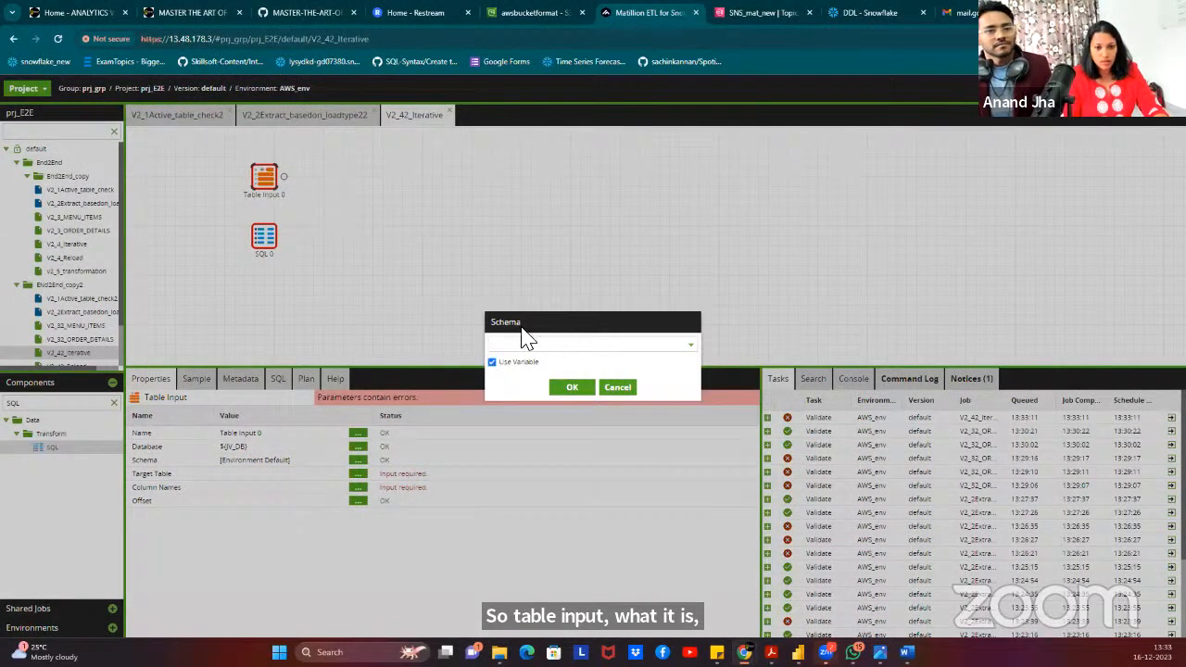
click(524, 345)
text(sch)
click(537, 376)
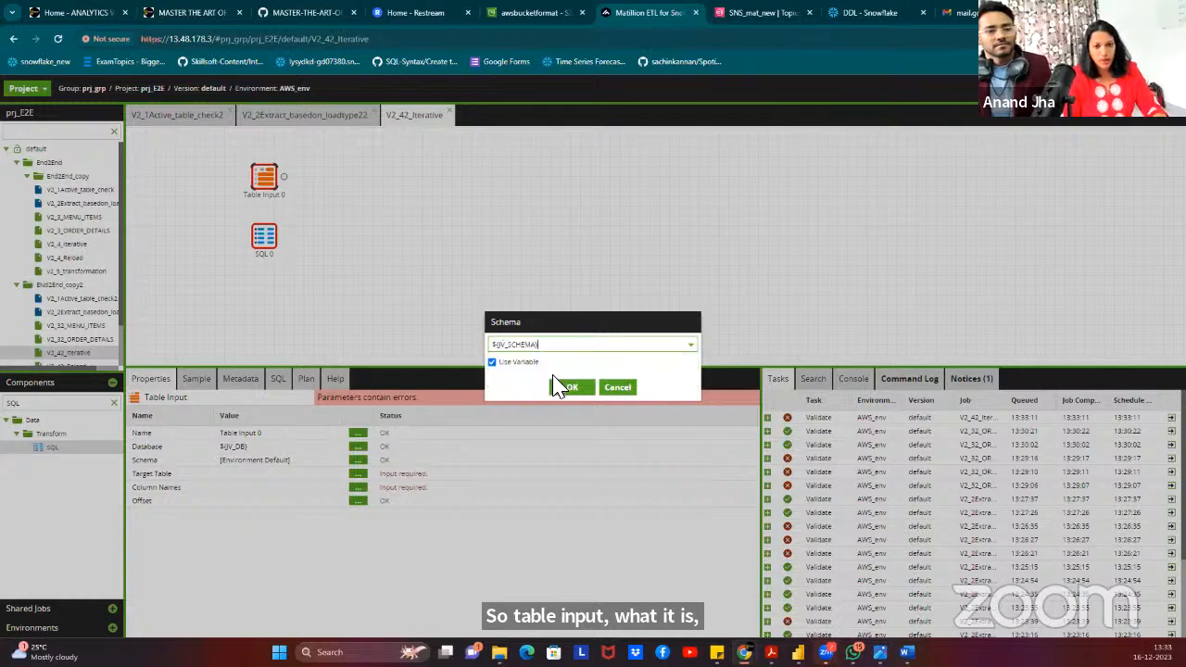
click(571, 388)
Set the Target Table to the JV_TABLE_NAME variable instead of a fixed table.
click(358, 474)
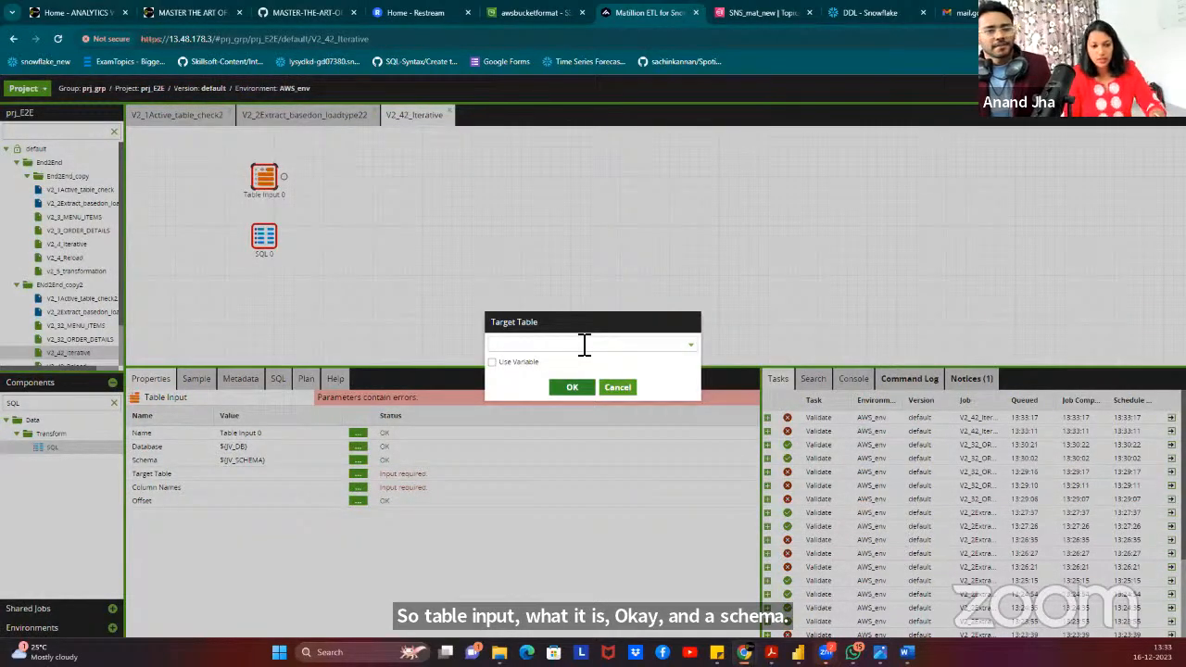
click(585, 345)
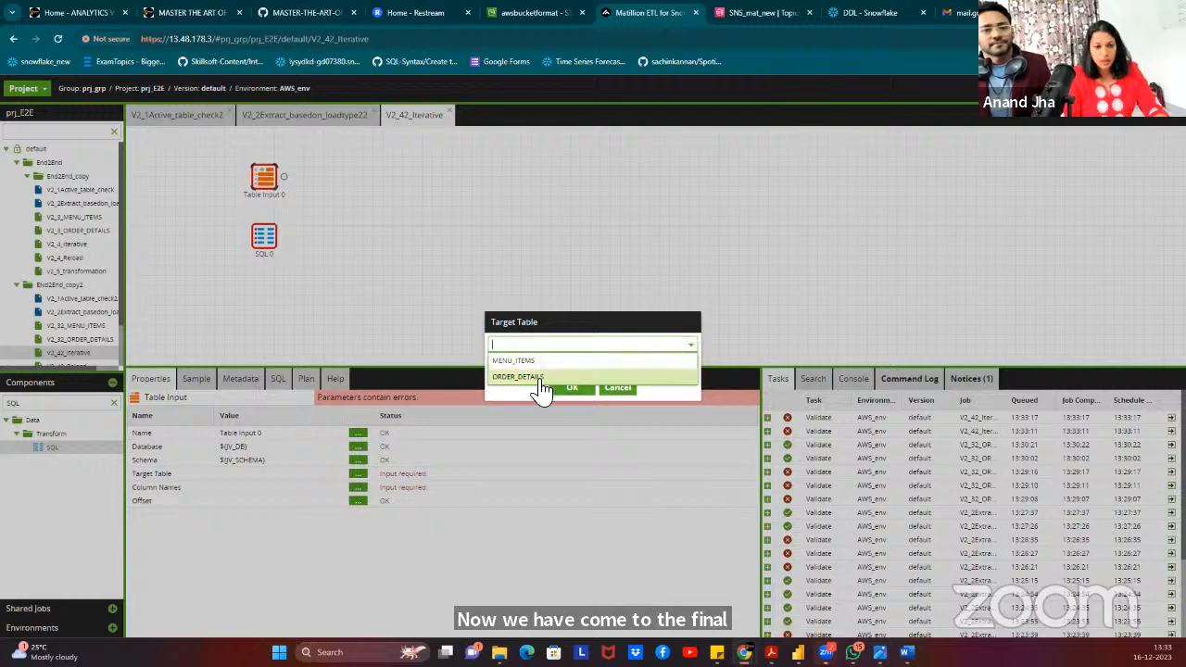
click(559, 322)
click(495, 361)
click(528, 344)
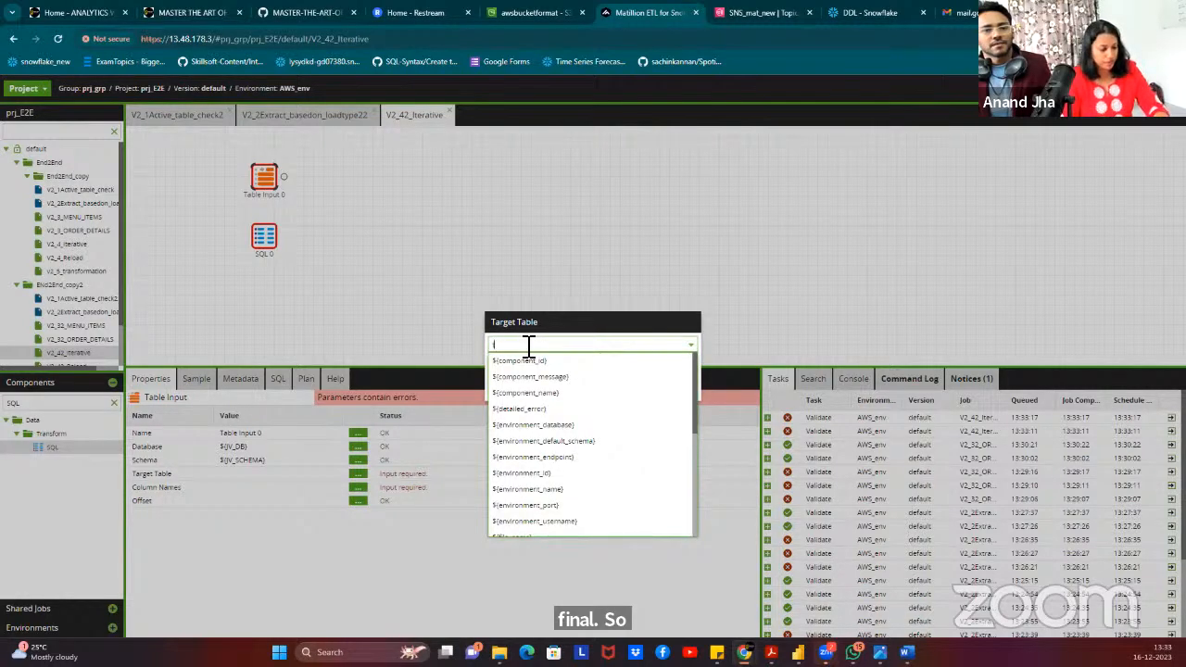
text(ta)
click(528, 392)
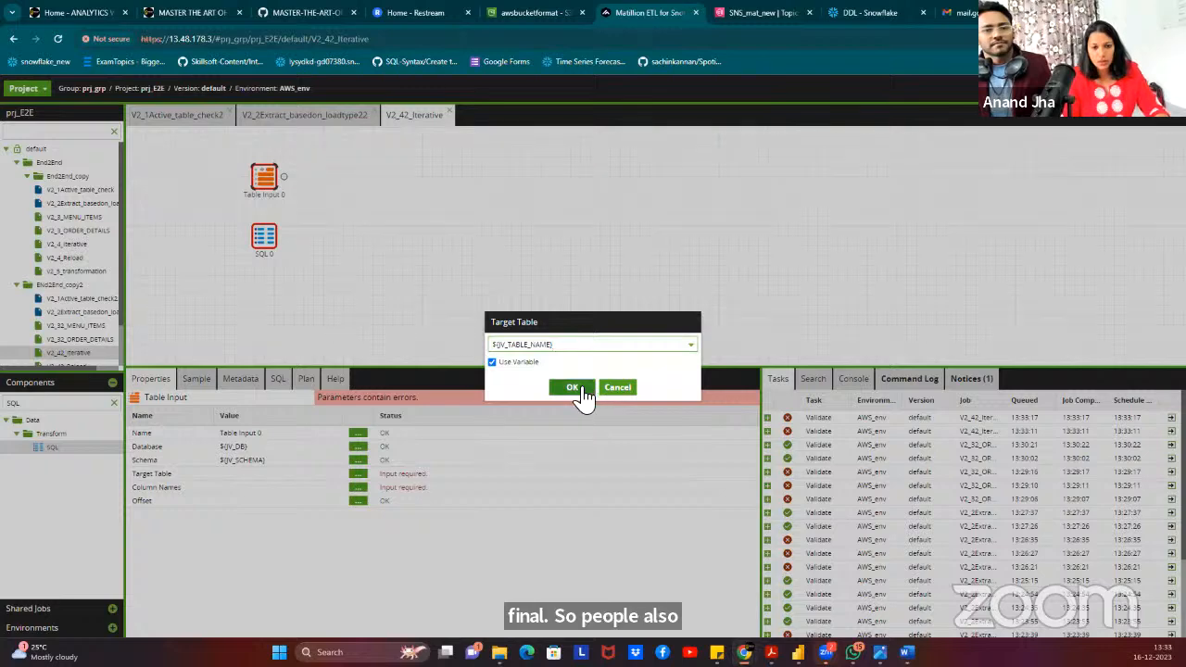
click(575, 393)
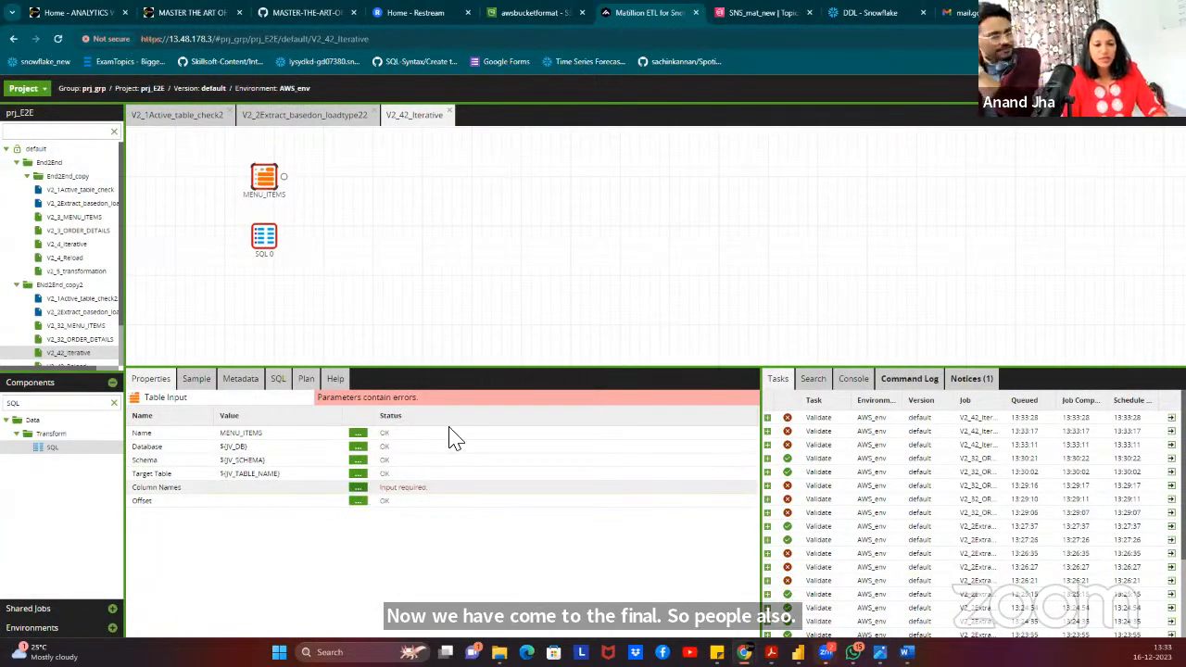
Take Column Names from grid variable DES_COLUMNS, mapping the Col_name column.
click(358, 487)
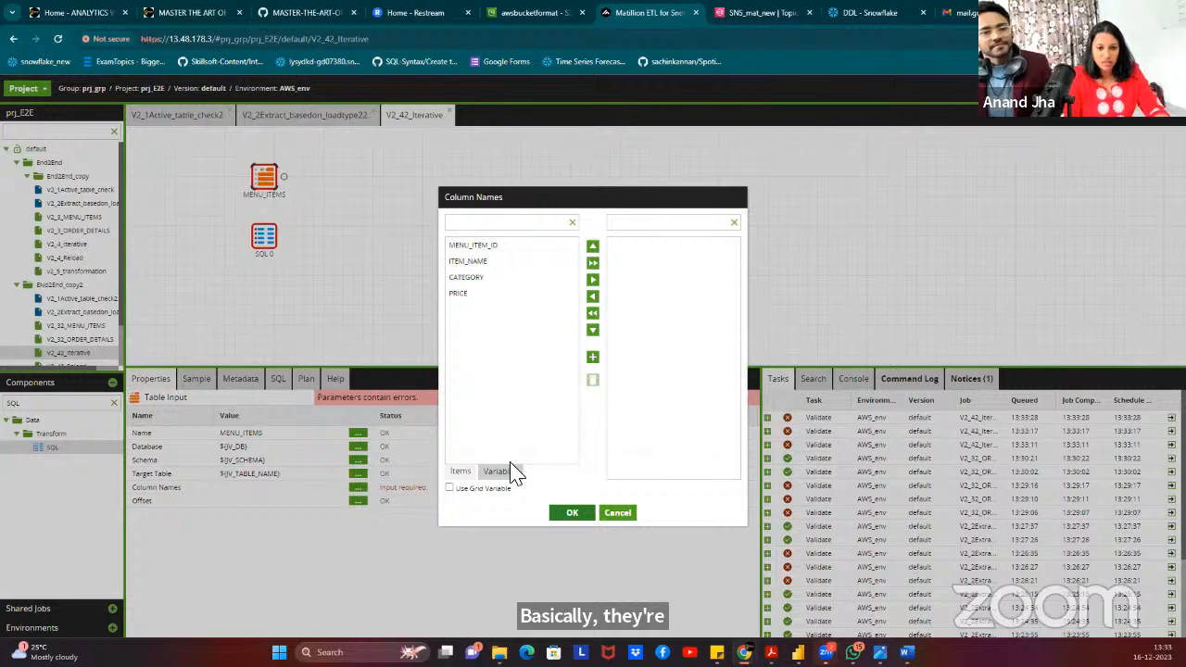
click(451, 488)
click(543, 227)
click(547, 243)
click(549, 266)
click(543, 295)
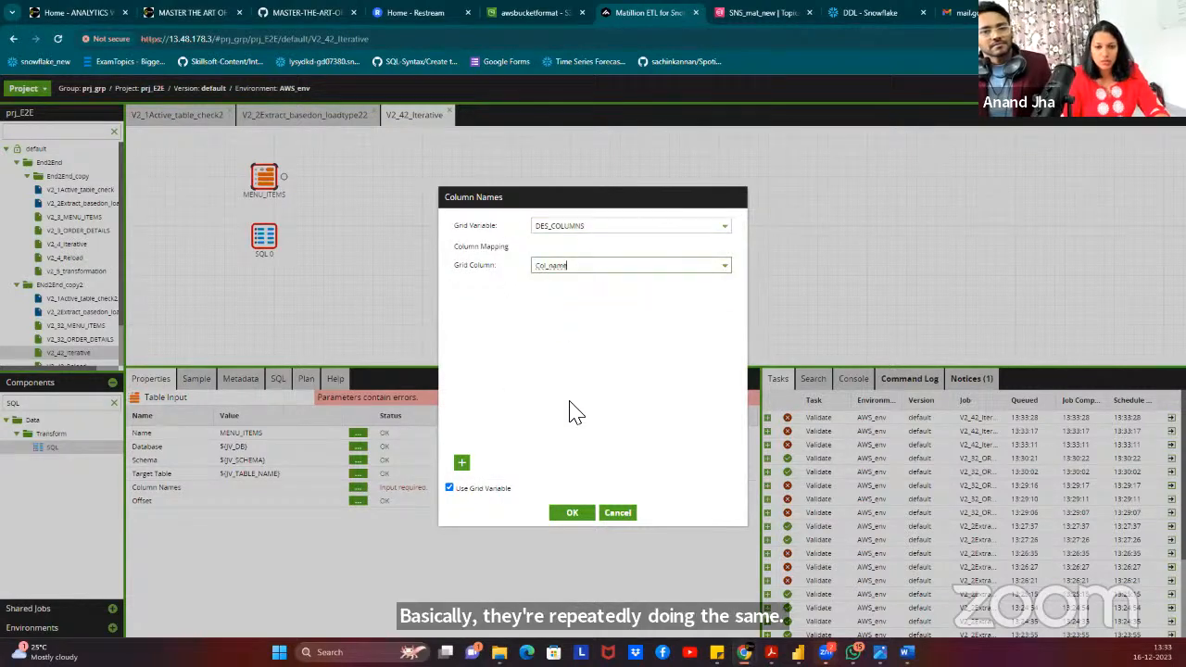
click(567, 515)
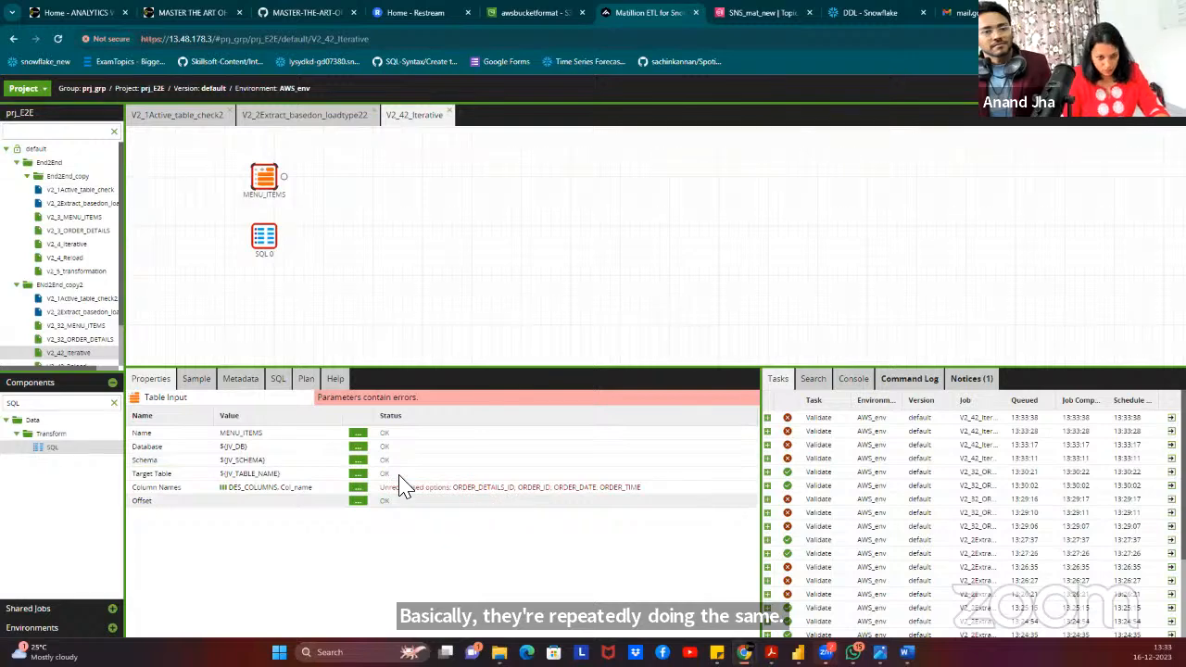
Review the default values of the DES_COLUMNS grid variable.
right_click(431, 258)
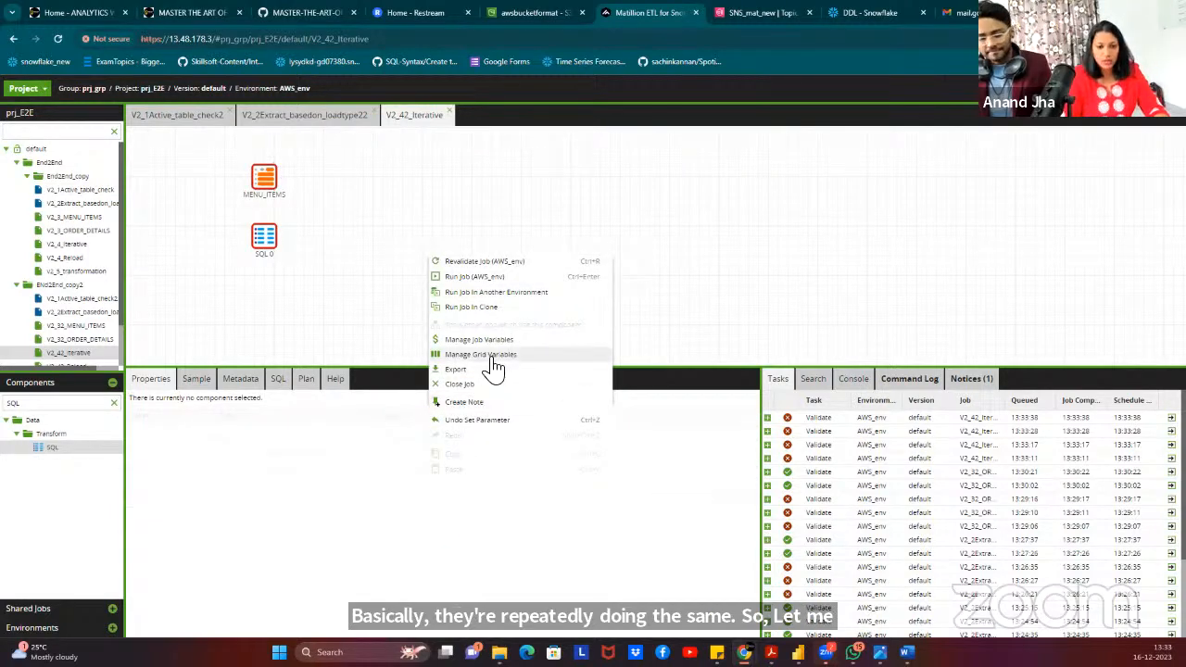
click(494, 355)
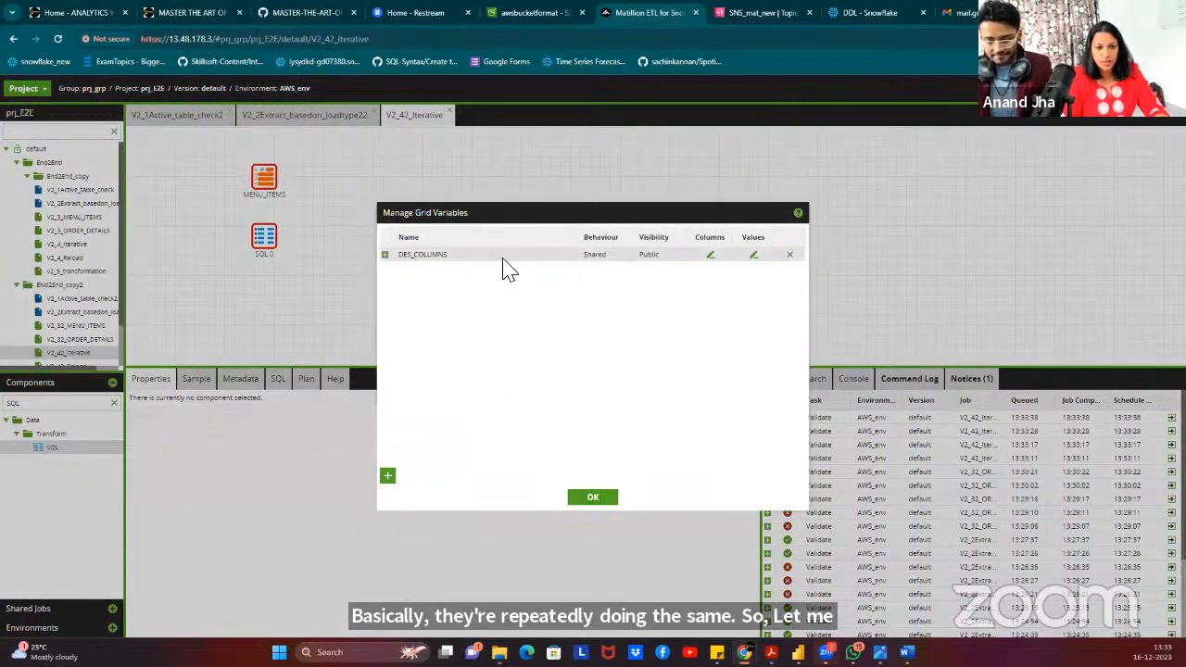
click(752, 256)
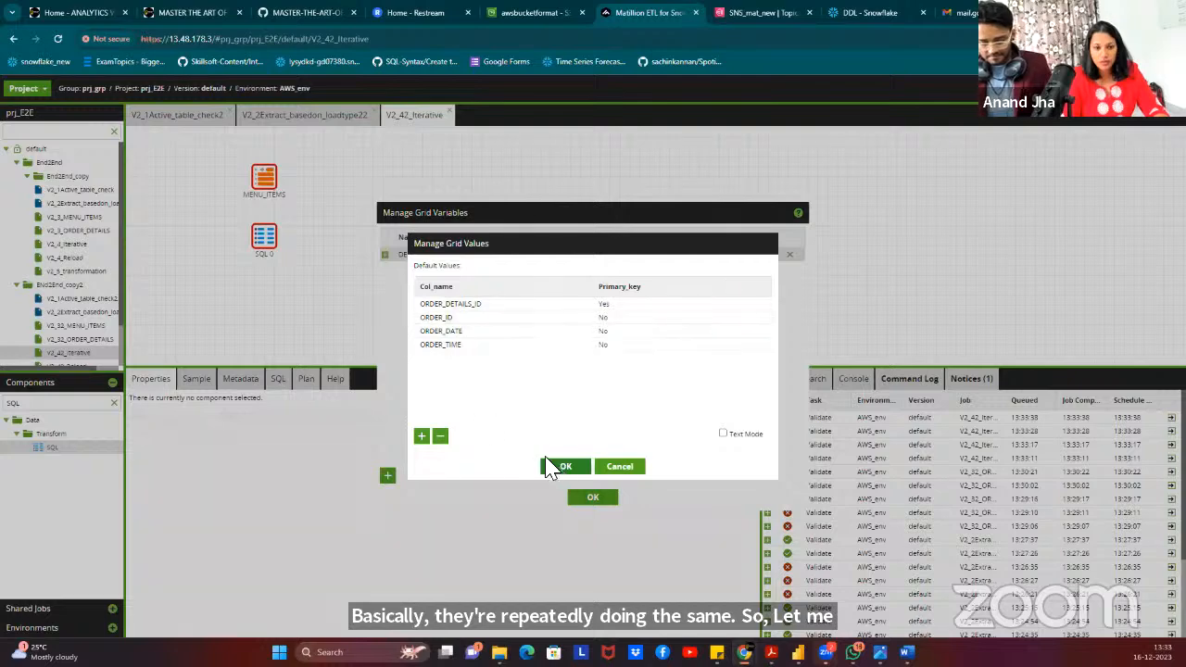
click(567, 467)
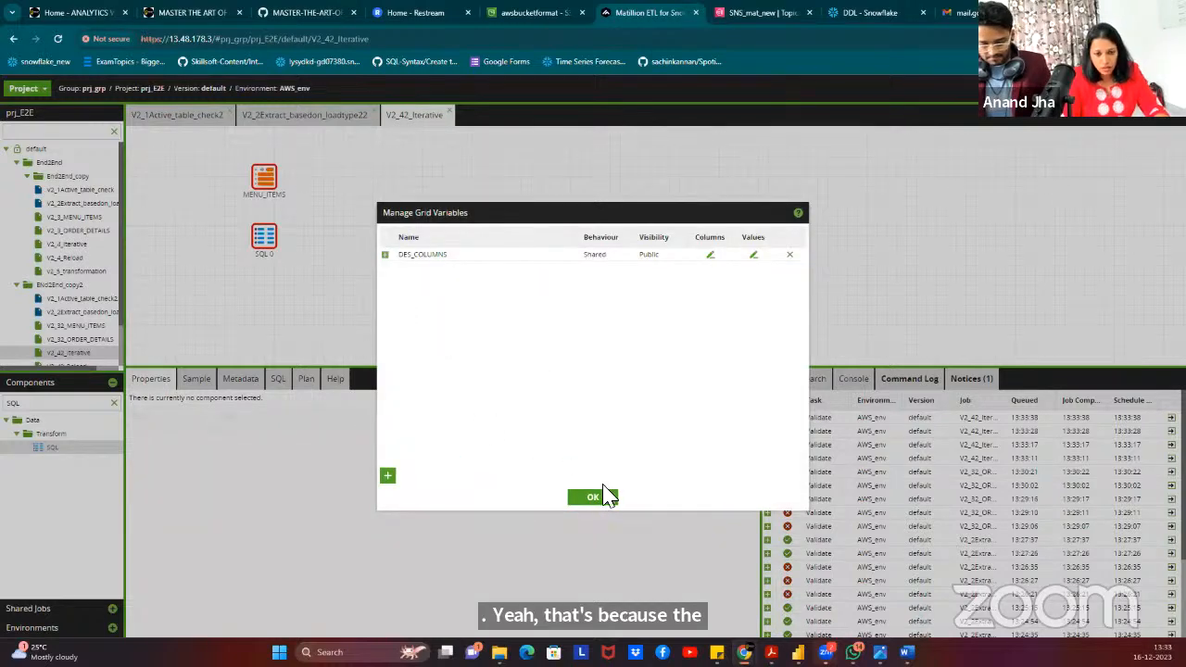
click(593, 498)
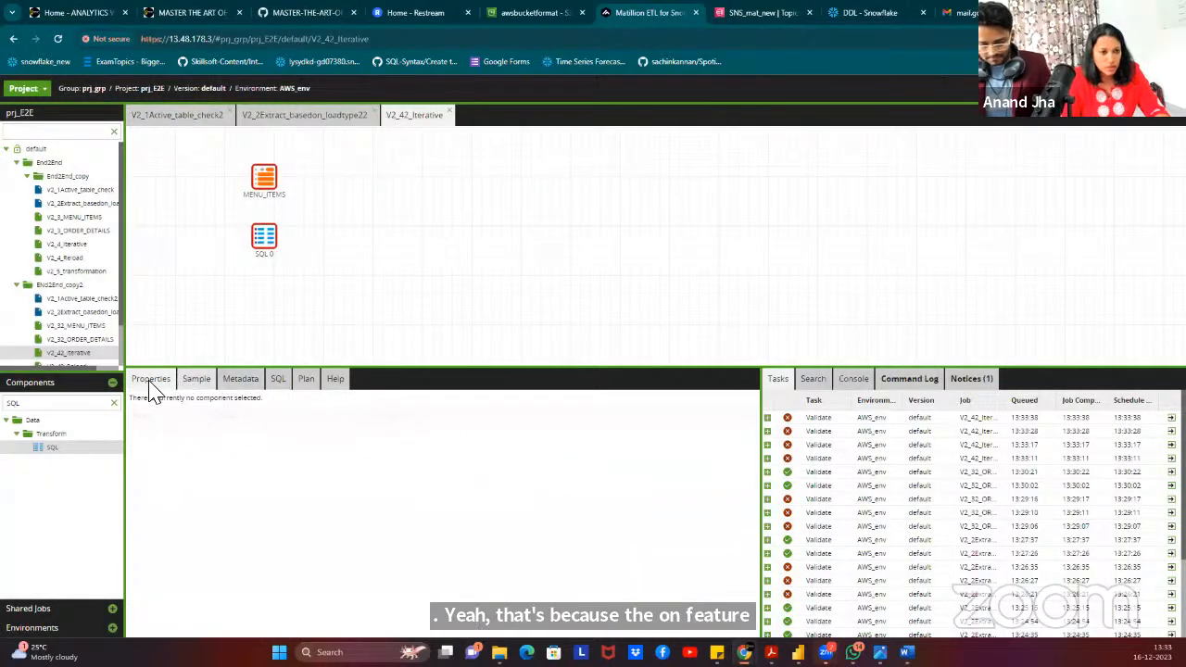
Change MENU_ITEMS's schema to ${JV_SCHEMA}_DES and target table to ${JV_TABLE_NAME}_DES.
click(267, 176)
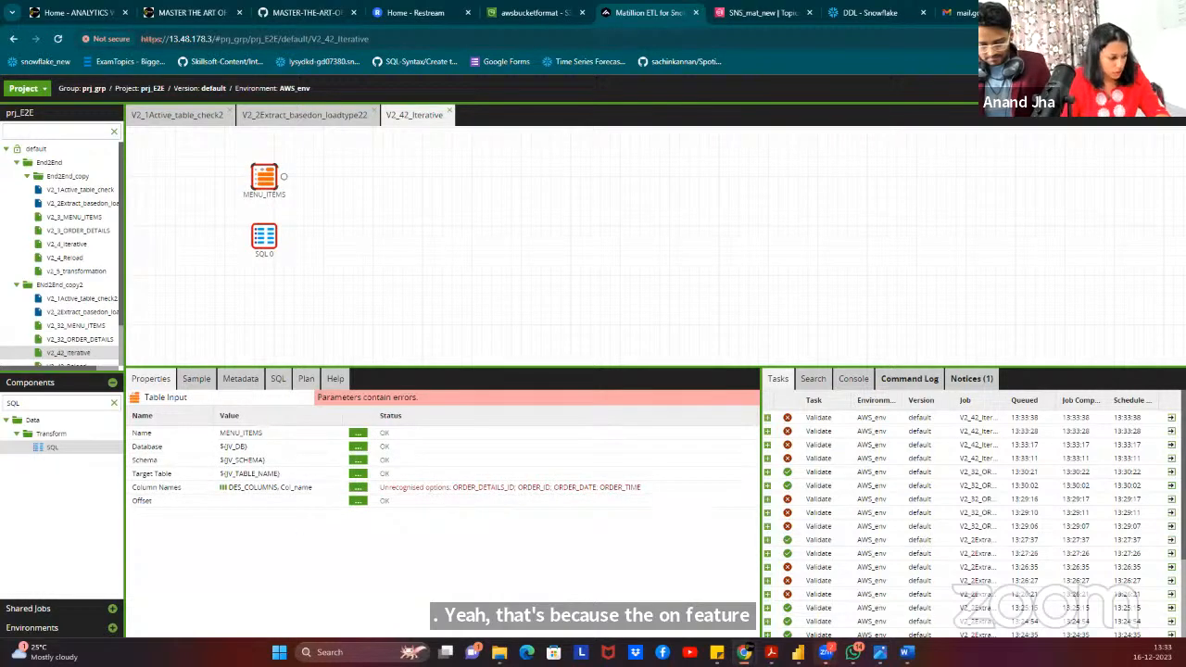
click(362, 463)
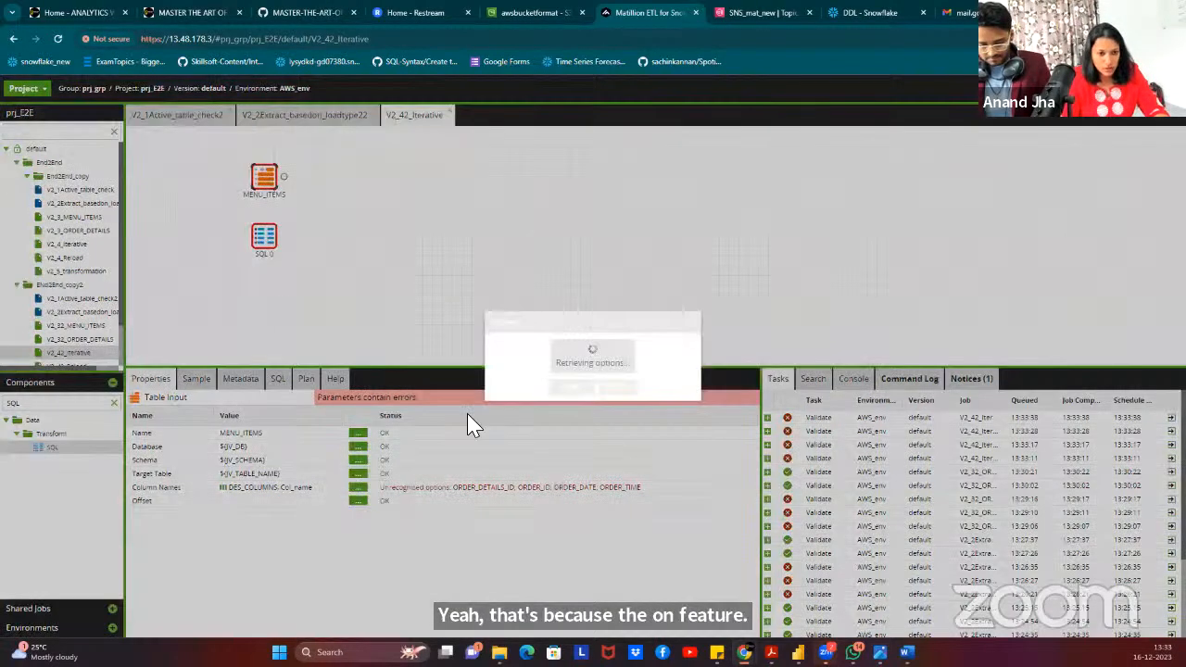
click(578, 351)
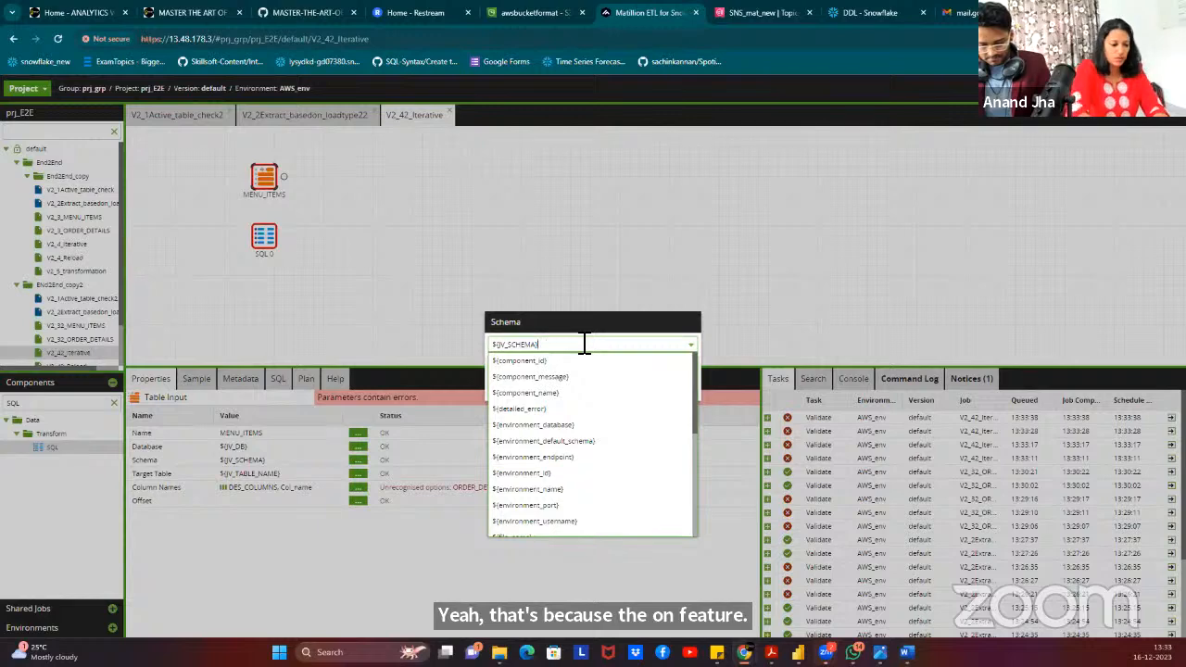
text(_DES)
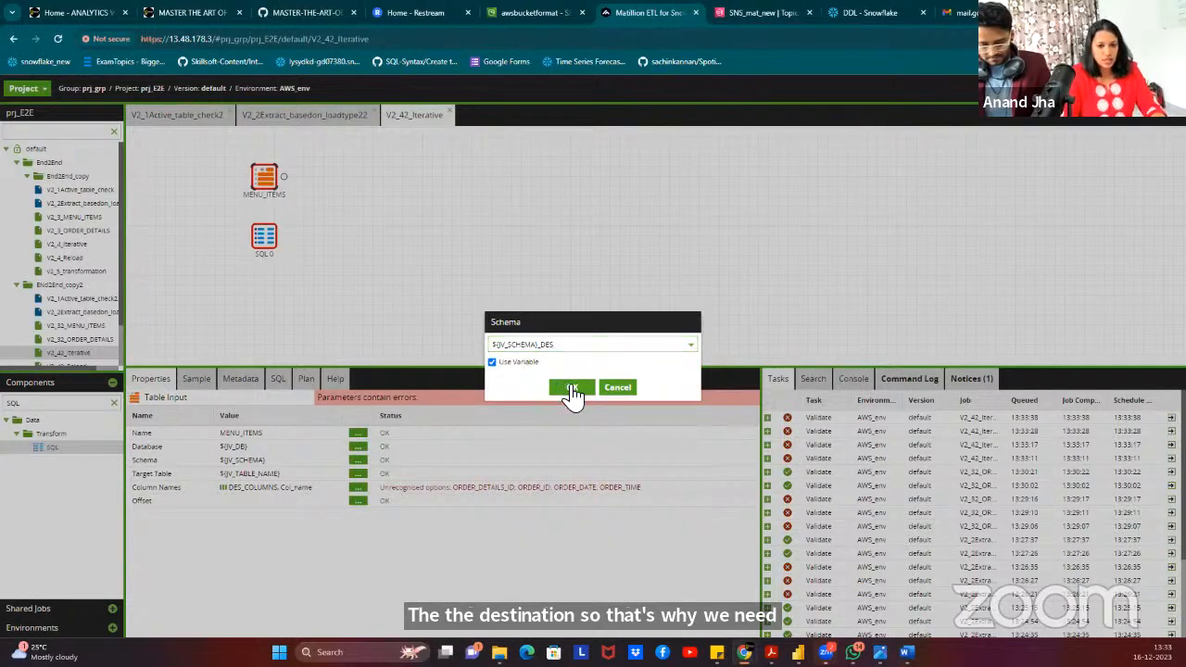
click(571, 389)
click(357, 473)
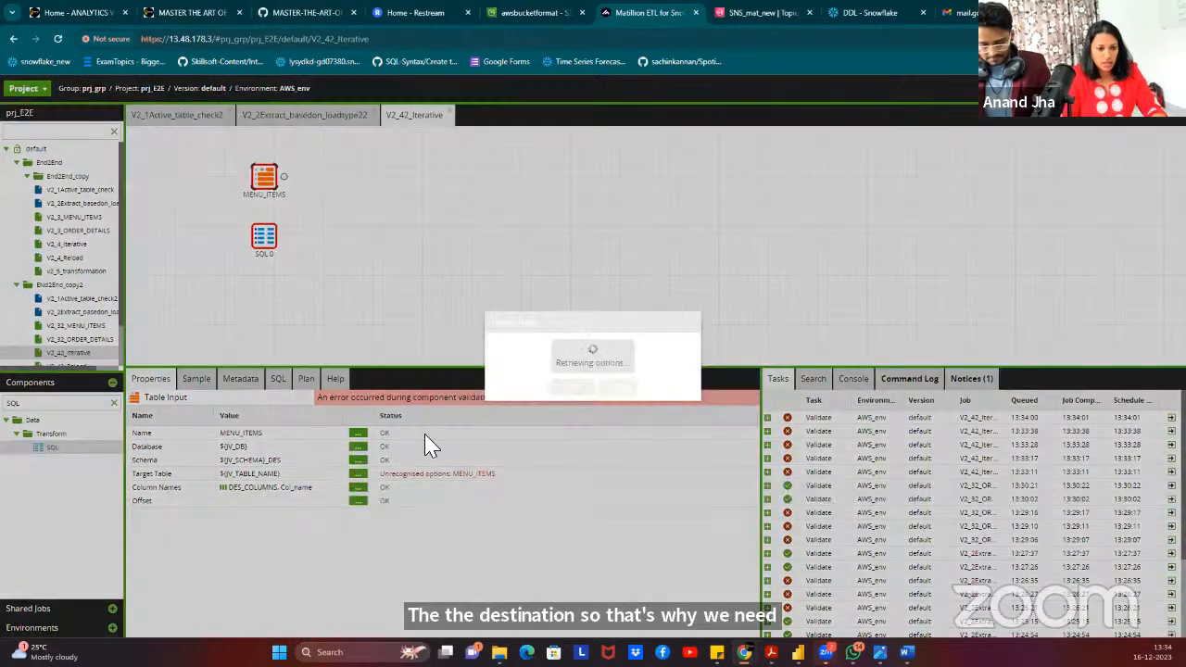
click(574, 345)
text(_DES)
click(572, 388)
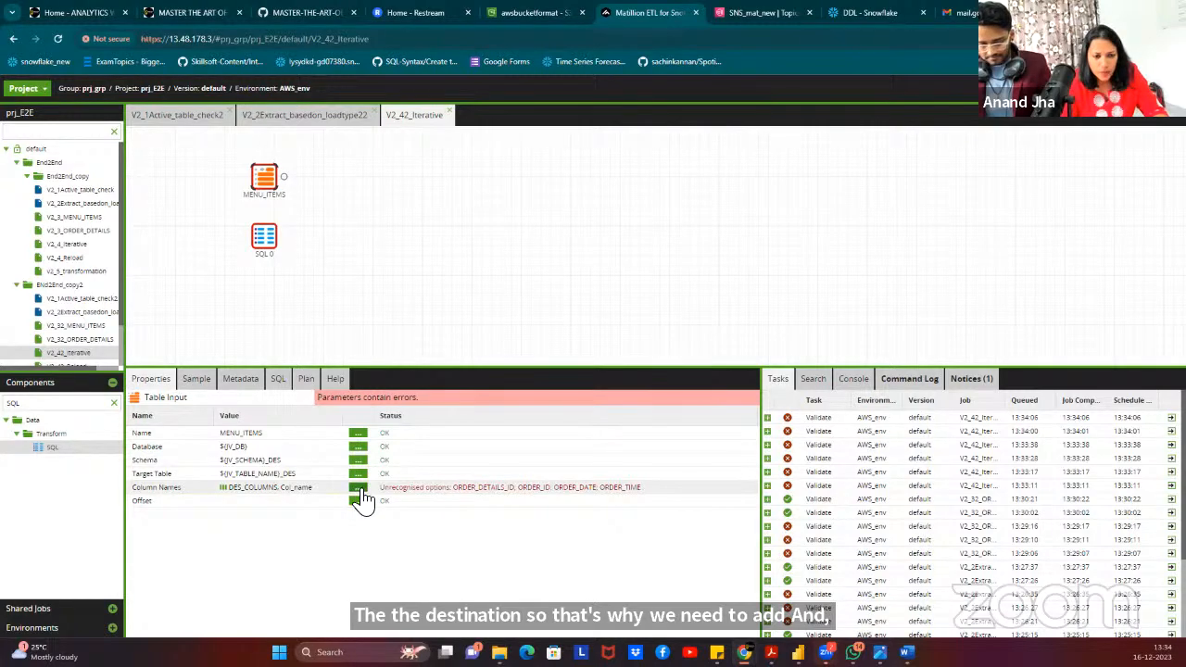
Recheck the DES_COLUMNS default values, then select the SQL 0 component.
right_click(490, 225)
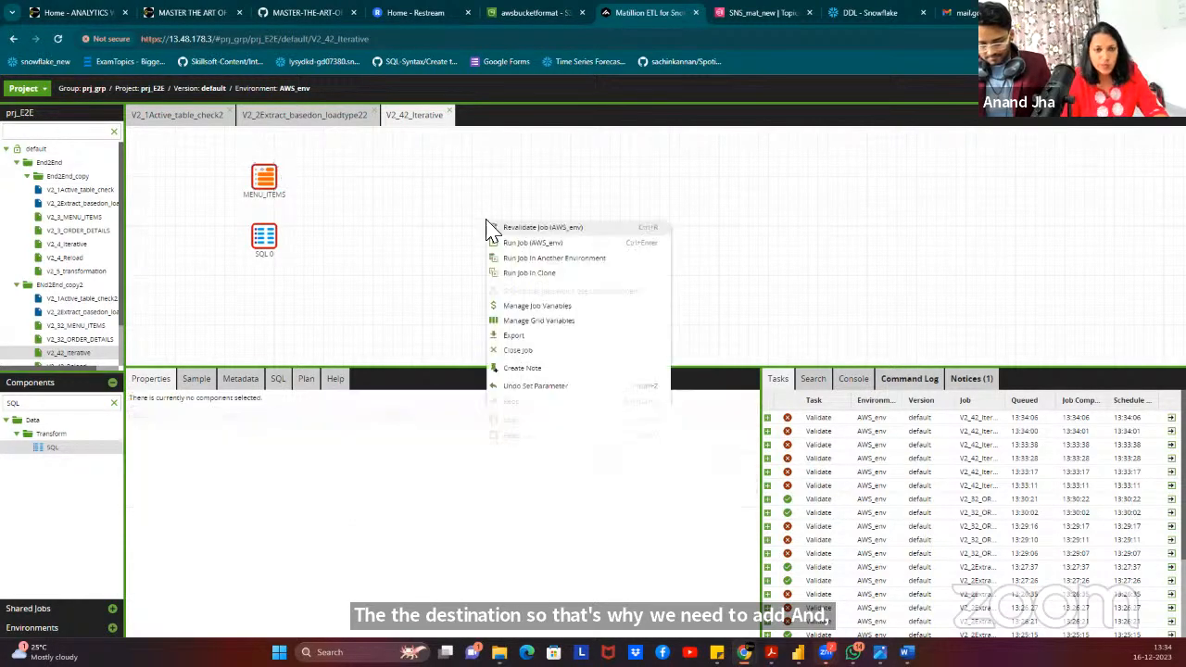
click(555, 324)
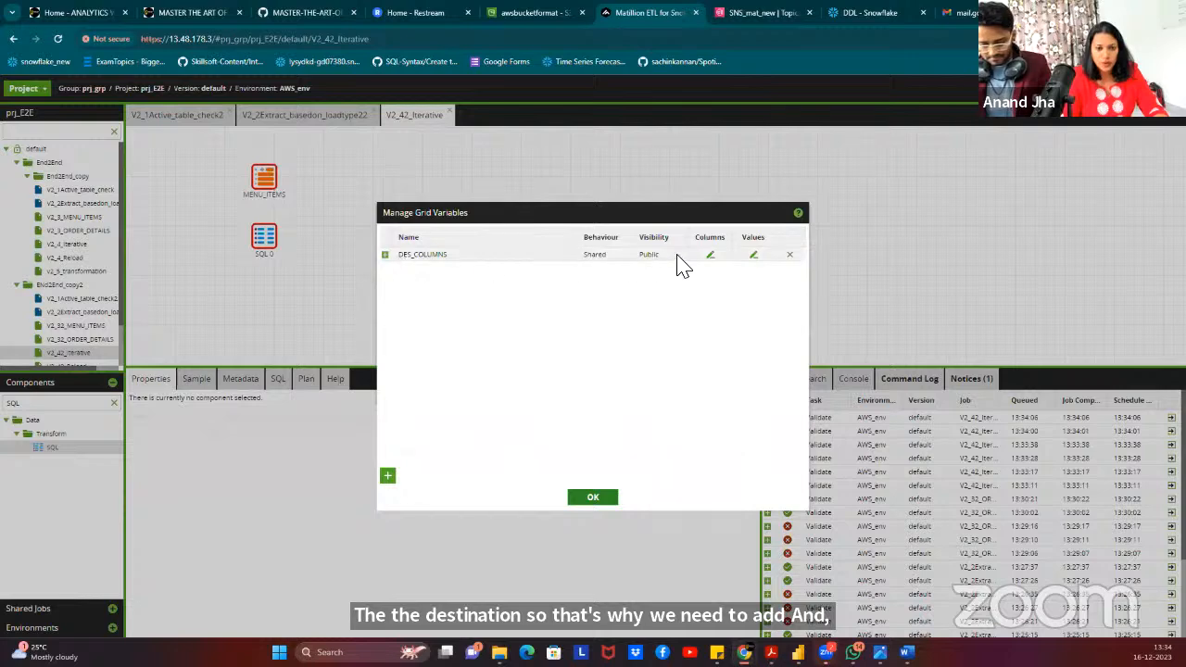
click(754, 259)
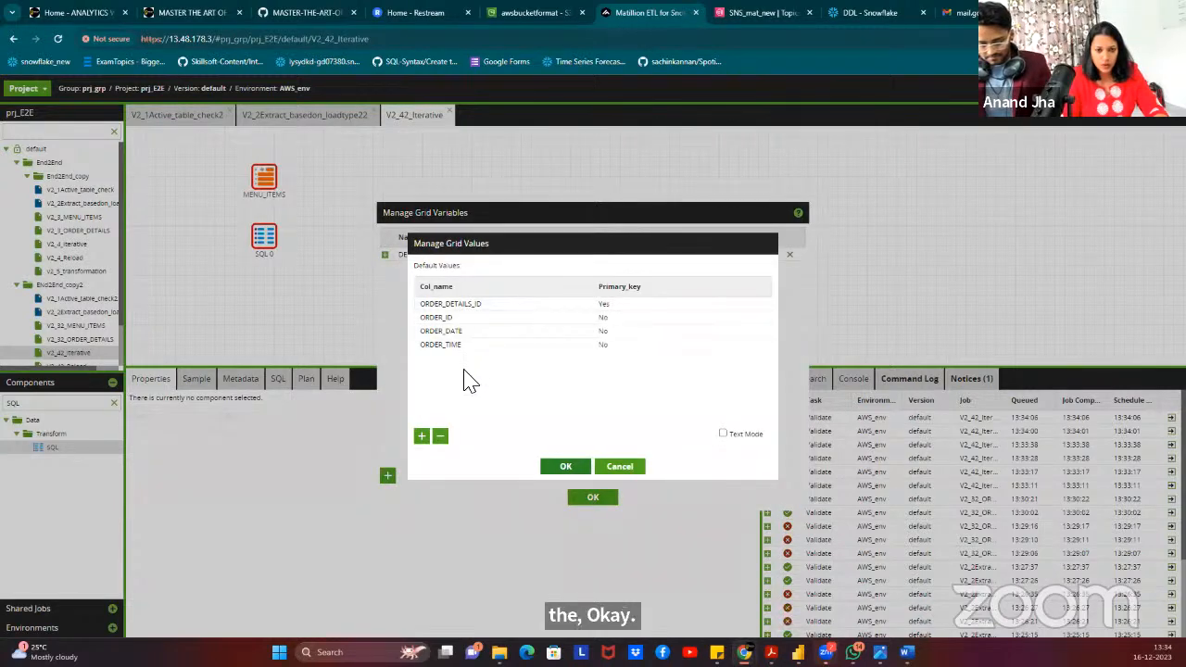
click(565, 467)
click(600, 497)
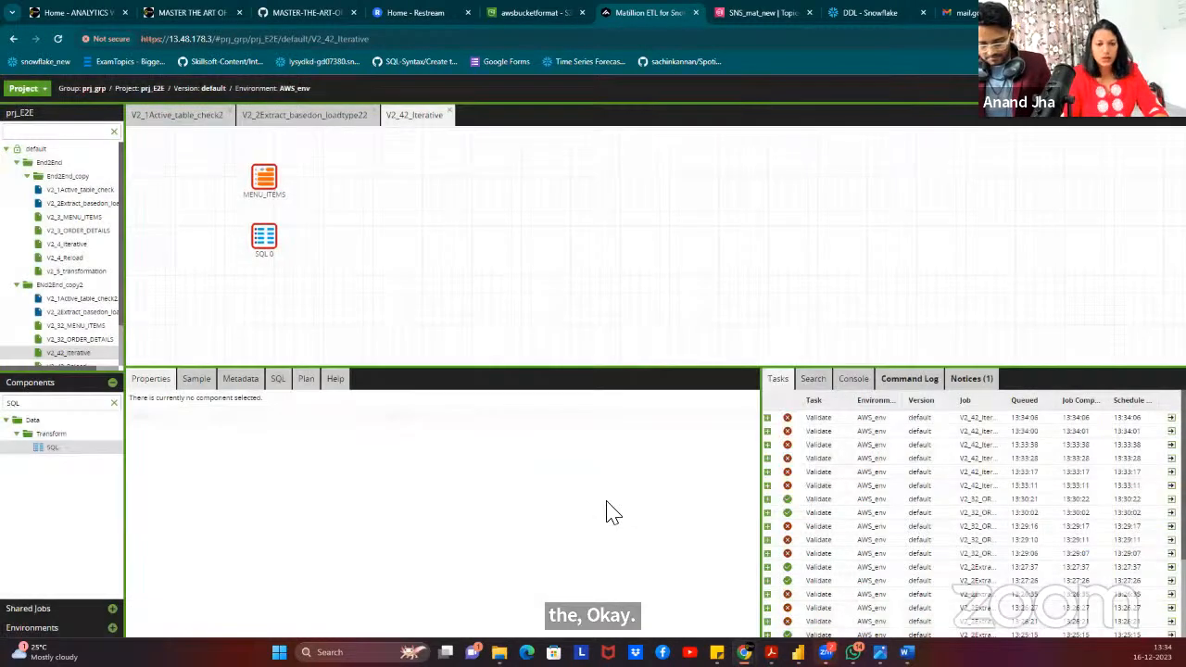
click(264, 179)
click(265, 237)
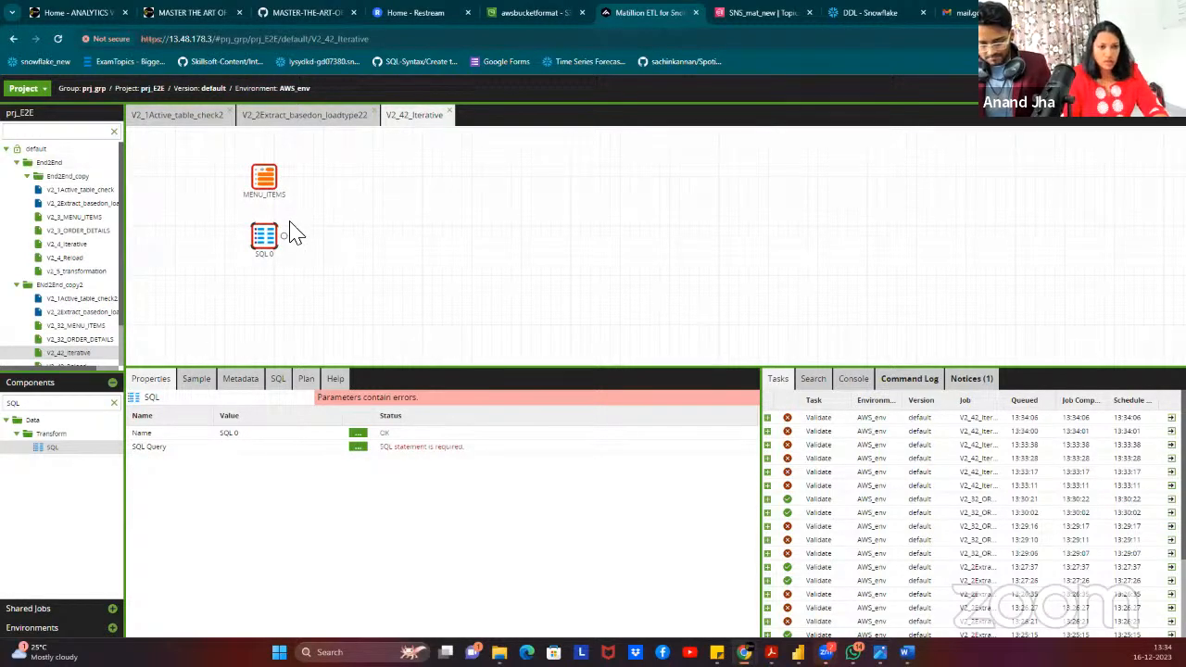
Paste SELECT * FROM RESTAURANTSALES.RESTAURANT_DB_DES.${JV_TABLE_NAME}_VIEW into SQL 0, test-run and save it.
click(358, 447)
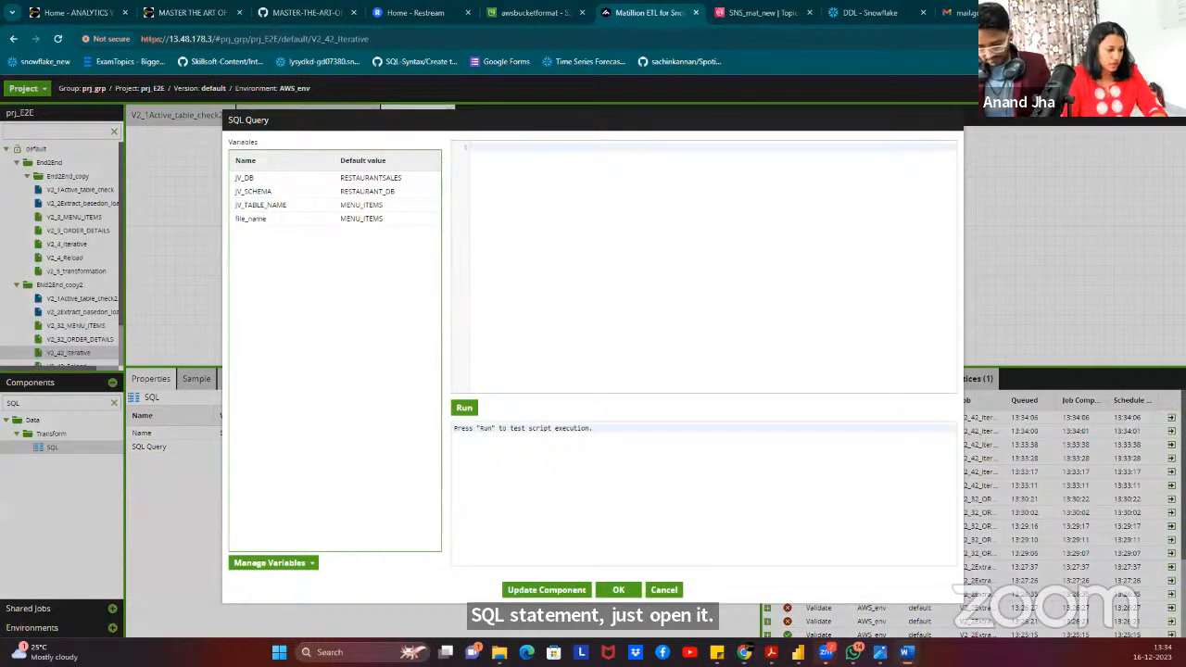
click(617, 184)
text(SELECT * FROM RESTAURANTSALES.RESTAURANT_DB_DEV.${JV_TABLE_NAME}_VIEW)
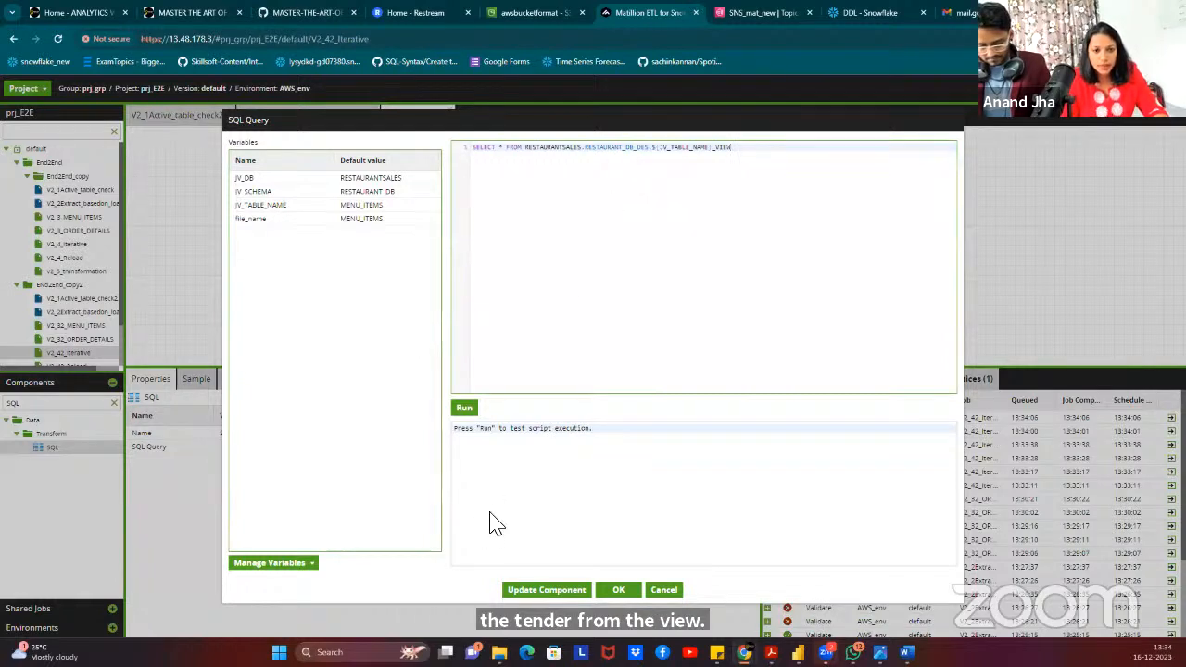
click(465, 410)
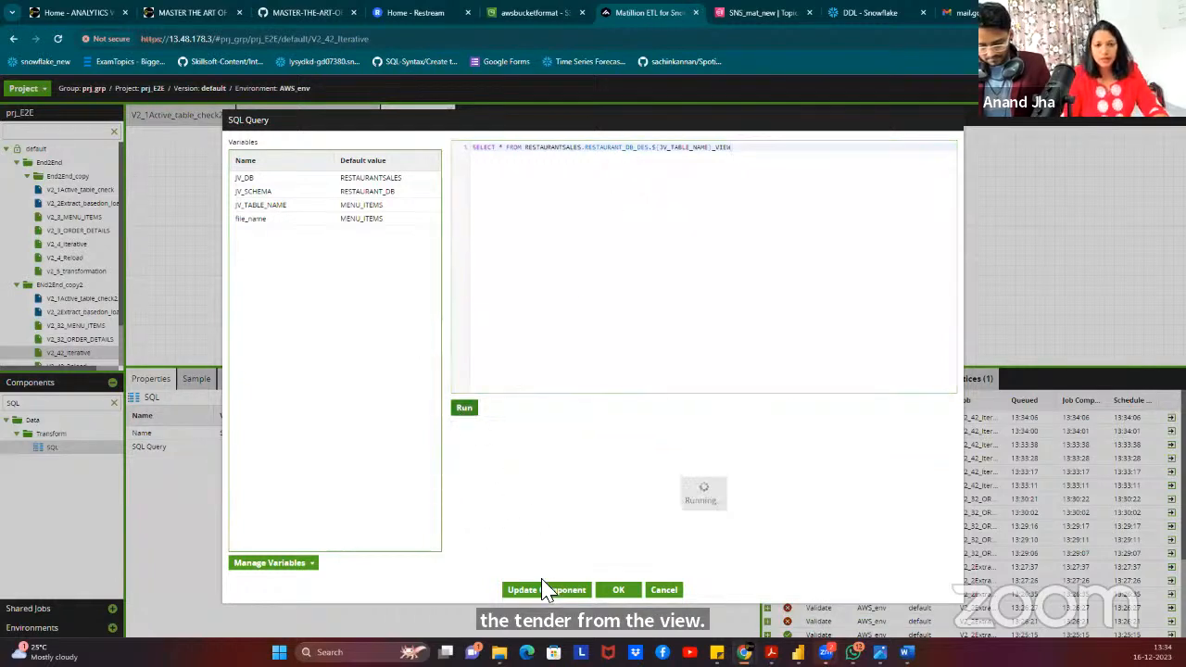
click(619, 591)
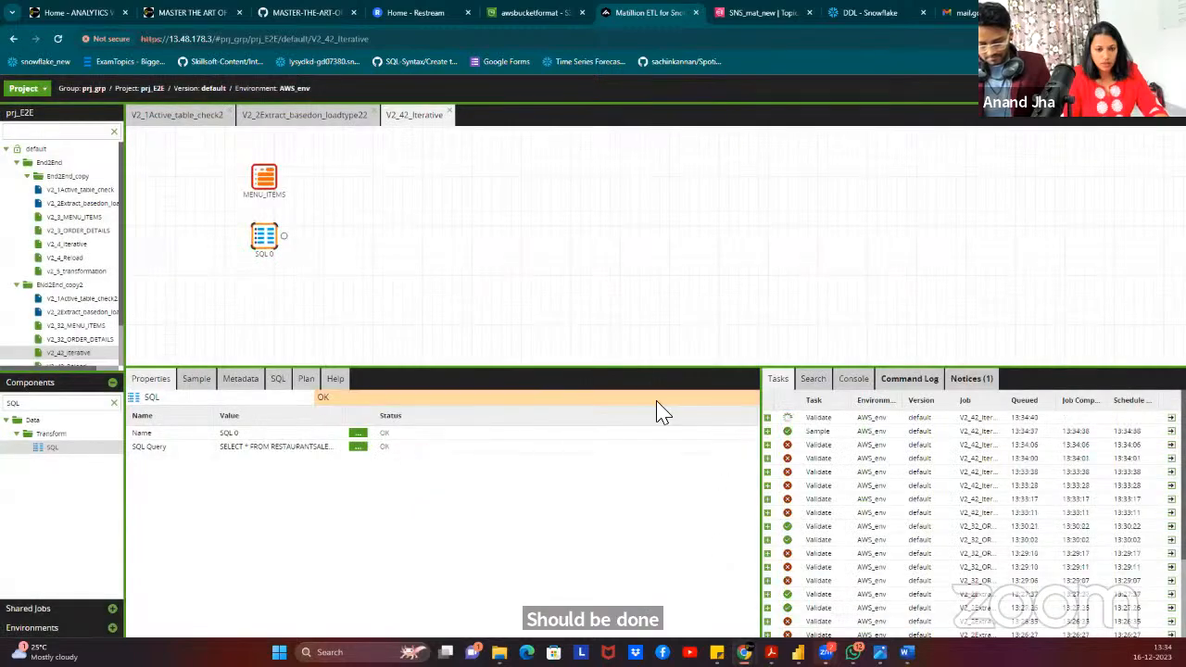
click(359, 446)
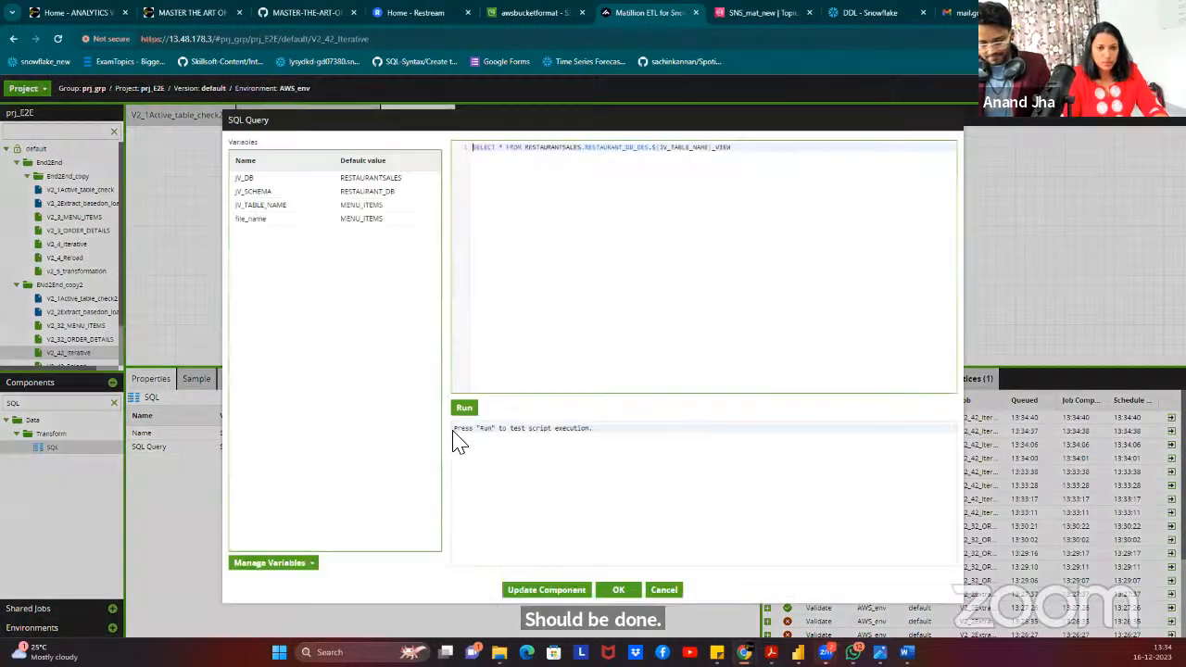
click(623, 589)
click(466, 258)
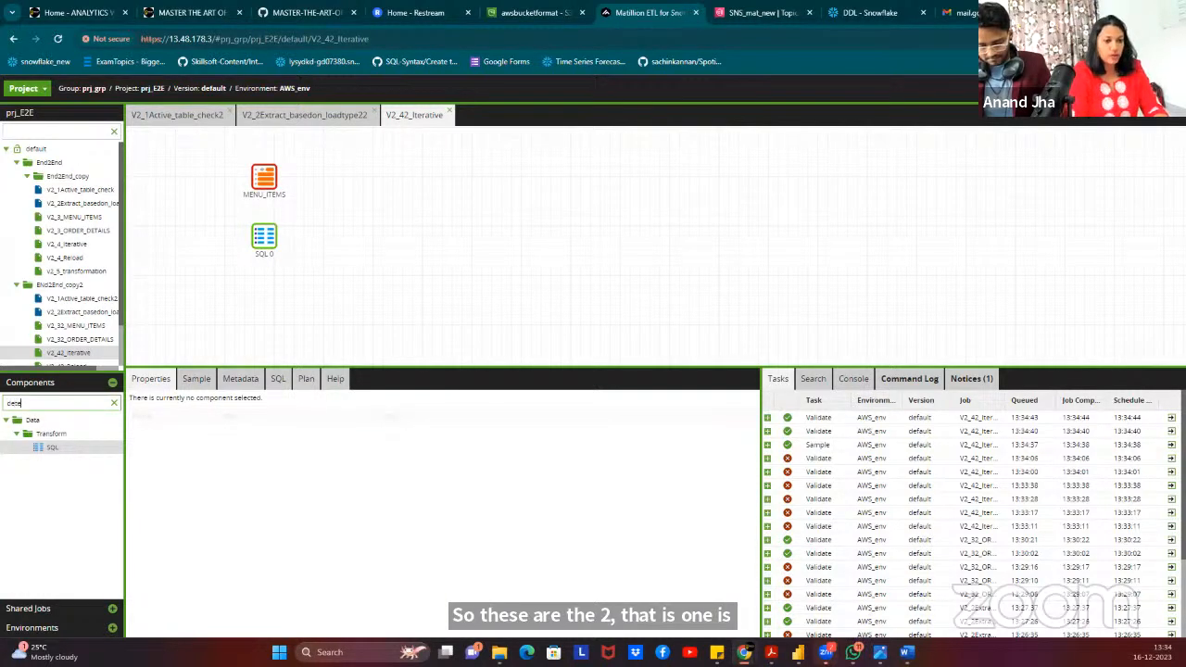
Add a Detect Changes component and connect MENU_ITEMS and SQL 0 into it.
drag(69, 449, 355, 215)
click(267, 177)
drag(283, 176, 359, 219)
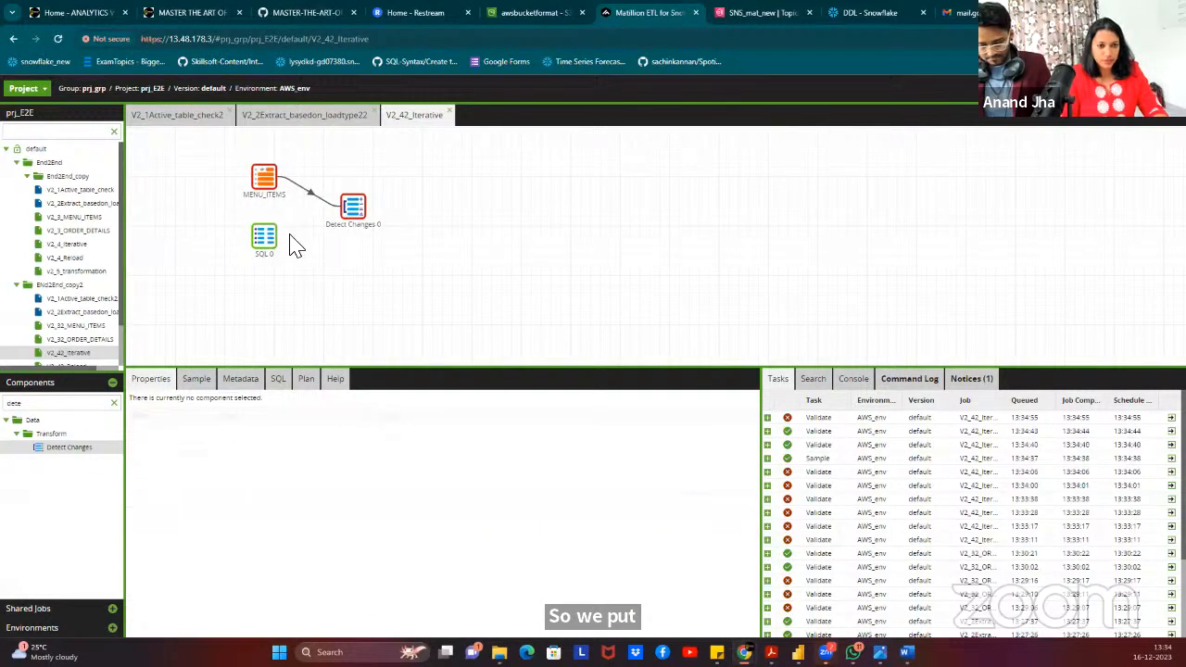
click(277, 243)
drag(282, 238, 358, 209)
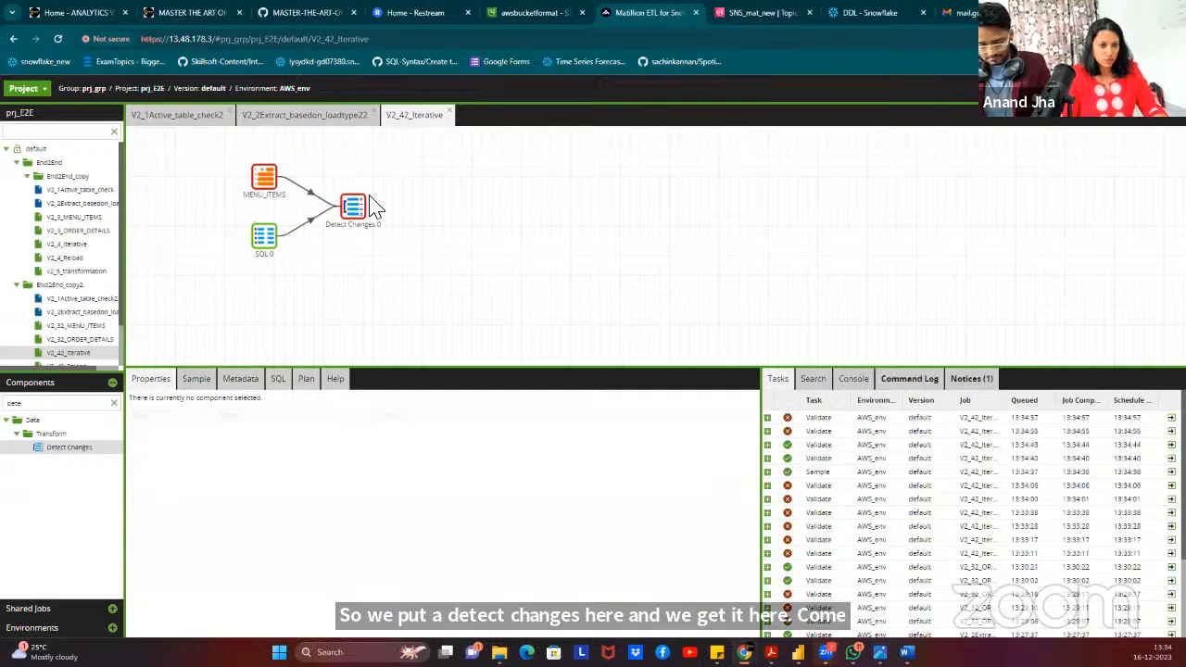
click(359, 209)
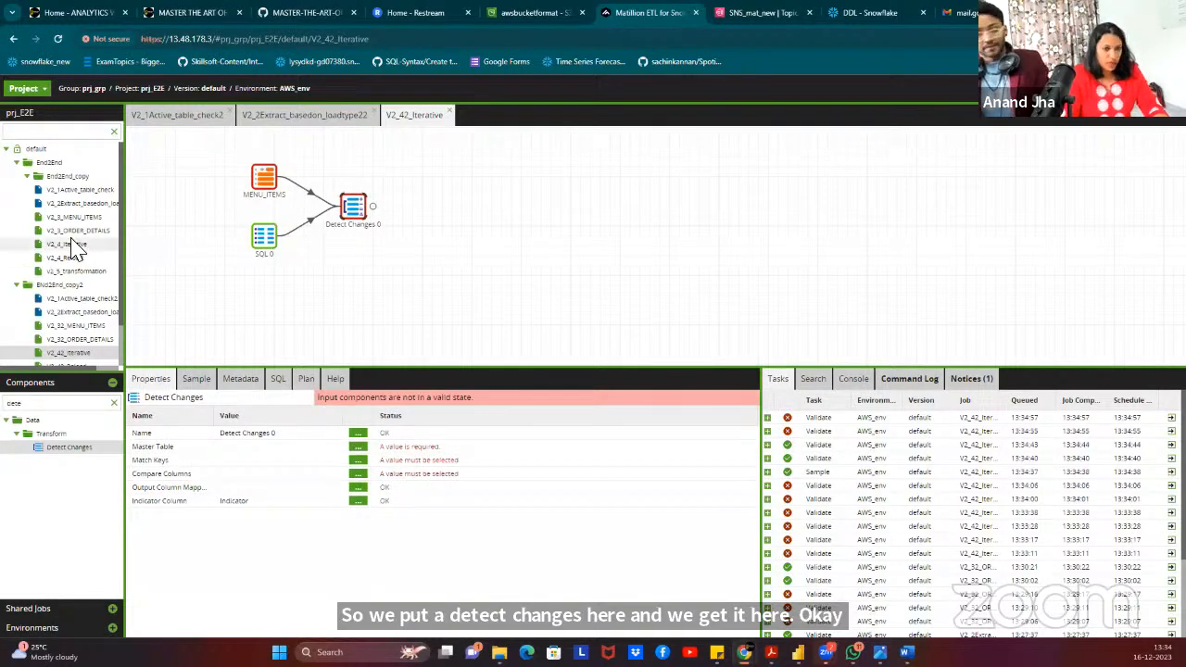
Choose MENU_ITEMS as Detect Changes 0's master table.
click(358, 447)
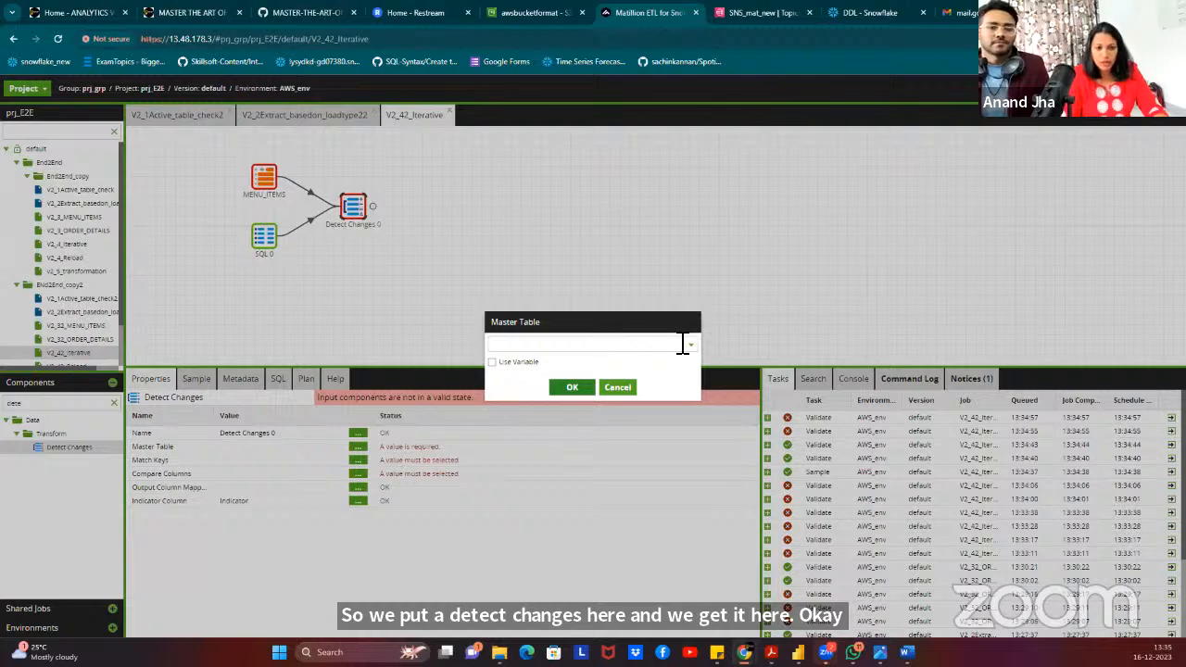
click(695, 348)
click(652, 337)
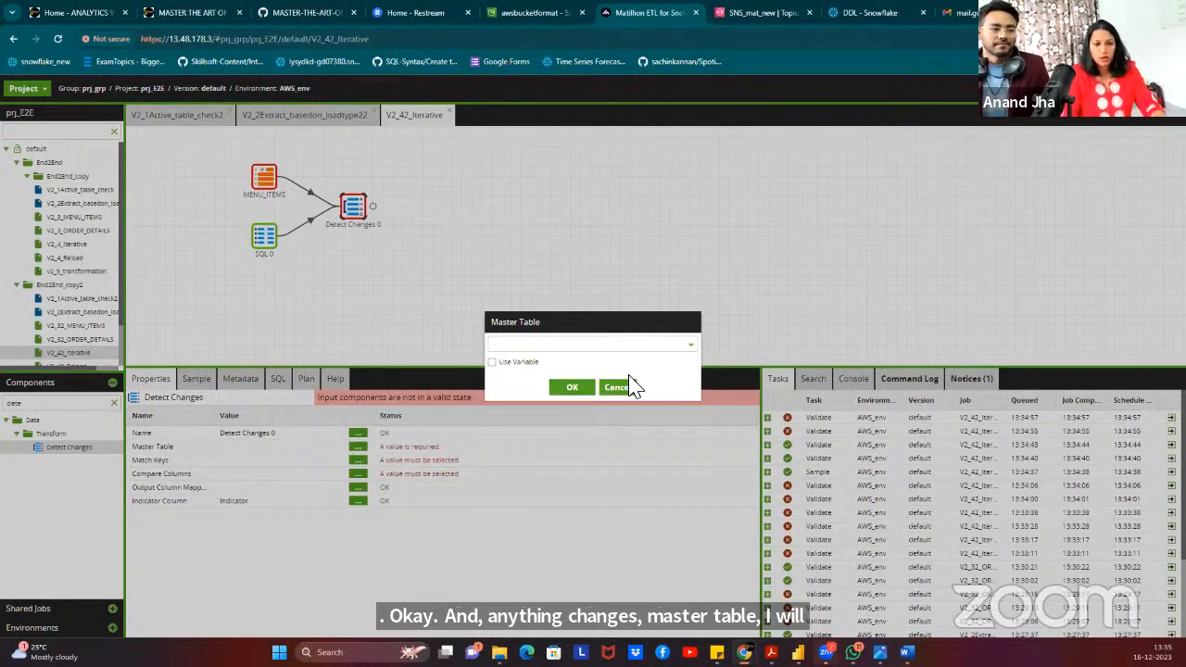
click(650, 345)
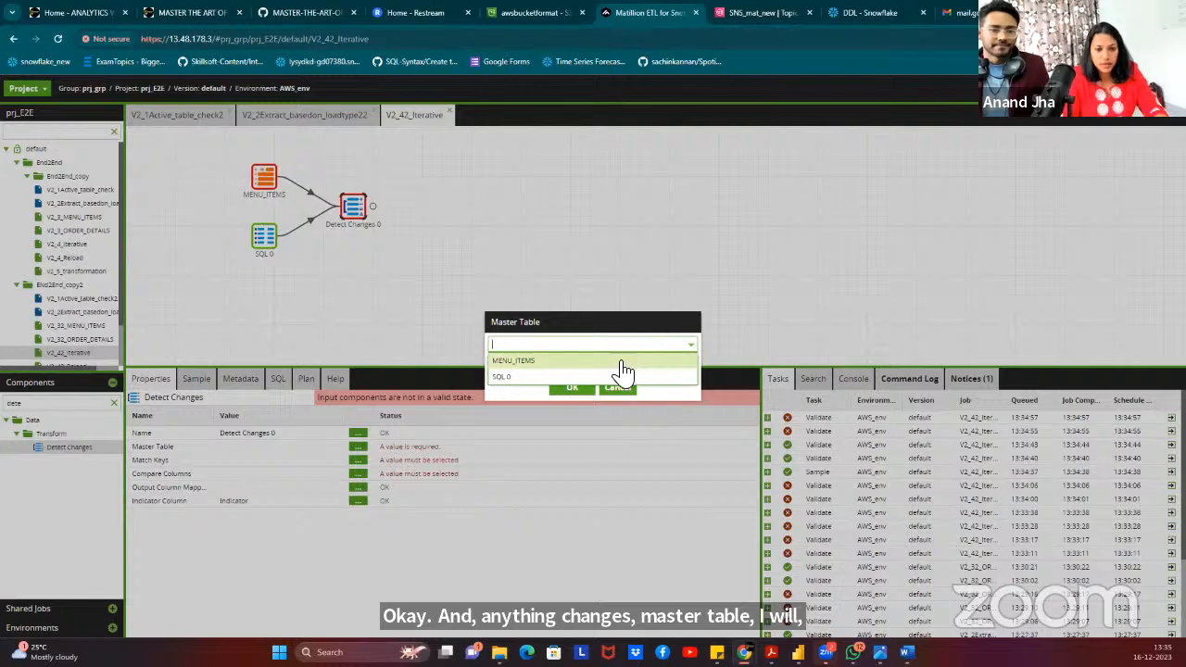
click(624, 361)
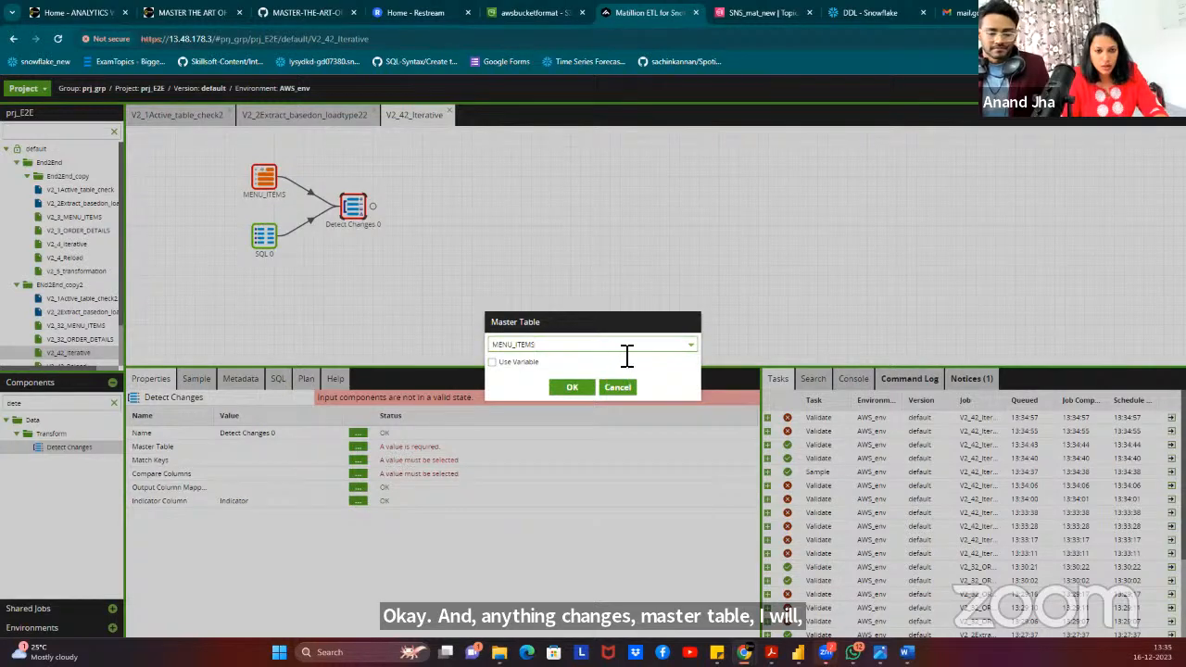
click(569, 390)
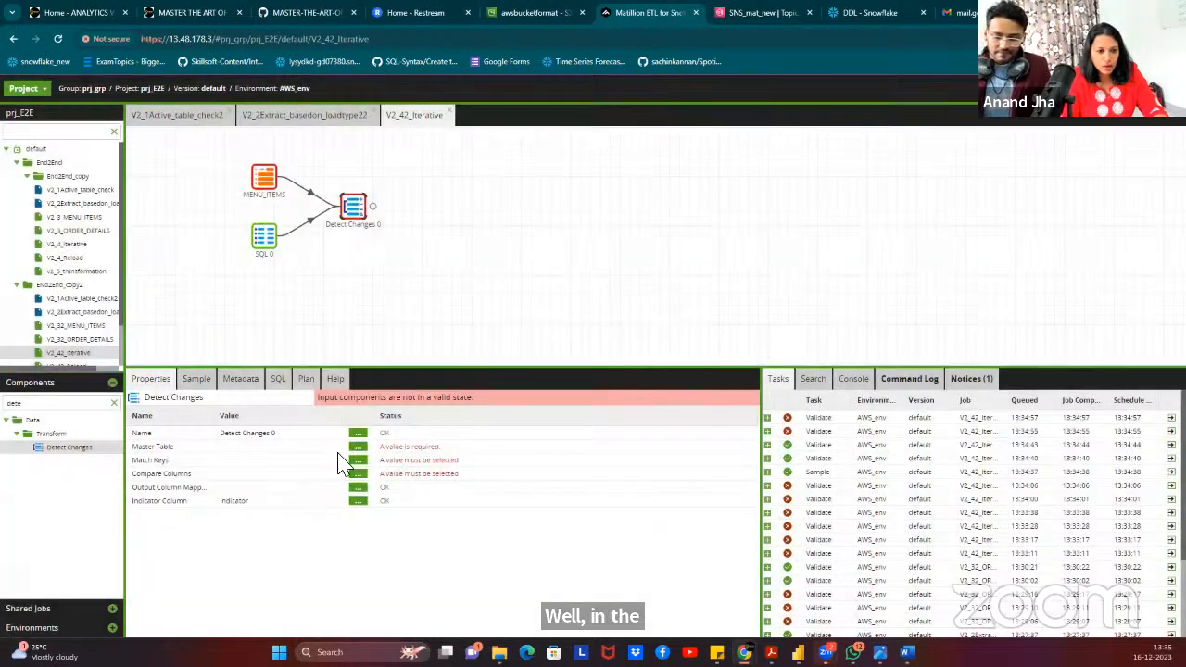
Check Detect Changes 0's match keys twice, dismissing the no shared columns message each time.
click(362, 460)
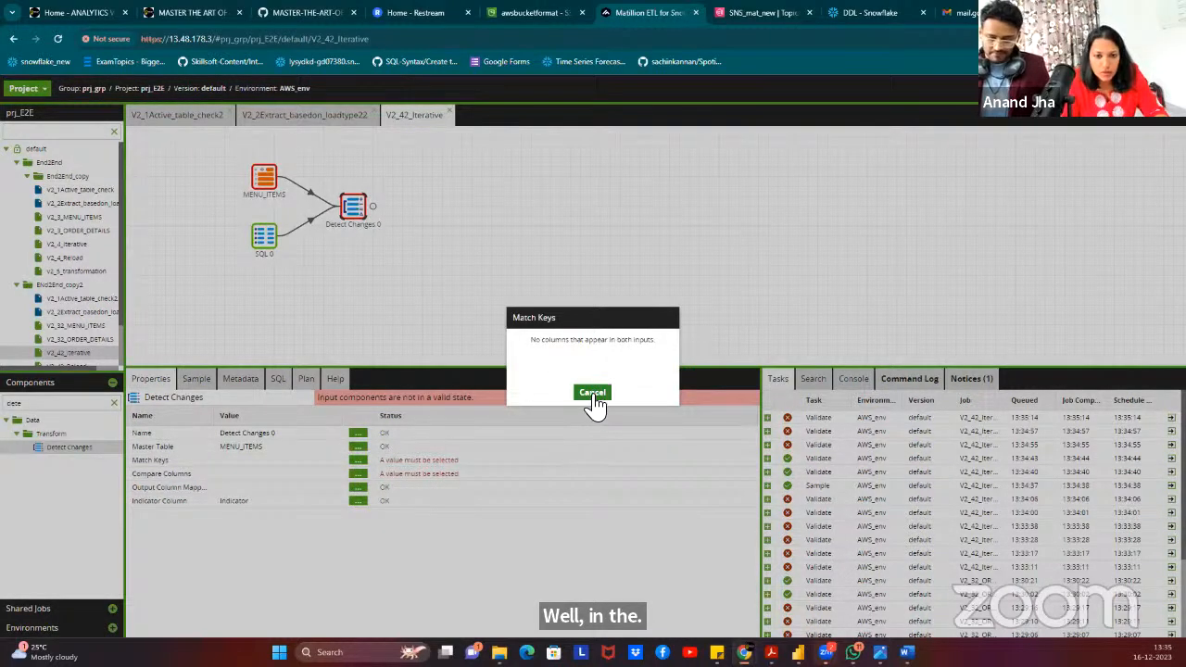
click(579, 394)
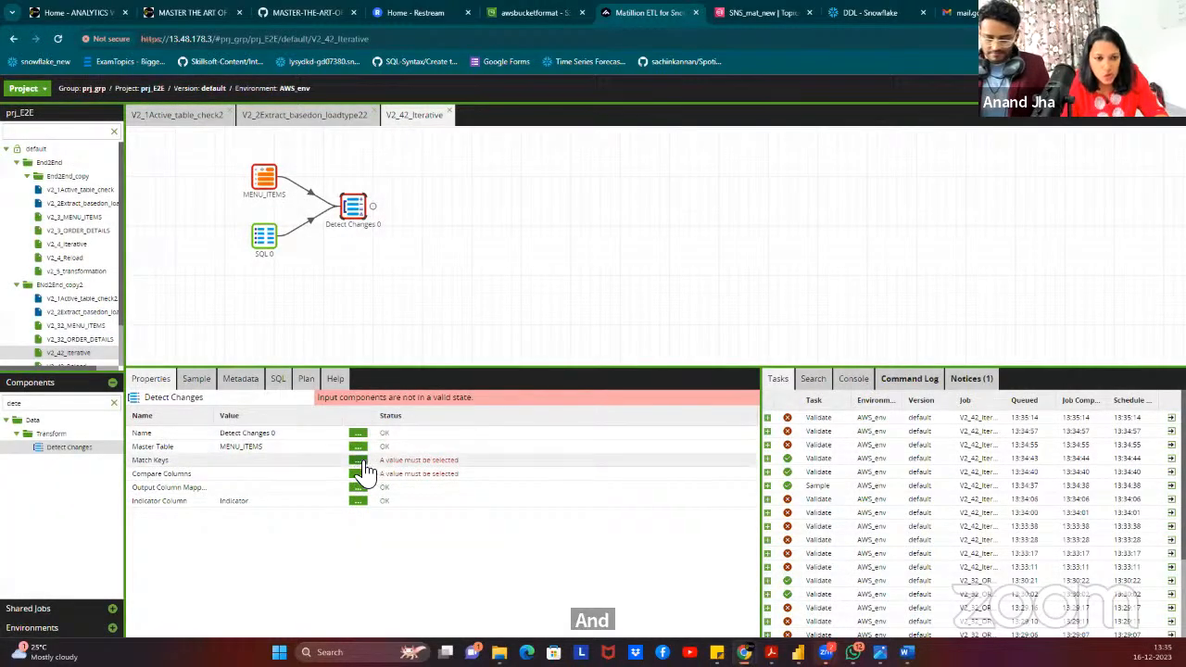
click(266, 183)
click(349, 205)
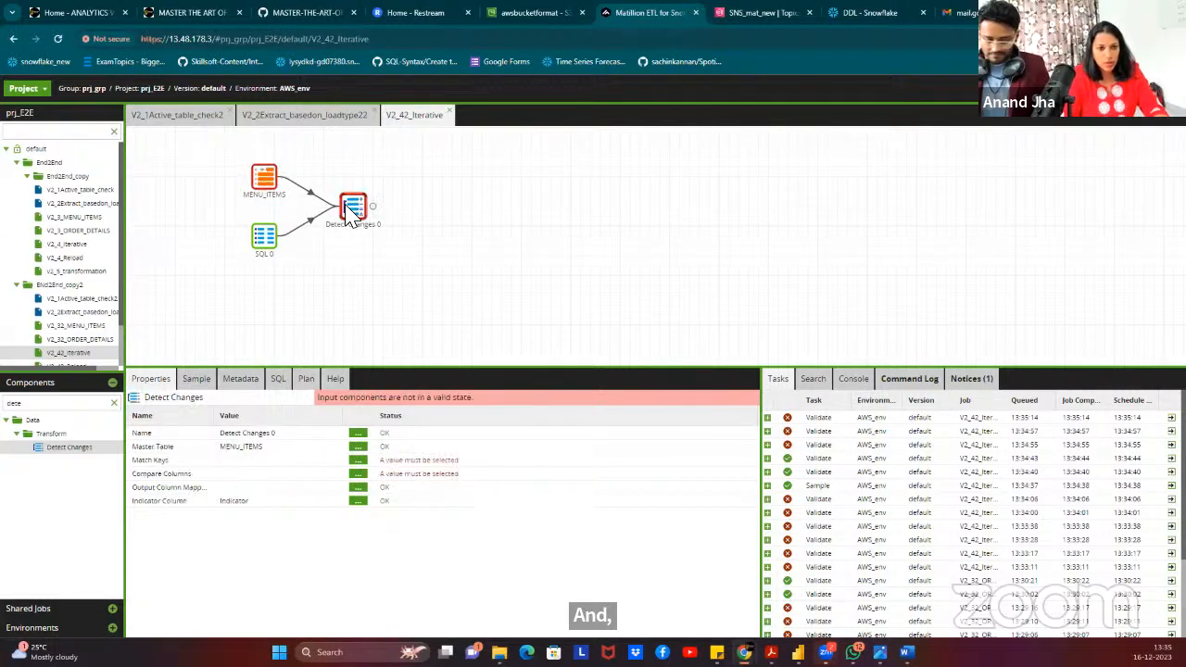
click(358, 460)
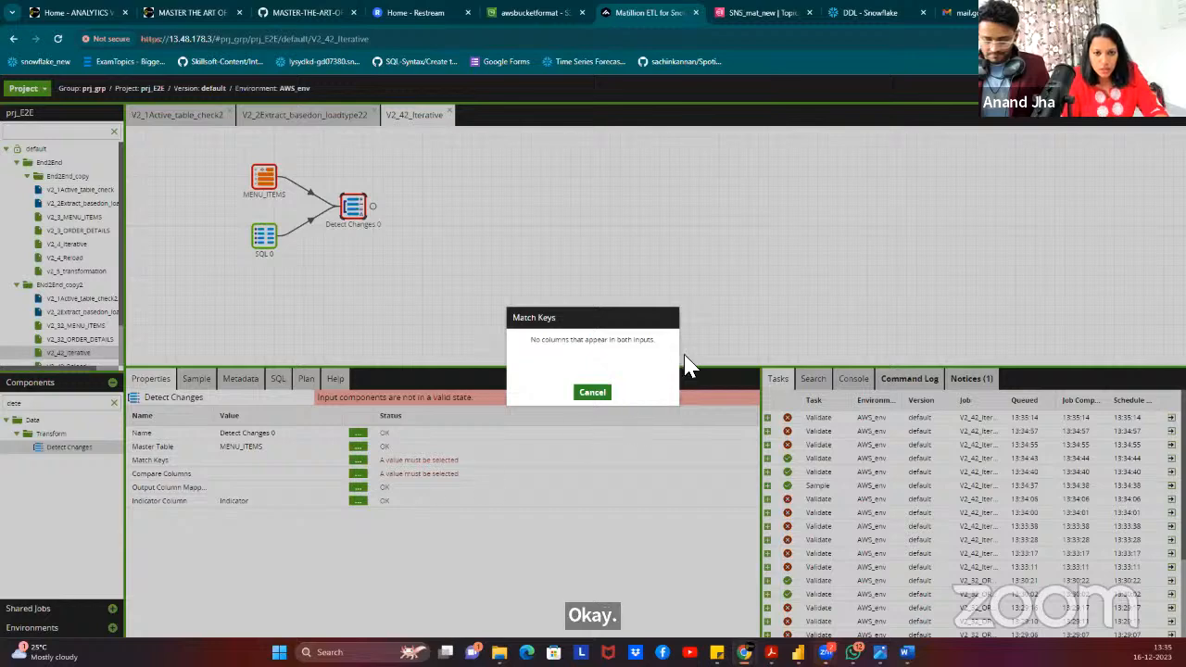
click(592, 393)
Review the MENU_ITEMS and SQL 0 properties and the job variables list, widening the property values.
click(266, 180)
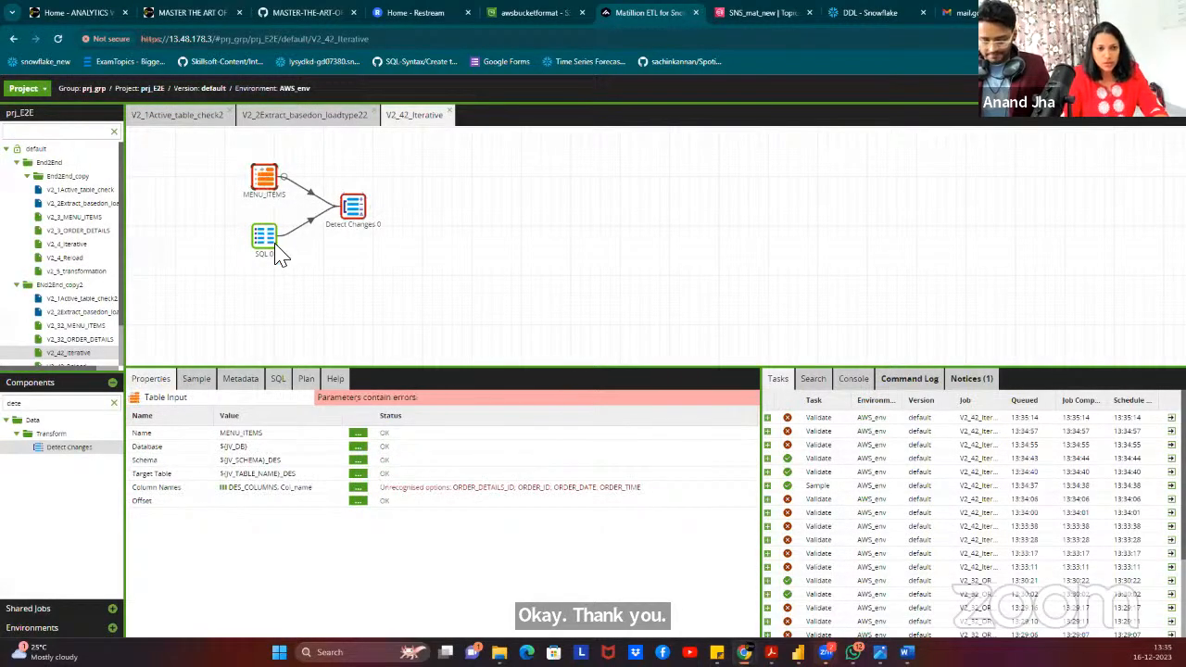
click(273, 245)
click(266, 183)
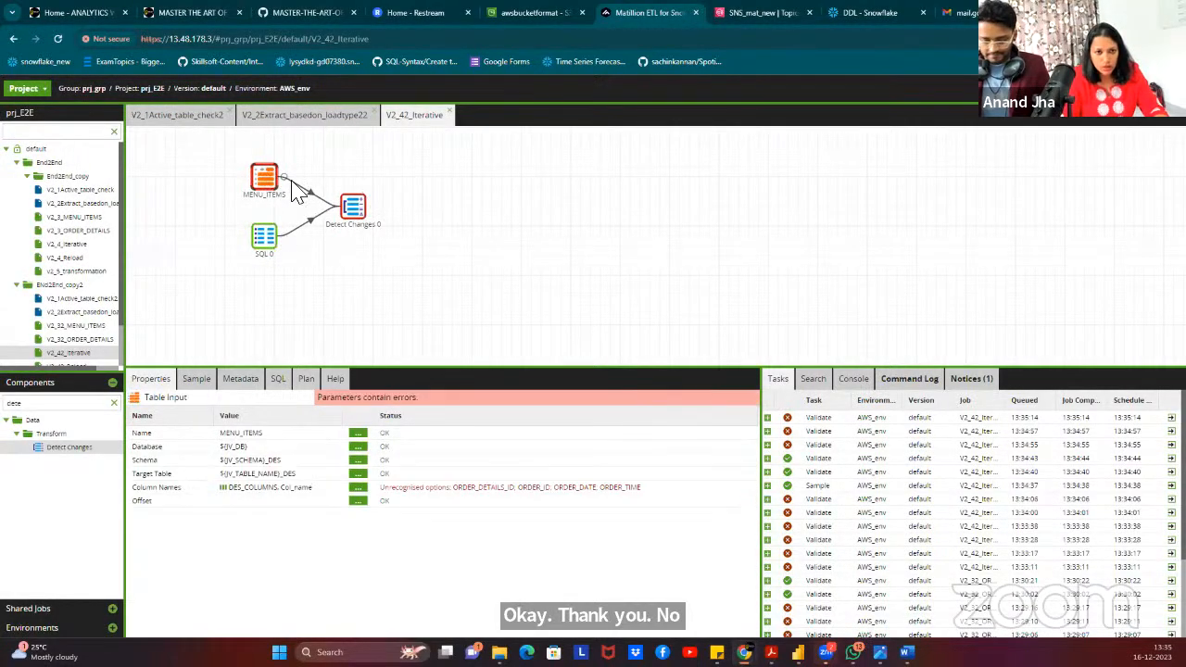
right_click(491, 197)
click(585, 278)
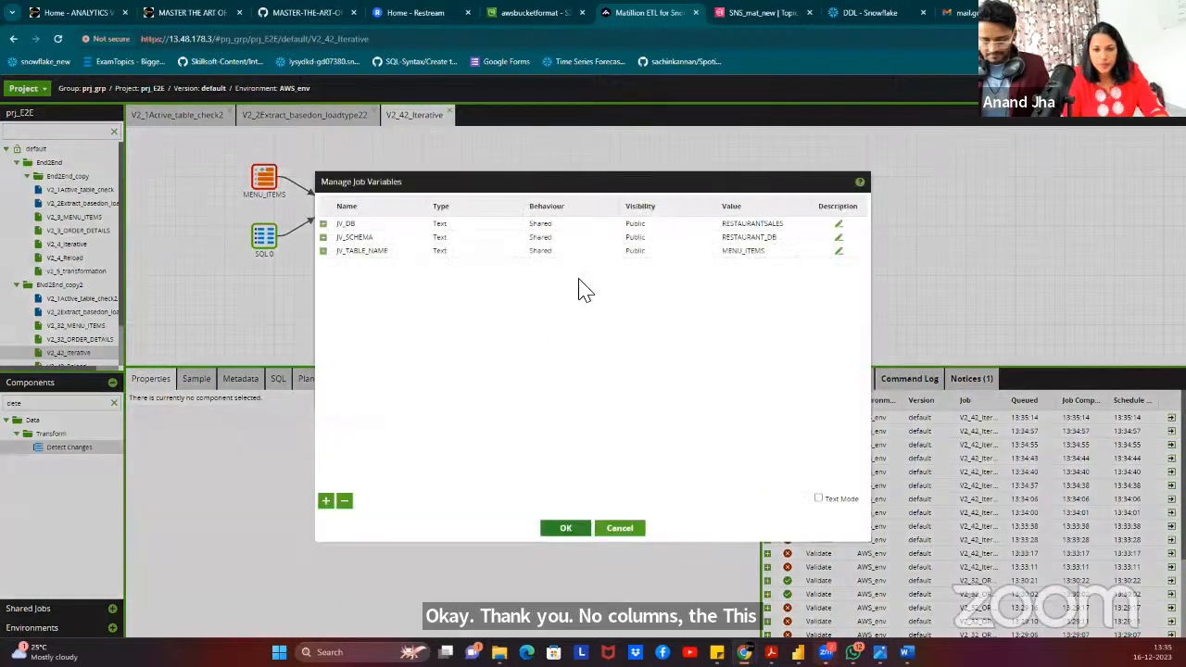
click(620, 526)
click(267, 238)
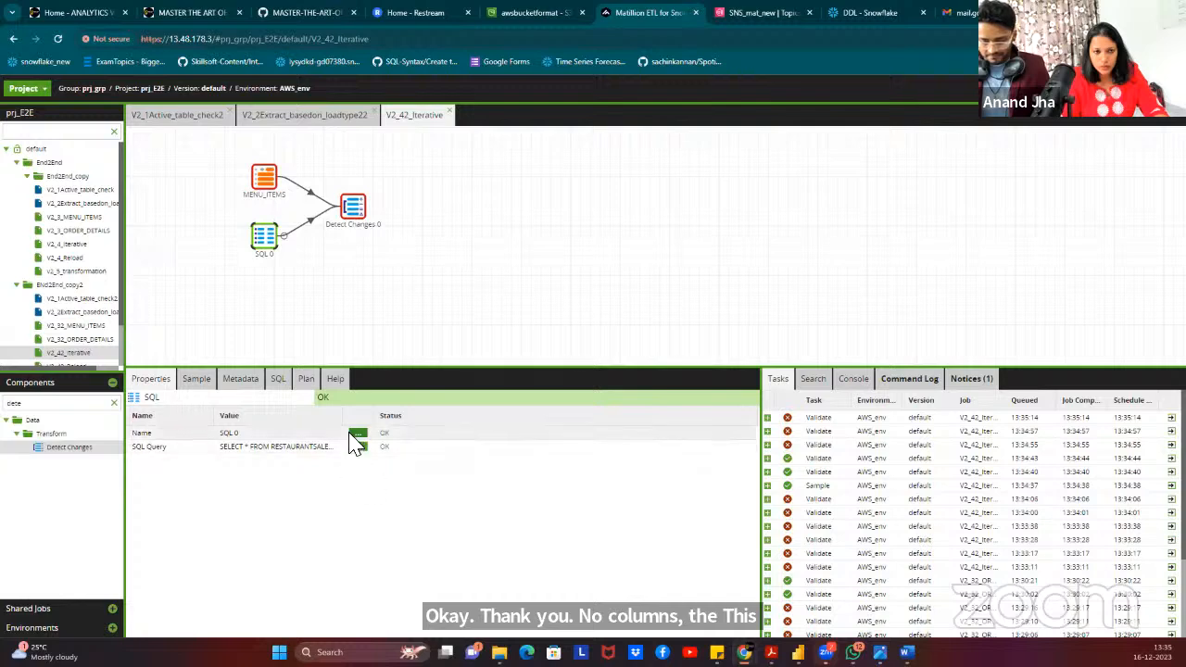
drag(346, 417, 497, 411)
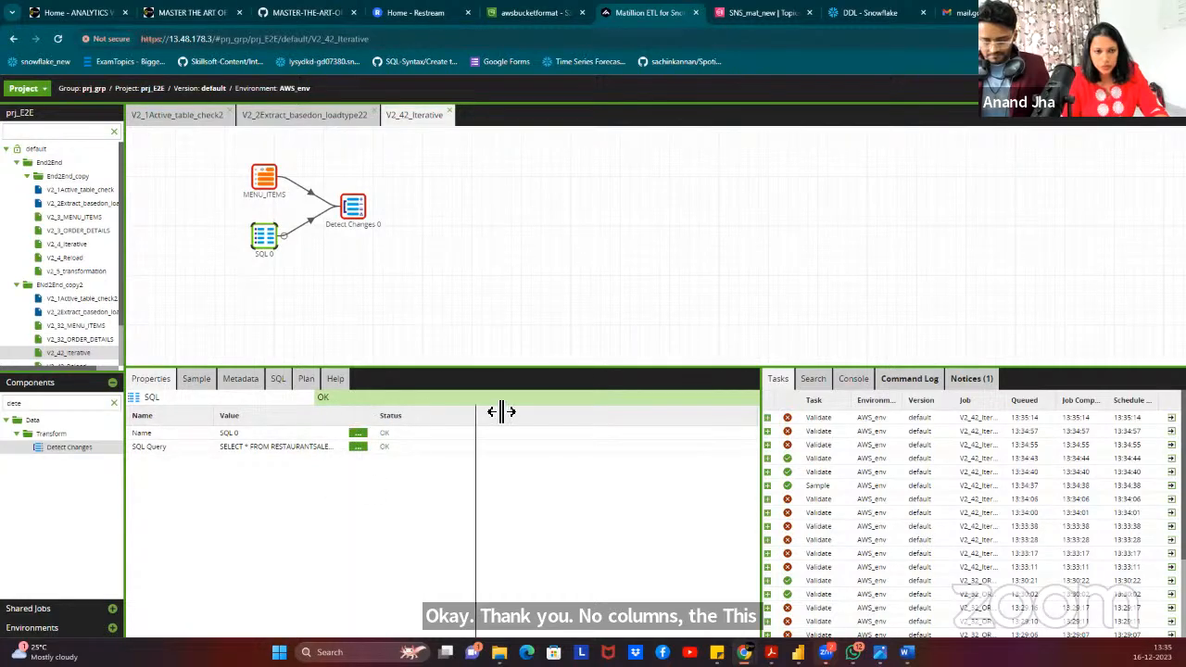
Load sample rows for the MENU_ITEMS input and look at the SQL 0 query.
click(197, 380)
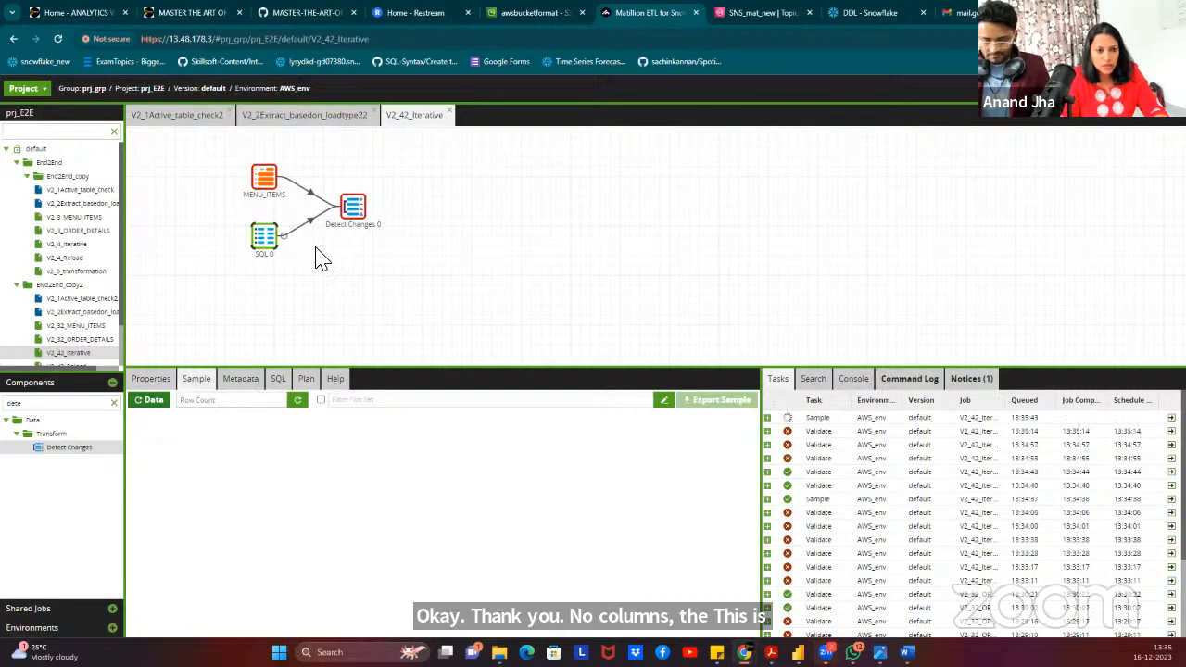
click(265, 180)
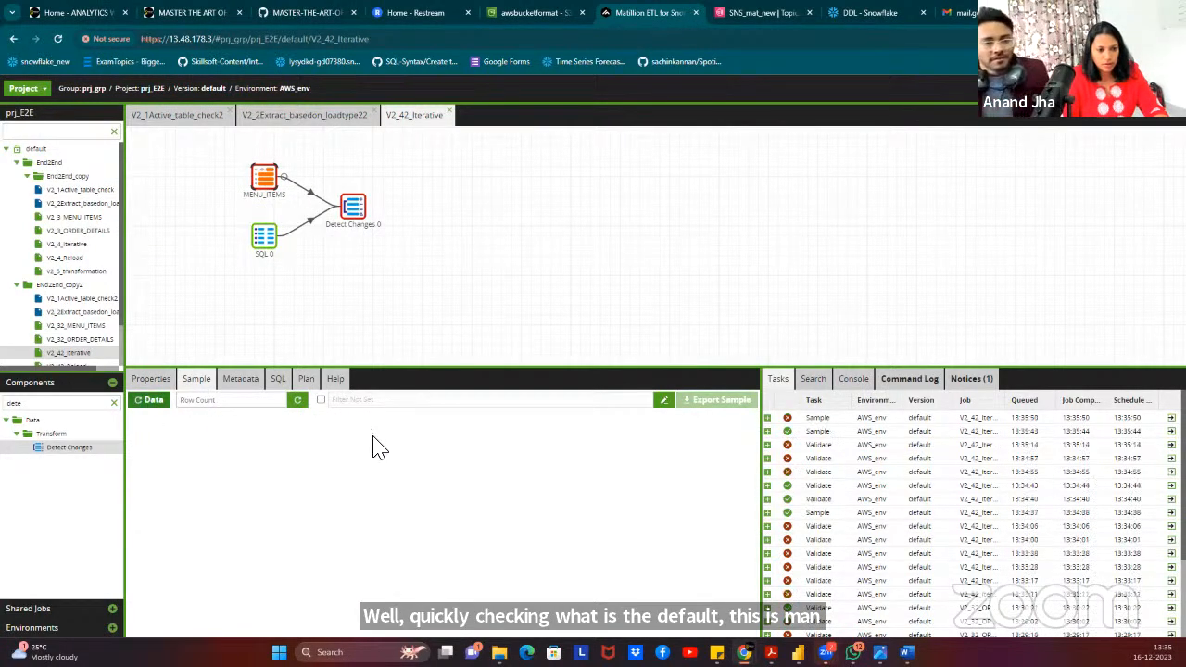
click(150, 403)
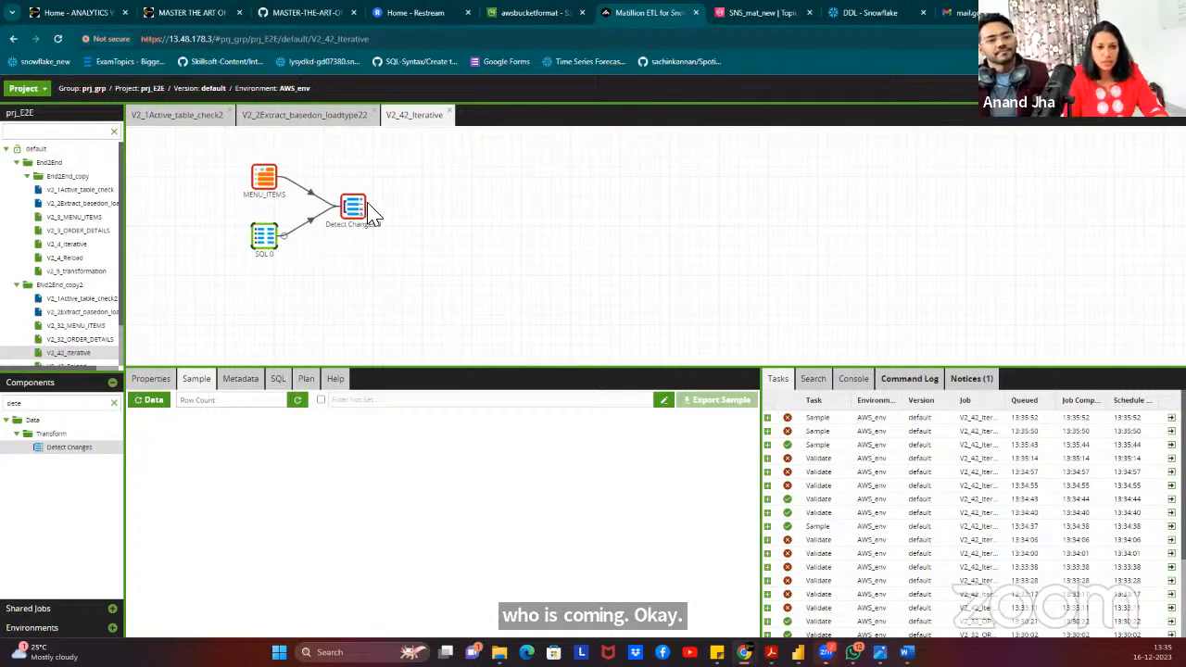
click(188, 361)
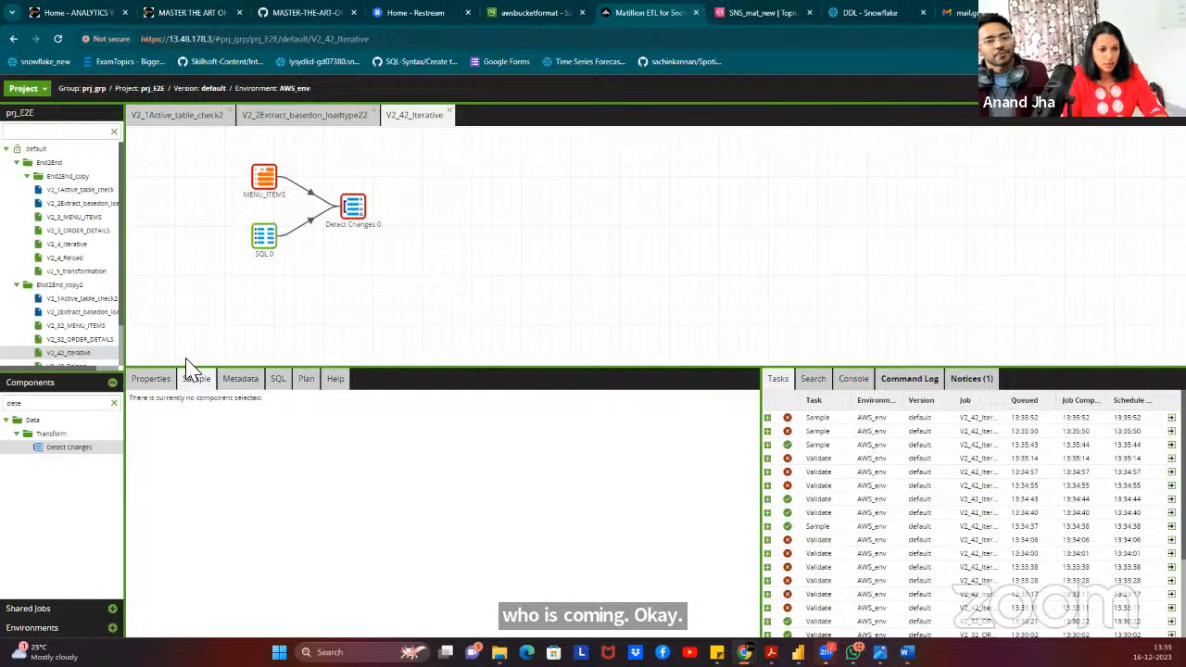
double_click(263, 248)
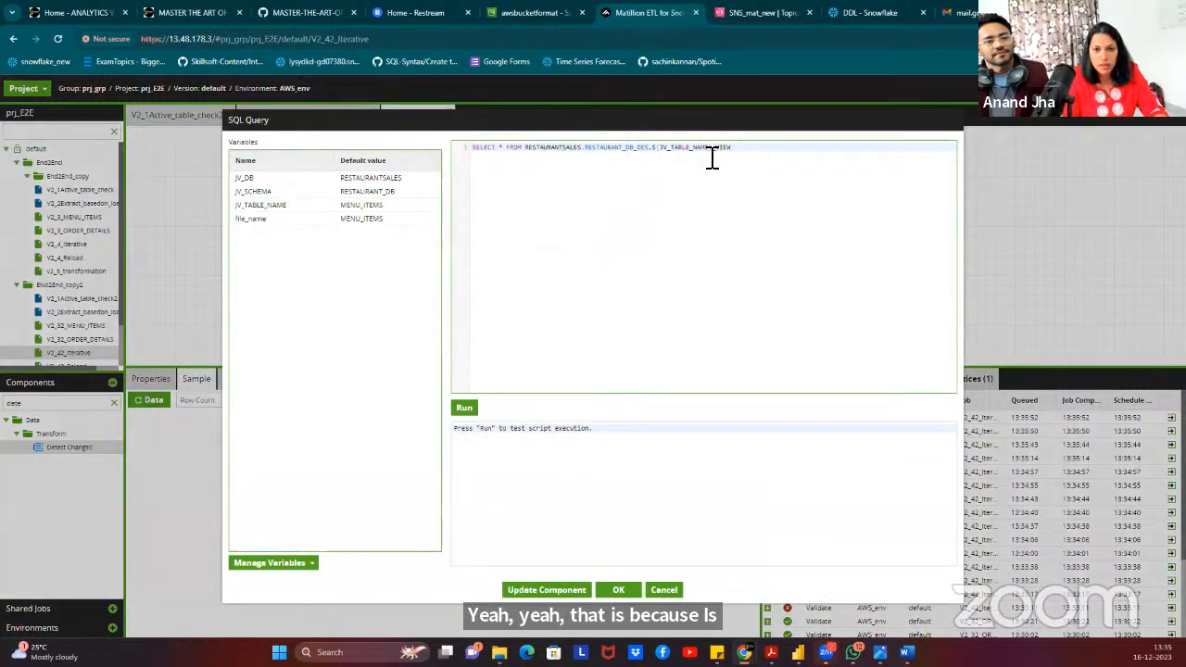
click(618, 590)
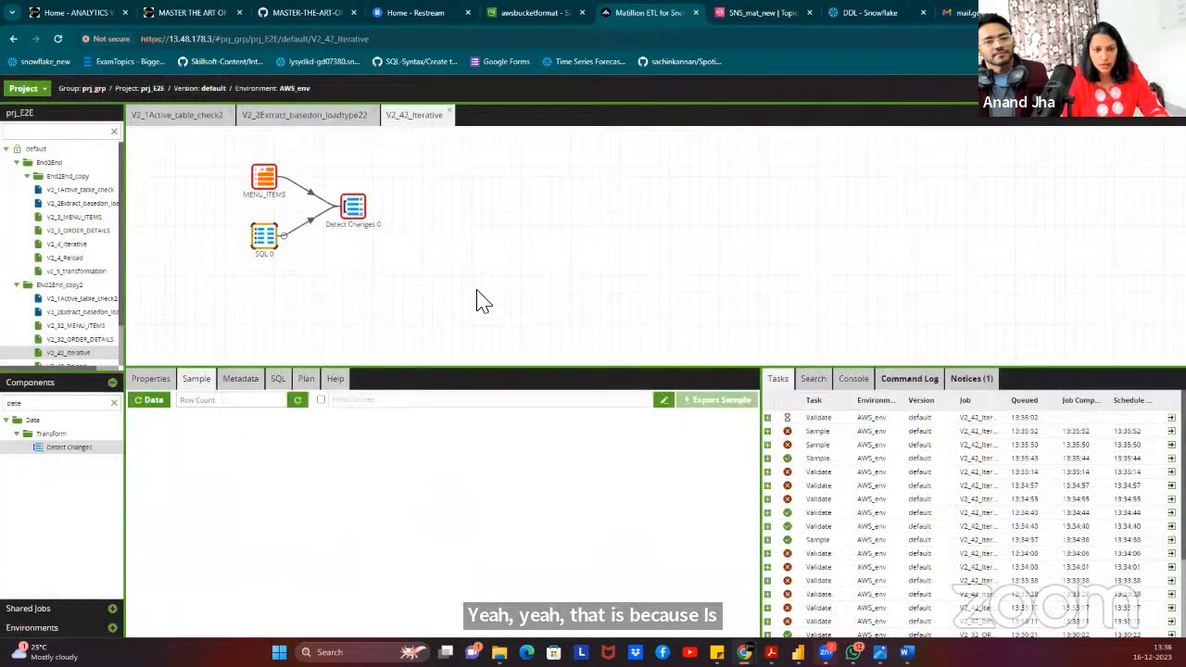
Change the JV_TABLE_NAME job variable value to ORDER_DETAILS in Manage Job Variables.
right_click(454, 200)
click(519, 284)
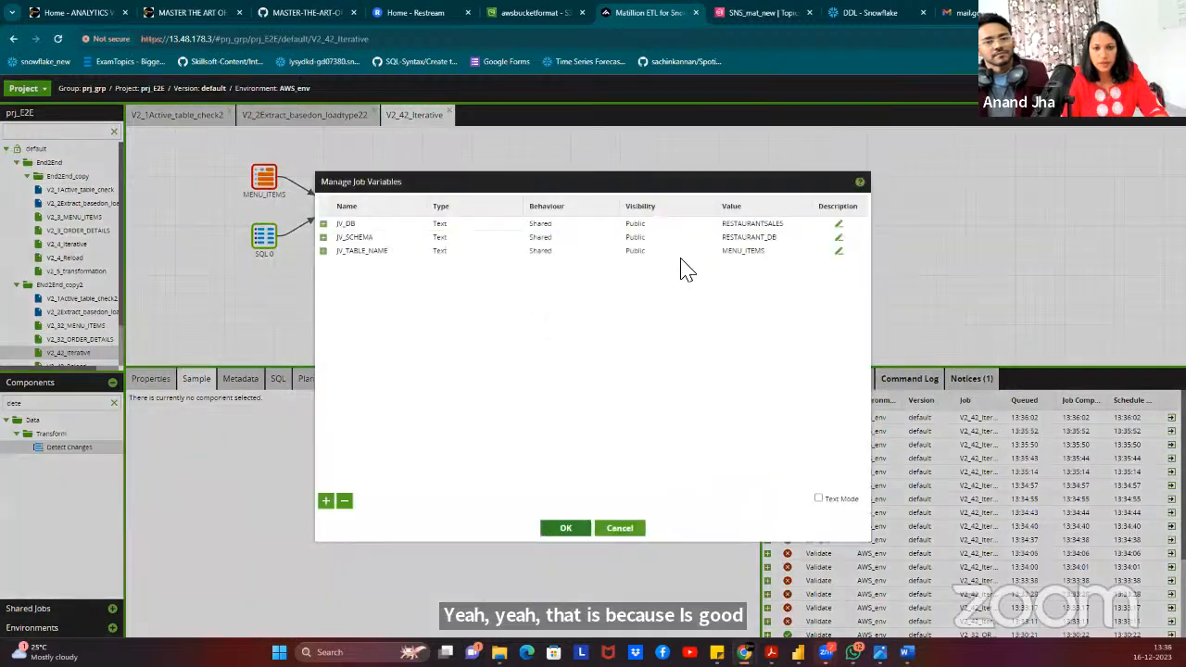
click(769, 252)
text(OR)
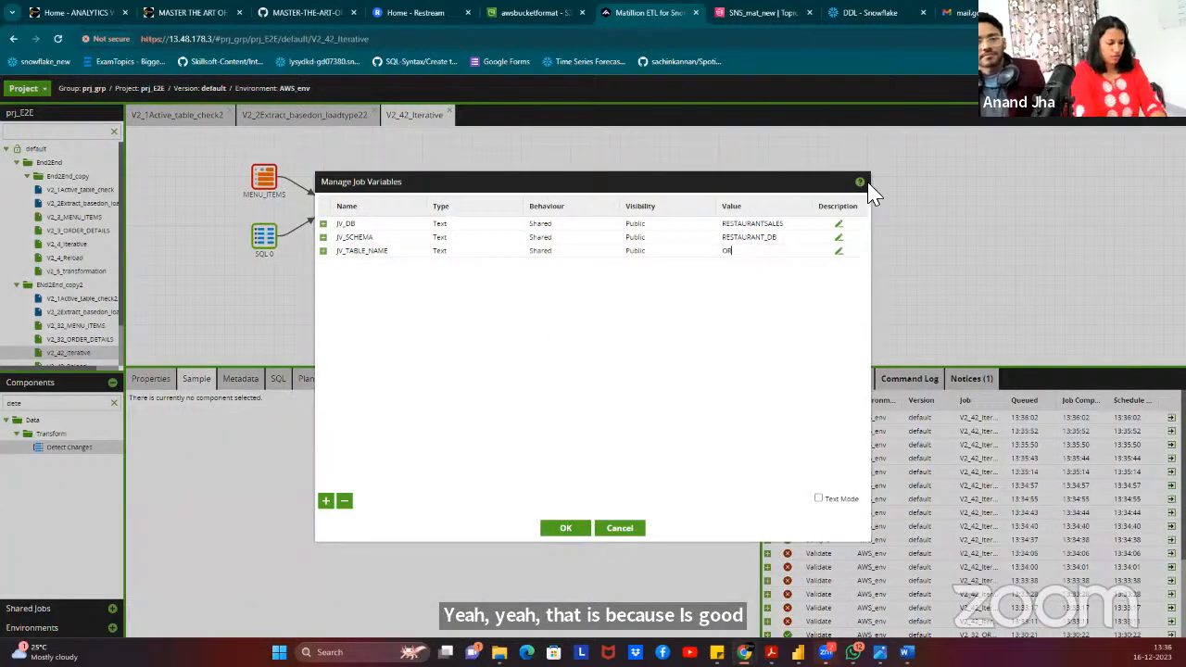
text(DER_DETAILS)
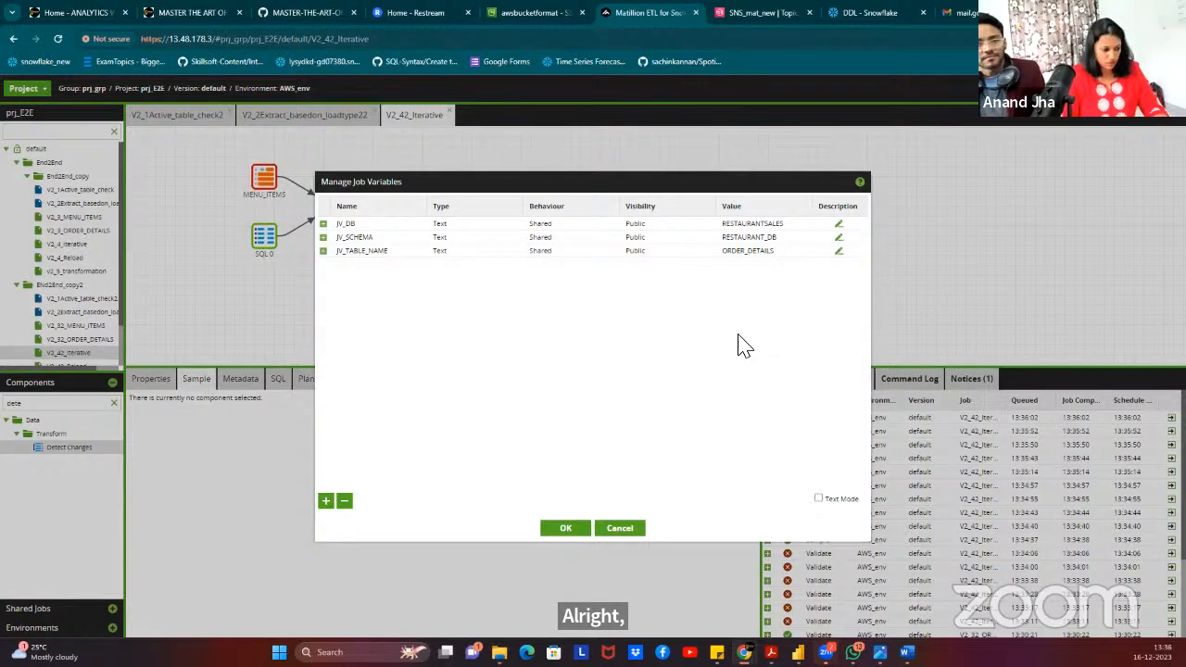
click(566, 529)
click(263, 186)
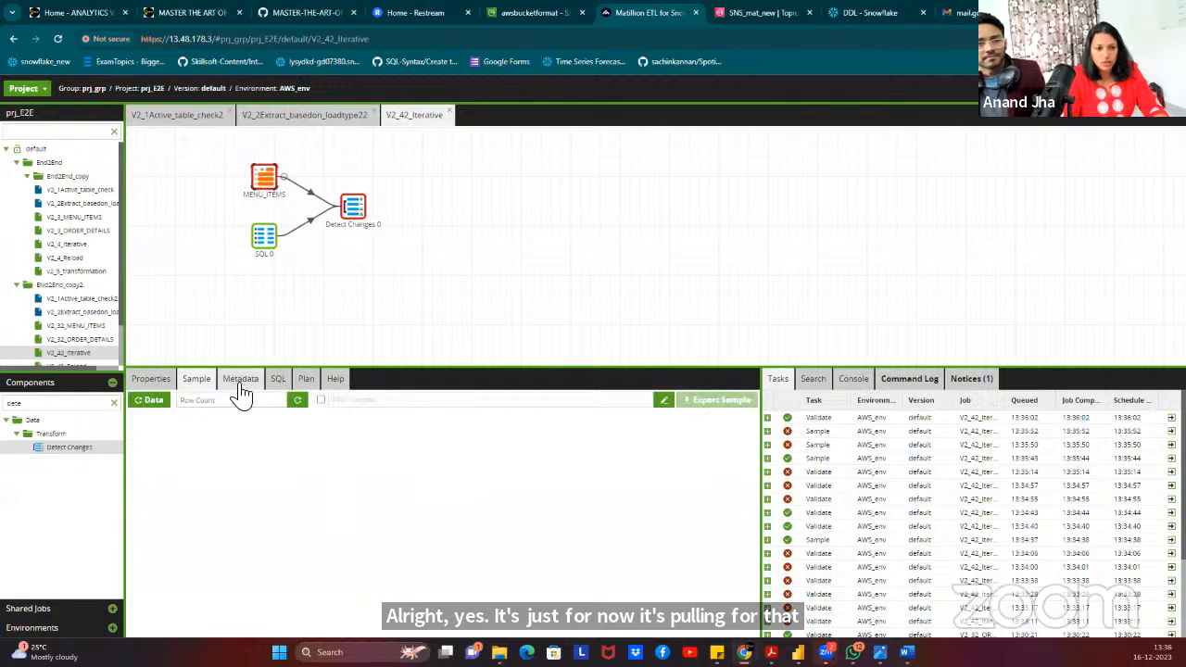
Rename the MENU_ITEMS table input to destination.
click(159, 378)
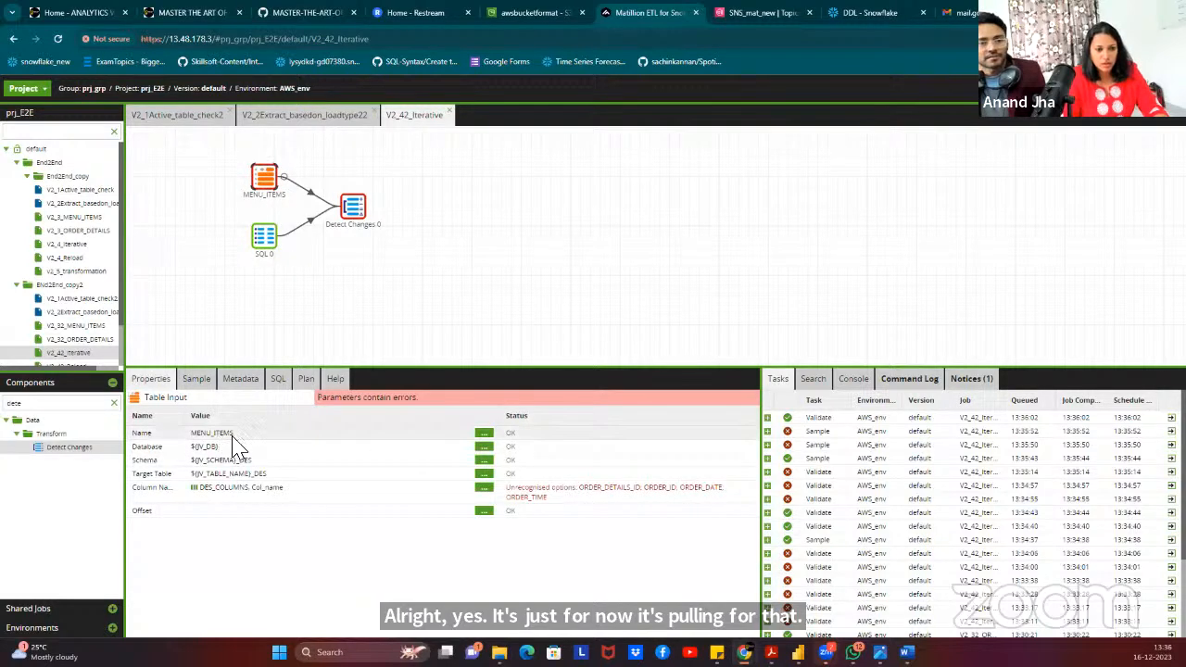
click(234, 436)
drag(565, 364, 474, 330)
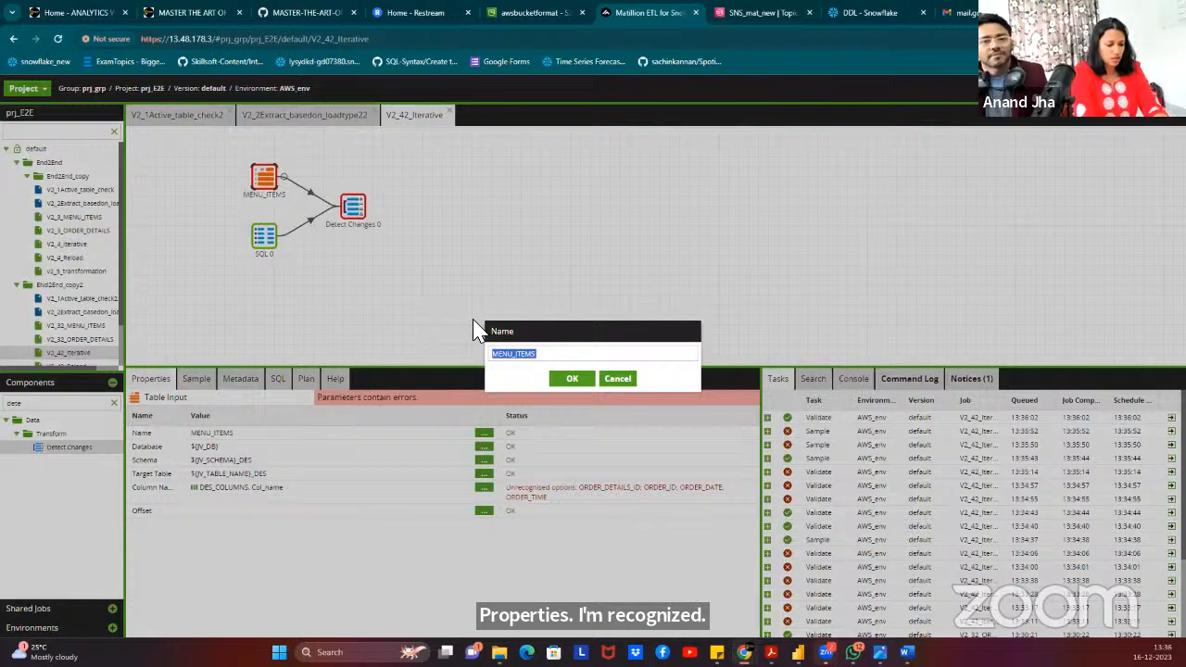
drag(556, 358, 455, 365)
text(de)
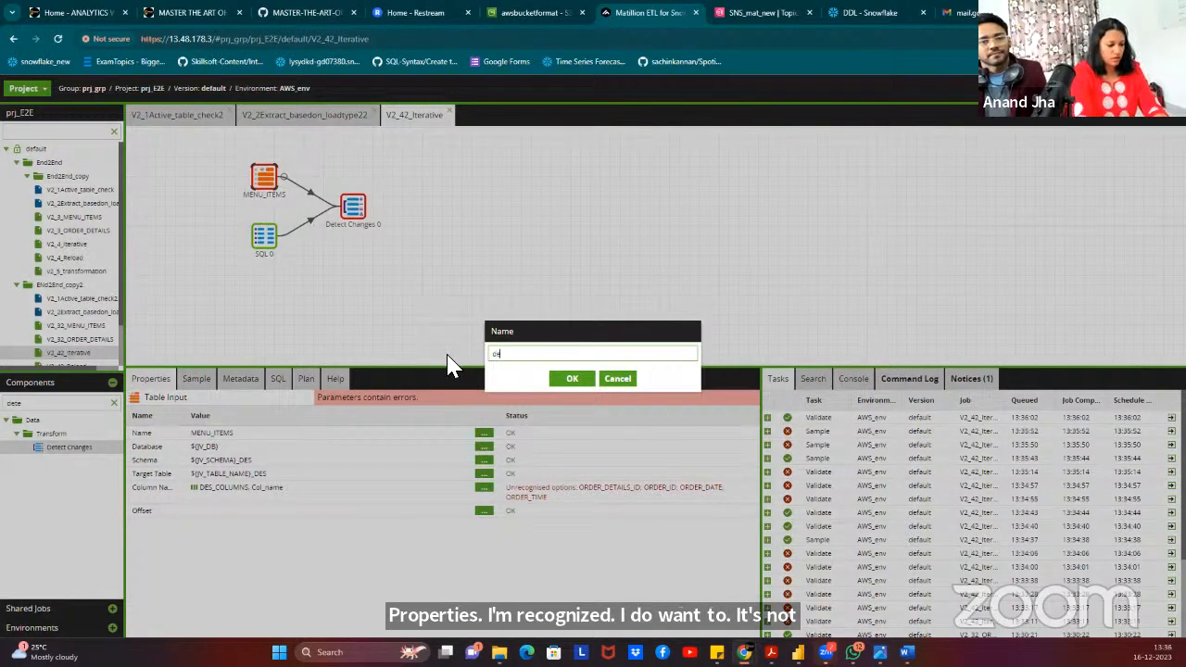
text(stination)
click(571, 378)
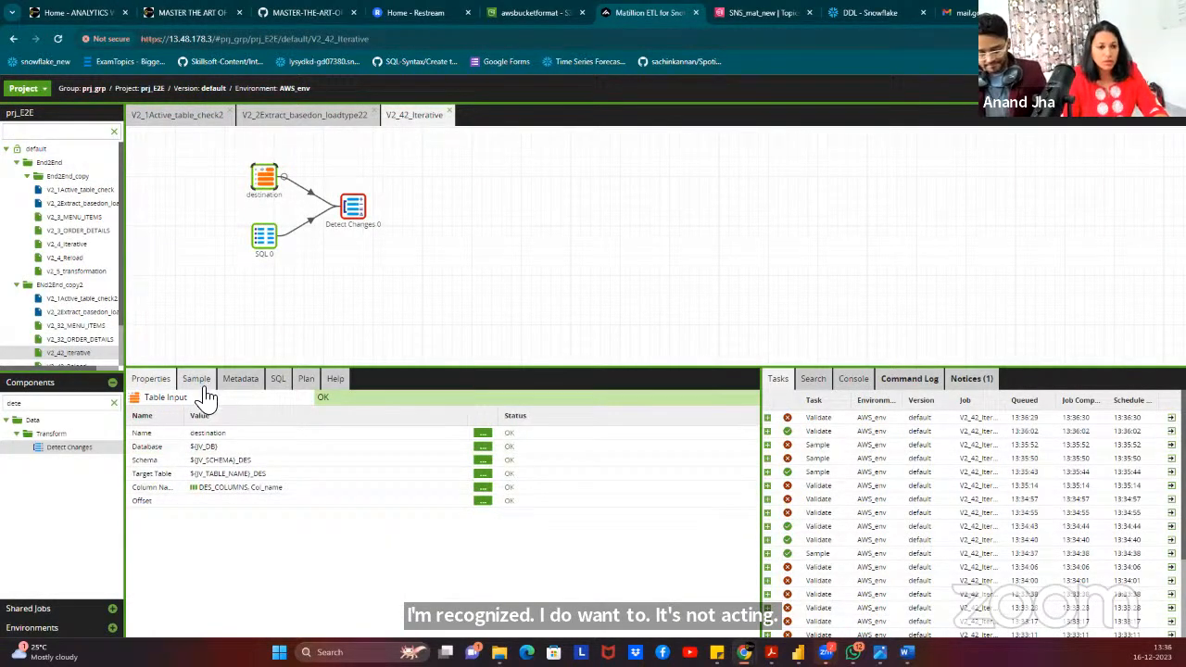
Set destination as Detect Changes 0's master table; Match Keys reports no shared columns.
click(353, 216)
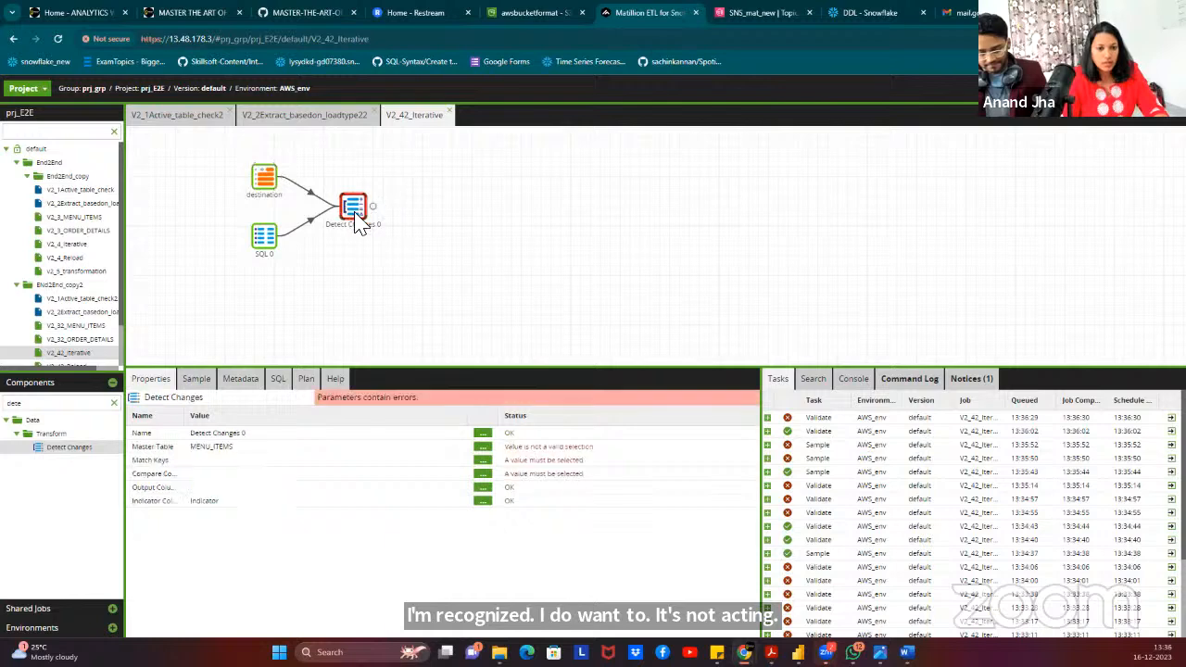
click(483, 448)
click(558, 345)
click(542, 361)
click(570, 388)
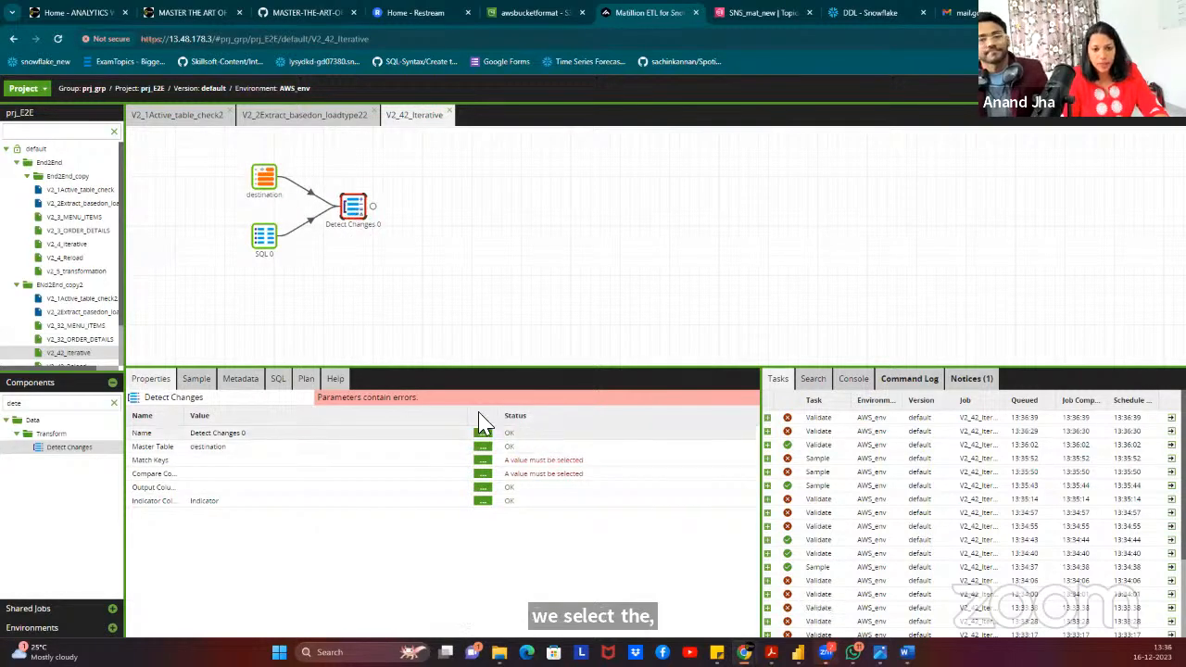
click(485, 461)
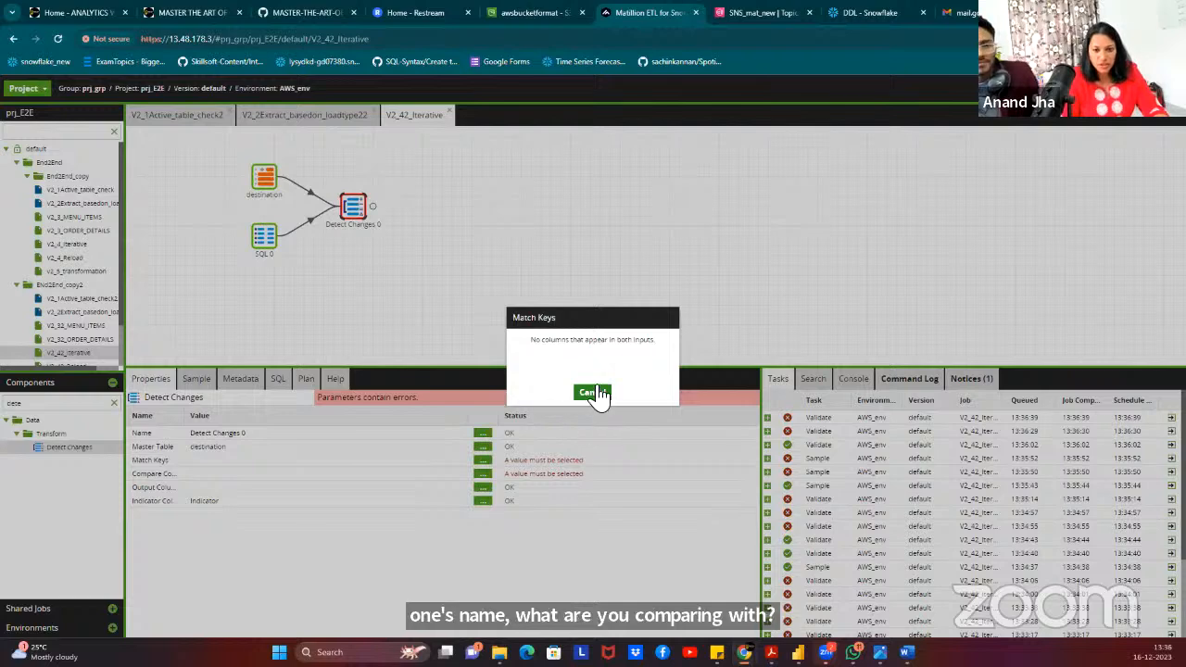
click(594, 393)
click(265, 179)
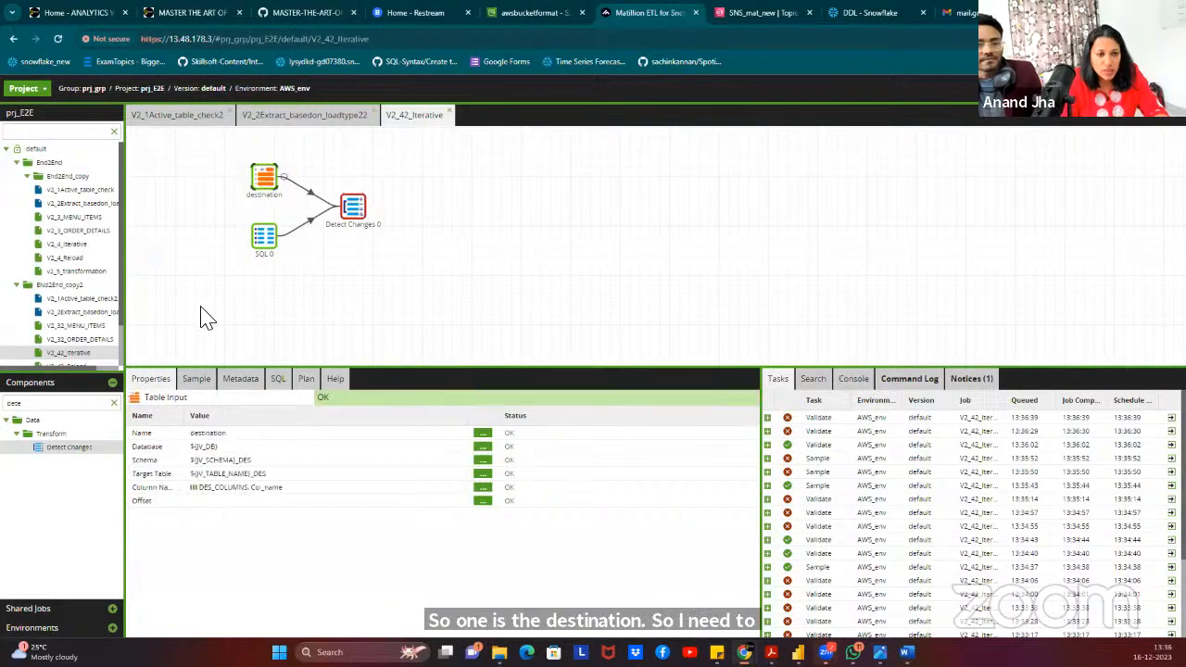
click(196, 380)
Load sample rows for the destination and SQL 0 inputs and view SQL 0's query.
click(151, 403)
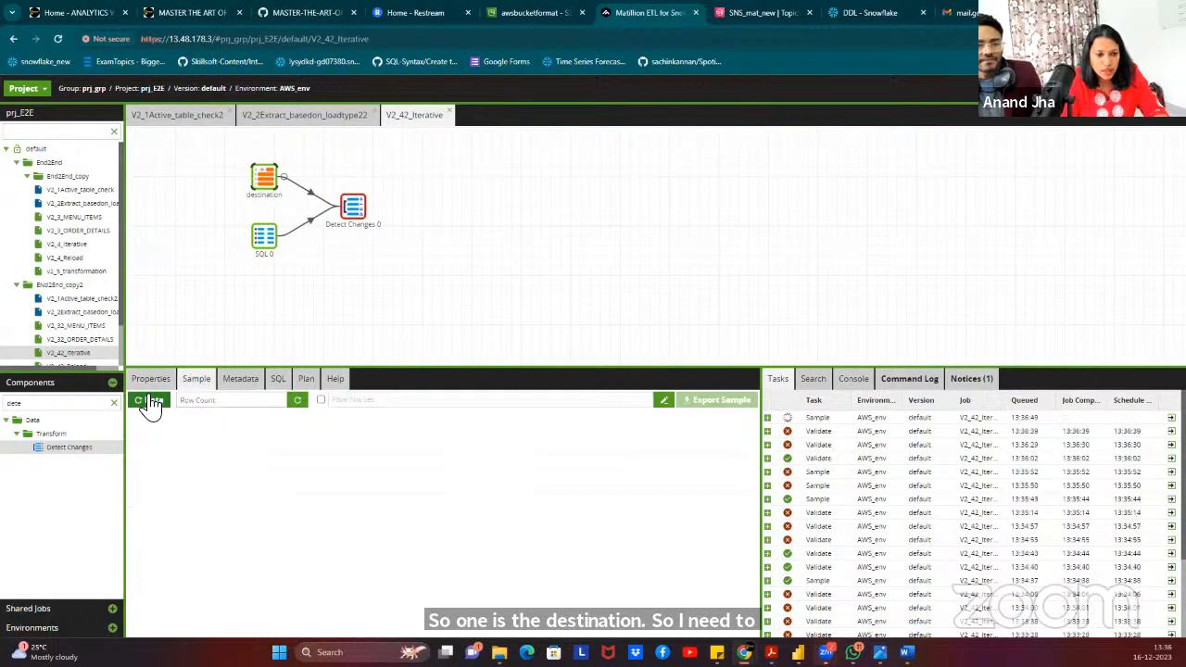
click(264, 237)
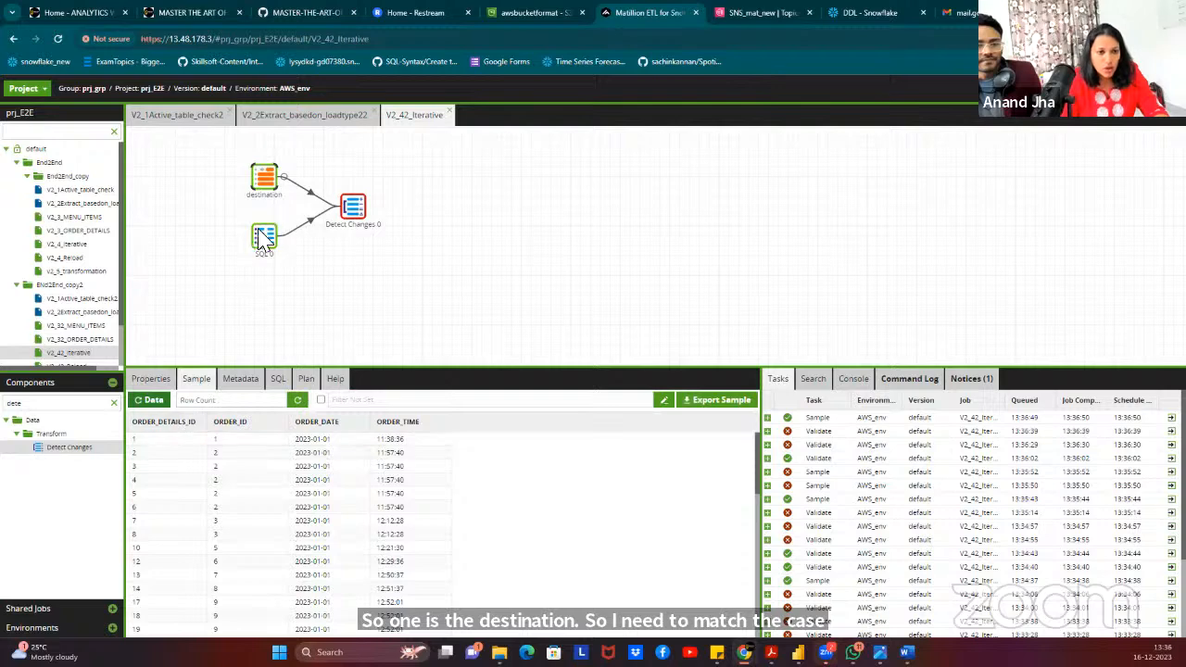
click(151, 403)
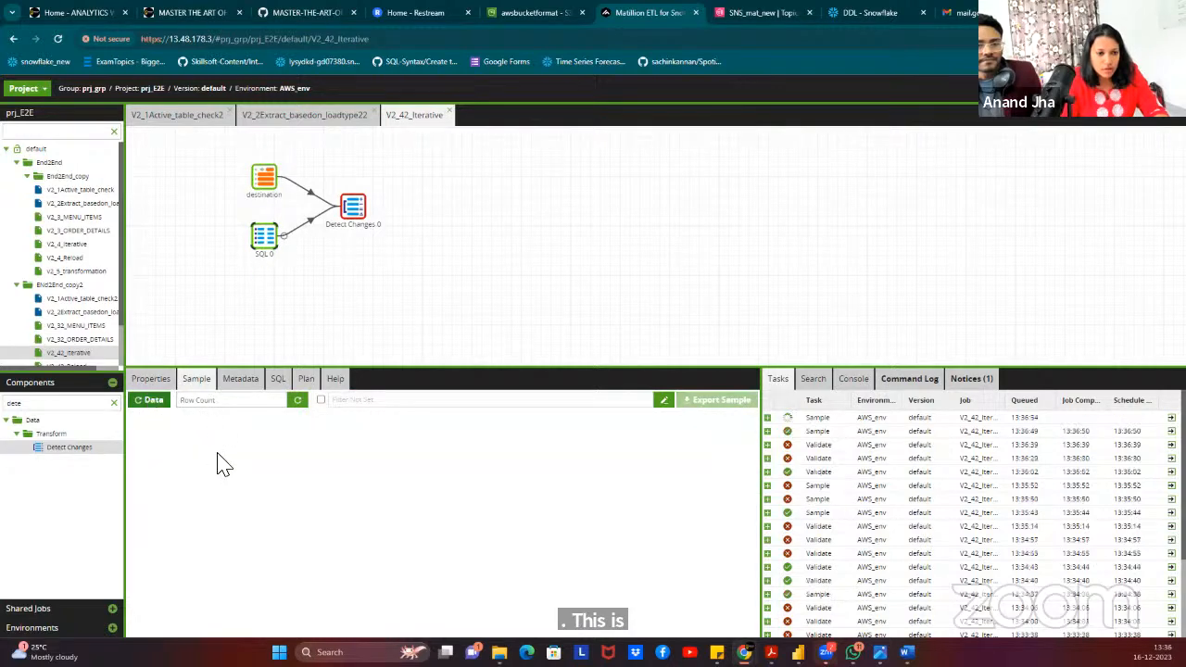
double_click(265, 237)
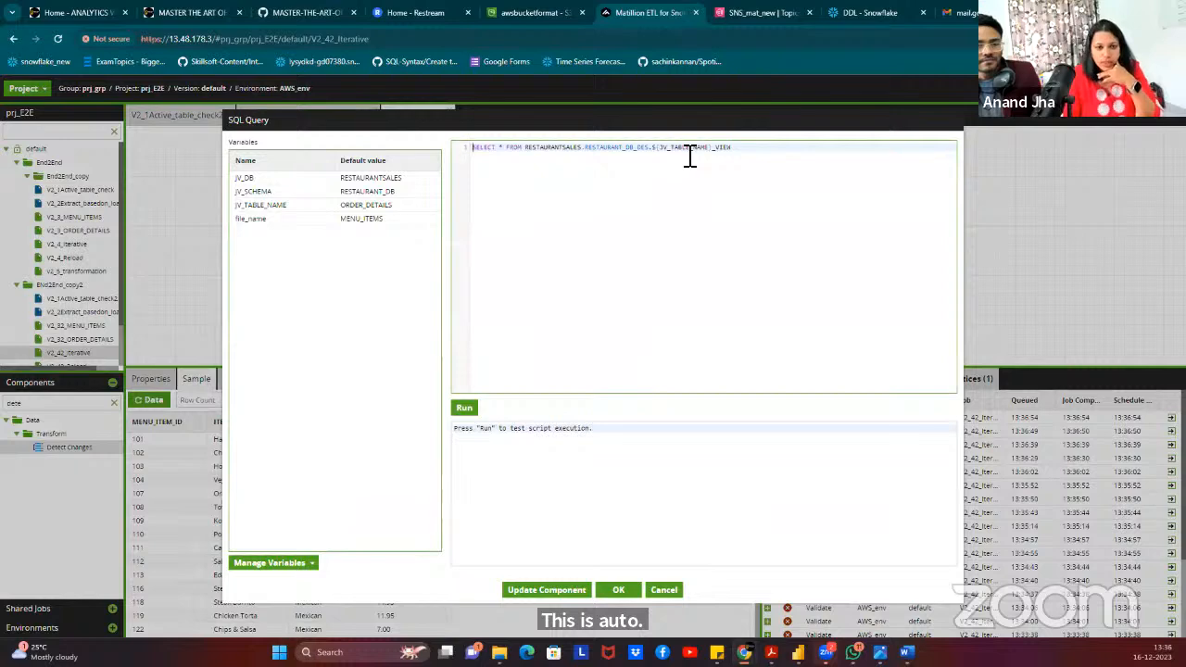
click(620, 591)
Recheck the job variables and SQL 0's ${JV_TABLE_NAME}_VIEW query, then show Detect Changes 0 properties.
right_click(517, 196)
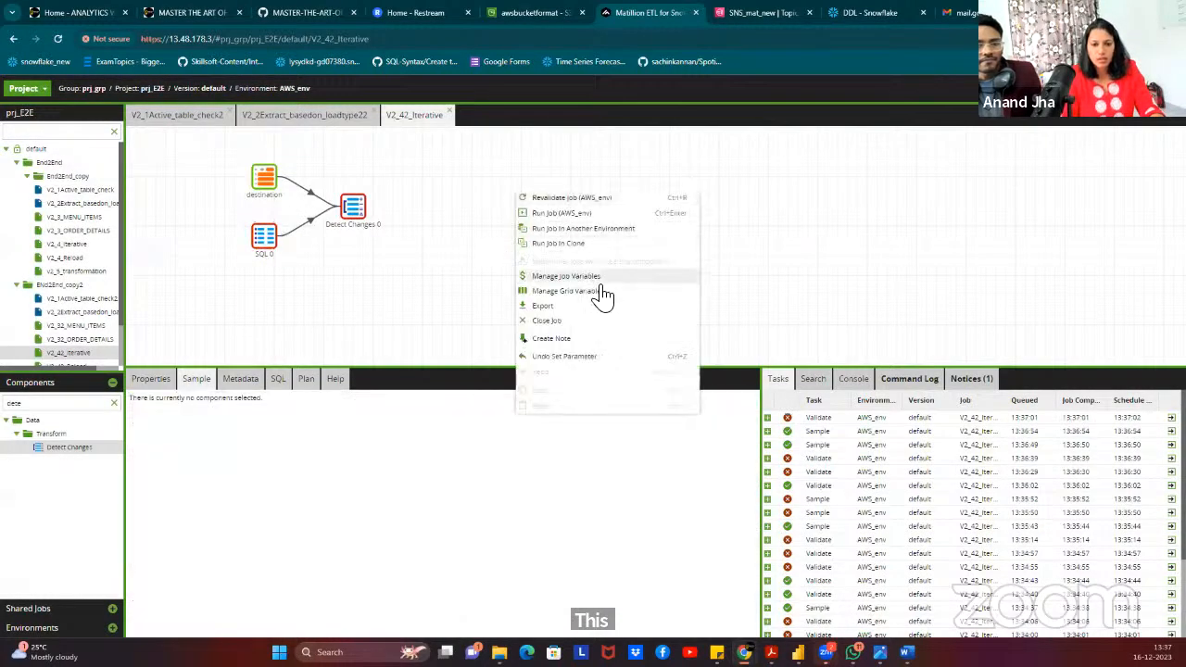
click(593, 277)
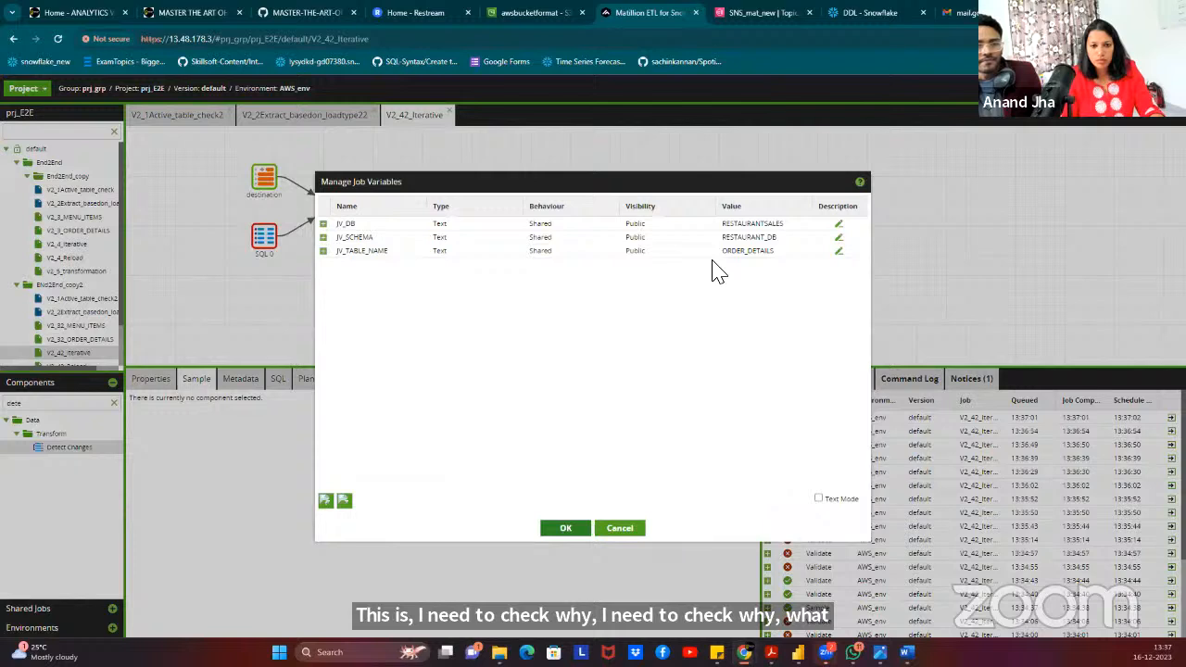
click(567, 526)
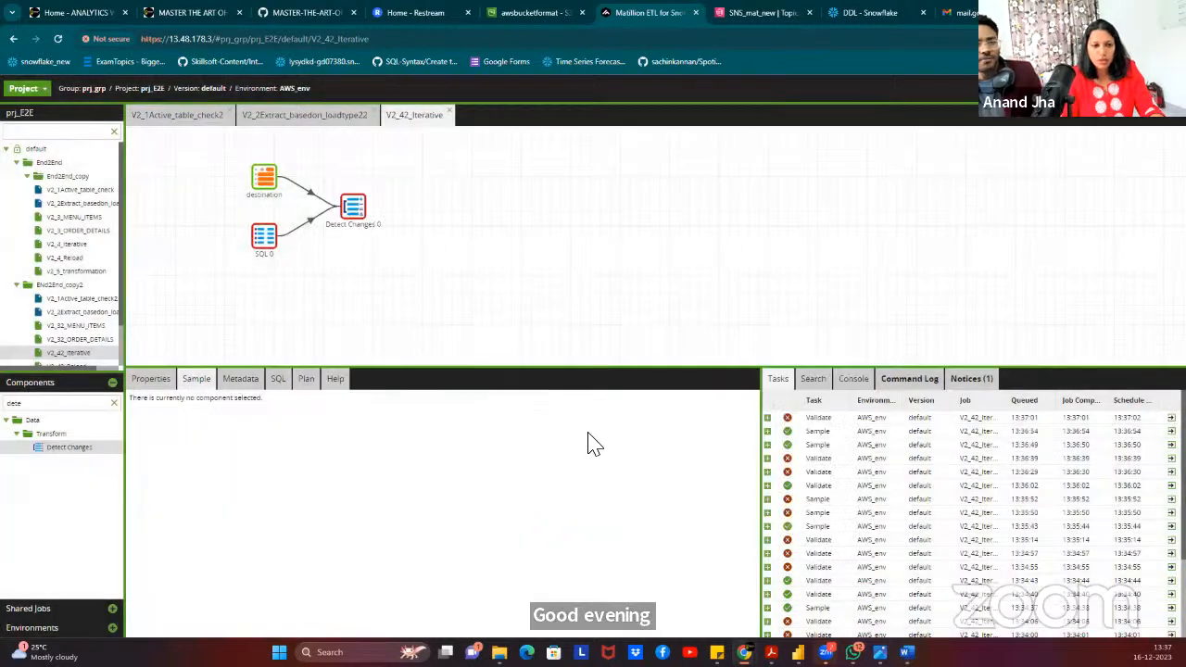
click(255, 239)
click(264, 191)
double_click(266, 239)
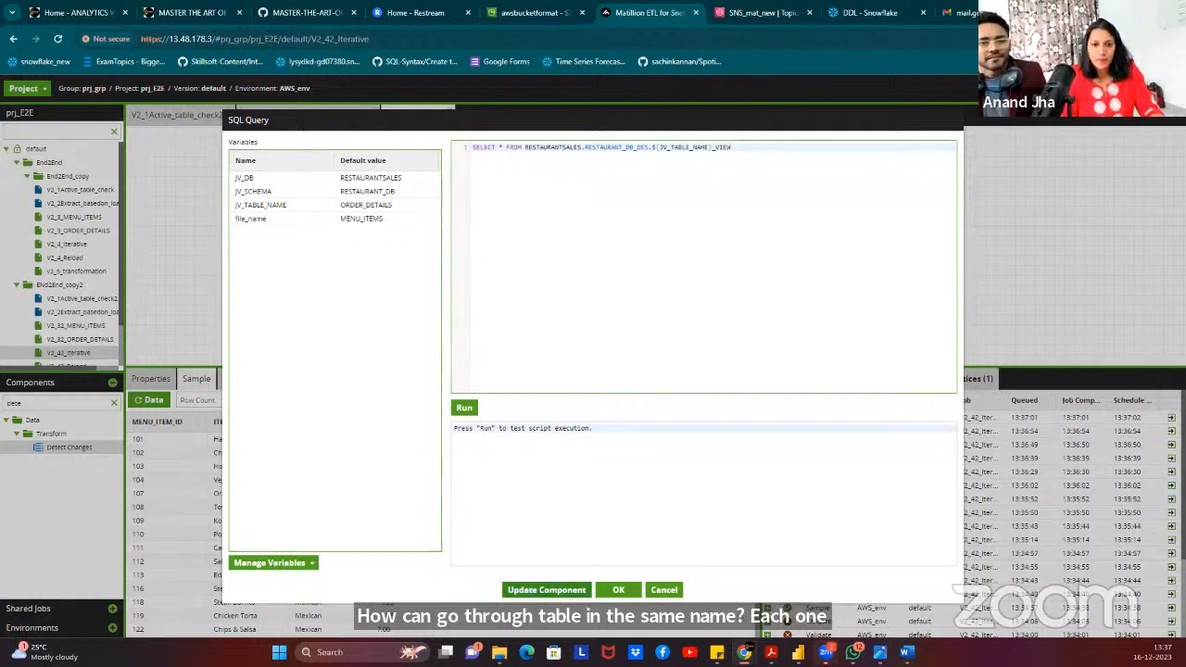
click(390, 208)
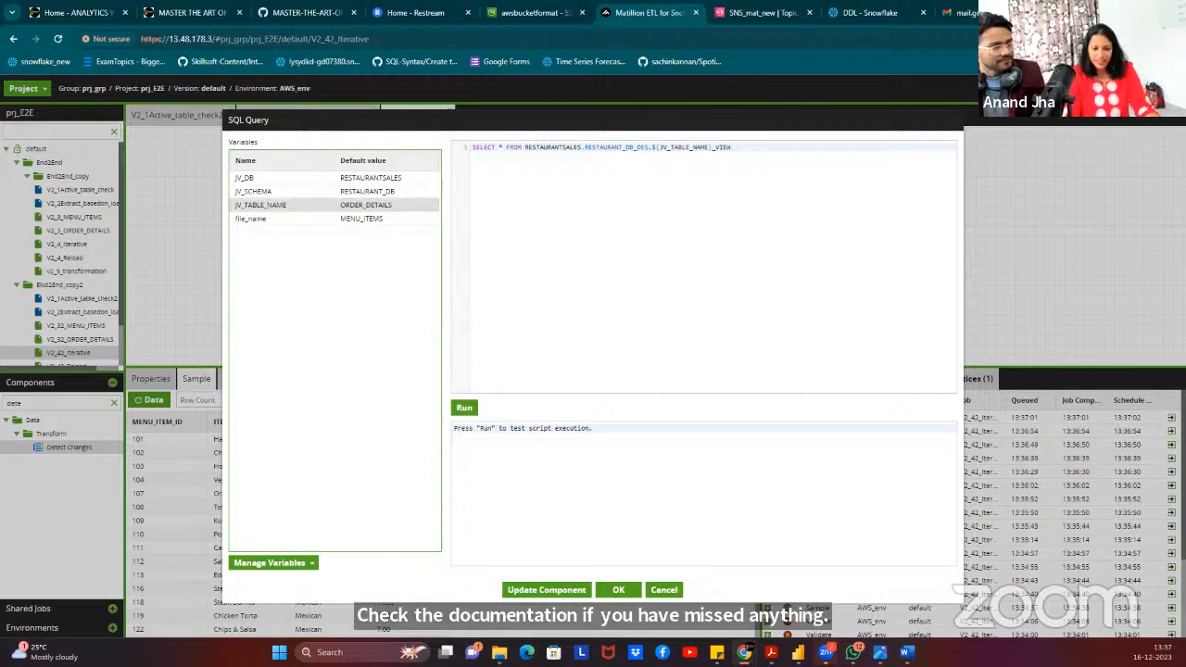
click(616, 589)
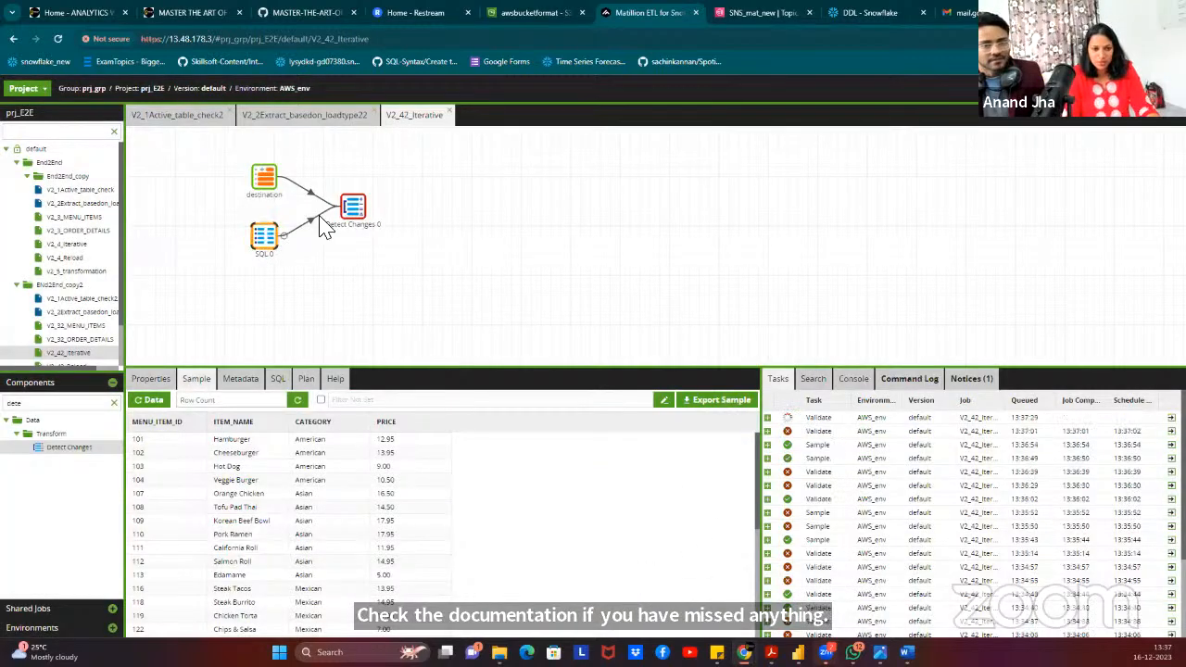
click(352, 206)
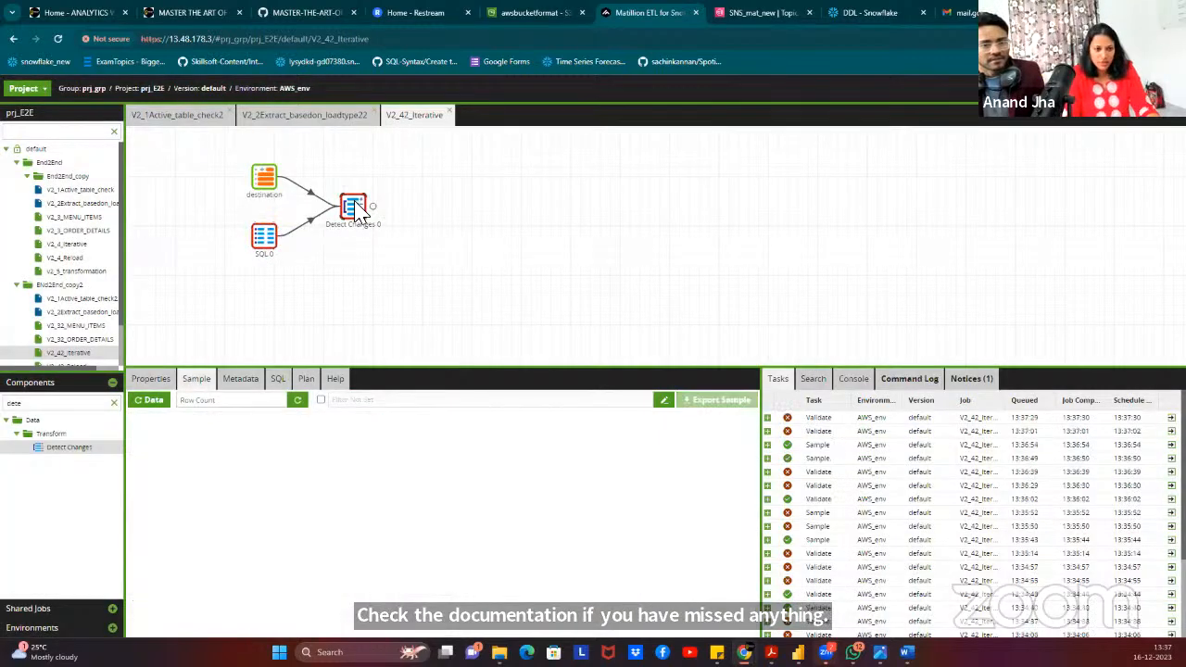
click(150, 378)
Open Detect Changes 0's Match Keys and Master Table choices, finding no shared columns.
click(485, 460)
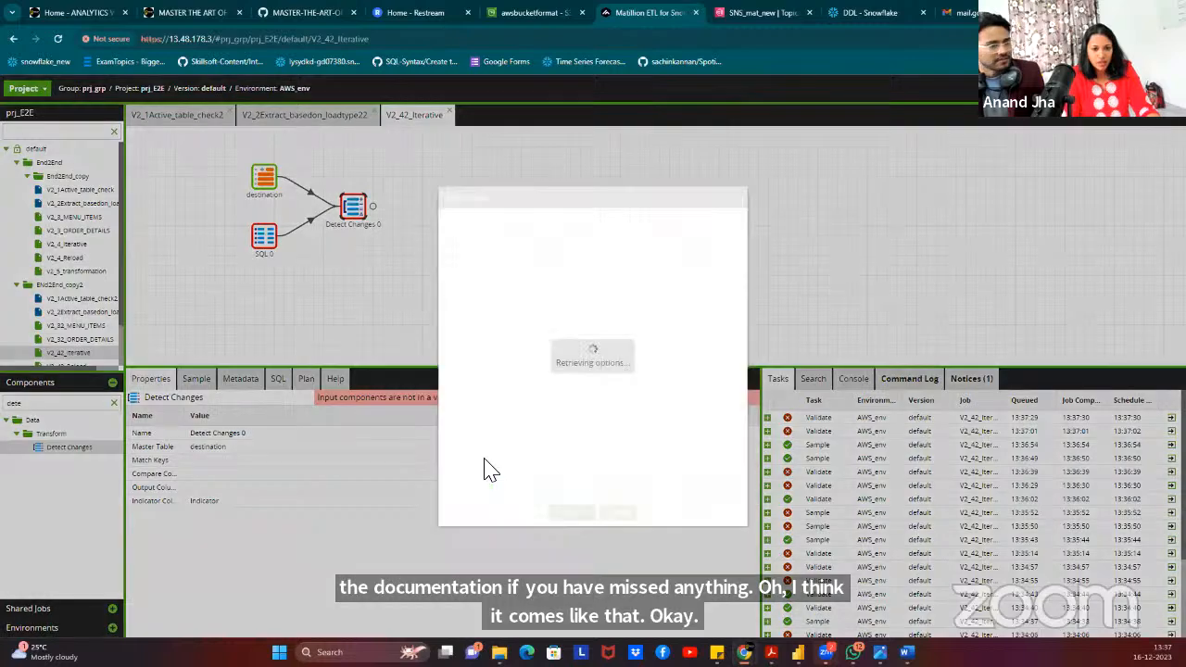
click(592, 392)
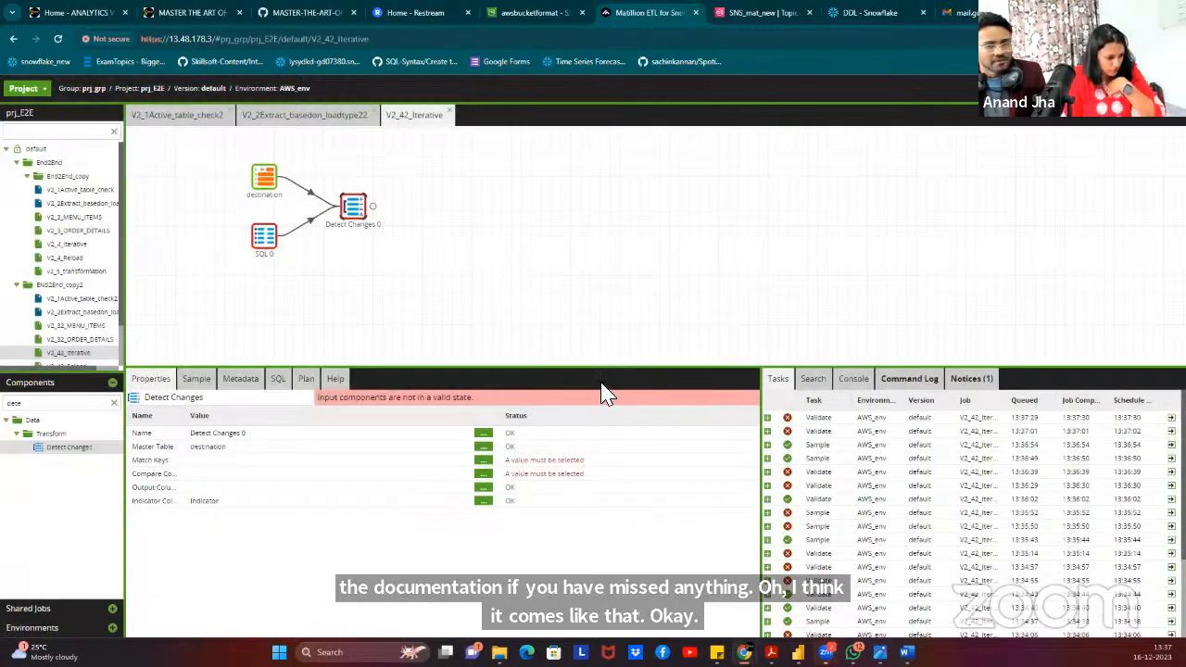
click(484, 448)
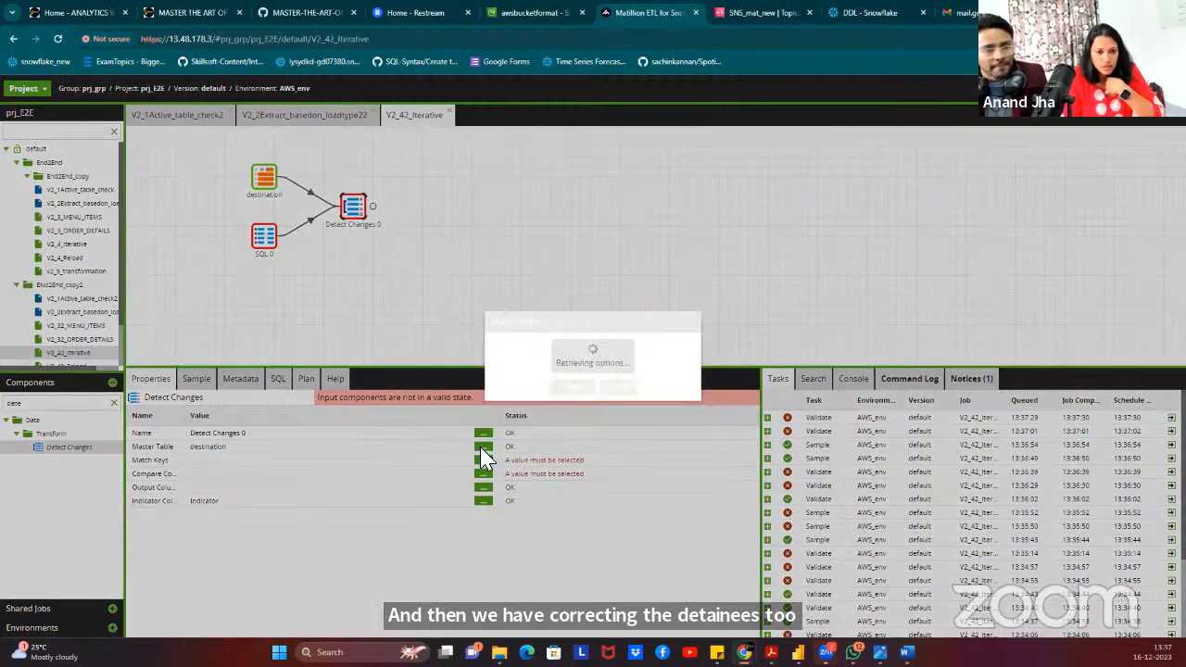
click(619, 393)
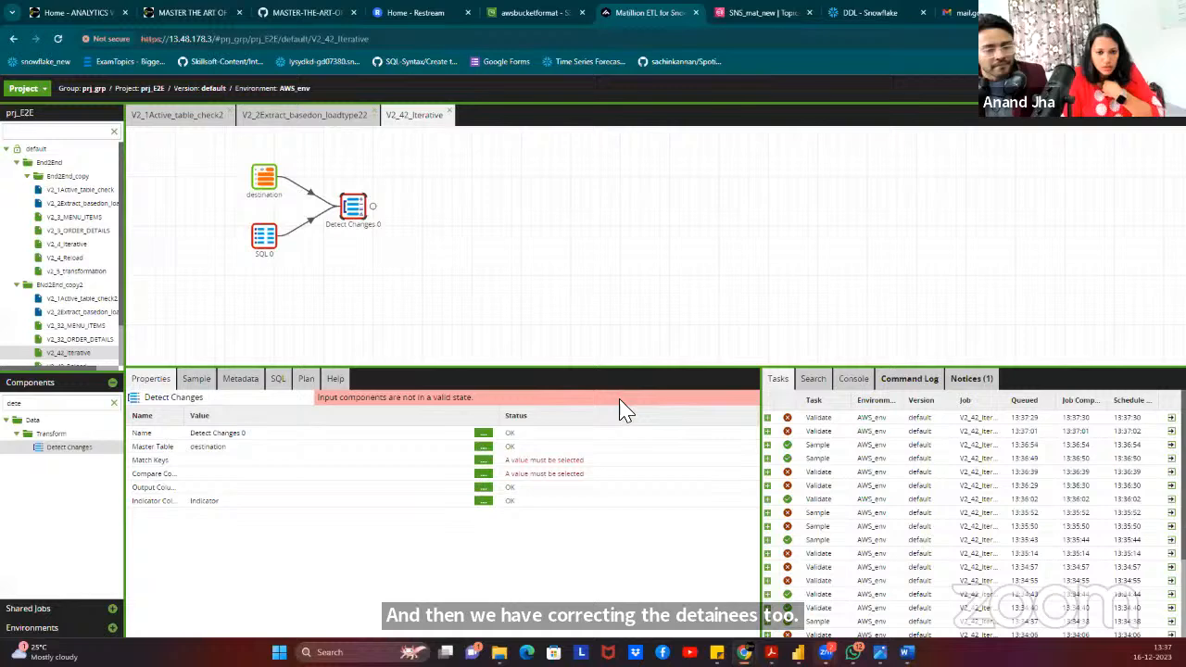
click(484, 460)
Inspect destination, Detect Changes 0 and SQL 0, revealing SQL 0's missing ORDER_DETAILS_VIEW error.
click(264, 177)
click(358, 207)
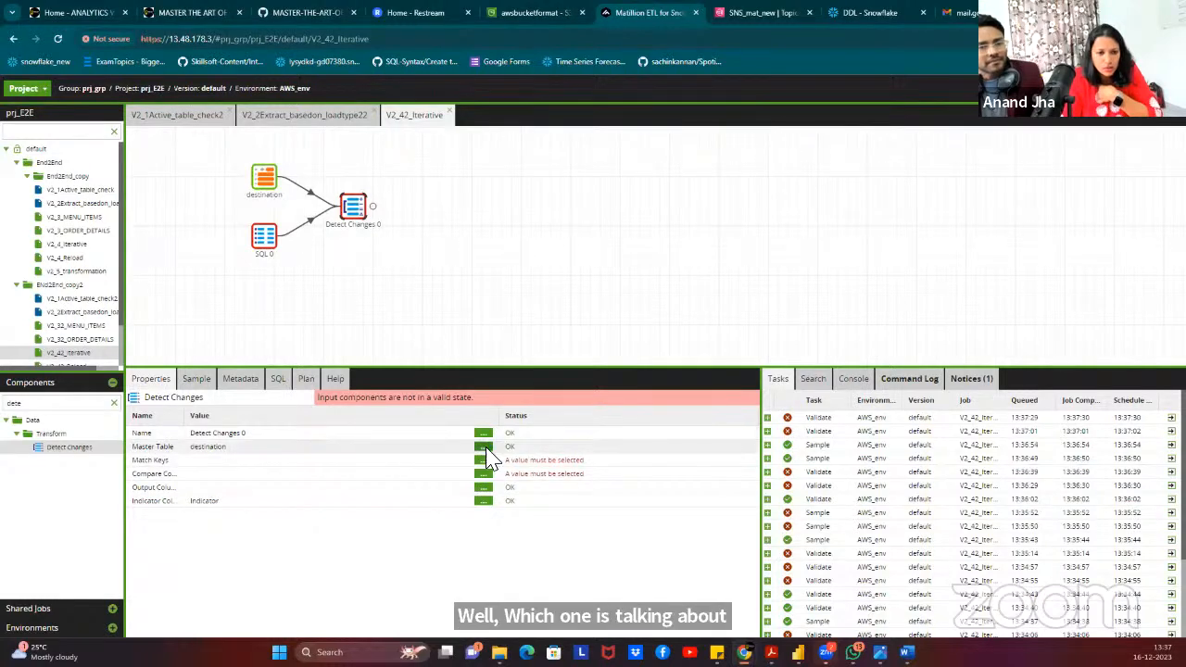
click(265, 247)
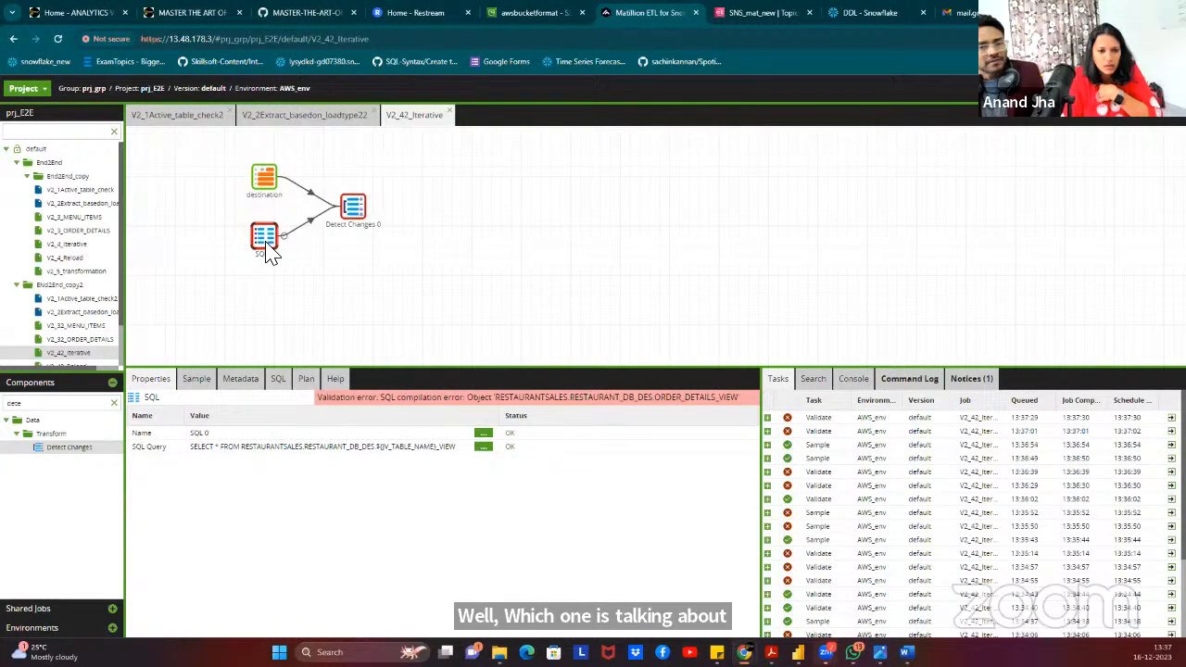
click(274, 188)
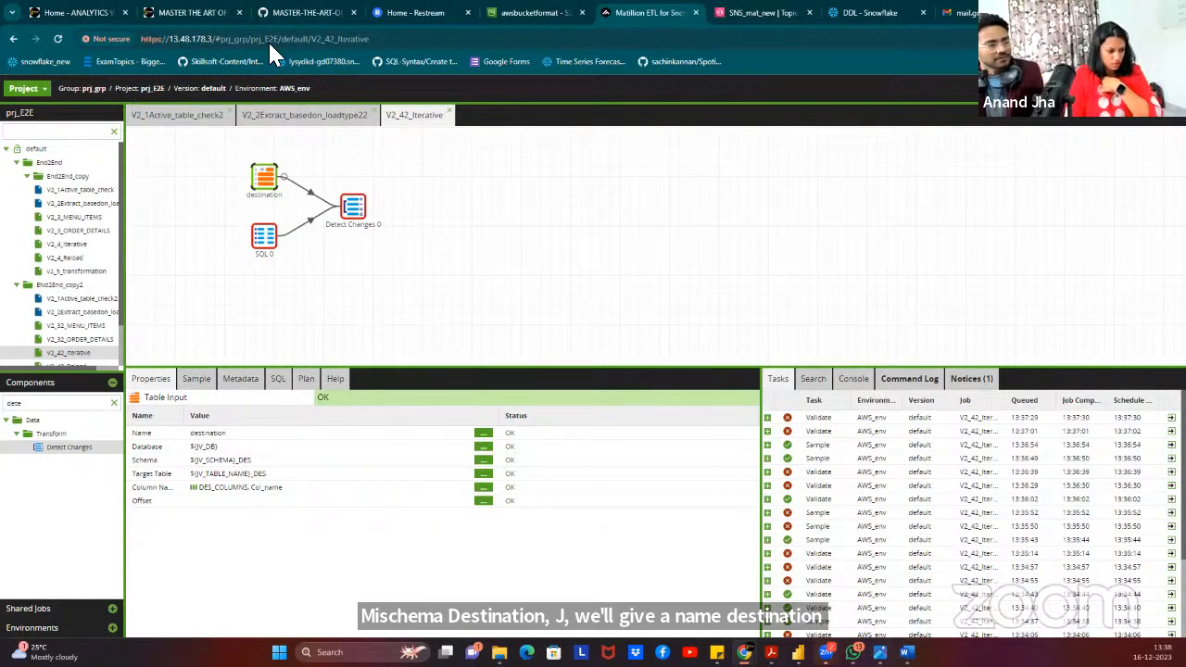
click(266, 243)
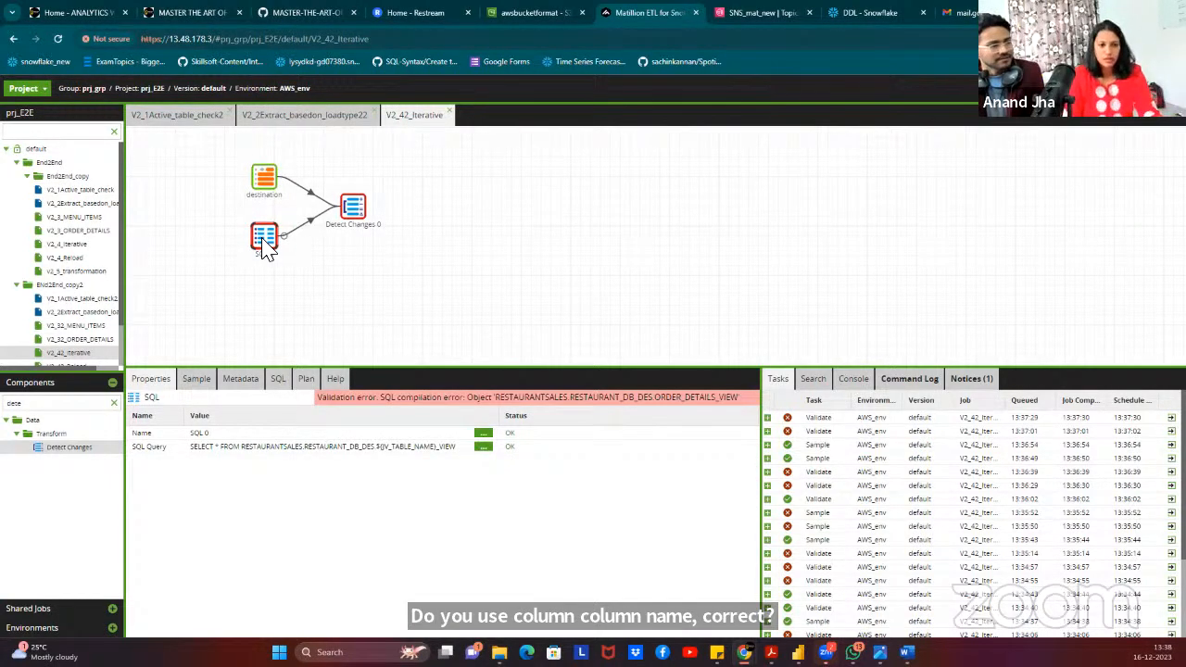
double_click(266, 243)
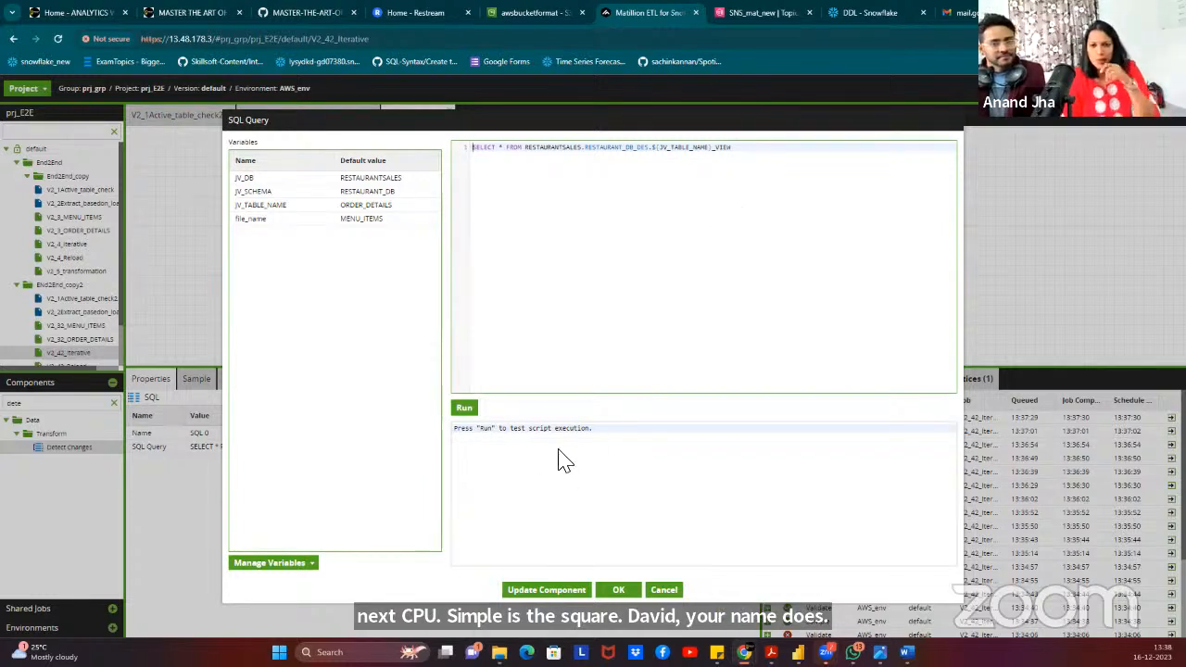
click(472, 411)
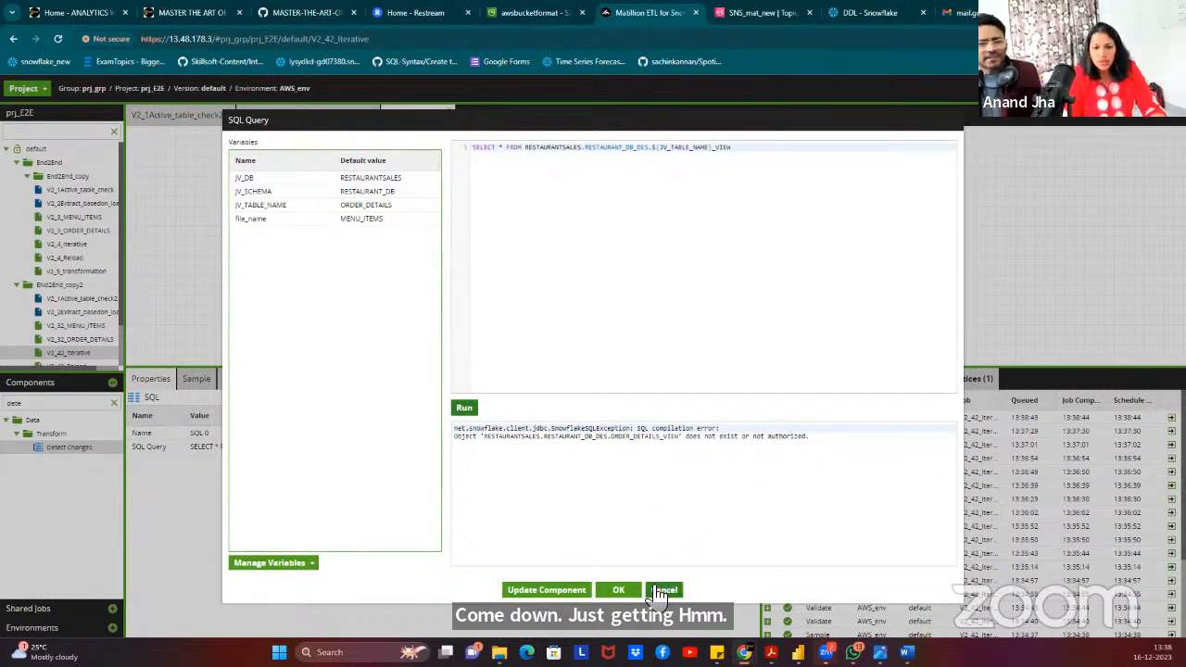
click(621, 590)
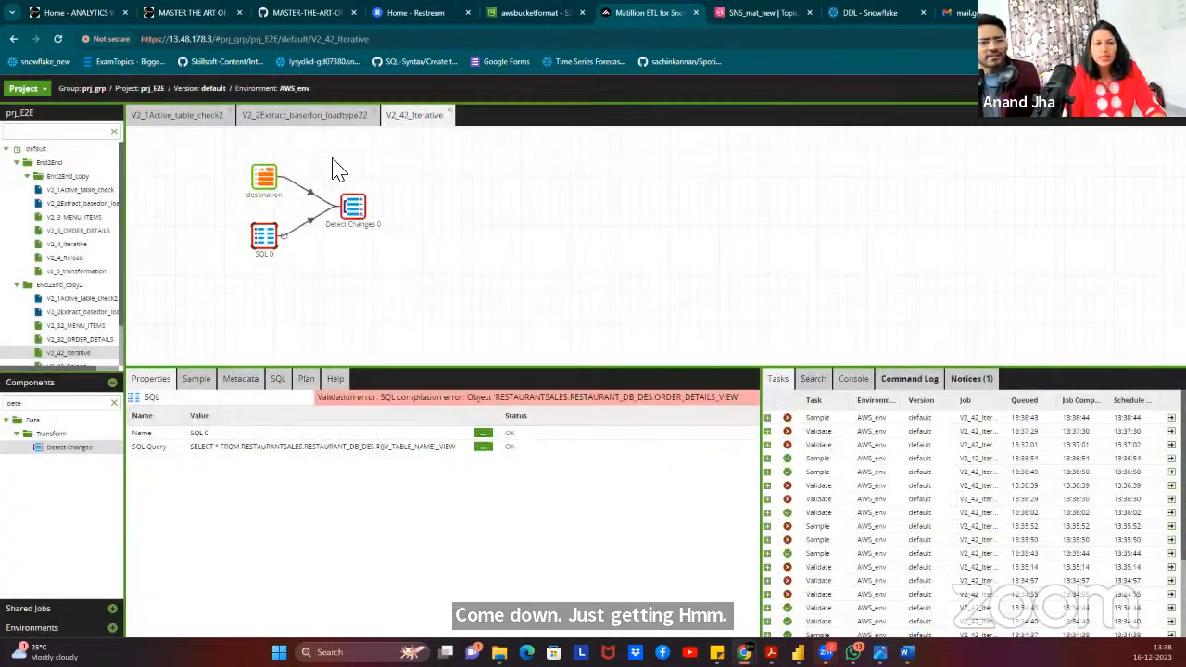
click(285, 122)
click(414, 115)
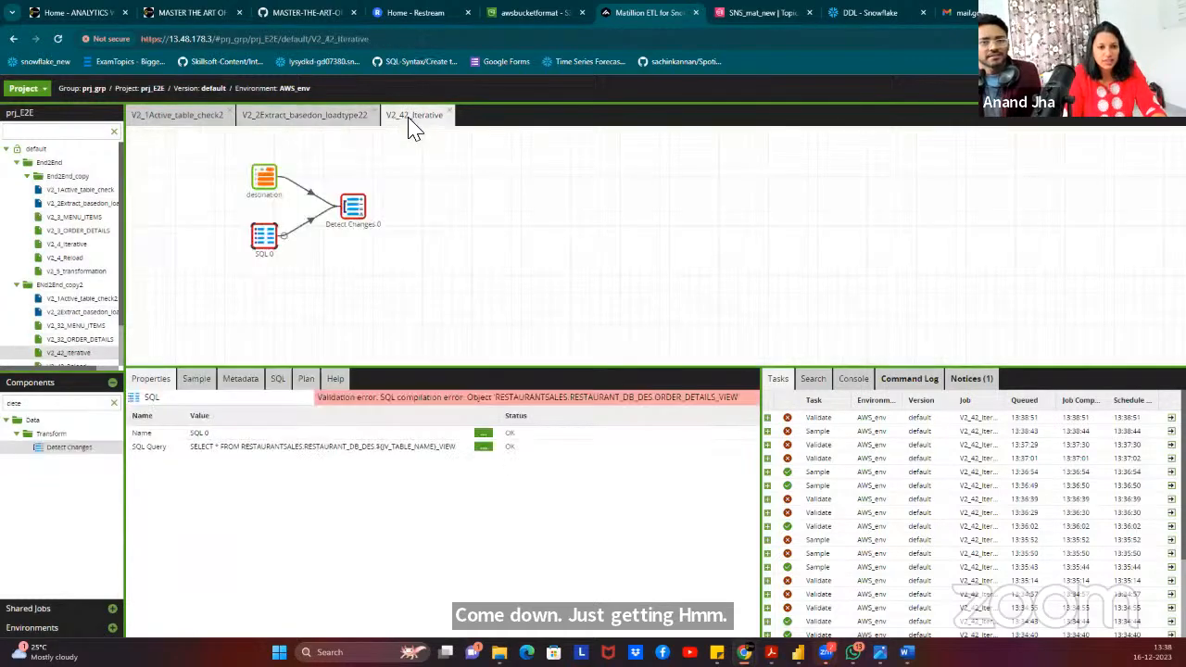
Open V2_32_ORDER_DETAILS, run it on AWS_env to create ORDER_DETAILS_VIEW, and go back to V2_42_Iterative.
double_click(82, 339)
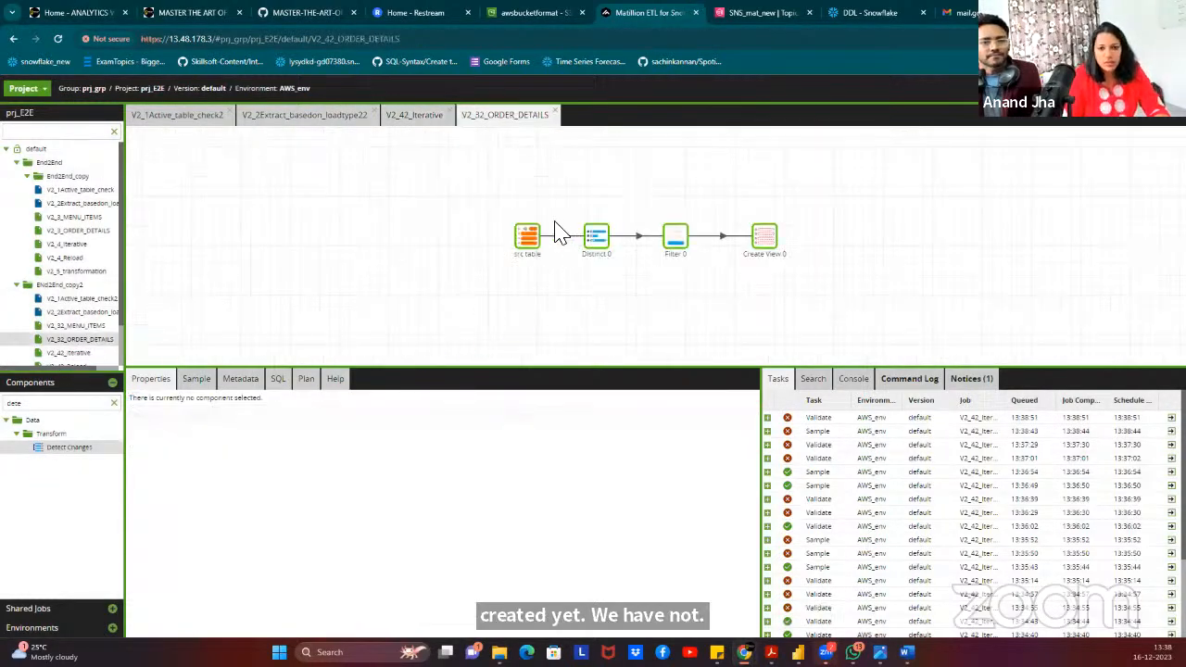
right_click(766, 239)
click(827, 254)
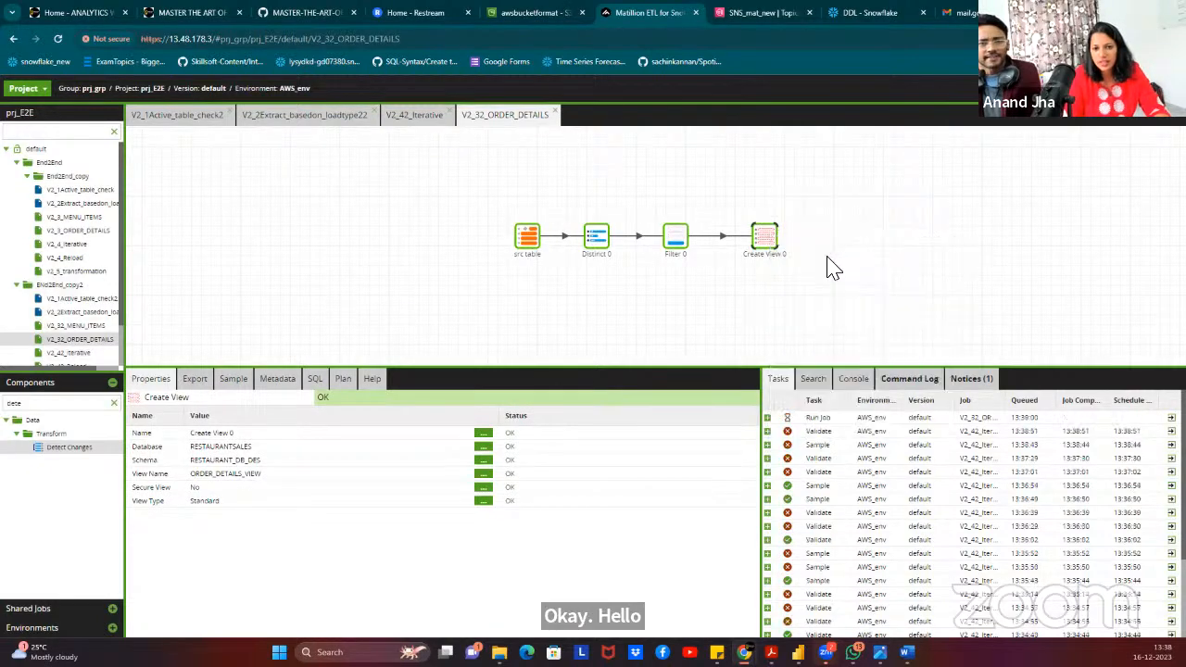
click(414, 114)
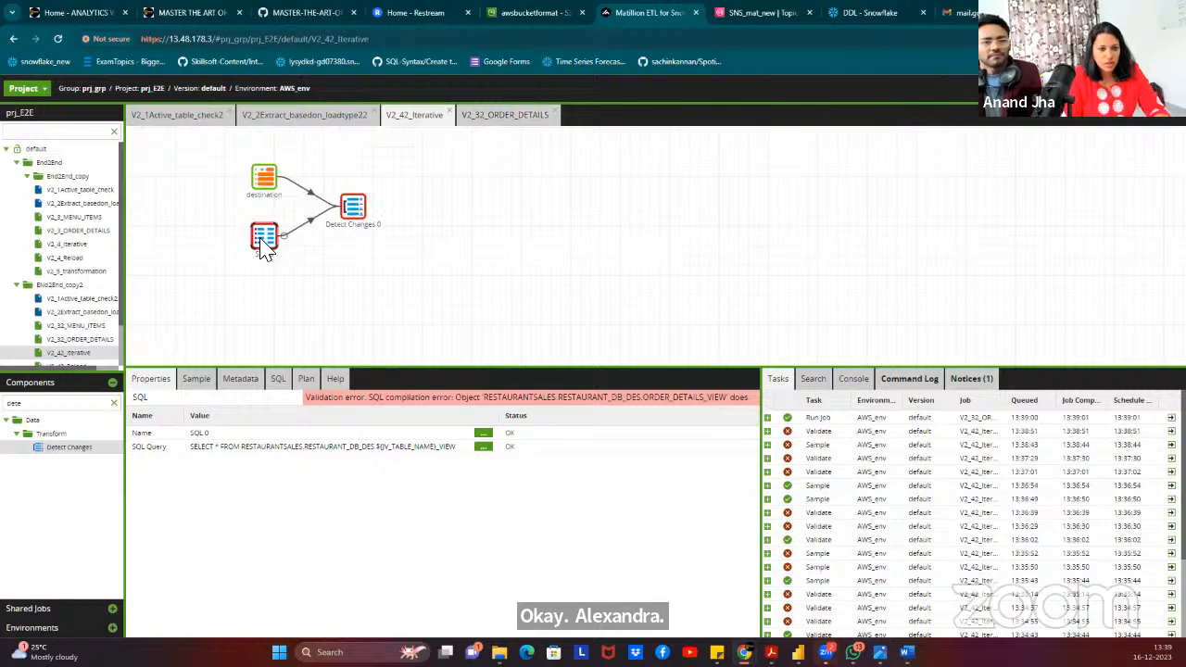
Test-run the SQL 0 query and recheck Detect Changes 0's Match Keys choices.
click(482, 447)
click(466, 407)
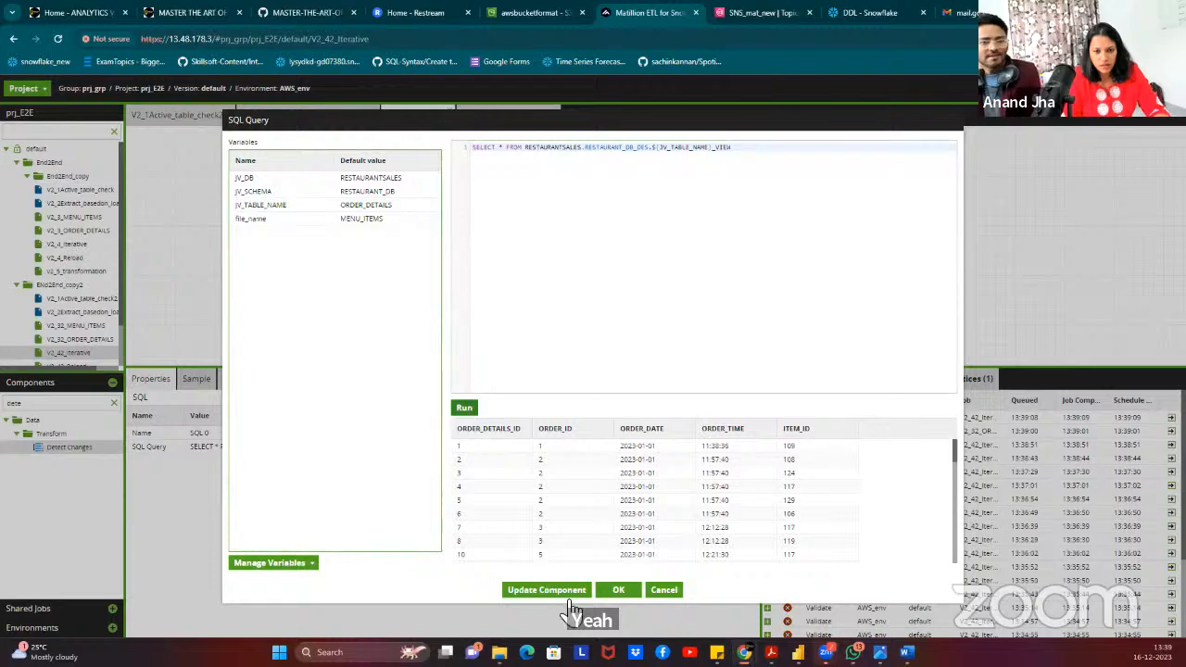
click(616, 590)
click(366, 220)
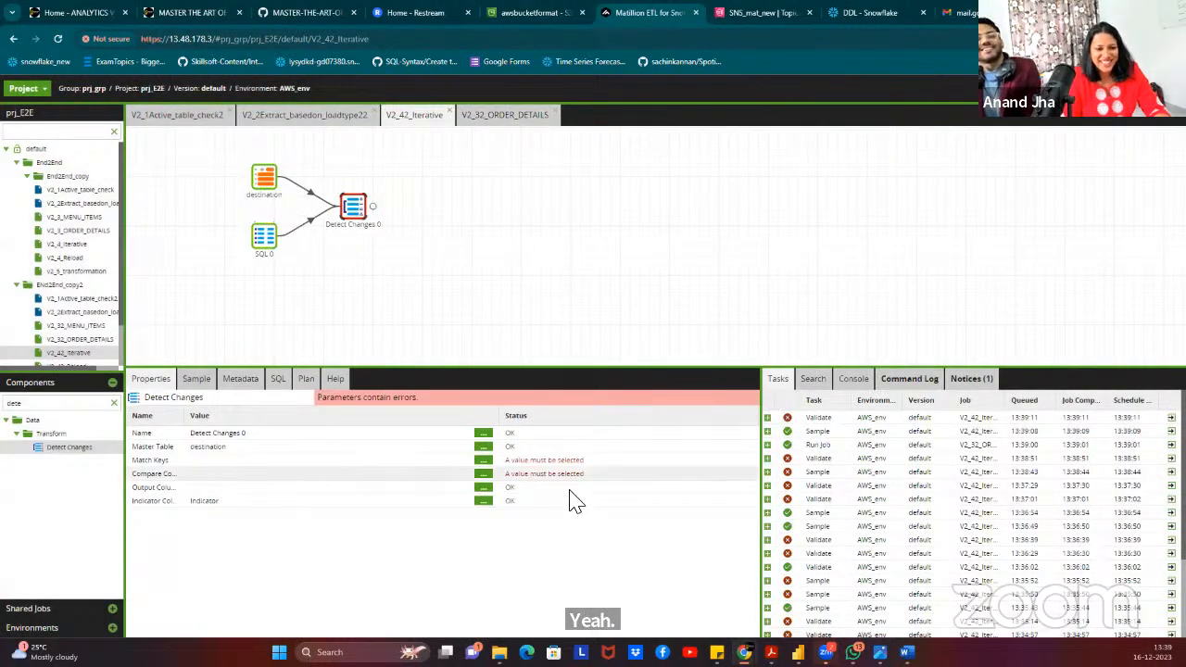
click(481, 460)
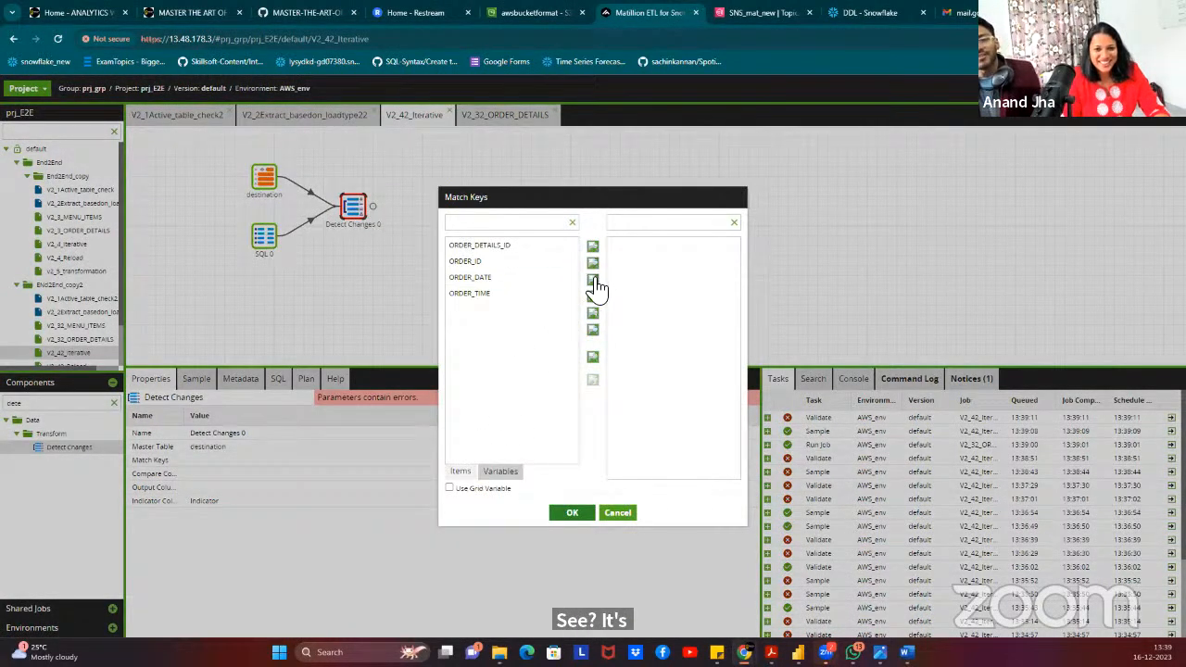
click(619, 515)
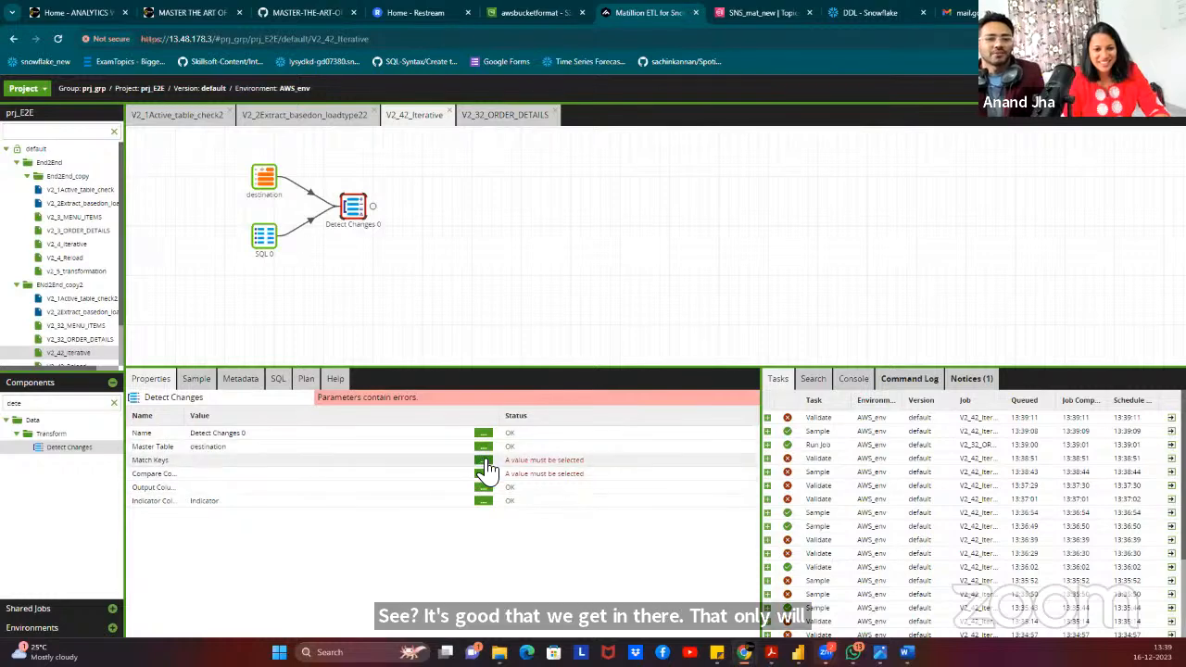
click(483, 460)
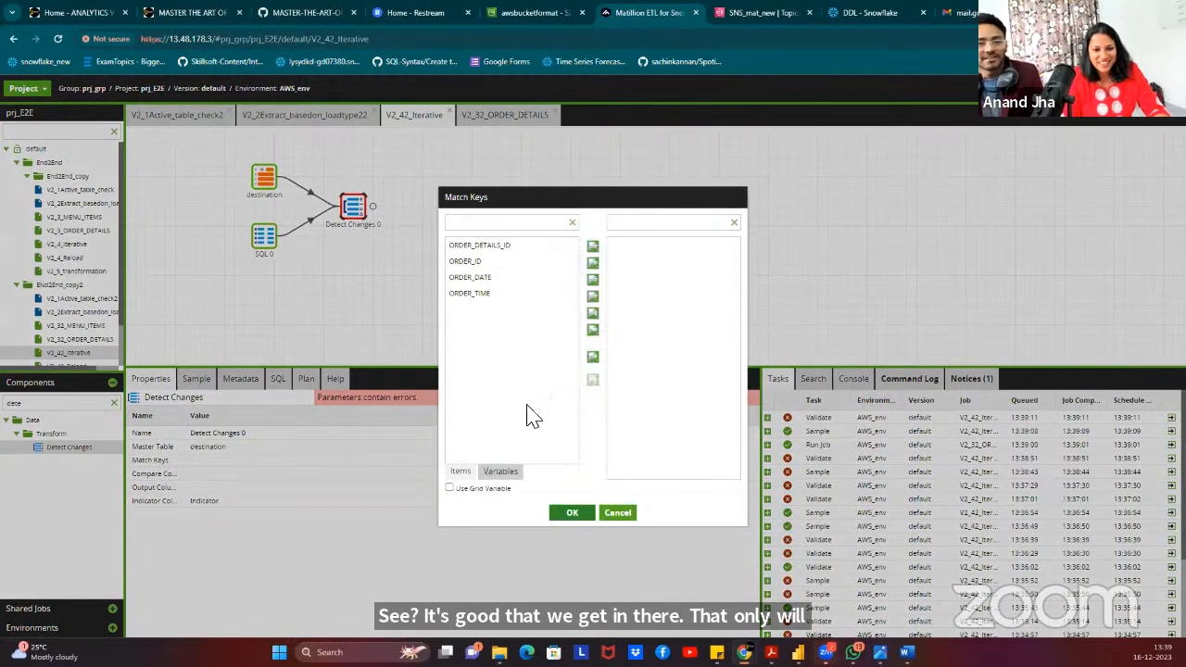
click(621, 515)
click(567, 282)
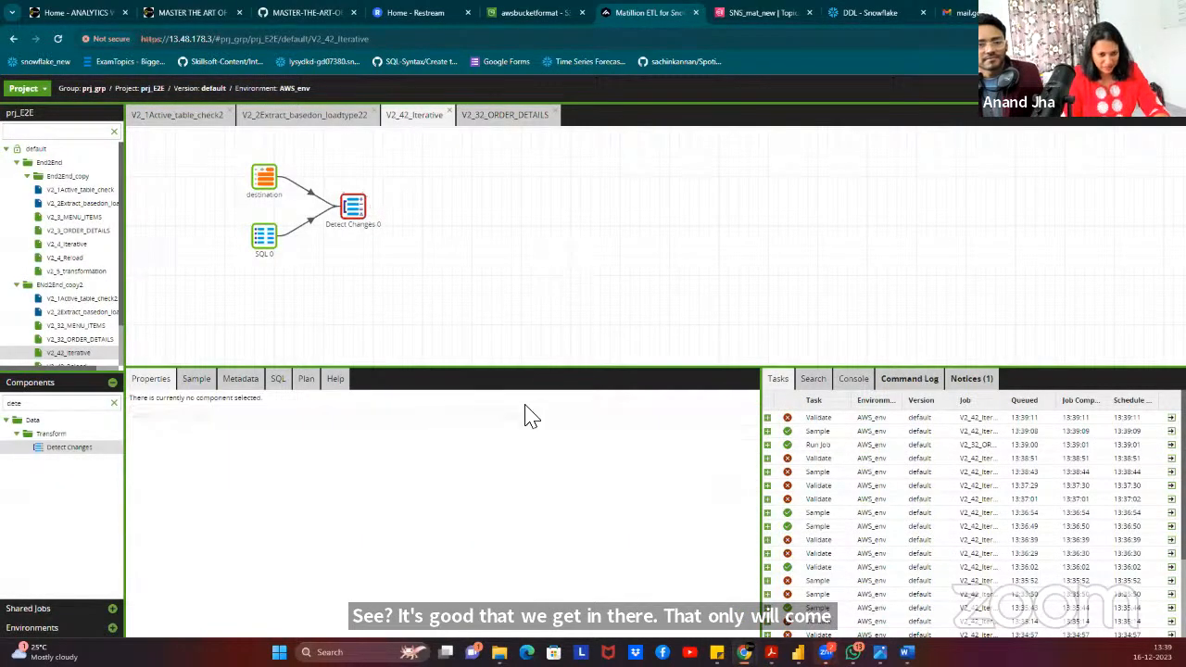
click(356, 210)
Set Detect Changes 0's match keys from grid variable DES_COLUMNS, column Col_name.
click(483, 460)
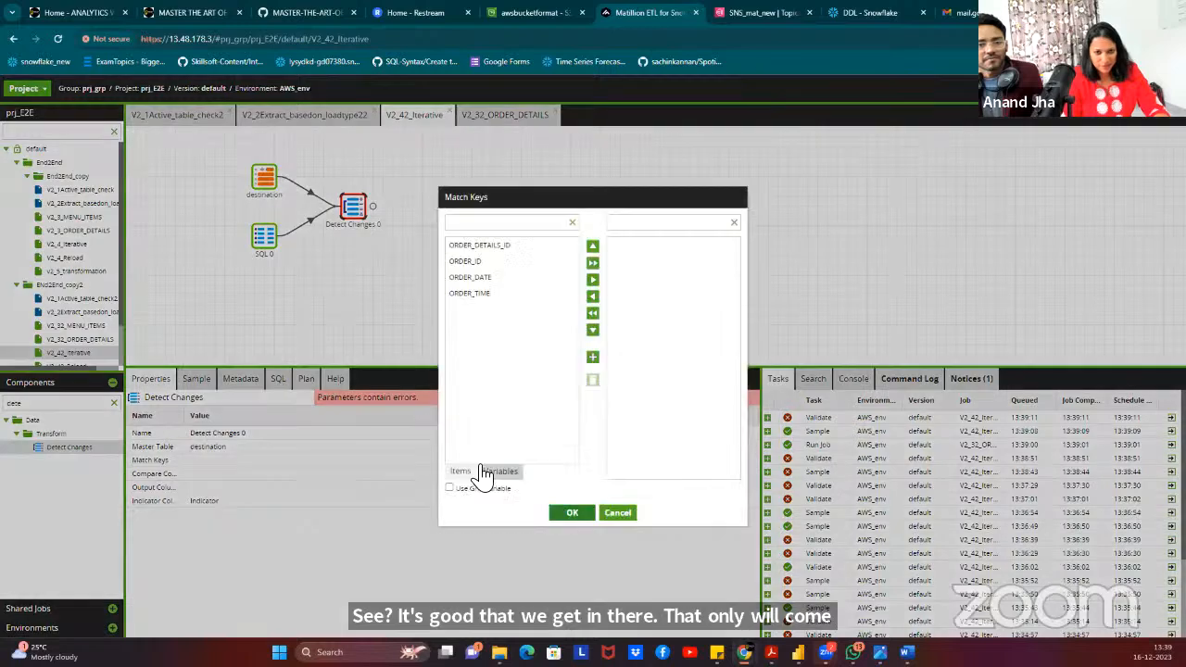
click(593, 263)
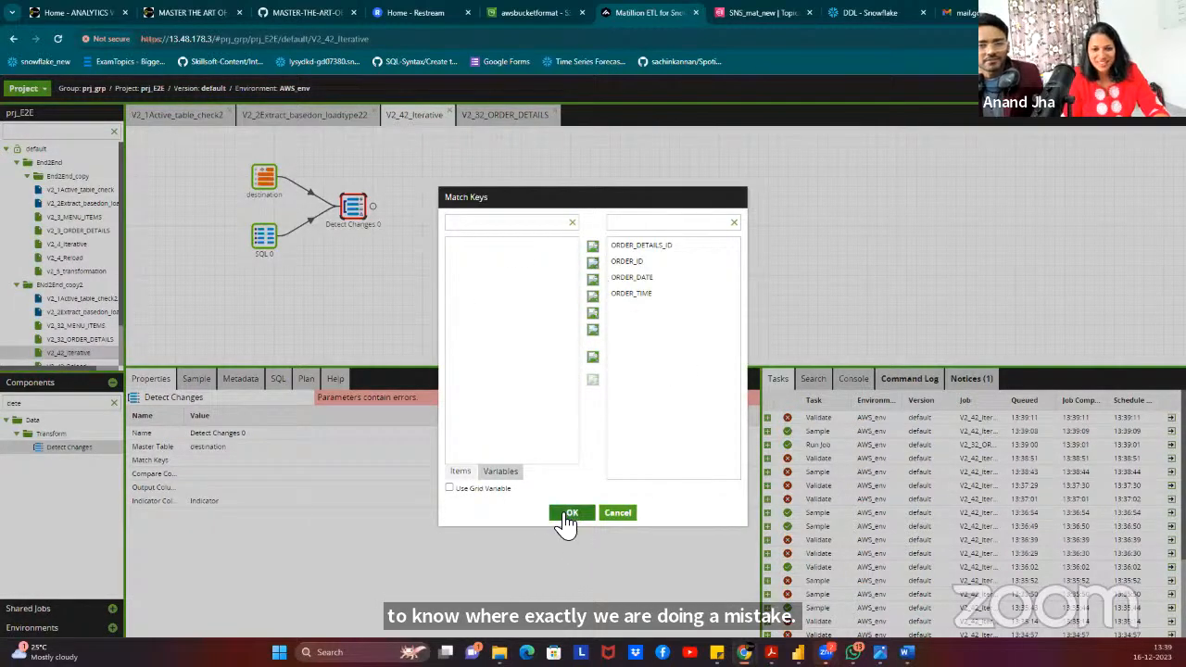
click(592, 312)
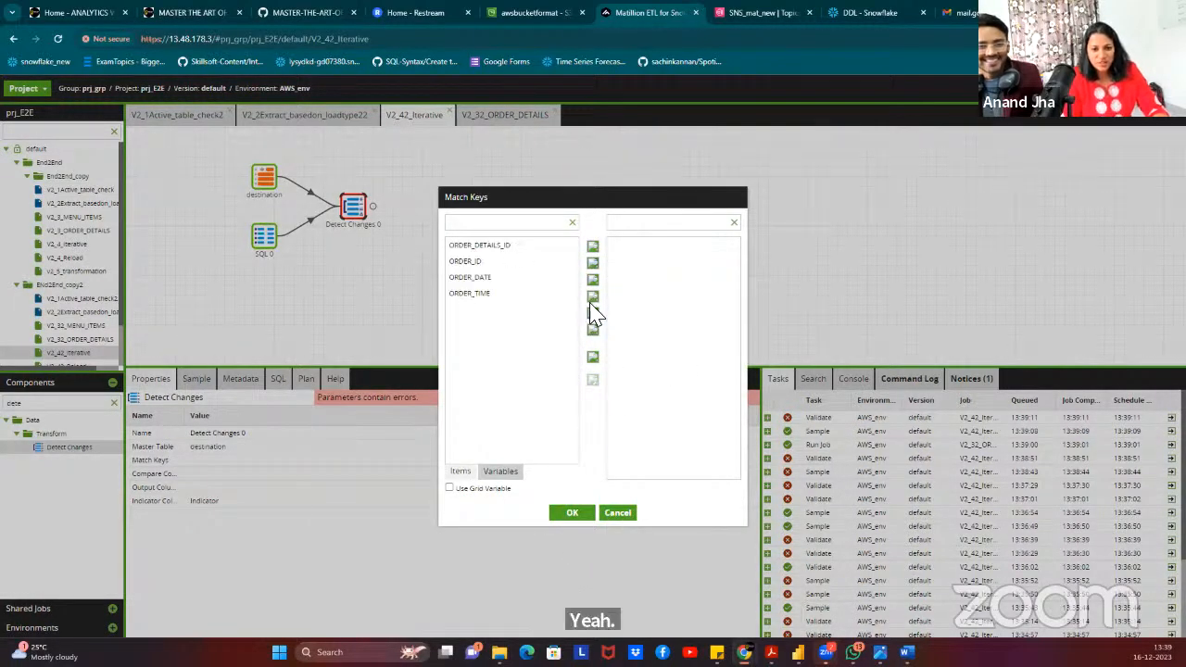
click(450, 489)
click(558, 226)
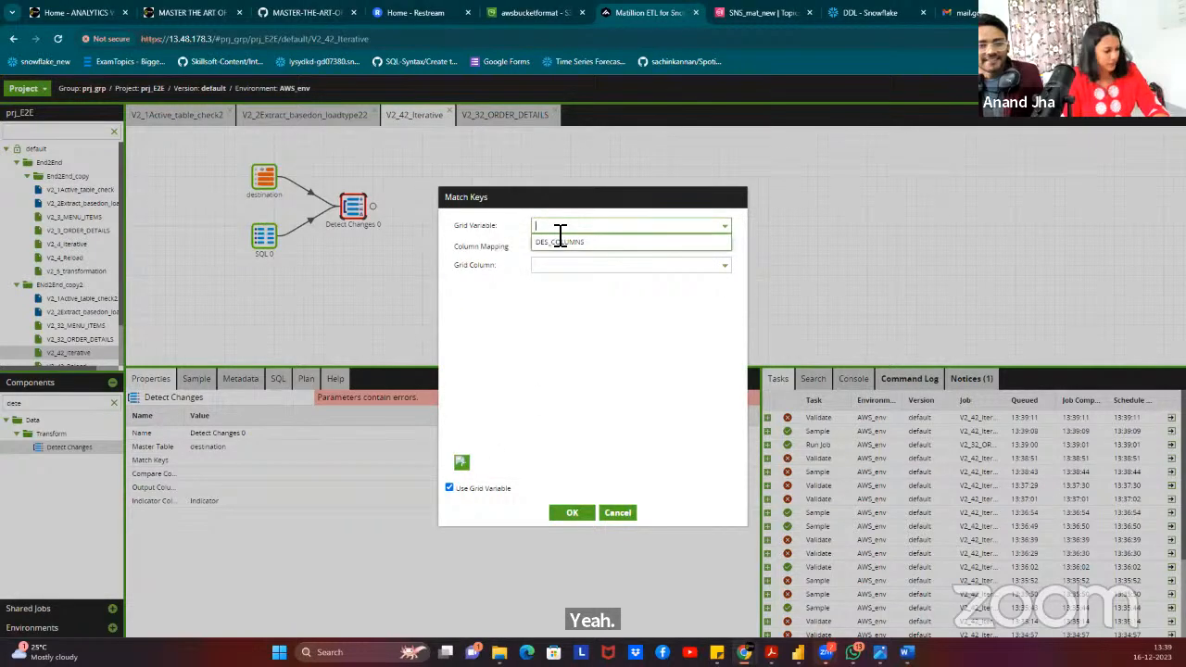
click(559, 242)
click(566, 266)
click(553, 283)
click(572, 514)
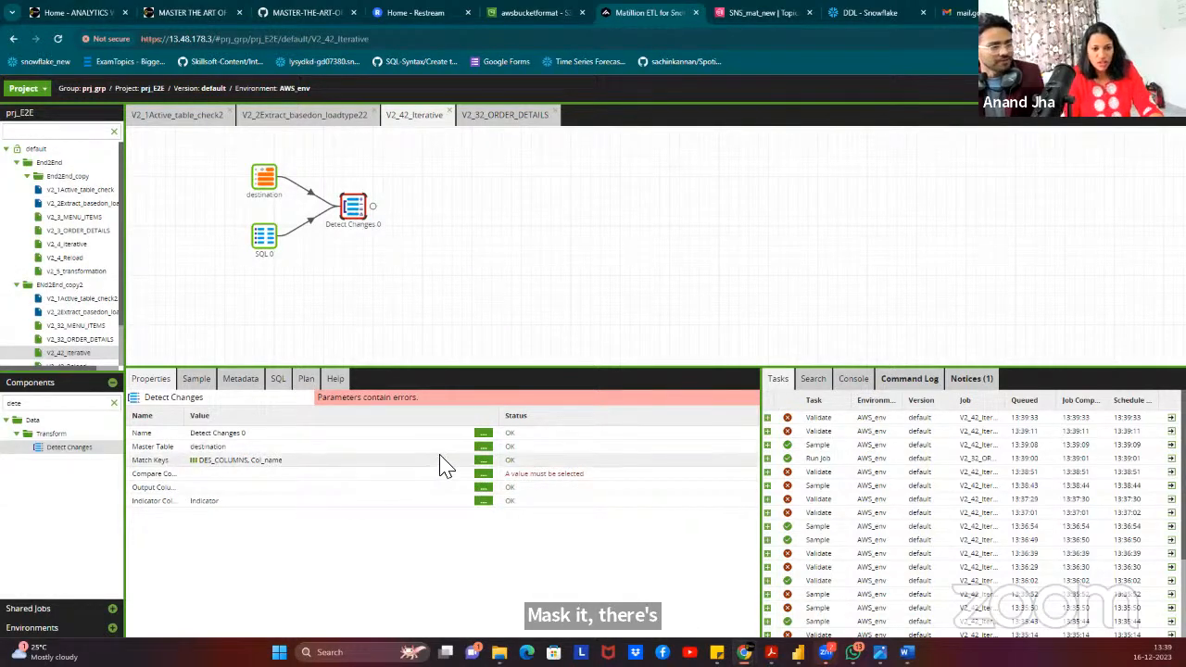
Set the compare columns from grid variable DES_COLUMNS, column Col_name.
click(483, 474)
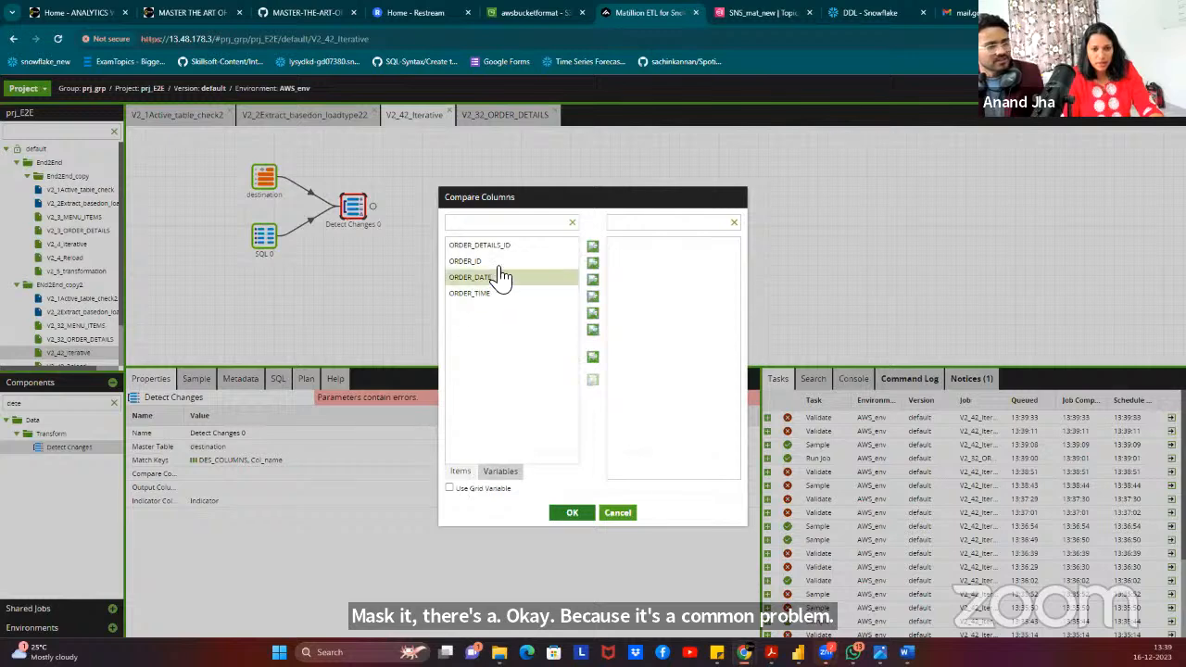
click(476, 488)
click(554, 226)
click(557, 242)
click(556, 265)
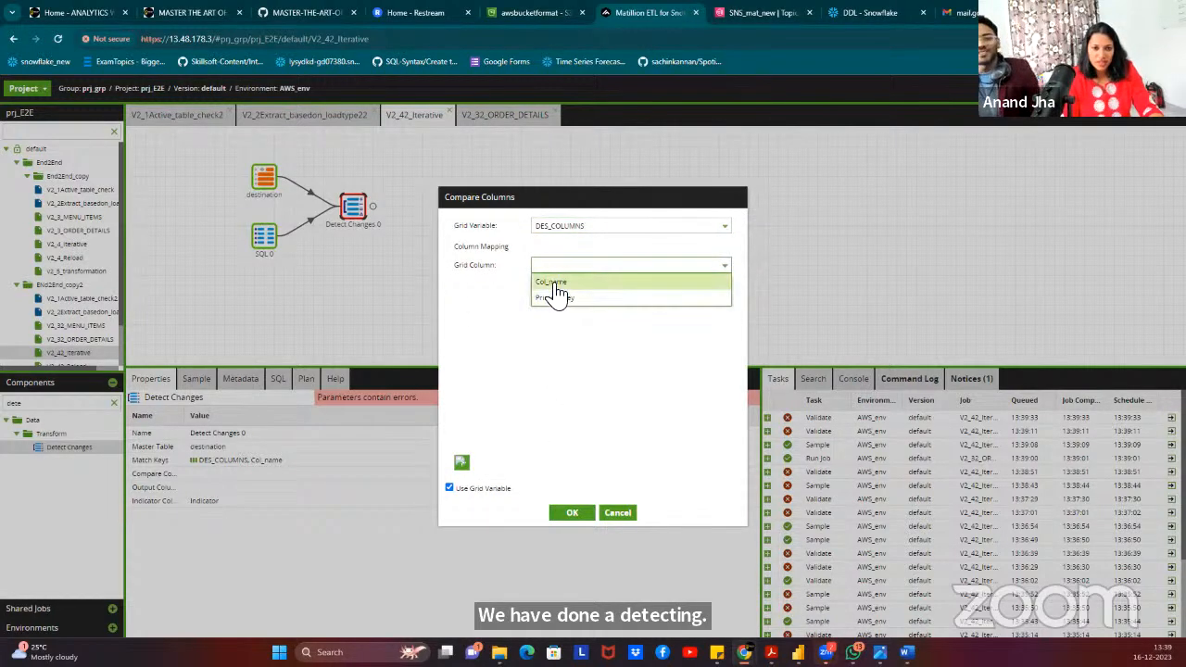
click(556, 295)
click(573, 513)
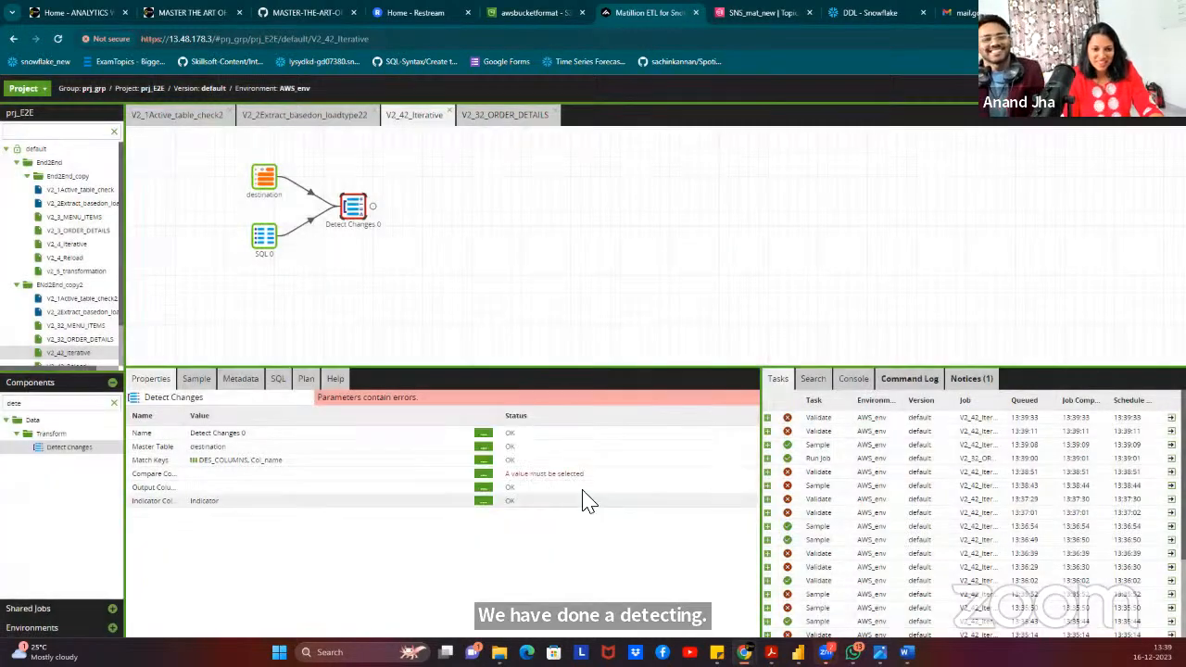
Add an output mapping row and set its input column to master_${V_PRIMARYKEY}.
click(482, 487)
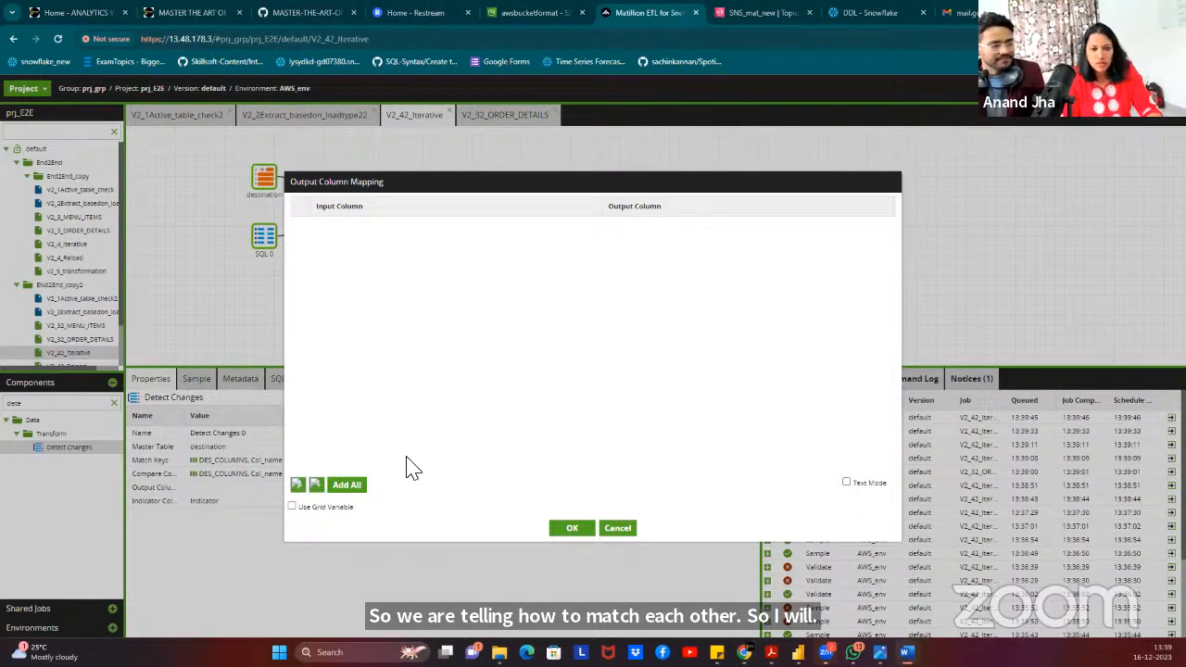
click(300, 486)
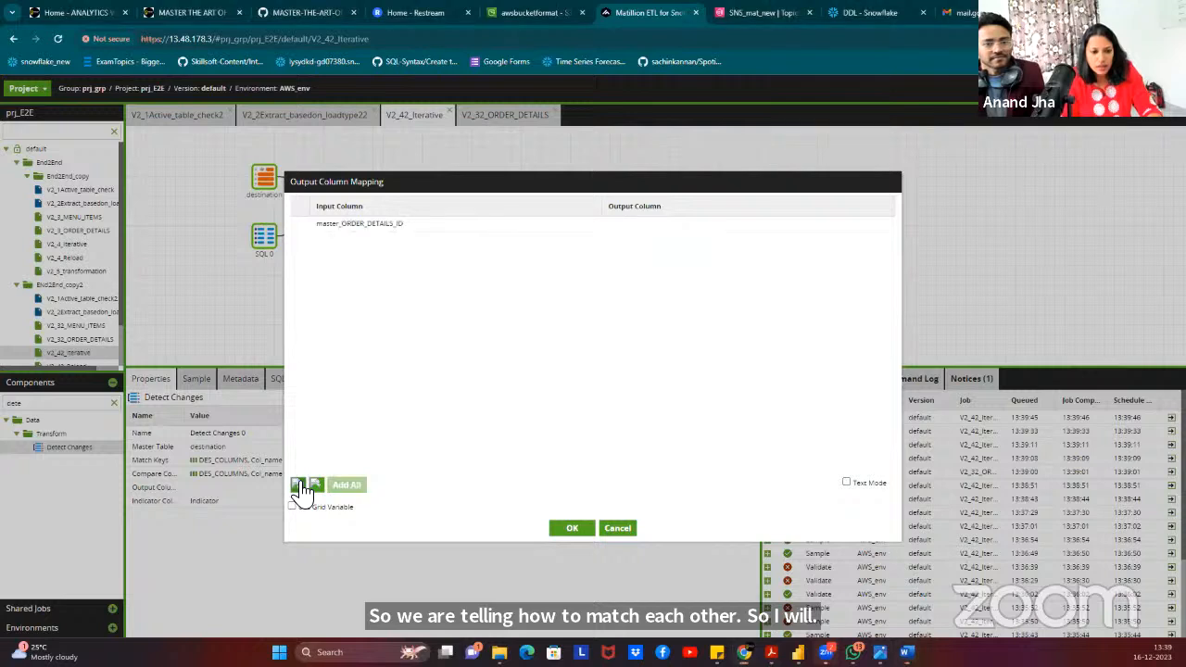
click(407, 229)
click(417, 229)
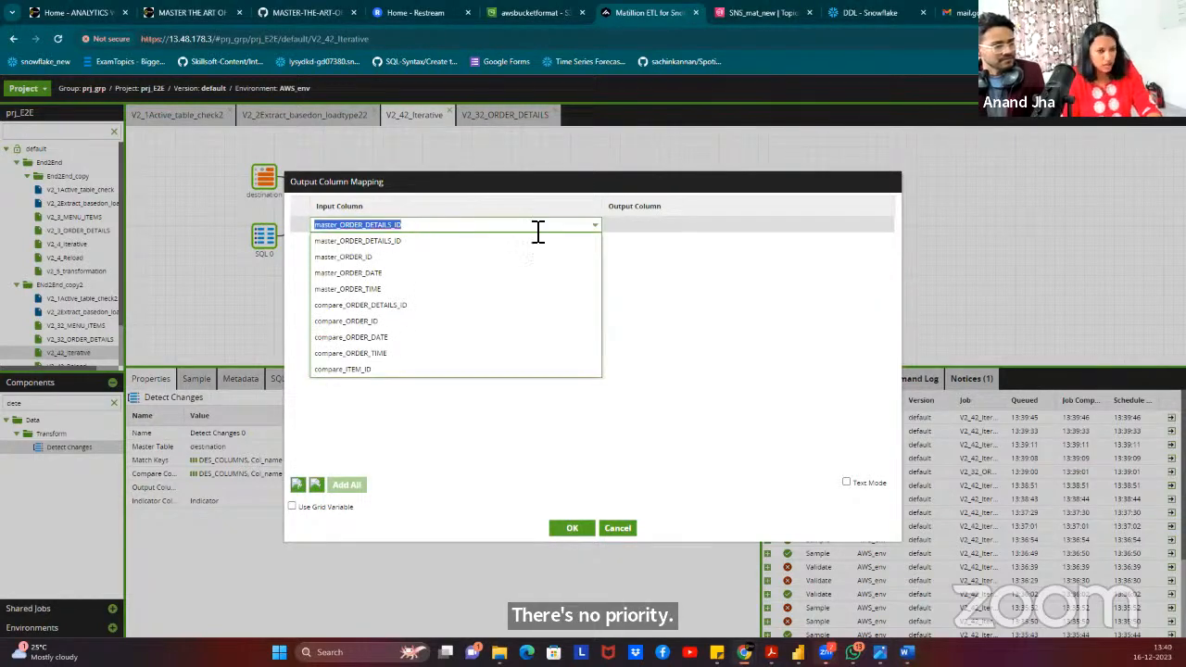
click(734, 227)
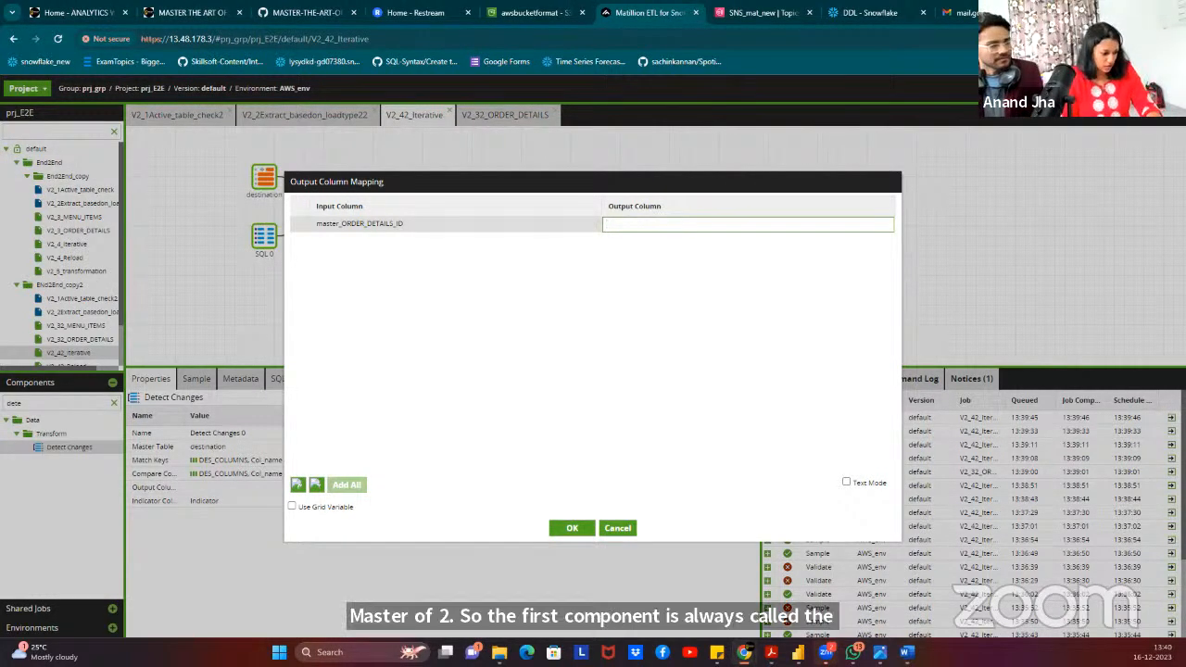
click(389, 230)
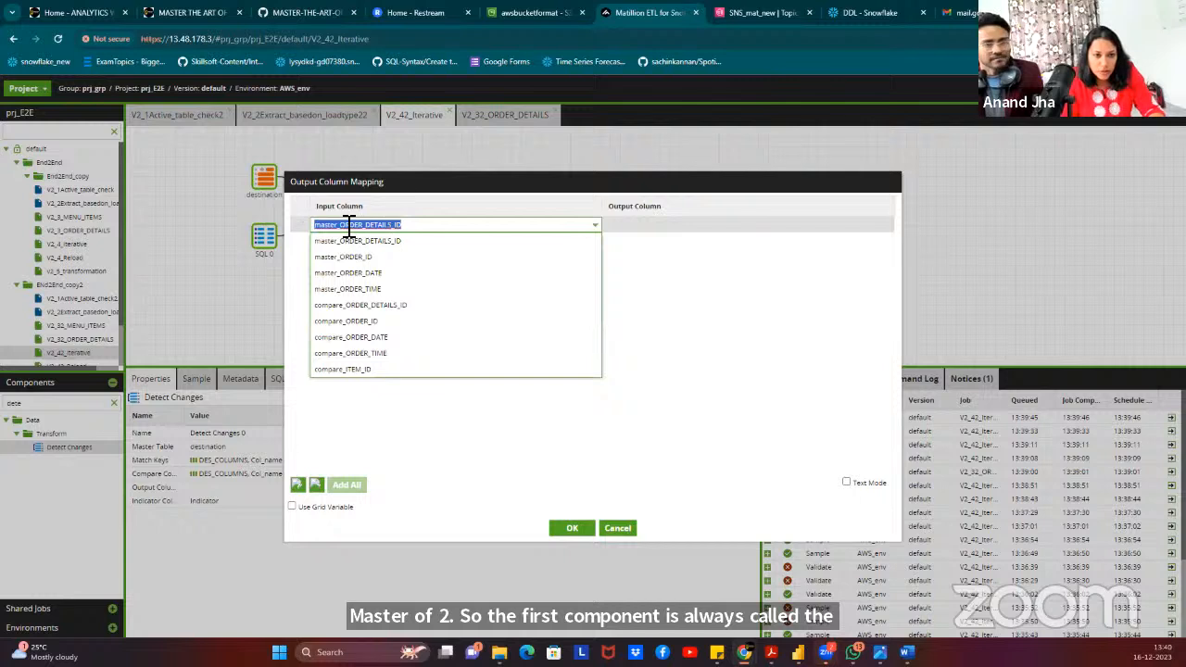
drag(359, 230, 444, 233)
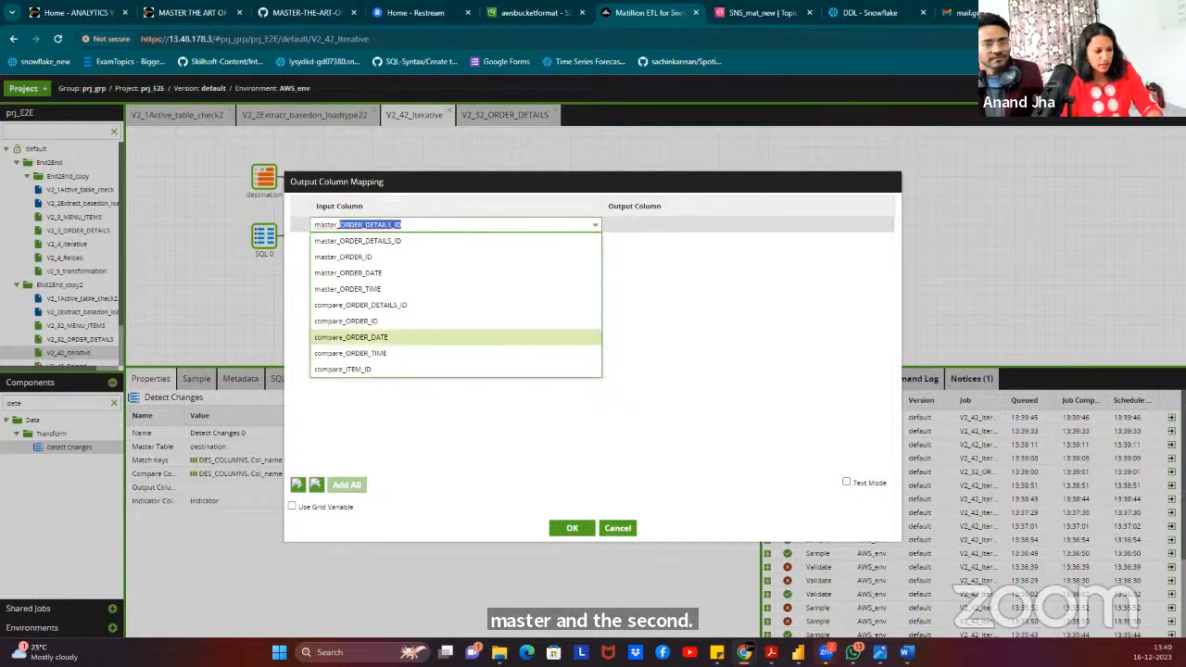
key(alt+Tab)
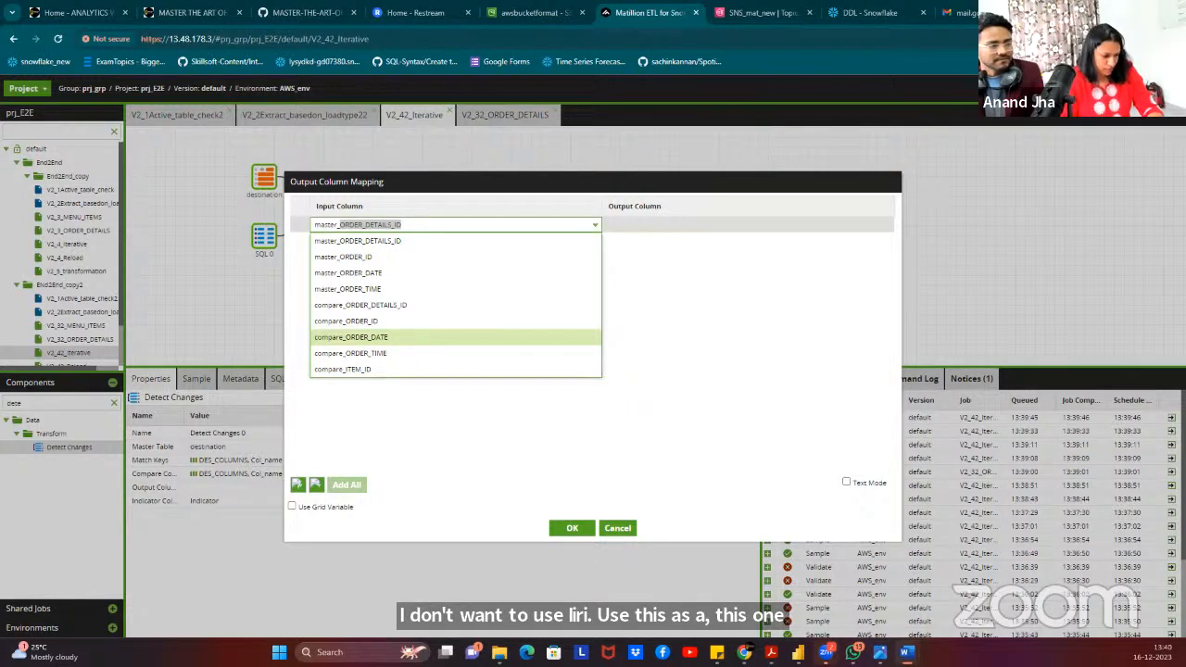
click(378, 228)
key(ctrl+a)
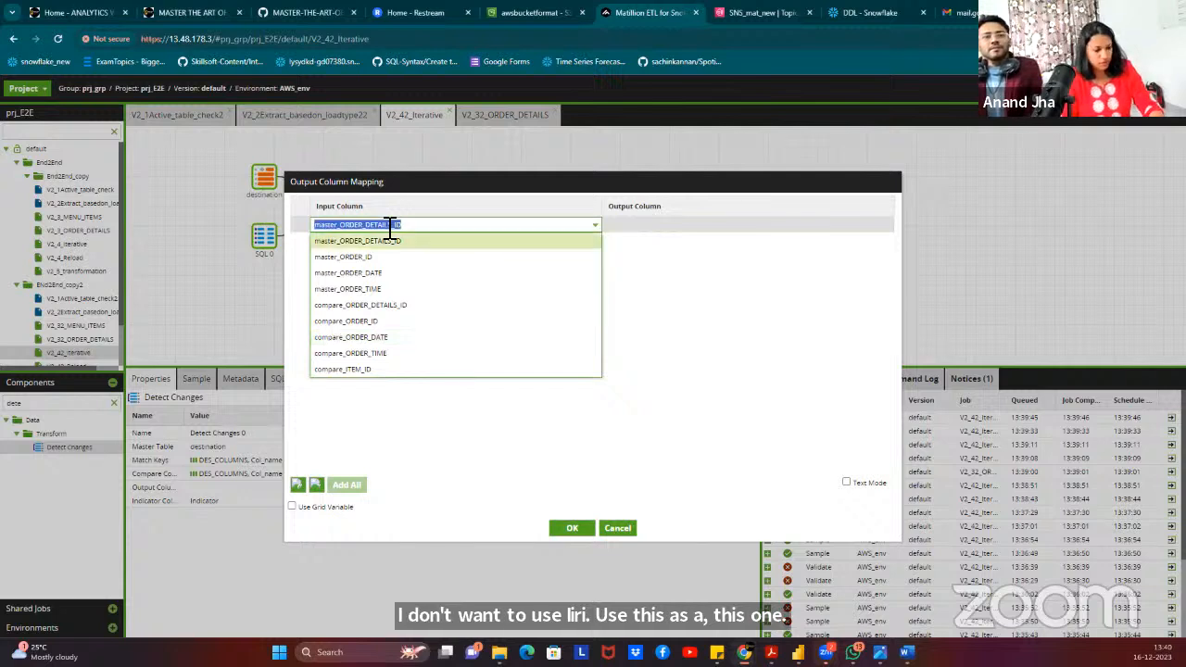
text(master_SUV_PRIMARYKEY)
Set the row's output column to compare_${V_PRIMARYKEY}, confirm, and recheck the mapping.
click(654, 228)
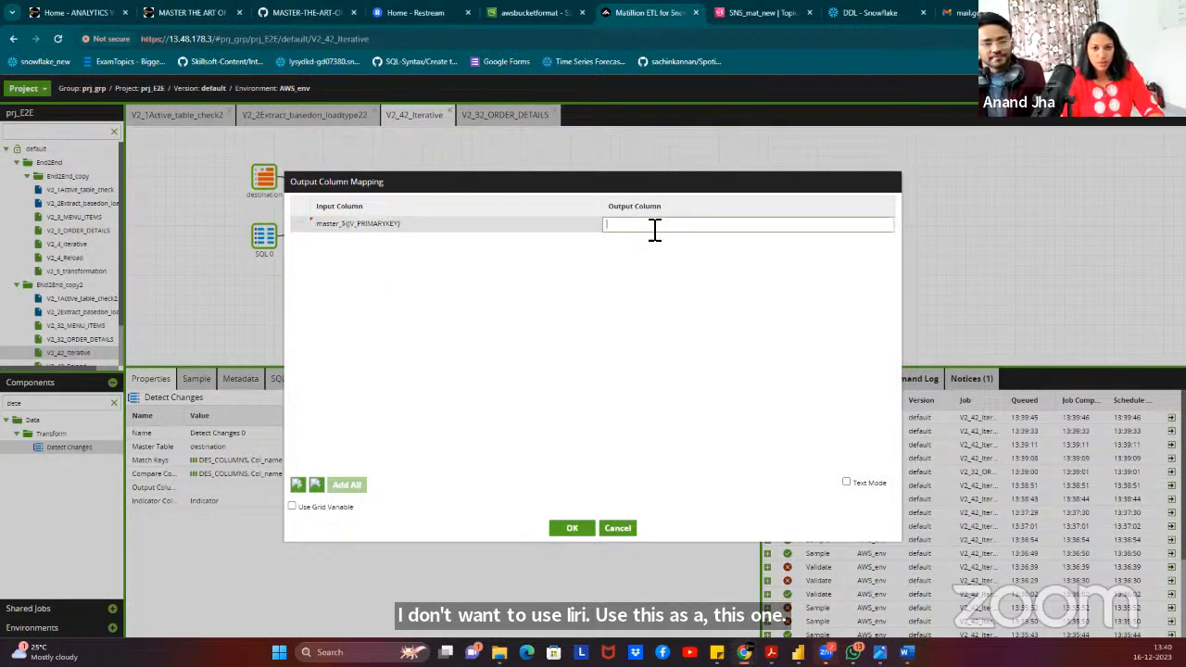
text(master_${V_PRIMARYKEY})
drag(633, 229, 605, 236)
text(coma)
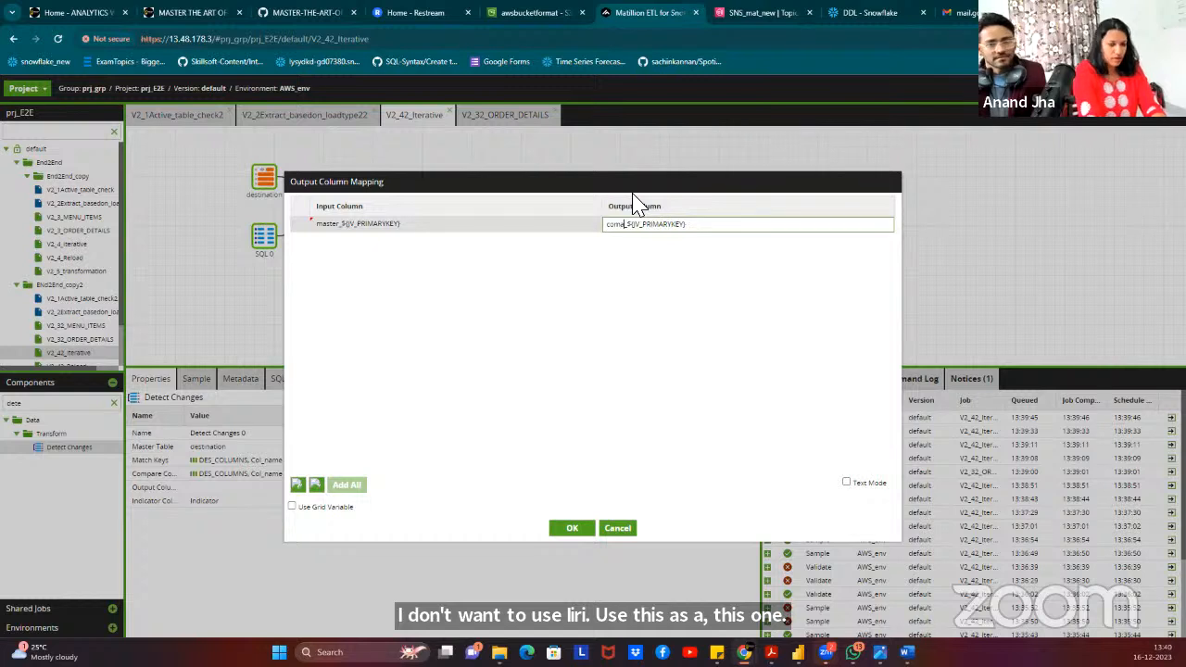
key(BackSpace)
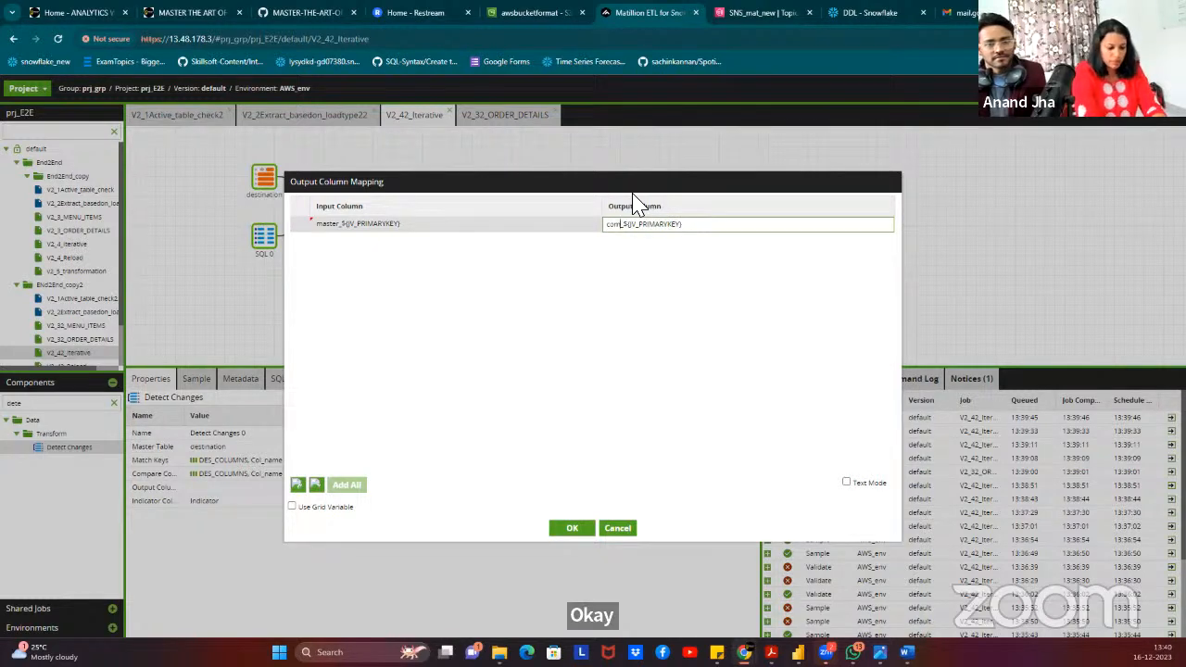
text(pare)
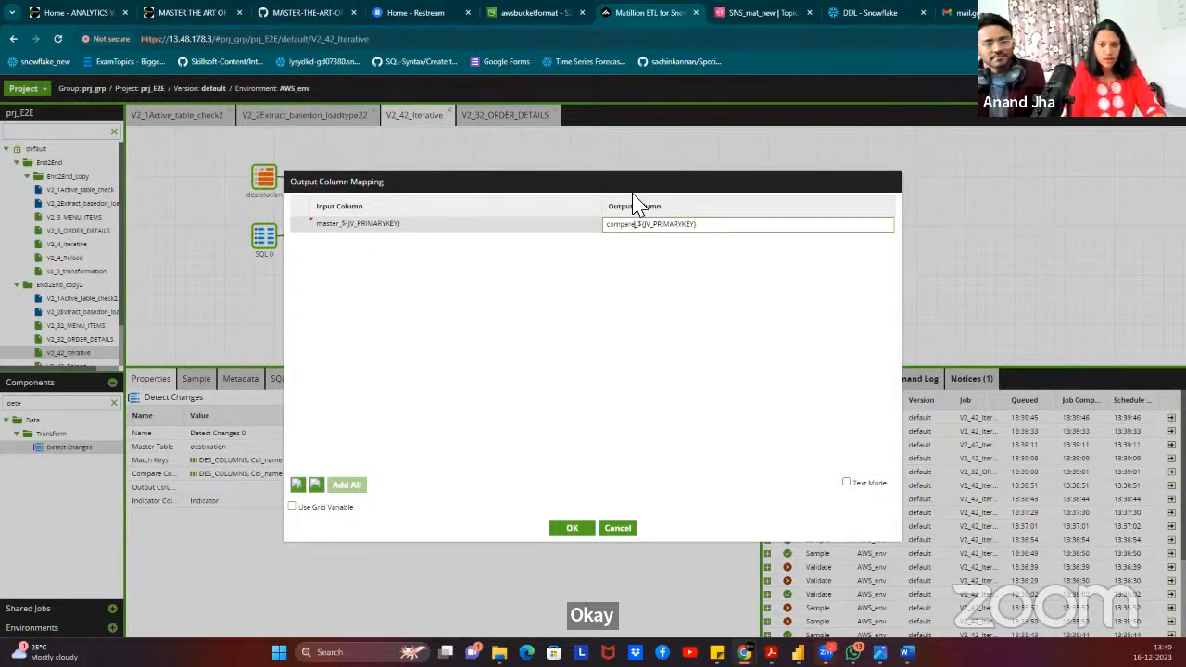
click(630, 303)
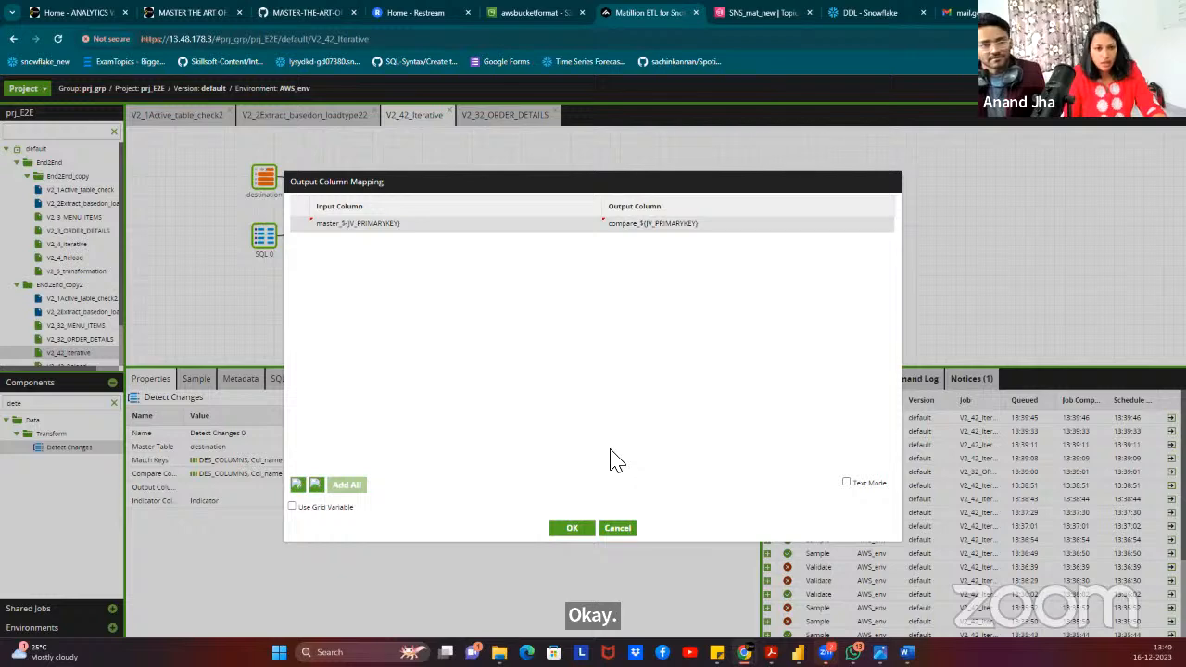
click(574, 529)
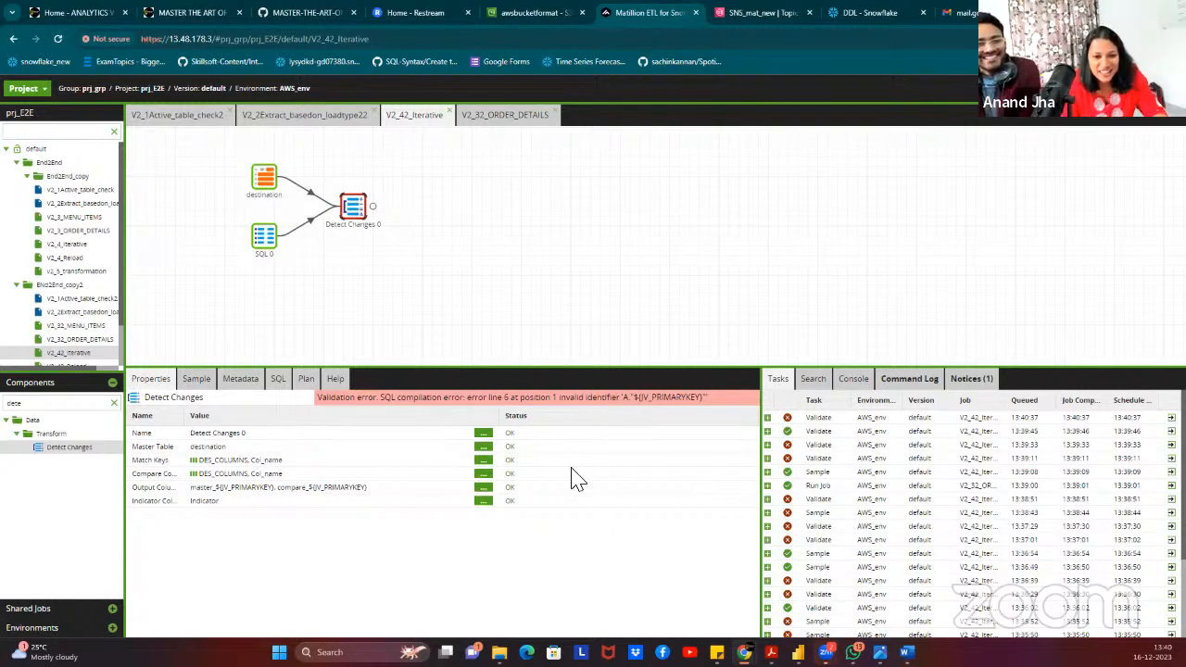
click(484, 488)
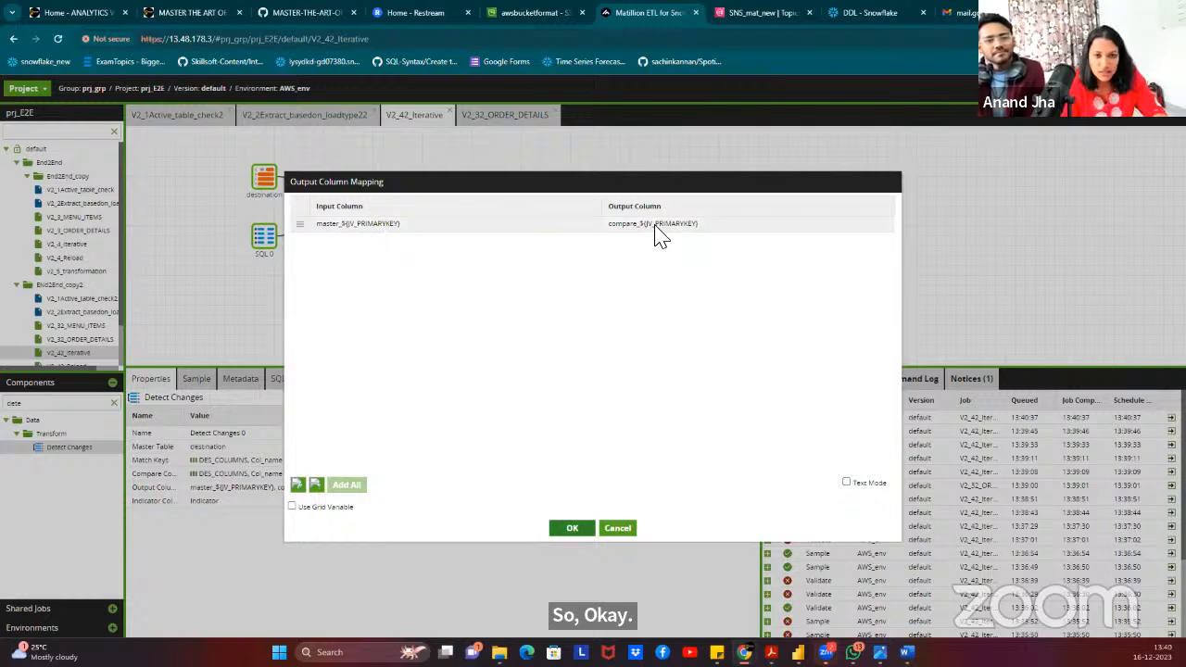
click(572, 528)
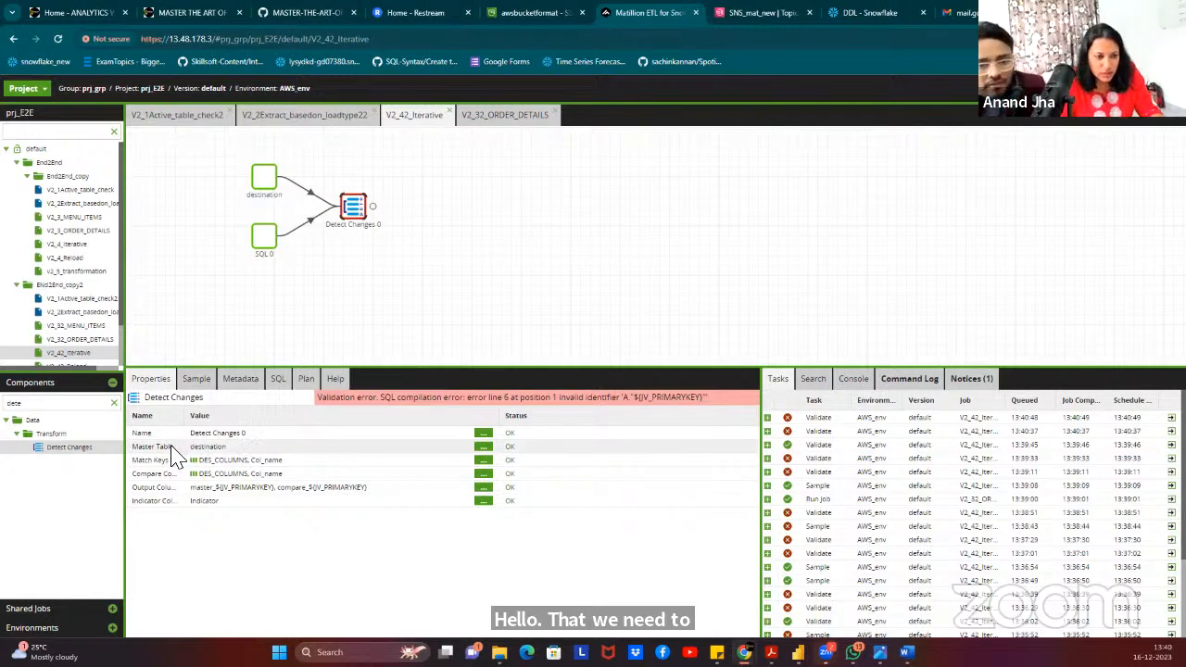
Review the current job's variables and Detect Changes 0's error.
right_click(543, 192)
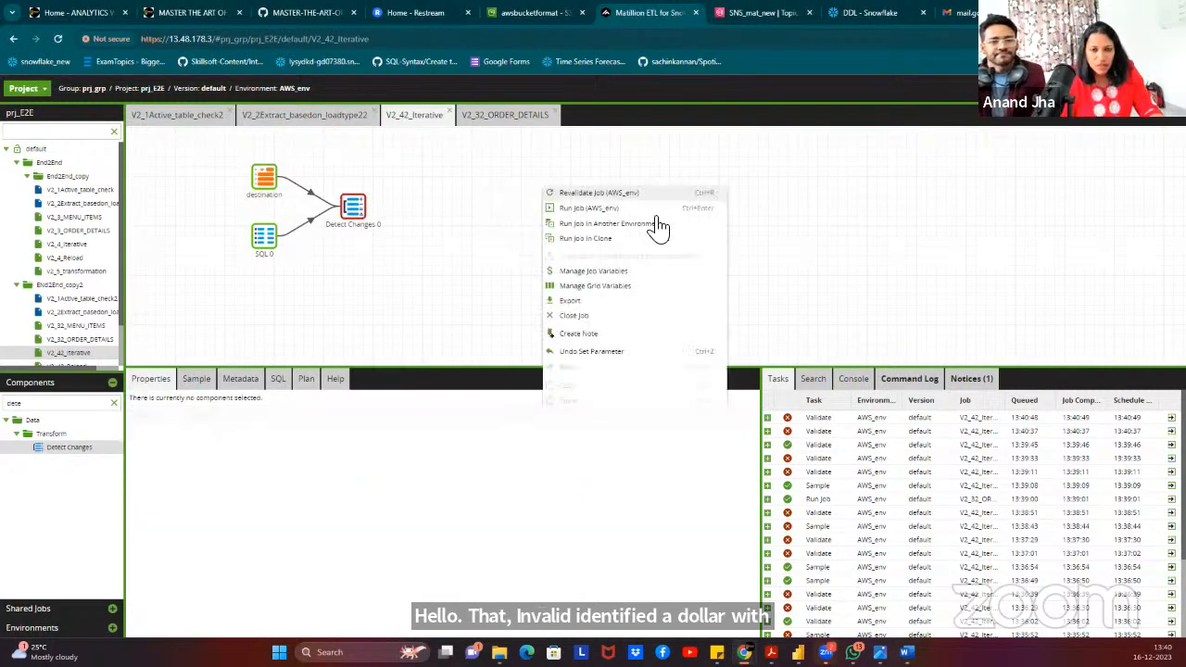
click(811, 224)
click(350, 227)
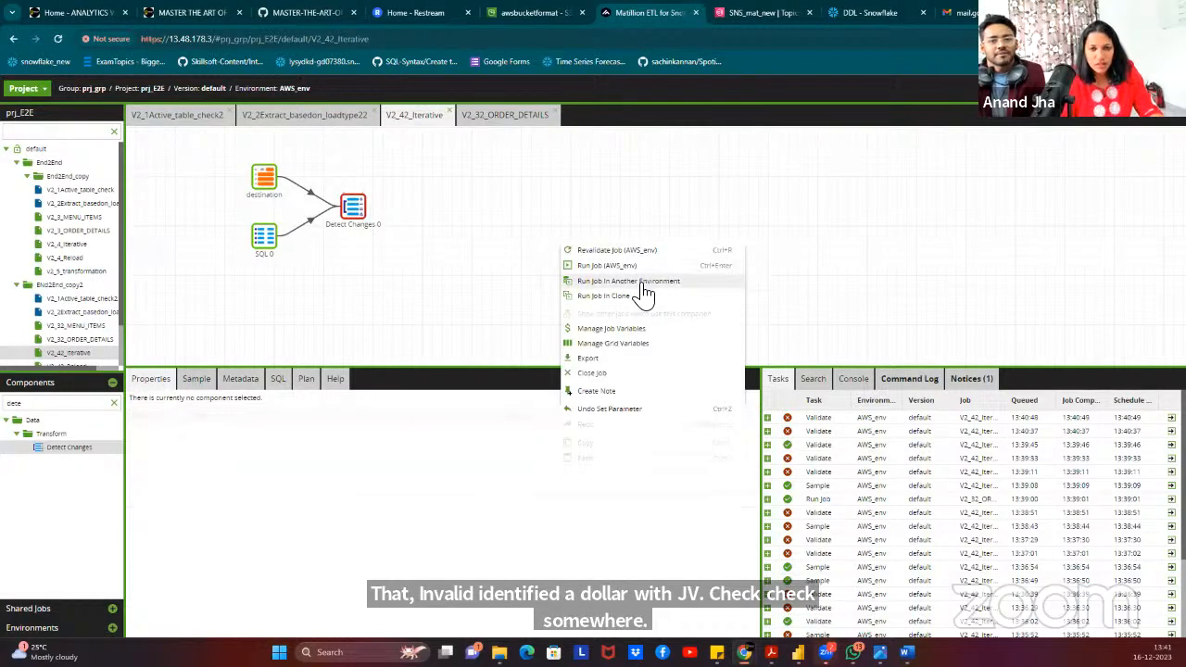
click(636, 329)
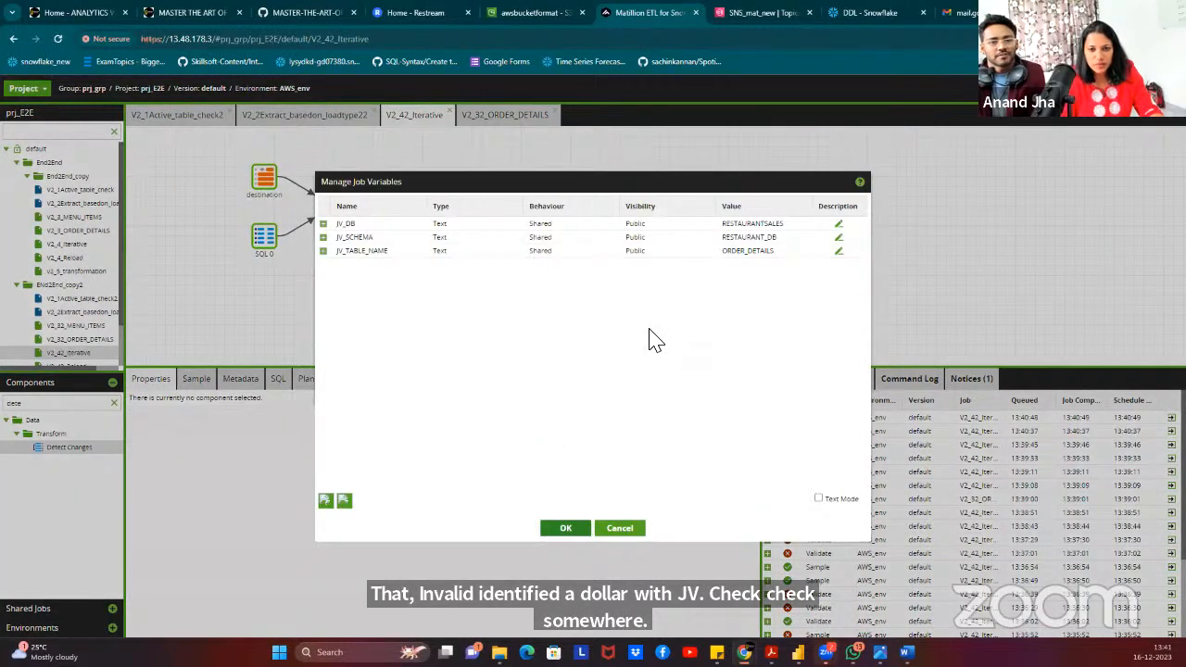
click(635, 530)
click(354, 209)
right_click(472, 211)
click(617, 176)
right_click(432, 189)
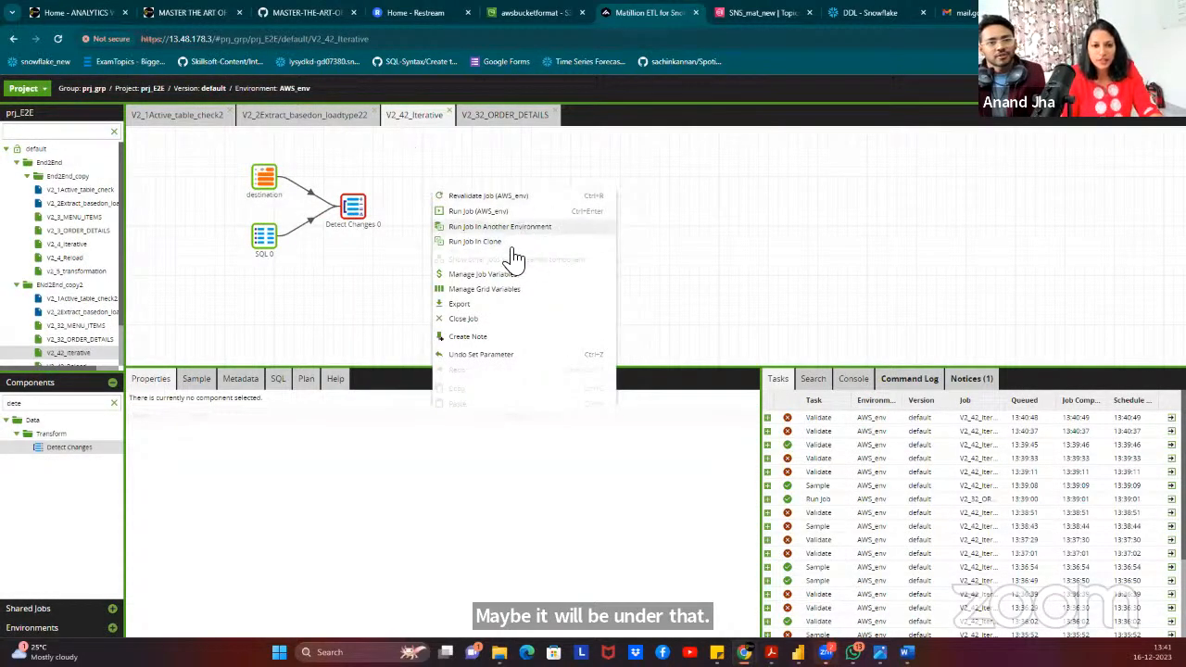
click(505, 271)
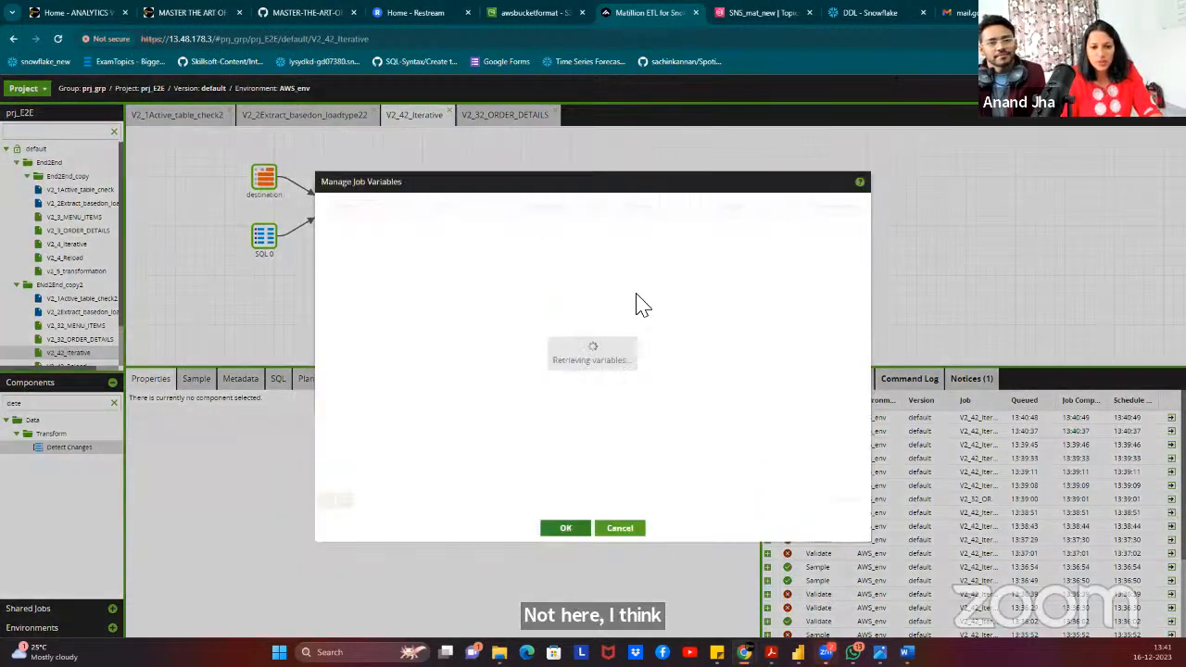
click(619, 528)
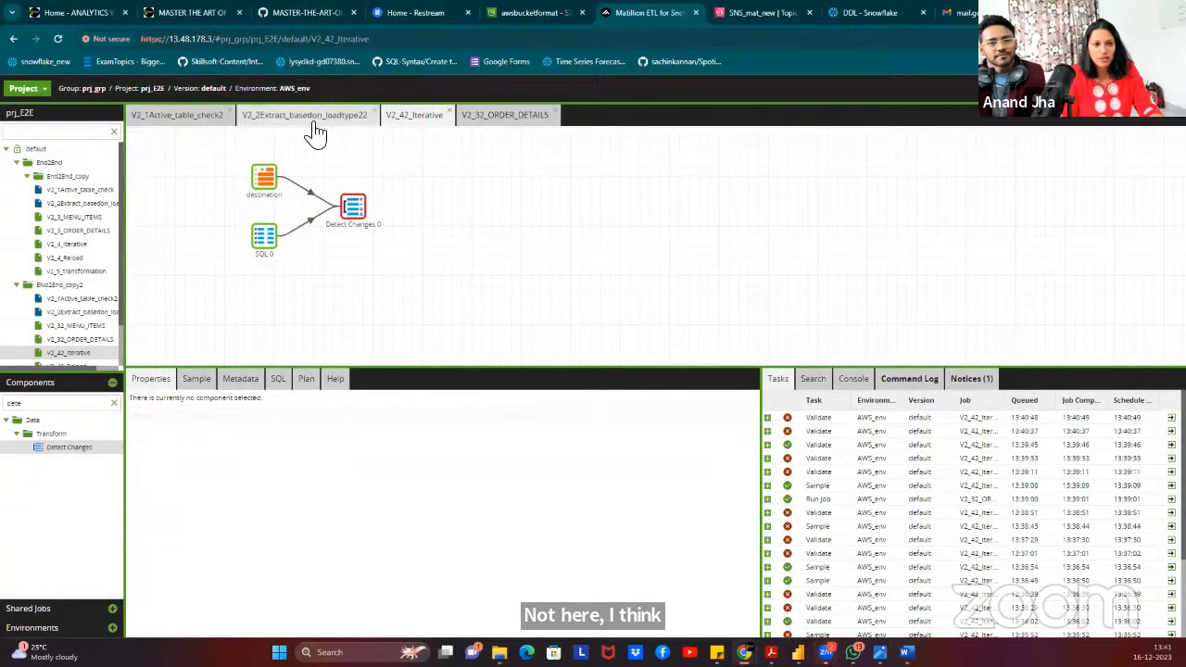
Check the V2_2Extract_basedon_loadtype22 job variables, including JV_PRIMARYKEY.
click(308, 117)
right_click(329, 158)
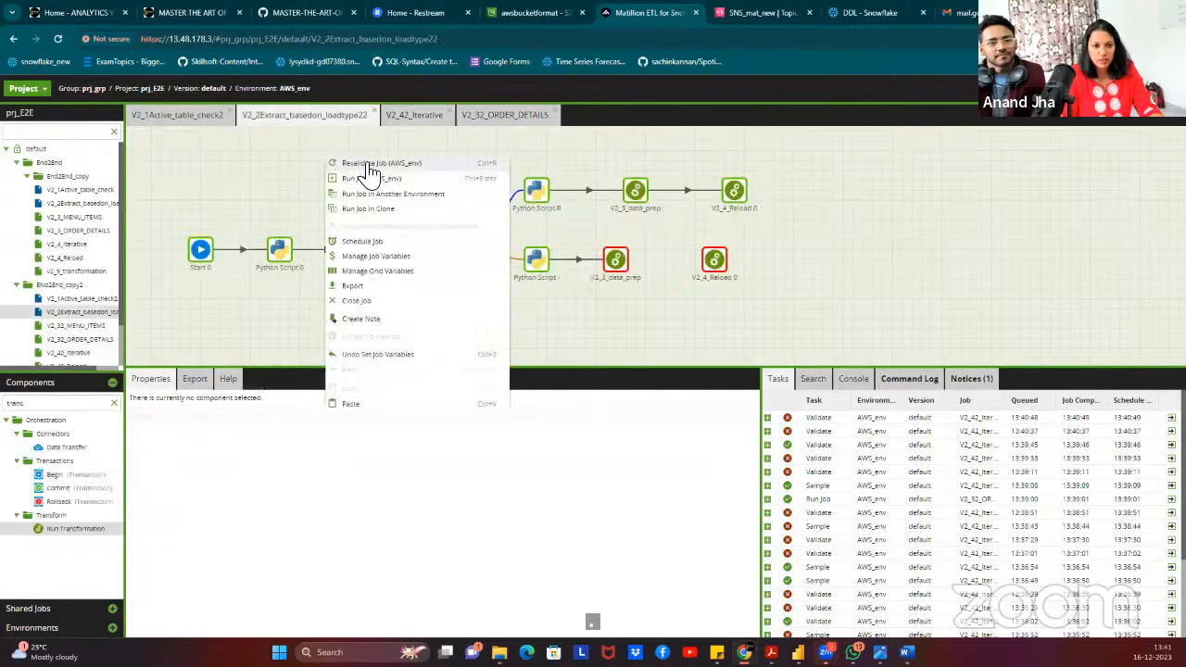
click(396, 257)
click(392, 251)
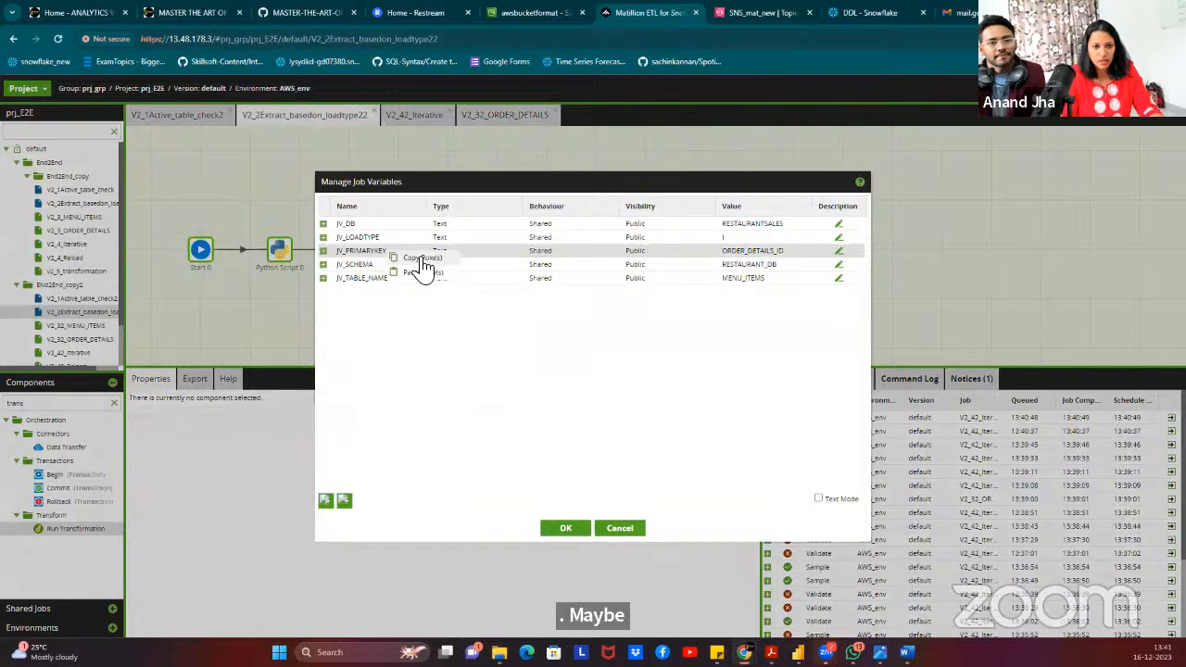
click(619, 530)
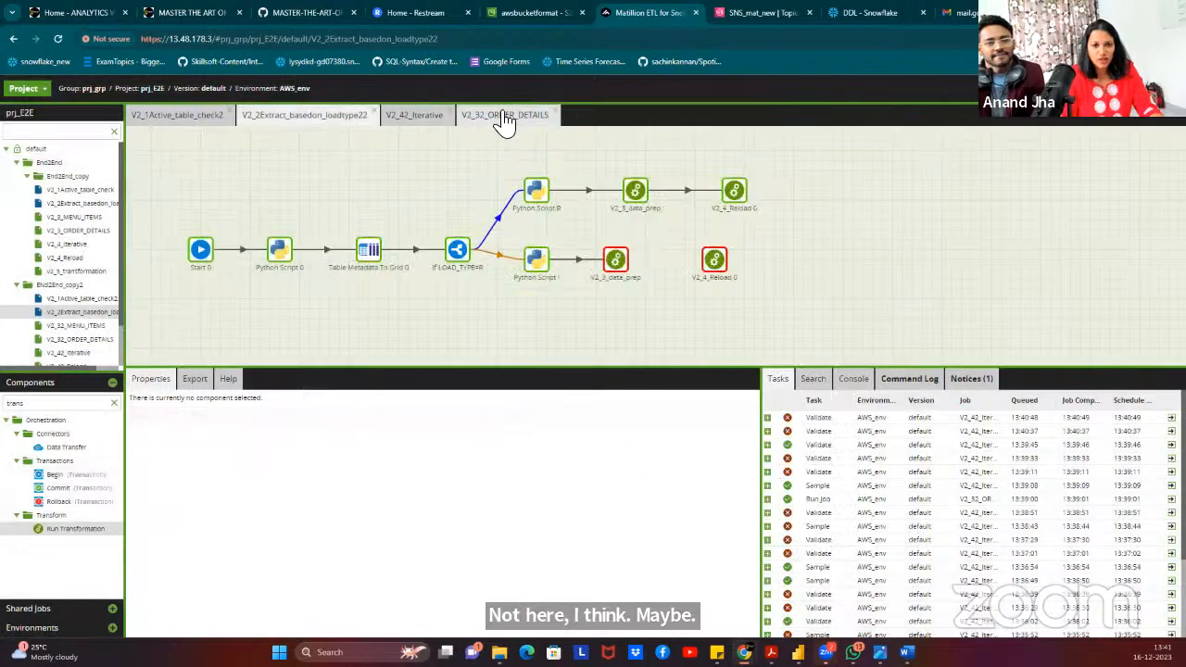
Confirm the V2_32_ORDER_DETAILS job defines no job variables.
click(504, 115)
right_click(517, 185)
click(556, 269)
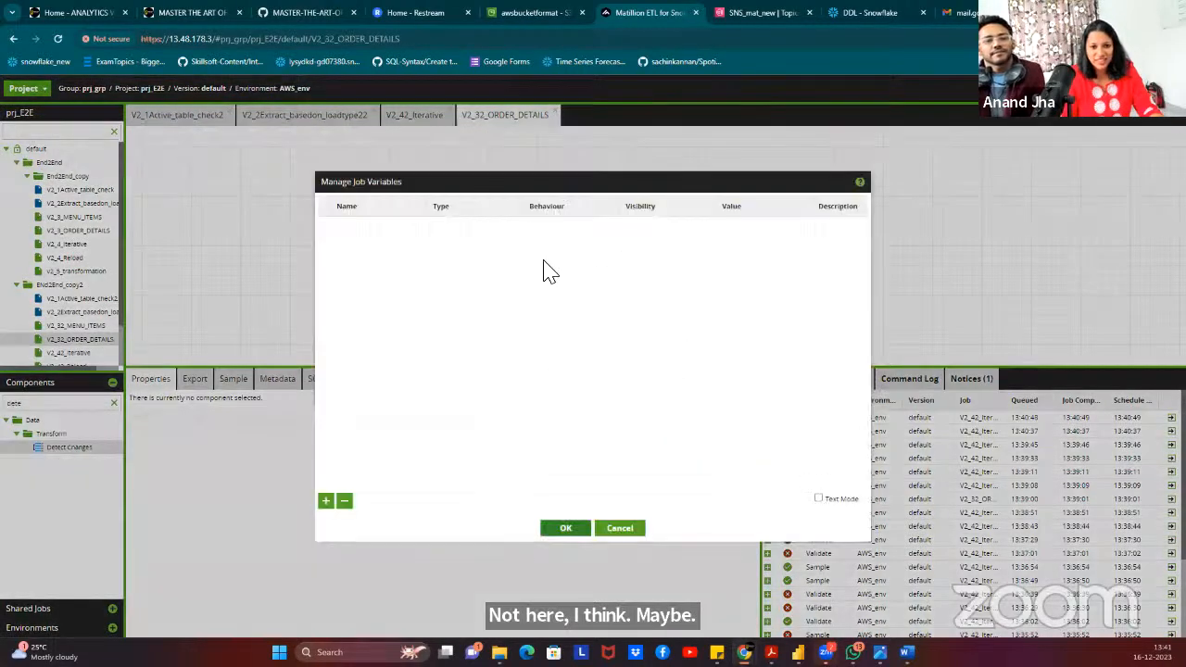
click(620, 531)
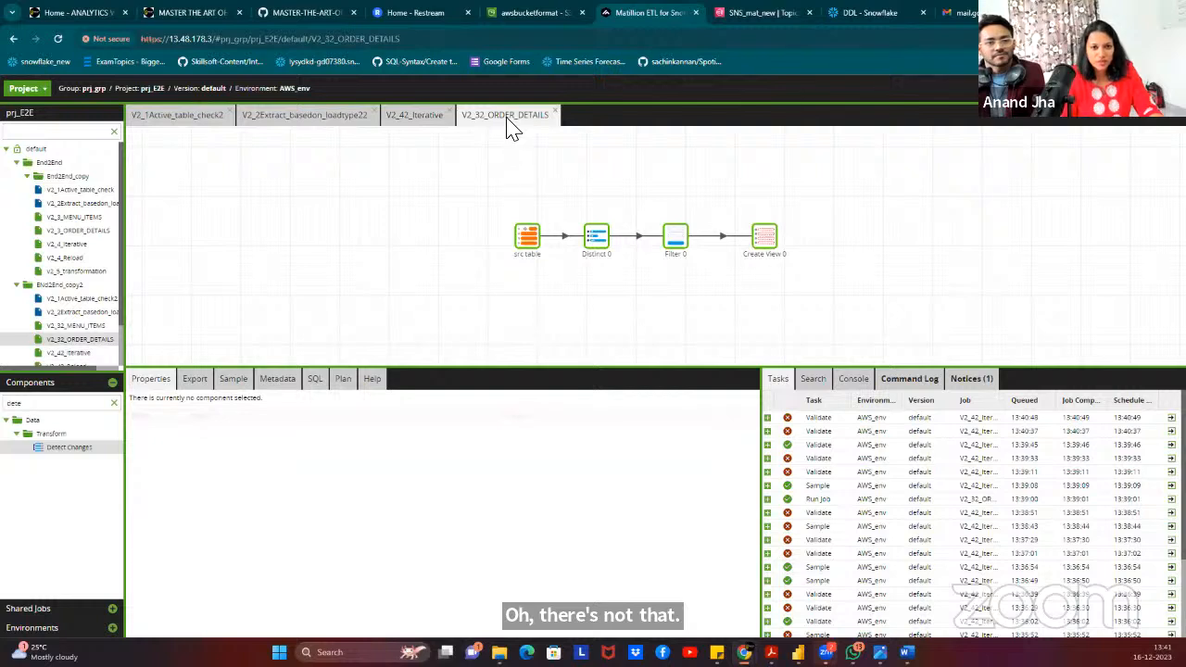
Review the V2_42_Iterative job variables and inspect Detect Changes 0.
click(401, 117)
right_click(468, 176)
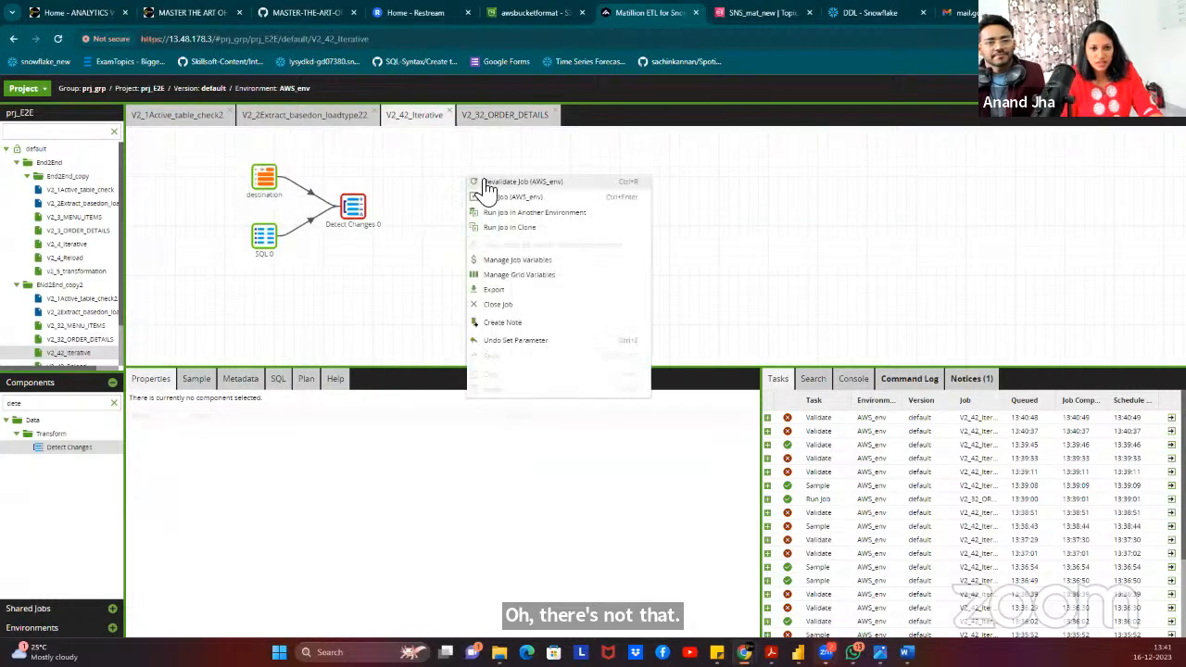
click(568, 262)
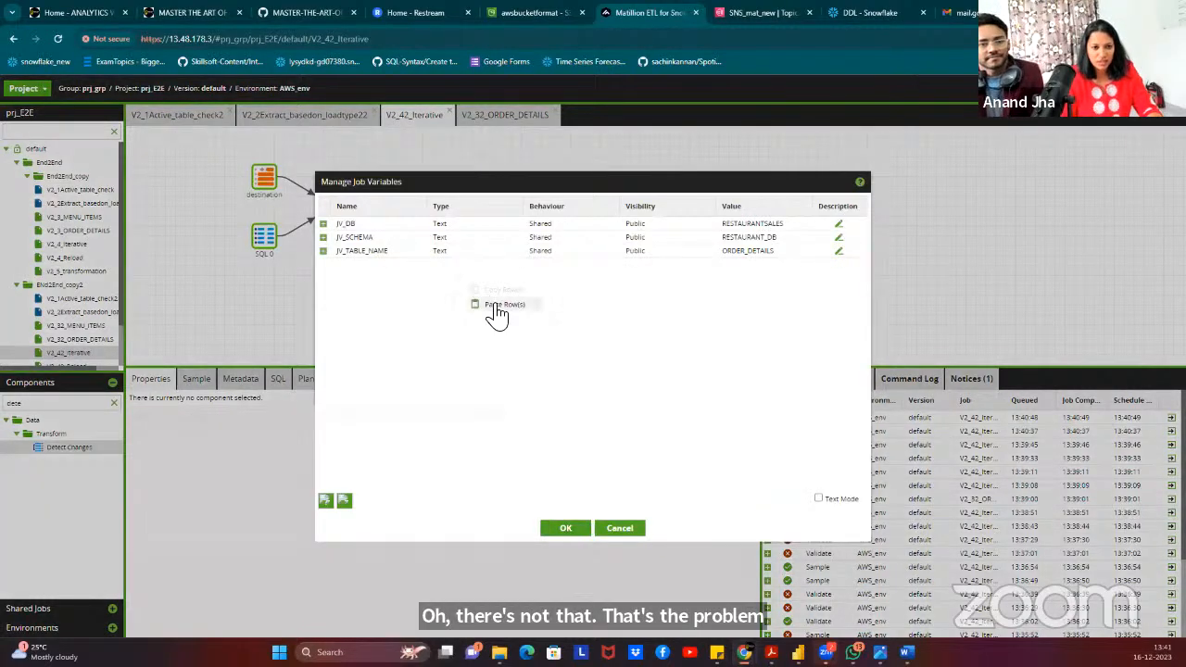
click(566, 529)
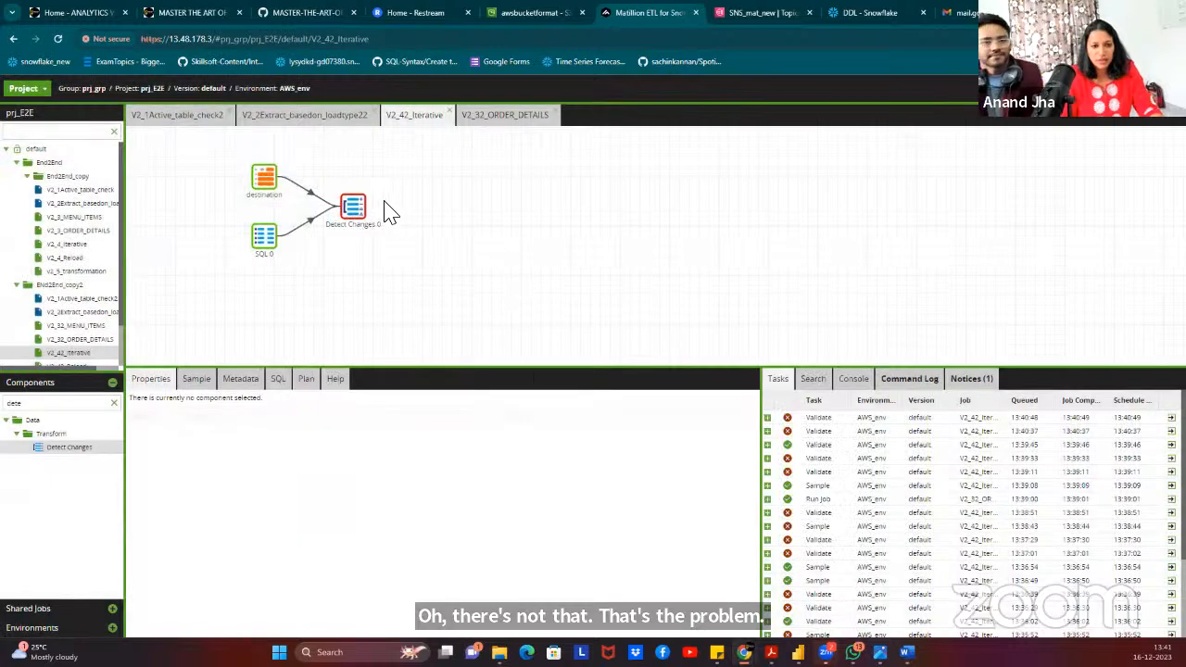
click(352, 207)
click(628, 362)
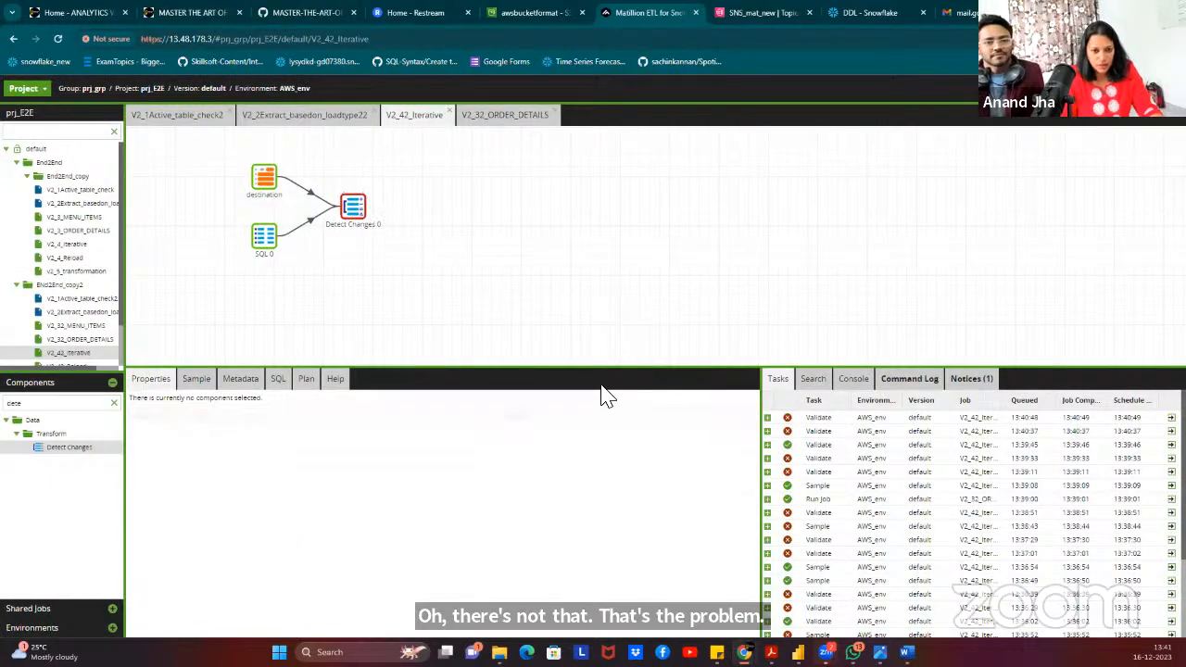
Confirm Detect Changes 0's output column mapping so it validates, and review its documentation.
click(360, 207)
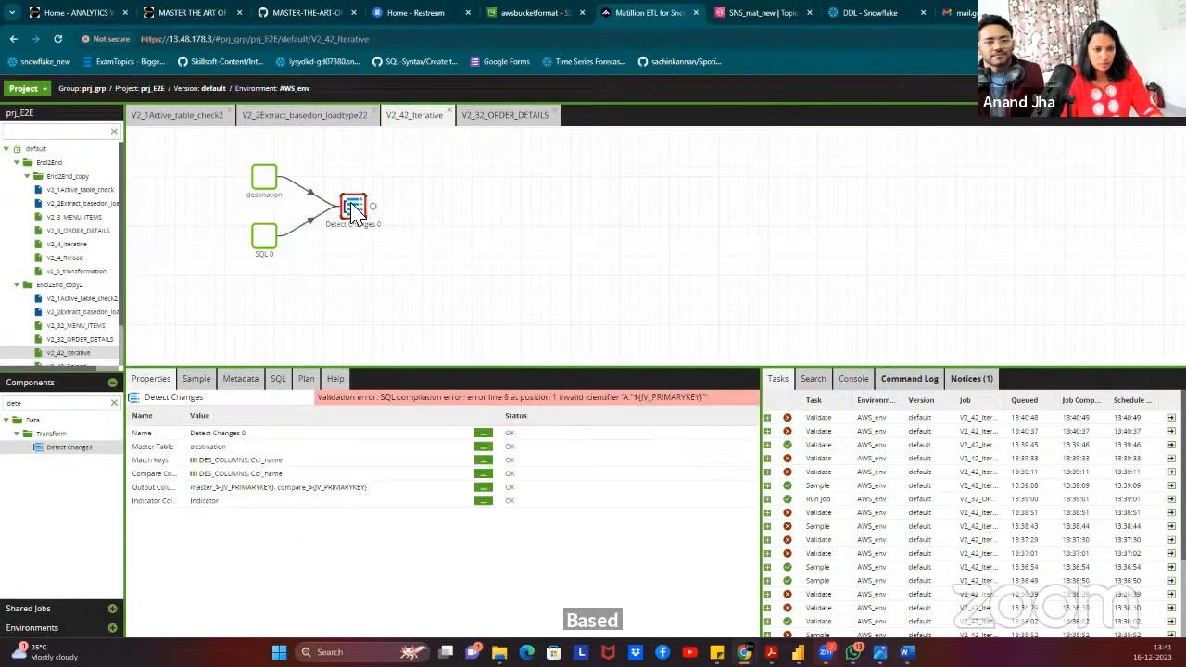
click(482, 487)
click(567, 529)
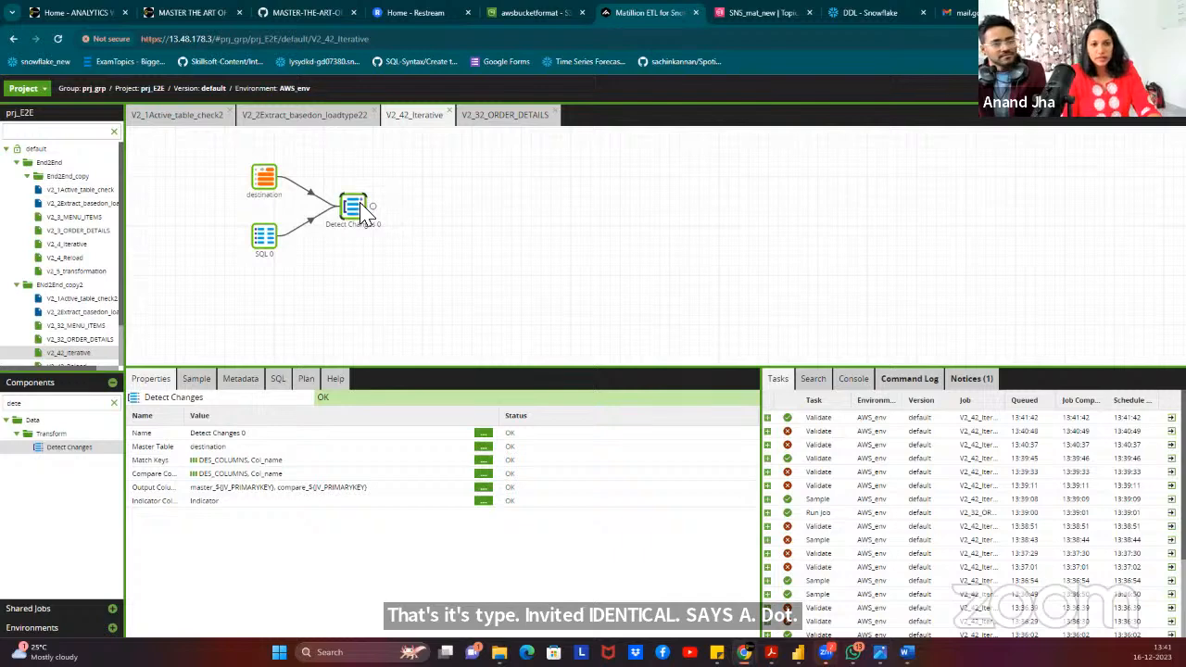
click(335, 378)
scroll(239, 574, down, 3)
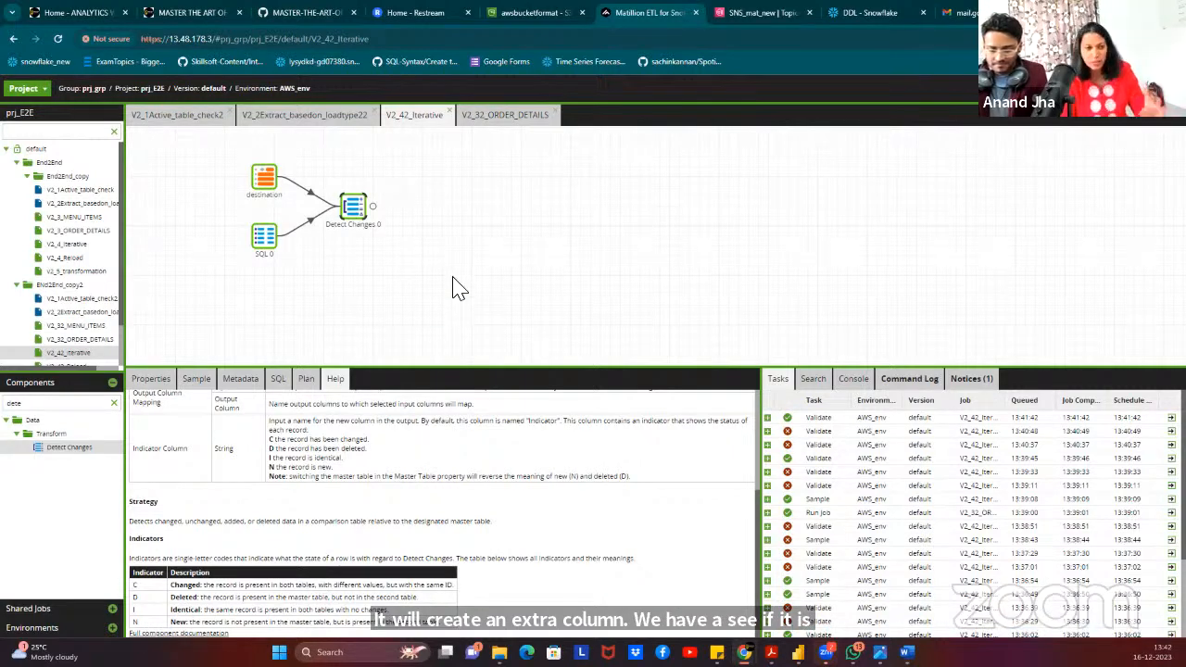
Search components for 'filte' and add a Filter after Detect Changes 0.
double_click(71, 408)
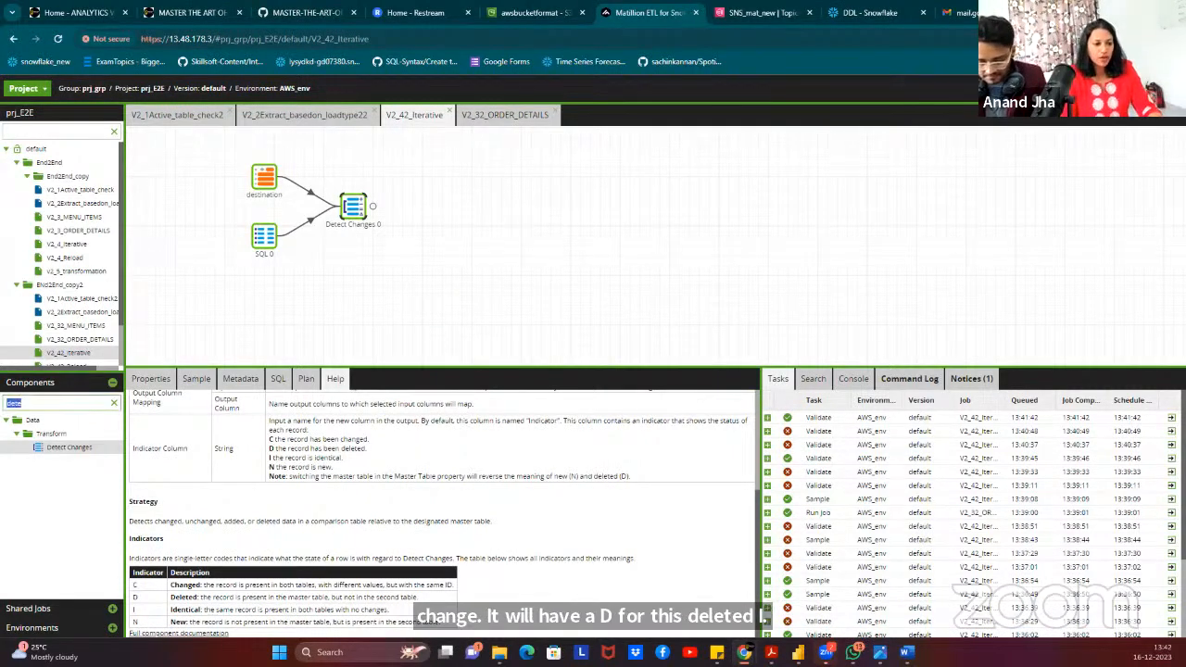
text(filter)
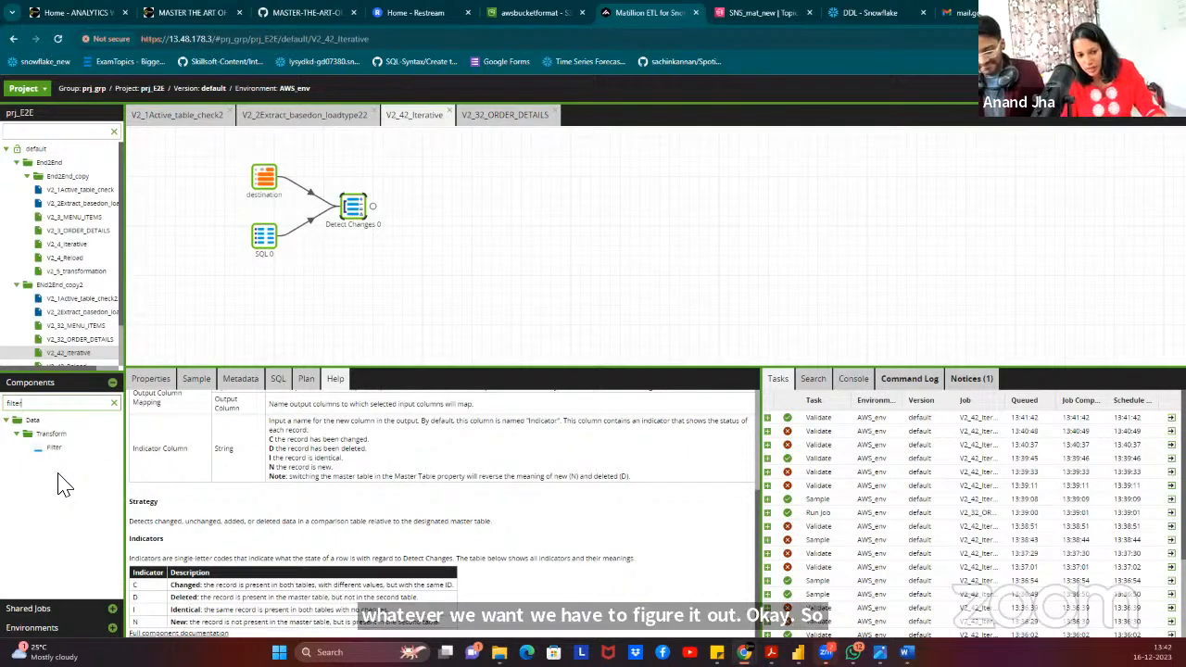
drag(53, 456, 434, 206)
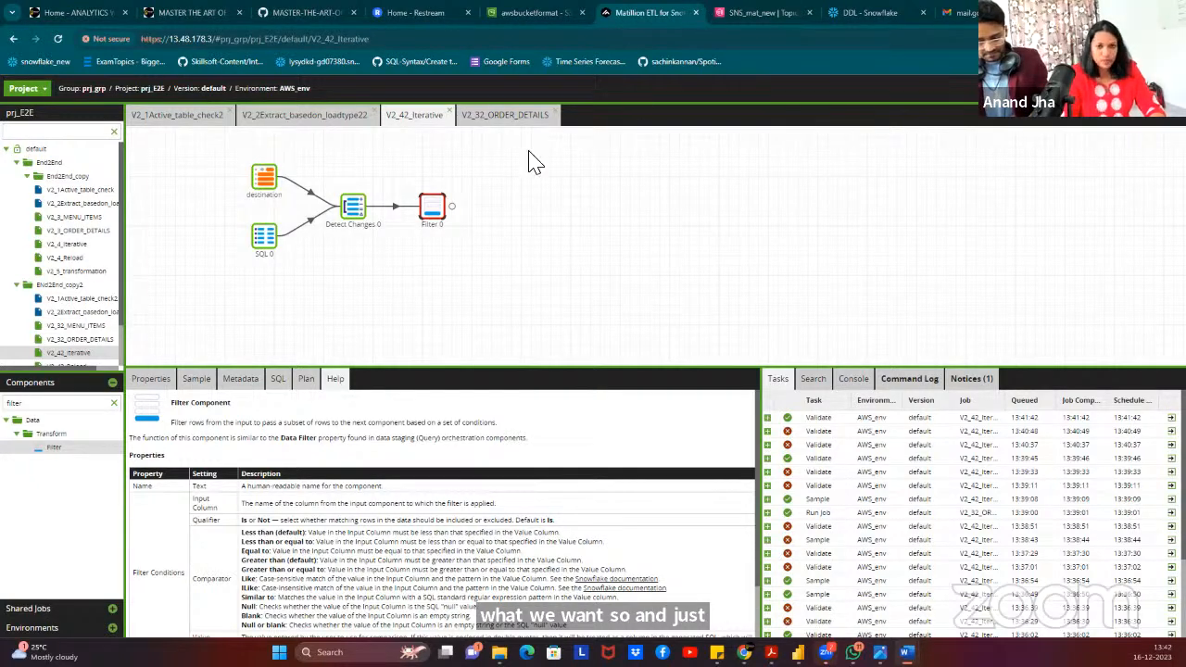
Give Filter 0 text-mode conditions Indicator not equal to I and Indicator not equal to D.
click(162, 380)
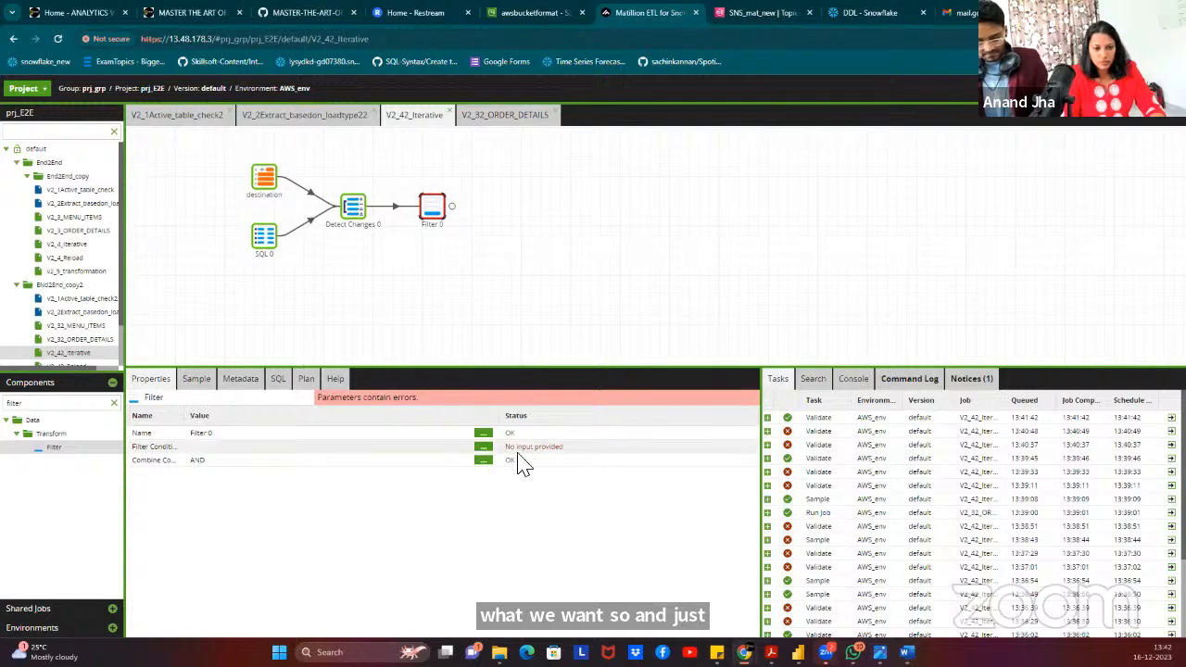
click(482, 447)
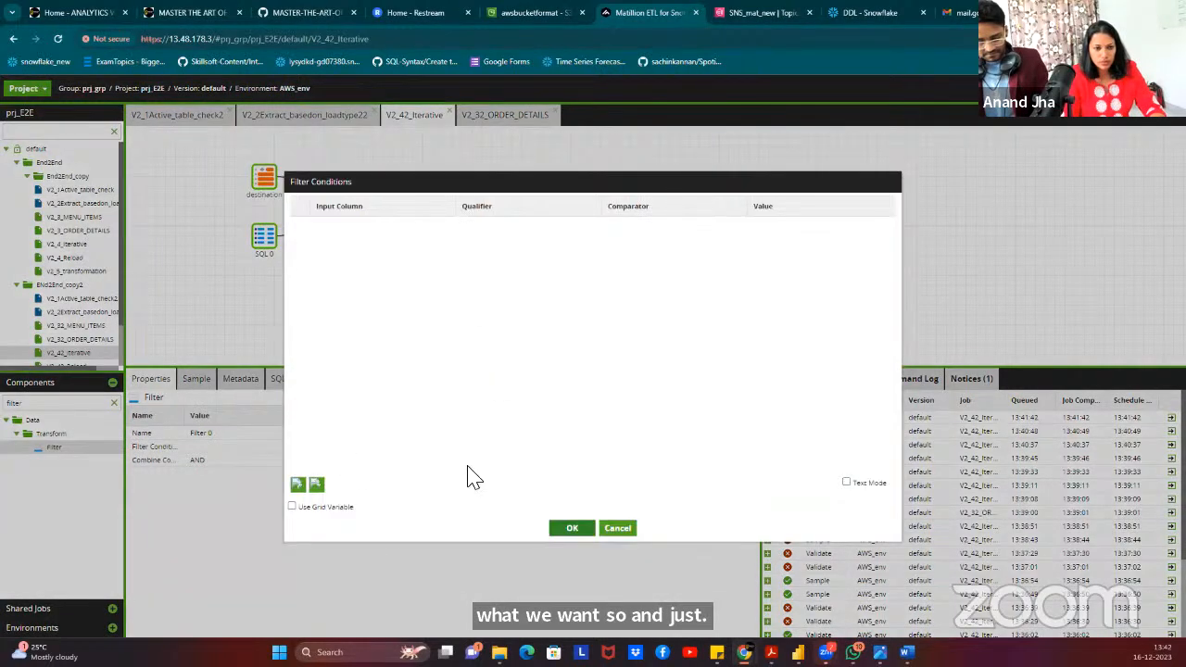
click(846, 483)
text(Indicator	Not Equal to	I Indicator	Not Equal to	D)
key(BackSpace)
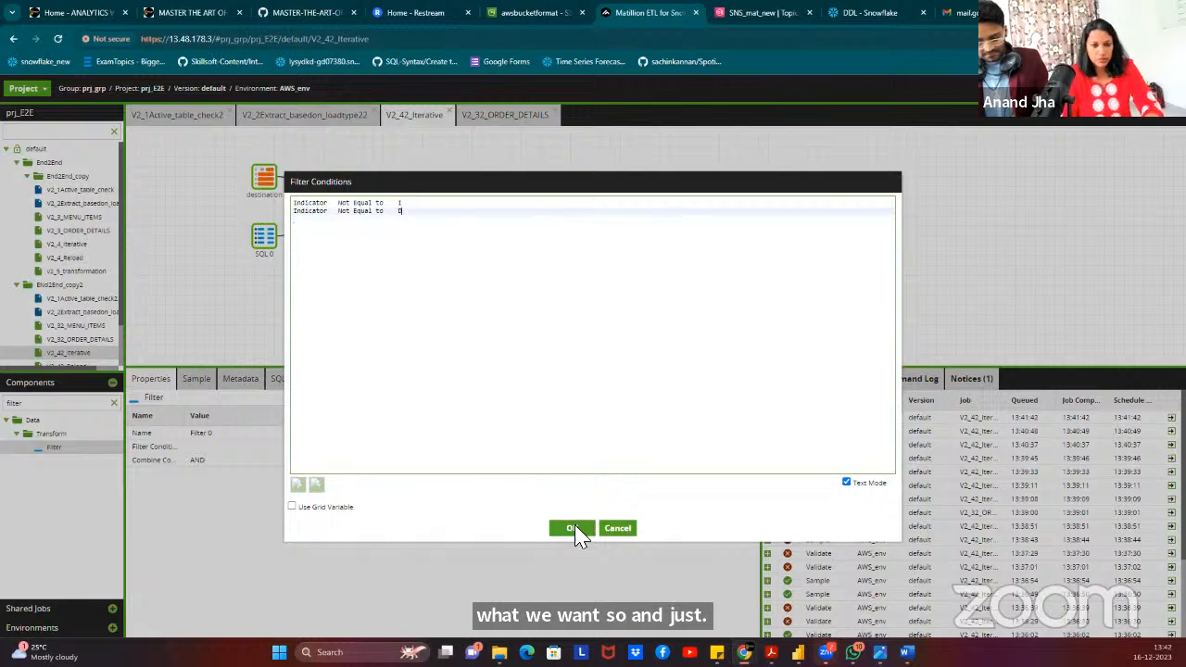
click(568, 525)
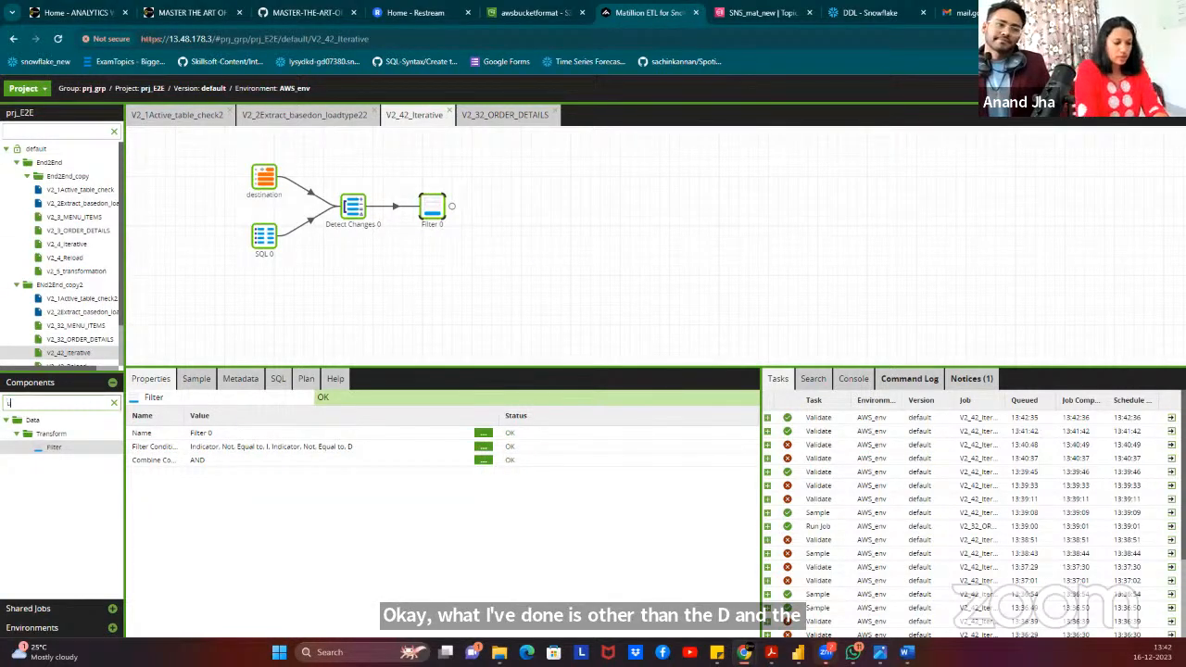
Add a Table Update component and connect Filter 0 to it.
text(ate)
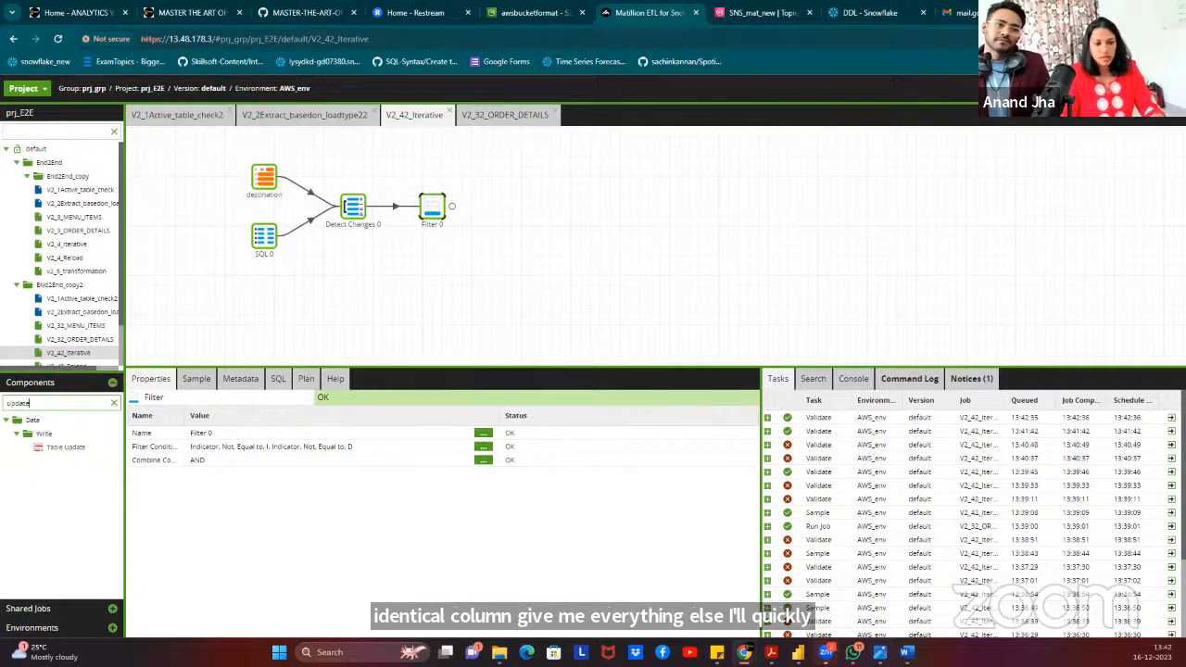
drag(65, 447, 571, 208)
click(435, 202)
drag(458, 202, 722, 212)
click(730, 210)
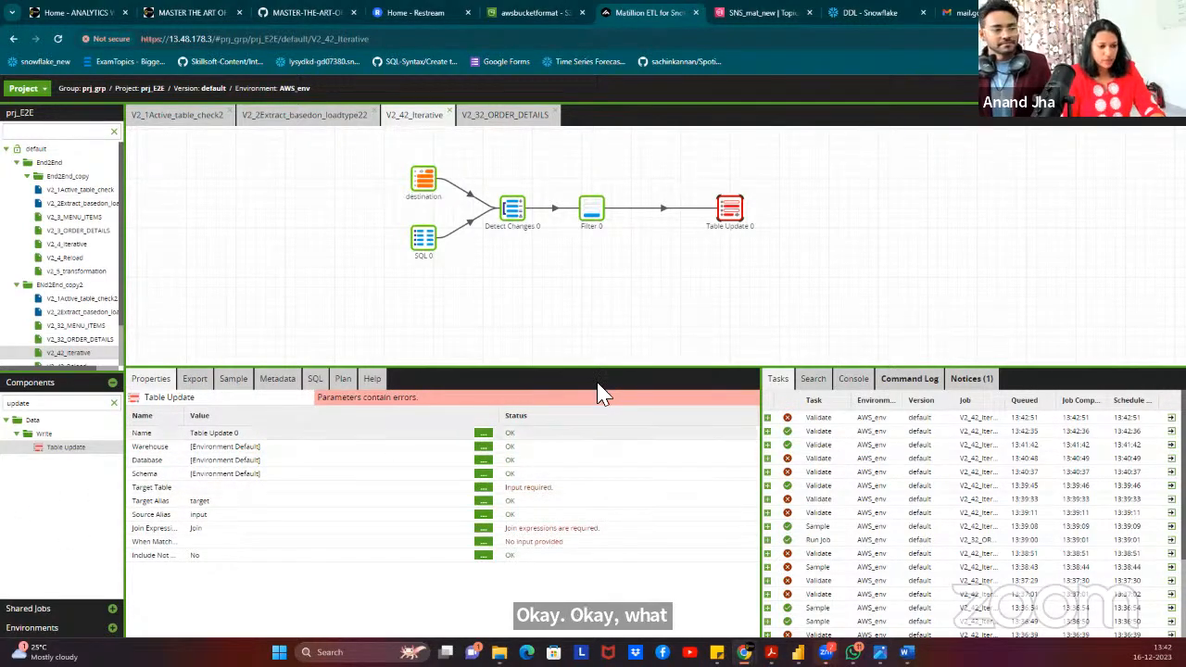
Set the Table Update warehouse to the fixed value COMPUTE_WH.
click(485, 447)
click(517, 362)
click(528, 345)
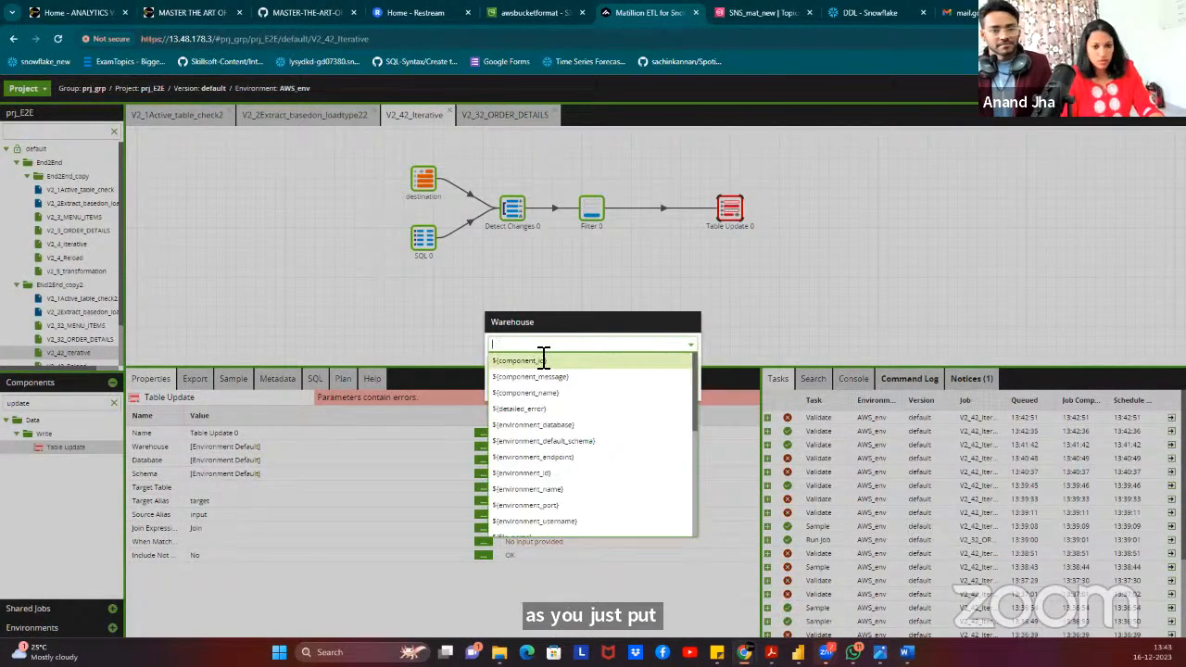
click(530, 323)
click(522, 362)
click(536, 343)
click(519, 376)
click(575, 387)
Set the database to the ${JV_DB} variable and the schema to ${JV_SCHEMA}.
click(484, 460)
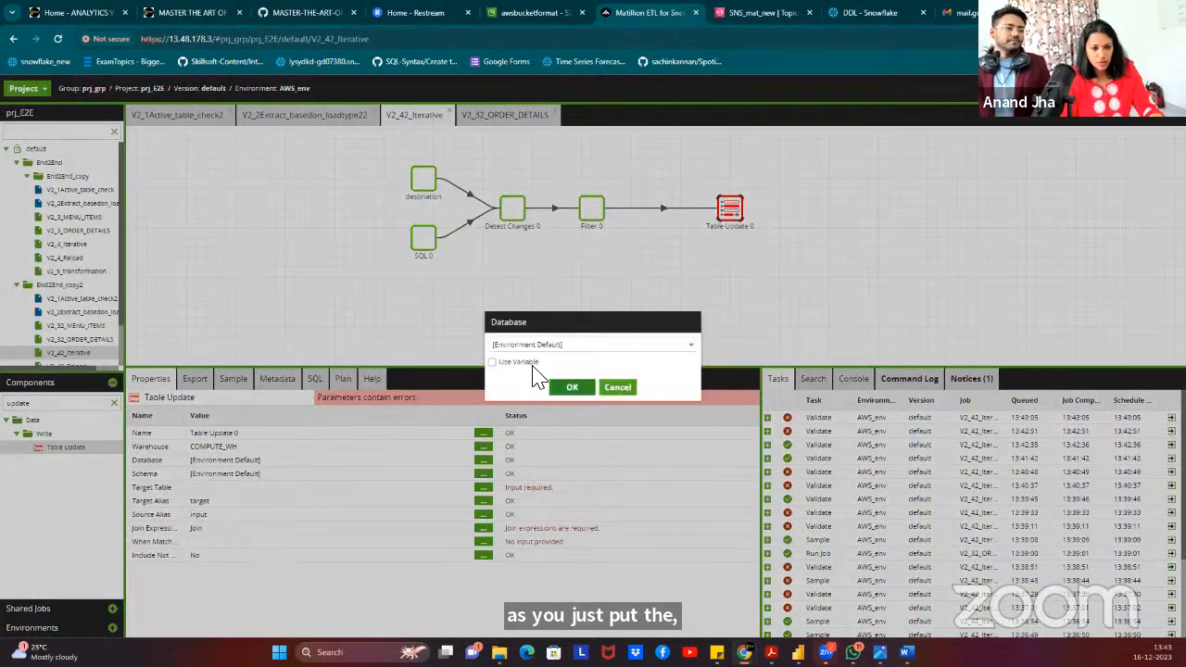
click(517, 362)
click(536, 345)
text(ca)
click(532, 360)
click(576, 389)
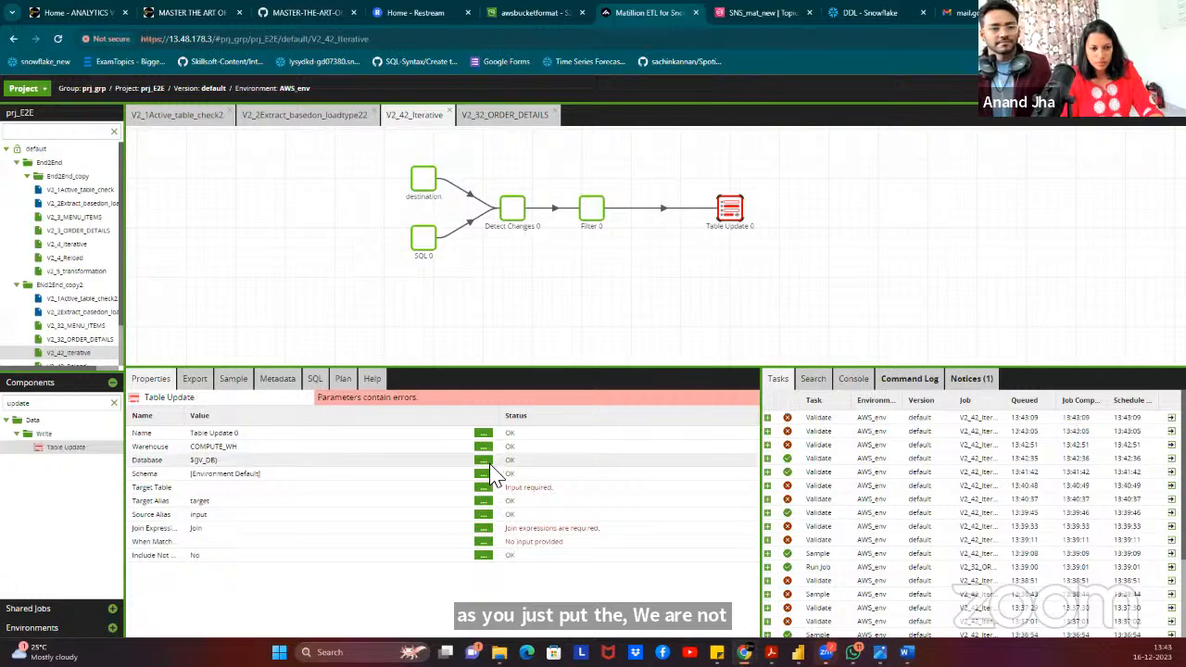
click(483, 474)
click(492, 361)
click(526, 346)
text(sch)
click(529, 362)
click(572, 388)
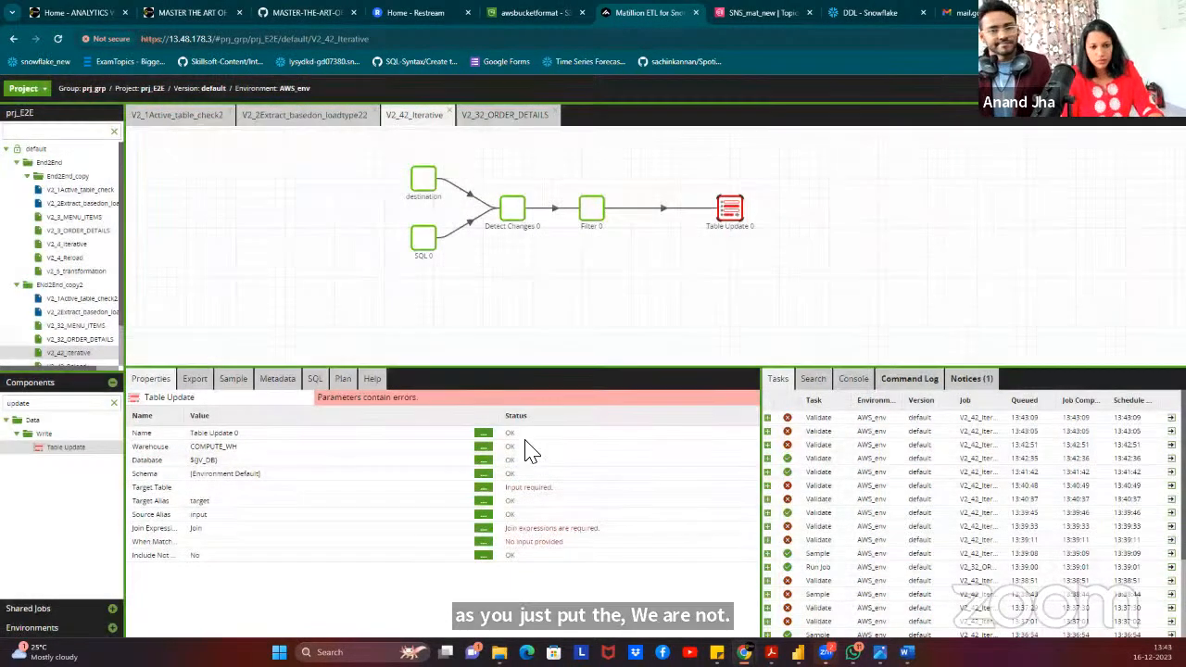
Set the target table to the ${JV_TABLE_NAME} variable.
click(484, 488)
click(623, 394)
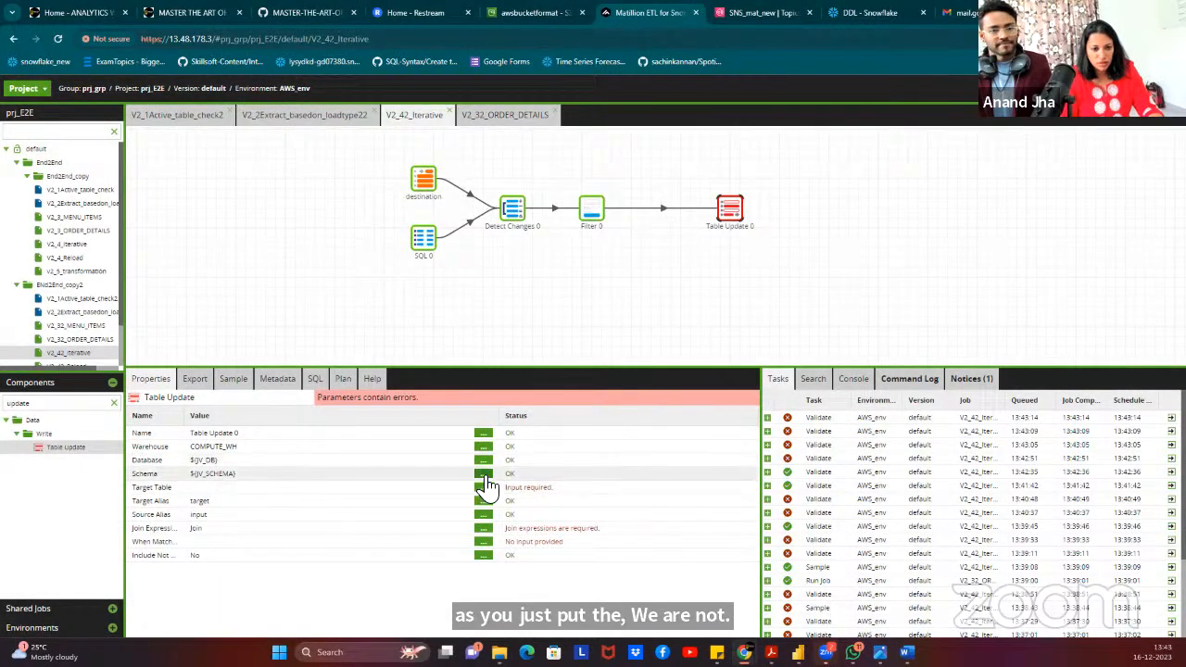
click(484, 488)
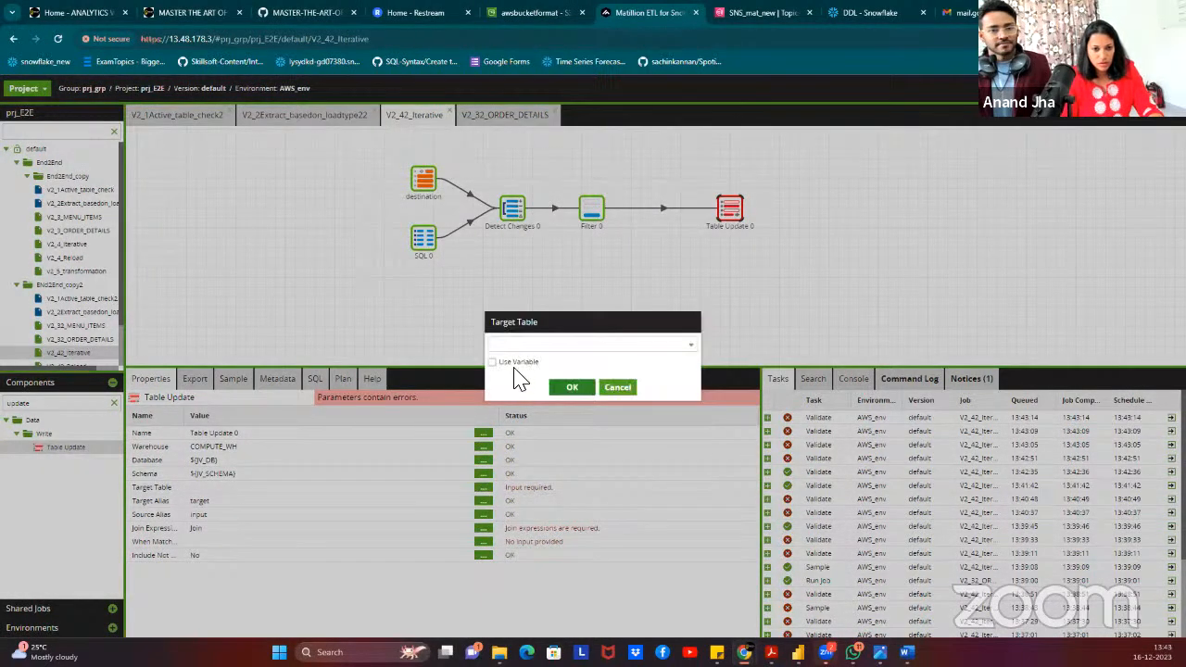
click(534, 345)
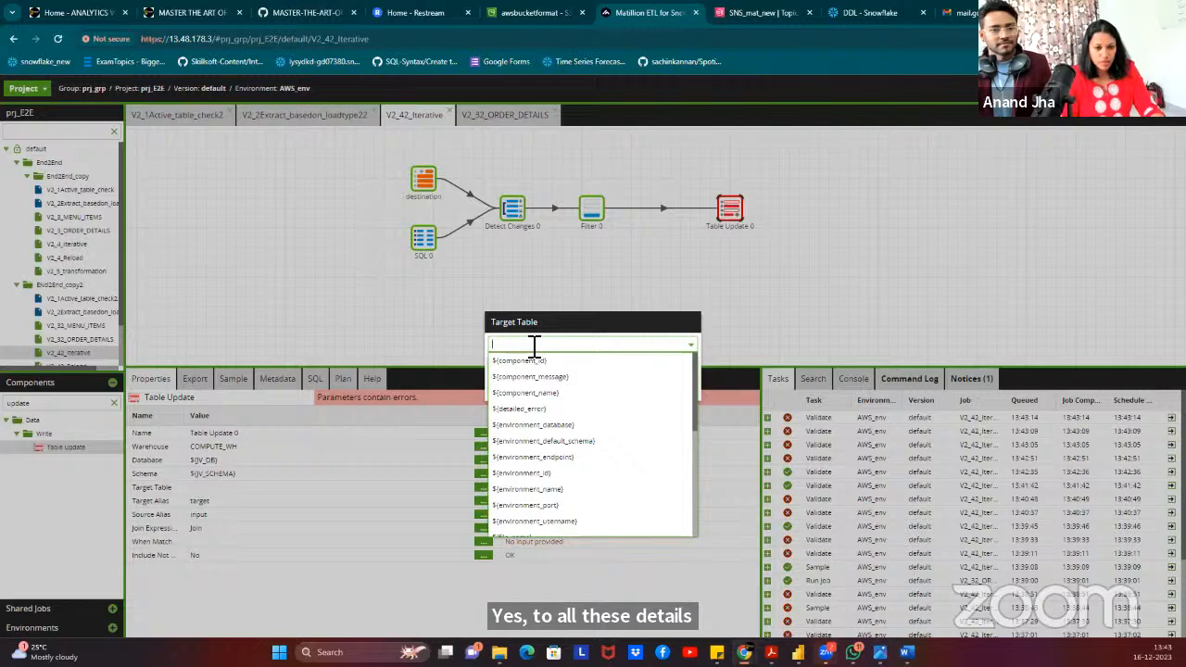
text(tab)
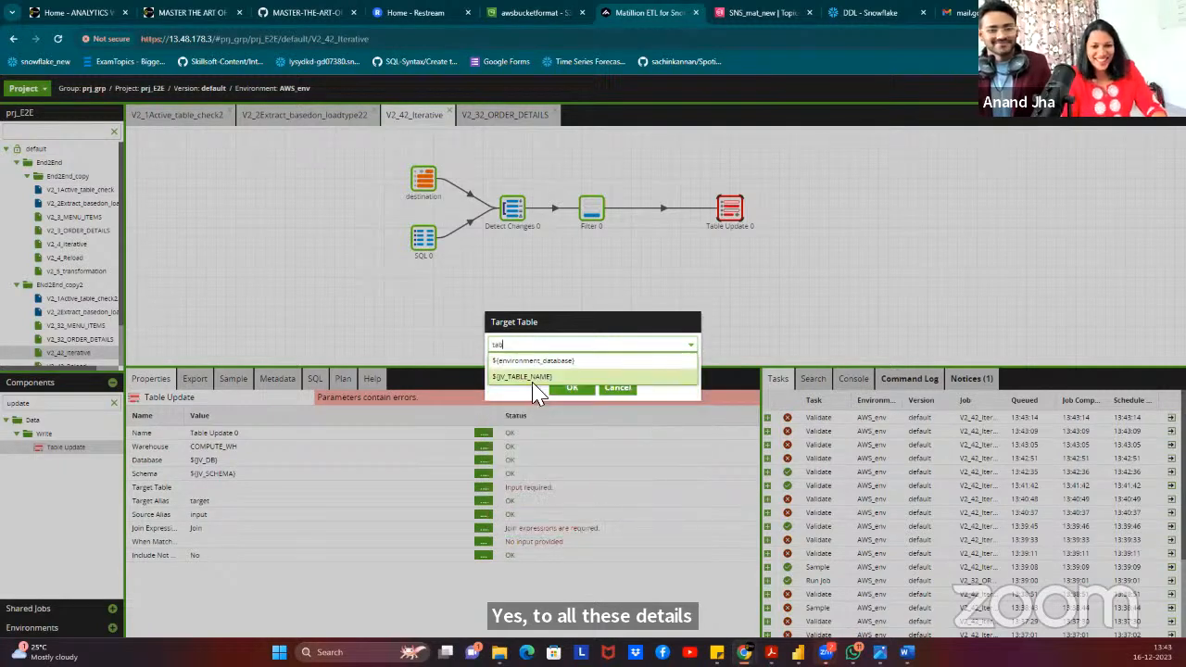
click(544, 377)
click(573, 389)
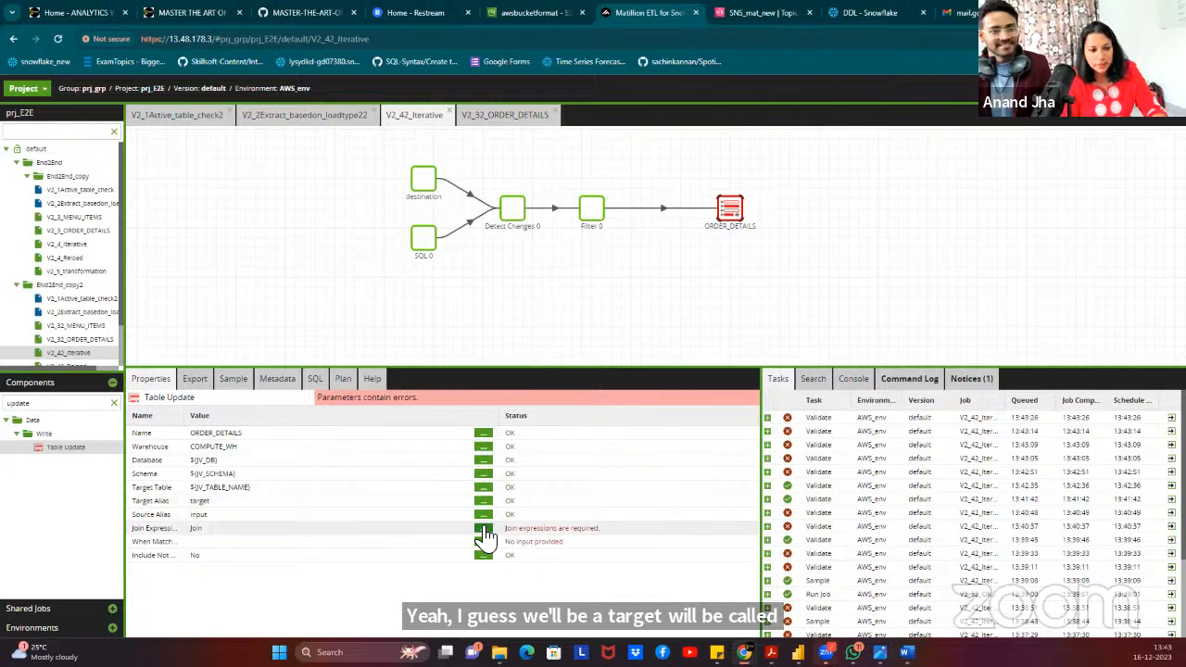
click(484, 530)
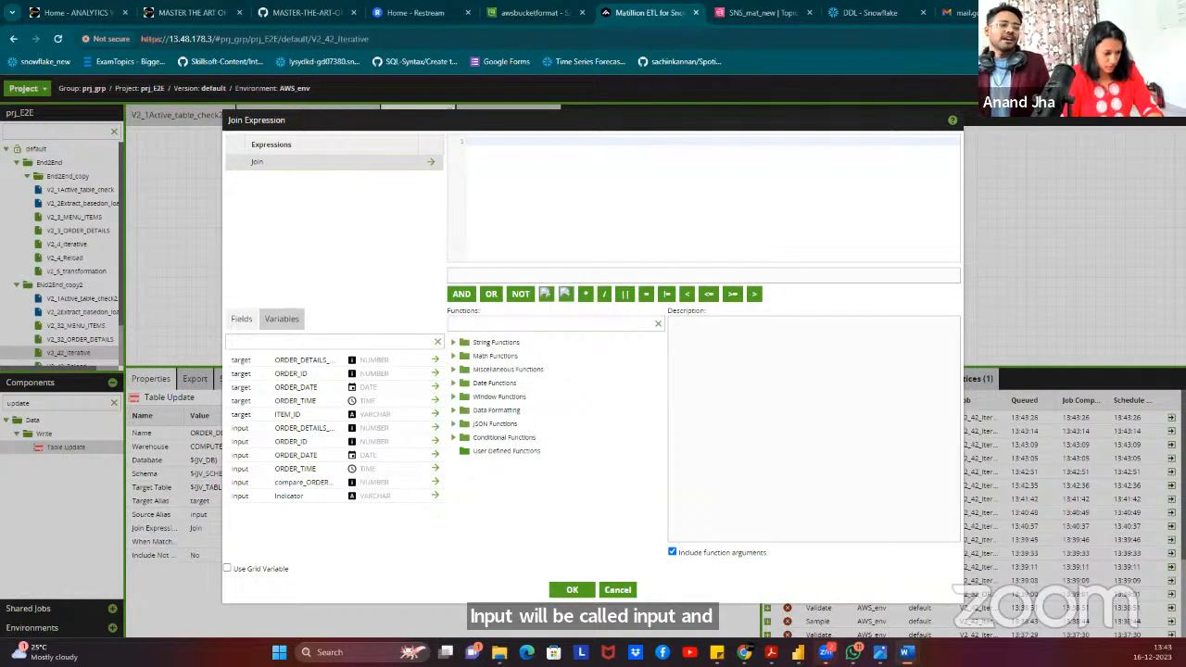
Paste the primary-key join expression and add a When Matched case that performs Update.
click(515, 196)
text("target".${JV_PRIMARYKEY}="input".${JV_PRIMARYKEY})
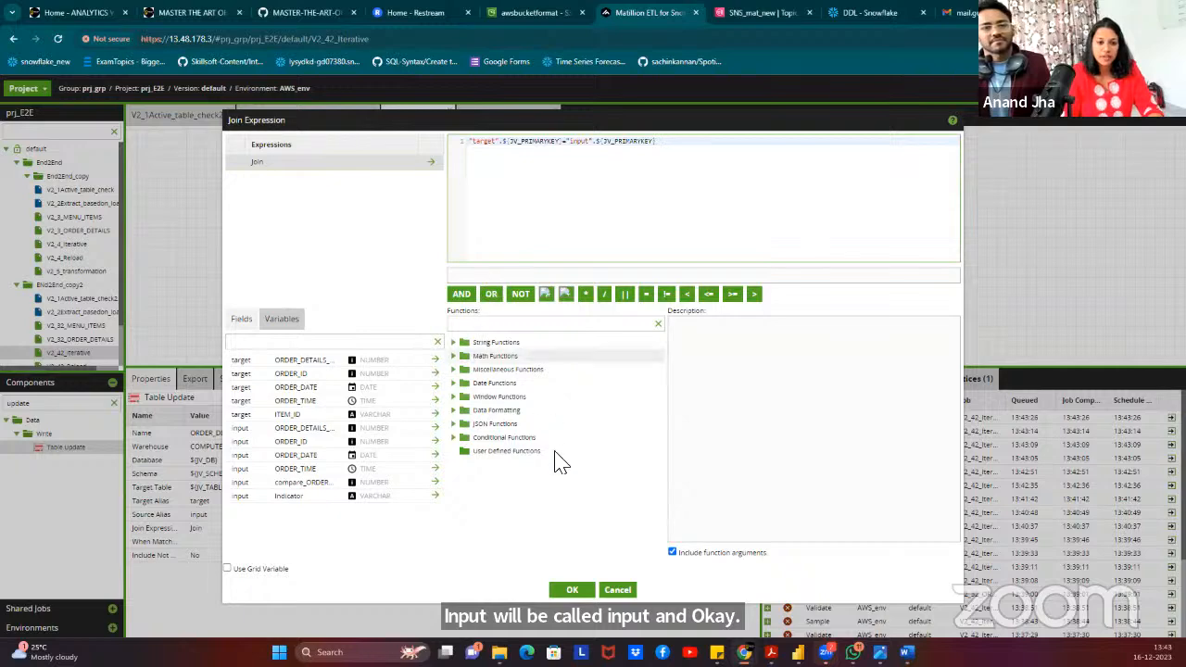
click(575, 590)
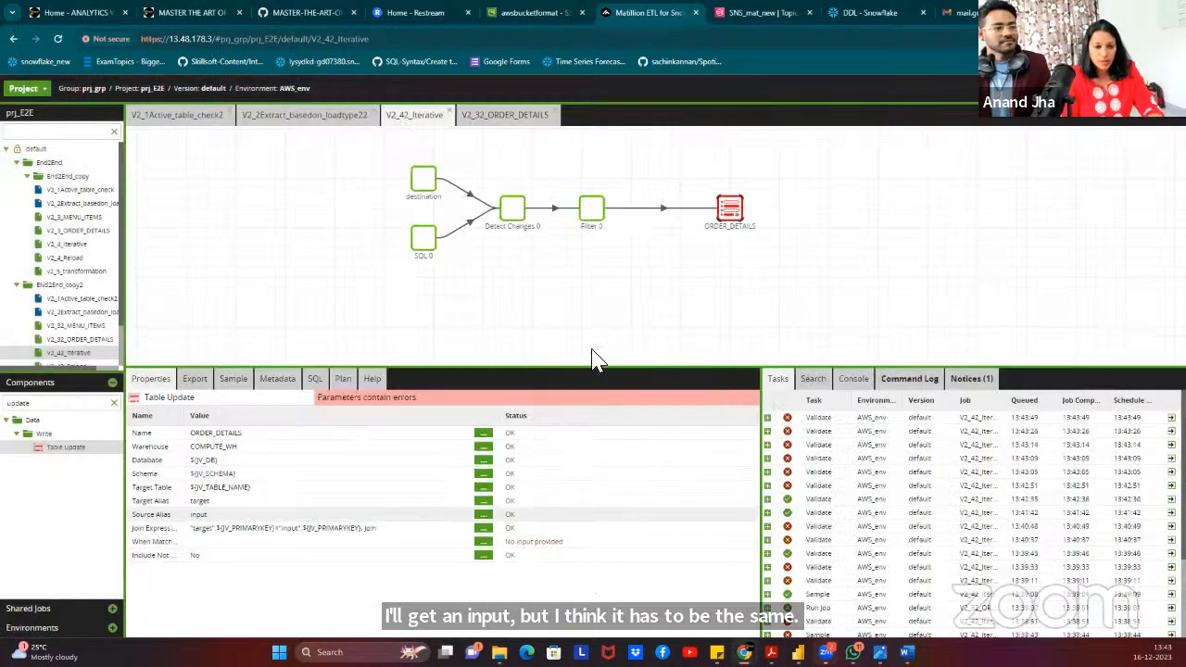
click(481, 541)
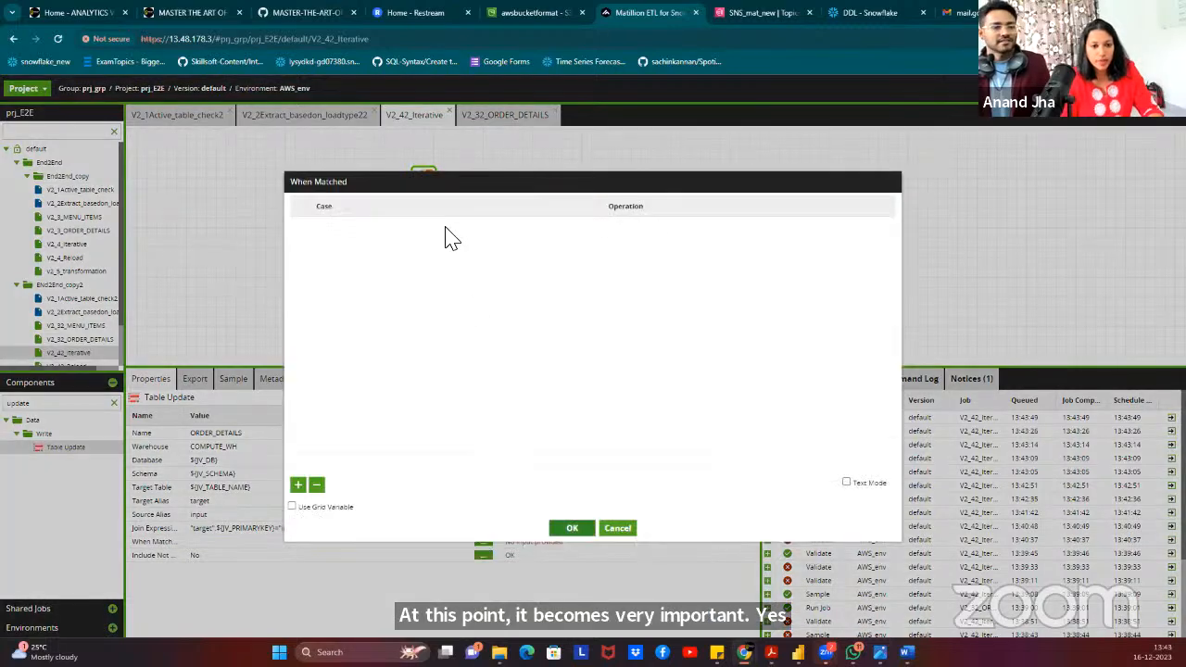
click(298, 485)
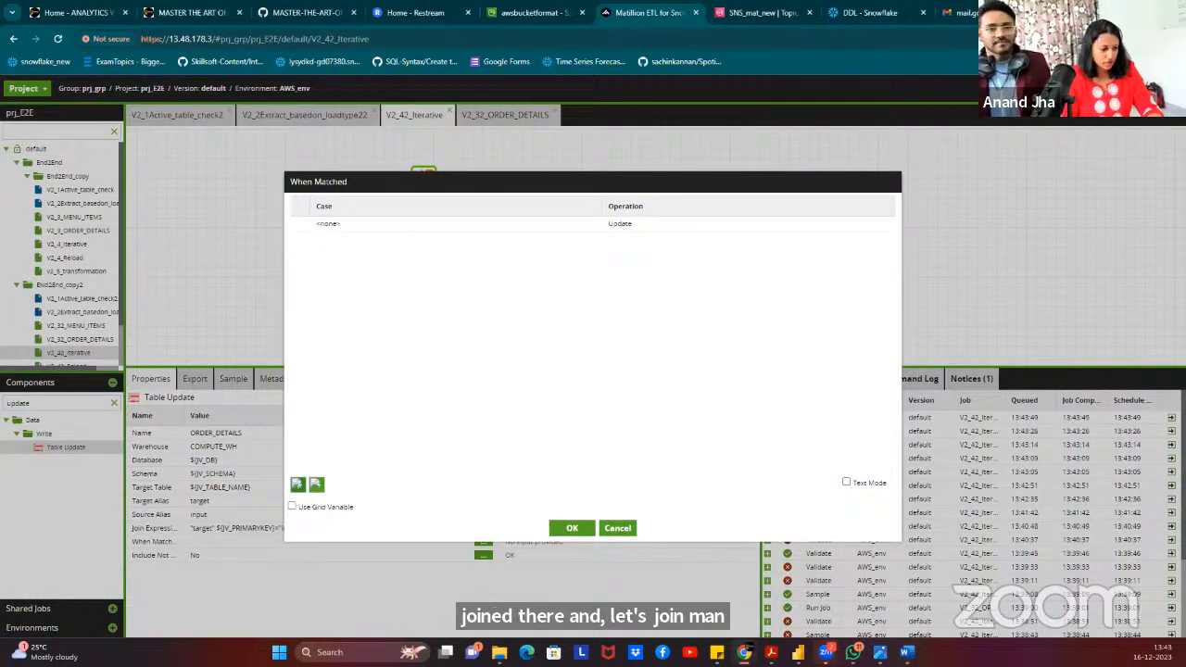
click(353, 229)
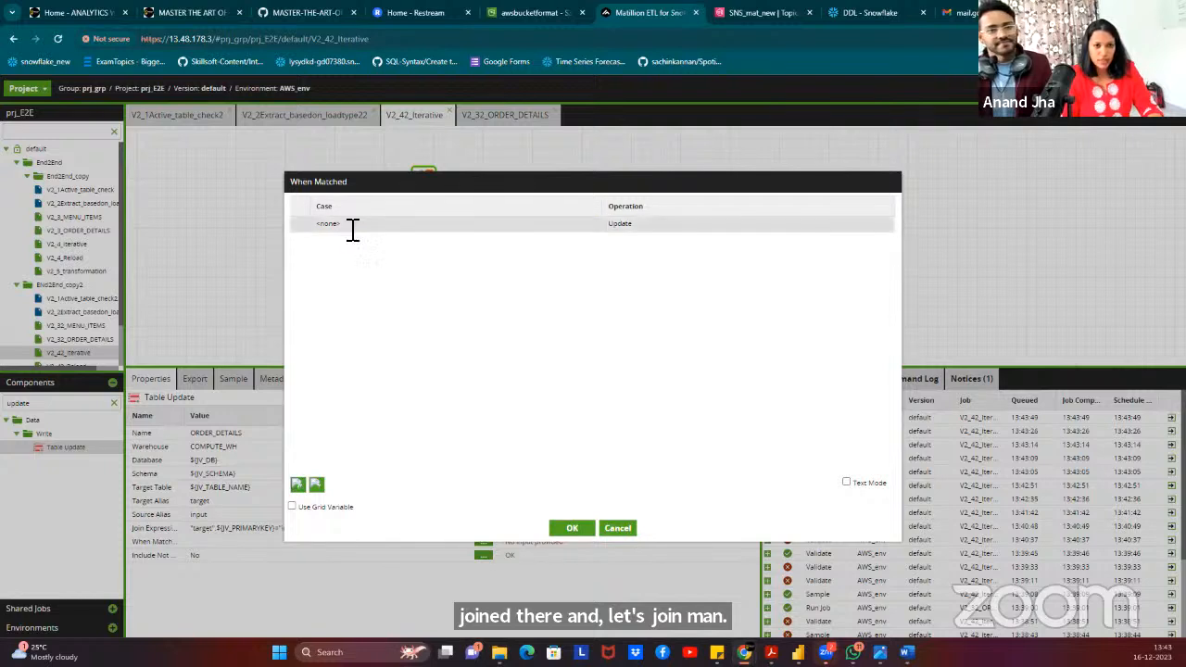
text("target".${JV_PRIMARYKEY}="input".${JV_PRIMARYKEY})
click(633, 230)
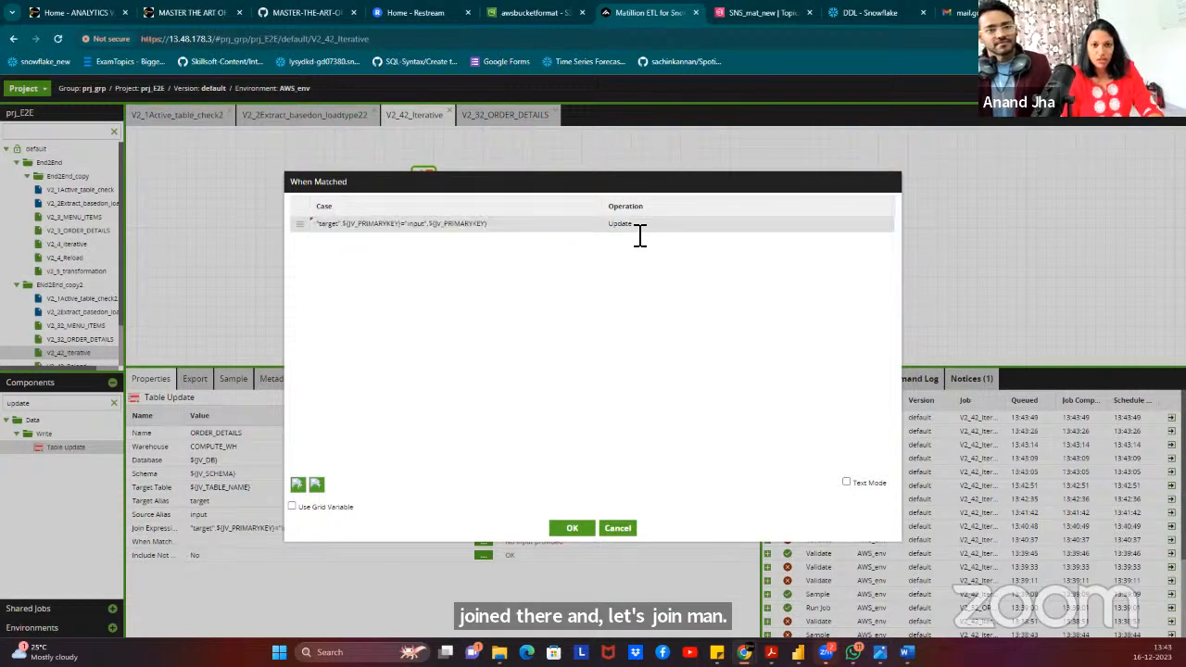
click(573, 272)
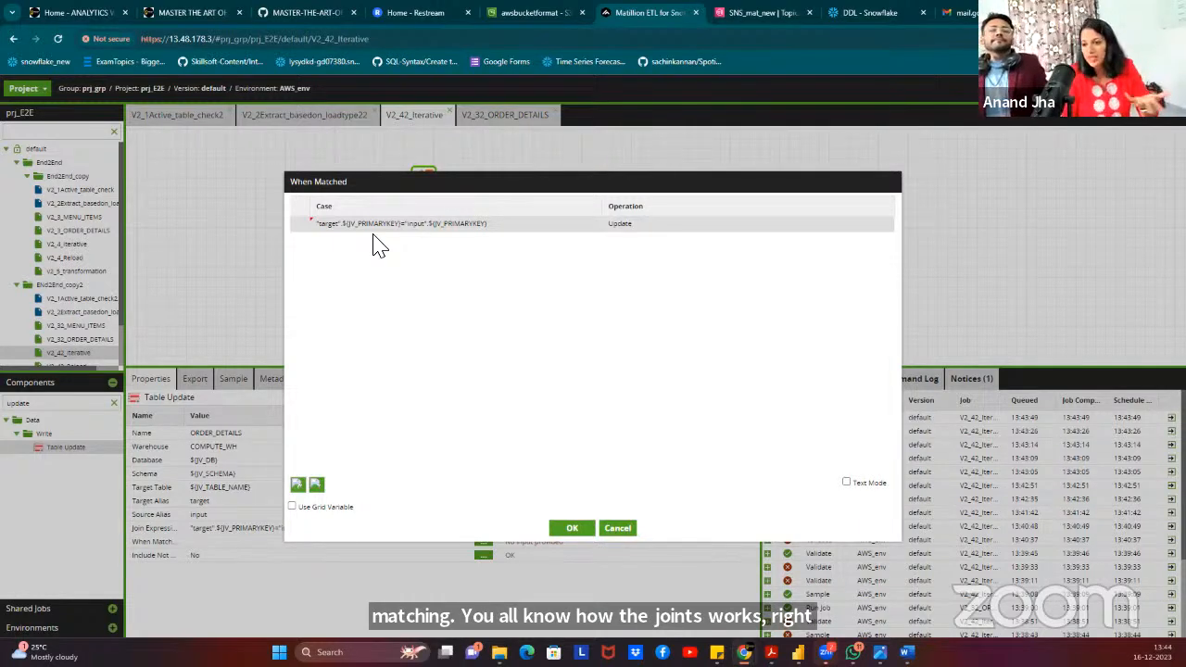
click(569, 531)
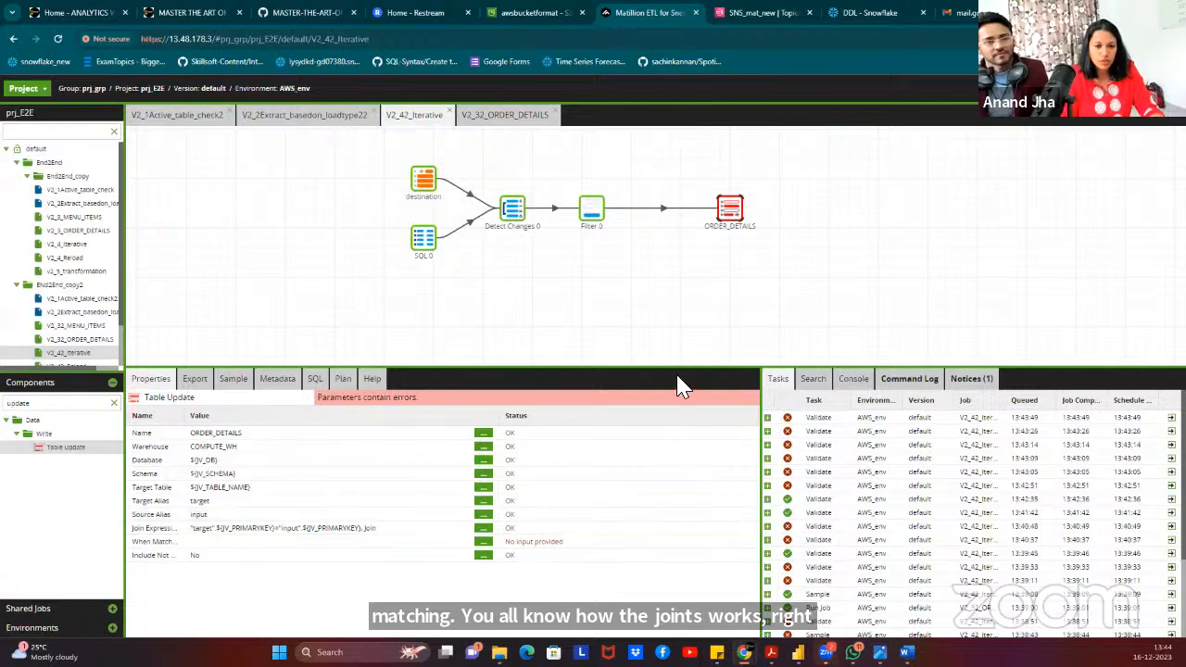
Map update columns with grid variable DES_COLUMNS, Col_name to Col_name.
click(483, 556)
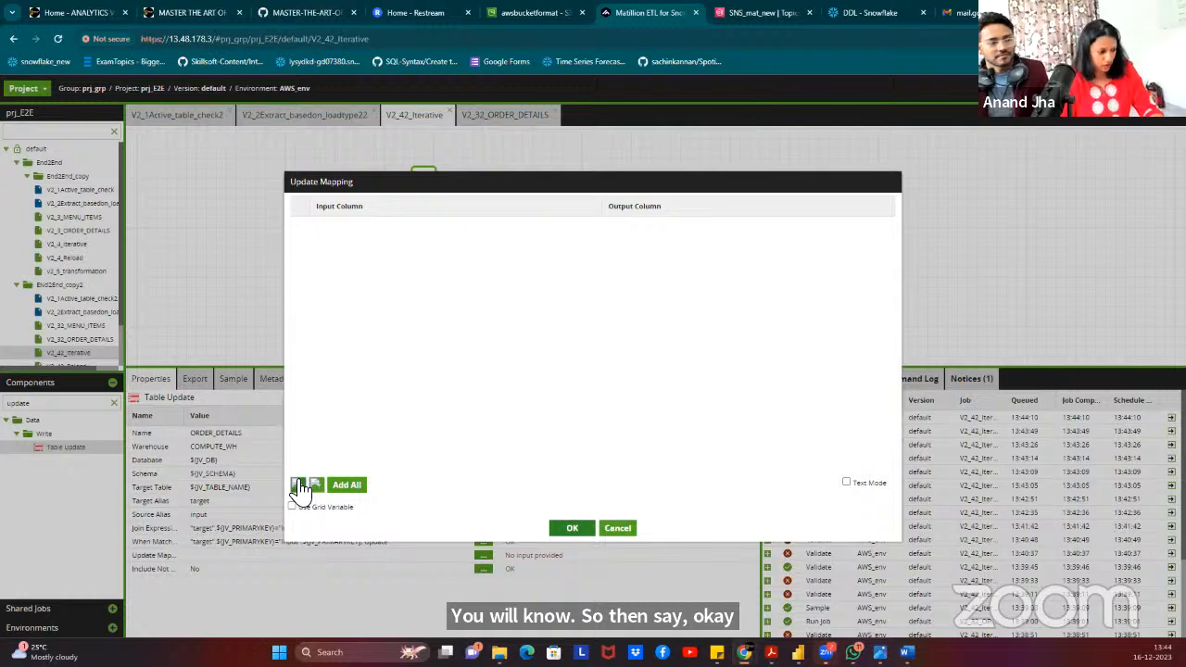
click(298, 484)
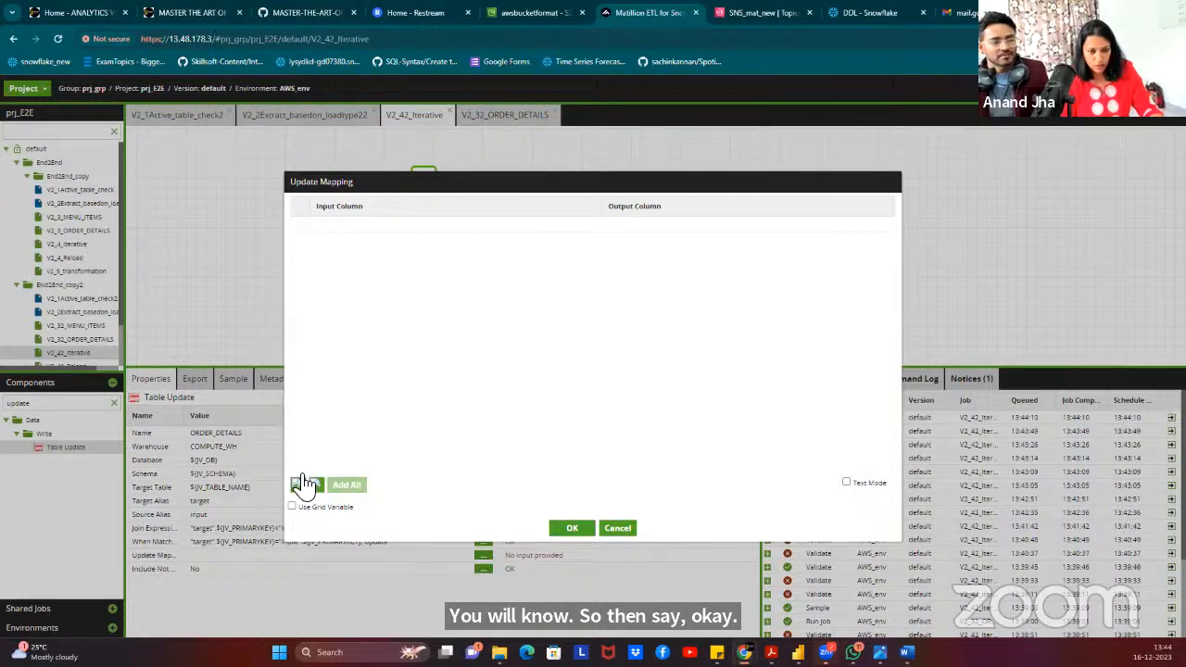
click(345, 517)
click(417, 208)
click(408, 229)
click(401, 248)
click(400, 263)
click(403, 270)
click(398, 289)
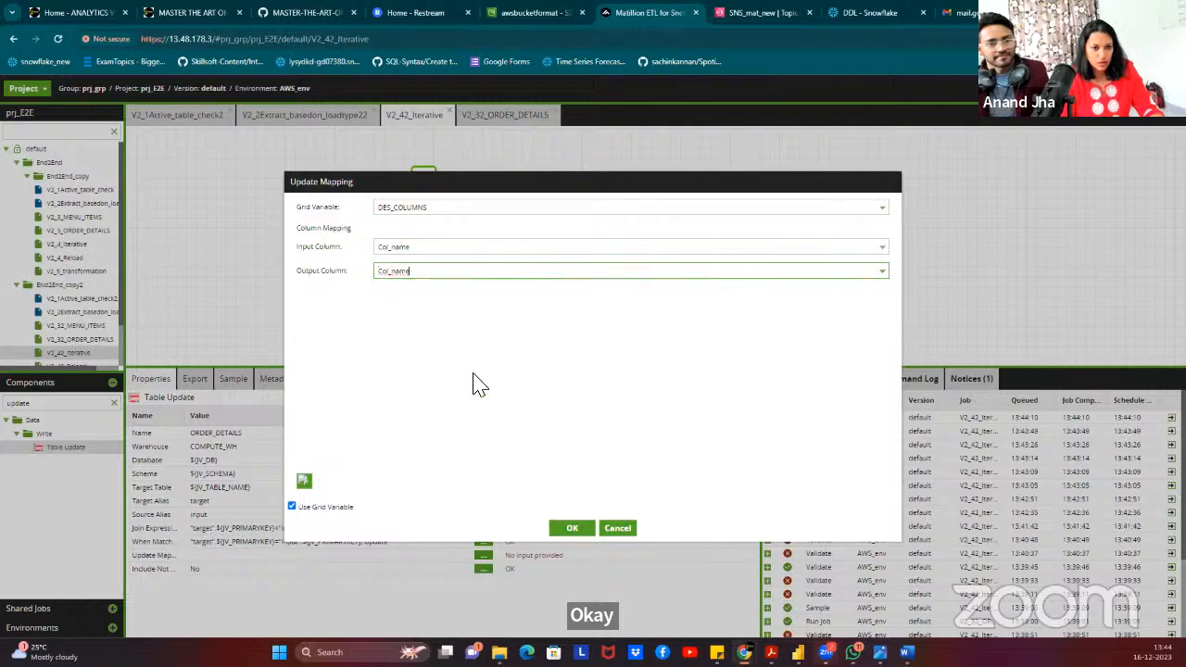
click(573, 529)
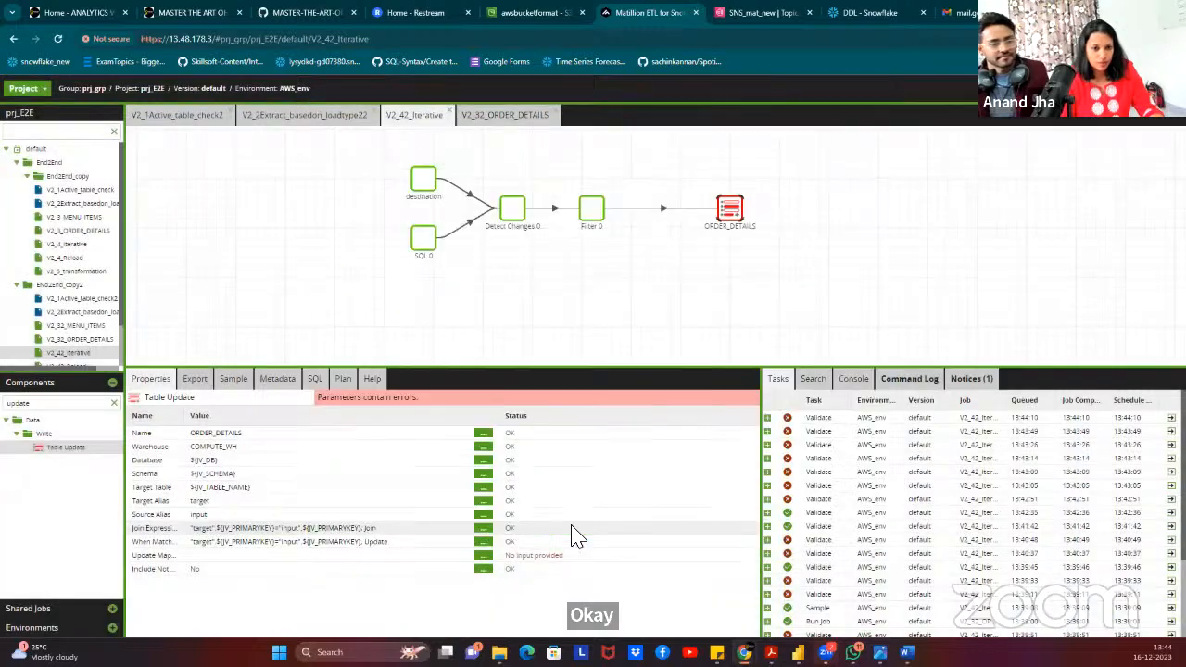
Set Include Not Matched to Yes.
click(483, 569)
click(552, 346)
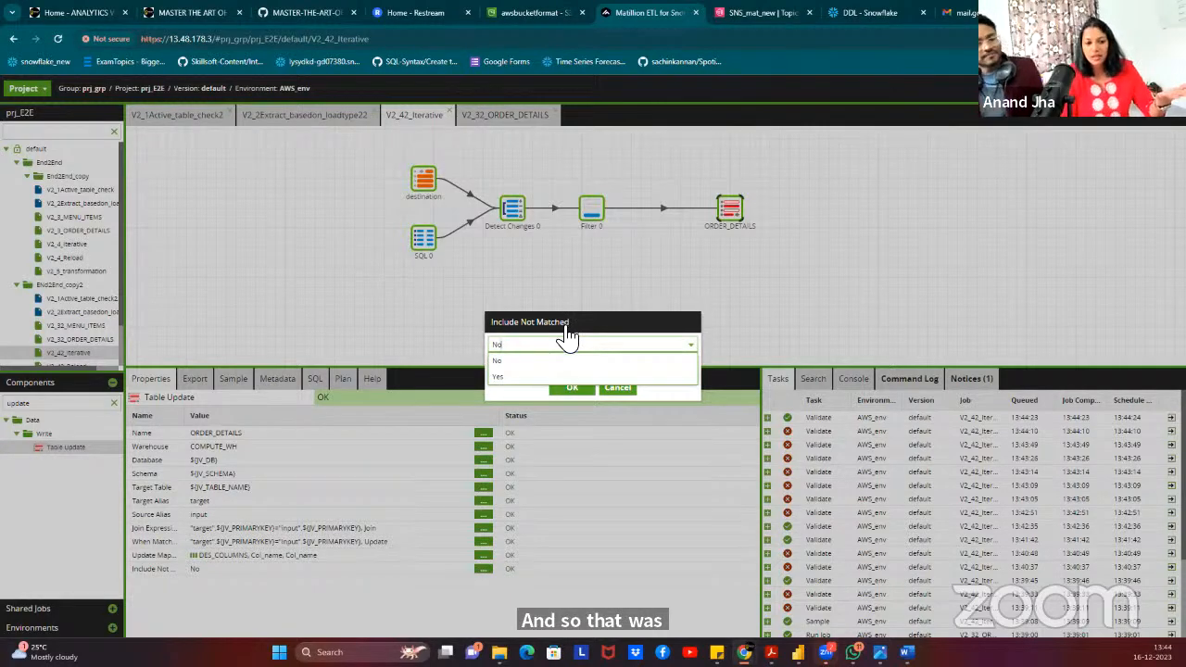
click(530, 376)
click(573, 389)
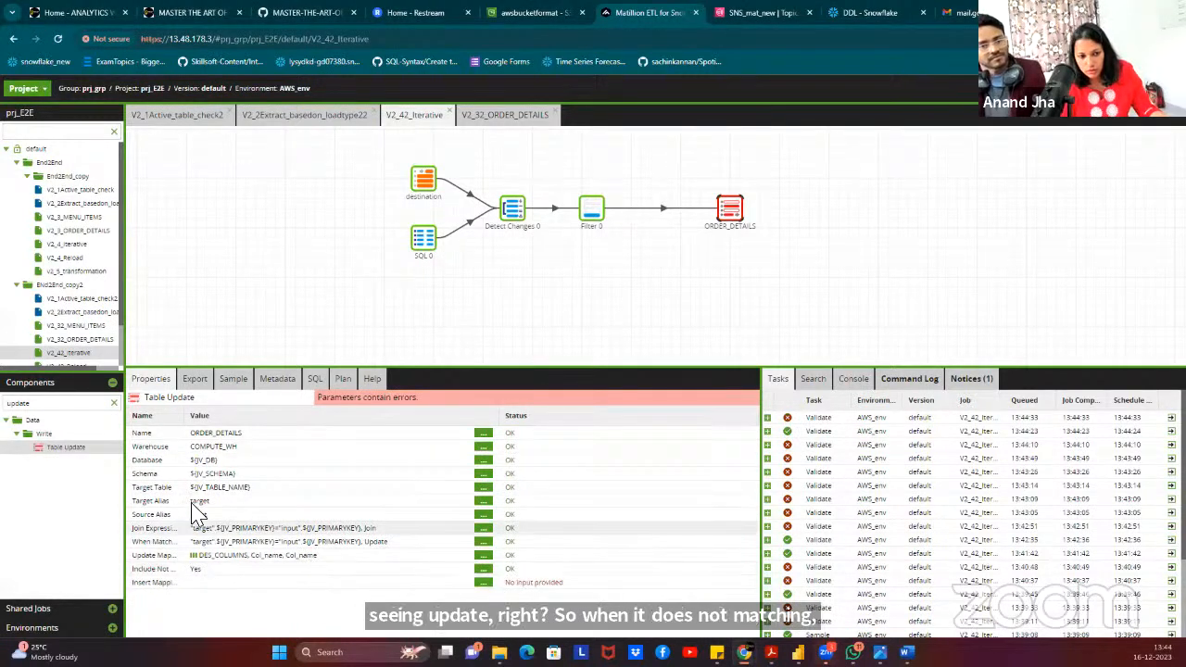
drag(188, 416, 233, 417)
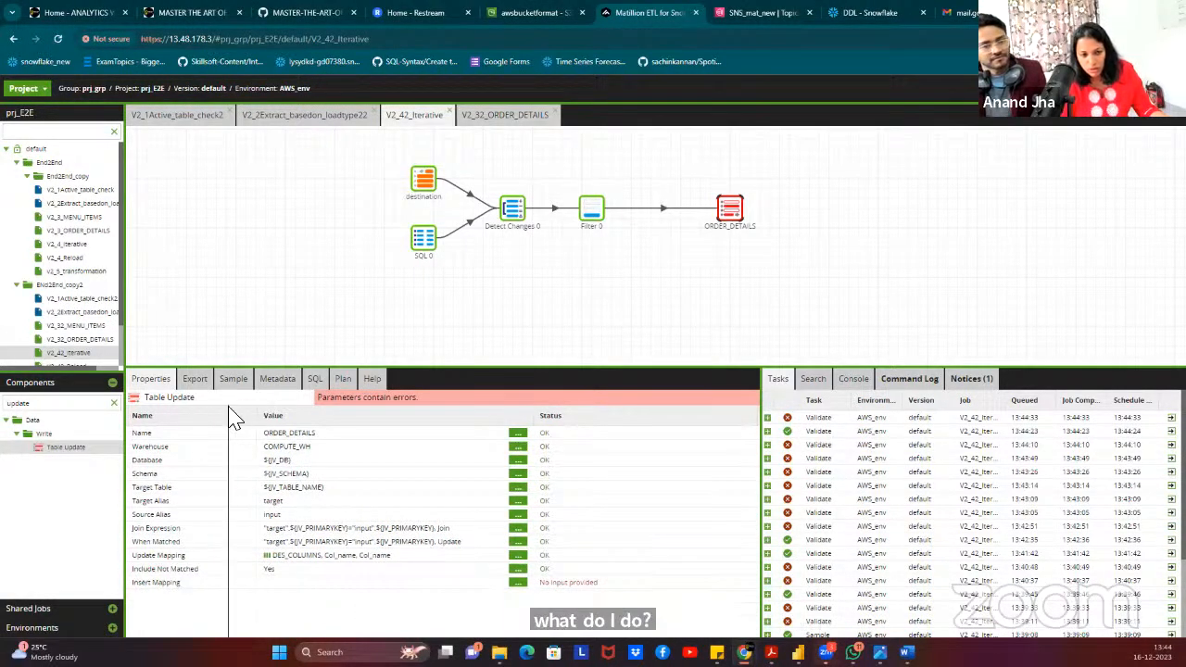
Map insert columns with grid variable DES_COLUMNS, Col_name to Col_name, then close the iterative job.
click(504, 583)
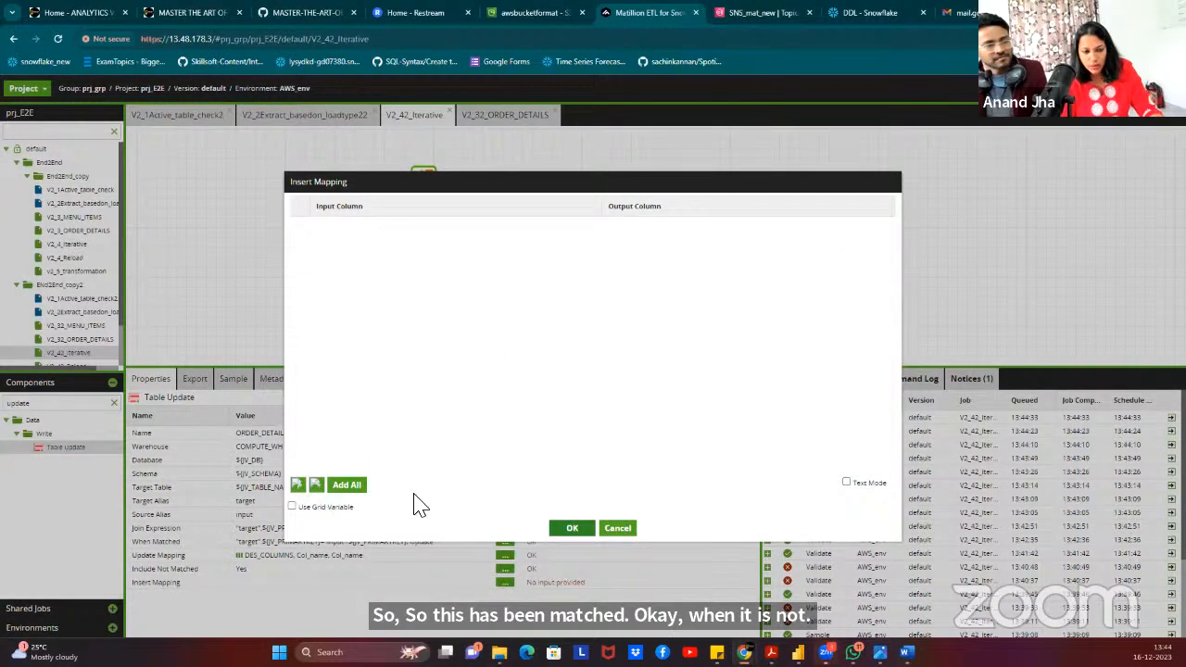
click(324, 508)
click(403, 209)
click(403, 223)
click(398, 246)
click(404, 263)
click(404, 271)
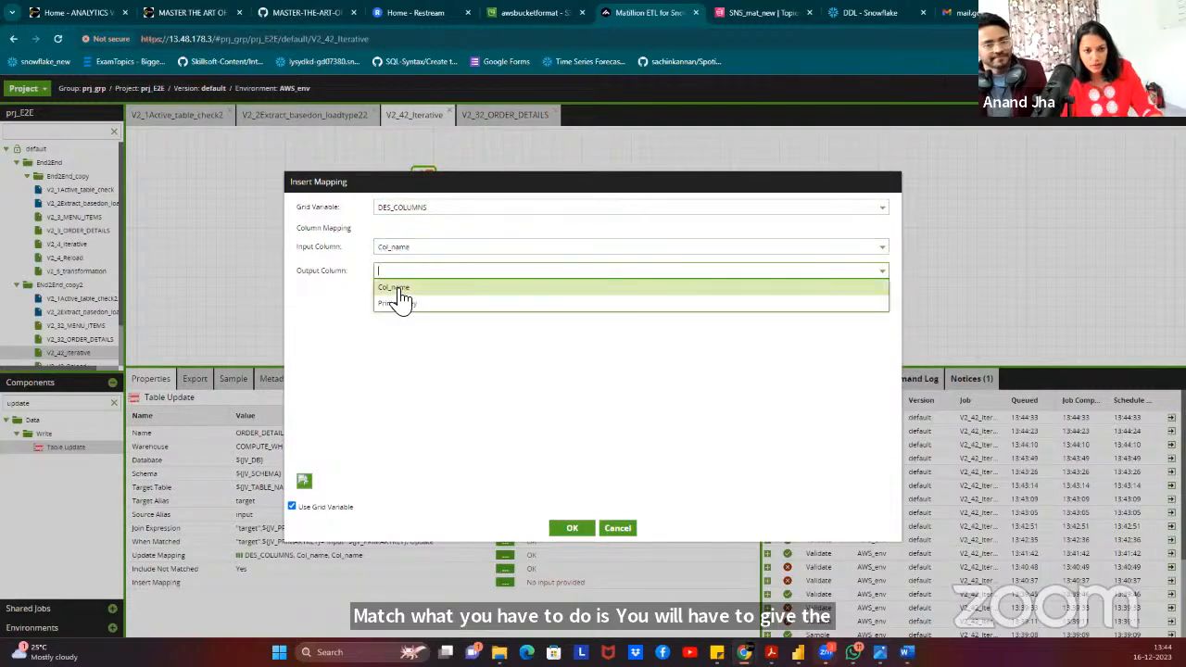
click(396, 290)
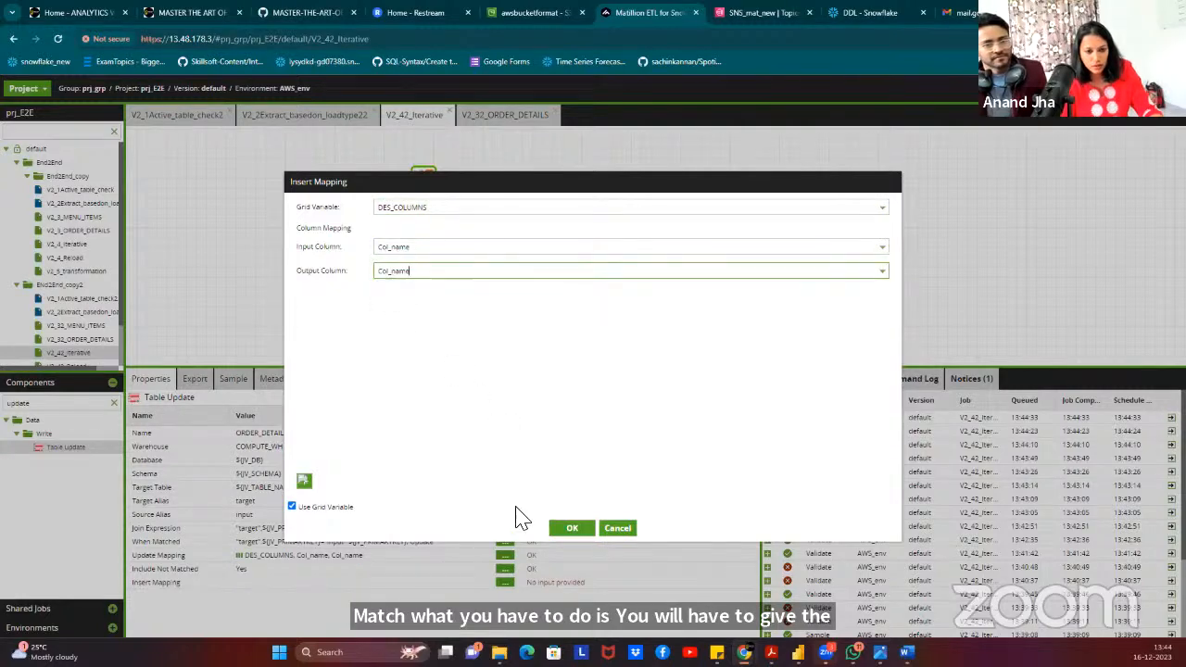
click(568, 530)
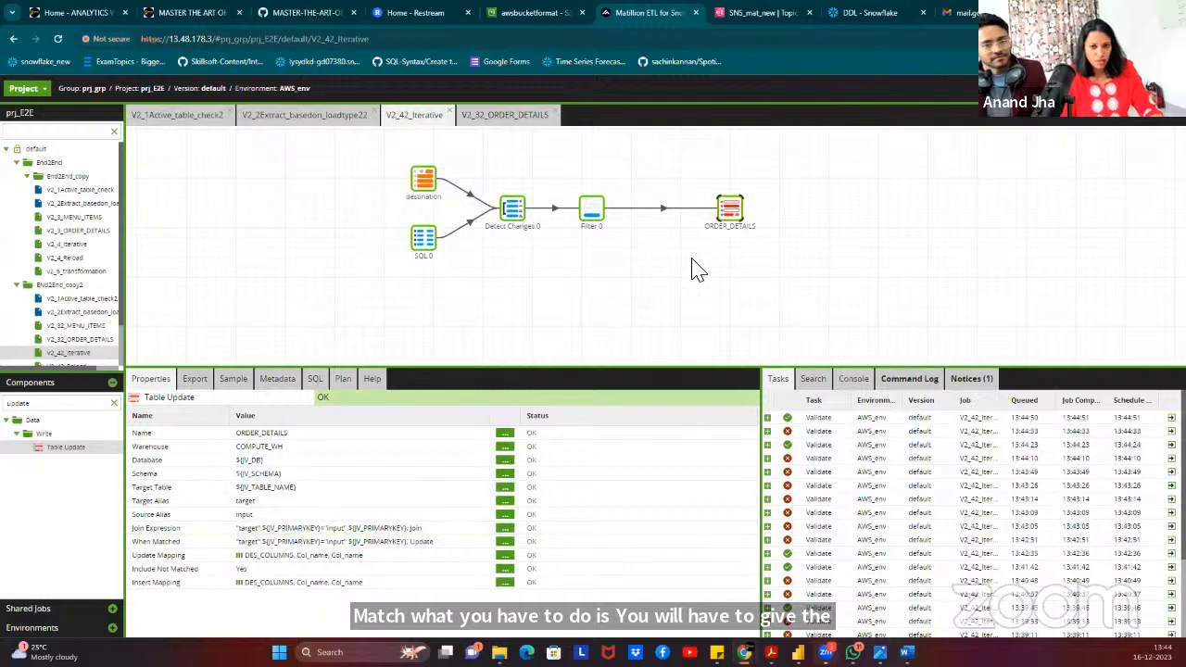
click(855, 267)
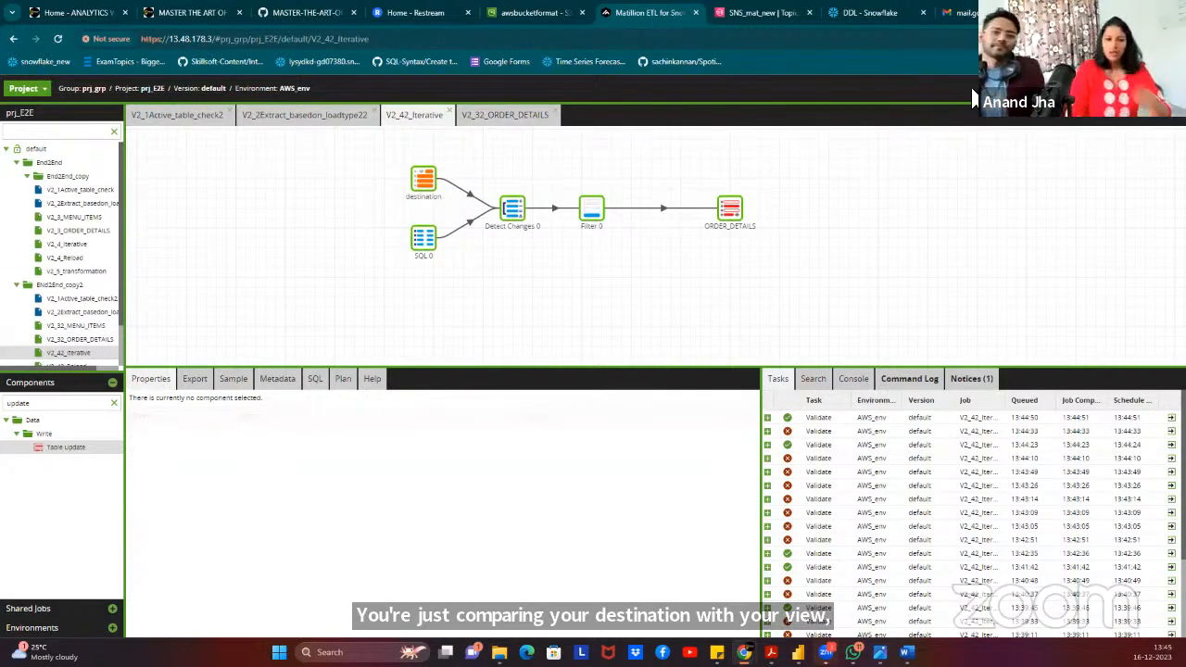
click(450, 114)
Close the V2_32_ORDER_DETAILS tab and rename the lower data-prep component to V2_32_data_prep.
click(482, 114)
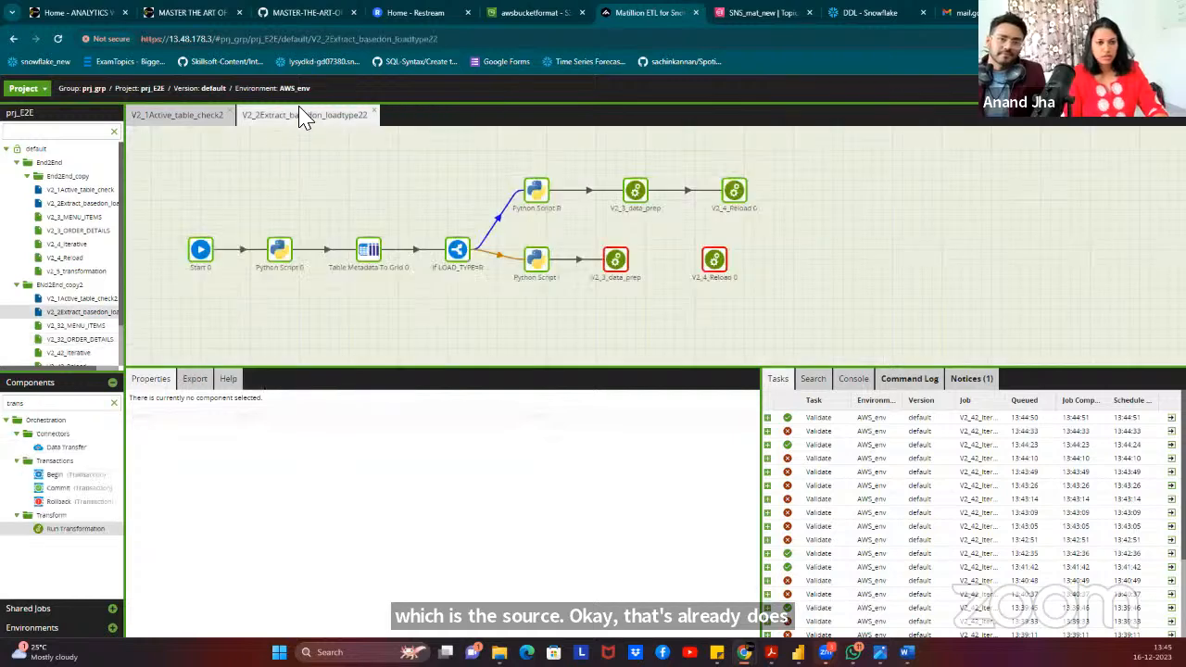
click(618, 274)
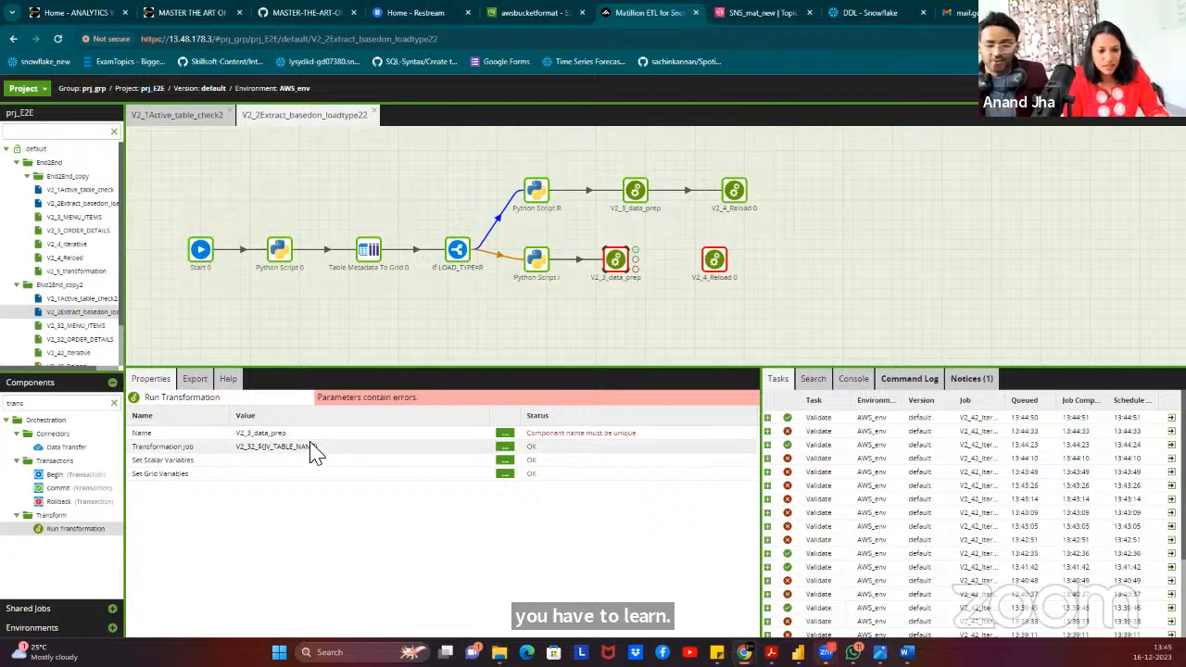
click(505, 433)
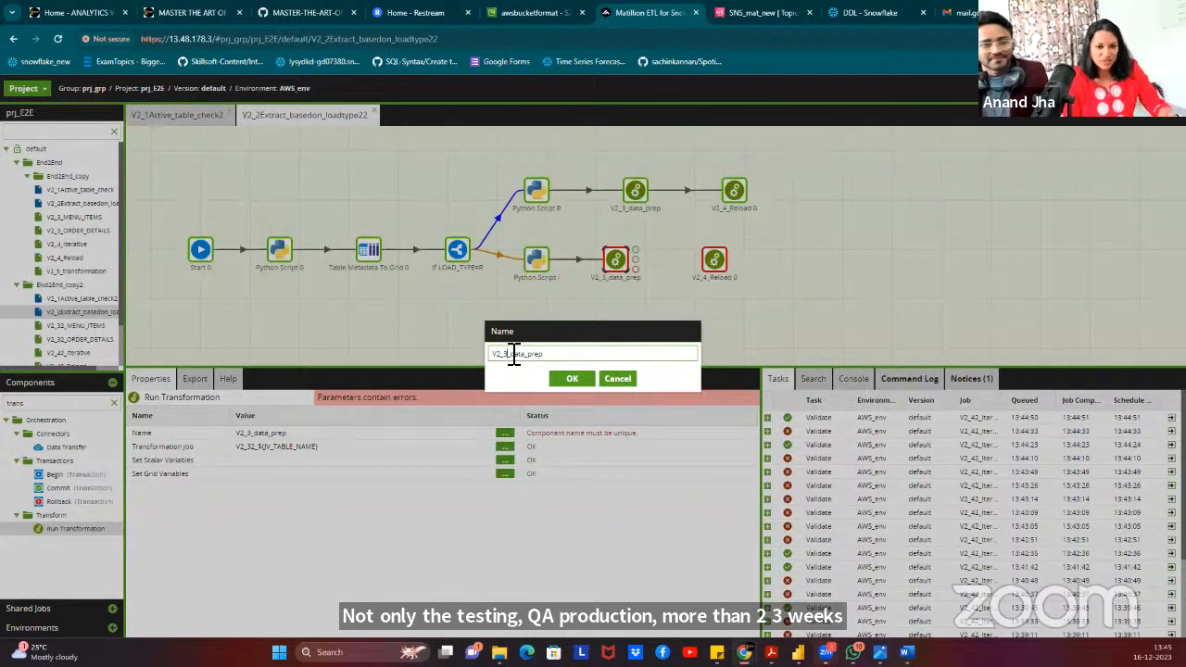
text(2)
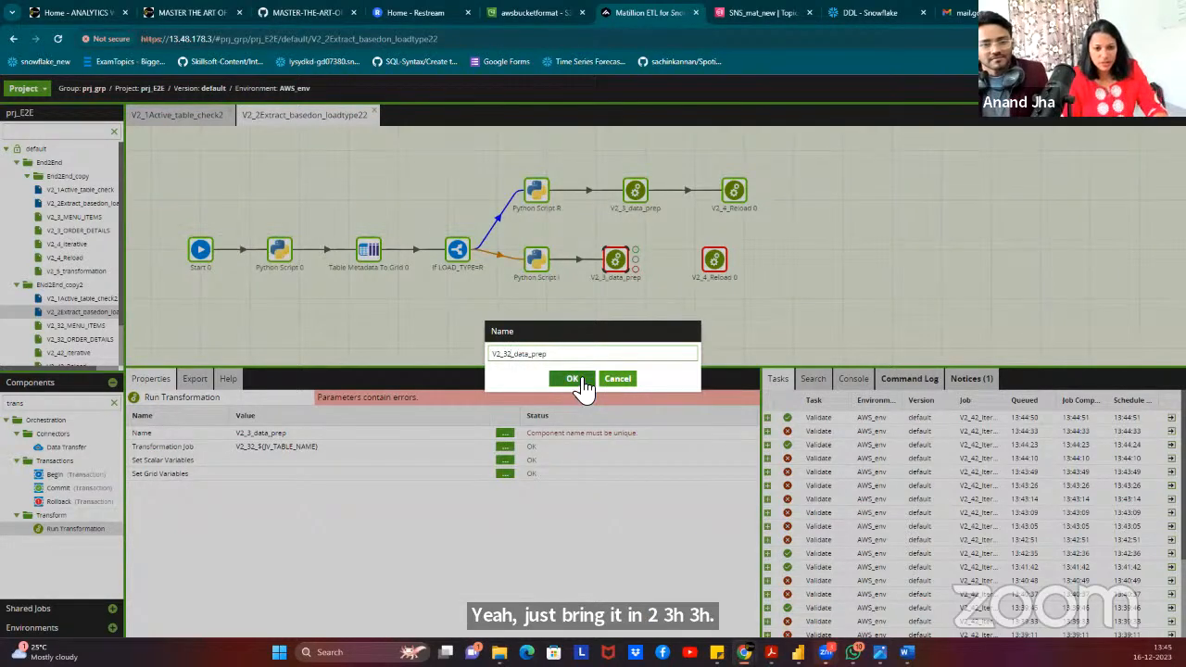
click(571, 378)
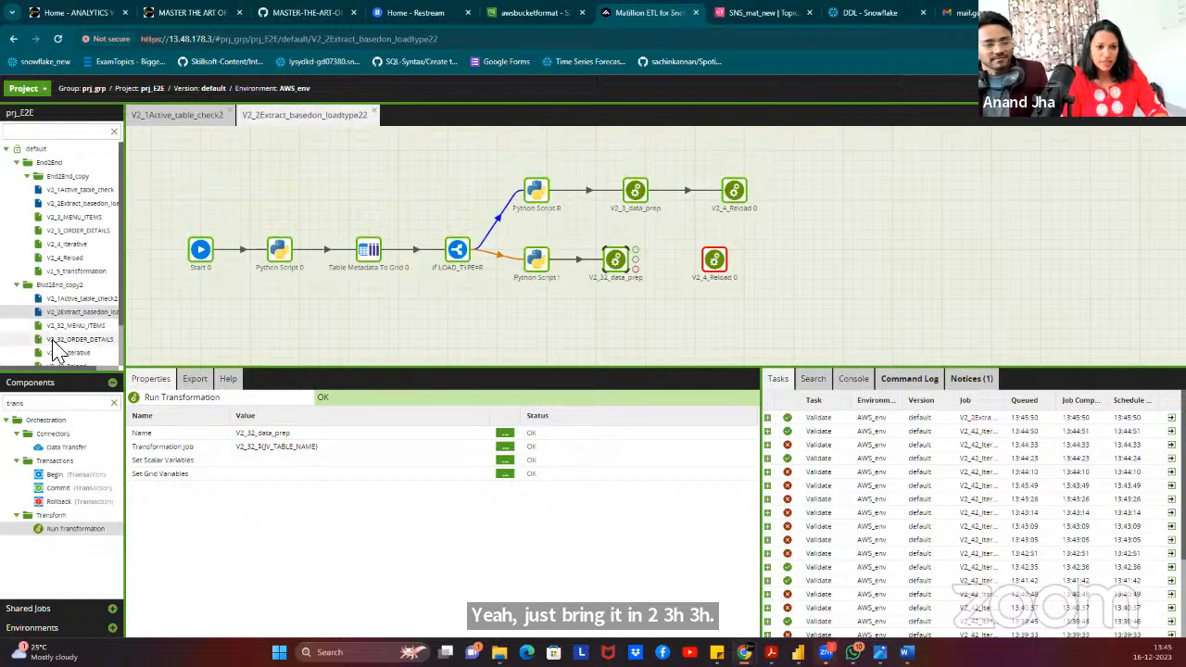
Connect V2_32_data_prep's success output to V2_4_Reload 0 and give that reload component a unique name.
click(713, 263)
click(618, 263)
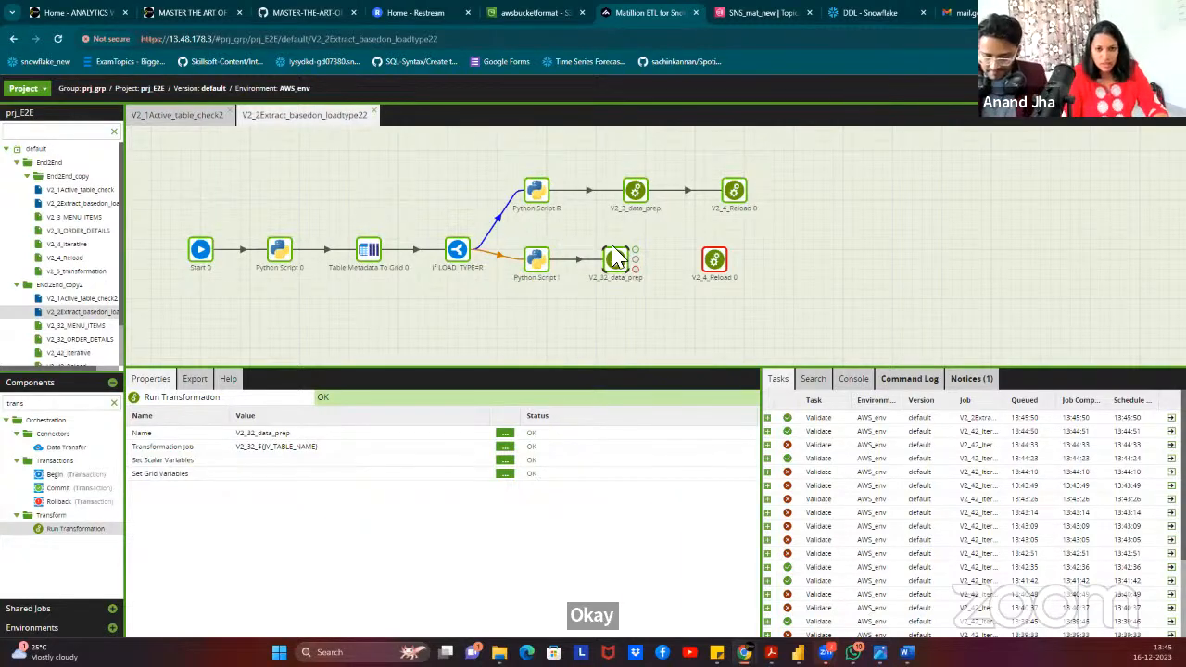
drag(635, 260, 715, 263)
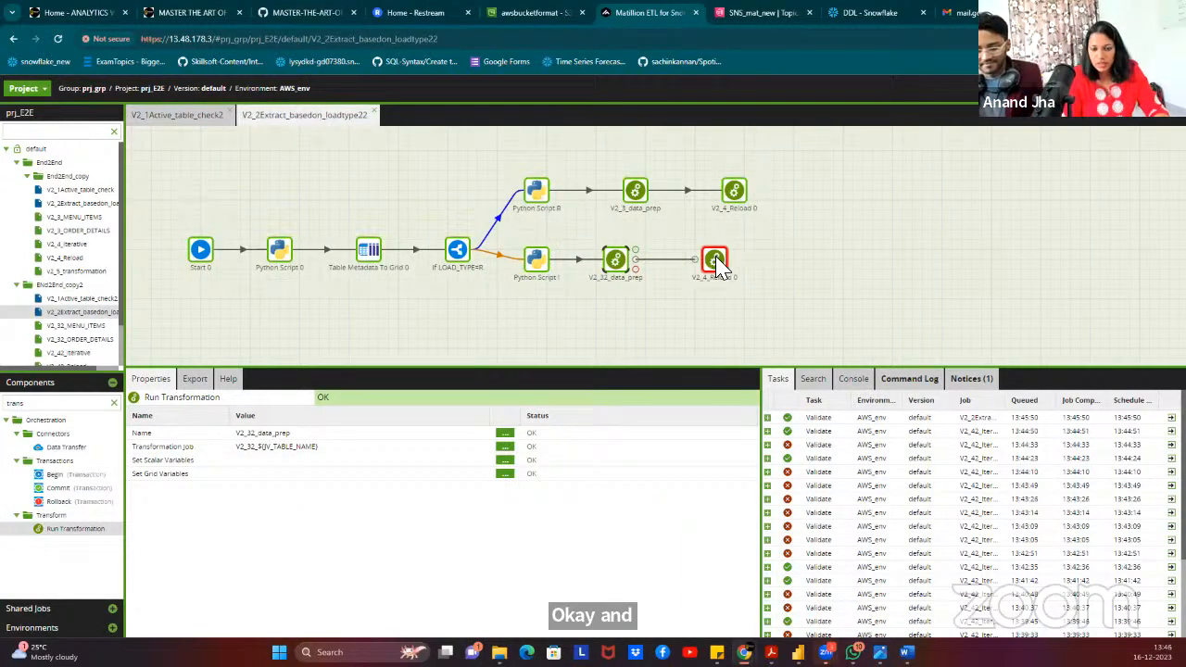
double_click(714, 262)
click(318, 118)
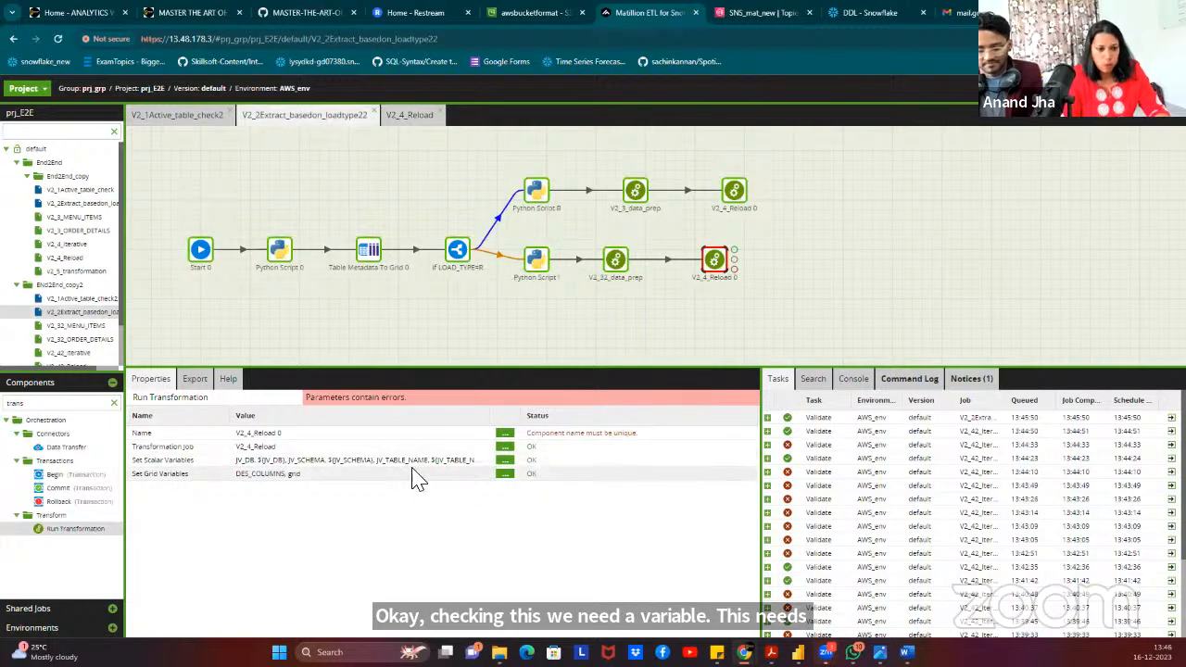
click(504, 433)
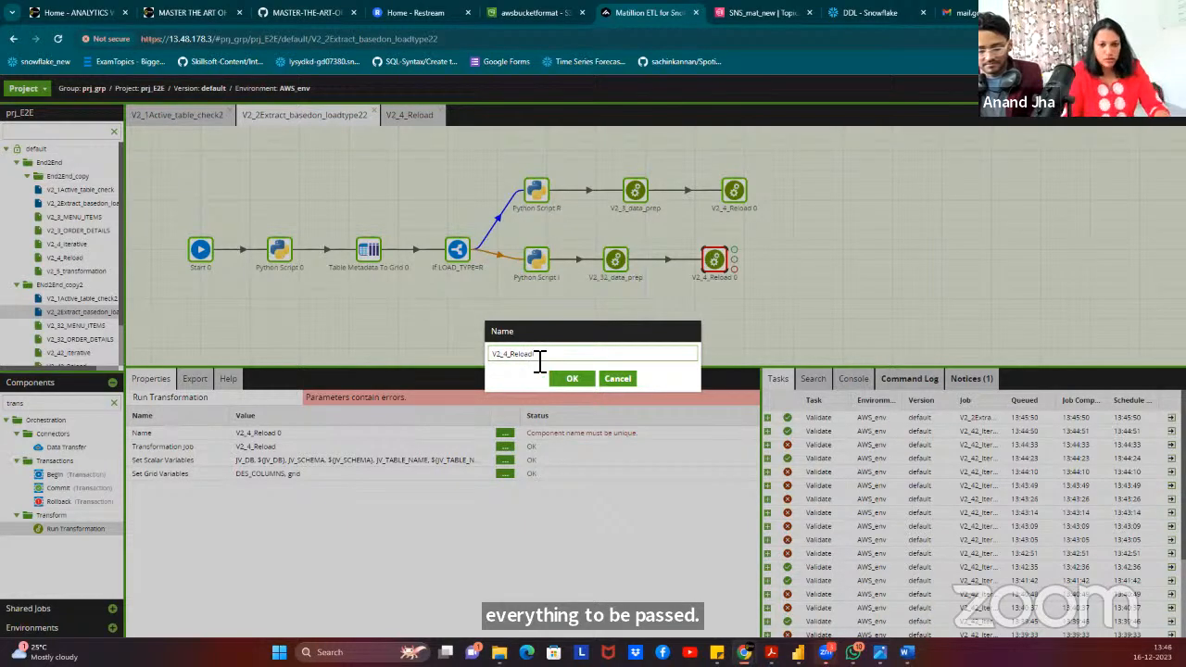
click(572, 378)
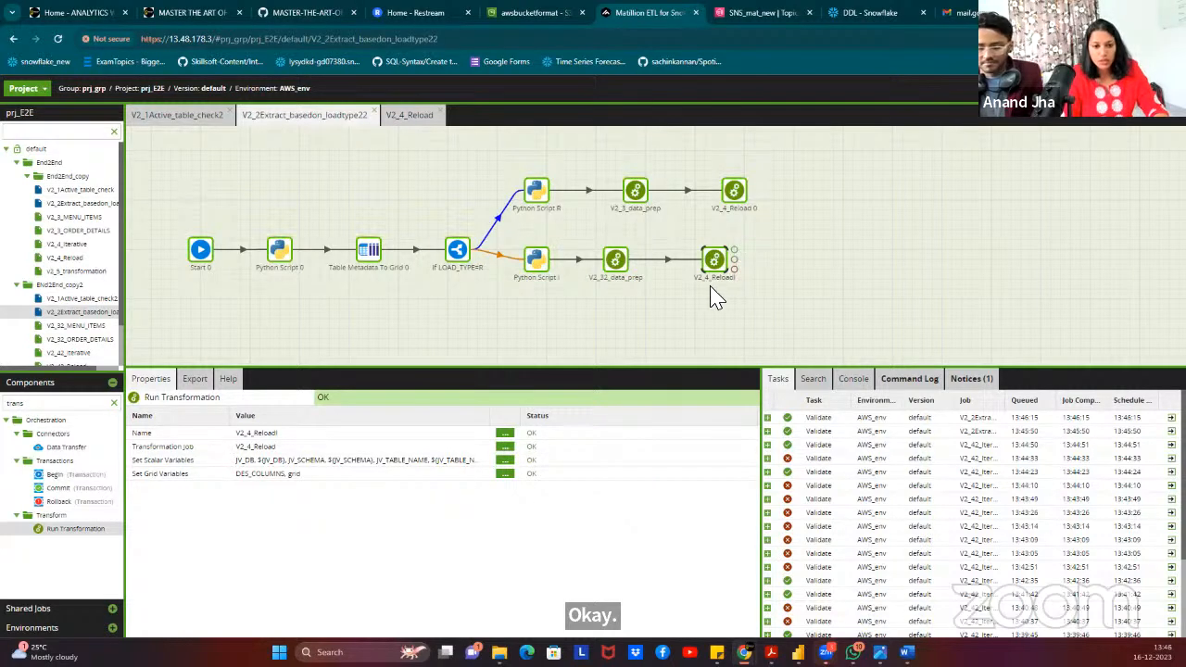
drag(719, 264, 749, 264)
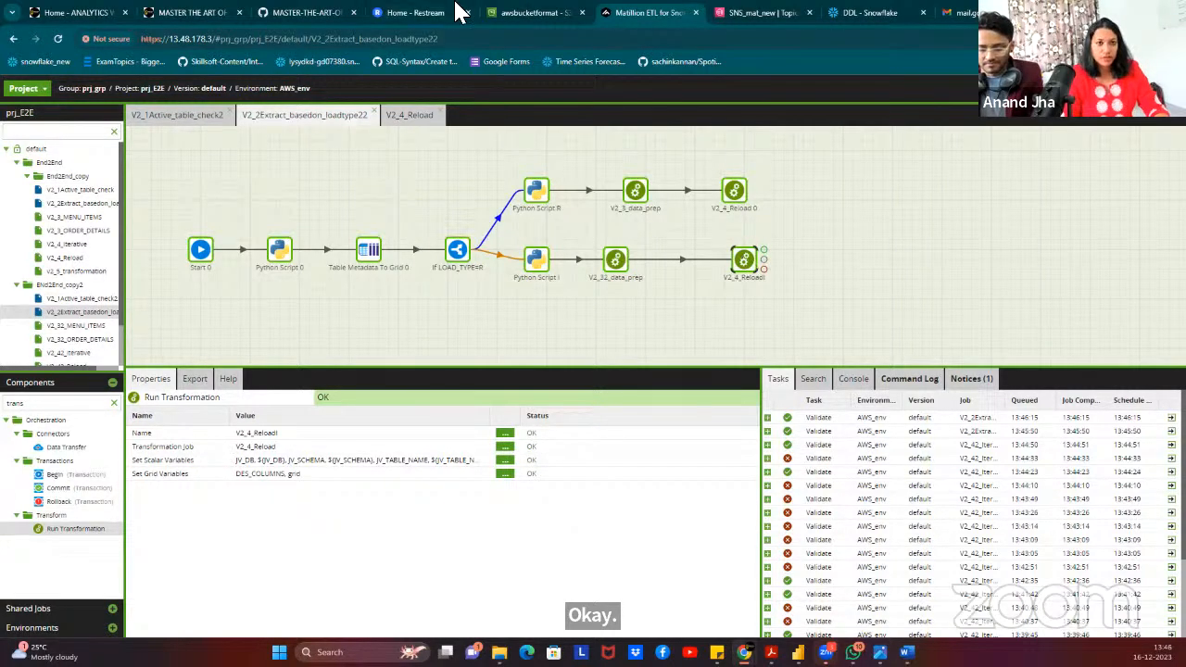
click(421, 13)
click(296, 15)
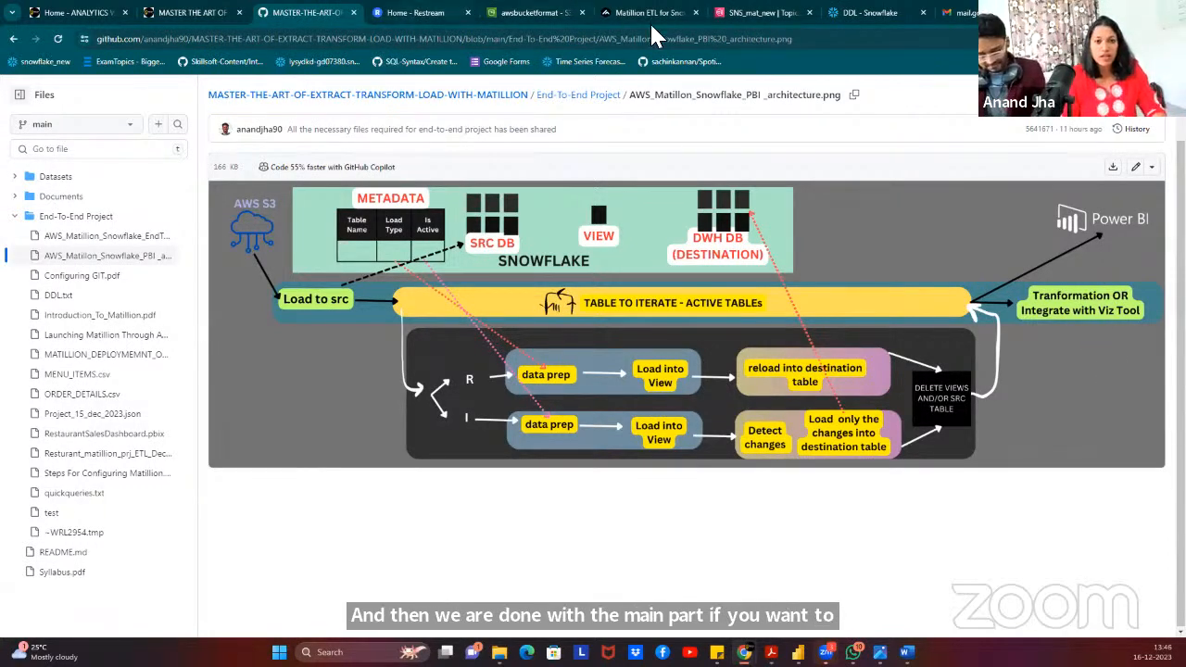
click(614, 13)
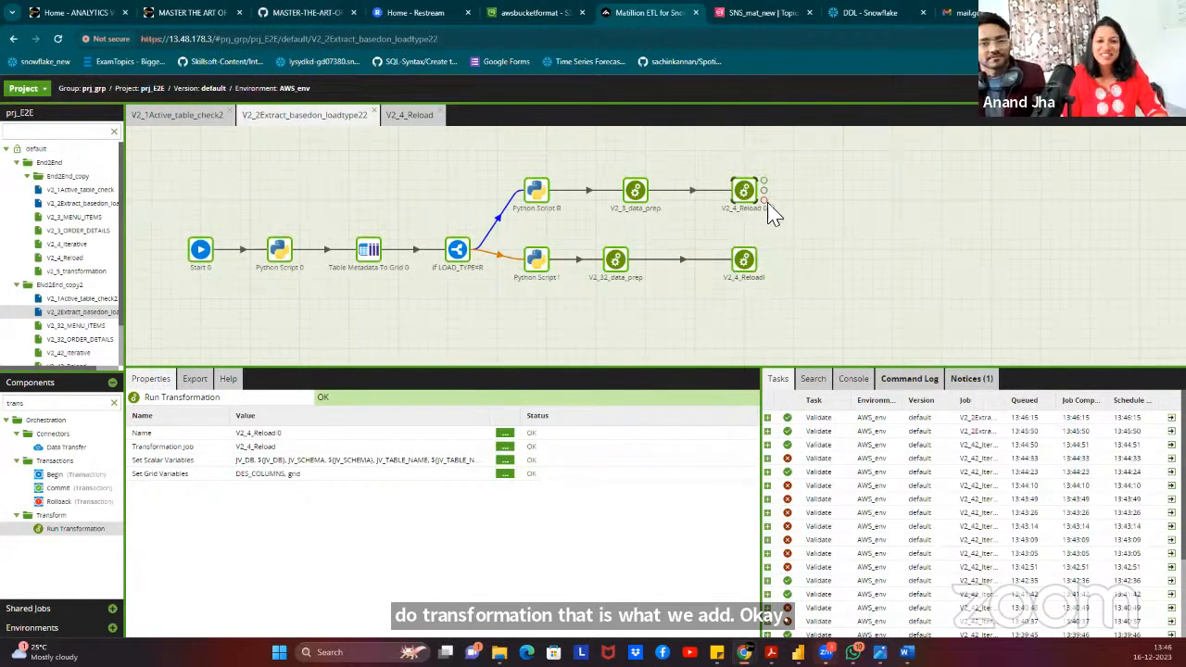
click(813, 228)
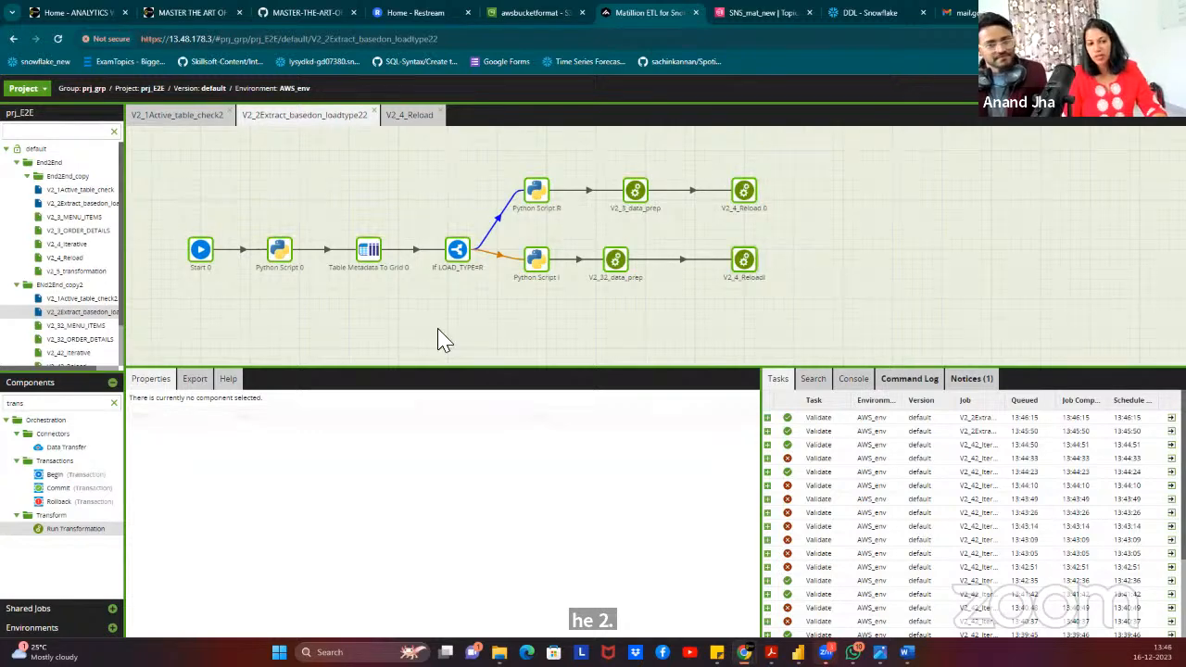
Search for 'OR' and place an Or component to the right of the reload branches.
double_click(57, 403)
text(OR)
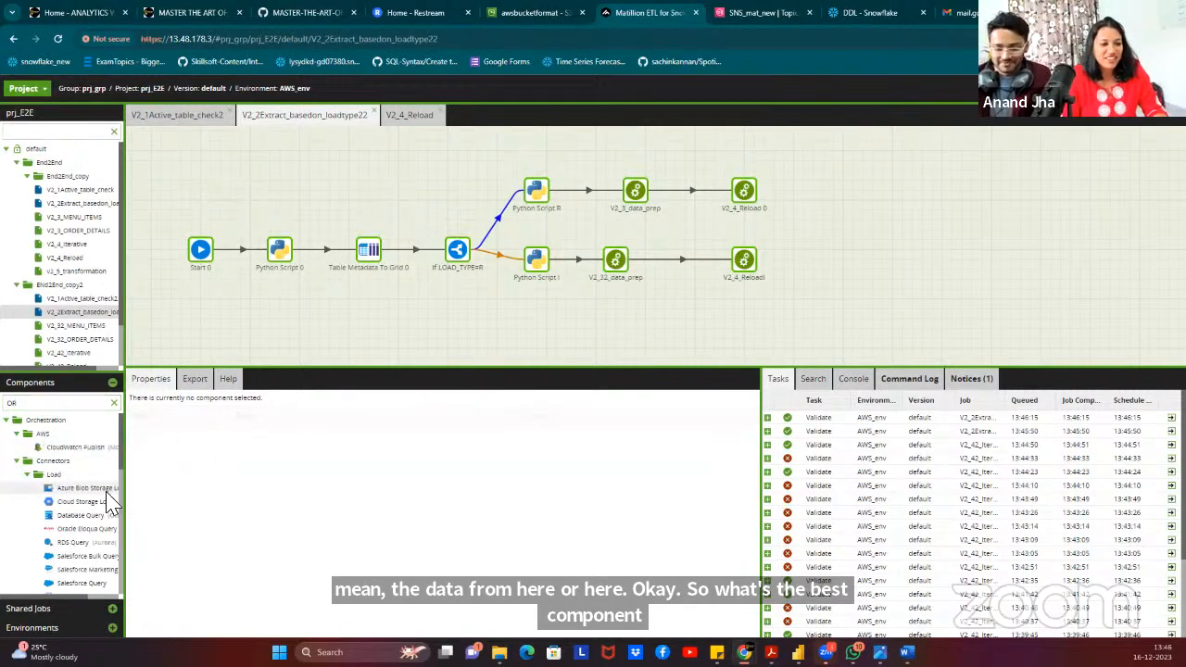
scroll(80, 524, down, 5)
drag(39, 533, 825, 221)
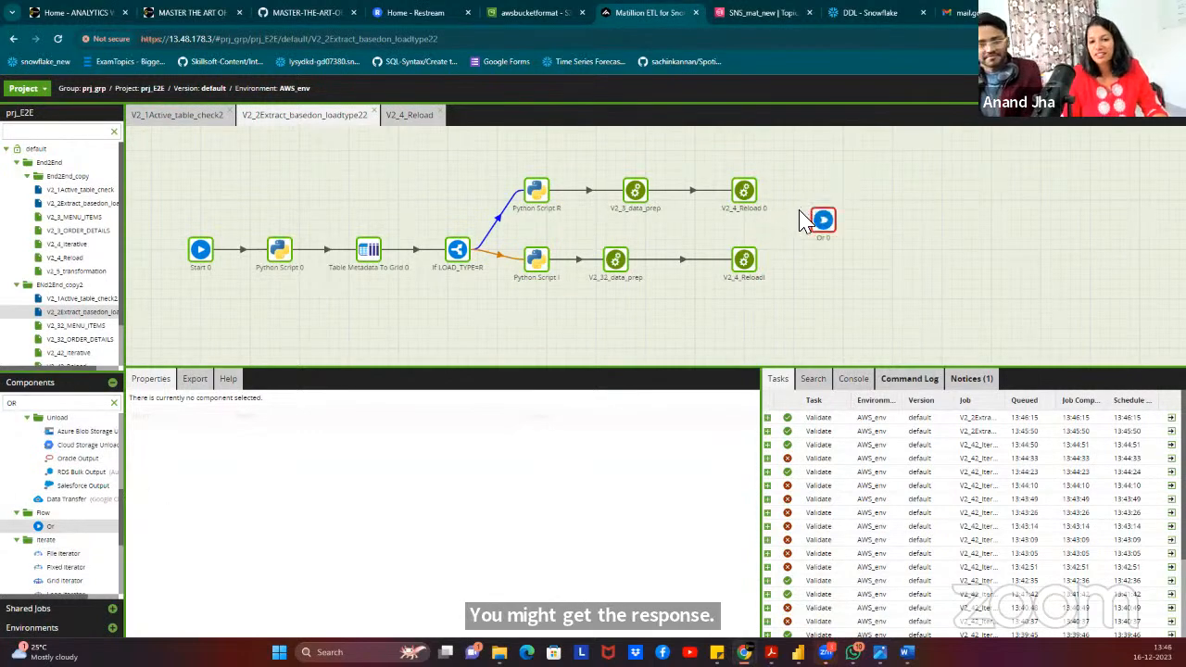
Connect both the upper and lower V2_4_Reload components to Or 0.
click(744, 191)
drag(764, 190, 824, 233)
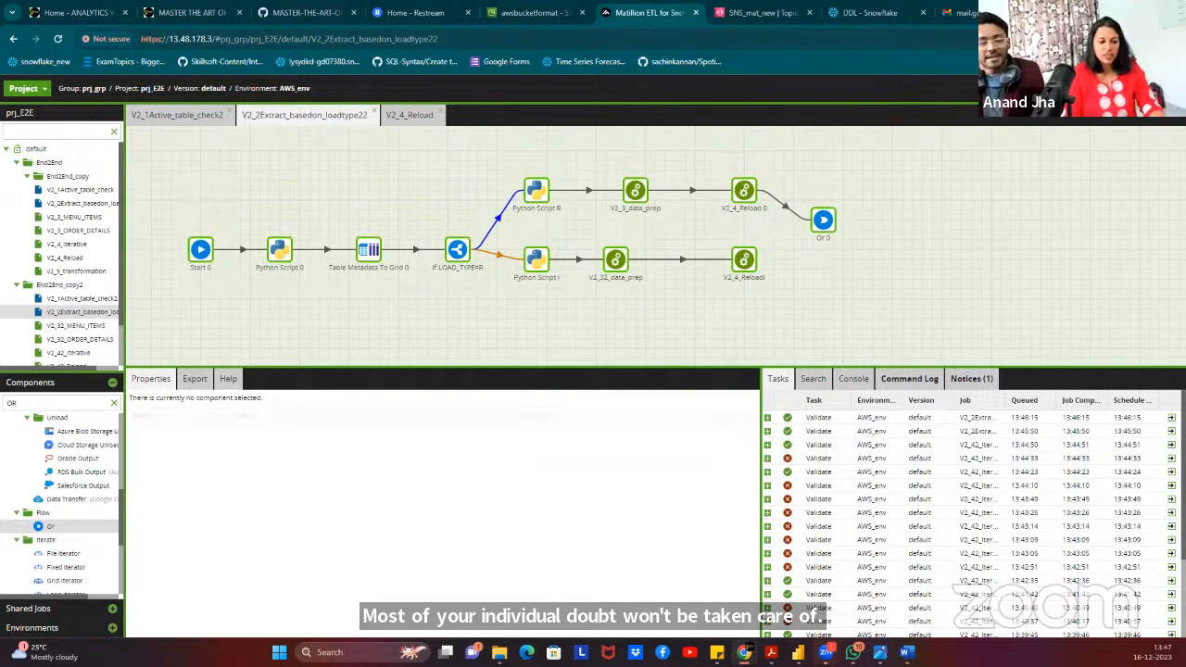
click(746, 262)
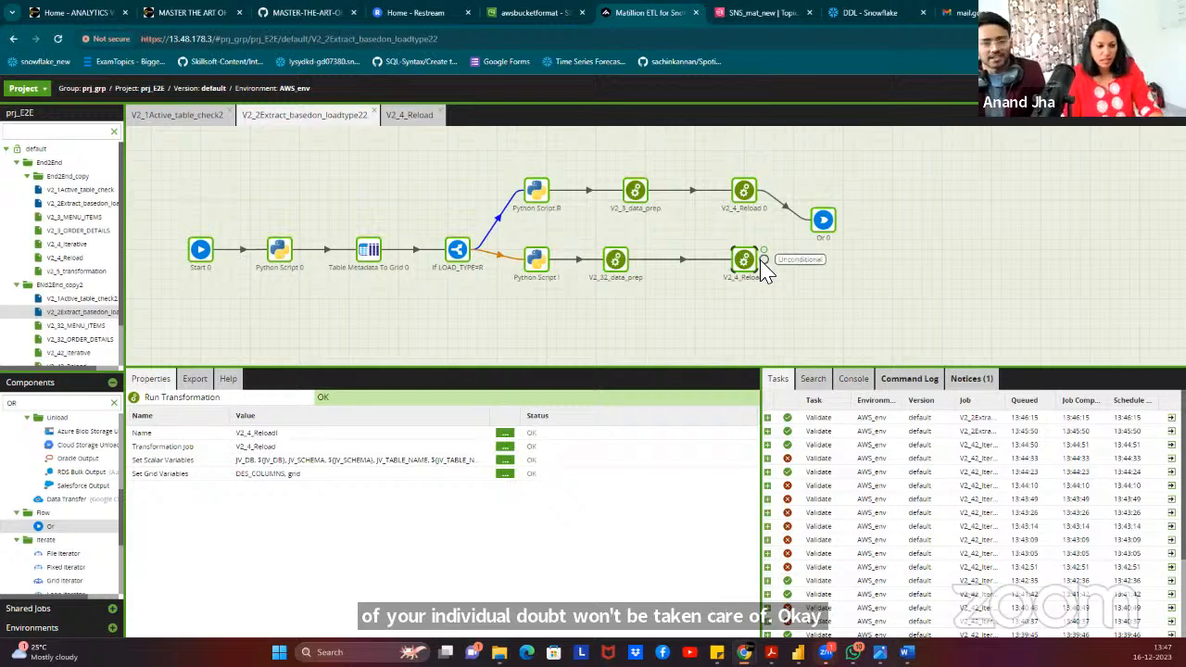
drag(766, 260, 823, 227)
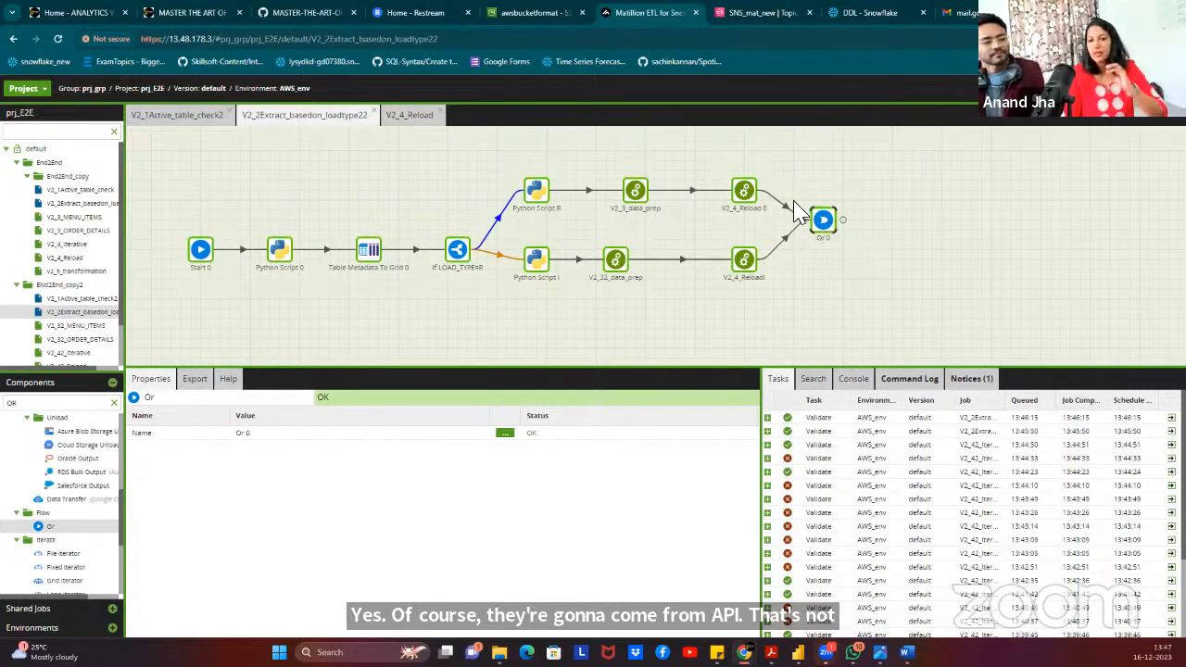
click(41, 402)
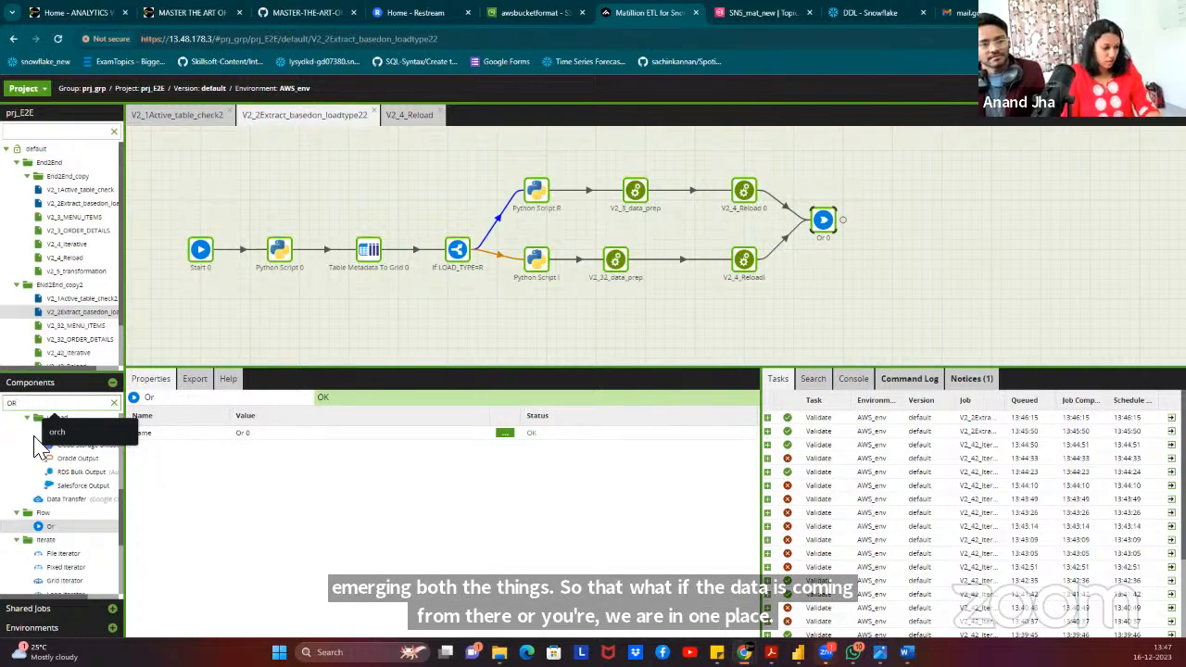
Search for 'sq' and place a SQL Script component after Or 0.
double_click(88, 403)
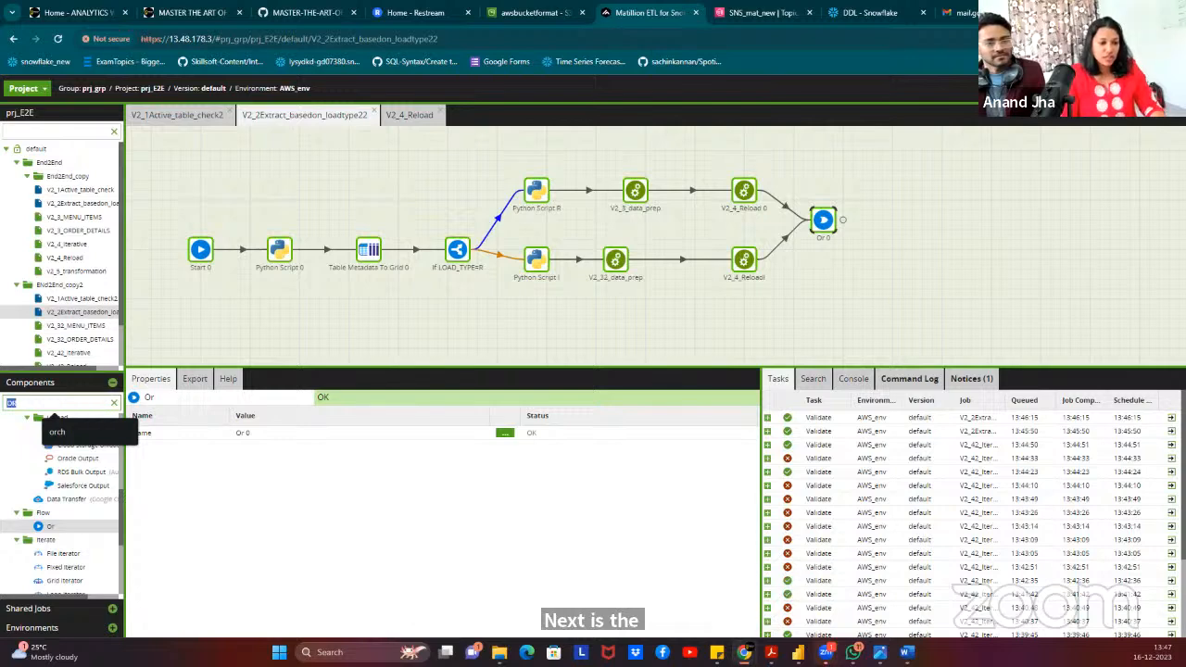
text(s)
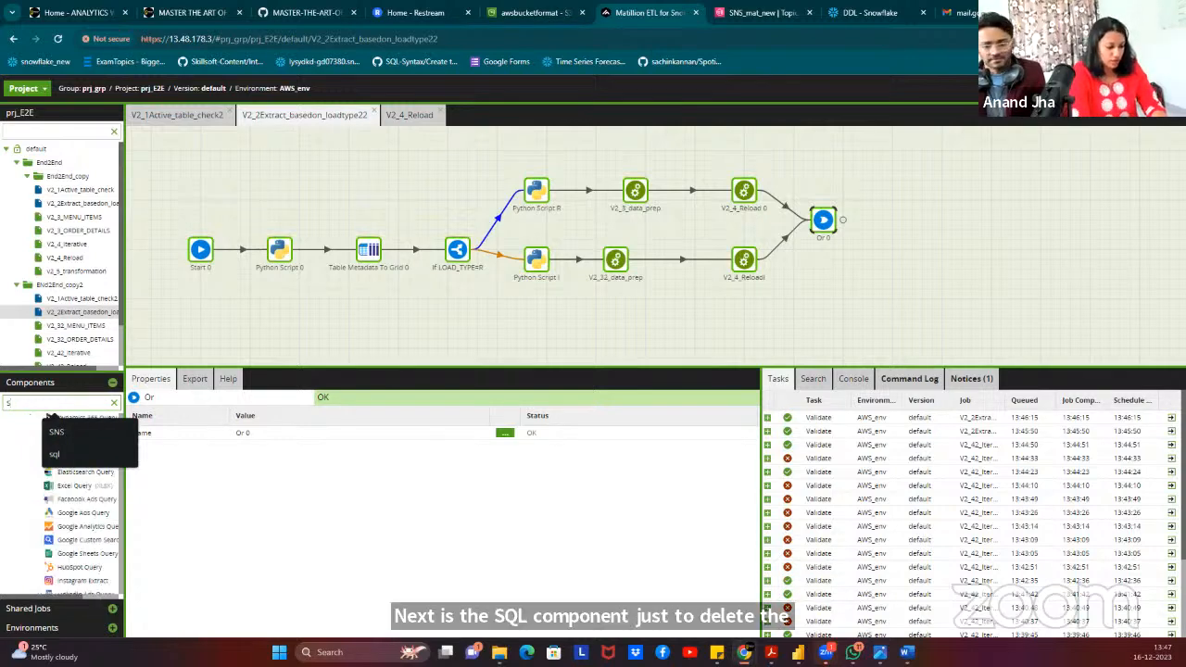
text(ql)
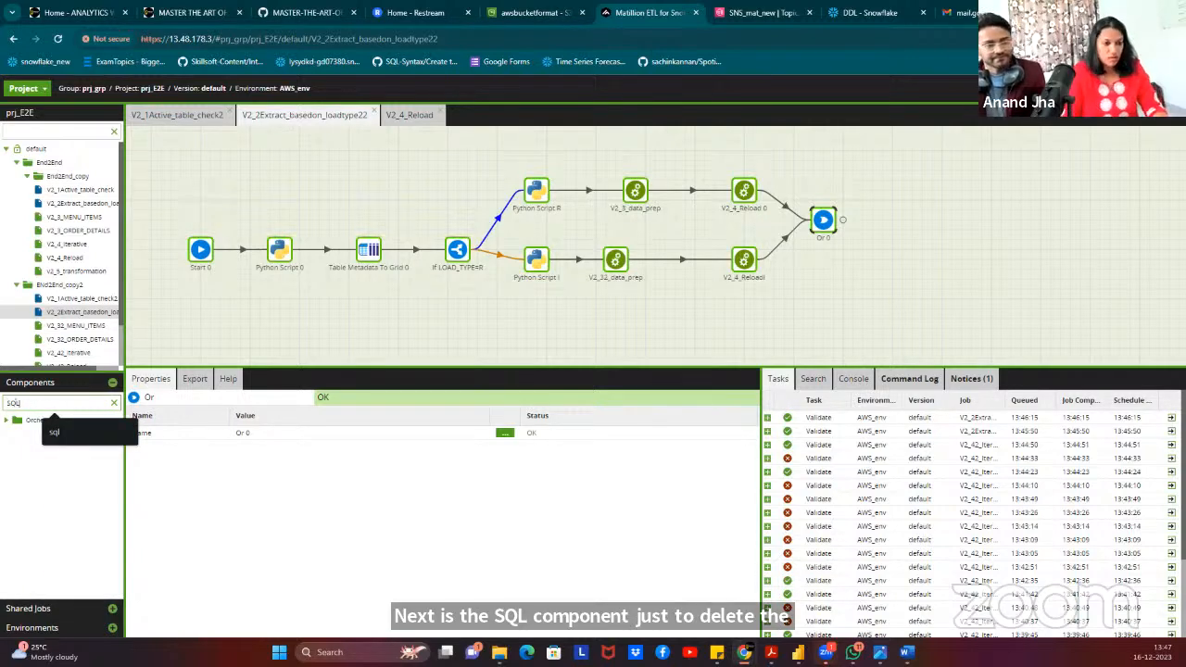
drag(57, 556, 905, 223)
double_click(905, 224)
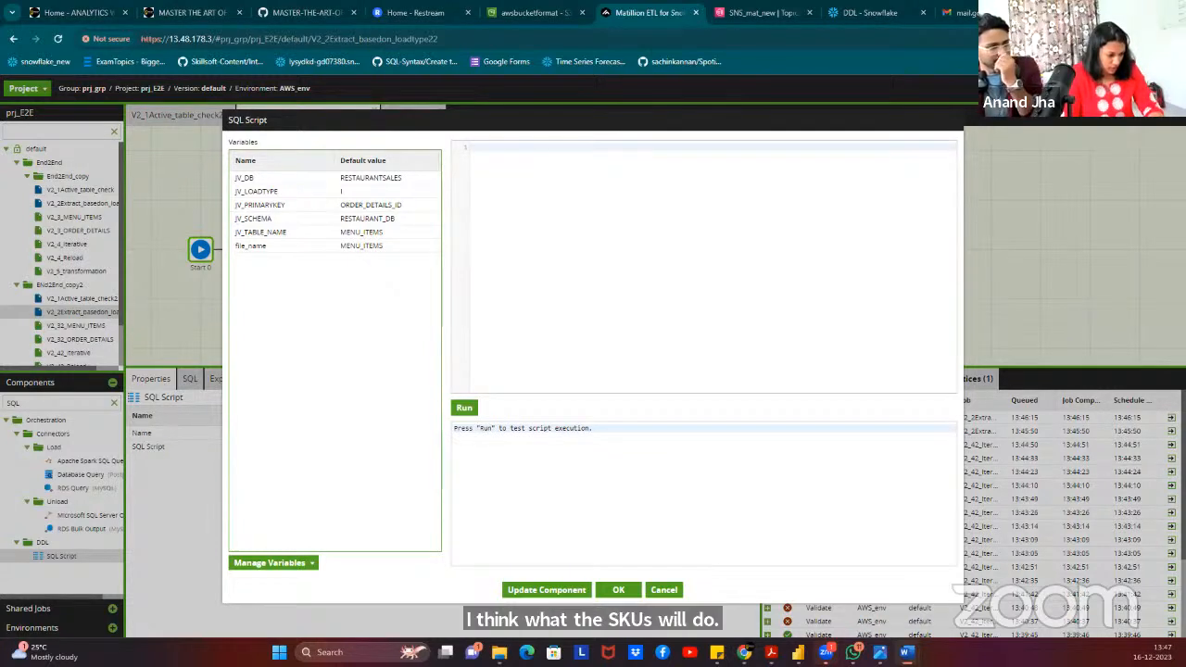
Paste the DROP VIEW statement for ${JV_DB}.${JV_SCHEMA}_DES.${JV_TABLE_NAME}_VIEW into the script.
click(515, 210)
text("target".${JV_PRIMARYKEY}="input".${JV_PRIMARYKEY})
key(ctrl+a)
key(BackSpace)
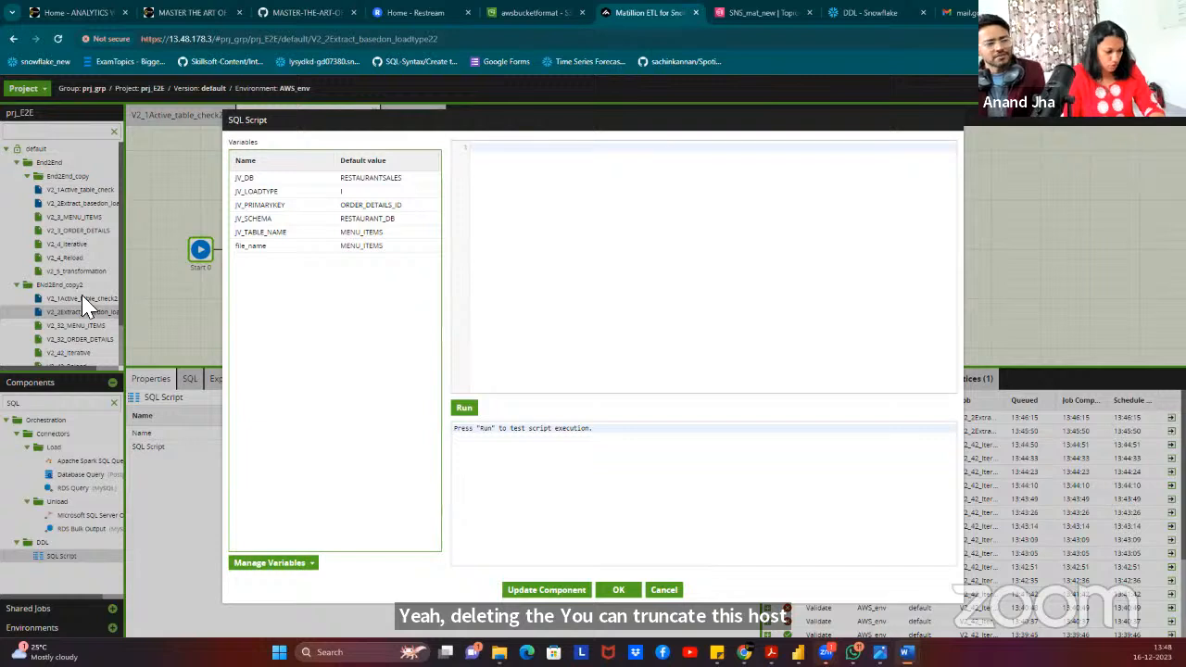
click(497, 180)
text(DROP VIEW ${JV_DB}.${JV_SCHEMA}_DES.${JV_TABLE_NAME}_VIEW; -- TRUNCATE TABLE ${JV_DB}.${JV_SCHEMA}.${JV_TABLE_NAME})
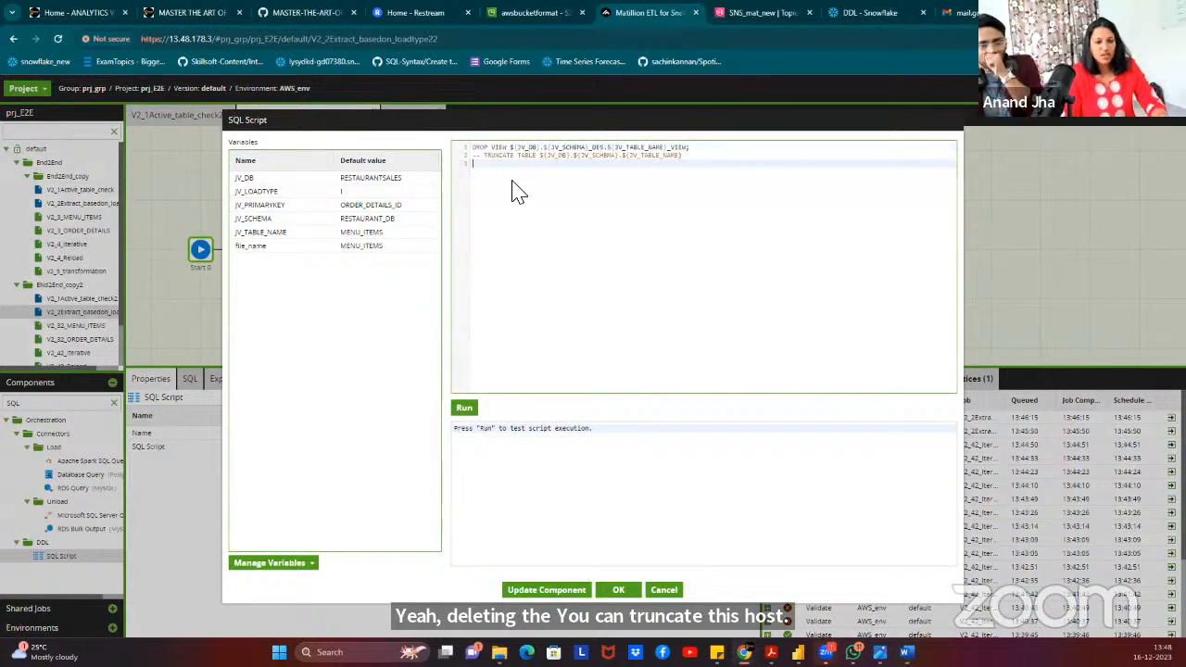
click(494, 154)
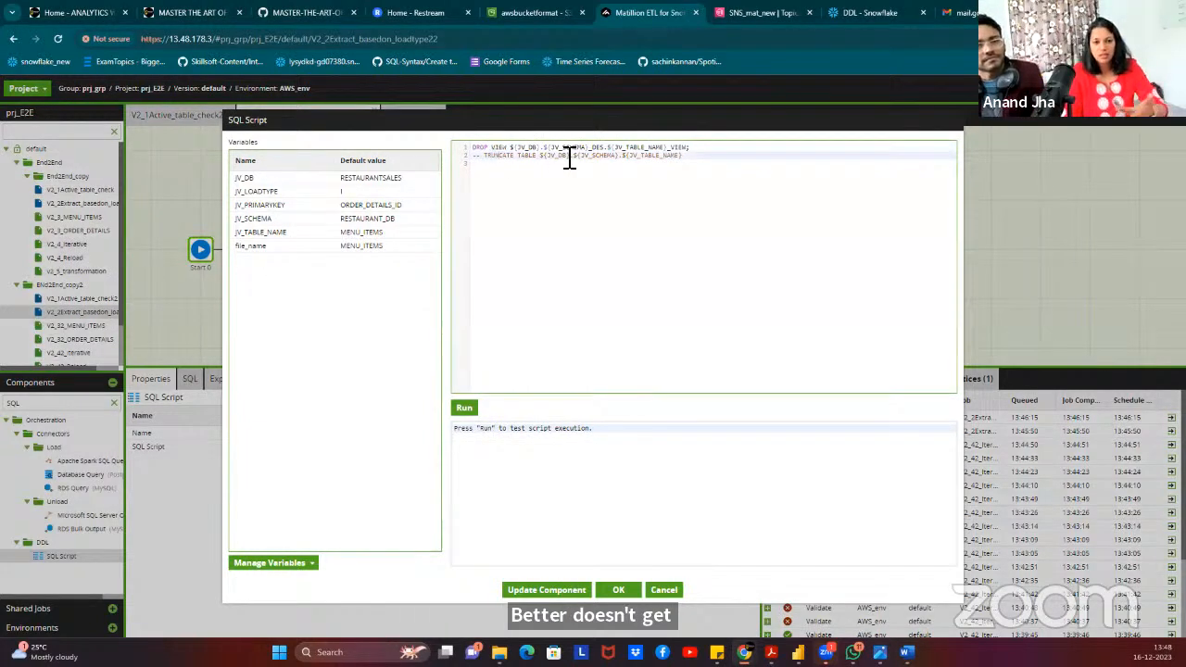
click(488, 152)
click(490, 164)
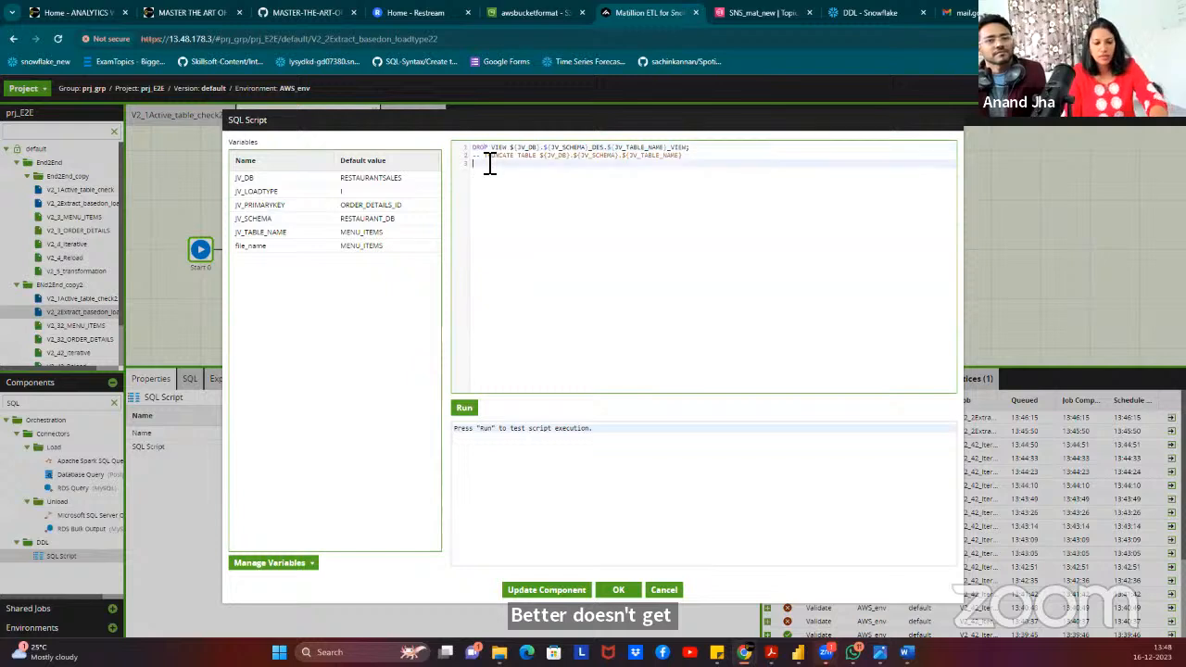
key(BackSpace)
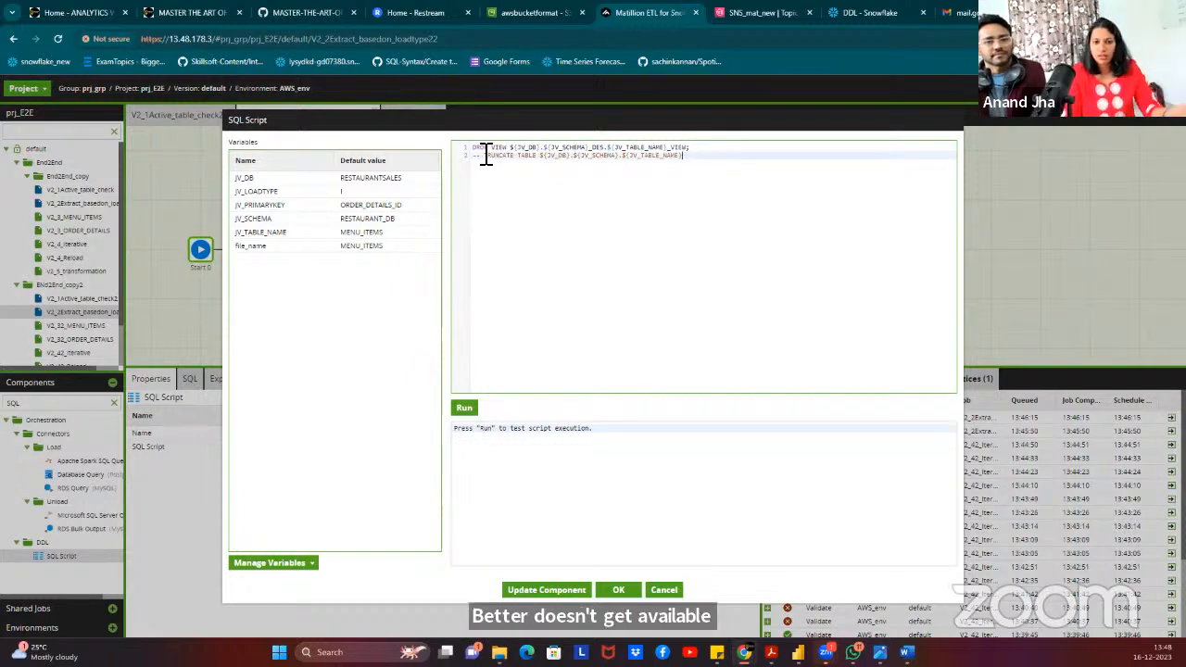
Test-run the SQL script successfully and save it.
click(508, 150)
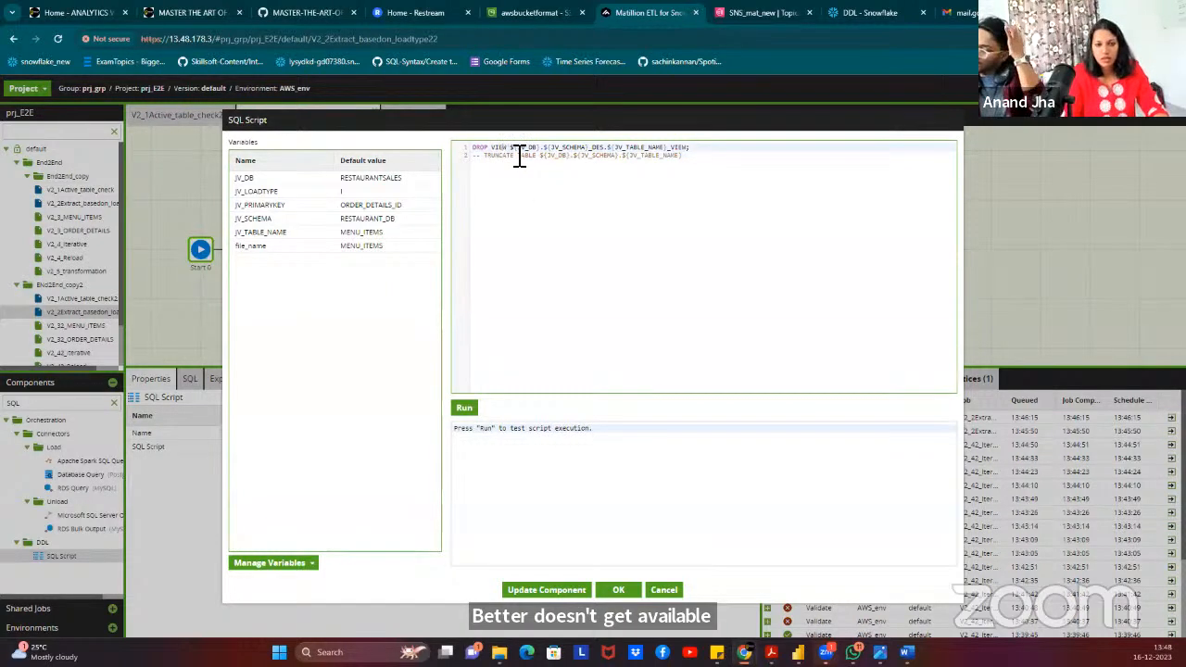
click(526, 294)
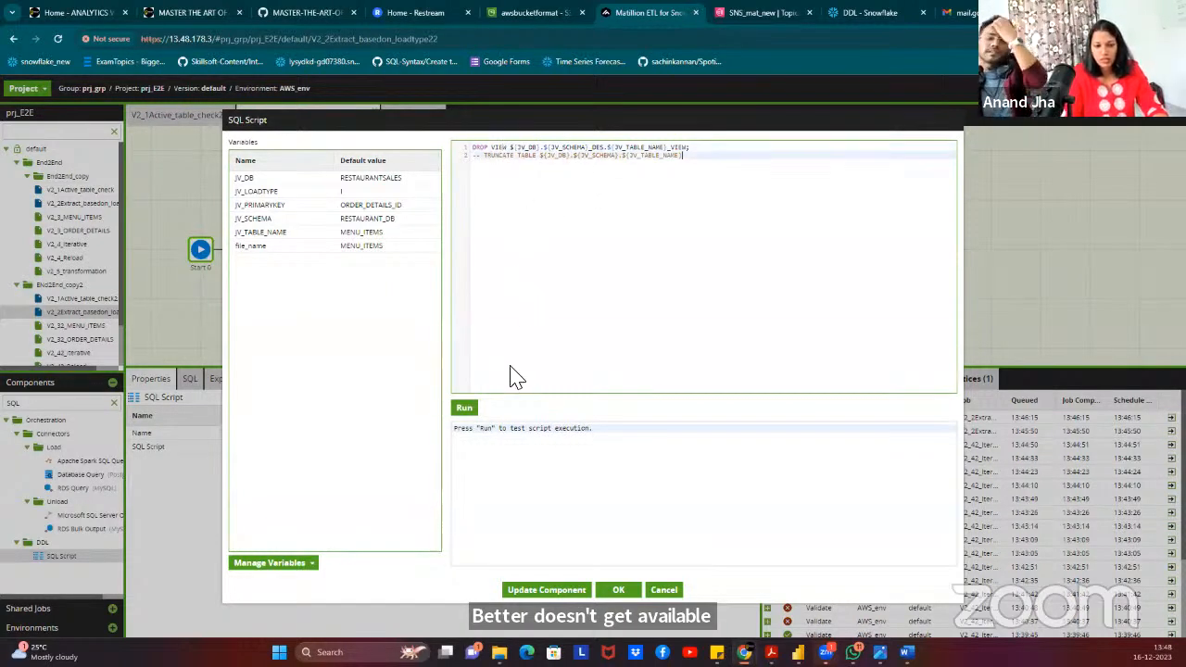
click(463, 411)
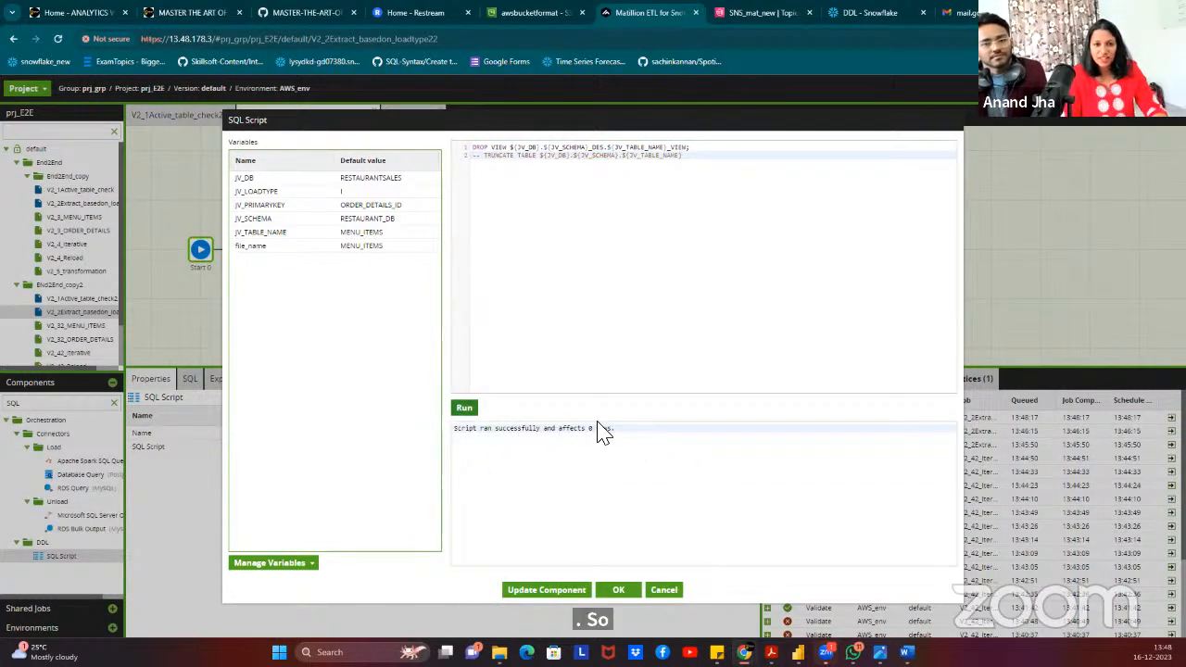
click(617, 593)
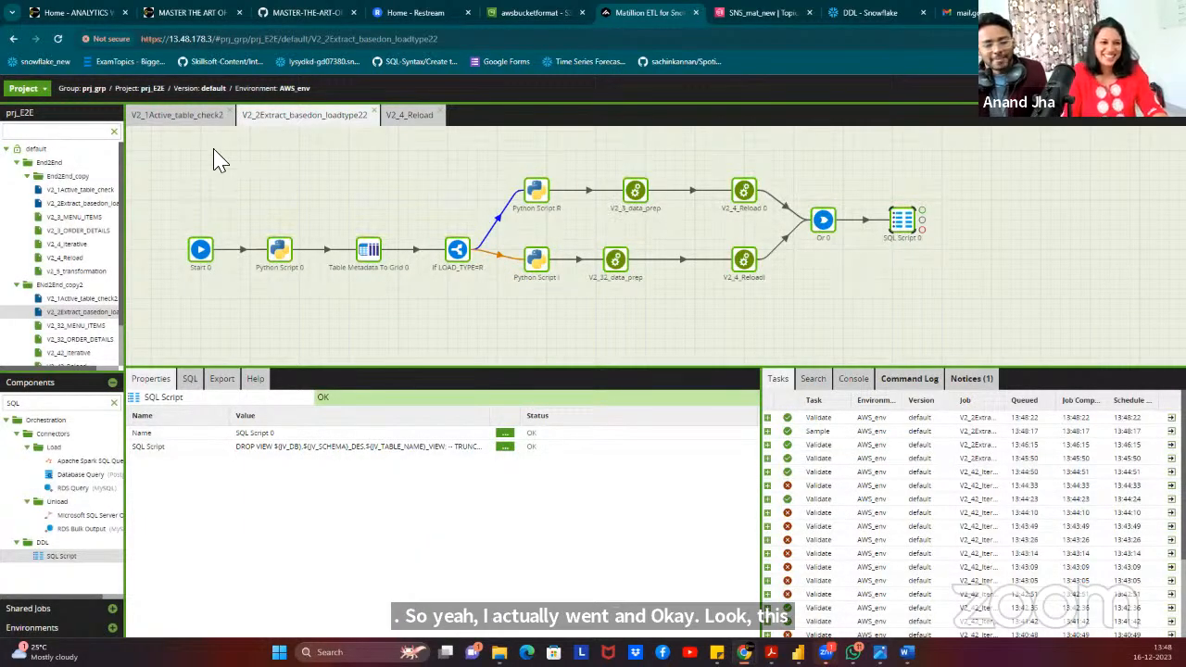
Check the architecture diagram on GitHub, then switch to the V2_1Active_table_check2 job.
click(303, 16)
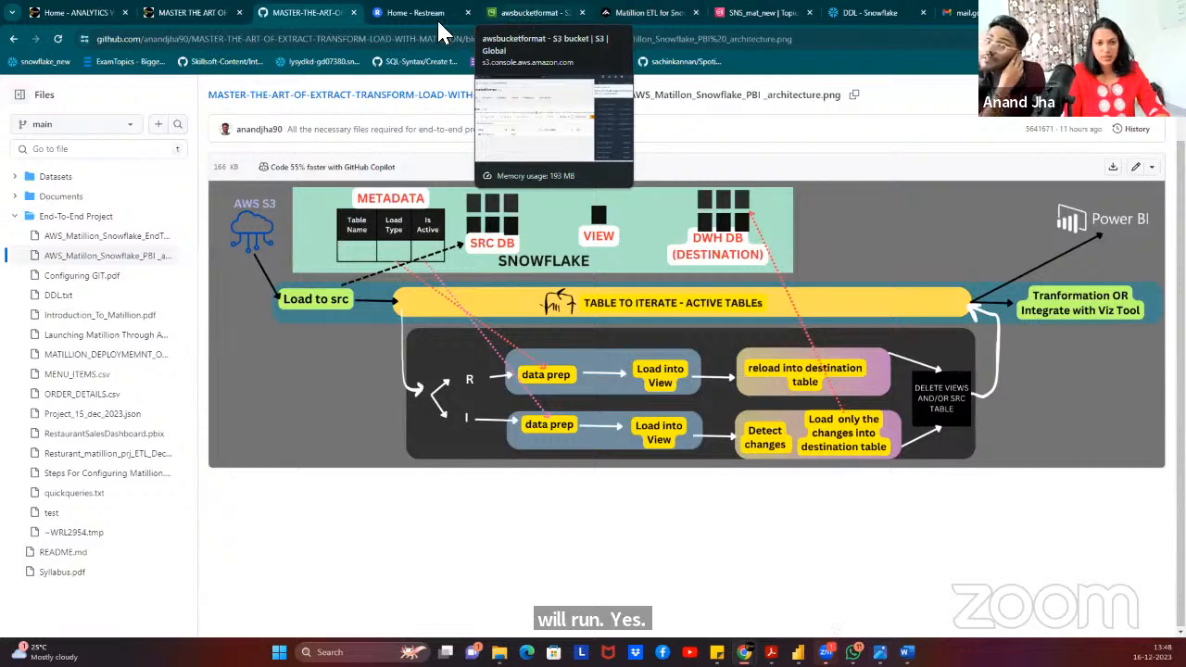
click(638, 13)
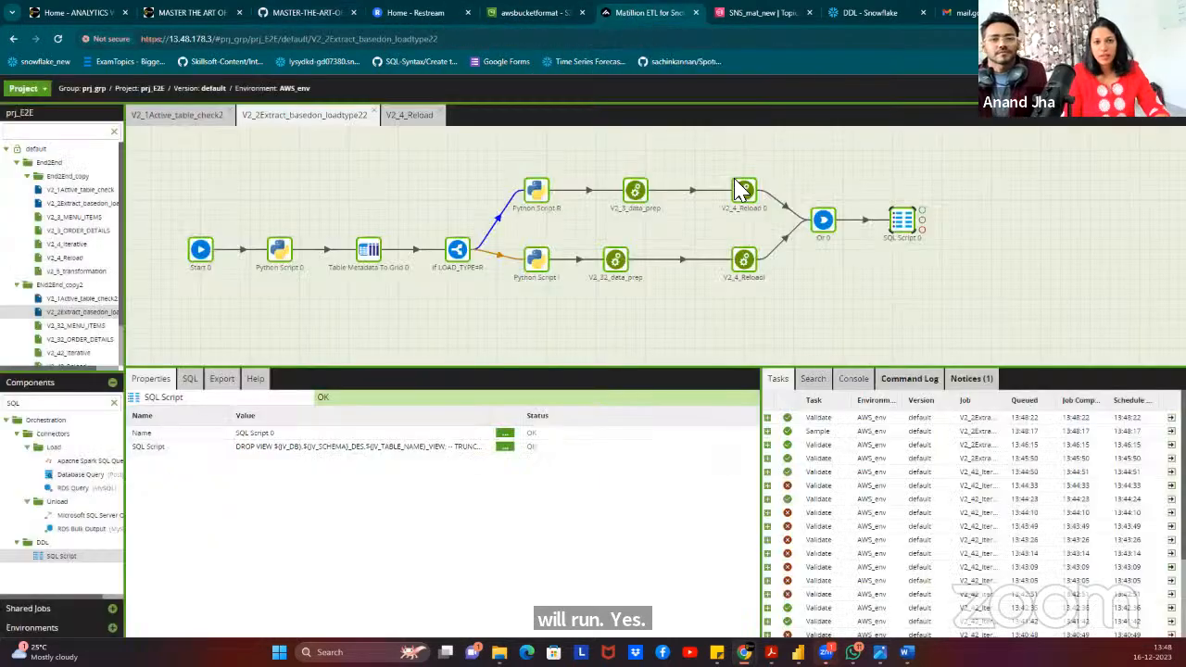
click(179, 114)
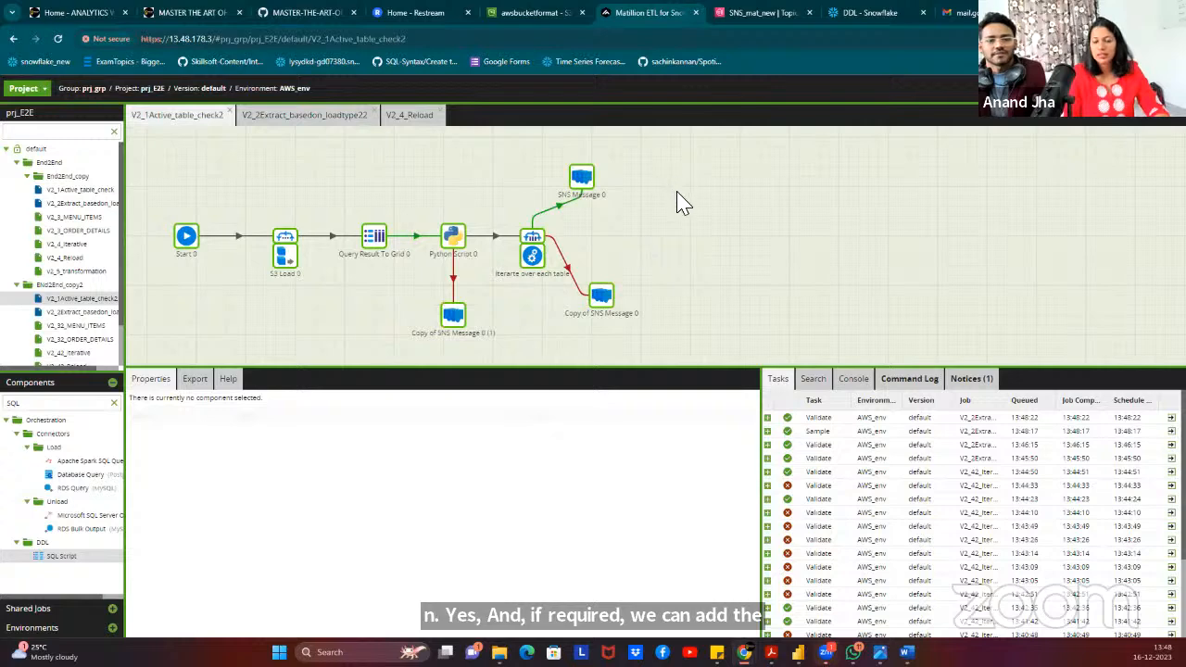
Run the V2_1Active_table_check2 job on AWS_env and open its task details.
right_click(586, 183)
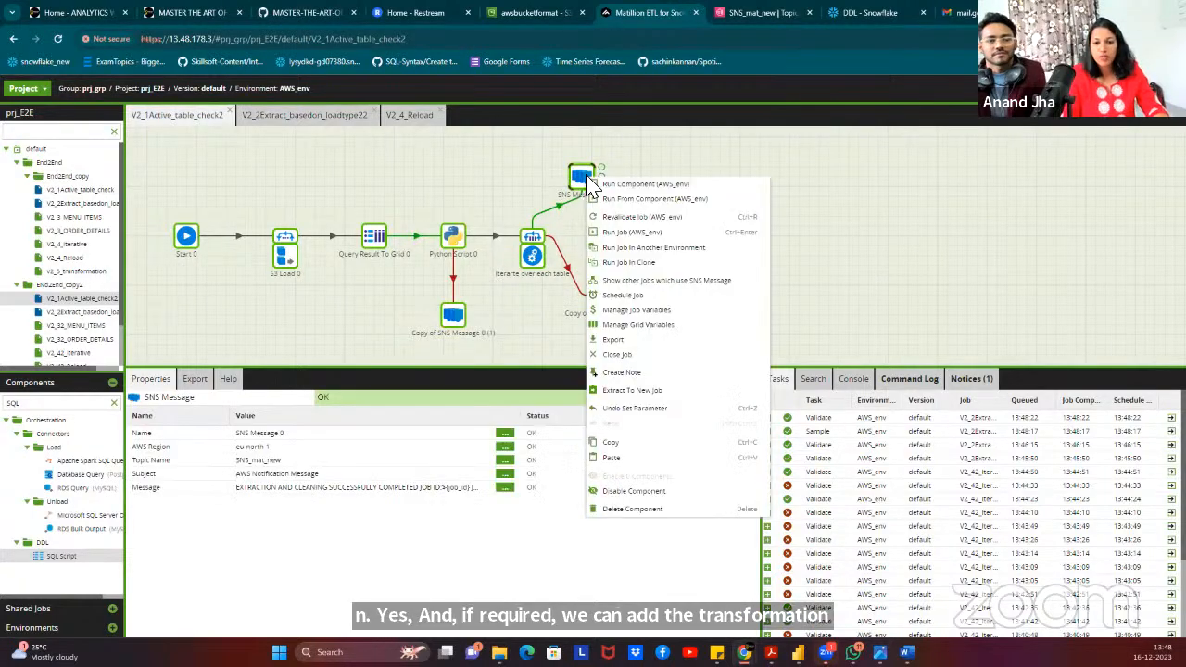
click(651, 232)
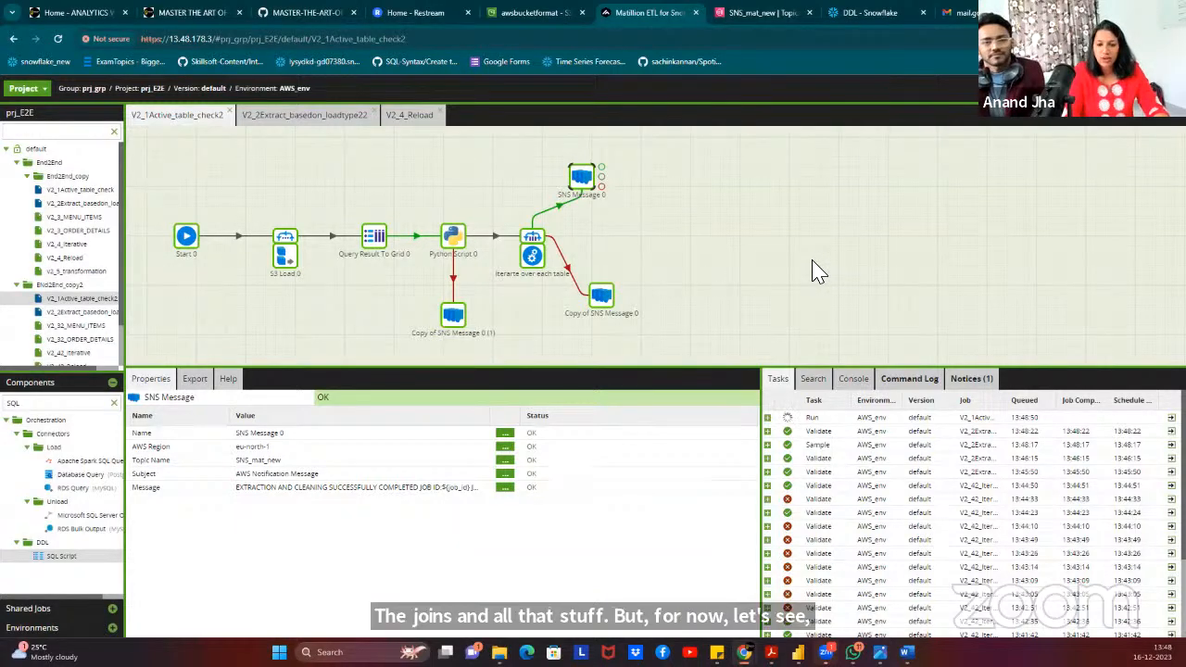
double_click(977, 417)
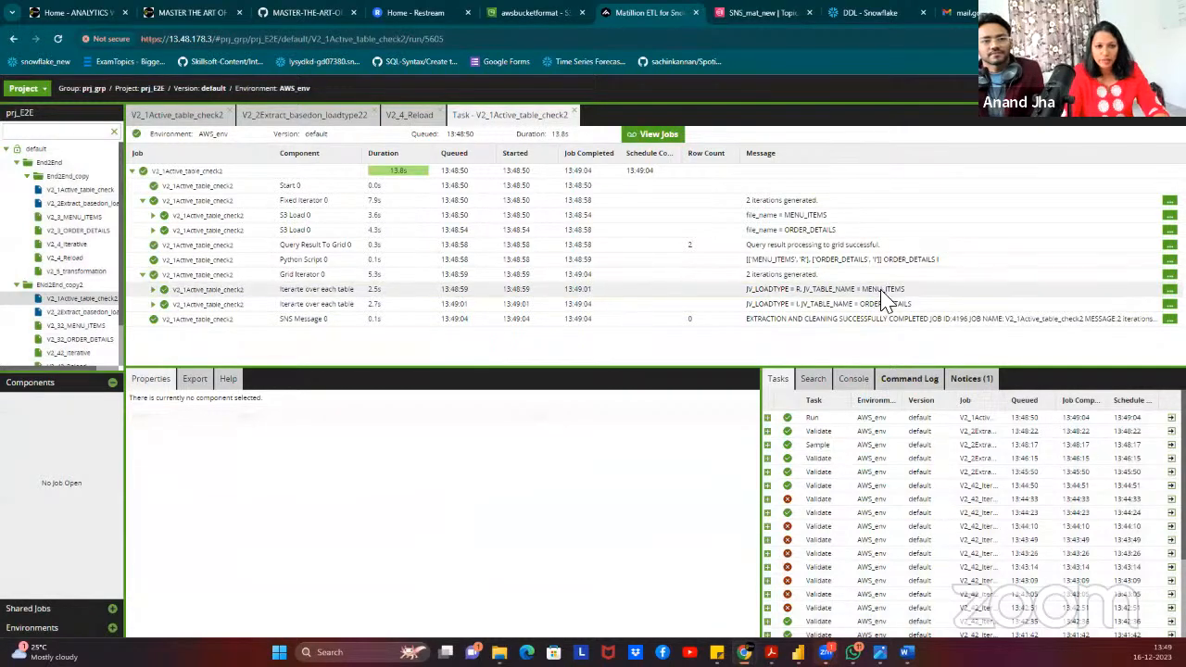
Expand the MENU_ITEMS and ORDER_DETAILS iterations to see reload row counts of 32 and 12097.
click(153, 290)
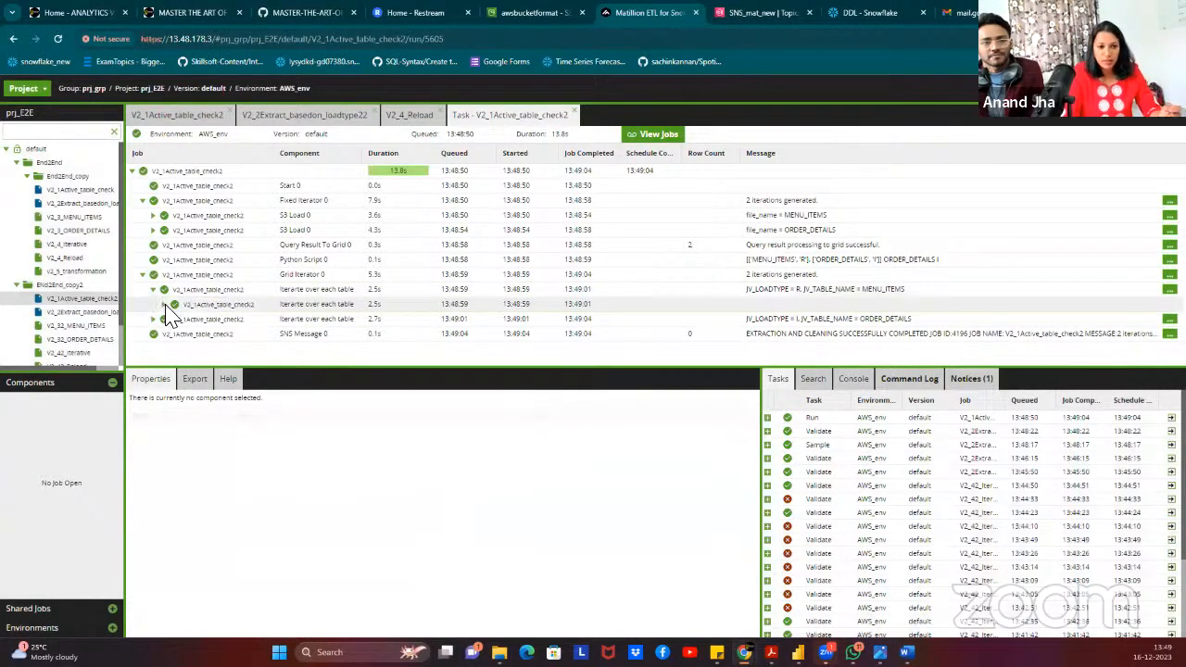
click(165, 305)
scroll(376, 231, down, 3)
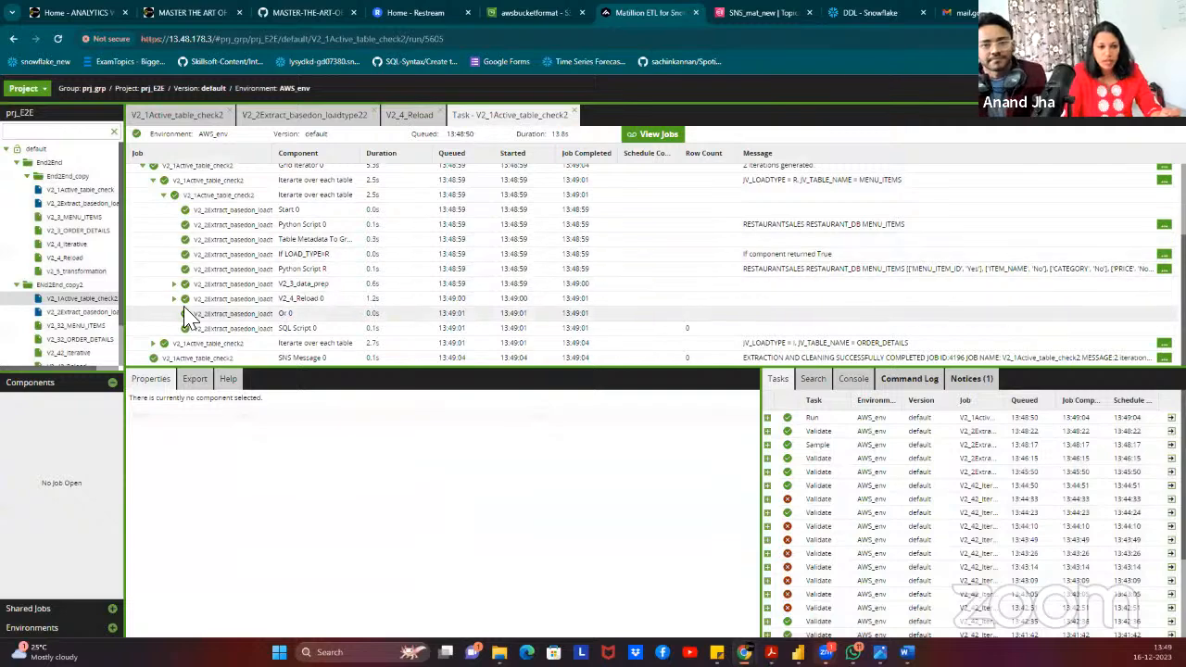
click(174, 299)
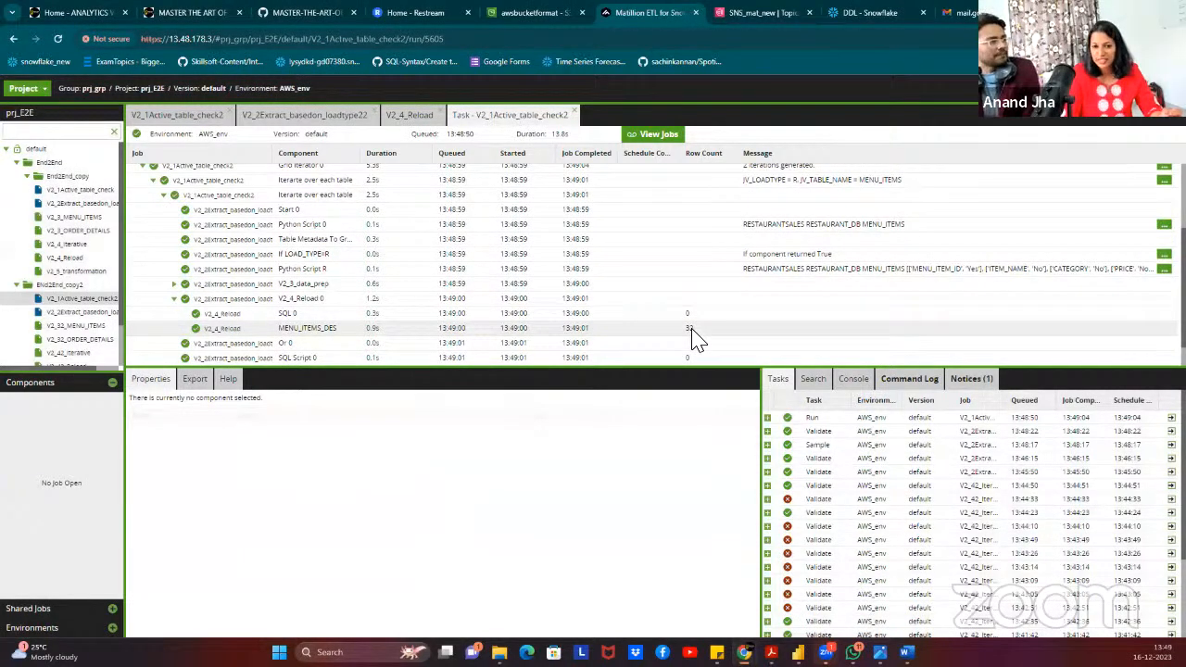
scroll(377, 318, down, 1)
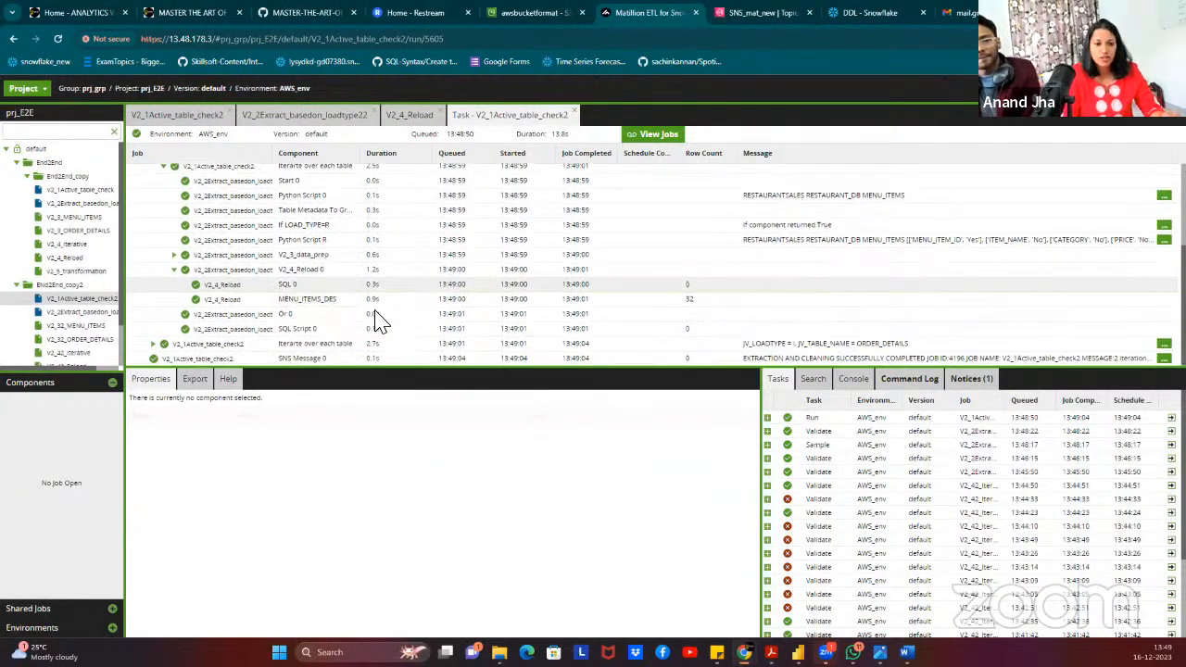
click(154, 344)
scroll(283, 320, down, 1)
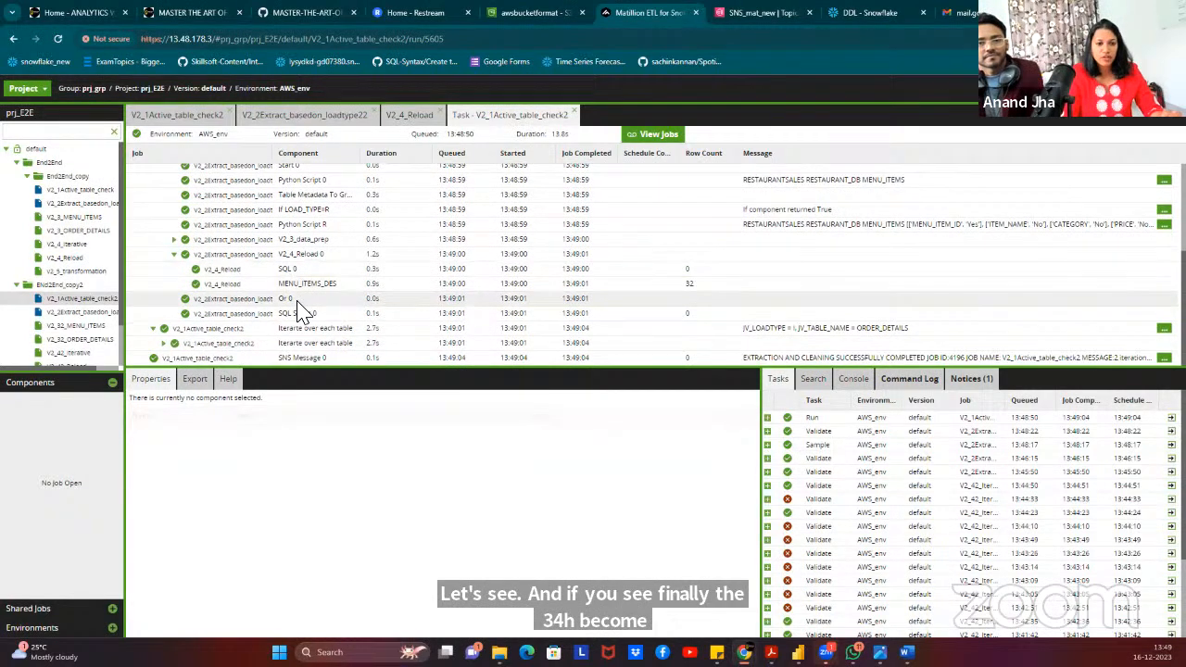
click(165, 344)
scroll(398, 269, down, 5)
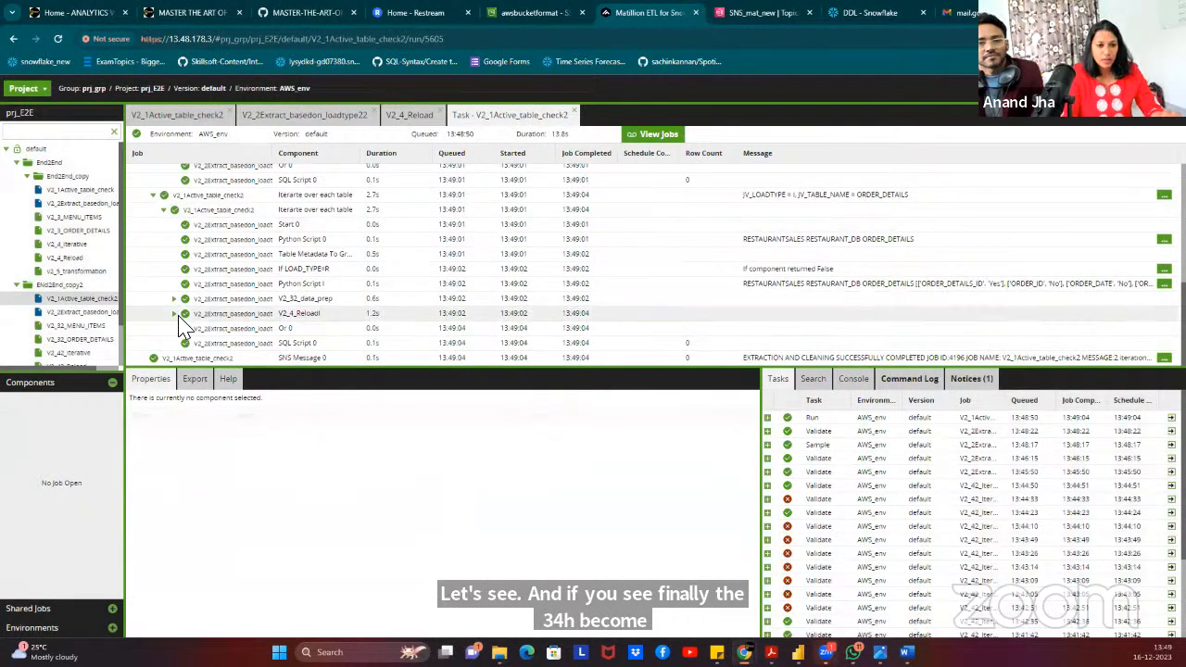
scroll(451, 269, down, 1)
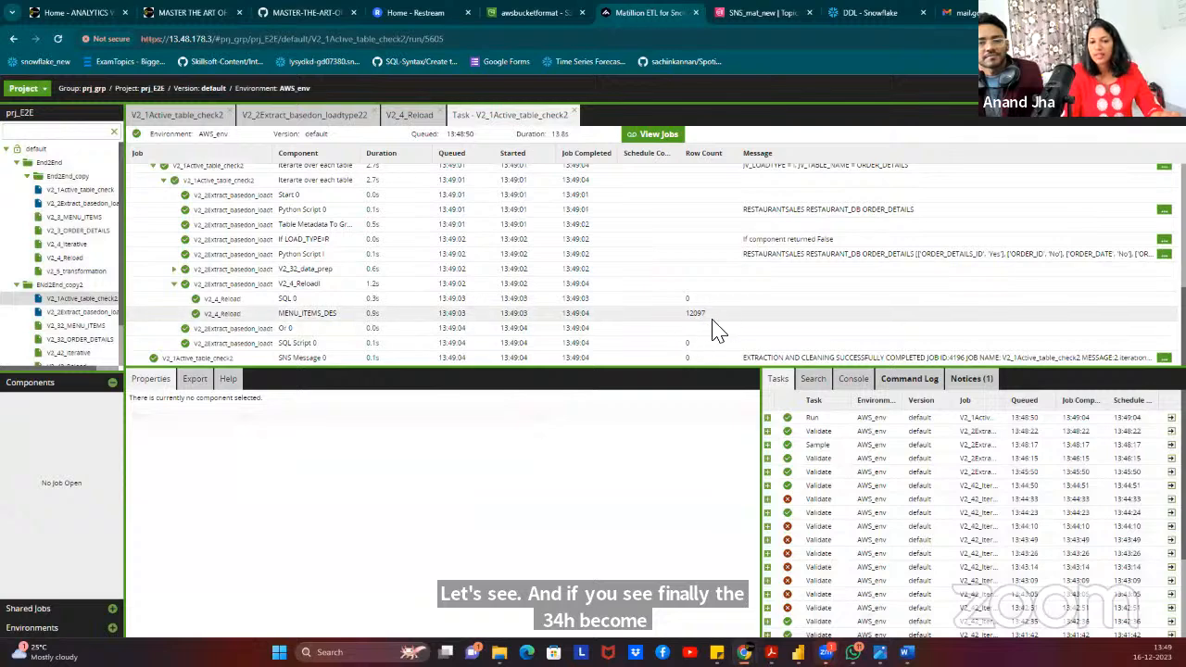
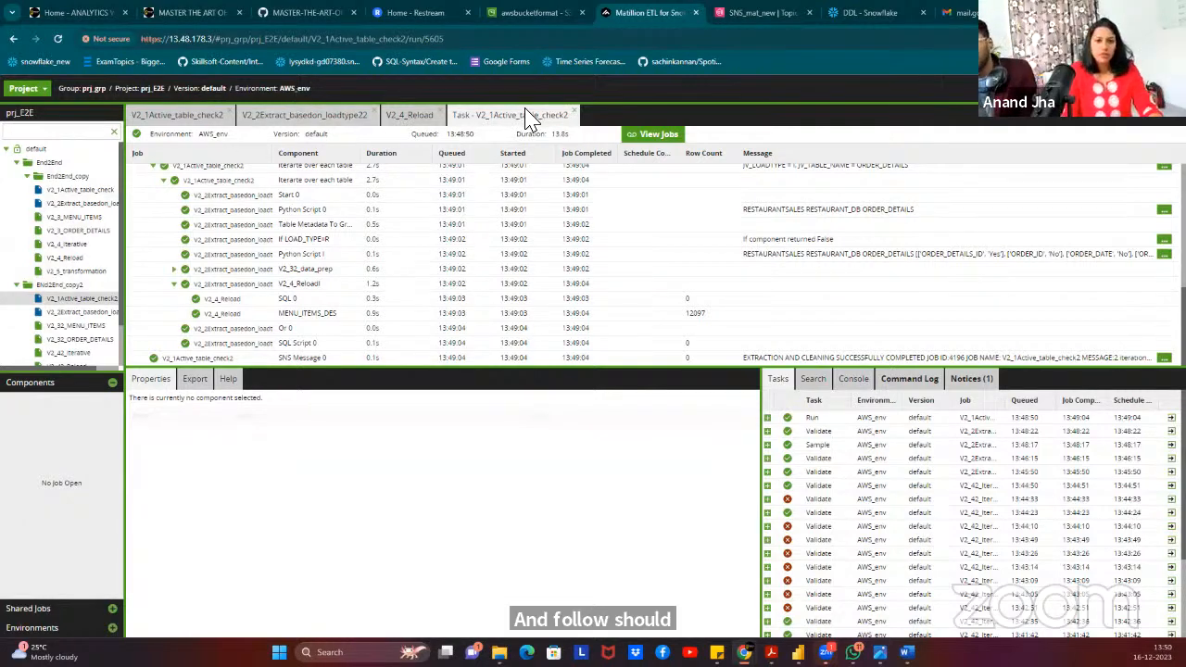
Show the V2_1Active_table_check2 job canvas, then the AWS_Matillion_Snowflake_PBI architecture diagram on GitHub.
click(209, 117)
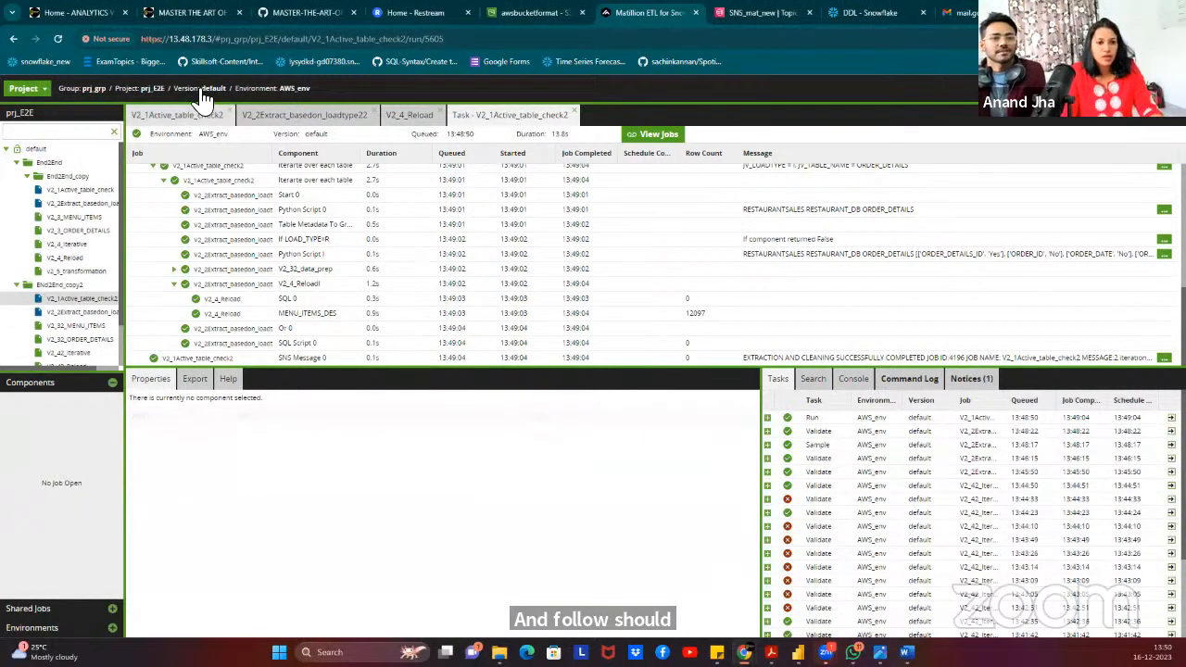
click(648, 250)
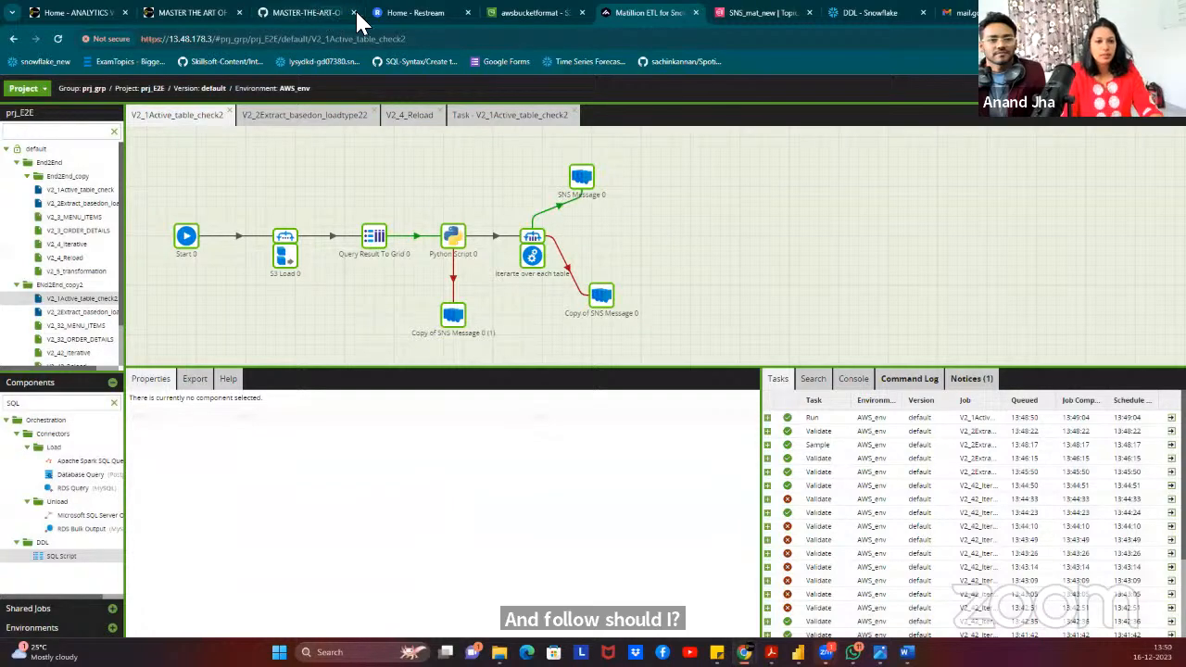
click(433, 12)
click(315, 12)
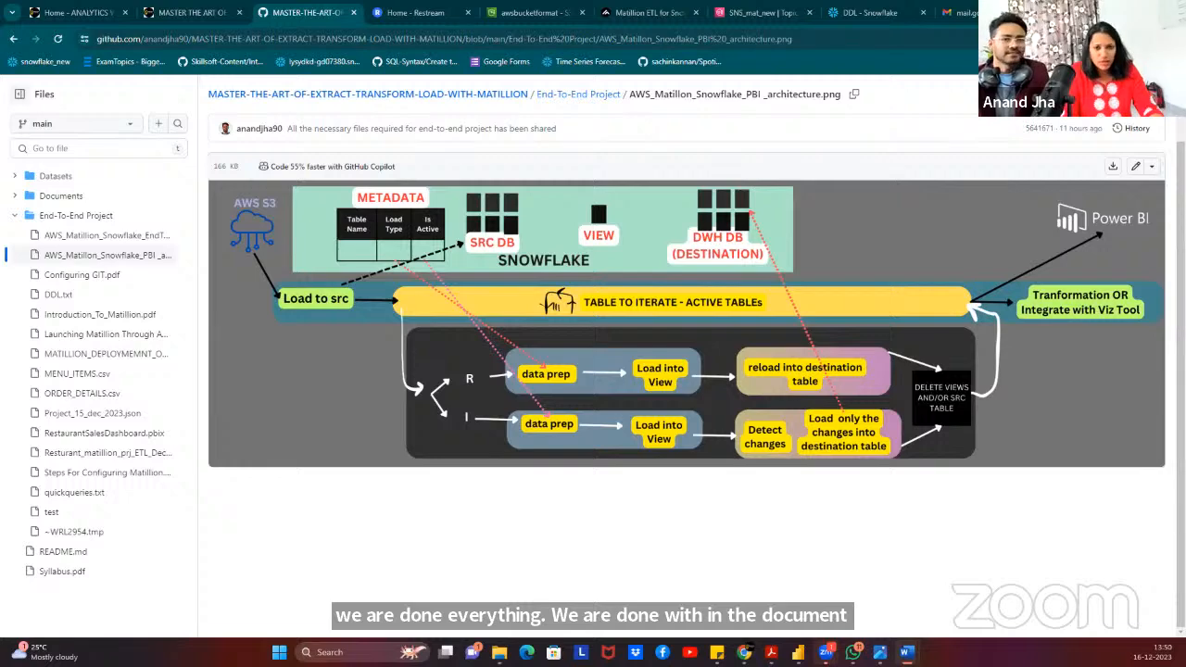
key(alt+Tab)
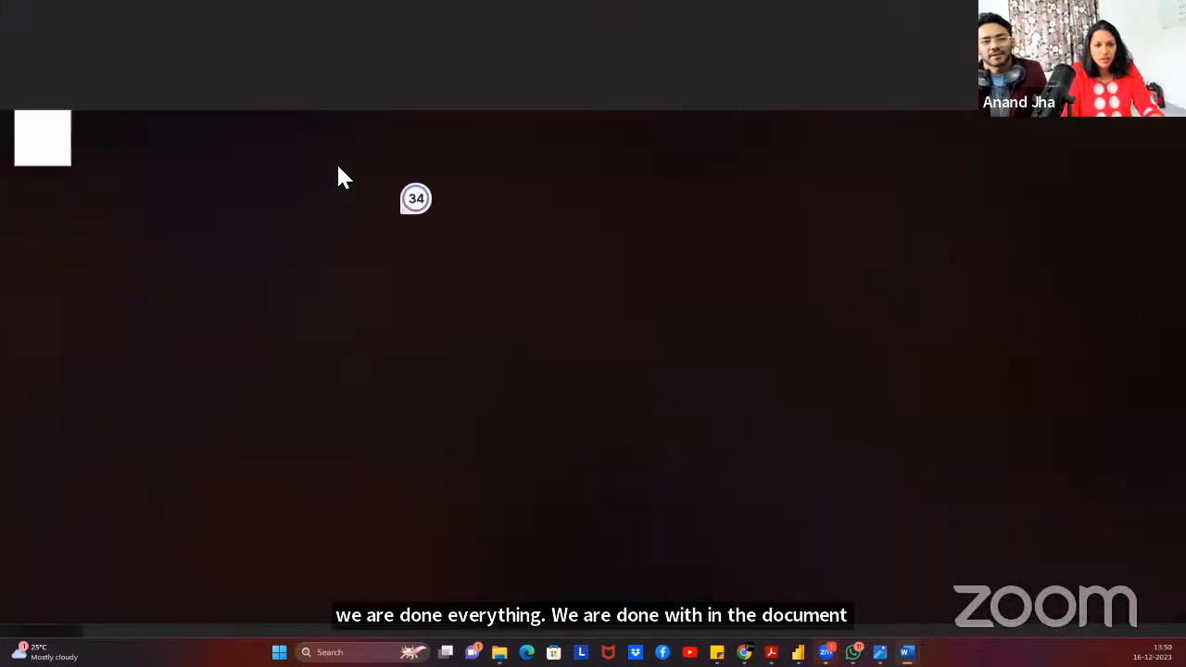
scroll(420, 371, down, 5)
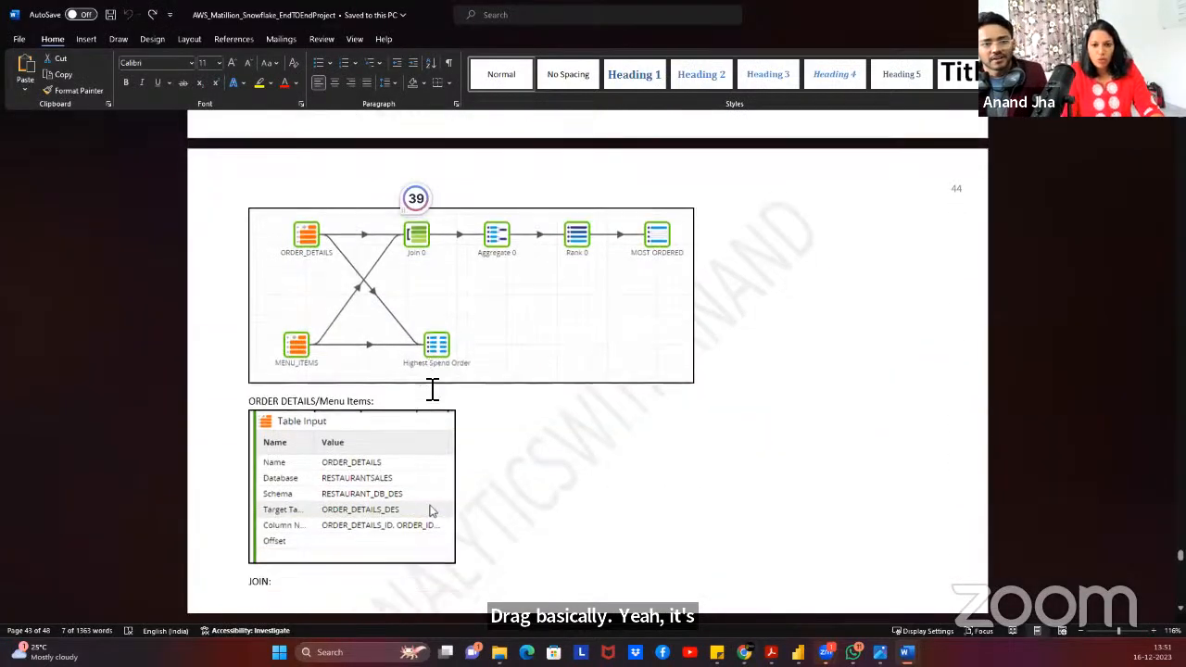
scroll(432, 394, up, 5)
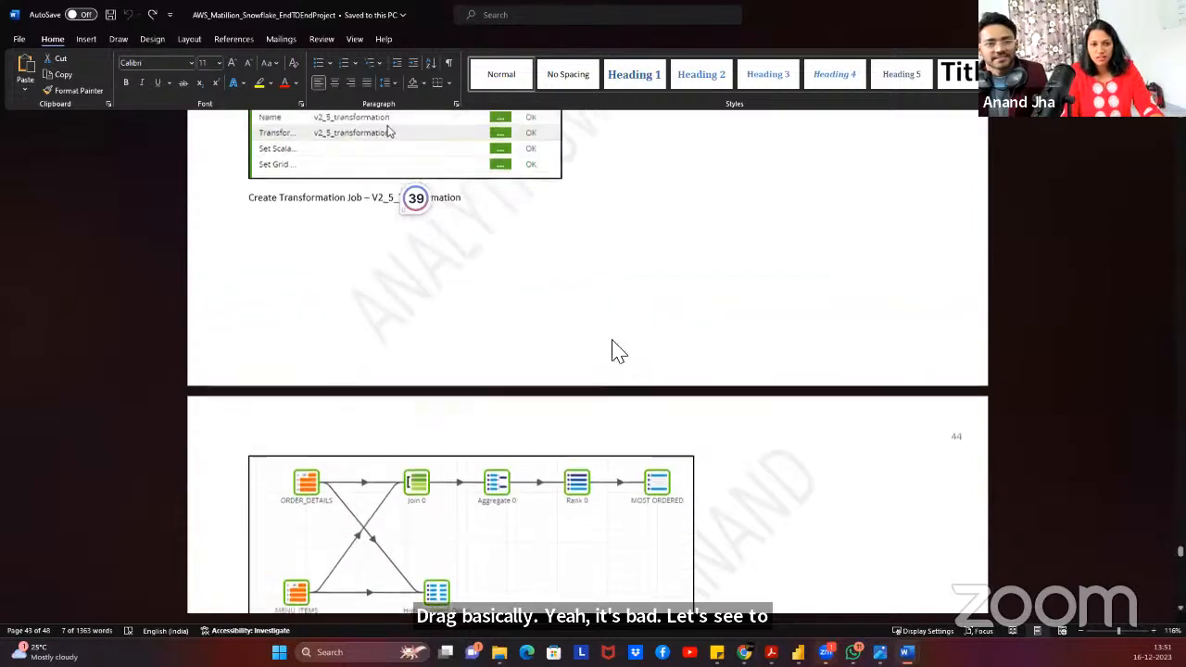
scroll(351, 482, down, 2)
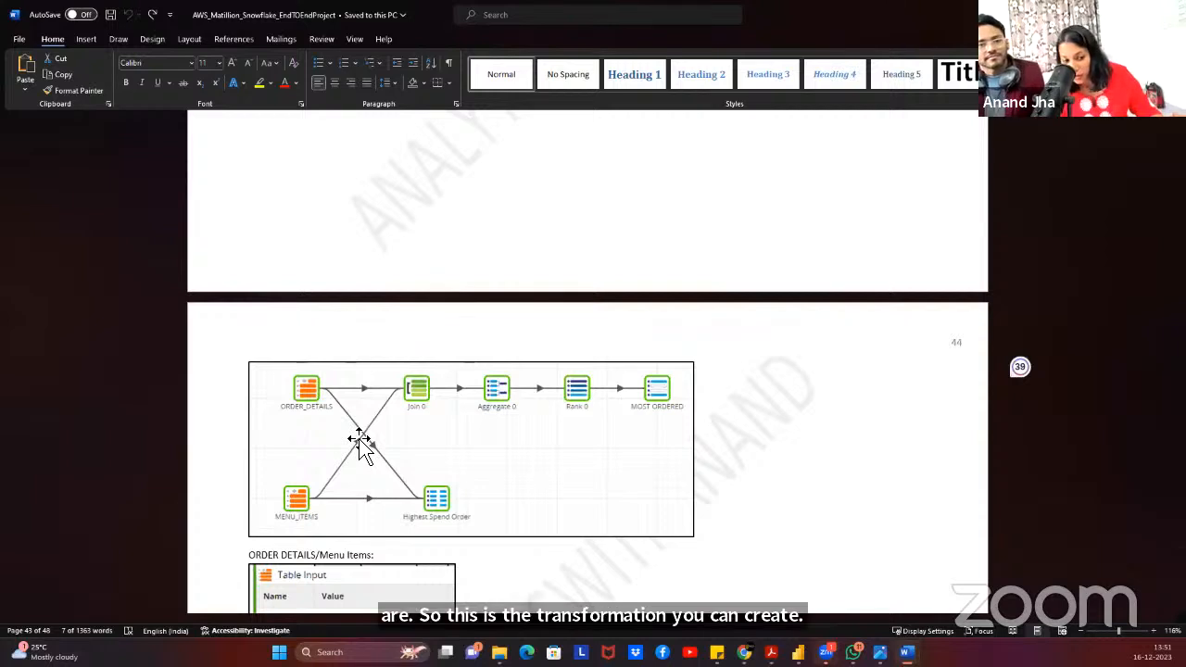
click(587, 454)
scroll(676, 489, down, 2)
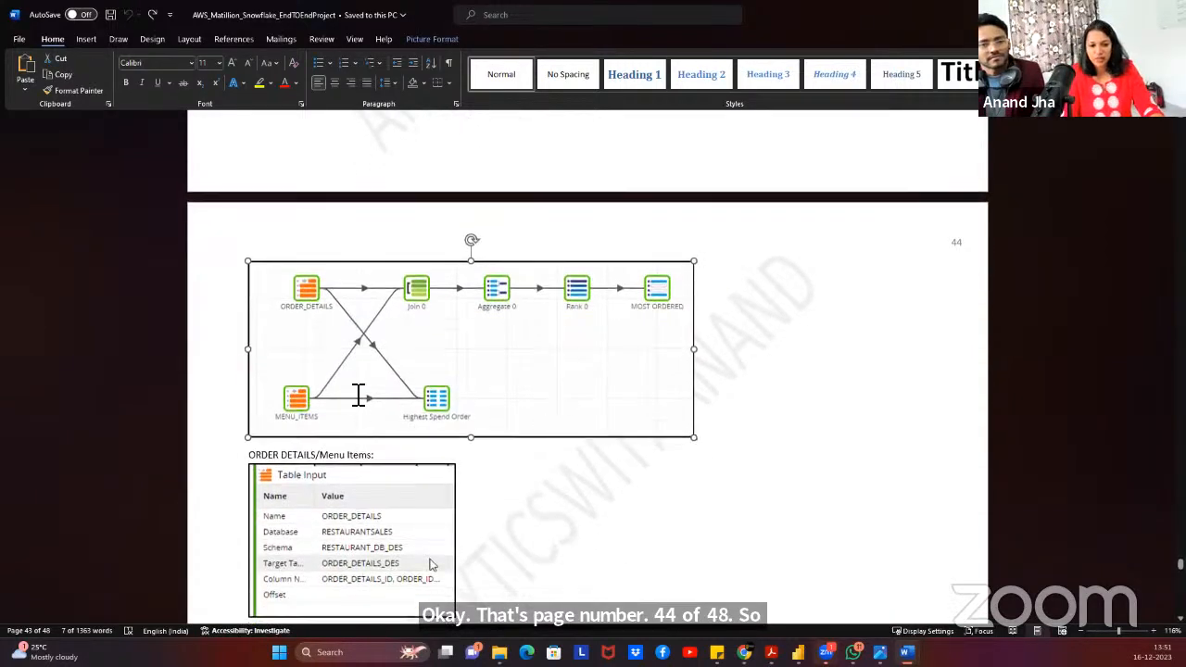
scroll(403, 452, down, 5)
scroll(411, 458, down, 5)
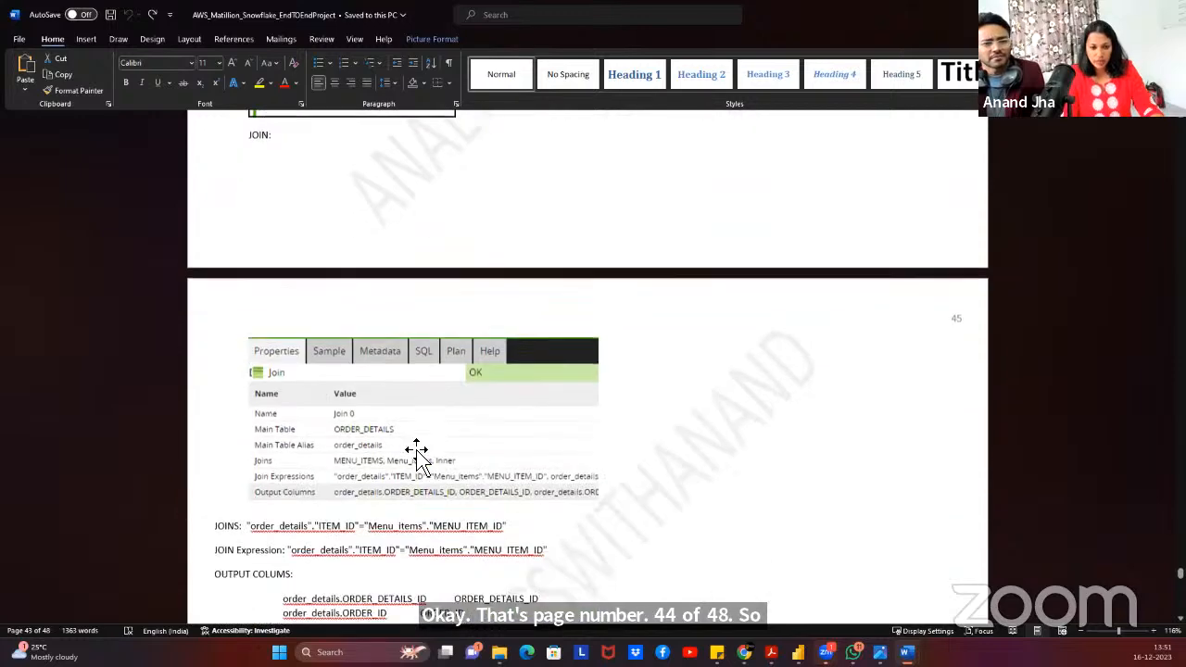
scroll(415, 454, up, 3)
scroll(415, 452, up, 6)
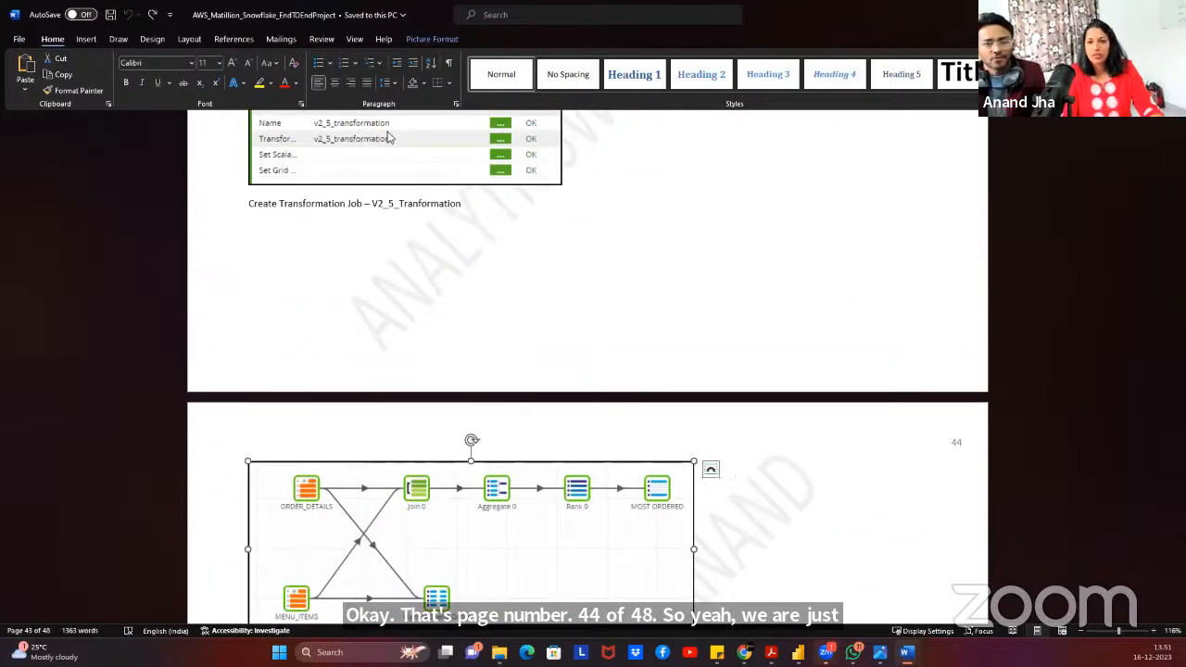
scroll(472, 384, down, 20)
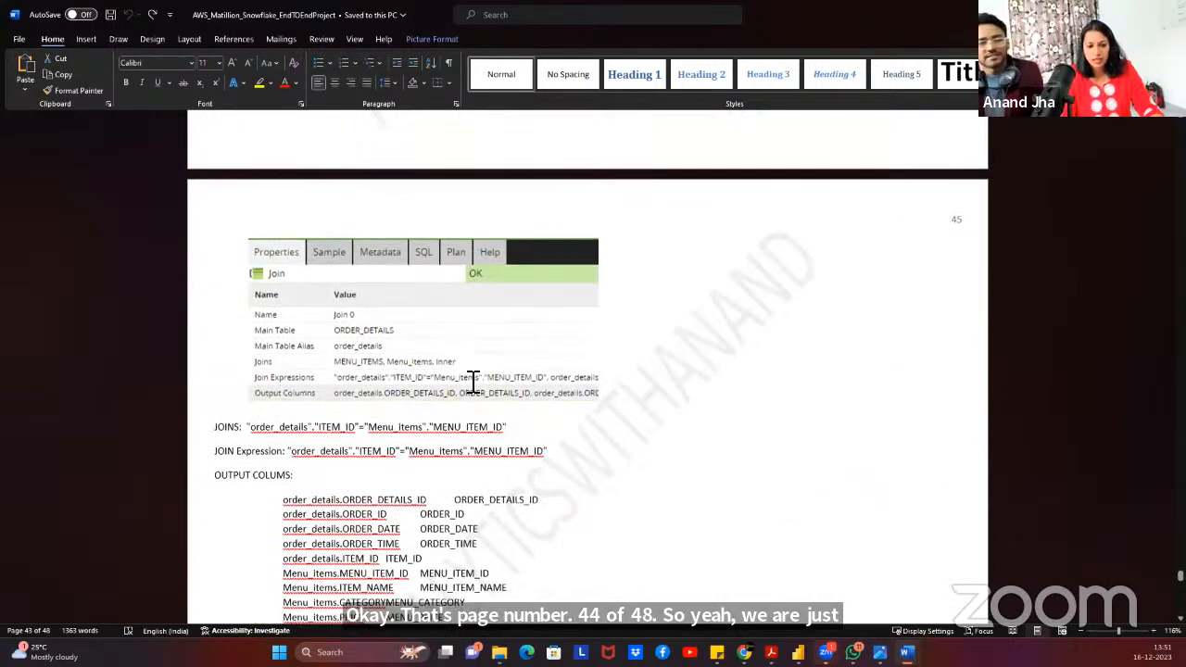
scroll(475, 380, down, 15)
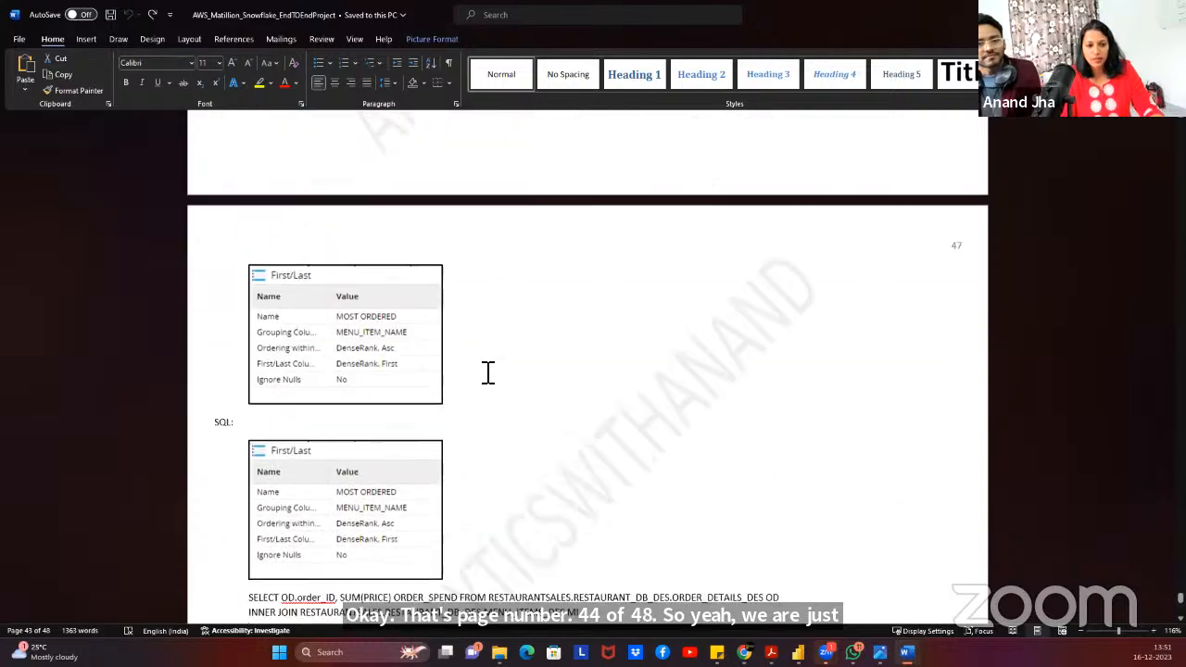
scroll(488, 373, down, 6)
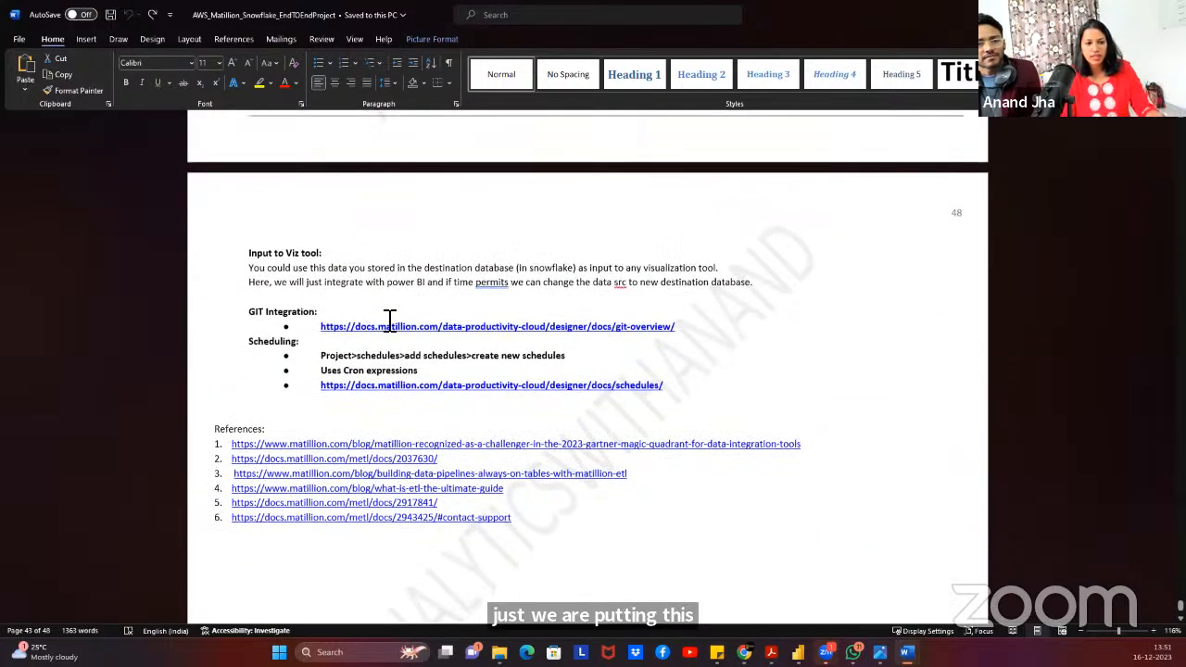
scroll(380, 441, up, 5)
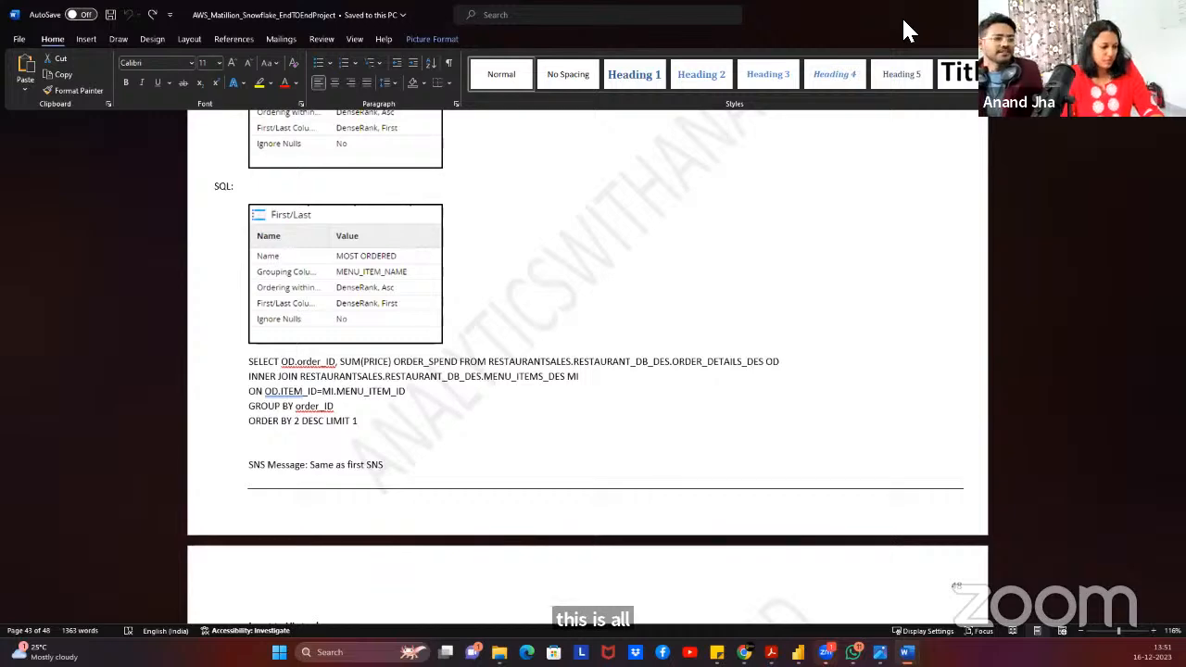
key(alt+Tab)
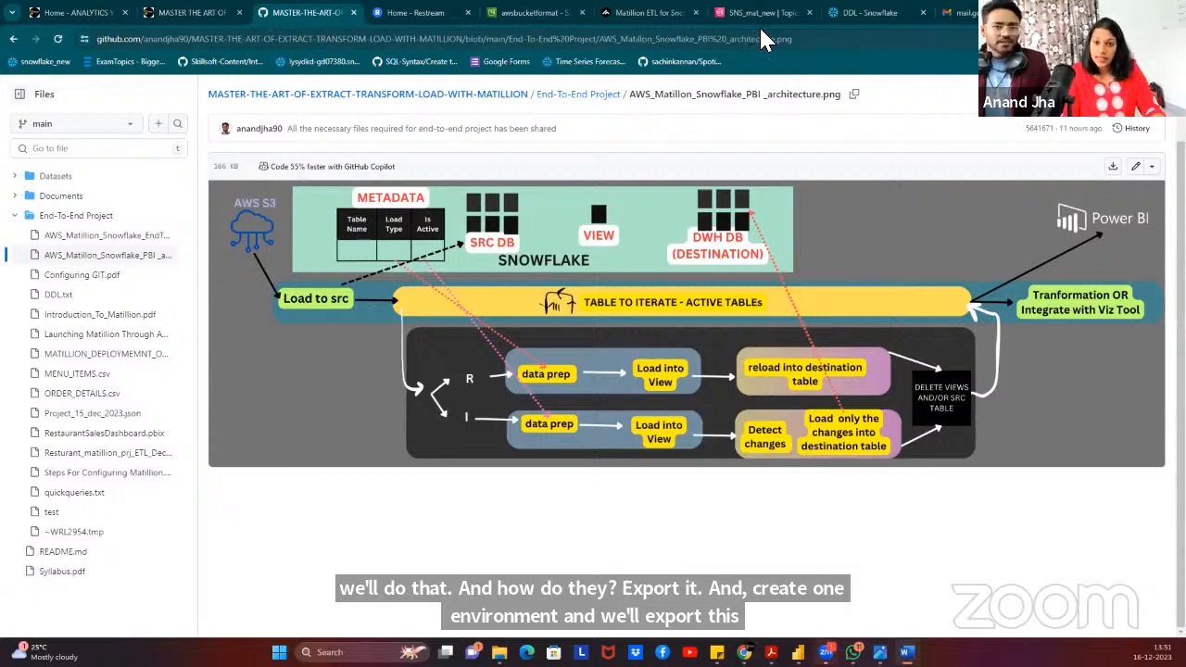
Run the ORDER_DETAILS_DES SELECT query in the General Query worksheet.
click(880, 13)
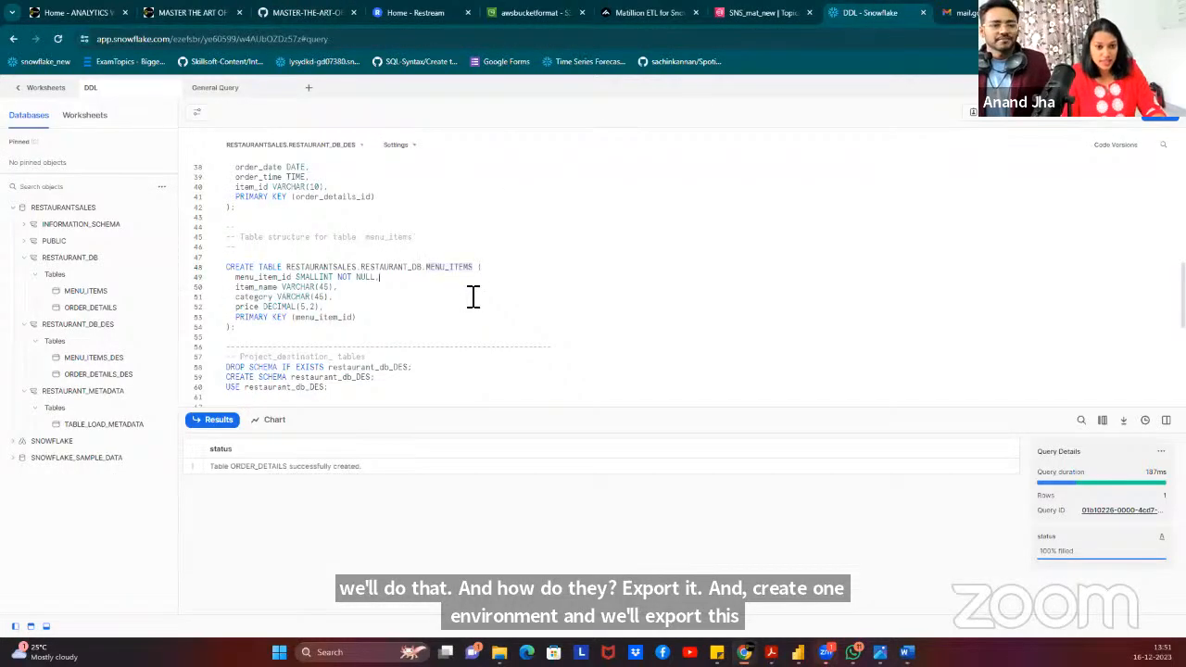
click(245, 89)
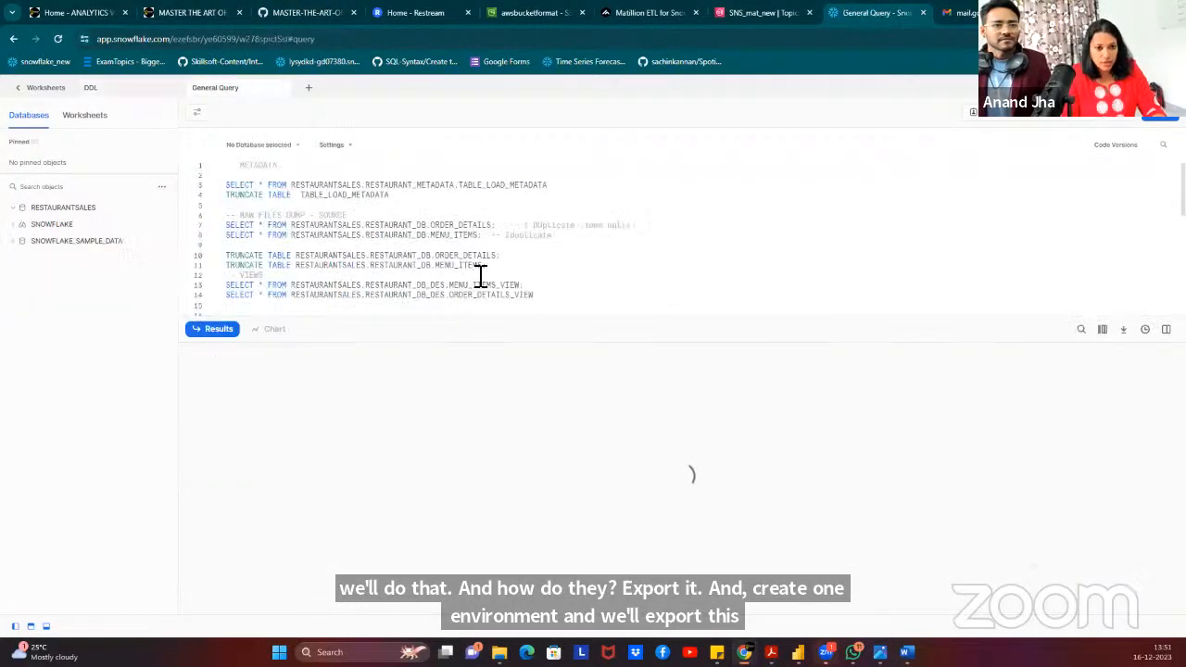
scroll(573, 238, down, 3)
scroll(575, 238, up, 2)
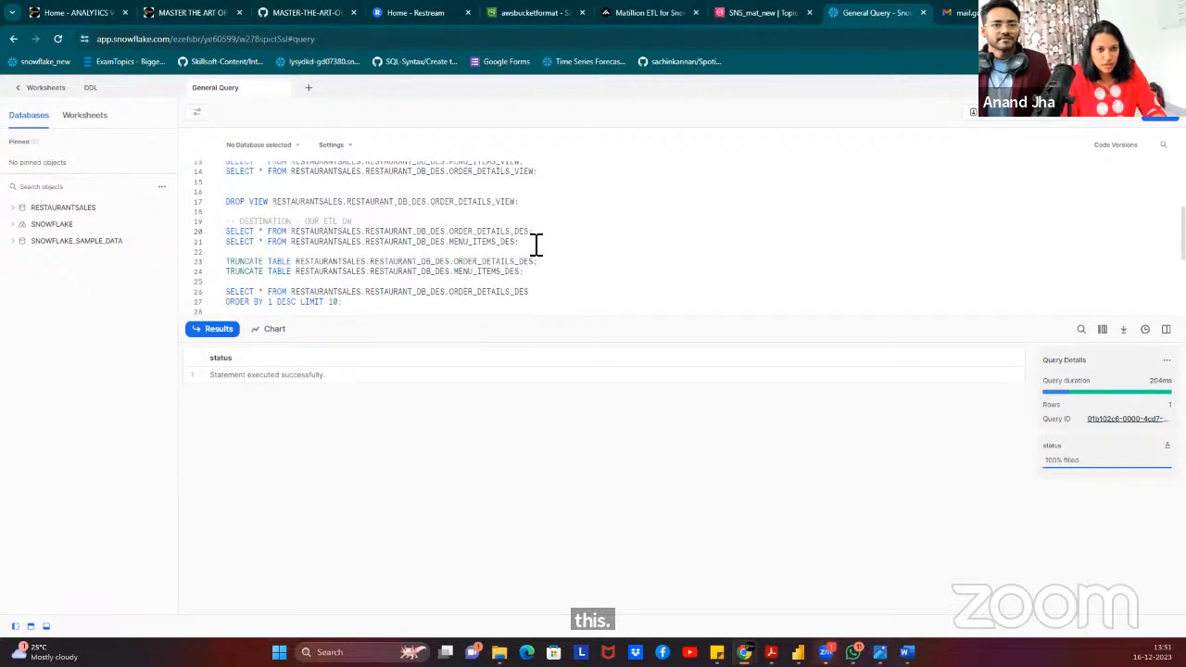
drag(538, 233, 200, 238)
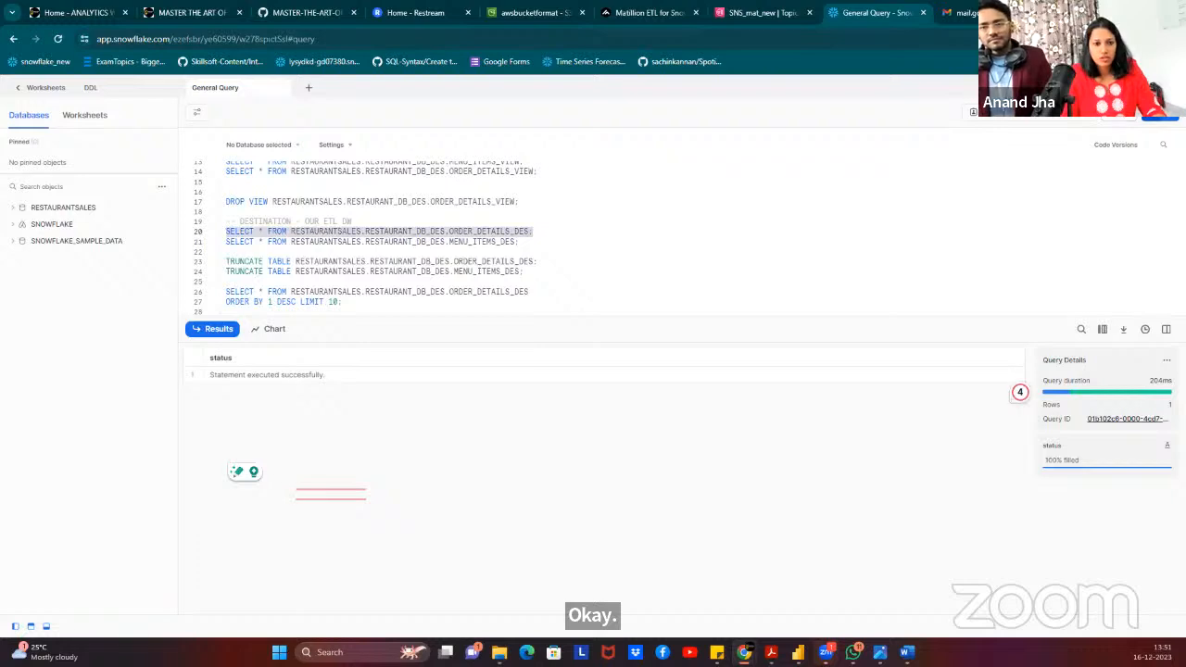
click(1156, 117)
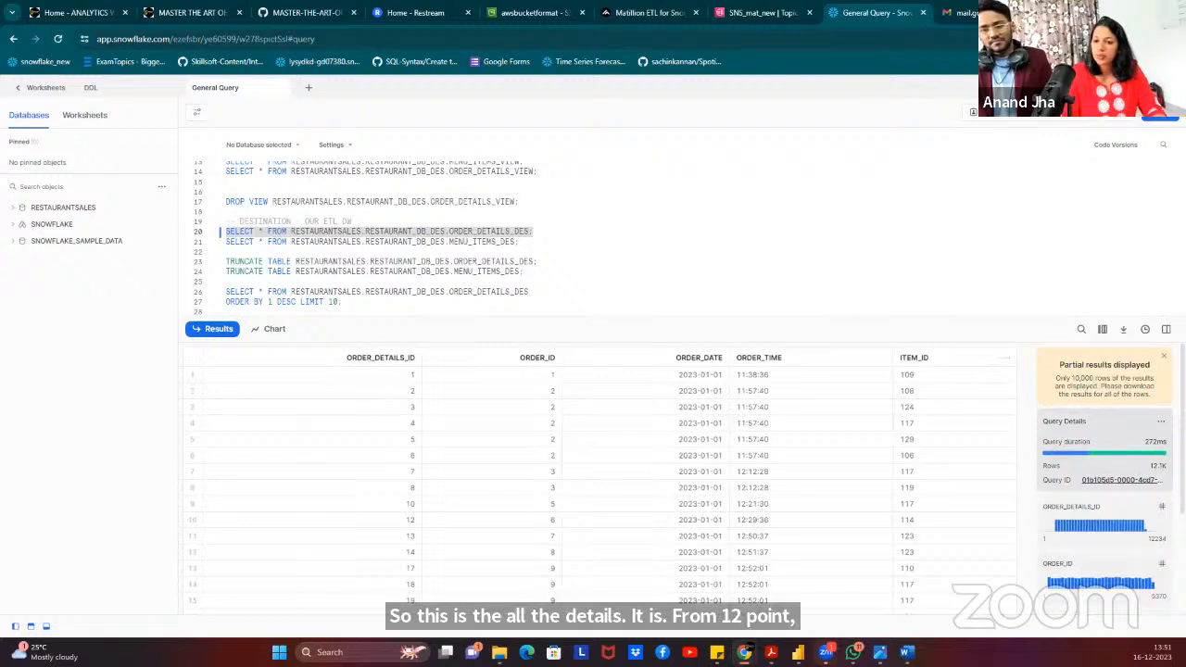
Run the MENU_ITEMS_DES SELECT query, then return to Matillion ETL.
click(413, 254)
drag(535, 245, 226, 243)
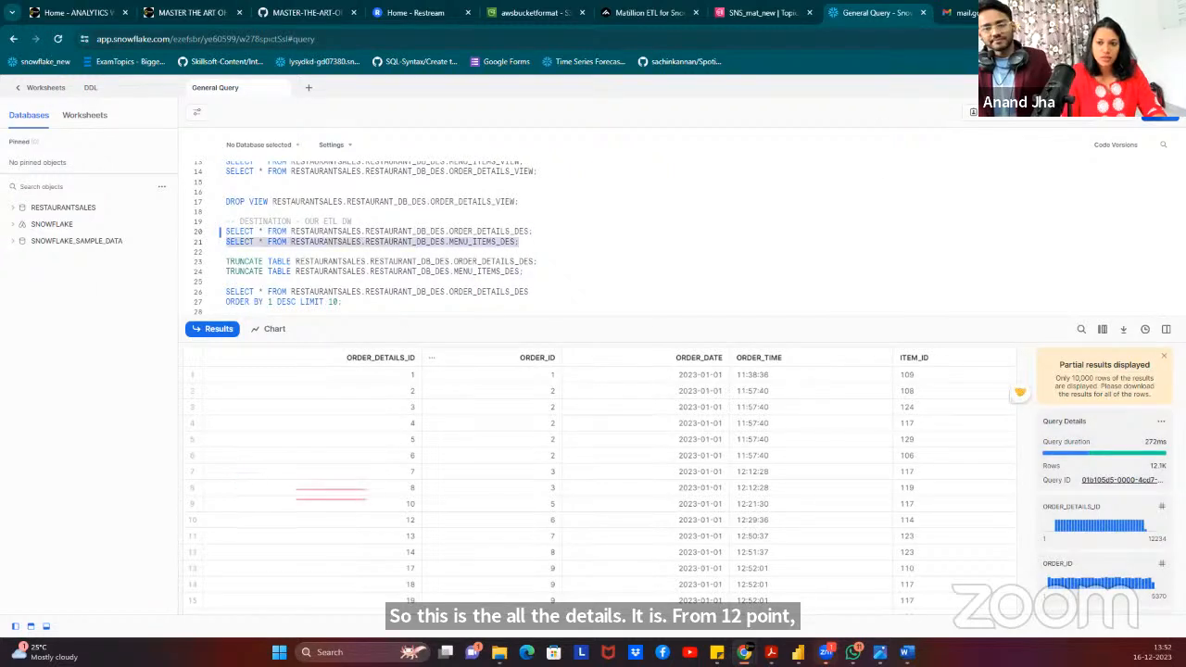
key(ctrl+Return)
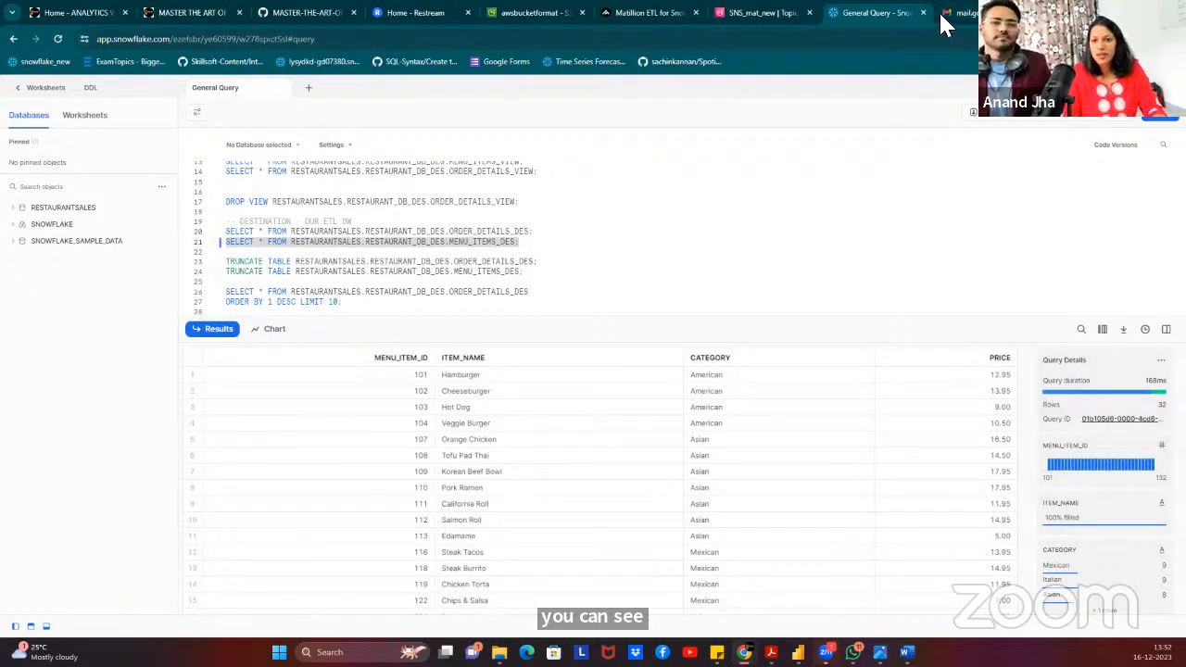
click(616, 13)
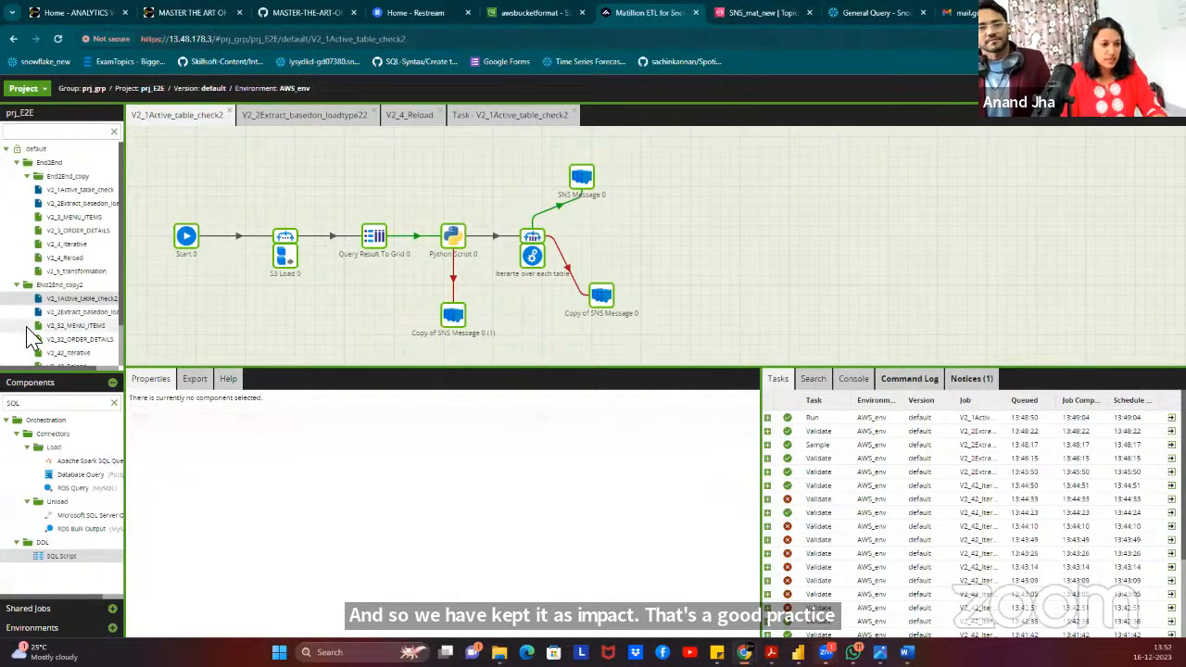
Add a transformation job named Tranf to the End2End_copy2 folder and switch to it.
right_click(76, 286)
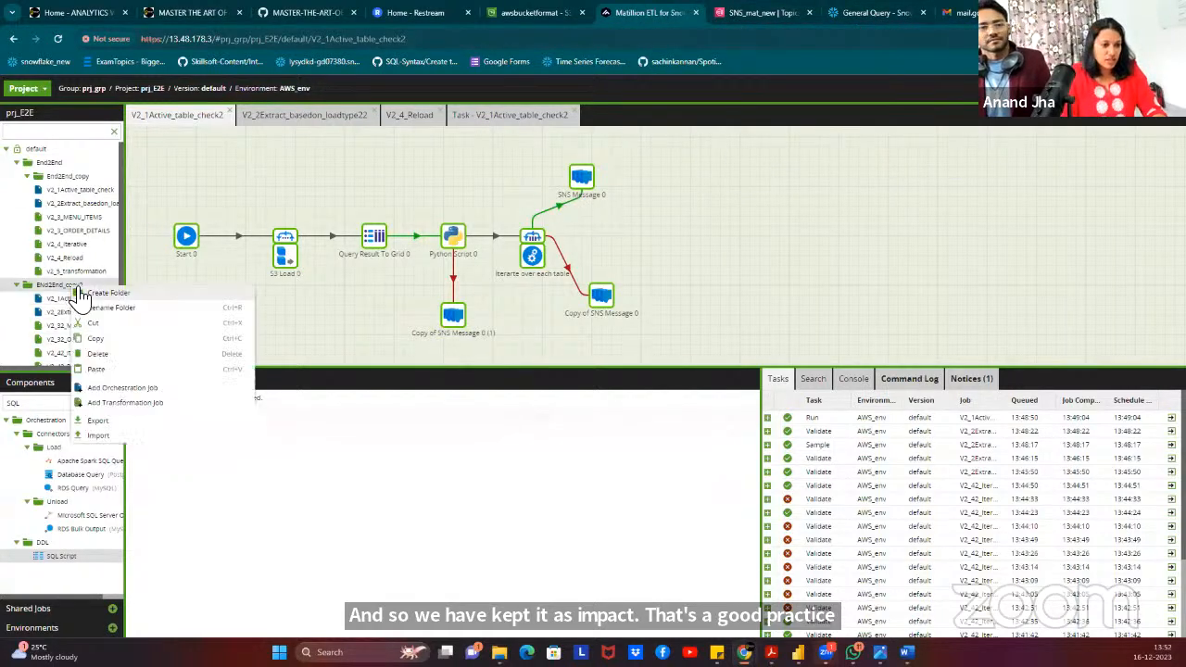
click(131, 404)
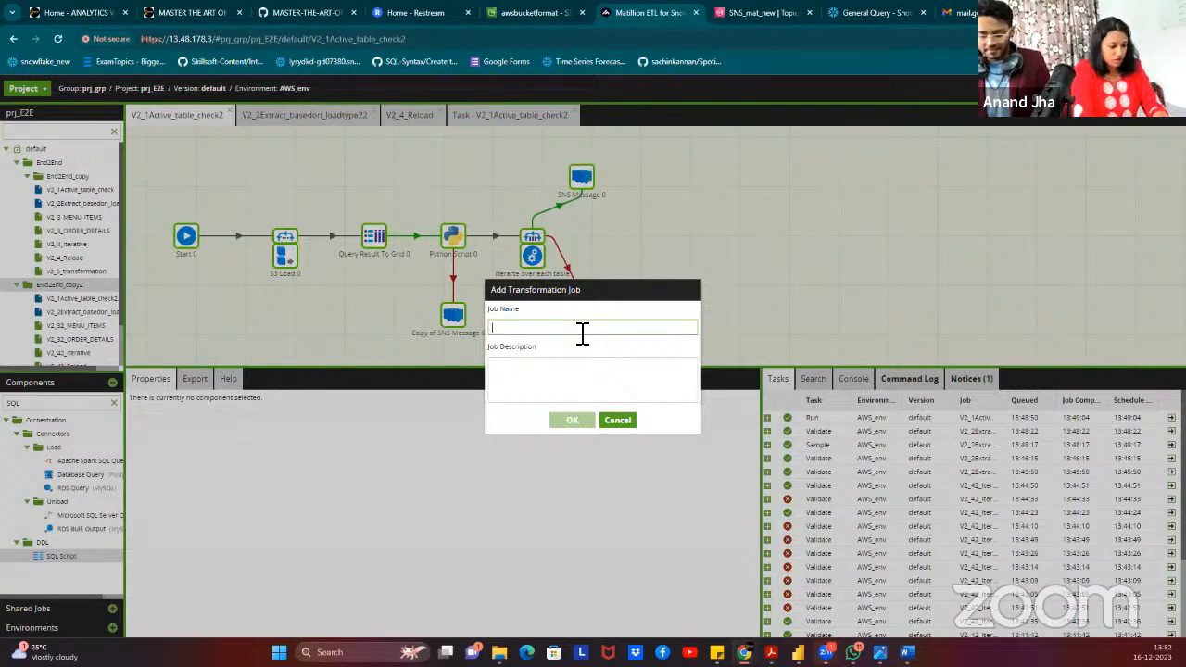
text(Ti)
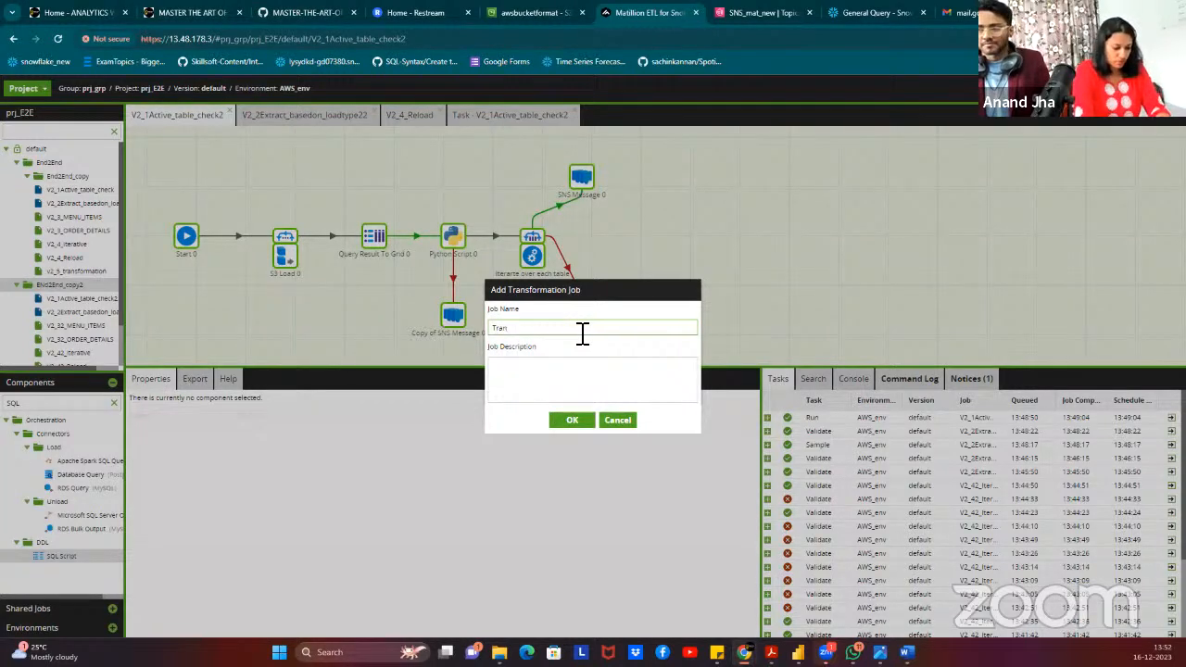
text(anf)
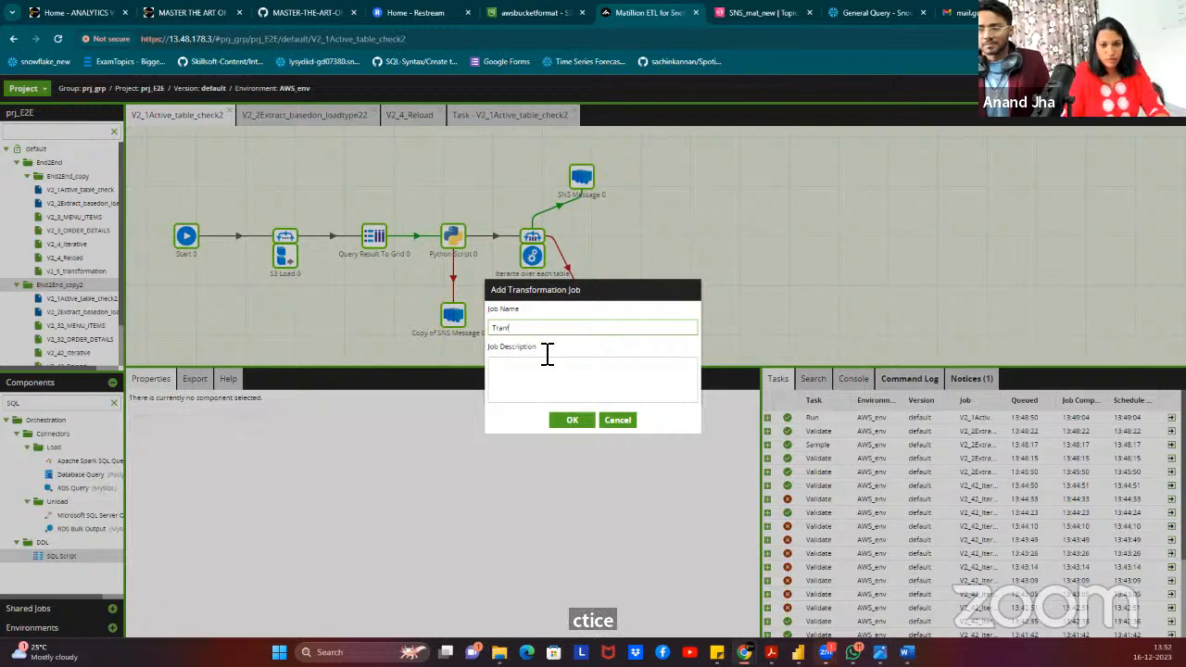
click(572, 420)
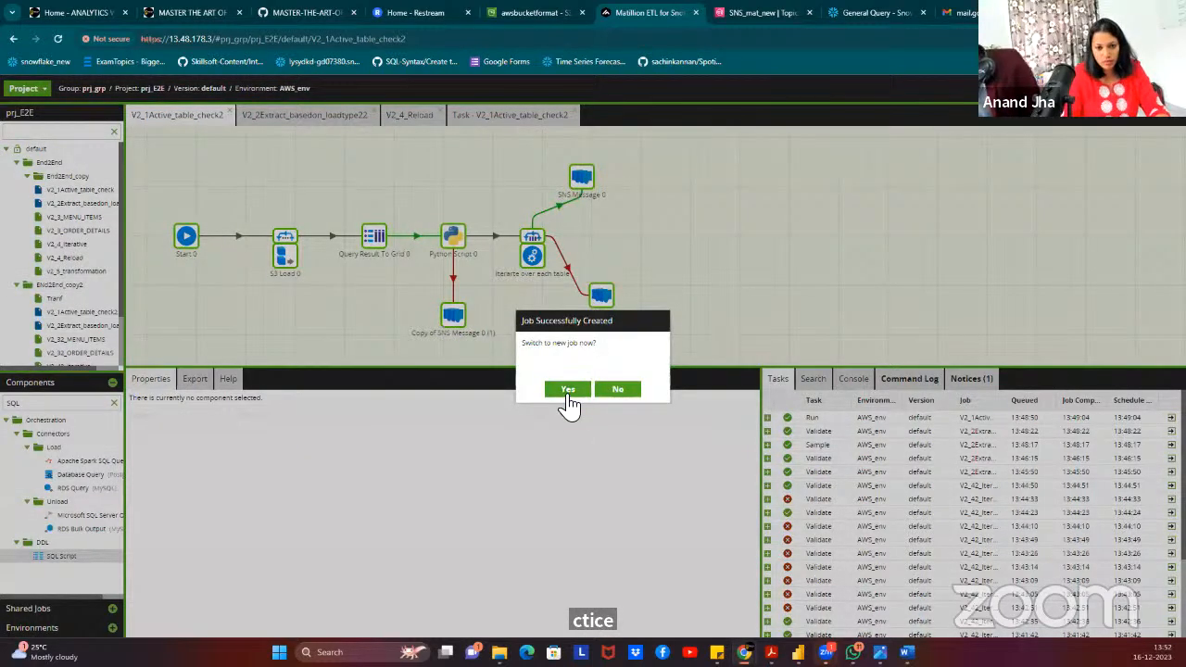
click(568, 390)
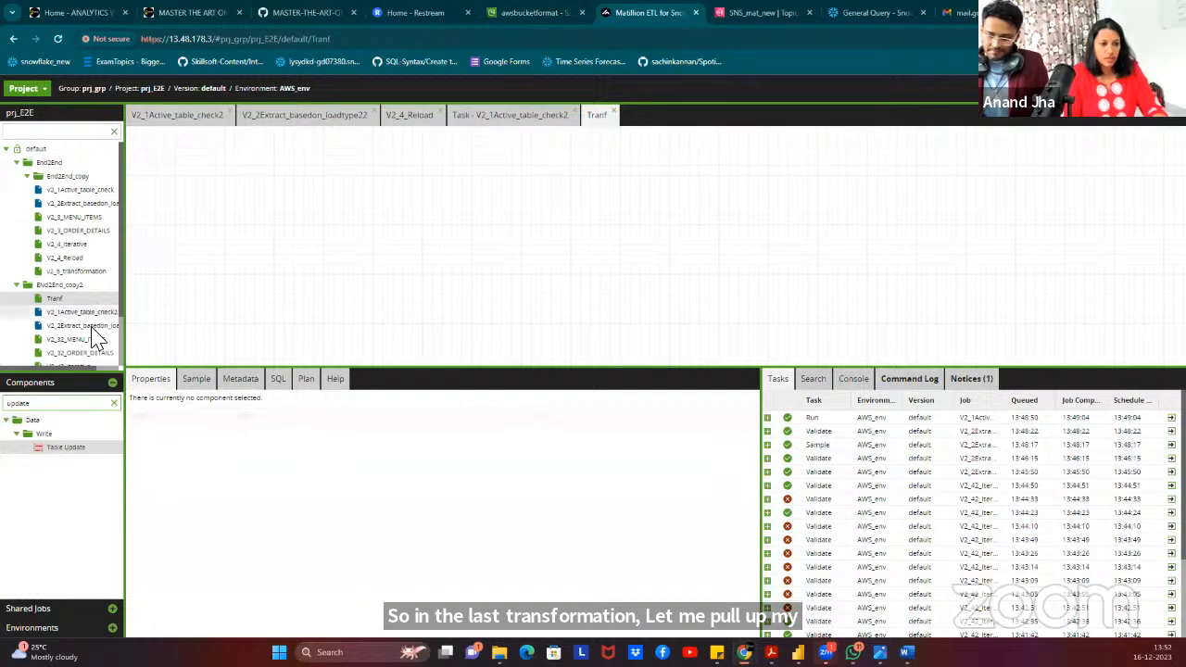
Place two Table Update components and name them ORDER_DETAILS and MENU_ITEMS.
drag(80, 448, 263, 175)
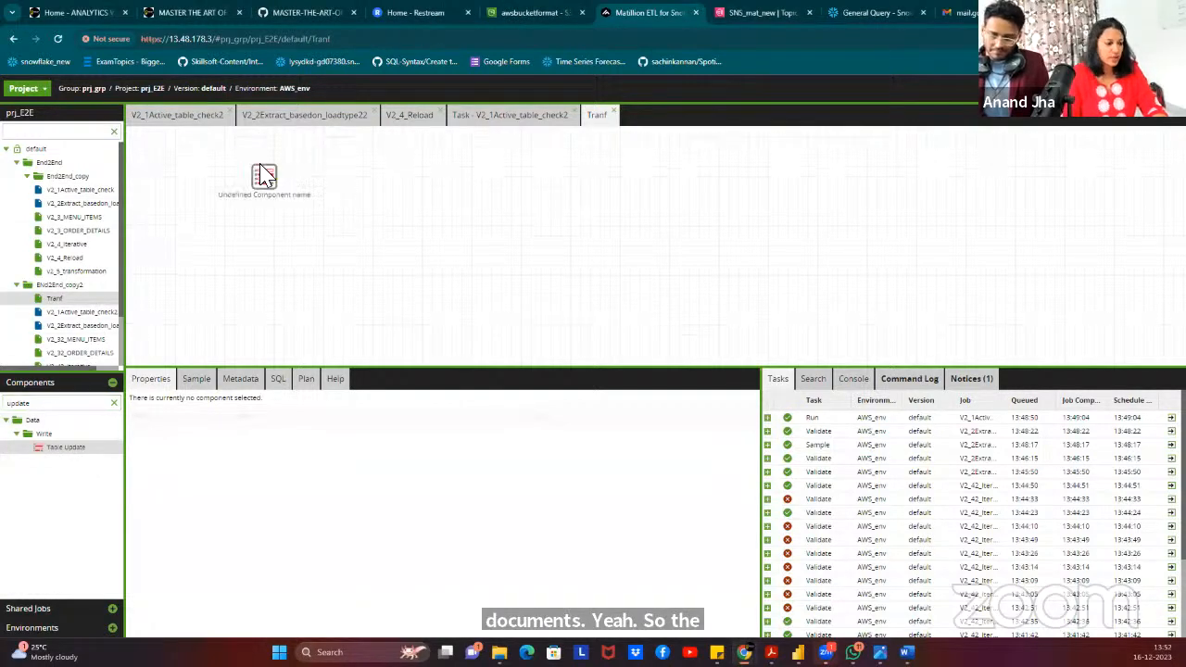
drag(42, 451, 271, 265)
click(264, 175)
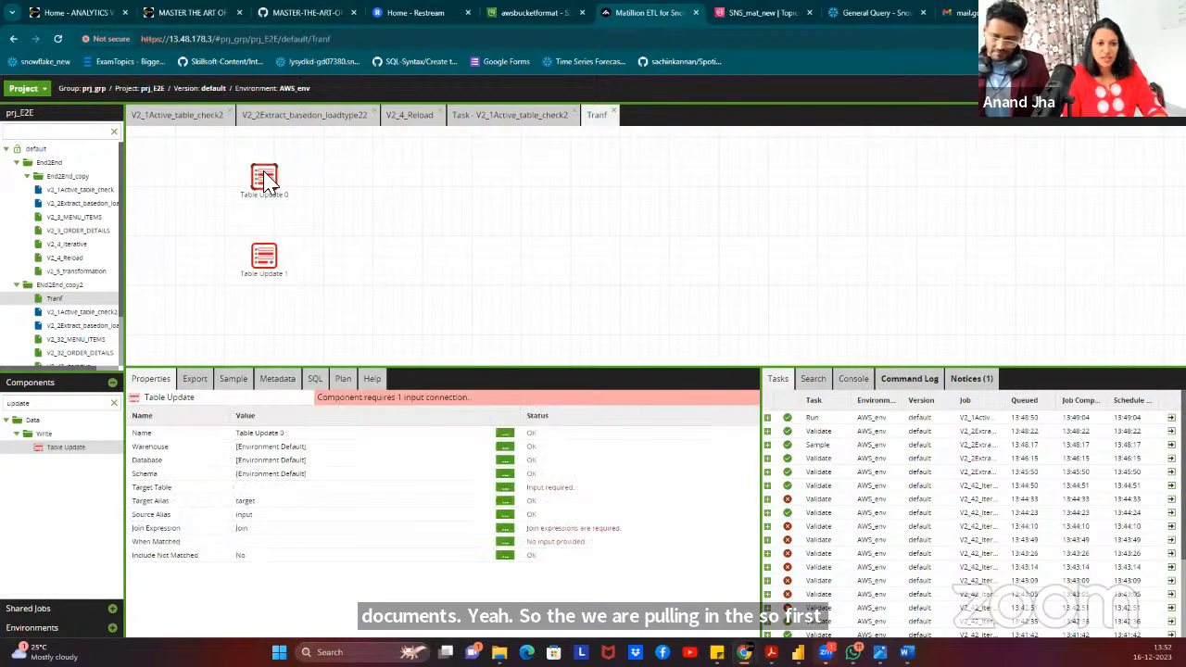
click(267, 433)
drag(549, 357, 495, 347)
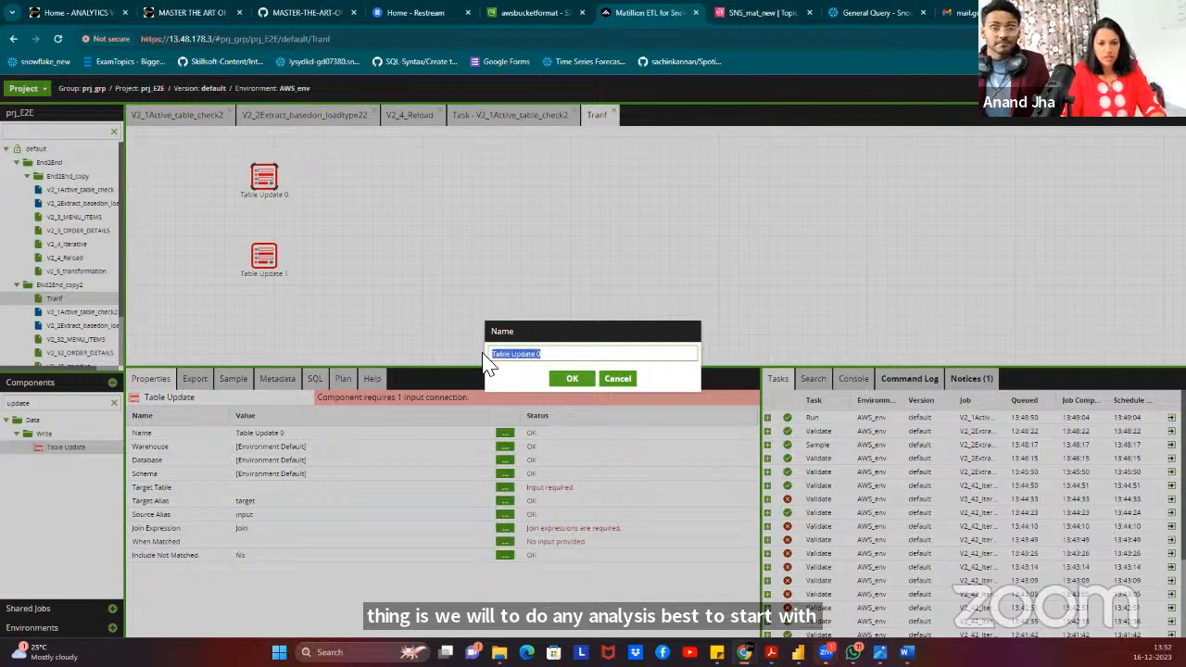
text(ORDER)
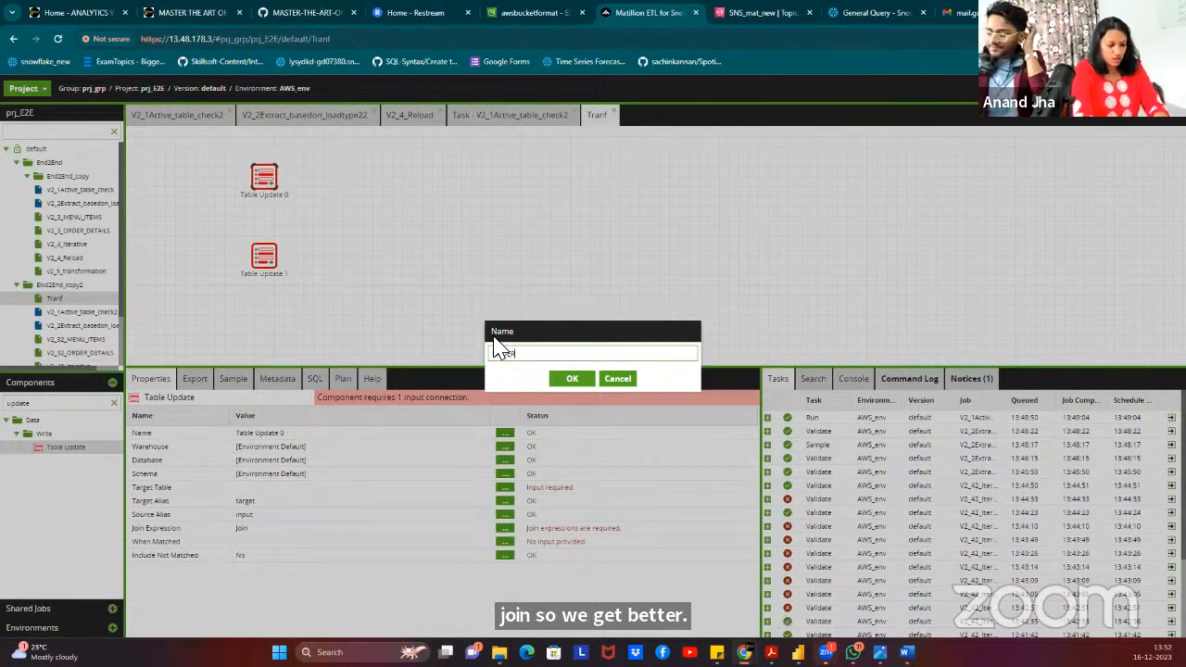
text(_DETAILS)
click(572, 378)
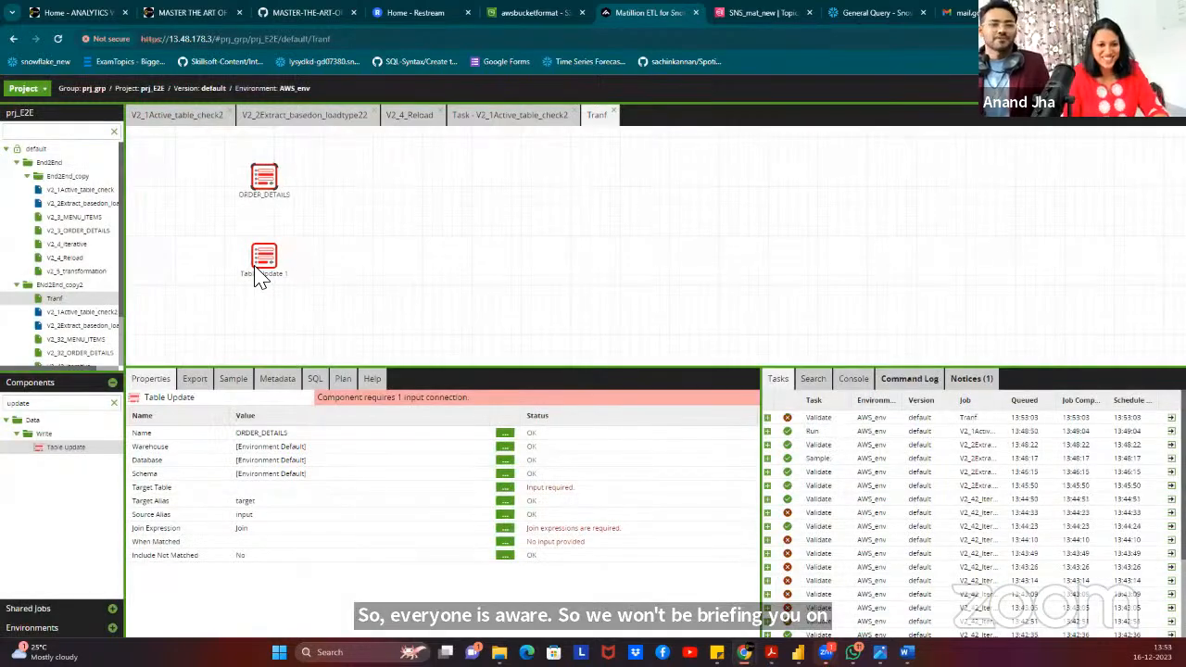
click(504, 433)
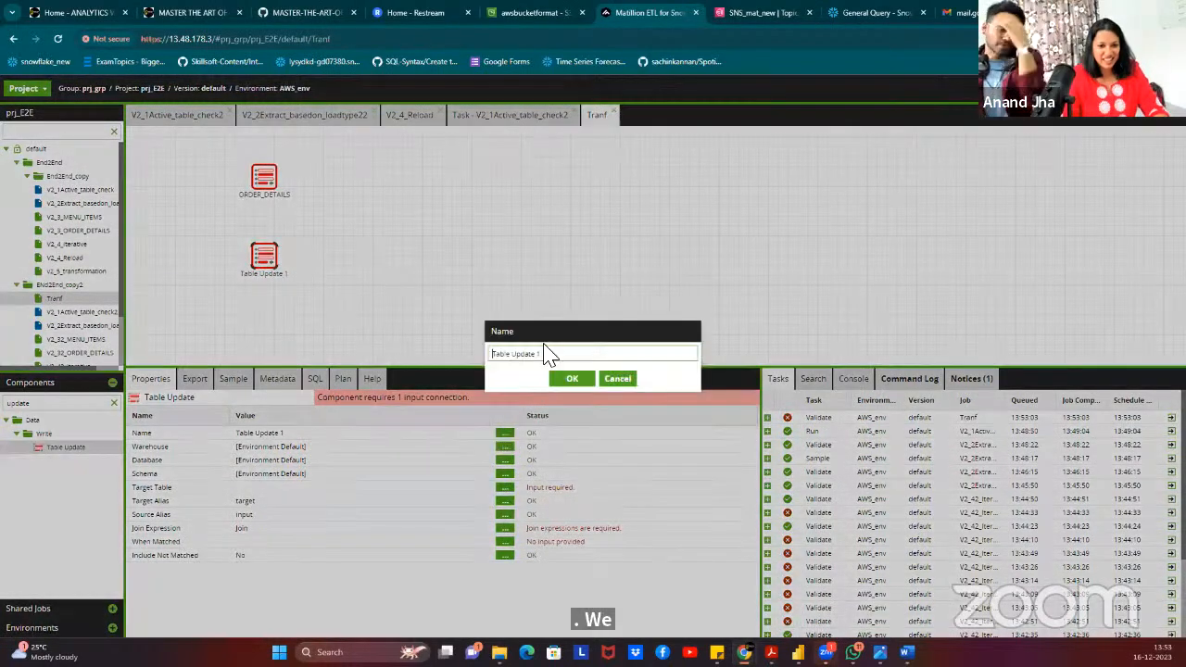
drag(543, 361, 429, 344)
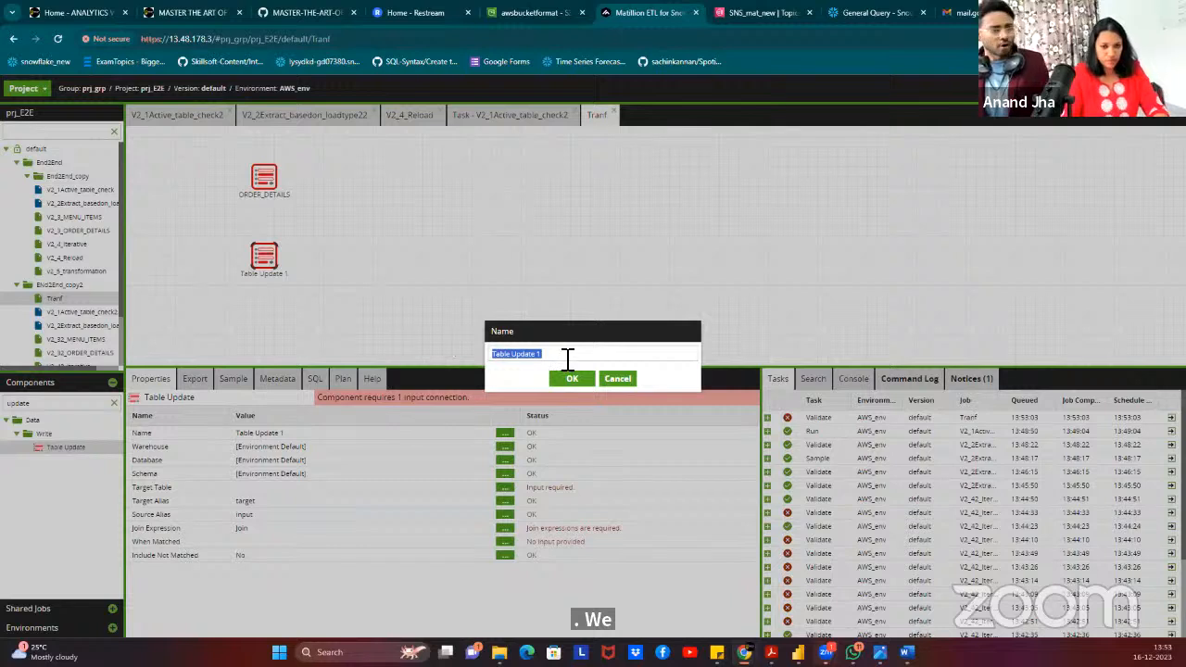
text(MENU_ITE)
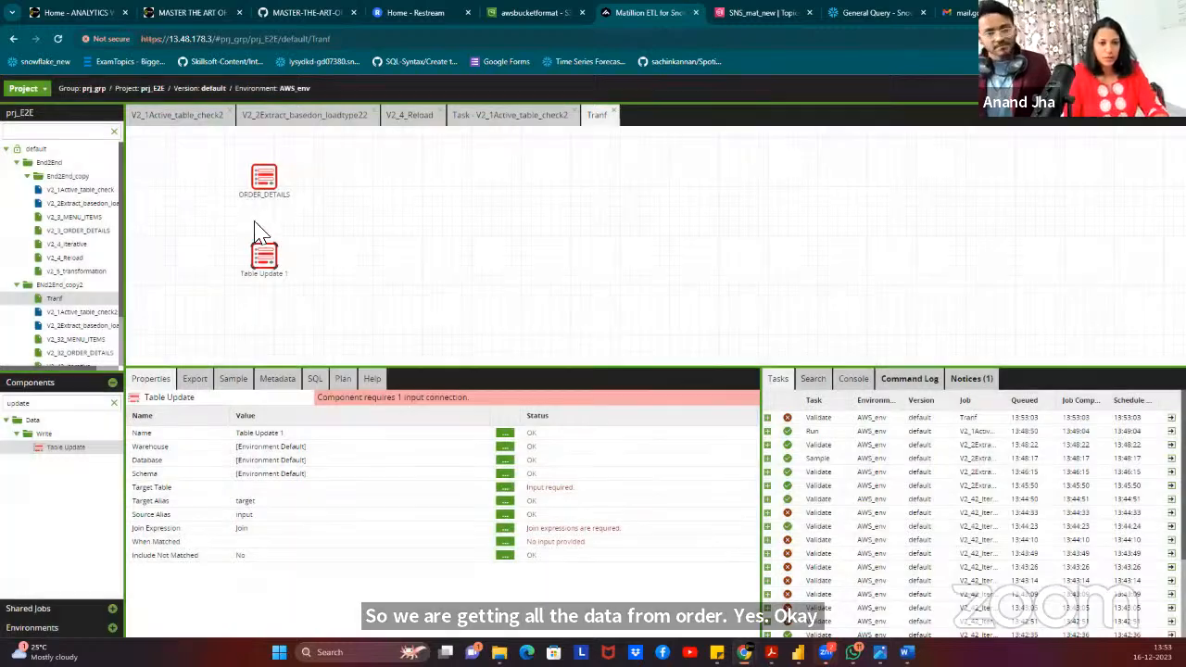
click(574, 380)
Set ORDER_DETAILS to warehouse COMPUTE_WH and database RESTAURANTSALES.
click(269, 196)
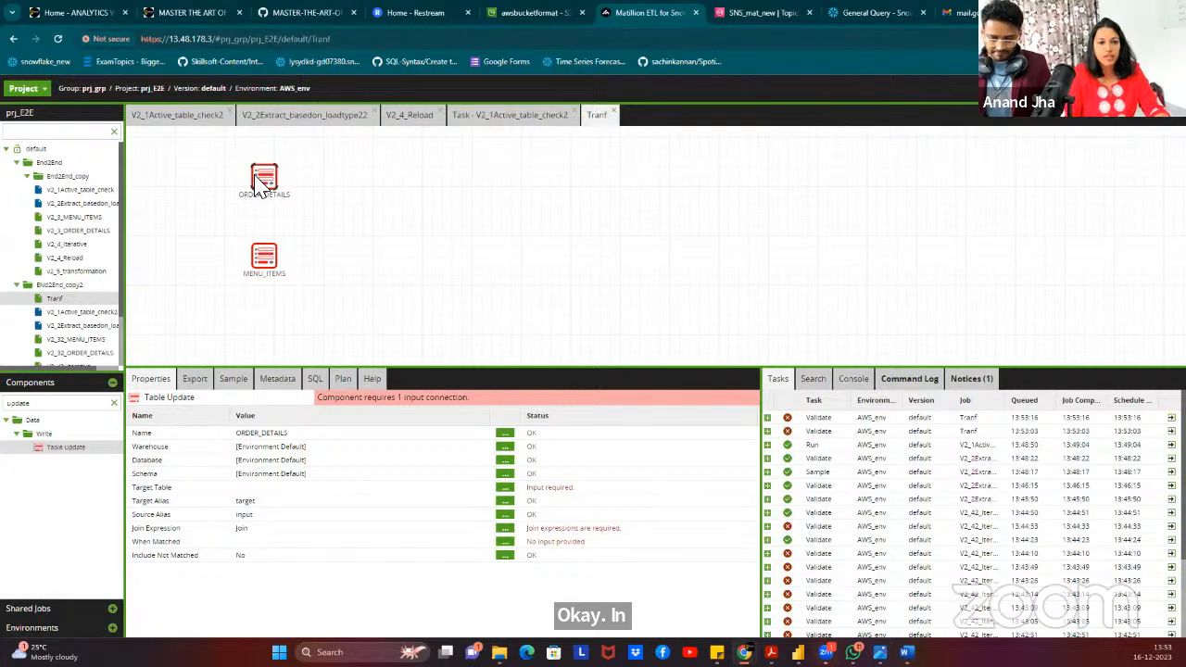
click(505, 449)
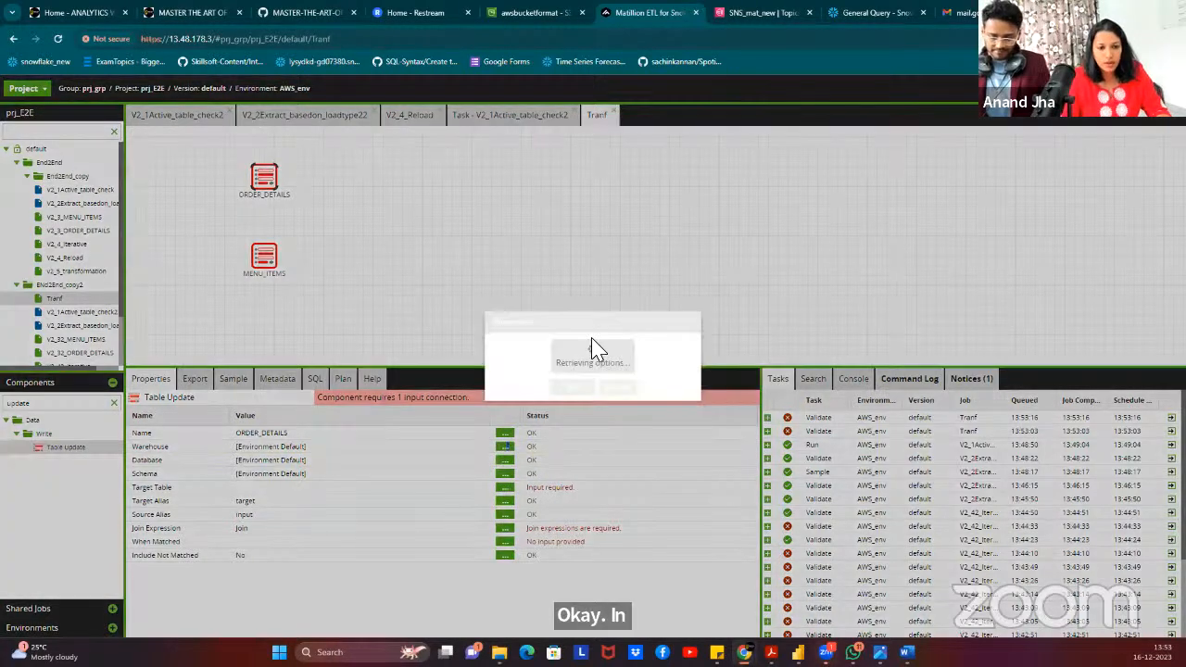
click(570, 345)
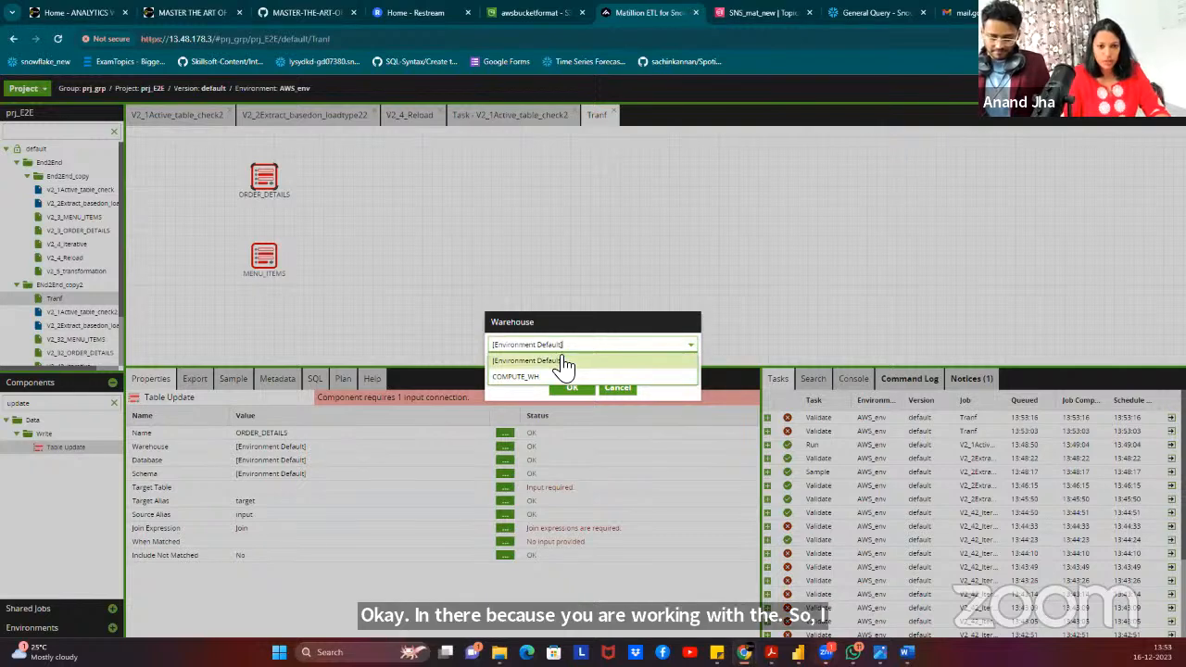
click(556, 378)
click(571, 387)
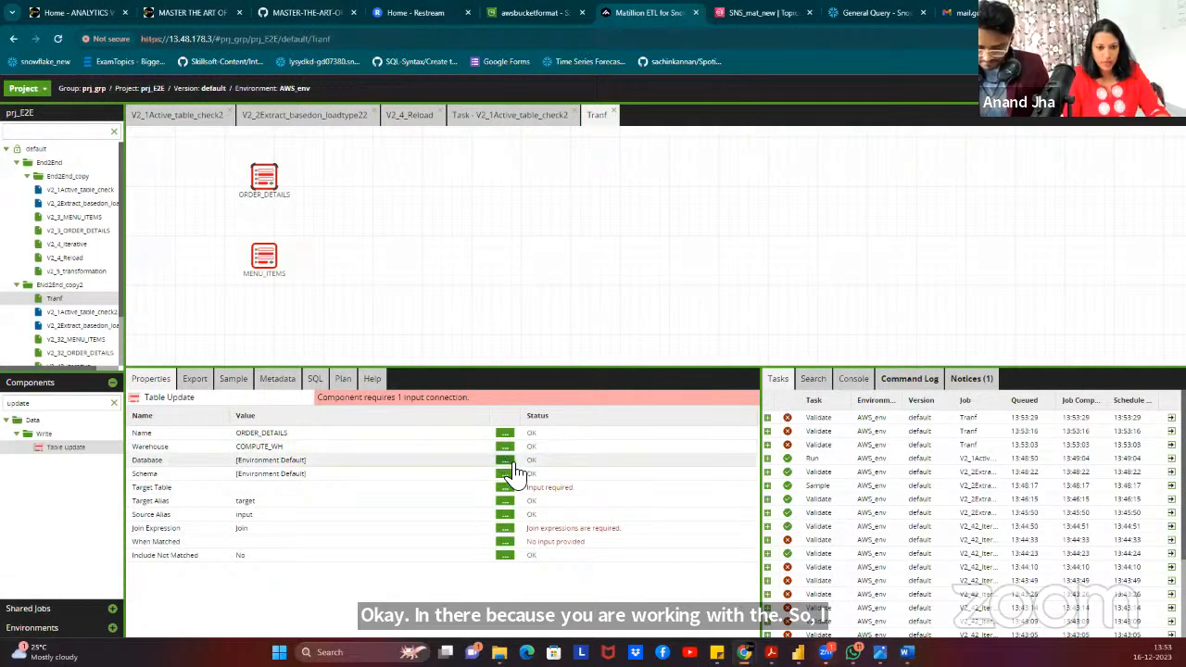
click(505, 461)
click(574, 353)
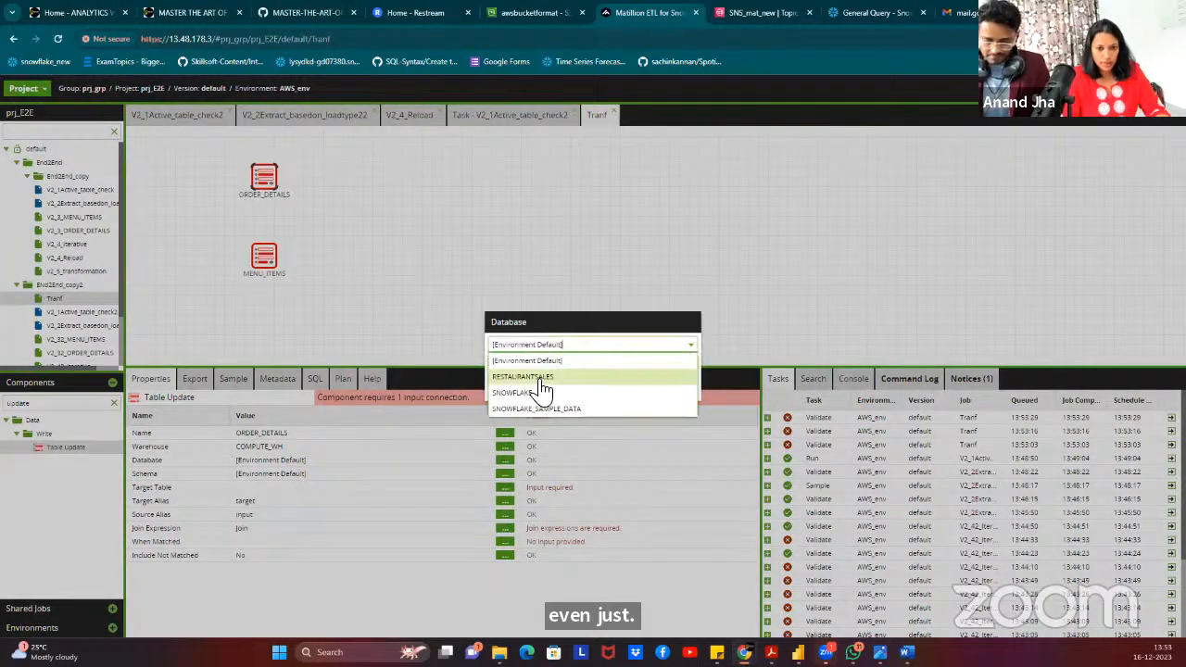
click(531, 389)
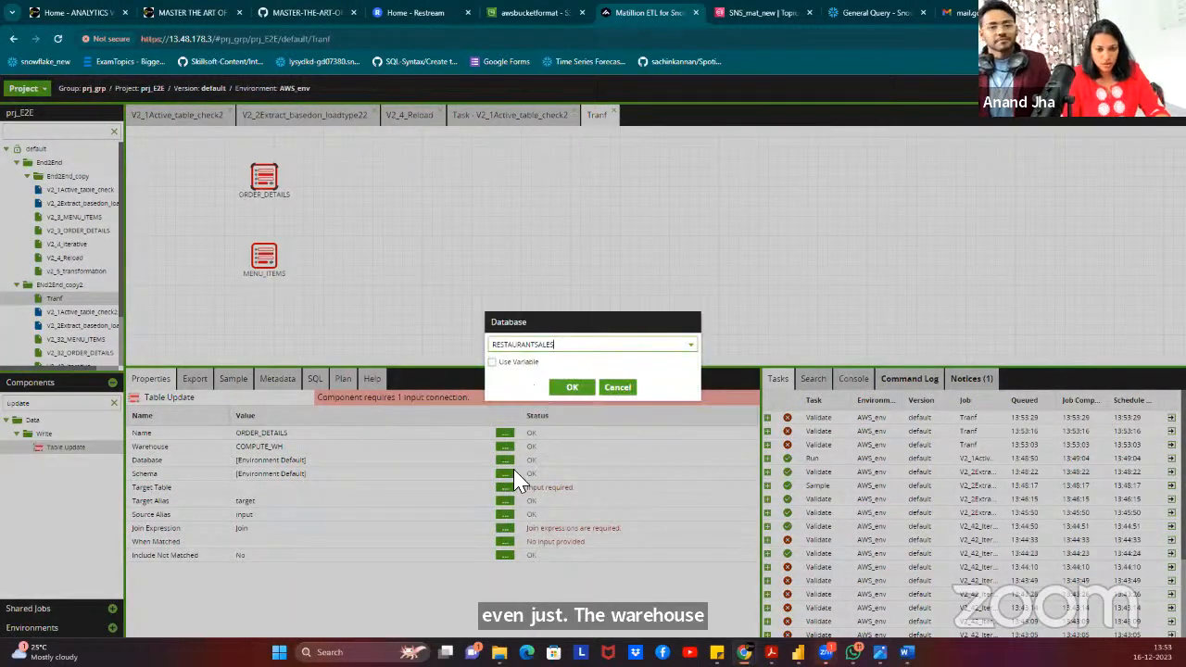
click(570, 389)
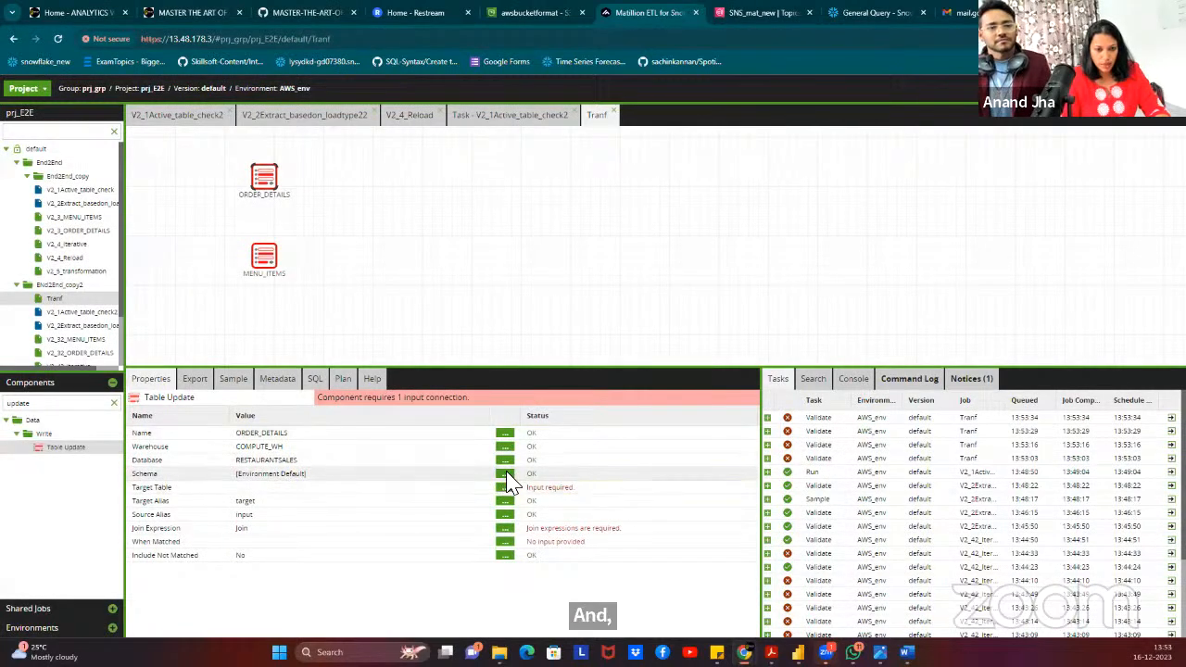
Set ORDER_DETAILS schema to RESTAURANT_DB_DES and target table to ORDER_DETAILS_DES.
click(505, 474)
click(561, 346)
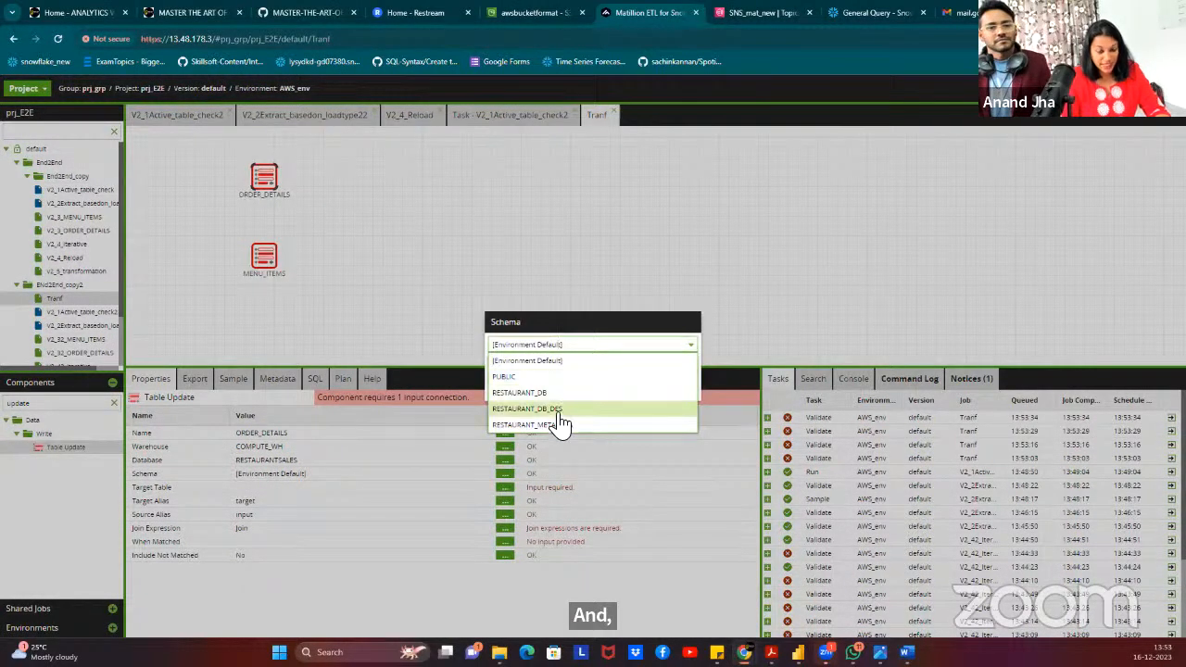
click(561, 411)
click(569, 391)
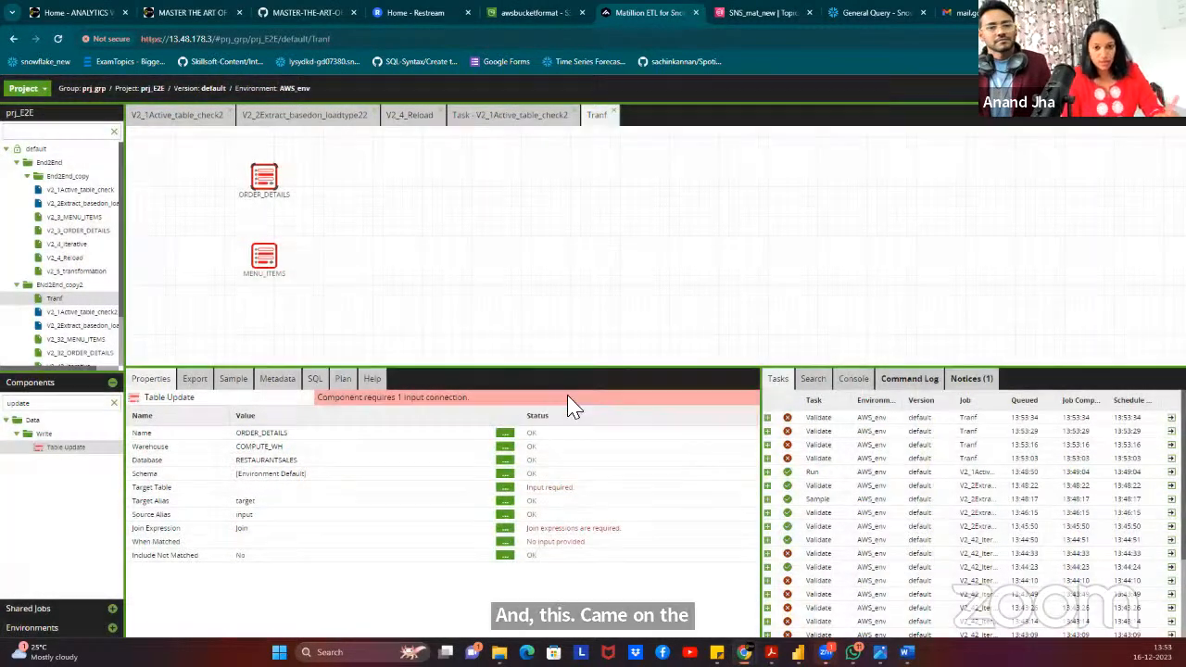
click(505, 488)
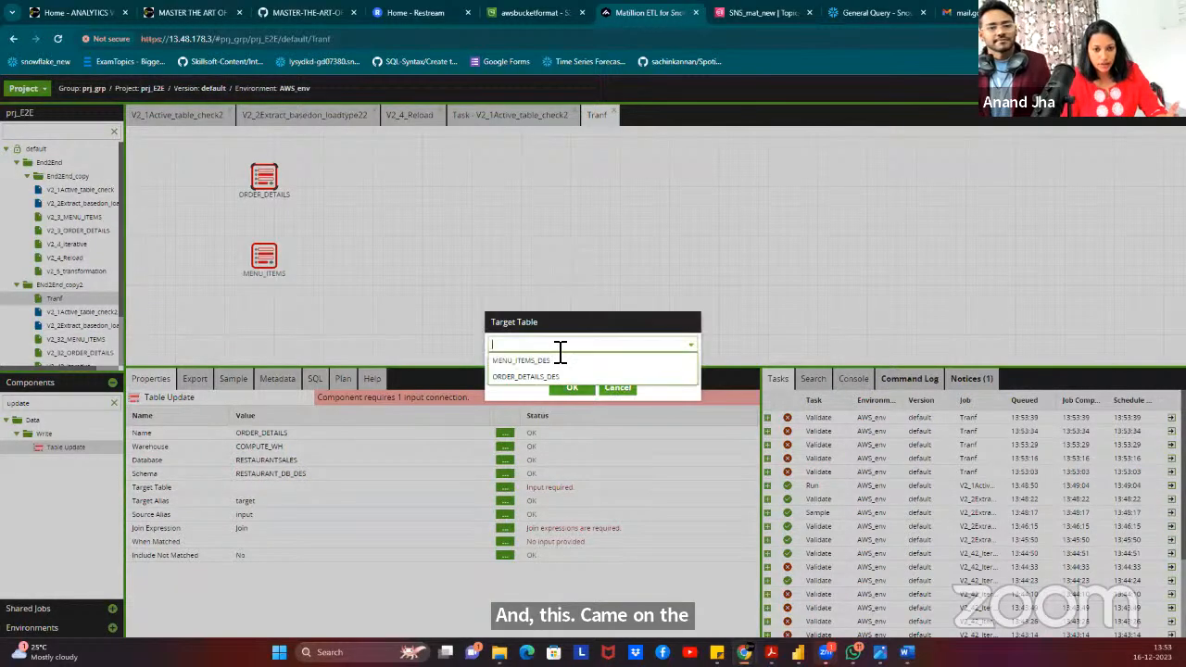
click(560, 345)
click(554, 377)
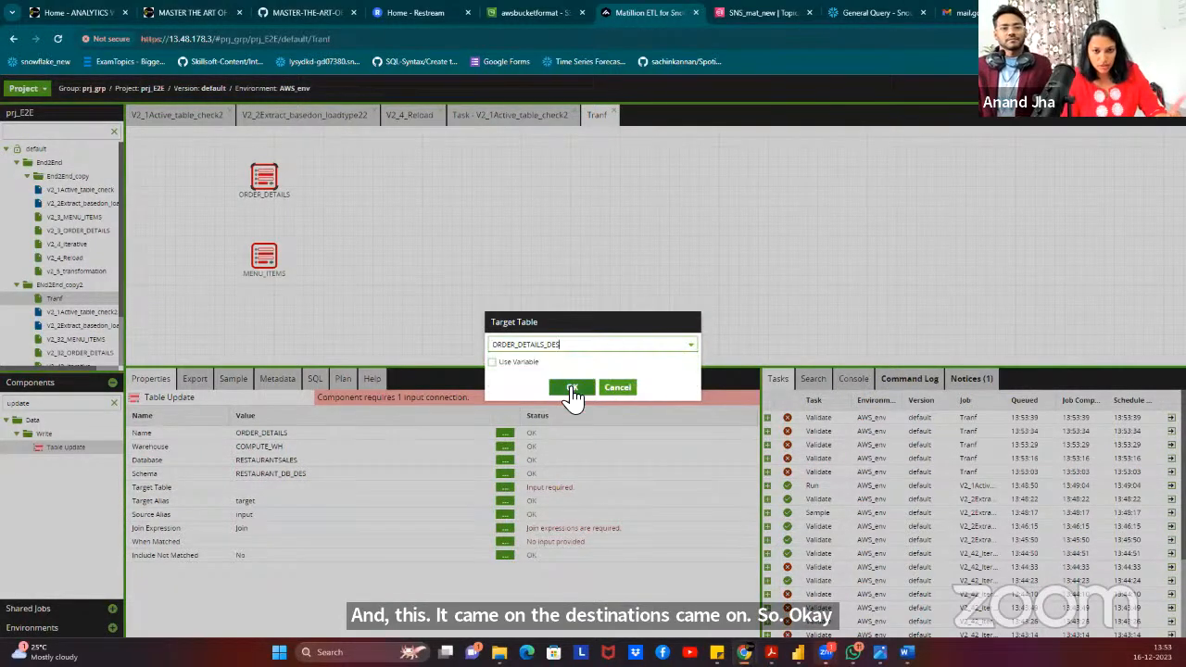
click(570, 391)
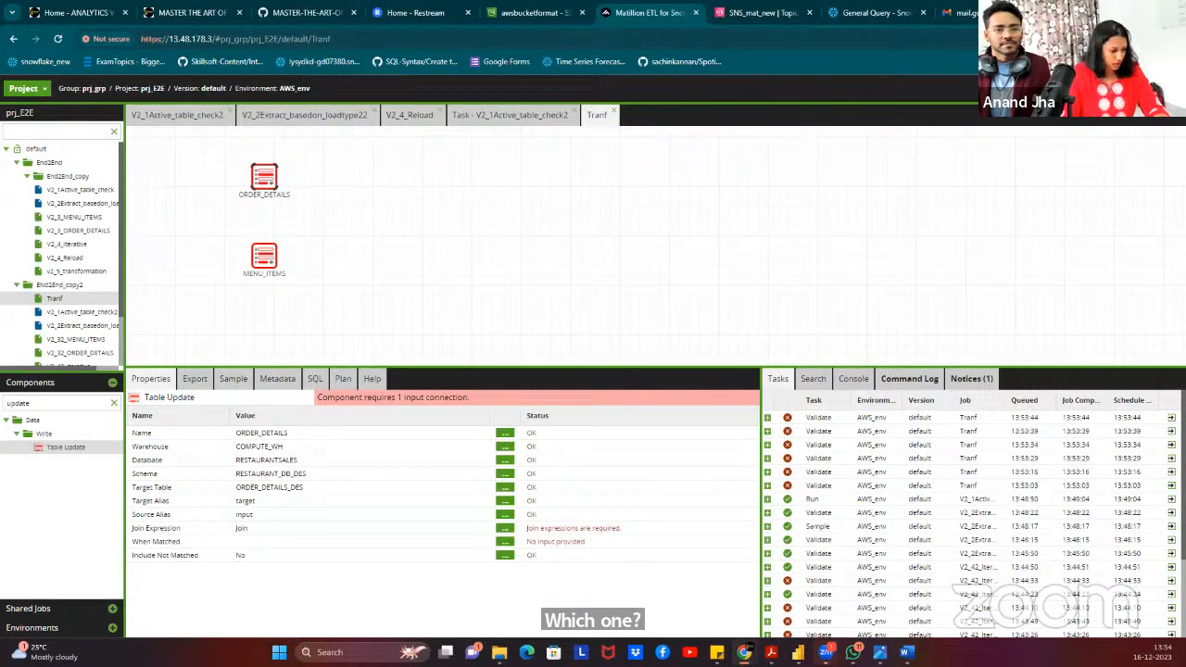
Delete the ORDER_DETAILS and MENU_ITEMS Table Update components from the Tranf job.
click(270, 168)
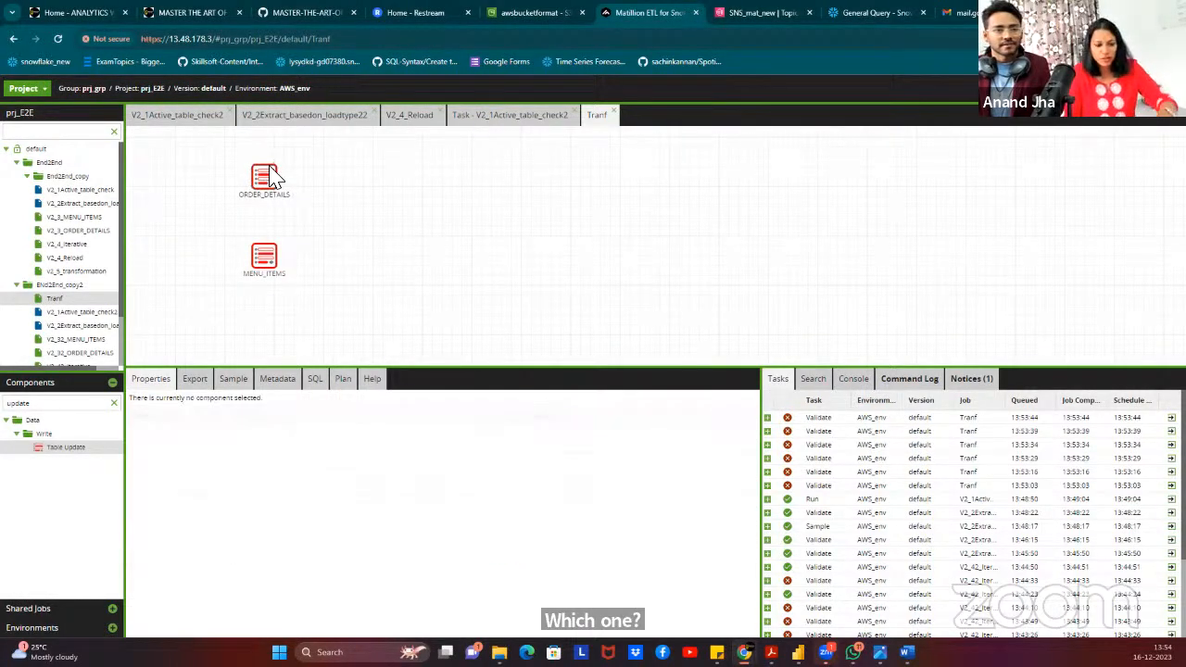
click(267, 176)
key(Delete)
click(264, 256)
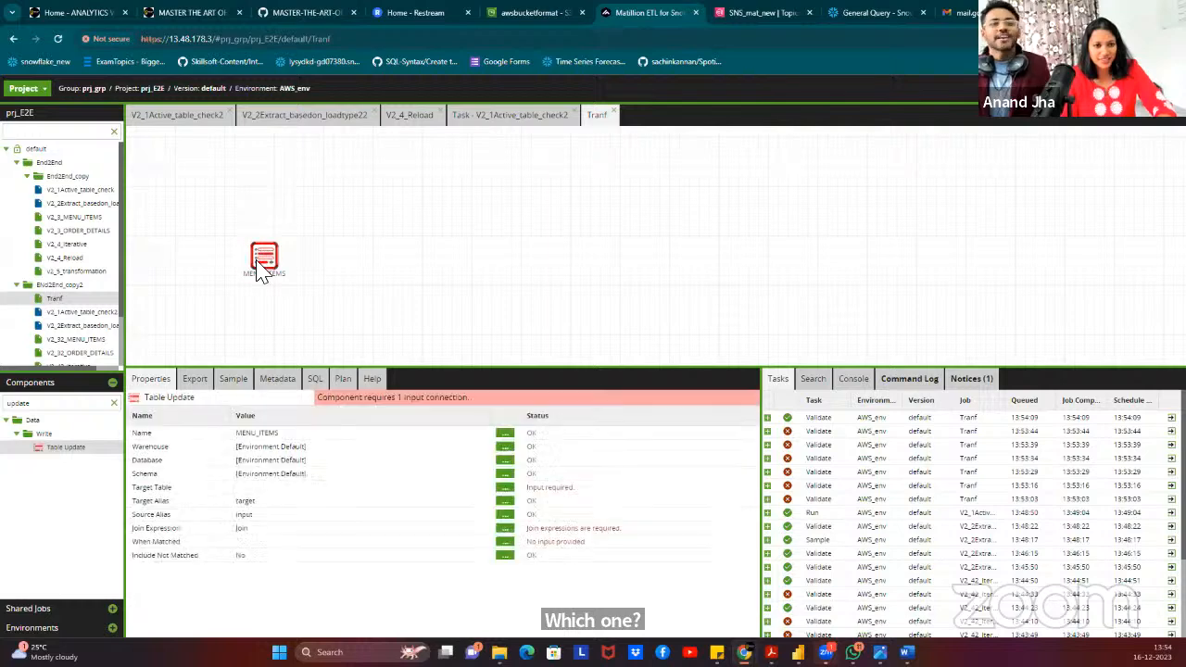
key(Delete)
Add a Table Input component and name it ORDER_DETAILS.
click(115, 404)
click(53, 403)
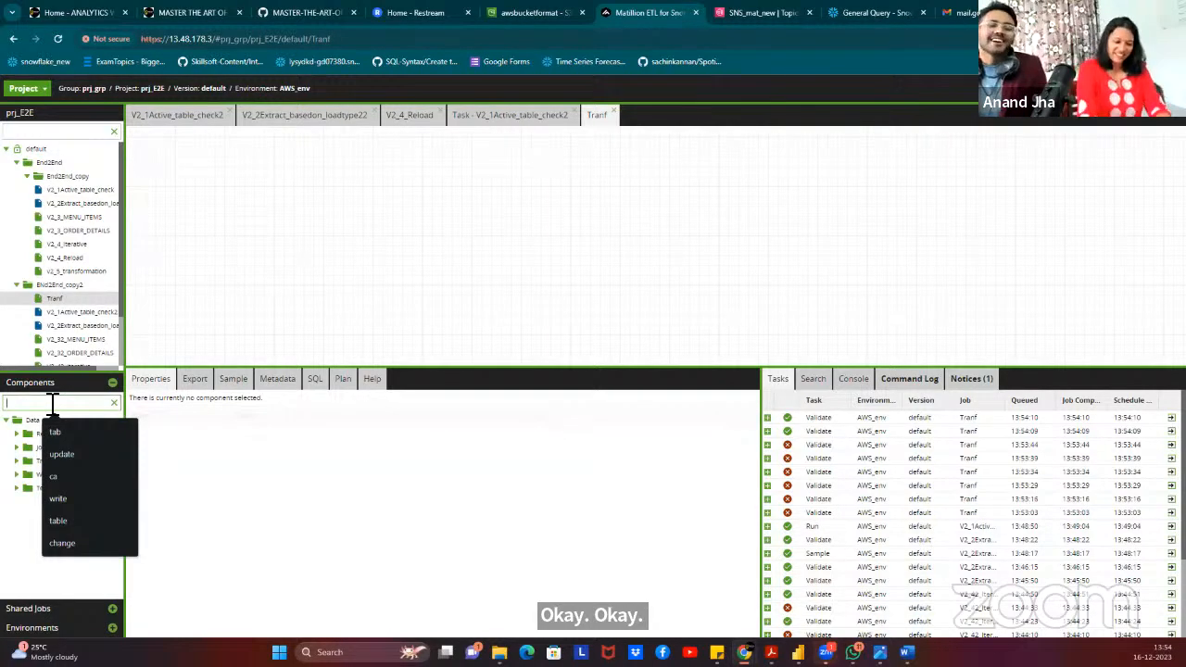
text(input)
drag(63, 475, 264, 188)
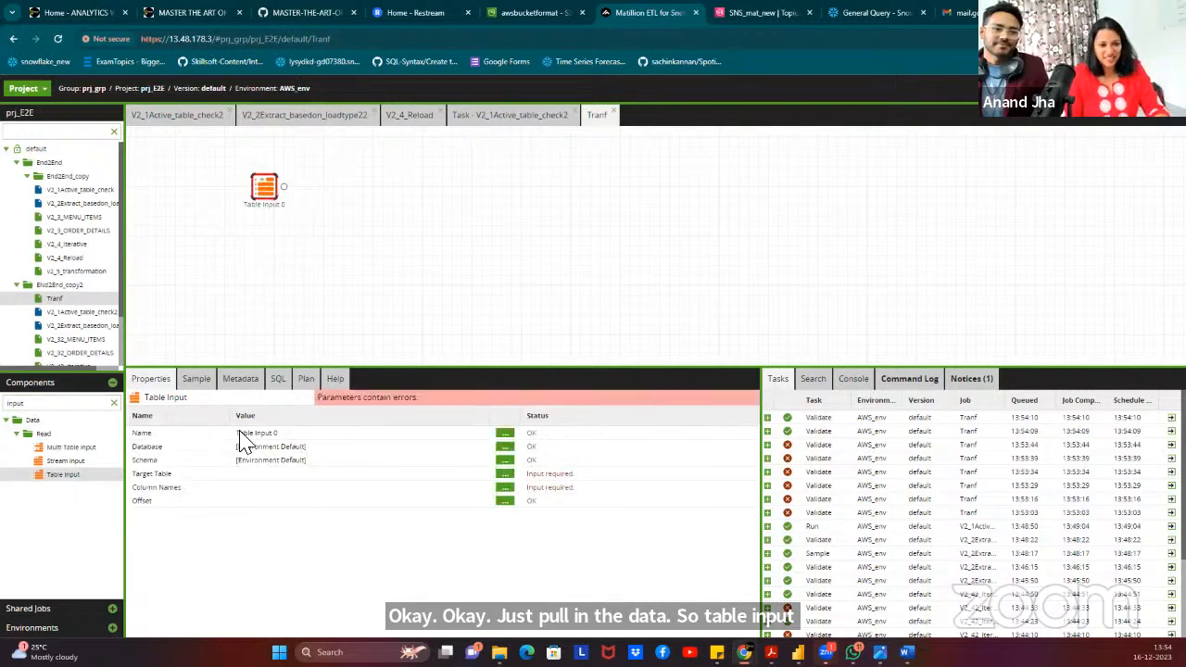
click(306, 433)
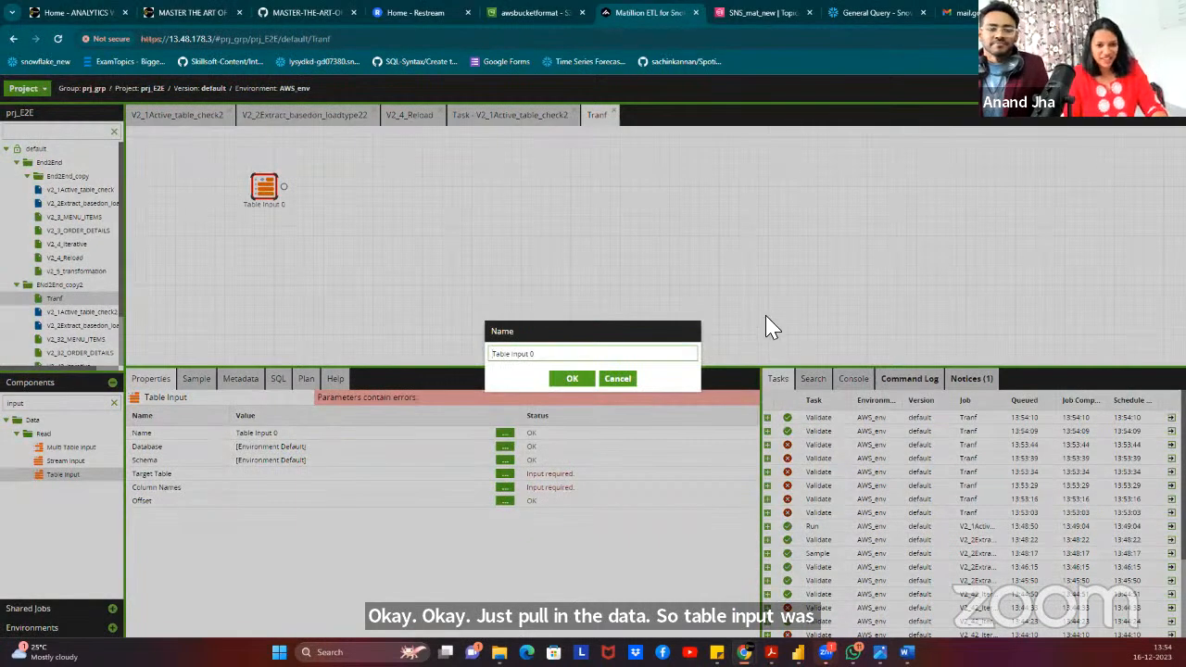
drag(584, 357, 497, 363)
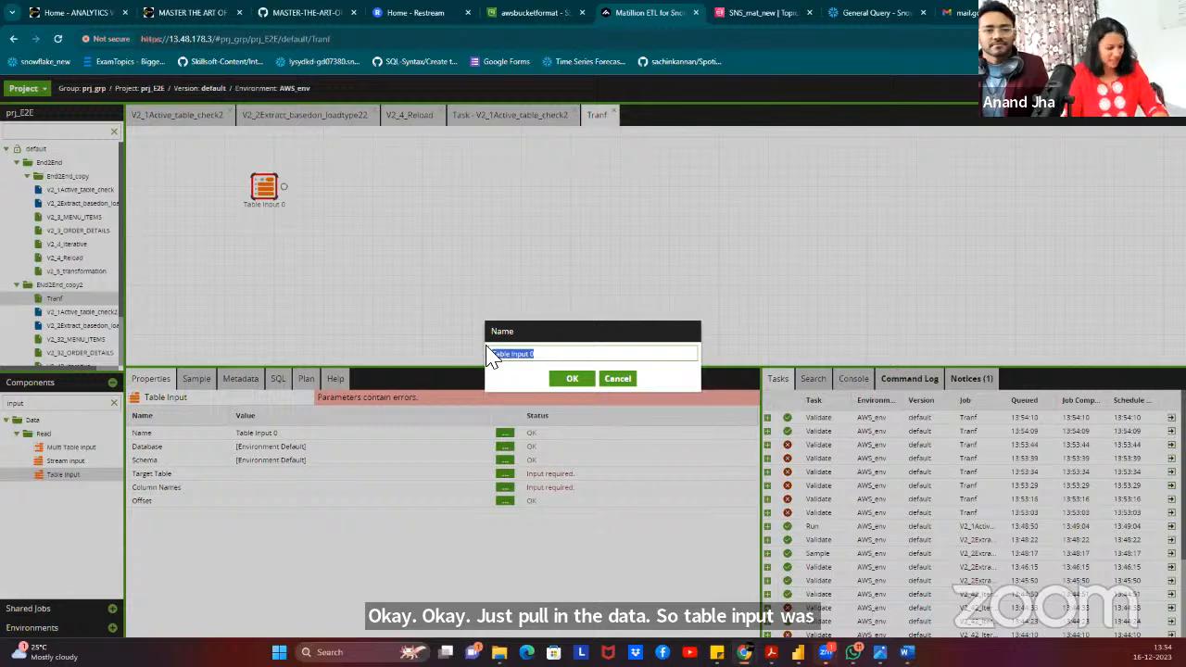
text(ORDER)
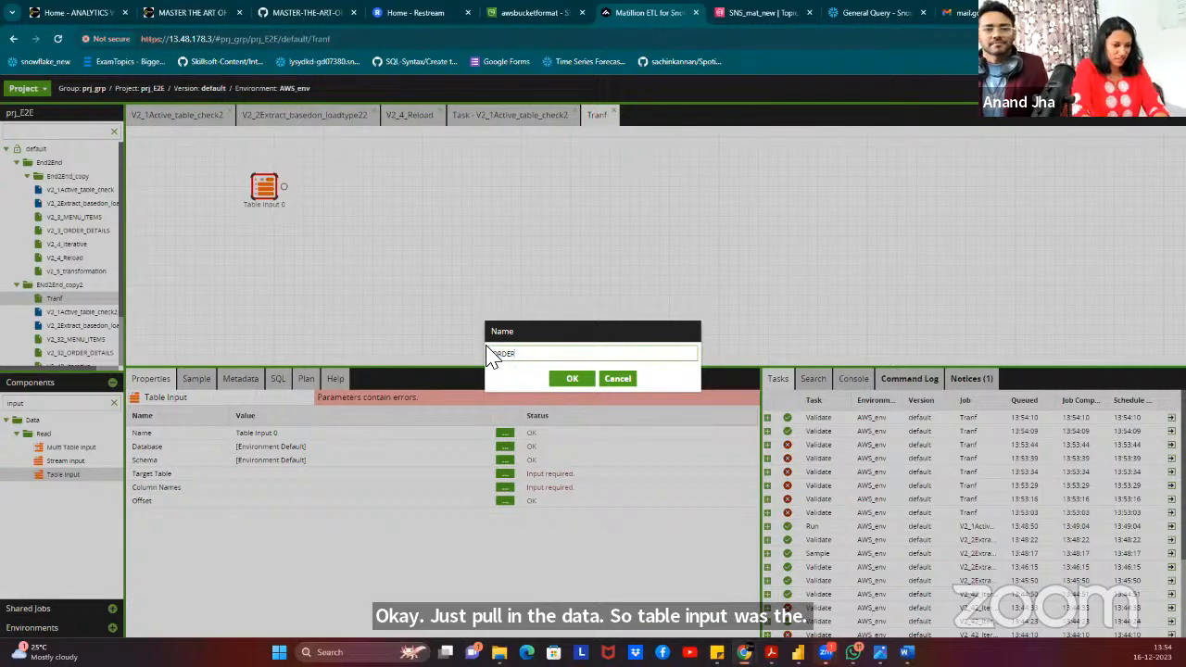
text(TAILS)
click(573, 379)
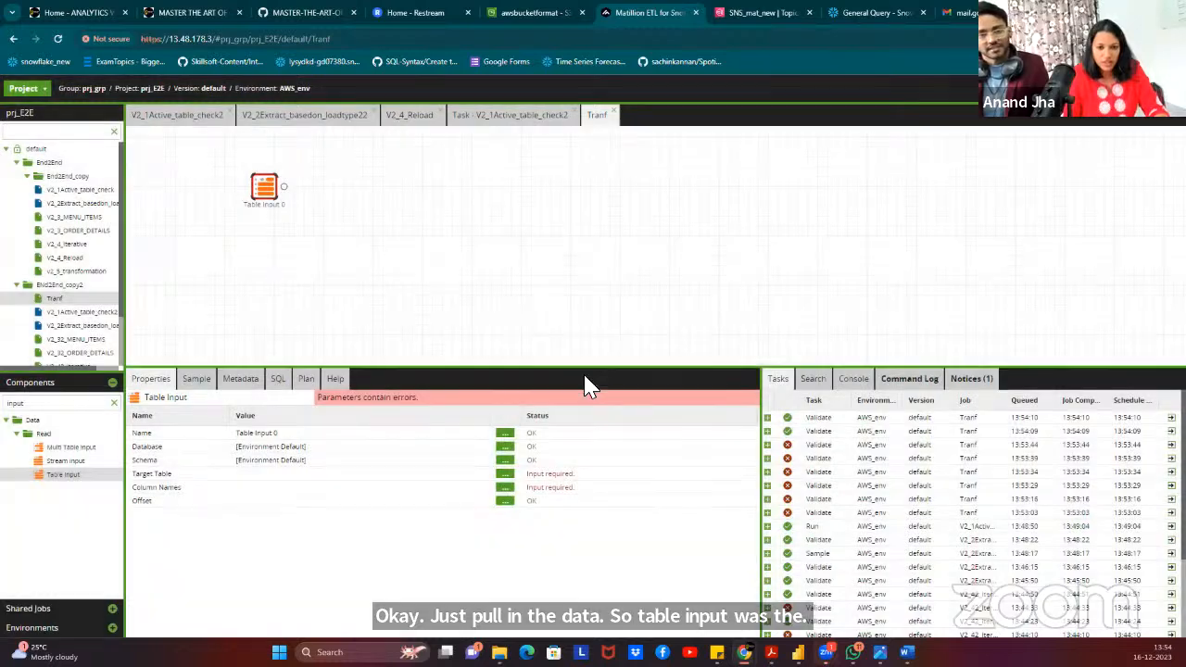
Set the ORDER_DETAILS input's database to RESTAURANTSALES and schema to RESTAURANT_DB_DES.
click(504, 447)
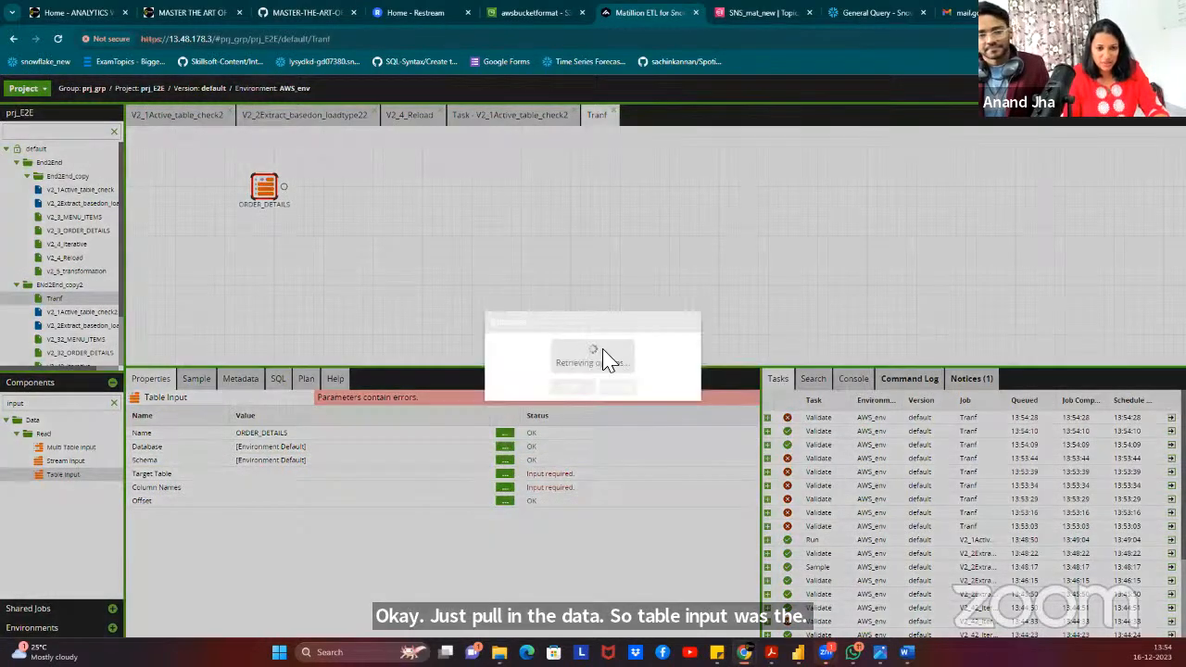
click(603, 344)
click(527, 392)
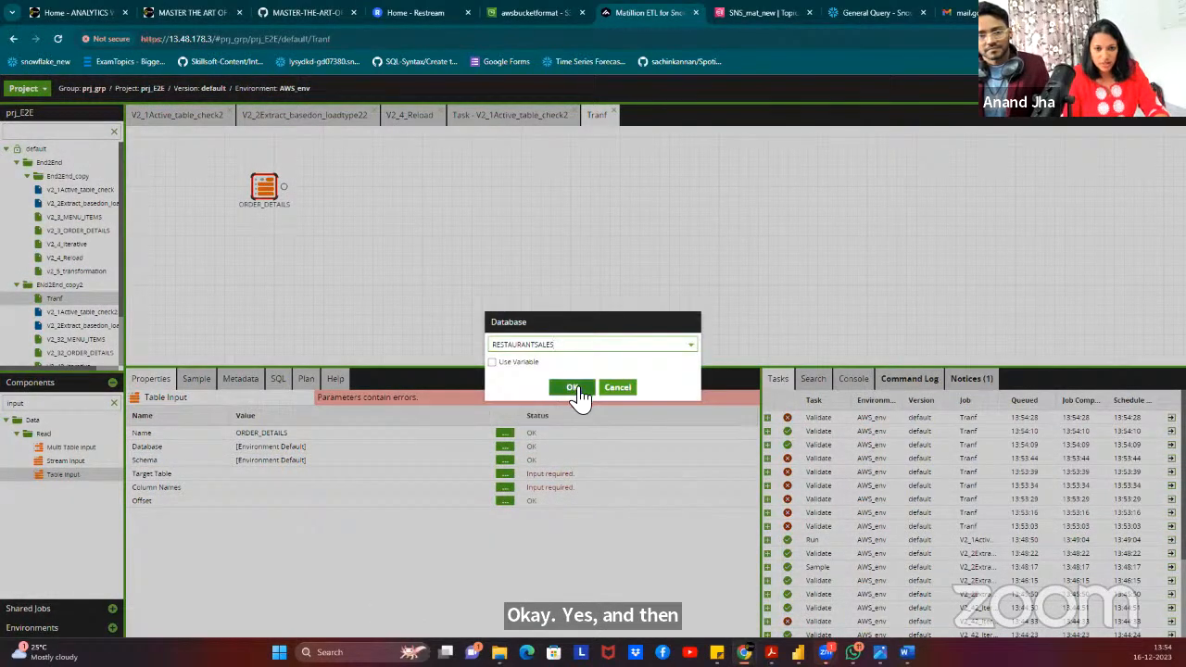
click(571, 388)
click(504, 460)
click(559, 345)
click(554, 408)
click(574, 393)
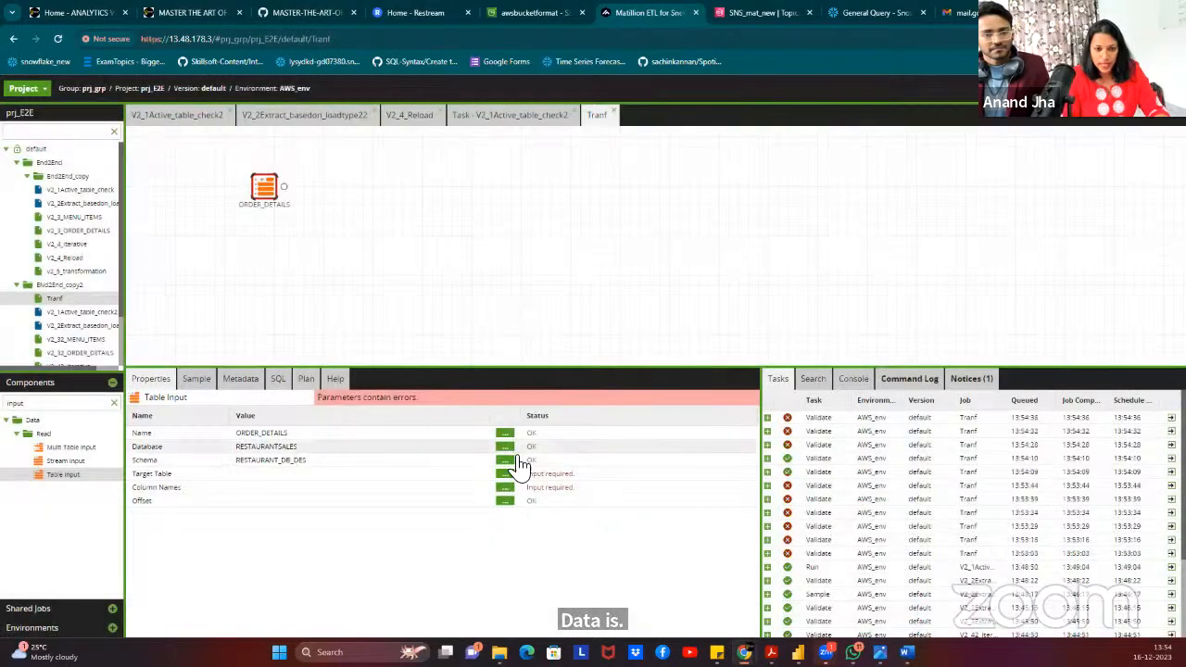
Point the input at ORDER_DETAILS_DES and select all five of its columns.
click(504, 474)
click(569, 346)
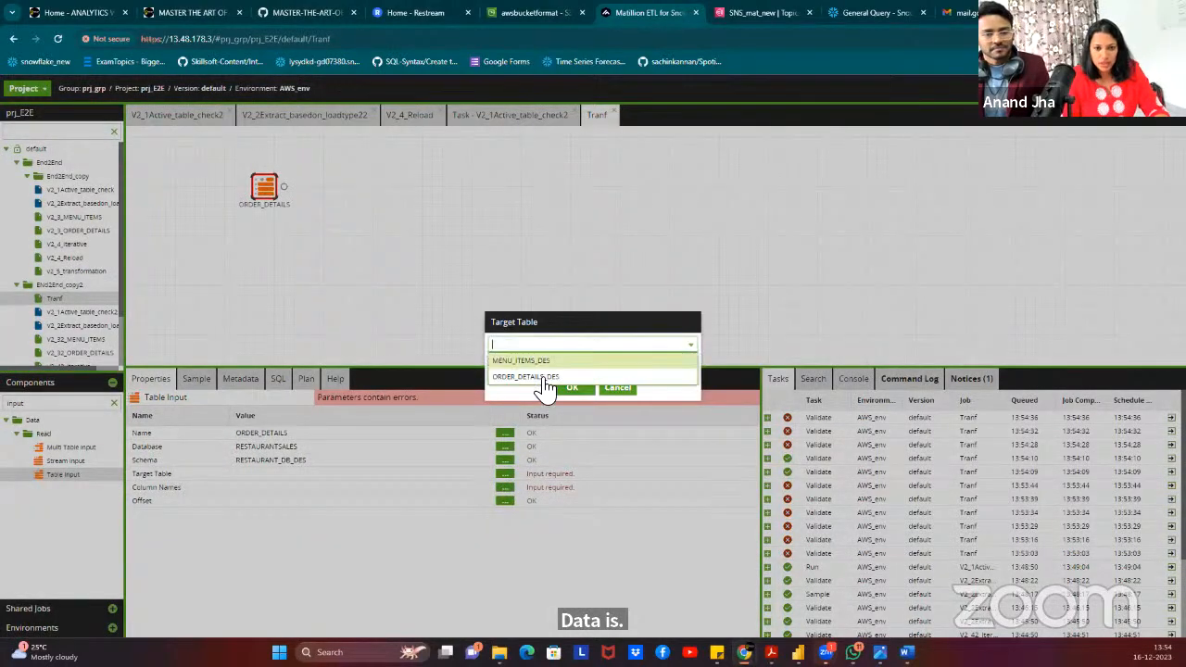
click(543, 377)
click(571, 389)
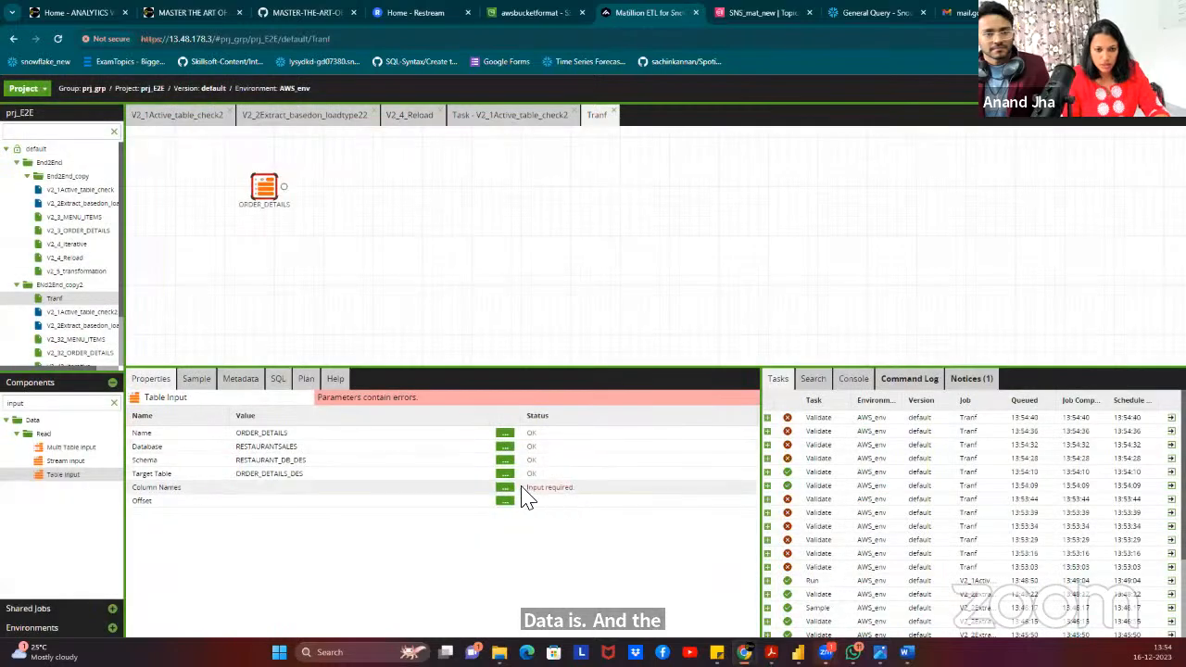
click(505, 490)
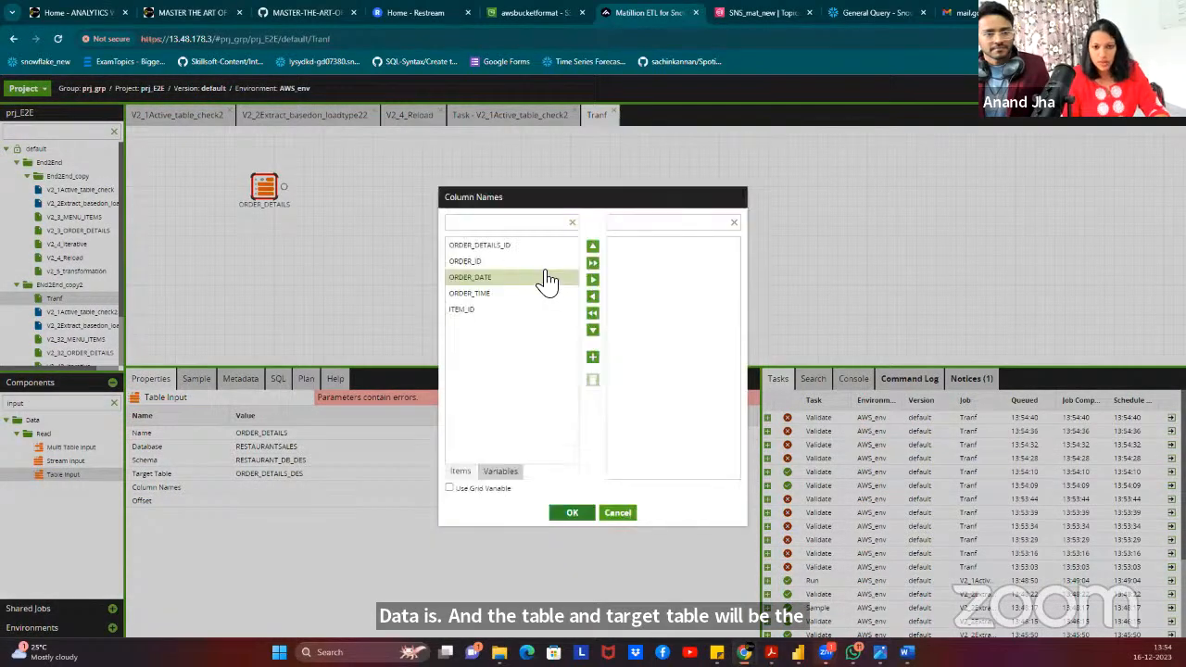
click(593, 262)
click(571, 513)
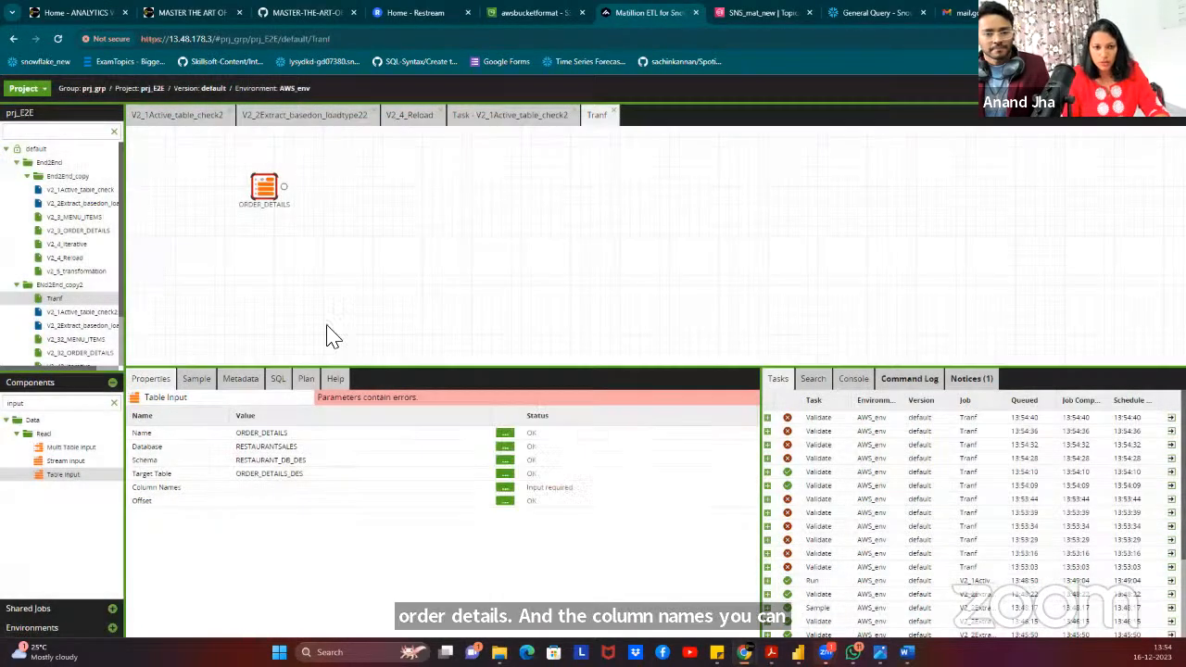
Copy the ORDER_DETAILS component and paste a duplicate onto the canvas.
click(306, 214)
click(263, 189)
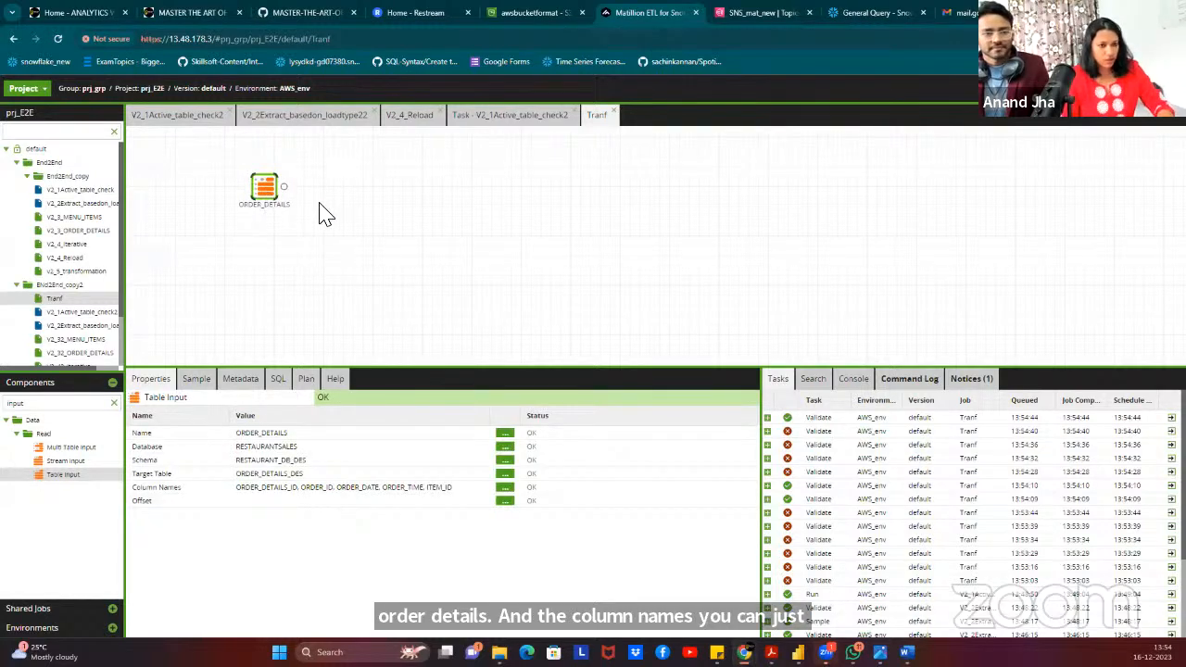
key(ctrl+c)
key(ctrl+v)
Move the copy below ORDER_DETAILS and rename it MENU_ITEMS.
drag(625, 266, 243, 278)
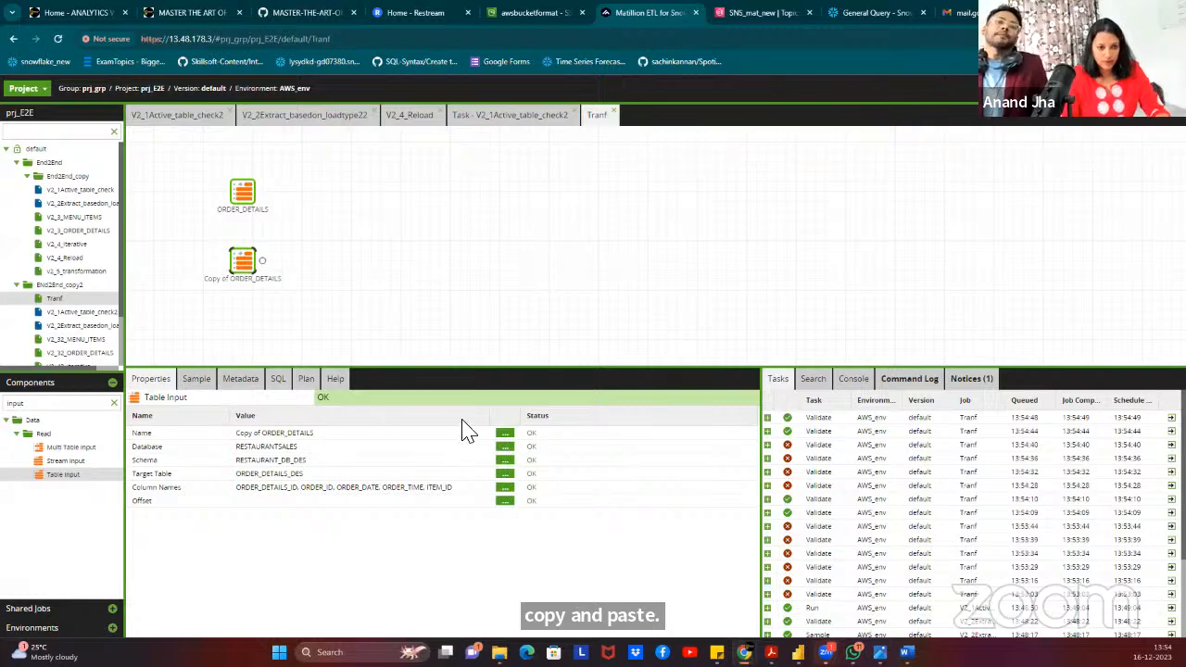
click(501, 431)
drag(572, 357, 440, 354)
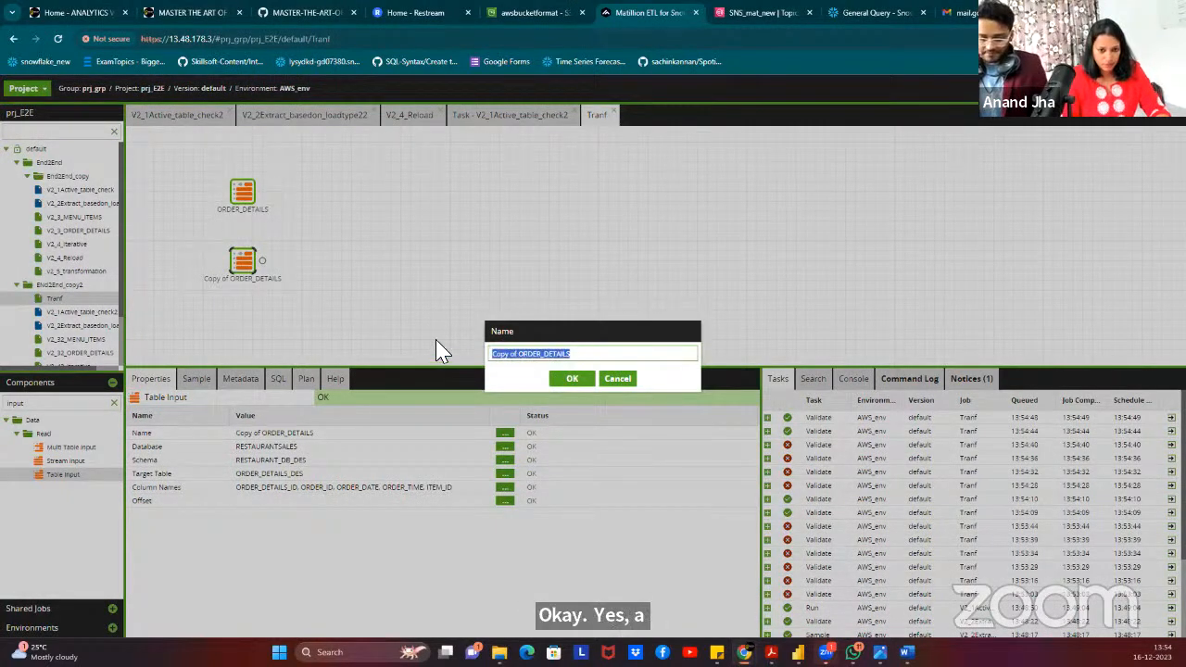
text(MENU)
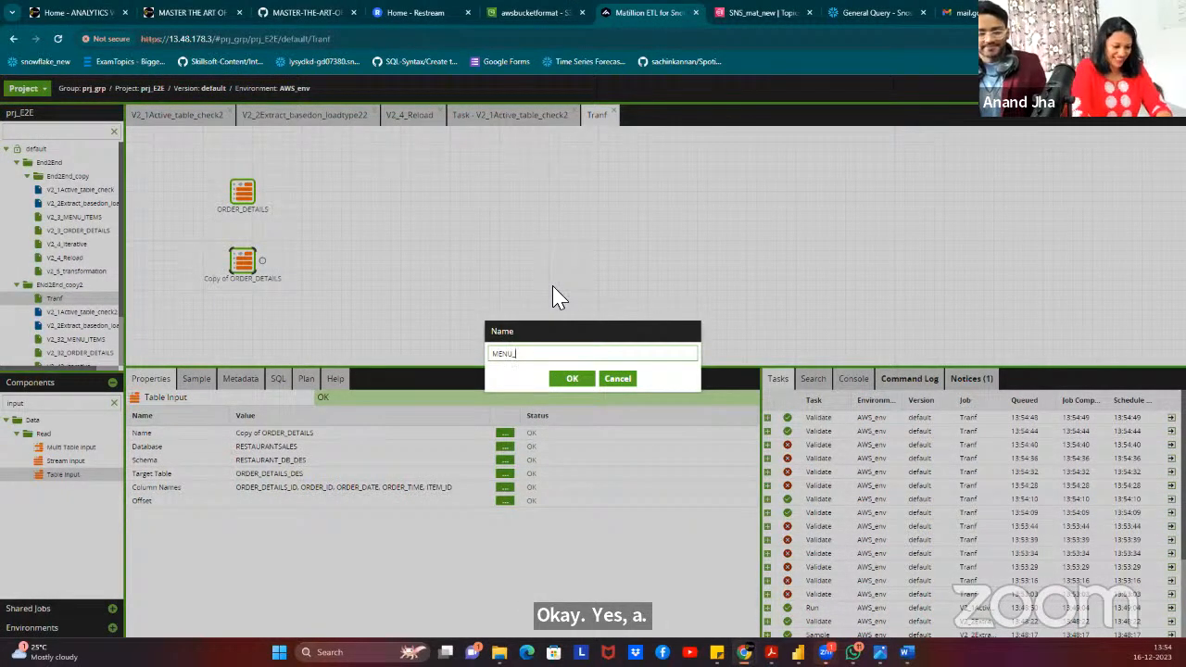
text(_ITEMS)
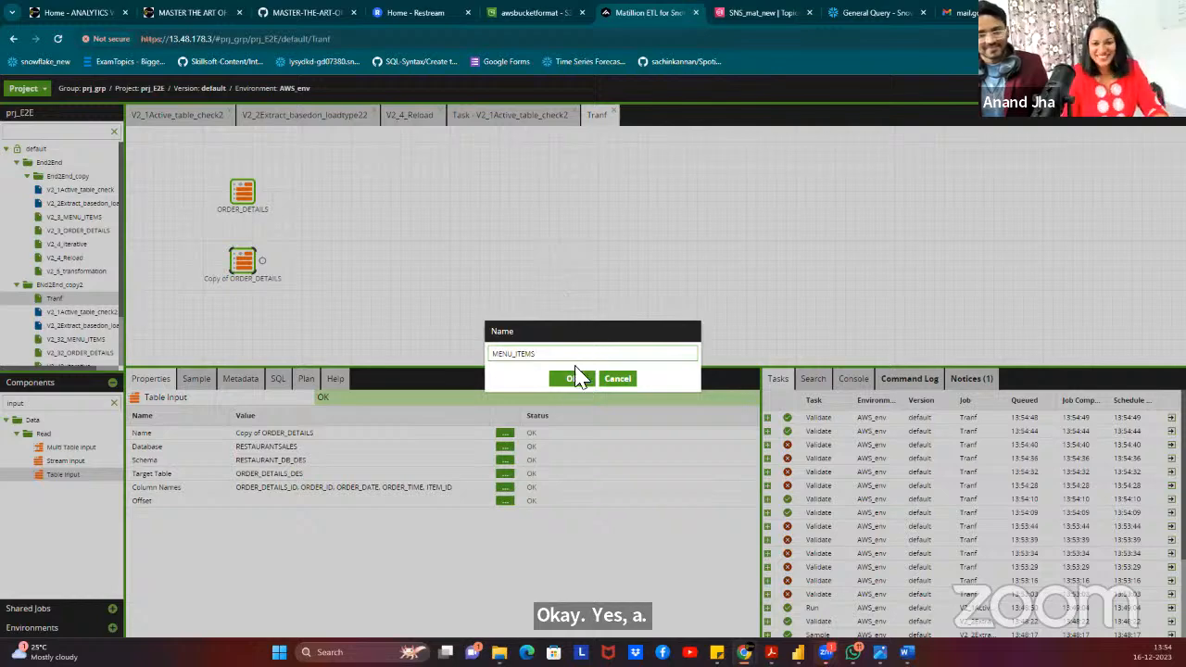
click(570, 379)
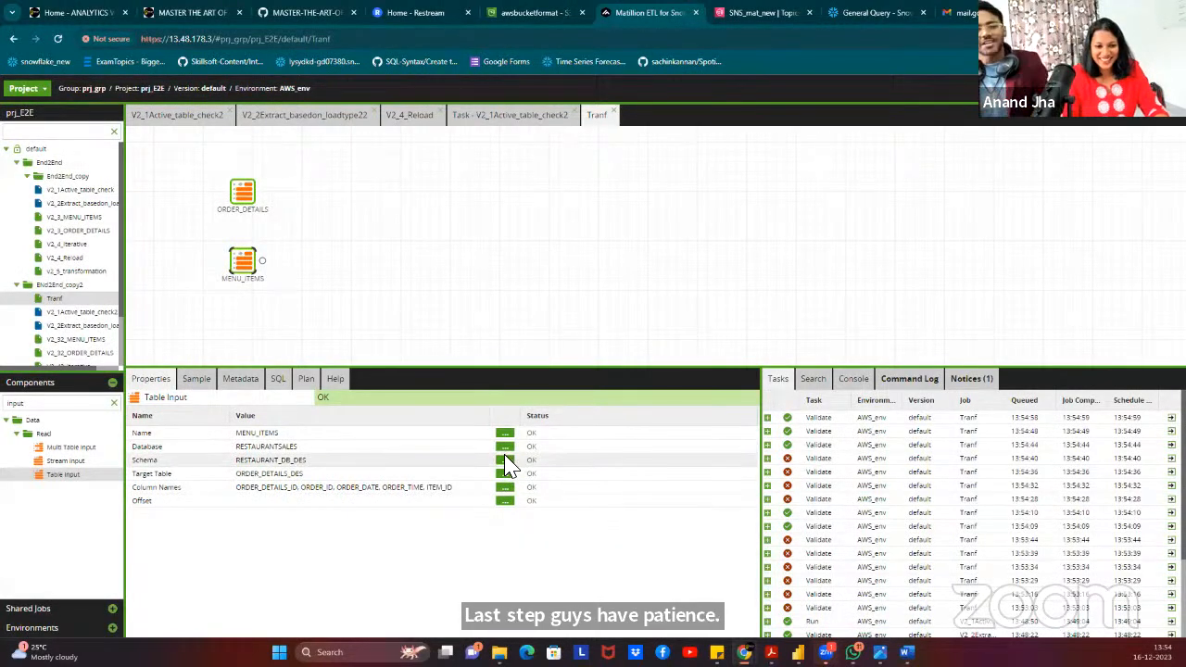
Set MENU_ITEMS to read MENU_ITEMS_DES with all four columns selected.
click(504, 473)
click(556, 345)
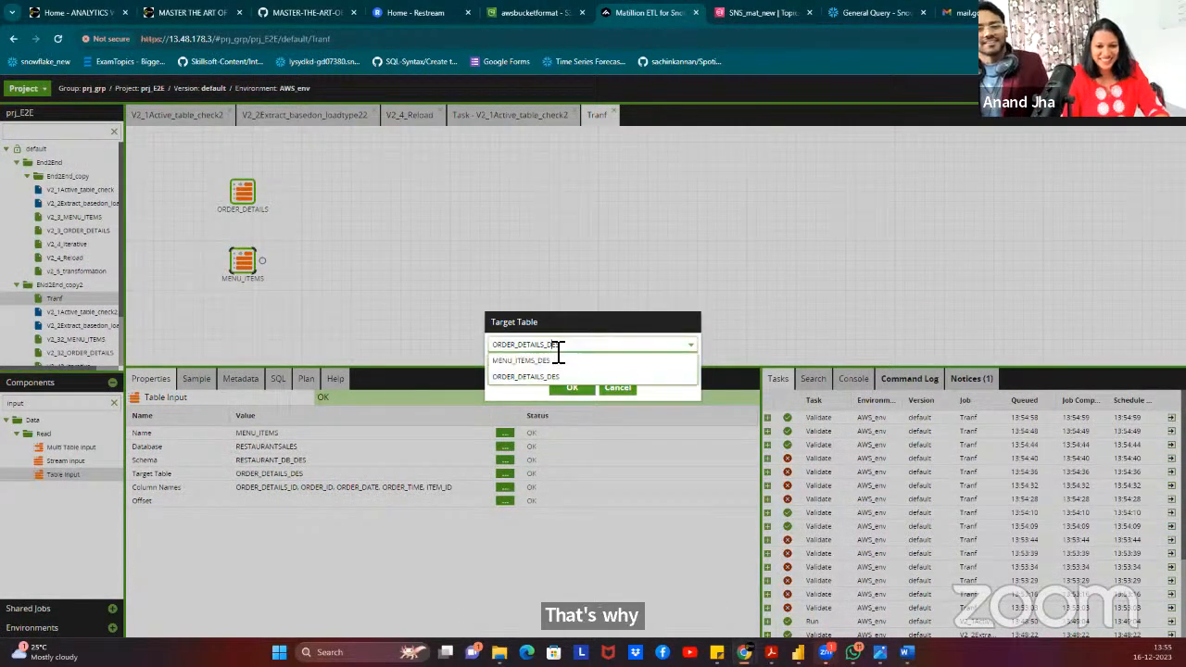
click(556, 377)
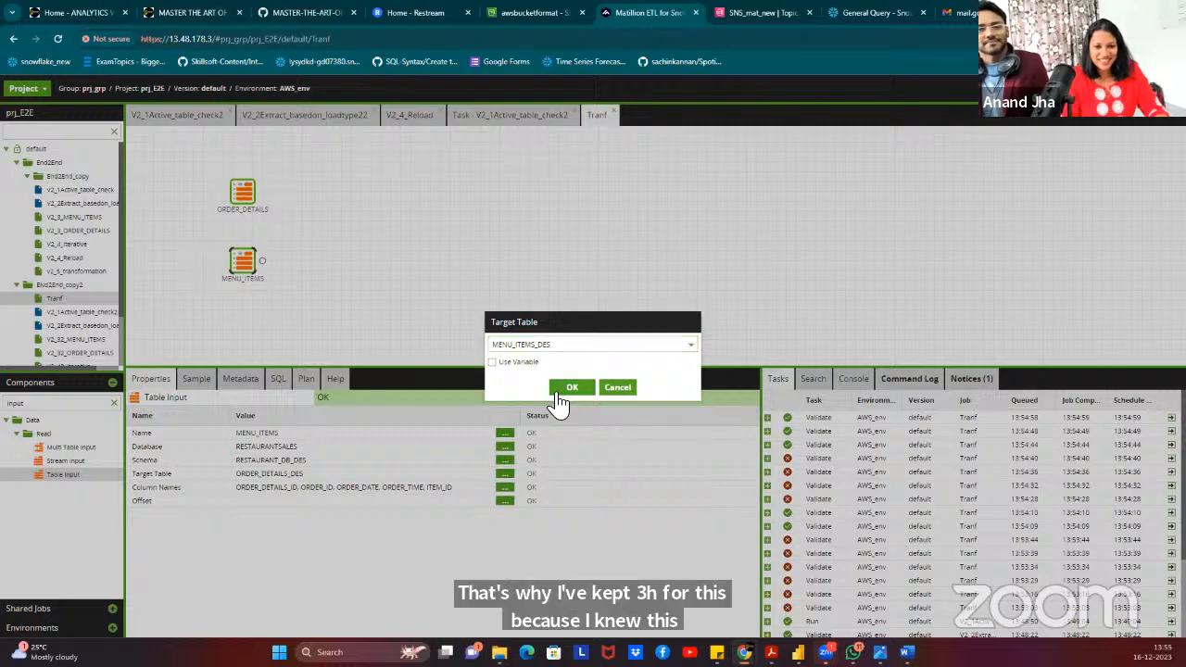
click(558, 391)
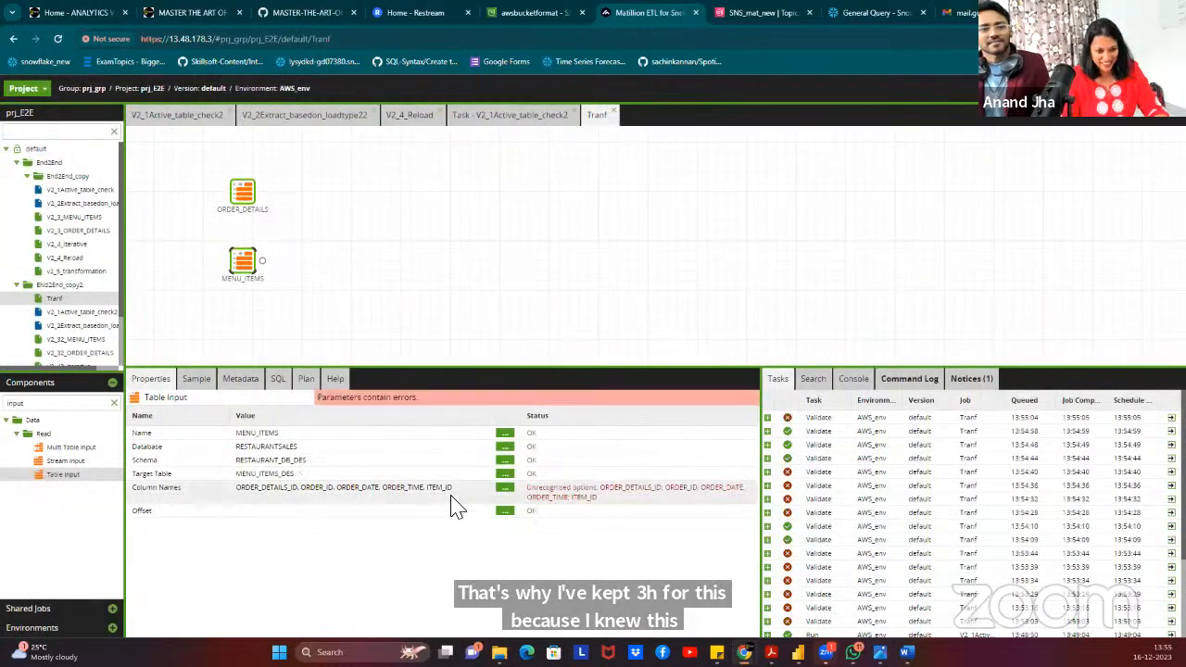
click(504, 487)
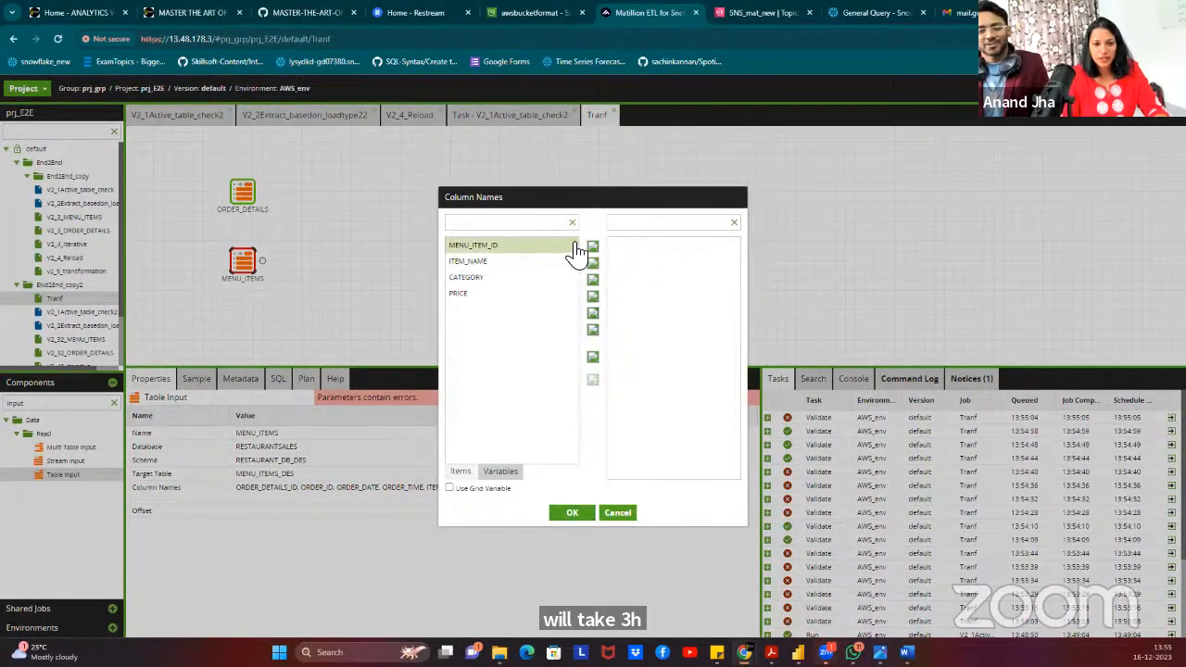
click(594, 263)
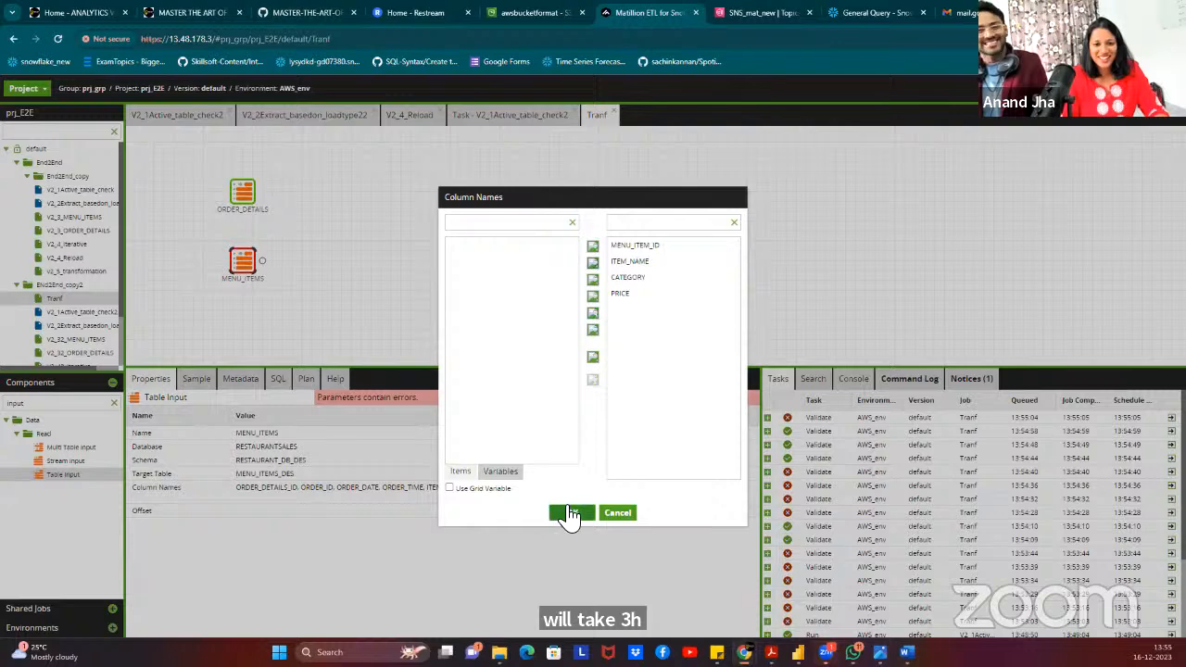
click(573, 515)
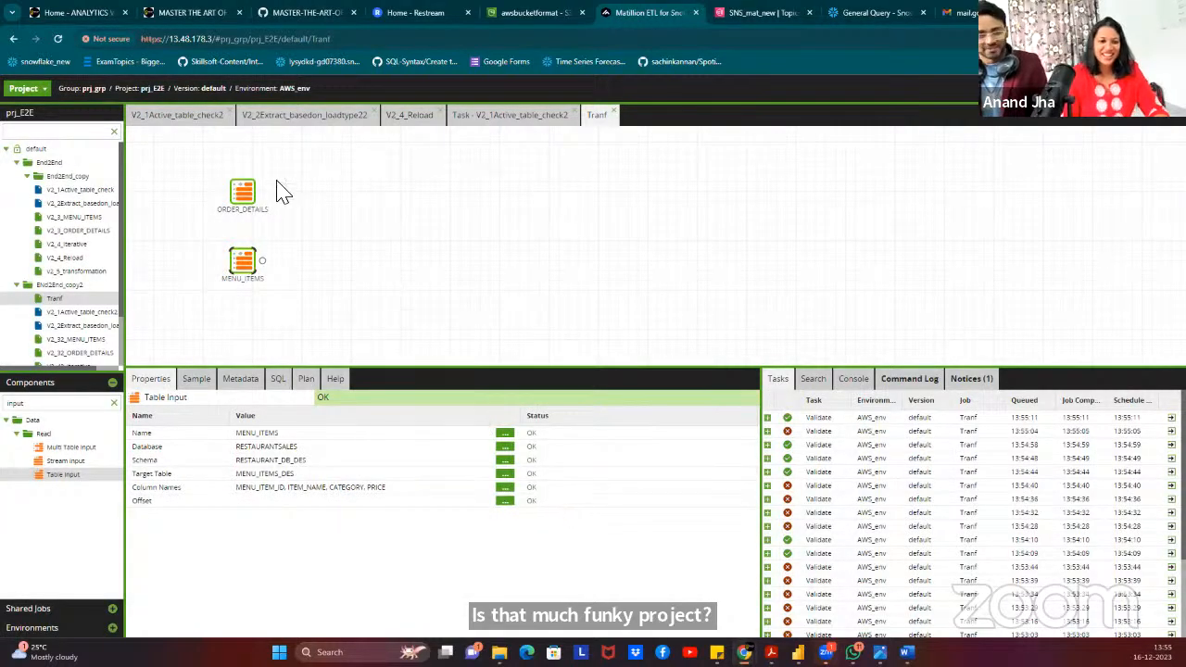
Add a Join component and connect ORDER_DETAILS and MENU_ITEMS into it.
click(114, 404)
text(joi)
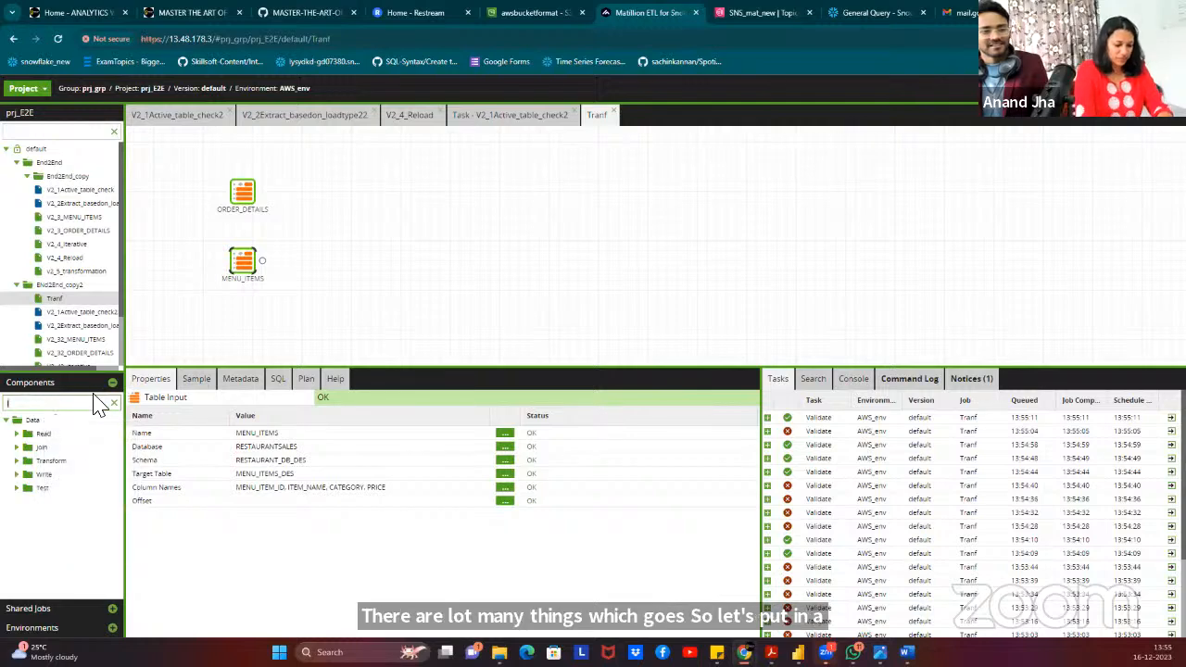
text(n)
drag(52, 448, 353, 202)
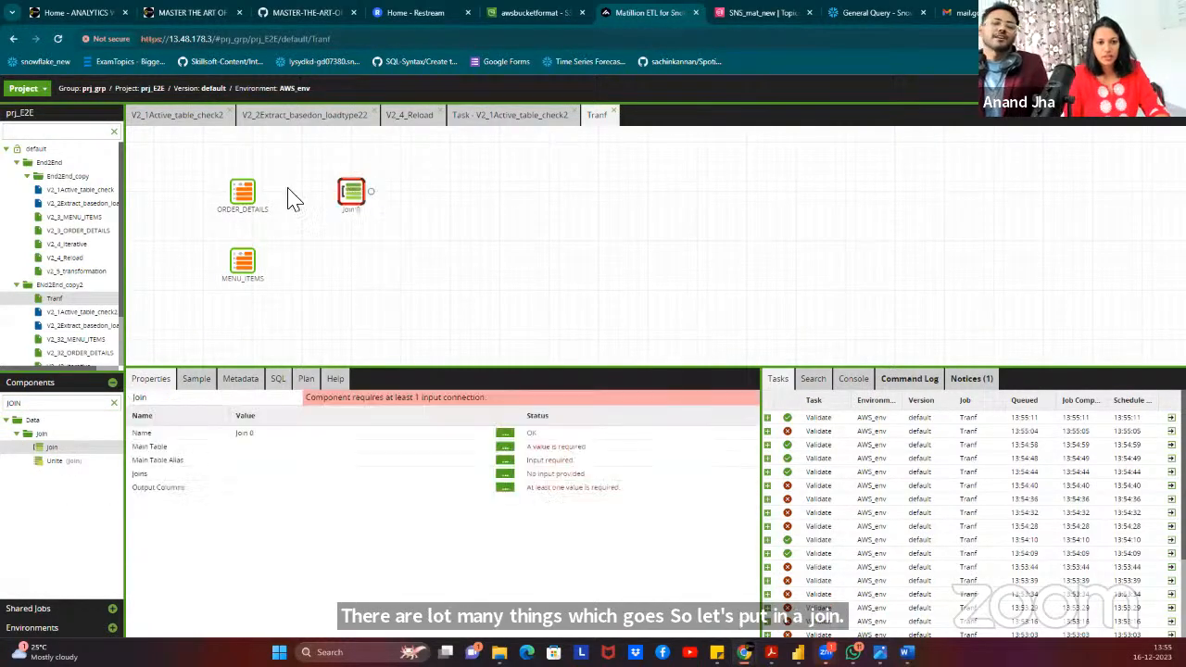
click(246, 194)
drag(264, 197, 352, 195)
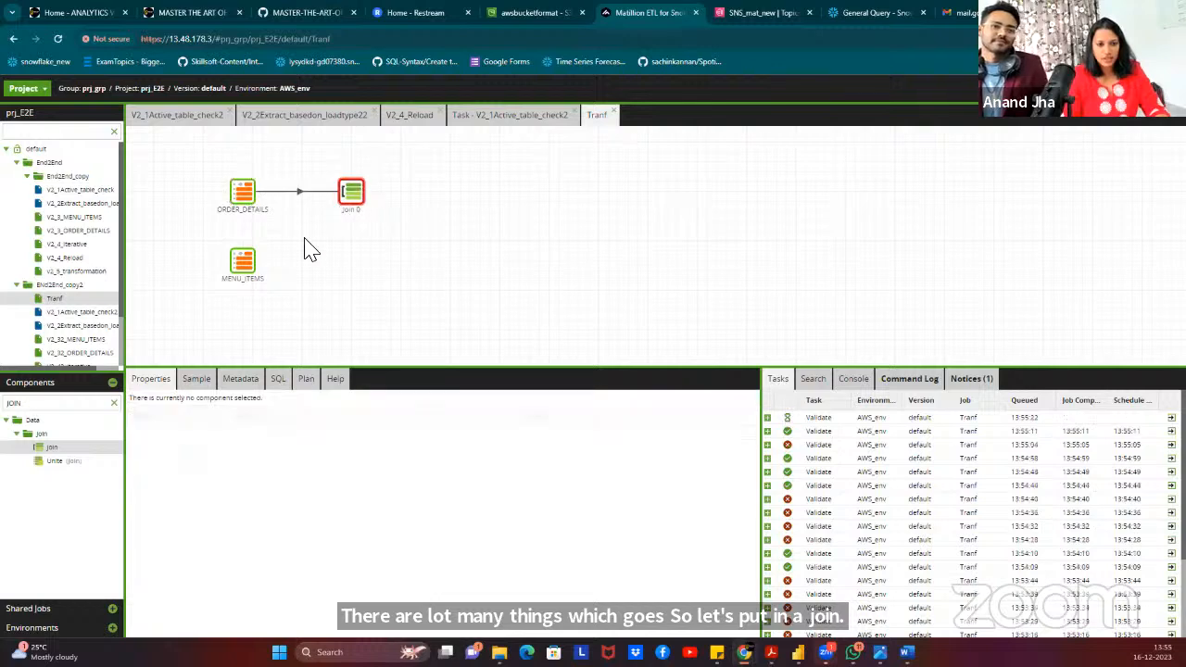
click(244, 269)
drag(262, 259, 346, 202)
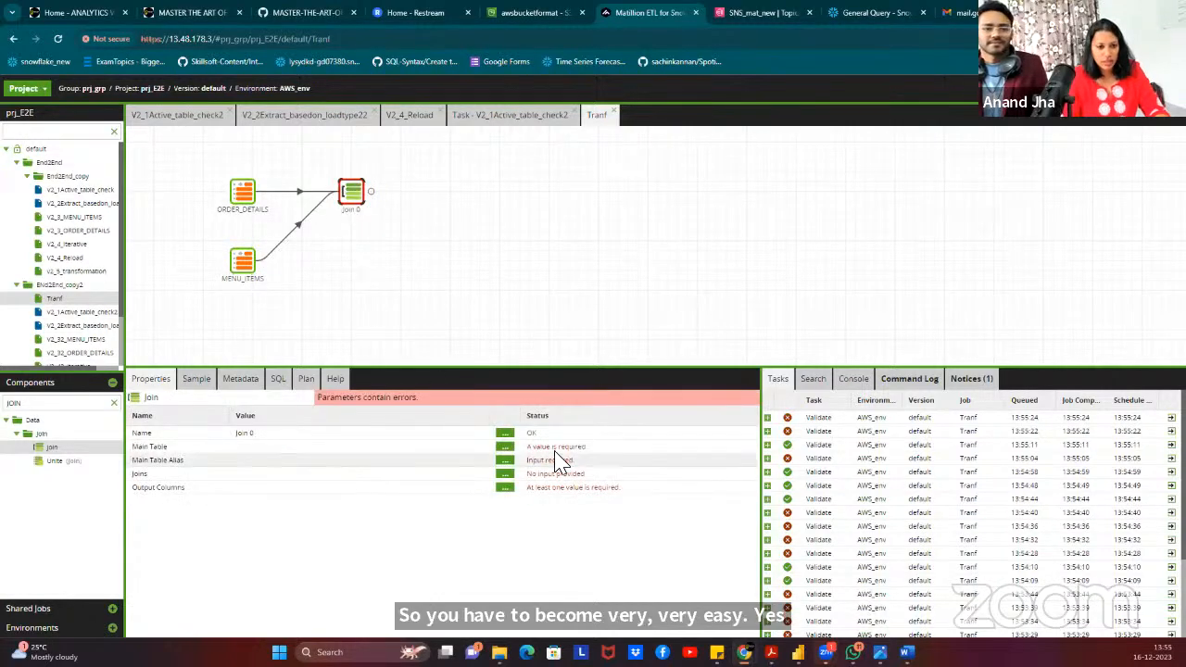
Set the join's main table to ORDER_DETAILS with alias Main.
click(504, 447)
click(595, 344)
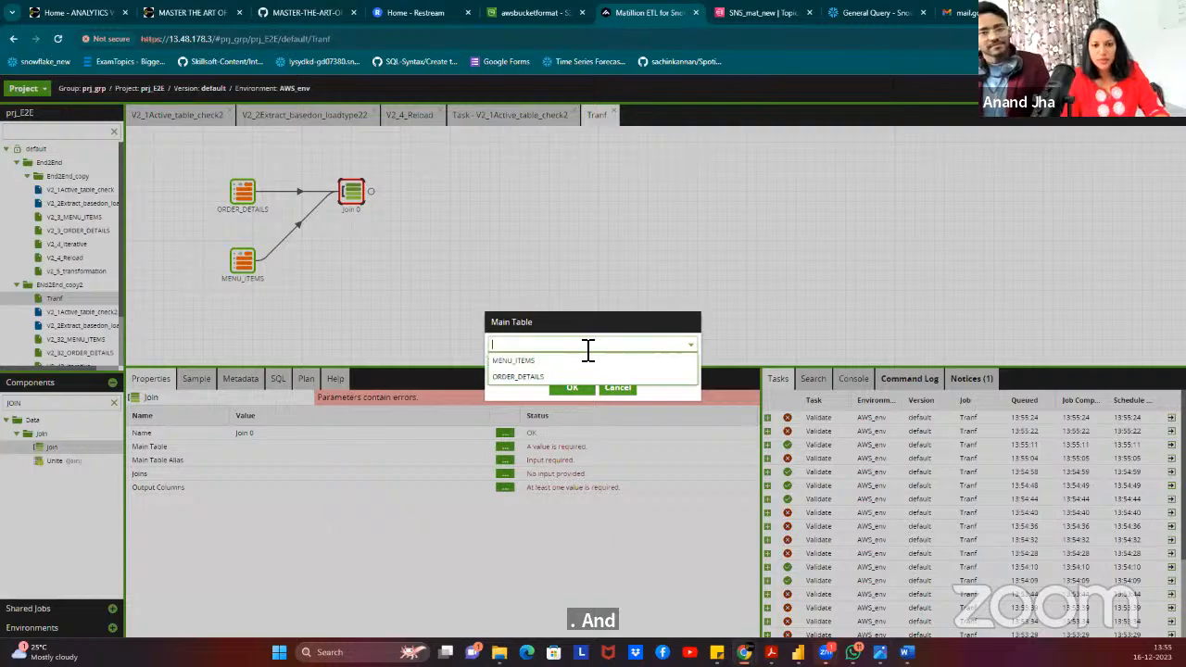
click(539, 374)
click(572, 386)
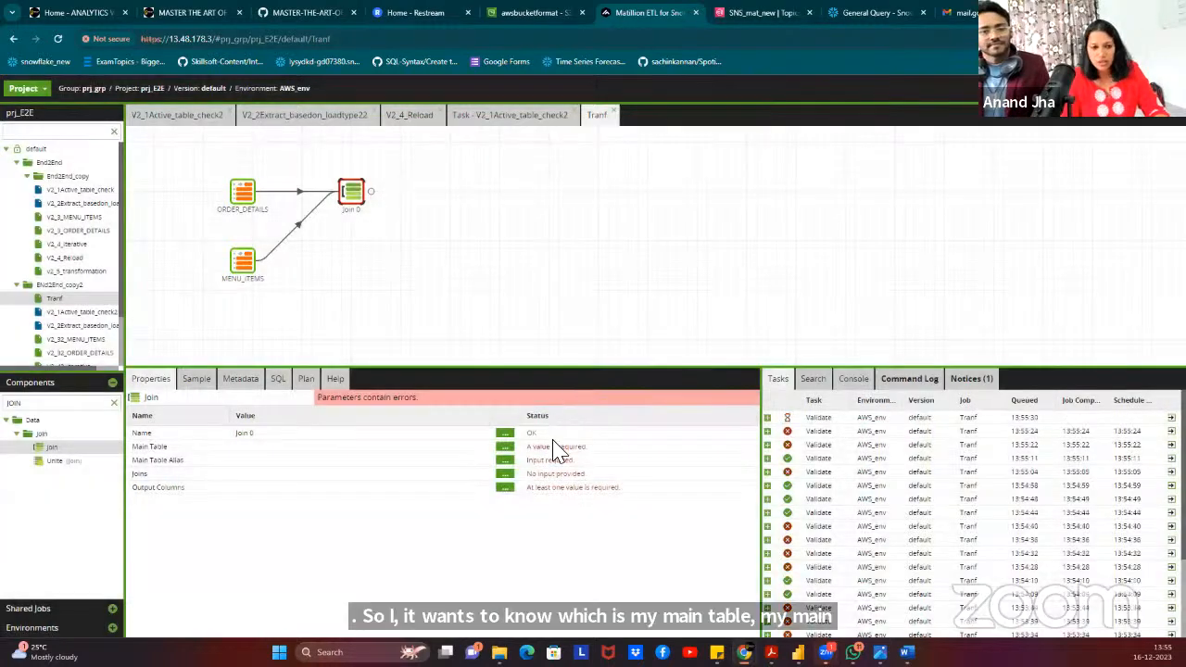
click(504, 460)
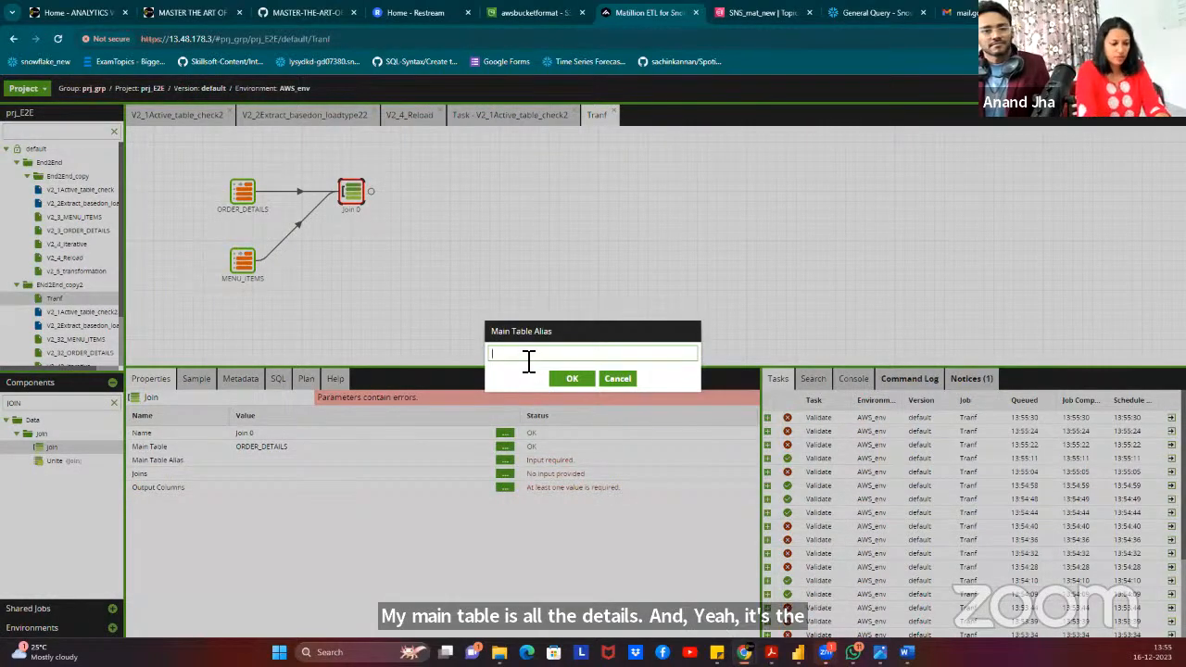
text(Main)
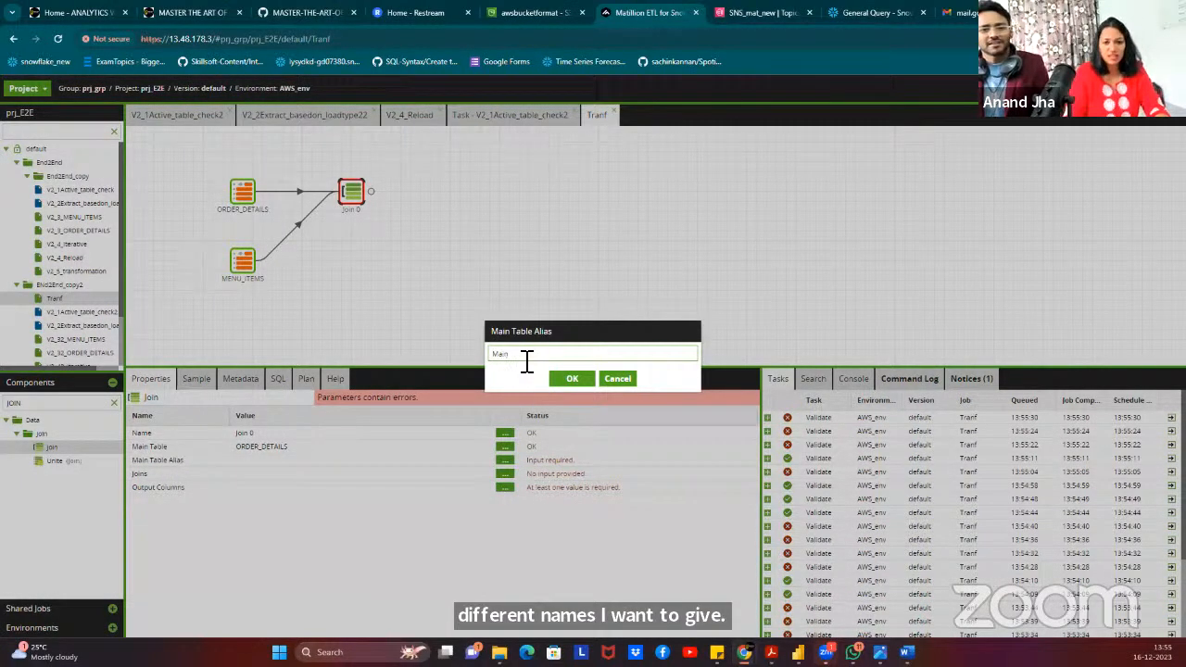
click(572, 378)
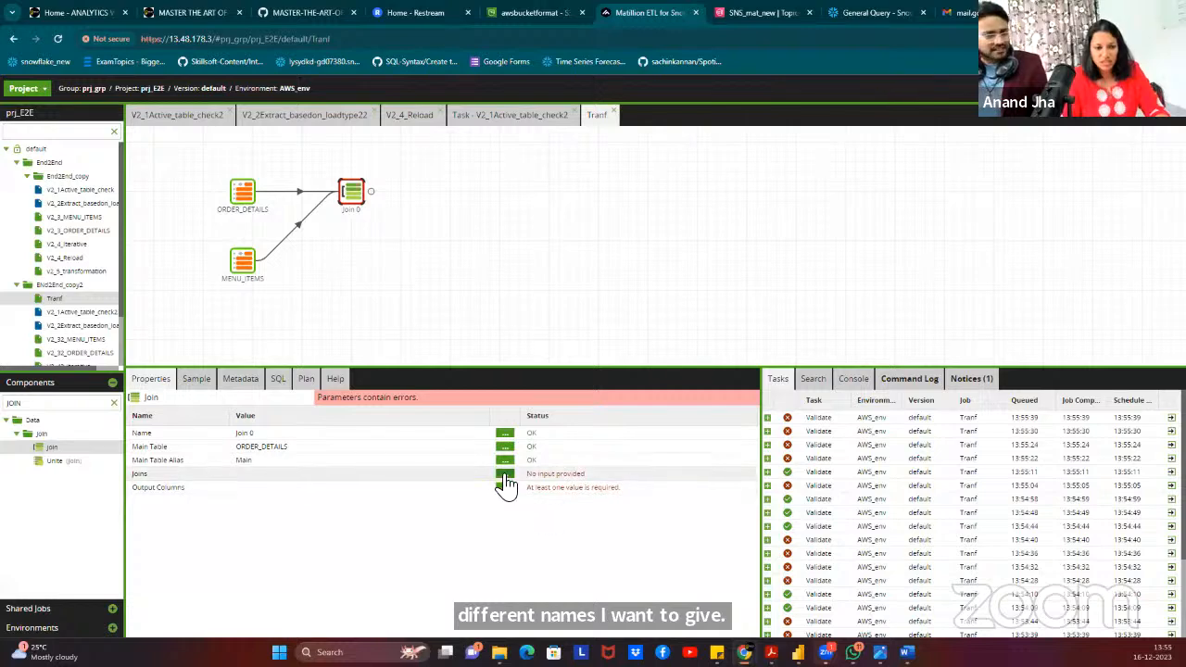
click(504, 475)
click(298, 486)
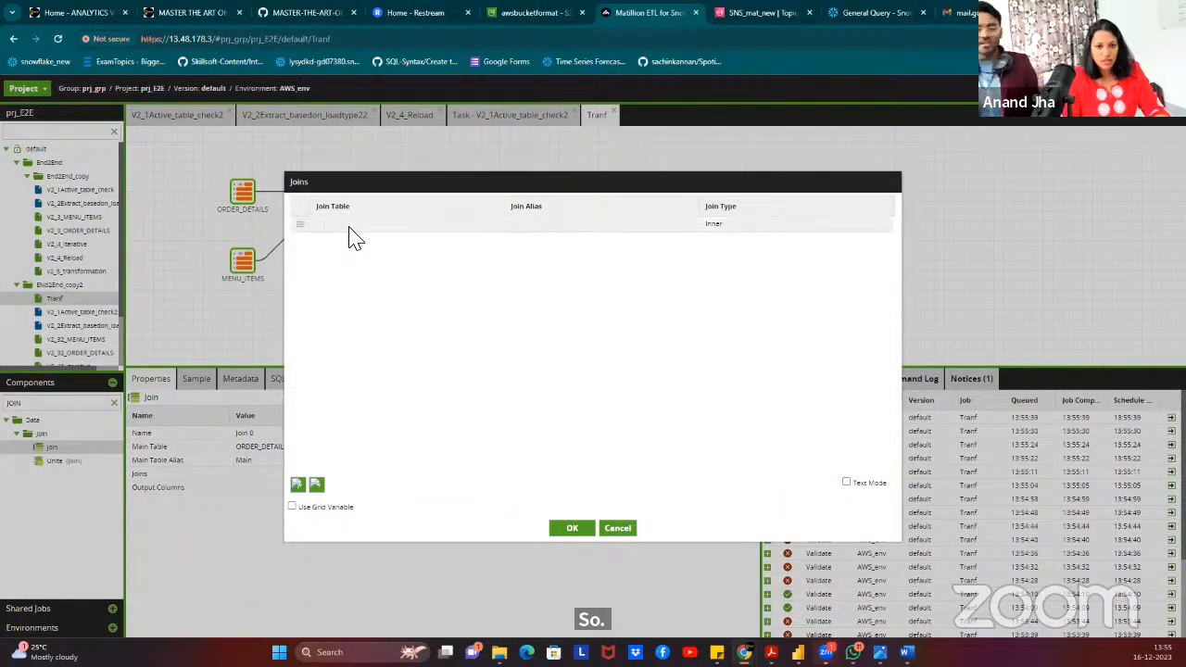
Define a Left join to MENU_ITEMS with join alias menu.
click(355, 227)
click(357, 258)
click(564, 225)
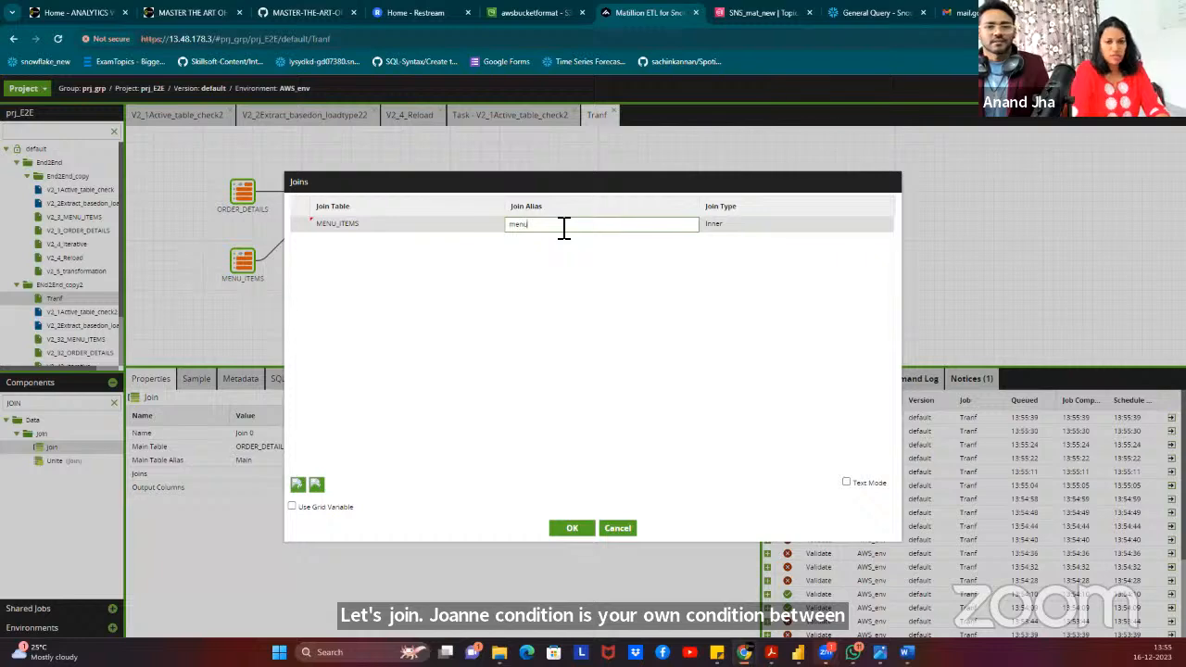
click(742, 225)
click(712, 254)
click(686, 326)
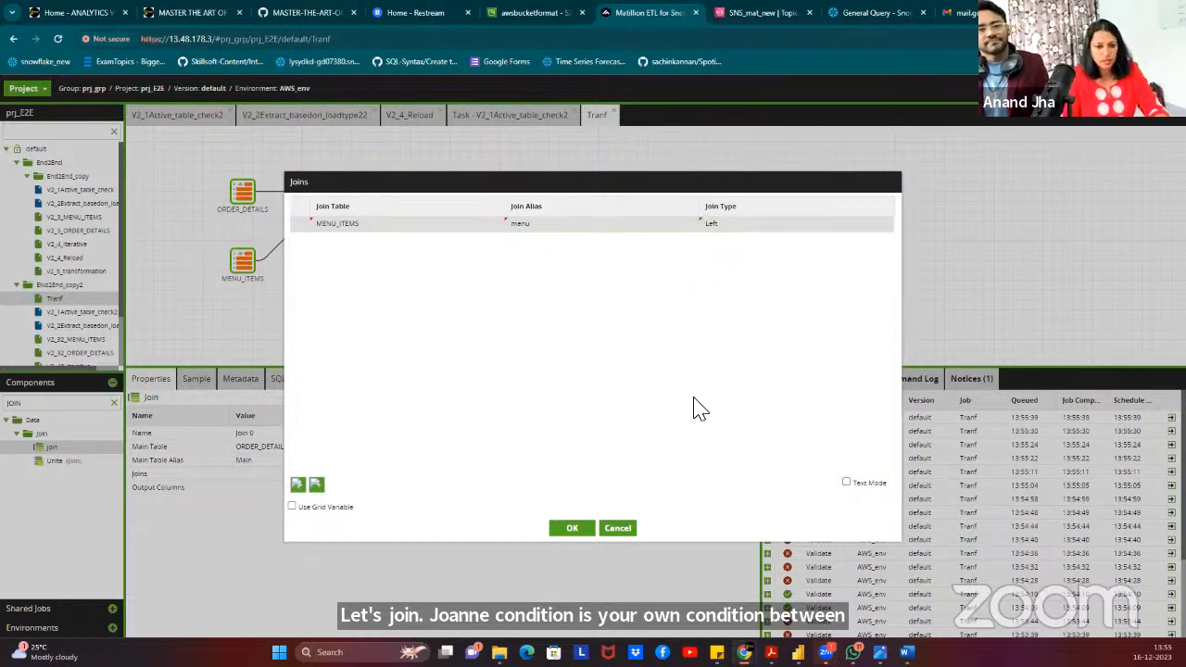
click(571, 532)
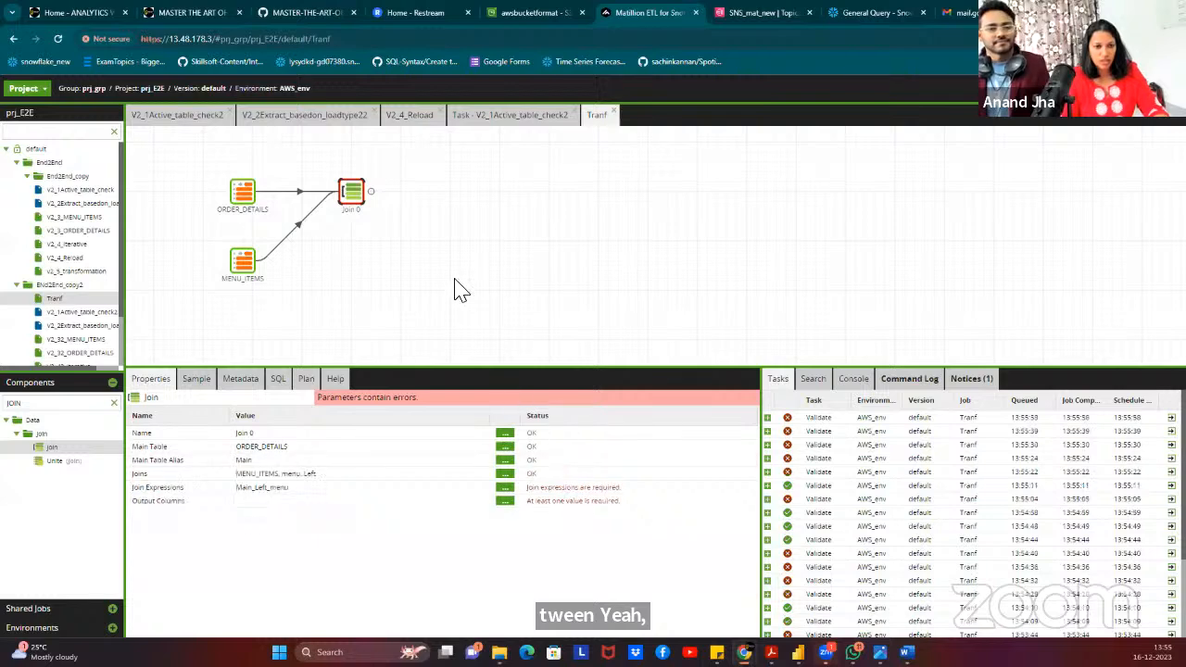
Enter the join condition "Main"."ITEM_ID" = "menu"."MENU_ITEM_ID" and confirm it.
click(506, 490)
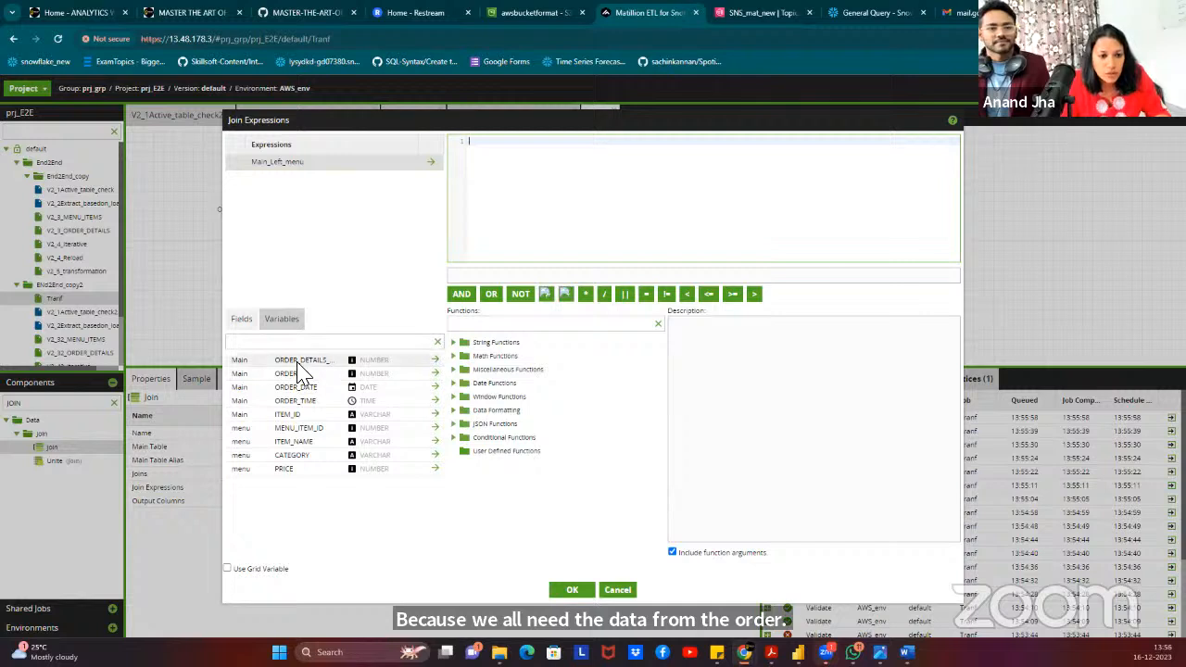
double_click(299, 416)
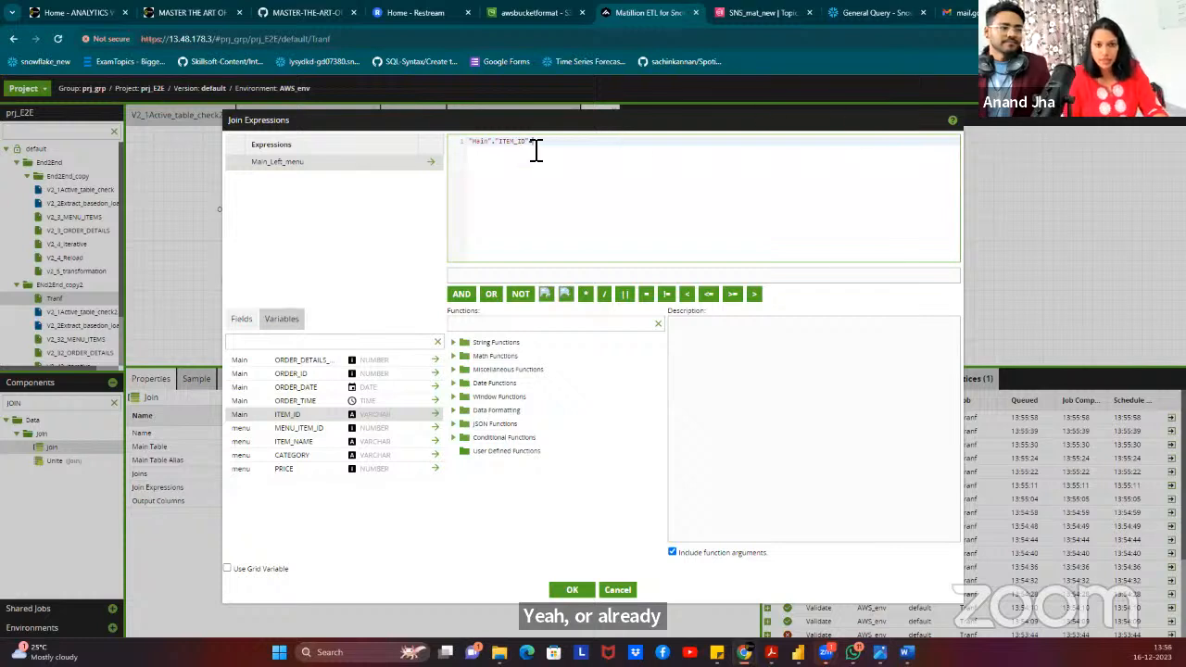
drag(533, 144, 456, 144)
key(BackSpace)
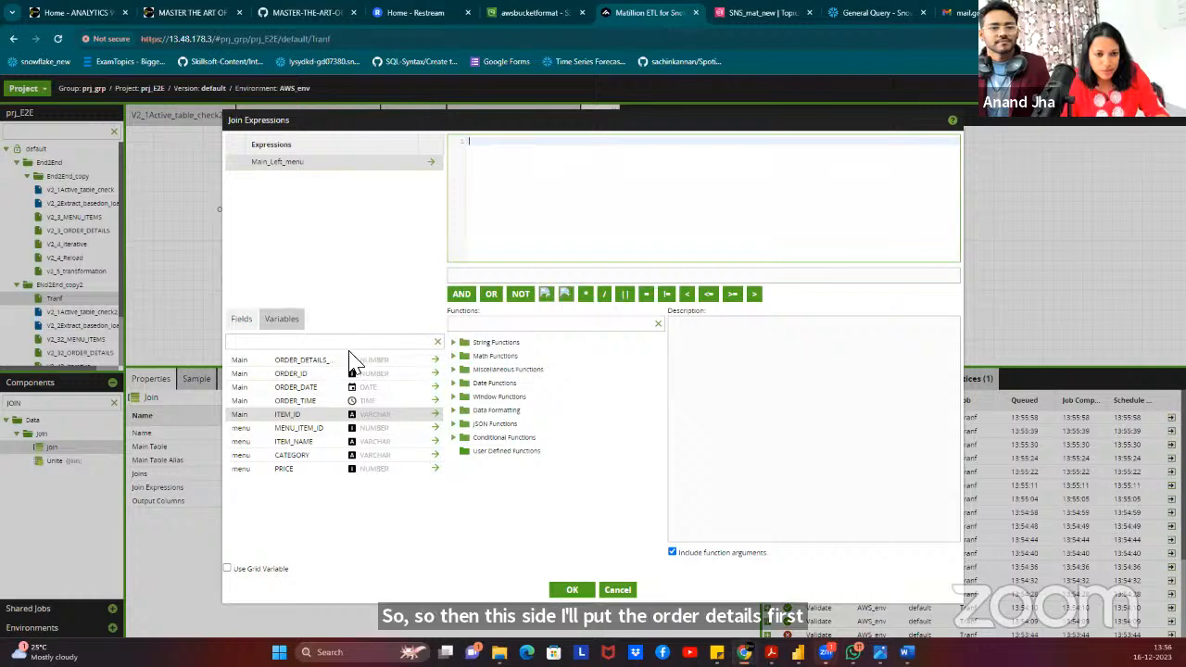
double_click(316, 416)
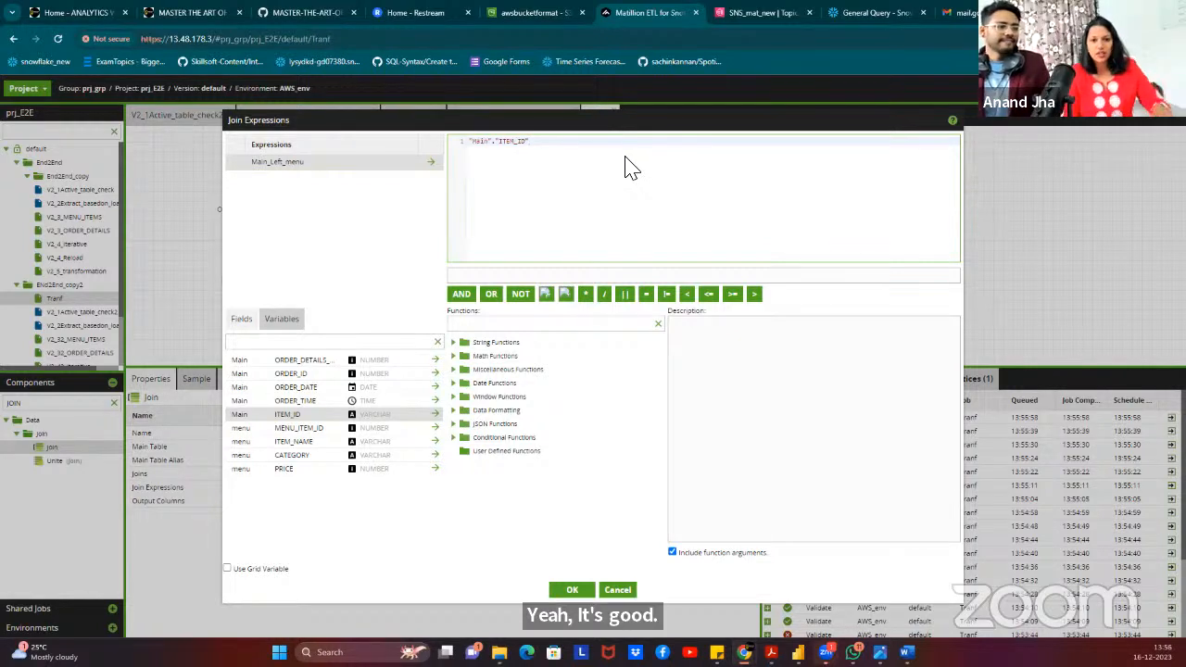
text(=)
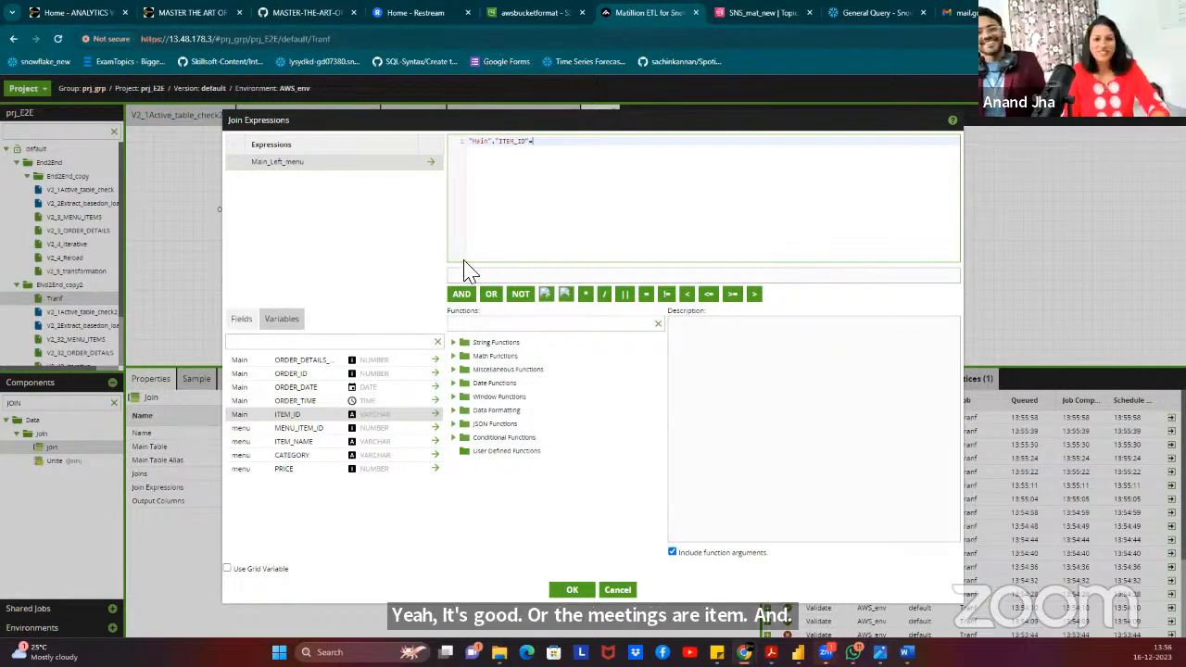
double_click(310, 430)
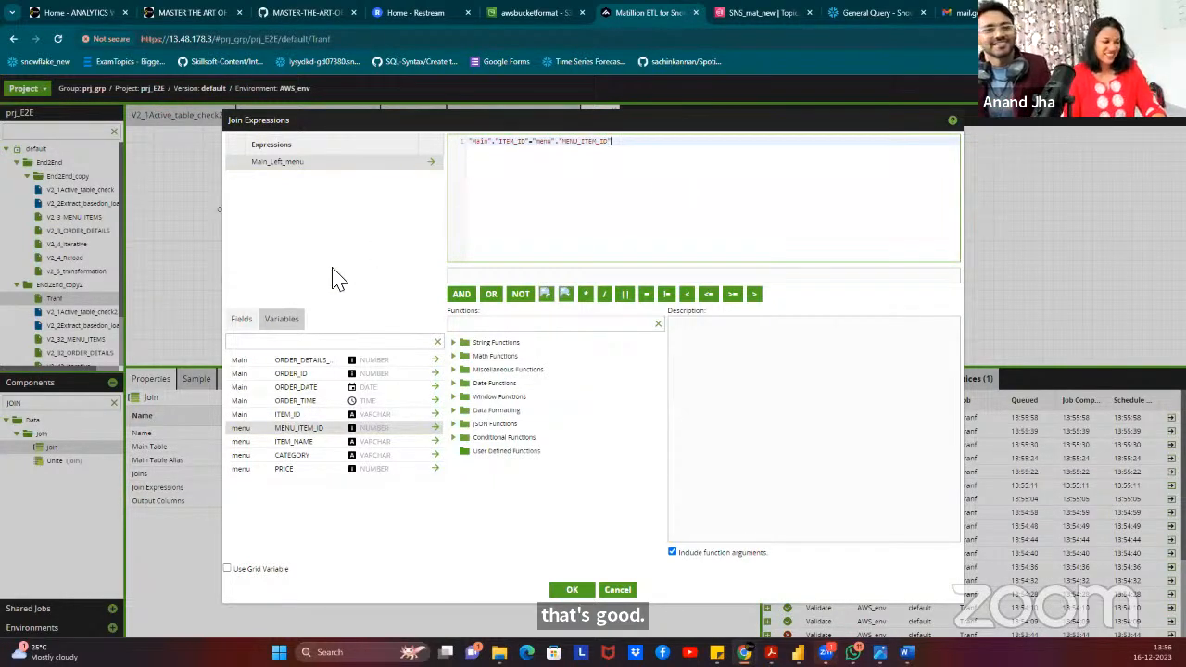
drag(488, 144, 477, 143)
click(556, 144)
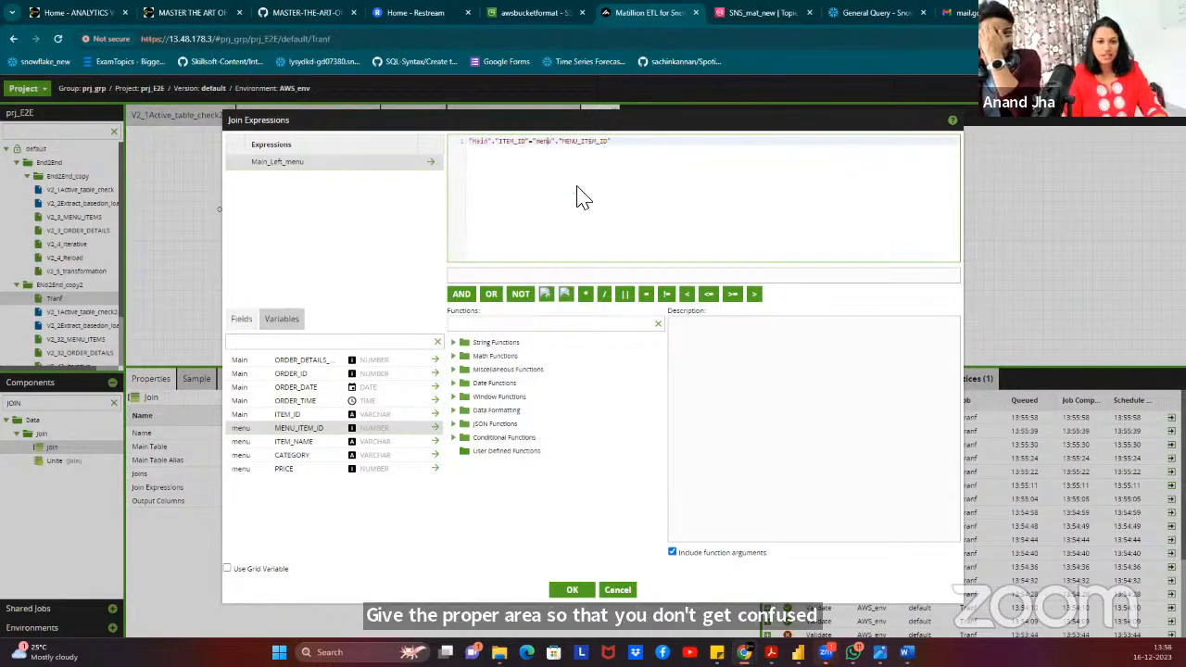
click(573, 591)
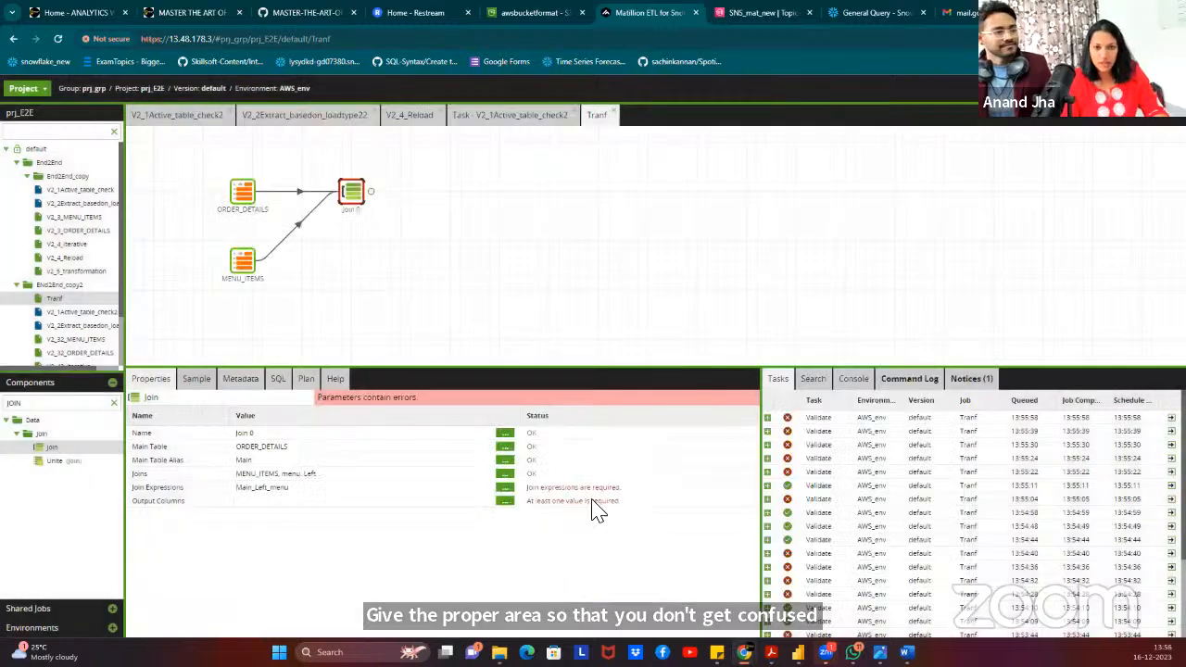
Output all eight join columns, excluding the duplicate menu.MENU_ITEM_ID.
click(505, 502)
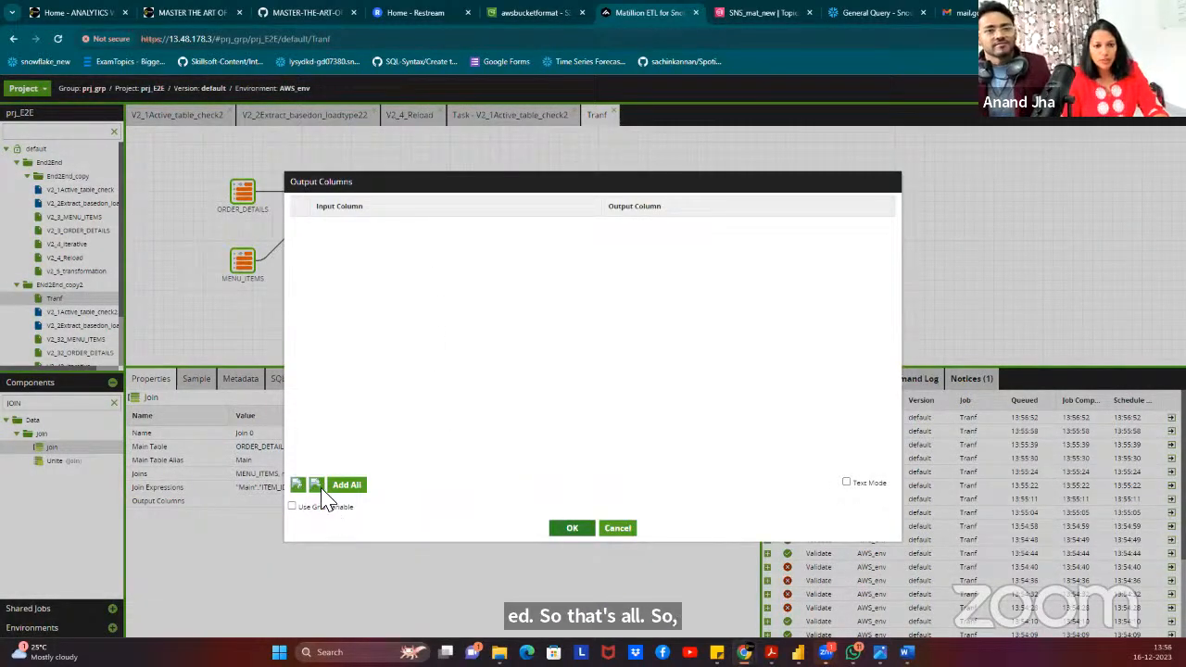
click(351, 485)
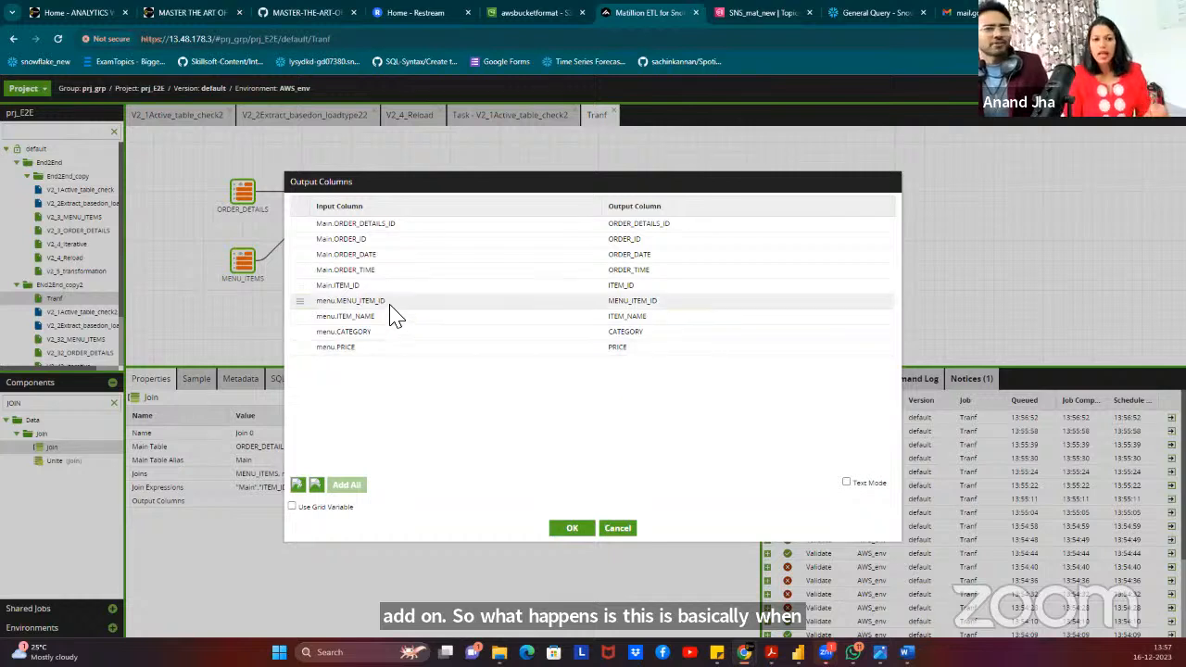
click(631, 302)
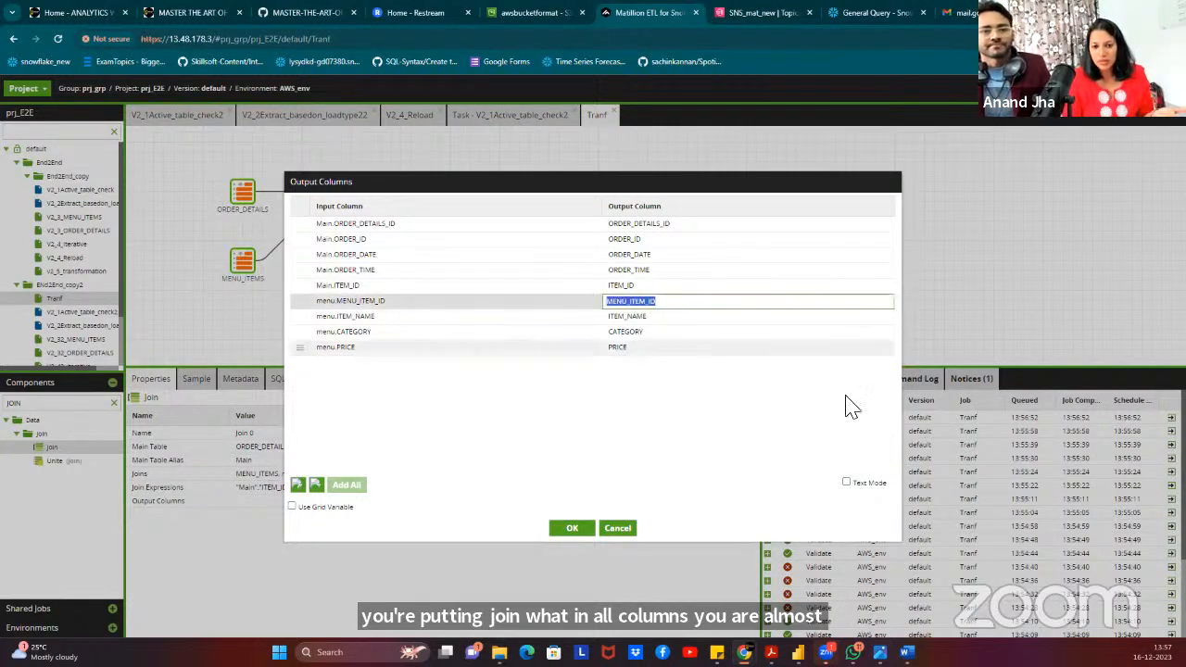
click(317, 485)
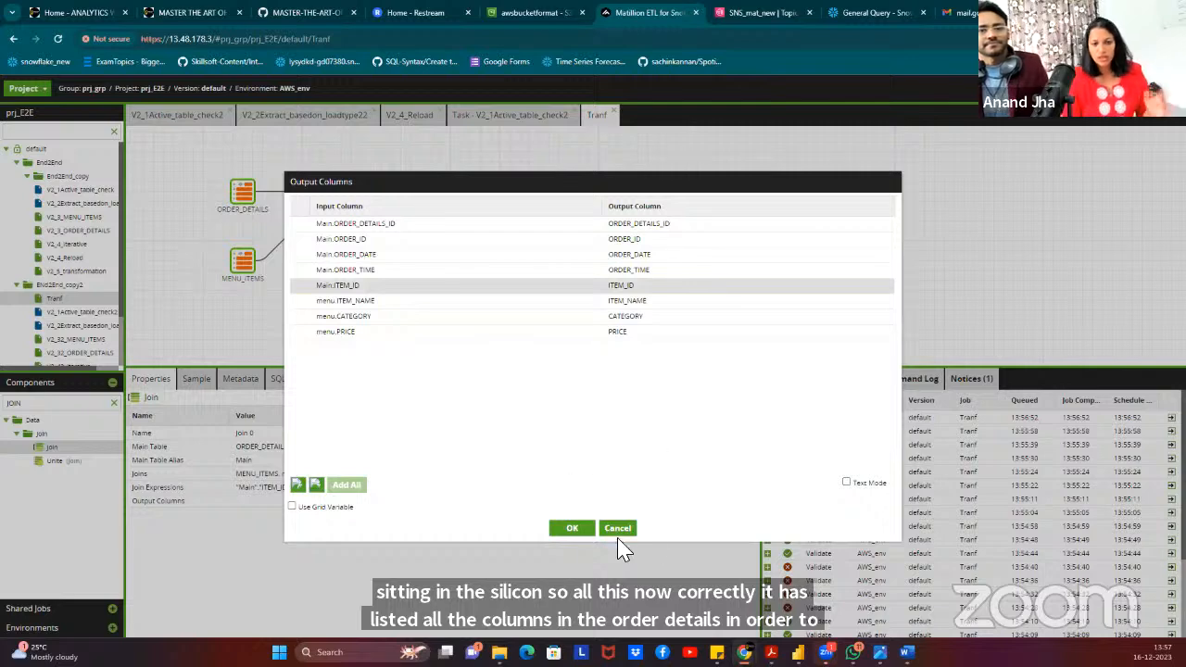
click(573, 528)
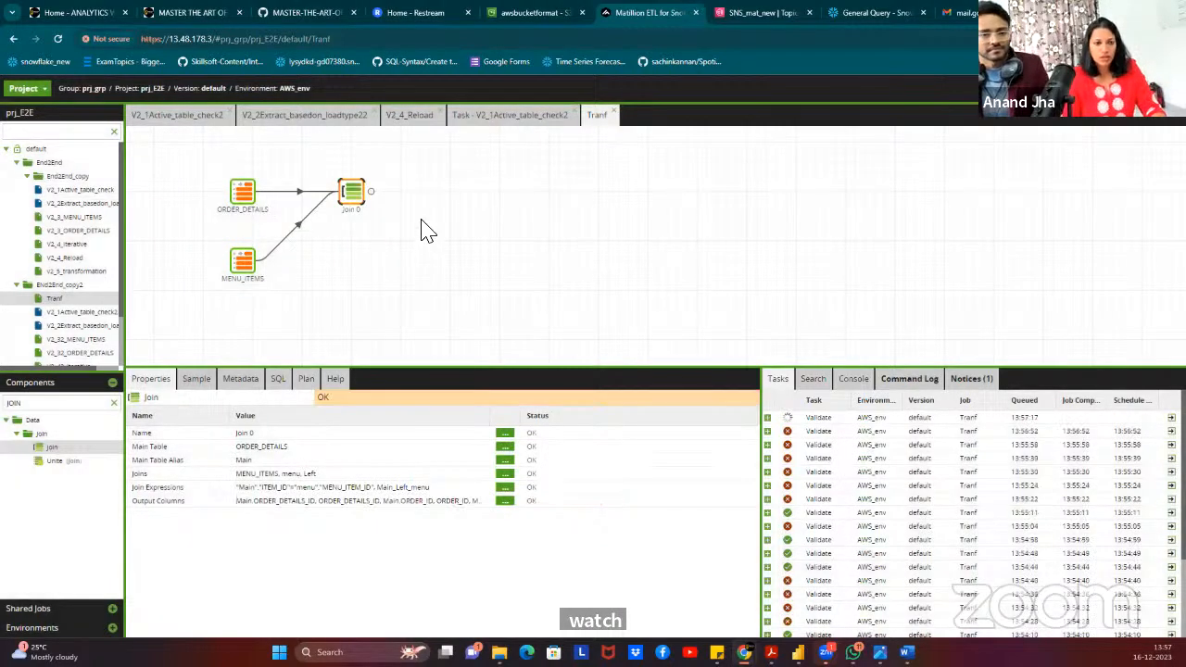
Preview Join 0's sample rows, then inspect its SQL joining Main to menu on ITEM_ID = MENU_ITEM_ID.
click(197, 380)
click(144, 401)
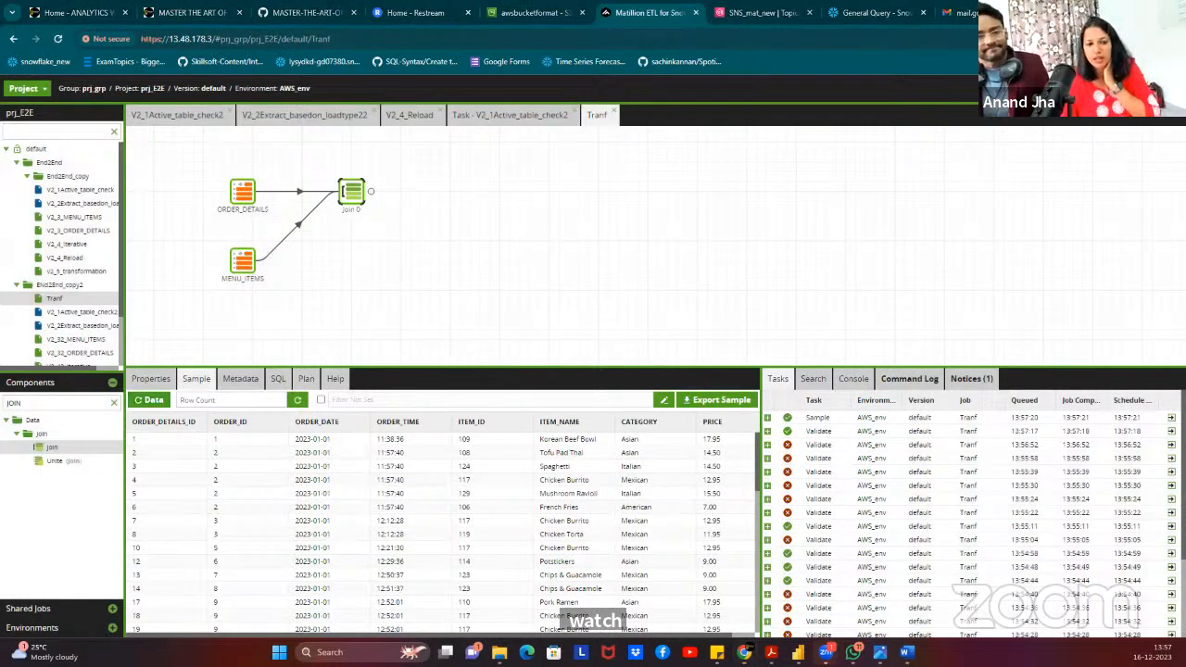
click(277, 380)
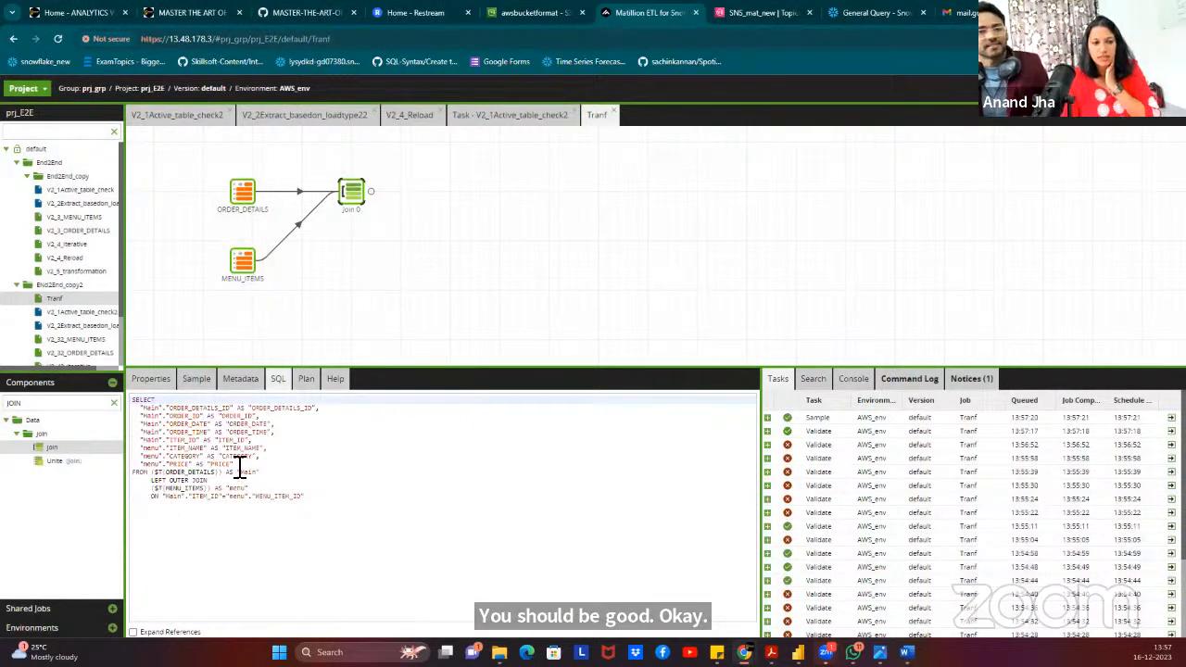
drag(316, 504, 239, 492)
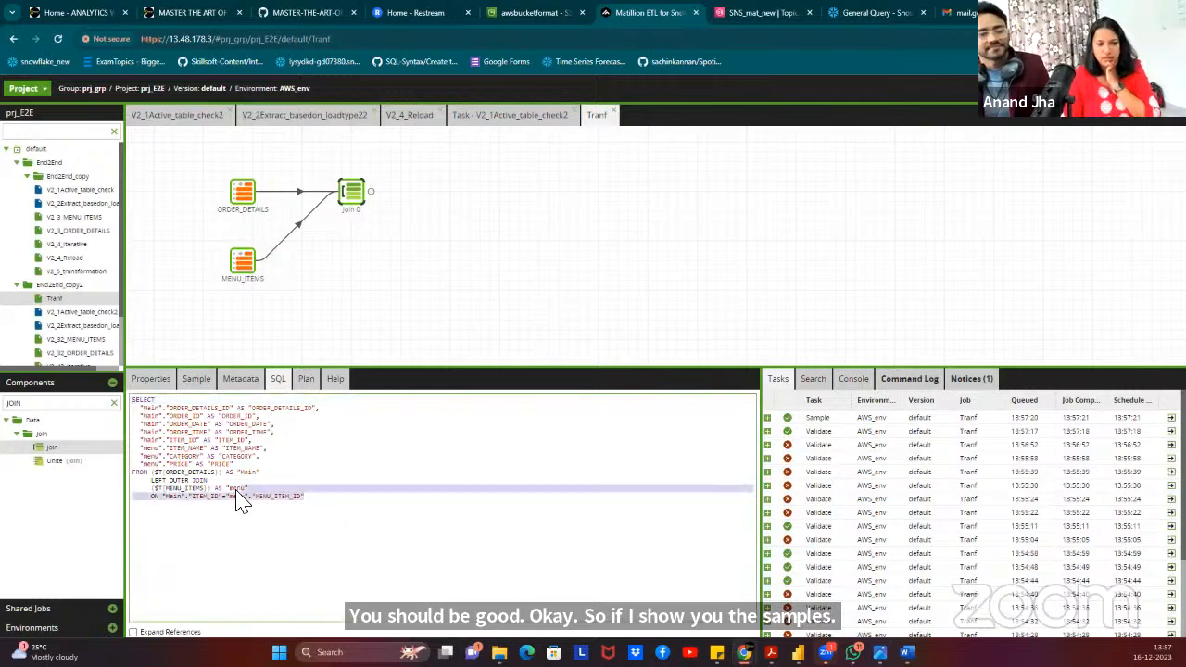
click(185, 427)
drag(161, 407, 268, 466)
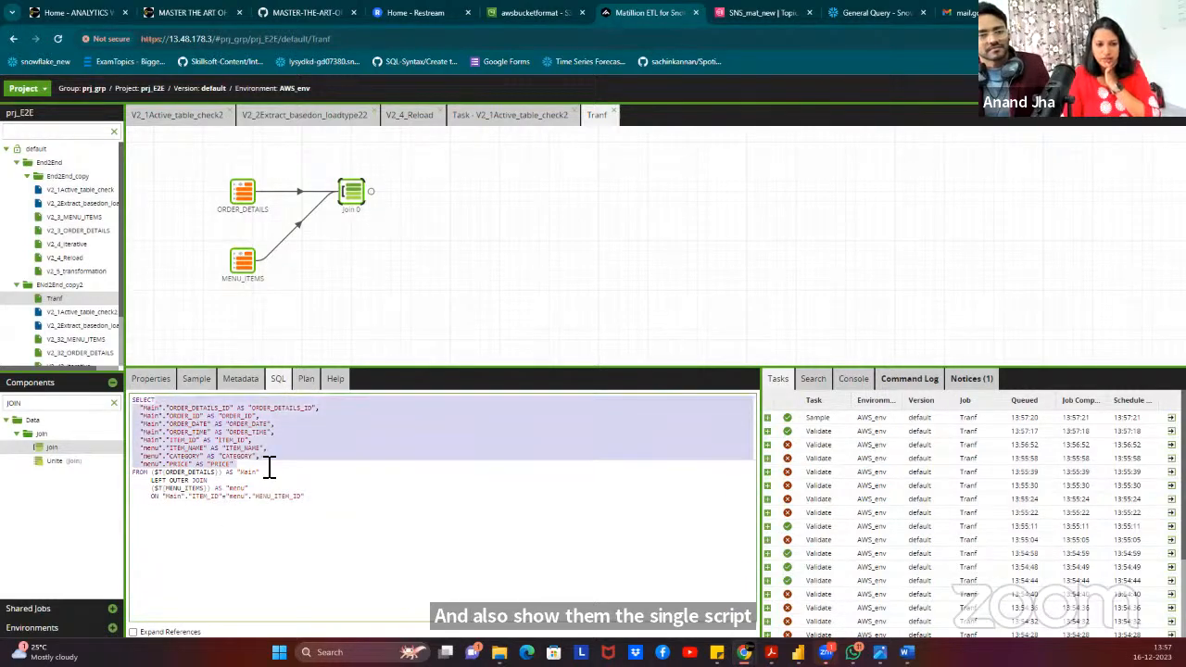
click(340, 464)
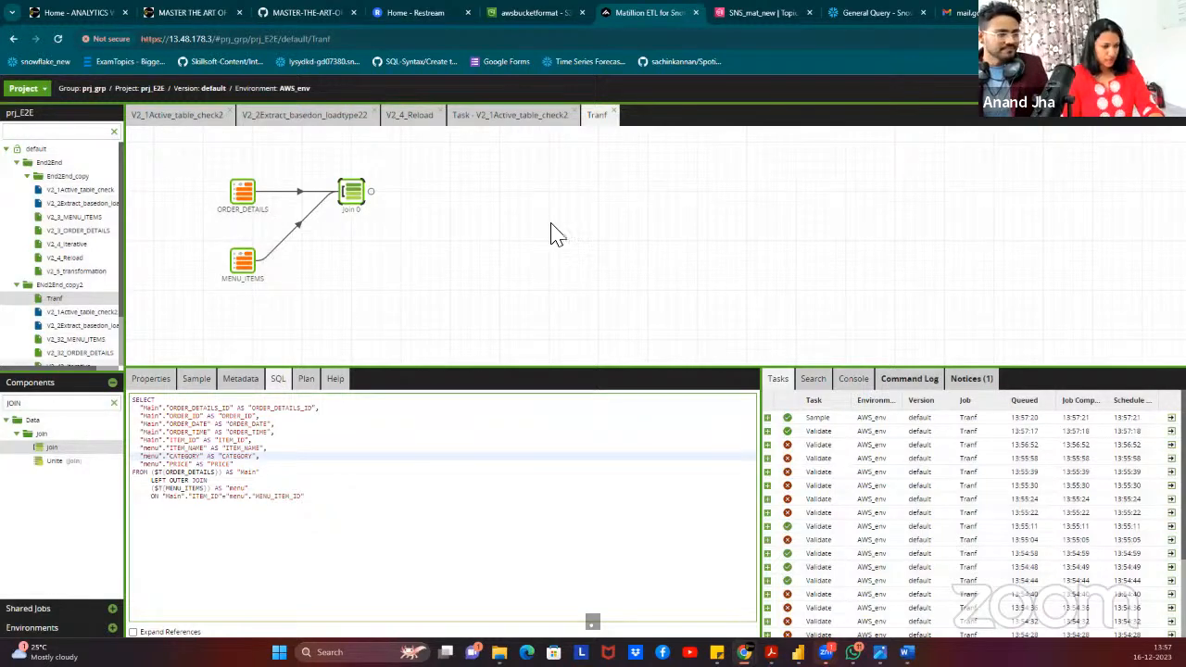
Search components for 'aggr' and place an Aggregate component after Join 0.
click(102, 403)
key(BackSpace)
key(BackSpace)
key(BackSpace)
key(BackSpace)
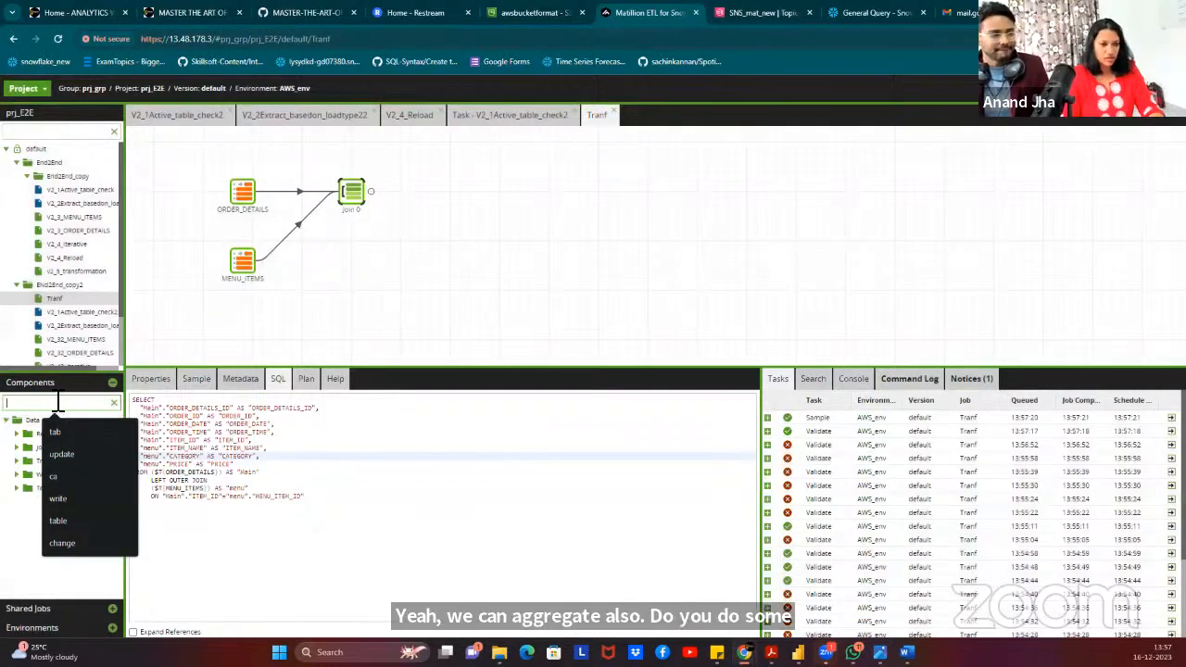
text(aggr)
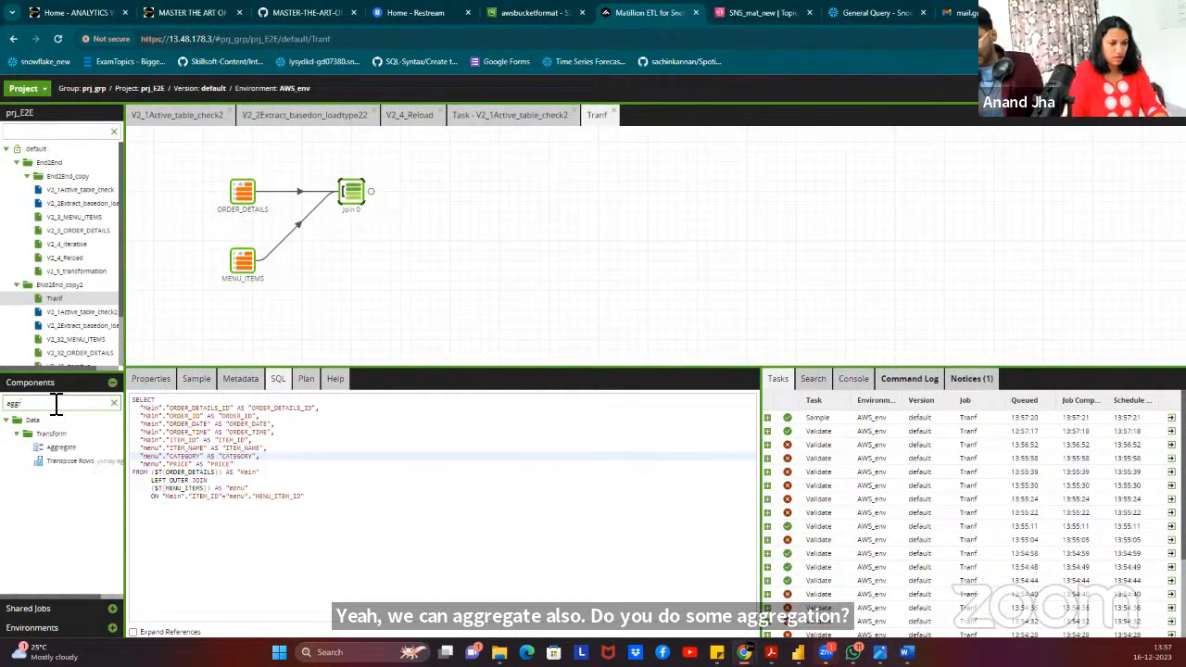
drag(60, 447, 431, 192)
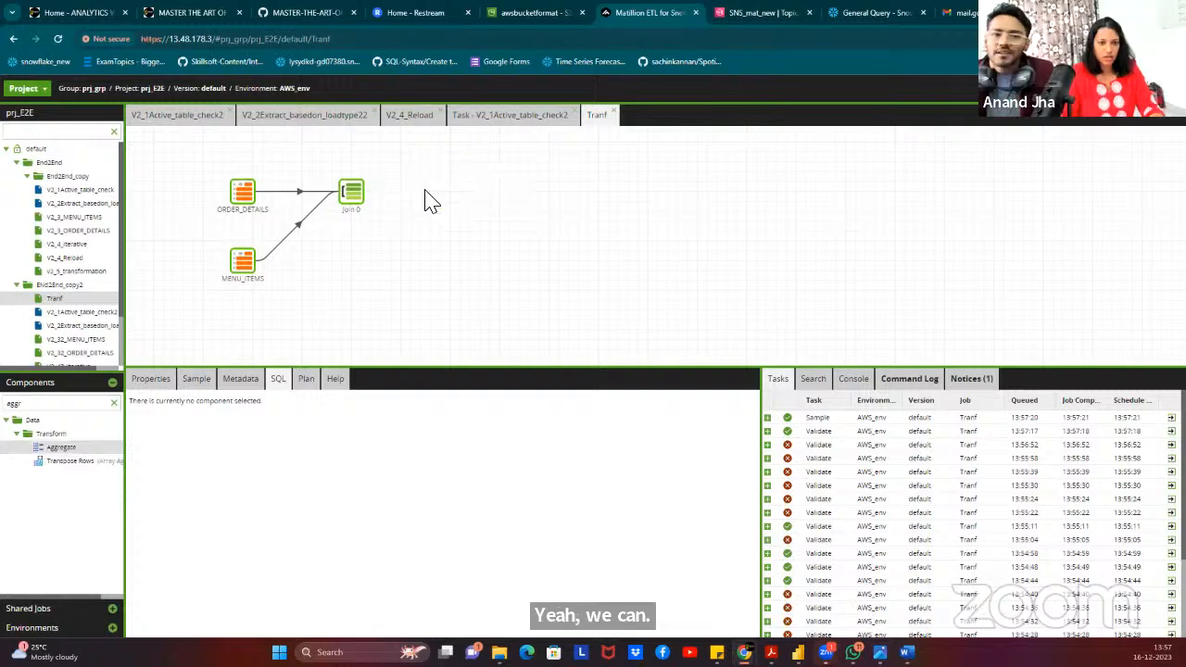
Set Aggregate 0's groupings to ITEM_NAME.
click(156, 380)
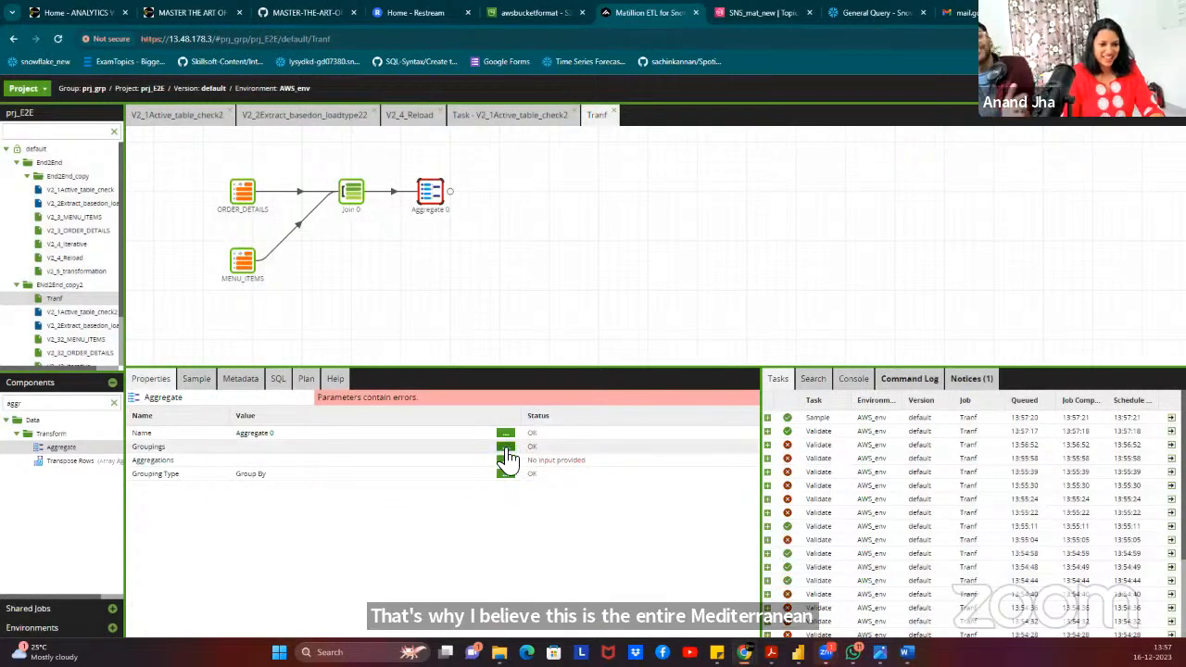
click(506, 447)
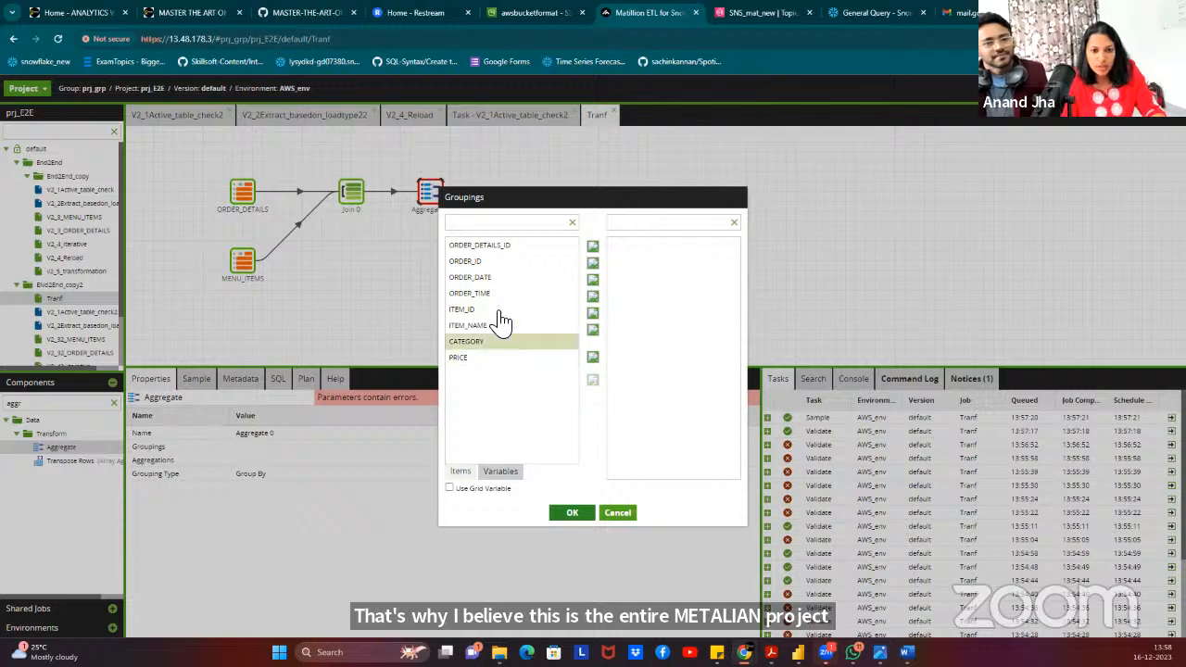
click(553, 329)
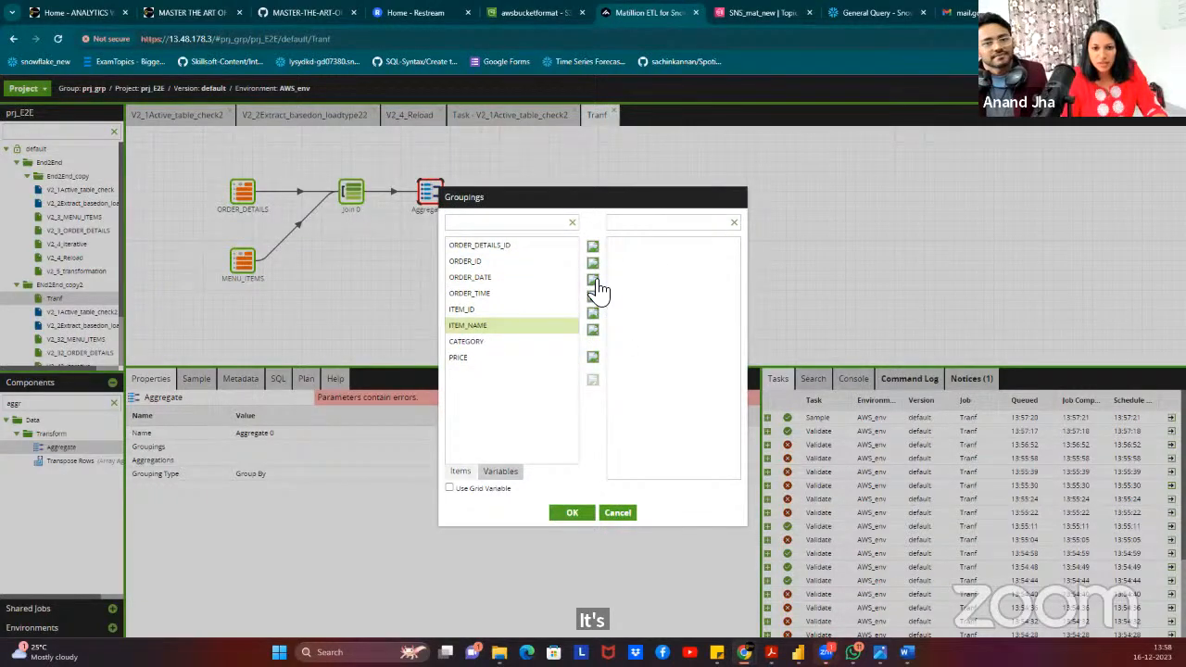
click(594, 279)
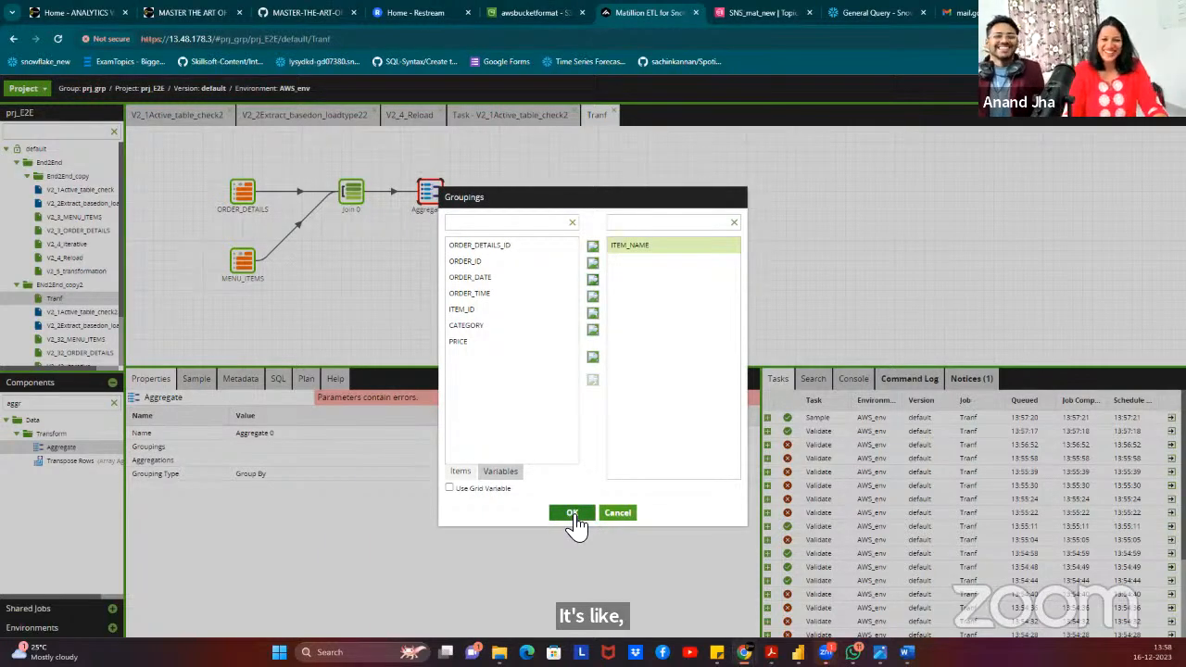
click(573, 514)
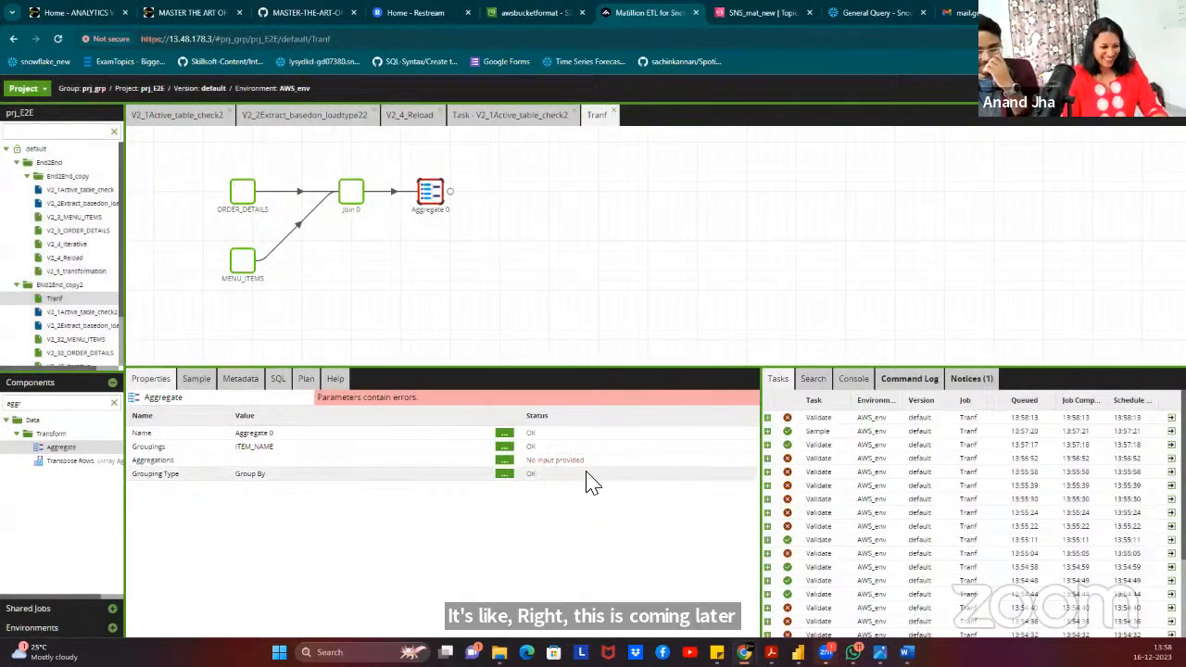
Add a Count aggregation on ITEM_NAME and load sample rows like Korean Beef Bowl 588.
click(504, 460)
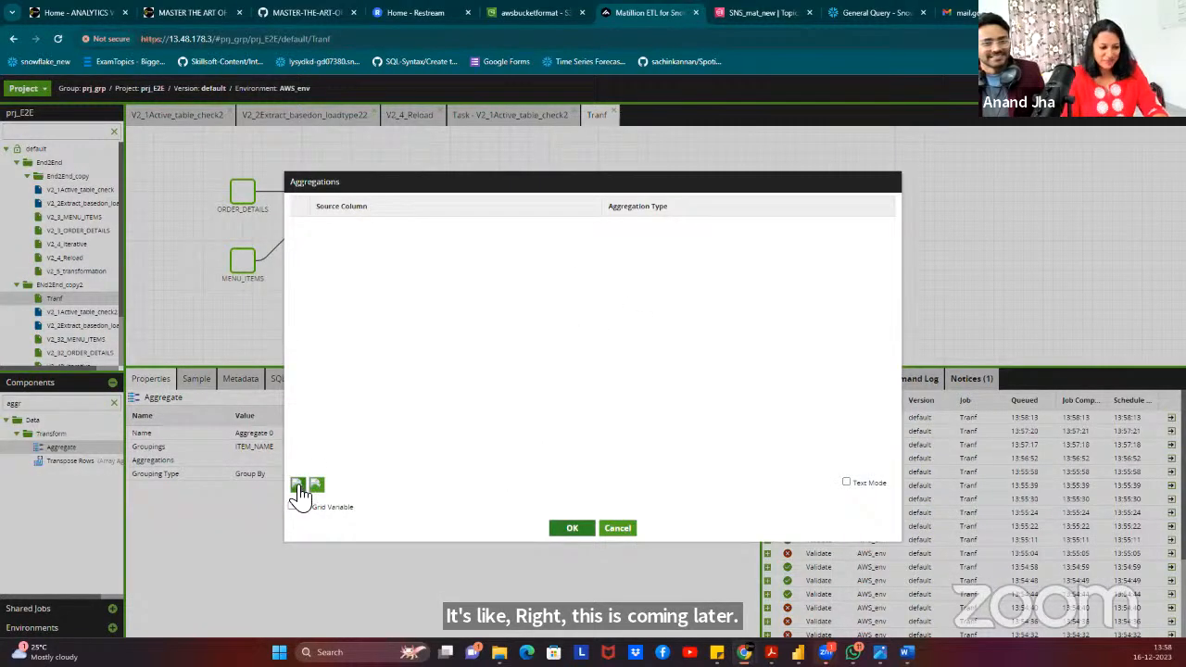
click(375, 227)
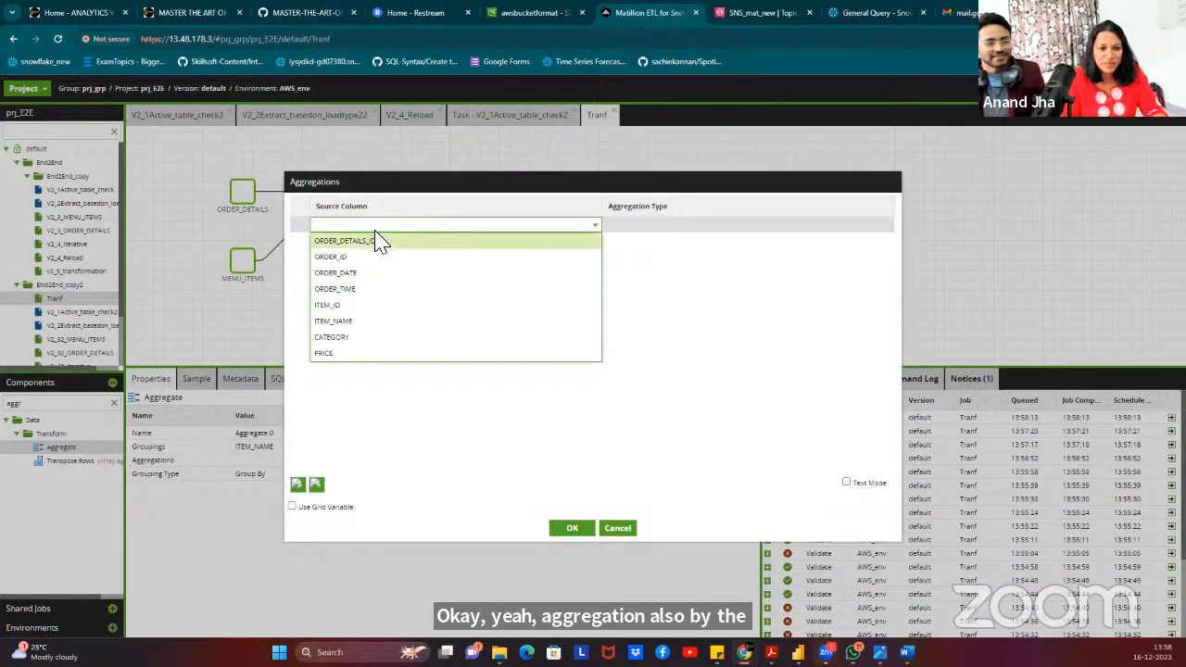
click(333, 320)
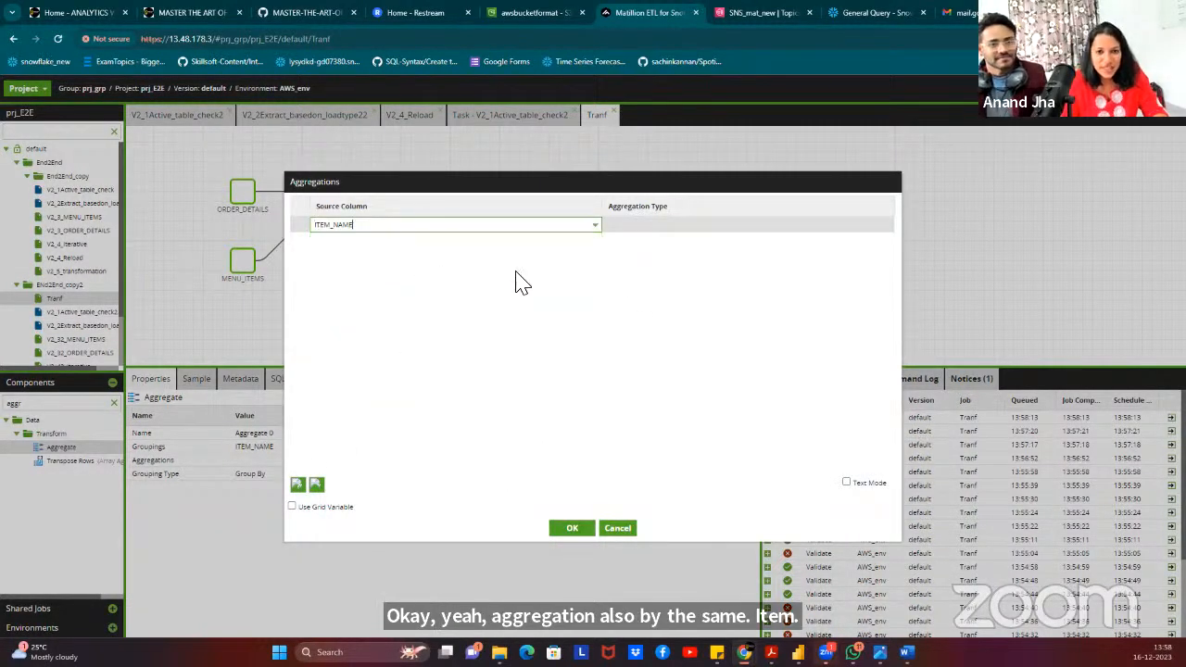
click(648, 230)
click(619, 273)
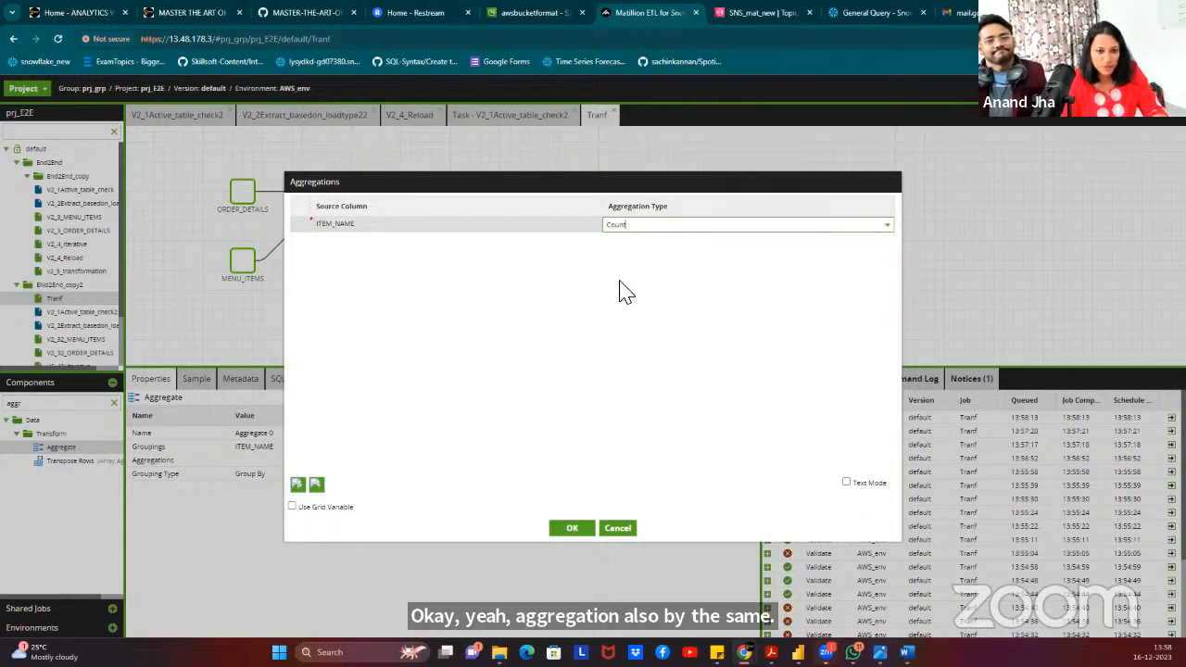
click(576, 528)
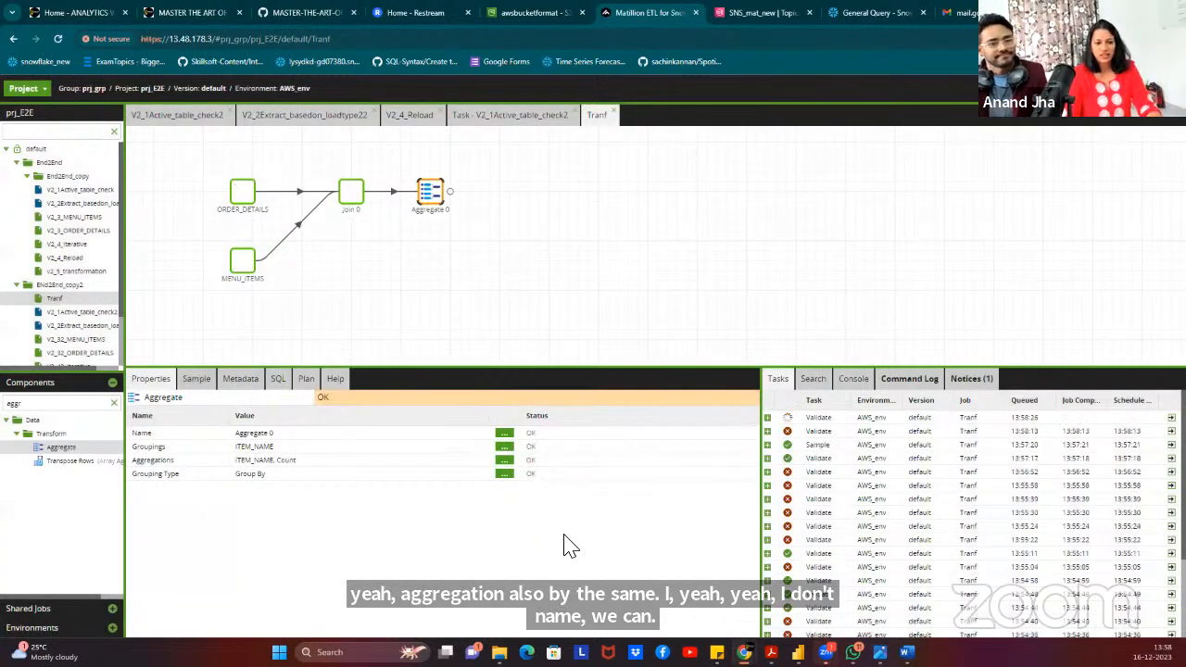
click(194, 380)
click(151, 402)
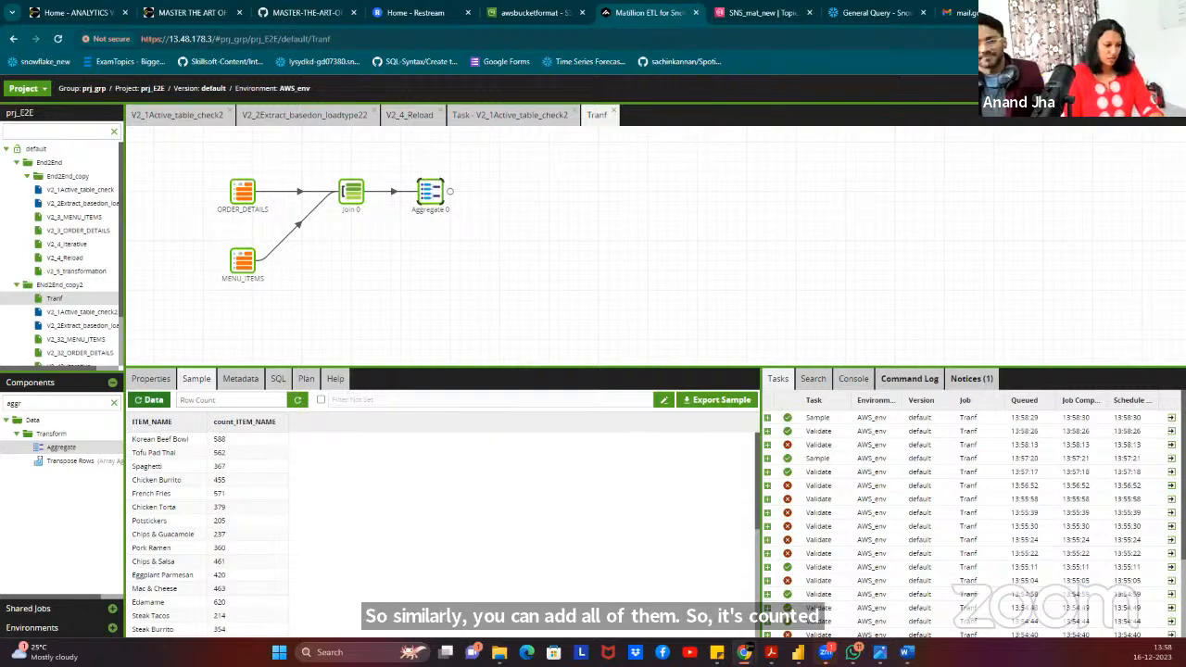
Place a Rank component and connect Aggregate 0's output into it.
double_click(42, 404)
text(RANK)
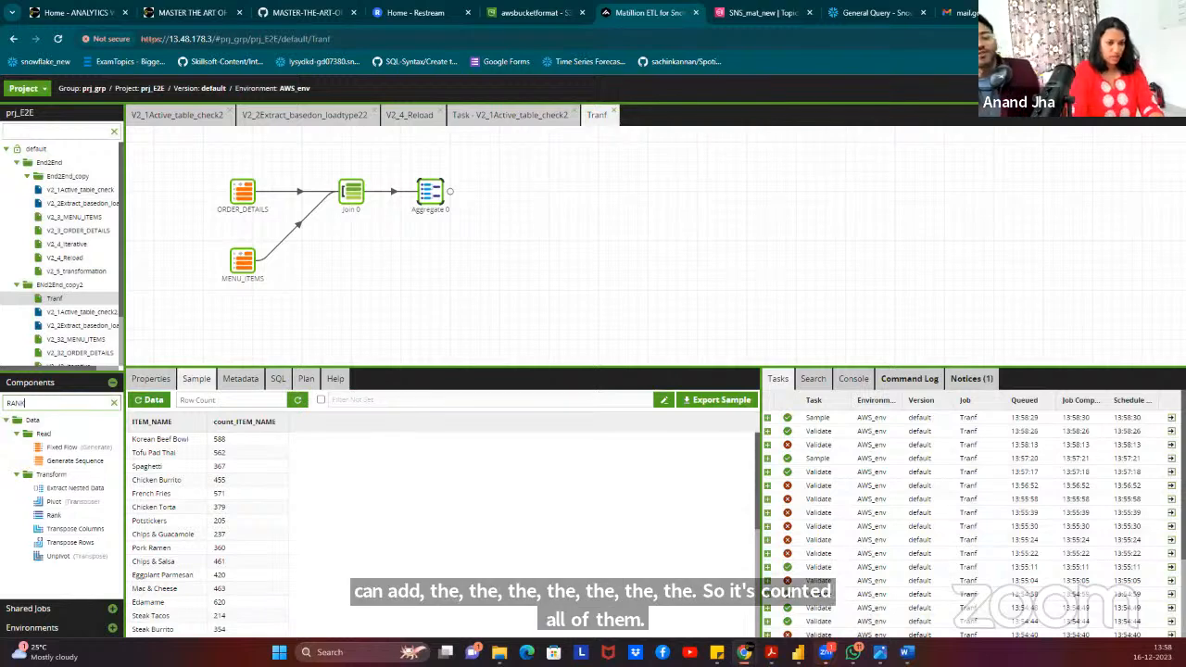
drag(56, 448, 530, 191)
click(440, 194)
click(522, 198)
drag(448, 200, 519, 197)
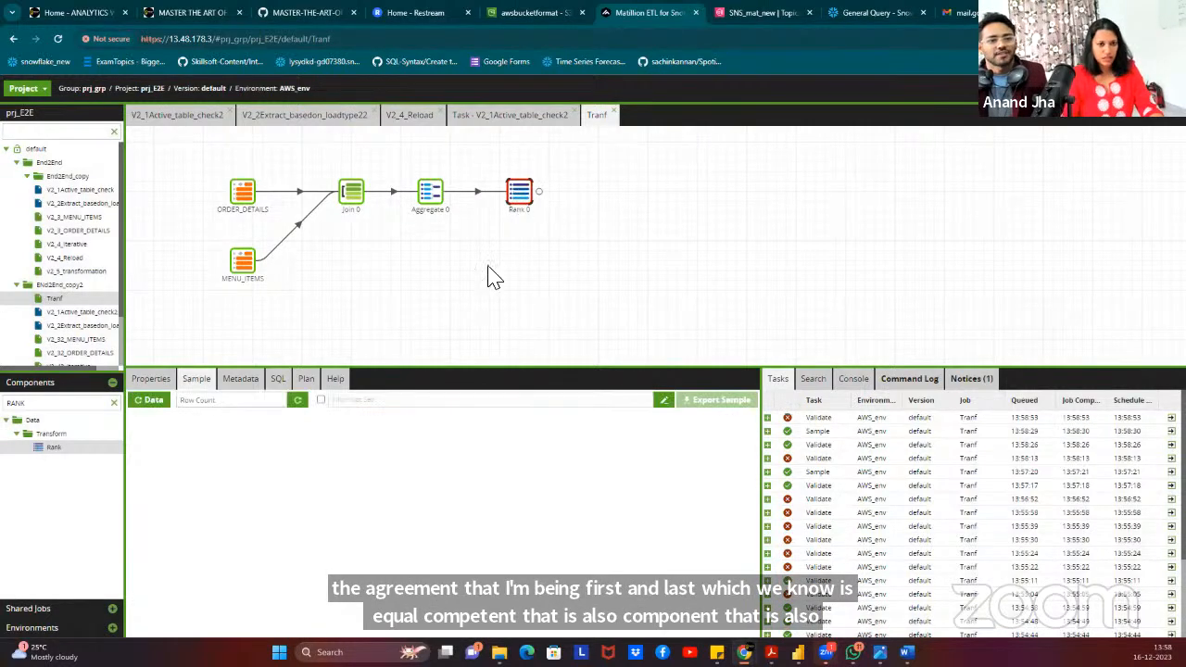
Set Rank 0's partition column to ITEM_NAME.
click(163, 379)
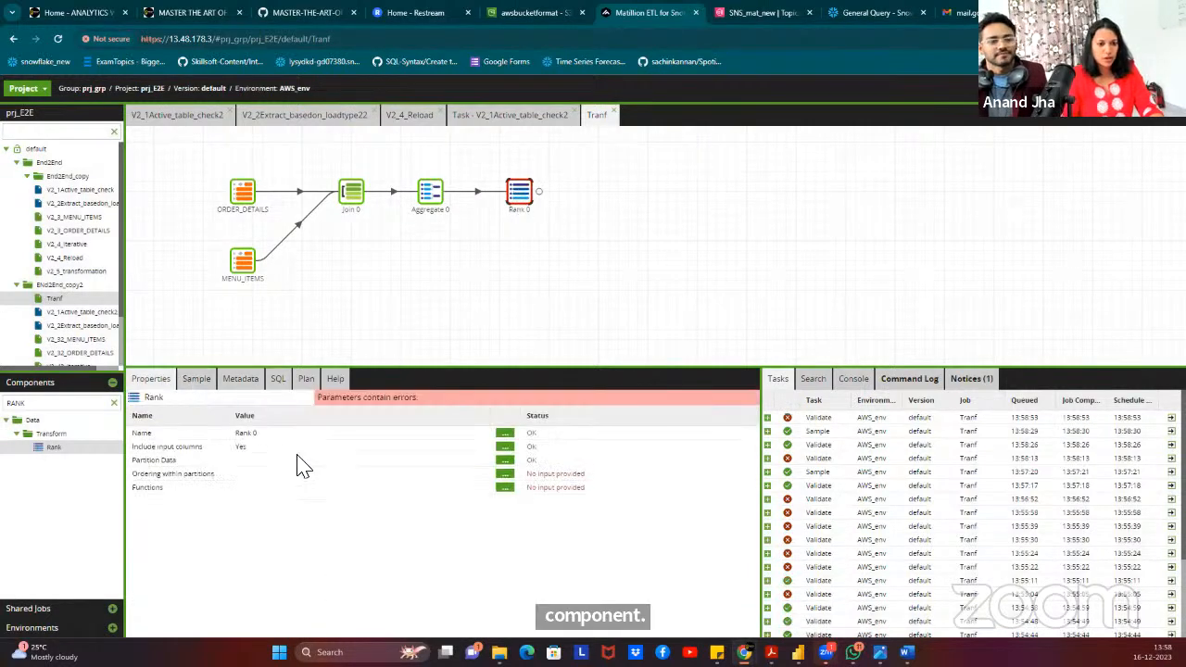
click(505, 461)
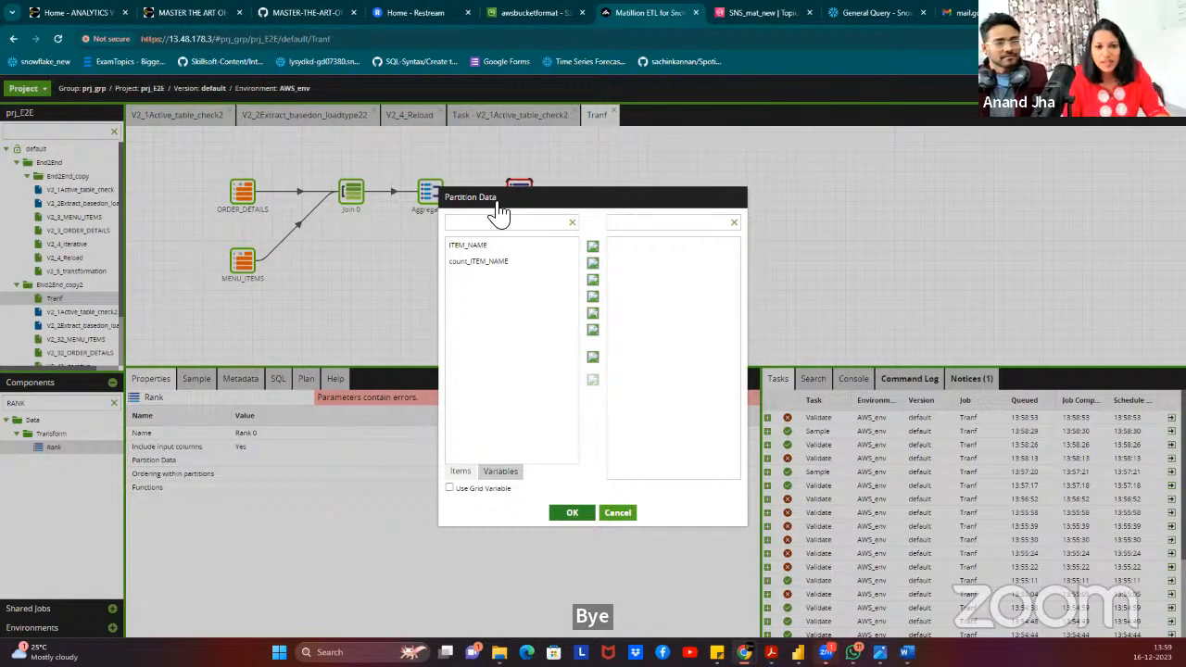
click(488, 248)
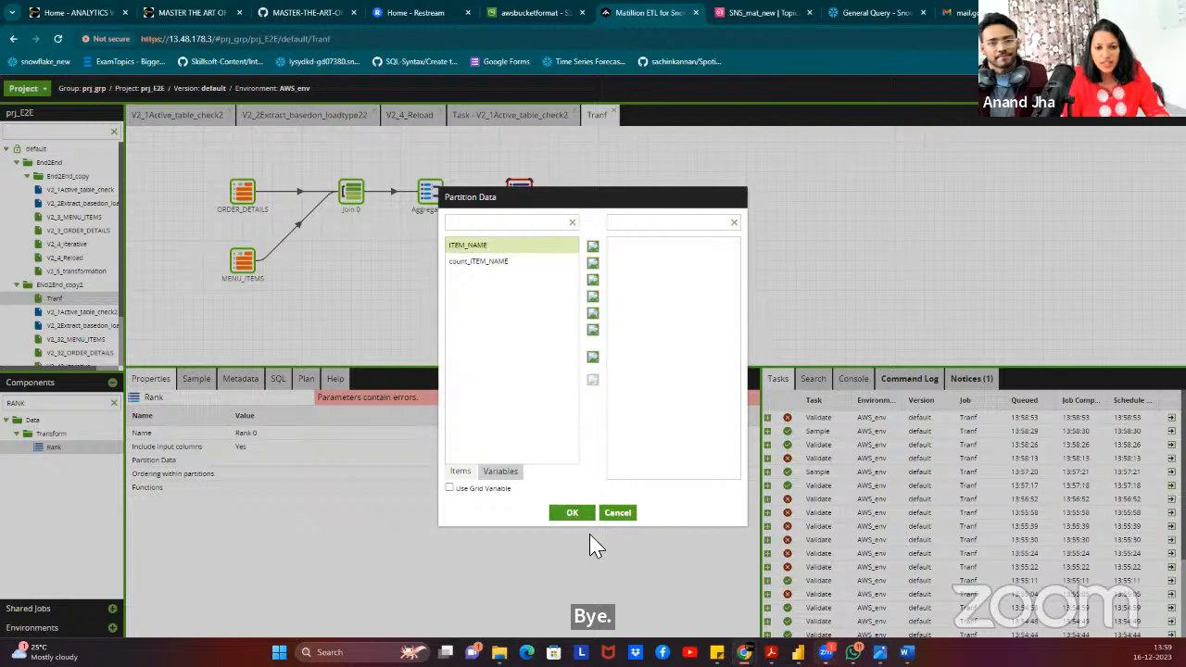
click(570, 515)
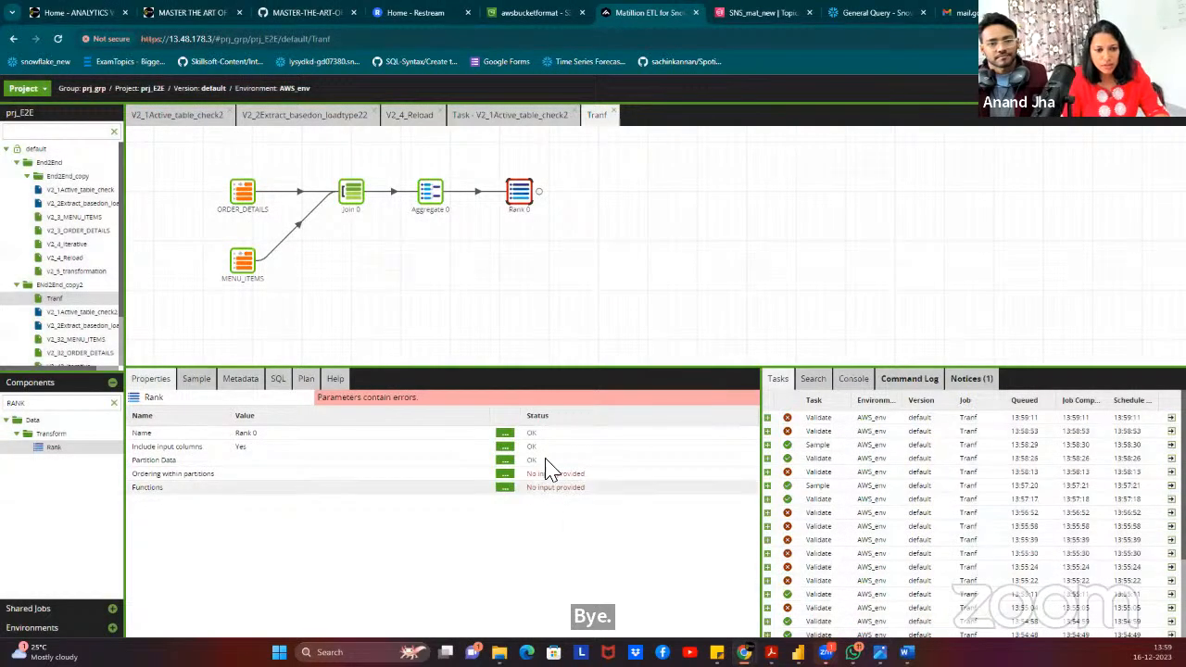
Order Rank 0 within partitions by count_ITEM_NAME descending.
click(505, 475)
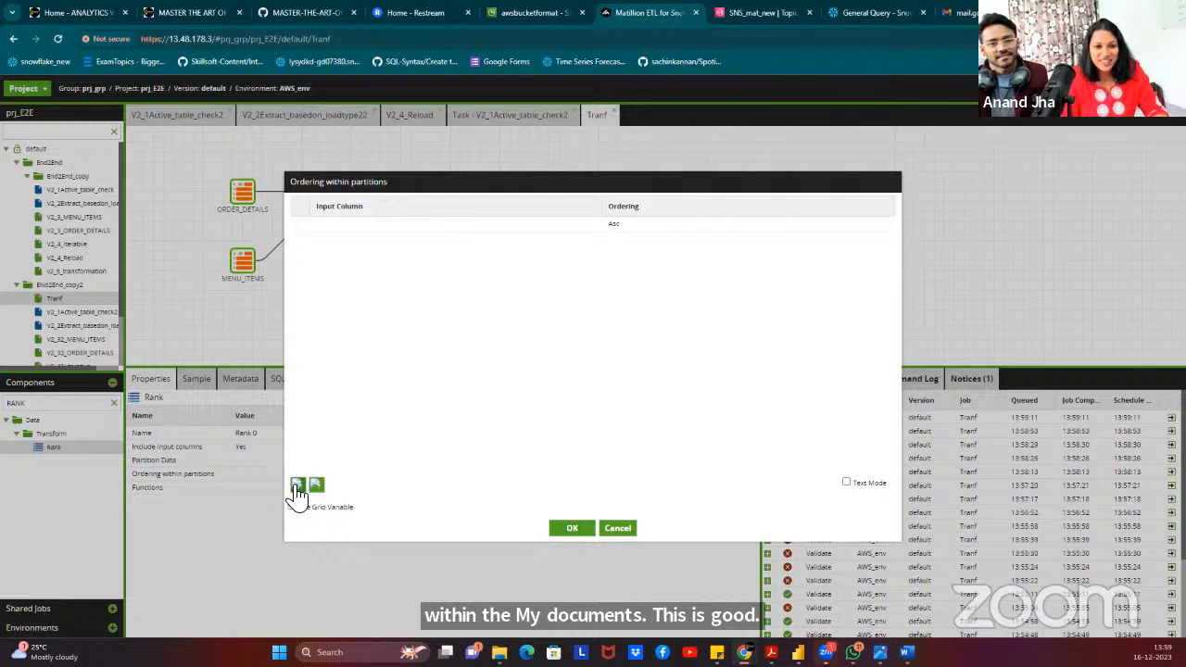
click(414, 224)
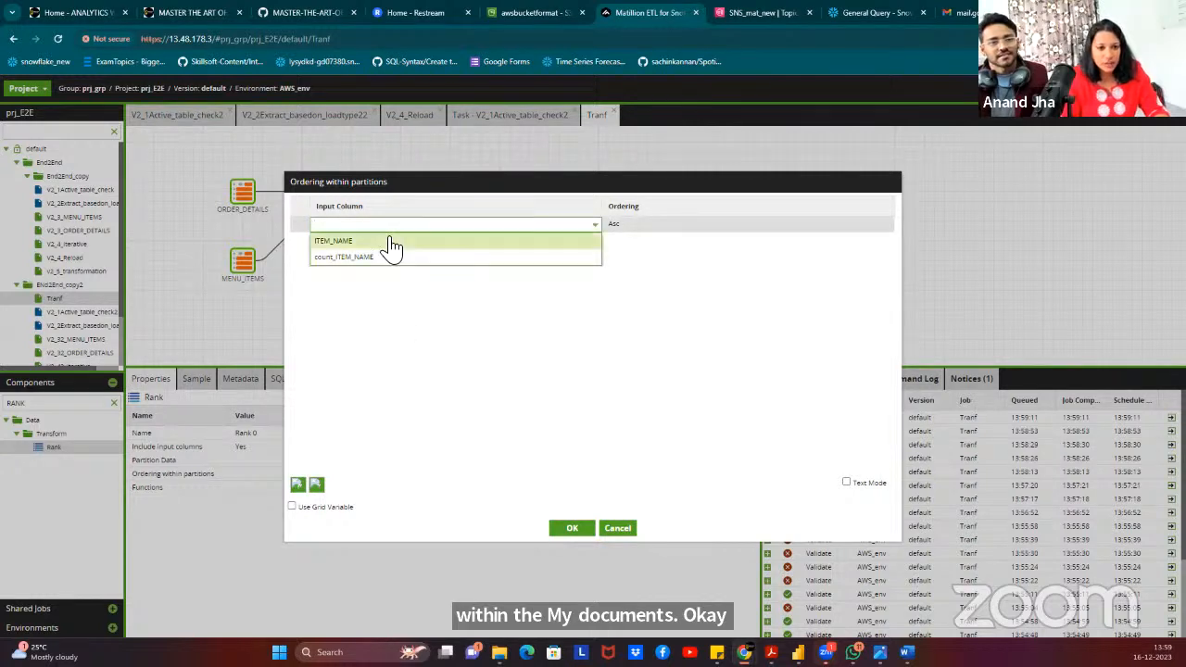
click(443, 258)
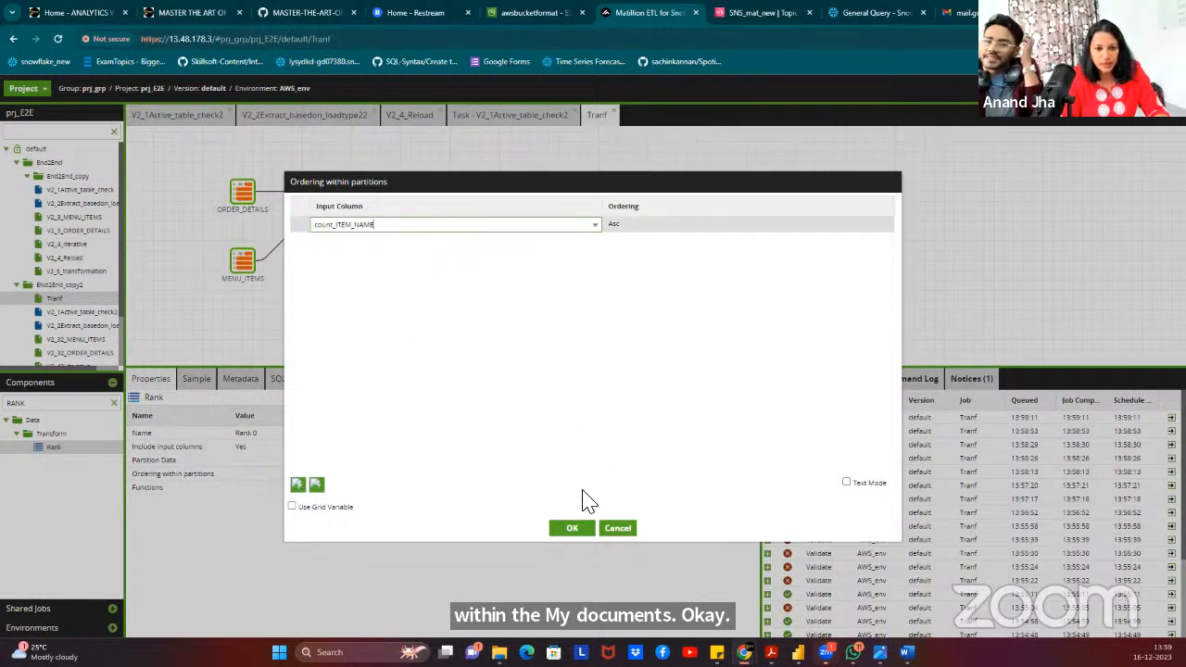
click(647, 226)
click(633, 258)
click(559, 529)
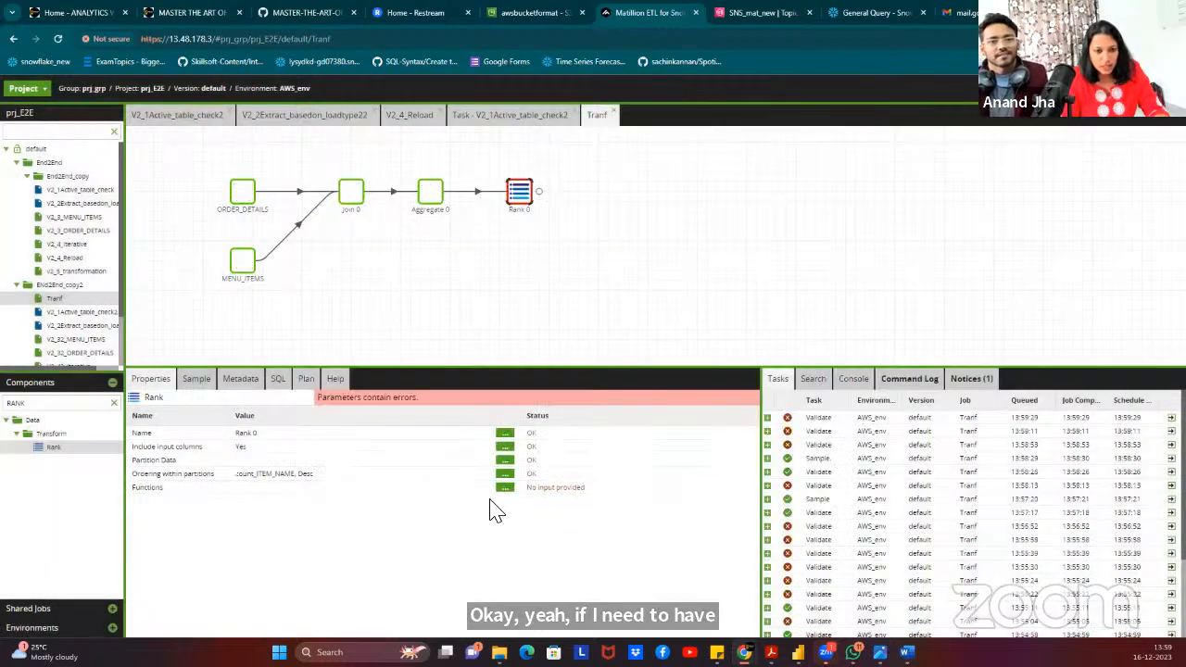
Add a Dense Rank function named popular_items, then preview ranks with Hamburger first and Edamame second.
click(505, 487)
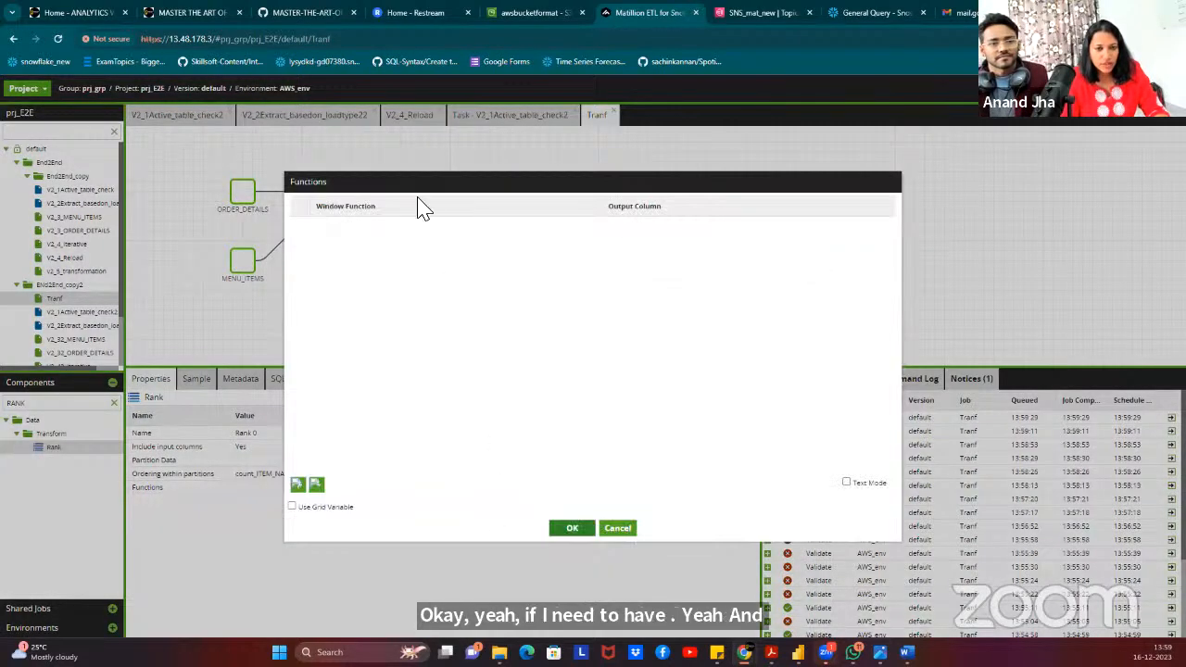
click(297, 485)
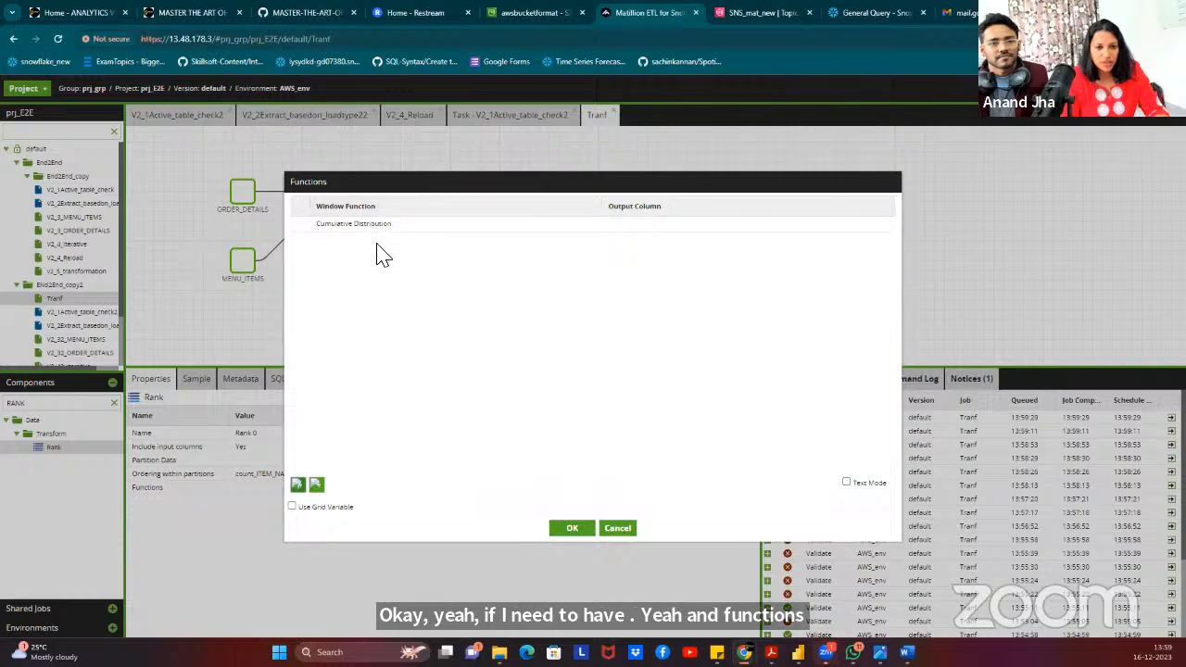
click(369, 227)
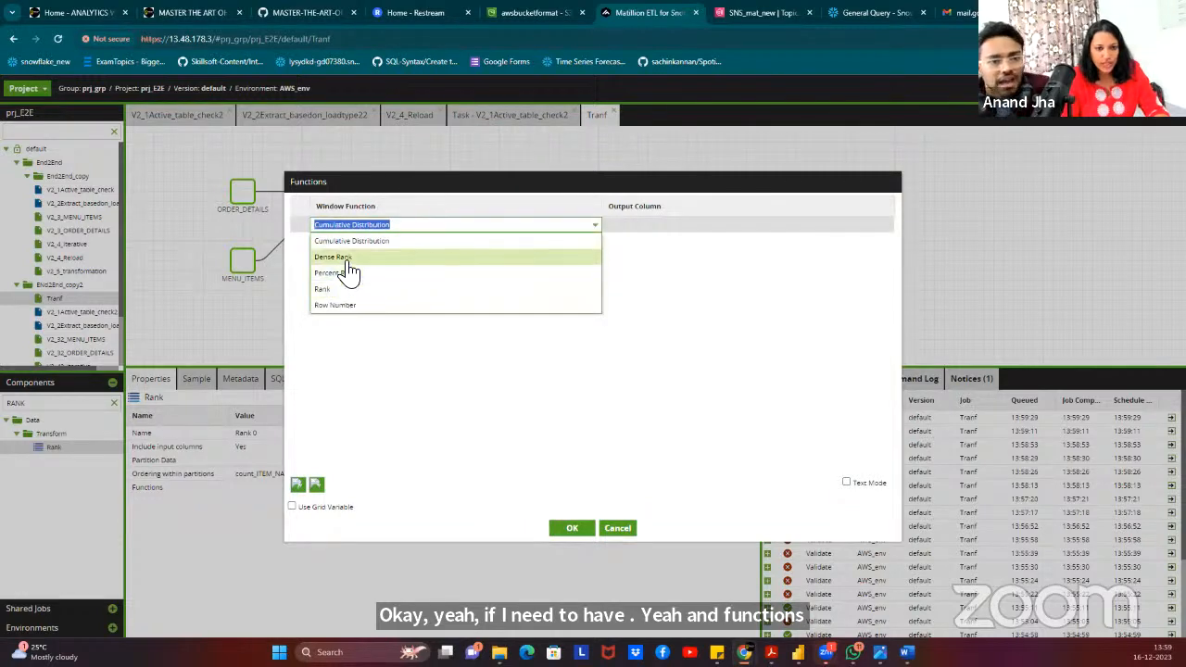
click(348, 260)
click(636, 226)
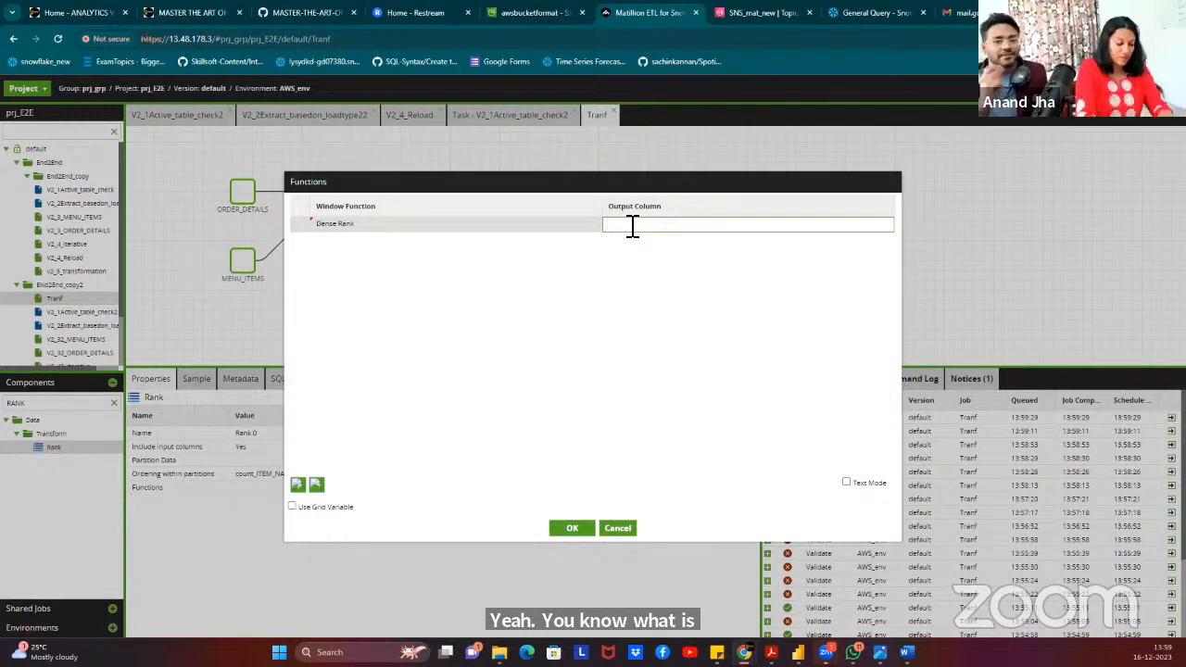
key(BackSpace)
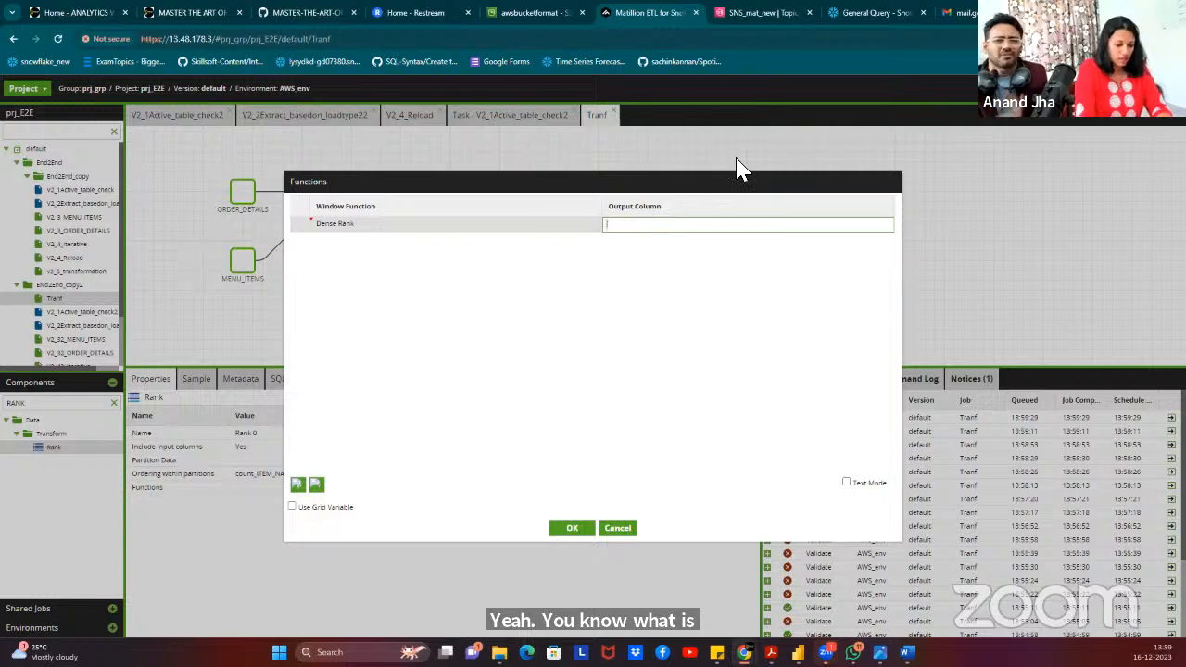
key(BackSpace)
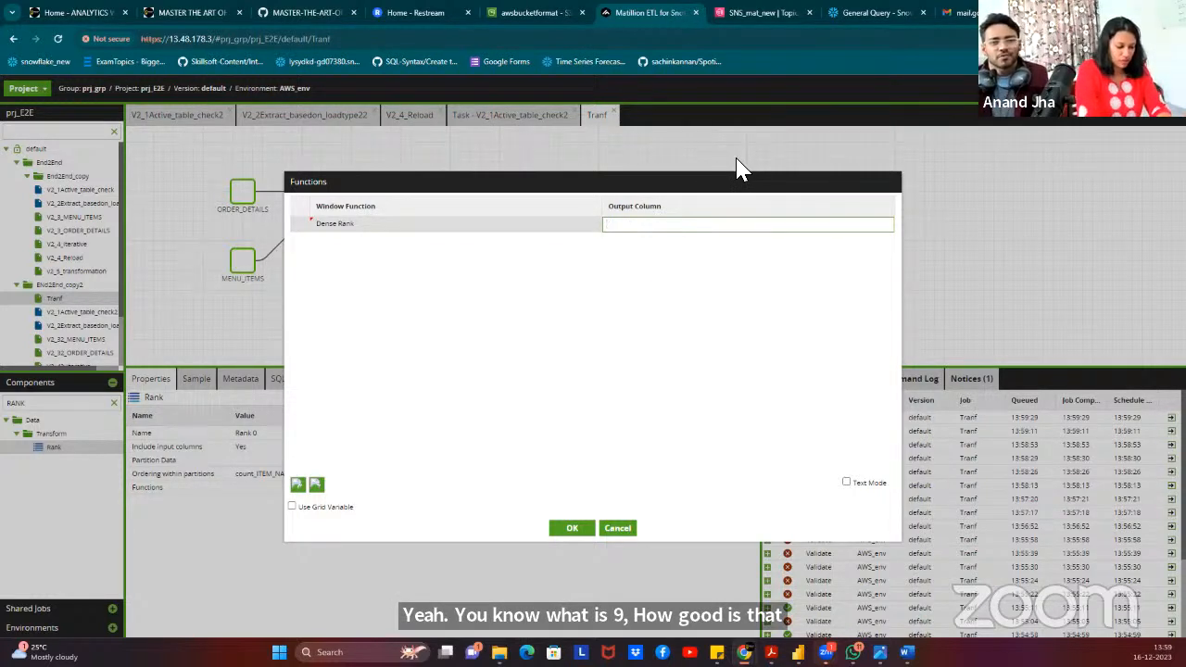
text(popular)
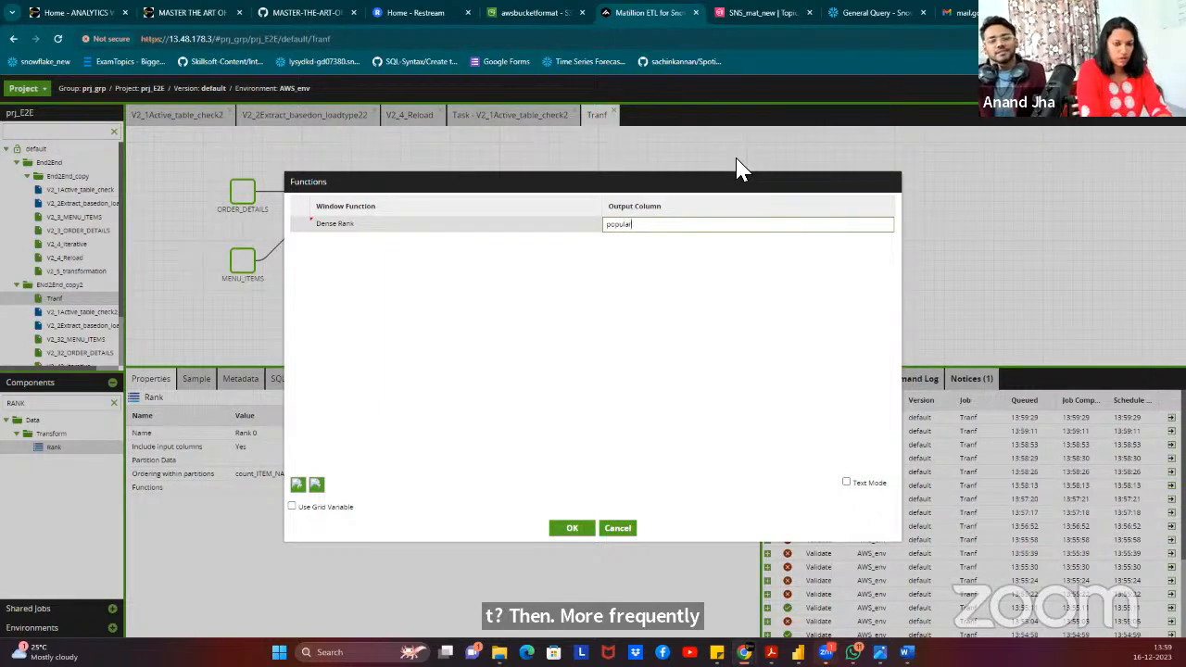
text(_items)
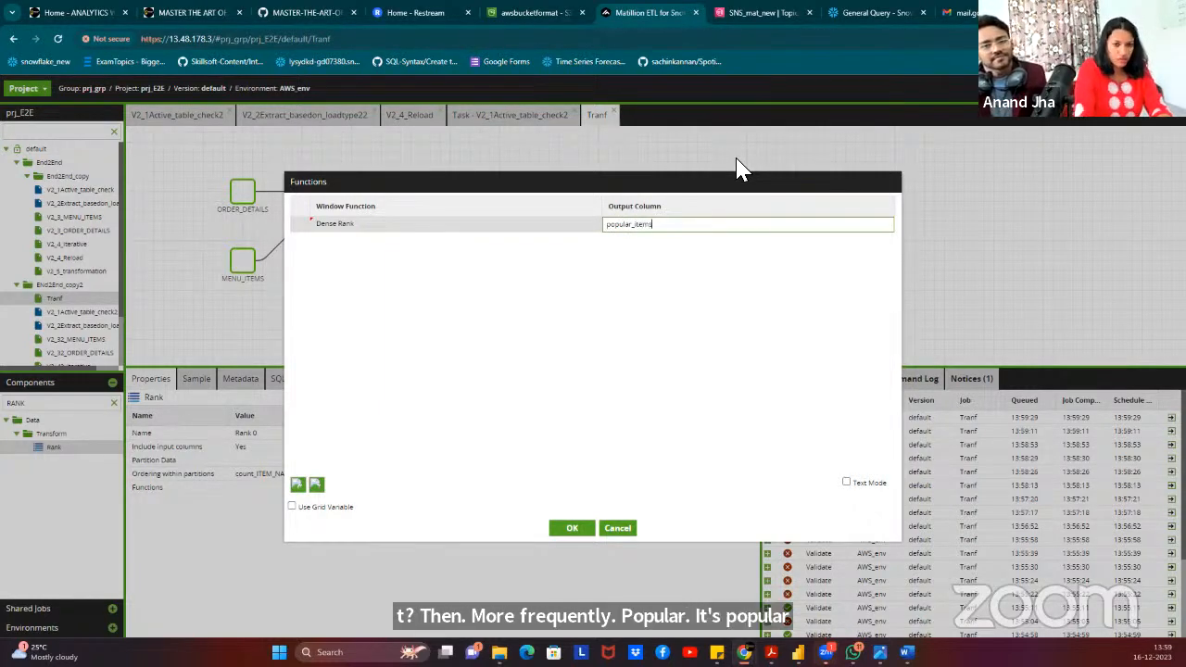
click(562, 529)
click(203, 379)
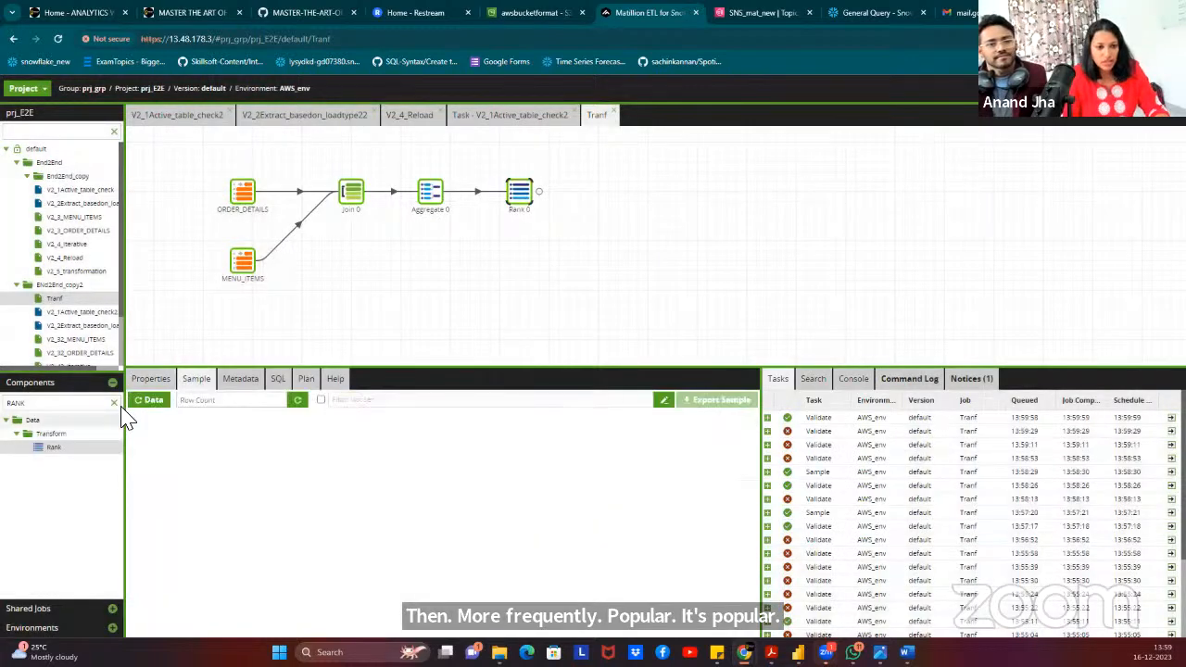
click(151, 412)
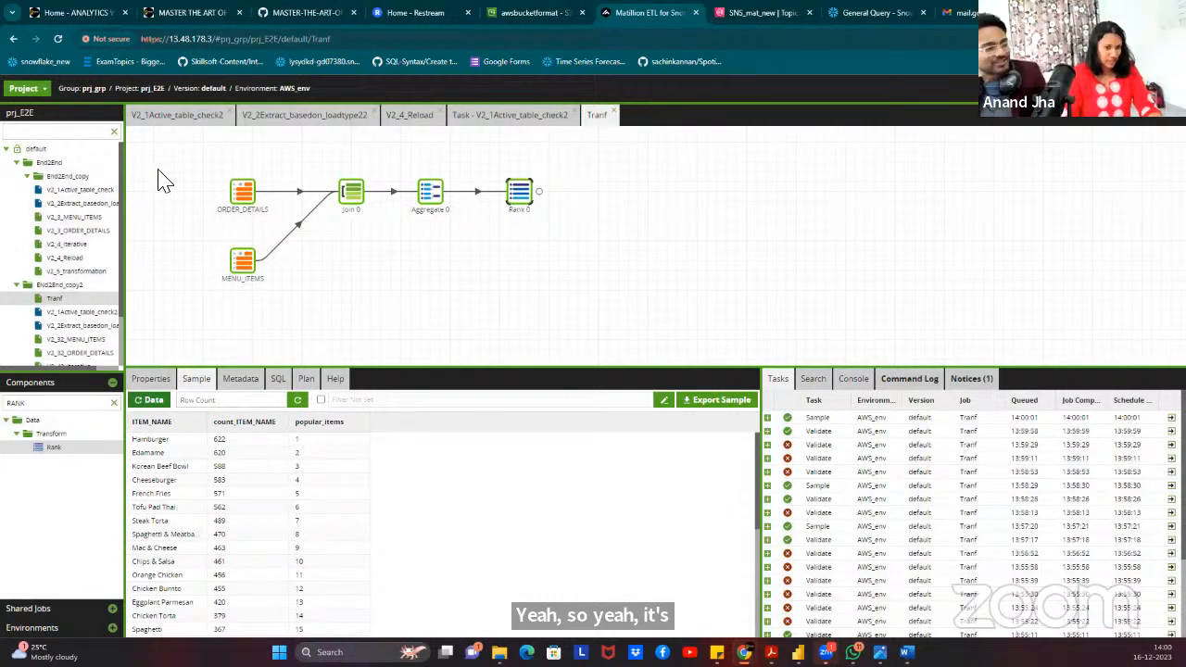
Search for 'FIRST' and add a First/Last component after Rank 0.
click(113, 403)
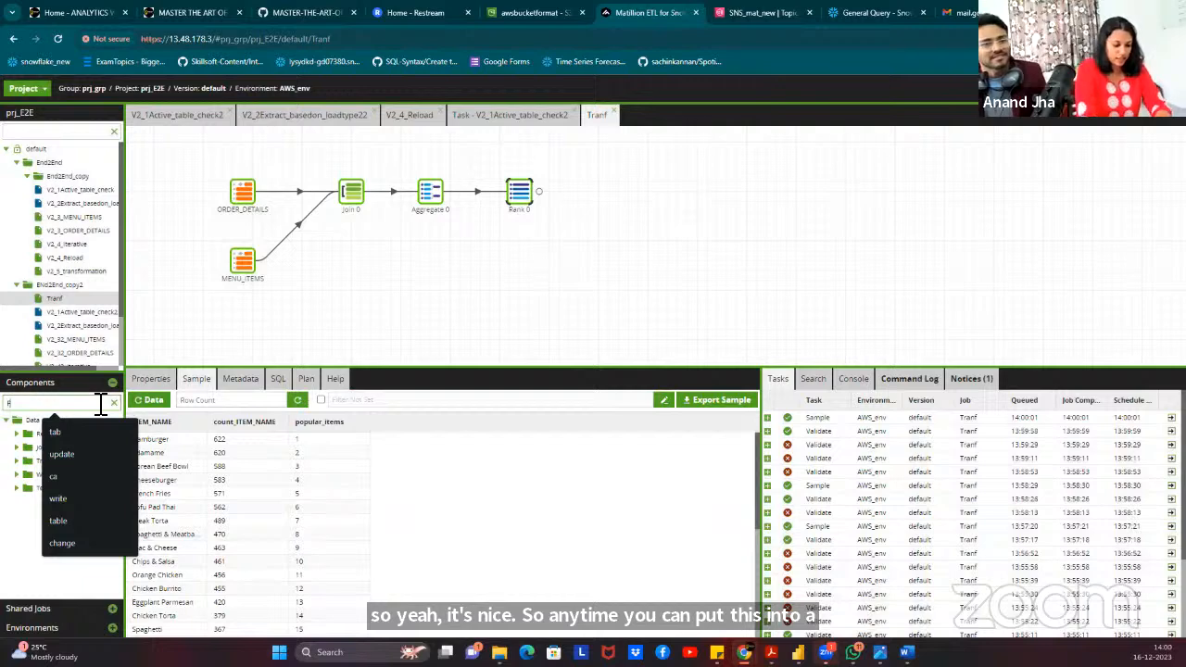
text(FIRST)
drag(58, 447, 596, 198)
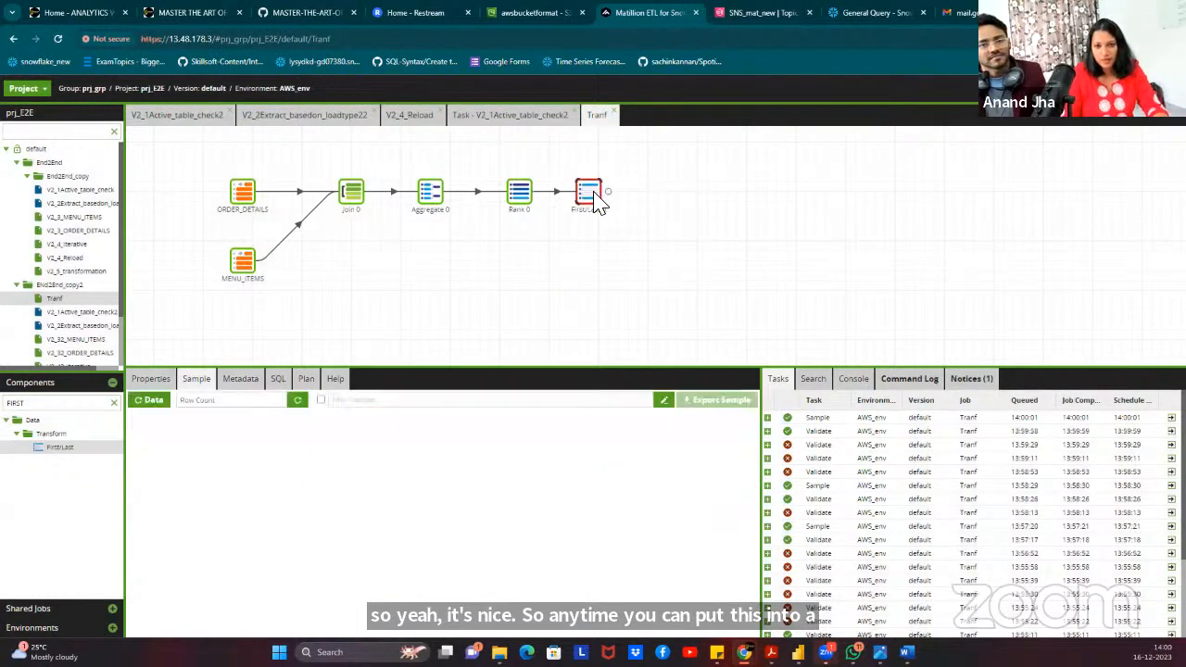
Set ITEM_NAME as First/Last 0's only grouping column.
click(147, 381)
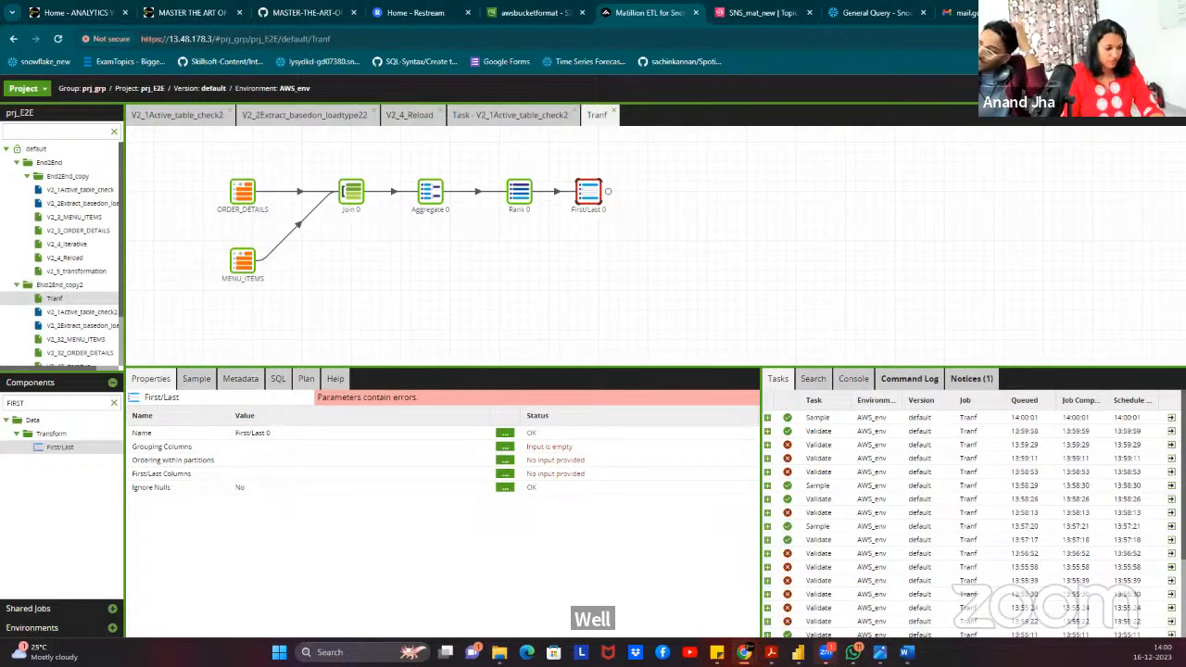
click(504, 447)
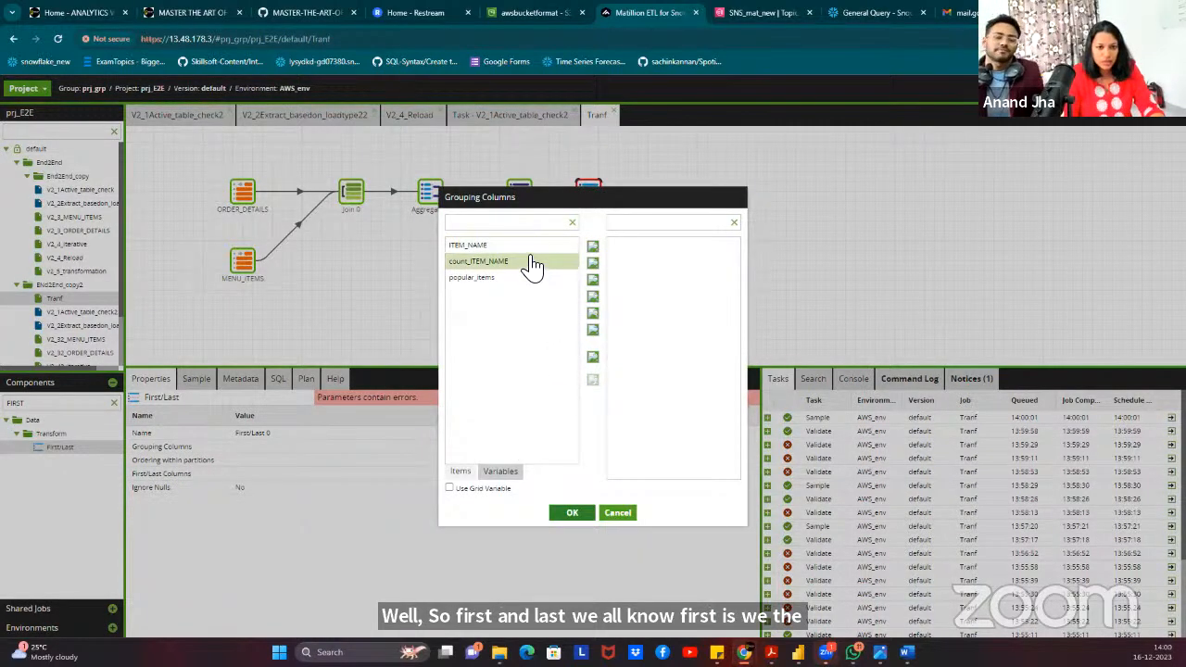
click(594, 265)
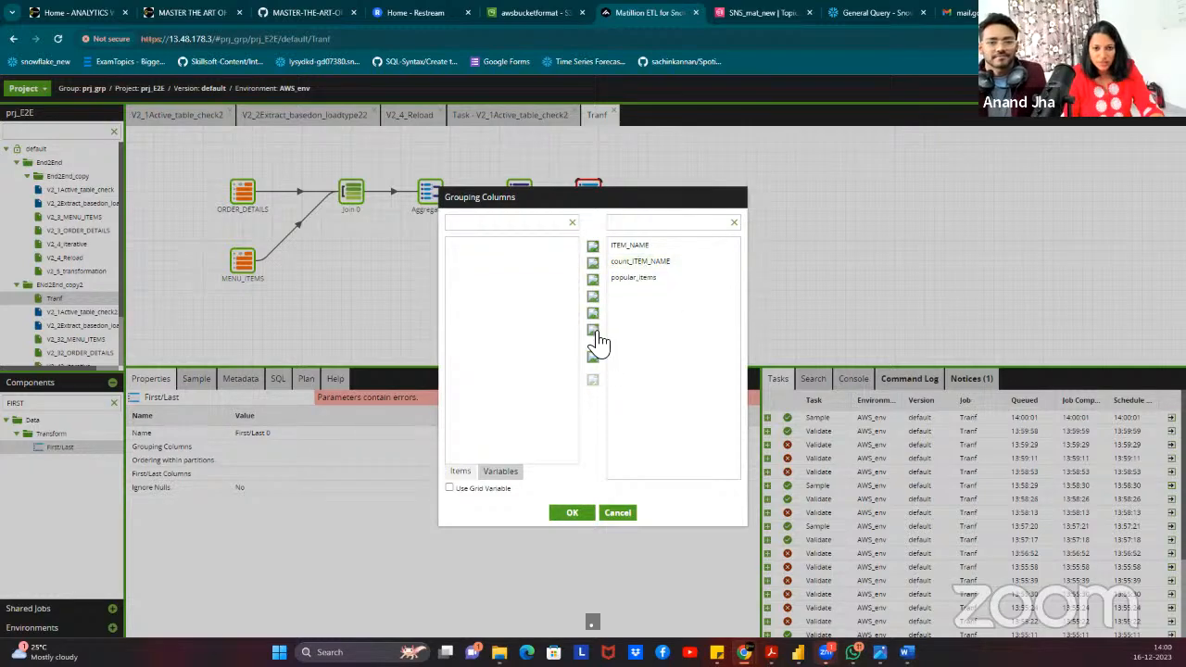
click(594, 314)
click(484, 247)
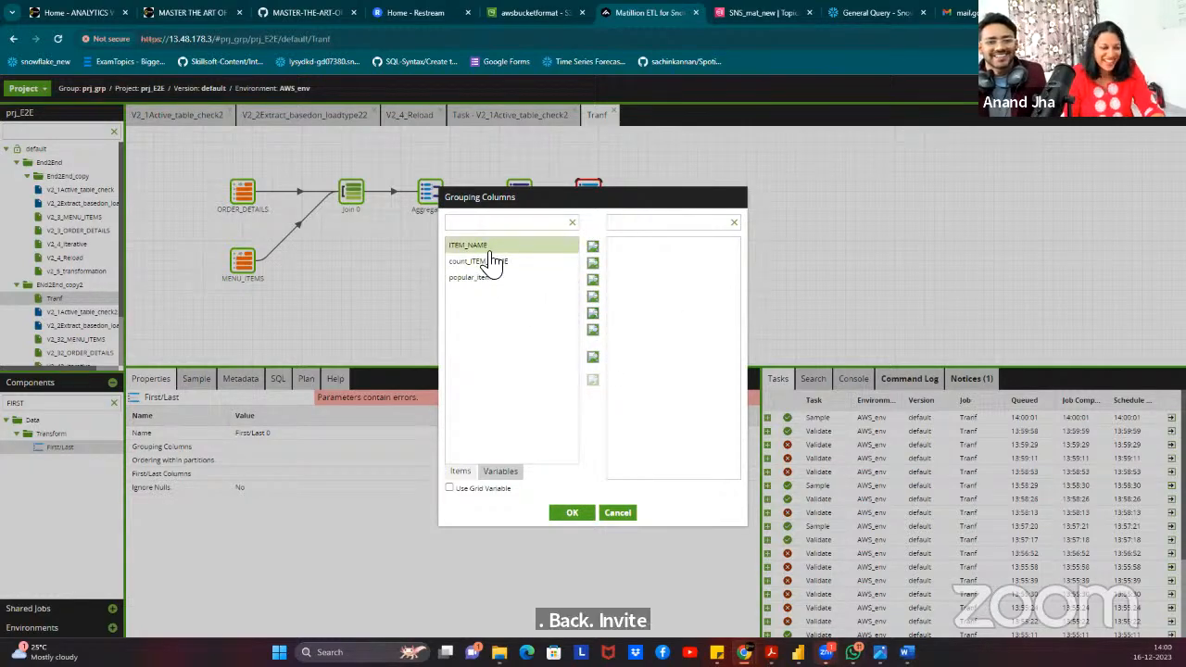
click(593, 264)
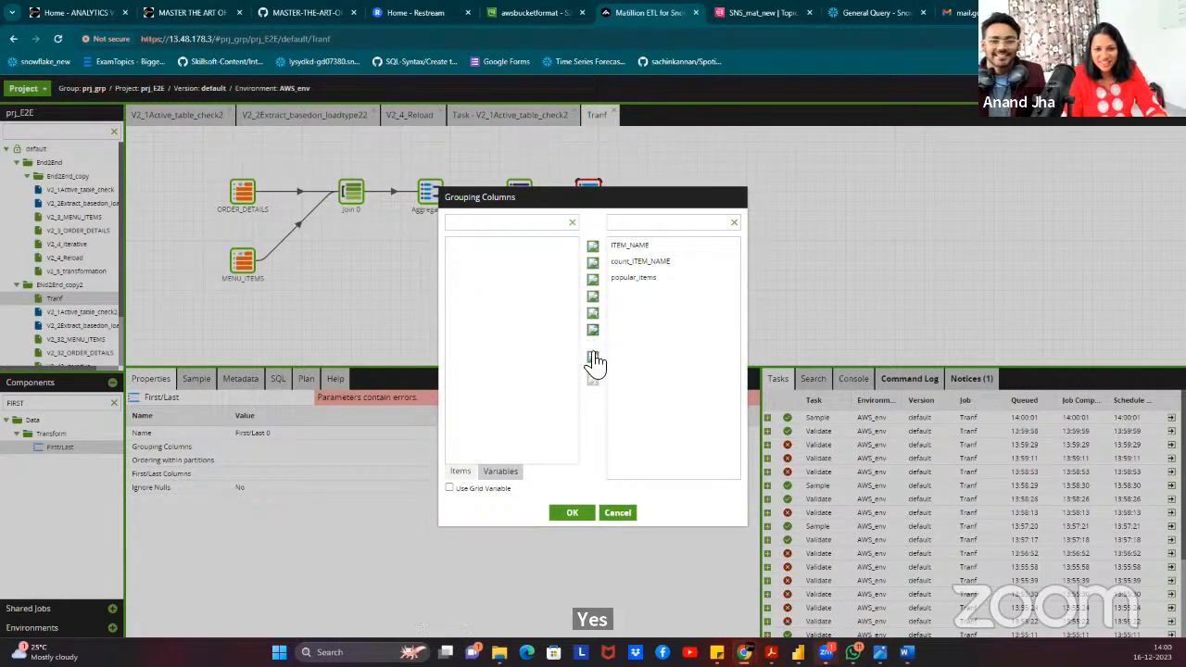
click(596, 304)
click(618, 389)
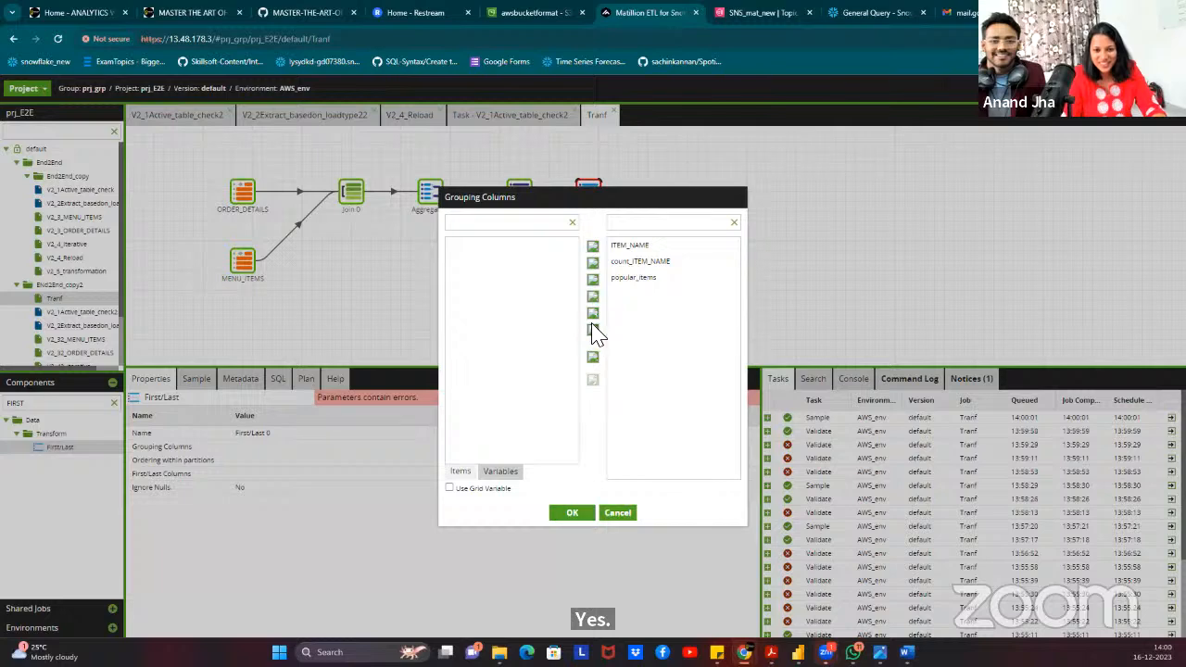
click(593, 280)
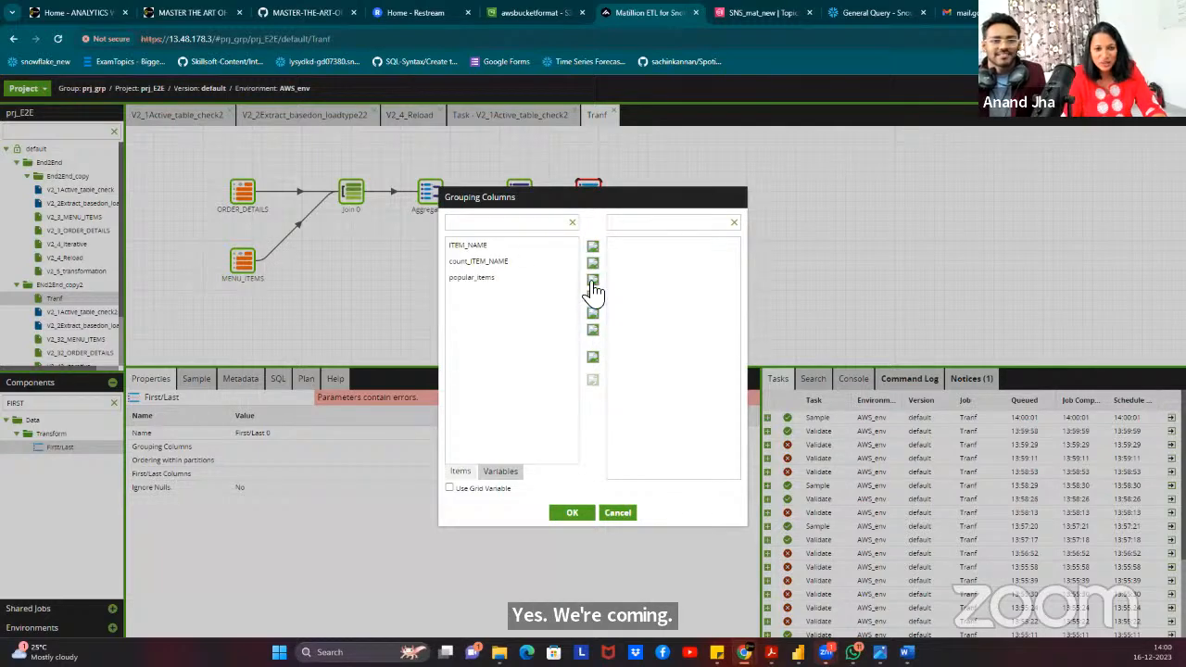
click(636, 222)
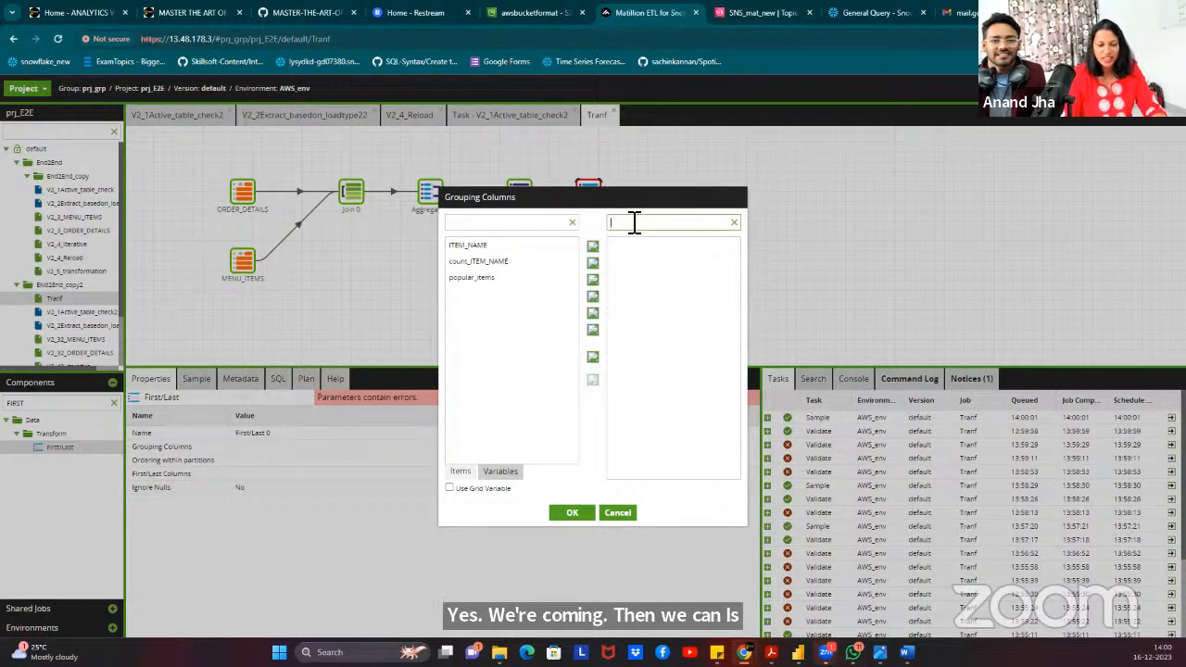
click(516, 245)
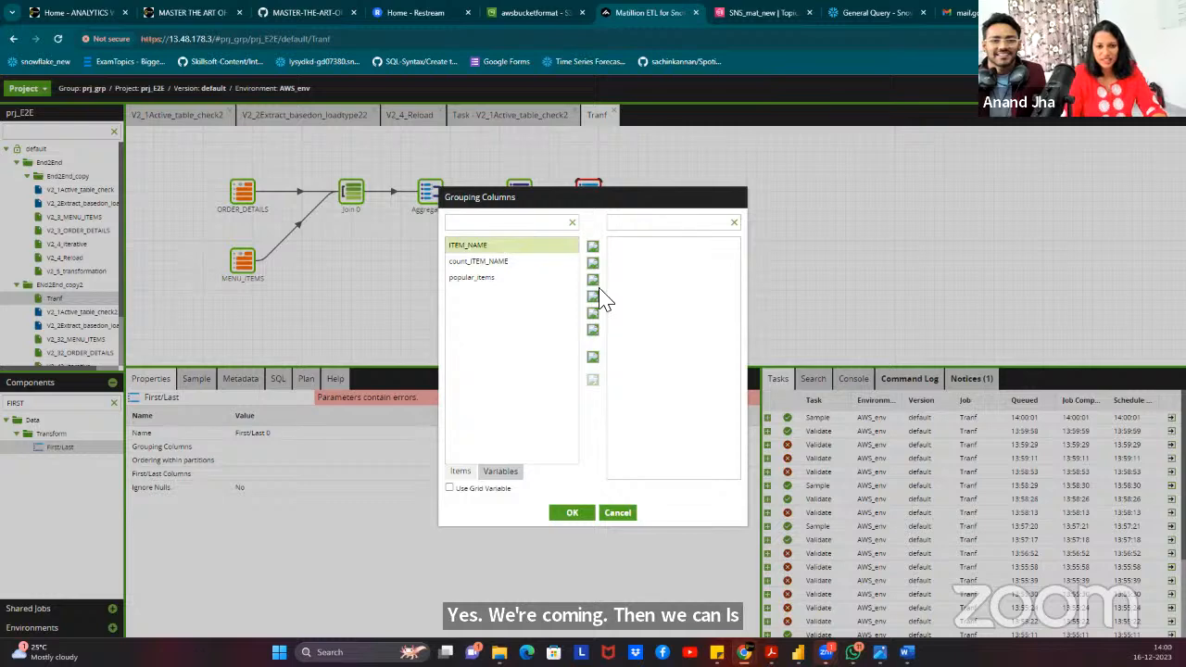
click(594, 283)
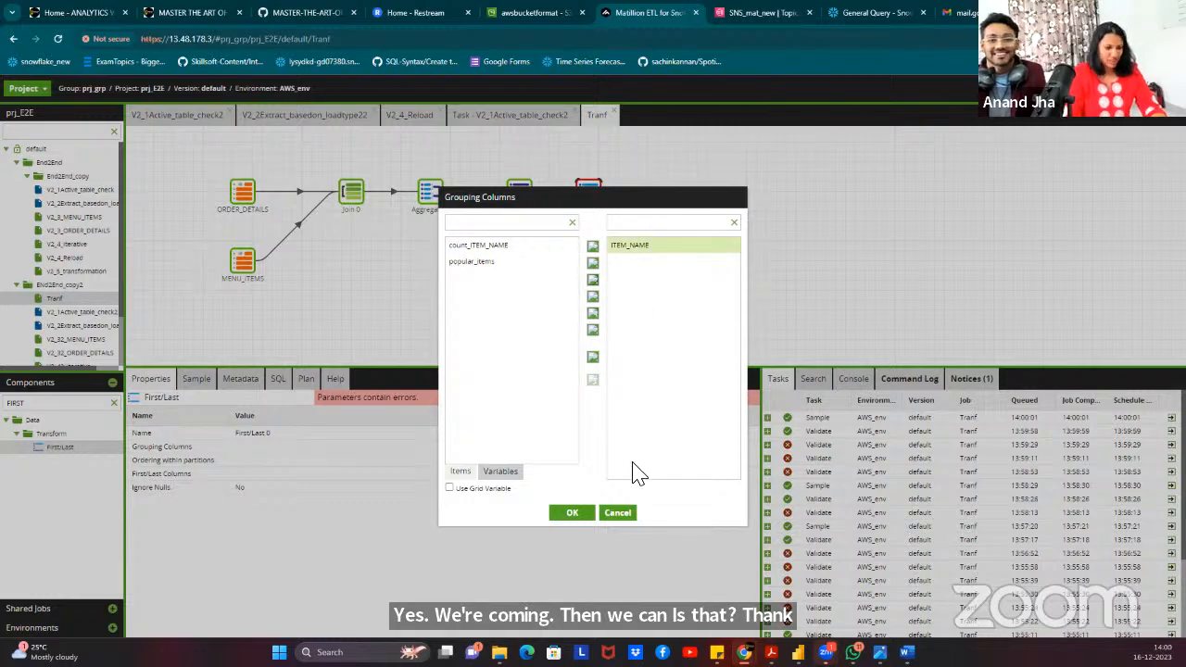
click(573, 514)
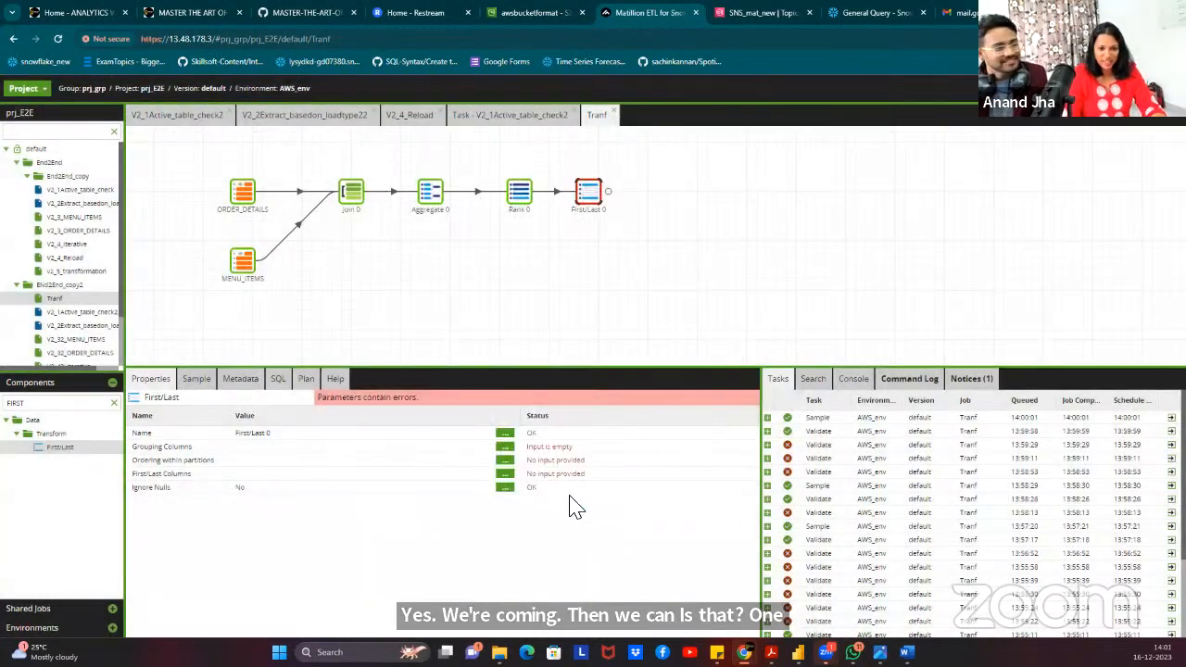
Order First/Last 0 within partitions by popular_items ascending.
click(504, 459)
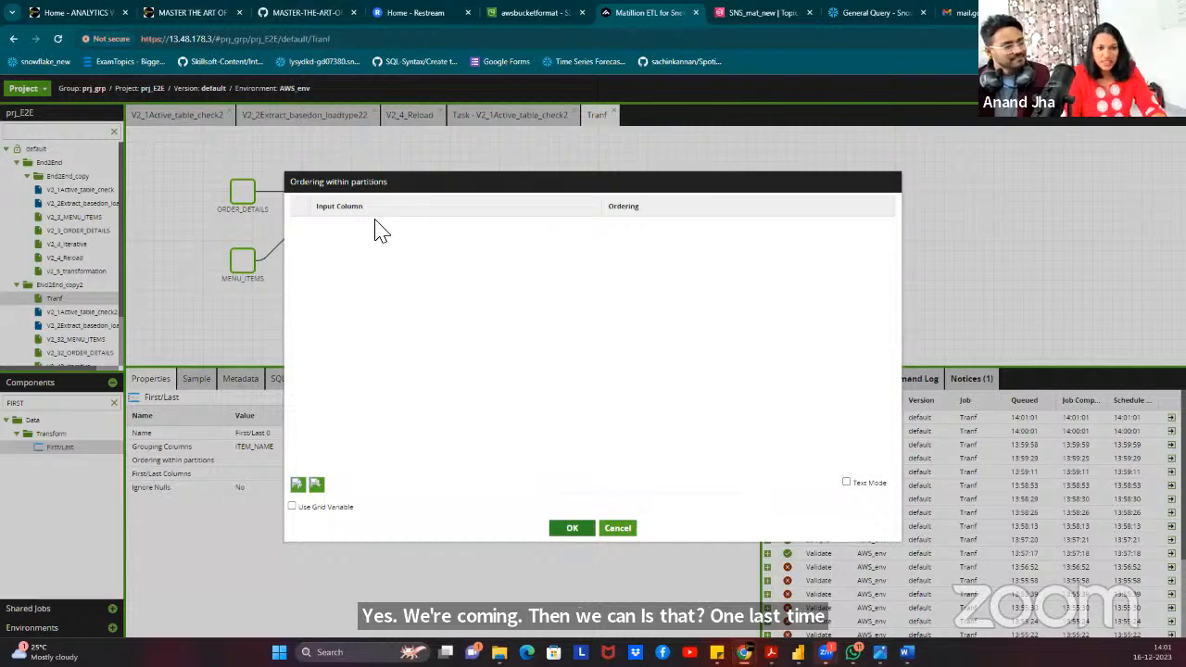
click(413, 225)
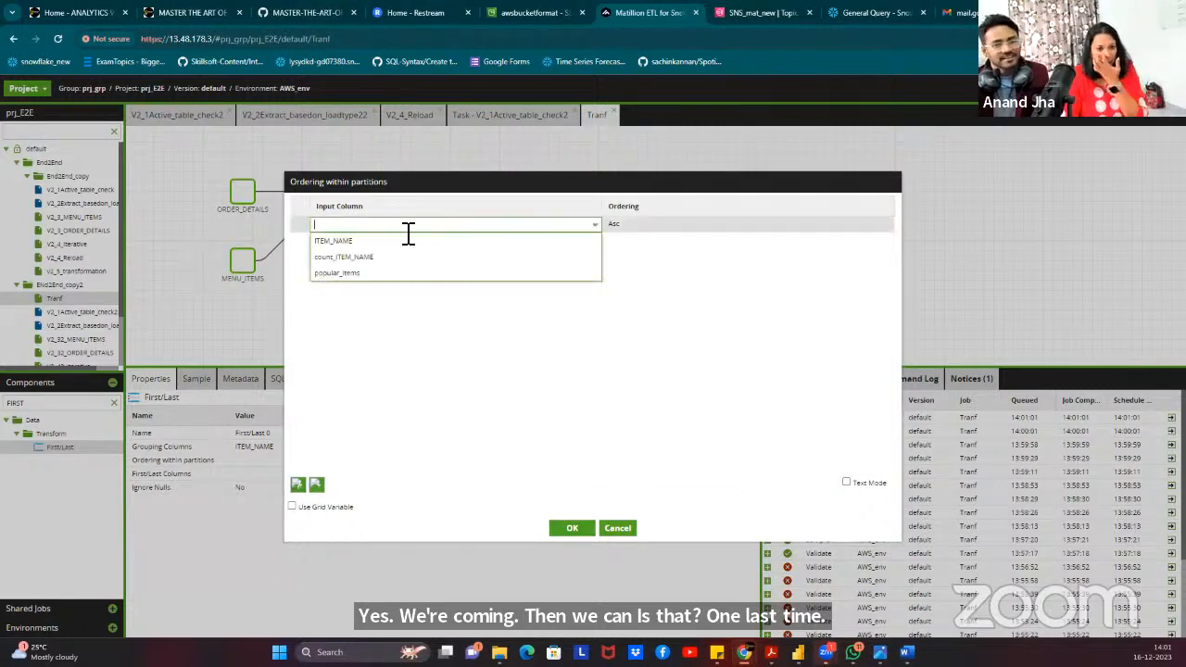
click(369, 273)
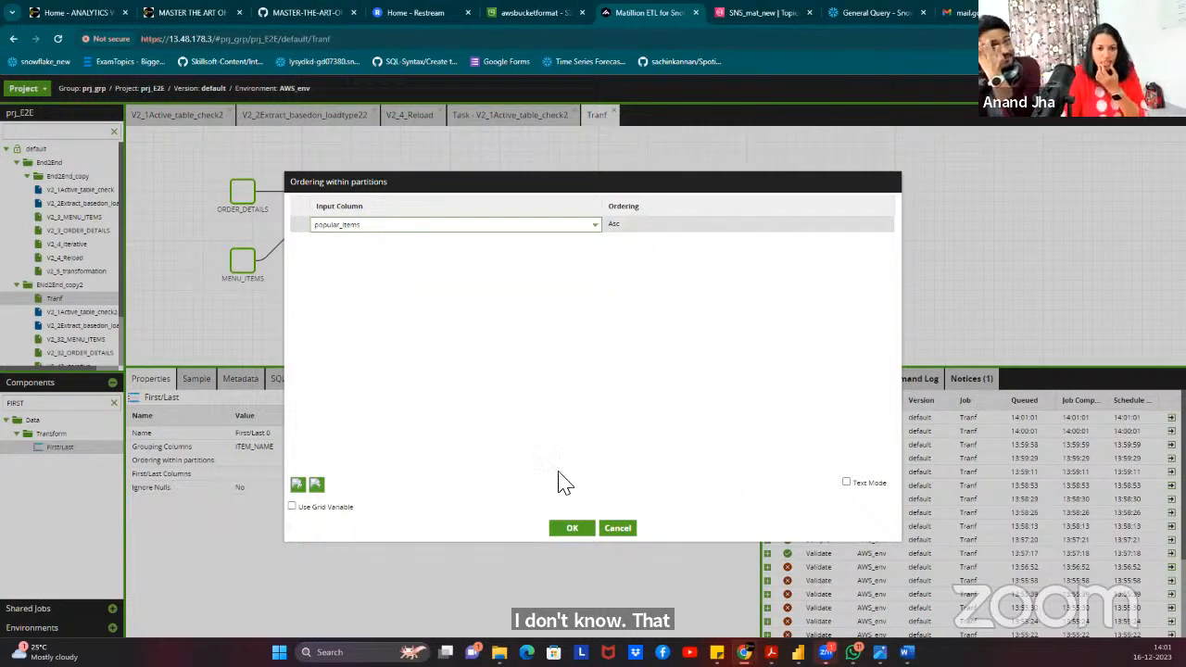
click(574, 530)
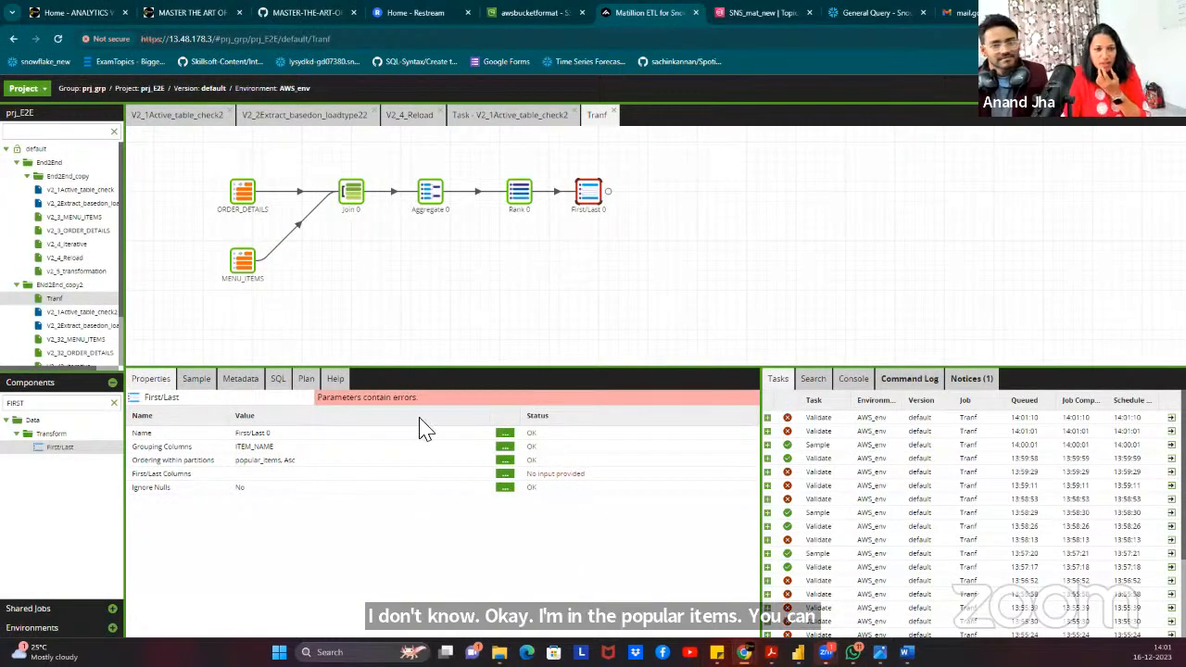
Add popular_items as a First column in First/Last Columns.
click(504, 475)
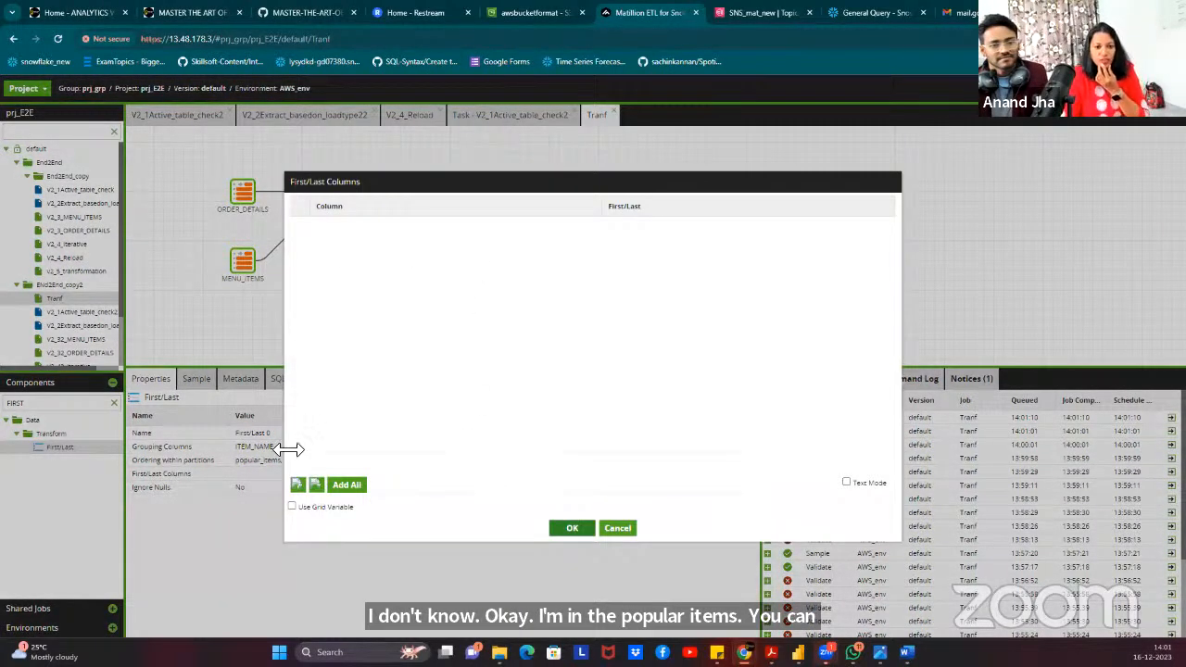
click(298, 484)
click(379, 228)
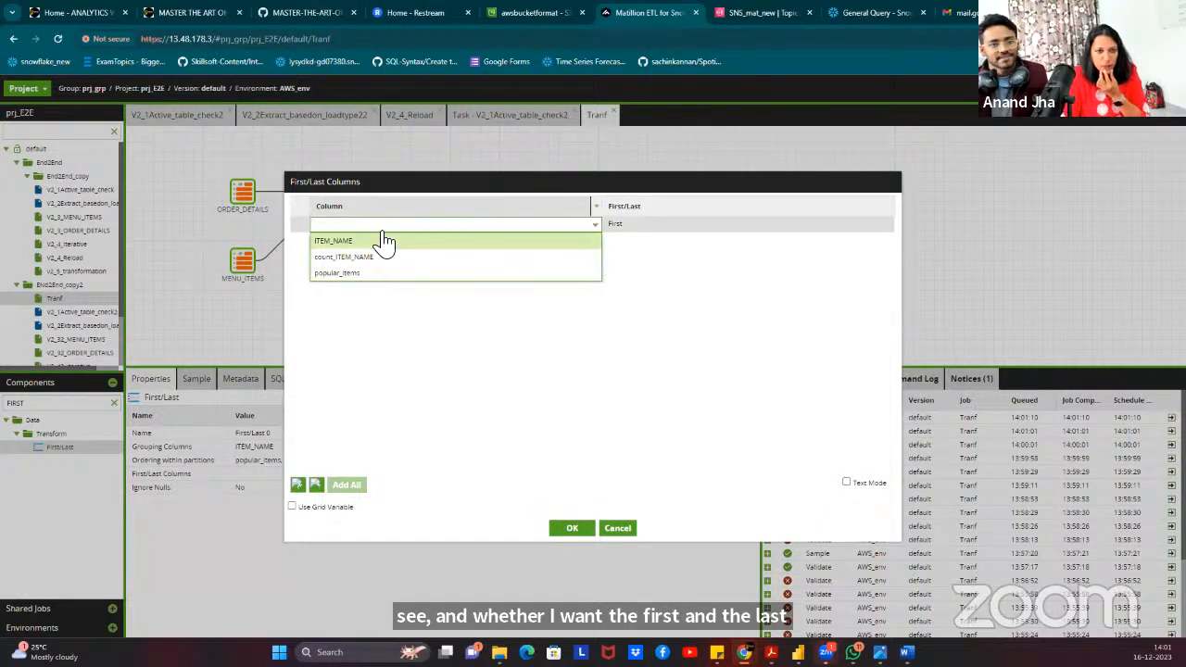
click(379, 273)
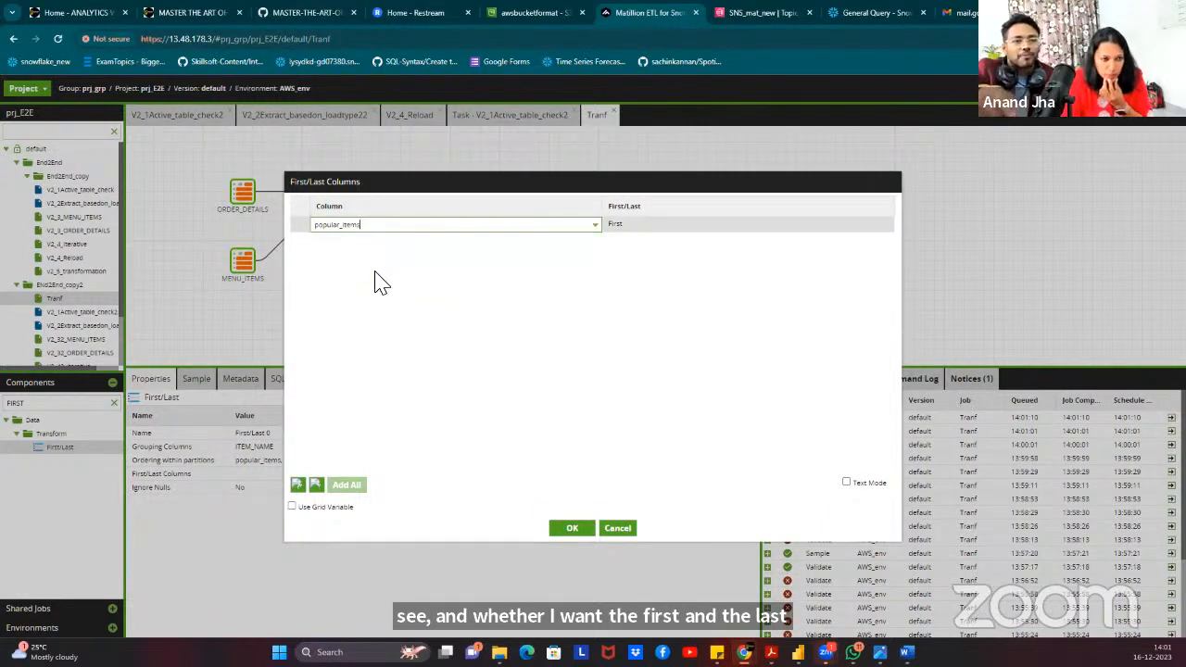
click(658, 226)
click(593, 402)
click(574, 528)
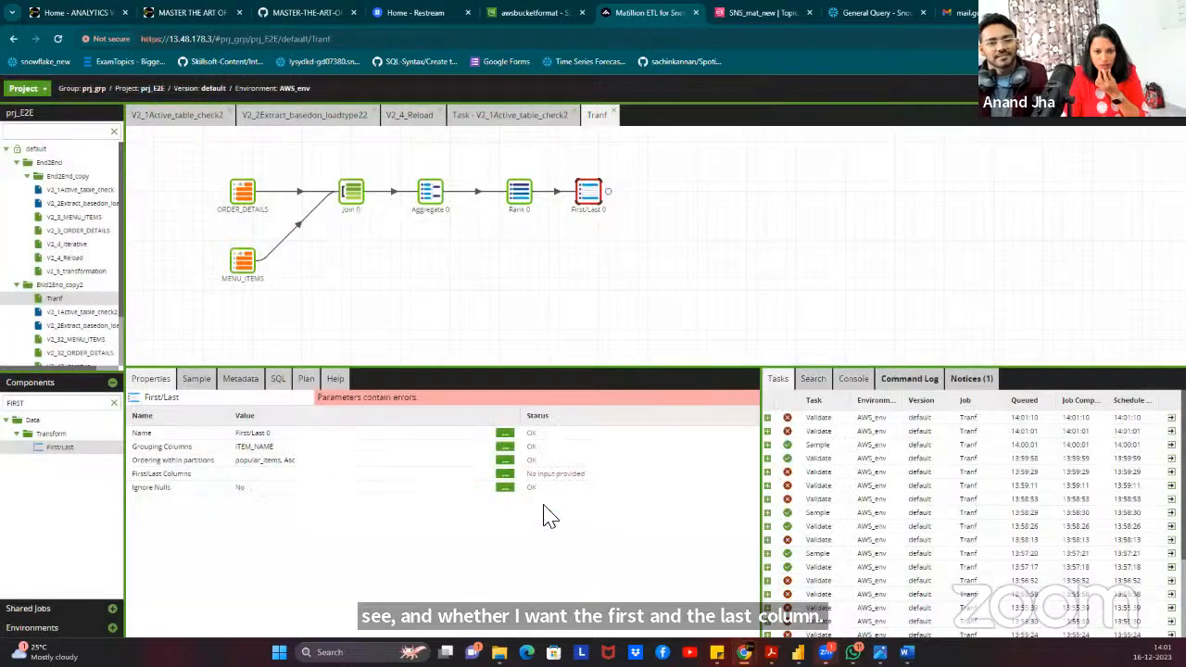
Preview First/Last 0's sample: Hamburger 1, Edamame 2, Korean Beef Bowl 3.
click(196, 378)
click(152, 400)
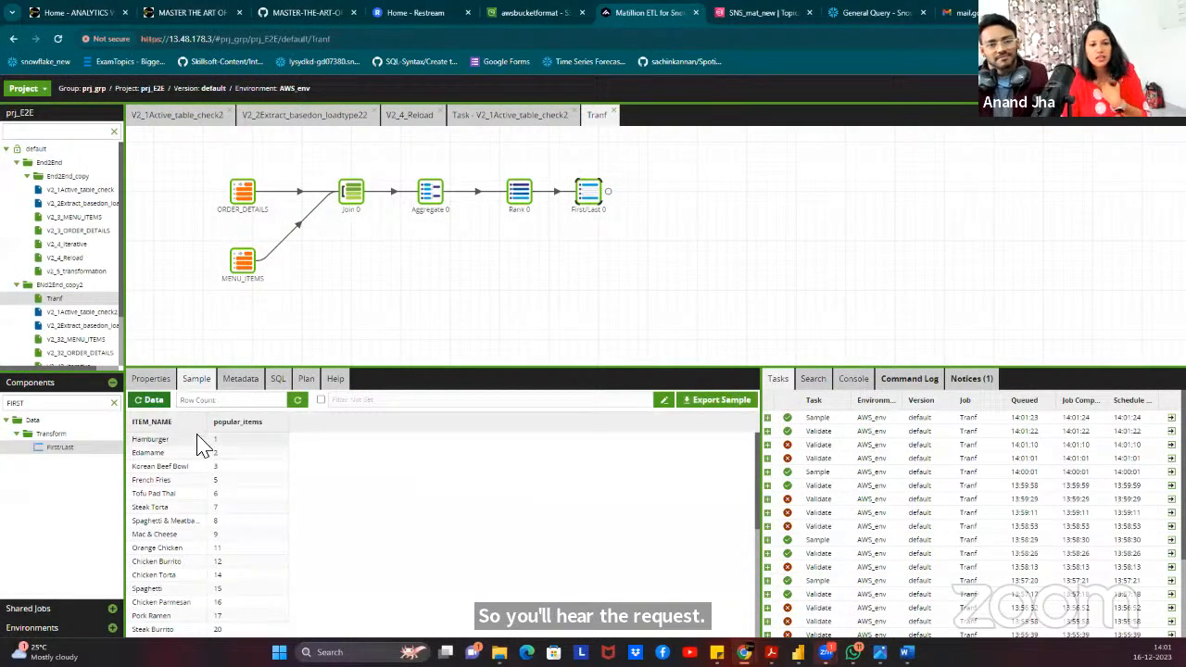
click(301, 297)
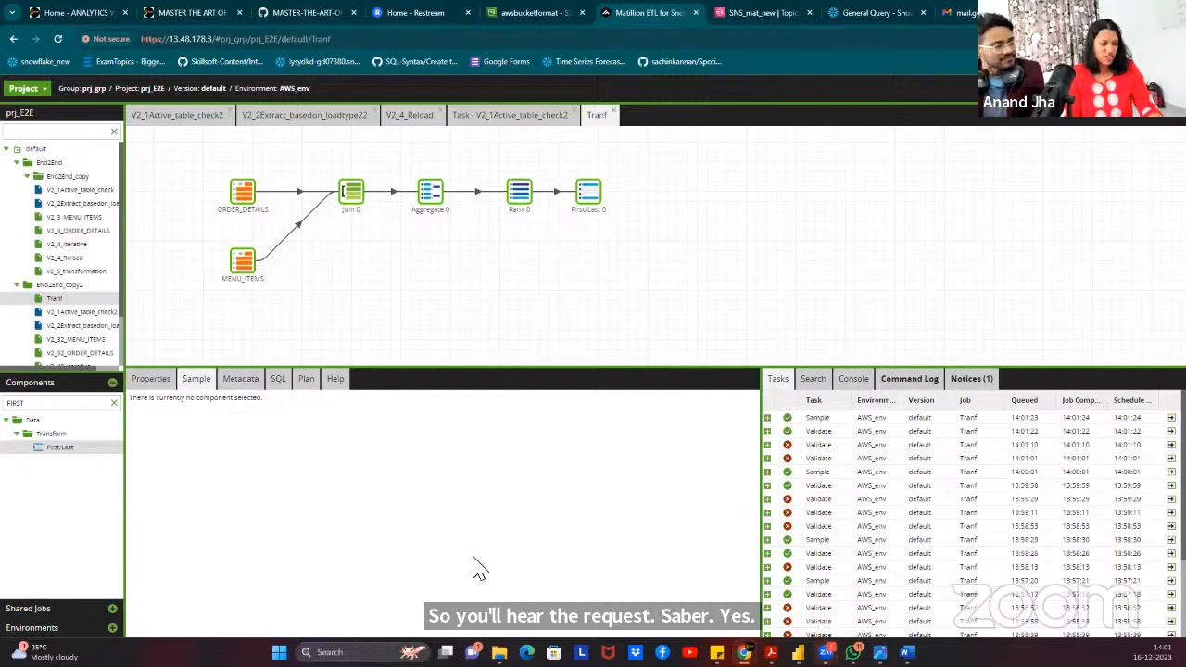
click(72, 405)
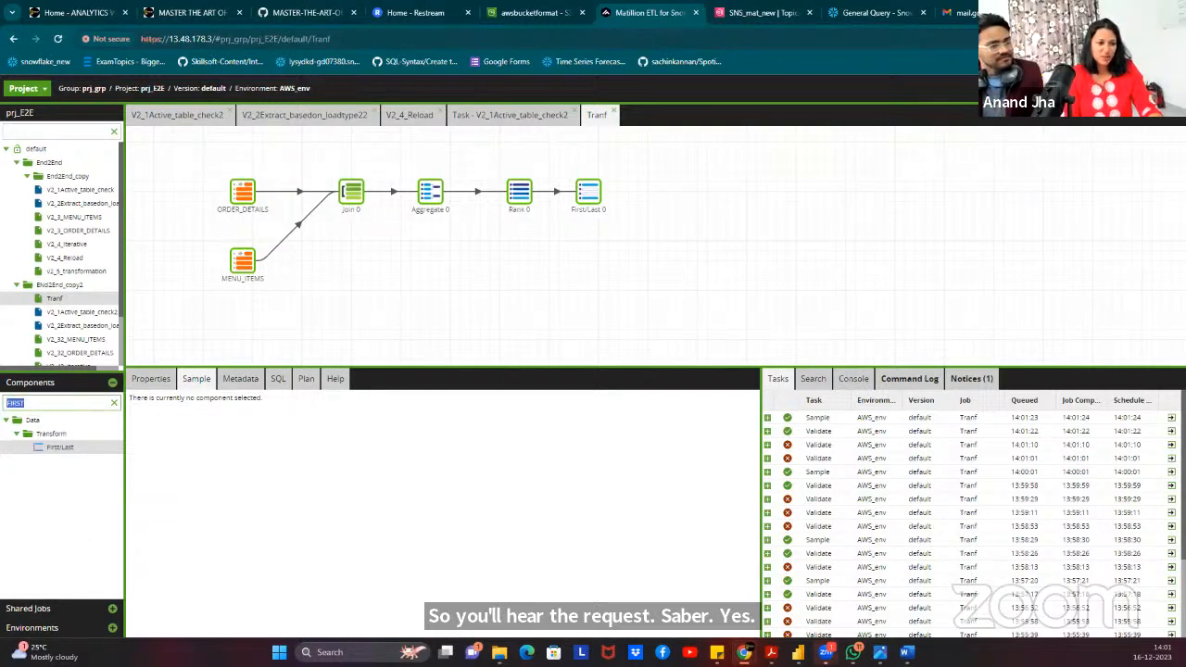
text(SQL)
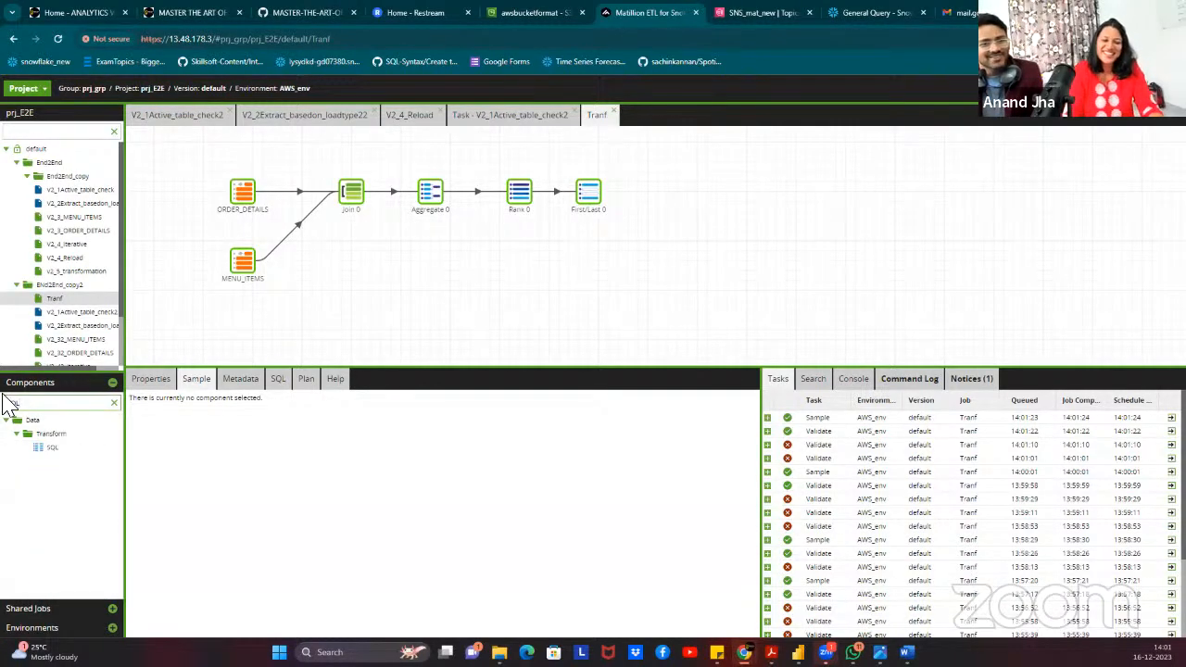
drag(123, 427, 374, 272)
click(245, 267)
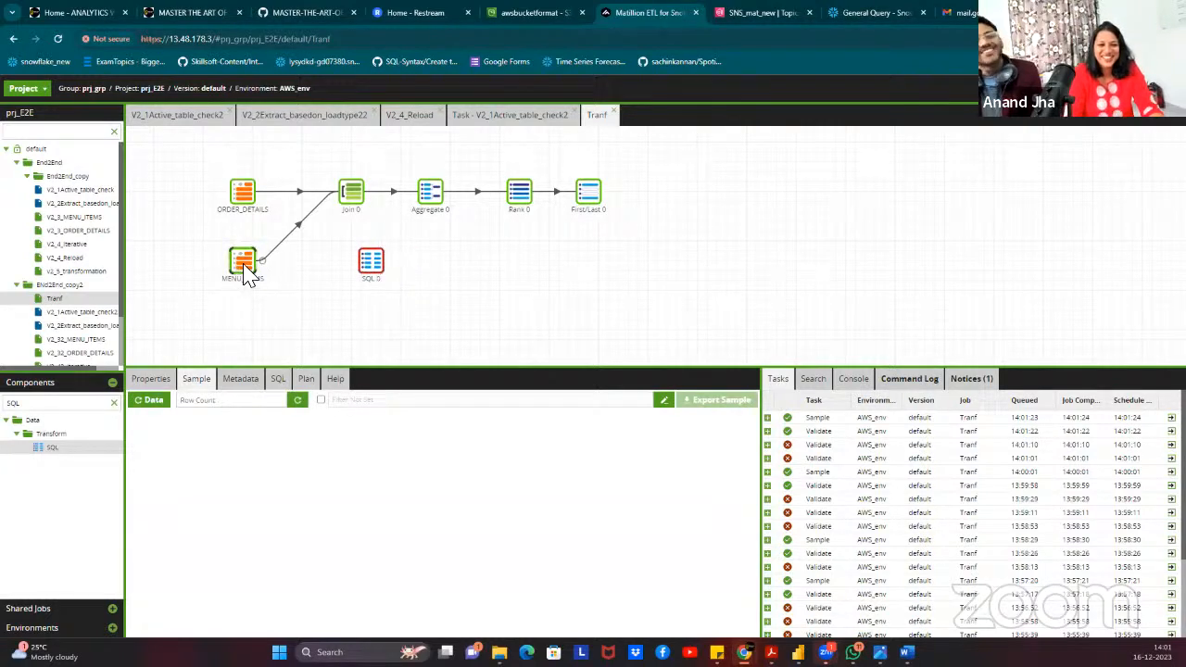
click(382, 269)
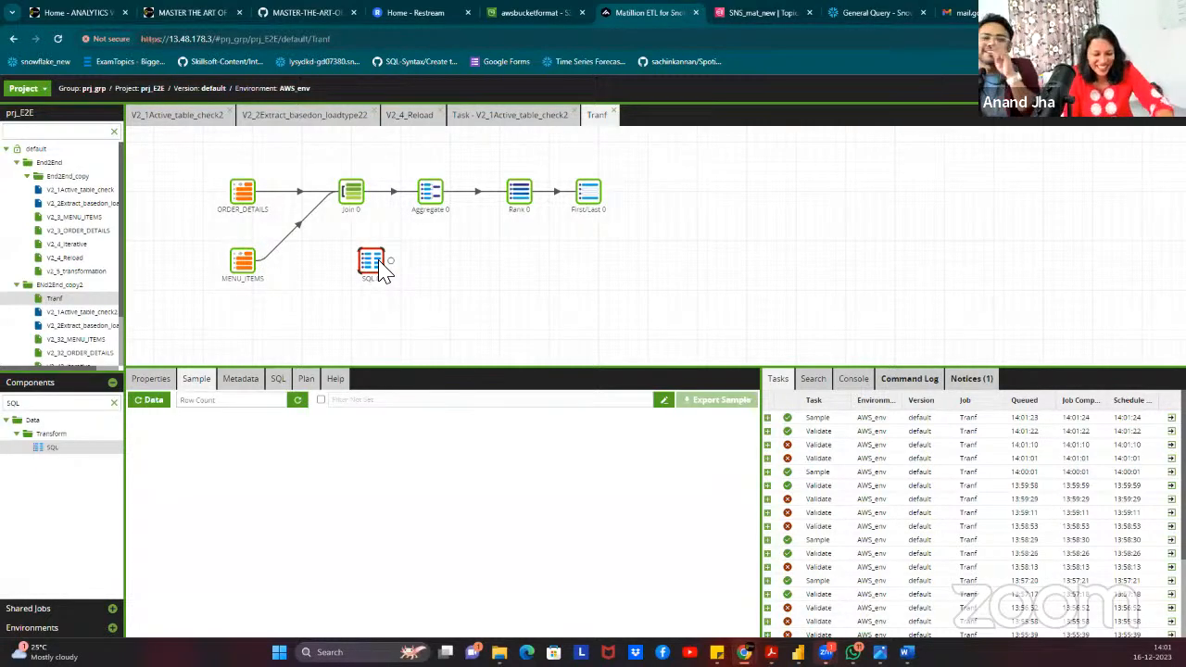
key(Delete)
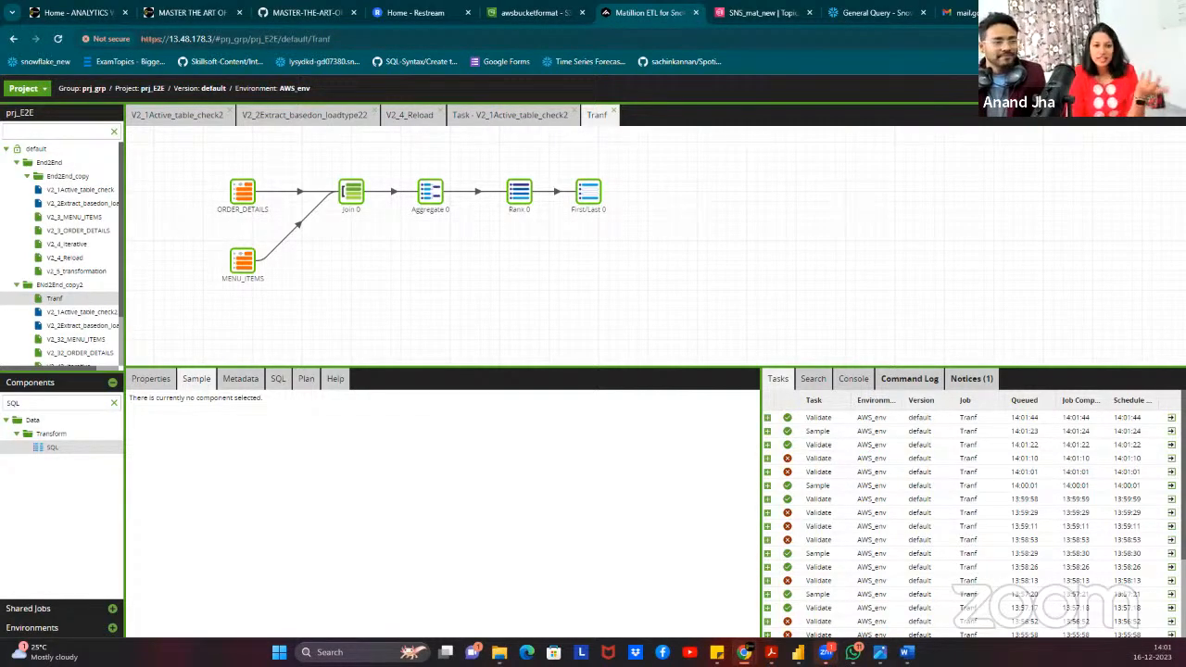
Run the V2_1Active_table_check2 job in AWS_env from SNS Message 0, then switch to Power BI.
click(172, 120)
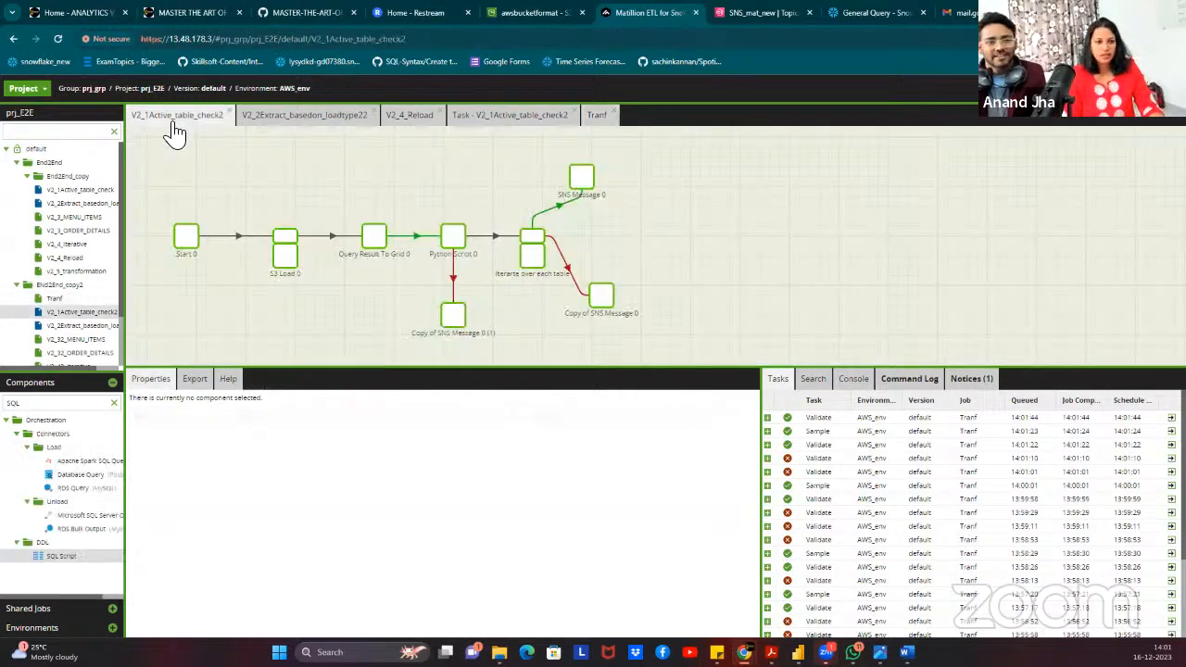
right_click(581, 176)
click(673, 229)
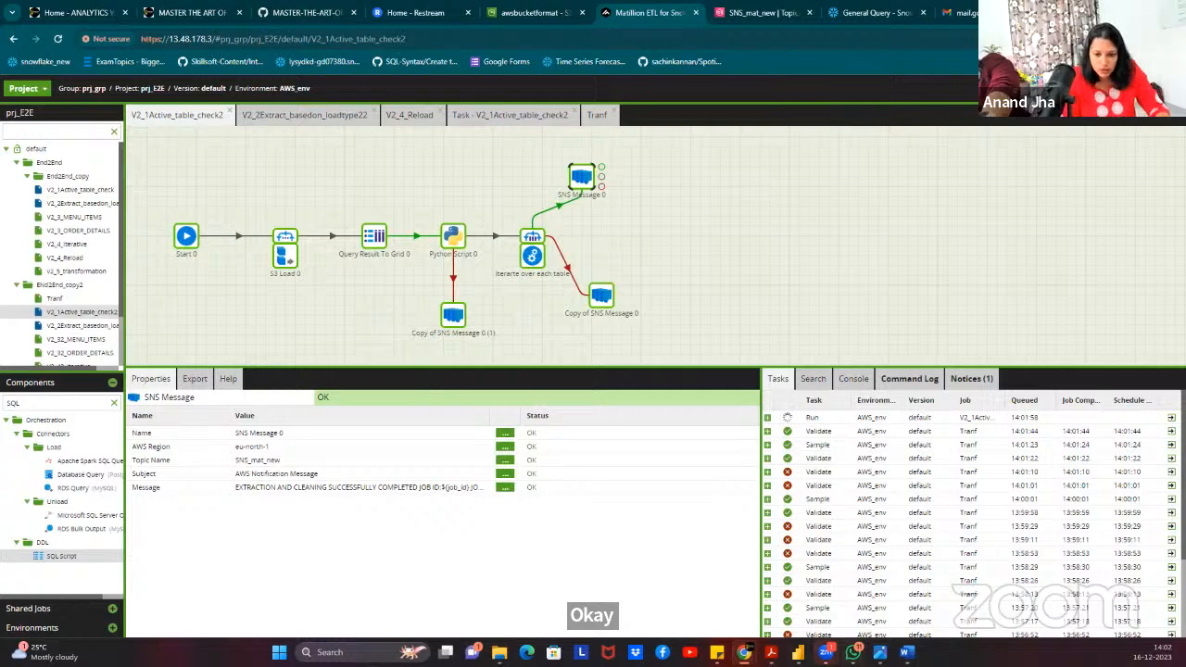
click(798, 653)
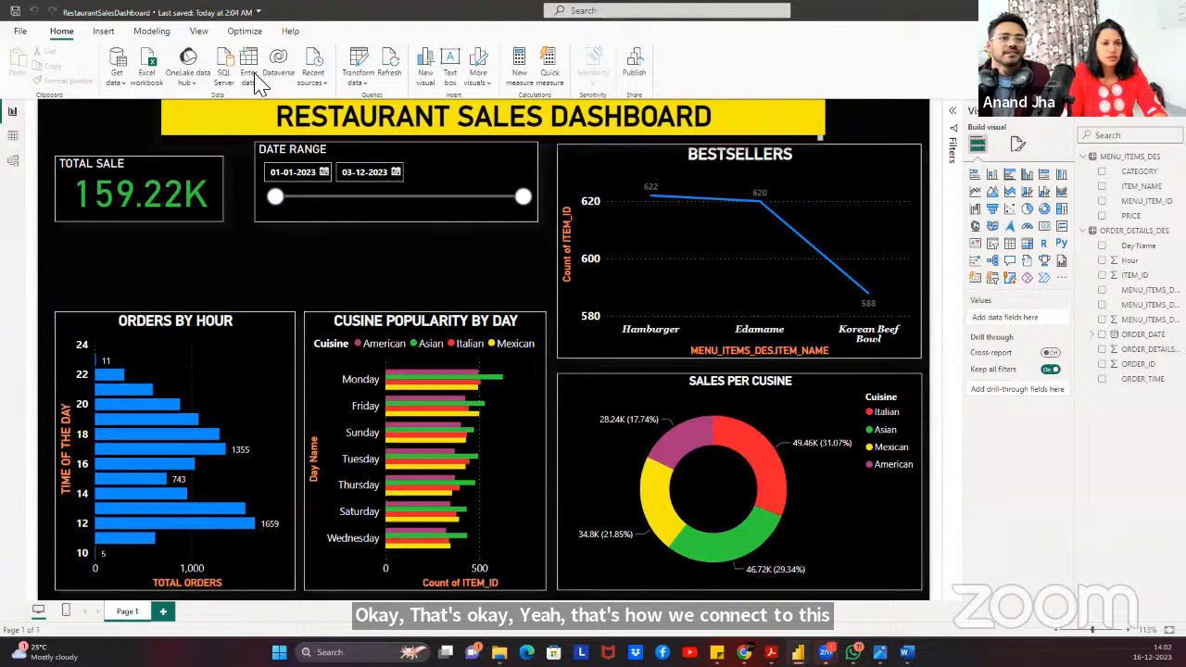
Open ORDER_DETAILS_DES's Snowflake Source step formula in the Power Query editor.
click(117, 85)
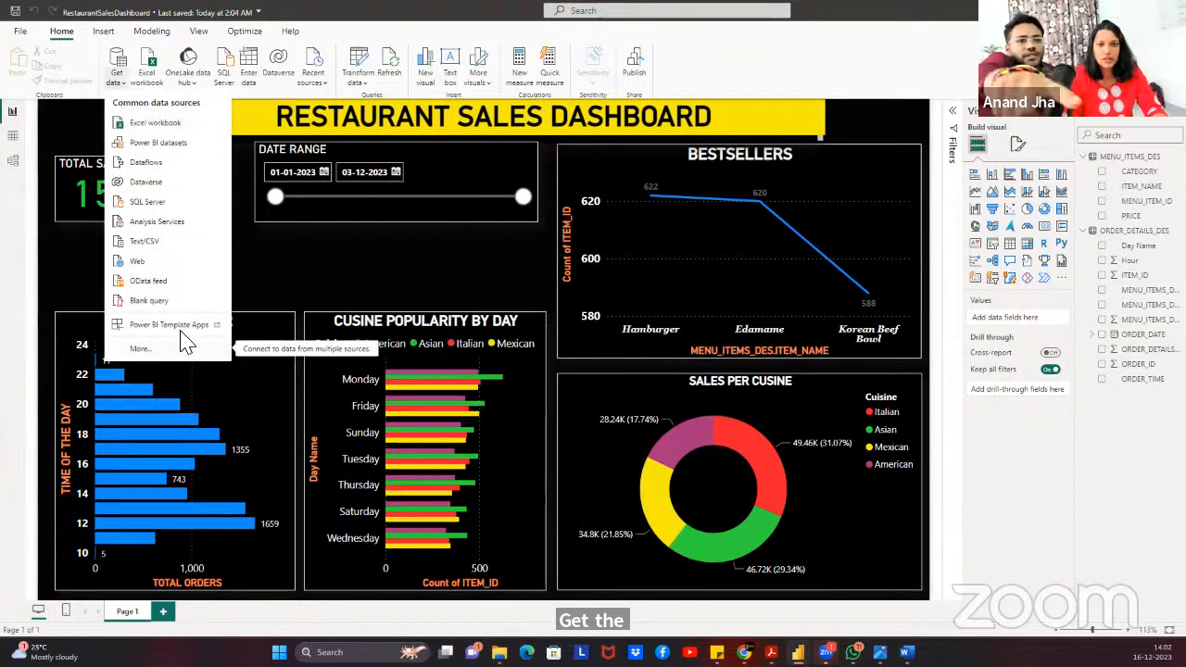
click(353, 66)
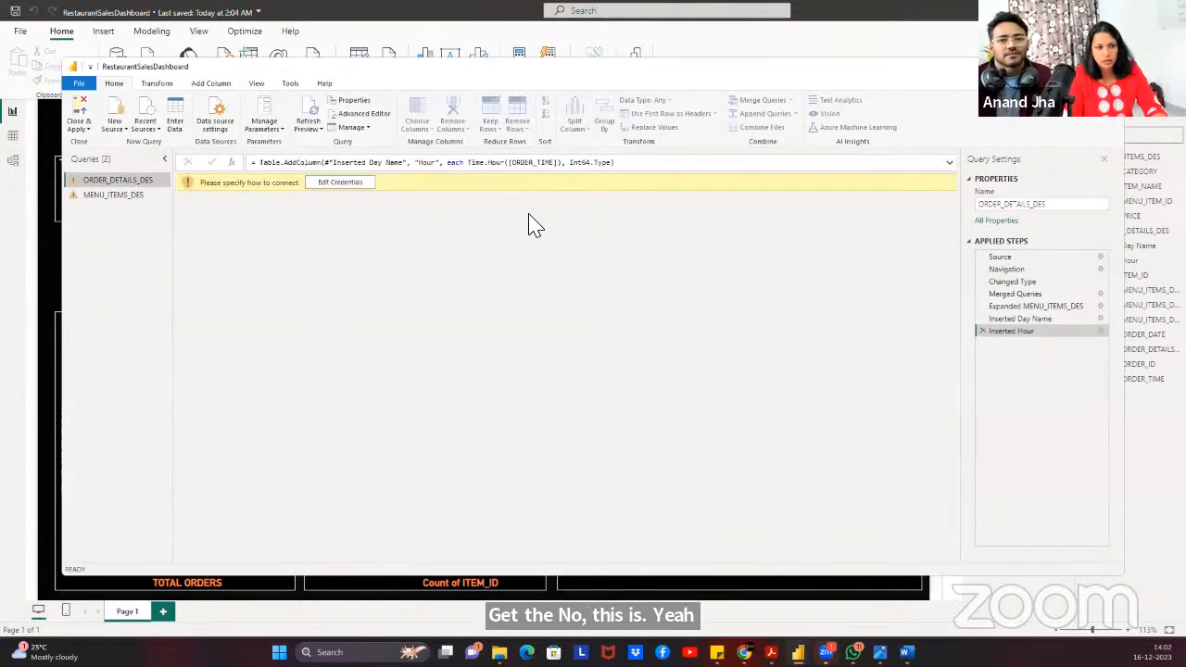
click(1010, 264)
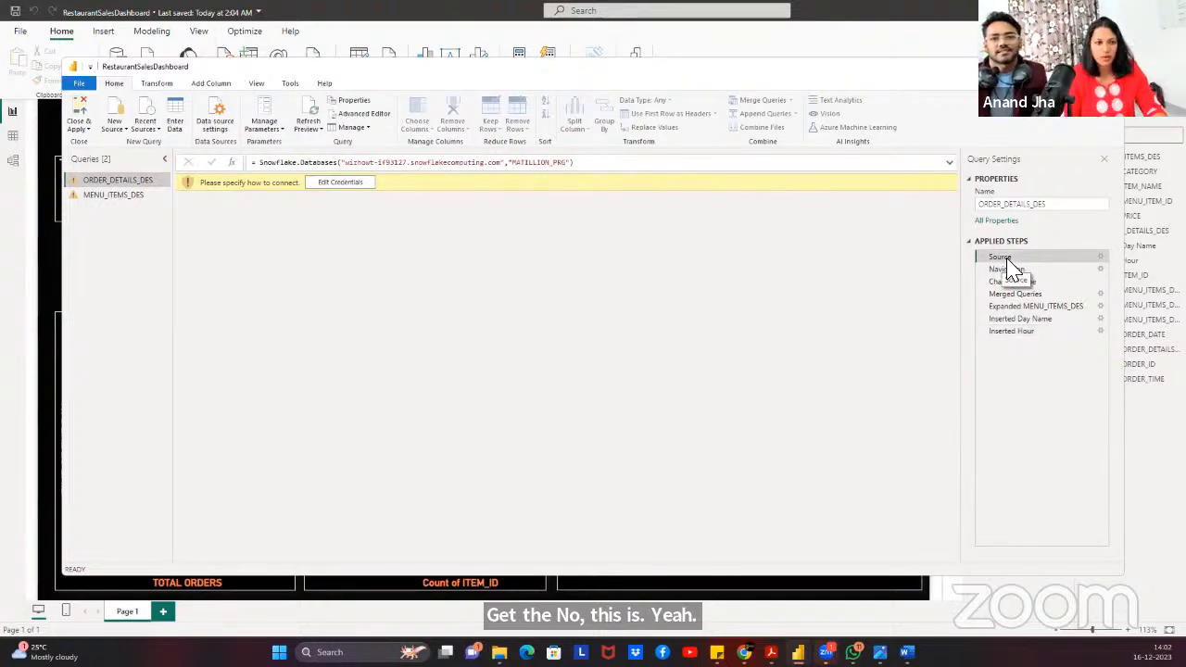
click(401, 164)
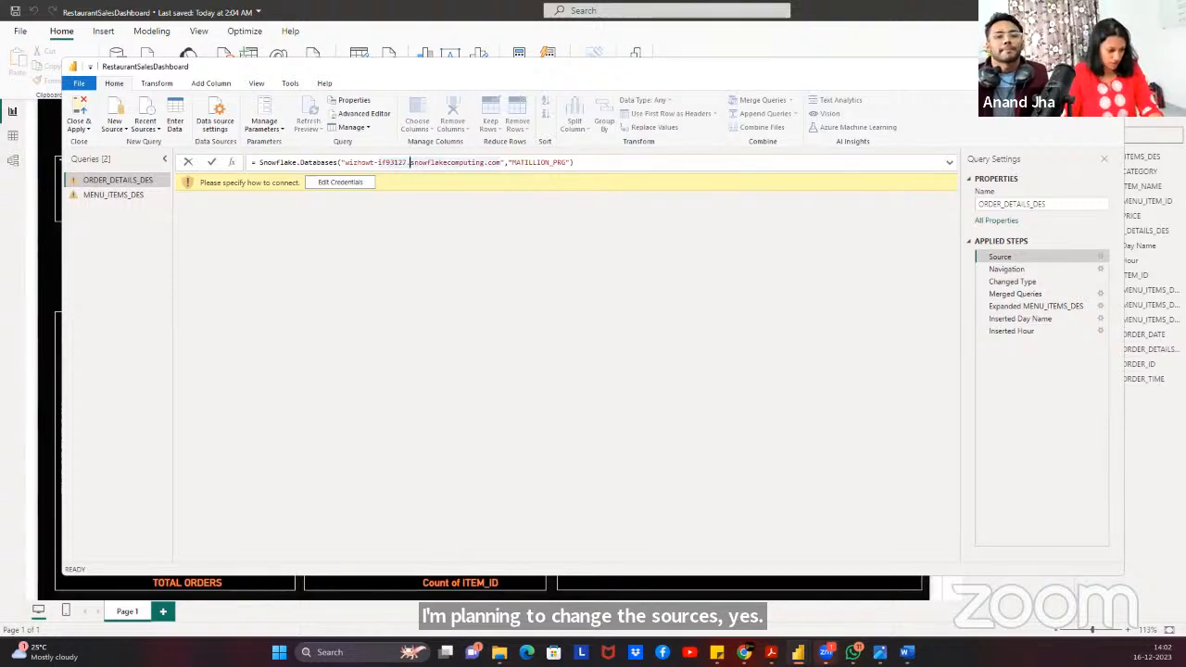
key(alt+Tab)
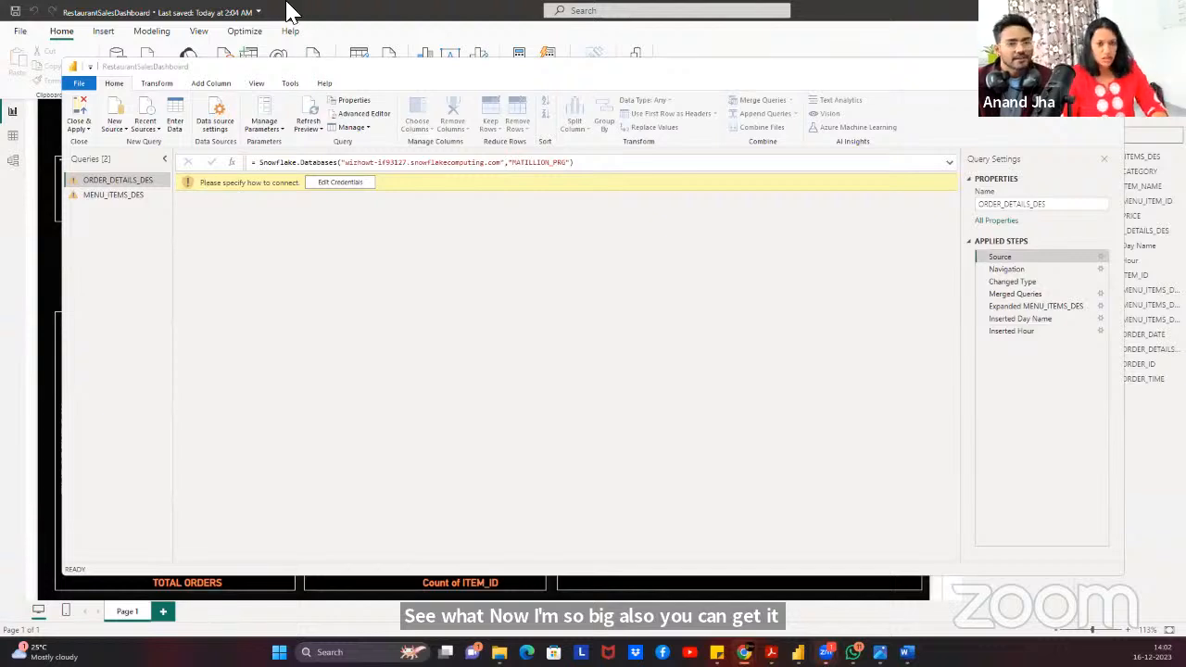
Replace the old account name in the Snowflake URL with the new account identifier.
click(390, 163)
drag(352, 167, 411, 164)
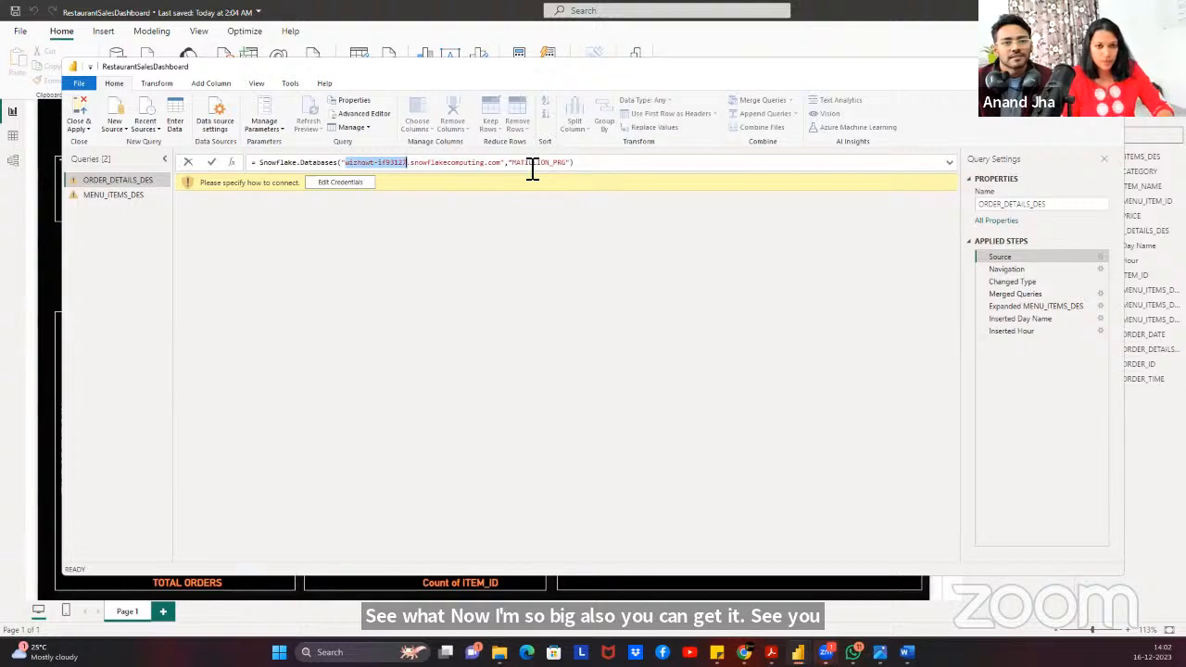
text(ezefsbr-ye60599)
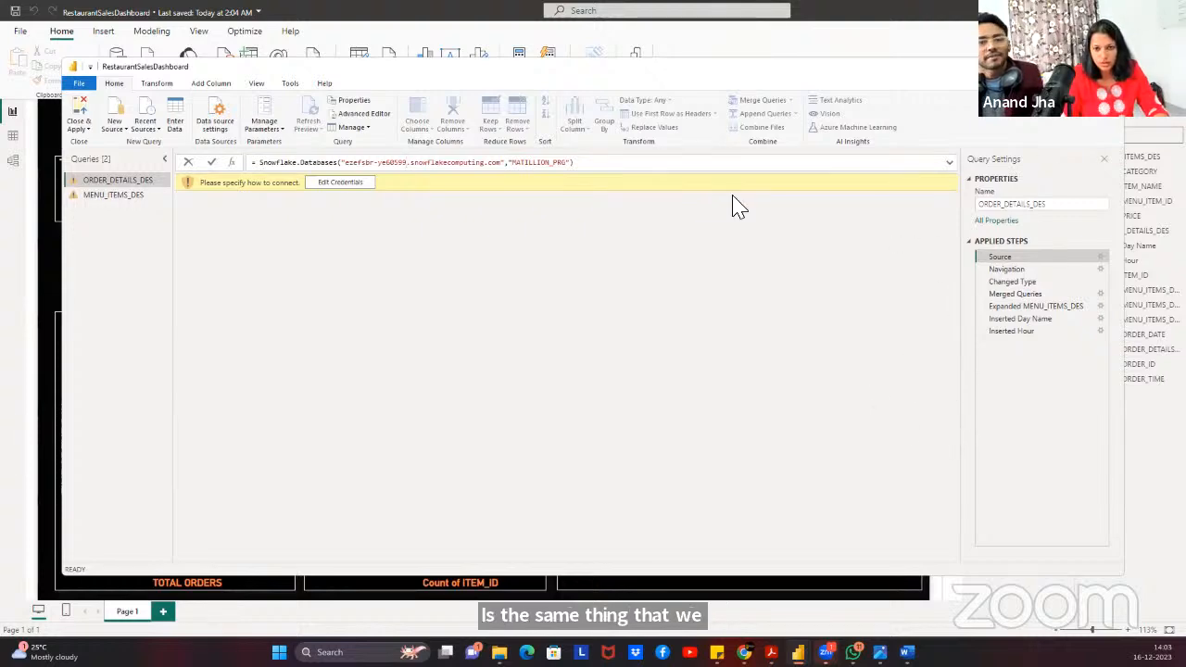
click(1107, 66)
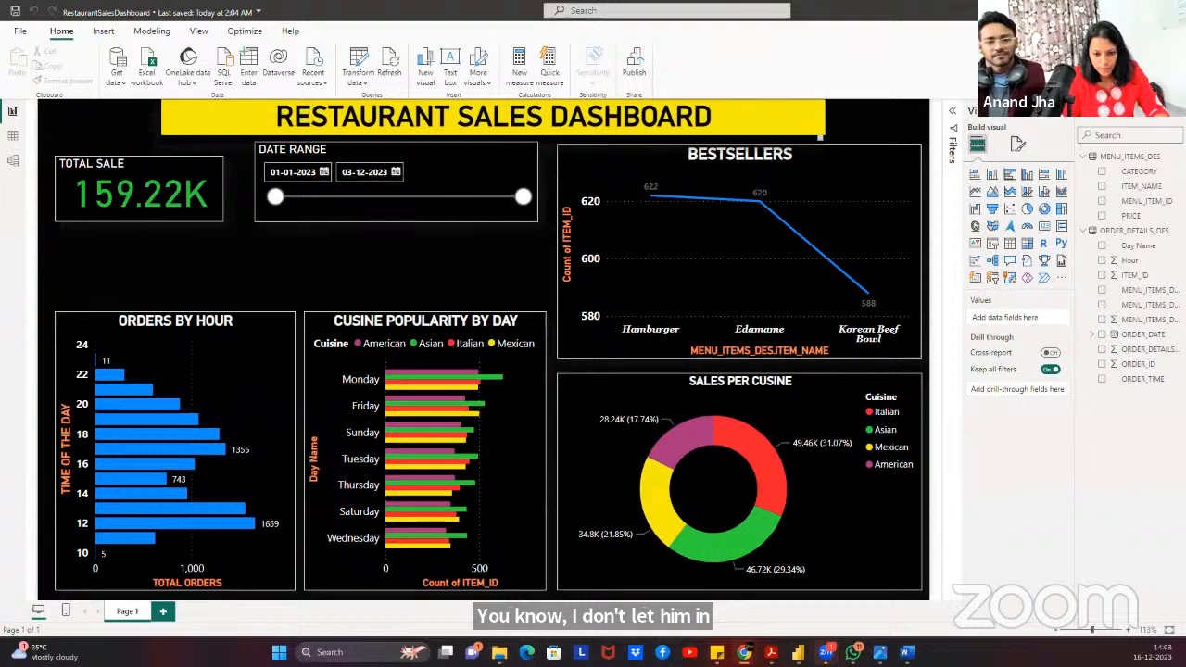
Go to Snowflake's Admin > Accounts page in Chrome.
mouse_move(744, 651)
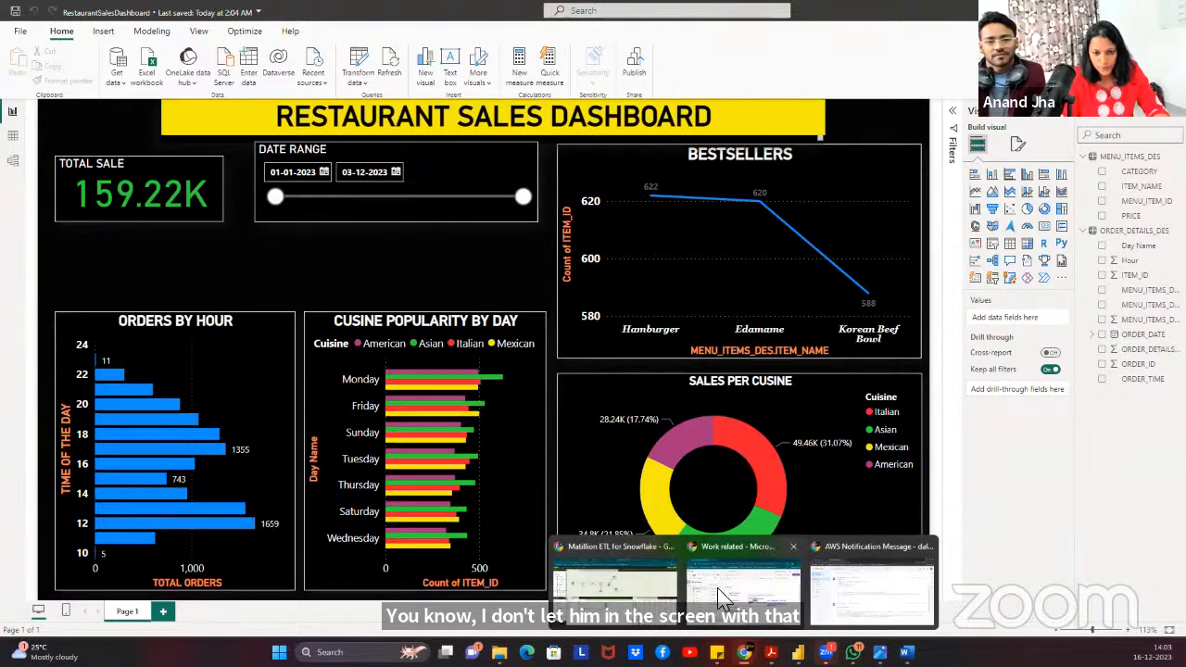
click(631, 593)
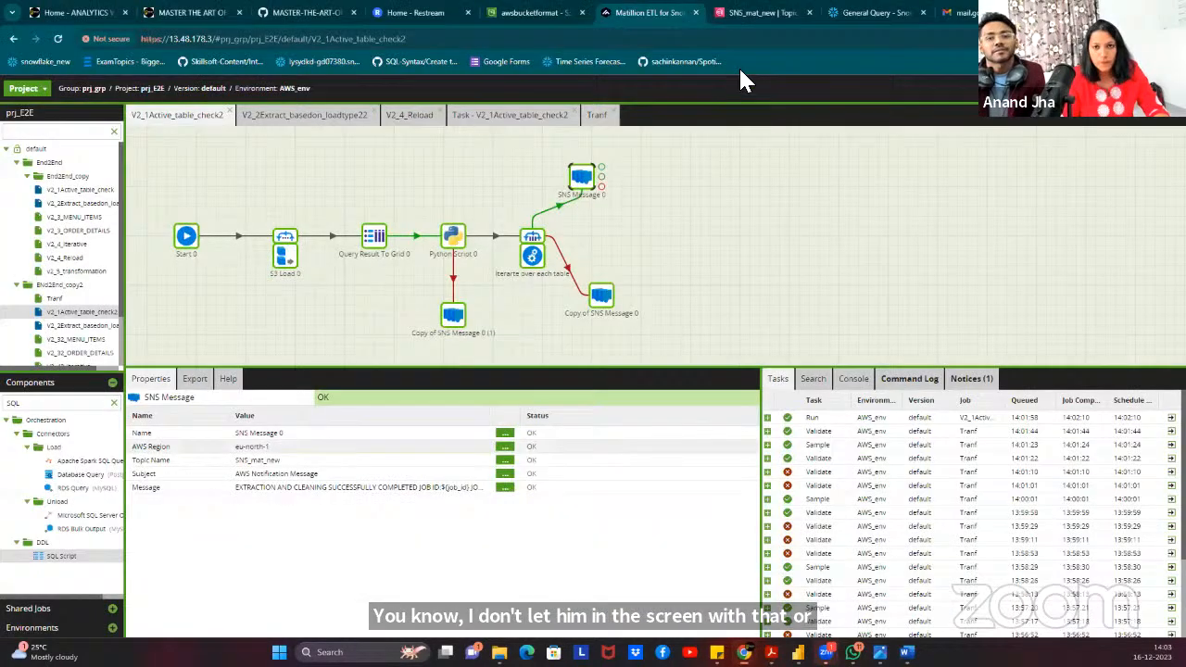
click(867, 13)
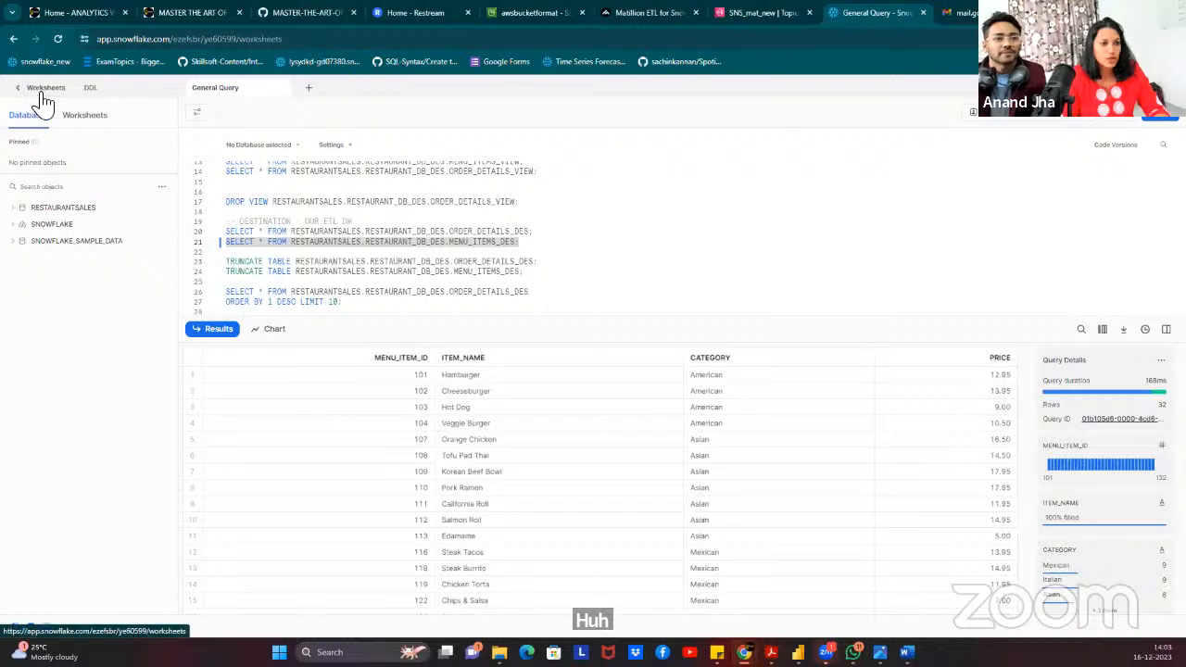
click(39, 90)
click(48, 309)
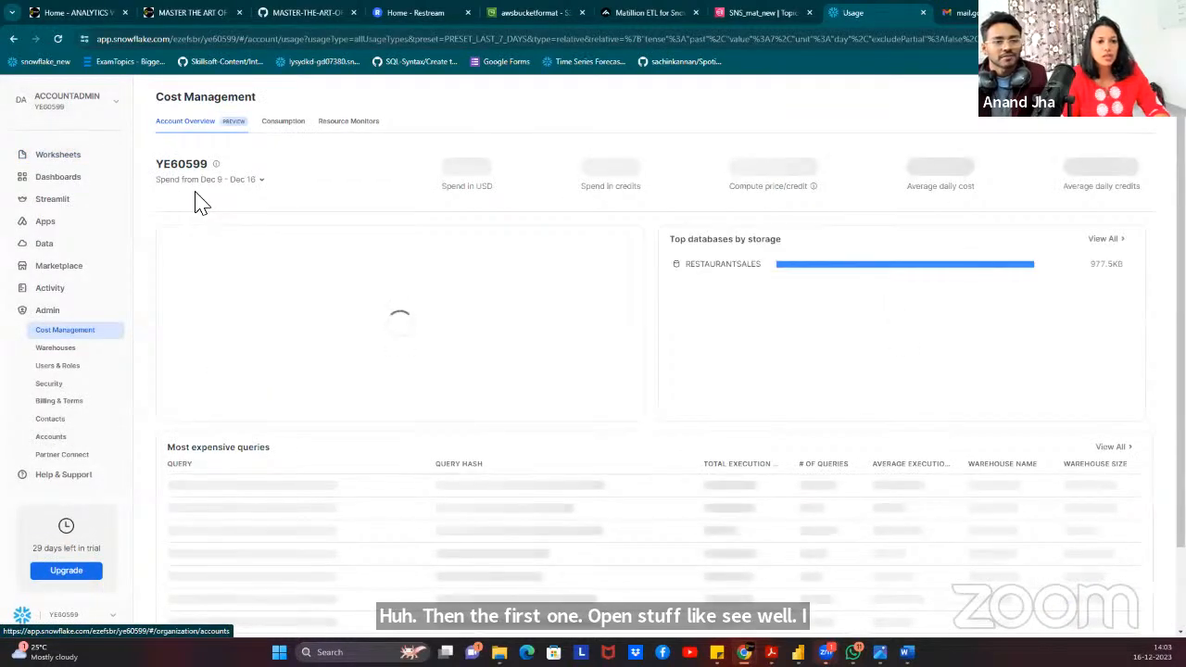
click(54, 438)
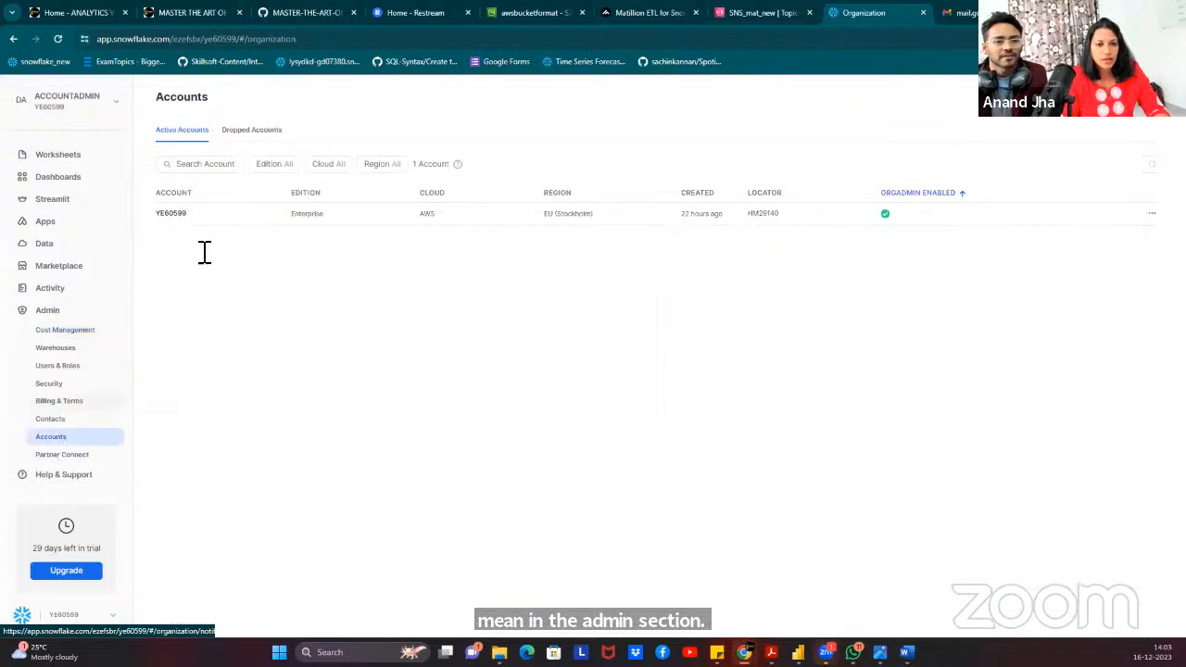
Copy the account's Current URL and return to the Power Query editor.
mouse_move(184, 214)
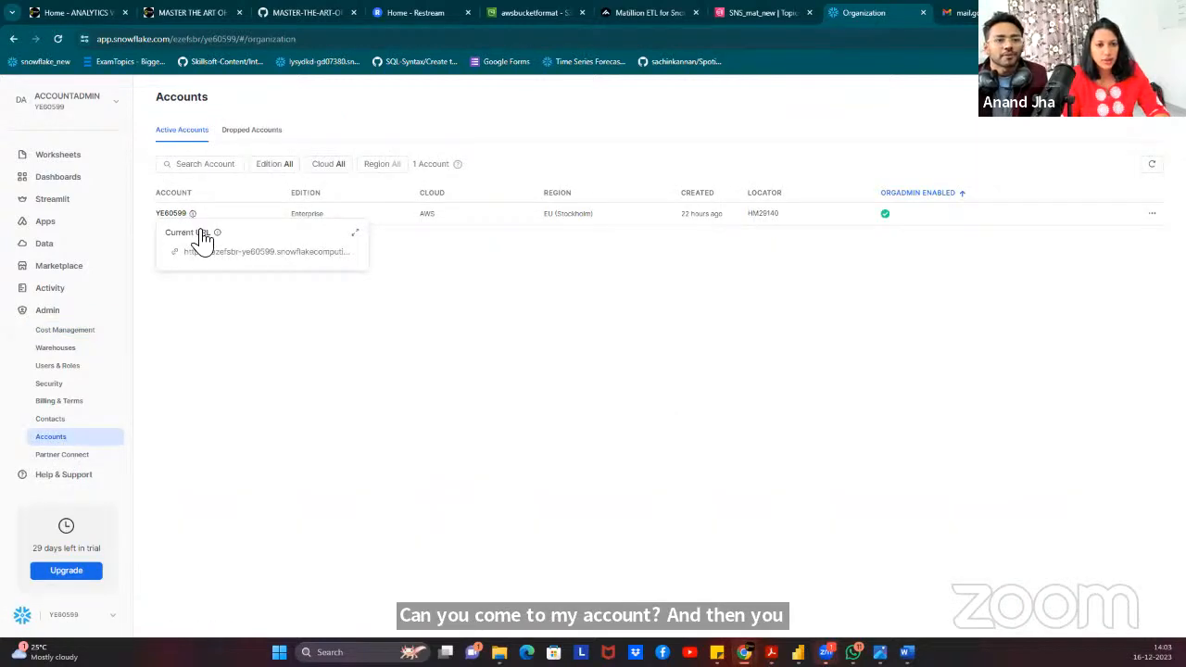
drag(215, 256, 397, 257)
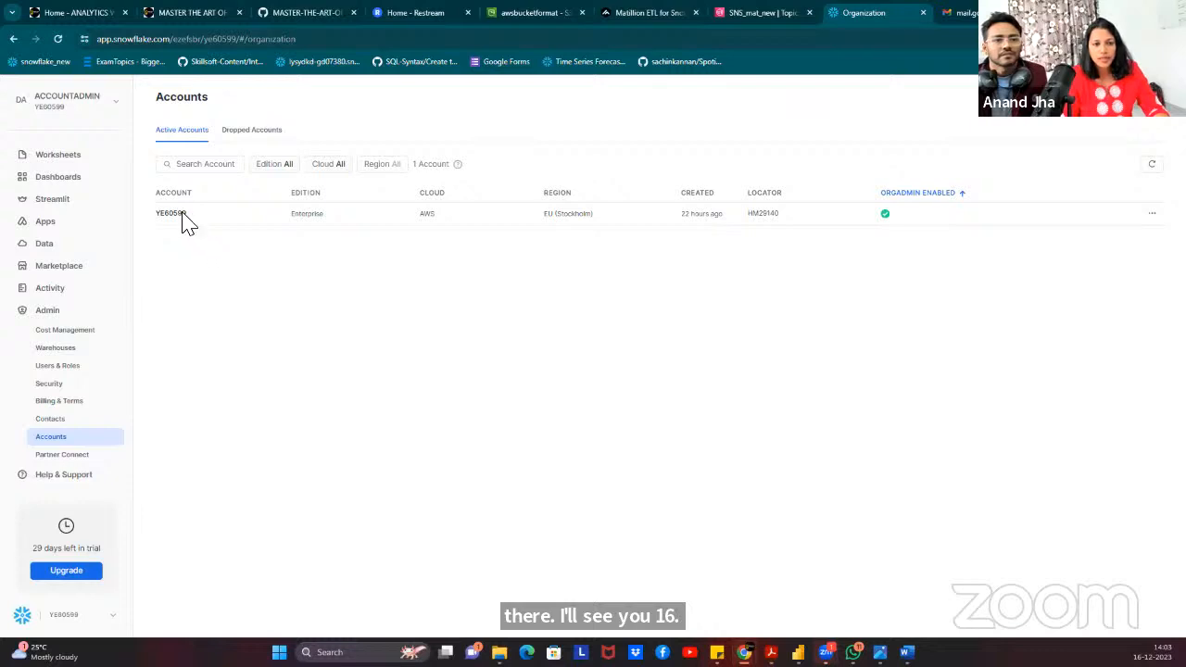
mouse_move(191, 217)
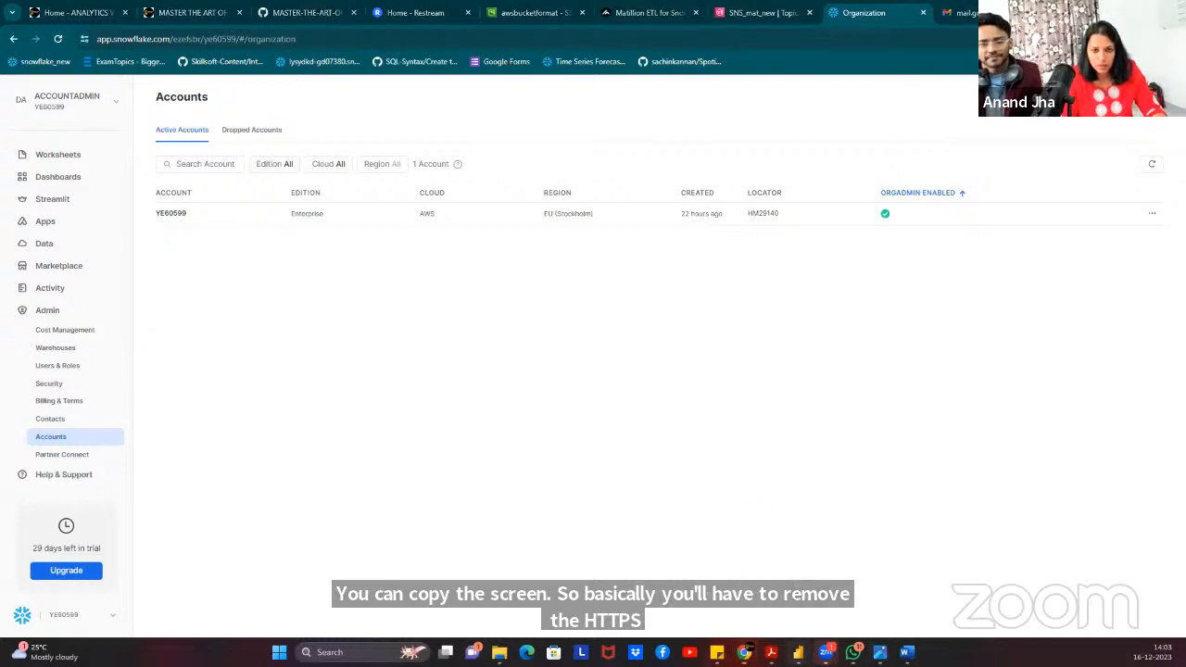
mouse_move(798, 651)
click(866, 584)
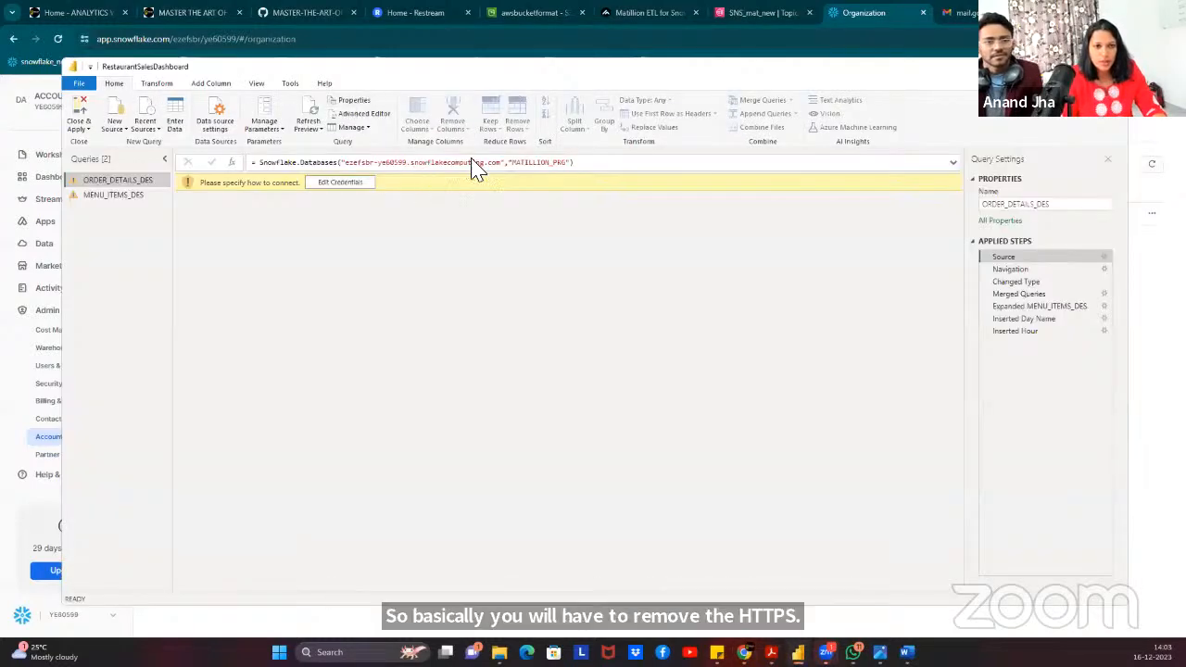
Sign in to Snowflake for ORDER_DETAILS_DES so its Source lists RESTAURANTSALES, SNOWFLAKE and SNOWFLAKE_SAMPLE_DATA.
click(525, 164)
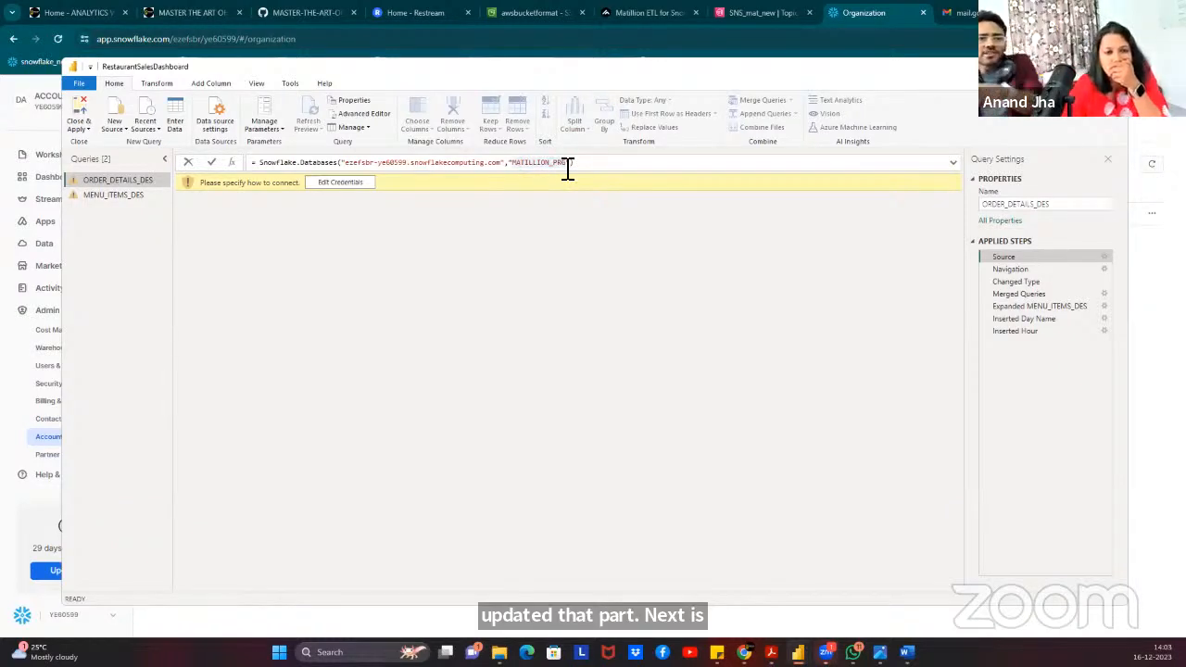
click(339, 183)
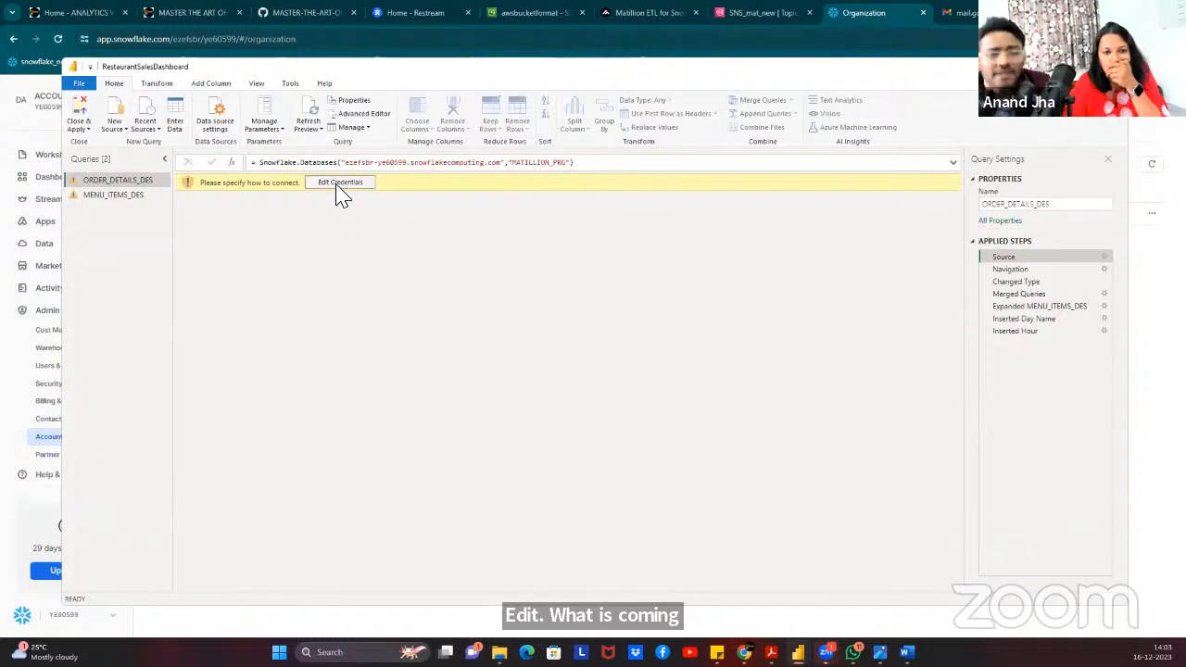
click(340, 183)
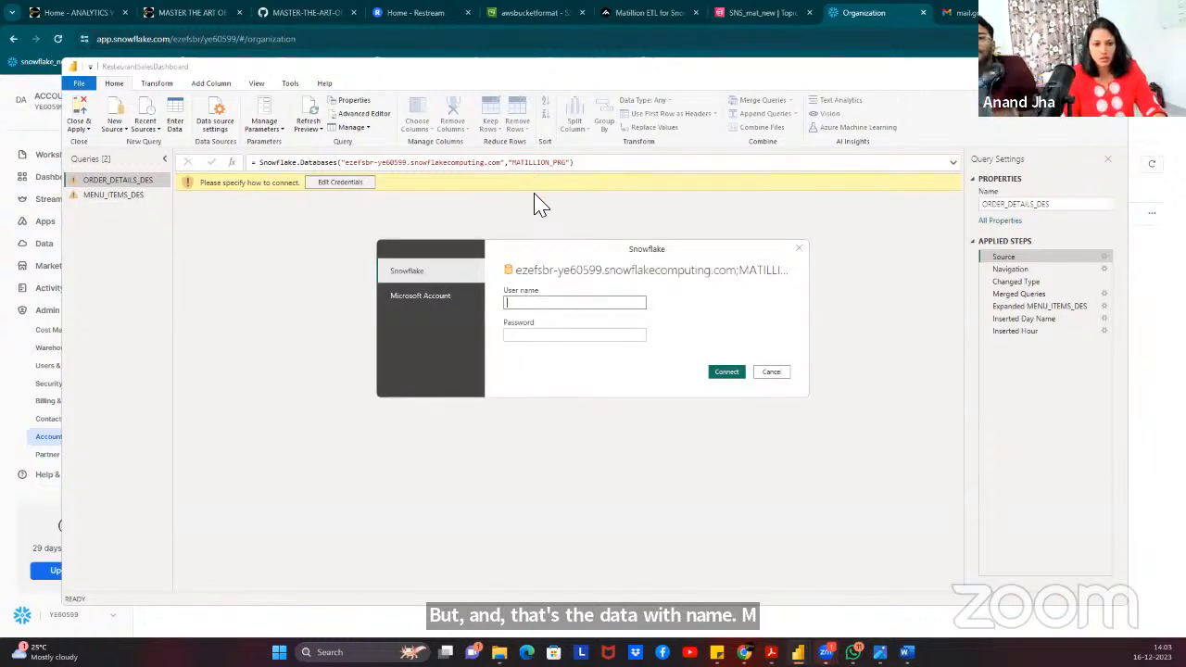
click(527, 302)
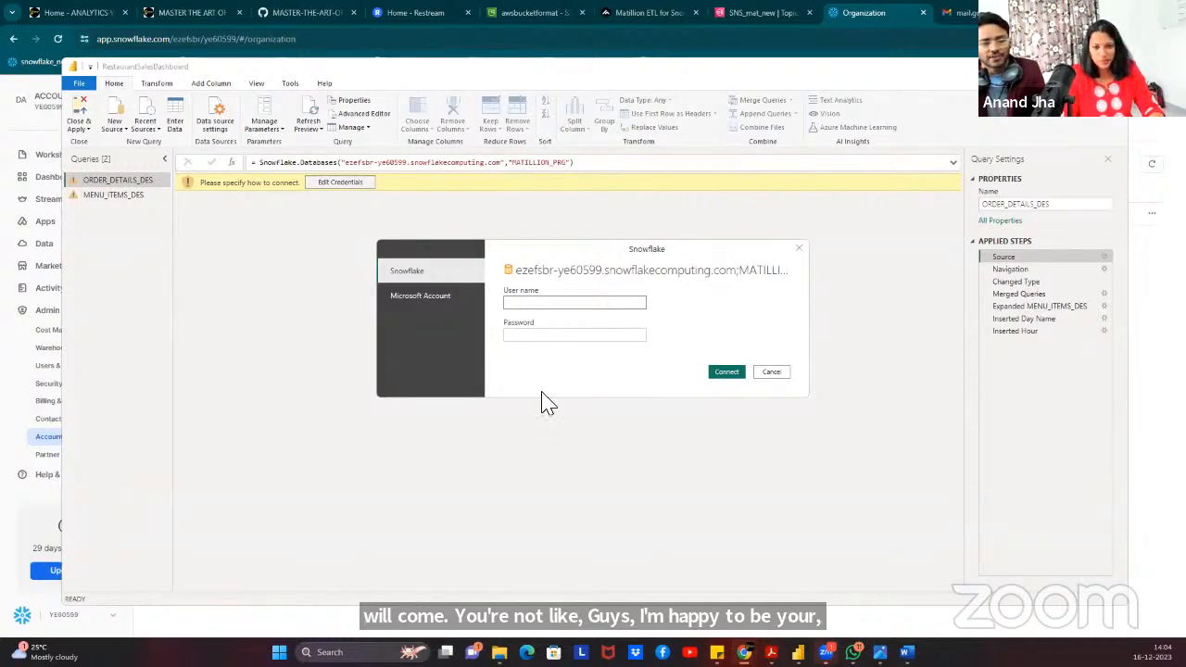
text(Dalearn)
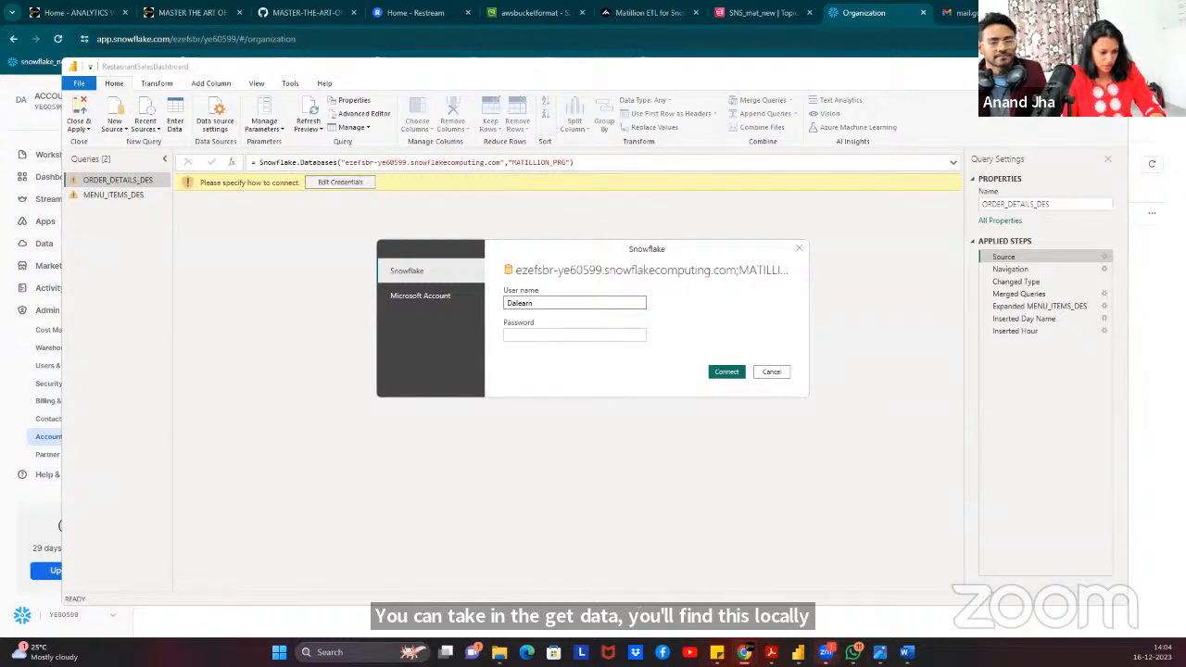
click(548, 339)
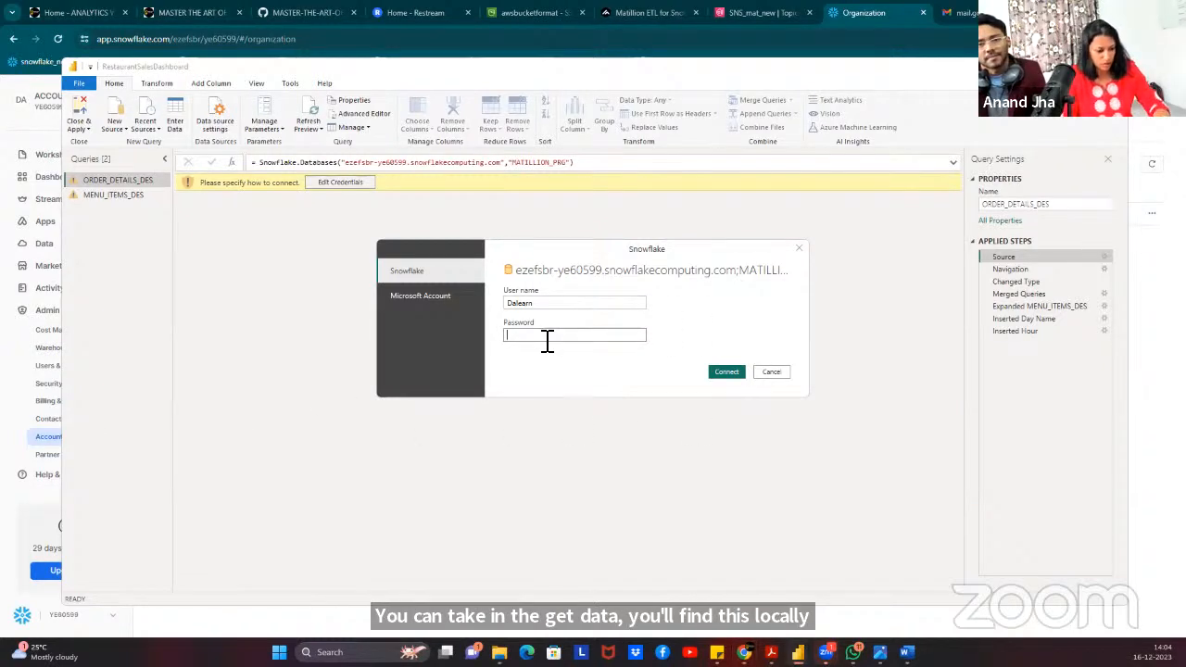
click(727, 373)
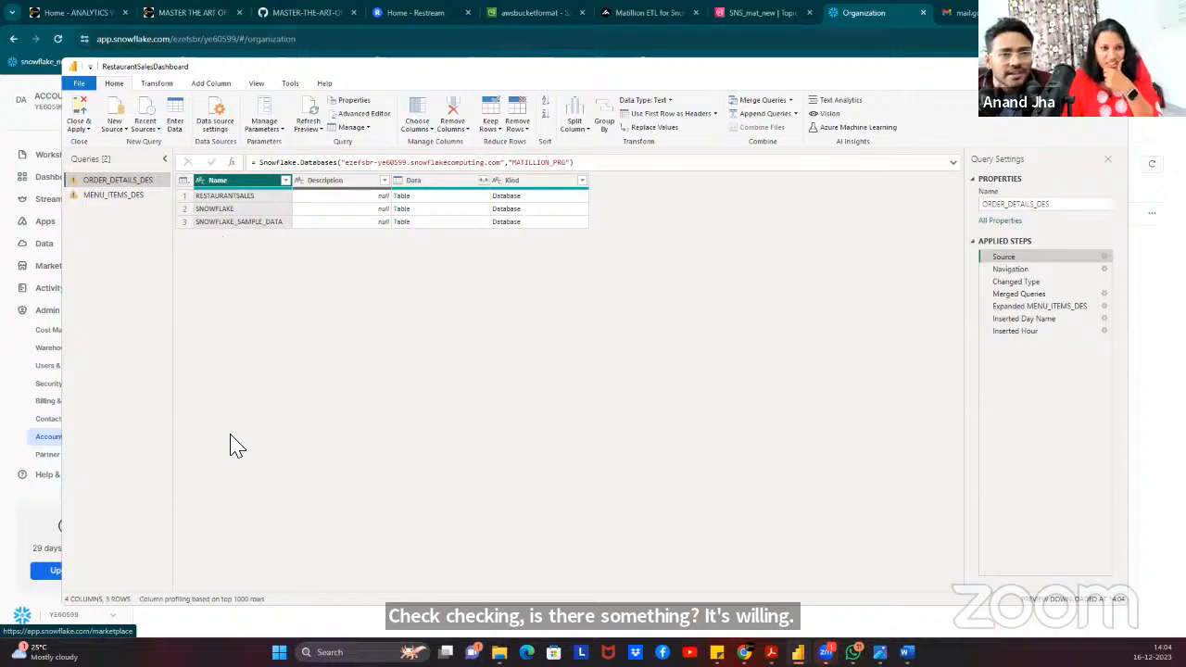
From MENU_ITEMS_DES, Close & Apply, then enter the Snowflake user name and password and connect.
click(102, 198)
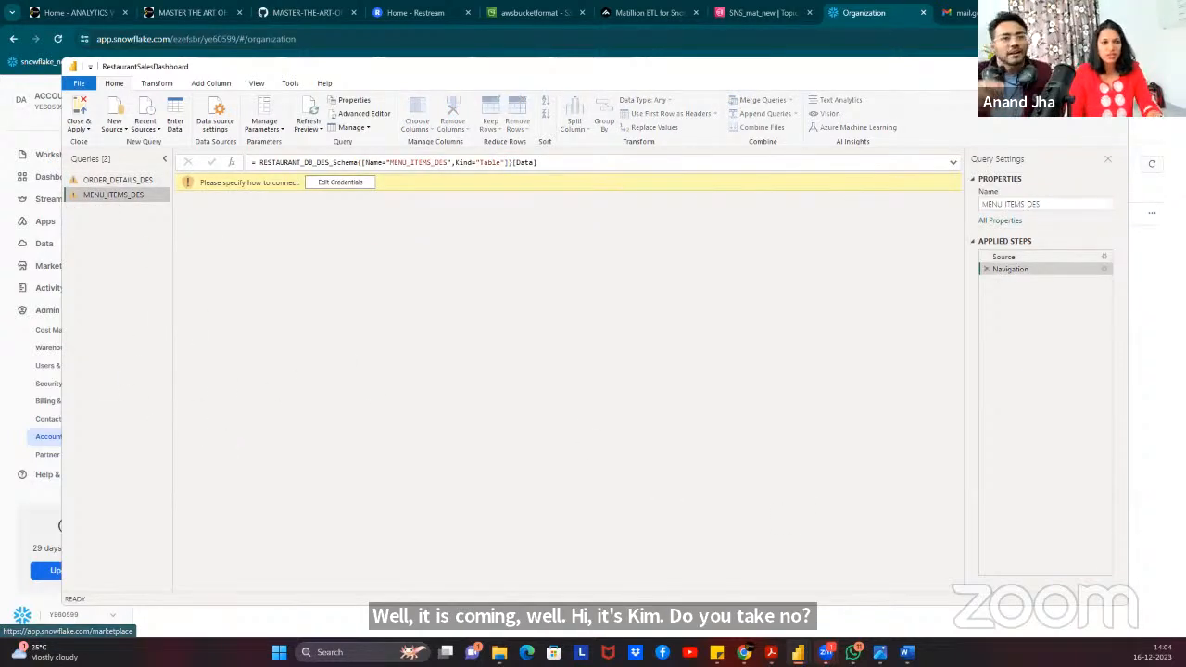
click(80, 120)
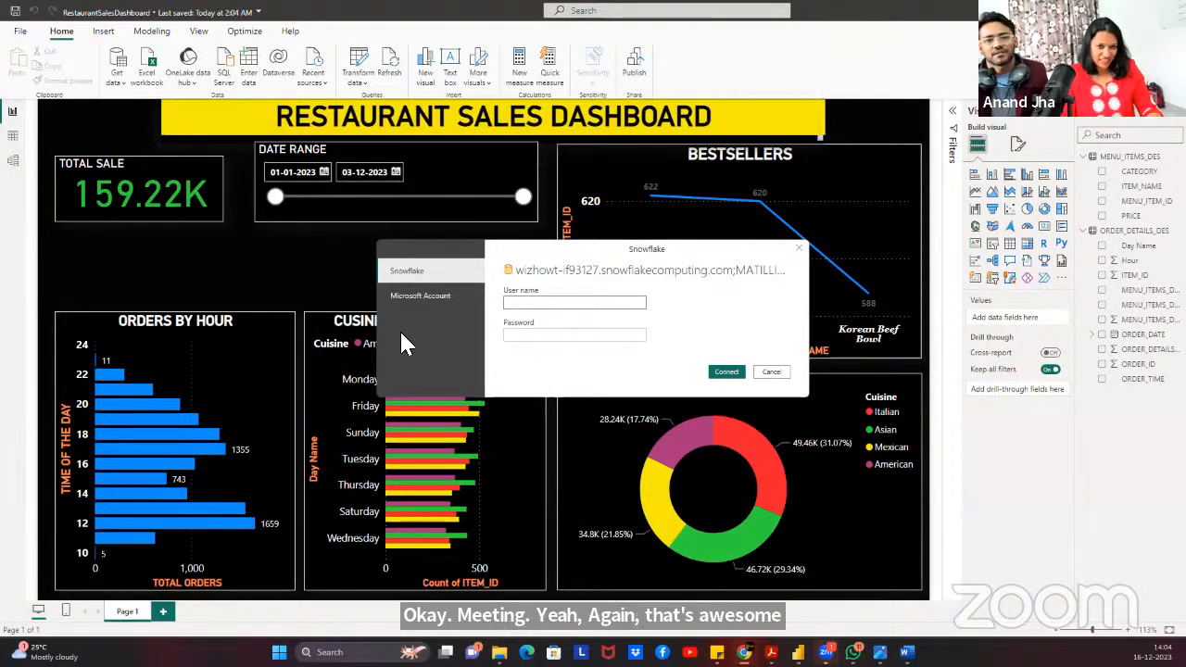
text(Dalearn)
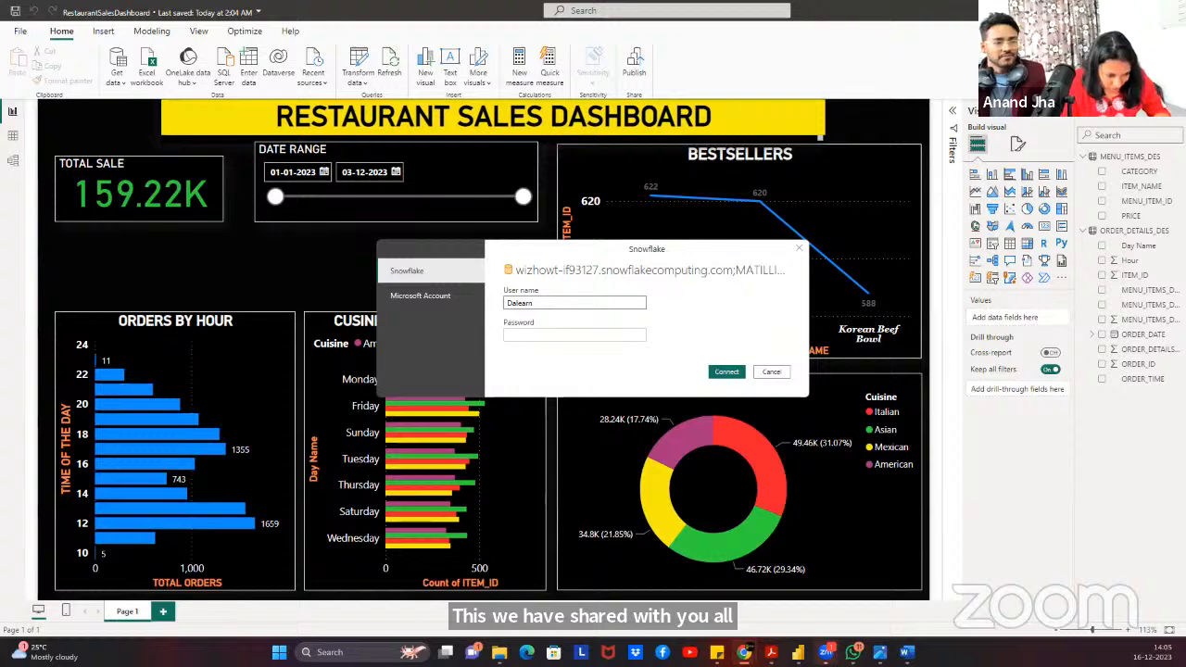
click(551, 336)
text(••••••••)
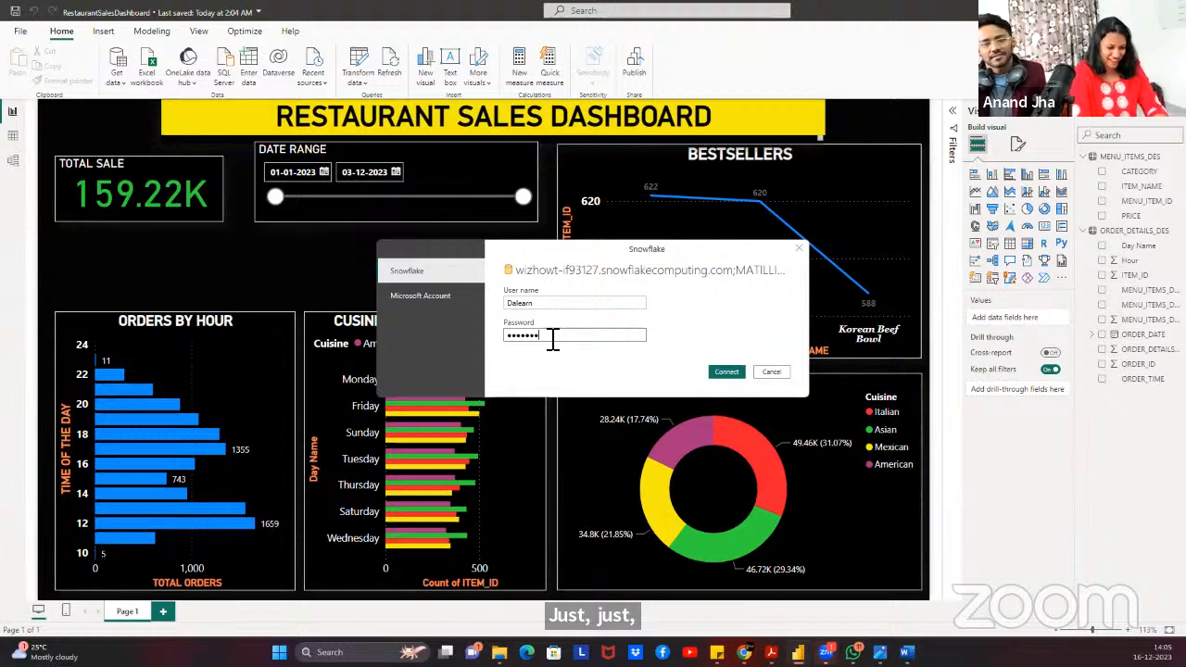
text(•••)
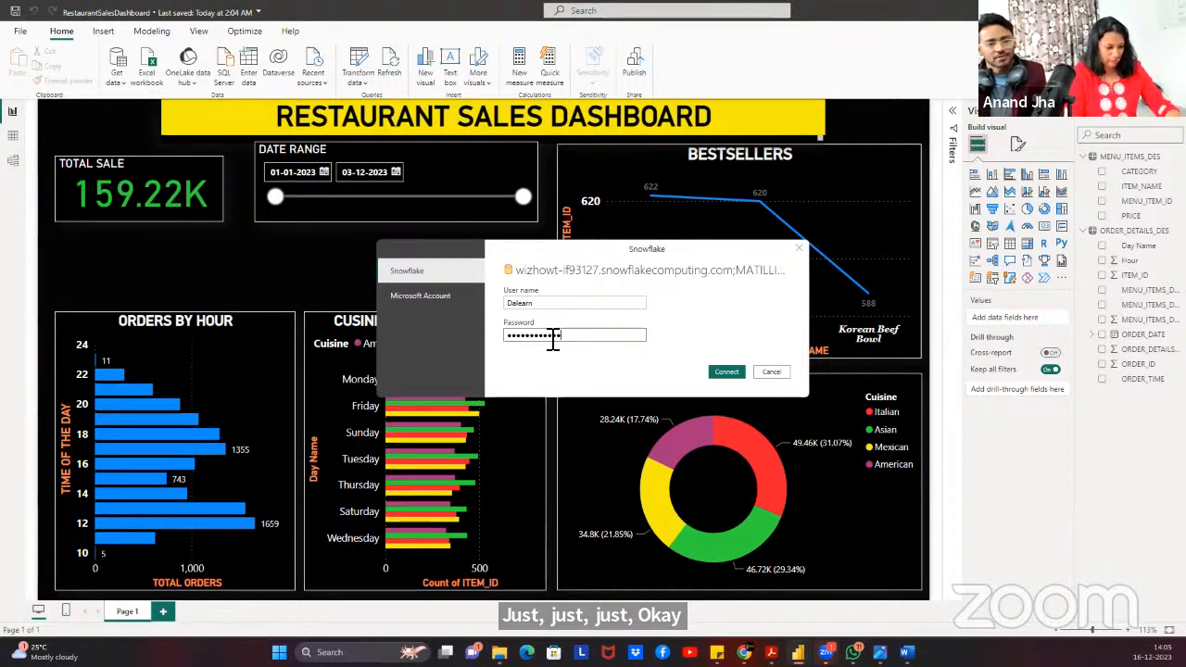
text(••)
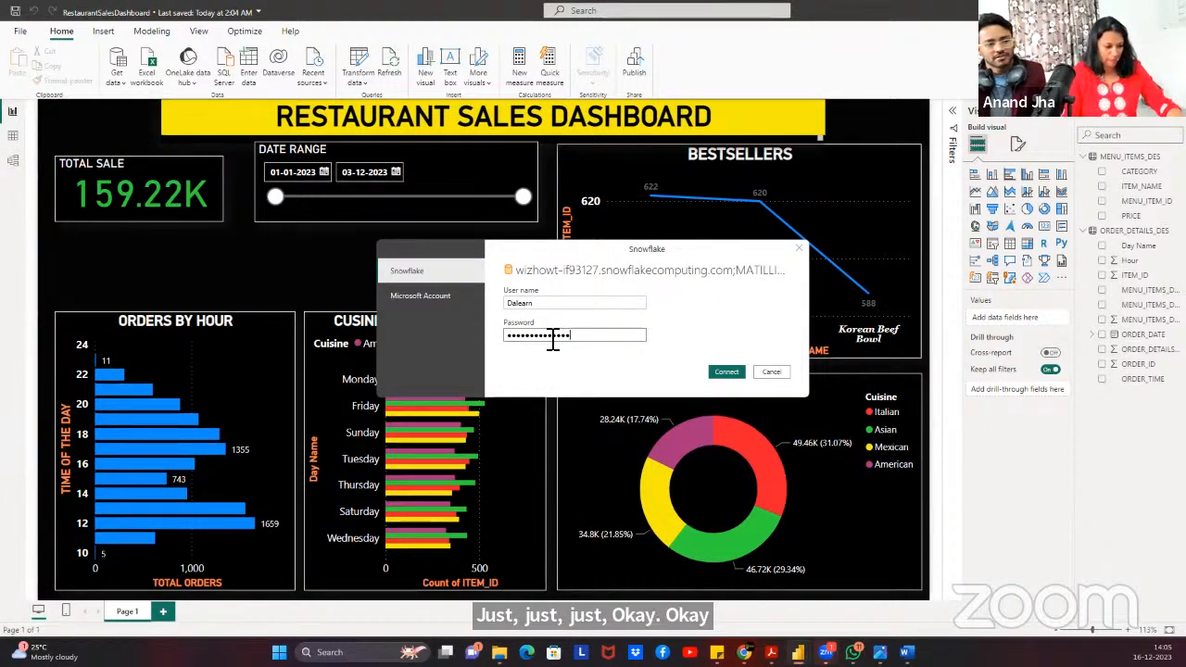
click(720, 374)
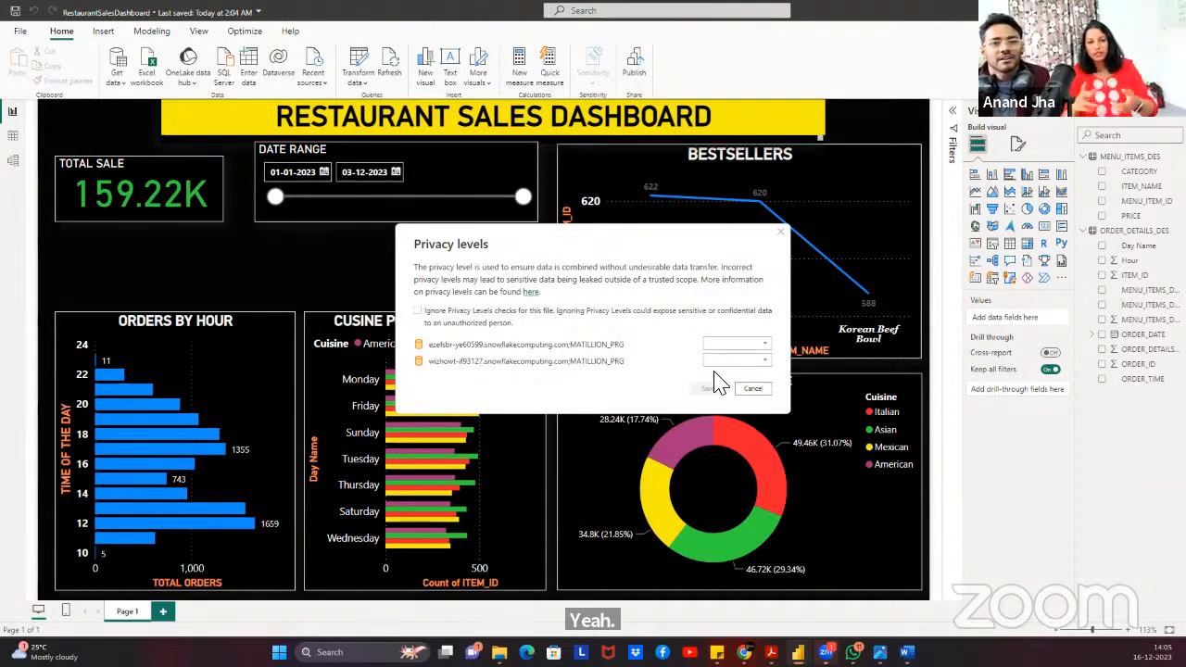
Ignore privacy levels for this file, cancel the failing Snowflake sign-in, and return to the browser.
click(417, 311)
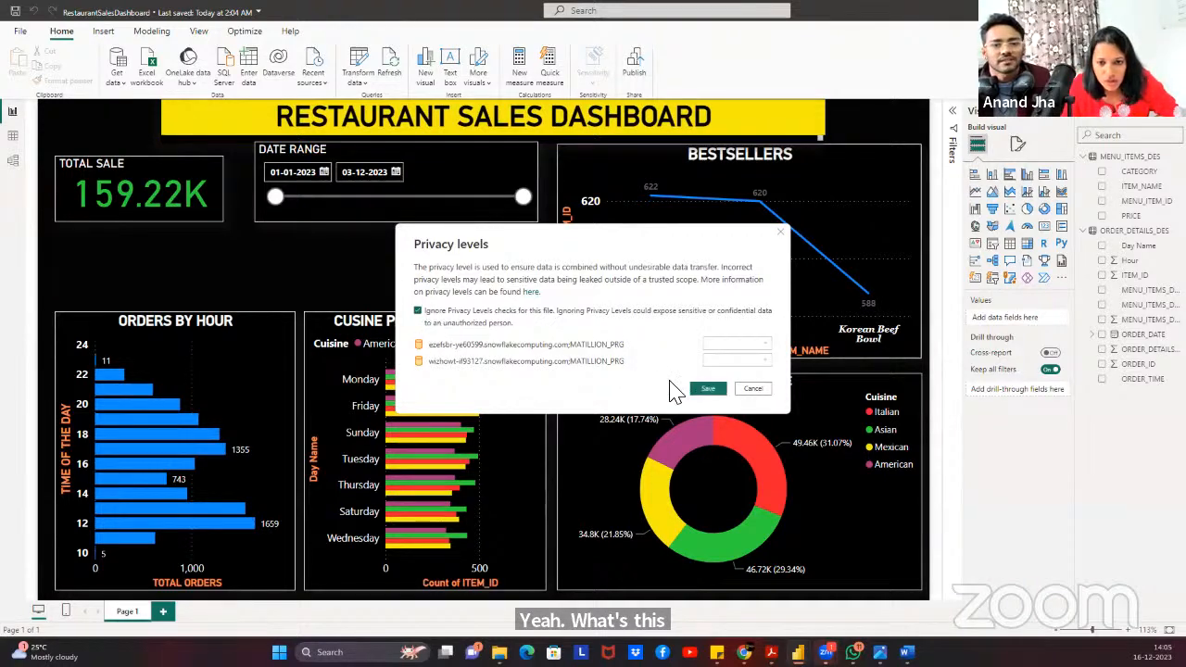
click(708, 390)
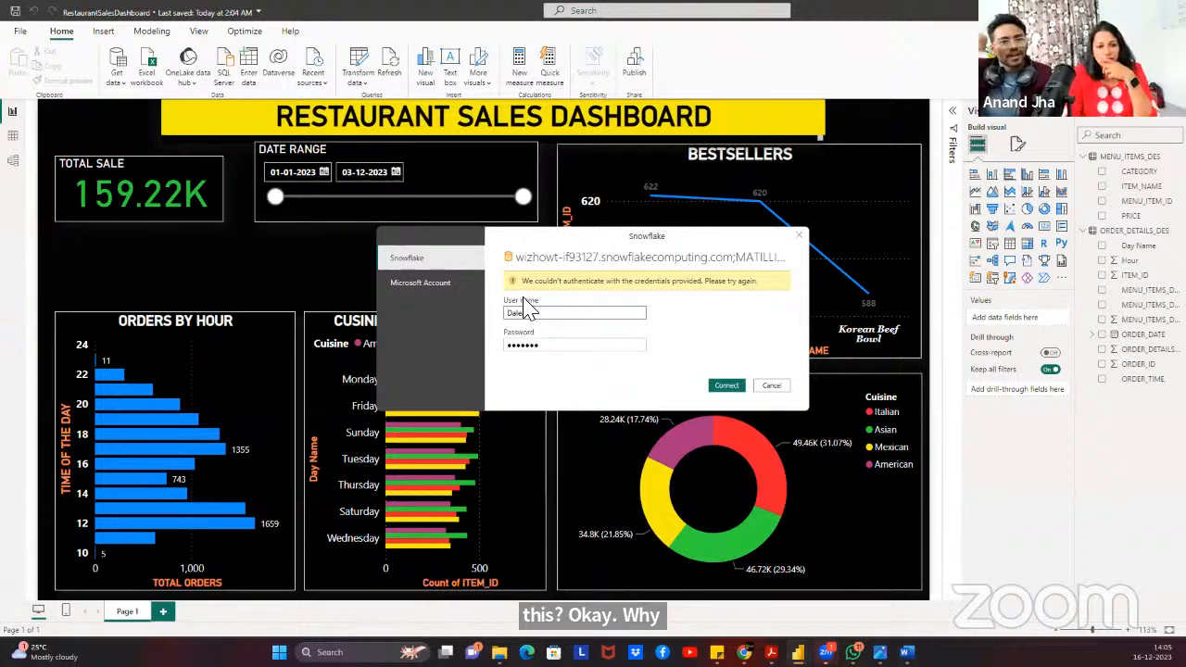
click(773, 385)
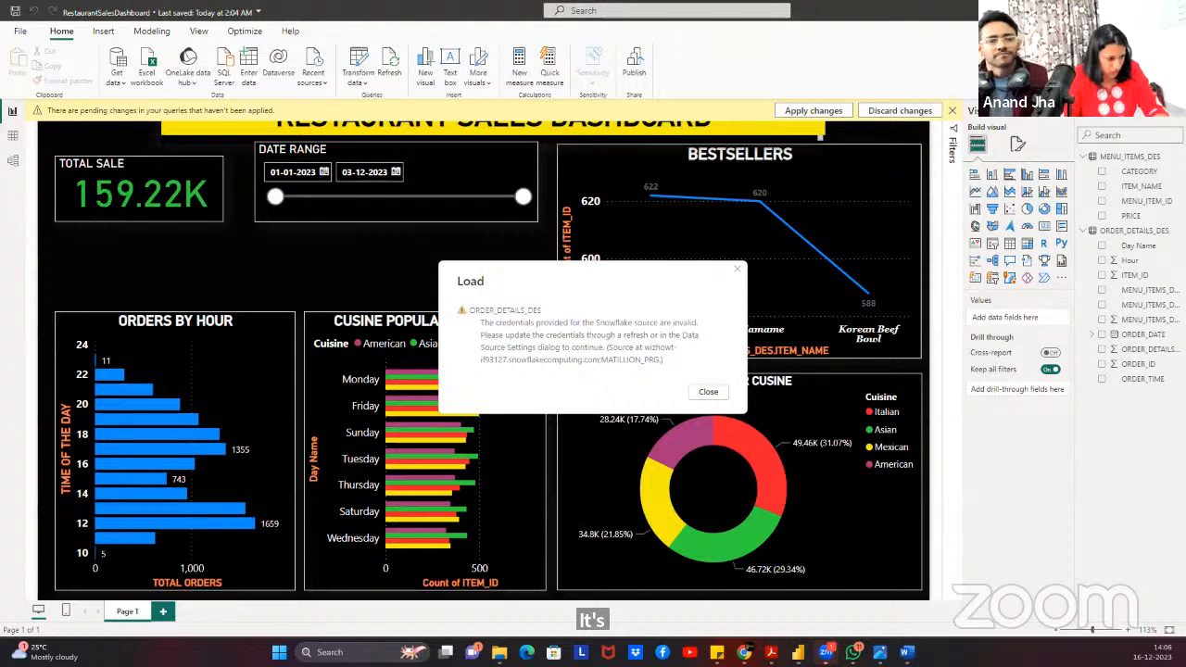
key(alt+Tab)
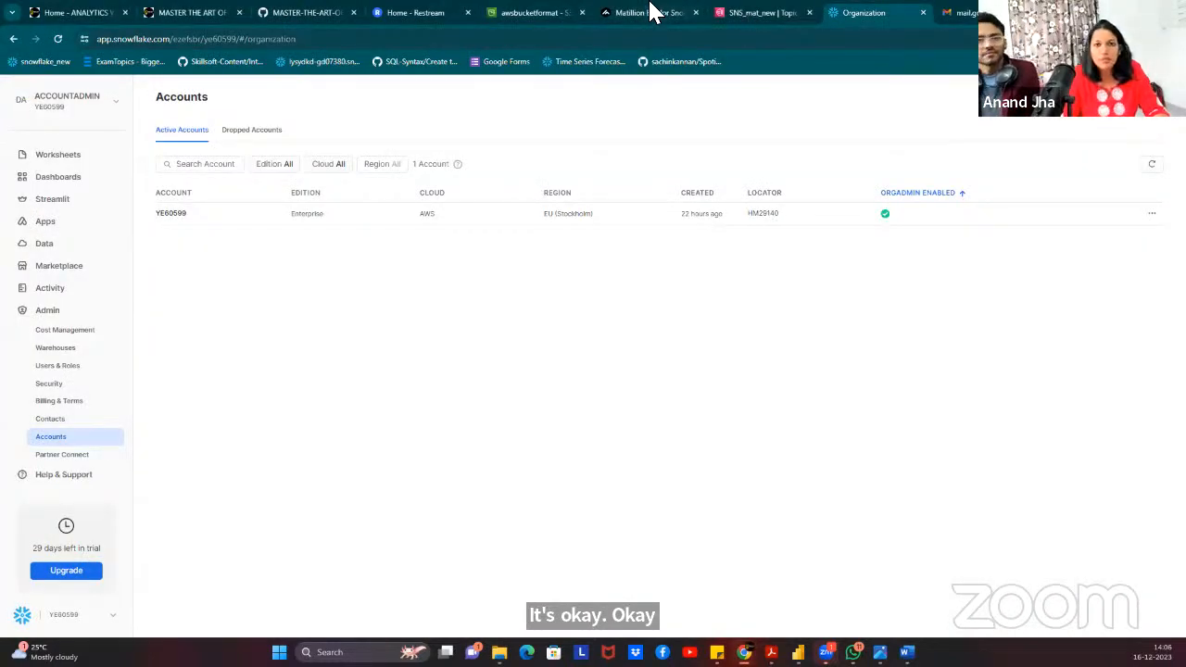
Open the DDL worksheet in Snowflake and scroll through its CREATE TABLE statements.
click(649, 13)
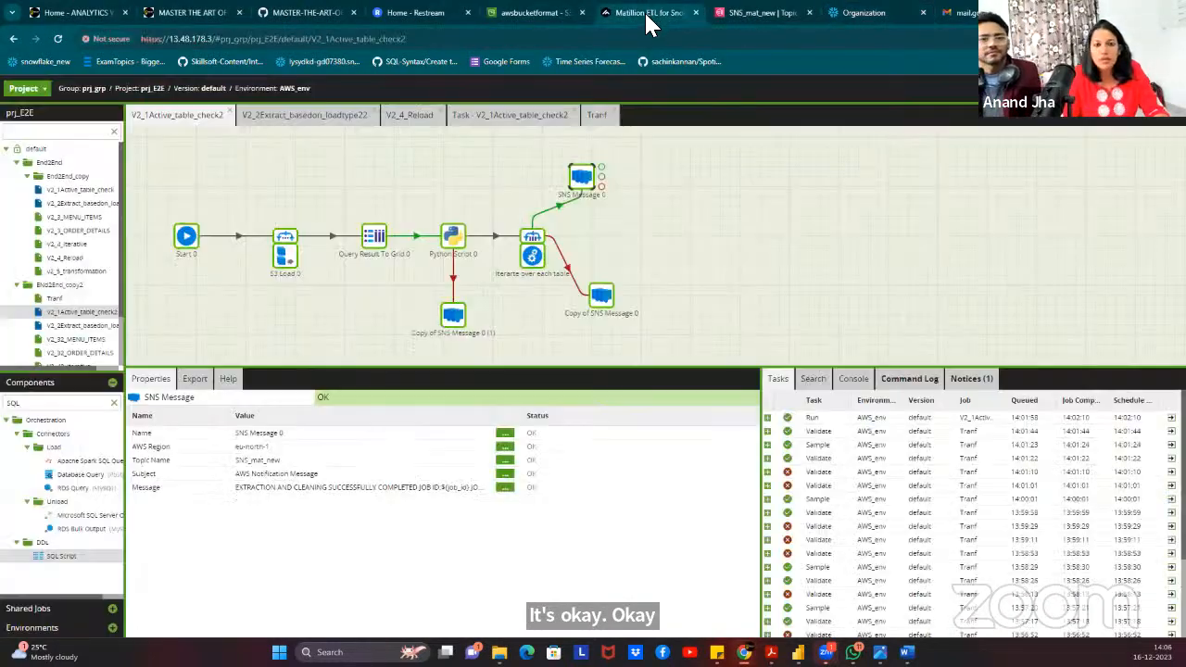
click(867, 16)
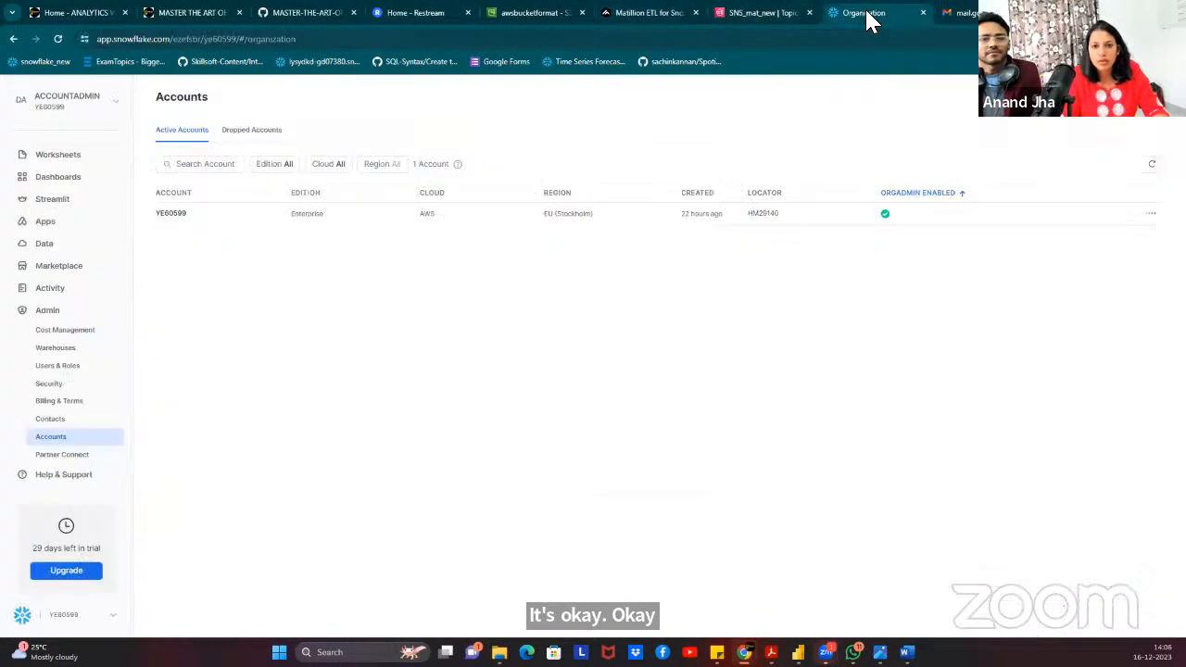
click(43, 155)
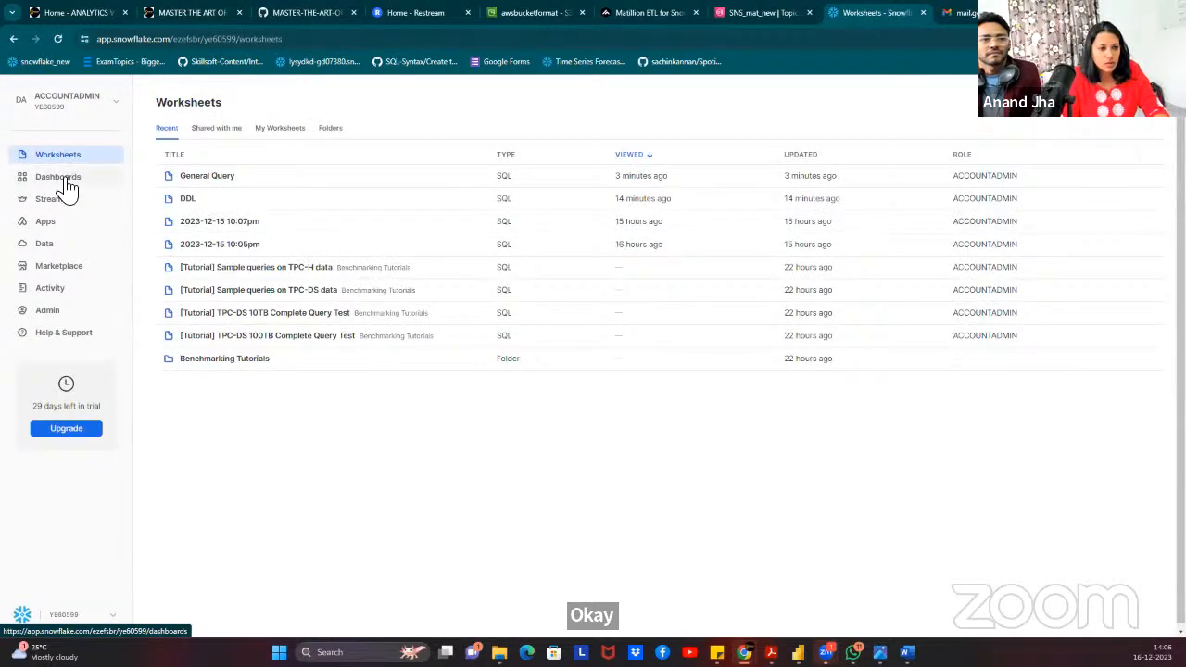
click(193, 199)
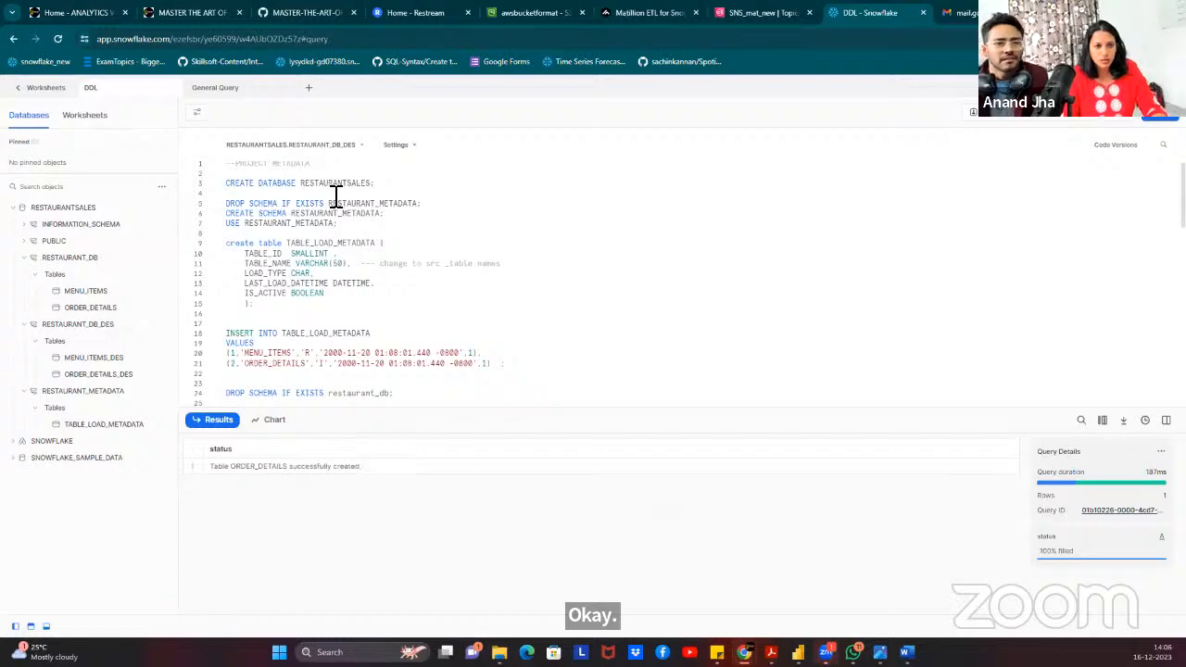
scroll(470, 267, down, 10)
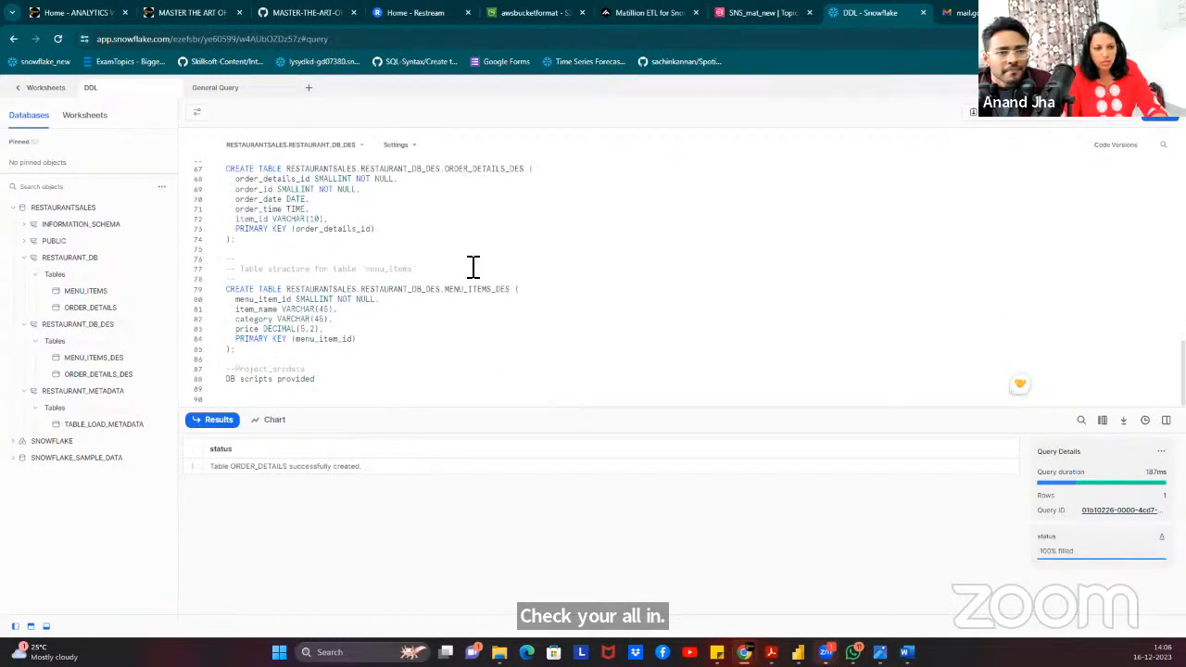
scroll(473, 267, up, 10)
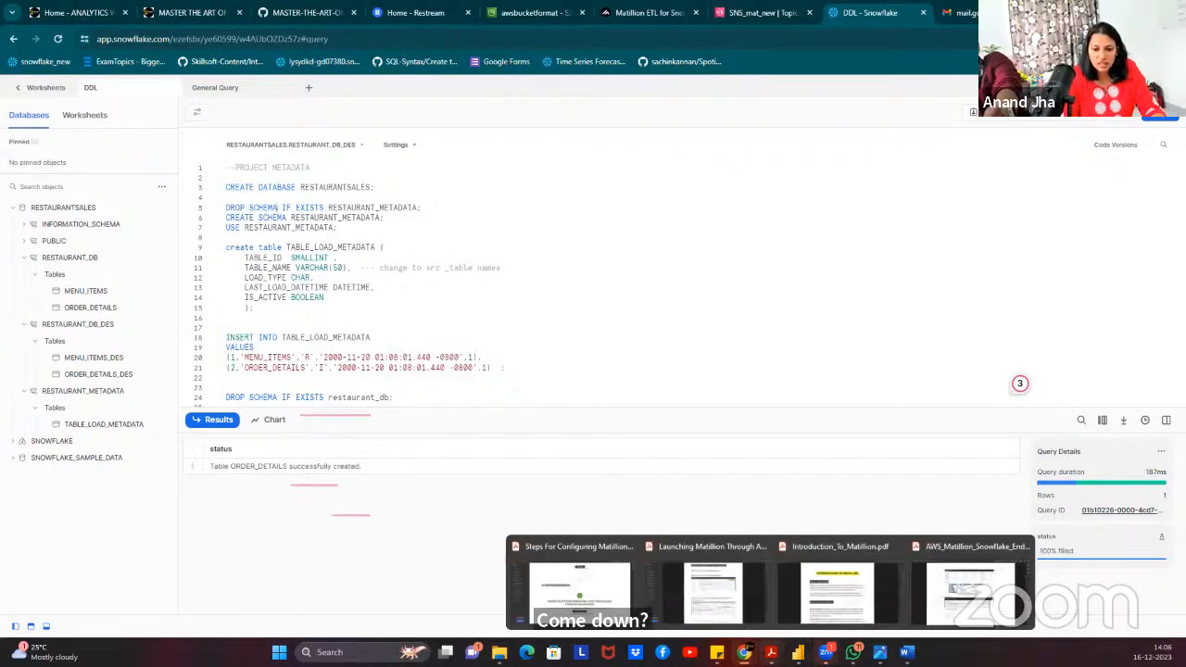
Switch back to the Power BI dashboard and dismiss the invalid credentials error.
mouse_move(798, 652)
click(742, 607)
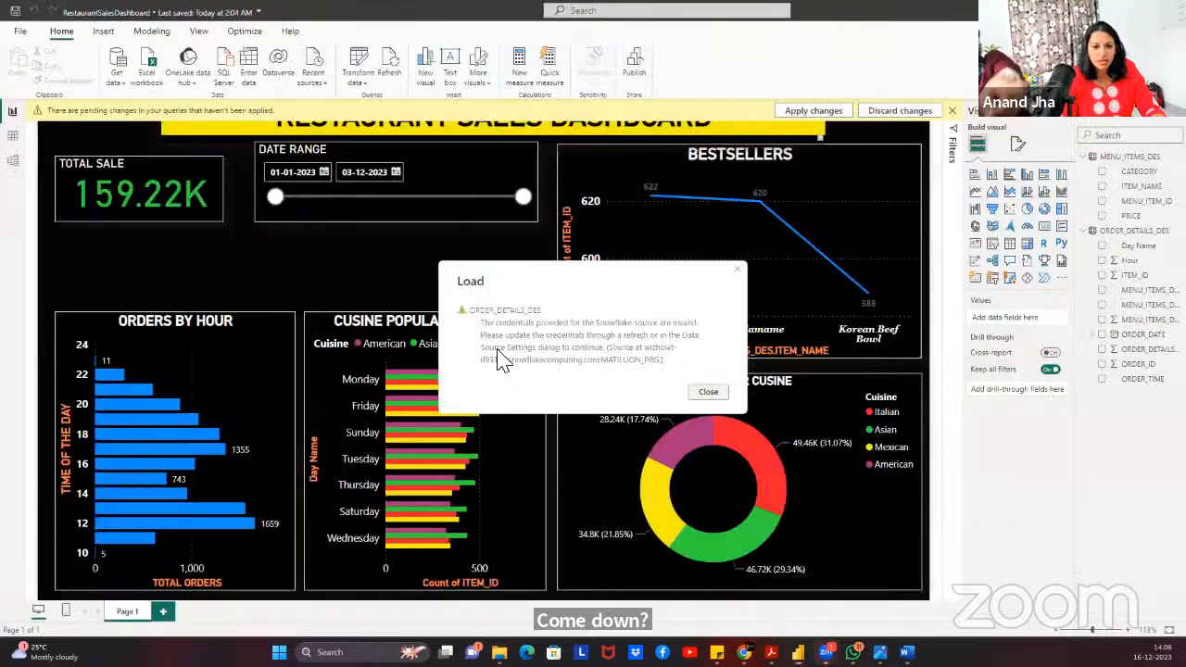
click(708, 391)
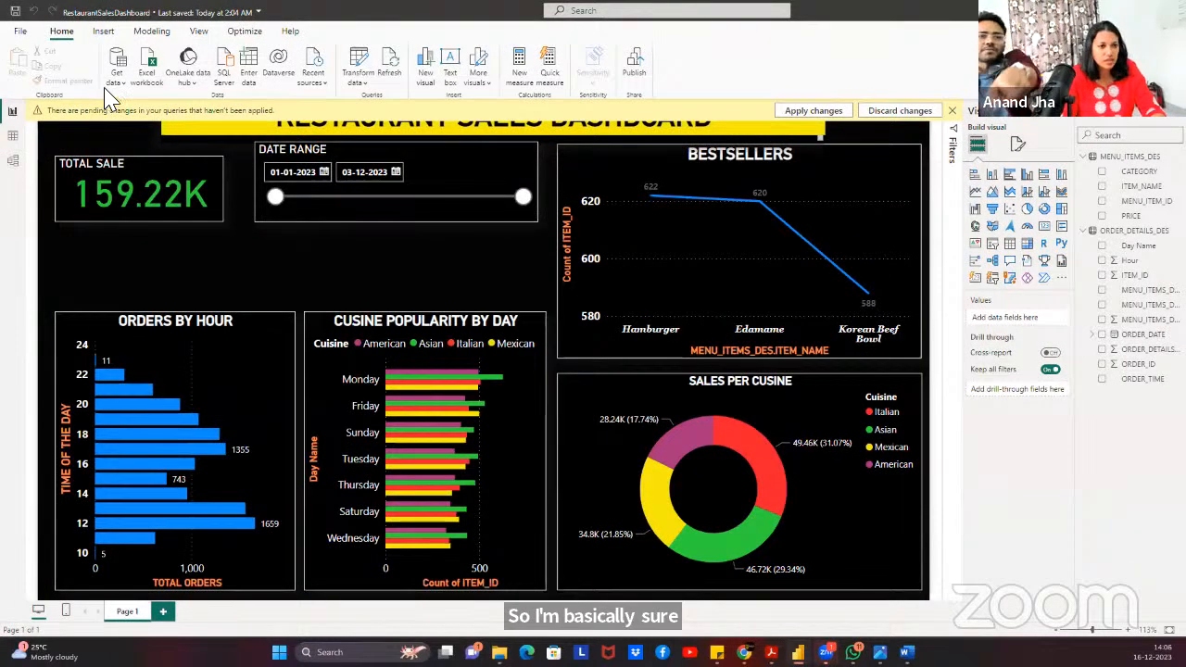
Search the full data-source catalogue and start a new Snowflake connection.
click(119, 86)
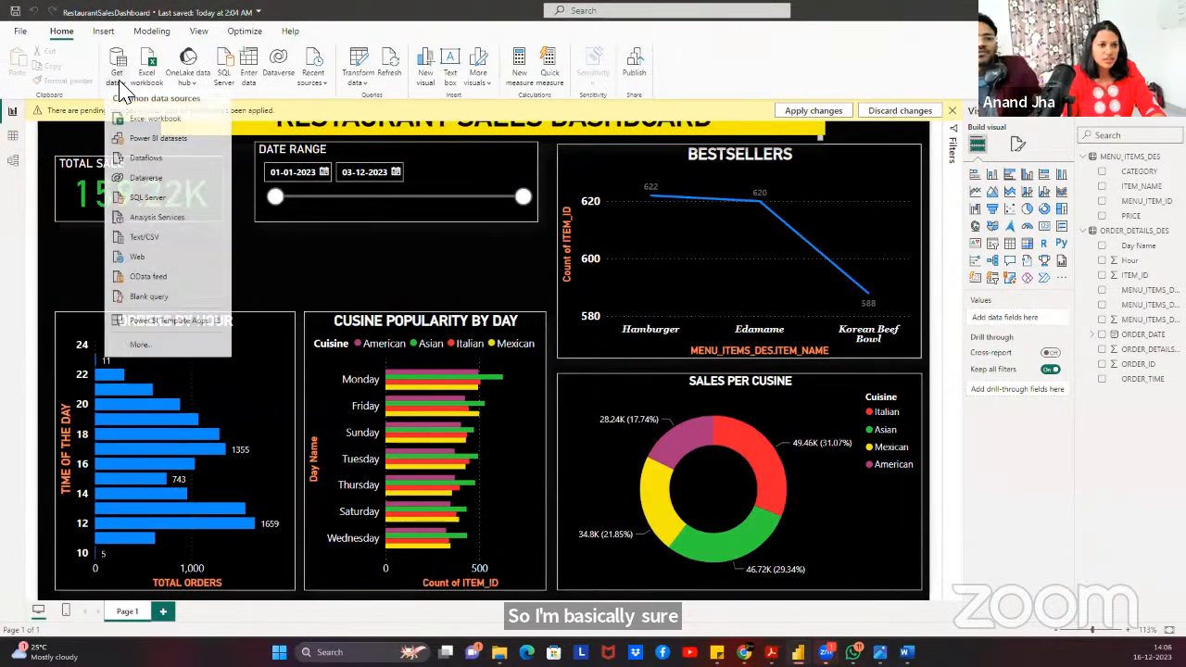
click(140, 345)
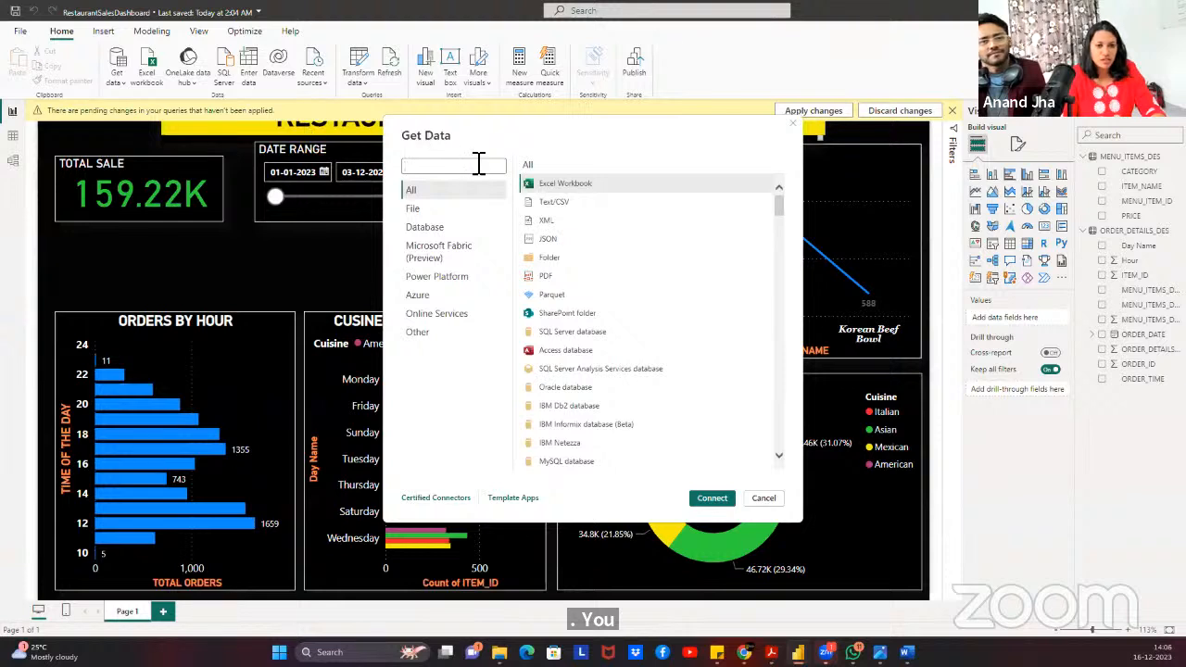
text(snow)
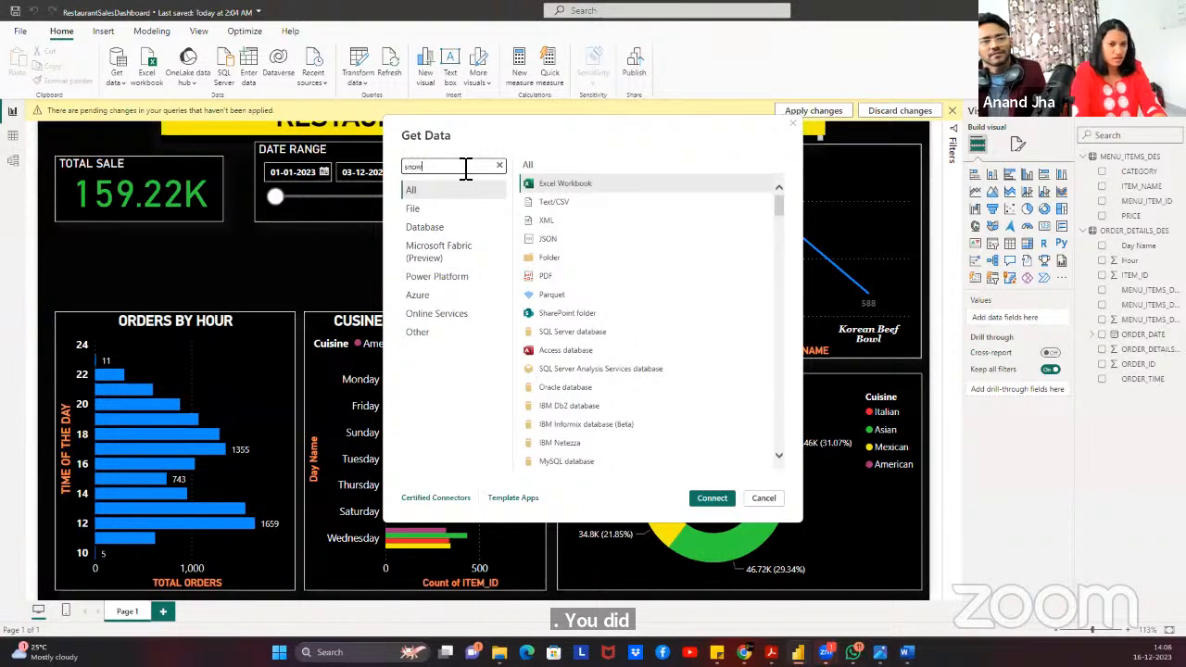
click(564, 185)
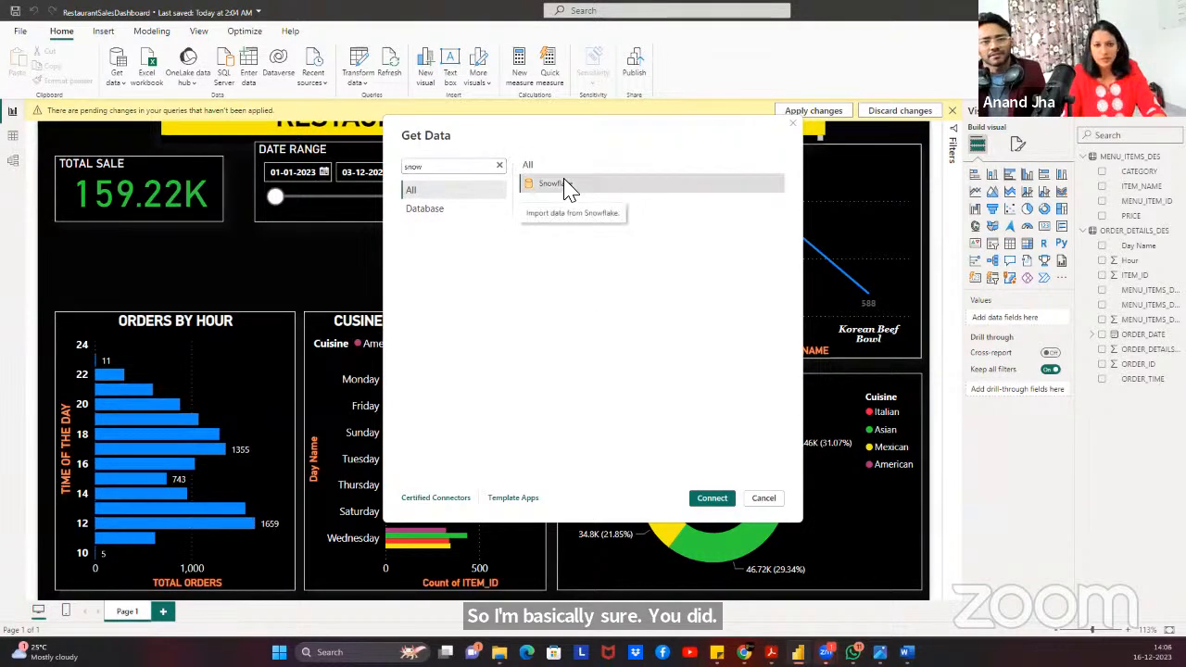
click(710, 499)
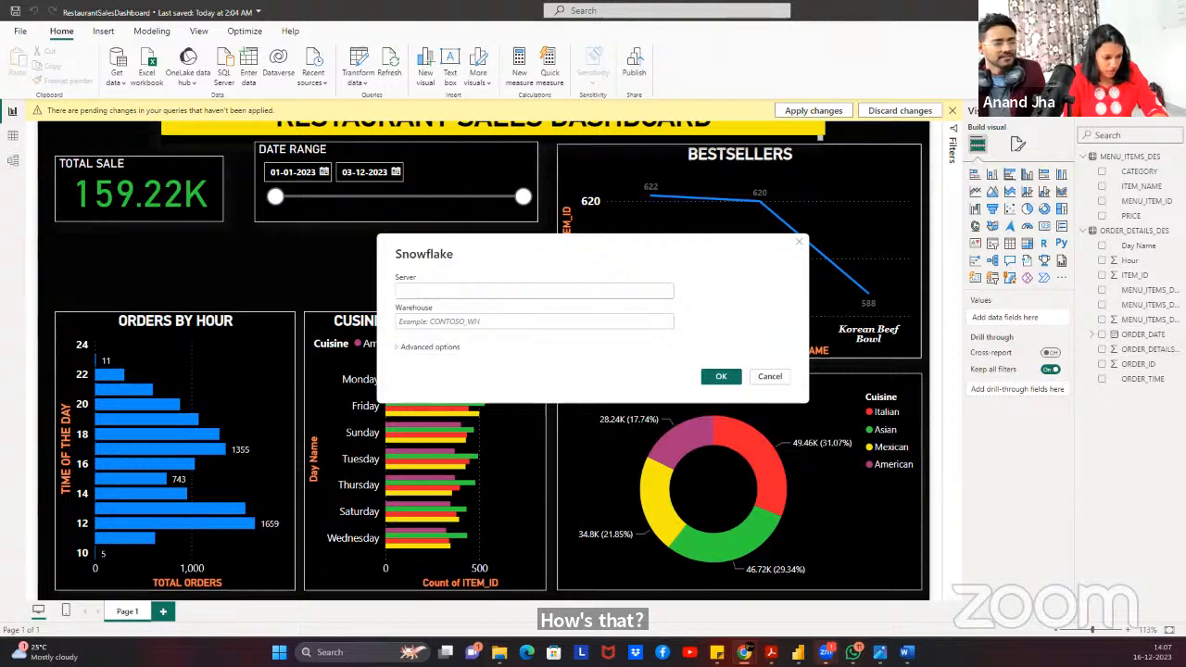
click(451, 293)
text(https://ezefsbl-te60599.snowflakecomputing.com)
click(428, 292)
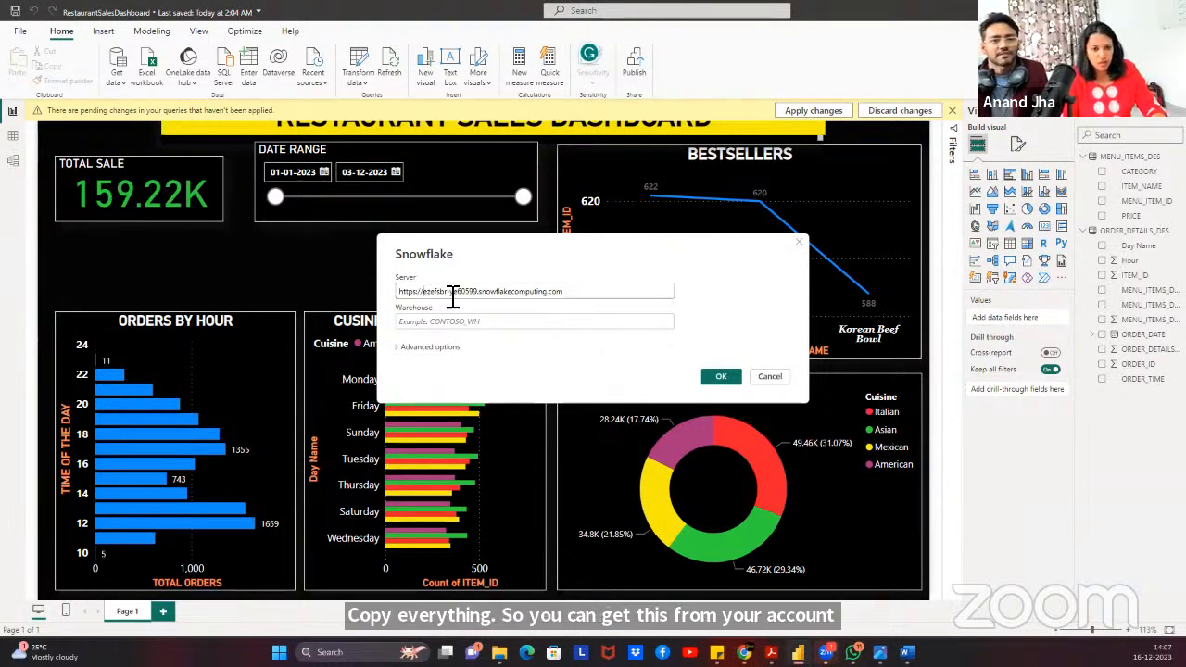
key(BackSpace)
key(BackSpace)
key(BackSpace)
key(BackSpace)
key(BackSpace)
key(BackSpace)
key(BackSpace)
key(BackSpace)
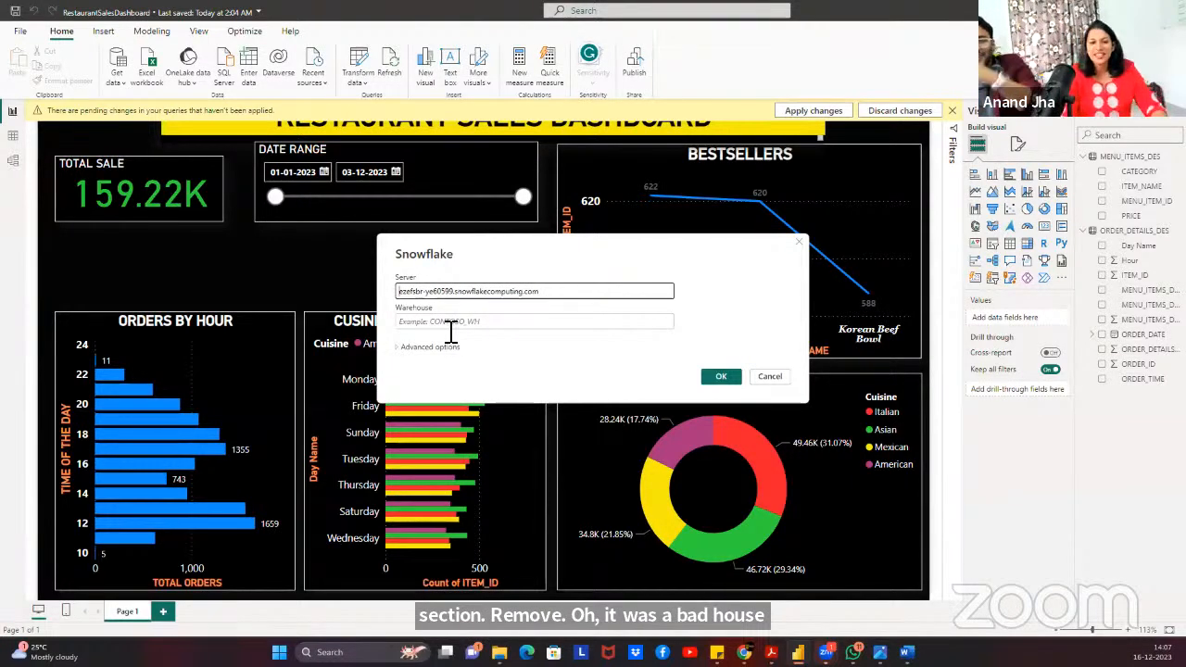
click(451, 326)
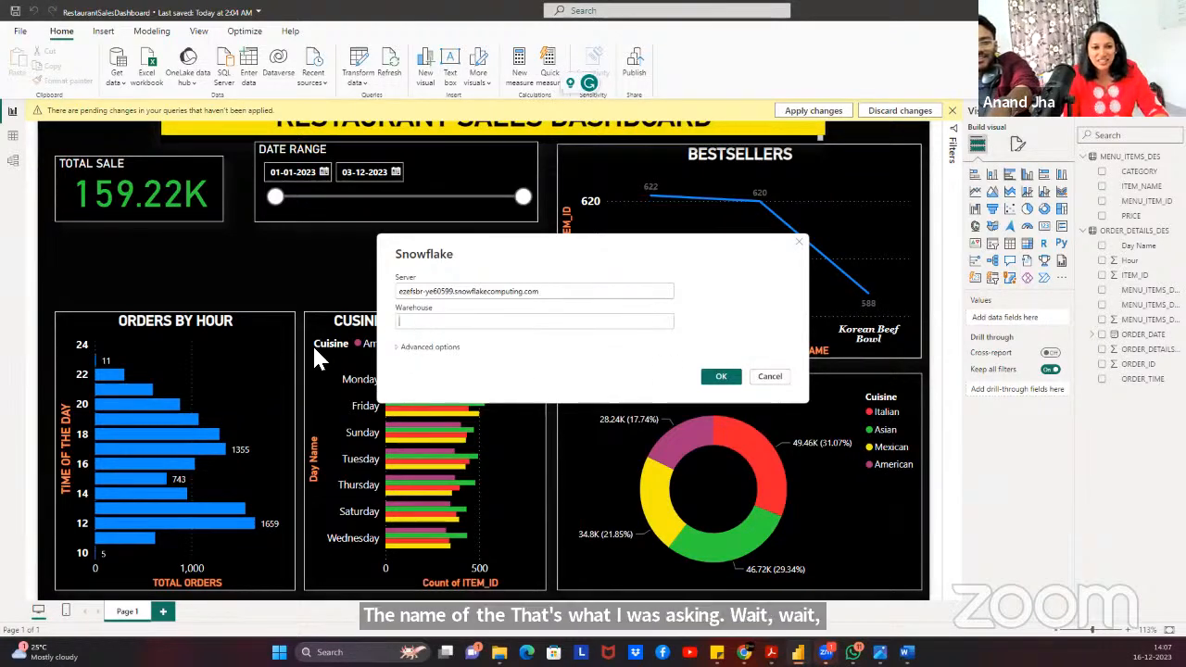
Check the warehouse name in the browser's Snowflake worksheet, then cancel the Snowflake connection dialog.
mouse_move(746, 653)
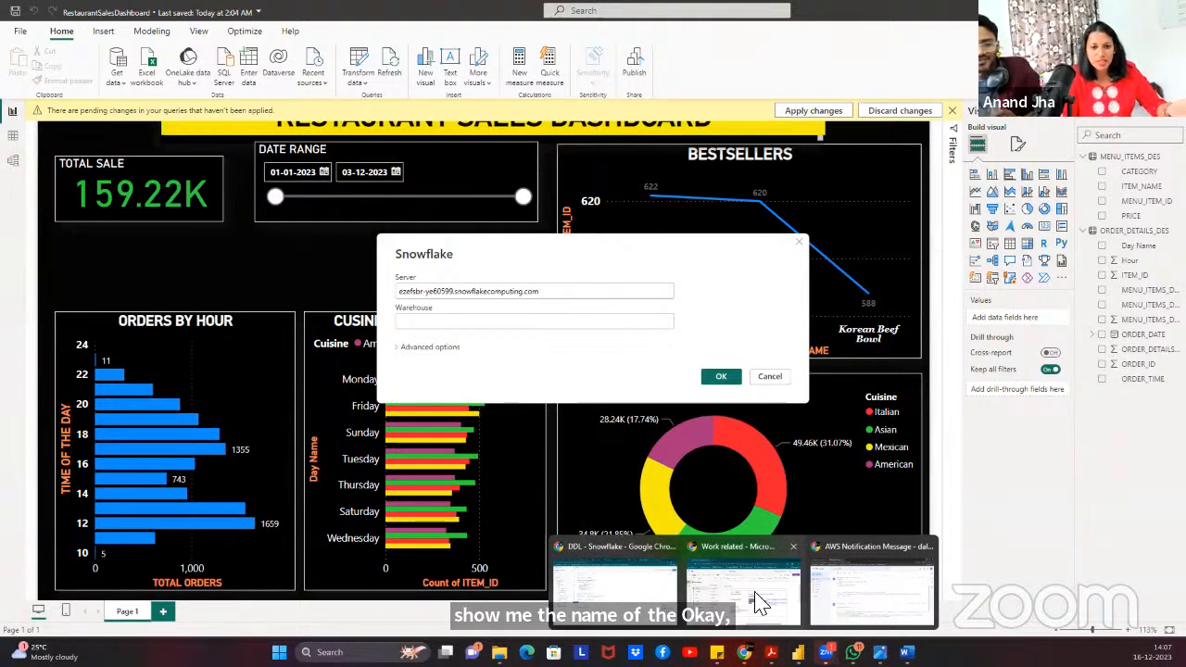
click(612, 584)
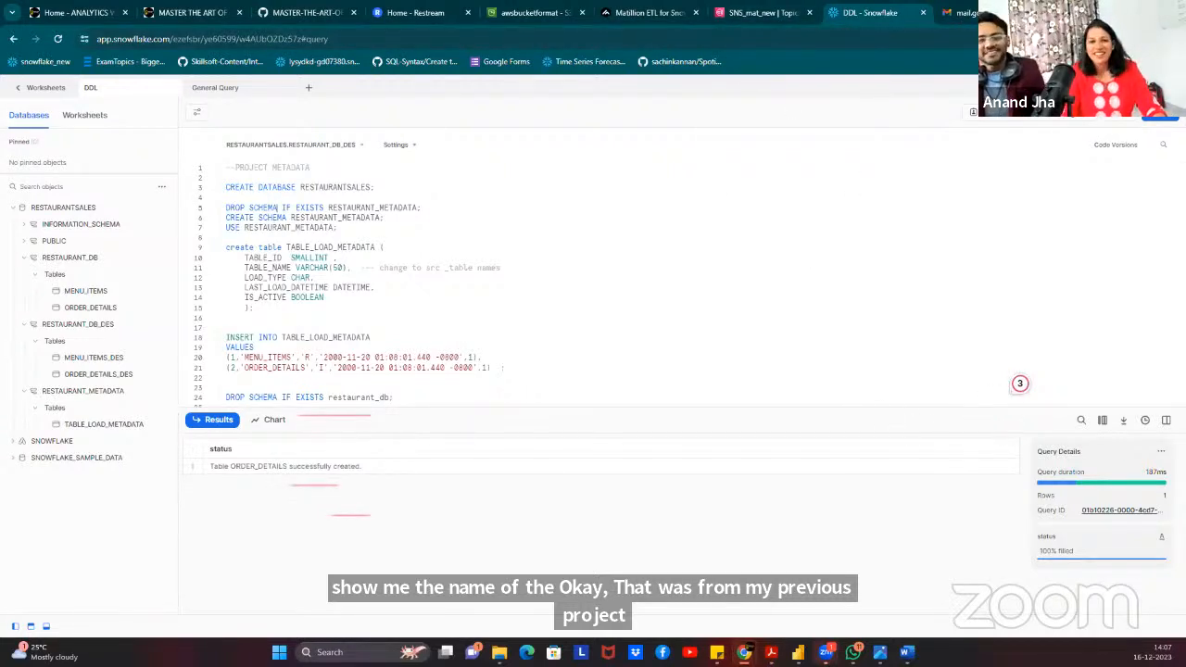
key(alt+Tab)
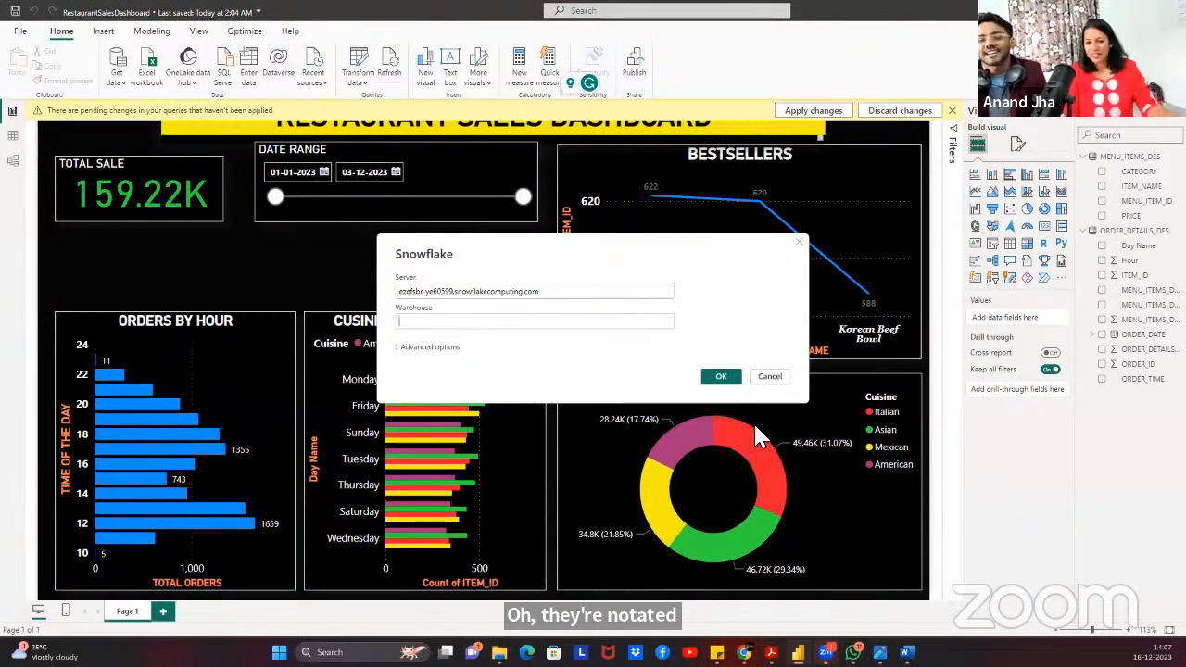
click(770, 377)
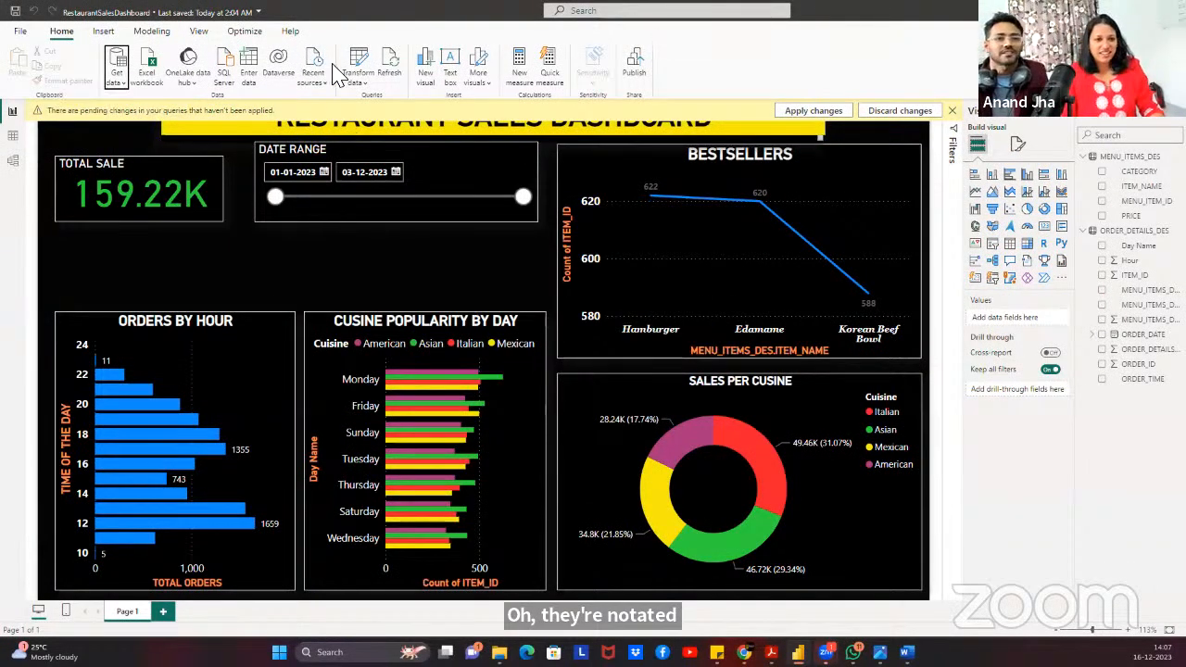
Open the Power Query Editor and inspect the Snowflake source's stored credentials without changing them.
click(361, 81)
click(376, 106)
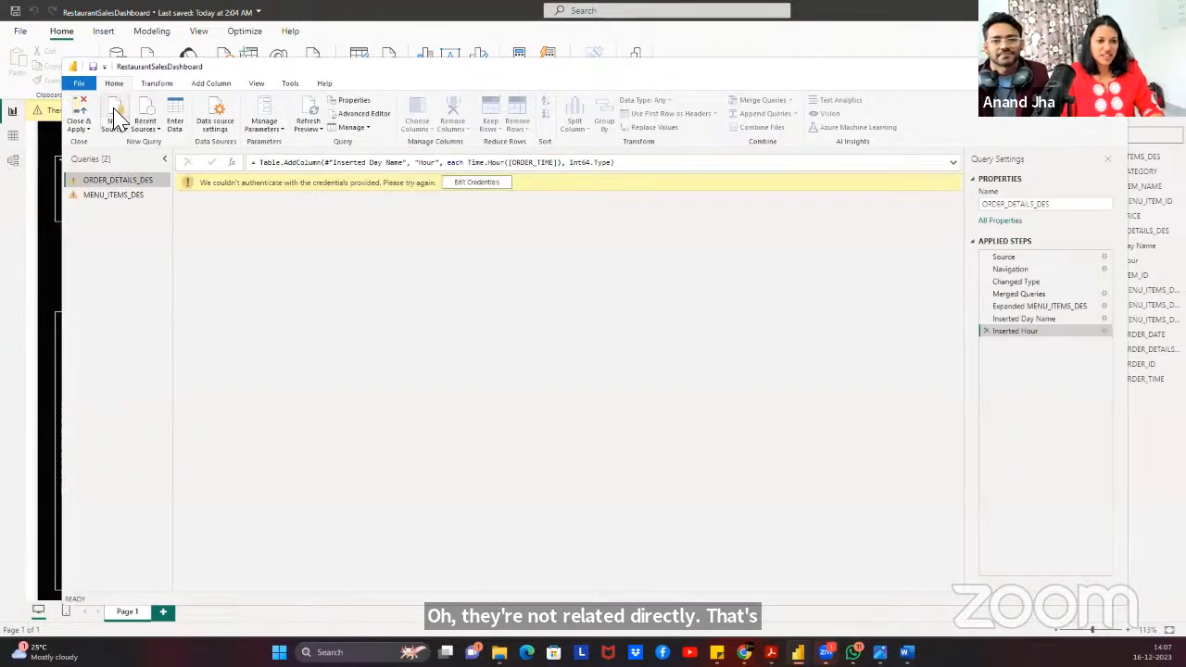
click(215, 119)
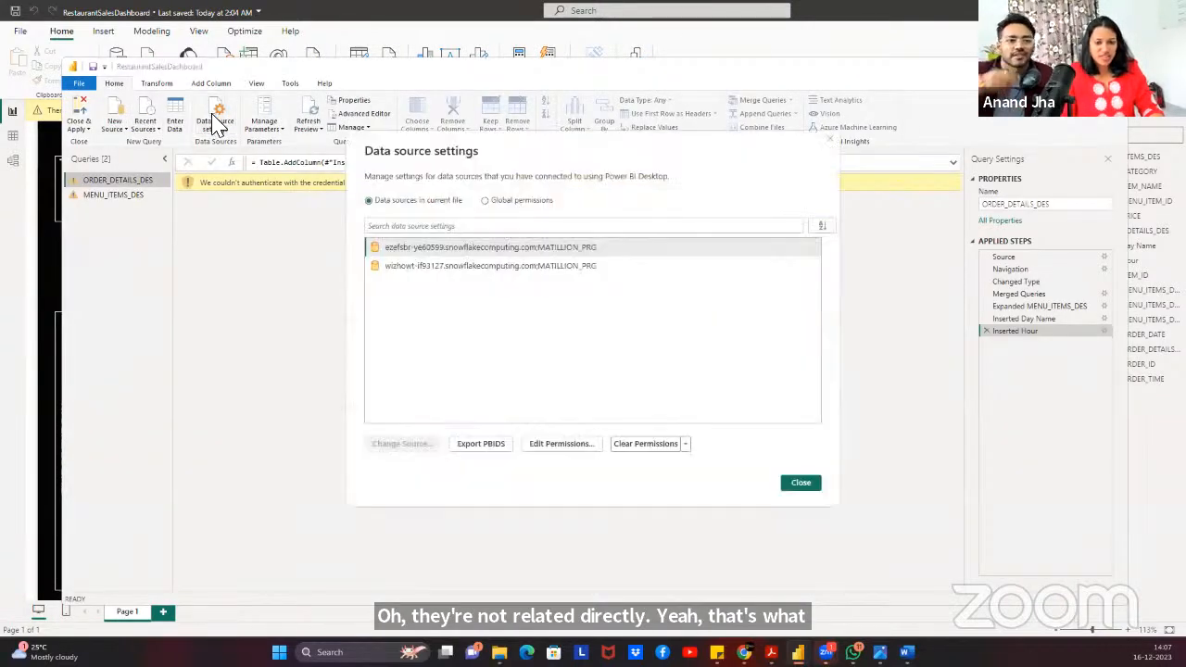
click(455, 249)
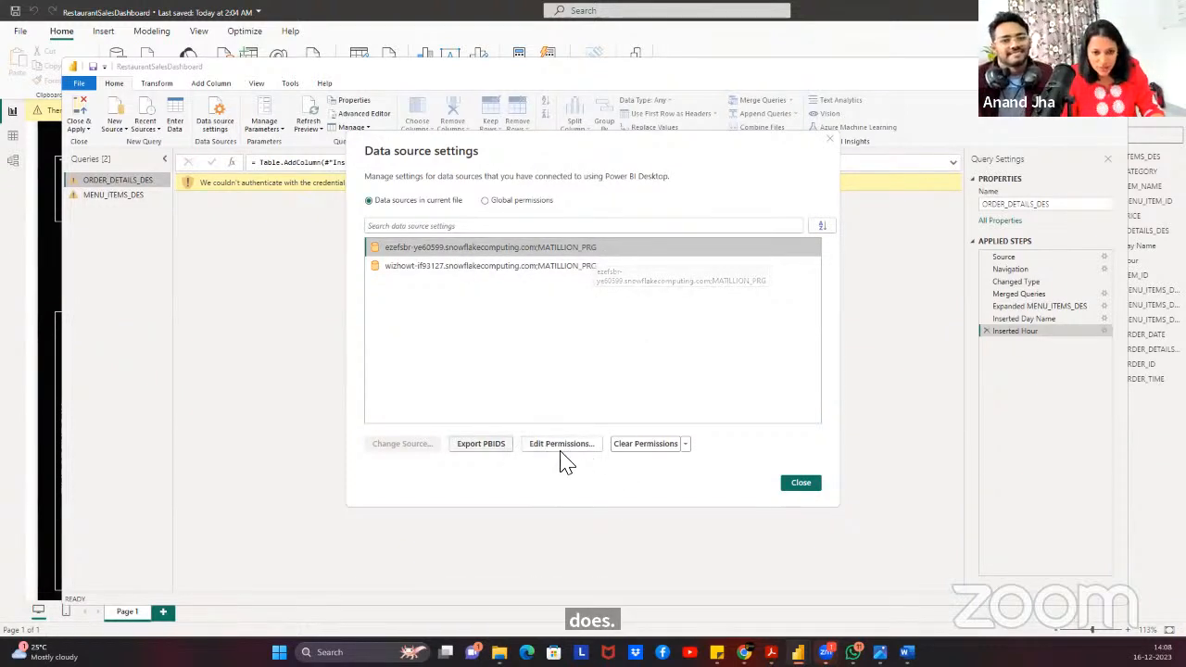
click(573, 445)
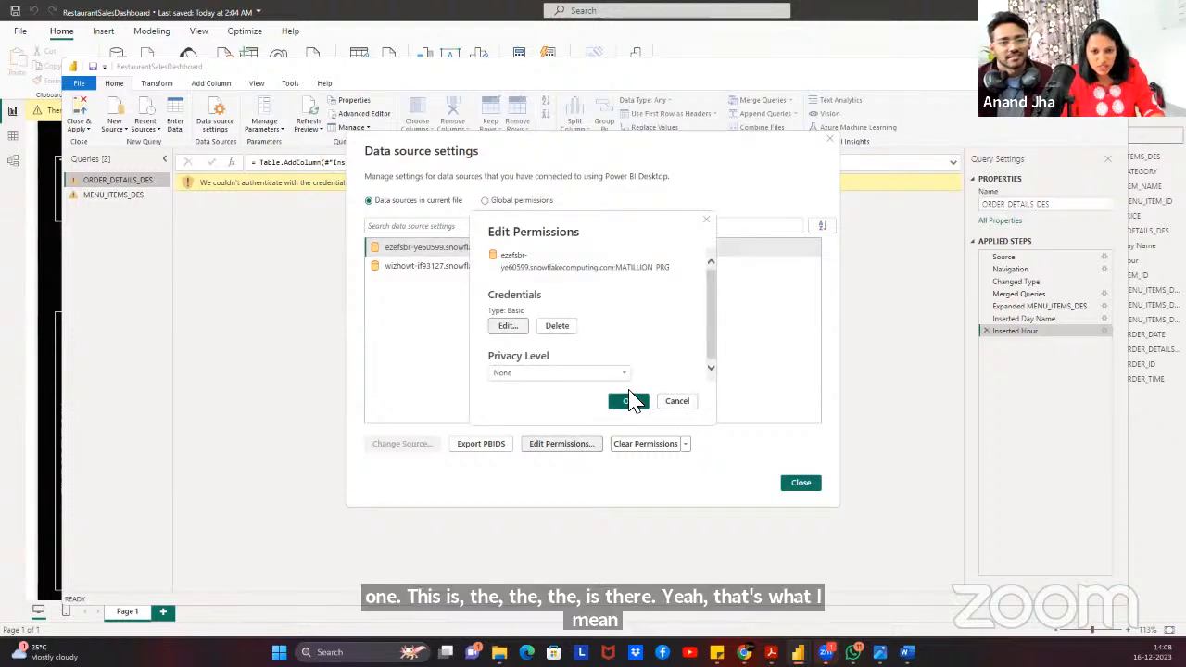
click(508, 326)
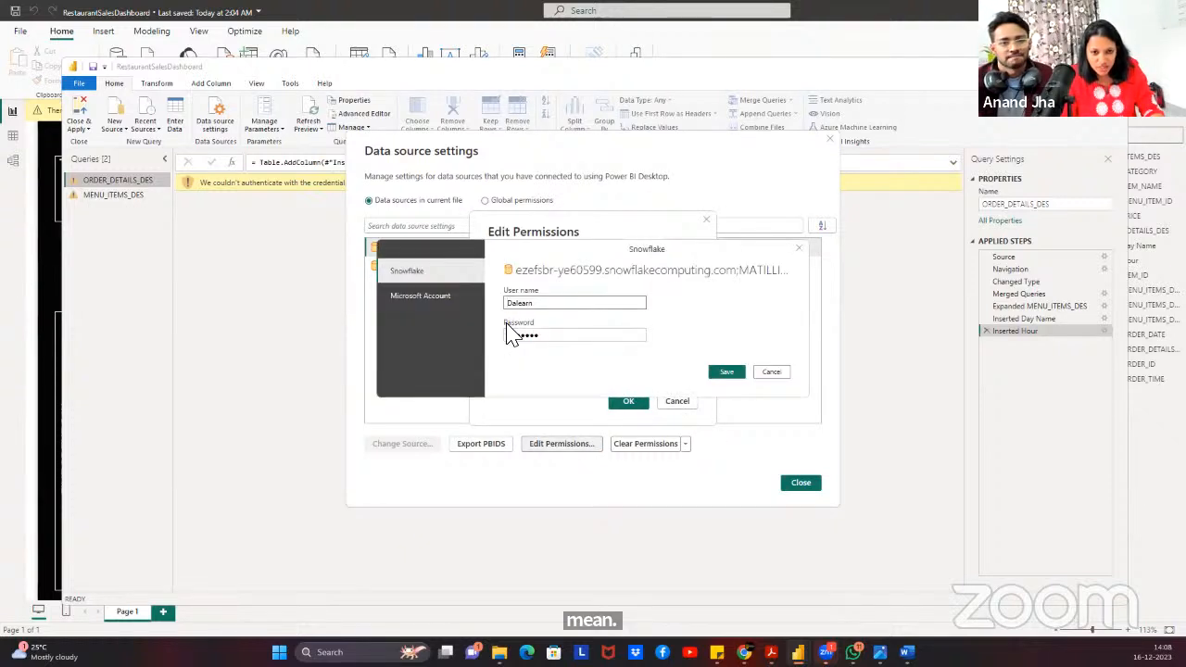
click(769, 372)
click(677, 401)
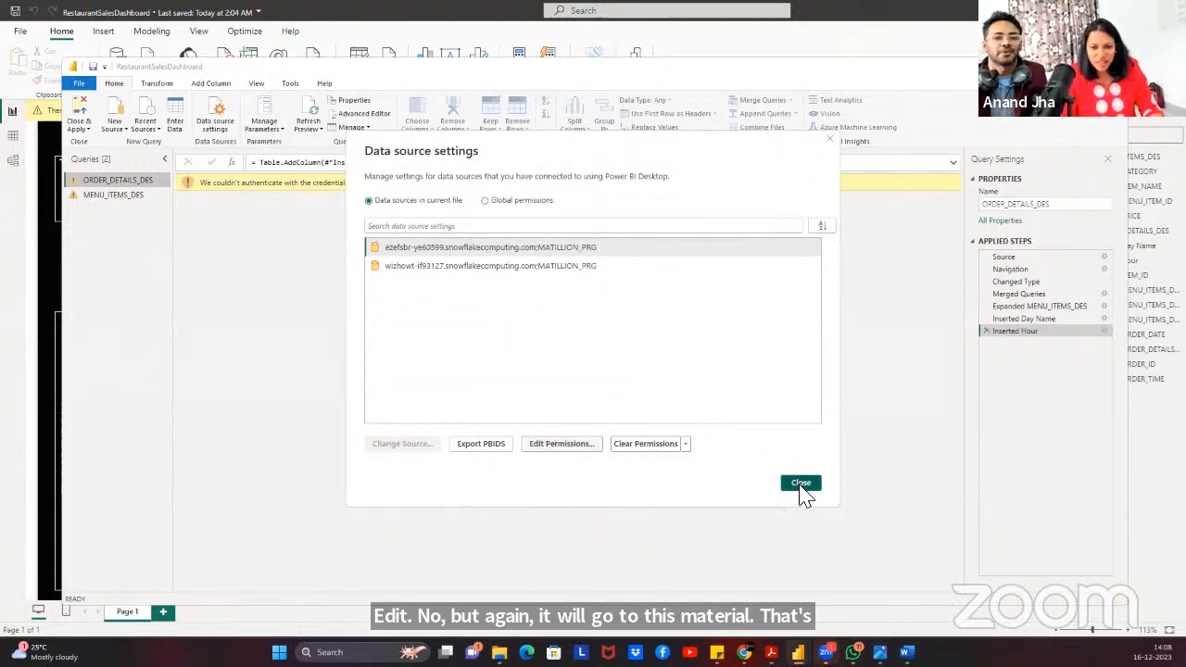
click(800, 483)
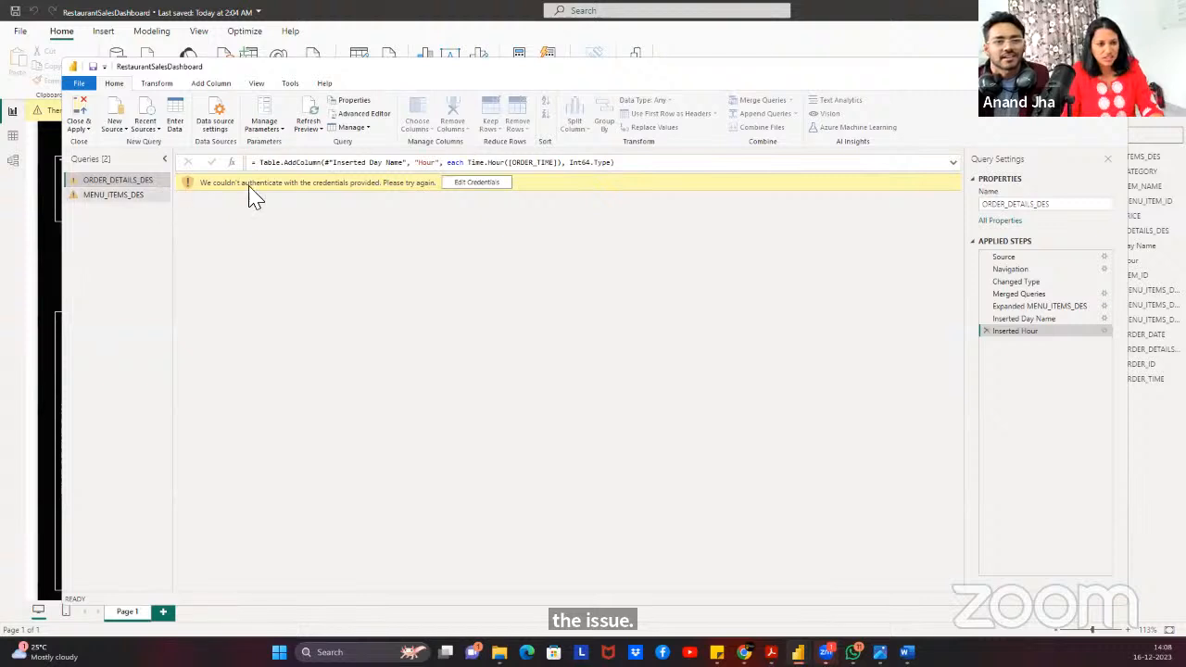
Abandon the failing query's credential prompt, recheck data source settings, and reopen the Power Query Editor.
click(477, 183)
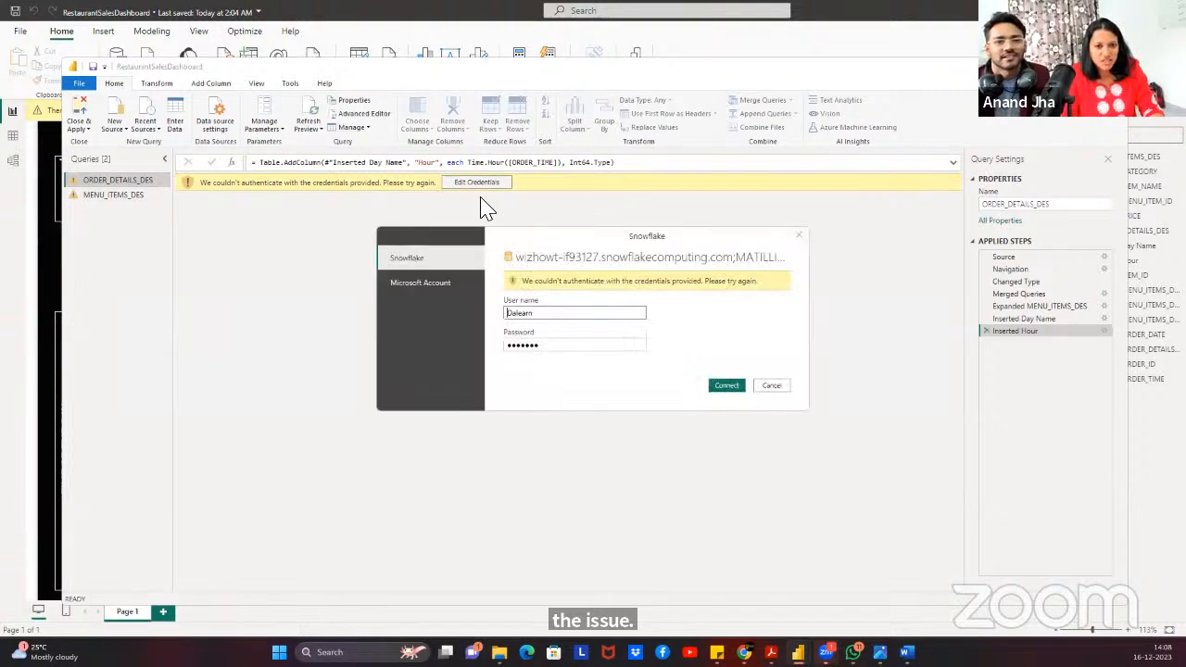
click(778, 390)
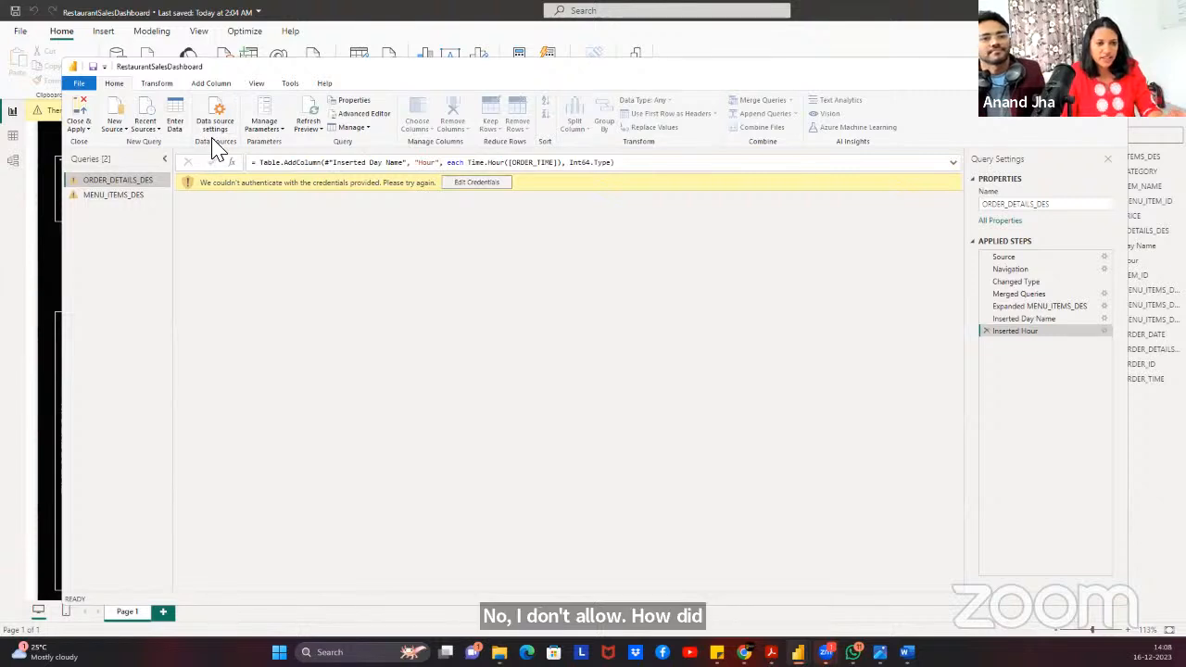
click(220, 128)
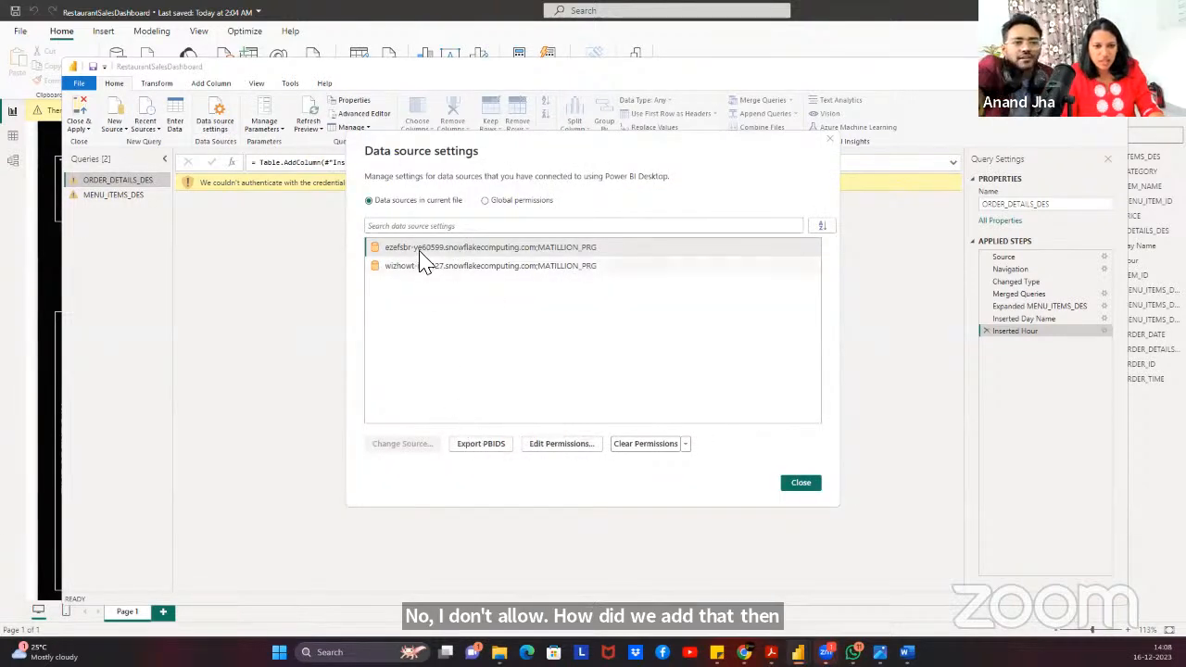
click(802, 483)
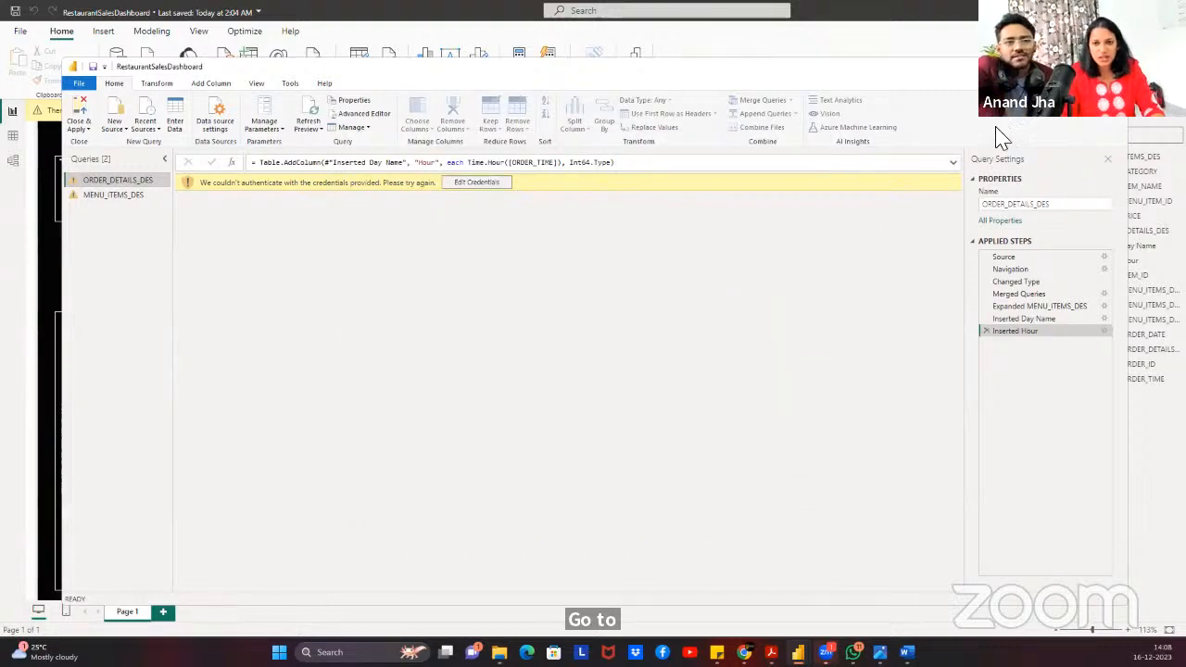
click(1114, 66)
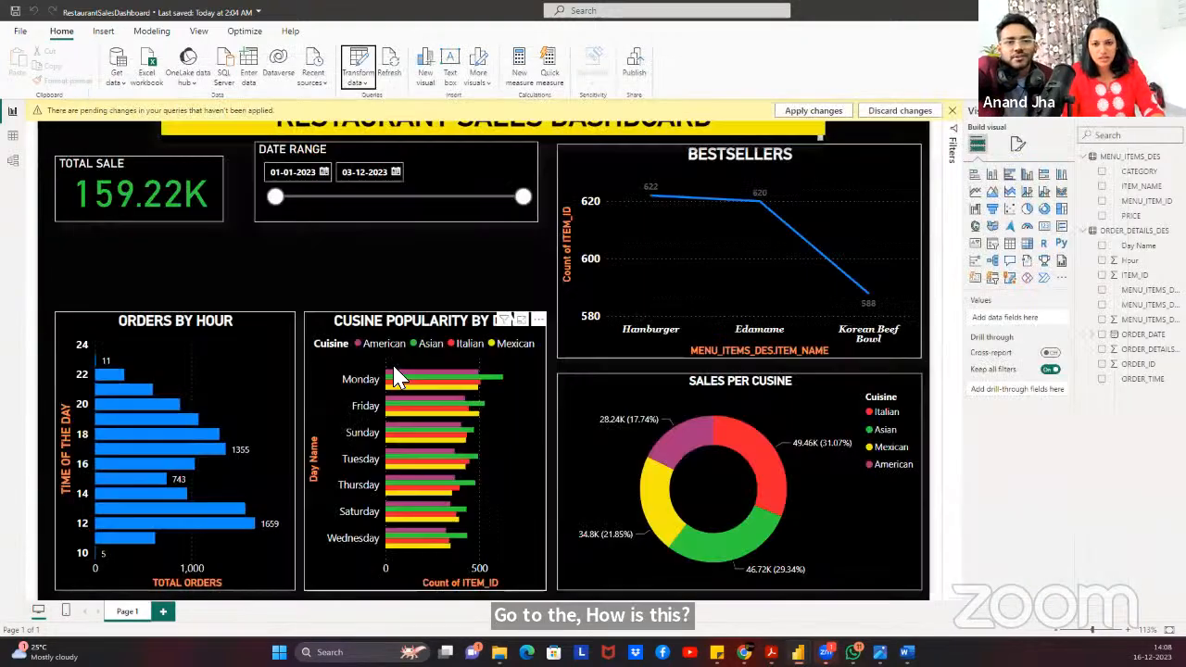
click(358, 79)
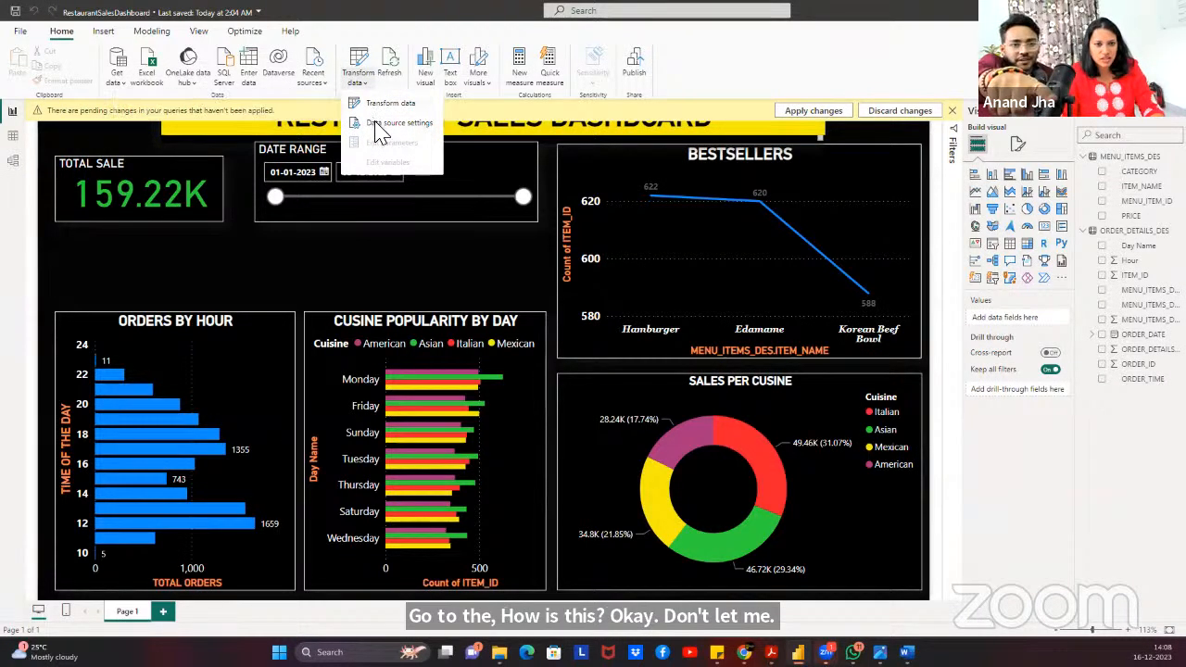
click(373, 103)
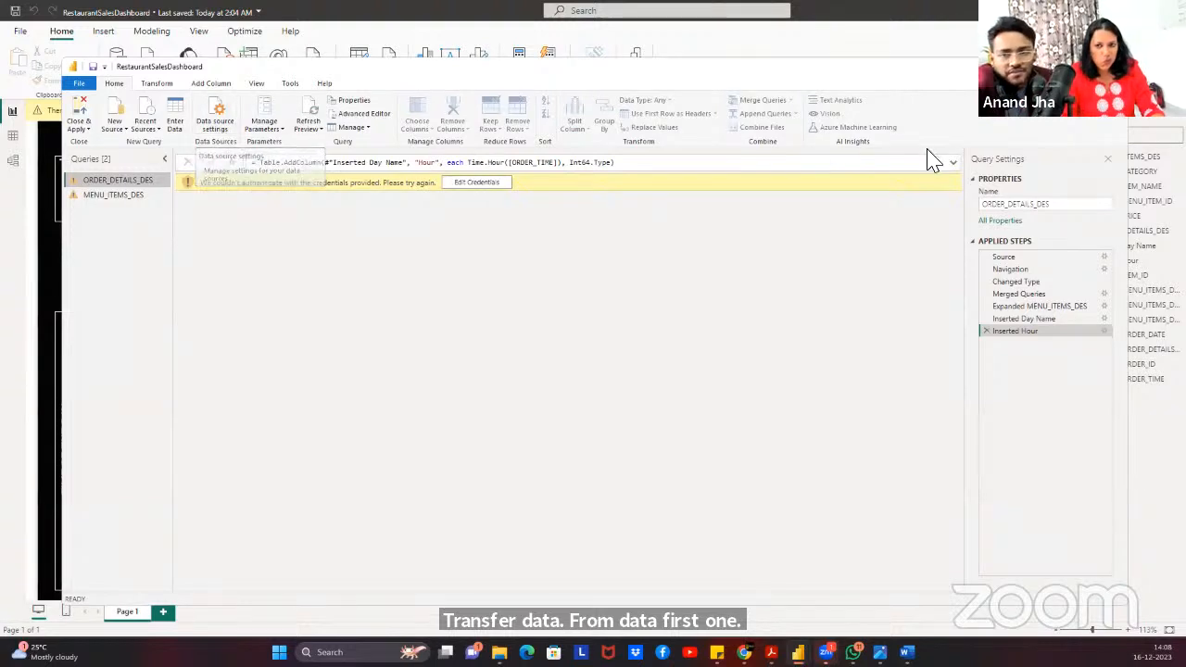
Change the Source formula's warehouse from MATILLION_PRG to COMPUTE_WH.
click(1017, 259)
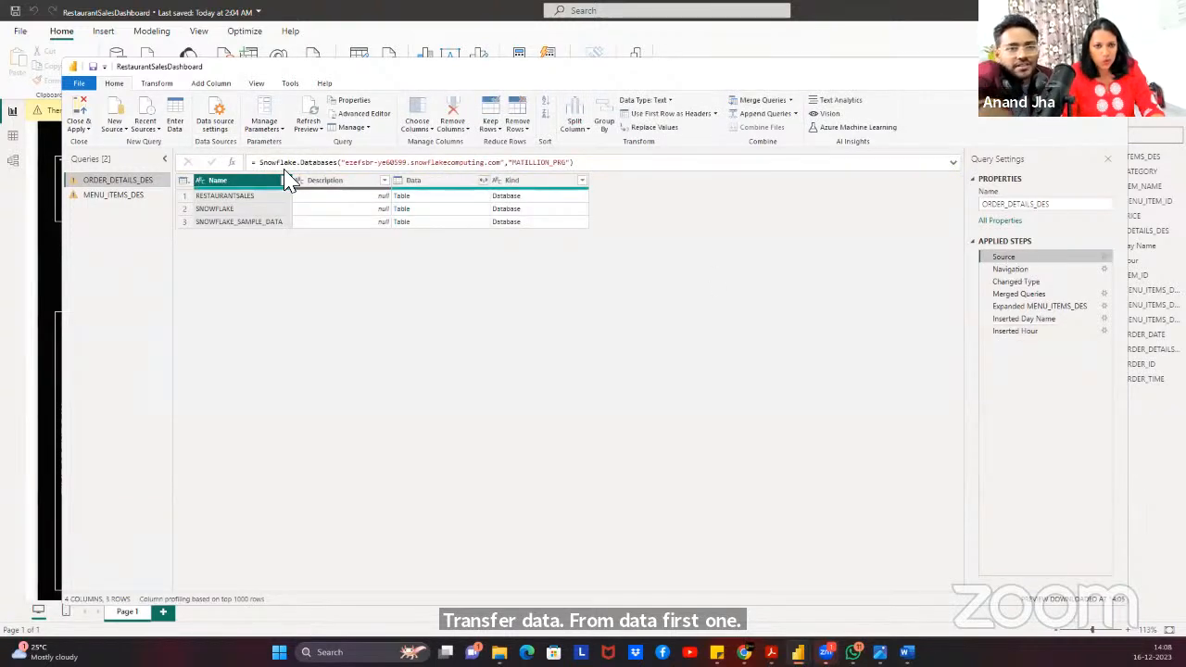
drag(514, 164, 573, 167)
key(BackSpace)
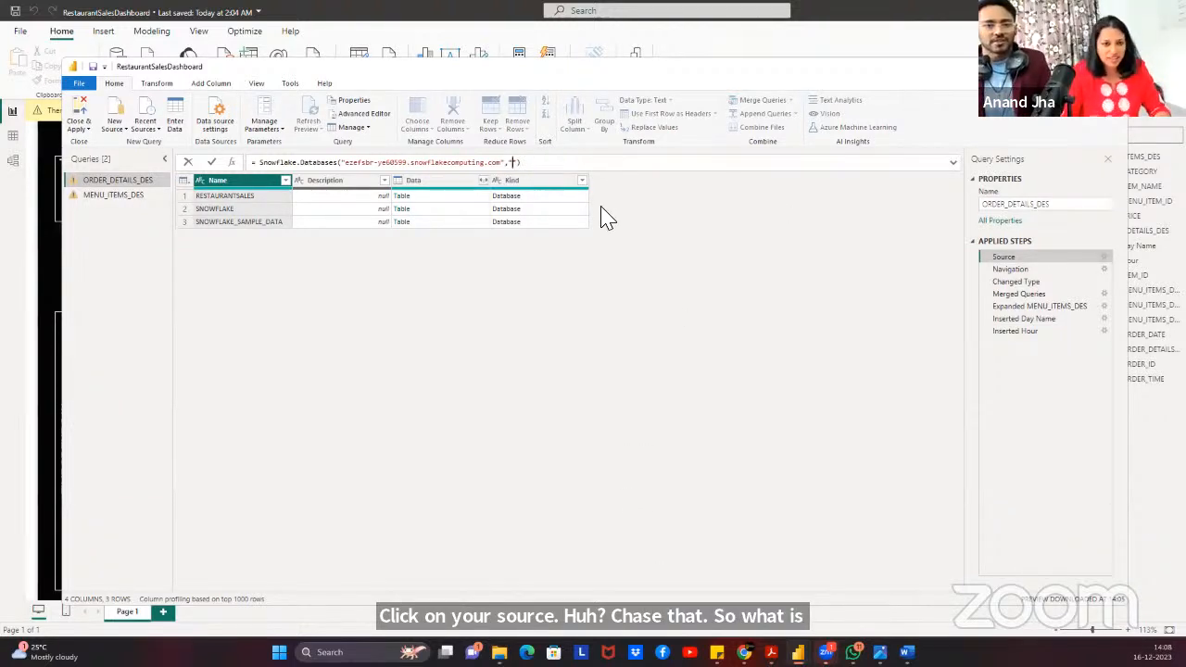
text(COMPU)
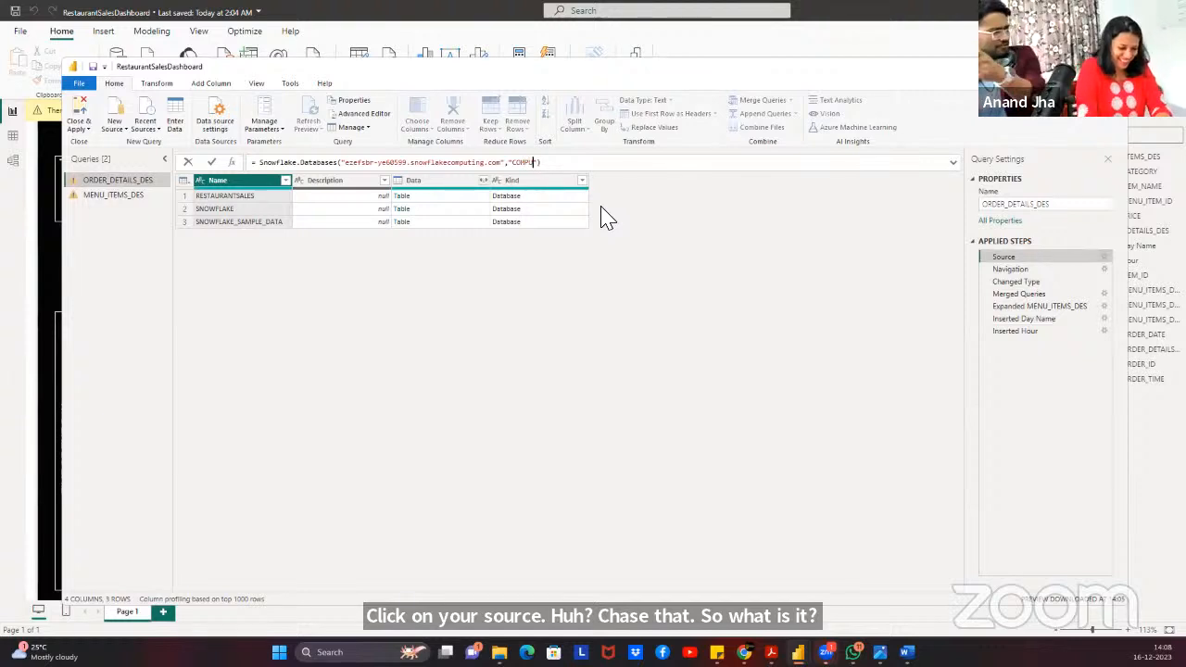
text(TE)
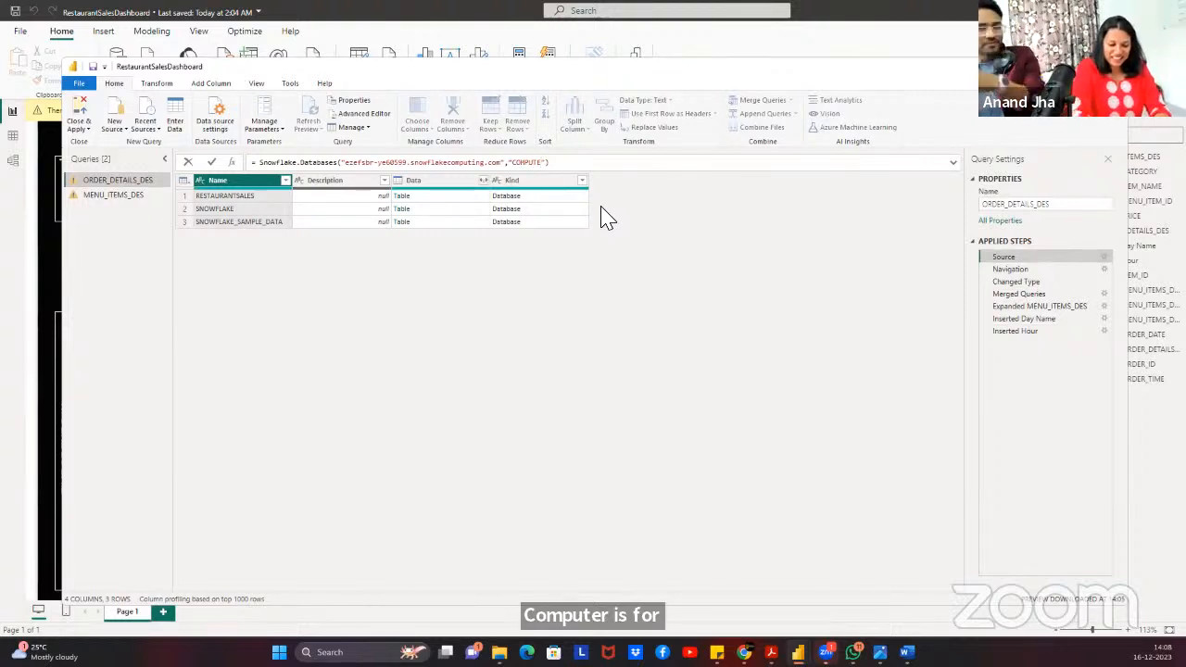
text(_WH)
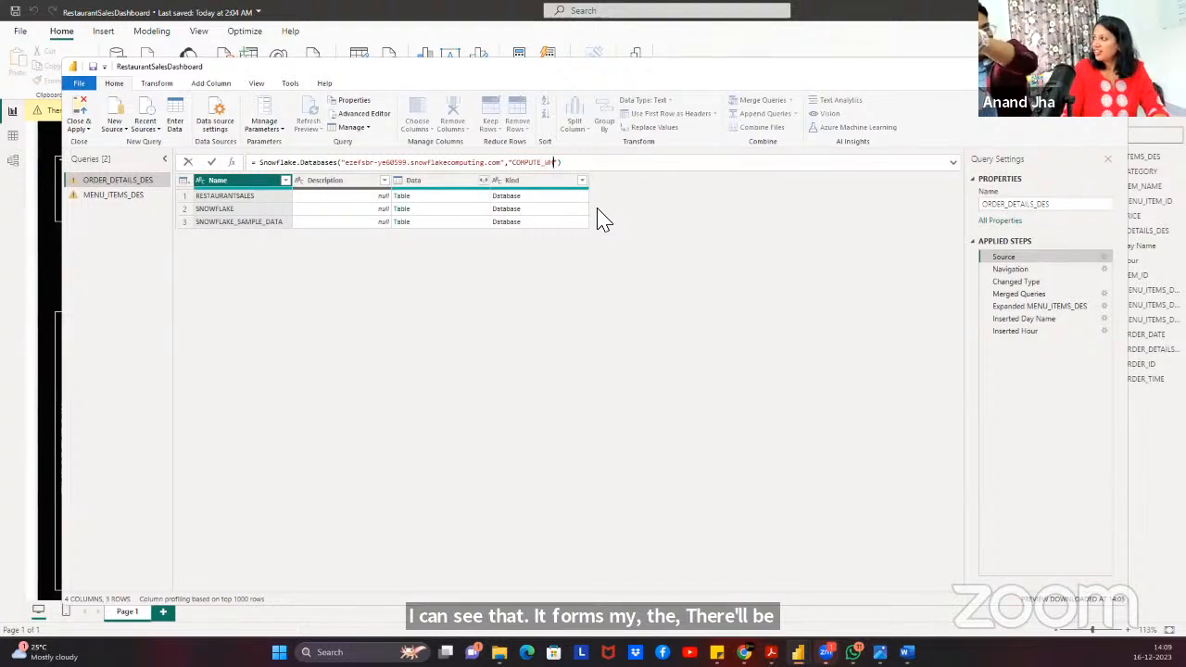
key(Return)
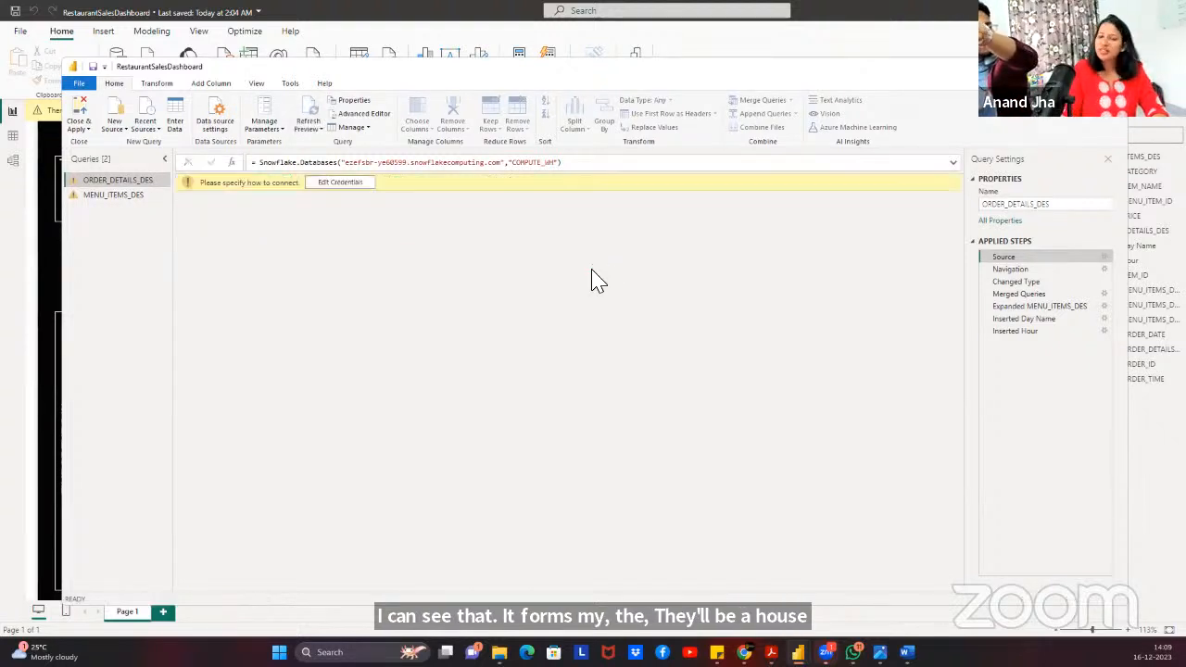
Bring up the Snowflake sign-in prompt for the edited source and start on the user name.
click(534, 169)
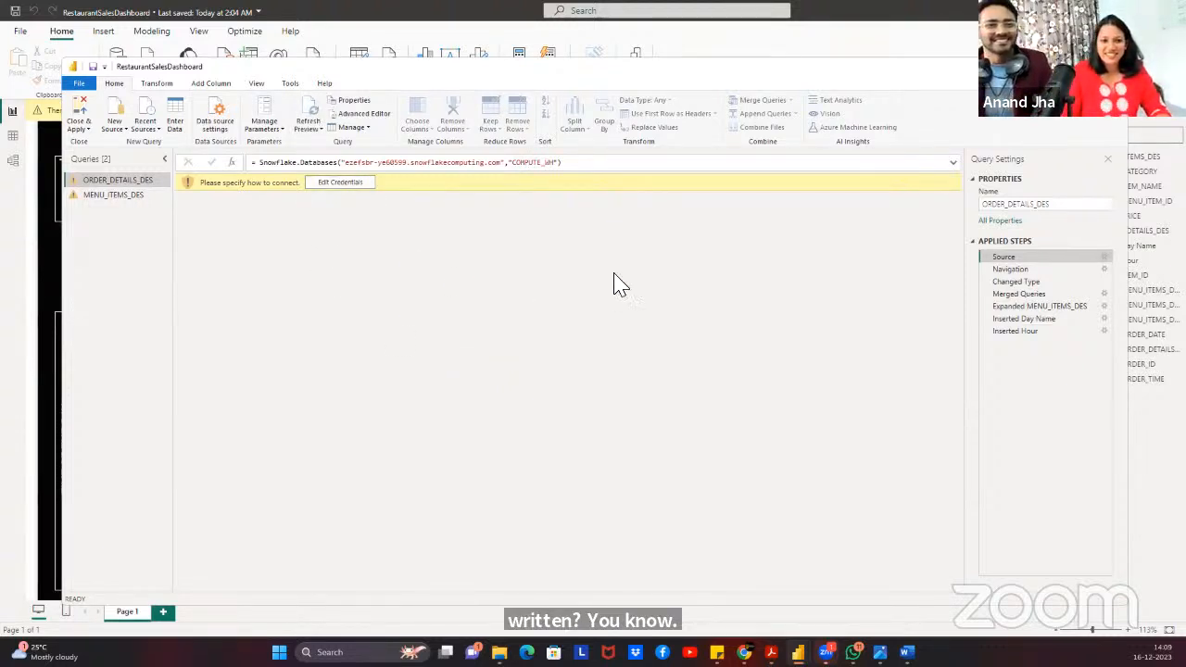
click(343, 183)
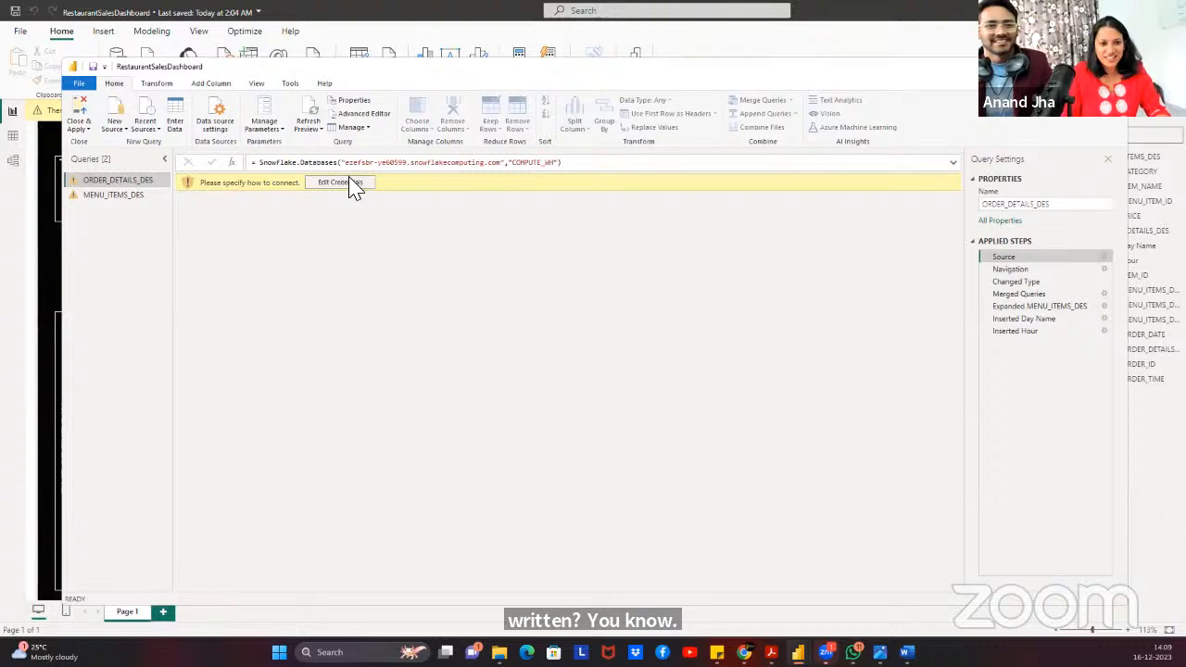
click(588, 170)
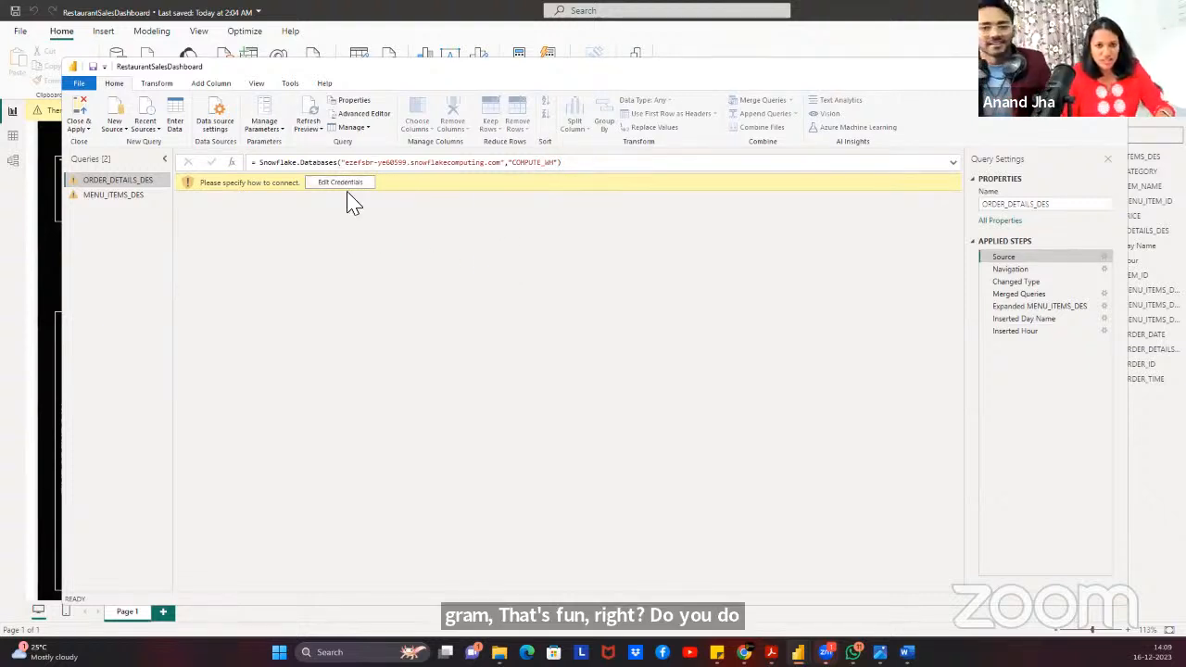
click(340, 189)
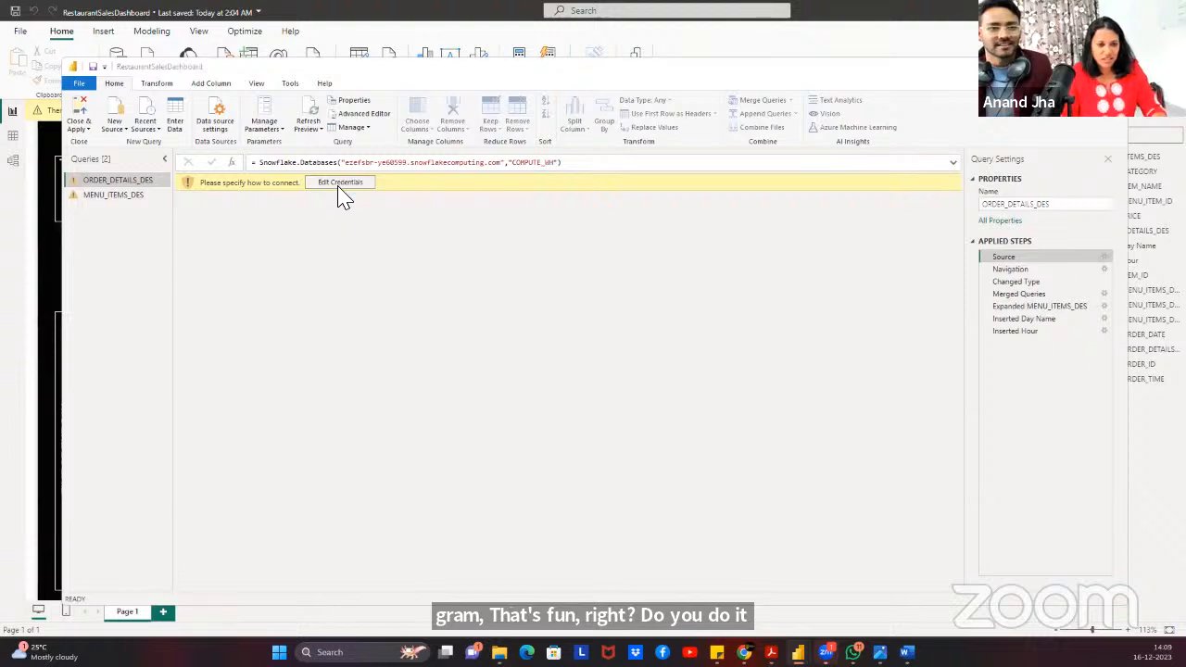
click(544, 299)
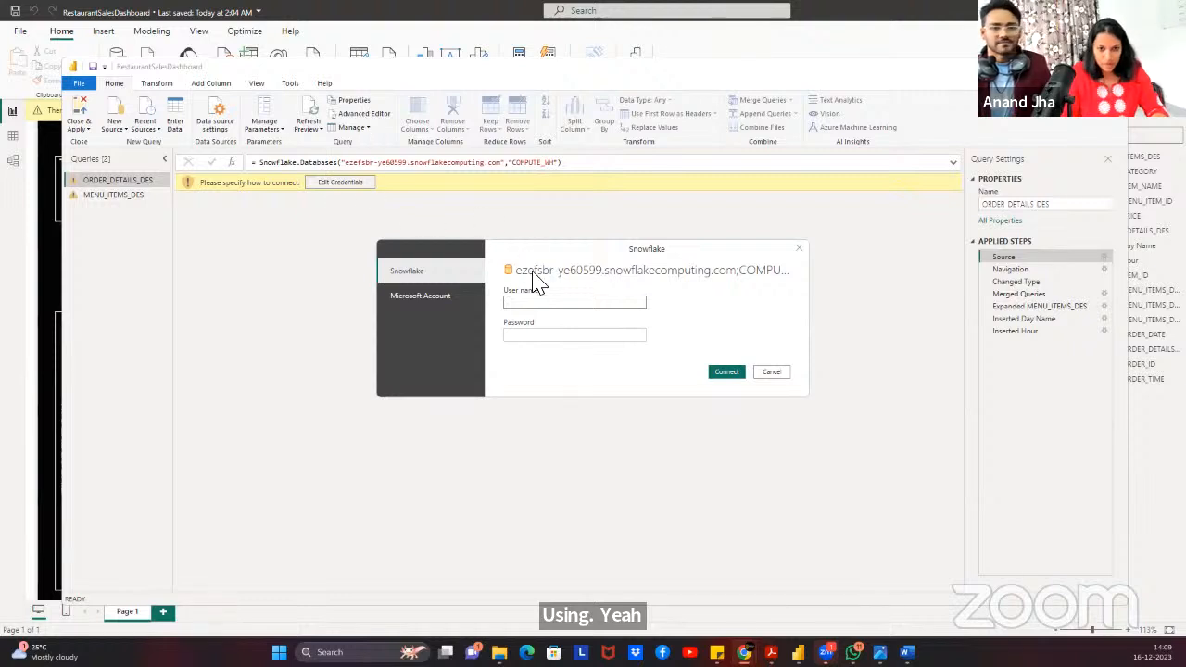
Enter the Snowflake user name and password and connect.
click(544, 301)
text(Dalearn)
click(566, 335)
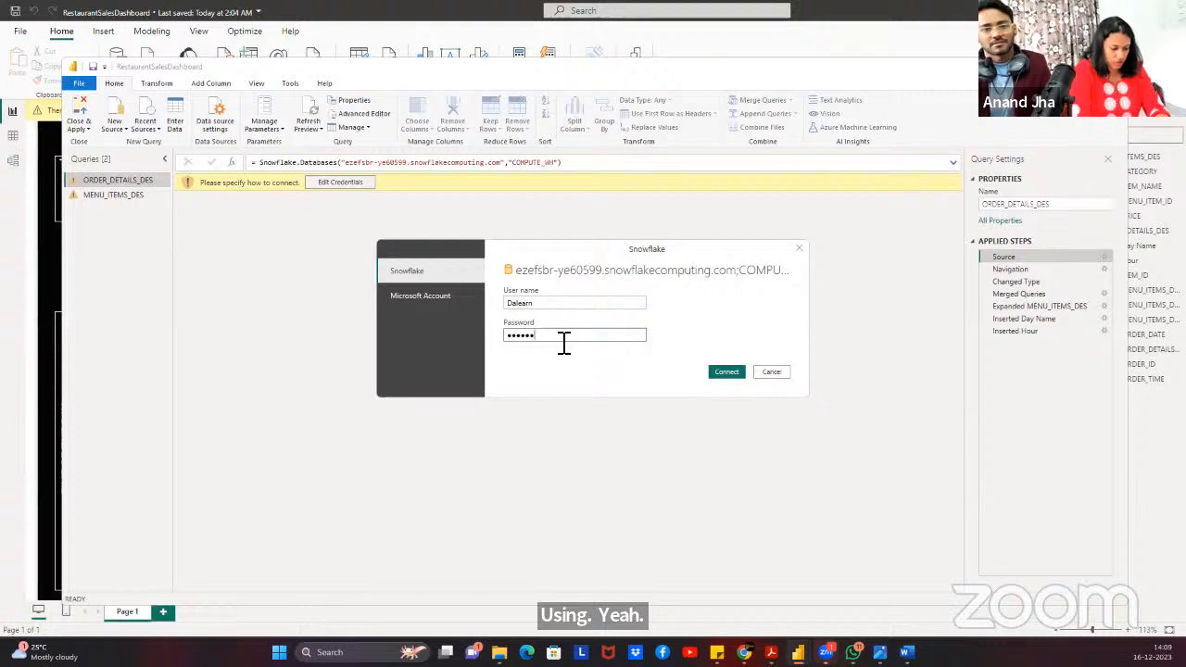
text(••••••••••)
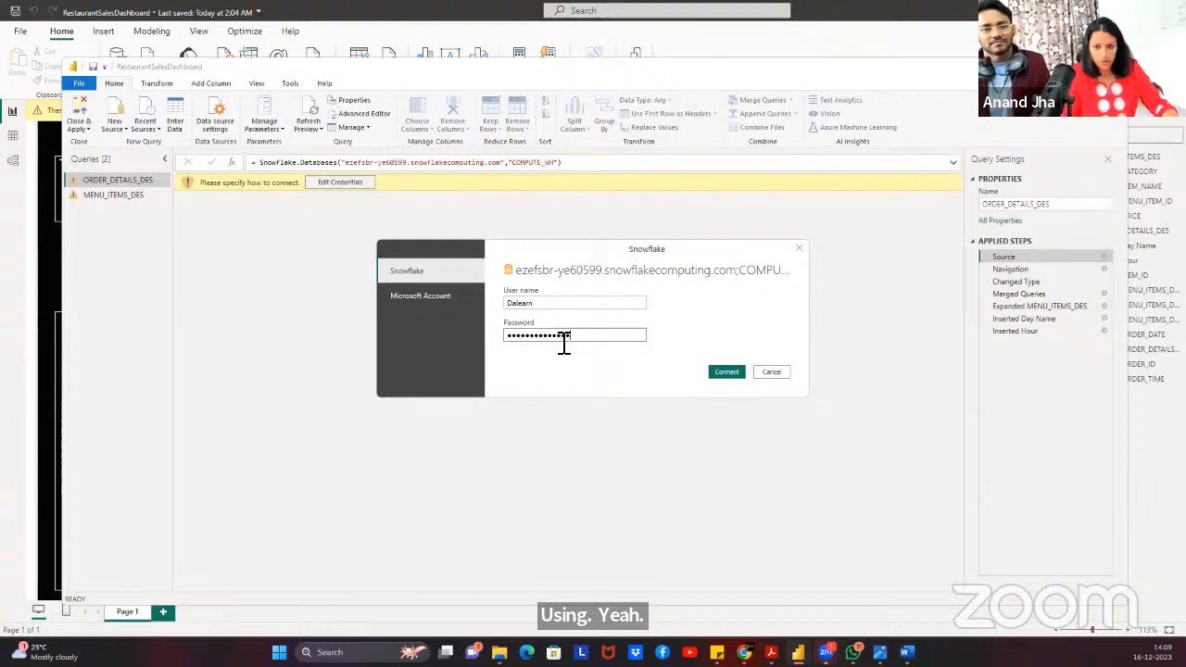
click(727, 372)
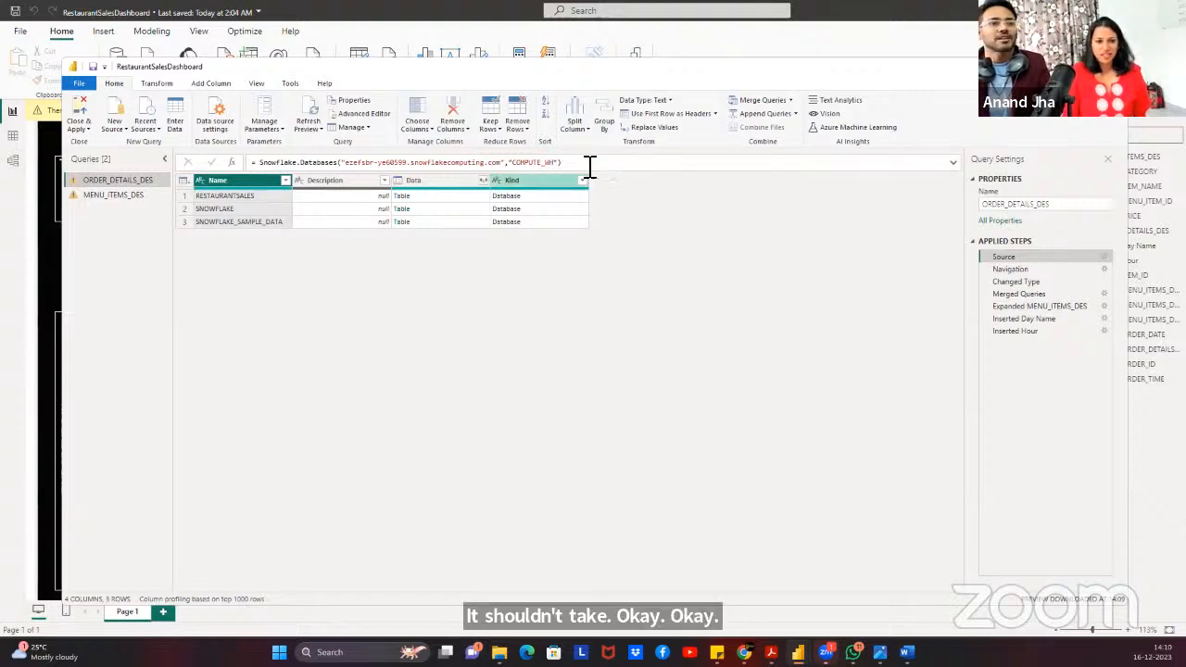
Close & Apply, retry the other source's password, then cancel and dismiss the load errors.
click(79, 117)
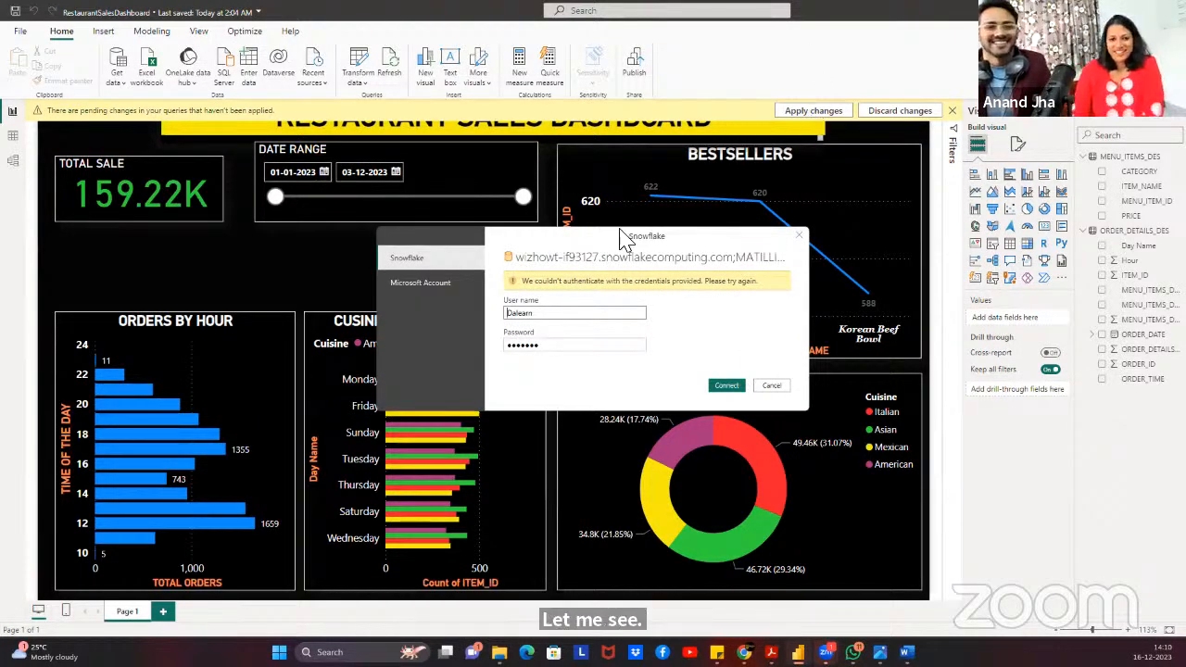
click(567, 346)
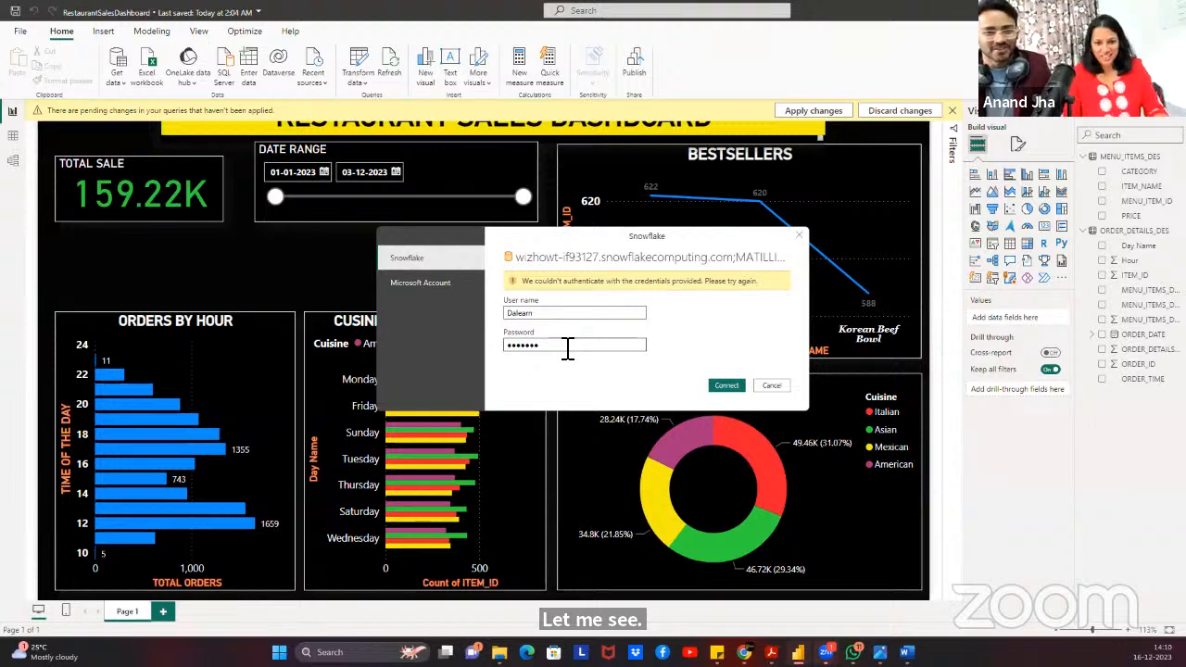
drag(567, 346, 455, 352)
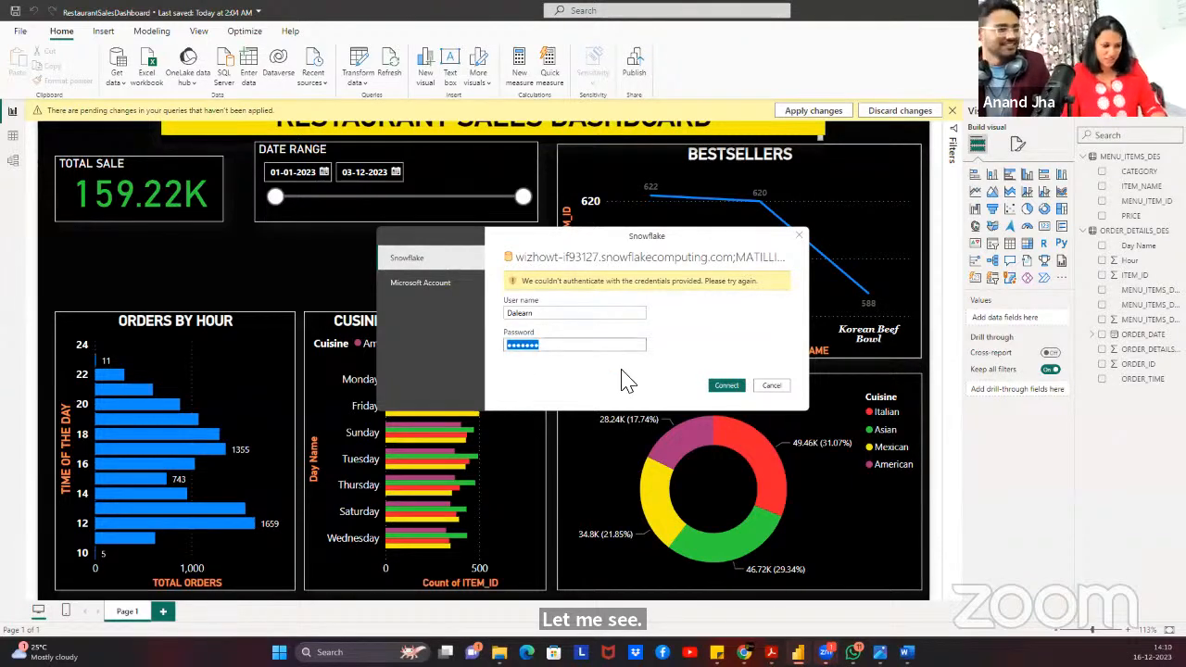
text(•••••••)
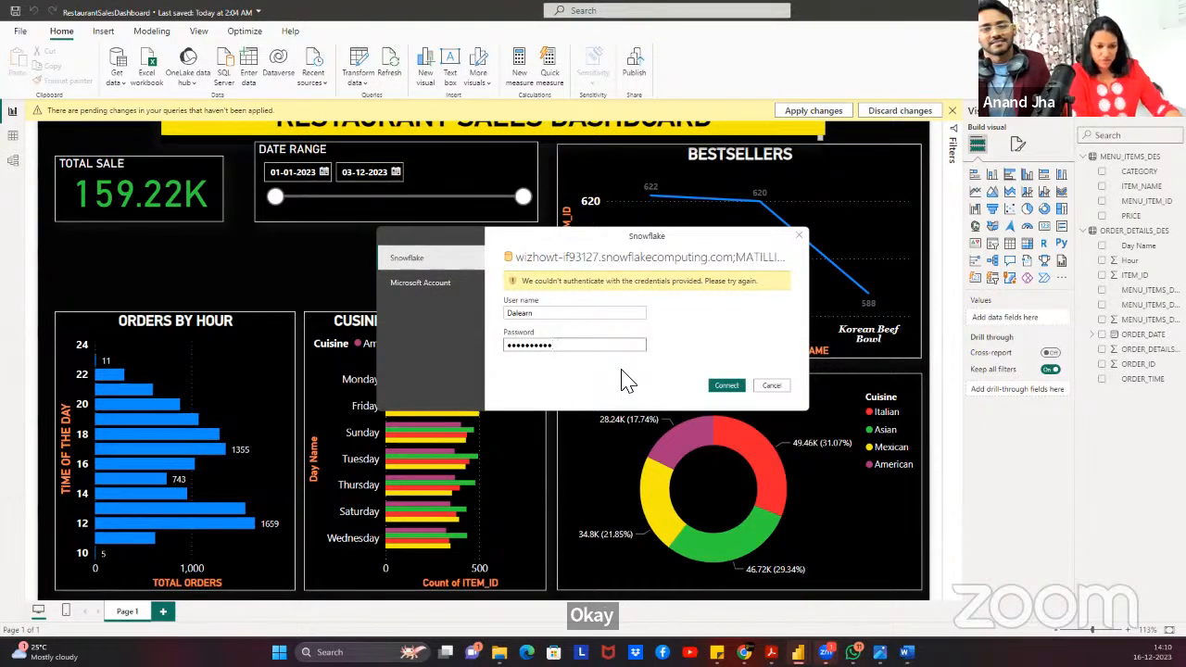
click(725, 386)
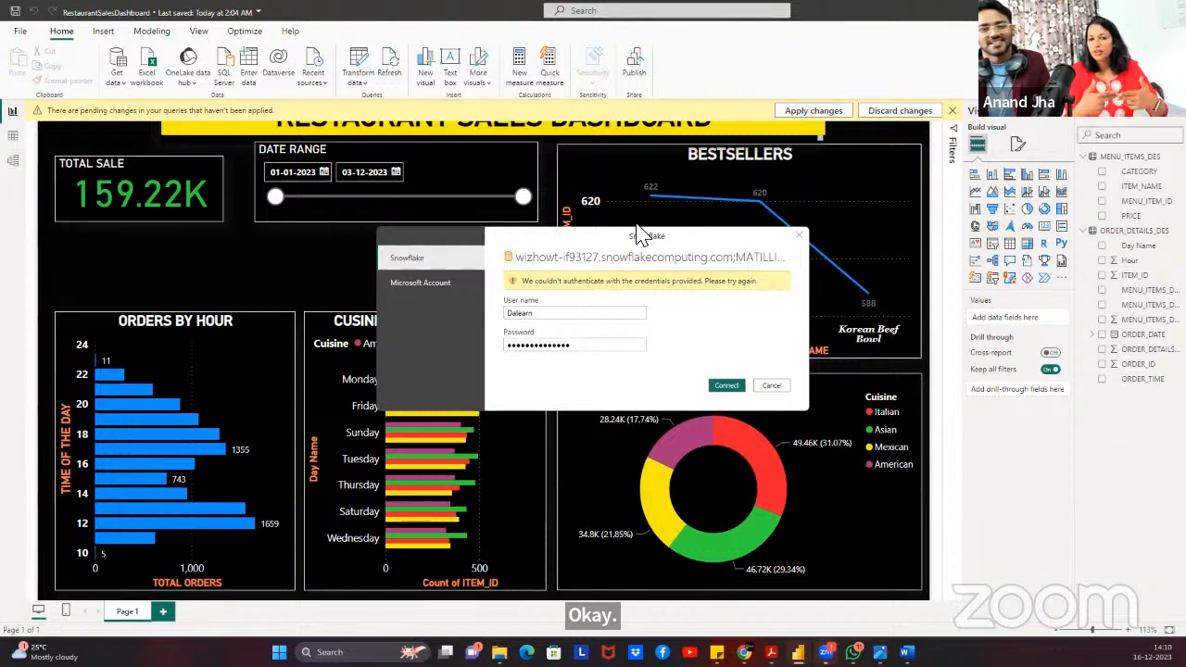
click(771, 386)
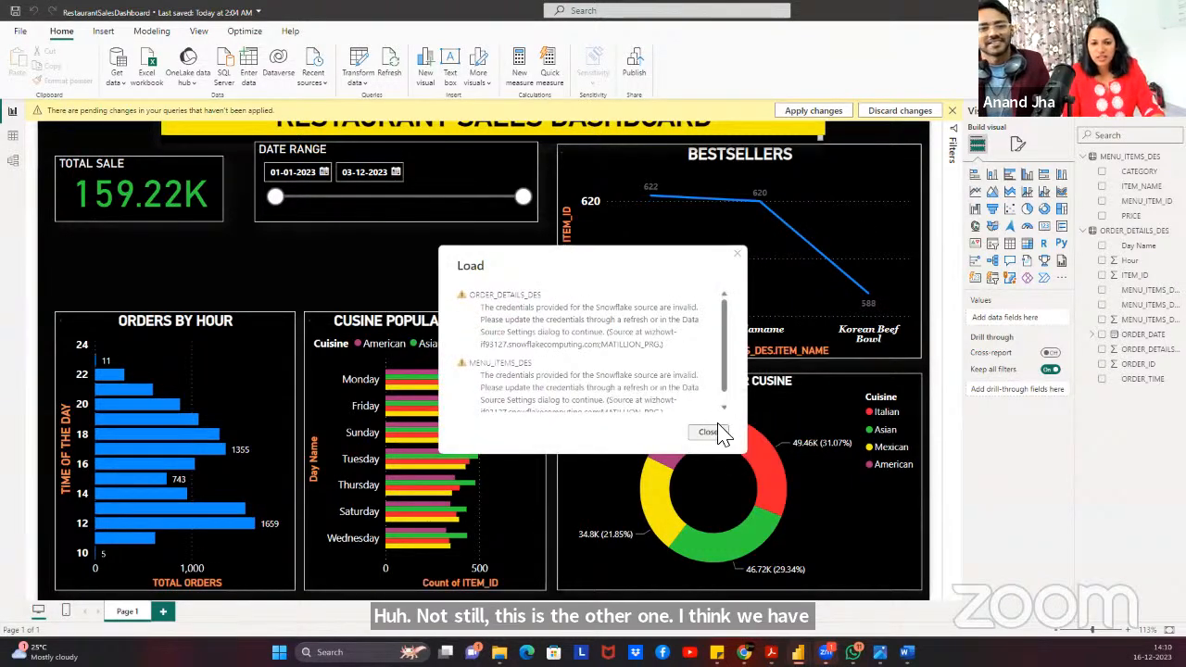
key(Escape)
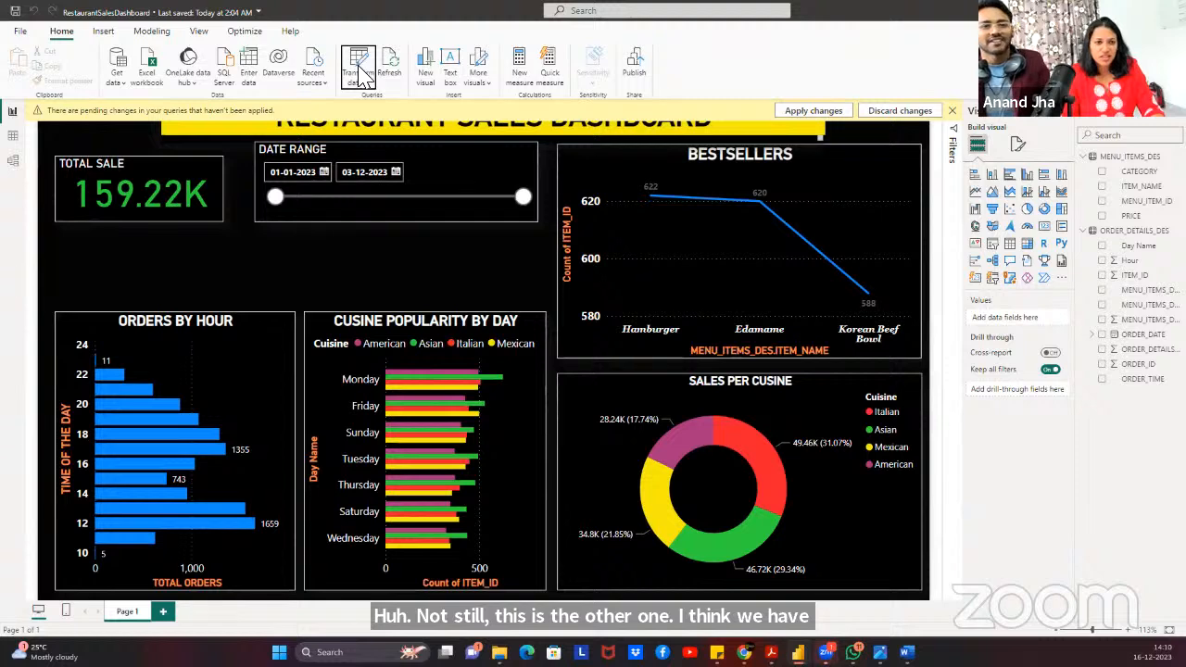
Open Data source settings and find the MATILLION_PRG Snowflake source under global permissions.
click(359, 67)
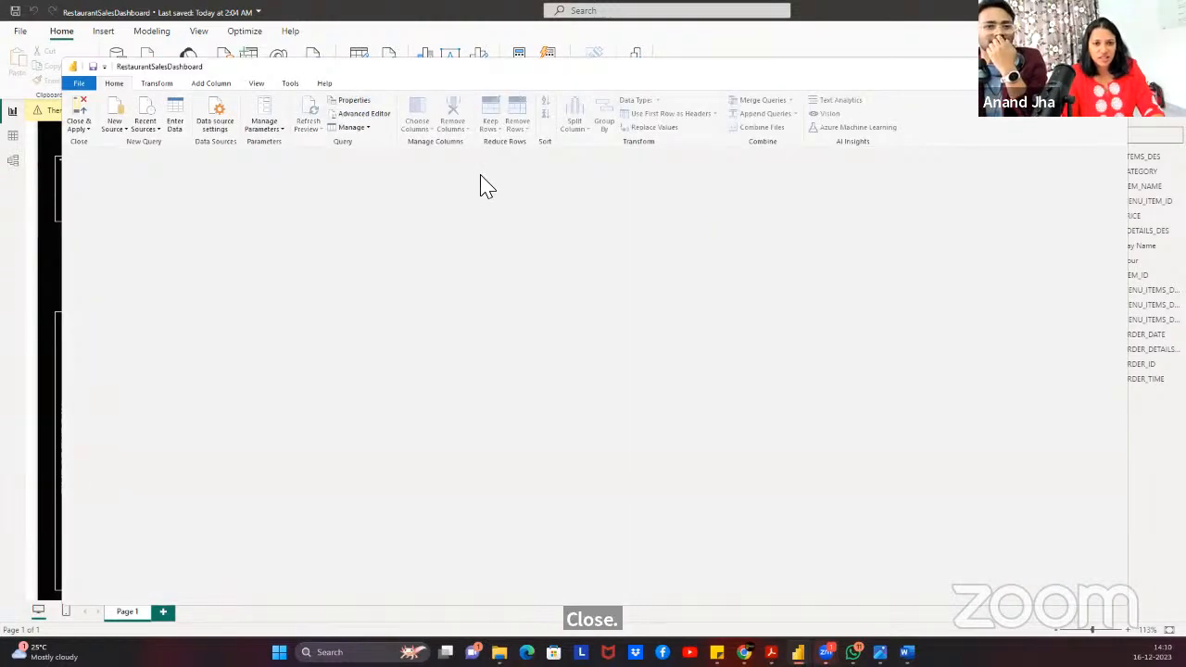
click(217, 124)
click(516, 270)
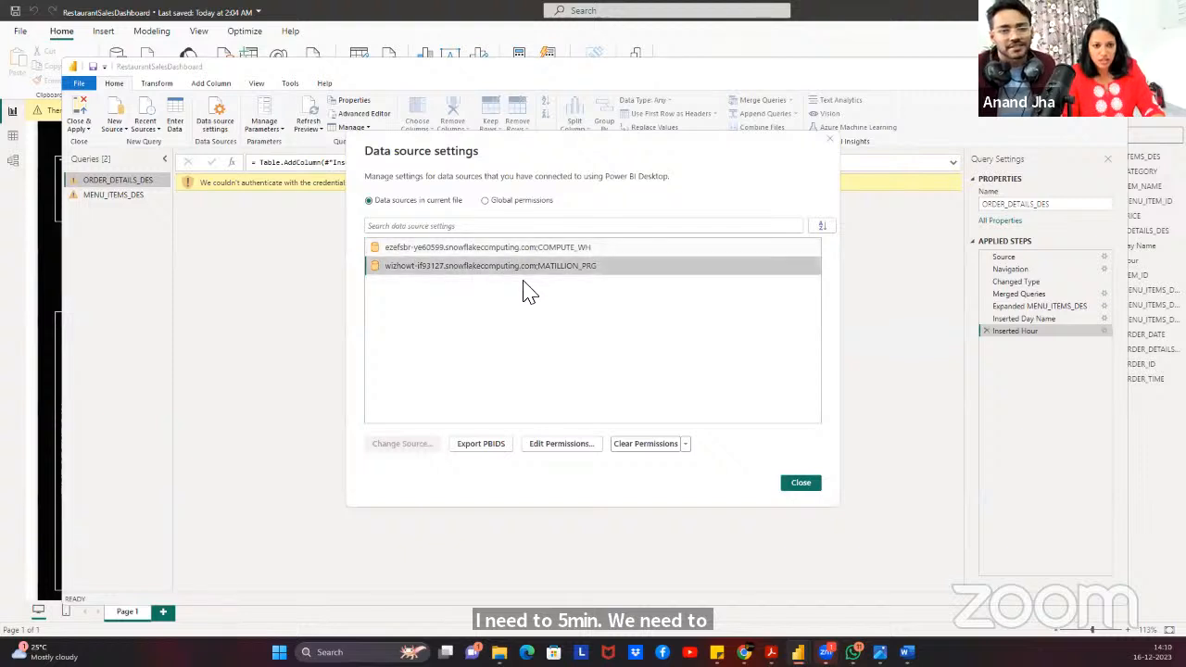
right_click(517, 270)
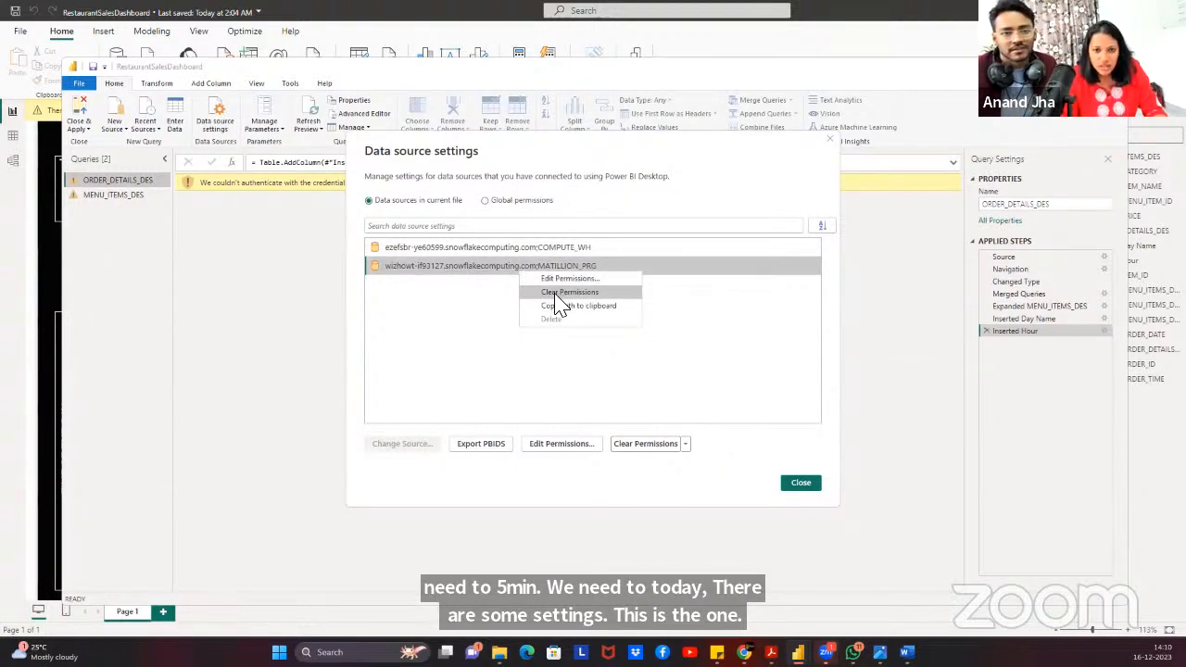
right_click(456, 265)
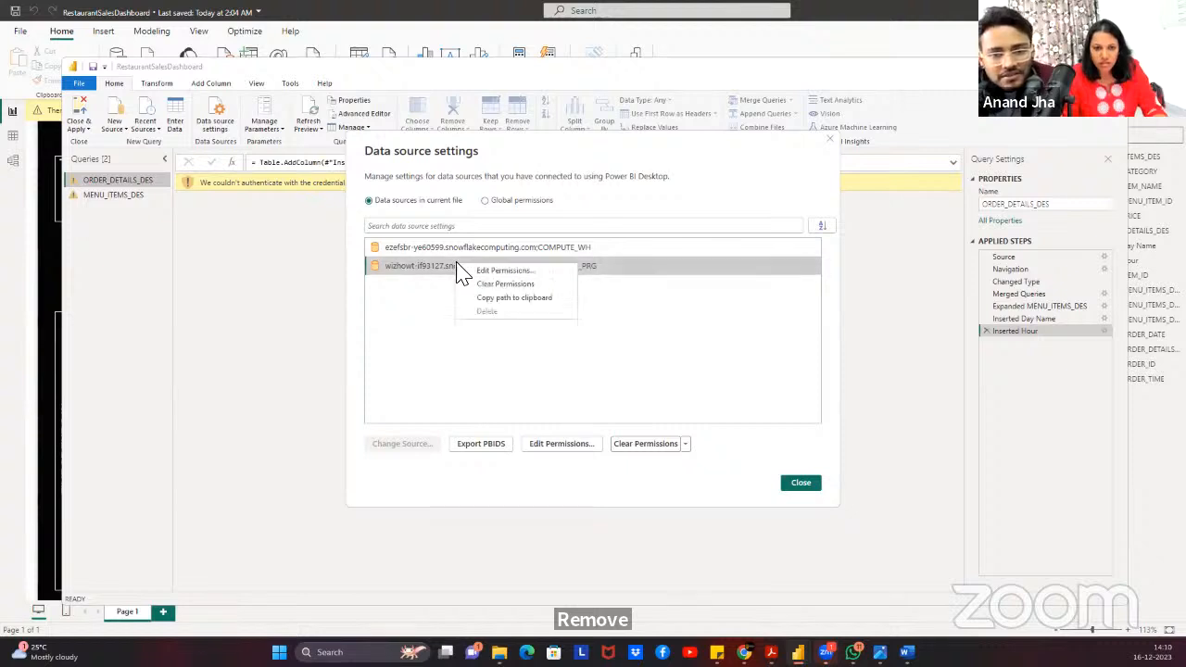
click(660, 275)
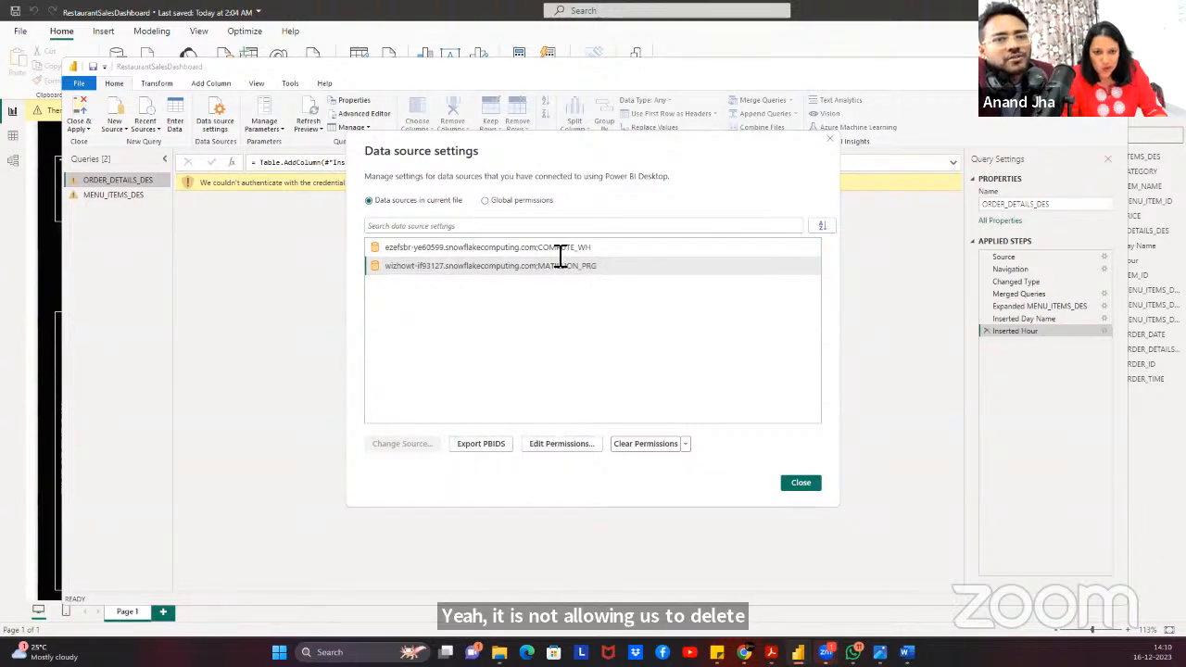
click(485, 201)
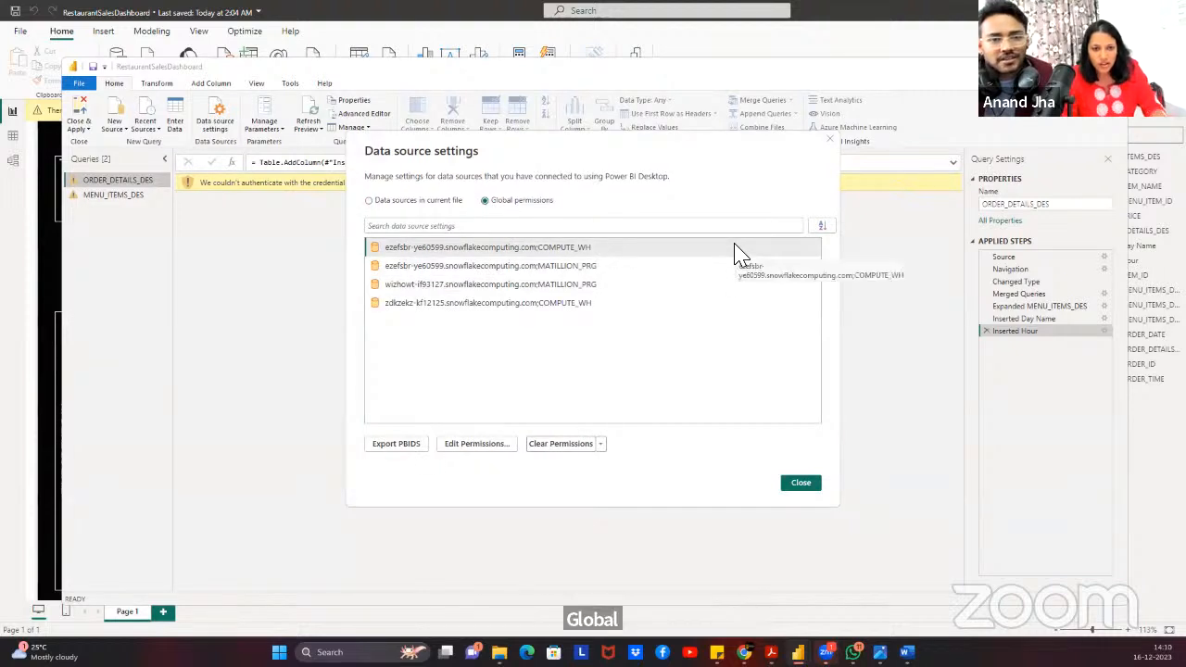
right_click(566, 268)
click(556, 268)
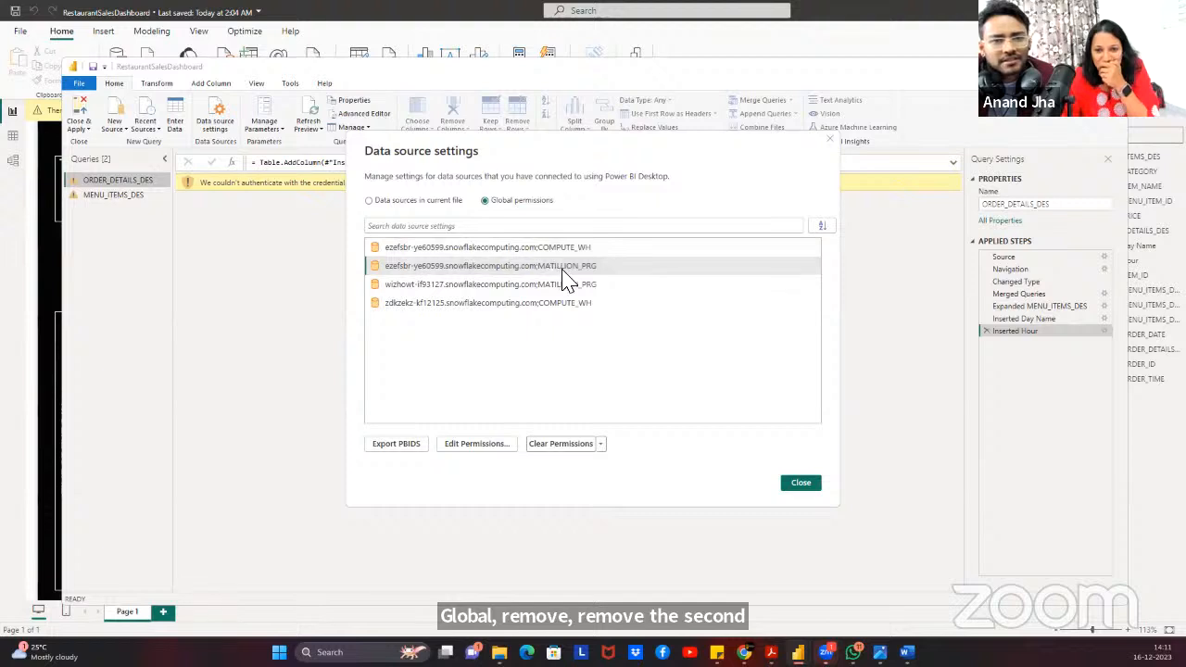
Delete MATILLION_PRG's saved credentials, keep privacy level None, and close the settings.
click(601, 445)
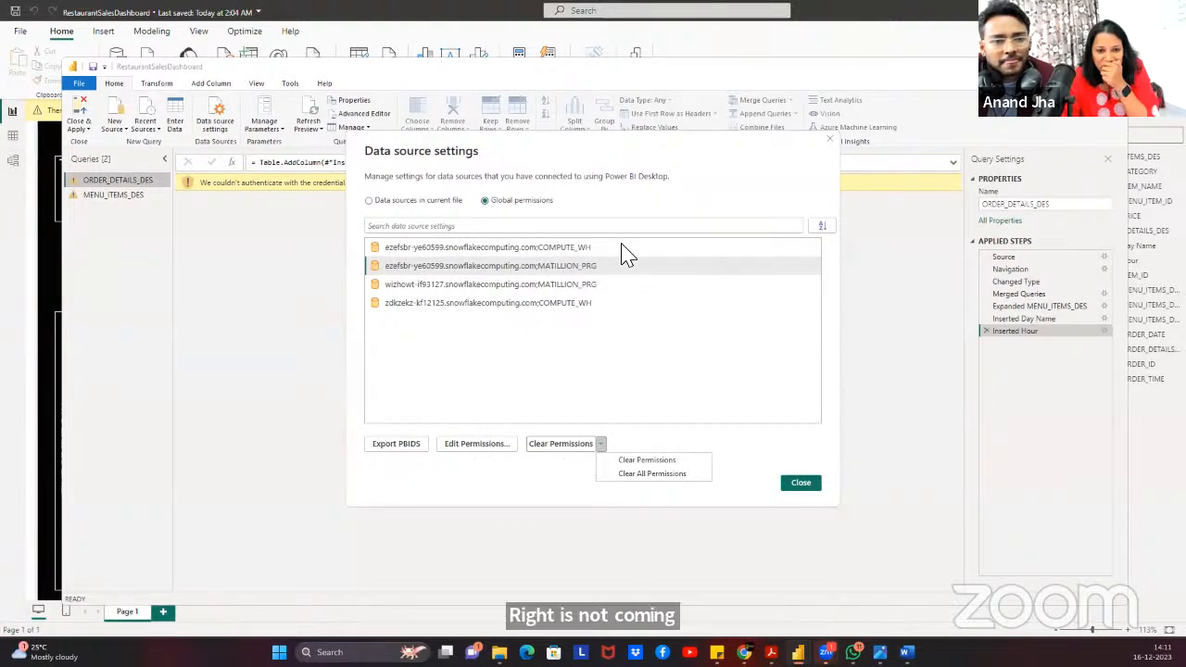
click(546, 271)
double_click(528, 271)
click(557, 326)
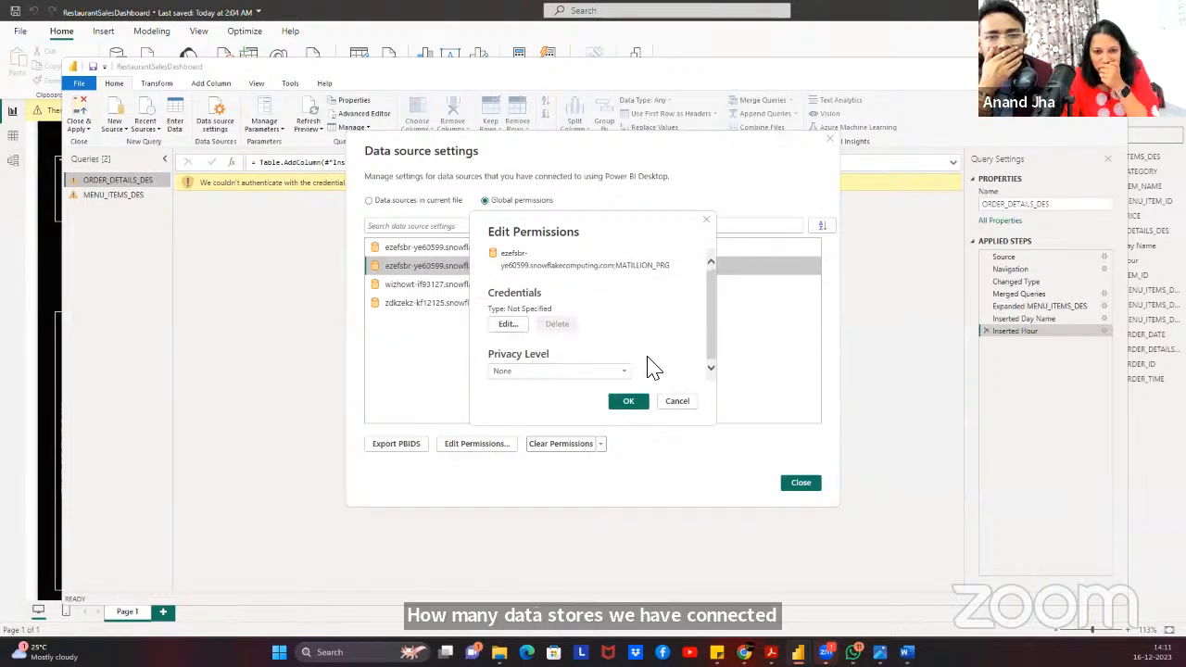
click(603, 374)
click(587, 353)
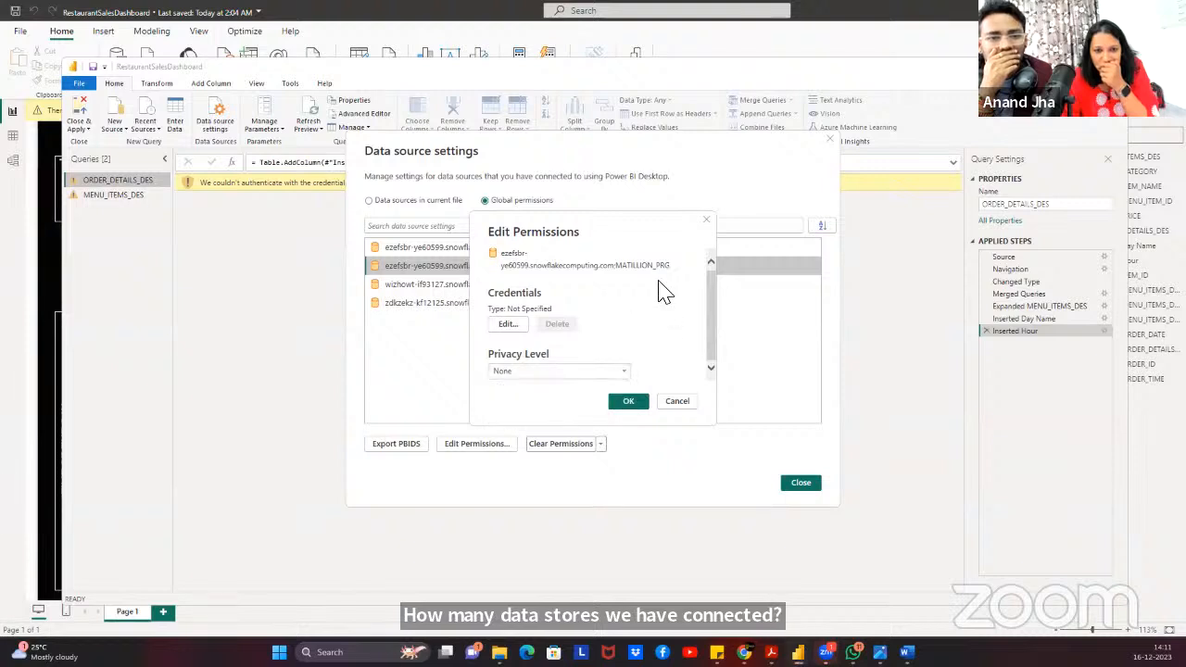
click(686, 403)
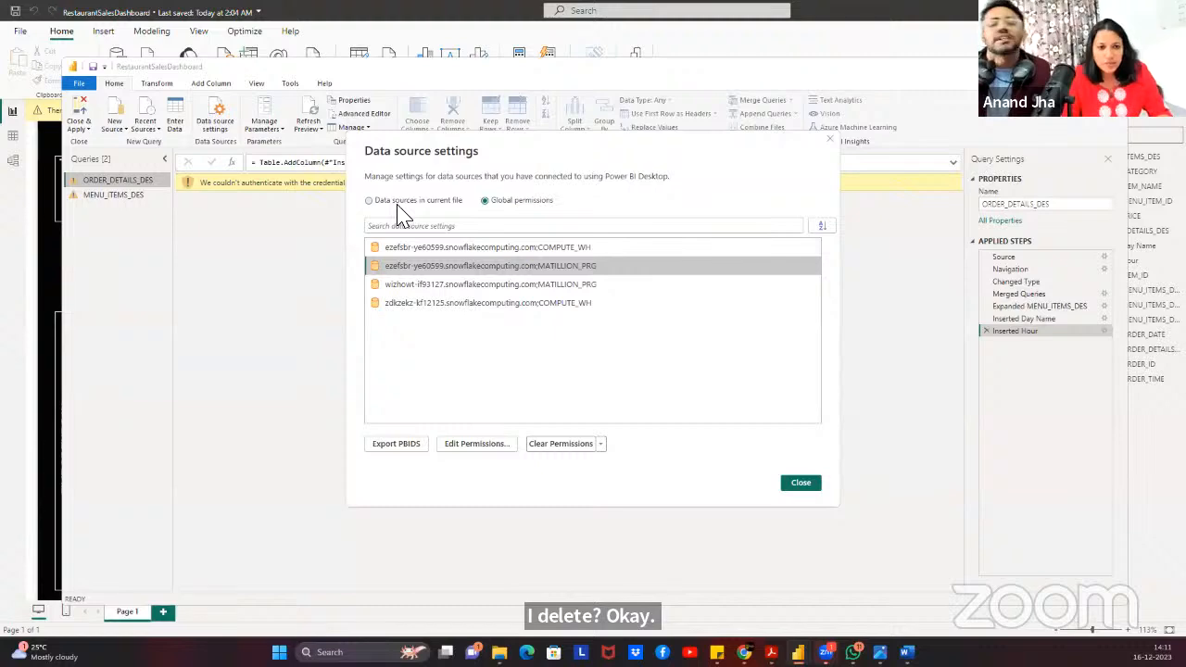
click(797, 485)
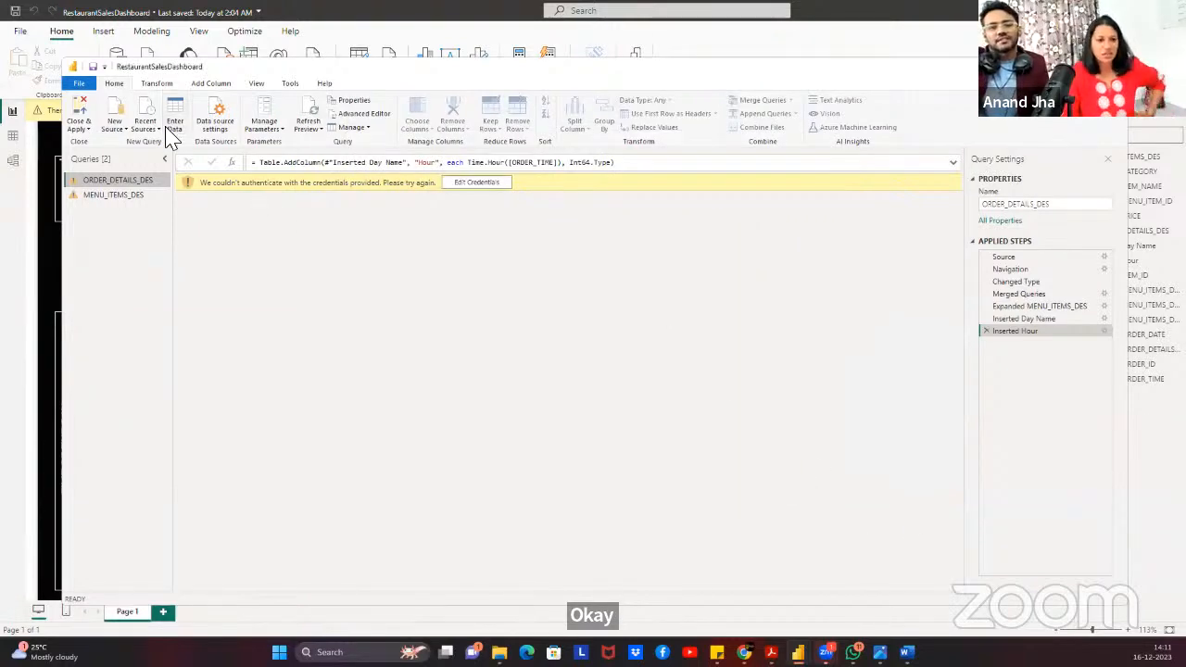
Leave the Power Query editor and choose the Snowflake connector from Get data's full list.
click(70, 129)
click(200, 244)
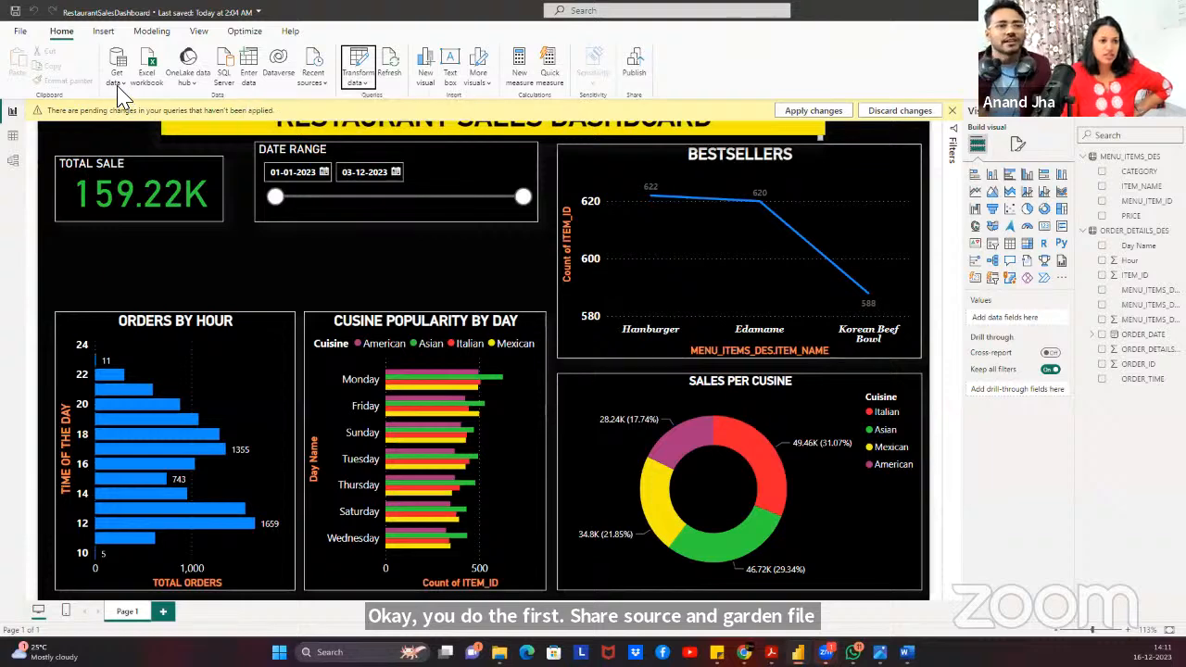
click(117, 67)
click(140, 348)
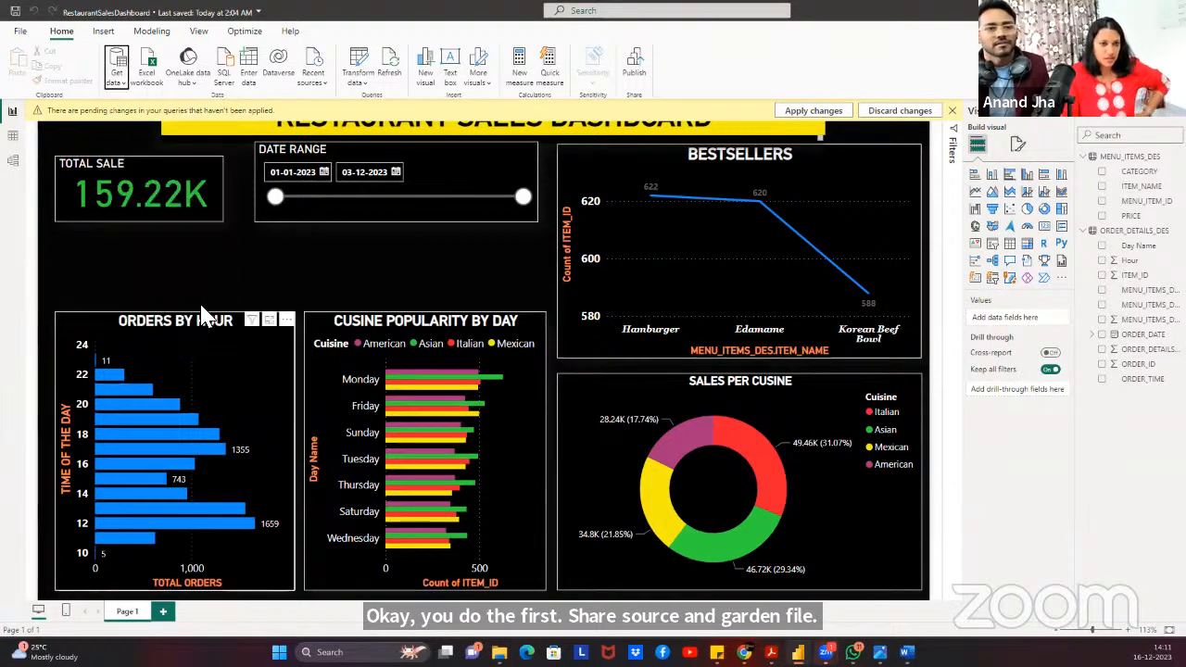
text(snowfl)
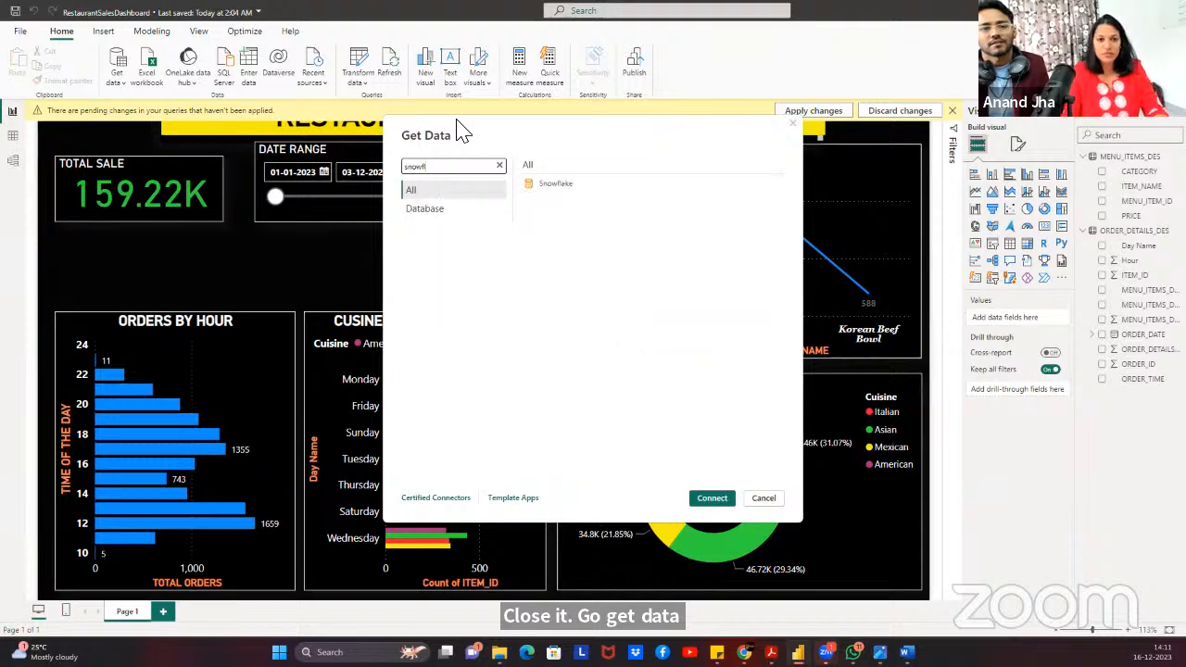
click(713, 505)
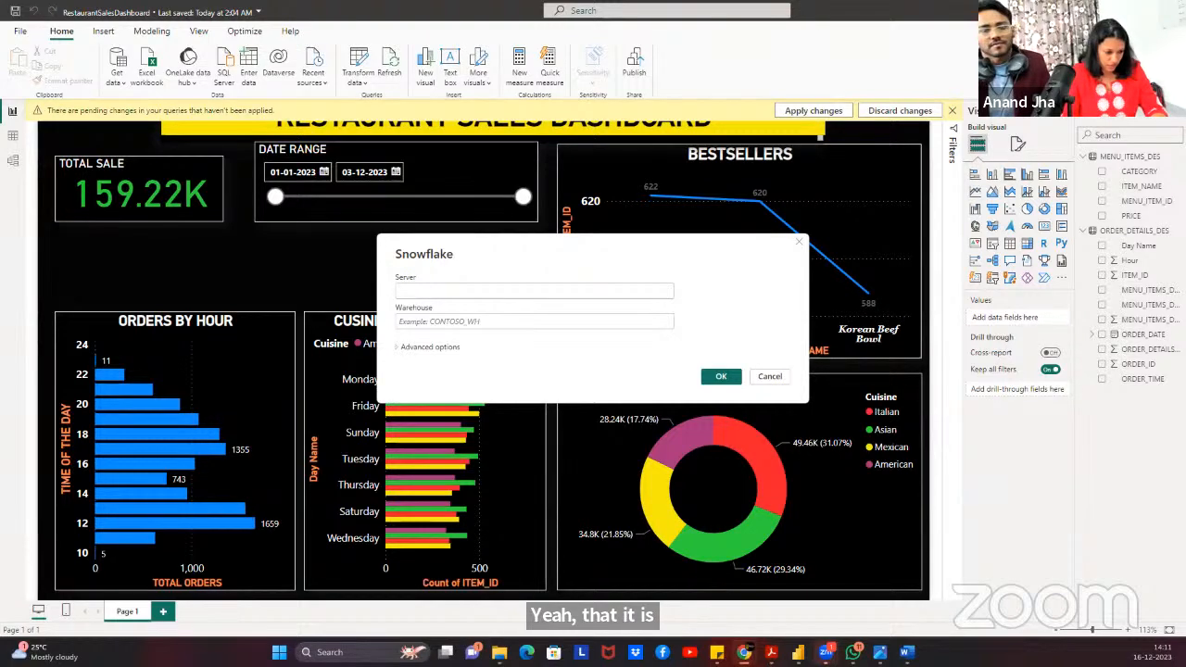
Connect to the new account's server address with warehouse COMPUTE_WH and expand its databases.
click(447, 293)
text(ezefsbr-ye60599.snowflakecomputing.com)
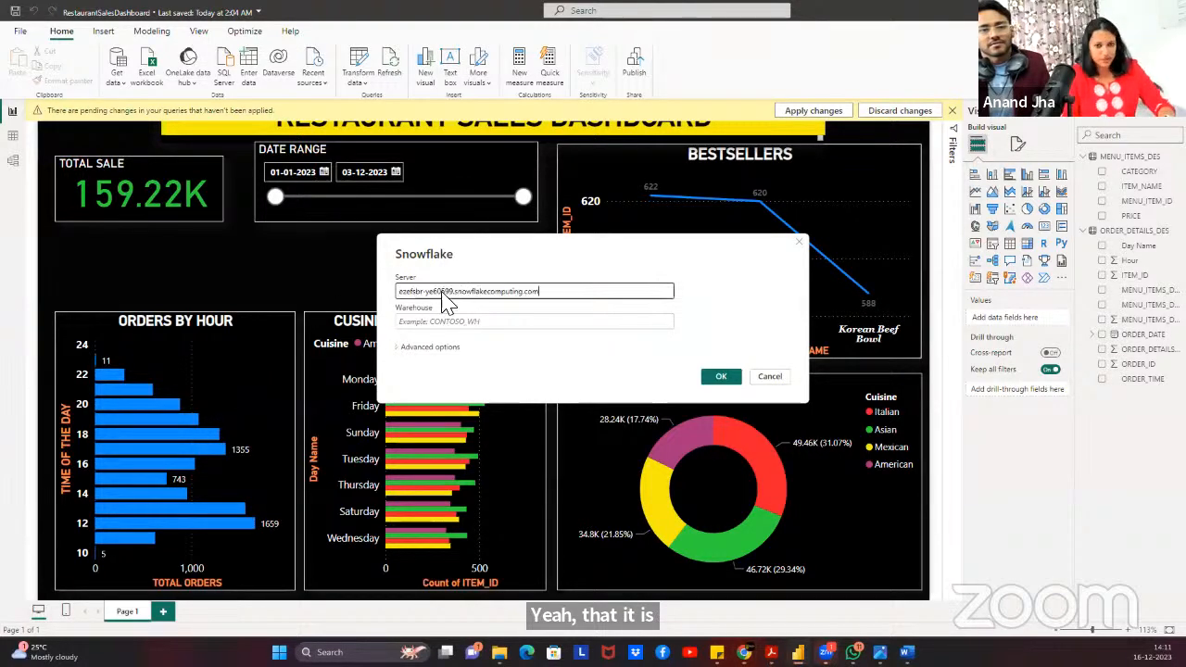
click(467, 321)
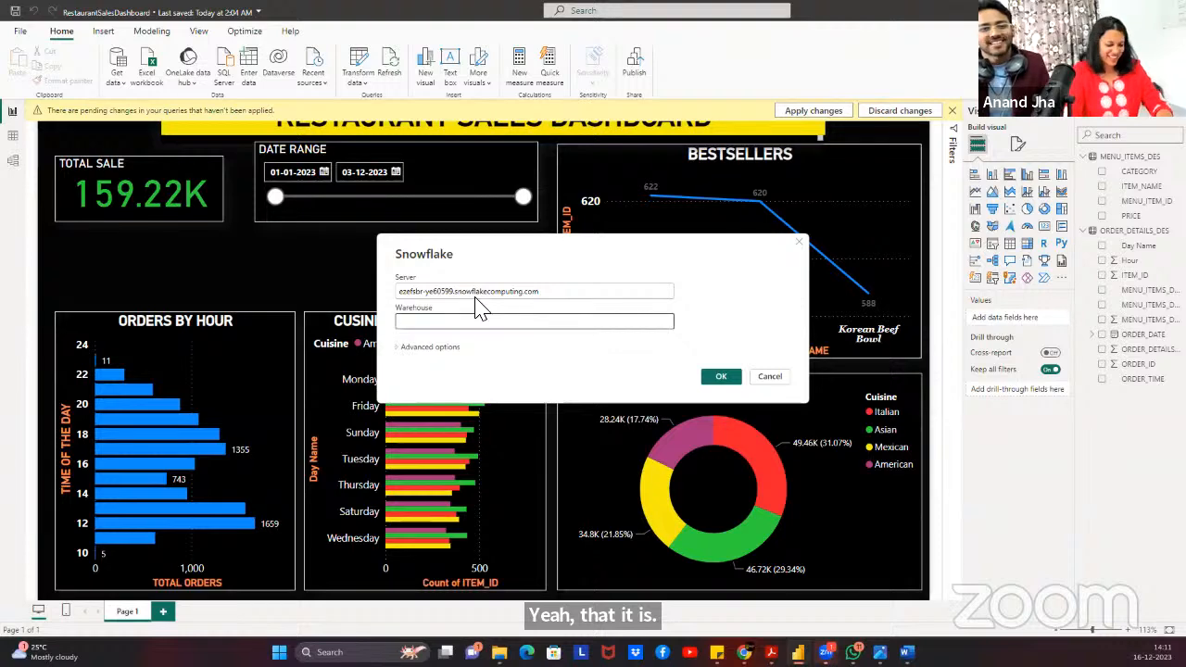
text(COMPUTE_WH)
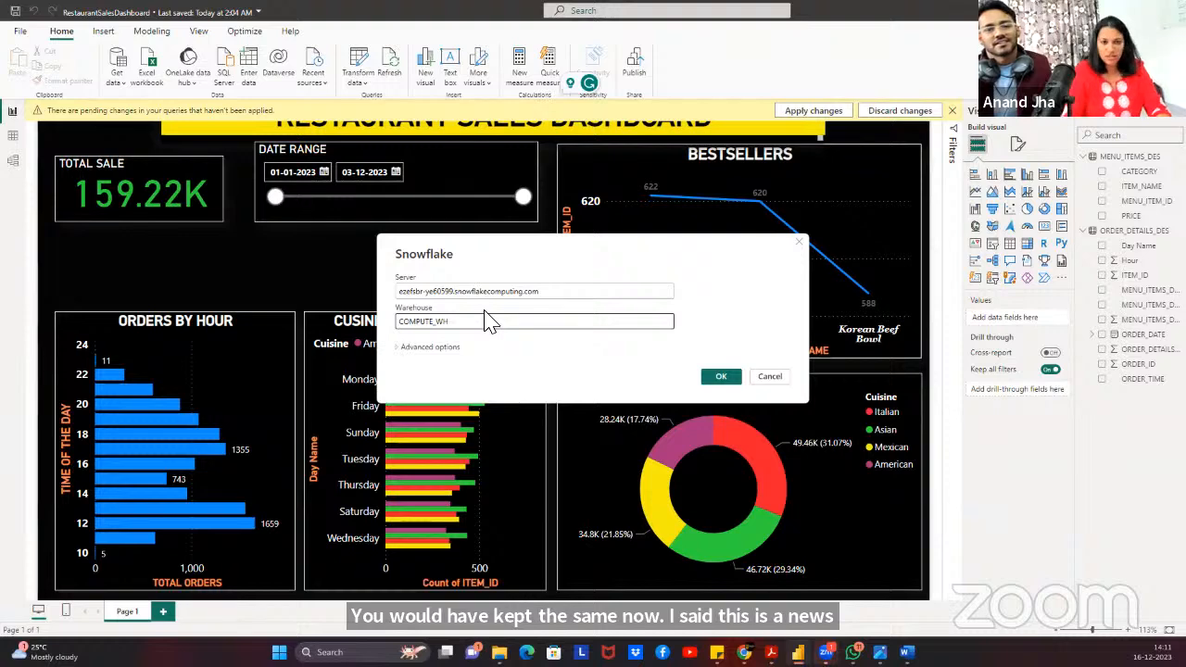
click(728, 379)
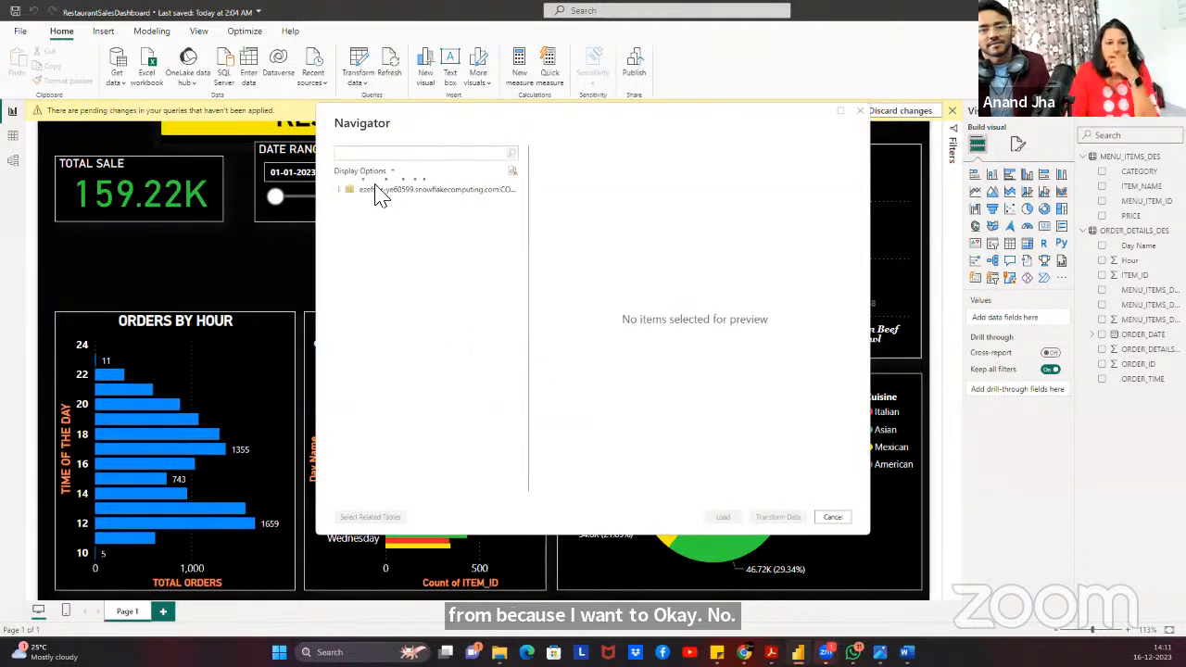
click(379, 191)
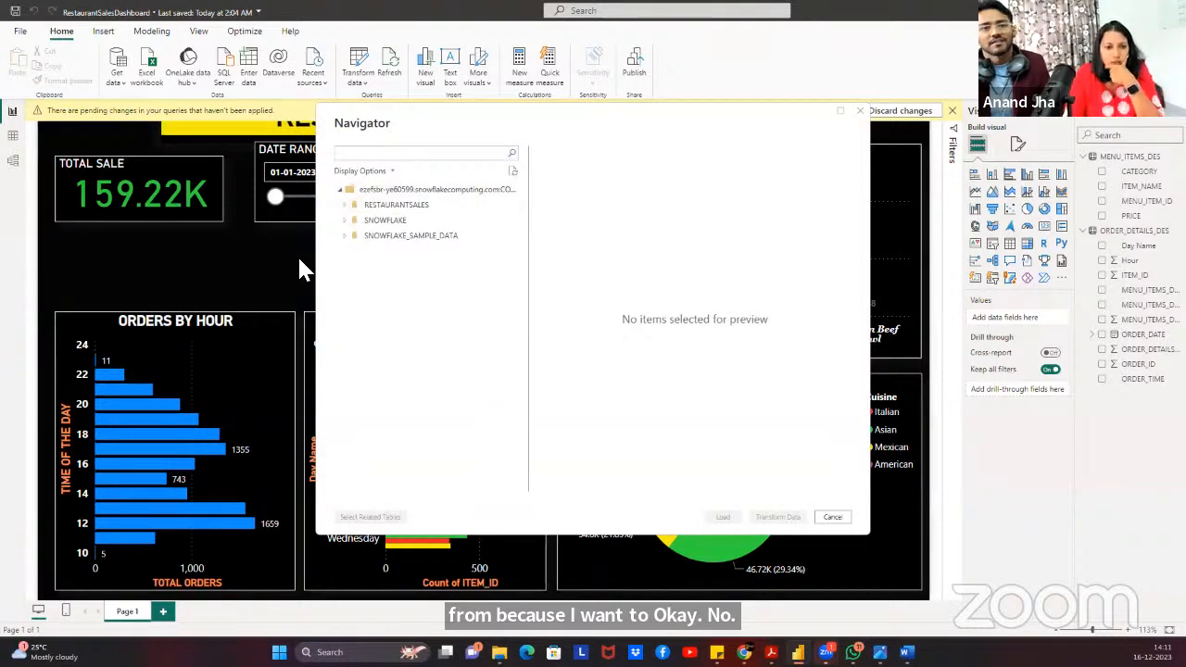
Select MENU_ITEMS_DES and ORDER_DETAILS_DES under RESTAURANTSALES > RESTAURANT_DB_DES and load them.
click(346, 205)
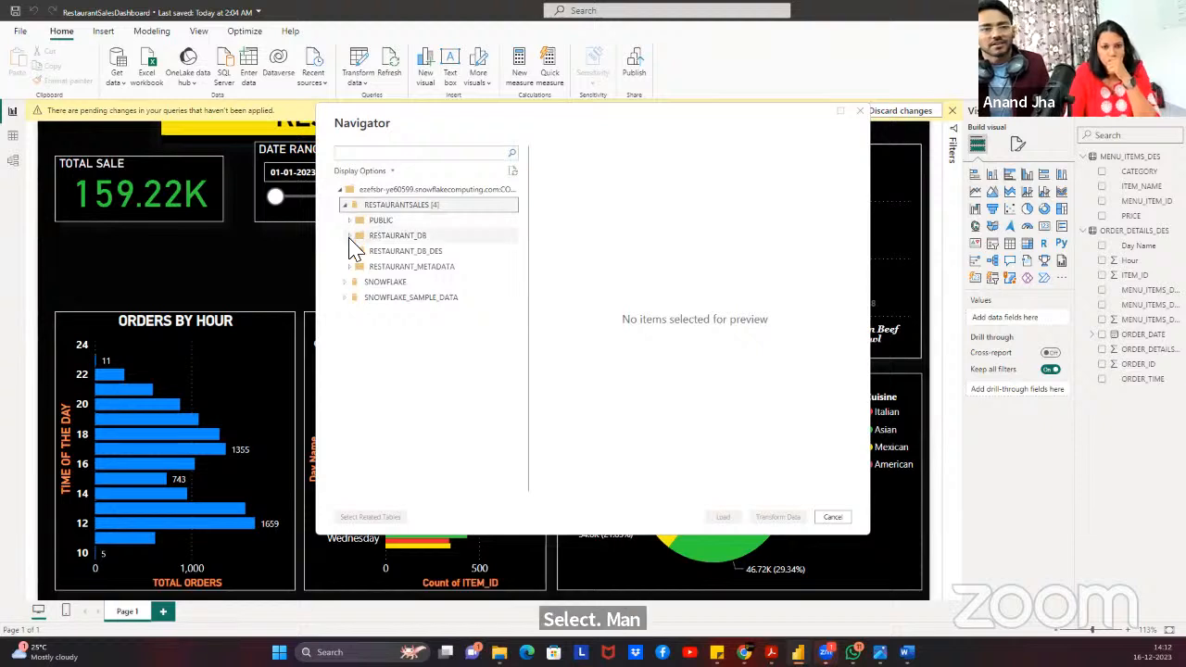
click(403, 253)
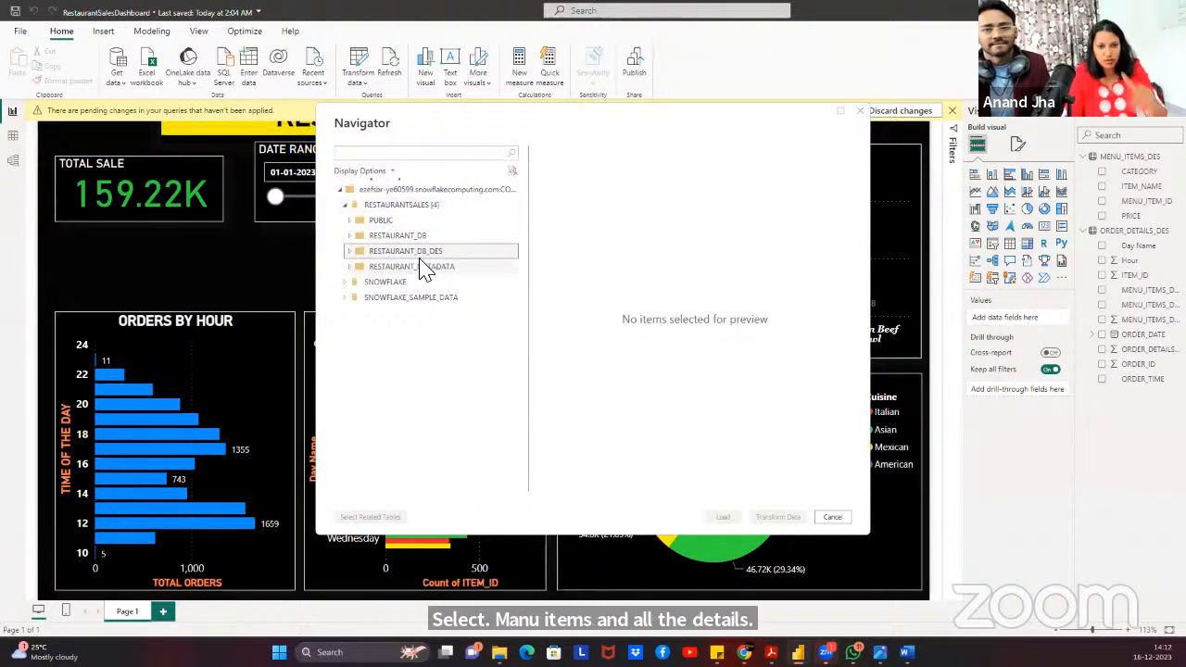
click(416, 266)
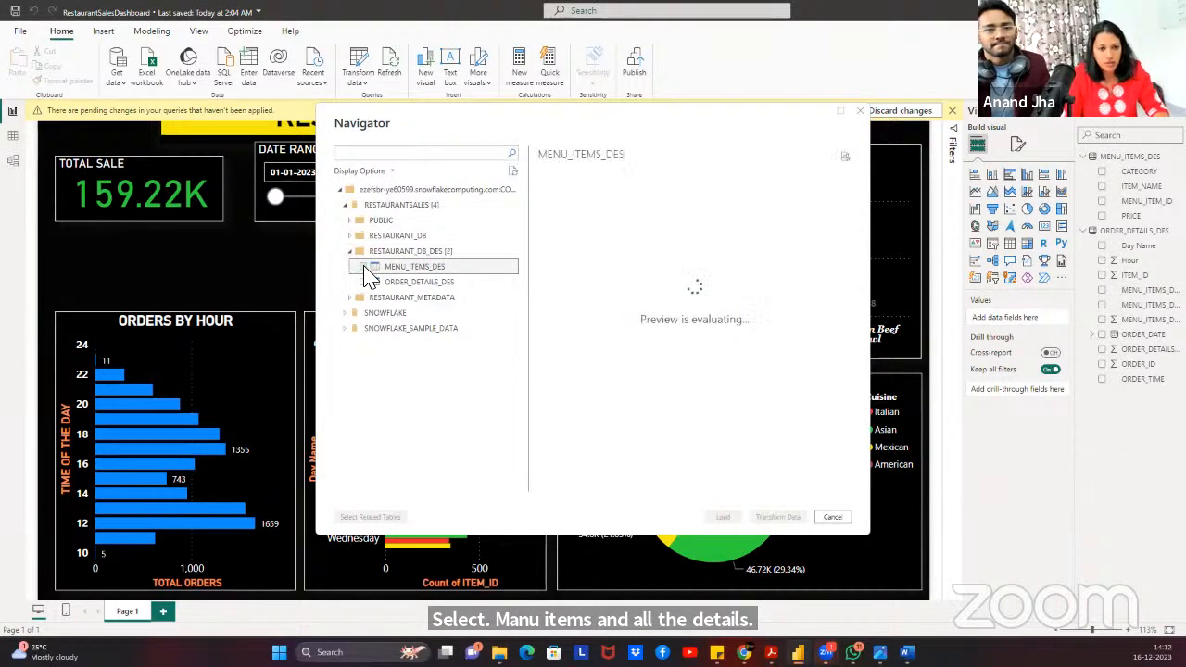
click(362, 266)
click(364, 281)
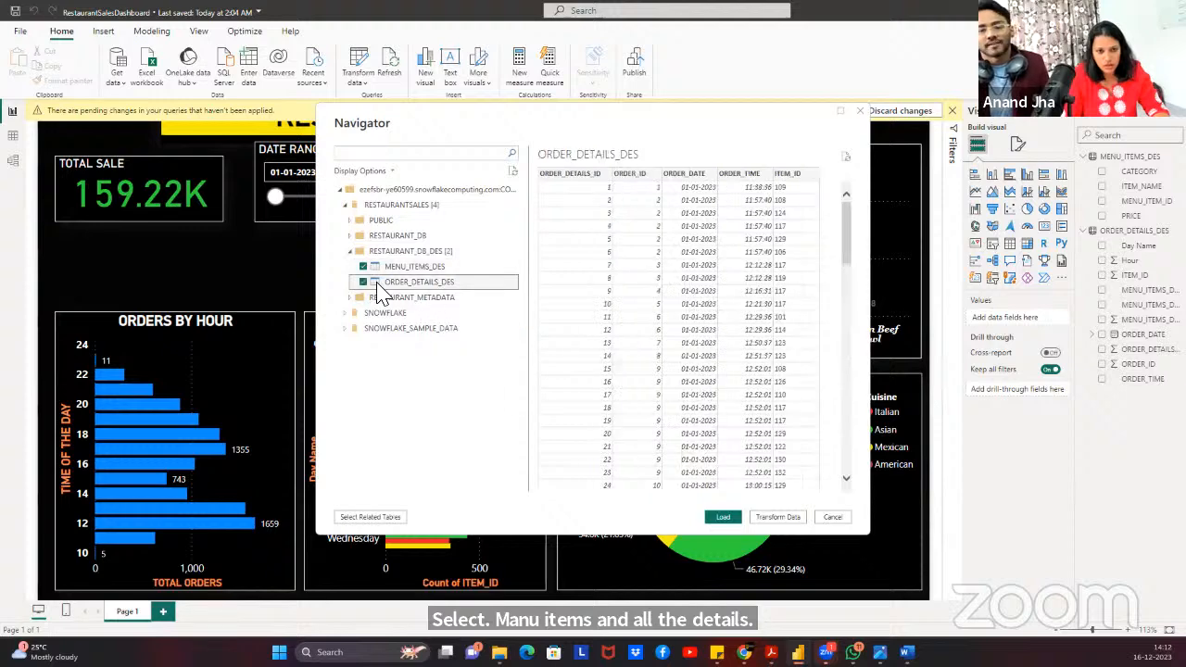
click(721, 516)
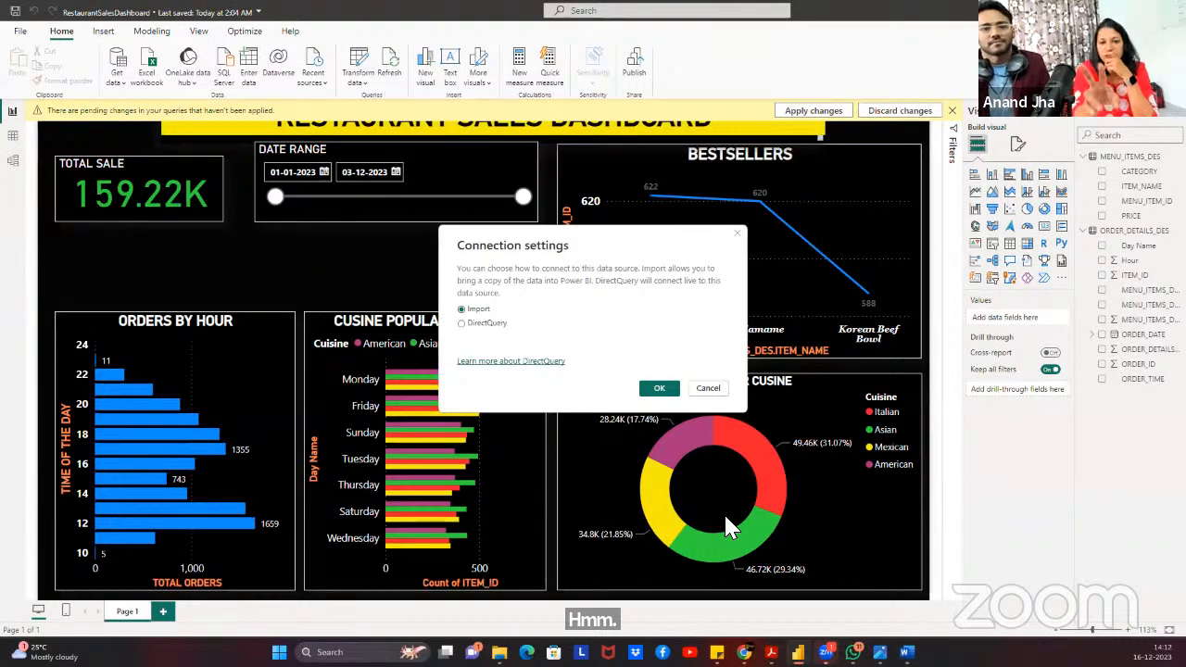
Choose Import mode, abandon the failing Snowflake sign-in, and dismiss the load error.
click(657, 388)
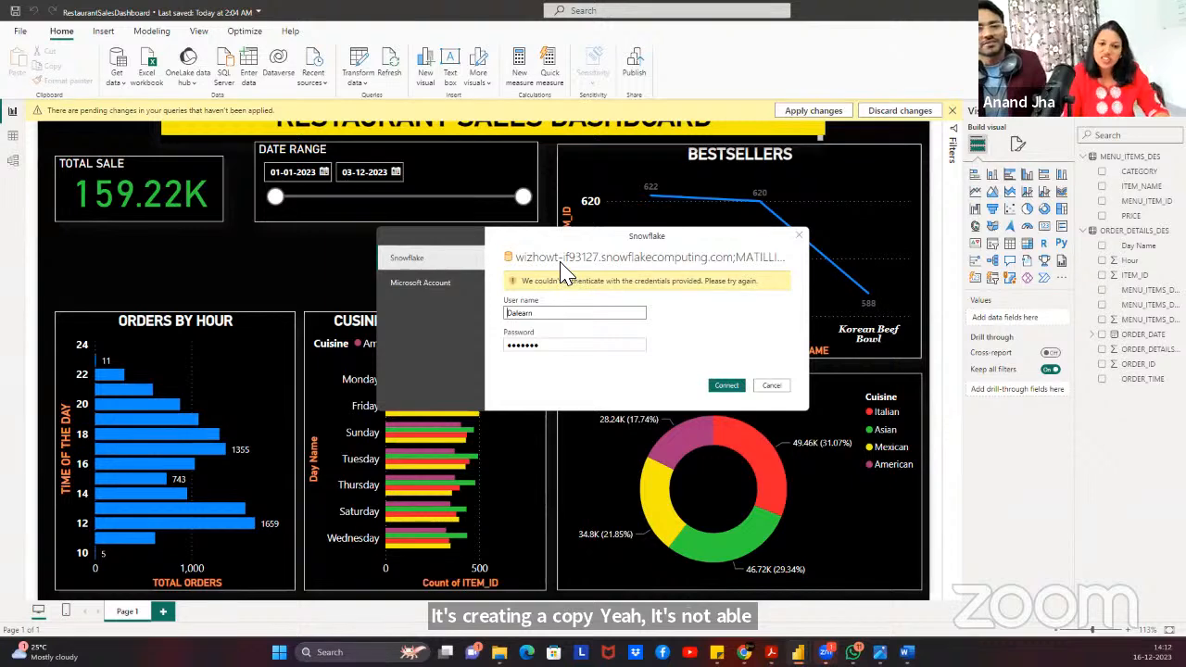
click(728, 391)
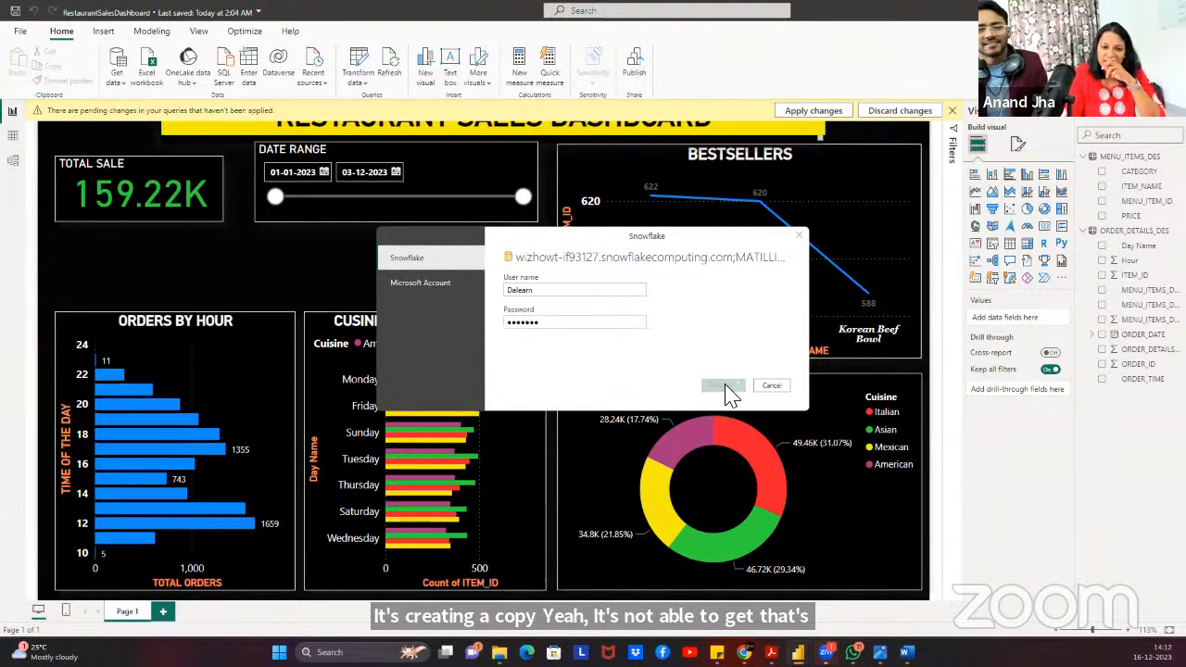
click(772, 385)
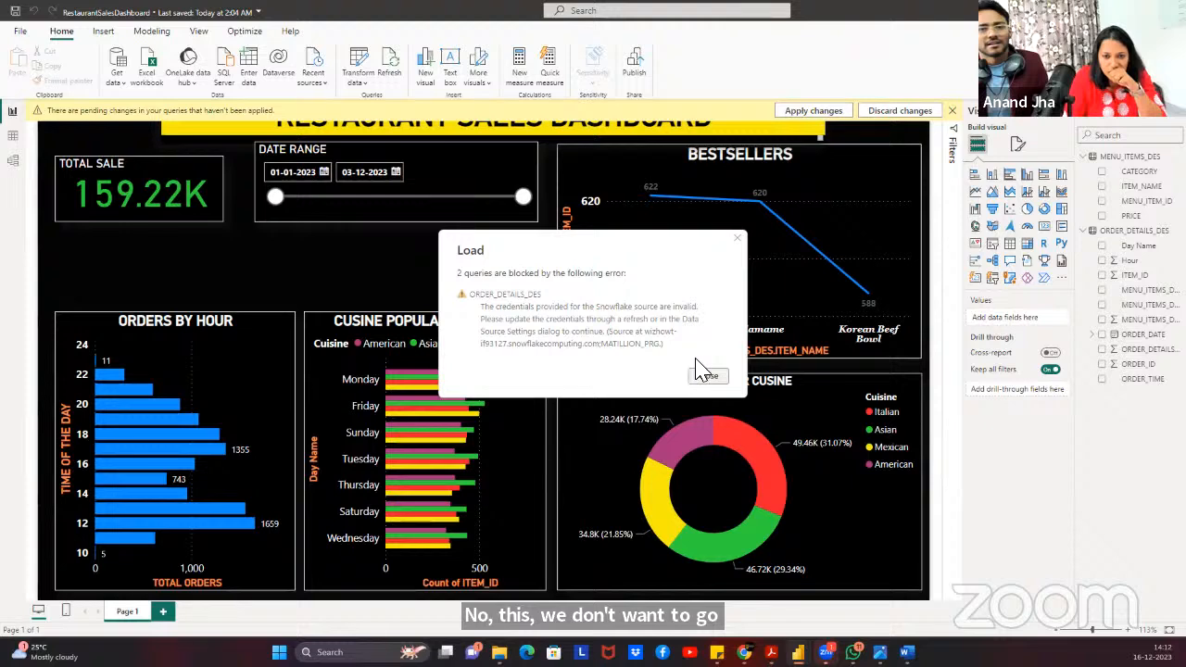
click(709, 378)
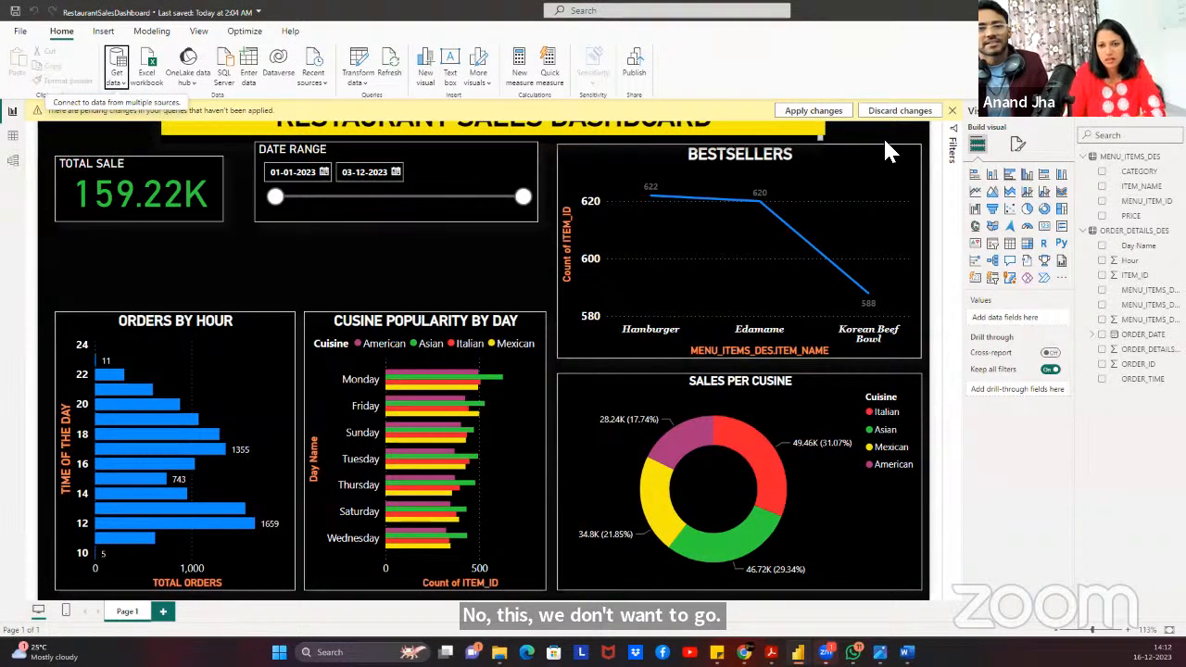
click(825, 110)
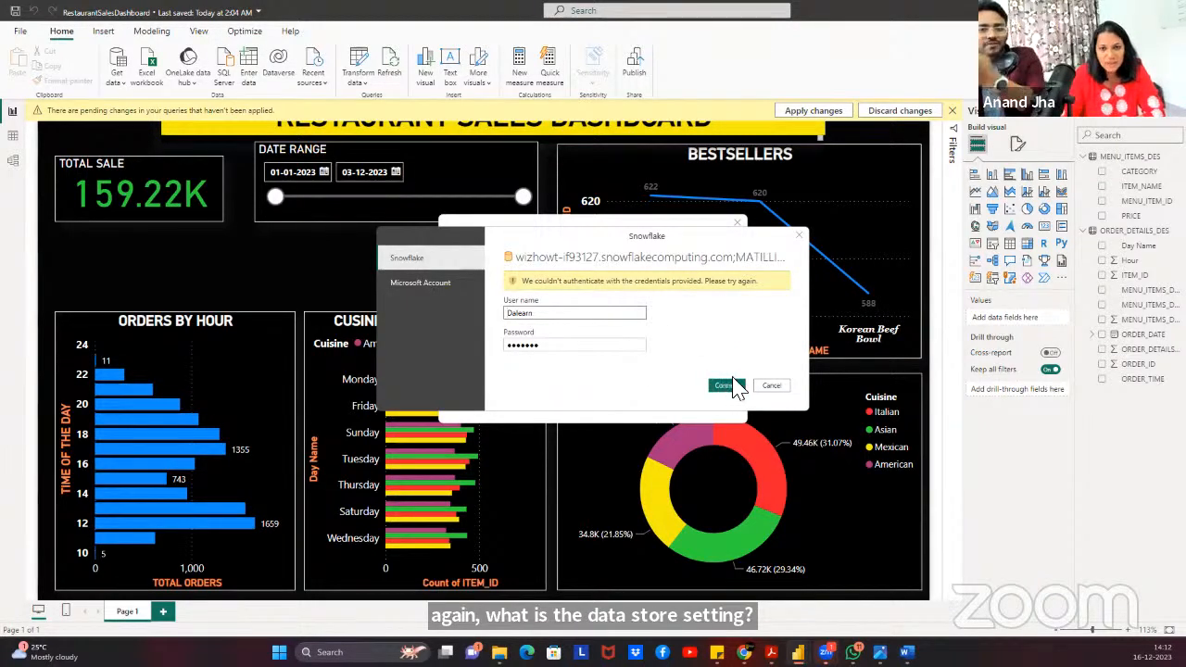
click(771, 384)
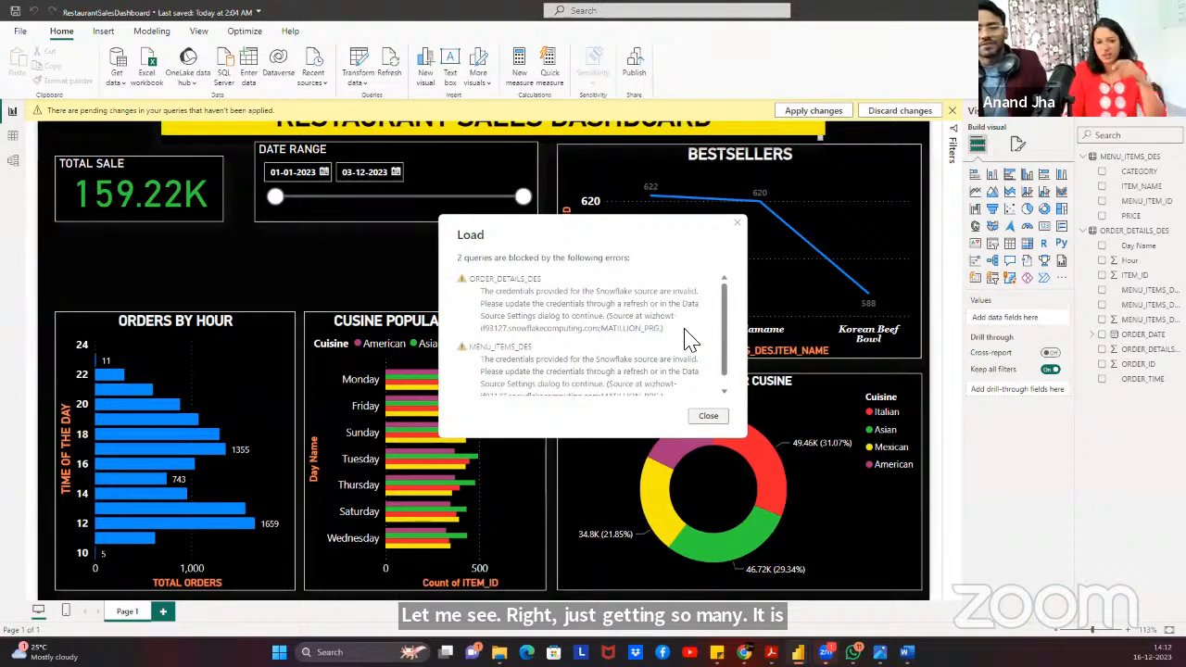
click(708, 415)
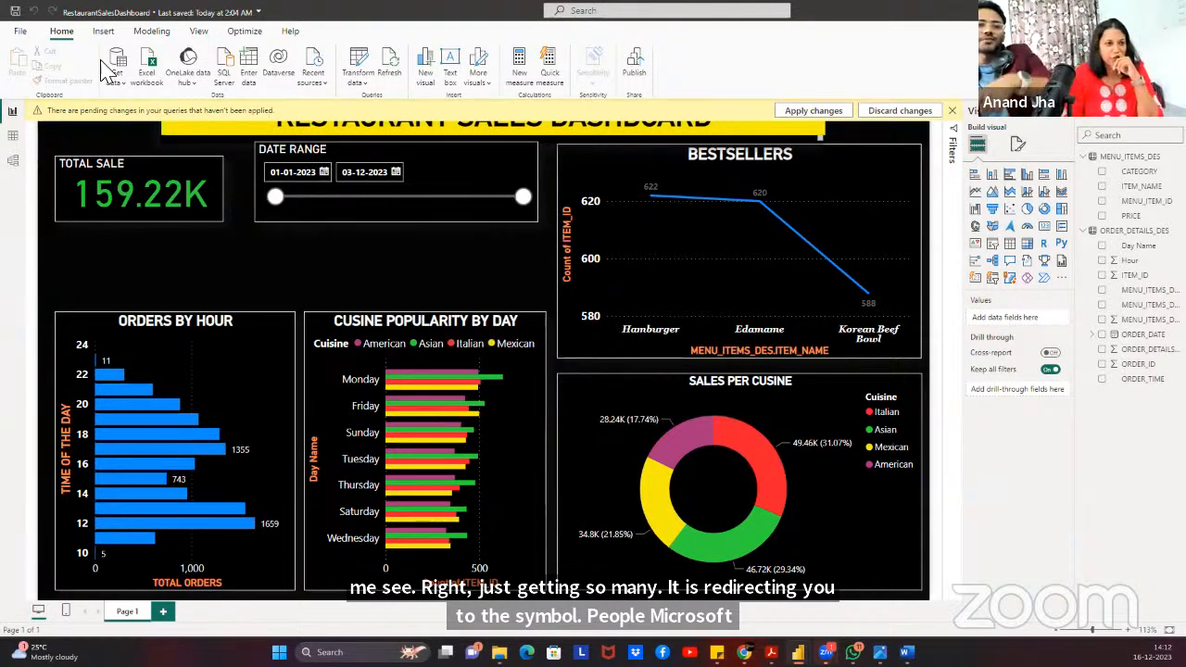
click(20, 32)
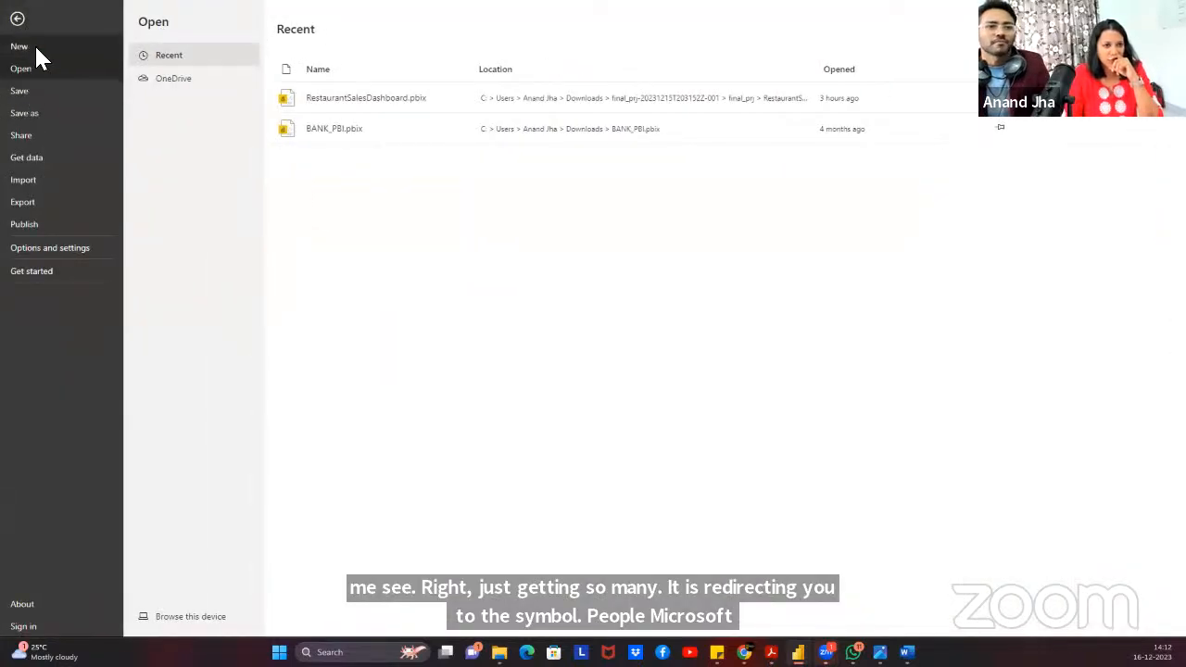
key(Escape)
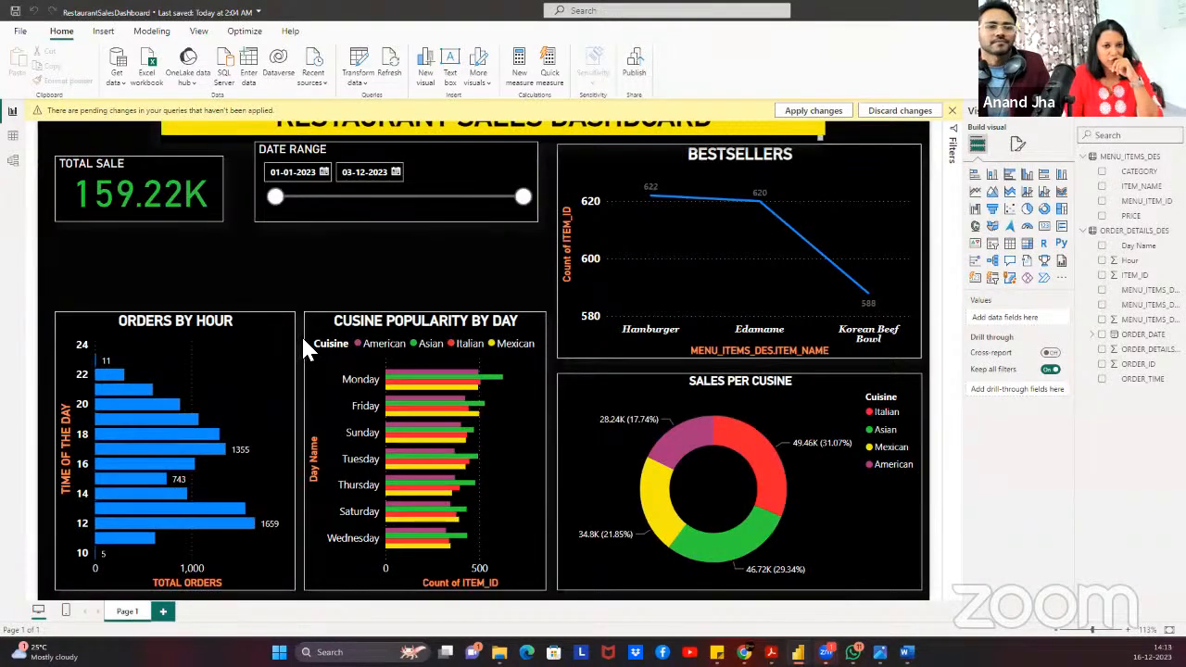
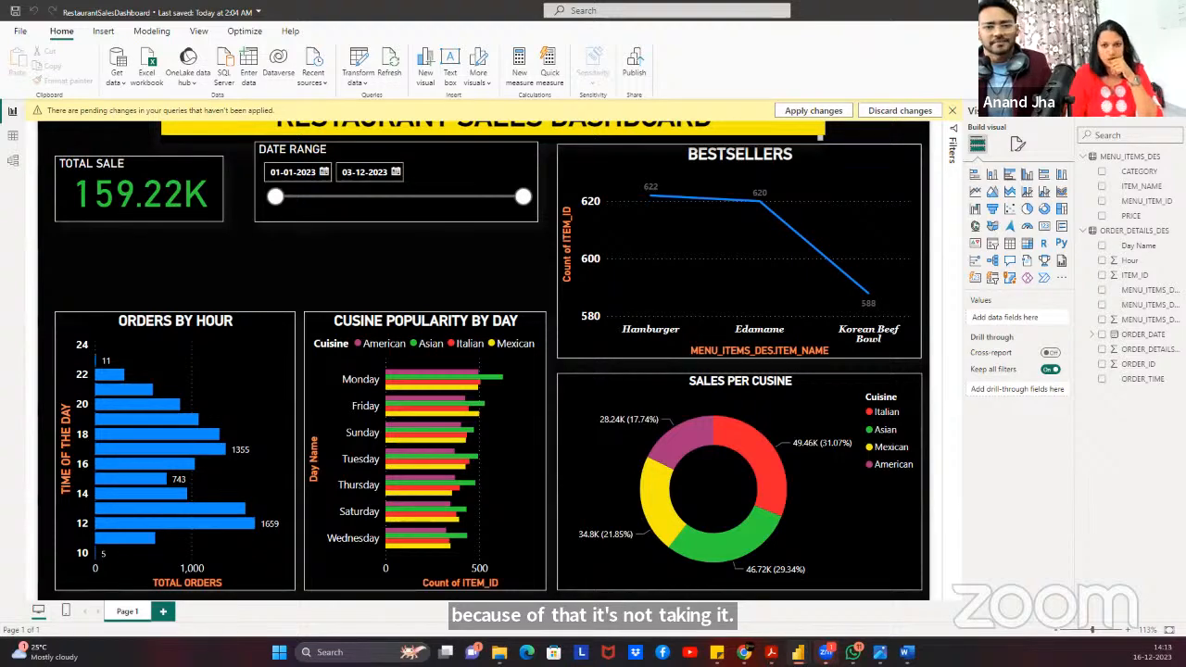
Dismiss the start window to show the restaurant sales dashboard.
click(123, 239)
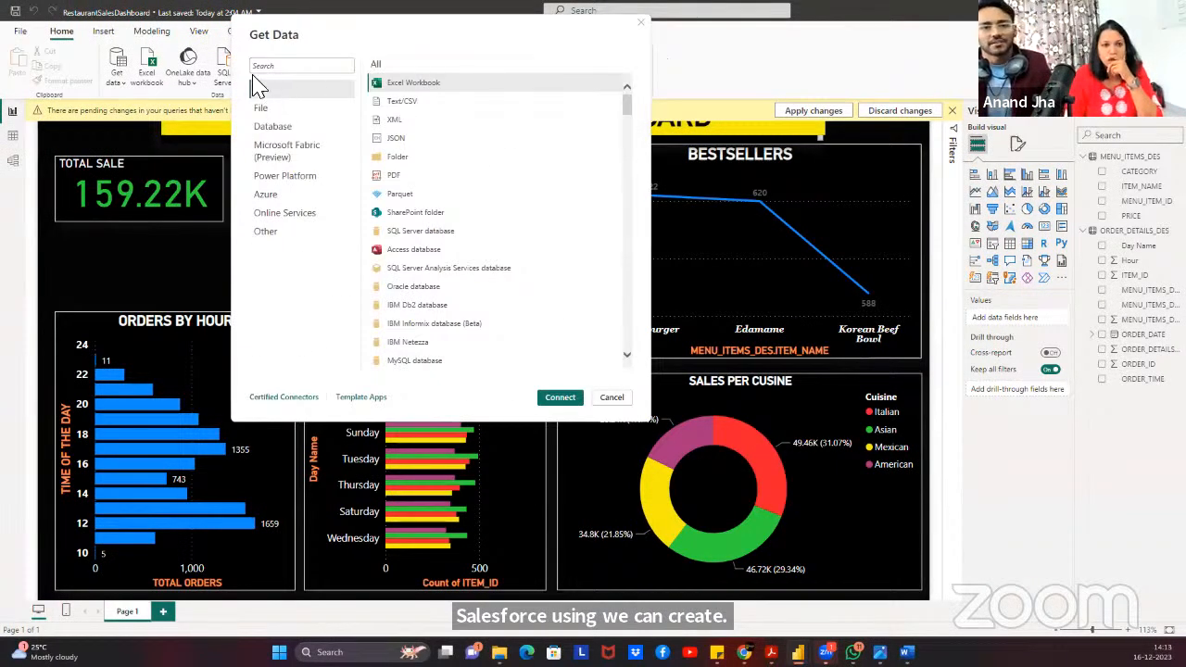
Search the connectors for 'snow' and pick the Snowflake connector.
click(273, 67)
text(snow)
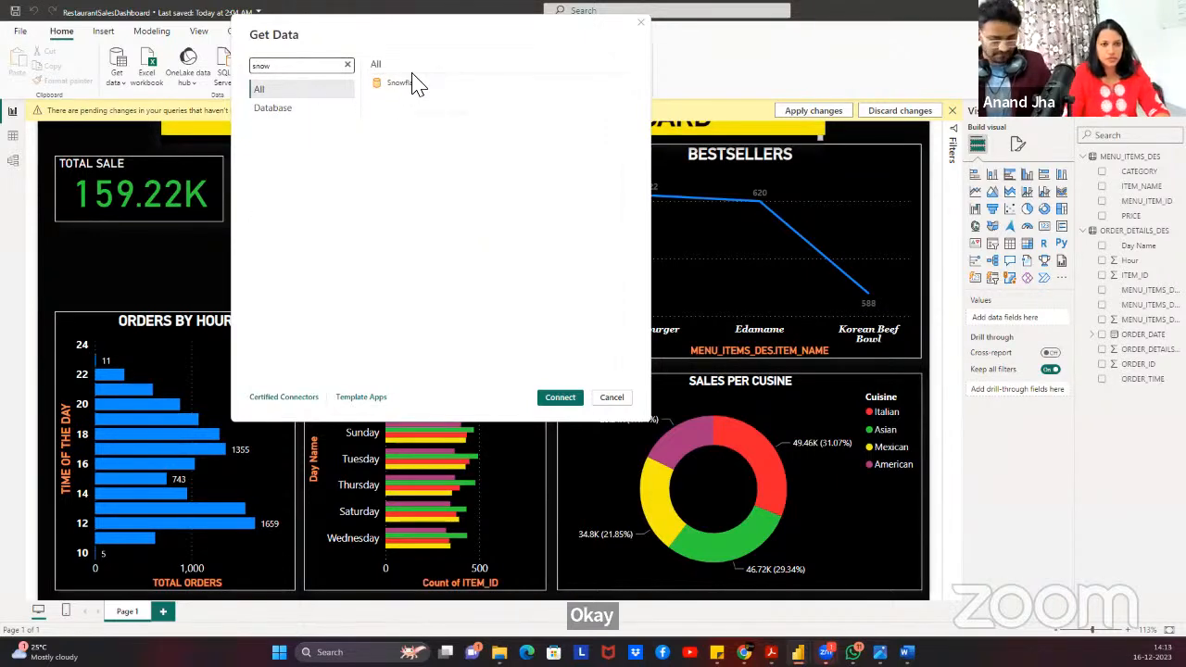
click(408, 83)
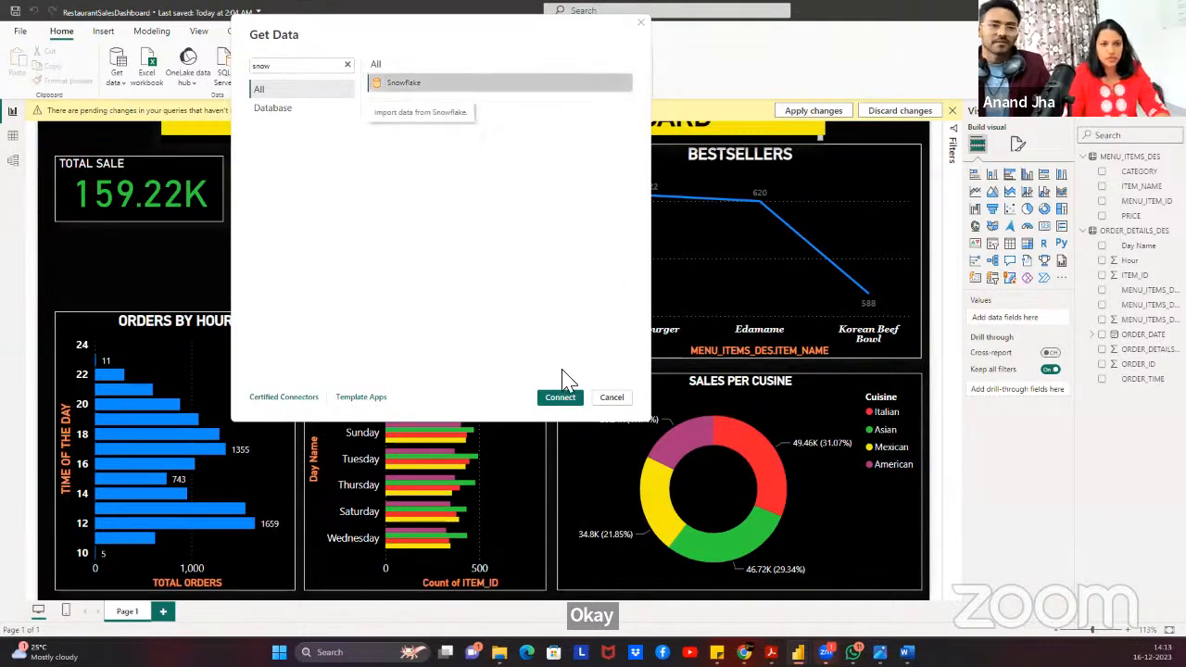
click(567, 398)
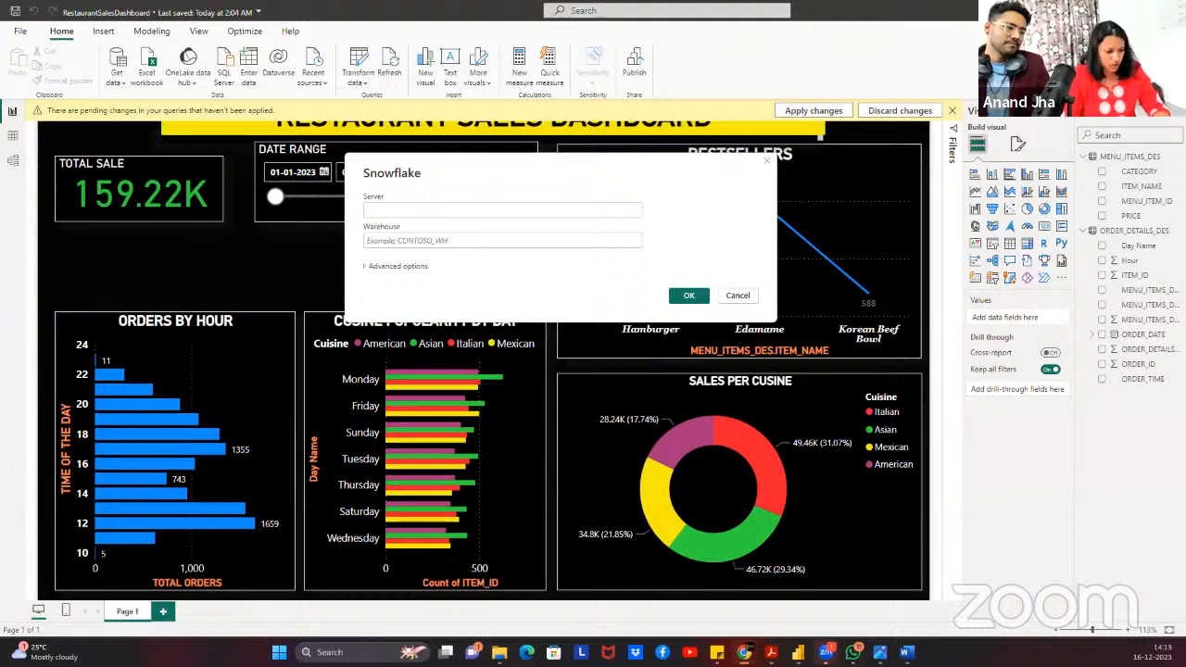
Paste the Snowflake server address, set warehouse COMPUTE_WH, show advanced options, and confirm.
click(445, 218)
click(444, 216)
key(ctrl+v)
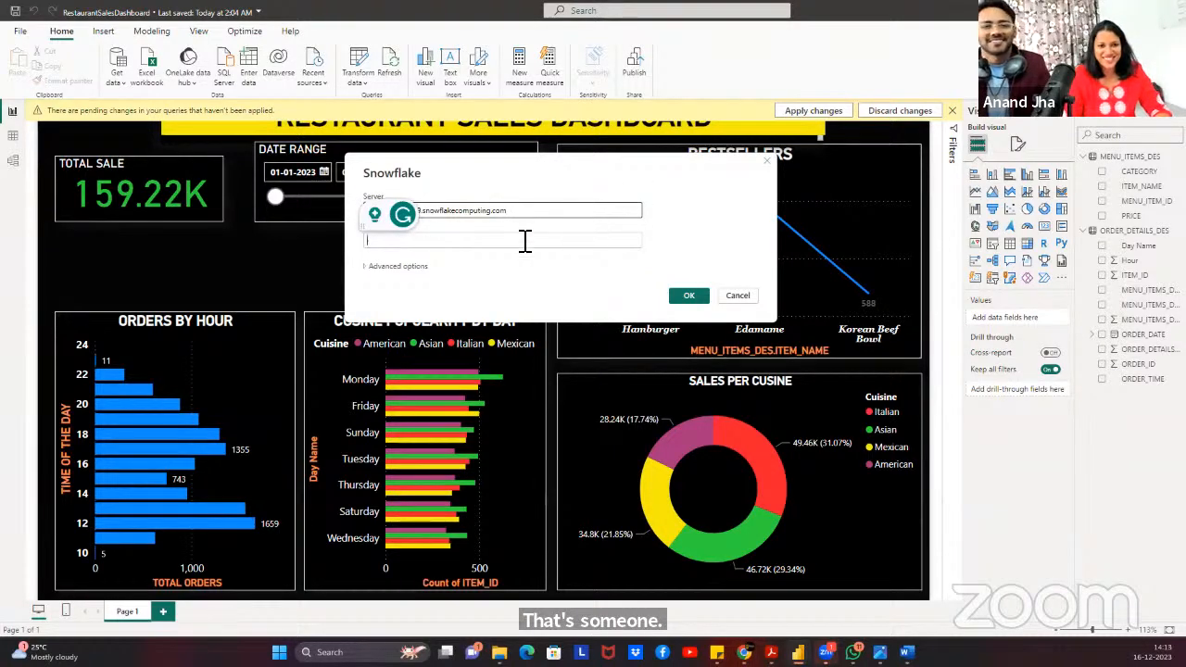
click(524, 241)
text(C)
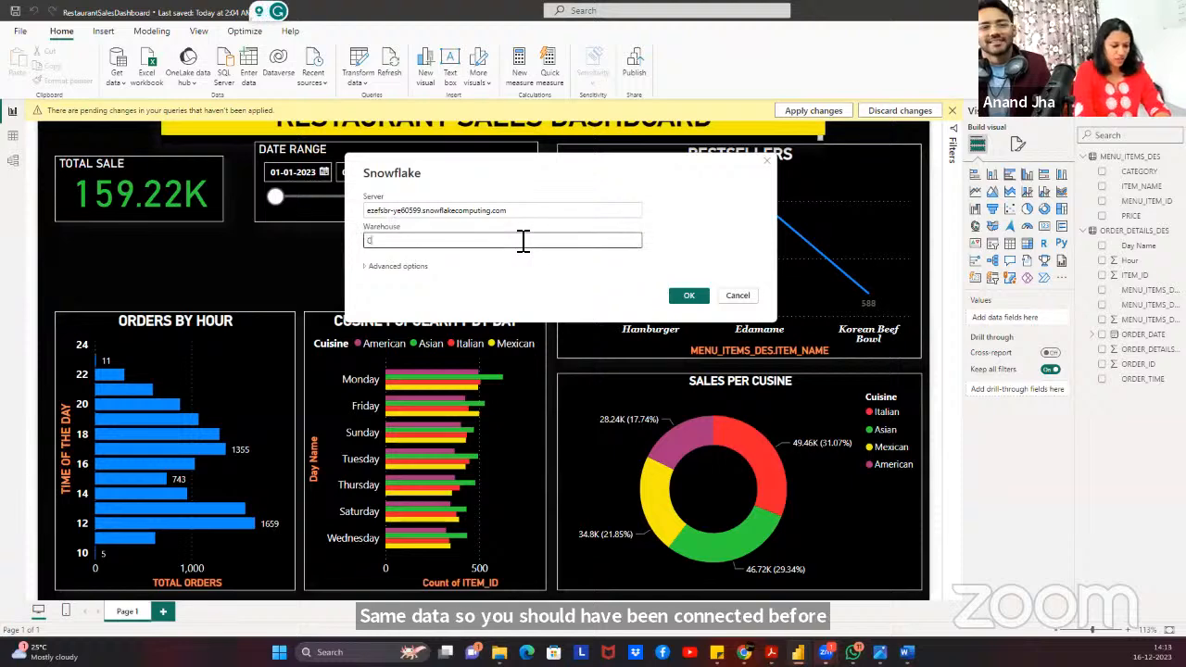
text(OMPUTE_WH)
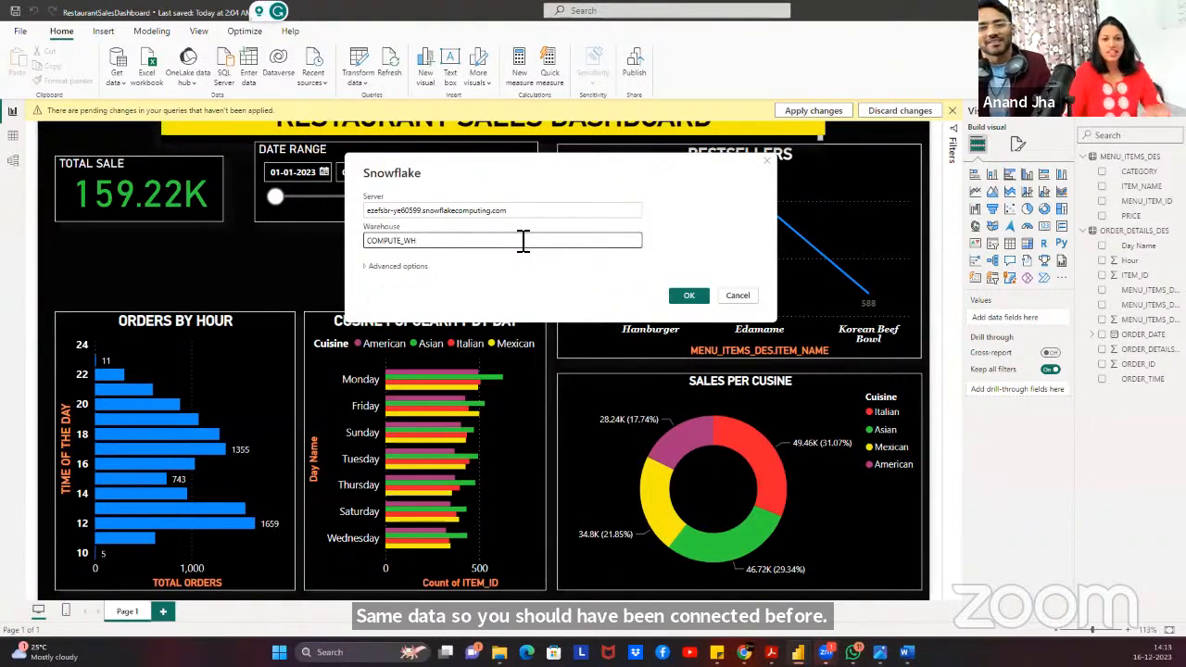
click(689, 295)
click(389, 267)
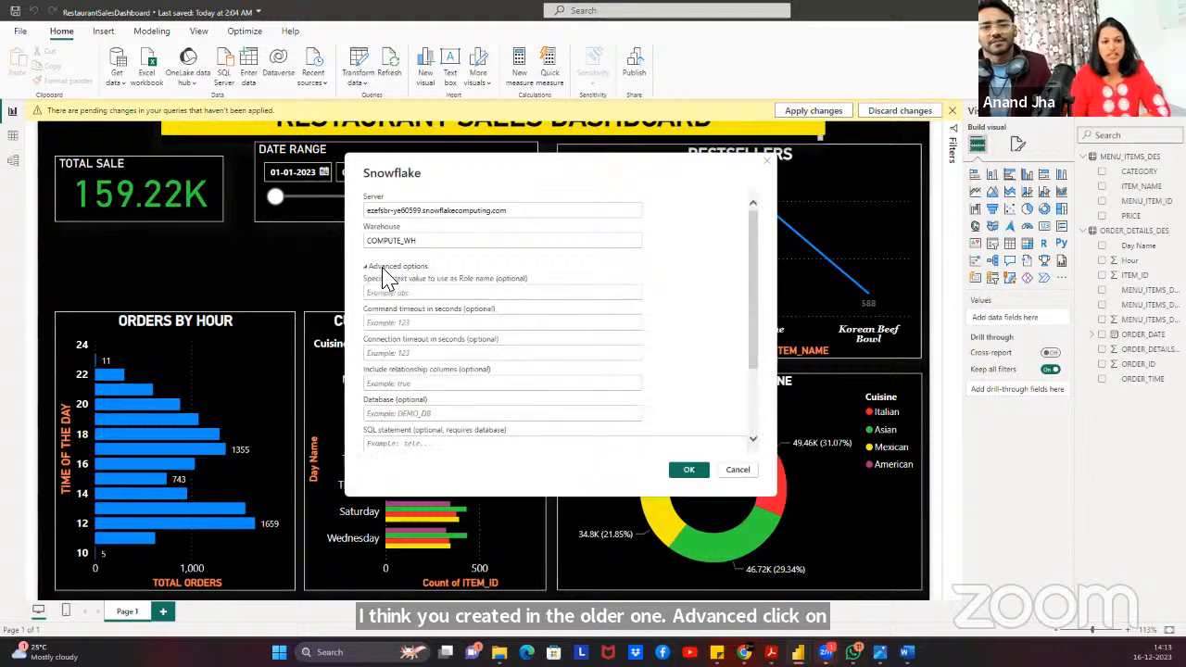
click(406, 413)
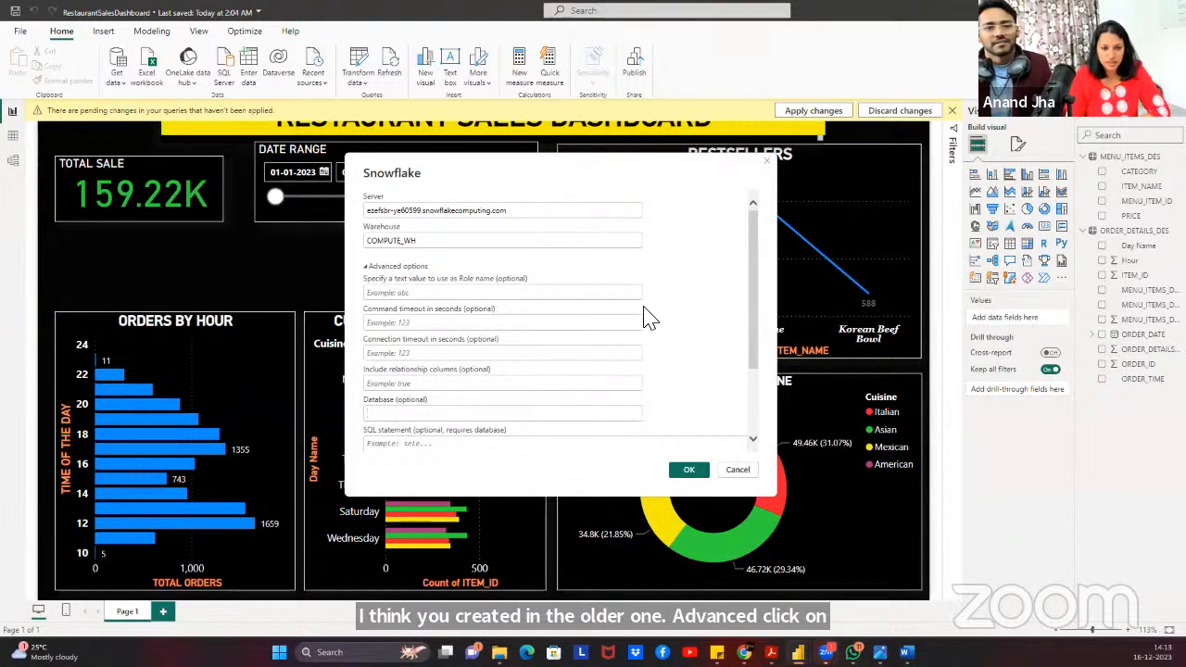
click(684, 362)
click(686, 470)
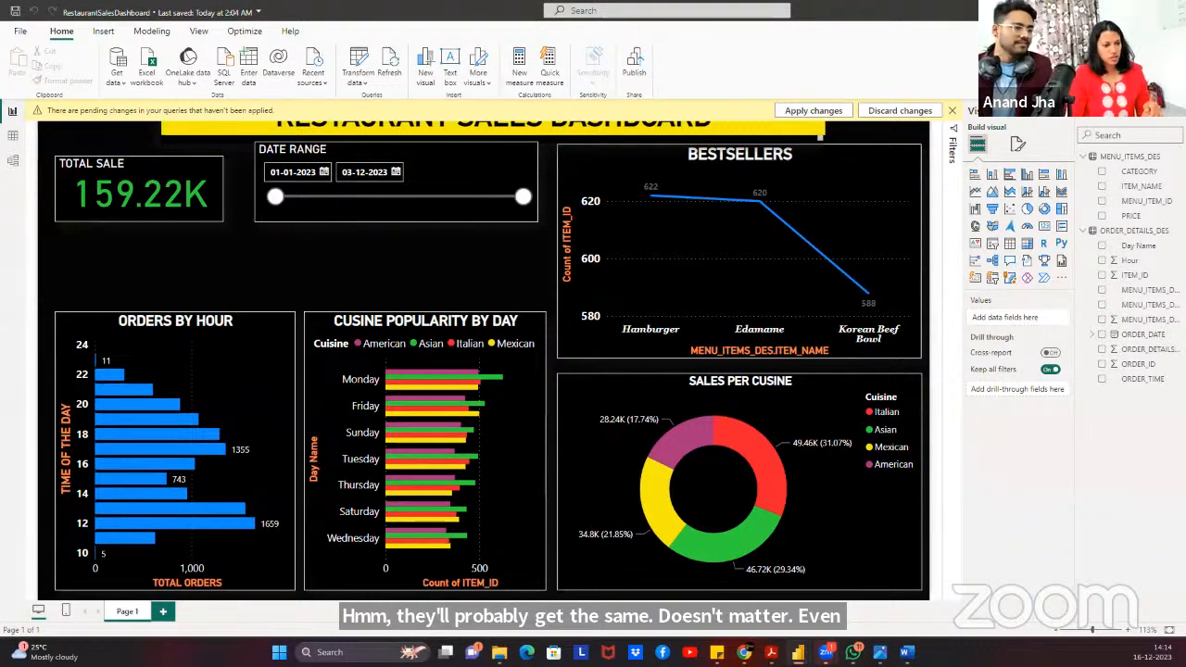
Tick MENU_ITEMS_DES and ORDER_DETAILS_DES under RESTAURANTSALES > RESTAURANT_DB_DES and load them in Import mode.
click(277, 107)
click(271, 104)
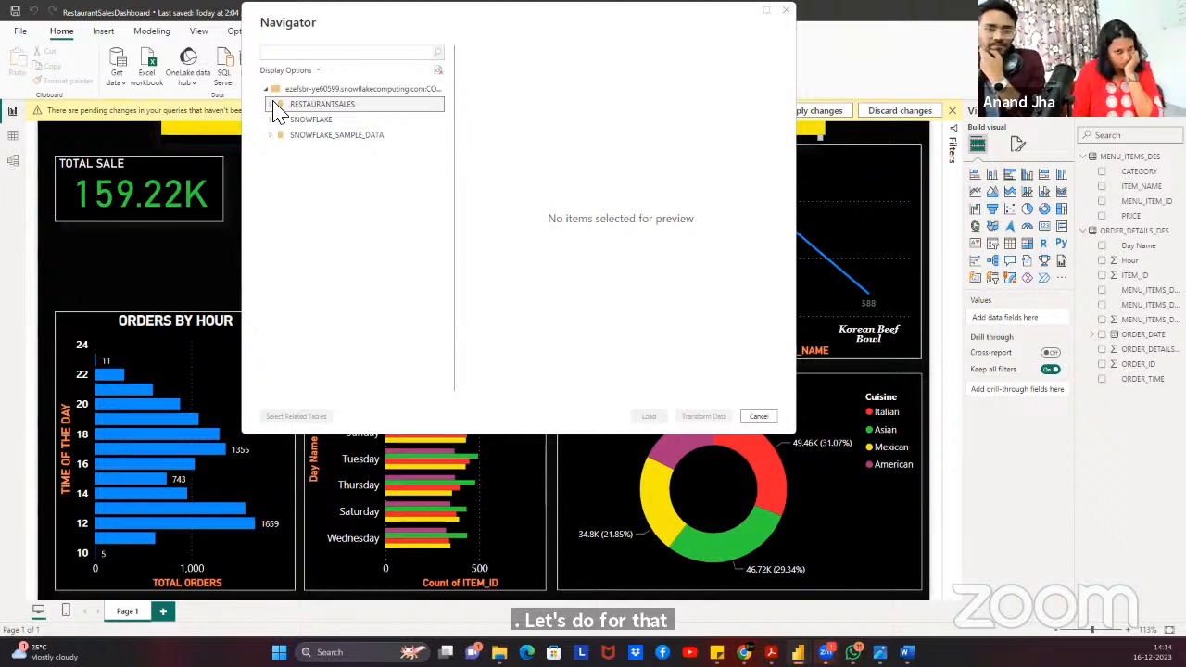
click(271, 106)
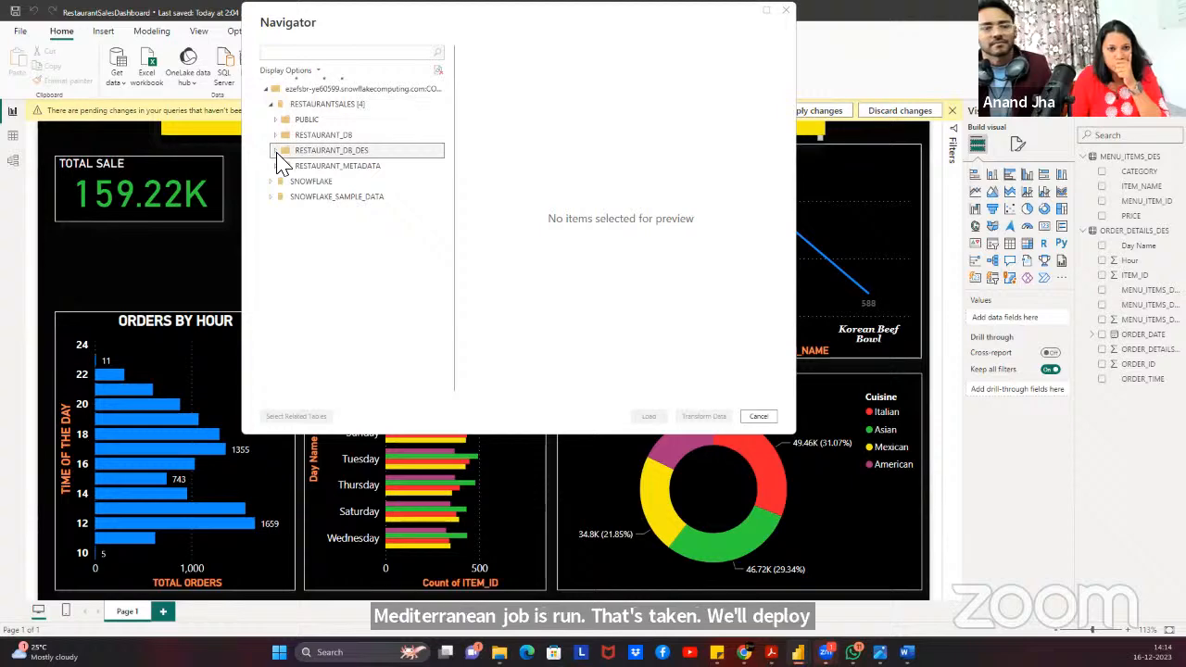
click(275, 150)
click(288, 164)
click(288, 181)
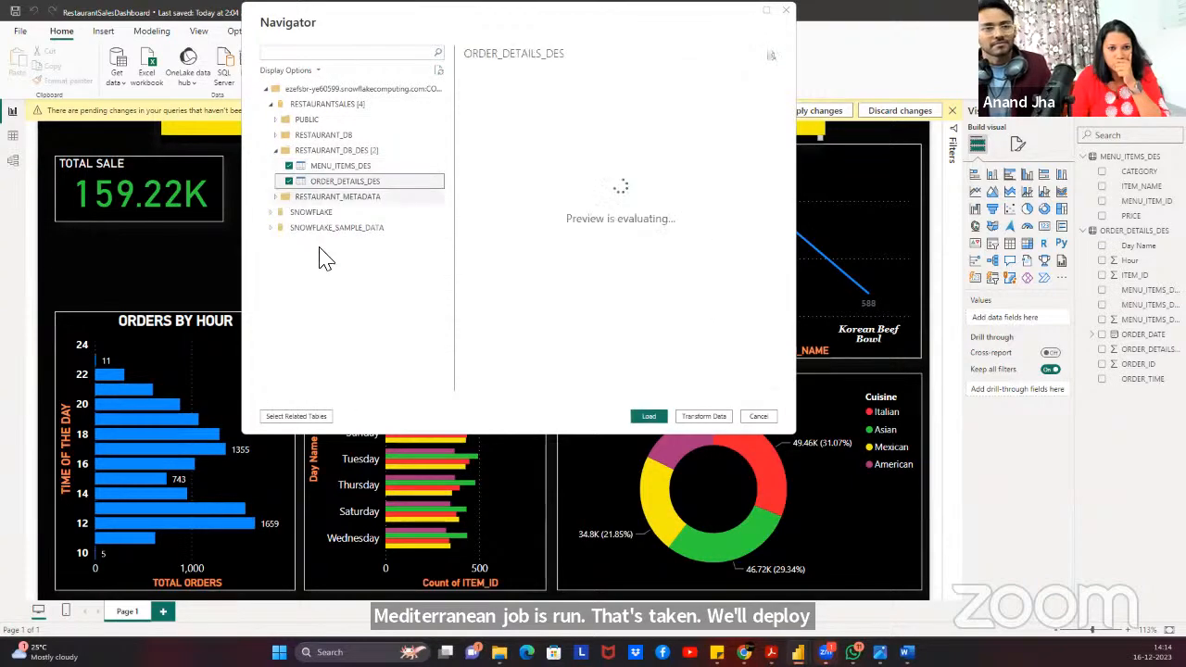
click(651, 419)
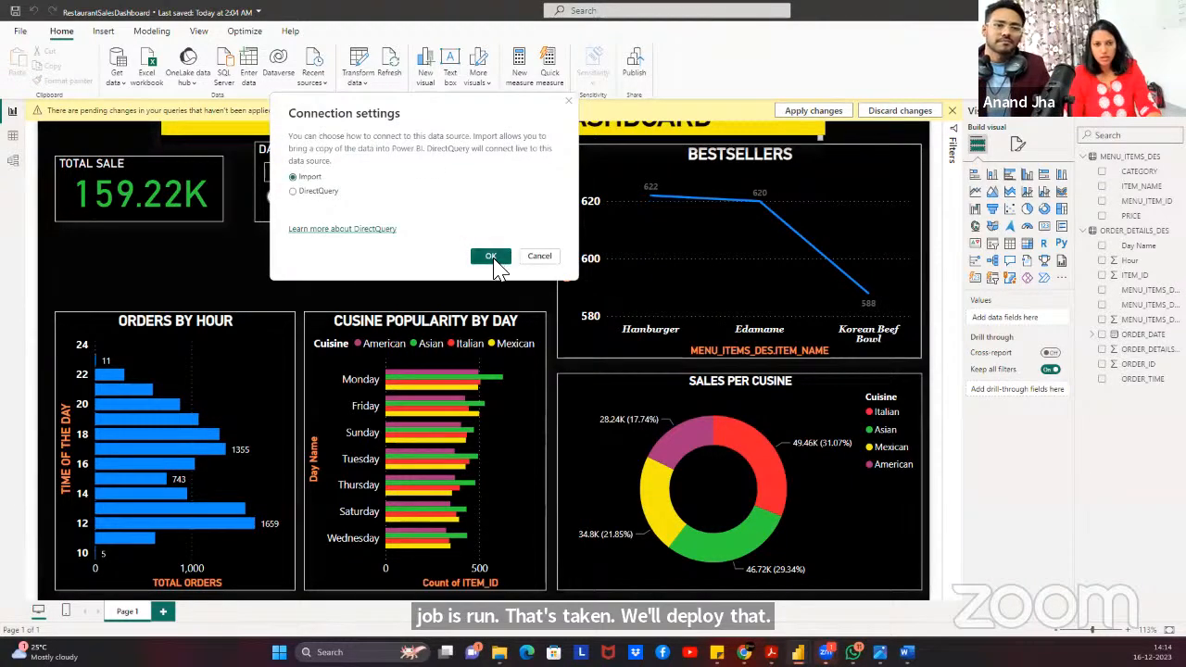
click(491, 256)
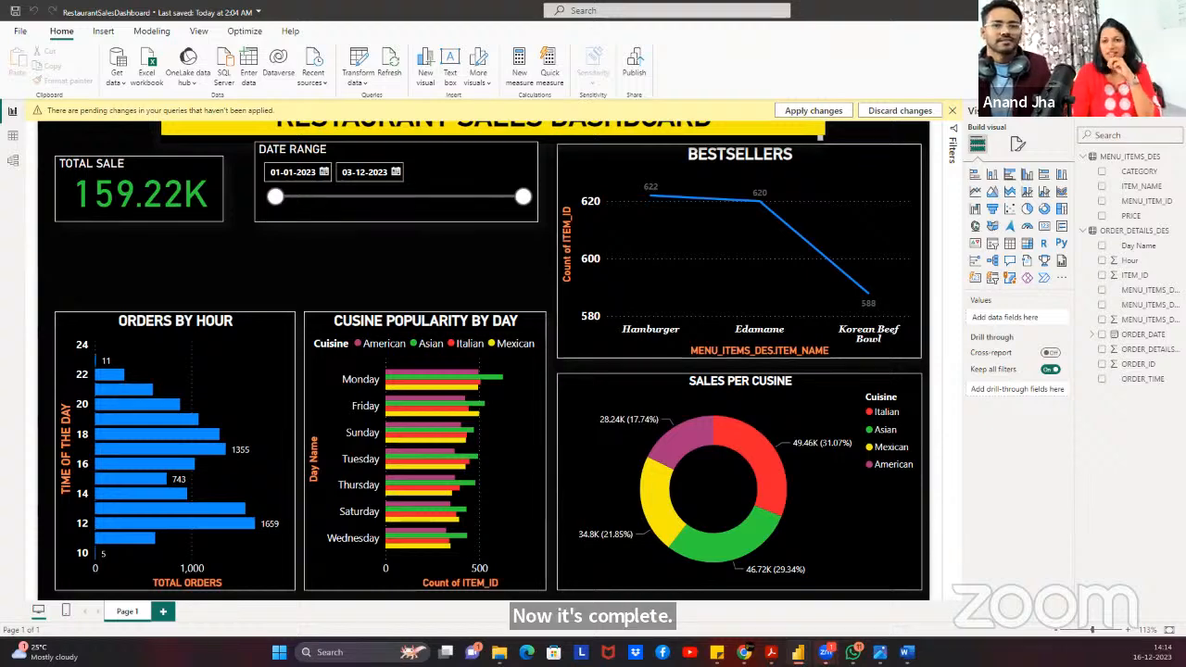
Arrange the Untitled report and the dashboard windows side by side.
key(alt+Tab)
double_click(946, 71)
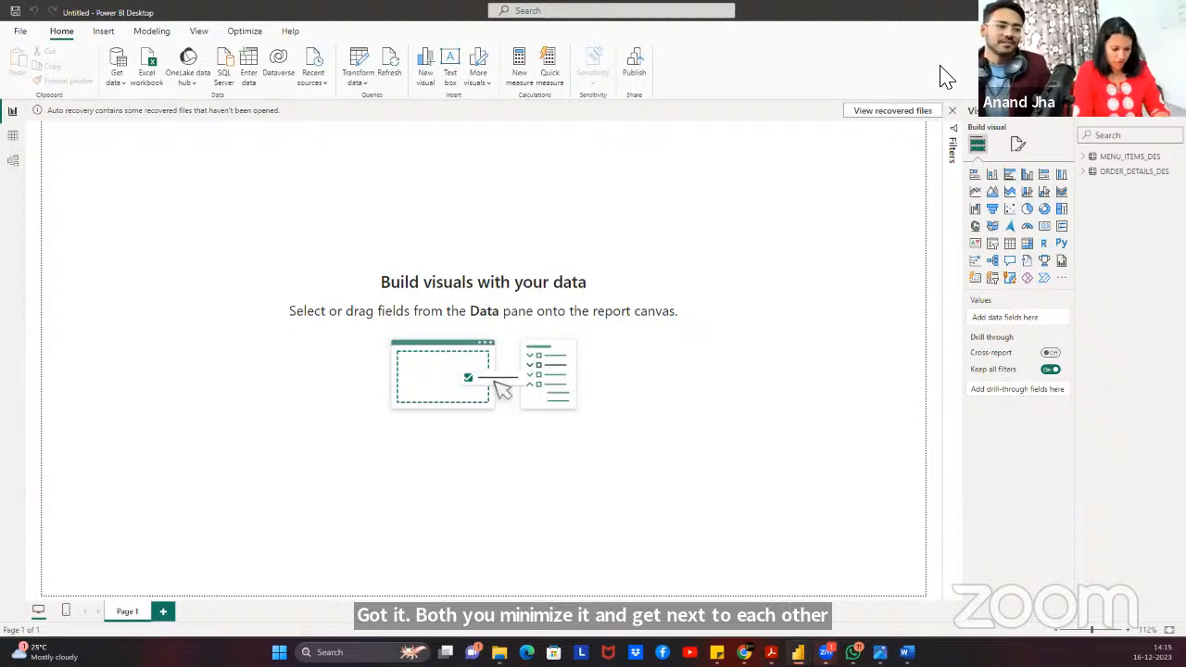
key(super+Down)
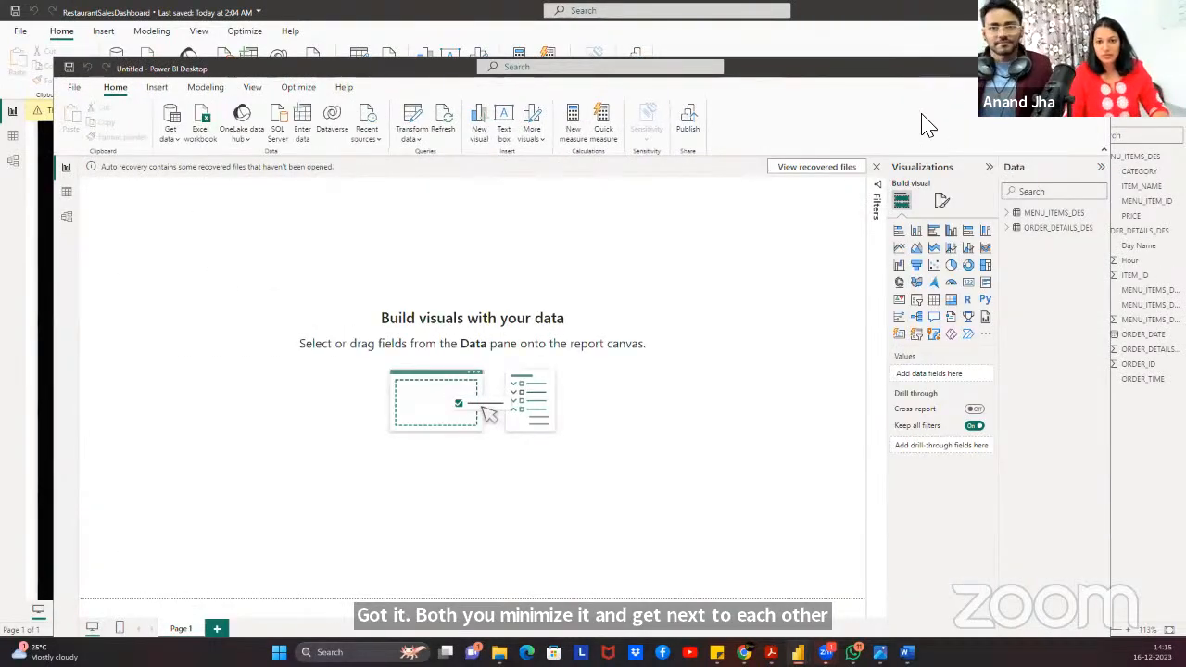
key(super+Up)
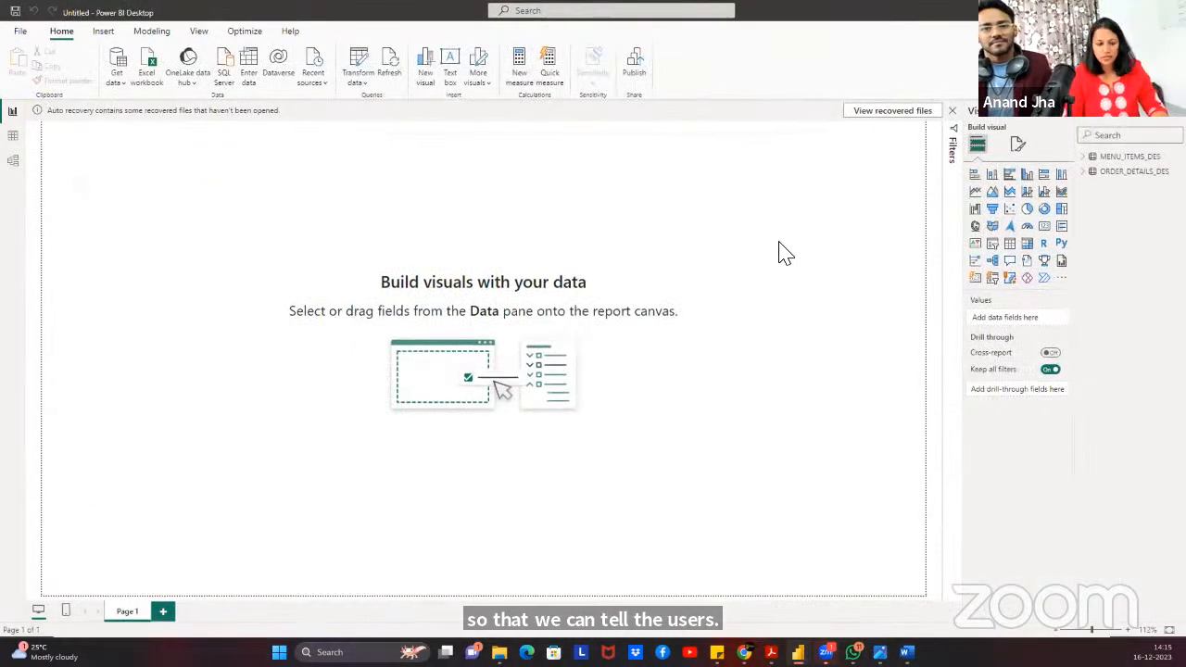
key(super+Down)
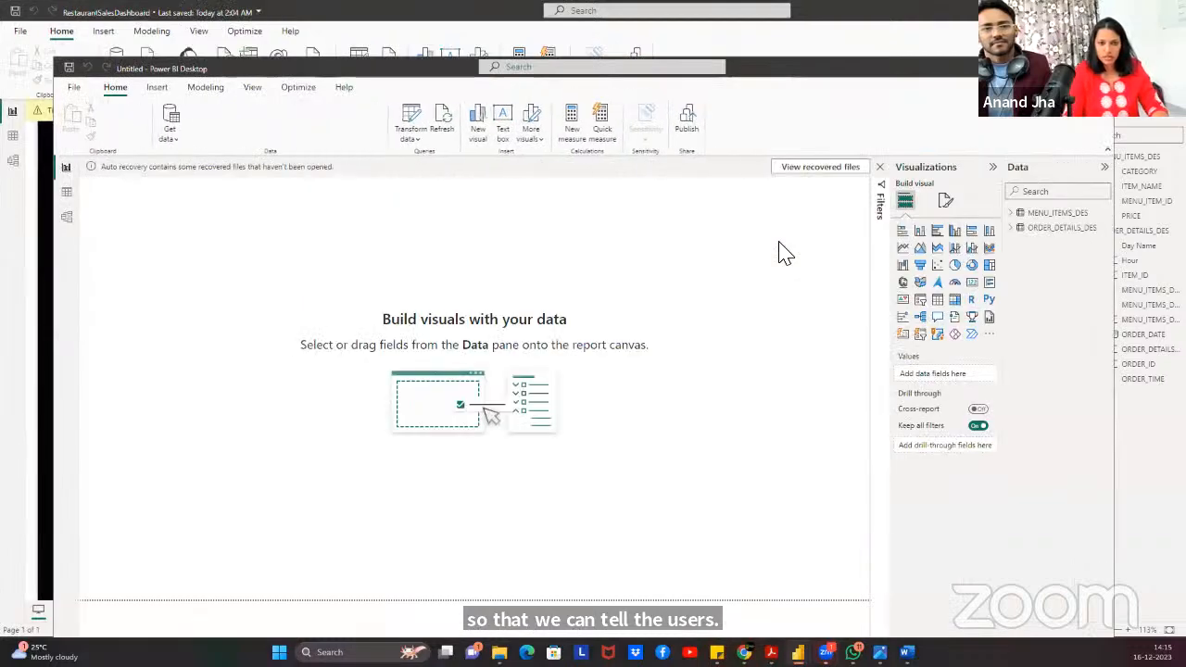
key(super+Down)
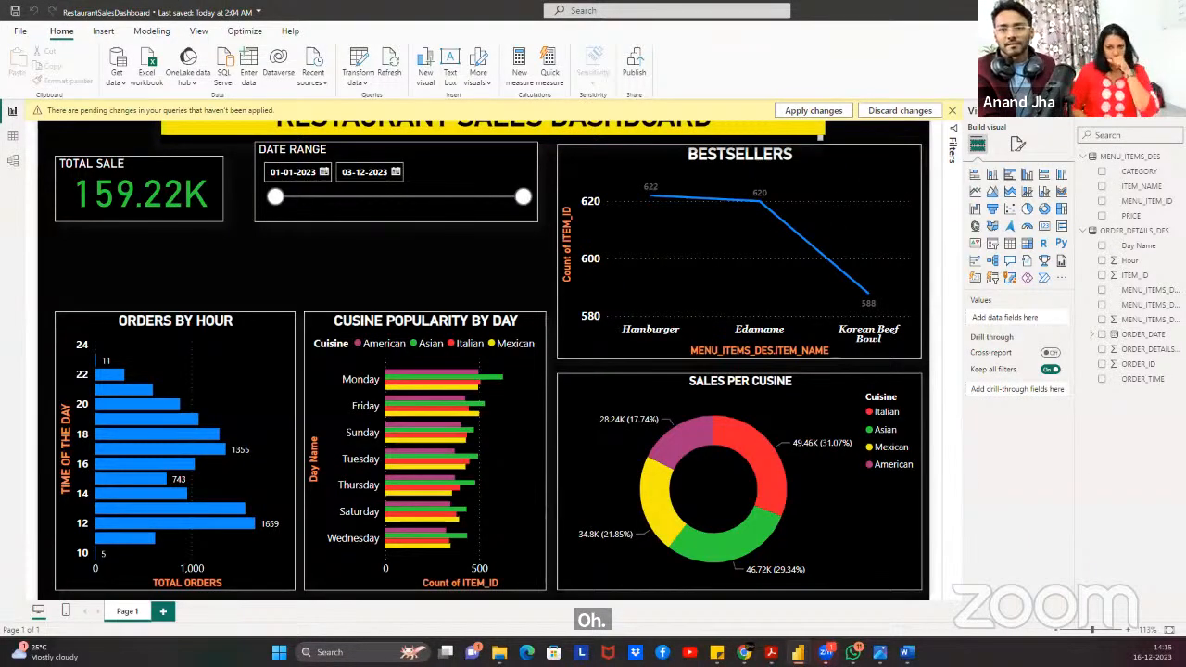
key(super+Down)
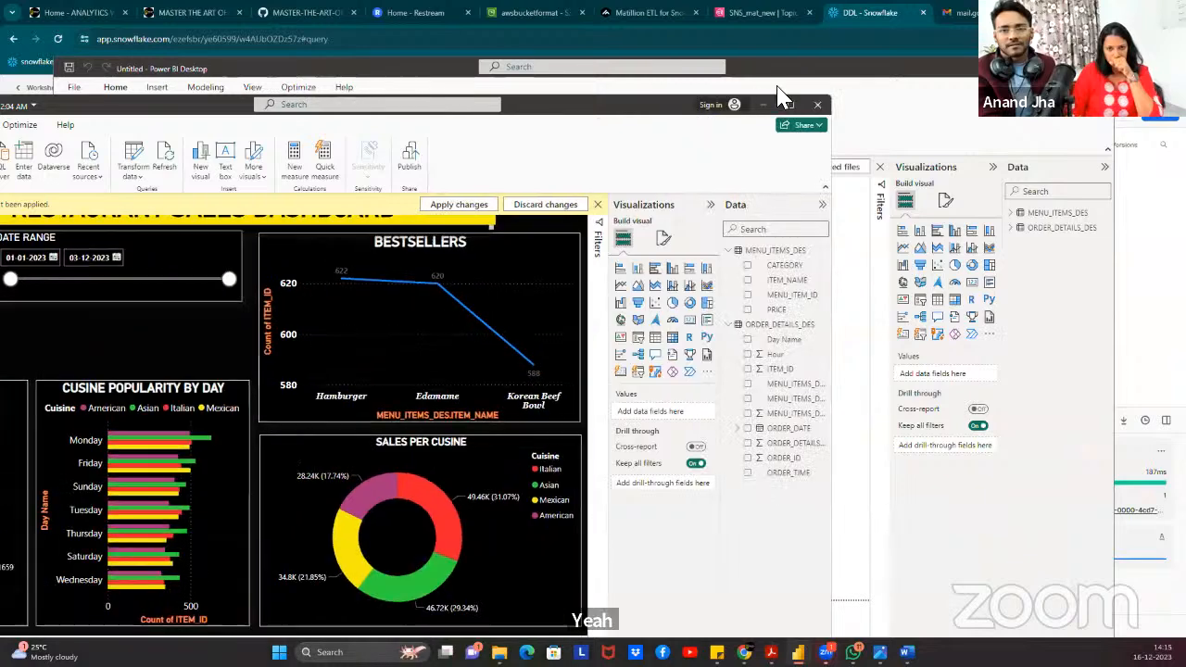
key(super+Up)
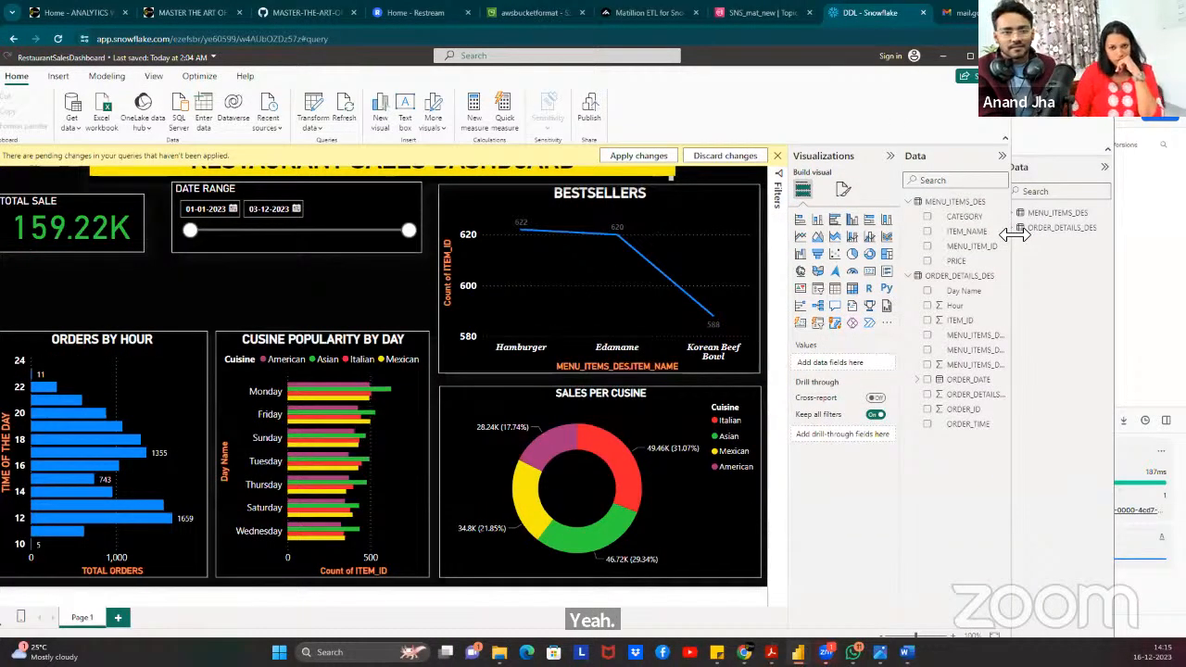
key(super+Down)
click(843, 81)
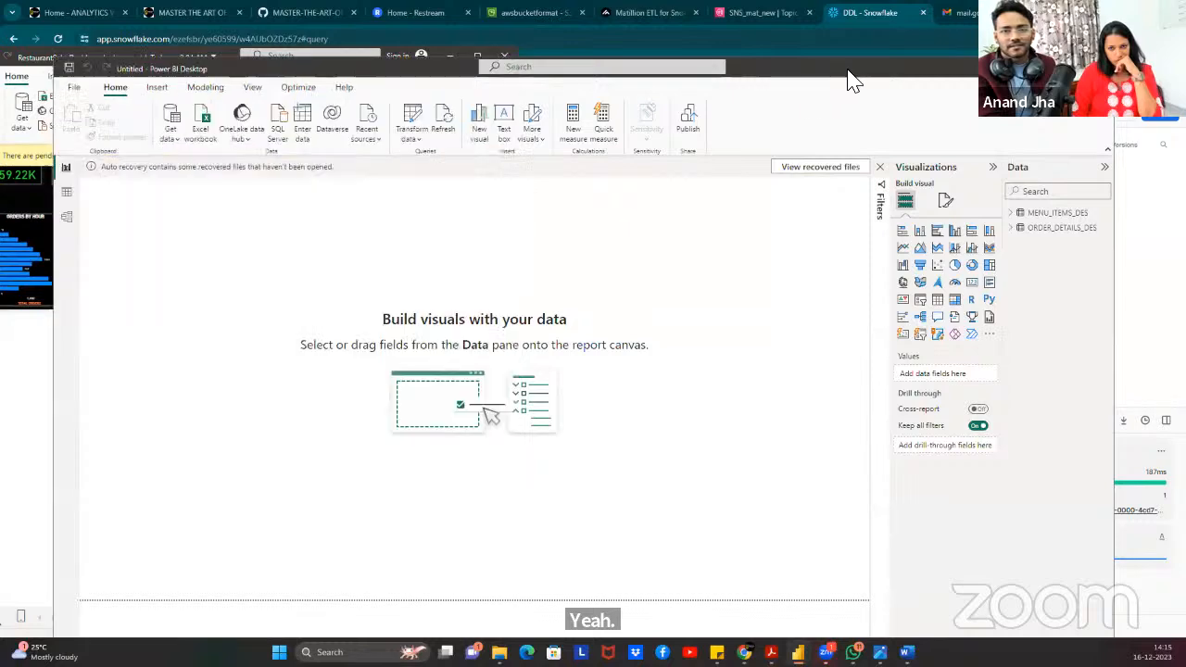
drag(870, 69, 962, 67)
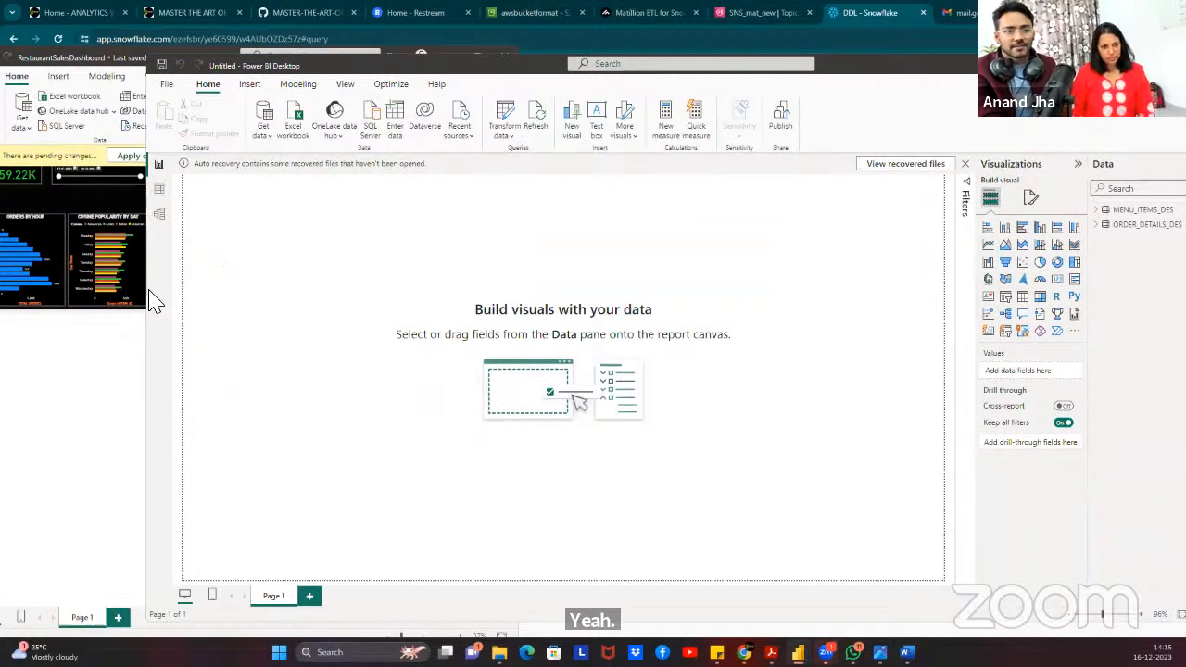
drag(148, 290, 483, 290)
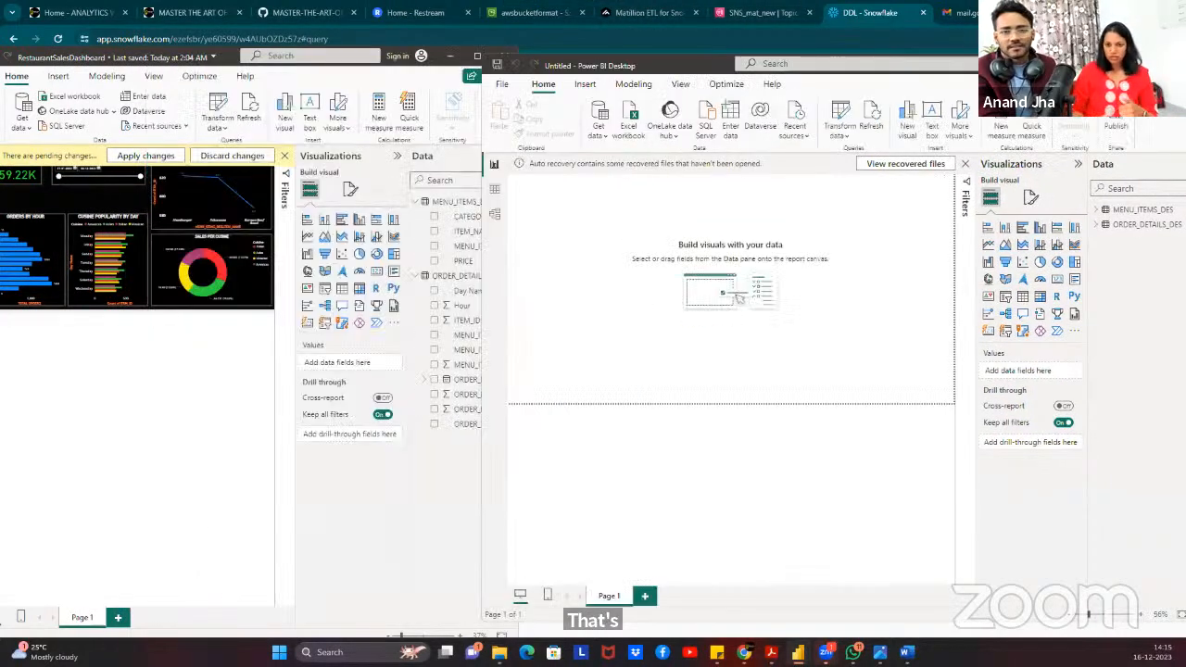
Copy the Sales per Cuisine donut chart and paste it into the Untitled report.
click(230, 260)
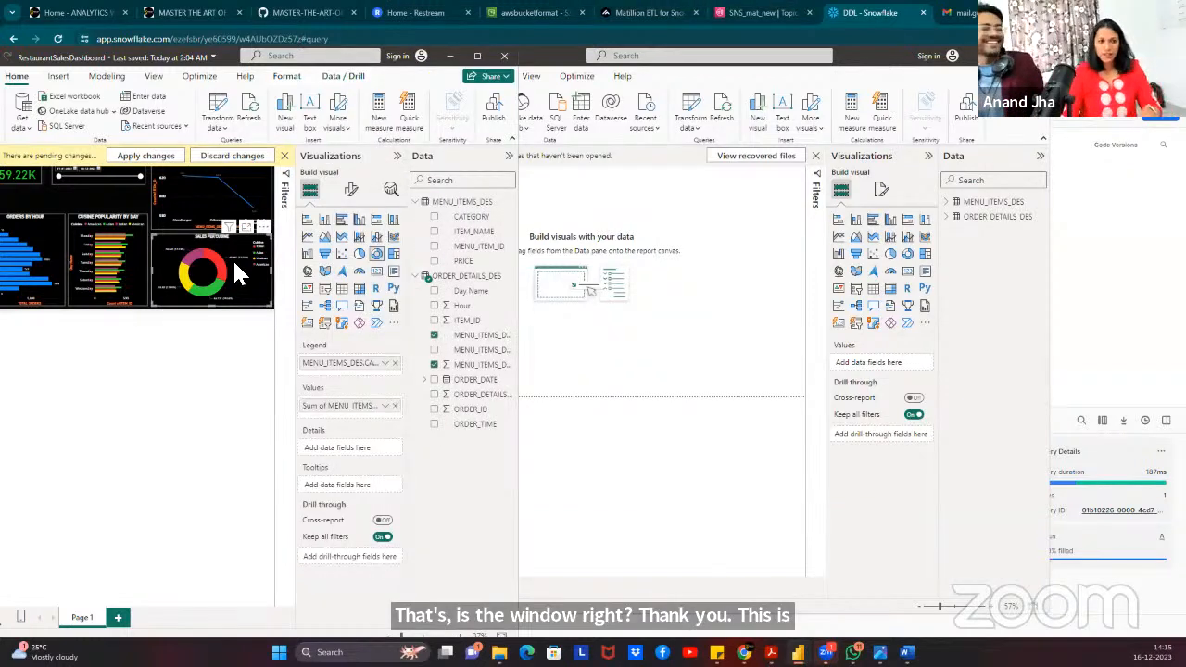
click(211, 314)
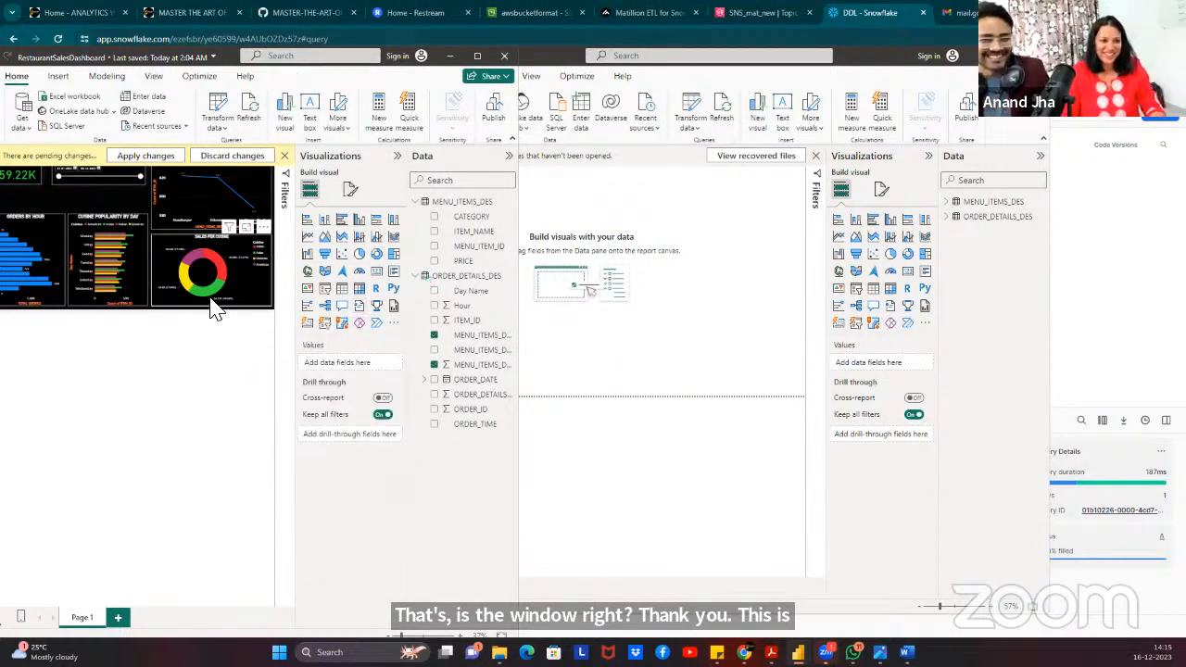
click(203, 274)
click(672, 315)
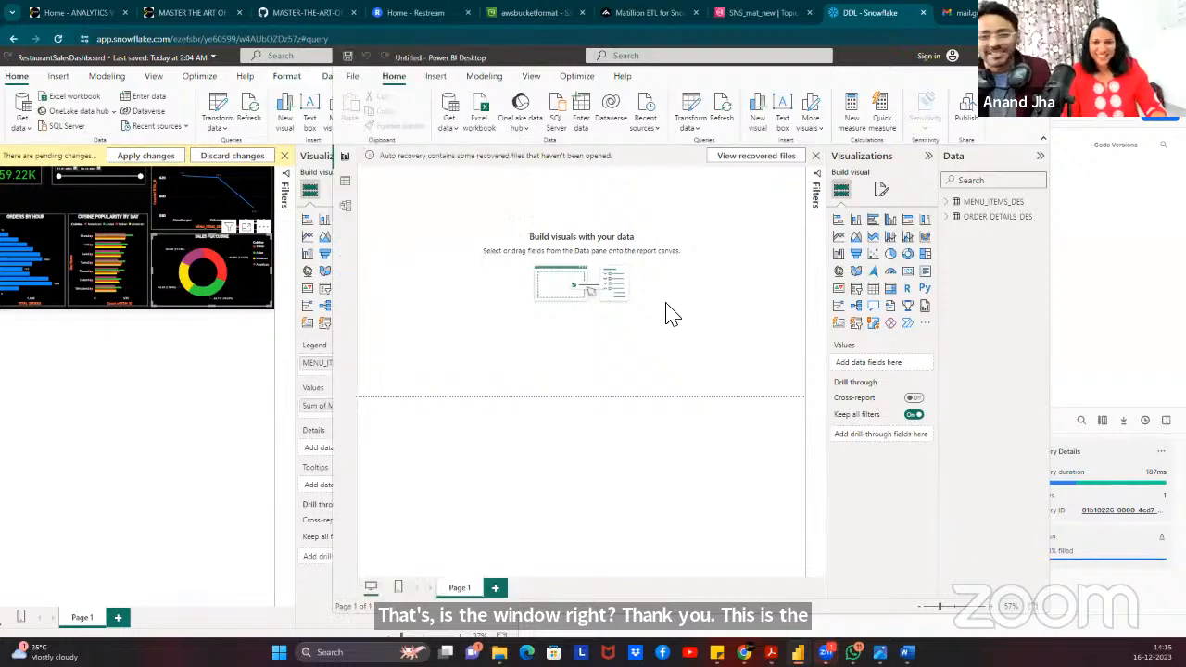
key(ctrl+v)
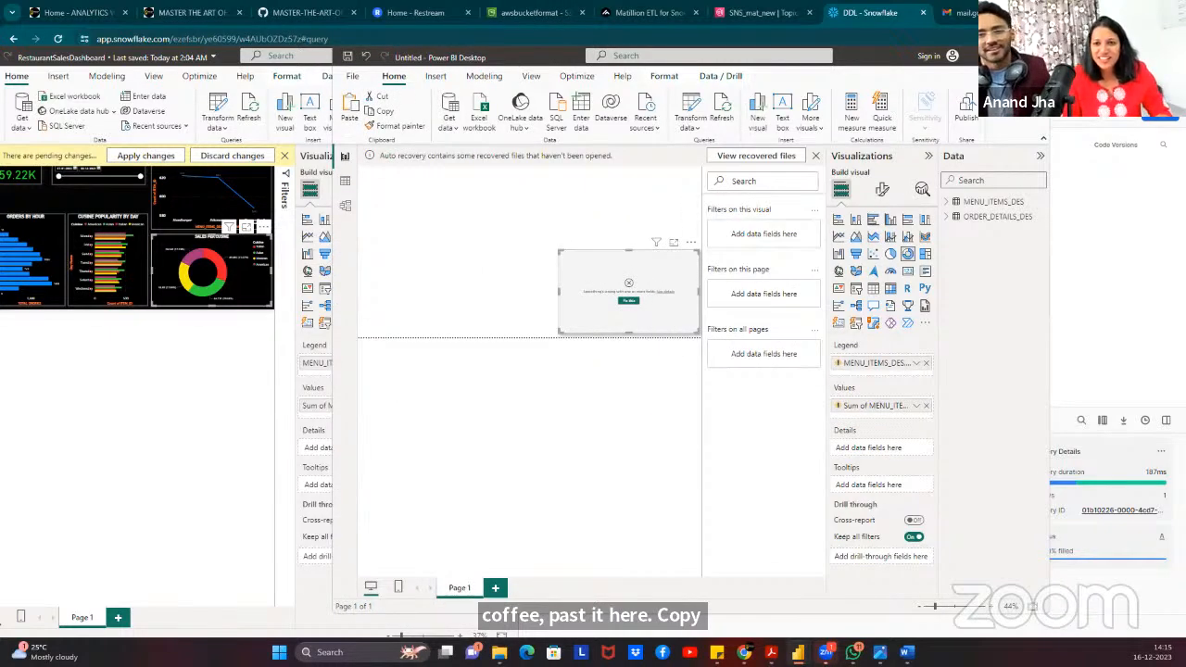
Reset the broken donut visual with Fix this and reposition the Untitled window.
click(1008, 55)
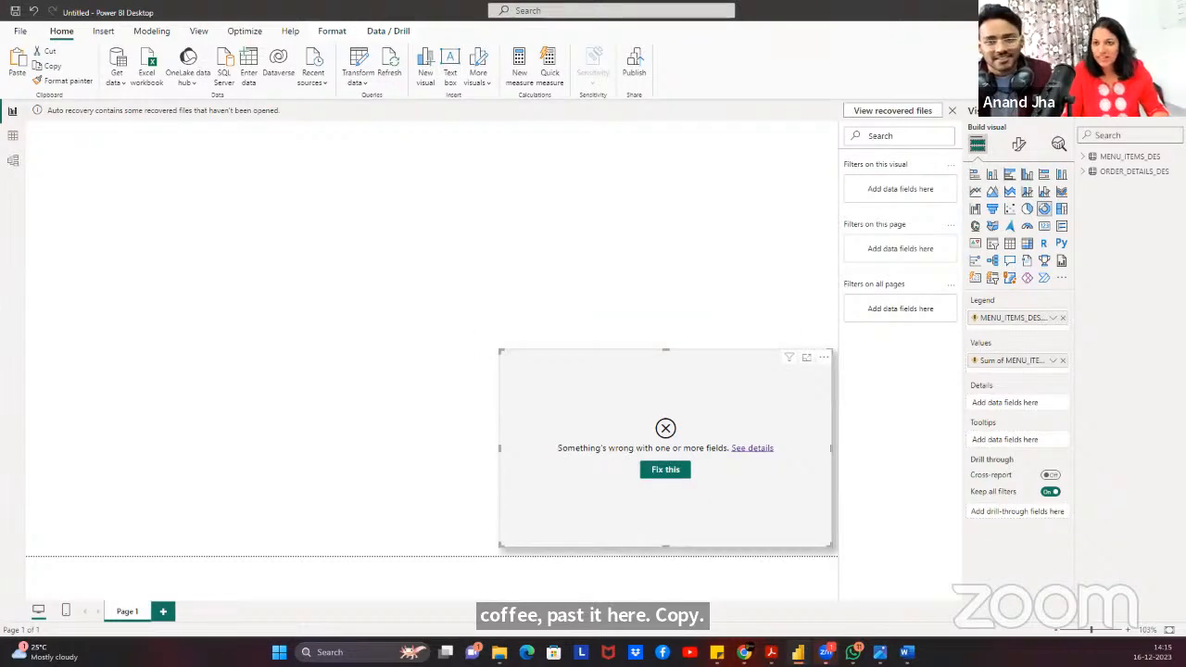
click(1141, 11)
click(633, 303)
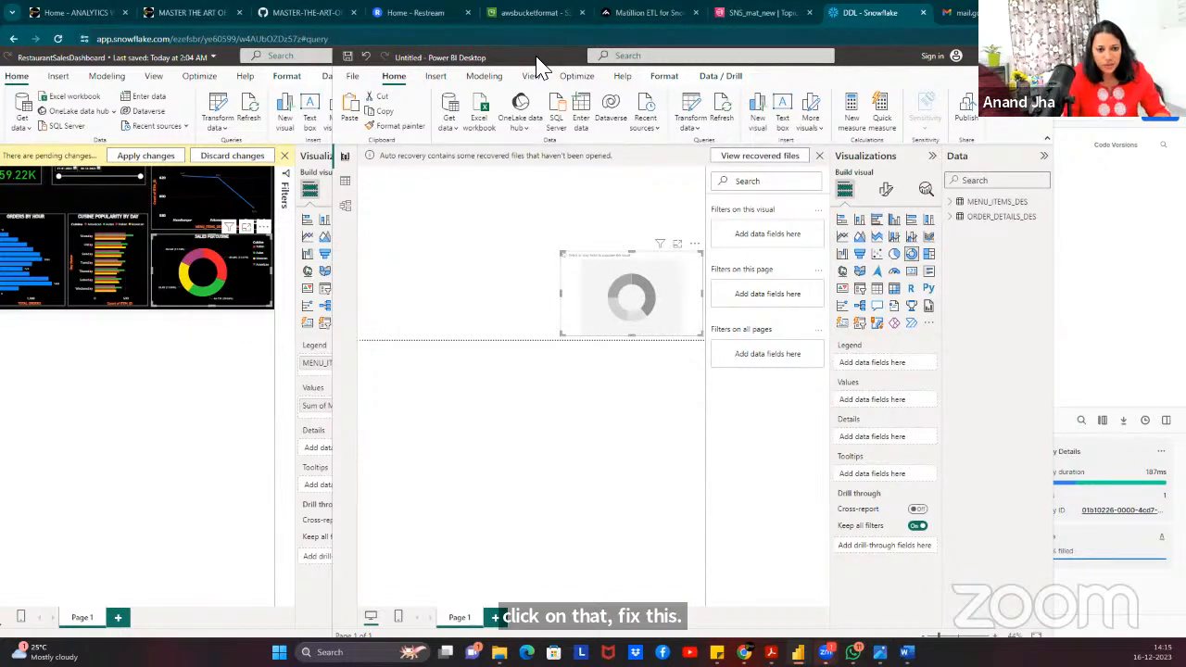
drag(537, 70, 651, 61)
Expand MENU_ITEMS_DES and ORDER_DETAILS_DES in the Data pane and open Power Query Editor.
click(1067, 191)
click(1072, 267)
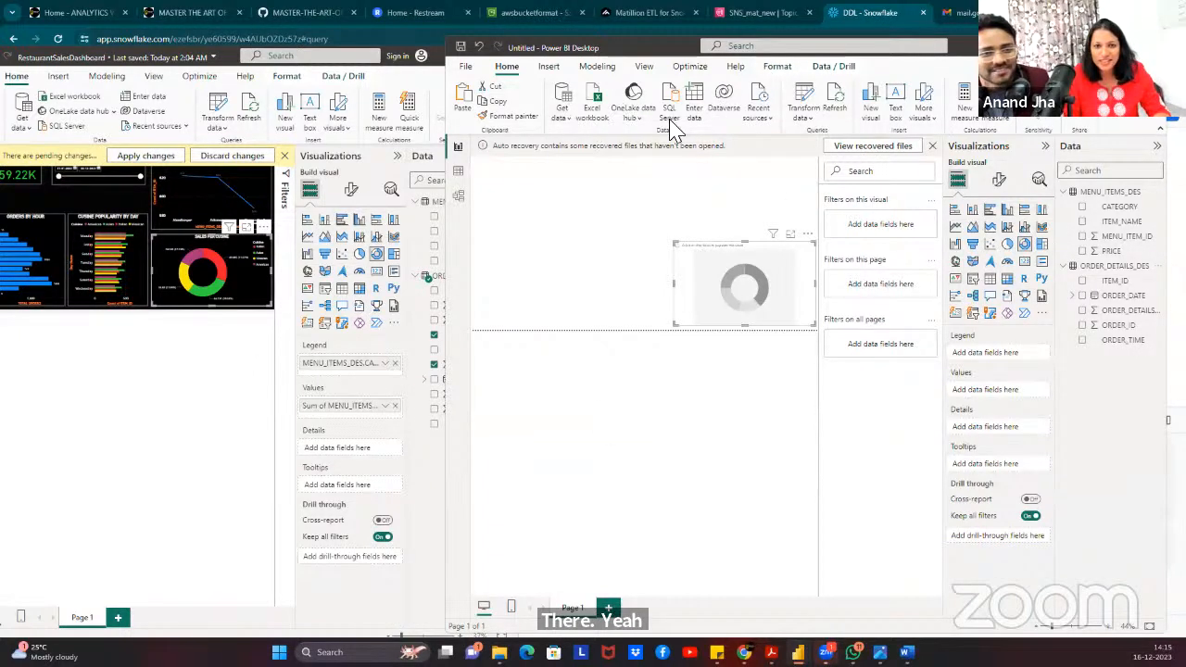
click(806, 119)
click(821, 153)
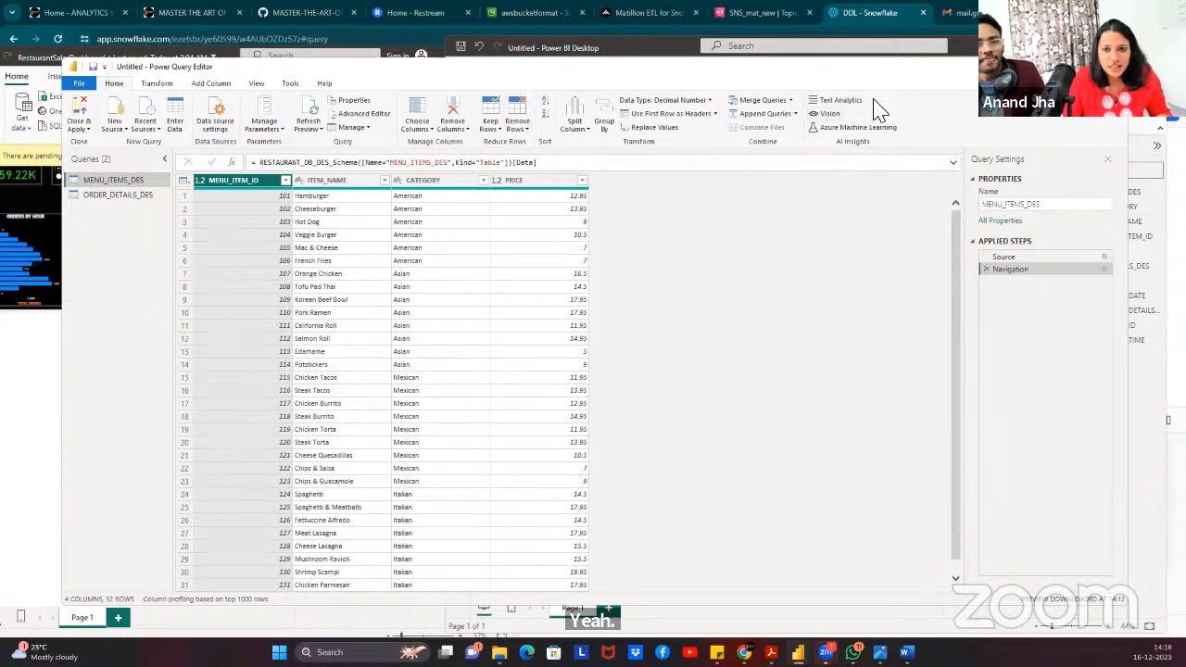
Look over the Add Column and Transform tabs, then maximize the RestaurantSalesDashboard report.
click(220, 88)
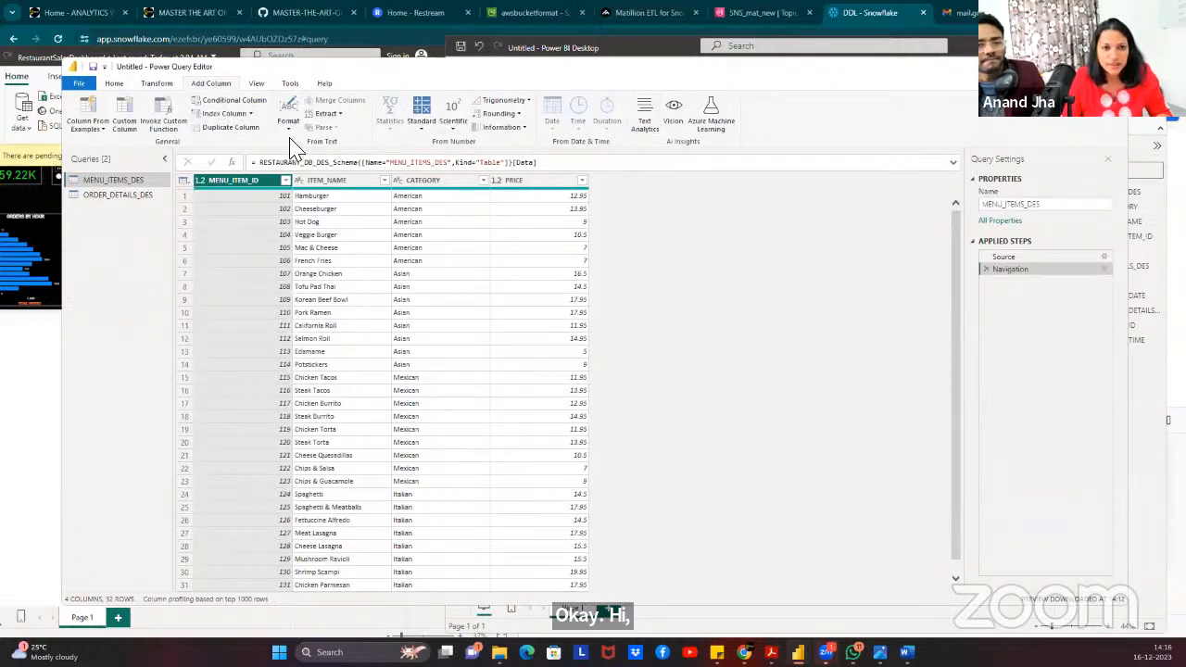
click(157, 85)
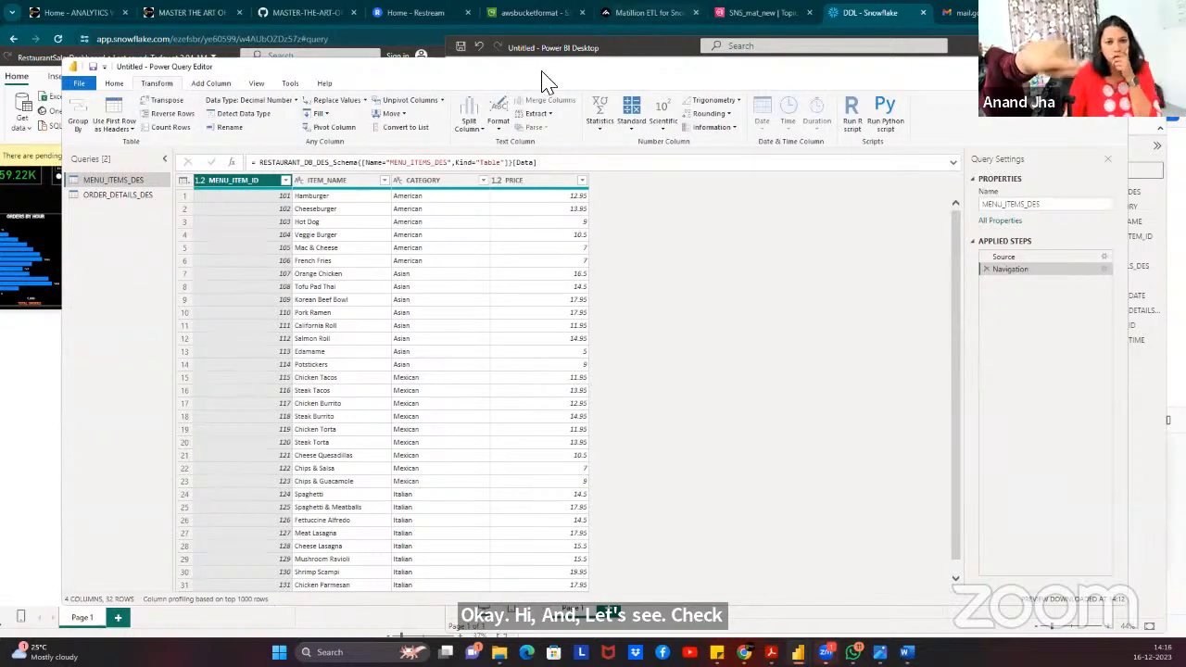
drag(547, 73, 733, 72)
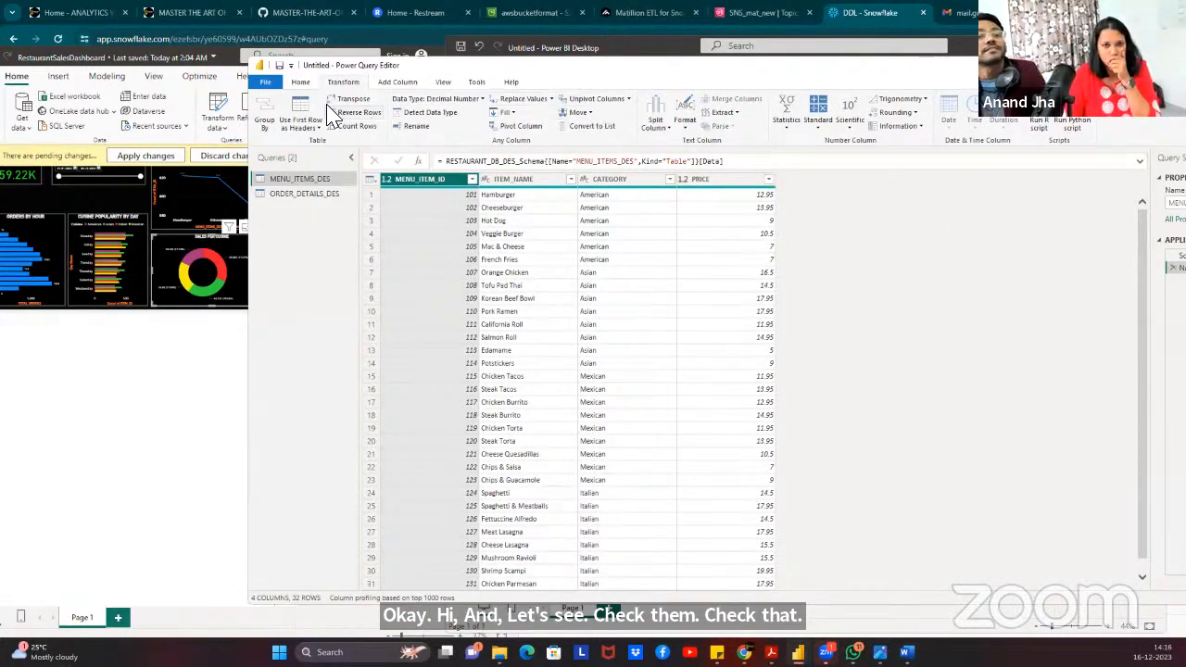
click(175, 56)
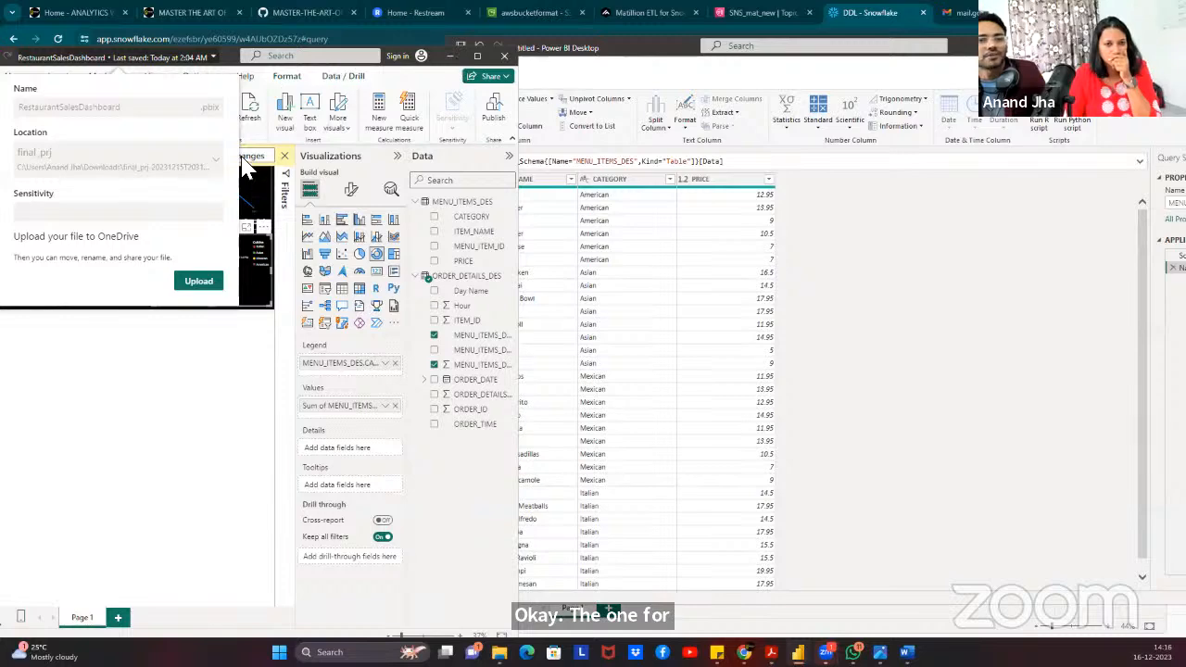
click(143, 400)
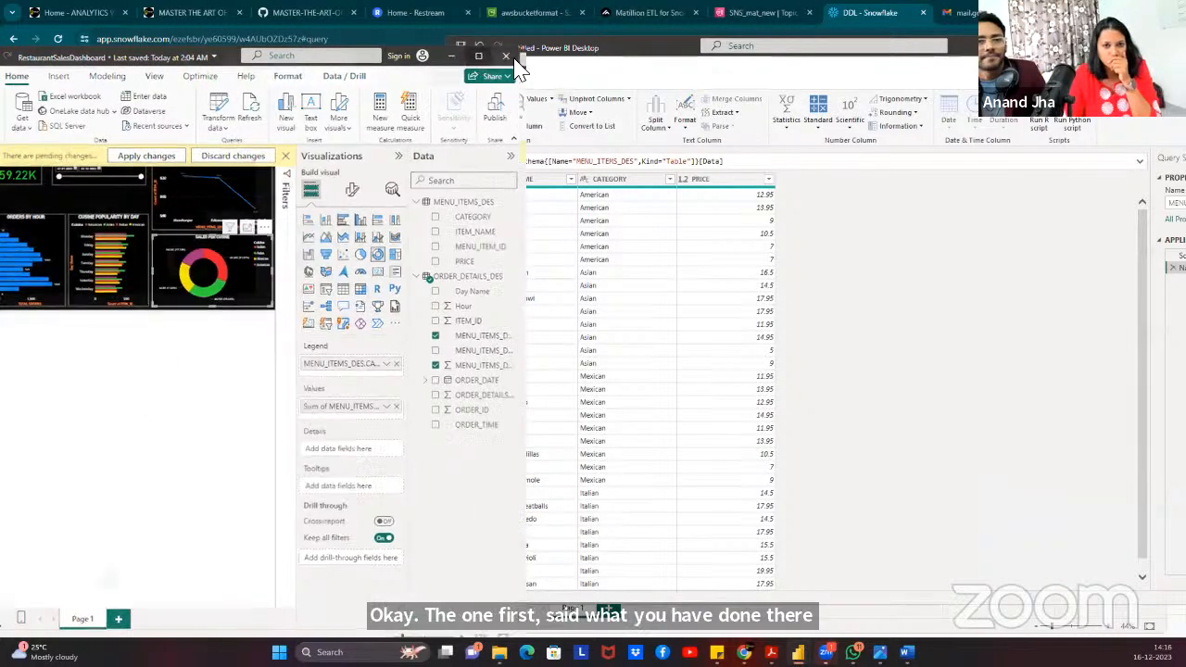
click(477, 57)
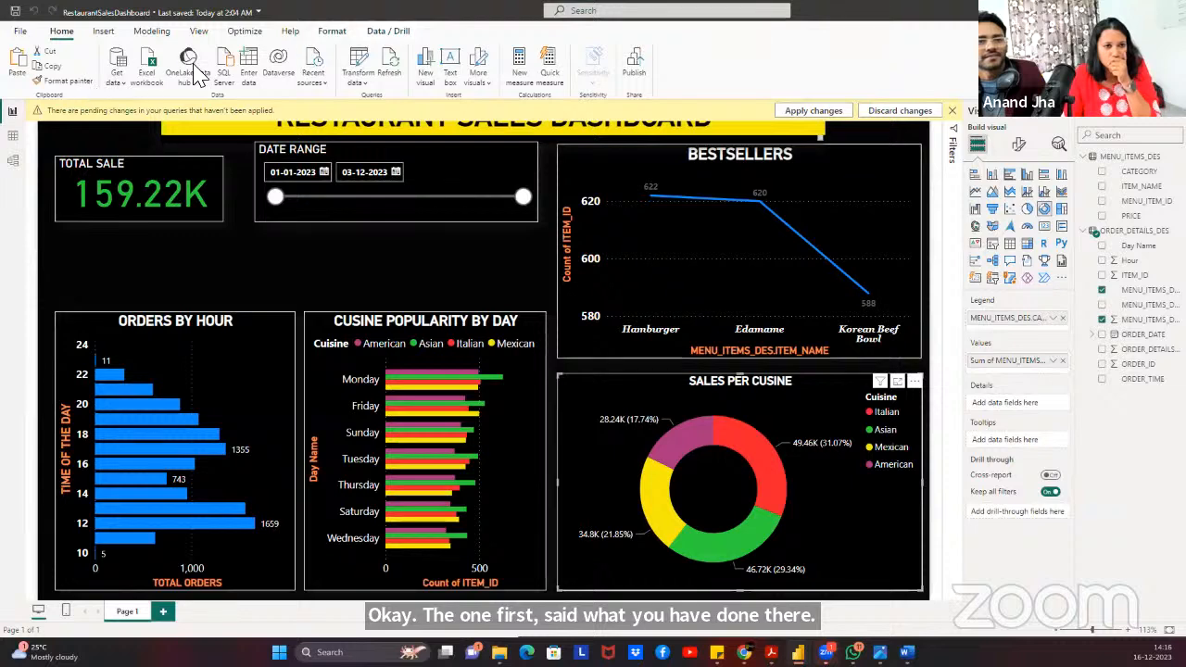
Open the dashboard's queries and inspect the ORDER_DETAILS_DES Merged Queries step.
click(359, 77)
click(375, 102)
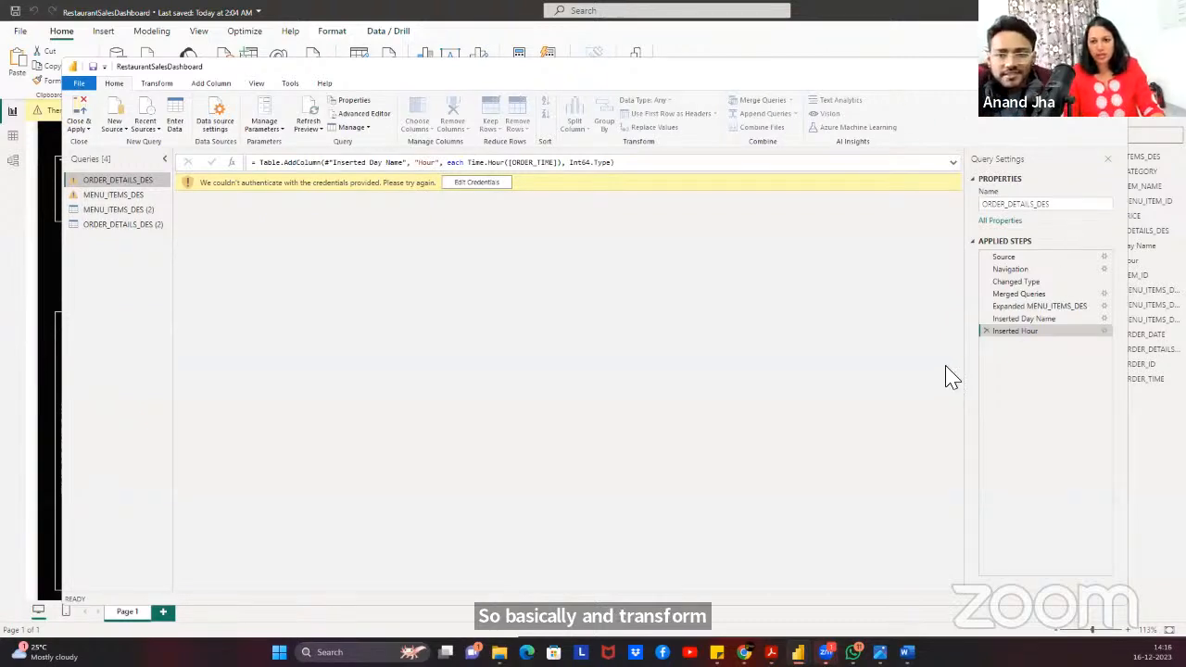
click(1040, 307)
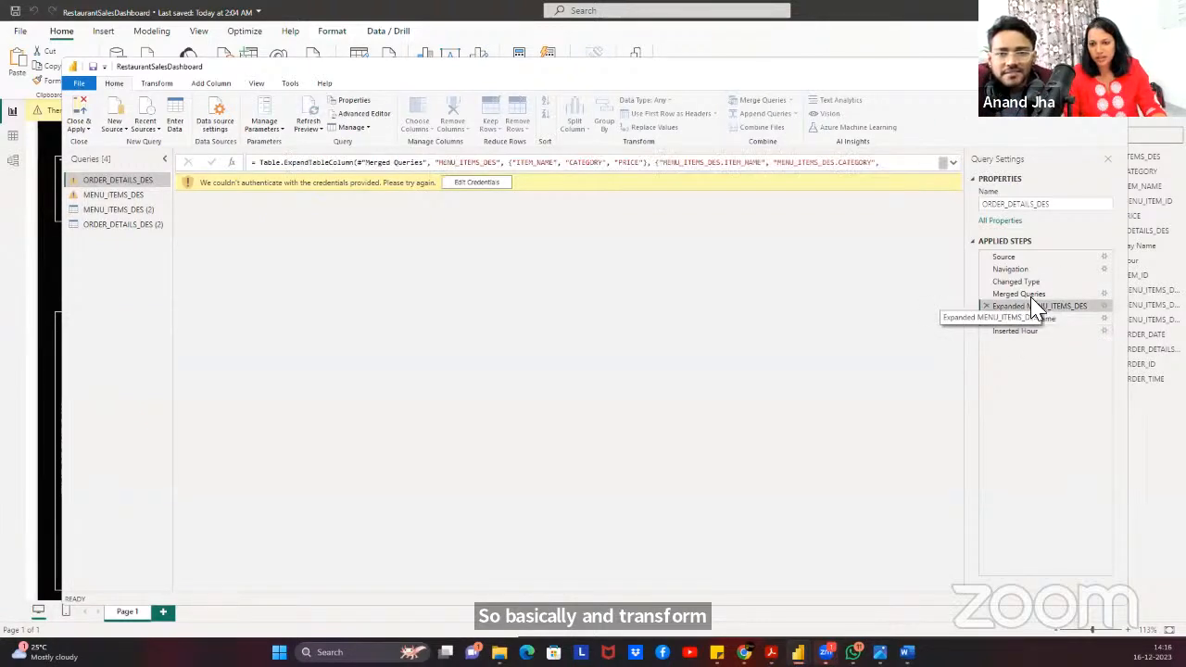
click(1020, 295)
Minimize the dashboard report and its query editor to reach the Untitled editor.
click(1152, 466)
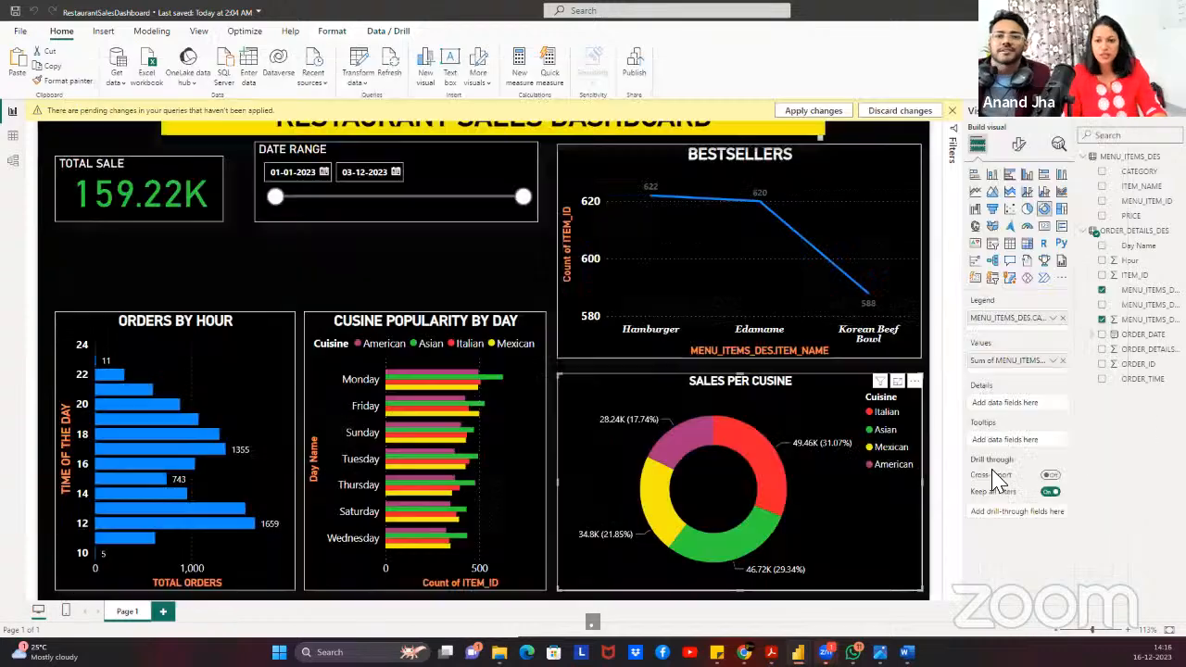
click(1097, 11)
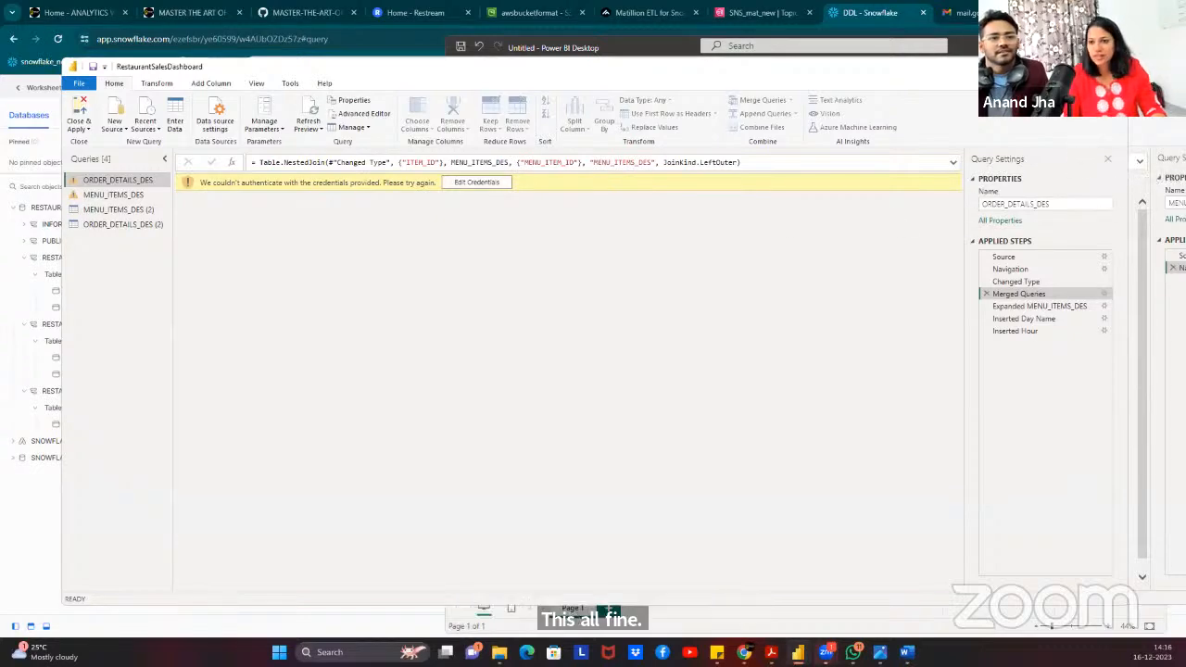
click(1056, 66)
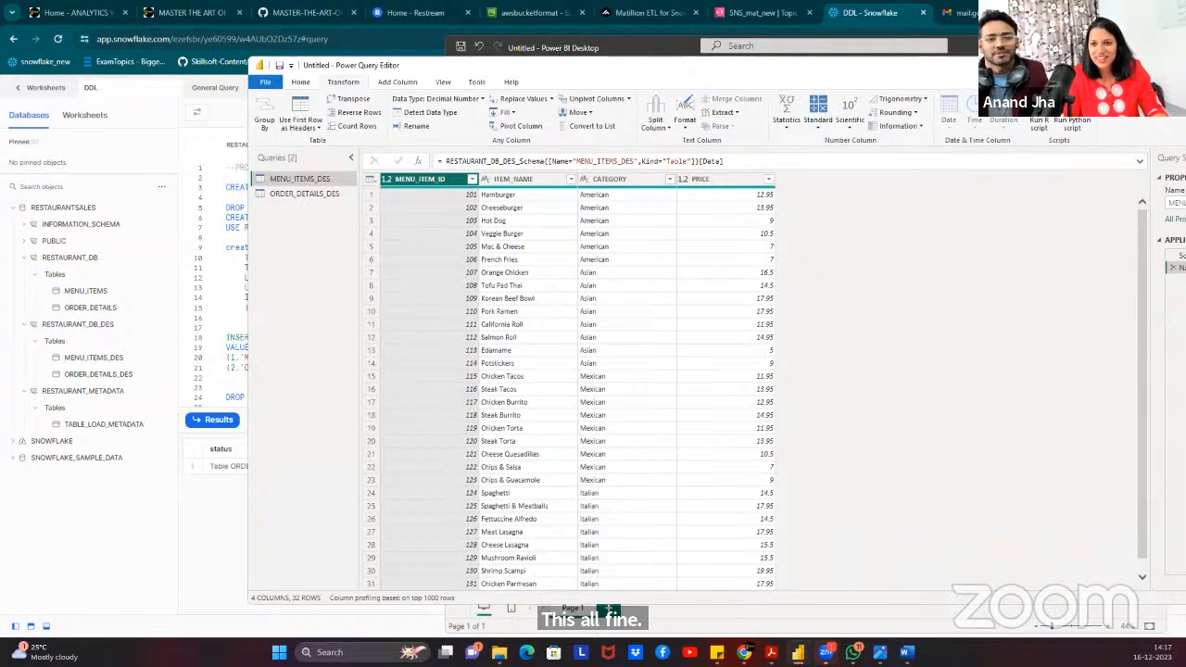
Open the Untitled report's Power Query Editor and start, then cancel, a merge.
double_click(1015, 46)
click(356, 70)
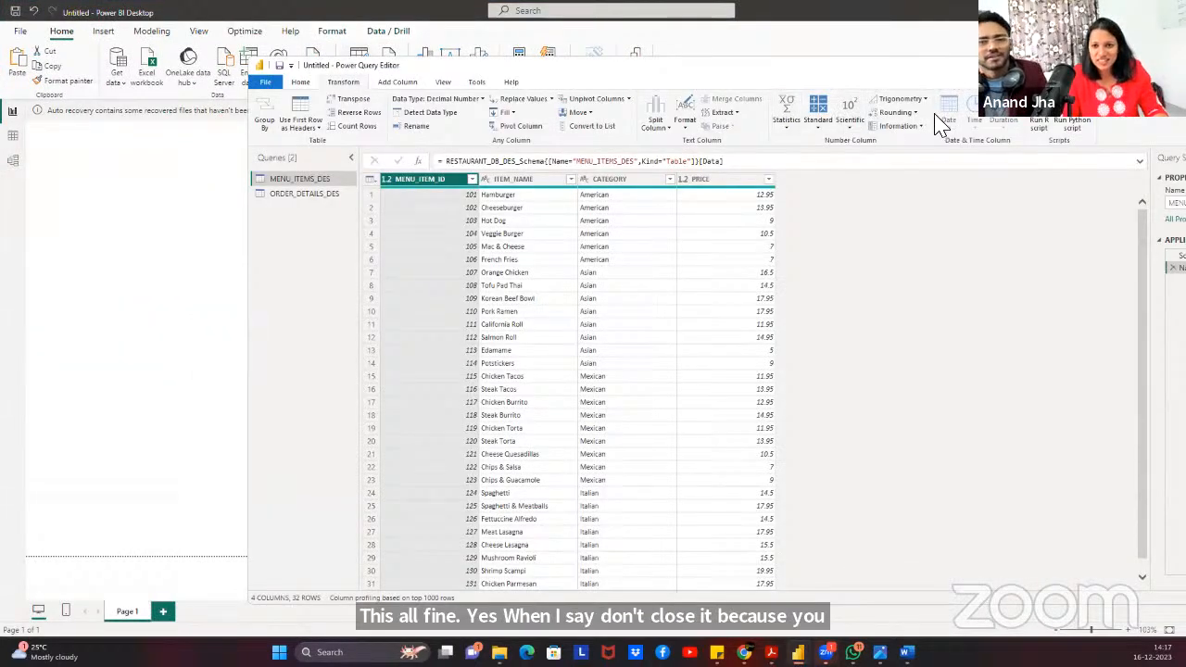
click(306, 82)
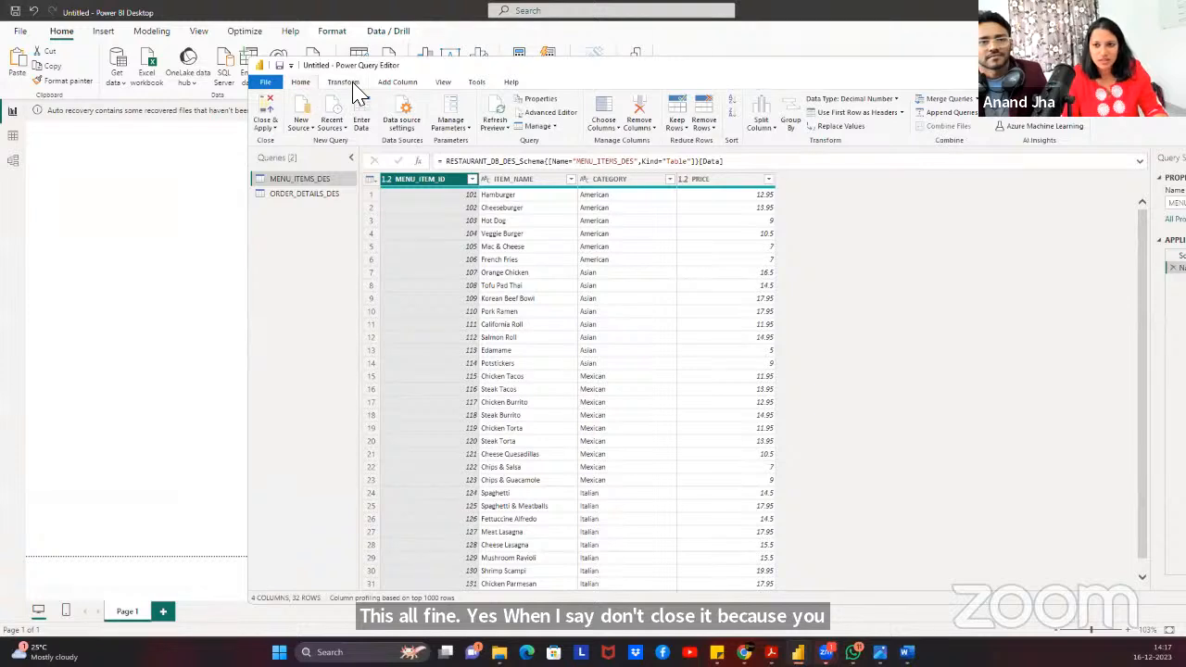
click(951, 99)
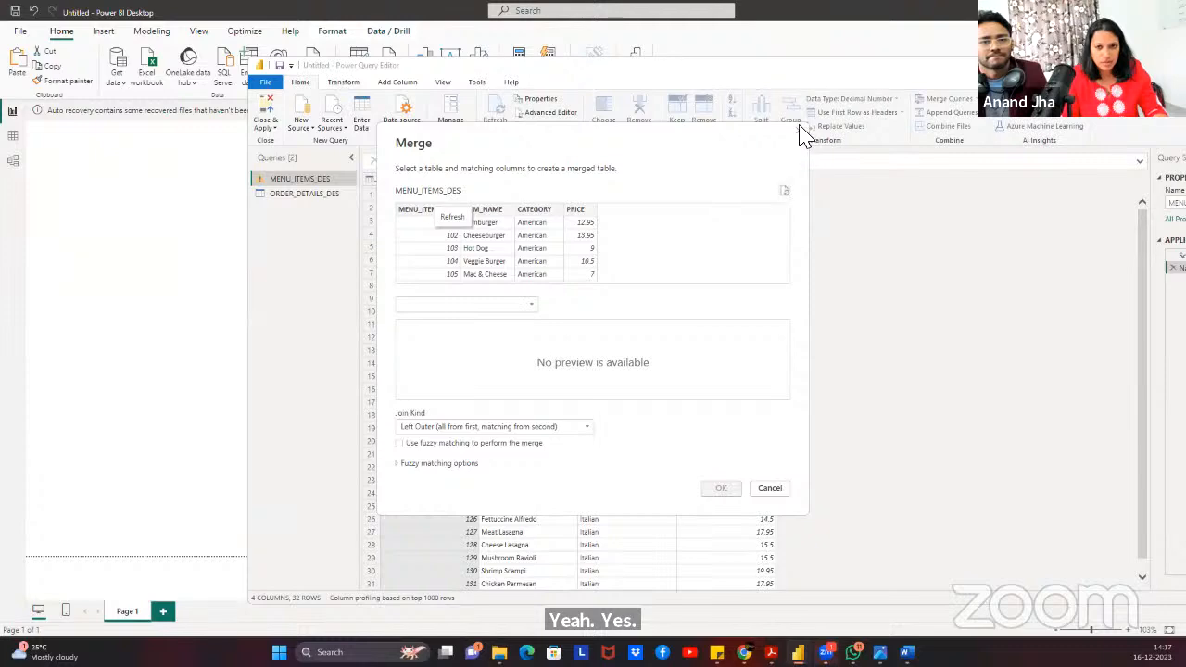
key(Escape)
Try merging ORDER_DETAILS_DES ITEM_ID with MENU_ITEMS_DES MENU_ITEM_ID, abandoning it over mismatched types.
click(331, 194)
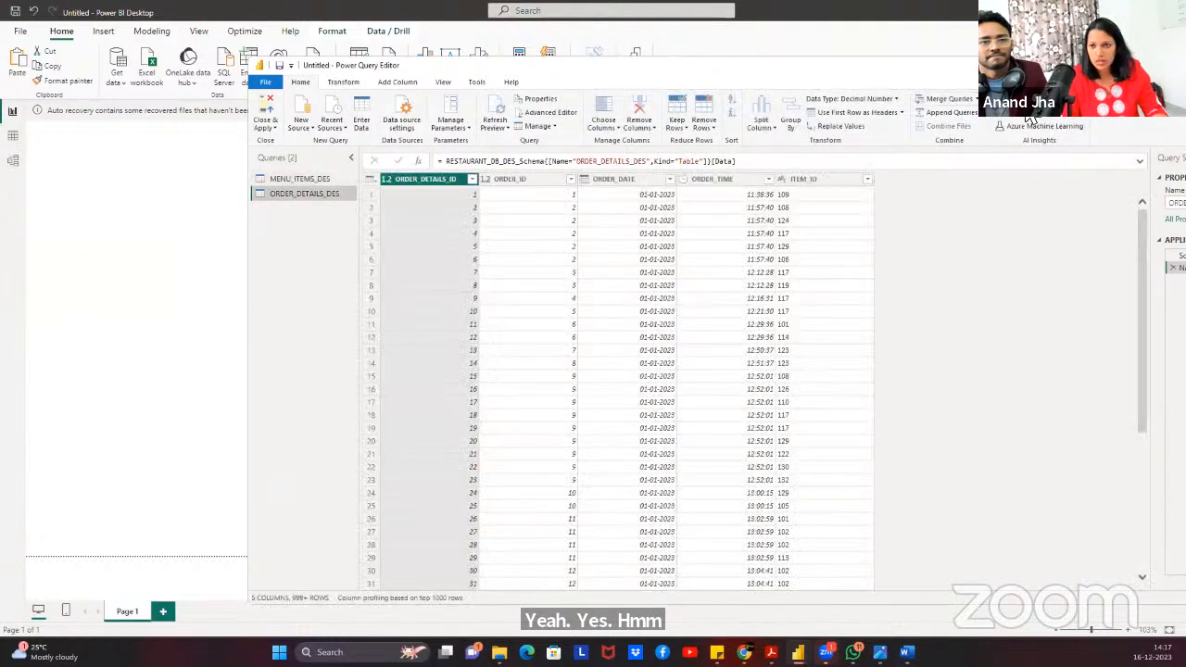
click(941, 100)
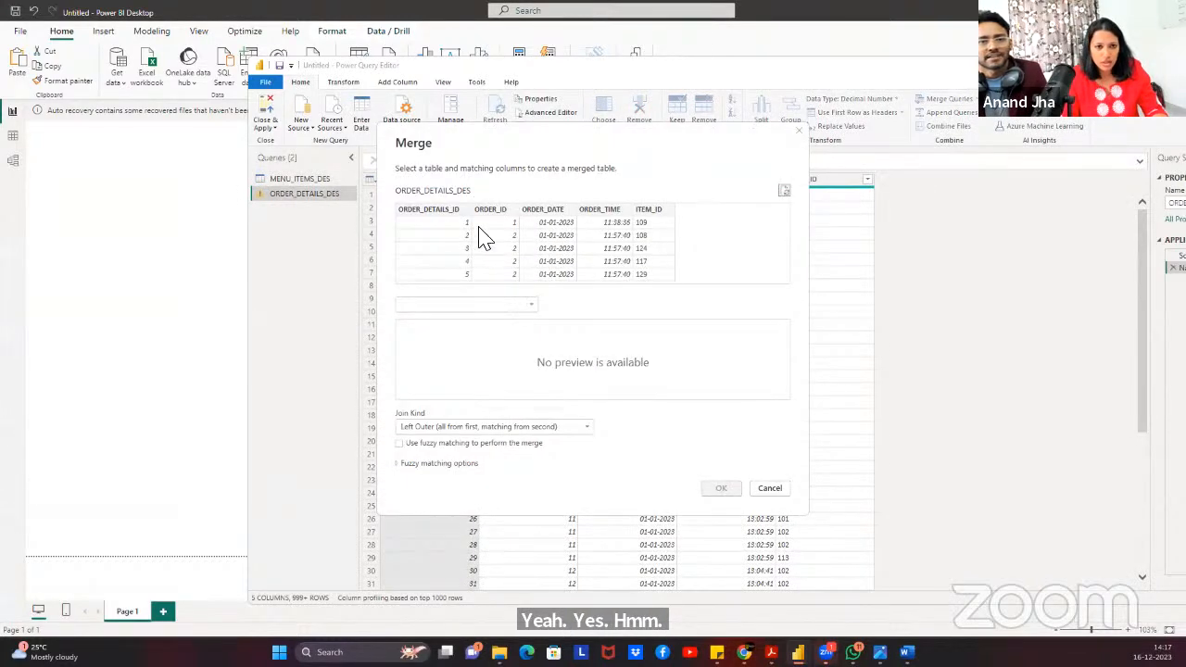
click(434, 306)
click(432, 307)
click(432, 307)
click(431, 320)
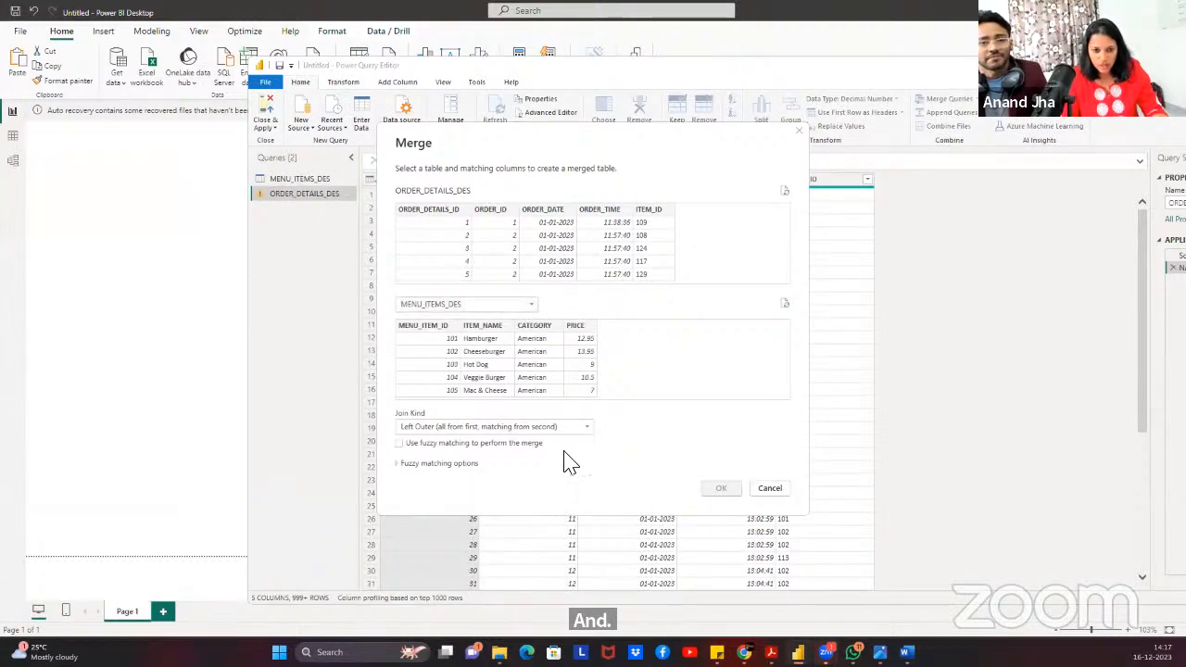
click(643, 260)
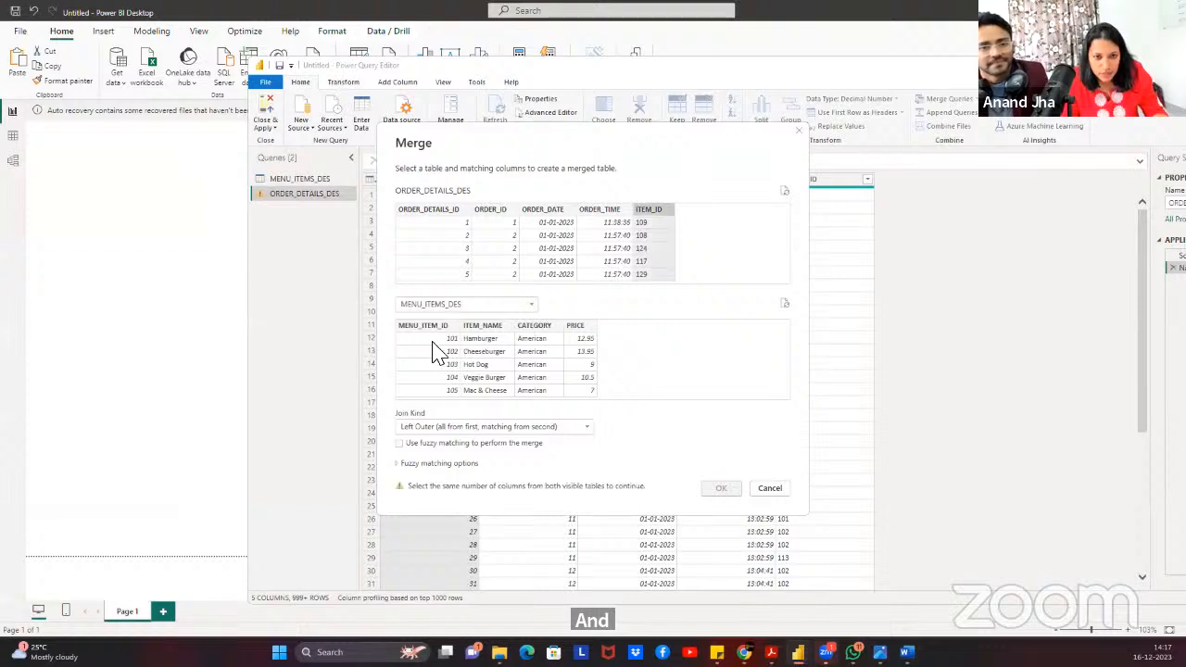
click(437, 350)
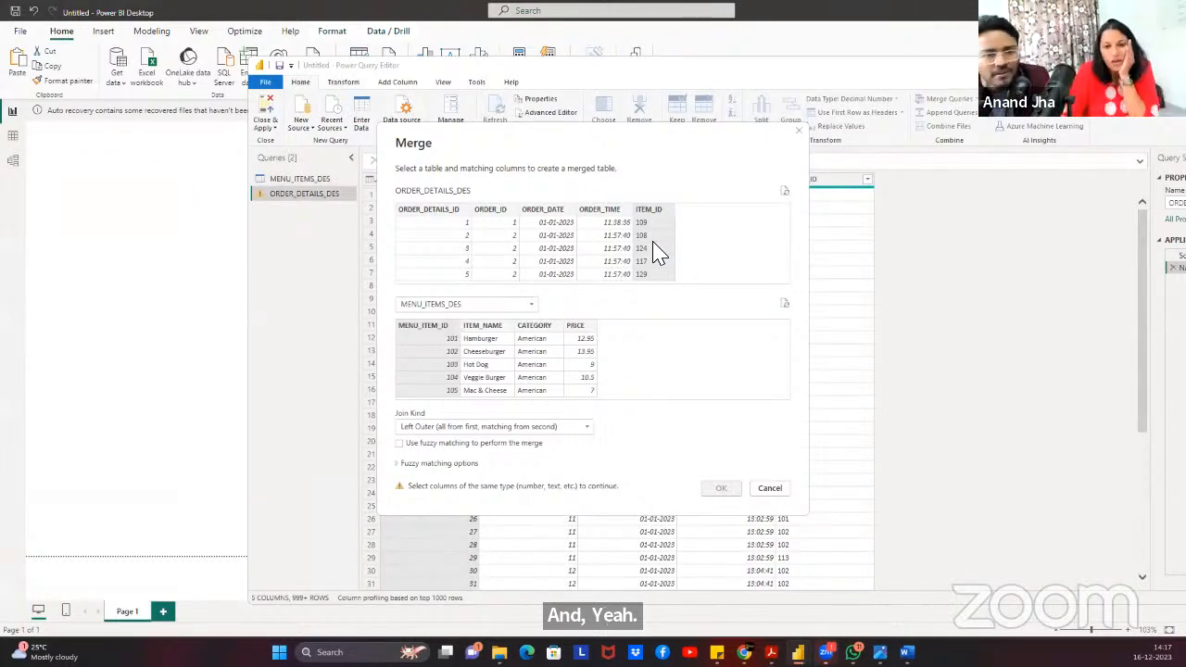
click(798, 131)
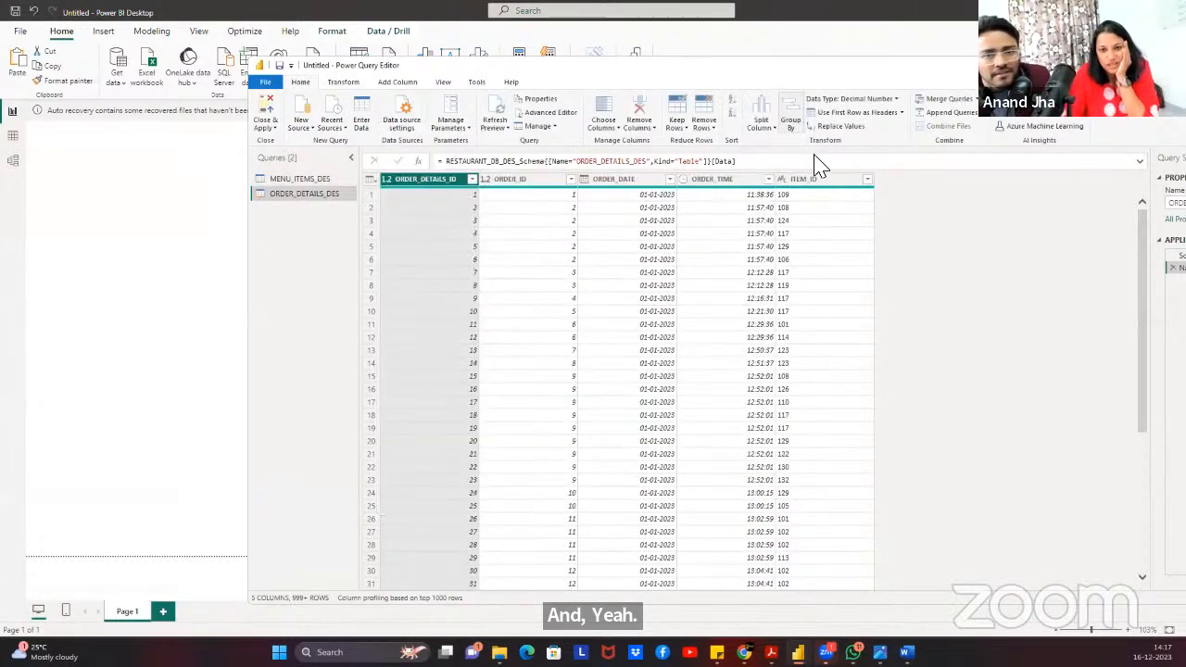
Change MENU_ITEM_ID in MENU_ITEMS_DES to the Text data type.
click(285, 180)
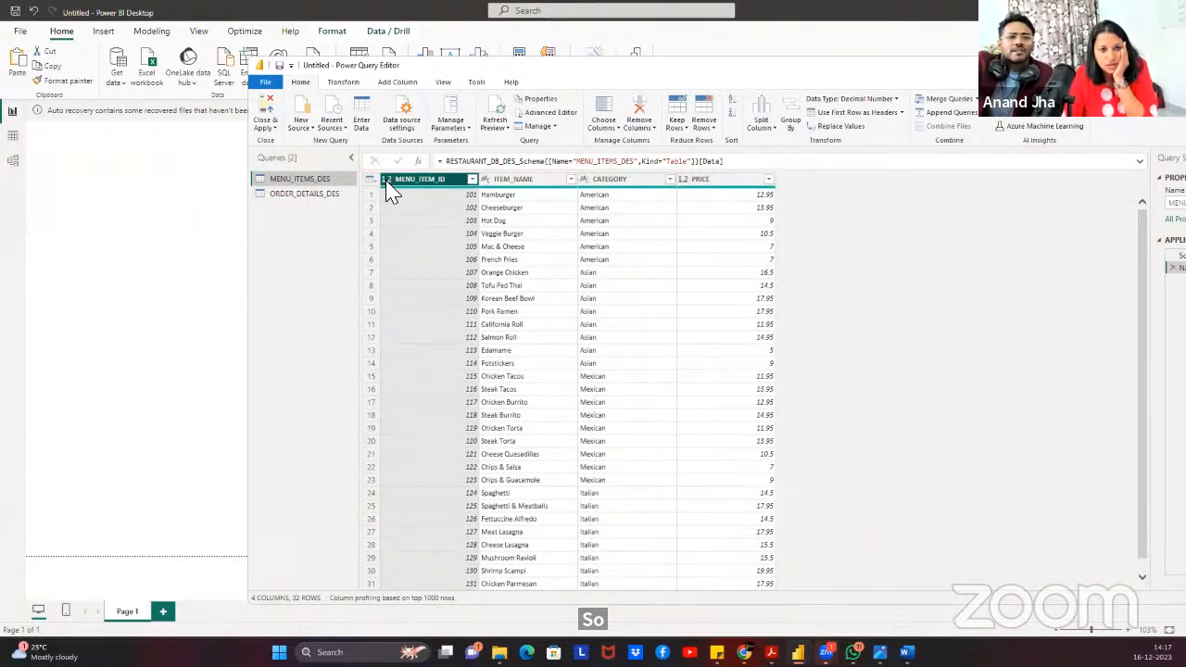
click(301, 179)
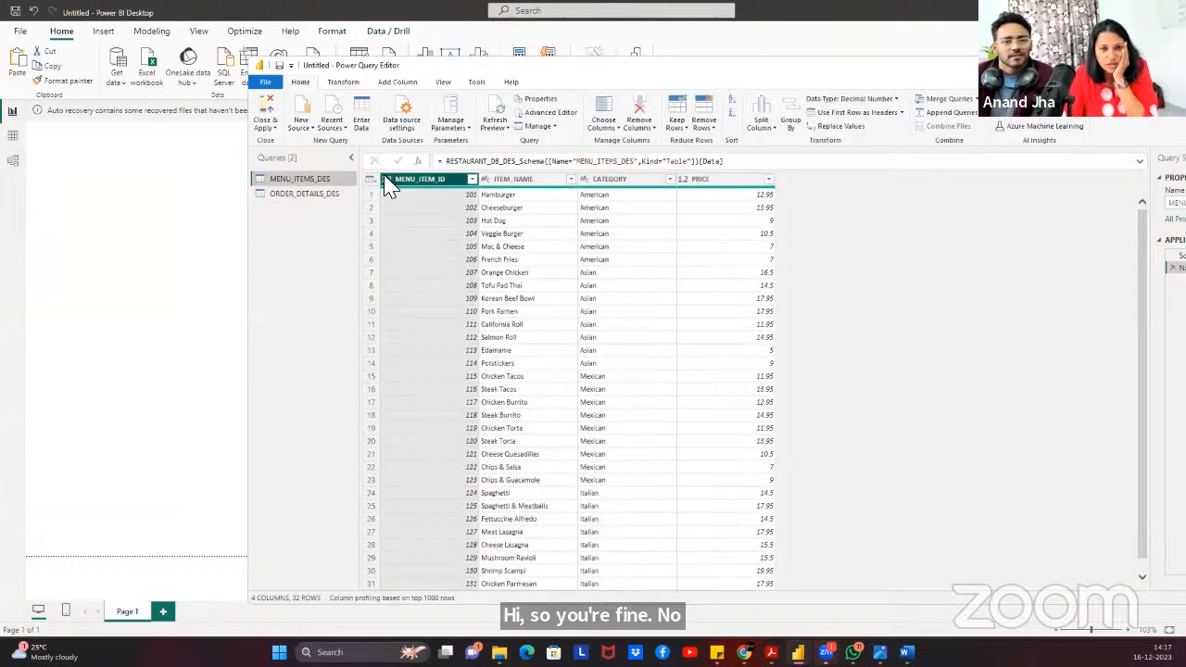
click(387, 182)
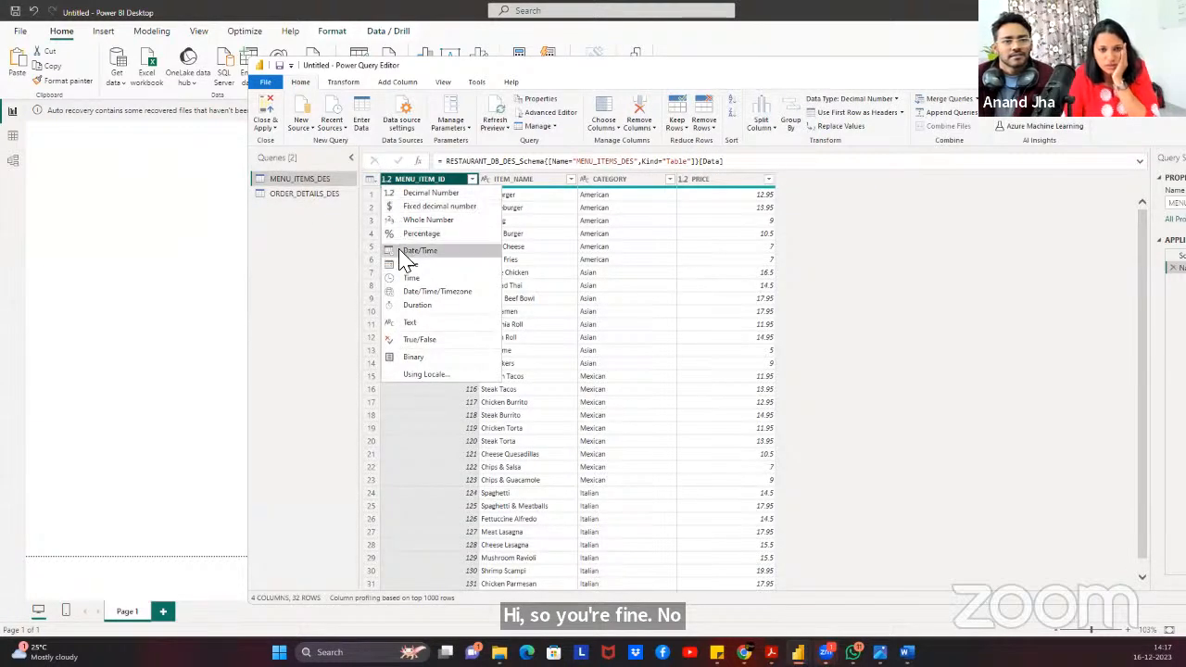
click(423, 322)
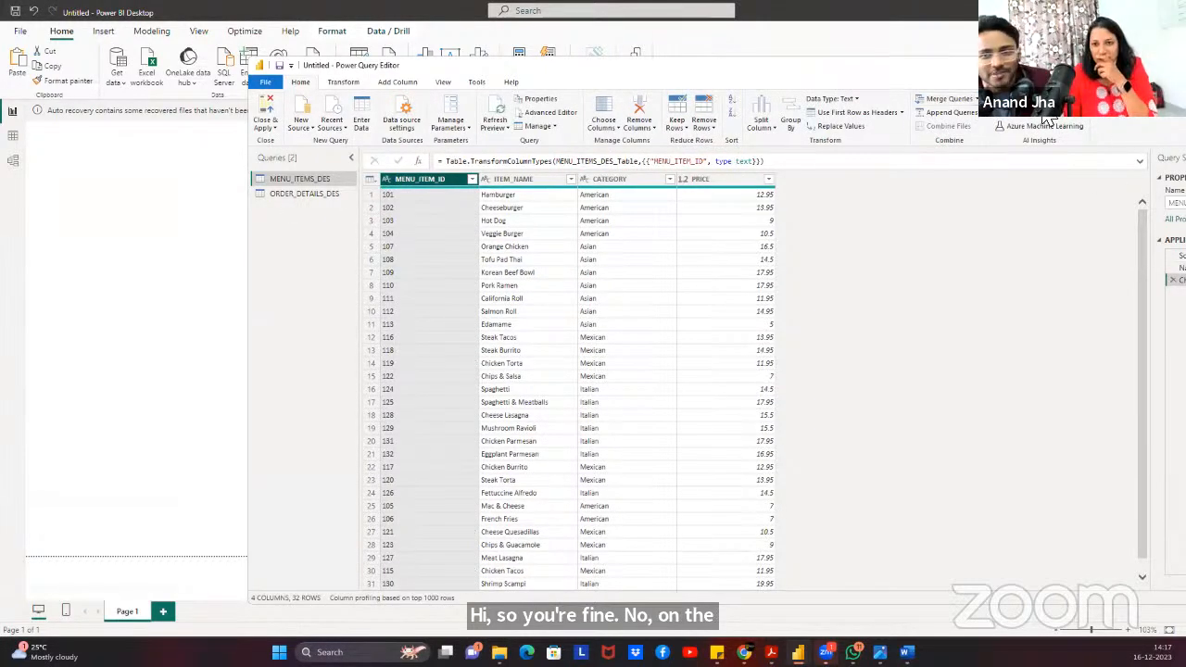
Merge ORDER_DETAILS_DES with MENU_ITEMS_DES matching ITEM_ID to MENU_ITEM_ID.
click(949, 100)
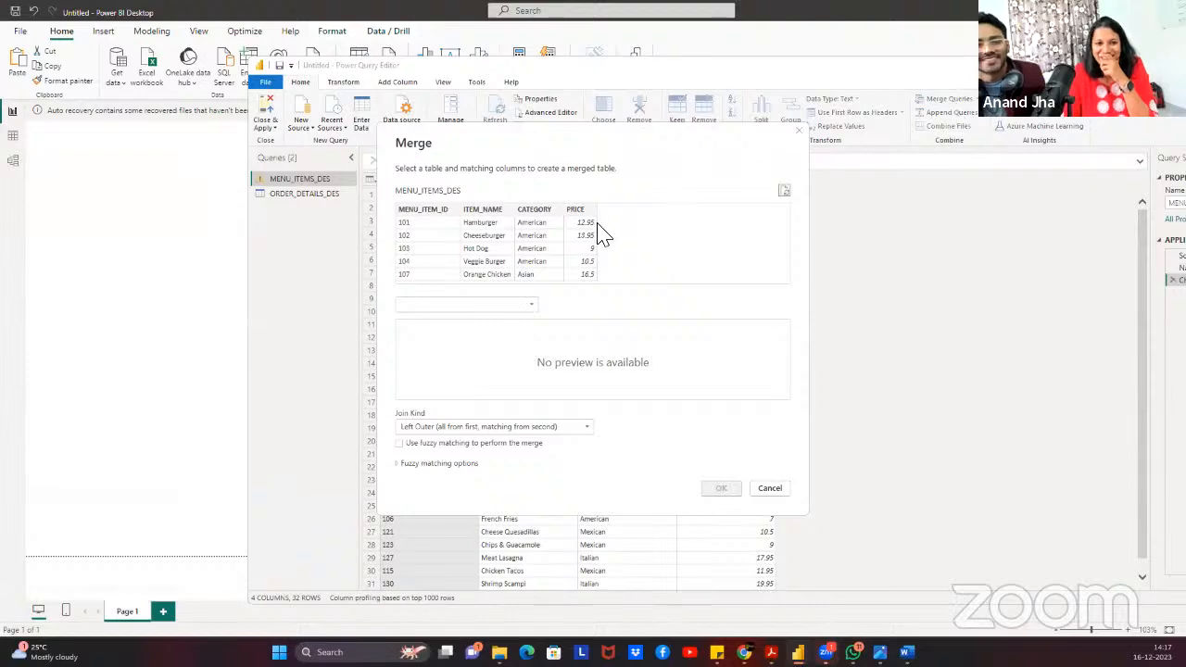
click(767, 489)
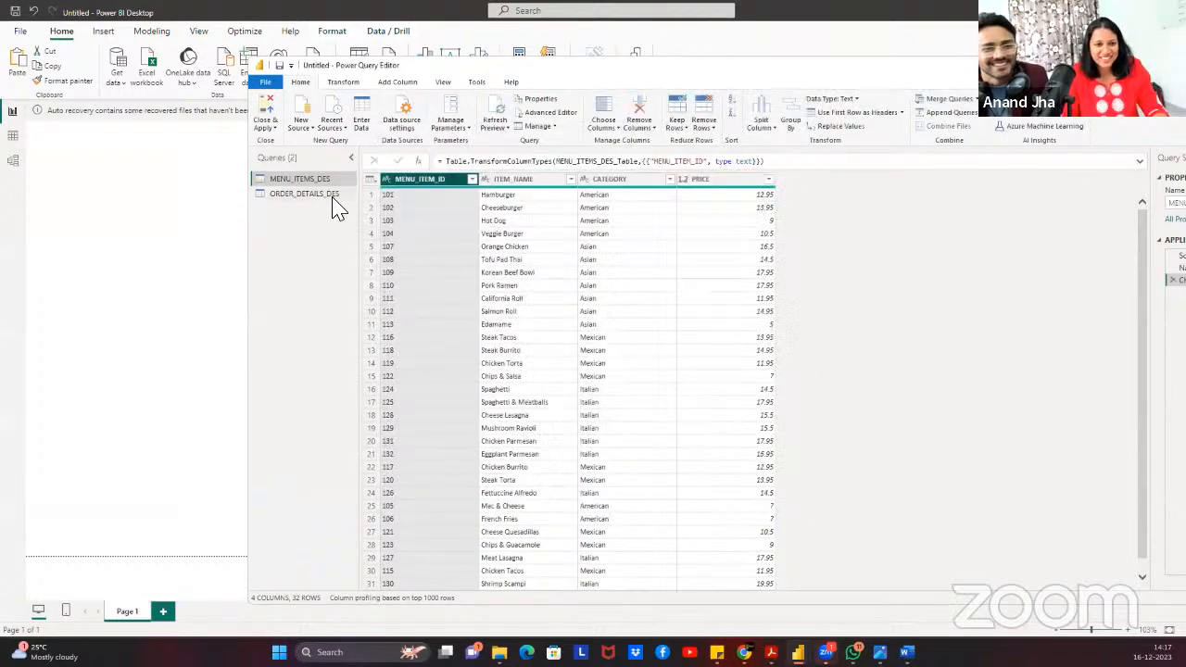
click(329, 194)
click(946, 100)
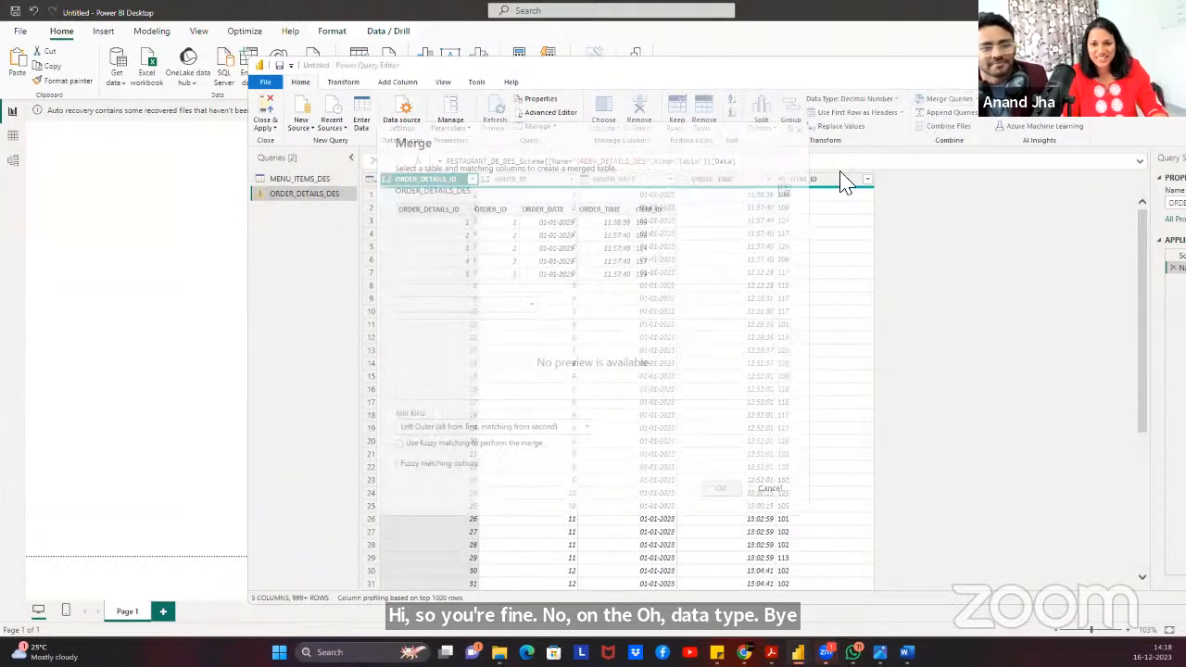
click(643, 238)
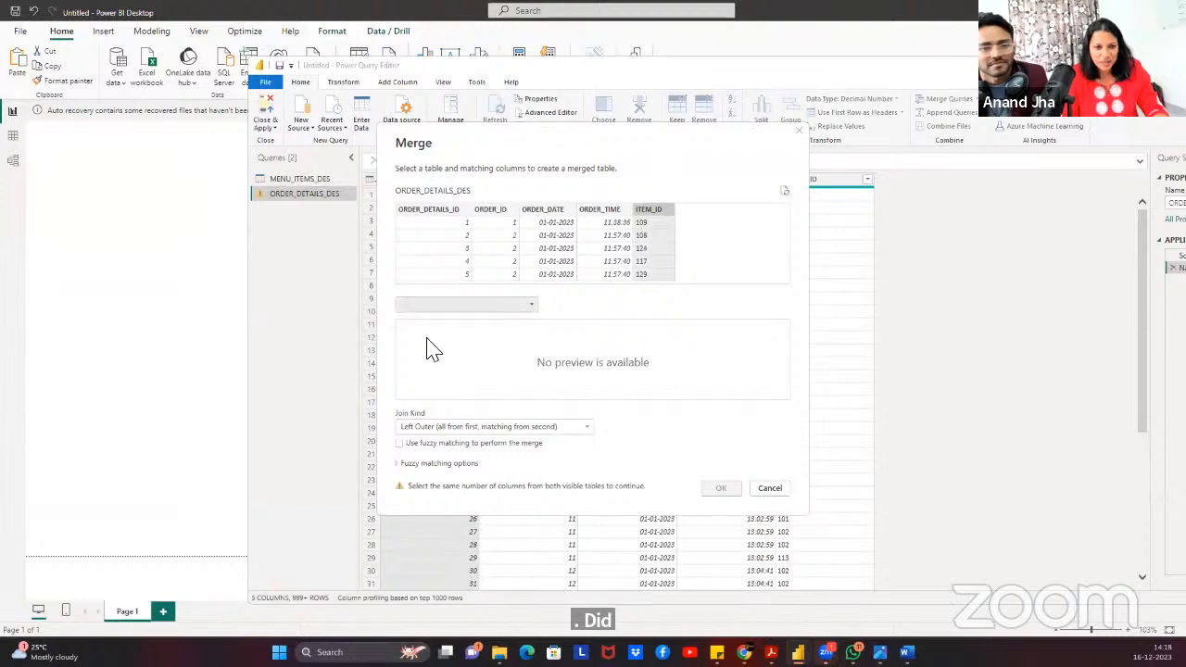
click(443, 308)
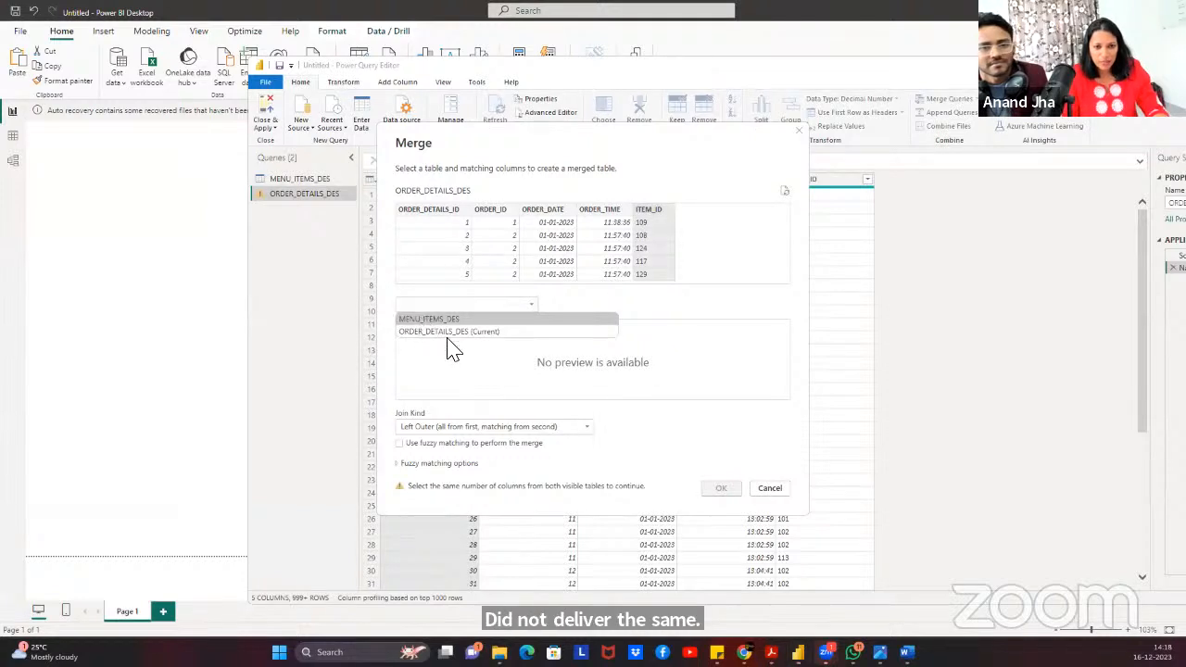
click(428, 324)
click(431, 375)
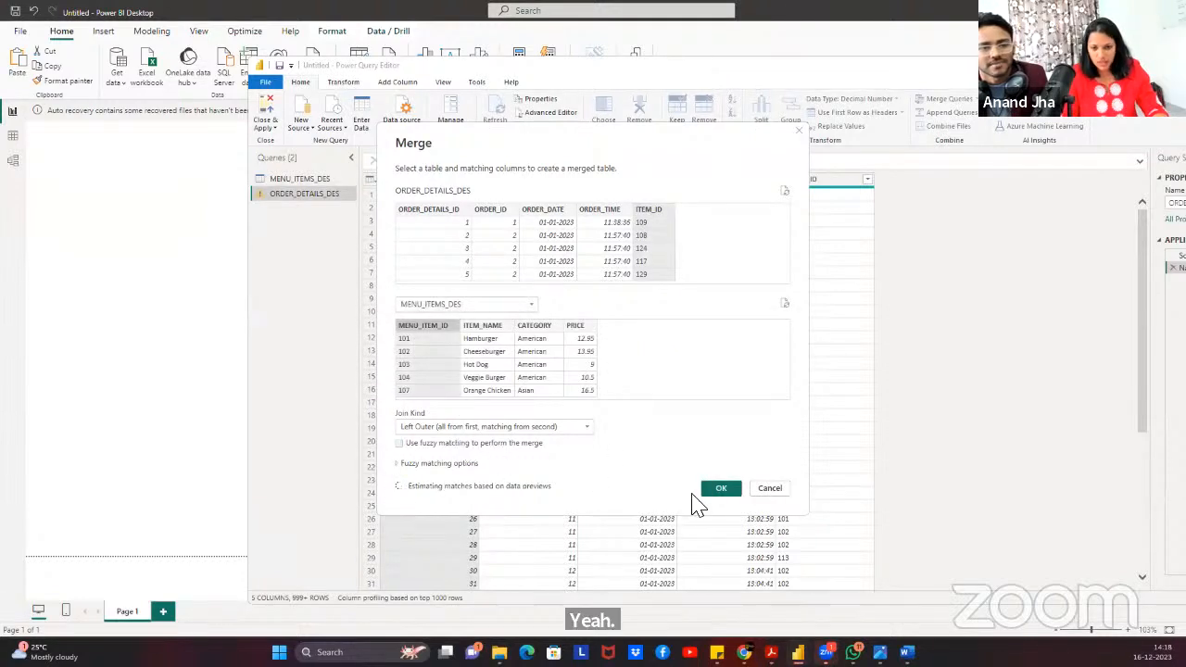
click(722, 489)
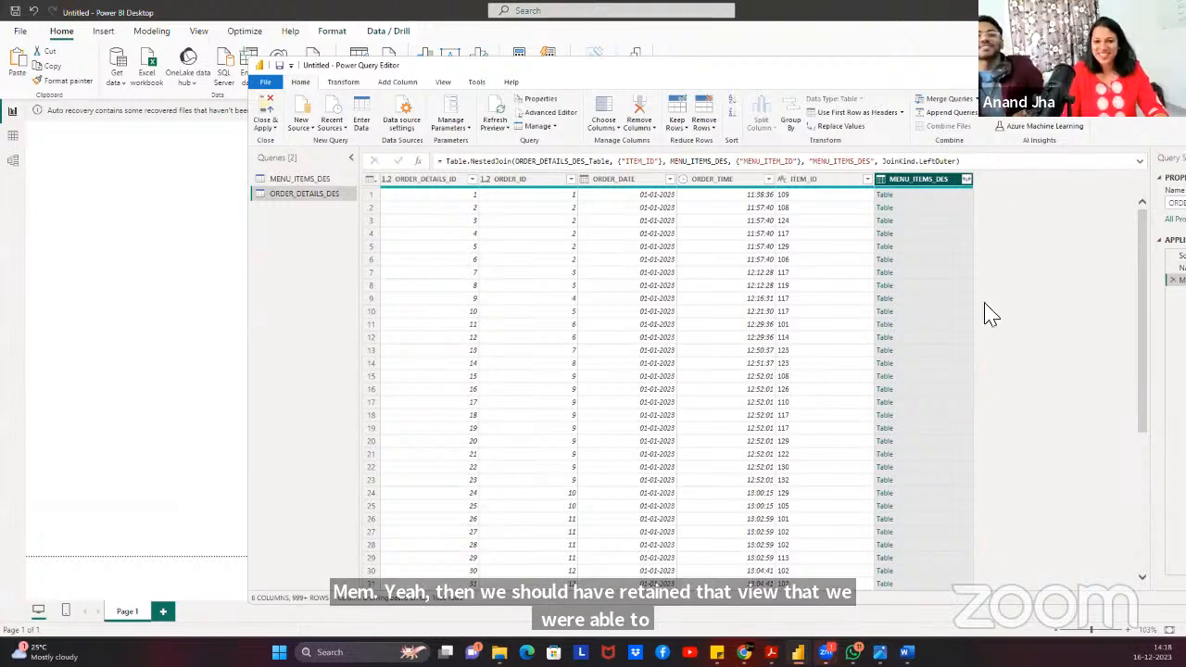
Expand only ITEM_NAME, CATEGORY and PRICE from the merged column, then Close & Apply.
click(967, 180)
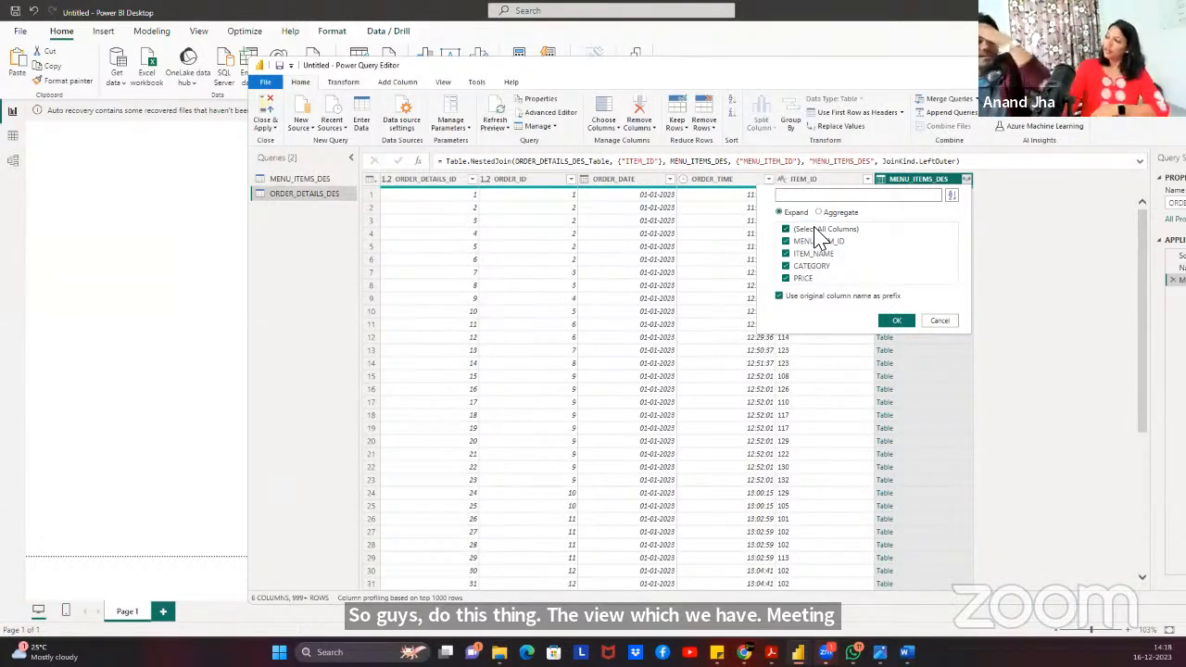
click(816, 229)
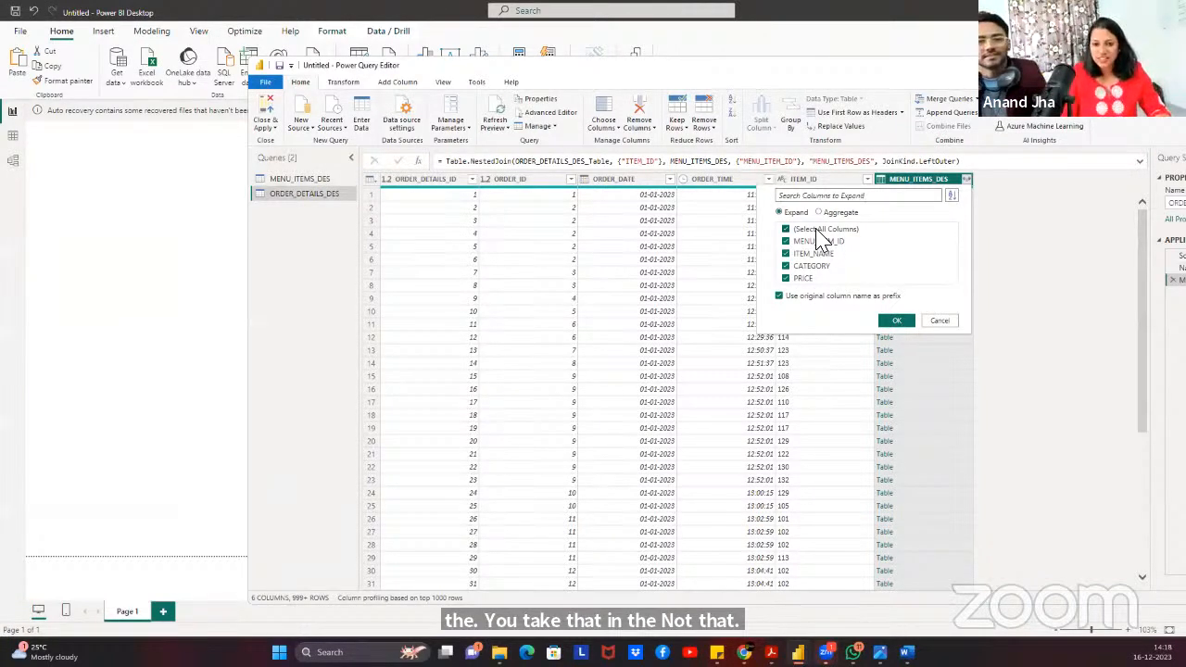
click(812, 254)
click(808, 266)
click(804, 278)
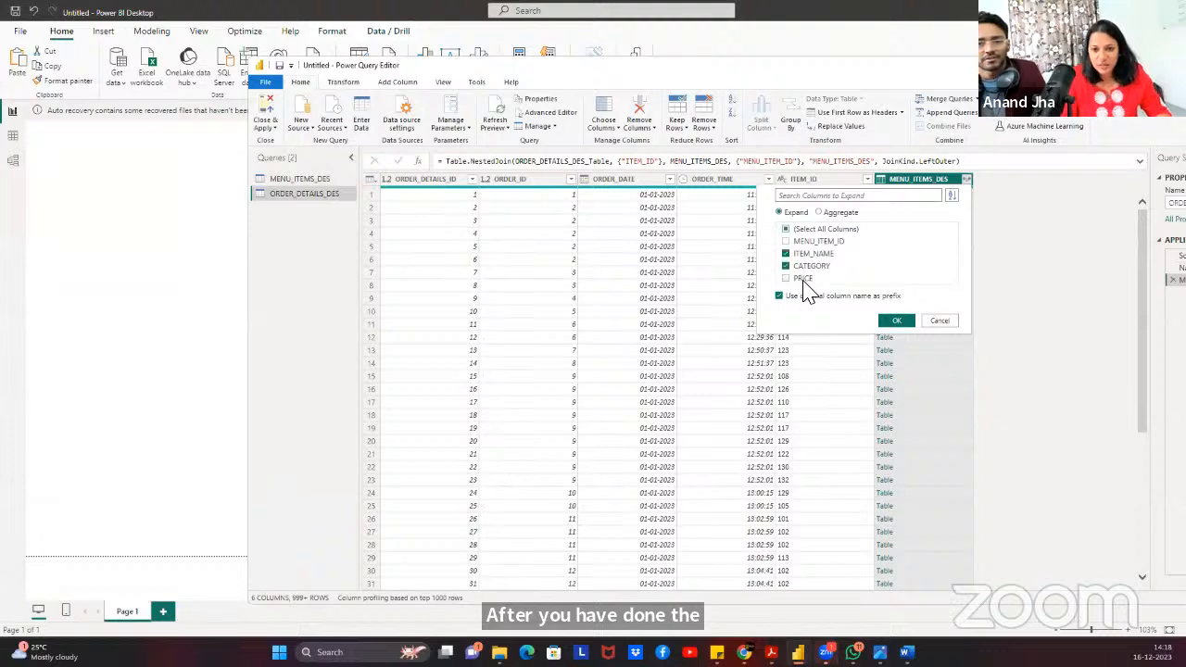
click(901, 320)
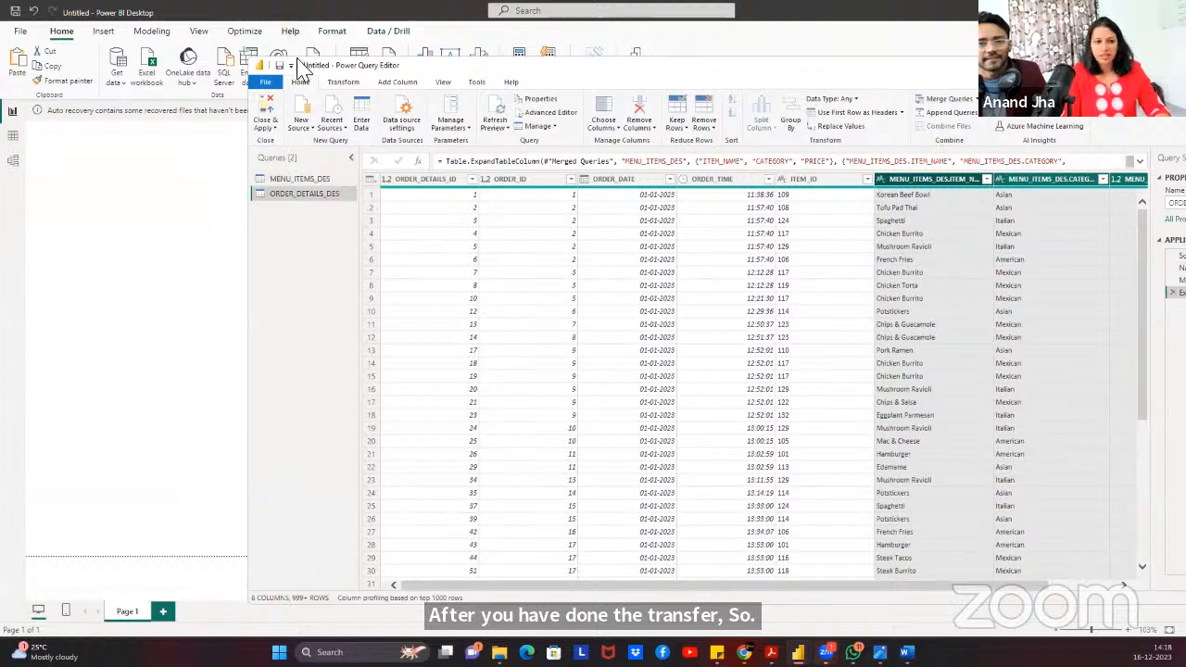
click(262, 121)
click(271, 106)
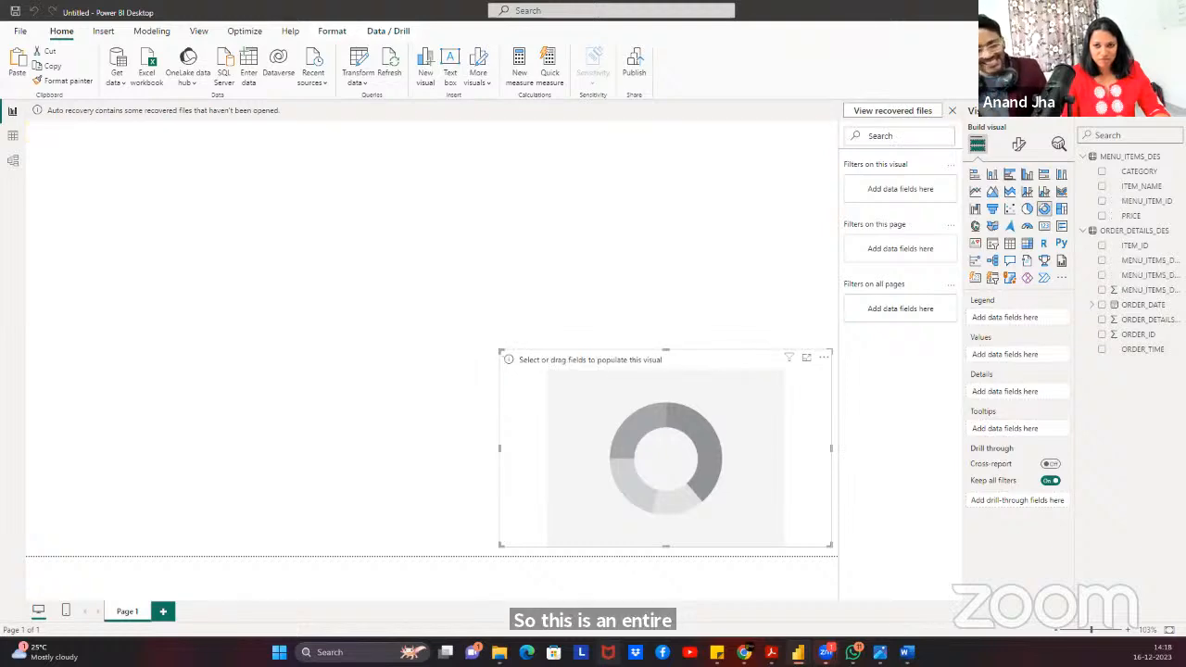
Place RestaurantSalesDashboard beside the Untitled report to compare its donut chart settings.
click(1144, 12)
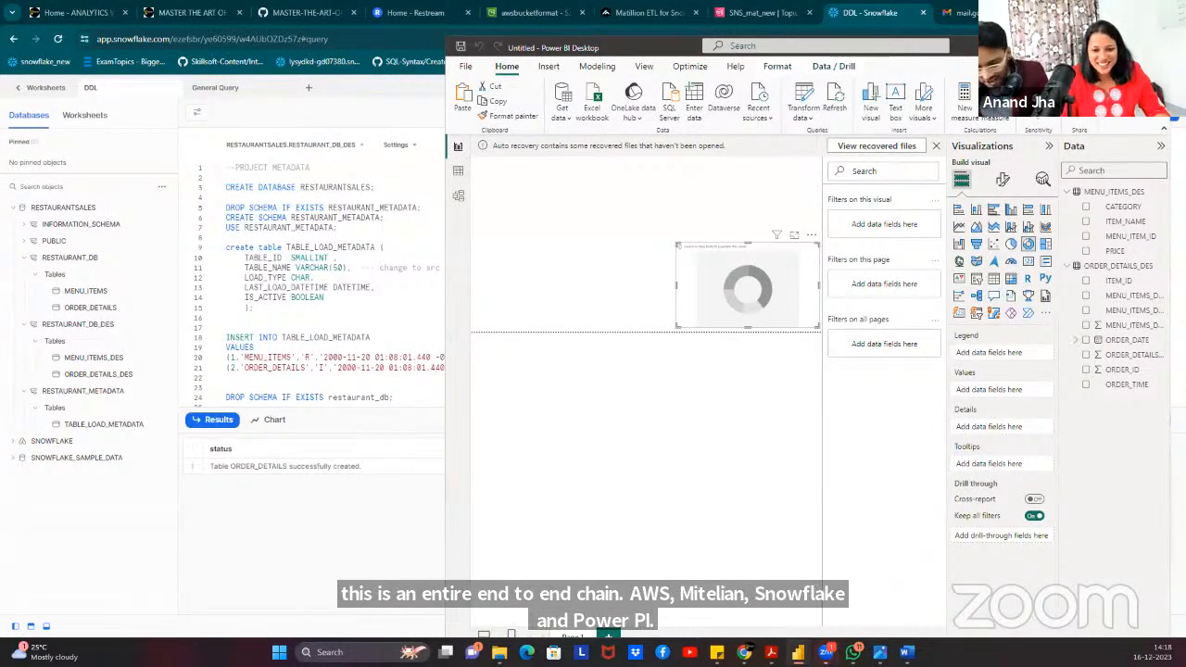
mouse_move(797, 651)
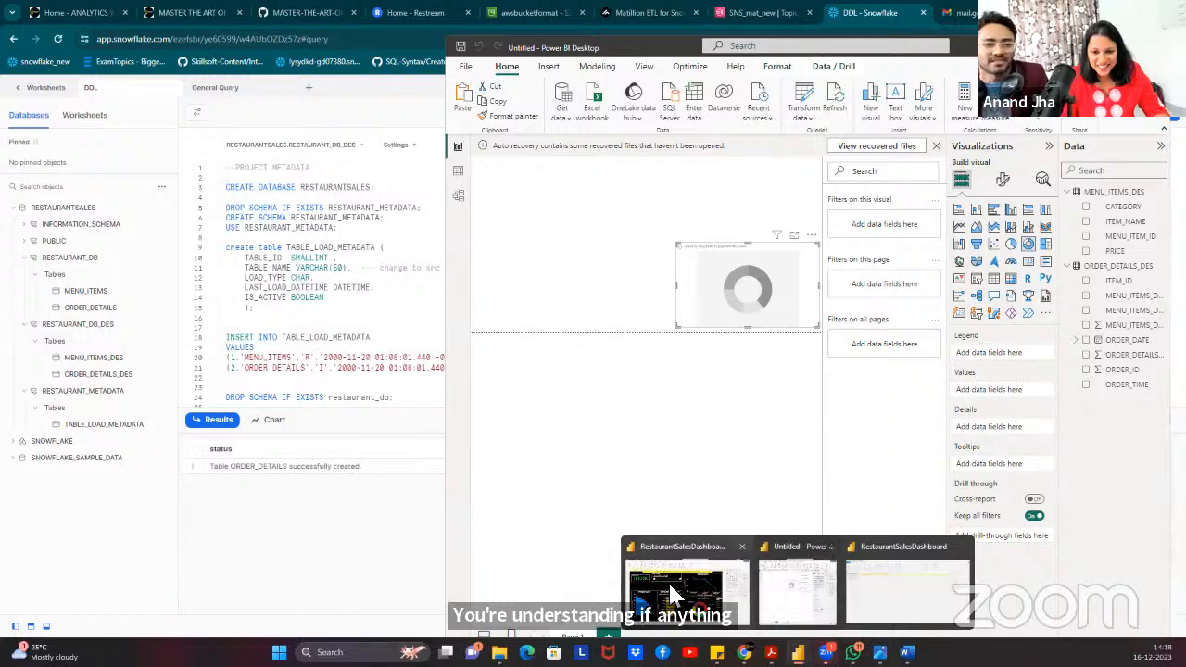
click(690, 595)
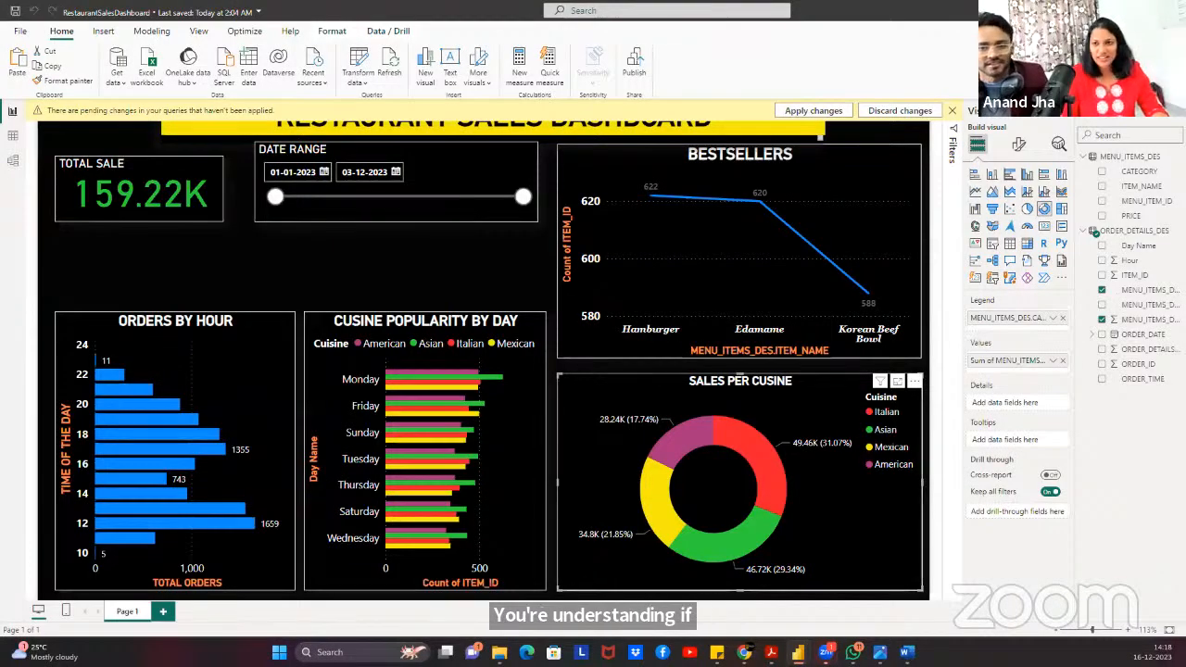
click(1145, 11)
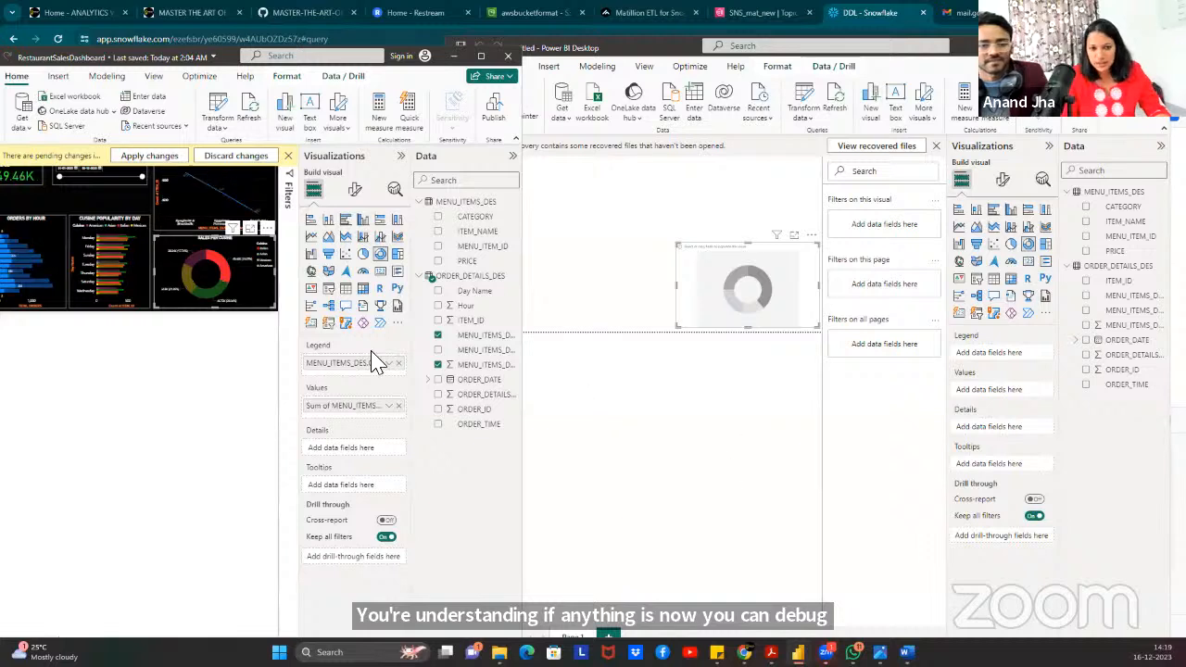
drag(301, 342, 190, 327)
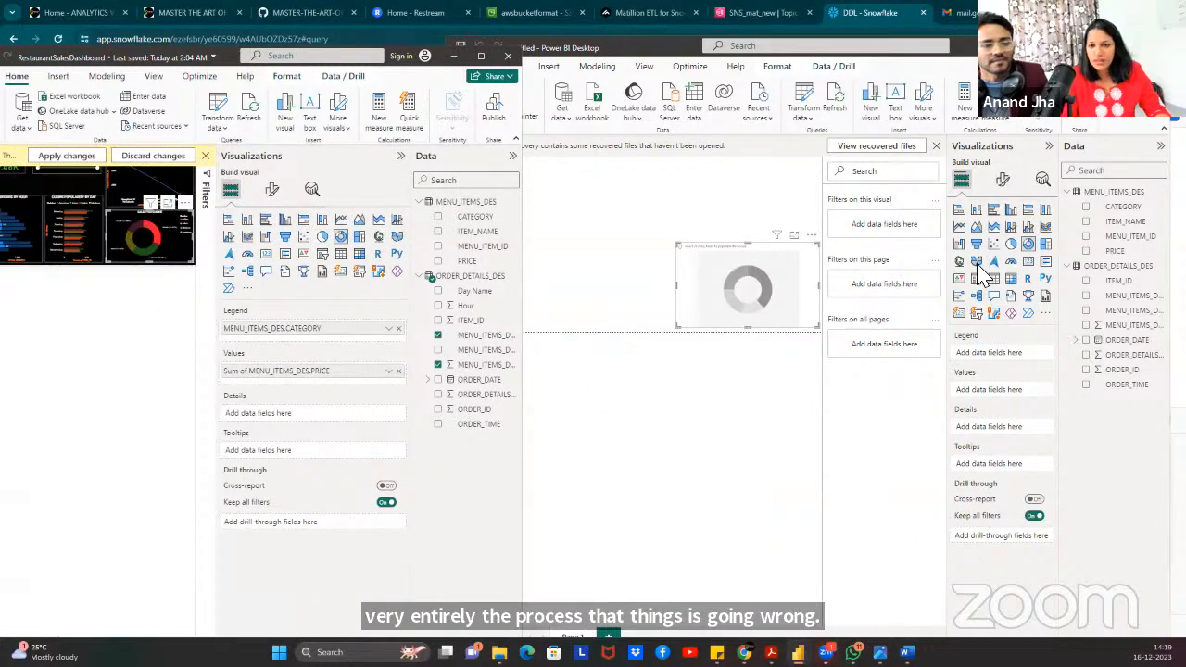
click(773, 297)
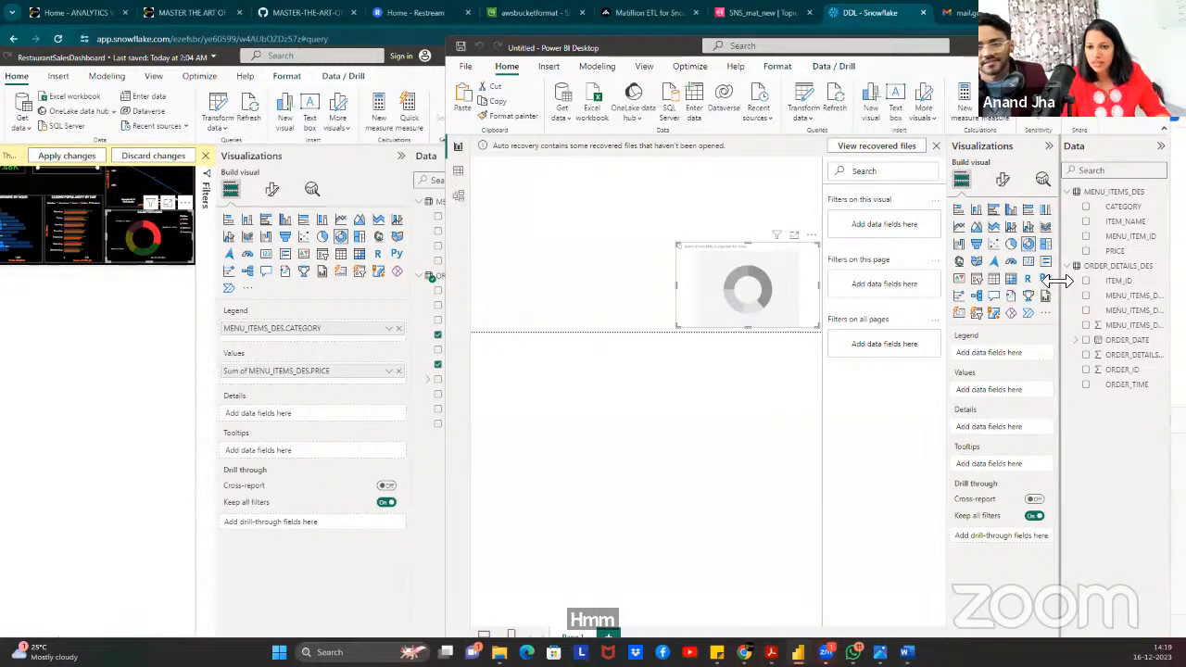
Set MENU_ITEMS_DES CATEGORY as the donut legend and summed PRICE as its values.
drag(1060, 282, 999, 282)
drag(1124, 302, 983, 367)
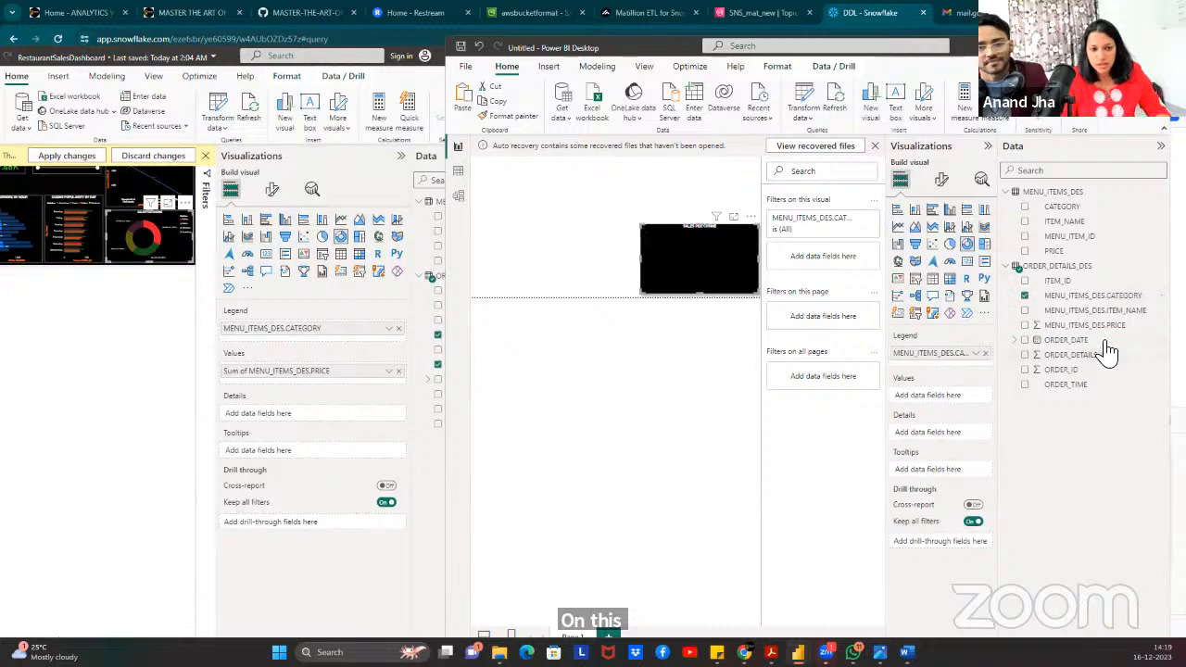
drag(1101, 326, 952, 399)
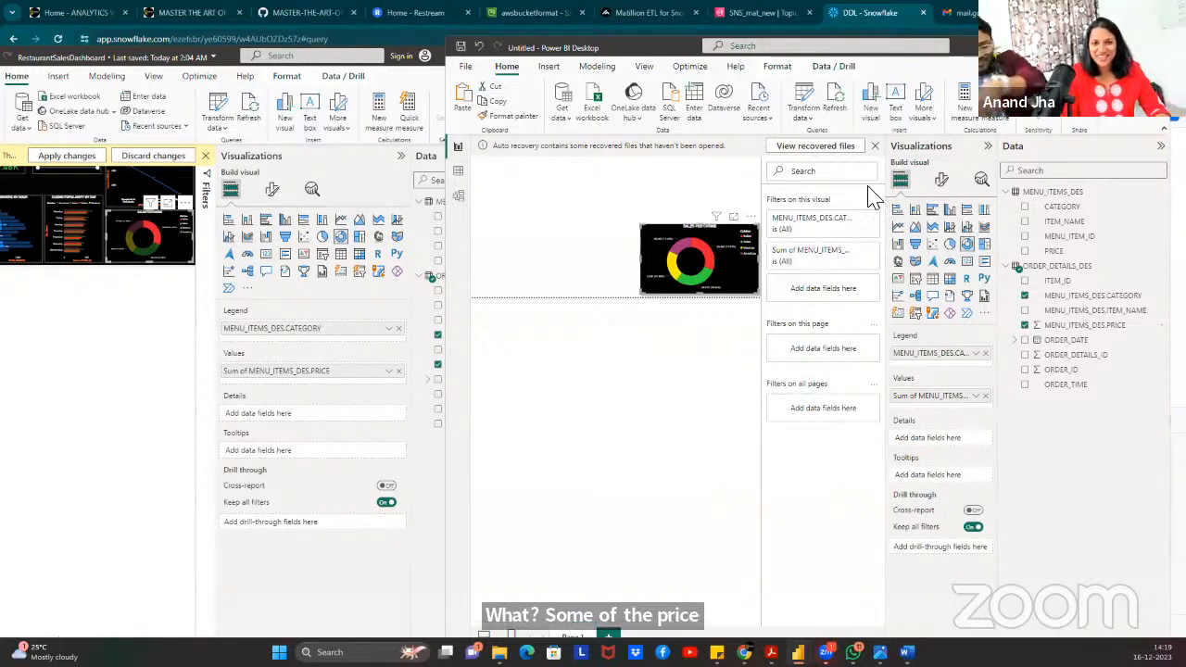
click(611, 404)
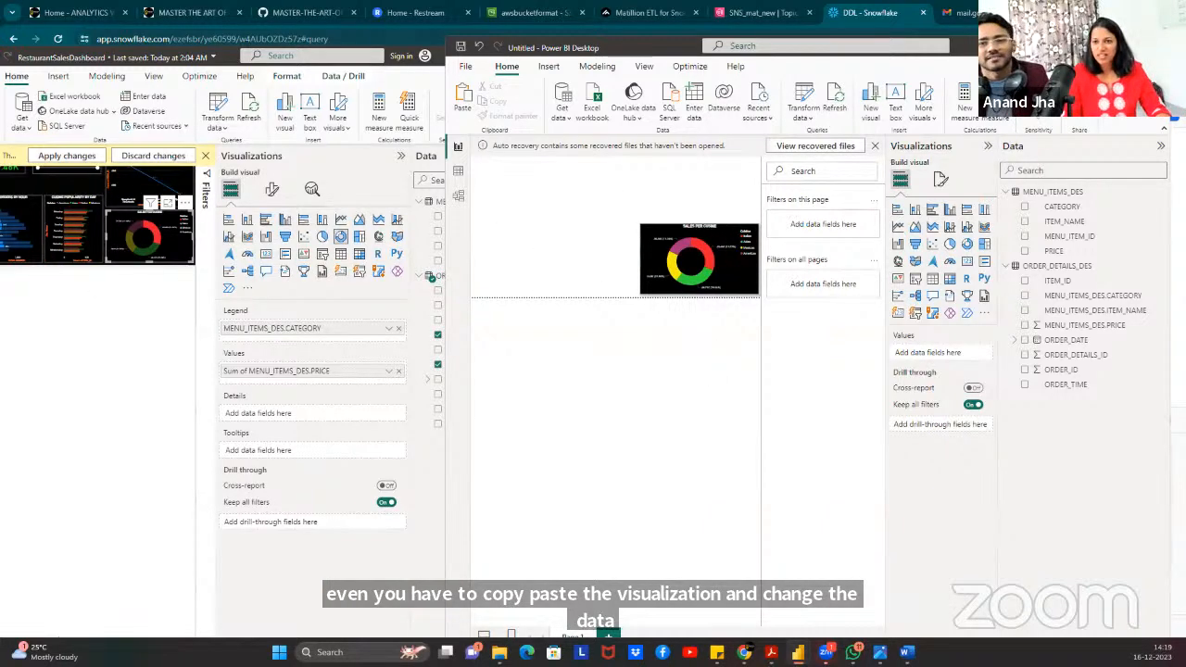
Drag the Sales per Cuisine donut to the page's top-left corner and resize it much larger.
click(1129, 46)
click(573, 375)
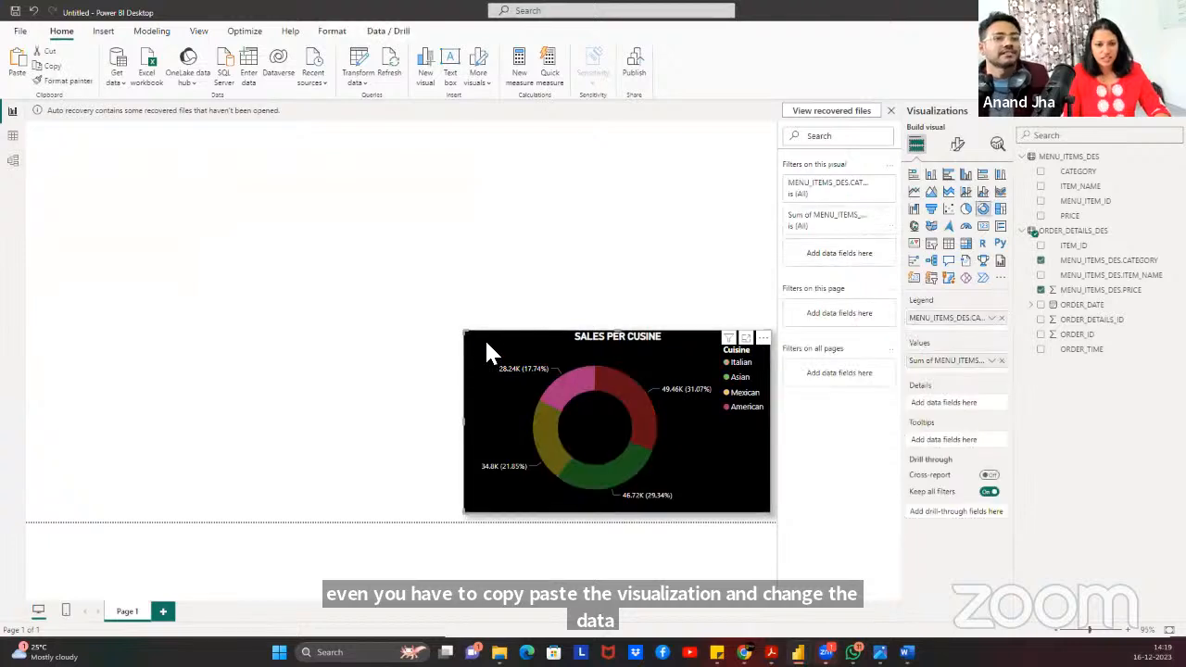
drag(517, 361, 216, 191)
click(630, 278)
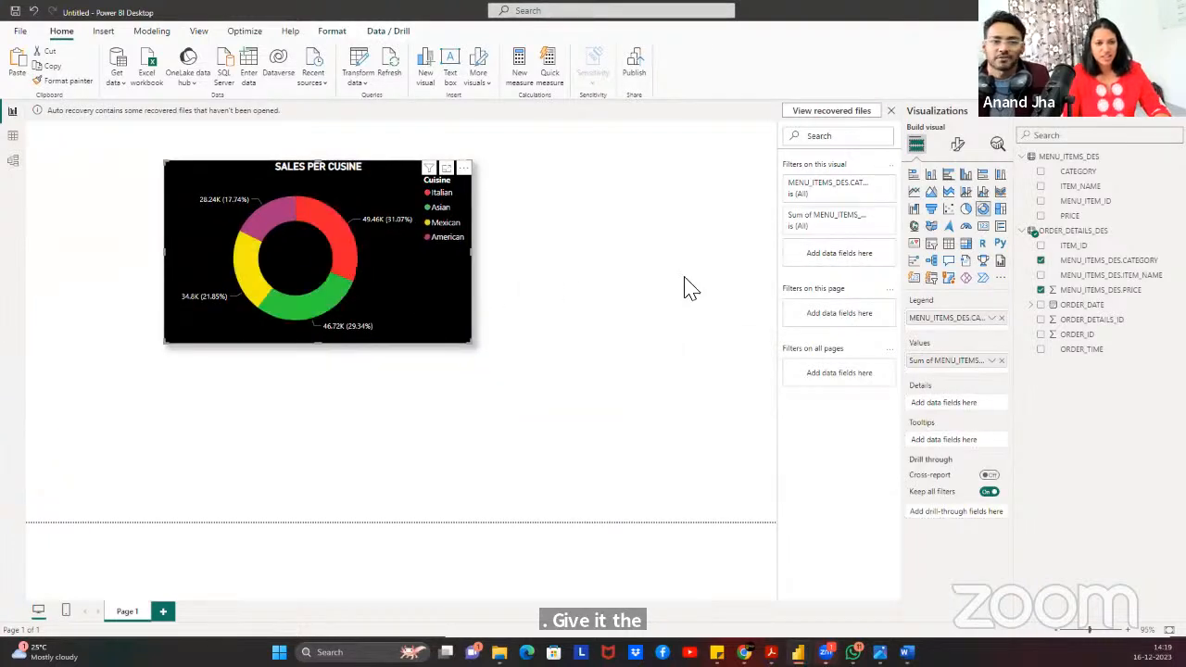
click(472, 342)
drag(472, 342, 677, 461)
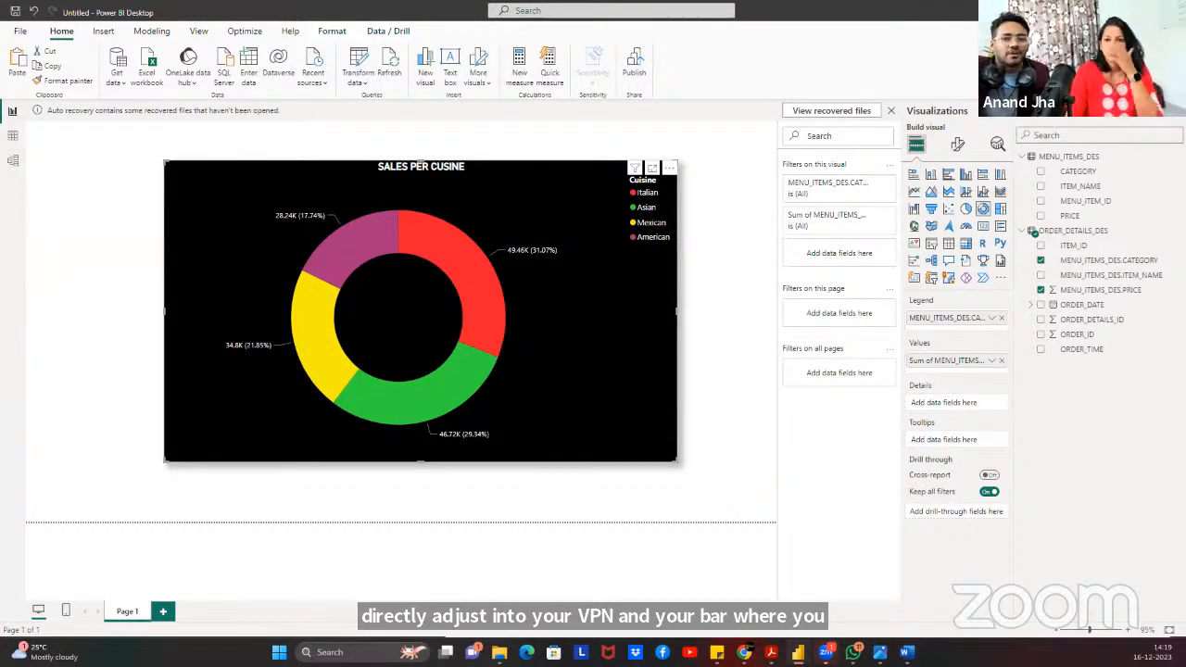
click(1113, 11)
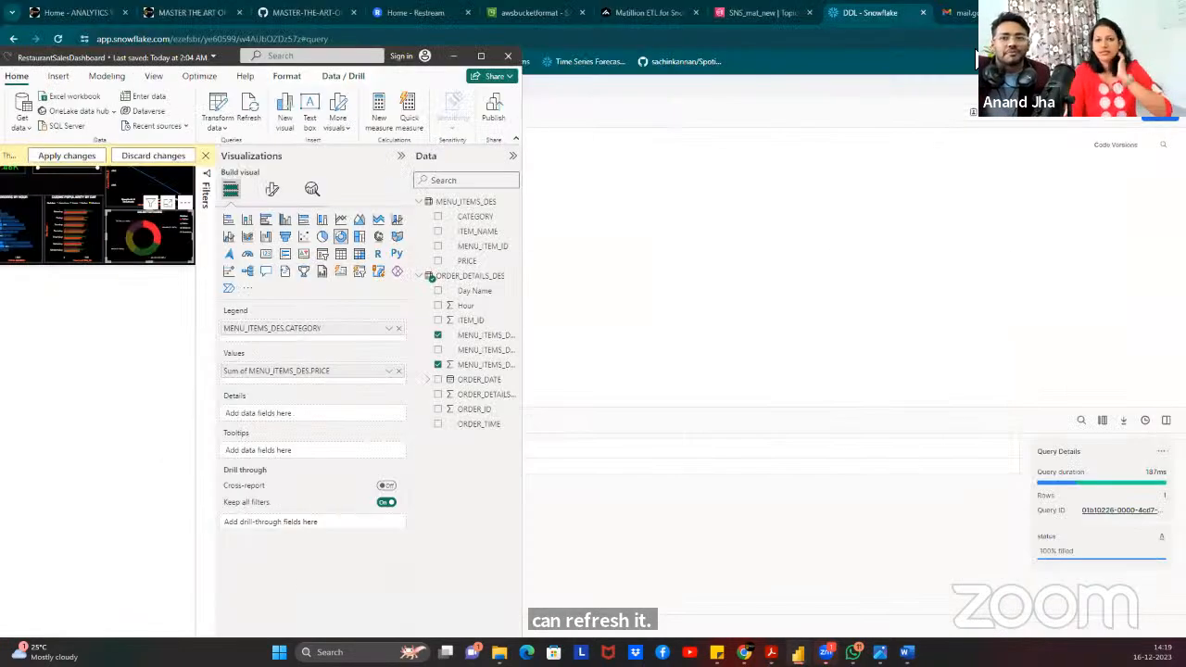
Switch to the V2_1Active_table_check2 job in Matillion and clear the canvas selection.
click(632, 15)
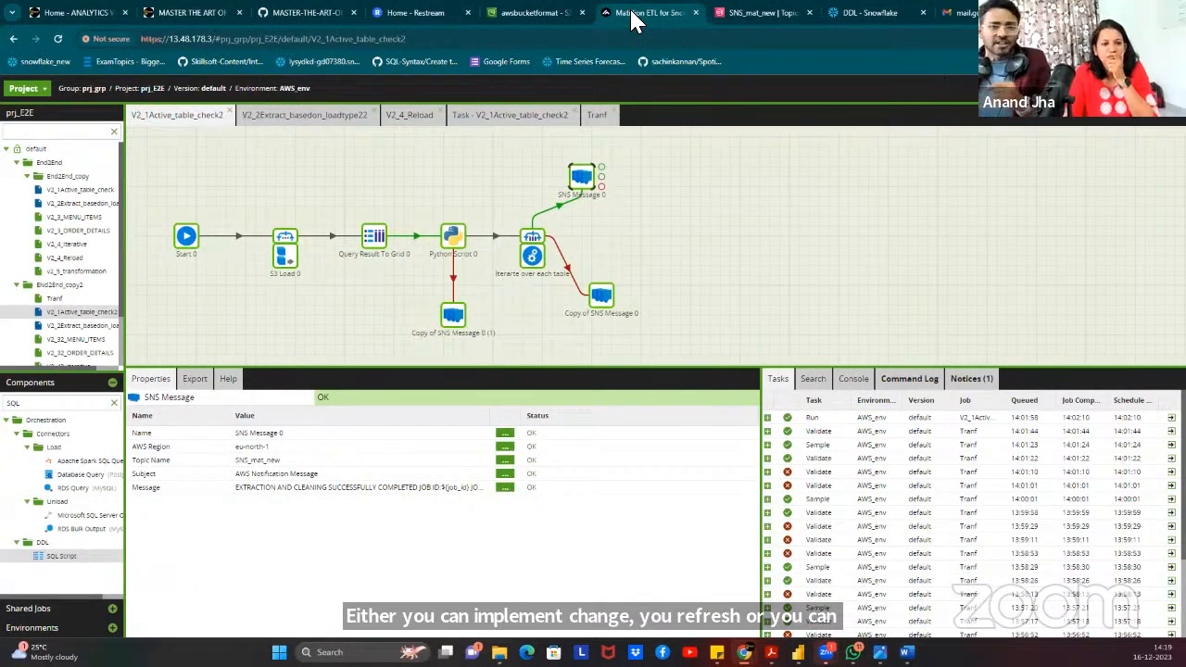
click(159, 161)
click(44, 93)
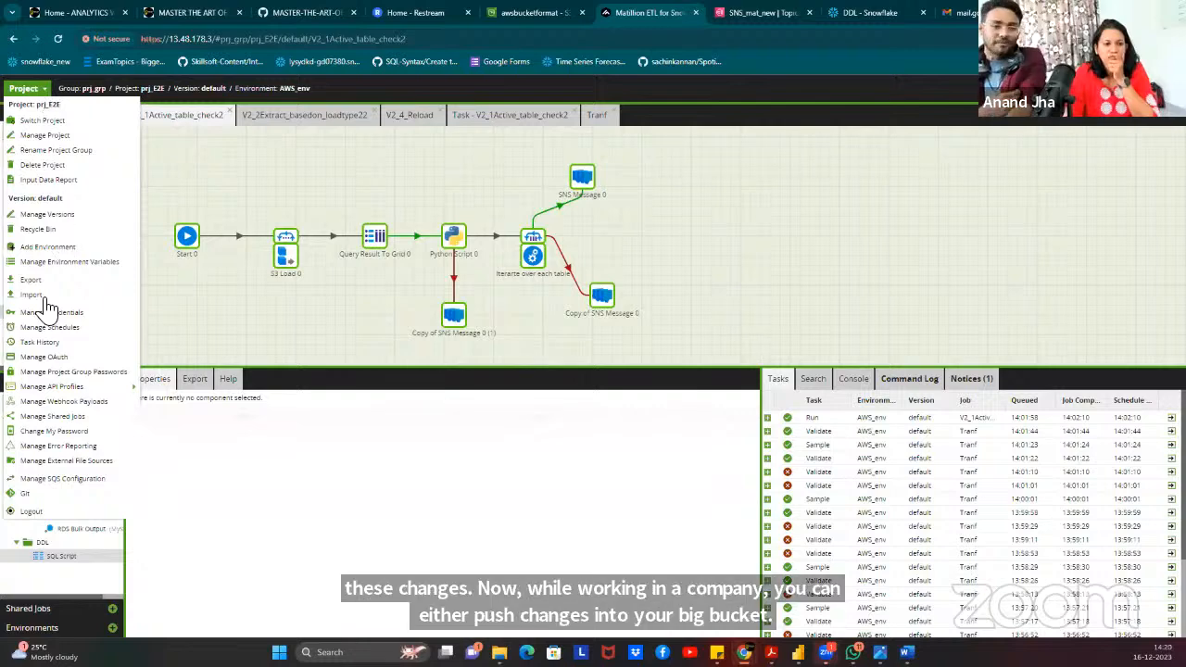
click(670, 210)
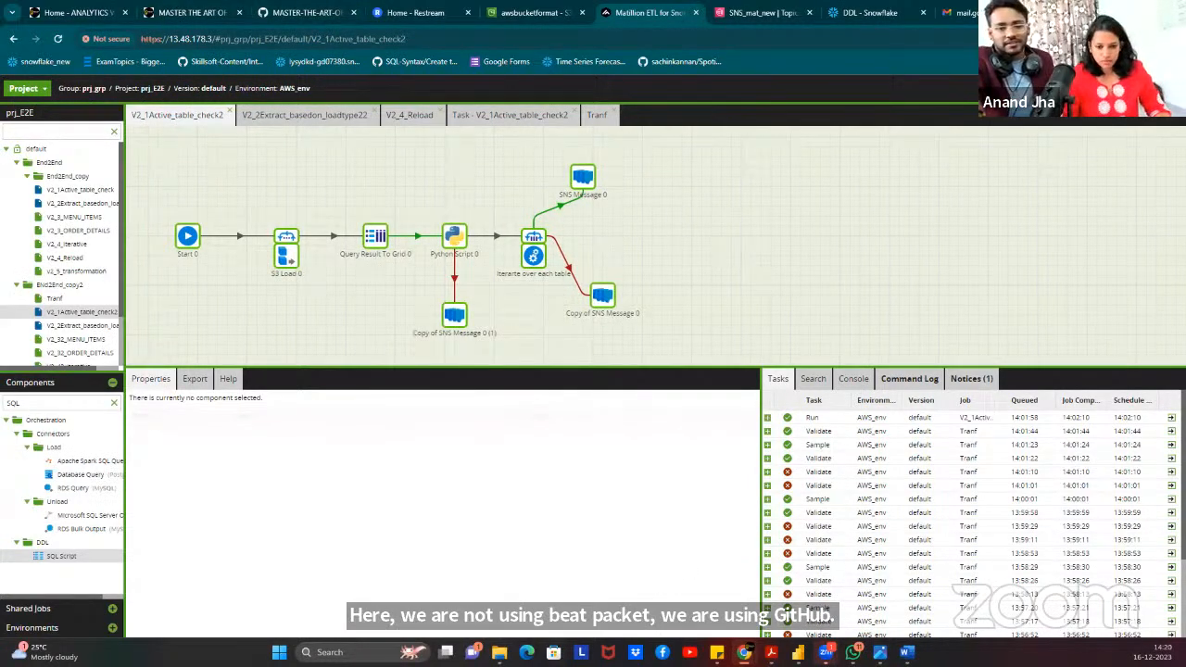
mouse_move(770, 652)
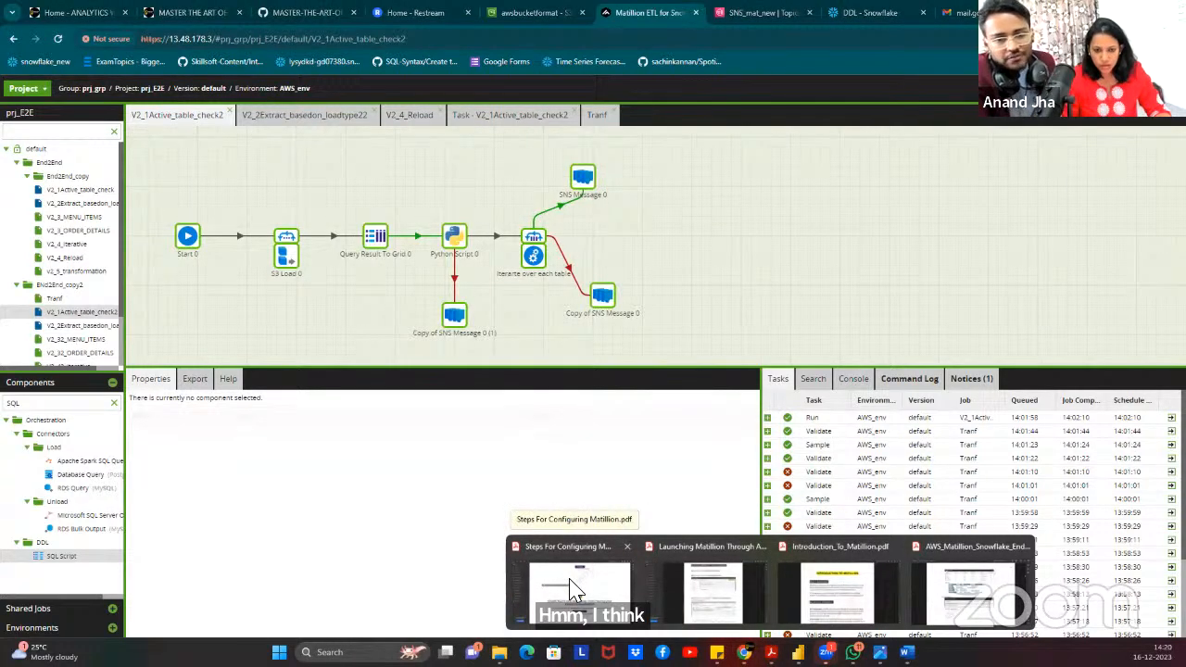
Go to the final_prj folder in File Explorer and select Configuring GIT.pdf.
click(499, 651)
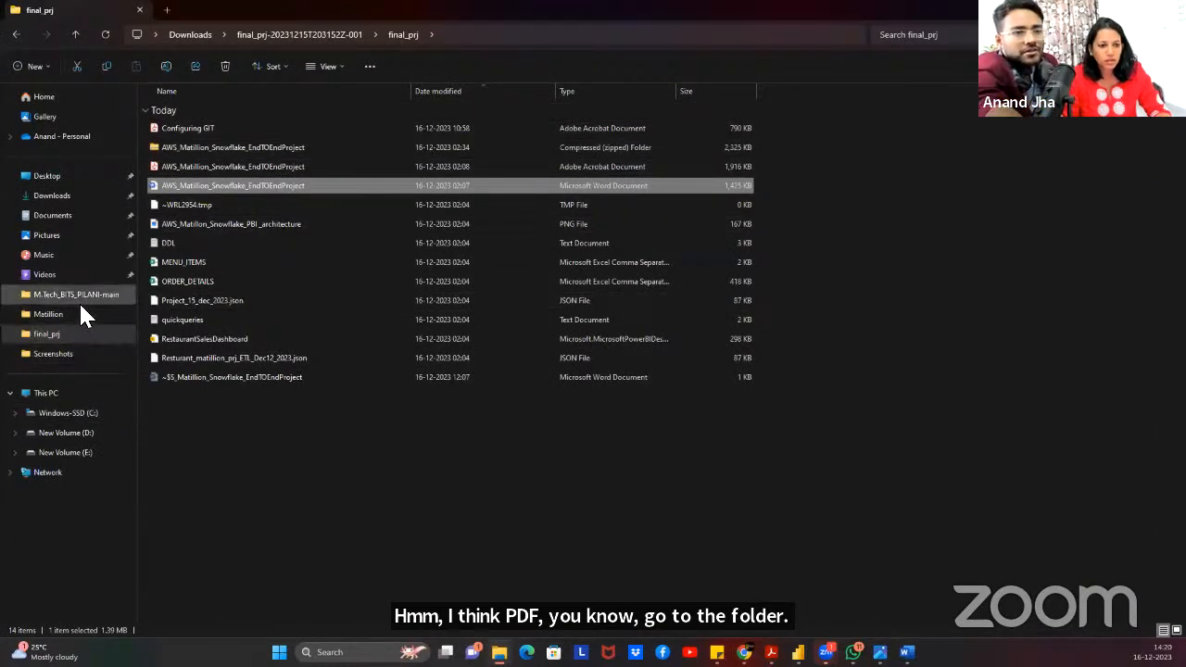
click(203, 130)
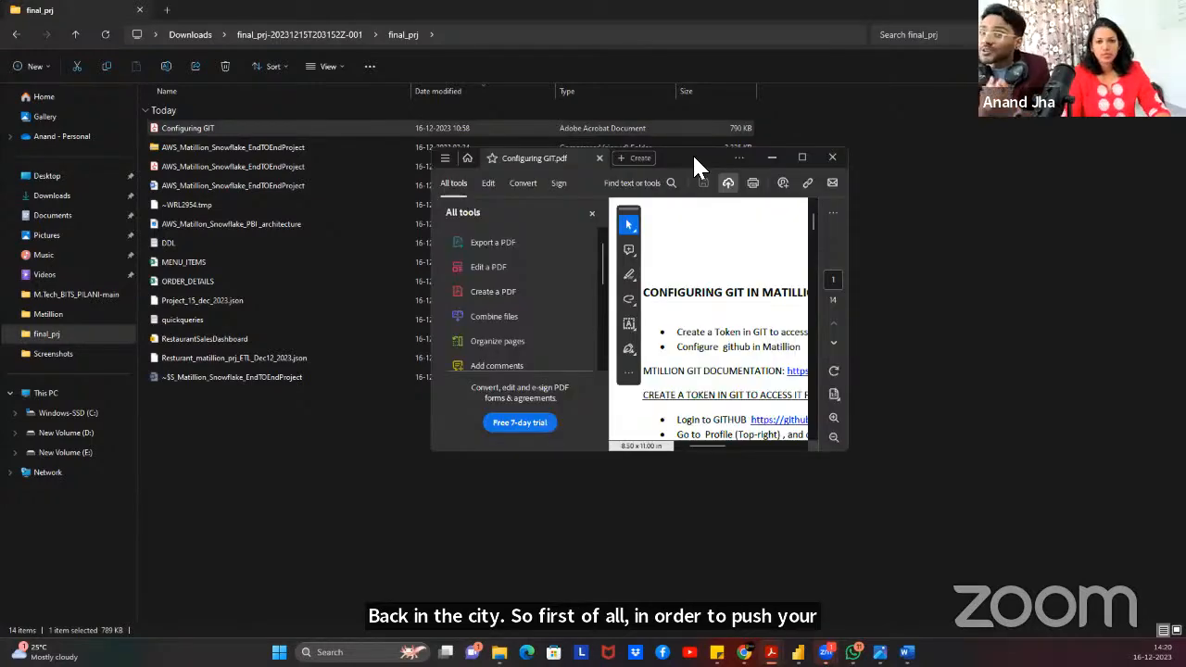
Open Configuring GIT.pdf in Acrobat and review its opening GitHub token steps.
double_click(694, 157)
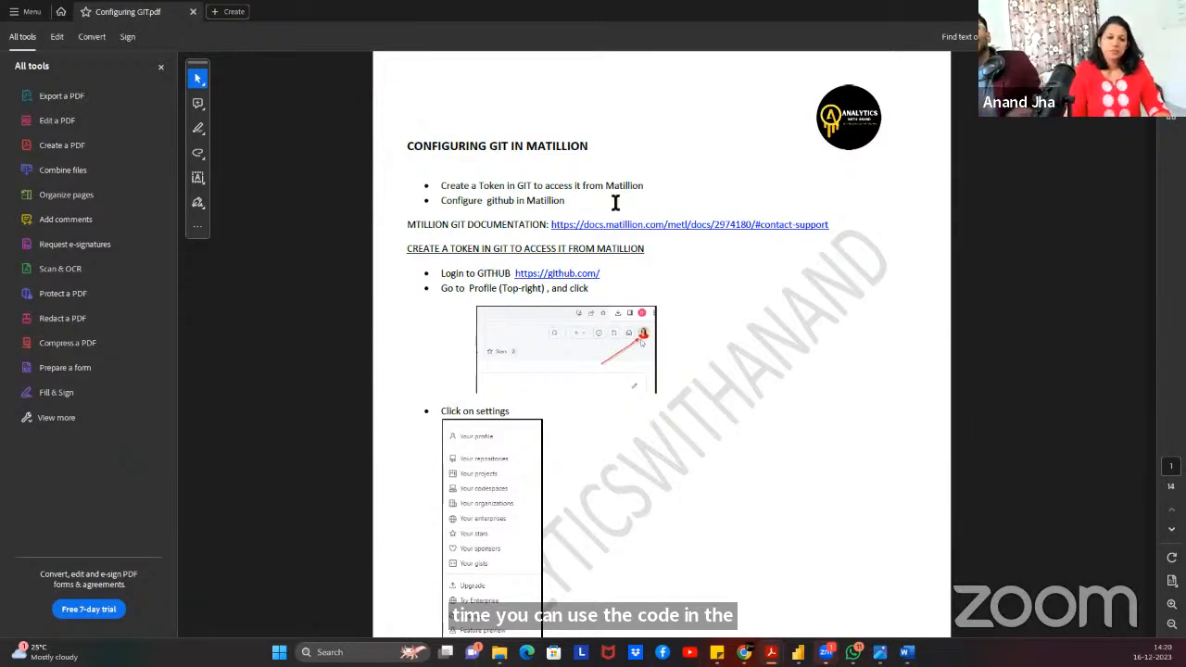
scroll(616, 213, down, 4)
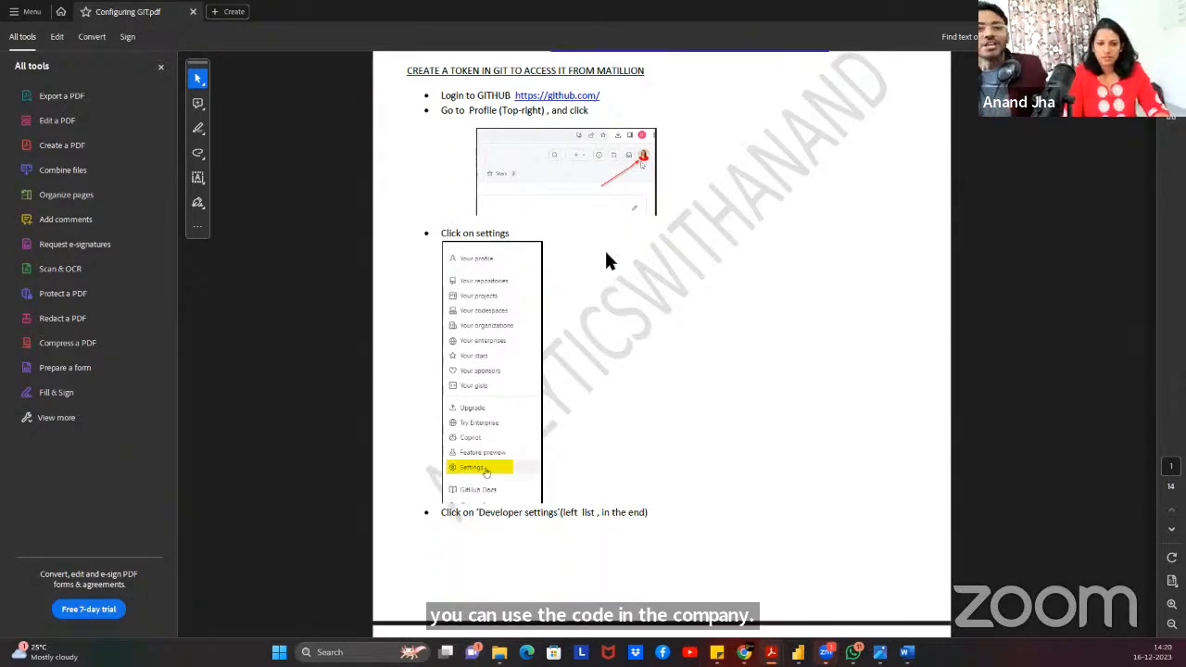
scroll(560, 278, down, 4)
scroll(567, 297, up, 4)
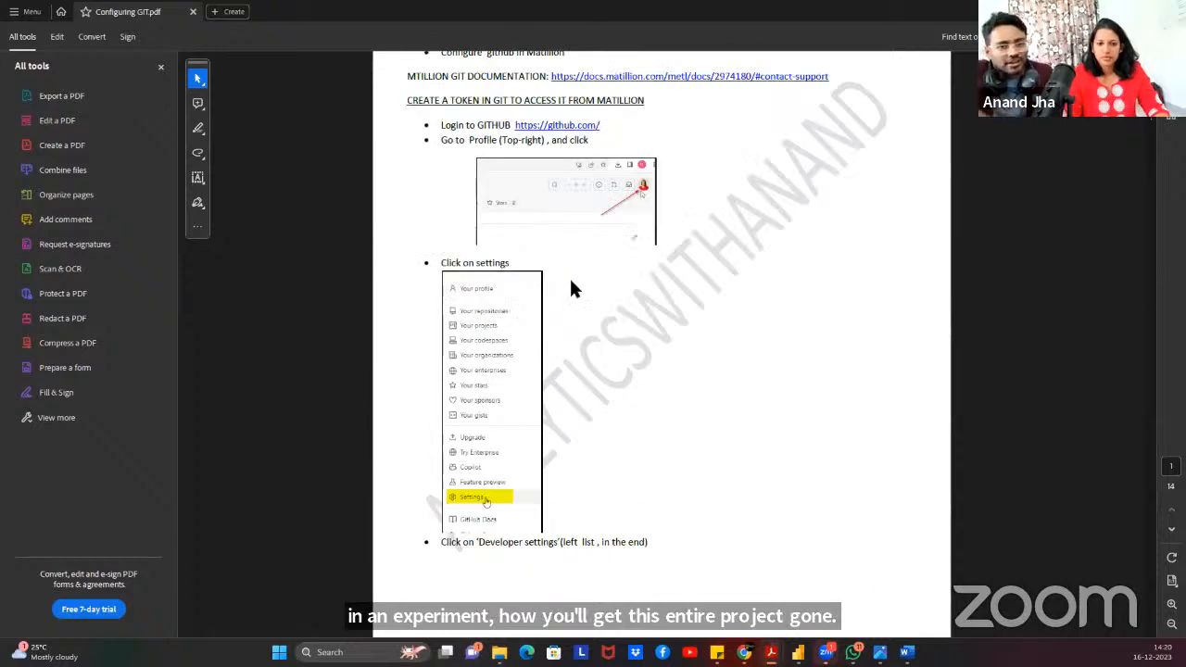
scroll(572, 289, up, 3)
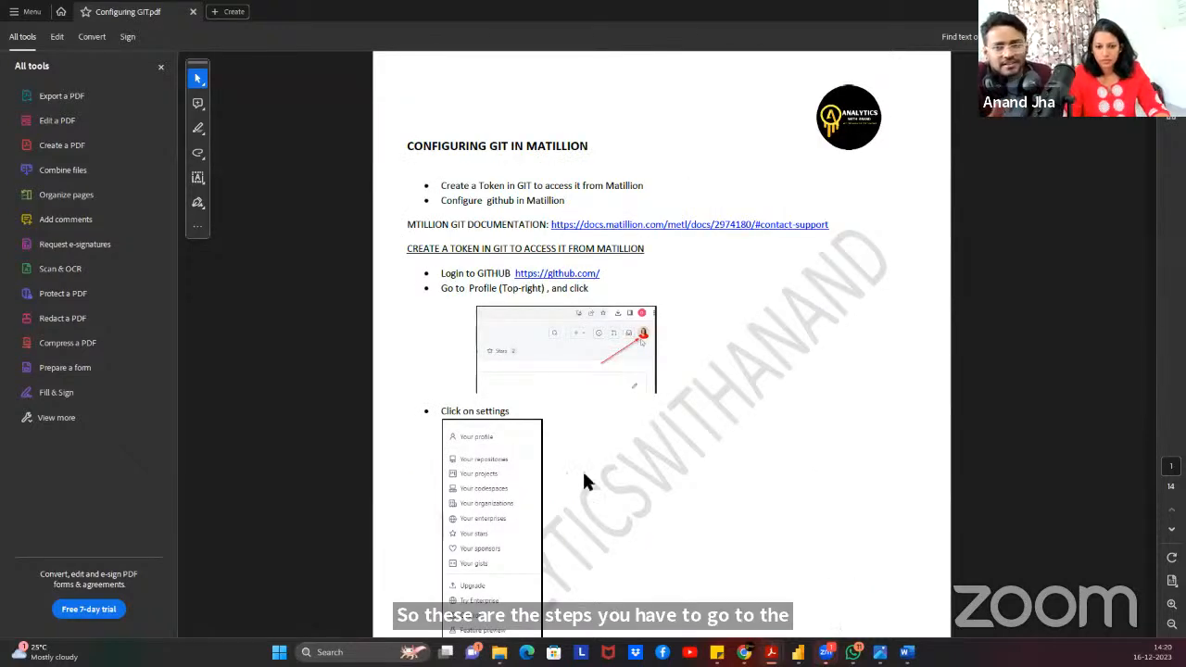
scroll(636, 407, up, 3)
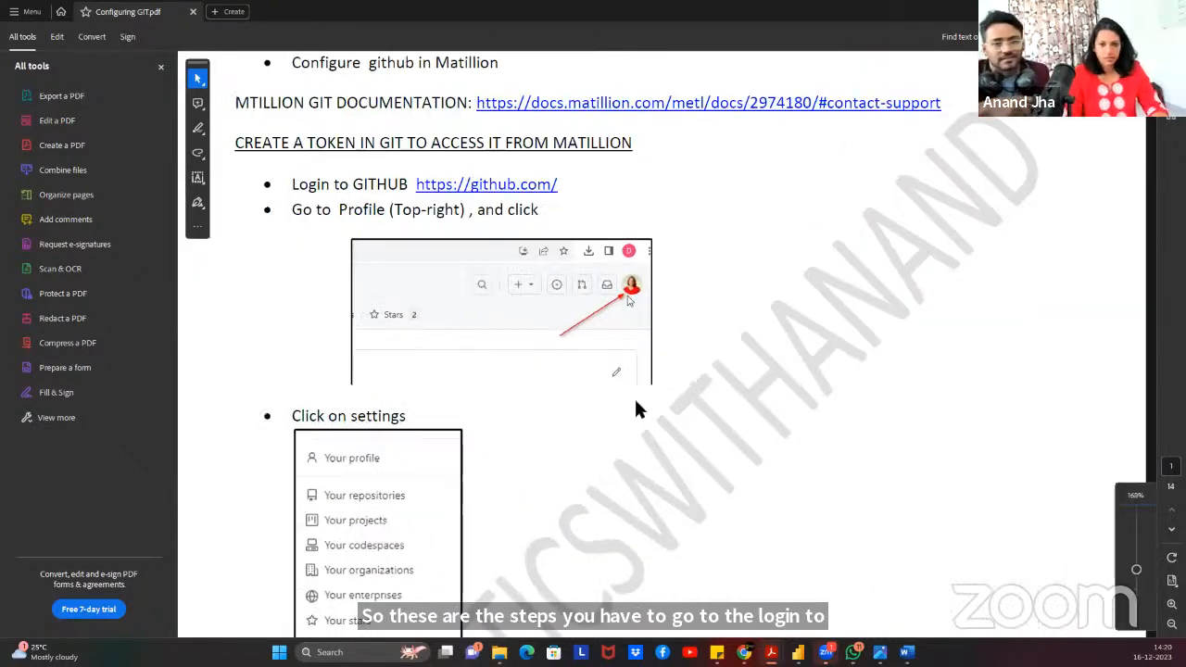
Scroll down the guide to page 5's Matillion Project menu screenshot.
scroll(617, 569, down, 5)
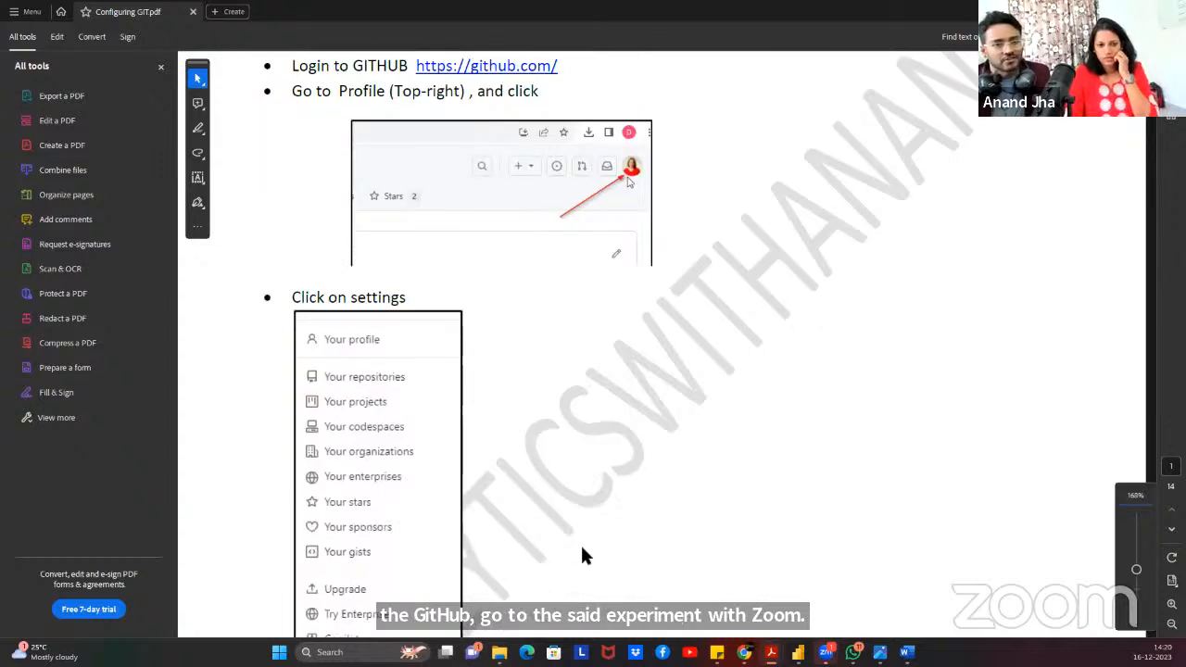
scroll(532, 411, down, 1)
scroll(362, 463, down, 6)
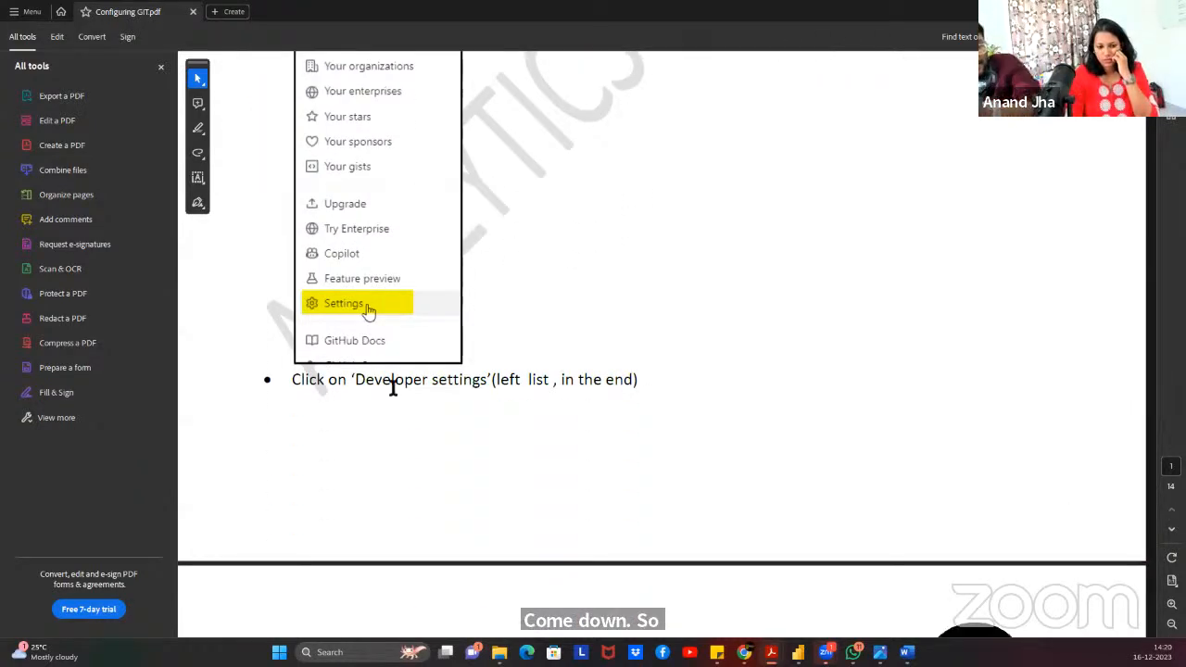
scroll(426, 387, down, 6)
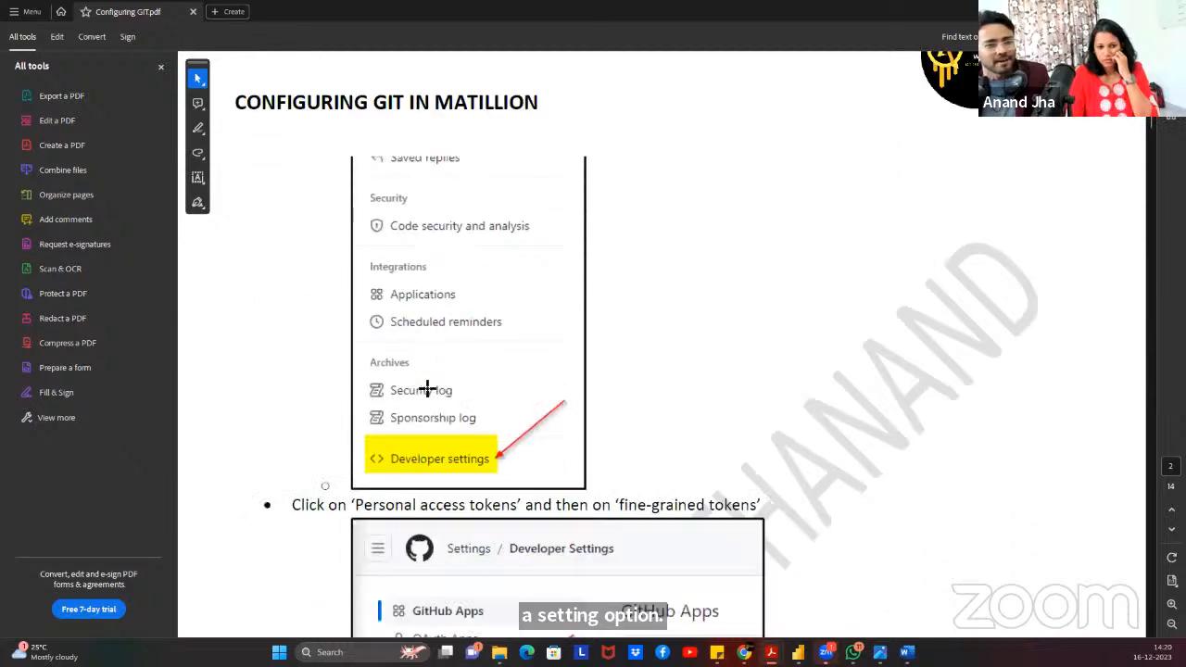
scroll(426, 388, down, 1)
scroll(454, 387, down, 3)
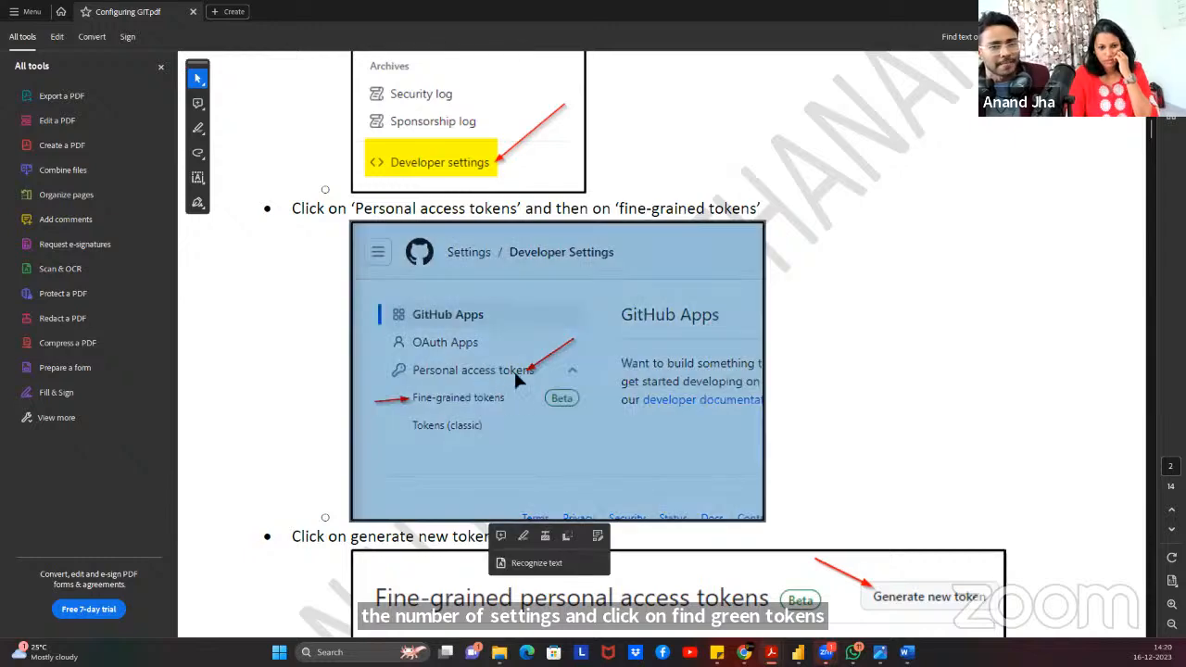
scroll(852, 352, down, 2)
scroll(854, 352, down, 5)
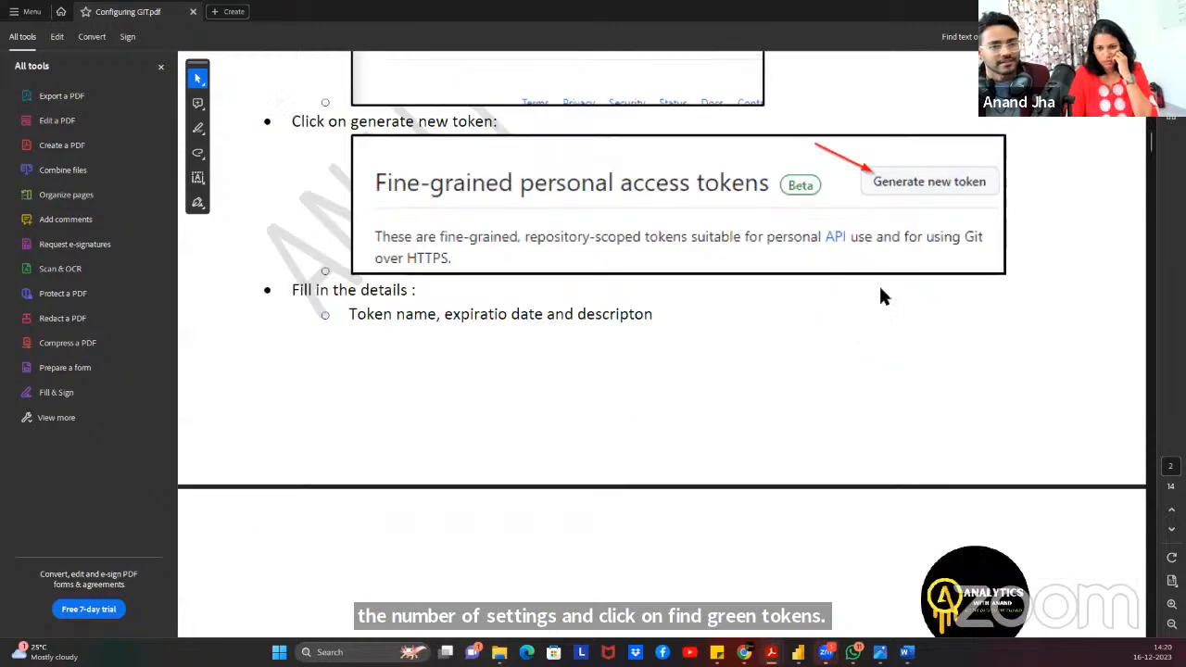
scroll(675, 343, down, 8)
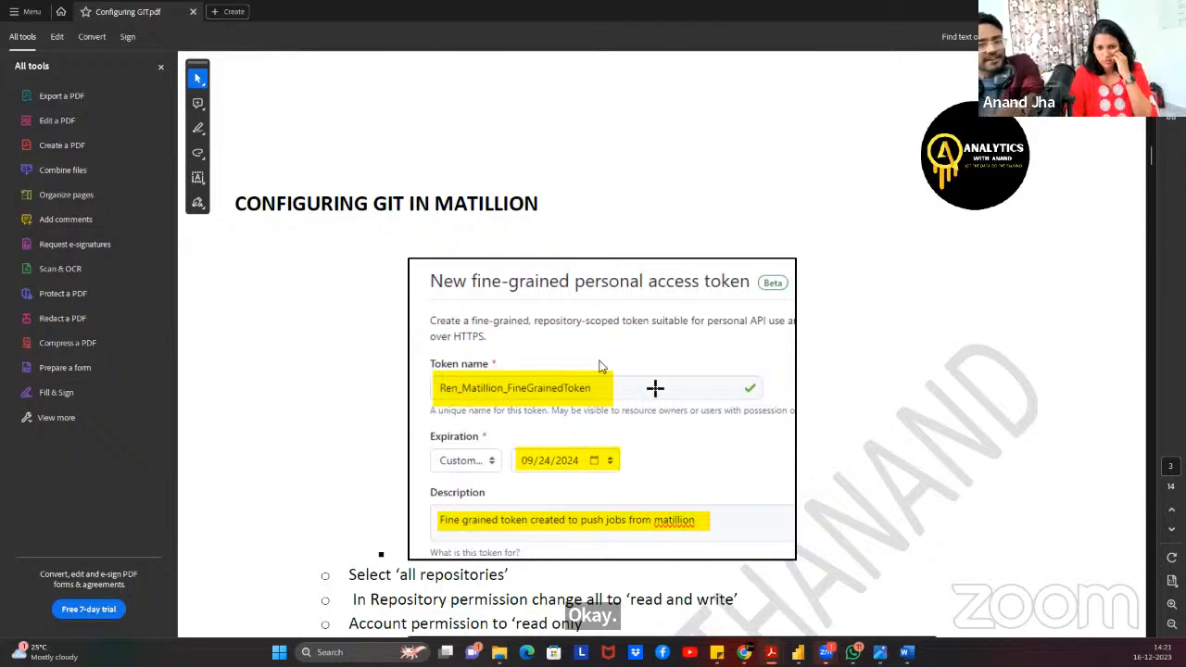
scroll(655, 431, down, 2)
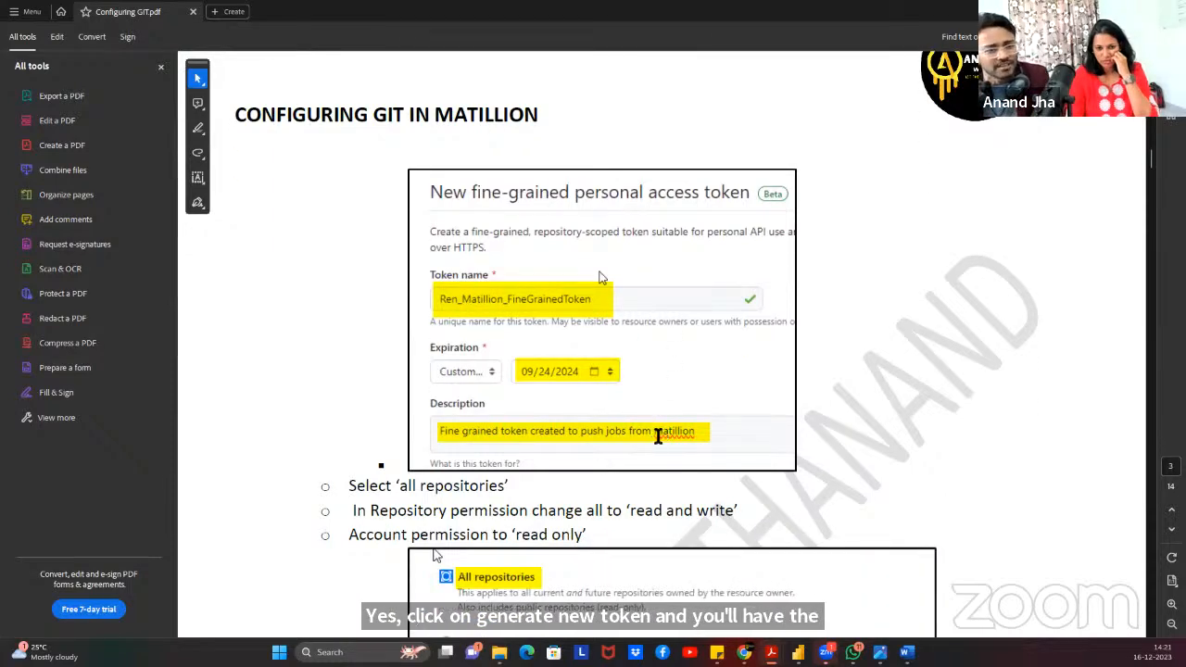
scroll(657, 436, down, 5)
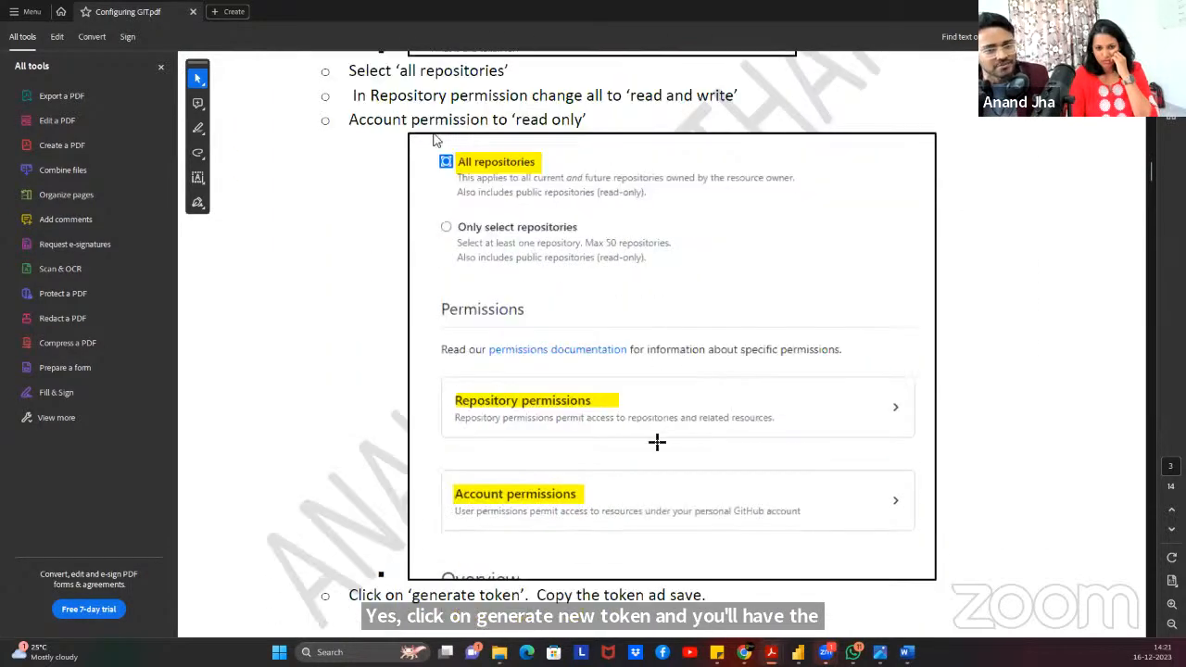
scroll(618, 433, down, 2)
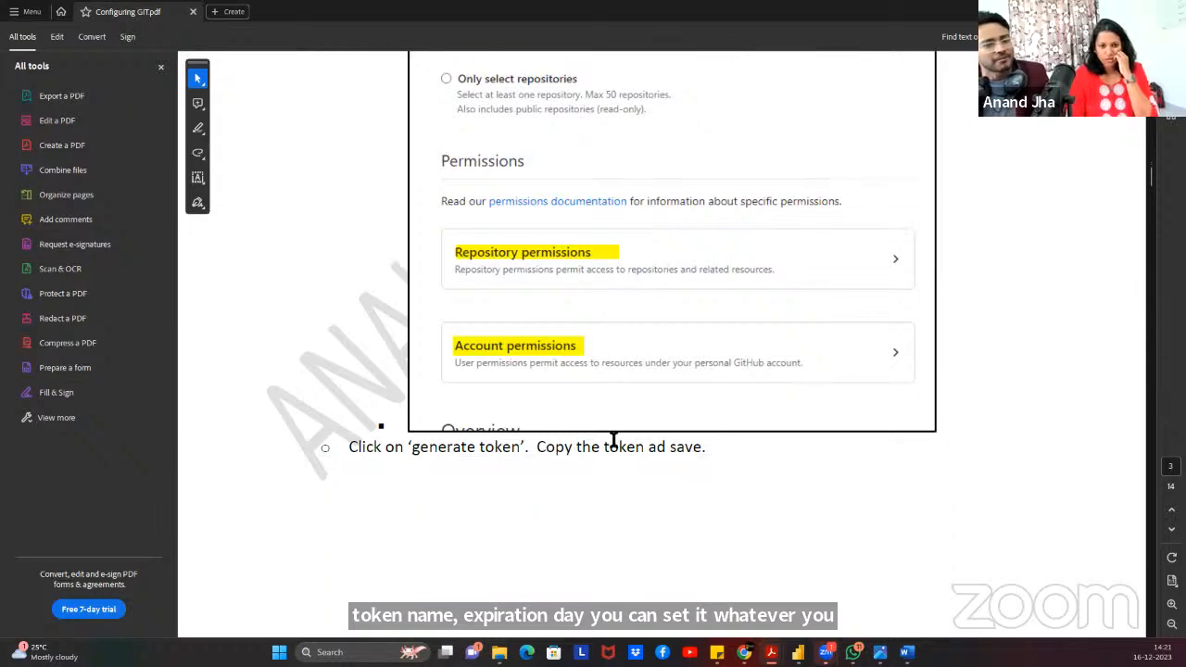
scroll(707, 426, down, 8)
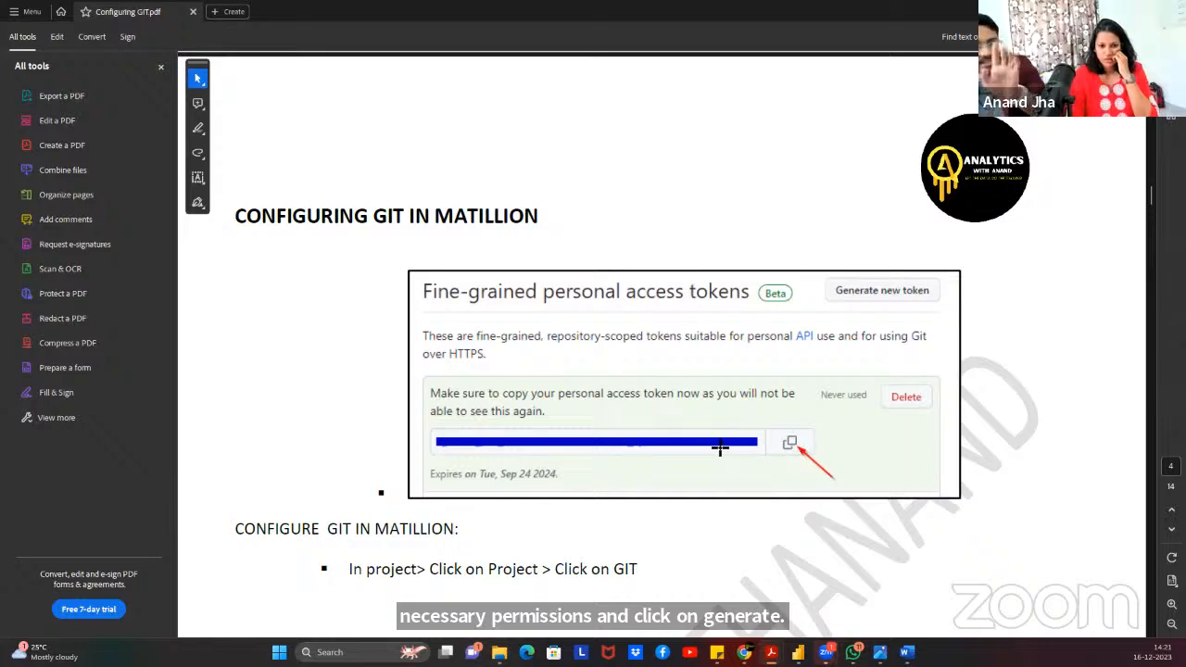
scroll(536, 477, down, 10)
scroll(535, 482, up, 1)
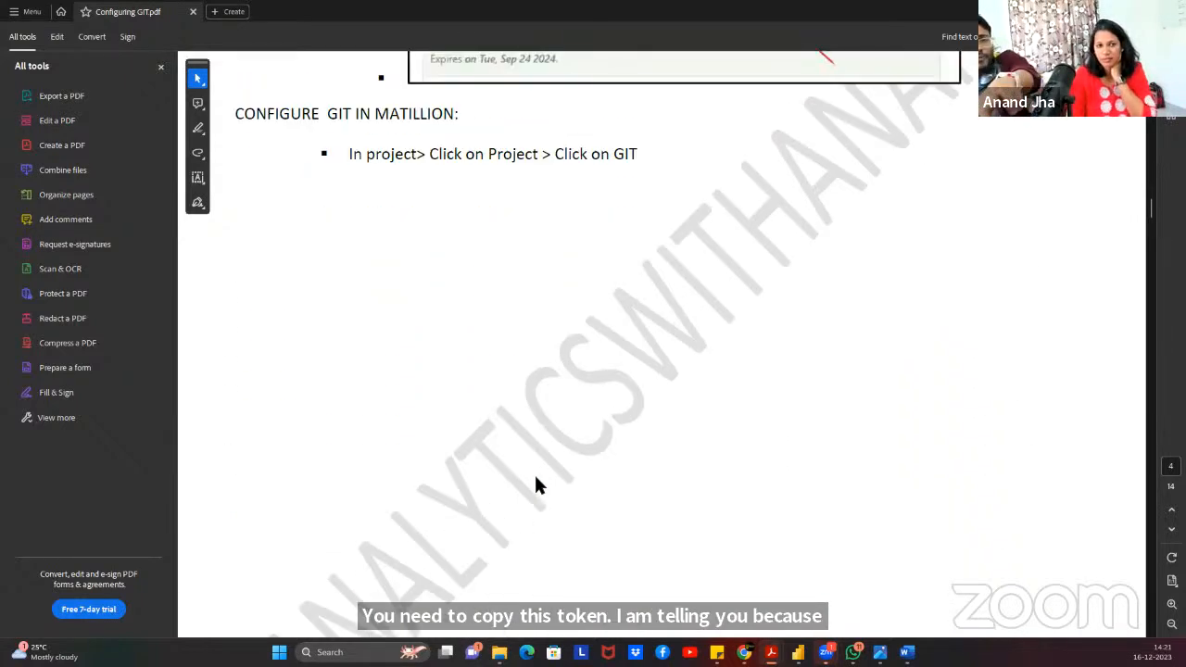
scroll(536, 484, down, 2)
scroll(536, 484, up, 1)
scroll(535, 483, down, 5)
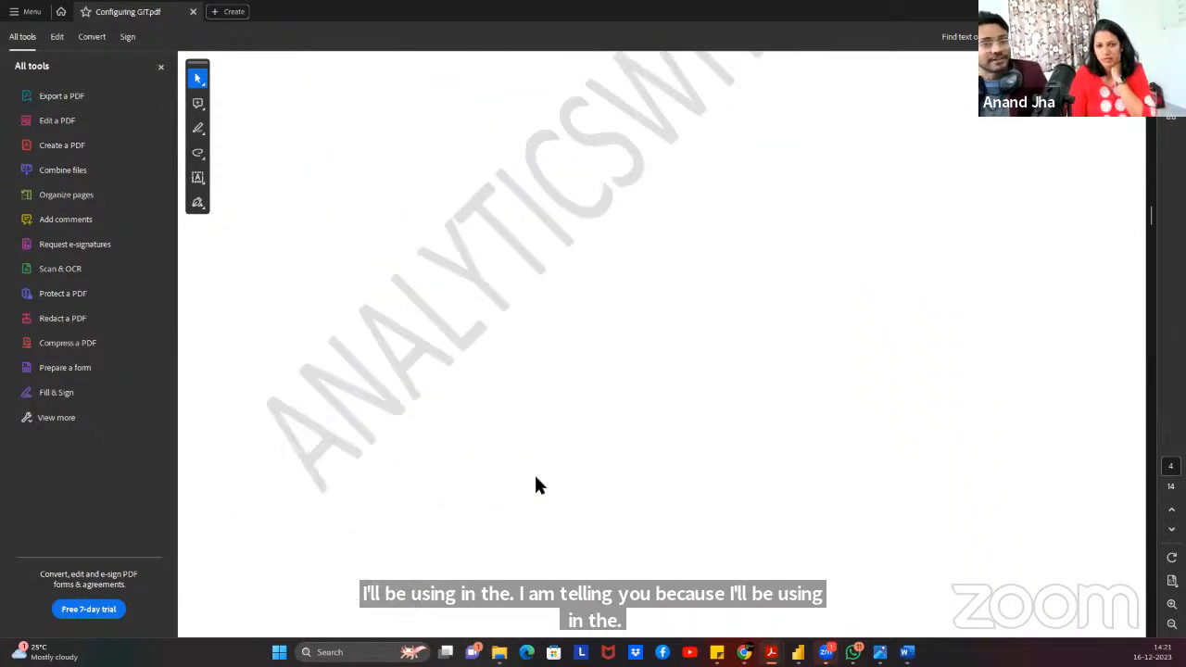
scroll(536, 484, down, 12)
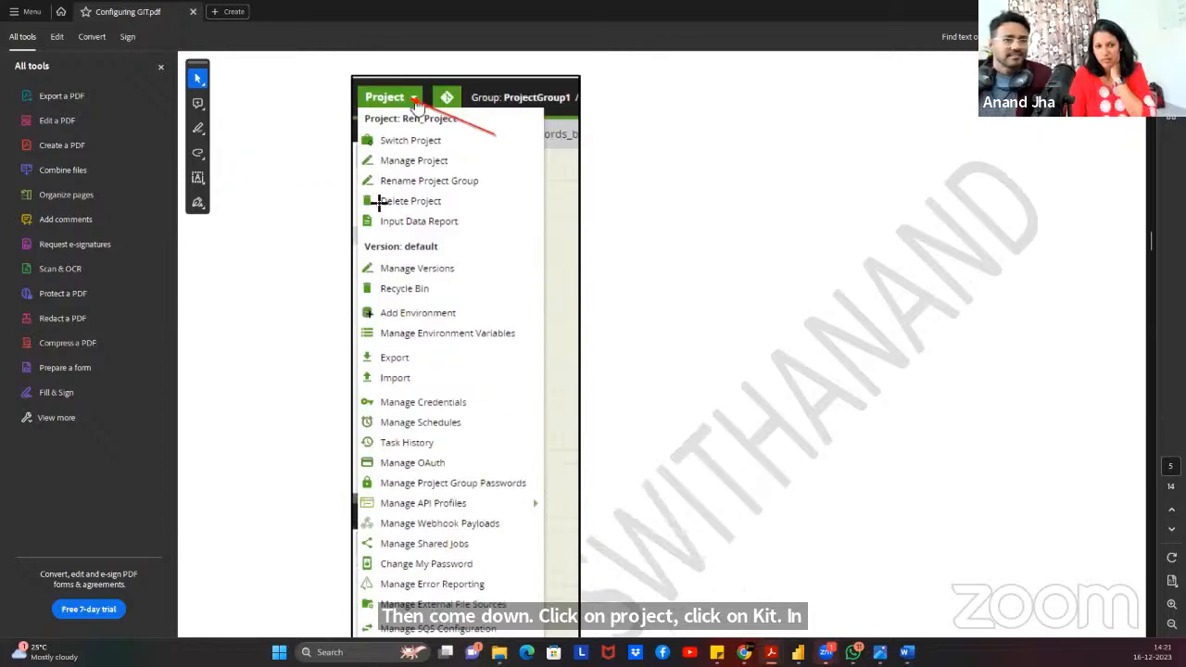
Scroll past the Init Local Repository and Create Branch screenshots to page 7's GitHub credentials section.
scroll(410, 299, down, 3)
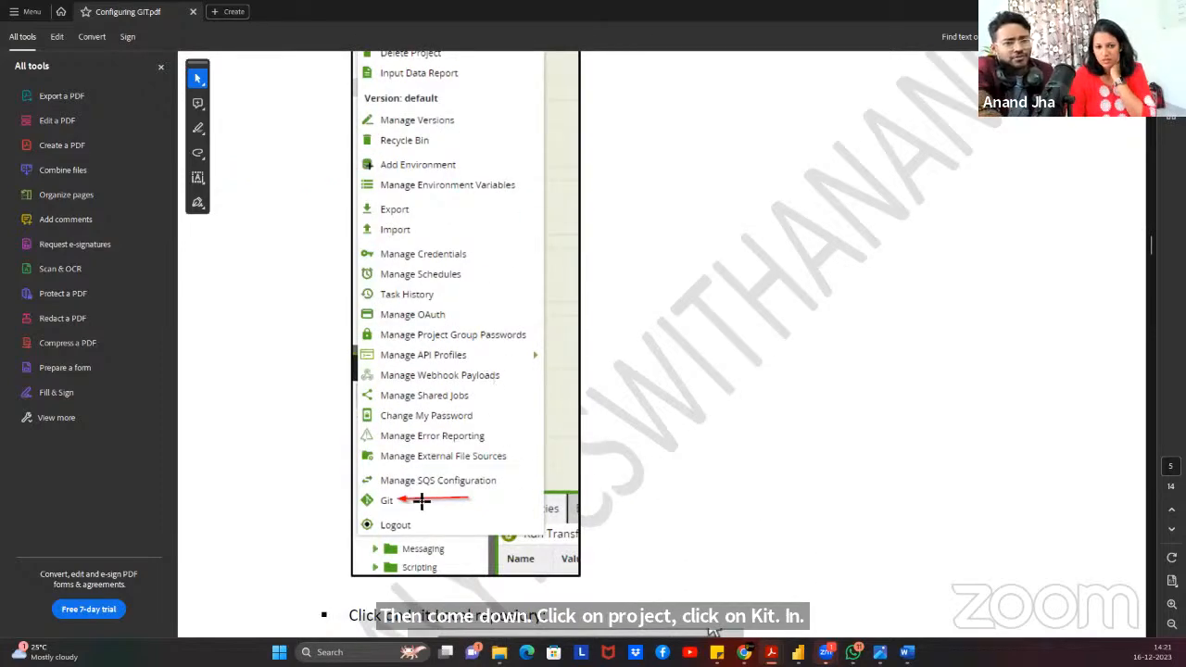
scroll(535, 515, down, 7)
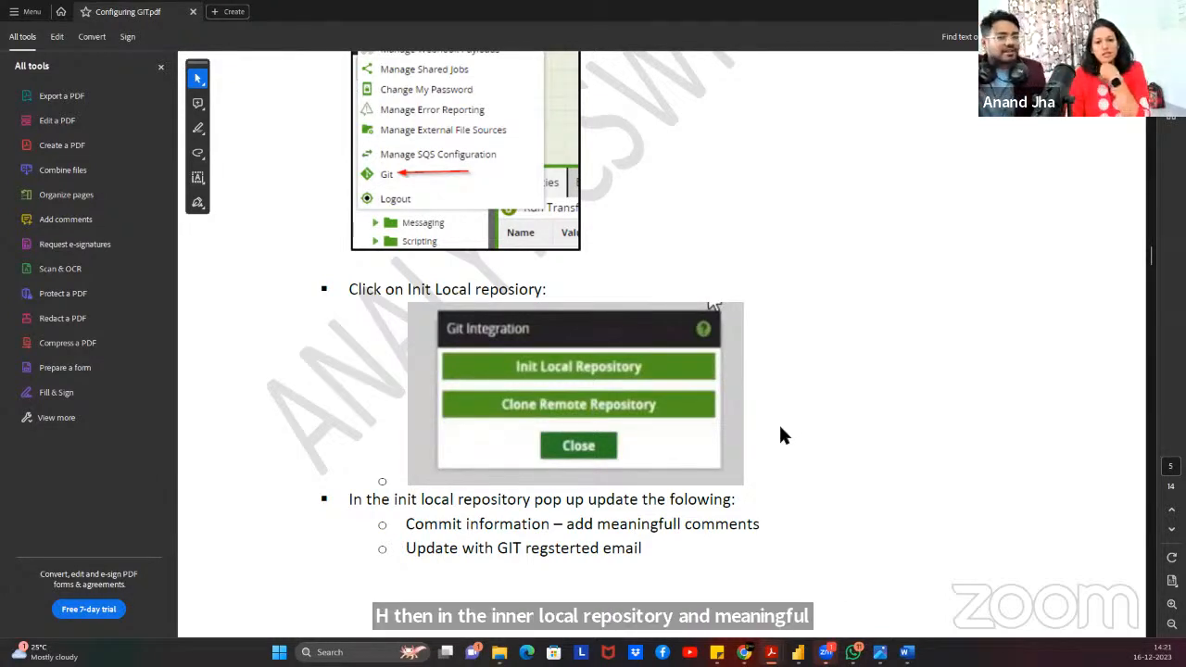
scroll(781, 438, down, 10)
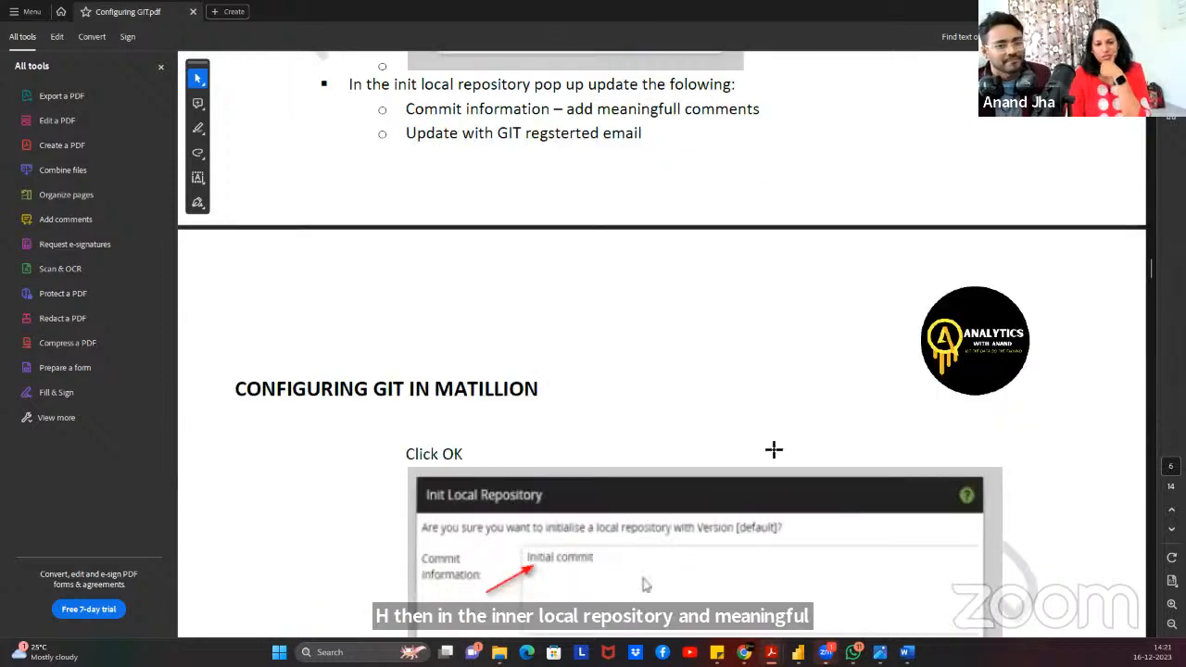
scroll(772, 446, down, 3)
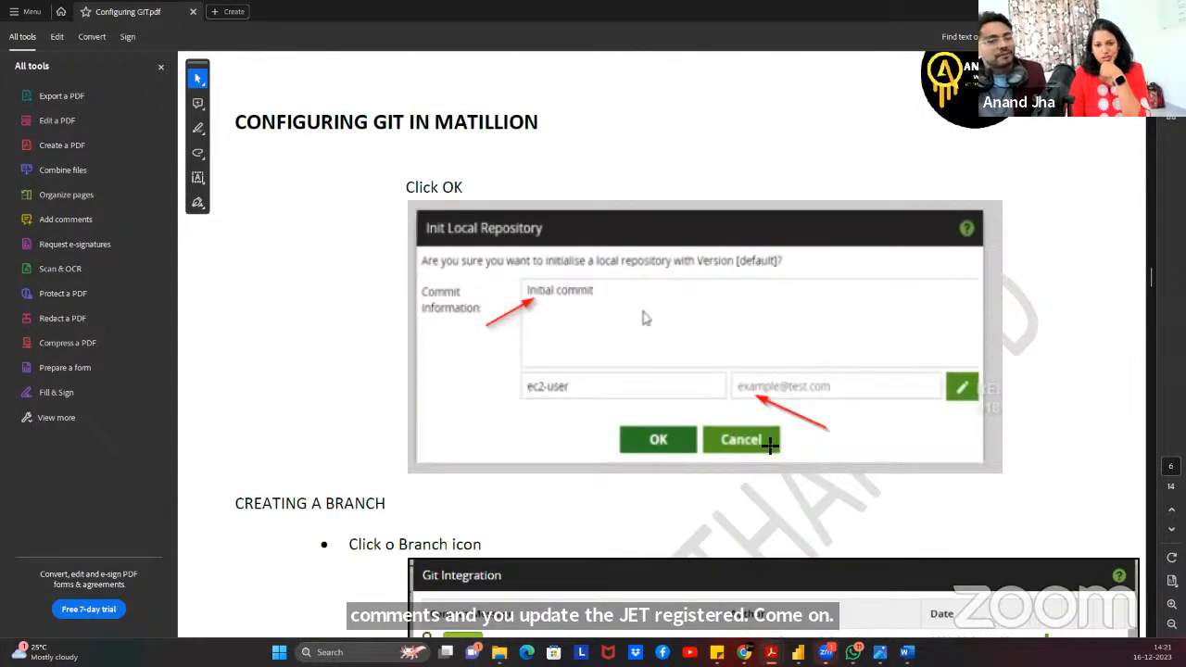
scroll(772, 446, down, 2)
scroll(765, 446, down, 1)
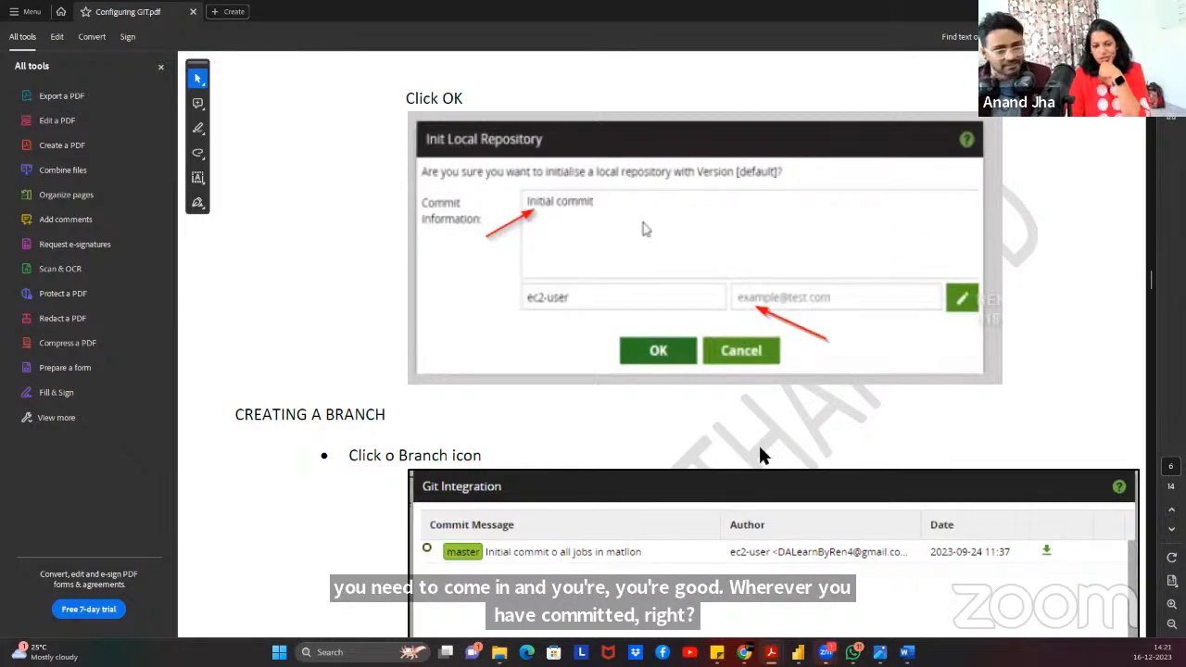
scroll(761, 453, down, 5)
scroll(761, 451, down, 5)
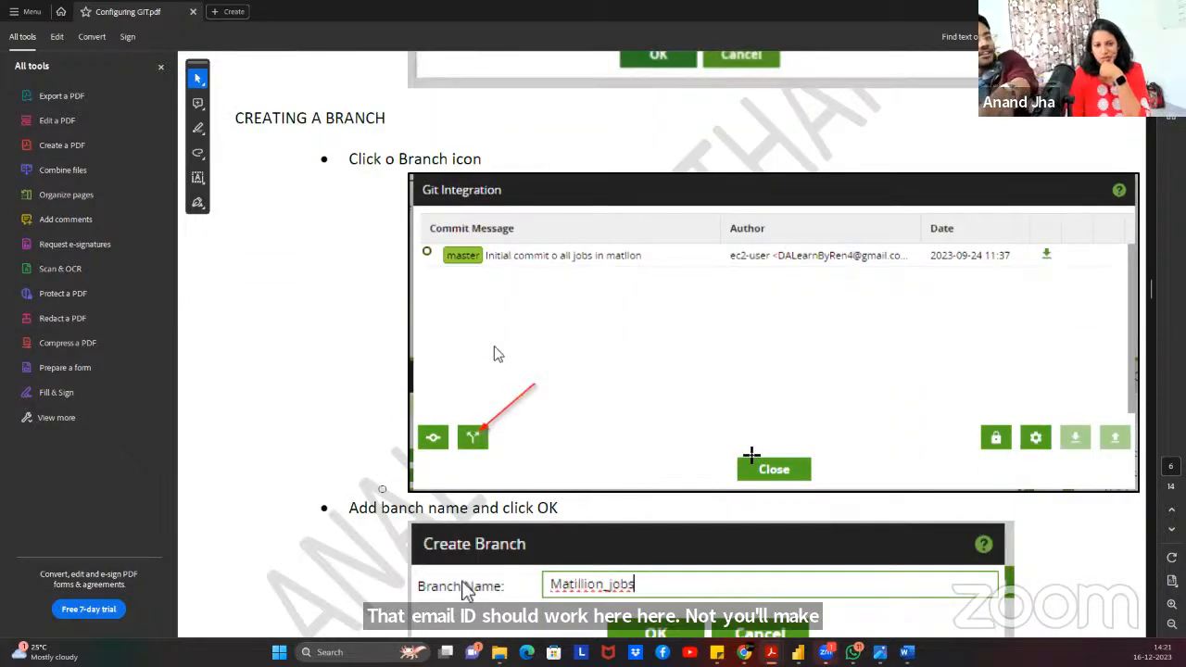
scroll(751, 454, down, 12)
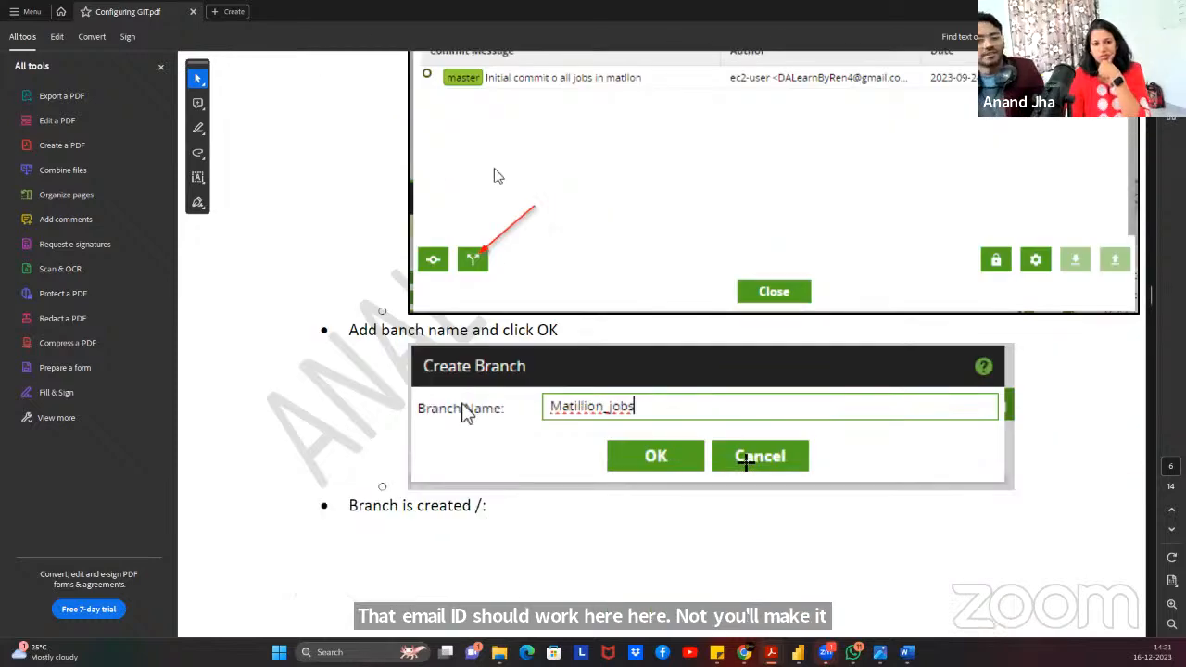
scroll(746, 468, down, 10)
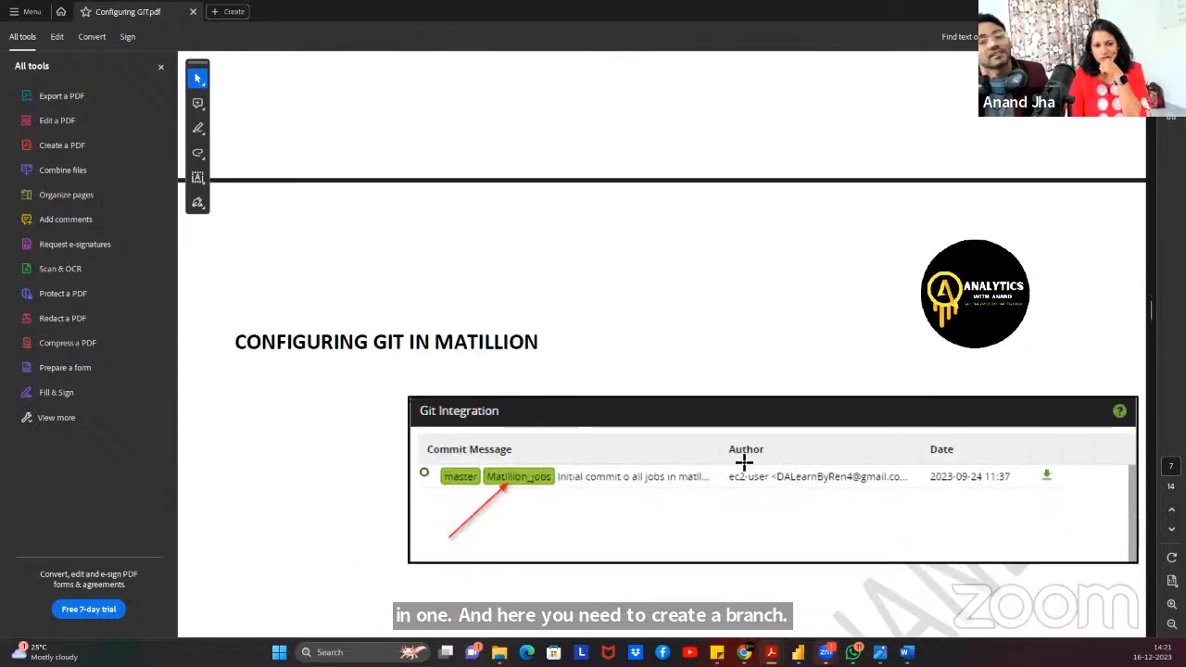
scroll(745, 461, down, 4)
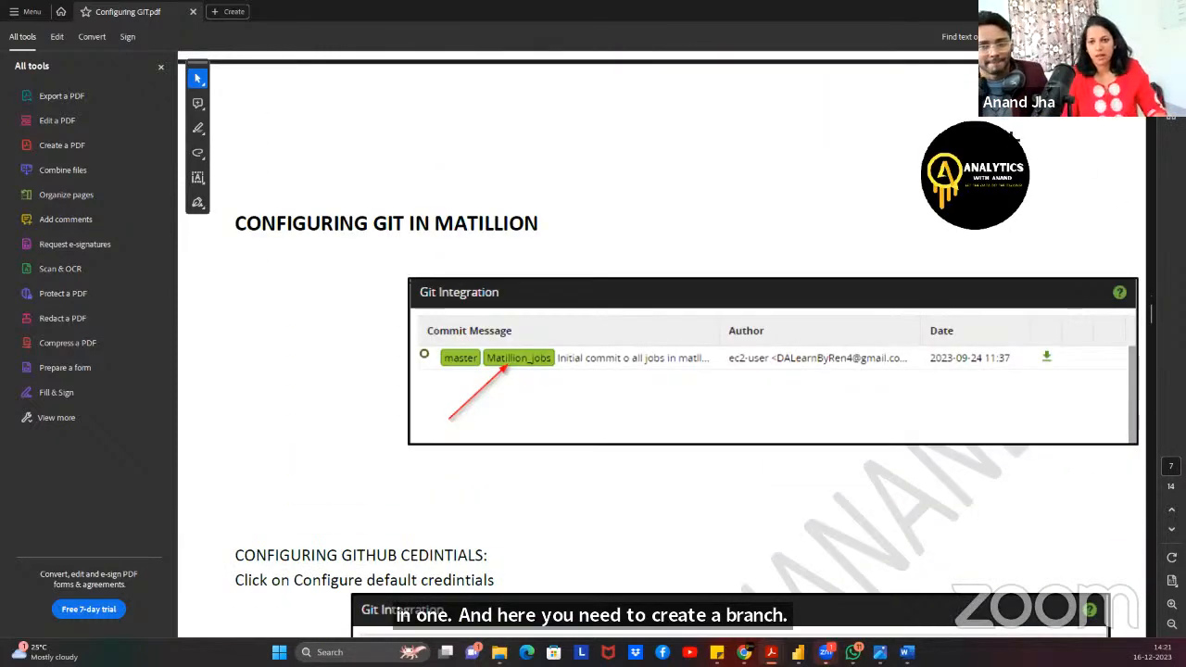
Minimize Acrobat and File Explorer, then bring up Project > Git Integration in Matillion.
click(1108, 11)
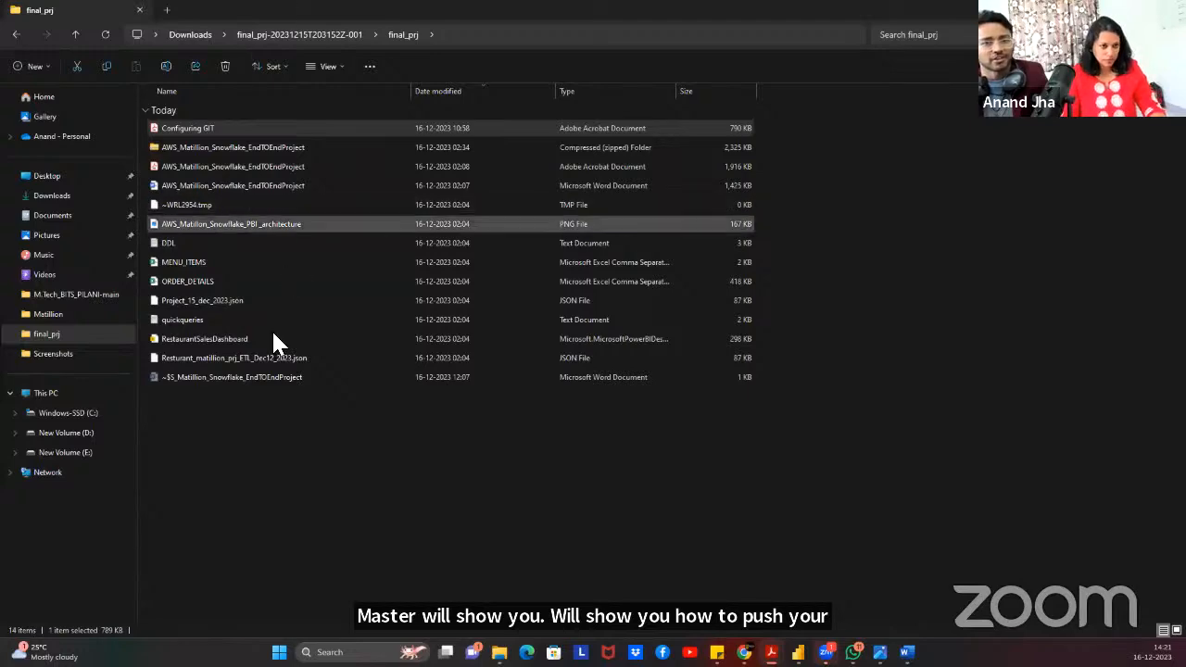
click(457, 515)
click(1113, 10)
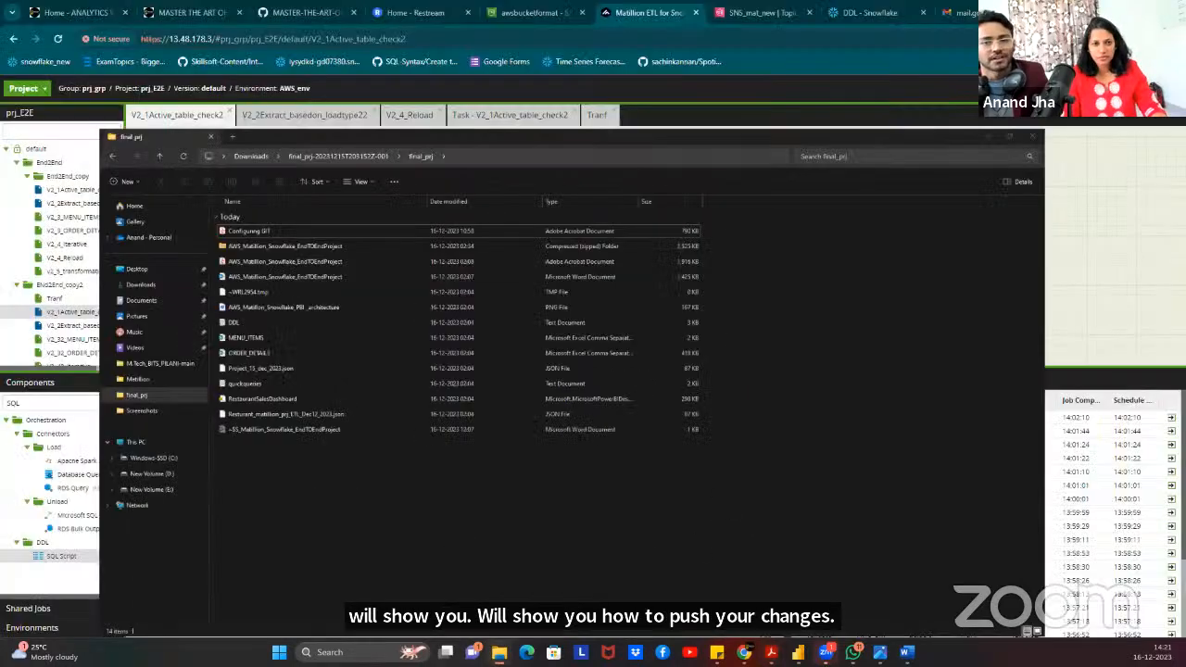
click(20, 88)
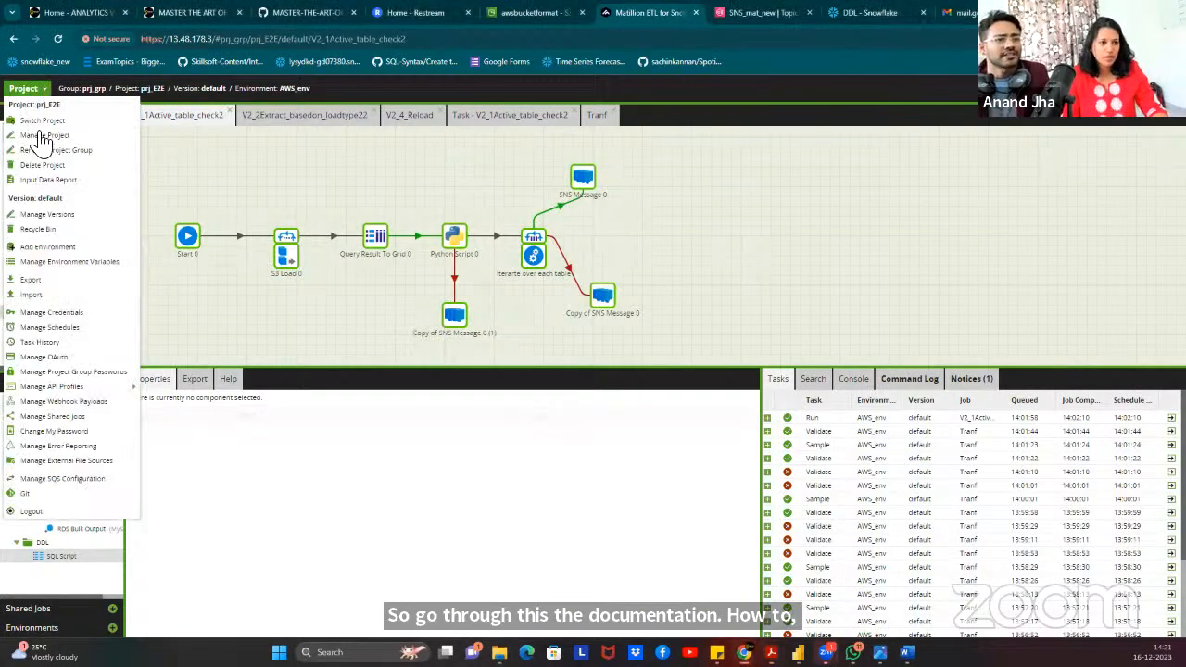
click(25, 495)
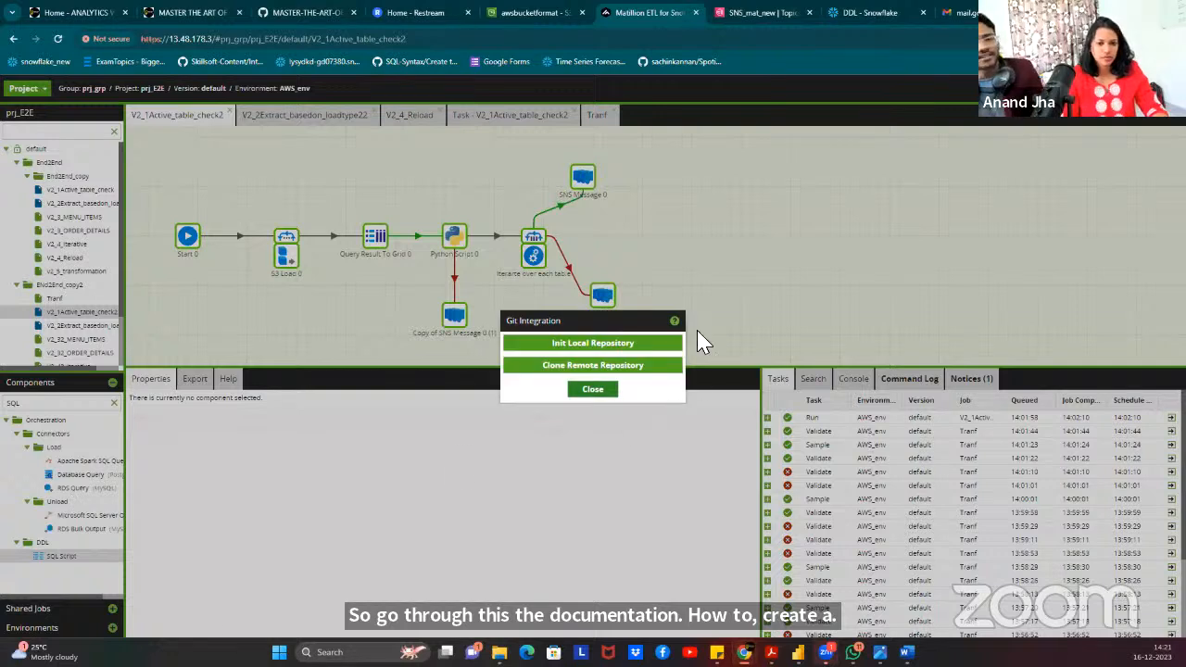
Init the local repository with the 'Initial commit' message and the committer's e-mail address.
click(585, 349)
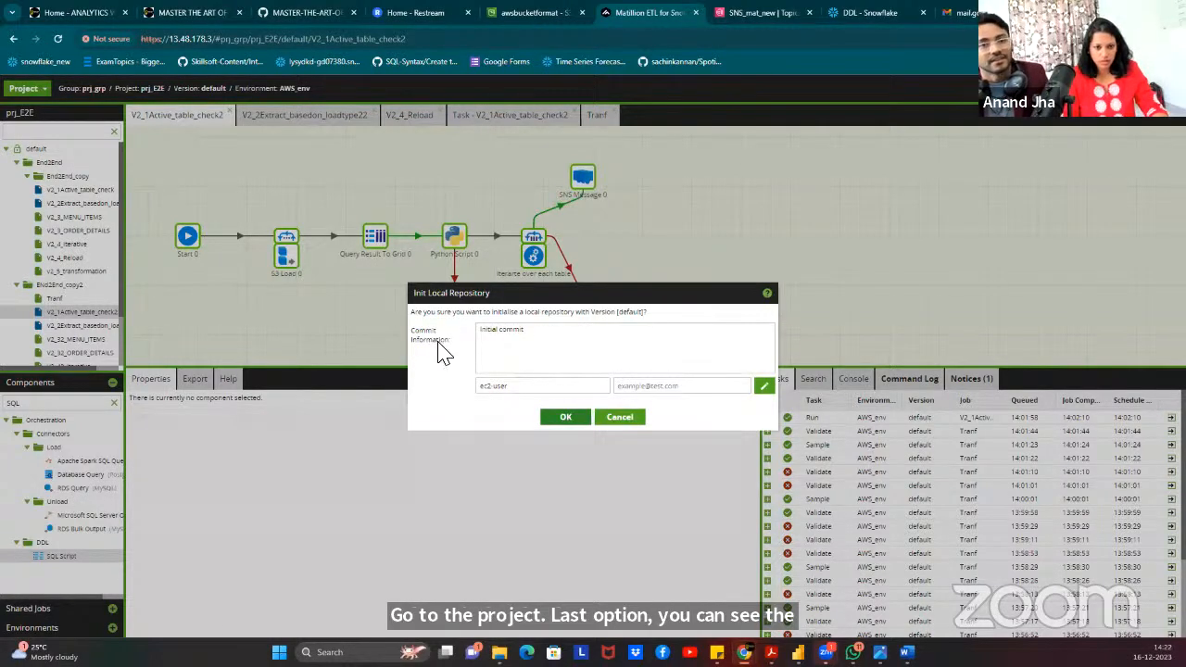
click(675, 388)
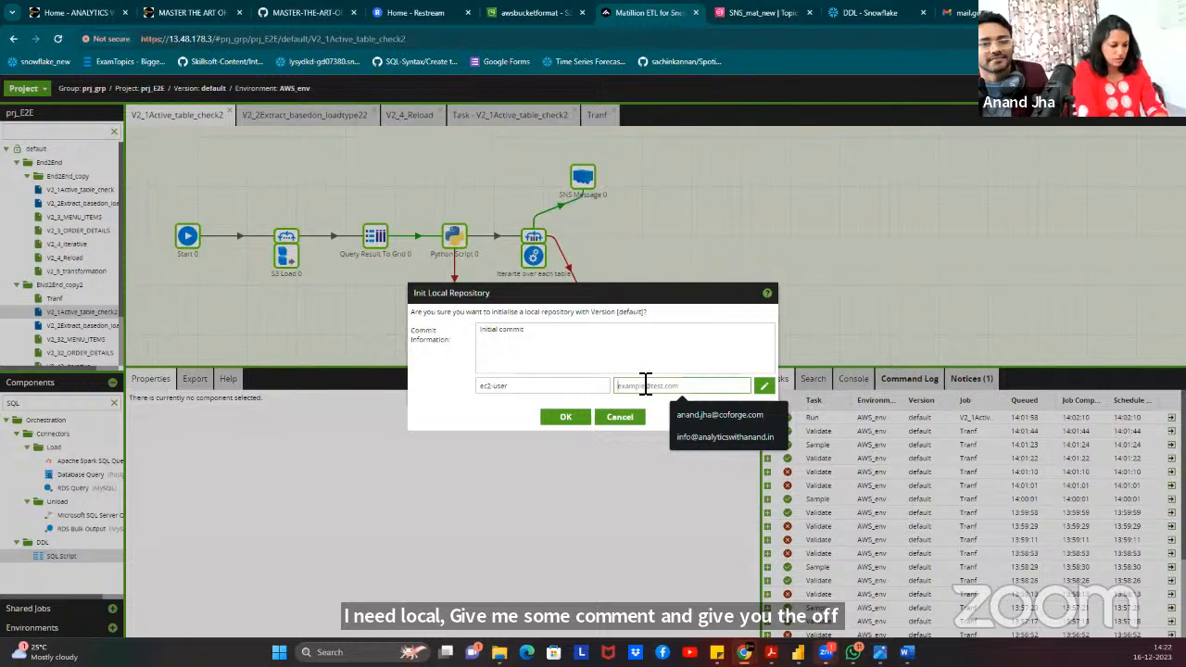
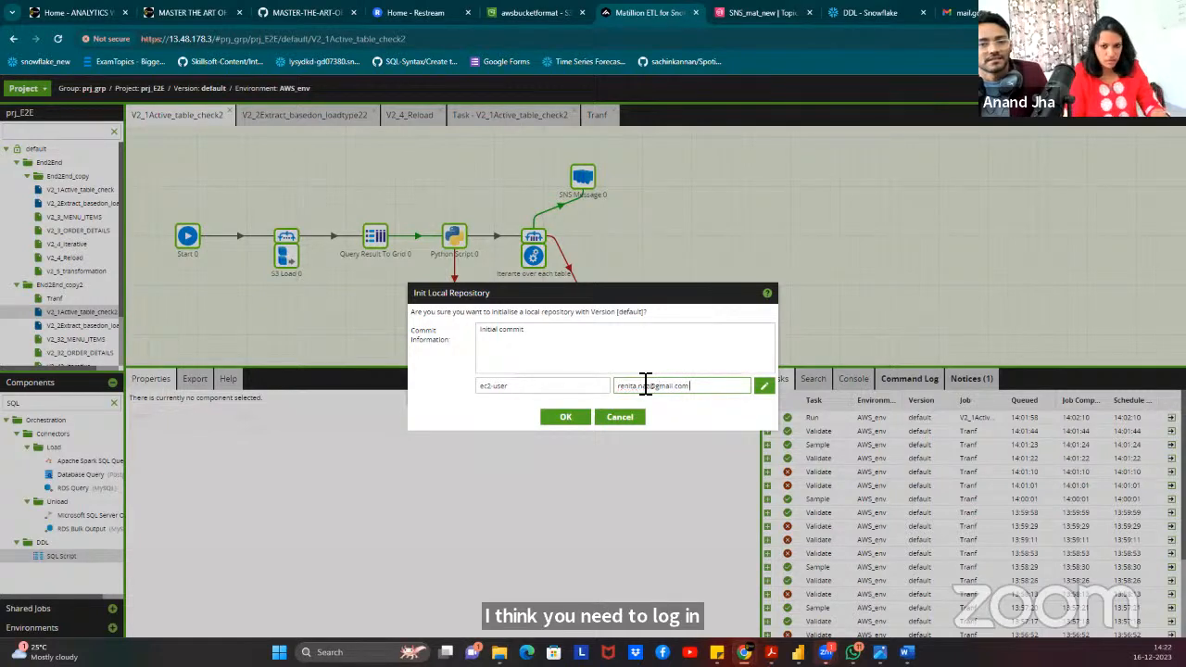
click(571, 424)
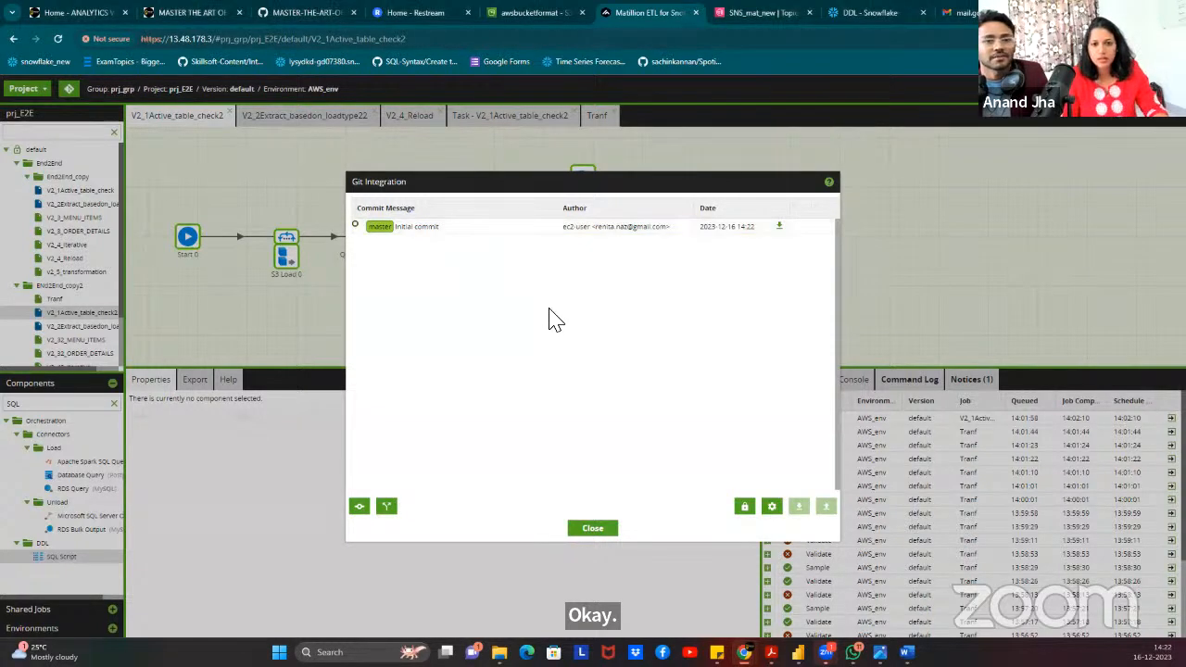
double_click(417, 239)
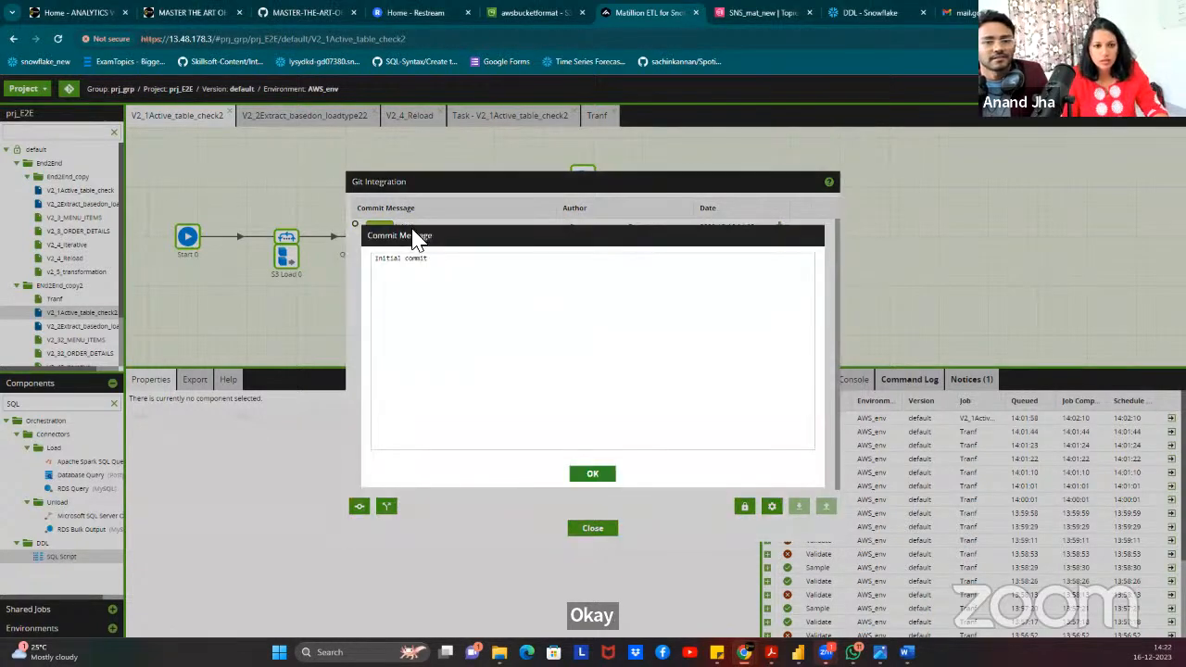
click(594, 478)
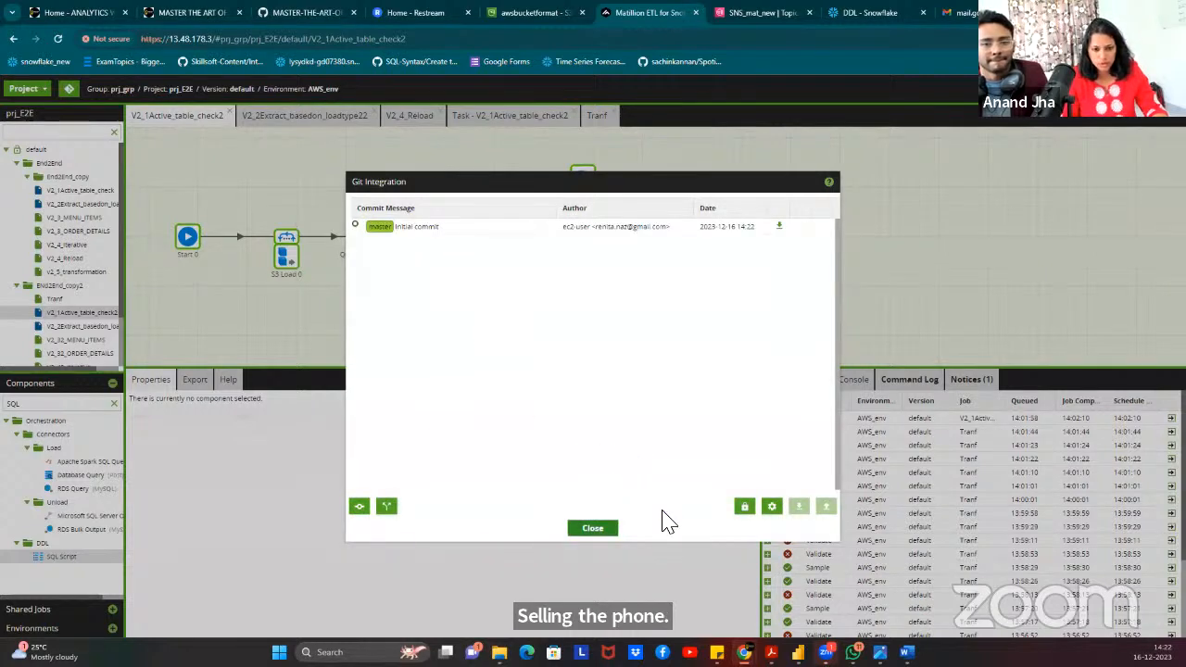
click(360, 511)
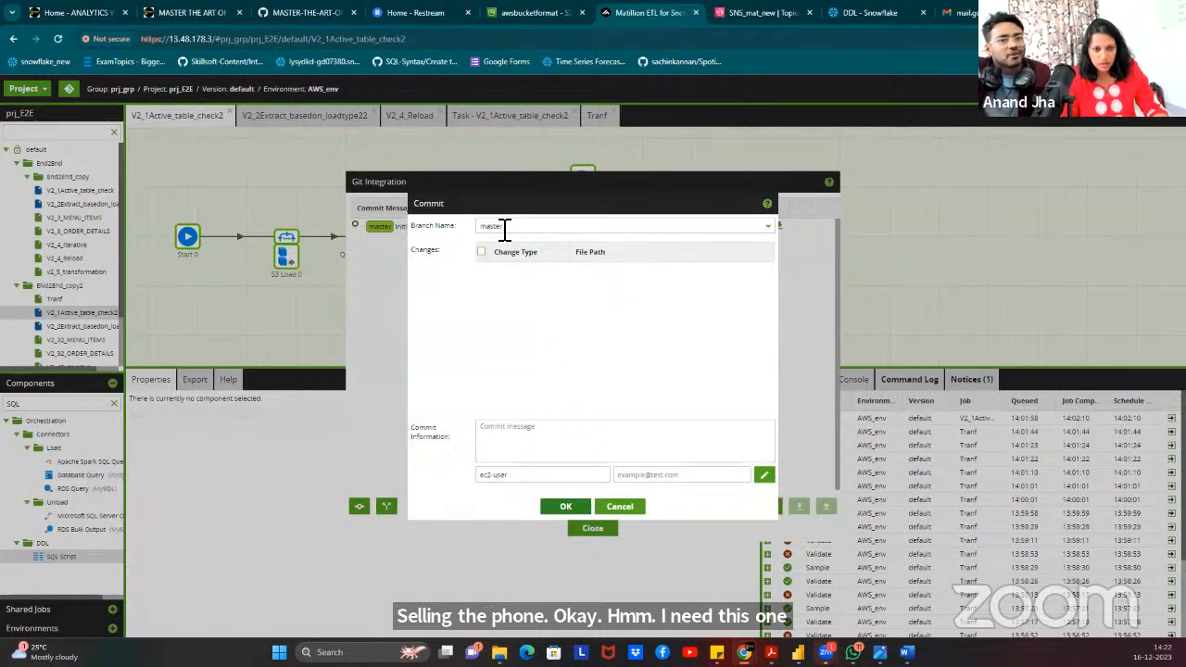
click(625, 509)
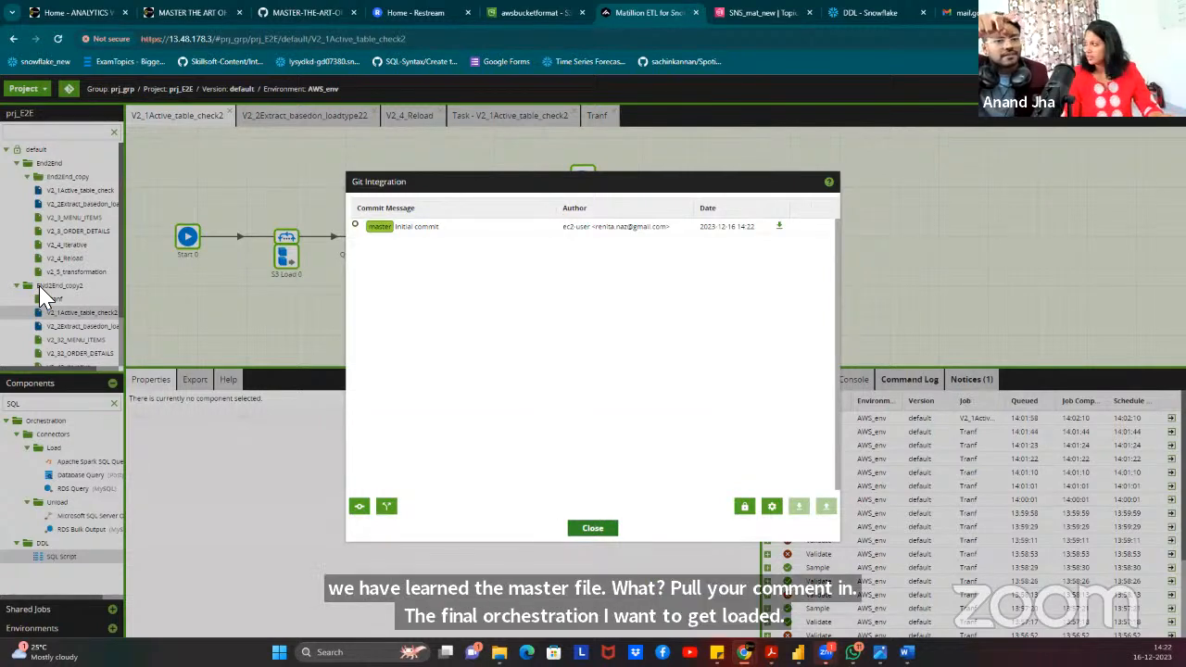
click(595, 529)
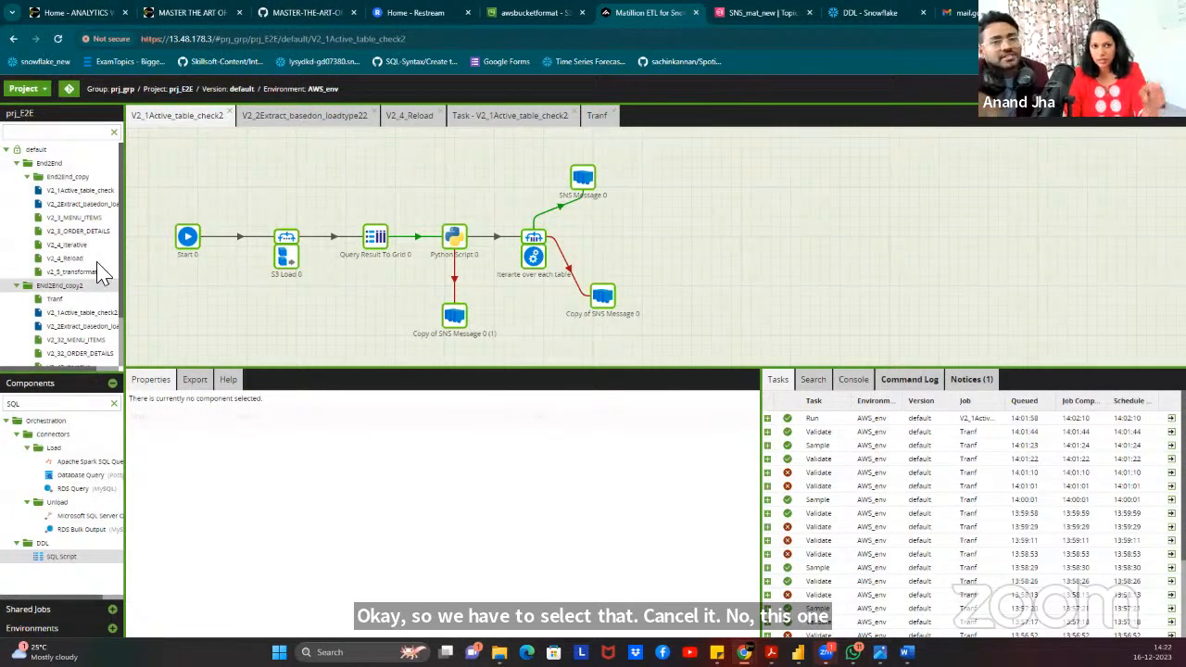
click(84, 313)
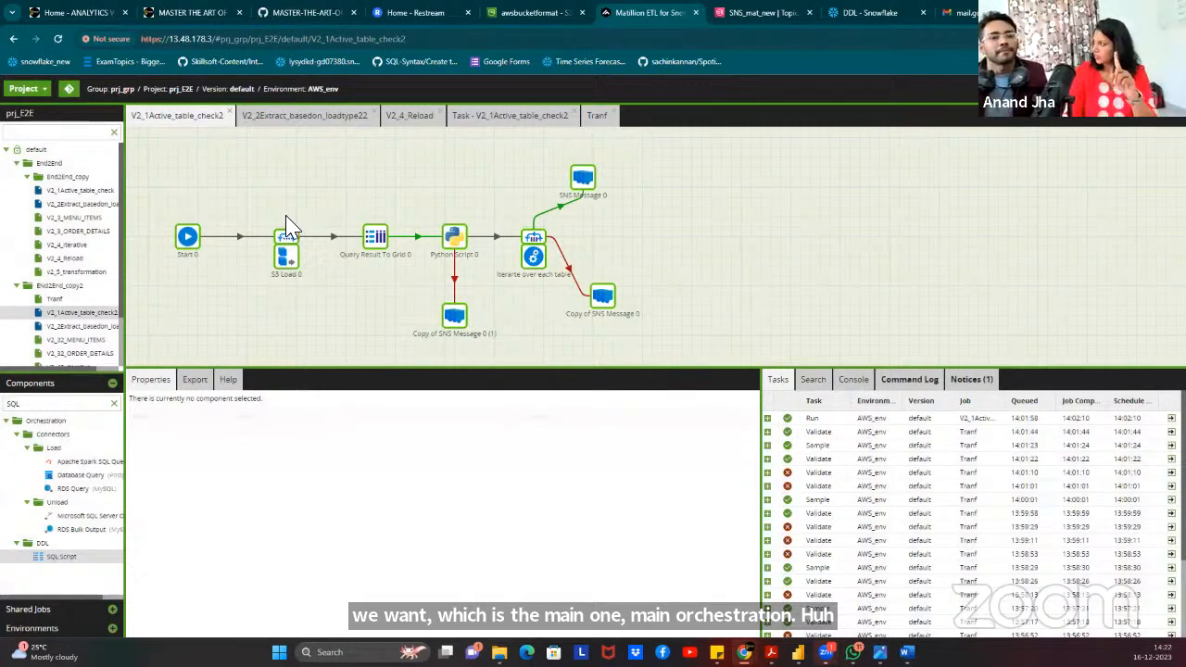
click(72, 287)
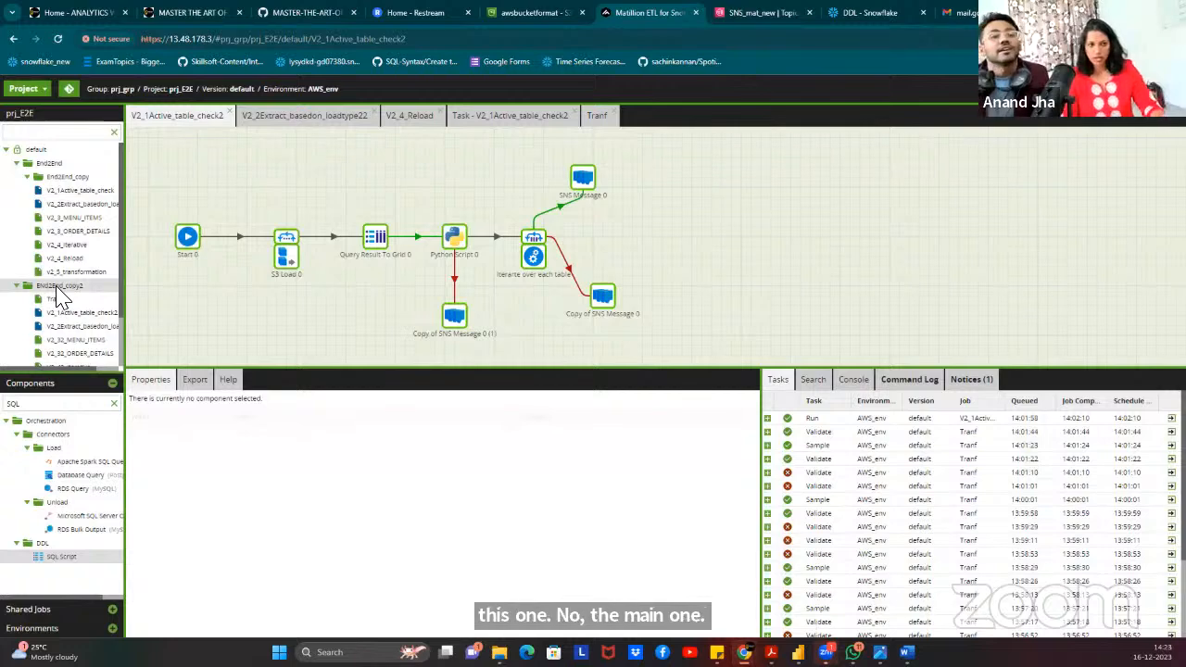
click(24, 88)
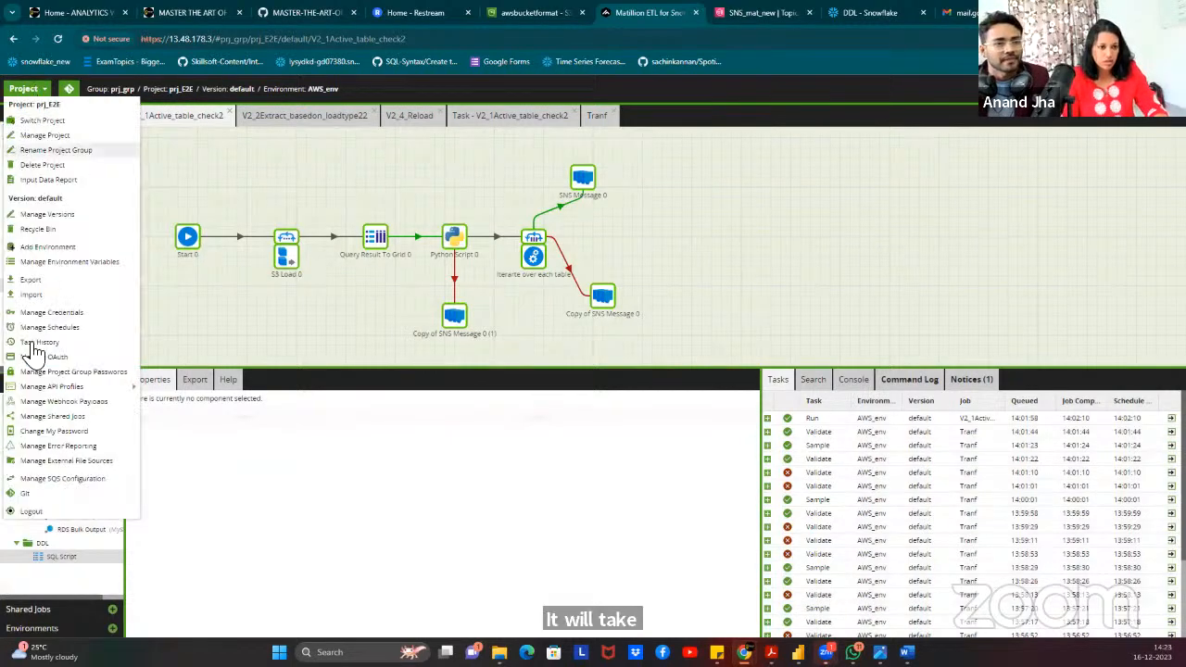
click(51, 496)
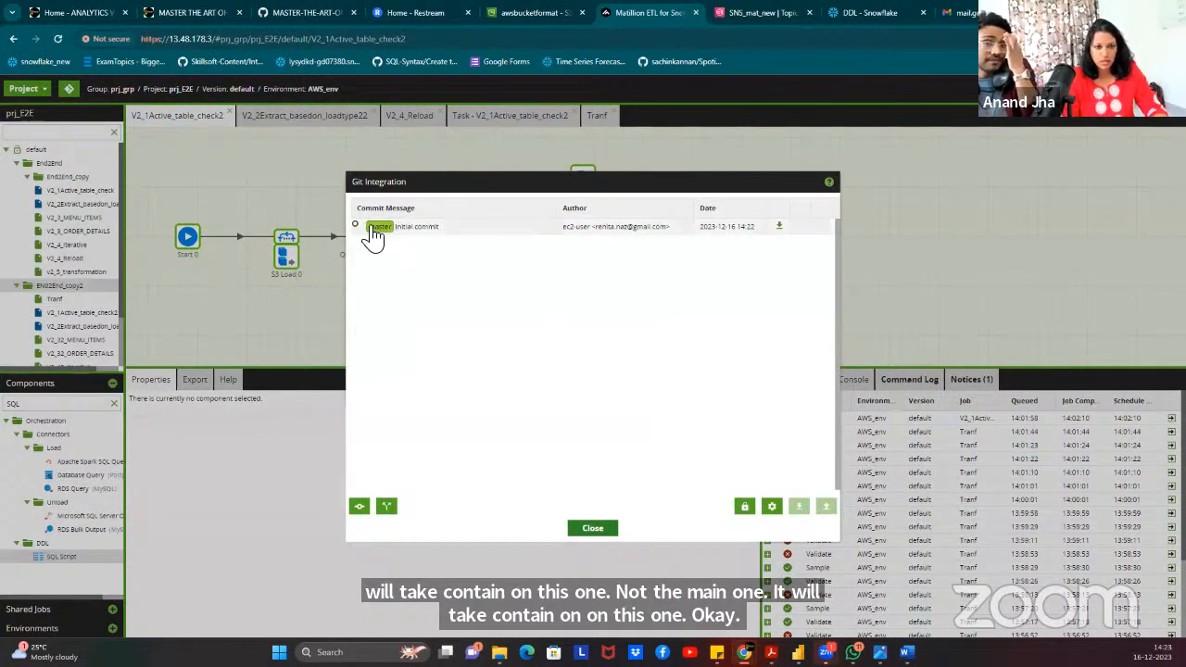
double_click(361, 230)
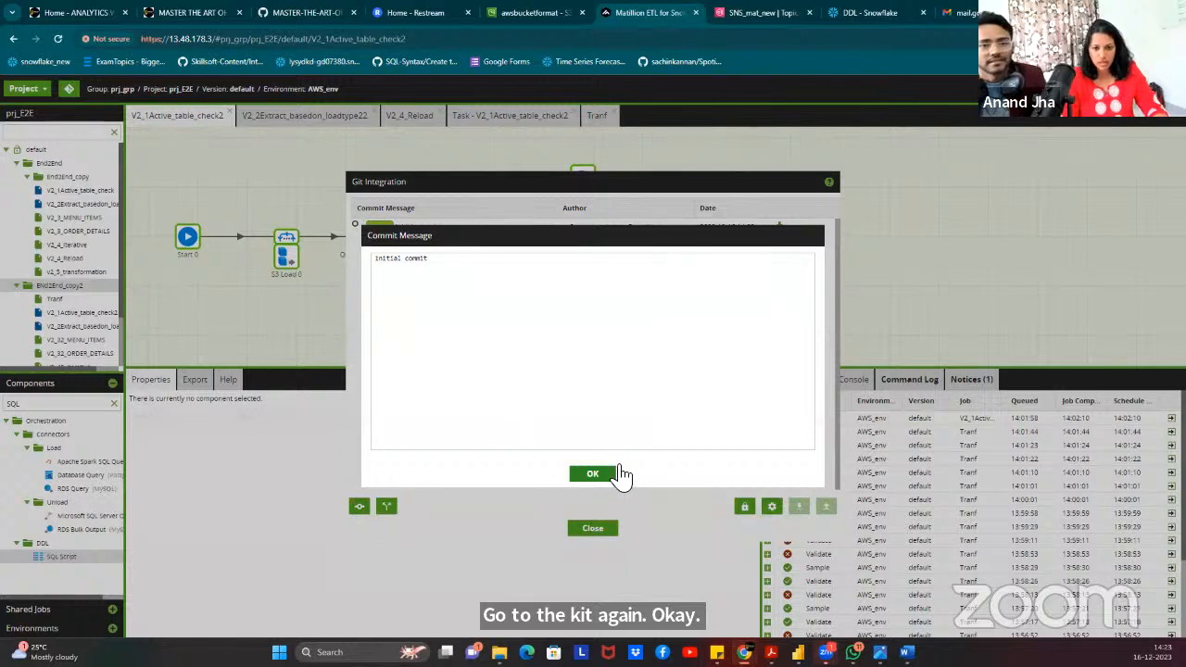
click(612, 473)
click(360, 507)
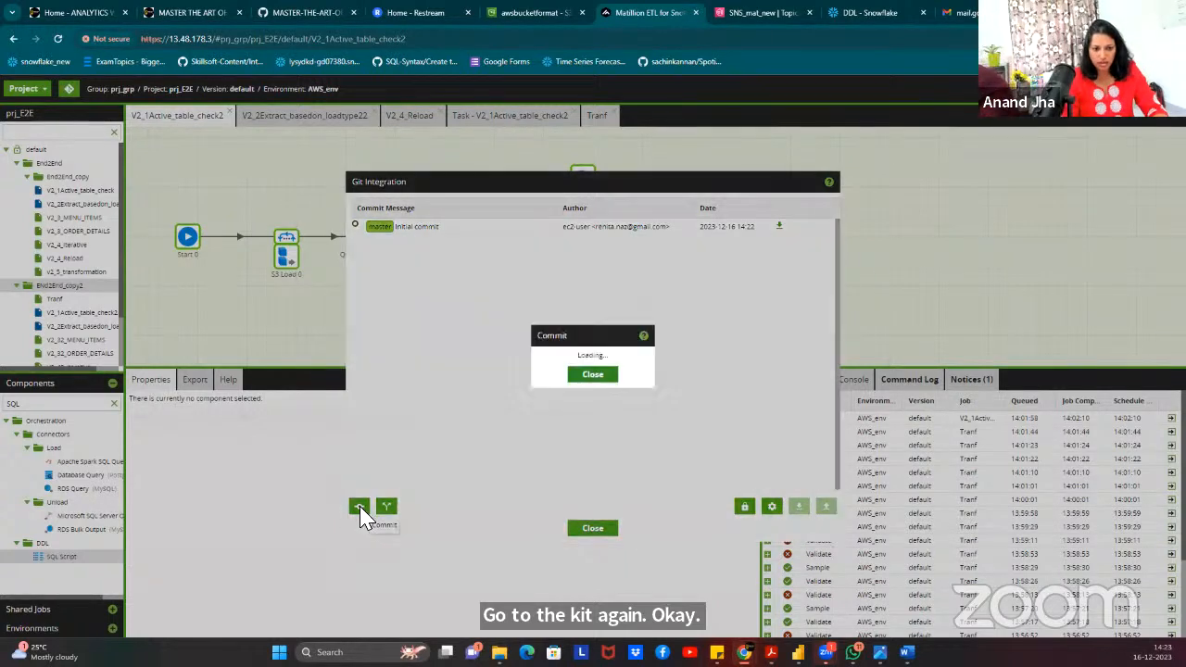
click(628, 506)
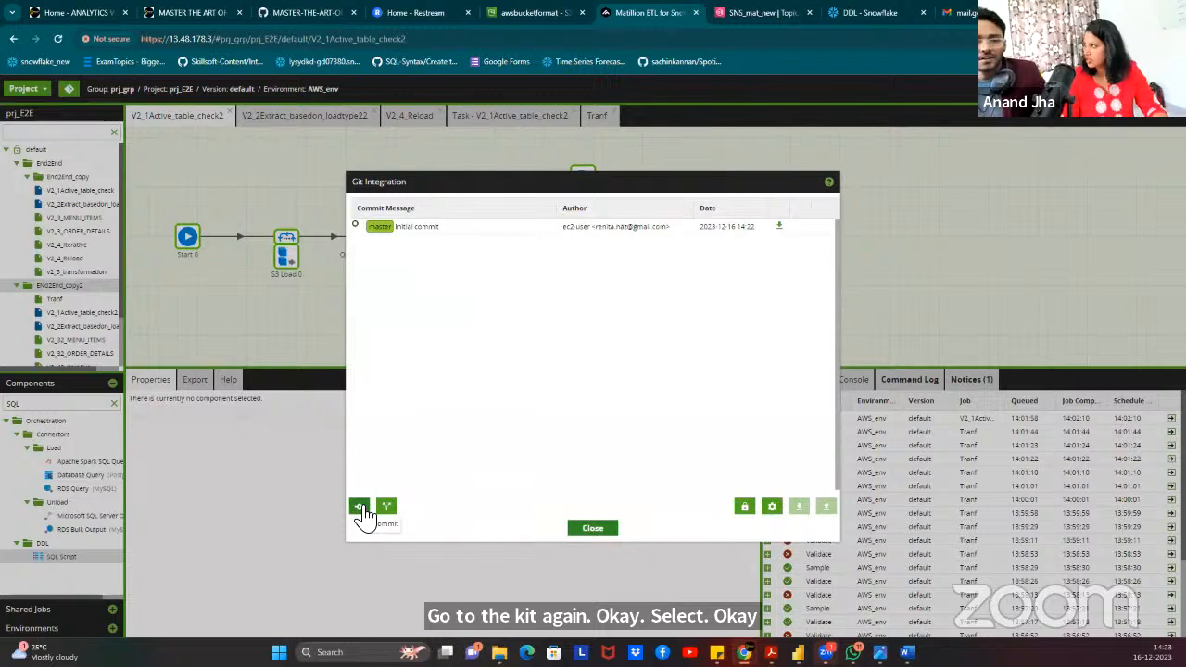
click(360, 507)
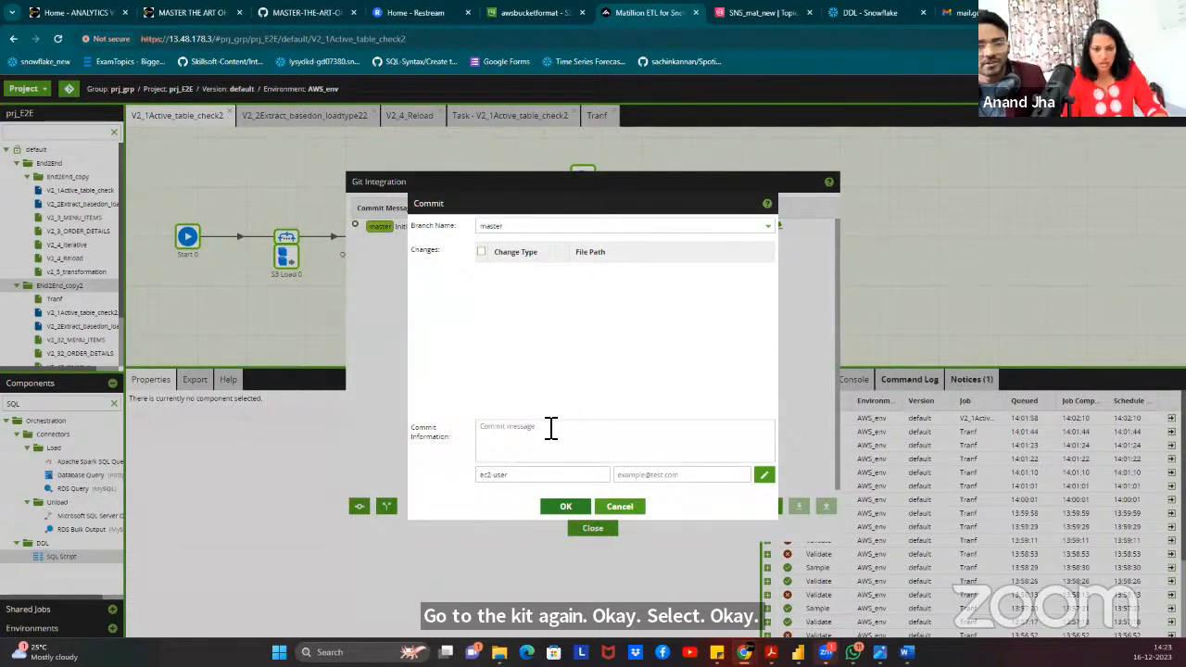
click(549, 445)
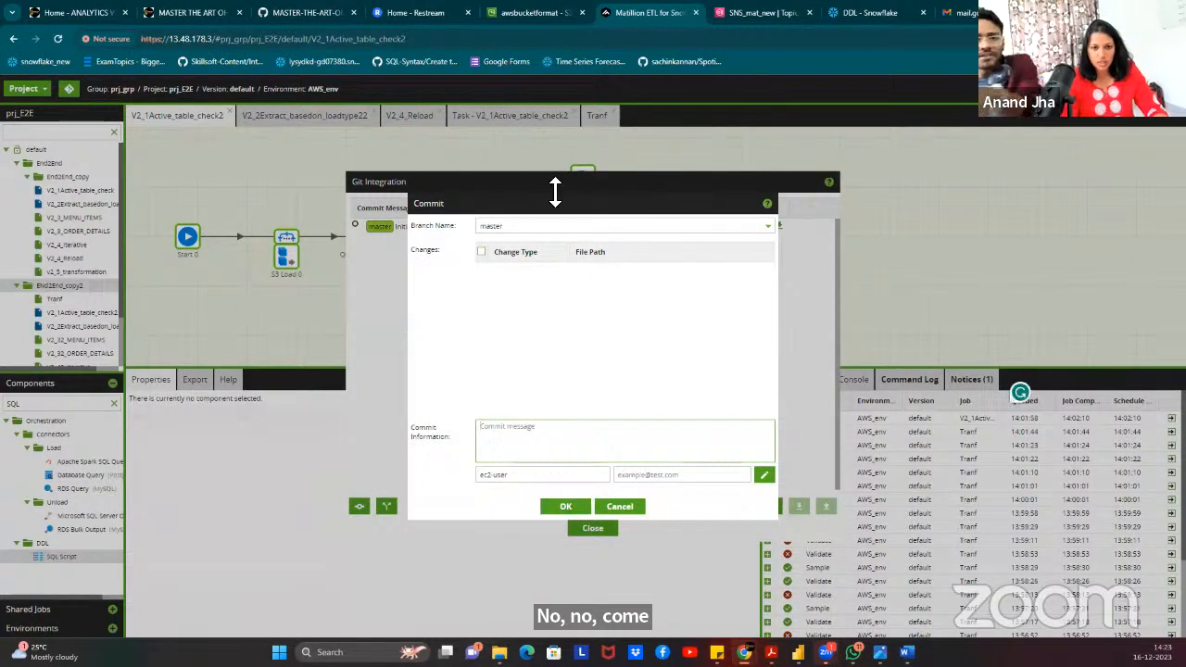
click(481, 253)
click(481, 253)
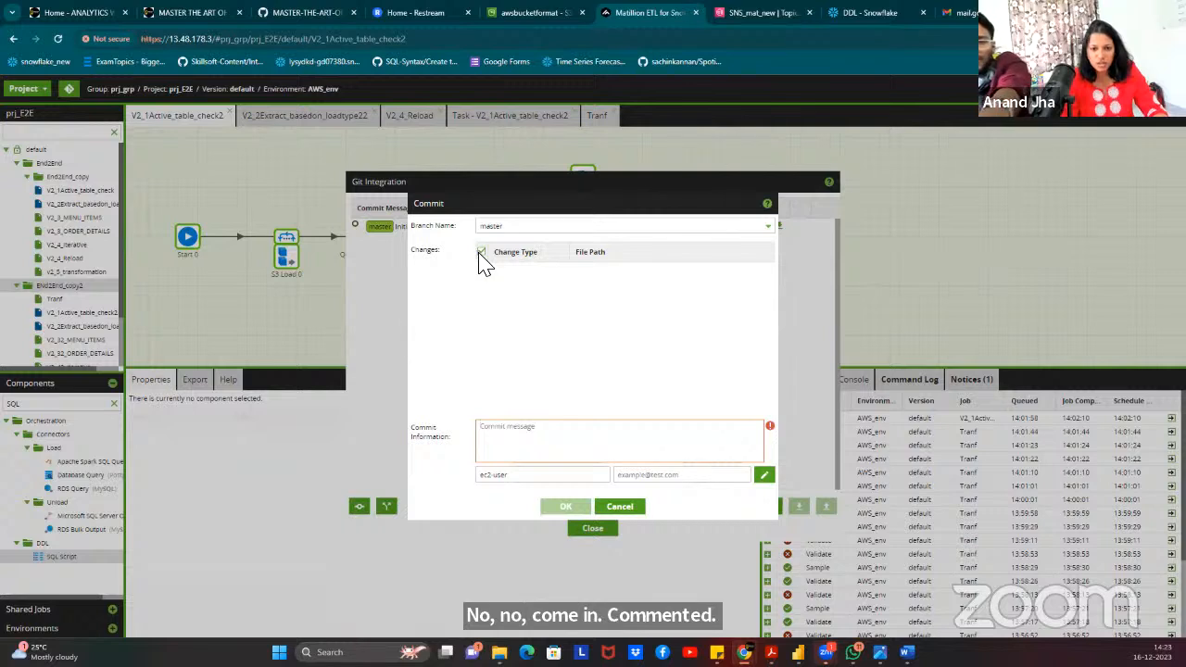
click(525, 225)
click(520, 242)
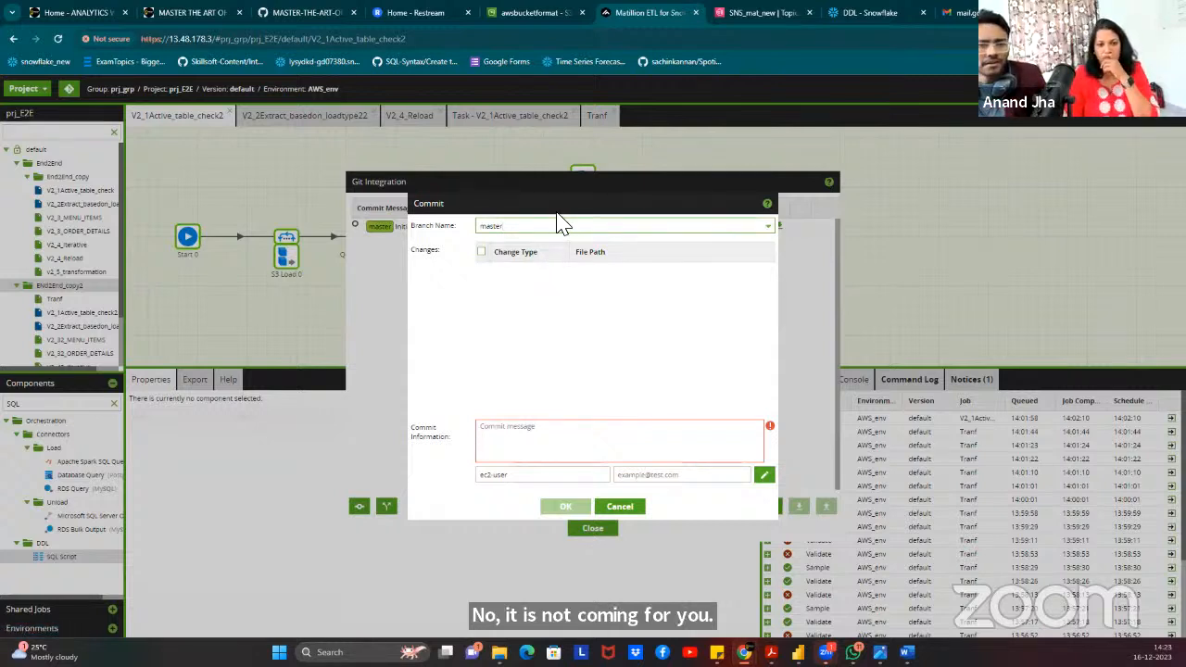
click(577, 181)
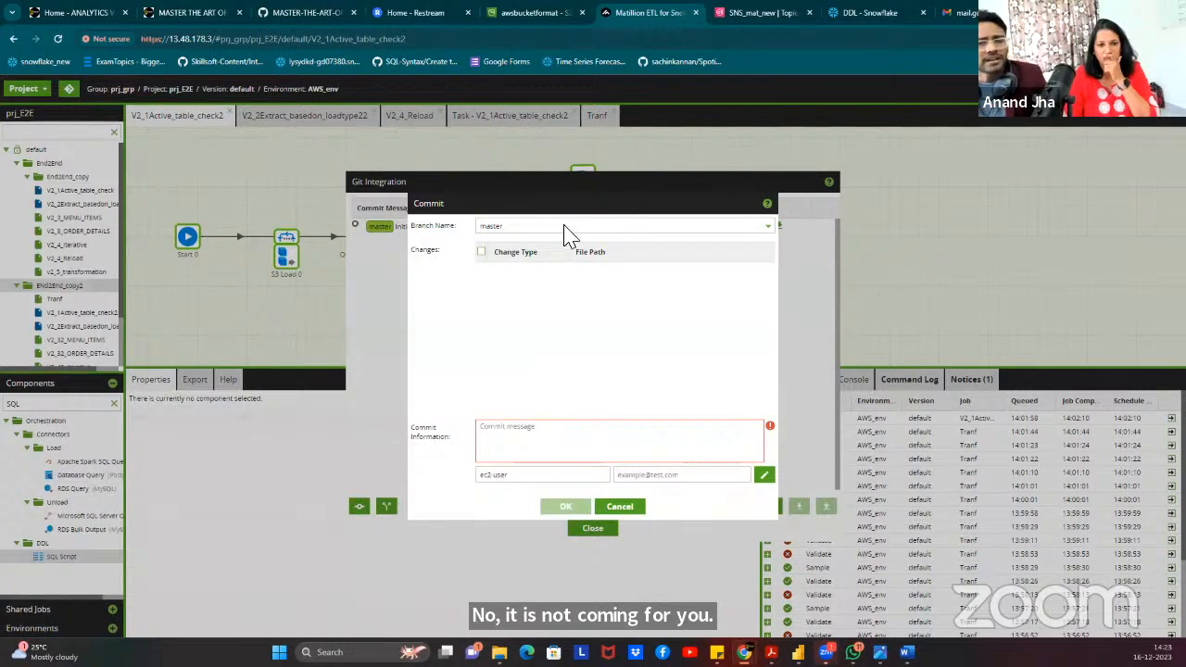
click(626, 507)
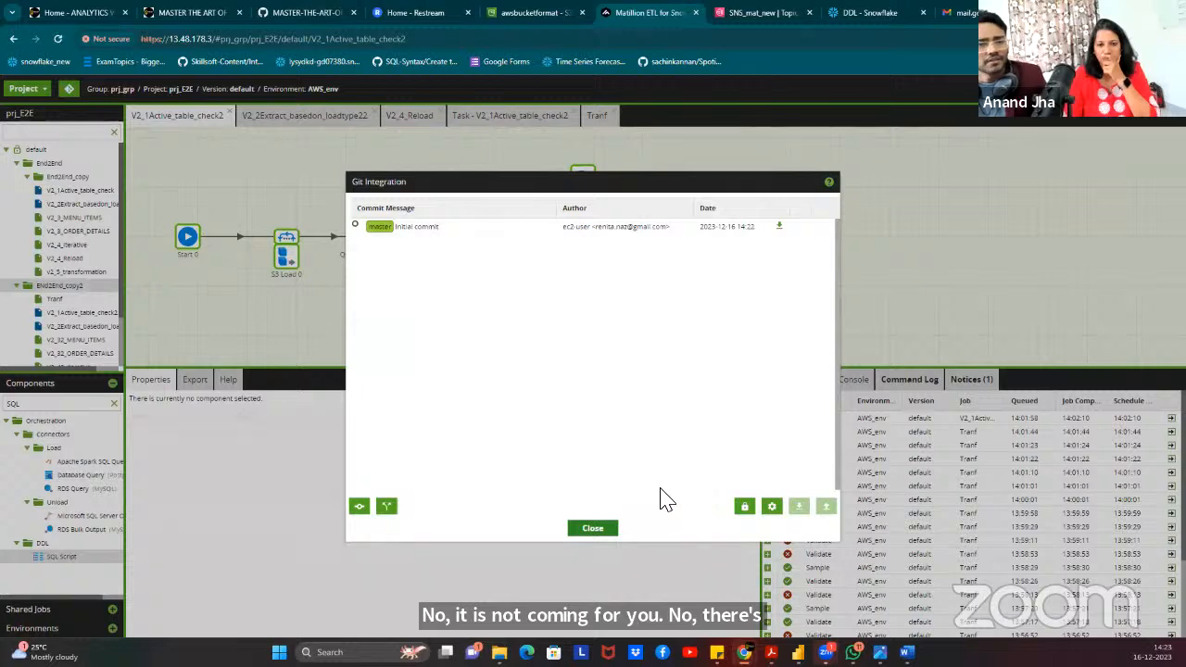
click(603, 531)
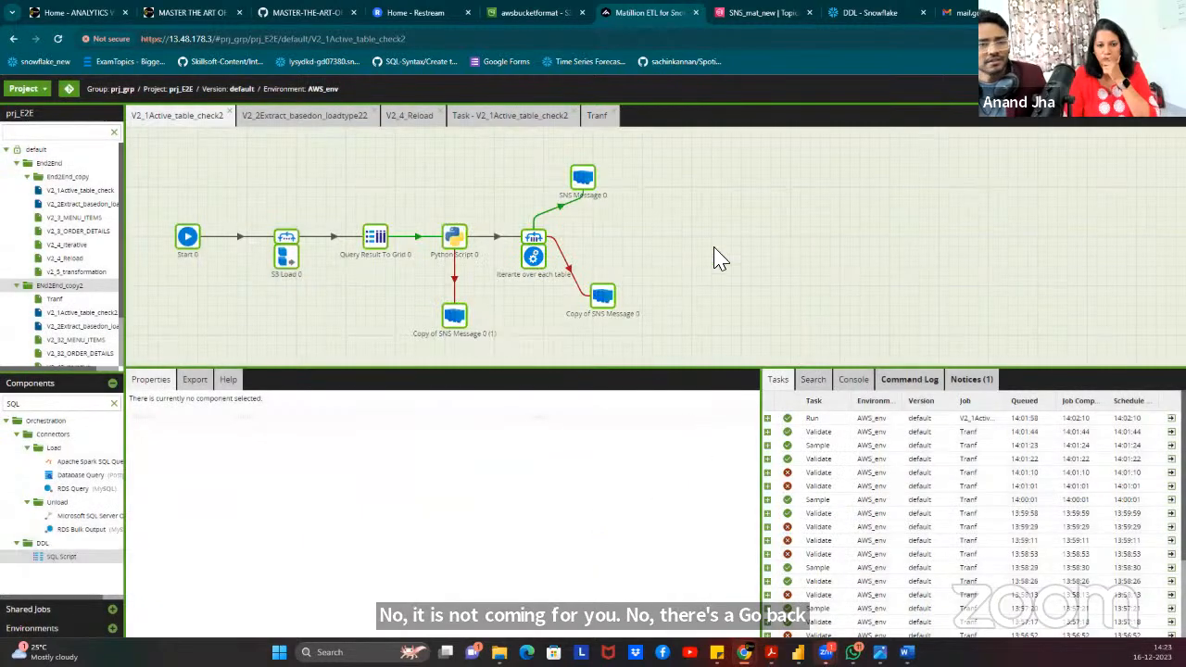
click(23, 88)
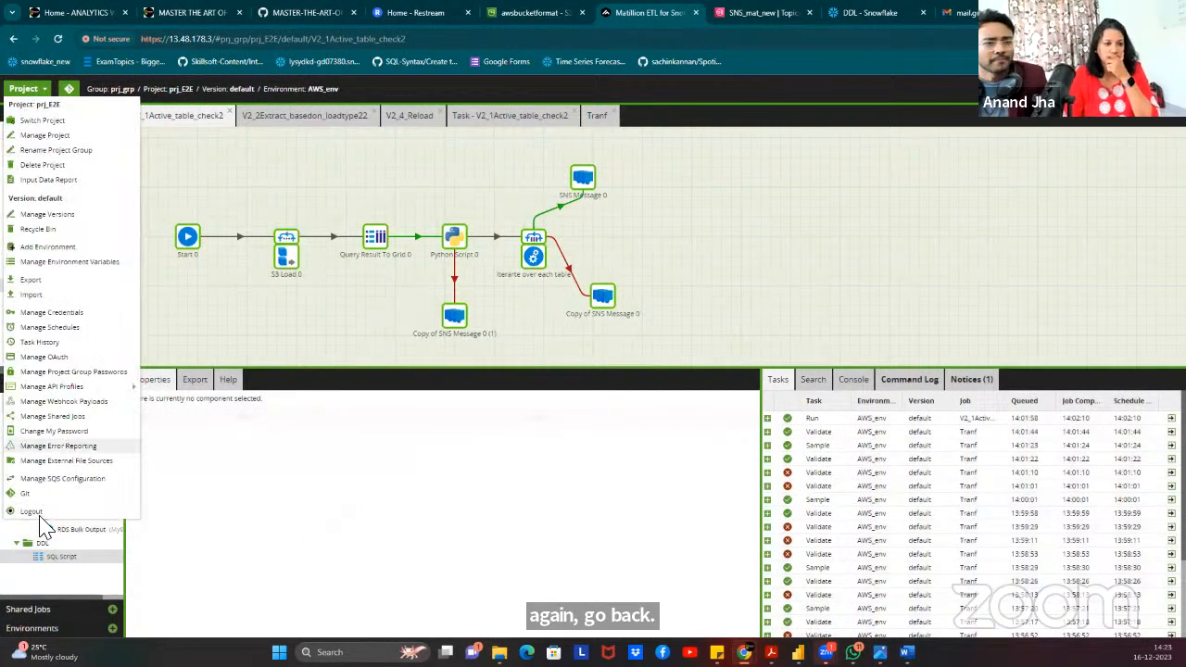
click(30, 495)
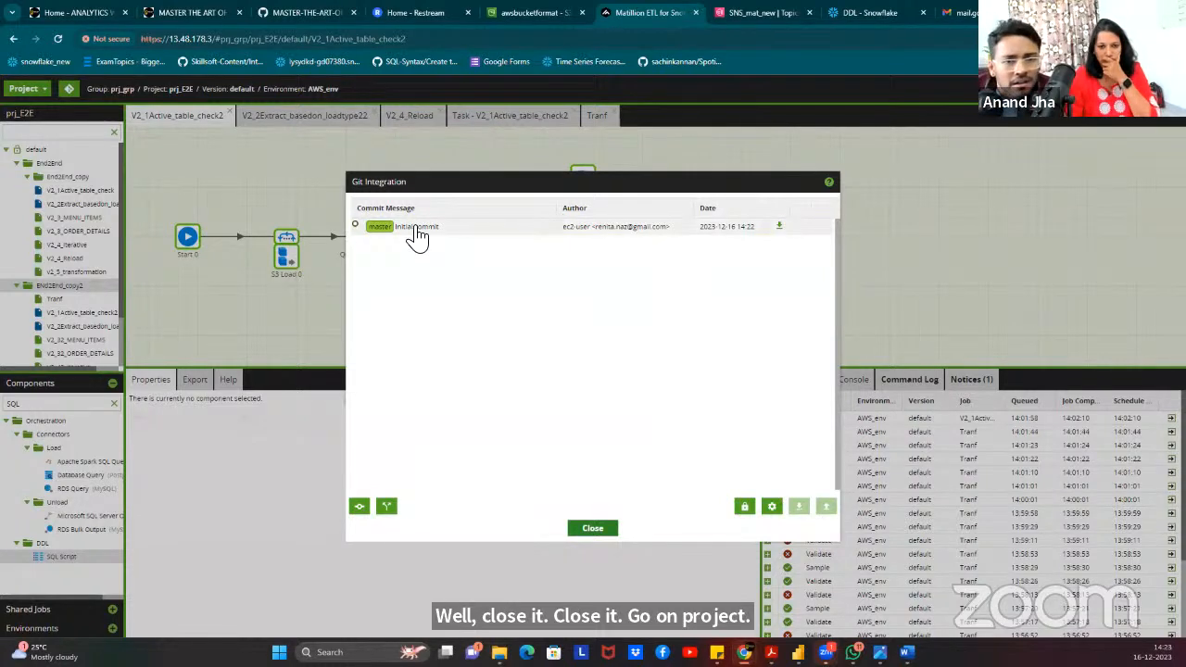
double_click(417, 237)
click(602, 476)
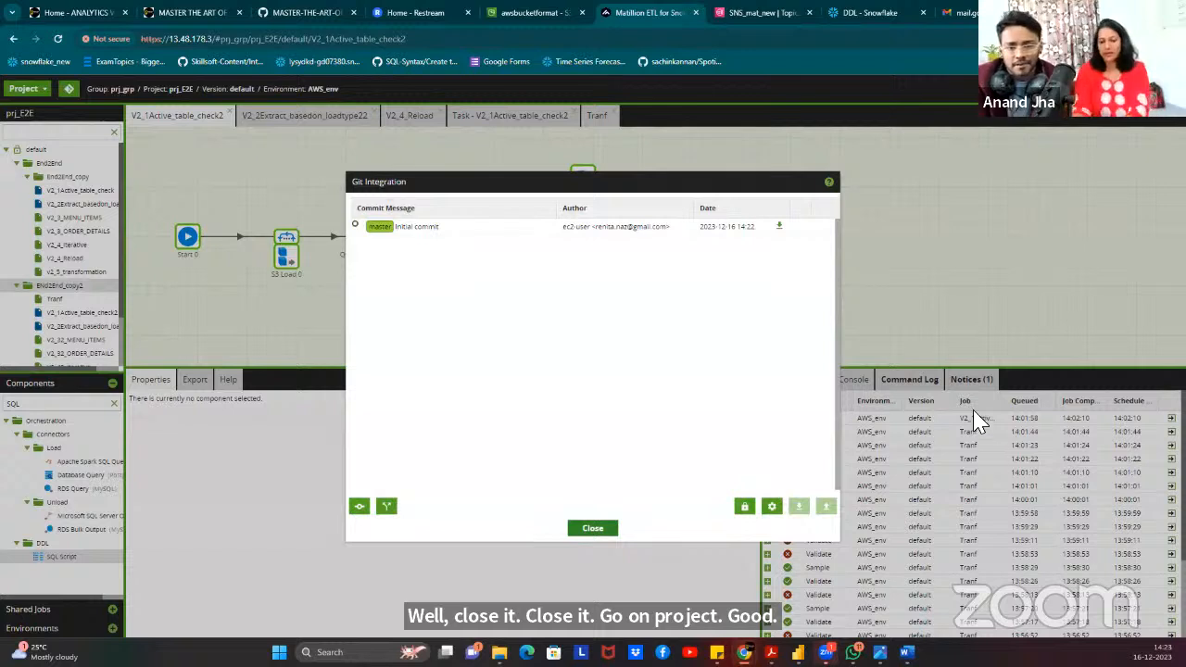
Save default Git credentials with the GitHub account username, password and Encoded encryption type.
click(745, 508)
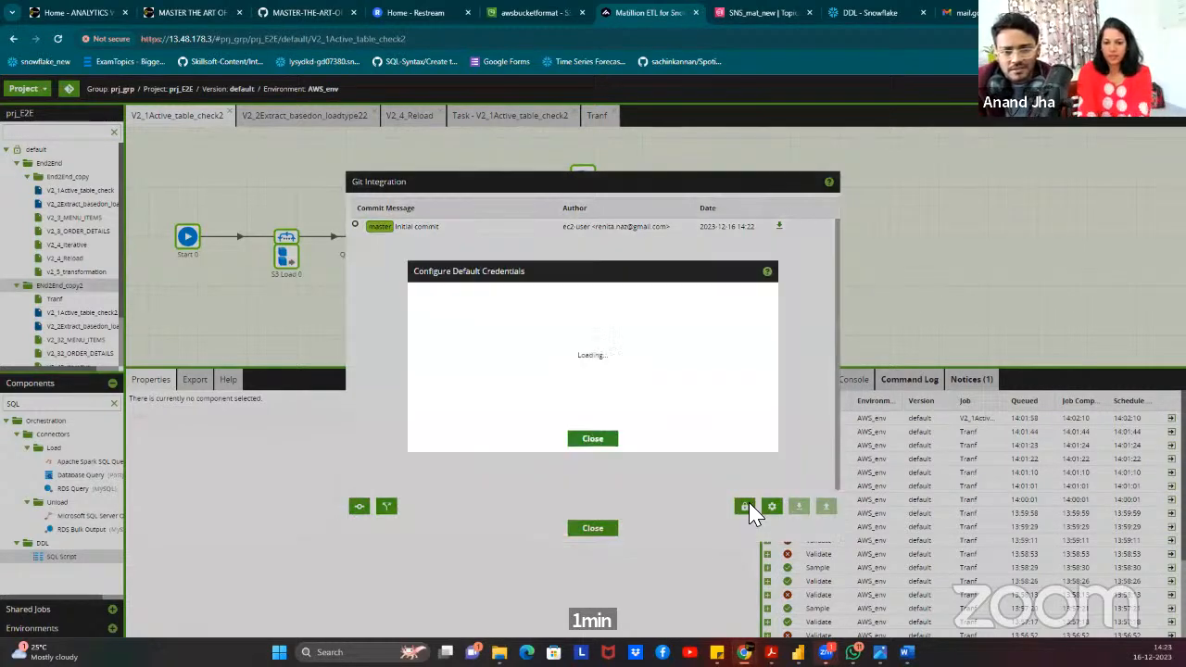
click(527, 334)
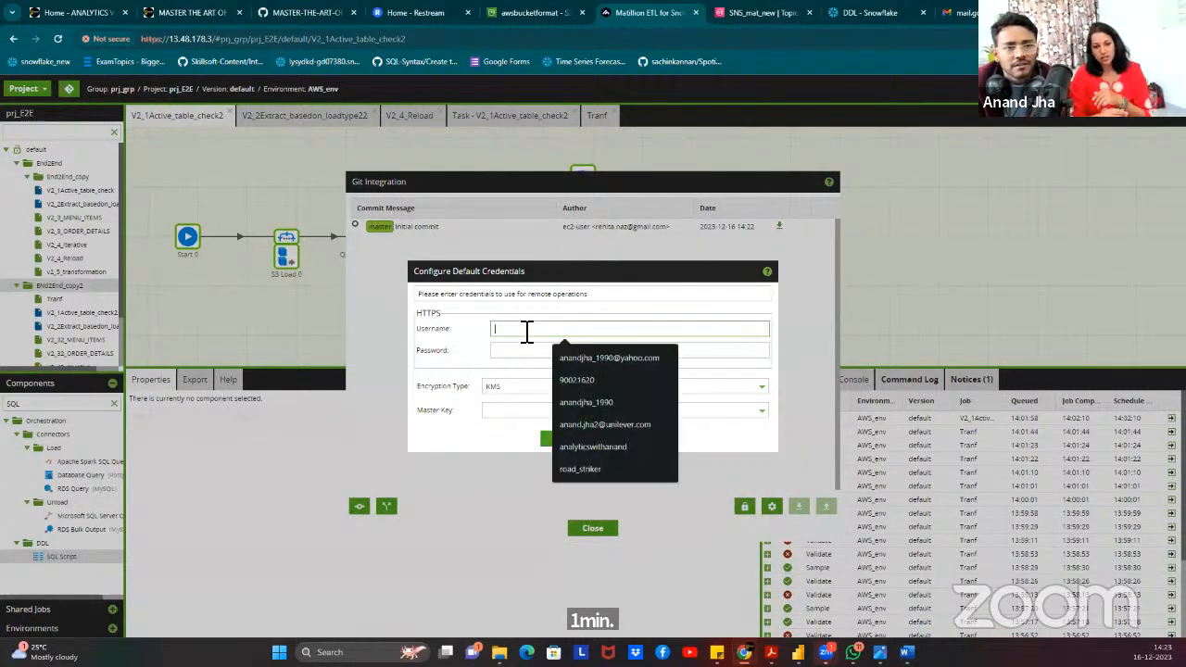
click(521, 389)
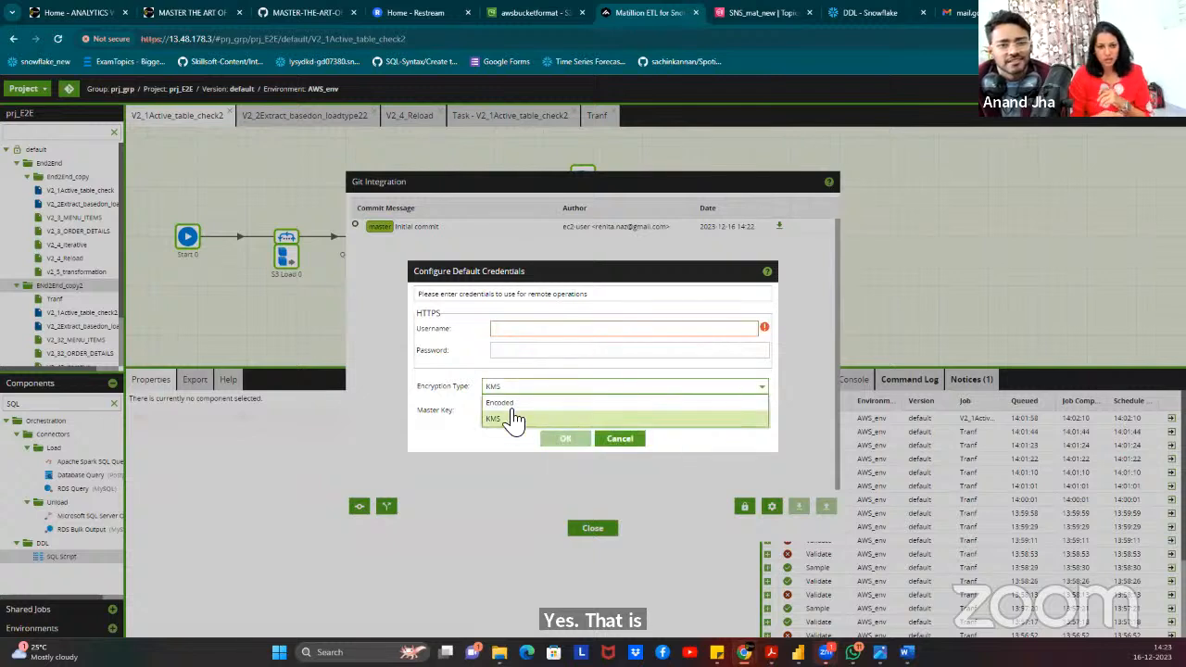
click(516, 407)
click(530, 326)
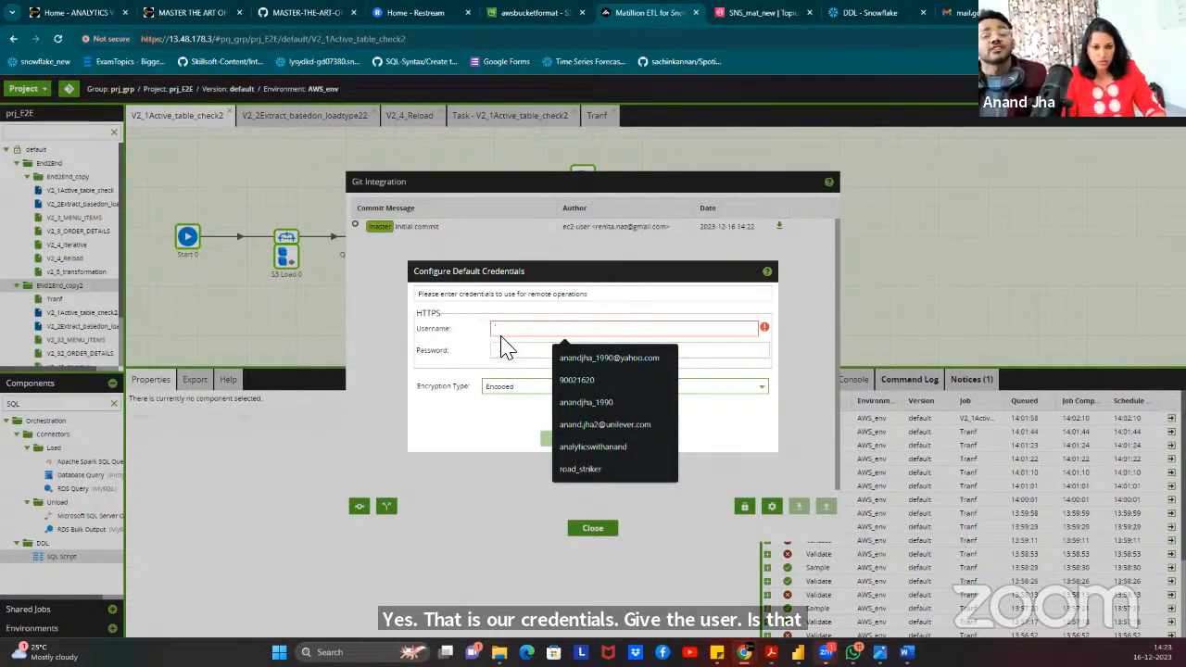
text(renita)
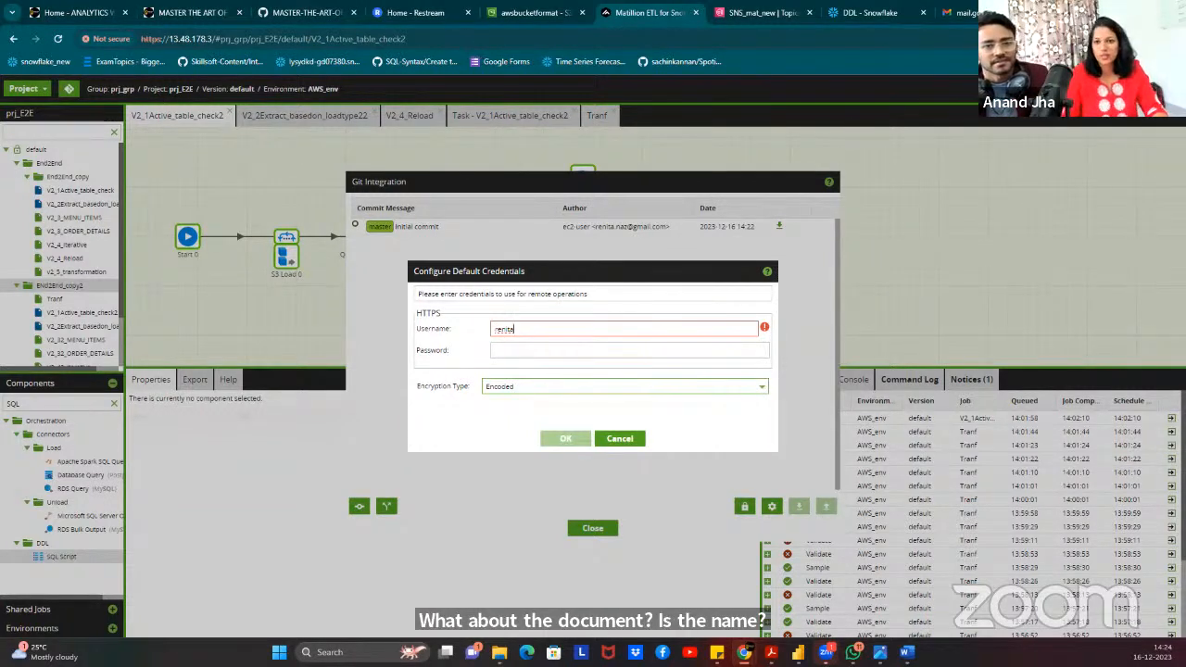
key(Tab)
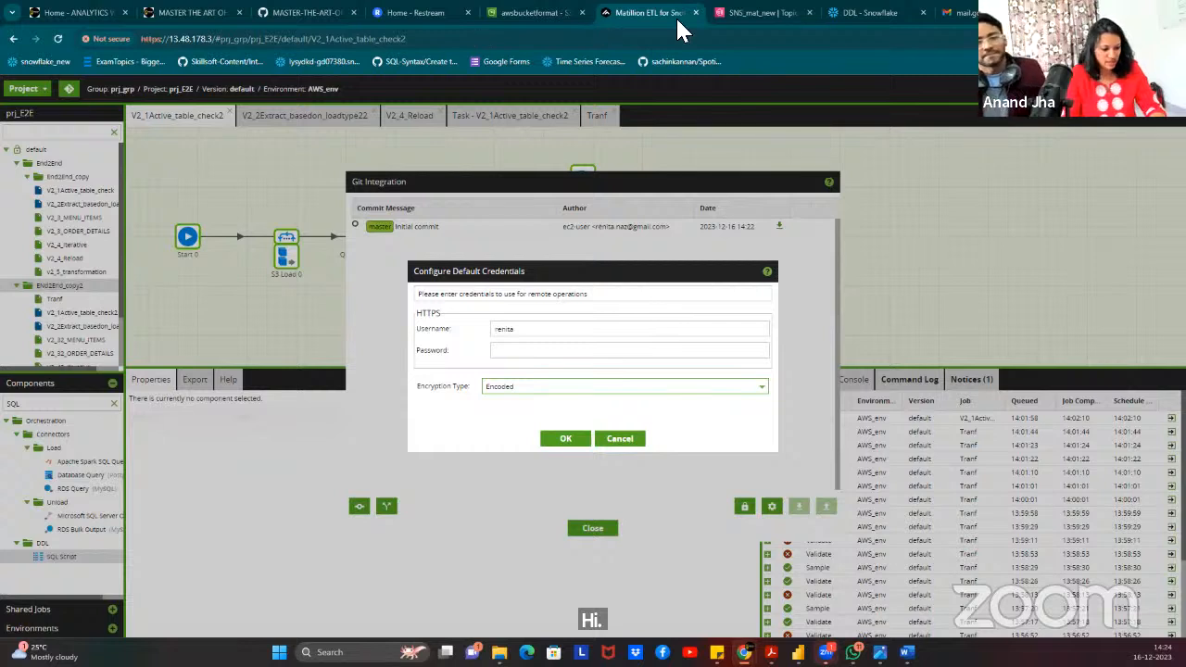
drag(534, 332, 476, 334)
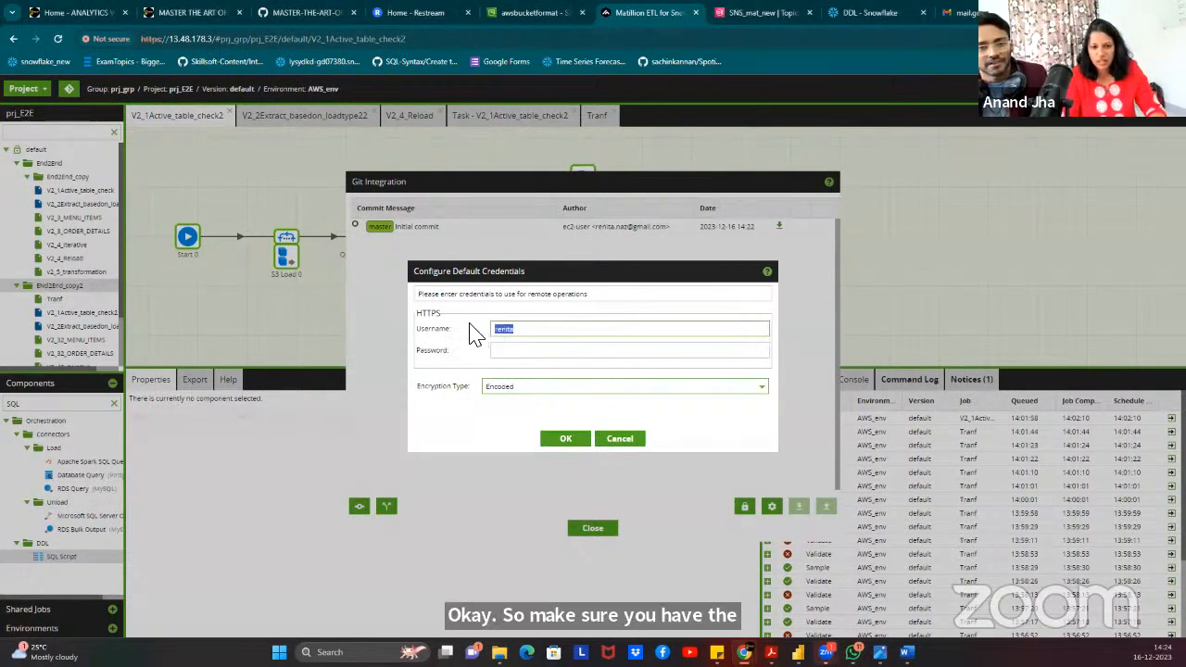
click(511, 352)
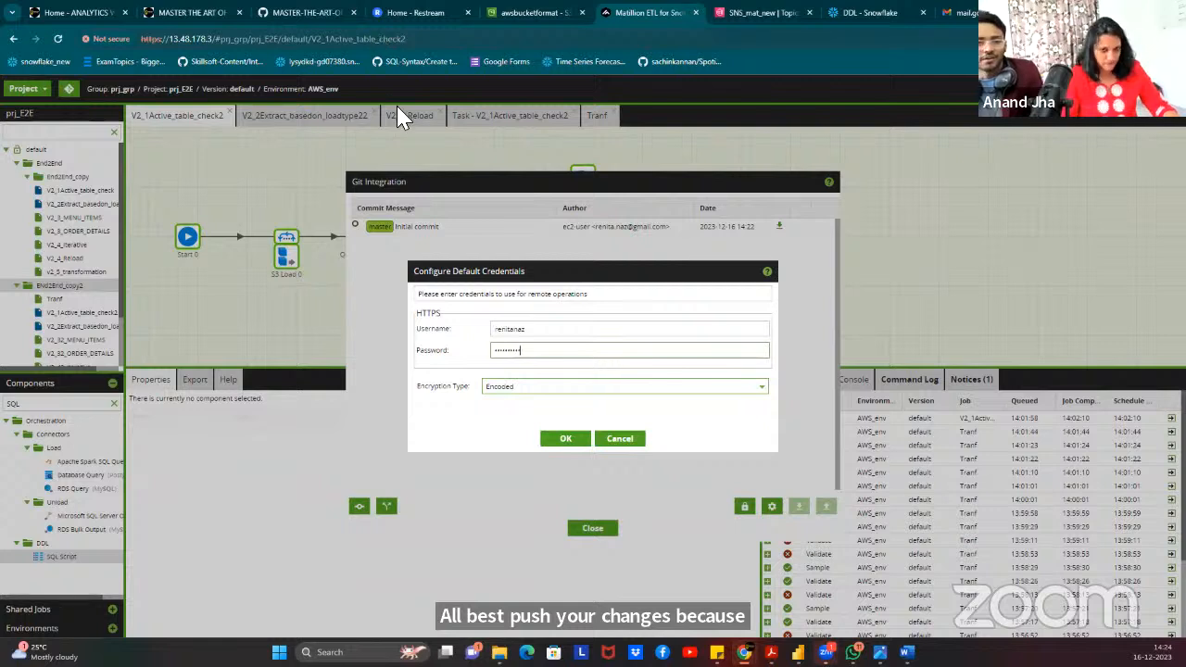
click(568, 441)
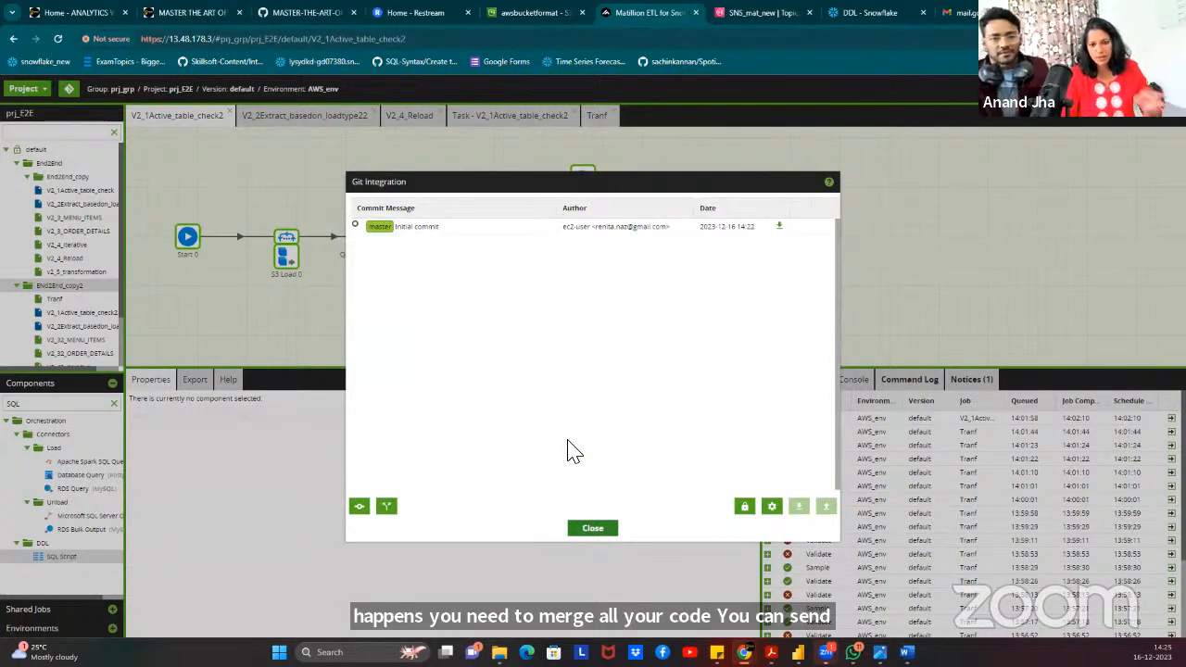
Start and cancel a new branch, then view and close the Initial commit message.
click(389, 507)
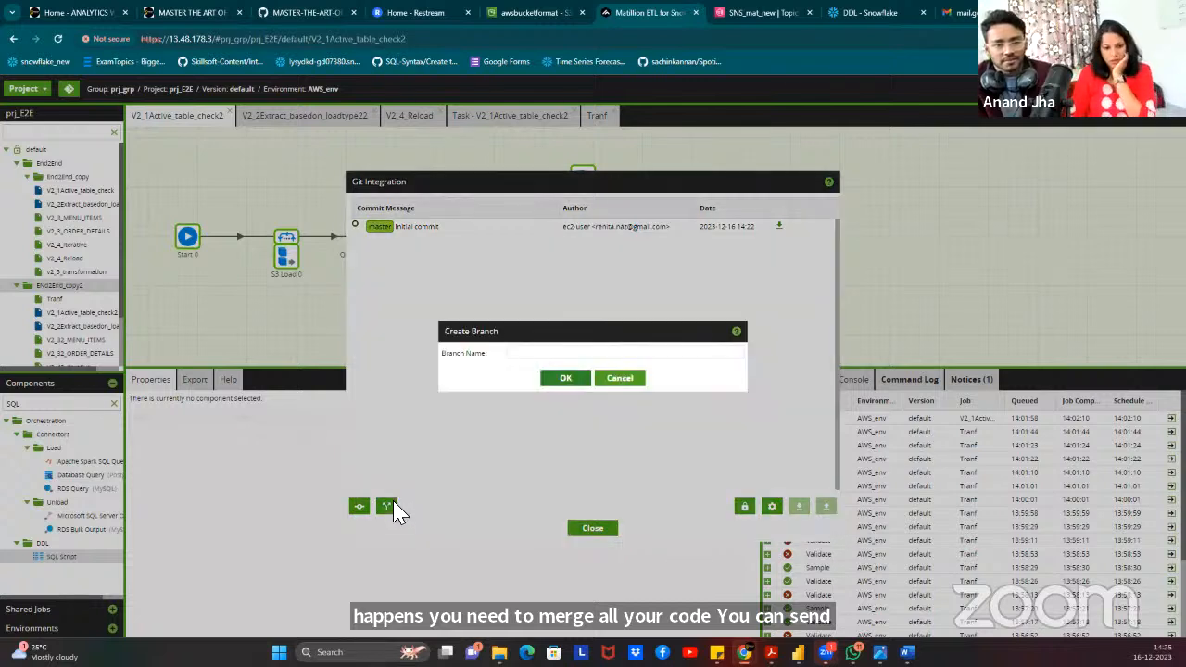
click(620, 378)
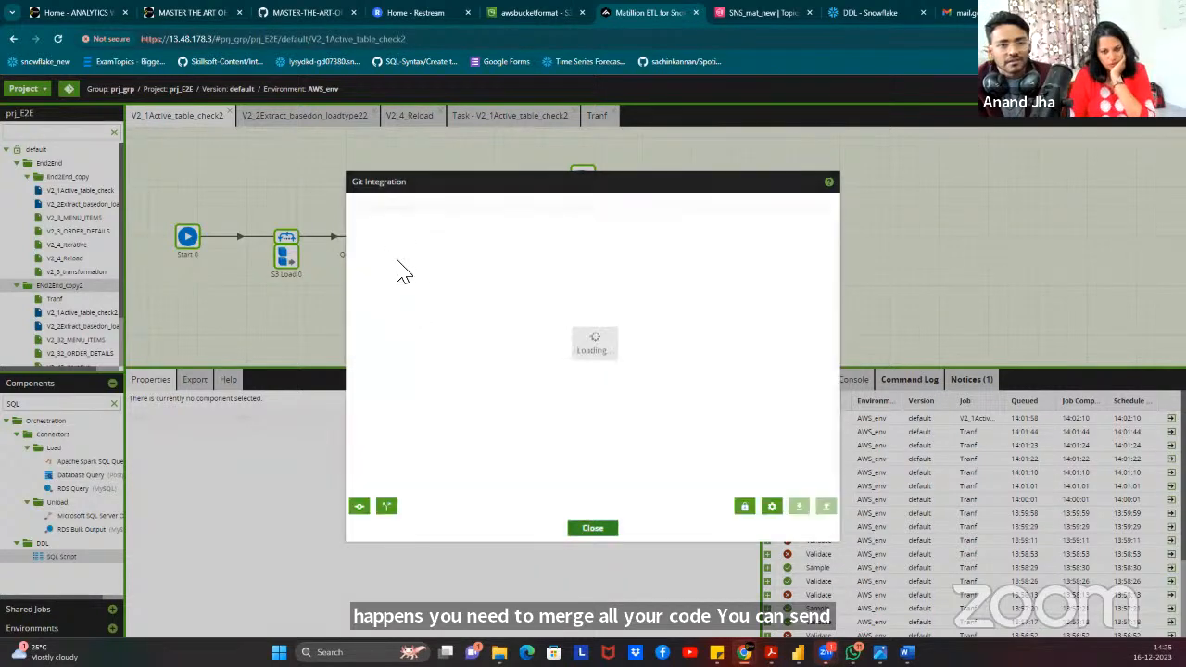
click(356, 226)
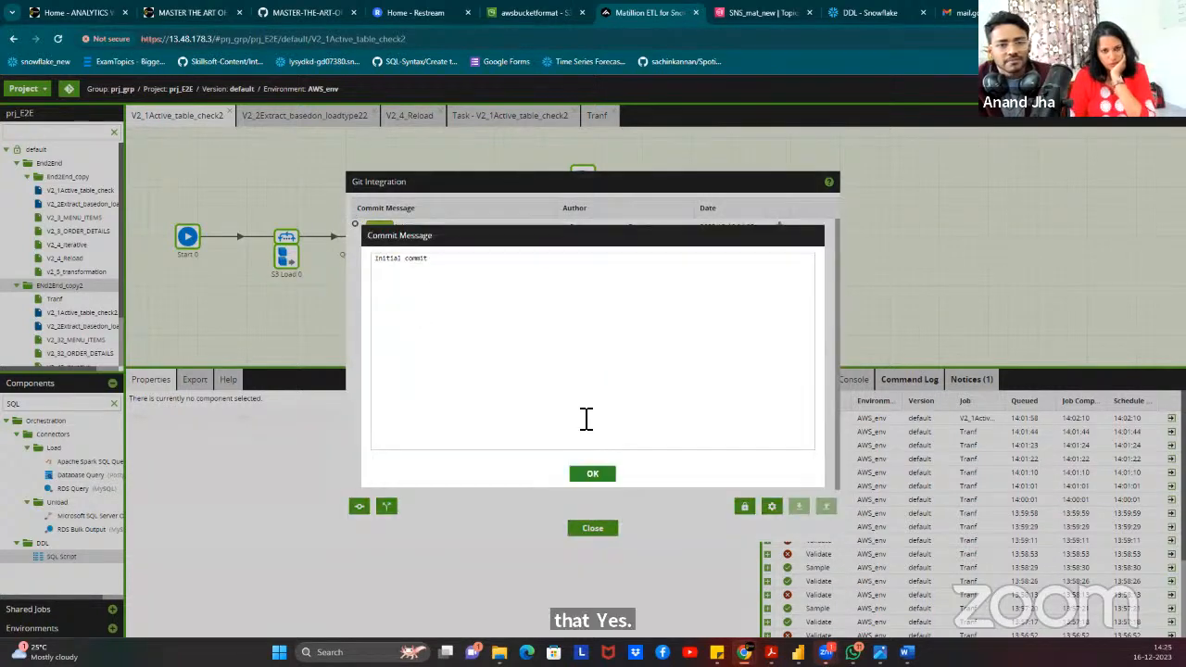
click(594, 476)
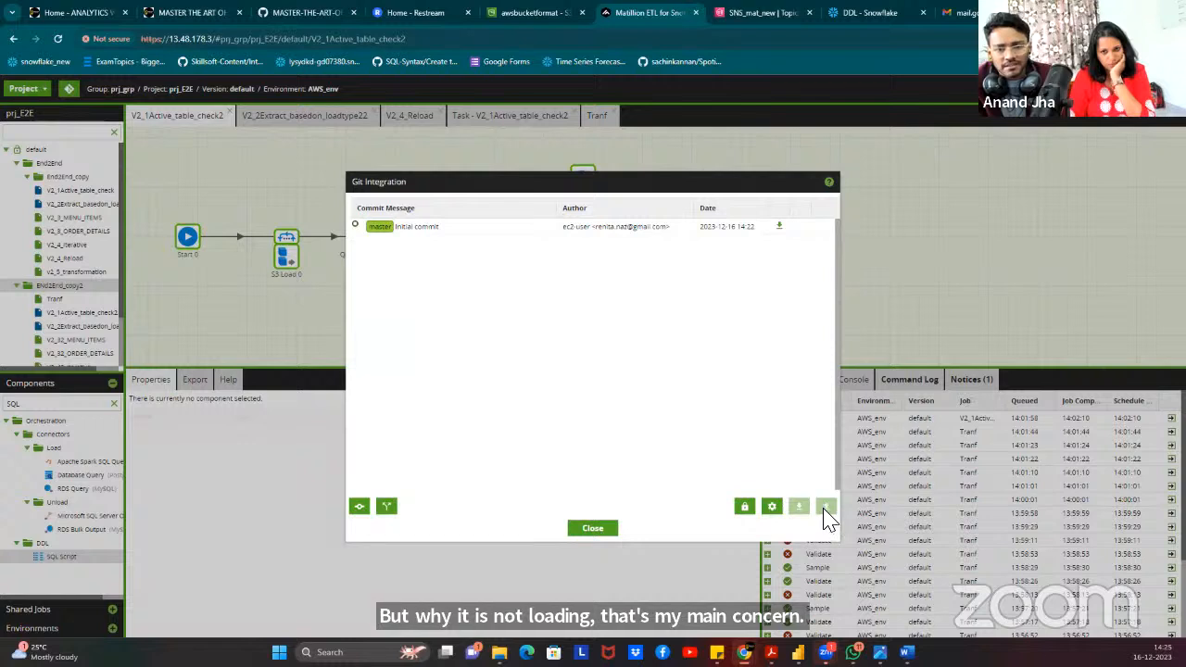
Bring up Configure Remote with the Remote URI field ready, and maximize the GitHub window.
click(772, 508)
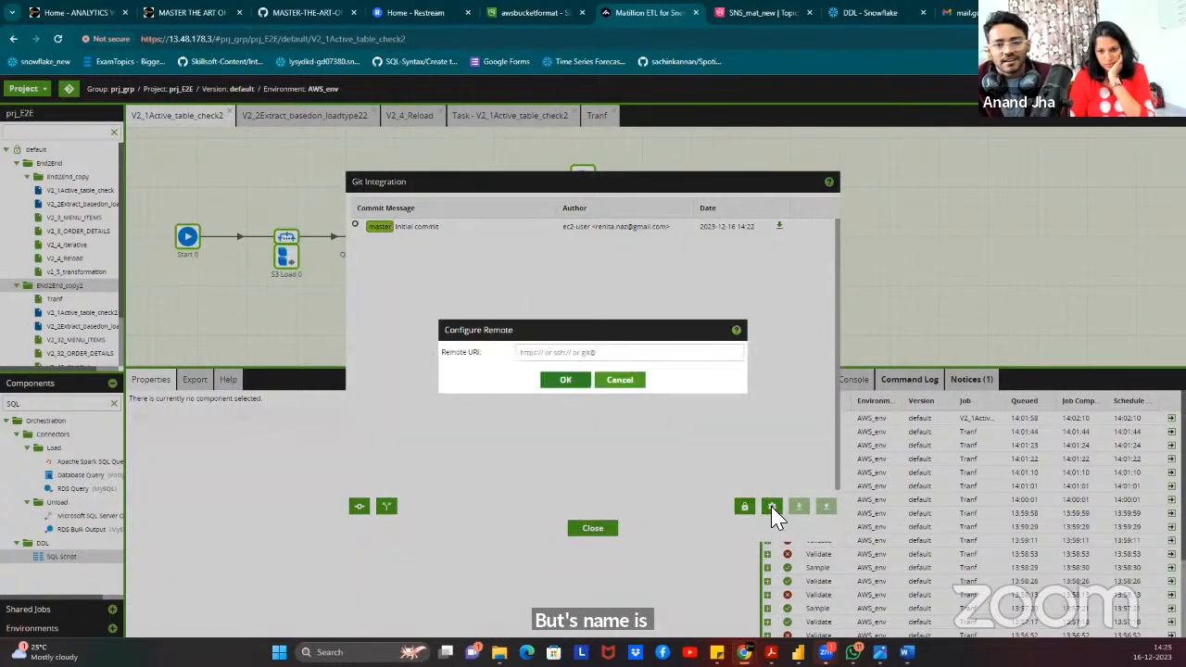
click(597, 358)
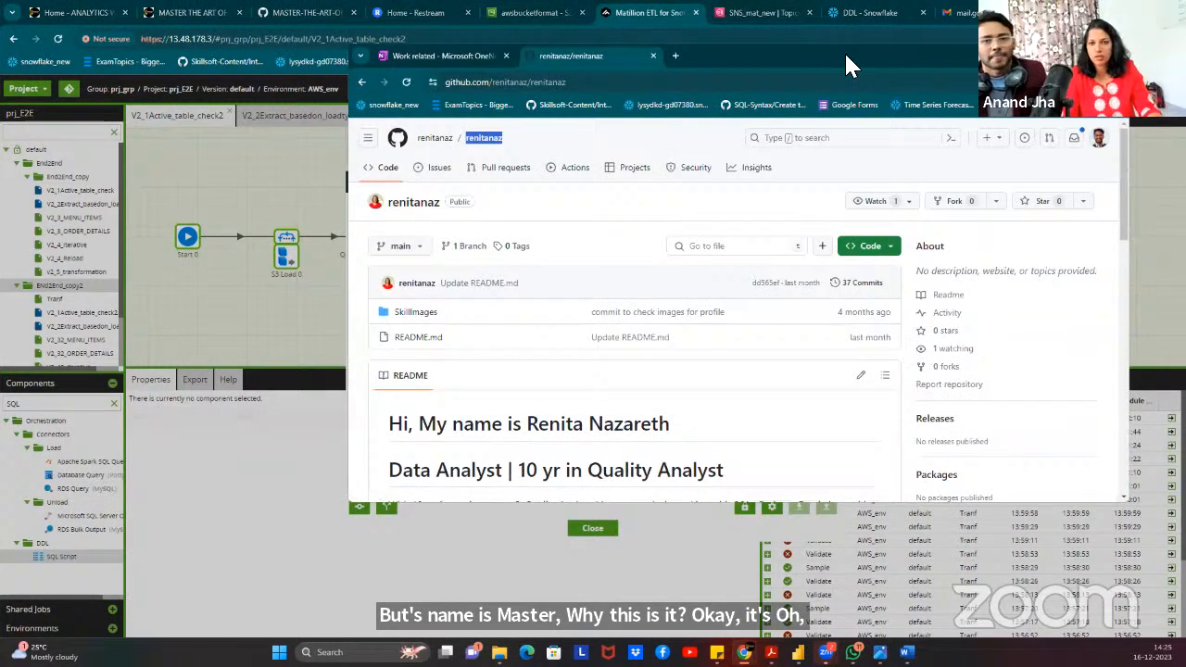
double_click(844, 51)
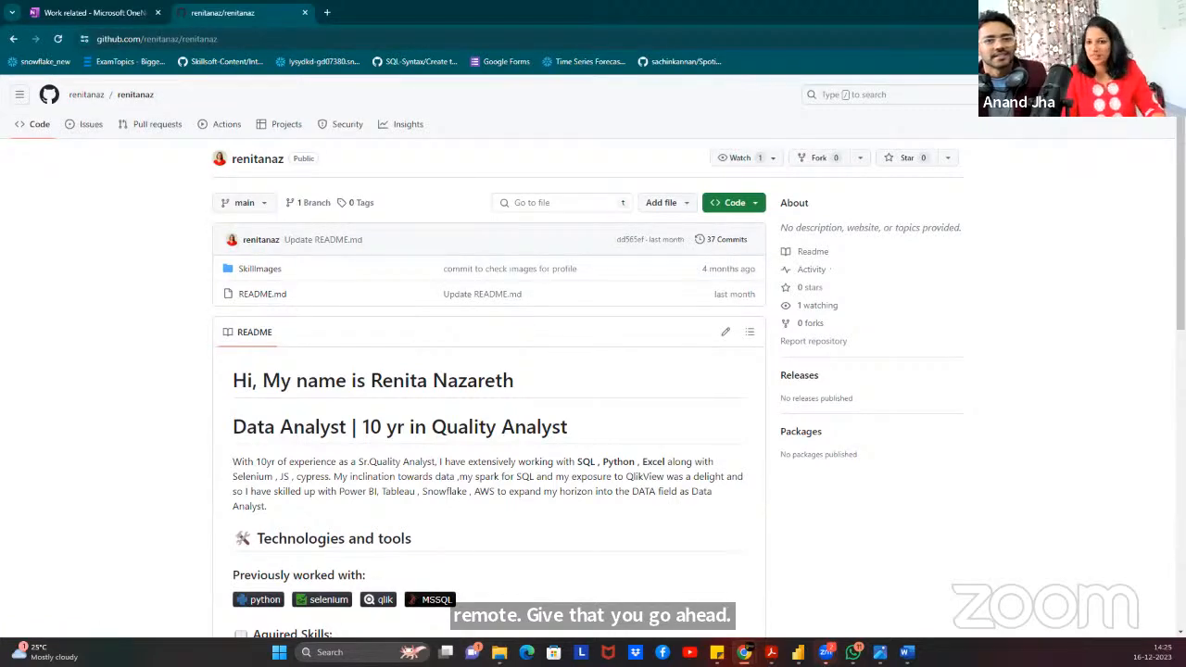
Sign out of GitHub and sign back in with the other account's username and password.
click(1155, 95)
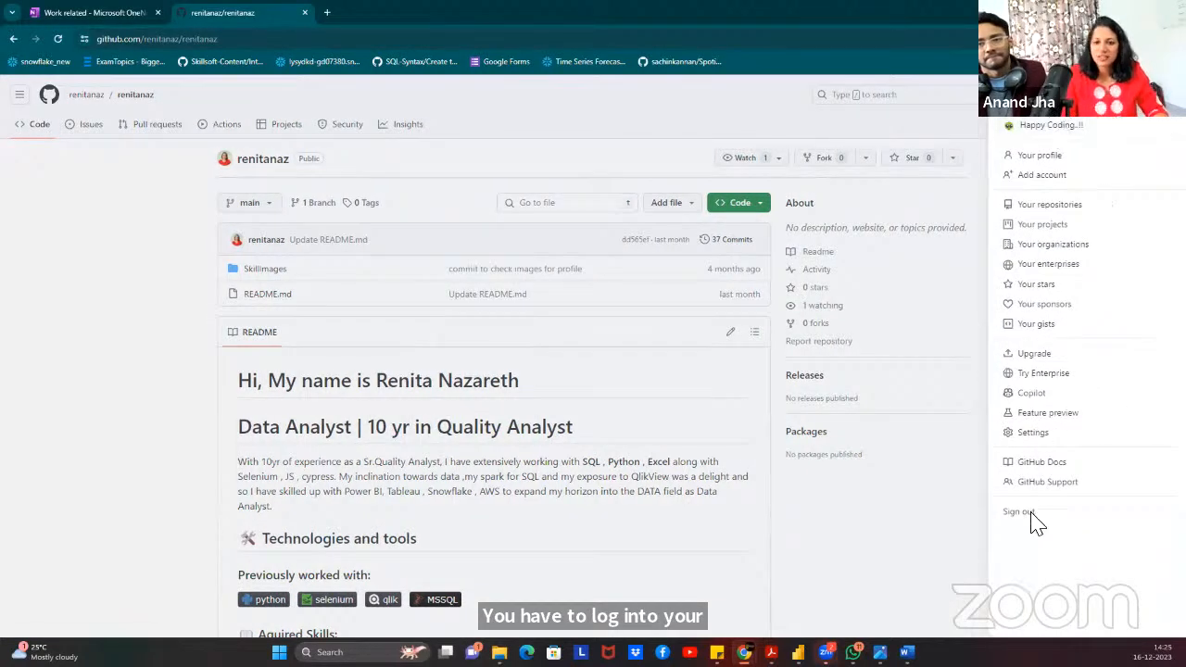
click(1025, 515)
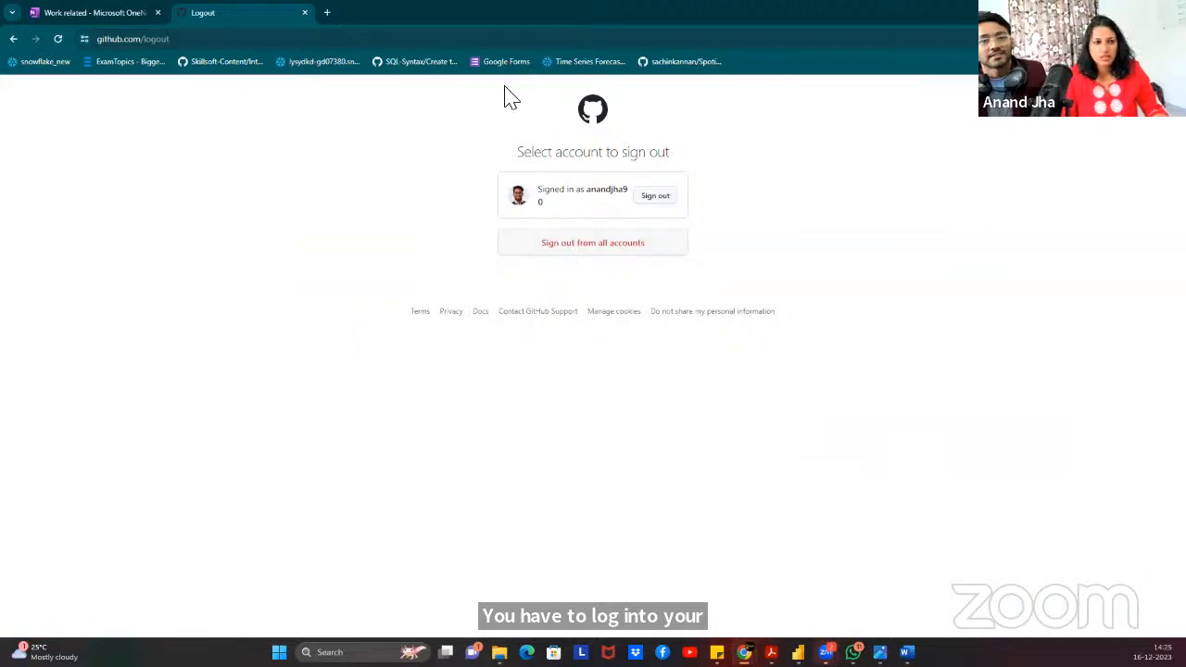
click(669, 197)
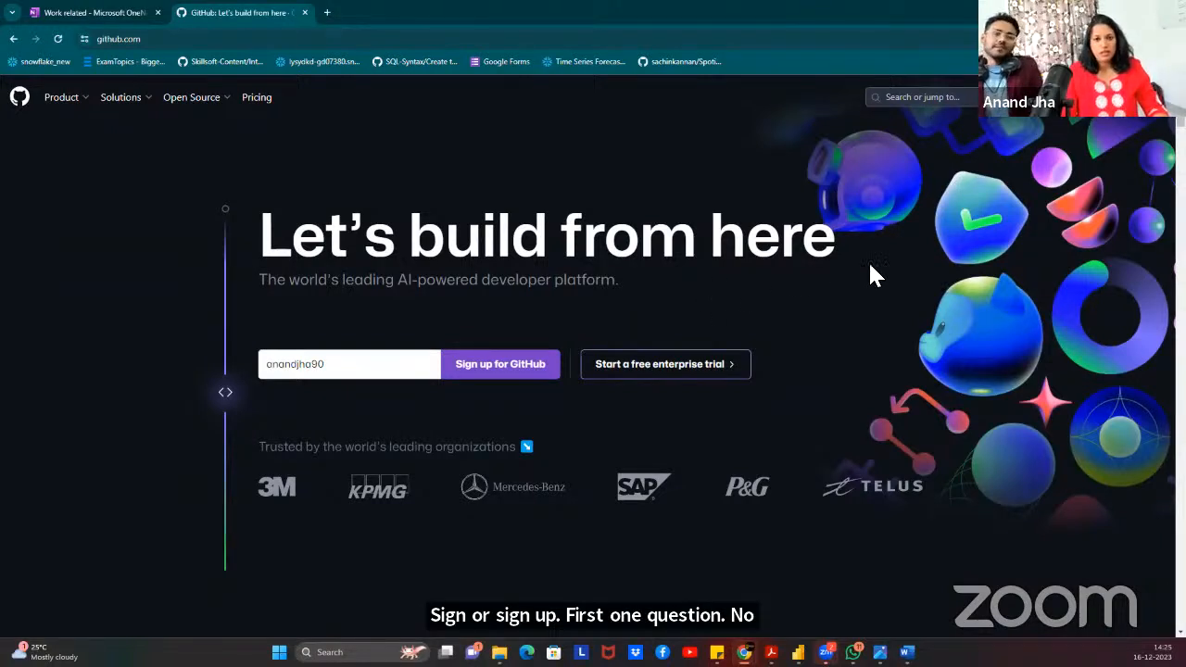
click(1095, 104)
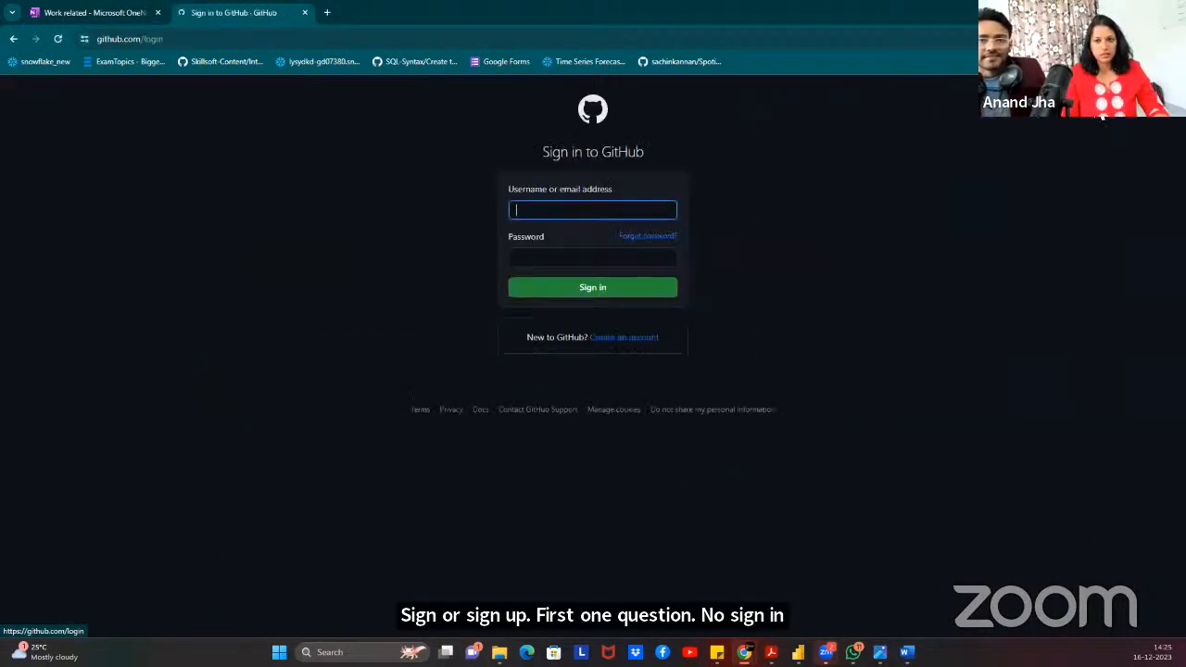
drag(573, 215, 474, 220)
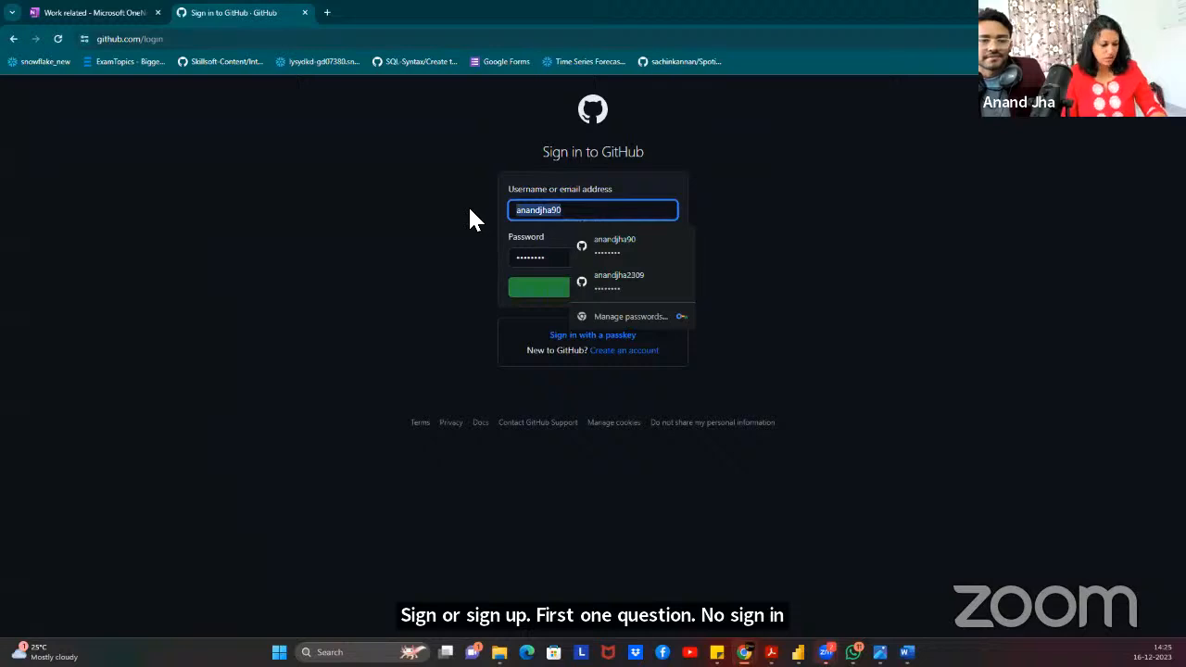
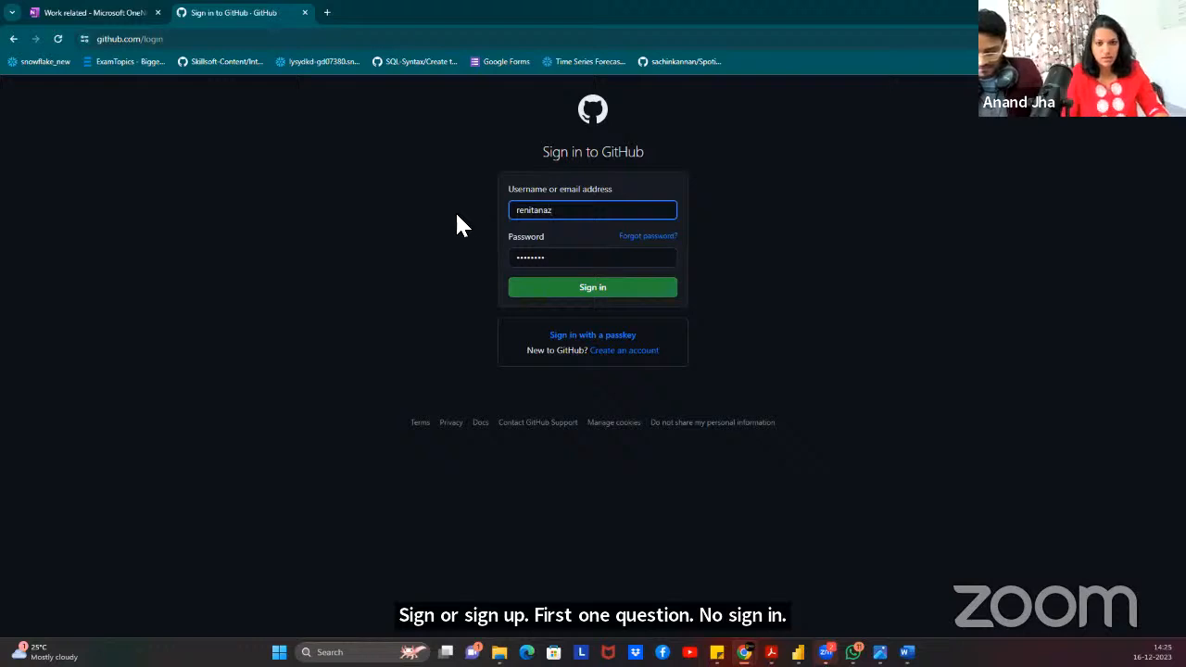
key(Tab)
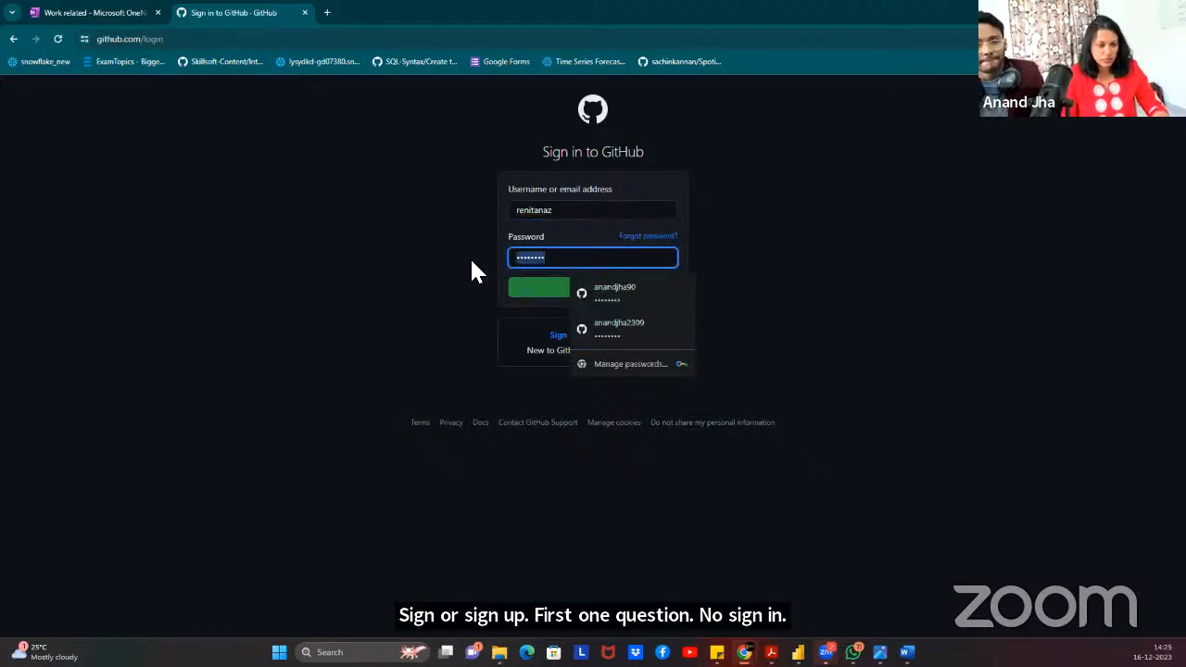
key(BackSpace)
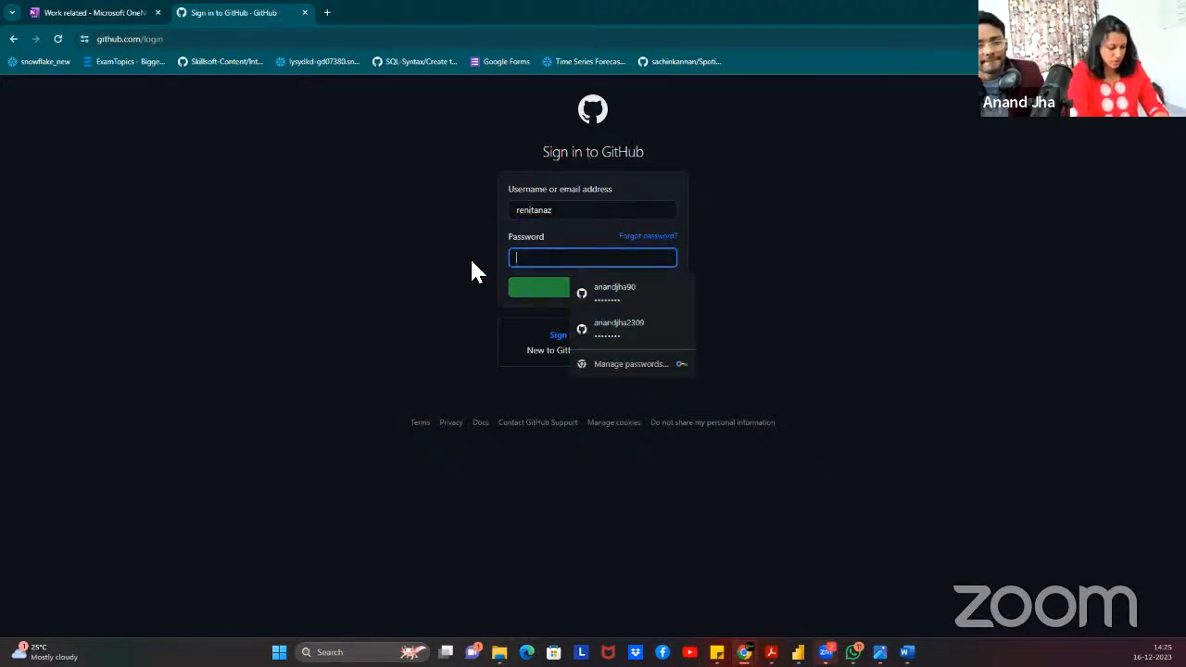
text(***)
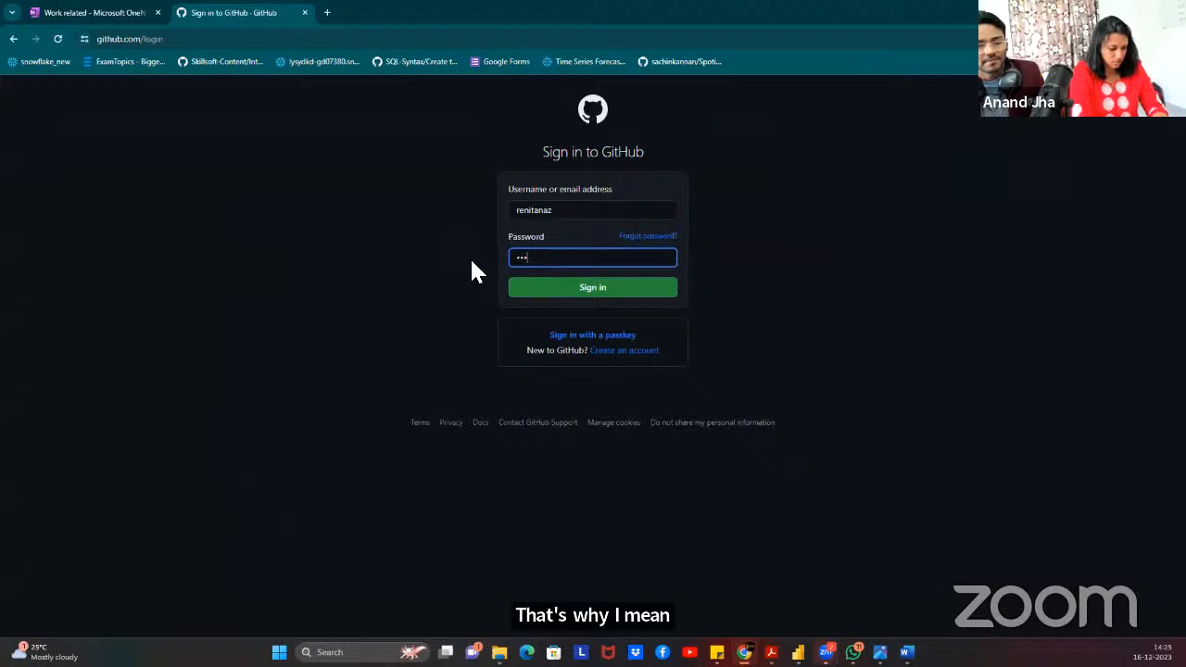
text(********)
click(549, 287)
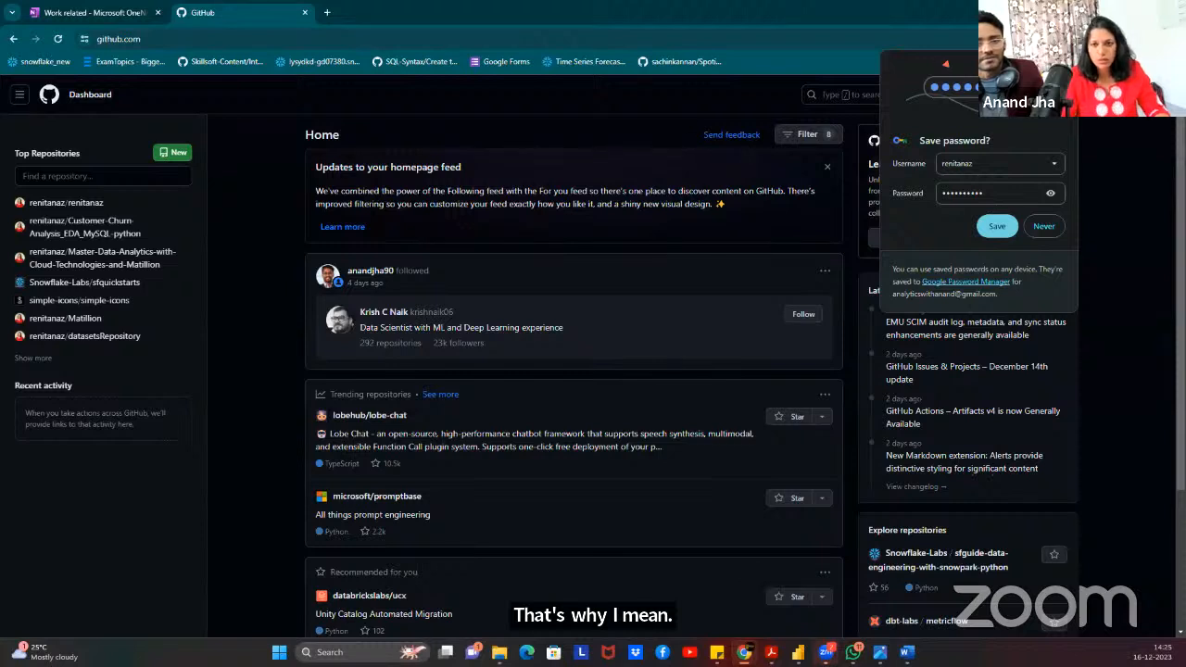
click(1043, 226)
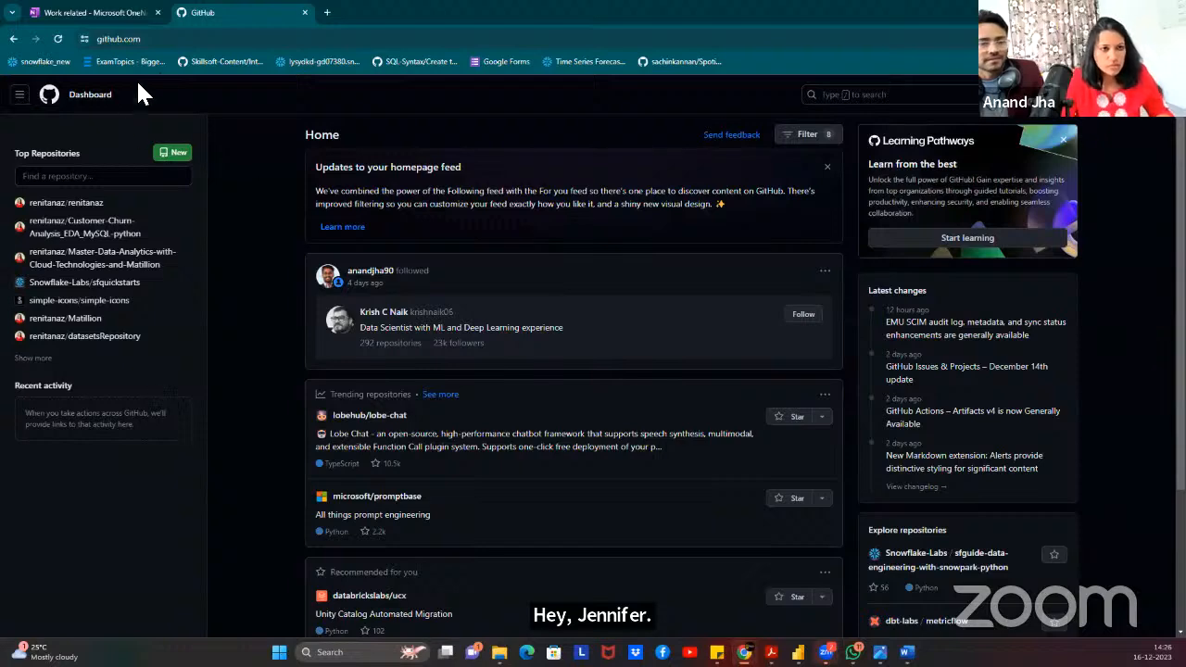
Go to the Matillion repository and copy its HTTPS clone URL from the Code menu.
click(19, 94)
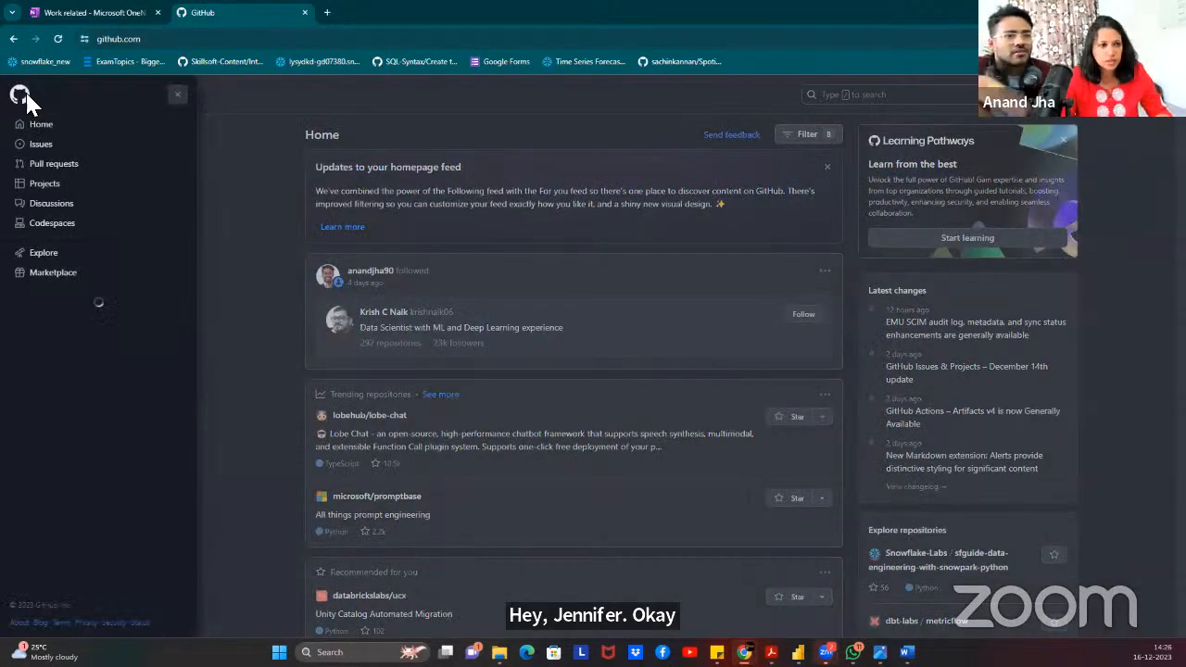
click(342, 83)
click(65, 202)
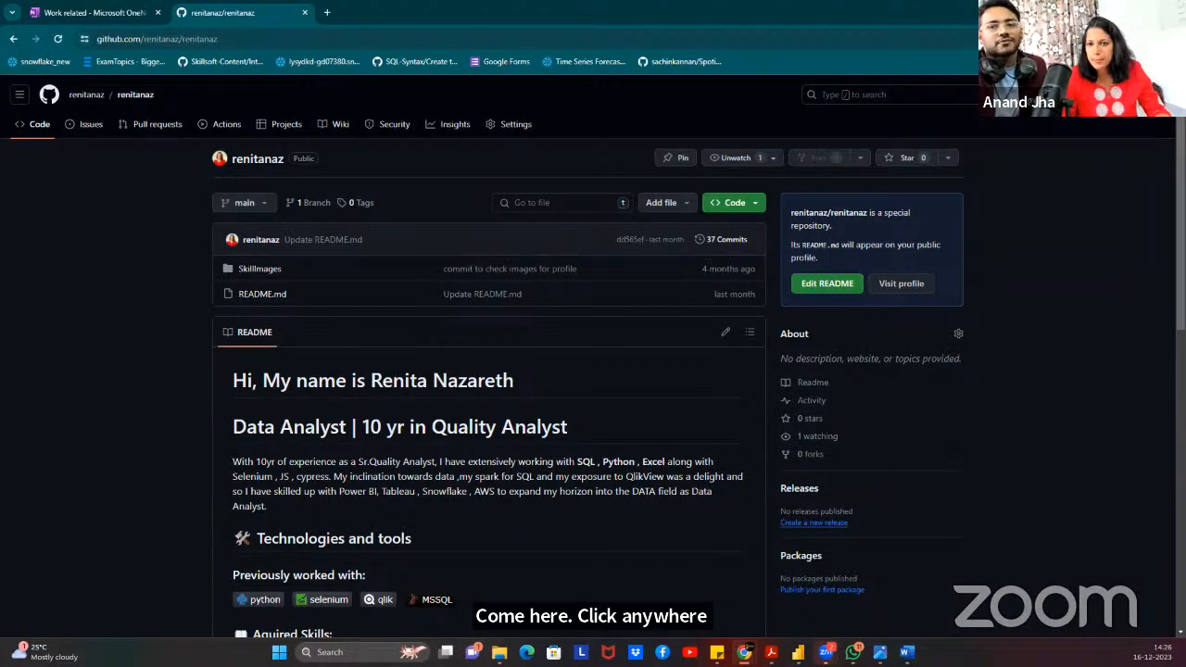
click(1163, 94)
click(1038, 208)
click(451, 209)
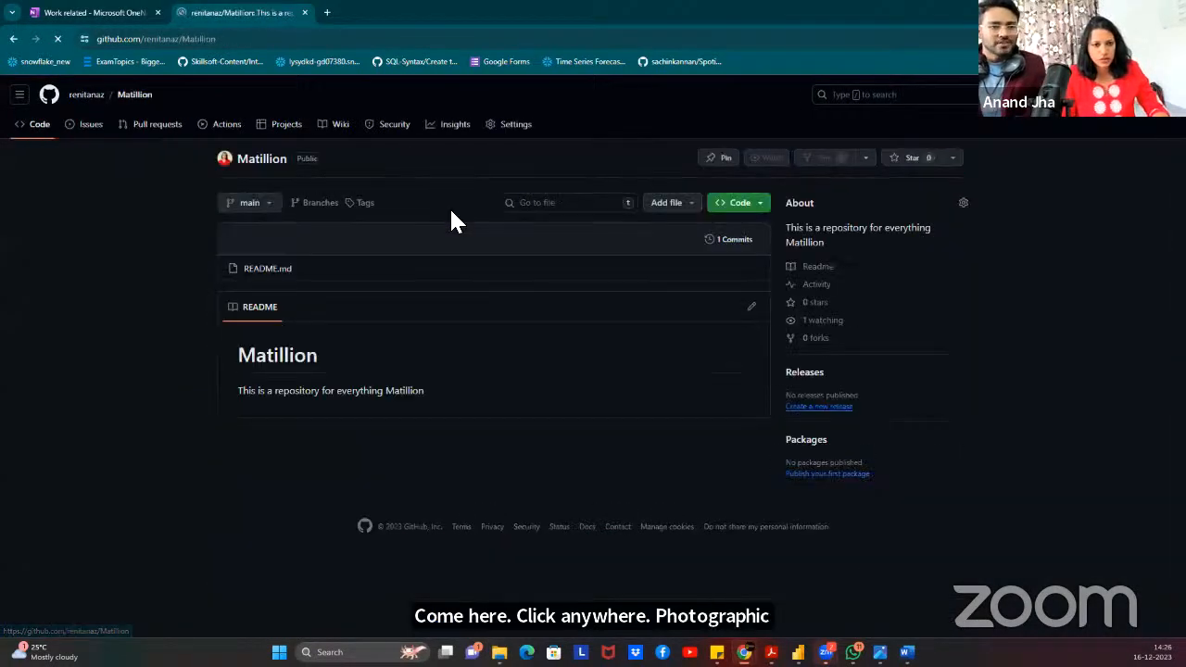
click(258, 163)
click(749, 209)
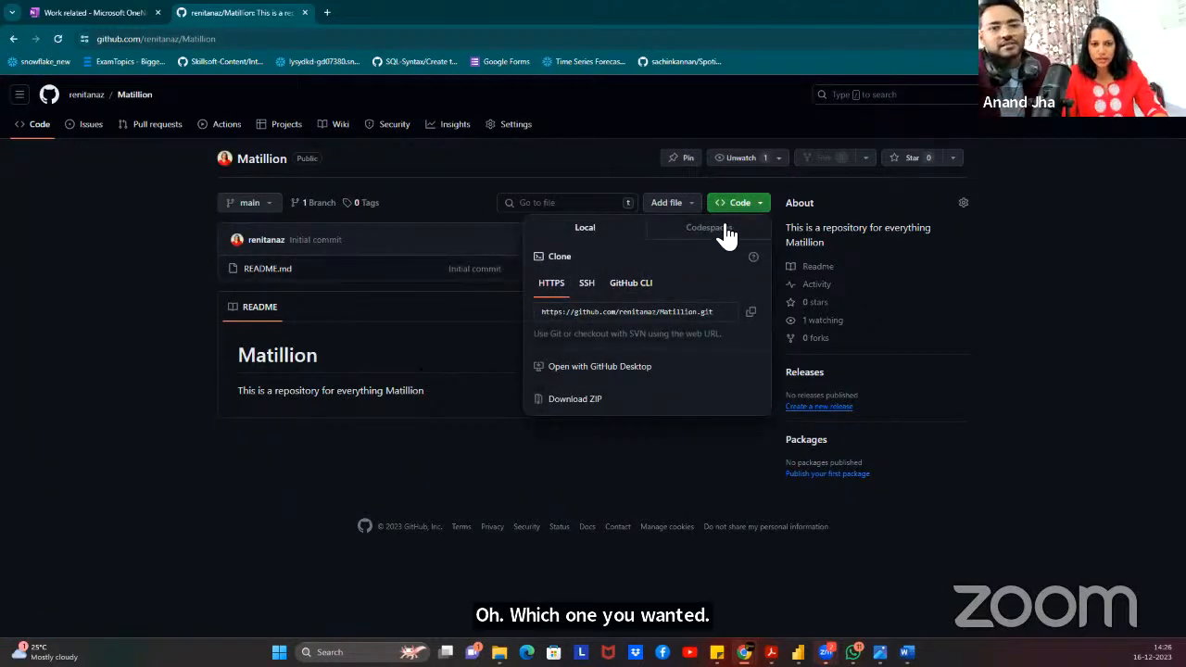
click(751, 313)
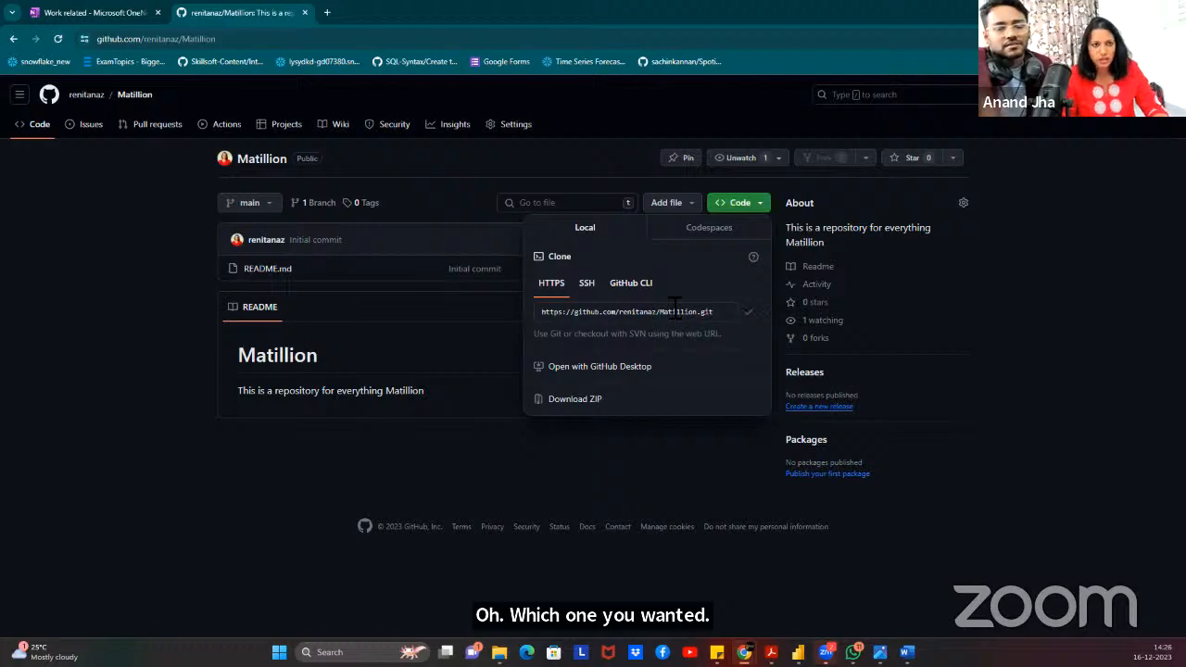
Set the copied GitHub clone URL as the Matillion remote and view the initial commit message.
click(1108, 12)
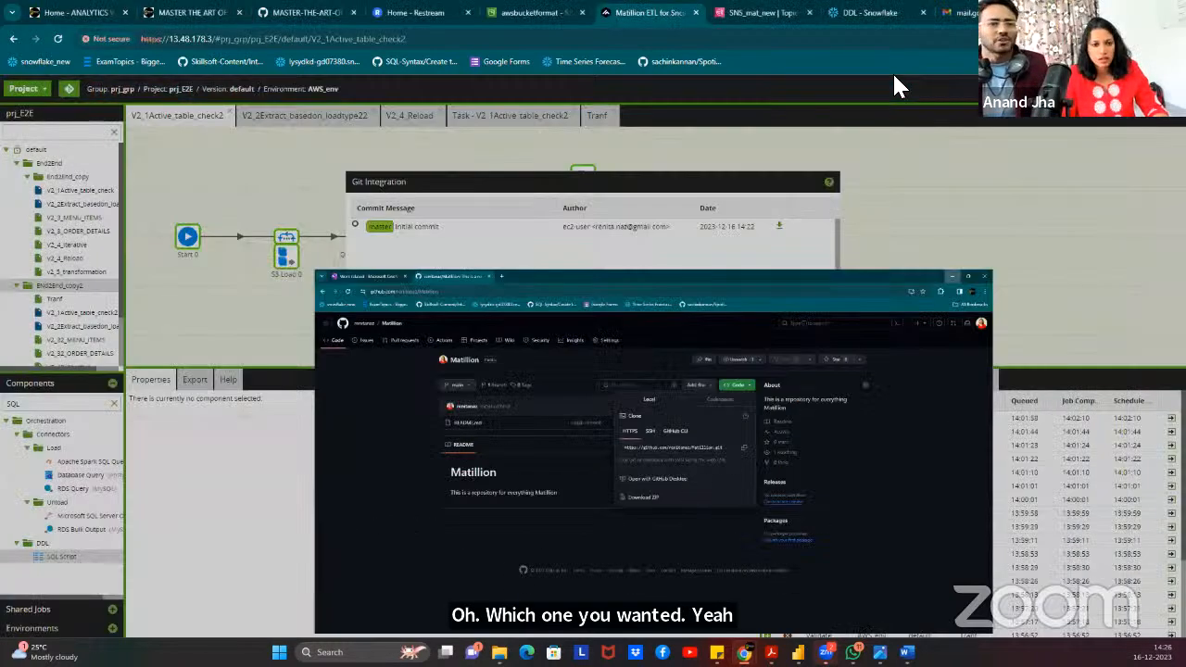
click(559, 355)
key(ctrl+v)
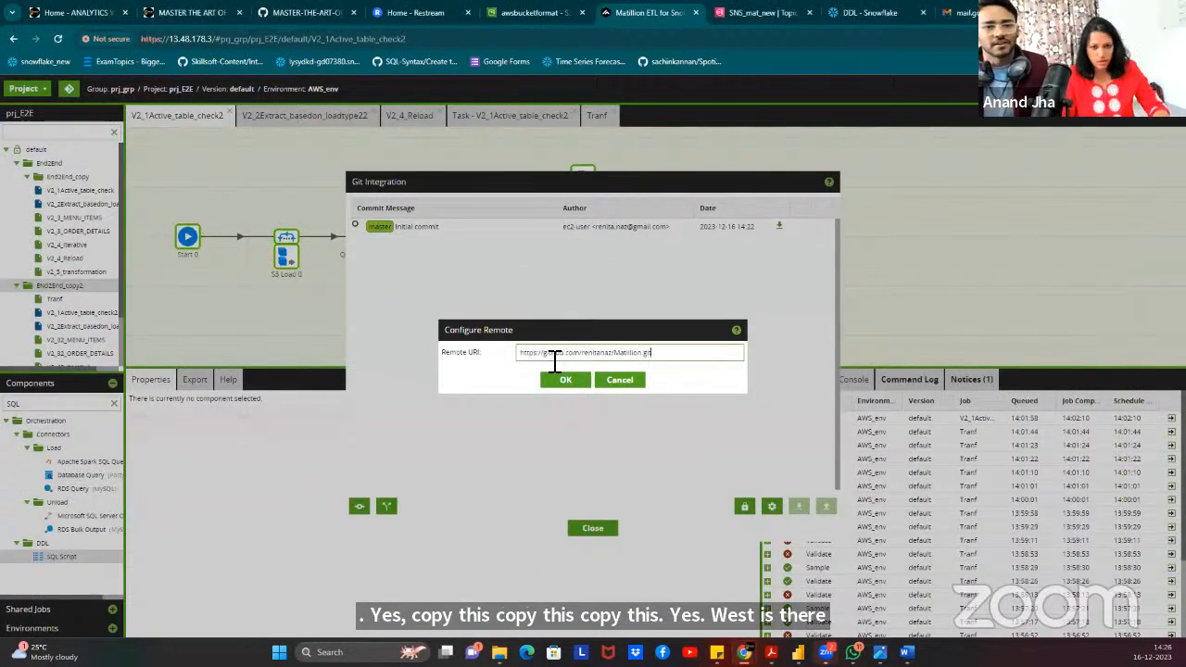
click(563, 384)
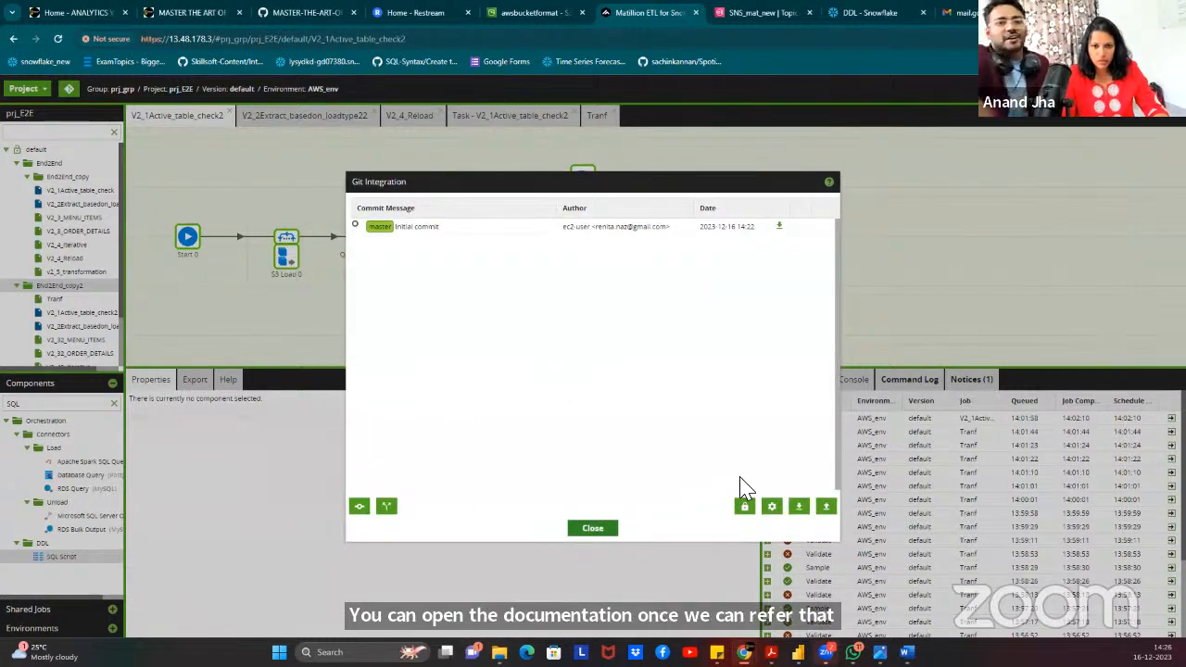
double_click(365, 229)
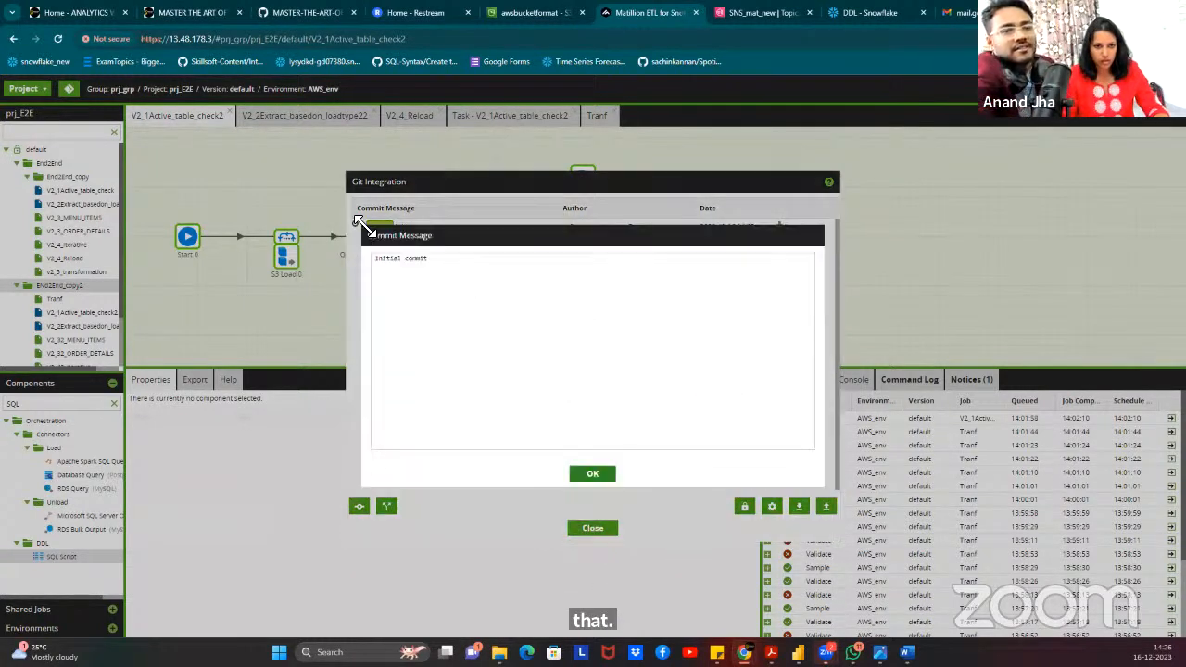
click(594, 475)
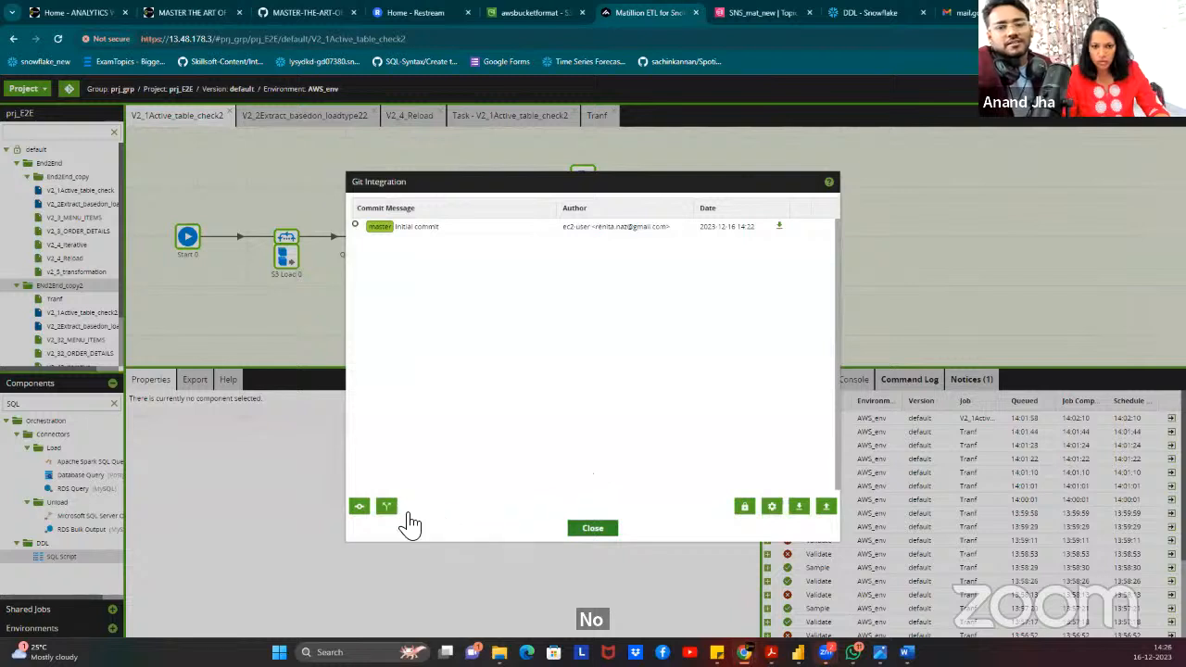
Attempt to push all branches to GitHub, which fails as not authorized, and cancel.
click(826, 508)
click(565, 414)
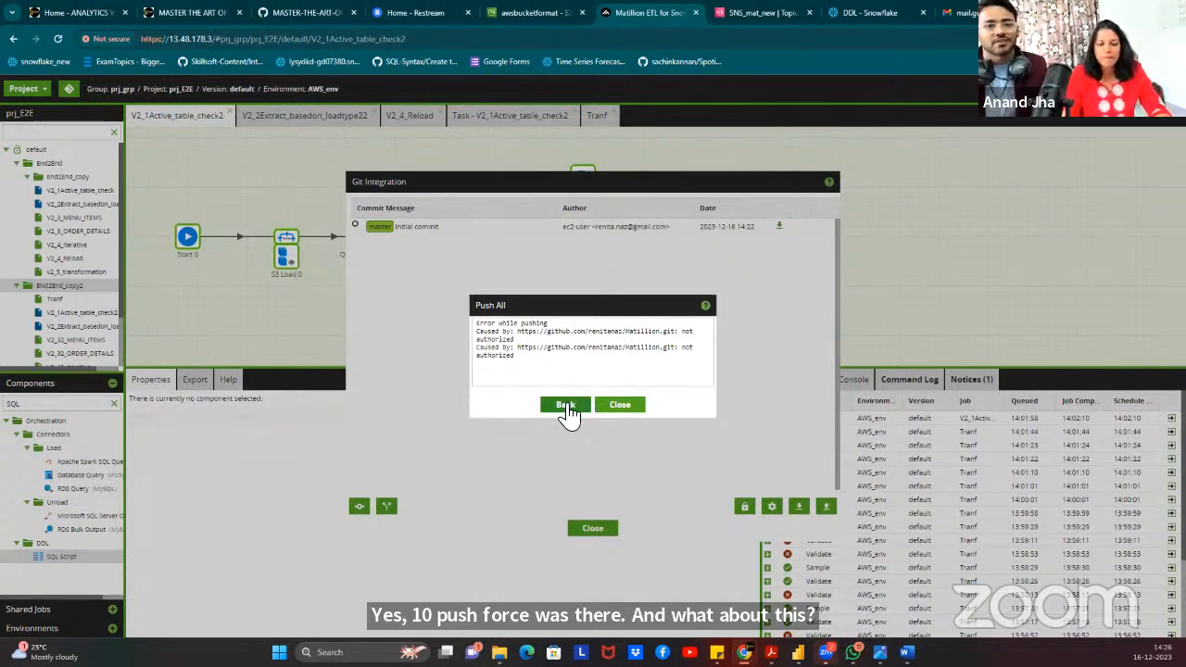
click(567, 409)
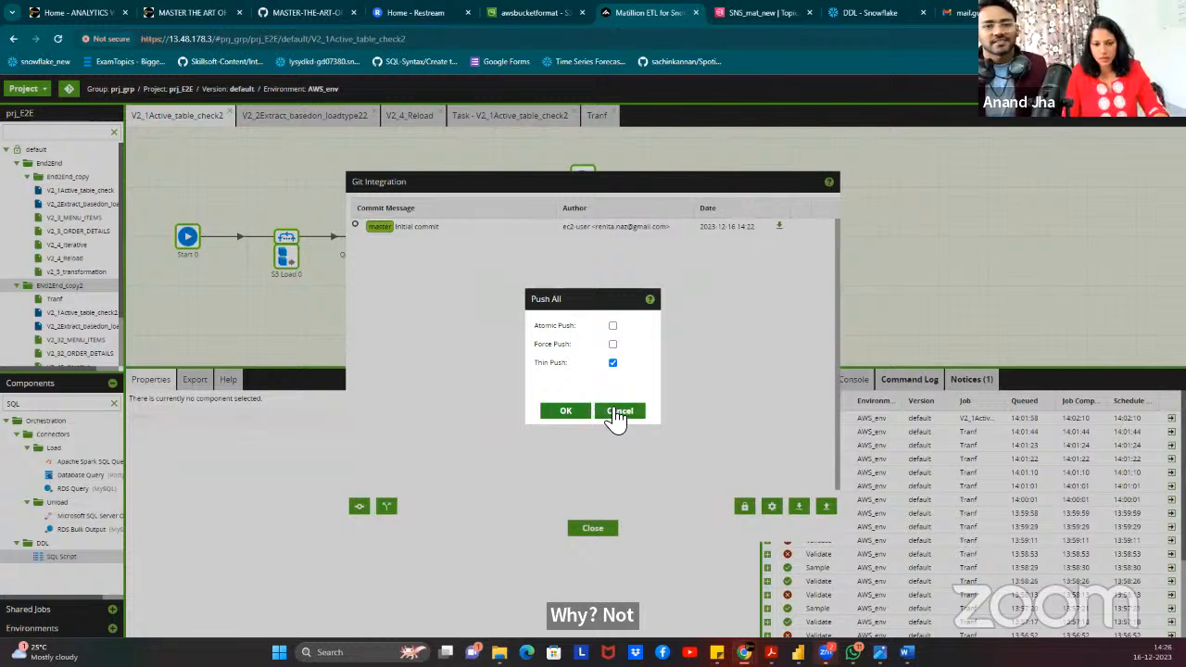
click(613, 417)
Bring up Configure Default Credentials and start on the HTTPS username field.
click(749, 509)
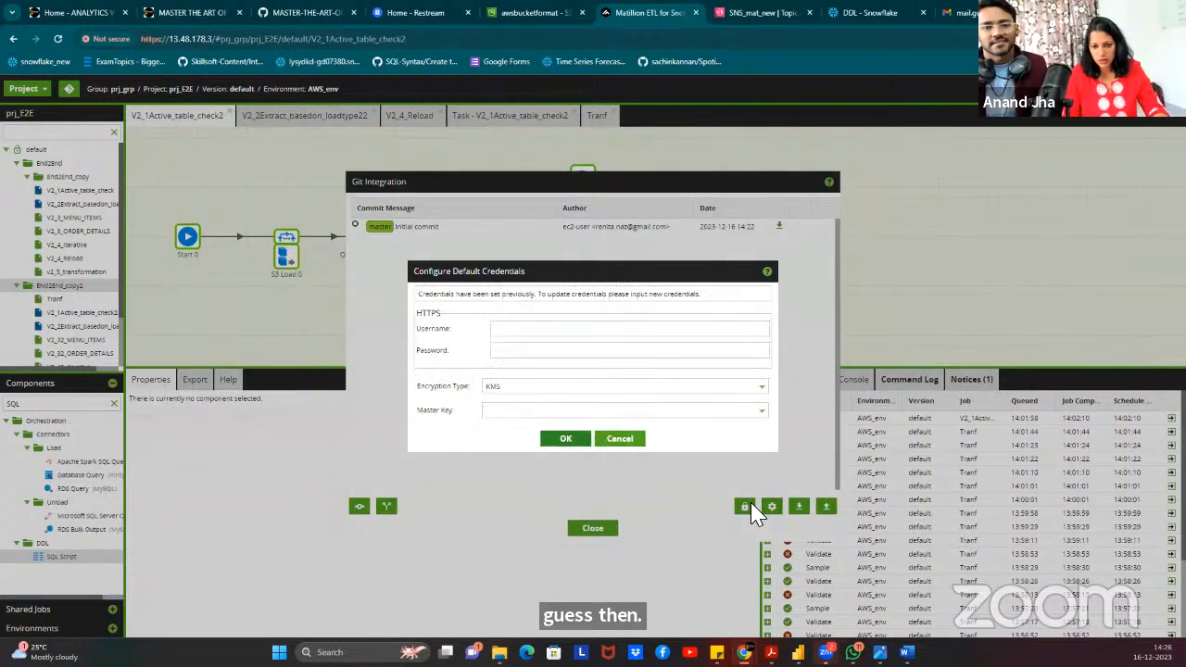
click(595, 328)
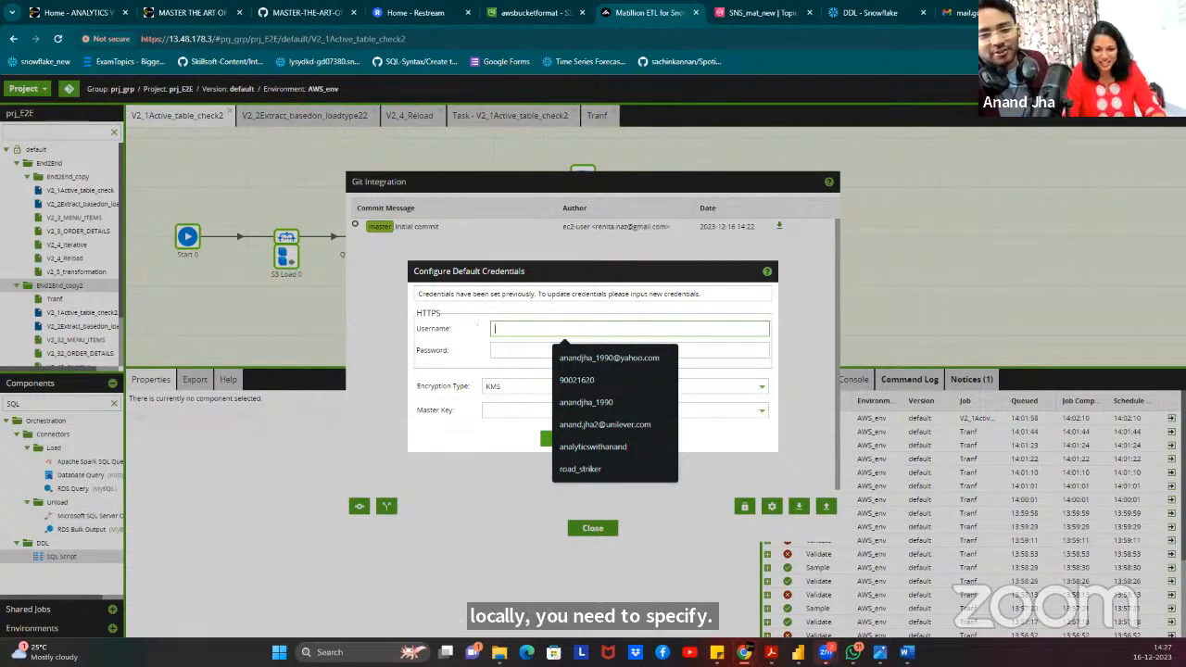
click(770, 651)
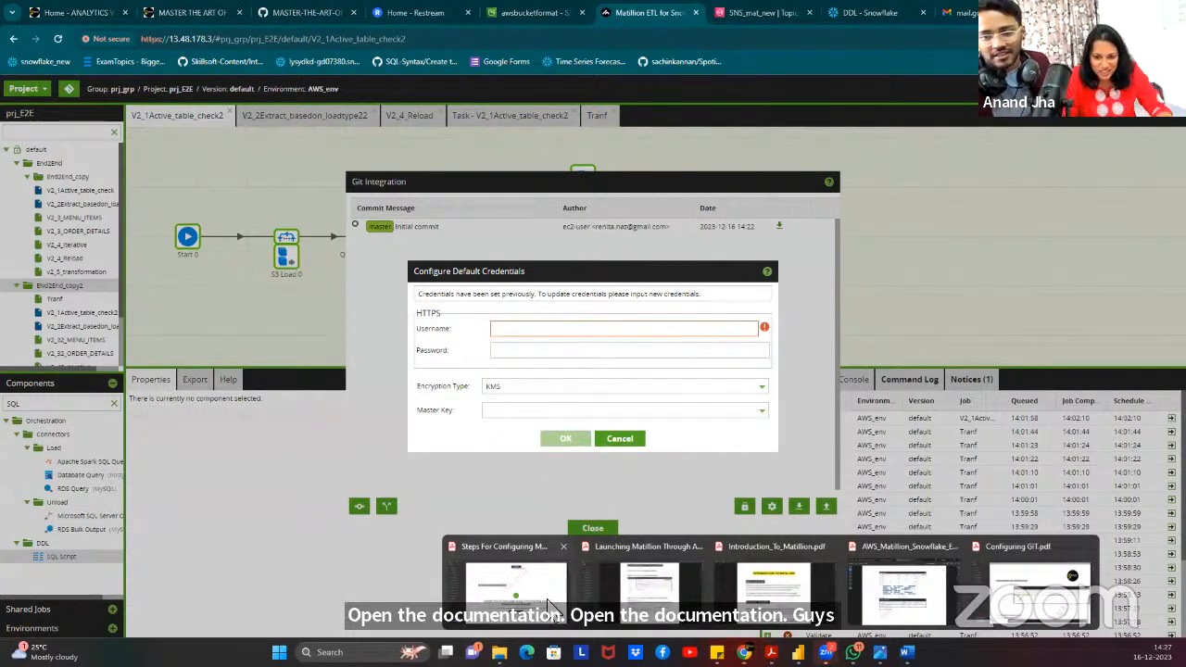
click(1089, 576)
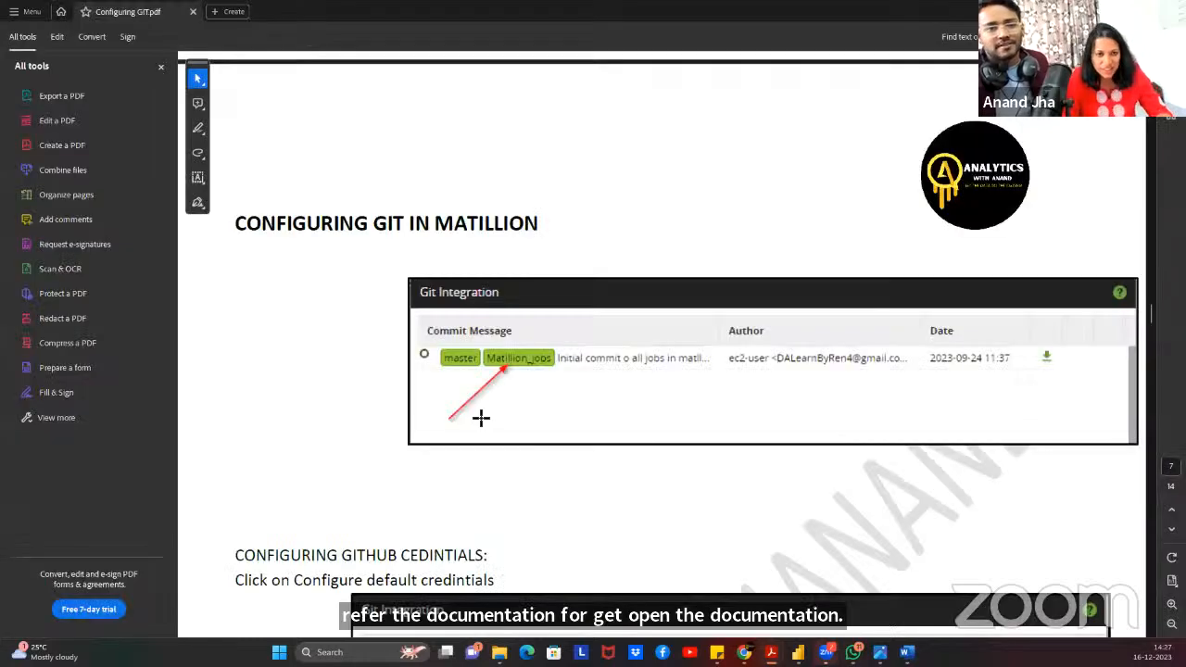
scroll(591, 370, up, 10)
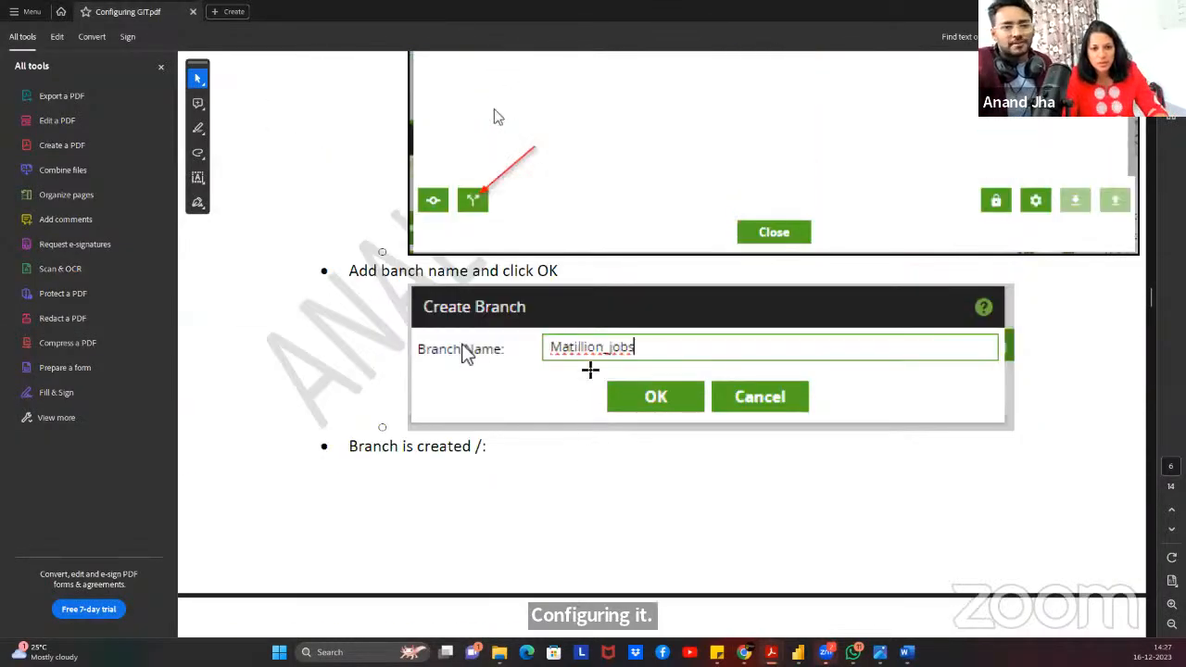
scroll(494, 323, up, 10)
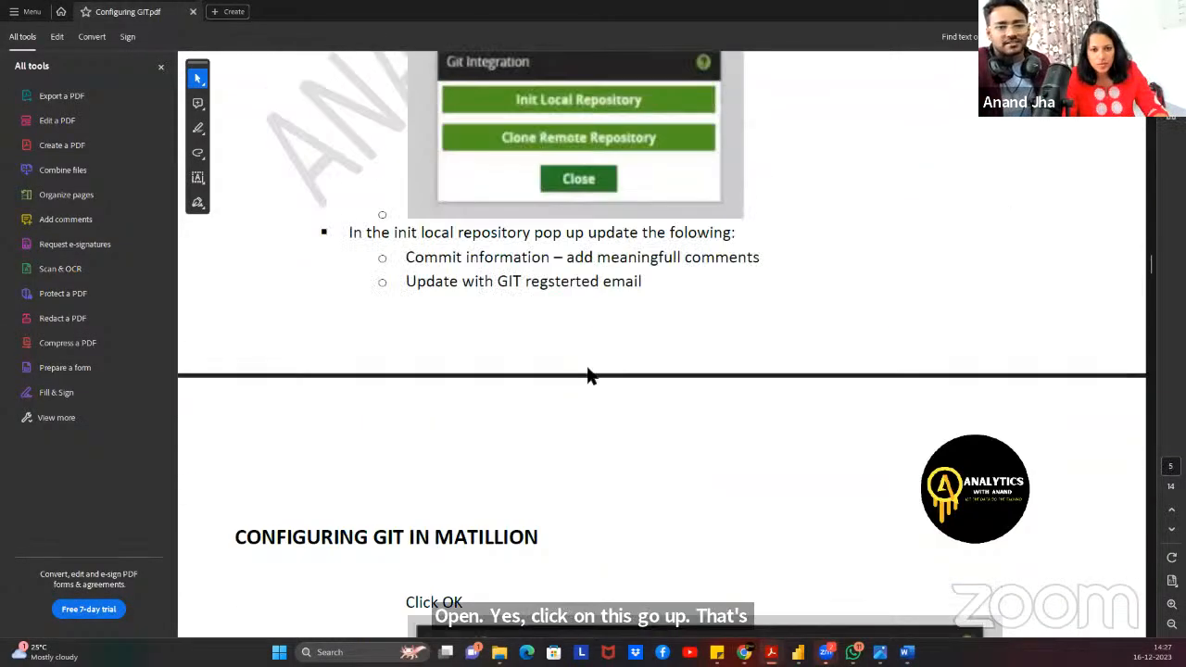
scroll(504, 326, up, 10)
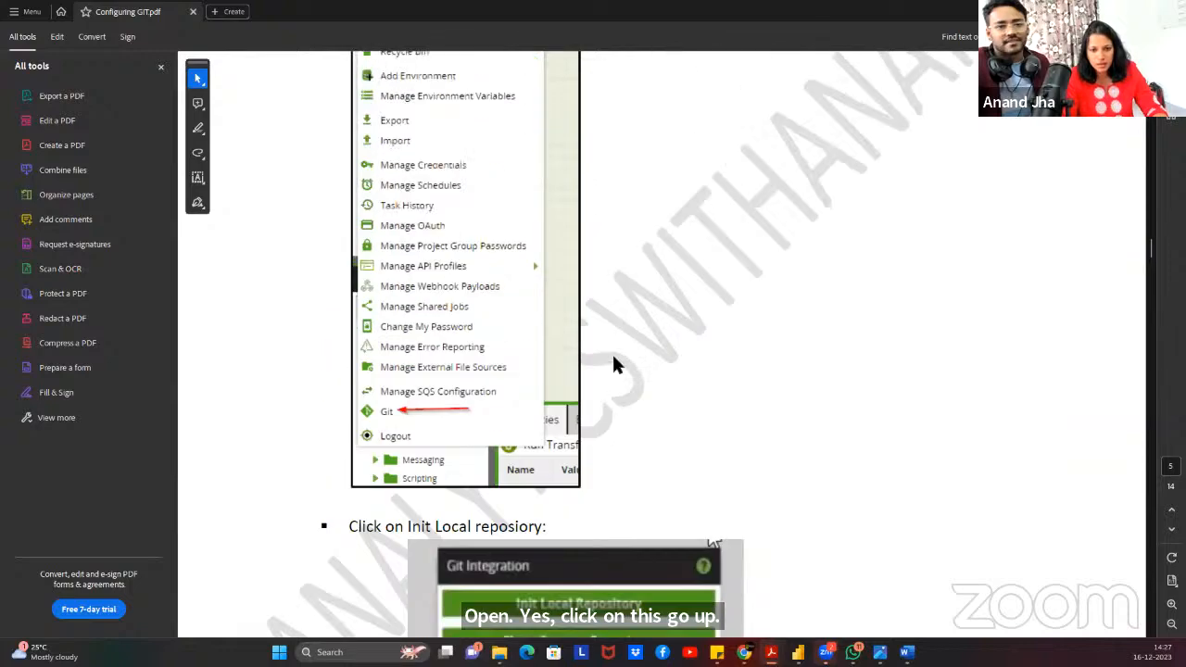
scroll(617, 364, up, 10)
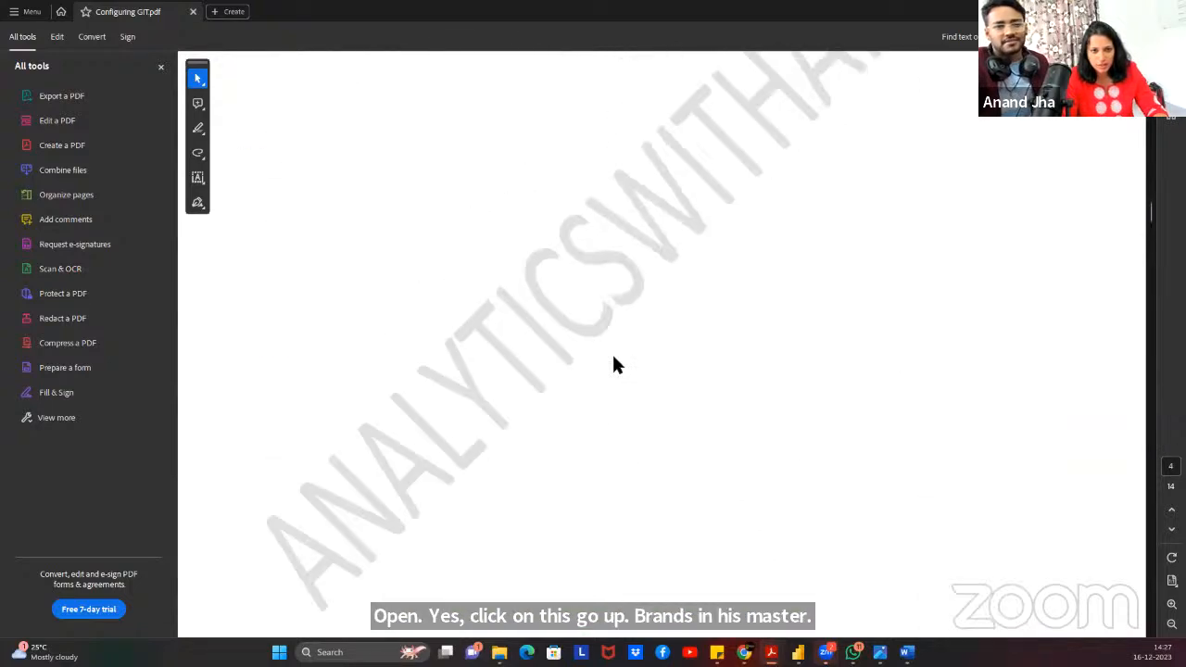
scroll(617, 358, up, 3)
scroll(617, 360, down, 3)
scroll(616, 361, up, 10)
scroll(616, 359, up, 3)
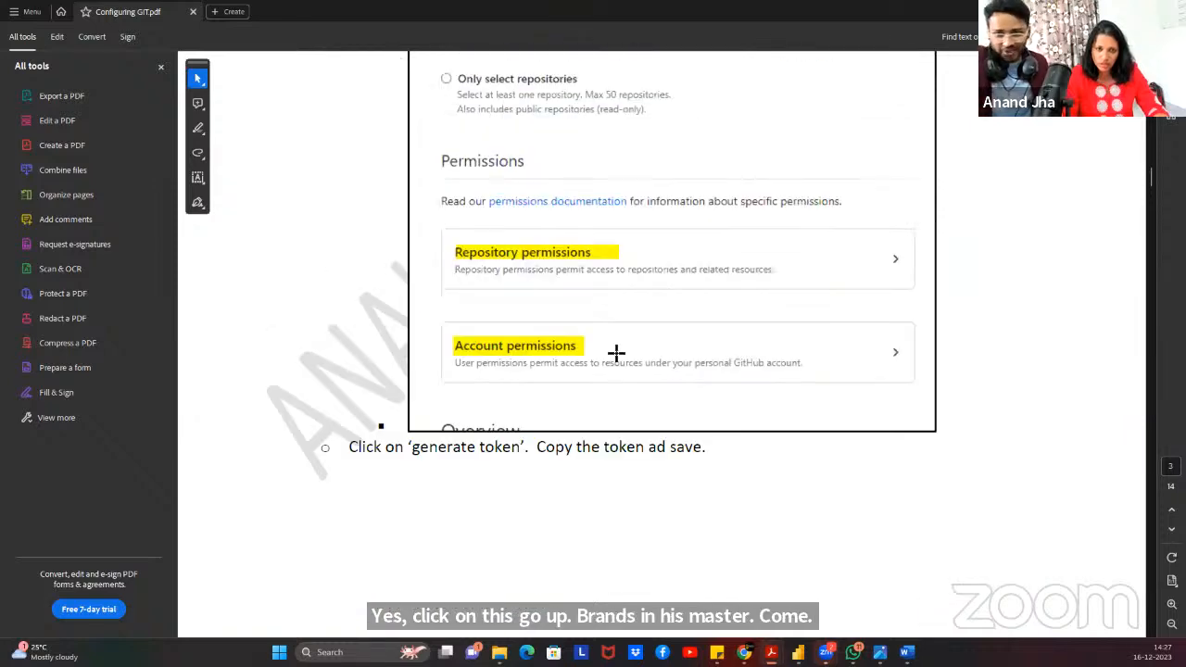
scroll(621, 344, down, 10)
scroll(629, 325, down, 20)
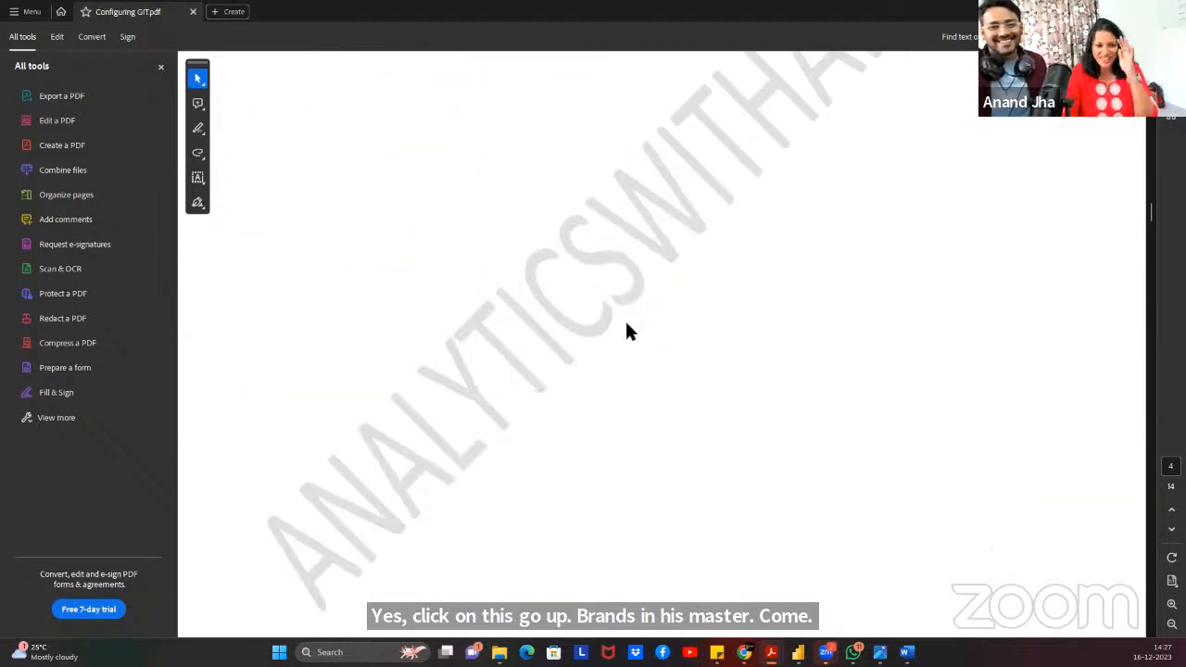
scroll(636, 324, down, 17)
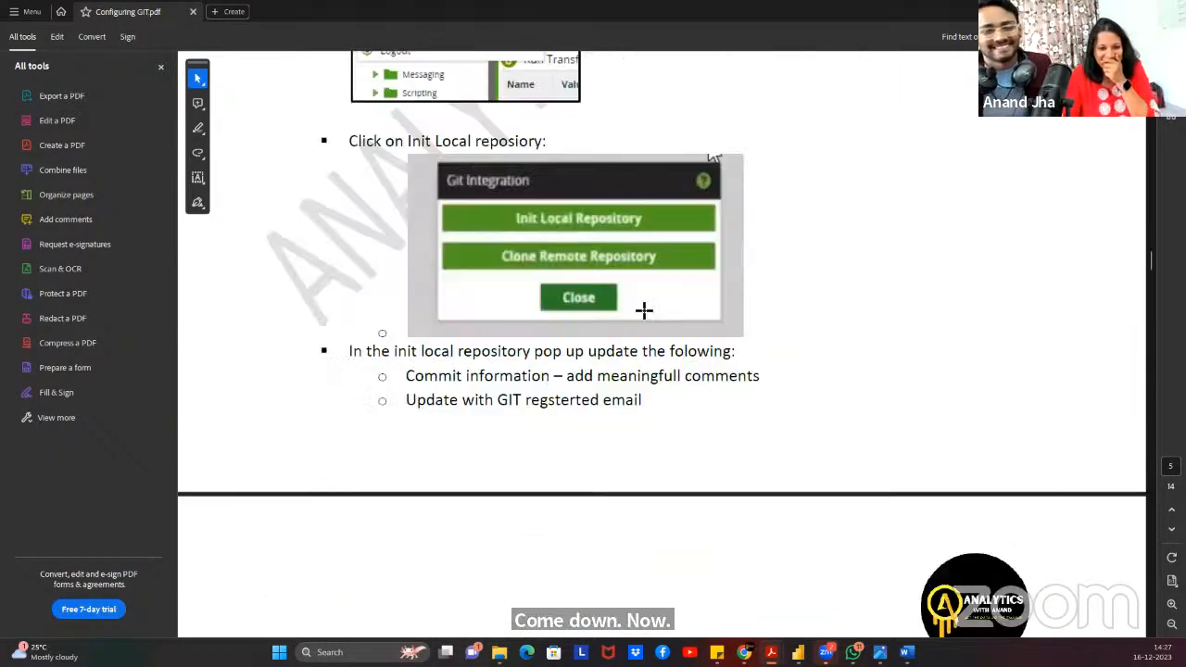
scroll(643, 312, down, 15)
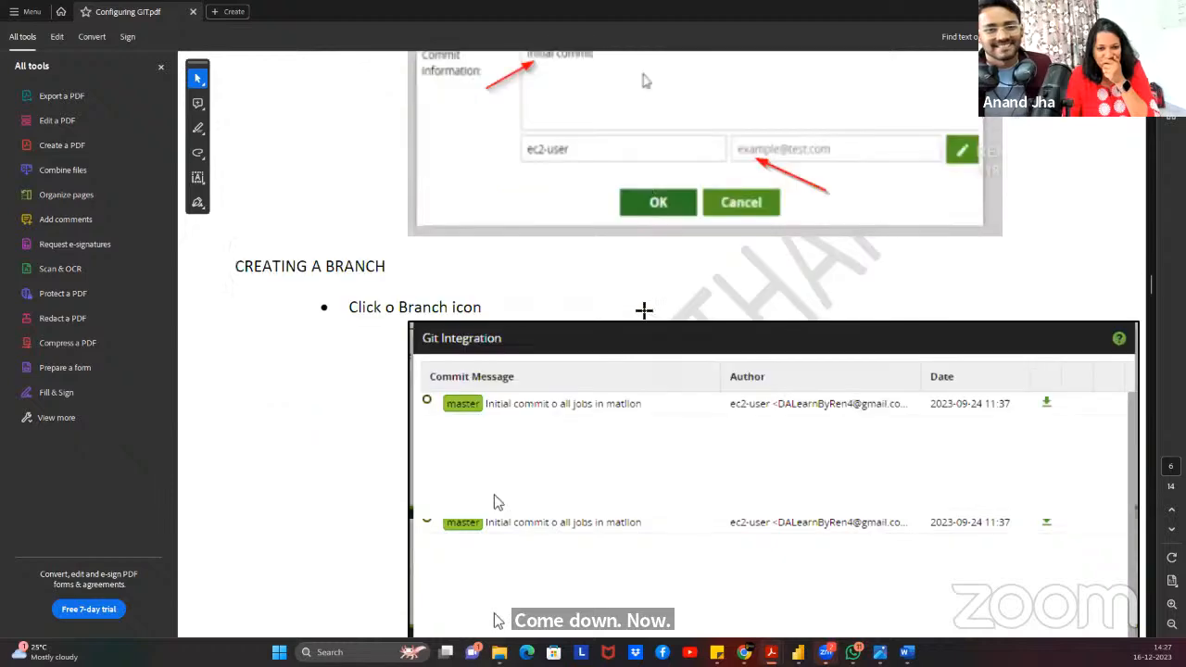
scroll(642, 309, down, 15)
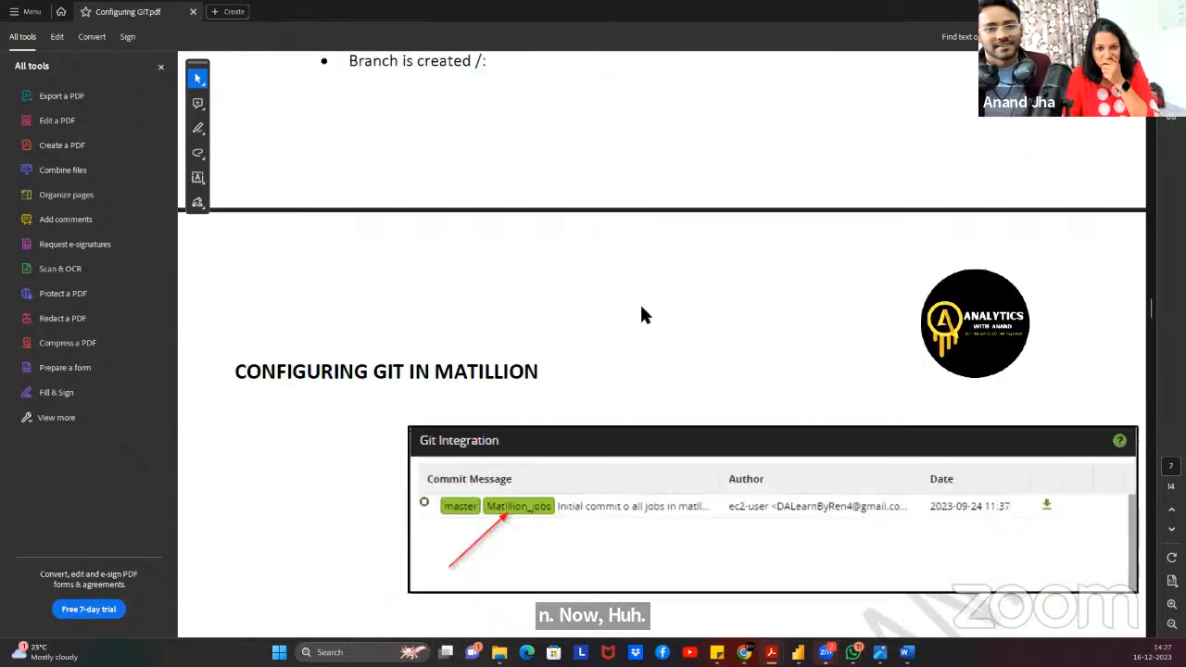
scroll(642, 316, down, 8)
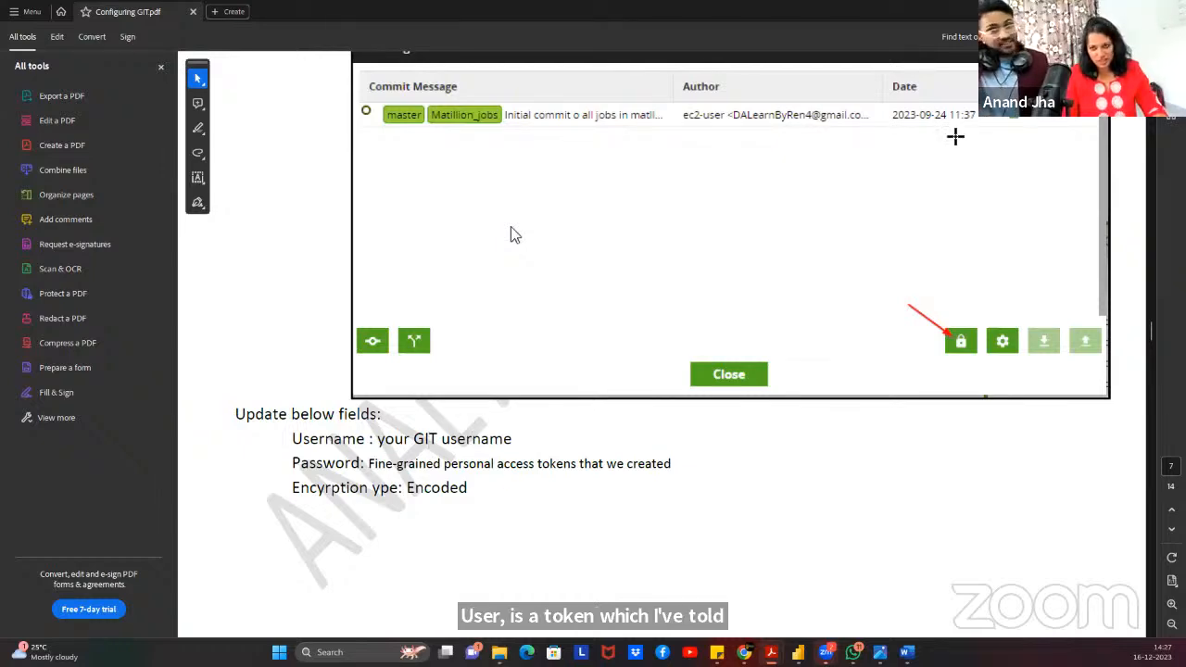
key(alt+Tab)
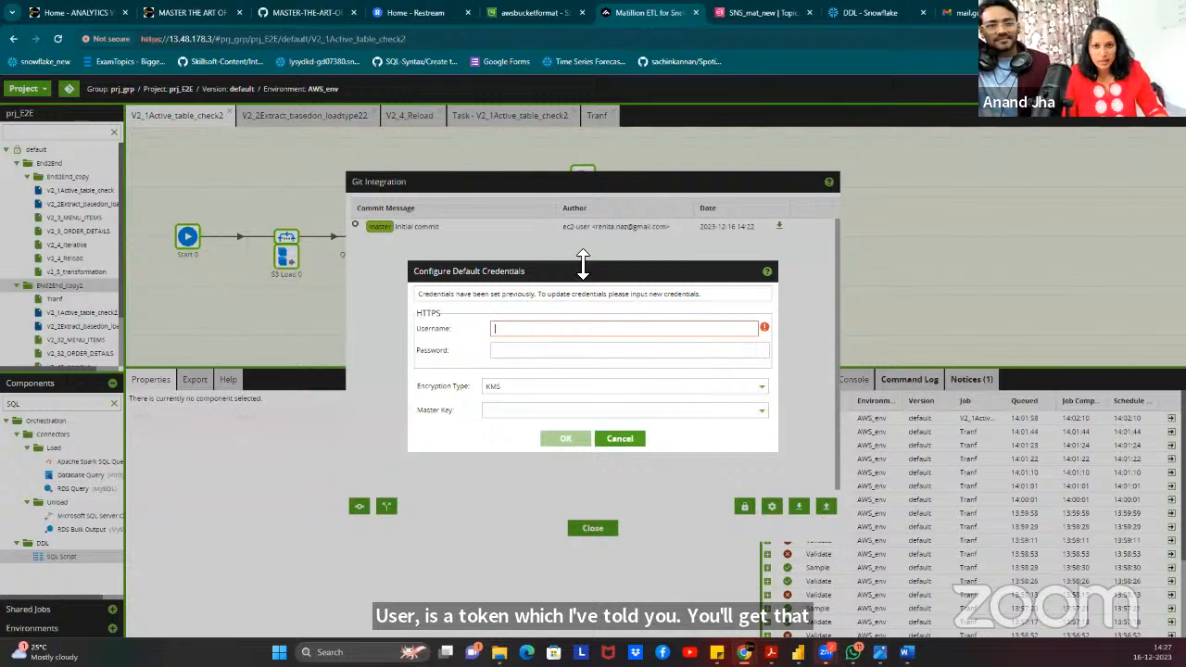
Enter the GitHub username in the default credentials Username field and move to Password.
click(506, 330)
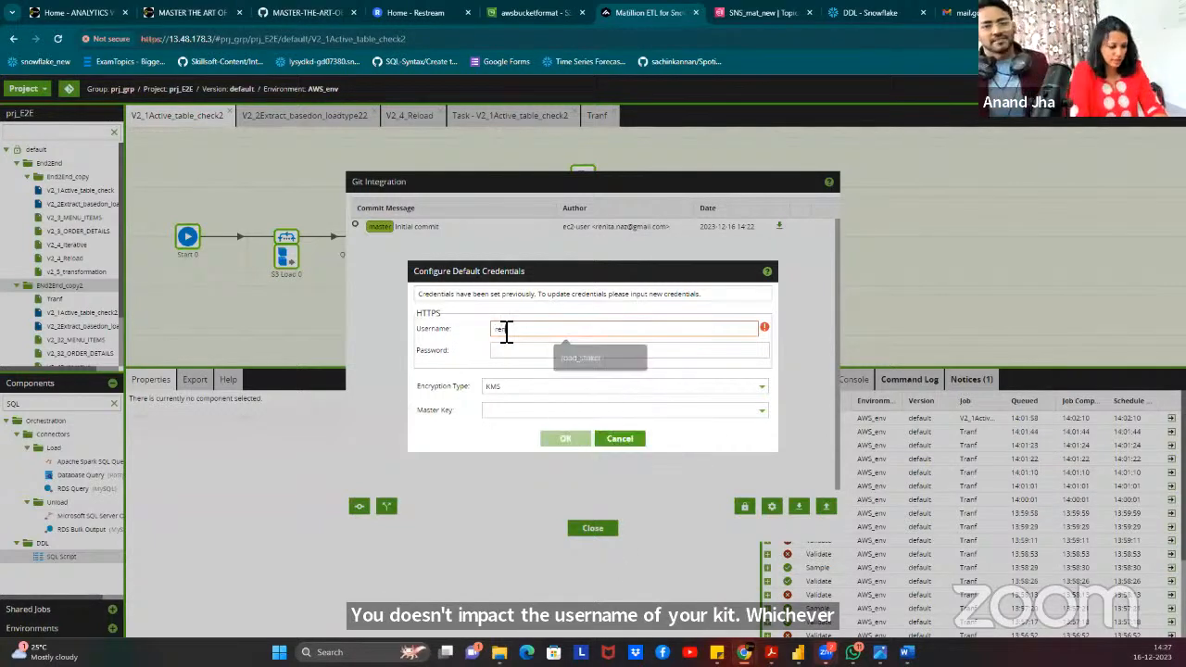
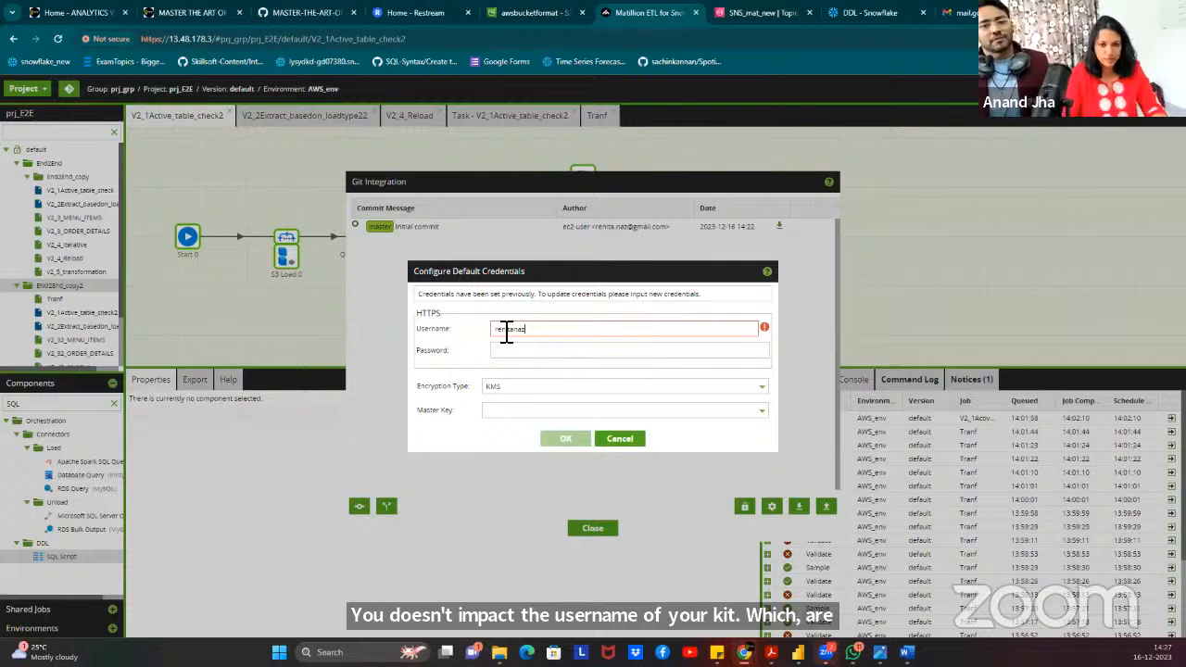
click(514, 350)
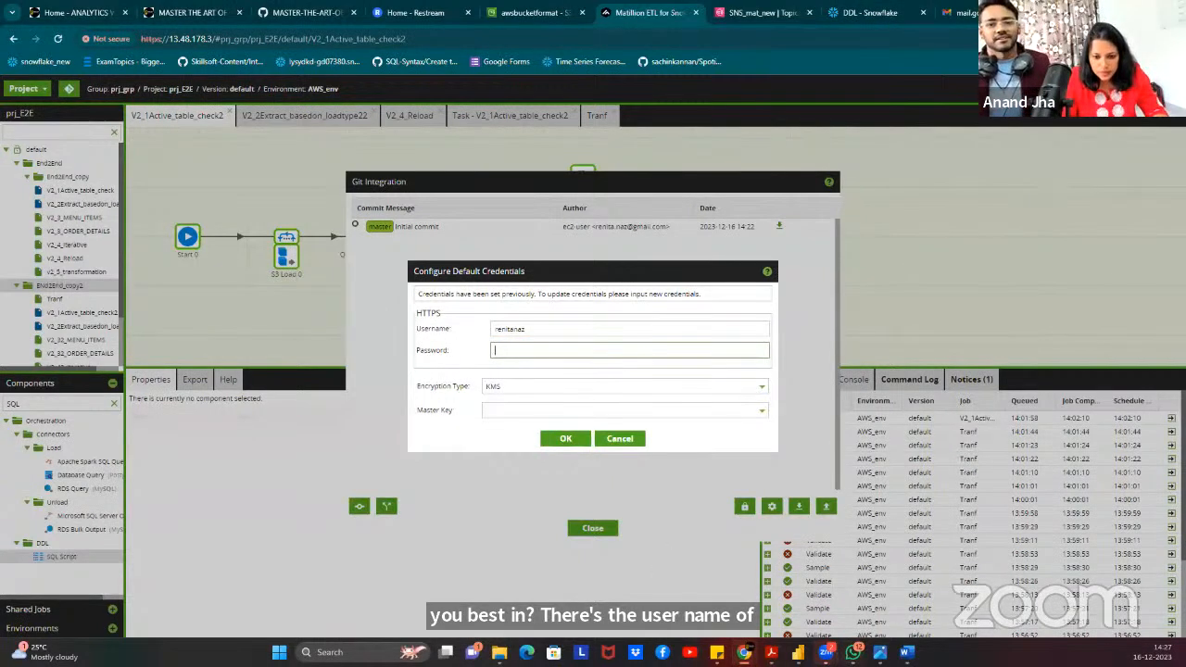
Switch to the GitHub Matillion repository window and close the clone options panel.
mouse_move(744, 651)
click(742, 589)
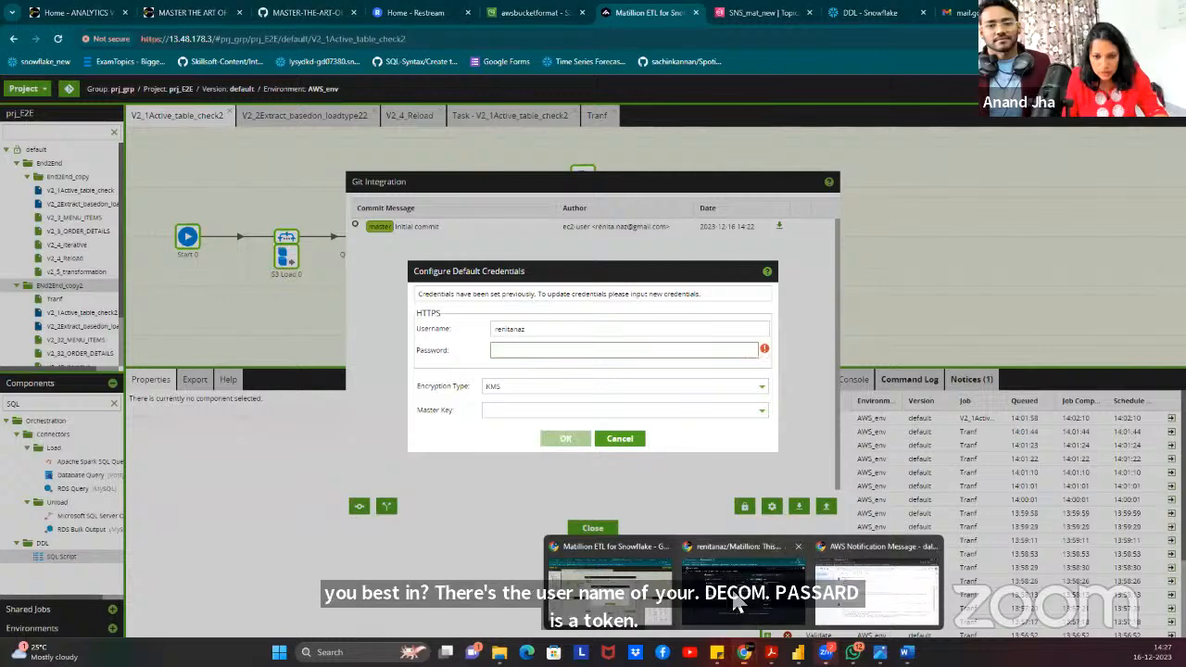
click(1165, 95)
Go to GitHub Developer settings and start a new fine-grained personal access token.
click(1165, 94)
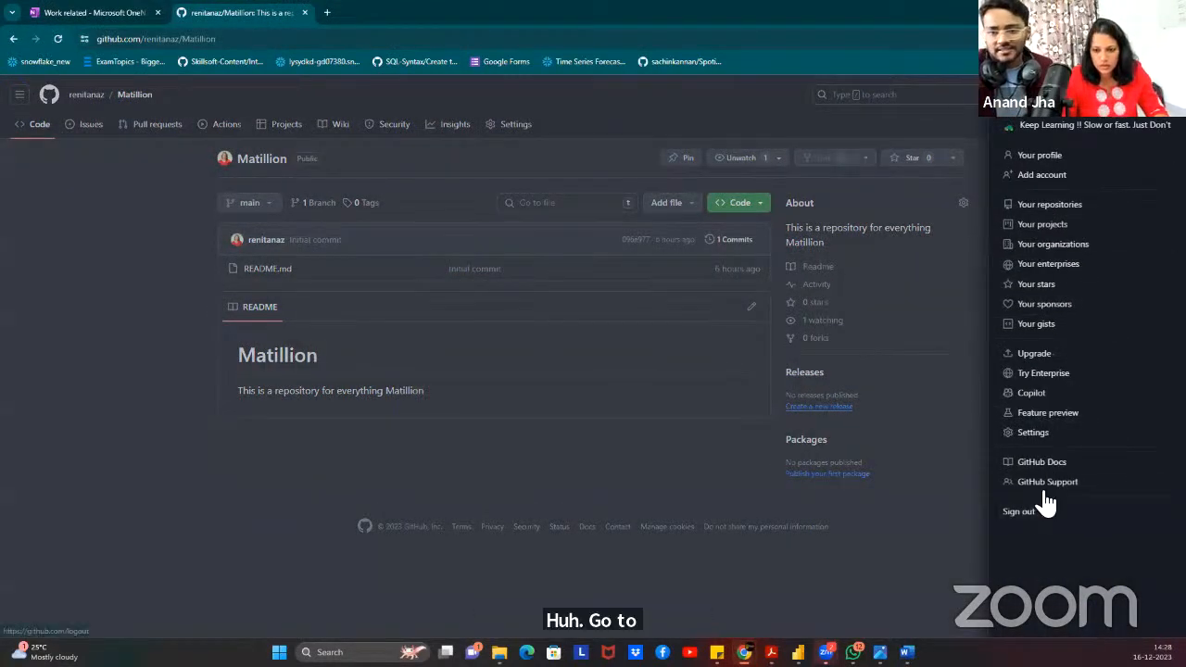
click(1056, 435)
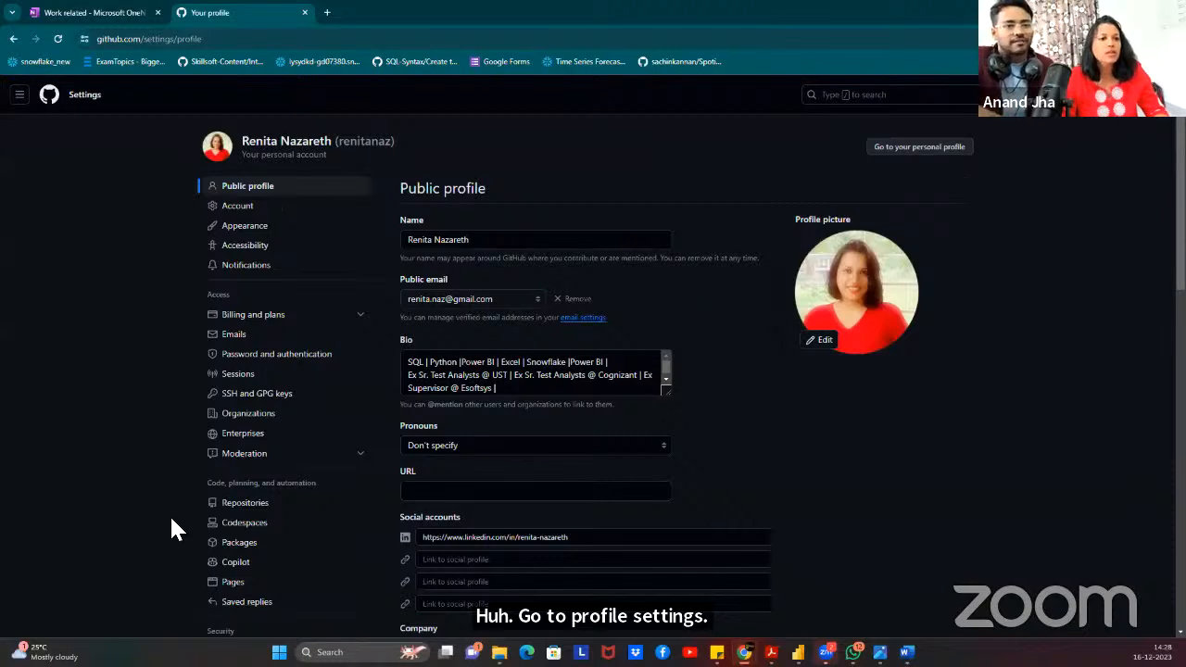
scroll(267, 596, down, 4)
click(250, 388)
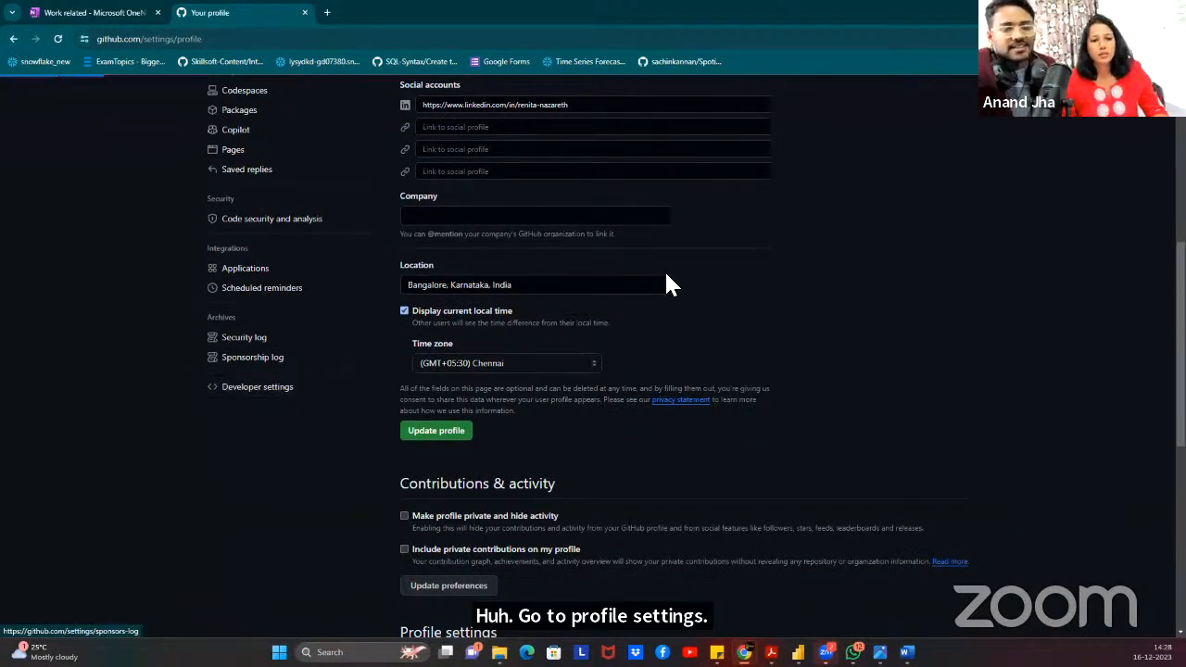
click(294, 181)
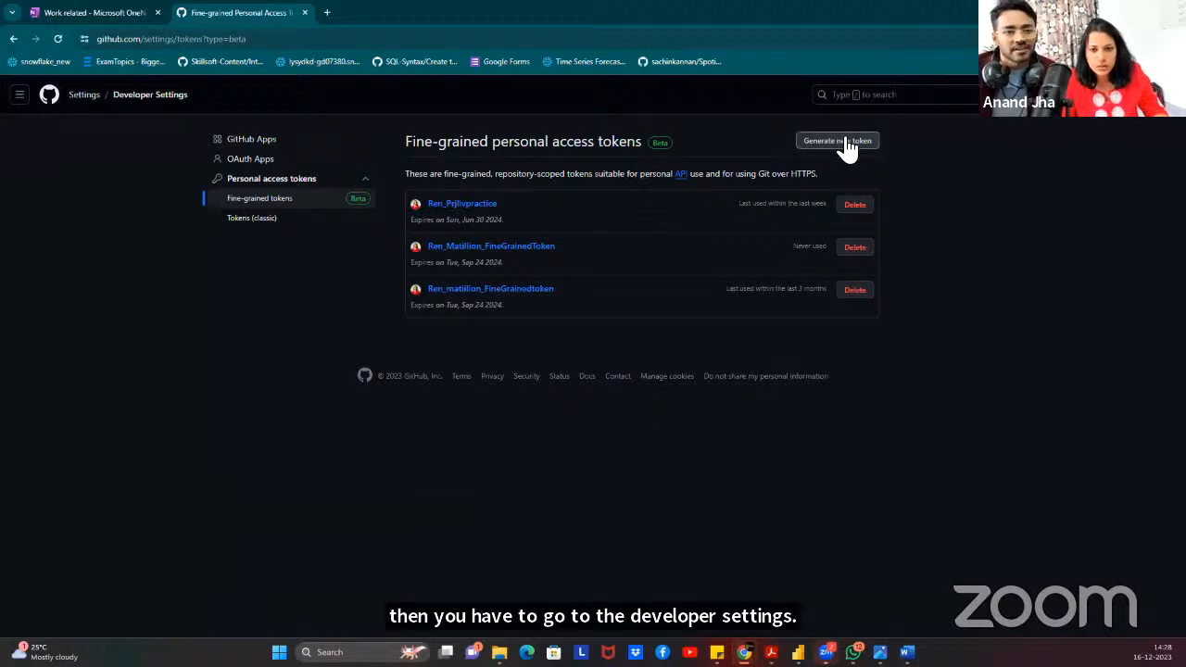
drag(839, 149, 778, 167)
click(823, 146)
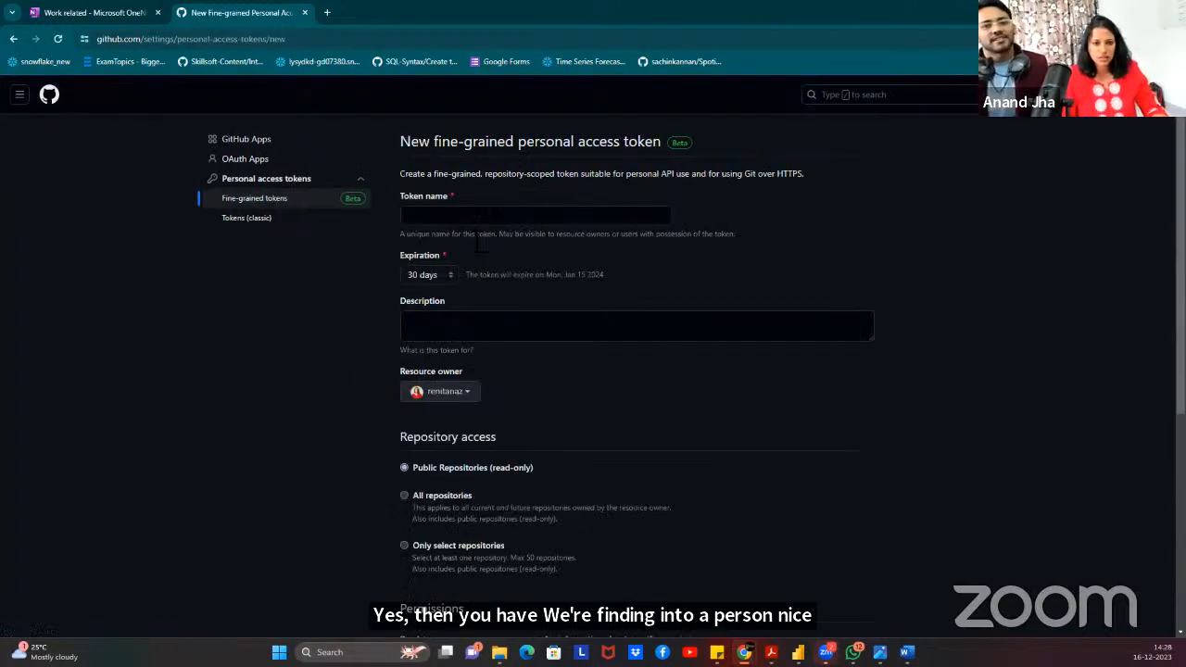
Name the token E2EMatillion and review the rest of the token form.
click(453, 221)
text(E2EMatill)
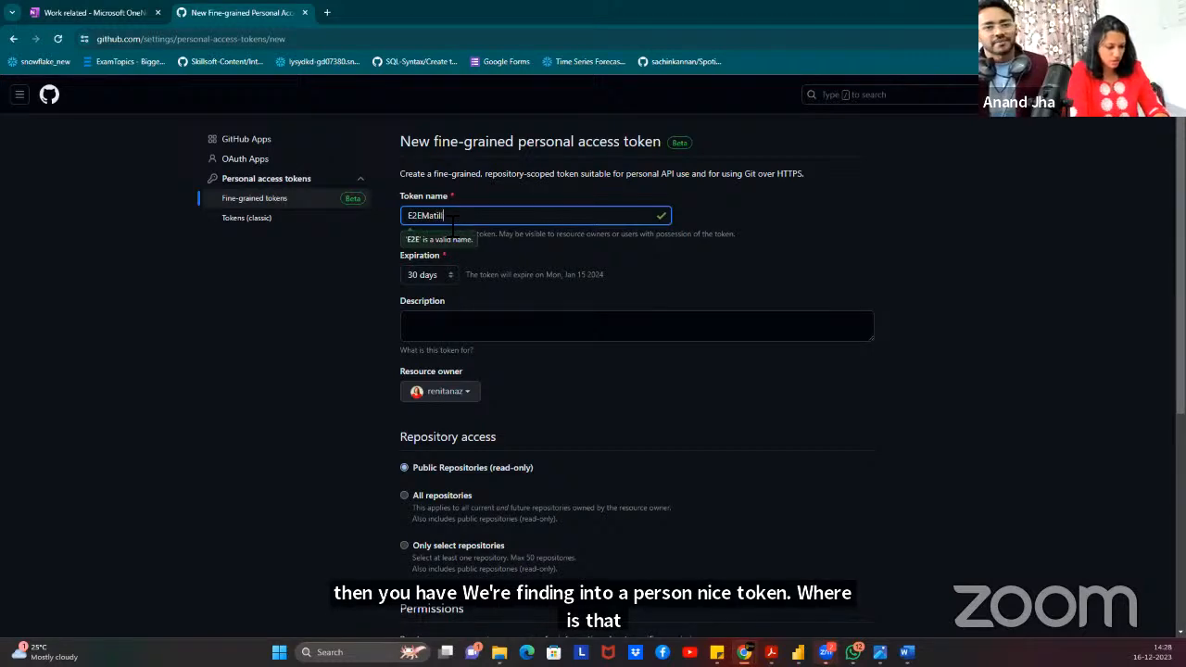
text(ion)
click(769, 186)
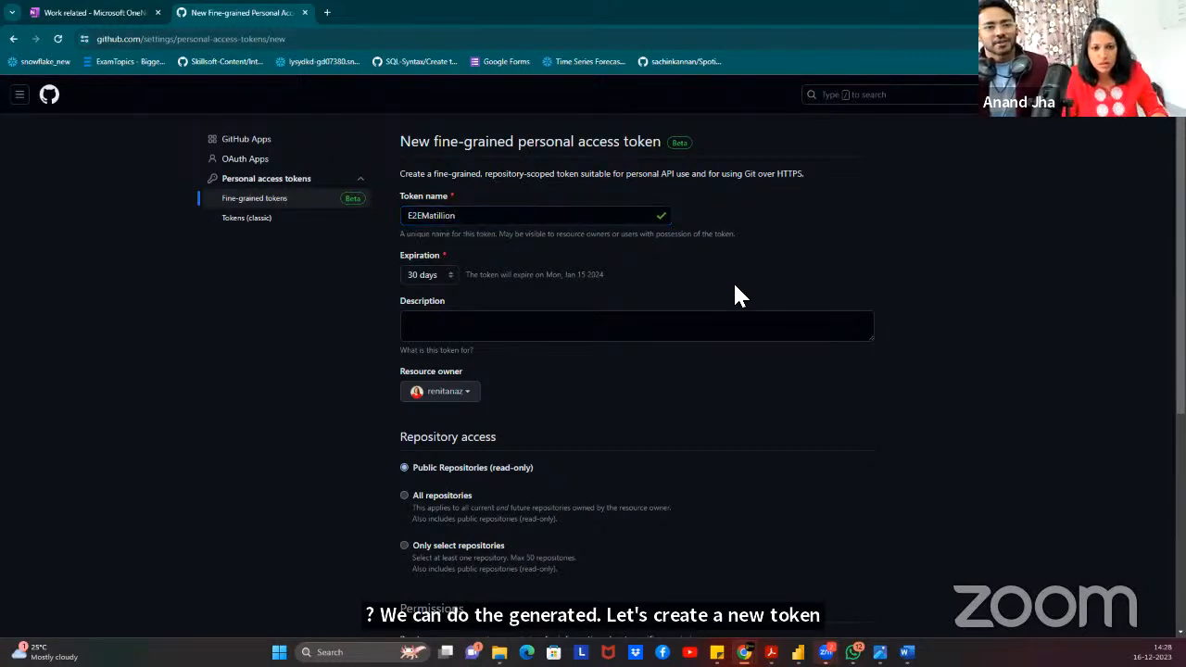
click(449, 329)
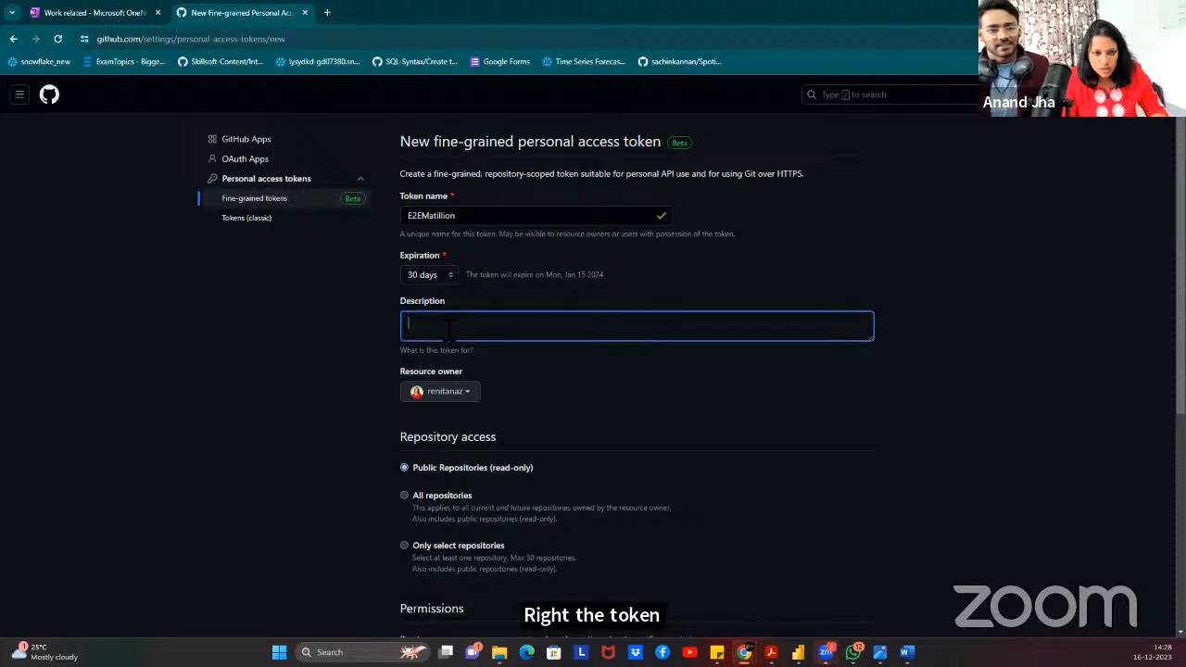
scroll(459, 414, down, 4)
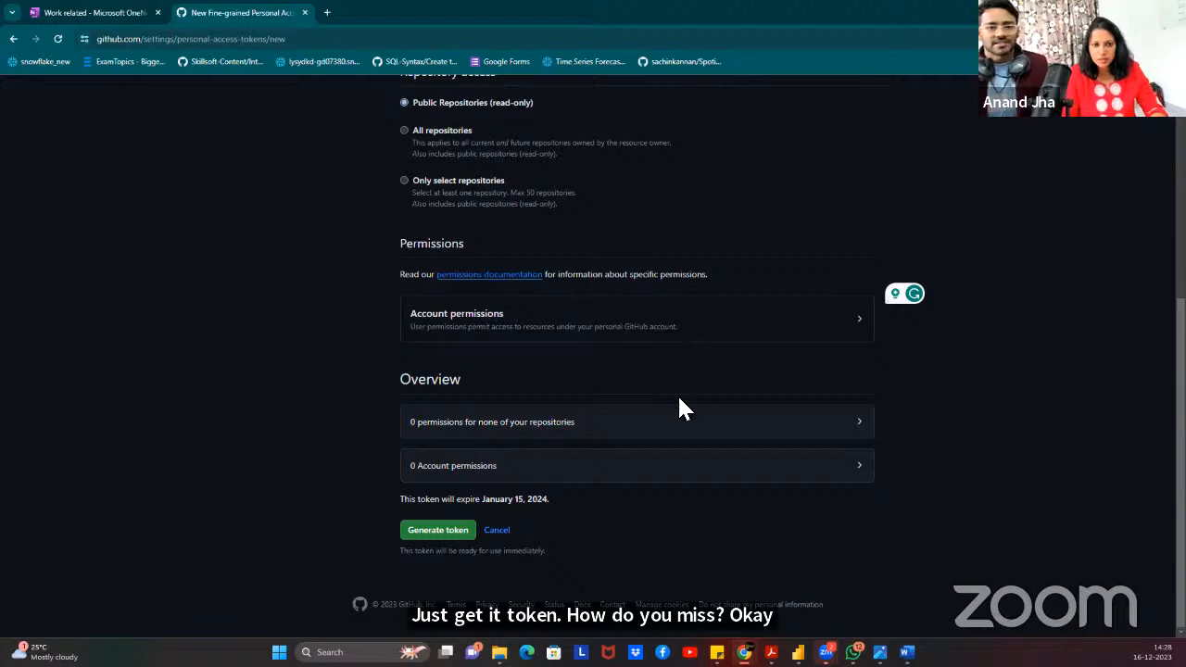
scroll(575, 336, up, 2)
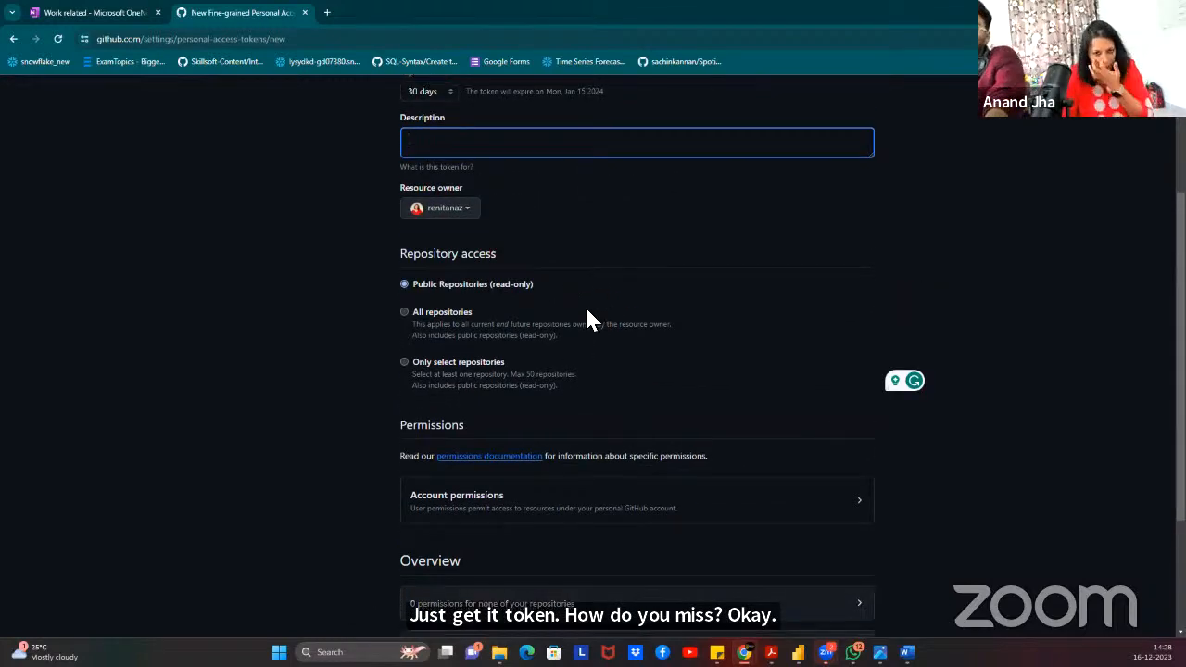
scroll(590, 320, down, 2)
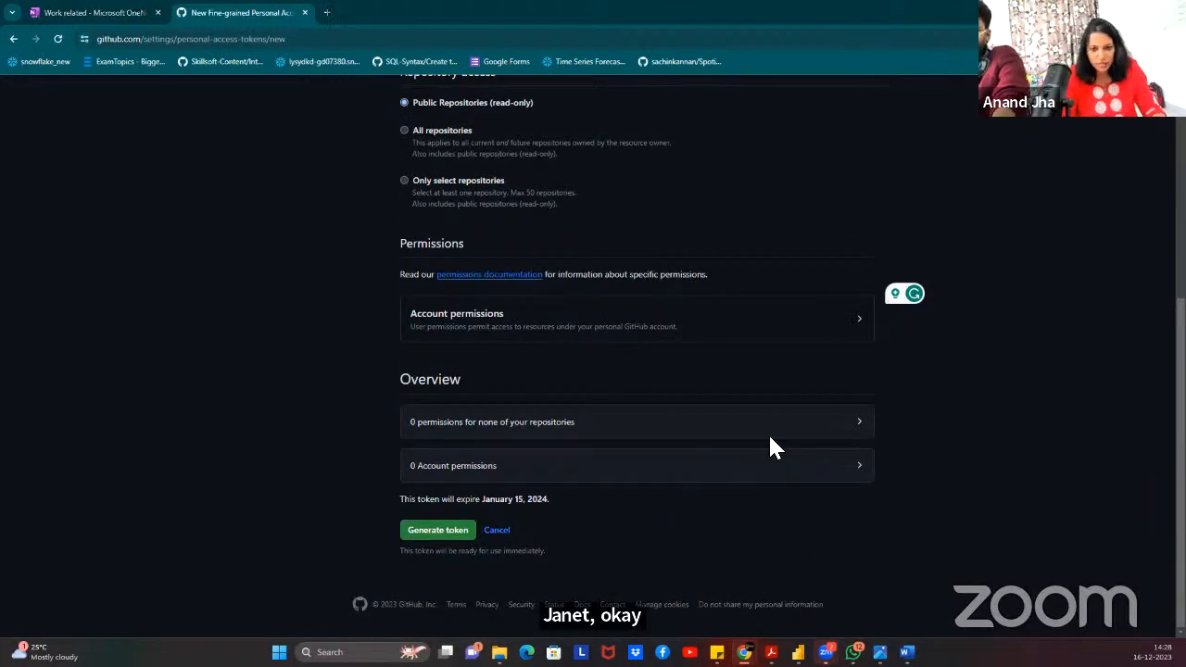
Open the Configuring GIT.pdf setup guide for reference.
key(alt+Tab)
key(alt+Tab)
mouse_move(717, 652)
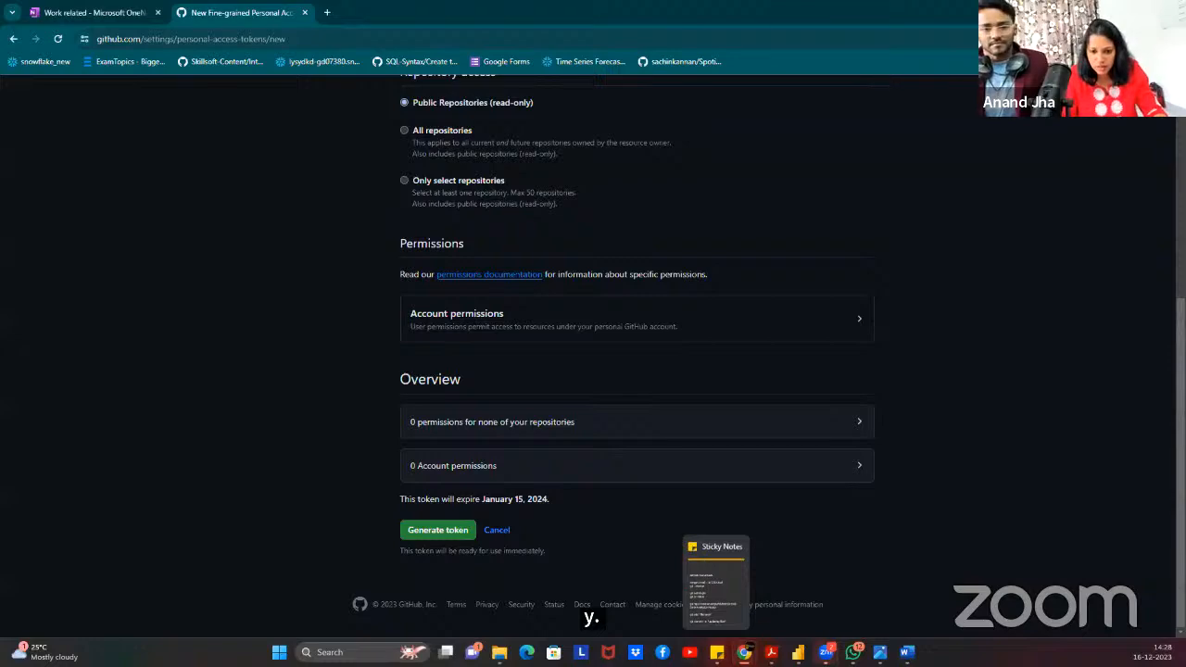
mouse_move(771, 653)
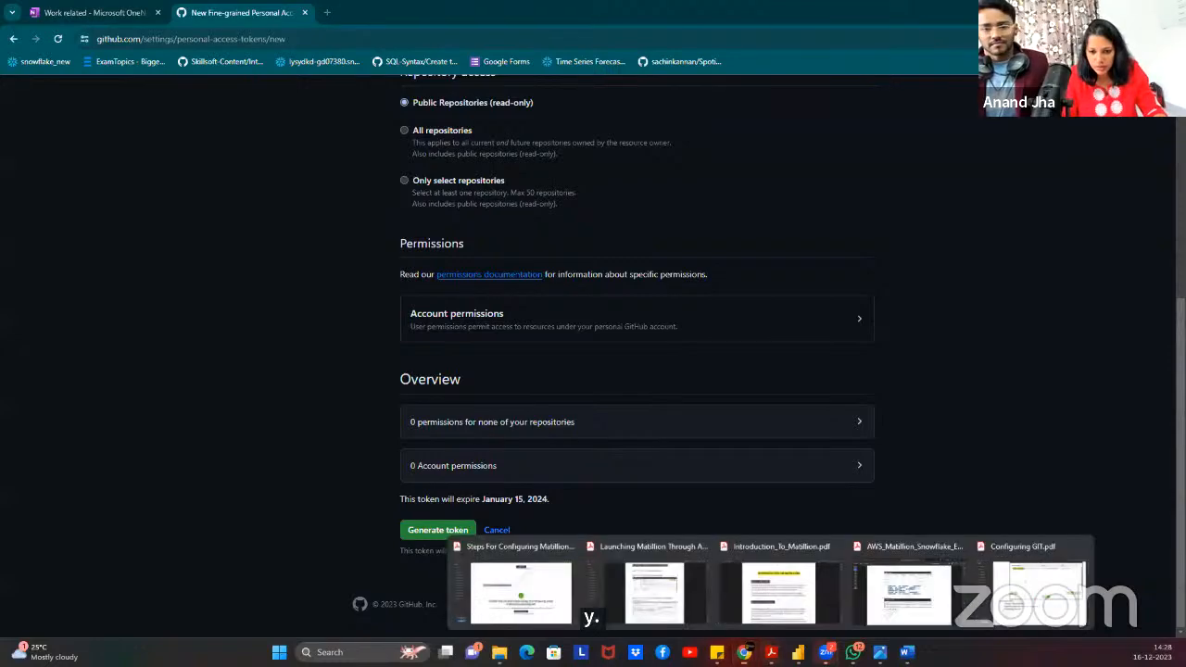
click(1067, 607)
scroll(569, 354, down, 3)
scroll(577, 361, down, 7)
scroll(578, 358, up, 7)
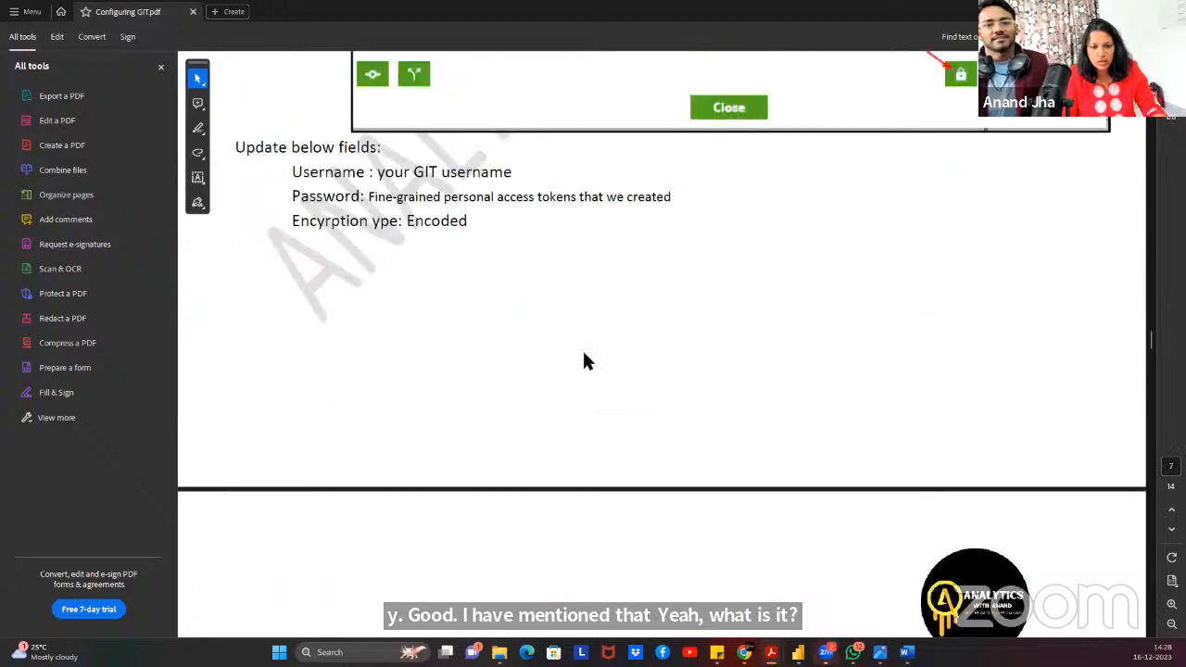
scroll(584, 361, up, 15)
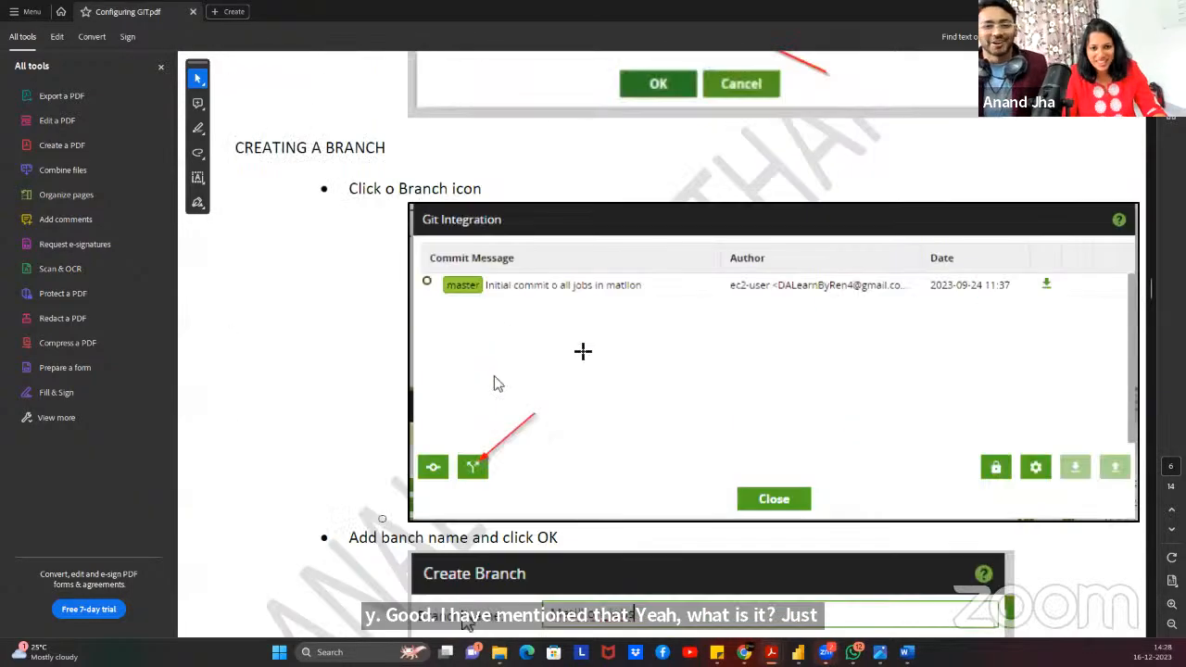
scroll(583, 351, up, 10)
scroll(592, 356, down, 3)
scroll(603, 352, up, 10)
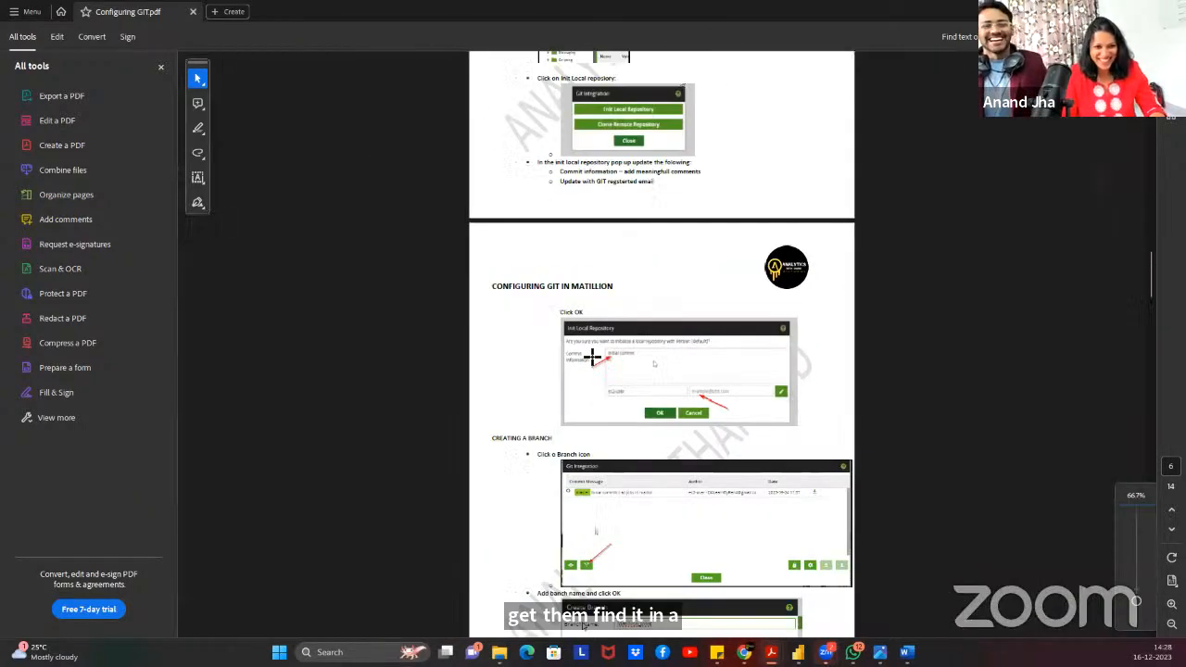
scroll(620, 349, up, 3)
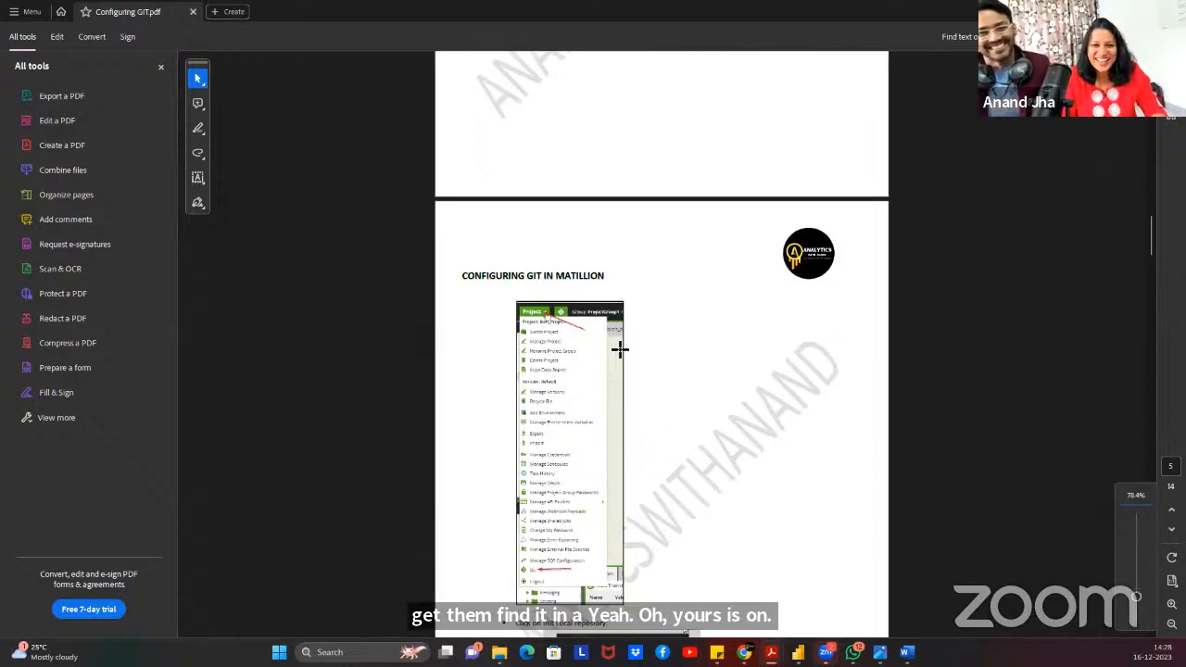
scroll(619, 339, up, 5)
scroll(629, 326, up, 5)
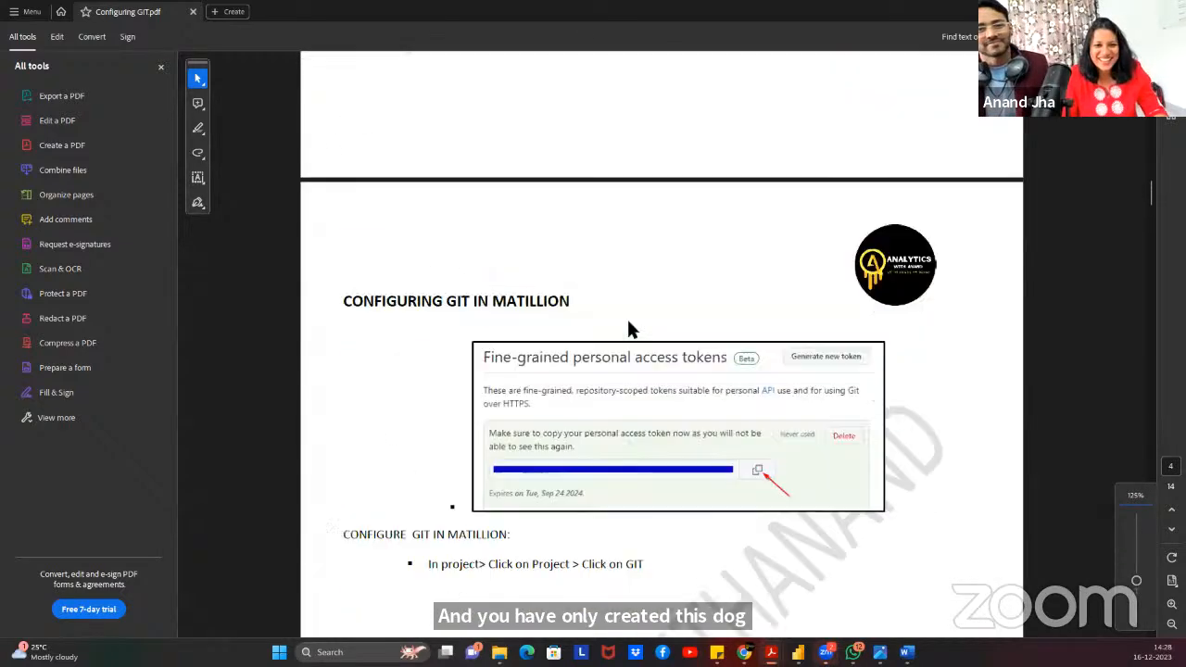
scroll(633, 329, up, 2)
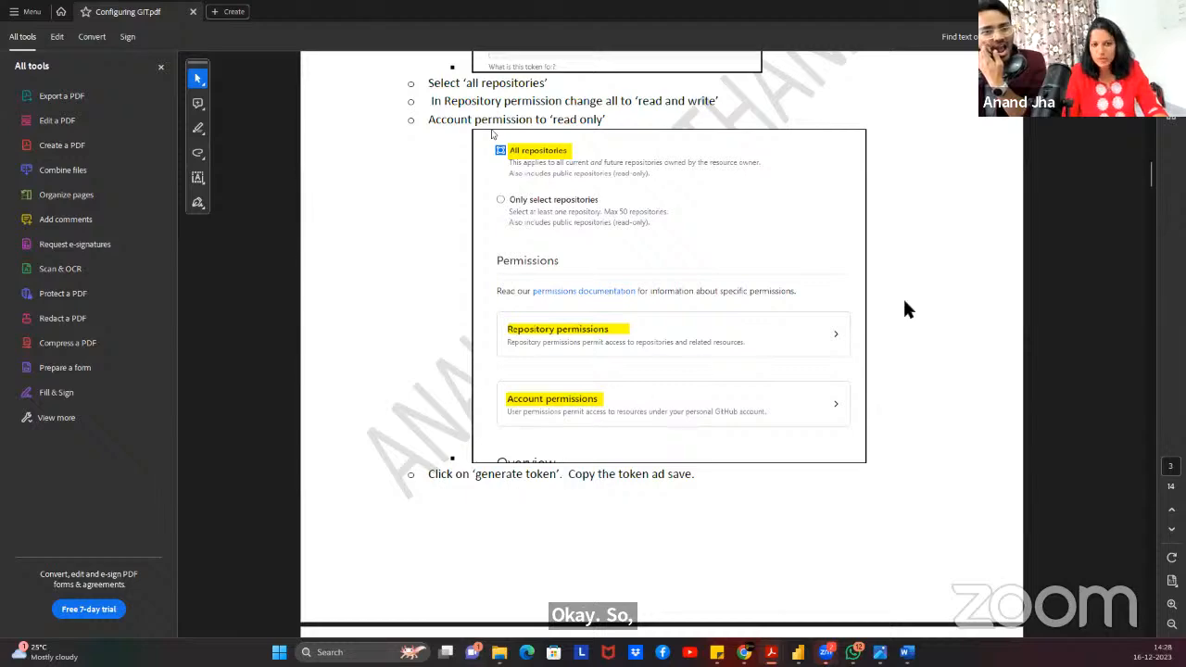
Set the Block another user and Codespaces user secrets account permissions to read and write.
key(alt+Tab)
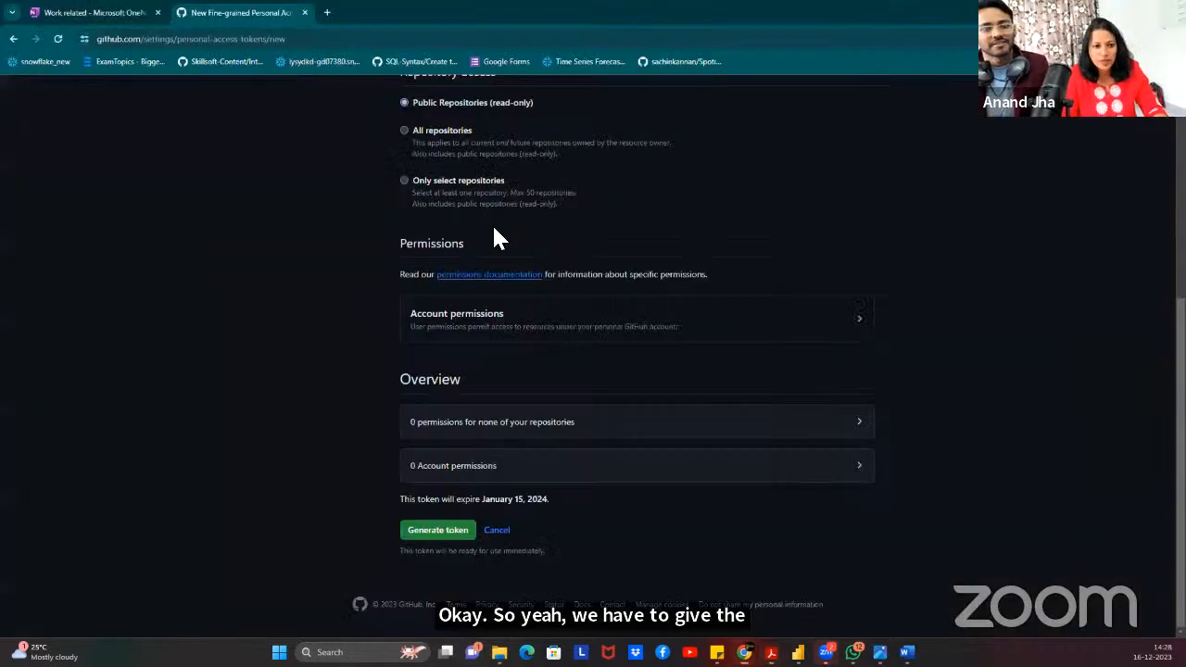
scroll(432, 232, up, 4)
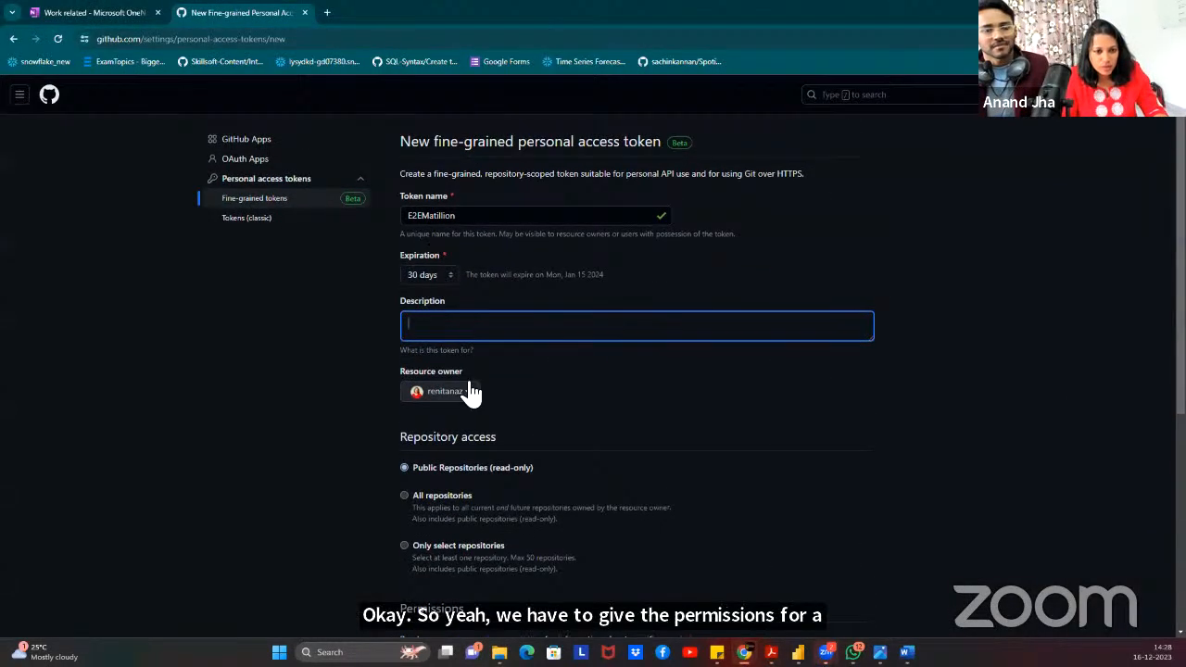
scroll(472, 392, down, 2)
scroll(529, 402, down, 3)
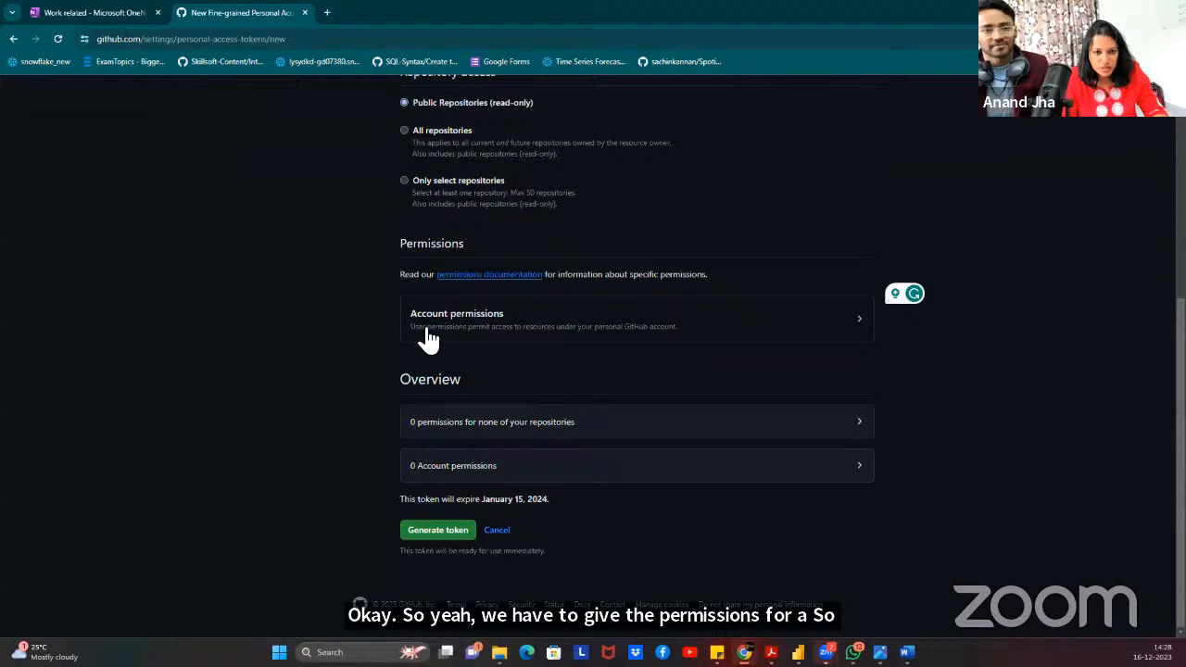
click(630, 331)
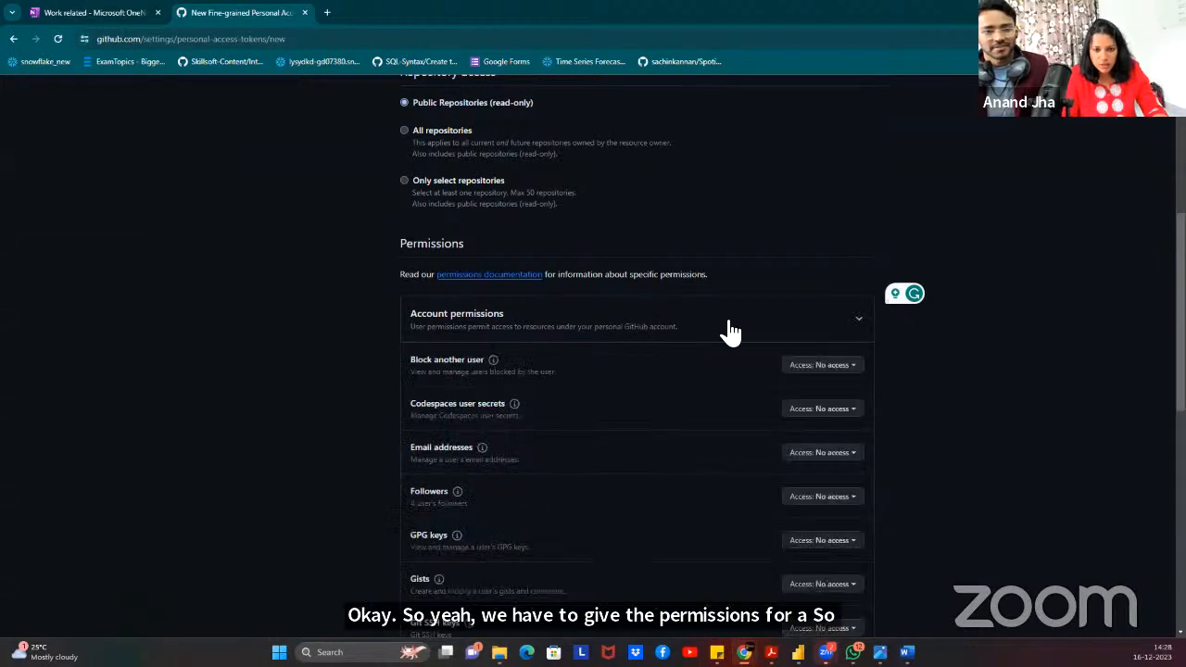
click(824, 367)
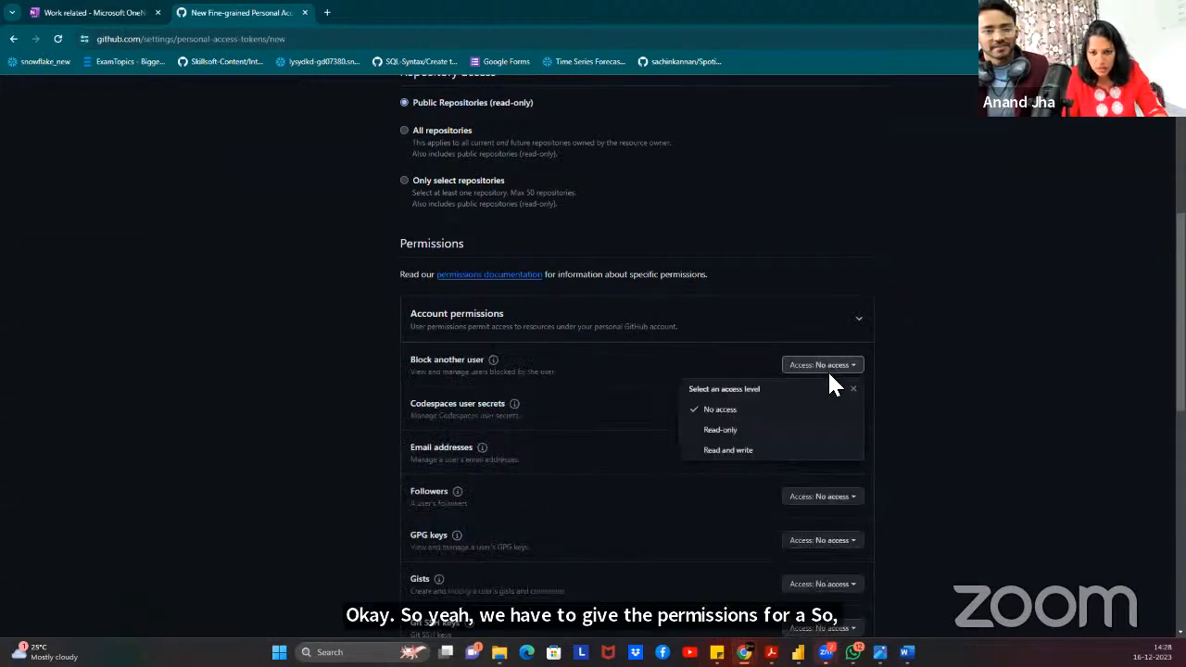
click(729, 450)
click(850, 414)
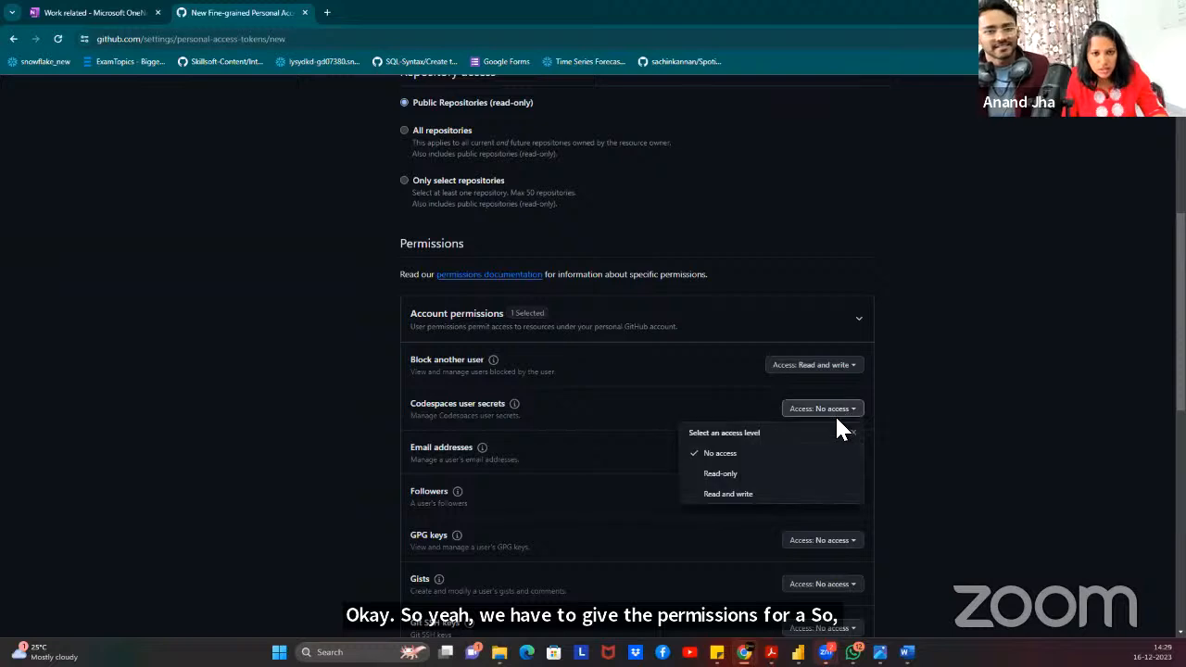
click(742, 493)
scroll(636, 175, up, 3)
scroll(593, 201, down, 2)
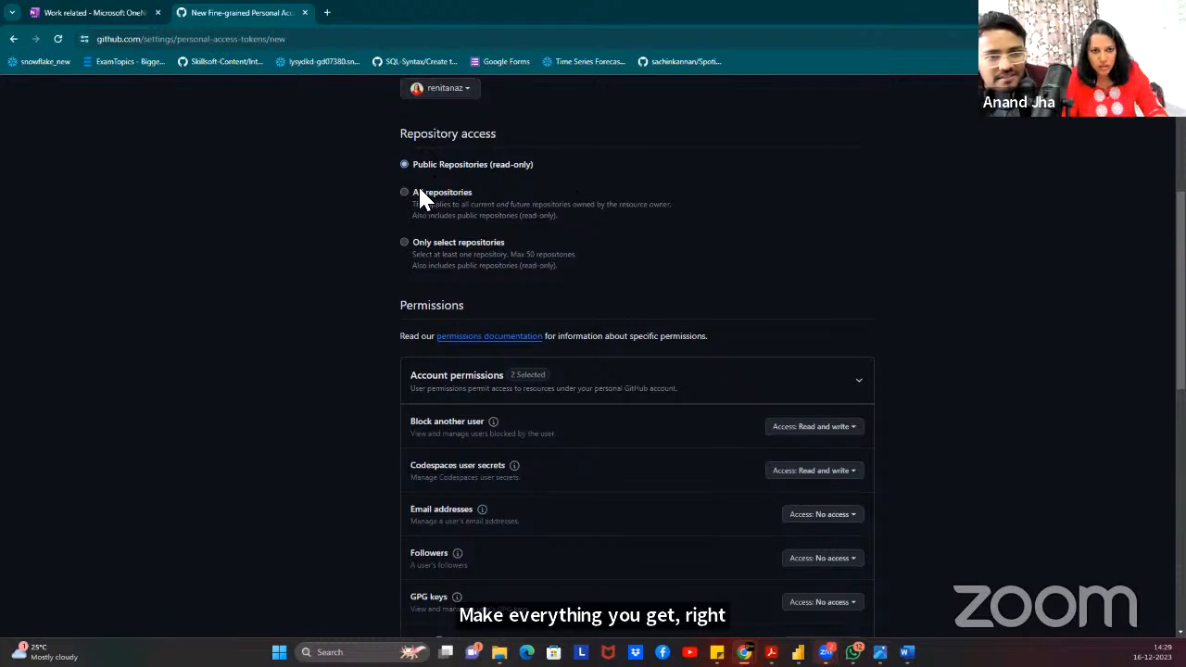
Give the token all-repository access; set Actions through Codespaces secrets to read and write, Codespaces metadata read-only.
click(423, 193)
scroll(853, 386, down, 2)
click(854, 256)
click(822, 293)
click(751, 381)
click(815, 338)
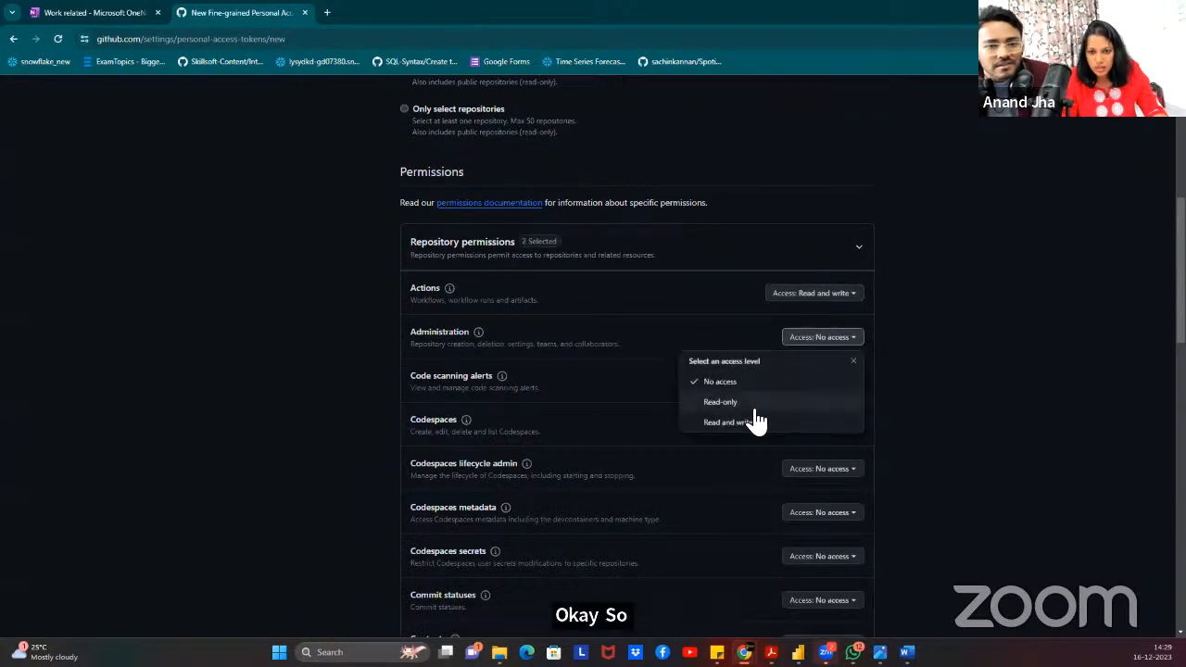
click(755, 422)
click(822, 382)
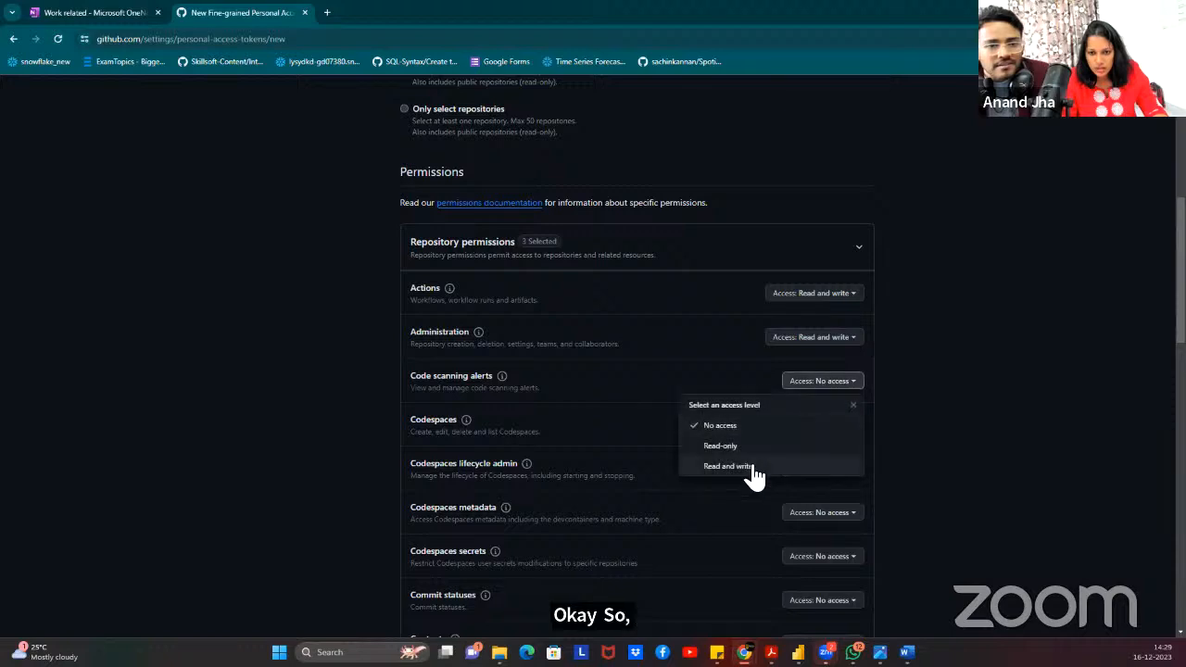
click(783, 466)
click(822, 424)
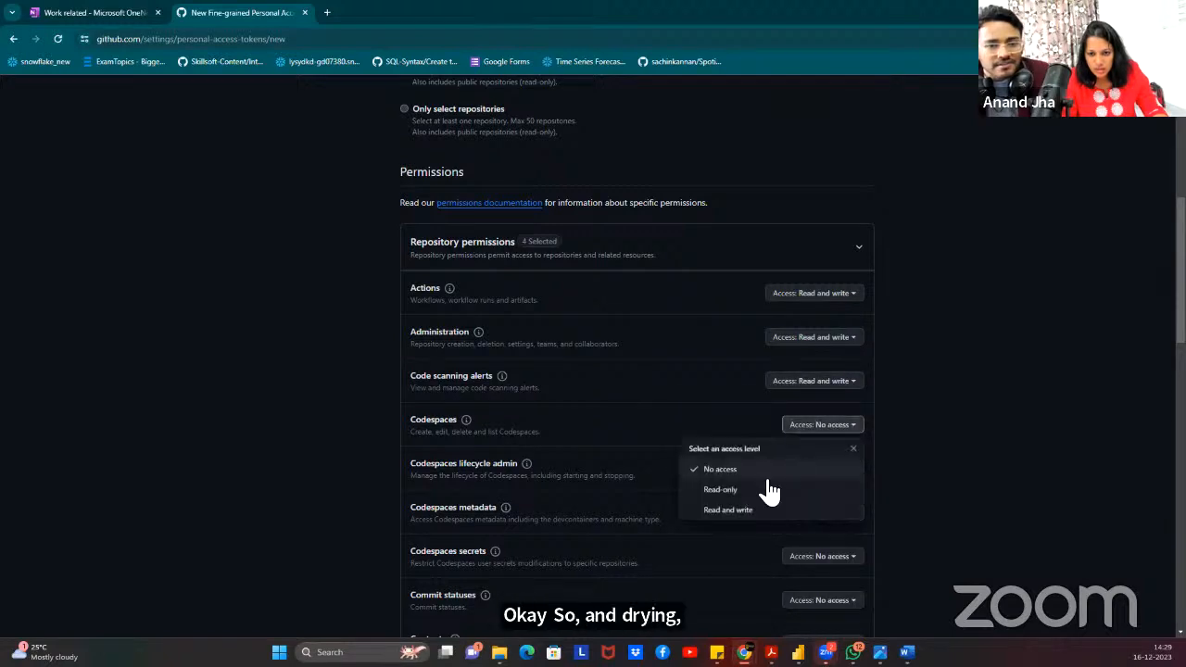
click(728, 509)
scroll(991, 331, down, 2)
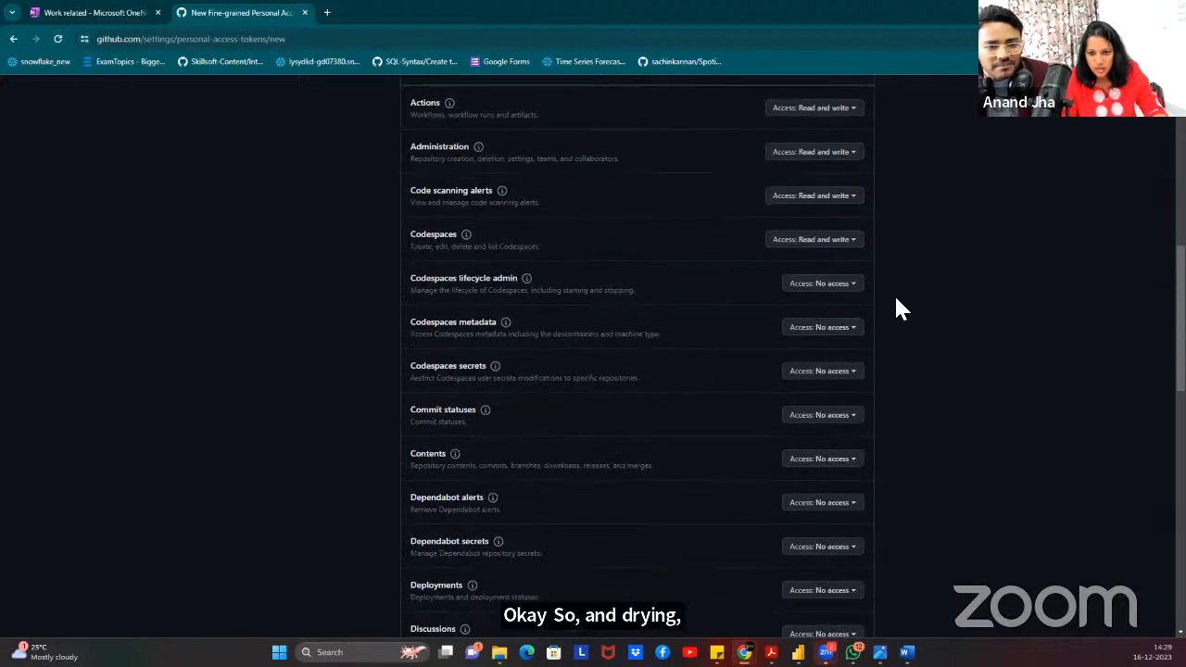
click(842, 282)
click(755, 375)
click(821, 330)
click(753, 394)
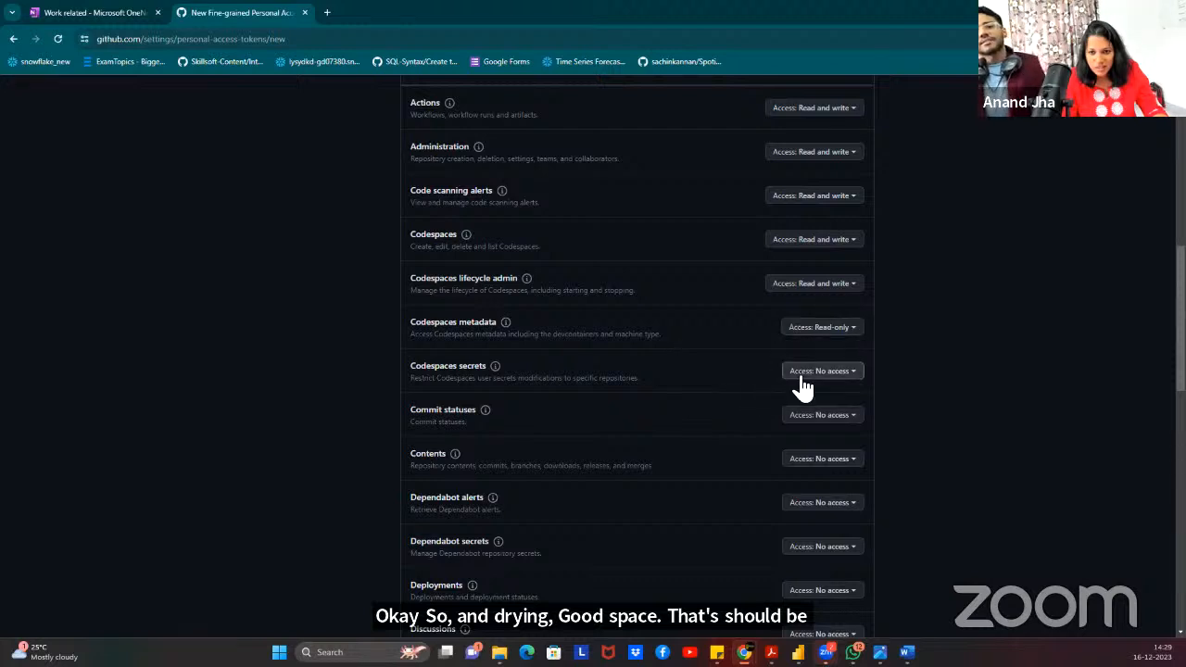
click(824, 330)
click(915, 367)
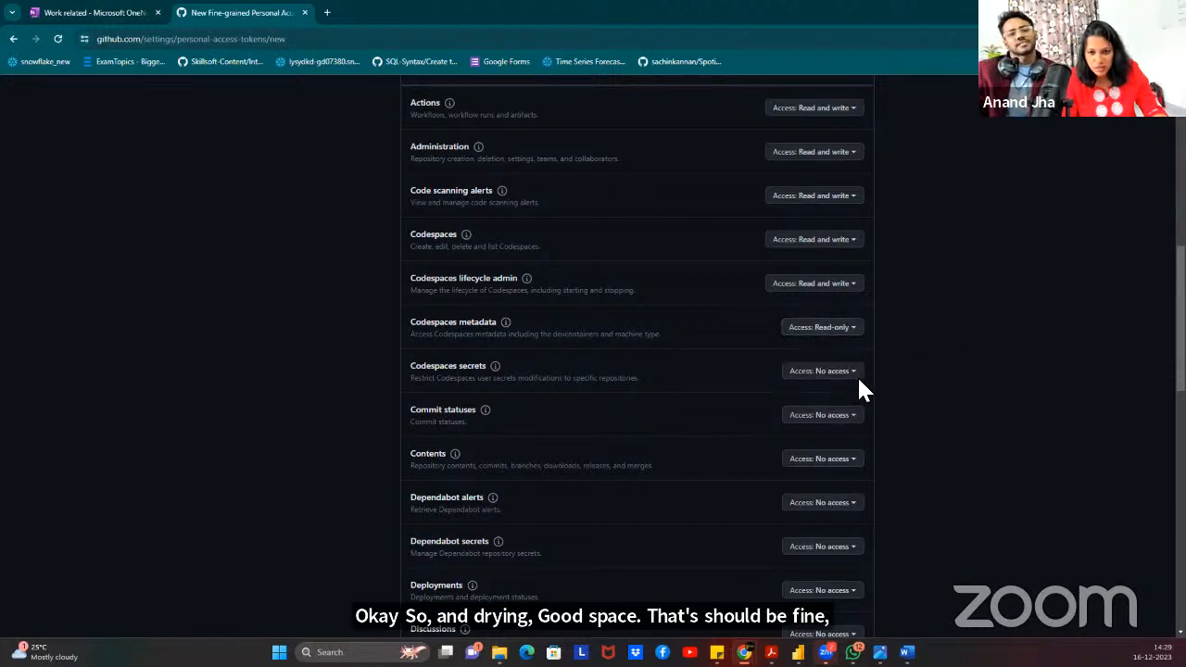
click(819, 371)
click(756, 437)
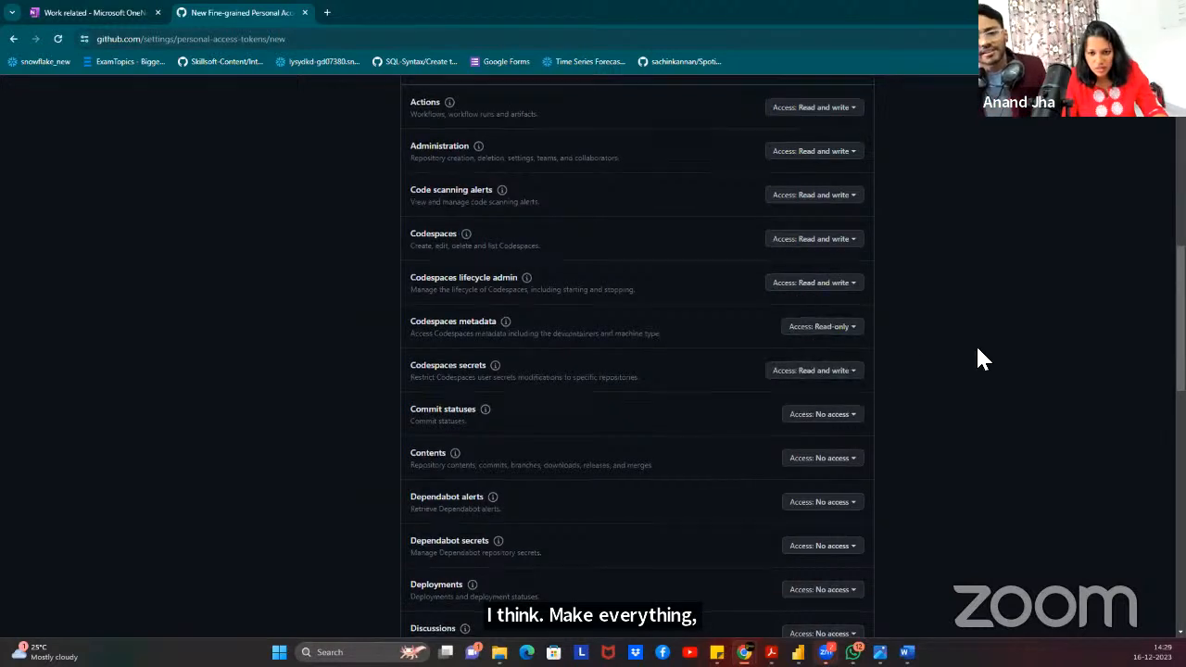
scroll(853, 326, down, 3)
Set Commit statuses through Pages to read and write, keeping Metadata read-only.
click(821, 169)
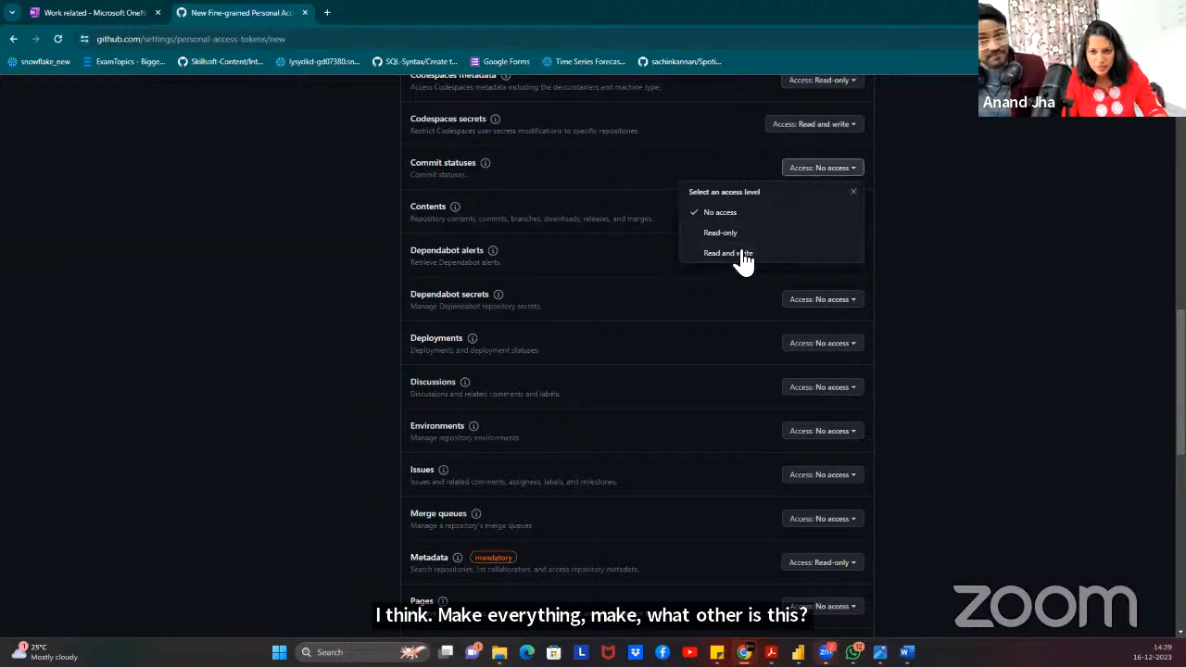
click(737, 255)
click(811, 211)
click(739, 298)
click(802, 257)
click(742, 340)
click(808, 302)
click(739, 383)
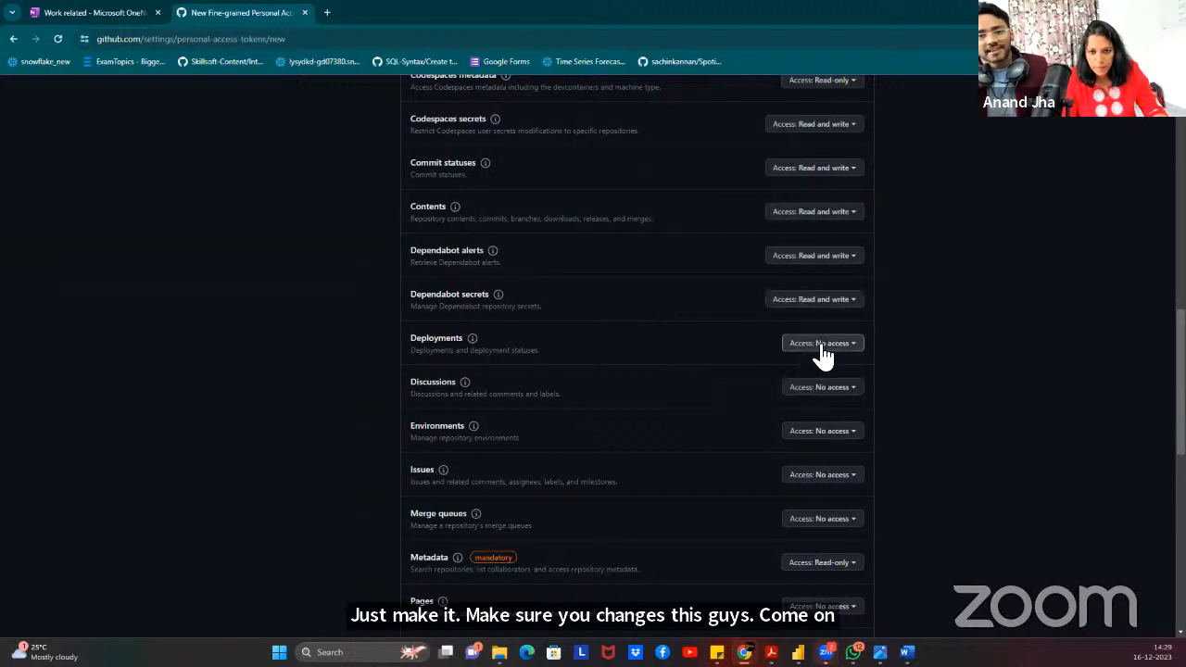
click(823, 345)
click(730, 428)
click(821, 387)
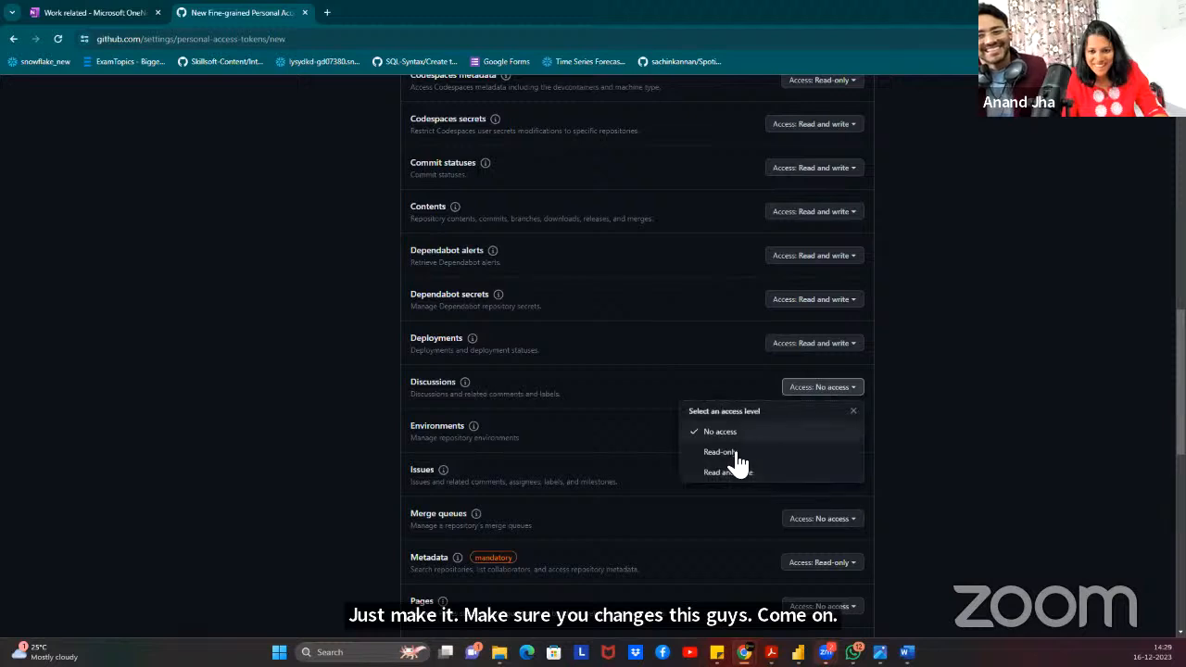
click(731, 473)
click(818, 436)
click(732, 517)
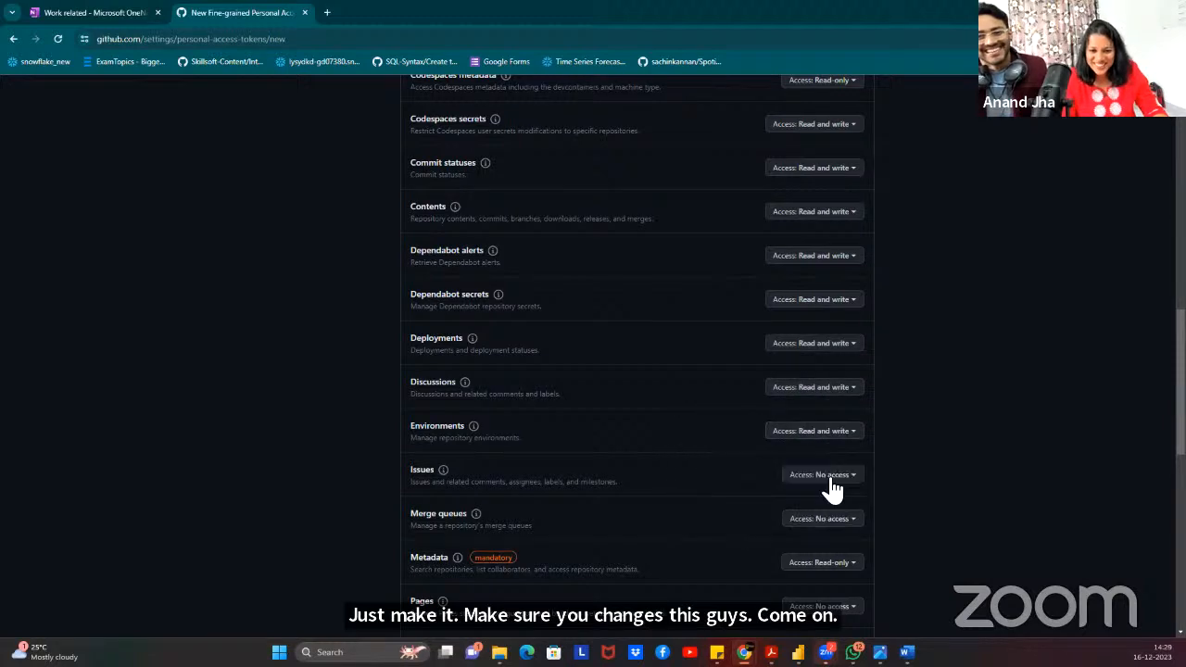
click(825, 476)
scroll(862, 306, down, 2)
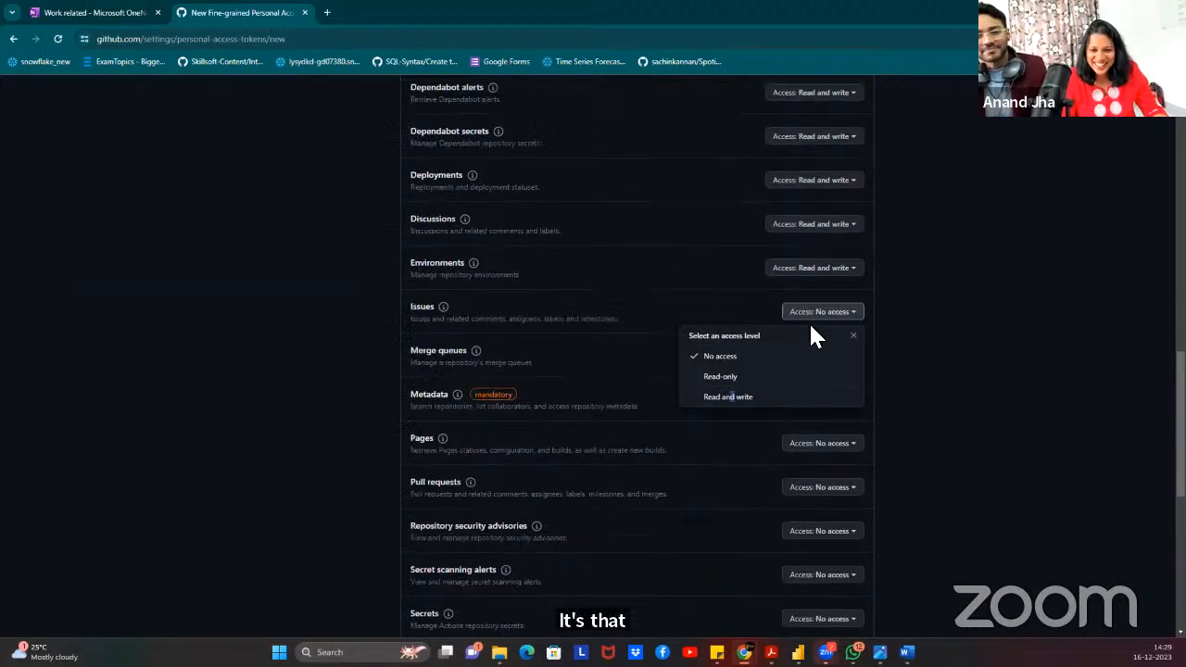
click(741, 376)
click(839, 336)
click(763, 420)
click(821, 383)
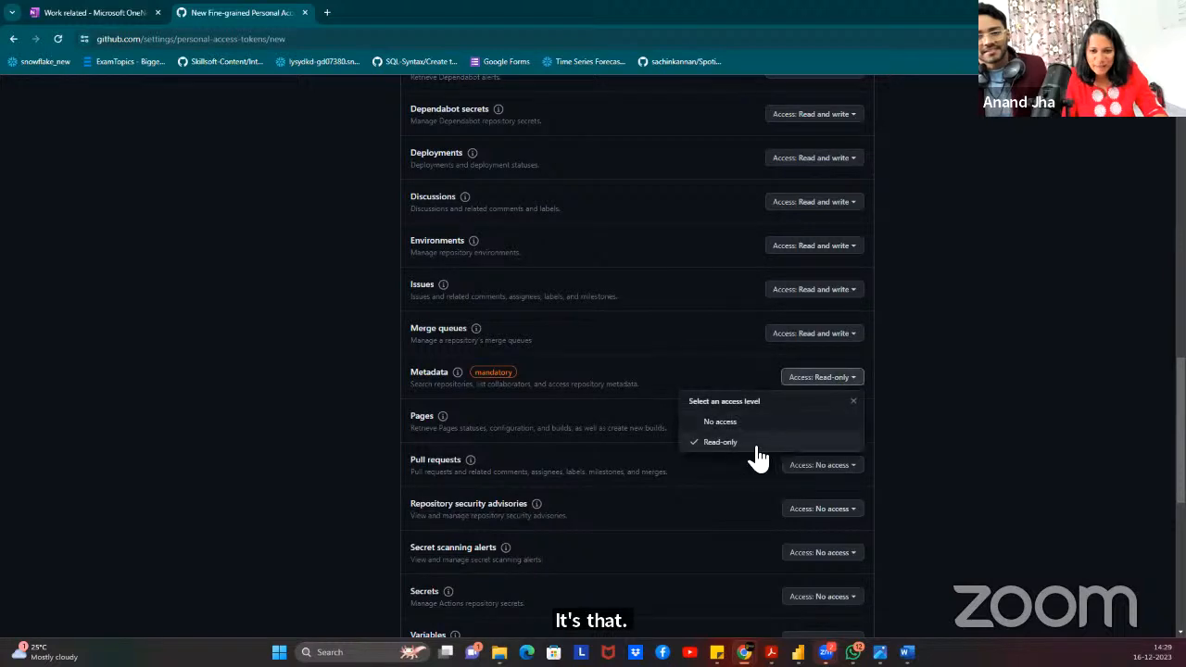
click(757, 444)
click(802, 420)
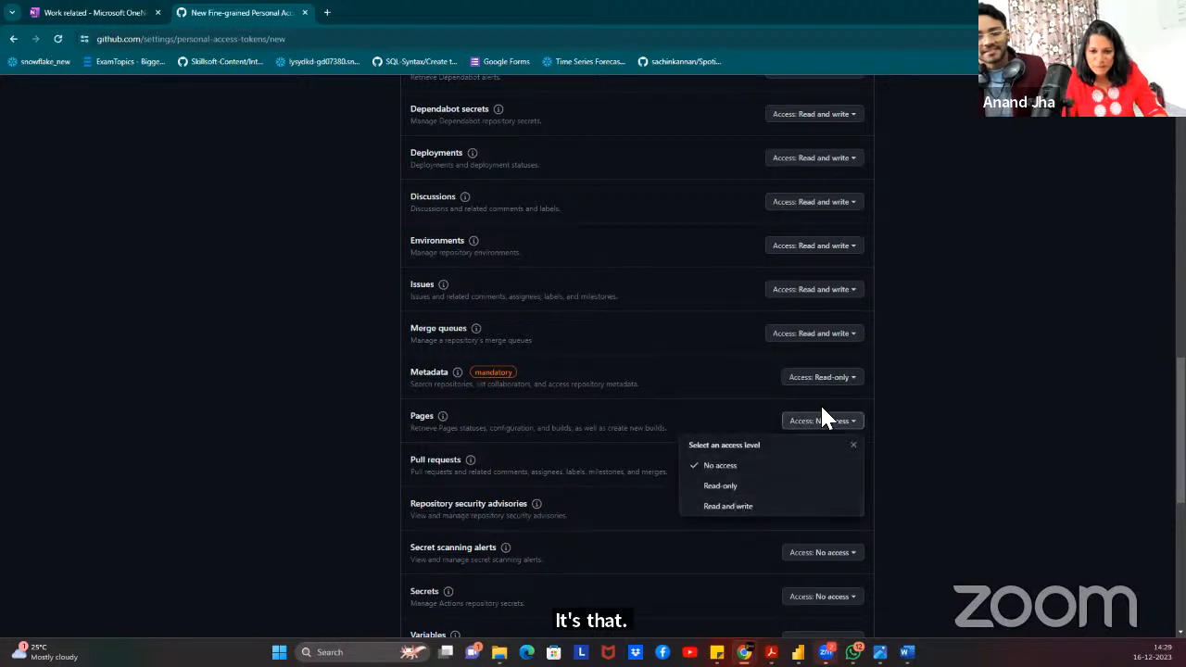
click(727, 506)
Set Pull requests, security advisories, secret scanning, Secrets, Variables, Webhooks and Workflows to read and write.
scroll(917, 370, down, 3)
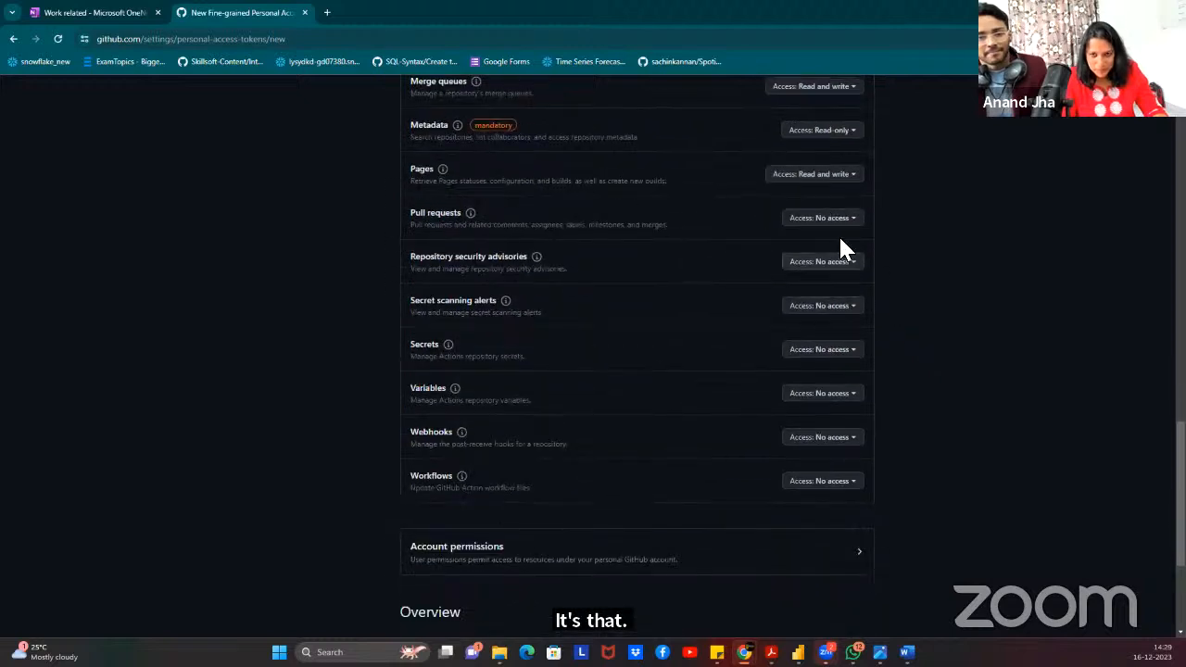
click(831, 222)
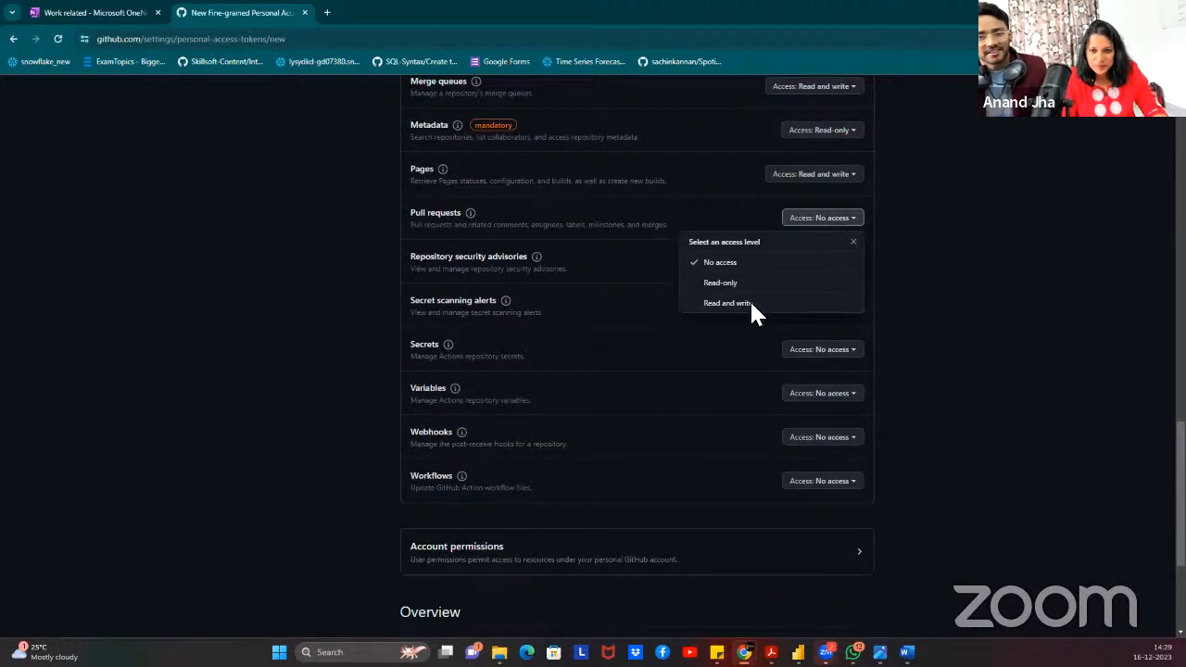
click(751, 304)
click(815, 261)
click(731, 346)
click(822, 305)
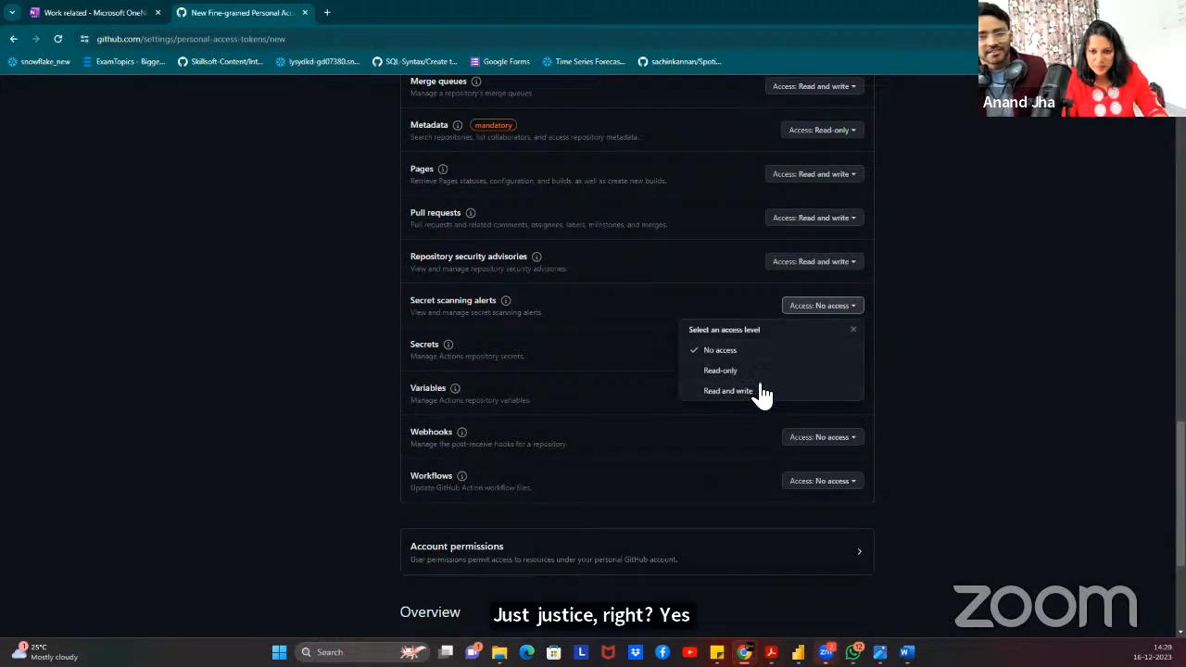
click(771, 391)
click(818, 350)
click(730, 435)
click(815, 393)
click(721, 480)
click(832, 438)
click(784, 522)
click(821, 481)
click(762, 545)
Grant read and write for Block another user, Codespaces user secrets and Email addresses, leaving Followers at no access.
scroll(787, 333, down, 3)
click(718, 306)
scroll(807, 336, down, 3)
click(849, 182)
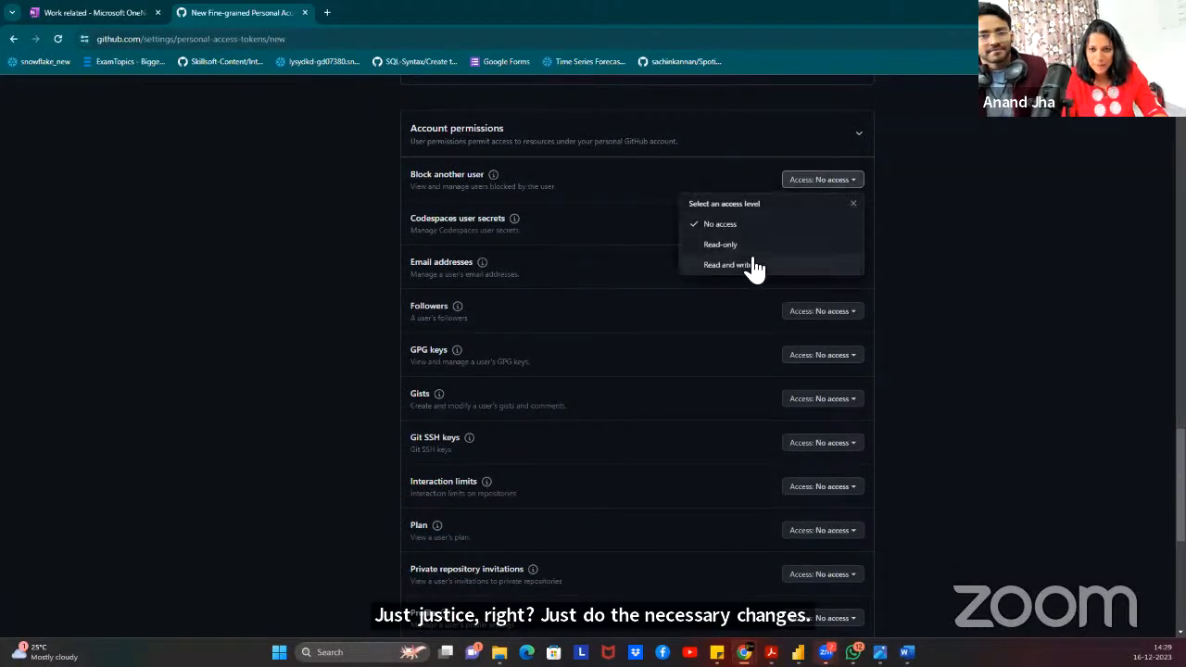
click(755, 265)
click(790, 225)
click(747, 309)
click(814, 270)
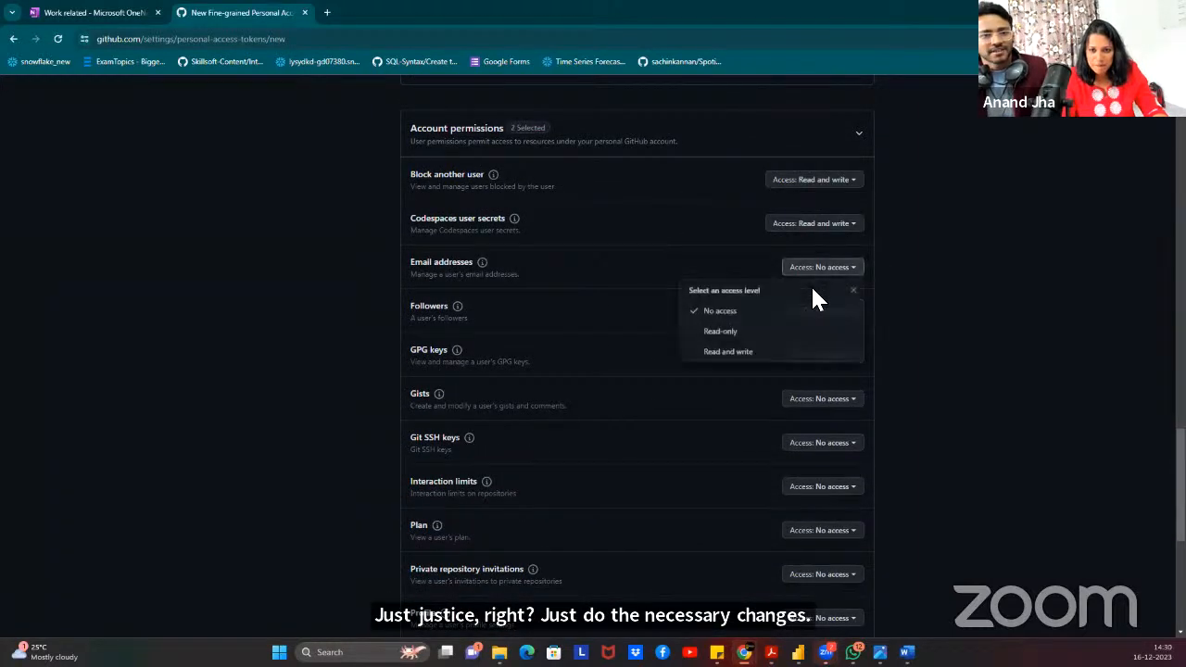
click(739, 350)
click(803, 311)
click(945, 331)
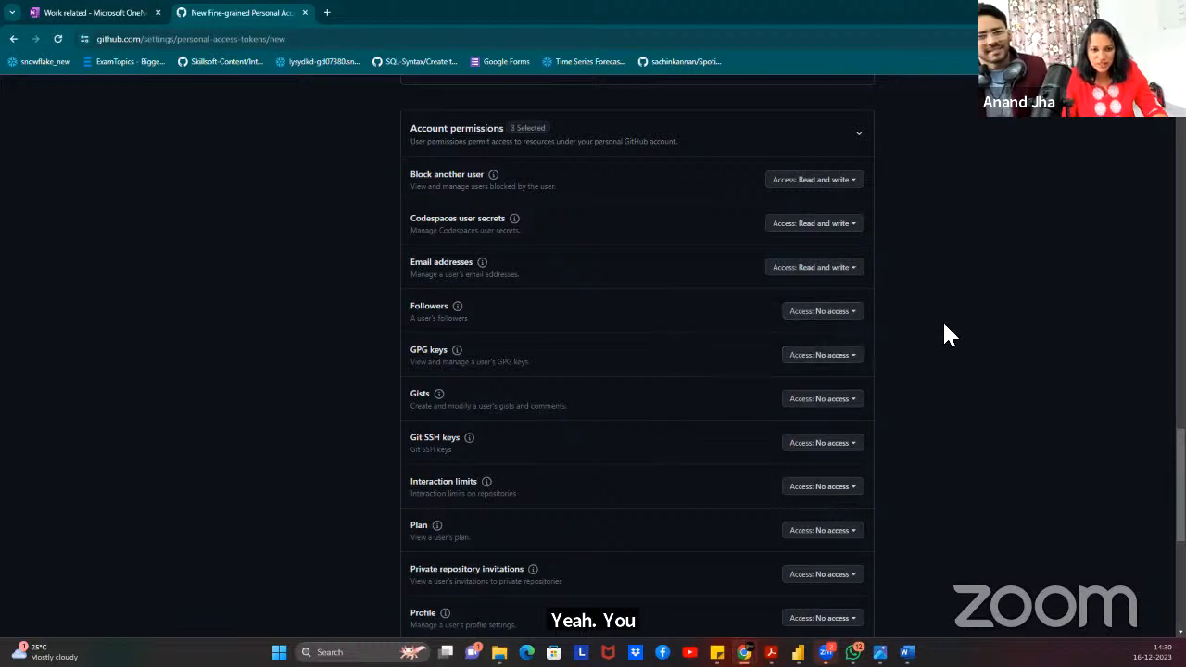
scroll(945, 329, down, 5)
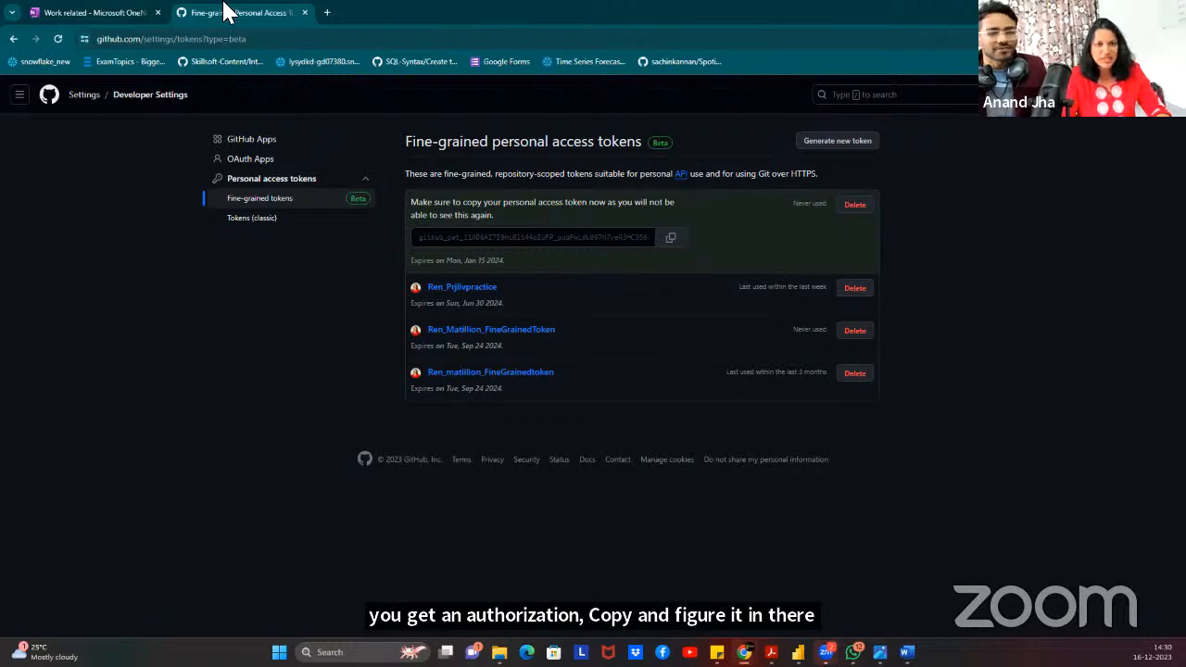
Save Matillion's Git credentials with the GitHub token as password and Encoded encryption, then open the master commit form.
click(1114, 12)
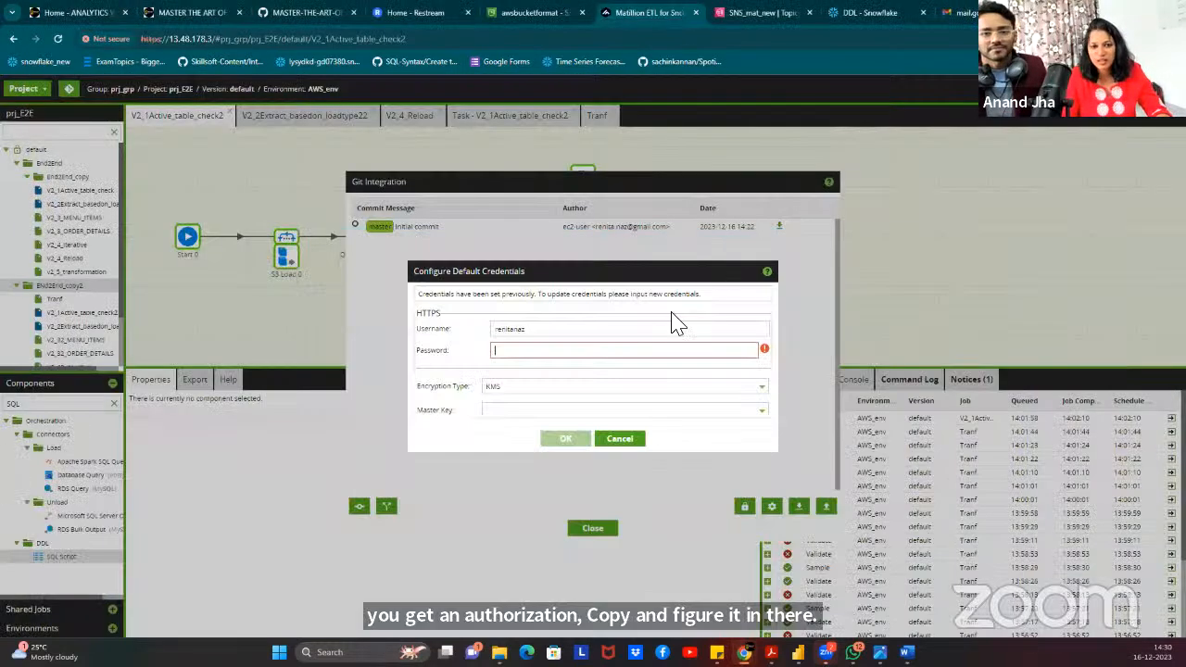
key(ctrl+v)
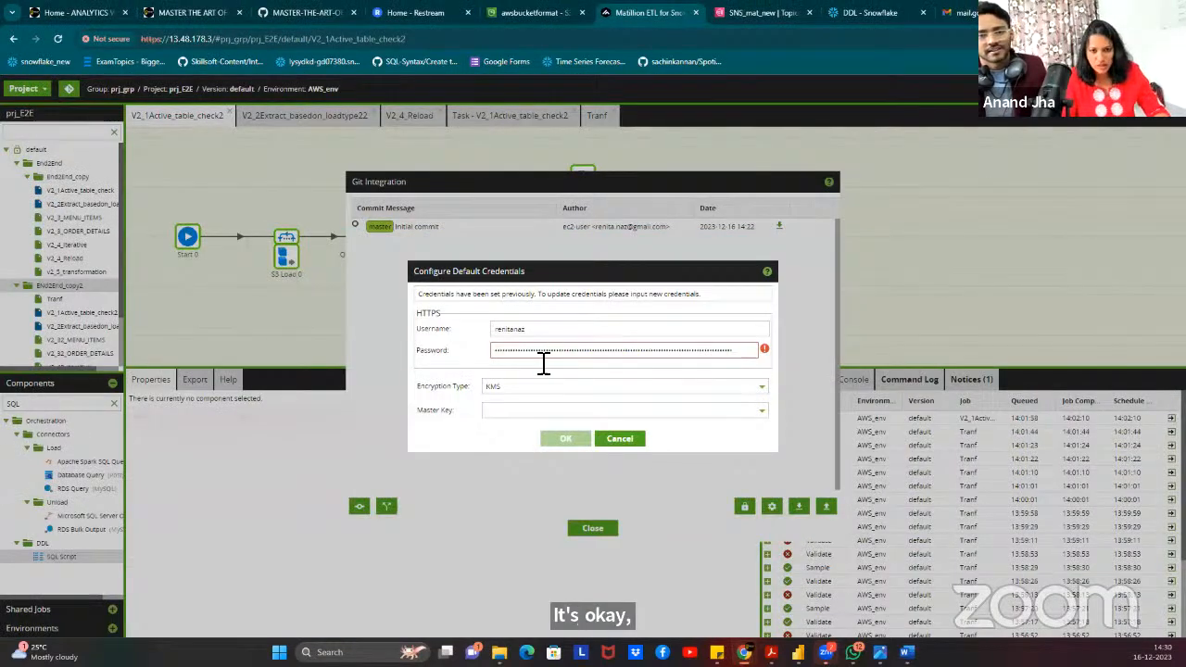
click(504, 386)
click(500, 407)
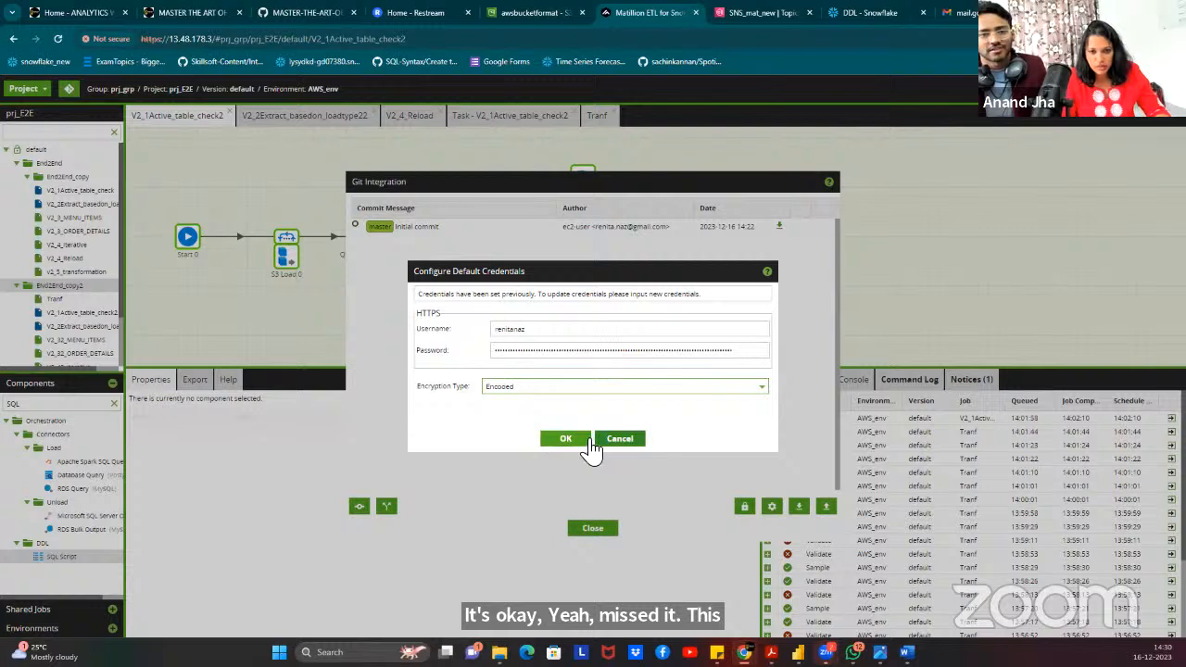
click(567, 439)
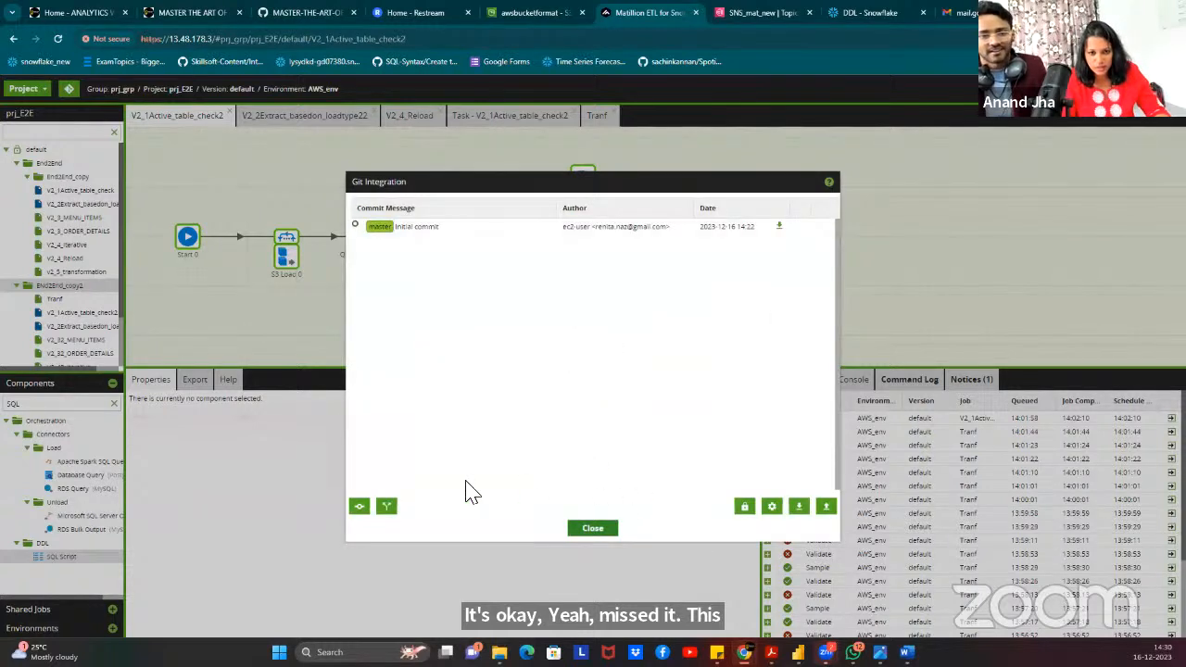
click(359, 509)
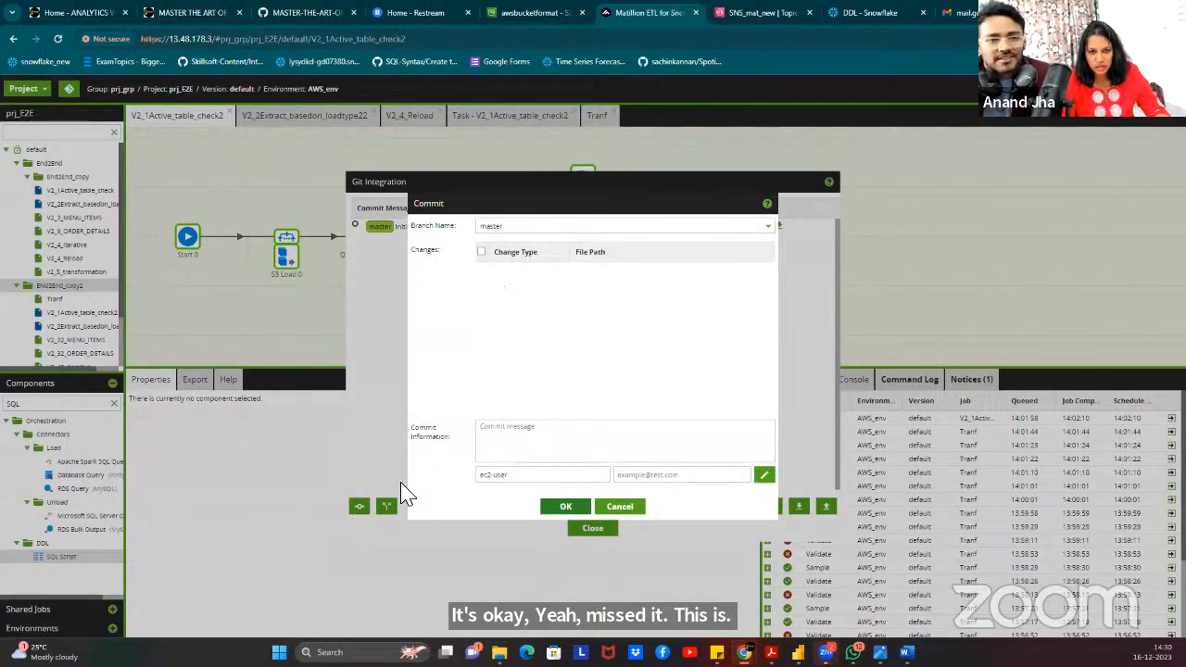
click(627, 509)
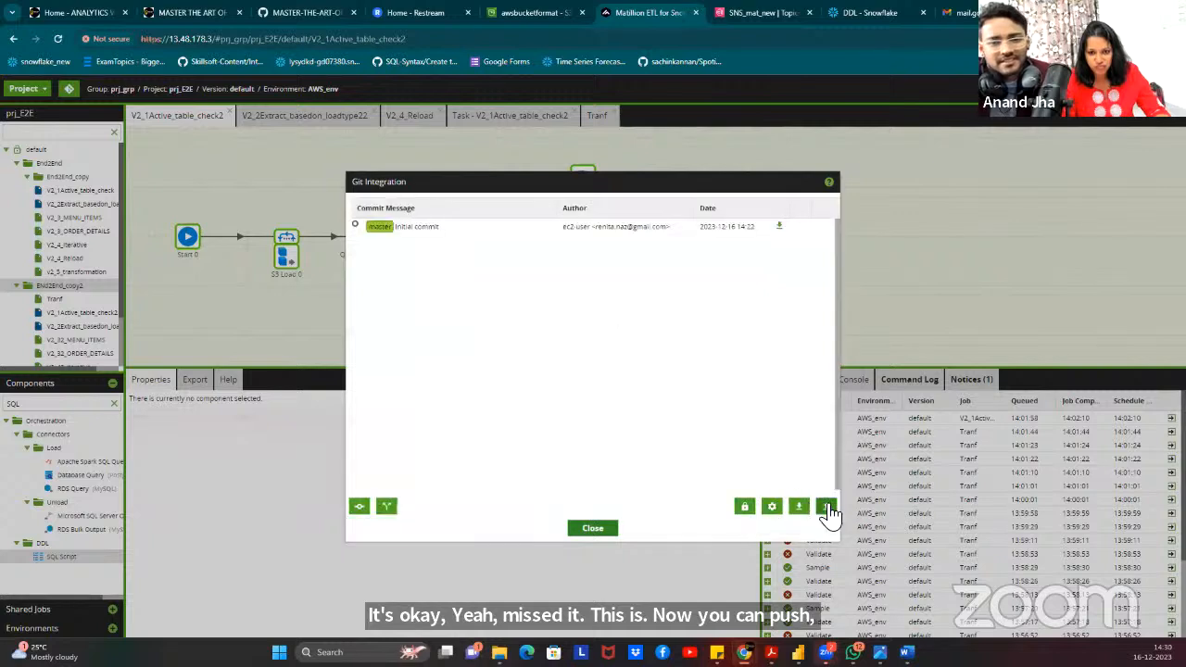
click(826, 508)
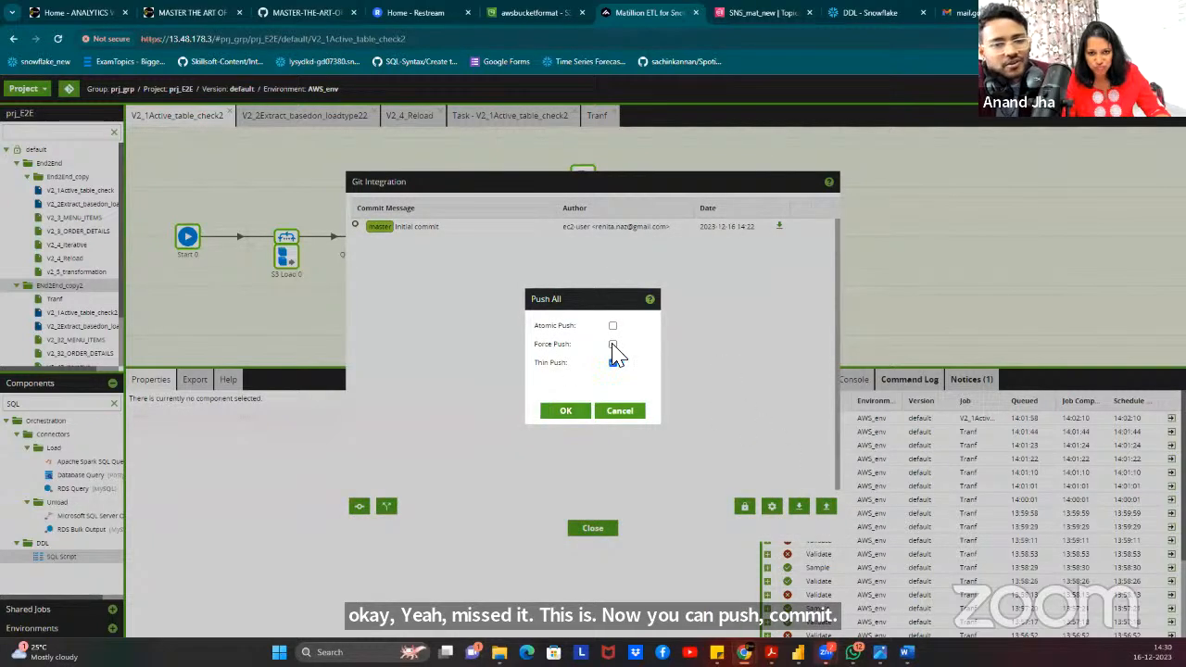
click(613, 345)
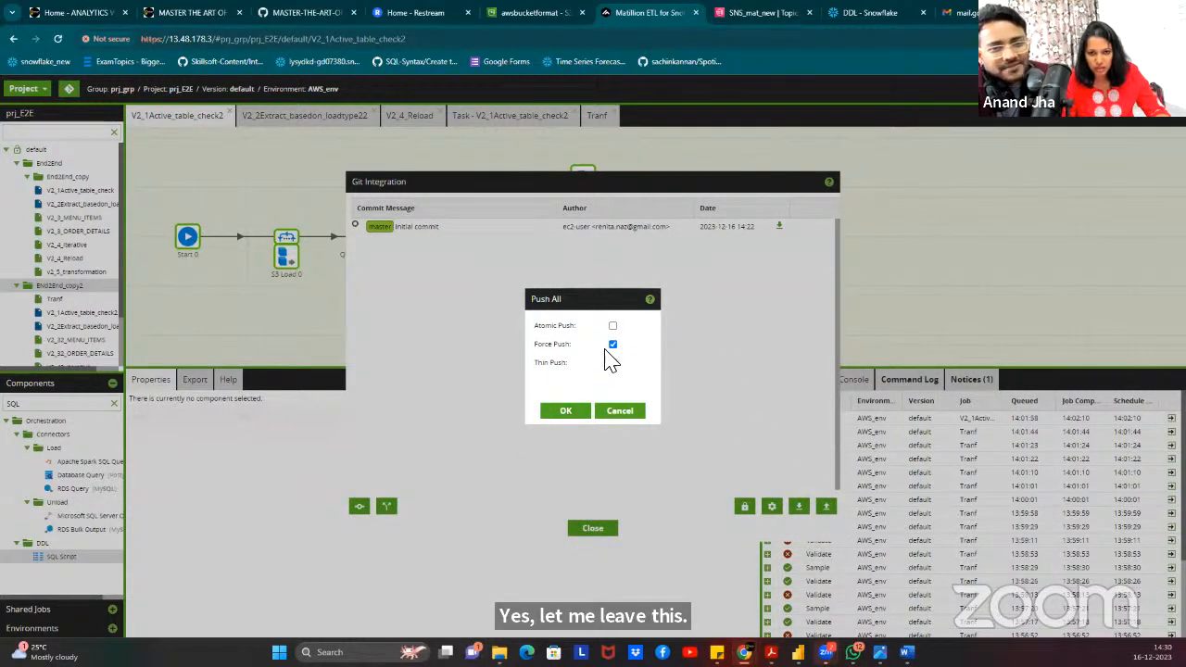
click(558, 415)
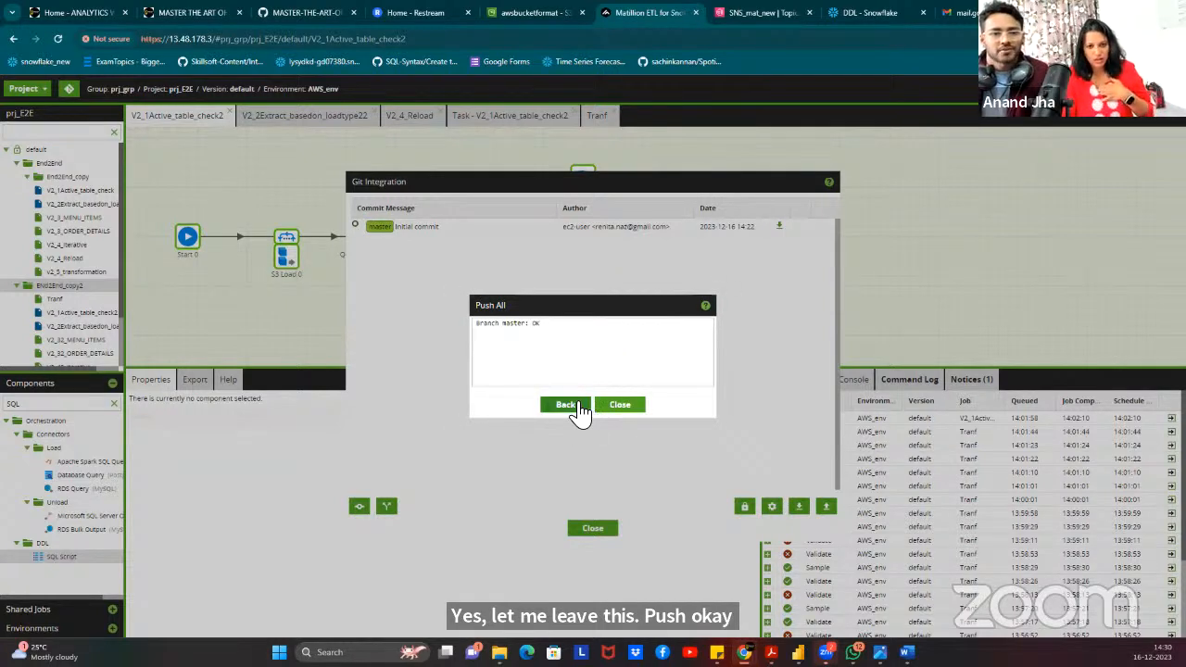
click(567, 405)
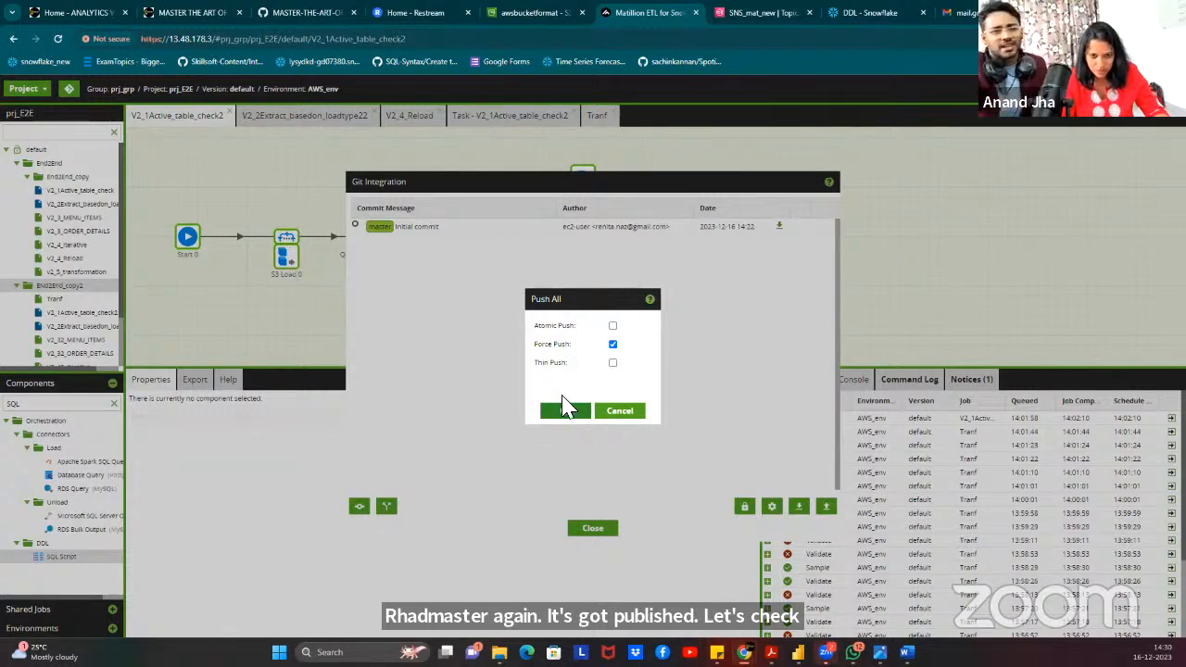
click(624, 414)
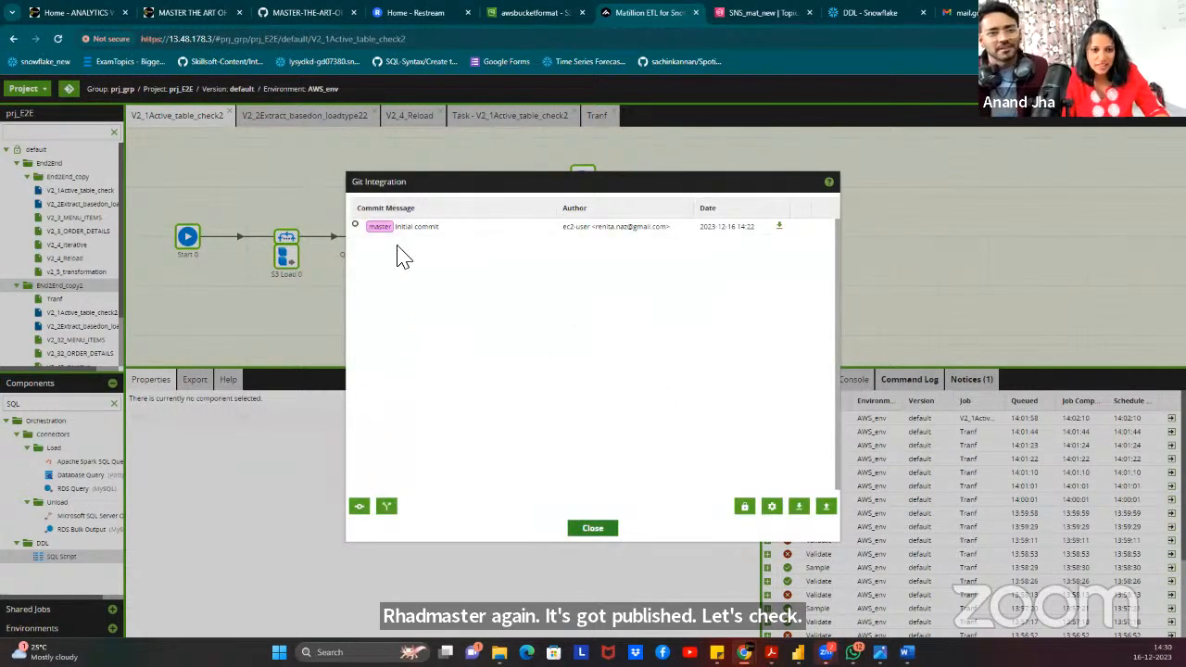
double_click(393, 230)
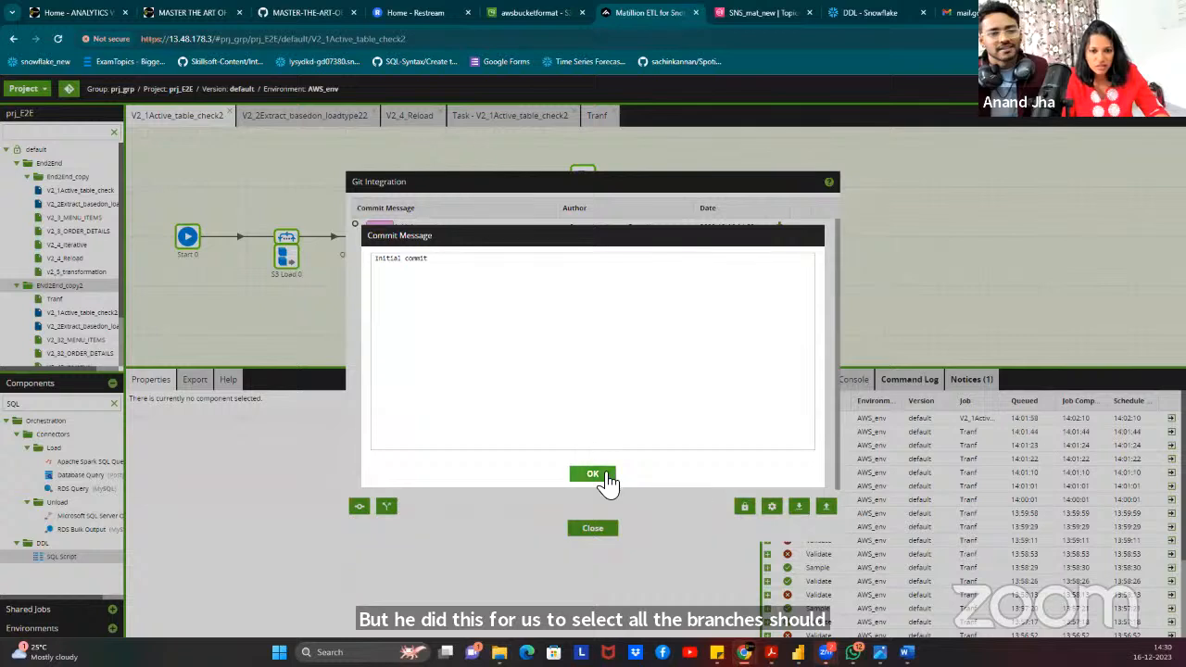
click(605, 475)
click(361, 508)
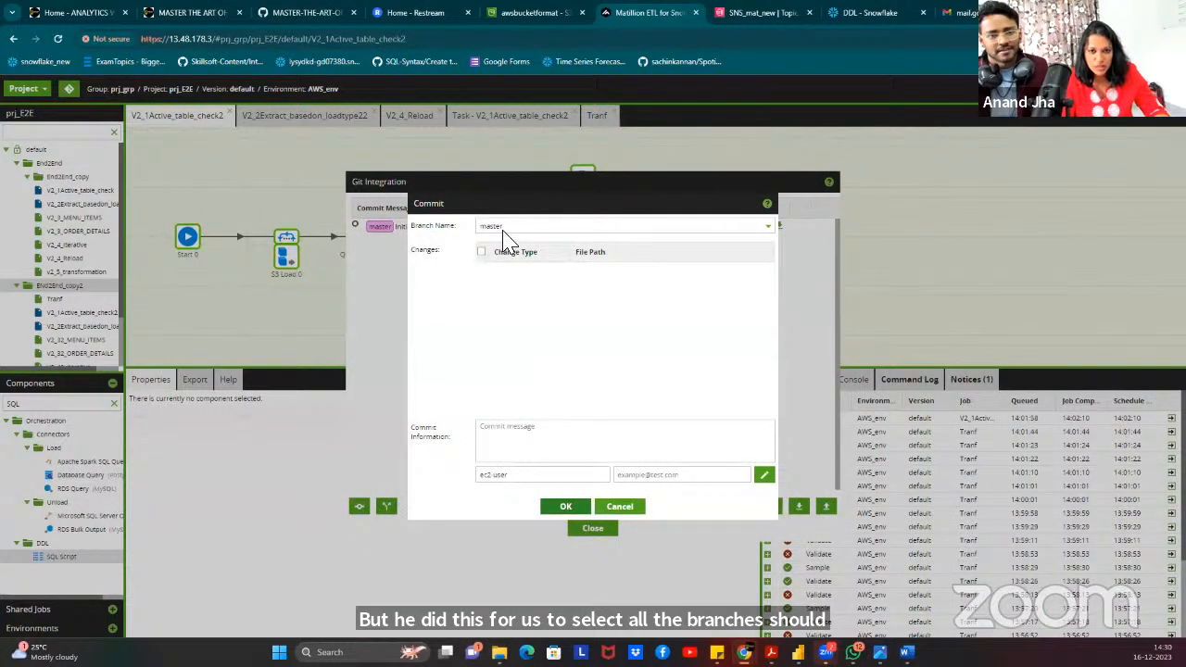
click(580, 228)
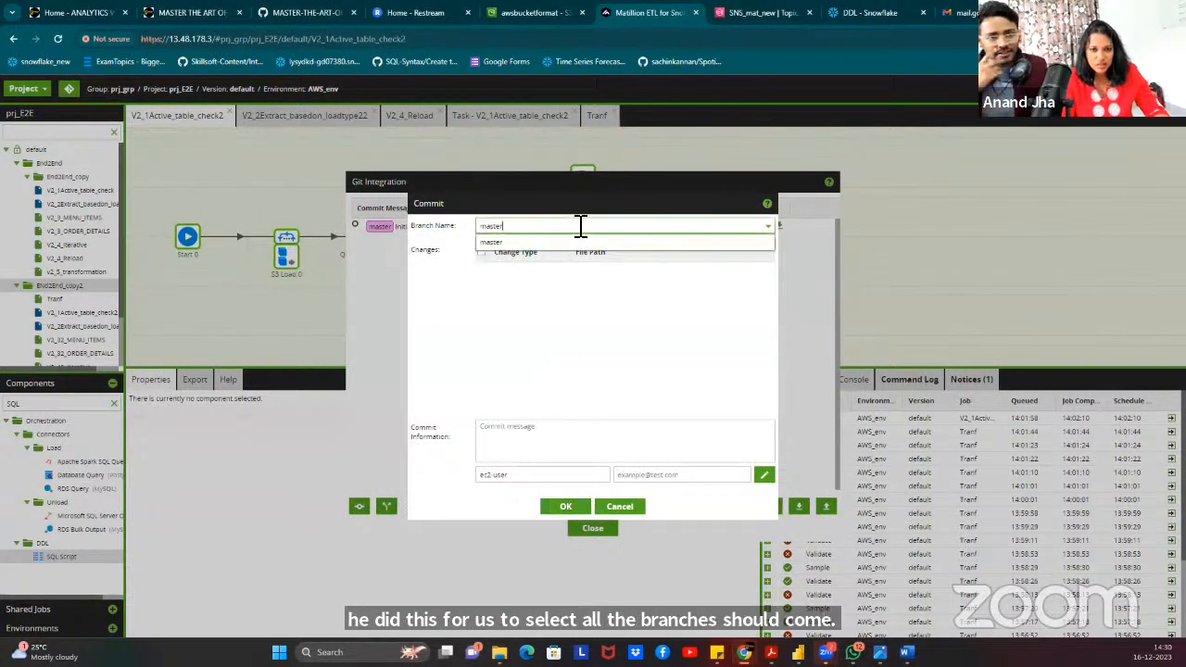
click(621, 508)
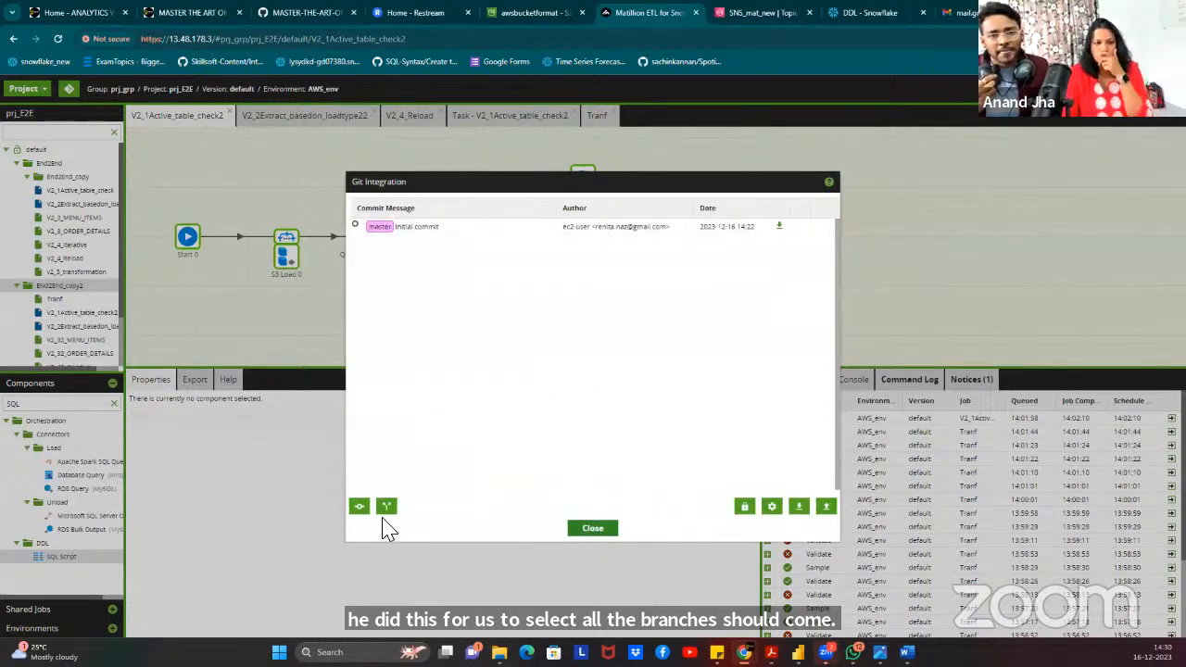
click(771, 506)
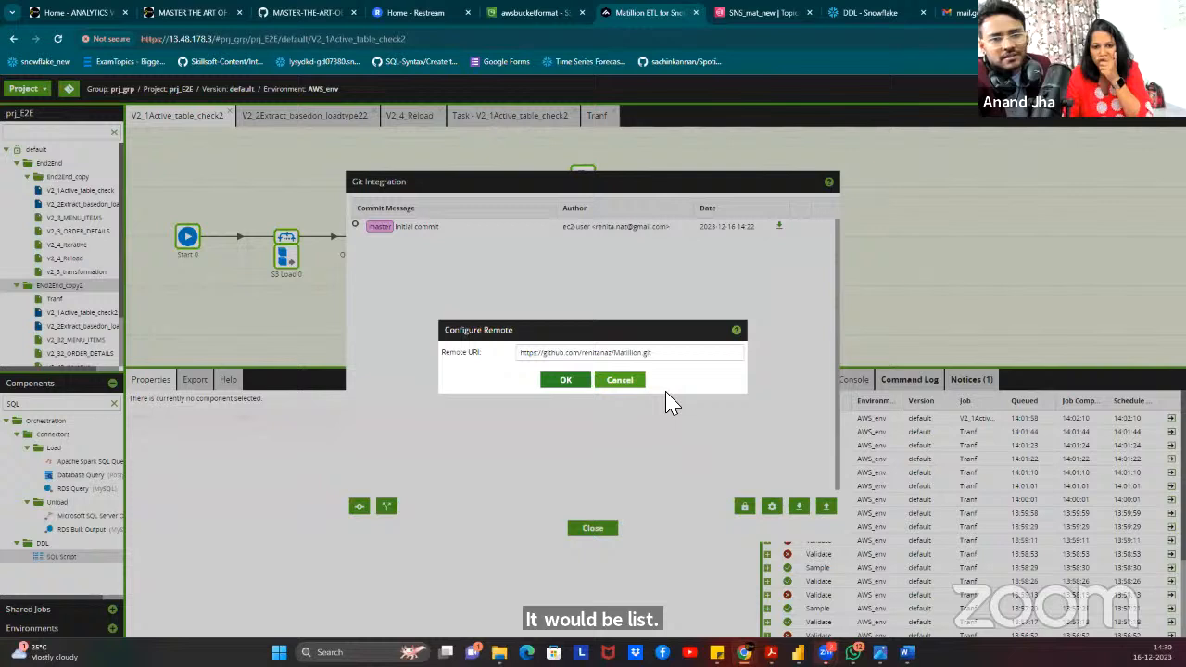
click(561, 382)
click(744, 510)
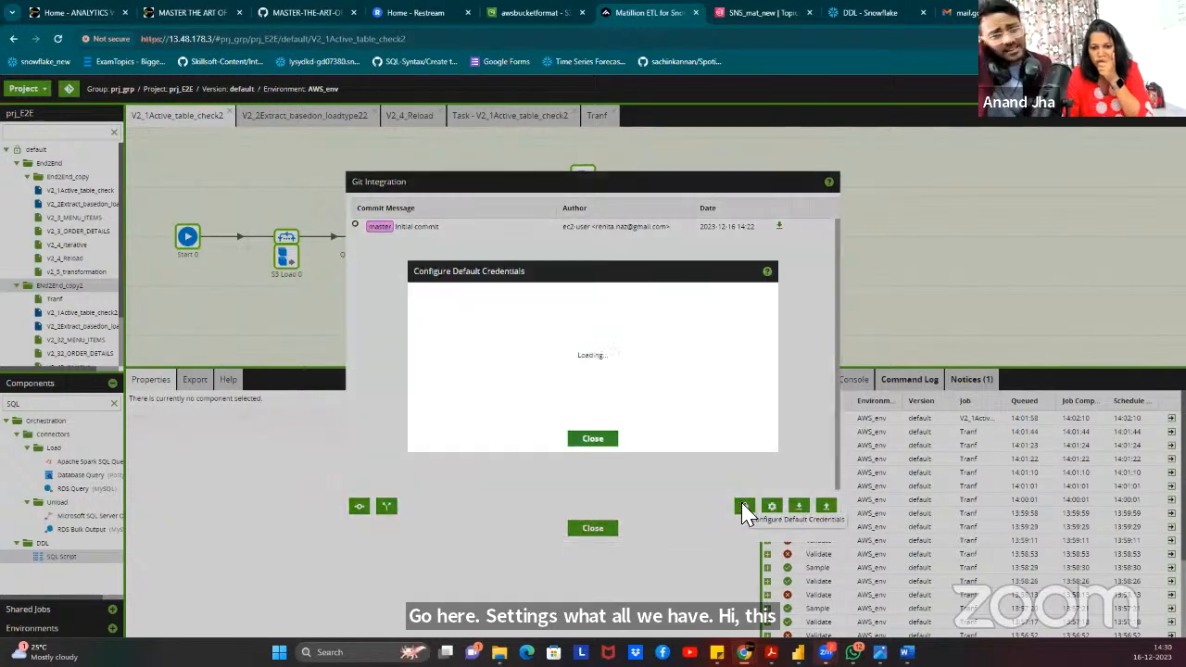
click(611, 432)
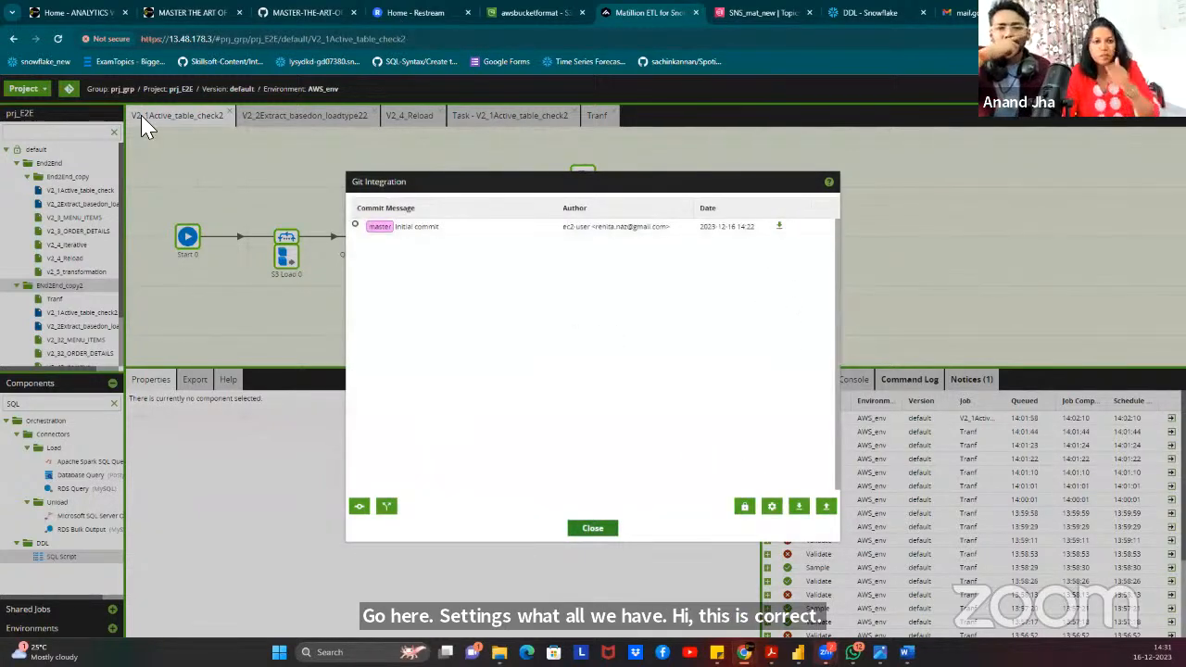
mouse_move(744, 653)
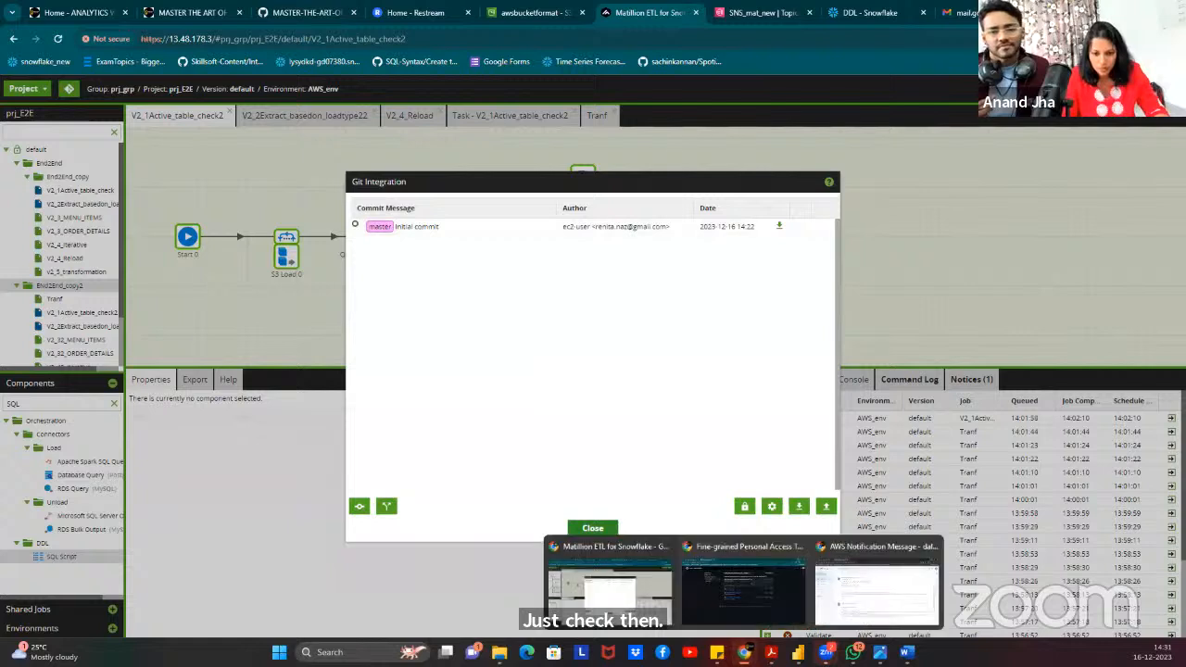
Open the Matillion repository from Your repositories and try comparing the pushed master branch.
click(719, 599)
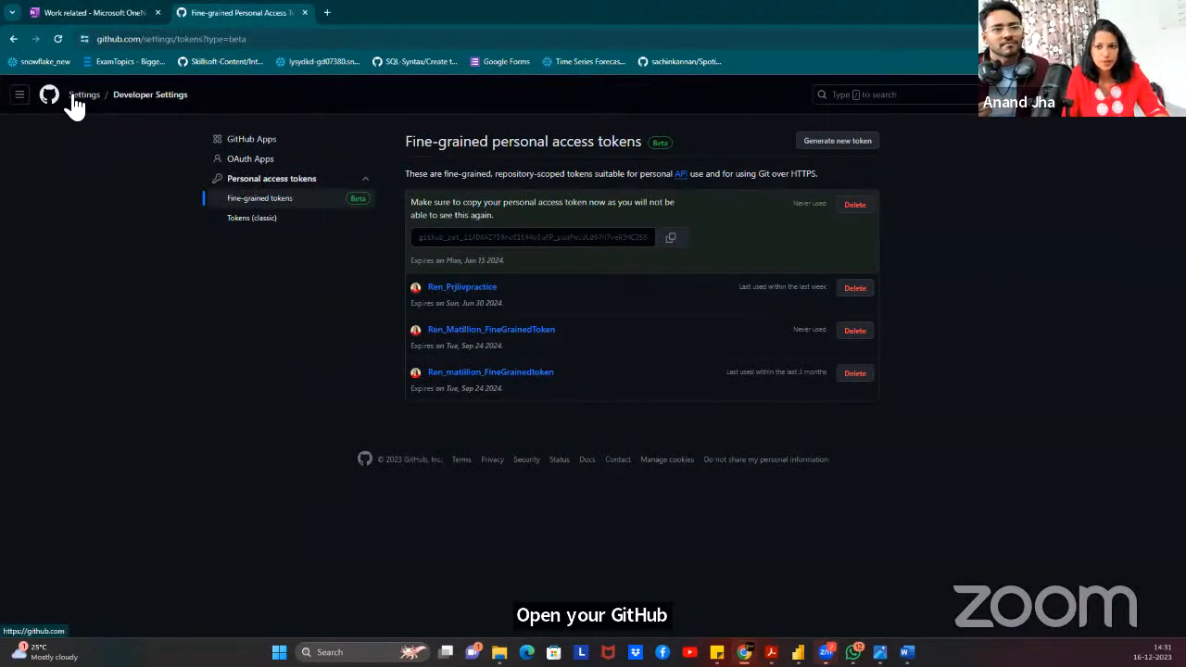
right_click(1163, 99)
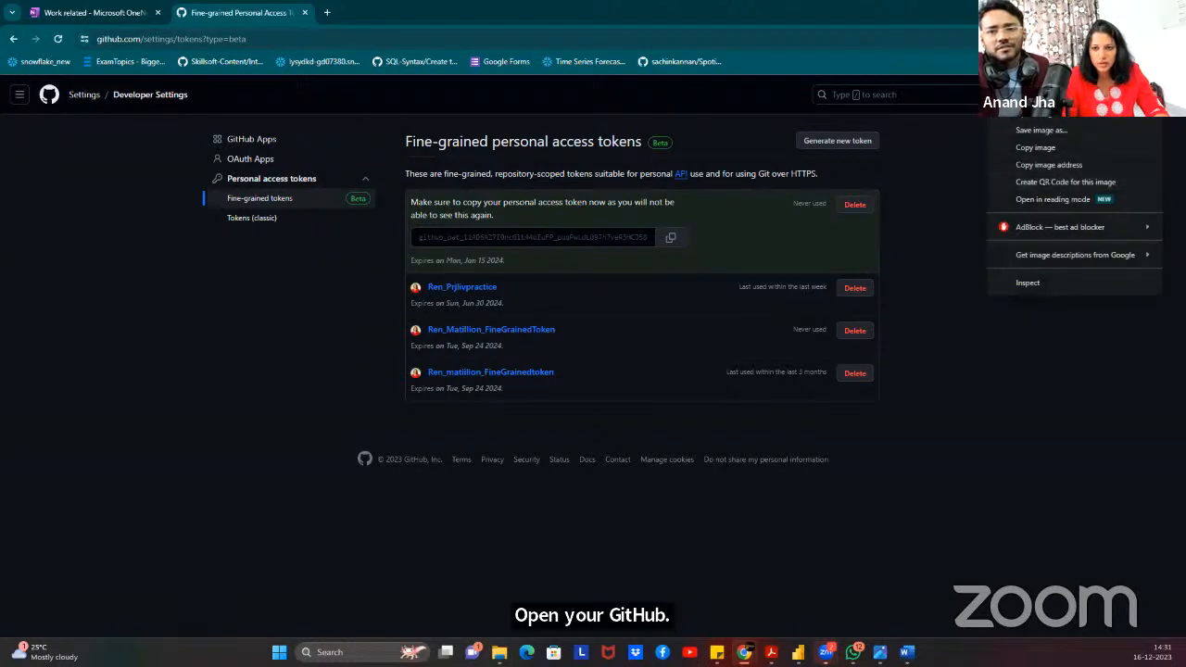
click(1163, 95)
click(1052, 203)
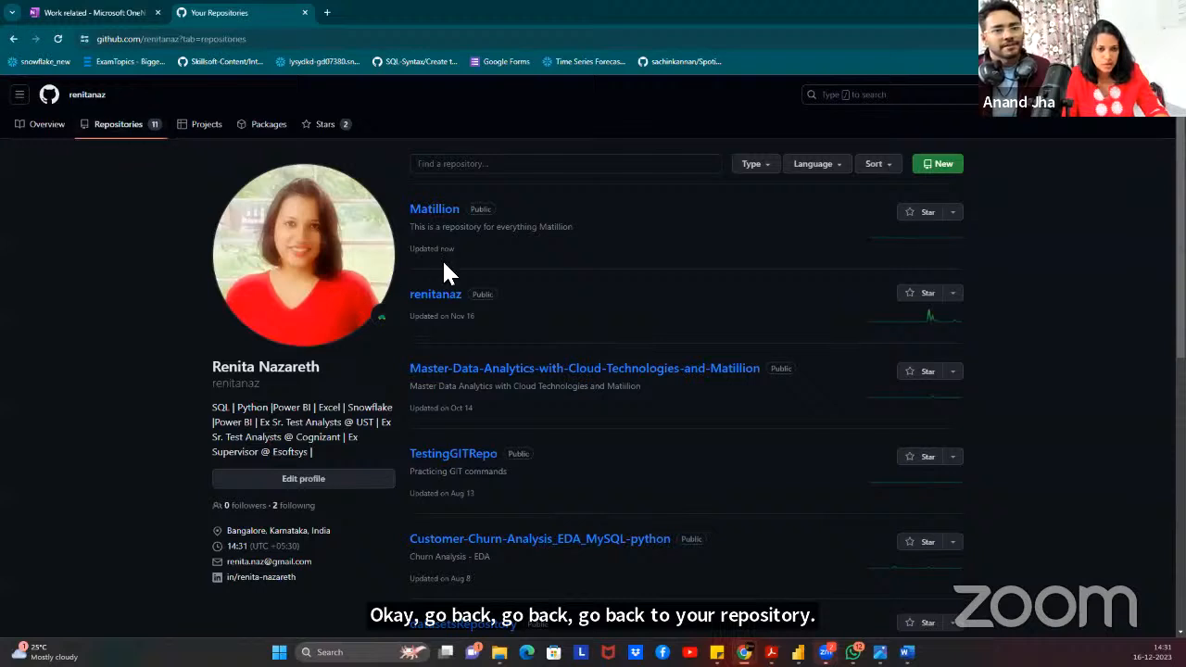
drag(447, 233, 445, 215)
click(444, 214)
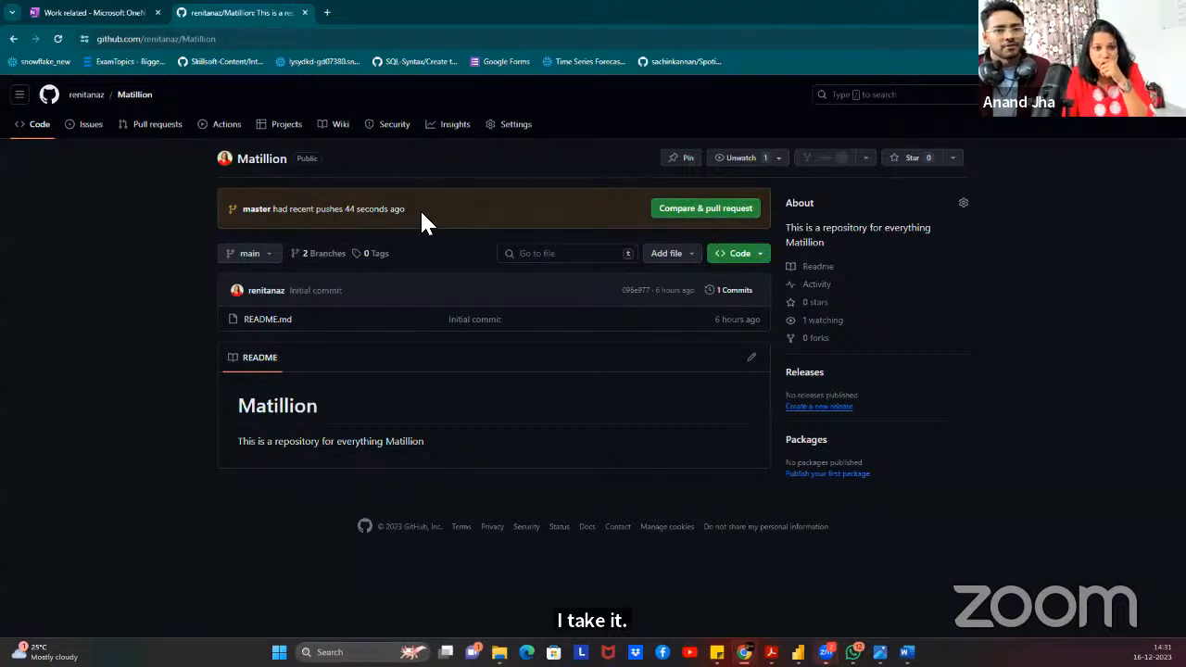
click(718, 221)
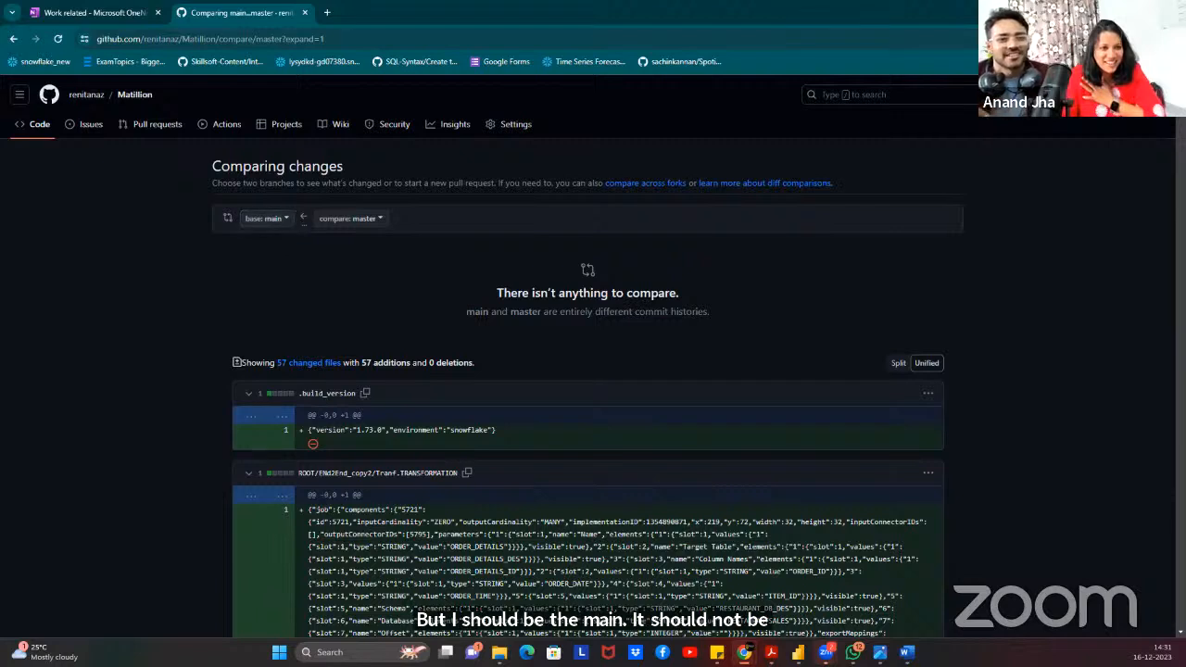
click(14, 40)
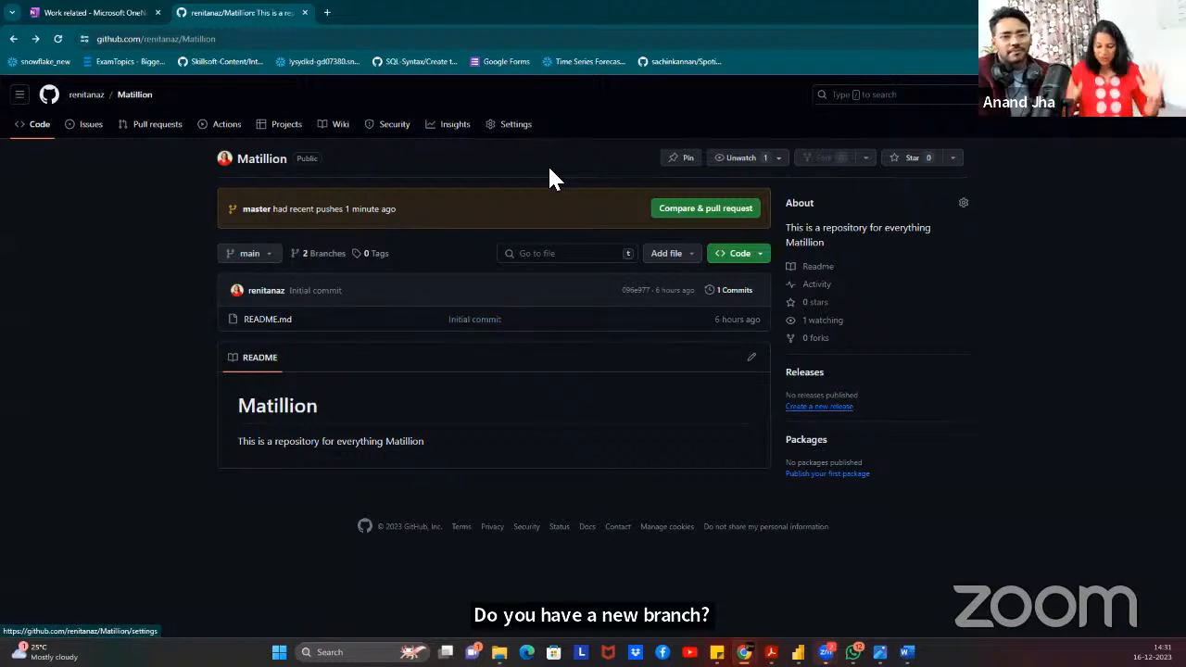
Switch to the master branch and browse ROOT down to the End2End folder.
click(272, 254)
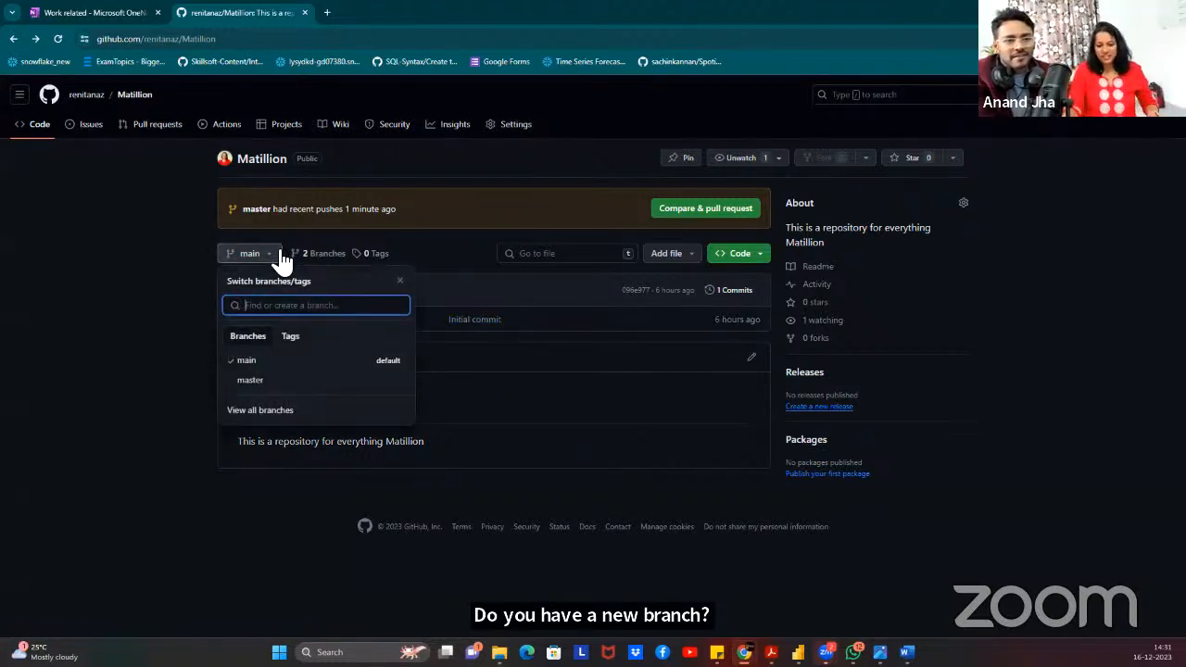
click(258, 387)
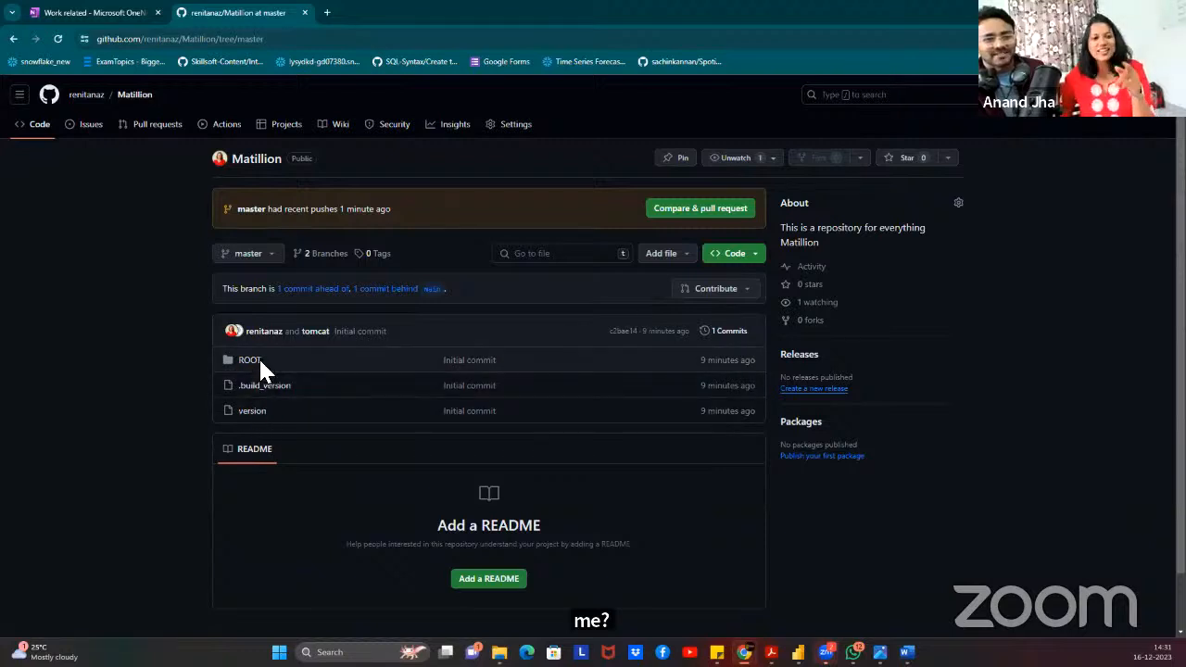
click(255, 361)
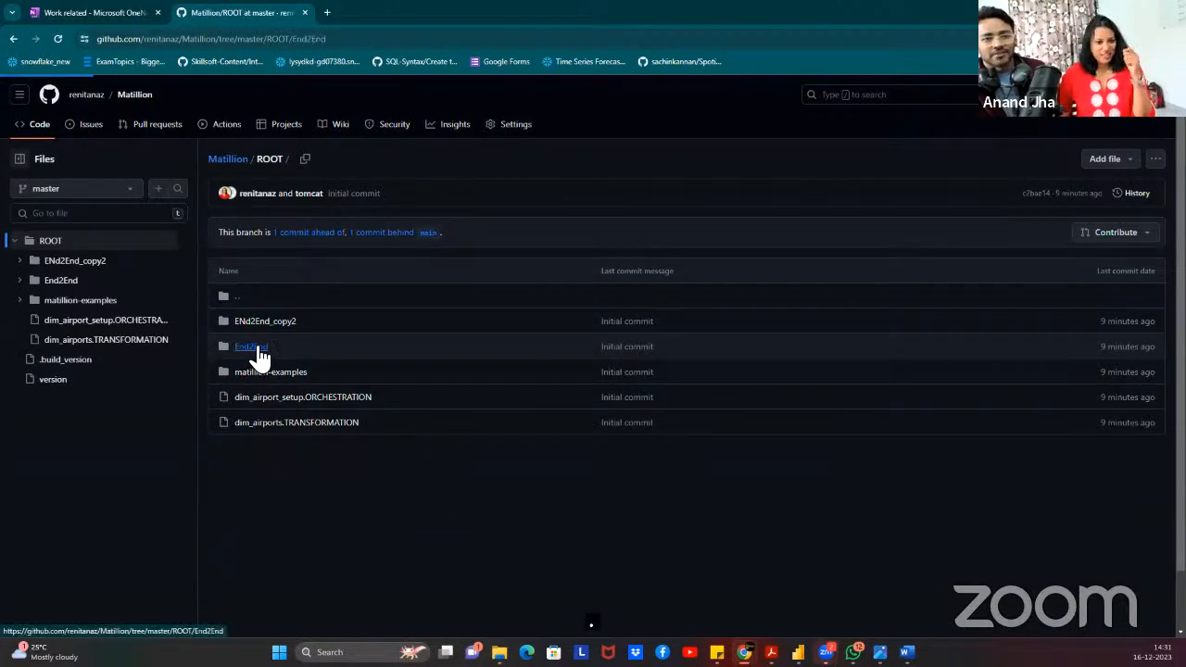
click(257, 349)
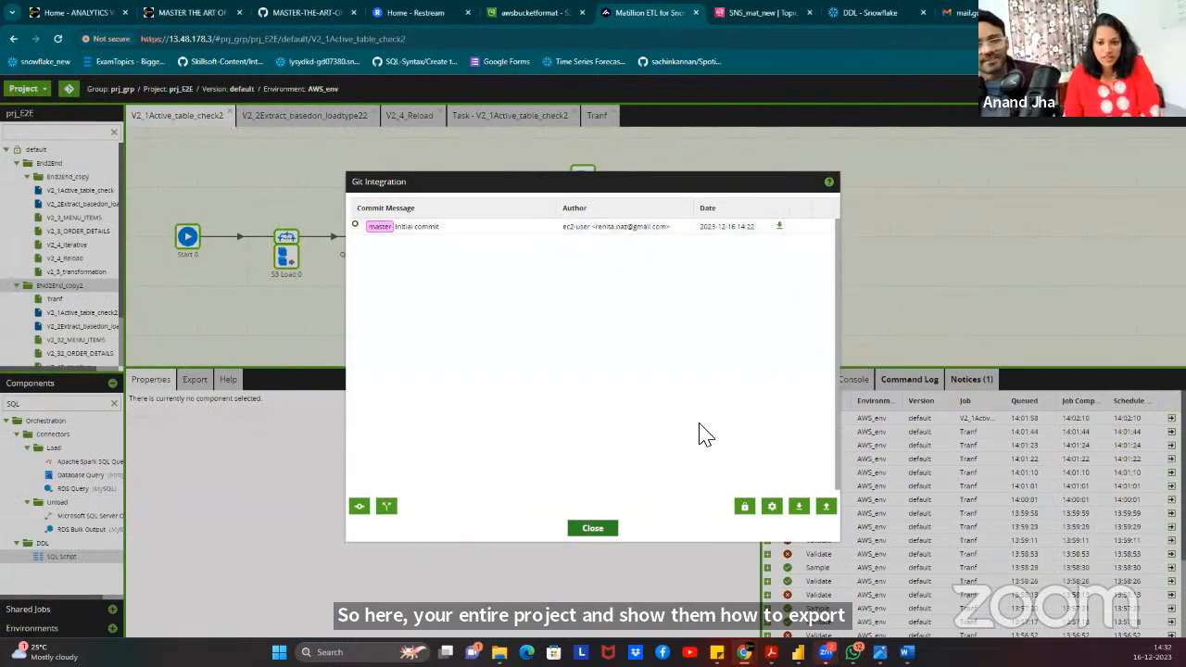
Export ENd2End_copy2 as ENd2End_copy2.json, including the AWS_env environment and file_name variable but not the End2End jobs.
click(594, 530)
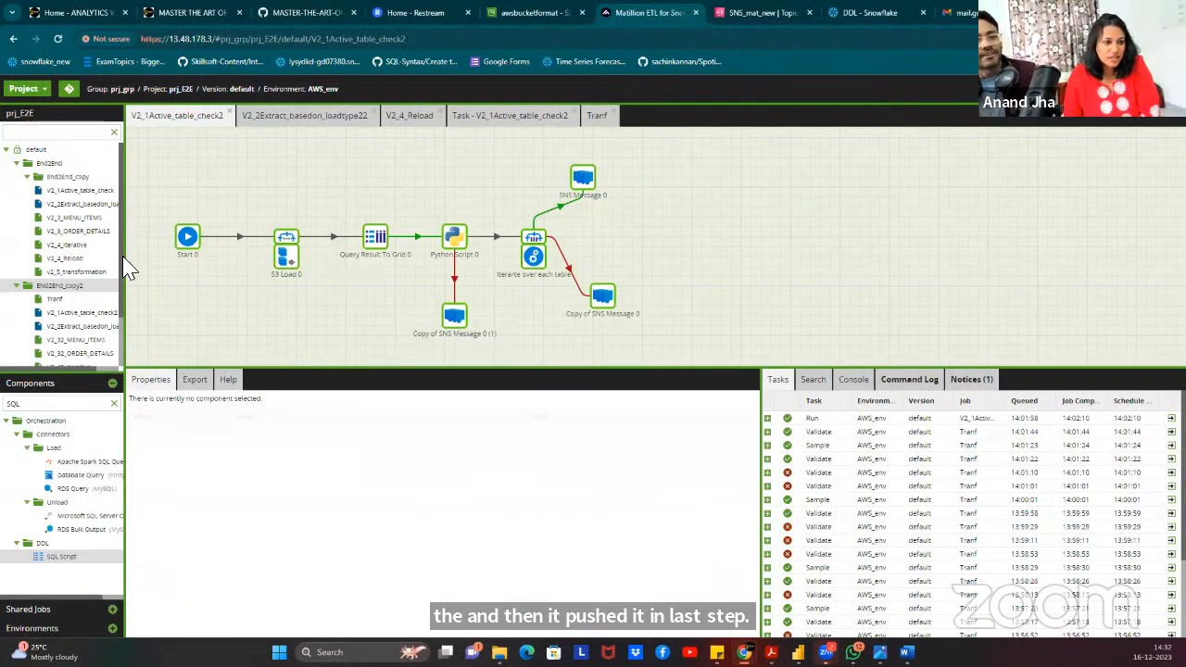
right_click(56, 293)
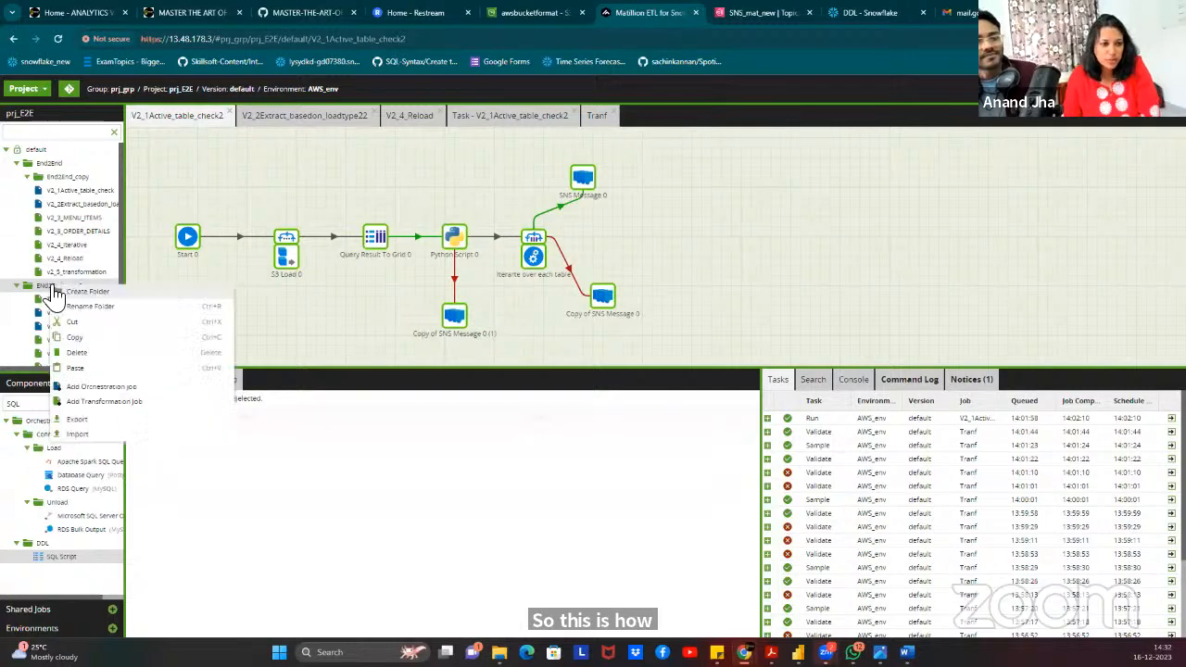
click(85, 419)
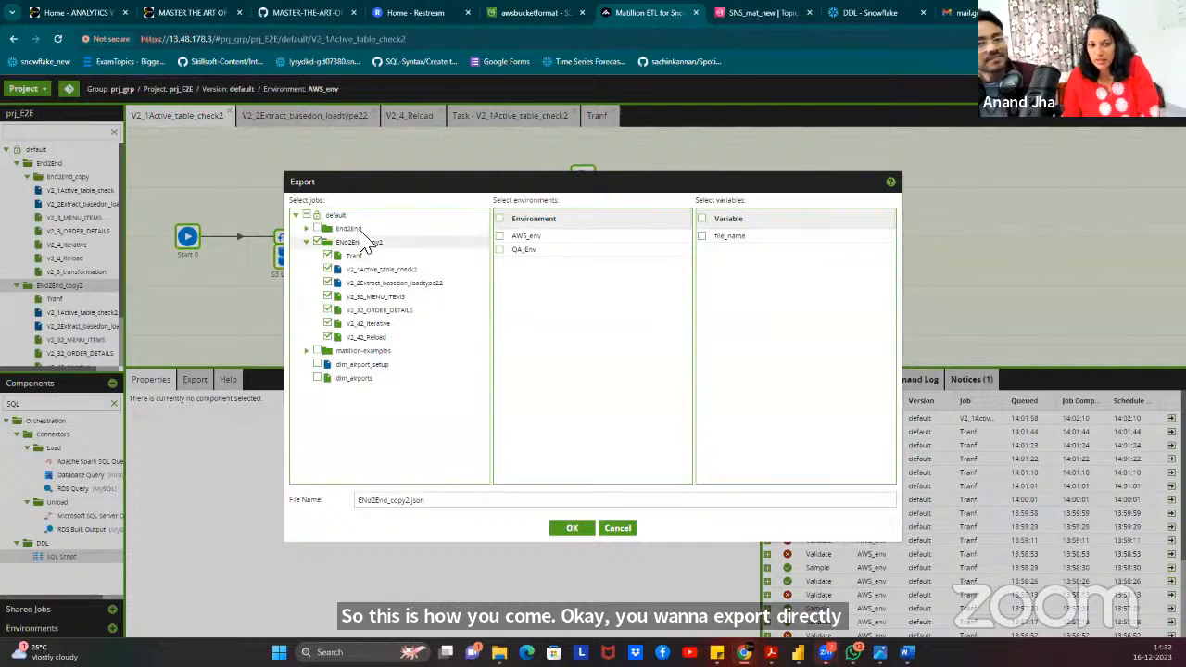
click(317, 229)
click(317, 229)
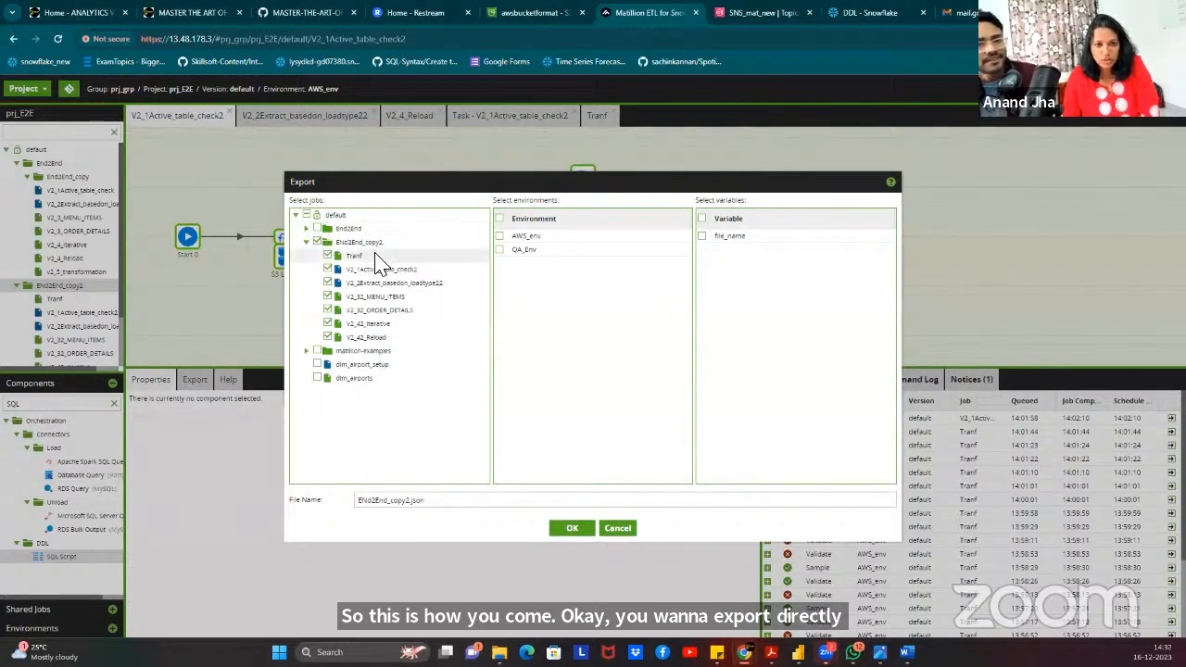
click(499, 236)
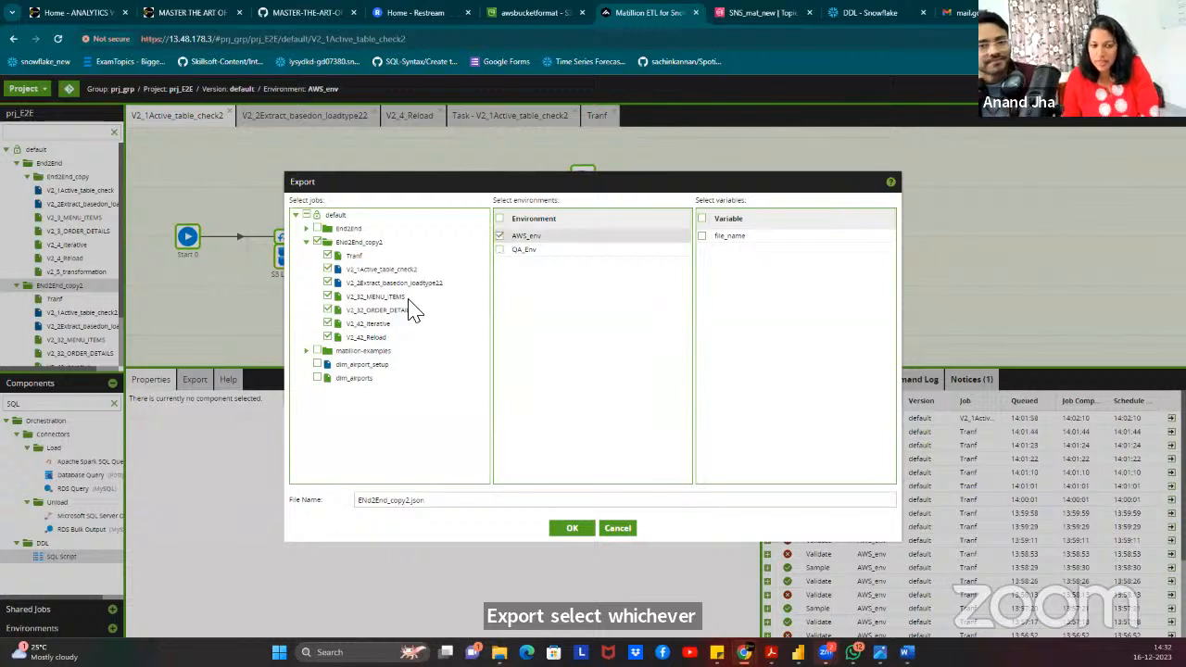
click(702, 237)
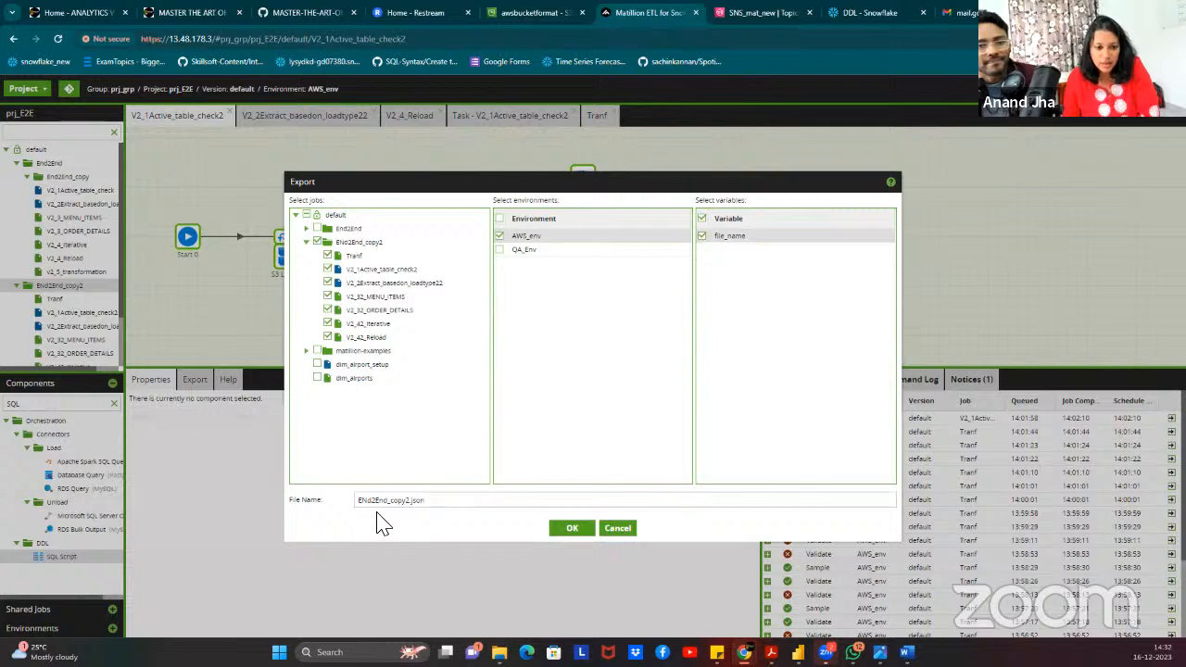
click(413, 509)
click(569, 529)
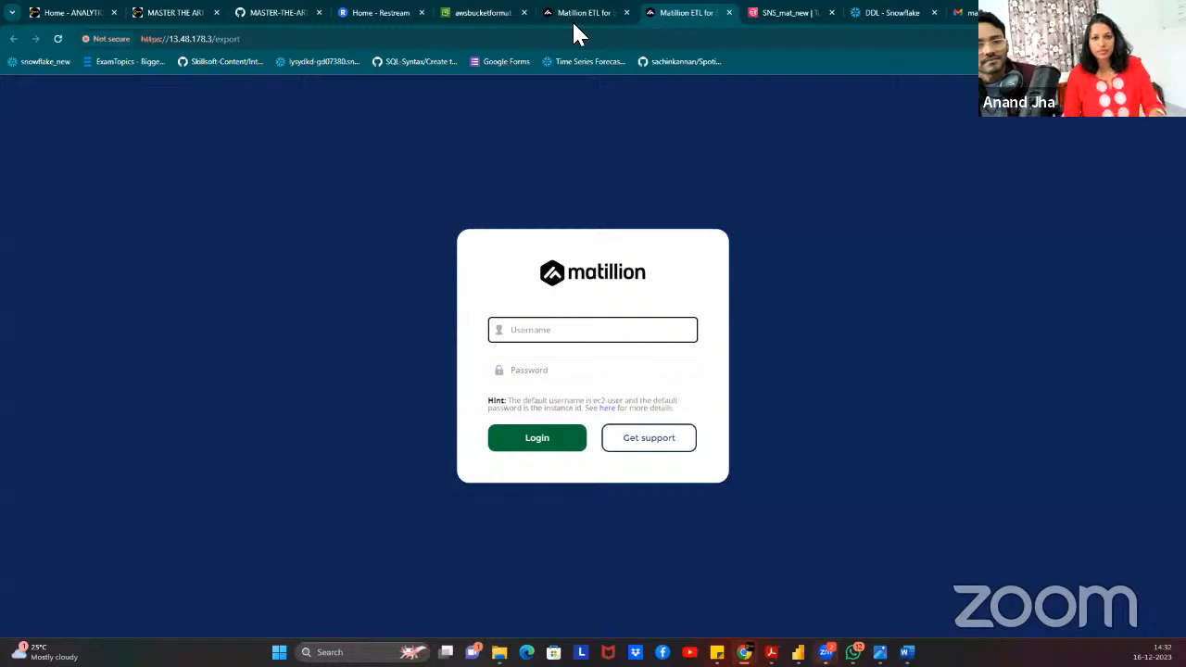
Find the running Matillion-ETL instance under EC2 Instances and copy its instance ID.
click(607, 345)
click(570, 16)
click(482, 13)
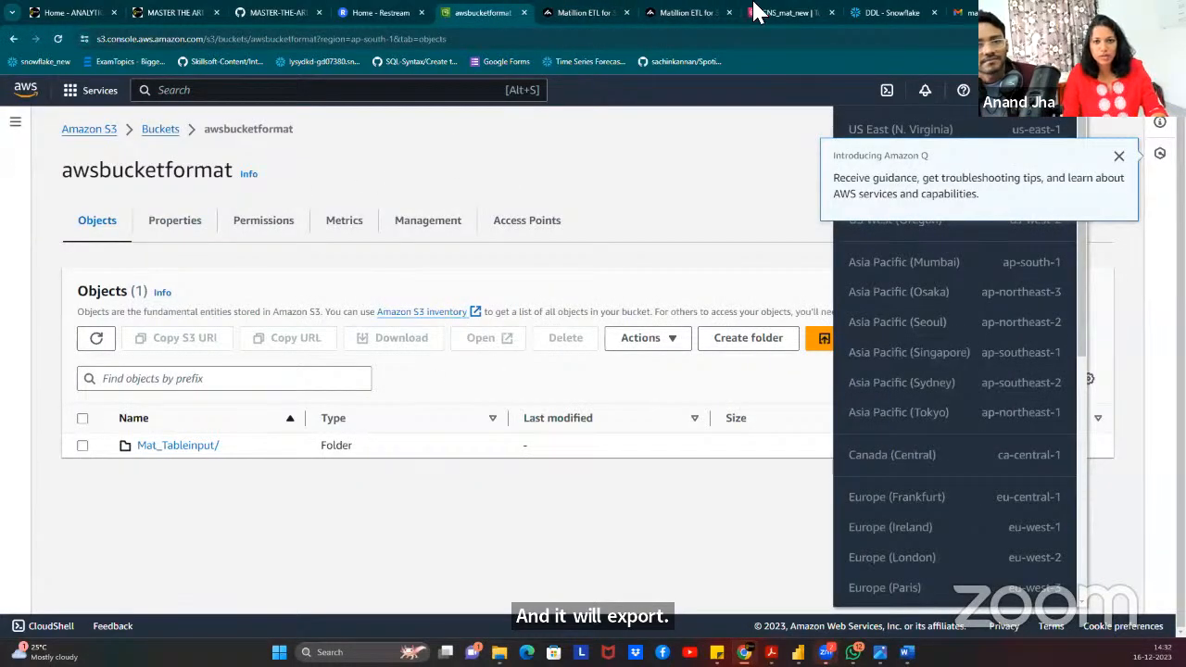
click(172, 92)
text(ec2)
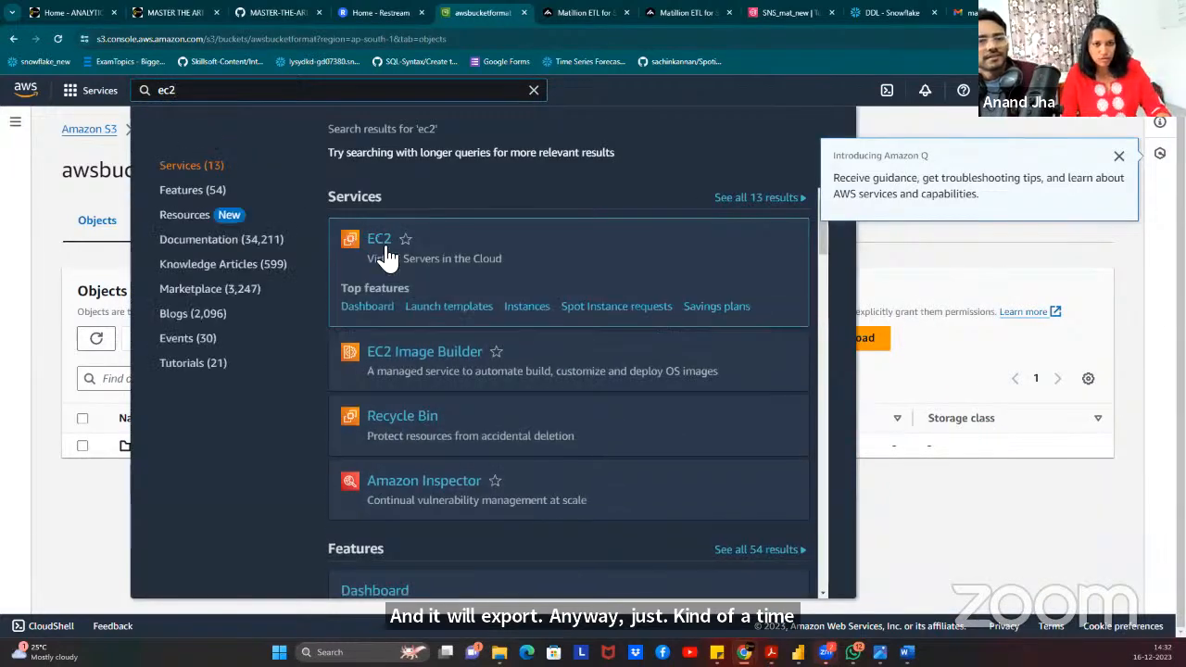
click(387, 248)
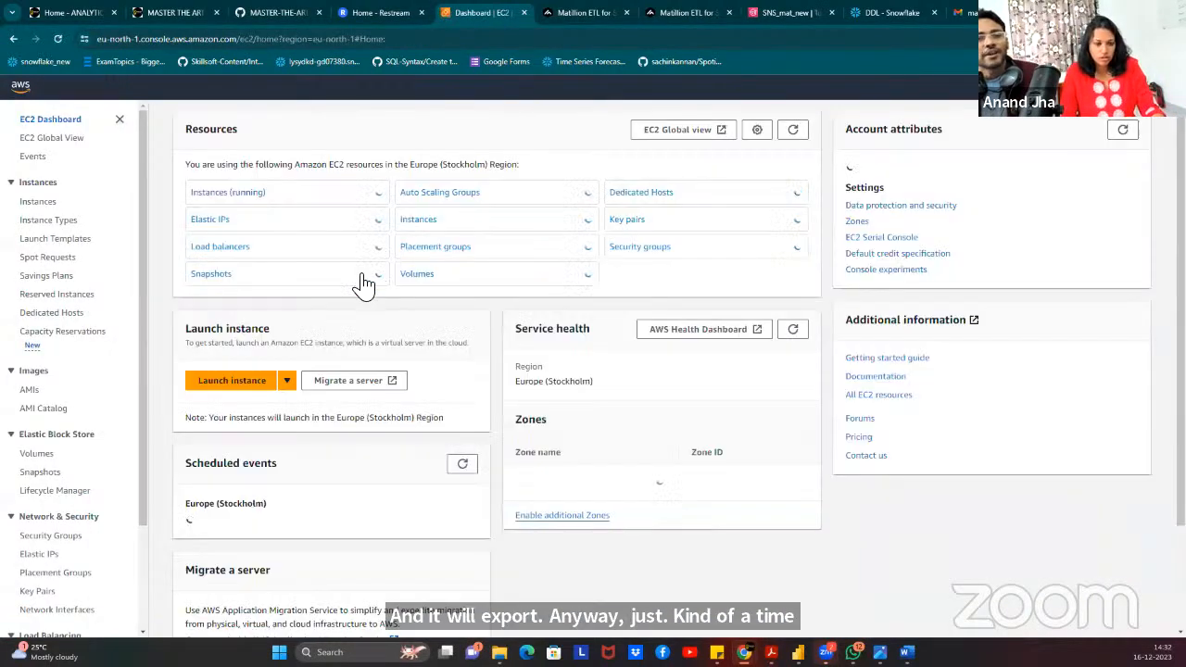
click(218, 194)
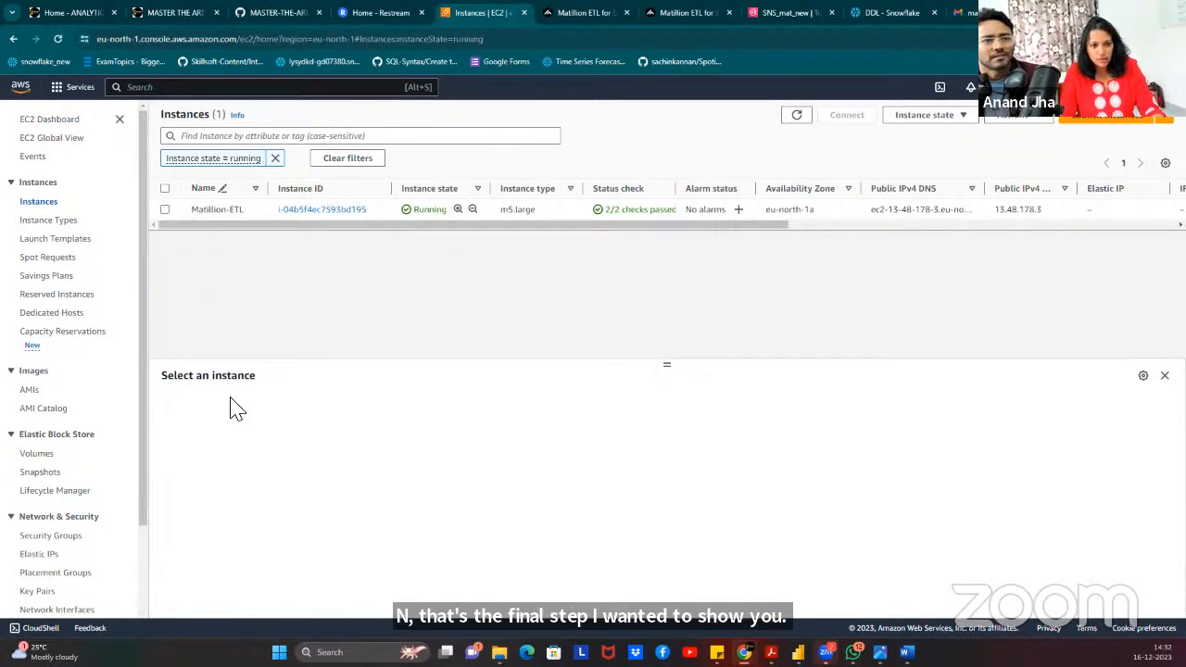
click(165, 209)
click(167, 472)
Log into Matillion as ec2-user, using the copied instance ID as the password.
click(664, 12)
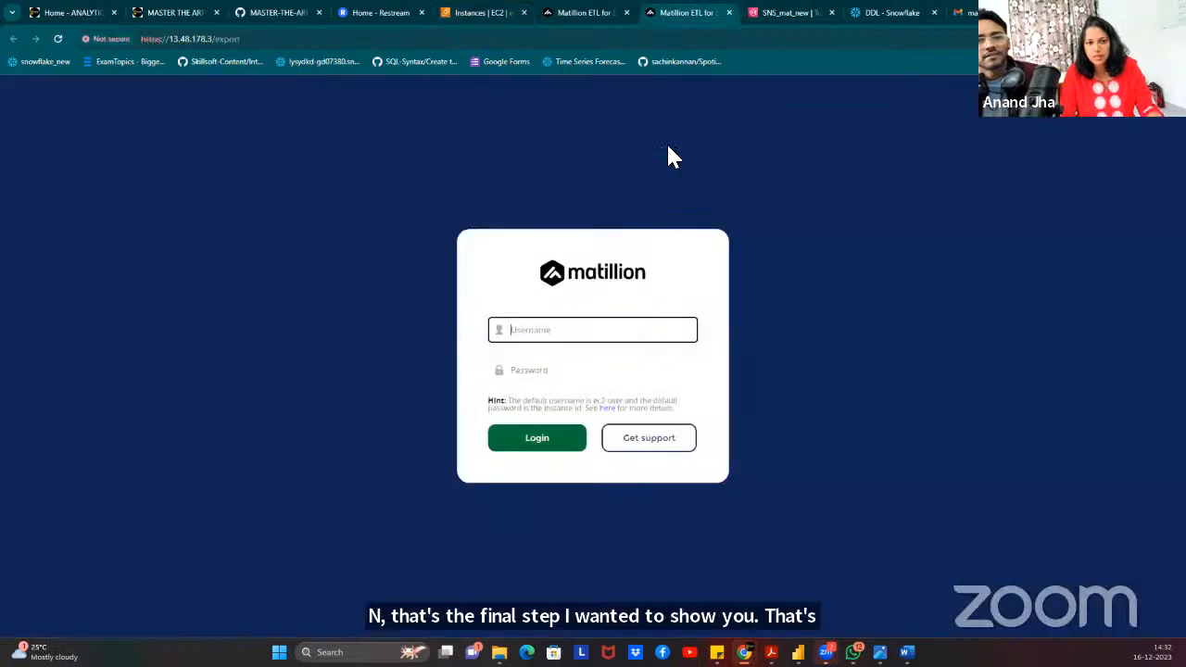
click(630, 331)
click(607, 355)
click(526, 369)
key(ctrl+v)
click(540, 444)
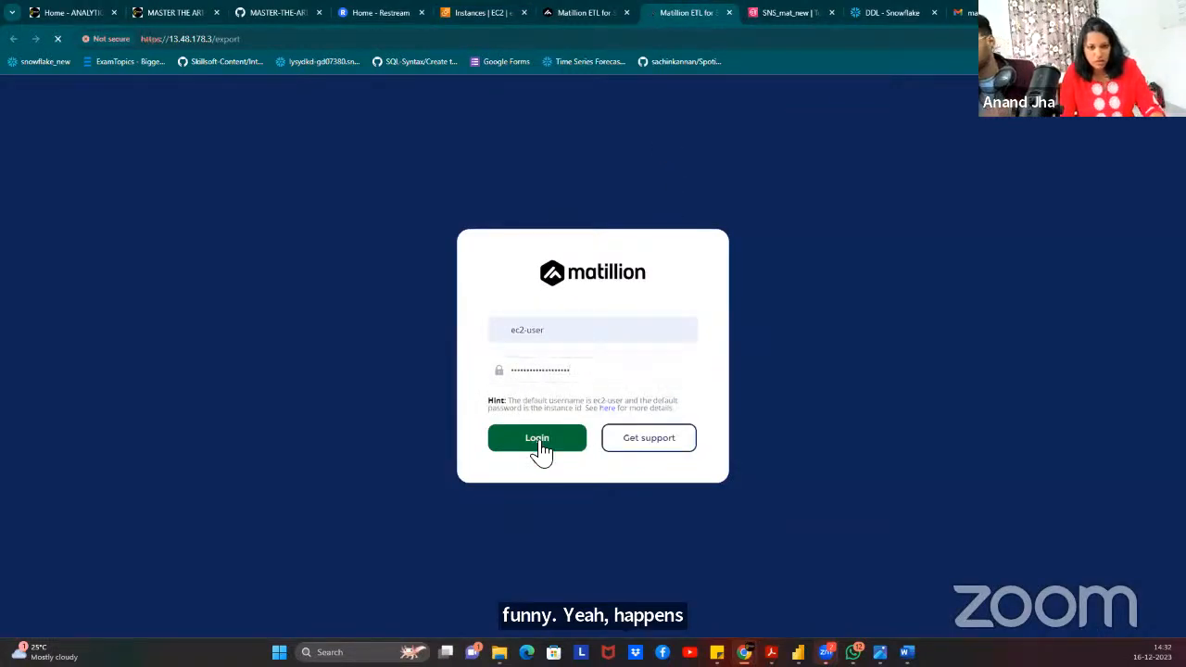
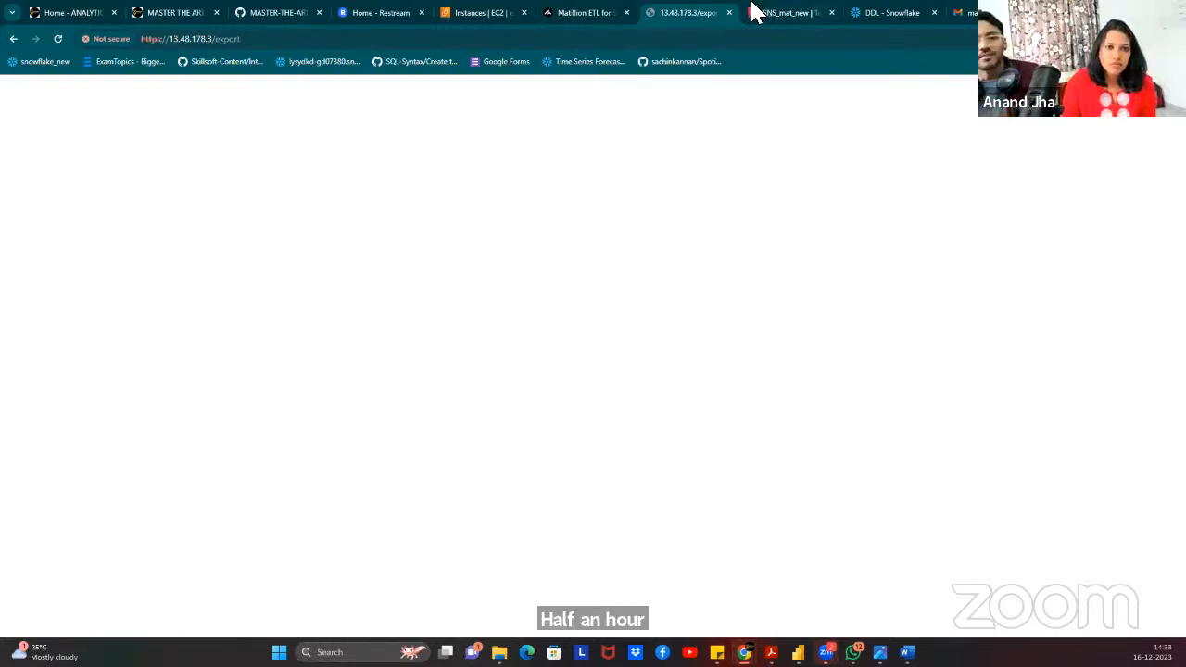
Close the leftover blank export tab and return to the Matillion job page.
click(569, 18)
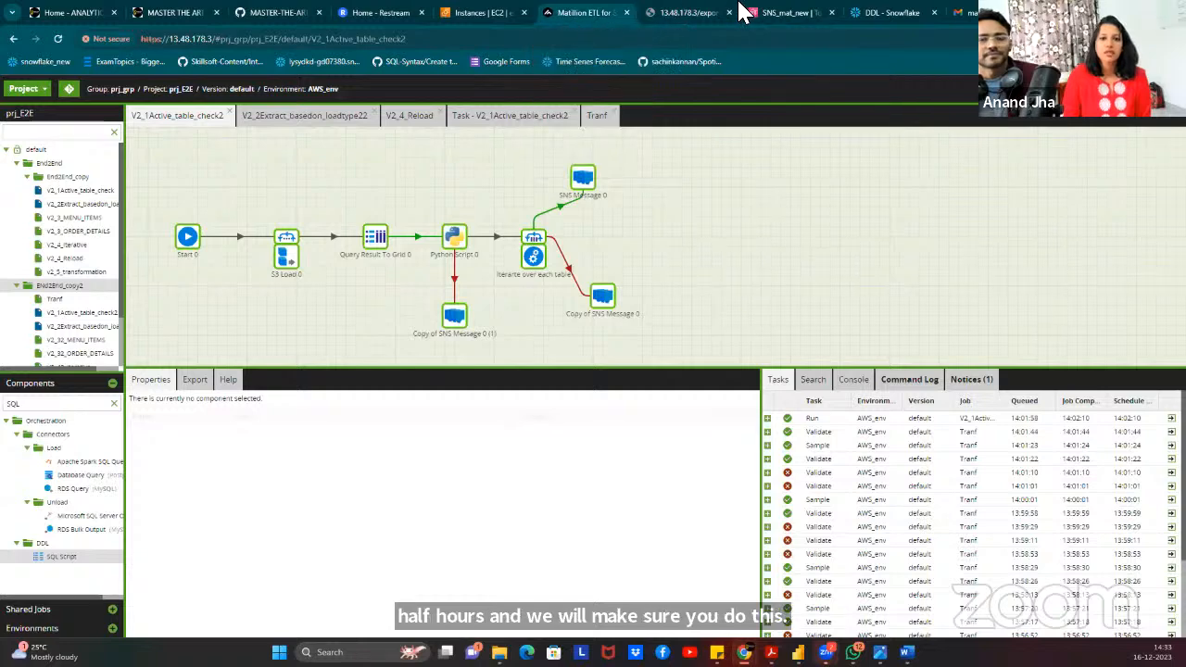
click(482, 12)
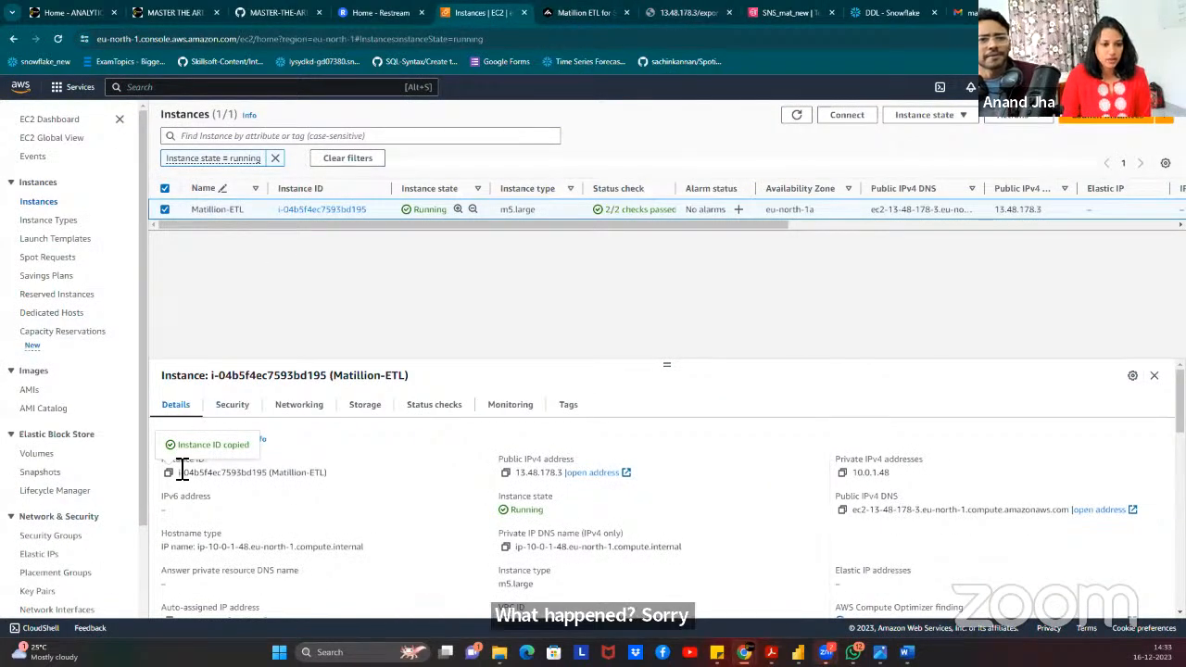
click(715, 18)
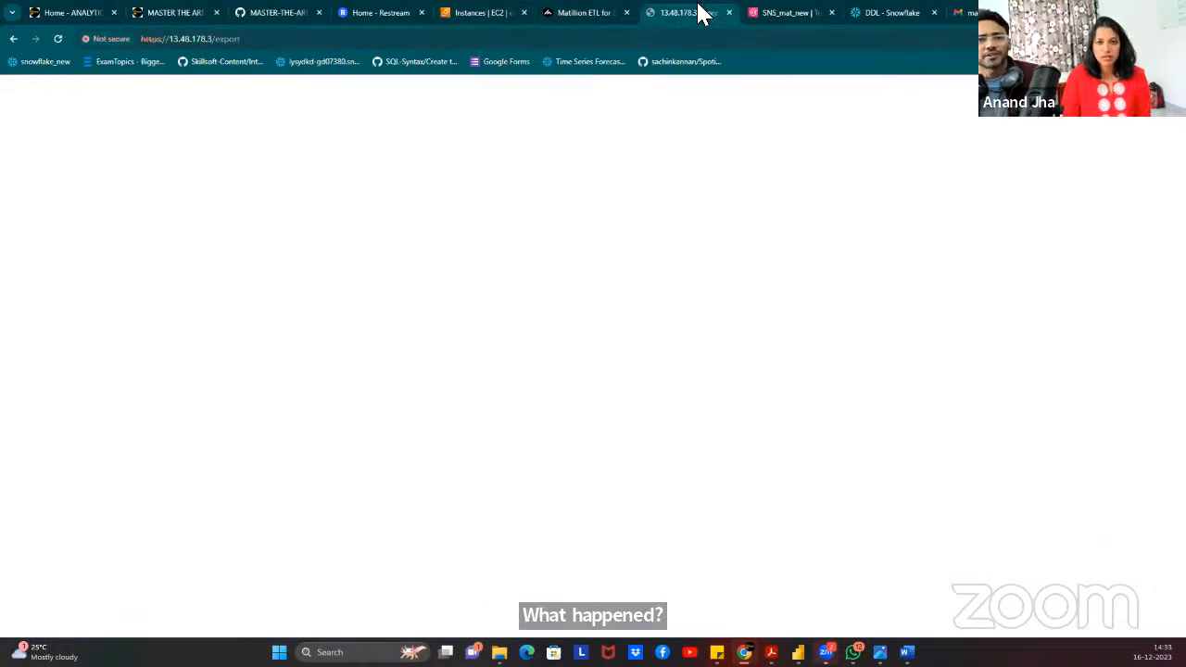
click(729, 14)
click(572, 18)
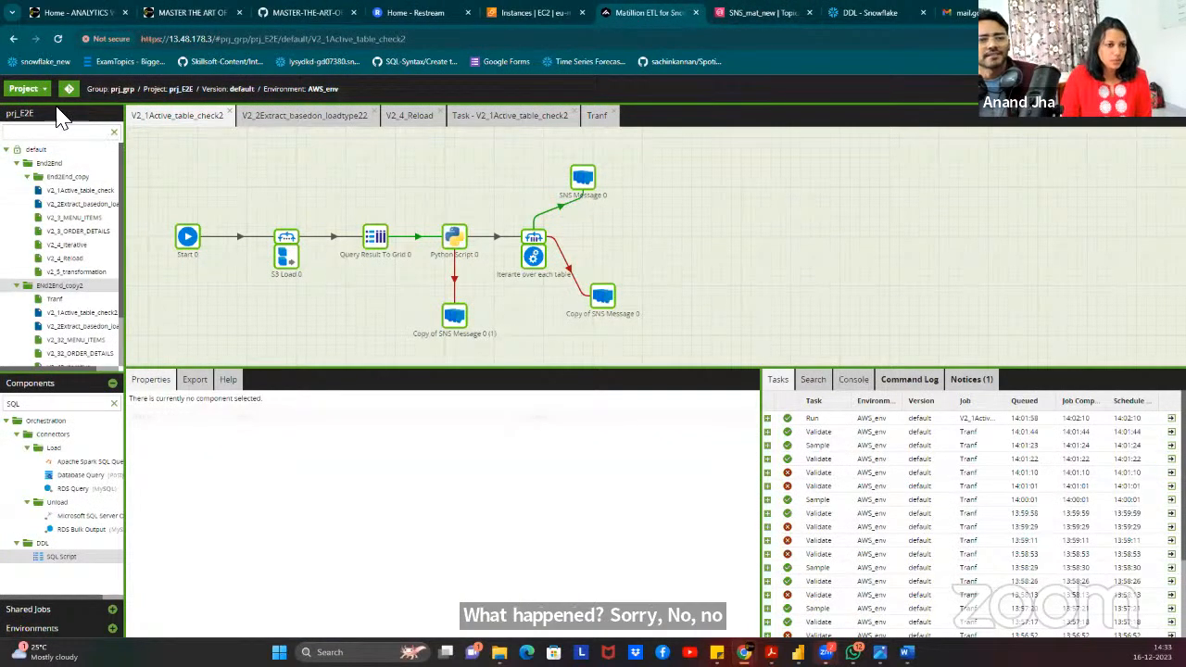
Export ENd2End_copy2 with the AWS_env environment and file_name variable, then close the blank export tab.
right_click(78, 287)
click(146, 423)
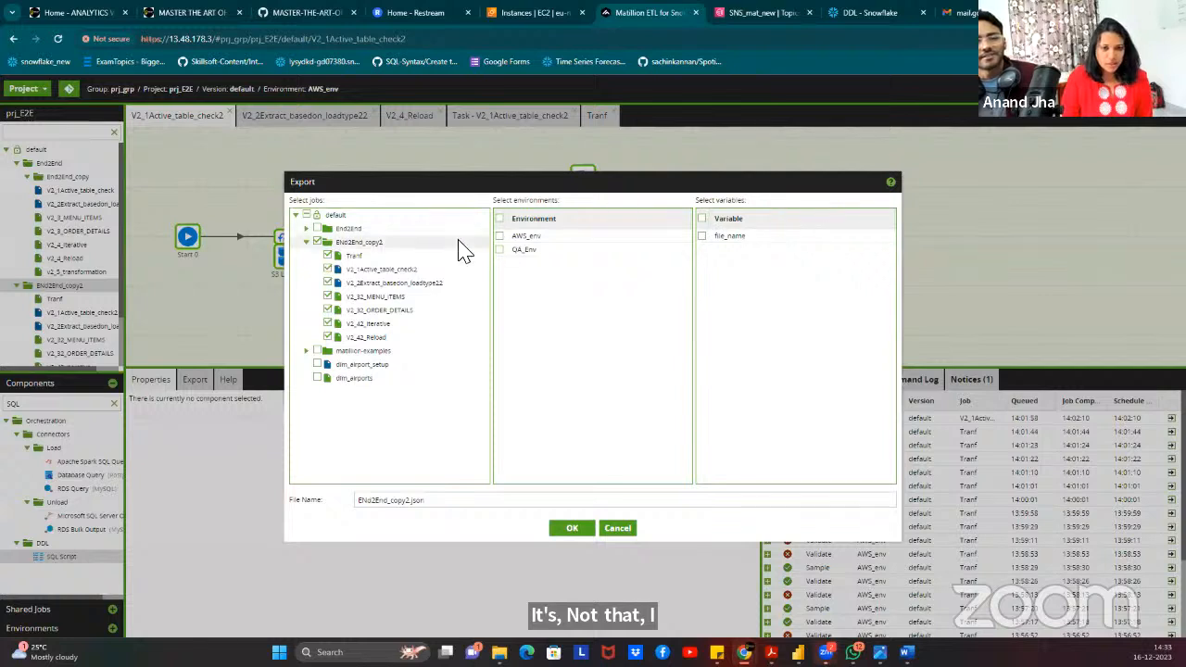
click(526, 237)
click(704, 236)
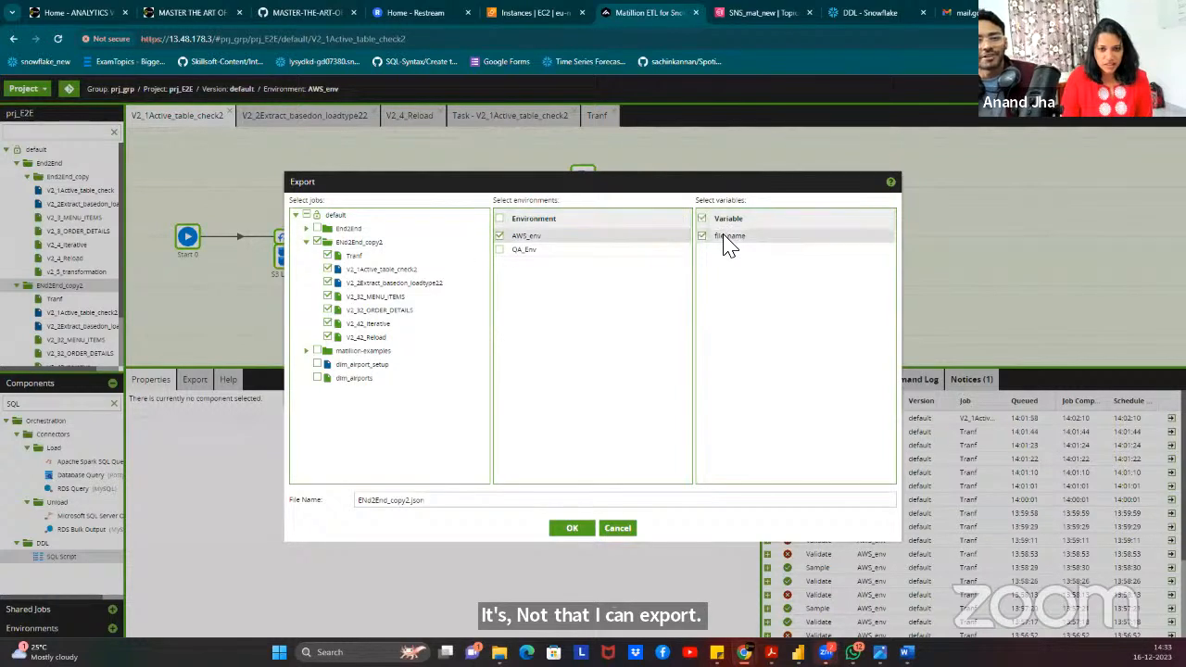
click(571, 530)
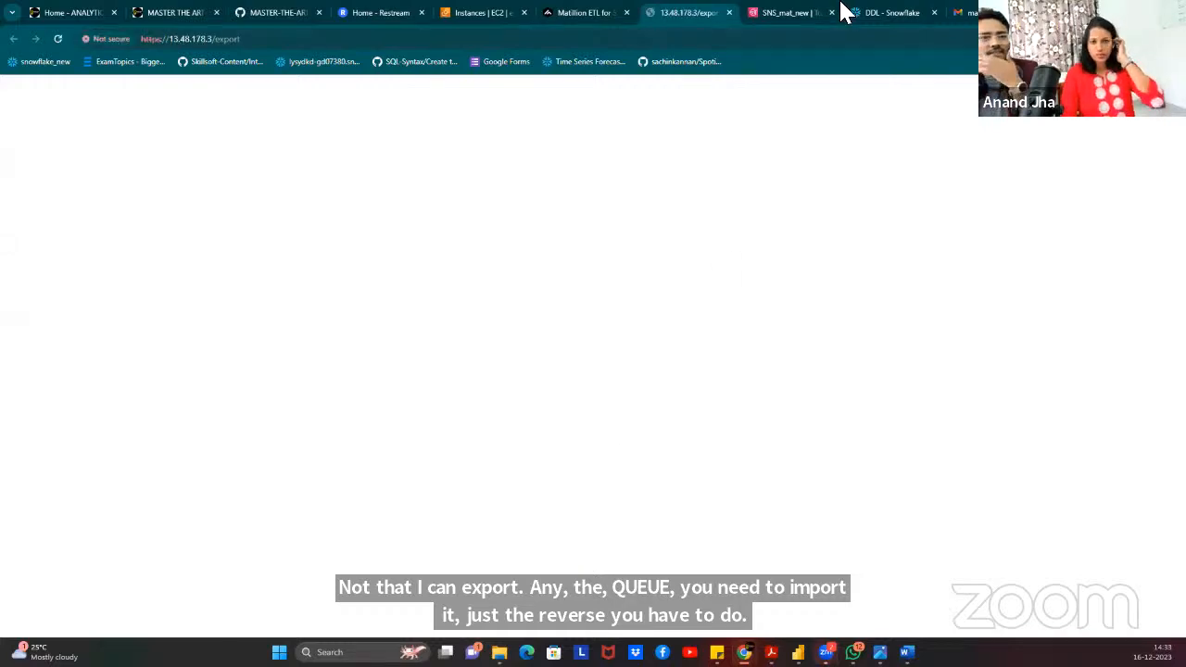
click(728, 14)
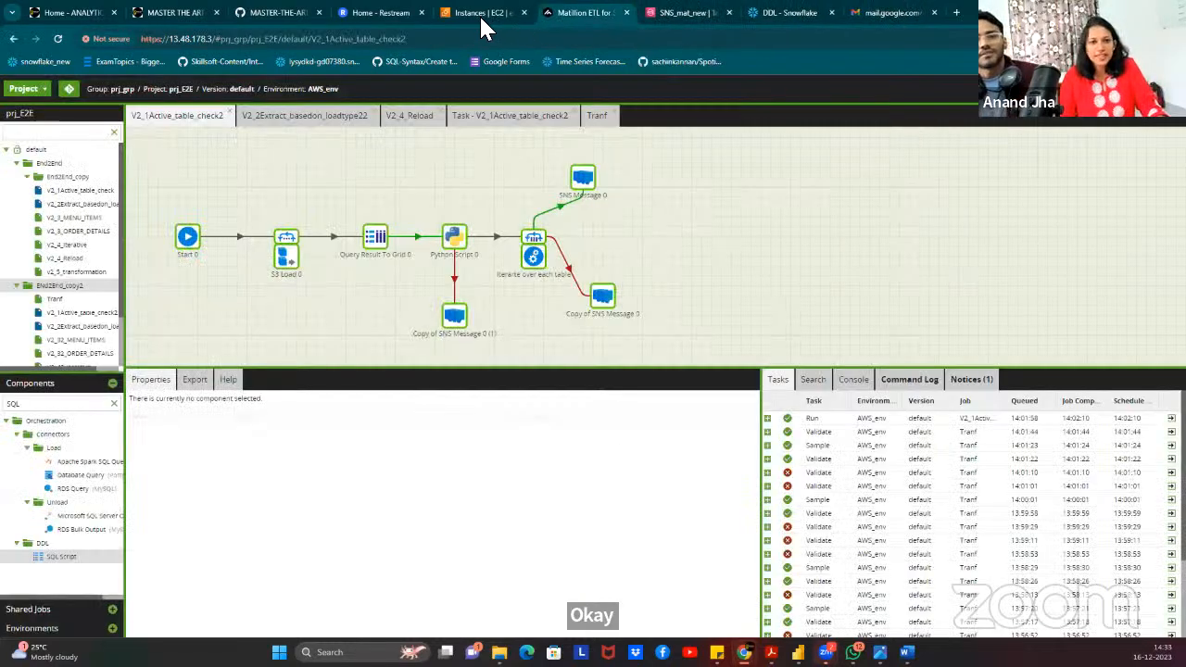
click(479, 14)
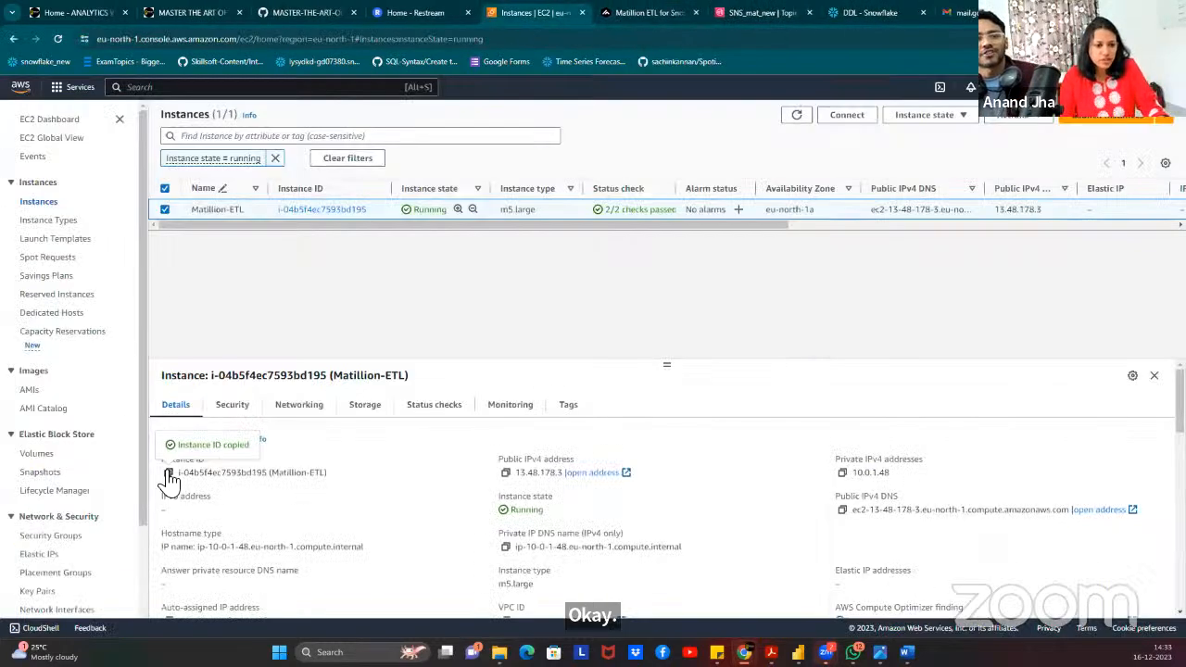
Reload the EC2 instances, copy Matillion-ETL's instance ID, and open its public address in a new tab.
click(590, 473)
click(628, 12)
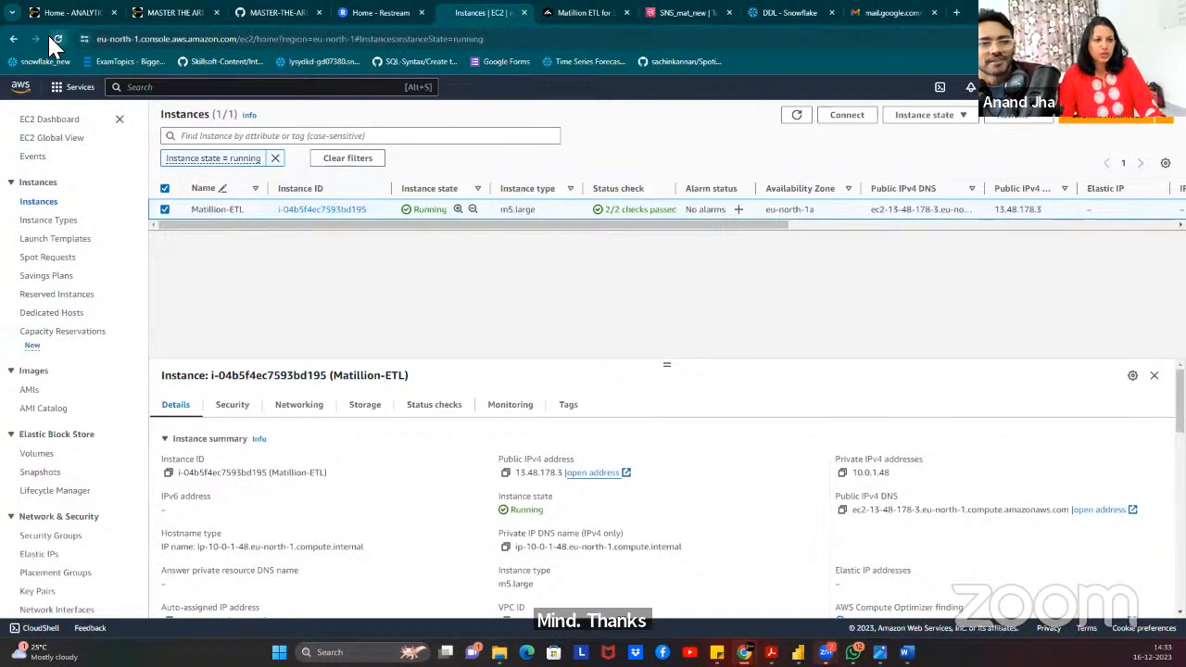
click(50, 38)
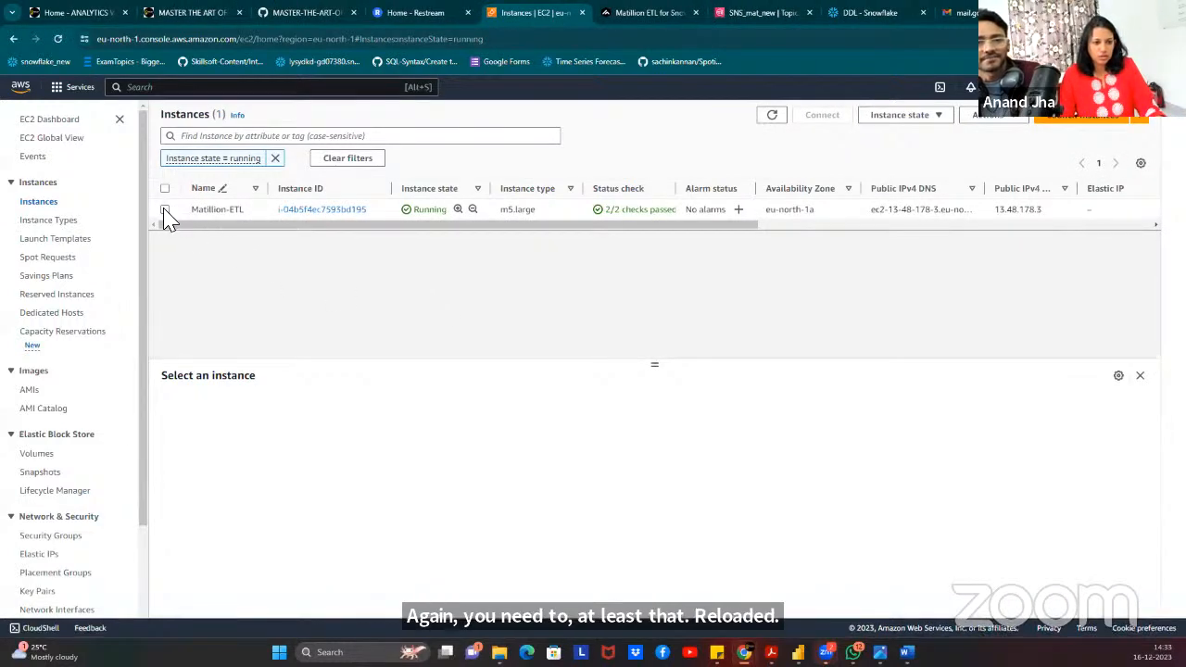
click(165, 211)
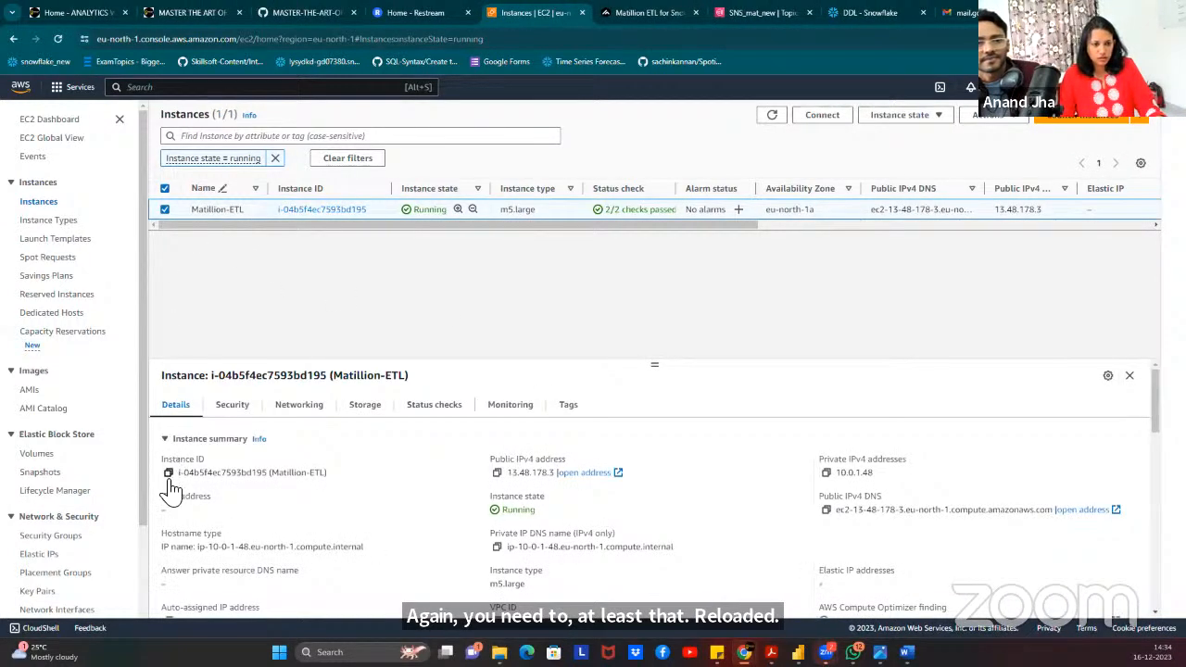
click(168, 473)
click(584, 472)
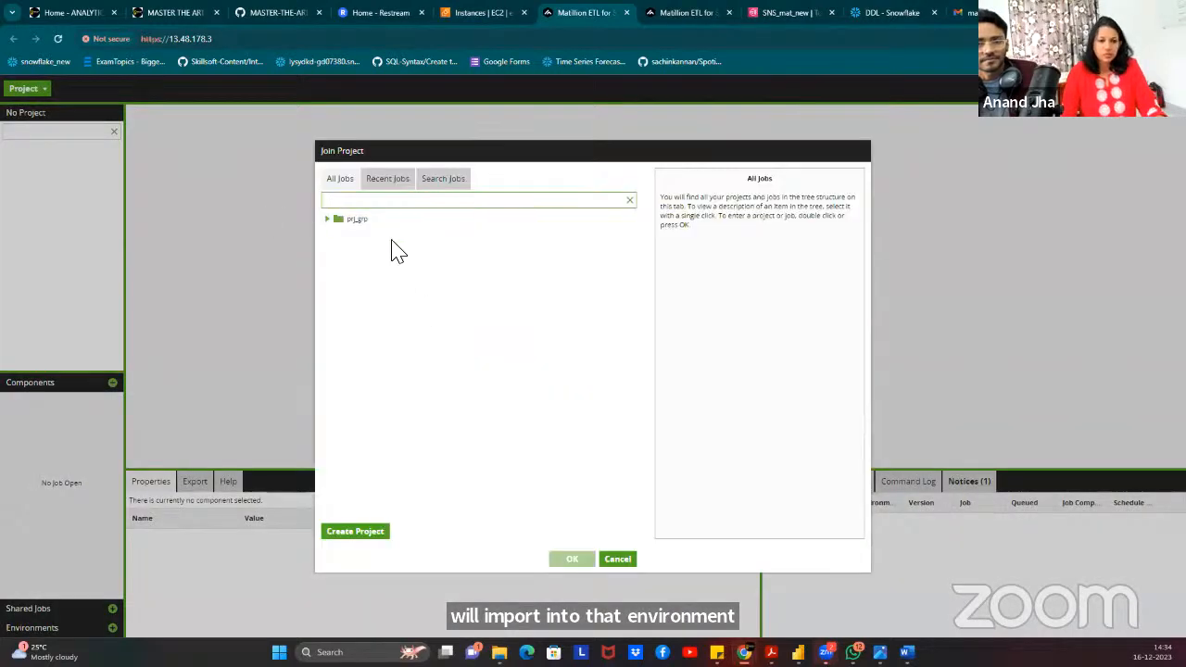
Join project prj_E2E and export ENd2End_copy2 with AWS_env and file_name to JSON.
click(362, 232)
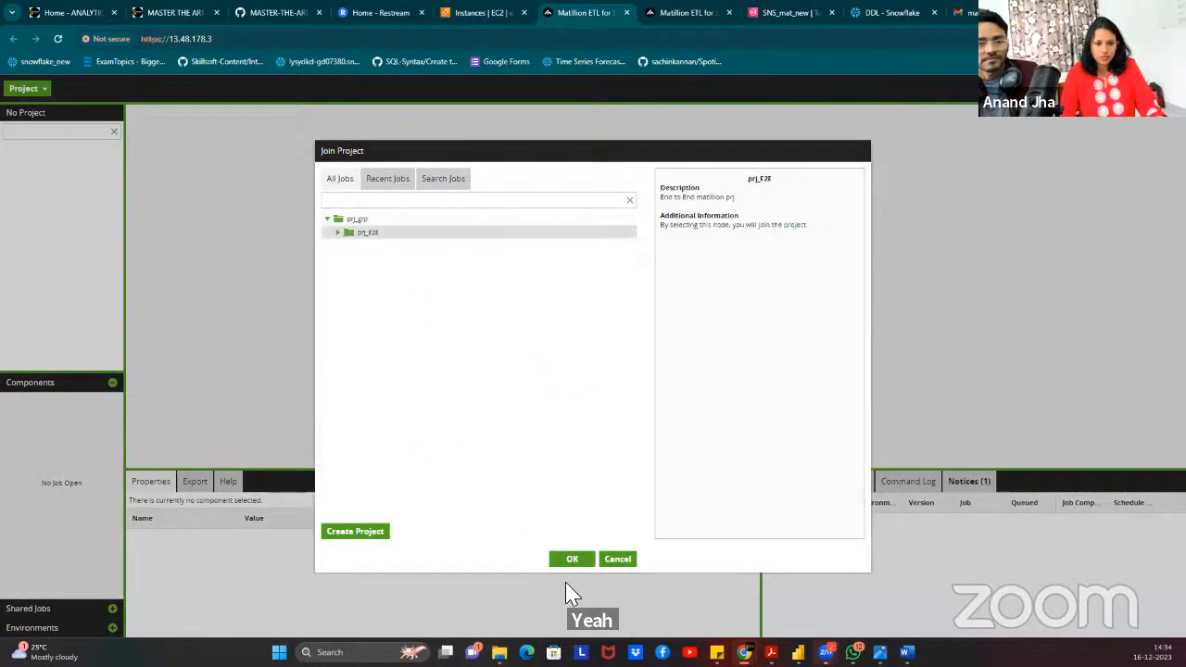
click(584, 560)
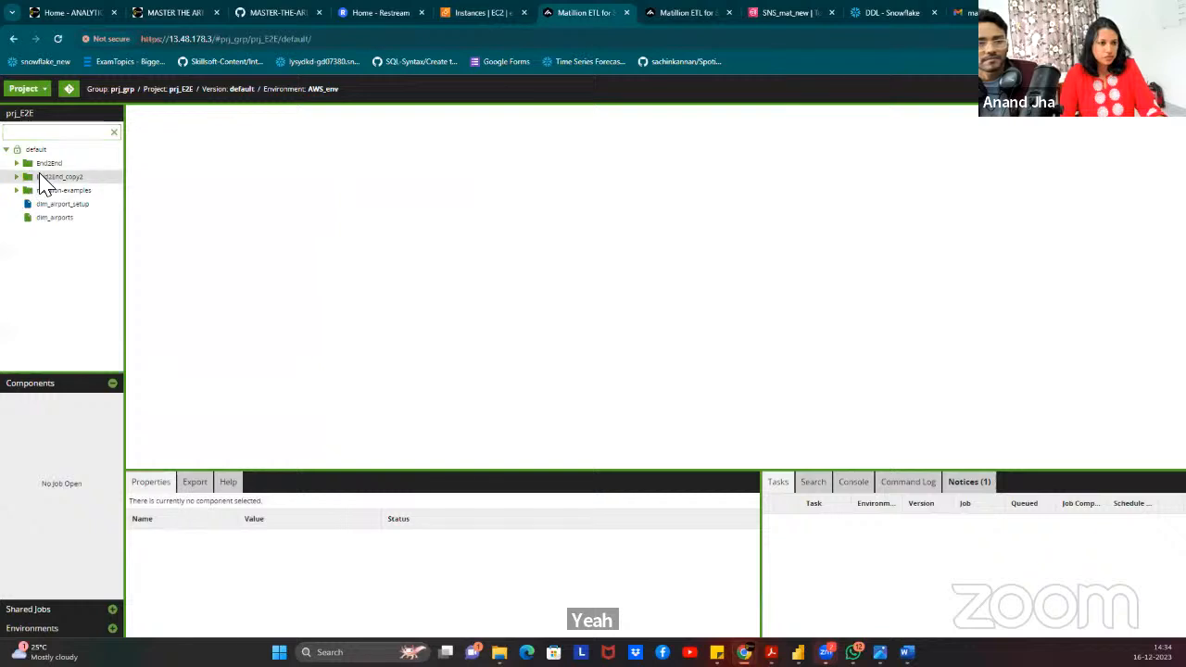
right_click(46, 176)
click(83, 322)
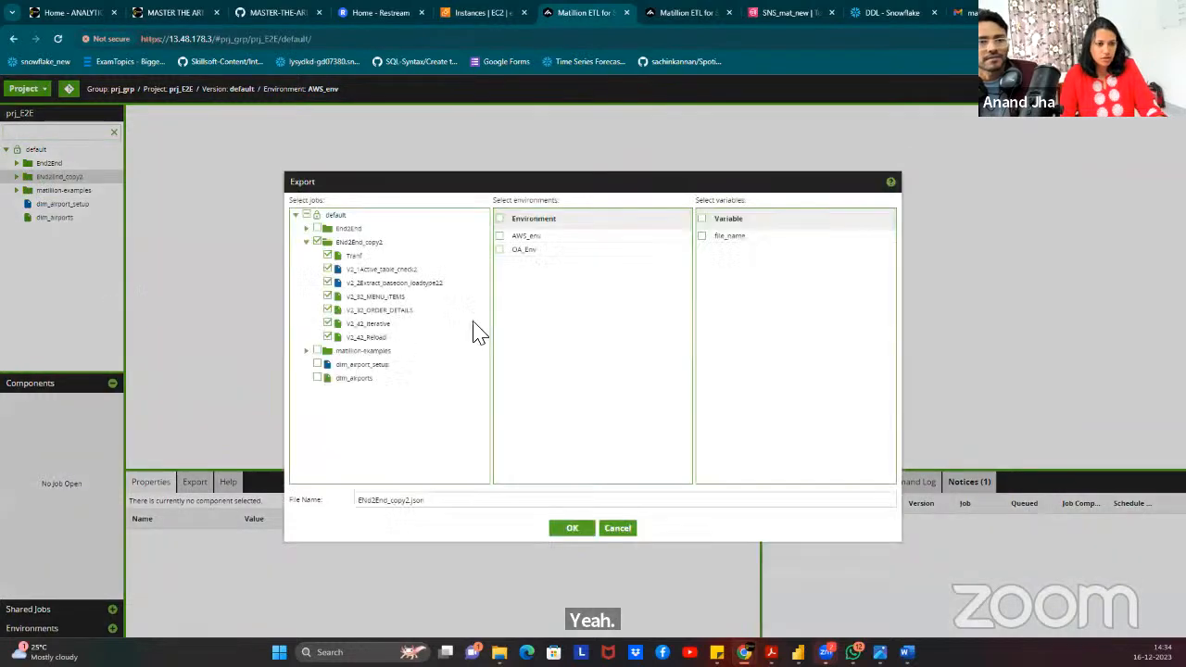
click(501, 237)
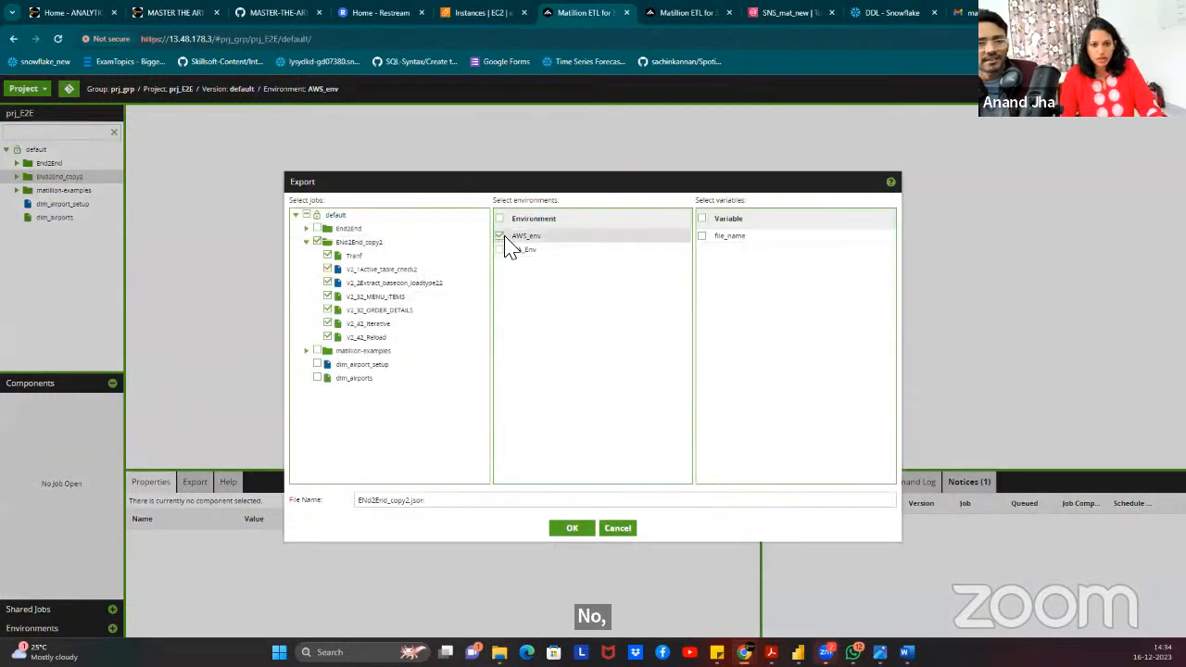
click(703, 236)
click(577, 530)
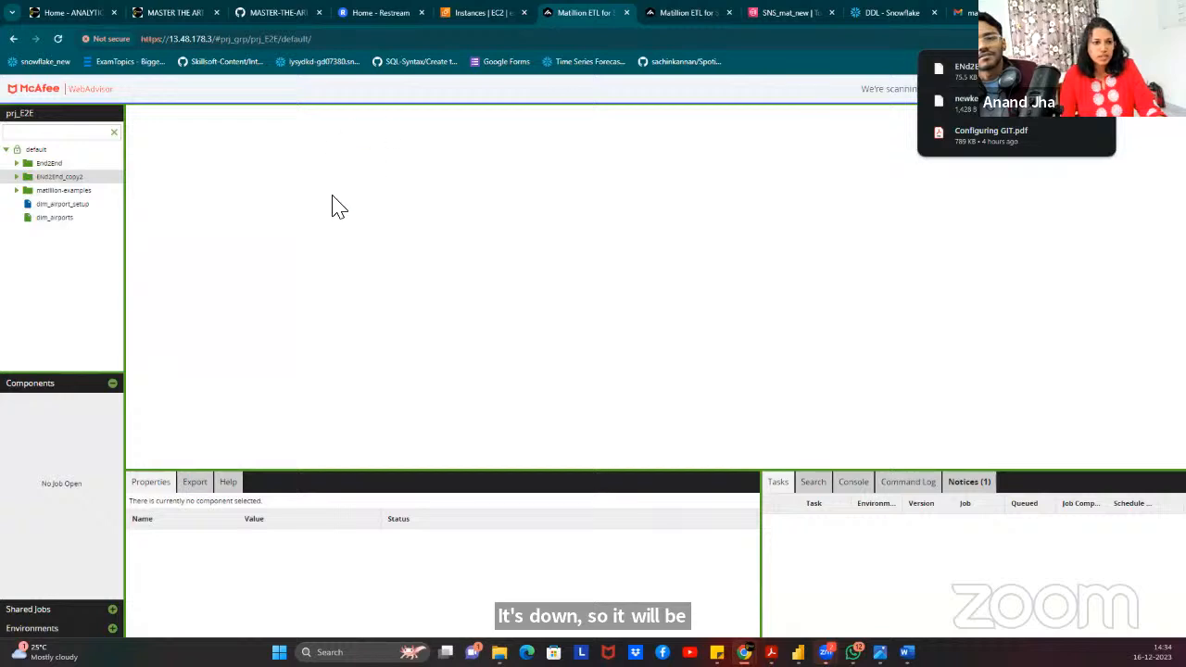
Collapse the components panel so the project's environments are shown.
right_click(37, 151)
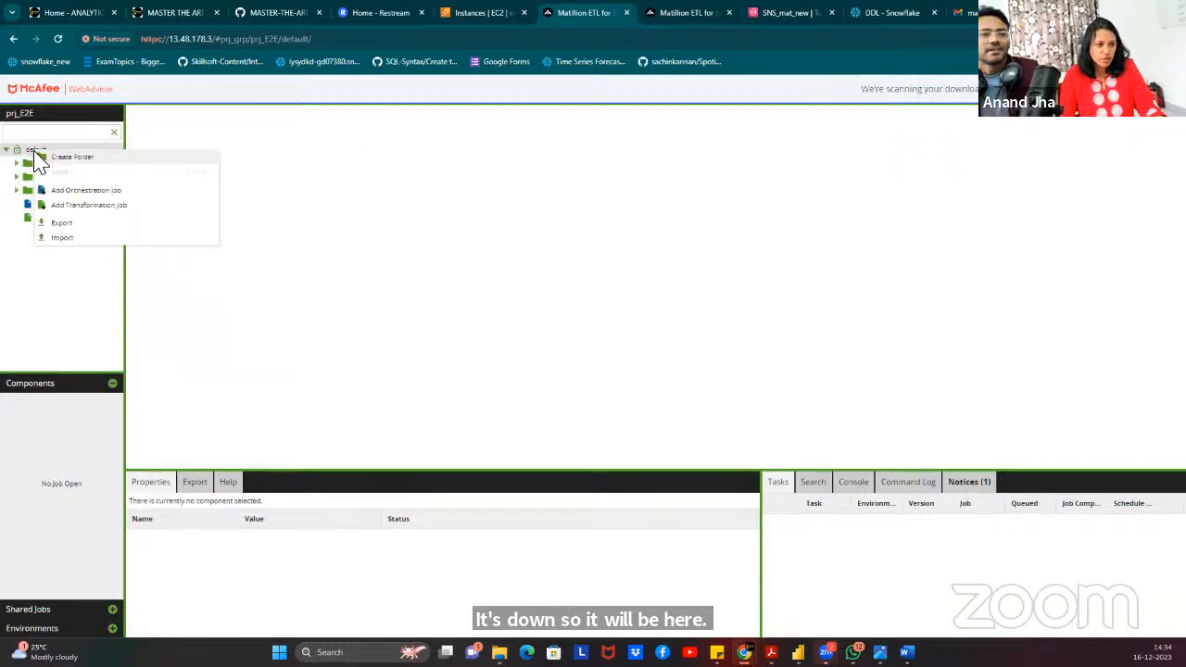
click(344, 198)
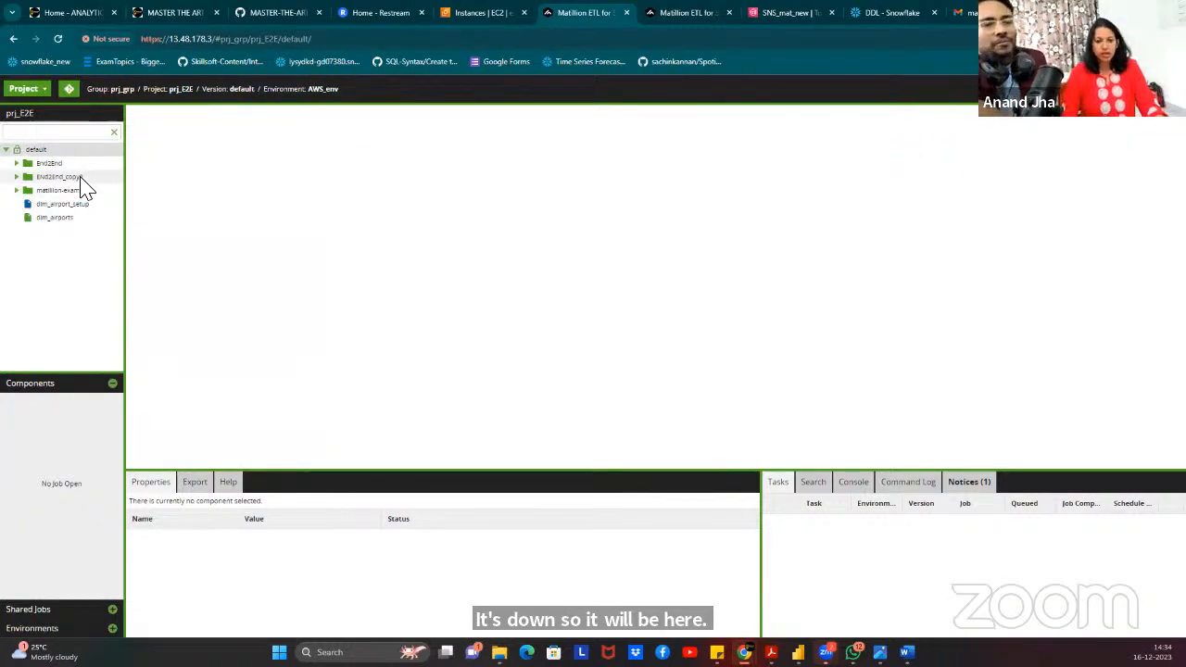
click(112, 384)
click(97, 423)
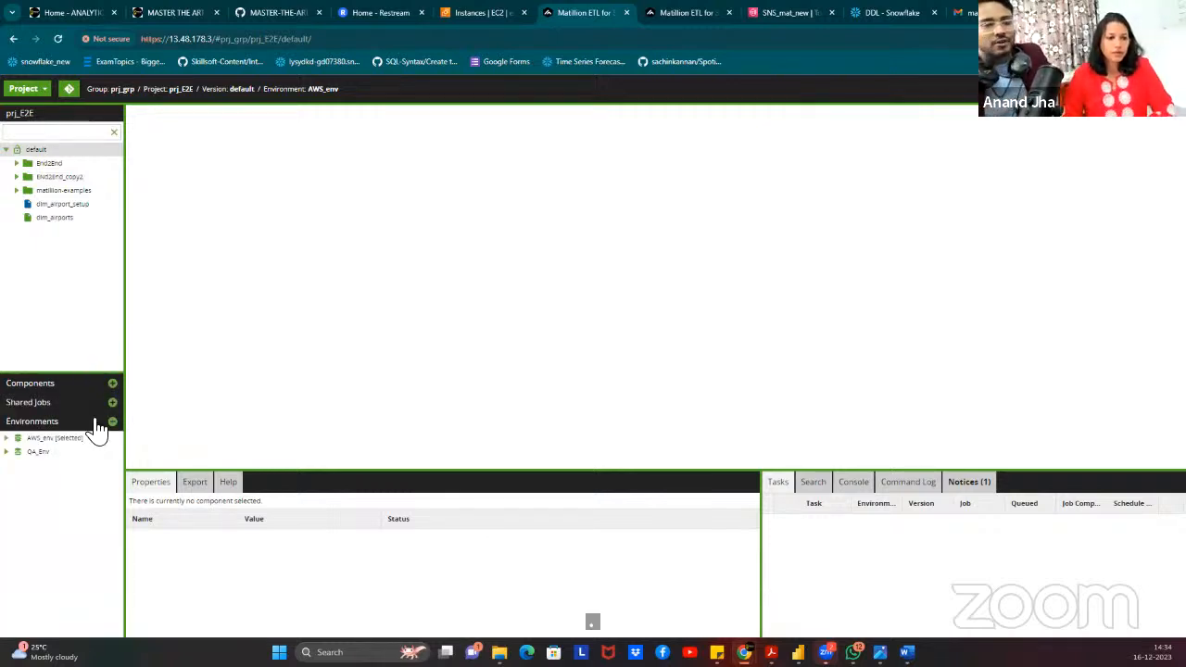
Start a new environment named QA with AWS_Cred credentials and advance to the Snowflake Connection step.
right_click(59, 442)
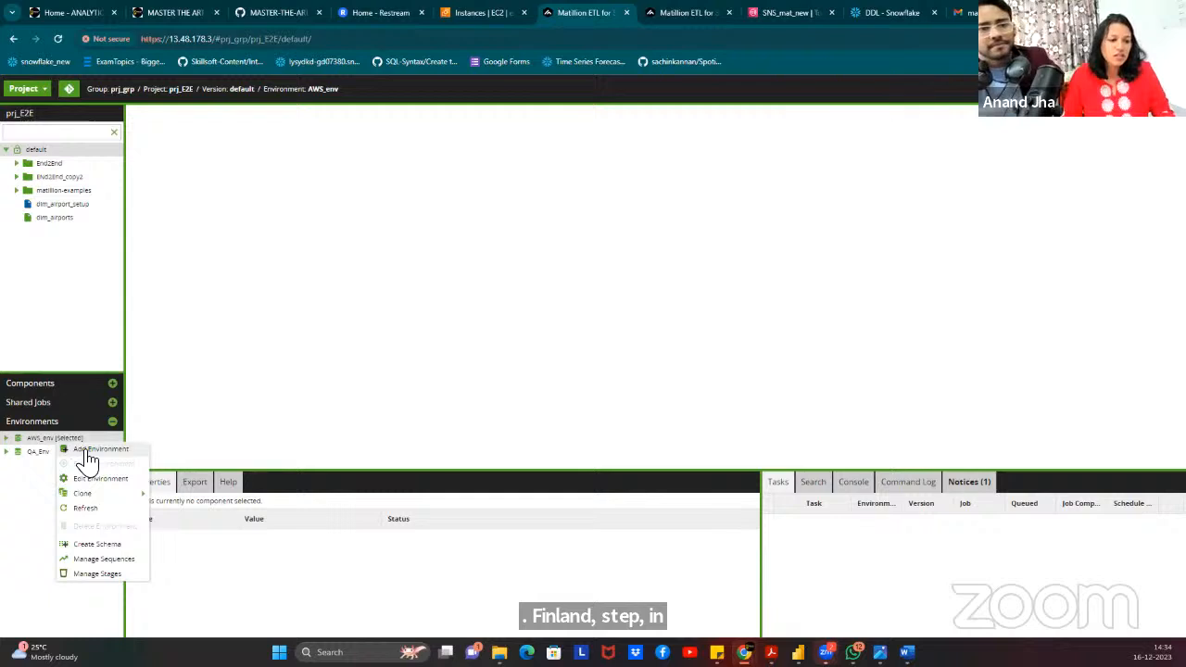
click(88, 451)
click(564, 292)
text(QA)
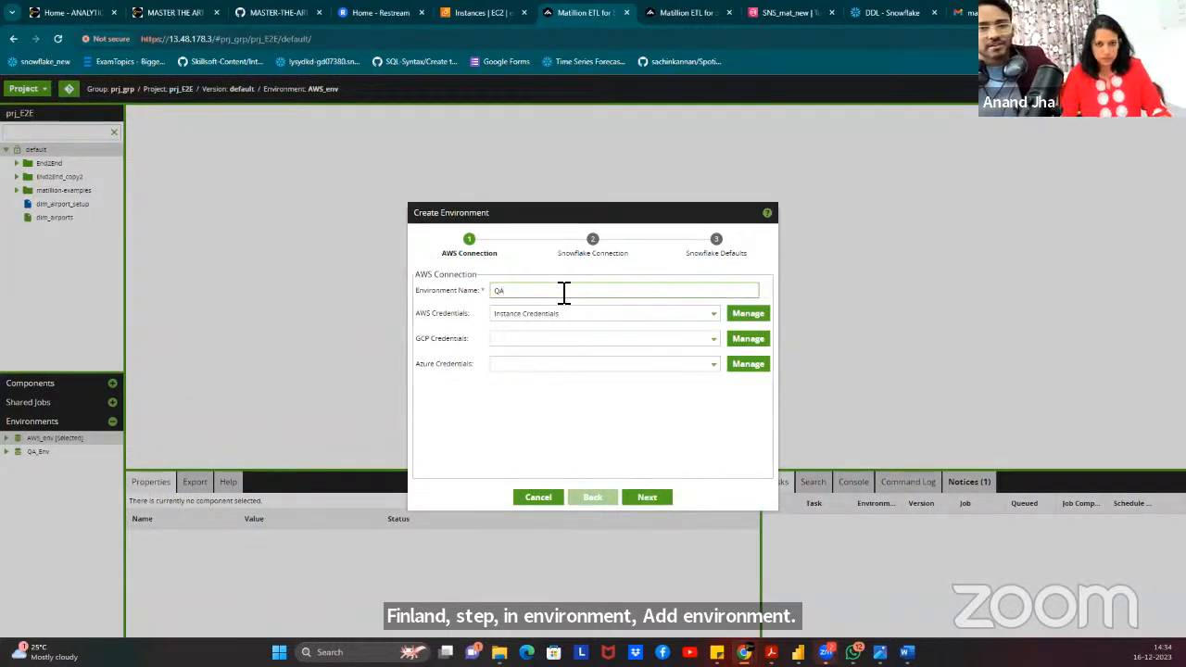
click(714, 313)
click(593, 362)
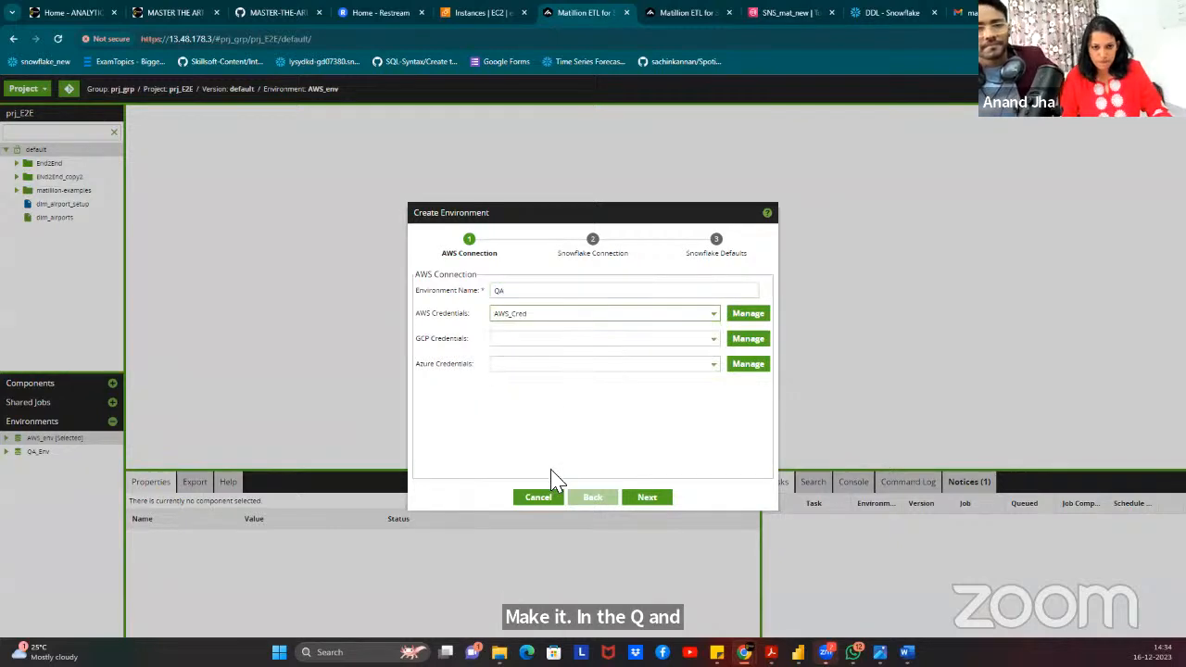
click(649, 503)
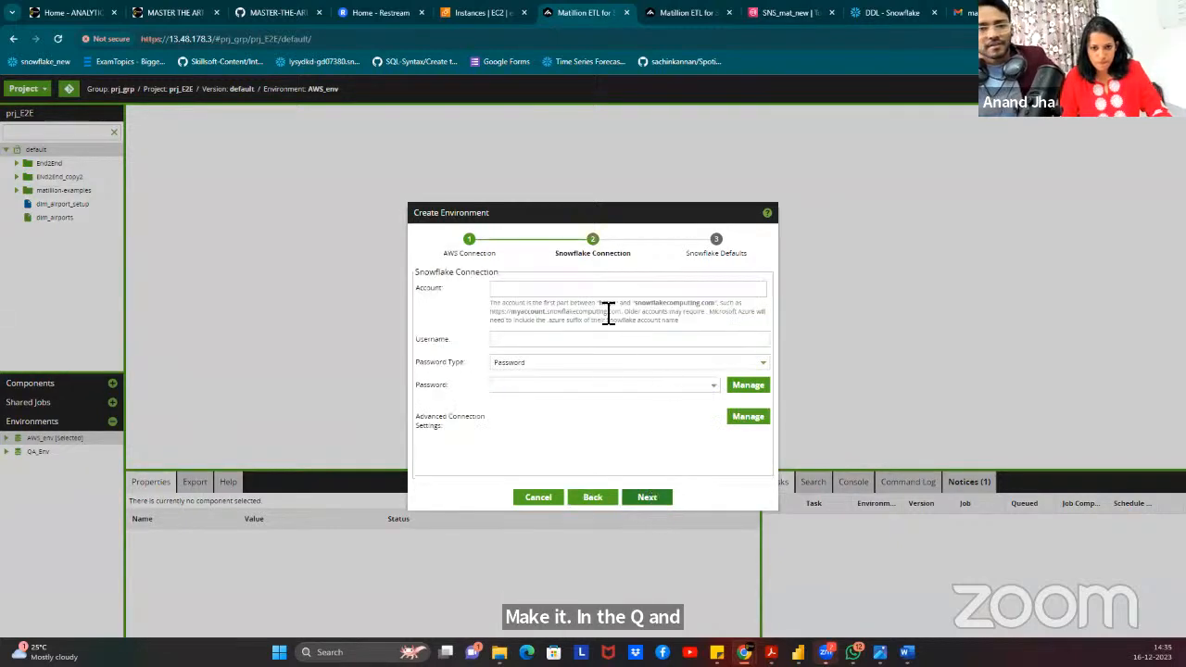
Check the GitHub End2End repository and Gmail notification windows for the Snowflake connection details.
click(523, 290)
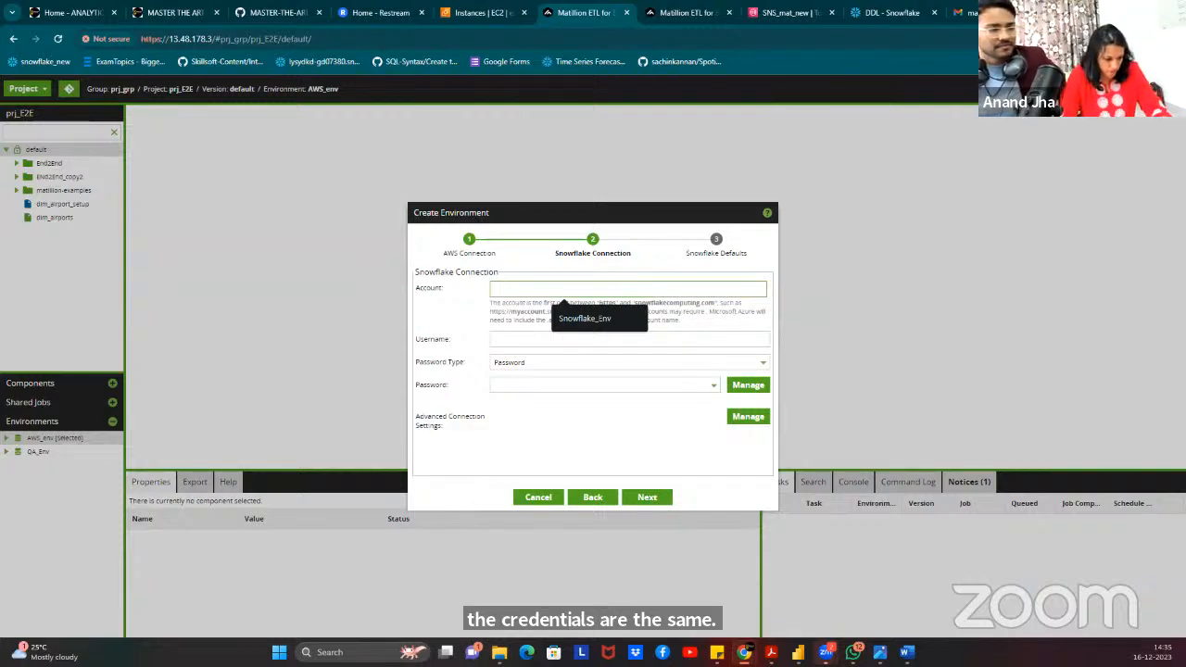
key(alt+Tab)
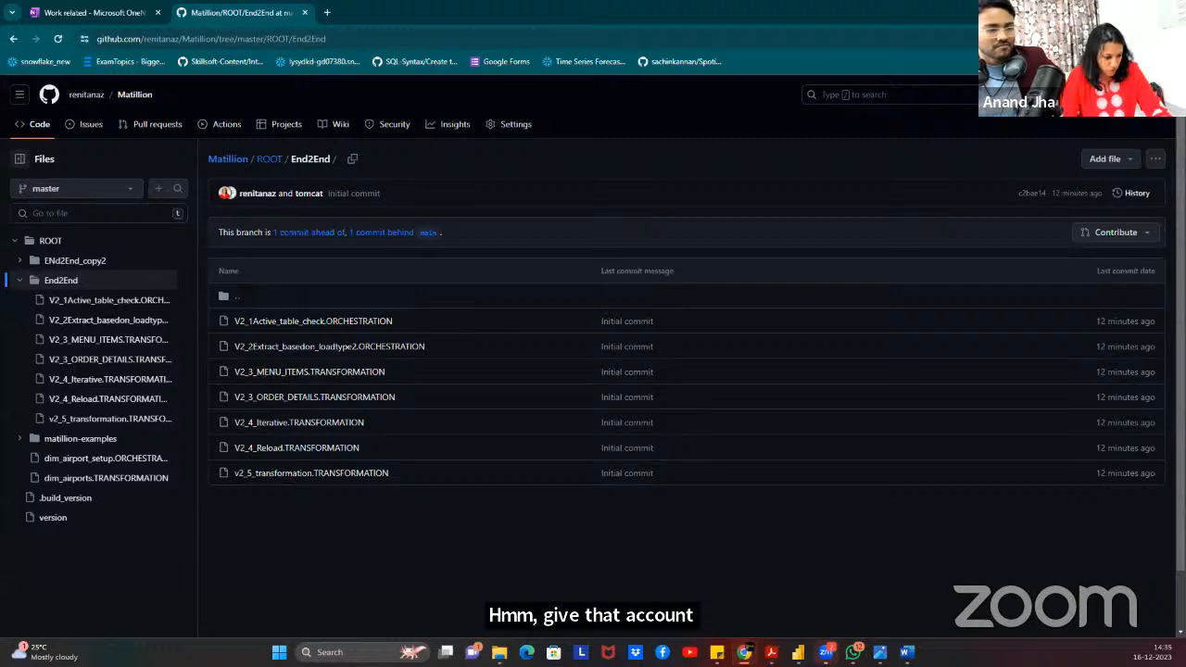
key(alt+Tab)
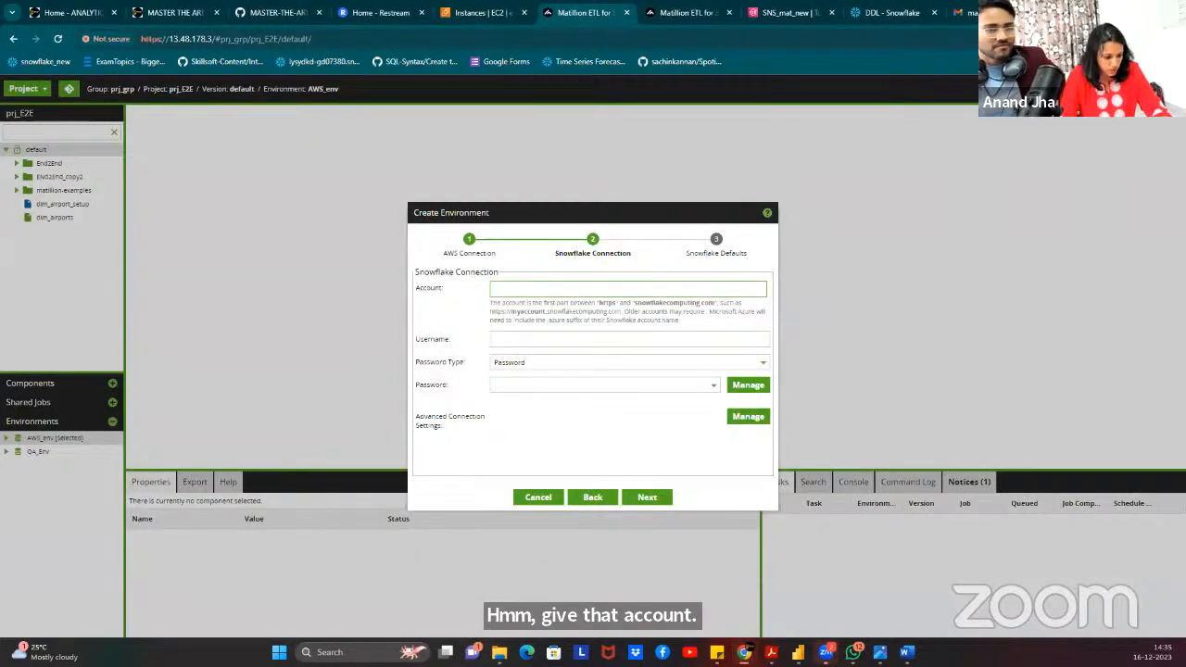
key(alt+Tab)
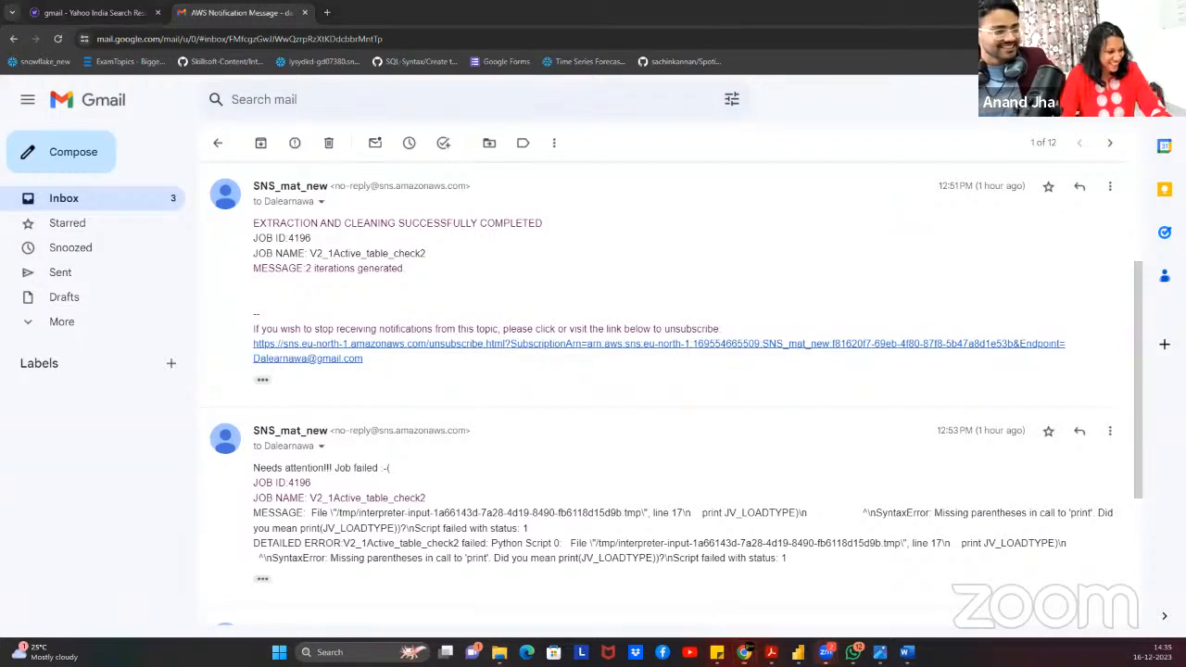
key(alt+Tab)
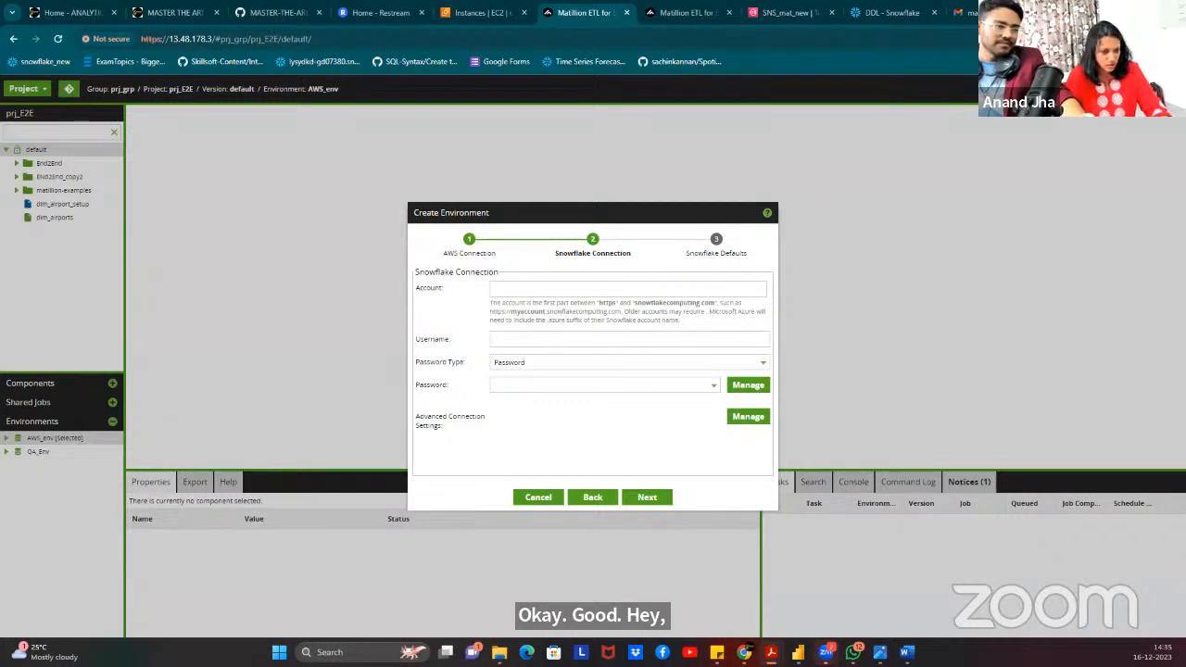
Paste the Snowflake account identifier and enter the username Dalearn.
click(628, 289)
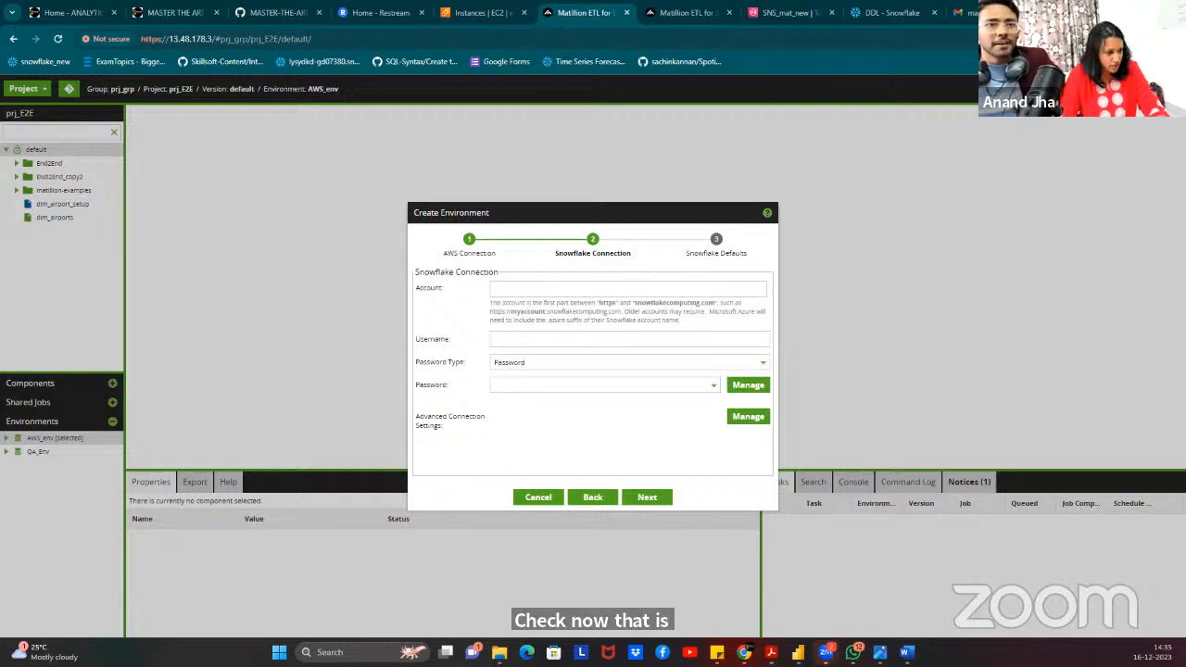
key(alt+Tab)
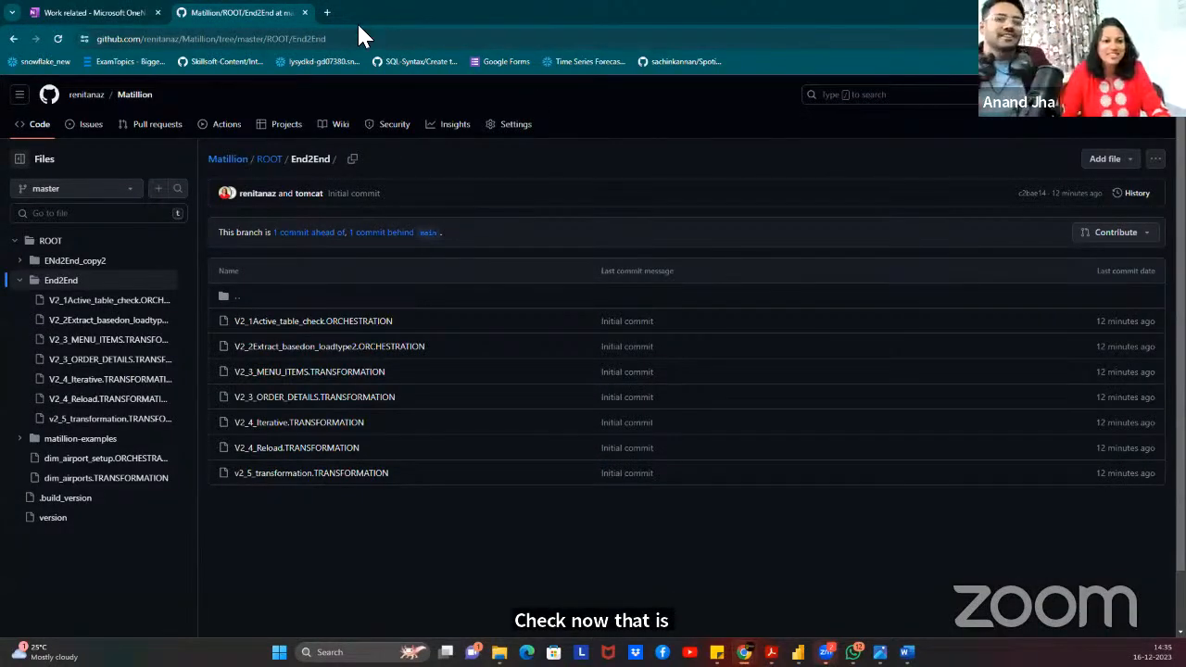
key(alt+Tab)
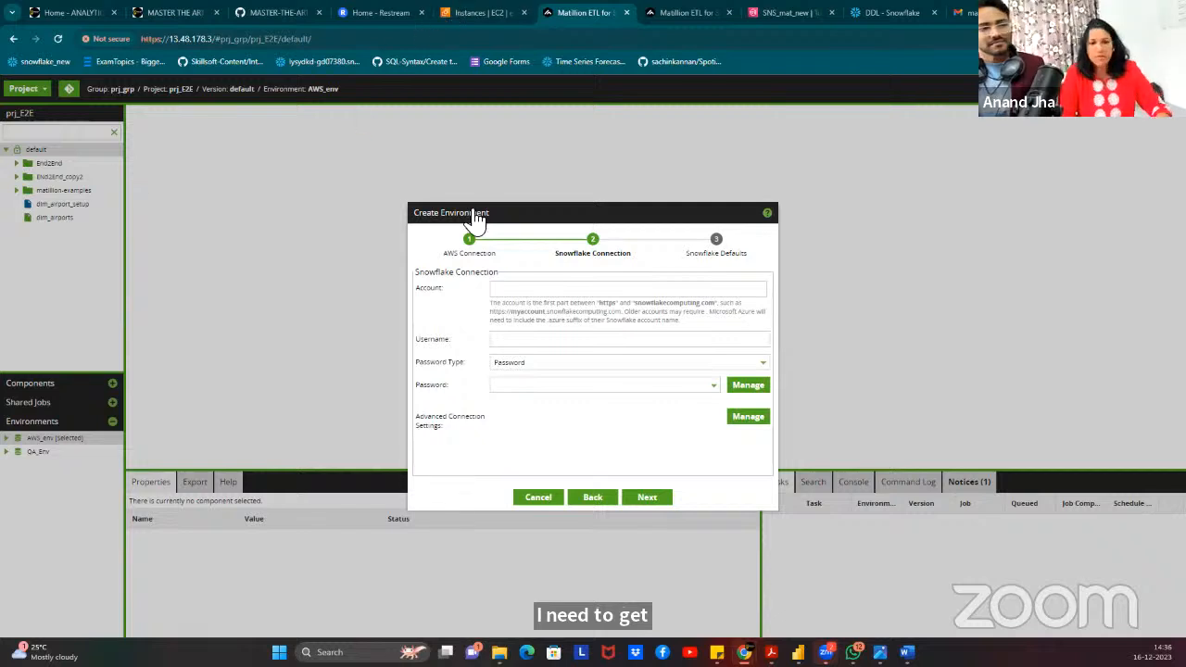
click(563, 289)
text(ezefsbr-yn60599)
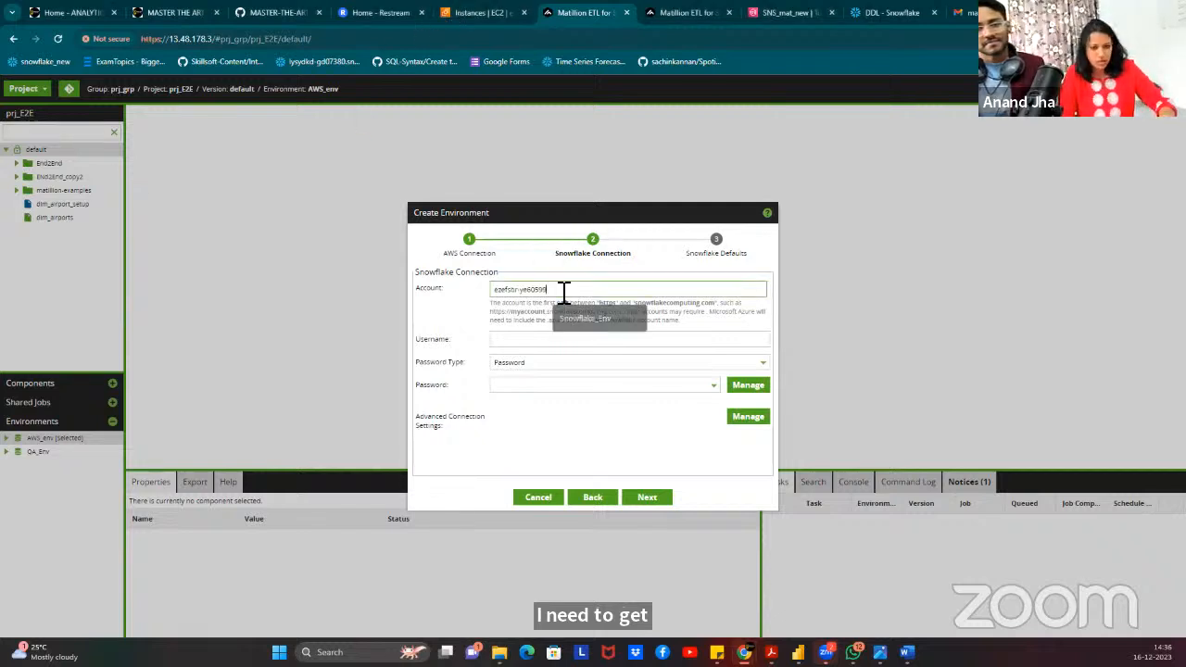
click(542, 341)
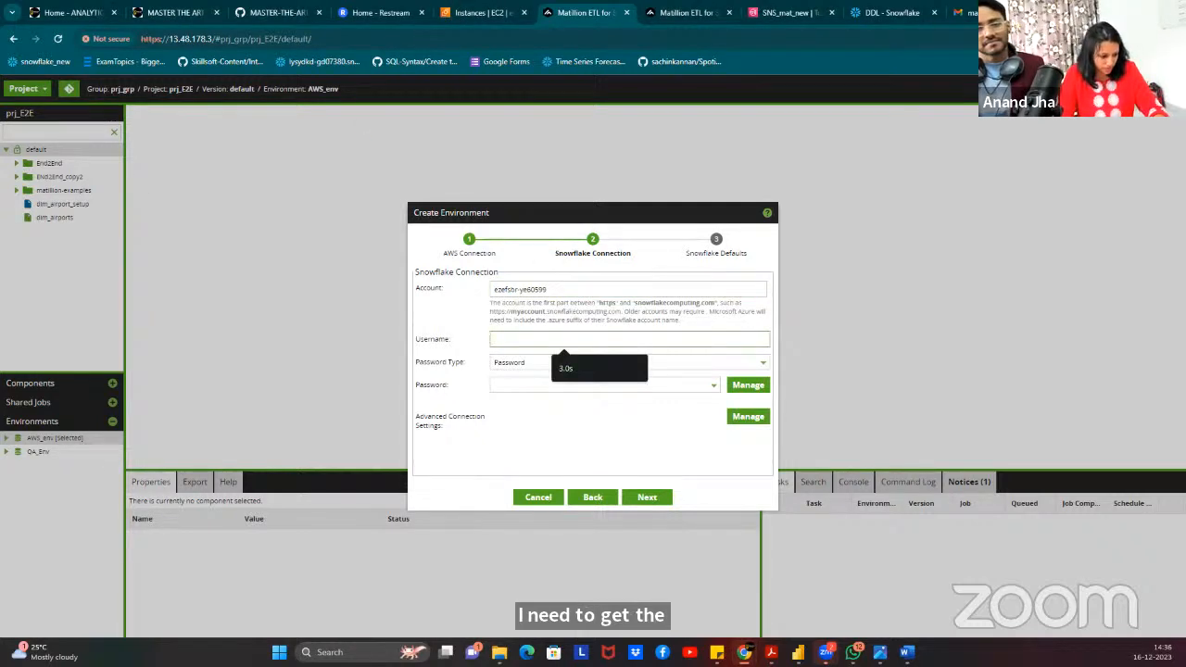
key(alt+Tab)
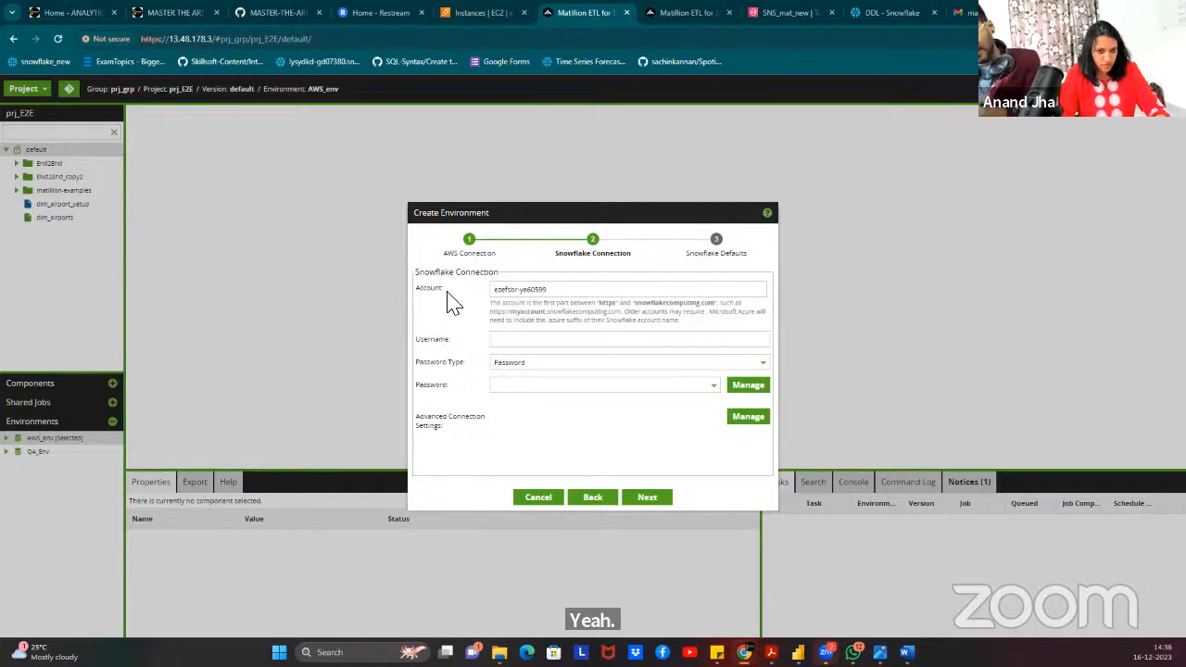
click(537, 343)
text(Dalearn)
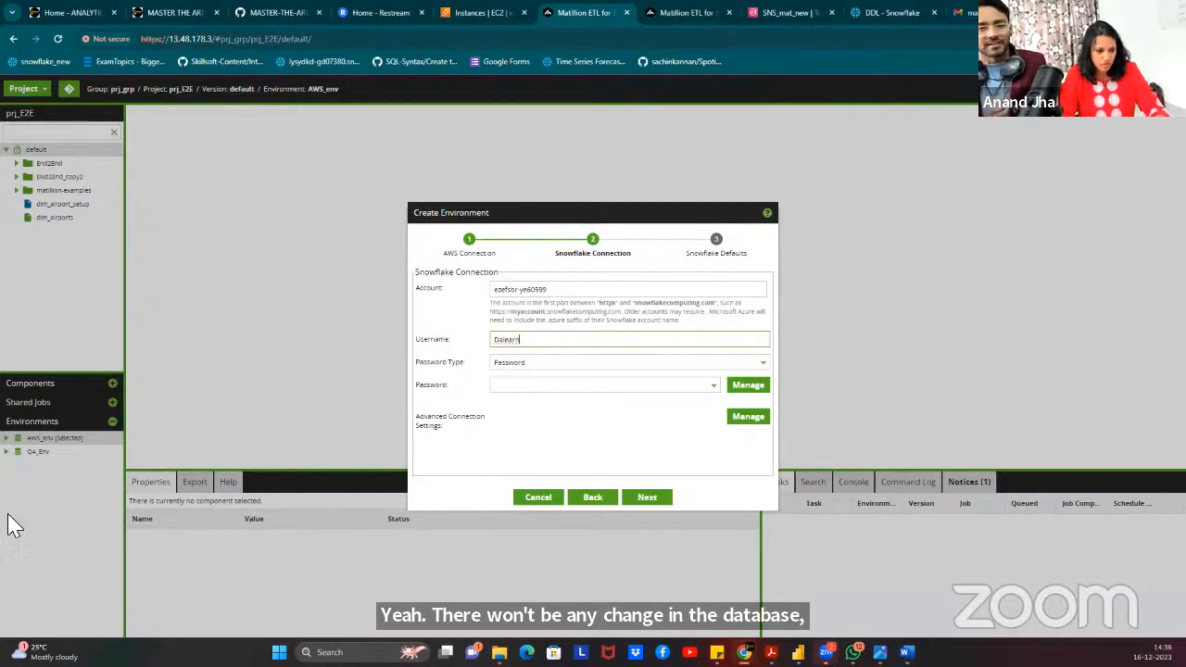
click(748, 386)
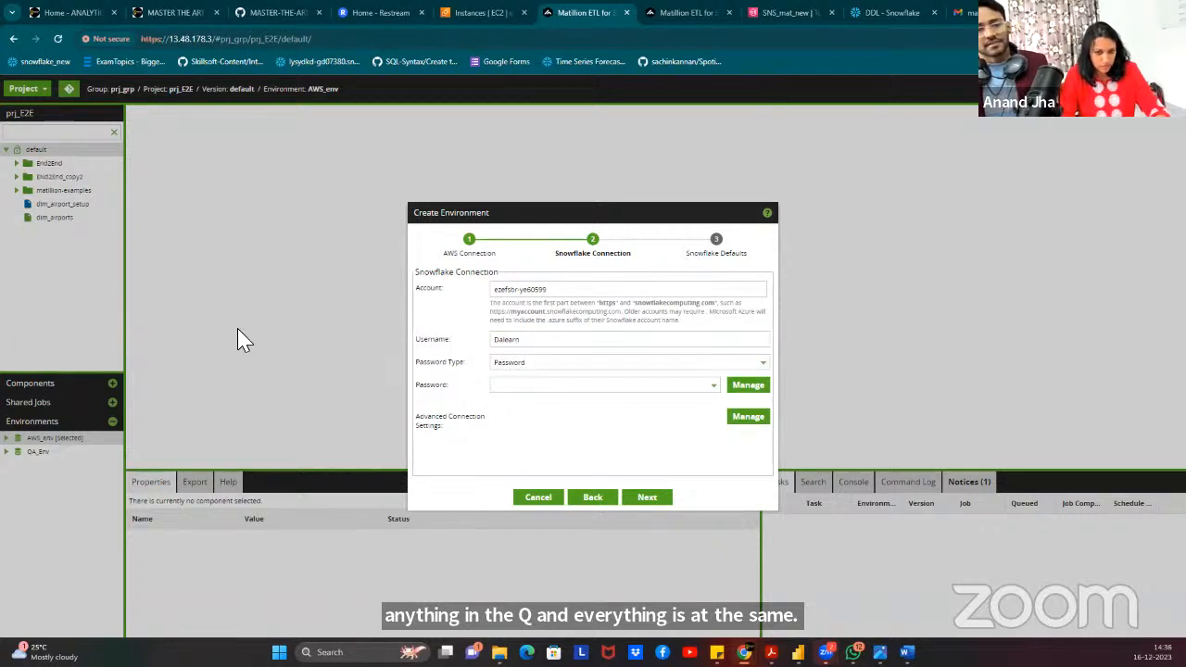
Keep the password type as Password and try the stored prj_E2E-AWS_env password entry.
click(541, 364)
click(465, 399)
click(517, 385)
click(512, 404)
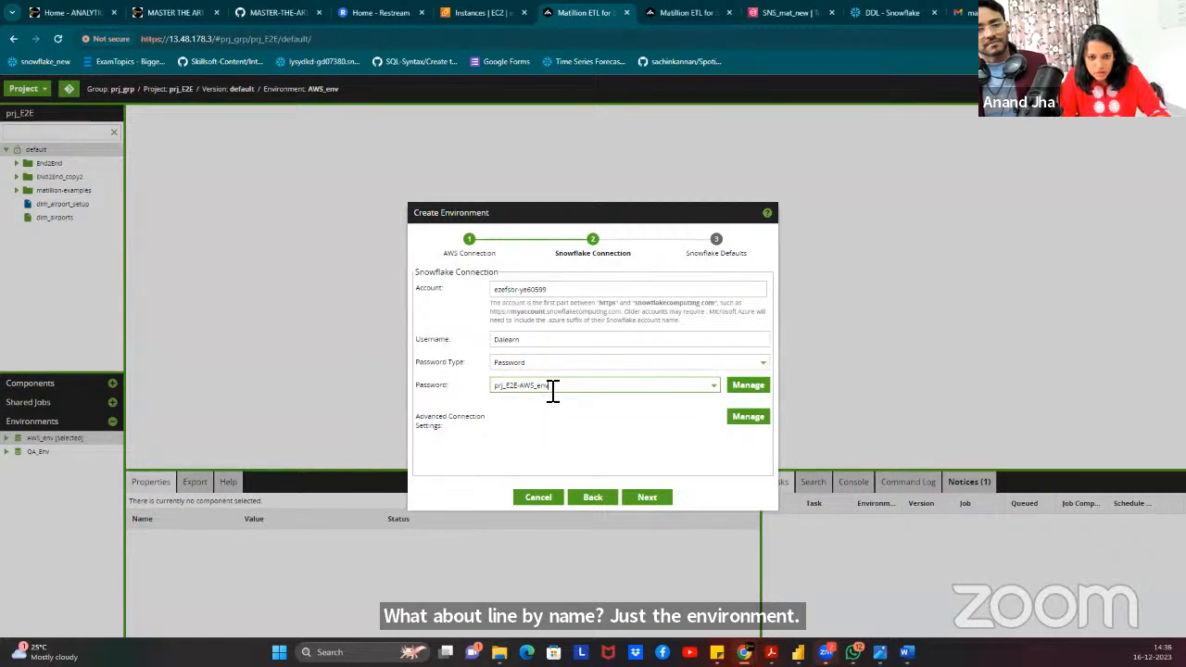
key(ctrl+a)
key(ctrl+v)
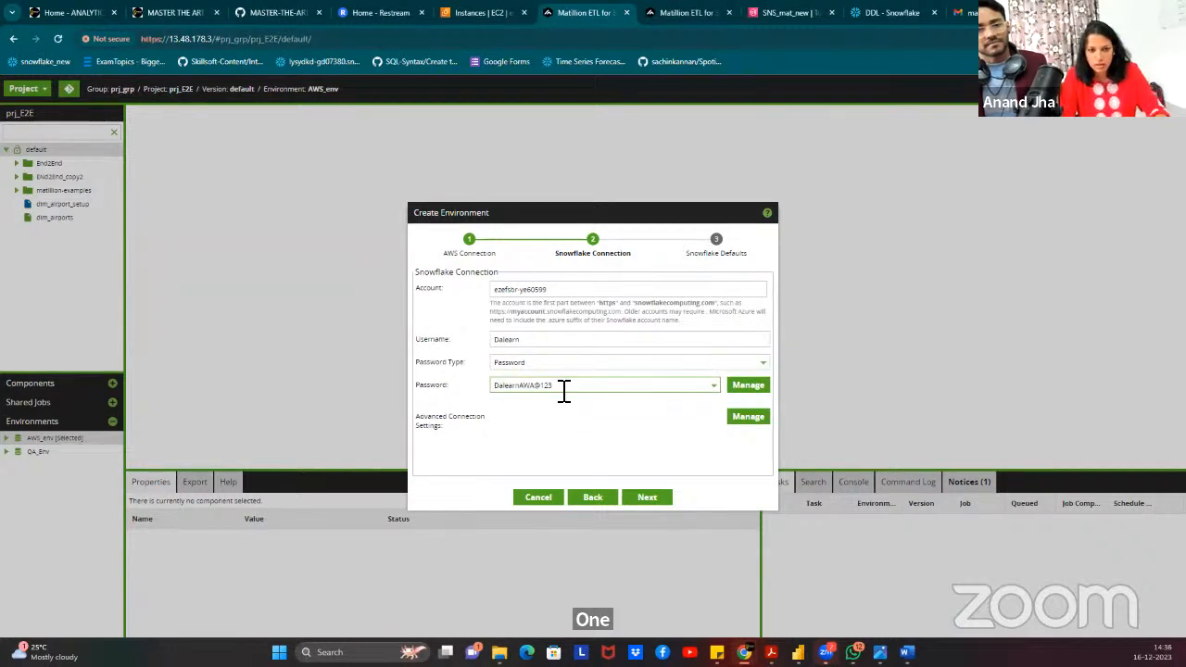
key(ctrl+a)
key(ctrl+c)
key(BackSpace)
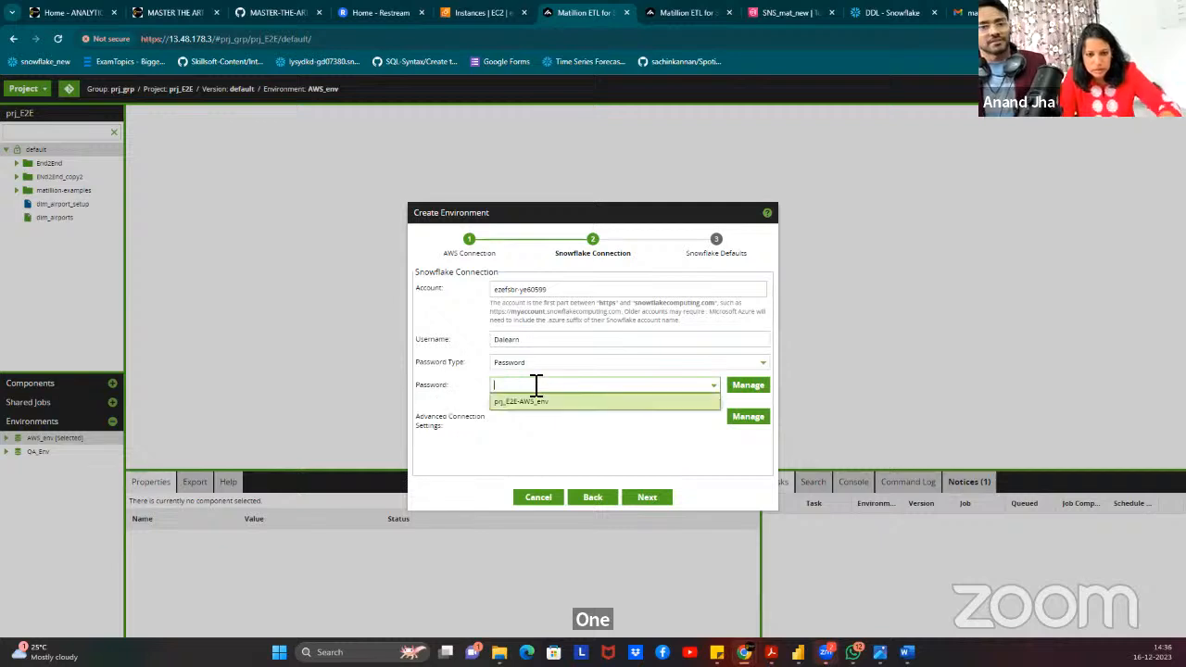
click(537, 405)
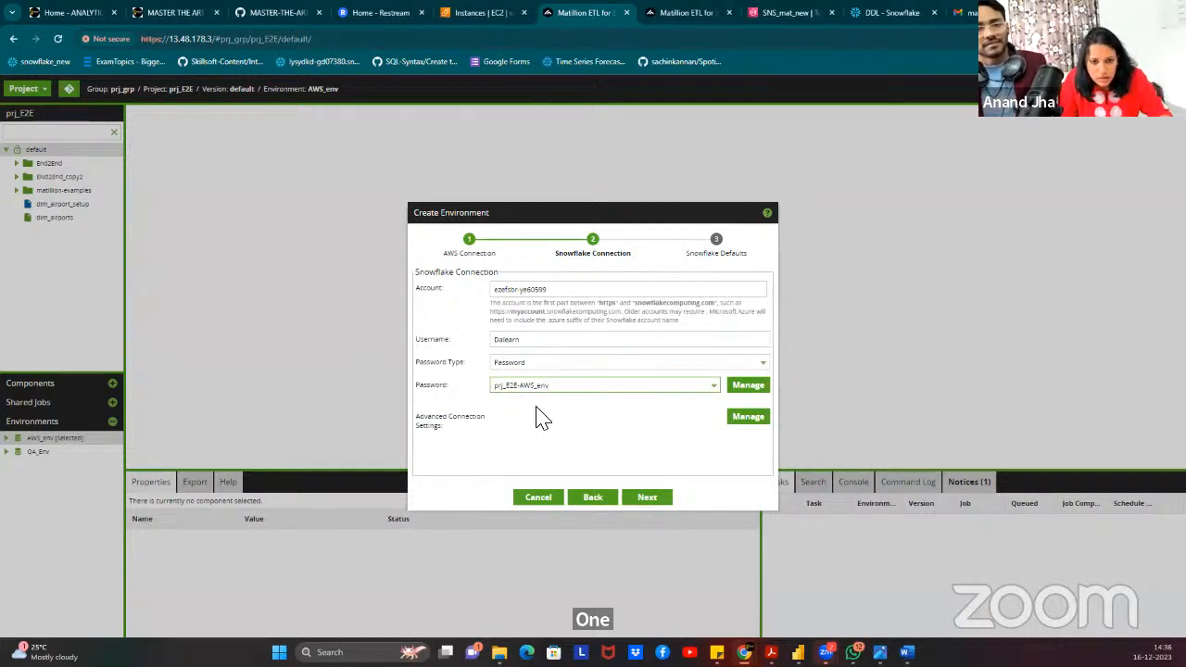
click(546, 404)
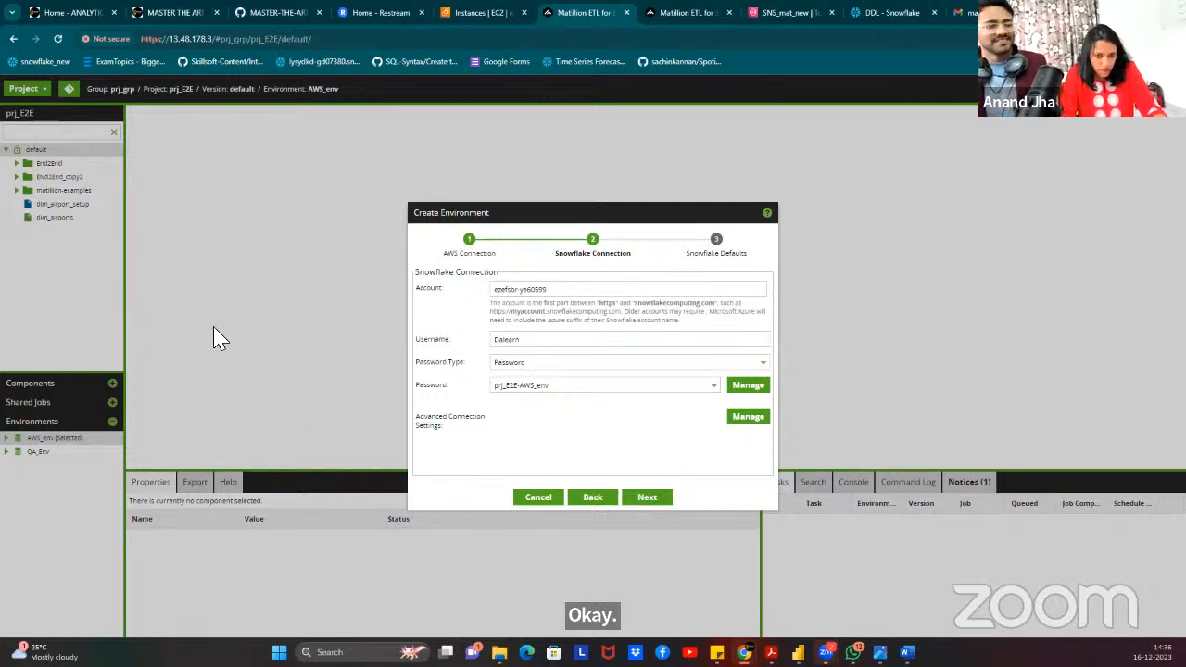
Close the password manager unchanged and discard the pasted password, leaving the password unset.
click(604, 390)
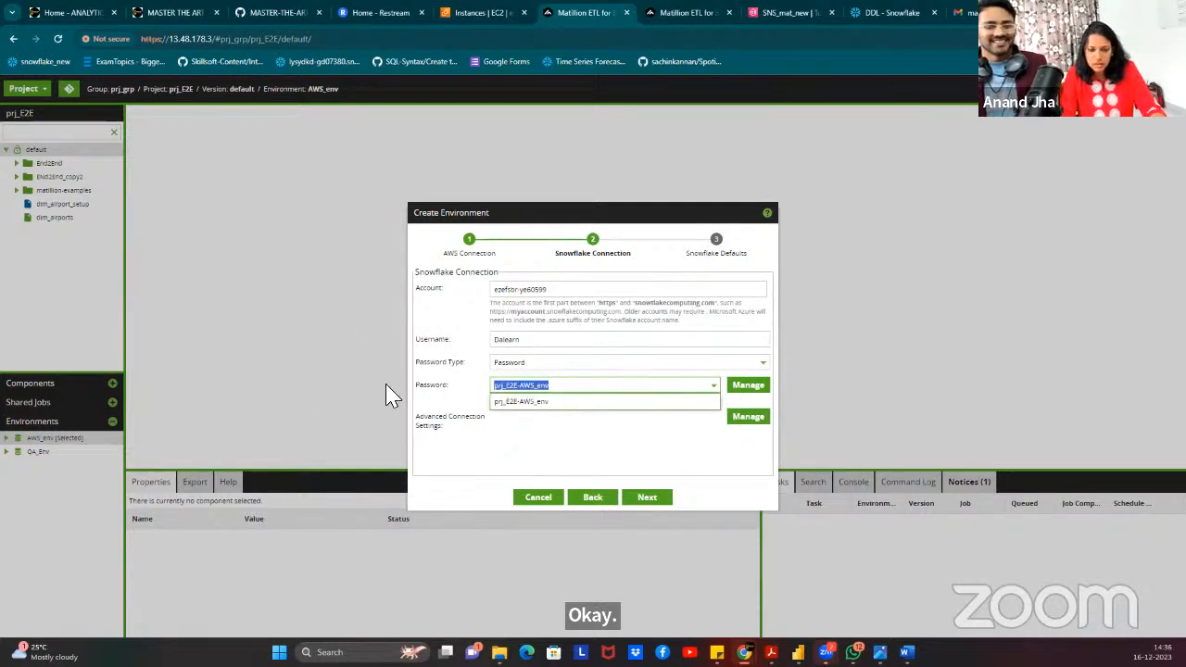
click(748, 388)
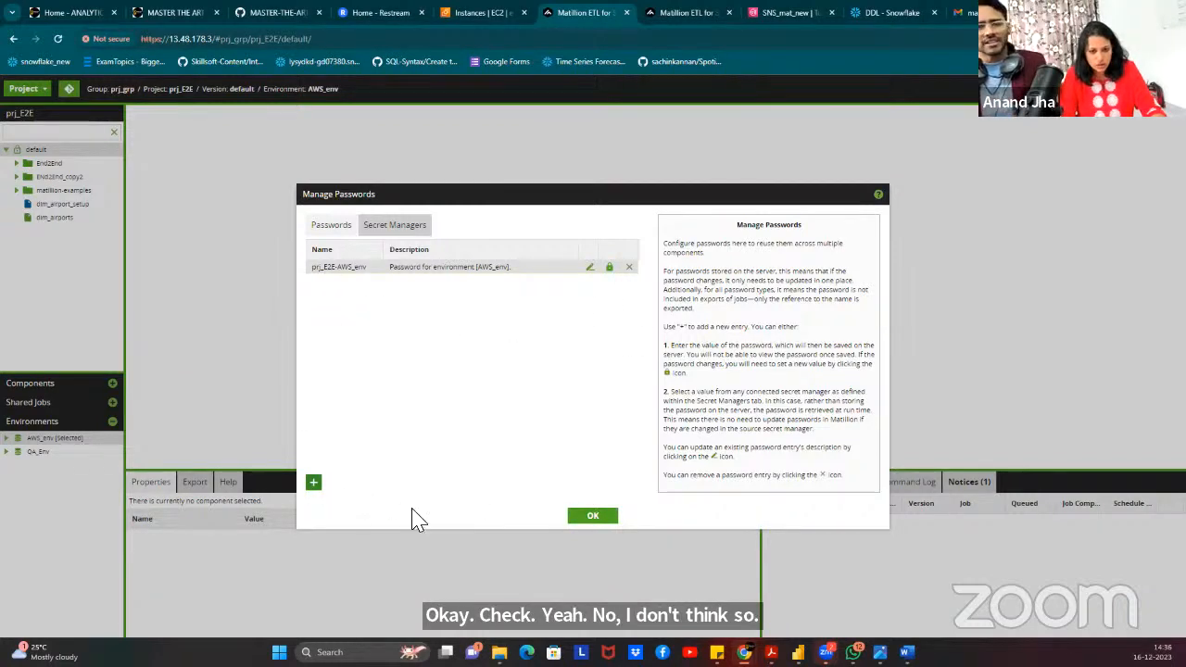
click(591, 517)
click(560, 387)
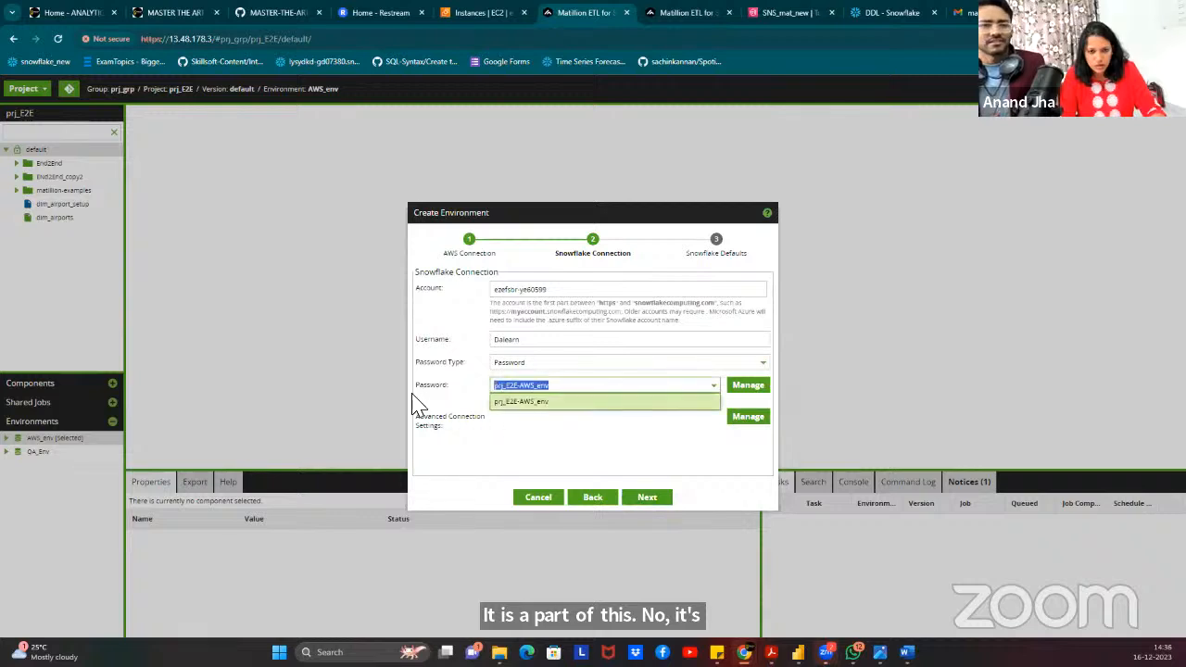
key(ctrl+v)
key(ctrl+a)
key(BackSpace)
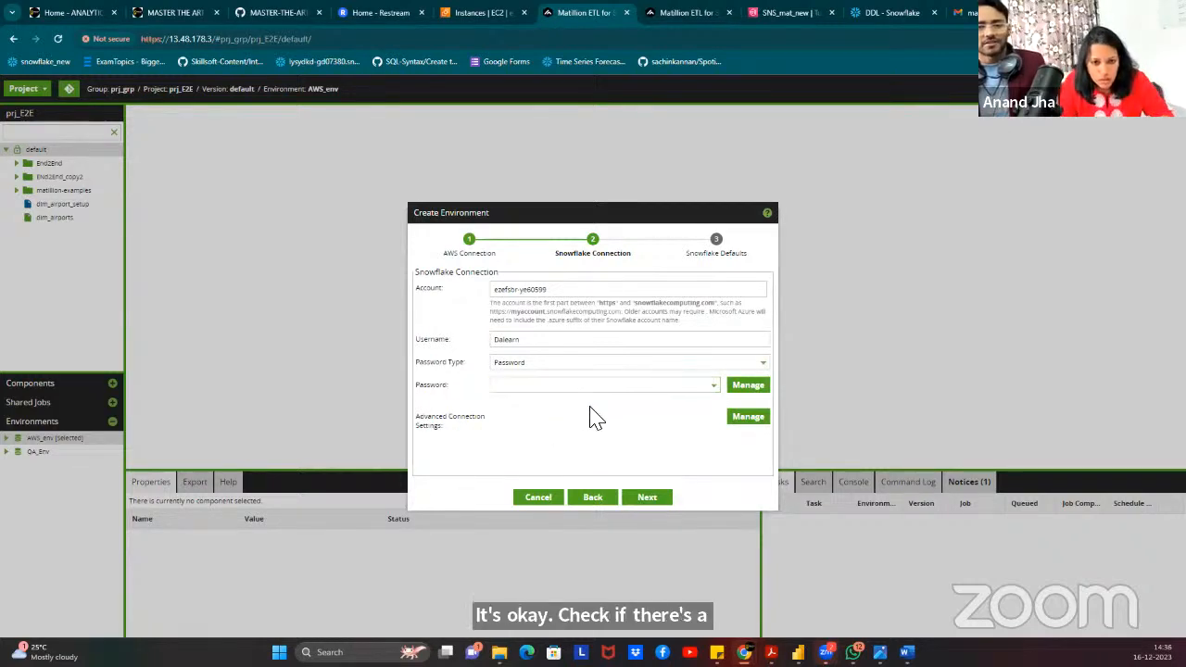
click(582, 390)
click(560, 364)
click(538, 379)
click(507, 391)
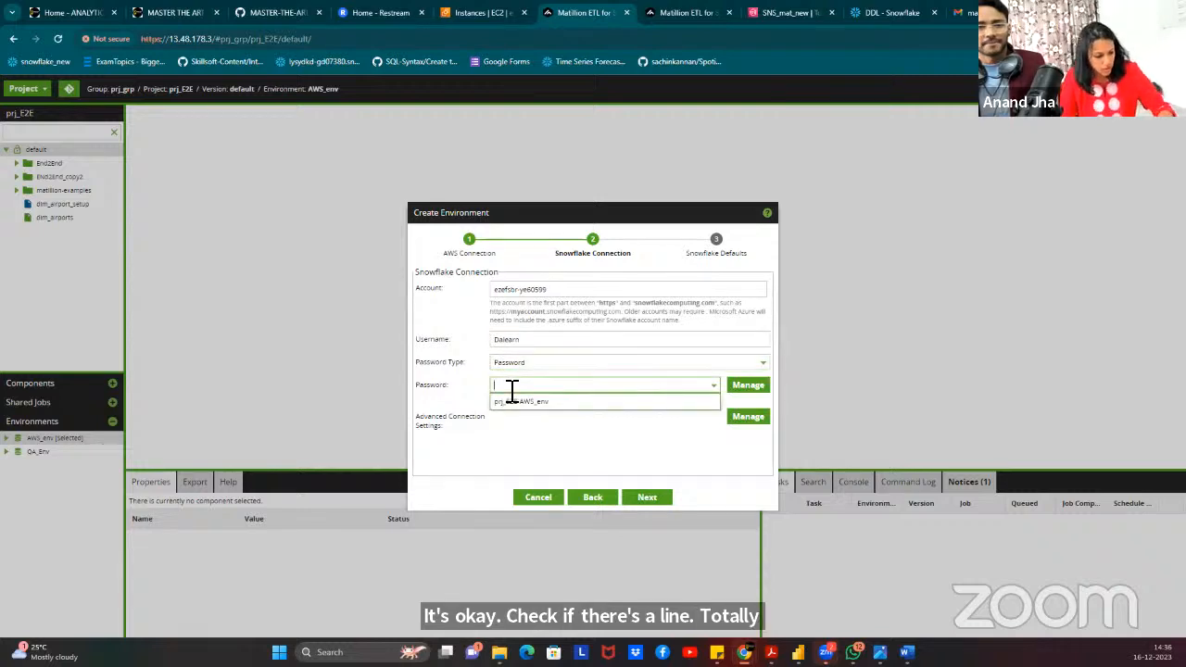
key(ctrl+v)
click(640, 463)
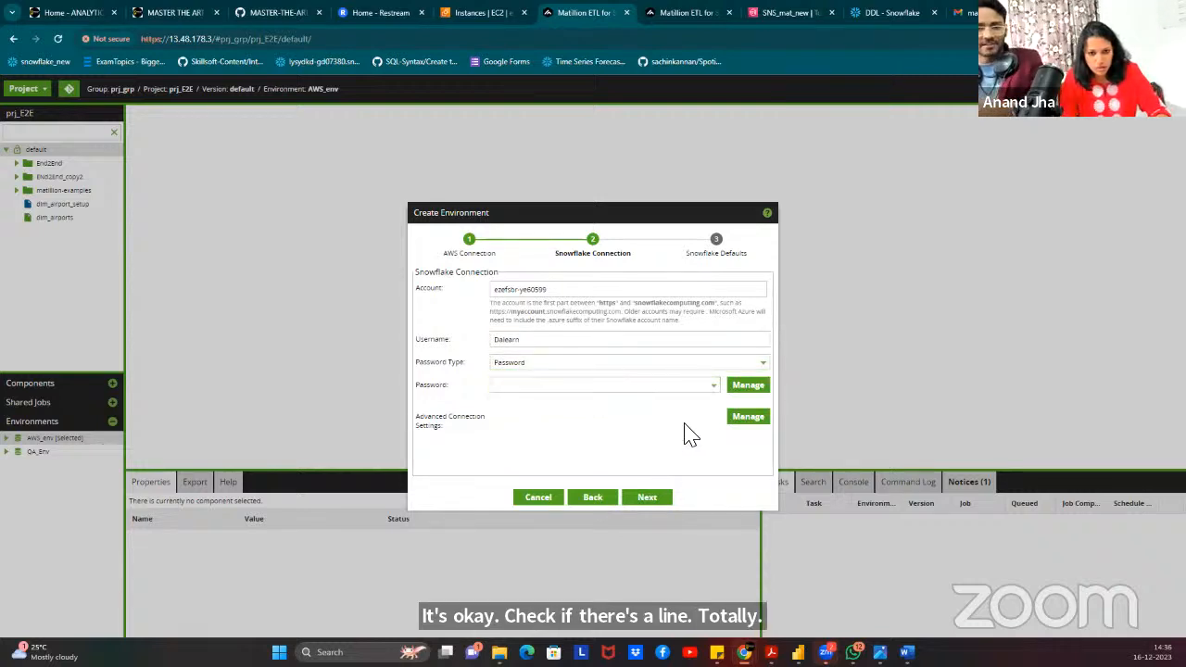
Add a new stored password named QSSNow with Internal storage type.
click(753, 384)
click(313, 482)
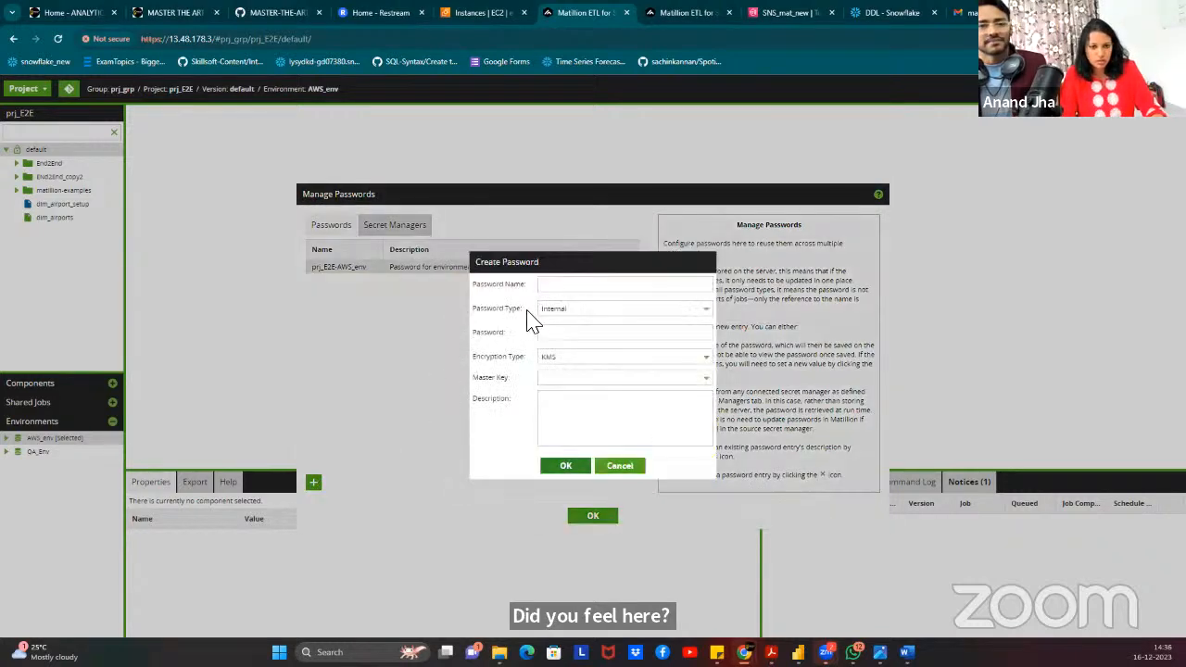
click(588, 285)
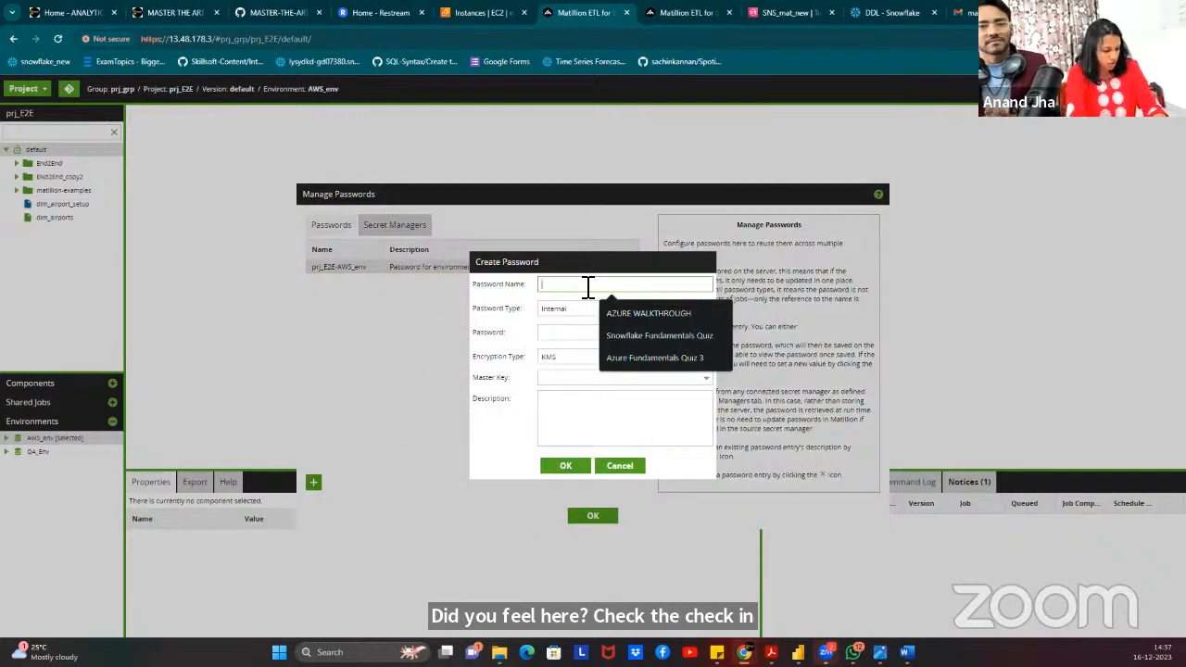
text(S)
key(BackSpace)
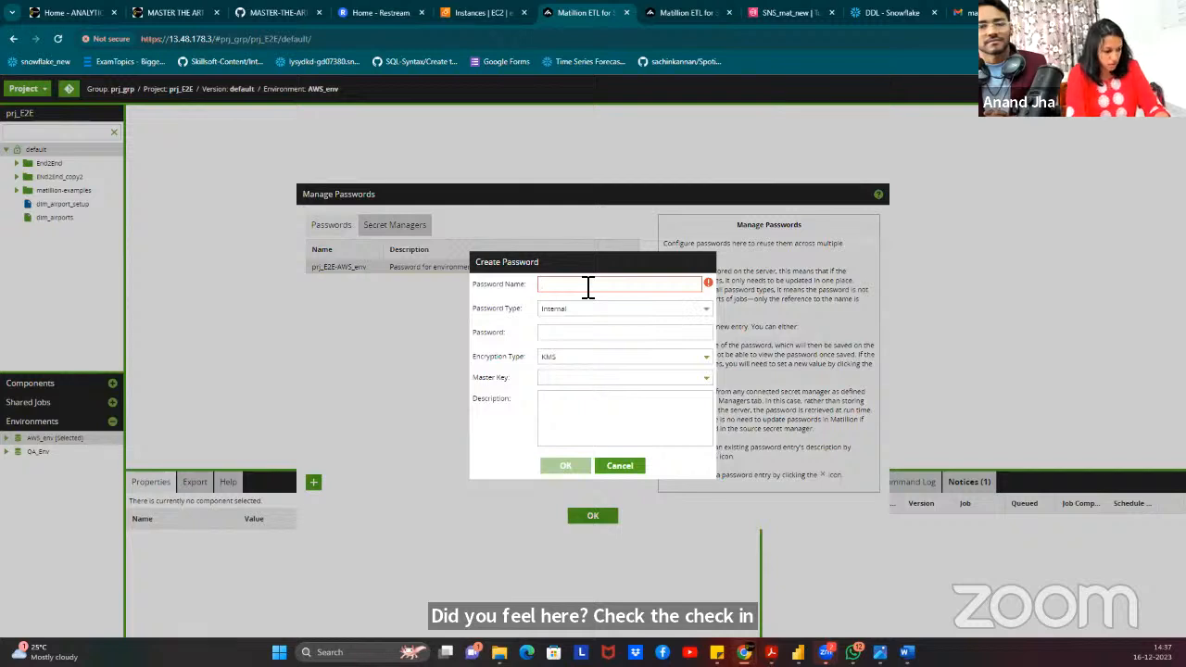
text(QSSNow)
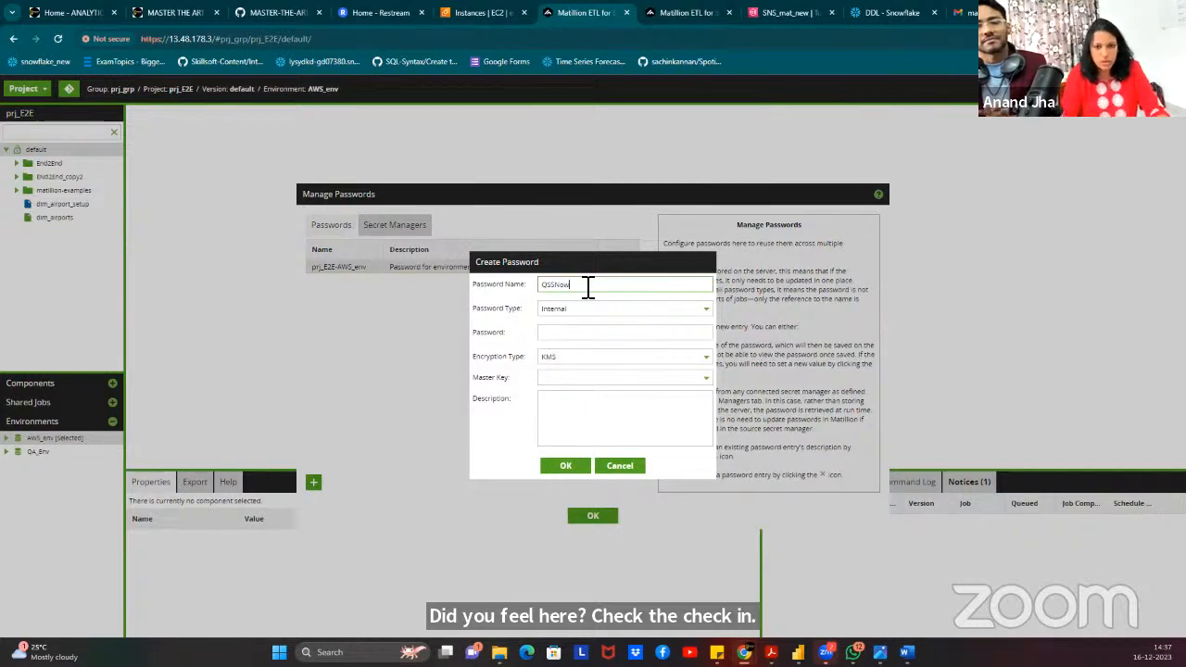
click(551, 313)
click(559, 298)
Give QSSNow the account password with Encoded encryption, save it, and select it for the connection.
click(562, 333)
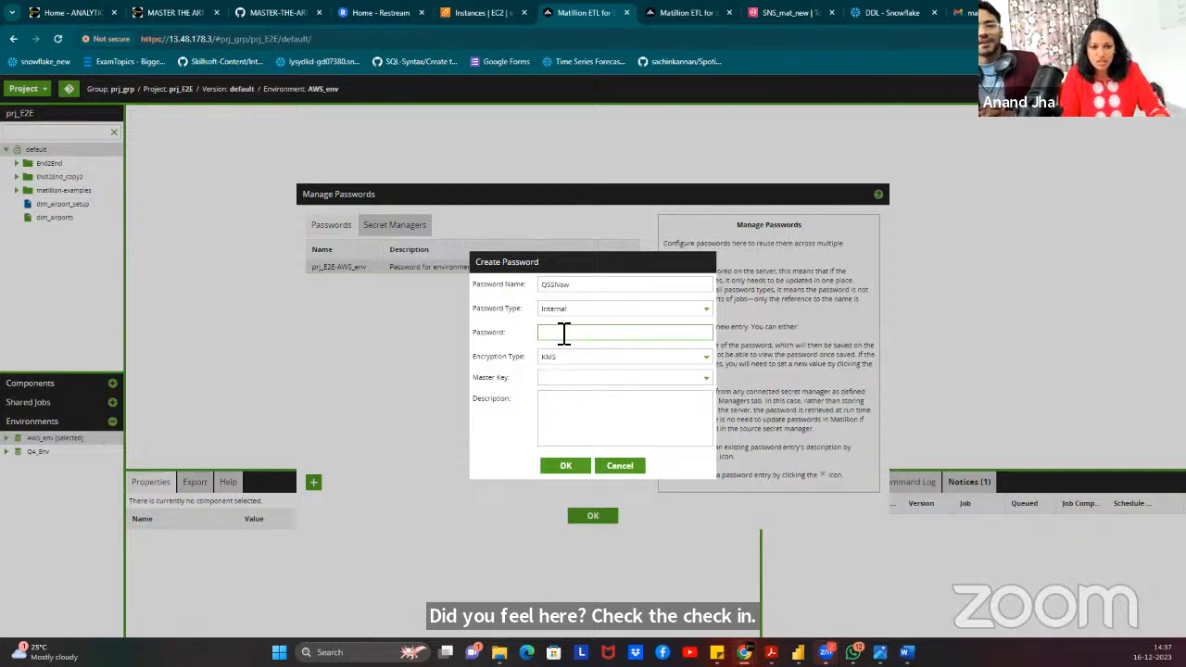
key(ctrl+v)
click(556, 357)
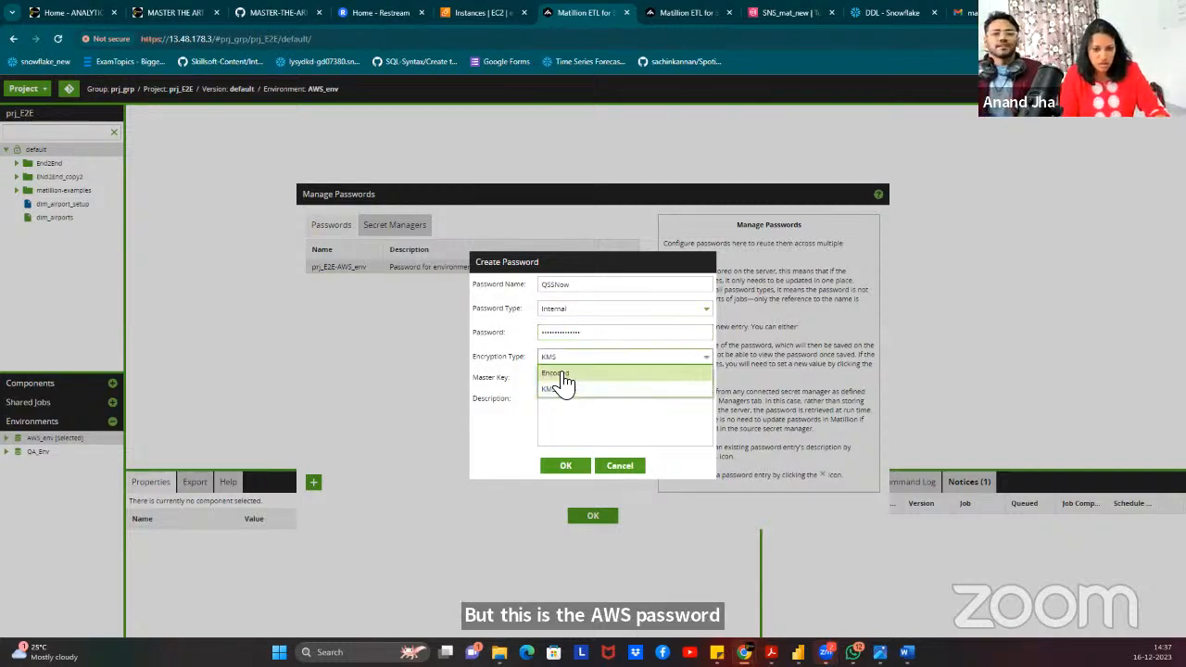
click(564, 379)
click(567, 440)
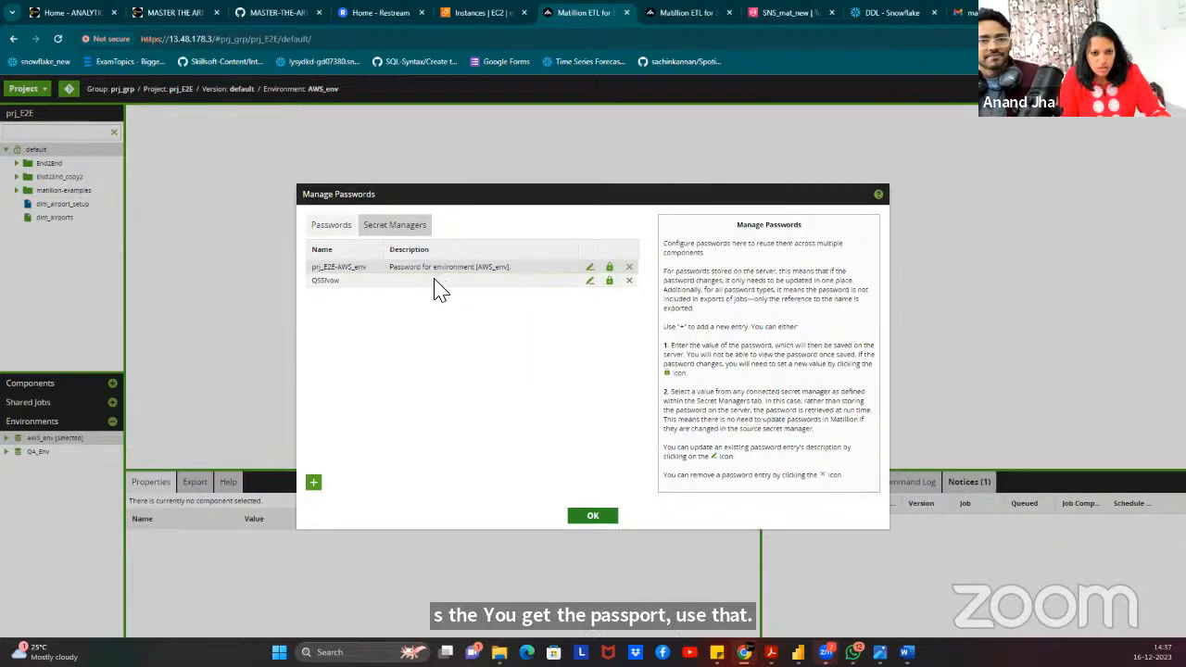
click(596, 517)
click(711, 386)
click(546, 409)
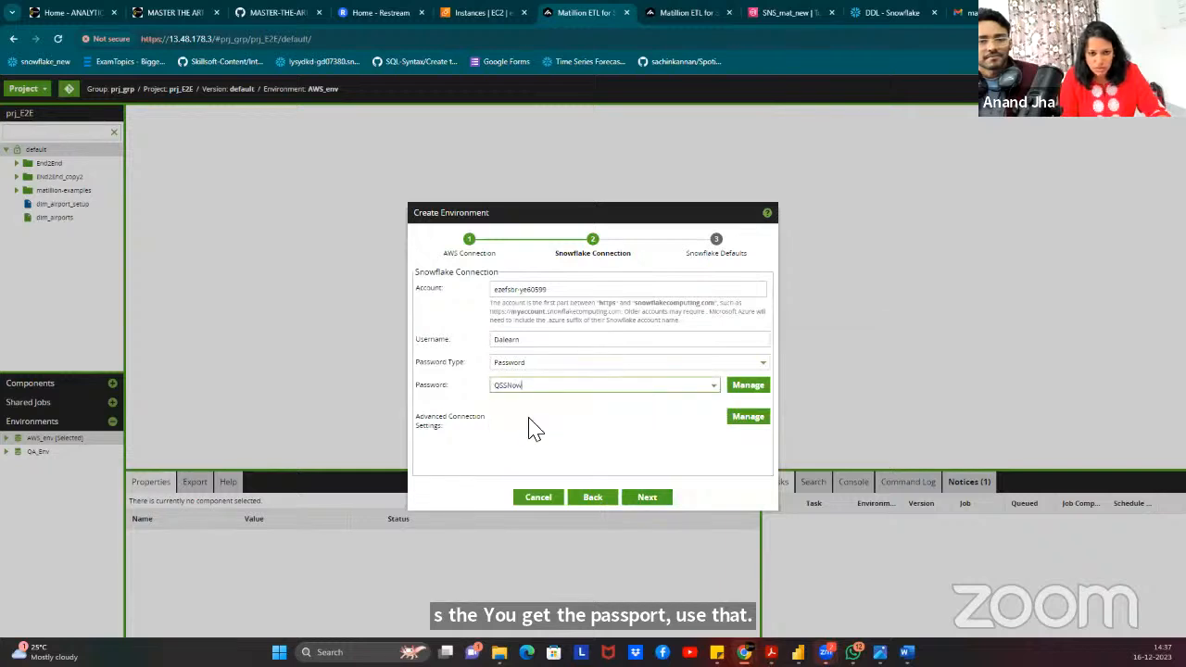
Go back to the Snowflake Connection step and reselect the project's saved password entry.
click(645, 498)
click(575, 292)
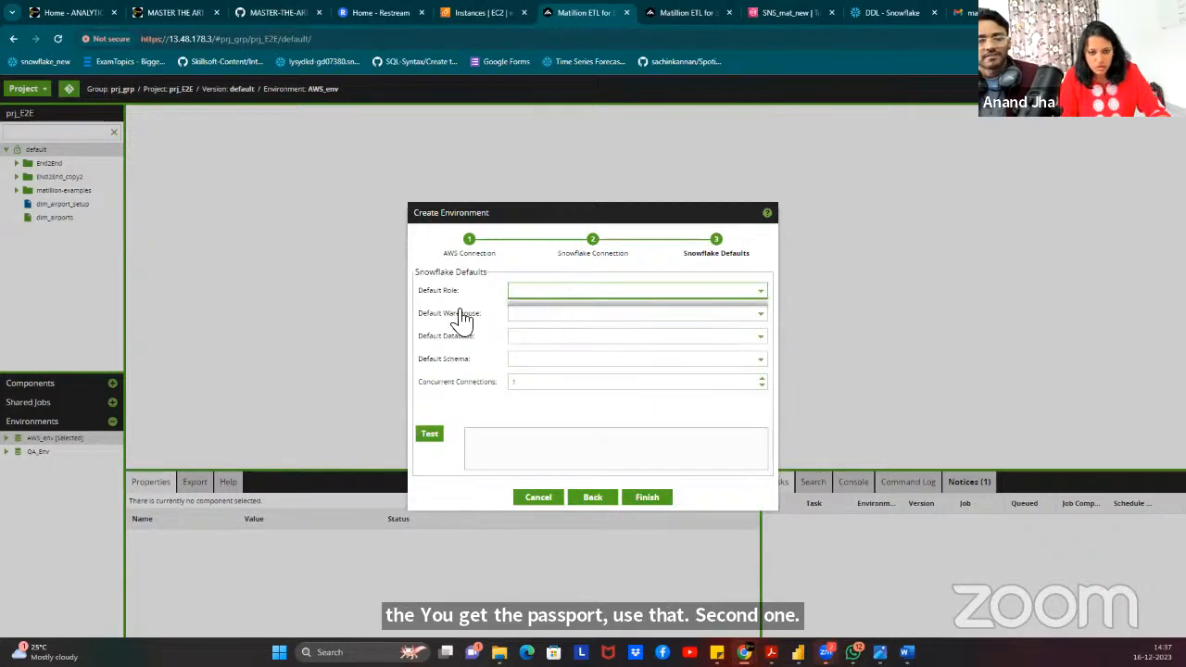
click(610, 497)
click(569, 387)
key(BackSpace)
key(ctrl+v)
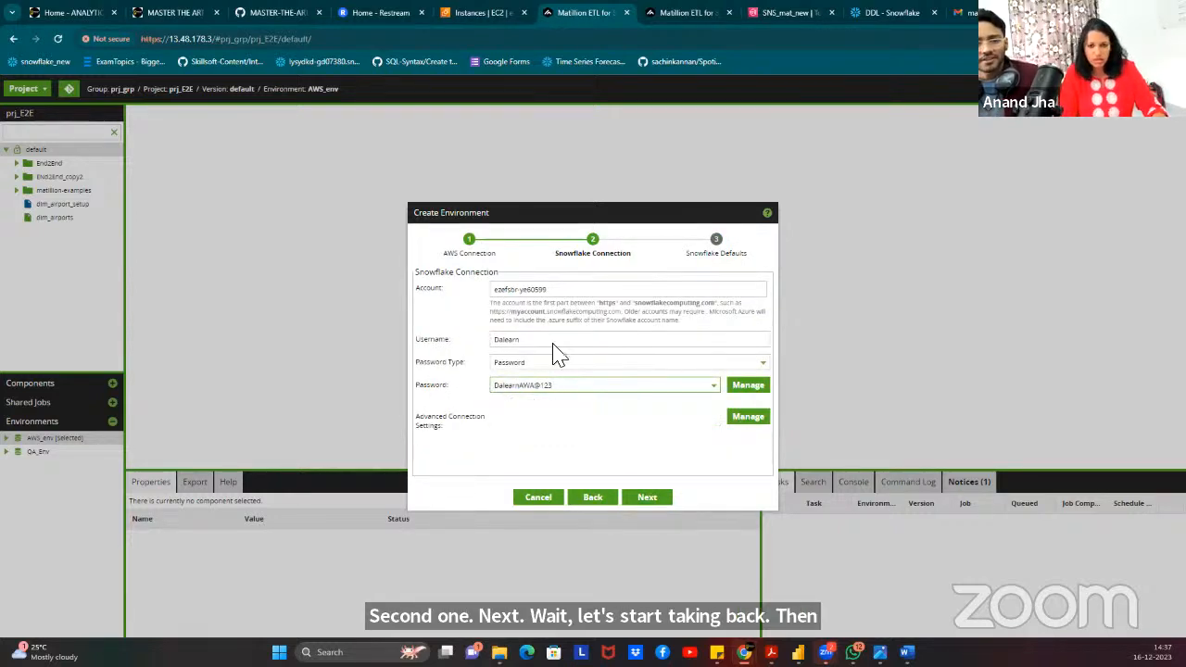
click(513, 435)
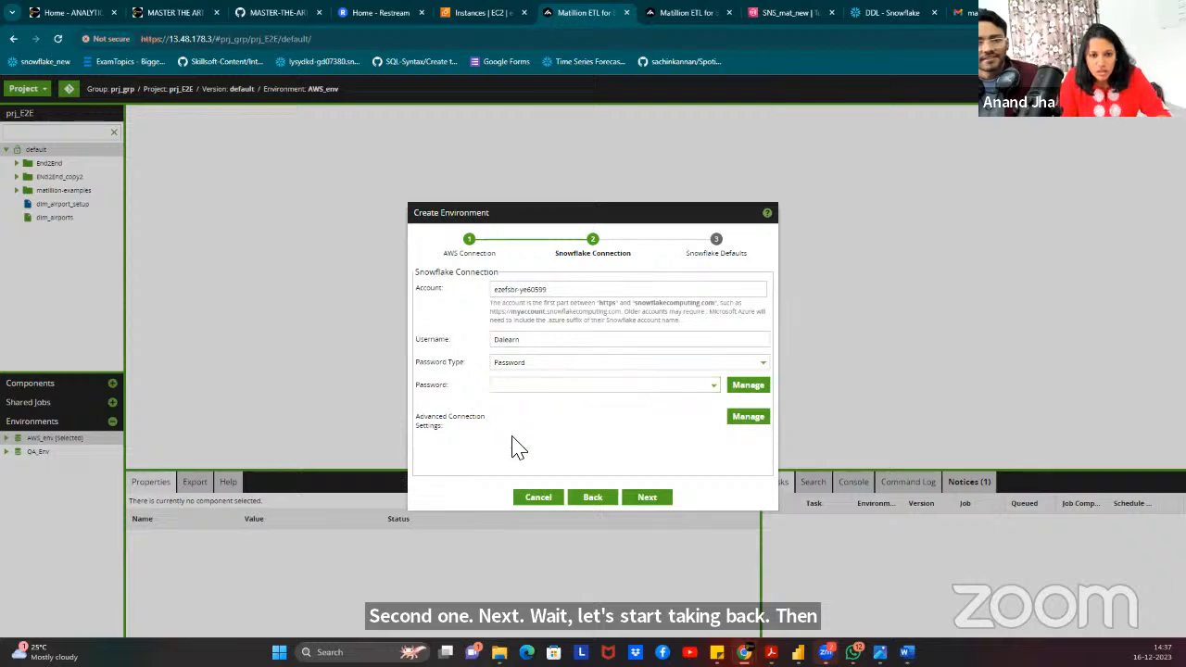
click(542, 390)
click(528, 416)
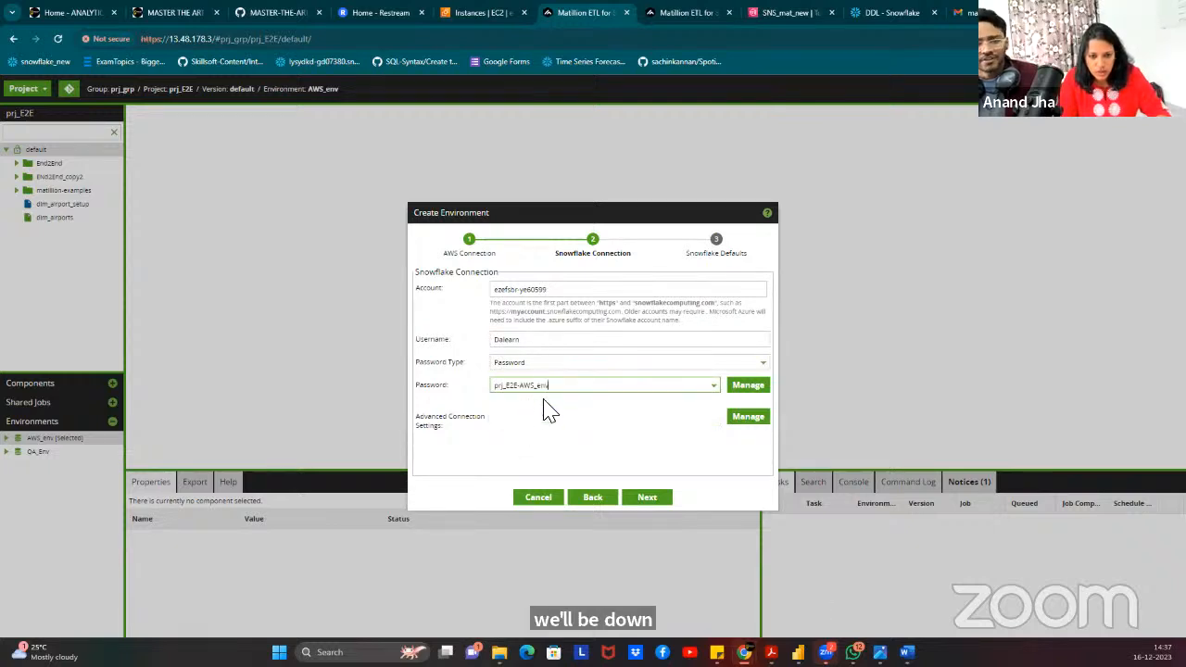
Set defaults ACCOUNTADMIN, COMPUTE_WH, RESTAURANTSALES and PUBLIC, then test the Snowflake connection.
click(644, 501)
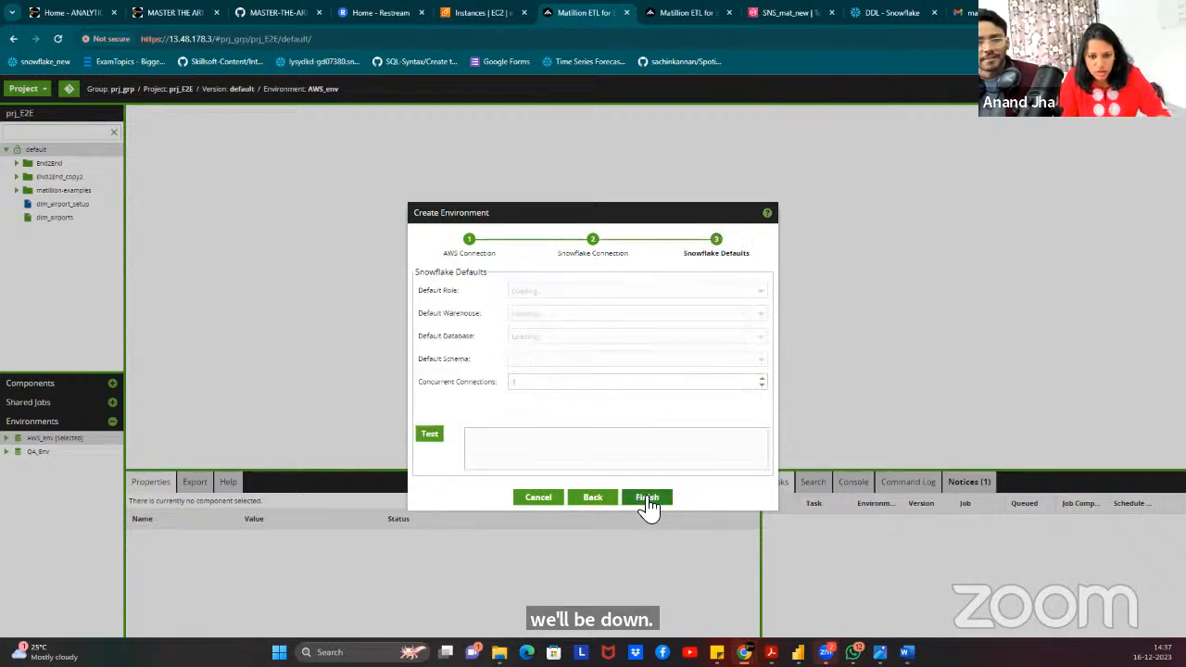
click(554, 294)
click(548, 308)
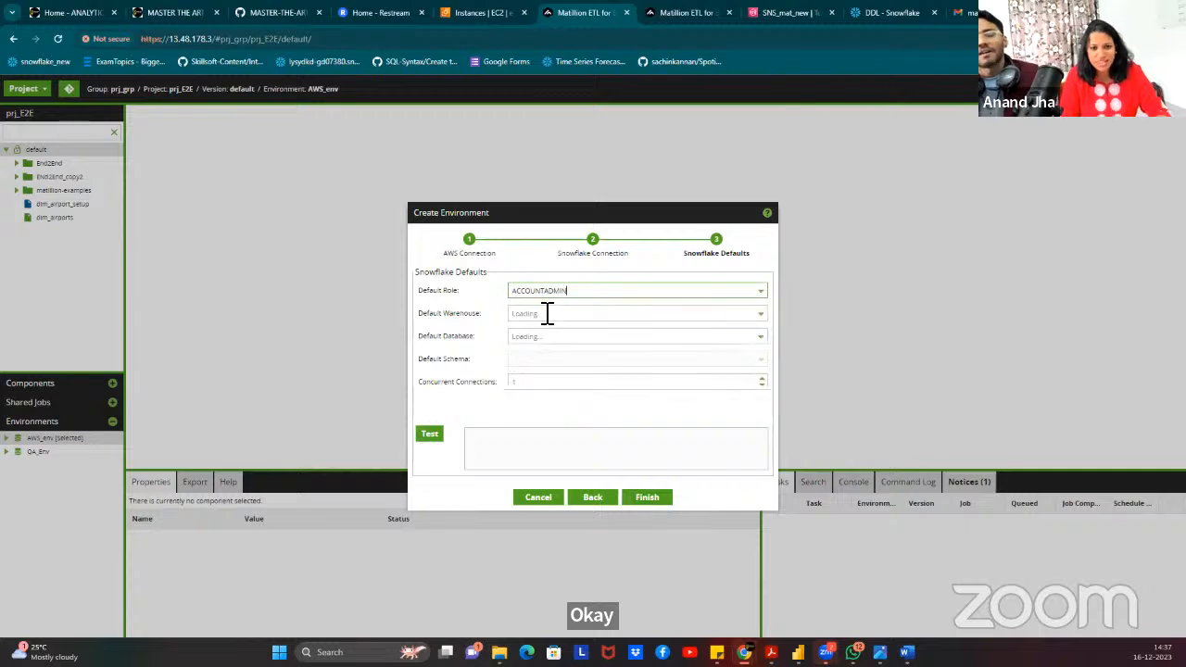
click(543, 315)
click(549, 331)
click(551, 336)
click(545, 356)
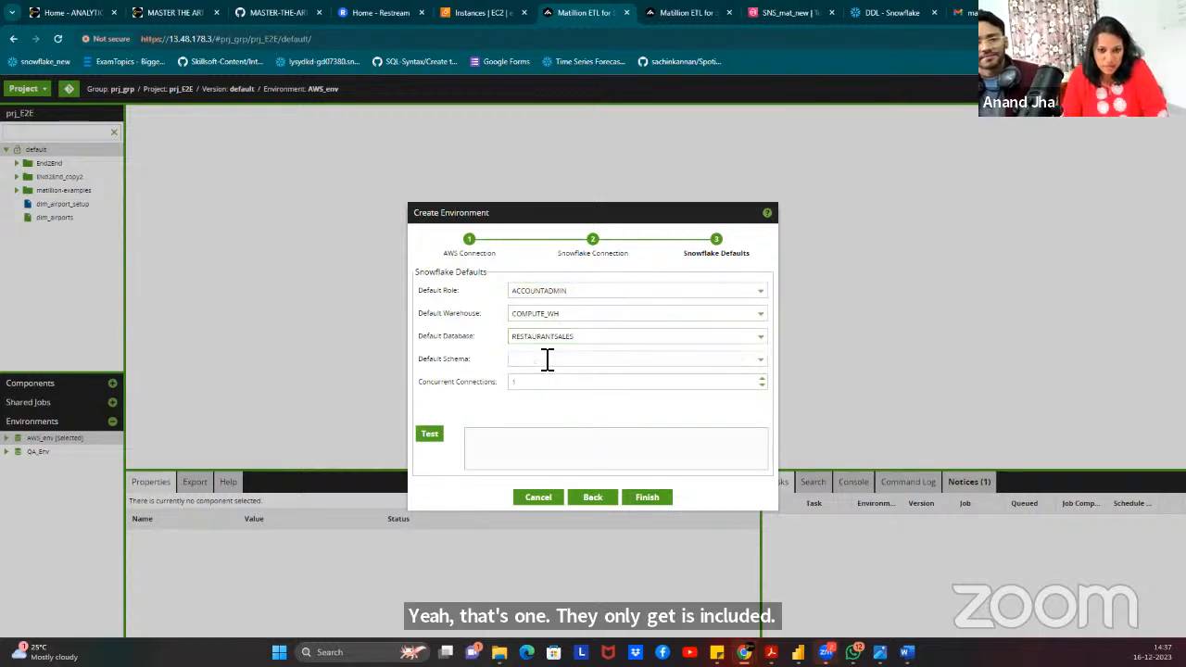
click(545, 361)
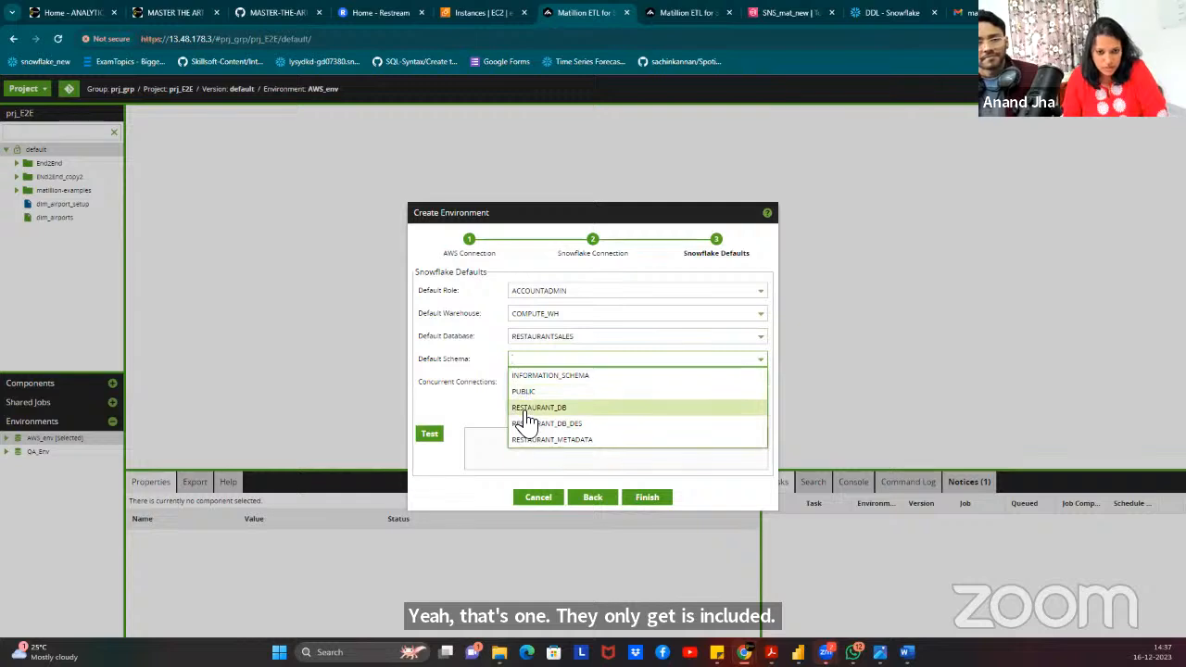
click(541, 391)
click(430, 438)
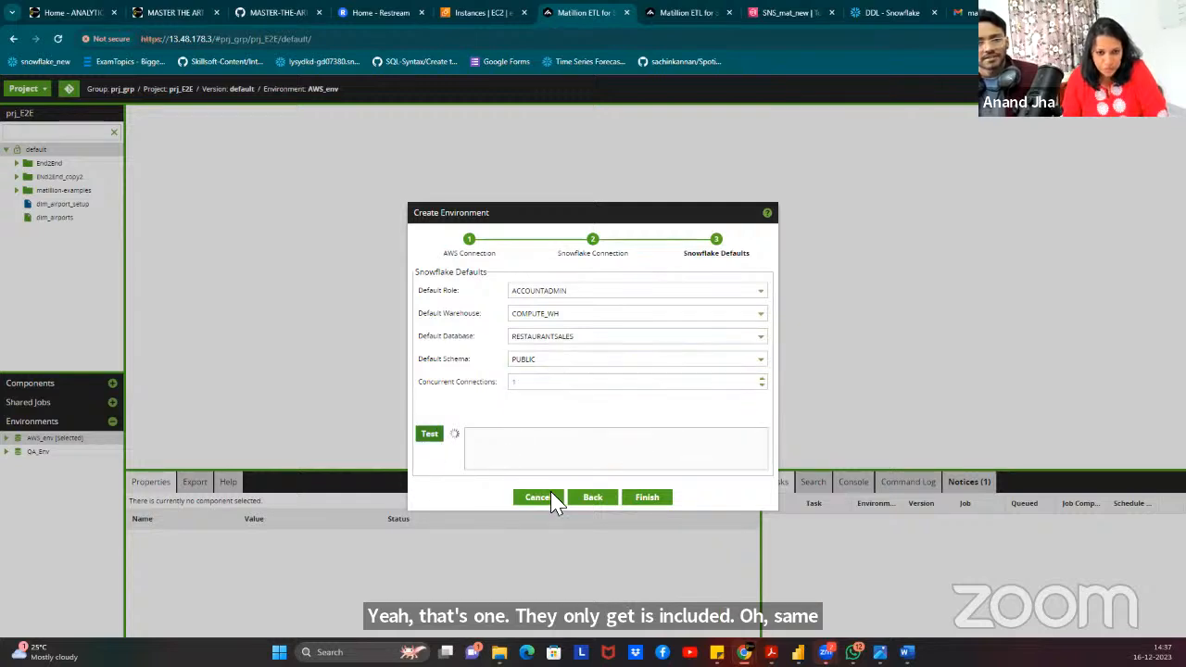
Finish creating the QA environment and make QA_Env the active environment.
click(646, 498)
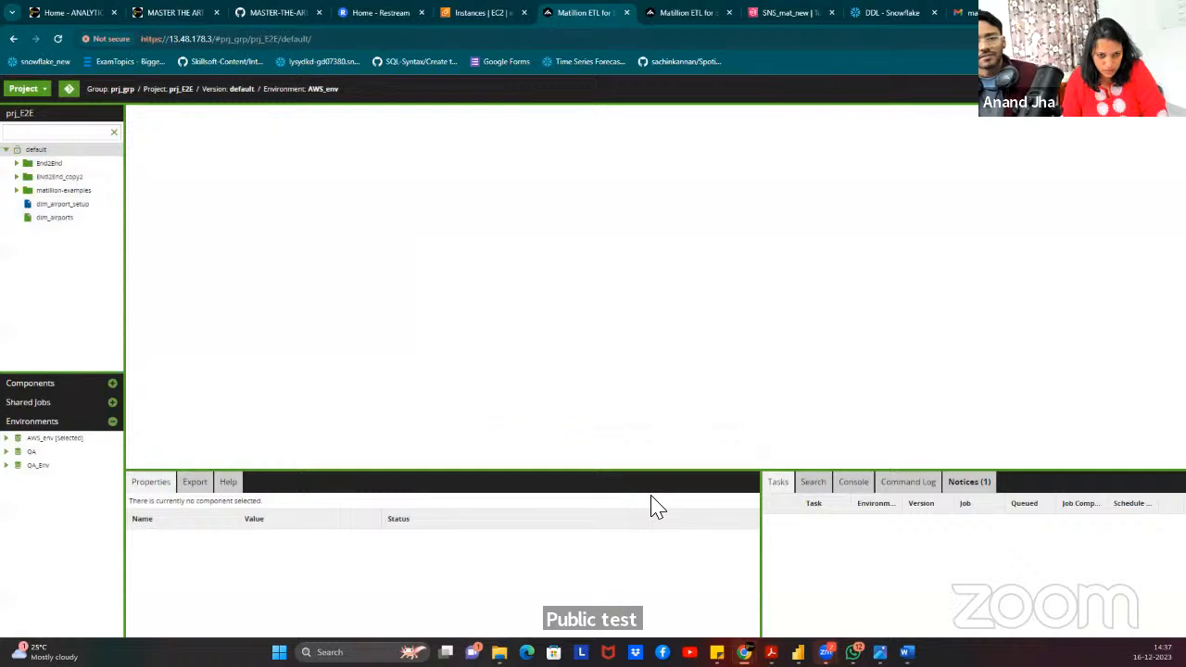
right_click(38, 468)
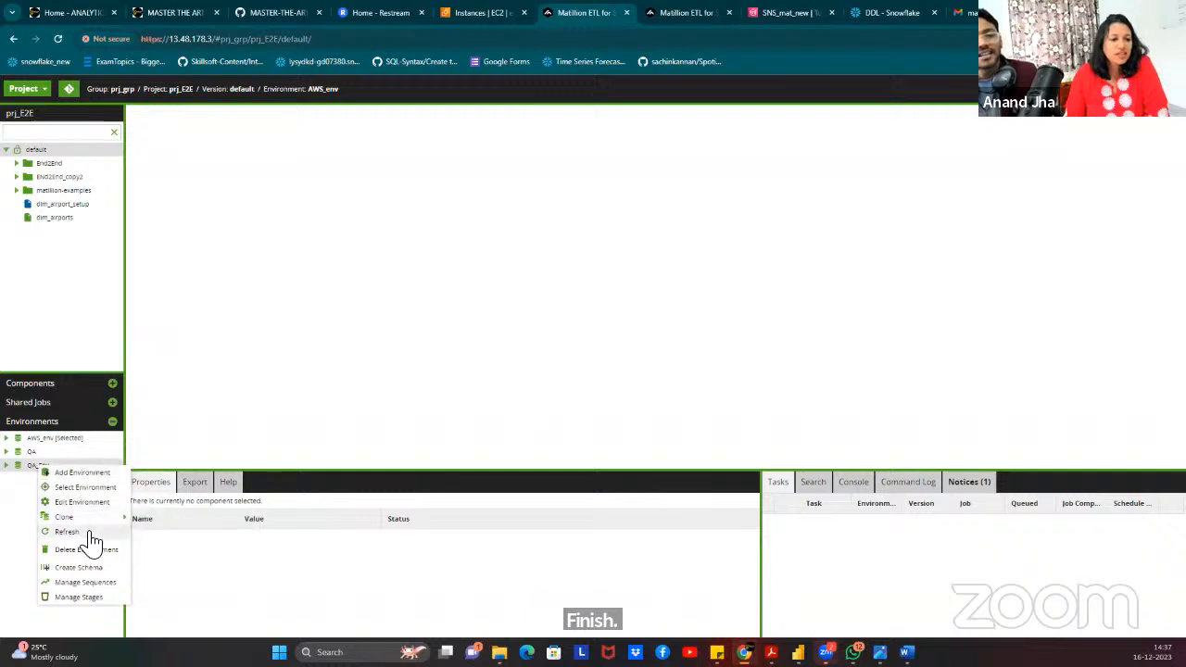
click(93, 489)
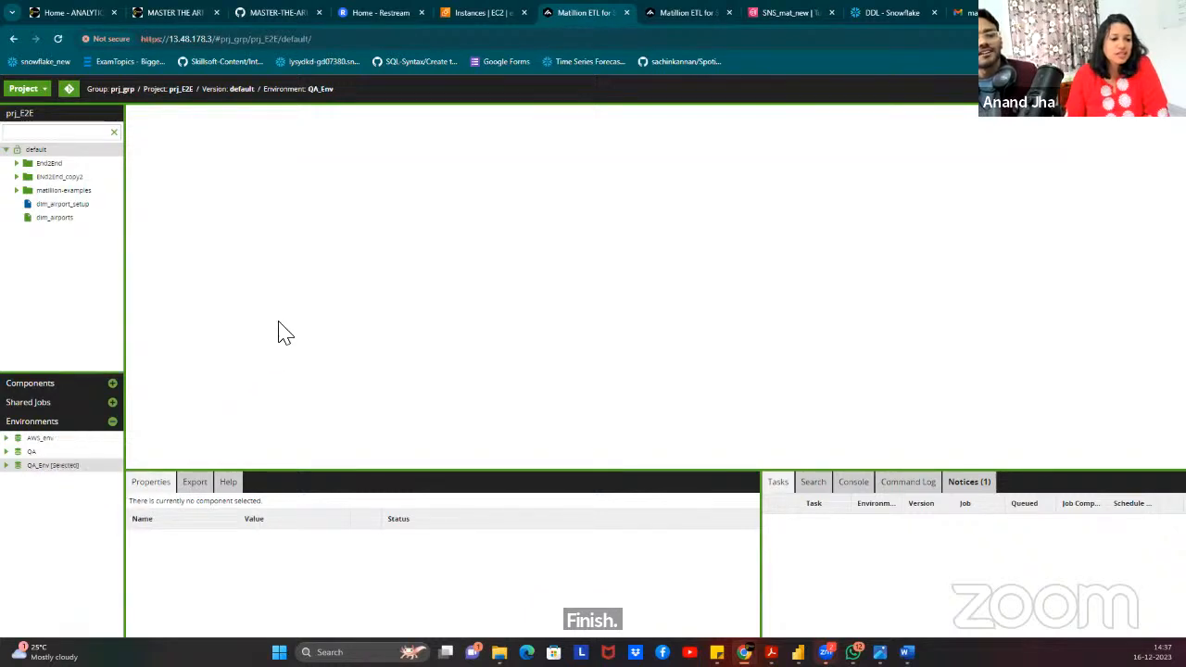
click(17, 177)
click(17, 177)
click(17, 177)
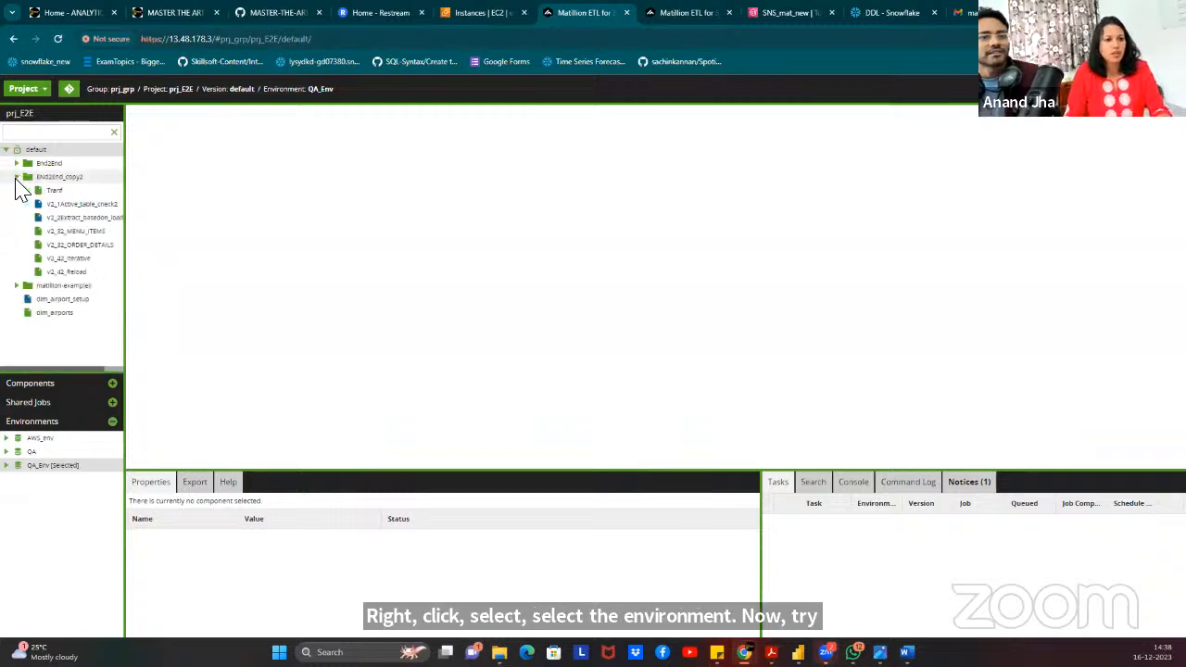
click(16, 177)
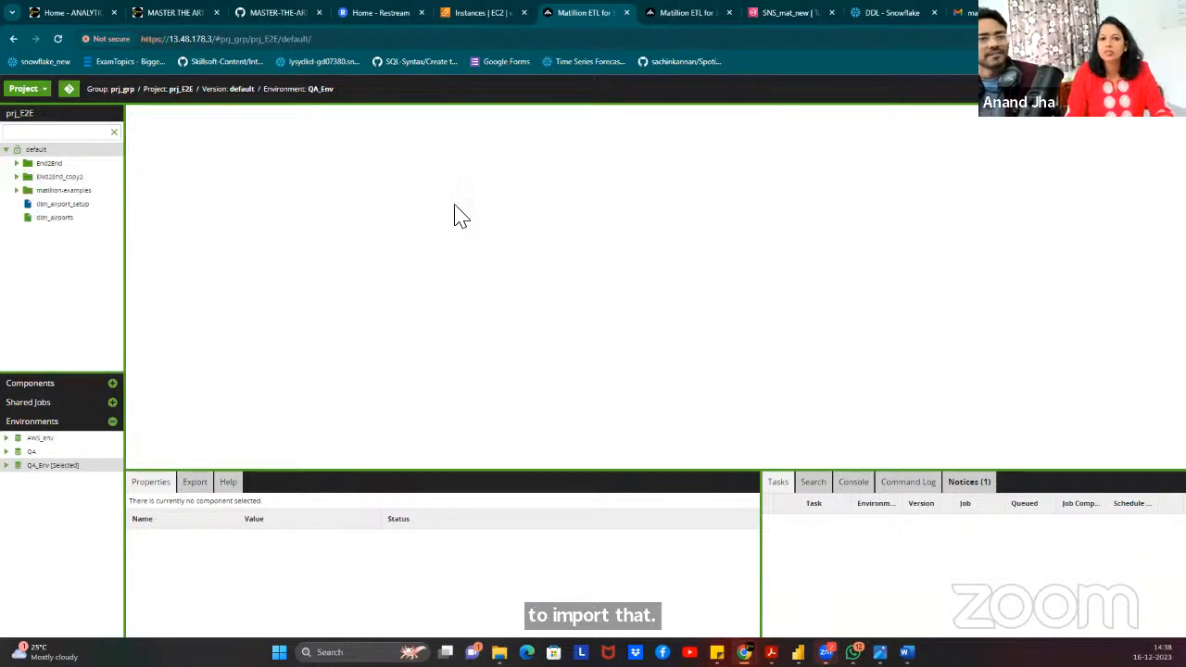
Import ENd2End_copy2.json from Downloads into the default folder, which reports a parsing error.
right_click(42, 150)
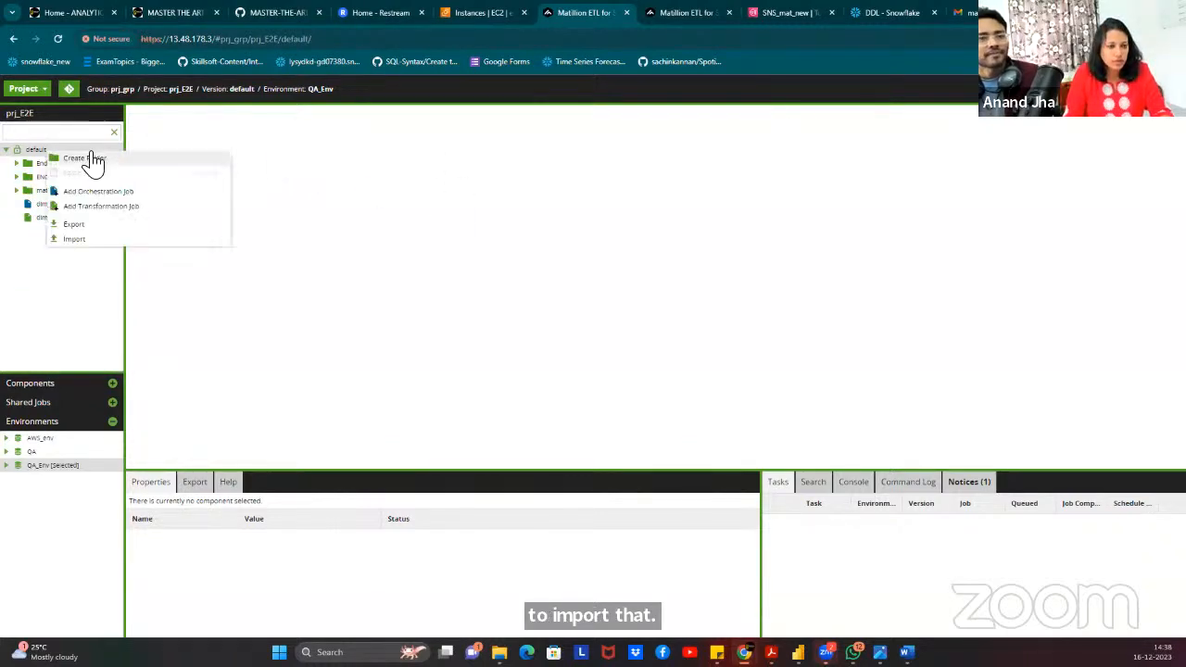
click(95, 241)
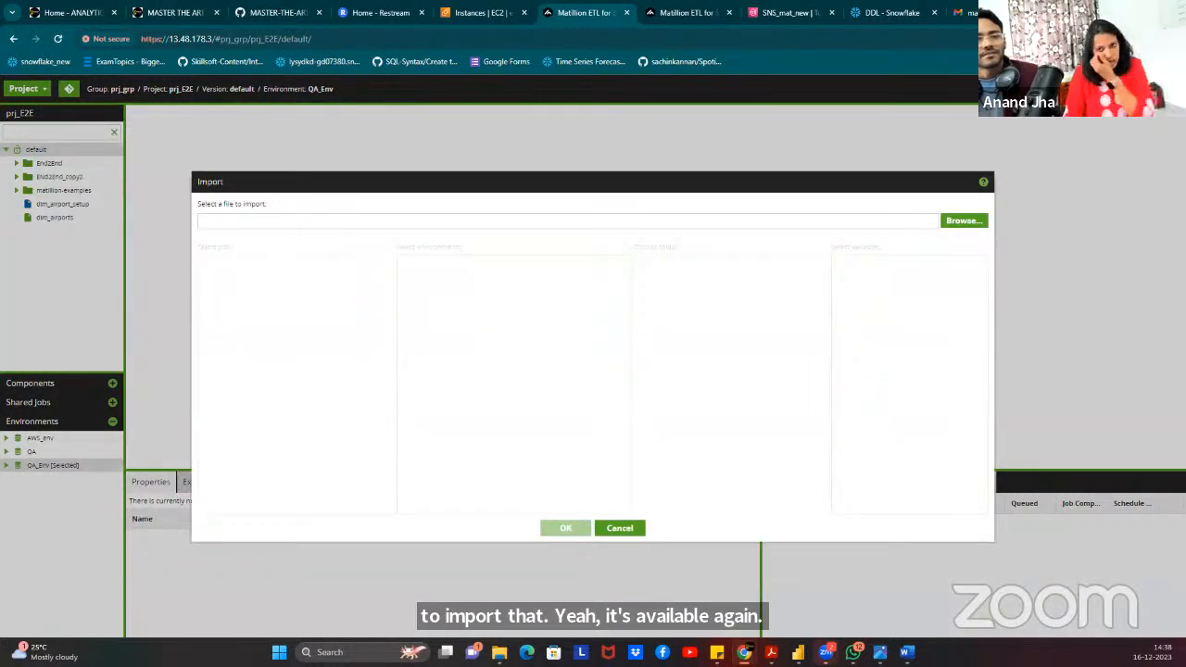
click(961, 225)
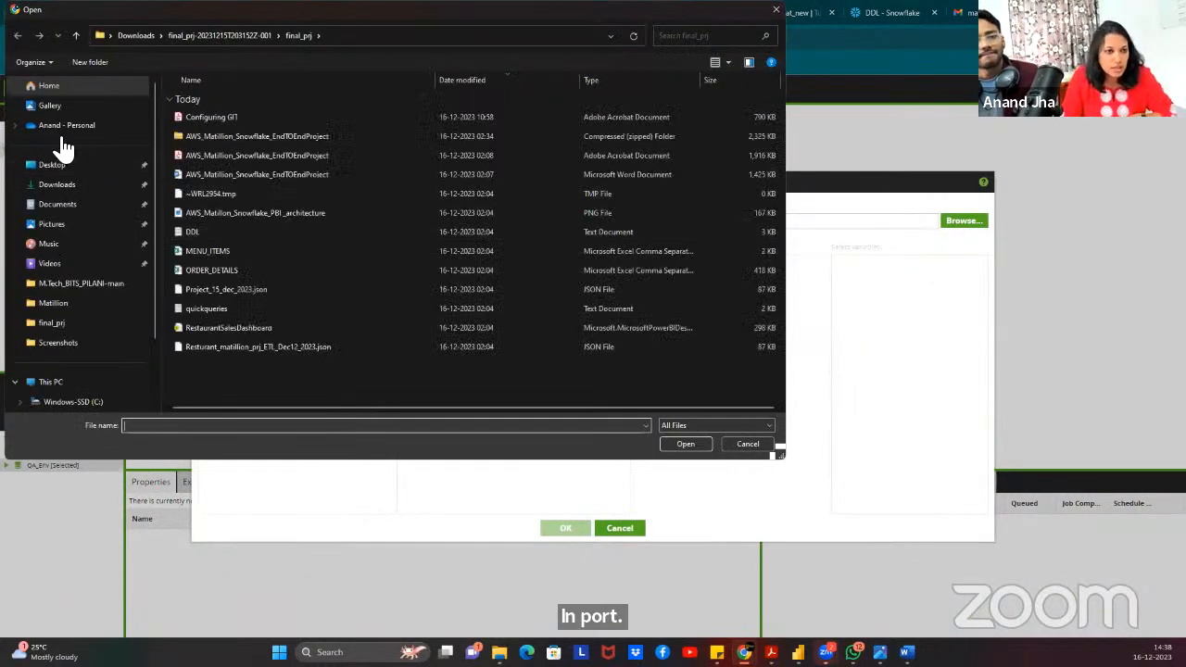
click(56, 185)
click(232, 117)
click(676, 444)
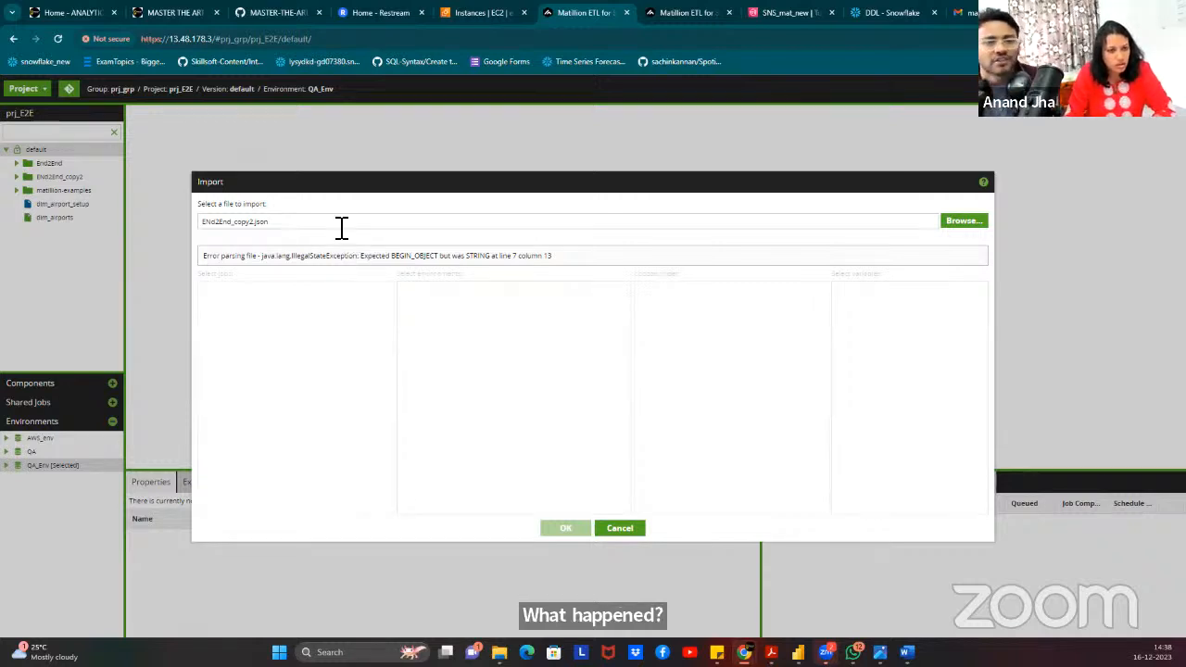
Cancel the failed import, start an export from the default folder, and deselect every job.
click(636, 532)
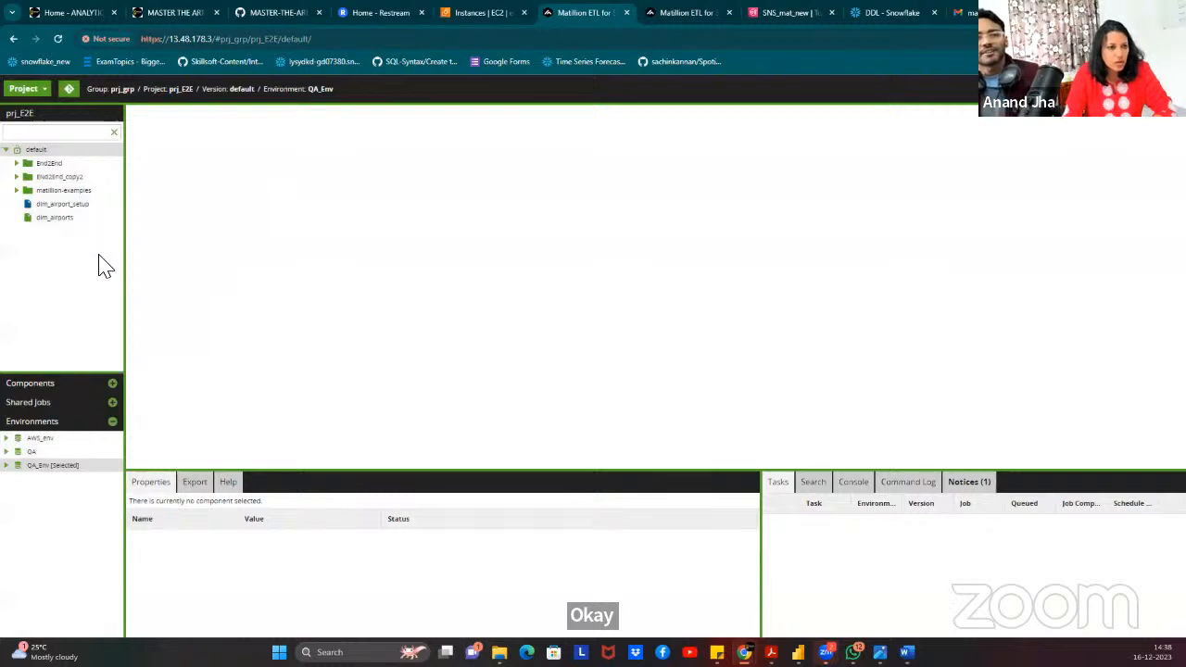
right_click(50, 176)
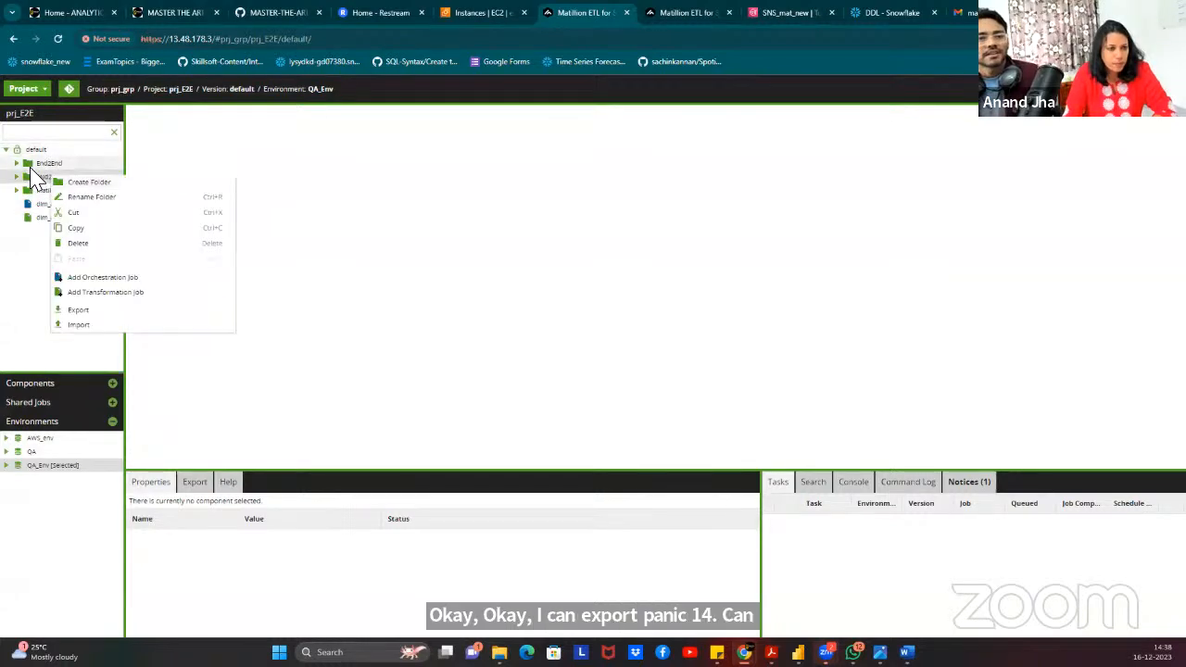
right_click(40, 151)
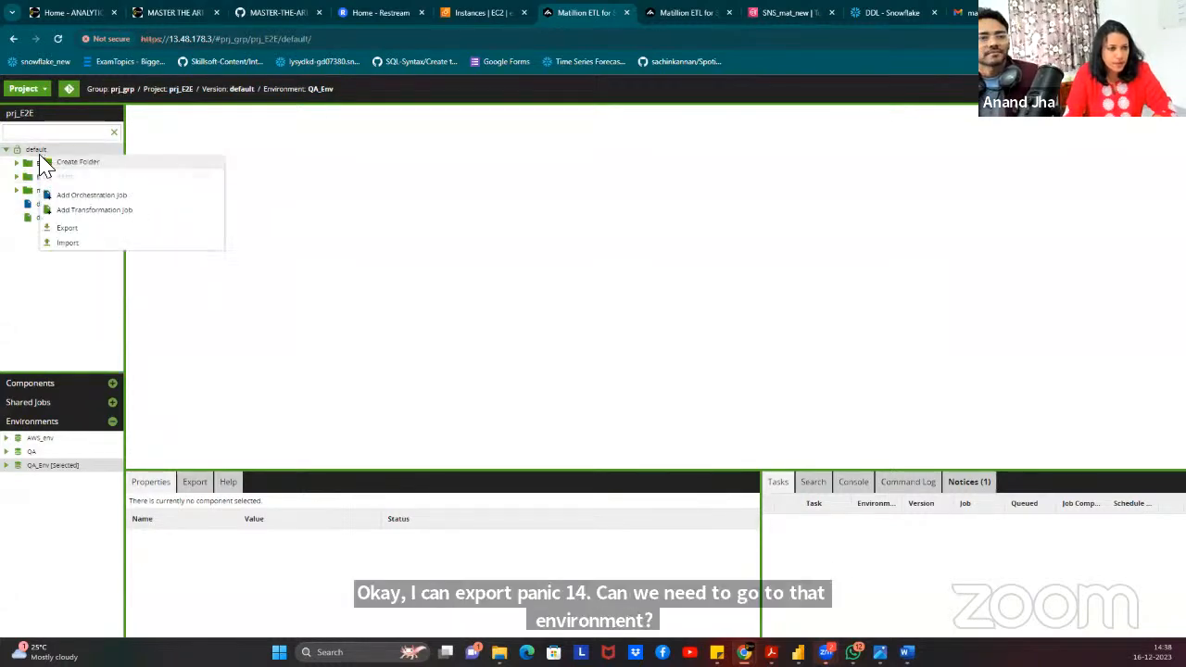
click(67, 228)
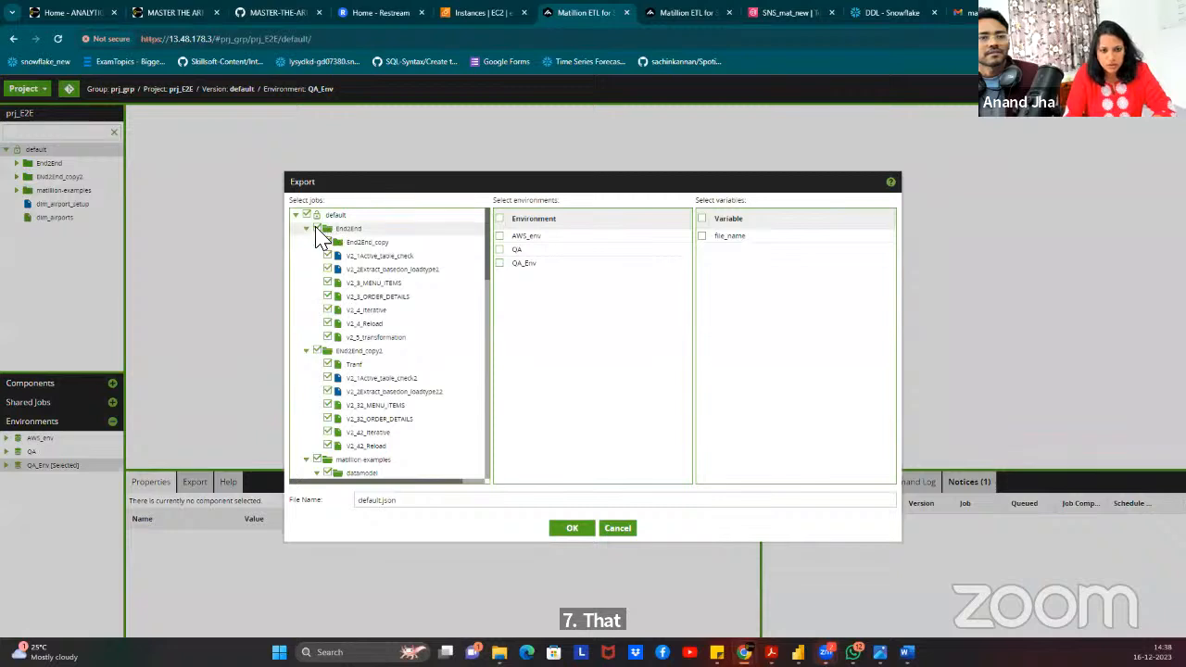
scroll(438, 333, down, 5)
scroll(334, 361, up, 2)
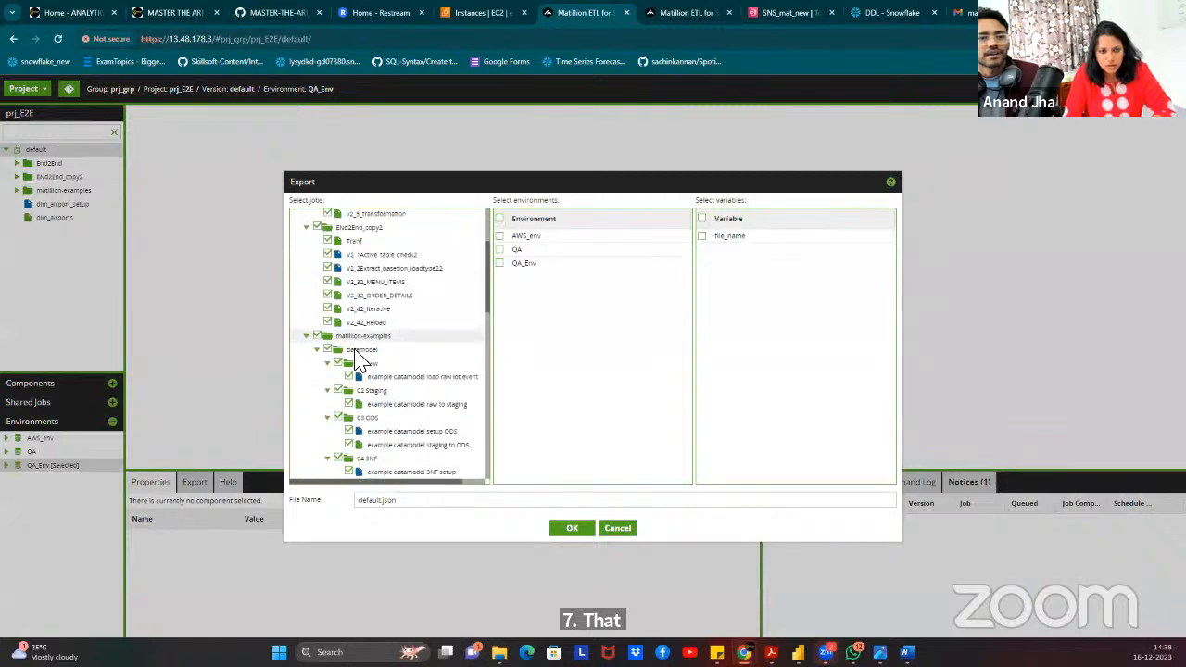
click(307, 336)
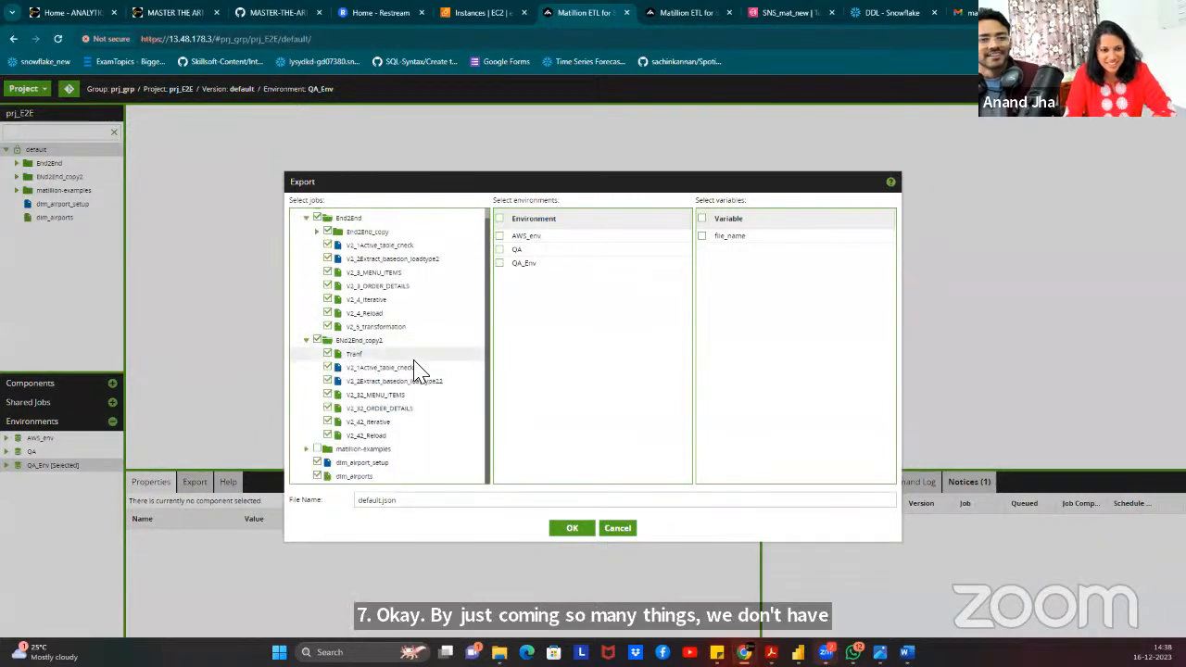
click(317, 217)
scroll(324, 259, up, 1)
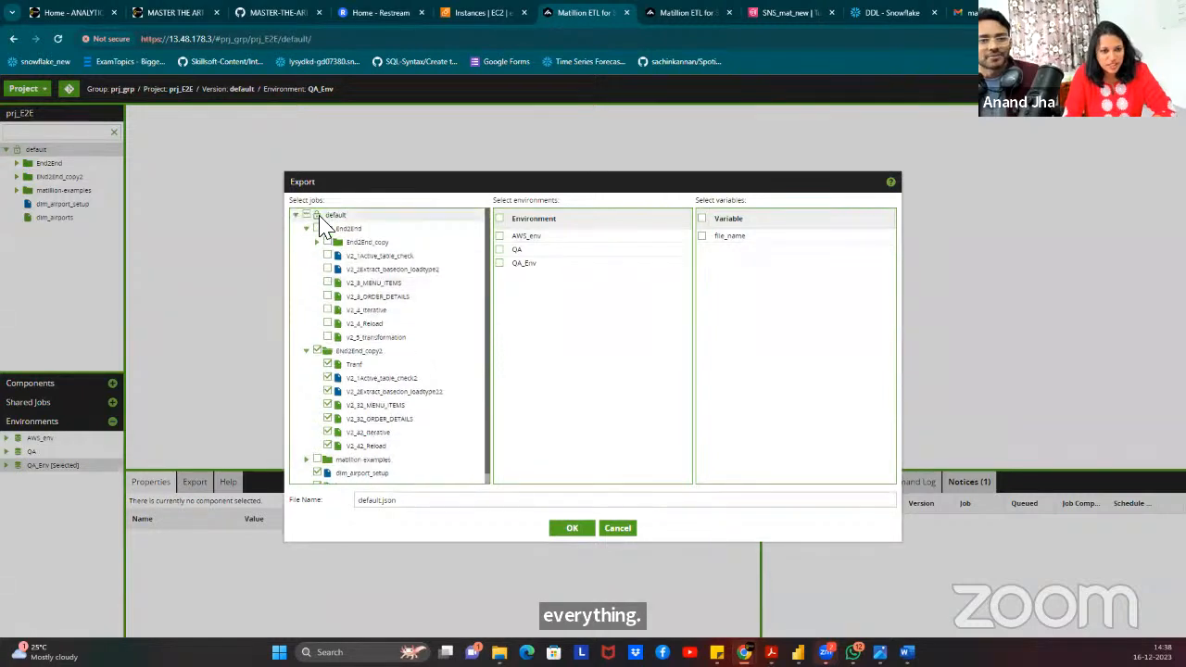
click(316, 215)
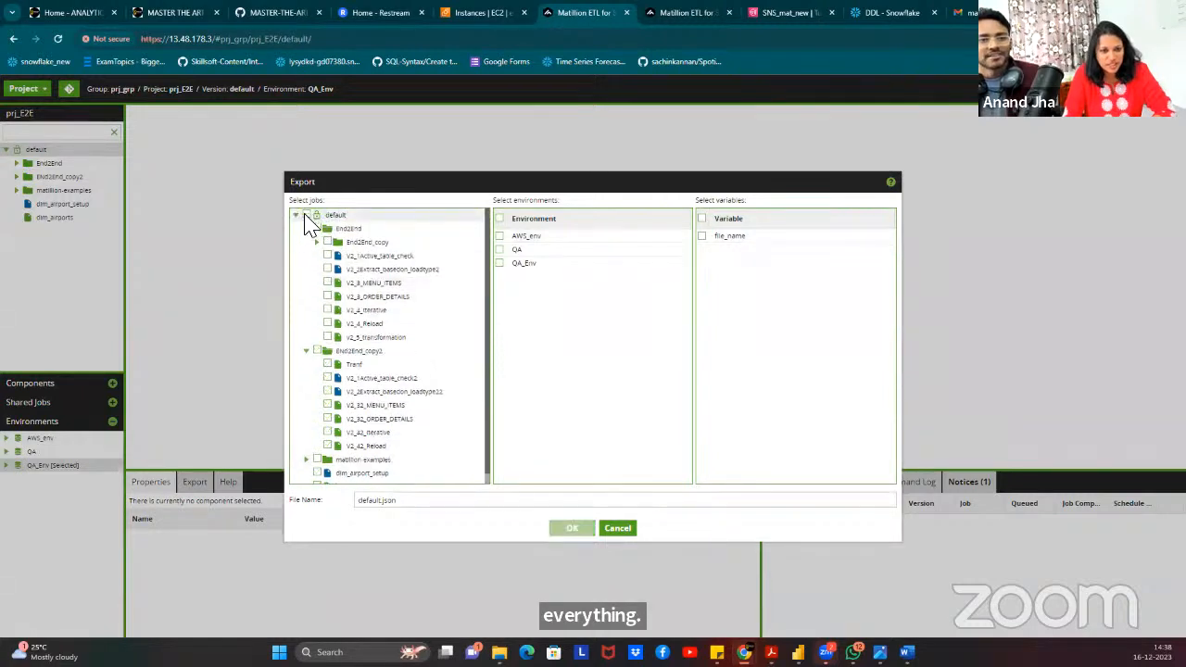
Export all End2End_copy2 jobs with only the file_name variable and no environments.
click(318, 351)
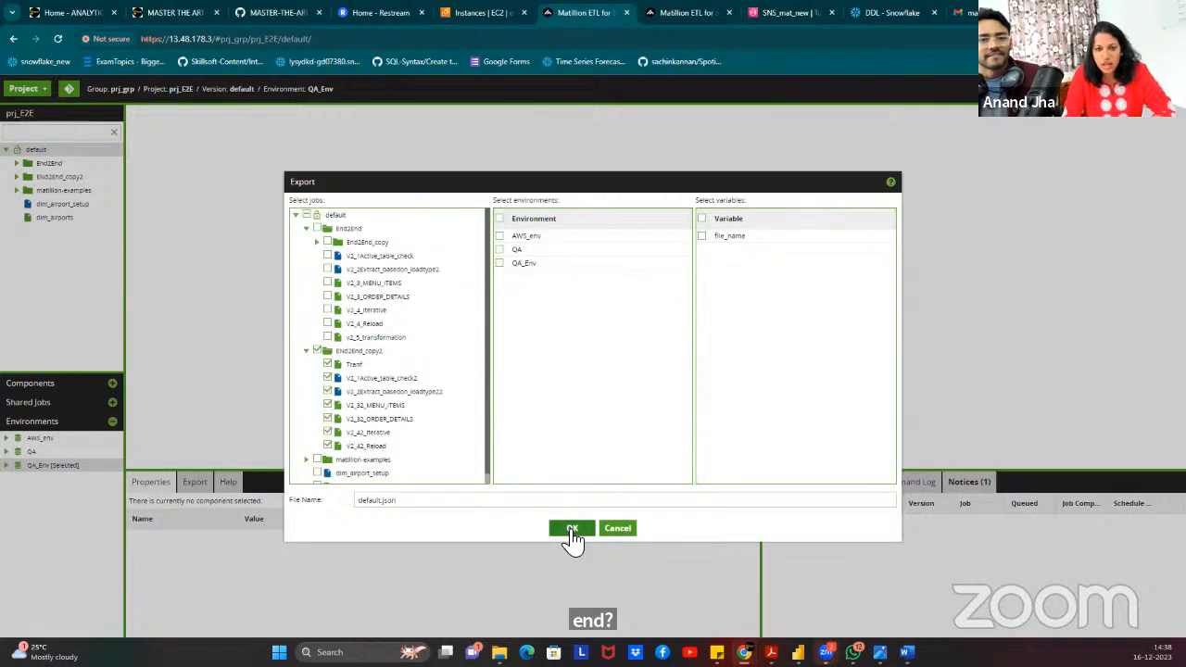
click(522, 238)
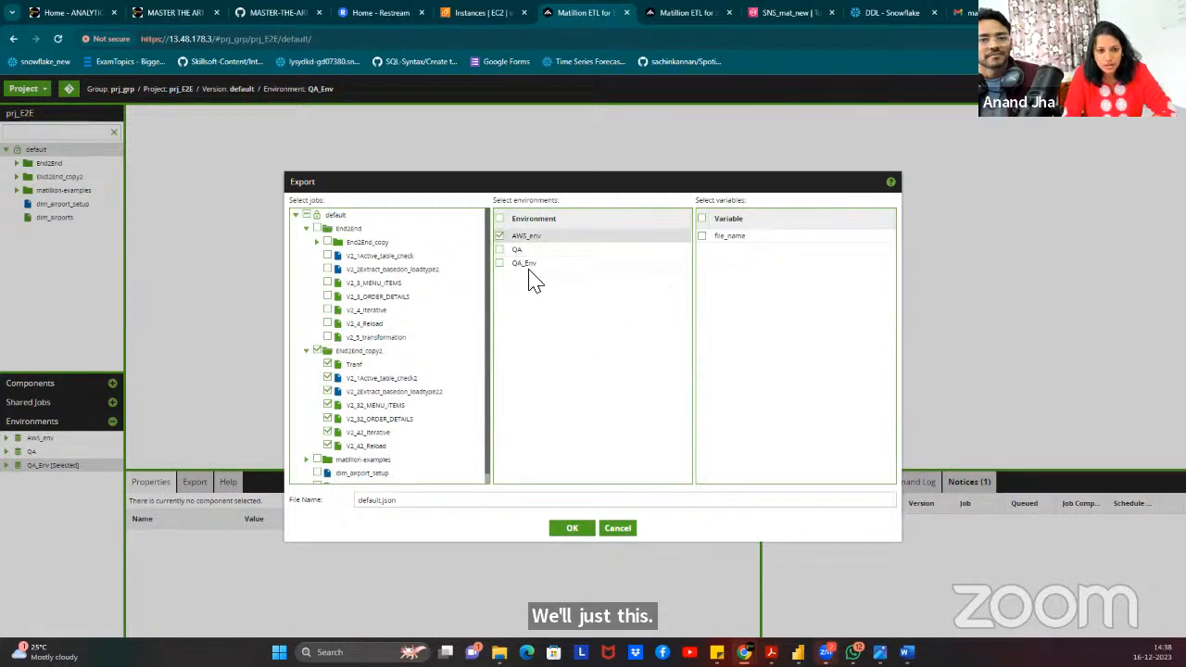
click(521, 262)
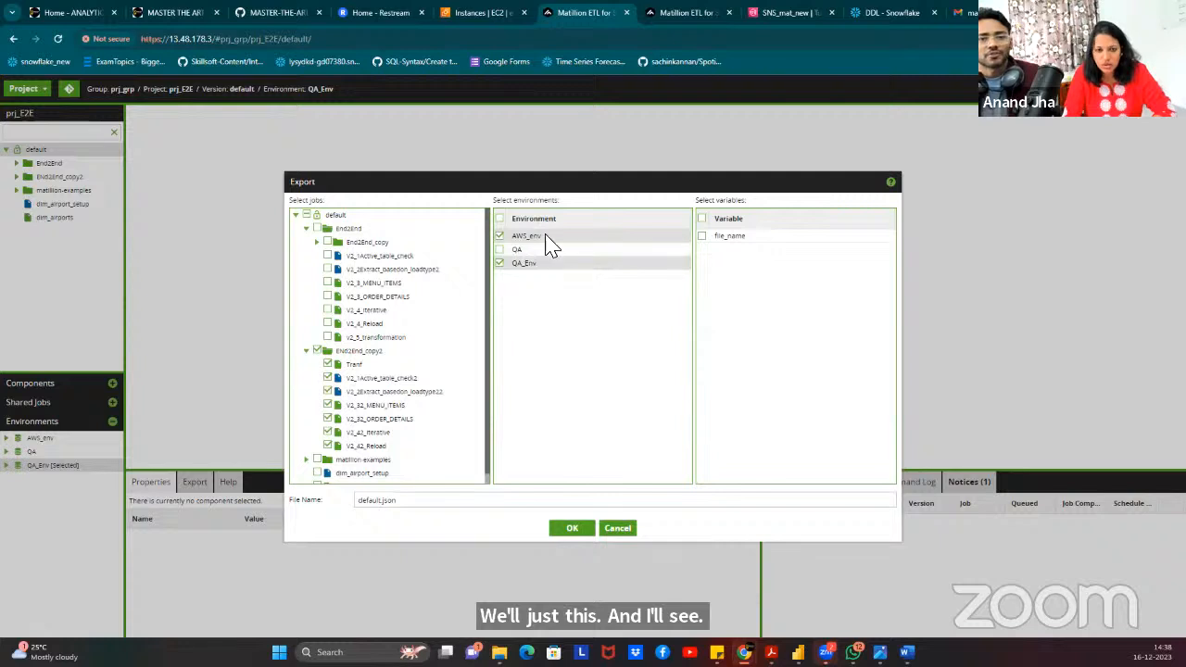
click(499, 237)
click(500, 264)
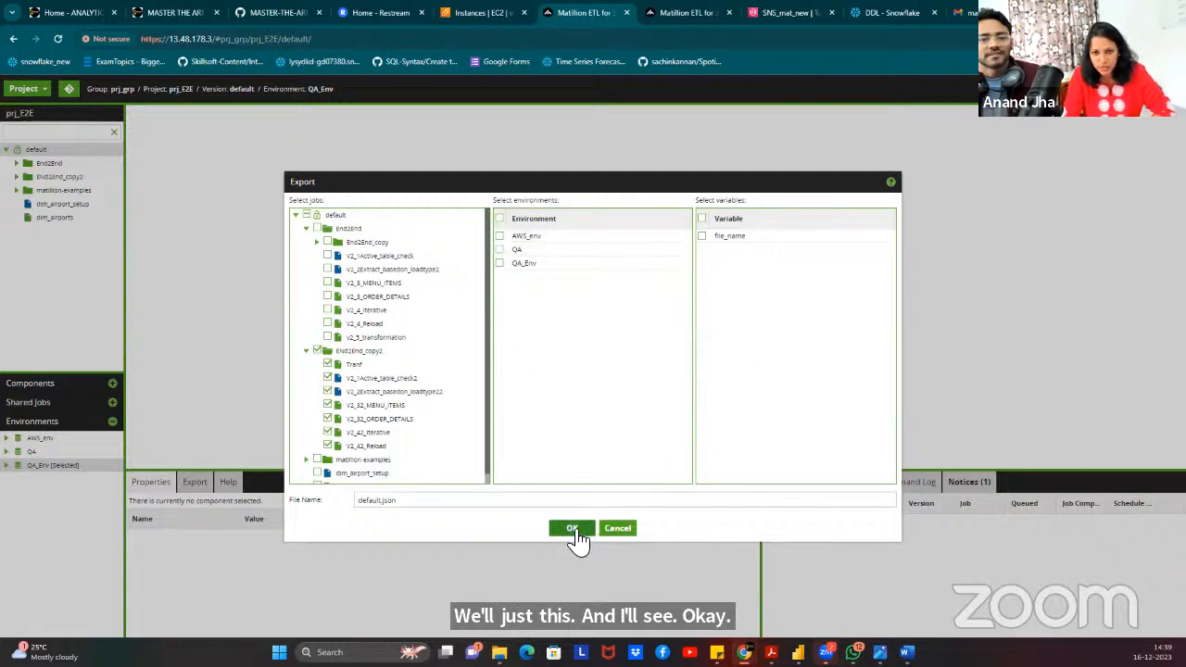
click(766, 239)
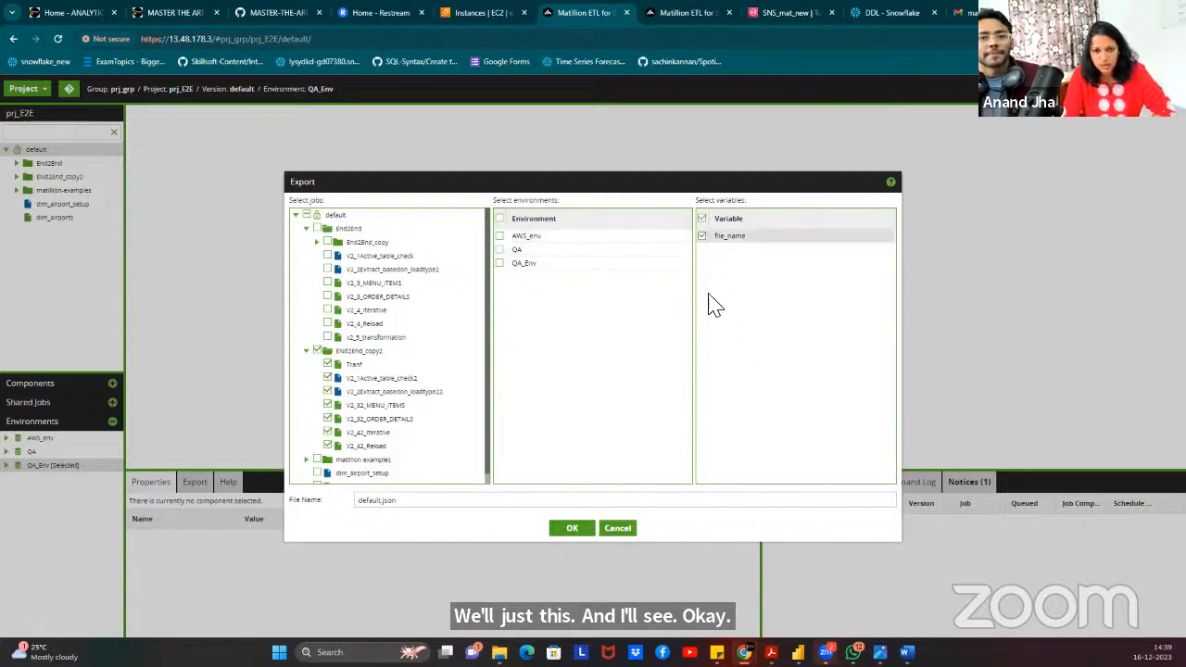
click(571, 530)
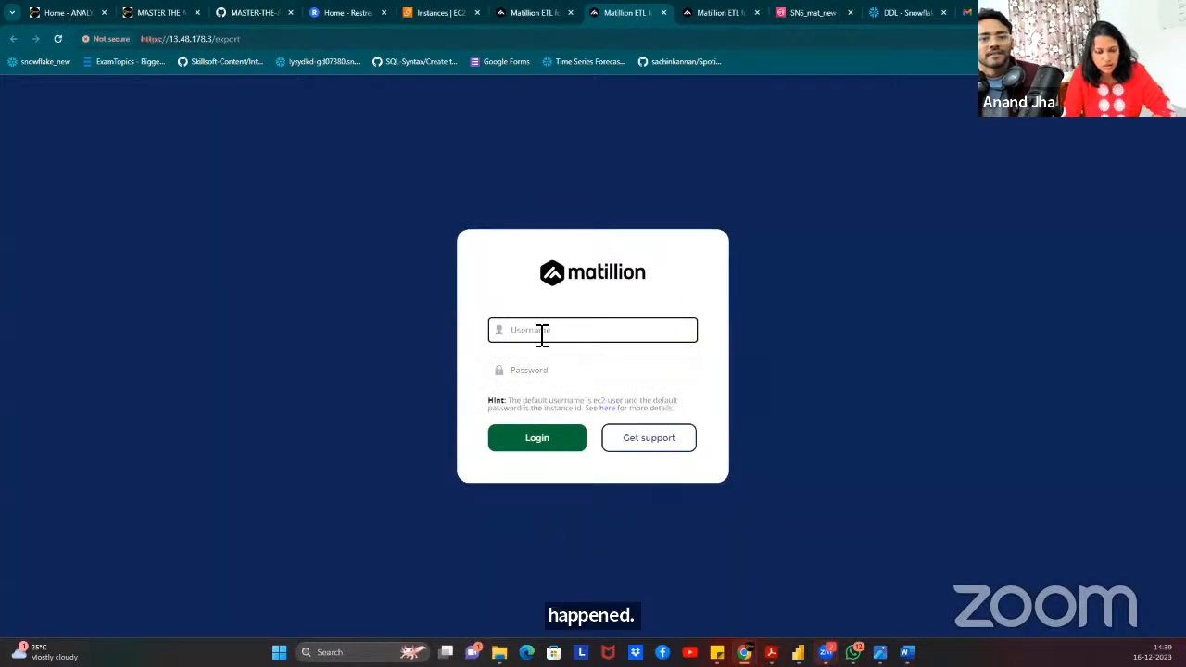
Log in to Matillion as ec2-user, using the EC2 instance ID as the password.
click(541, 332)
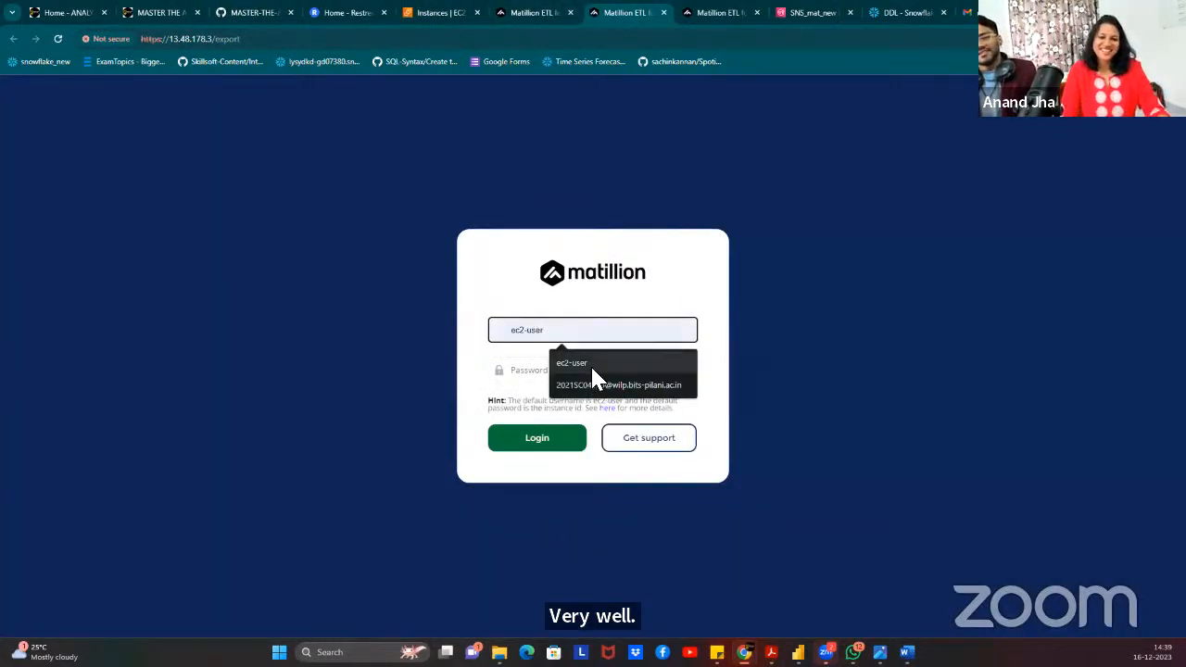
click(589, 363)
click(516, 14)
click(412, 14)
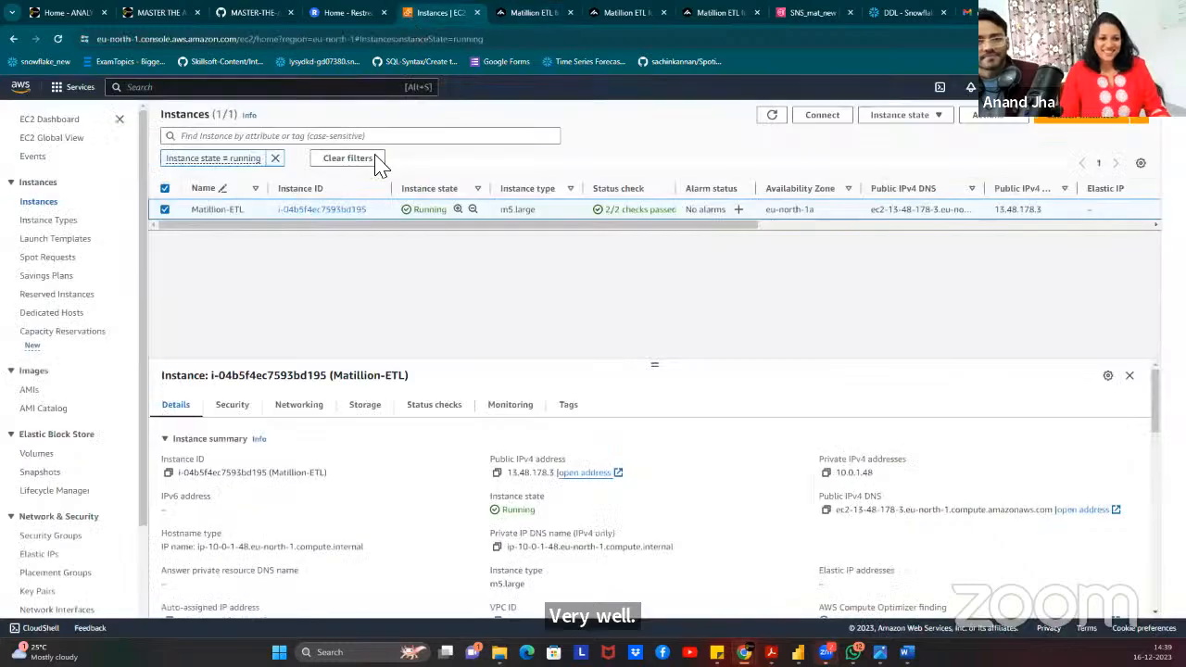
click(169, 472)
click(718, 14)
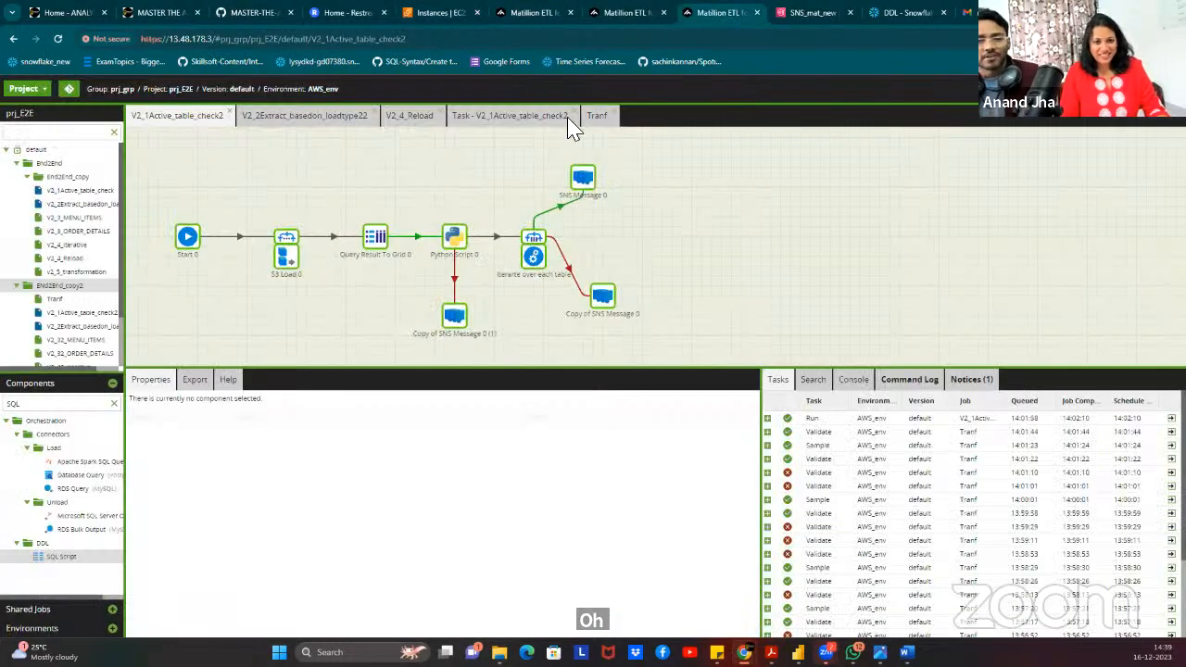
click(627, 12)
click(540, 373)
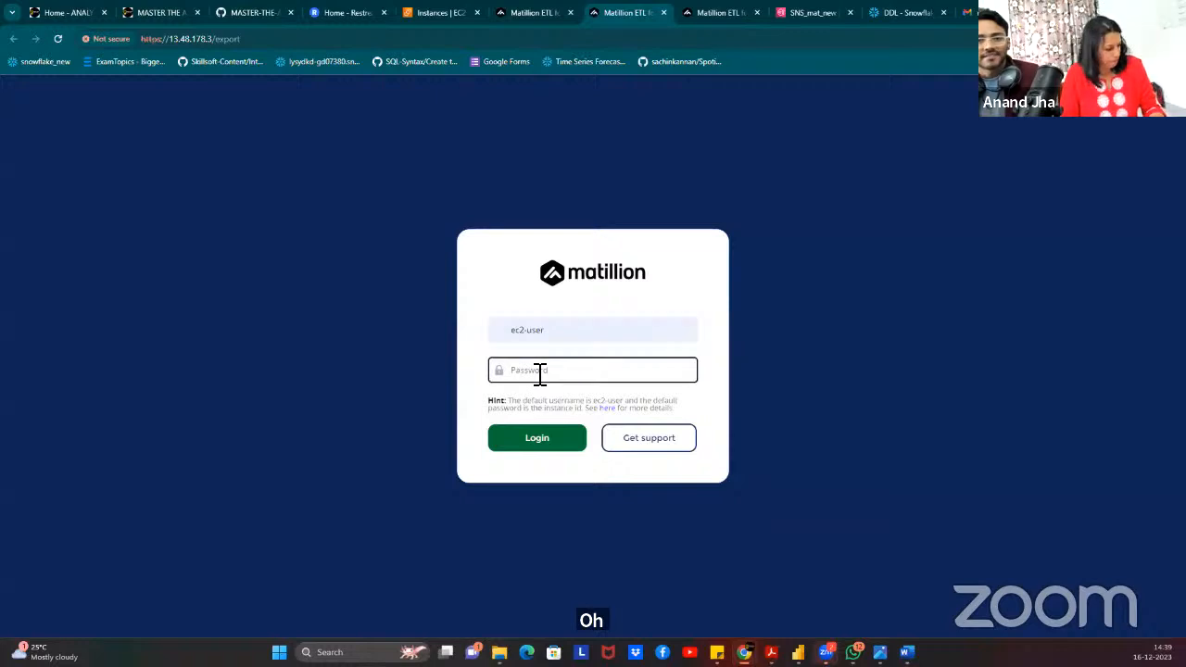
key(ctrl+v)
click(542, 443)
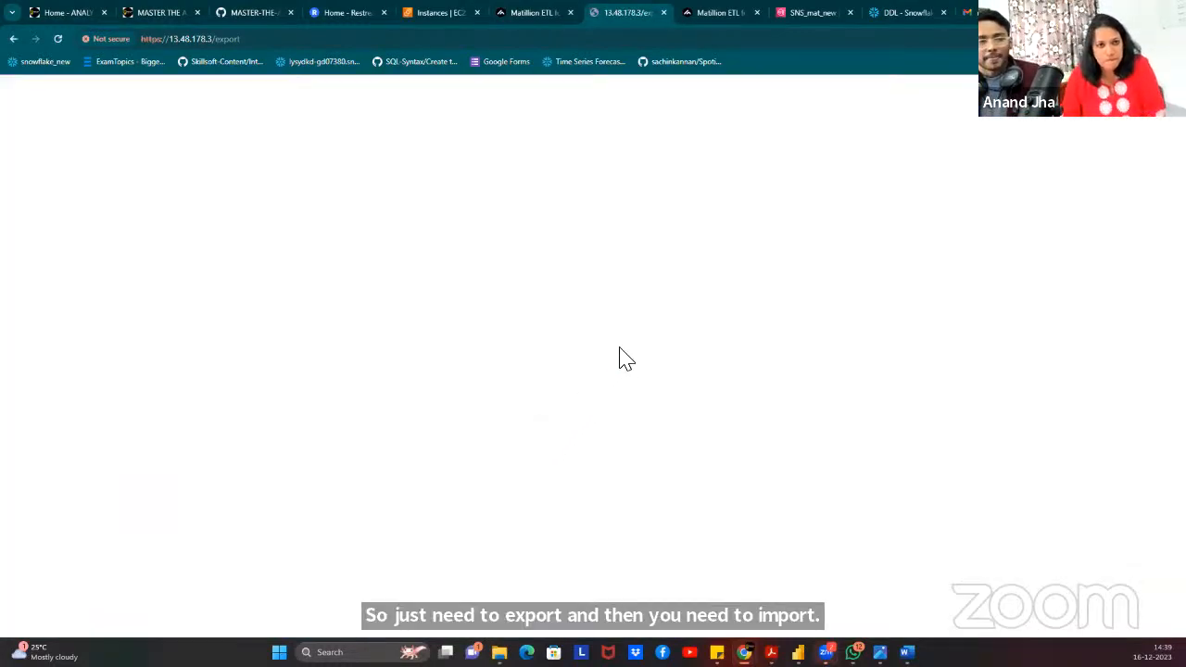
Close the blank export page, return to the prj_E2E job canvas and collapse End2End.
click(720, 12)
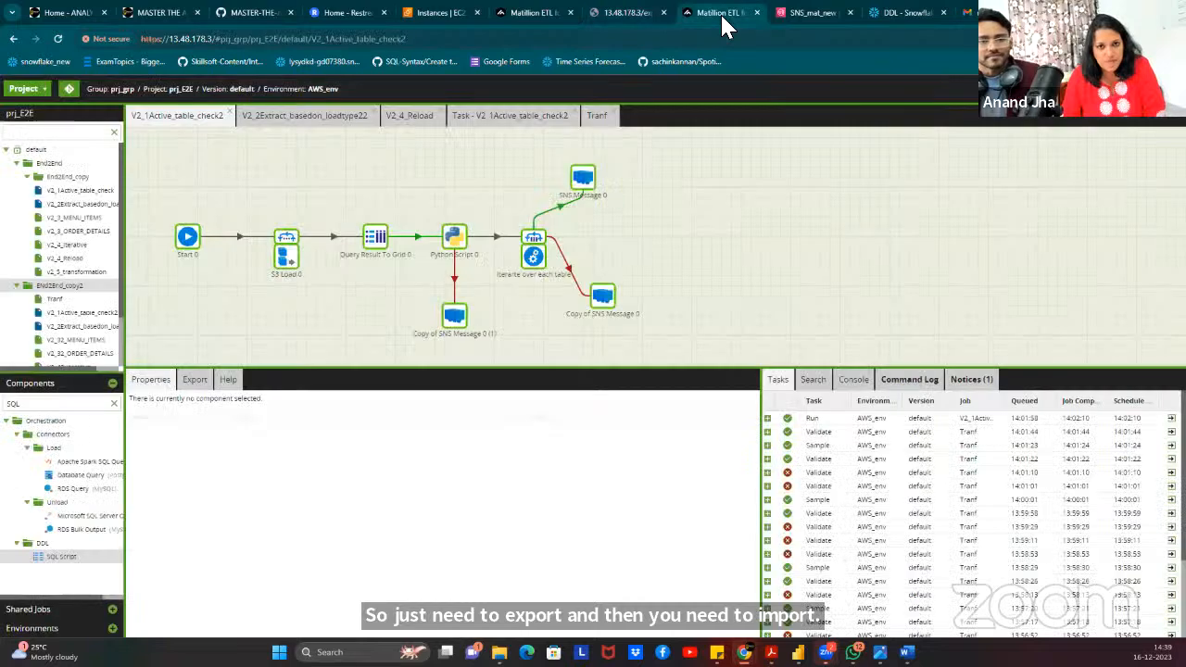
click(627, 13)
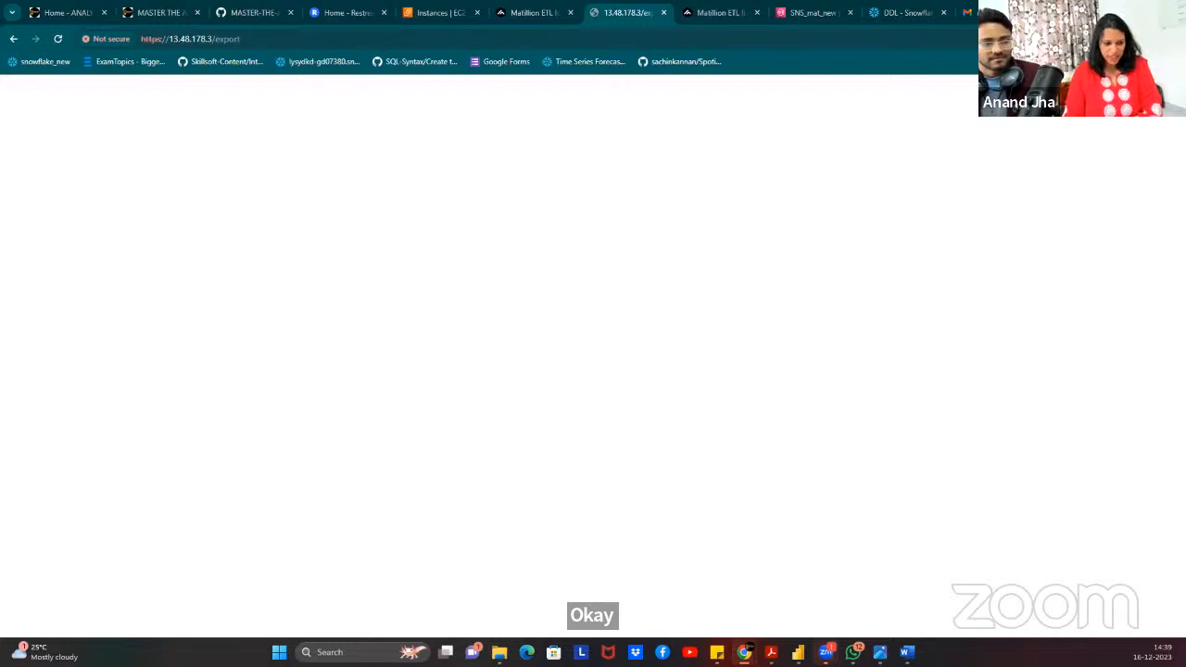
click(663, 12)
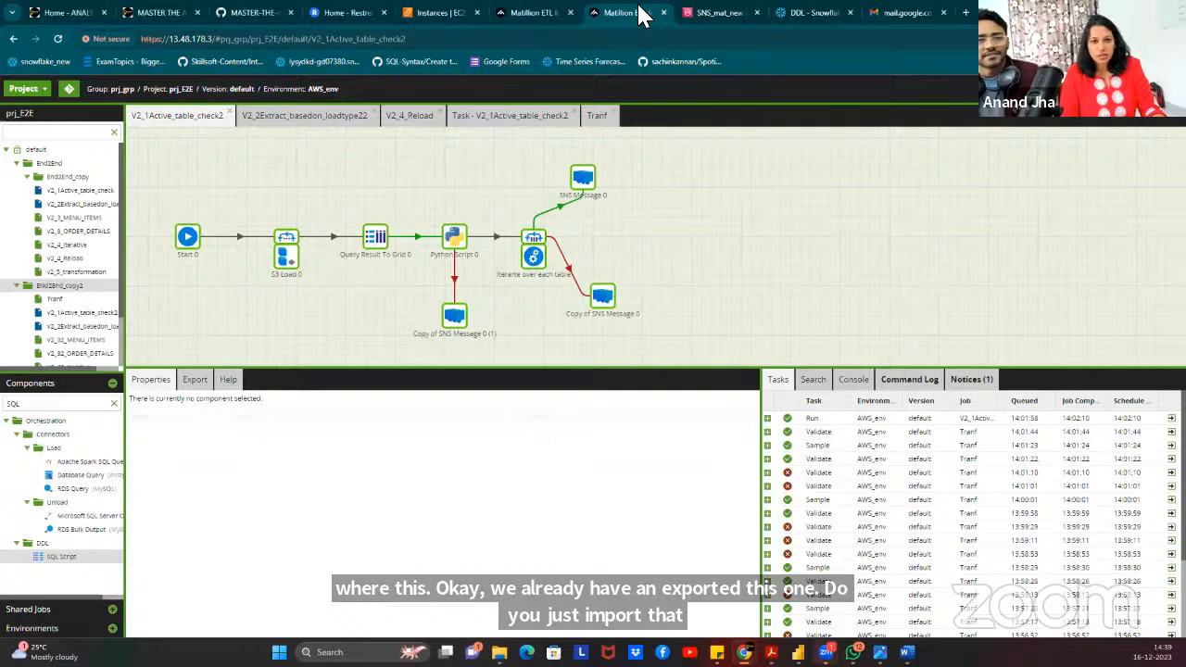
click(533, 12)
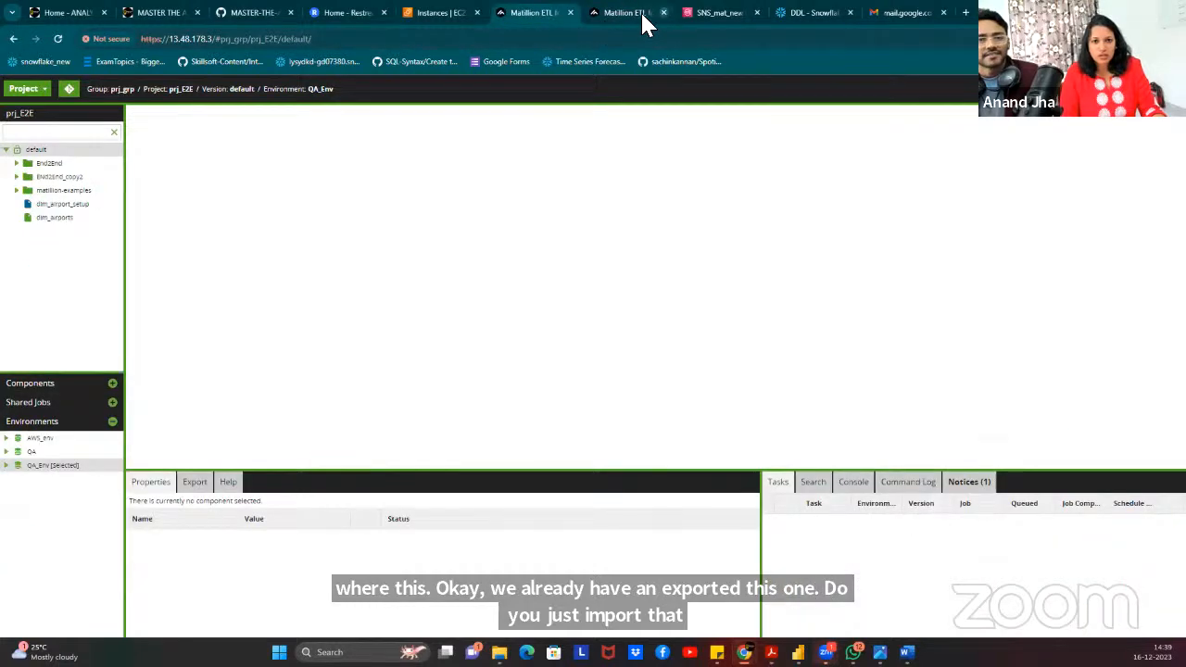
click(631, 13)
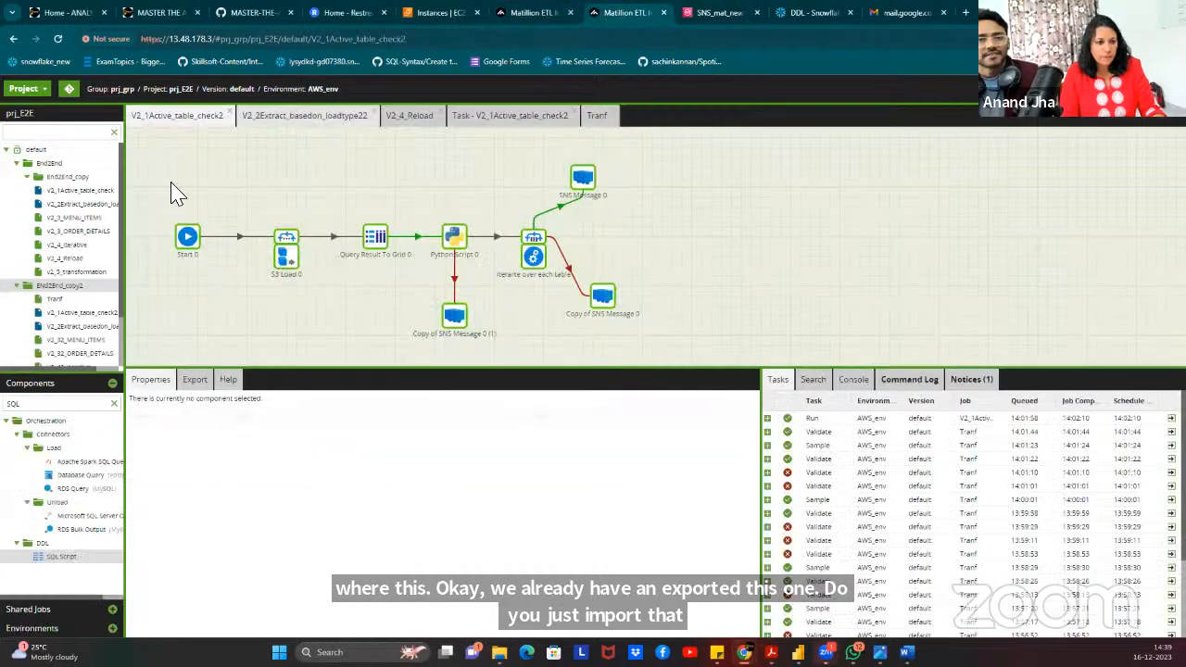
click(17, 162)
Start an import into the default folder from final_prj/Project_15_dec_2023.json.
right_click(38, 150)
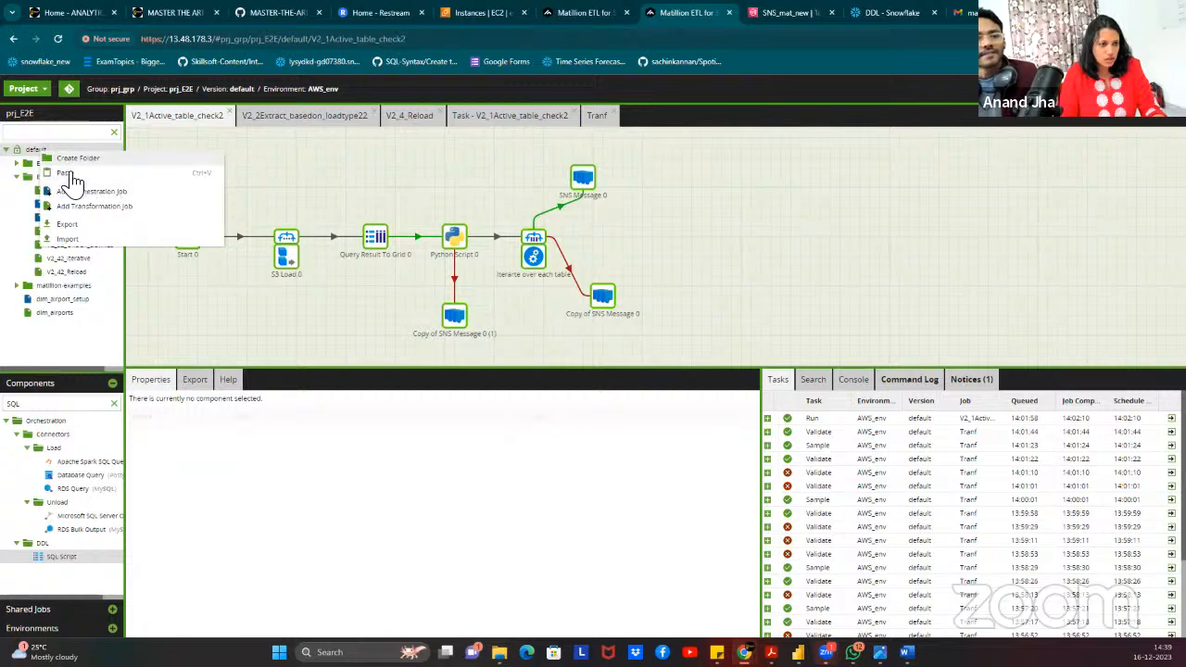
click(74, 240)
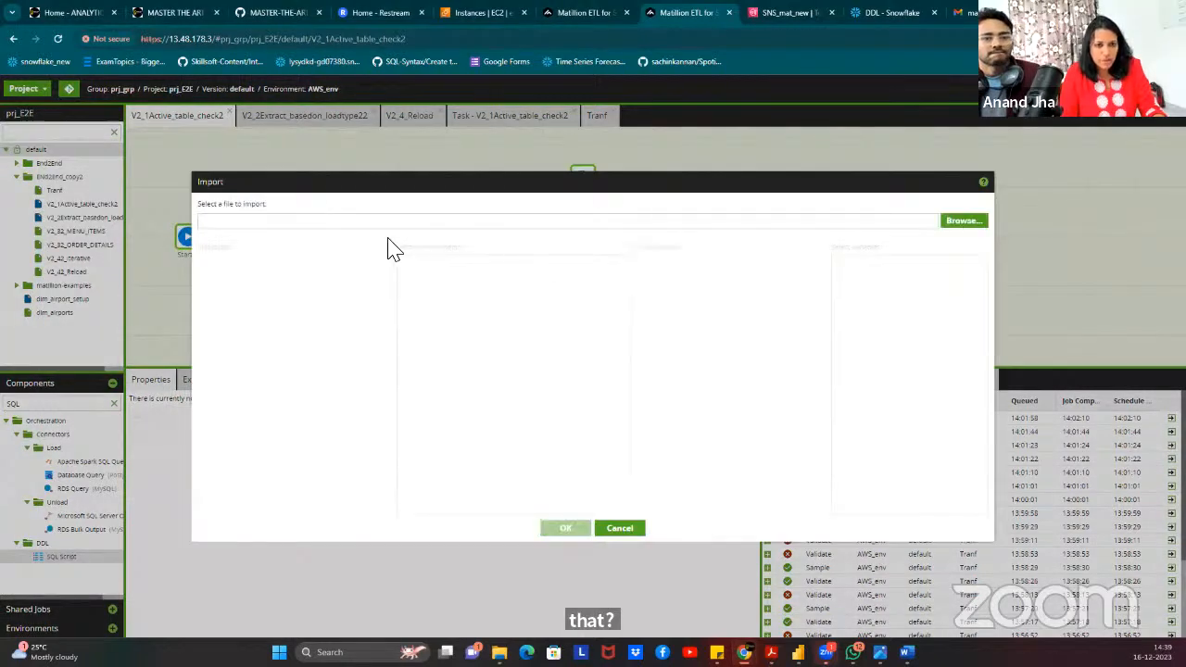
click(964, 223)
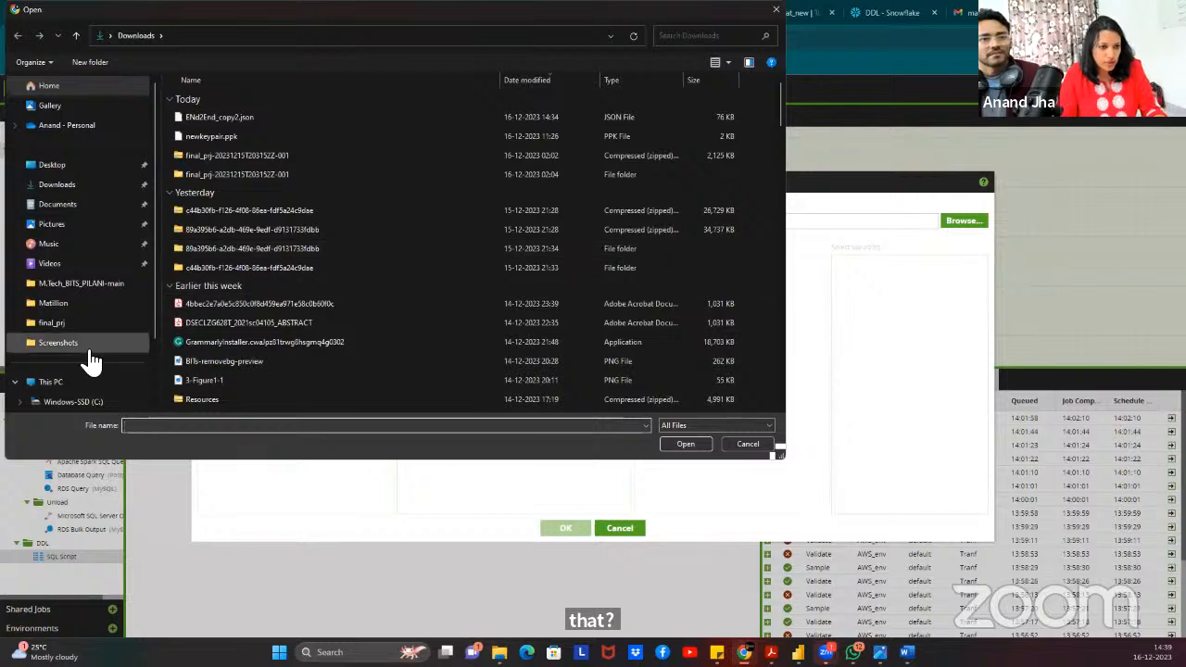
click(52, 325)
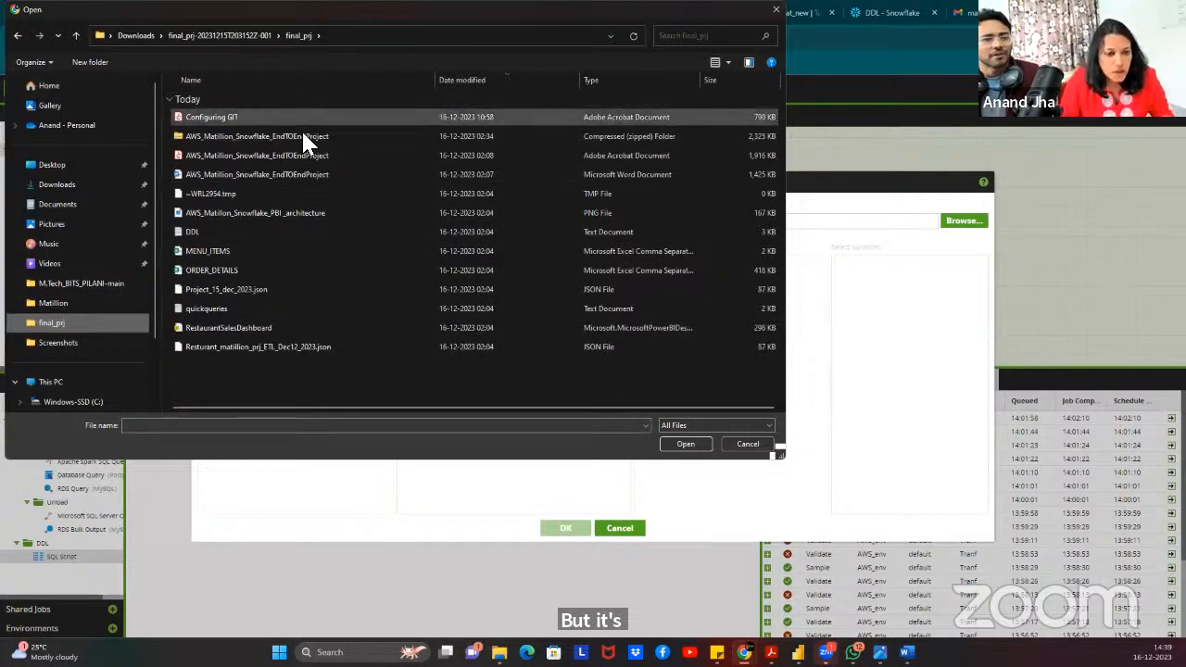
click(320, 350)
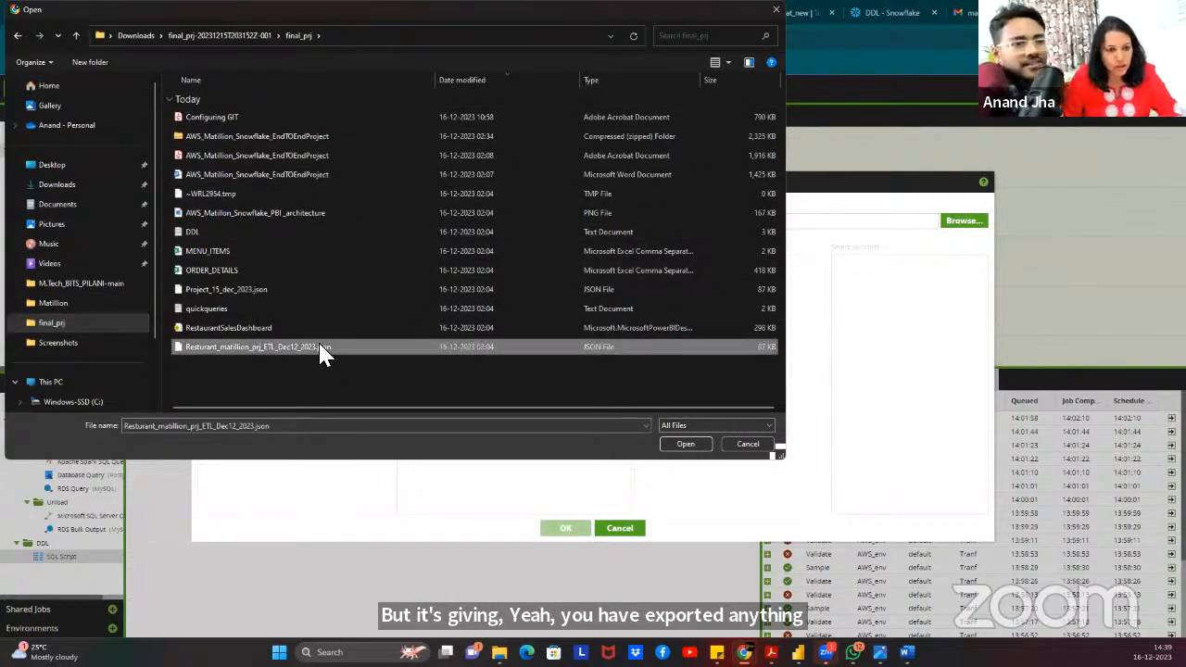
click(225, 287)
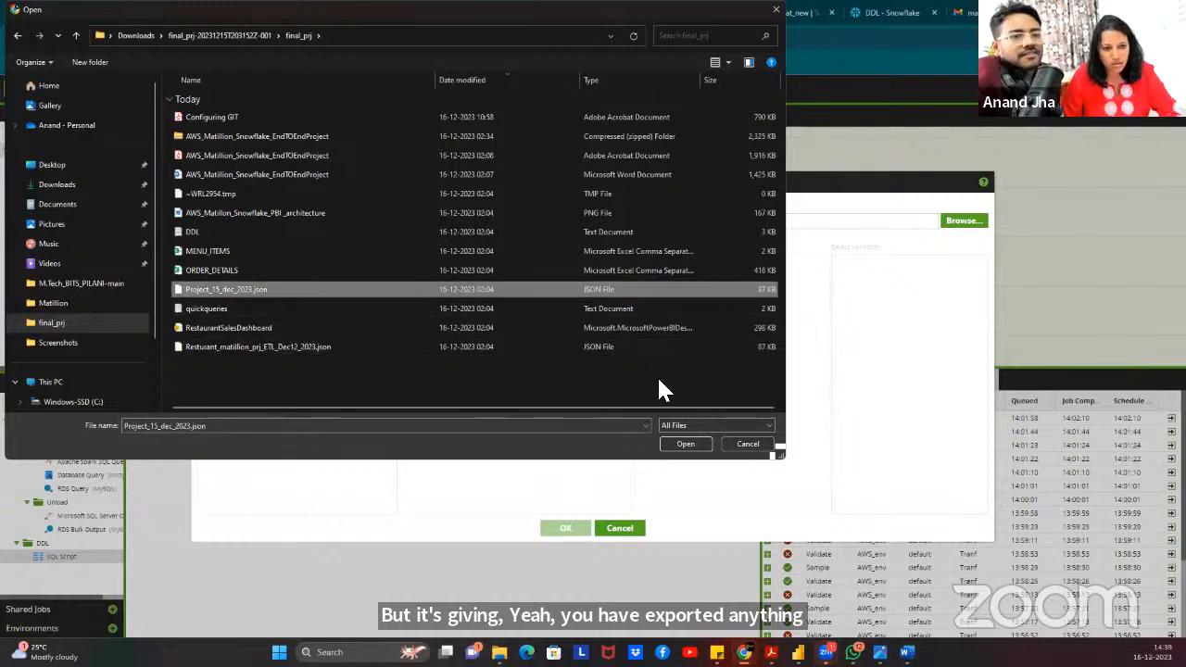
click(685, 448)
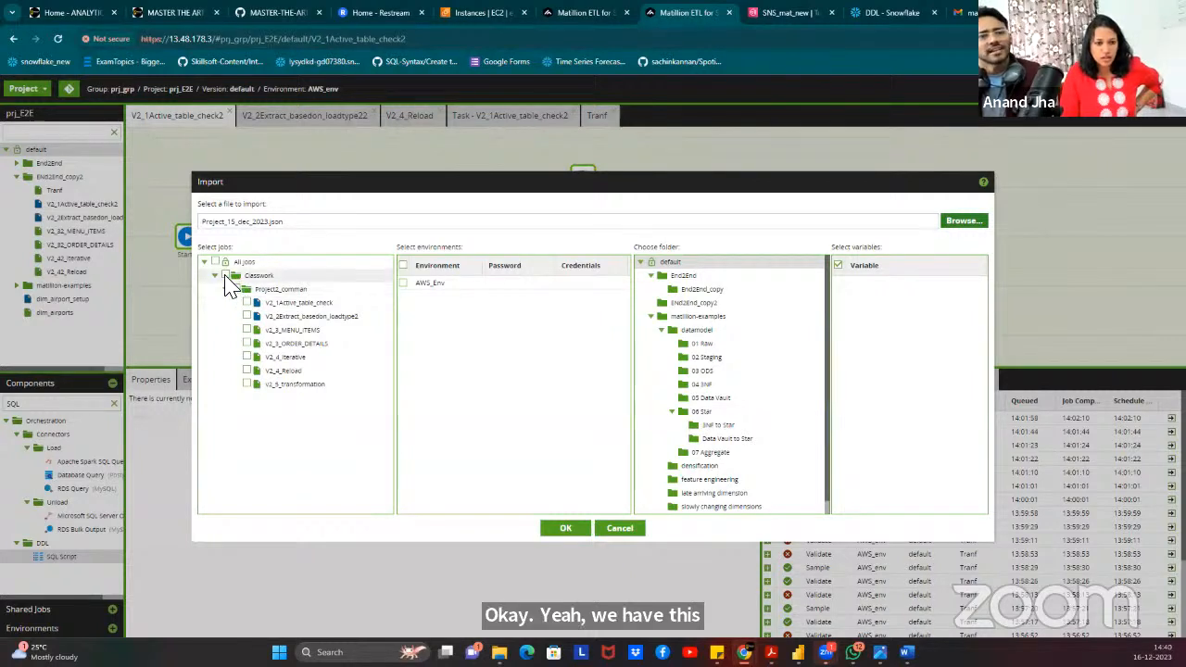
Import all jobs together with the AWS_Env environment, then close the finished import.
click(215, 262)
click(510, 283)
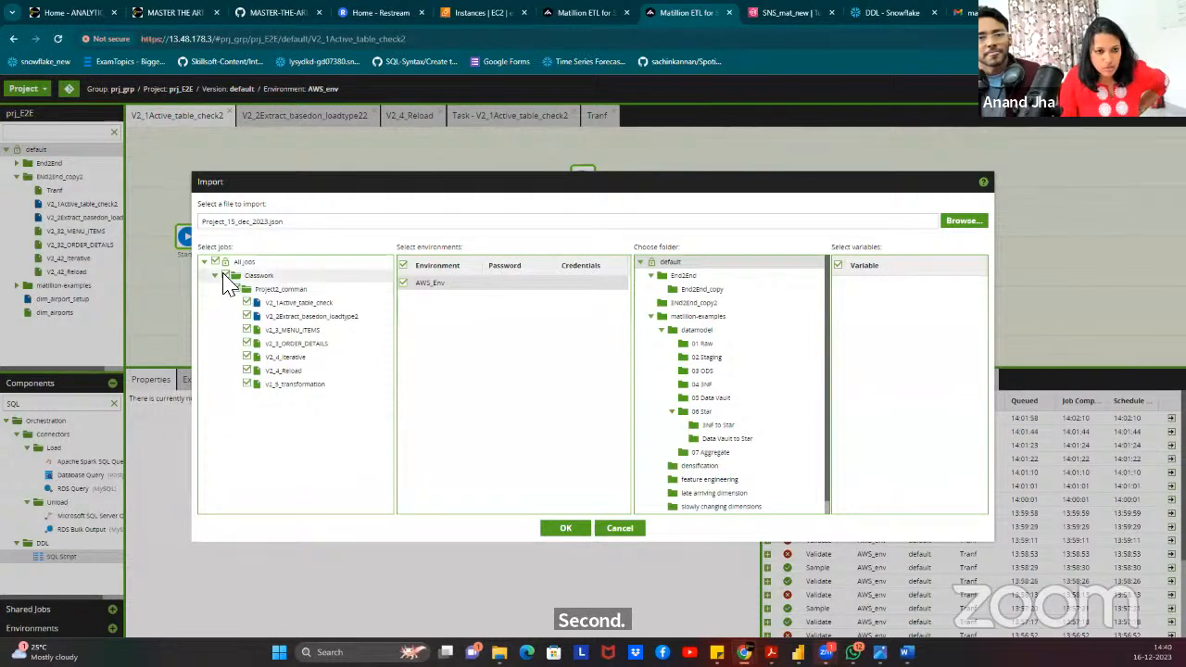
click(564, 530)
click(573, 532)
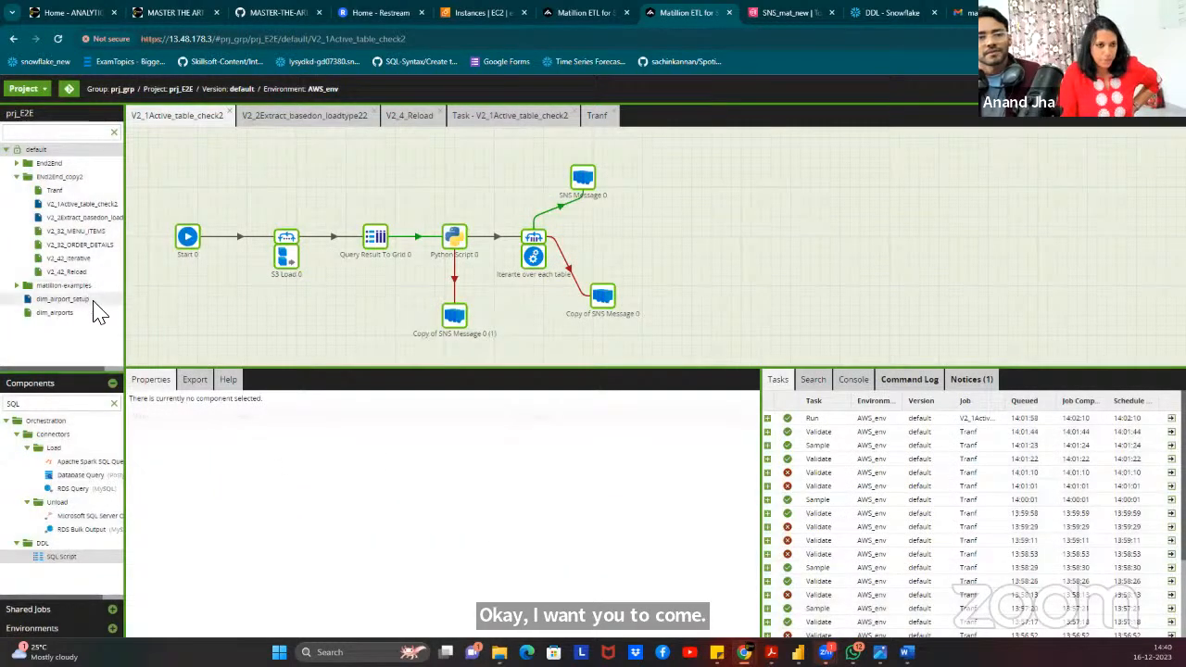
Collapse End2End_copy2, widen the project tree panel and begin renaming the End2End folder.
click(16, 176)
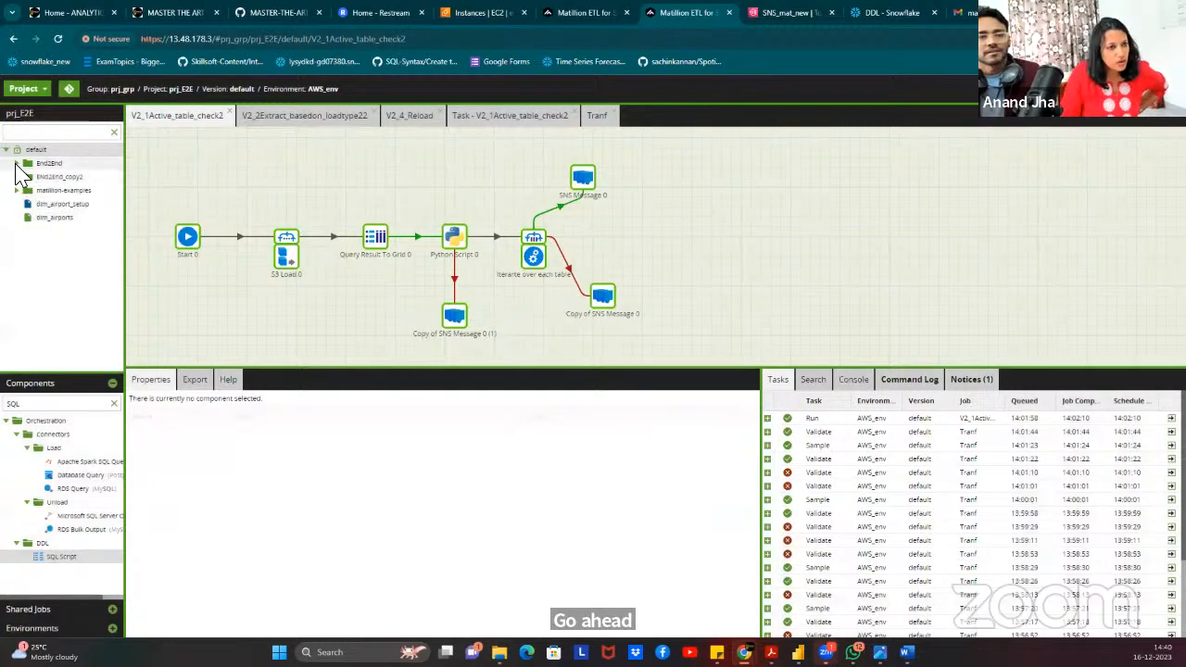
click(8, 150)
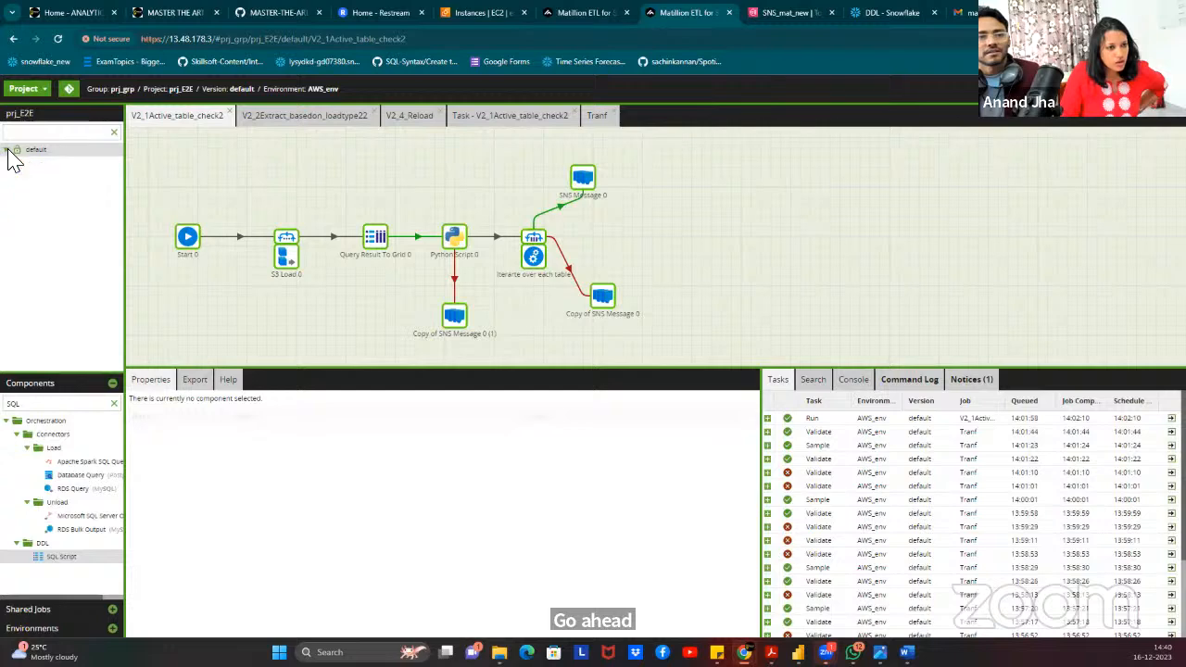
click(8, 151)
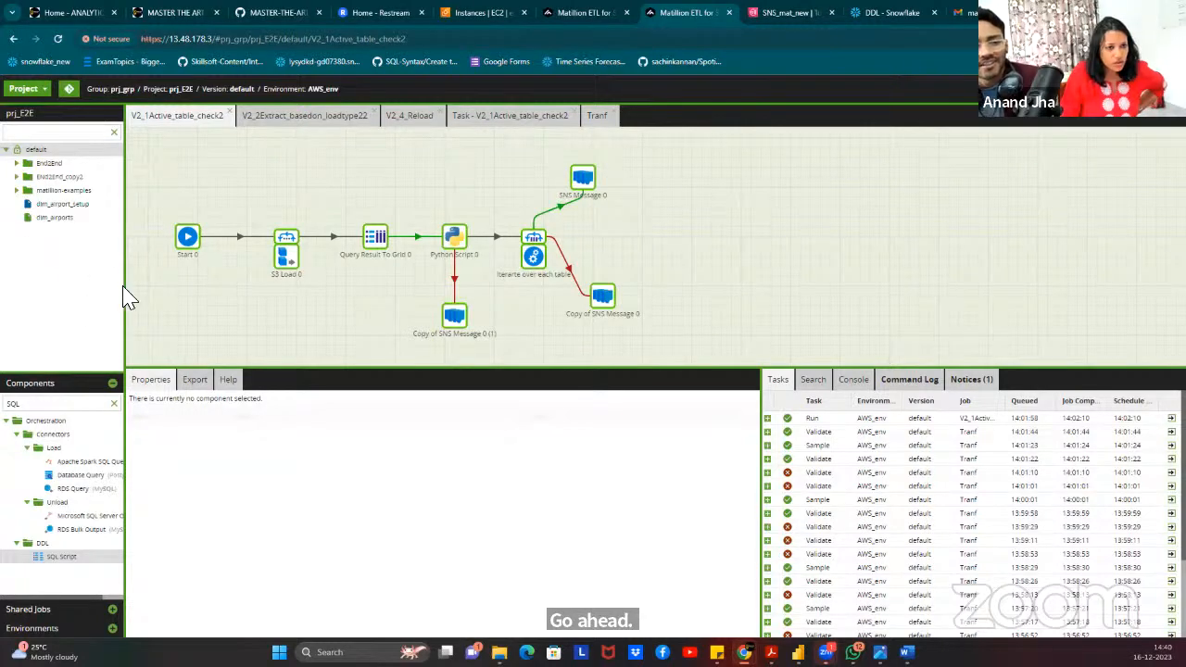
drag(130, 287, 315, 300)
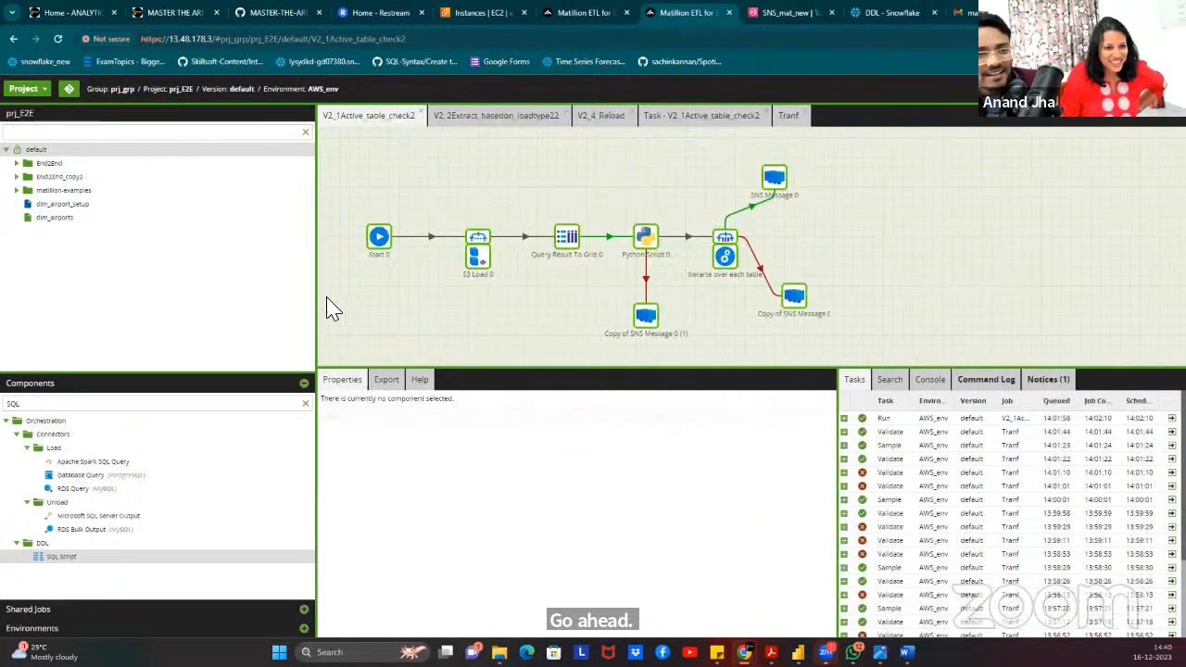
right_click(42, 167)
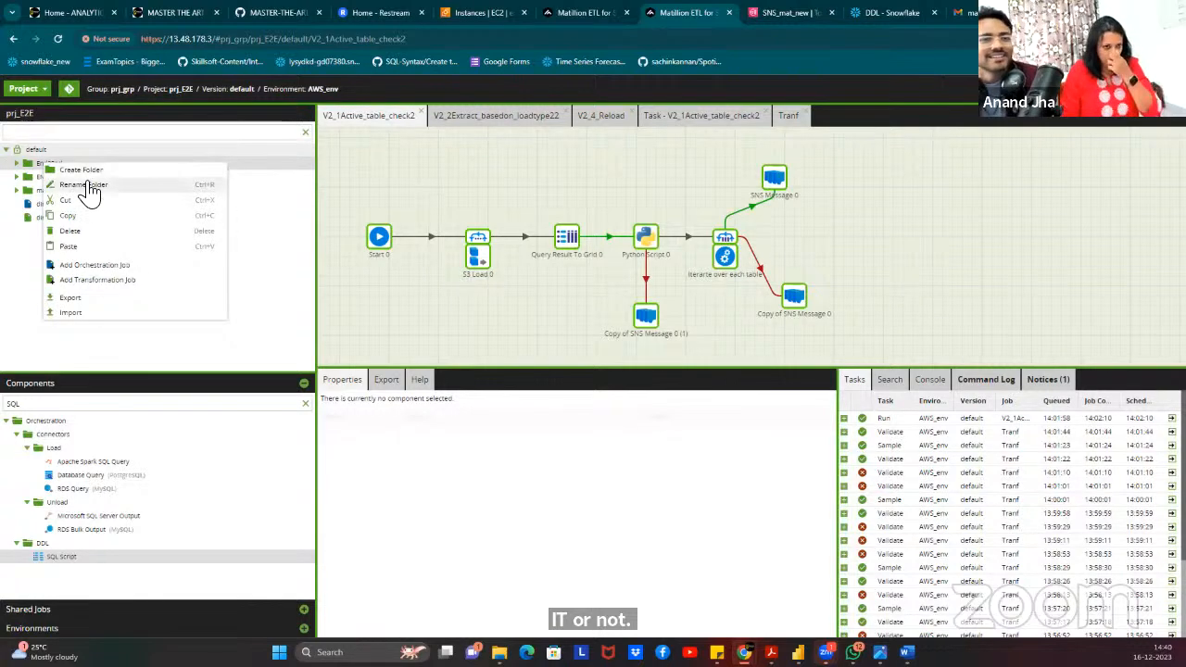
click(88, 185)
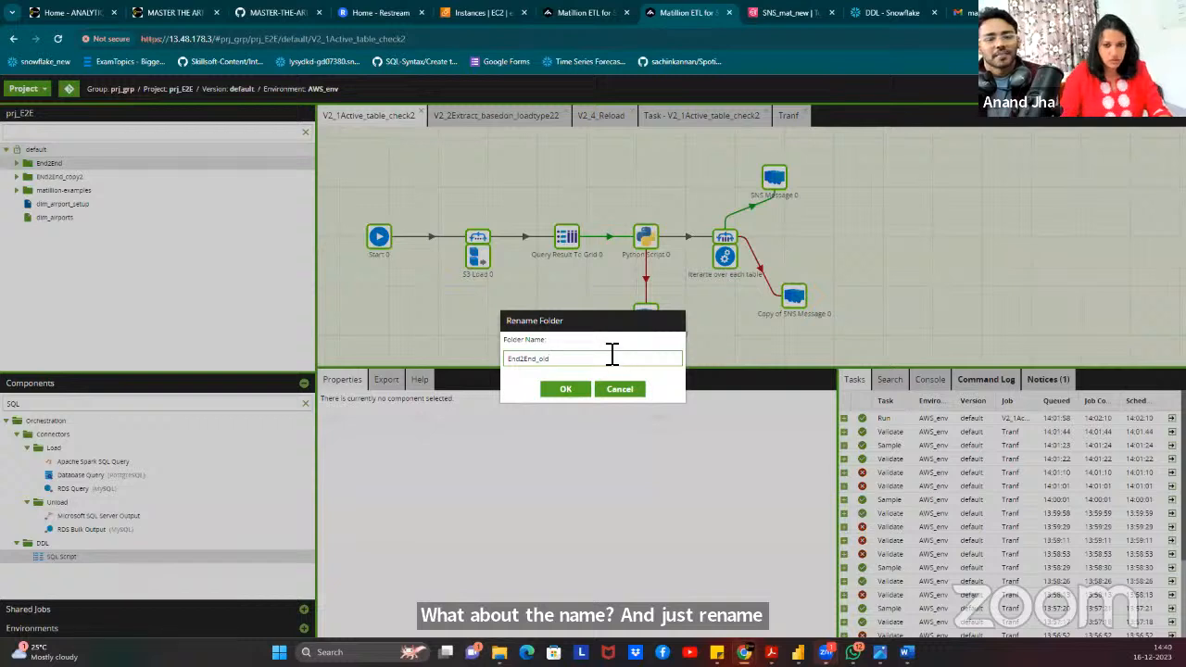
Rename the End2End folder to End2End_old.
click(565, 390)
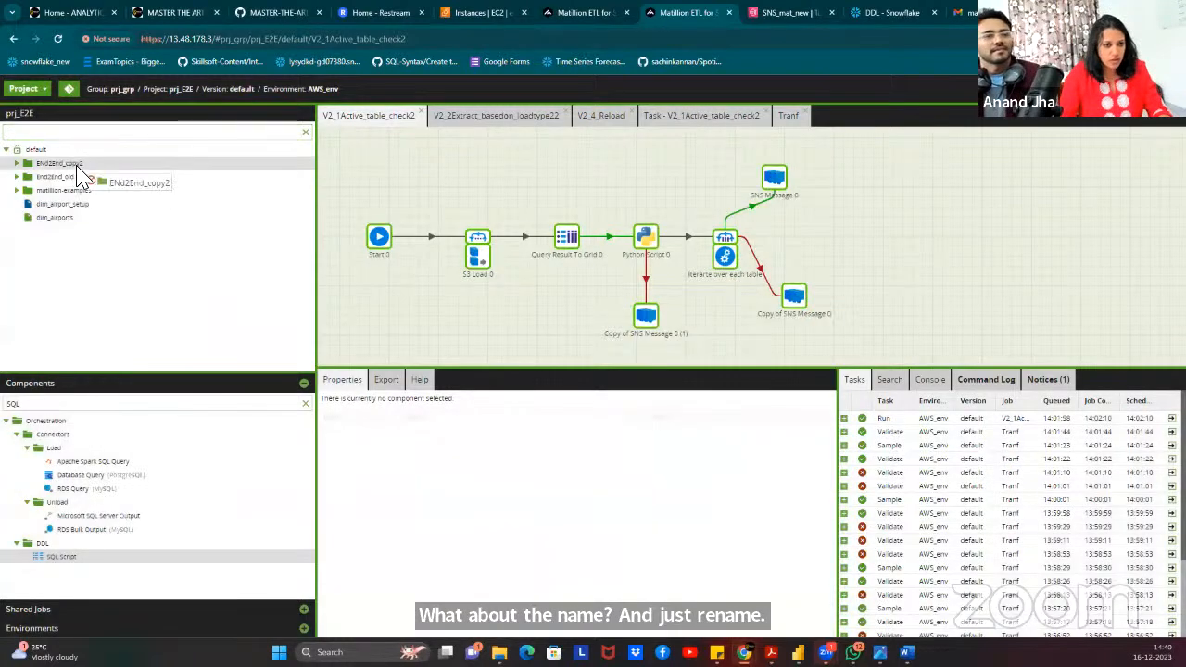
right_click(78, 166)
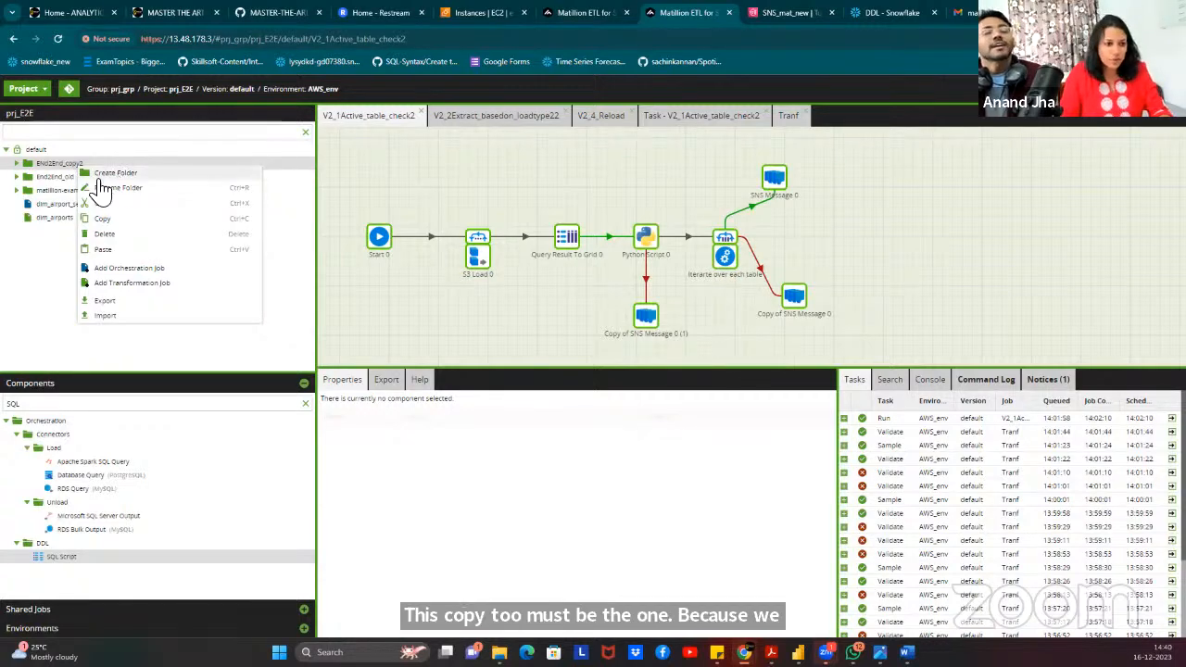
click(23, 88)
click(230, 252)
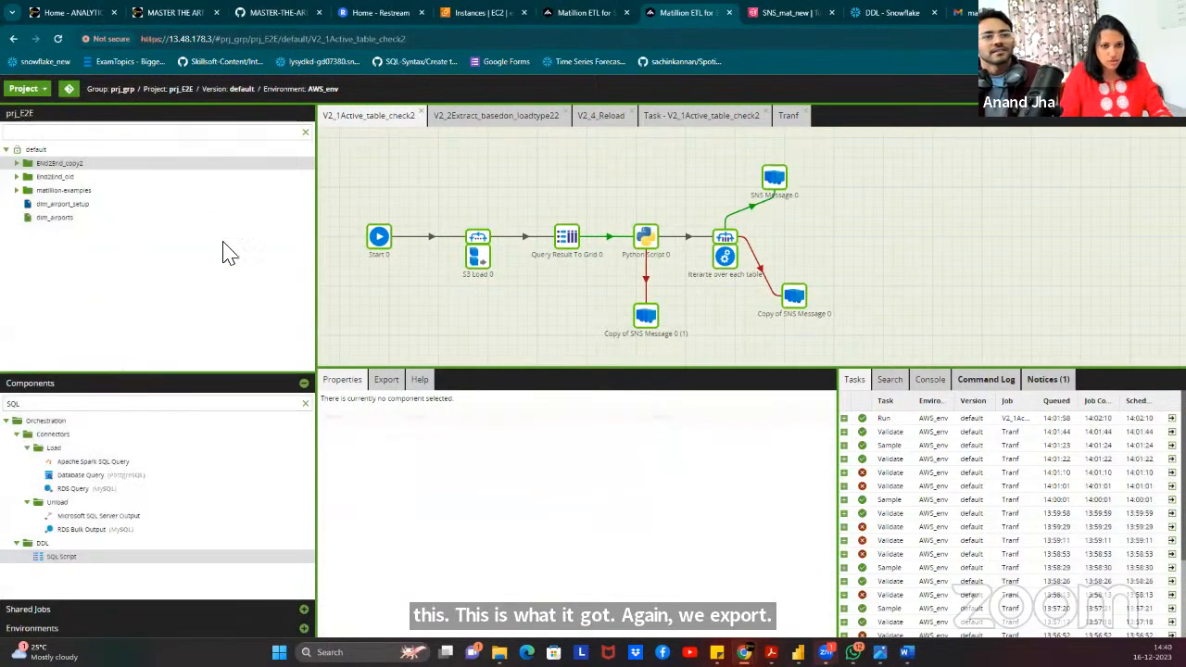
Re-import Project_15_dec_2023.json with all jobs and the AWS_Env environment.
right_click(51, 163)
click(91, 243)
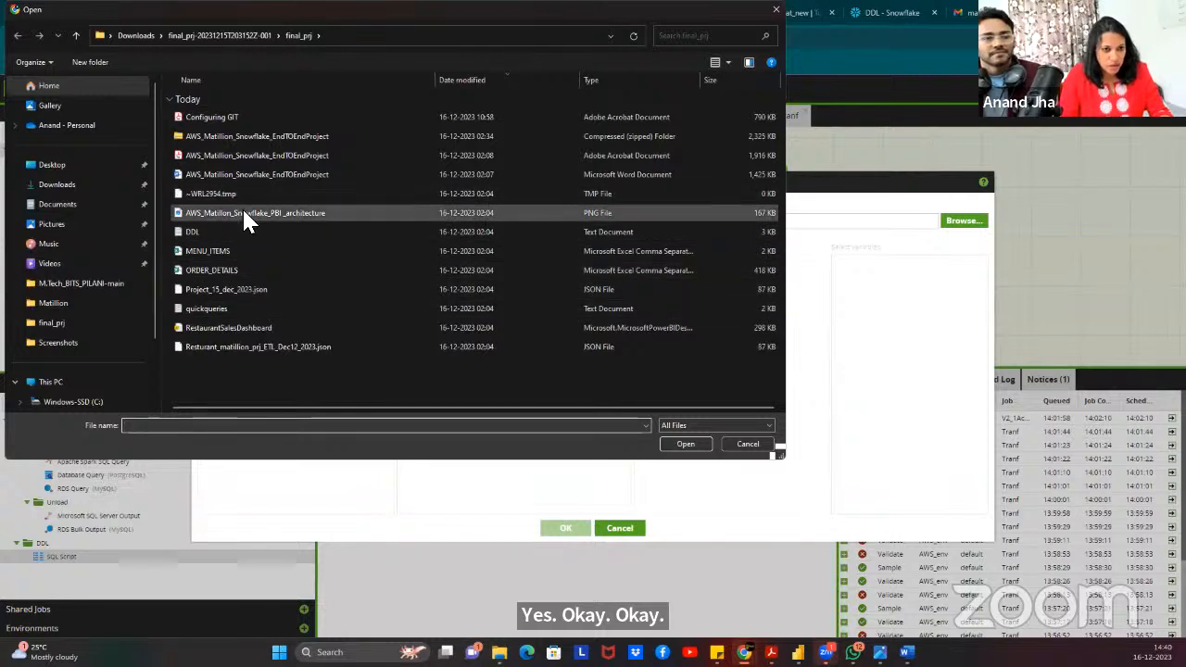
click(231, 289)
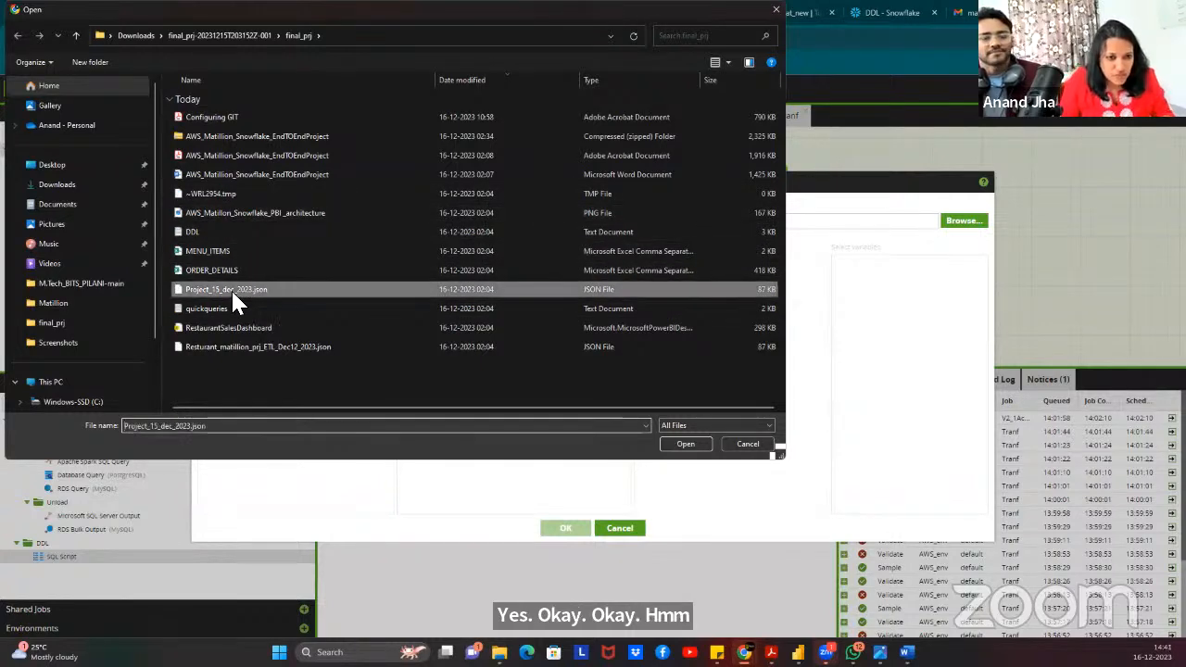
click(685, 446)
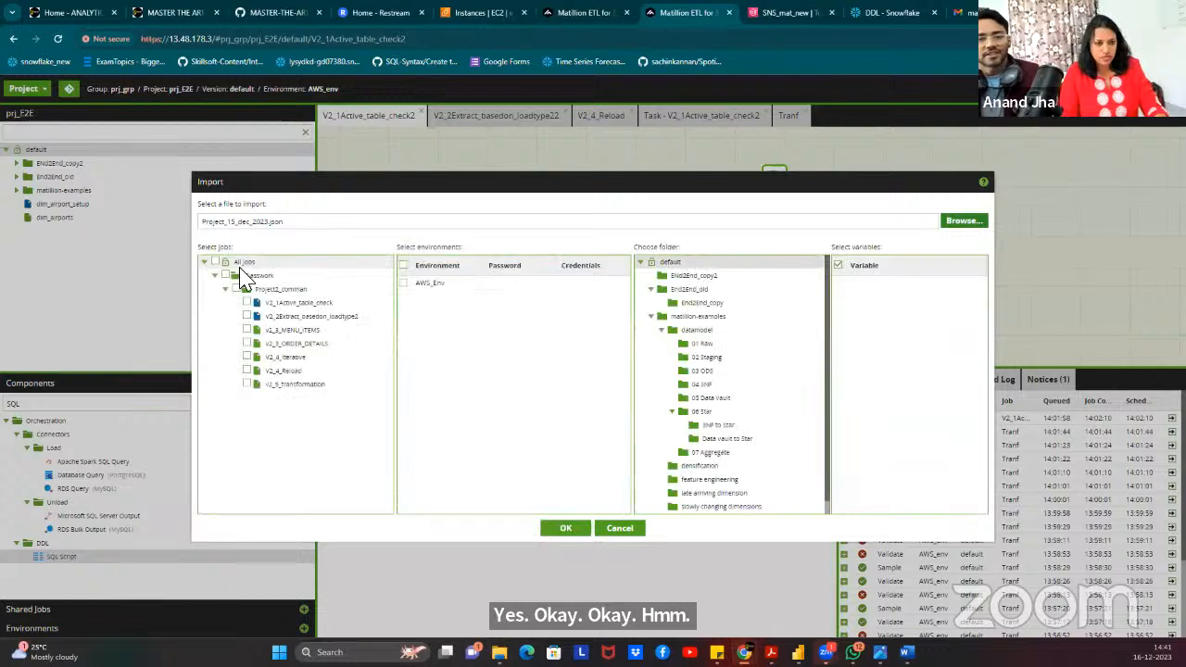
click(403, 284)
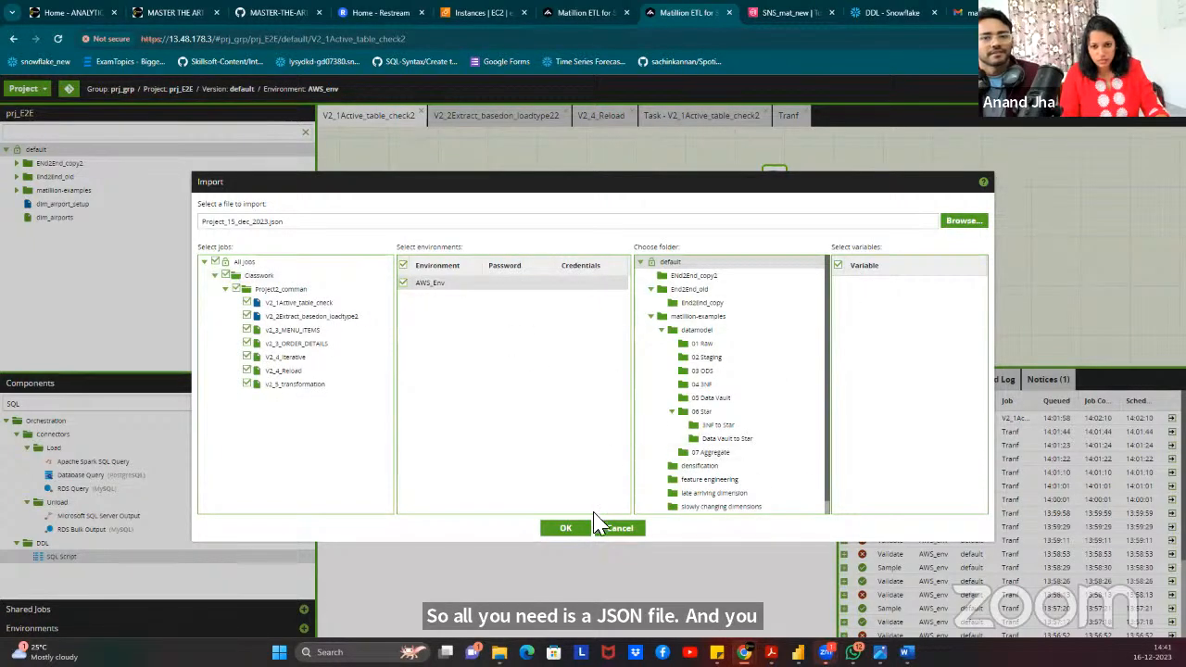
click(565, 528)
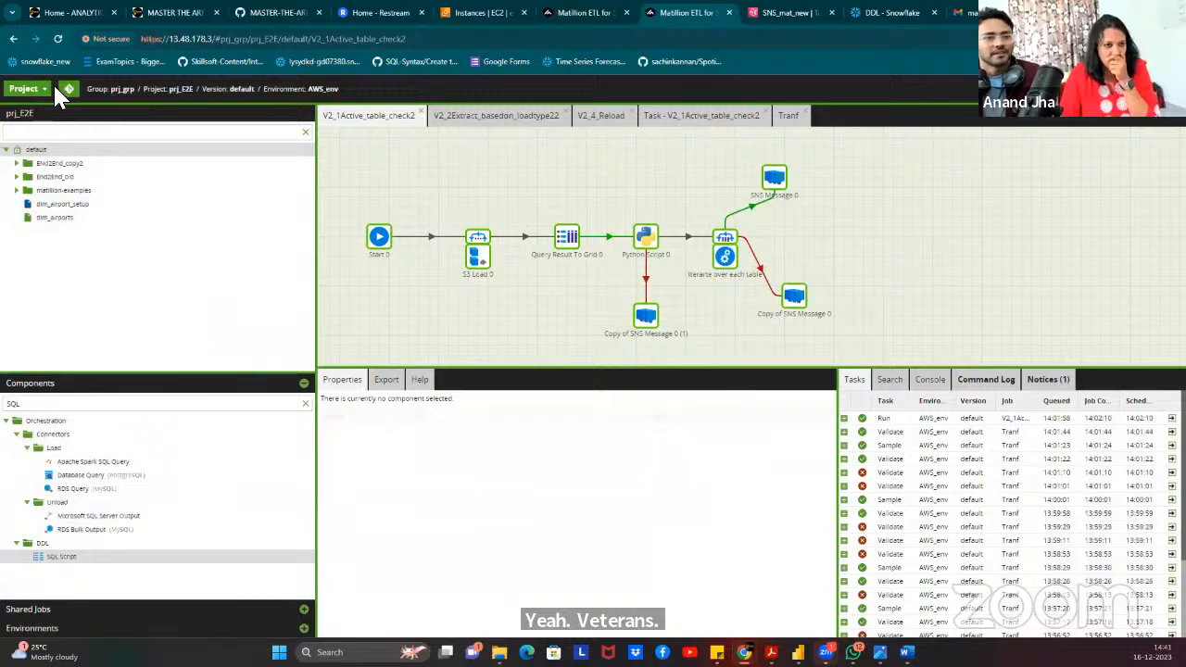
Reload, close the error and disconnected tabs, and reopen Matillion at public IP 13.48.178.3.
click(57, 39)
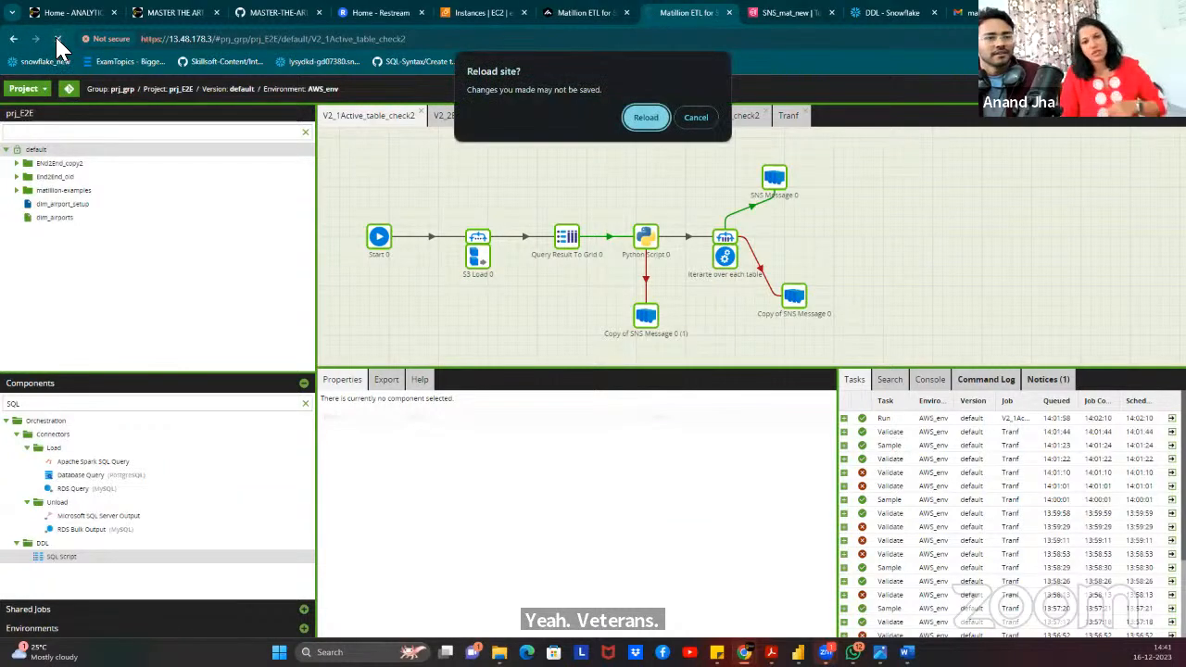
click(659, 123)
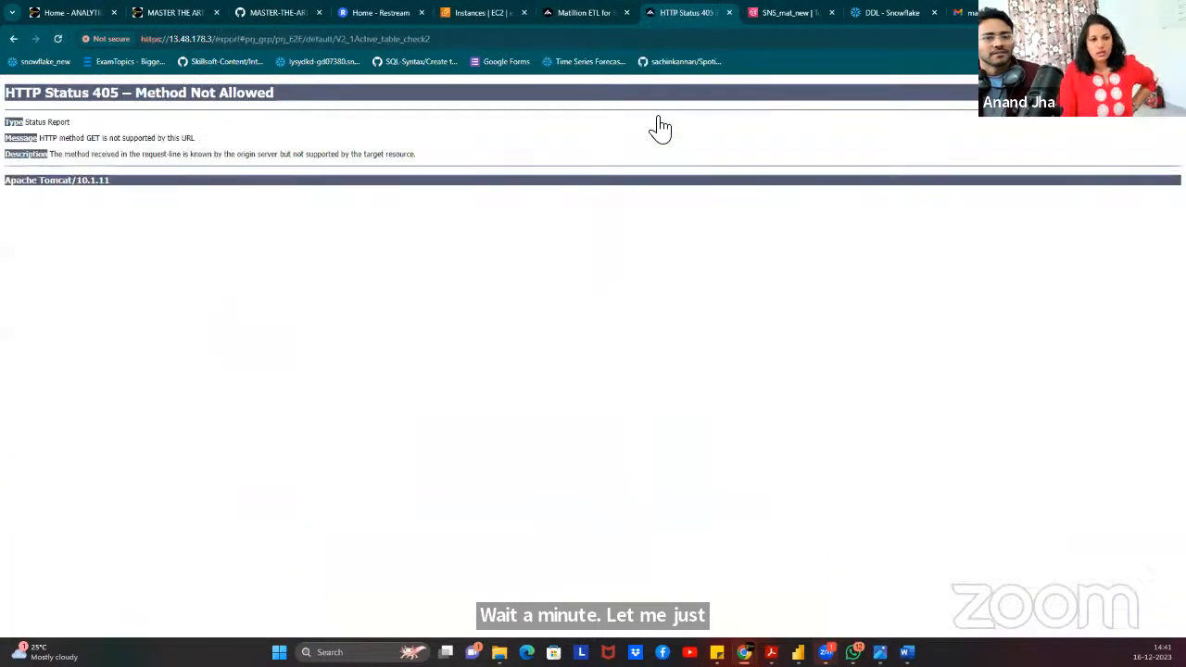
click(729, 12)
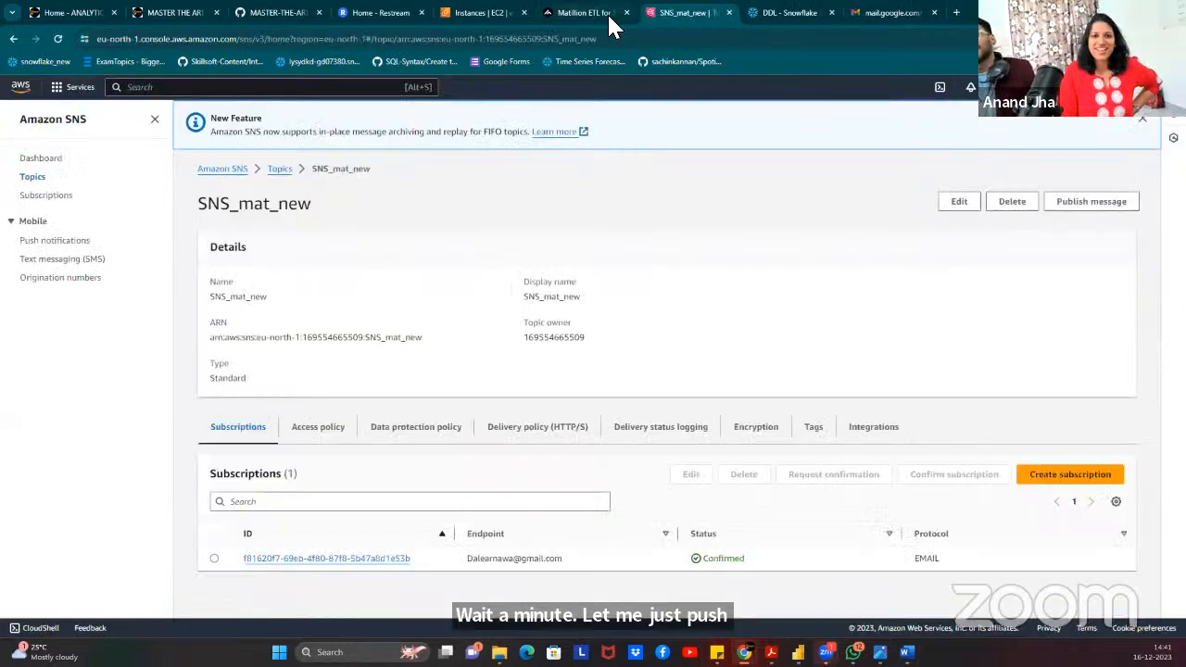
click(607, 12)
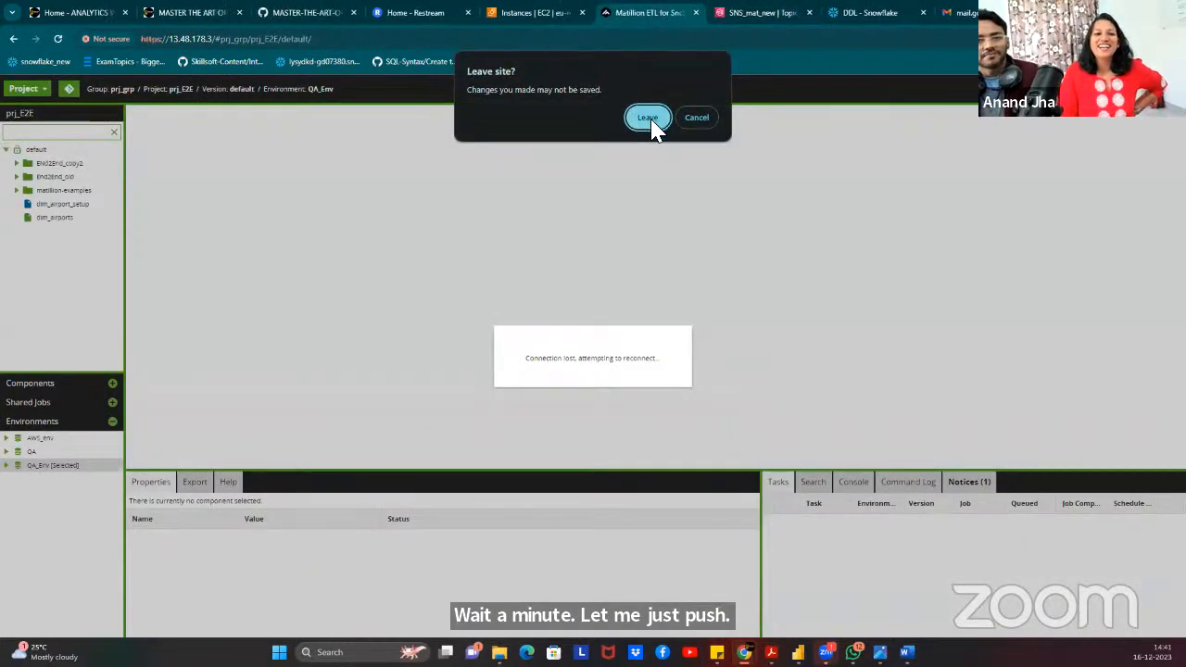
click(647, 117)
click(616, 12)
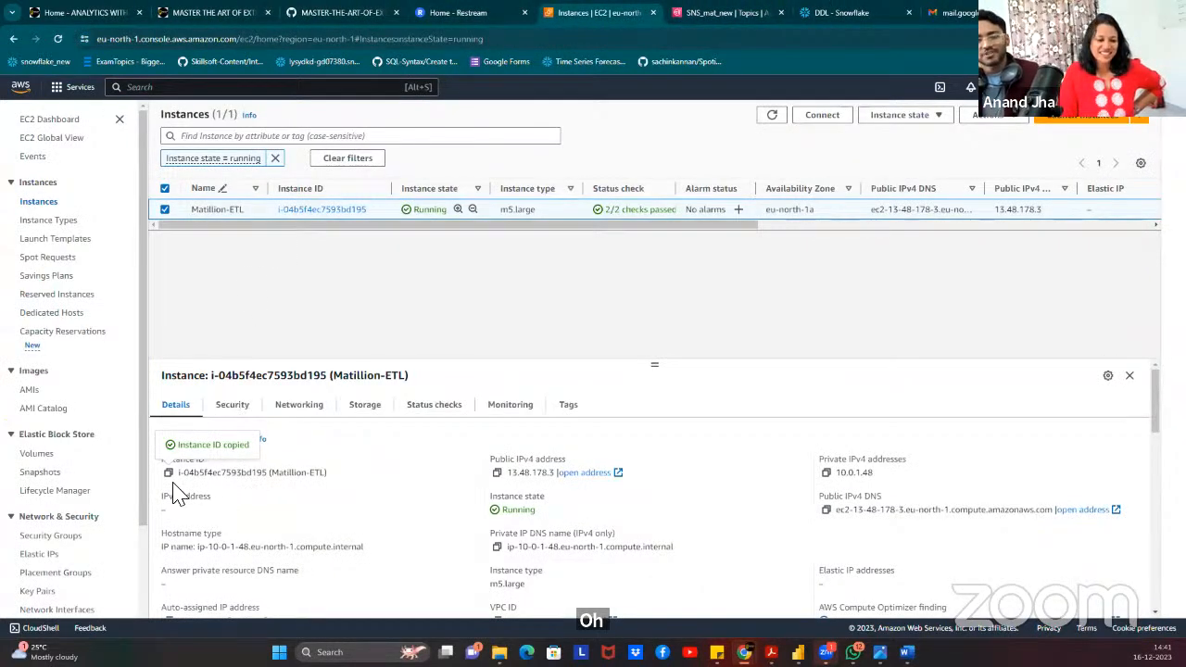
click(582, 474)
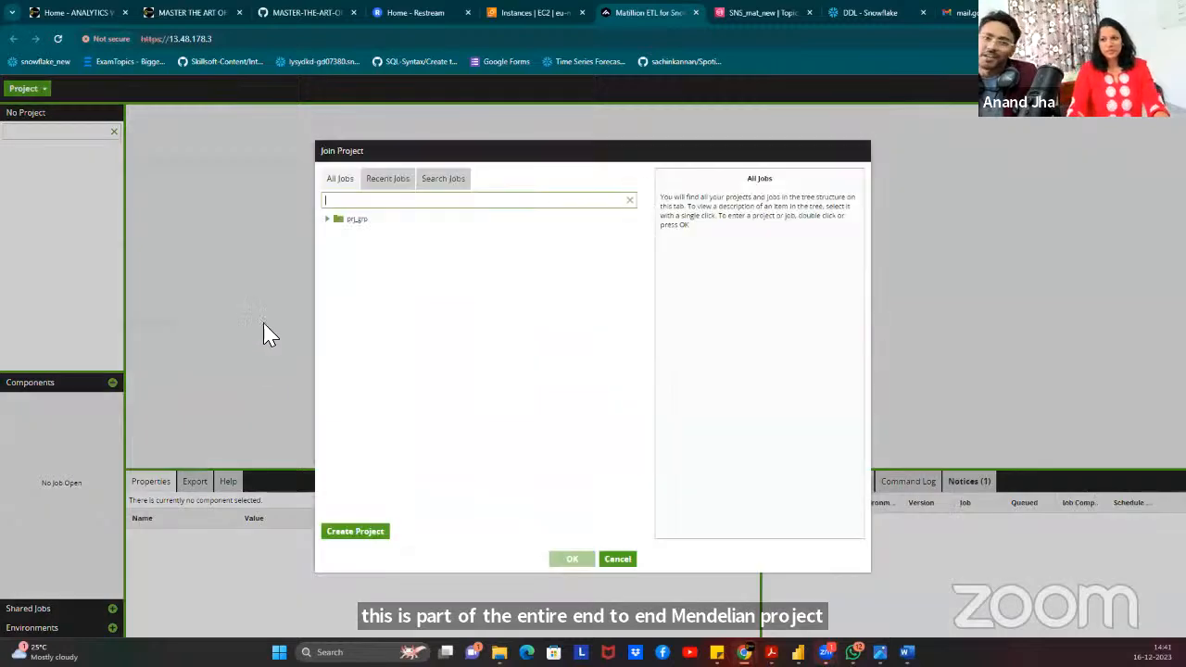
Open project prj_E2E from the prj_grp group and briefly inspect End2End_copy2.
click(327, 220)
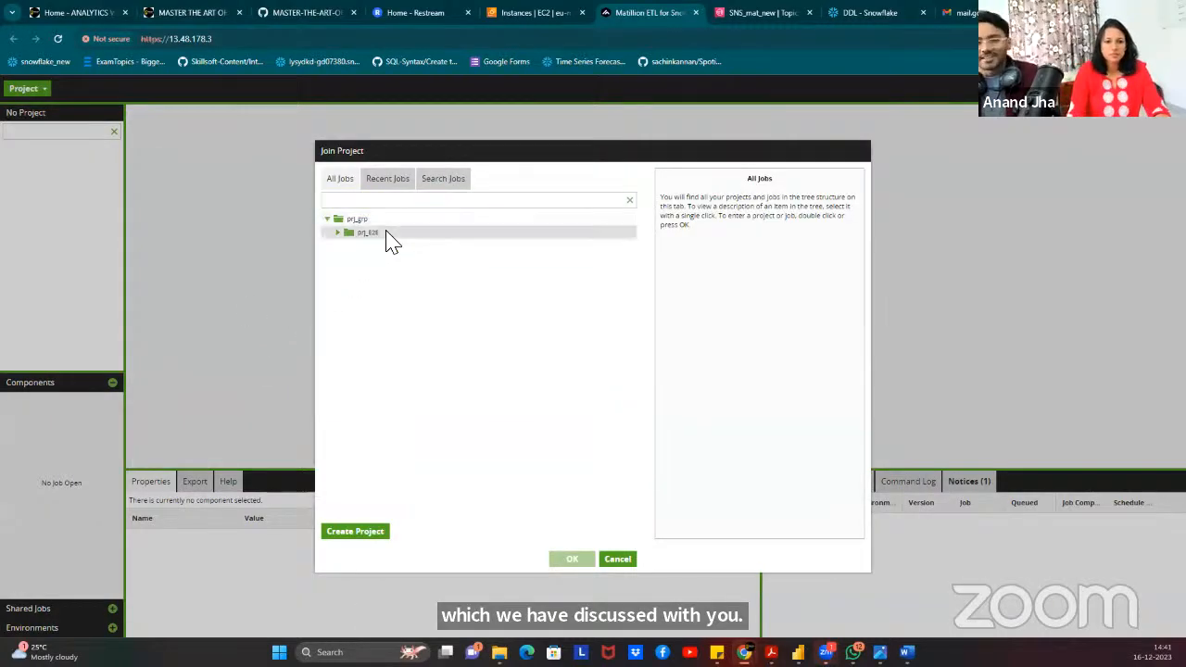
click(380, 233)
click(573, 559)
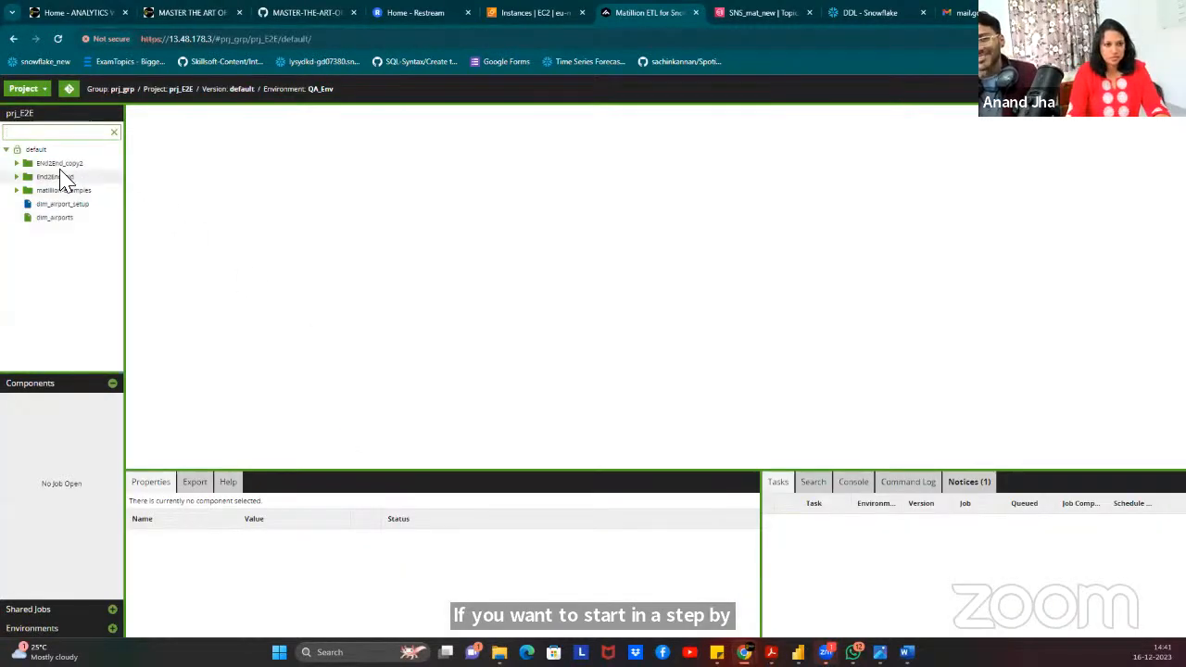
click(17, 163)
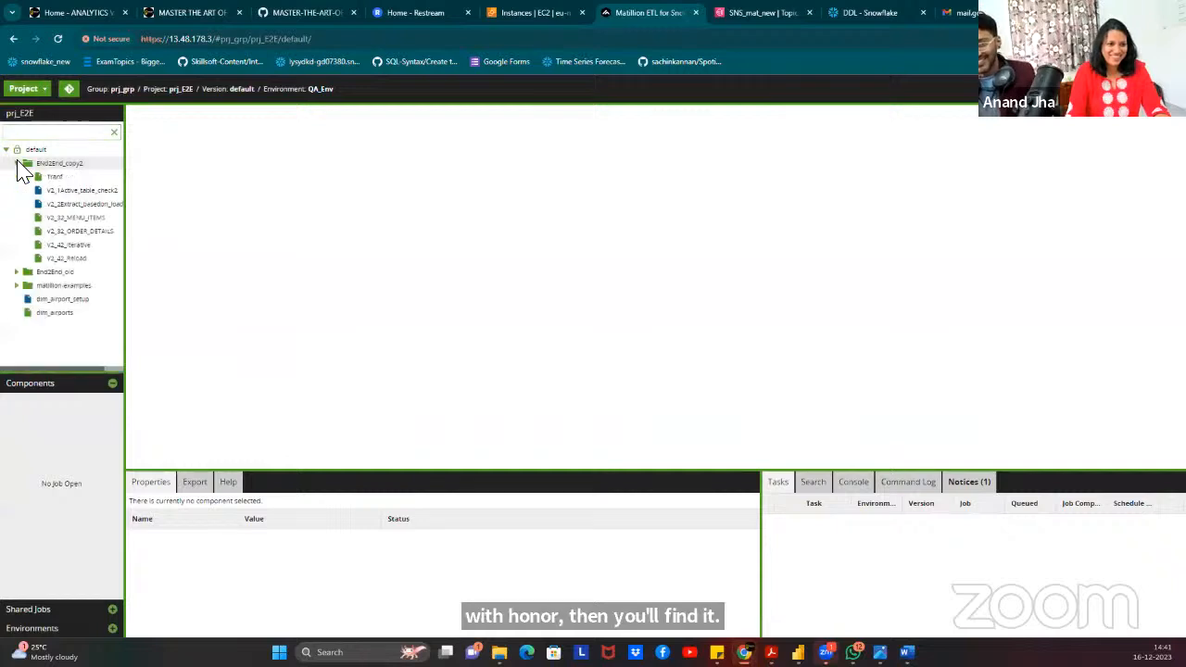
click(17, 164)
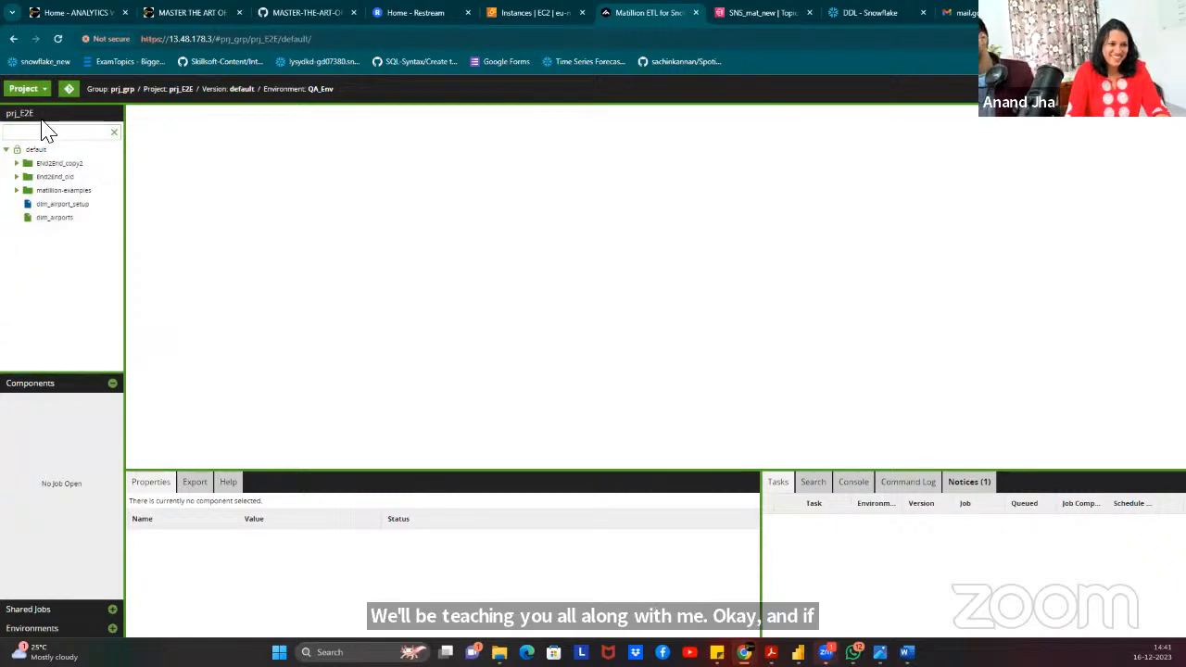
Abandon an export of the default folder and start a job import into it instead.
right_click(35, 150)
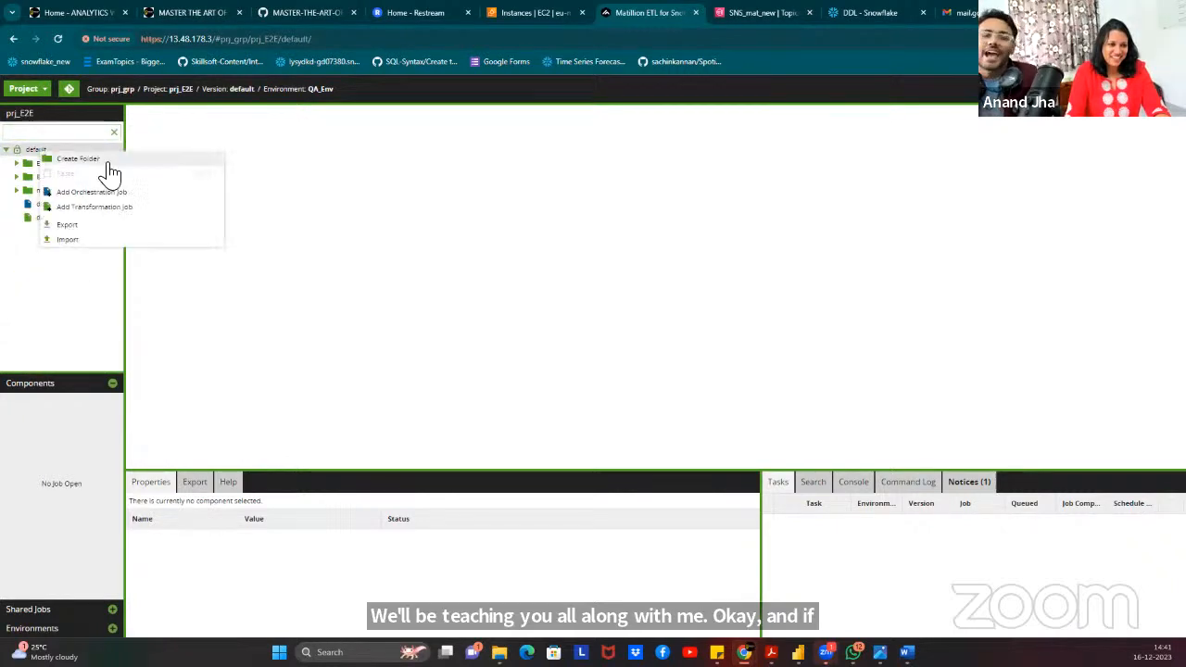
click(78, 225)
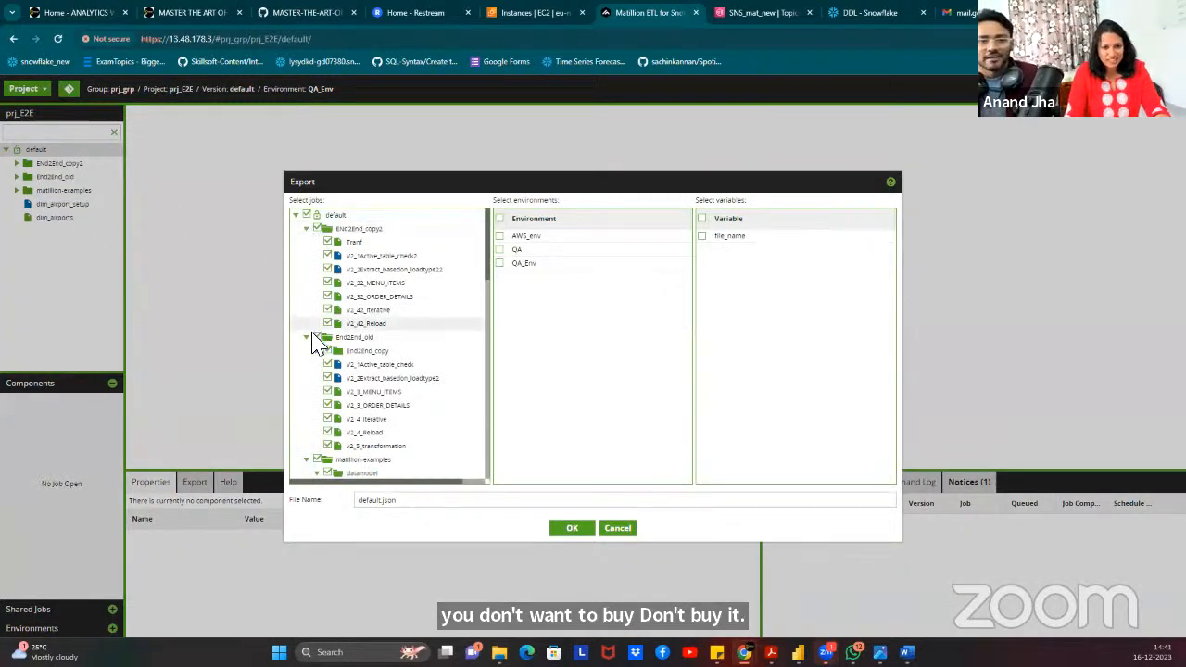
click(317, 228)
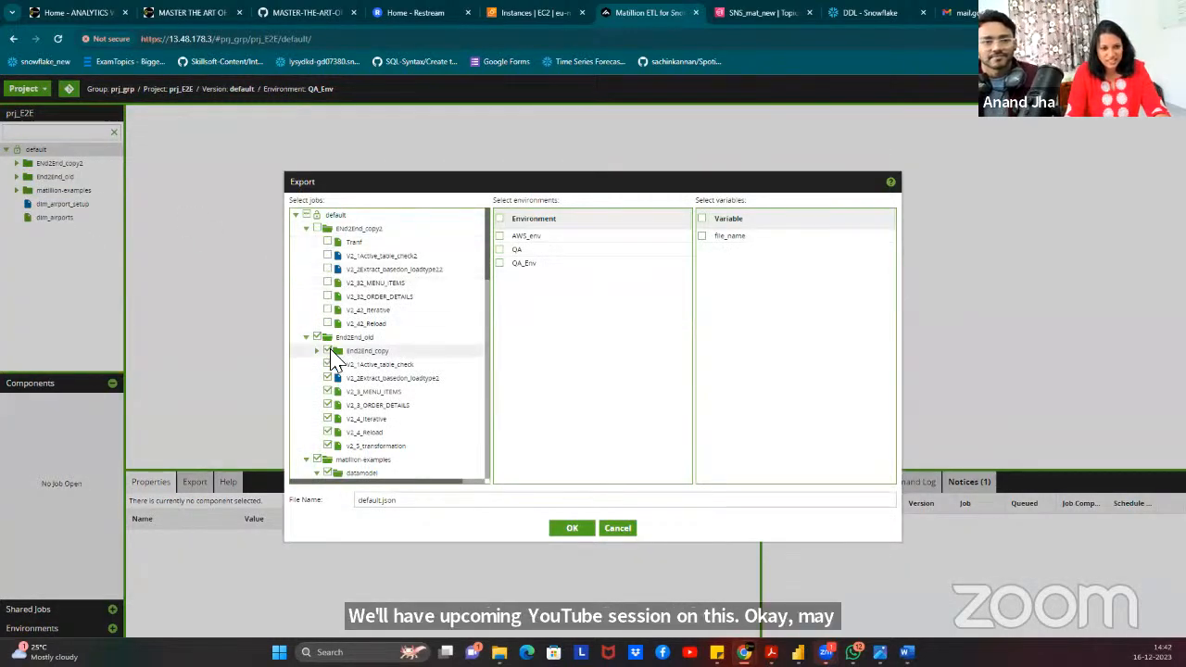
click(630, 530)
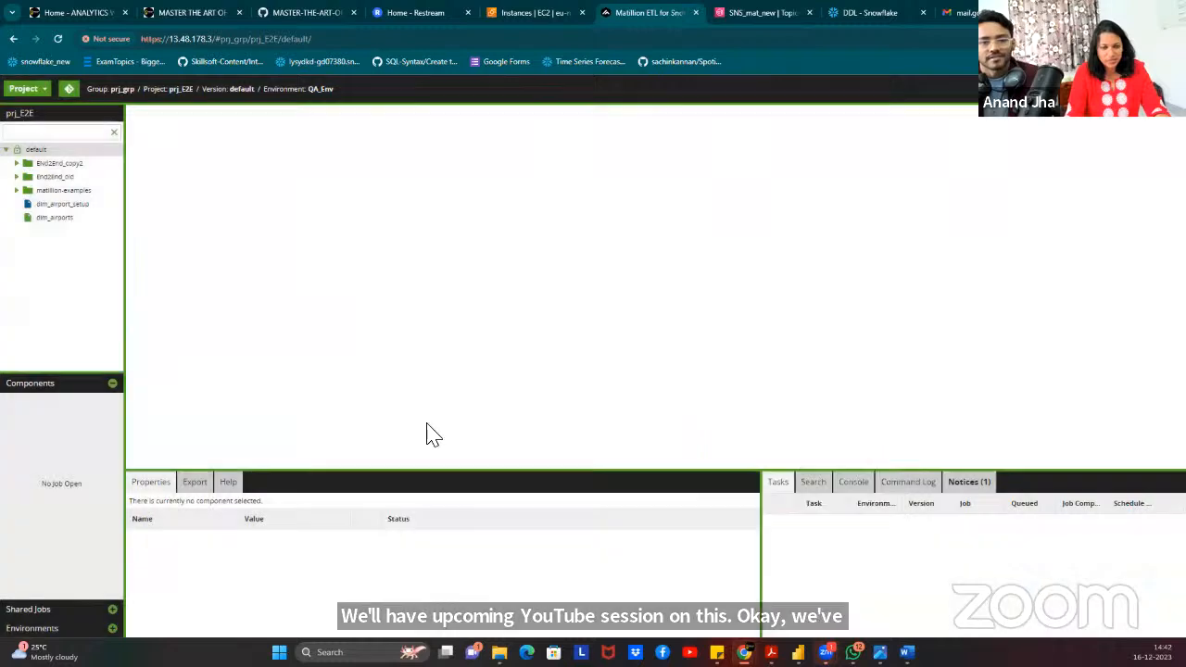
right_click(51, 151)
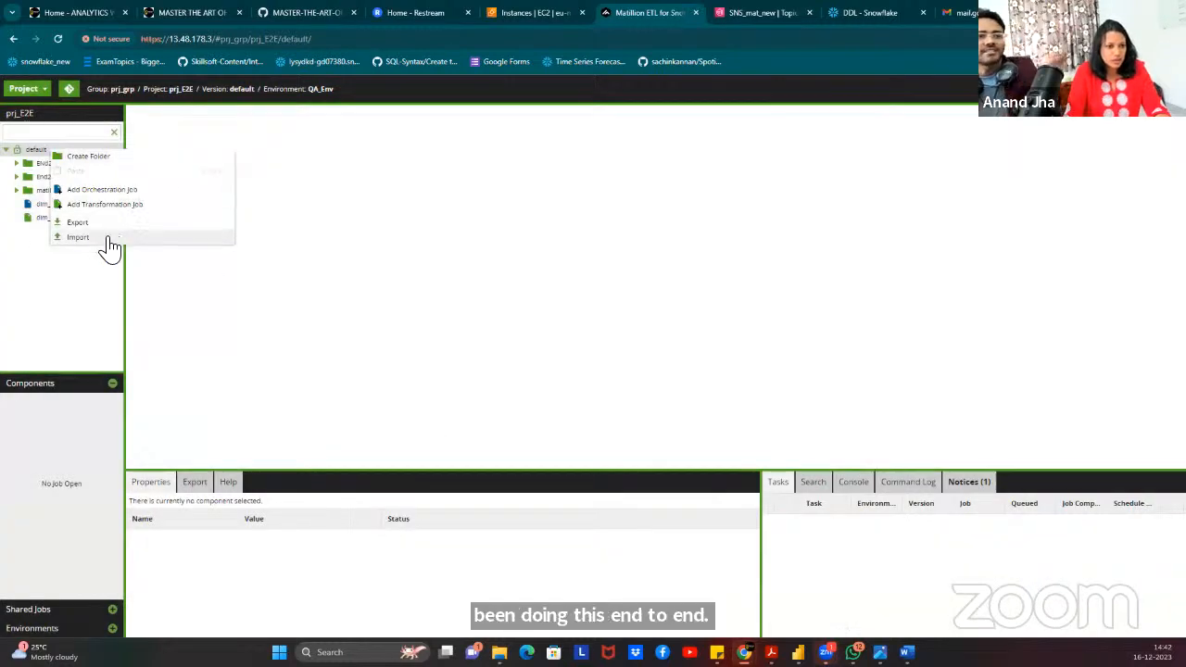
click(79, 237)
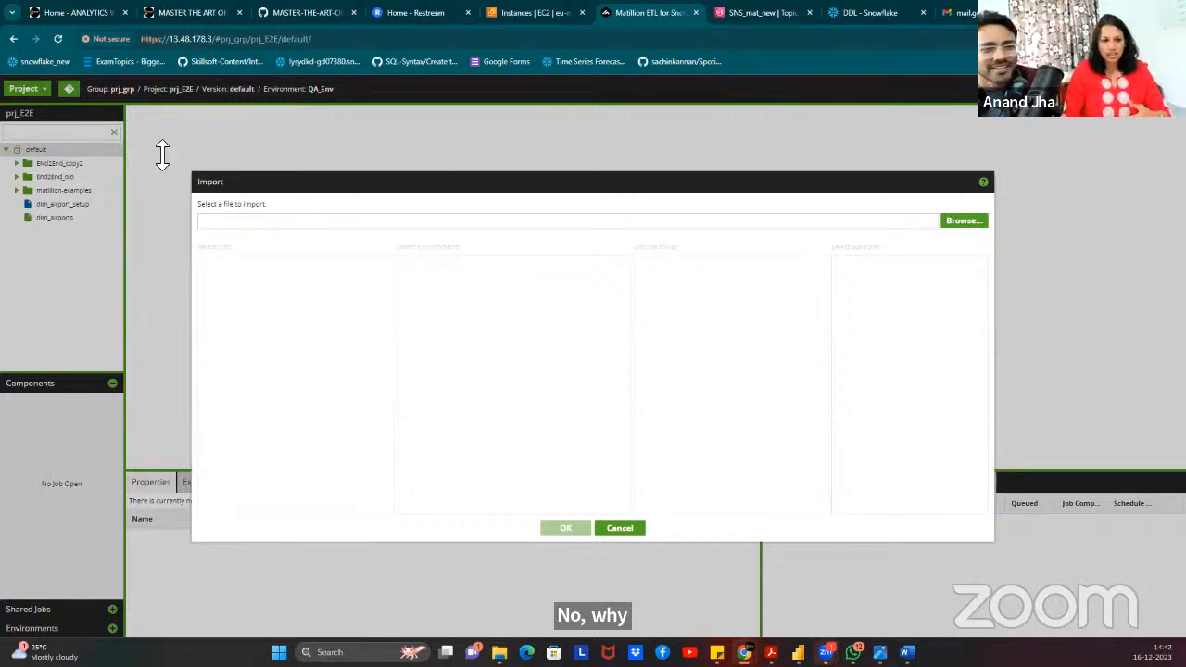
Import Project2_comman jobs from Project_15_dec_2023.json into the End2End_copy2 destination folder.
click(960, 224)
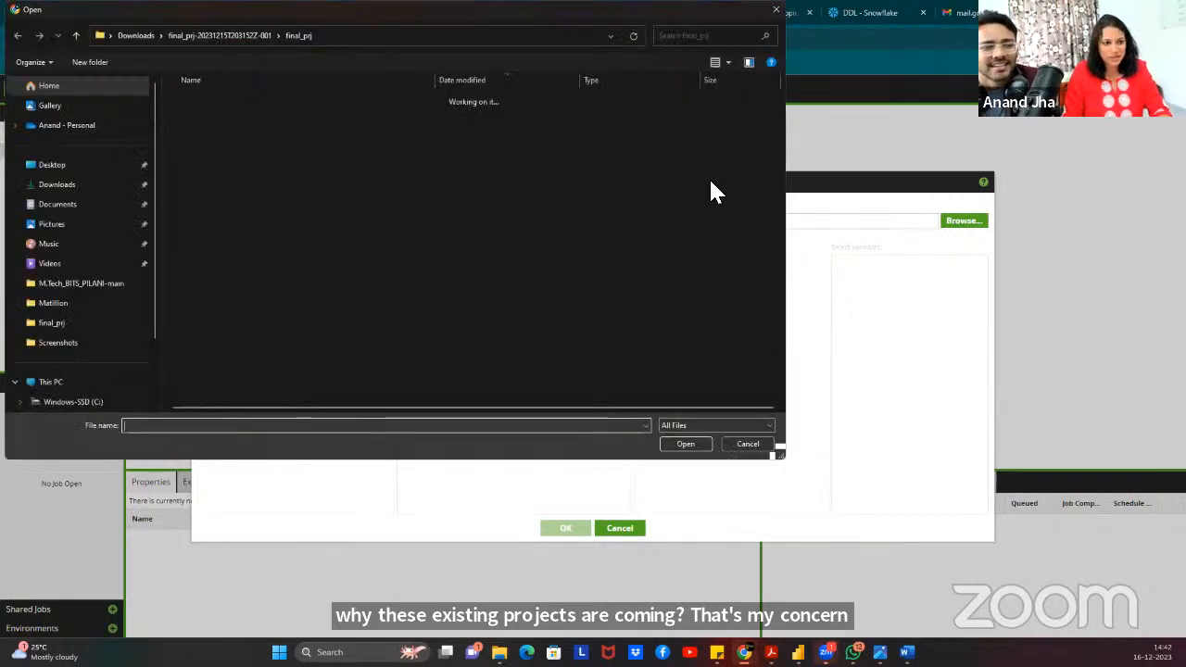
click(227, 293)
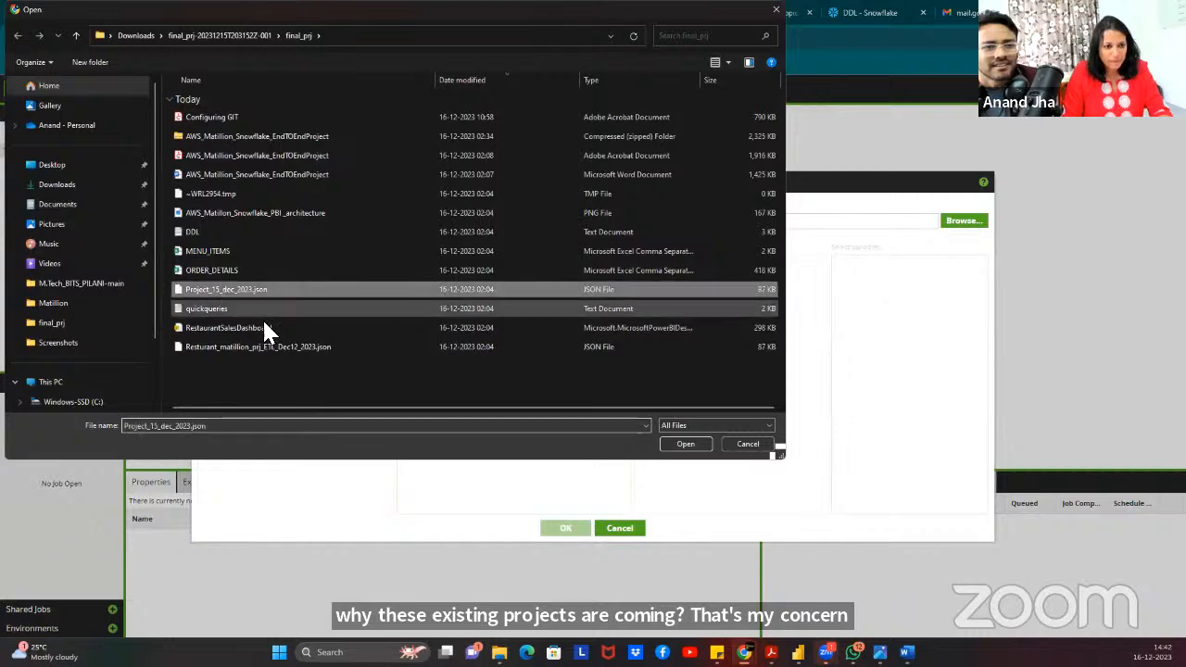
click(685, 445)
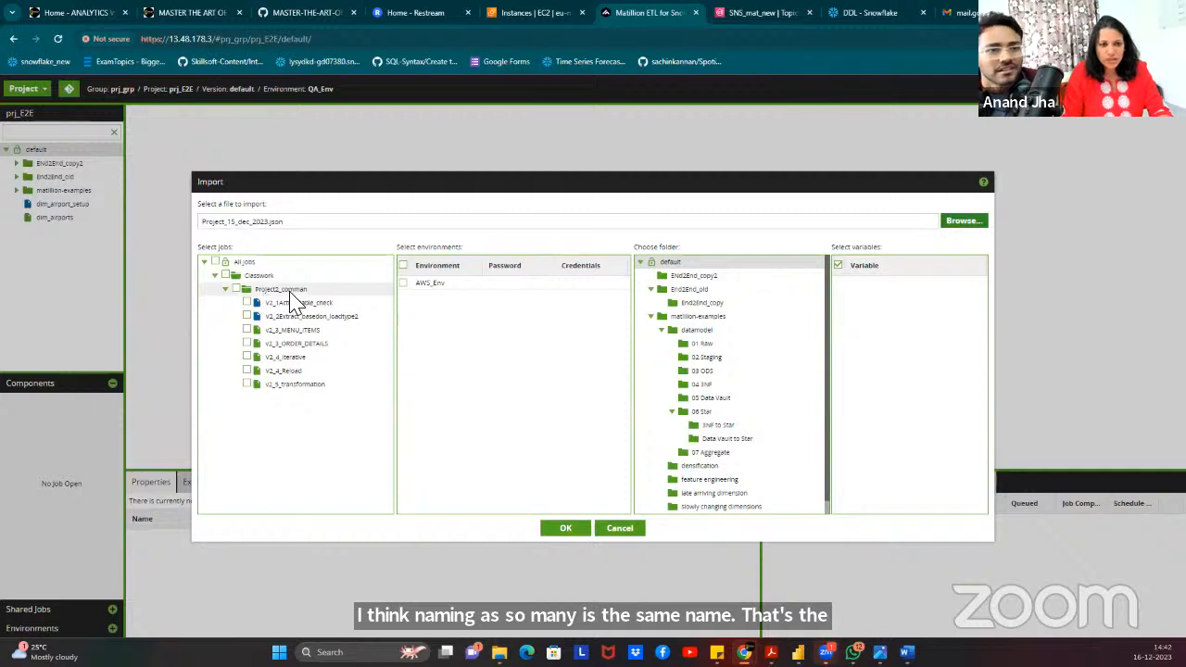
click(237, 289)
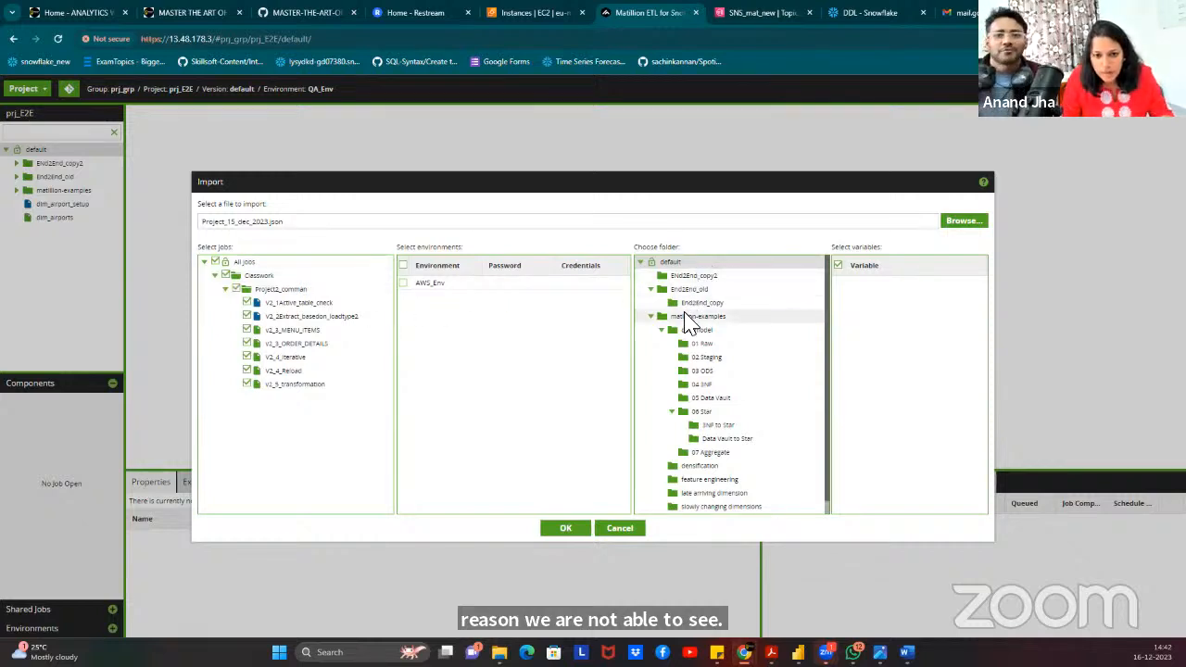
click(651, 289)
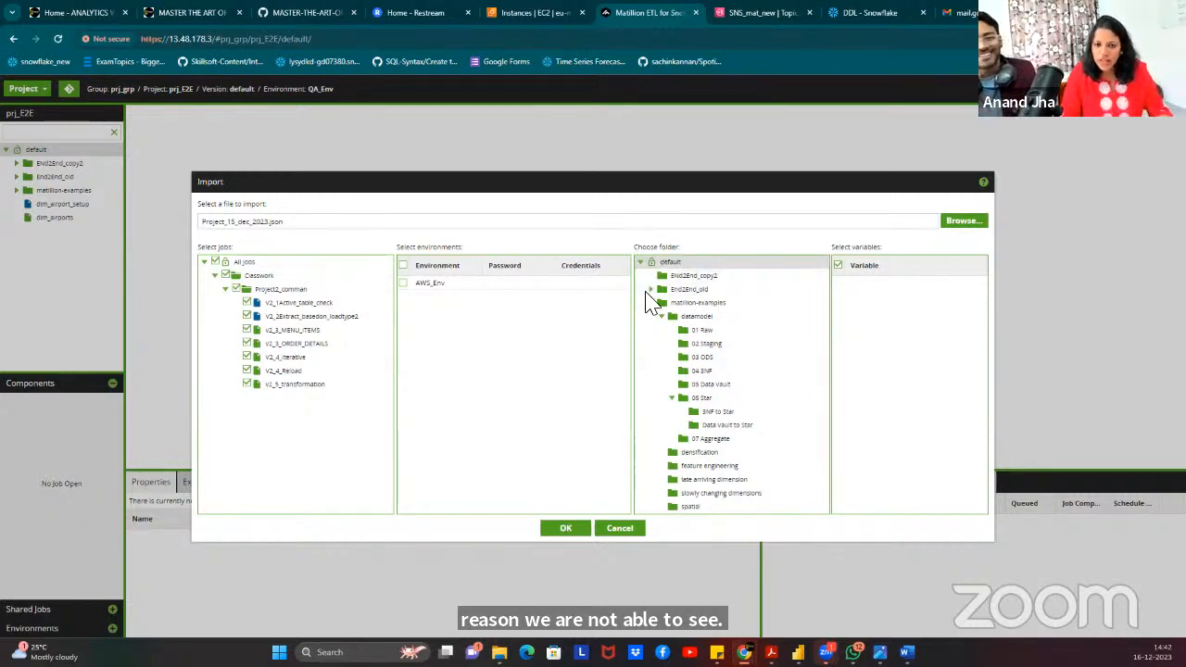
click(650, 302)
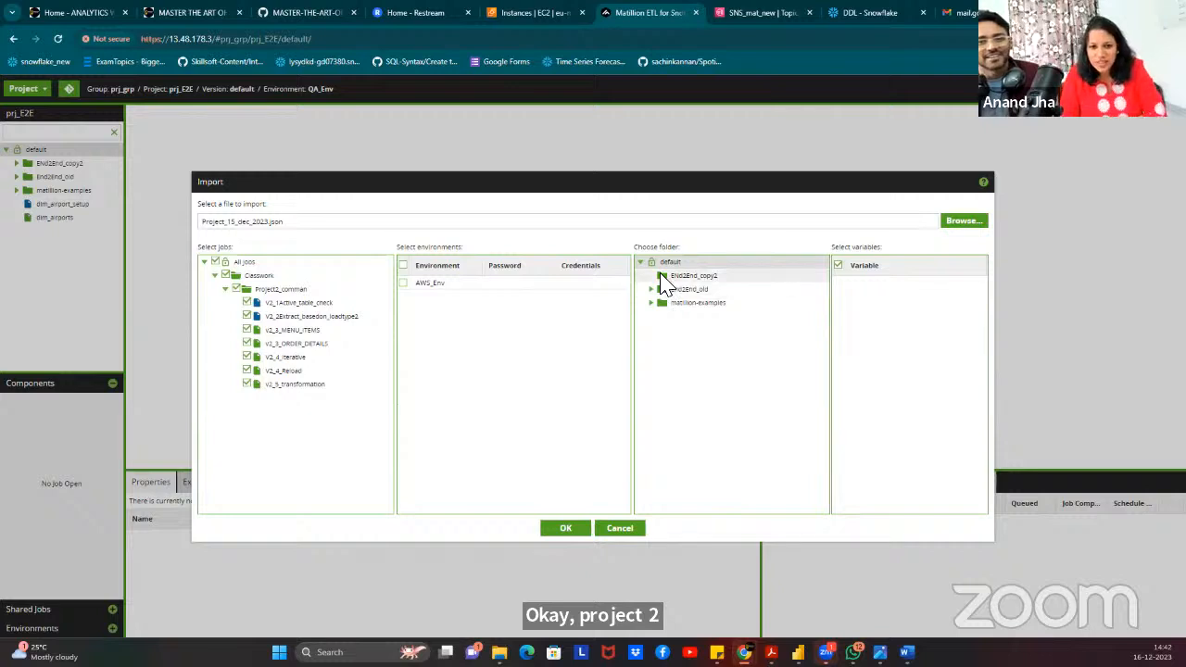
click(660, 276)
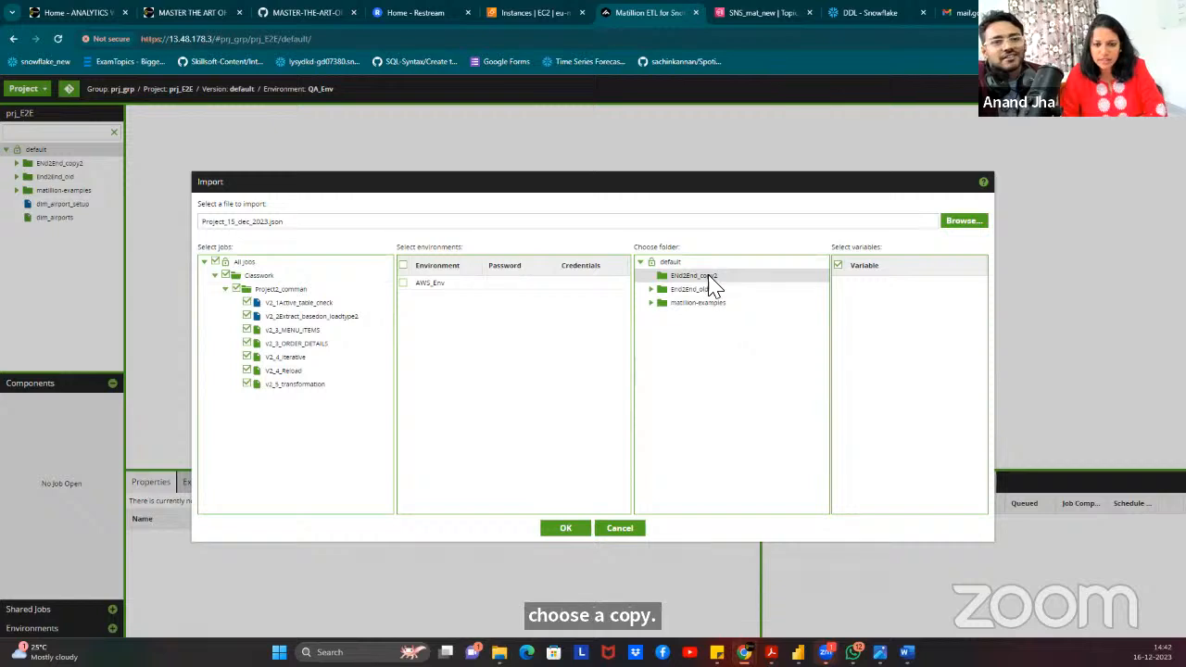
click(560, 530)
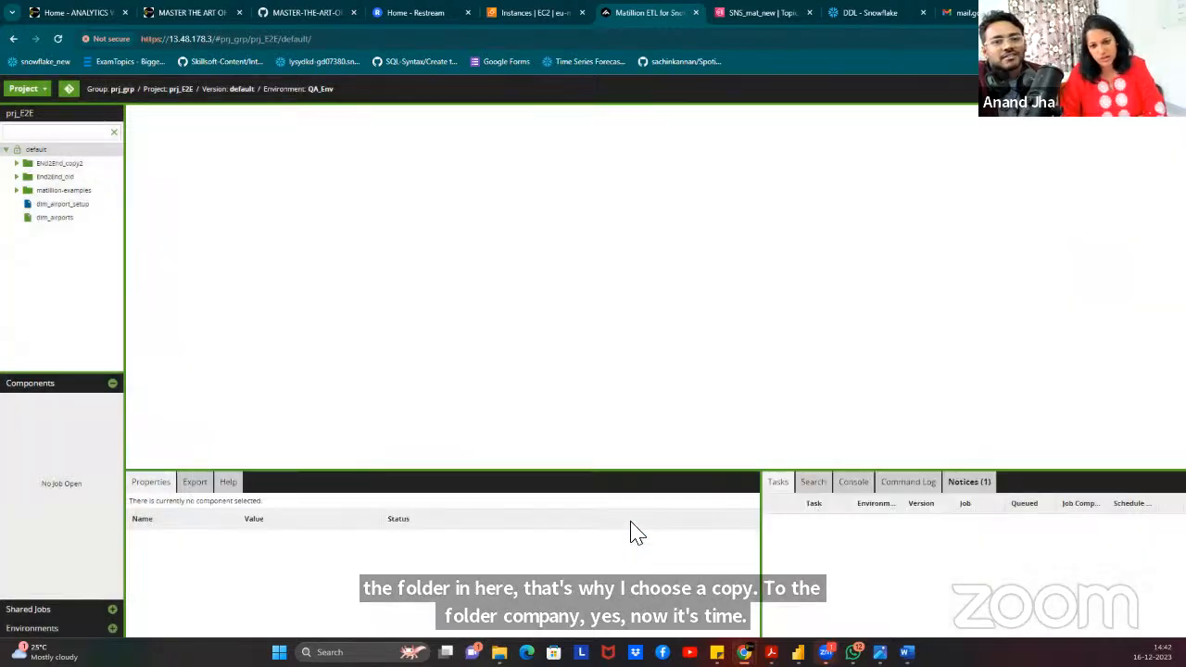
Expand End2End_copy2, Classwork and Project2_comman to verify the imported jobs.
click(16, 163)
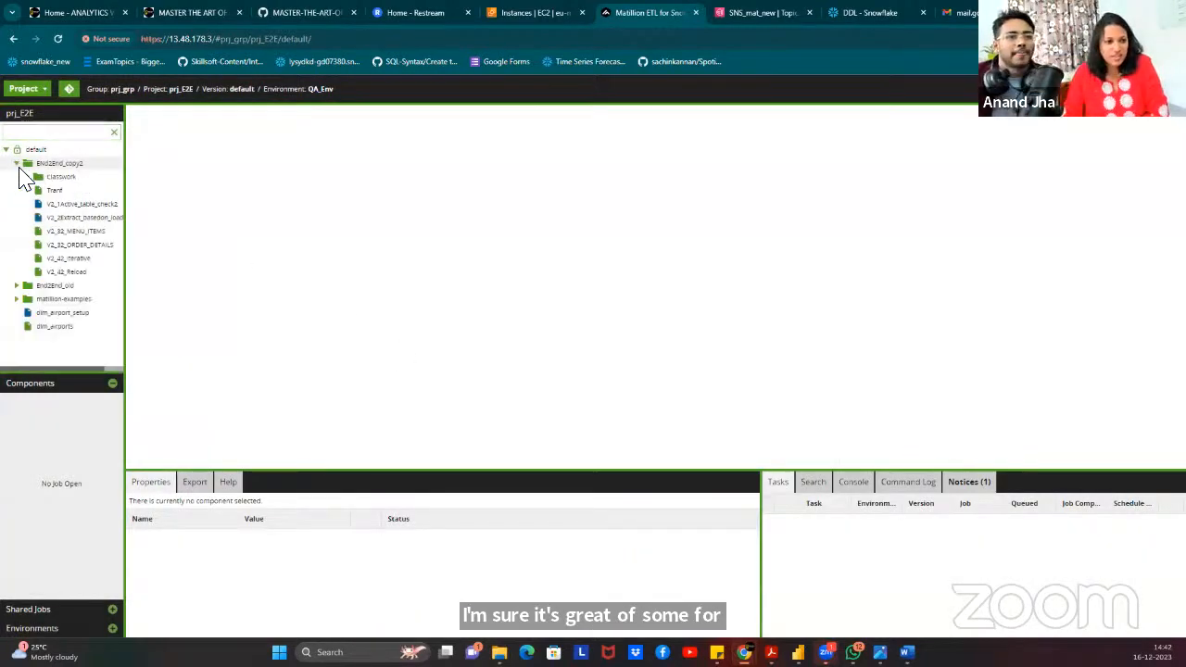
click(26, 176)
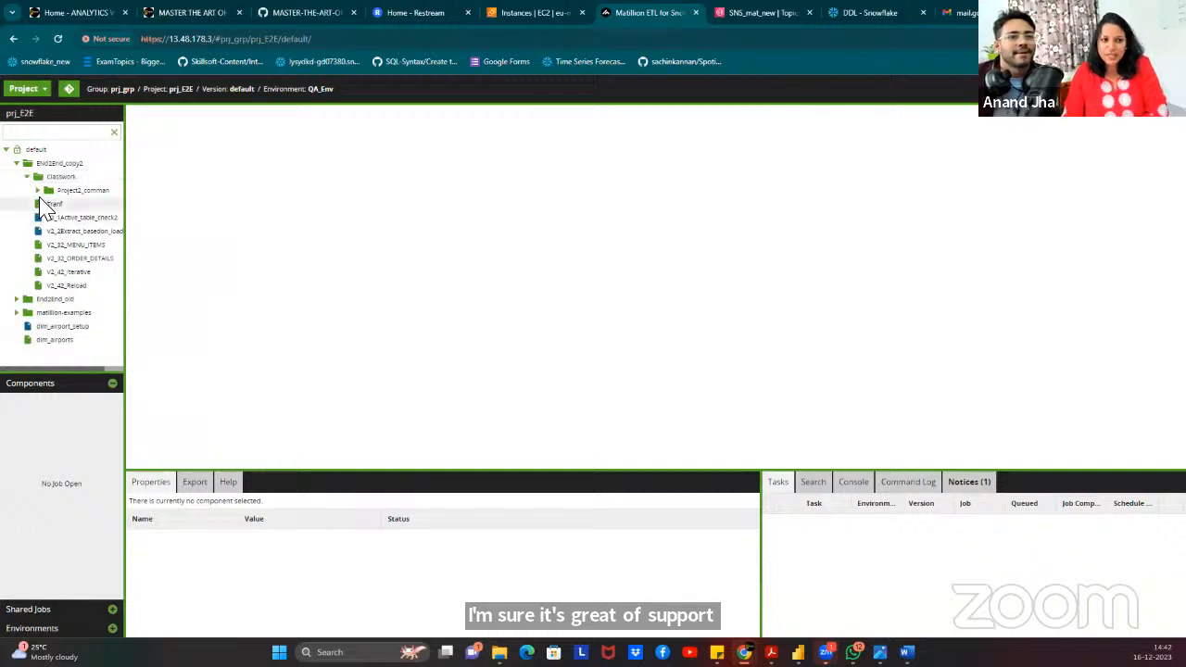
click(38, 190)
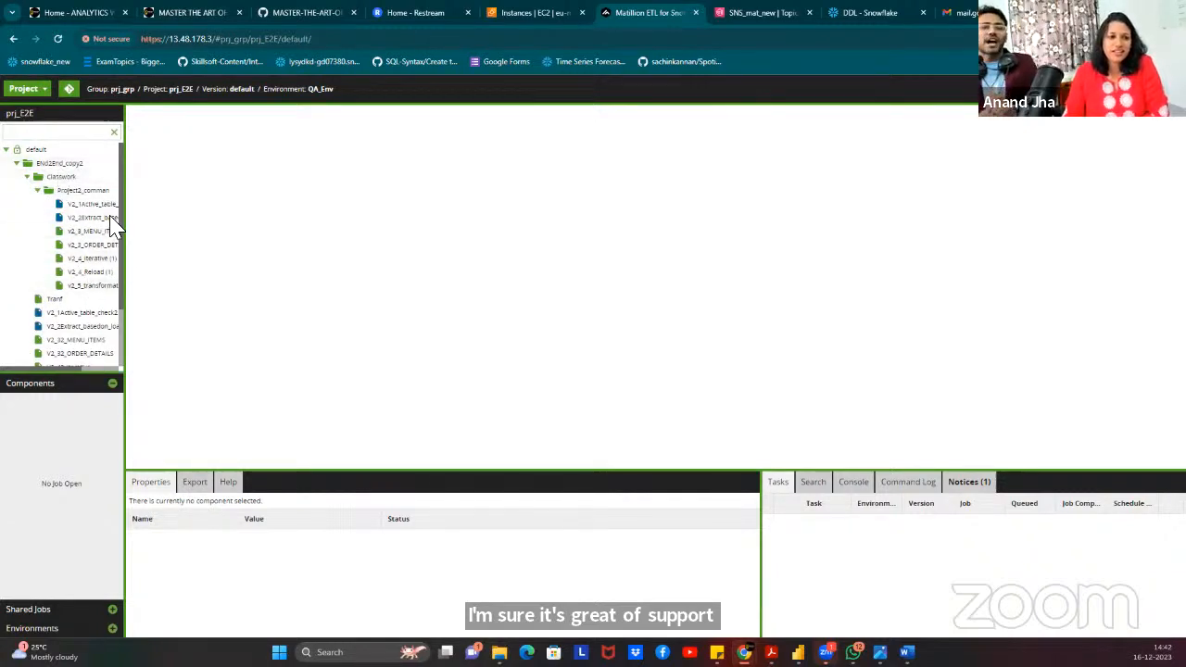